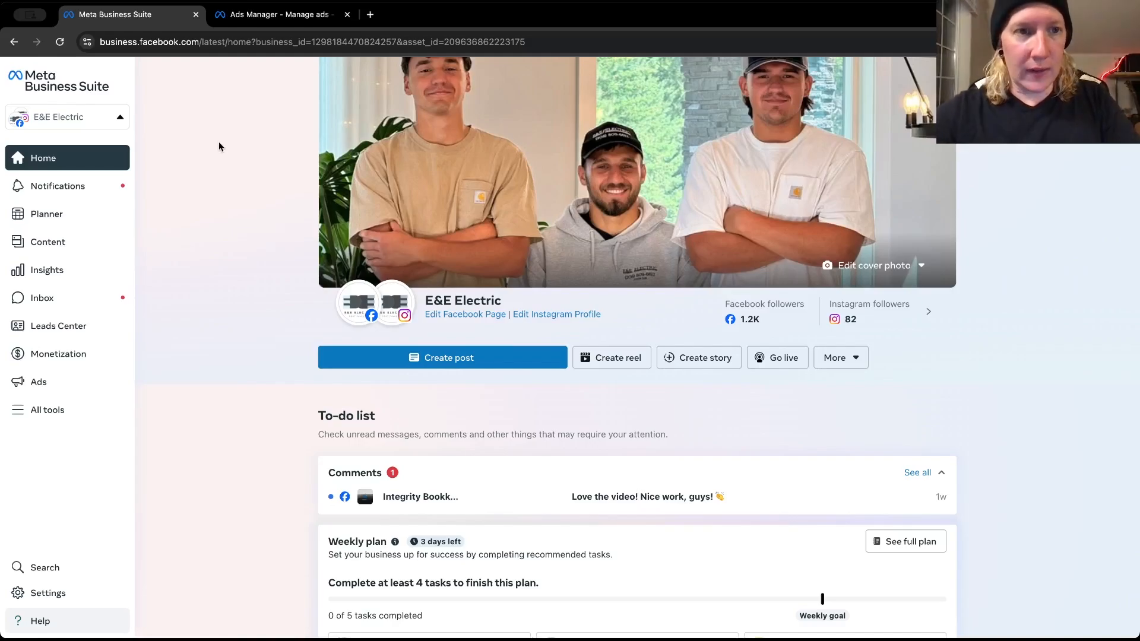
Switch to Ads Manager and check the ad accounts available in the E&E Electric business portfolio
left_click(274, 18)
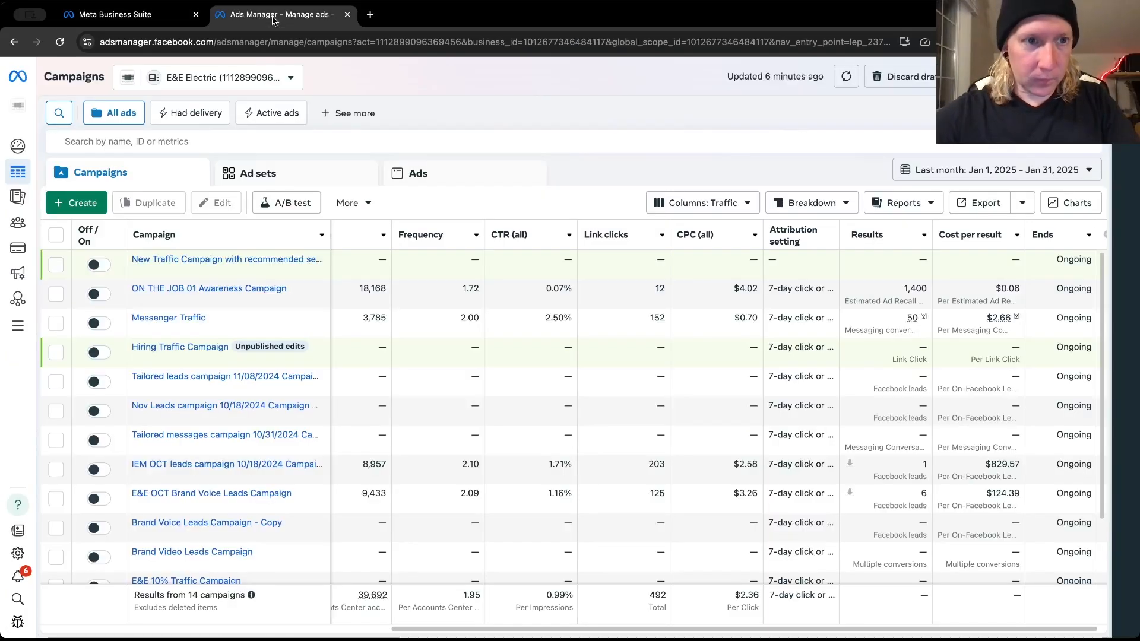
left_click(165, 15)
left_click(236, 11)
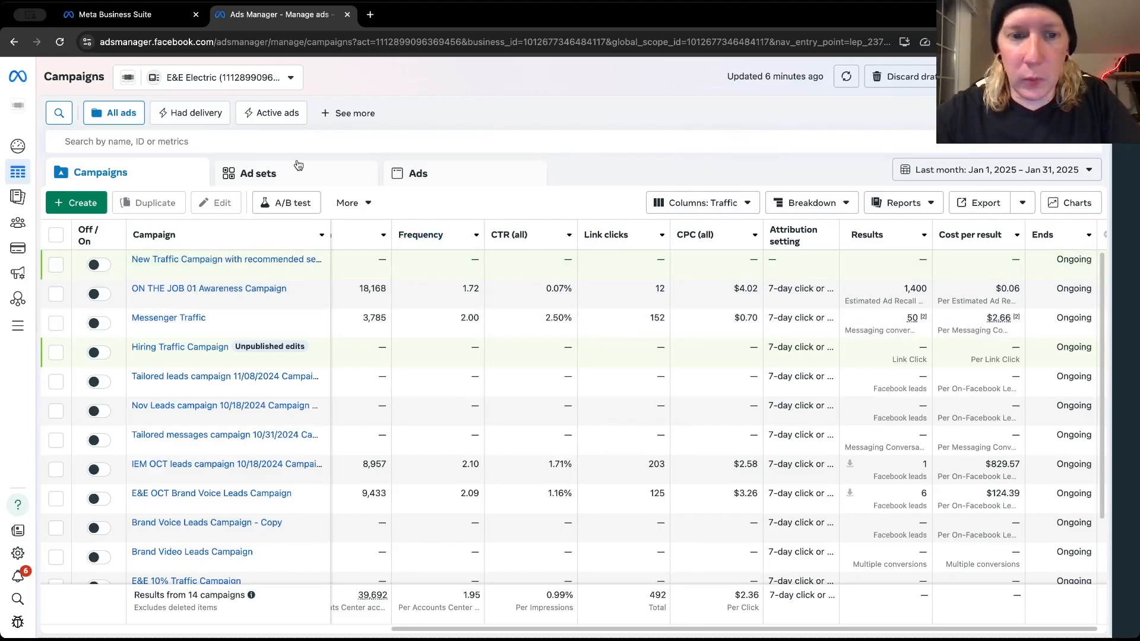
left_click(203, 82)
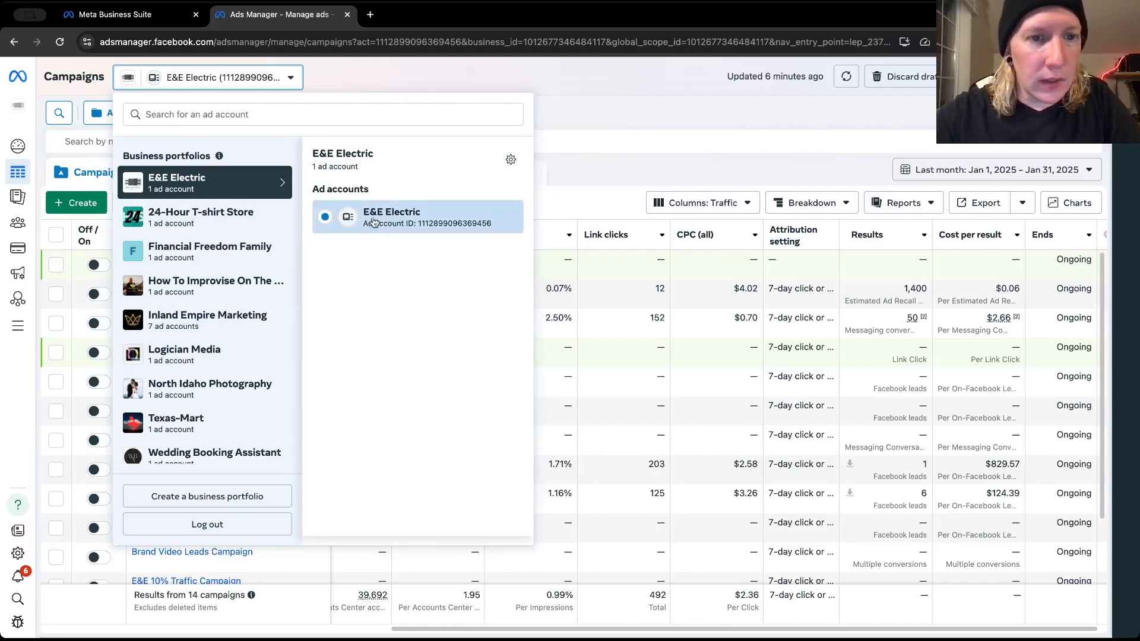
left_click(626, 119)
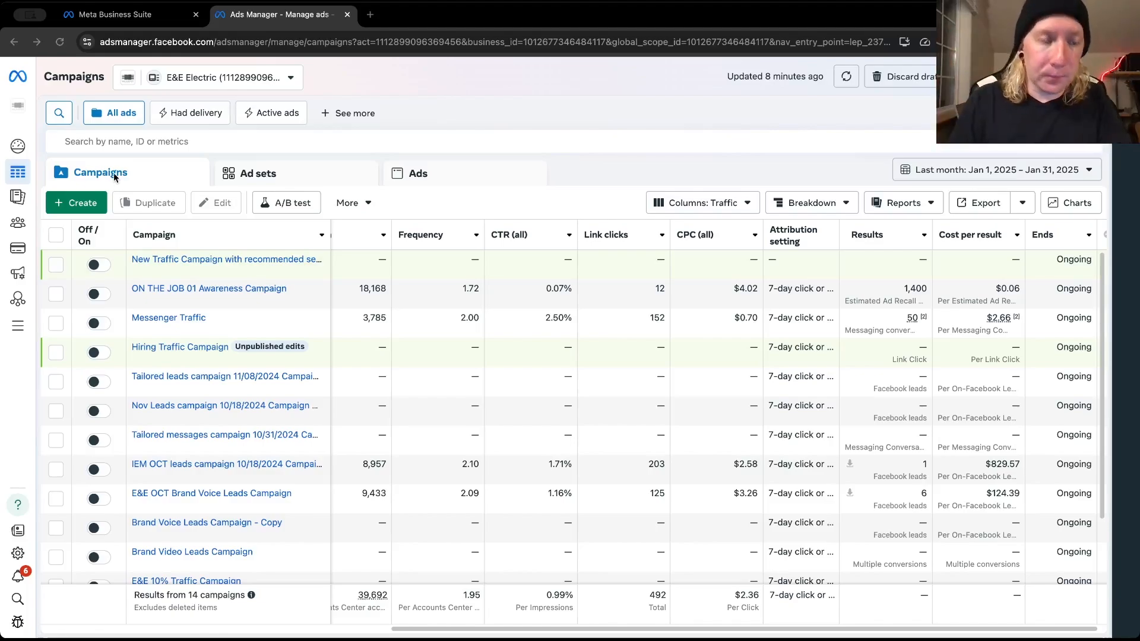
Create a new auction campaign with the Awareness objective
left_click(89, 204)
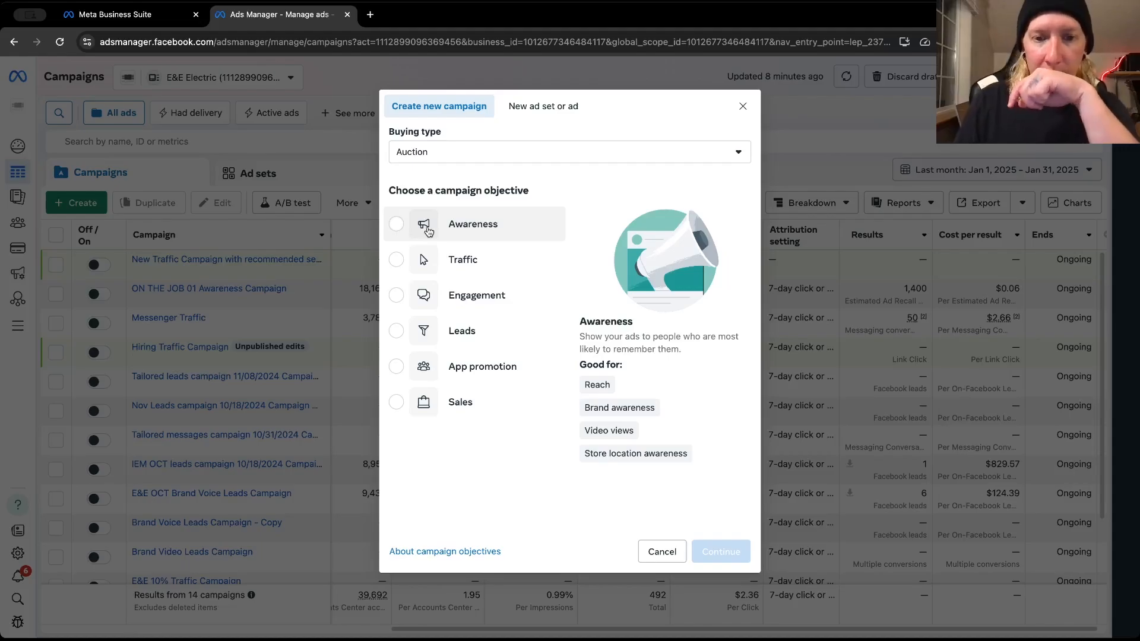
left_click(427, 230)
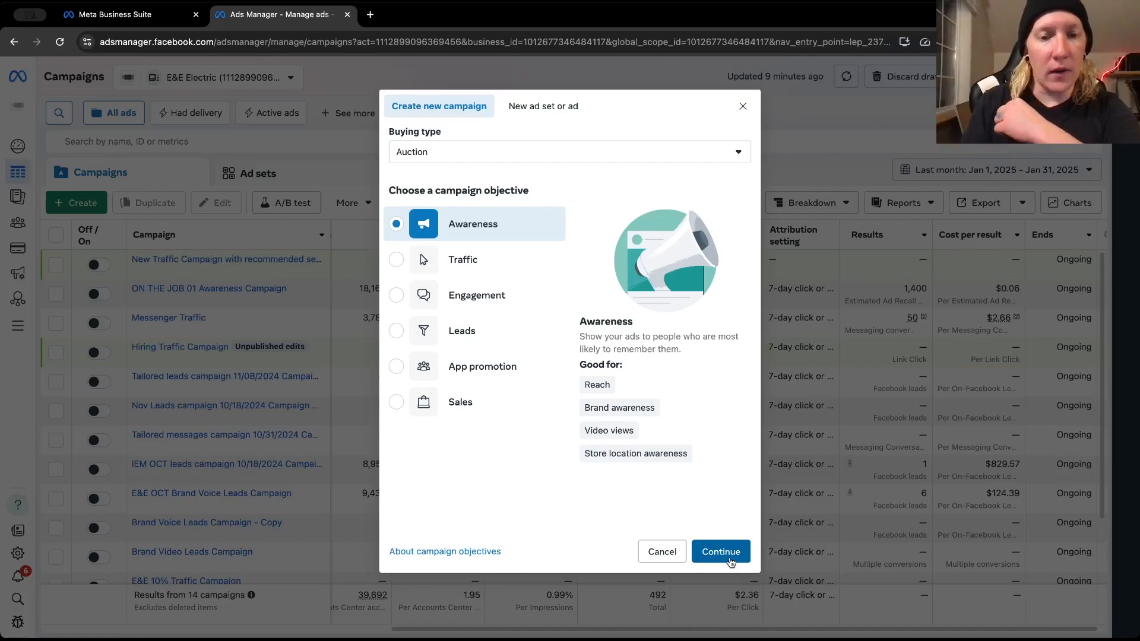
left_click(730, 561)
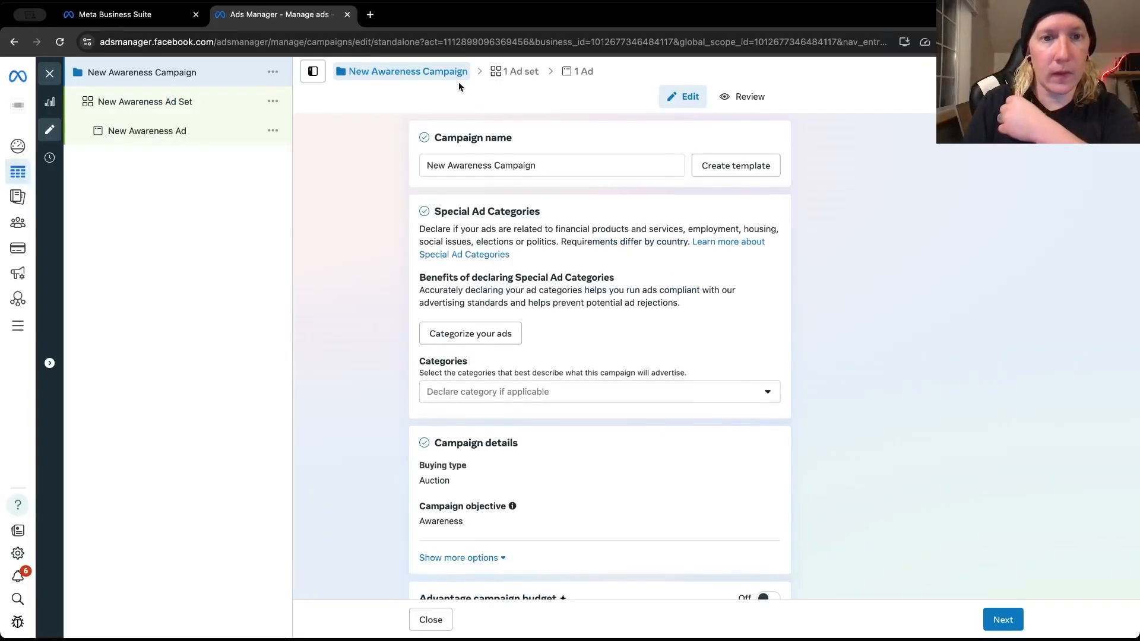
Rename the campaign as MAR Awareness Campaign
left_click(444, 164)
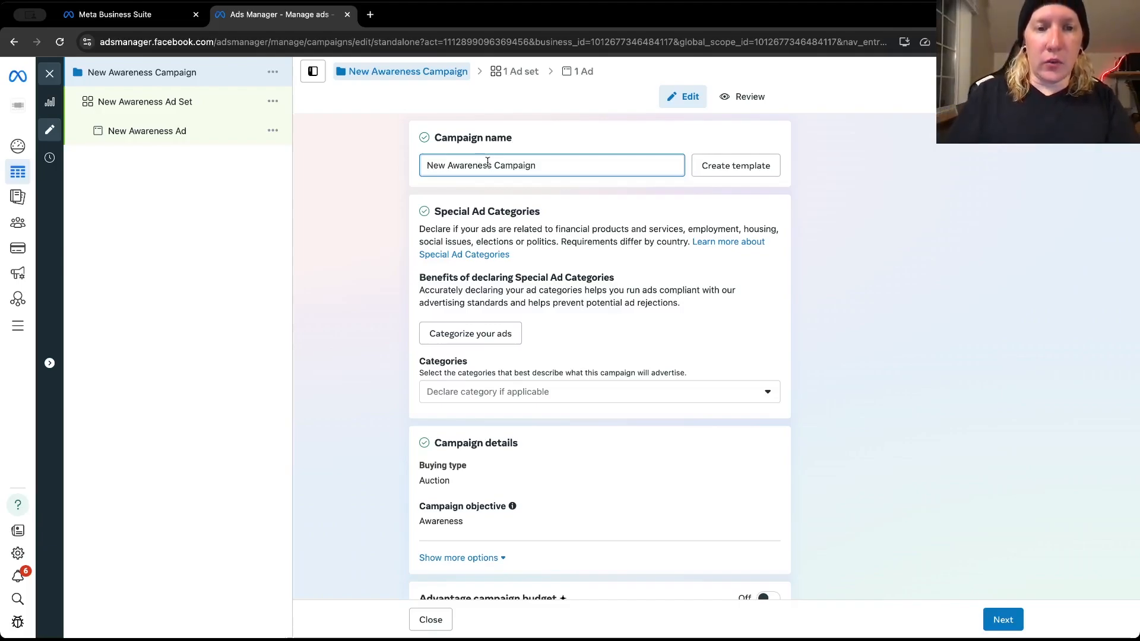
left_click_drag(446, 166, 421, 170)
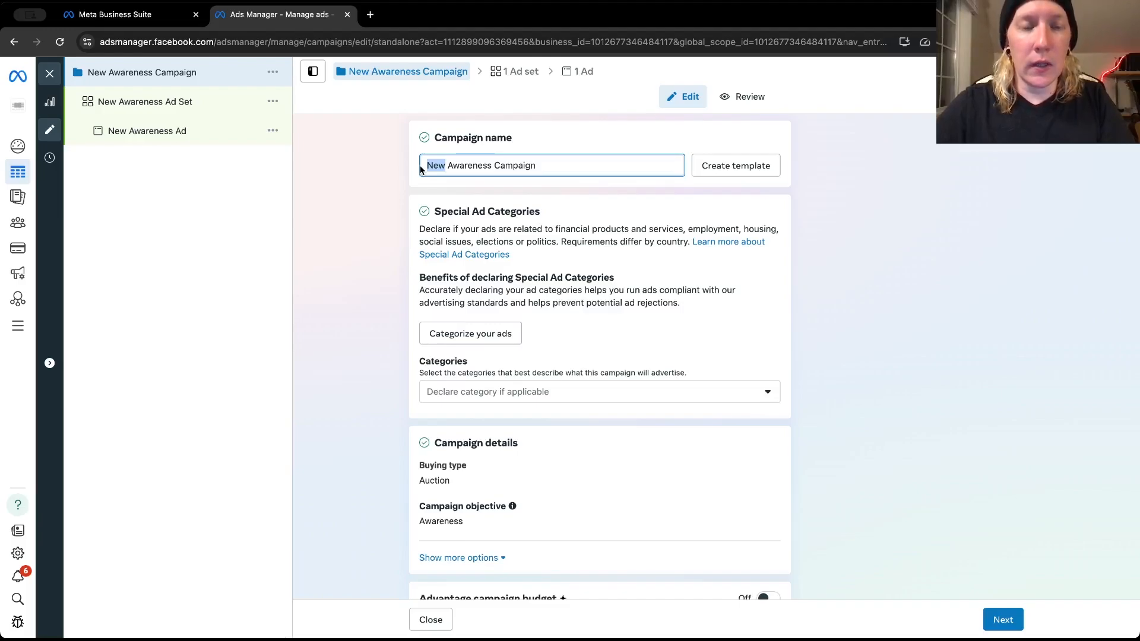
type("MAR")
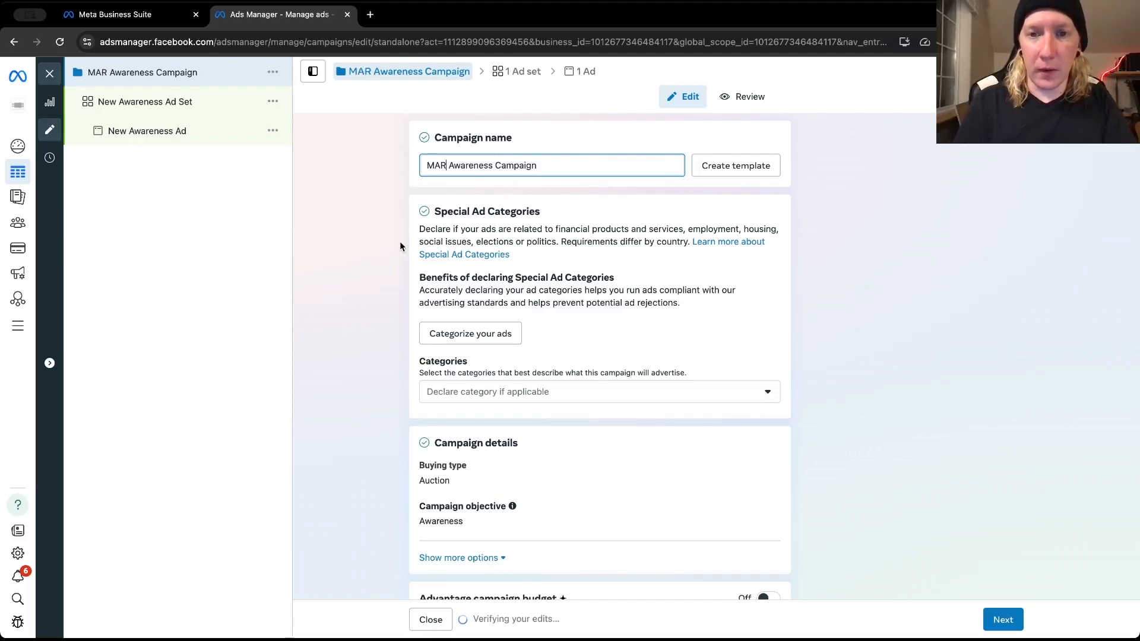
Review the campaign's details, Advantage campaign budget and A/B test settings, and the list of special ad categories
scroll(400, 241, "down", 2)
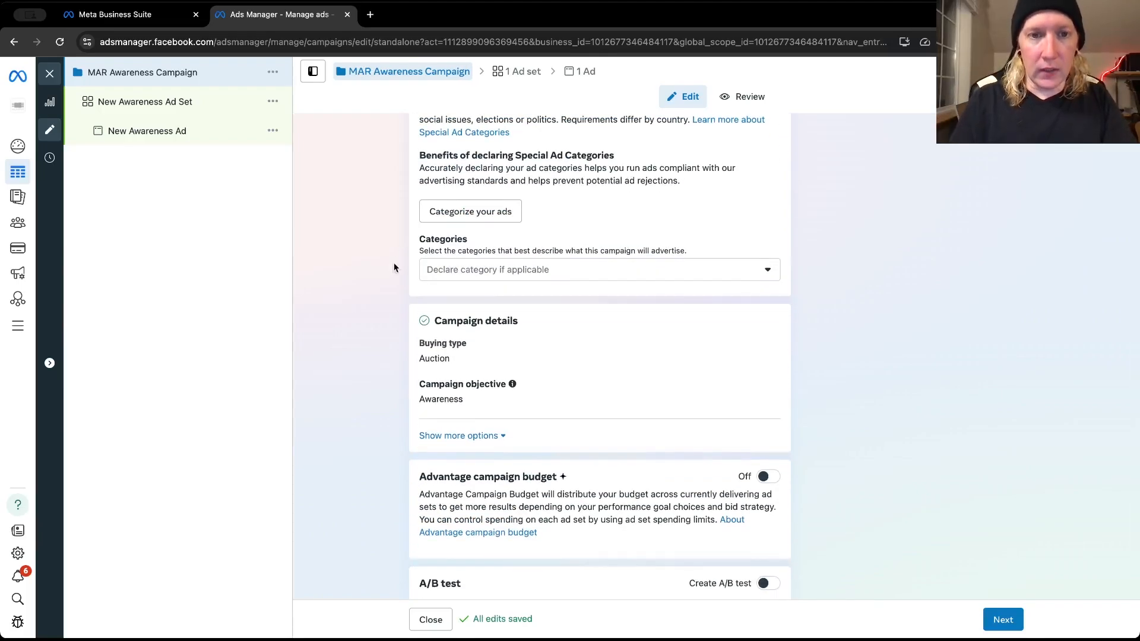
scroll(402, 300, "down", 1)
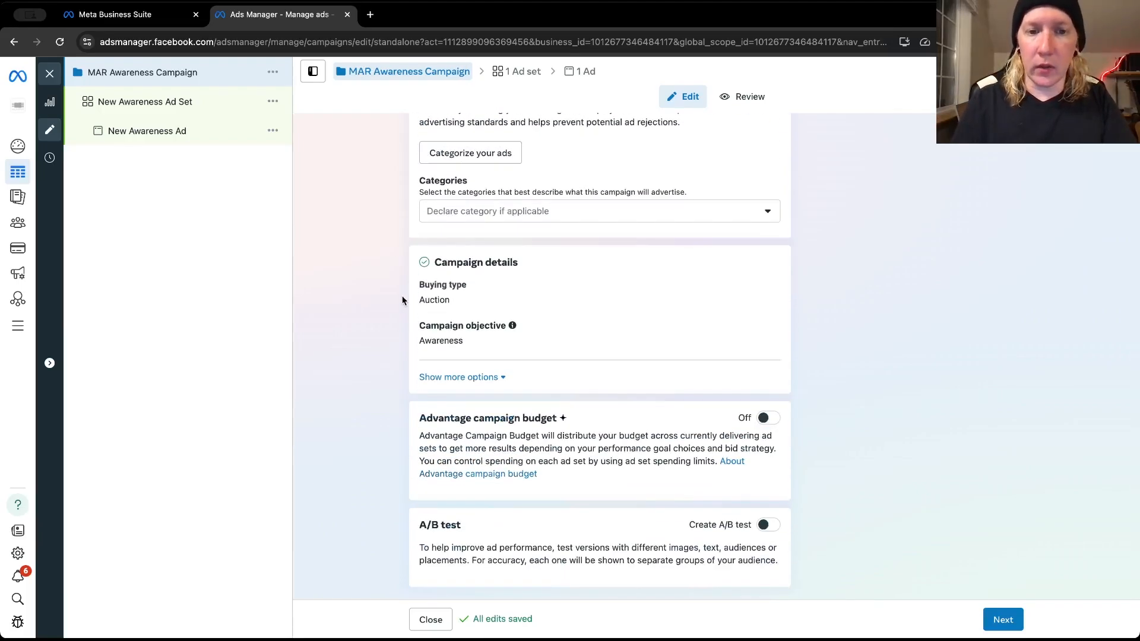
mouse_move(460, 342)
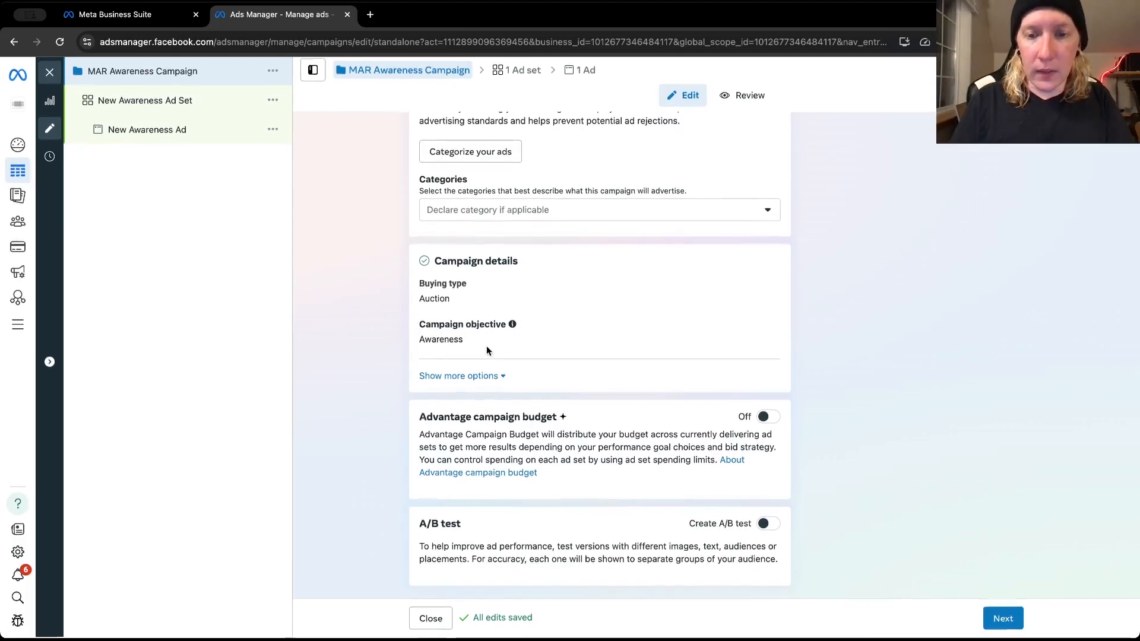
scroll(600, 416, "up", 3)
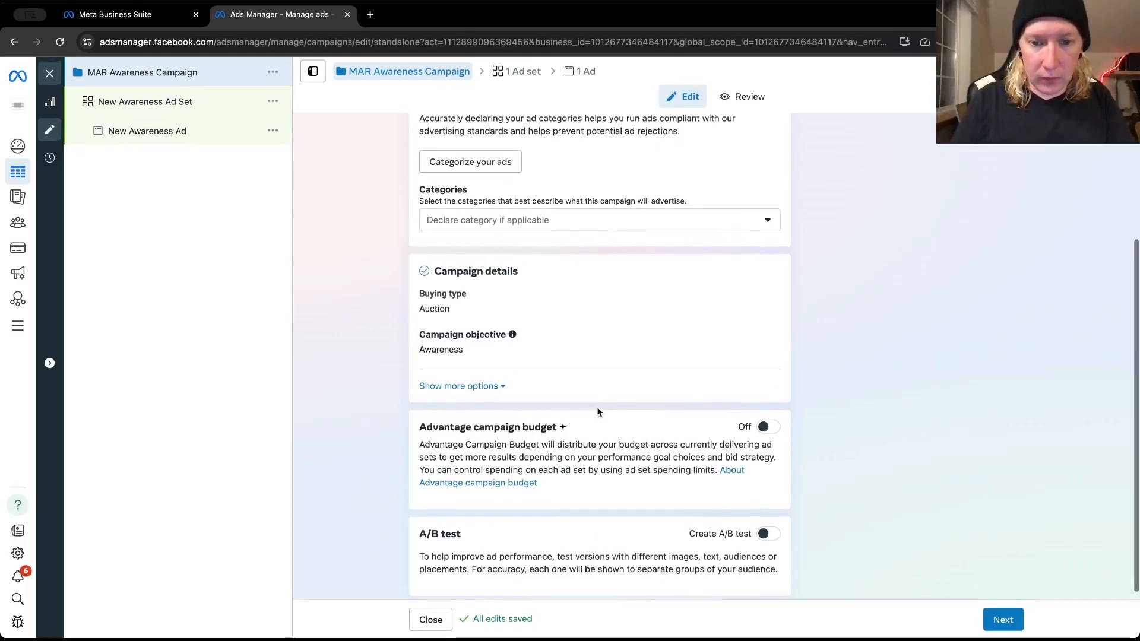
scroll(598, 411, "up", 2)
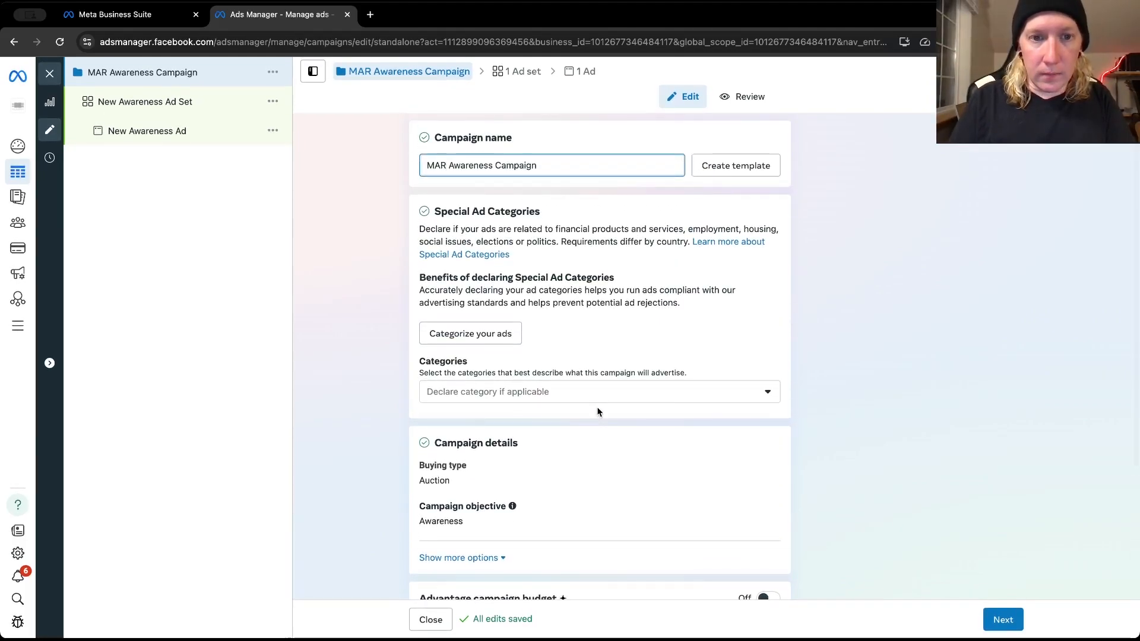
scroll(597, 411, "down", 3)
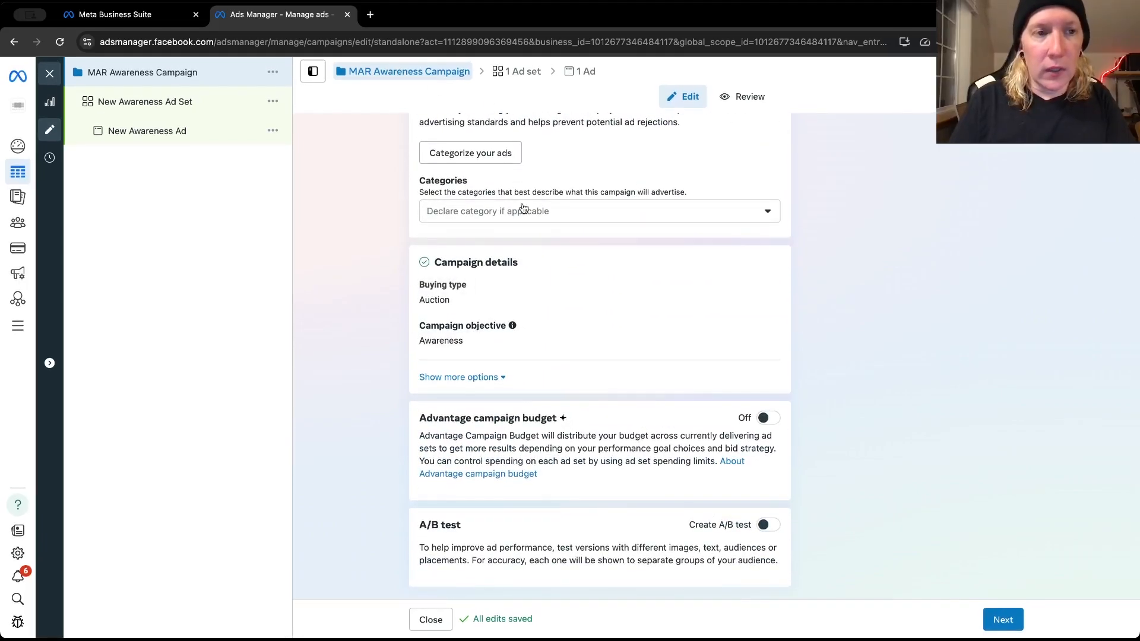
scroll(482, 188, "up", 2)
scroll(482, 189, "up", 2)
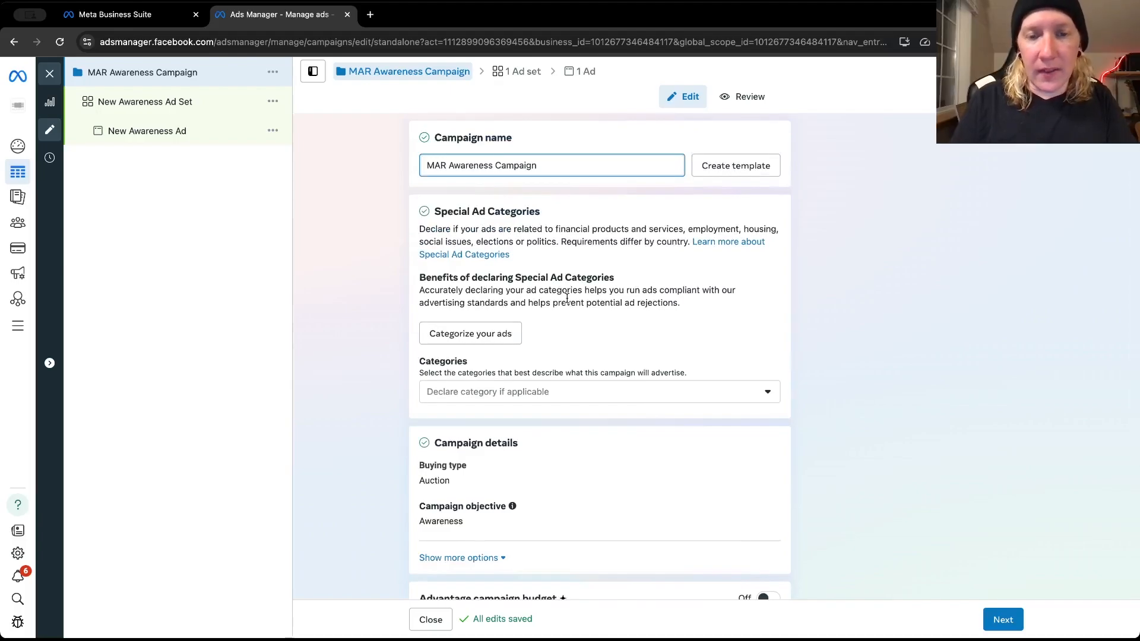
scroll(567, 299, "down", 3)
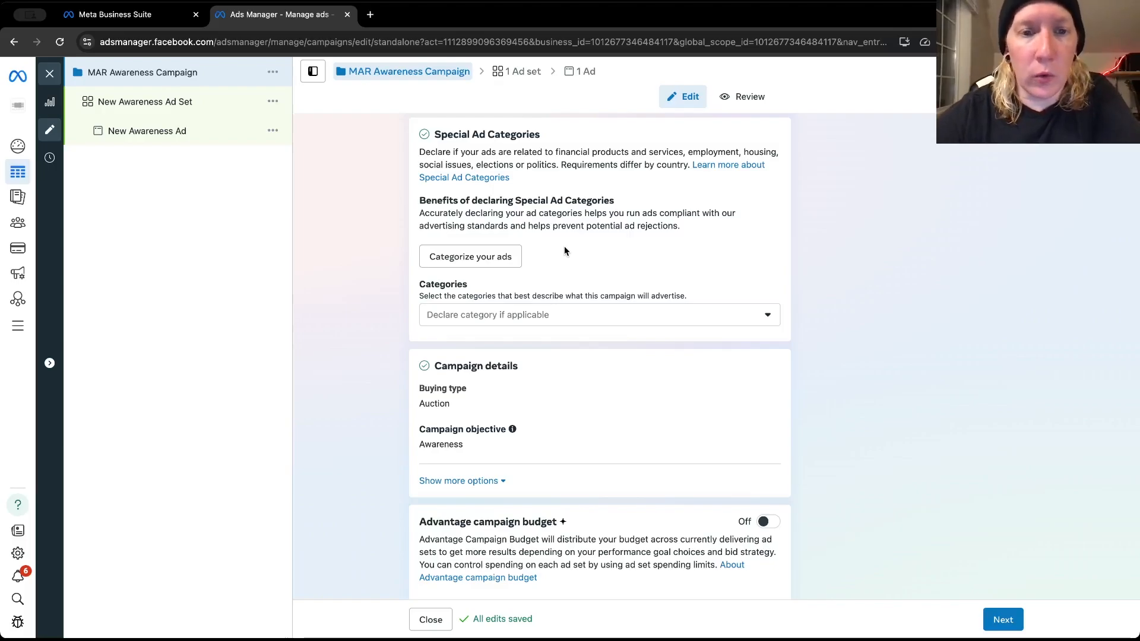
scroll(459, 294, "down", 1)
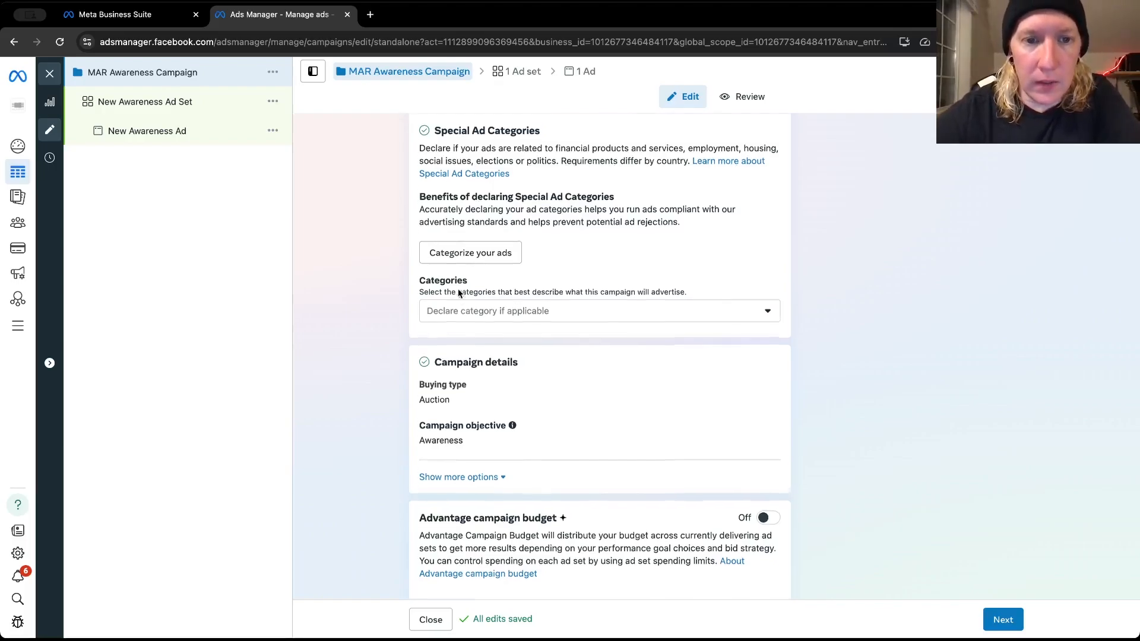
scroll(556, 222, "up", 1)
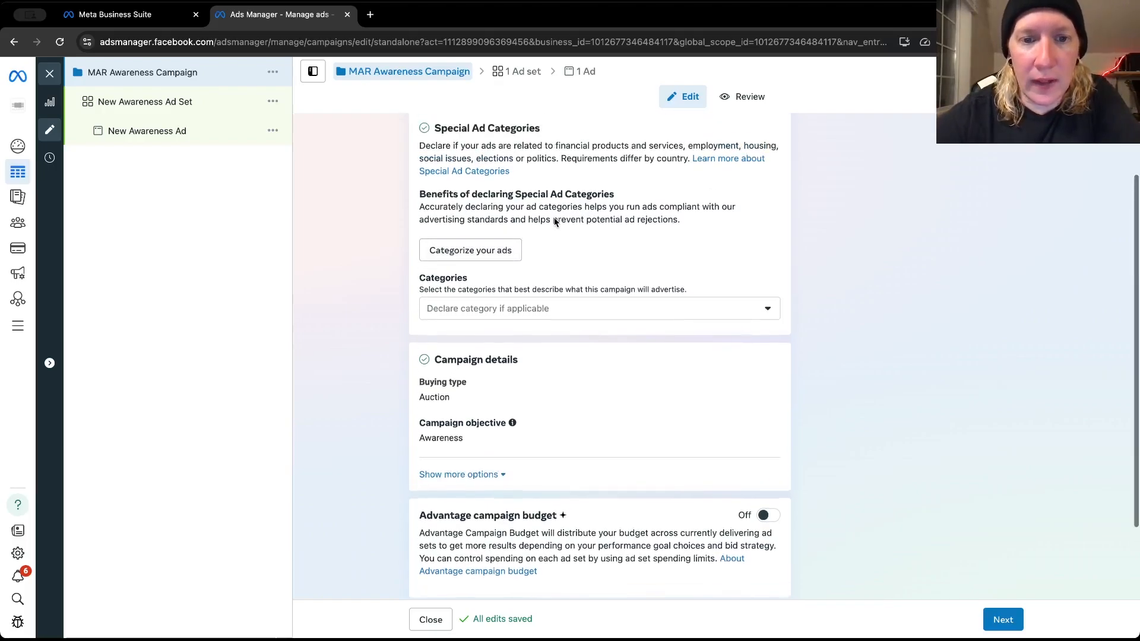
left_click(553, 328)
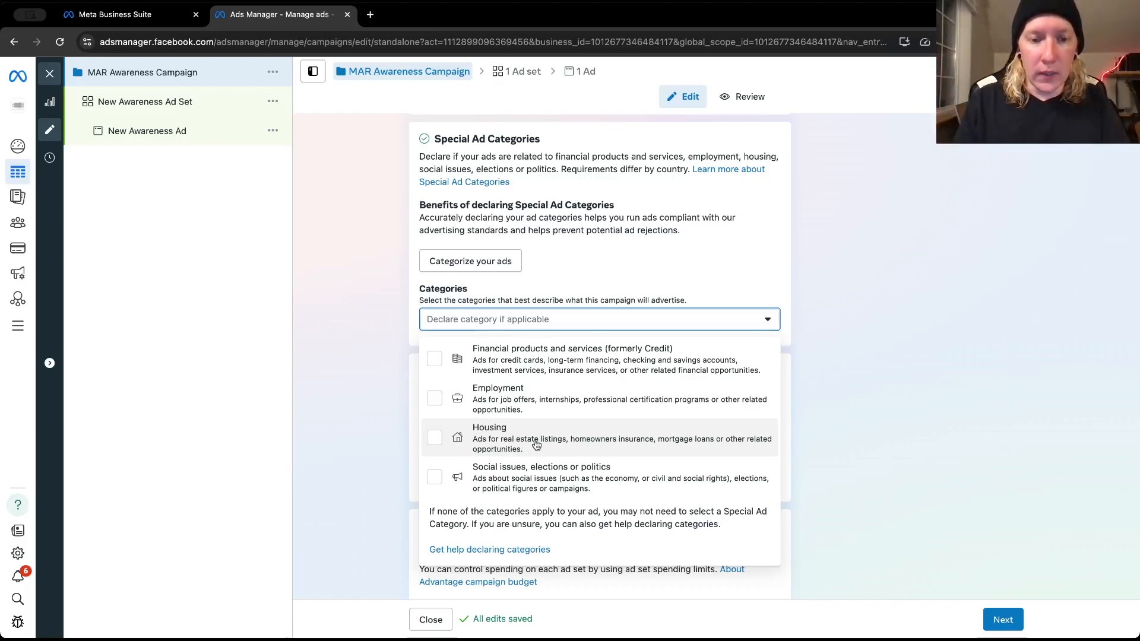
left_click(364, 319)
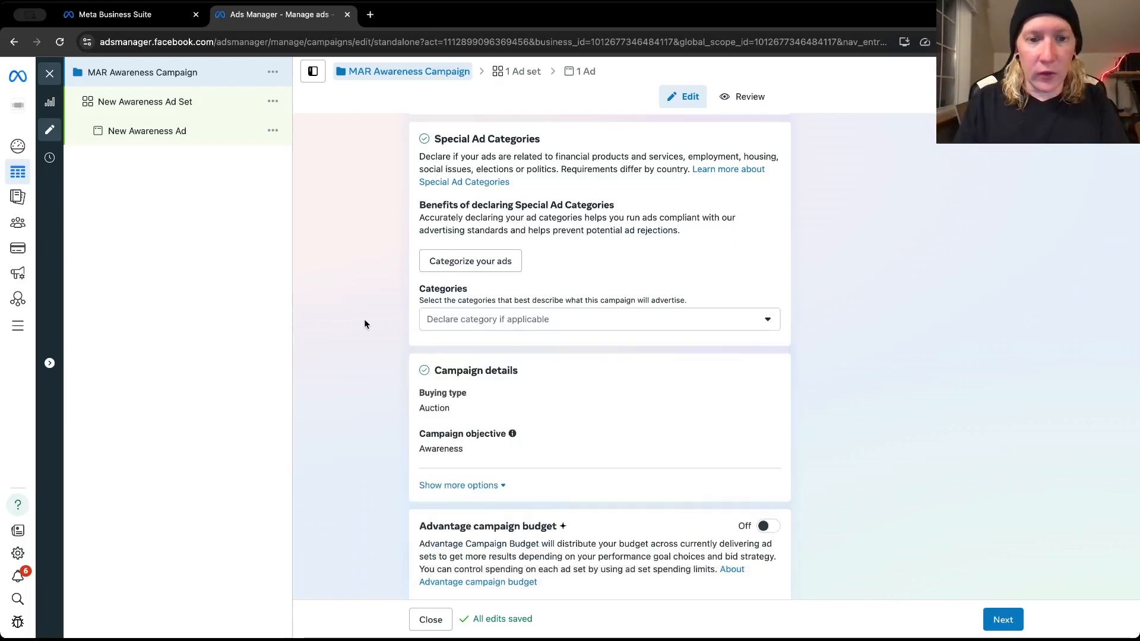
Proceed to the campaign's ad set and rename it as MAR Awareness Ad Set
scroll(379, 353, "down", 2)
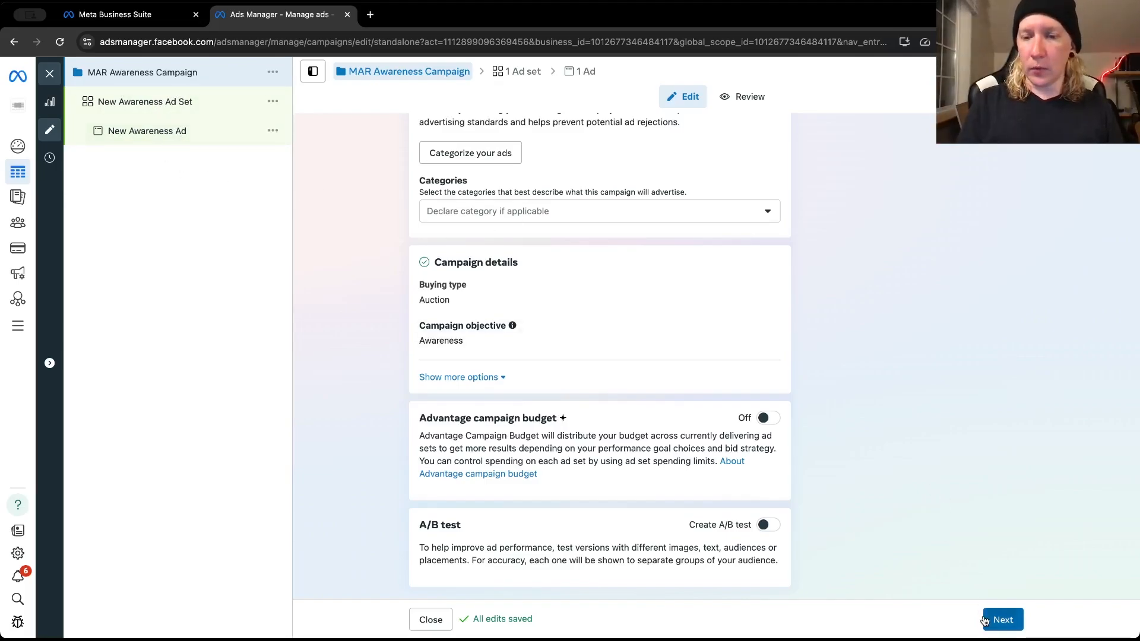
left_click(1002, 619)
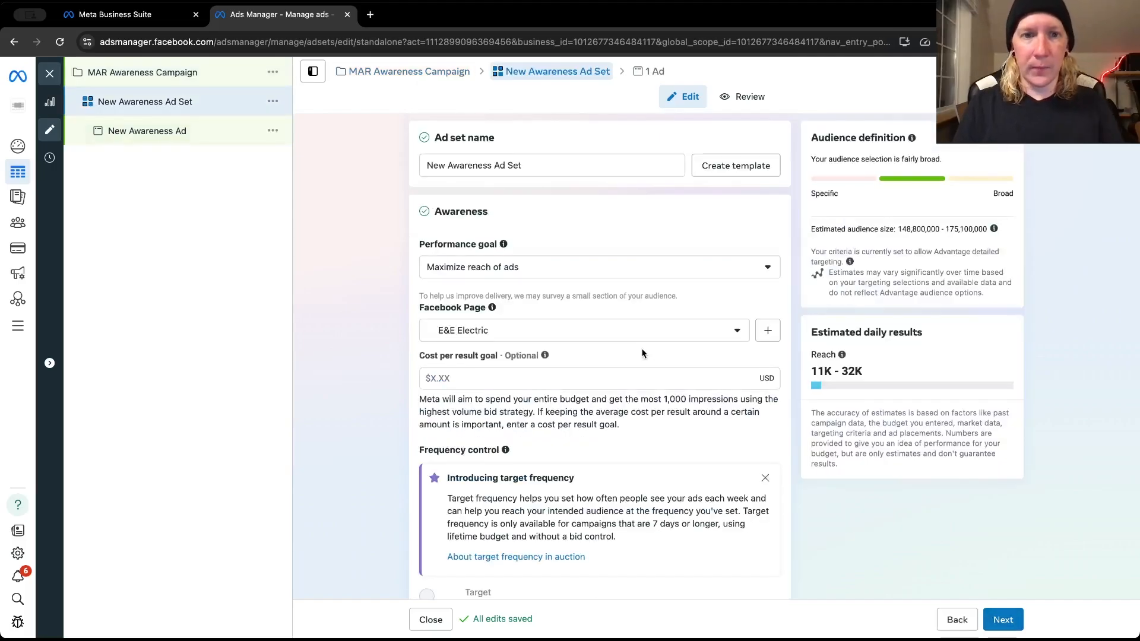
double_click(427, 166)
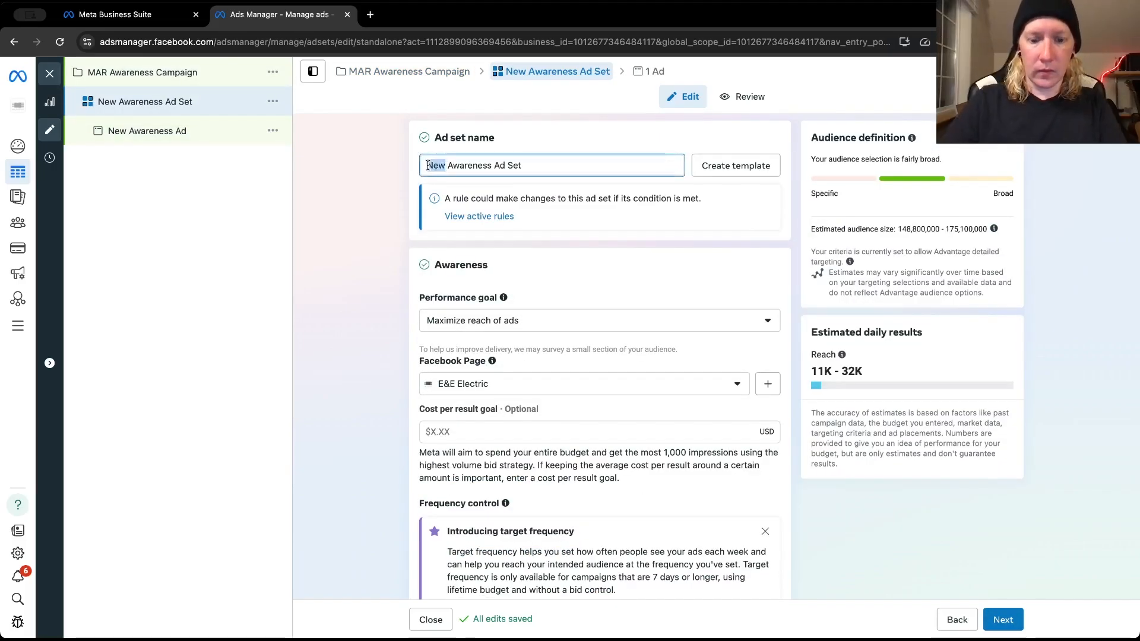
type("MAR")
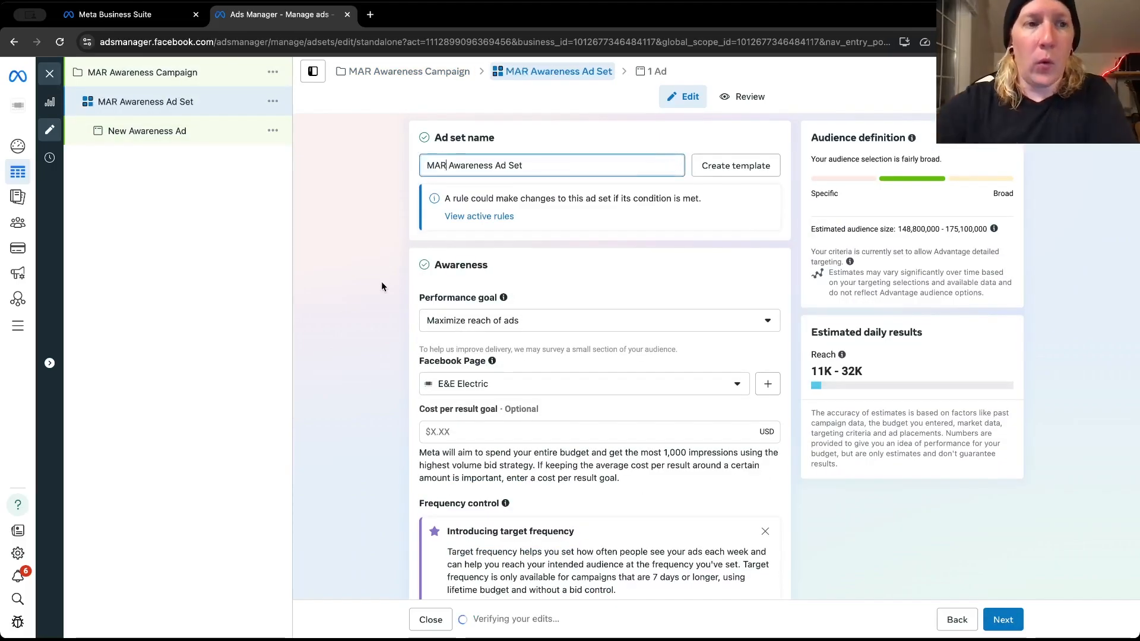
left_click(381, 282)
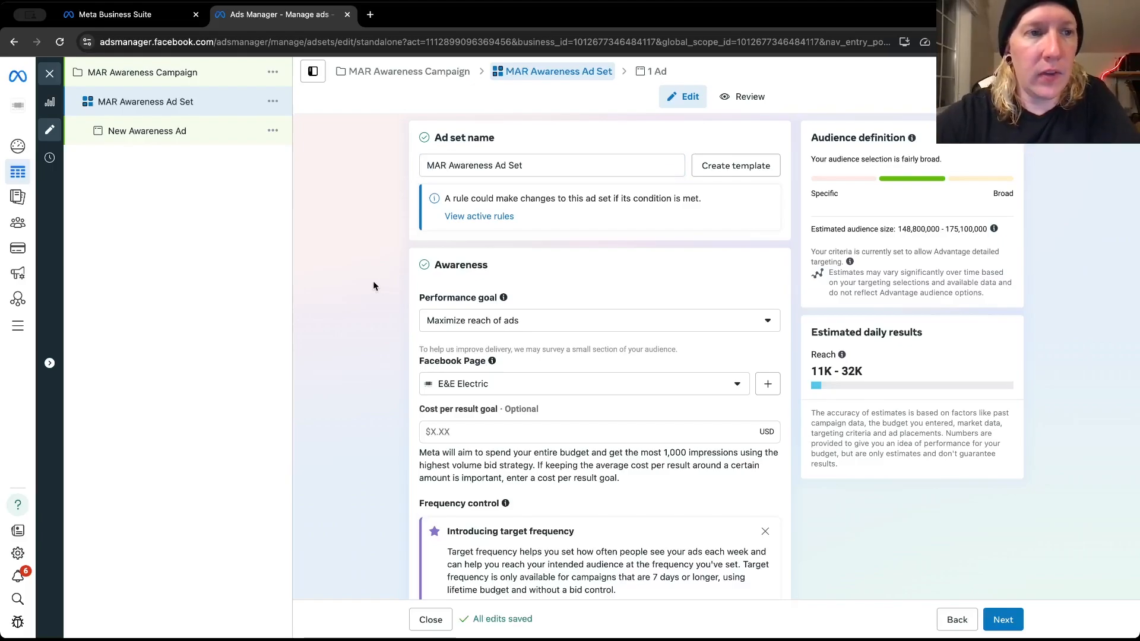
Review the ad set's Awareness settings, including the Facebook Page, cost per result goal and frequency control
scroll(375, 278, "down", 2)
scroll(376, 277, "down", 1)
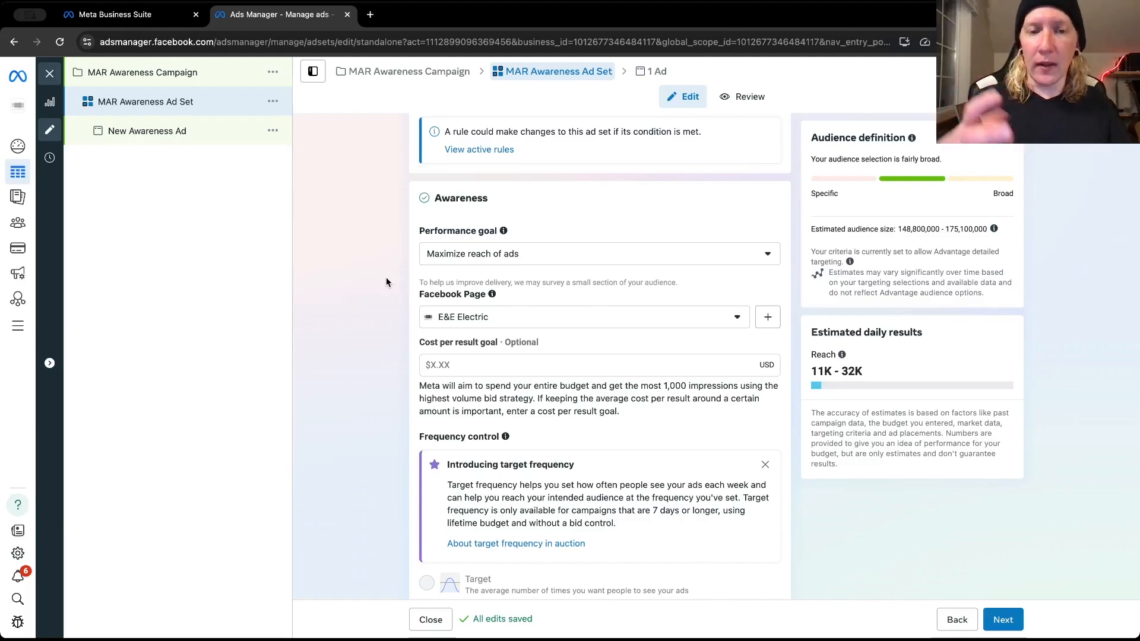
scroll(387, 295, "down", 2)
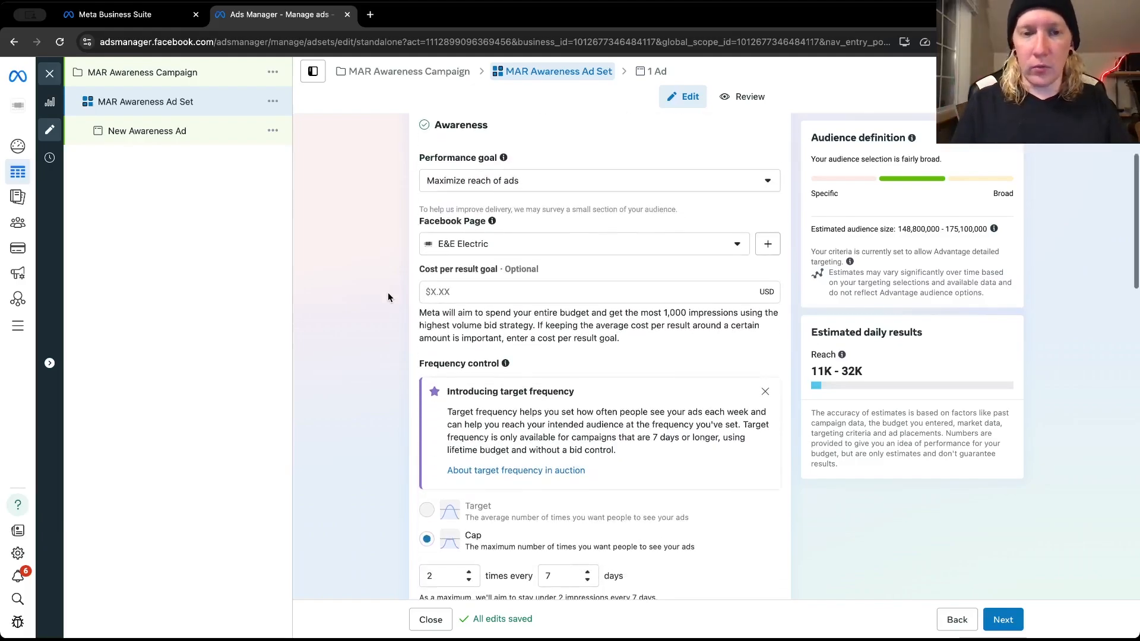
scroll(387, 293, "down", 2)
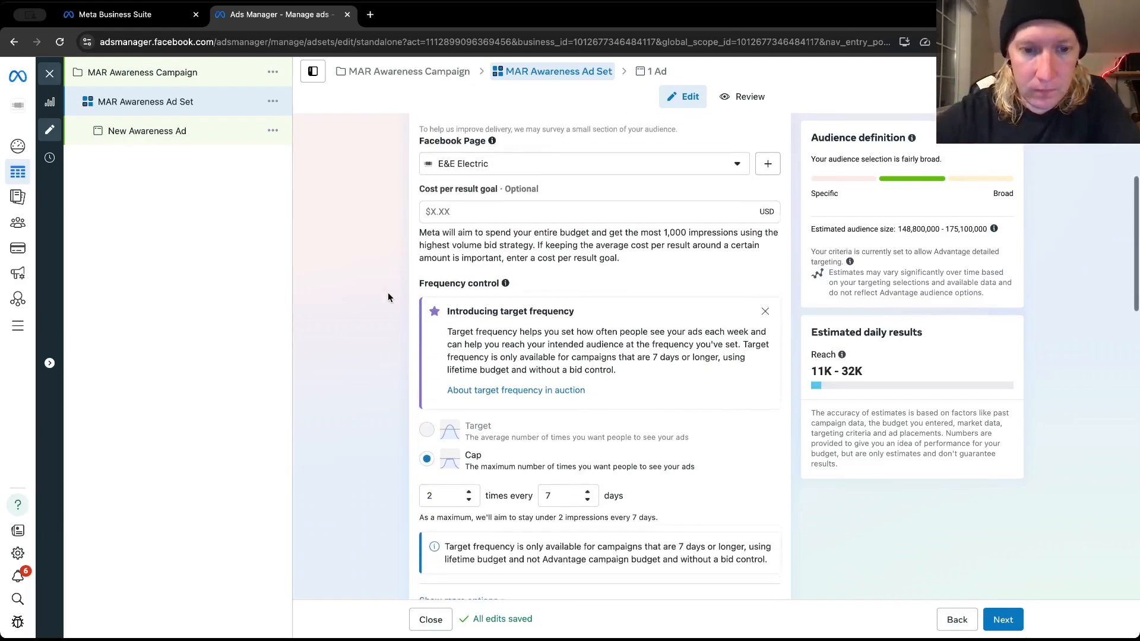
scroll(387, 296, "down", 2)
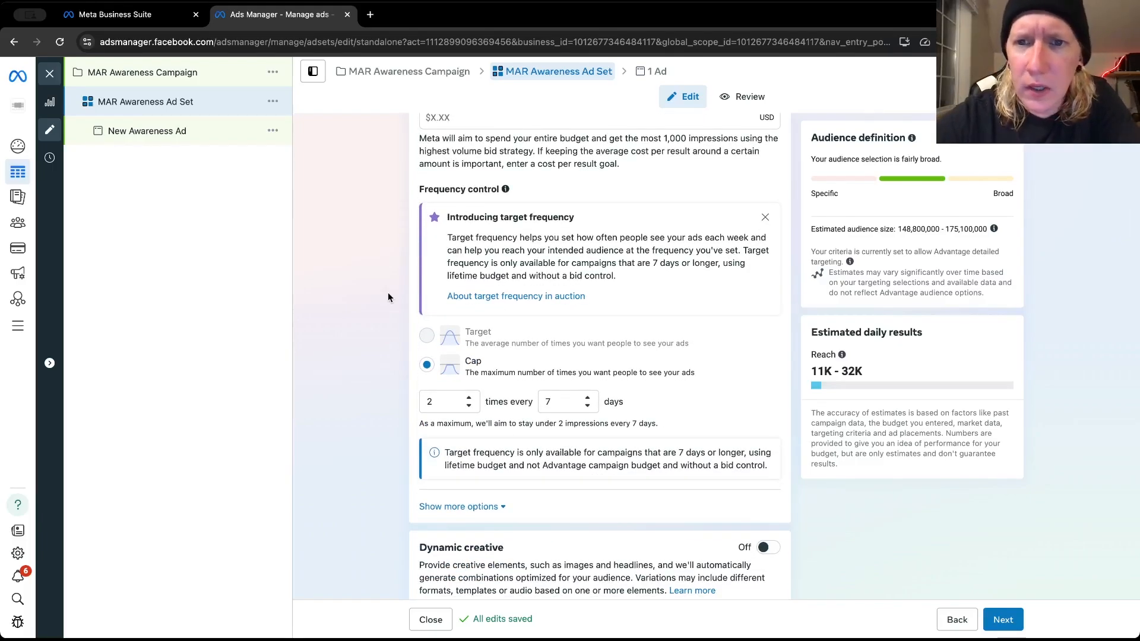
scroll(387, 296, "up", 6)
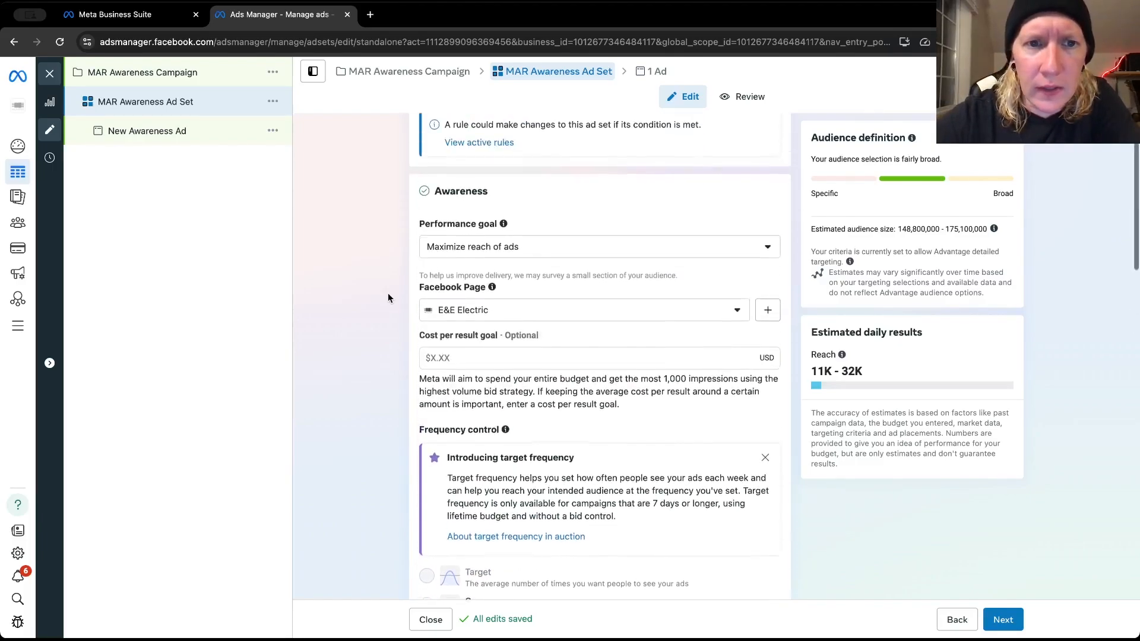
scroll(387, 298, "up", 1)
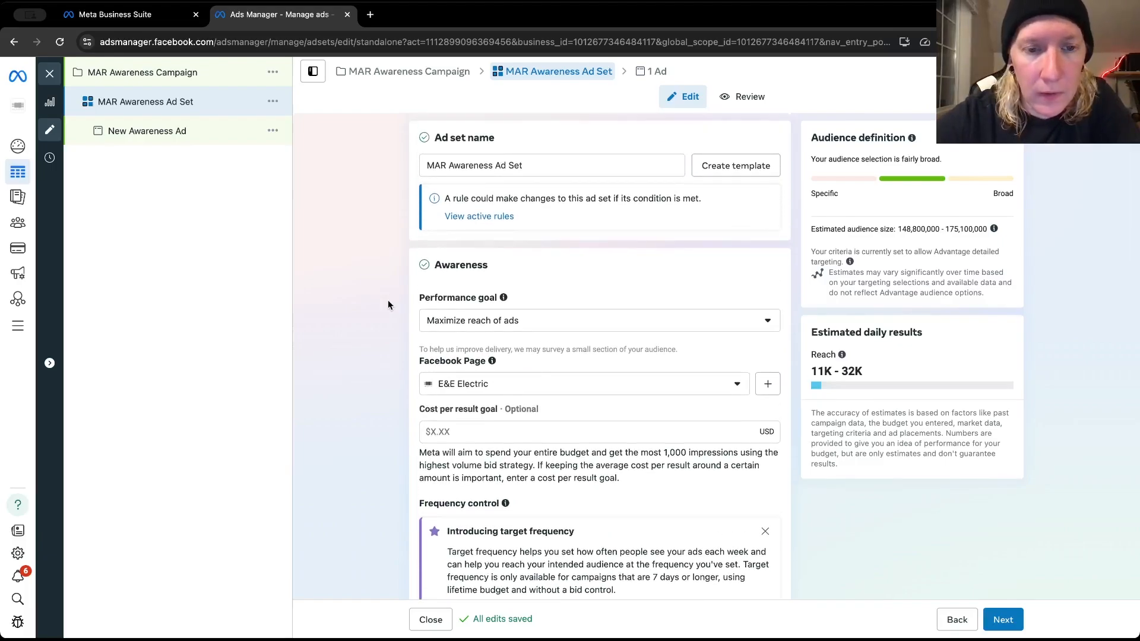
scroll(389, 291, "down", 1)
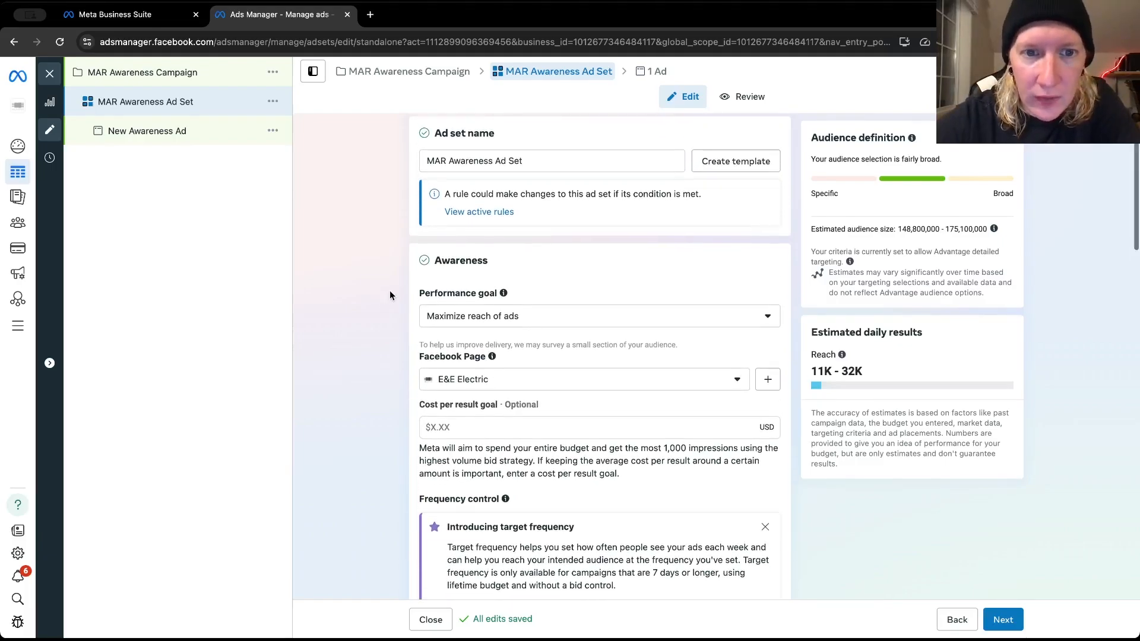
scroll(389, 295, "down", 3)
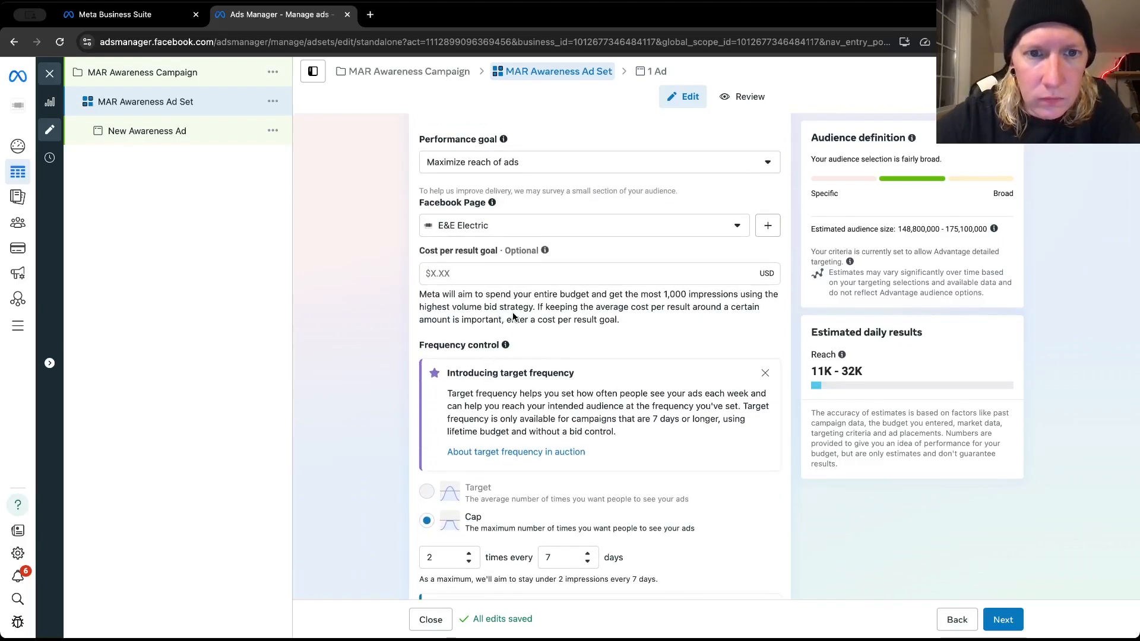
Look through the available performance goals for awareness and video views without changing the selection
left_click(533, 158)
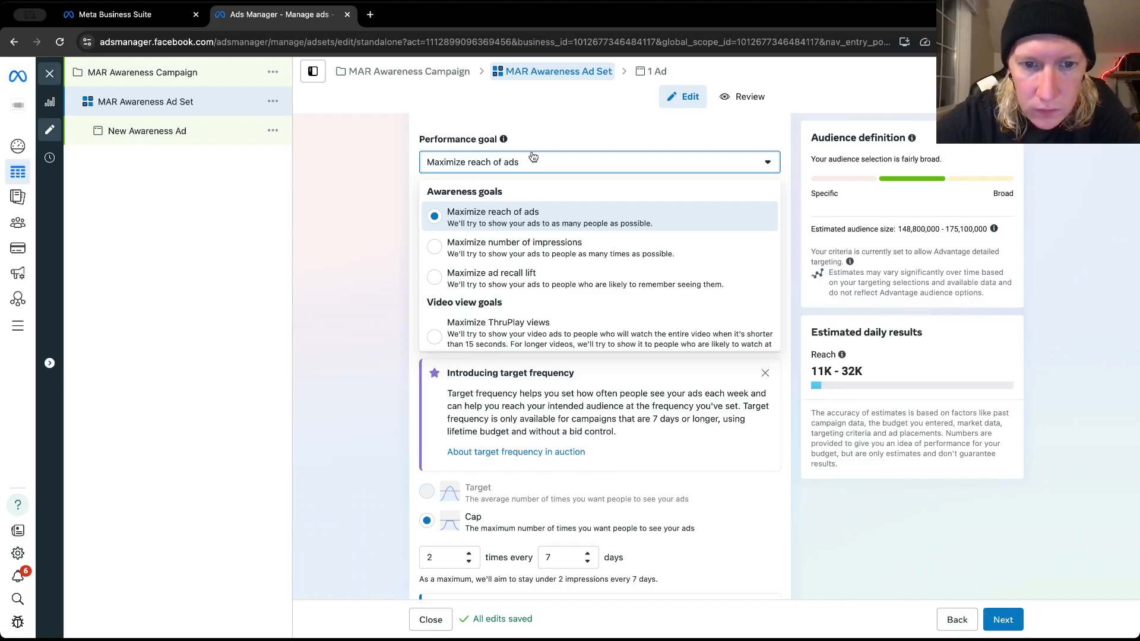
scroll(501, 309, "down", 2)
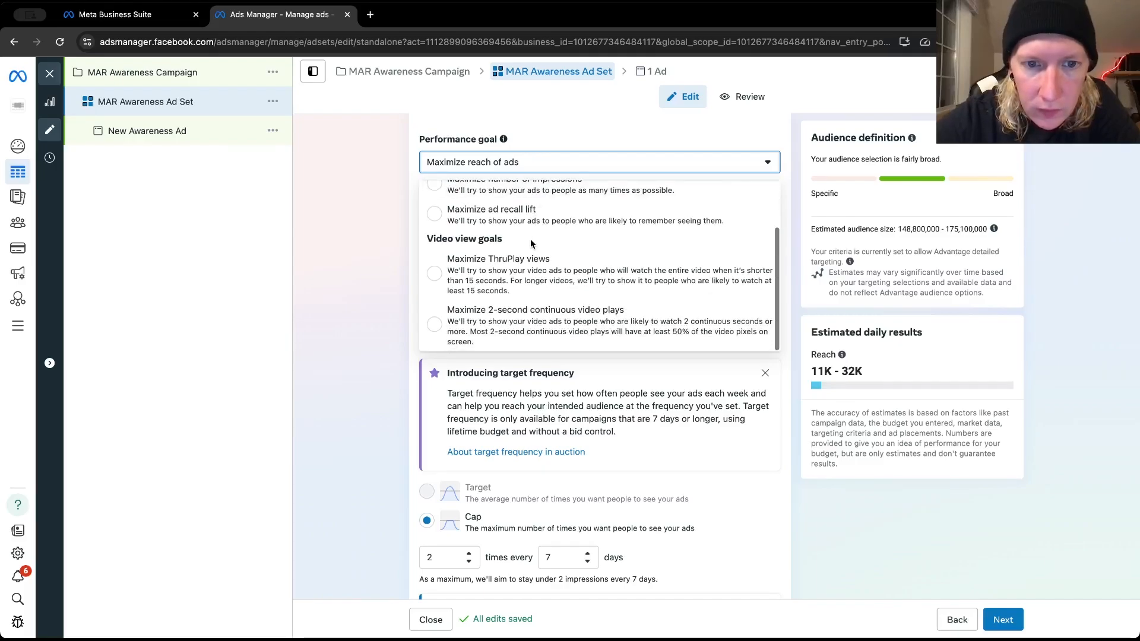
left_click(359, 300)
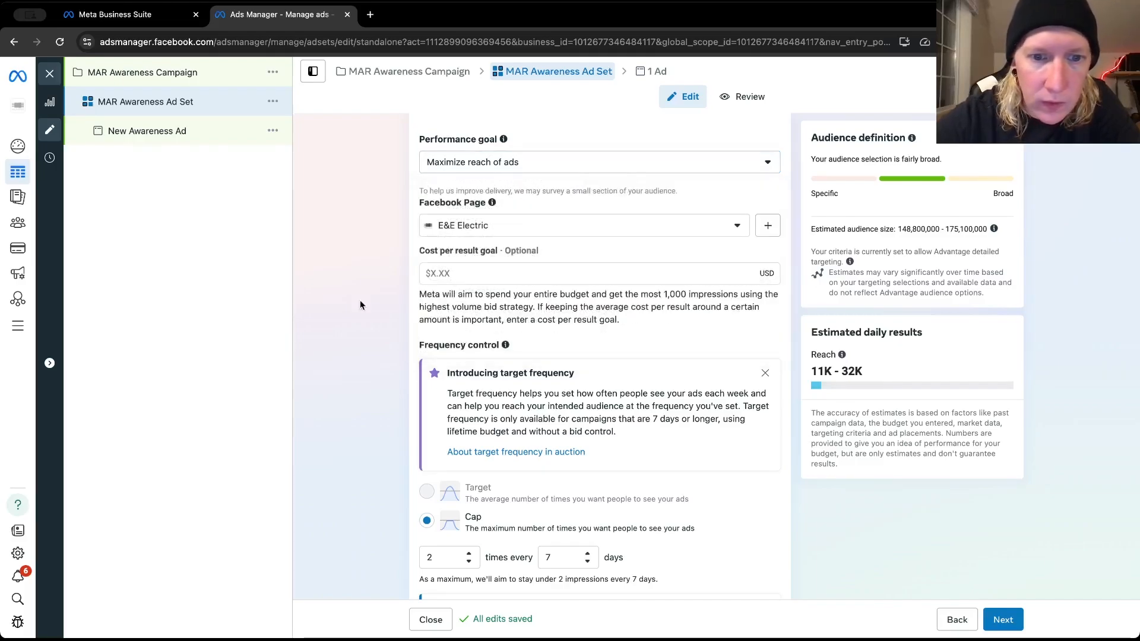
Set the ad set's frequency cap to 2 times every 5 days
scroll(360, 300, "down", 4)
scroll(360, 305, "down", 1)
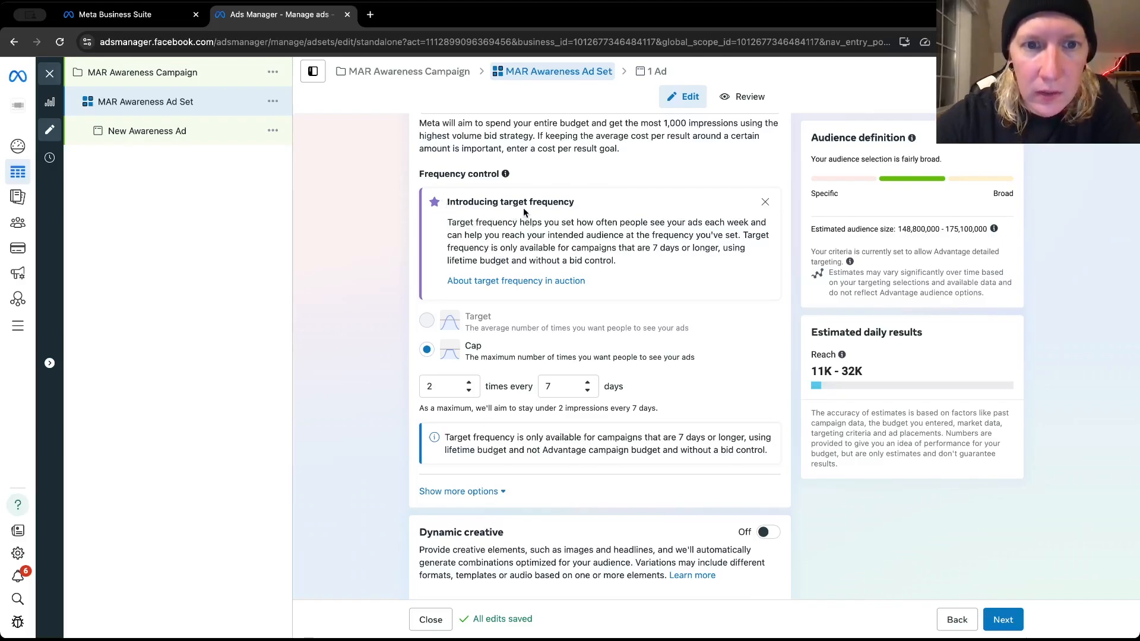
mouse_move(506, 174)
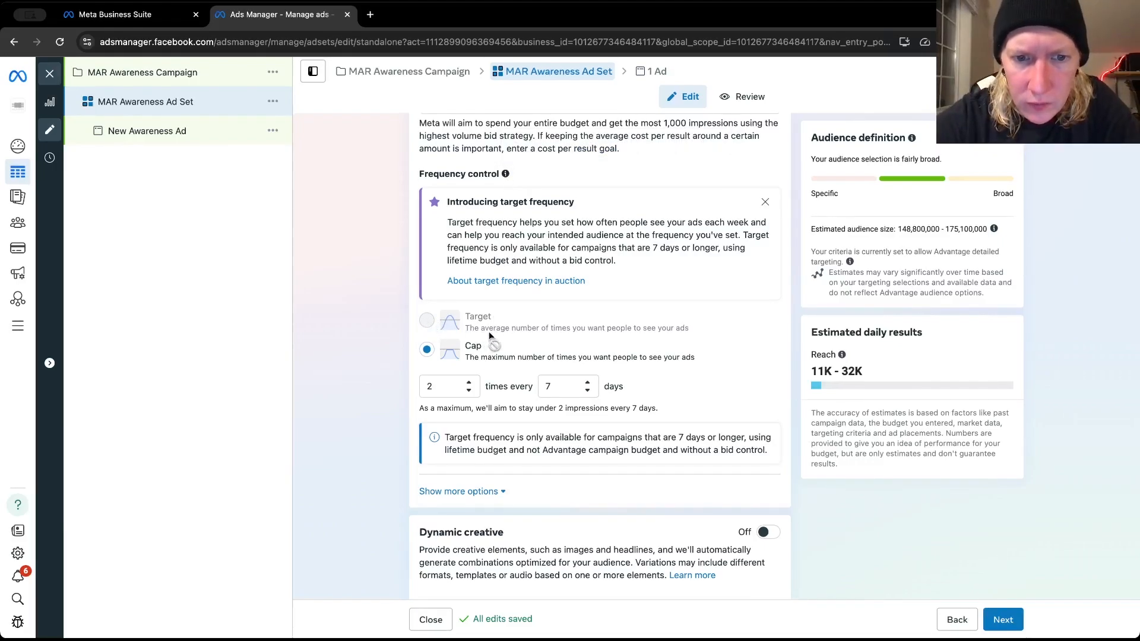
mouse_move(489, 334)
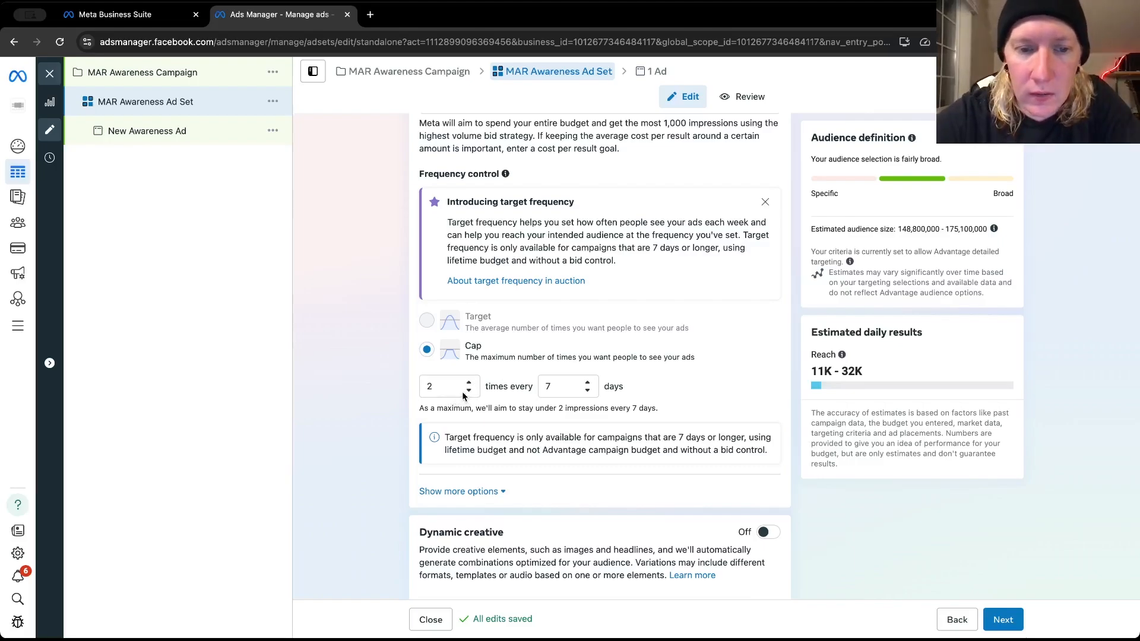
scroll(457, 391, "down", 2)
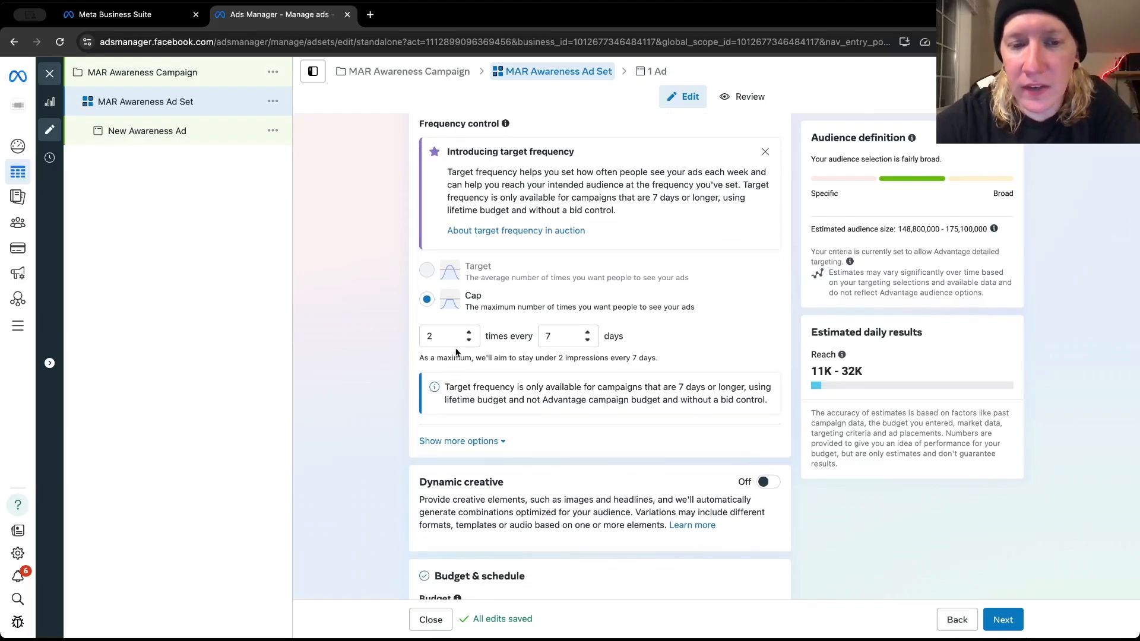
scroll(433, 341, "down", 1)
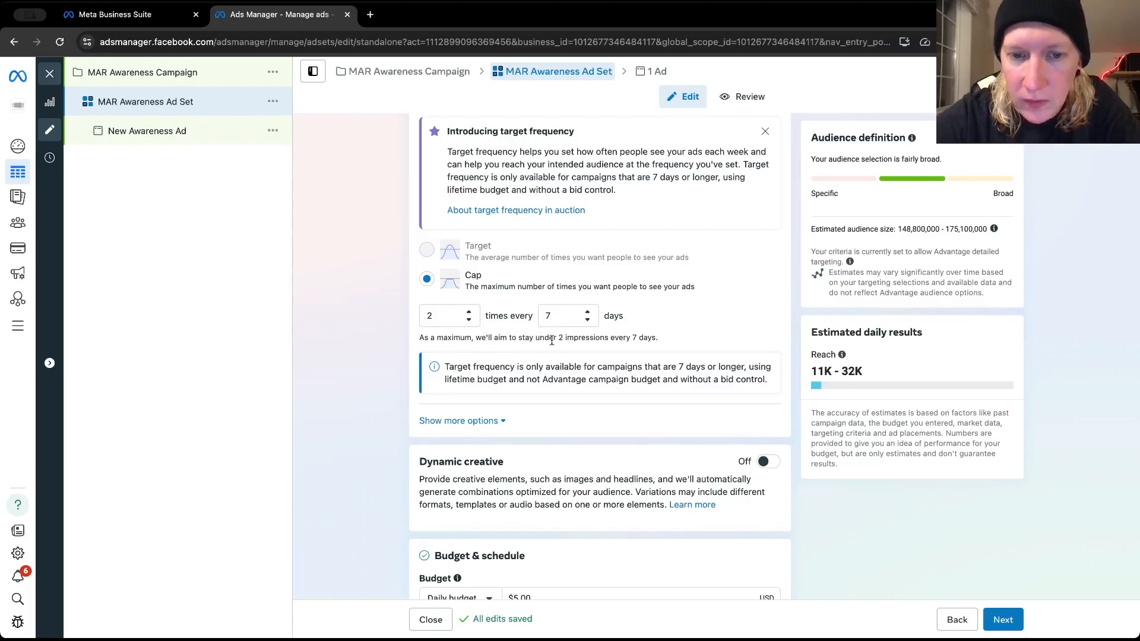
left_click(587, 320)
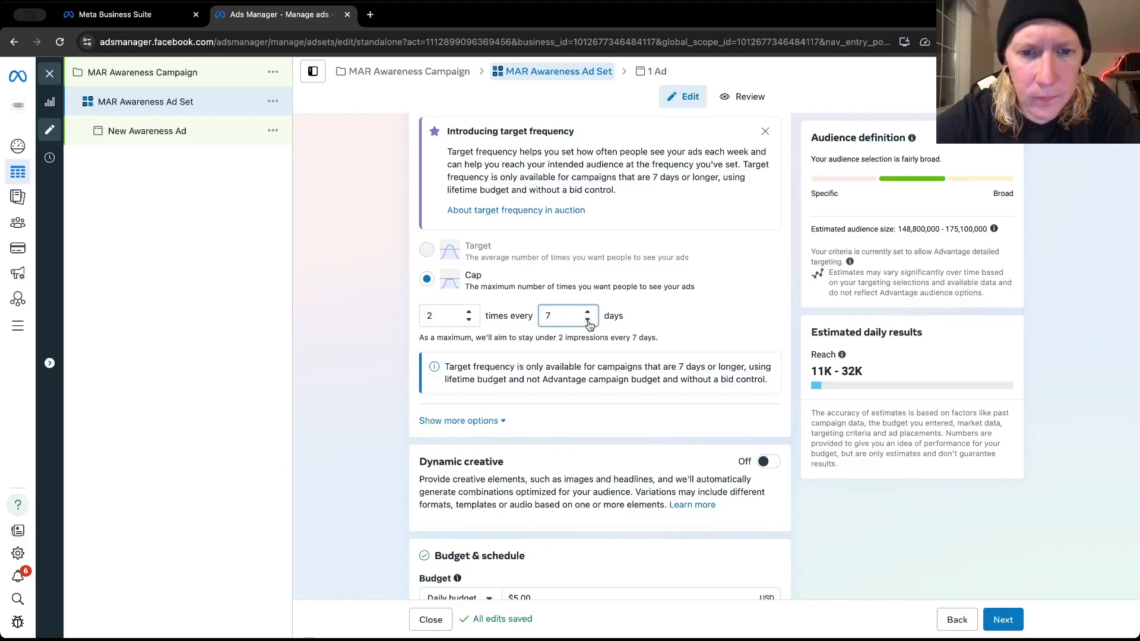
left_click(588, 321)
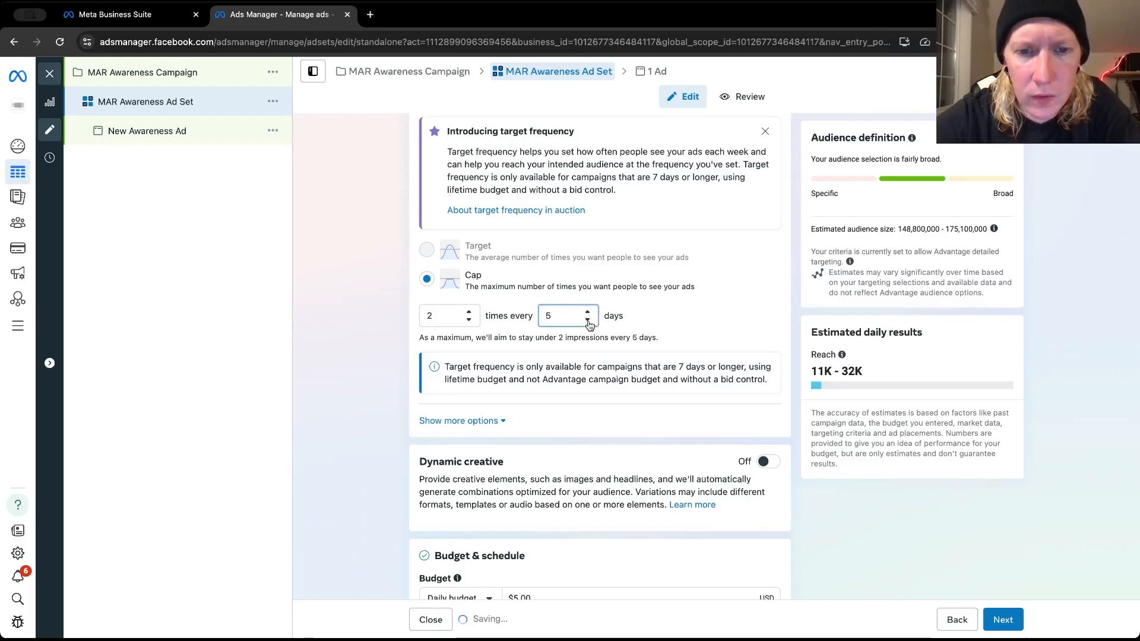
left_click(588, 320)
left_click(587, 321)
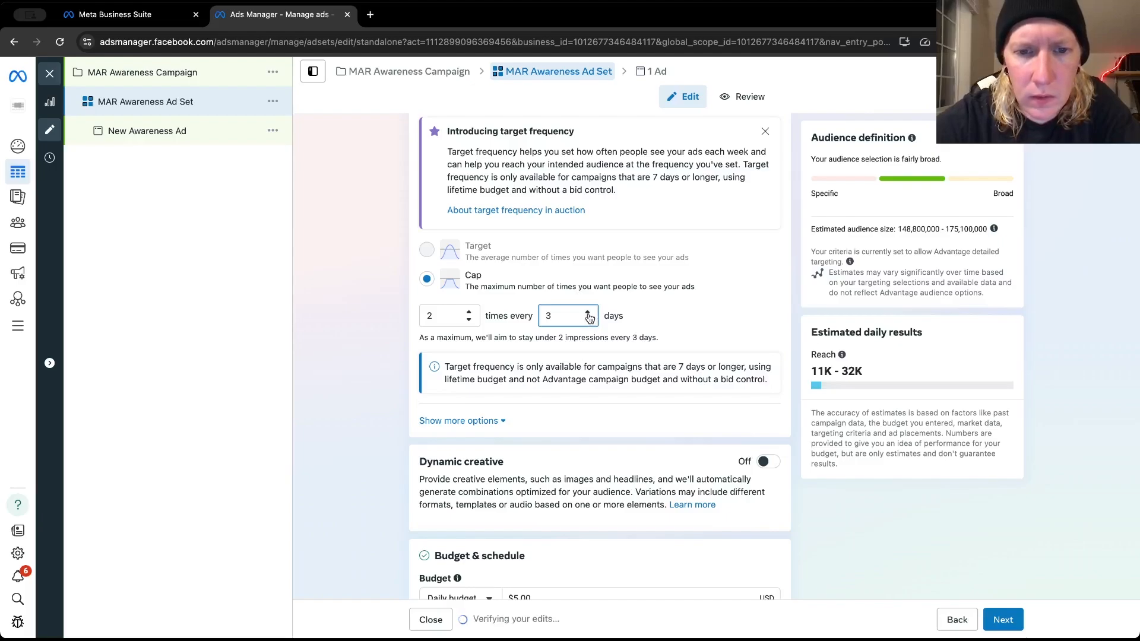
left_click(587, 313)
left_click(588, 314)
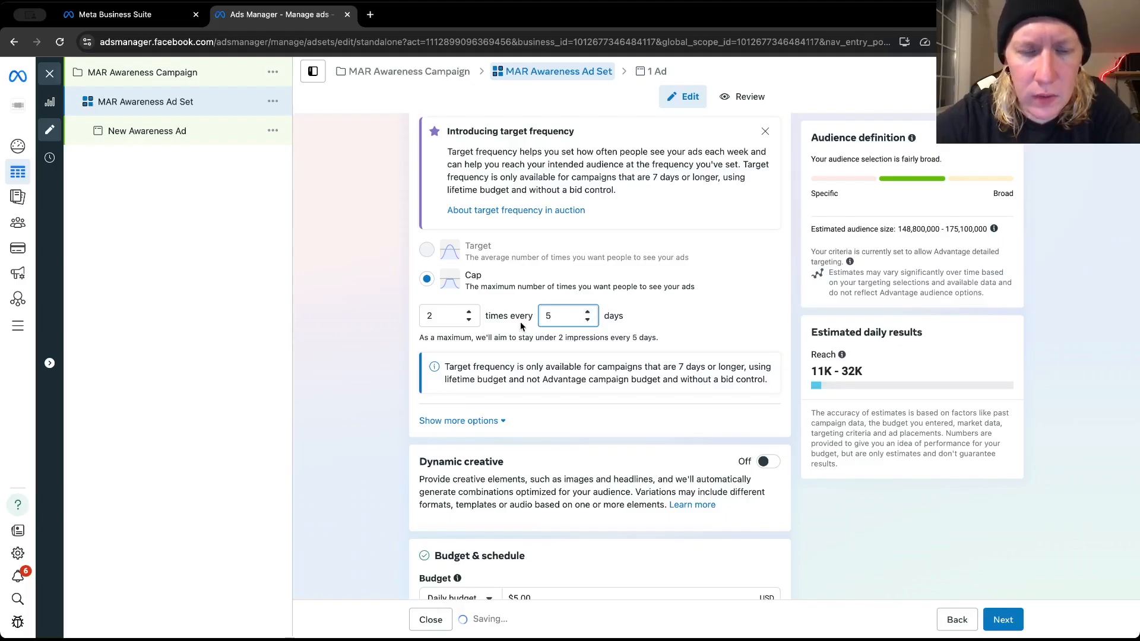
Set the ad set's daily budget to $20.00
scroll(518, 326, "down", 1)
scroll(518, 326, "down", 3)
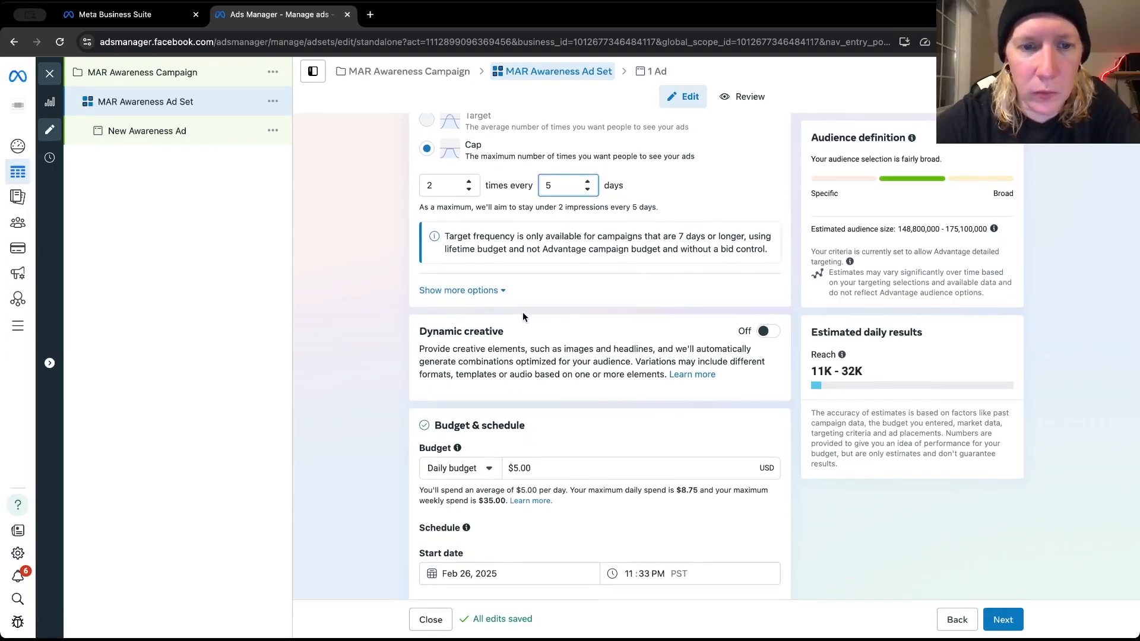
scroll(523, 315, "down", 2)
scroll(522, 315, "down", 2)
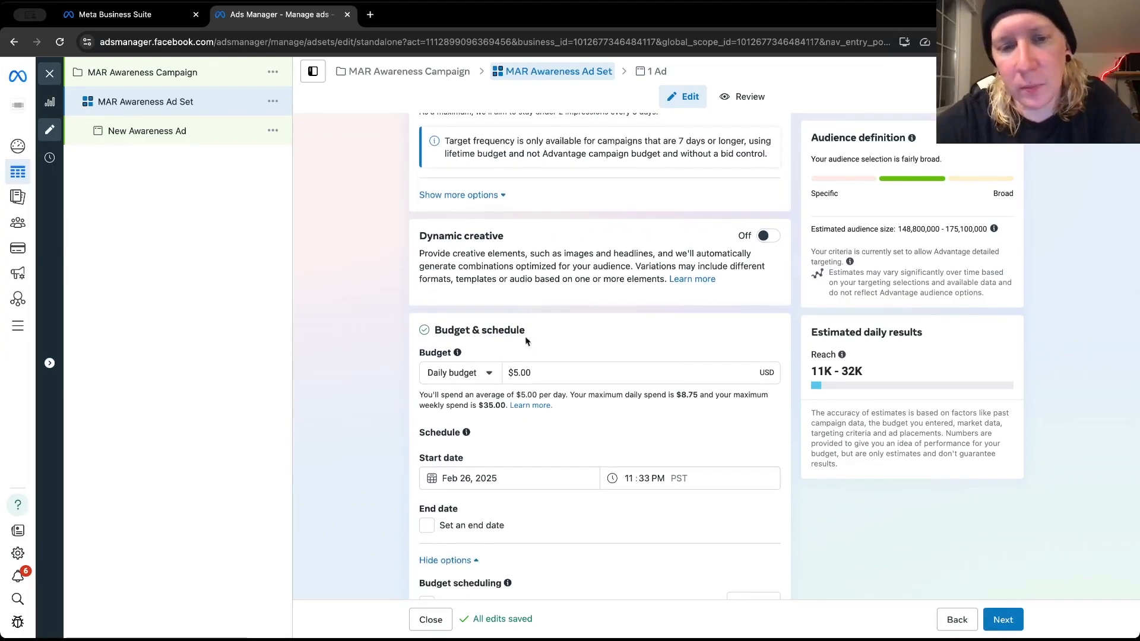
left_click(516, 372)
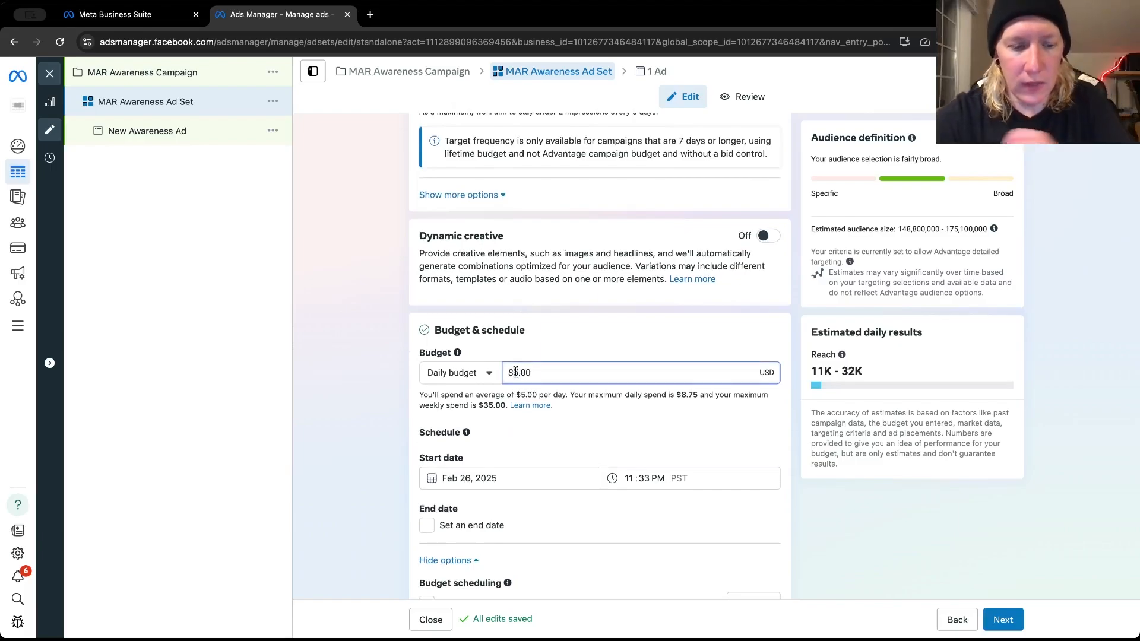
key("BackSpace")
type("20")
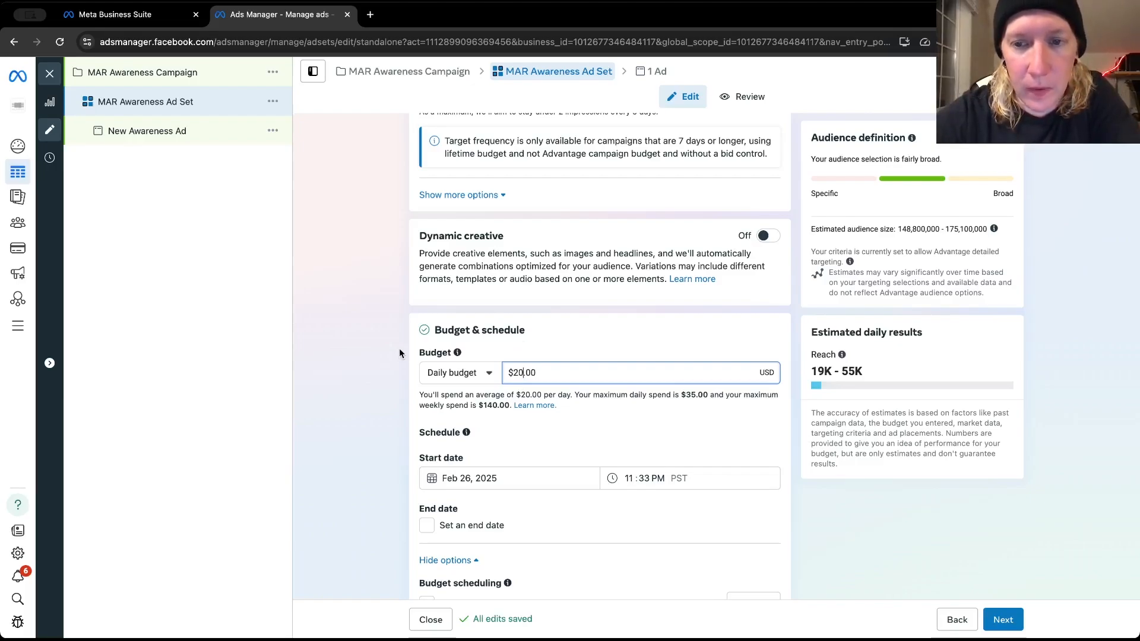
Review the ad set's budget and schedule settings, including the spending limits, start date, end date and scheduling options
scroll(398, 352, "down", 3)
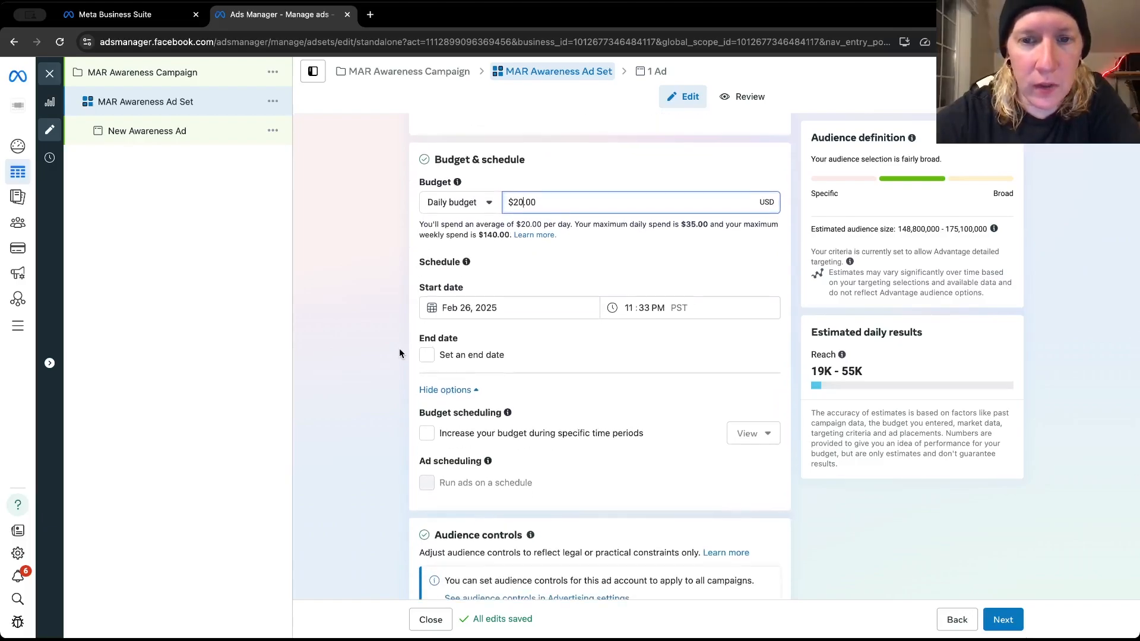
scroll(399, 353, "up", 1)
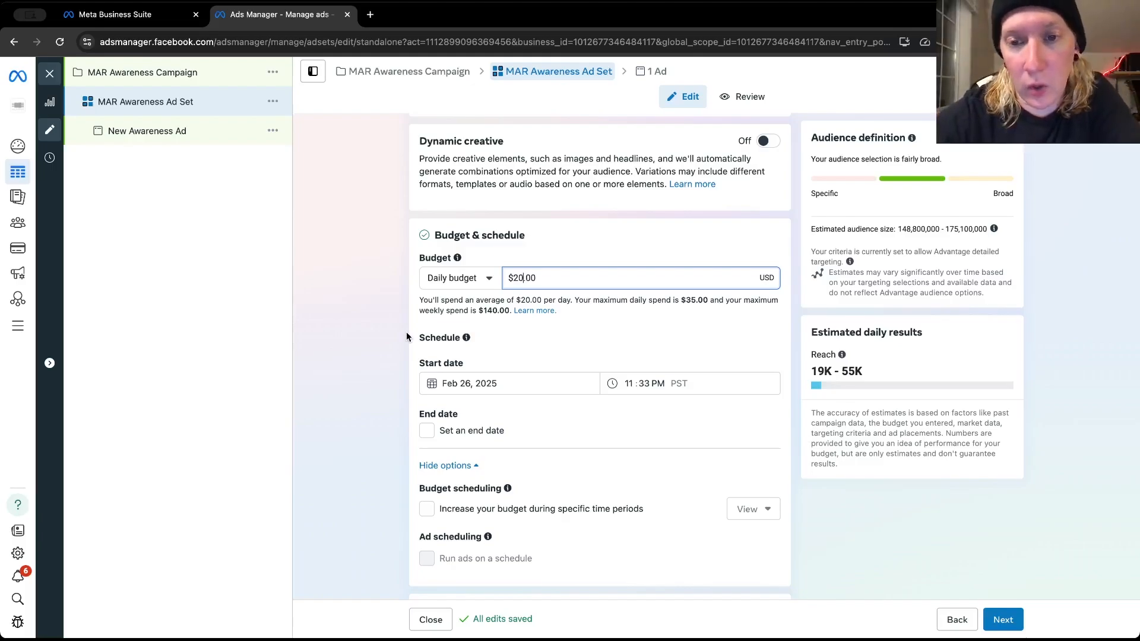
scroll(406, 337, "down", 1)
scroll(406, 336, "up", 1)
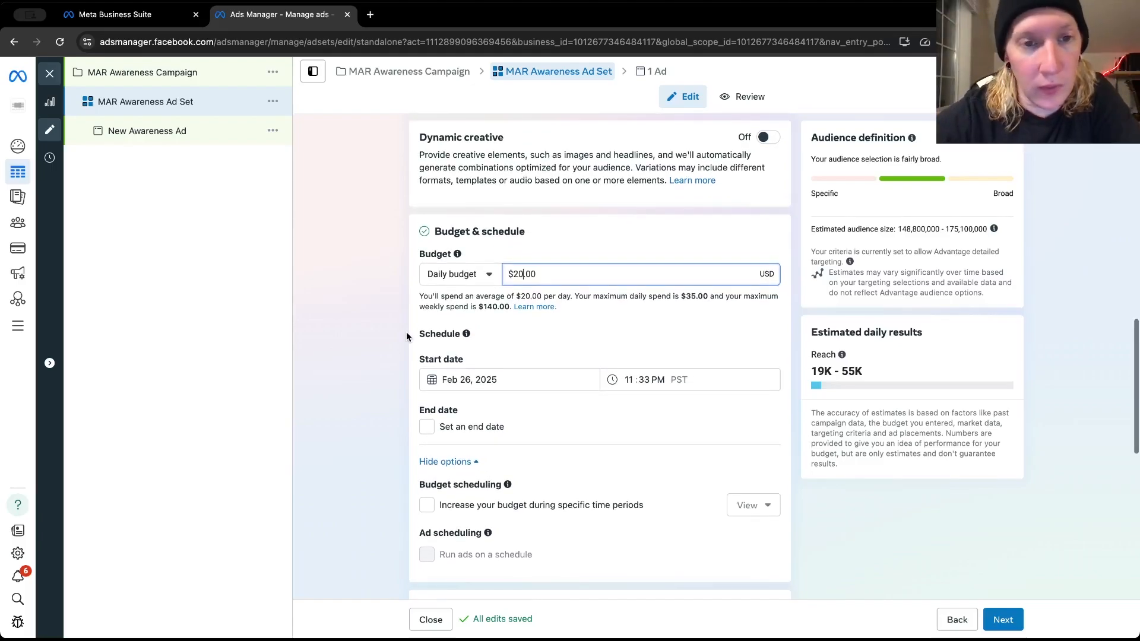
scroll(406, 337, "up", 1)
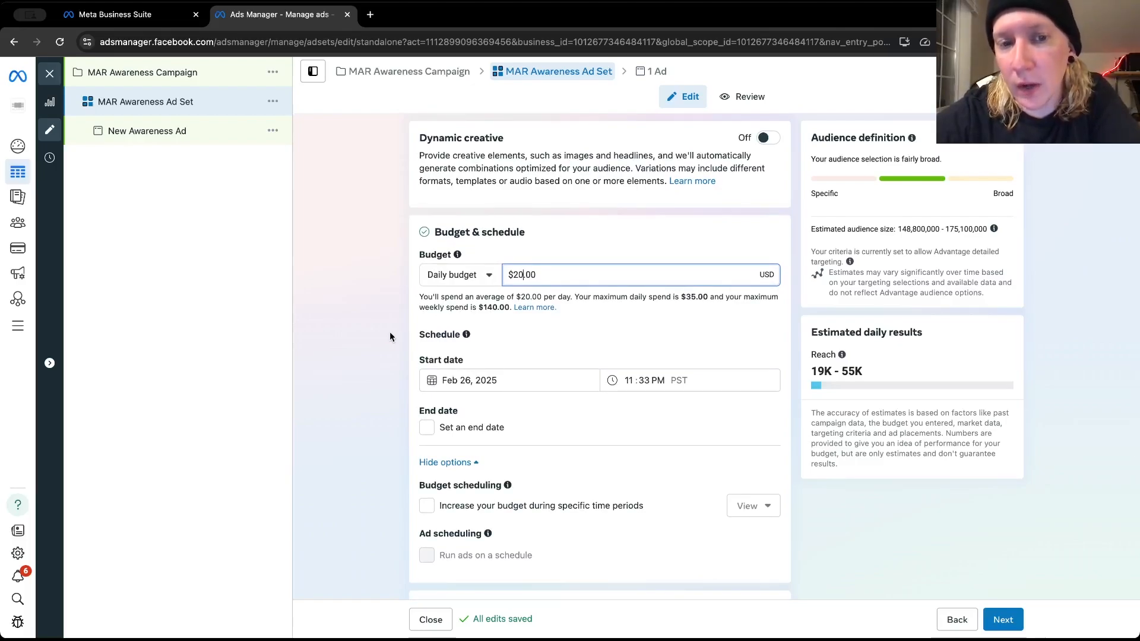
left_click(389, 335)
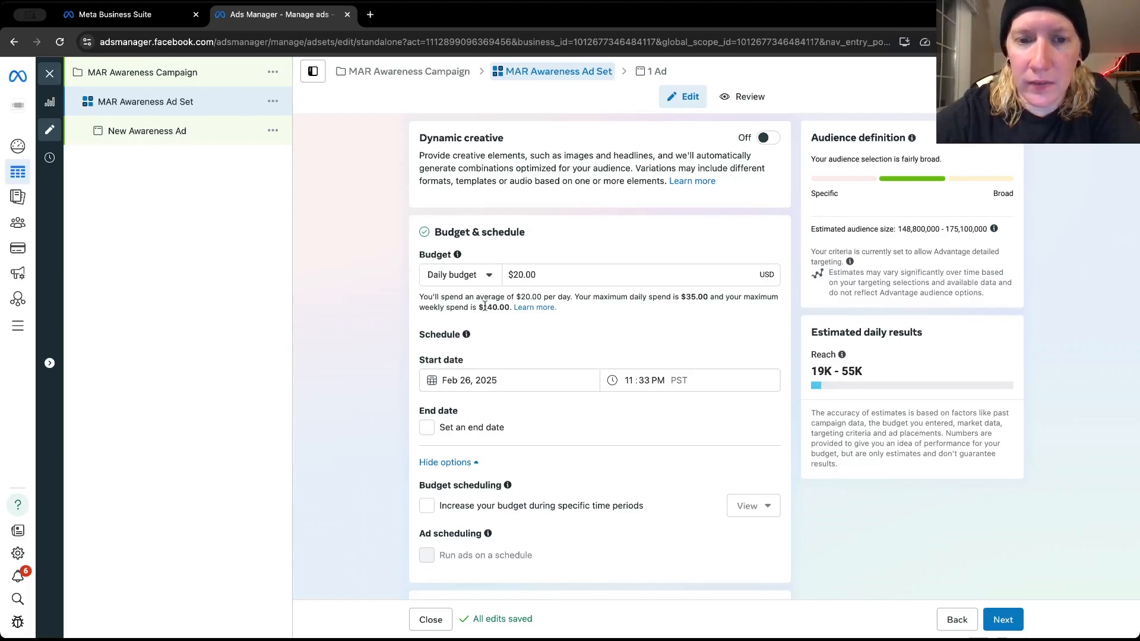
double_click(511, 274)
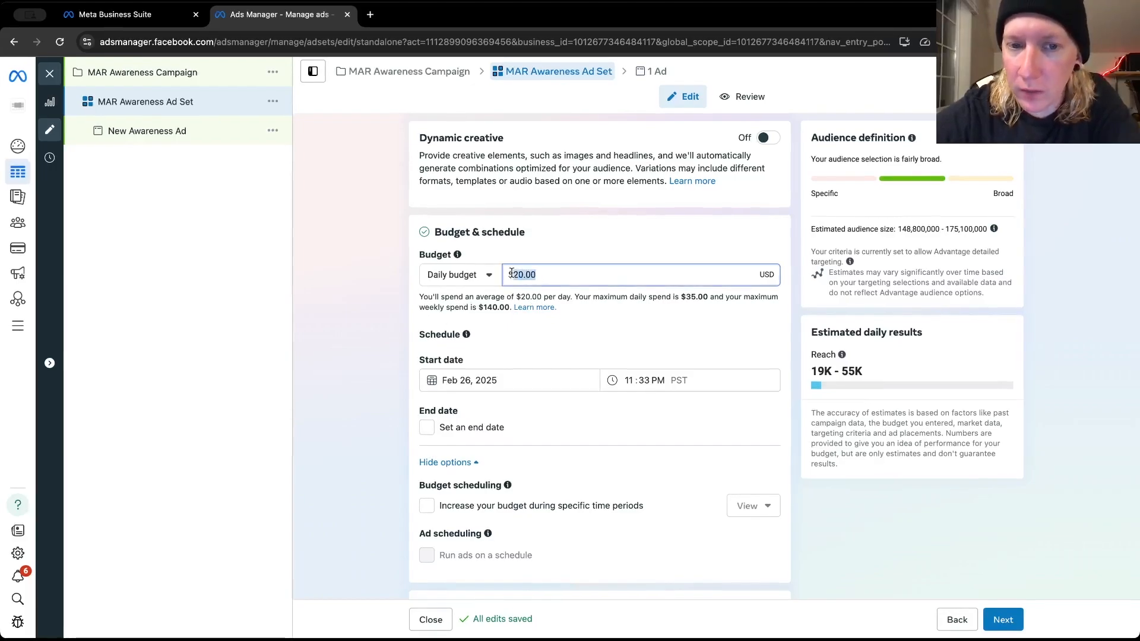
left_click(361, 279)
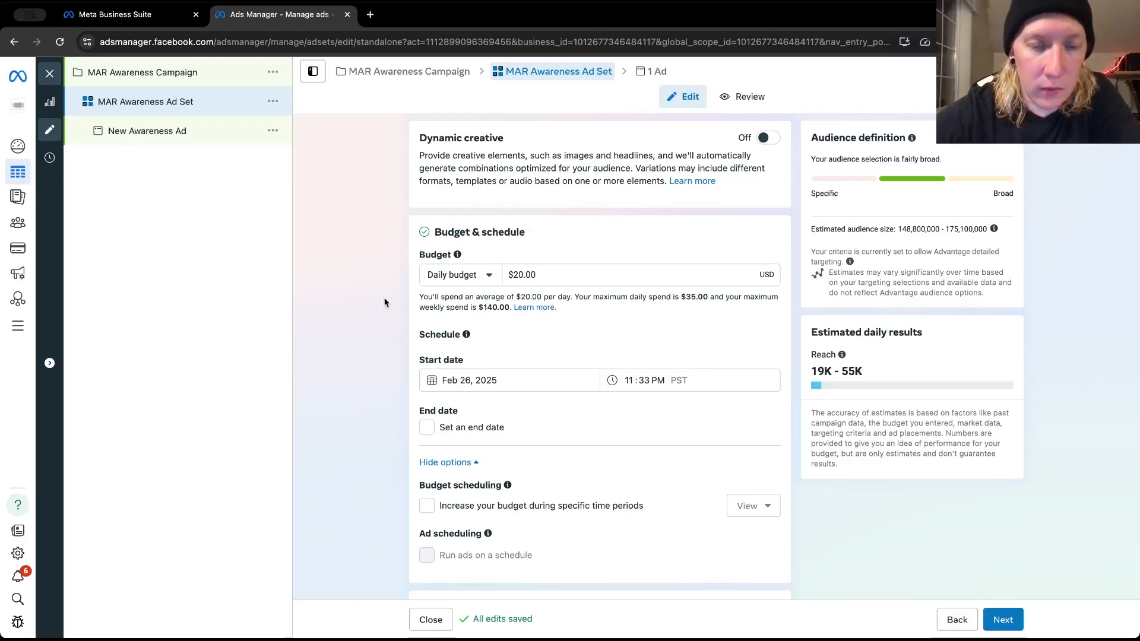
scroll(384, 302, "down", 3)
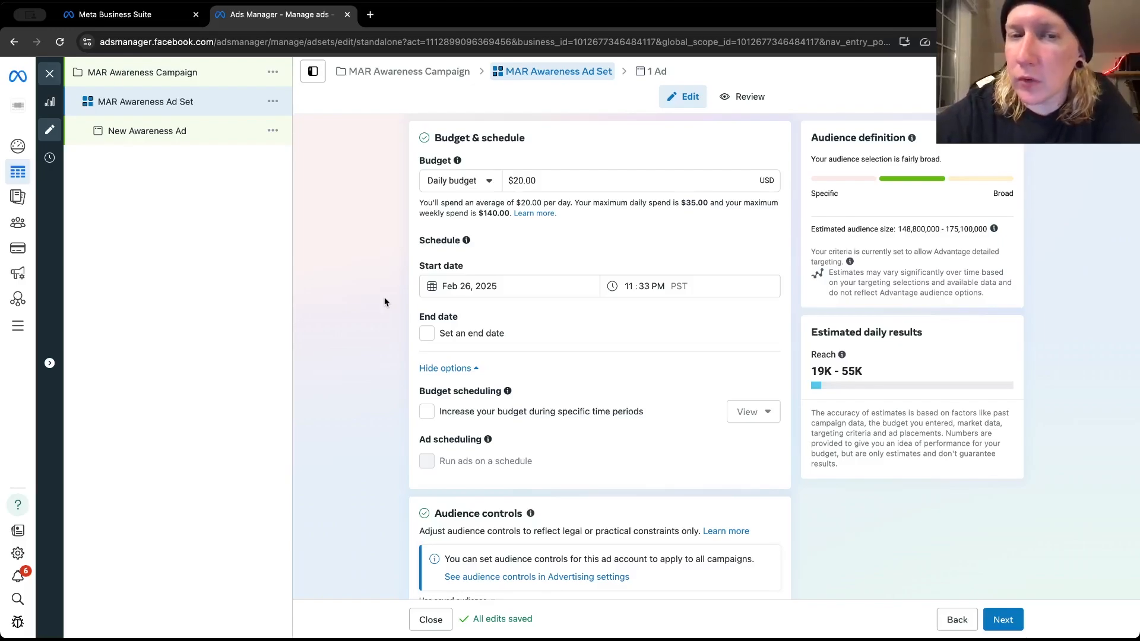
scroll(384, 301, "down", 2)
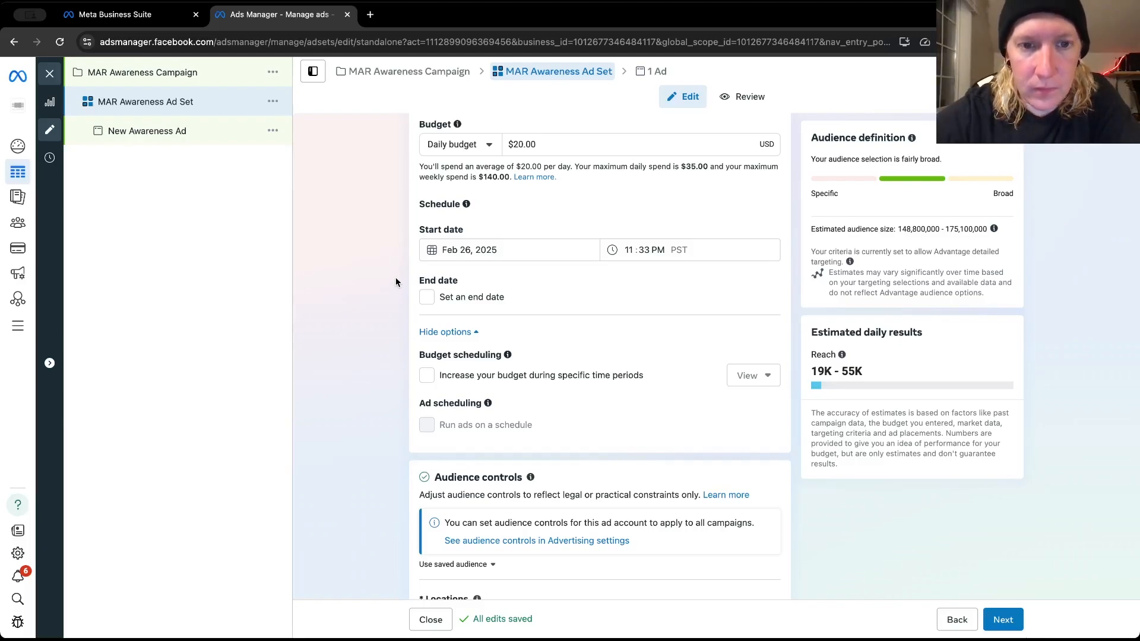
scroll(394, 286, "up", 2)
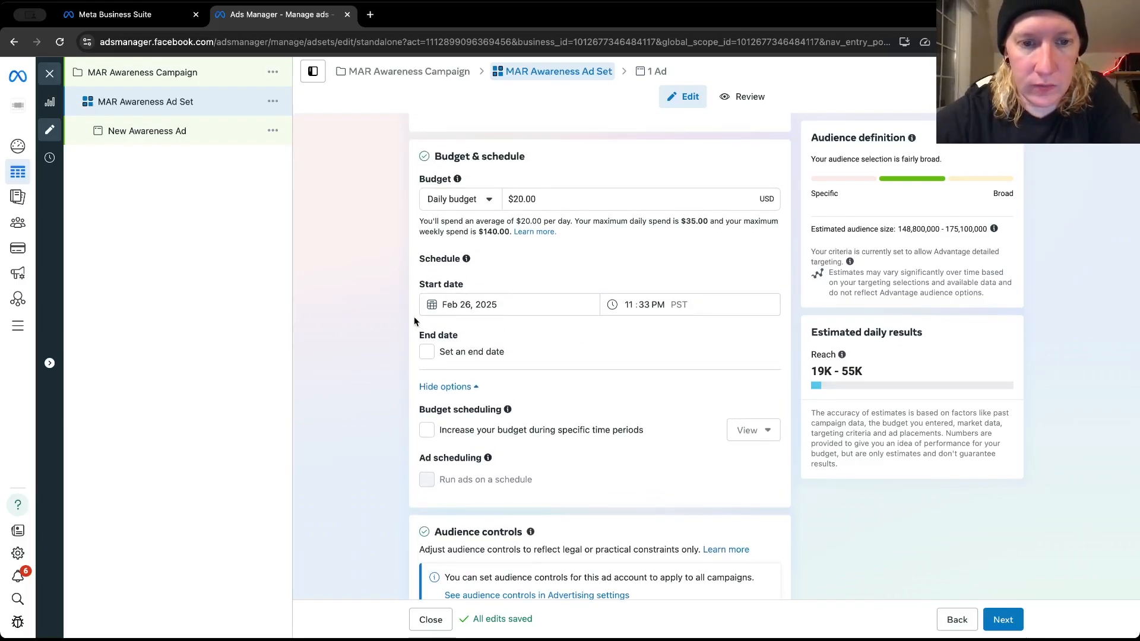
scroll(414, 316, "up", 3)
scroll(414, 317, "up", 3)
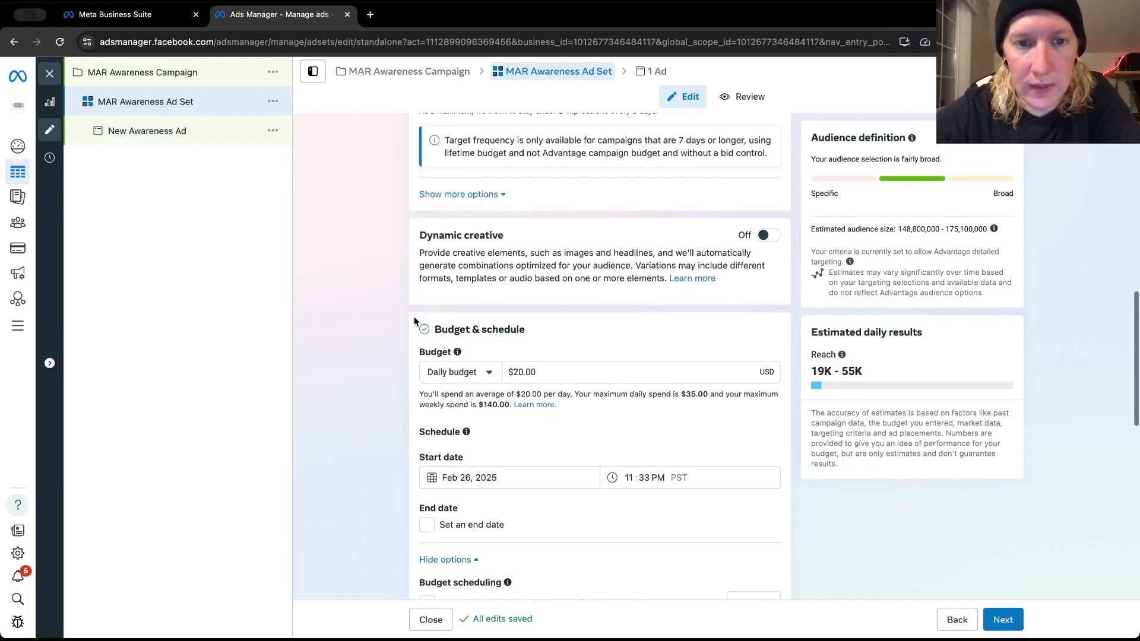
Review the ad set's budget and schedule options, the audience controls with the included location, and the Advantage+ audience section
scroll(412, 344, "up", 4)
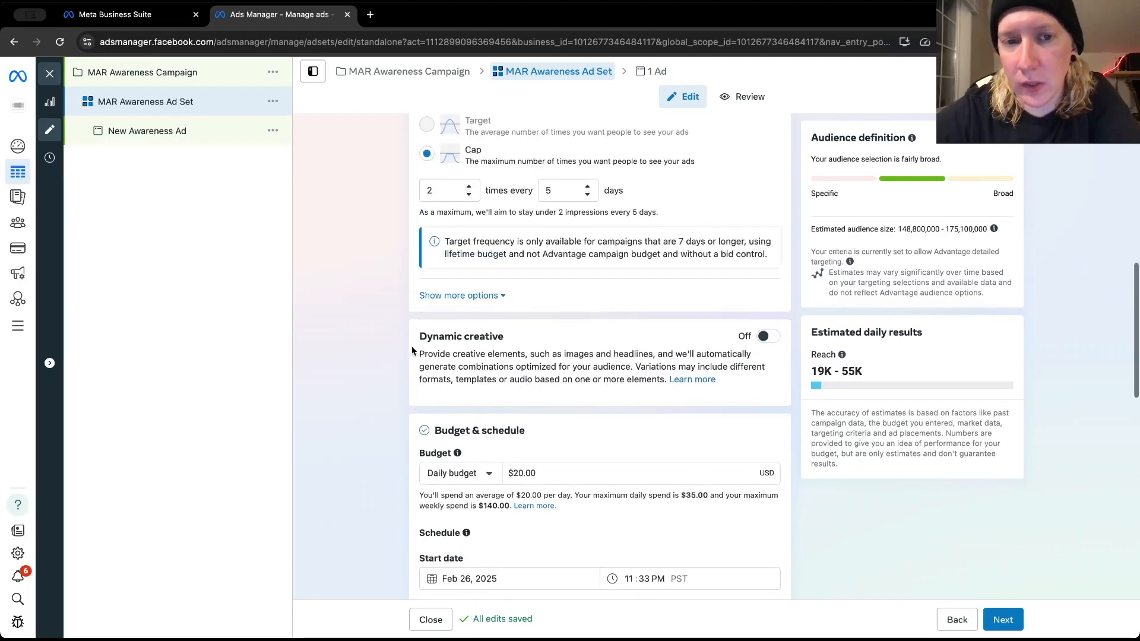
scroll(412, 347, "down", 10)
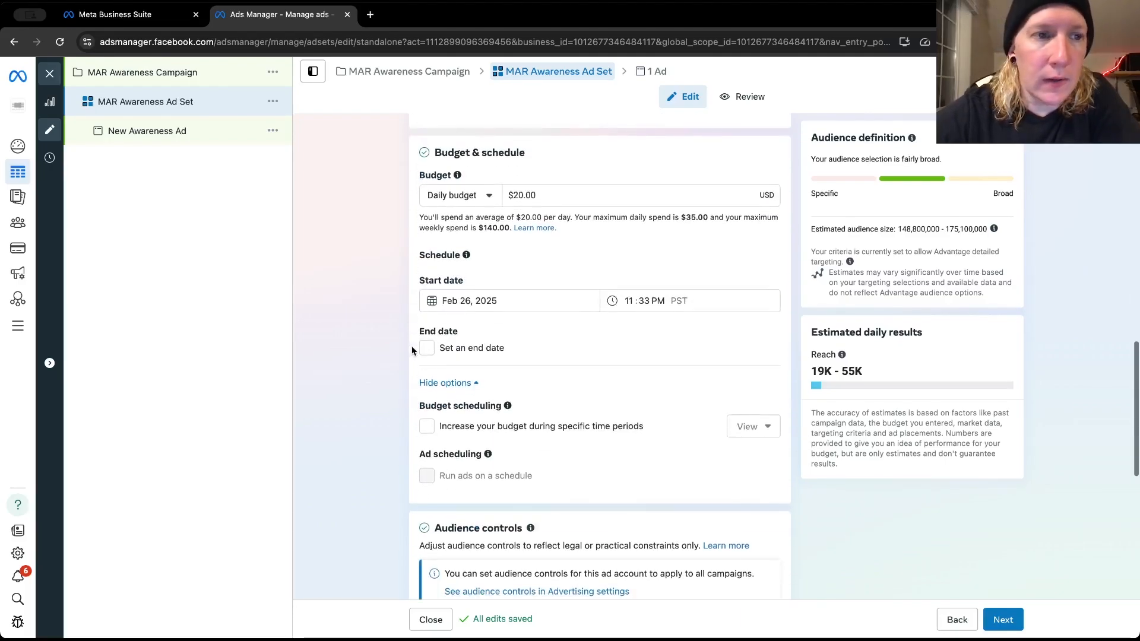
scroll(408, 344, "down", 2)
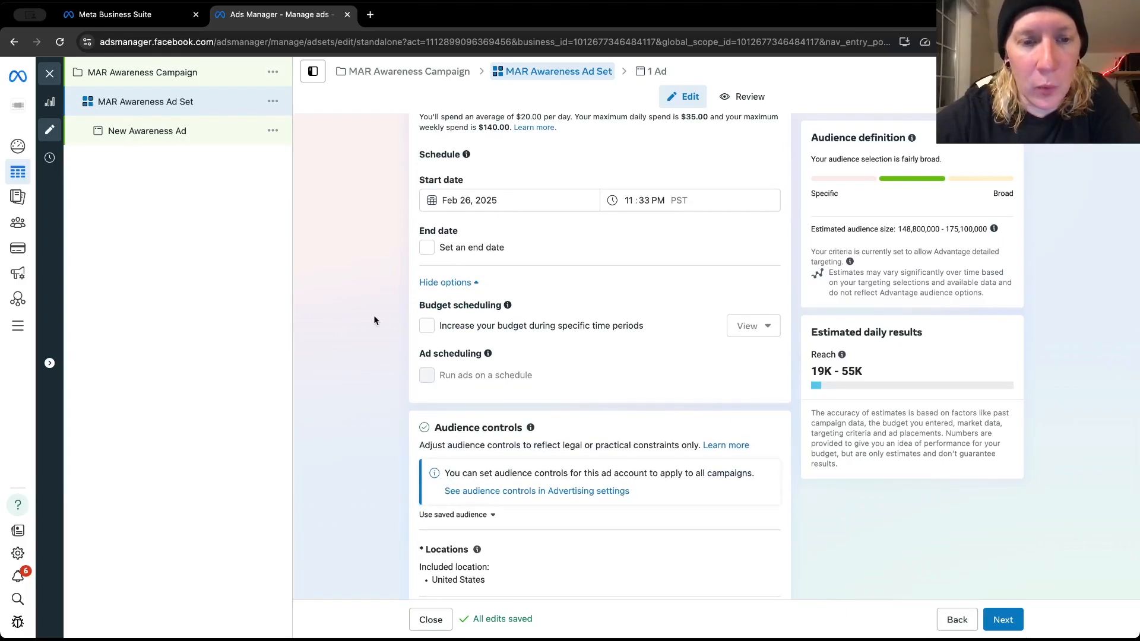
scroll(390, 320, "down", 1)
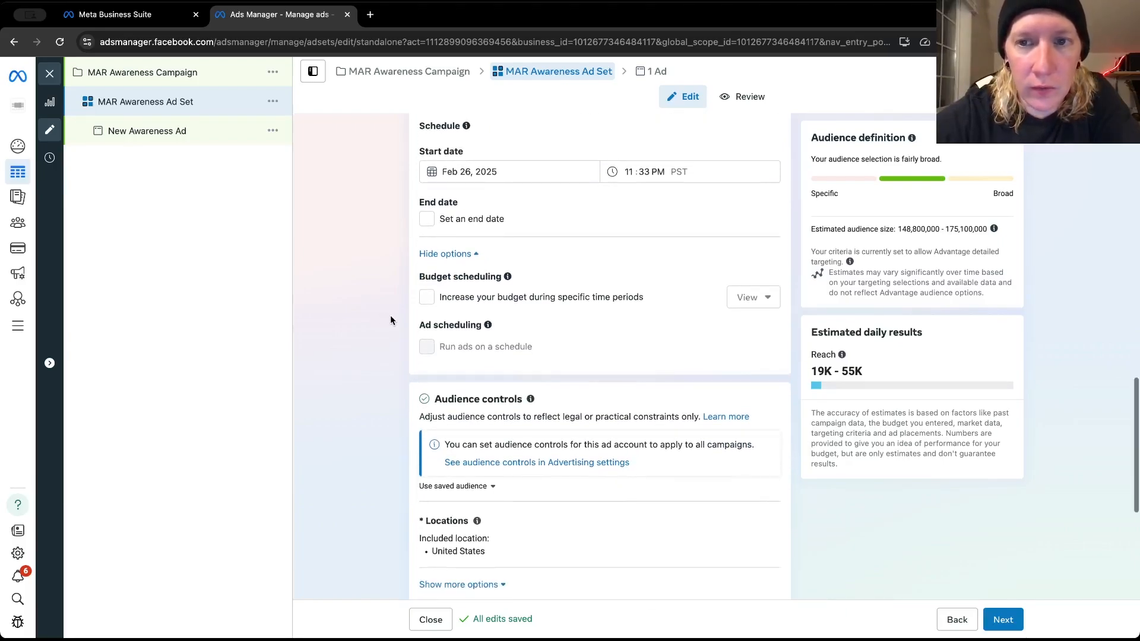
scroll(390, 321, "down", 1)
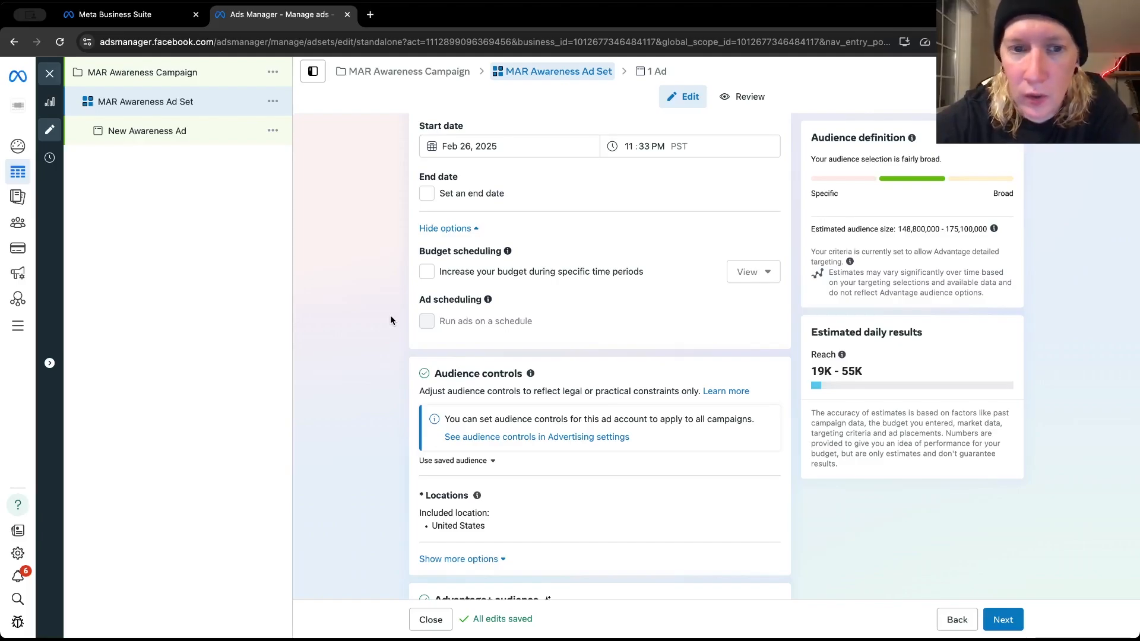
scroll(390, 314, "down", 2)
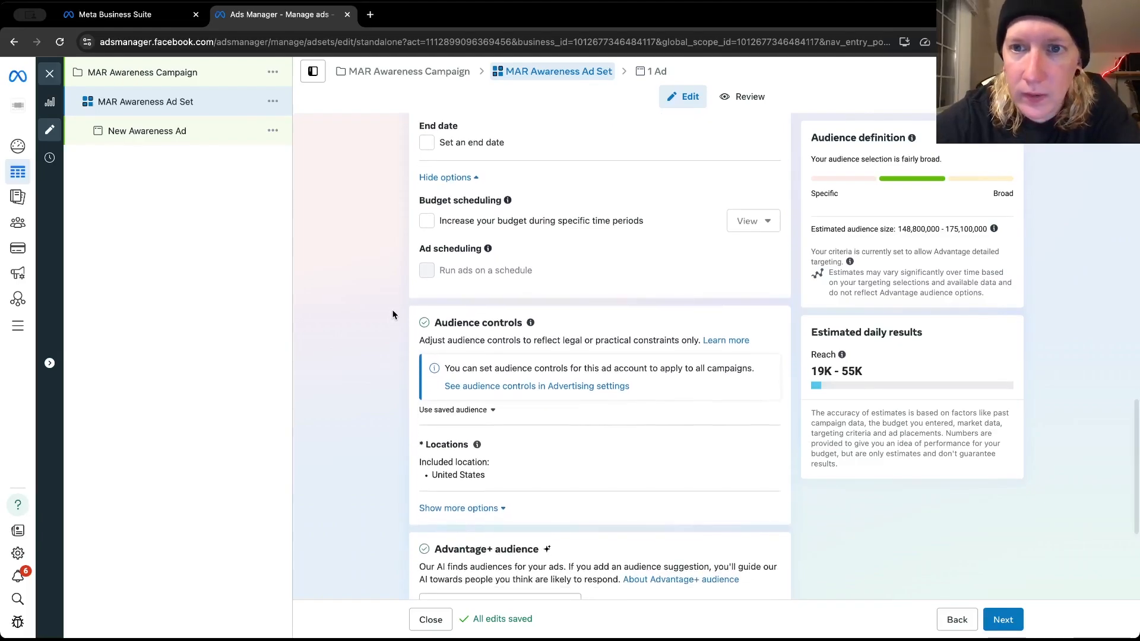
scroll(393, 315, "down", 3)
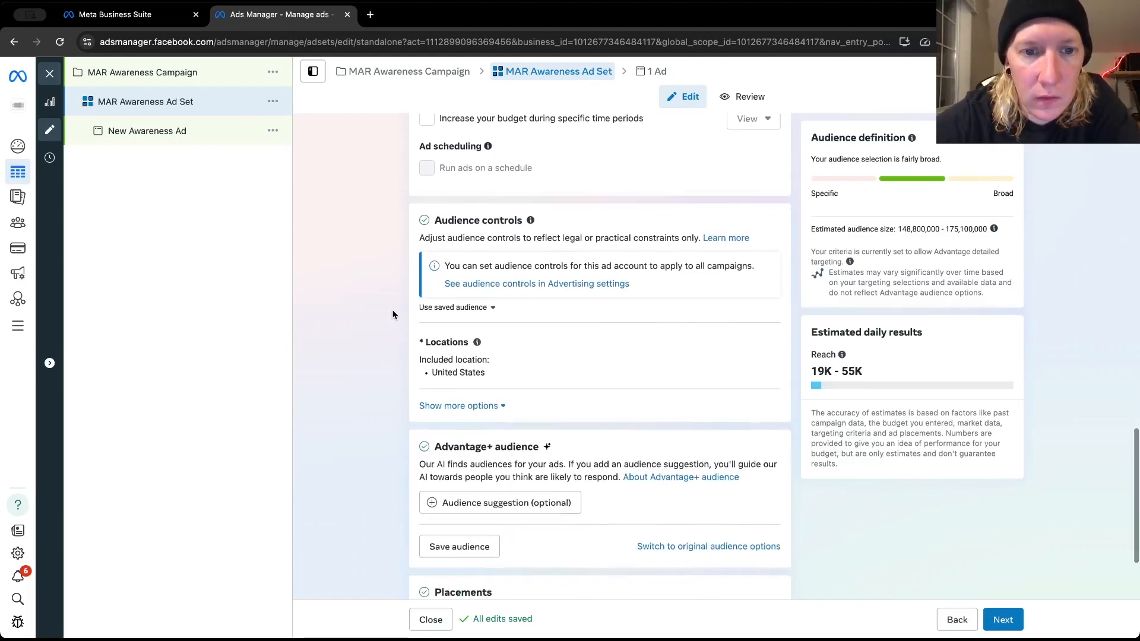
scroll(393, 315, "up", 2)
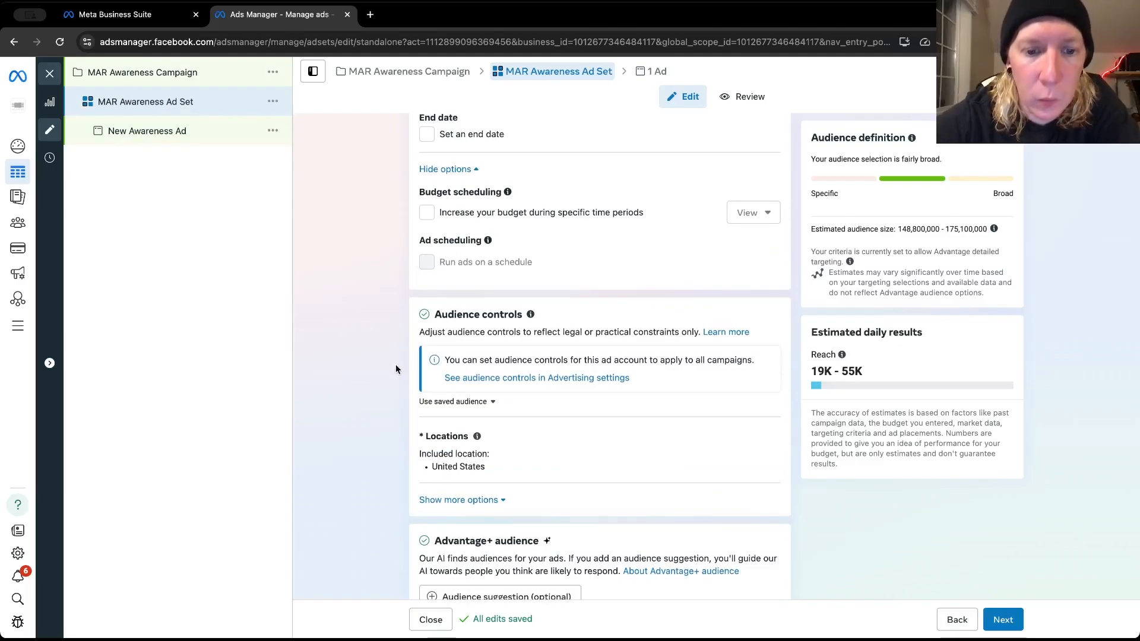
scroll(395, 365, "down", 1)
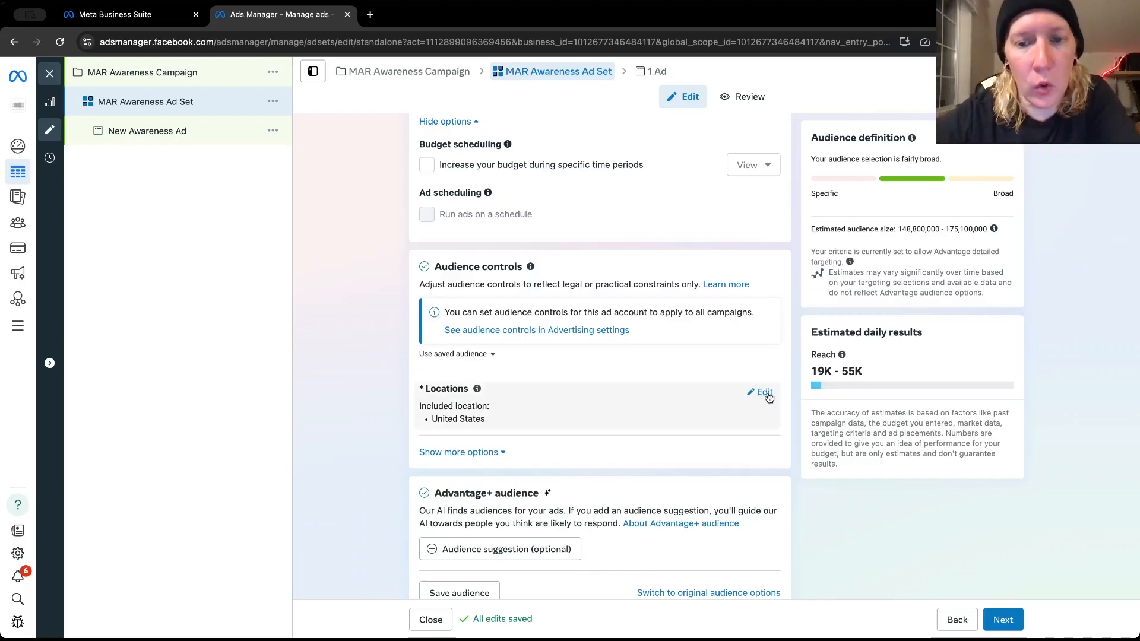
scroll(707, 395, "down", 1)
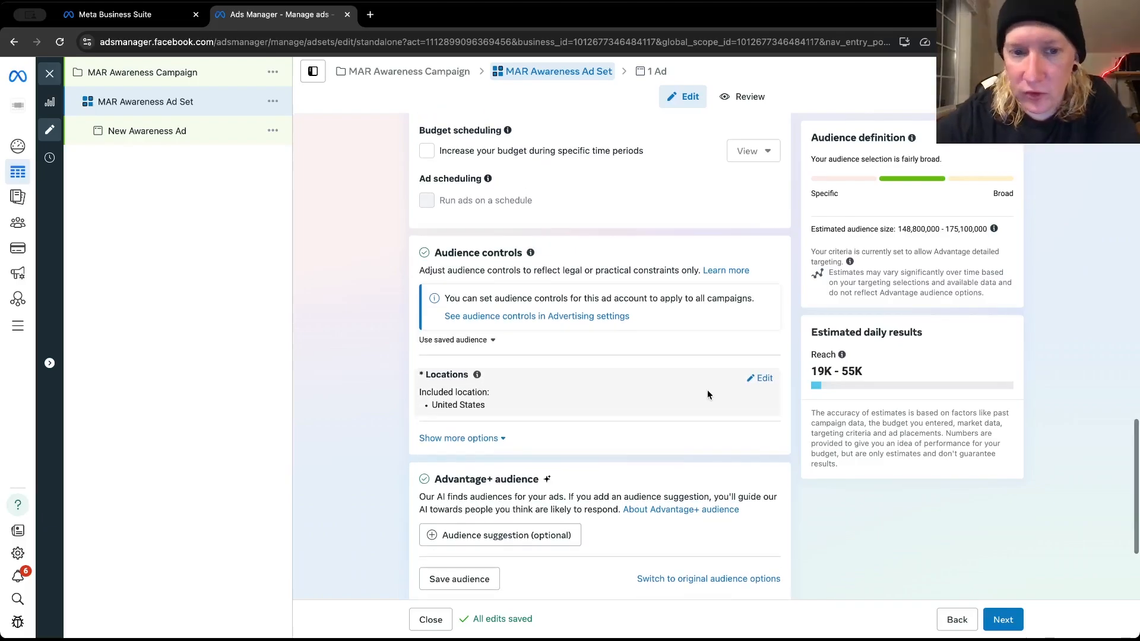
scroll(600, 385, "down", 1)
scroll(600, 387, "up", 3)
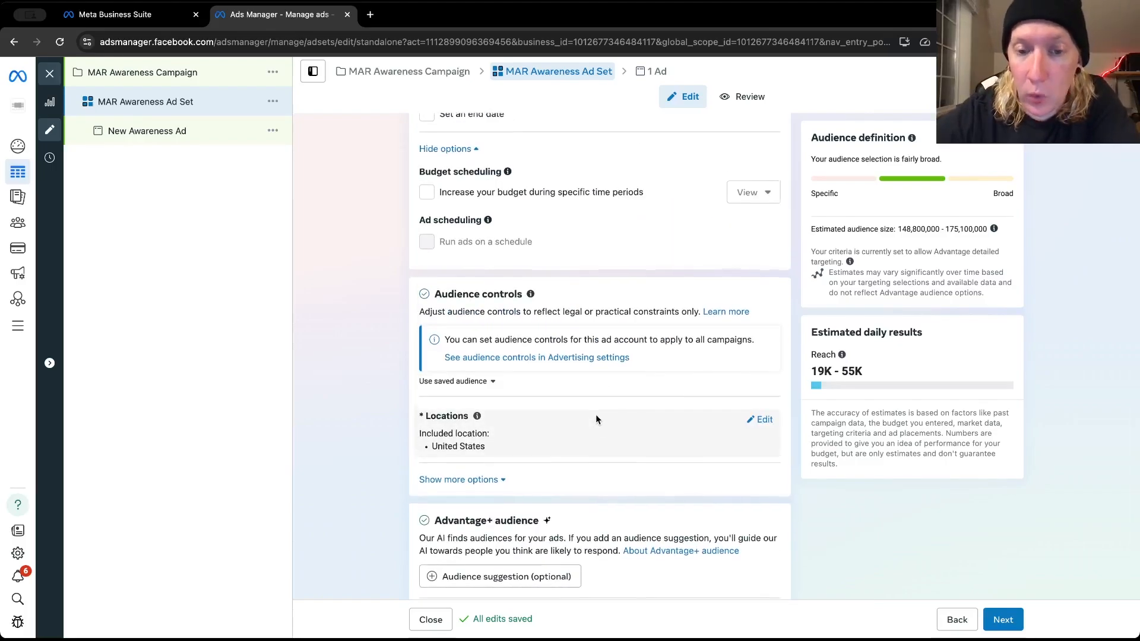
scroll(596, 414, "down", 2)
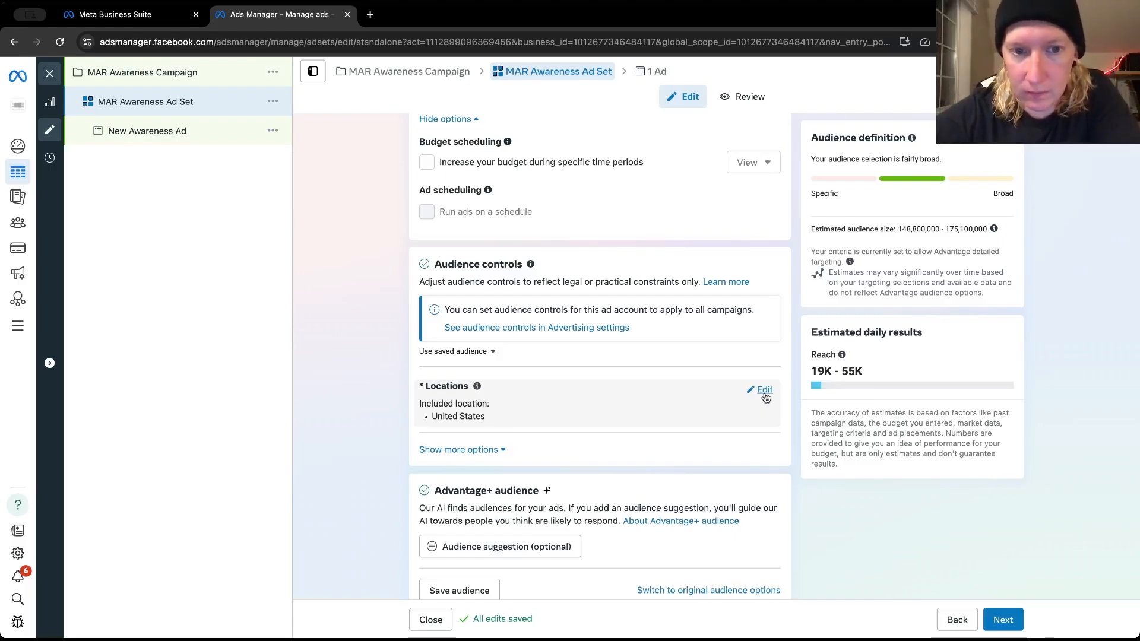
scroll(681, 292, "up", 2)
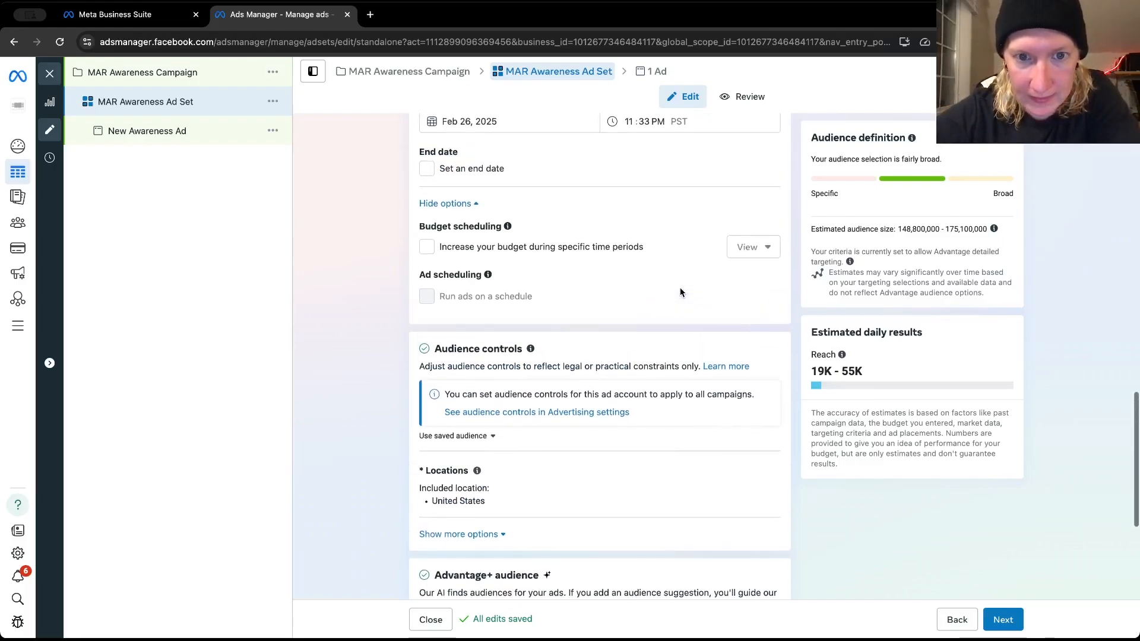
Change the ad set's included location to Post Falls, Idaho, with a radius of 30 miles
scroll(680, 292, "down", 1)
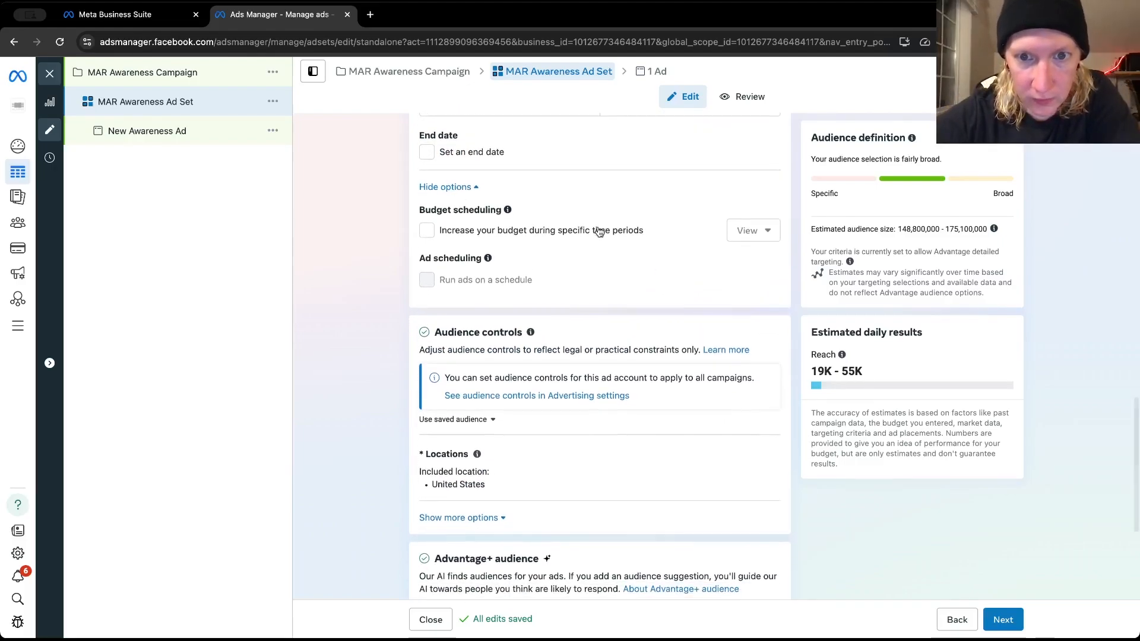
scroll(712, 242, "down", 5)
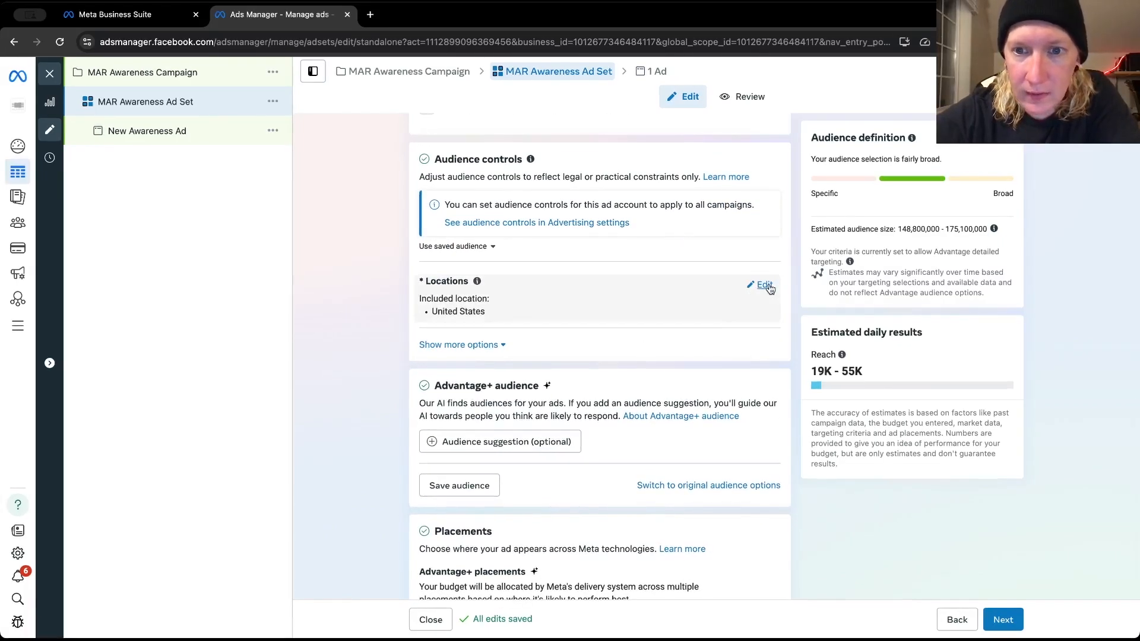
left_click(764, 285)
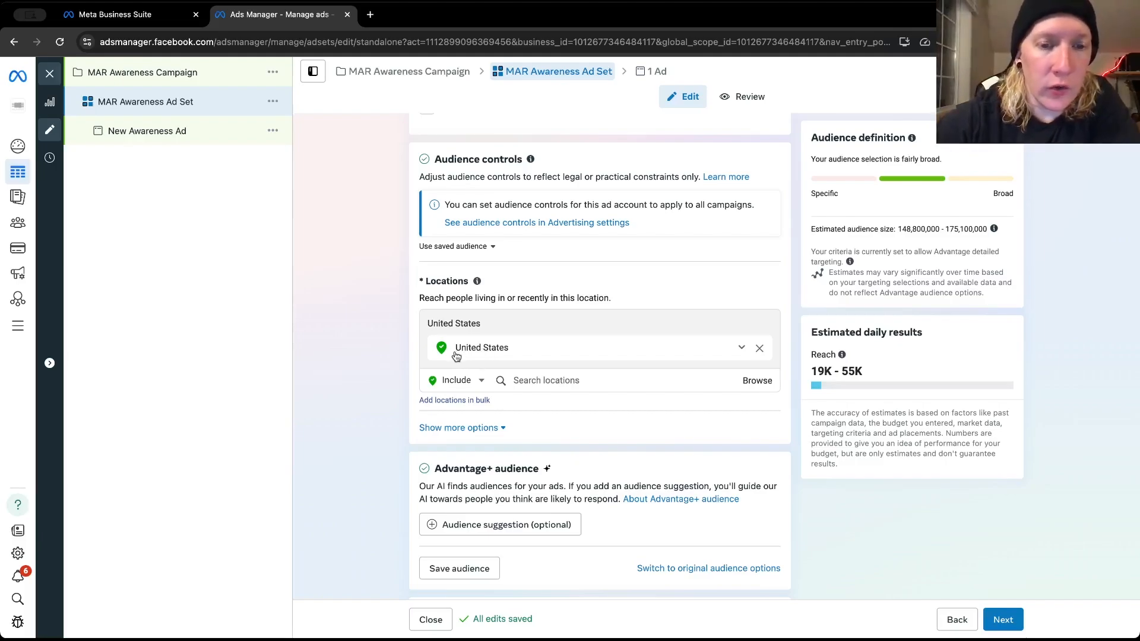
left_click(526, 378)
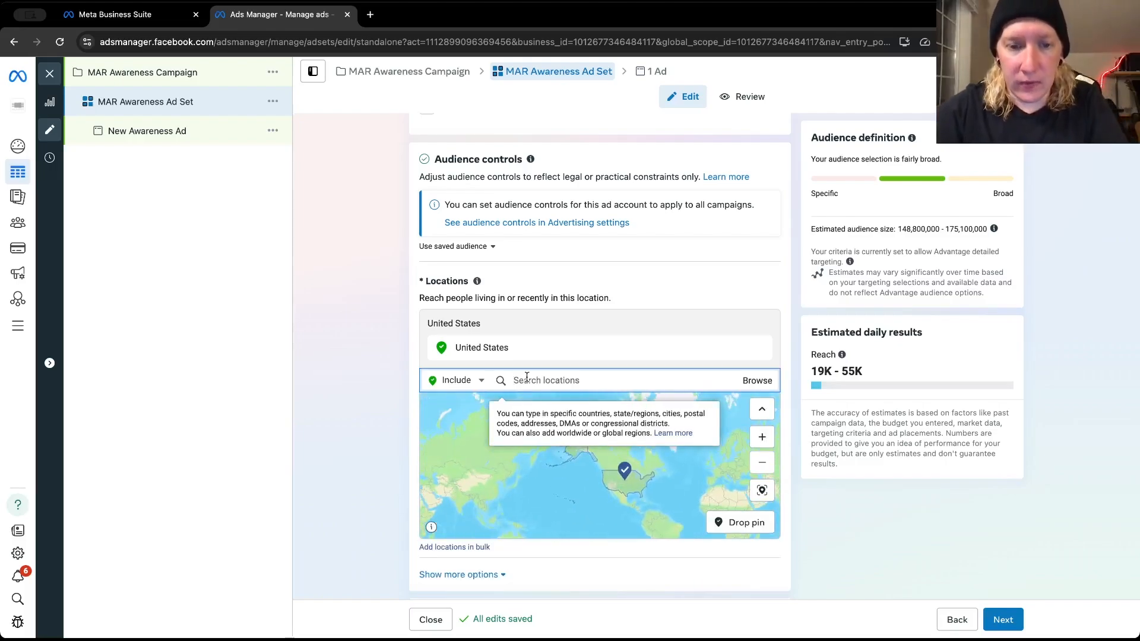
type("post falls")
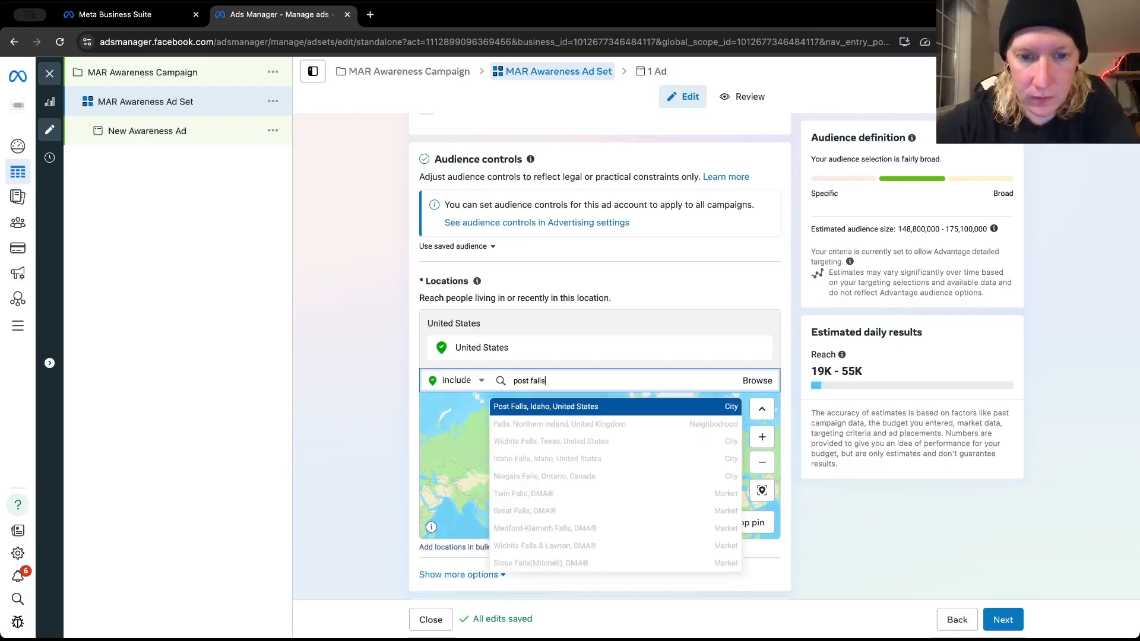
left_click(531, 406)
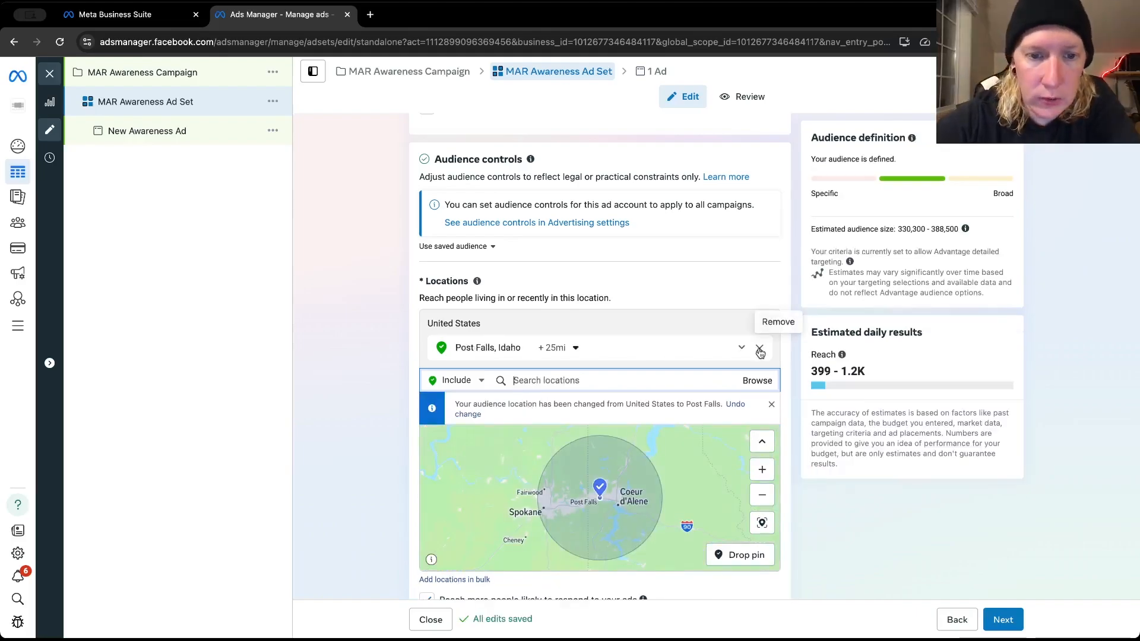
left_click(575, 348)
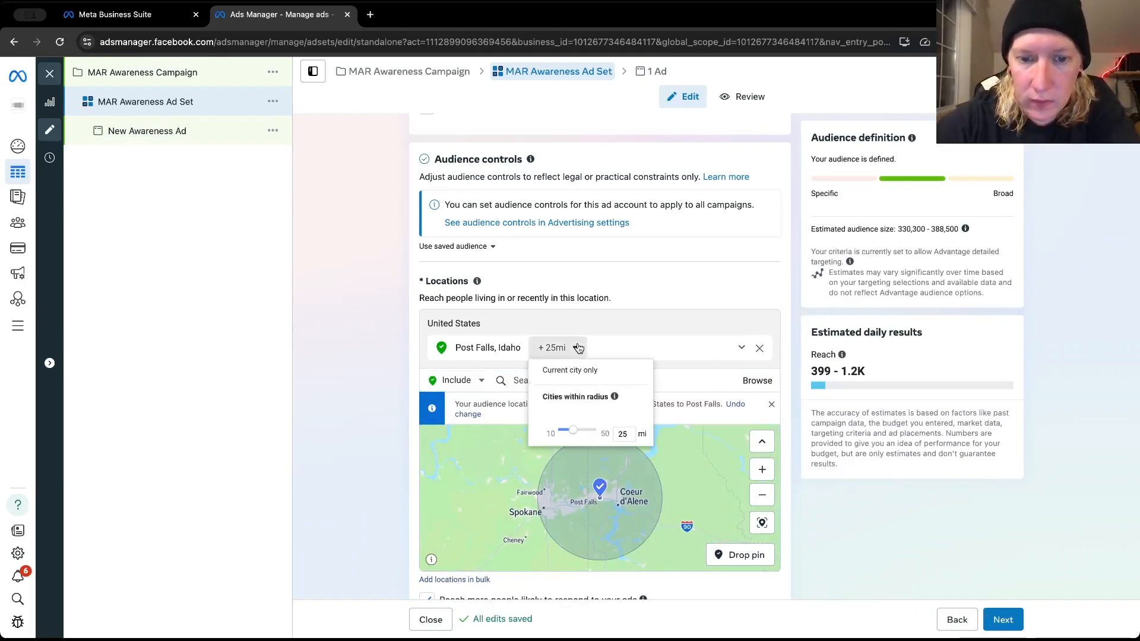
left_click_drag(574, 433, 581, 428)
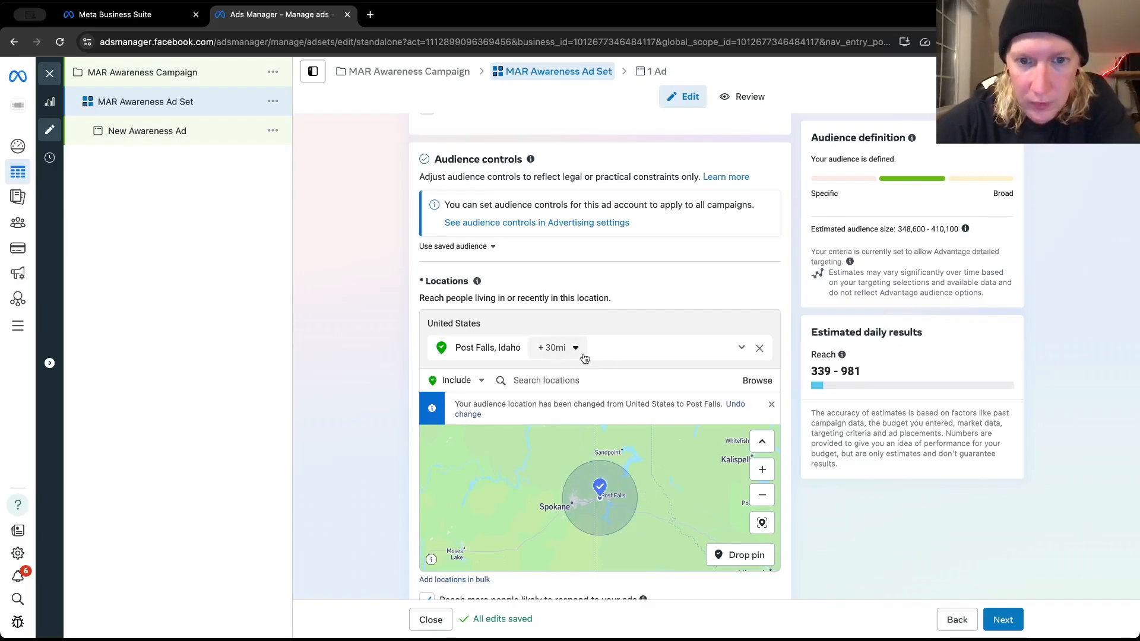
Turn off the option to reach more people likely to respond to the ads beyond the selected location
scroll(376, 395, "down", 1)
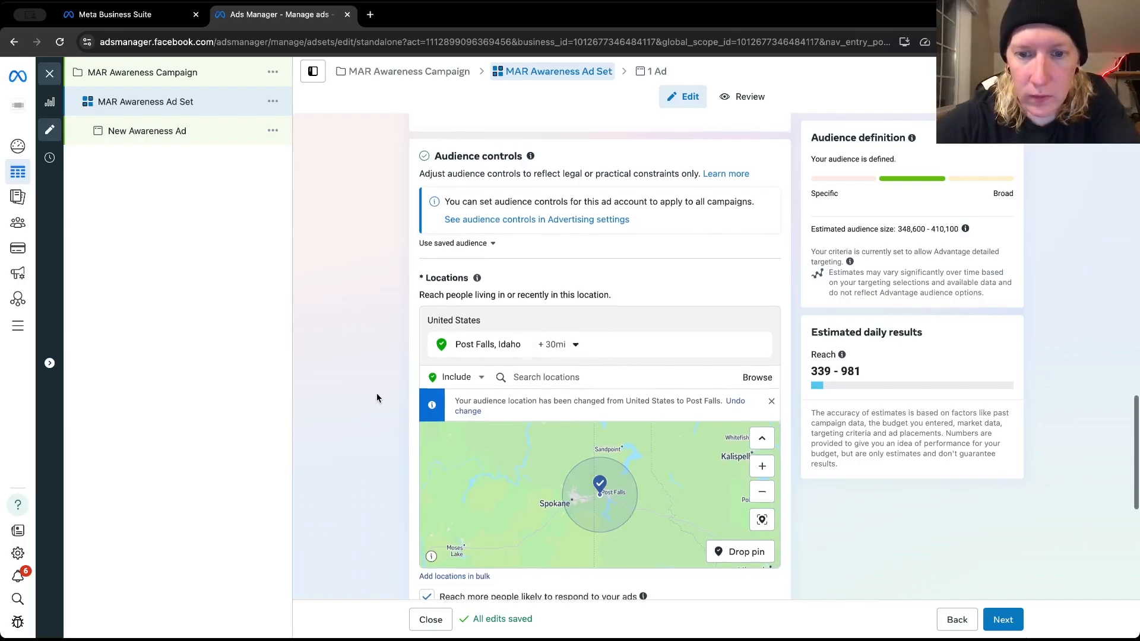
scroll(376, 396, "down", 4)
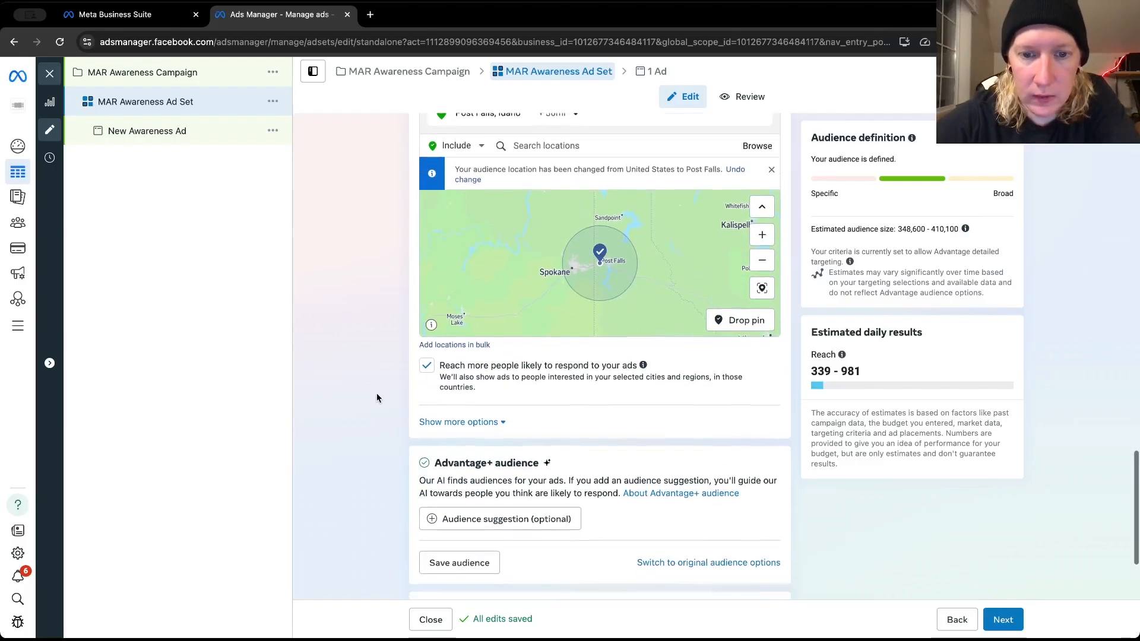
scroll(376, 395, "down", 1)
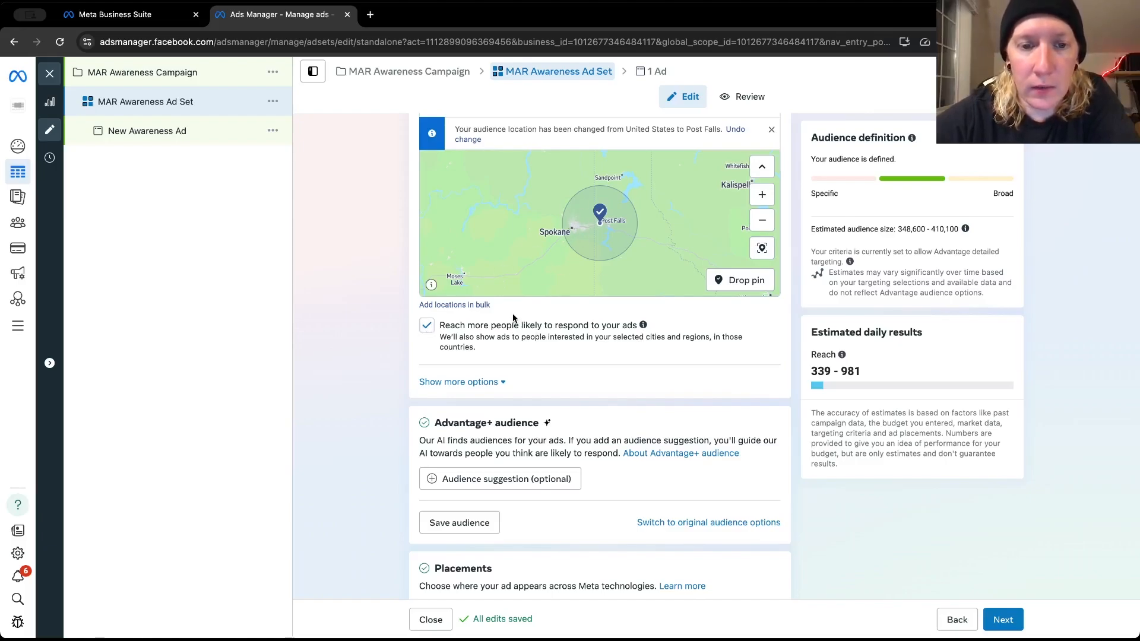
left_click(427, 326)
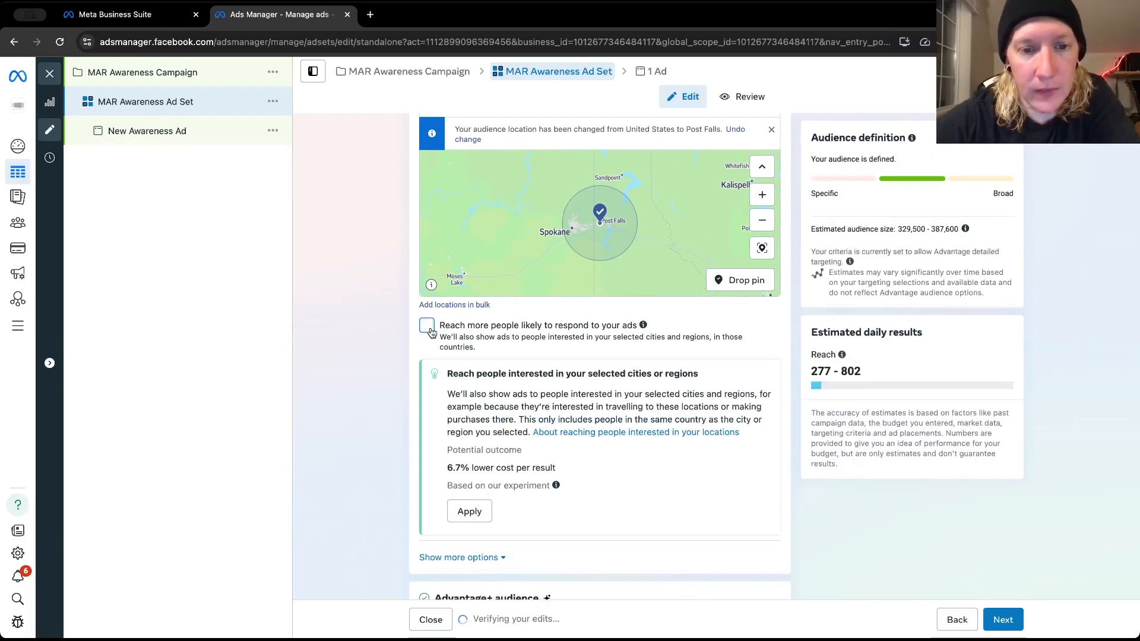
Examine the location map, the suggestion on reaching people interested in the selected cities, and the Advantage+ audience options
scroll(373, 374, "down", 2)
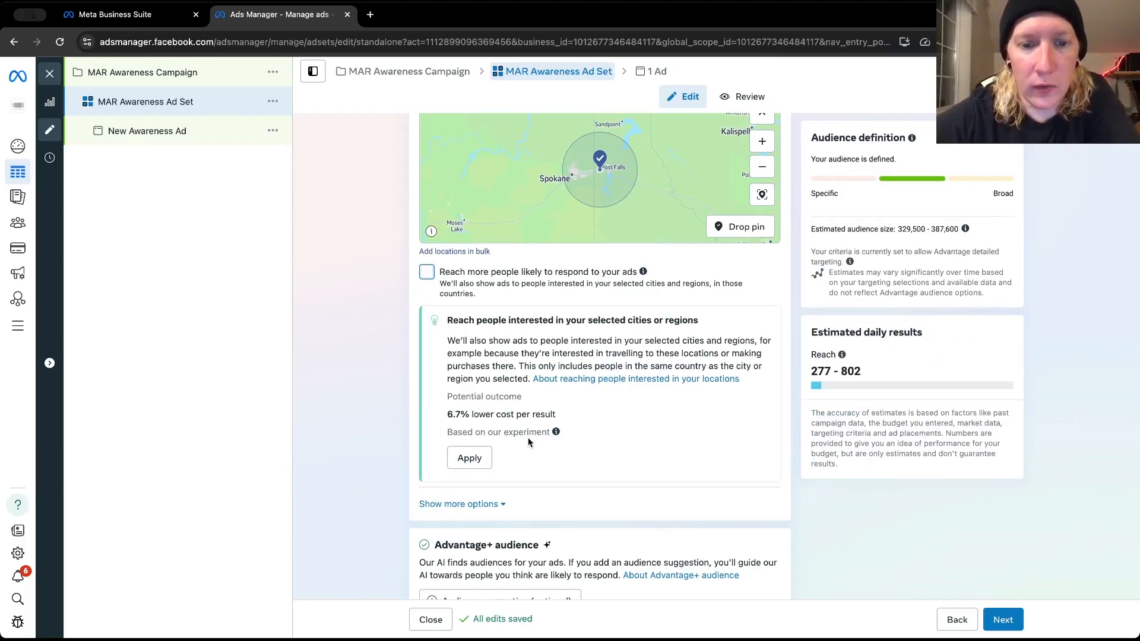
scroll(478, 431, "down", 3)
scroll(479, 431, "down", 2)
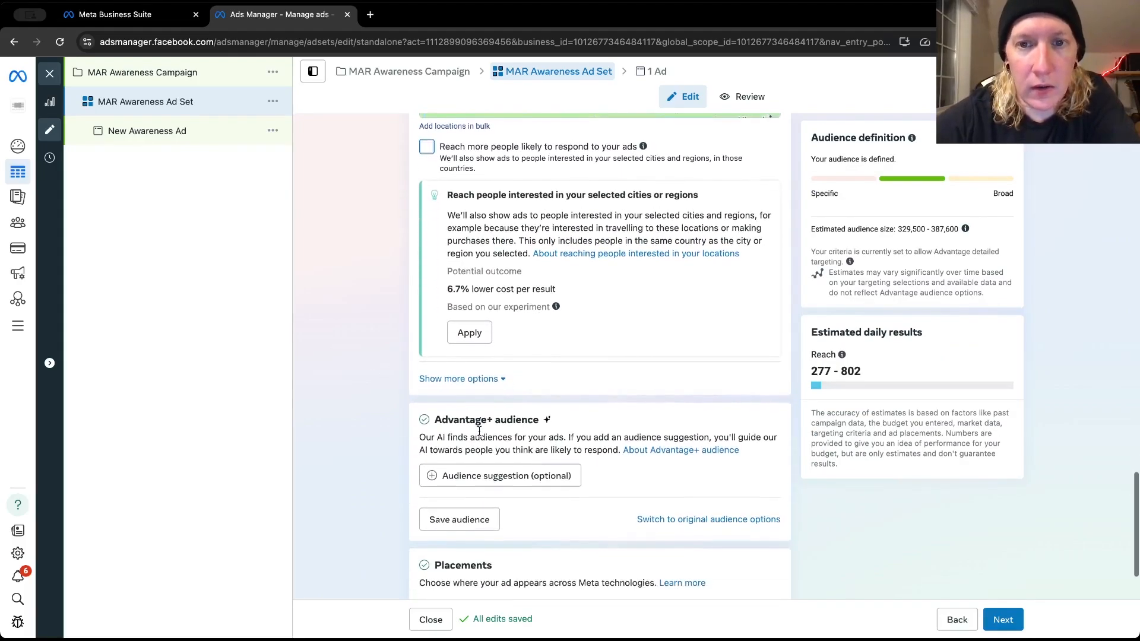
scroll(479, 430, "up", 3)
scroll(479, 431, "up", 5)
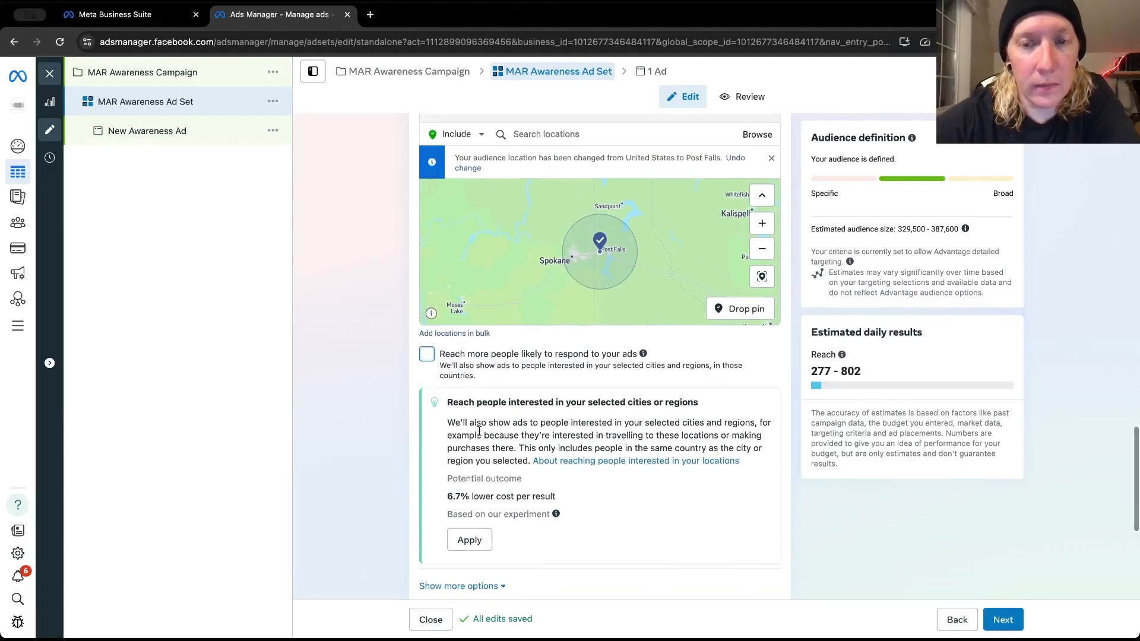
scroll(479, 430, "down", 1)
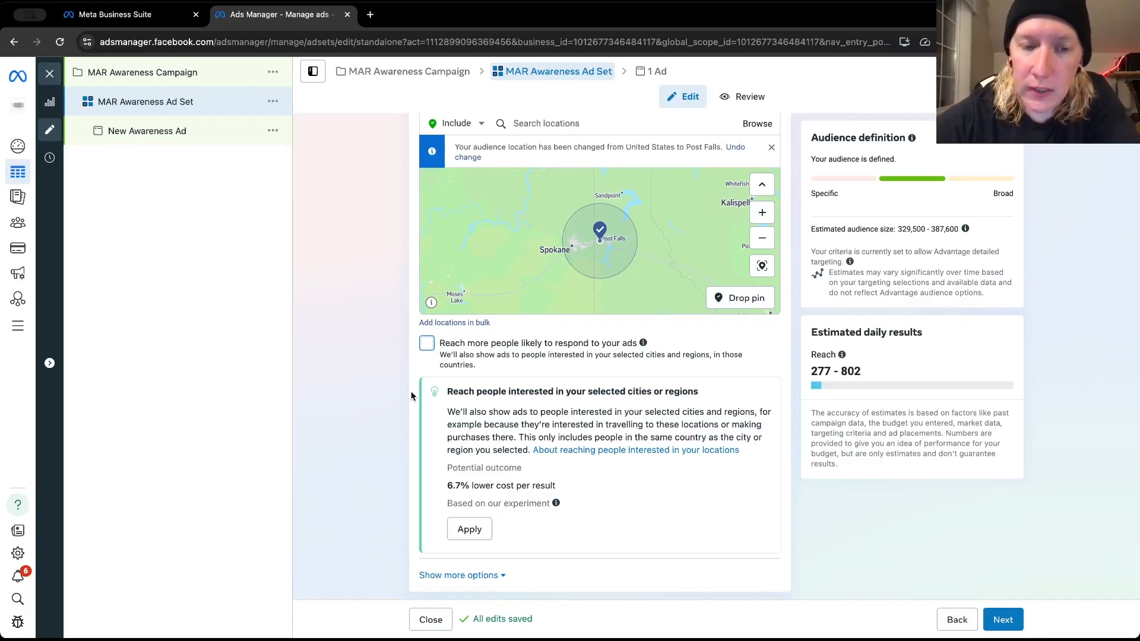
scroll(411, 396, "down", 1)
scroll(412, 396, "down", 1)
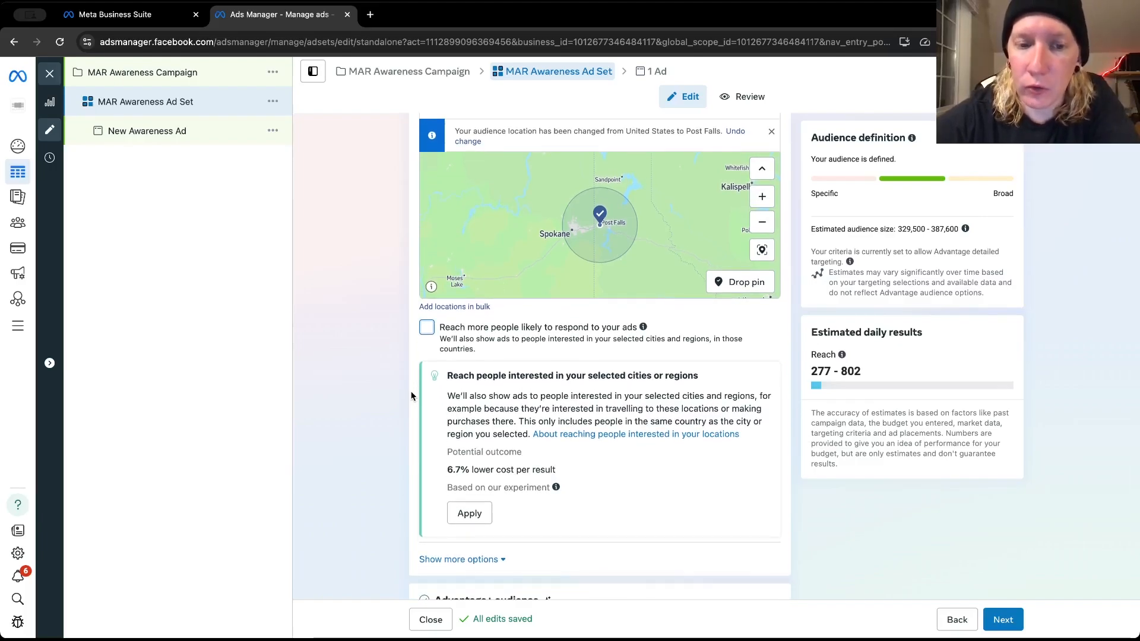
scroll(412, 396, "down", 3)
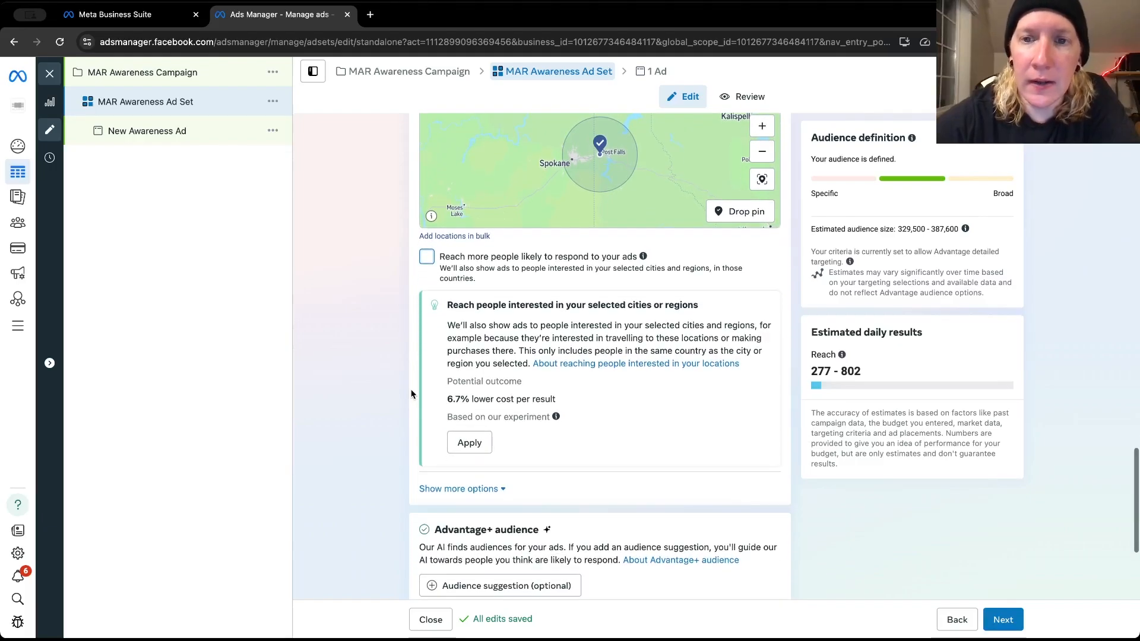
scroll(411, 394, "down", 1)
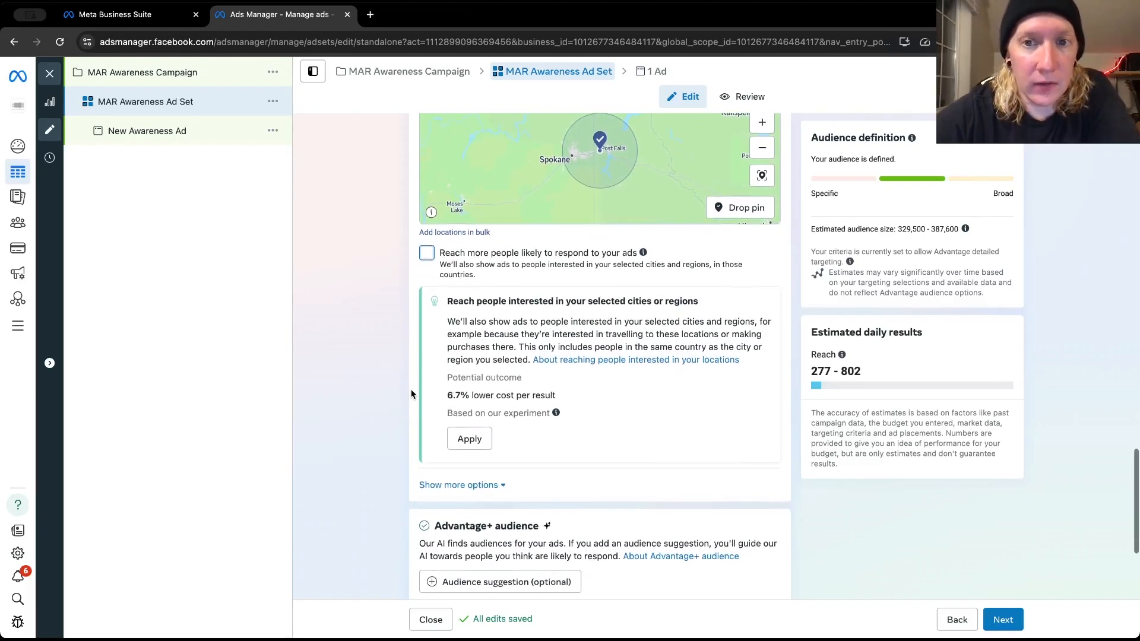
scroll(412, 394, "up", 1)
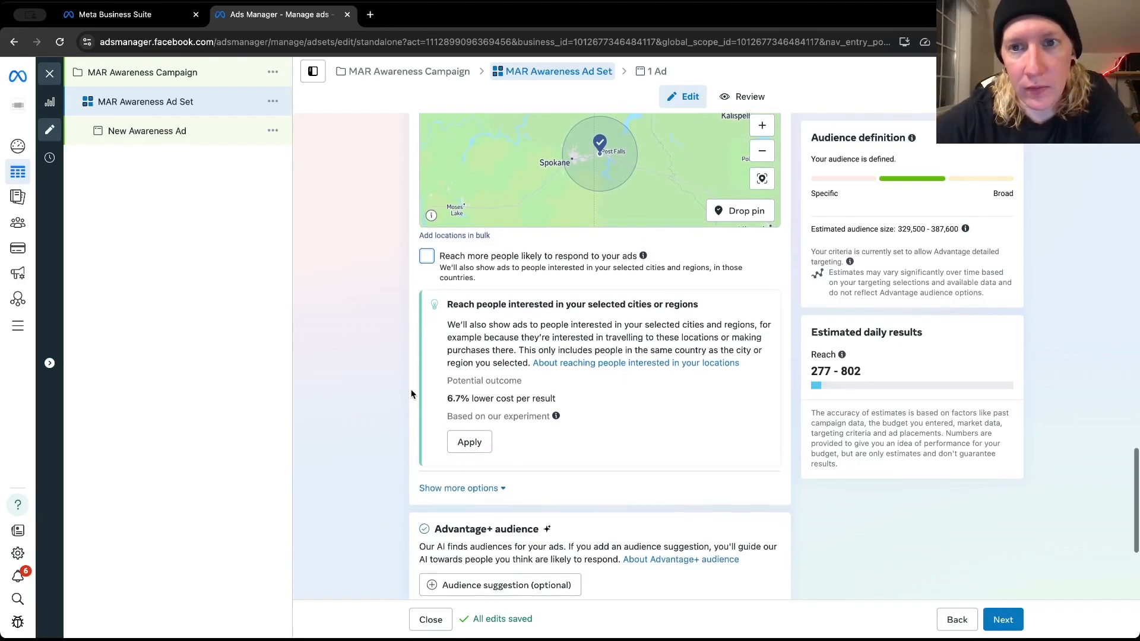
scroll(411, 394, "down", 1)
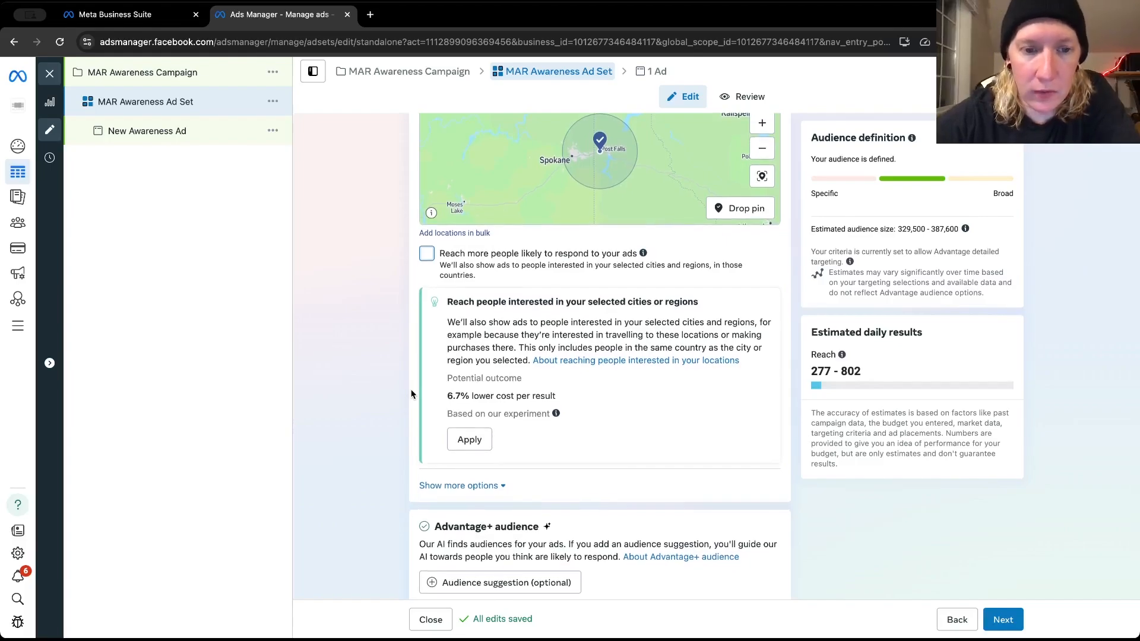
scroll(411, 395, "down", 3)
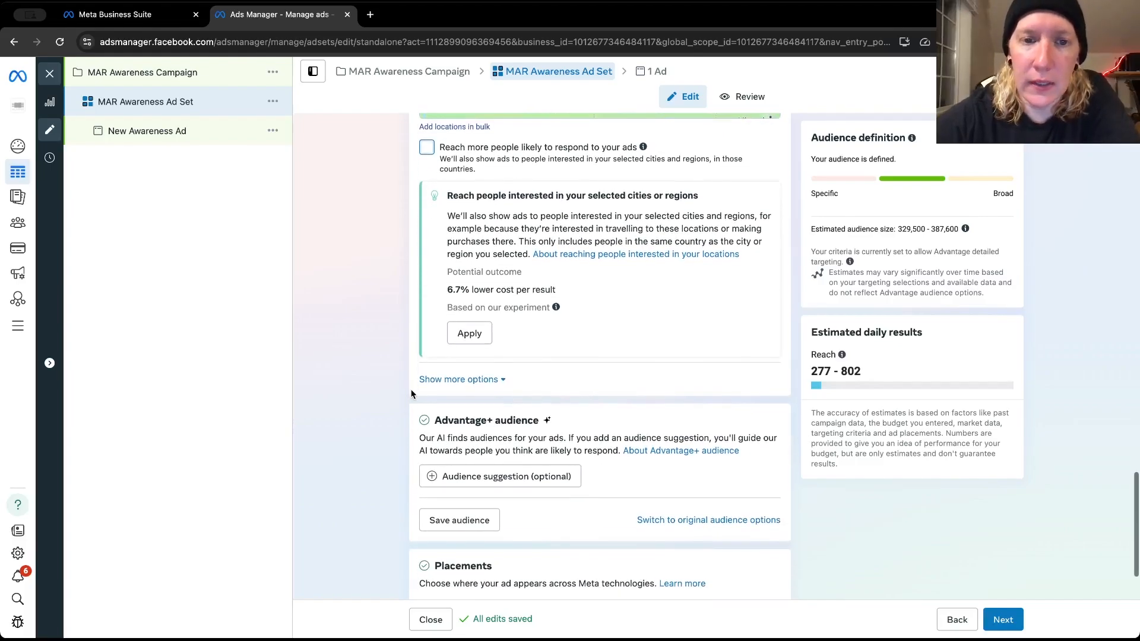
Expand the additional audience controls and review the minimum age, custom audience exclusions, languages and Advantage+ audience section
scroll(411, 395, "down", 3)
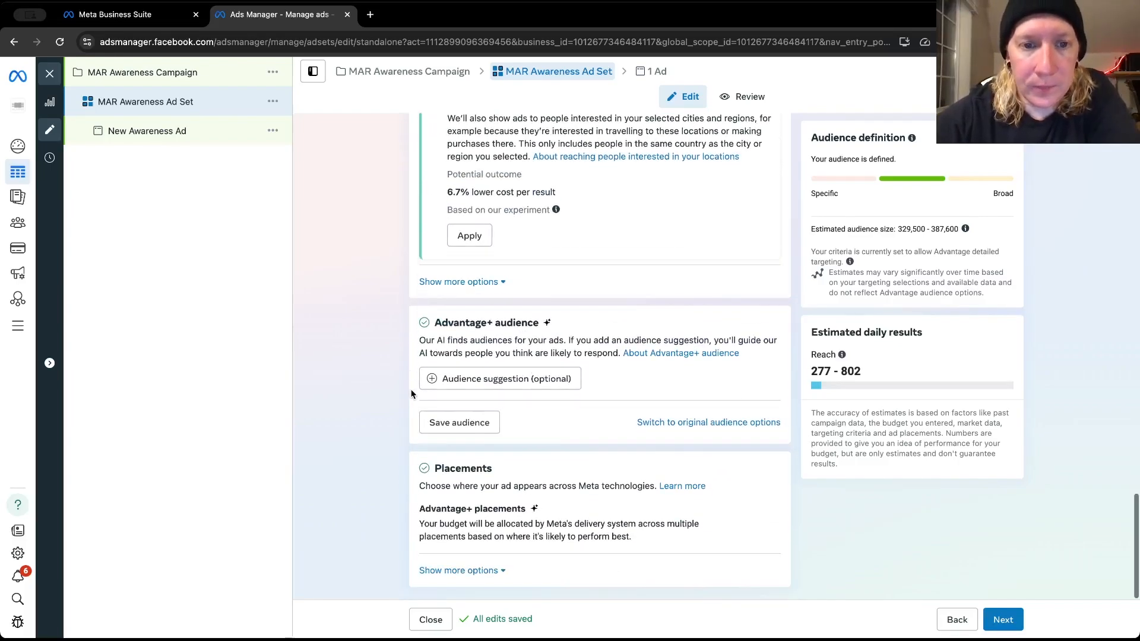
left_click(496, 282)
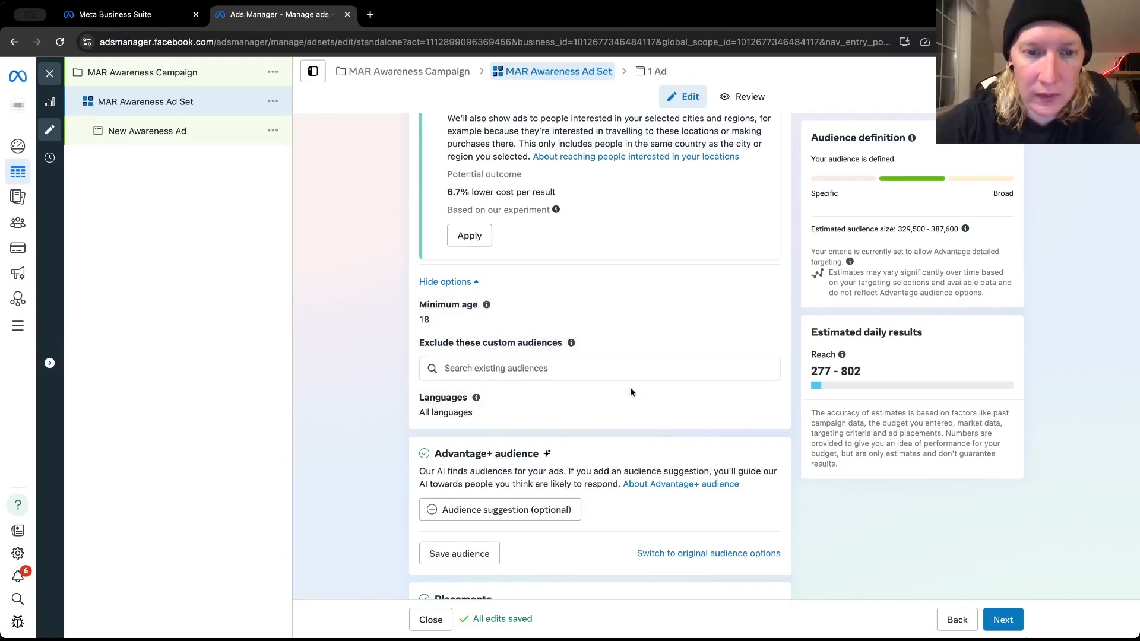
scroll(391, 434, "down", 3)
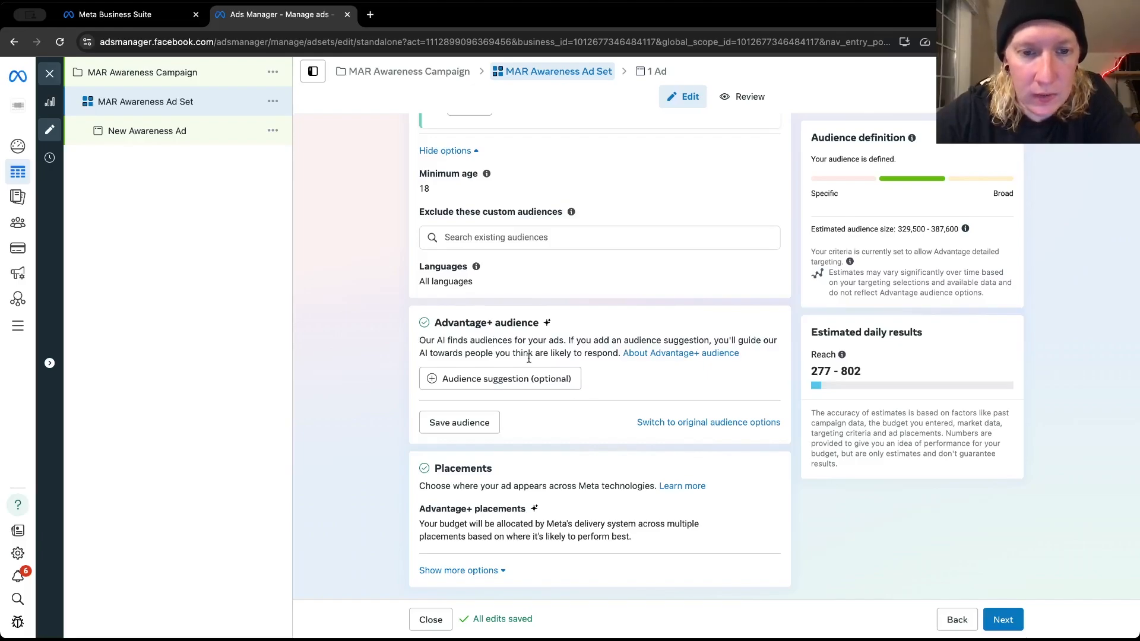
mouse_move(532, 382)
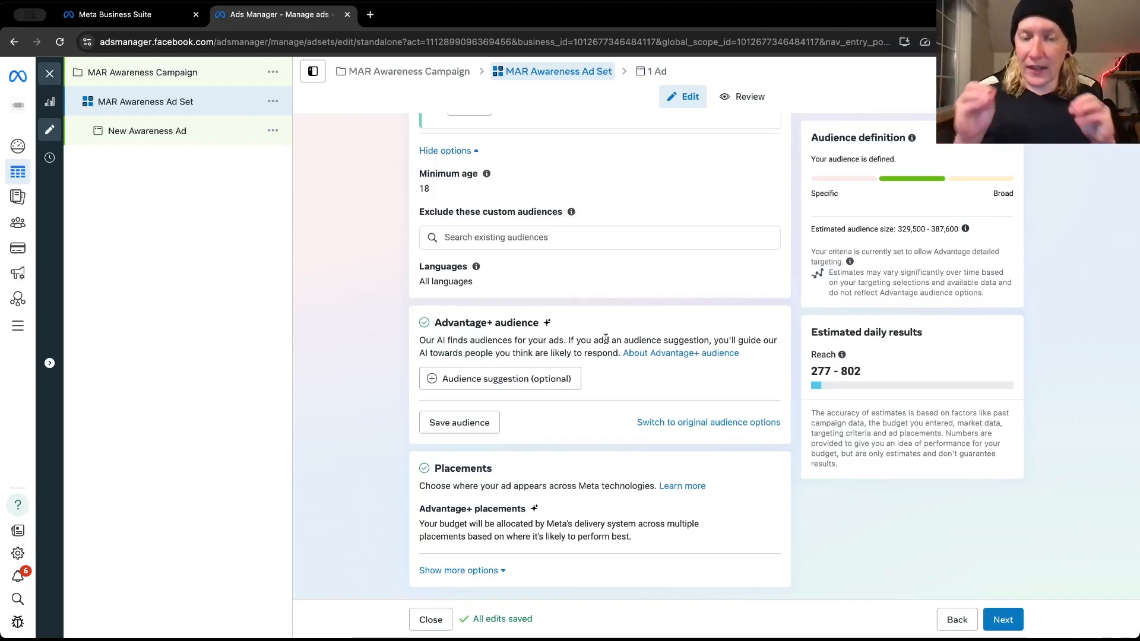
mouse_move(475, 388)
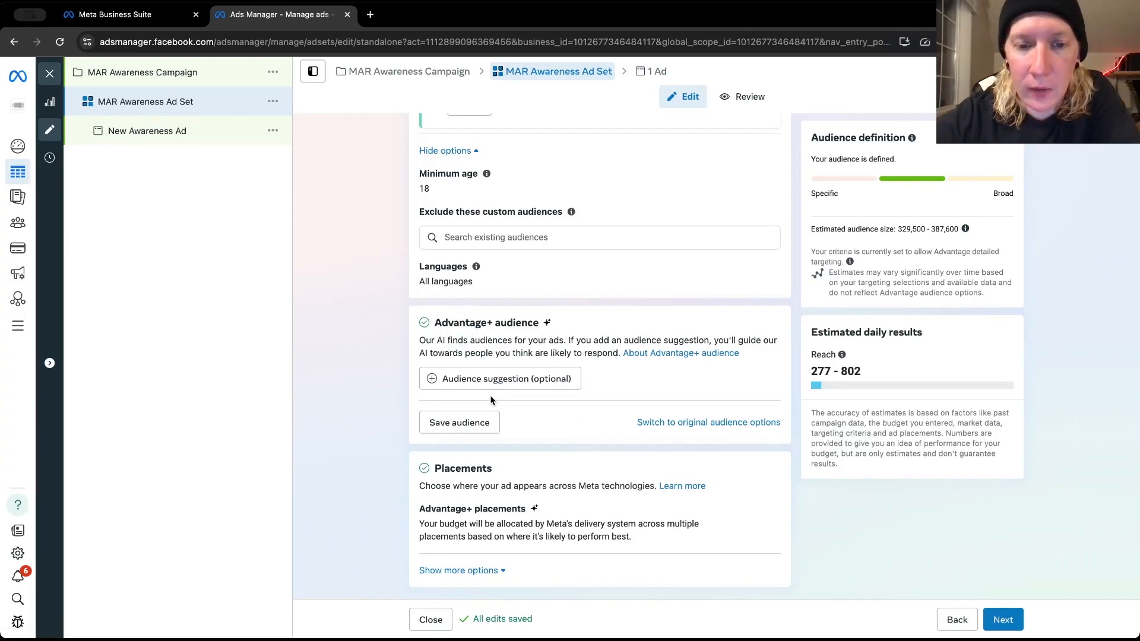
Open the optional Advantage+ audience suggestion settings and check the existing custom audiences without choosing one
left_click(457, 386)
left_click(458, 401)
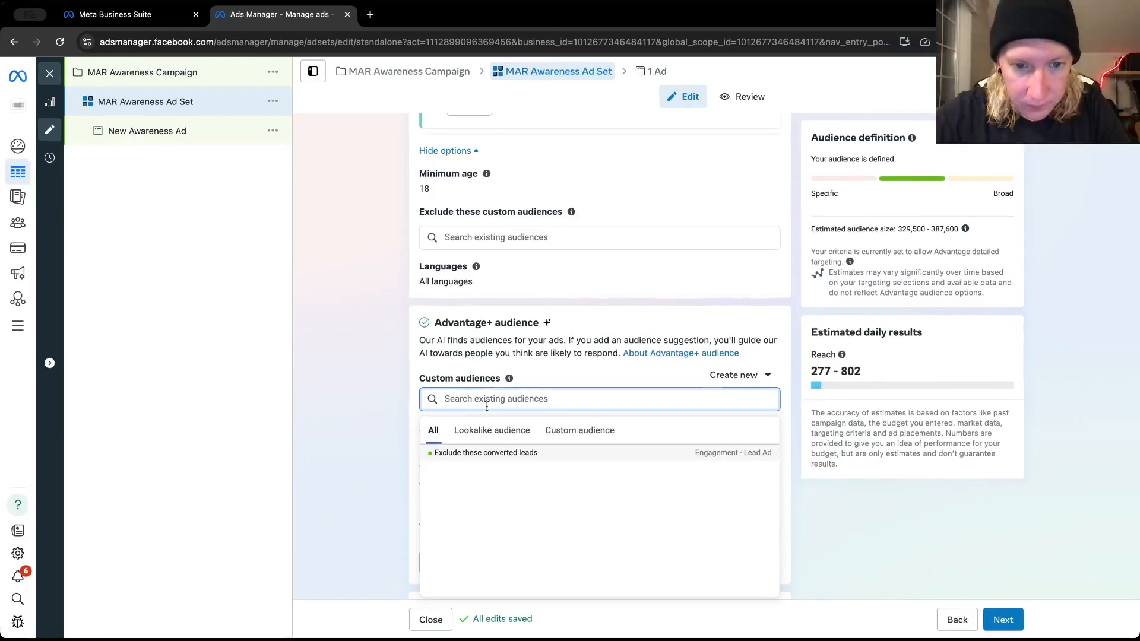
left_click(389, 357)
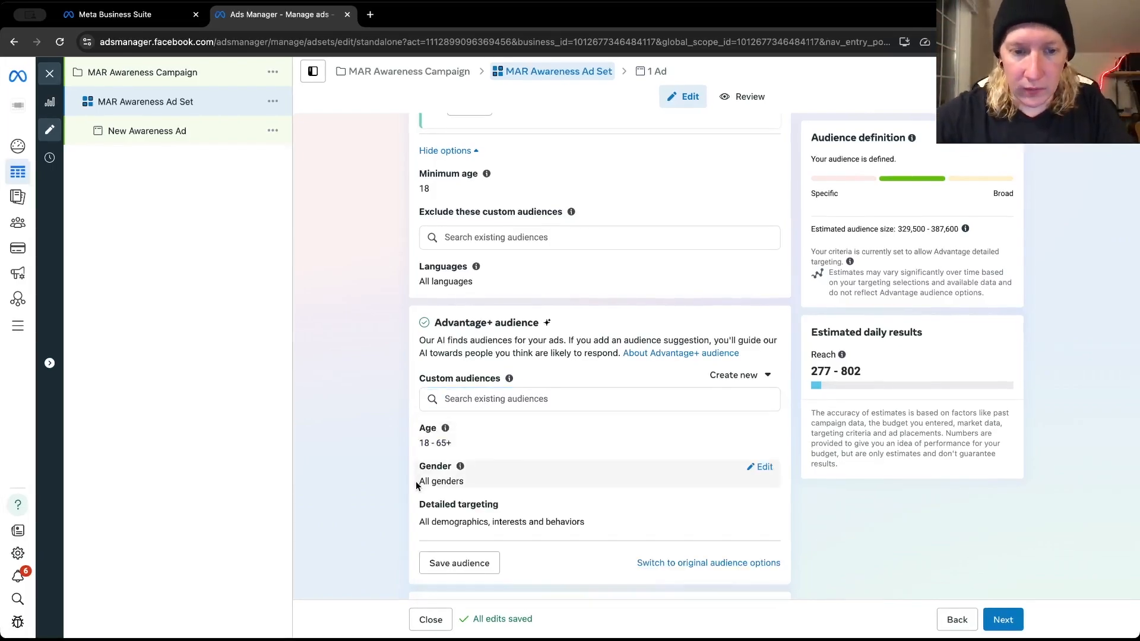
Set the lower age limit of the Advantage+ audience suggestion to 30
scroll(415, 481, "down", 2)
left_click(761, 322)
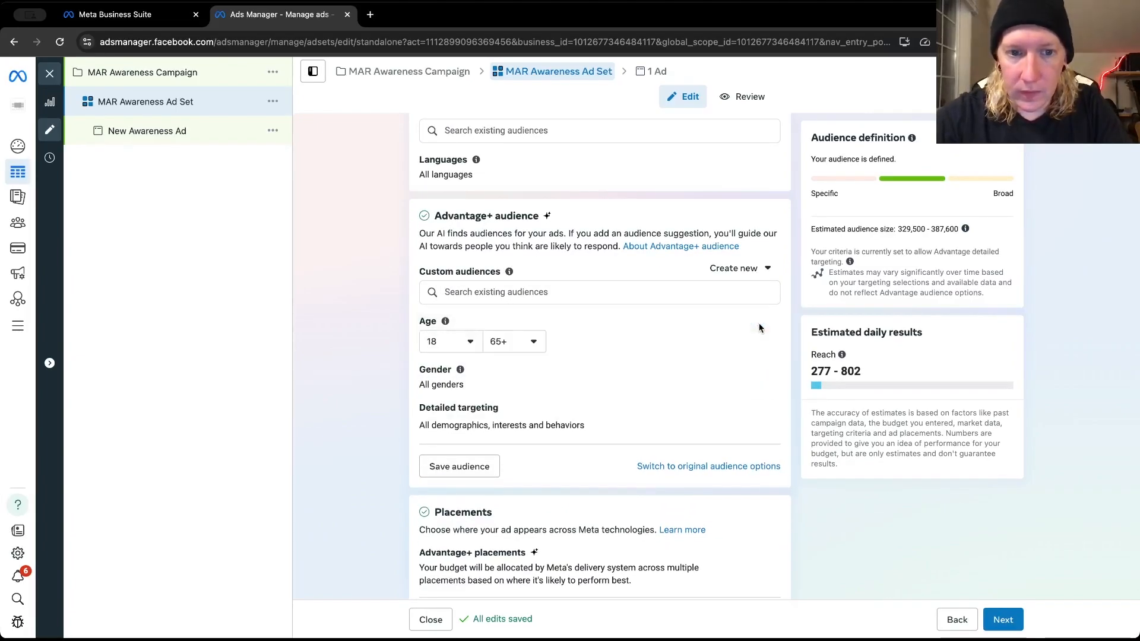
left_click(464, 342)
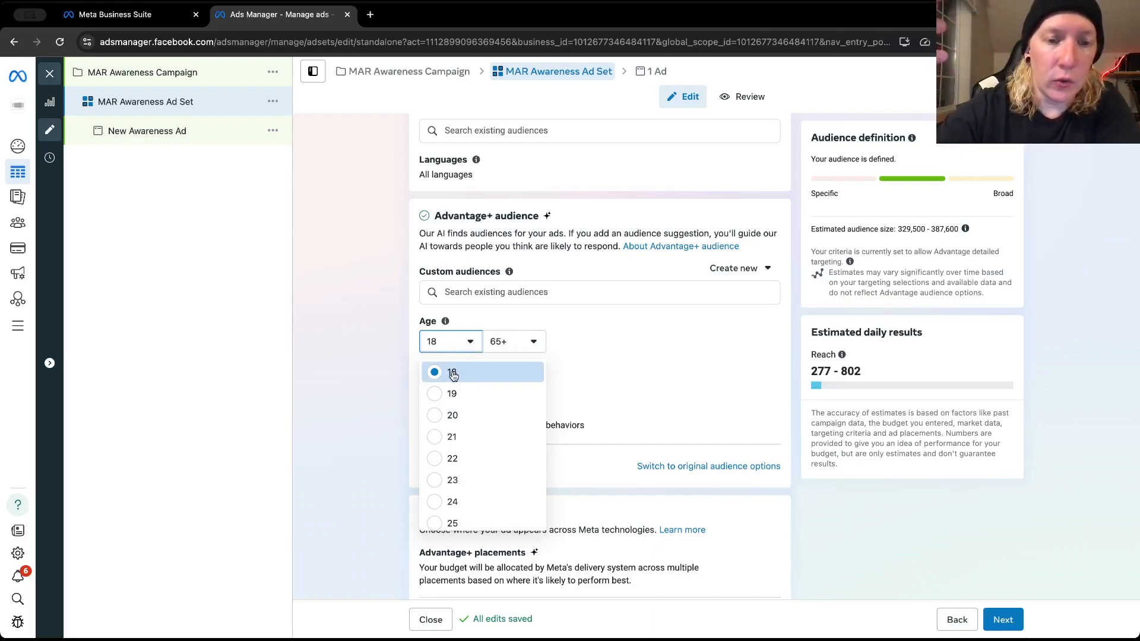
scroll(454, 375, "down", 1)
scroll(454, 376, "down", 3)
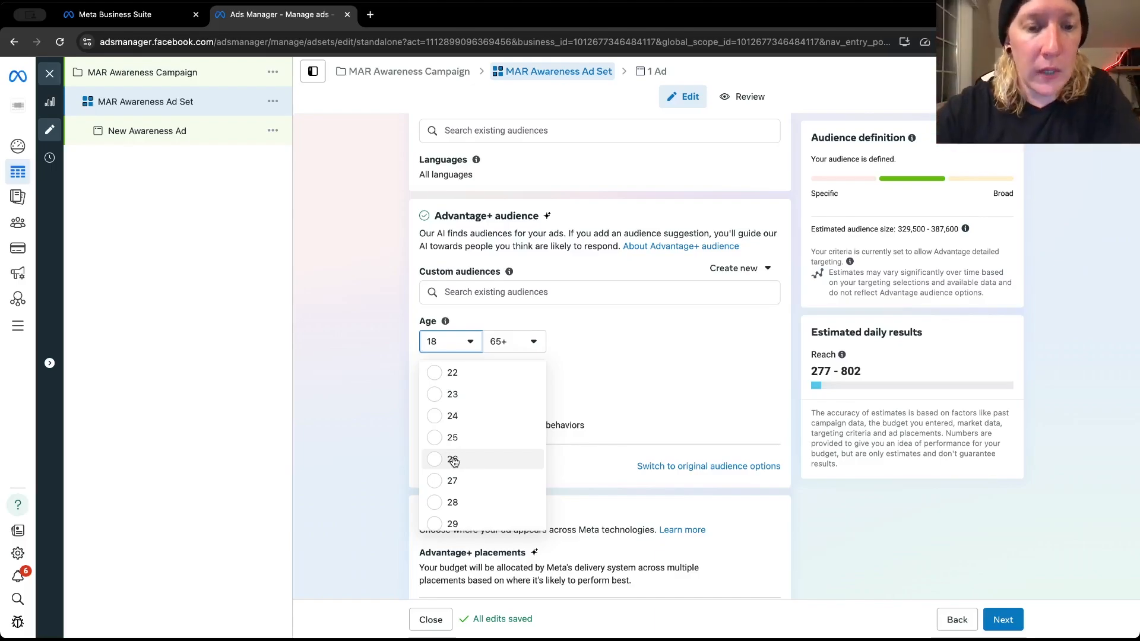
scroll(454, 462, "down", 2)
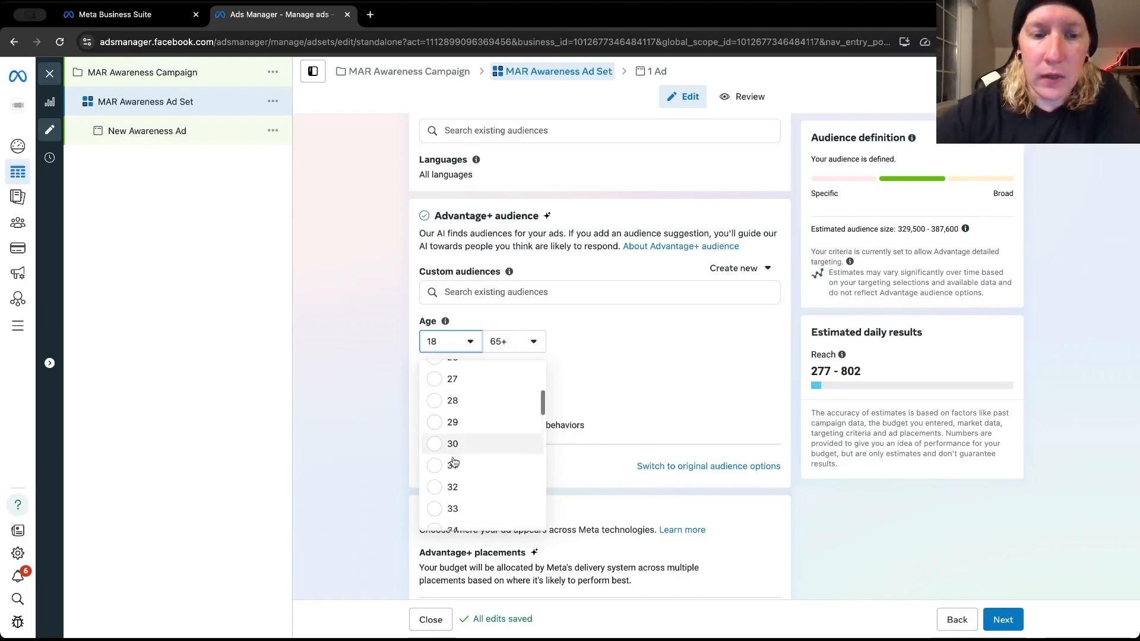
scroll(454, 462, "down", 1)
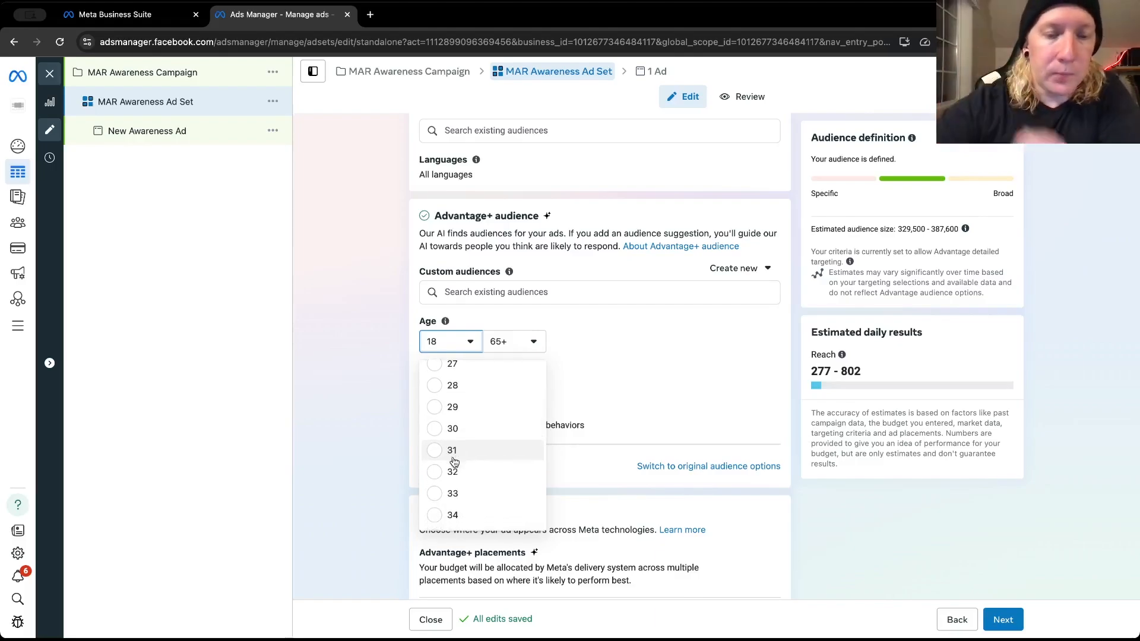
scroll(445, 398, "down", 1)
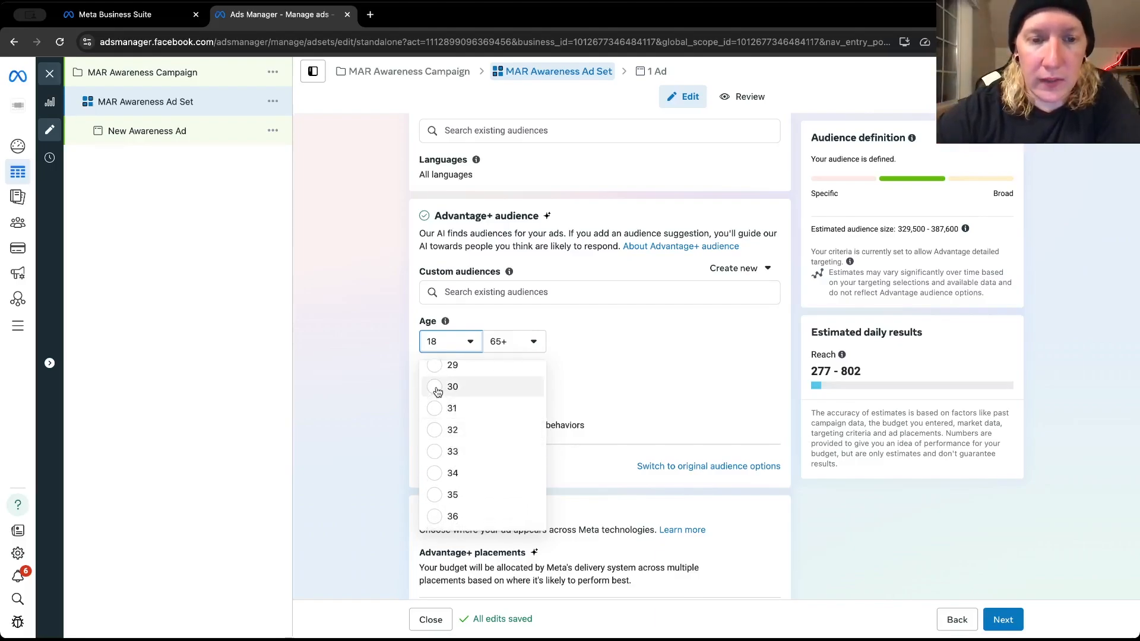
left_click(437, 388)
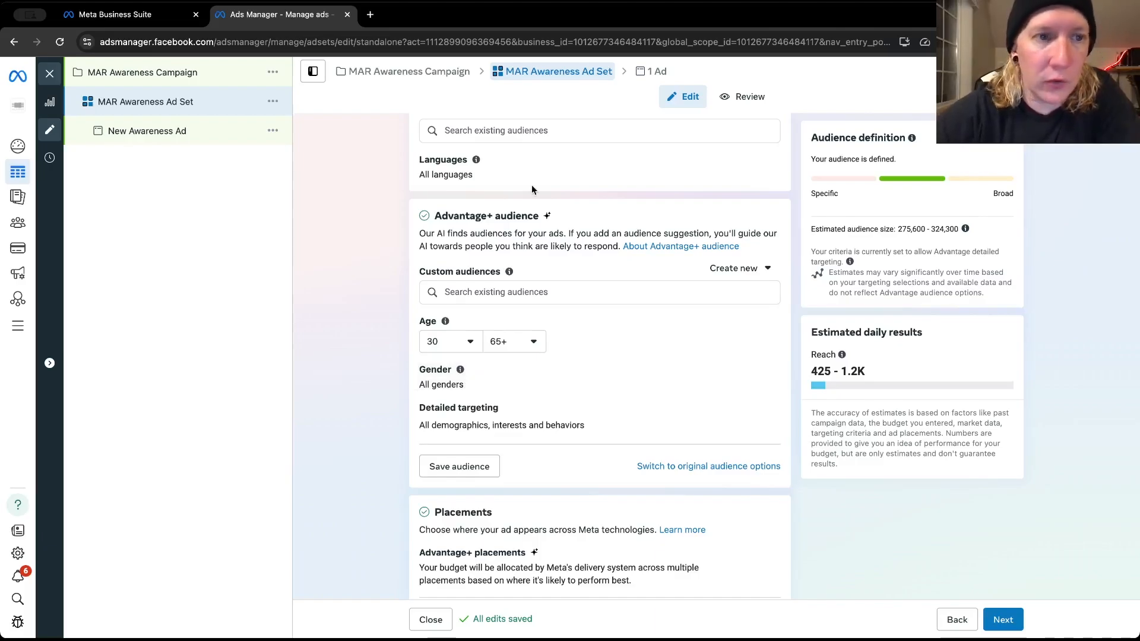
Add the interest Electric power (energy & utilities) to the audience suggestion's detailed targeting
scroll(565, 382, "down", 1)
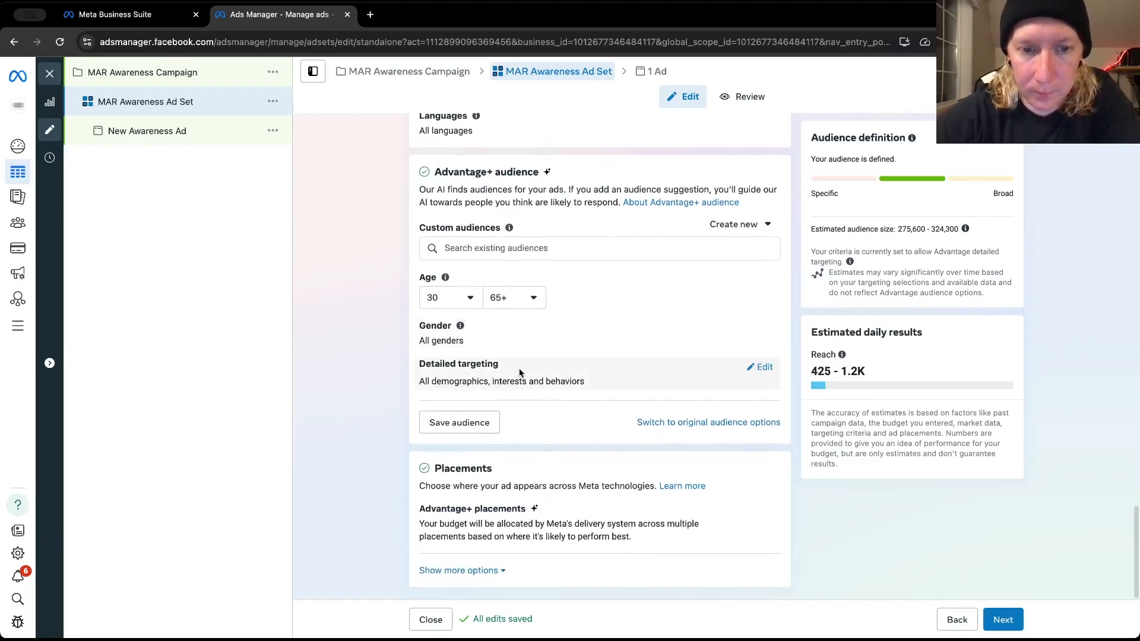
left_click(766, 368)
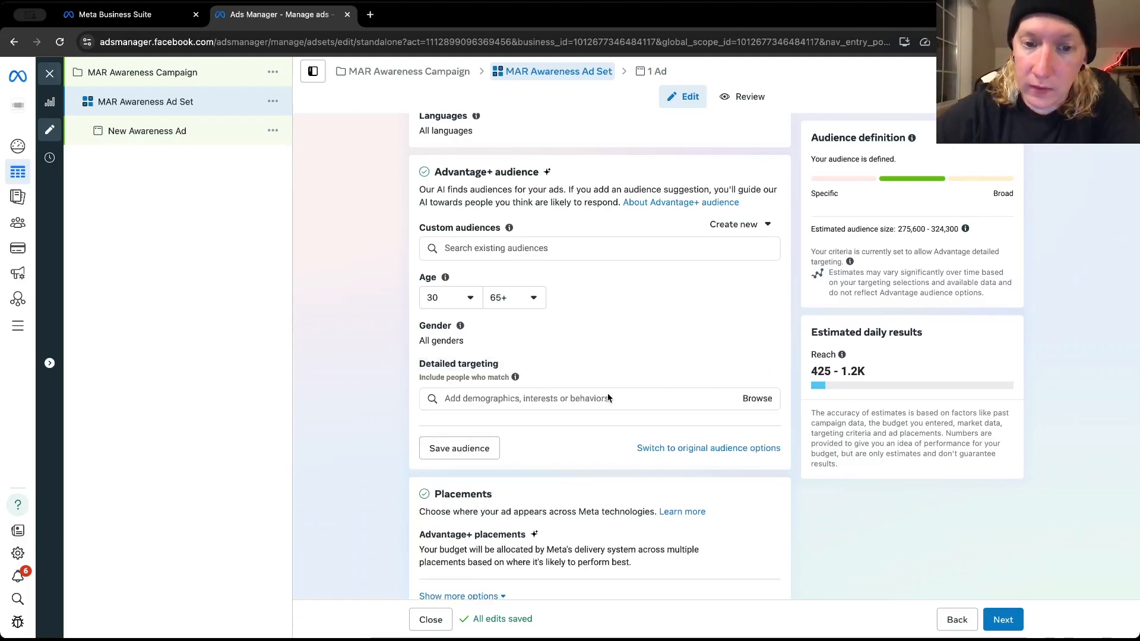
left_click(580, 398)
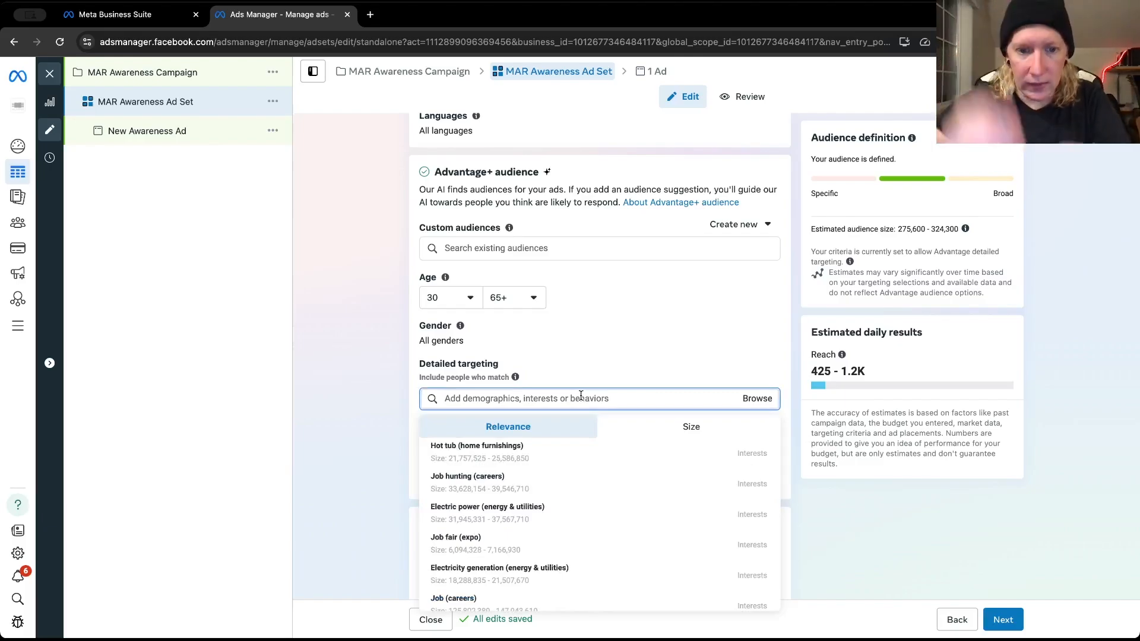
mouse_move(458, 506)
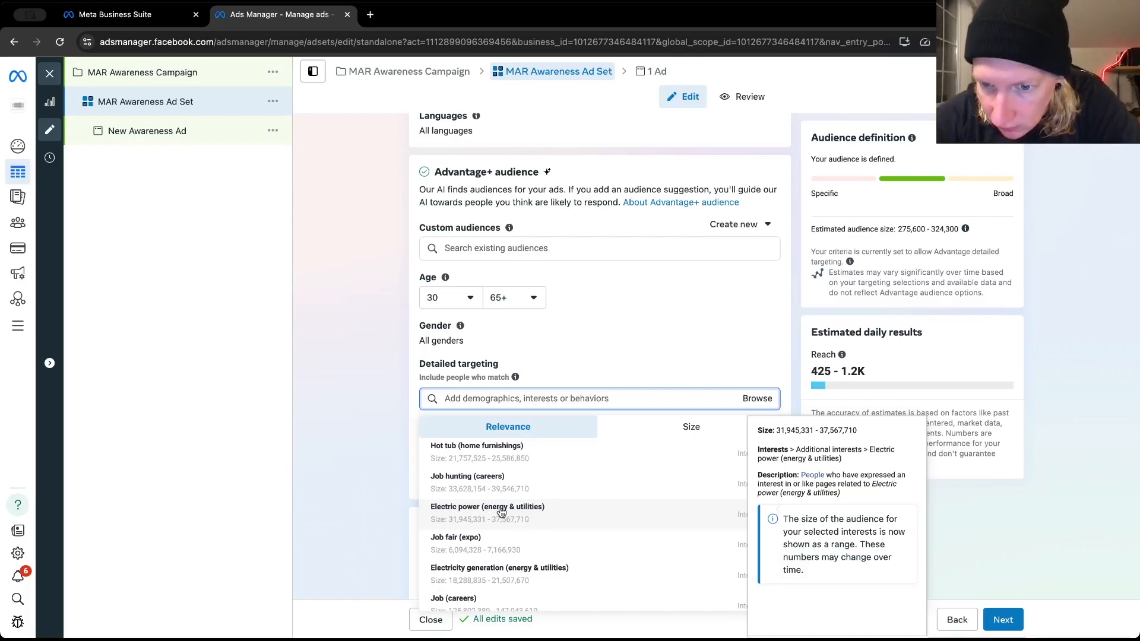
left_click(500, 512)
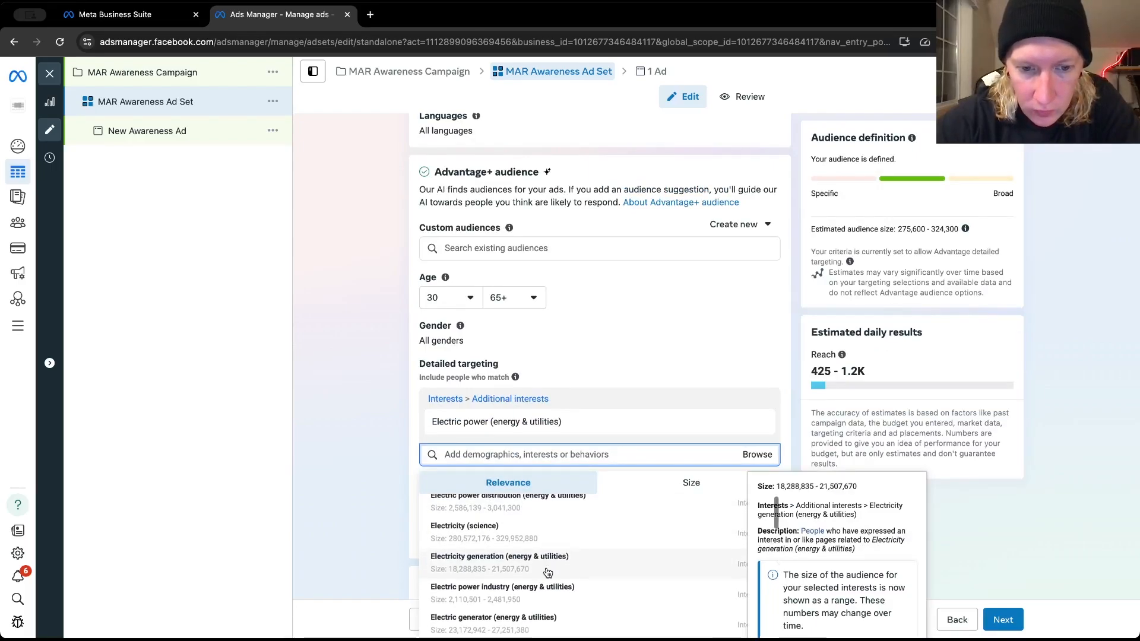
Add the interests Electricity generation (energy & utilities) and Electrical wiring (construction) to the detailed targeting
scroll(546, 564, "down", 1)
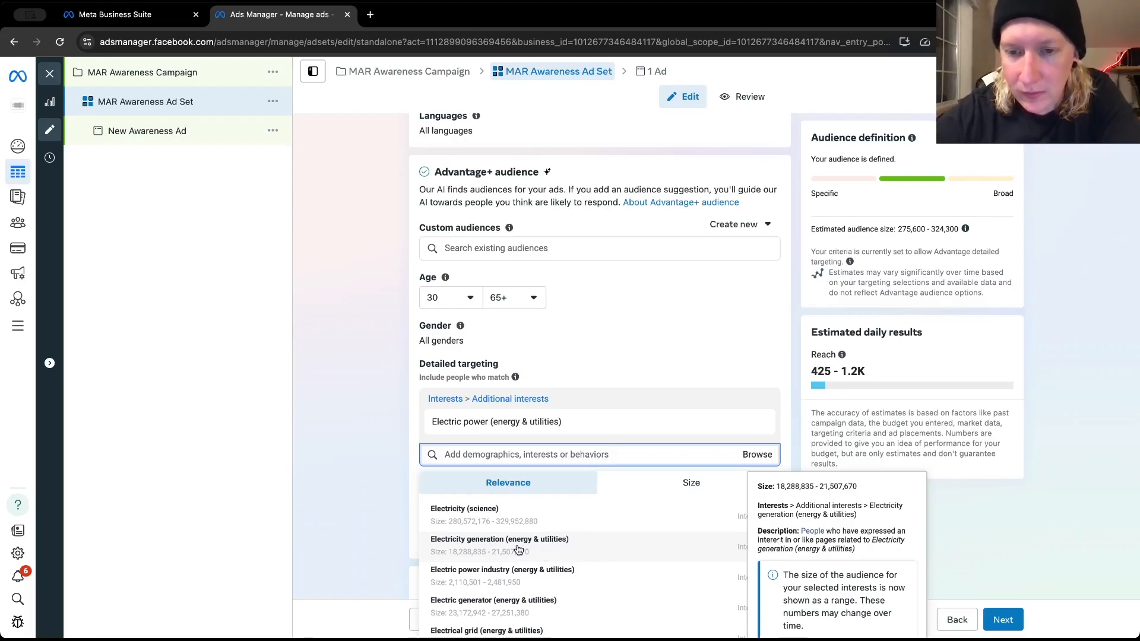
scroll(377, 485, "down", 2)
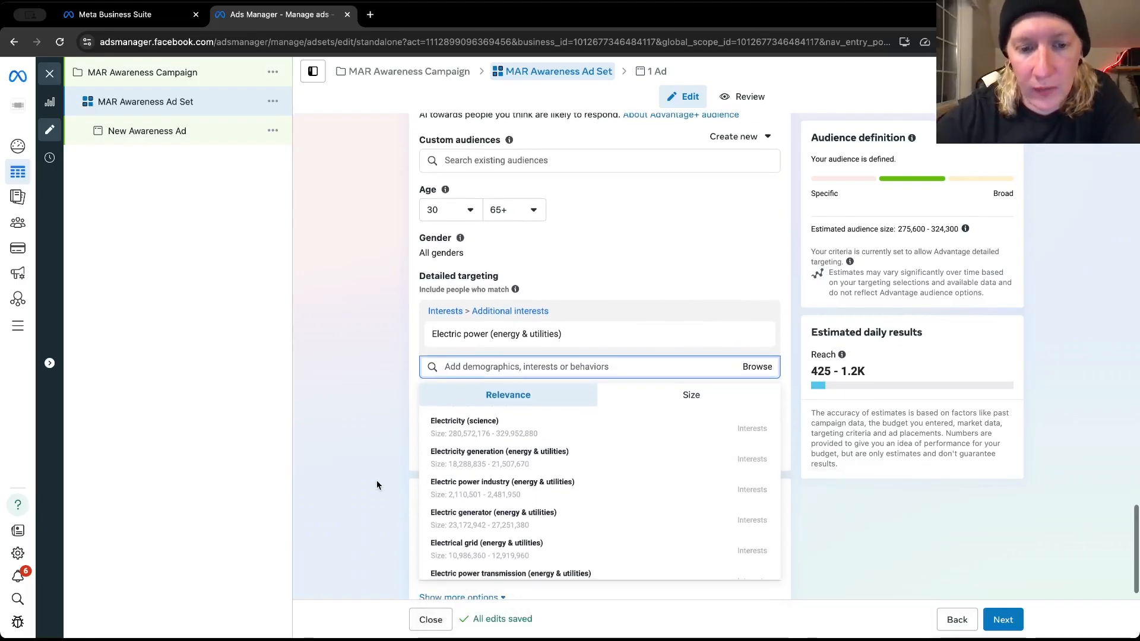
mouse_move(545, 475)
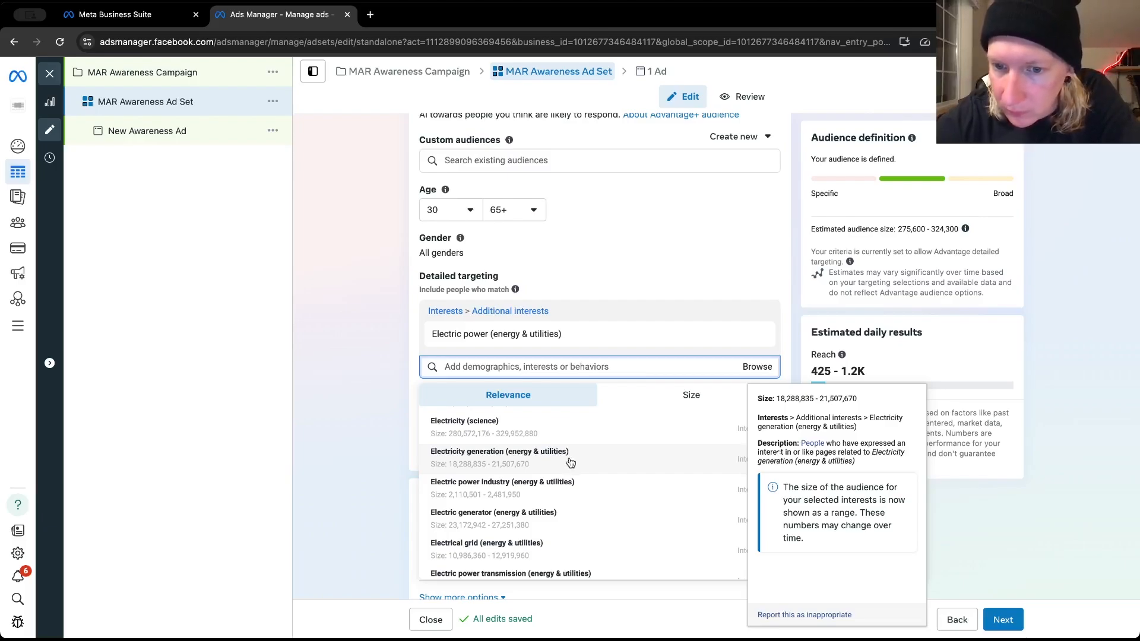
scroll(570, 460, "up", 1)
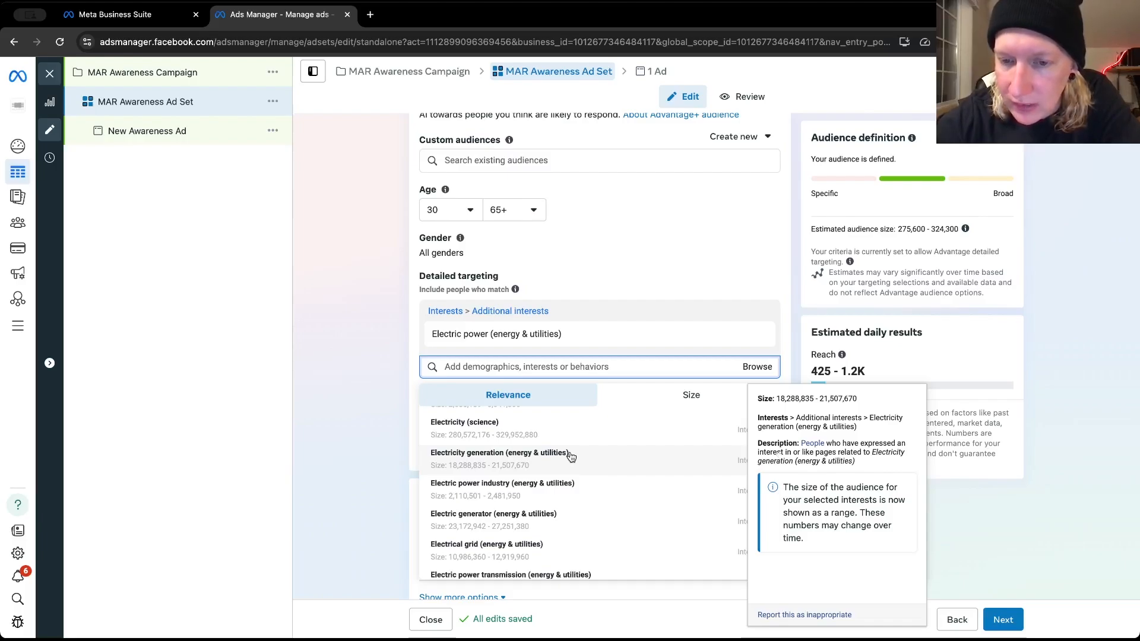
left_click(570, 456)
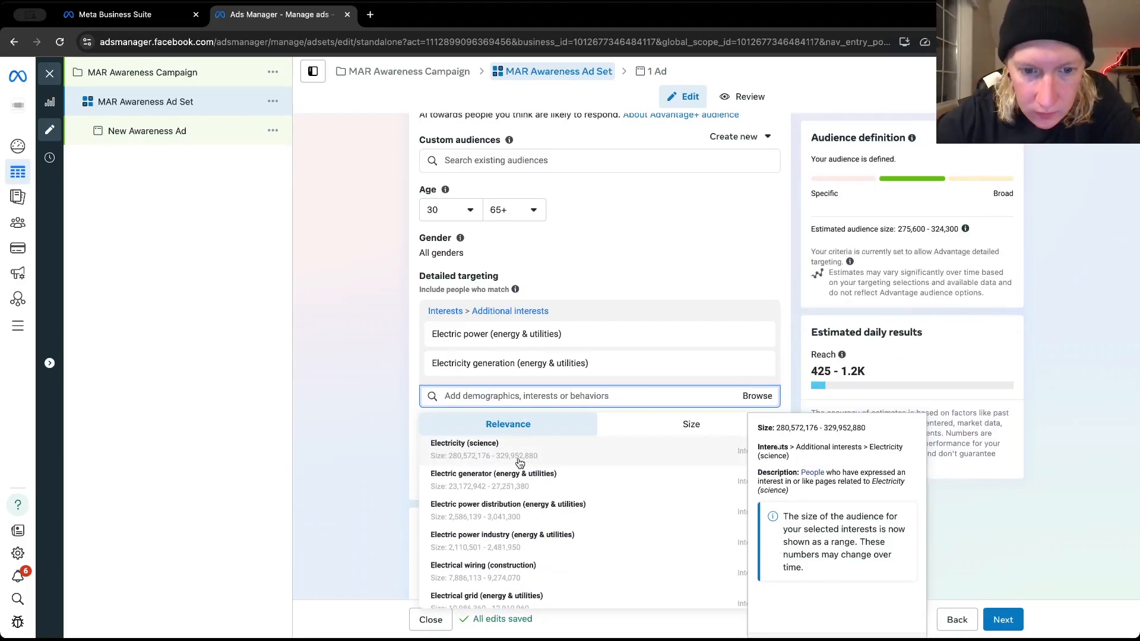
left_click(527, 573)
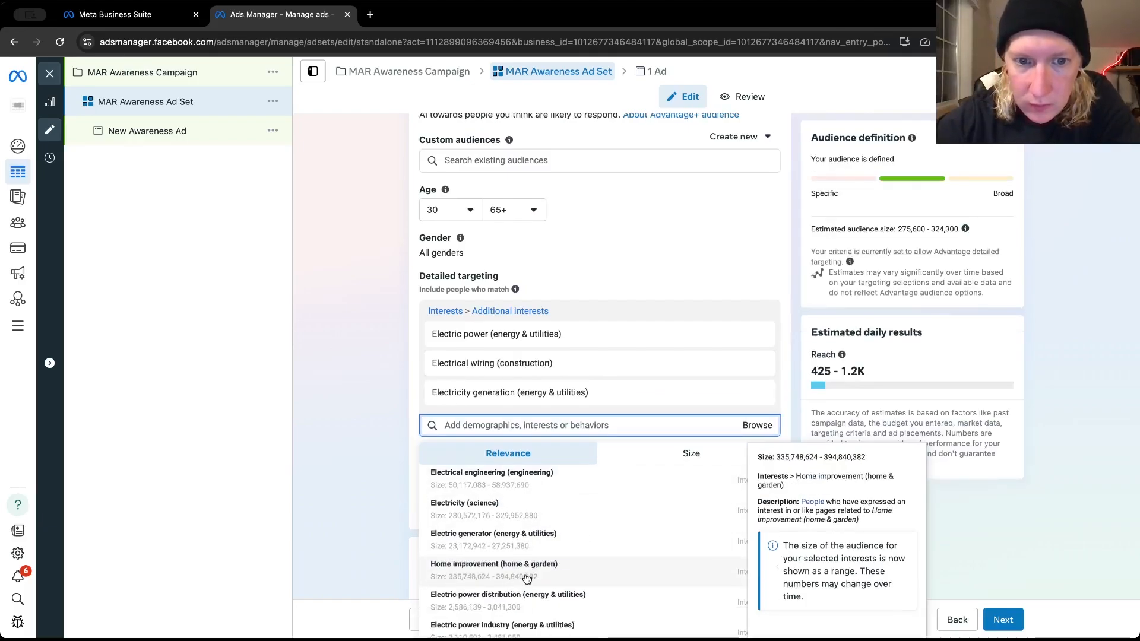
Add the interest Power outage (energy & utilities) from the suggestions to the ad set's detailed targeting
scroll(557, 530, "down", 2)
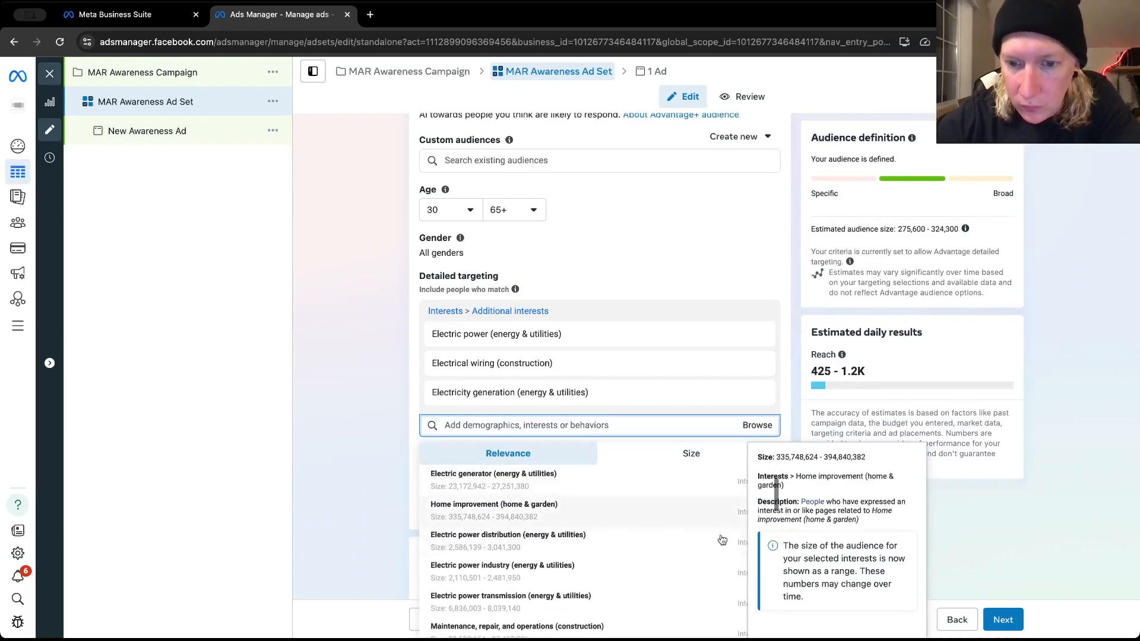
scroll(337, 467, "down", 3)
scroll(604, 419, "down", 8)
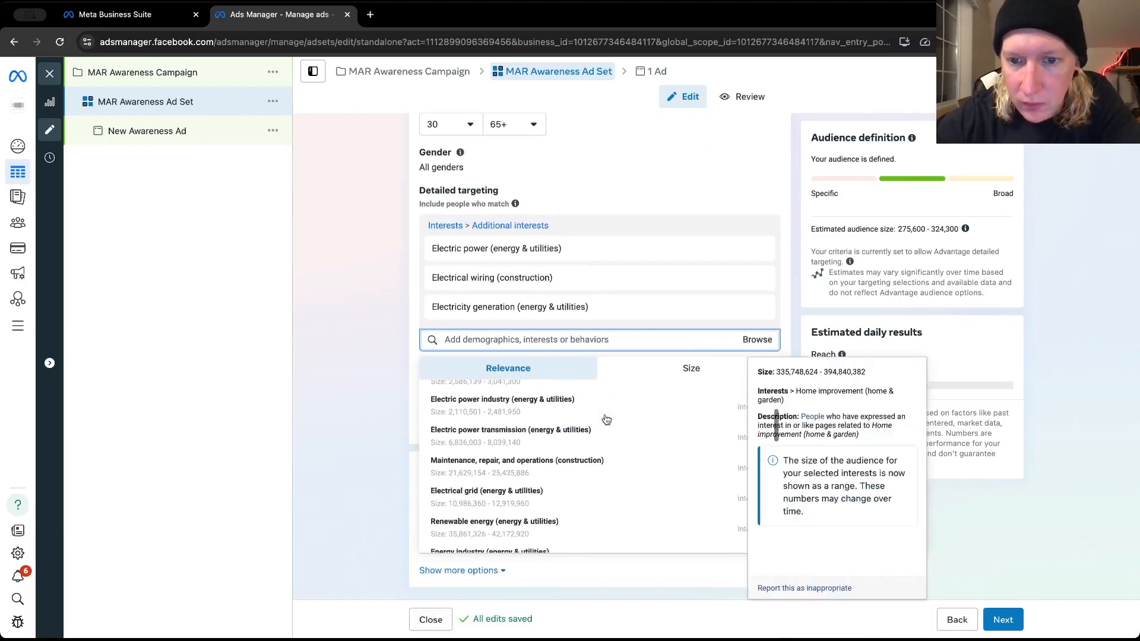
scroll(606, 420, "up", 3)
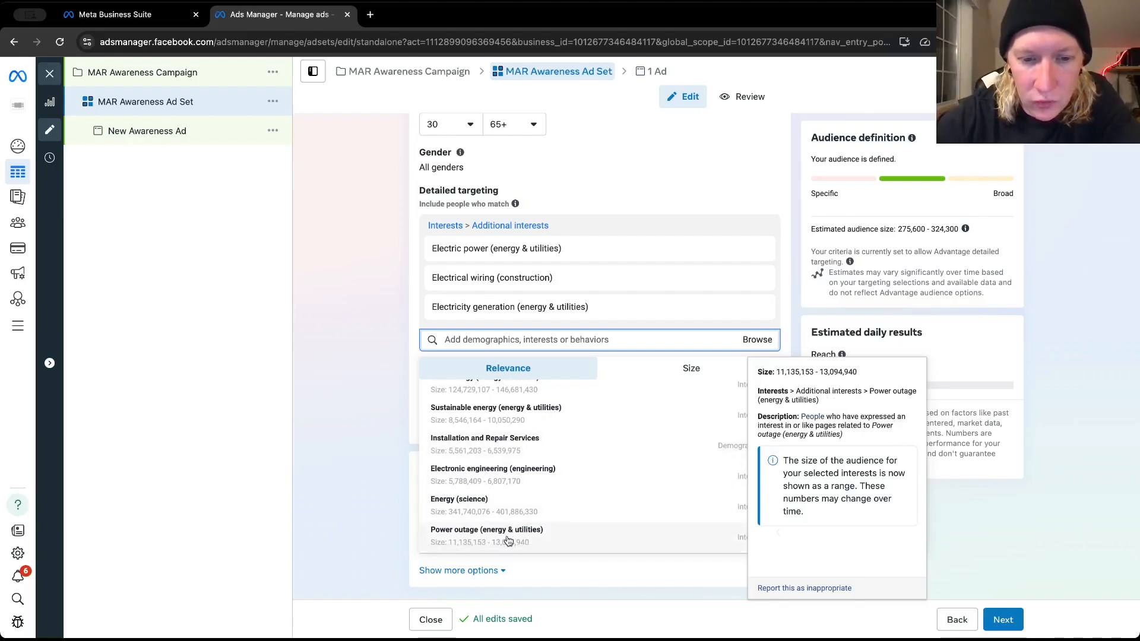
scroll(509, 534, "down", 3)
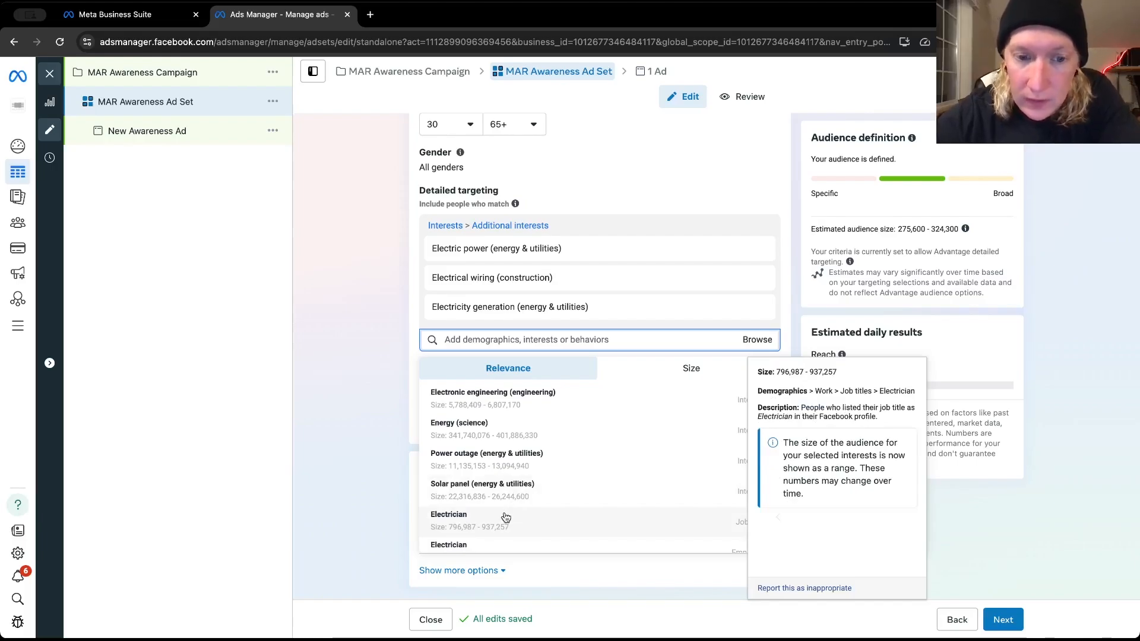
scroll(507, 514, "down", 2)
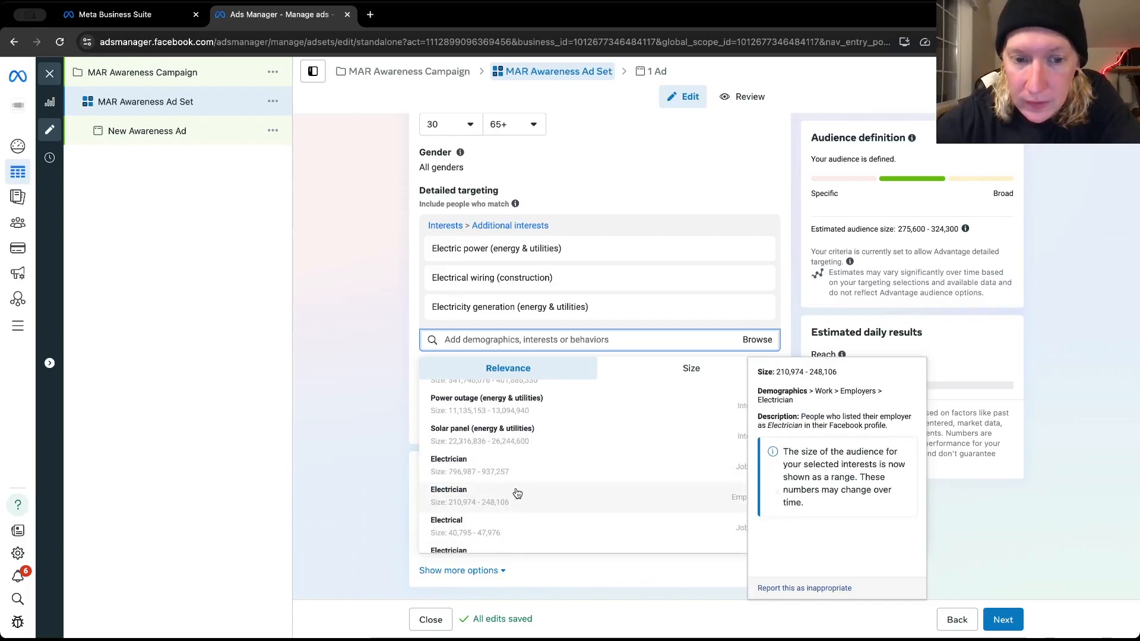
scroll(505, 489, "down", 3)
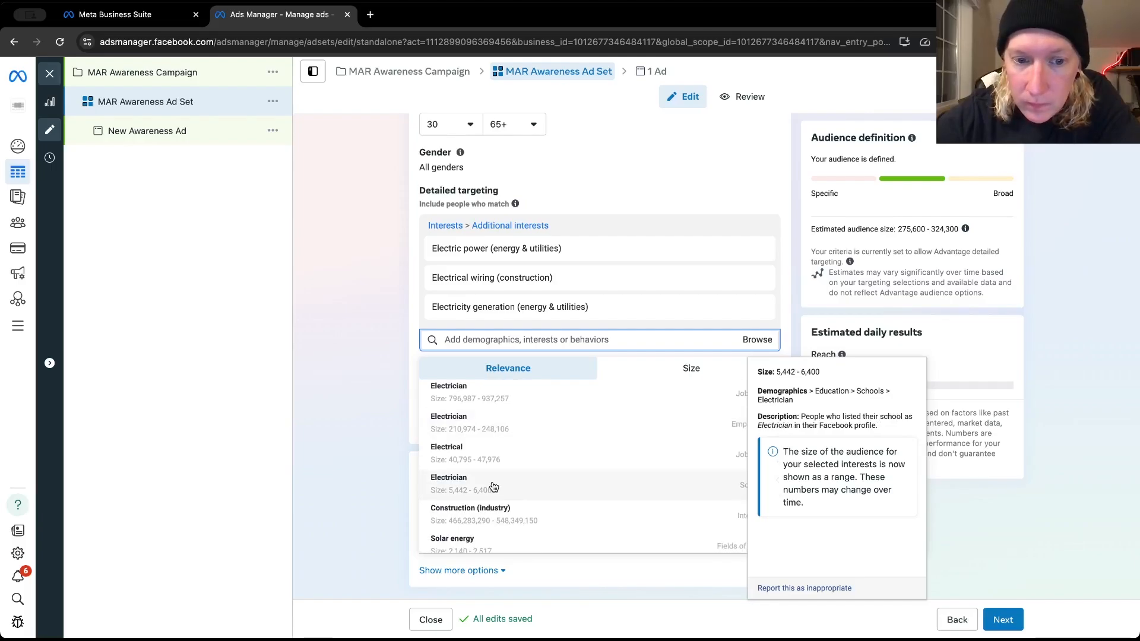
scroll(493, 486, "up", 2)
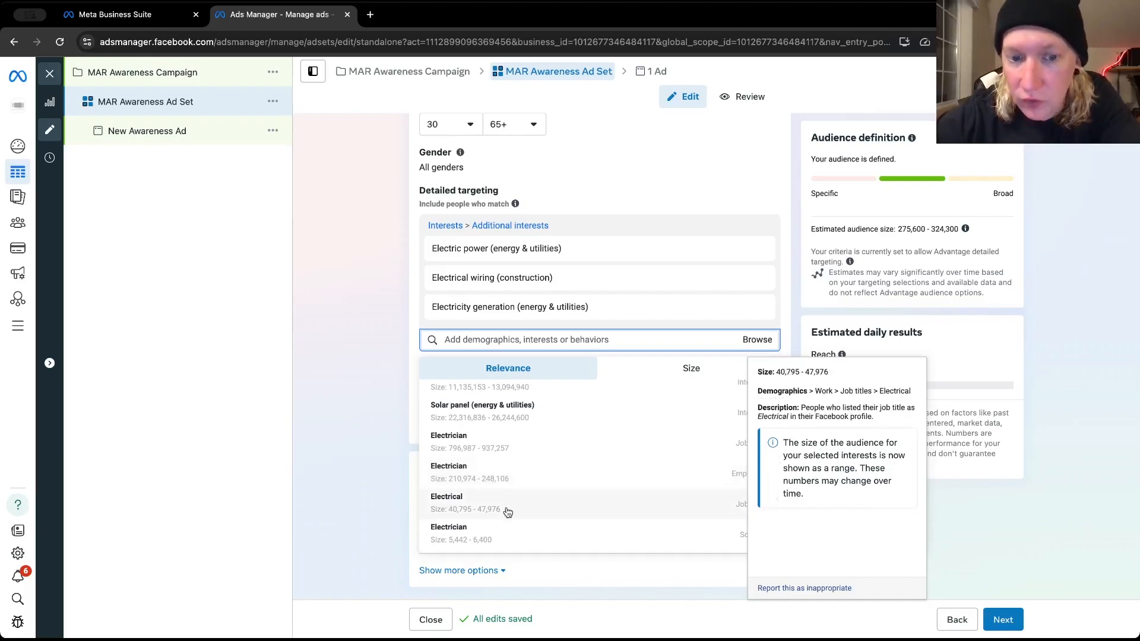
scroll(507, 511, "down", 3)
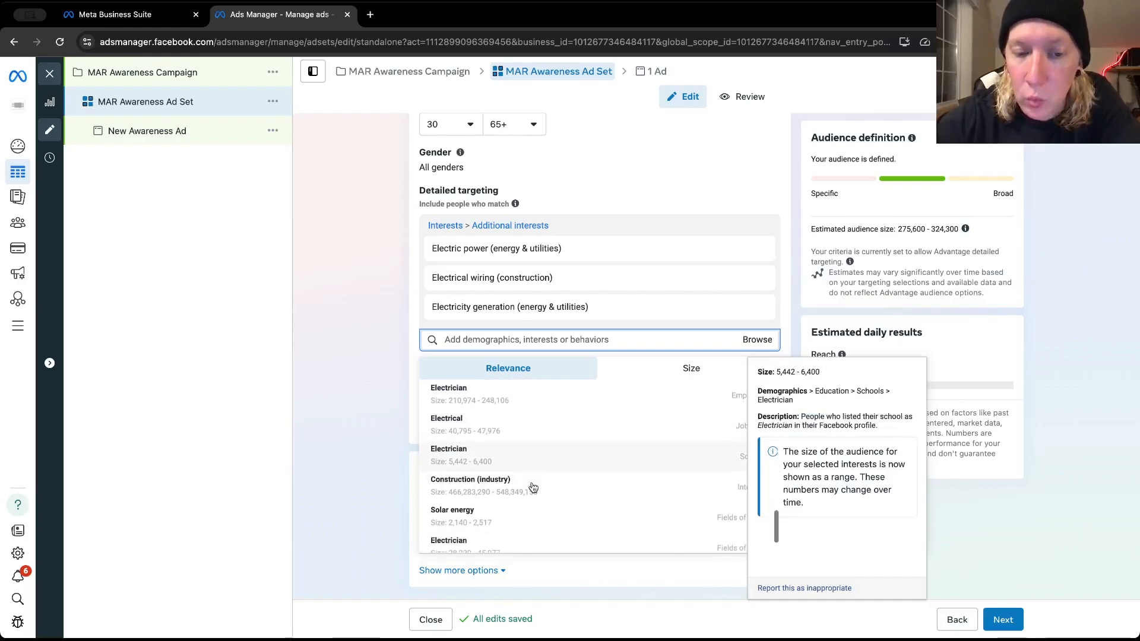
scroll(532, 486, "down", 1)
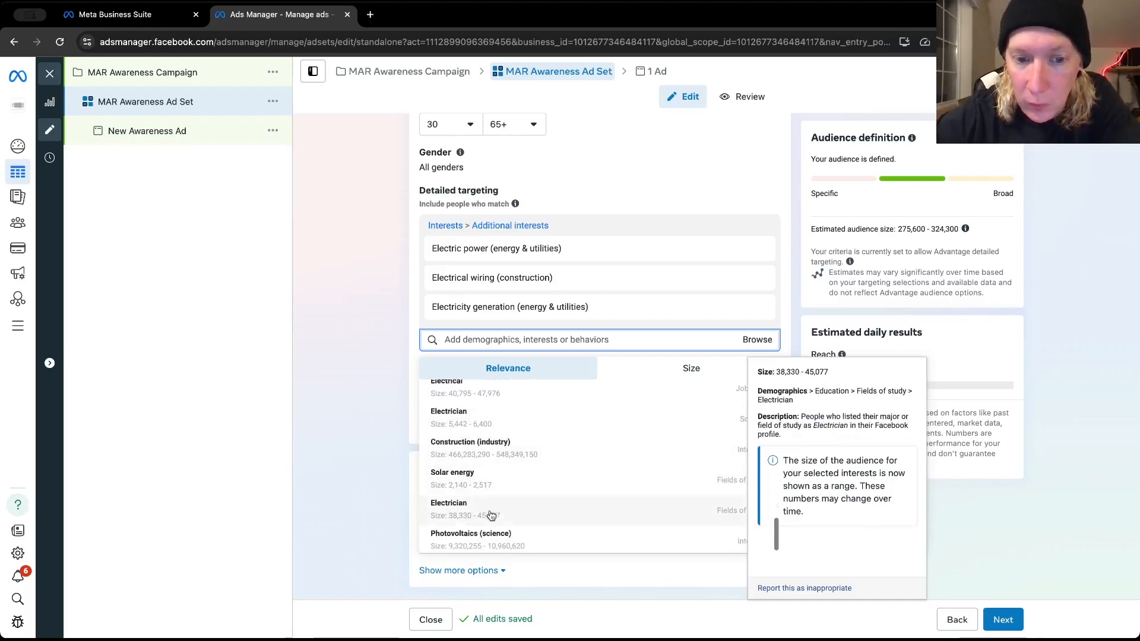
scroll(490, 515, "up", 1)
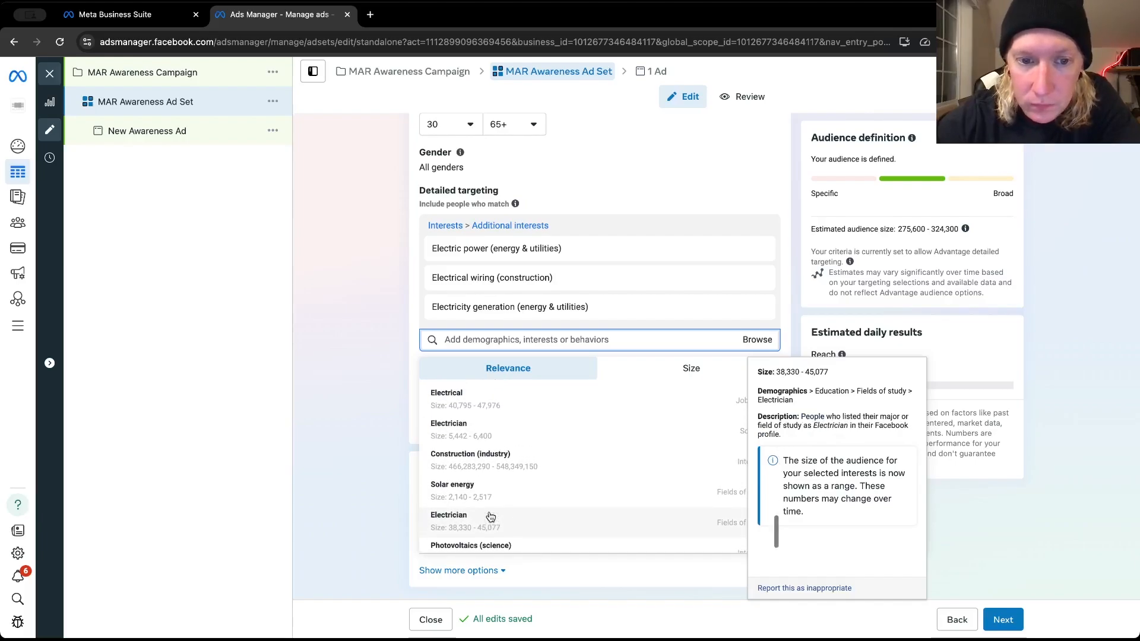
scroll(490, 517, "up", 4)
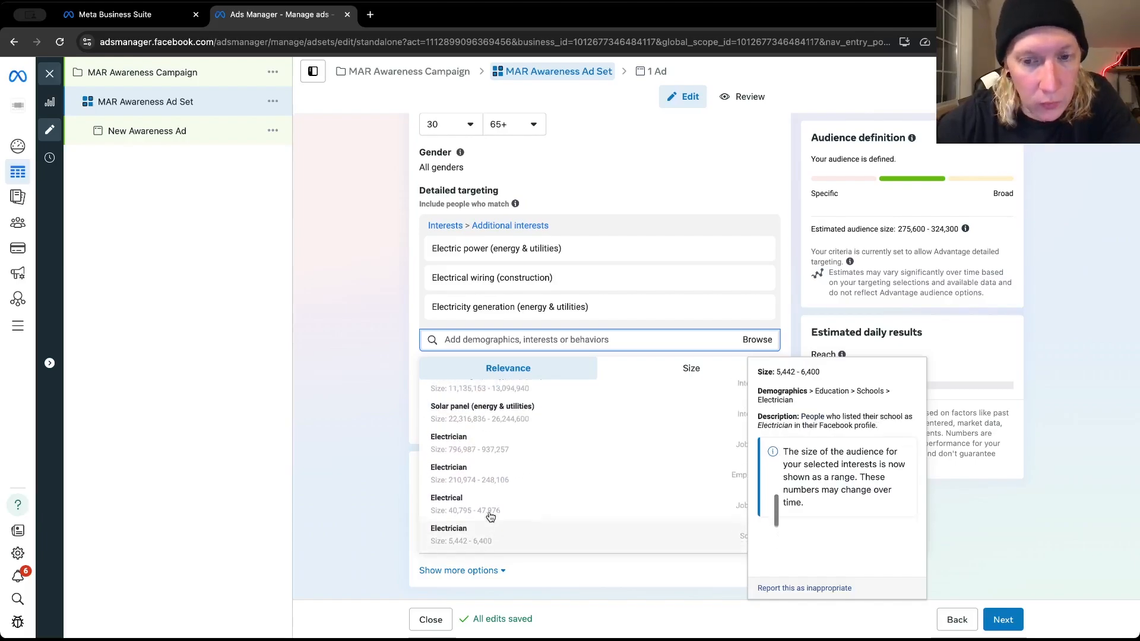
scroll(491, 516, "up", 3)
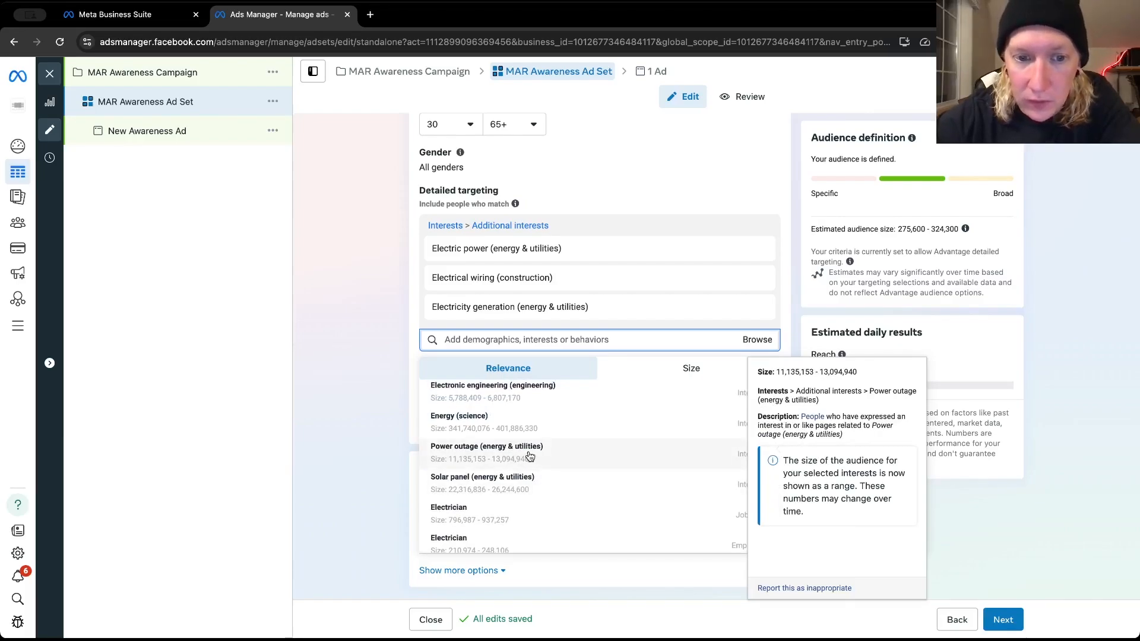
left_click(529, 456)
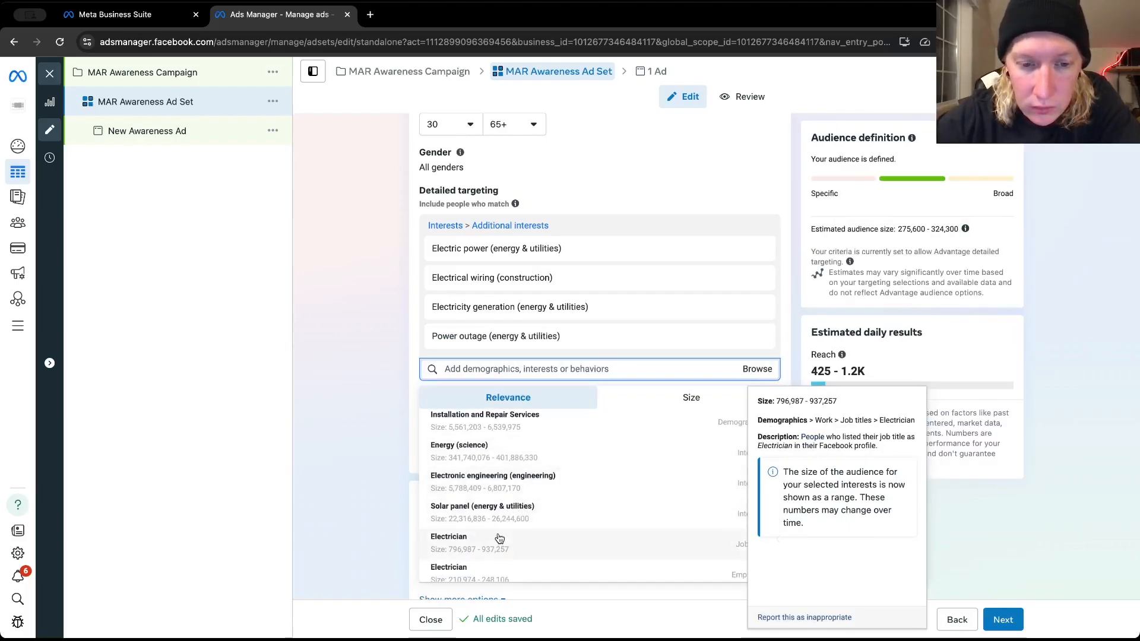
Add the suggested interest Home improvement (home & garden) to the detailed targeting
scroll(504, 522, "down", 2)
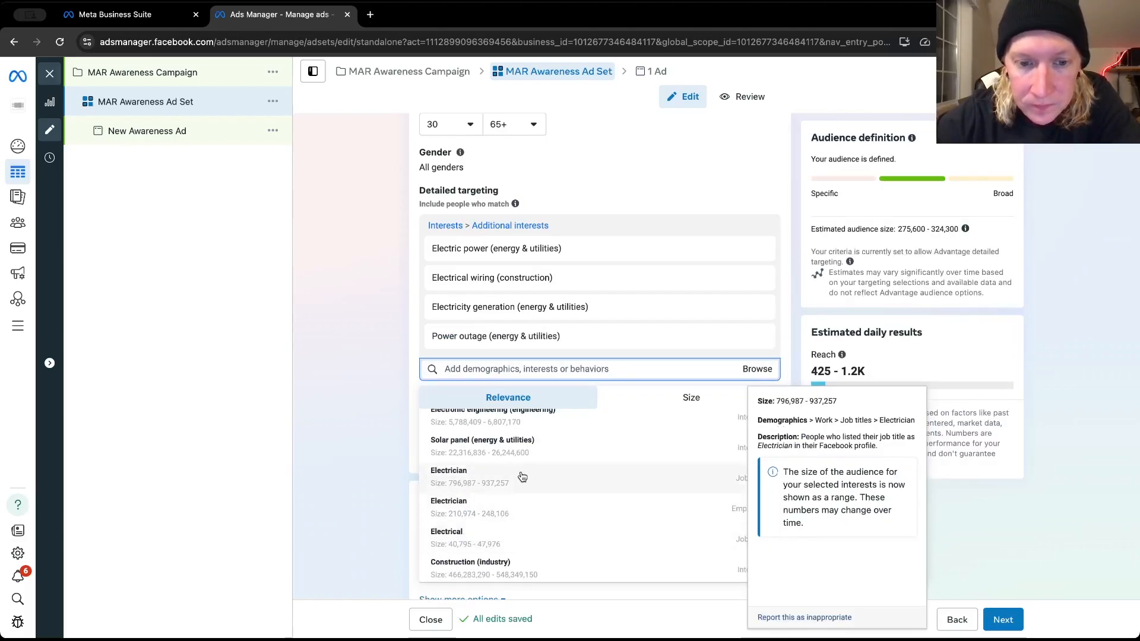
scroll(522, 477, "up", 2)
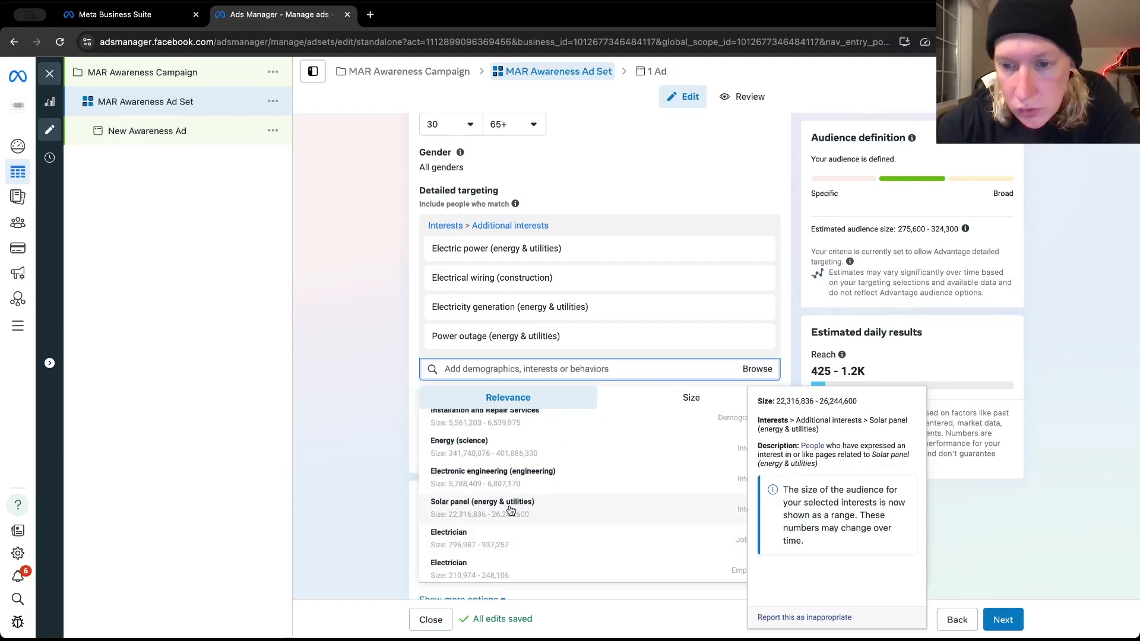
scroll(511, 509, "up", 1)
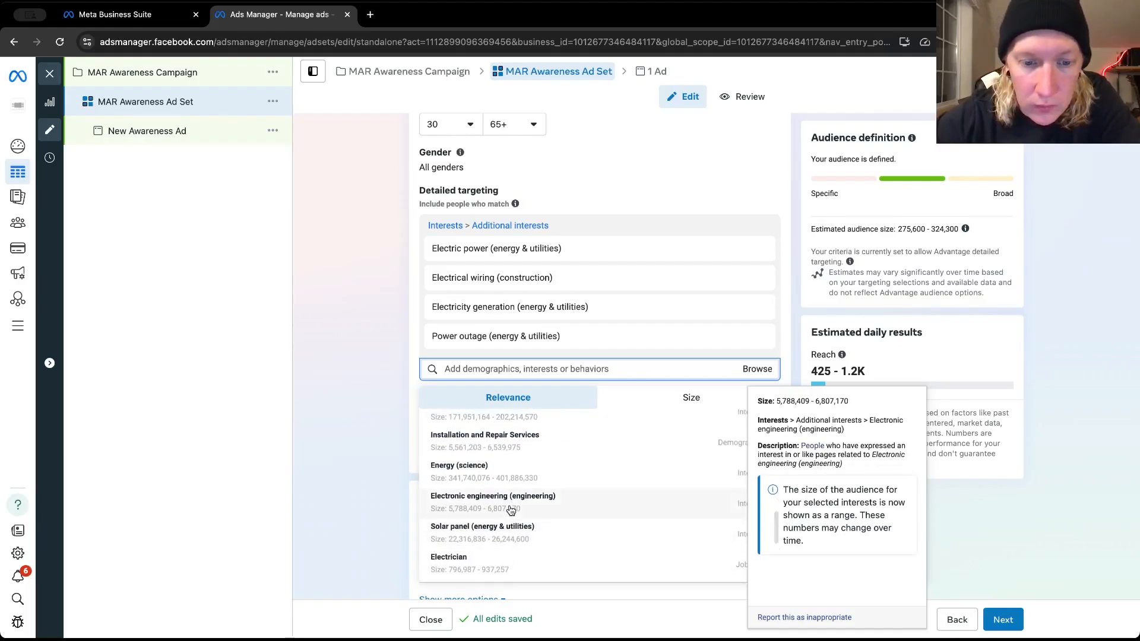
scroll(519, 509, "up", 1)
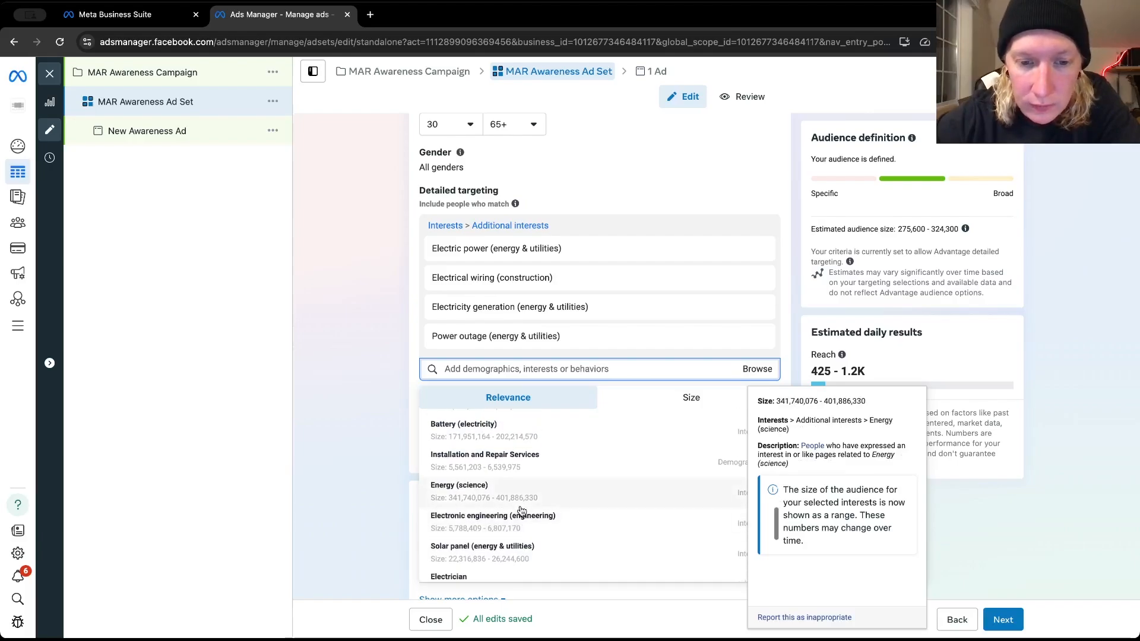
scroll(549, 507, "up", 3)
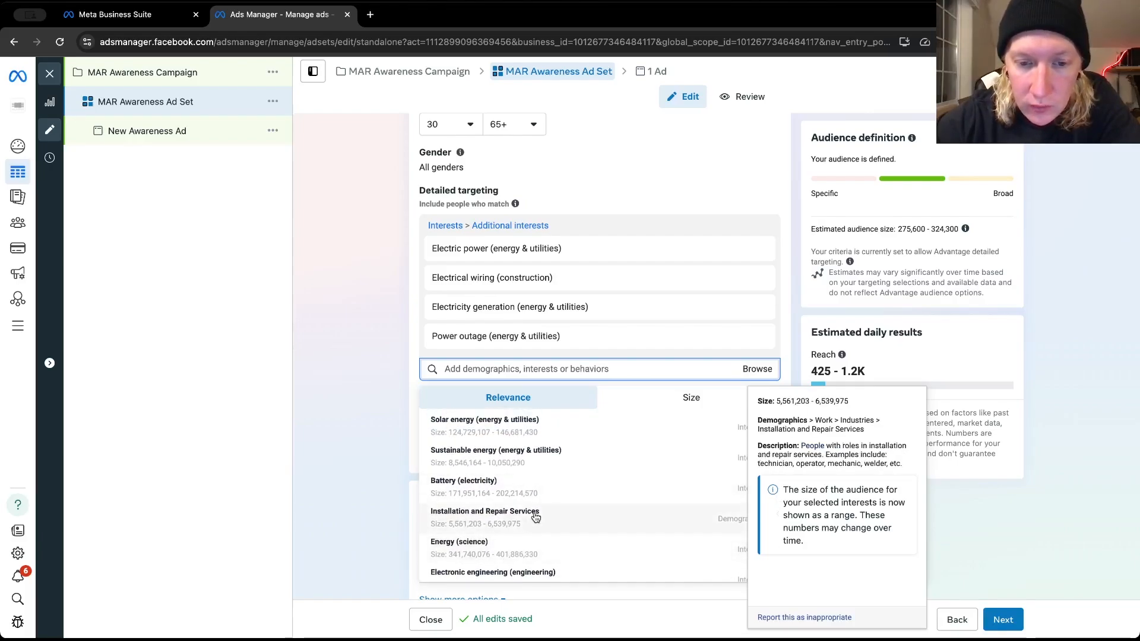
scroll(537, 515, "up", 1)
scroll(536, 514, "up", 1)
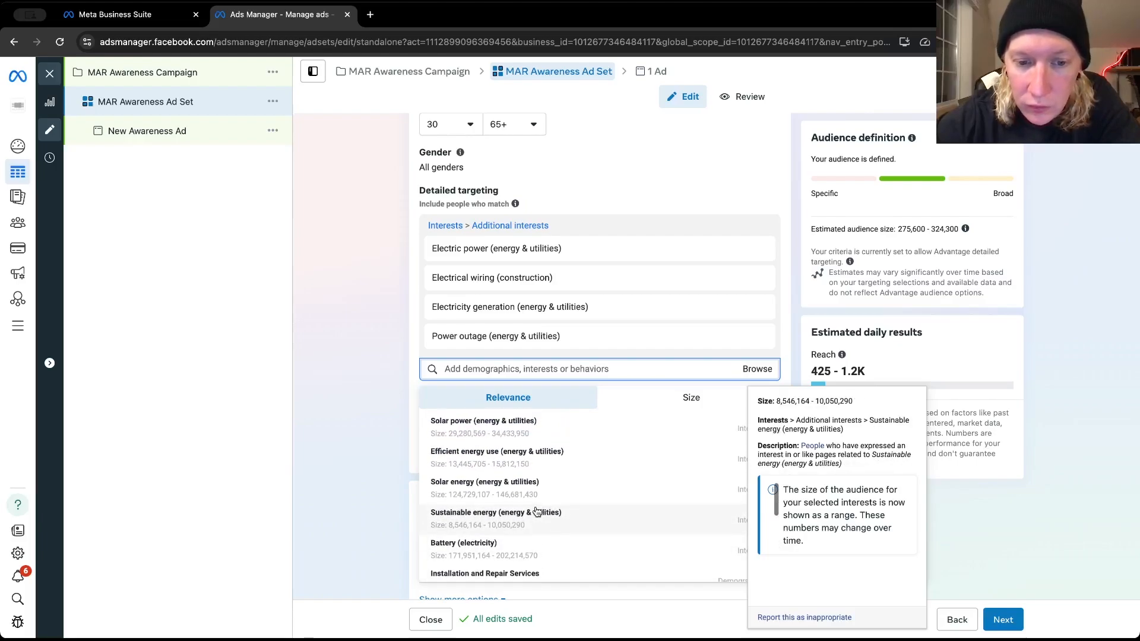
scroll(535, 514, "up", 1)
scroll(535, 515, "up", 5)
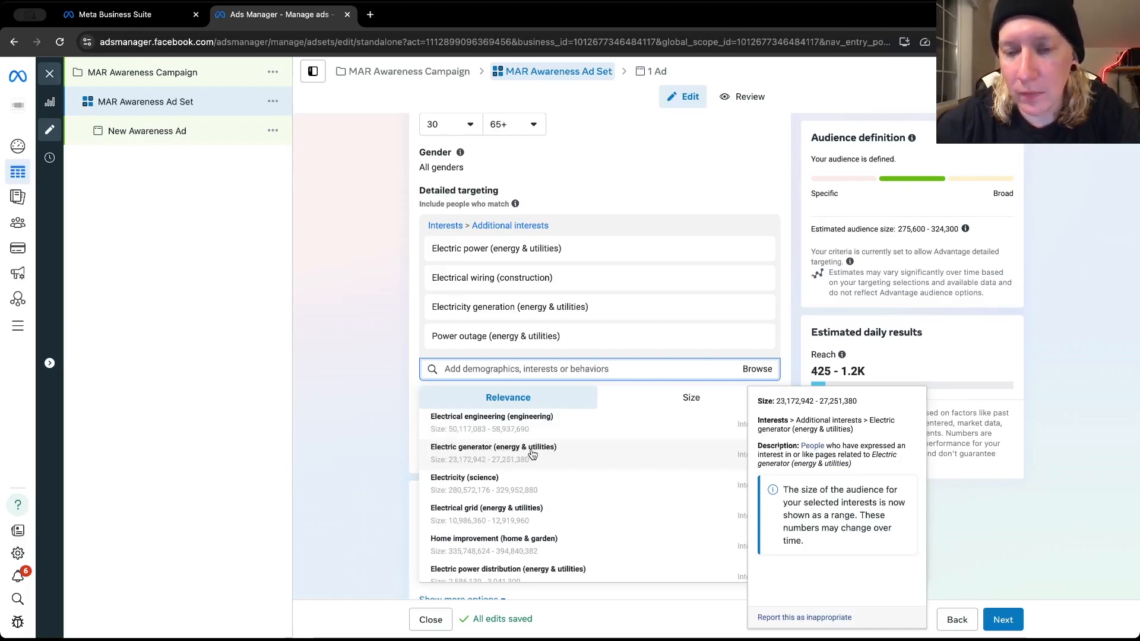
scroll(536, 456, "down", 1)
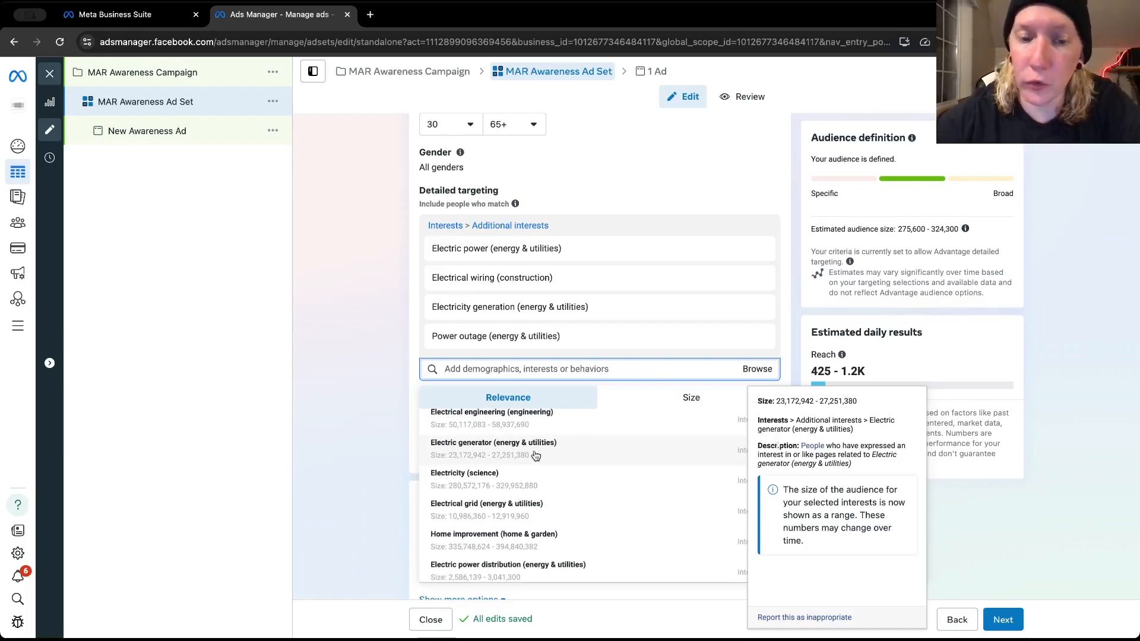
scroll(536, 457, "down", 3)
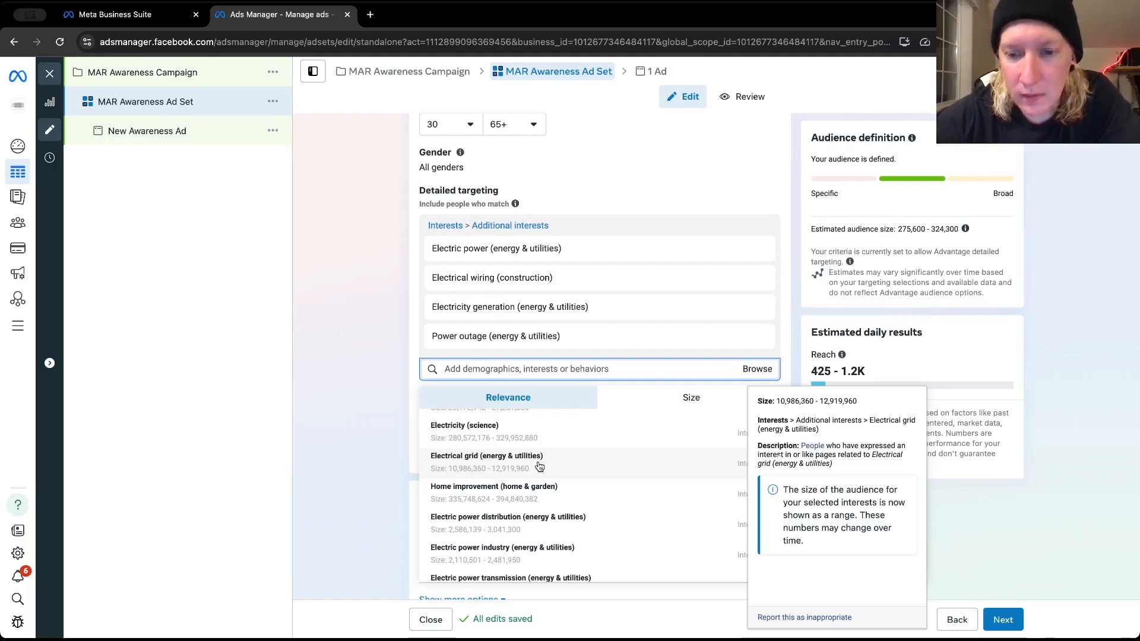
scroll(540, 466, "down", 1)
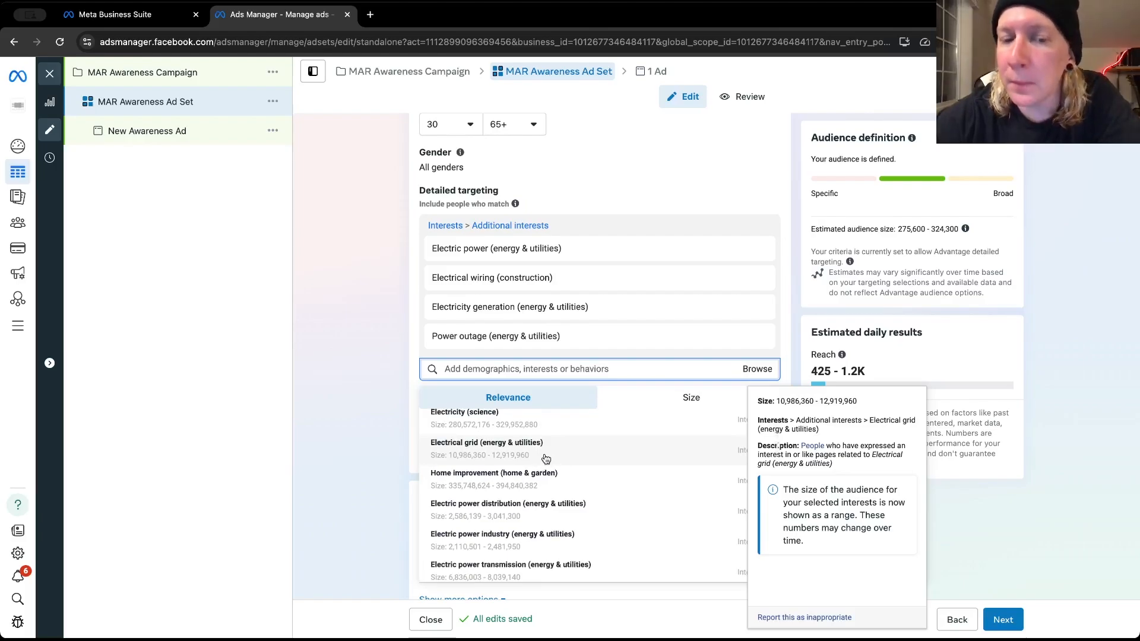
left_click(565, 480)
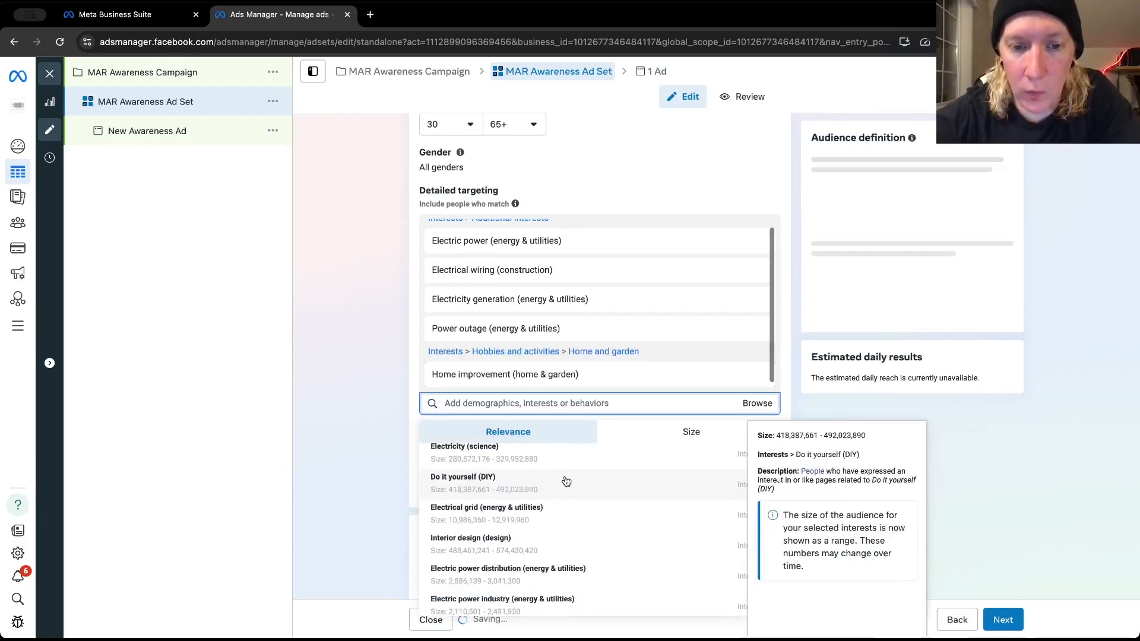
Review the interests selected in detailed targeting, close the suggestion list, and check the audience and placements settings below
scroll(554, 333, "up", 1)
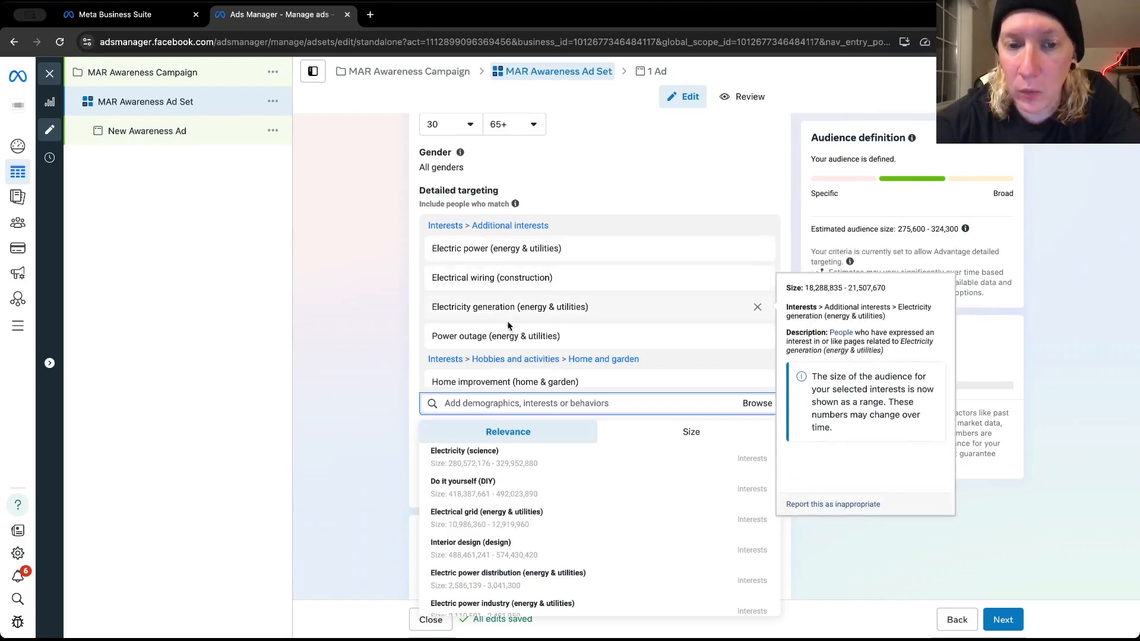
scroll(492, 364, "down", 1)
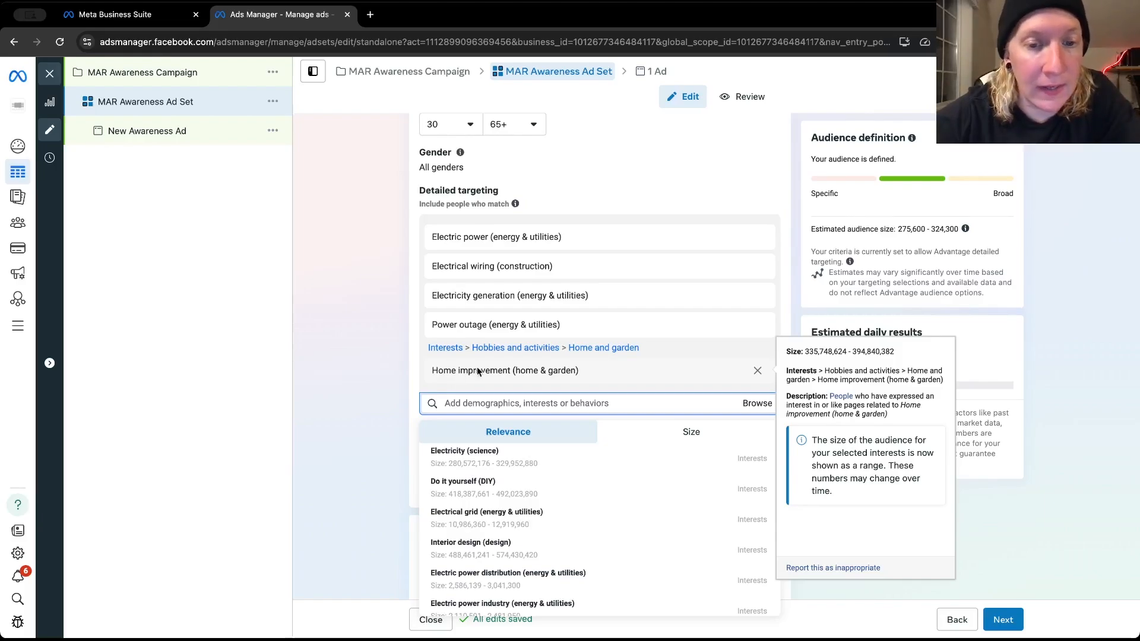
scroll(474, 371, "up", 1)
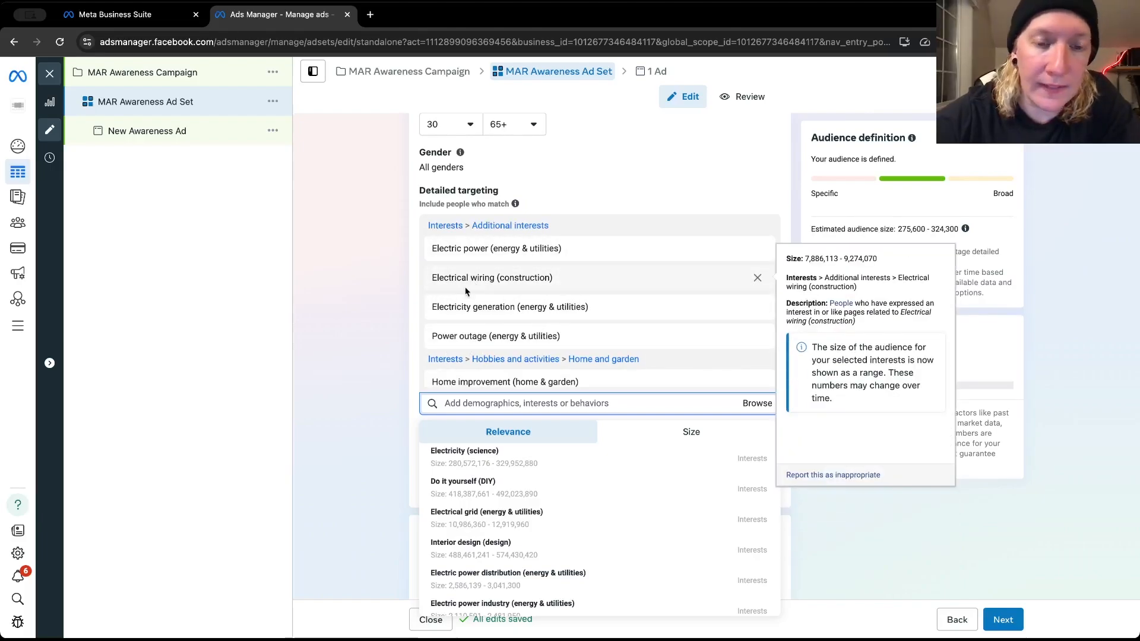
scroll(468, 342, "down", 1)
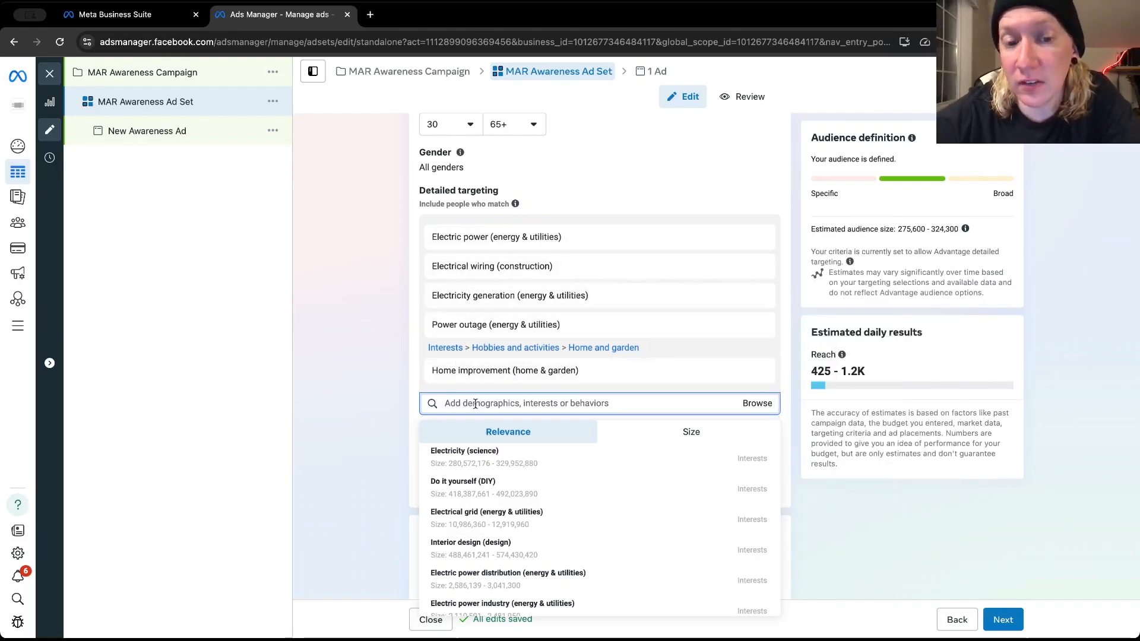
left_click(415, 391)
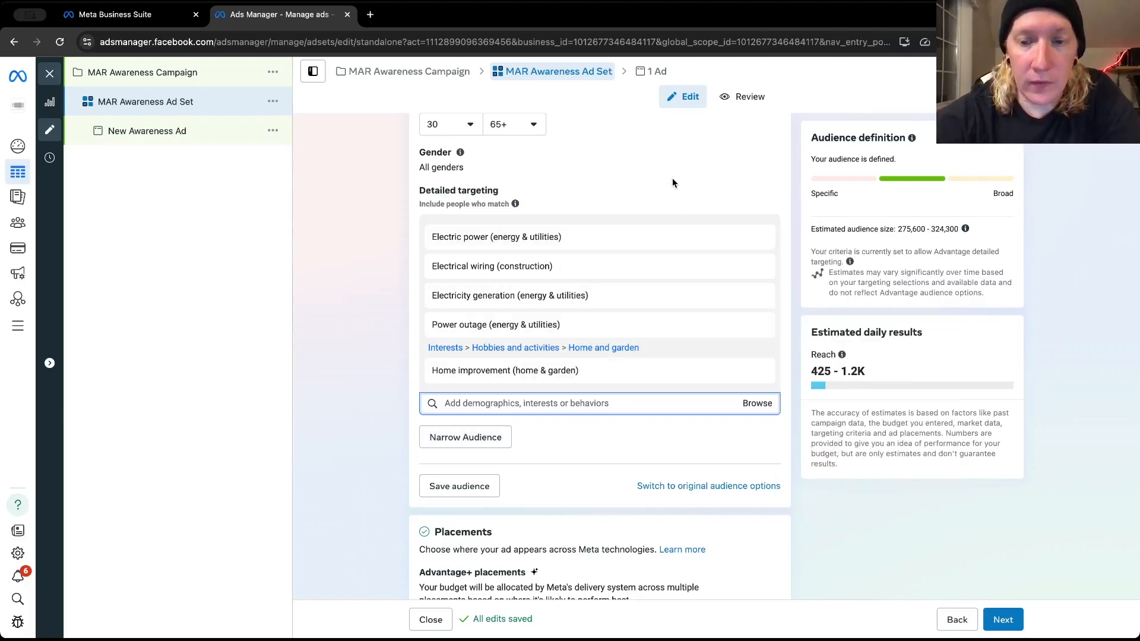
mouse_move(742, 266)
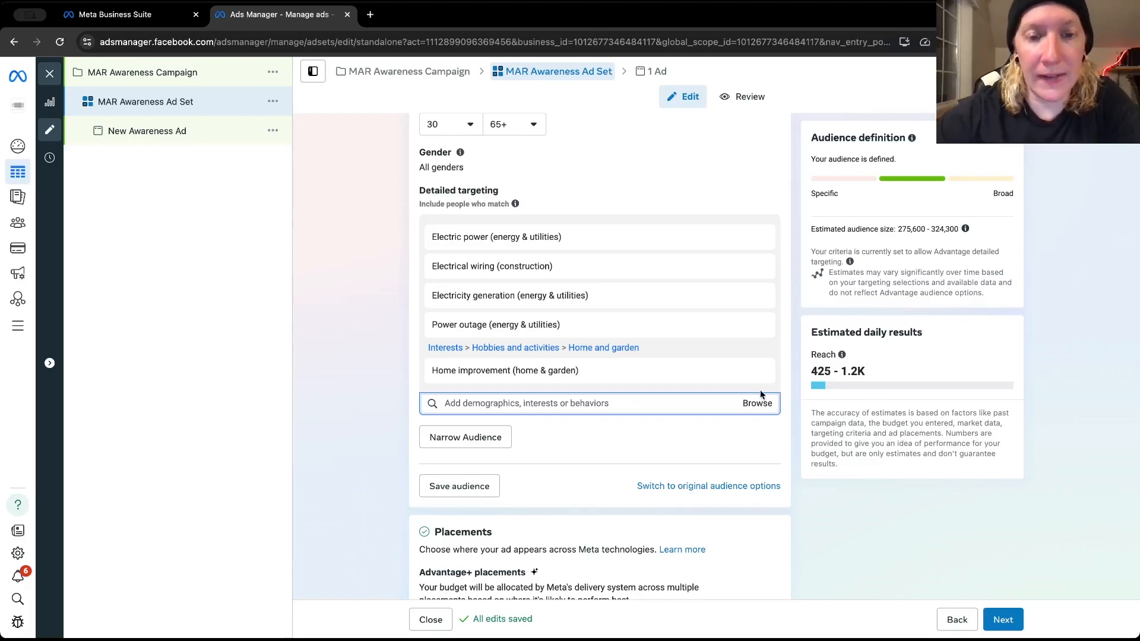
scroll(760, 389, "down", 2)
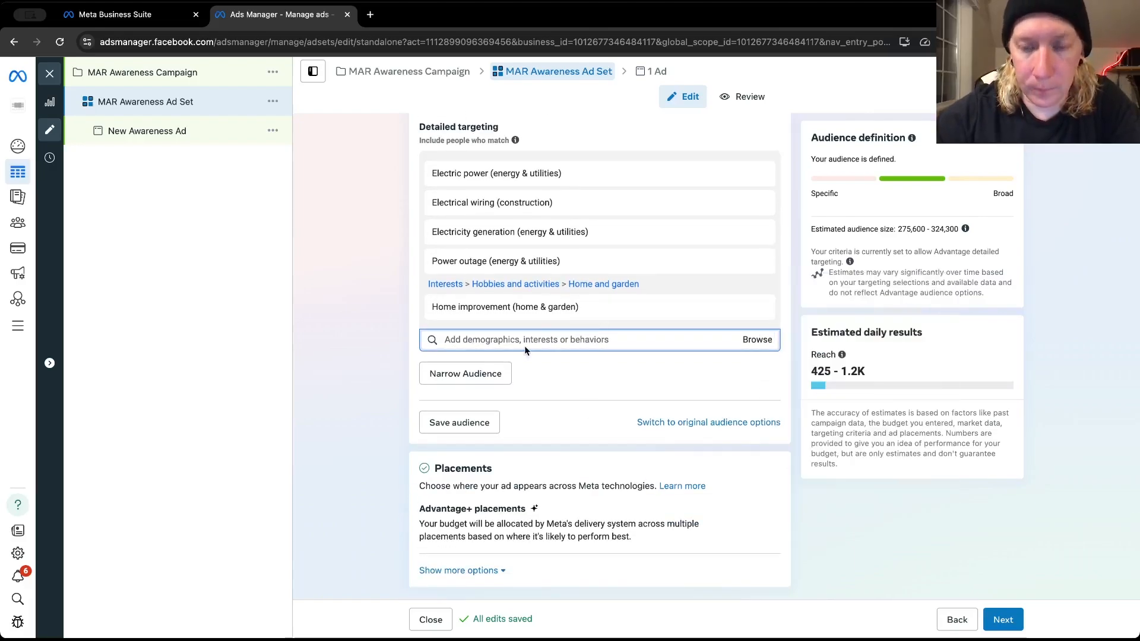
scroll(543, 291, "up", 1)
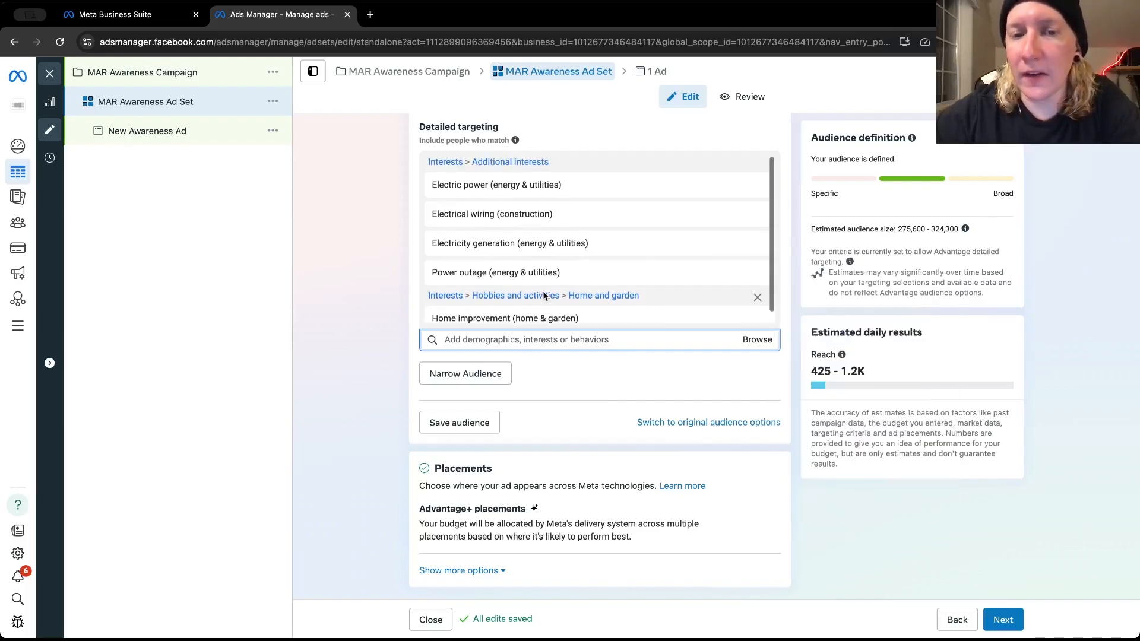
scroll(402, 248, "up", 2)
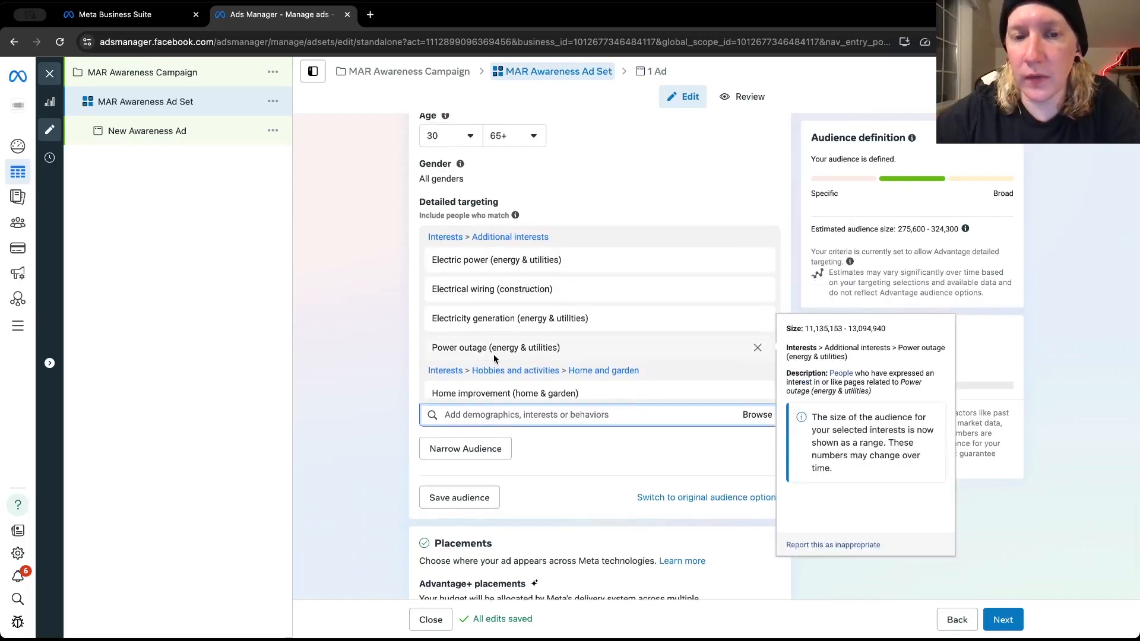
mouse_move(477, 339)
scroll(477, 339, "down", 1)
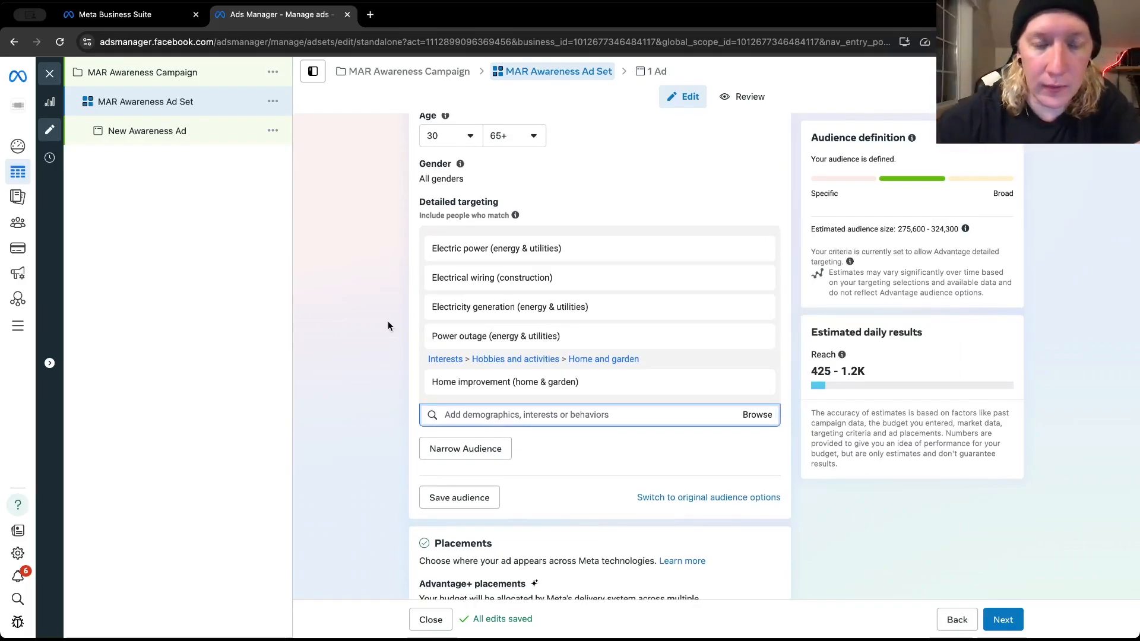
scroll(388, 321, "down", 2)
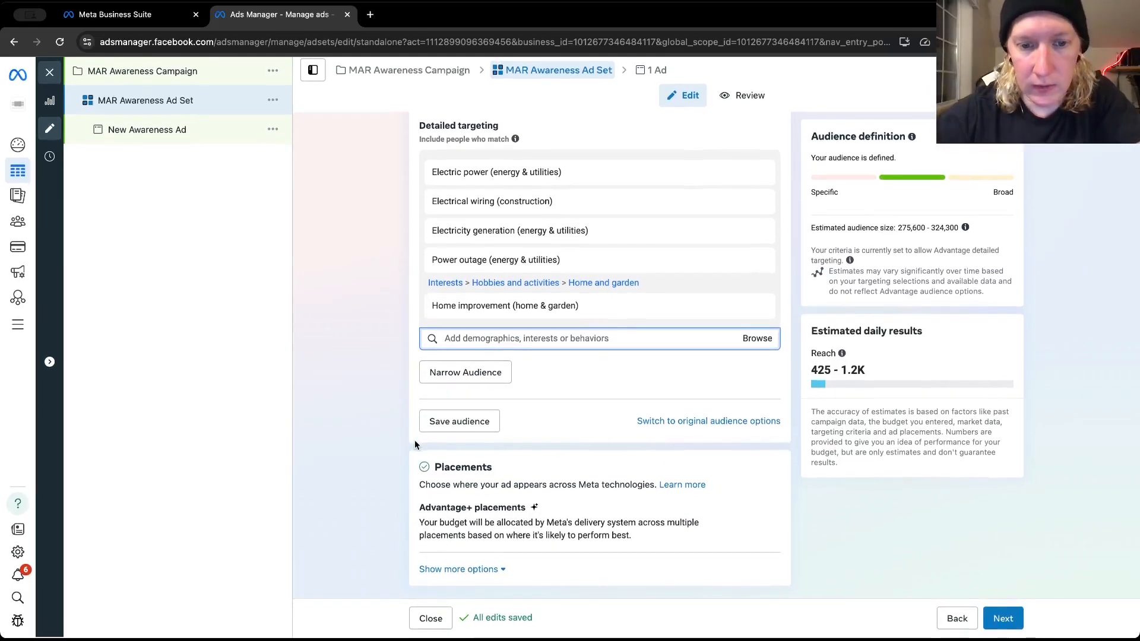
Recheck the ad set's location, audience, budget and schedule settings, and continue to the ad level
scroll(616, 457, "up", 1)
scroll(616, 460, "up", 10)
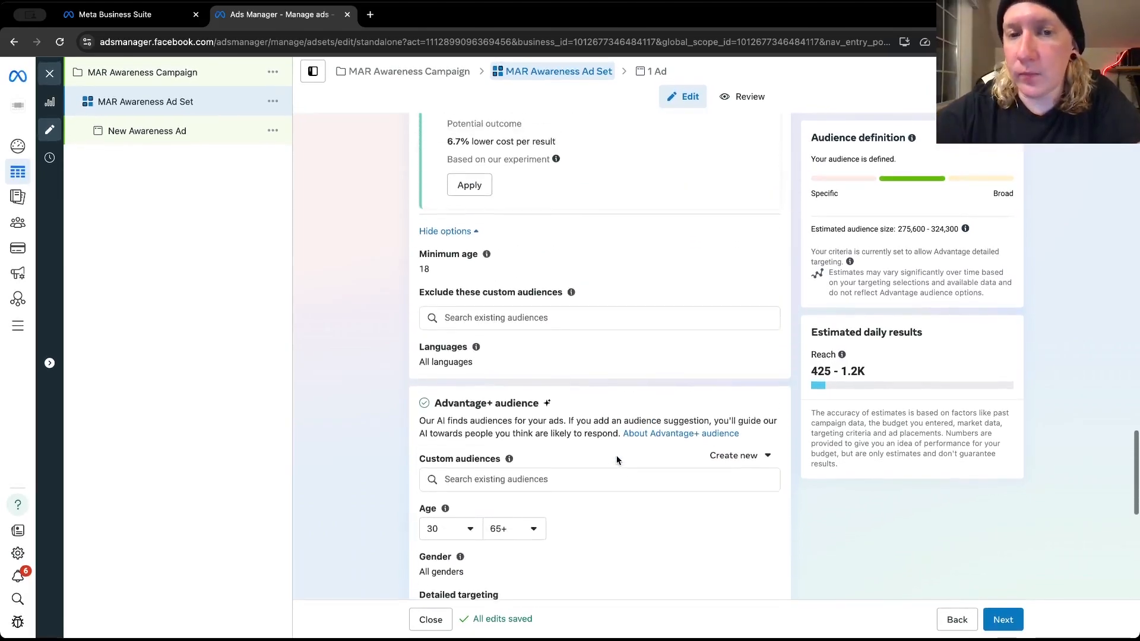
scroll(616, 459, "up", 6)
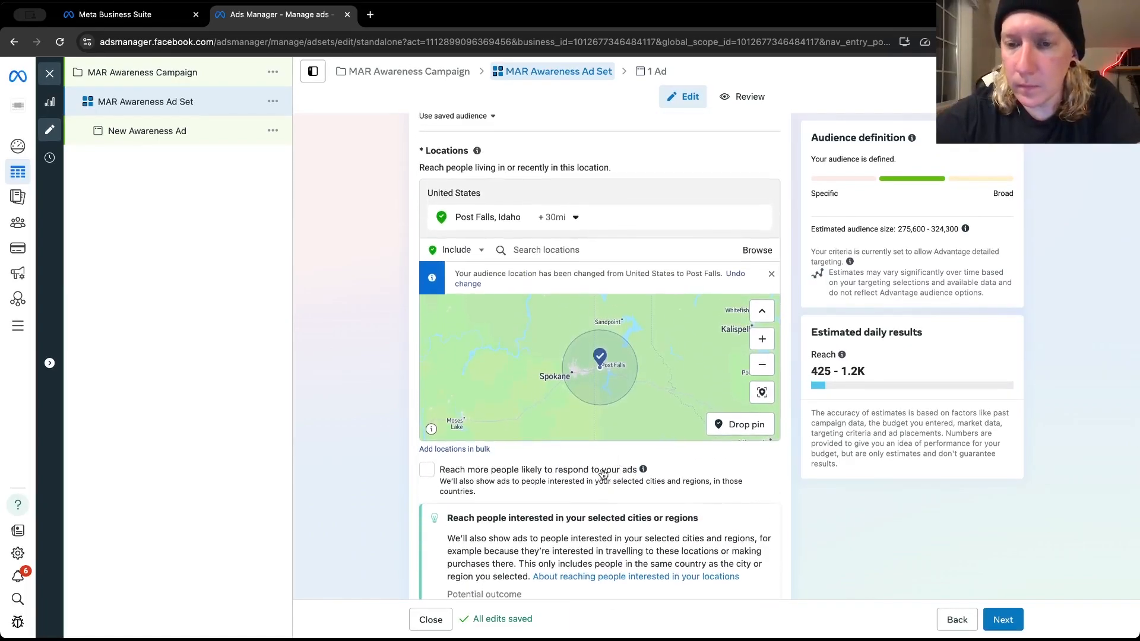
scroll(601, 472, "down", 20)
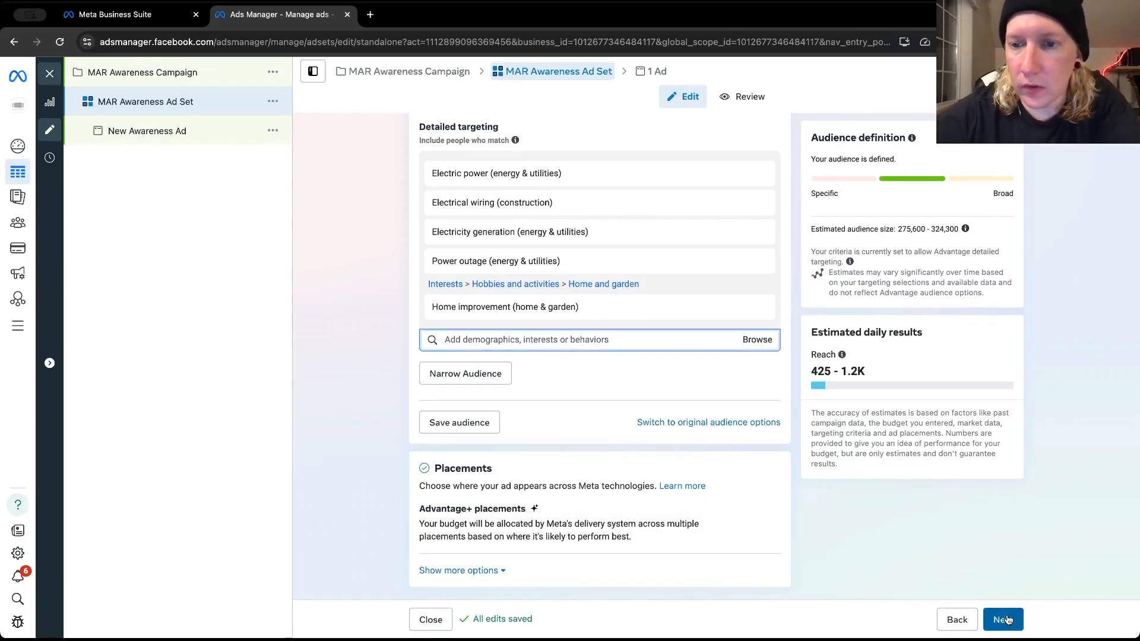
scroll(798, 414, "up", 10)
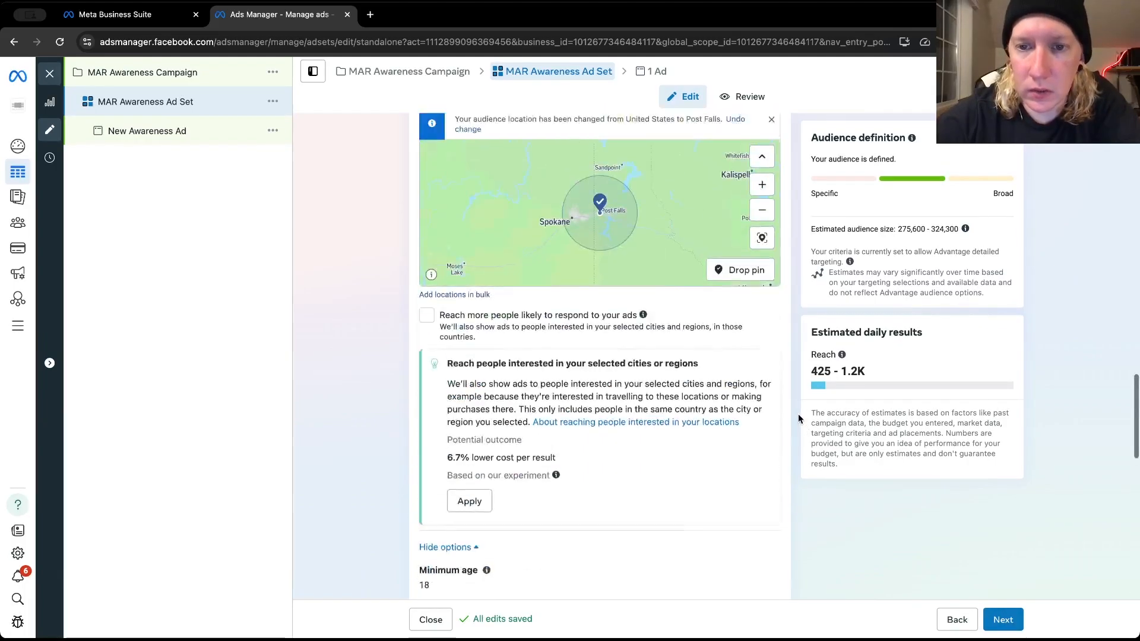
scroll(797, 414, "up", 15)
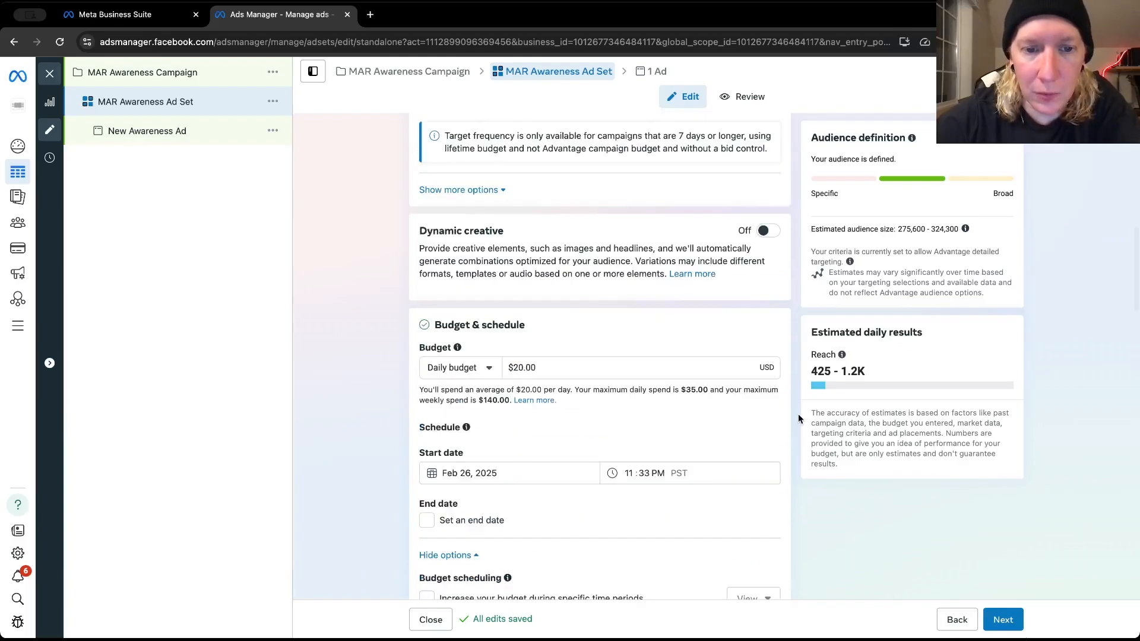
scroll(797, 418, "down", 15)
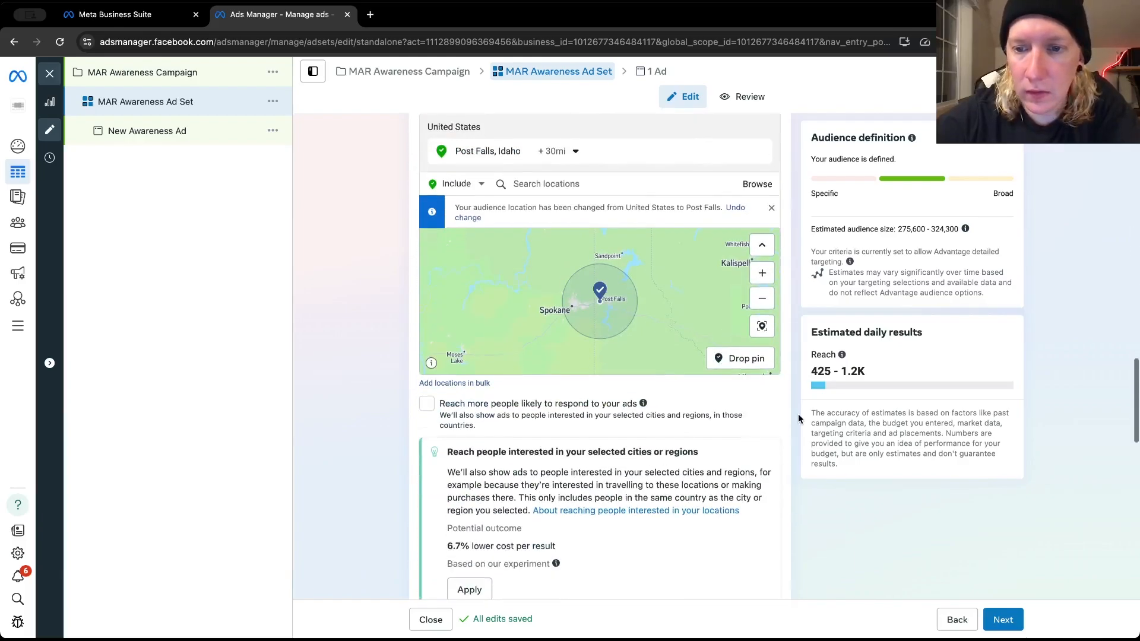
left_click(1002, 620)
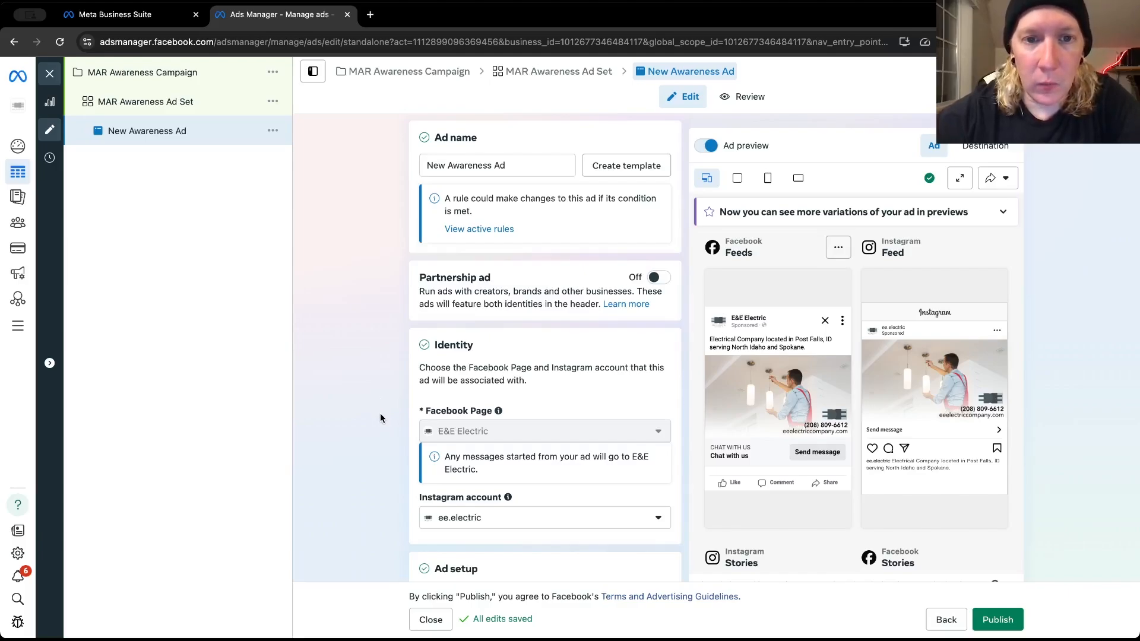
Rename the ad by replacing "New" with the owner's first name and "Headshot", keeping "Awareness Ad" at the end
double_click(443, 161)
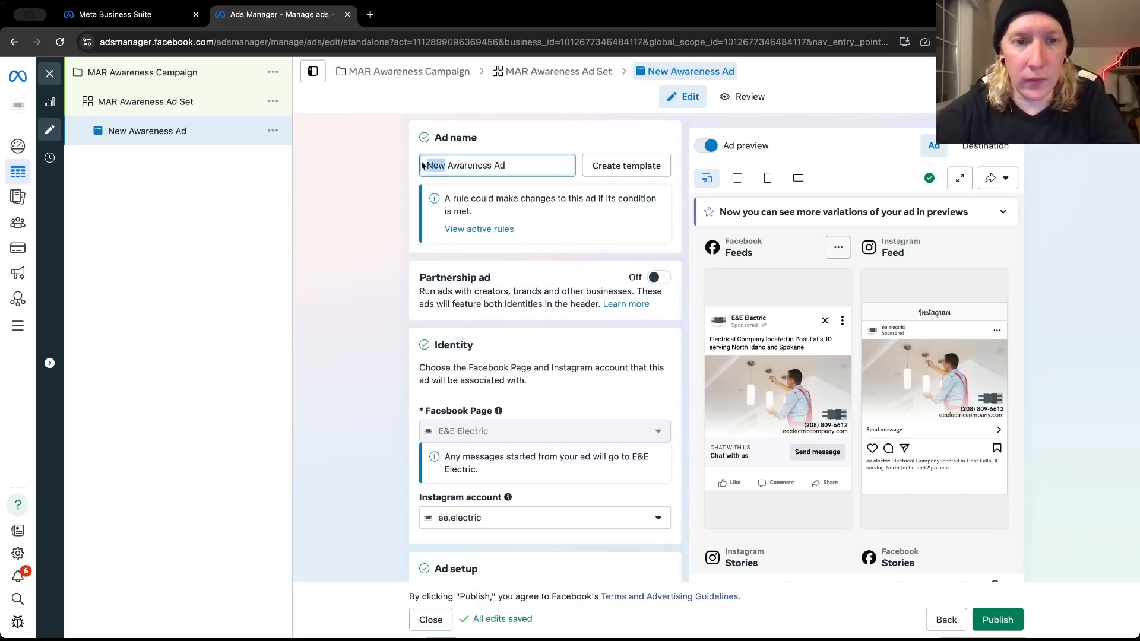
type("Eduard")
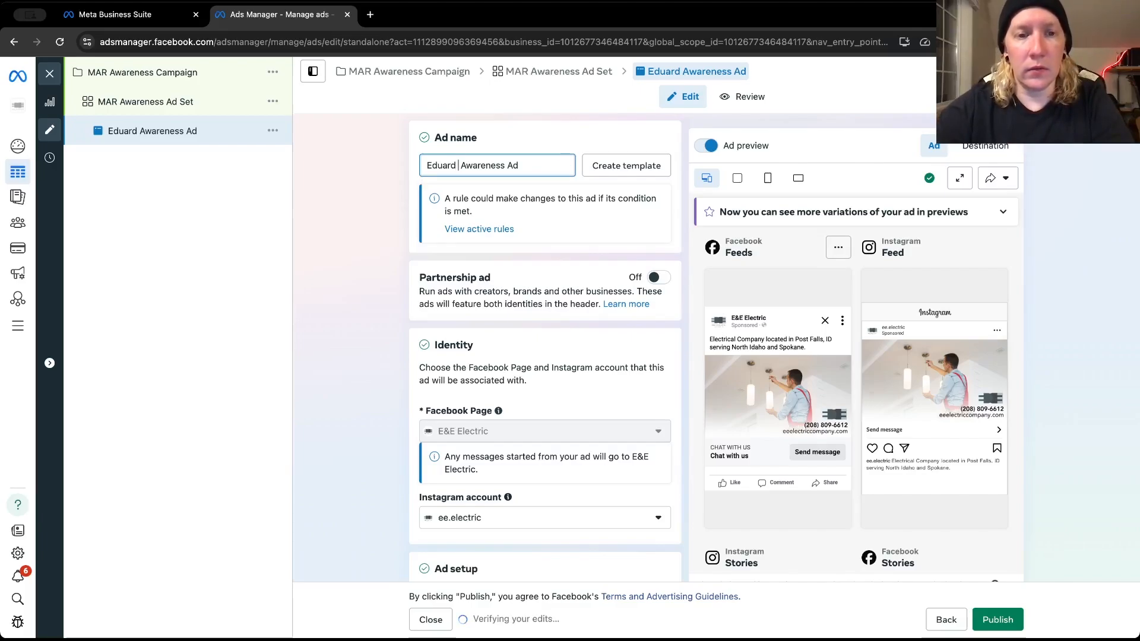
type("Headshot")
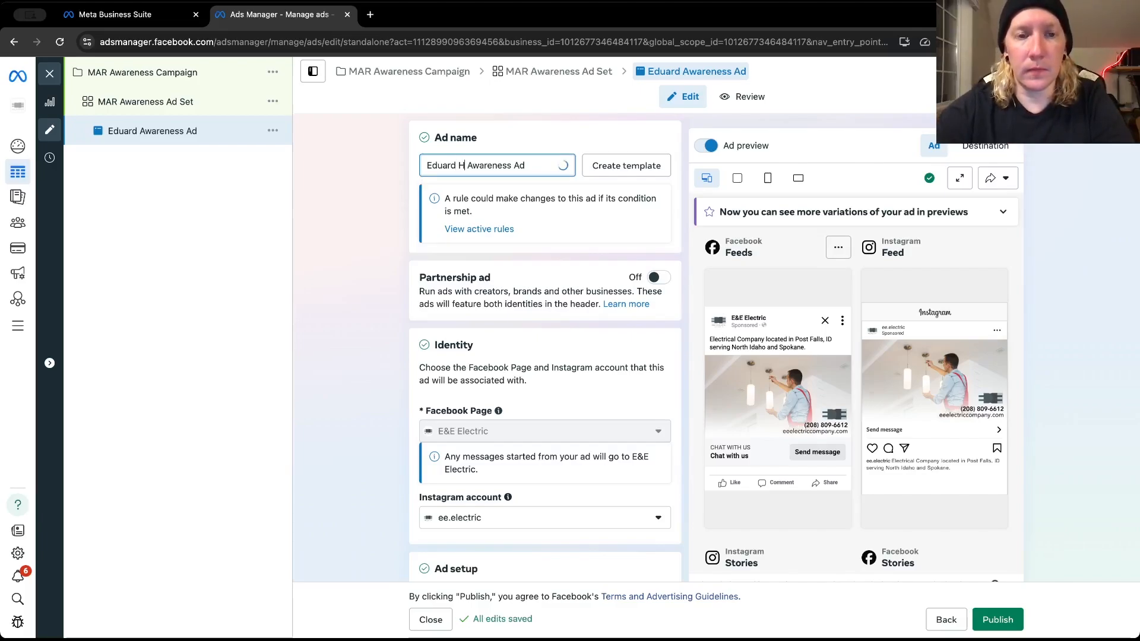
left_click(361, 219)
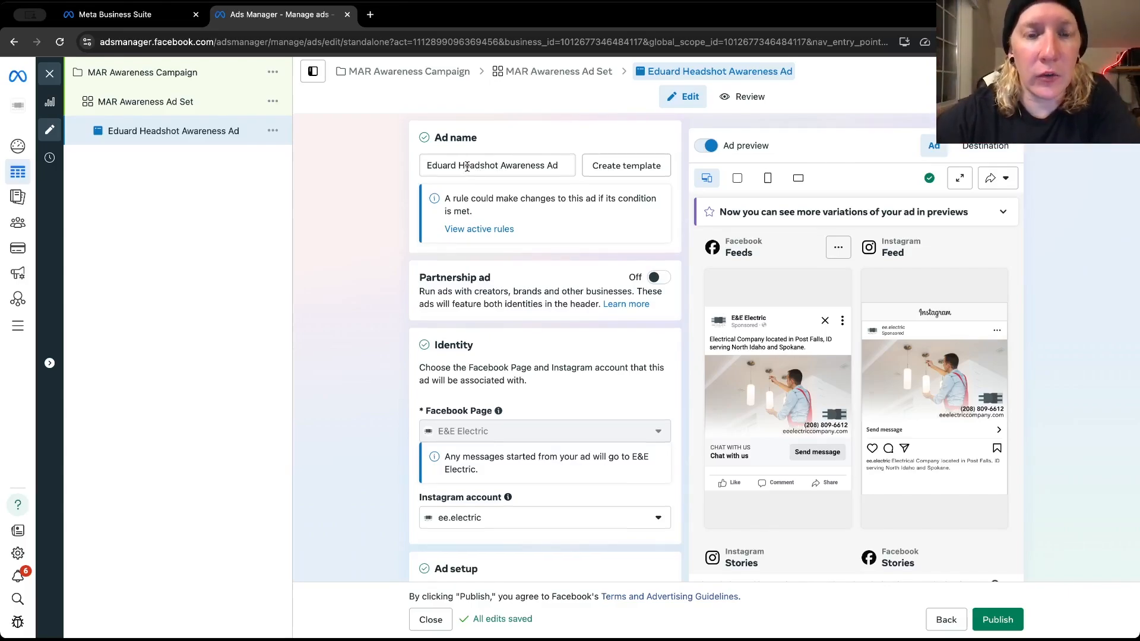
Examine the ad's Facebook Page and Instagram identity, format options, multi-advertiser setting and current creative media
scroll(463, 173, "down", 1)
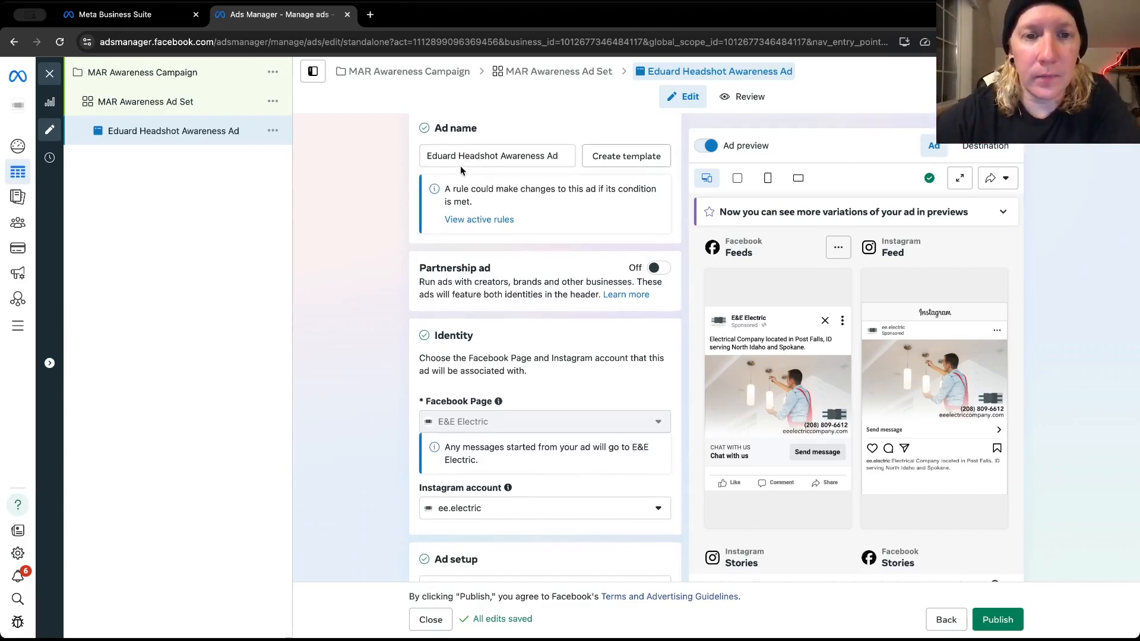
scroll(378, 231, "down", 1)
scroll(379, 232, "down", 1)
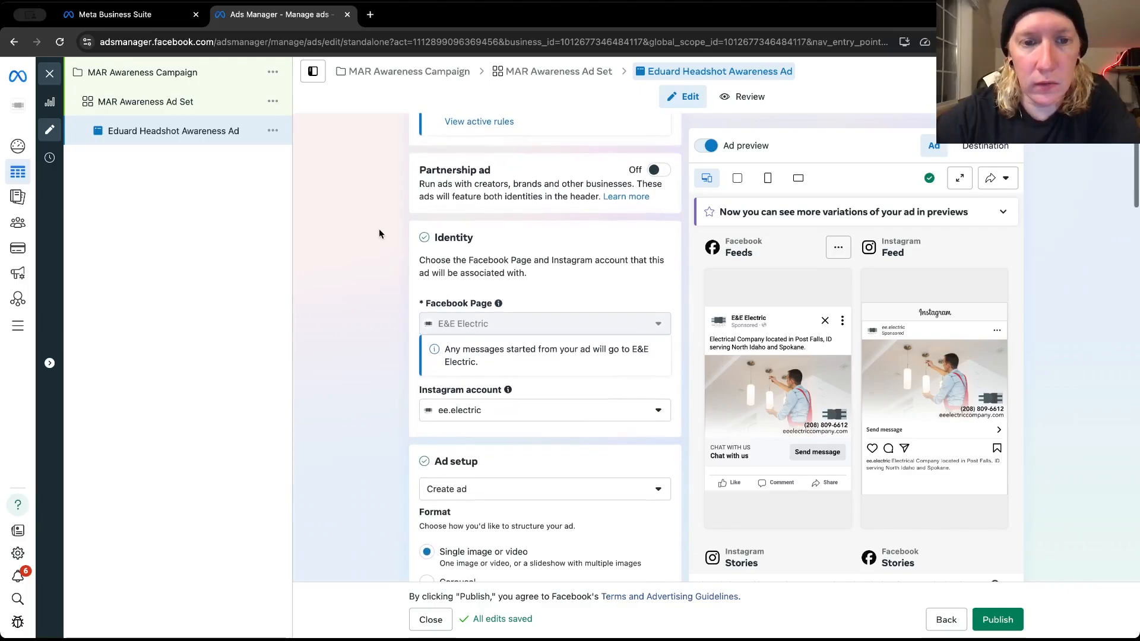
scroll(379, 232, "down", 1)
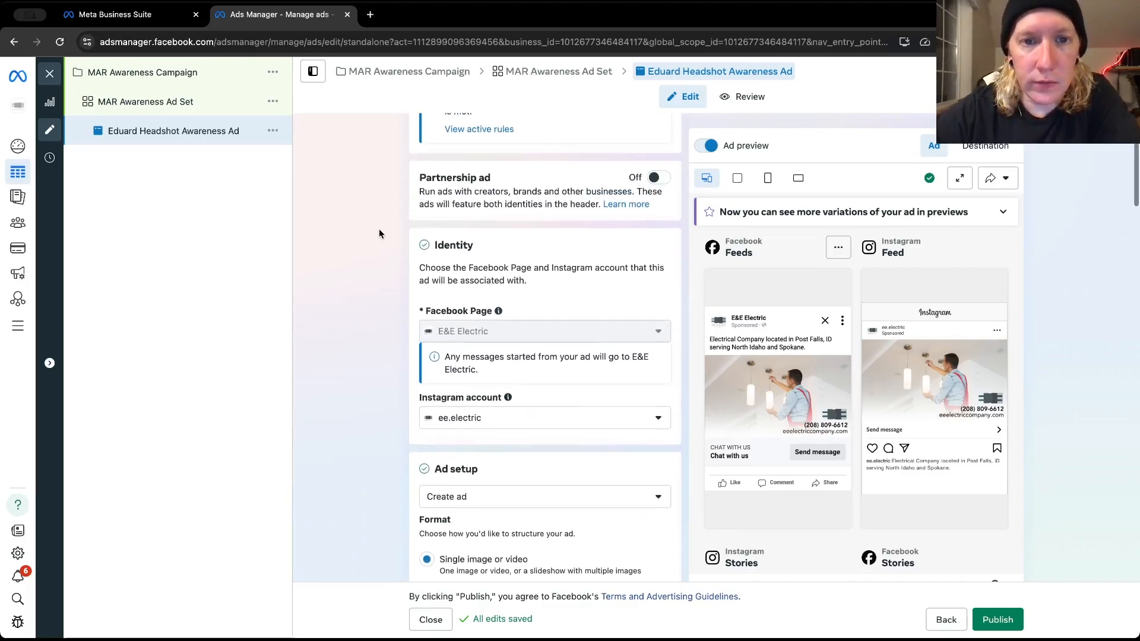
scroll(379, 233, "down", 3)
scroll(379, 229, "down", 1)
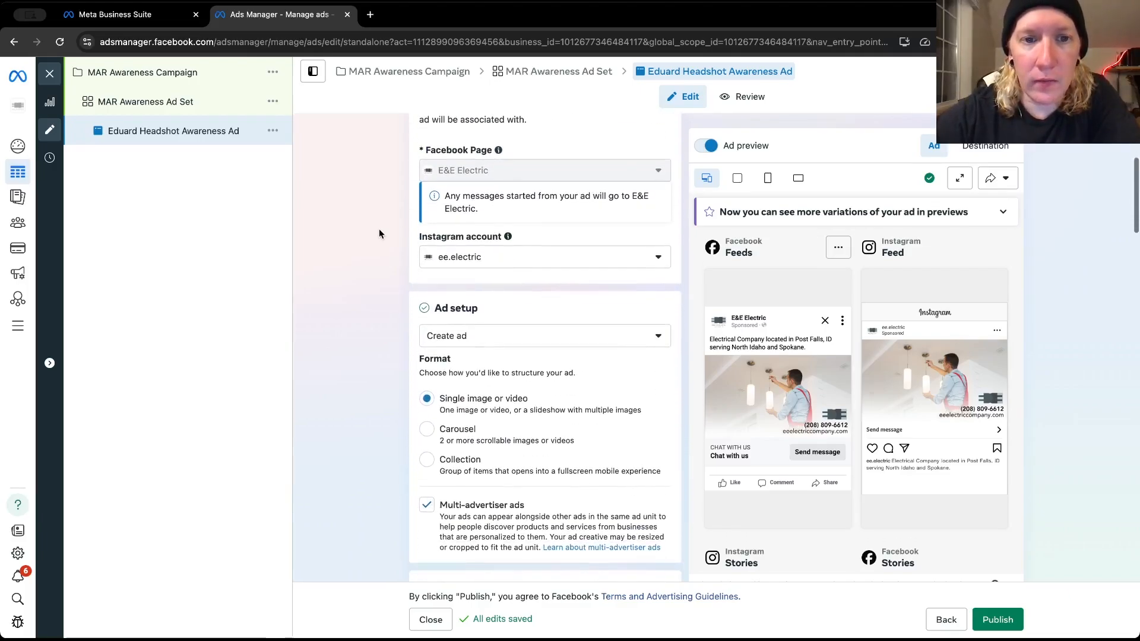
mouse_move(457, 169)
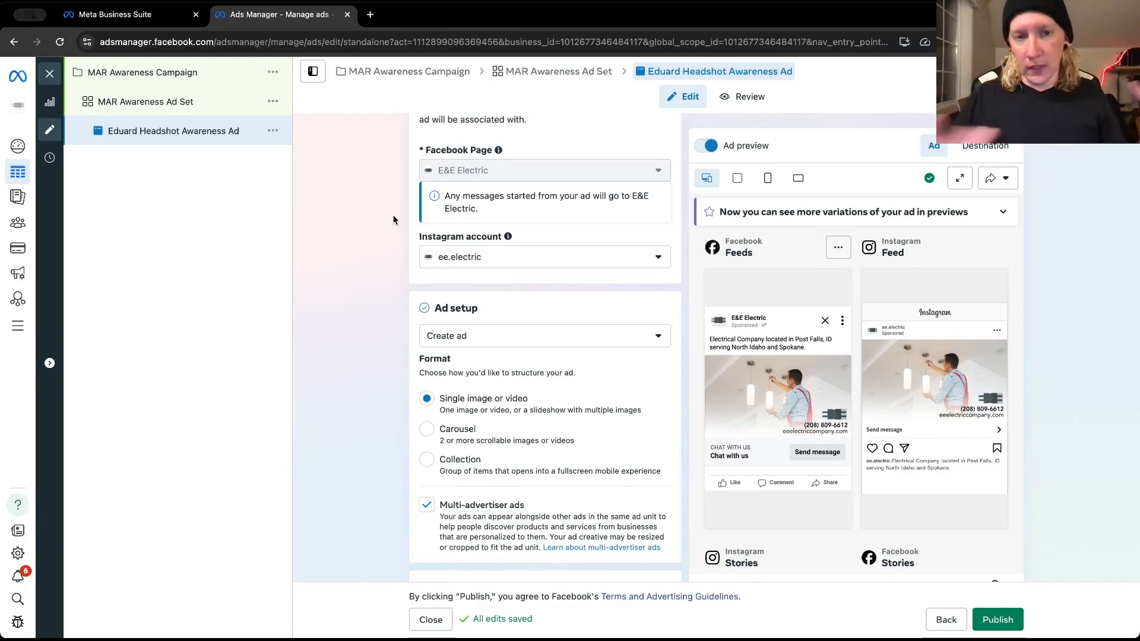
scroll(392, 220, "down", 2)
scroll(393, 219, "down", 4)
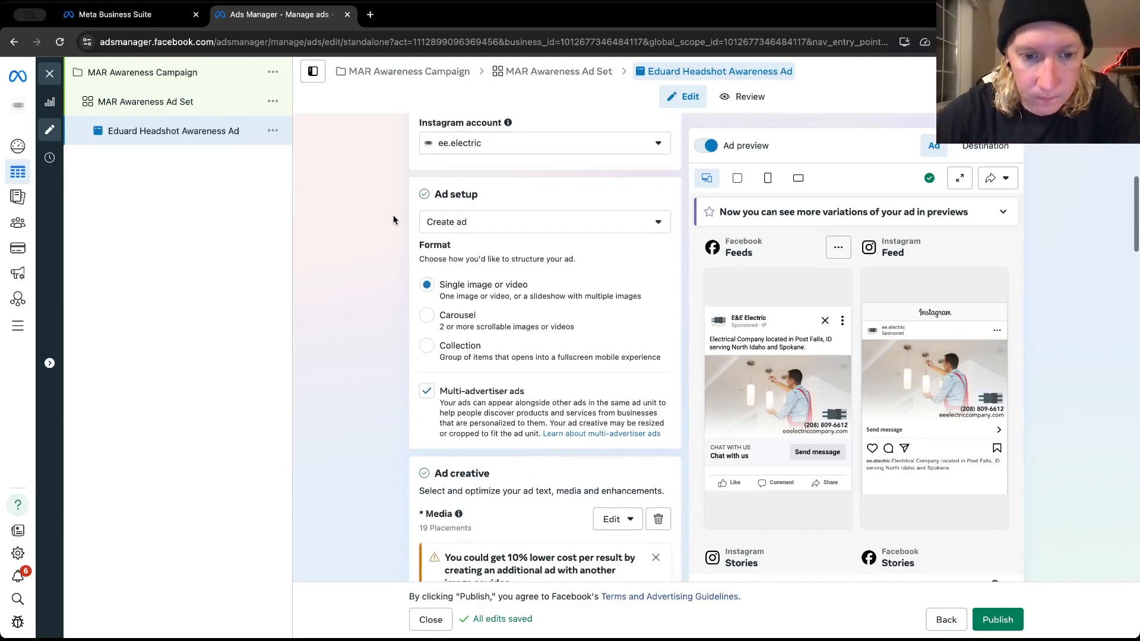
scroll(380, 345, "down", 2)
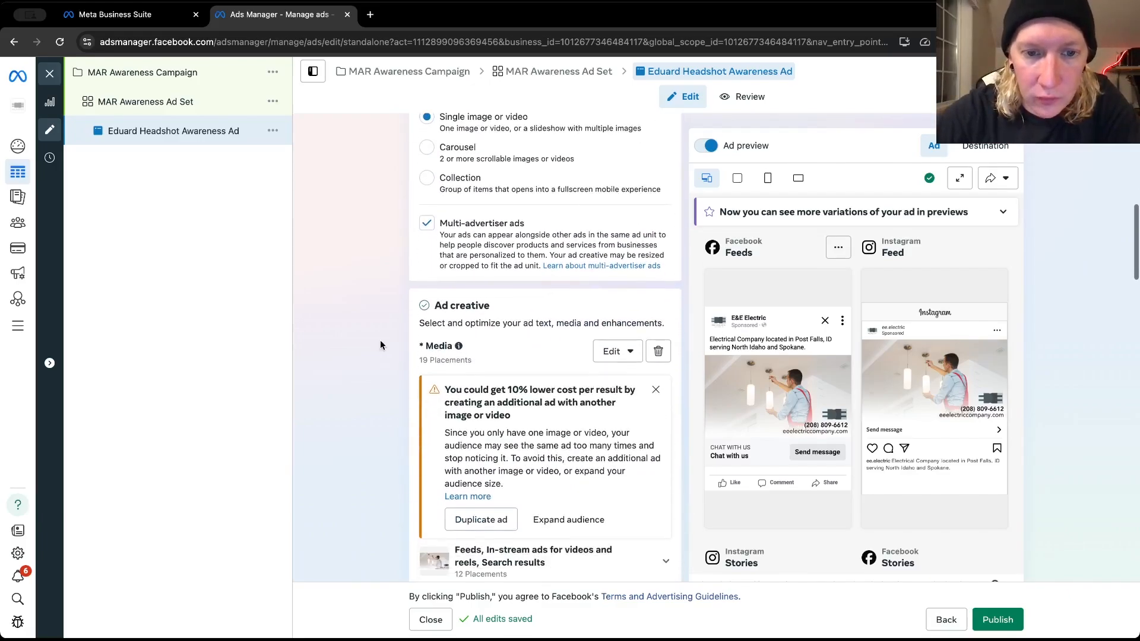
Change the ad setup from creating a new ad to Use existing post
scroll(380, 341, "up", 5)
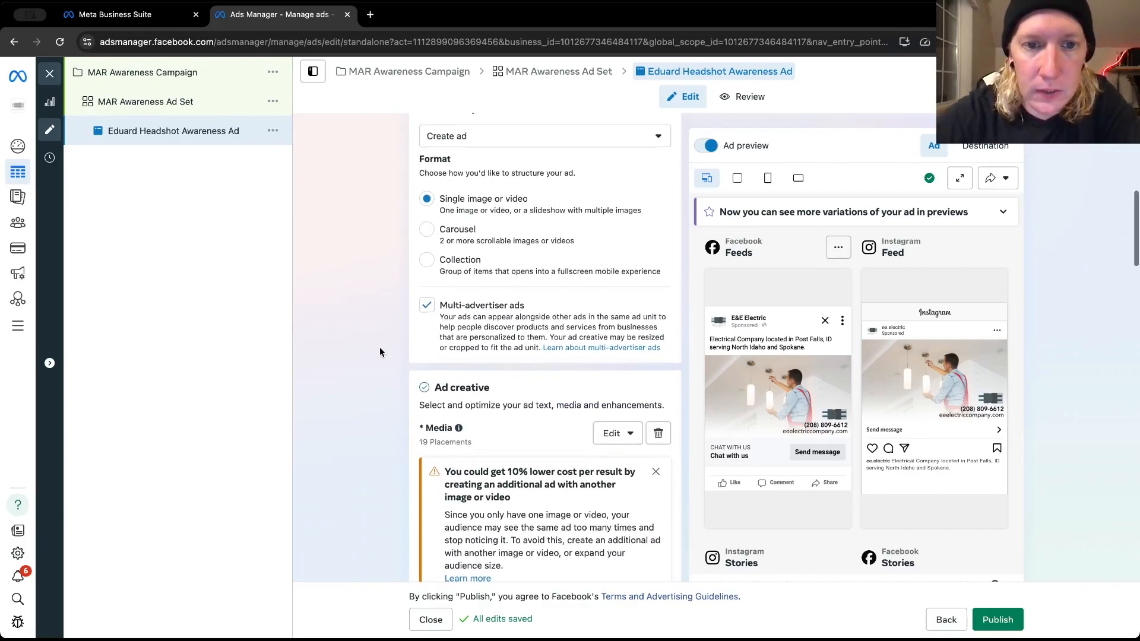
scroll(379, 347, "up", 3)
scroll(379, 346, "down", 5)
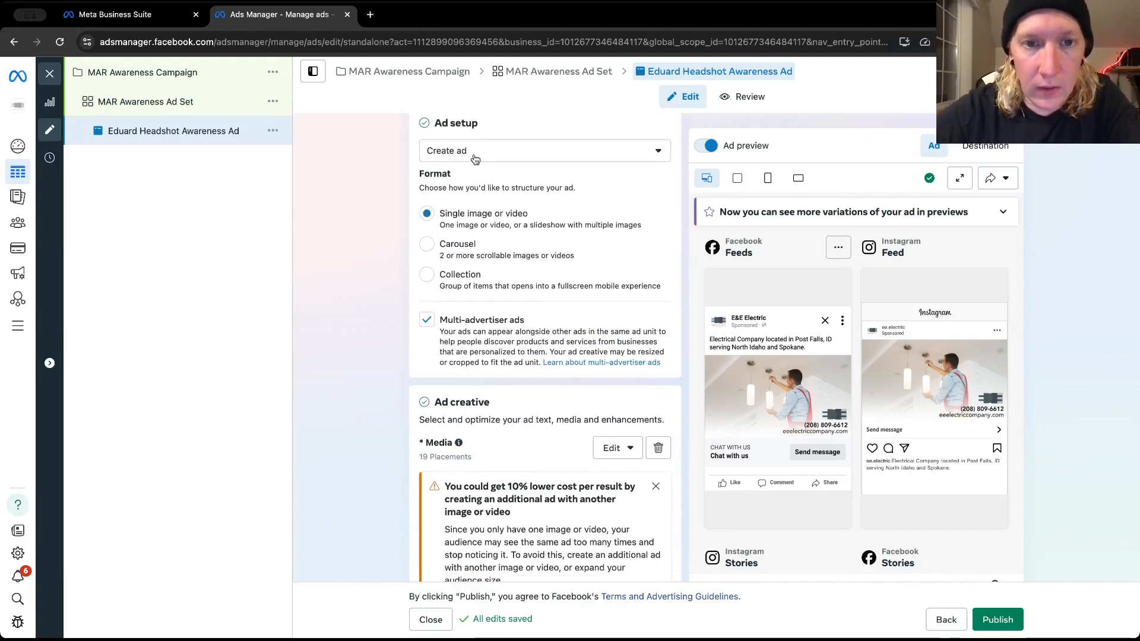
left_click(475, 157)
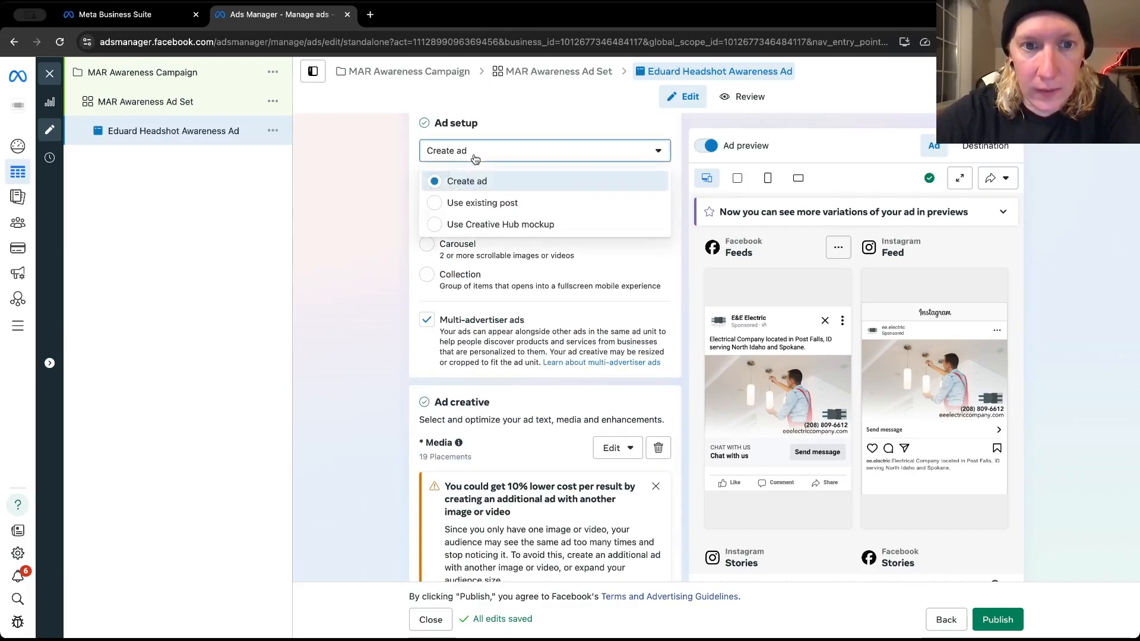
left_click(470, 203)
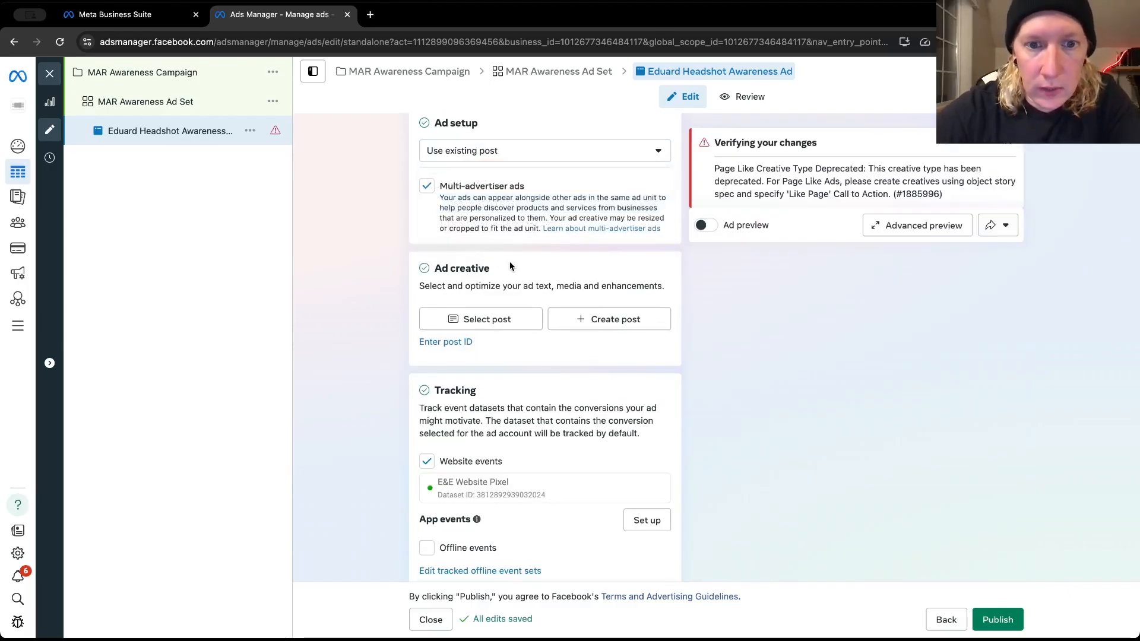
Select the Feb 25, 2025 Facebook feed photo post beginning "Working and raising his family in Post Falls, Idaho" as the ad creative
left_click(491, 314)
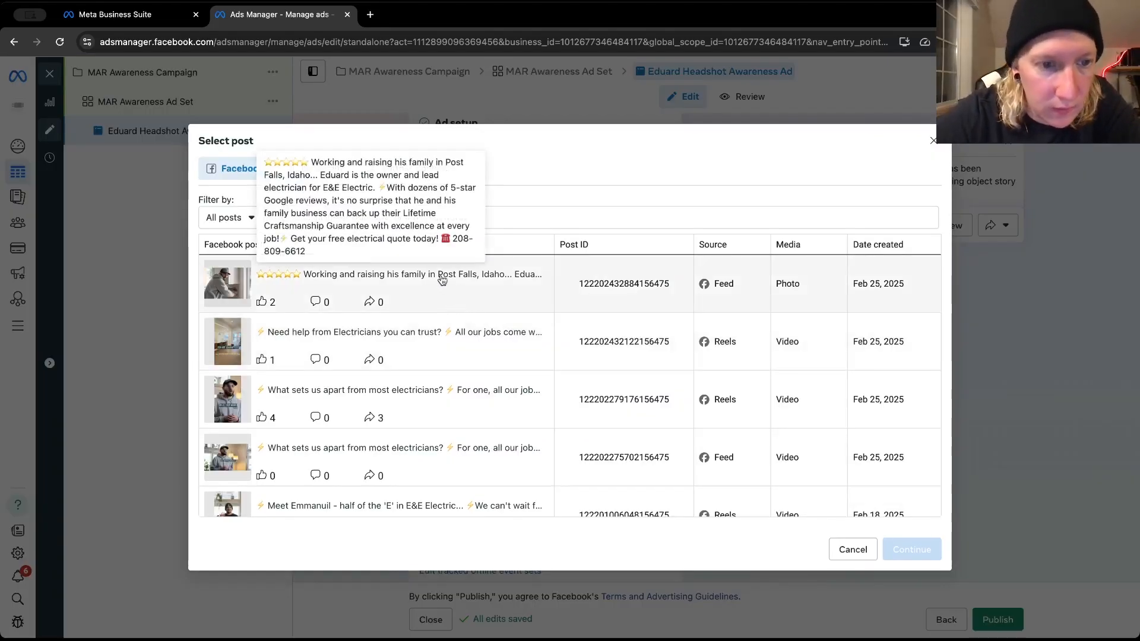
scroll(336, 397, "down", 5)
scroll(336, 403, "down", 6)
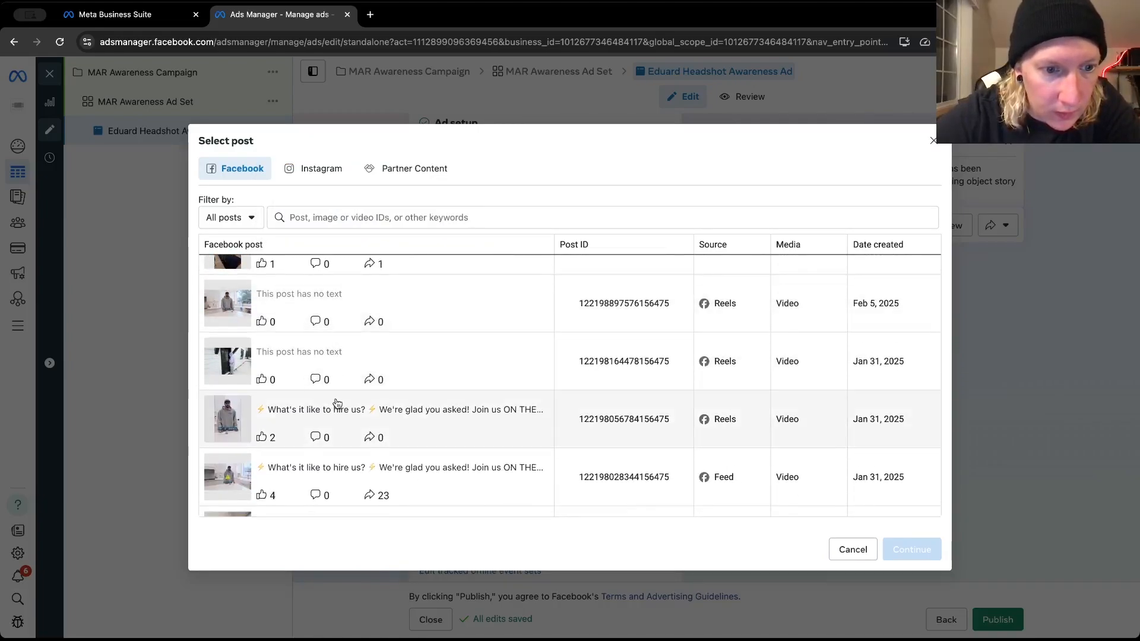
scroll(336, 399, "down", 3)
scroll(336, 398, "down", 1)
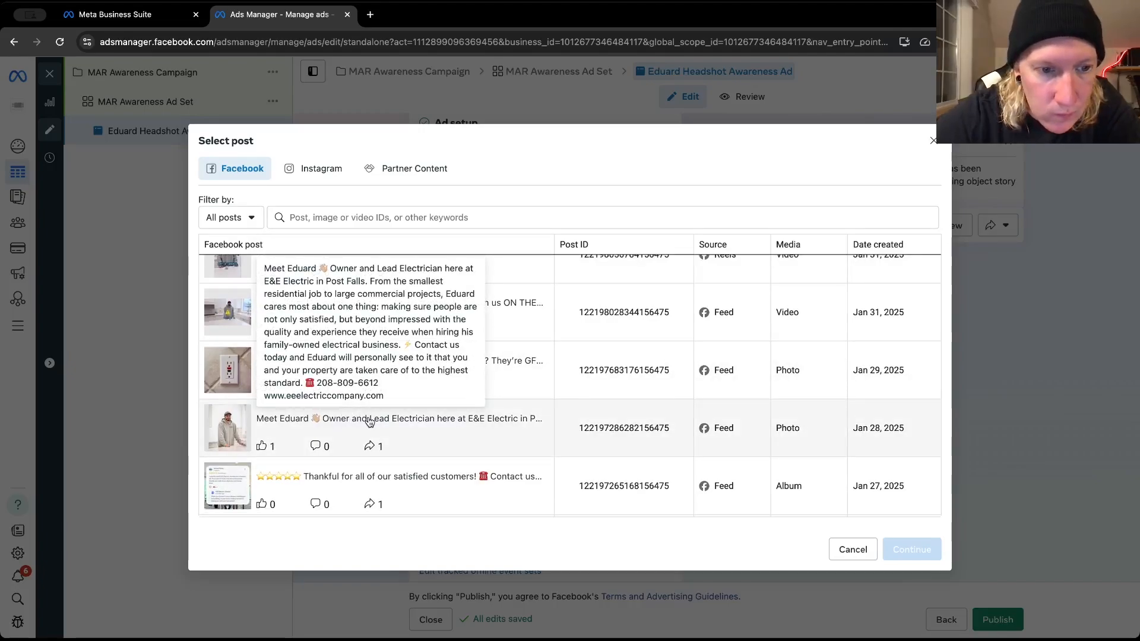
scroll(369, 421, "up", 10)
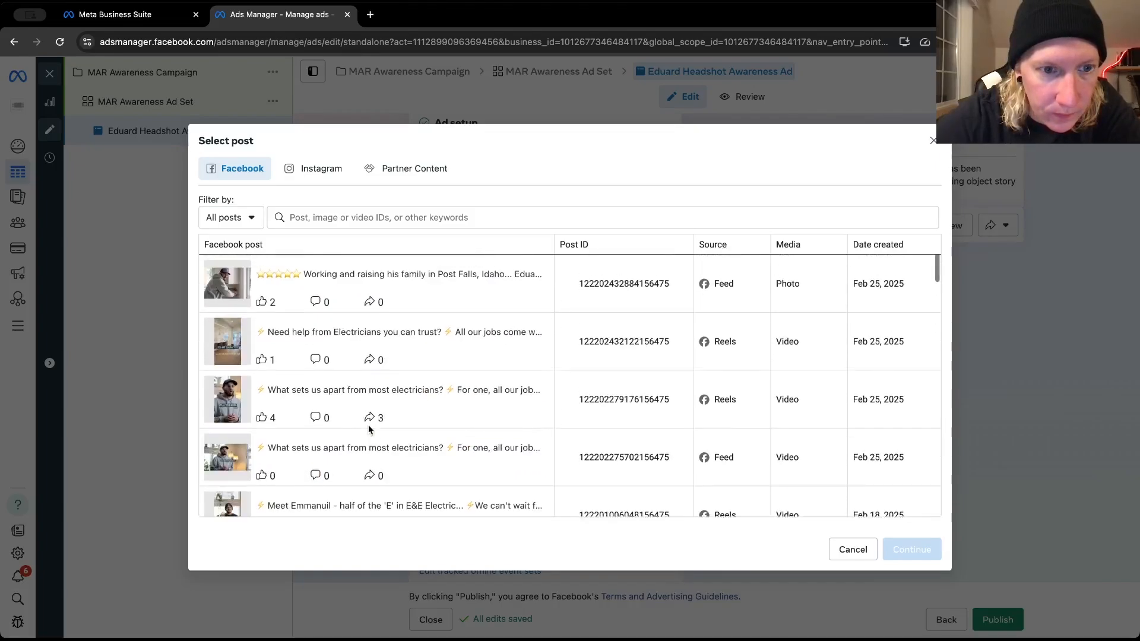
left_click(235, 292)
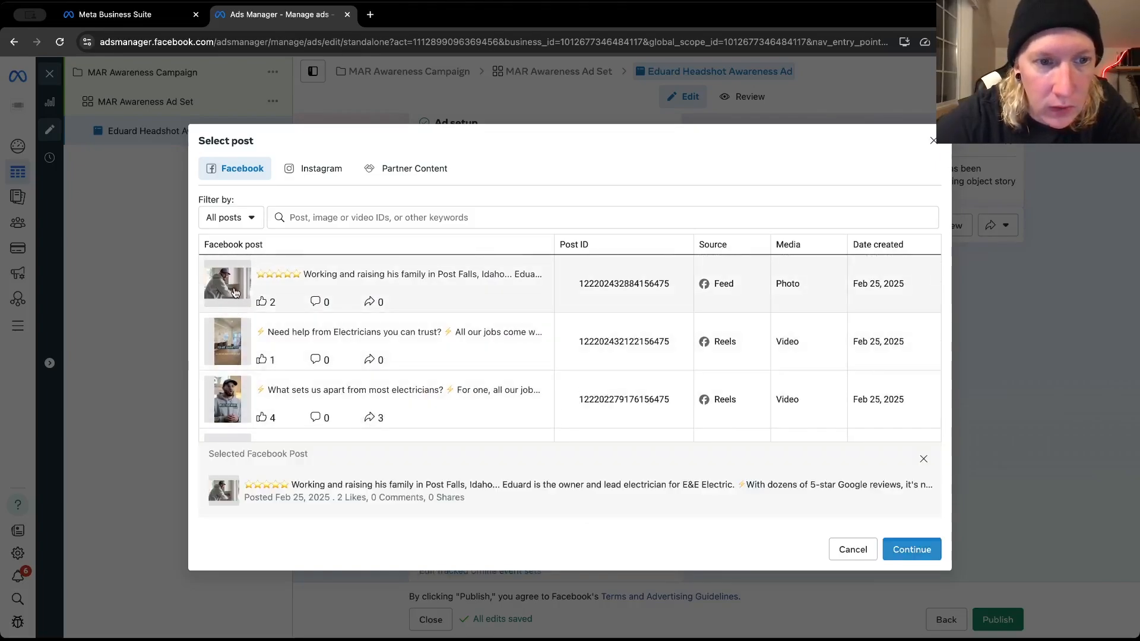
left_click(911, 549)
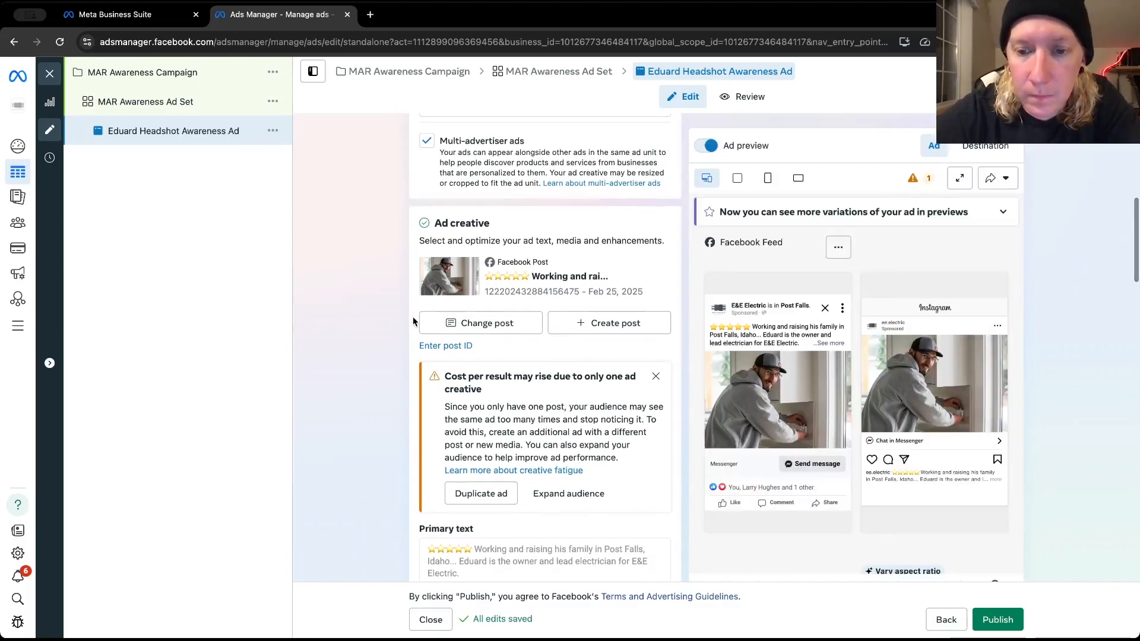
Review the ad's identity, setup and creative sections with the selected post, including the recommendation and primary text
scroll(413, 321, "up", 3)
scroll(413, 321, "up", 4)
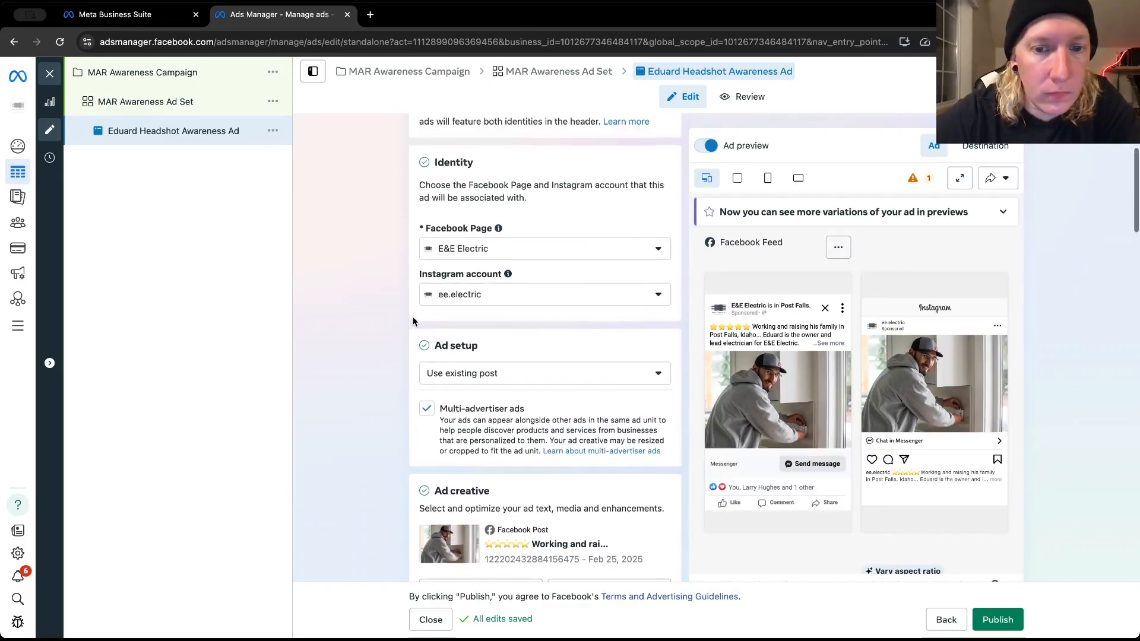
scroll(413, 322, "down", 6)
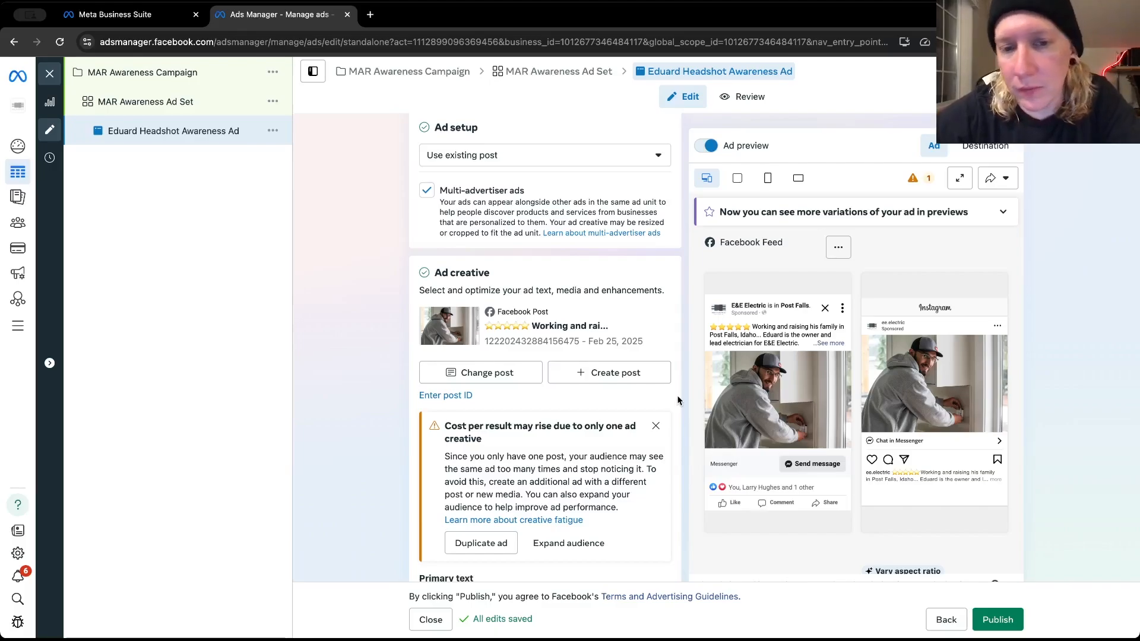
scroll(678, 400, "down", 2)
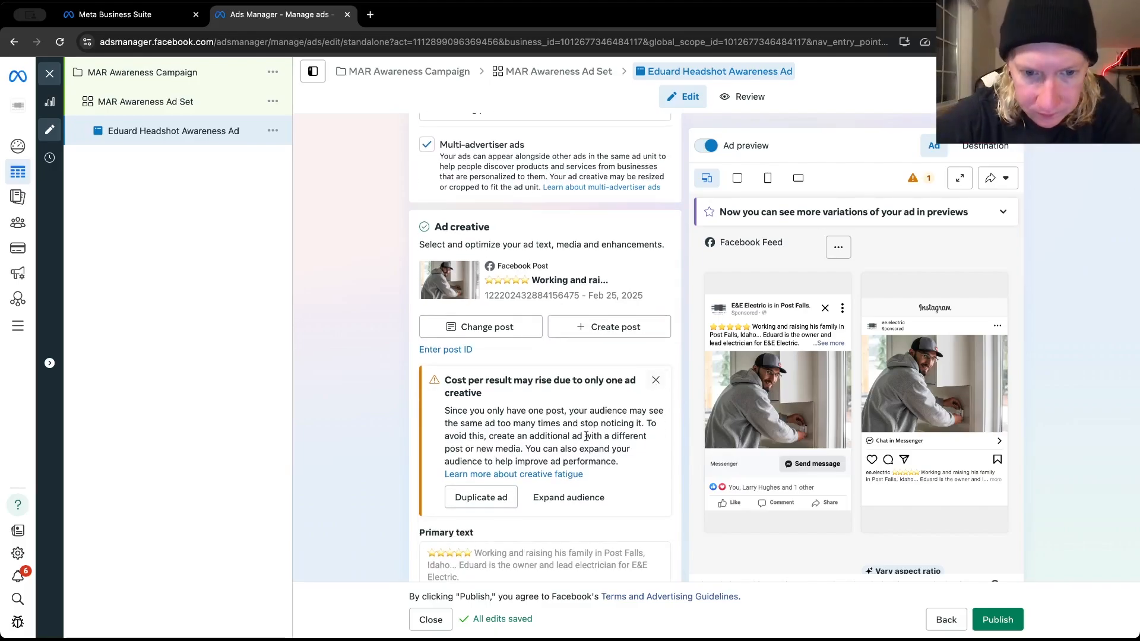
scroll(586, 436, "down", 1)
scroll(586, 437, "down", 3)
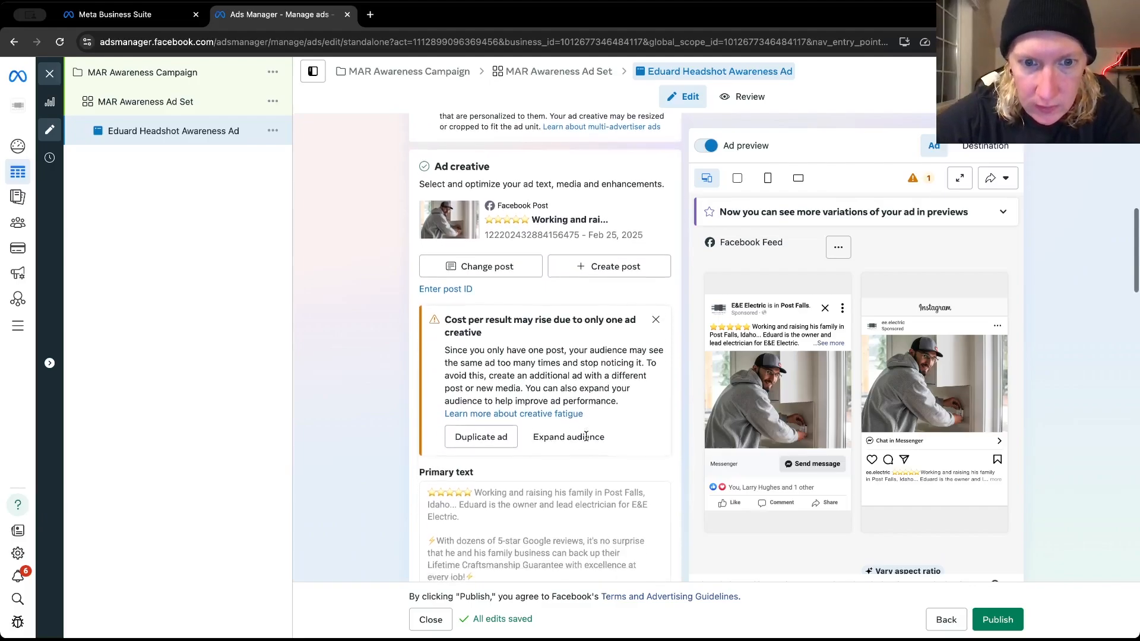
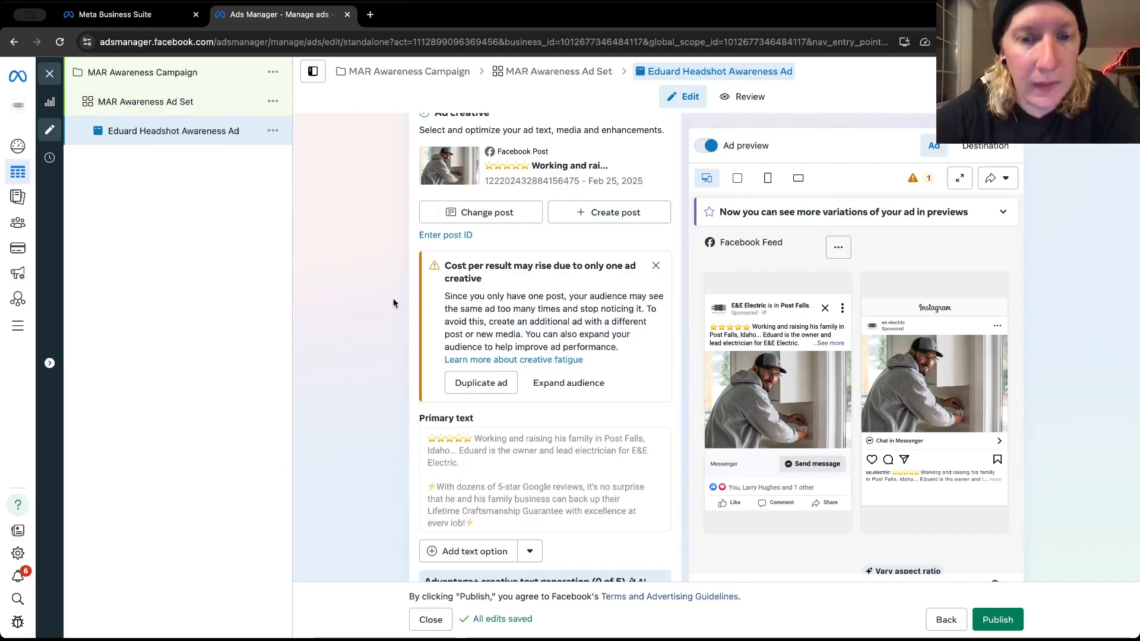
Examine the ad's primary text and the AI-generated text variations suggested under Advantage+ creative text generation
scroll(393, 303, "down", 2)
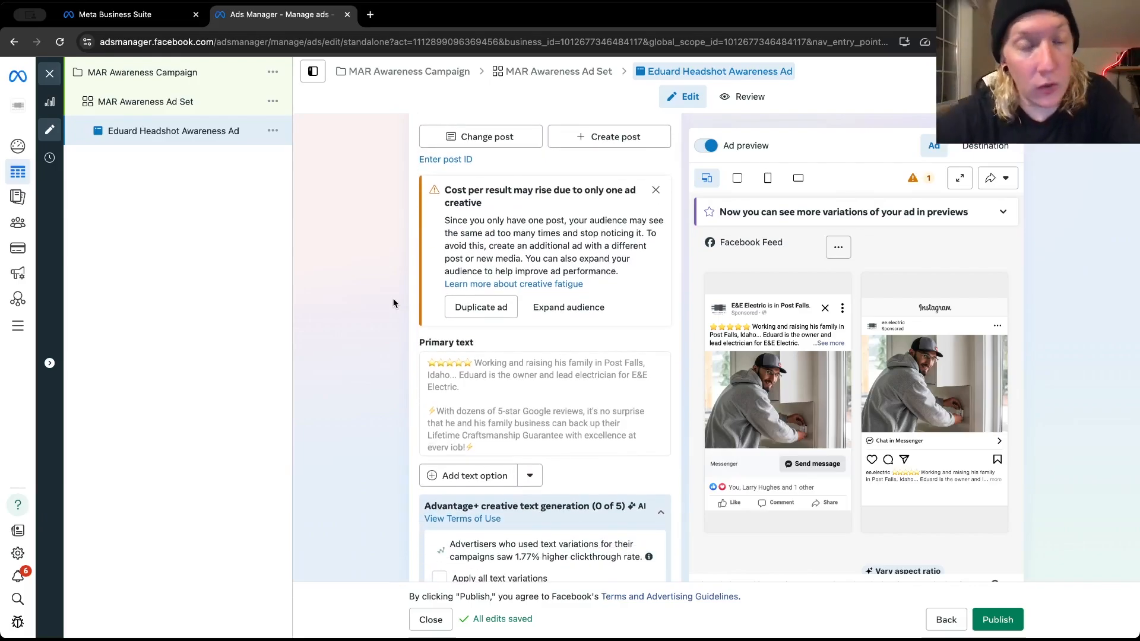
scroll(393, 303, "down", 1)
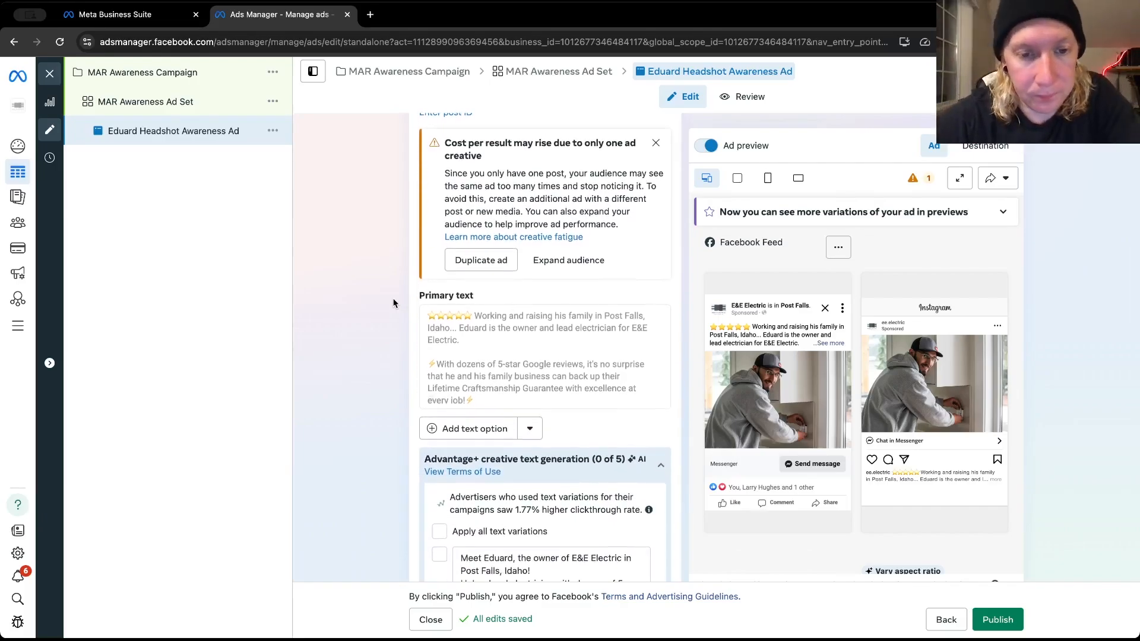
scroll(393, 303, "down", 4)
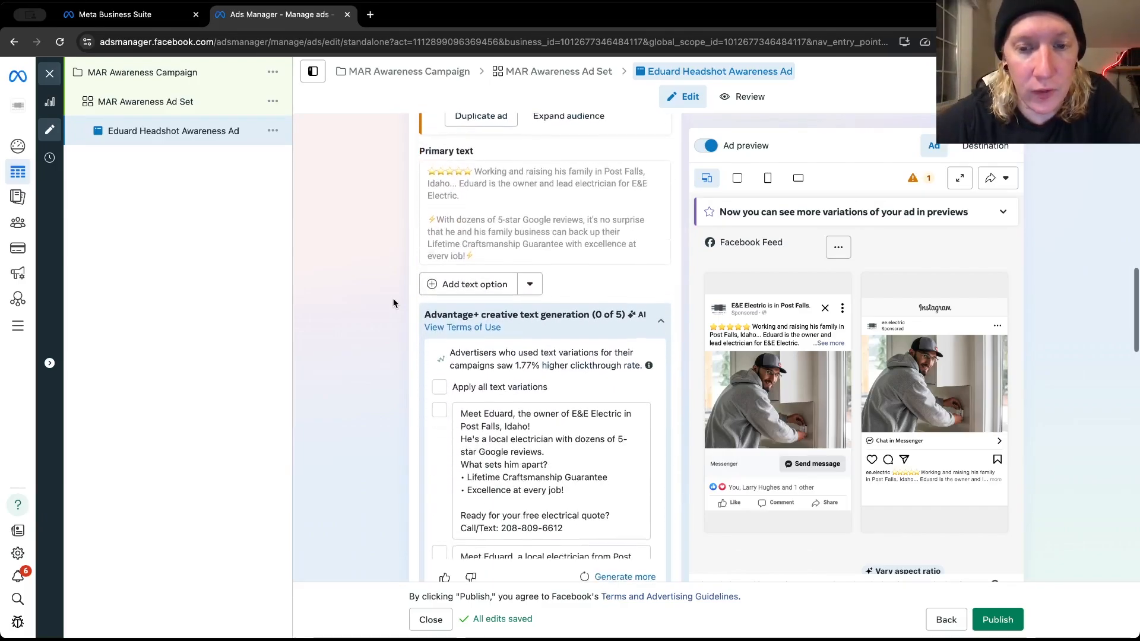
scroll(393, 303, "down", 1)
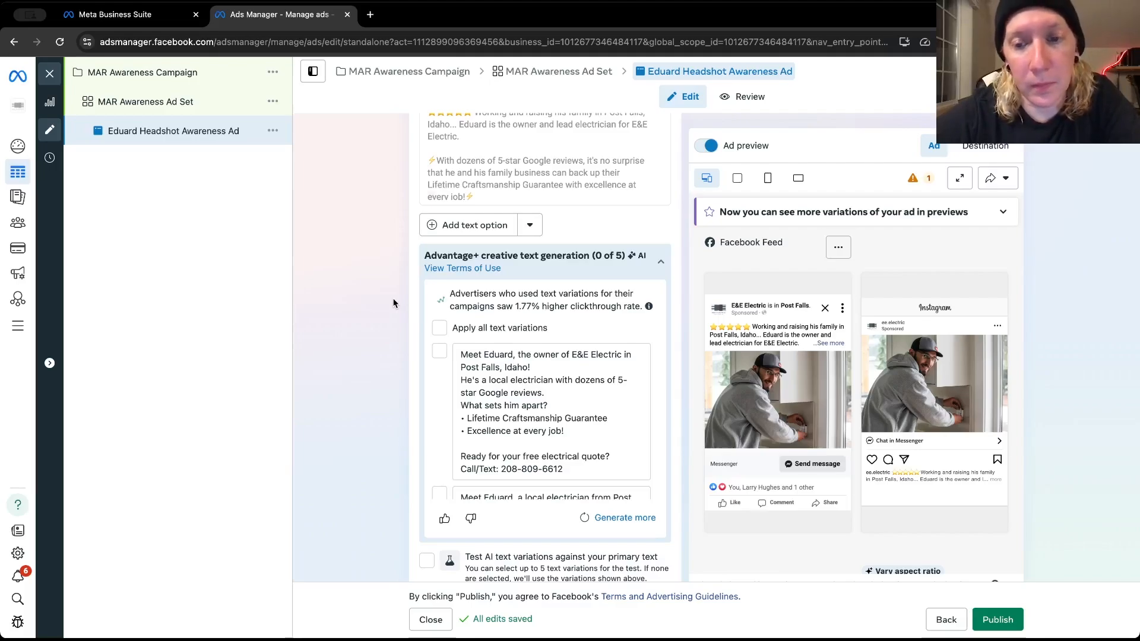
scroll(393, 303, "down", 3)
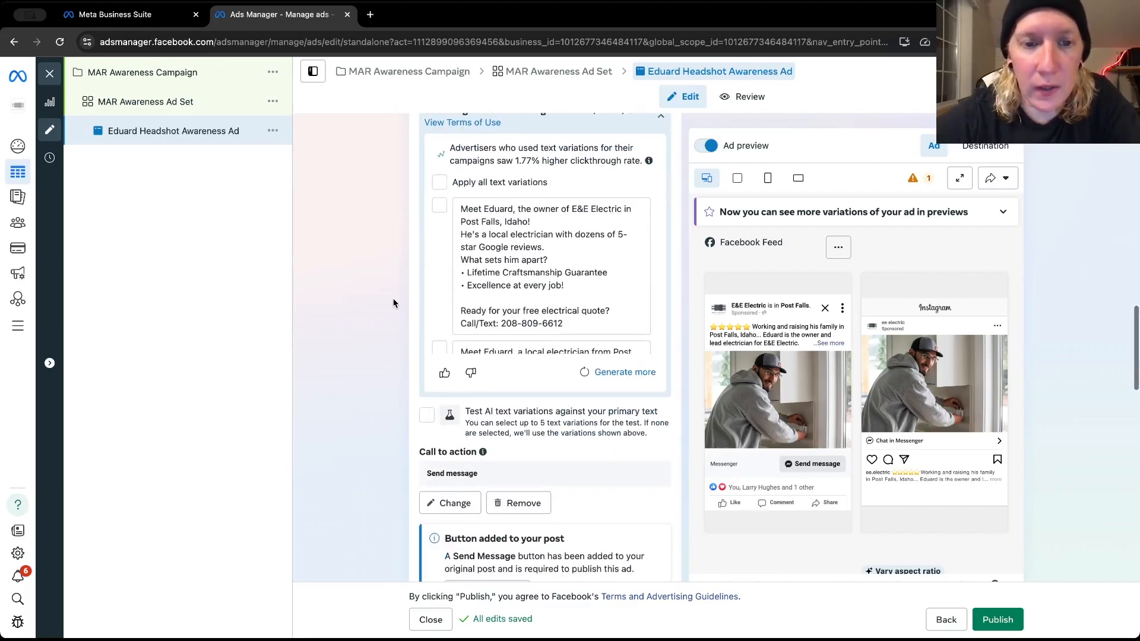
scroll(393, 303, "up", 3)
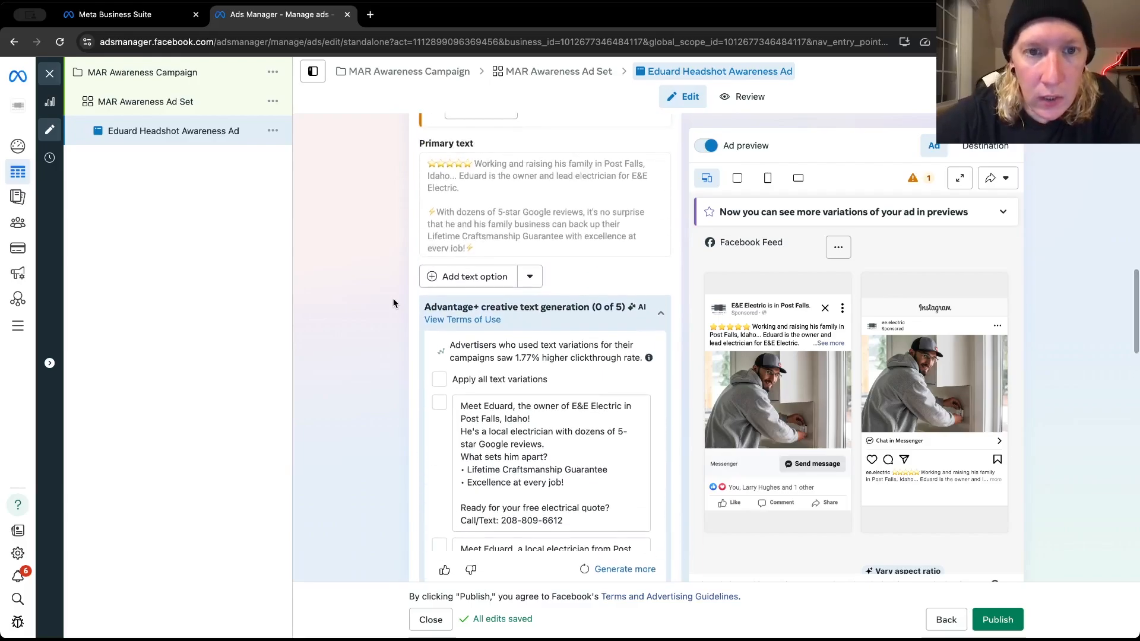
scroll(393, 303, "up", 4)
scroll(393, 303, "down", 5)
scroll(393, 304, "down", 3)
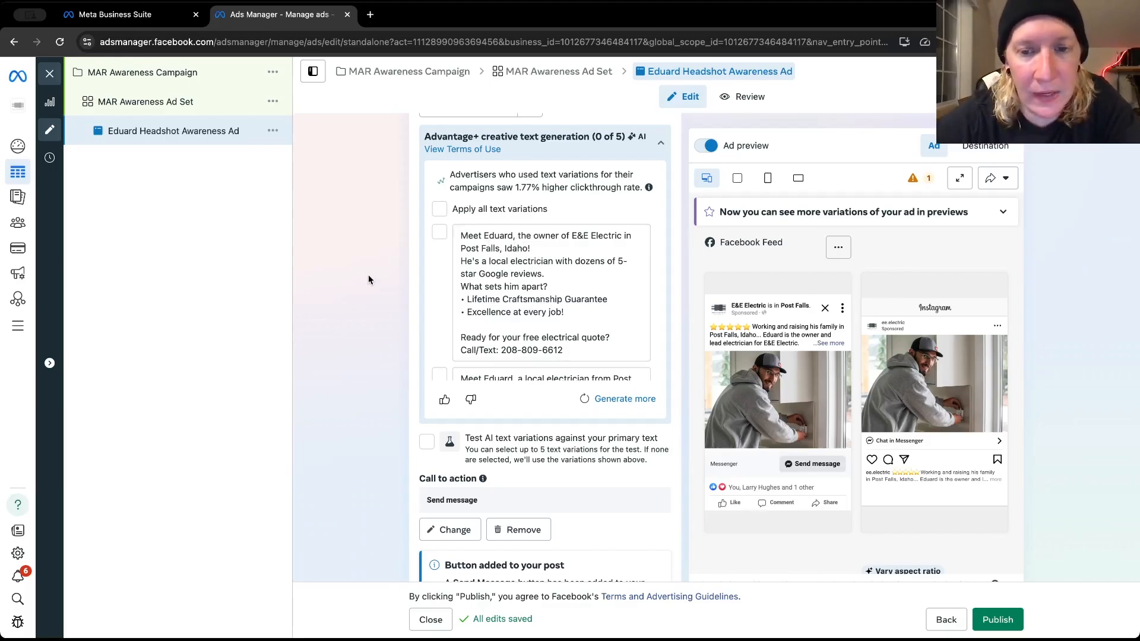
scroll(436, 312, "down", 2)
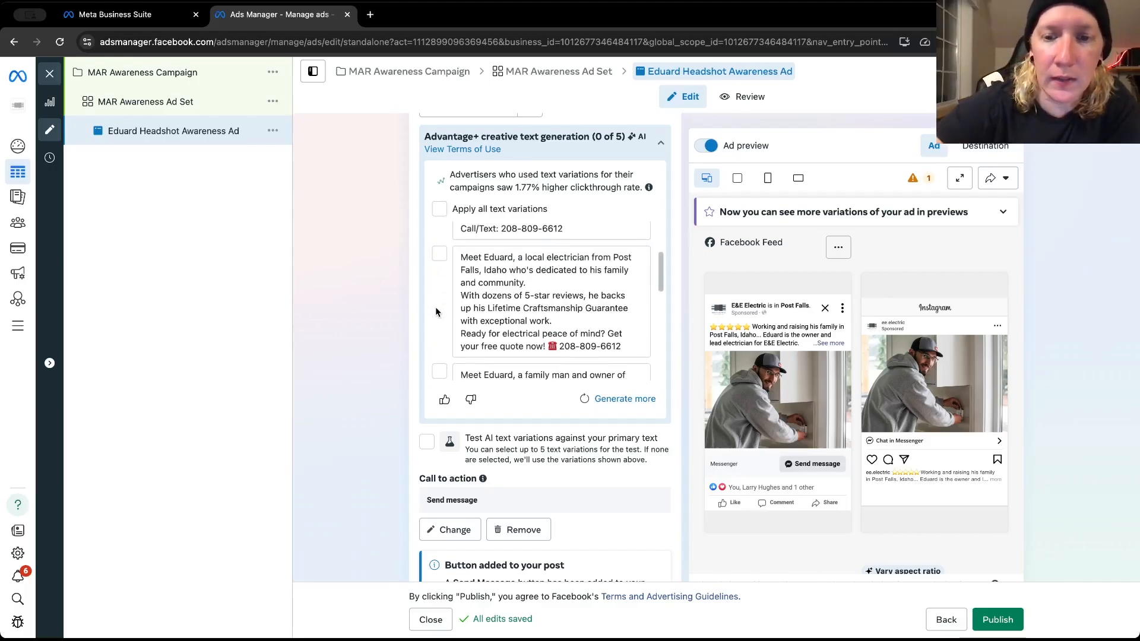
scroll(437, 311, "down", 3)
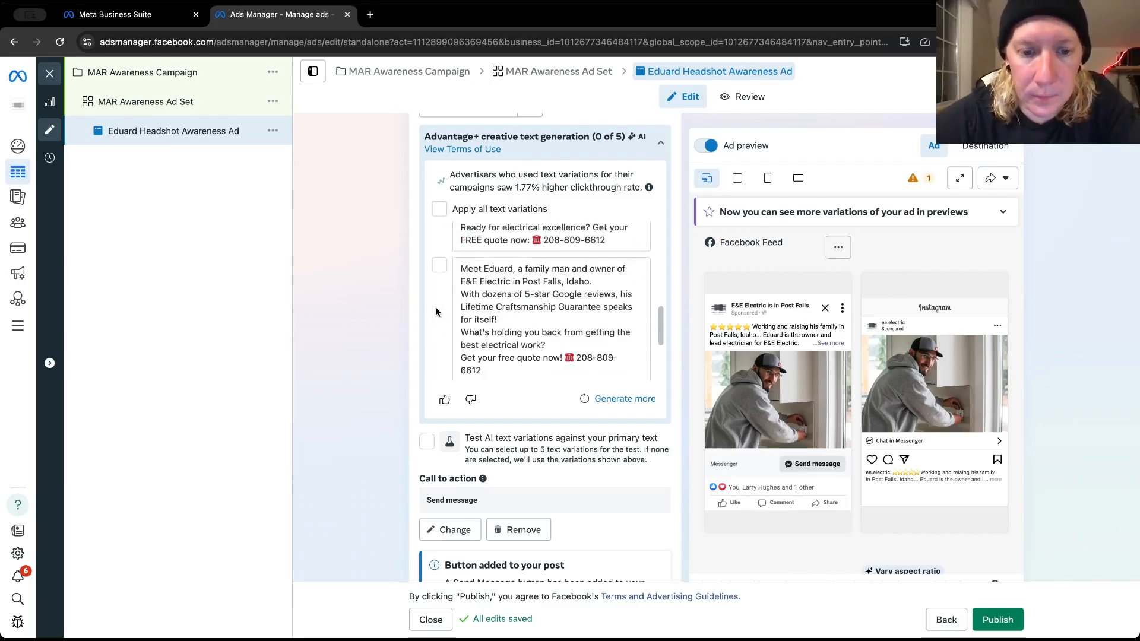
scroll(437, 312, "down", 3)
scroll(372, 408, "down", 3)
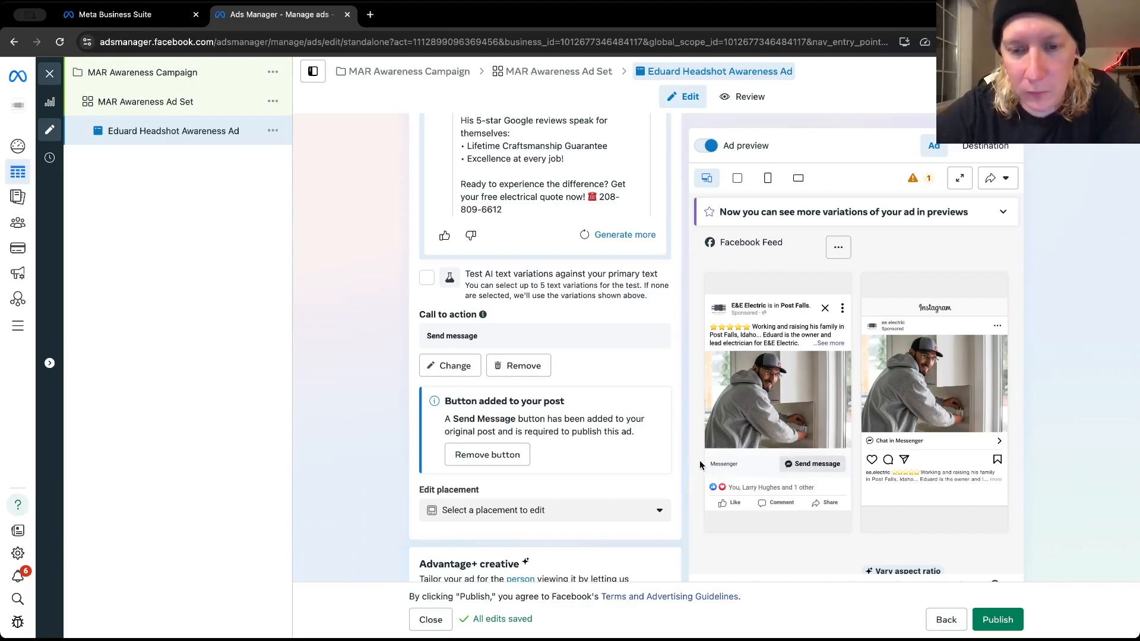
Remove the Send Message button that was added to the selected post
scroll(682, 451, "down", 1)
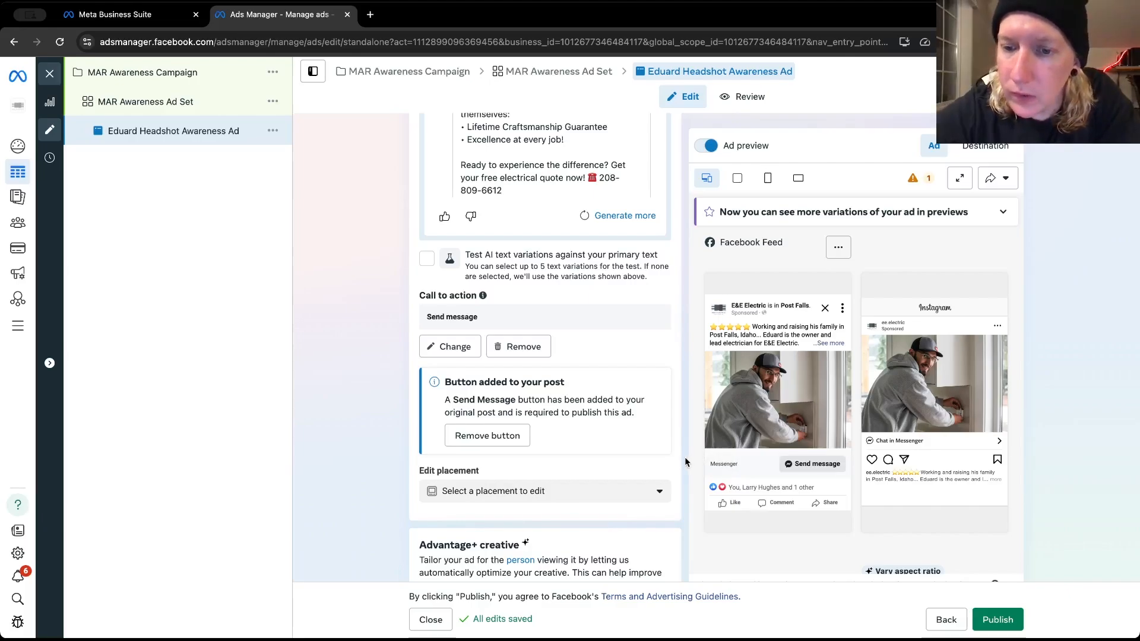
scroll(685, 462, "down", 3)
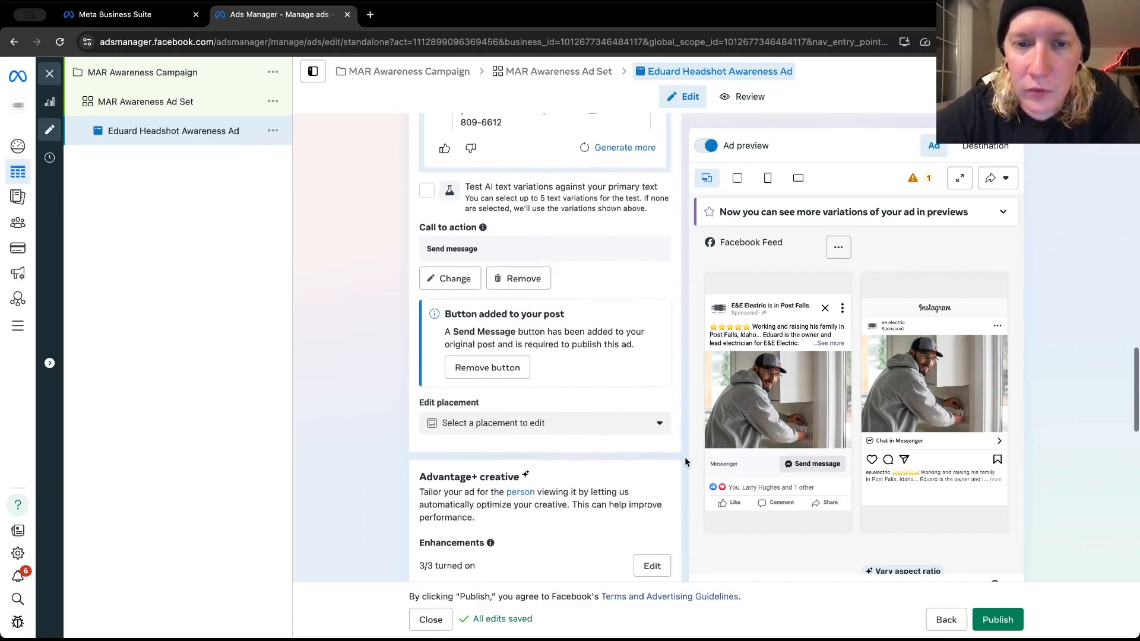
scroll(685, 461, "down", 1)
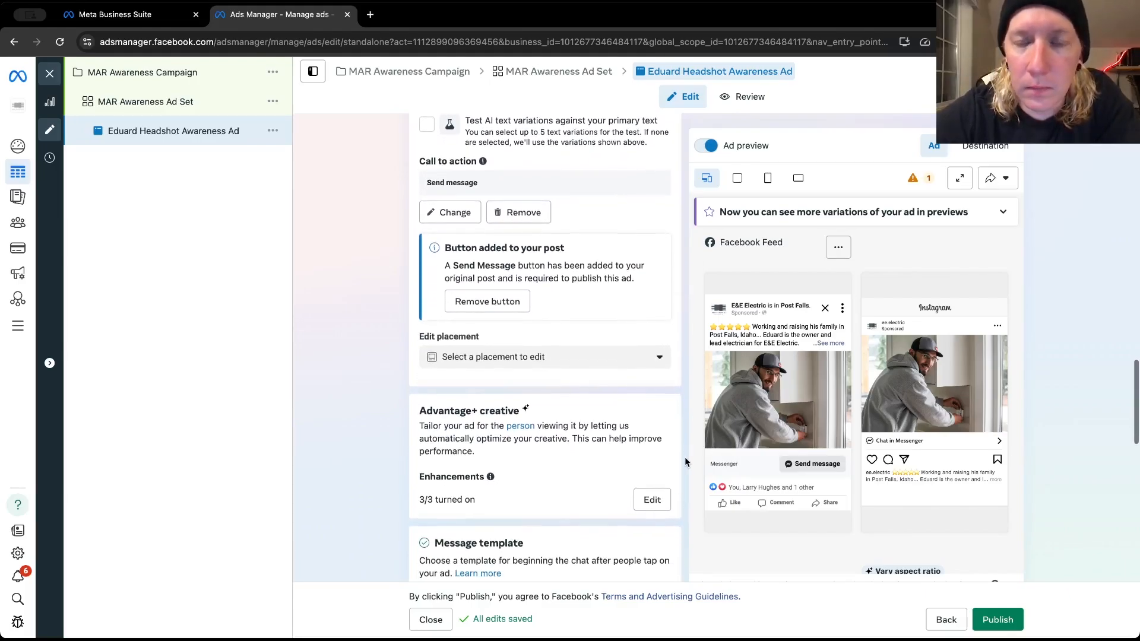
scroll(684, 462, "up", 1)
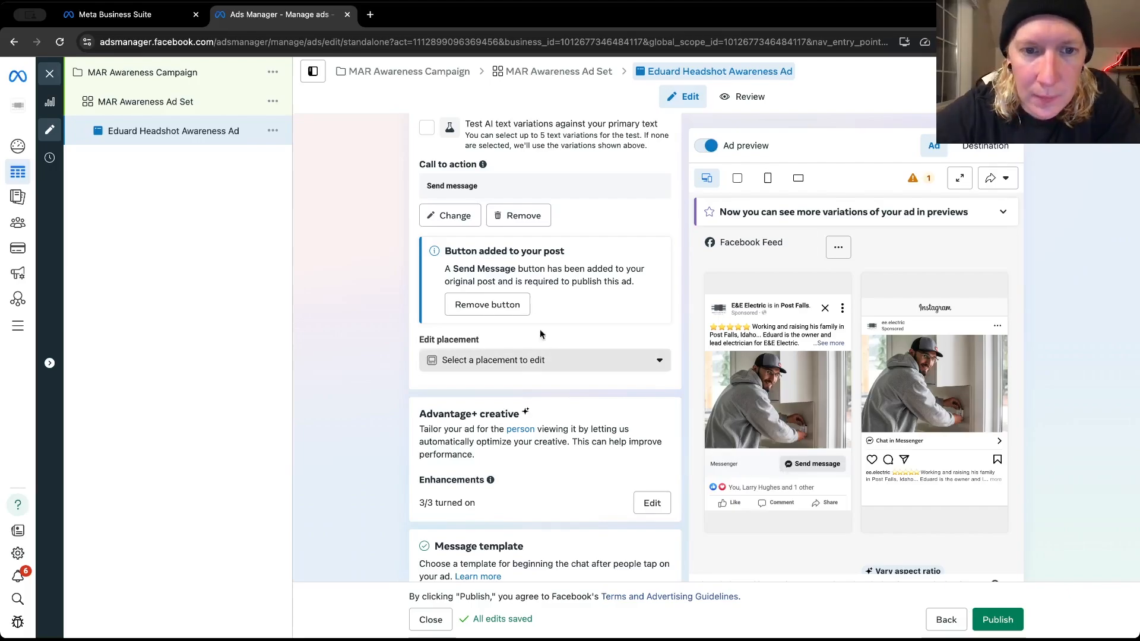
left_click(510, 305)
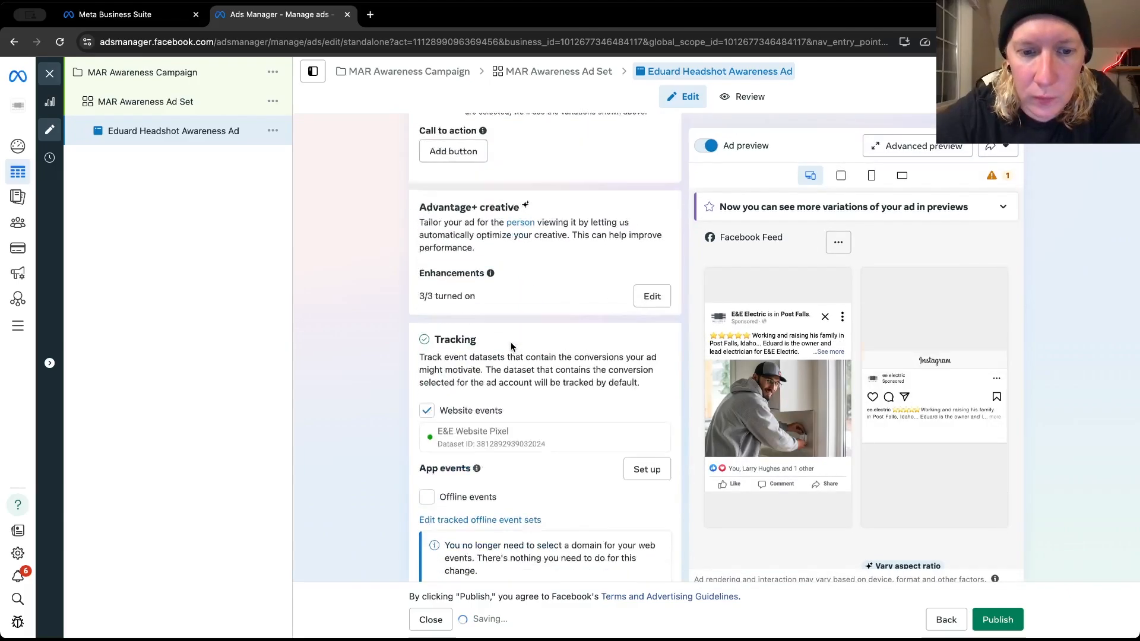
Start adding a new call to action to the post and open the list of call to action options
scroll(511, 342, "down", 2)
scroll(511, 346, "up", 2)
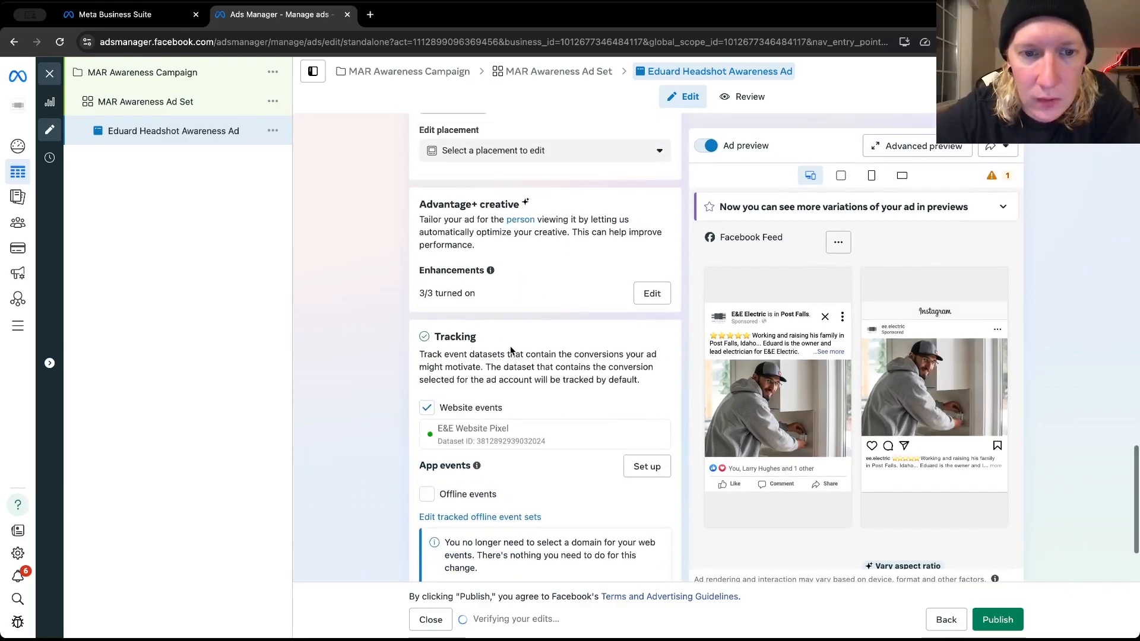
scroll(511, 350, "up", 2)
scroll(509, 352, "up", 1)
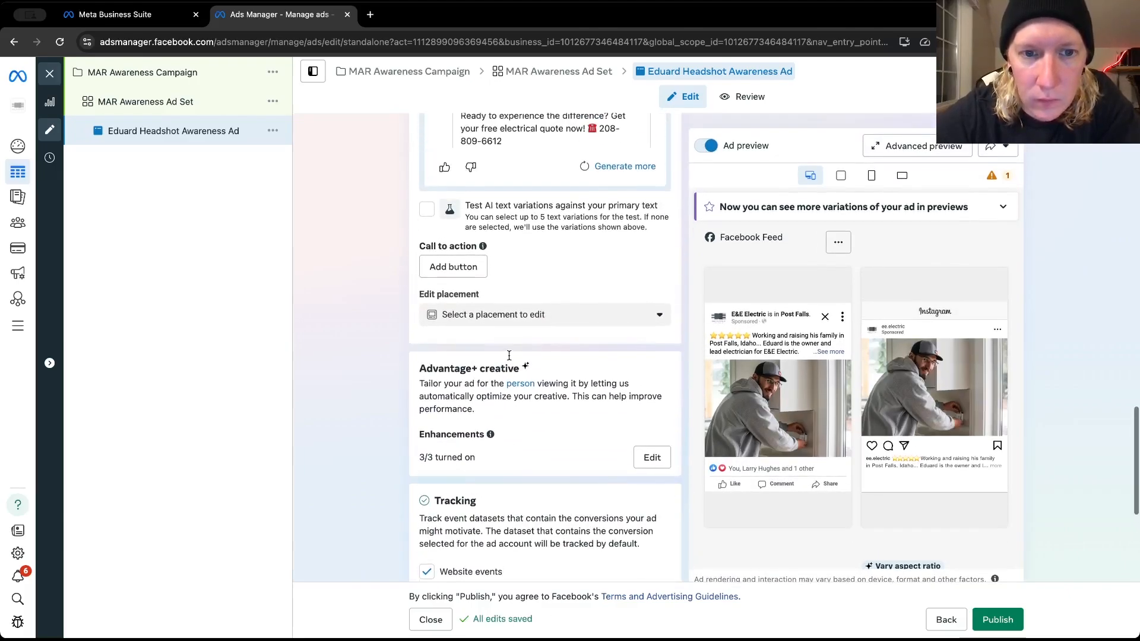
left_click(454, 267)
left_click(451, 276)
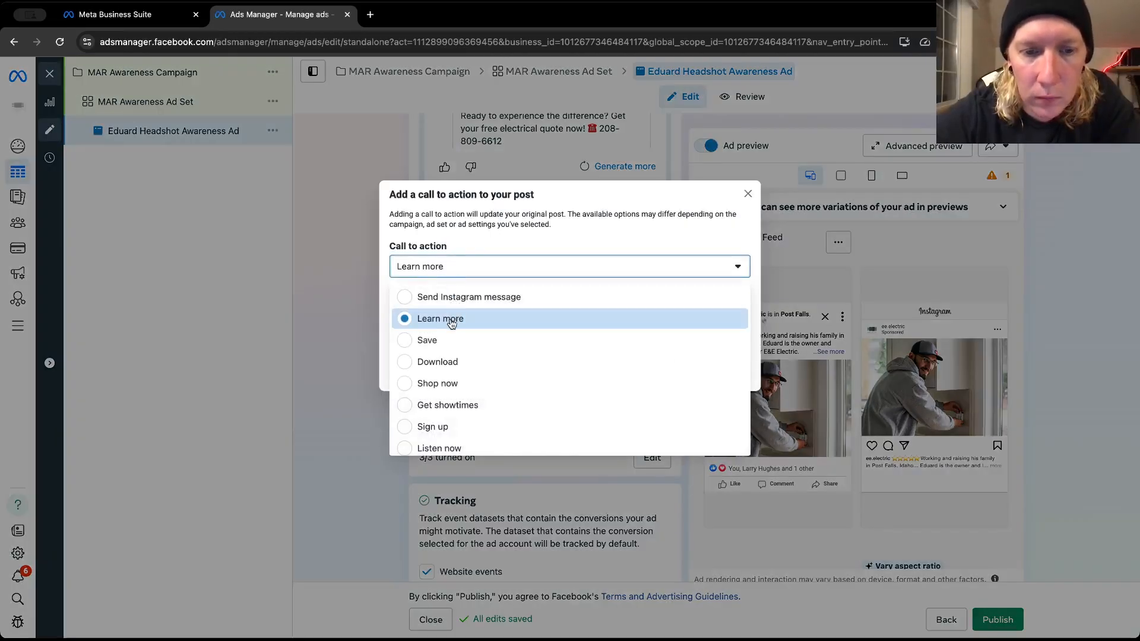
Review the available call to action options and choose Learn more for the post
scroll(452, 324, "down", 1)
scroll(451, 324, "up", 1)
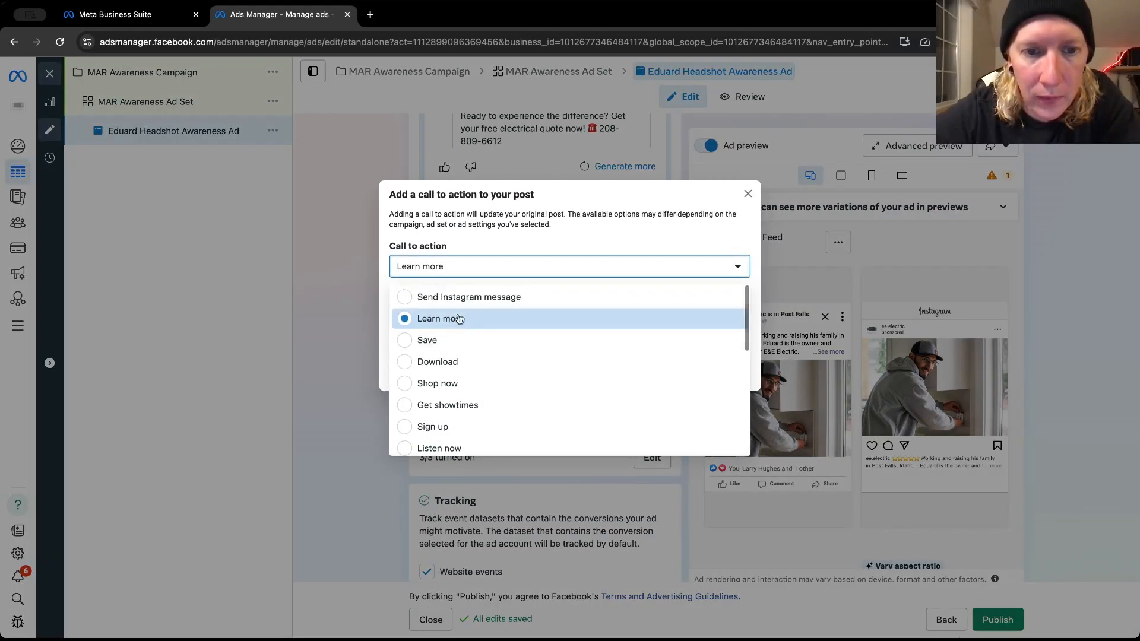
scroll(456, 344, "down", 1)
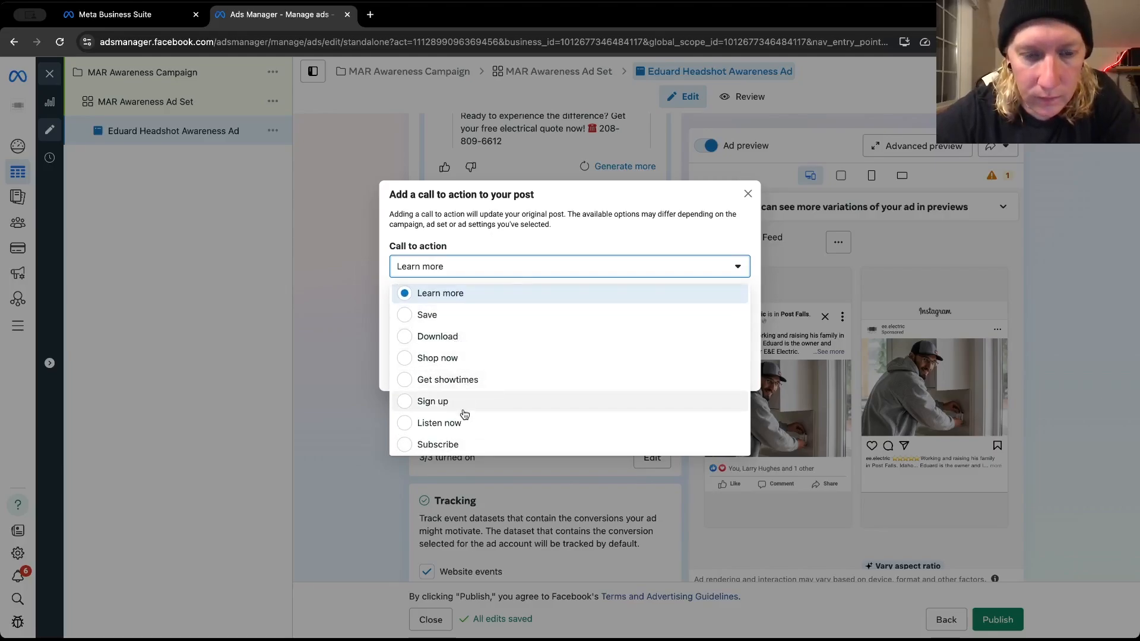
scroll(464, 414, "down", 8)
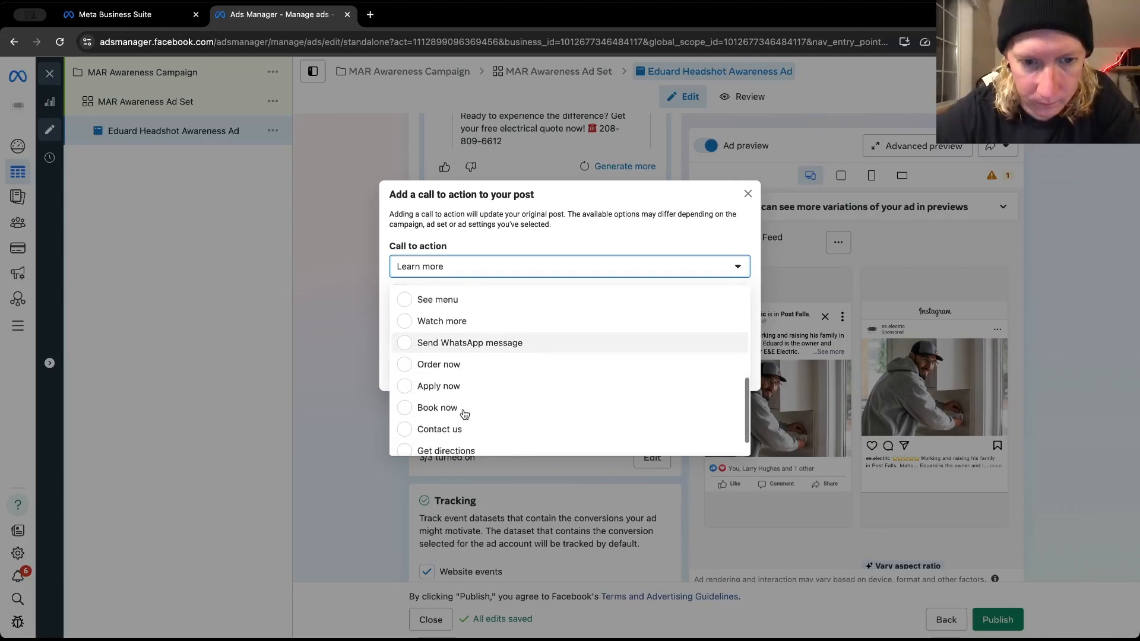
scroll(464, 414, "down", 1)
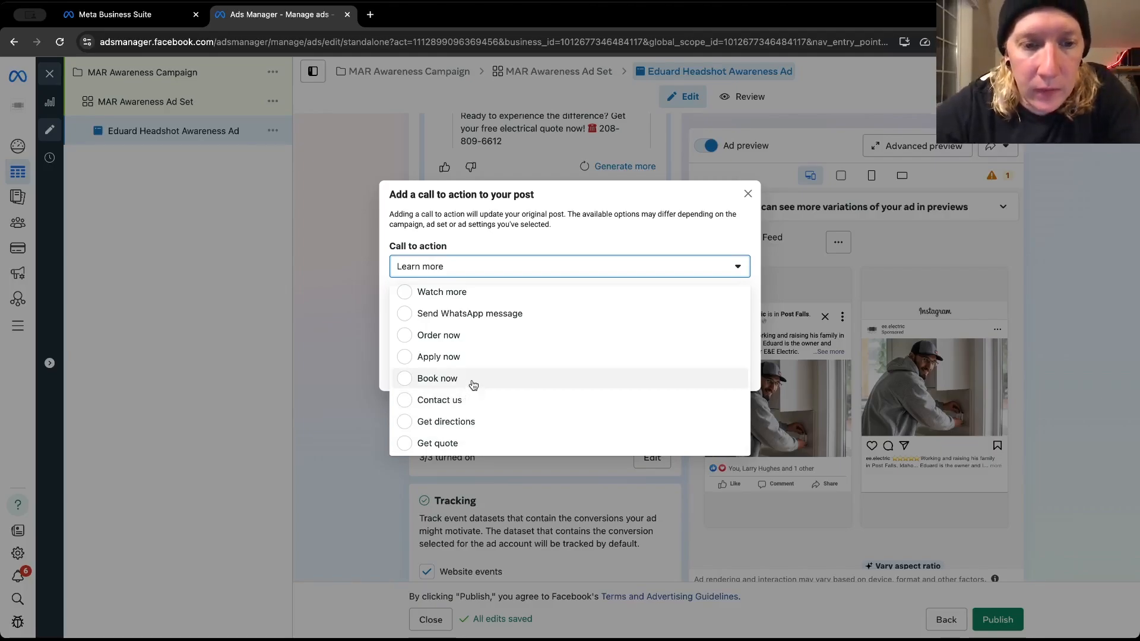
scroll(483, 356, "up", 2)
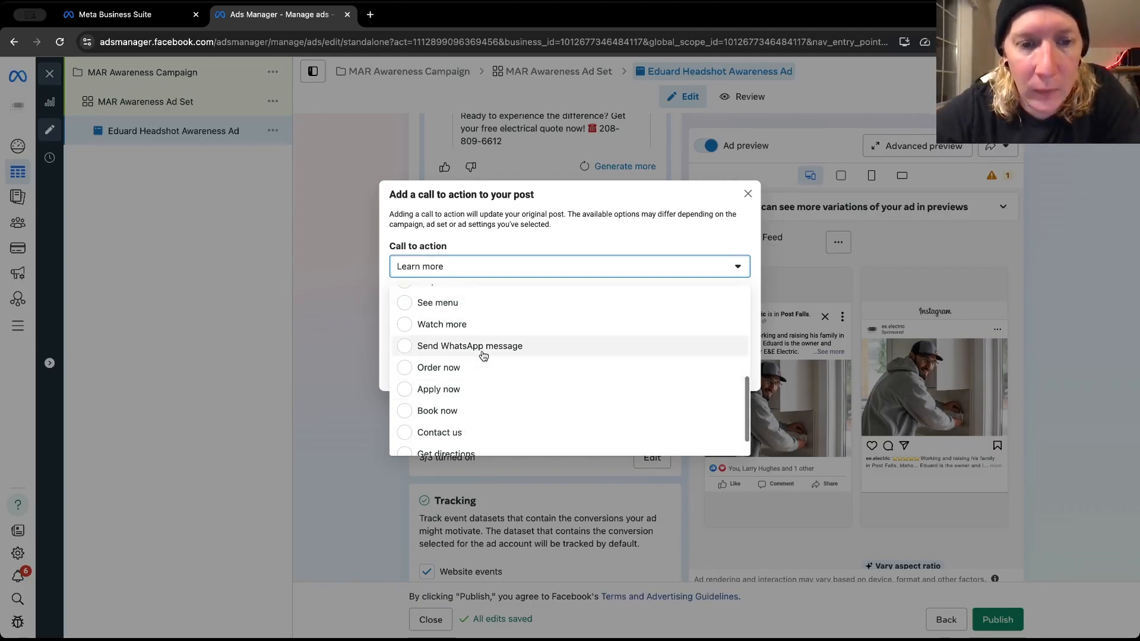
scroll(483, 355, "up", 1)
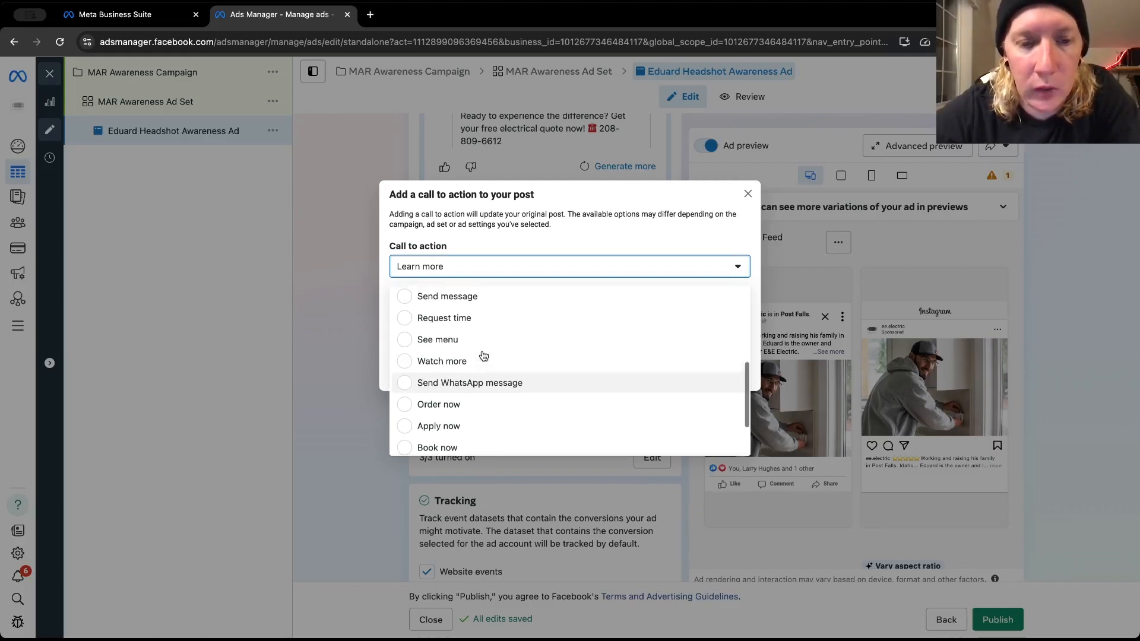
scroll(478, 367, "up", 1)
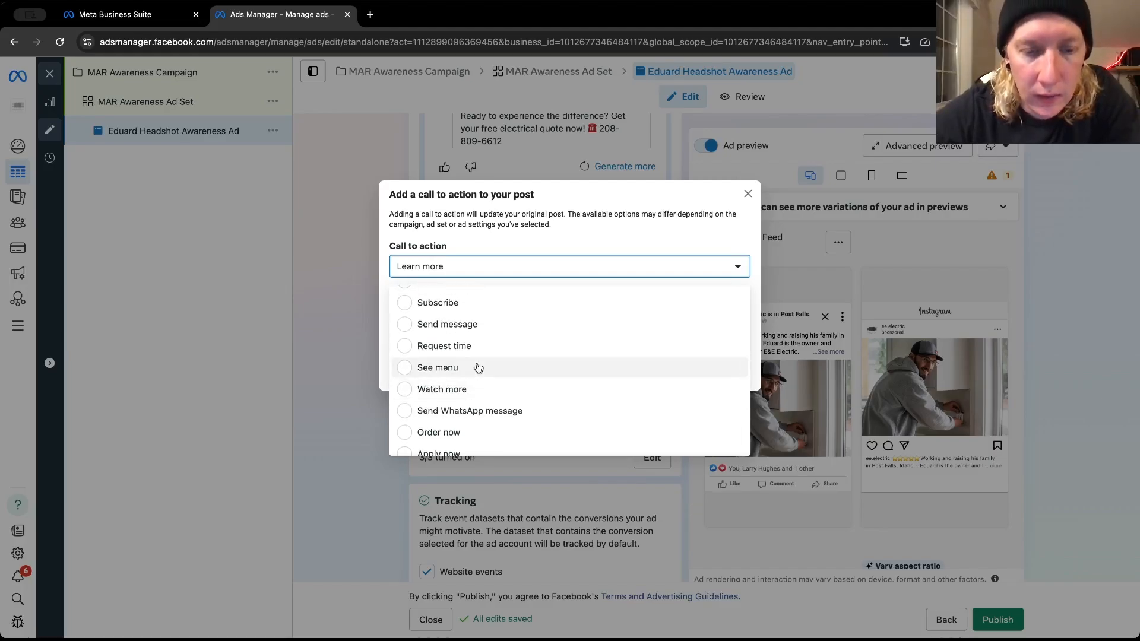
scroll(487, 353, "up", 2)
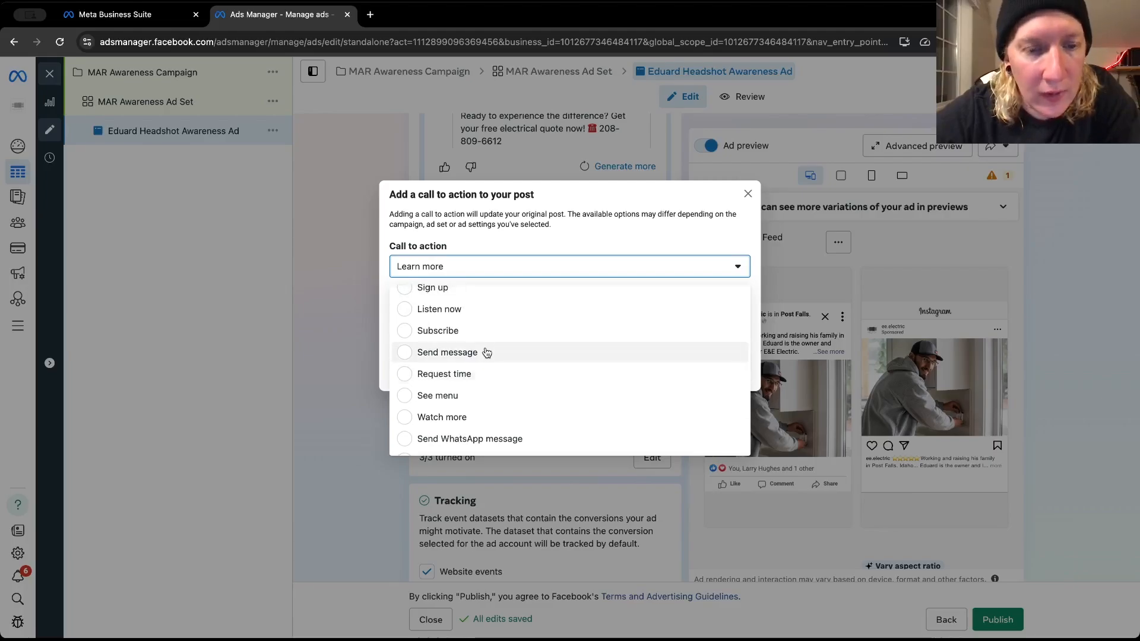
scroll(487, 353, "up", 1)
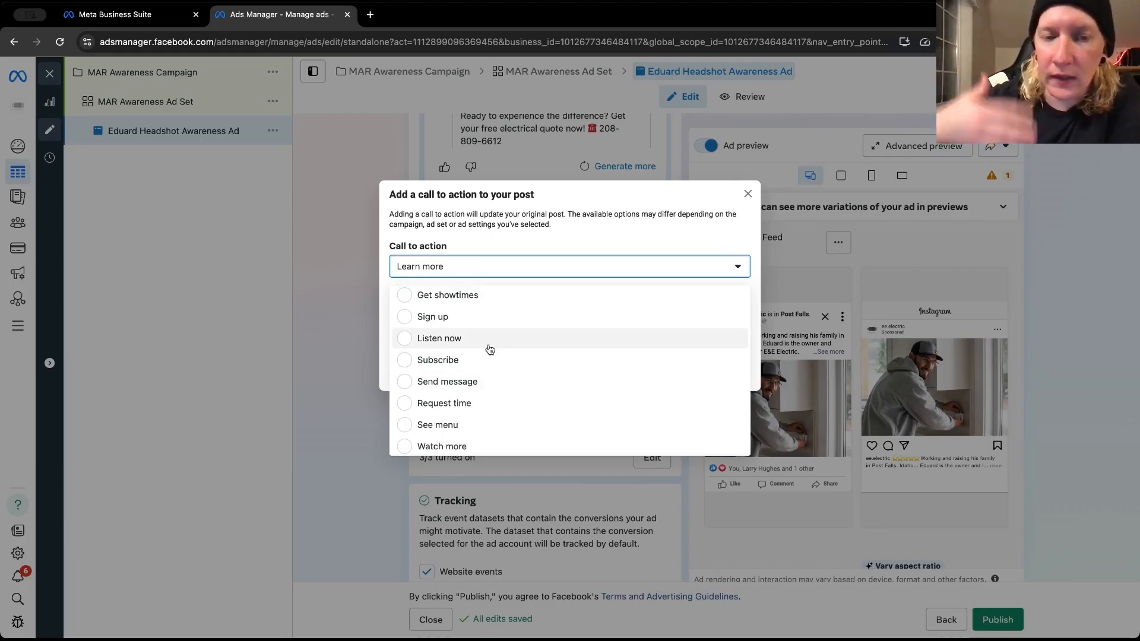
scroll(489, 350, "up", 1)
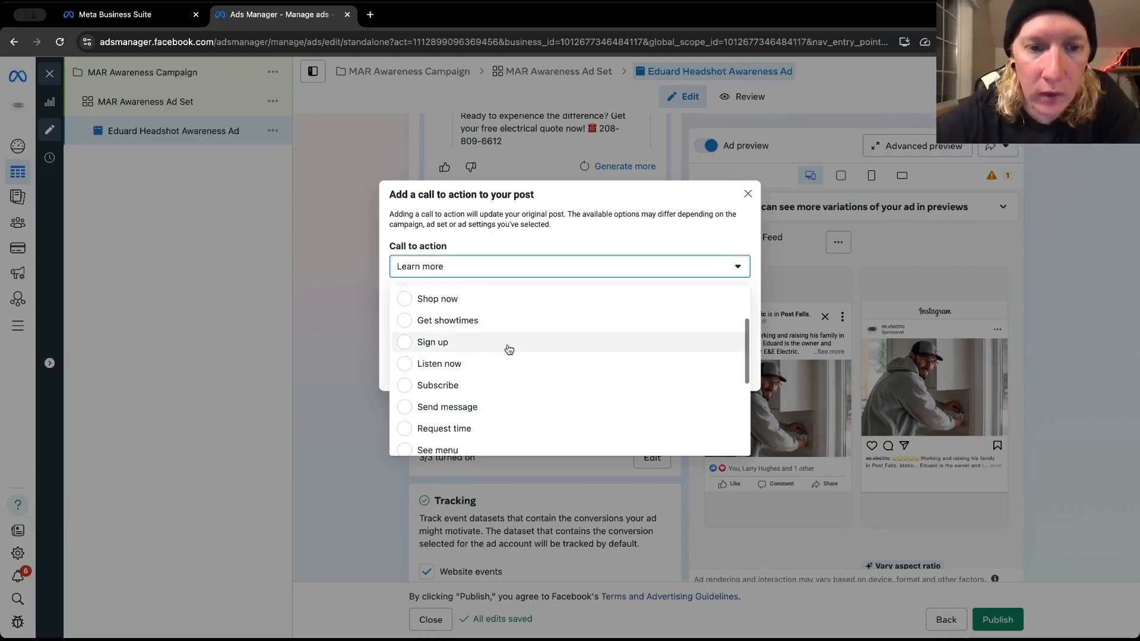
scroll(506, 348, "up", 1)
scroll(507, 349, "up", 3)
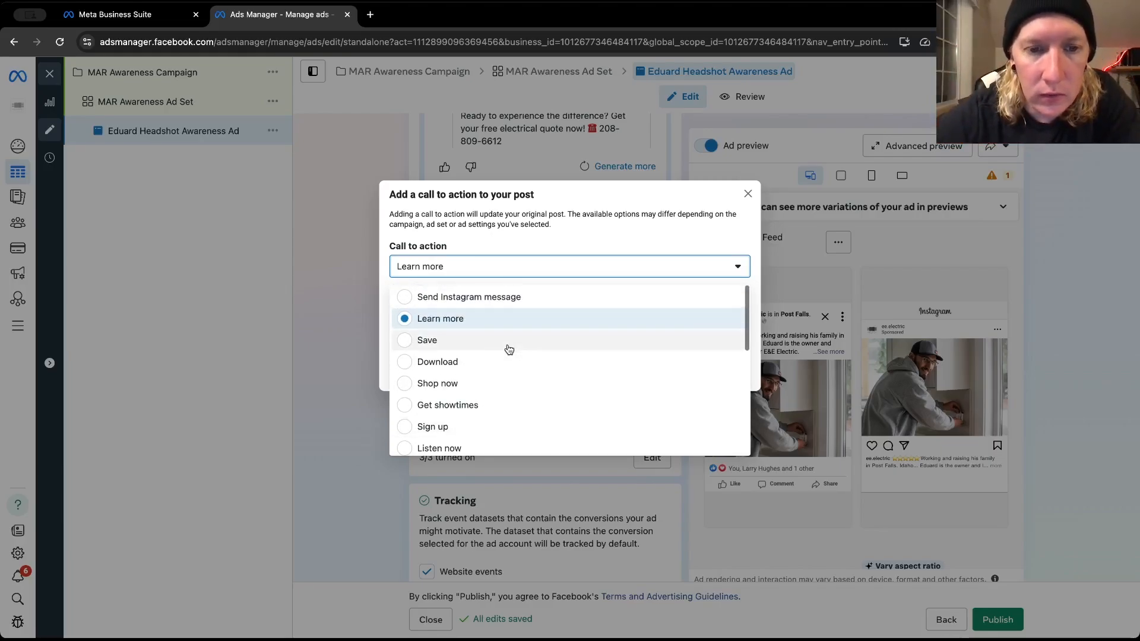
left_click(459, 324)
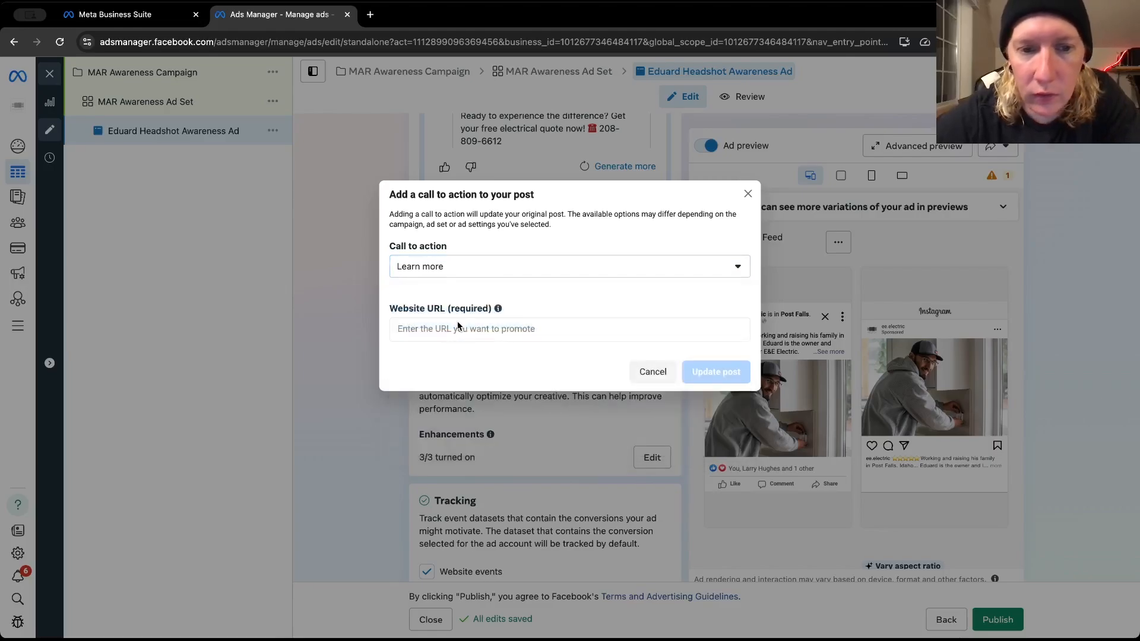
Open the E&E Electric website, eeelectriccompany.com, in a new browser tab and copy its full address for the Website URL field
left_click(448, 327)
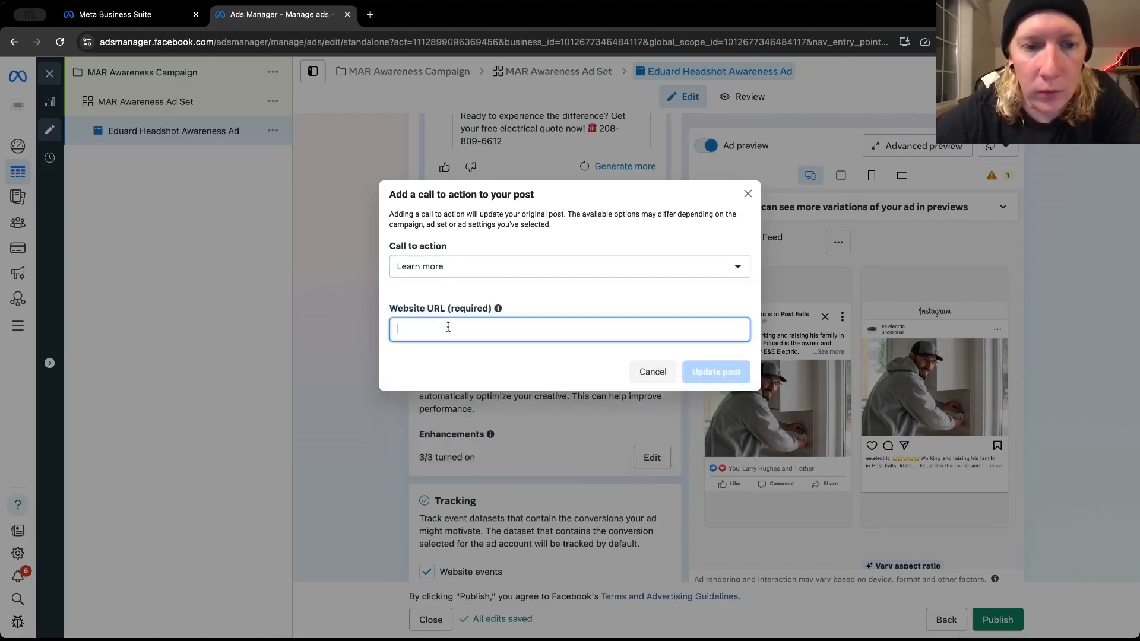
left_click(370, 13)
type("eee")
key("Return")
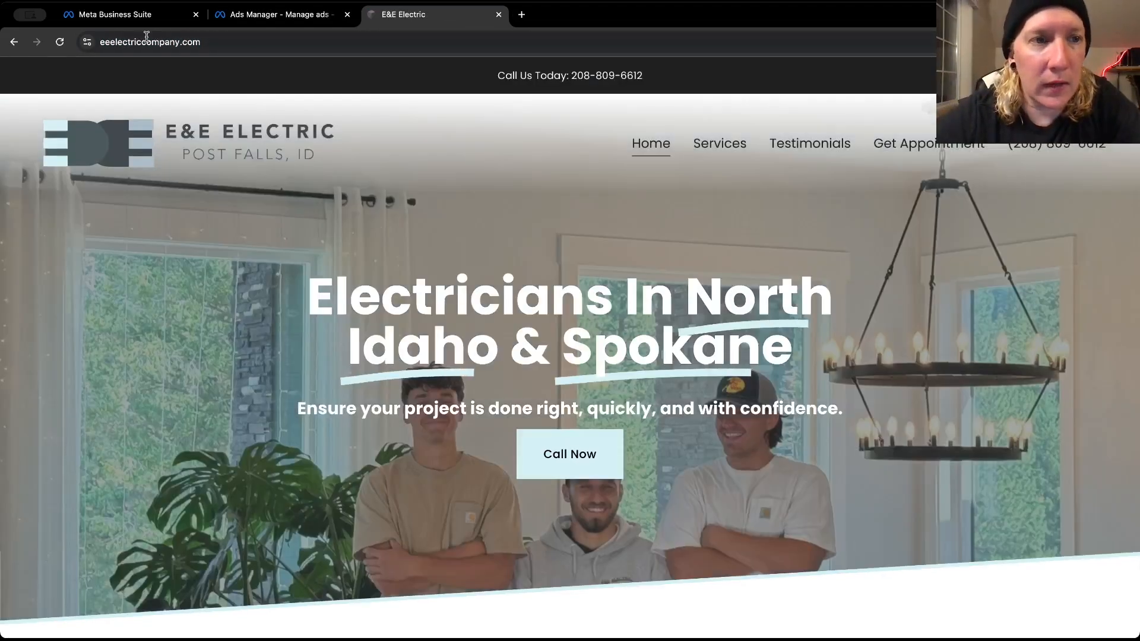
left_click(146, 40)
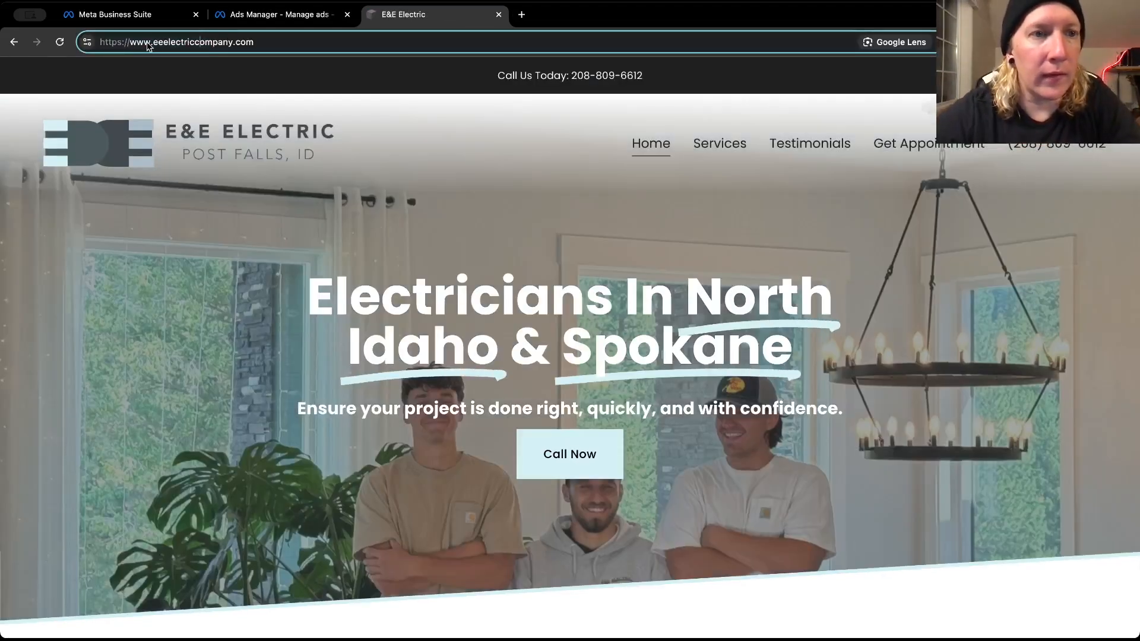
triple_click(147, 42)
key("super+c")
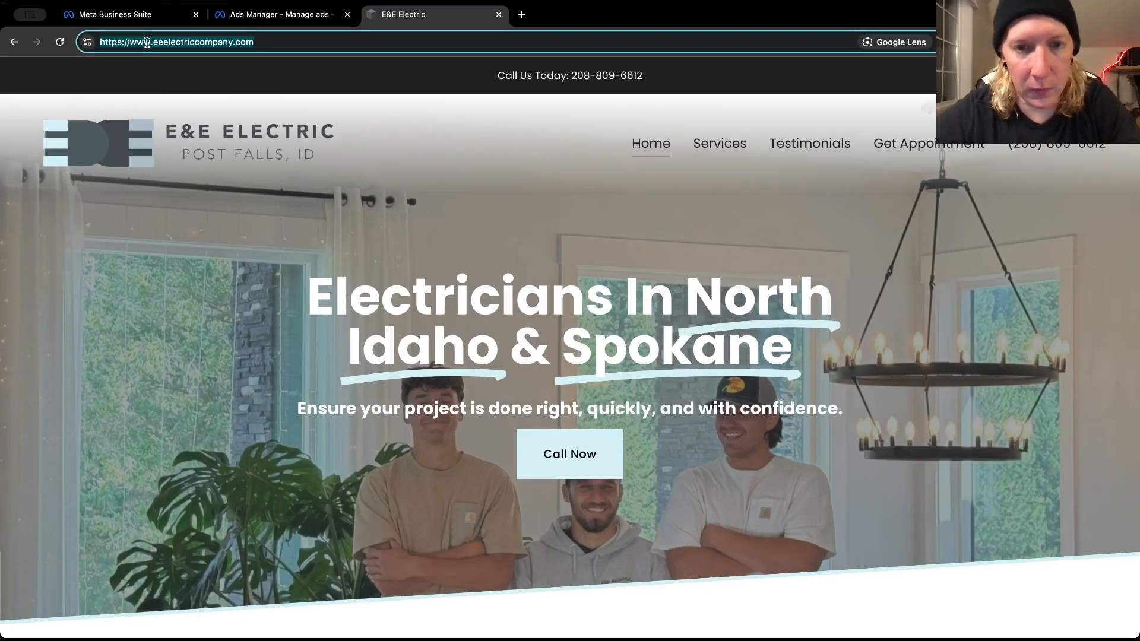
Look through the company homepage down to the contact details, dismissing the free quote pop-up along the way
scroll(450, 273, "down", 14)
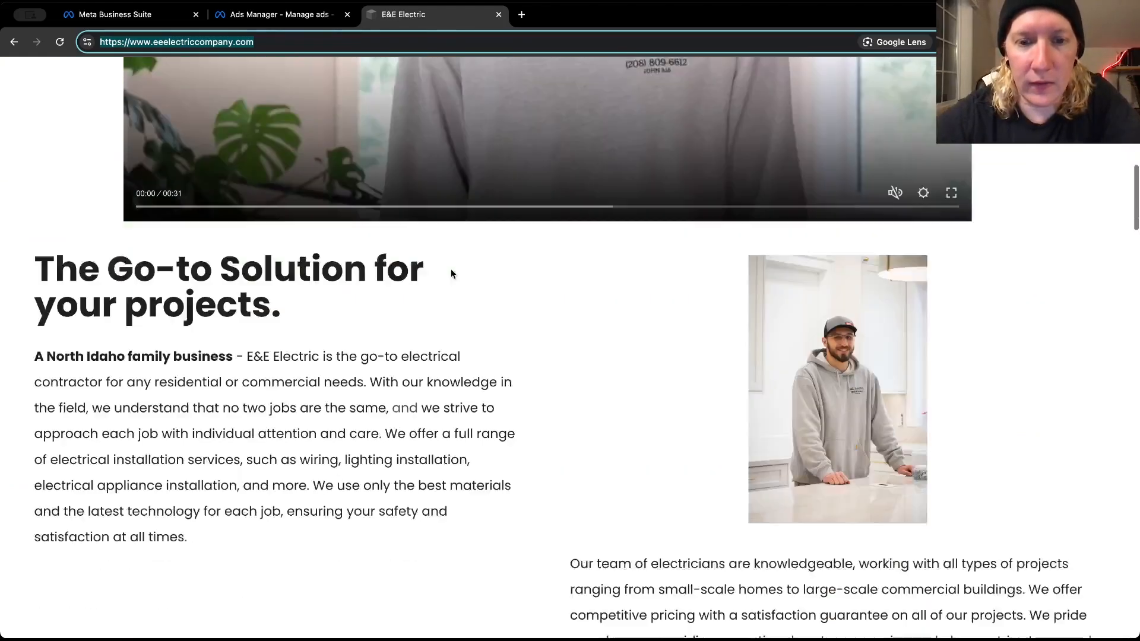
scroll(451, 274, "down", 20)
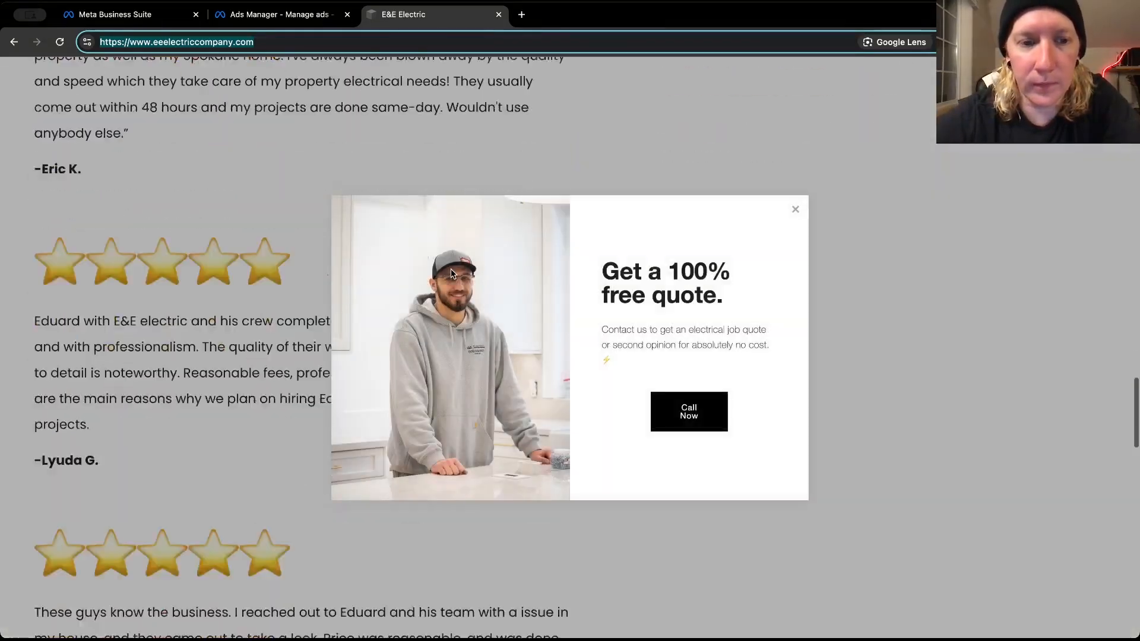
scroll(450, 274, "down", 2)
scroll(877, 294, "down", 4)
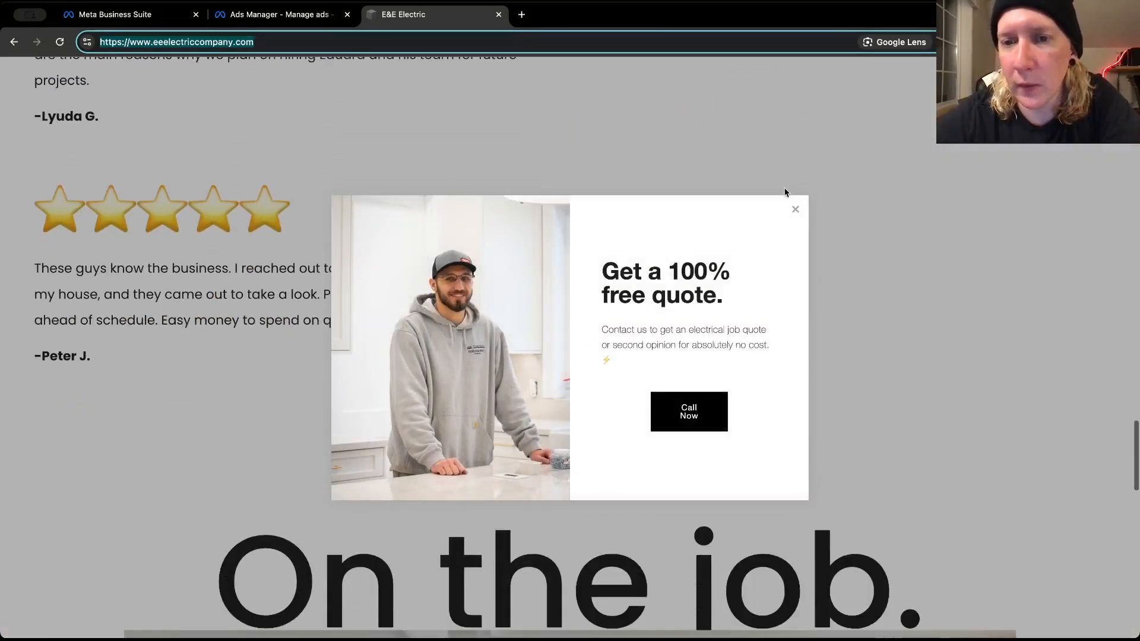
left_click(795, 209)
scroll(771, 272, "down", 12)
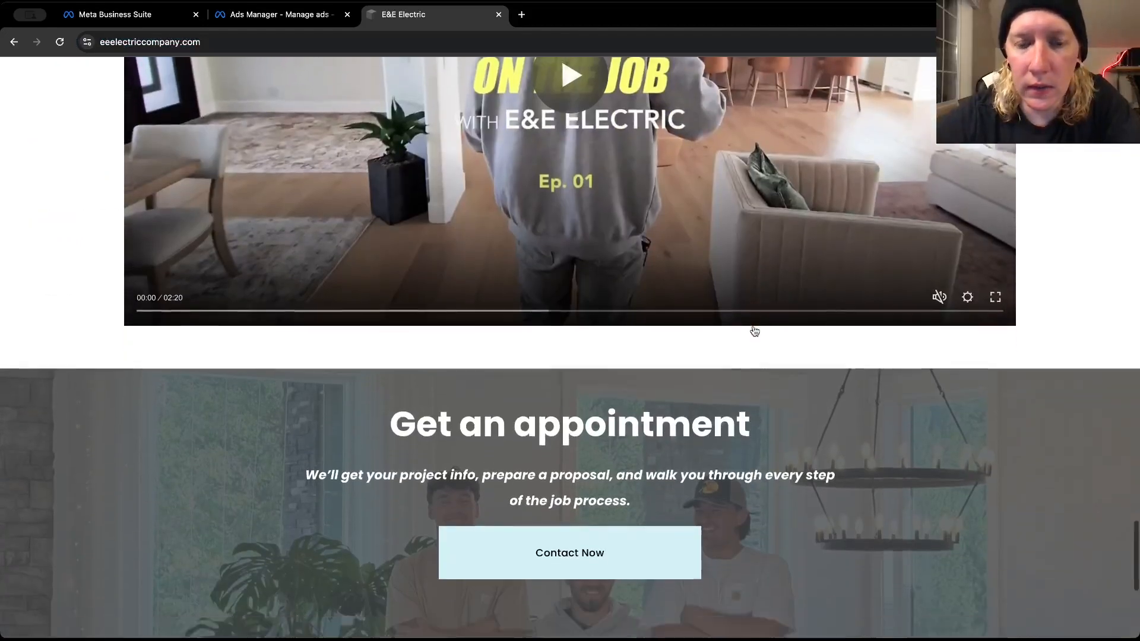
scroll(753, 331, "down", 5)
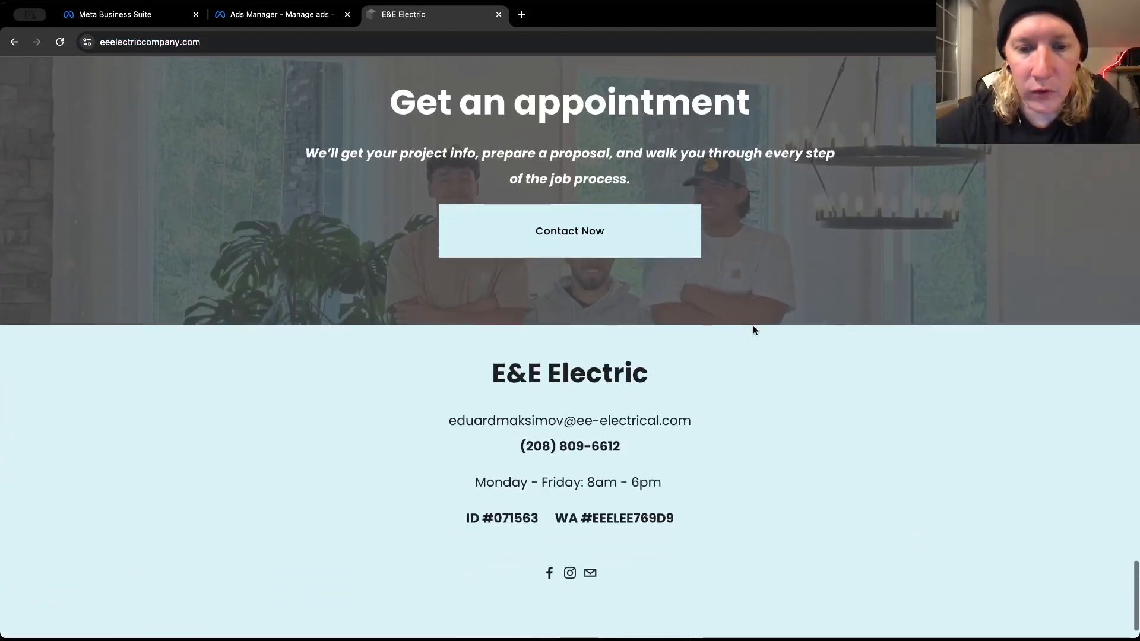
Review the homepage's reviews, appointment section, opening banner and intro video area, ending back at the page header
scroll(754, 331, "up", 15)
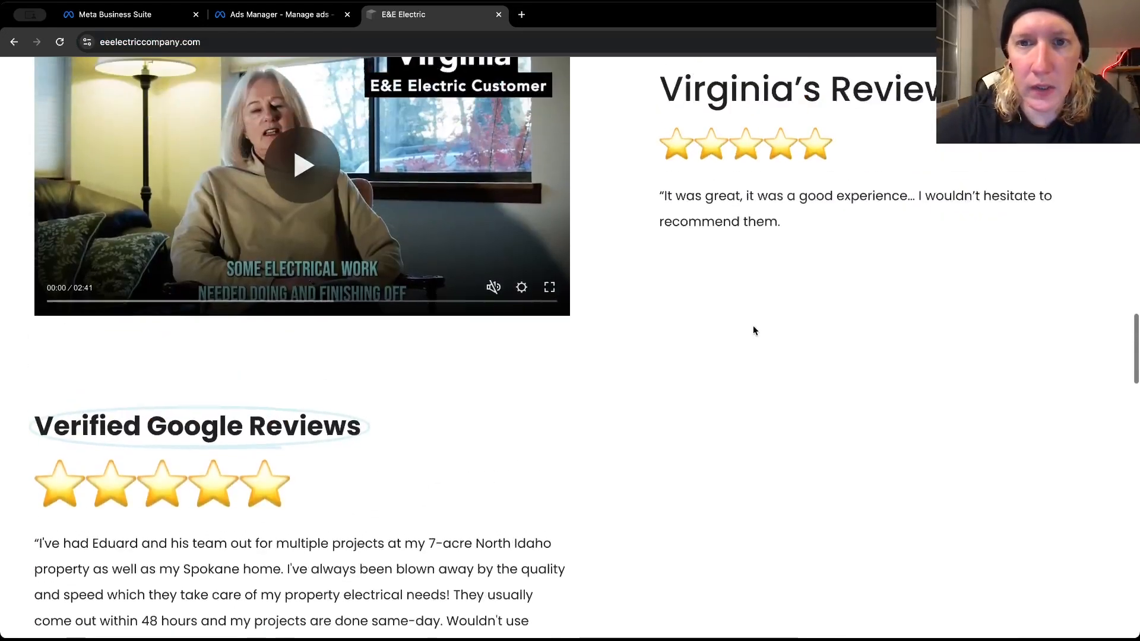
scroll(753, 330, "up", 6)
scroll(610, 460, "up", 15)
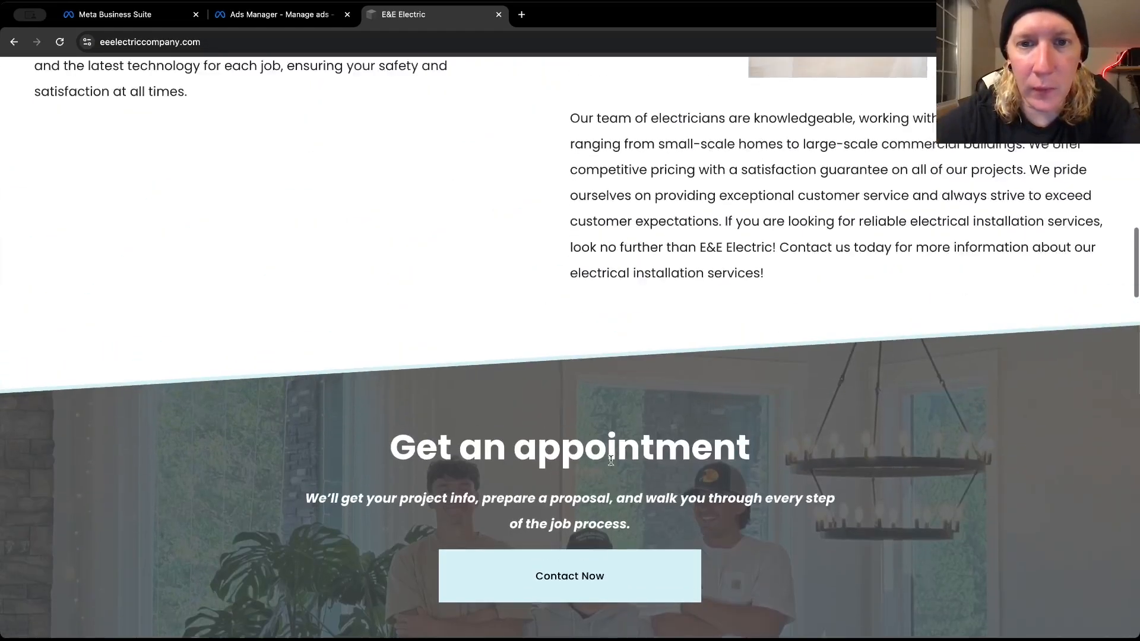
scroll(619, 113, "up", 10)
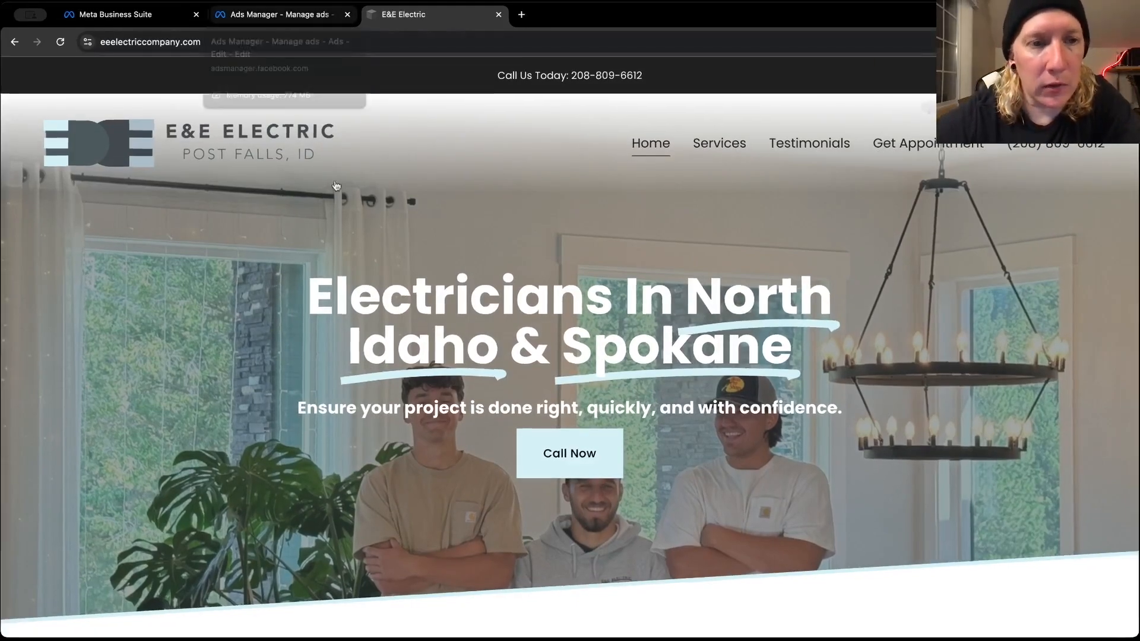
scroll(358, 295, "down", 3)
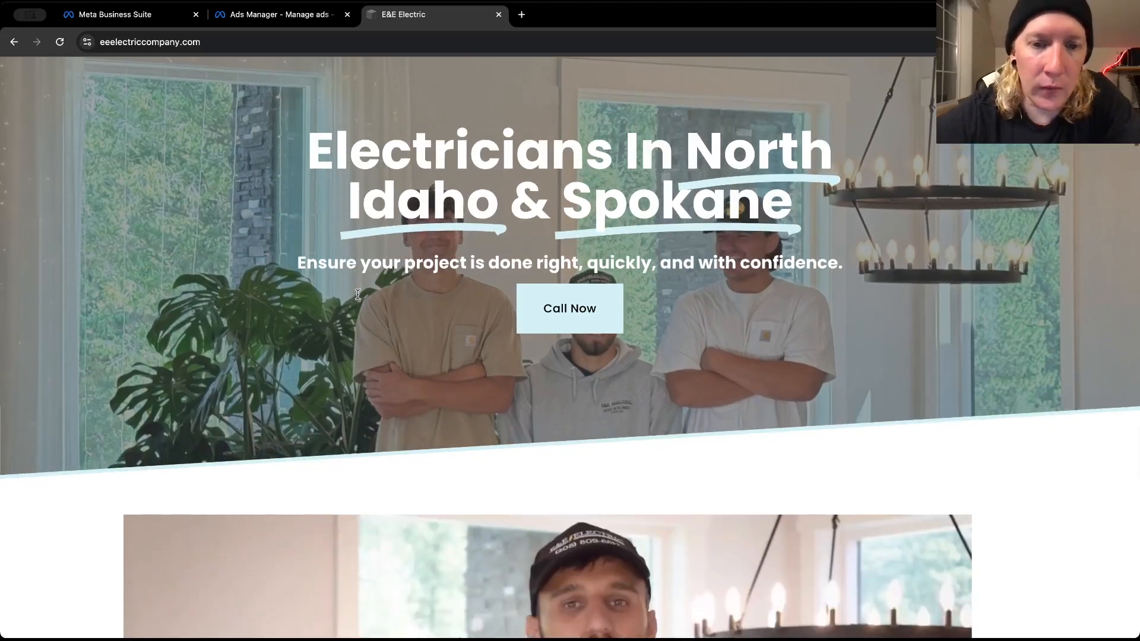
scroll(357, 297, "down", 3)
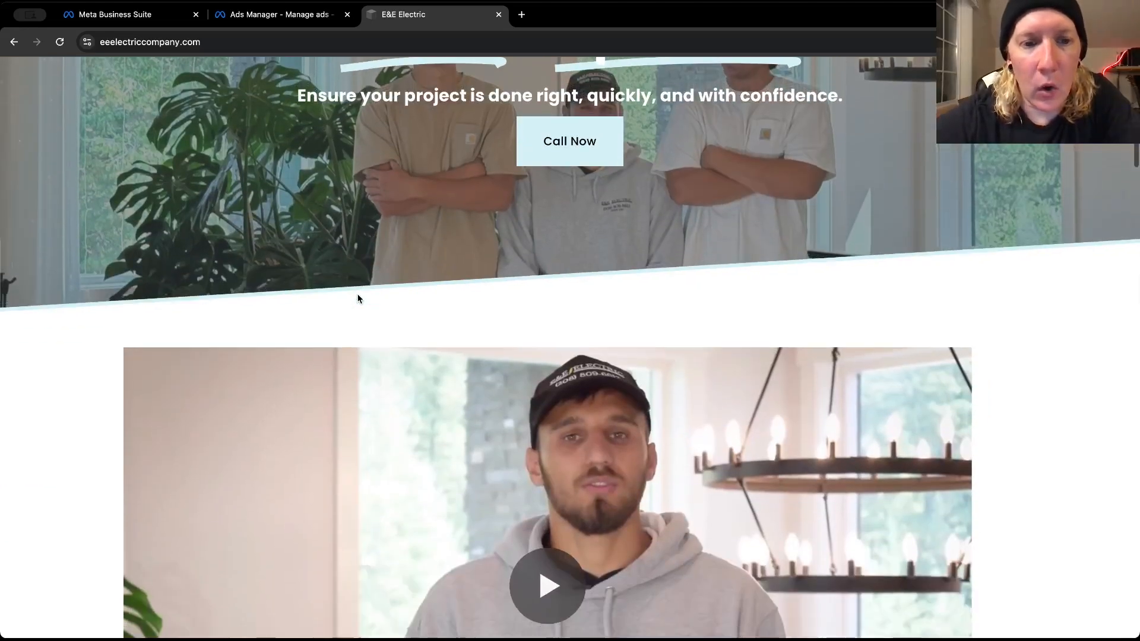
scroll(358, 297, "up", 4)
scroll(358, 296, "up", 2)
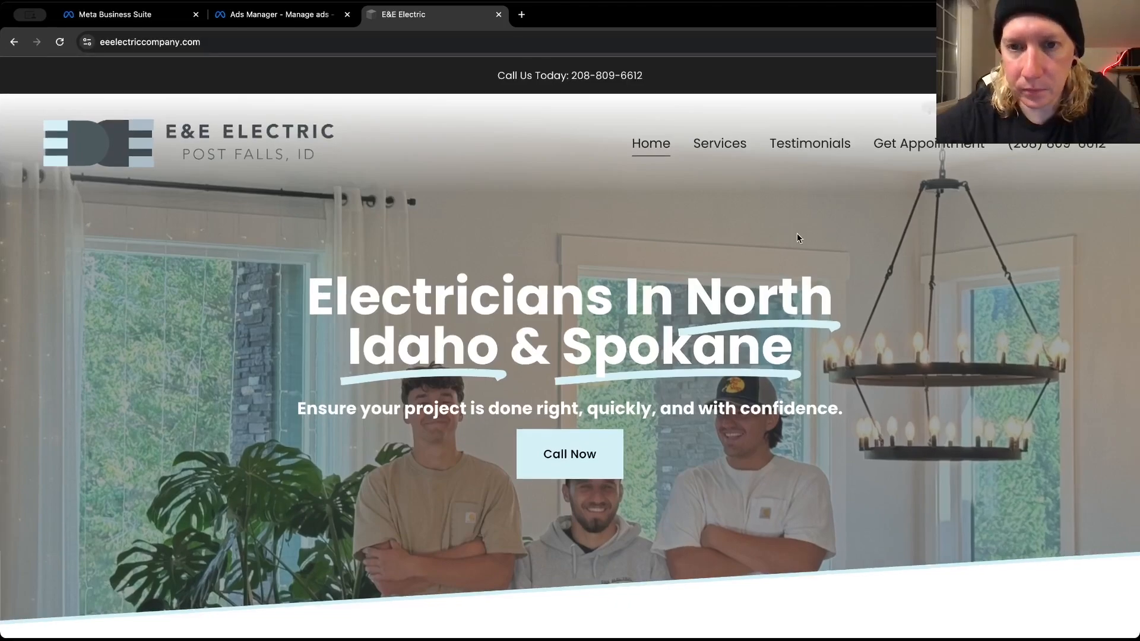
left_click(276, 16)
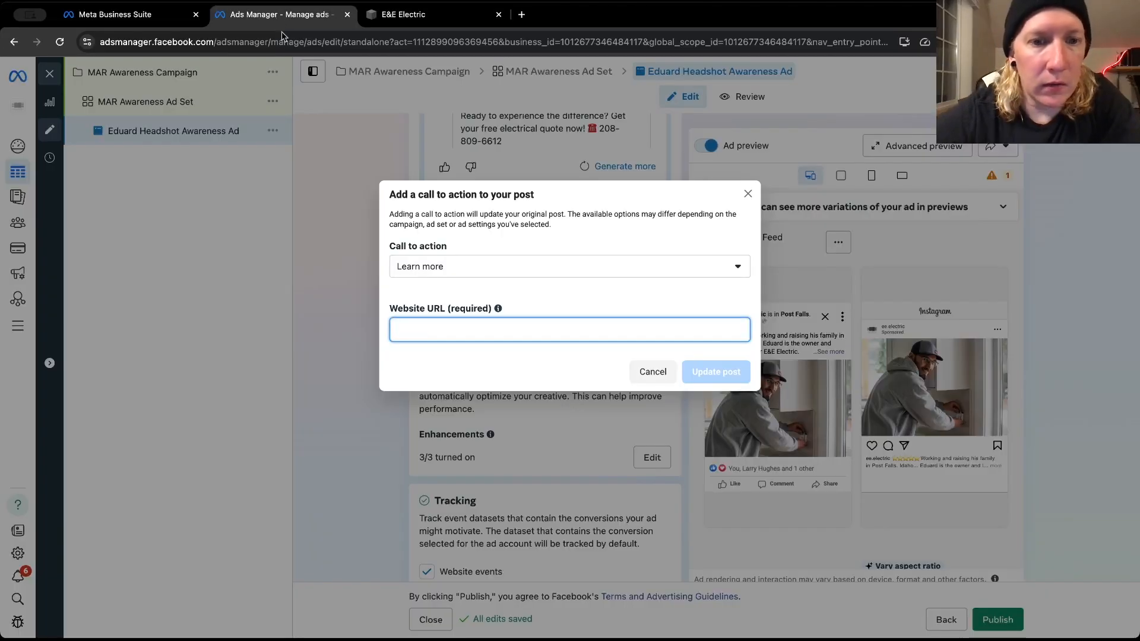
key("super+v")
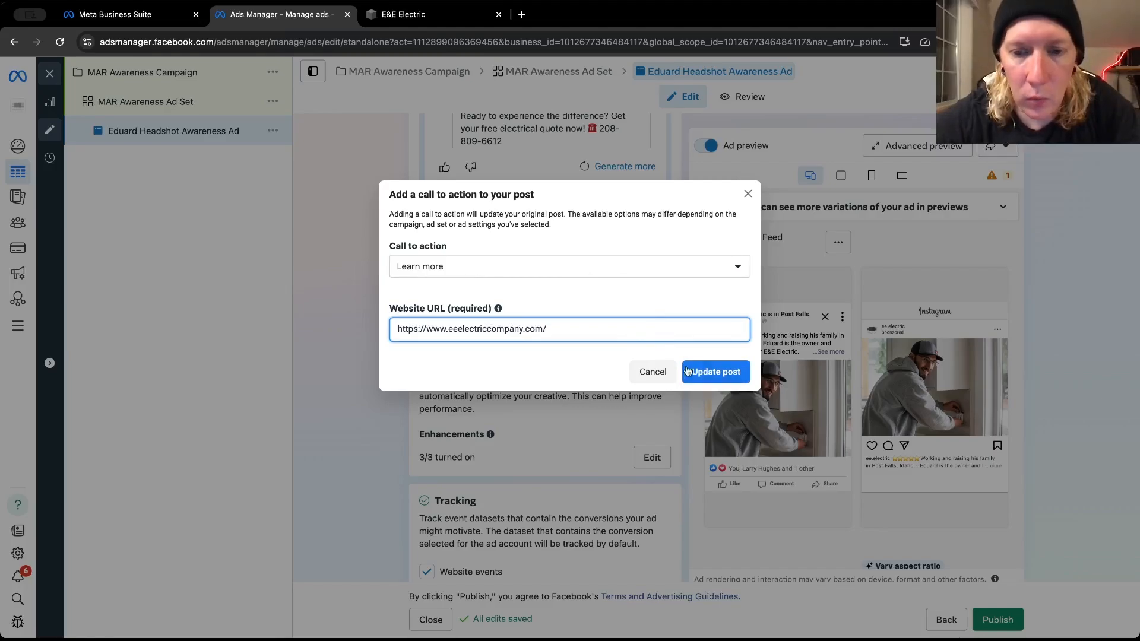
left_click(687, 370)
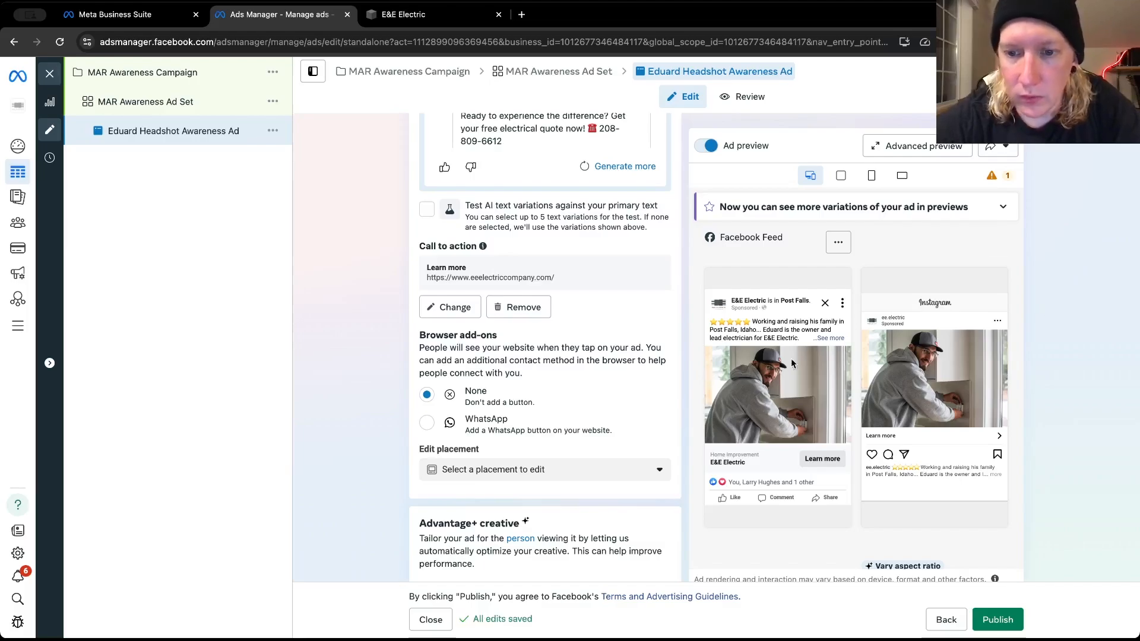
Switch to the E&E Electric website and briefly play the intro video on the homepage, then pause it
left_click(466, 17)
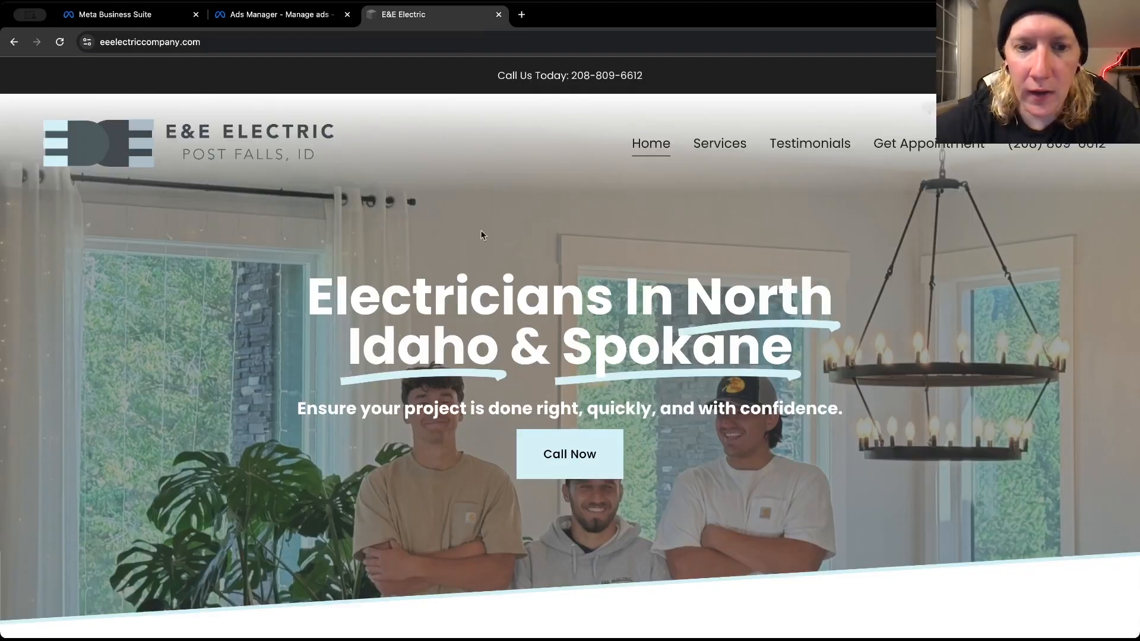
scroll(477, 307, "down", 1)
scroll(478, 307, "down", 8)
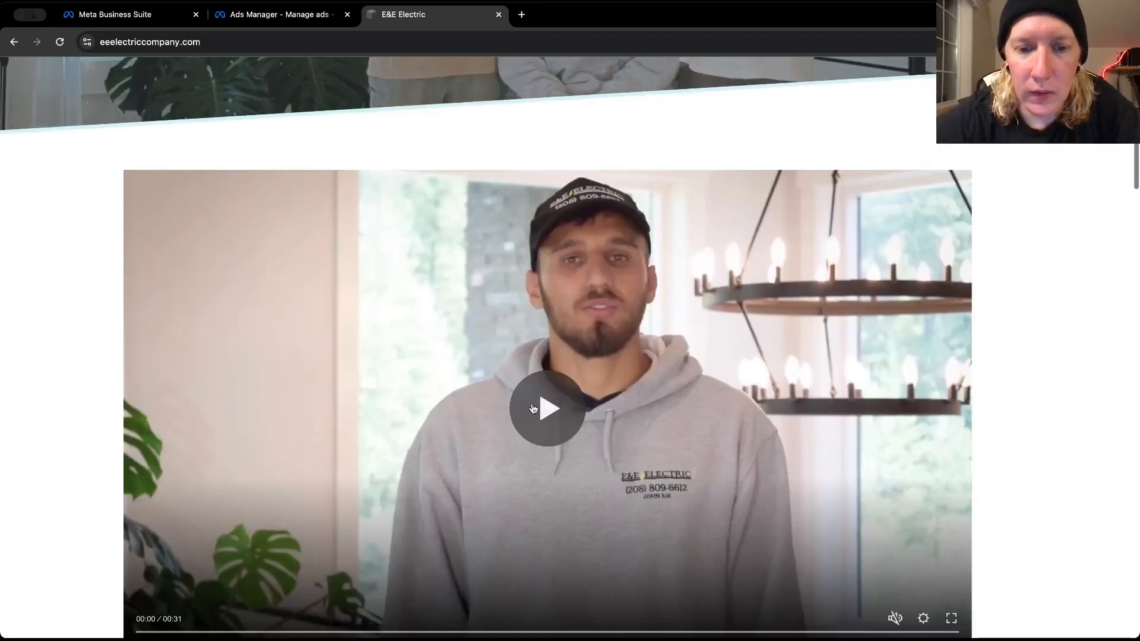
left_click(532, 411)
scroll(532, 410, "down", 2)
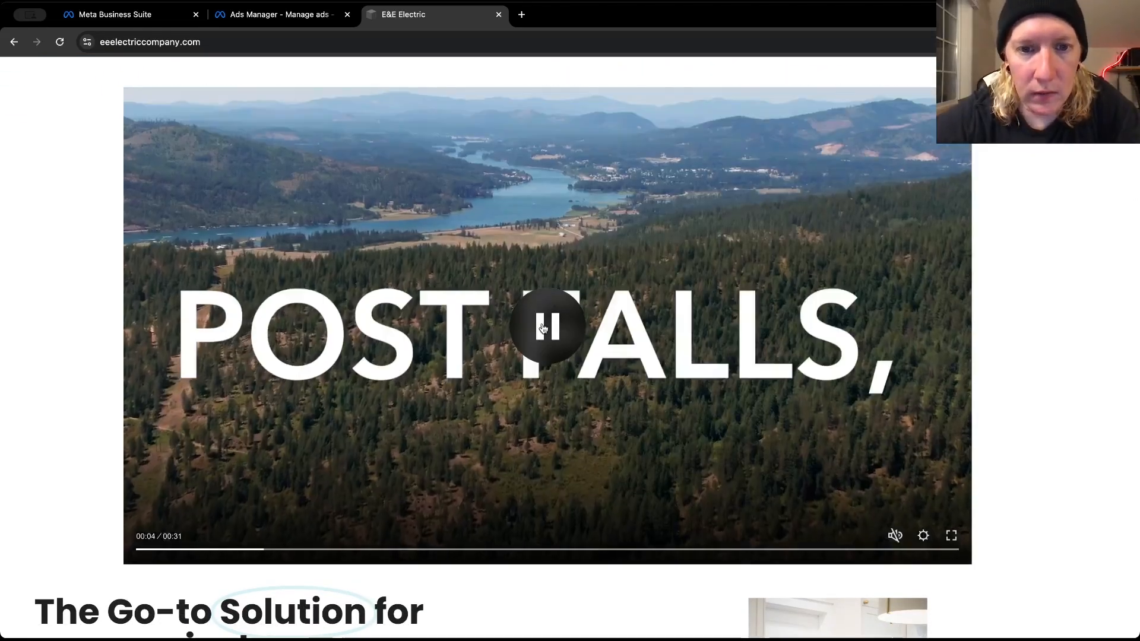
left_click(544, 327)
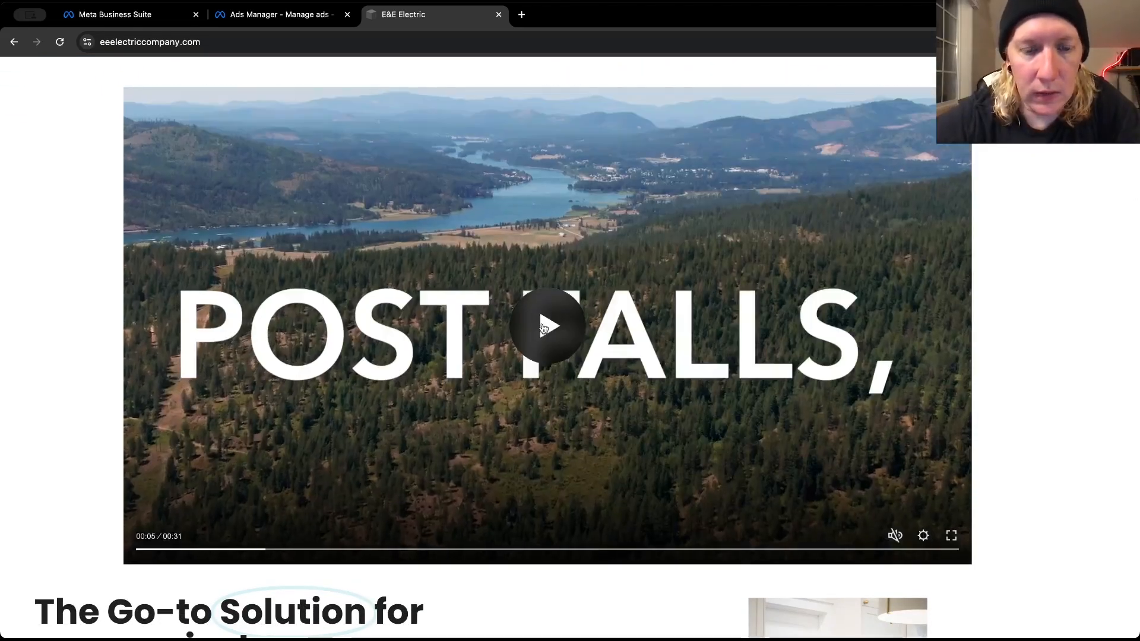
scroll(542, 327, "up", 5)
Examine the homepage's company description, customer review video, verified Google reviews and the On the job video, pausing that video
scroll(542, 327, "down", 15)
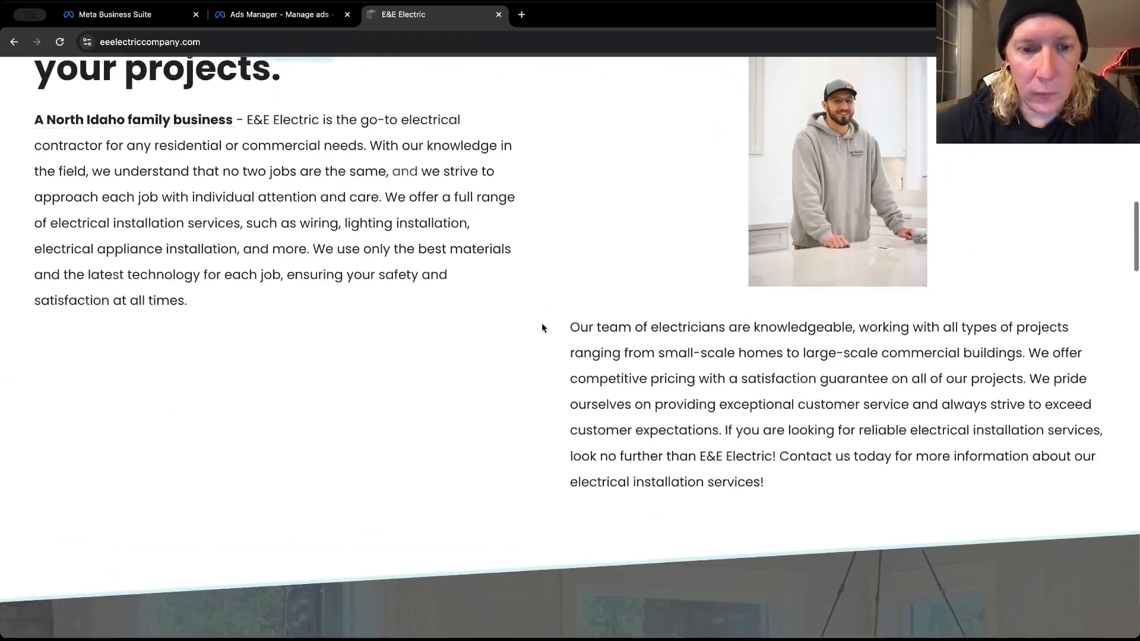
scroll(541, 327, "down", 5)
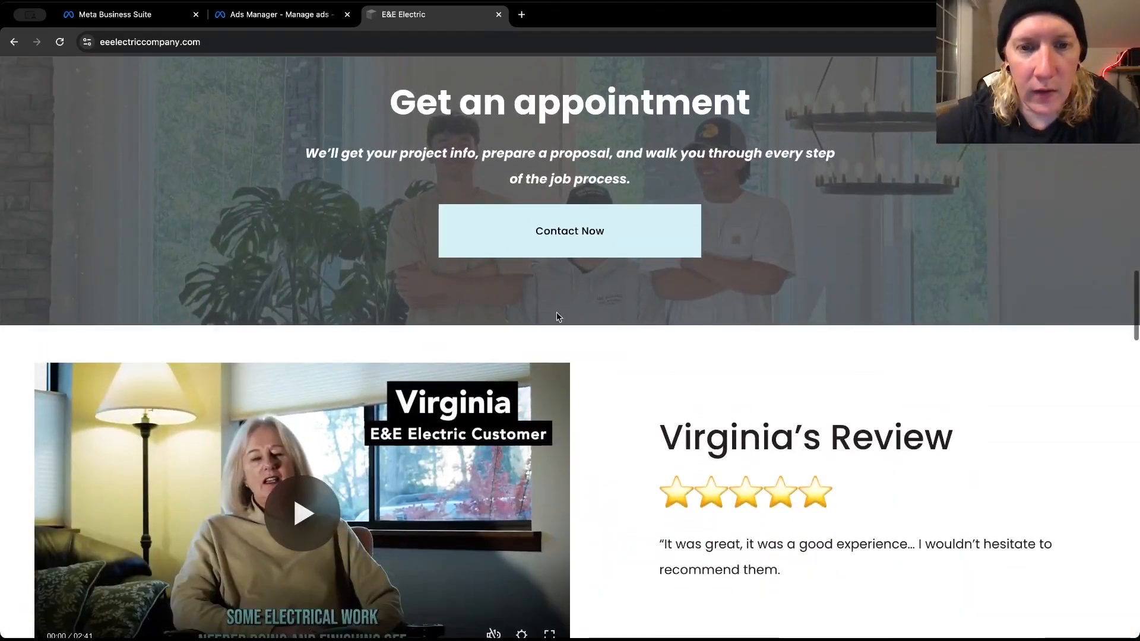
scroll(581, 355, "down", 5)
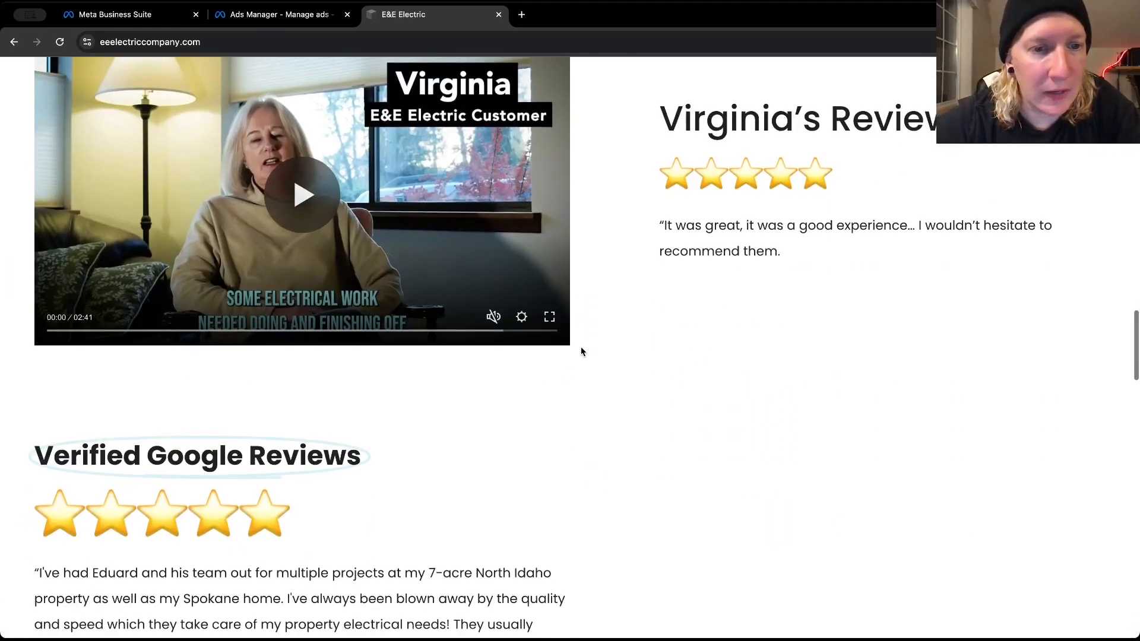
scroll(581, 352, "down", 4)
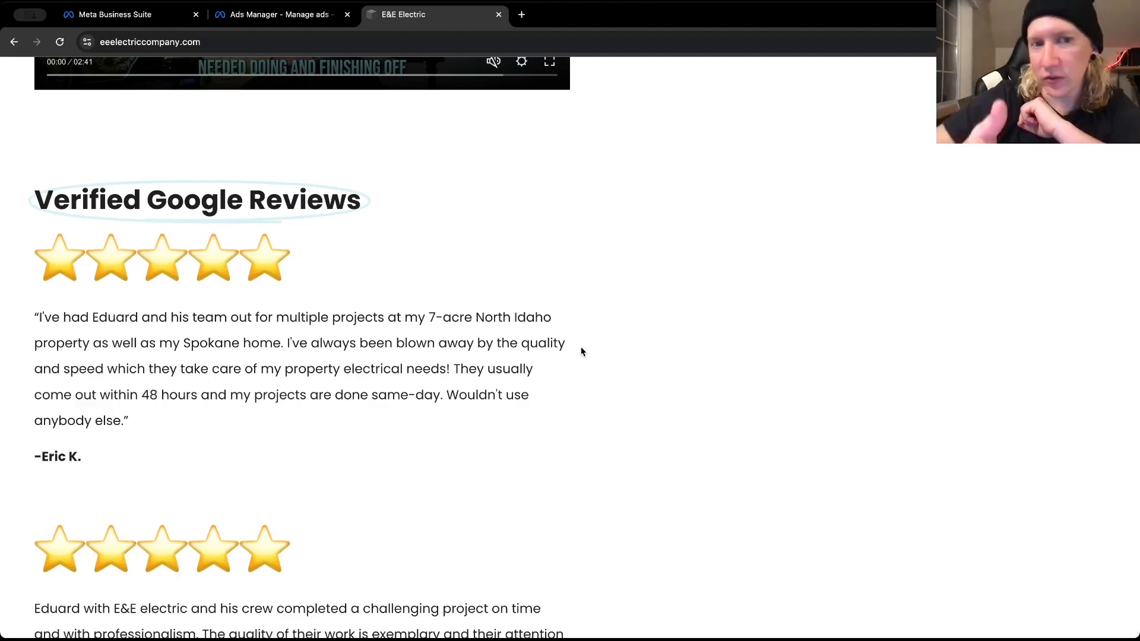
scroll(582, 351, "down", 3)
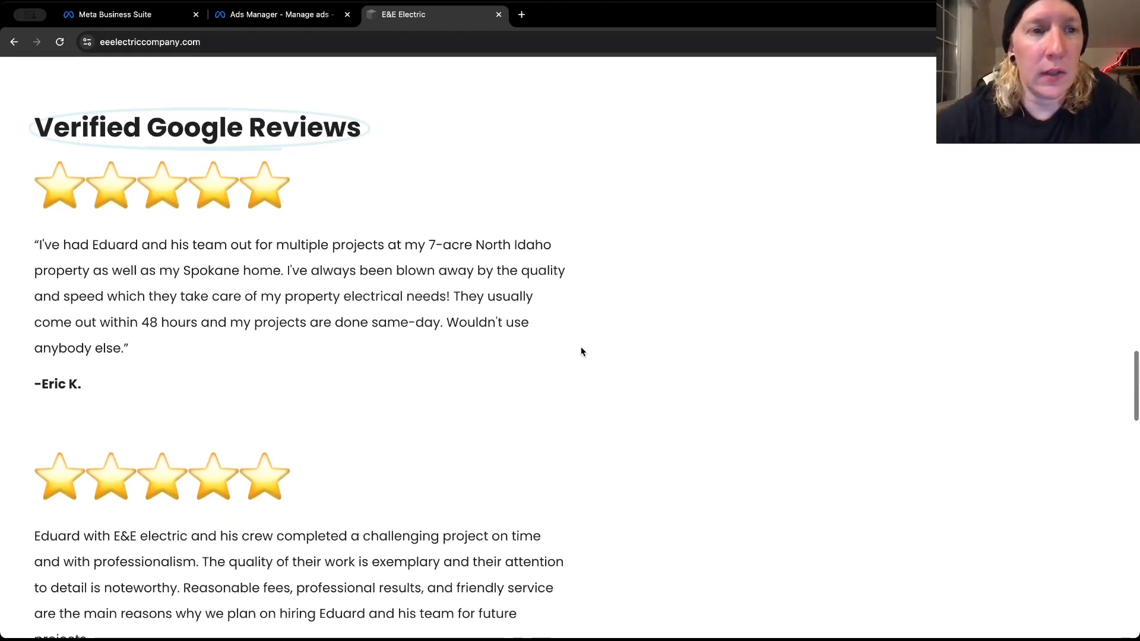
scroll(582, 351, "down", 10)
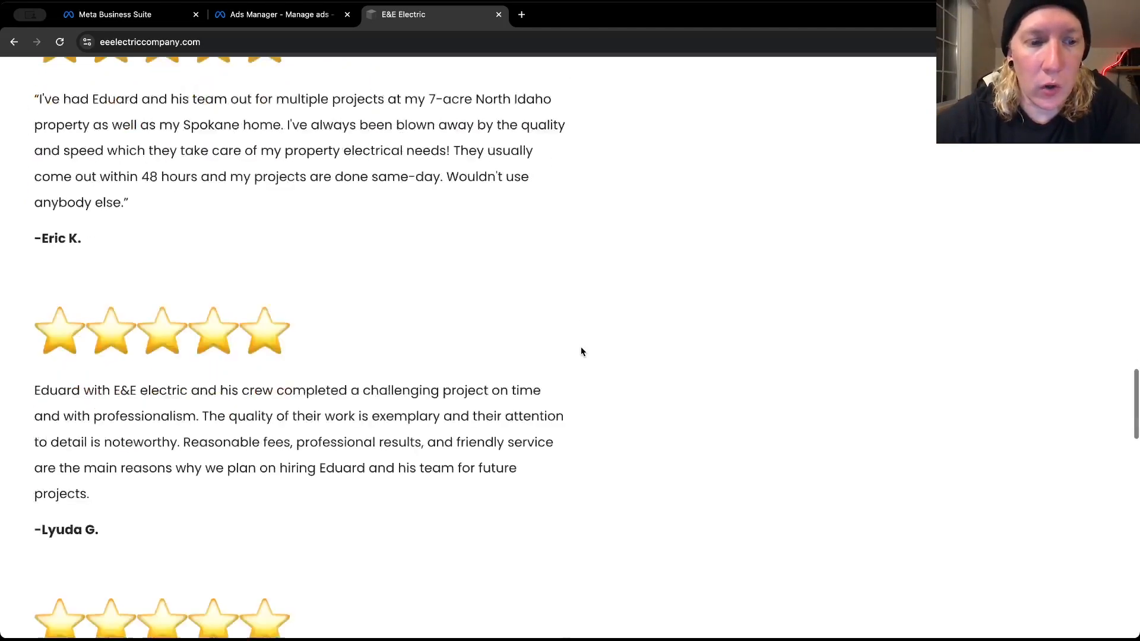
scroll(581, 352, "down", 5)
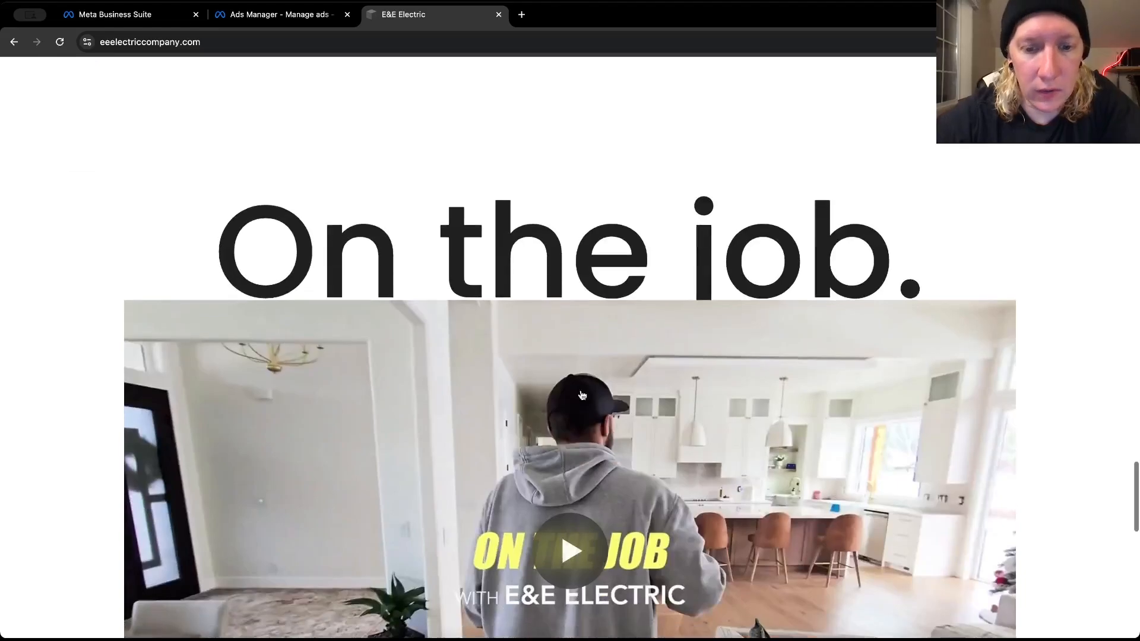
scroll(574, 539, "down", 3)
scroll(574, 538, "down", 2)
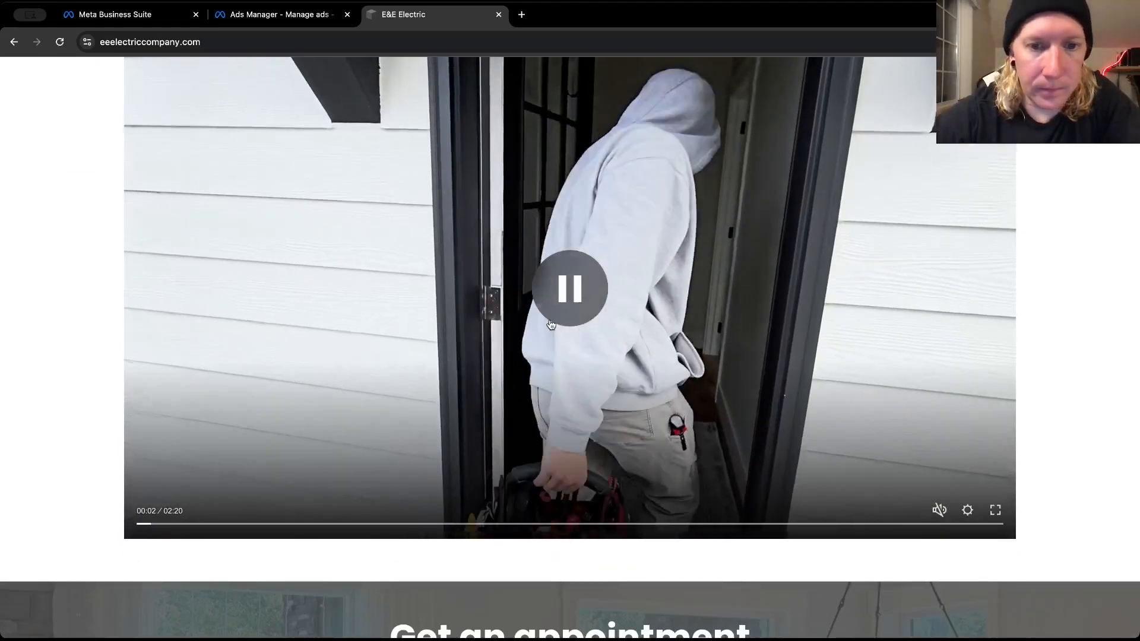
left_click(561, 313)
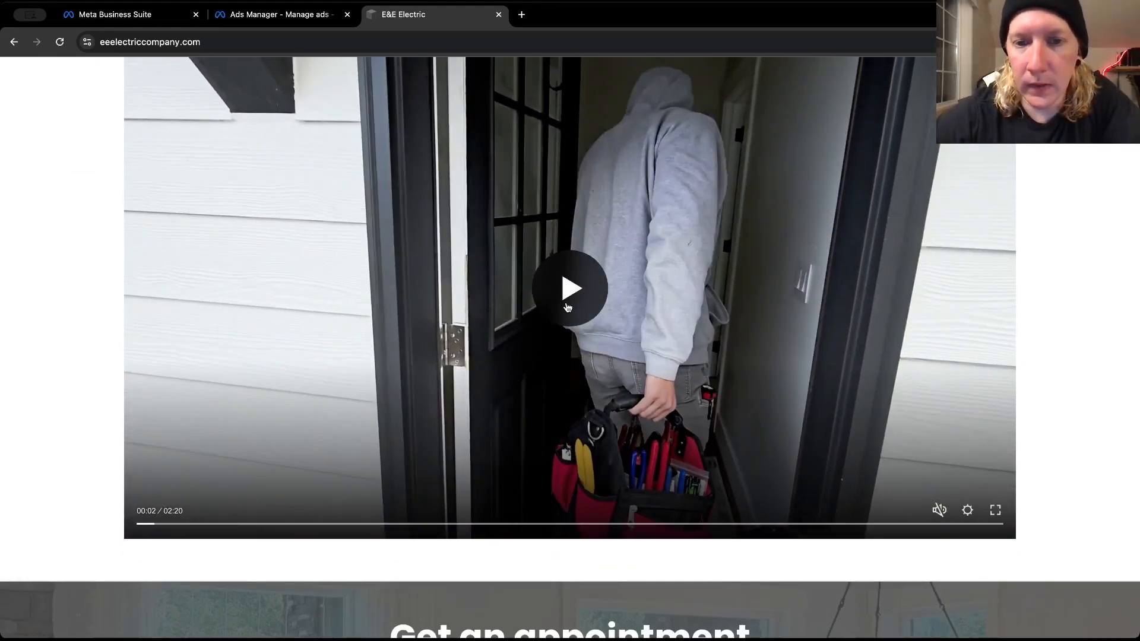
scroll(567, 307, "down", 10)
Check the homepage's opening banner and the contact section at its end, then return to the ad in Ads Manager
scroll(566, 306, "up", 6)
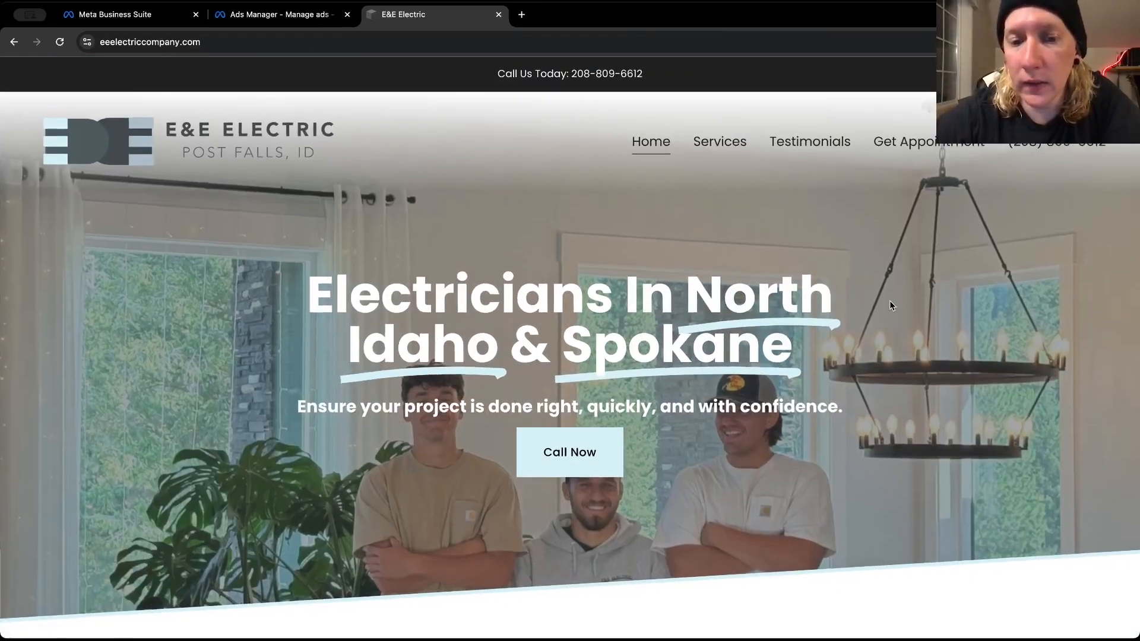
scroll(889, 300, "down", 6)
scroll(890, 307, "down", 5)
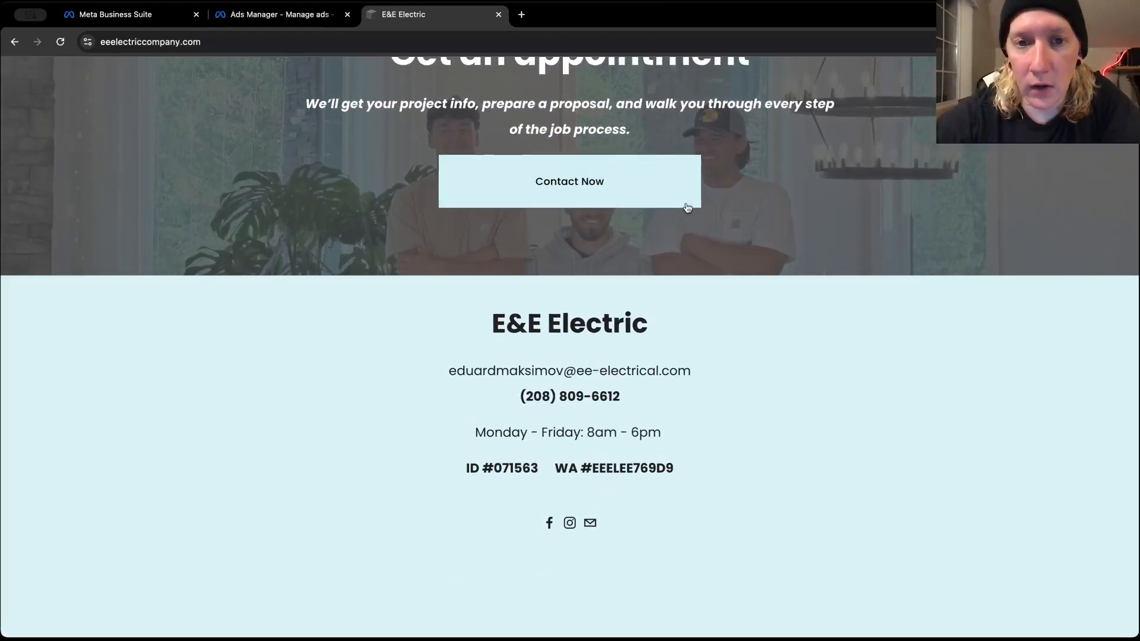
scroll(678, 198, "up", 8)
scroll(678, 196, "up", 10)
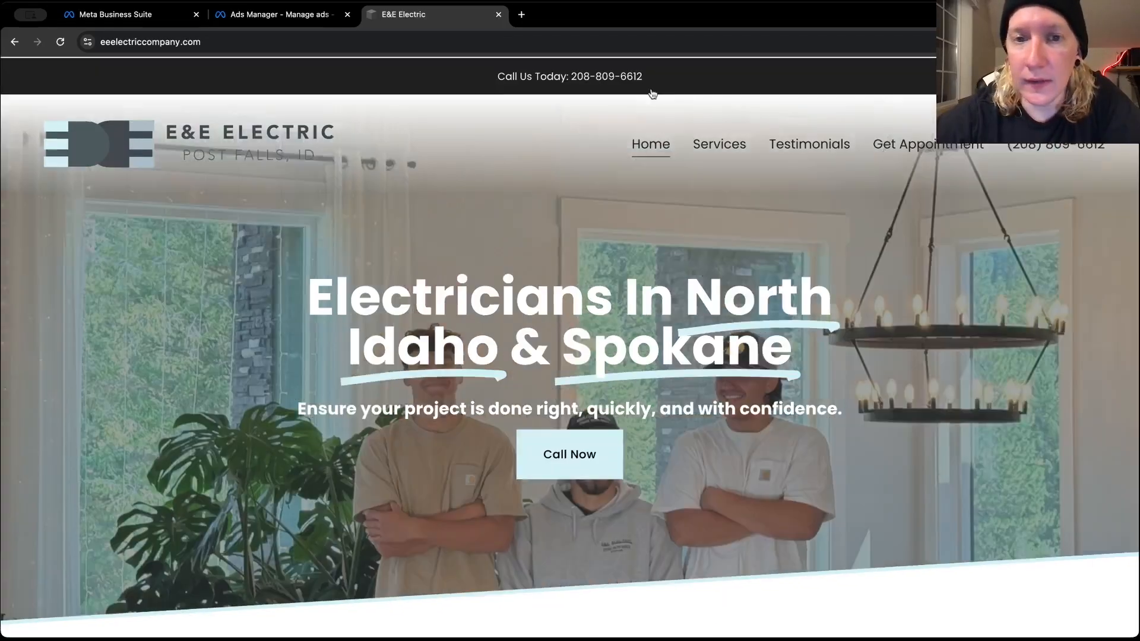
left_click(284, 16)
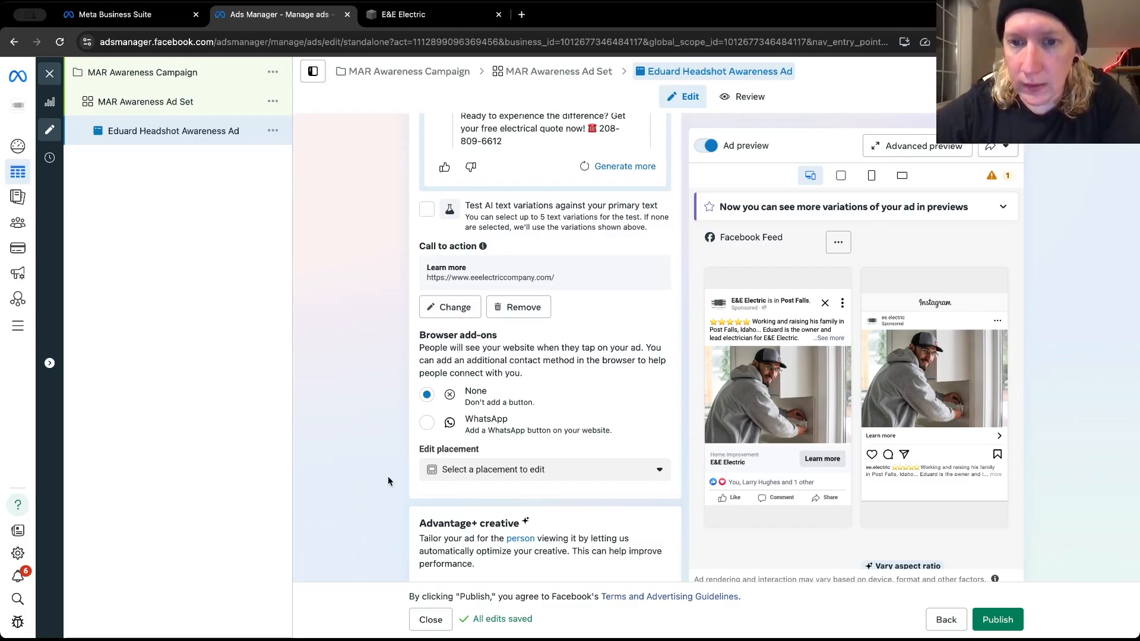
Check the ad's browser add-ons, Advantage+ creative enhancements and Tracking settings through to the URL parameters
scroll(387, 477, "down", 1)
scroll(387, 480, "down", 4)
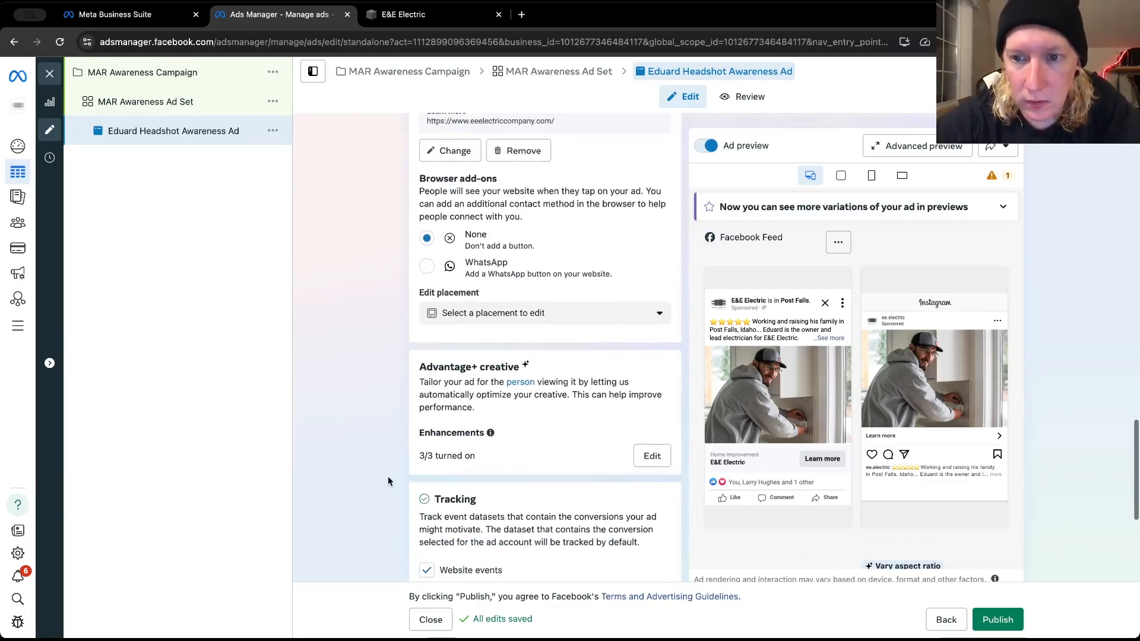
scroll(388, 478, "down", 1)
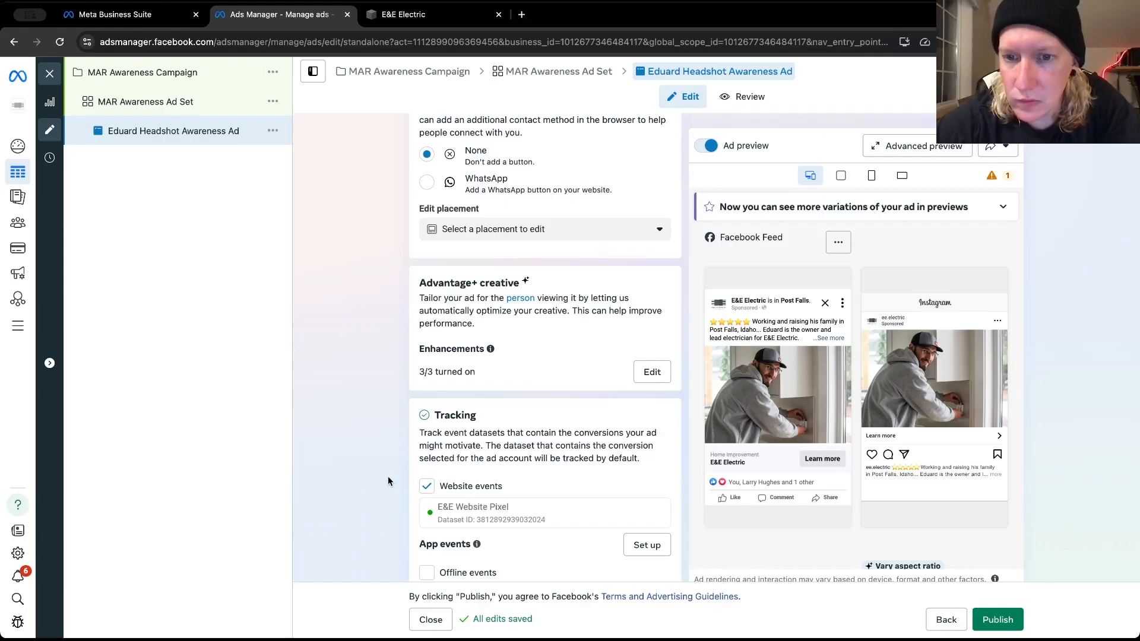
scroll(388, 479, "down", 3)
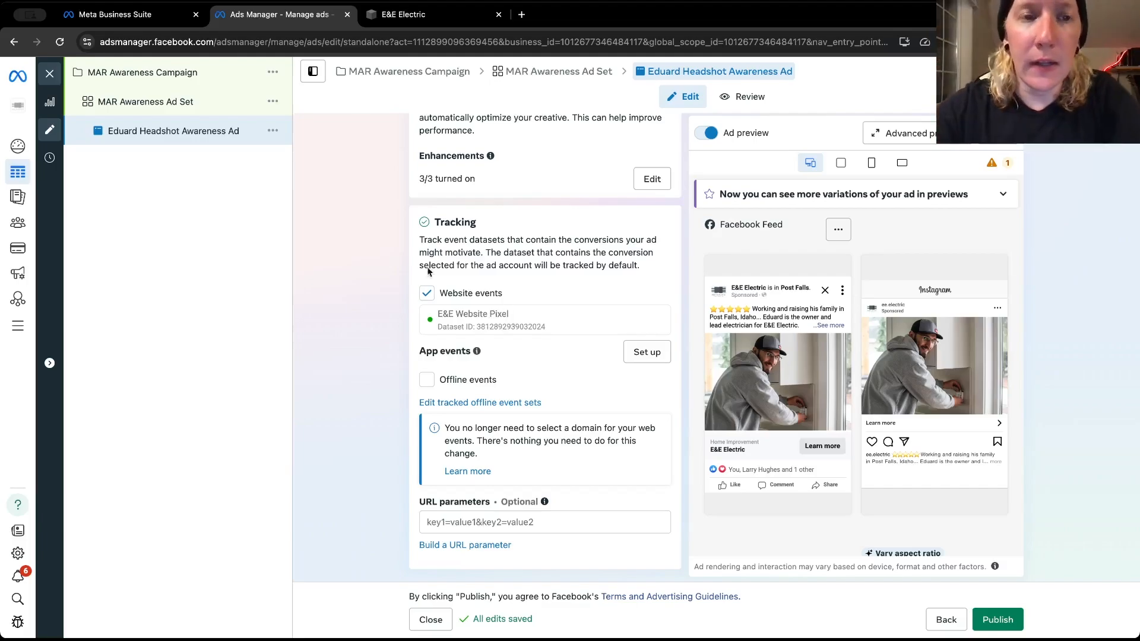
Look over the E&E Electric website's homepage against the ad's Tracking settings, ending back in Ads Manager
left_click(413, 21)
scroll(541, 283, "down", 8)
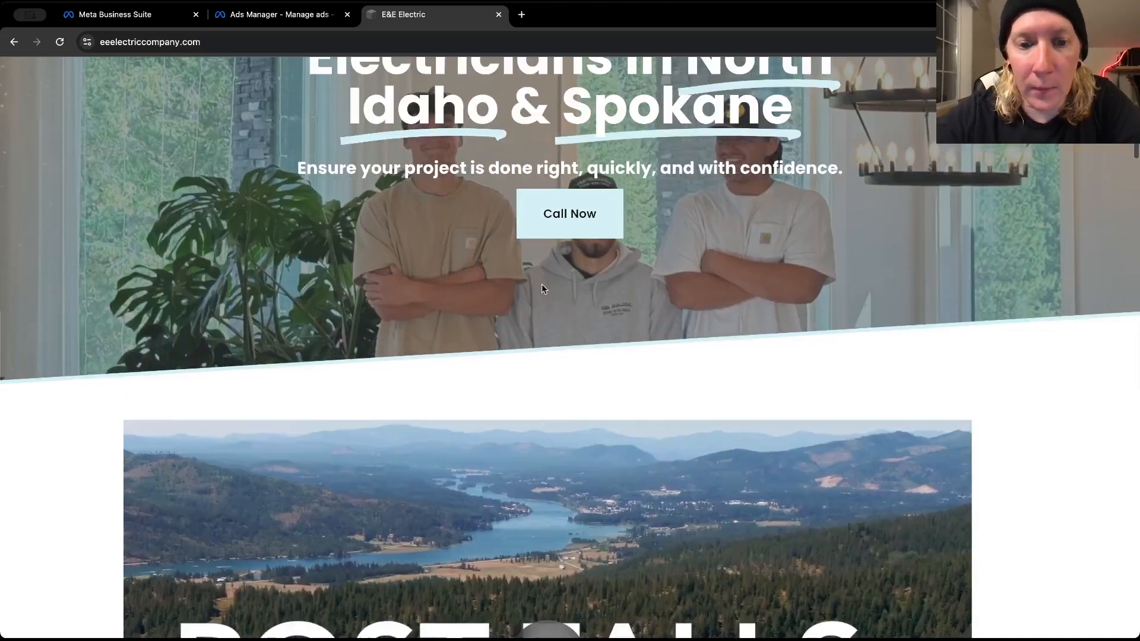
scroll(541, 288, "up", 8)
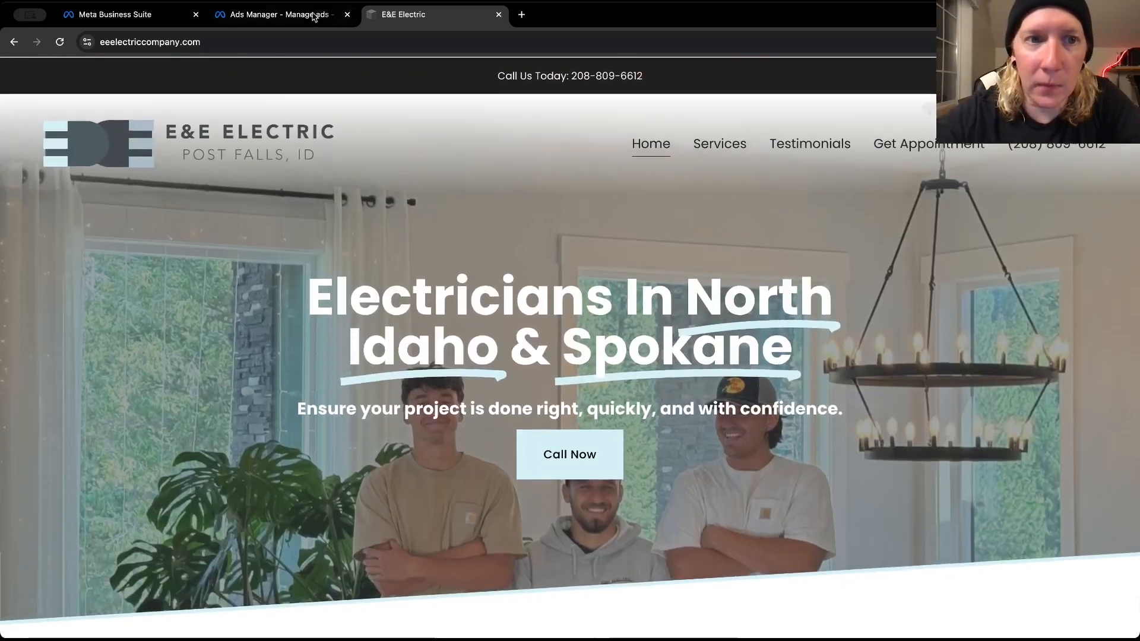
left_click(321, 15)
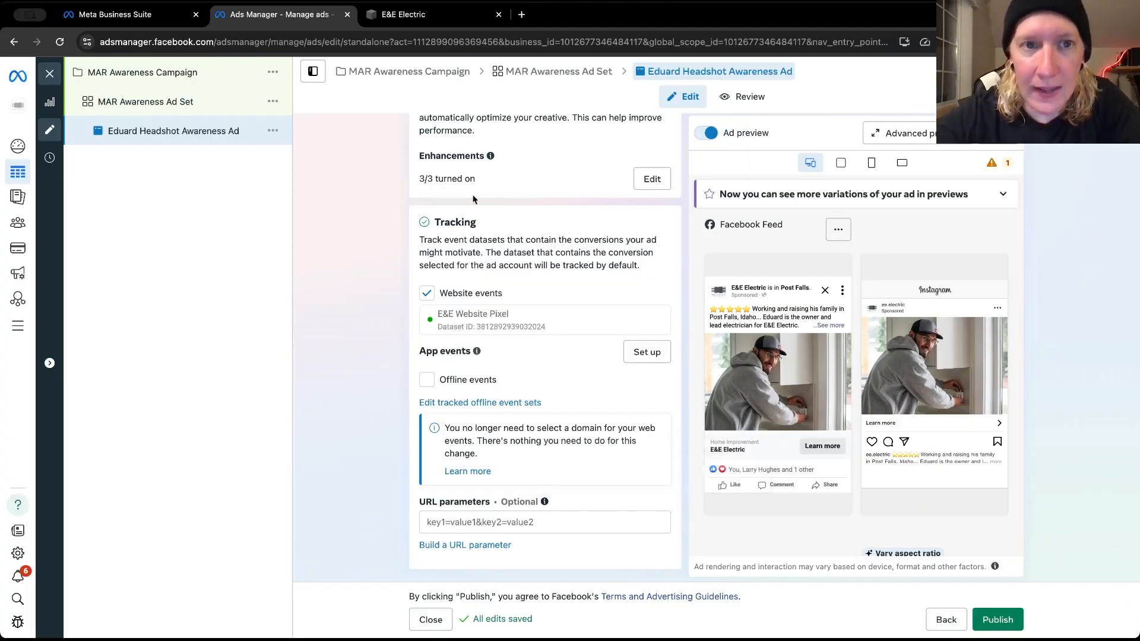
left_click(424, 25)
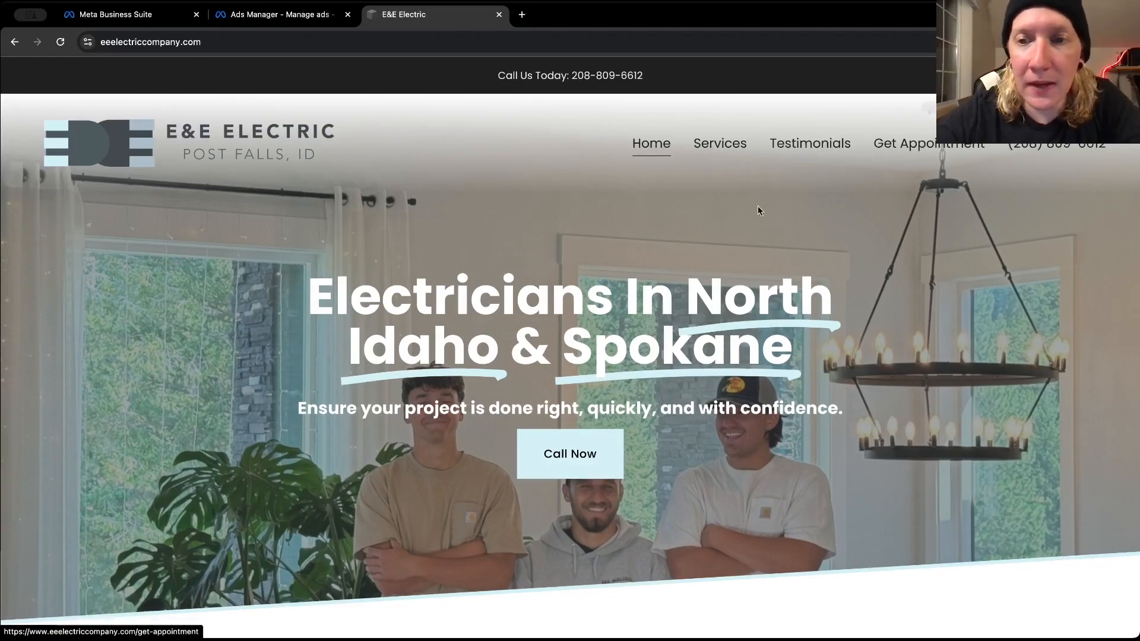
scroll(681, 227, "down", 7)
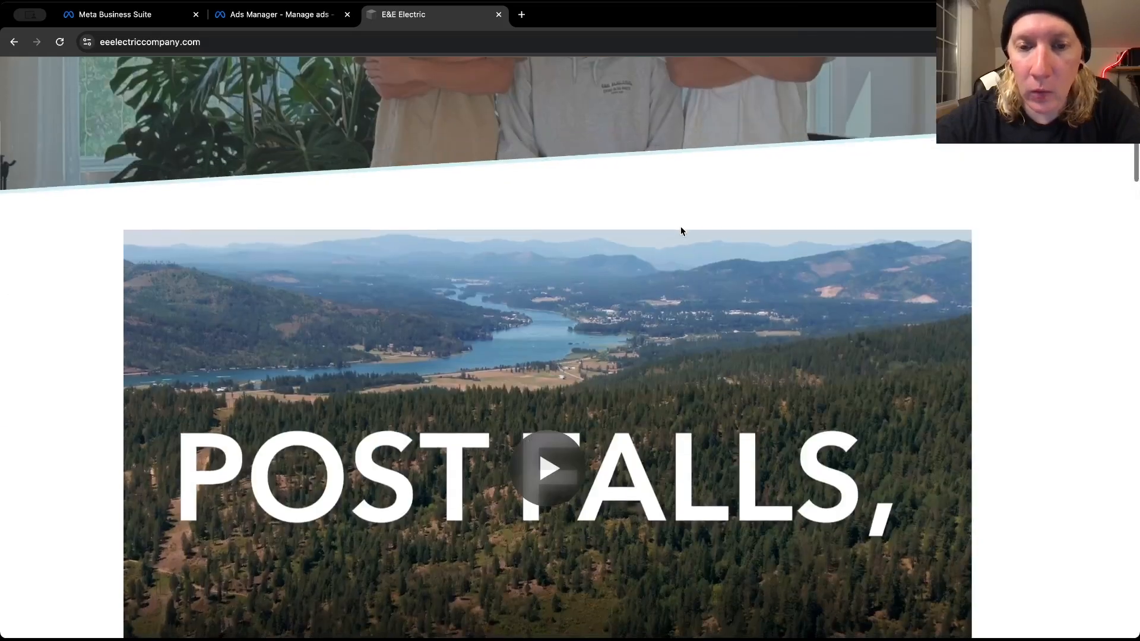
left_click(268, 15)
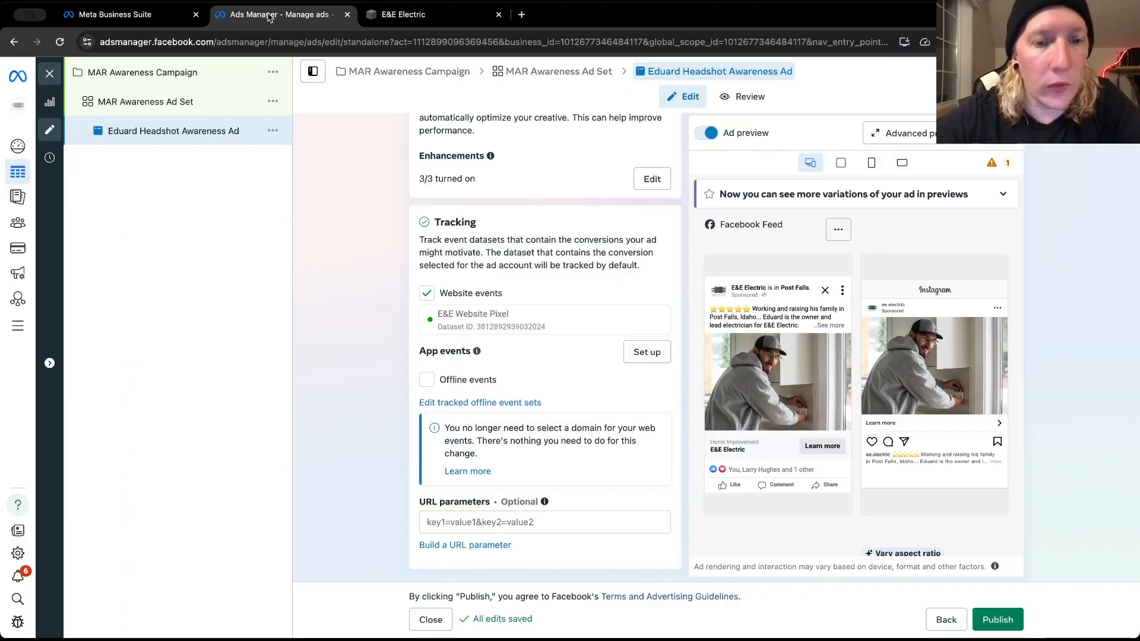
Switch to Meta Business Suite and open Events Manager from its full list of tools
left_click(111, 11)
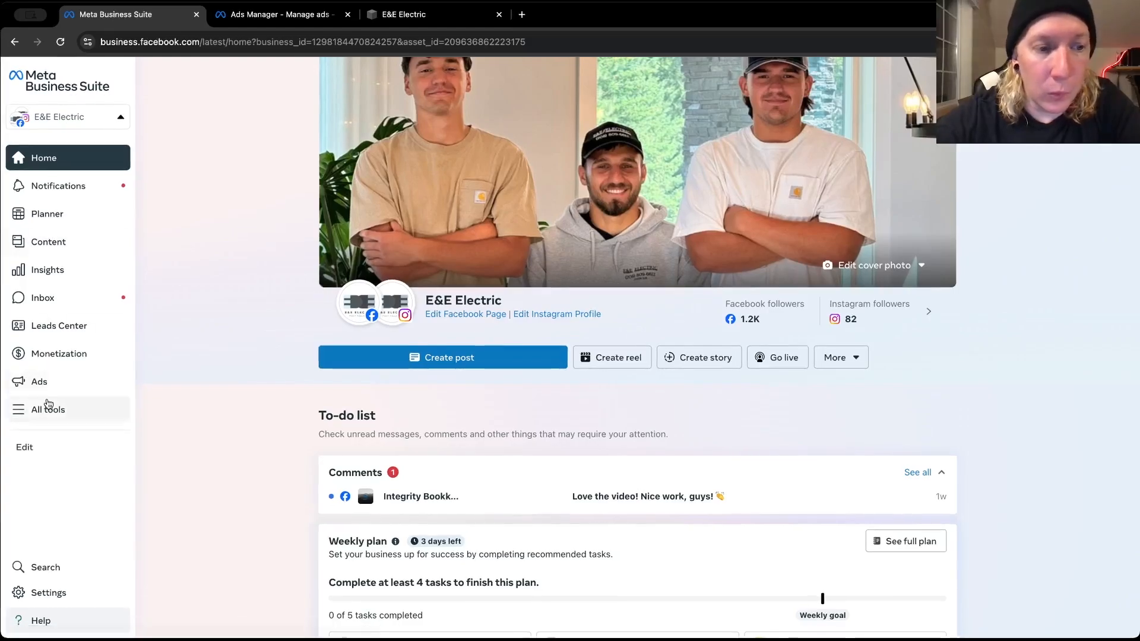
left_click(49, 407)
scroll(189, 459, "down", 1)
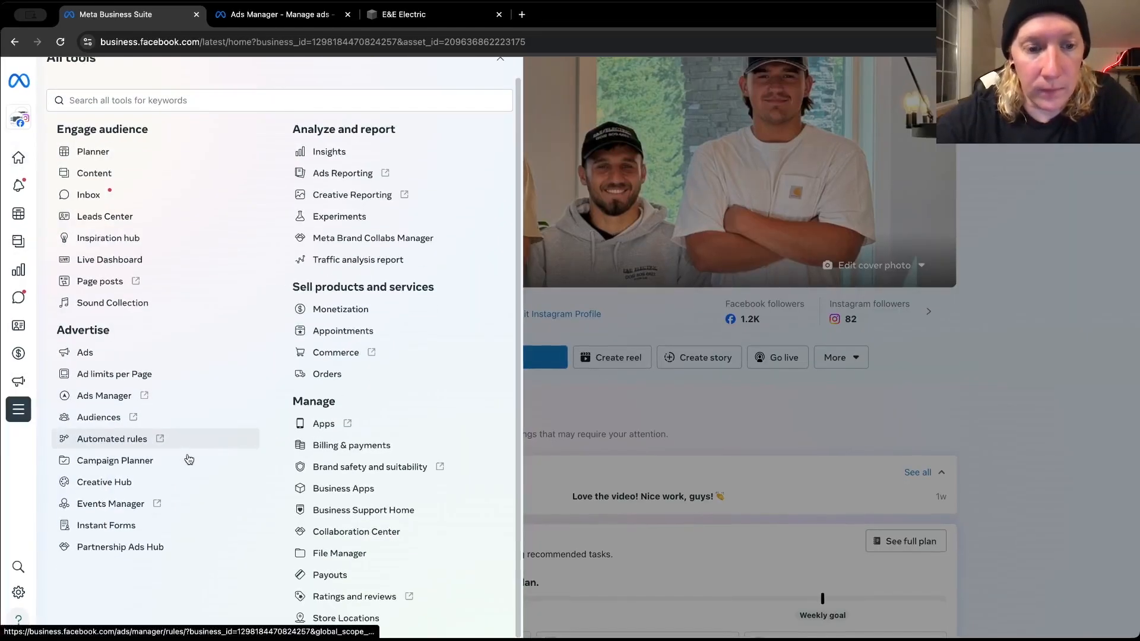
left_click(112, 508)
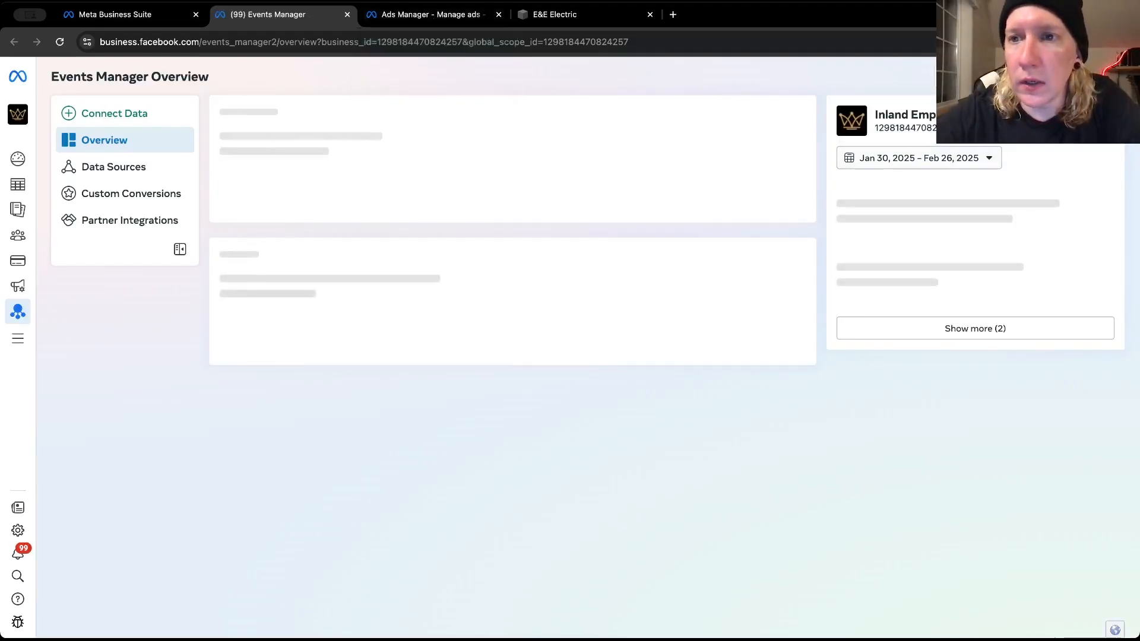
Choose the E&E Electric ad account in Events Manager and open the E&E Website Pixel data source
left_click(1029, 77)
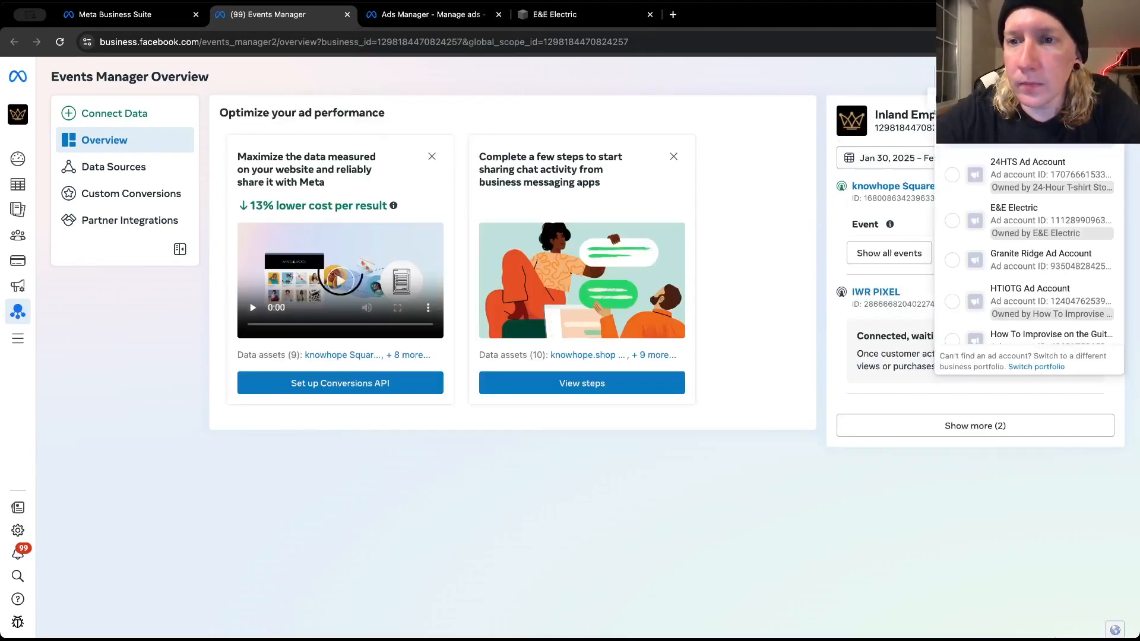
left_click(997, 216)
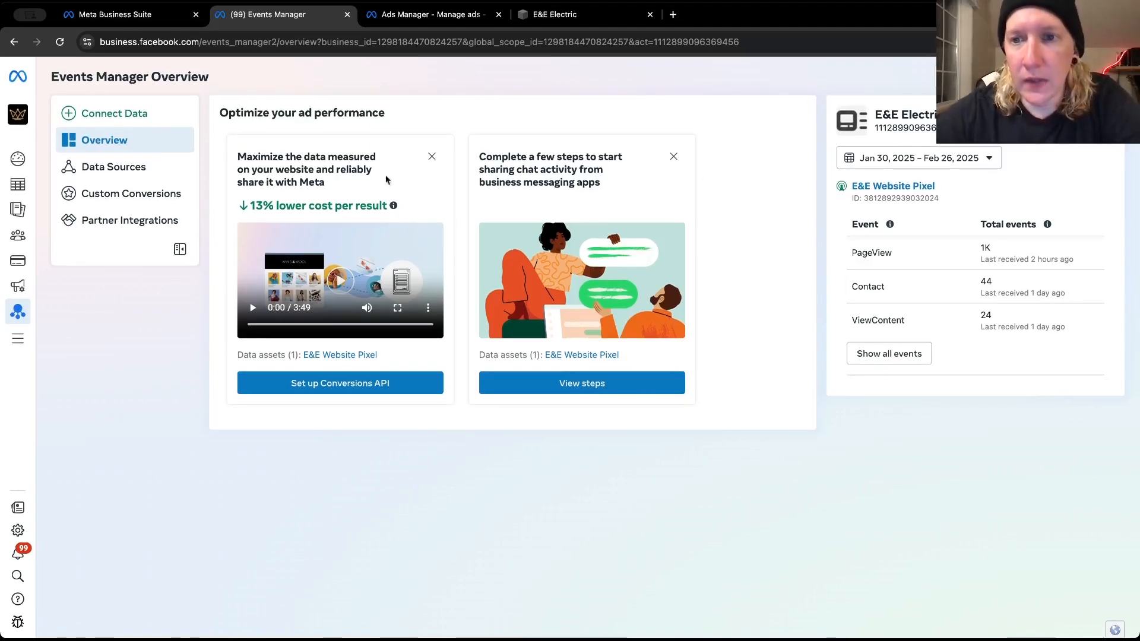
left_click(855, 186)
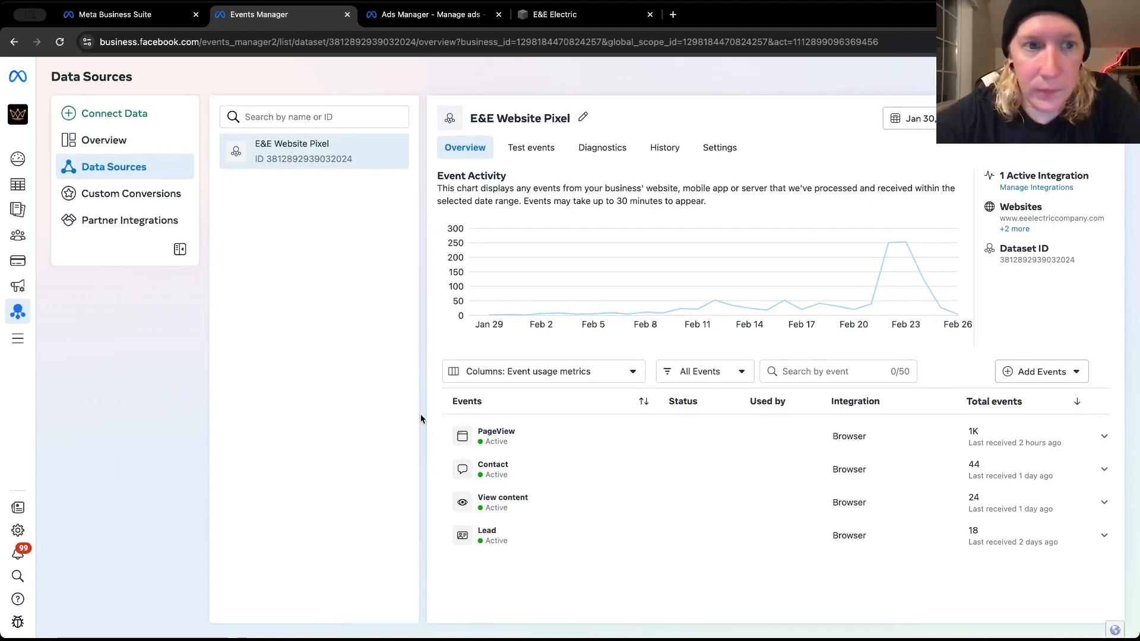
Check the pixel assigned in the ad's Tracking section in Ads Manager, and return to Events Manager
left_click(431, 12)
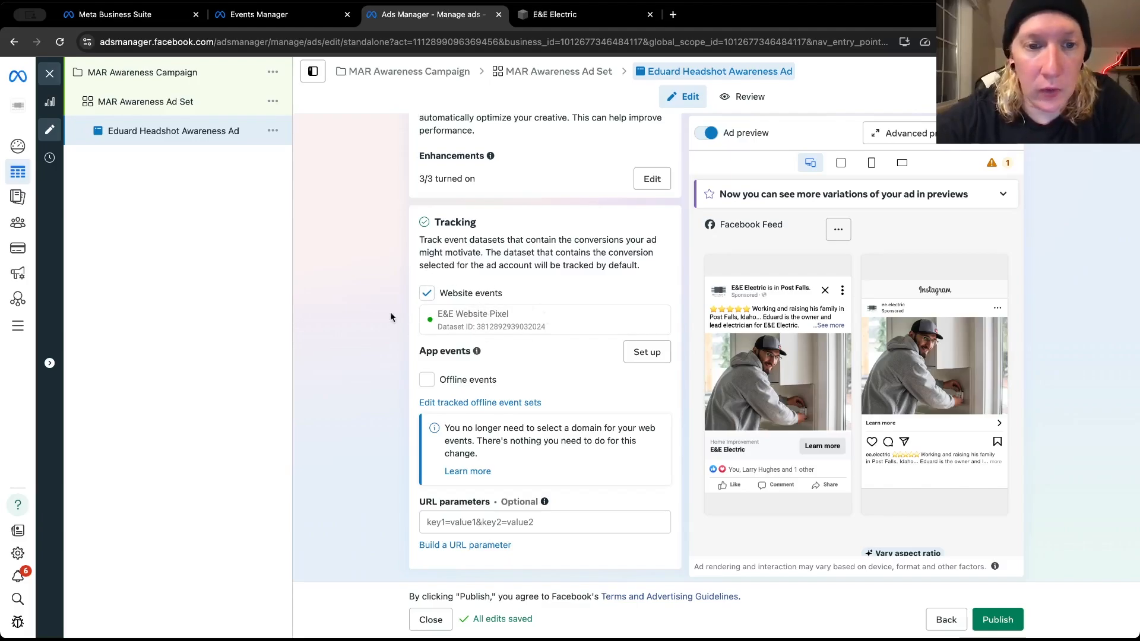
left_click(430, 15)
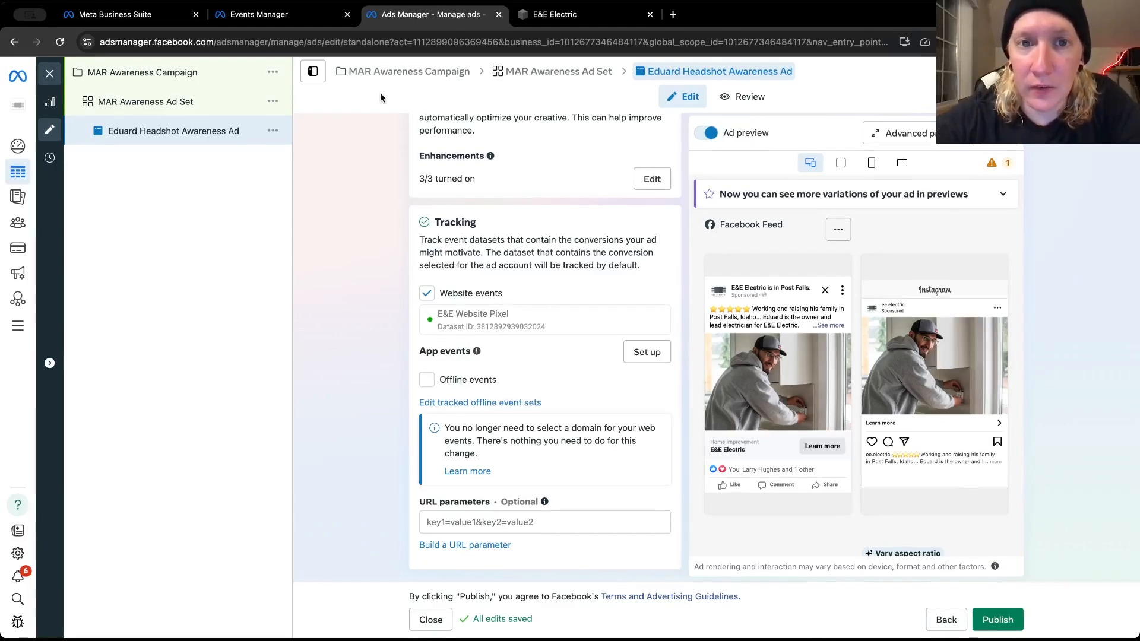
left_click(298, 18)
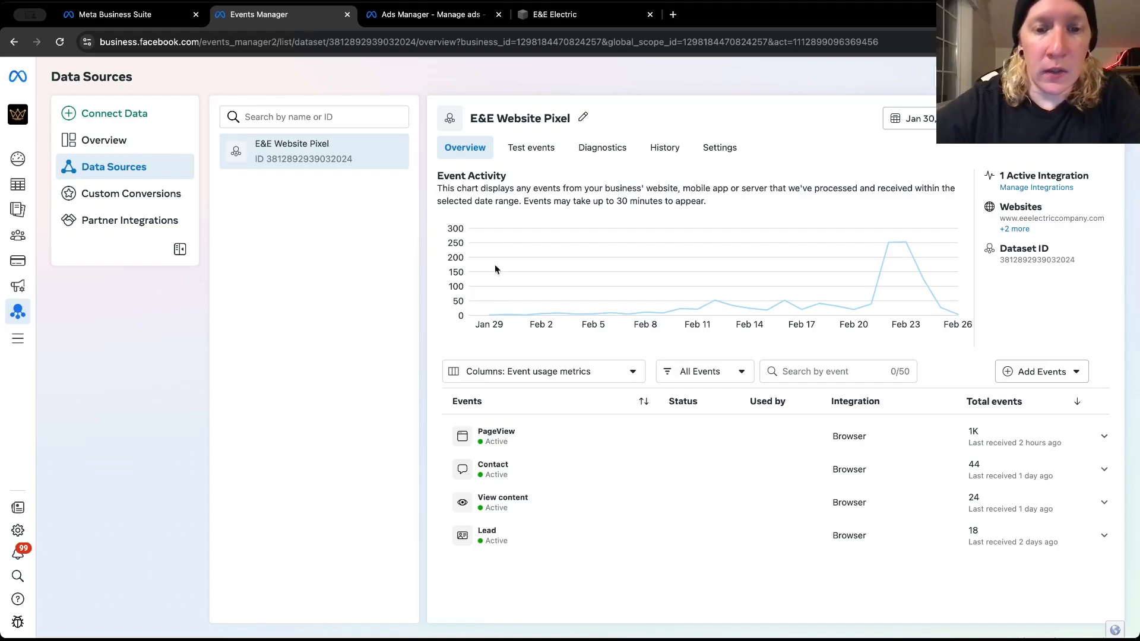
Examine the PageView event's advanced matching activity and parameters, and collapse its details
left_click(1104, 438)
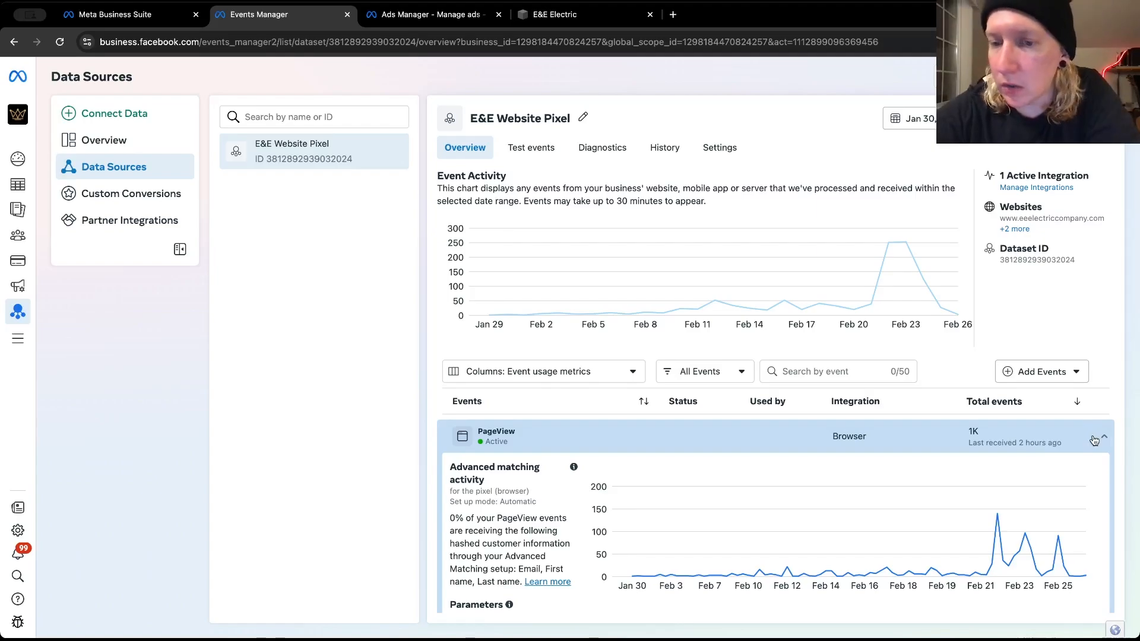
scroll(924, 463, "down", 3)
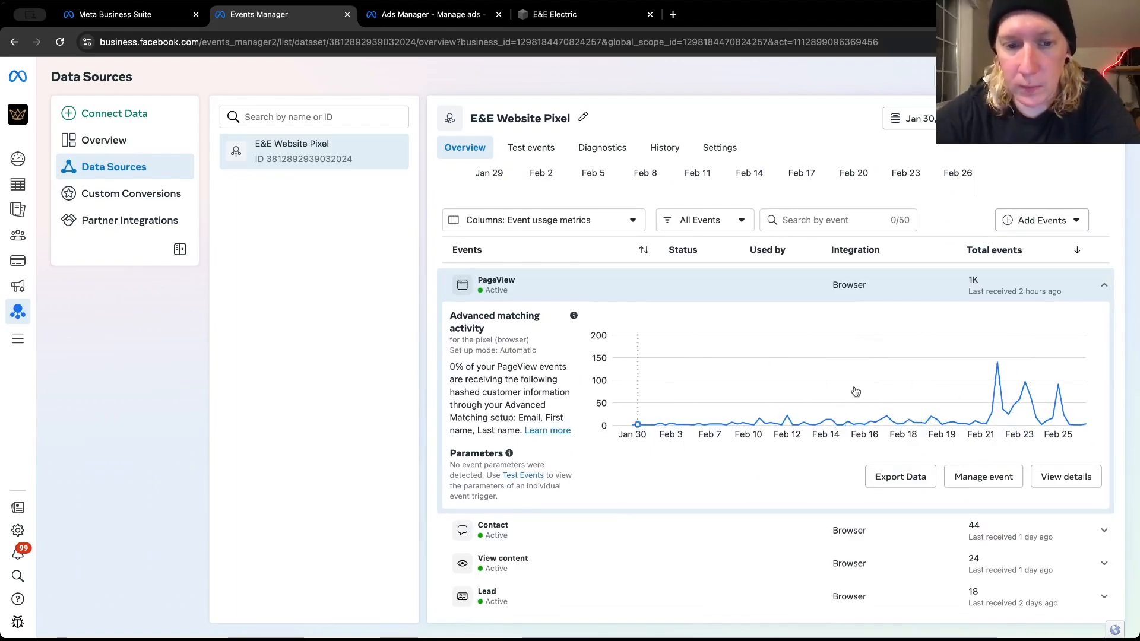
left_click(1104, 285)
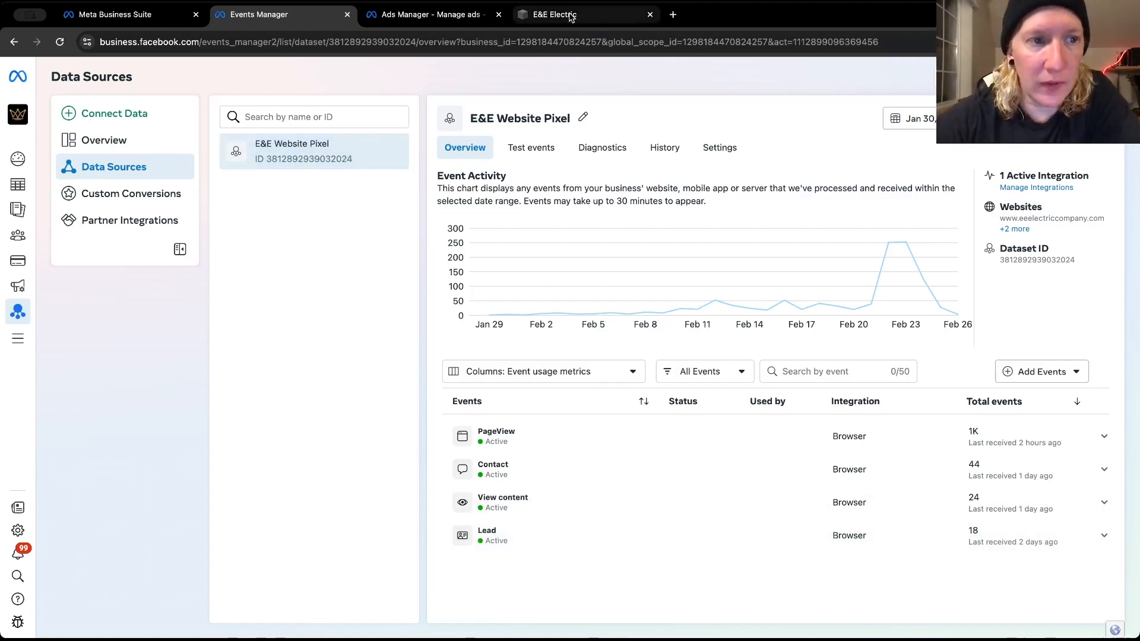
Return to the ad in Ads Manager and check its Tracking, call to action, ad creative and ad setup sections
left_click(460, 18)
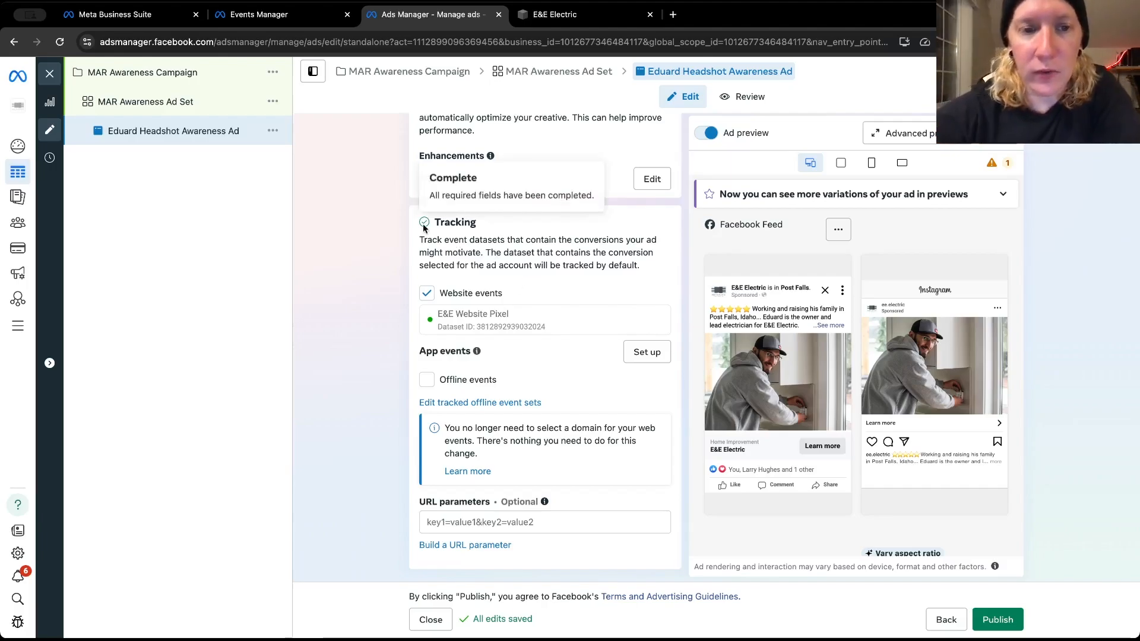
scroll(414, 228, "down", 1)
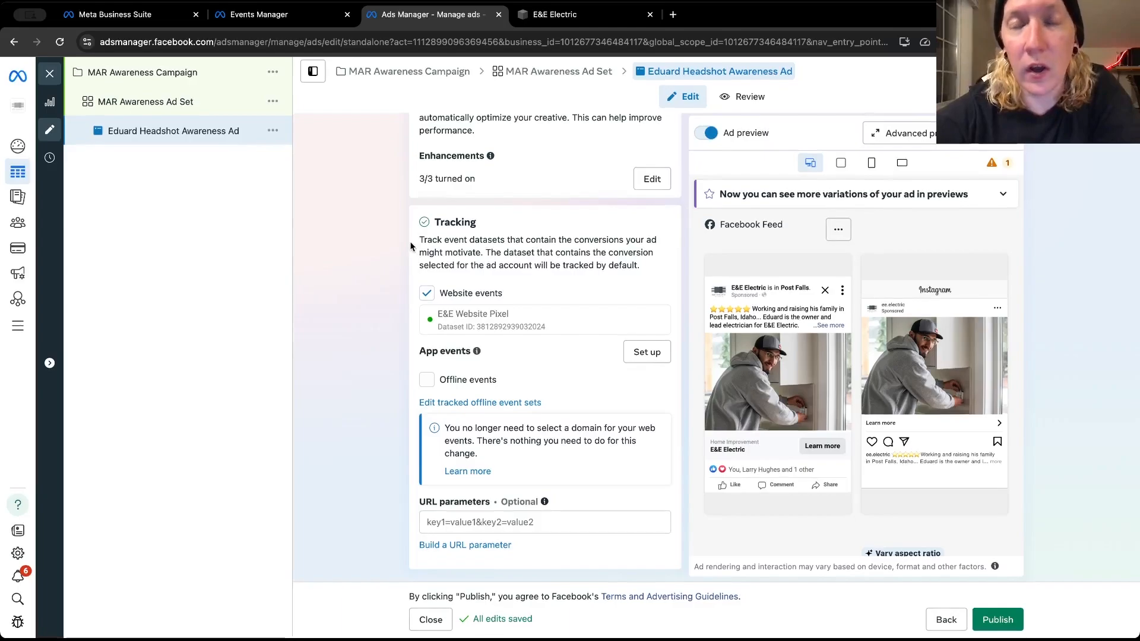
scroll(410, 243, "up", 4)
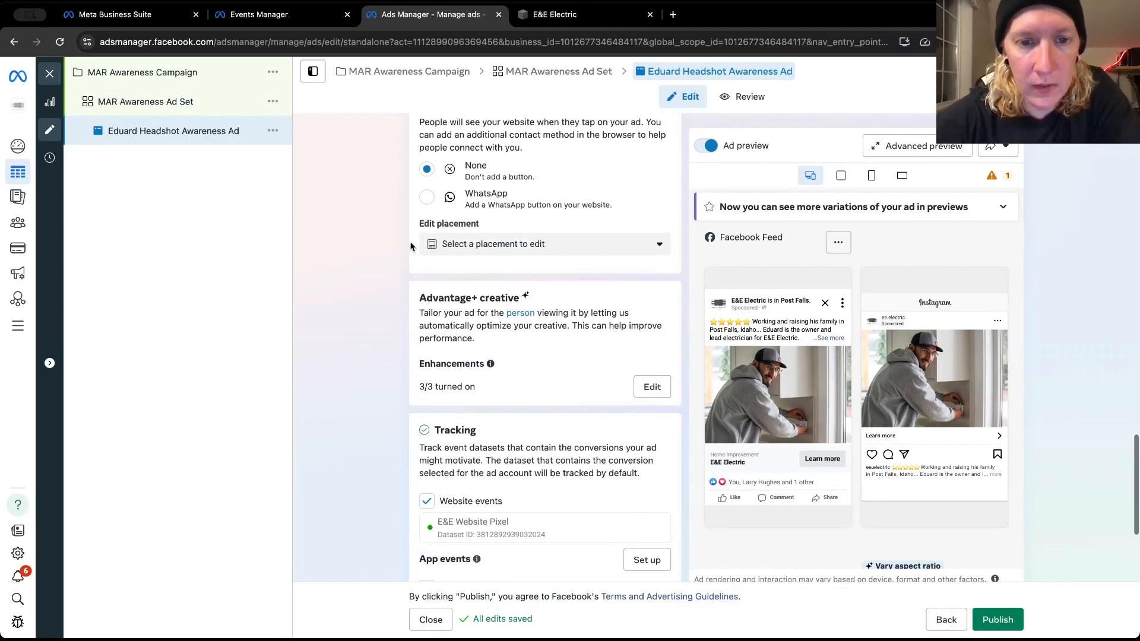
scroll(410, 246, "up", 9)
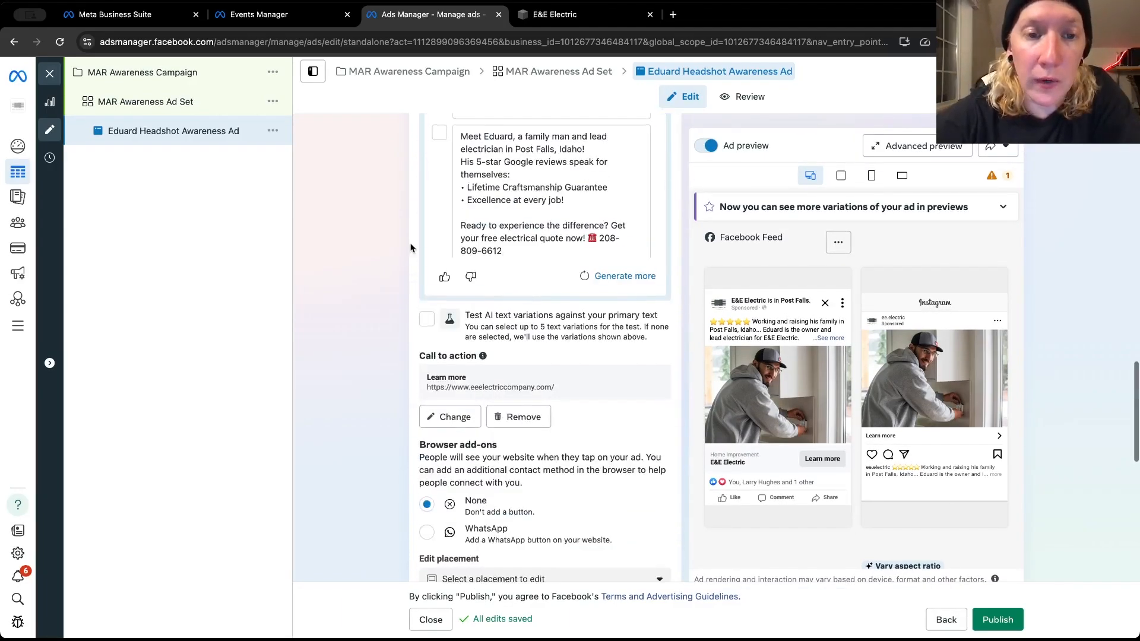
scroll(410, 248, "up", 10)
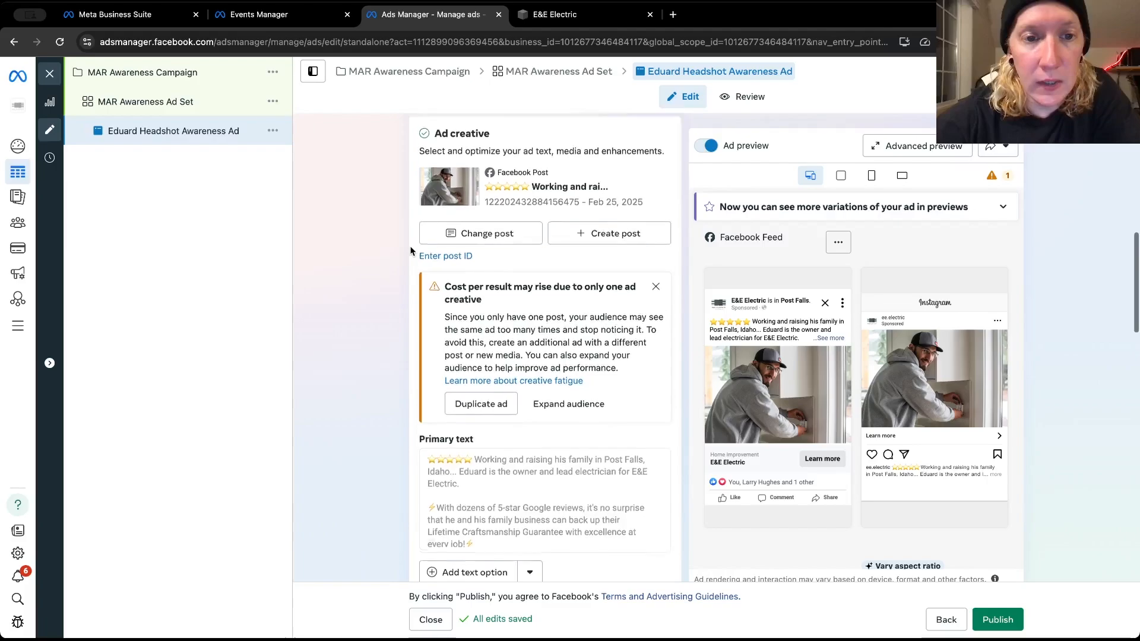
scroll(410, 251, "up", 3)
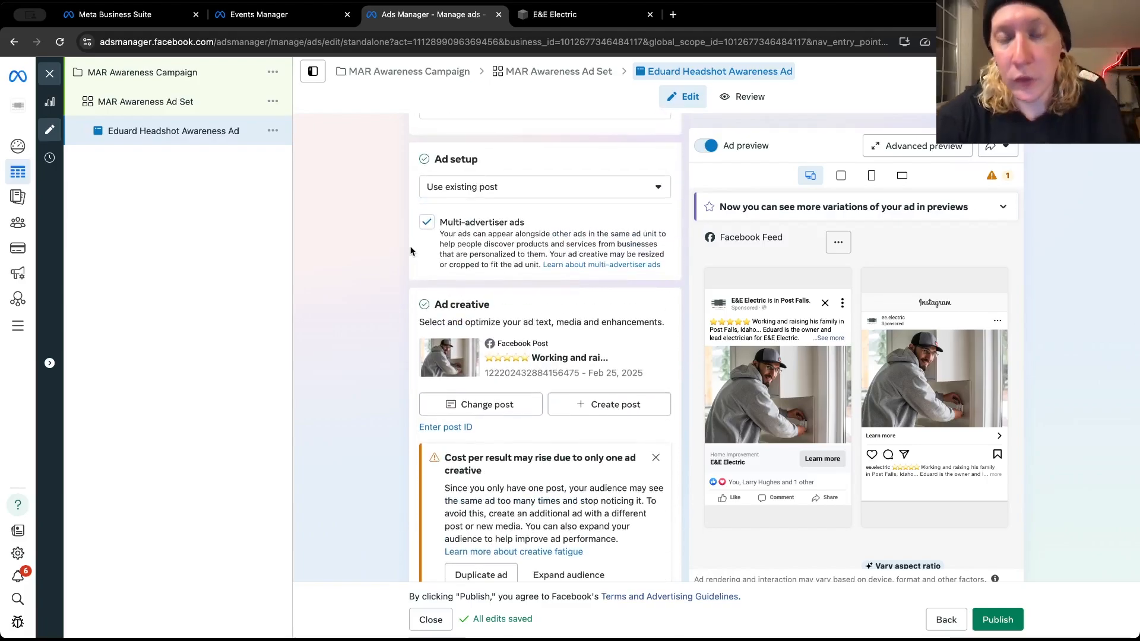
scroll(410, 251, "down", 20)
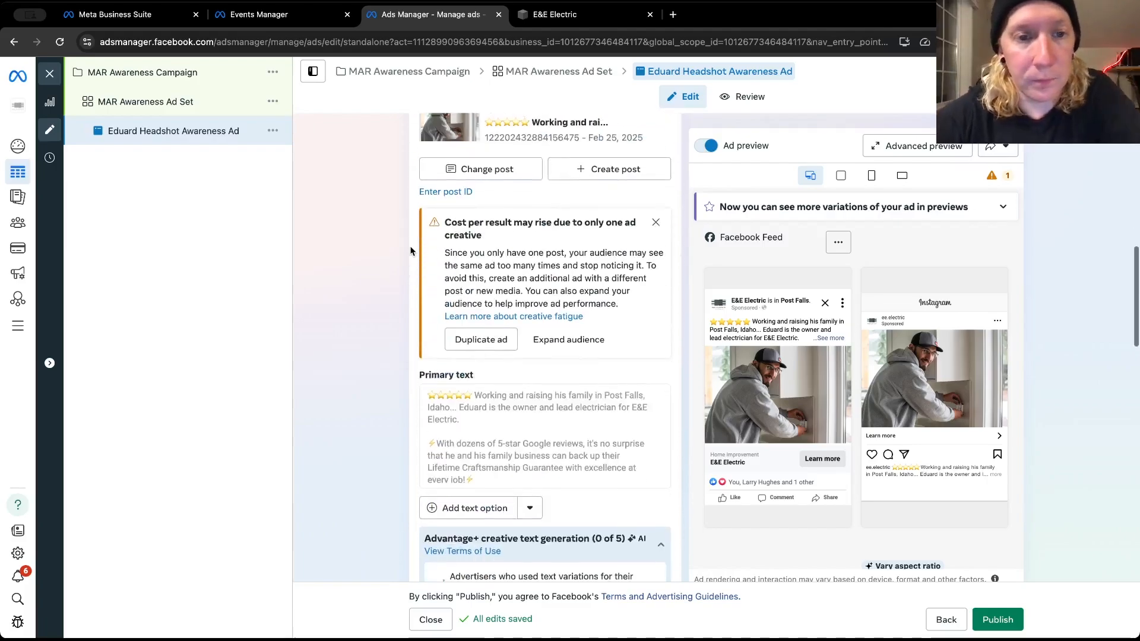
scroll(410, 251, "down", 10)
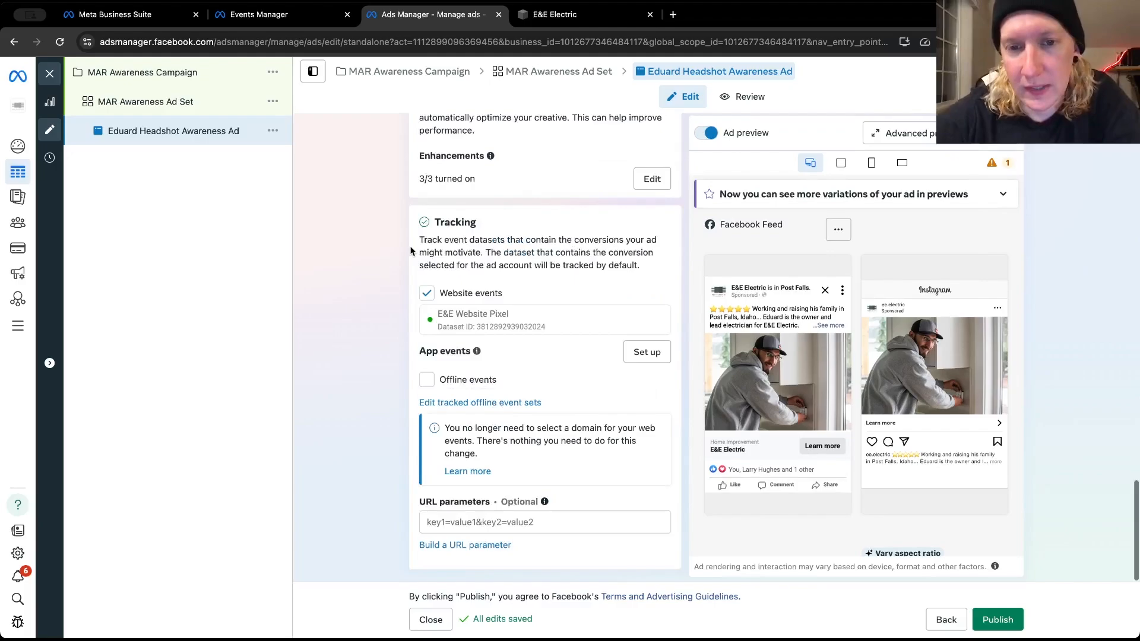
Review the complete ad form from the ad name and identity through to Tracking and URL parameters
scroll(410, 251, "up", 20)
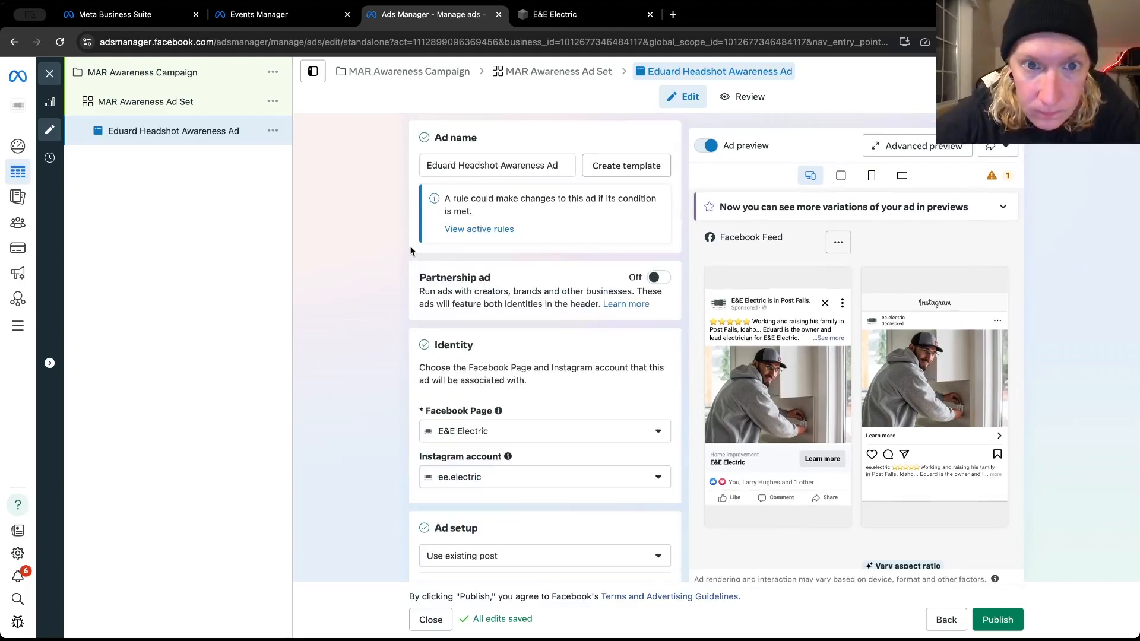
scroll(410, 251, "down", 2)
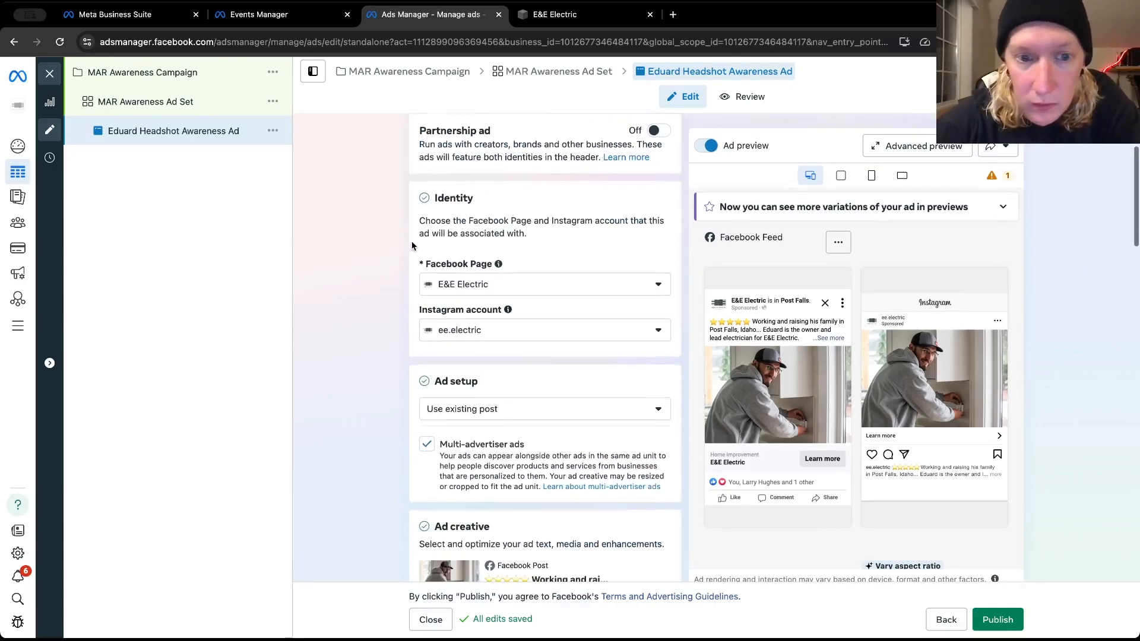
scroll(412, 245, "down", 12)
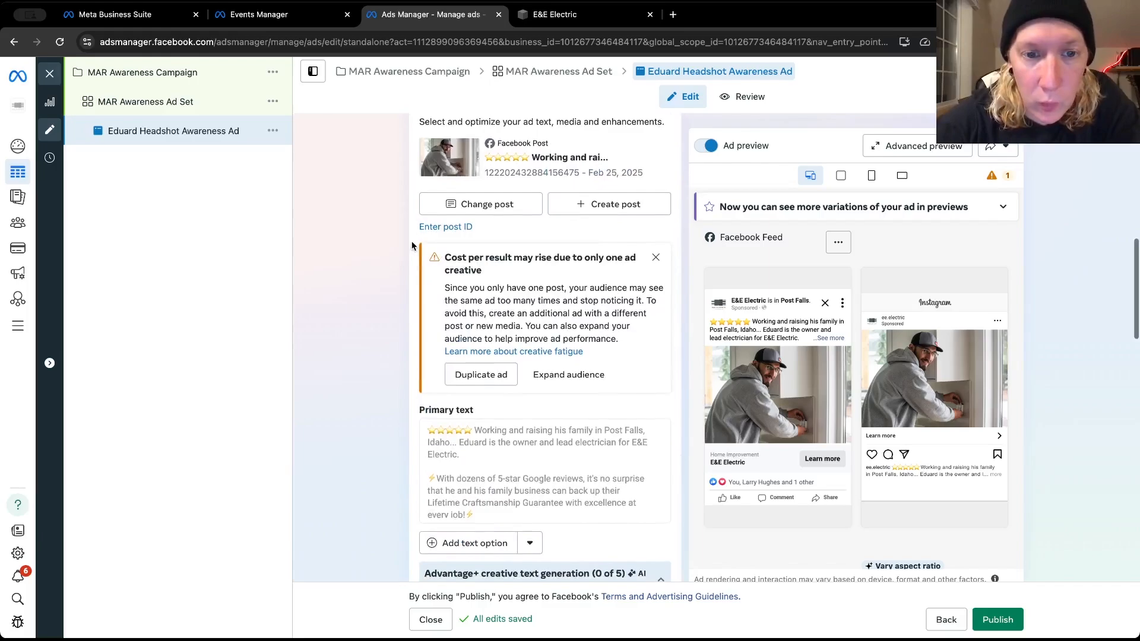
scroll(412, 246, "down", 8)
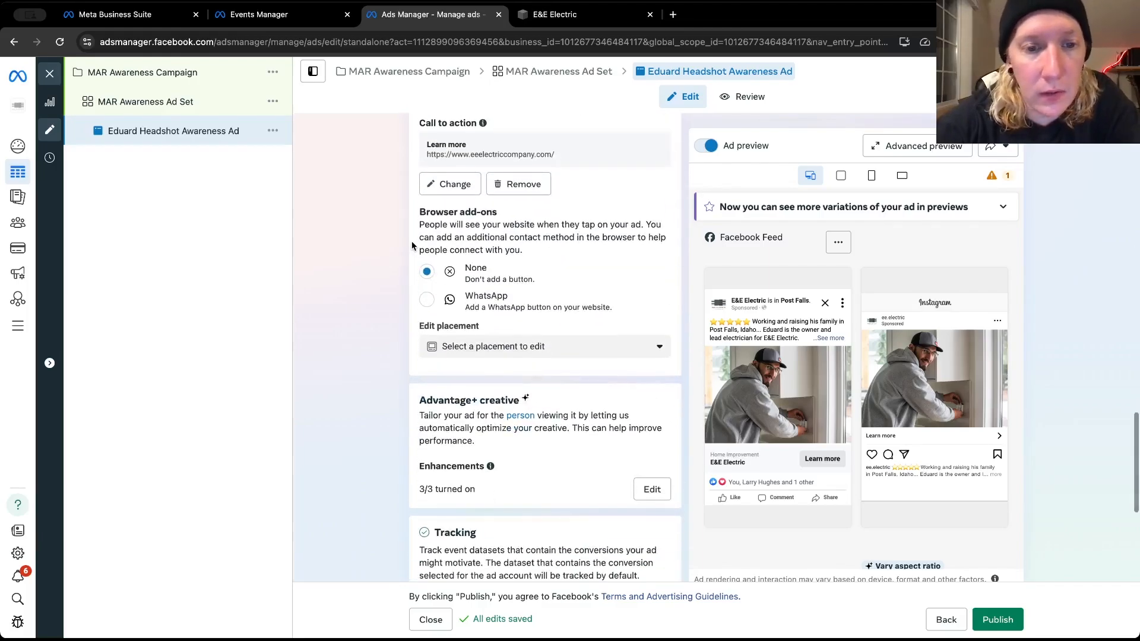
scroll(412, 246, "down", 2)
scroll(411, 246, "down", 3)
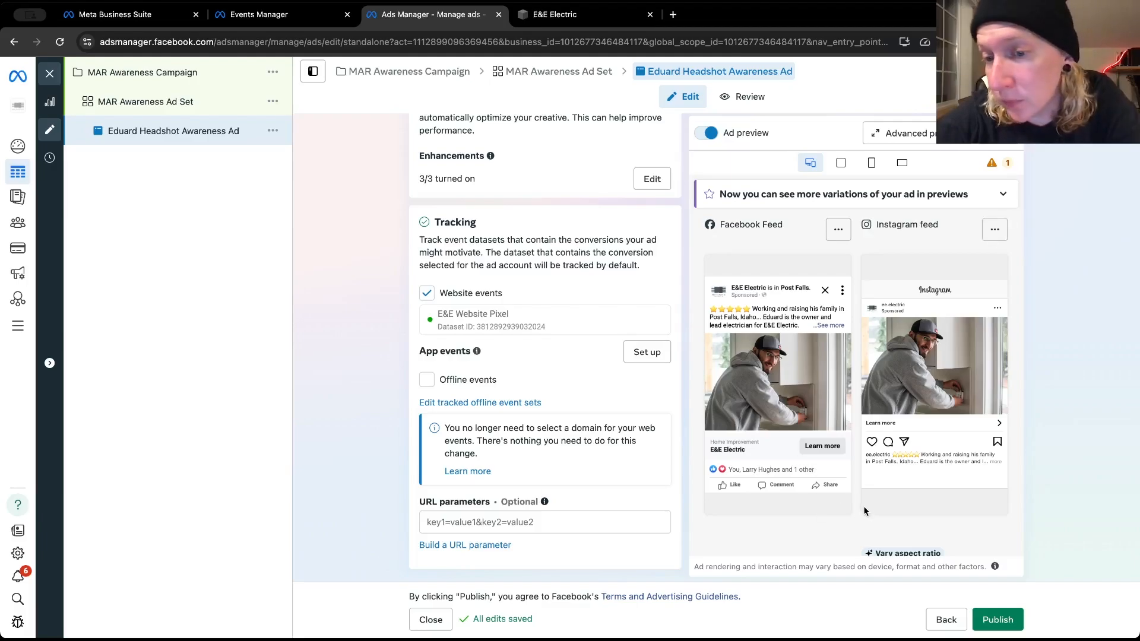
Review the ad previews across the Facebook and Instagram placements, from the feeds through Stories and Explore to Reels
scroll(853, 510, "down", 3)
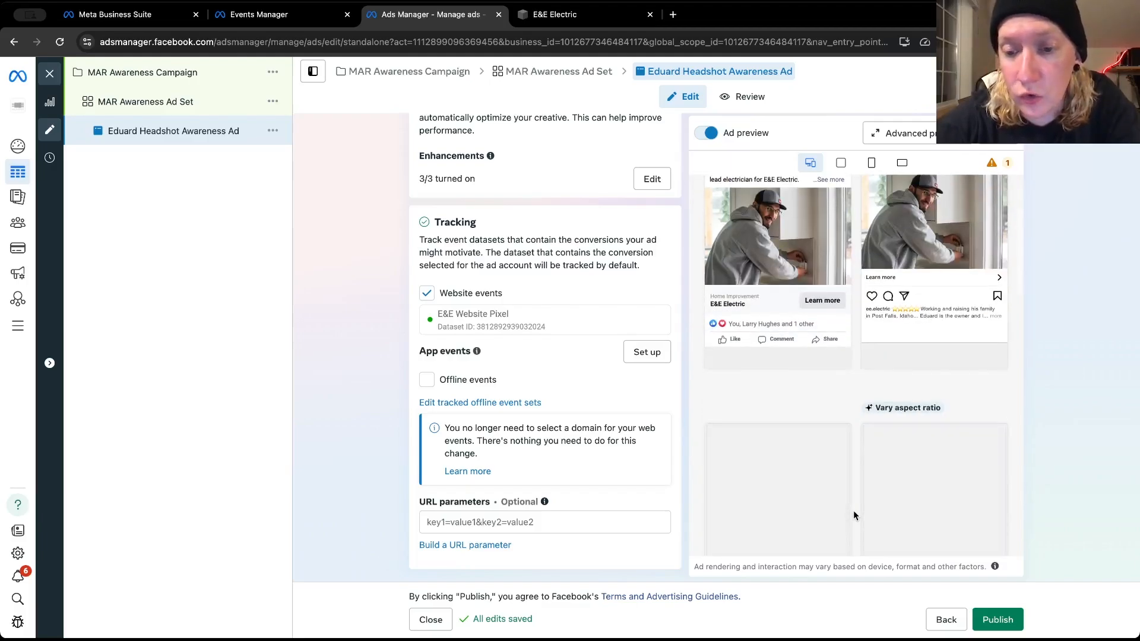
scroll(852, 515, "down", 4)
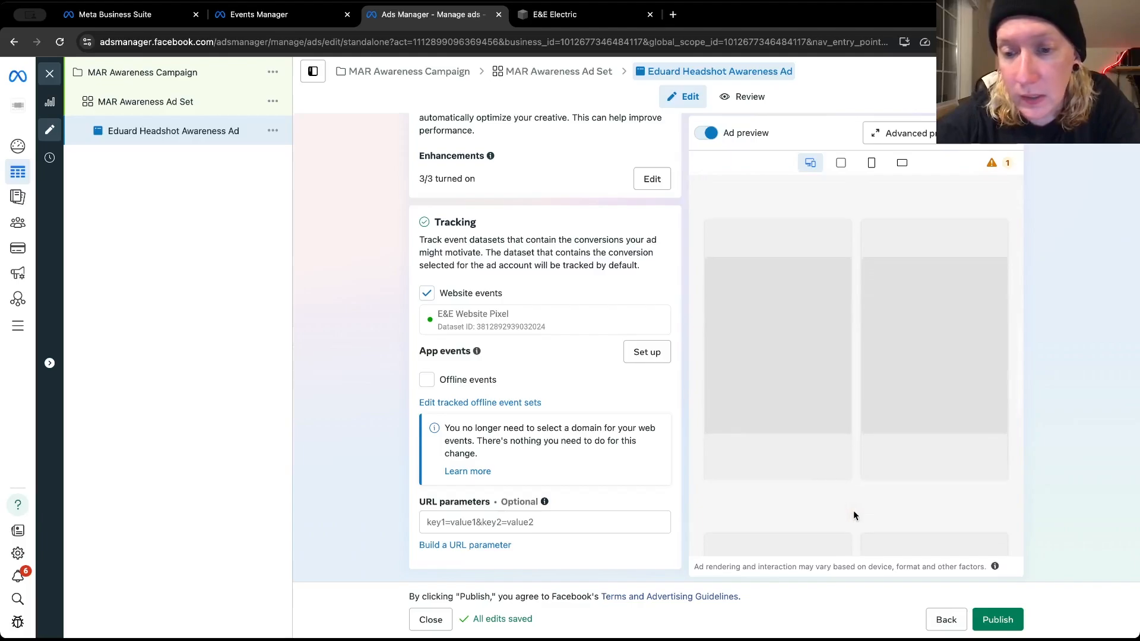
scroll(853, 468, "down", 4)
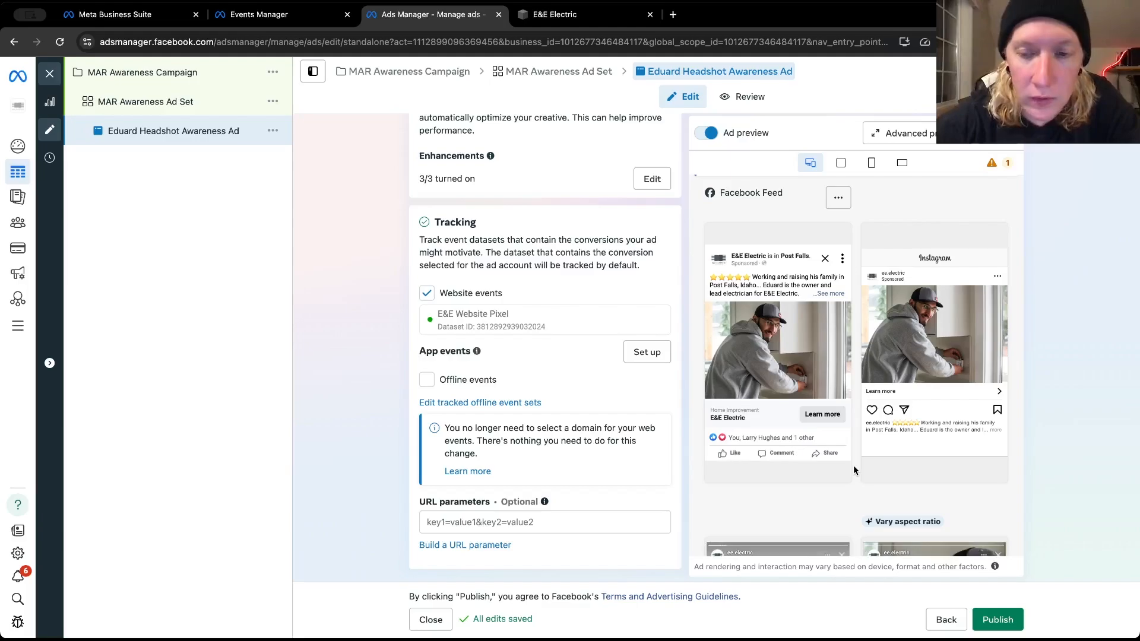
scroll(853, 464, "down", 1)
scroll(852, 465, "up", 2)
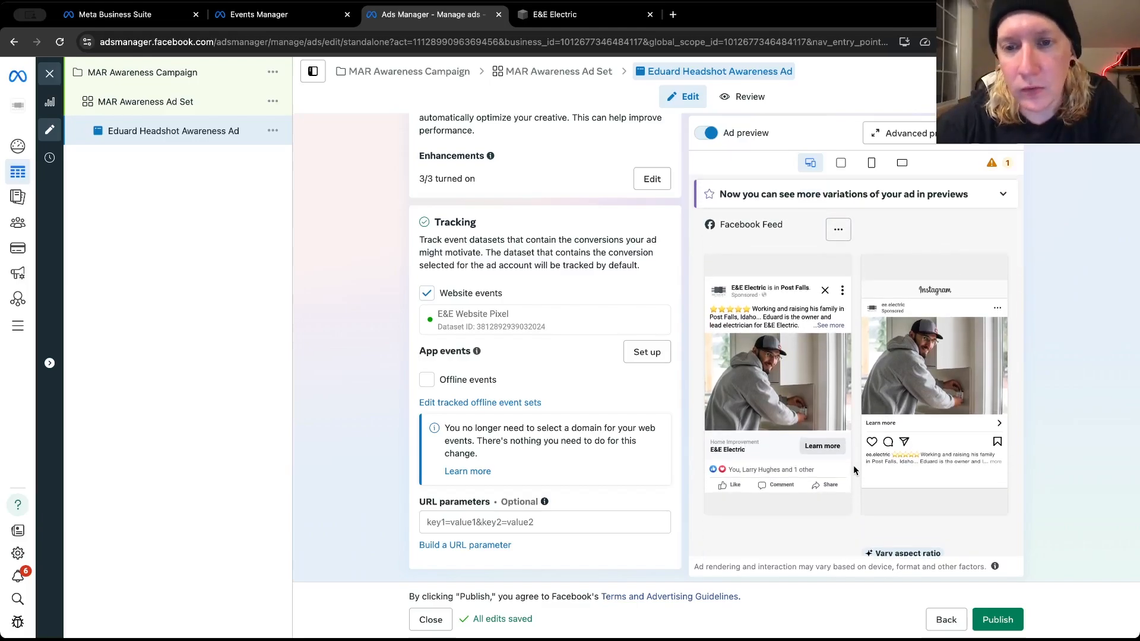
scroll(853, 465, "down", 8)
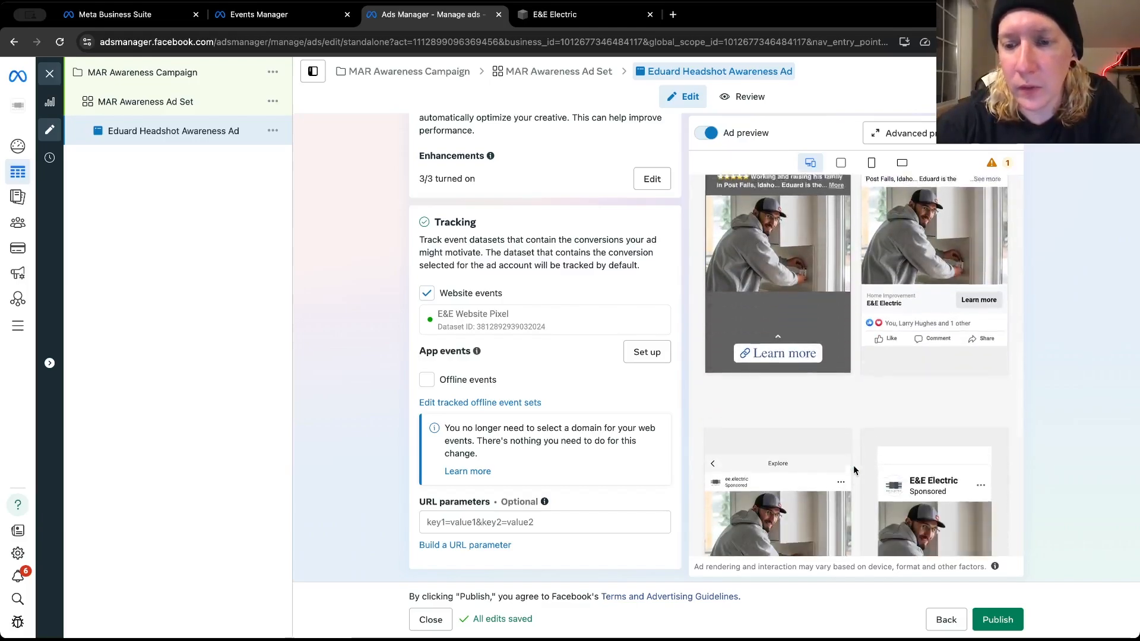
scroll(853, 464, "down", 3)
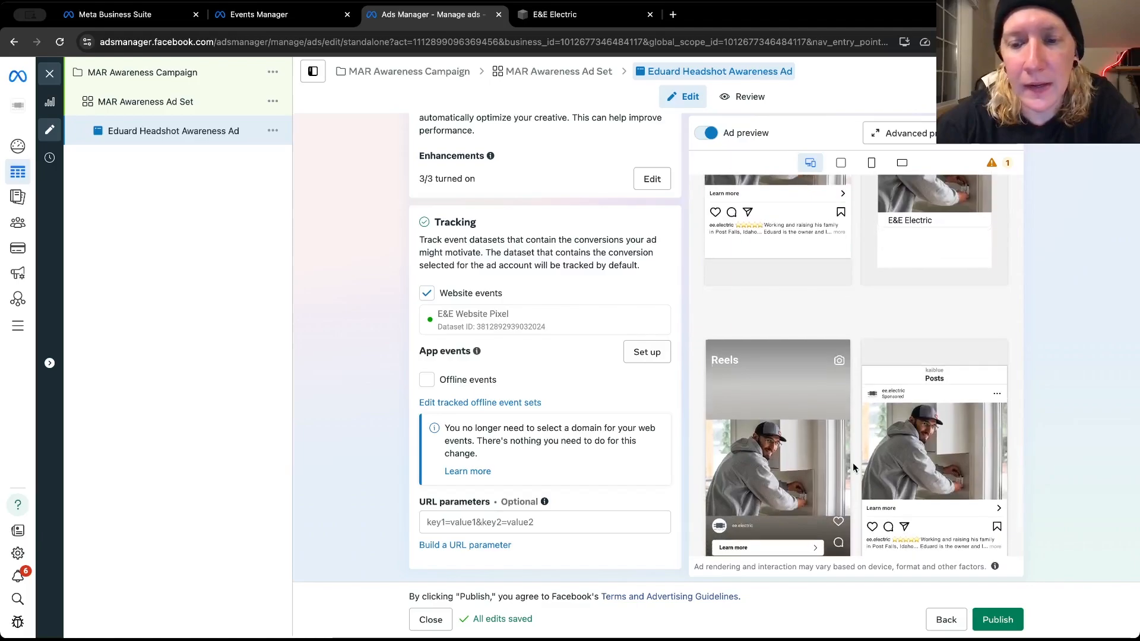
scroll(852, 462, "down", 2)
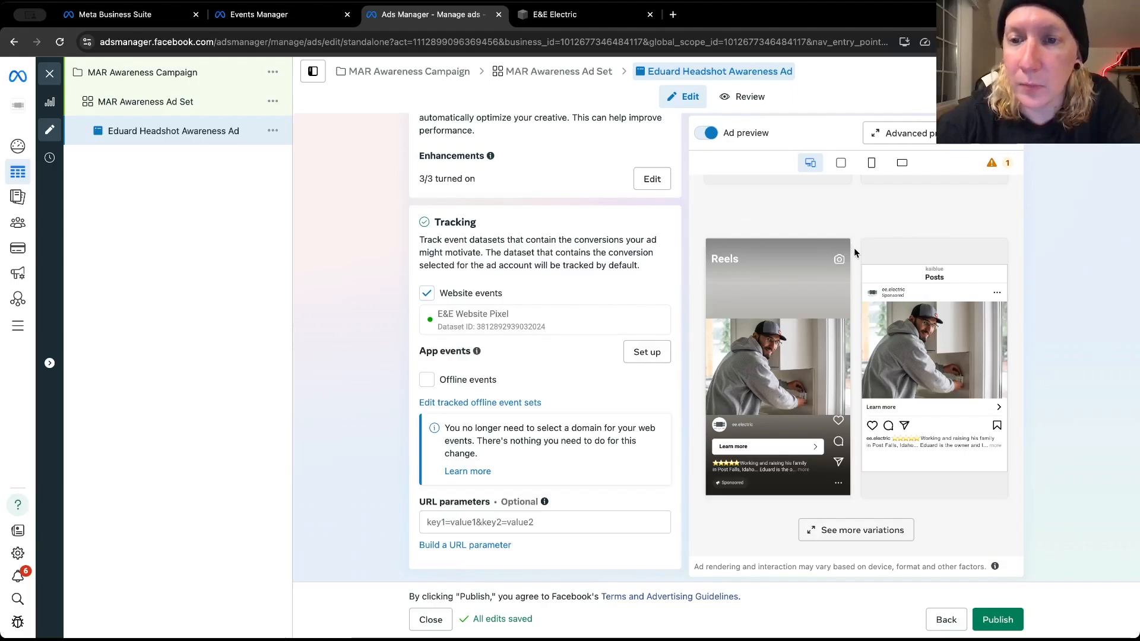
scroll(853, 253, "up", 5)
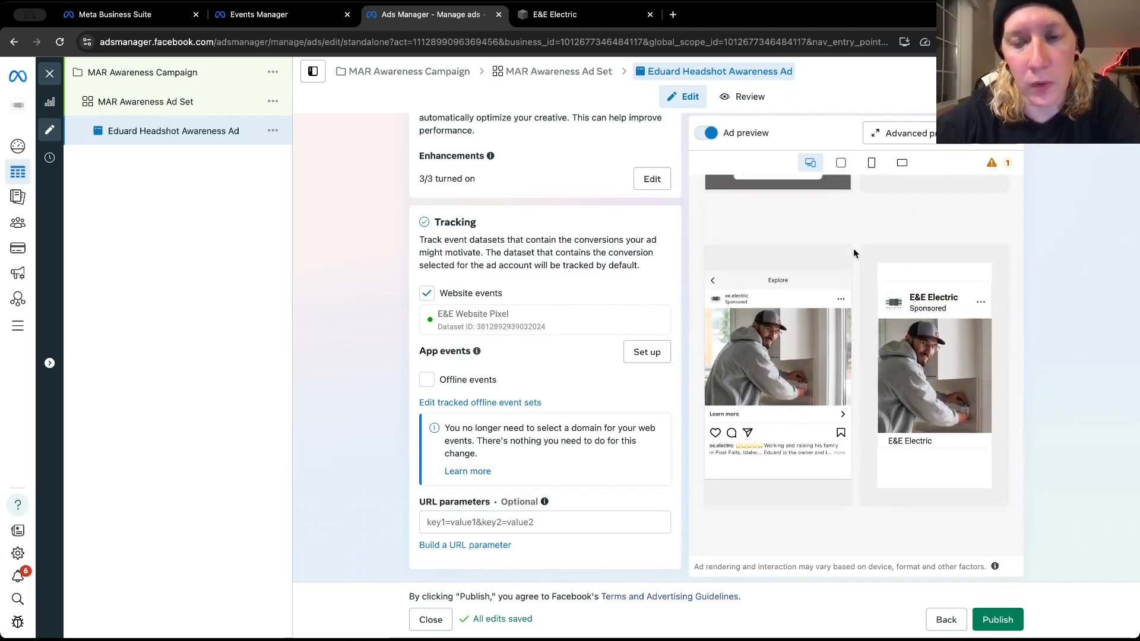
scroll(854, 253, "up", 3)
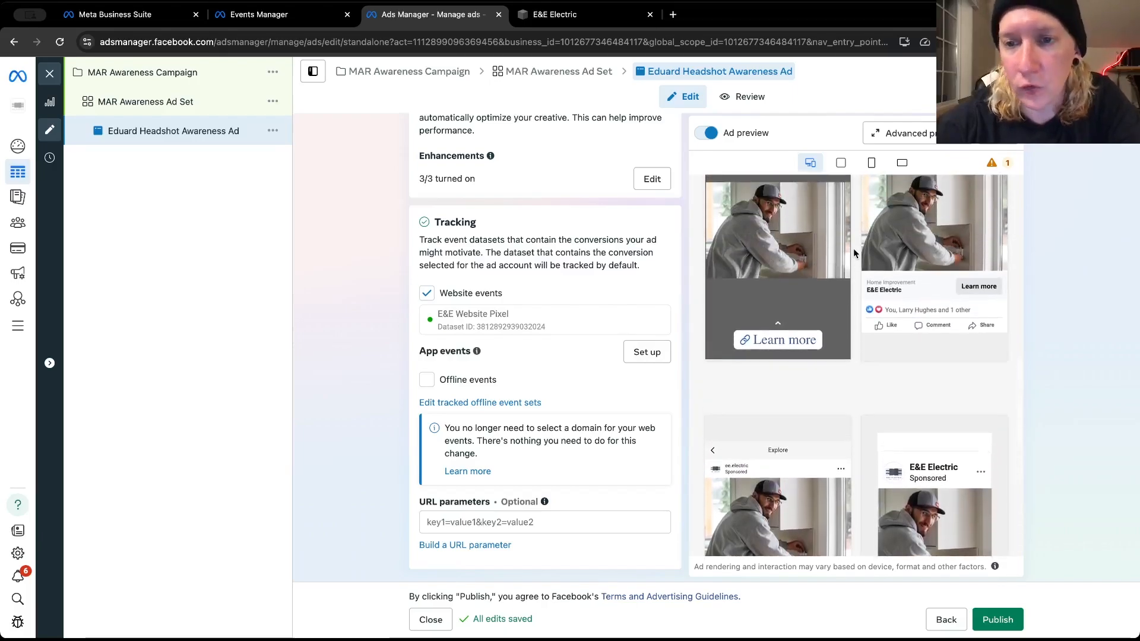
scroll(853, 253, "up", 9)
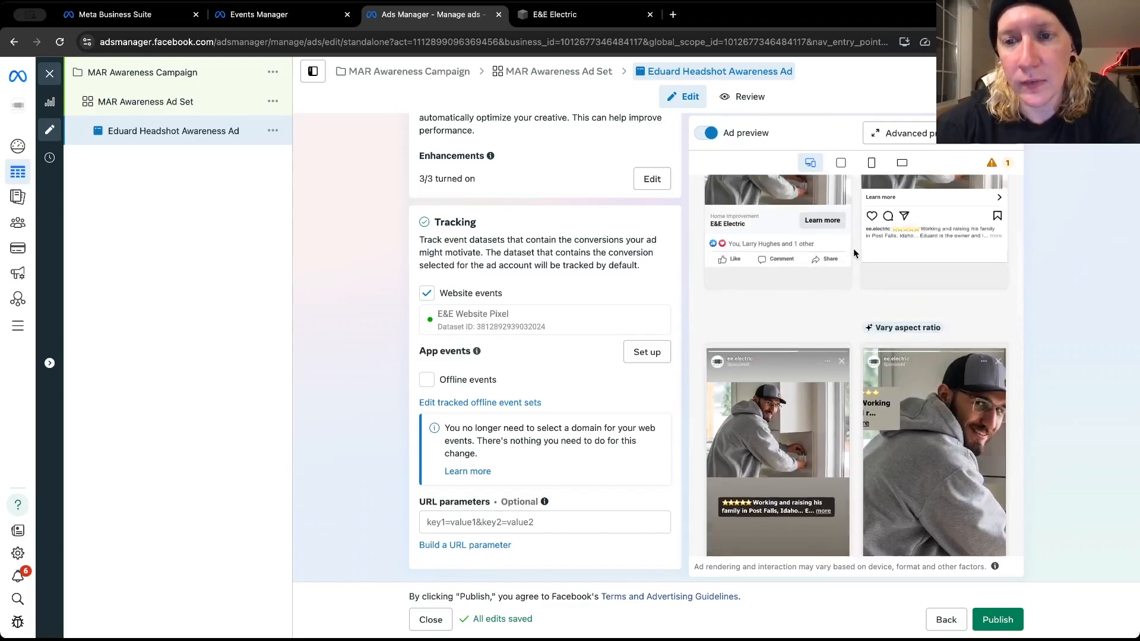
scroll(853, 248, "up", 4)
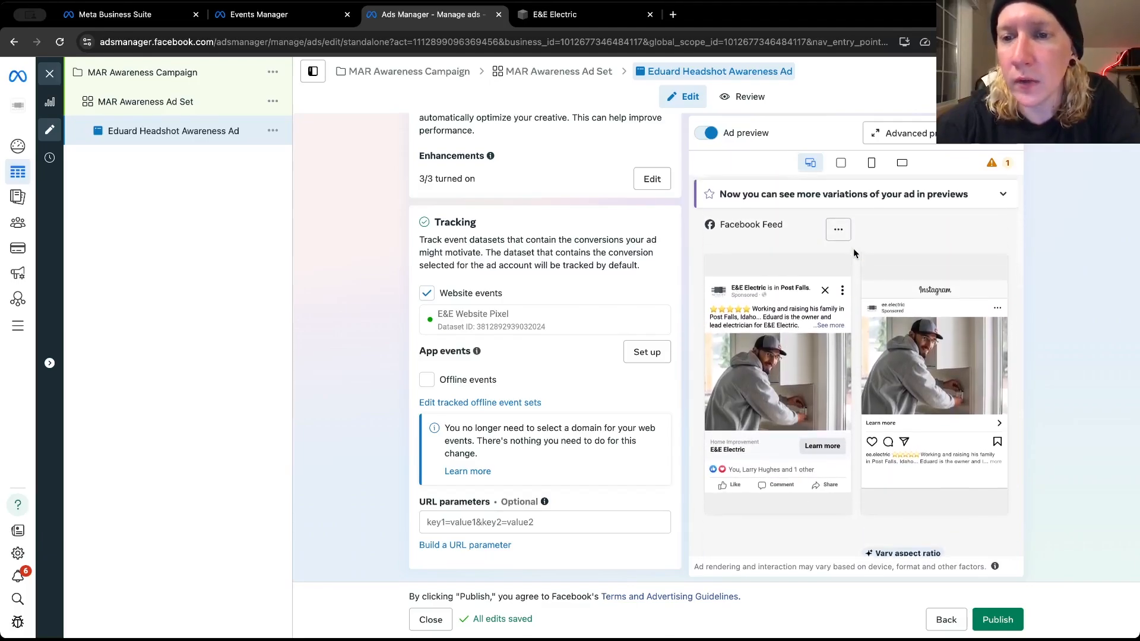
Compare the Facebook Feed and Instagram feed previews with the Stories, varied aspect ratio and Instagram Explore versions
scroll(853, 248, "down", 1)
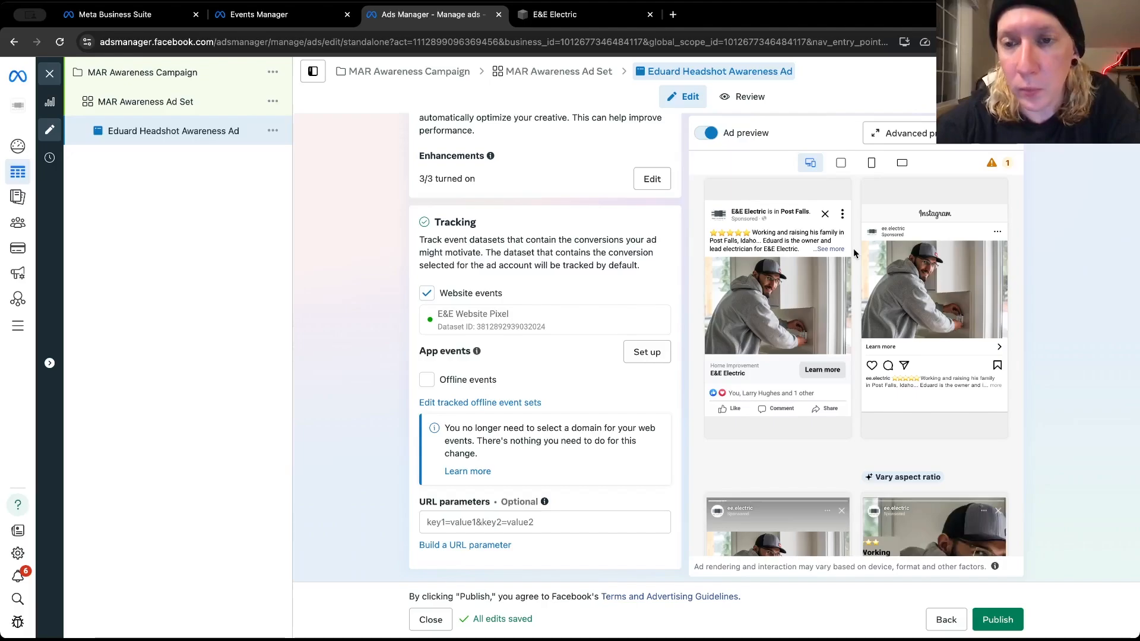
scroll(852, 248, "up", 1)
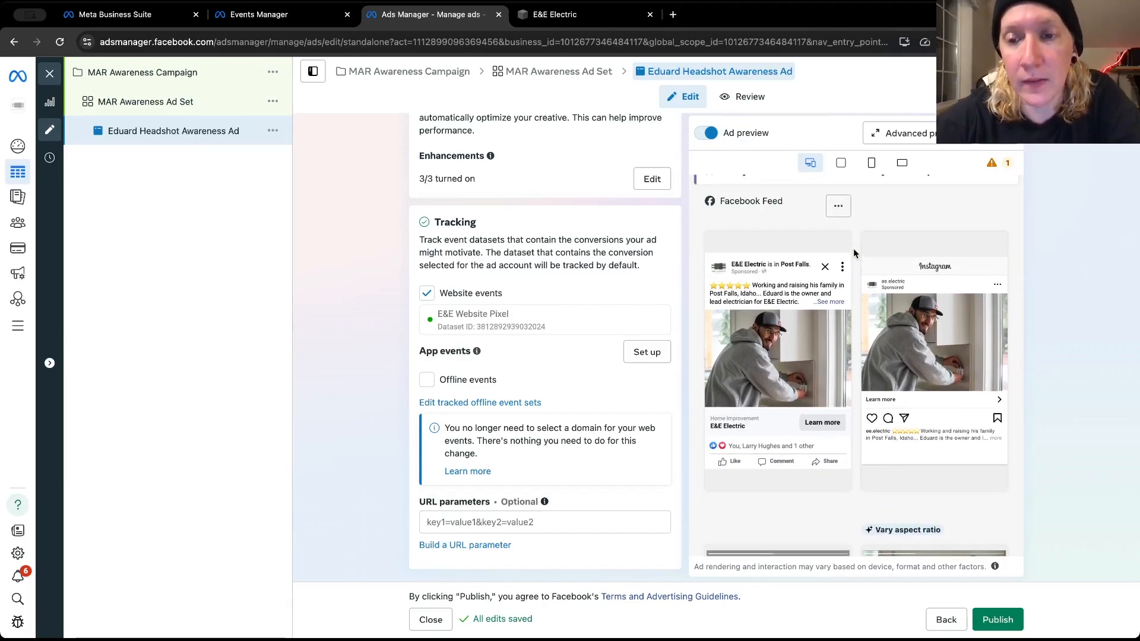
scroll(853, 252, "down", 2)
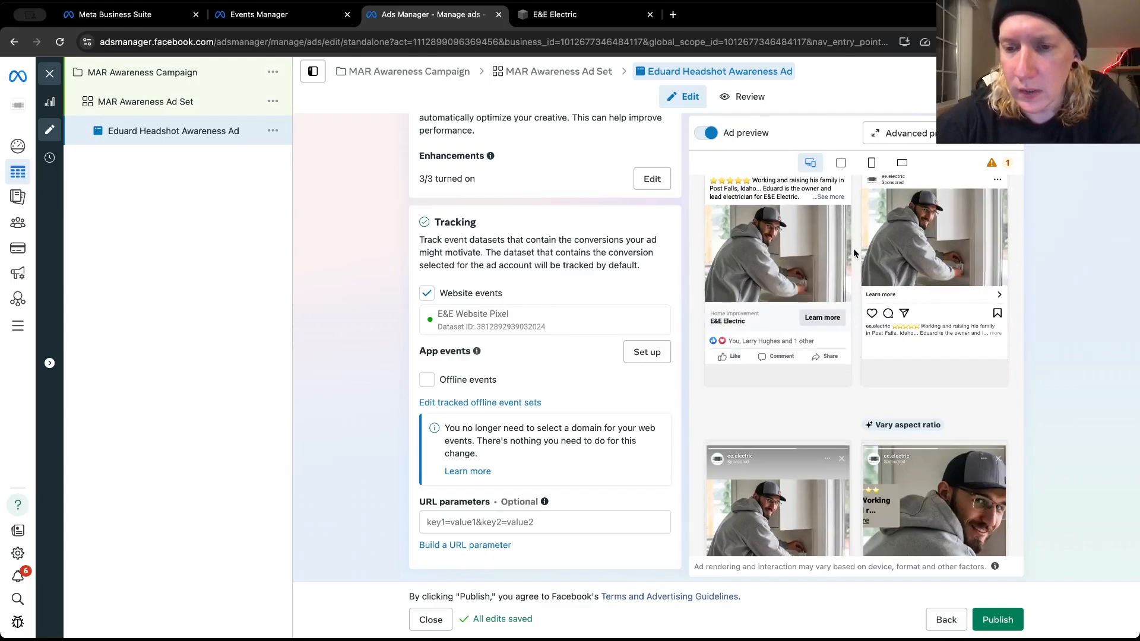
scroll(853, 248, "down", 4)
scroll(853, 248, "up", 1)
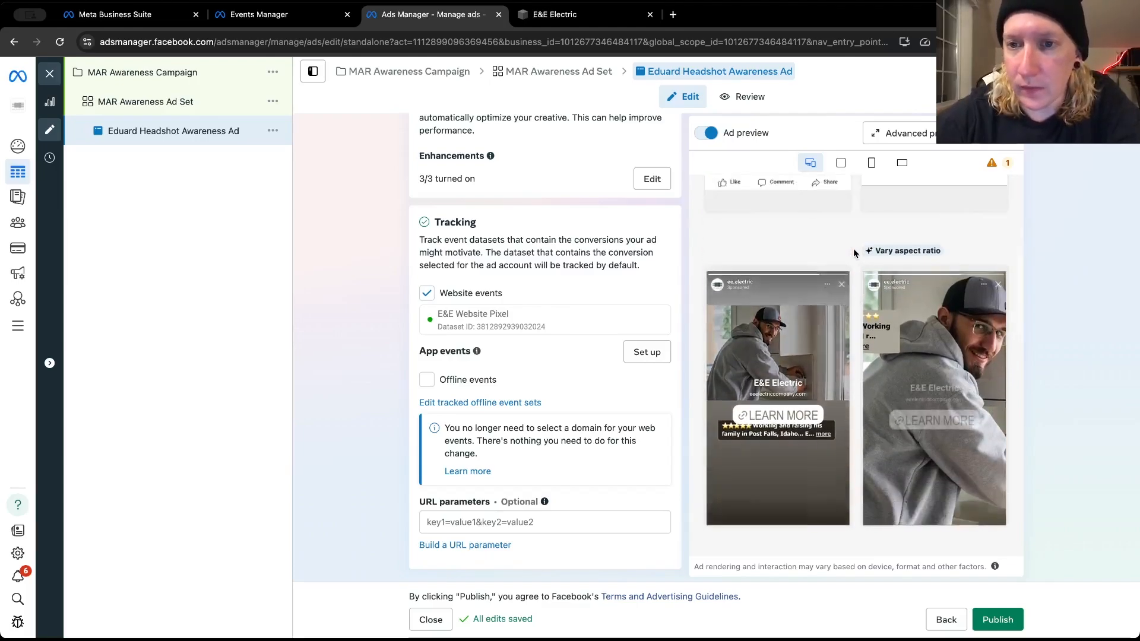
scroll(854, 249, "up", 5)
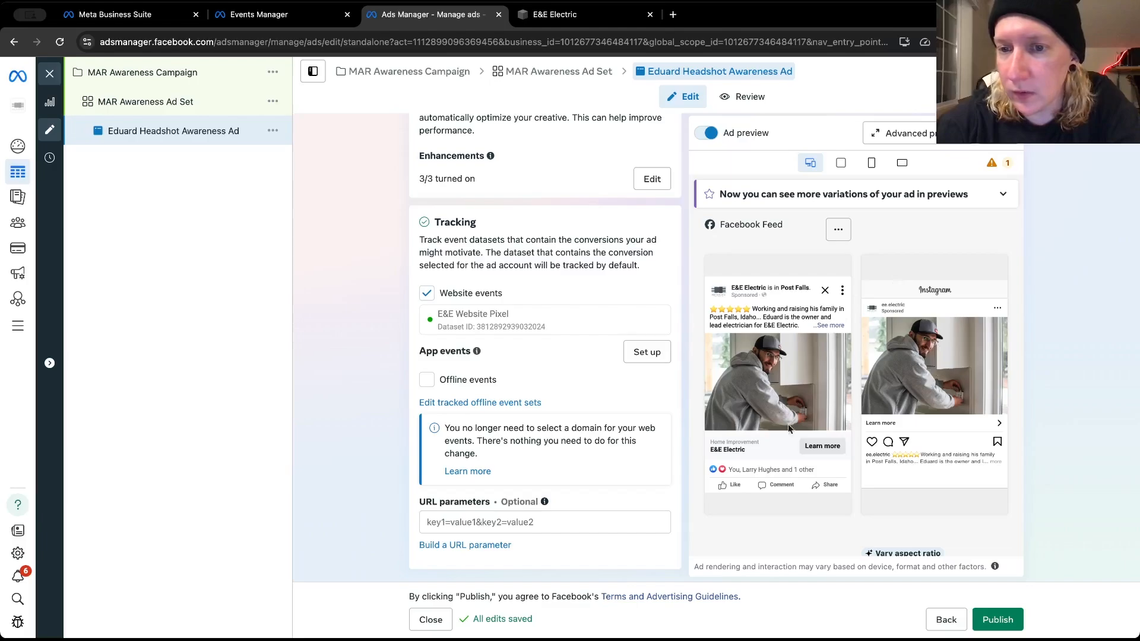
scroll(839, 381, "down", 4)
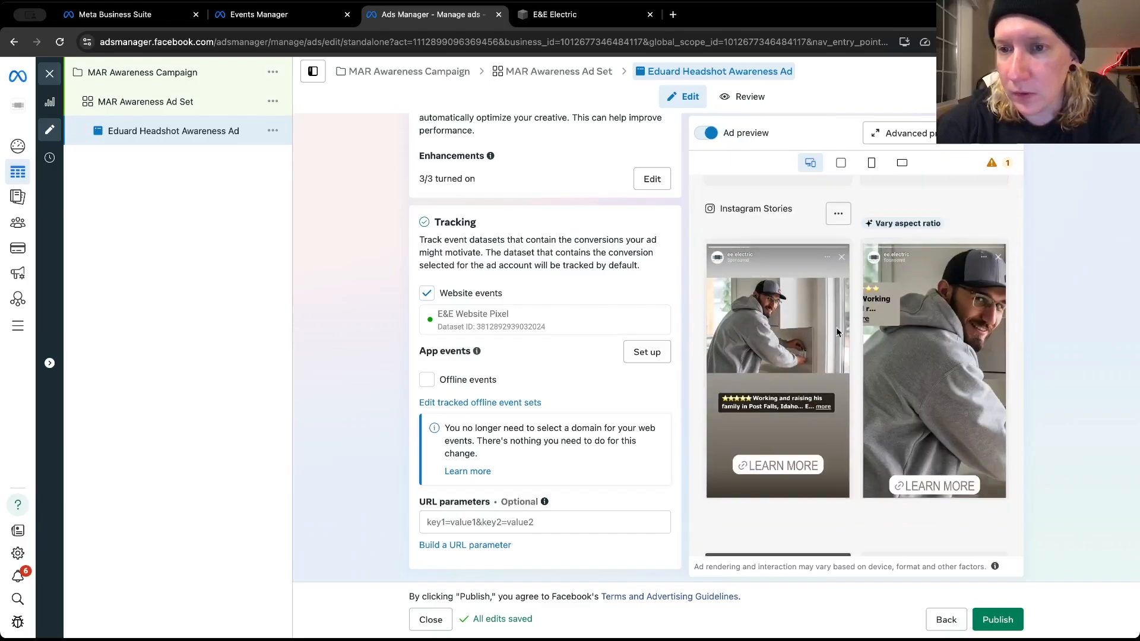
scroll(774, 335, "down", 5)
scroll(774, 339, "down", 3)
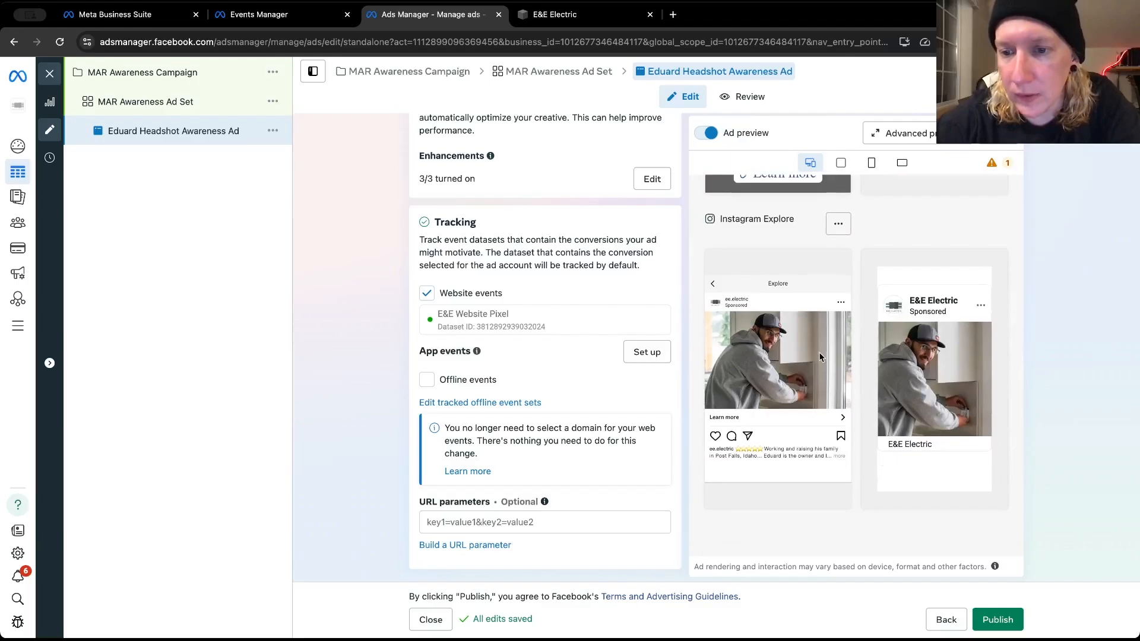
scroll(819, 357, "down", 3)
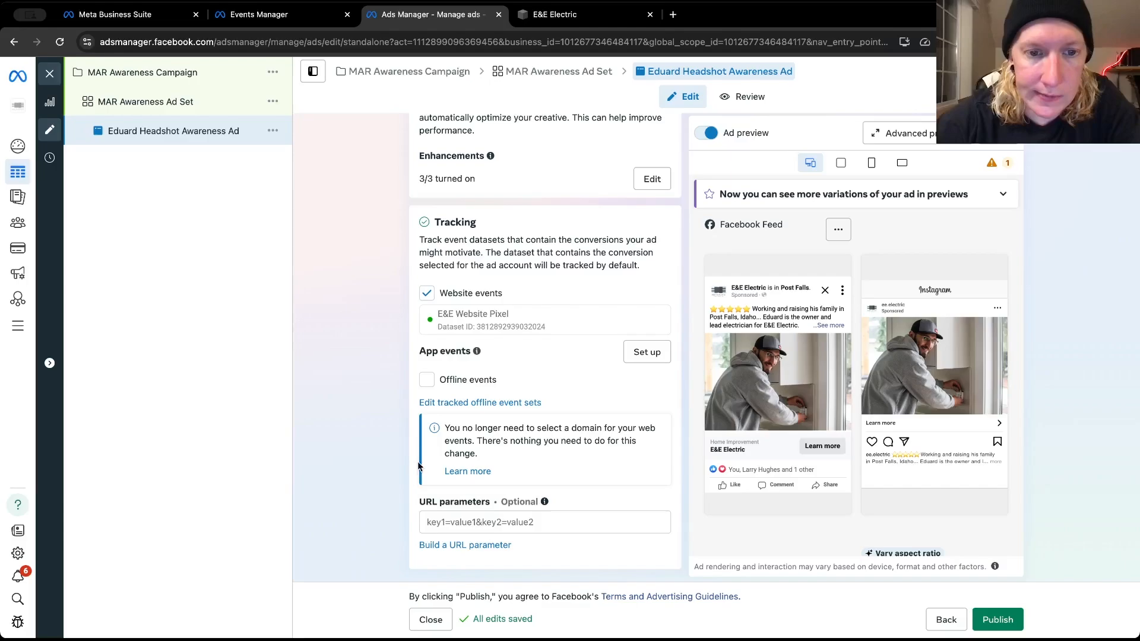
Recheck the ad's call to action, creative, setup and identity, and publish it with its MAR Awareness campaign and ad set
scroll(419, 466, "up", 5)
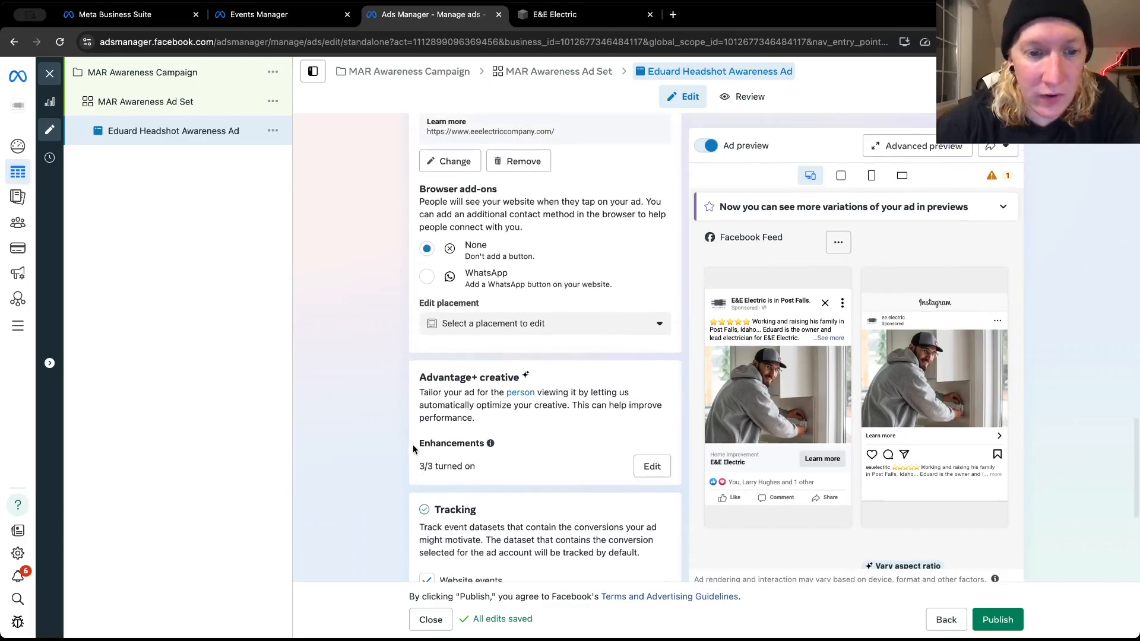
scroll(412, 451, "up", 2)
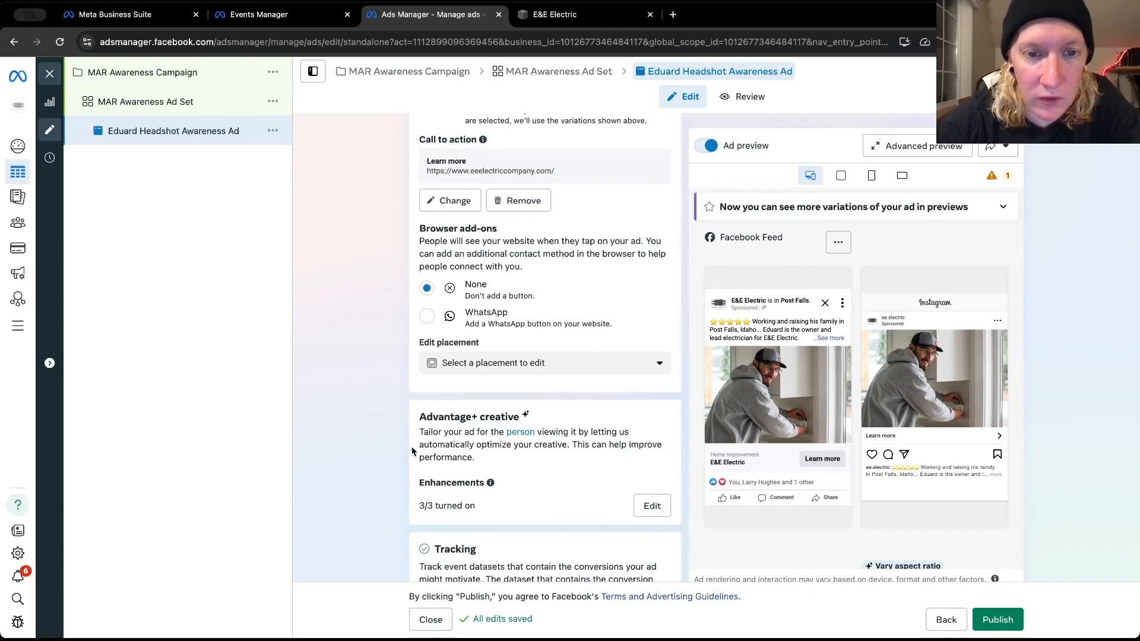
scroll(412, 451, "up", 2)
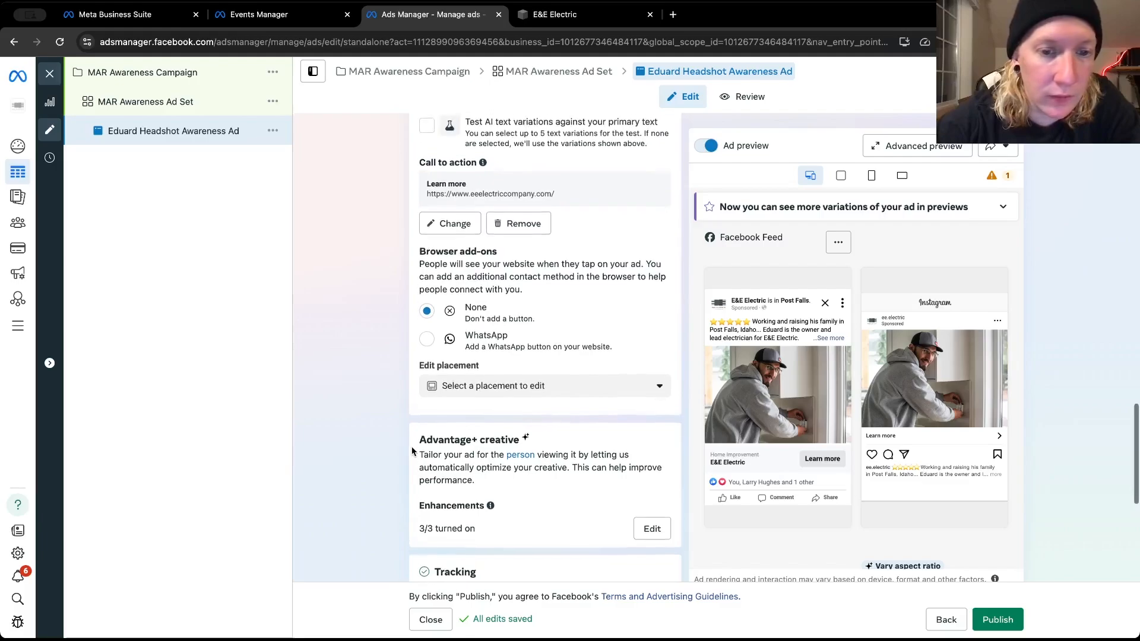
scroll(412, 451, "up", 7)
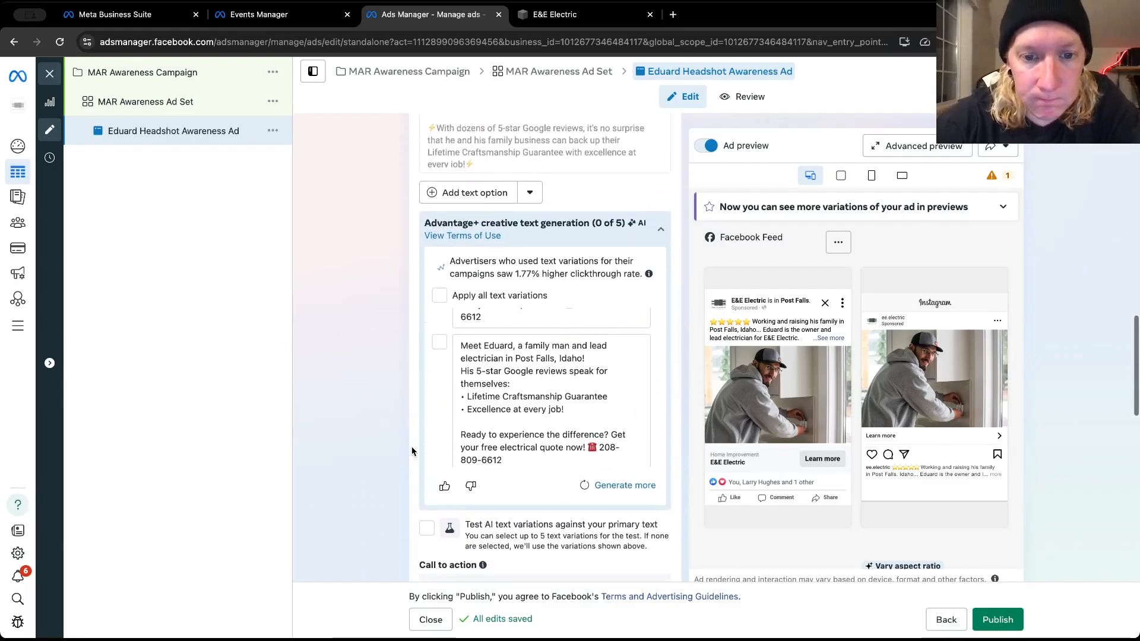
scroll(412, 451, "up", 5)
scroll(412, 451, "up", 5)
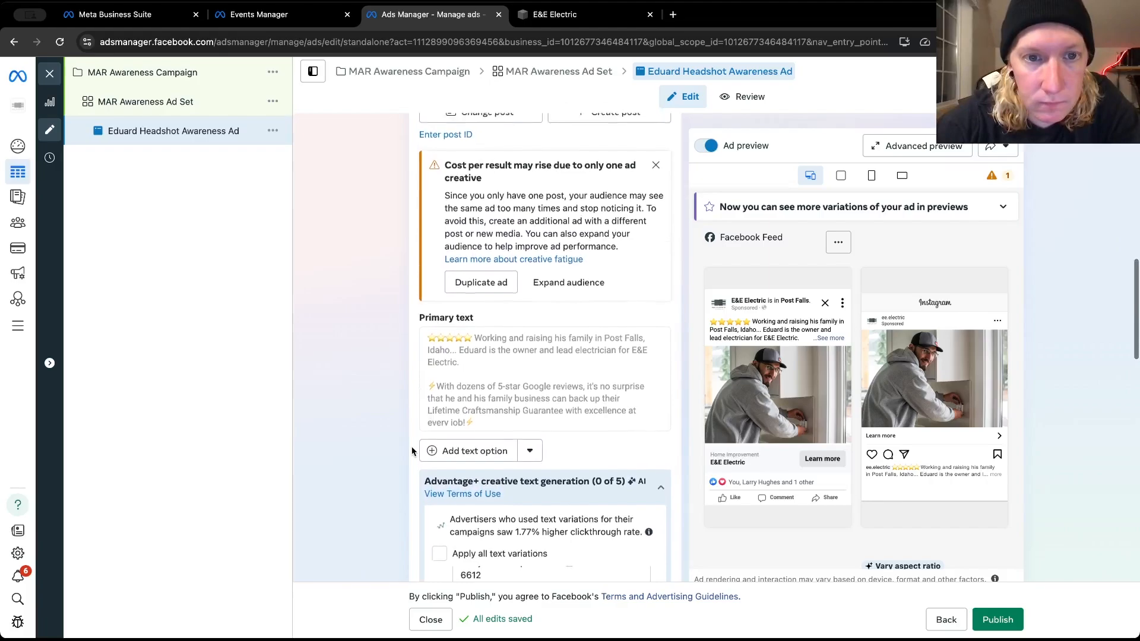
scroll(412, 451, "up", 1)
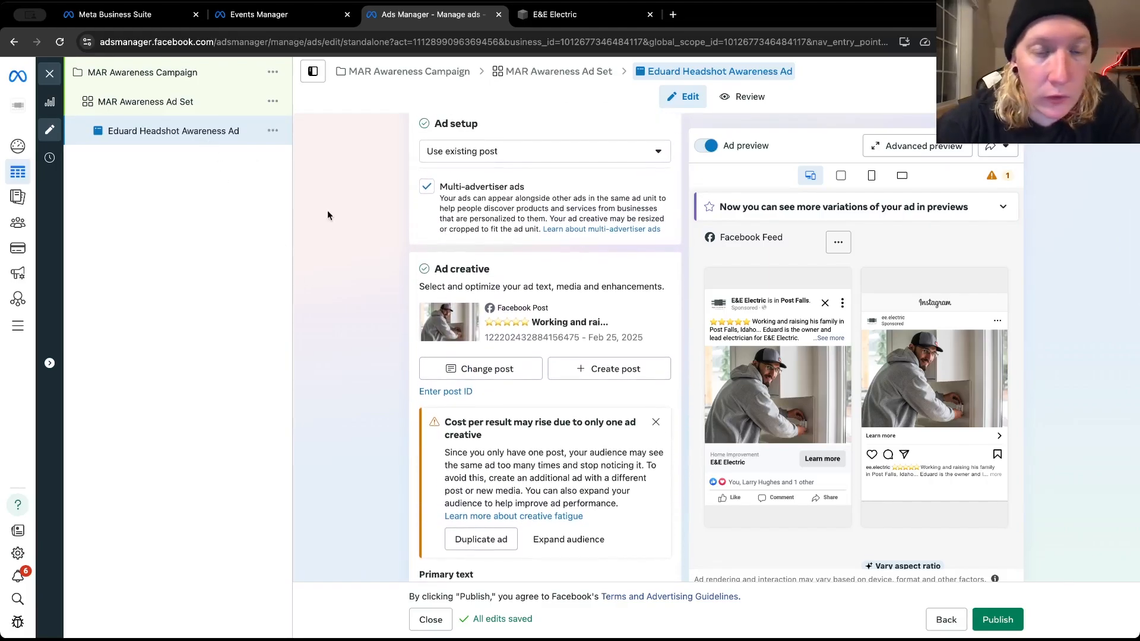
scroll(414, 273, "up", 5)
scroll(414, 273, "up", 2)
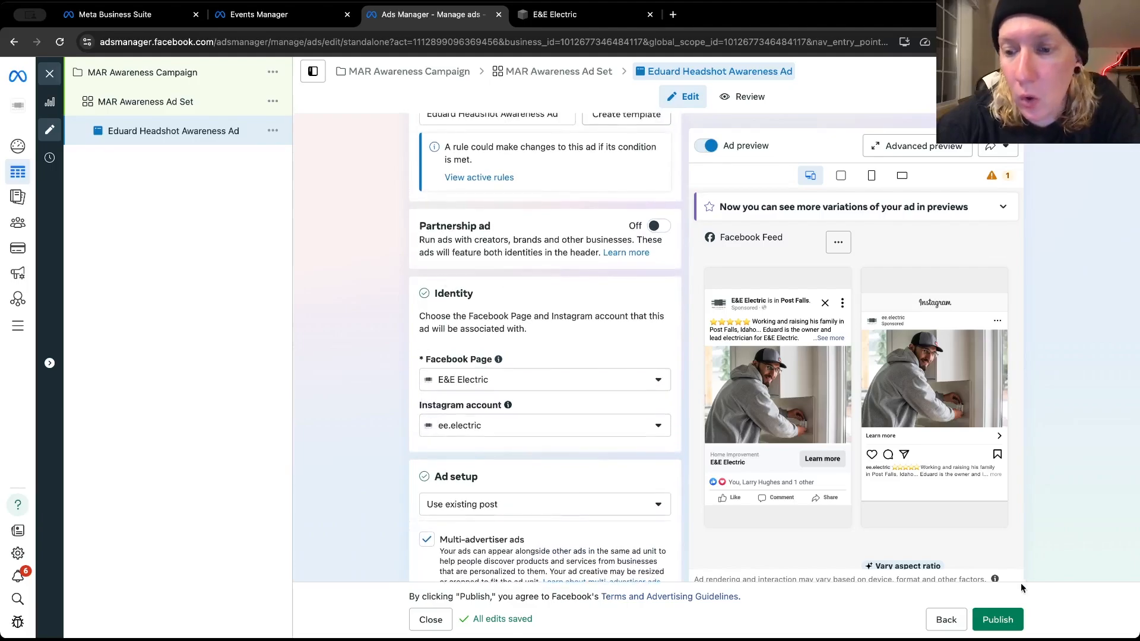
left_click(1010, 620)
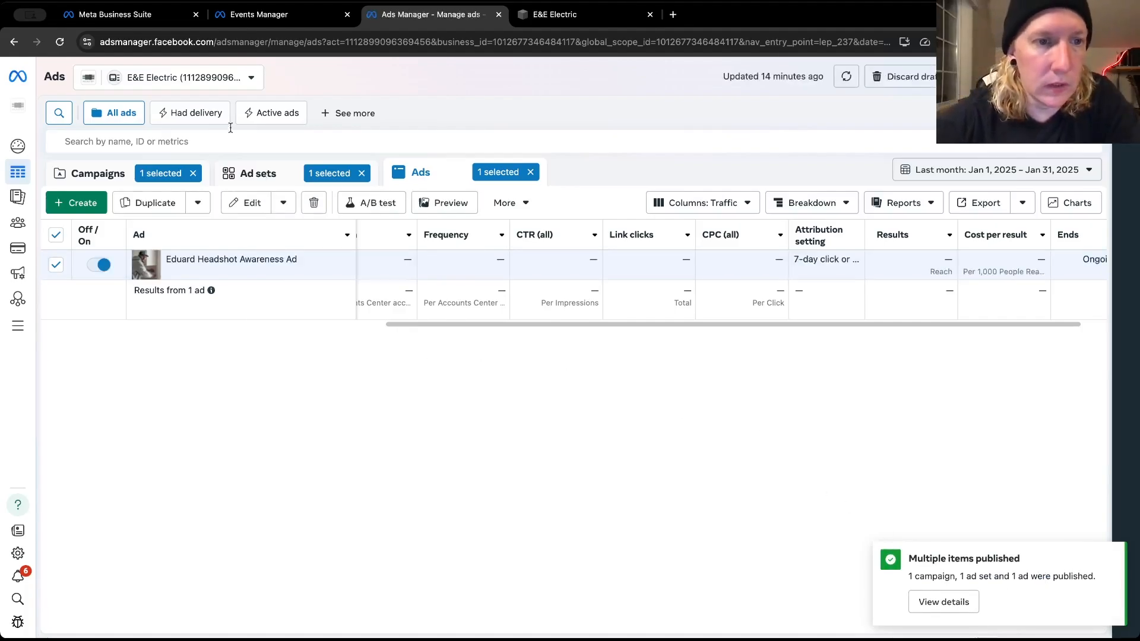
Open the published headshot ad's editor and make a quick duplicate of the ad within the MAR Awareness Ad Set
left_click(242, 272)
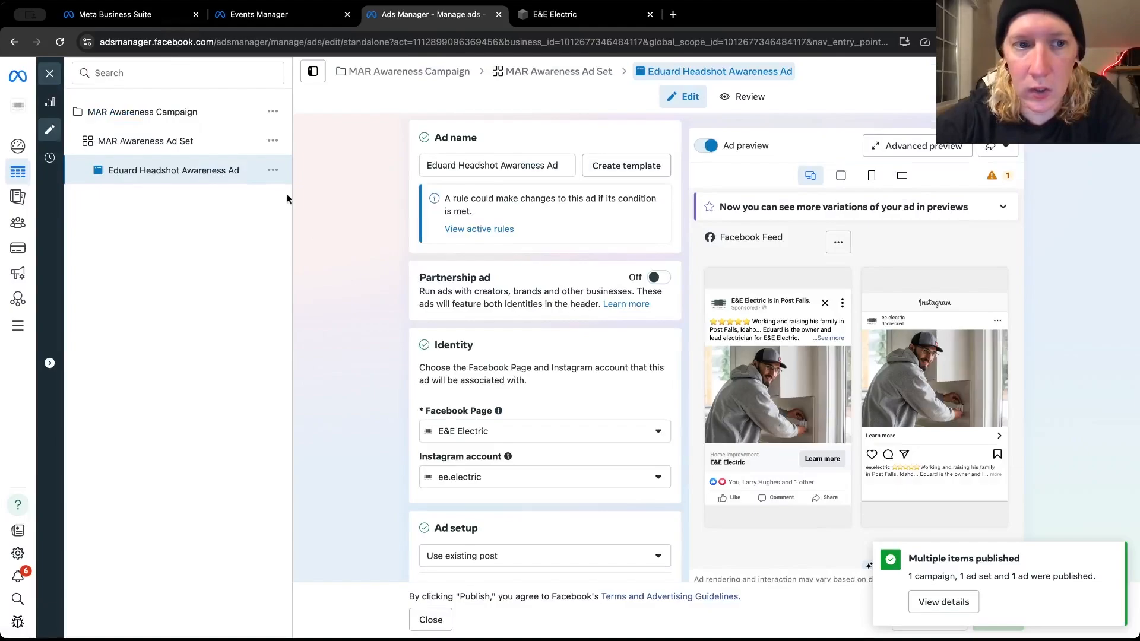
left_click(273, 171)
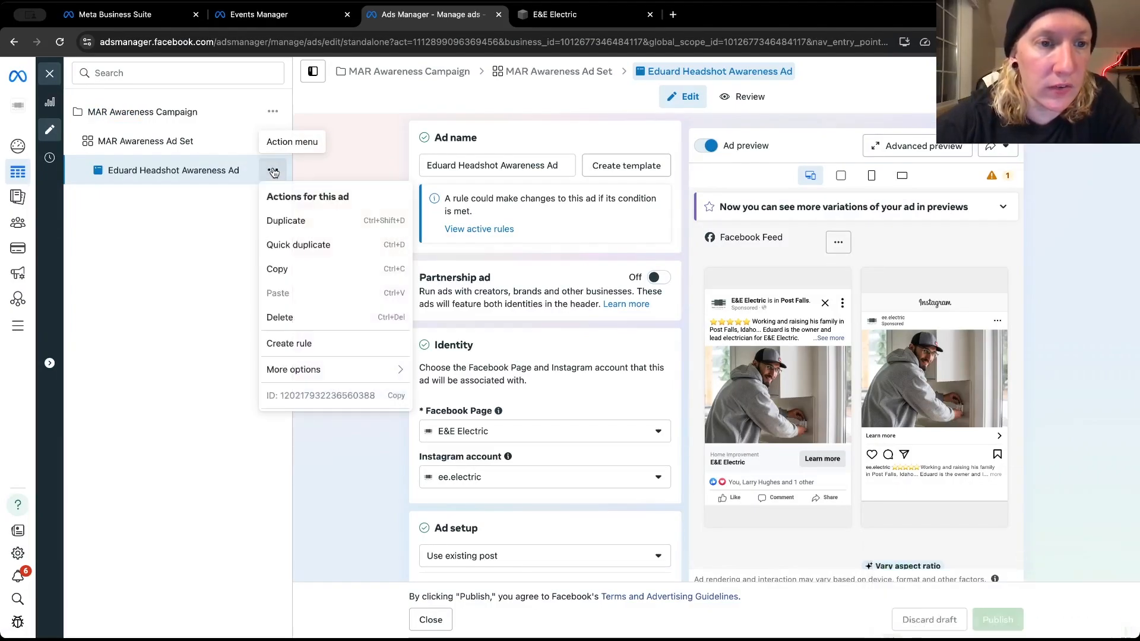
left_click(325, 255)
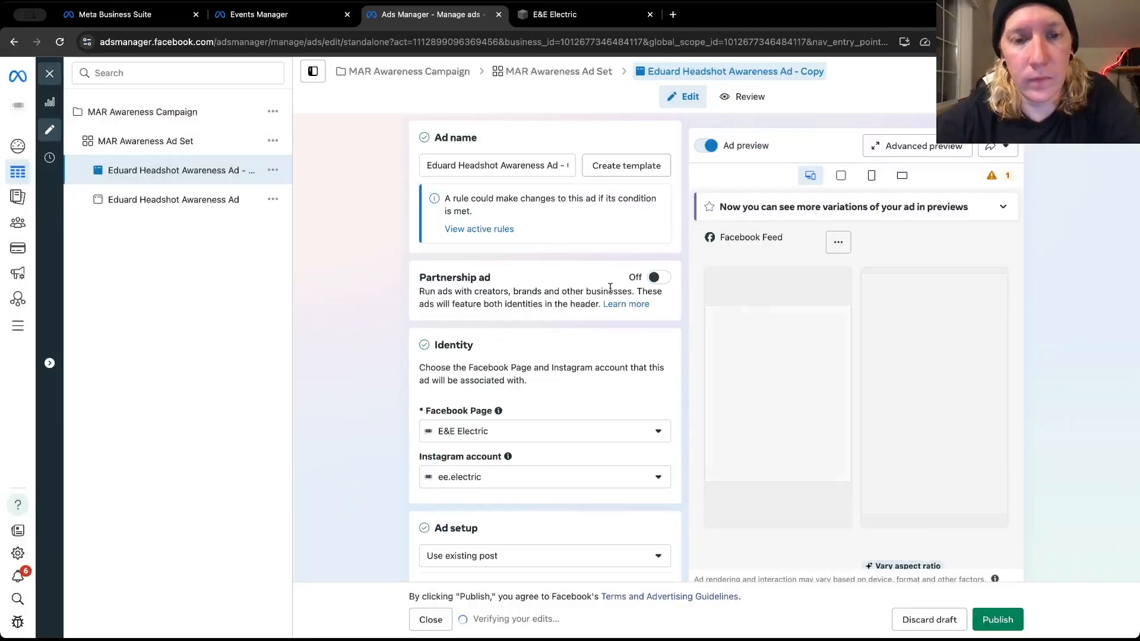
Rename the duplicated ad to "E&E Family Awareness Ad"
triple_click(498, 166)
type("E")
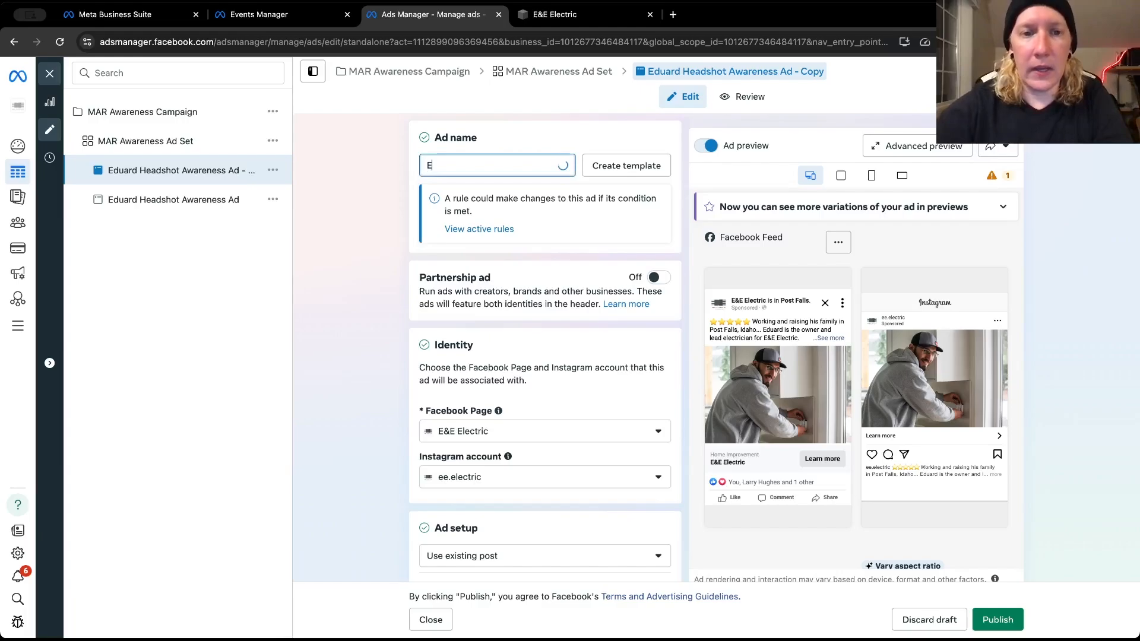
type("&E F")
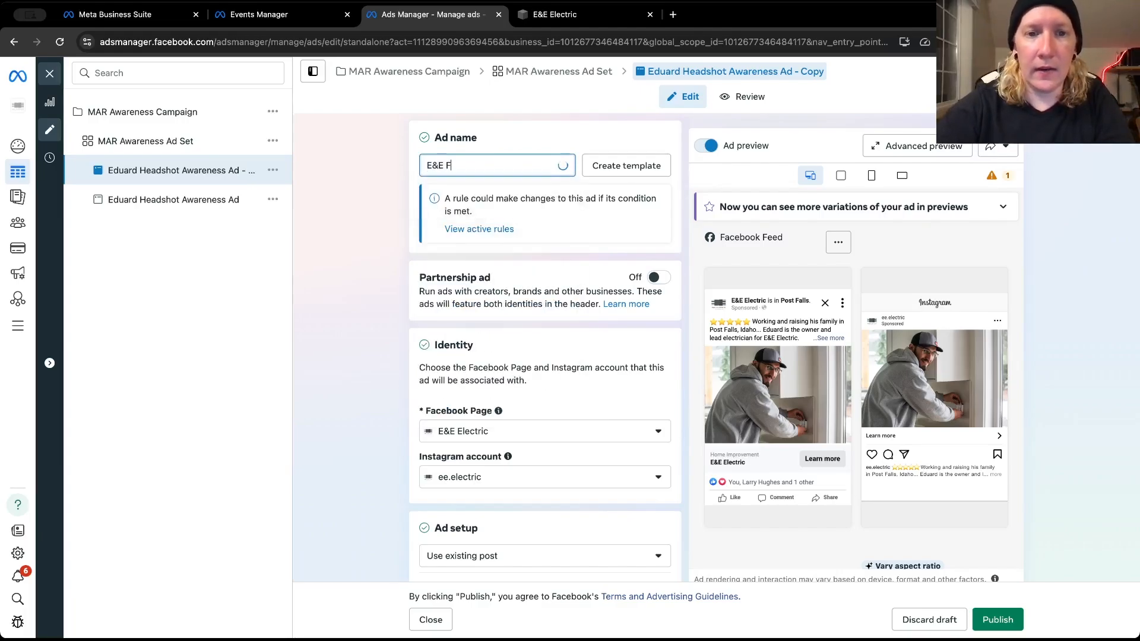
type("amily A")
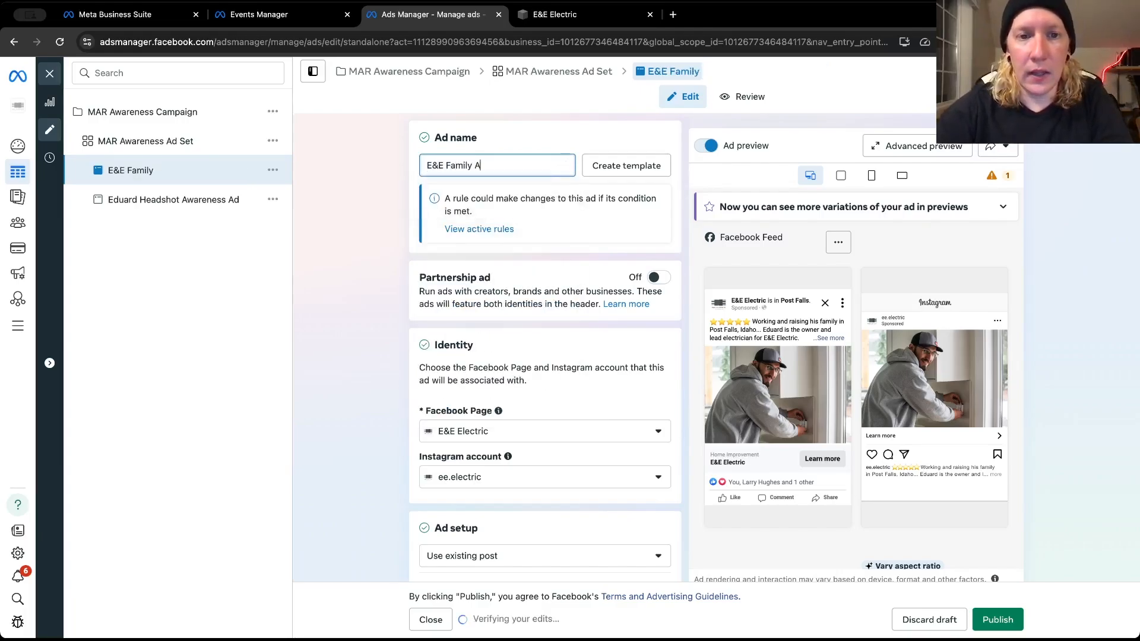
type("wareness Ad")
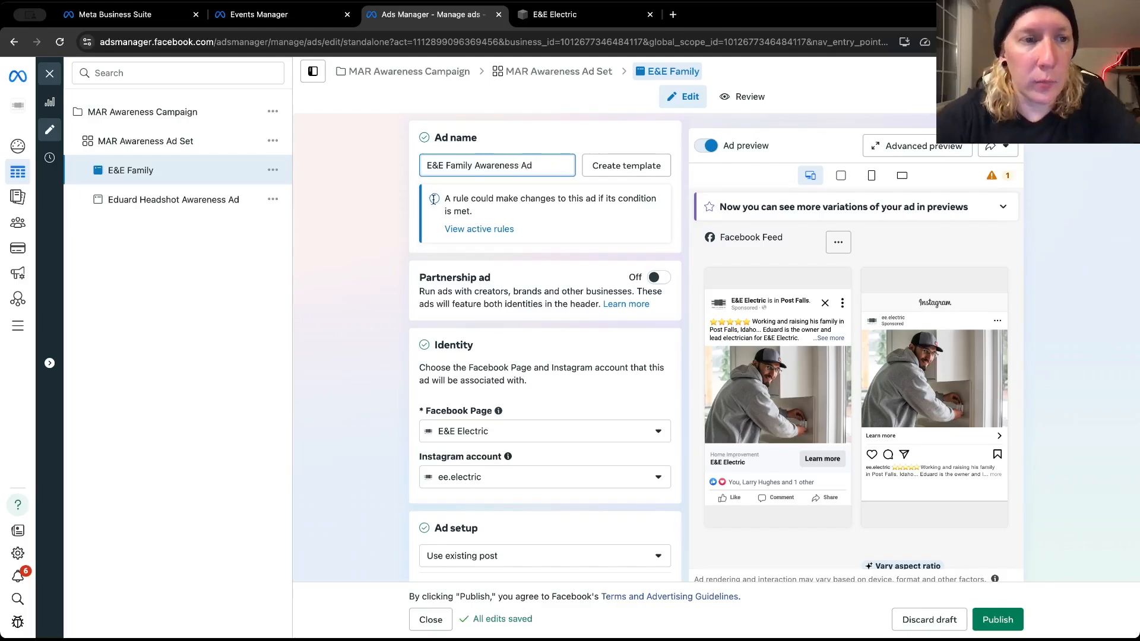
left_click(382, 232)
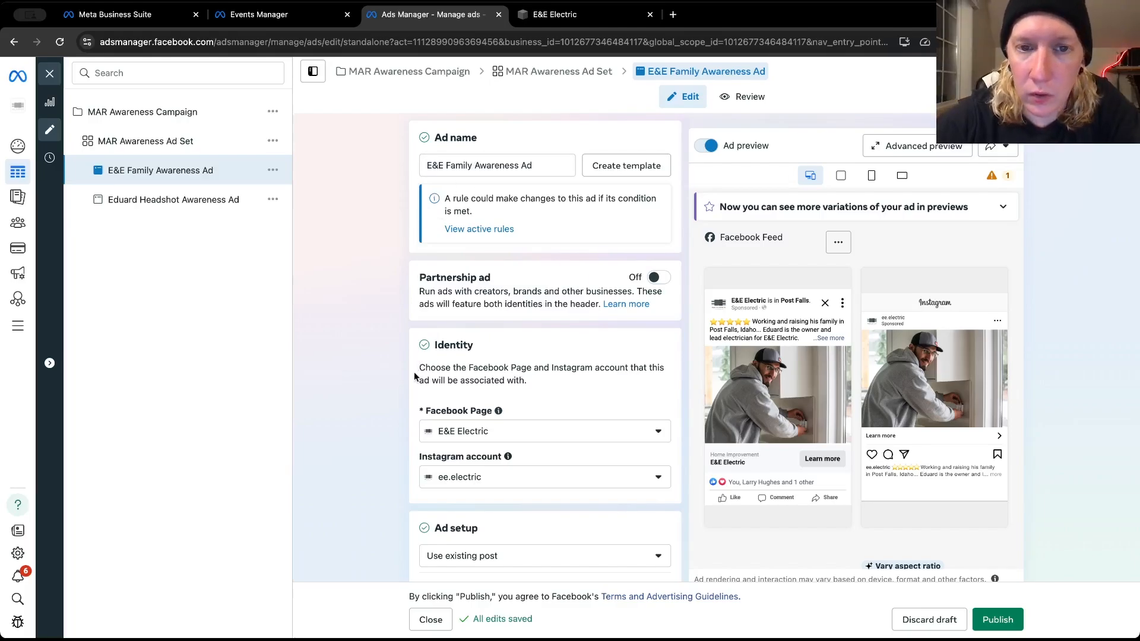
Replace the E&E Family Awareness Ad's existing post with the Oct 29, 2024 Facebook feed photo post introducing the E&E Electric team
scroll(415, 372, "down", 4)
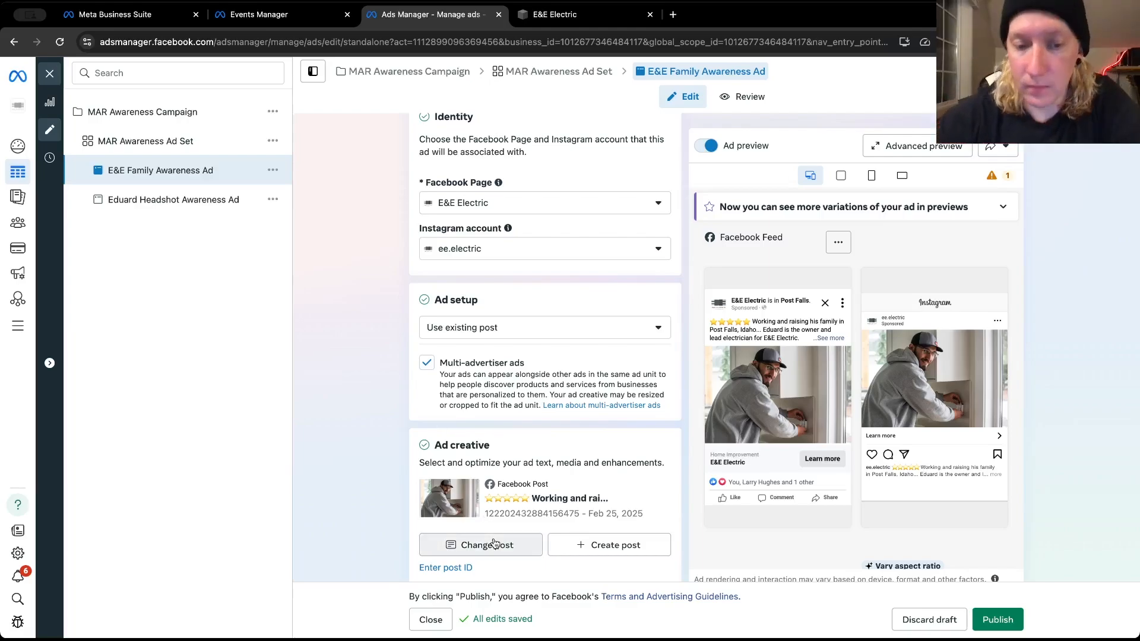
scroll(414, 460, "down", 3)
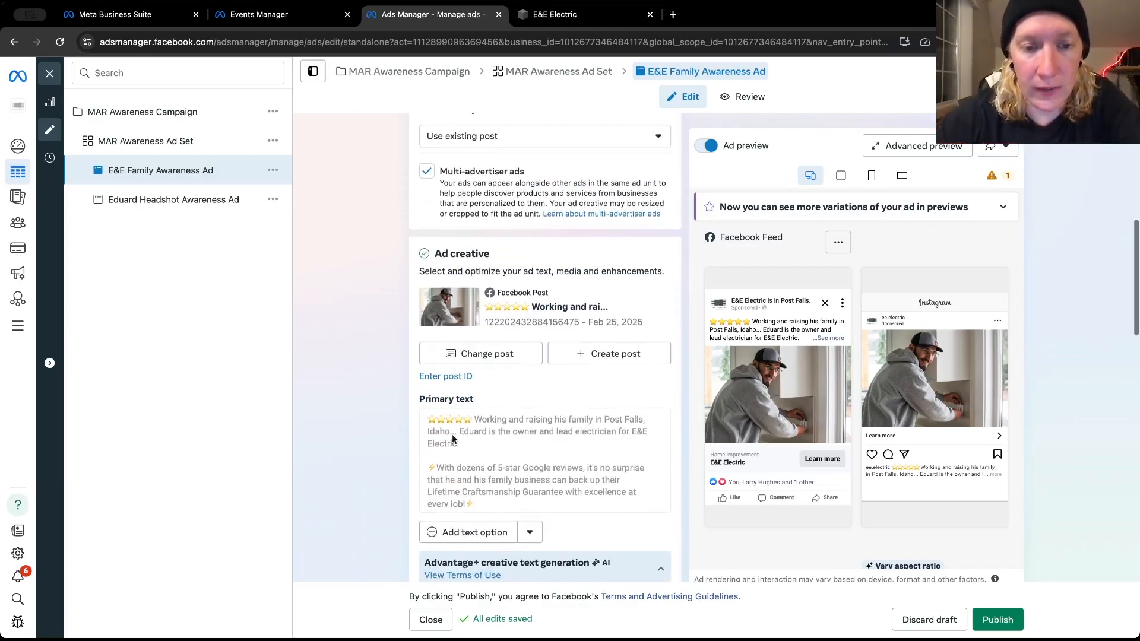
left_click(507, 361)
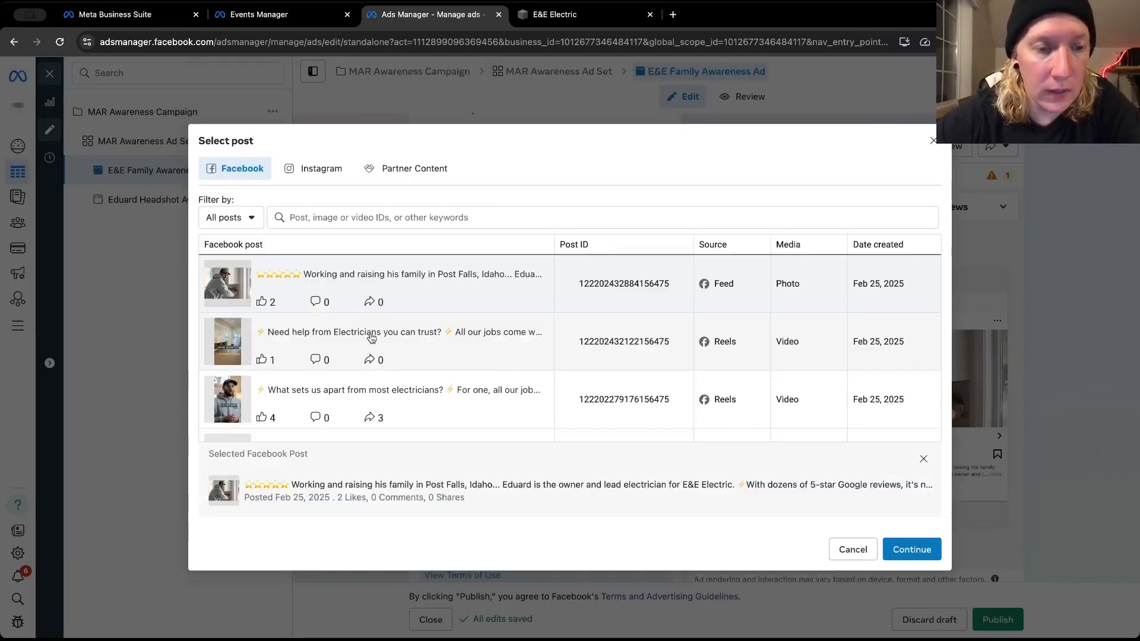
scroll(368, 332, "down", 3)
scroll(370, 336, "down", 10)
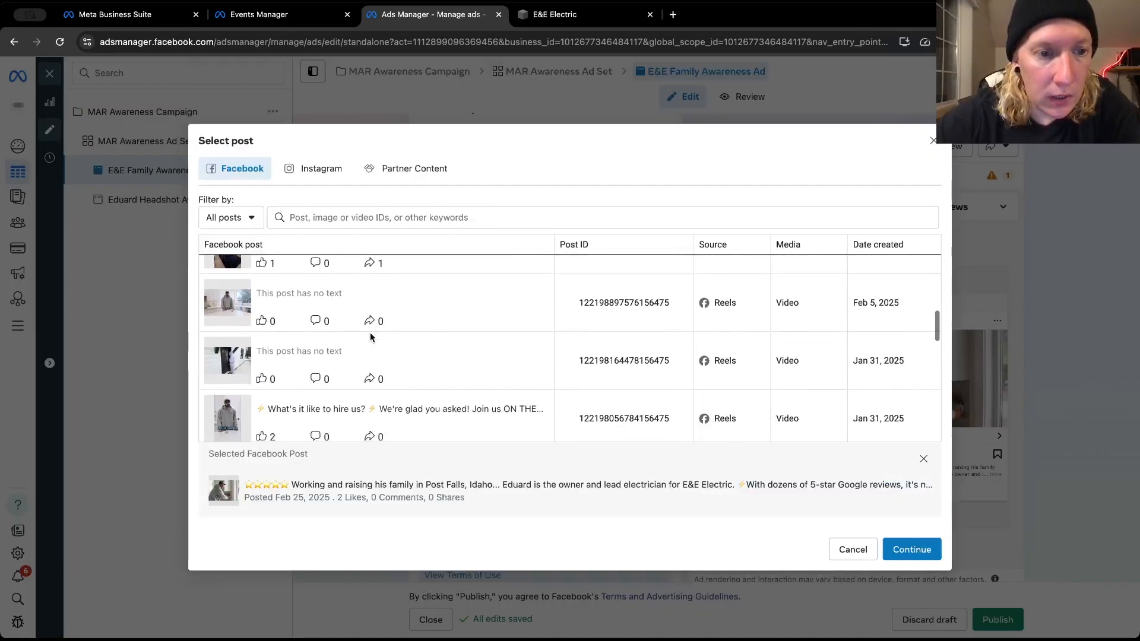
scroll(370, 337, "down", 10)
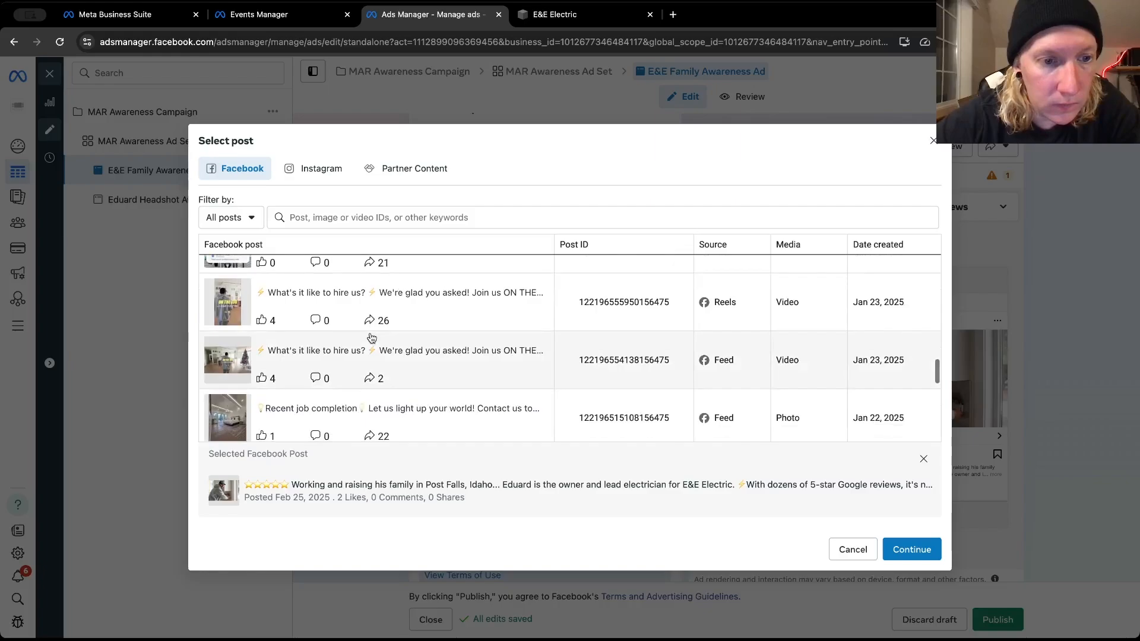
scroll(371, 336, "down", 10)
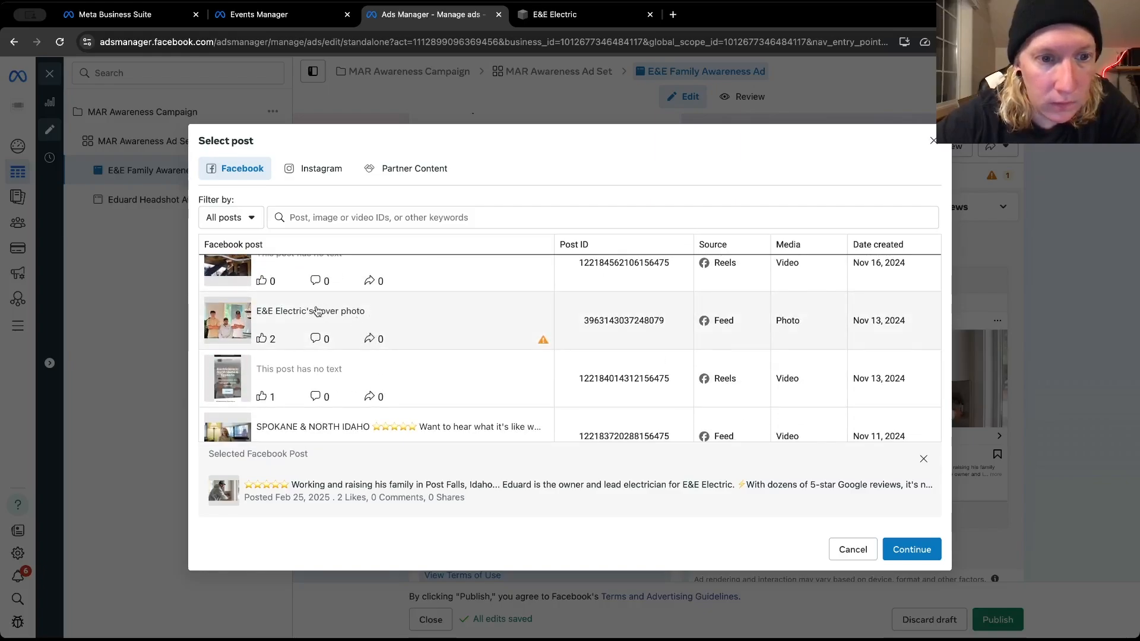
scroll(308, 350, "down", 10)
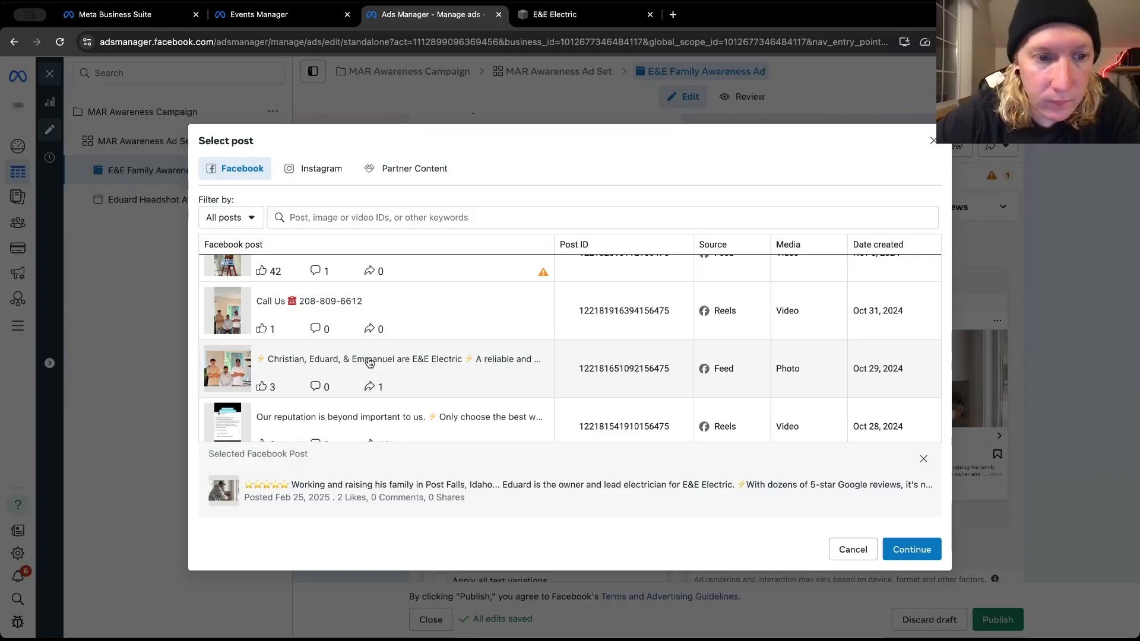
left_click(369, 364)
left_click(464, 364)
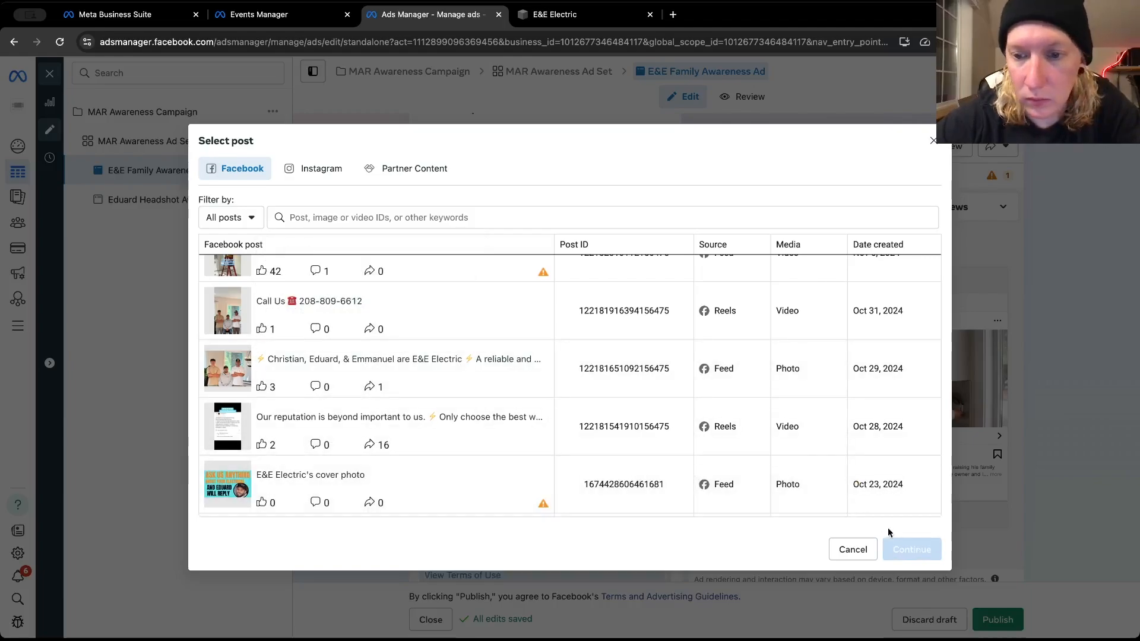
left_click(321, 364)
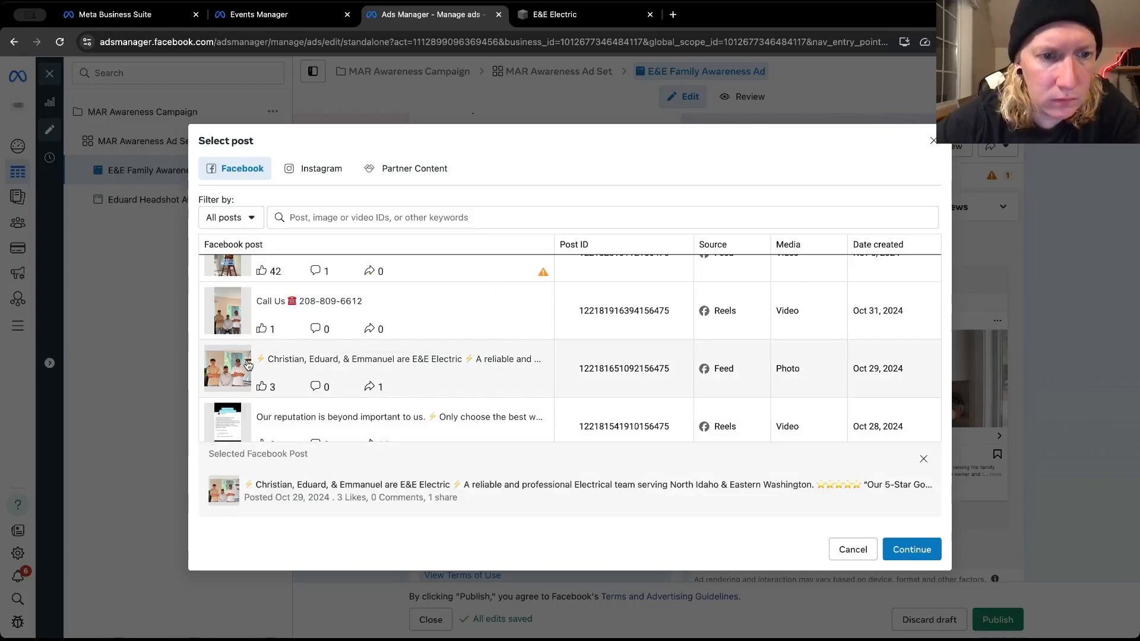
left_click(912, 547)
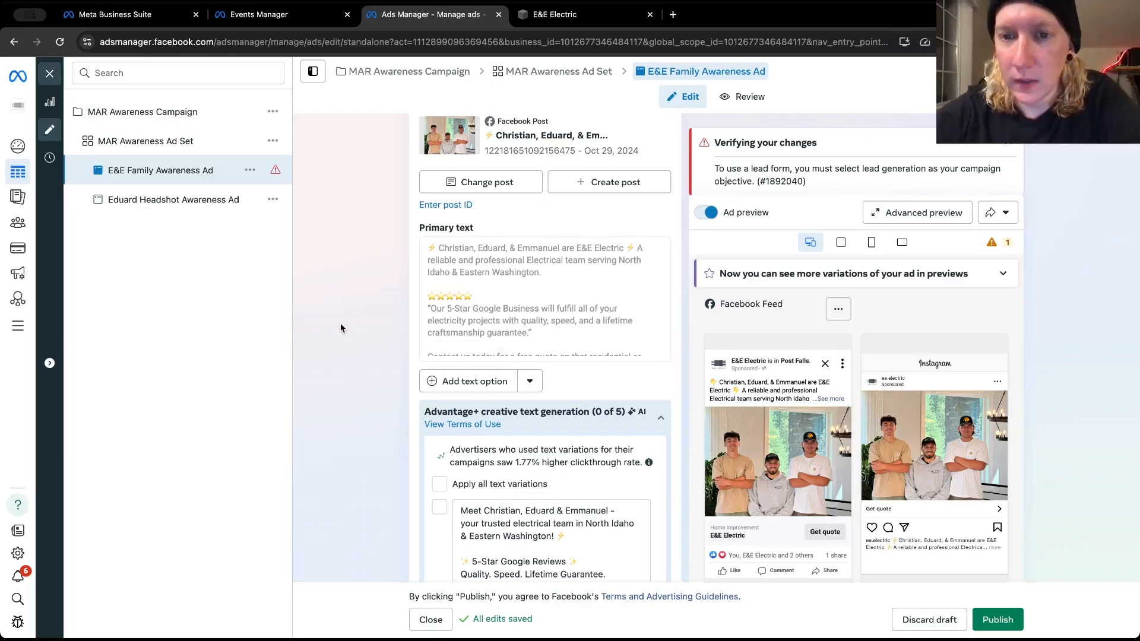
Remove the Get quote call to action from the team photo post and confirm the removal
scroll(340, 323, "down", 10)
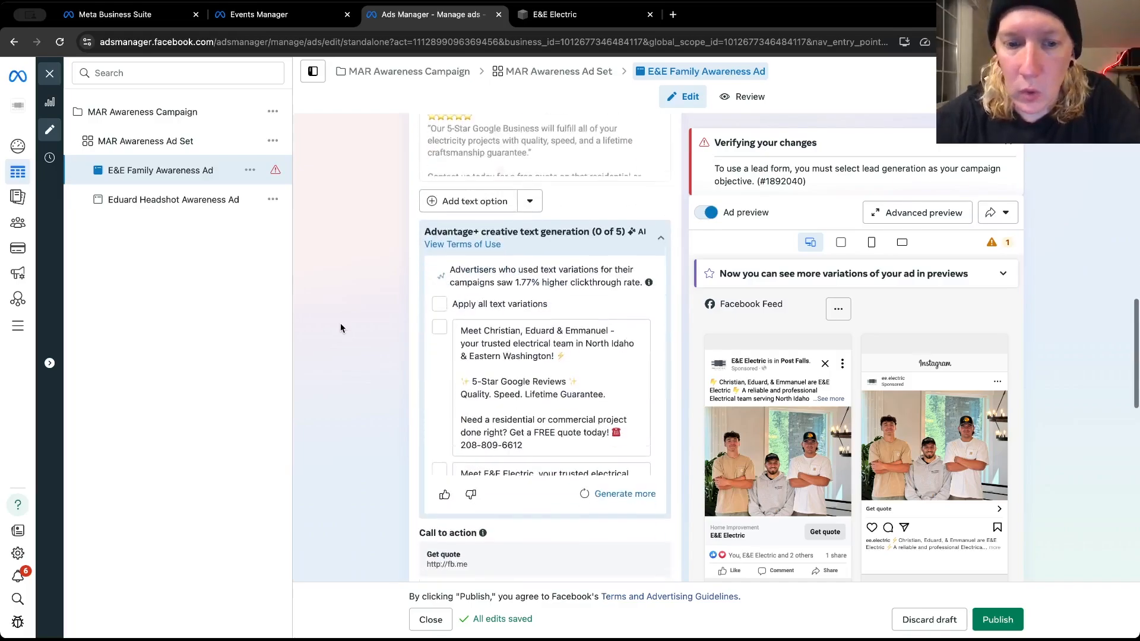
scroll(341, 322, "down", 2)
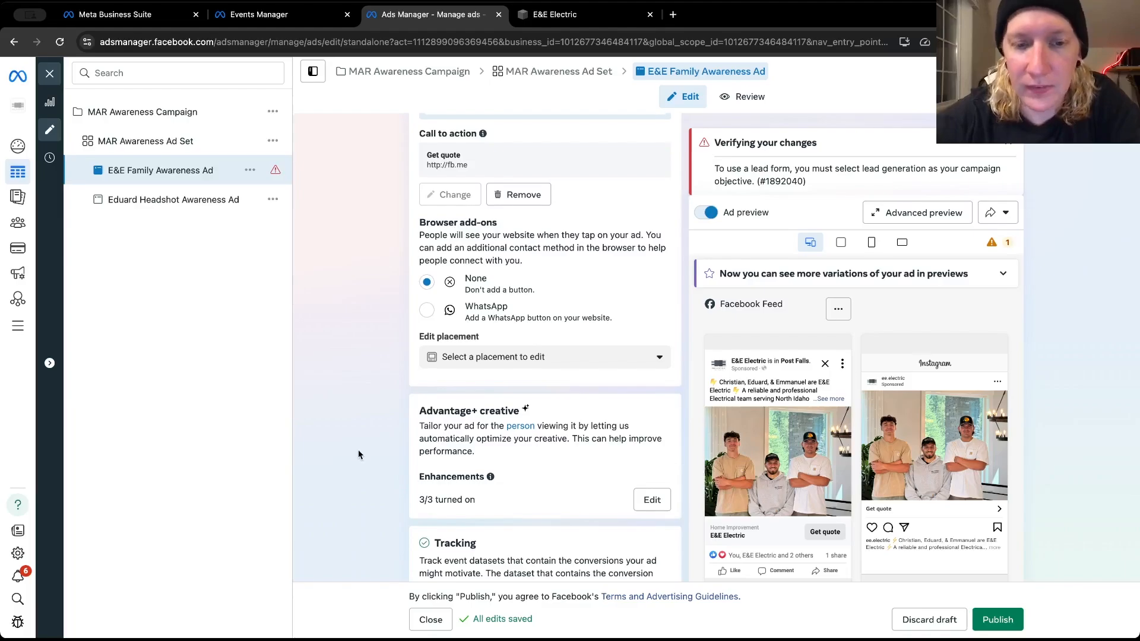
scroll(358, 450, "down", 3)
scroll(358, 450, "up", 5)
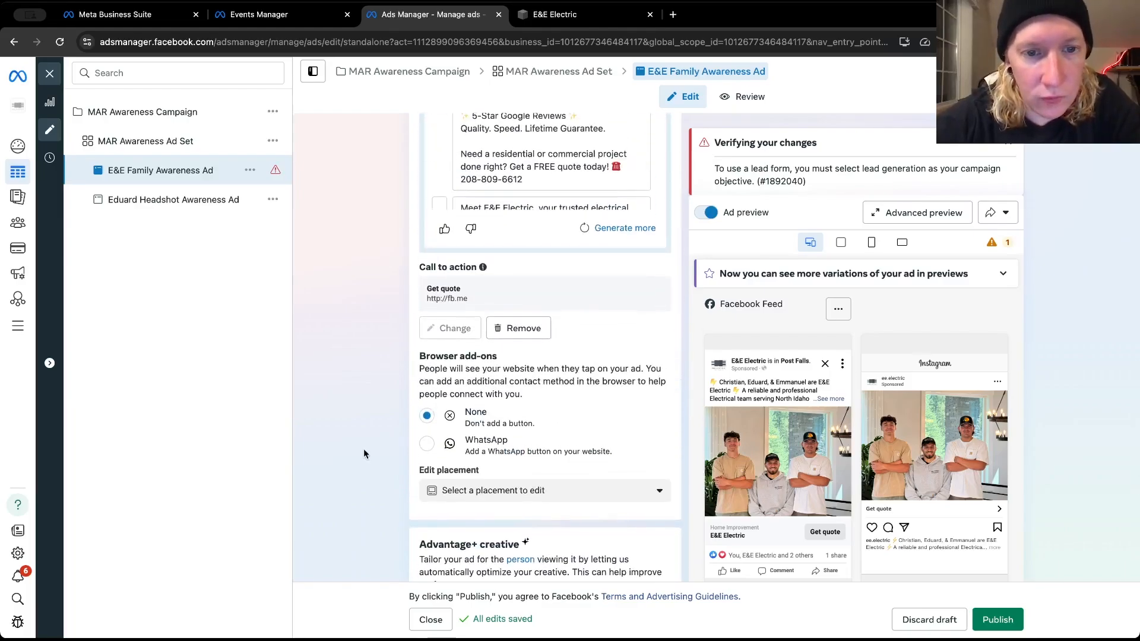
left_click(522, 328)
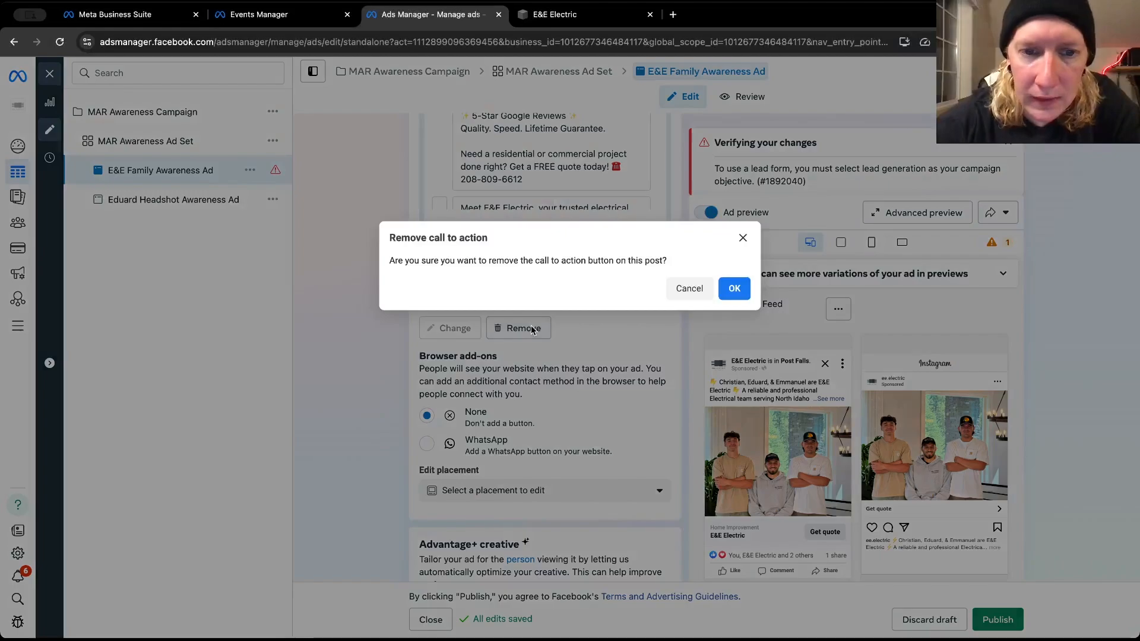
left_click(735, 289)
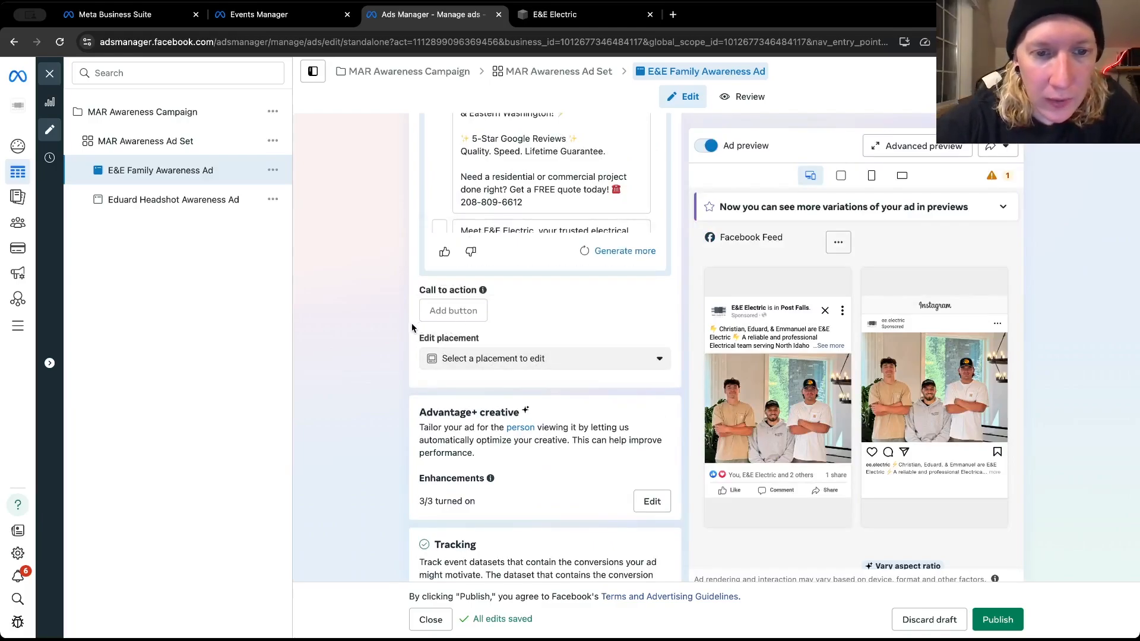
Check the option for adding a new call-to-action button to the family ad and read its explanation
scroll(411, 323, "down", 2)
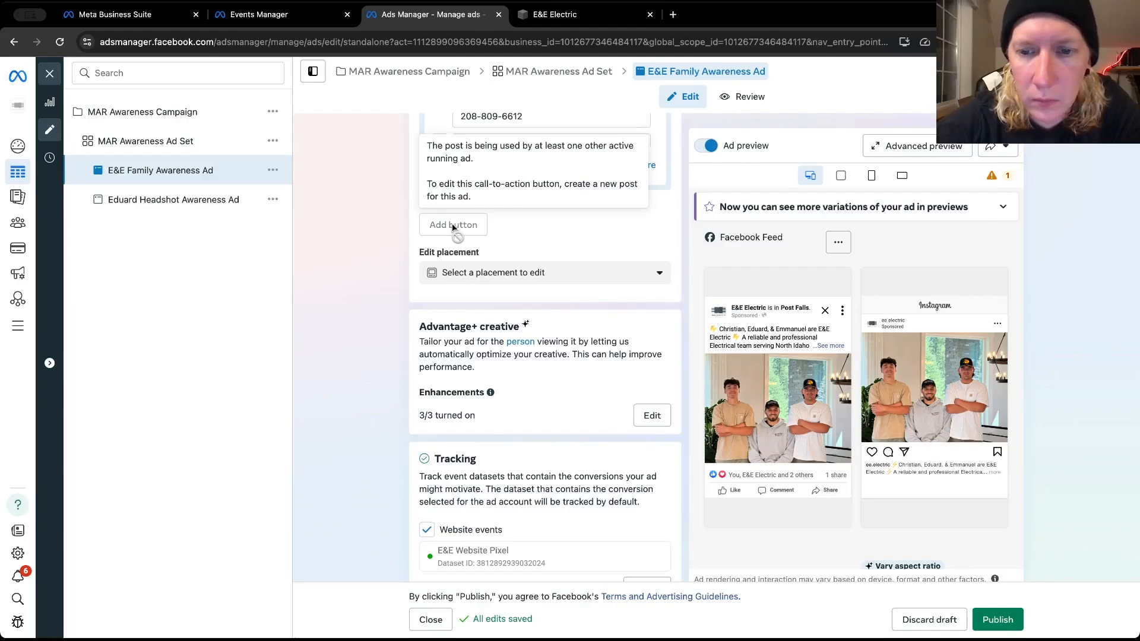
scroll(505, 273, "up", 3)
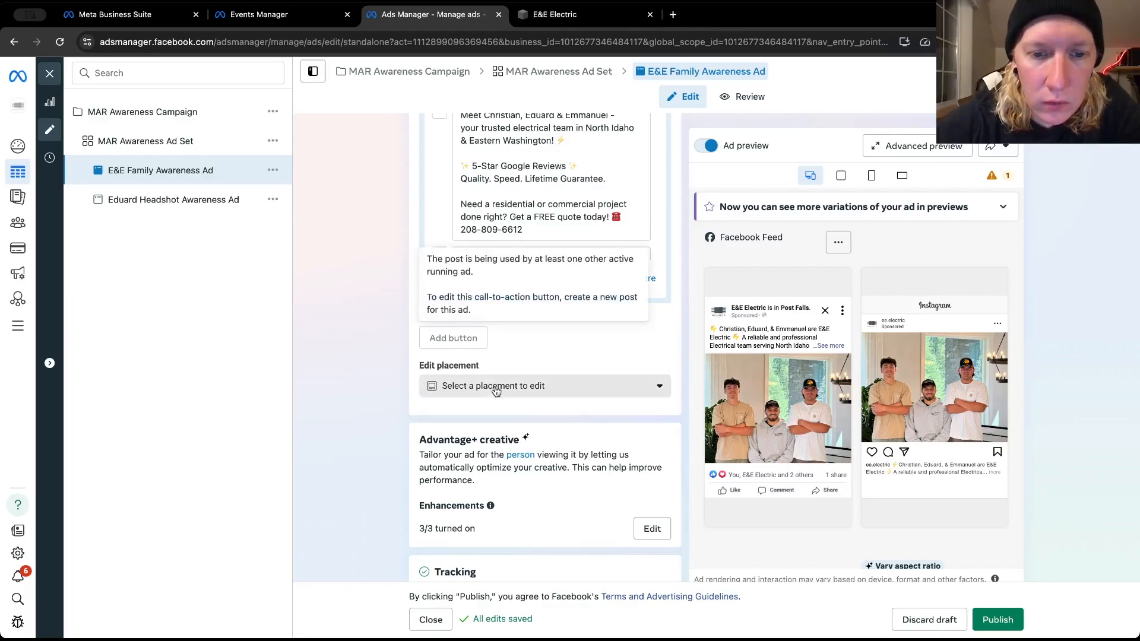
mouse_move(488, 343)
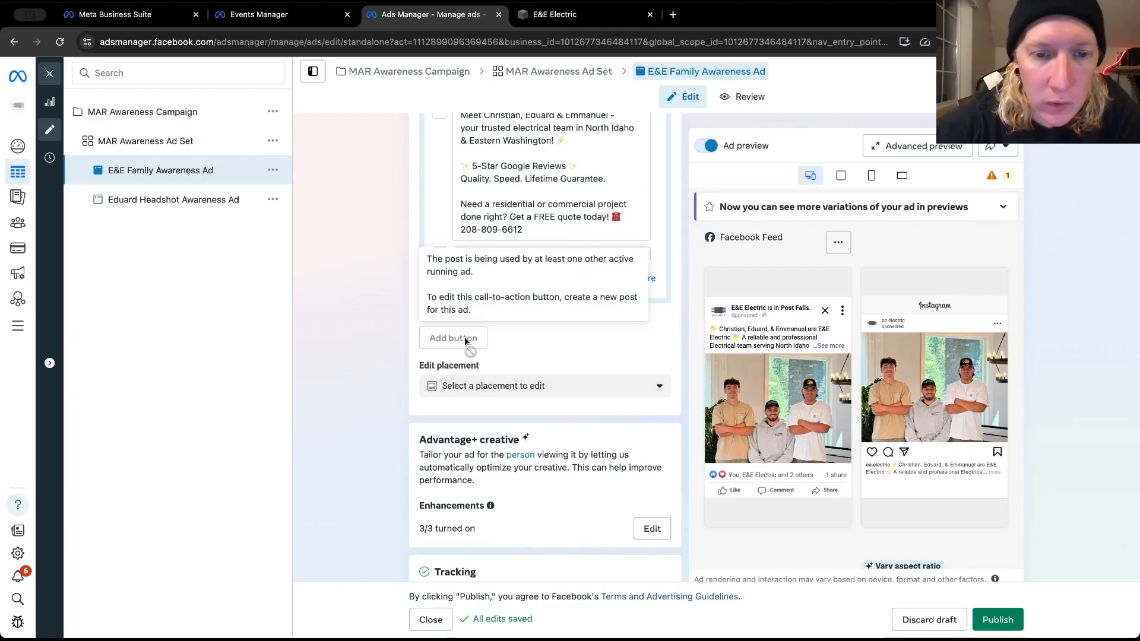
scroll(464, 337, "down", 2)
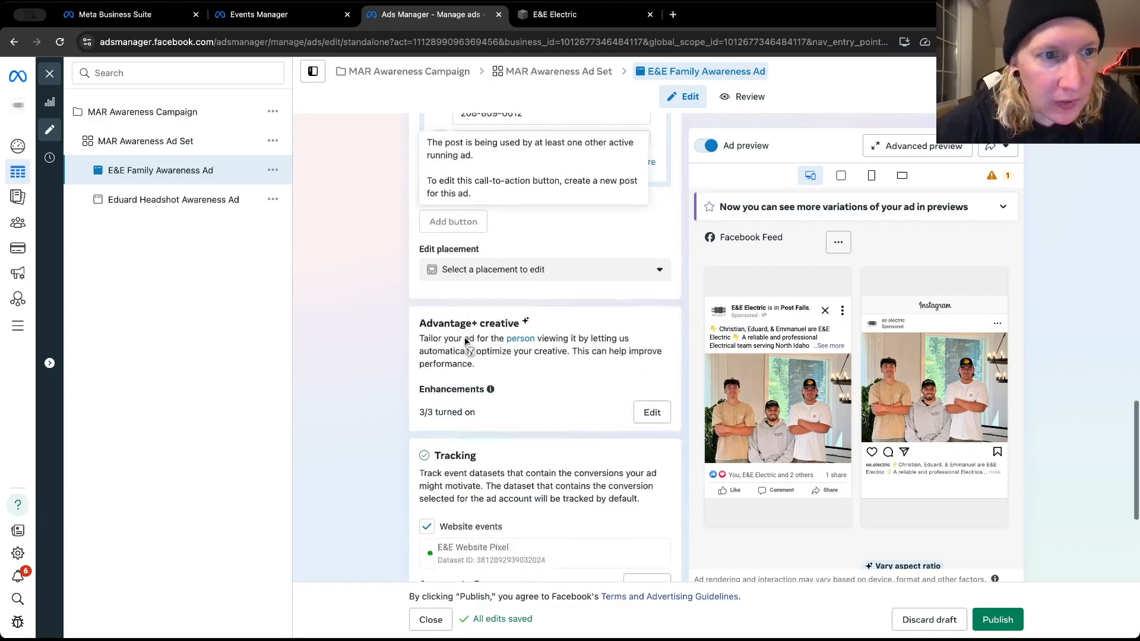
scroll(558, 219, "up", 2)
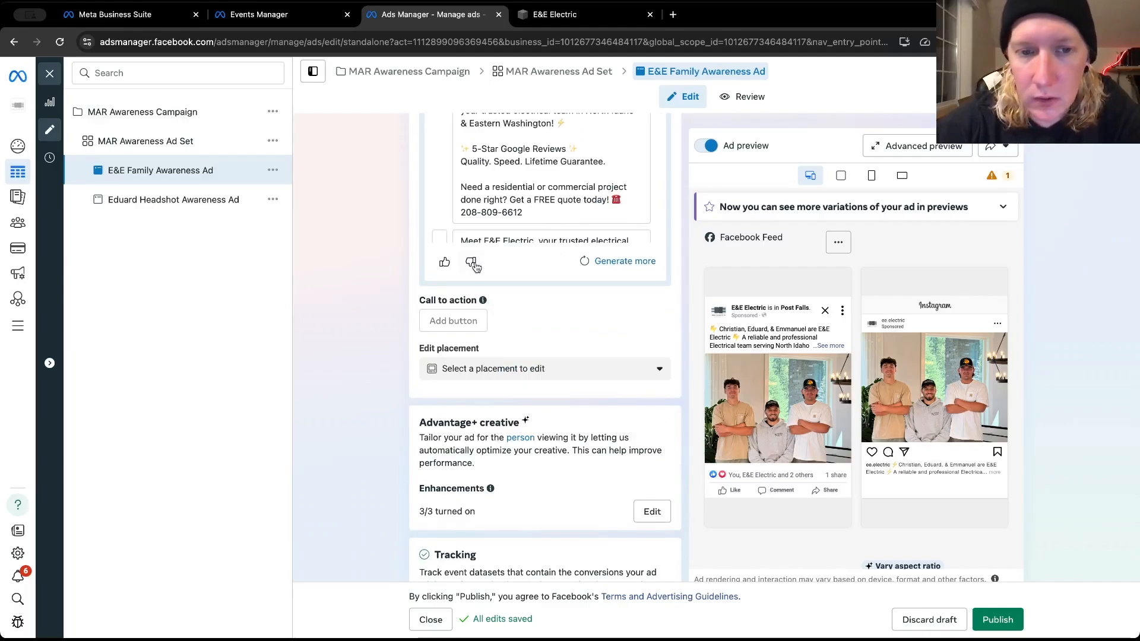
Read the full post text in the Facebook Feed preview and review the ad's text variations, enhancements and tracking settings
left_click(817, 348)
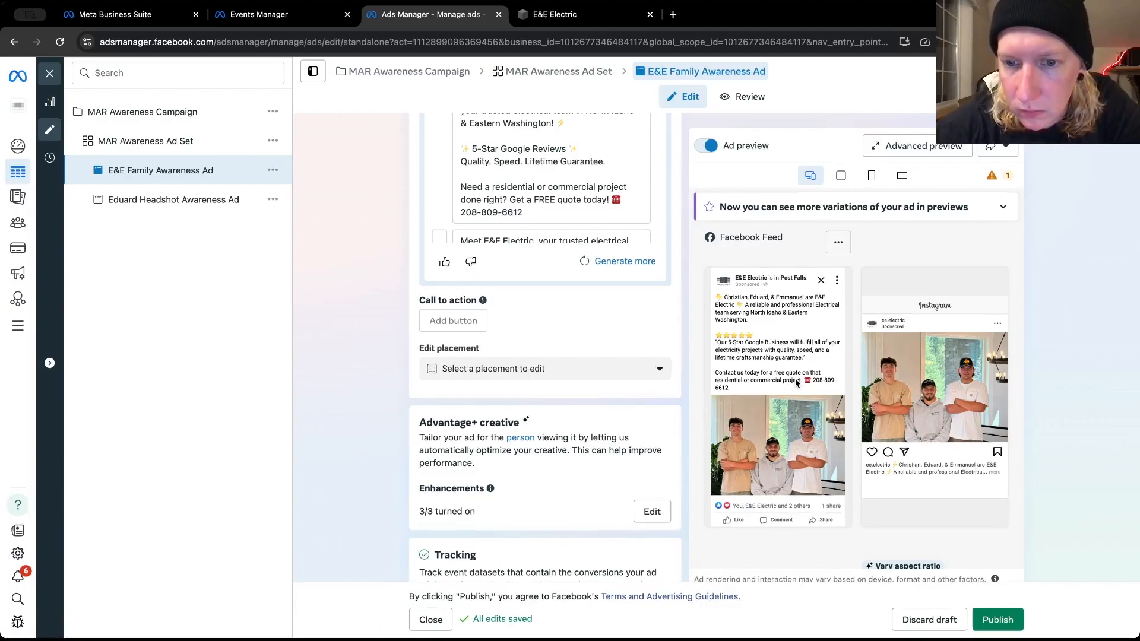
scroll(601, 340, "down", 1)
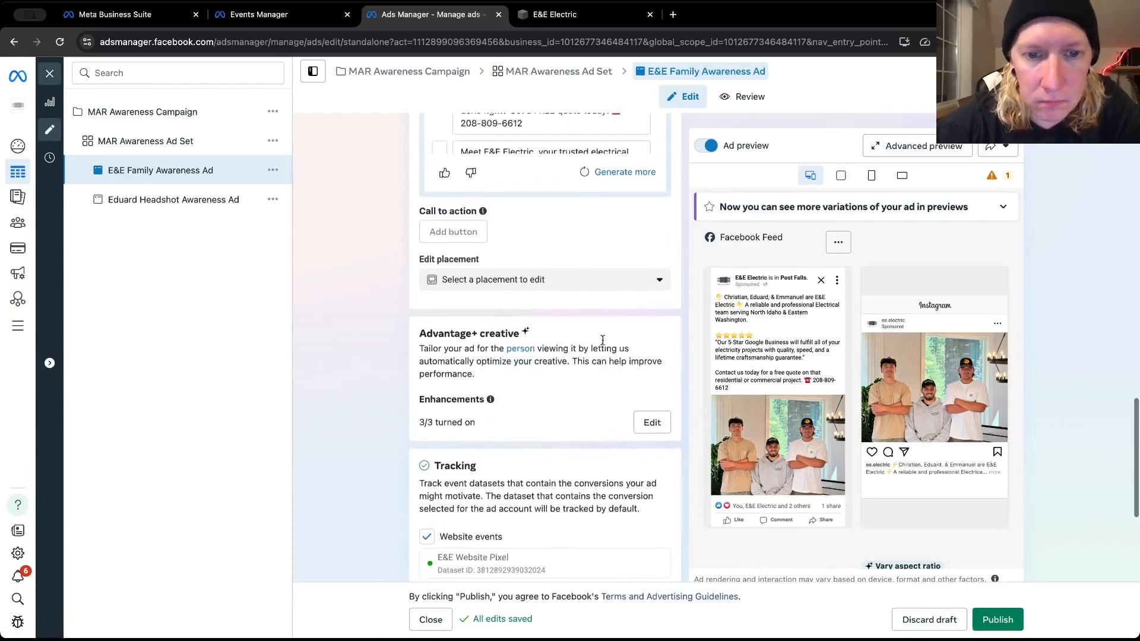
scroll(602, 339, "up", 2)
scroll(530, 336, "up", 2)
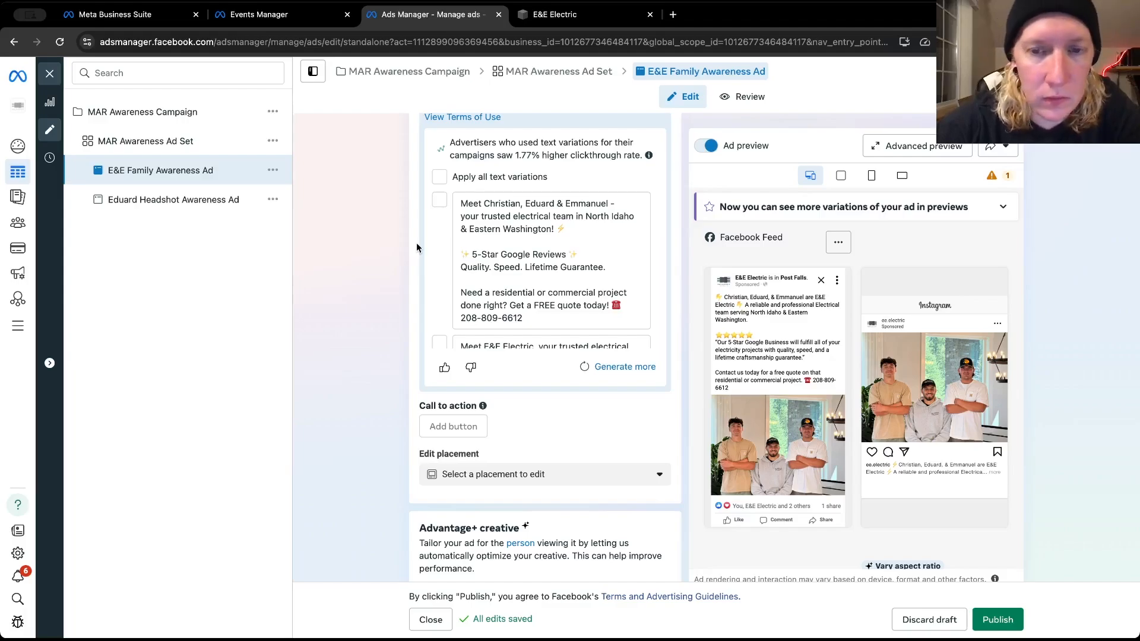
scroll(417, 247, "up", 3)
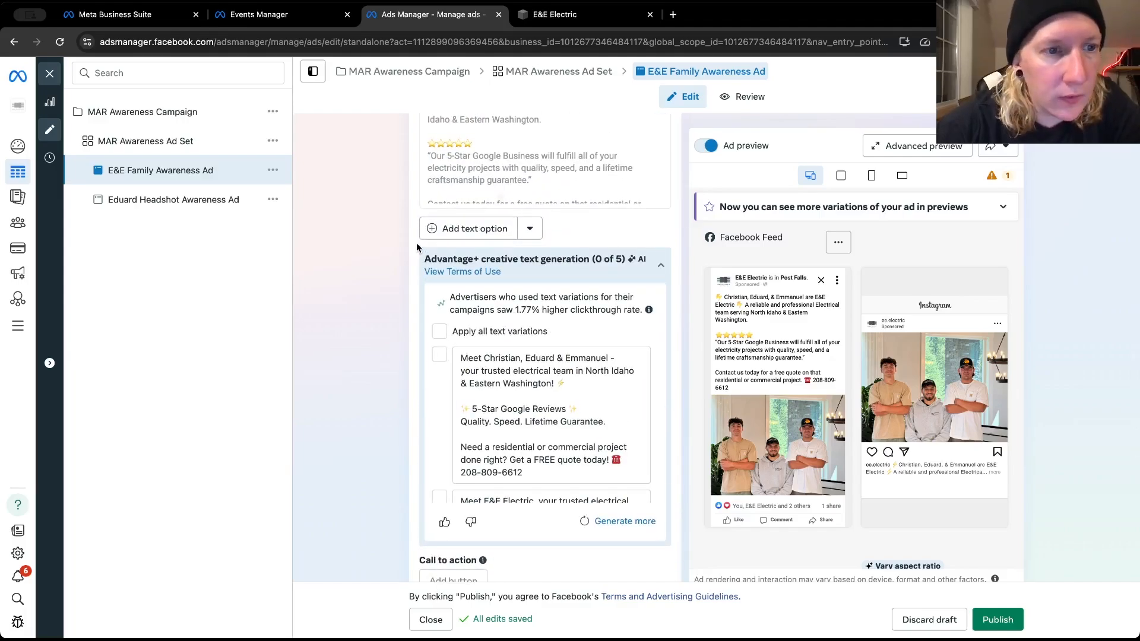
scroll(416, 242, "down", 8)
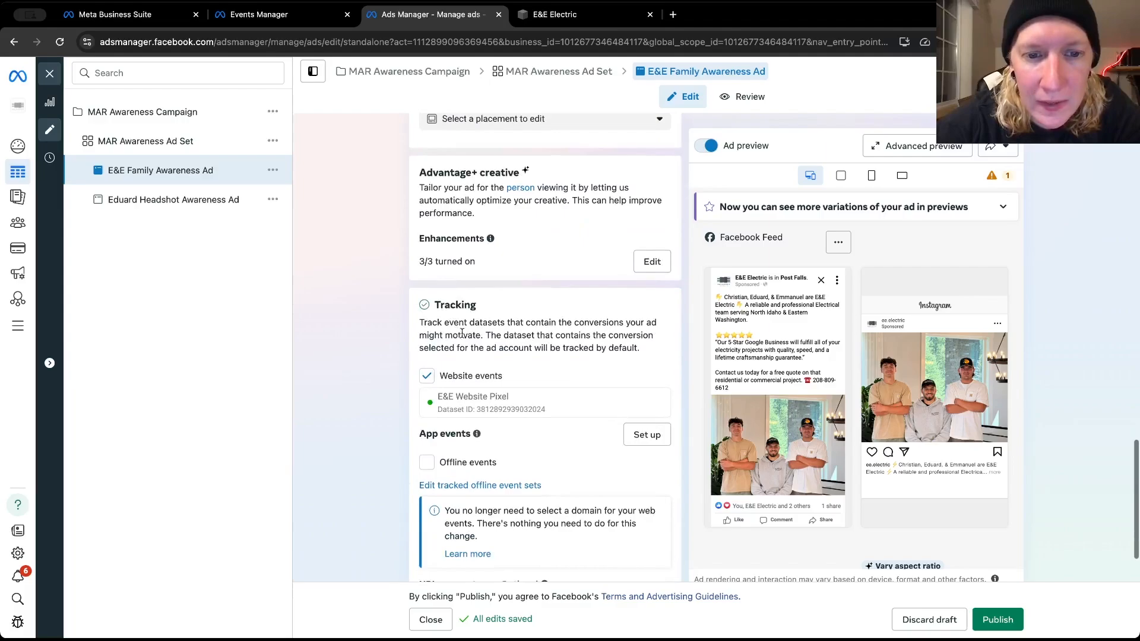
scroll(417, 243, "down", 2)
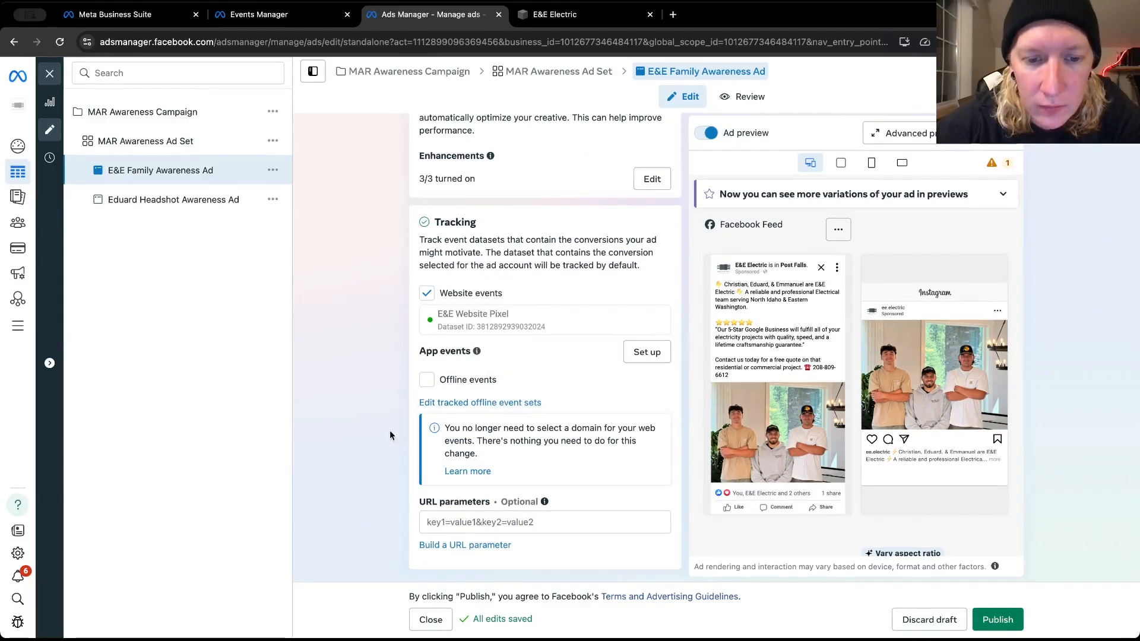
Recheck the family ad's identity, ad setup and creative, and whether its call-to-action button can be edited
scroll(403, 391, "up", 7)
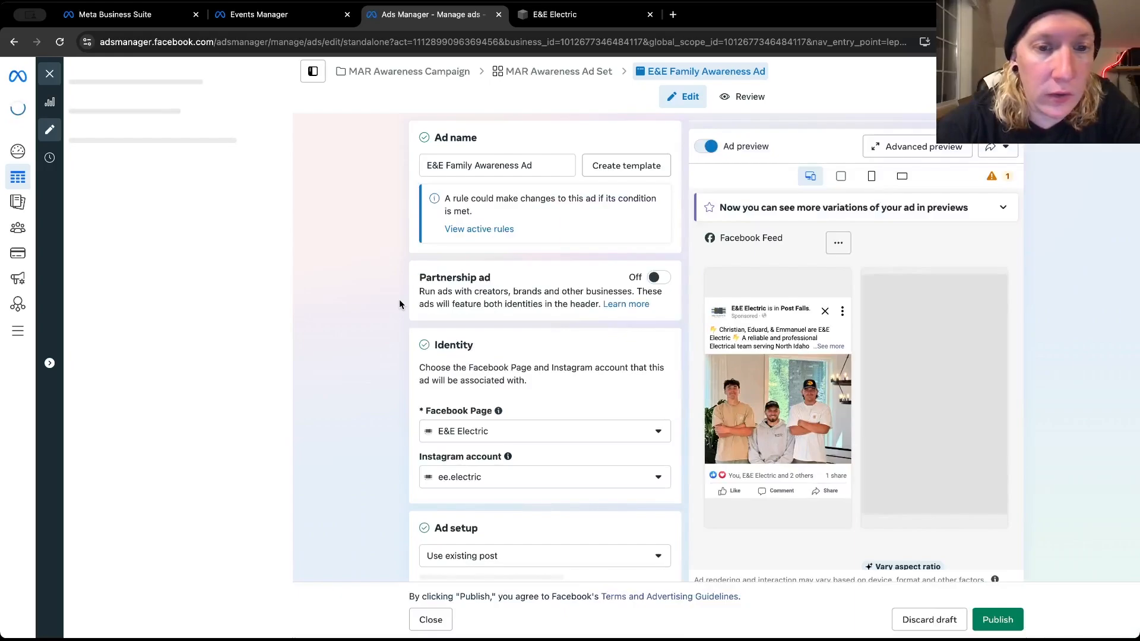
scroll(398, 325, "down", 8)
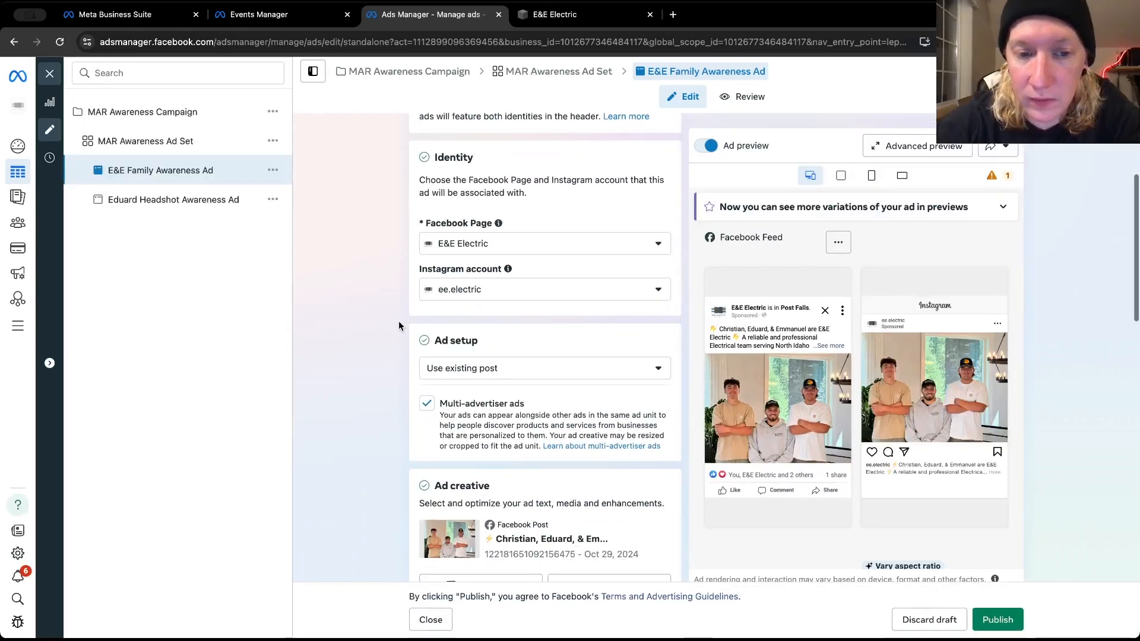
scroll(398, 321, "up", 5)
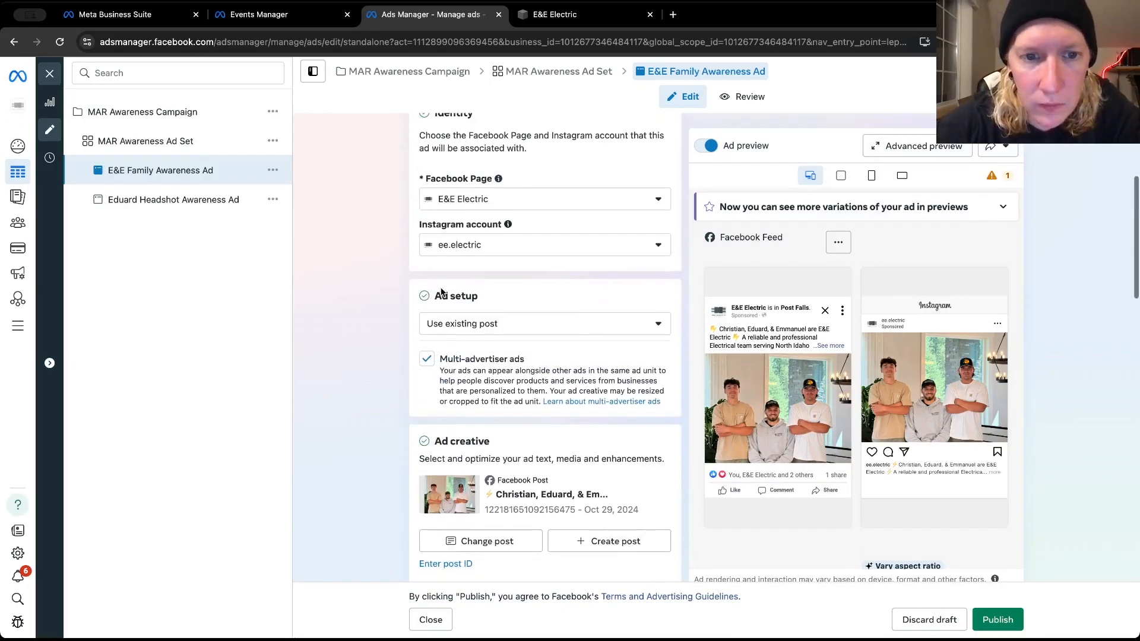
scroll(379, 362, "down", 8)
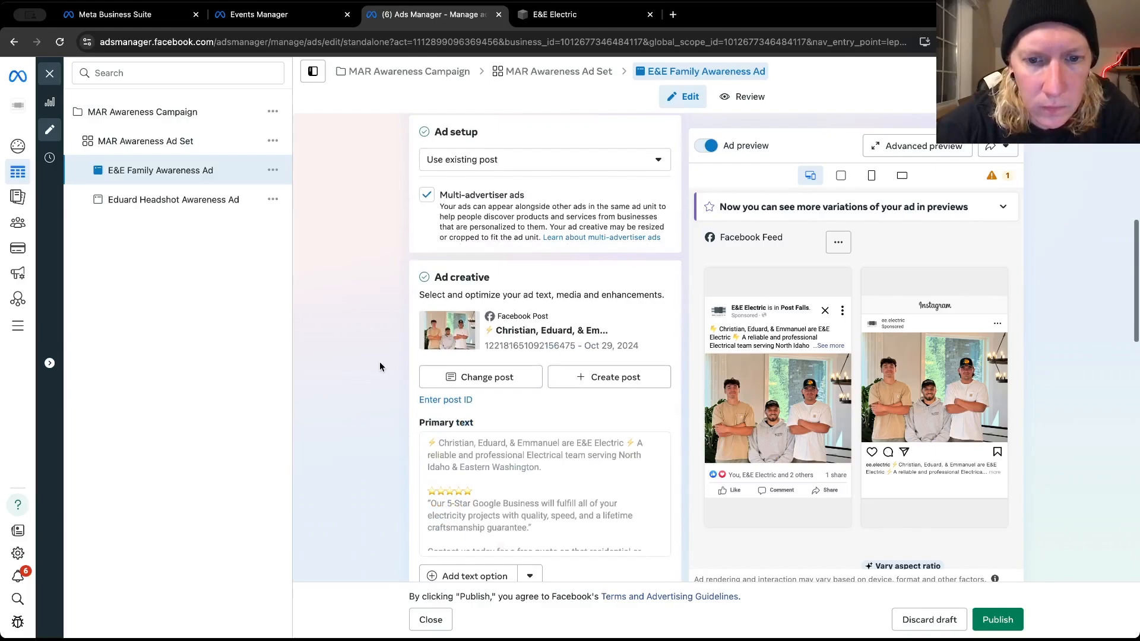
scroll(379, 360, "down", 5)
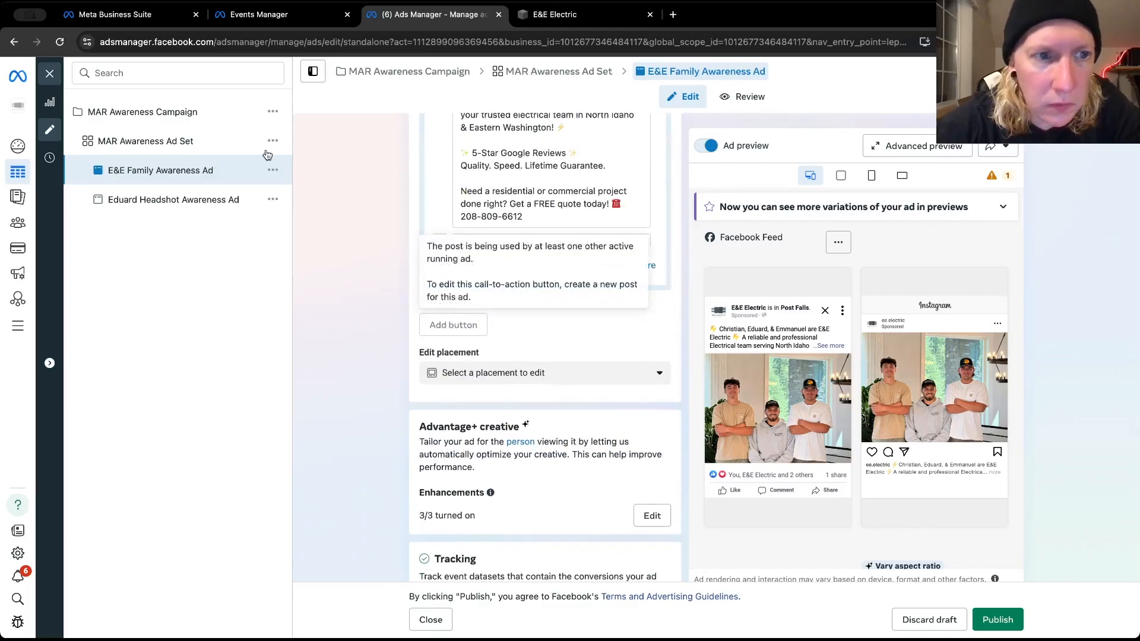
Delete the E&E Family Awareness Ad draft and make a fresh quick duplicate of the headshot ad within the MAR Awareness Ad Set
left_click(272, 170)
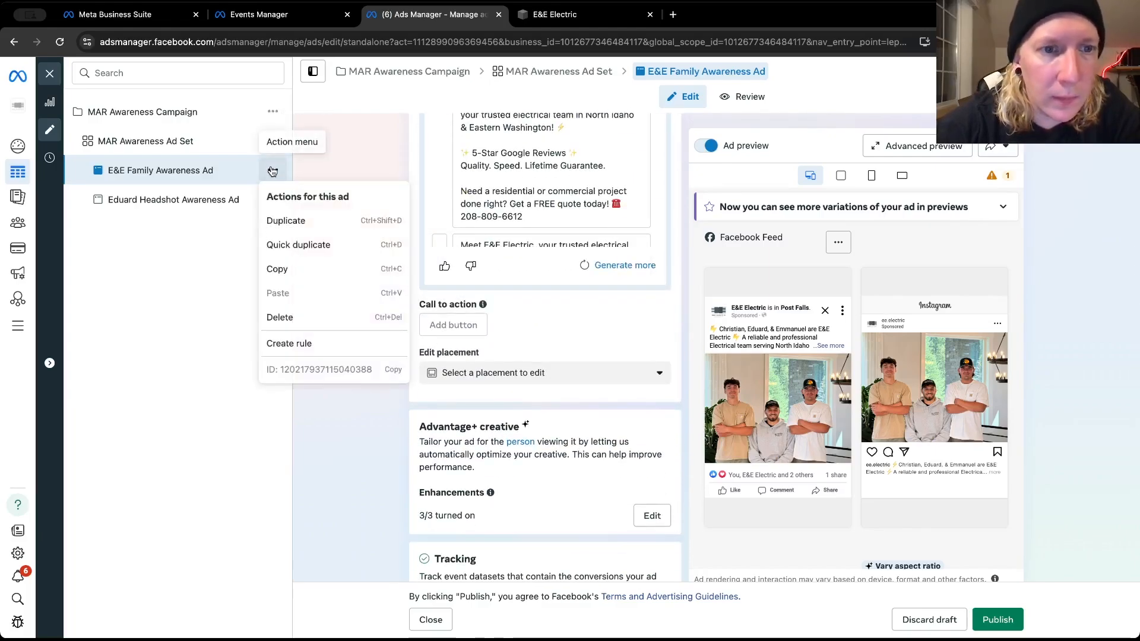
left_click(329, 327)
left_click(675, 277)
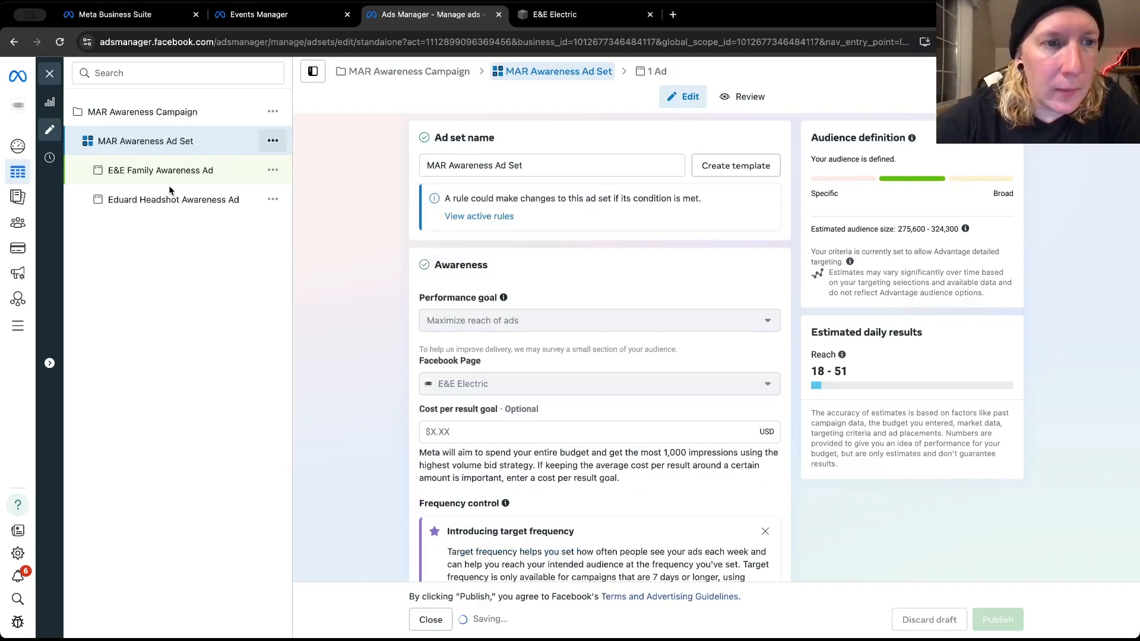
left_click(273, 171)
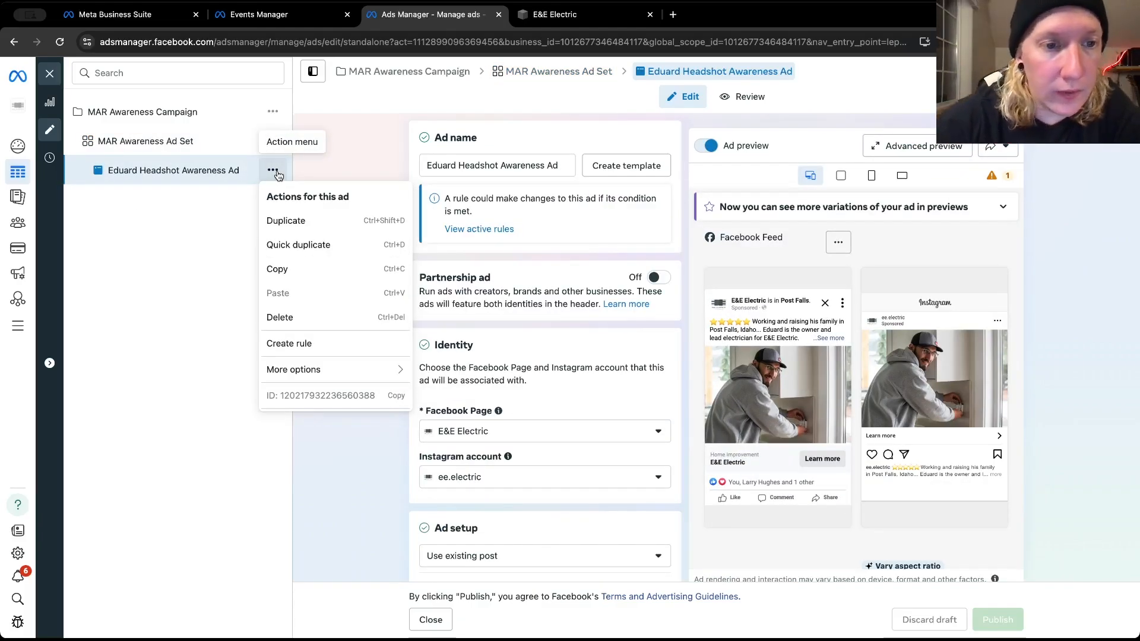
left_click(302, 246)
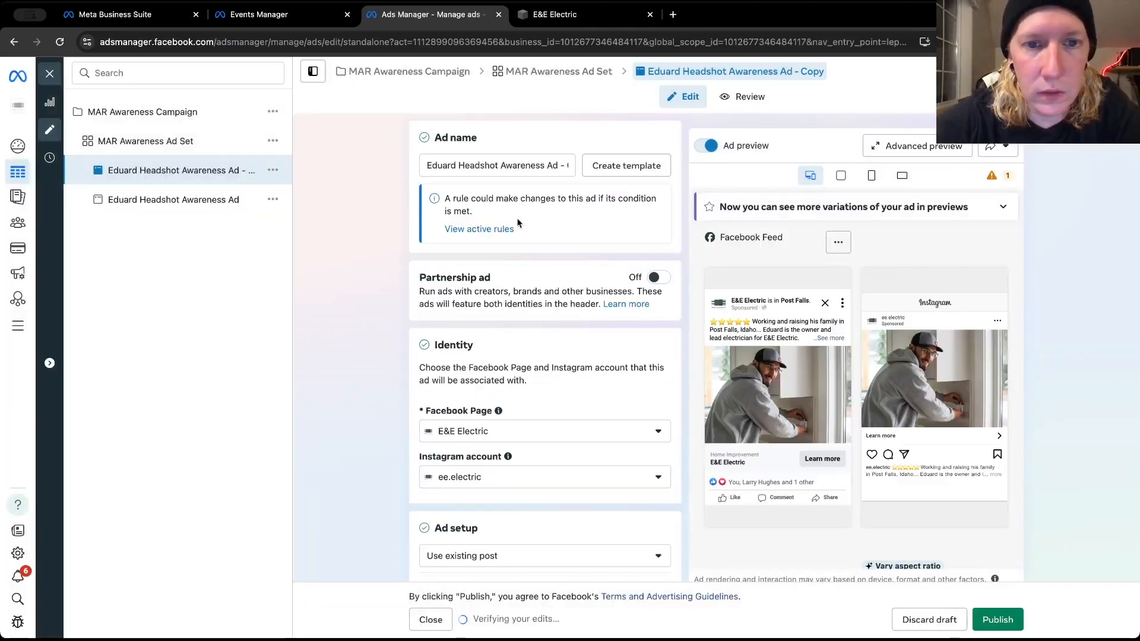
Rename the duplicated headshot ad as E&E Family Awareness Ad
triple_click(501, 164)
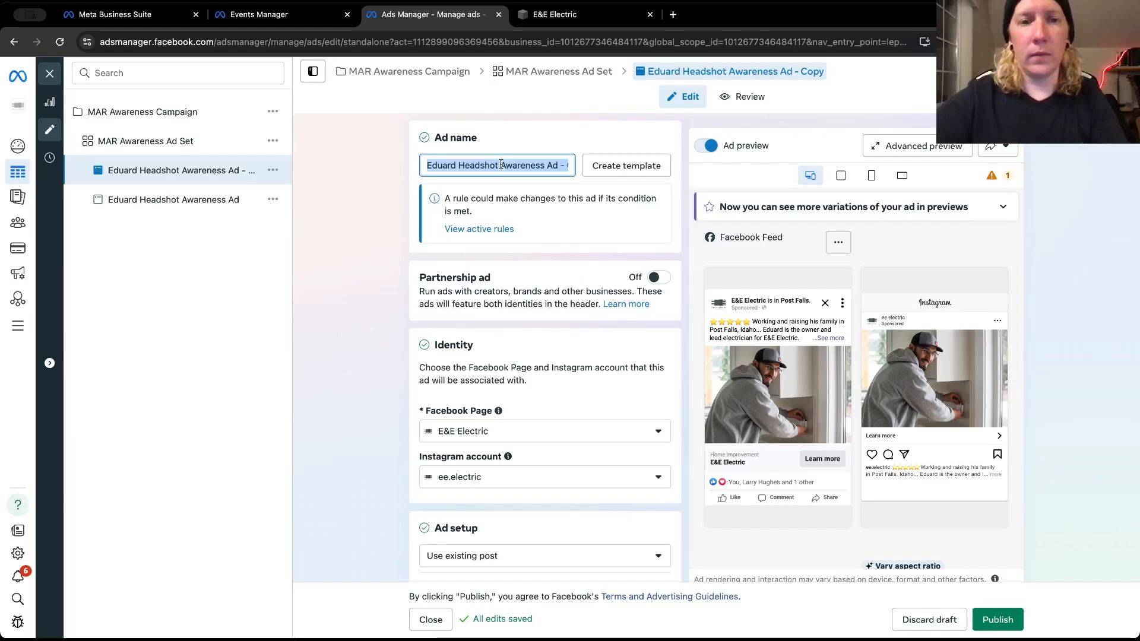
type("E&E F")
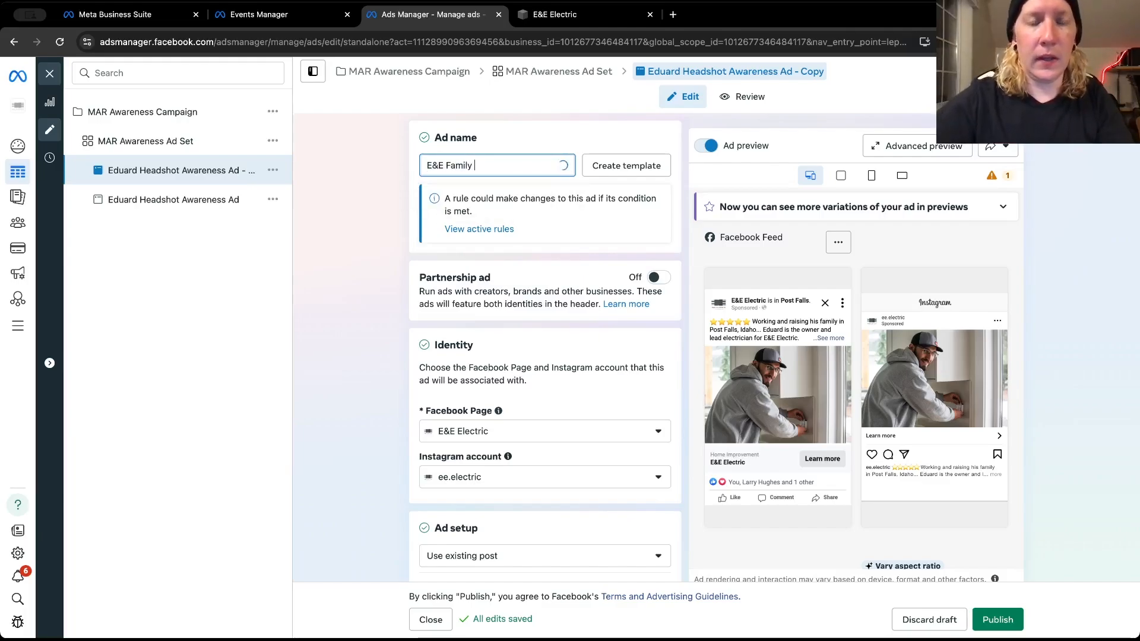
type("amily ")
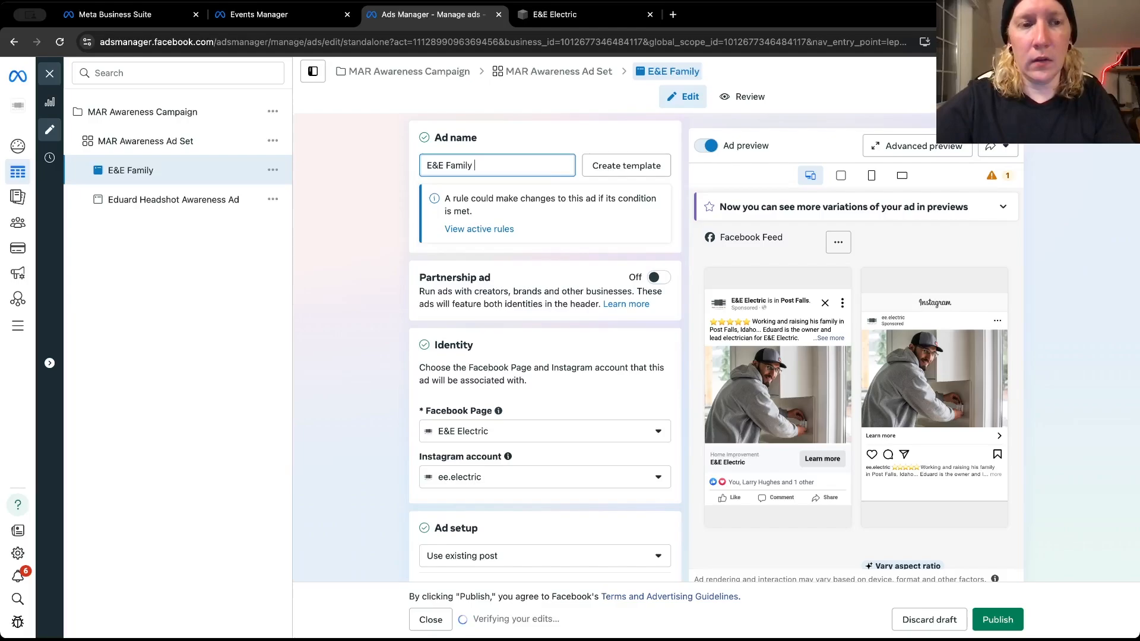
type("Awareness Ad")
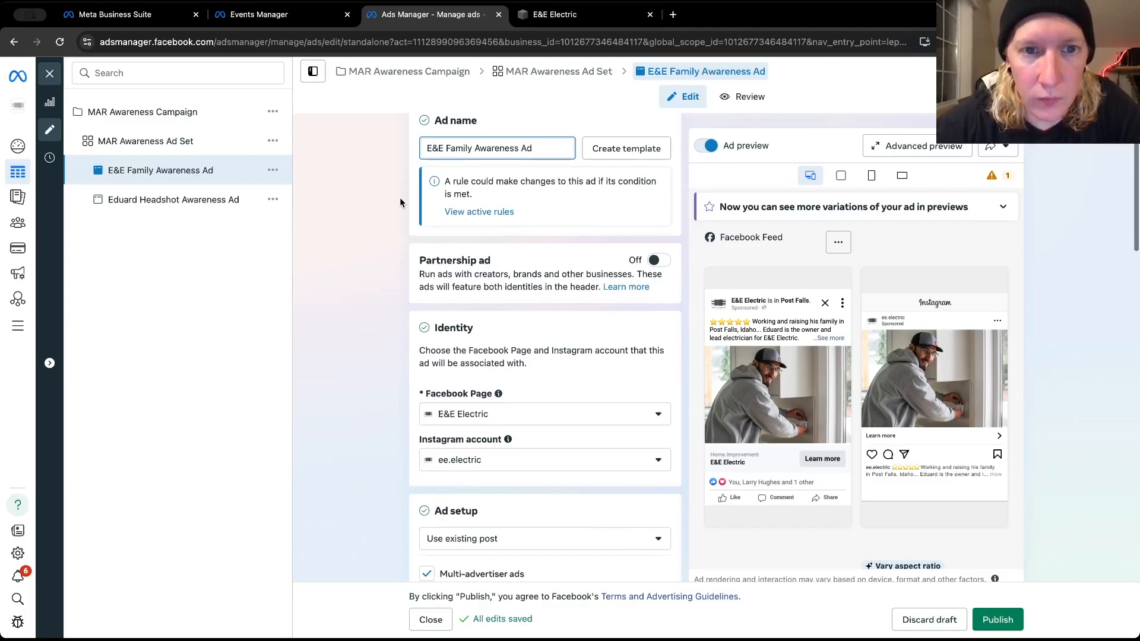
Replace the ad's Facebook post with the Jan 28, 2025 photo post introducing the owner and lead electrician, and expand its text in the Facebook Feed preview
scroll(400, 197, "down", 4)
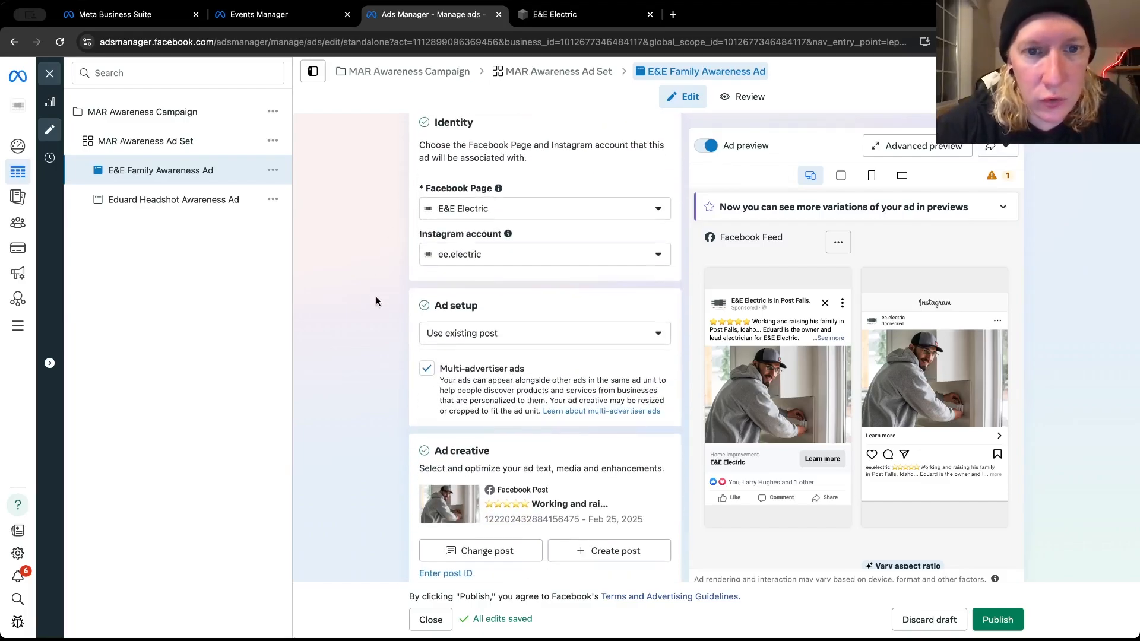
scroll(376, 301, "down", 5)
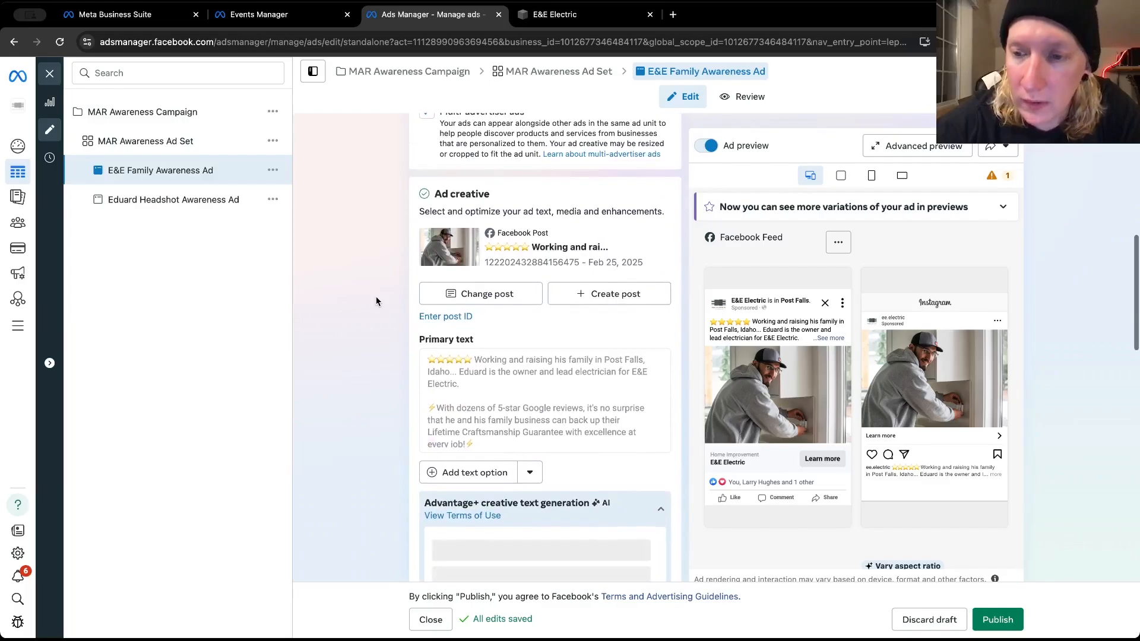
scroll(375, 300, "down", 3)
scroll(375, 301, "up", 8)
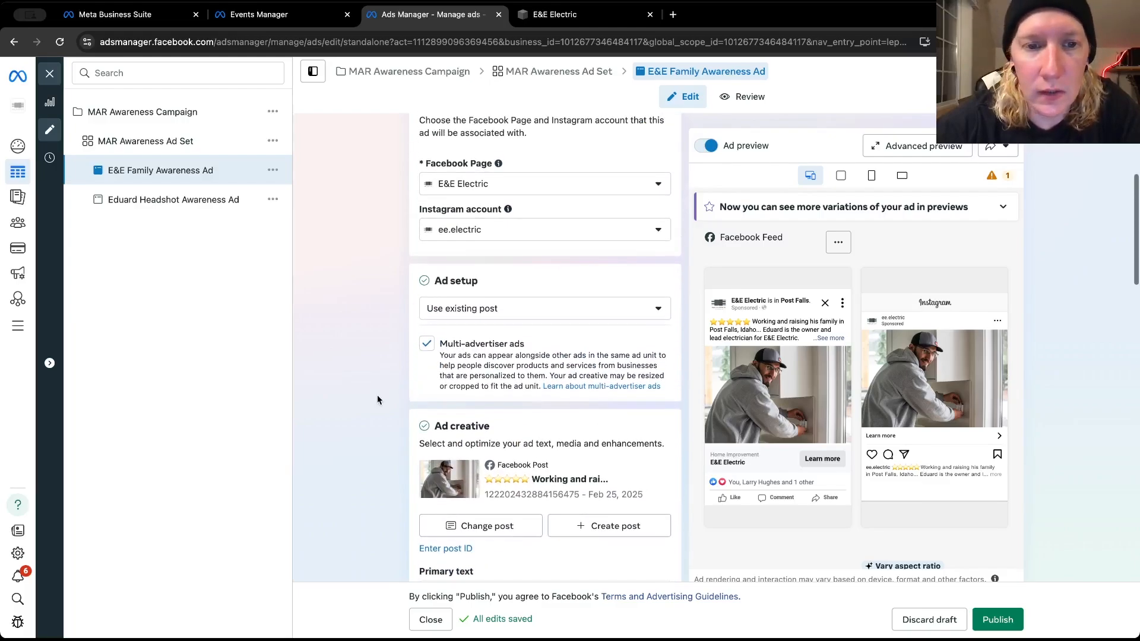
scroll(377, 395, "up", 3)
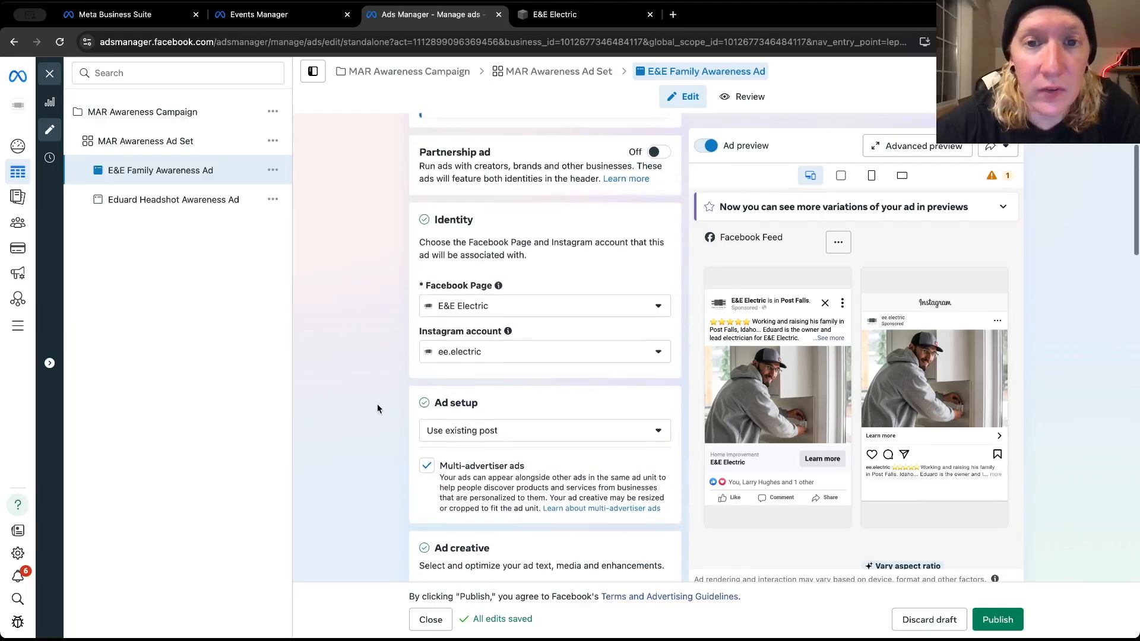
scroll(378, 409, "up", 1)
scroll(378, 401, "down", 4)
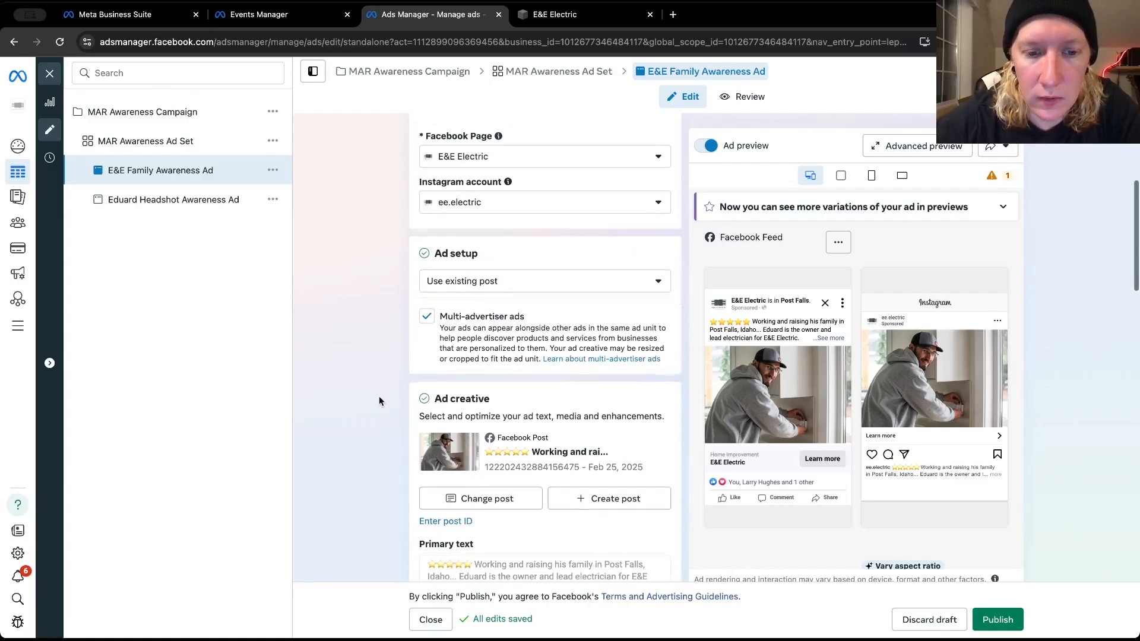
left_click(461, 497)
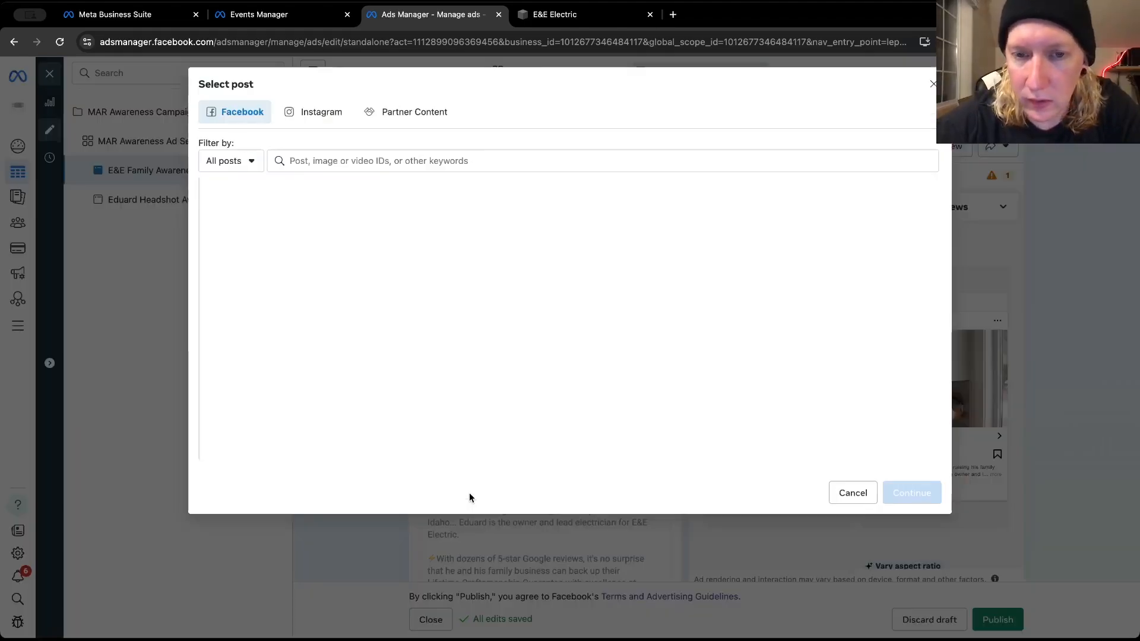
scroll(330, 364, "down", 10)
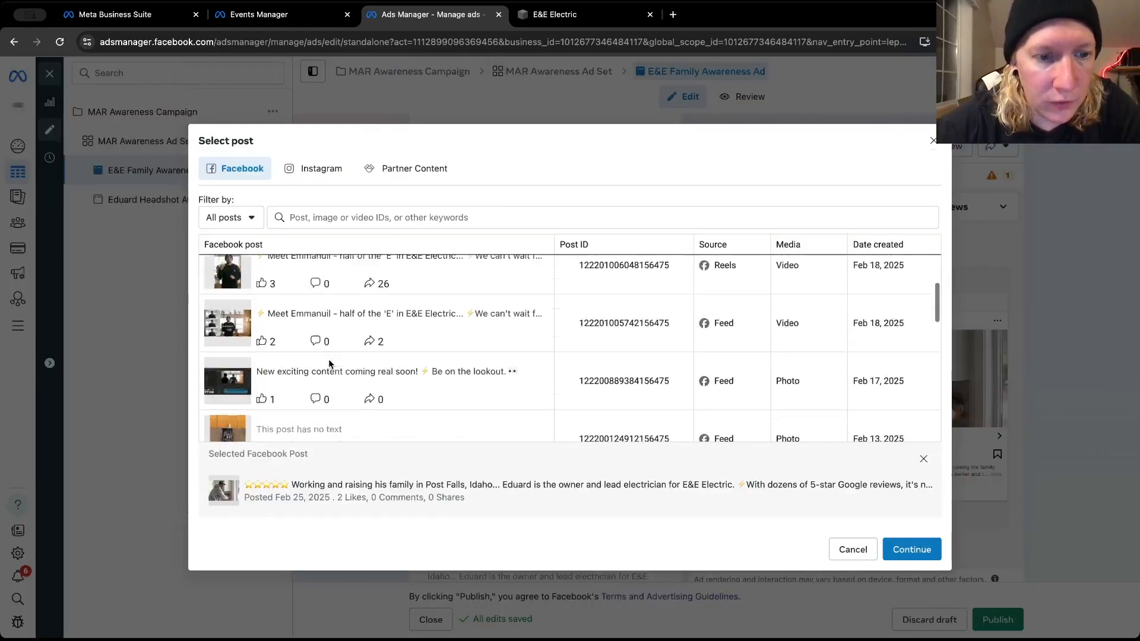
scroll(330, 364, "down", 5)
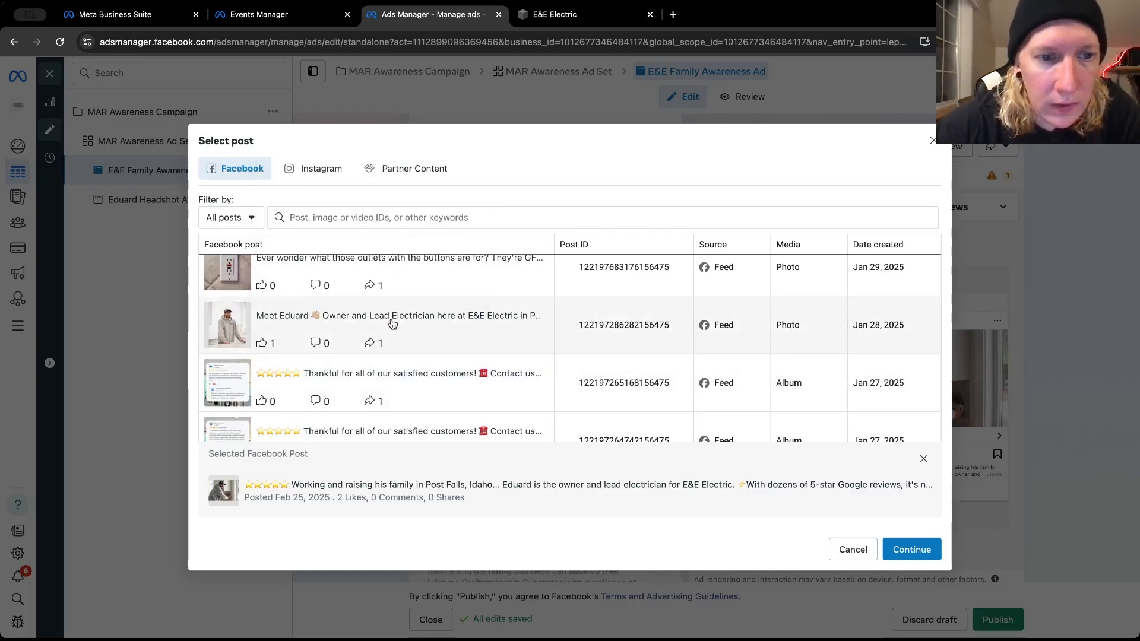
left_click(905, 549)
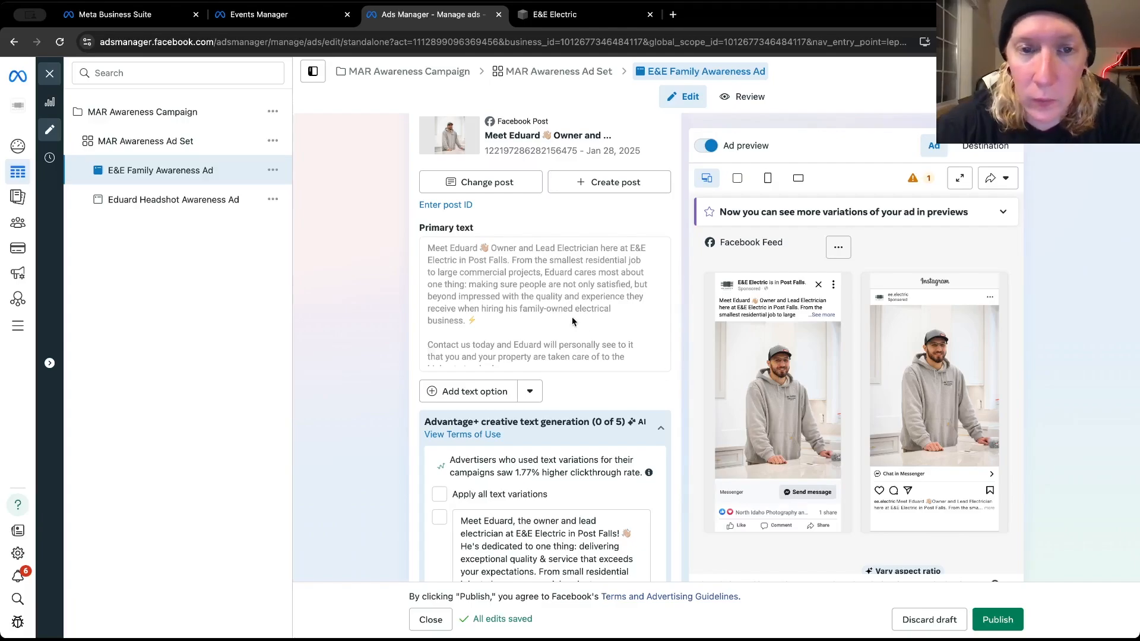
left_click(834, 314)
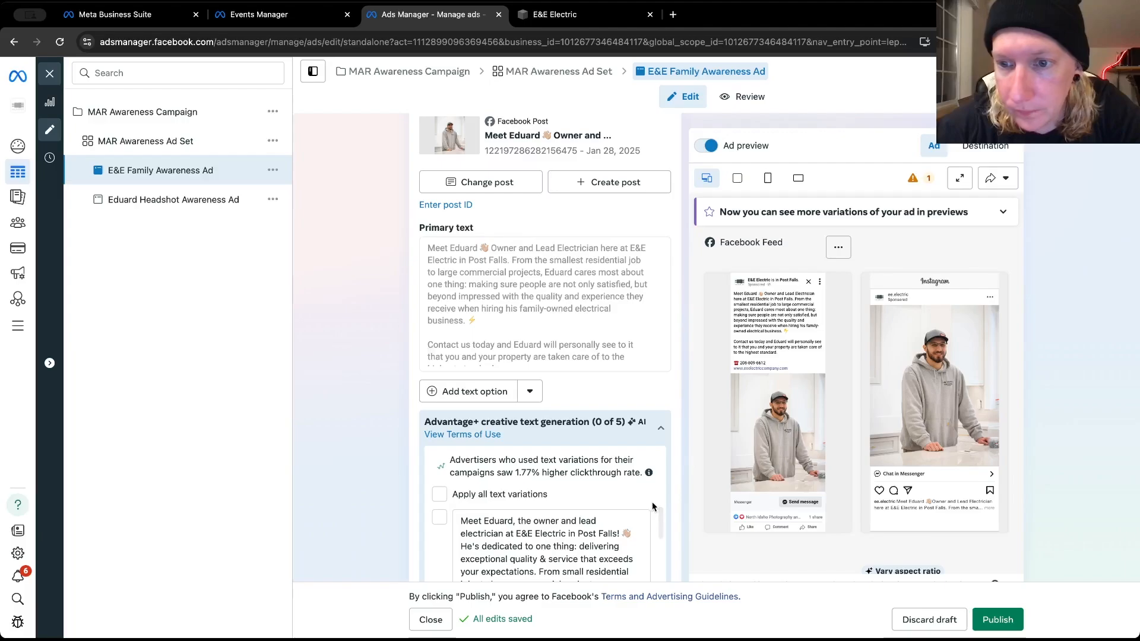
scroll(652, 505, "down", 7)
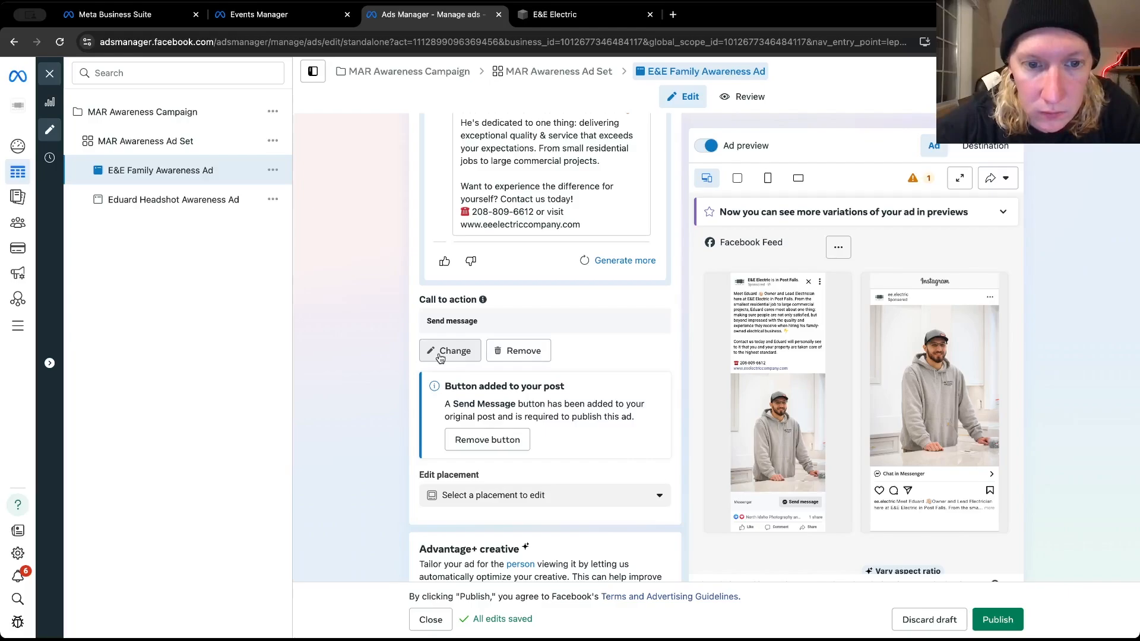
left_click(440, 351)
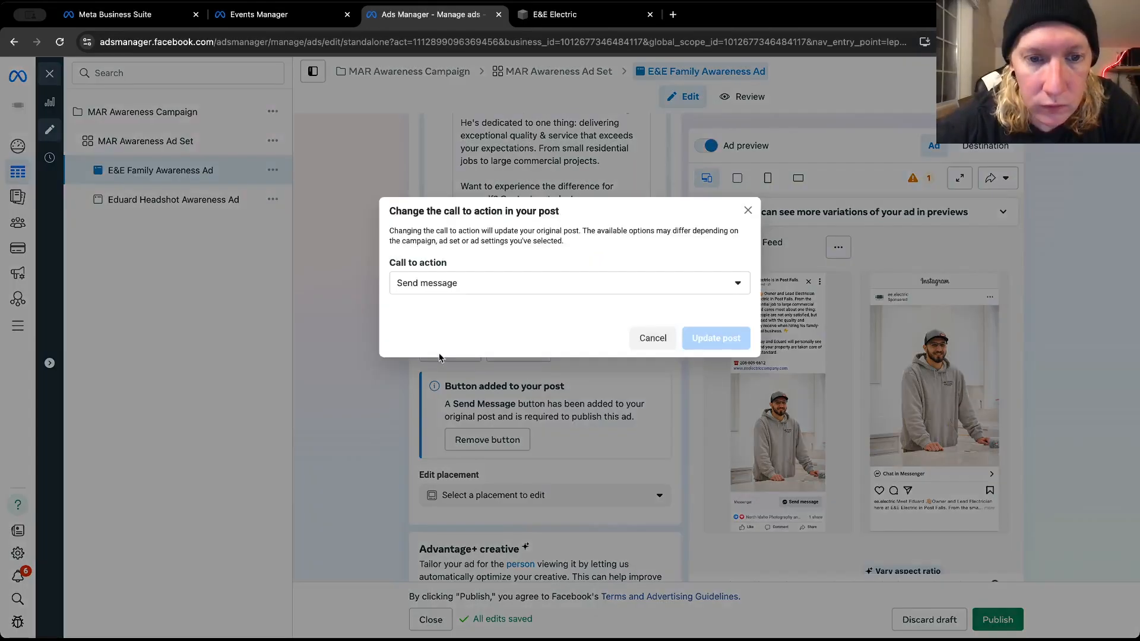
left_click(487, 291)
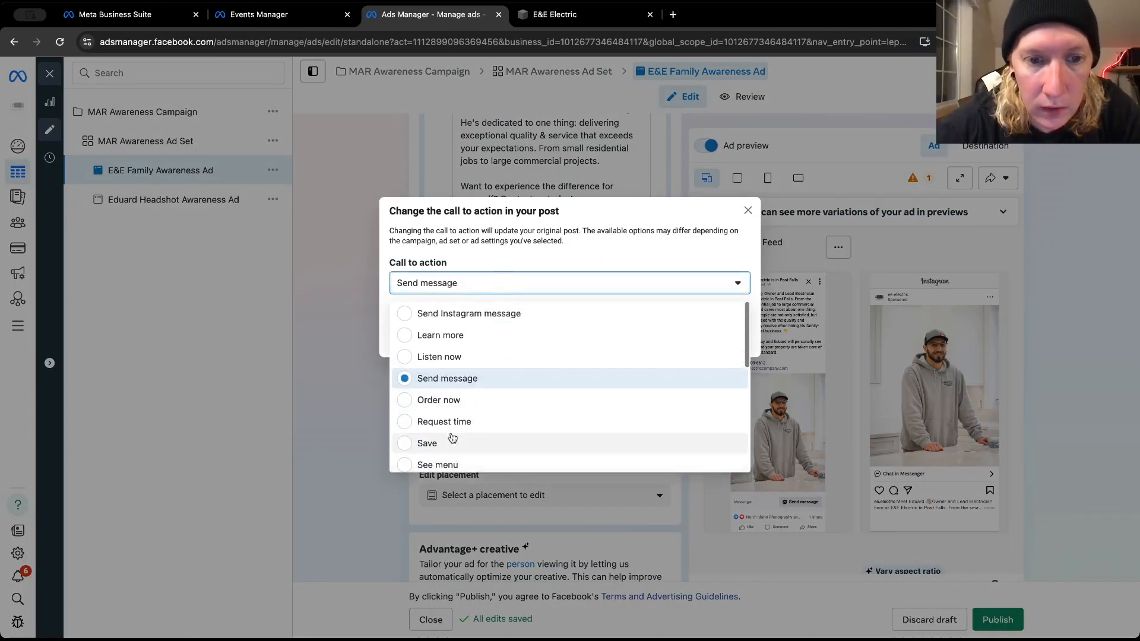
scroll(477, 337, "down", 5)
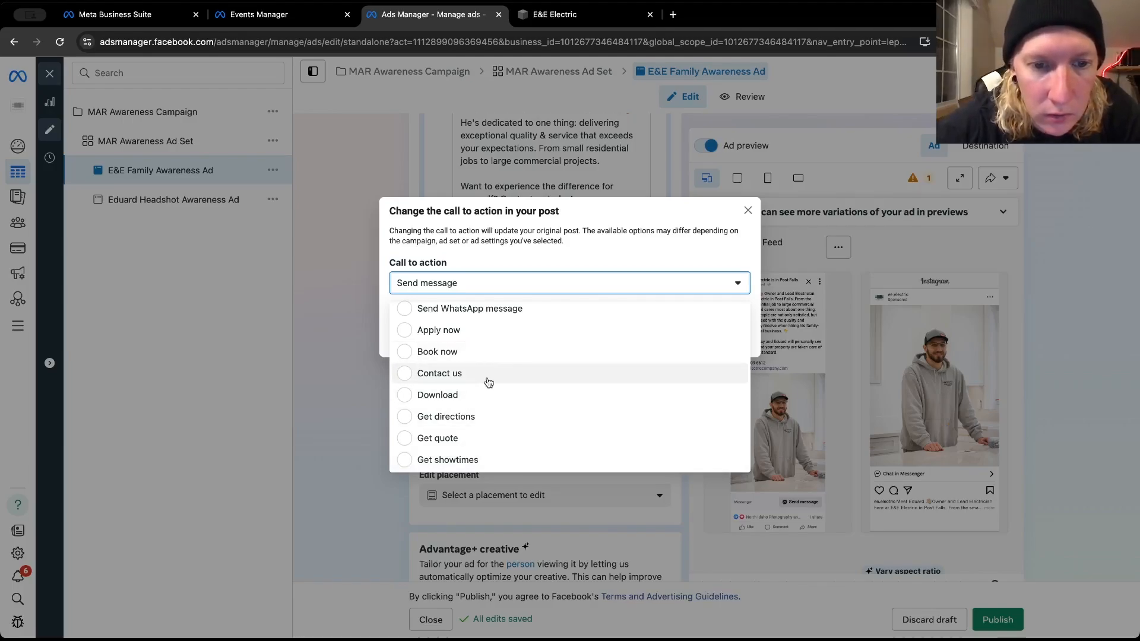
scroll(488, 382, "up", 4)
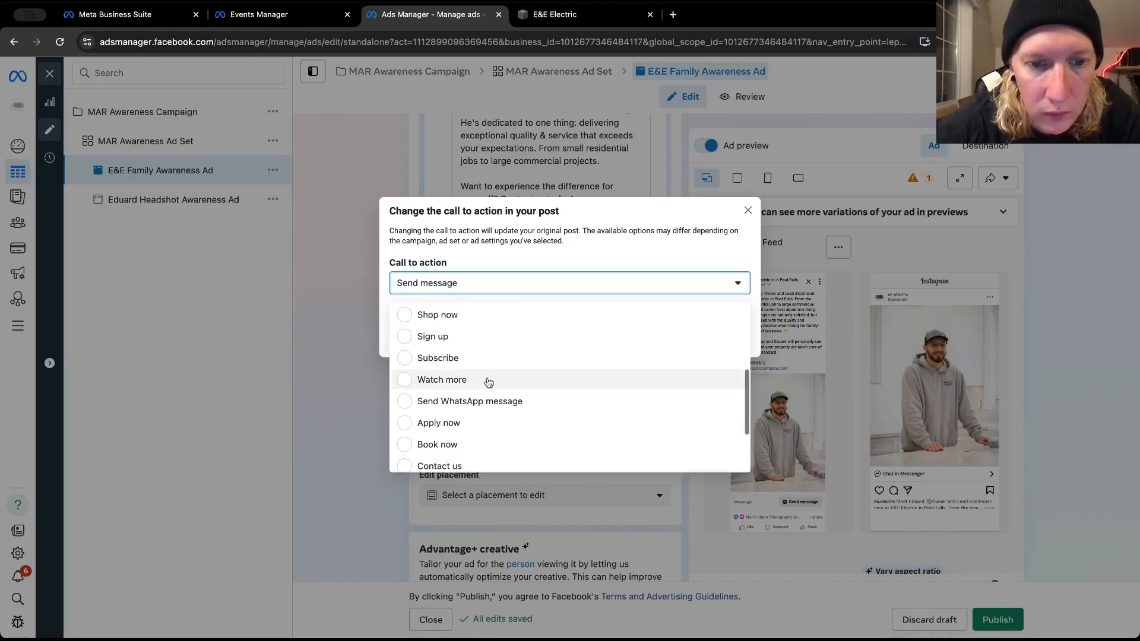
scroll(487, 381, "up", 5)
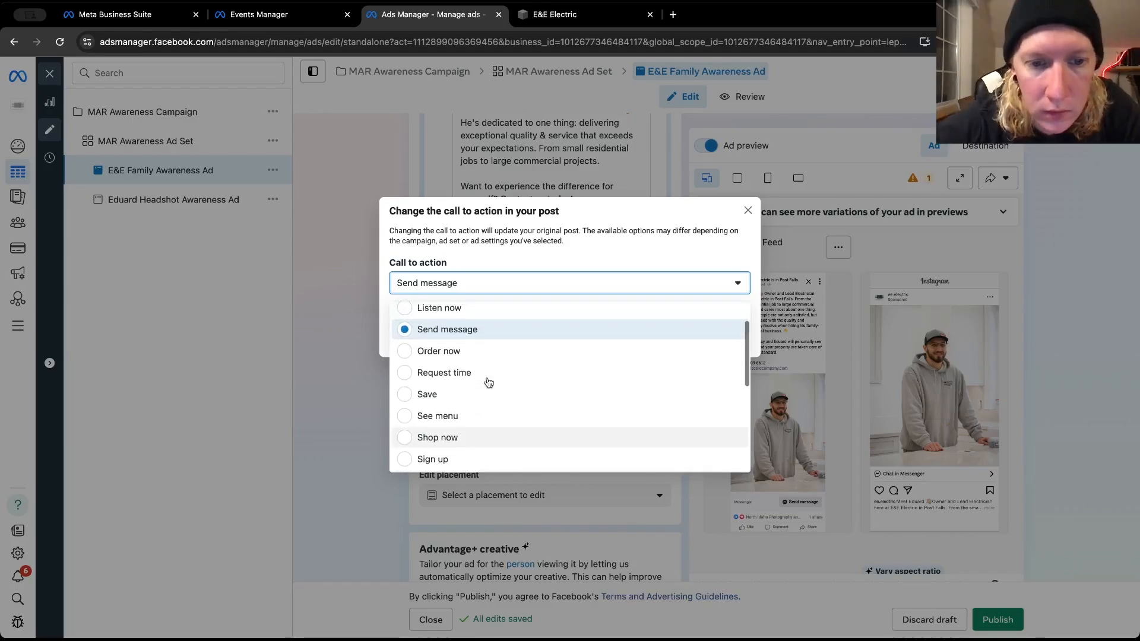
scroll(468, 323, "up", 2)
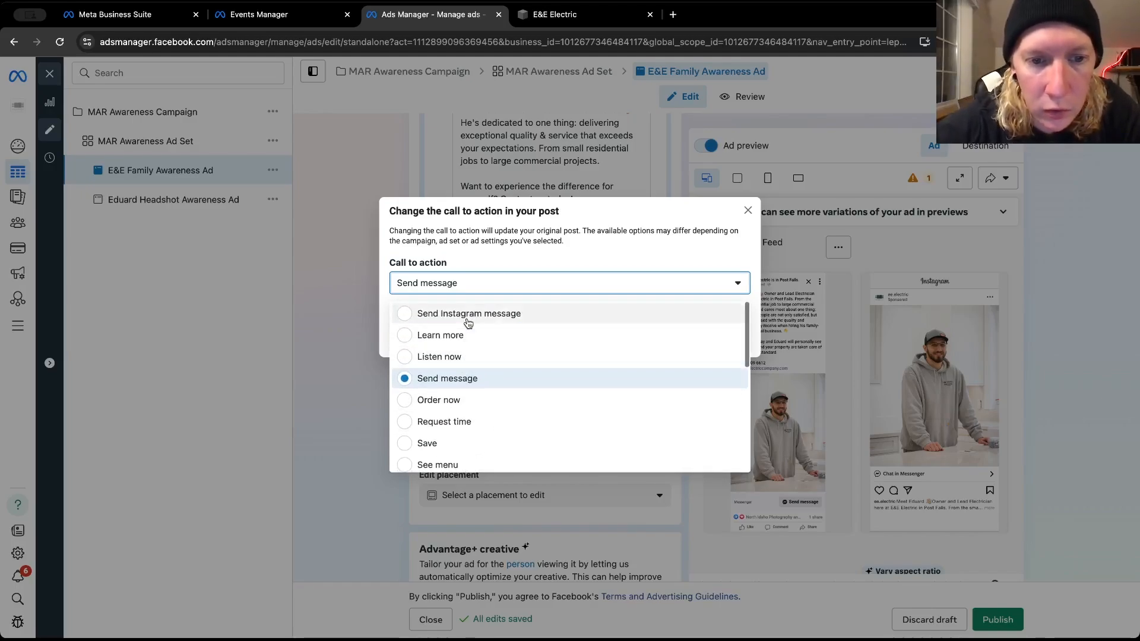
left_click(460, 333)
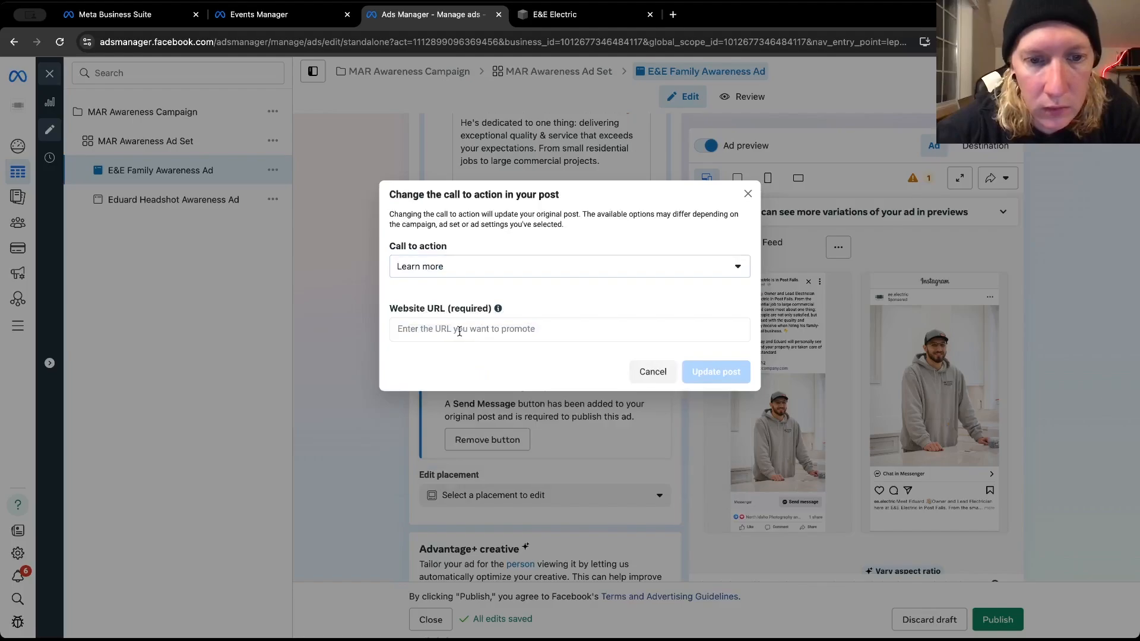
left_click(458, 331)
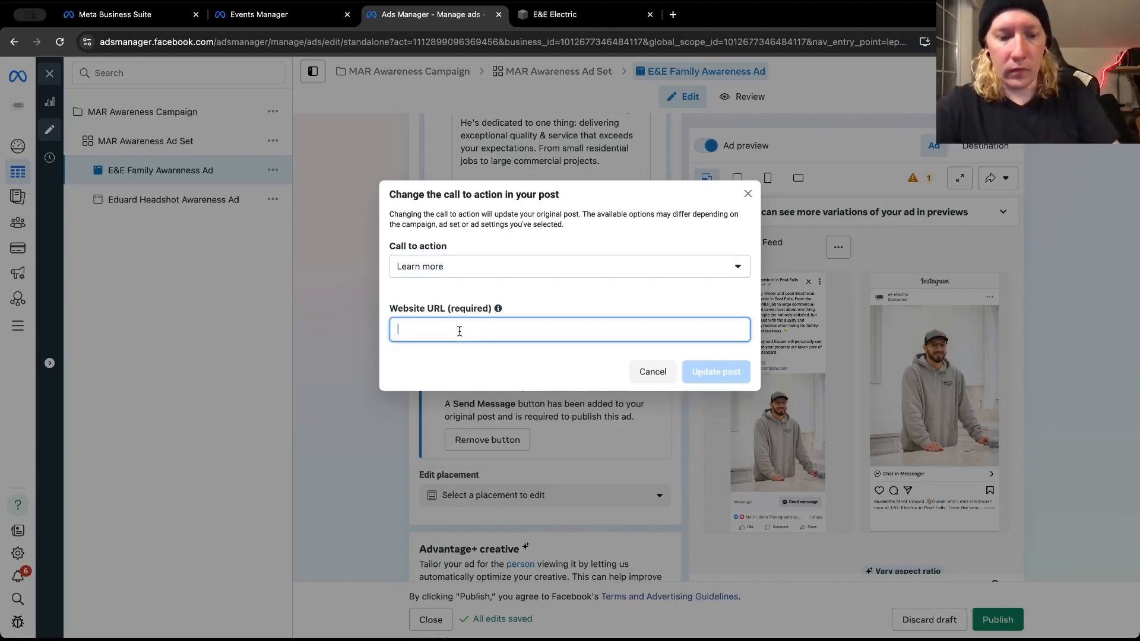
type("https://www.eeelectriccompany.com/")
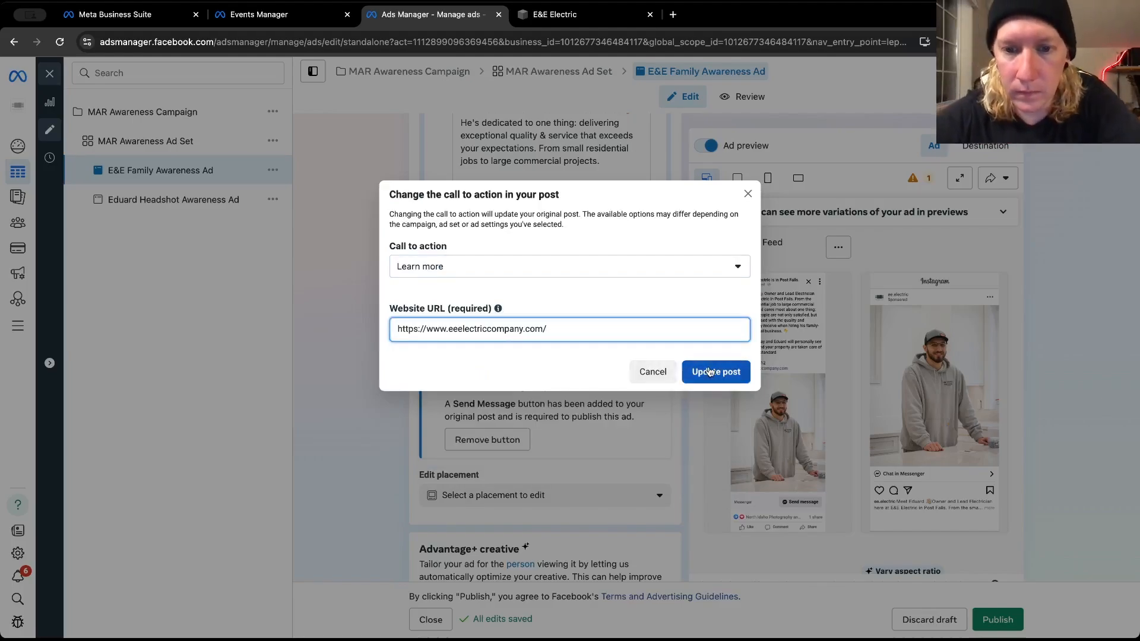
left_click(709, 372)
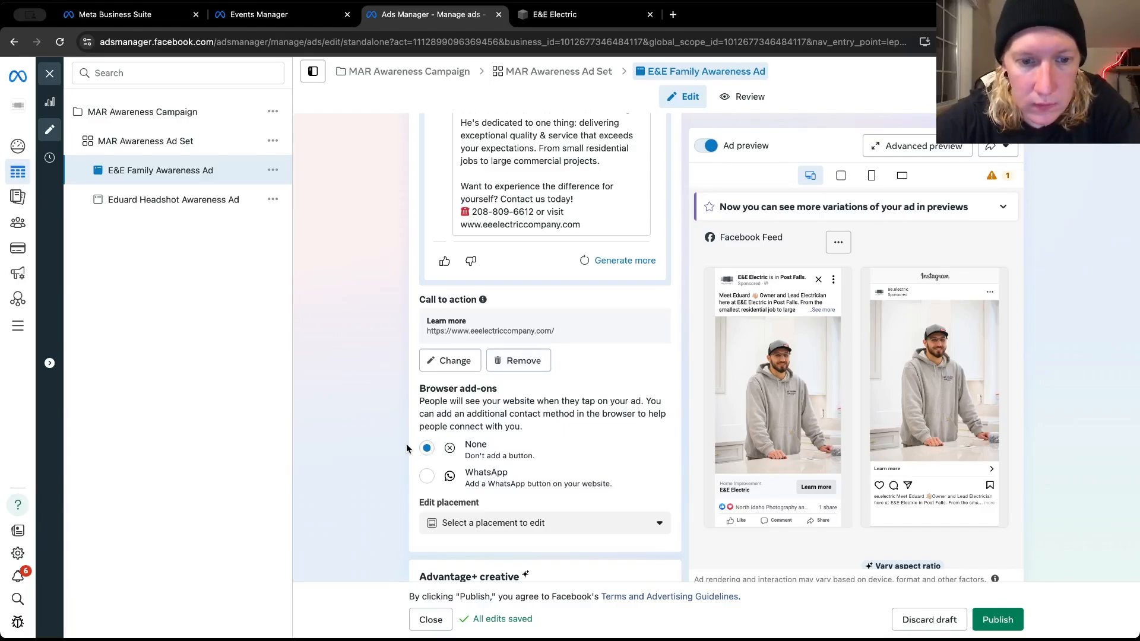
Rename the ad by replacing E&E Family with the owner's first name and Kitchen Pose, keeping the ending Awareness Ad
scroll(406, 443, "down", 2)
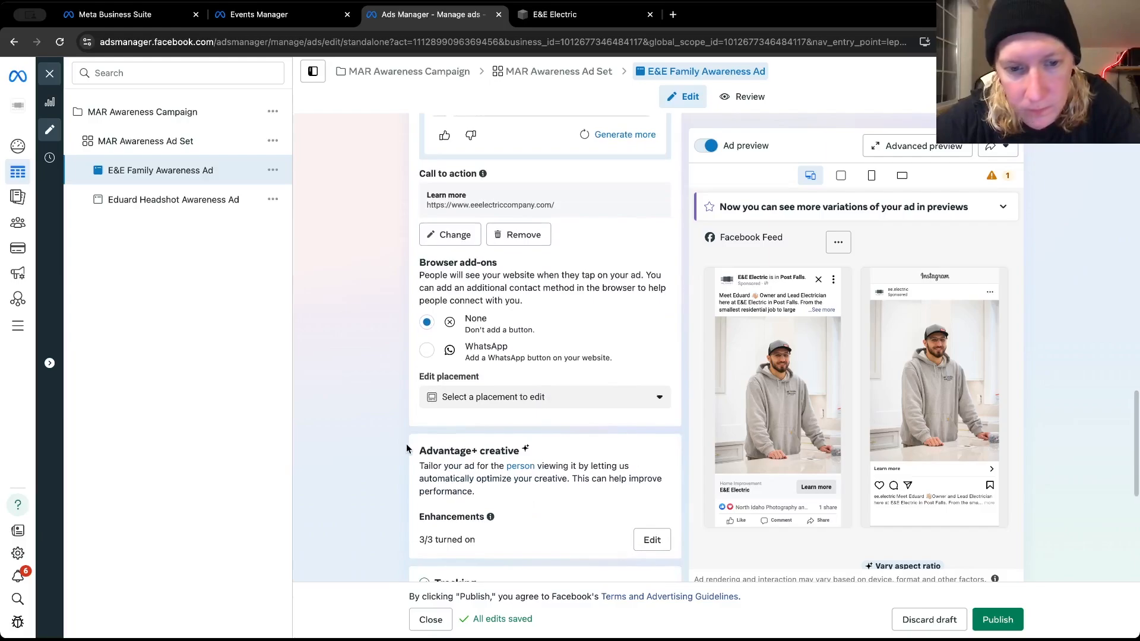
scroll(406, 443, "down", 5)
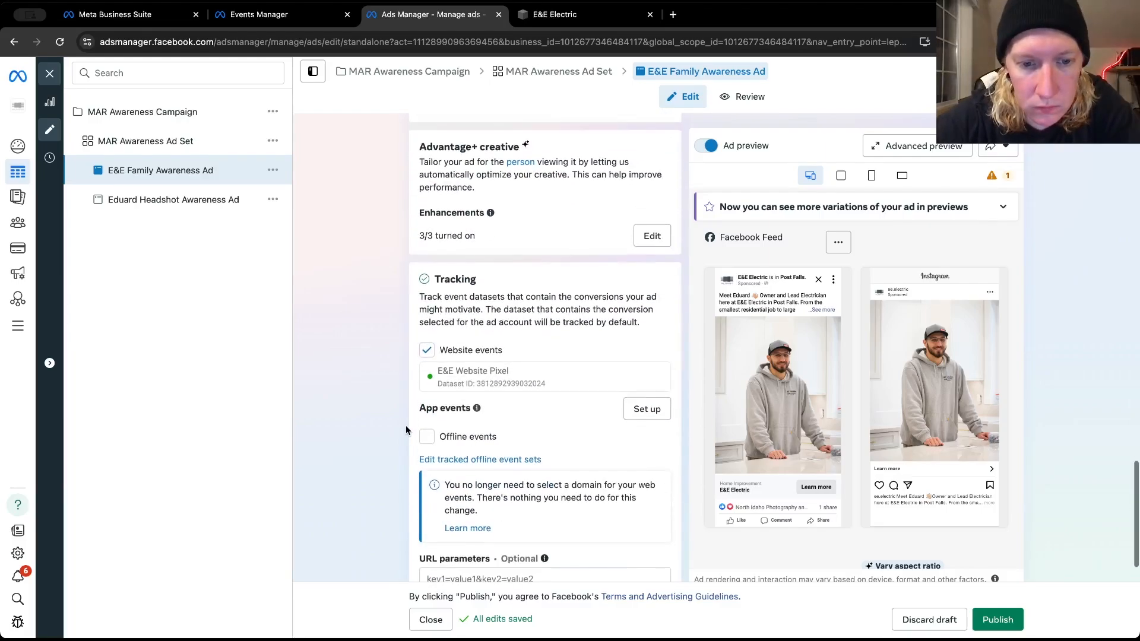
scroll(406, 428, "up", 6)
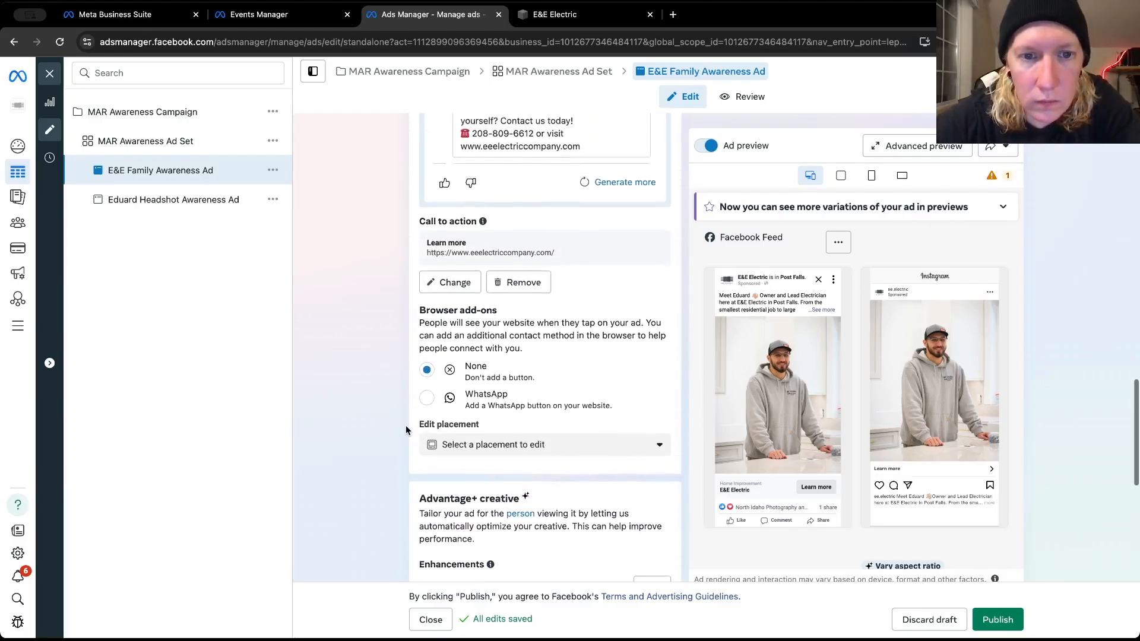
scroll(406, 428, "up", 10)
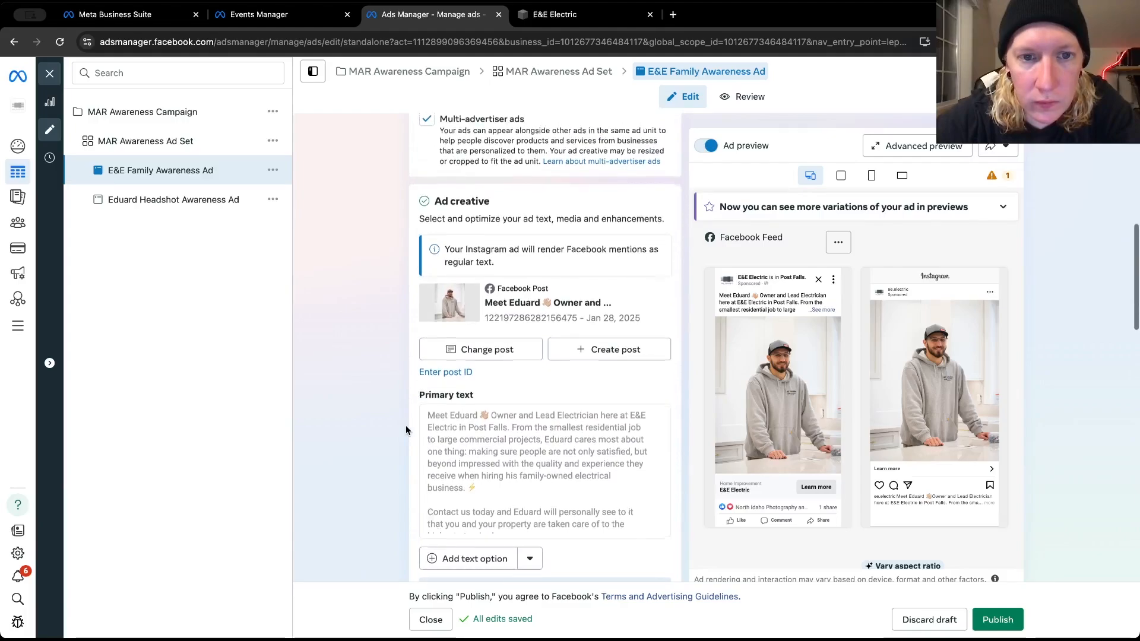
scroll(405, 429, "up", 8)
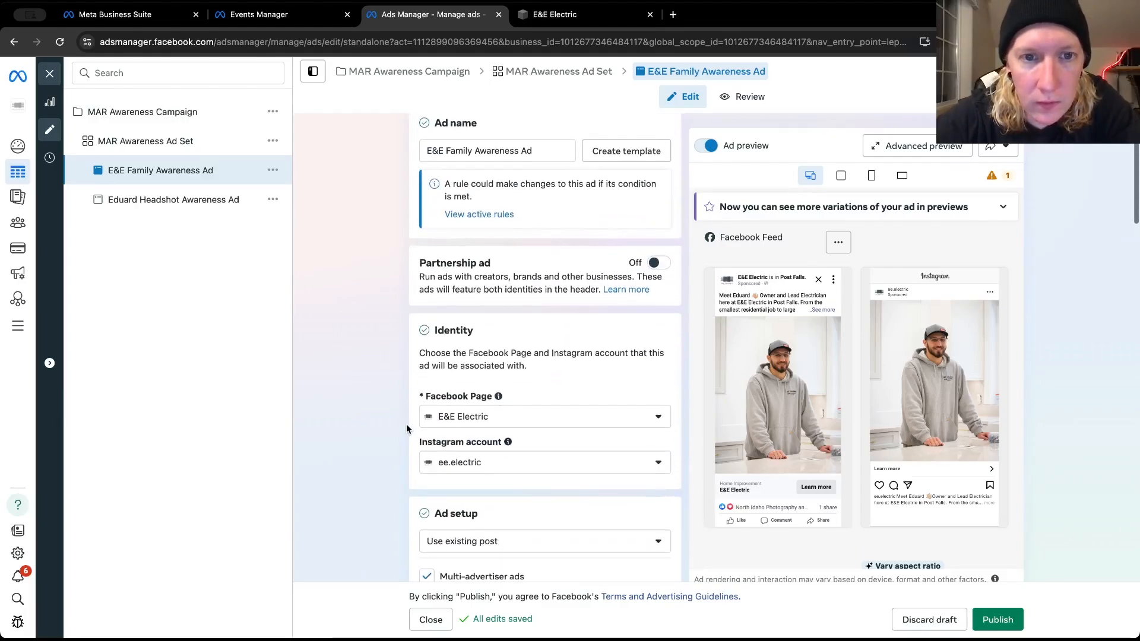
scroll(406, 427, "up", 1)
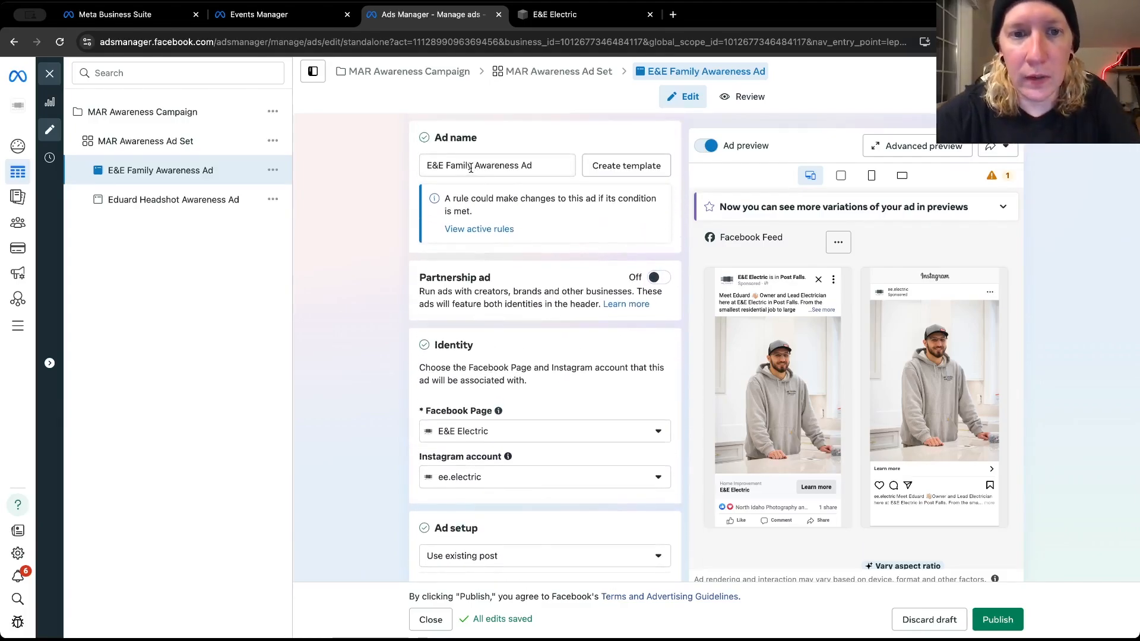
left_click_drag(471, 168, 445, 163)
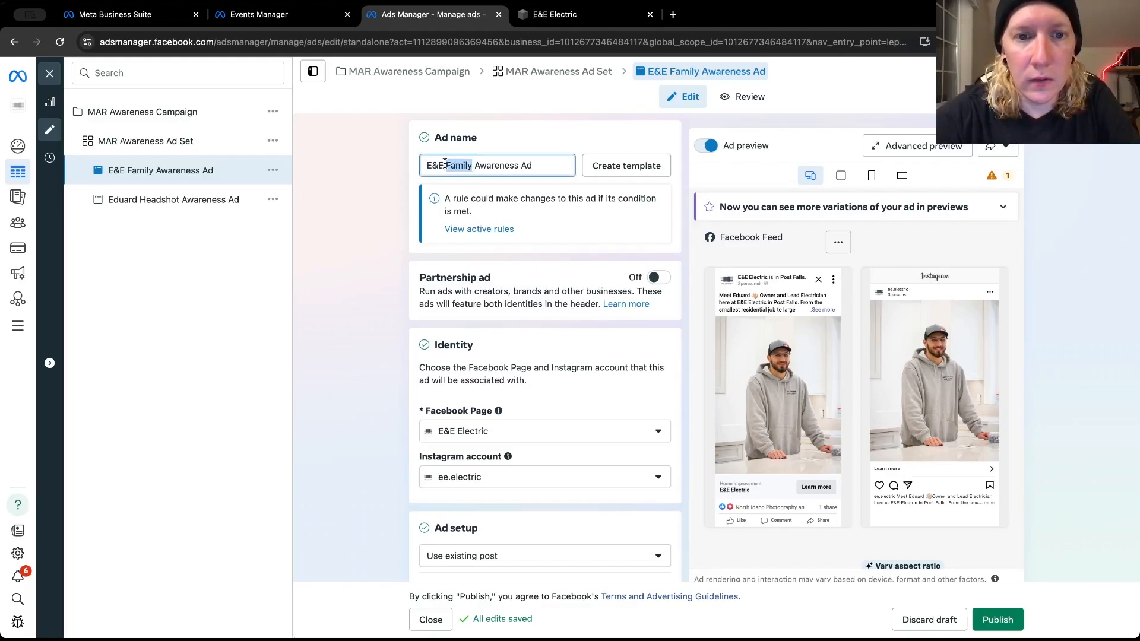
key("BackSpace")
key("BackSpace")
key("BackSpace")
key("BackSpace")
key("BackSpace")
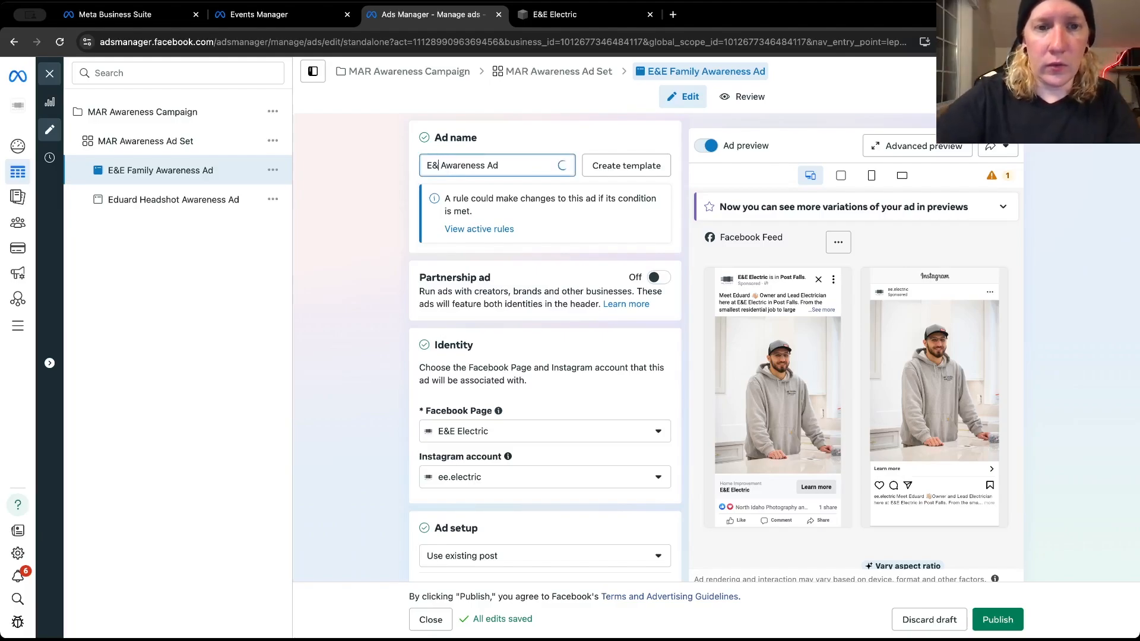
type("Eduard Kitchen Pose")
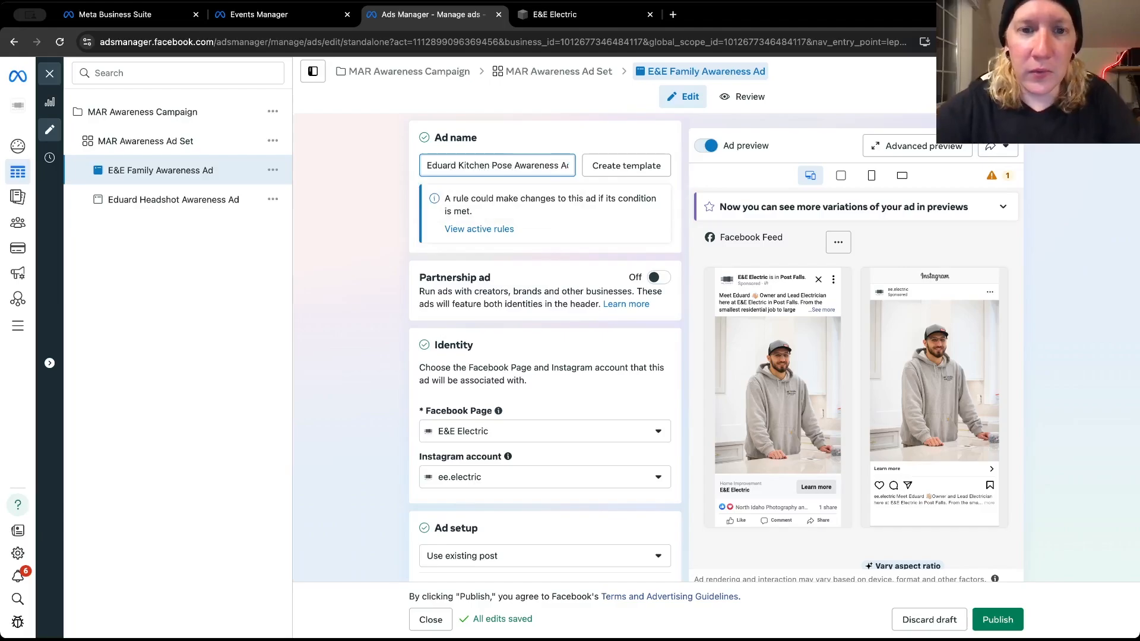
left_click(391, 248)
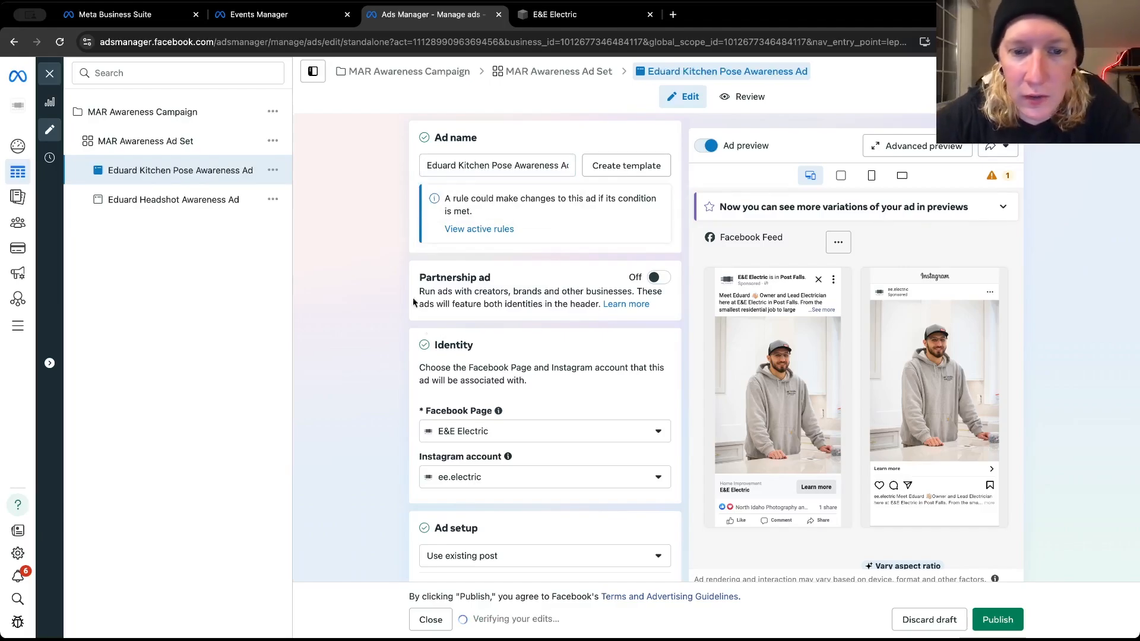
Check the Kitchen Pose Awareness Ad's remaining settings down to tracking and publish the ad
scroll(376, 394, "down", 15)
scroll(376, 397, "down", 5)
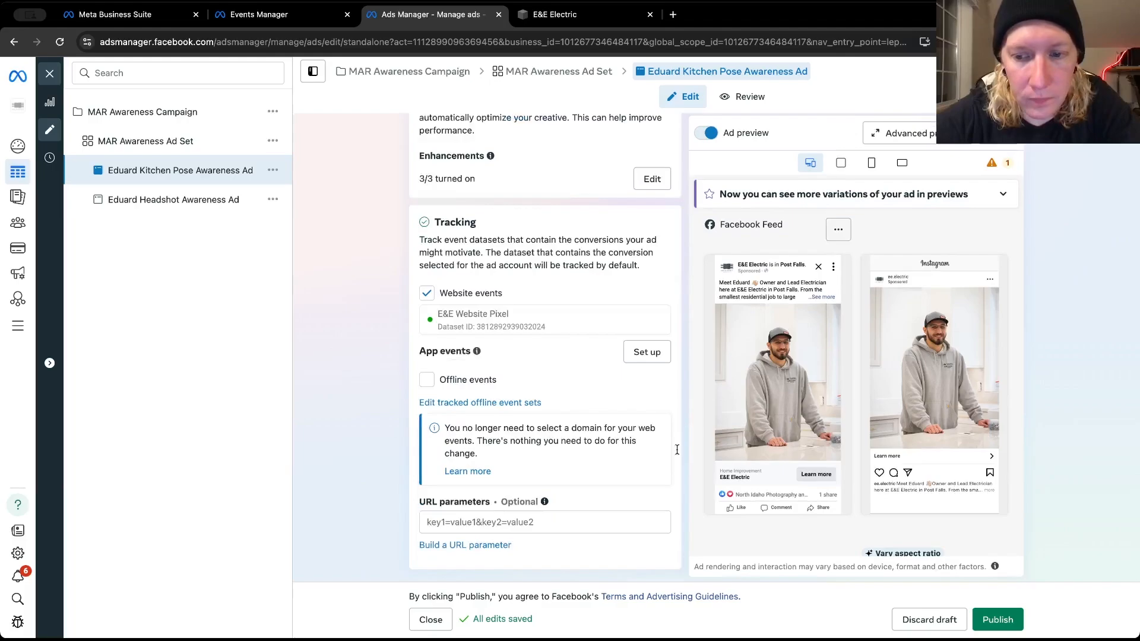
left_click(987, 617)
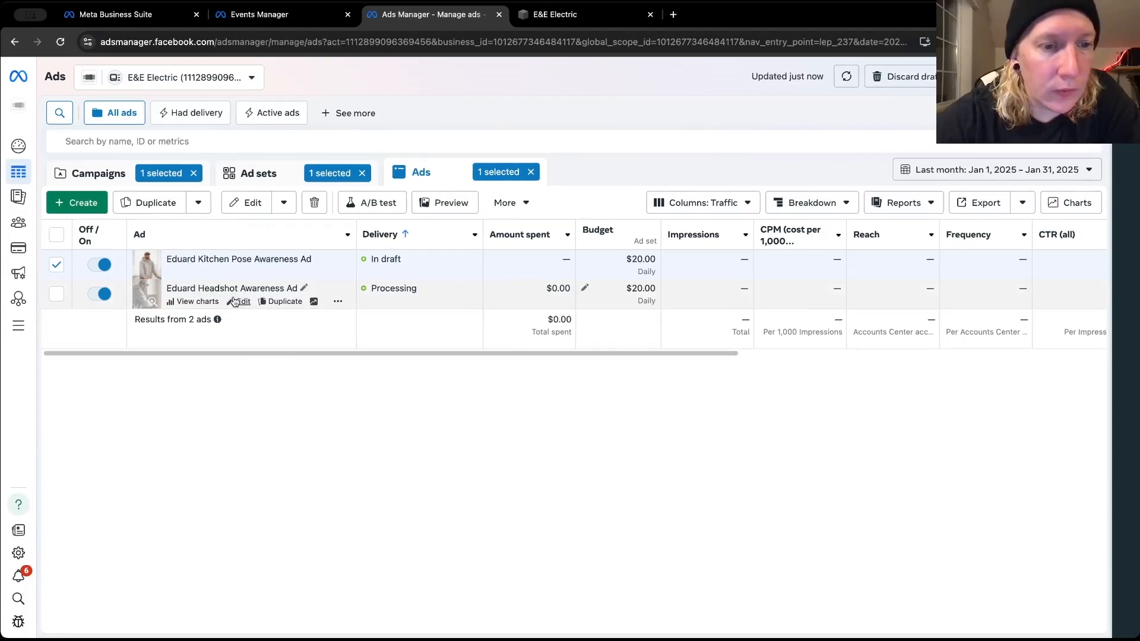
Open the headshot awareness ad, review its full preview text and call to action, and duplicate it in the same ad set
left_click(236, 303)
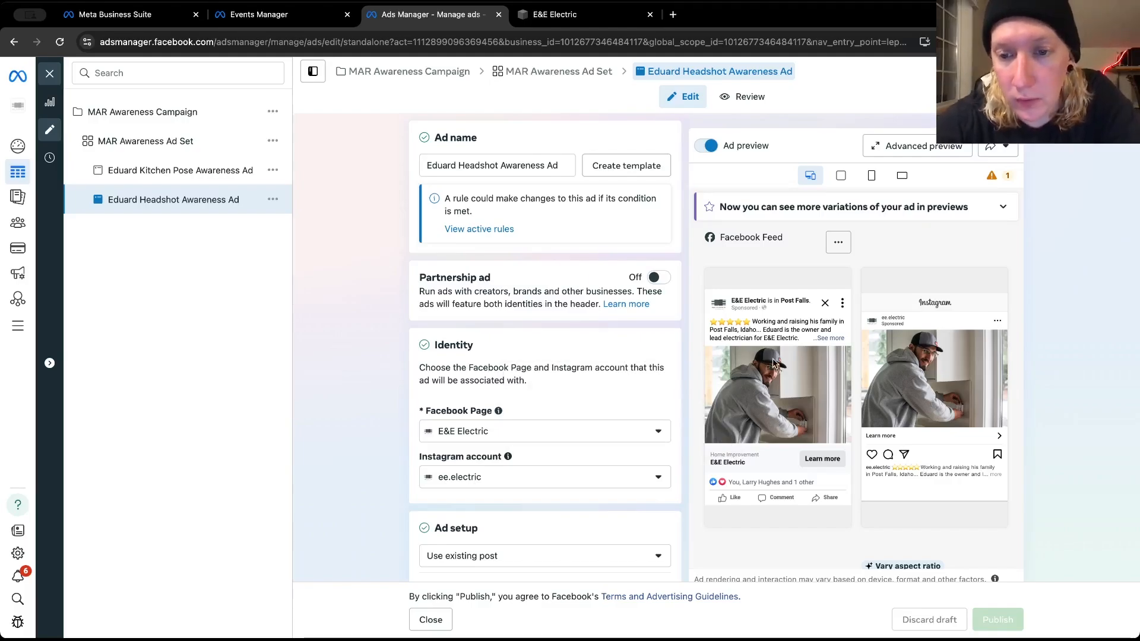
left_click(828, 338)
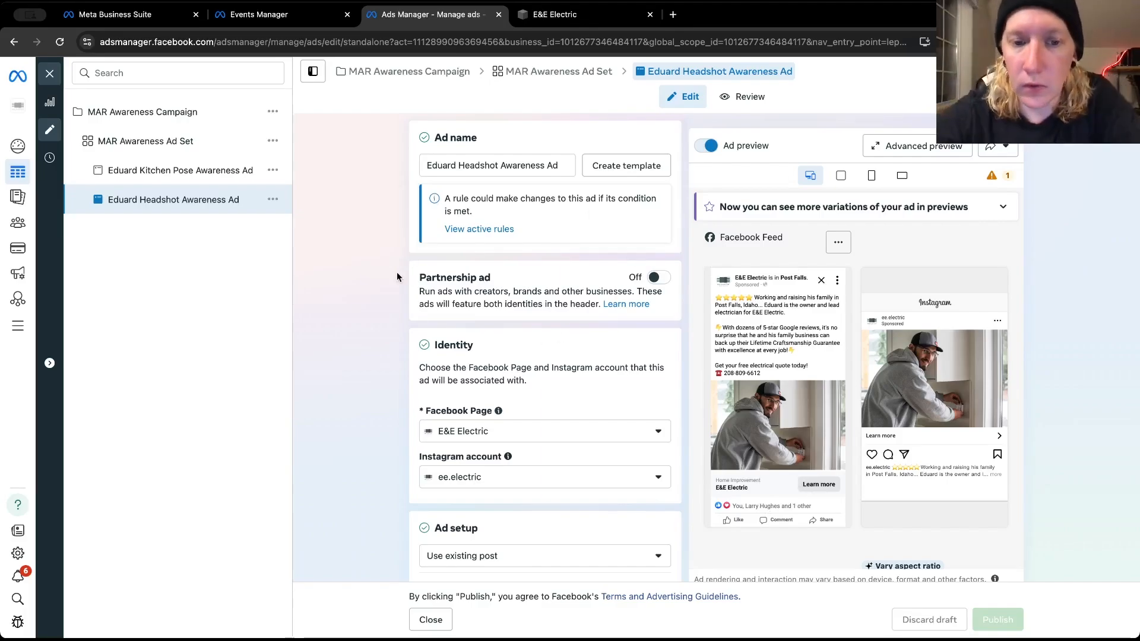
scroll(375, 369, "down", 3)
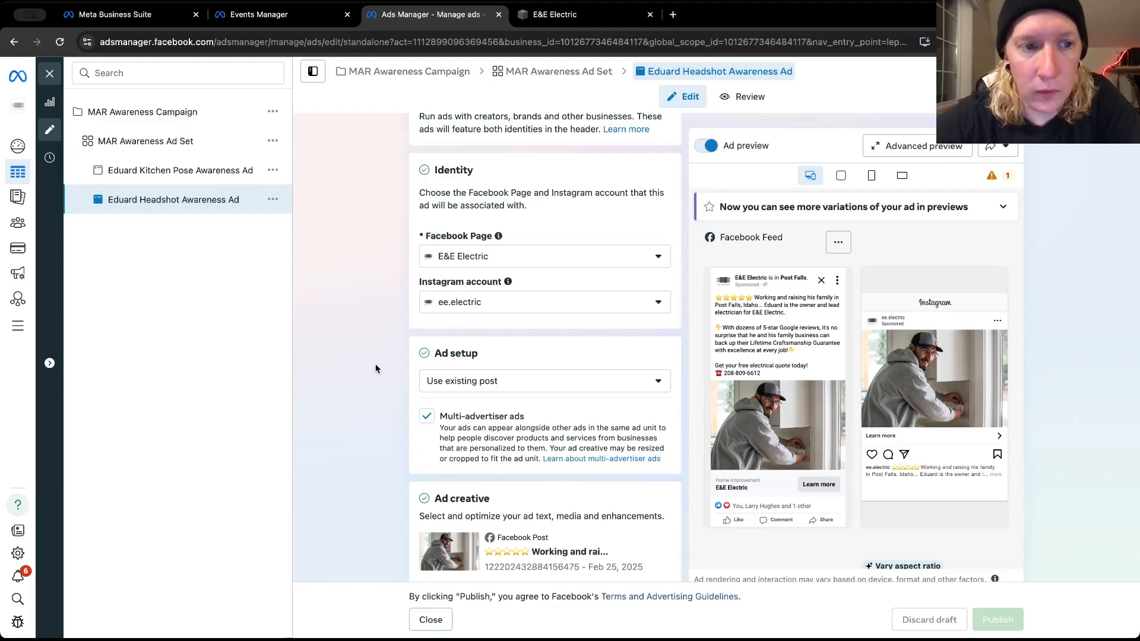
scroll(375, 368, "down", 7)
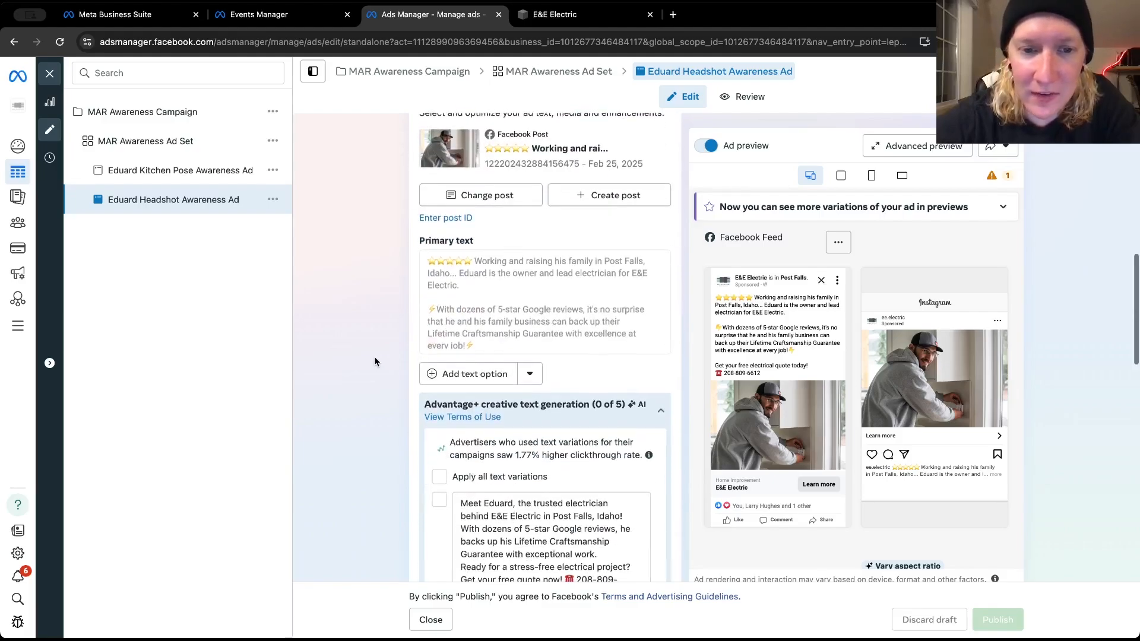
scroll(375, 361, "down", 4)
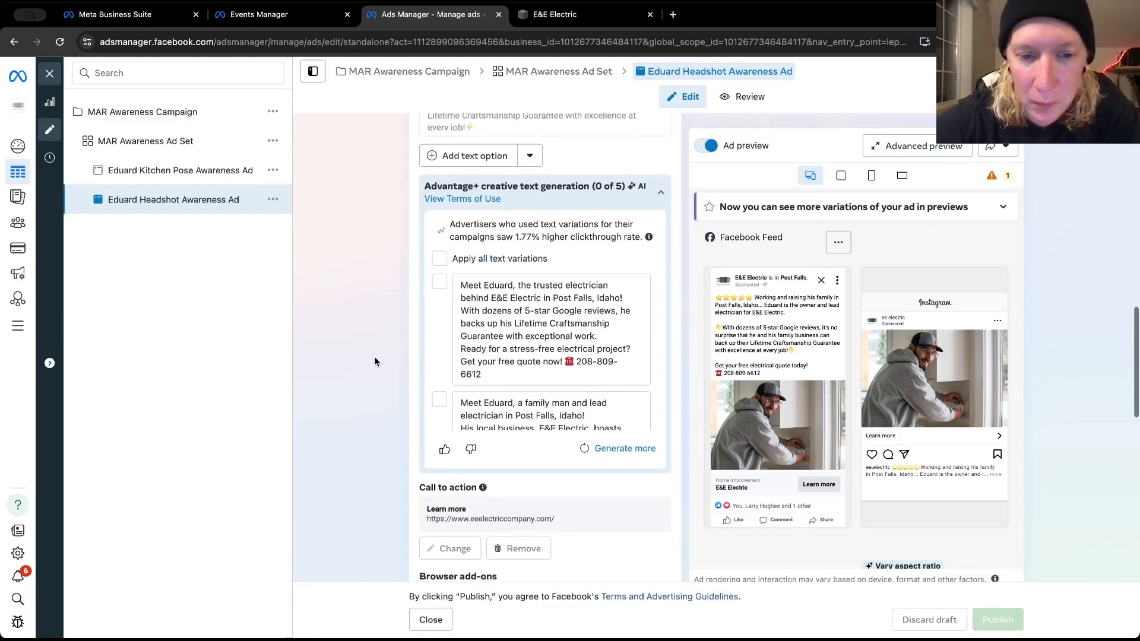
scroll(373, 361, "down", 3)
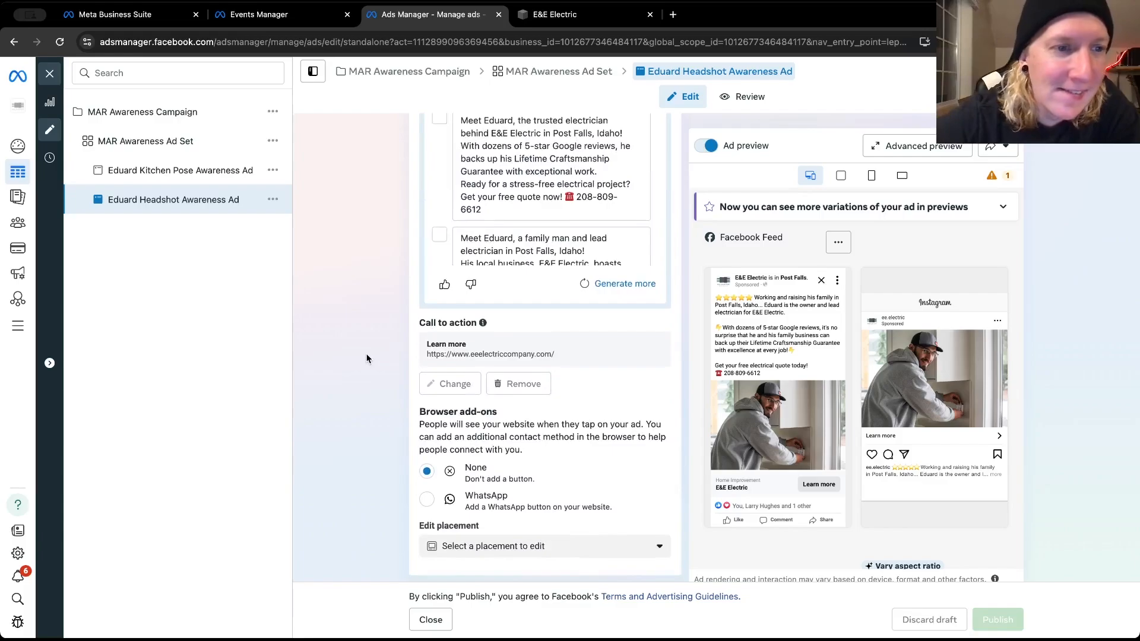
scroll(371, 348, "down", 5)
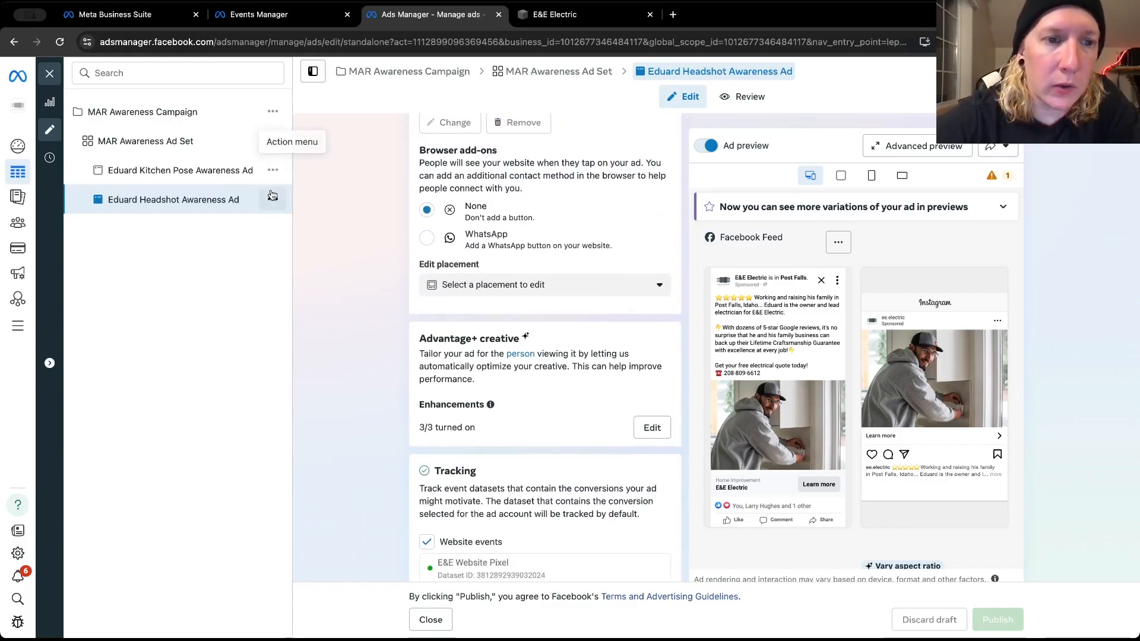
left_click(273, 196)
left_click(300, 272)
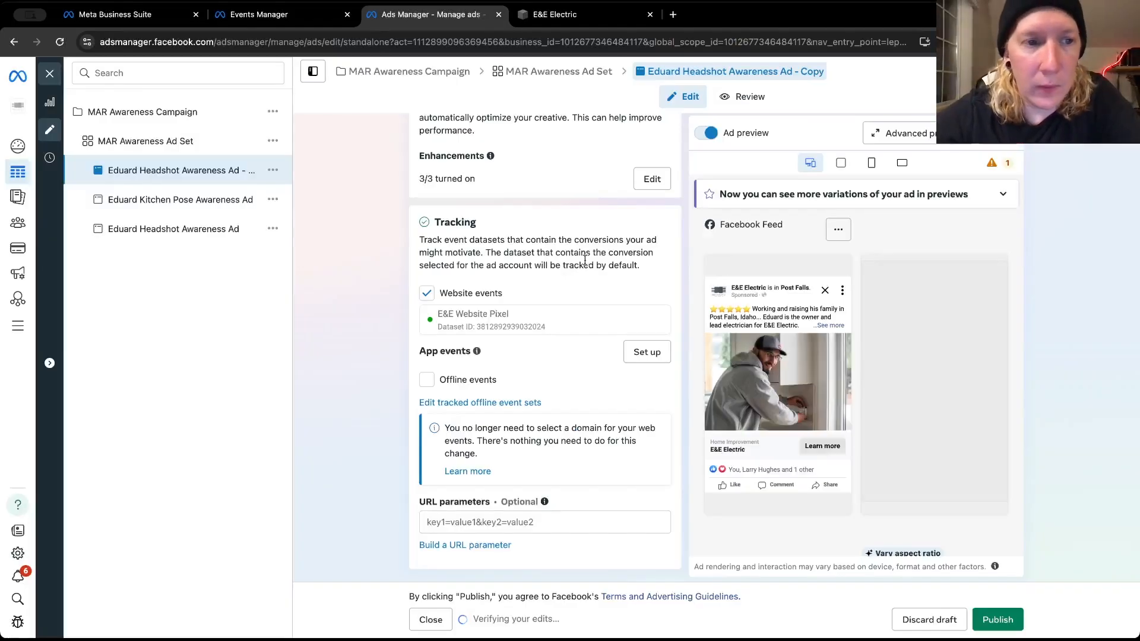
Rename the duplicated headshot ad as E&E Family Awareness Ad, removing the Copy ending
scroll(404, 254, "up", 15)
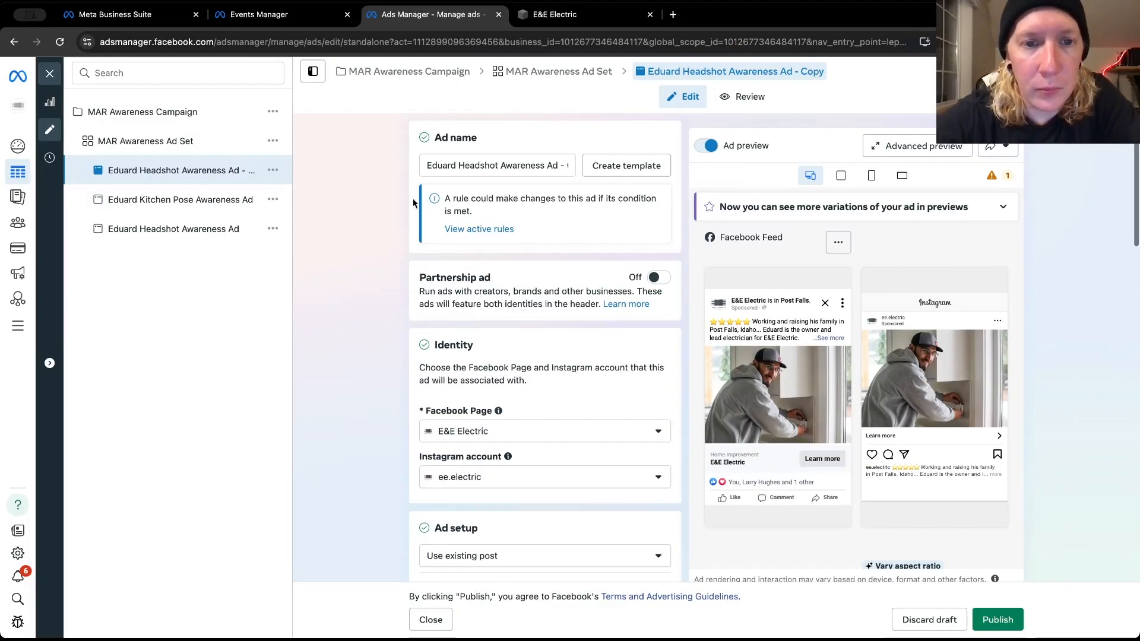
left_click(484, 166)
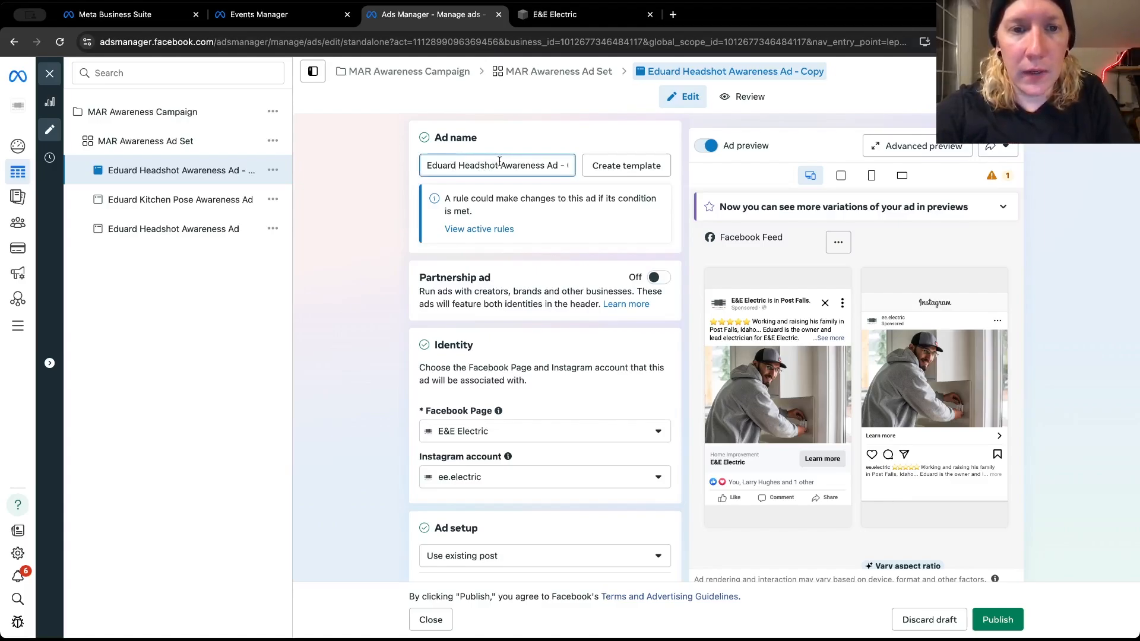
left_click_drag(498, 165, 408, 172)
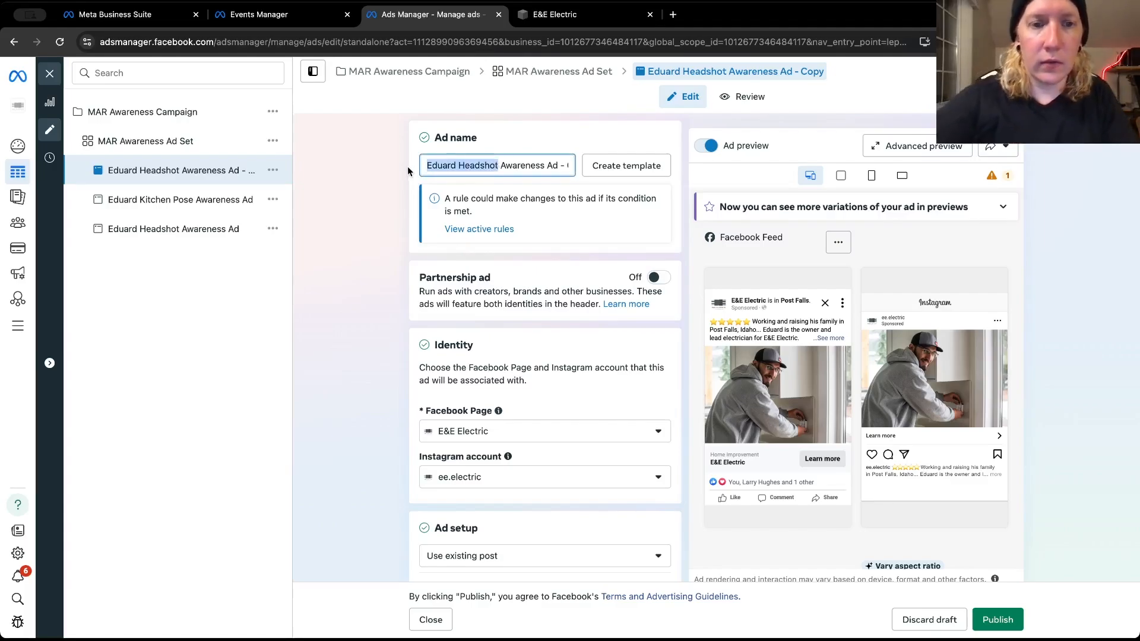
key("BackSpace")
type("E&E")
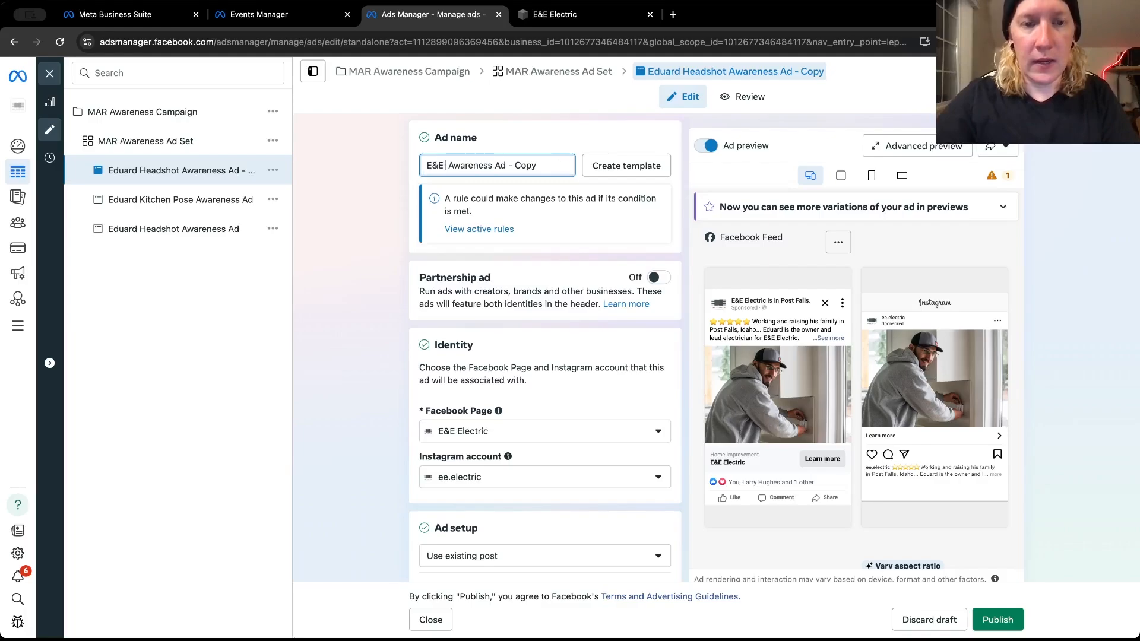
type(" Family A")
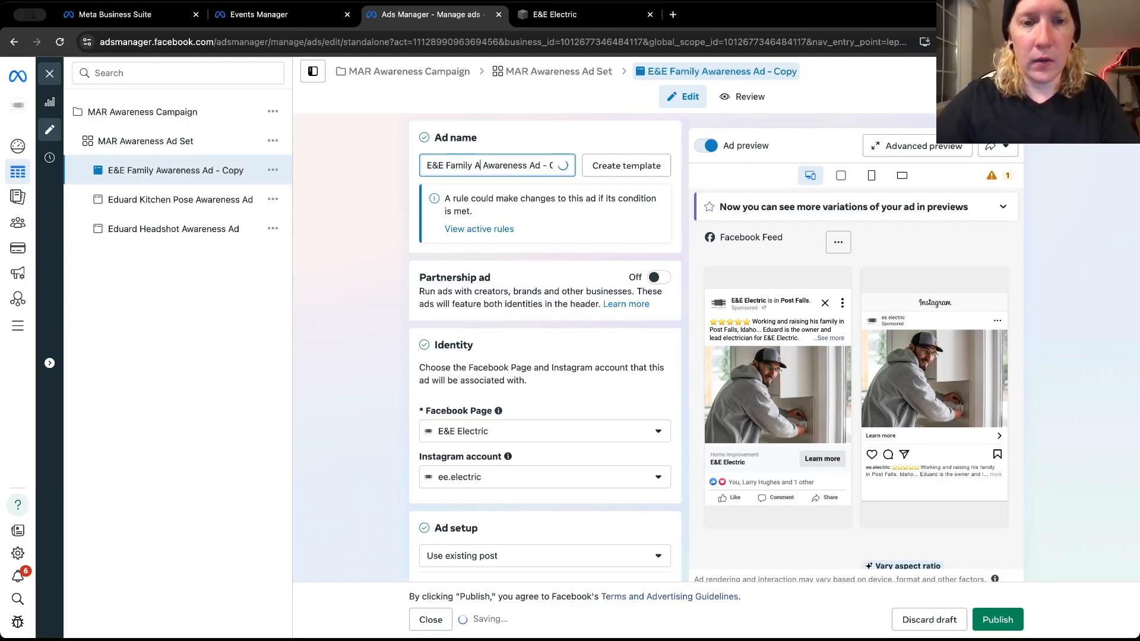
key("BackSpace")
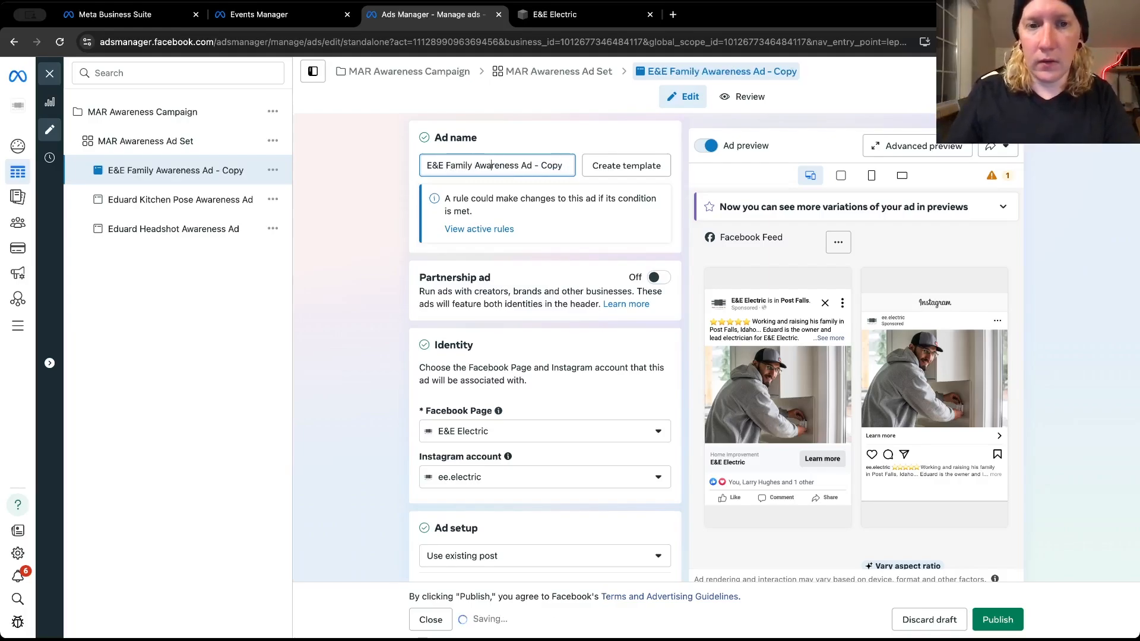
left_click(519, 166)
key("BackSpace")
key("BackSpace")
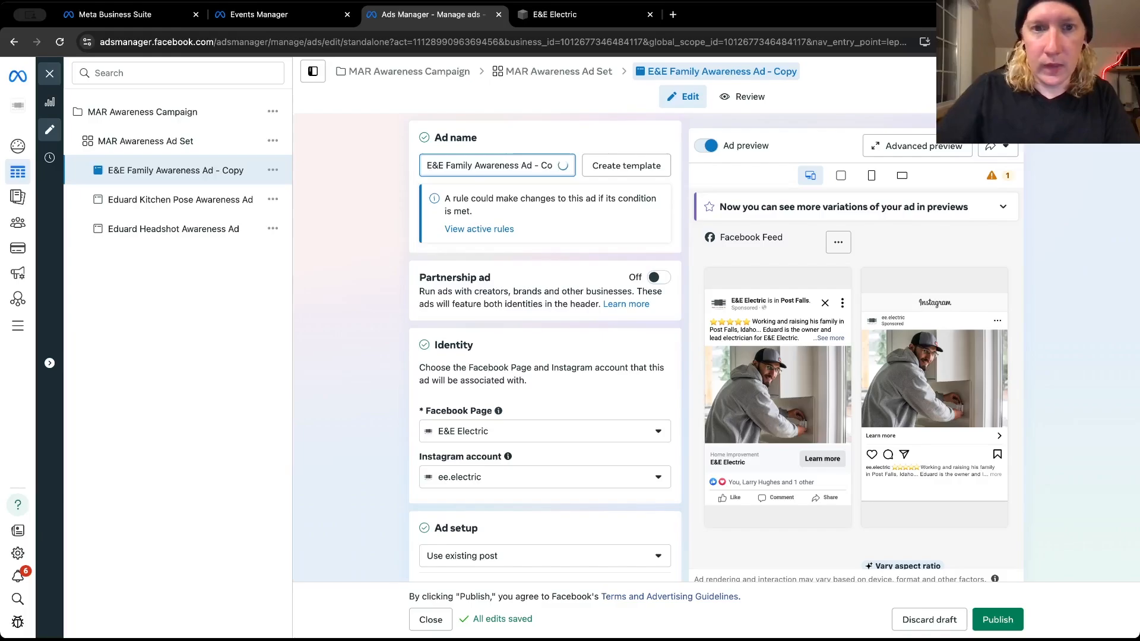
left_click(340, 261)
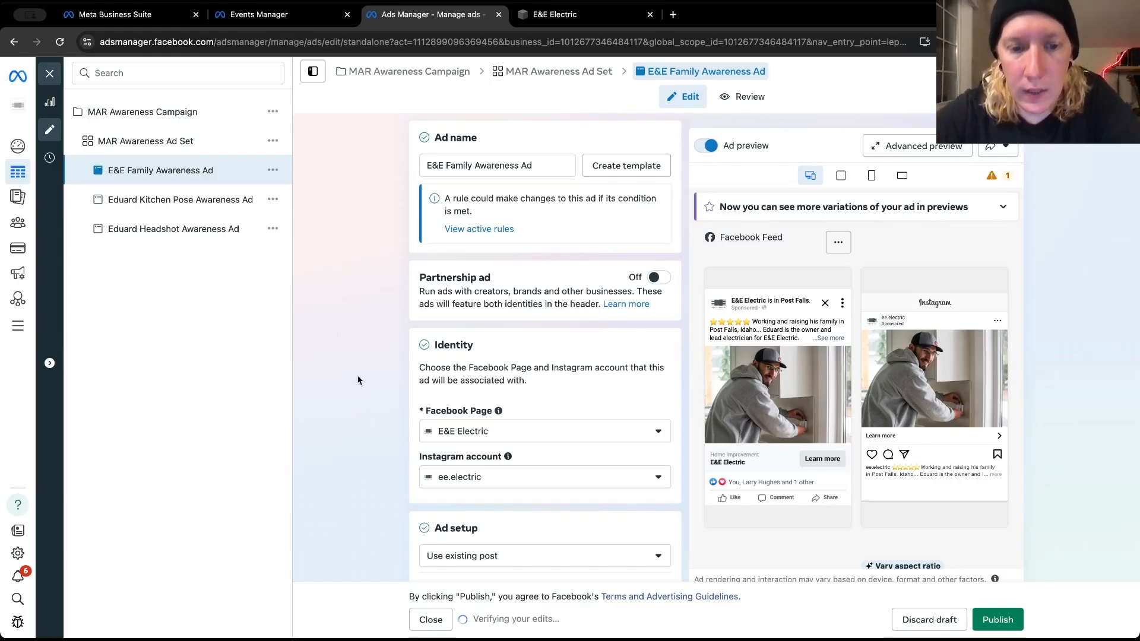
Open the post selection for the family ad and look through the Instagram posts for a suitable team photo
scroll(362, 380, "down", 5)
left_click(432, 485)
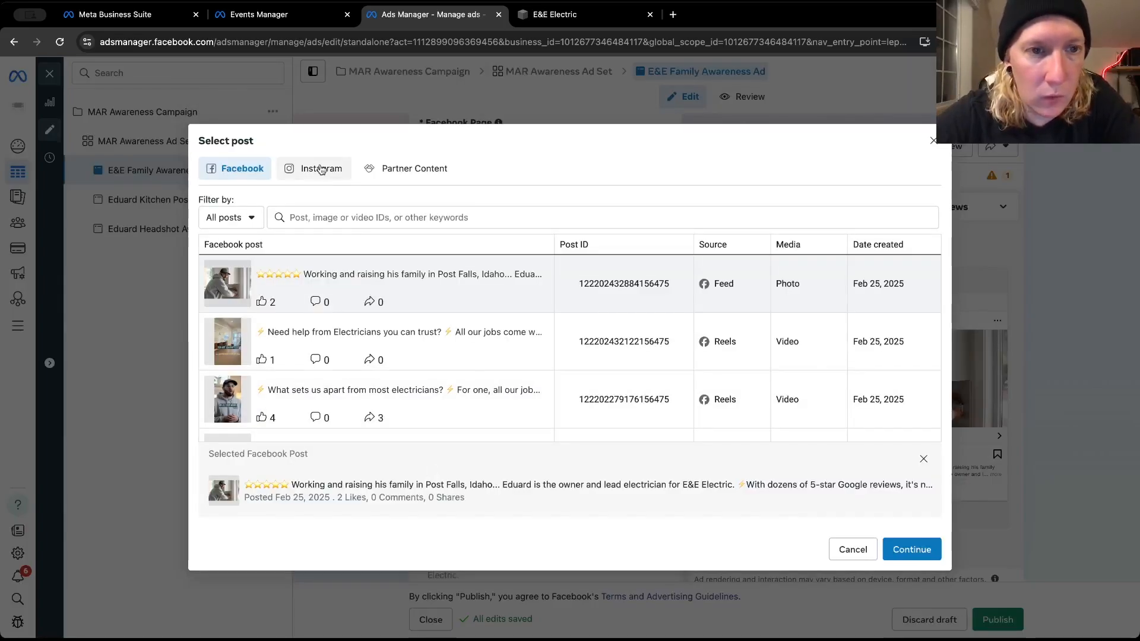
left_click(321, 169)
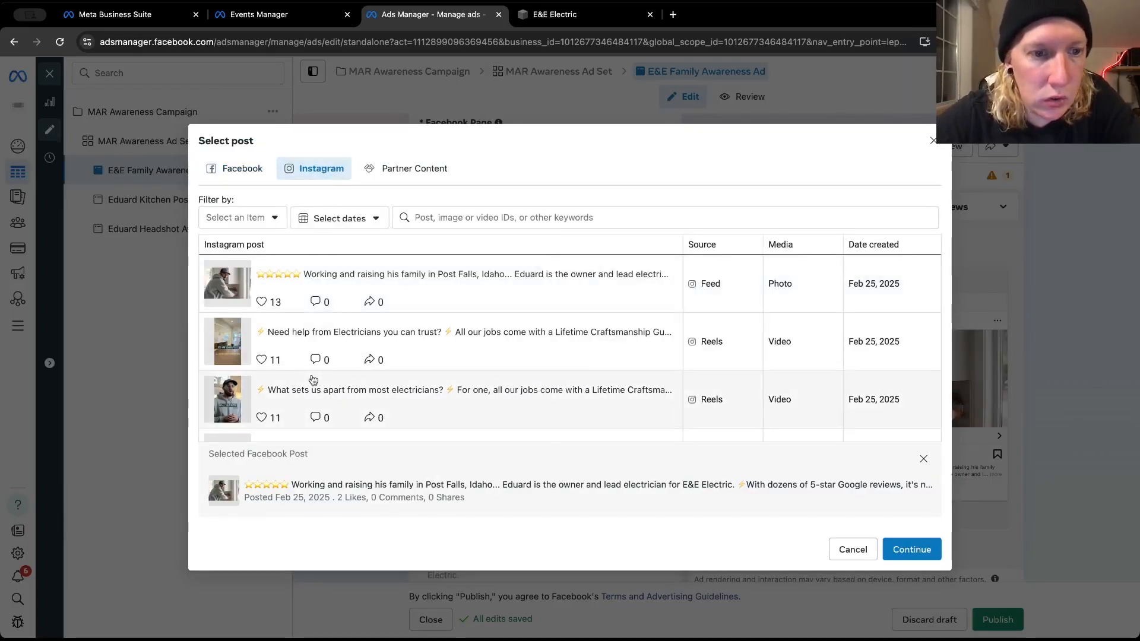
scroll(313, 380, "down", 10)
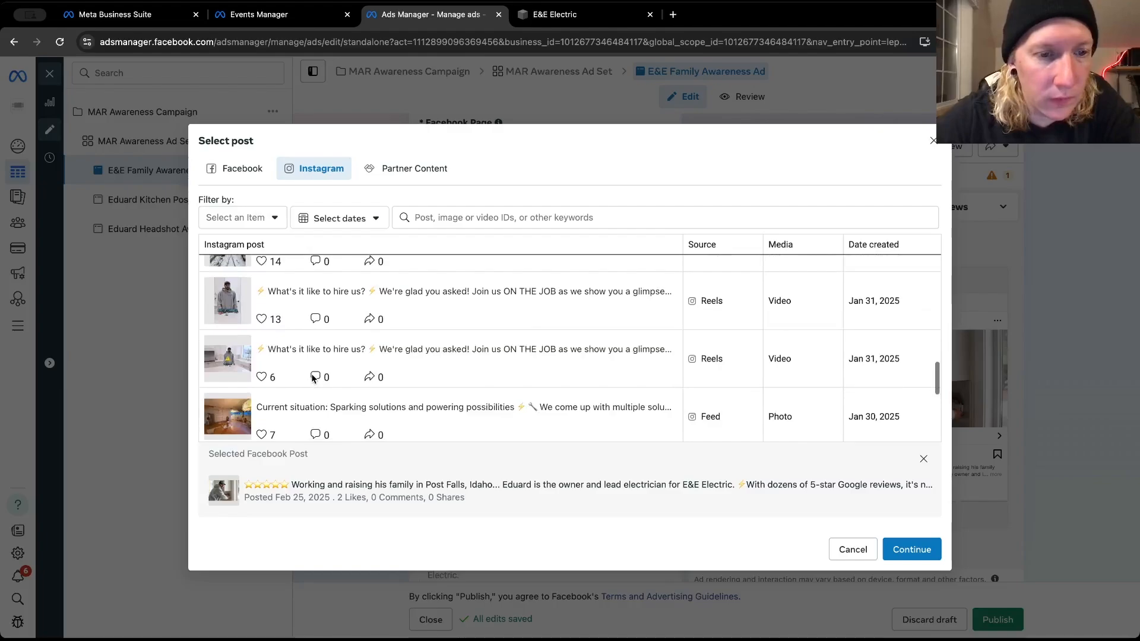
scroll(312, 378, "down", 3)
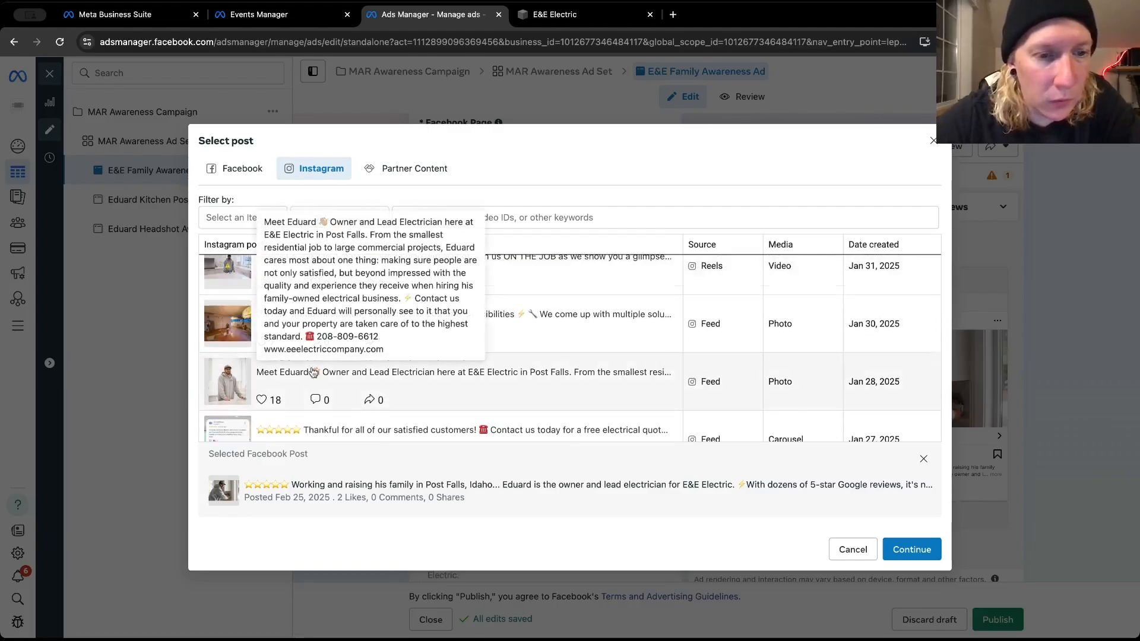
scroll(313, 373, "down", 3)
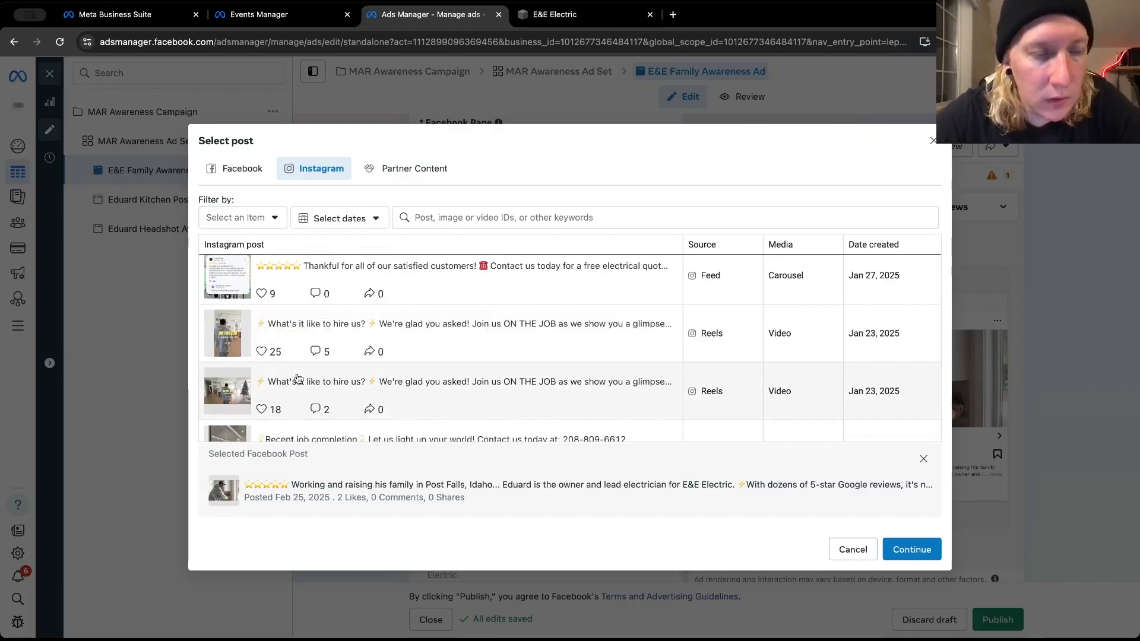
scroll(298, 378, "down", 3)
scroll(298, 378, "down", 3)
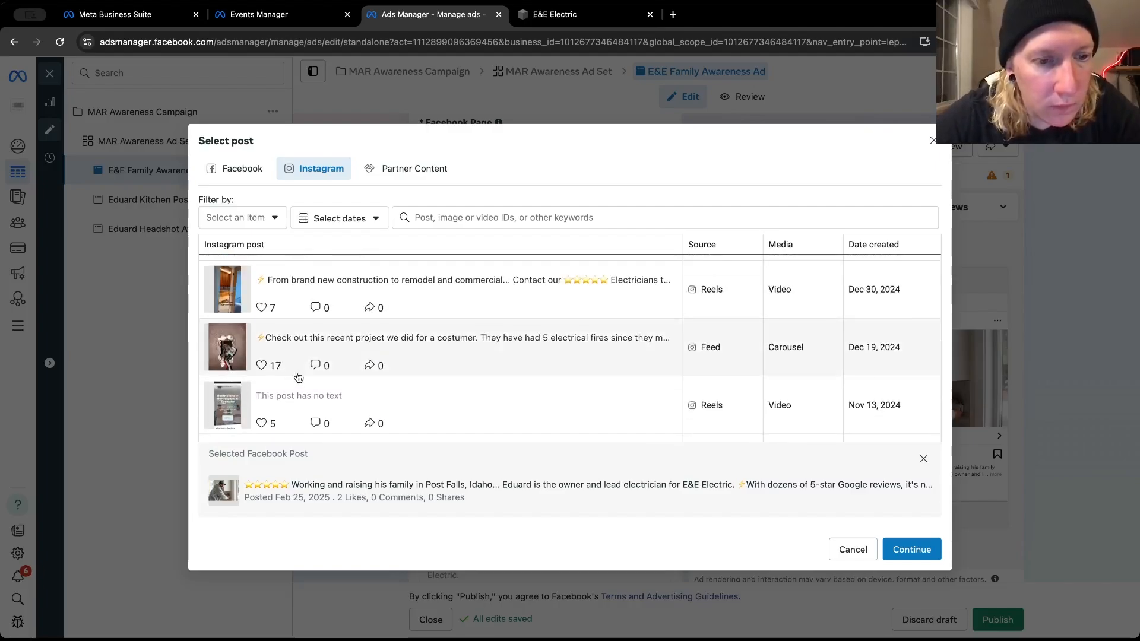
scroll(298, 378, "down", 1)
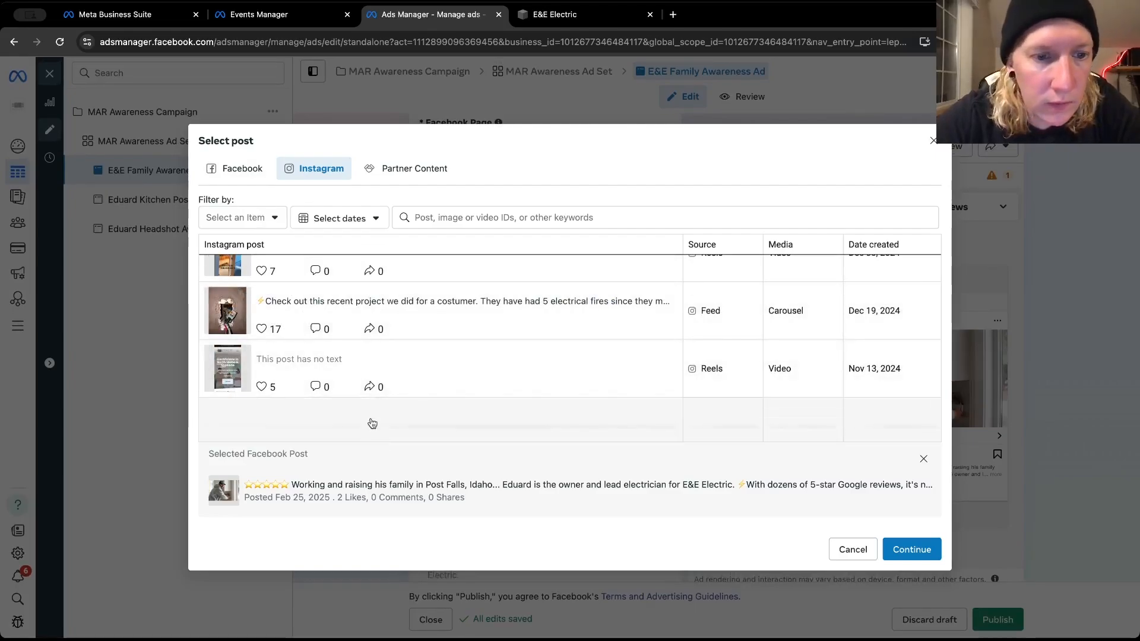
Replace the ad's post with the Oct 29, 2024 Facebook photo post introducing the three-person E&E Electric team
left_click(250, 172)
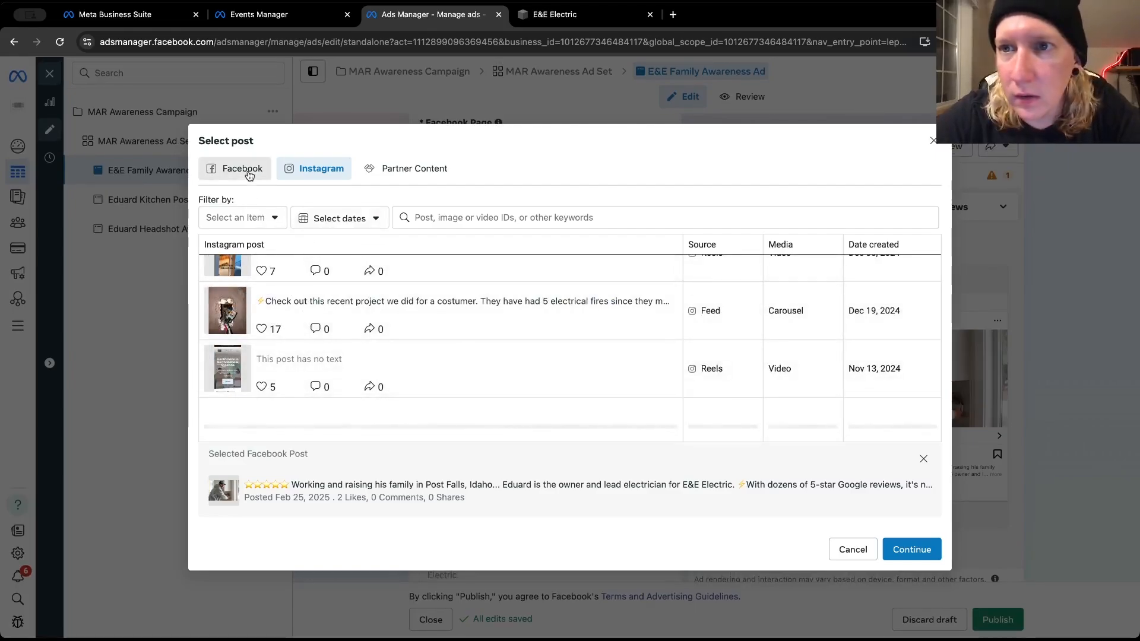
scroll(400, 397, "down", 5)
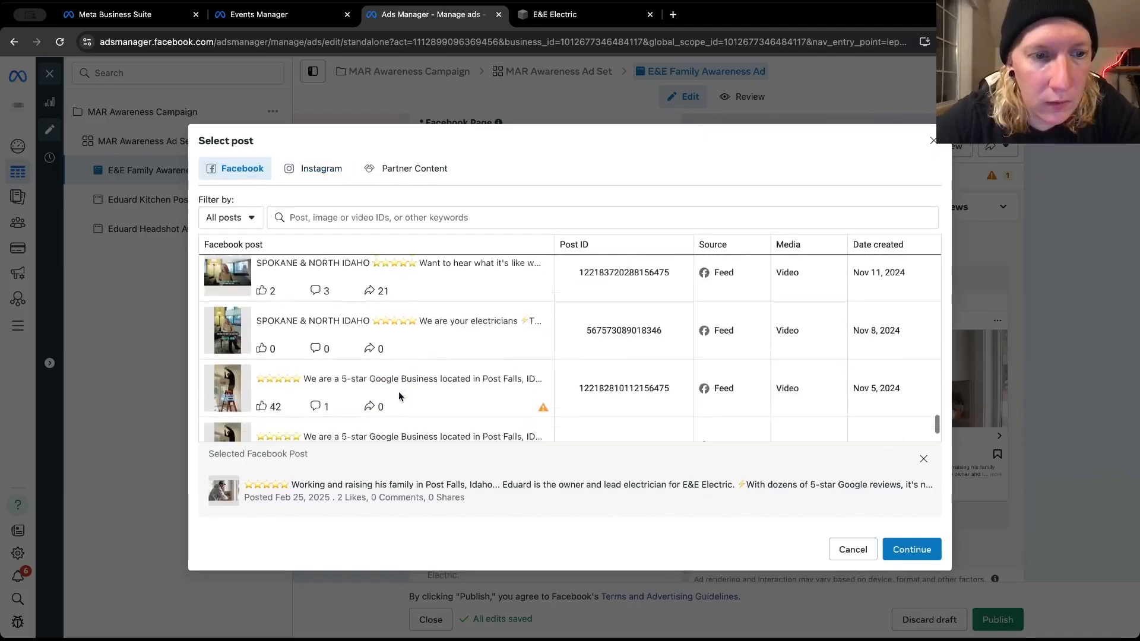
scroll(399, 399, "up", 3)
scroll(397, 396, "down", 10)
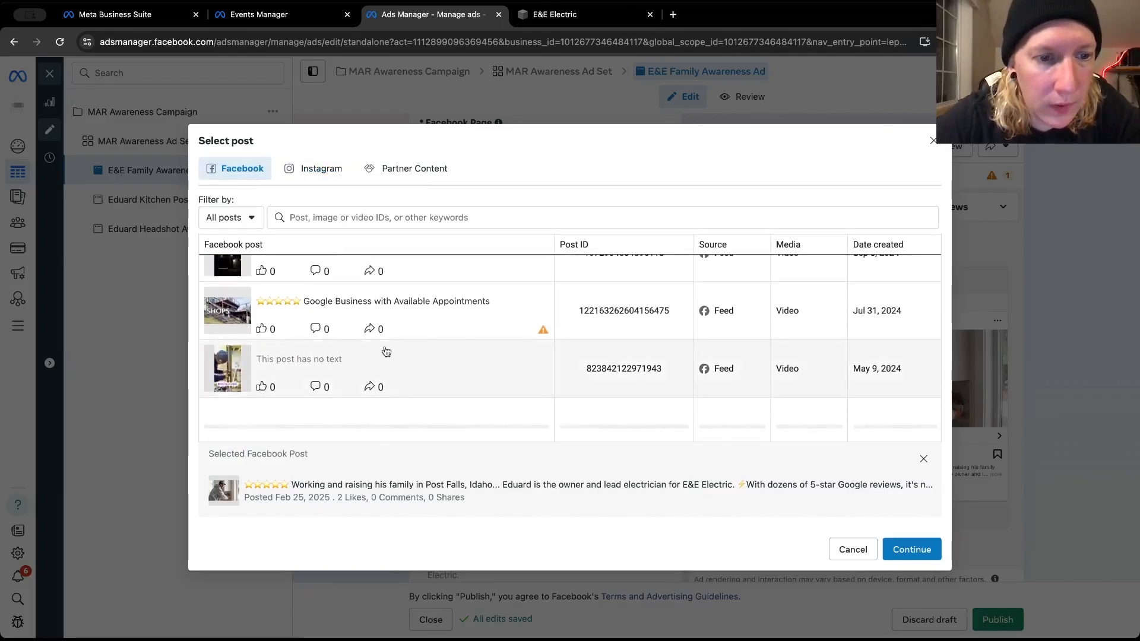
scroll(382, 356, "up", 4)
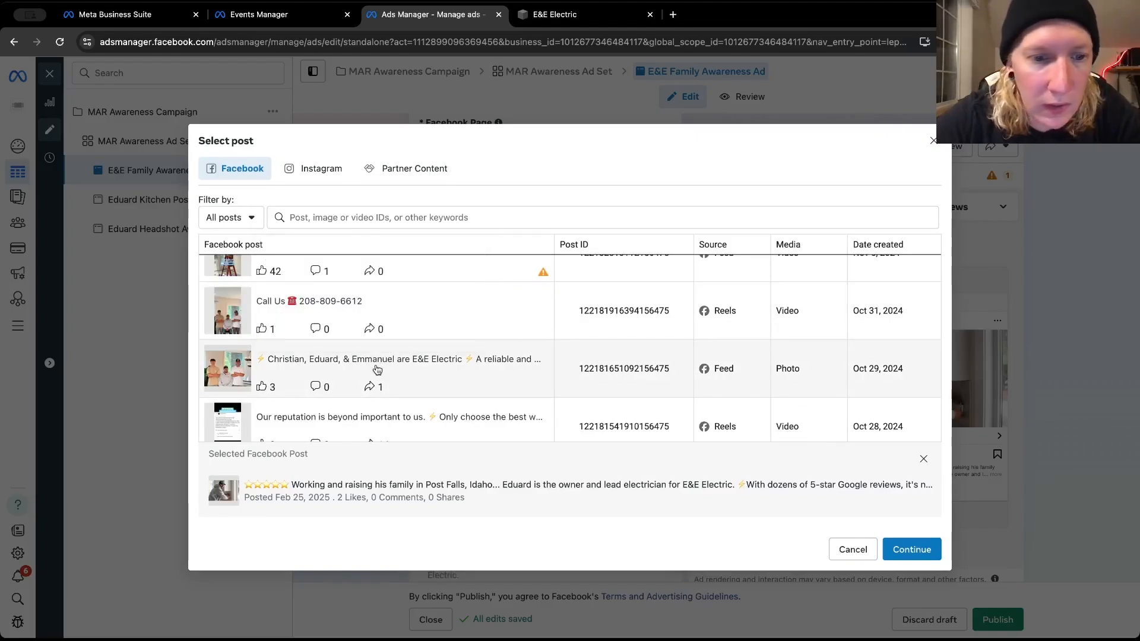
left_click(377, 369)
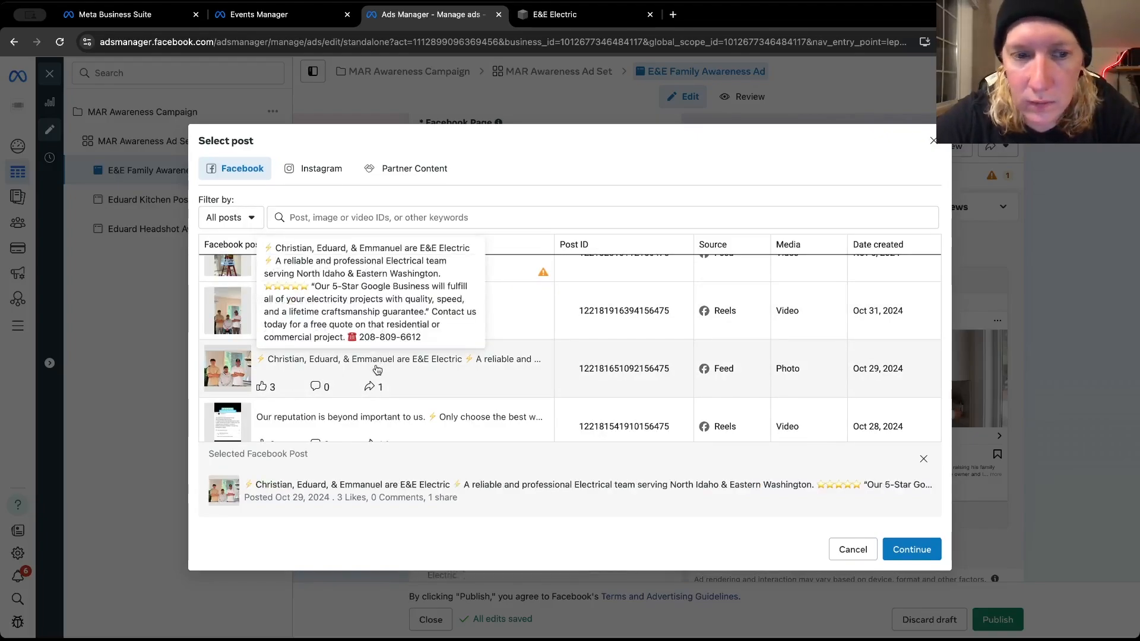
left_click(469, 368)
left_click(469, 368)
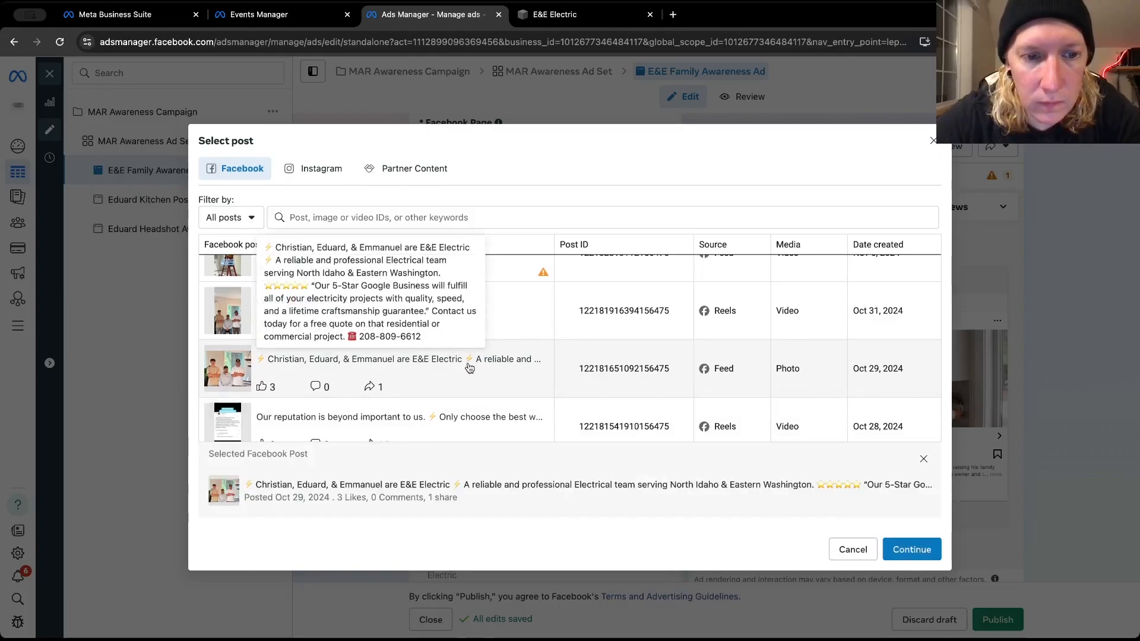
left_click(897, 549)
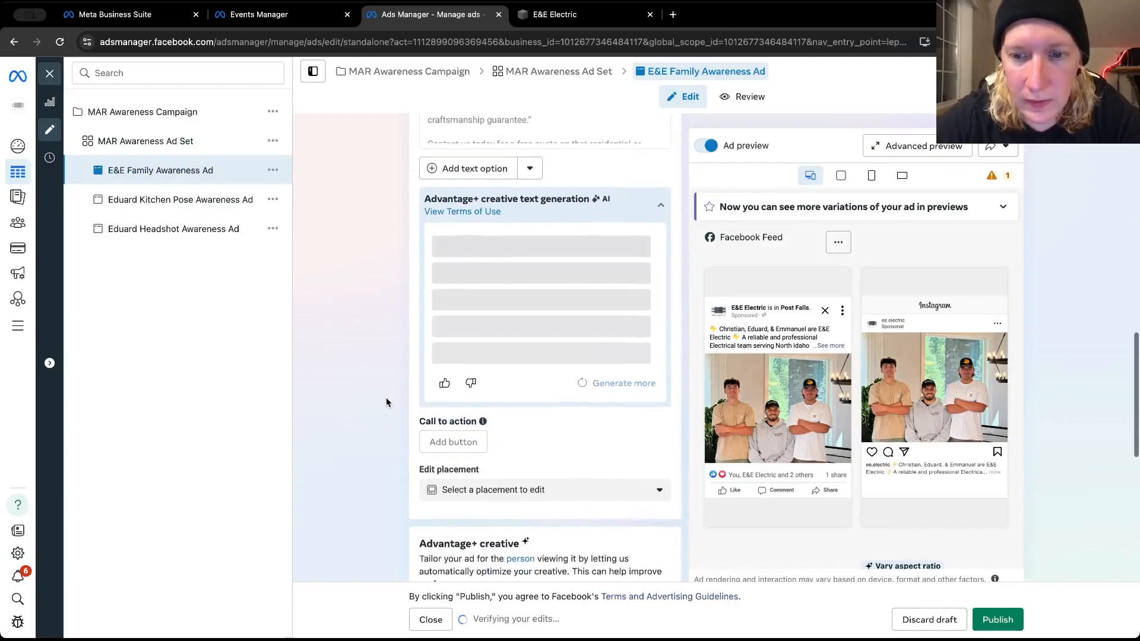
Examine the family ad's call to action section and its full post text in the Facebook Feed preview
scroll(386, 397, "down", 5)
mouse_move(466, 250)
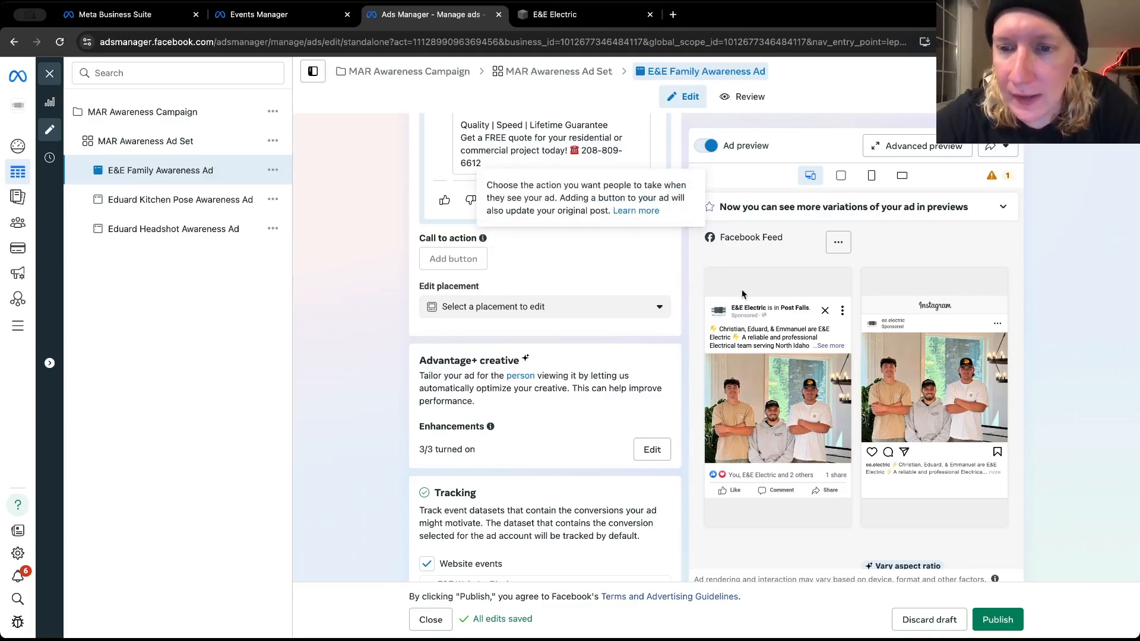
left_click(827, 346)
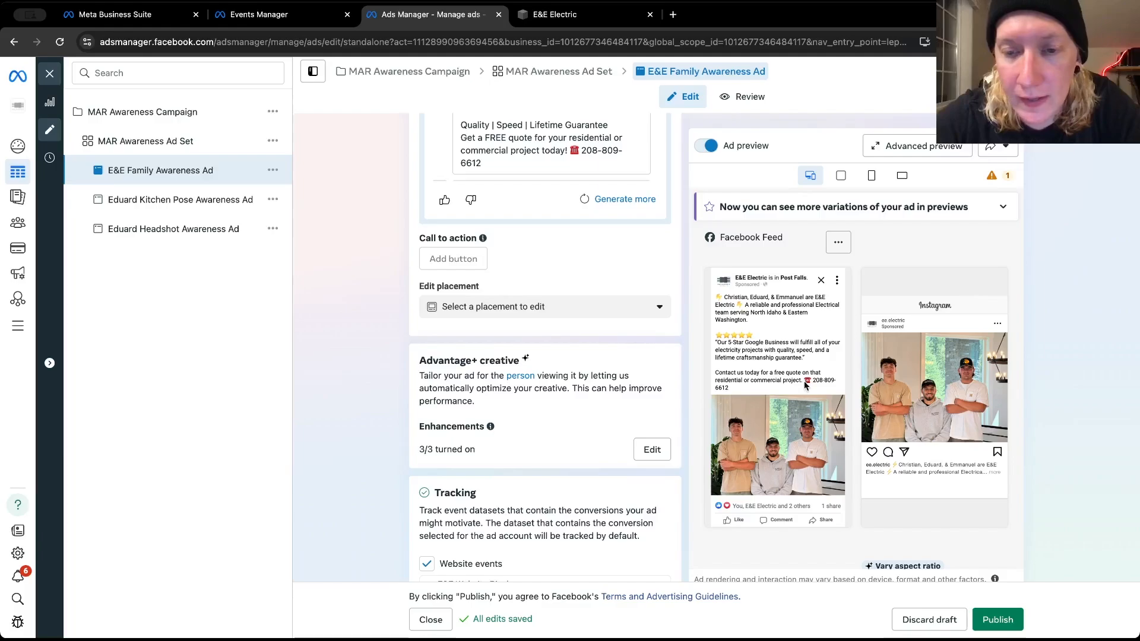
scroll(725, 382, "down", 2)
scroll(725, 382, "up", 1)
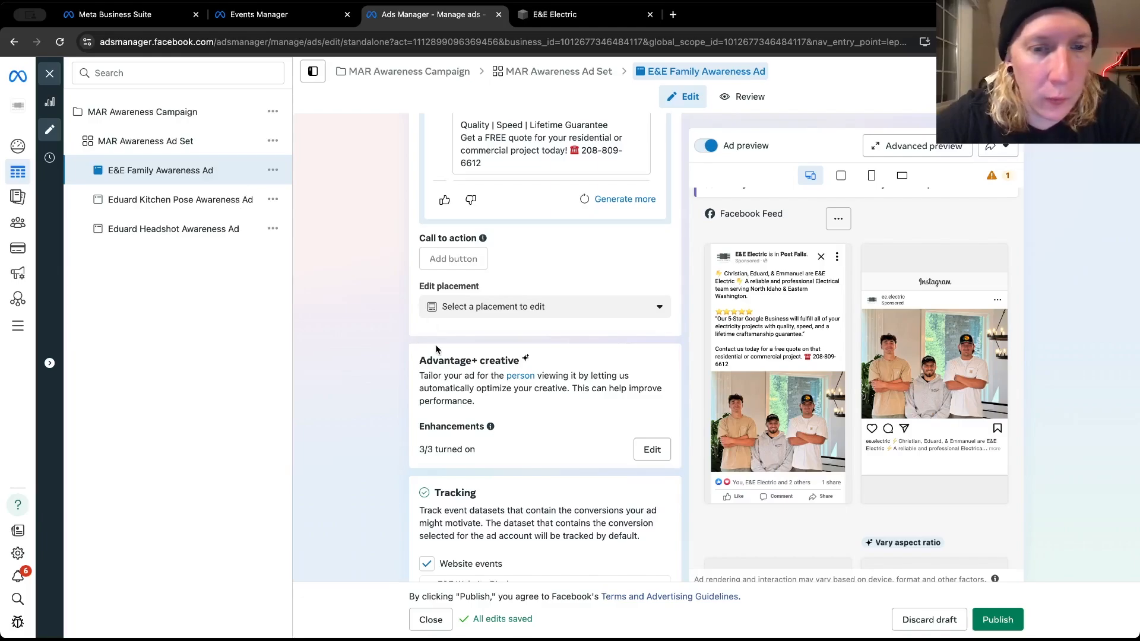
Check the E&E Family Awareness Ad's placement, enhancement, tracking and identity settings, and publish the ad
scroll(421, 342, "down", 3)
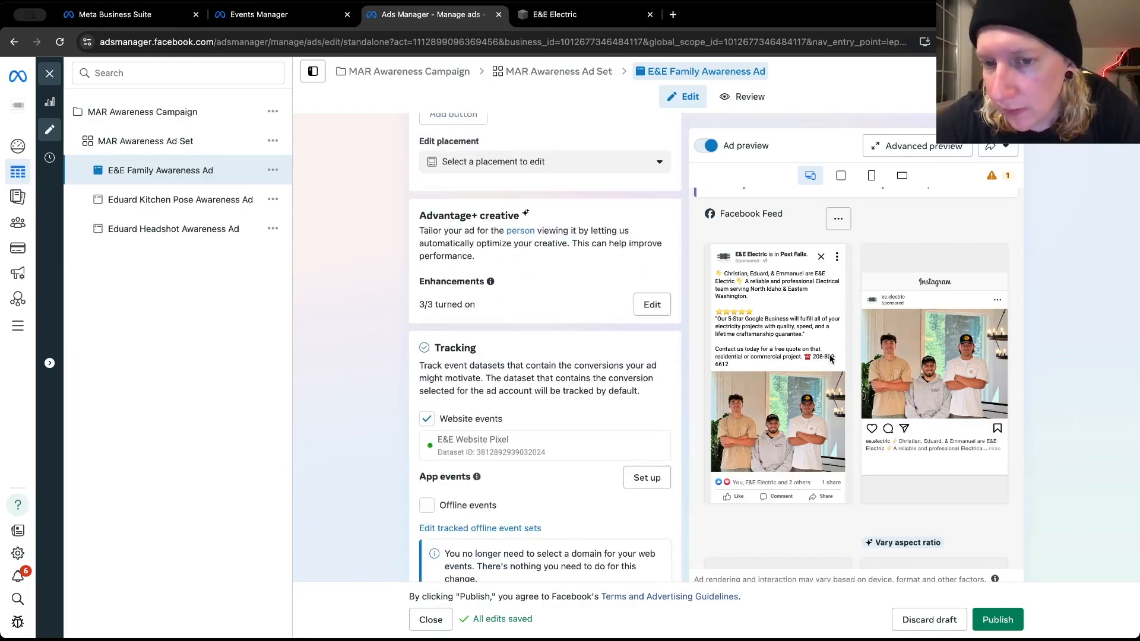
scroll(384, 313, "down", 2)
scroll(385, 313, "up", 5)
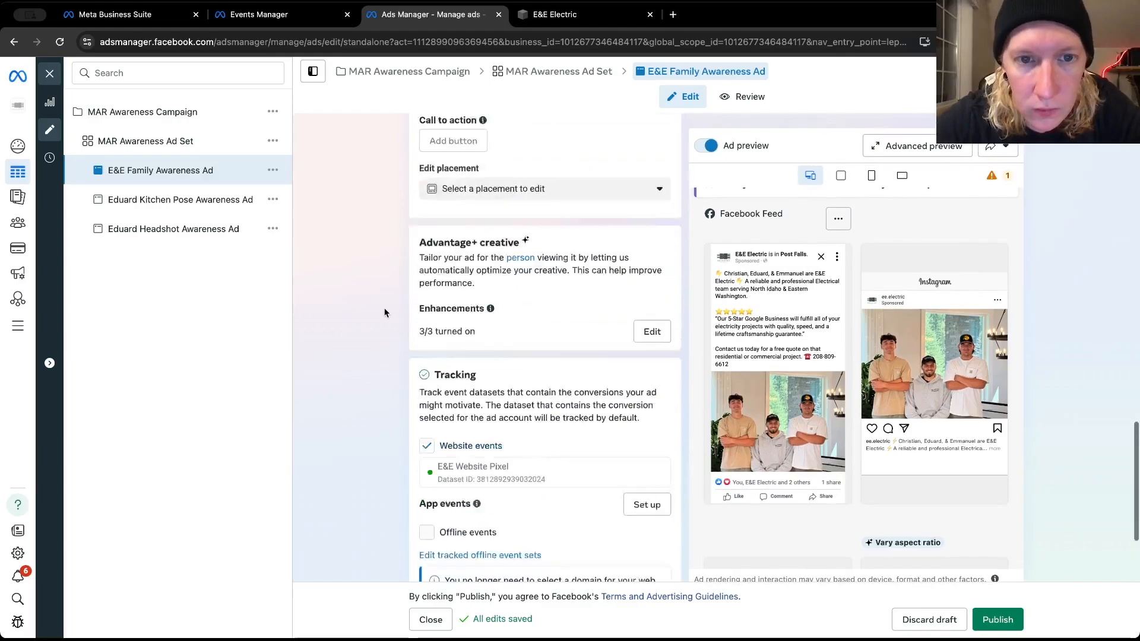
left_click(454, 292)
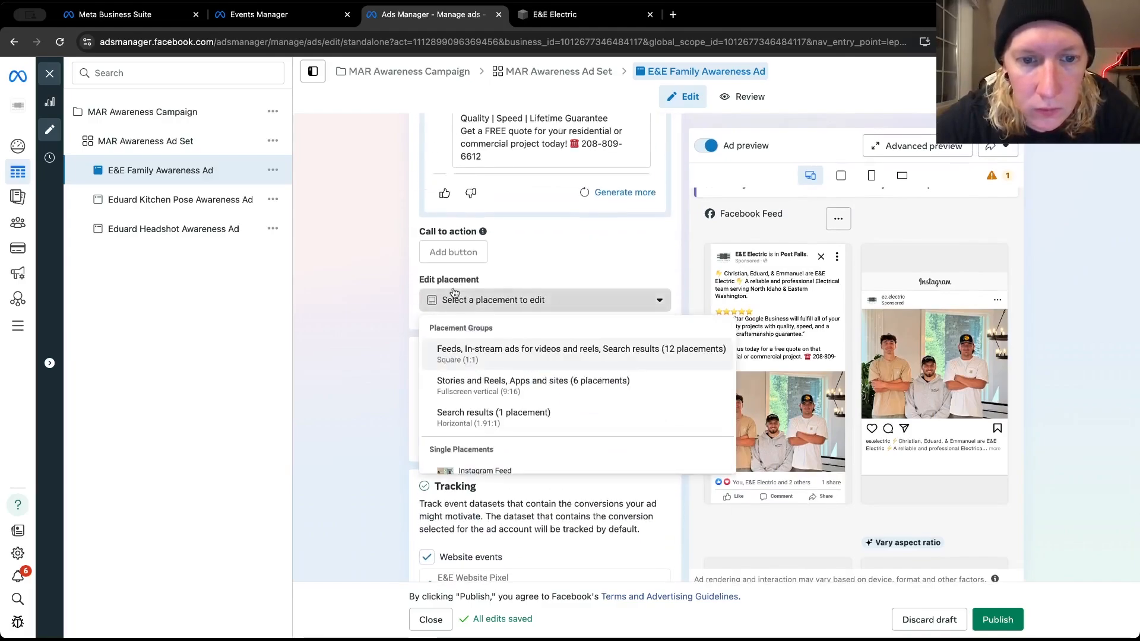
scroll(380, 280, "up", 2)
scroll(387, 288, "up", 8)
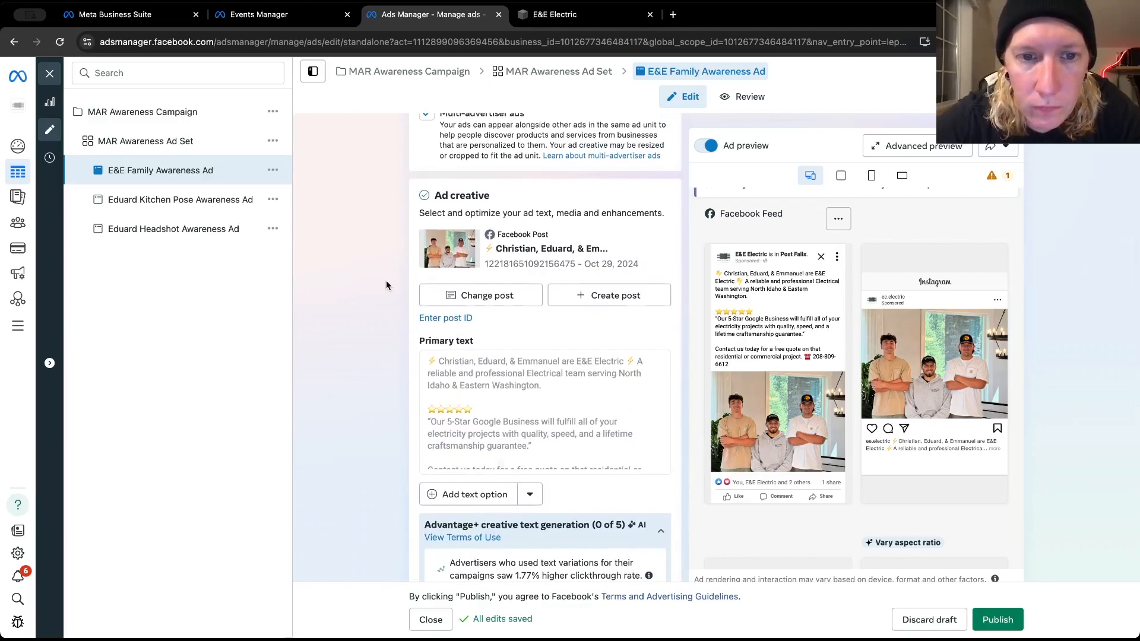
scroll(386, 282, "up", 9)
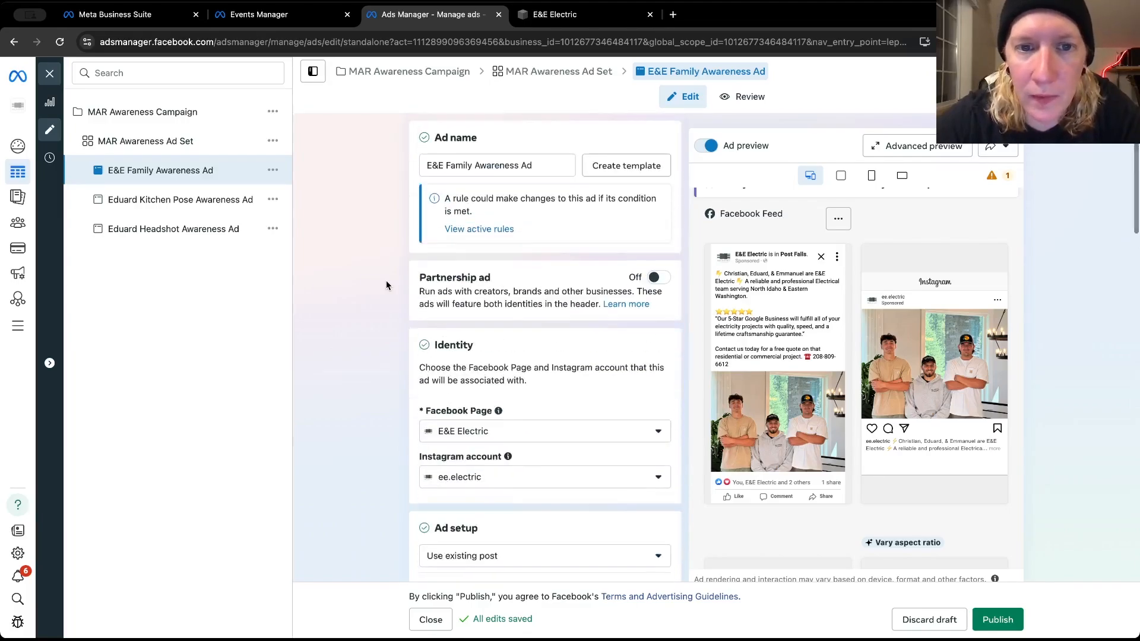
left_click(1015, 619)
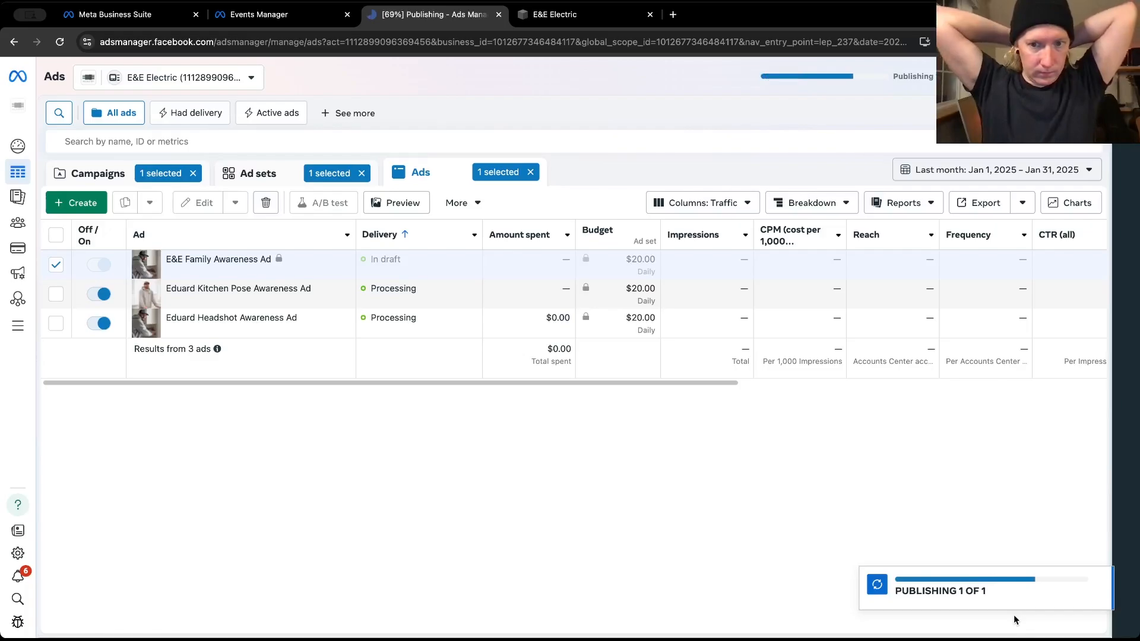
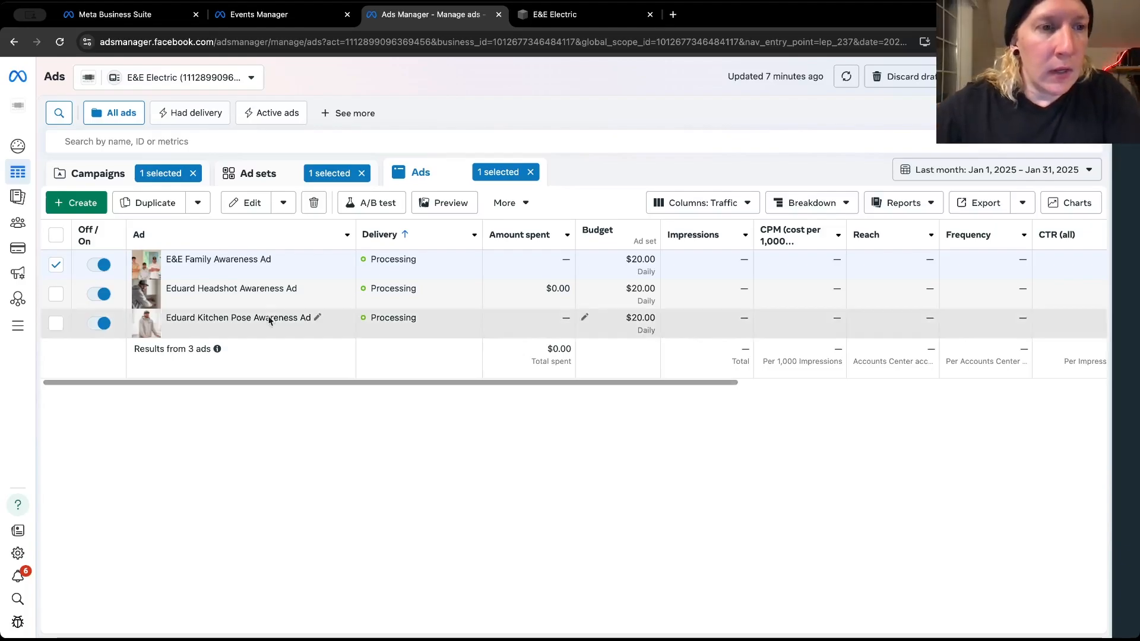
left_click(108, 173)
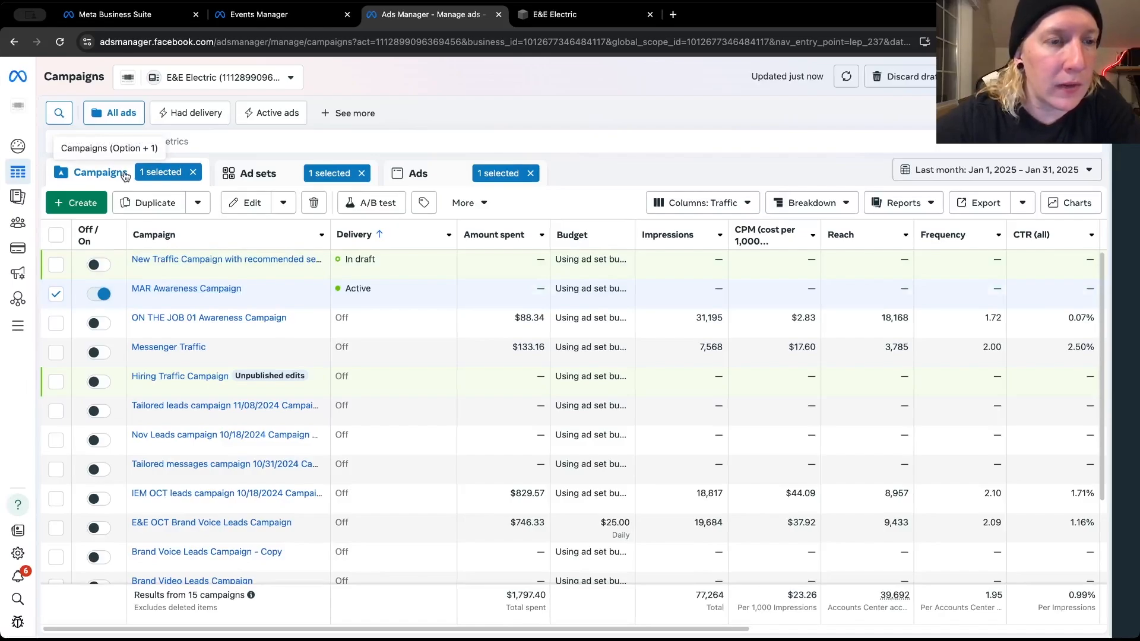
left_click(89, 207)
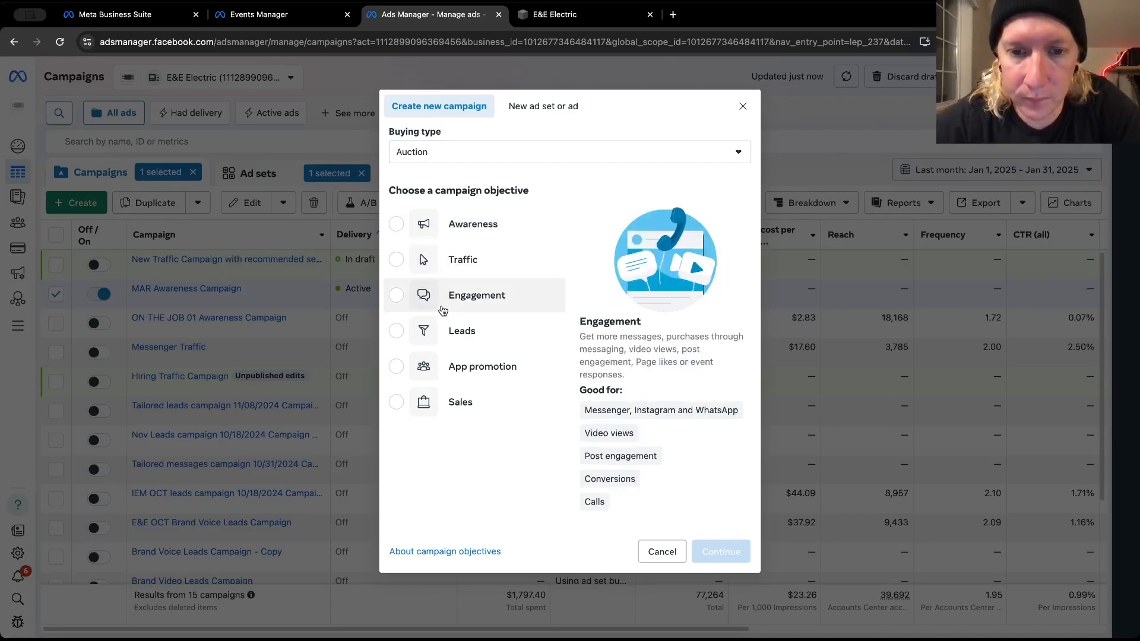
left_click(466, 267)
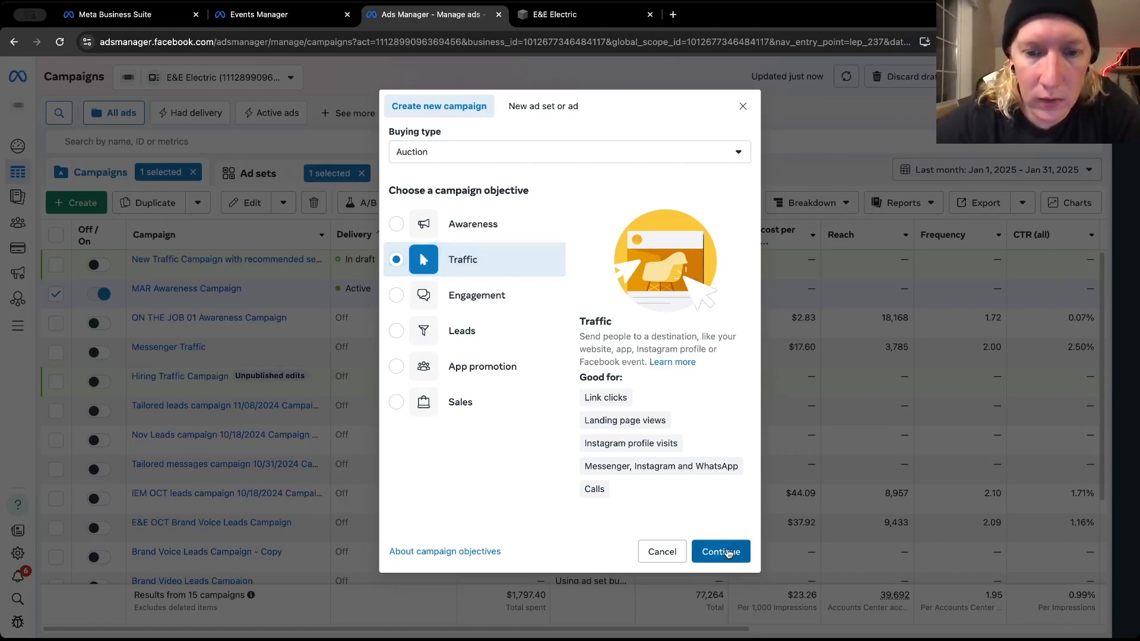
left_click(672, 551)
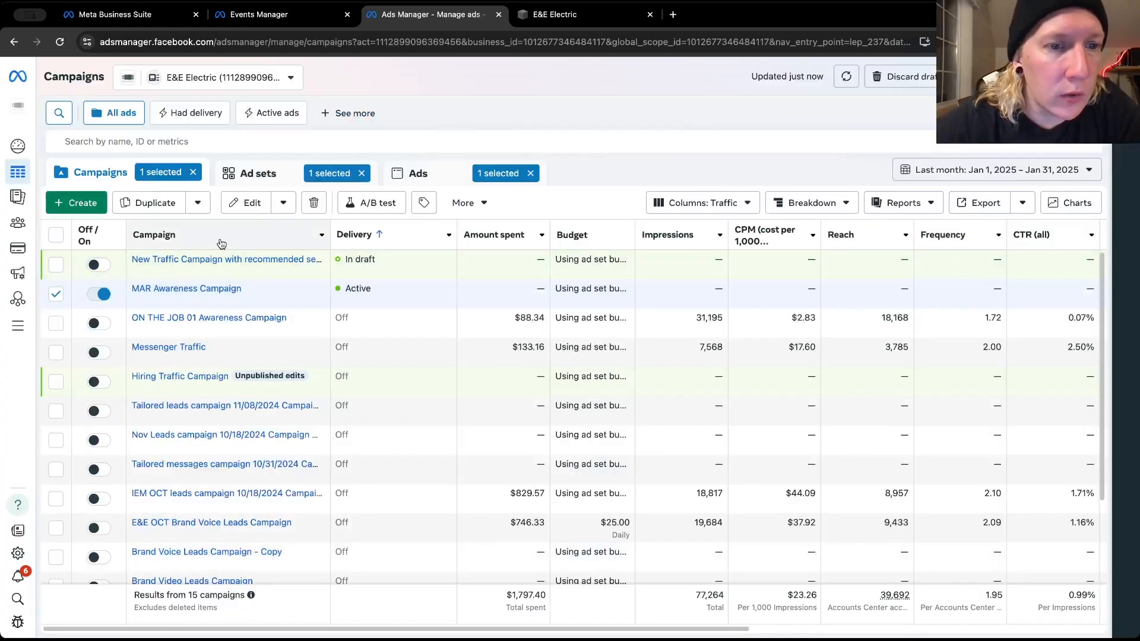
Review the three awareness ads and their delivery status in the ads list
left_click(439, 176)
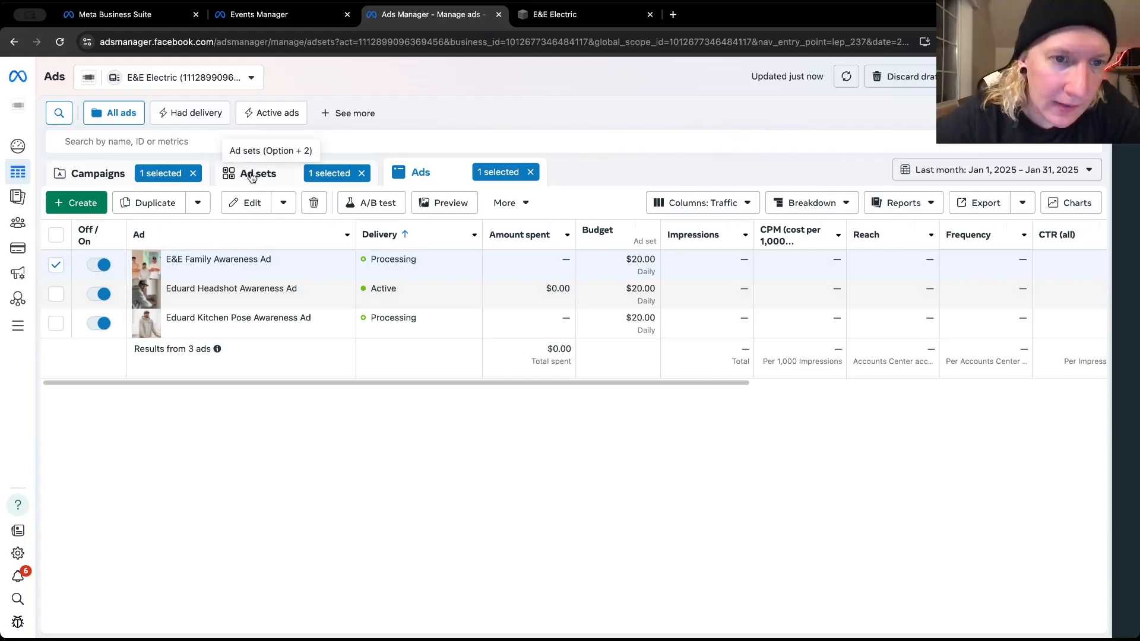
left_click(252, 173)
left_click(418, 173)
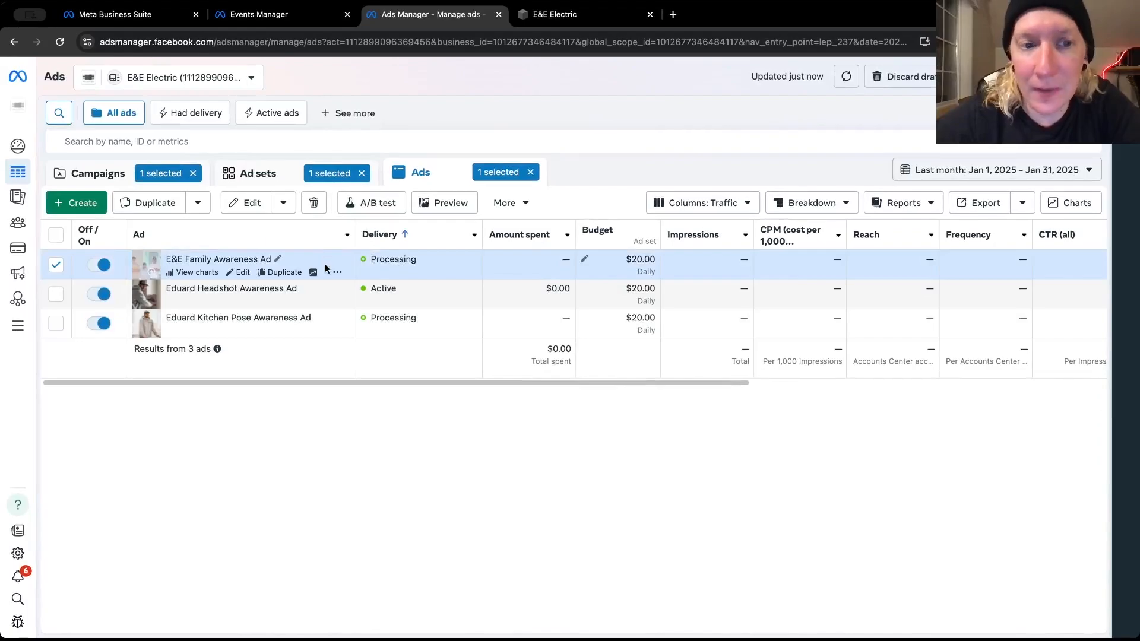
left_click_drag(388, 382, 358, 396)
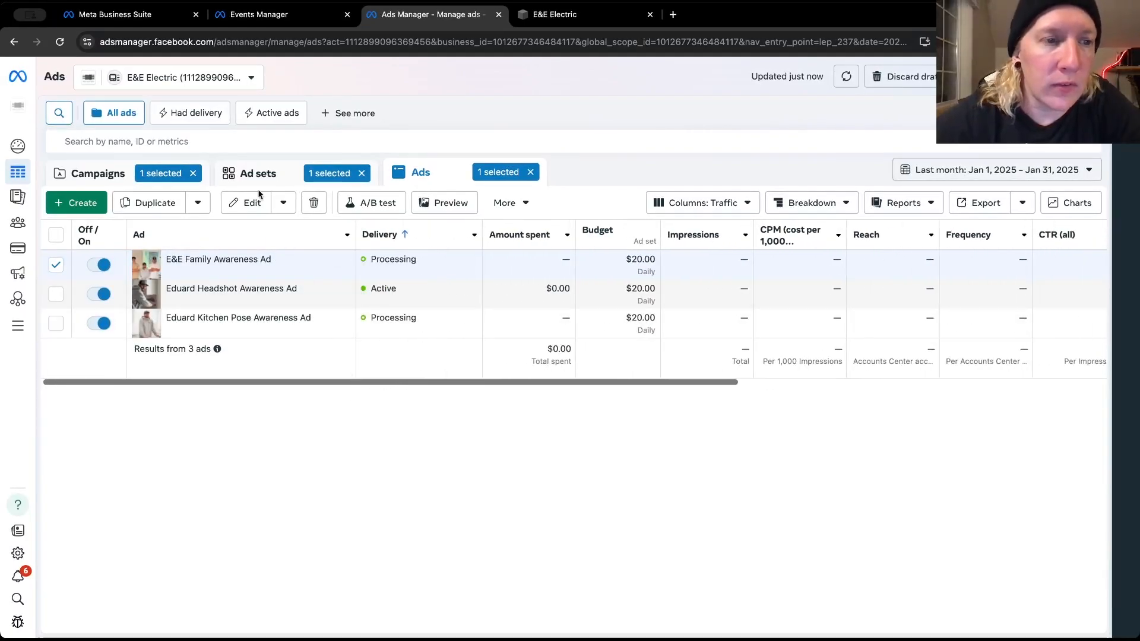
Create a new campaign with the Traffic objective using the Manual traffic campaign setup
left_click(102, 172)
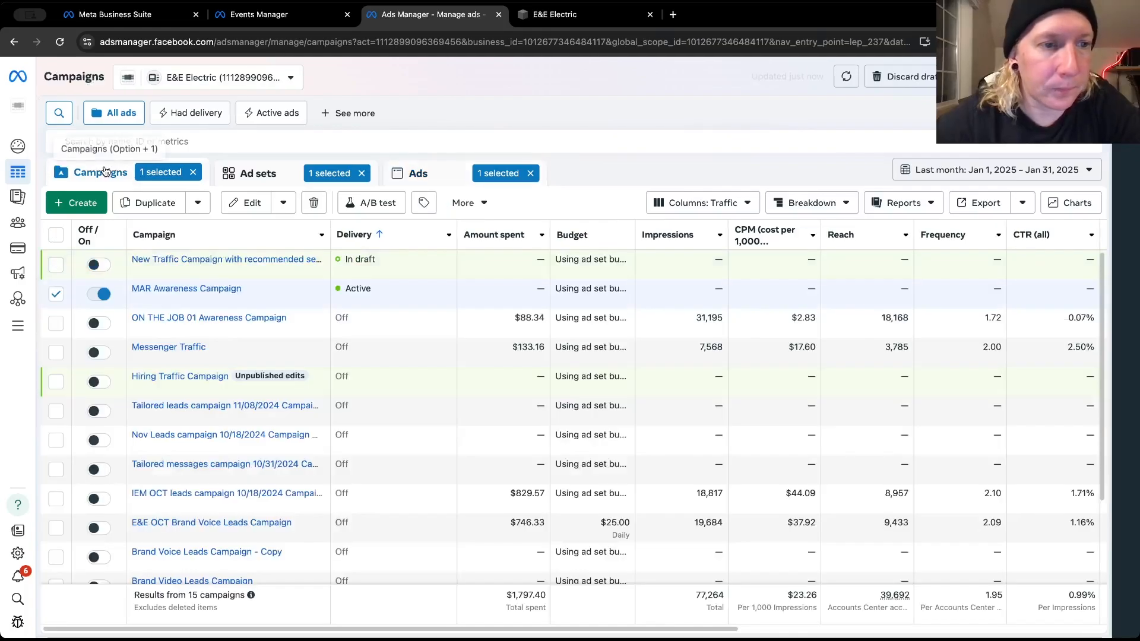
left_click(78, 204)
left_click(457, 260)
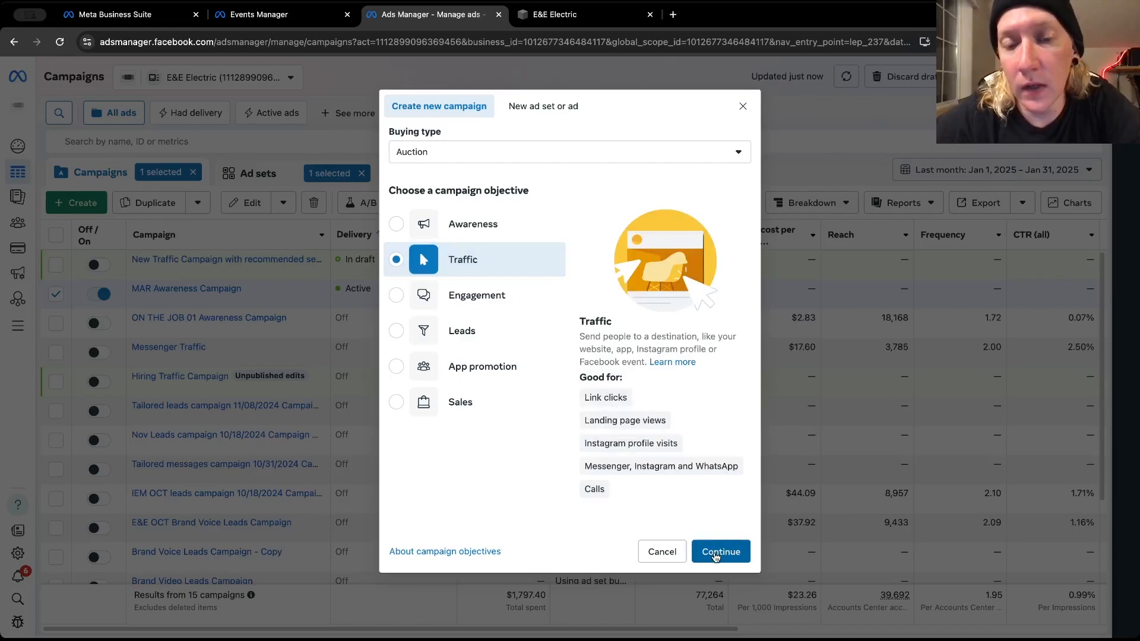
left_click(716, 556)
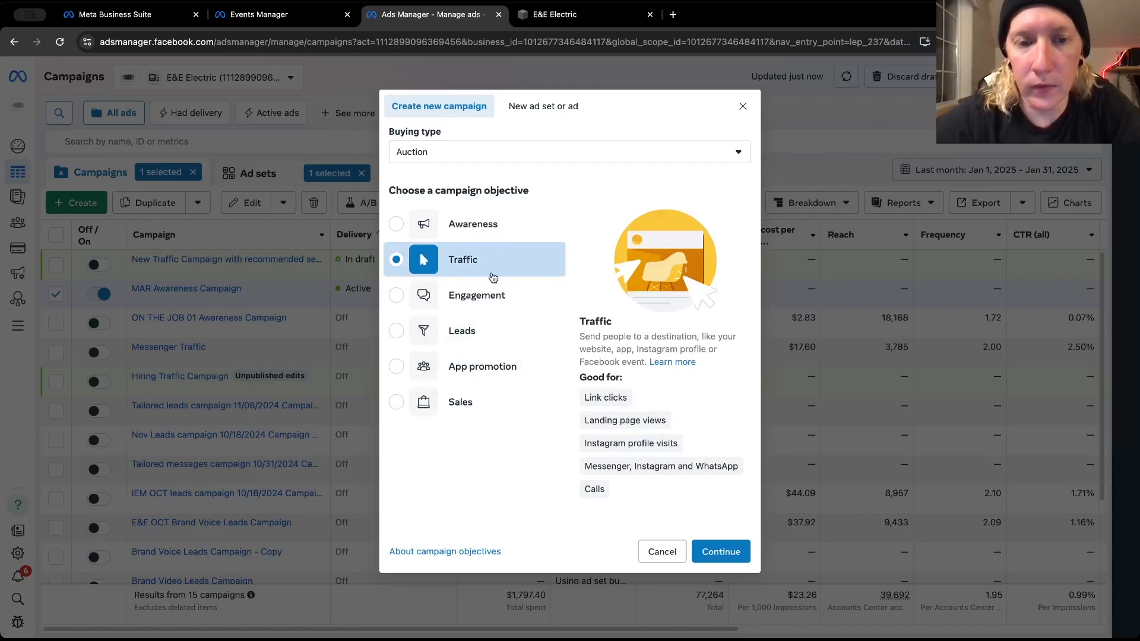
left_click(721, 549)
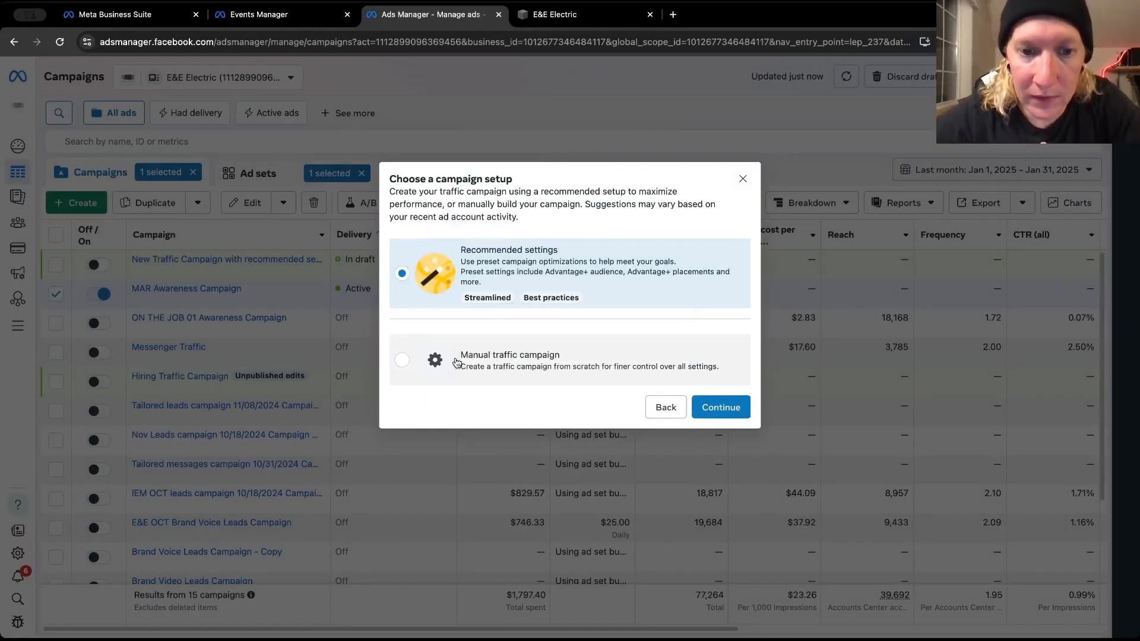
left_click(456, 362)
left_click(699, 400)
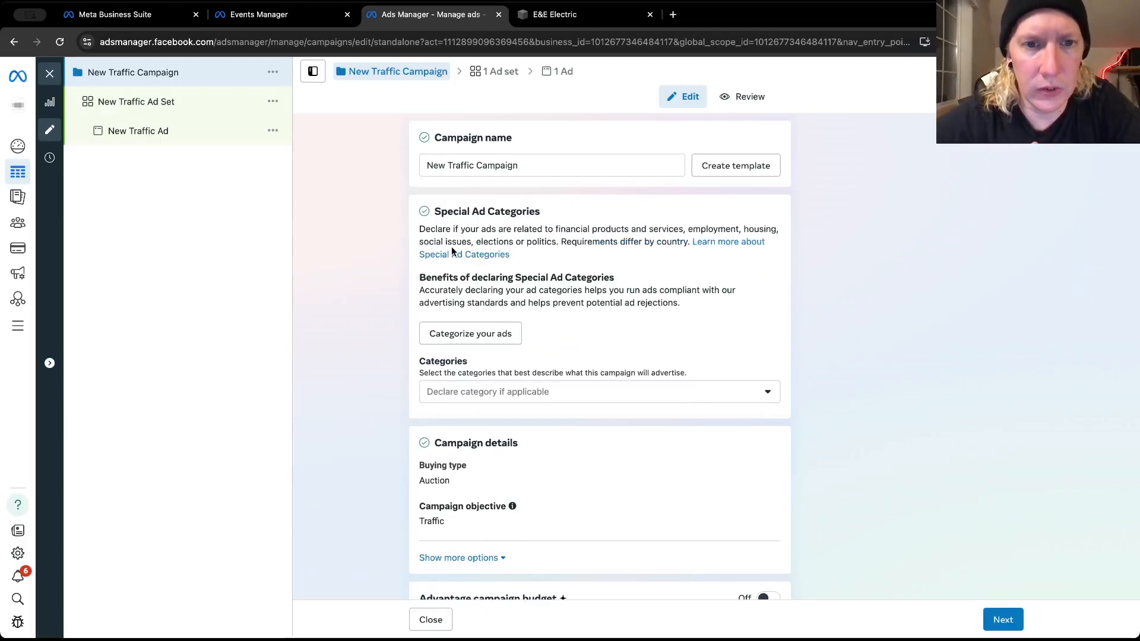
Rename the campaign as MAR Traffic Campaign and check its categories, details and additional options
left_click_drag(443, 175, 420, 169)
type("MAR")
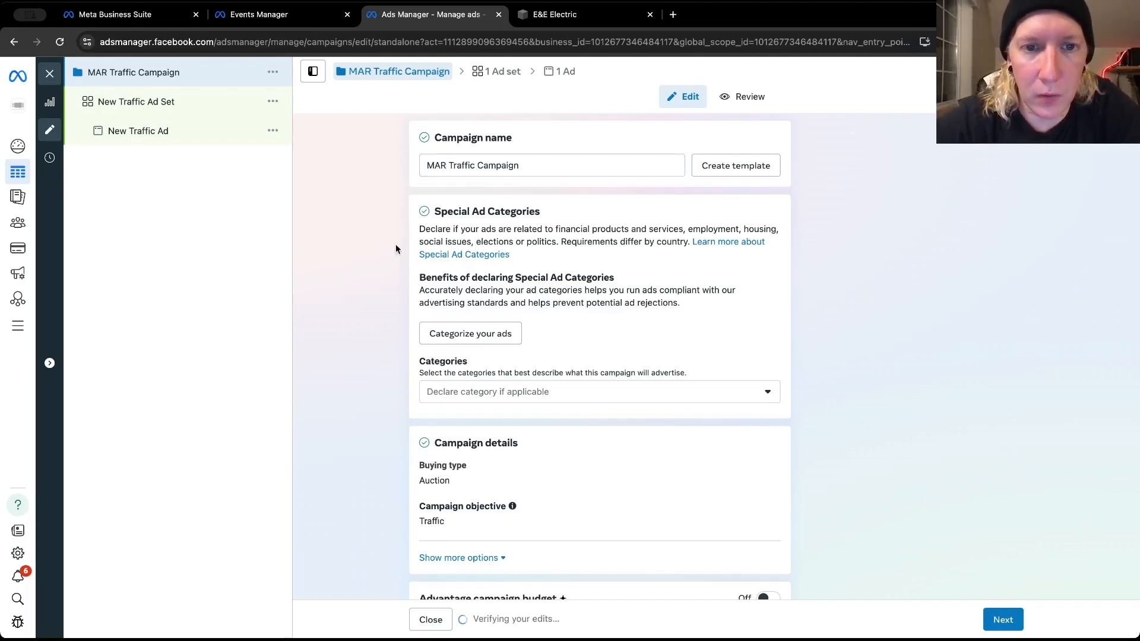
scroll(396, 244, "down", 2)
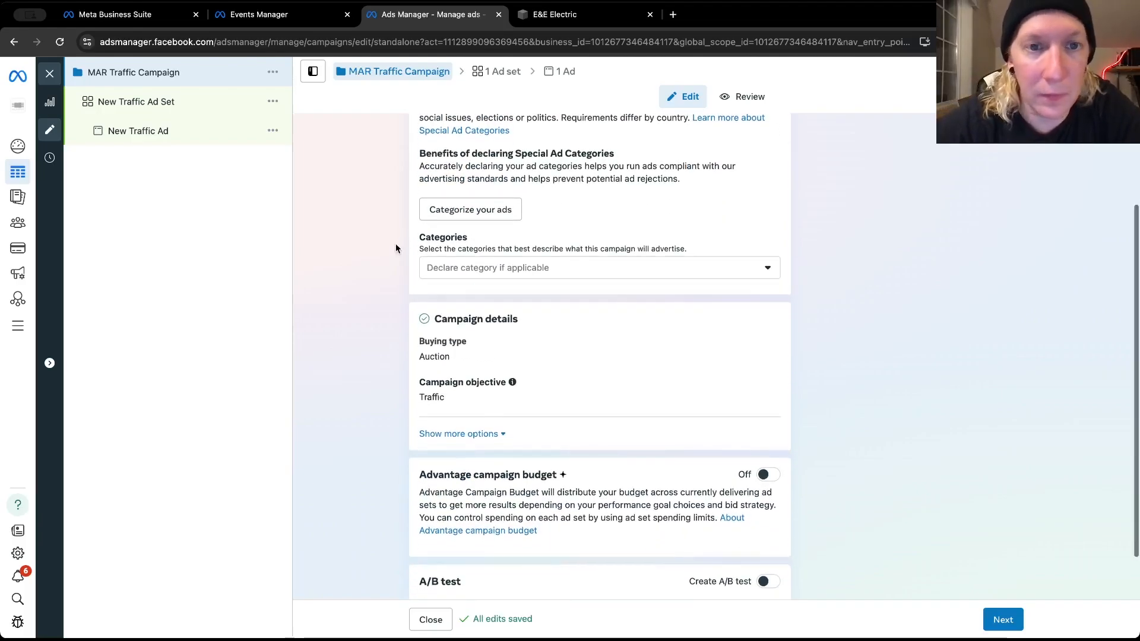
scroll(392, 256, "up", 3)
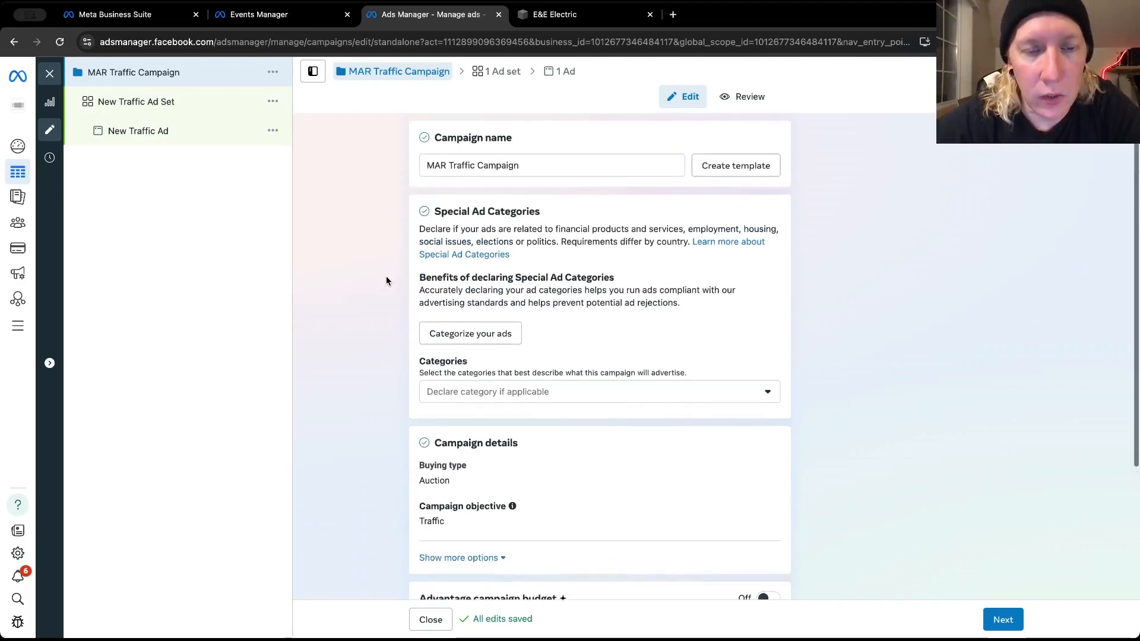
scroll(386, 275, "down", 4)
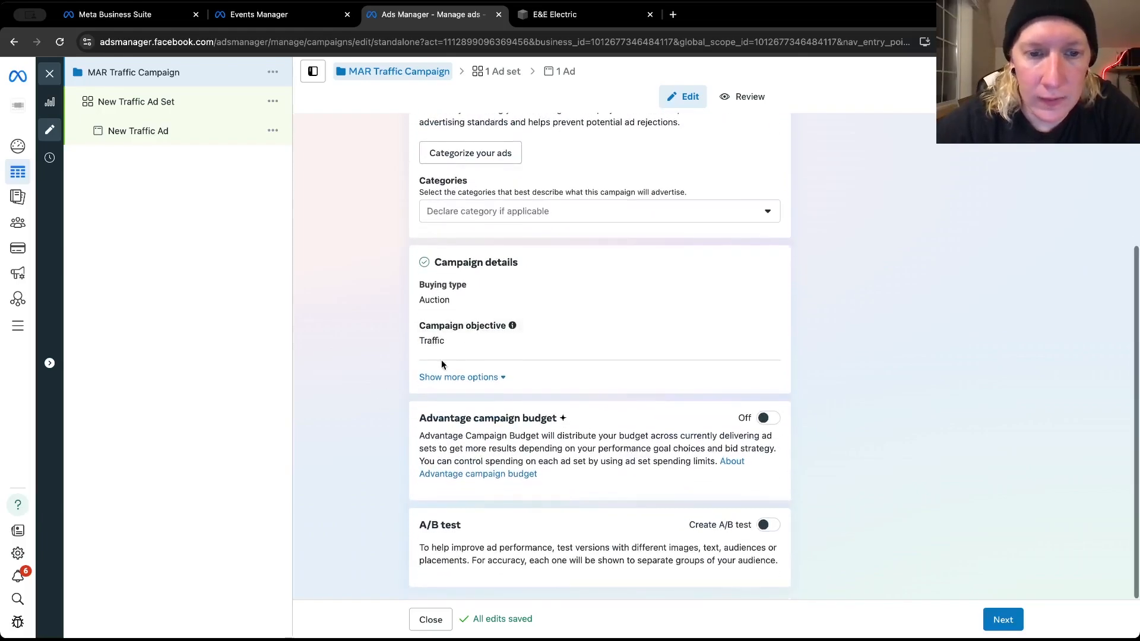
left_click(442, 377)
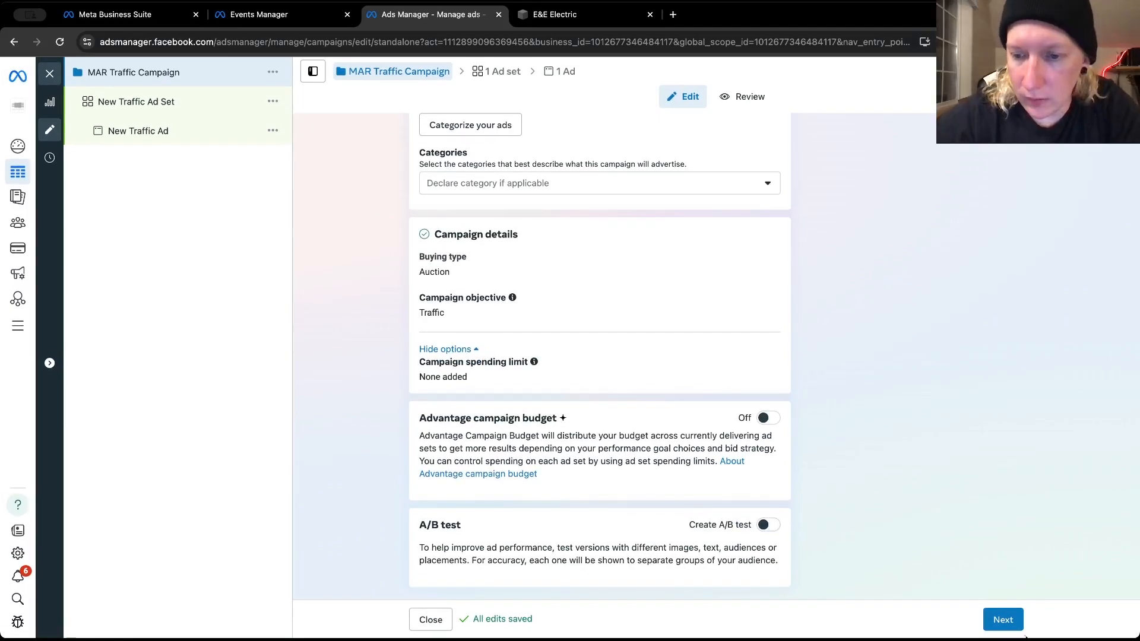
Proceed to the new traffic ad set and set its conversion location to Website
left_click(1002, 624)
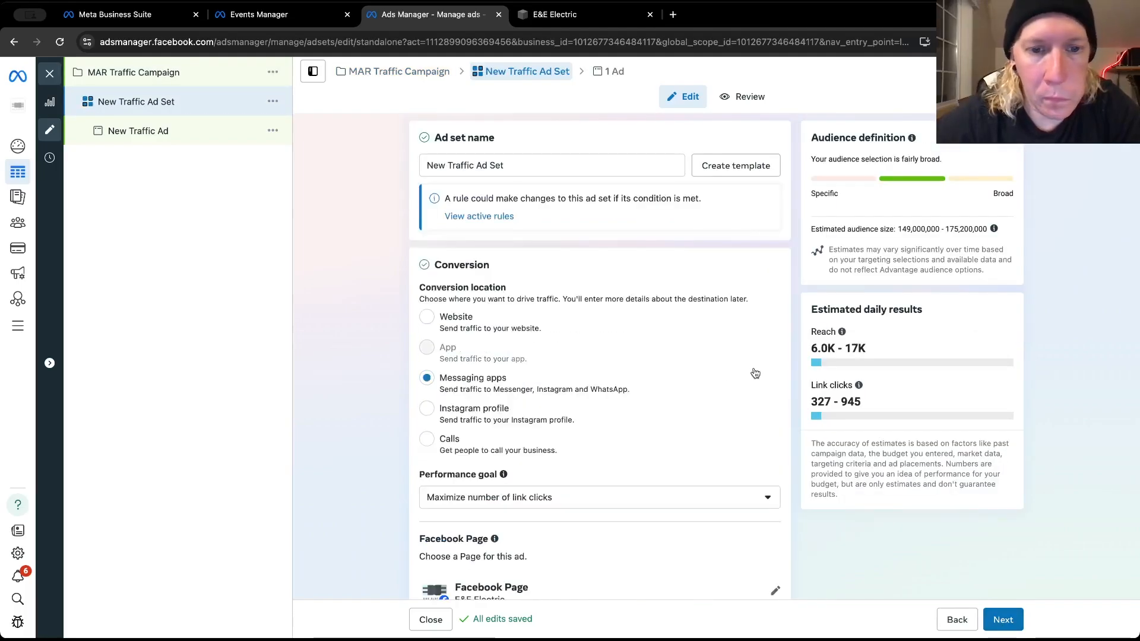
scroll(423, 374, "down", 3)
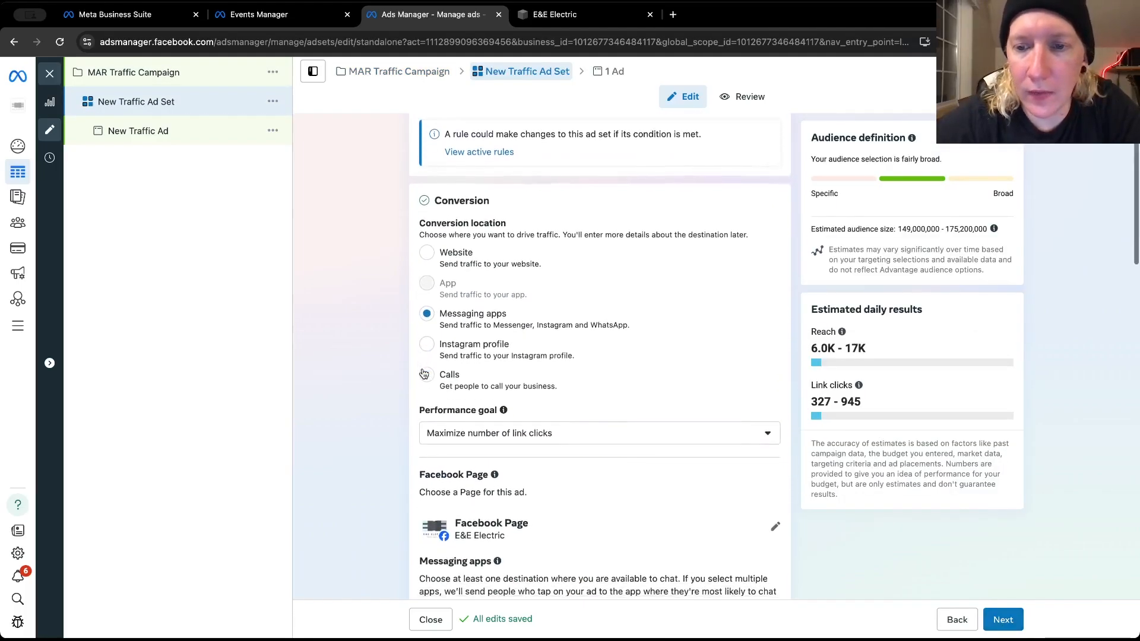
scroll(423, 374, "down", 1)
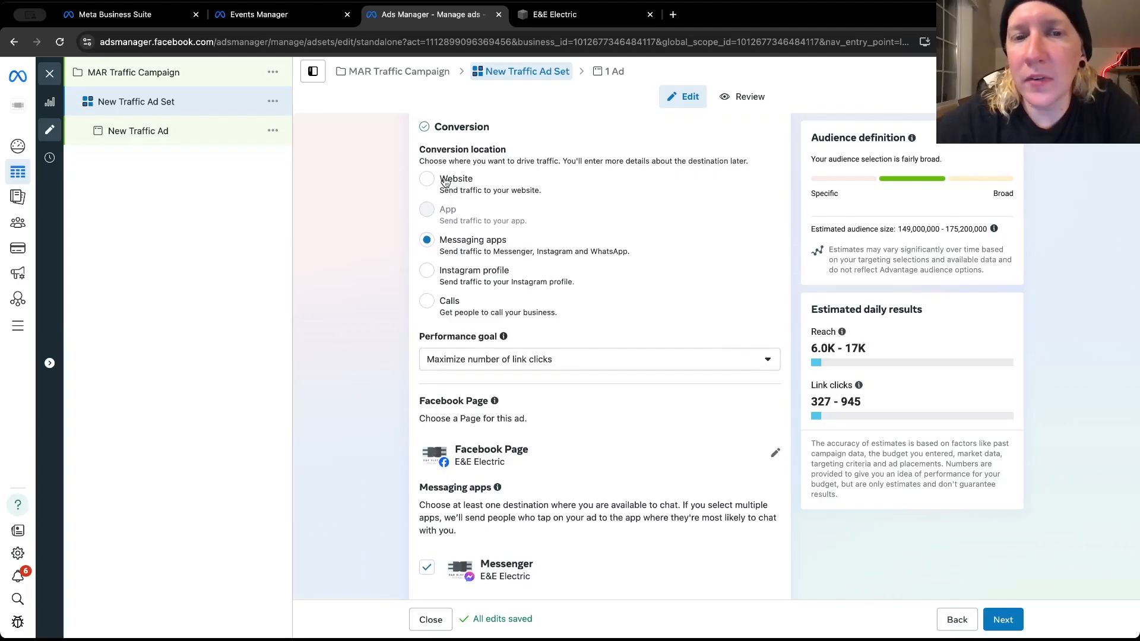
left_click(445, 183)
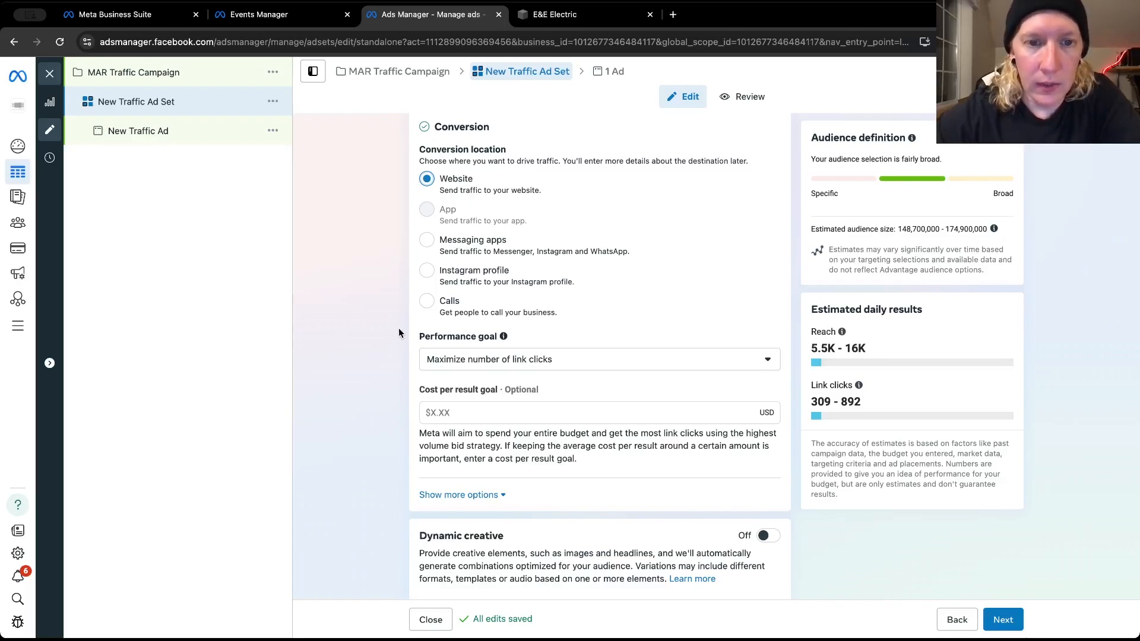
scroll(399, 332, "down", 4)
Rename the ad set as MAR Traffic Ad Set
scroll(399, 332, "up", 6)
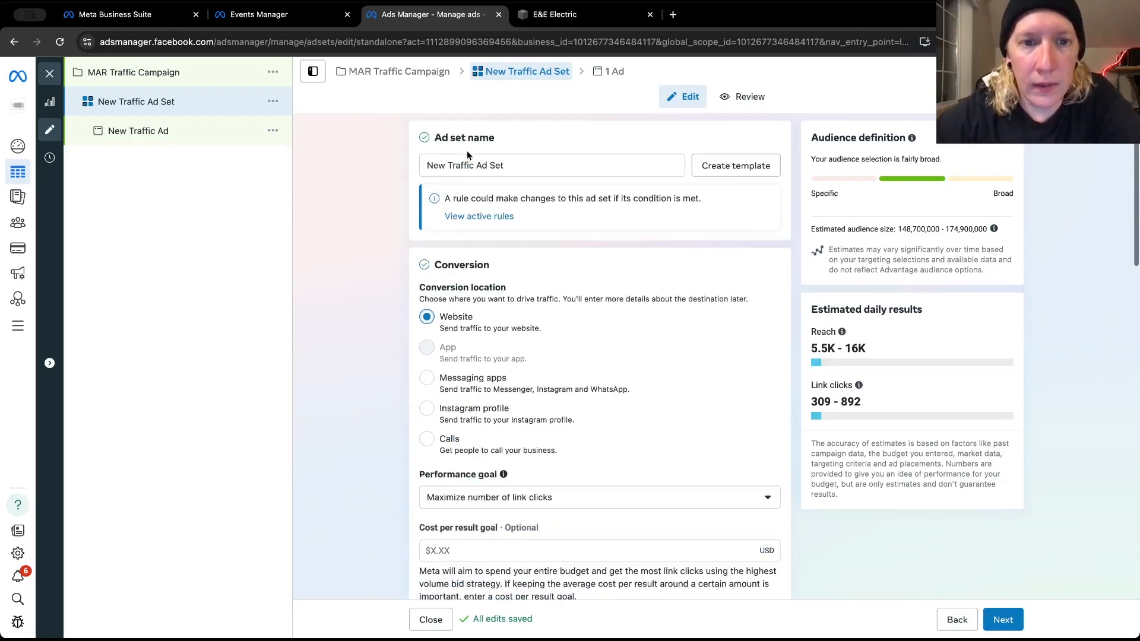
left_click_drag(446, 167, 420, 171)
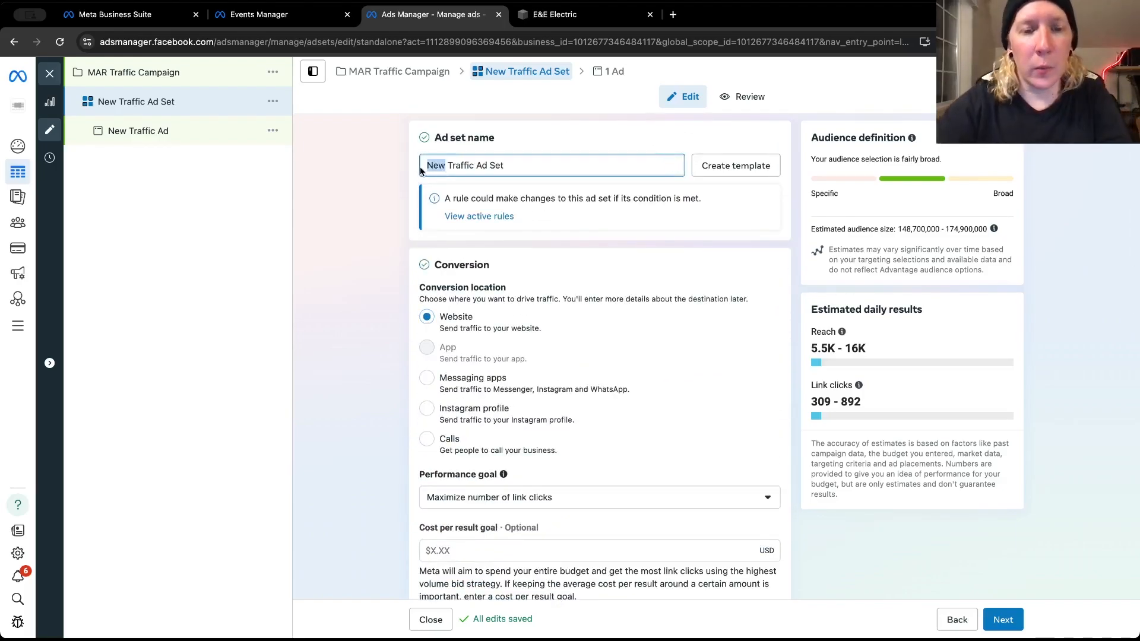
type("MAE")
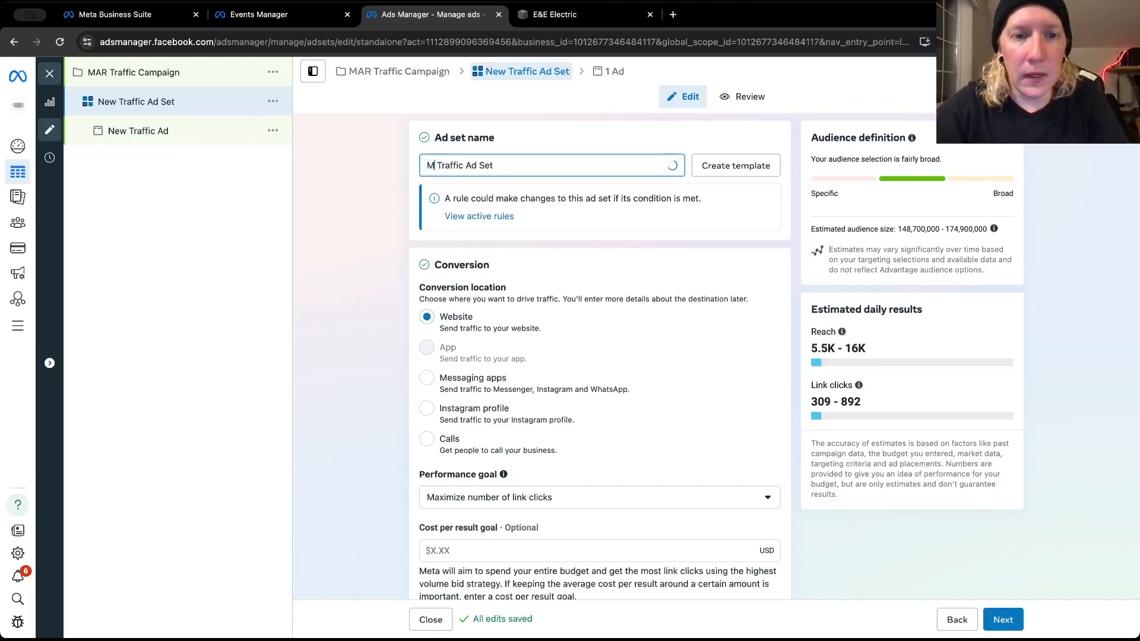
key("BackSpace")
type("R")
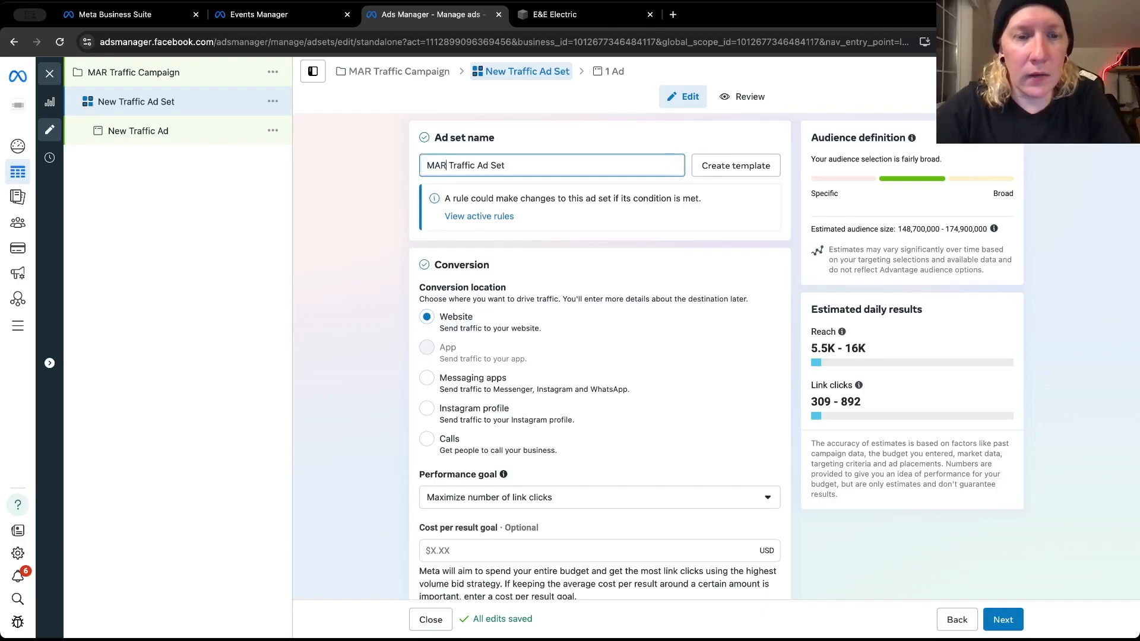
left_click(392, 197)
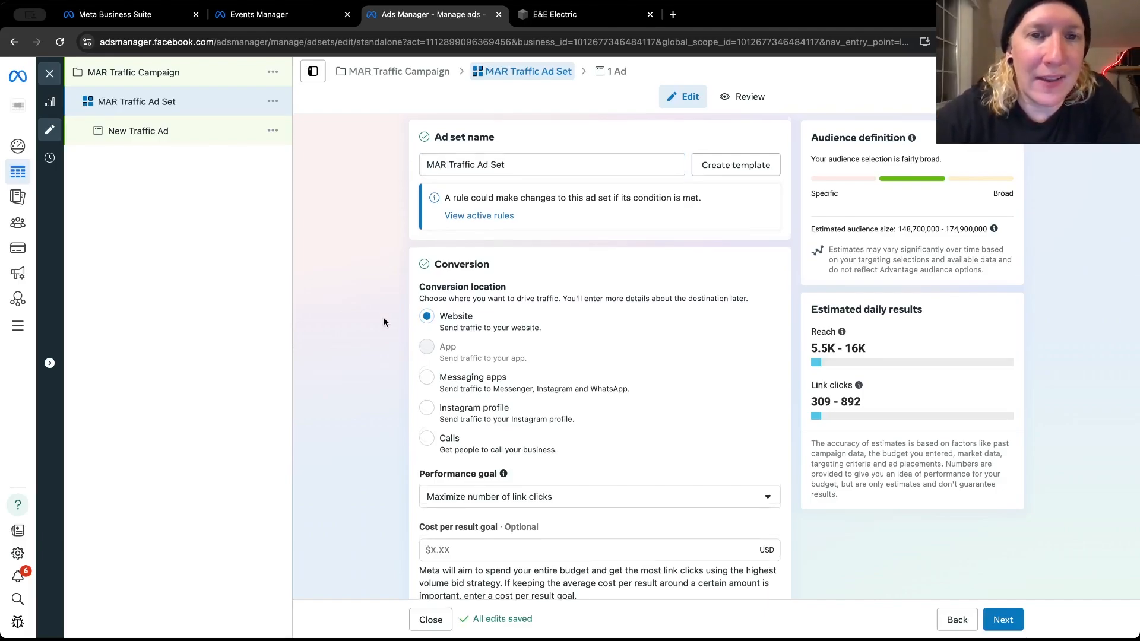
Set the traffic ad set's daily budget to $40.00
scroll(384, 322, "down", 2)
scroll(383, 322, "down", 3)
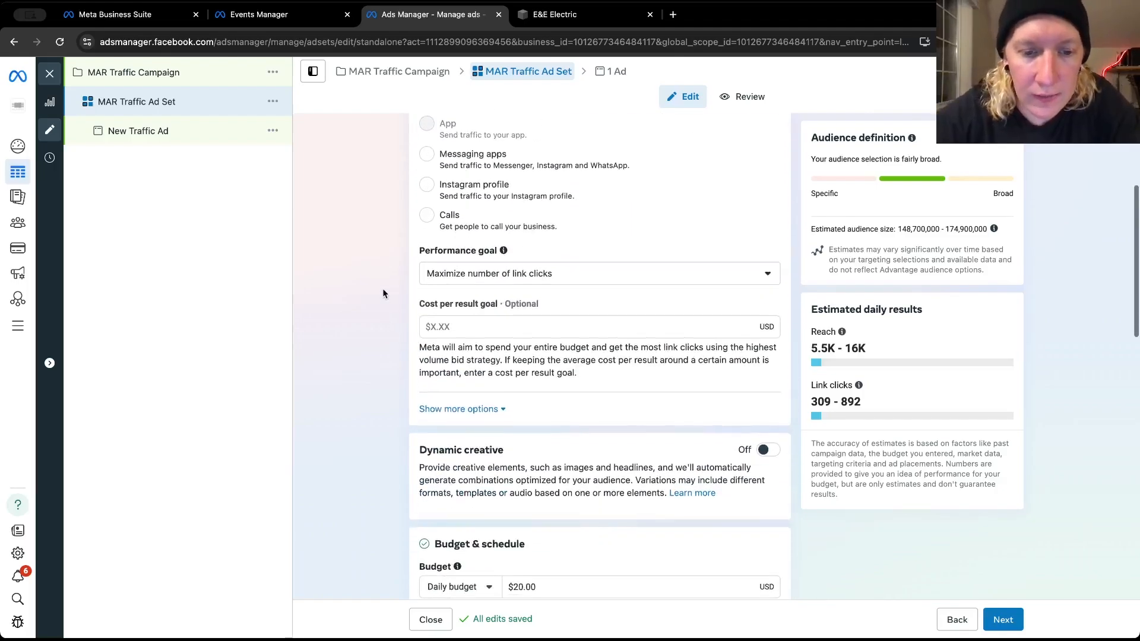
scroll(383, 293, "down", 3)
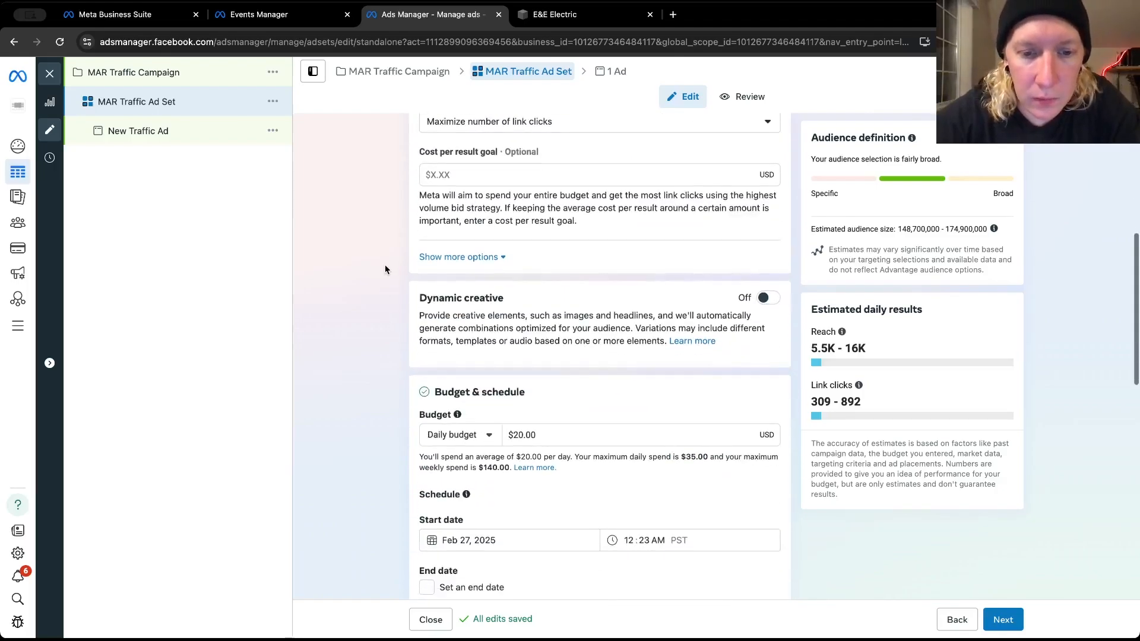
left_click(516, 432)
key("BackSpace")
type("4")
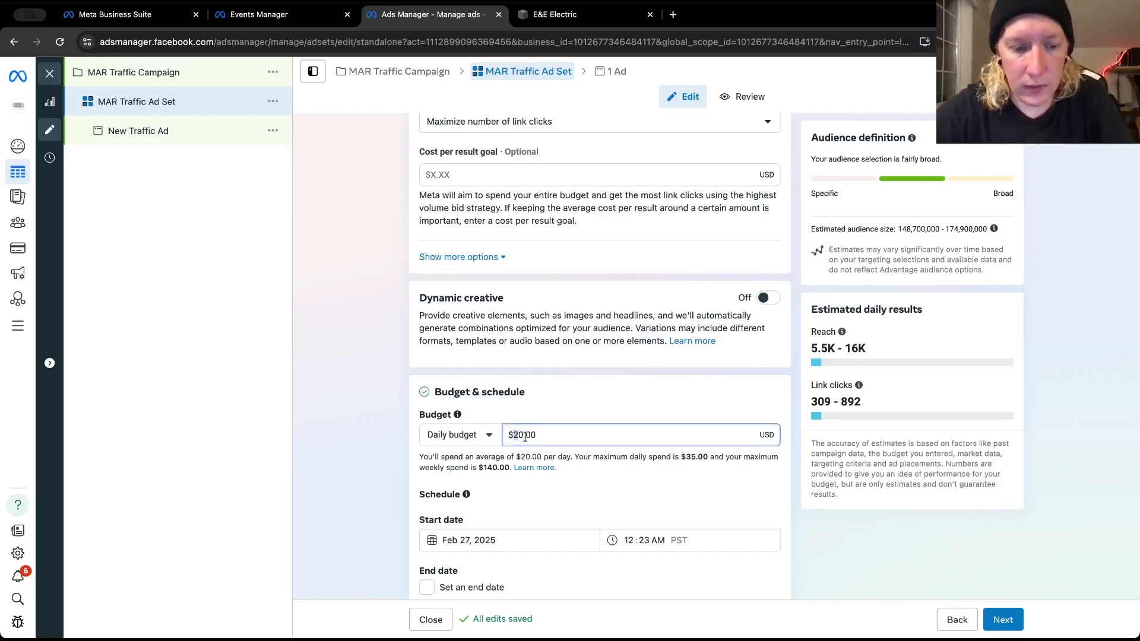
left_click(361, 456)
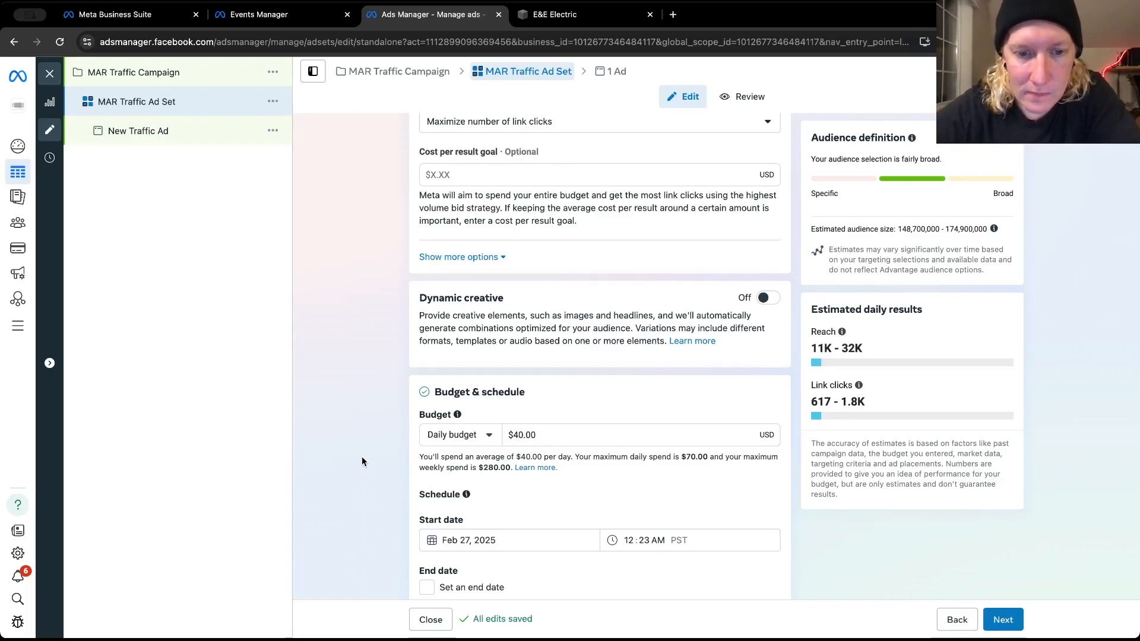
Review the traffic ad set's budget, schedule, ad scheduling options and audience controls
scroll(362, 462, "down", 2)
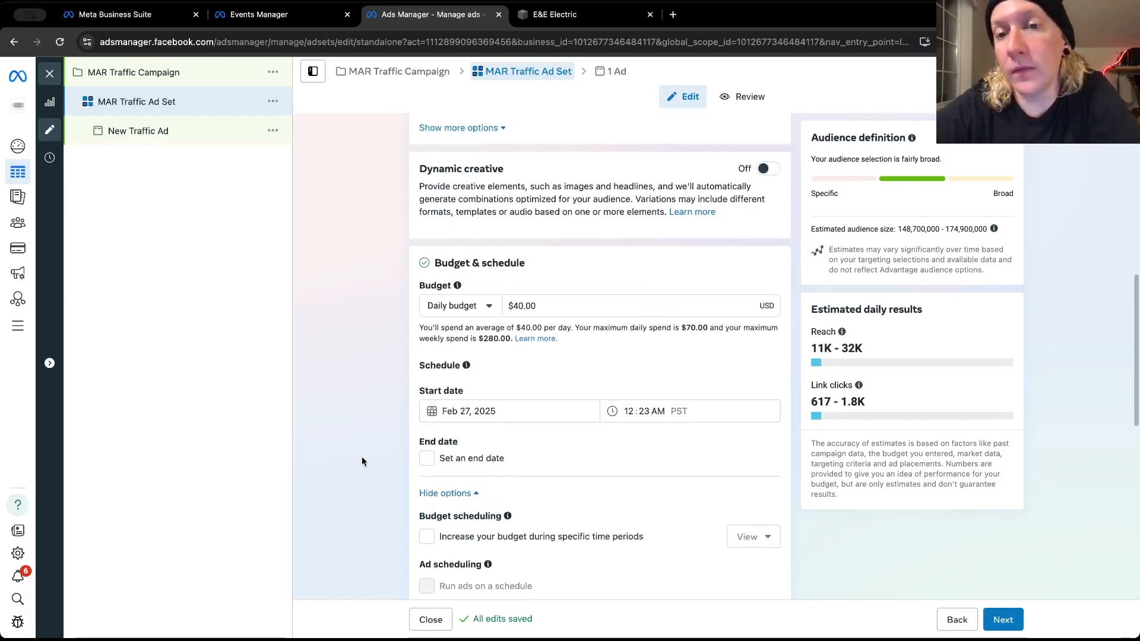
scroll(362, 461, "up", 2)
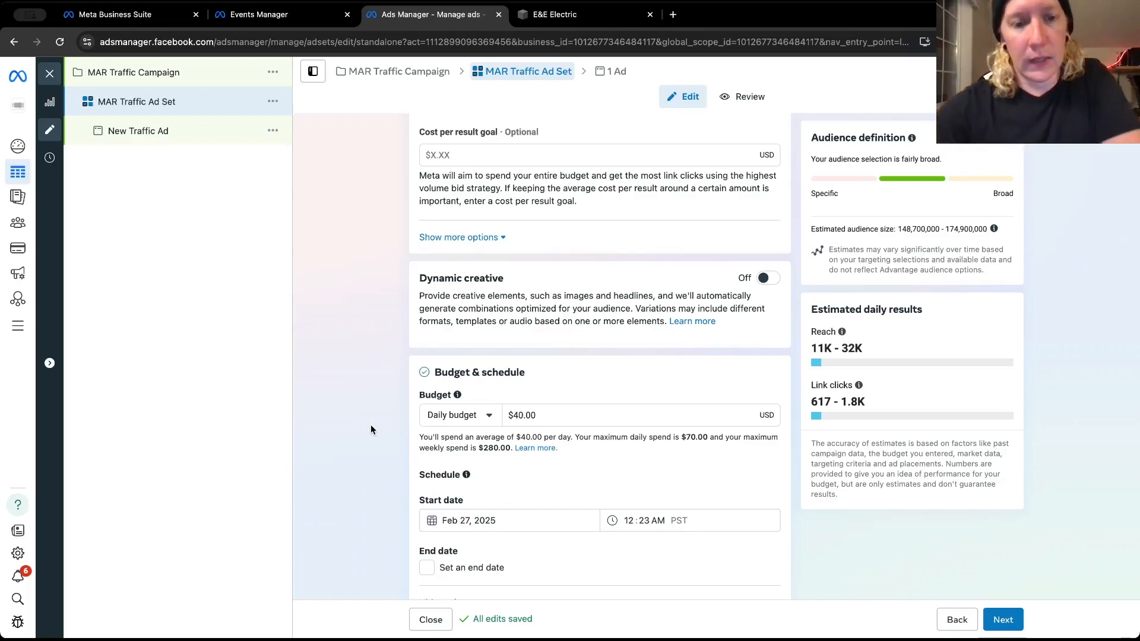
scroll(371, 423, "down", 5)
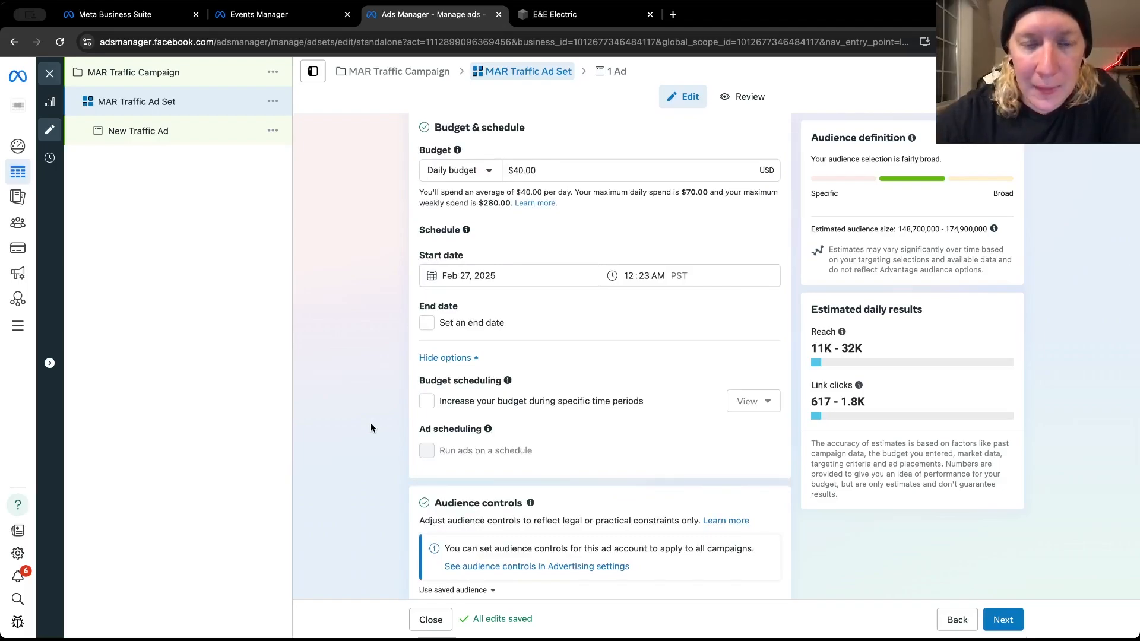
scroll(370, 425, "down", 2)
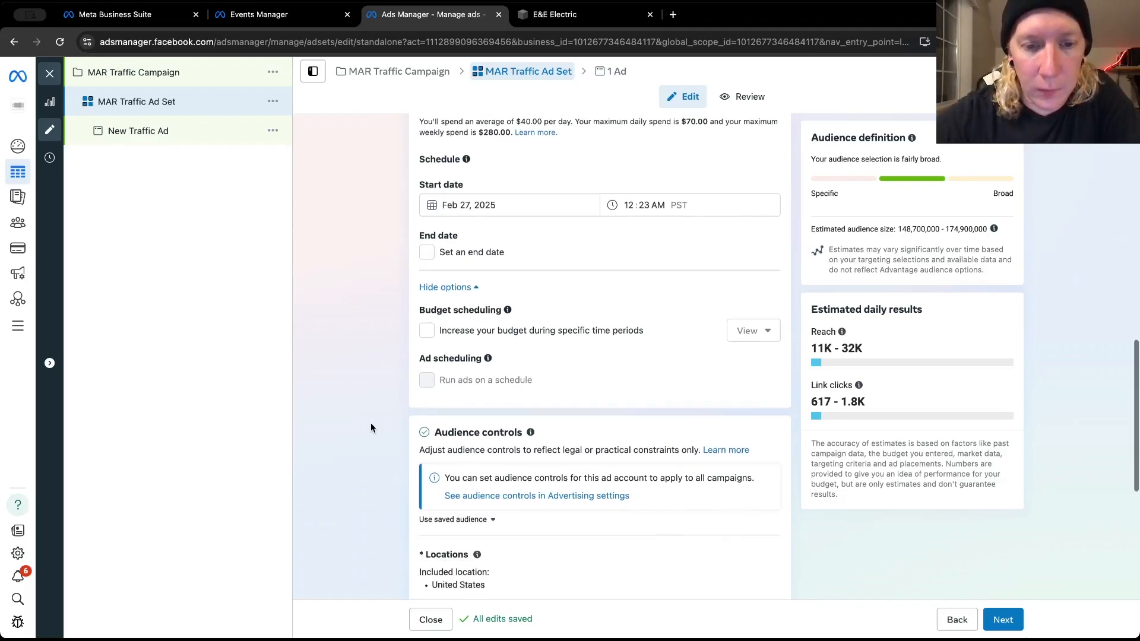
scroll(371, 425, "down", 1)
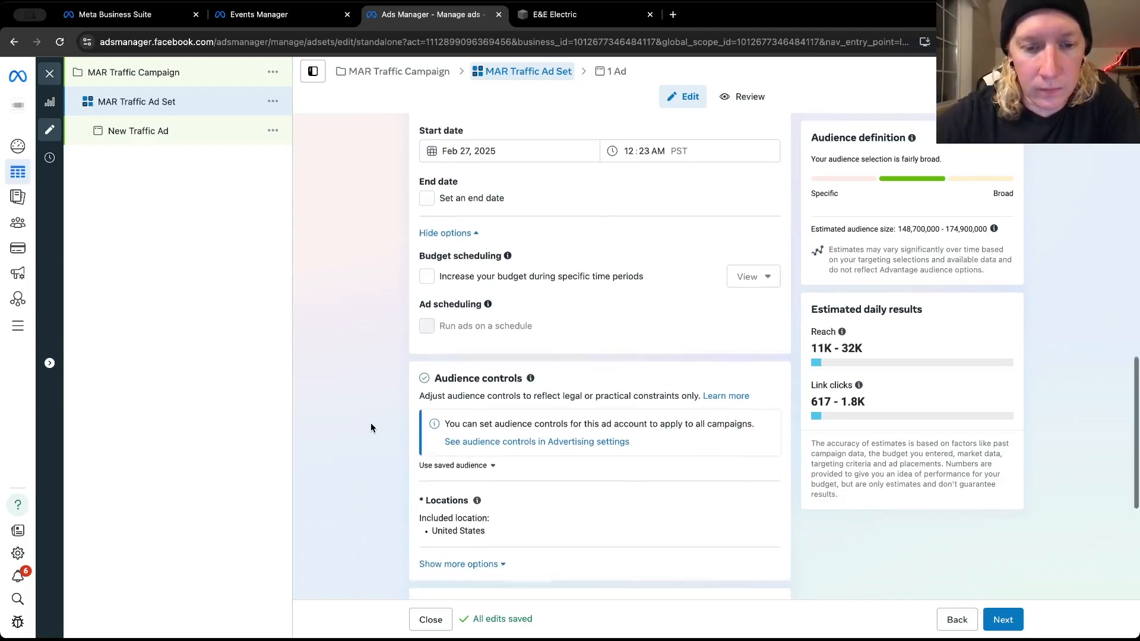
scroll(371, 425, "up", 1)
scroll(371, 425, "up", 3)
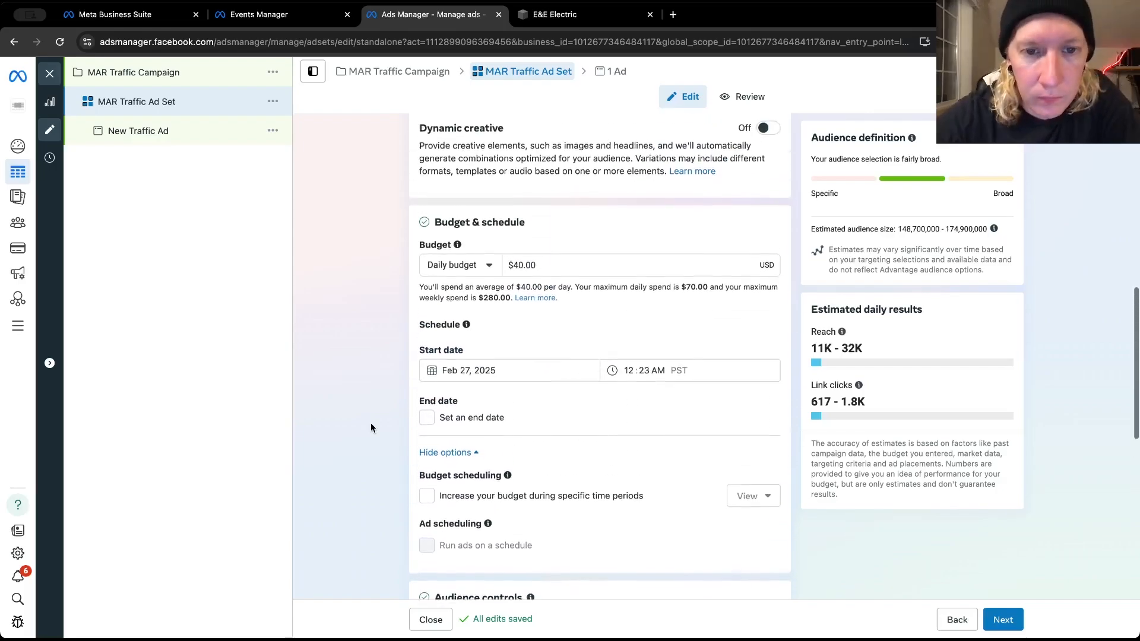
scroll(370, 423, "down", 4)
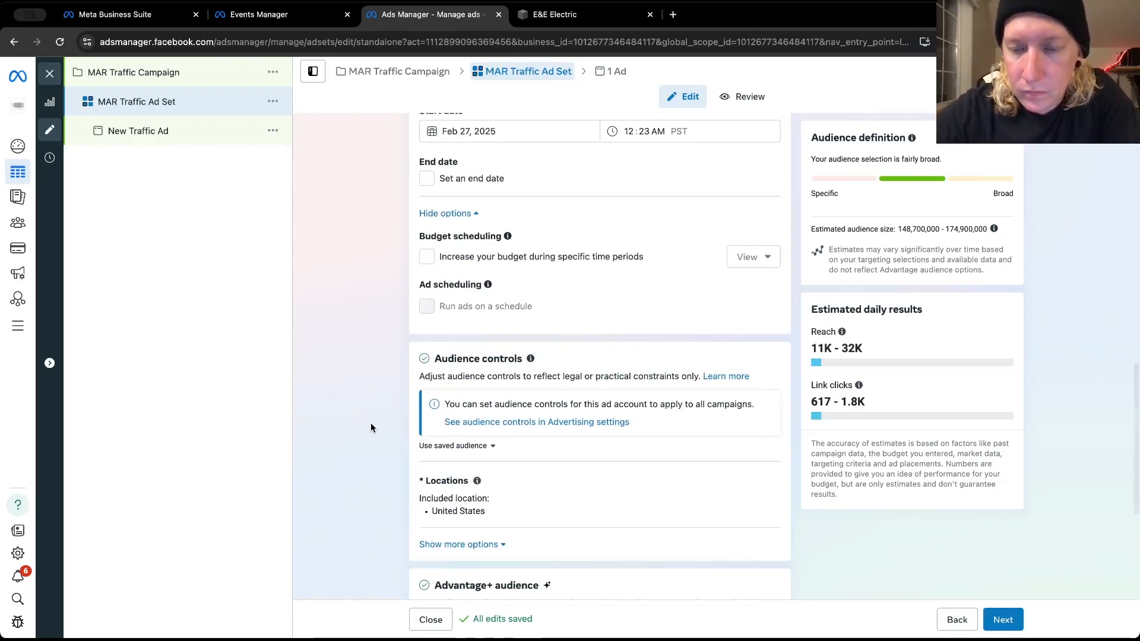
scroll(372, 451, "down", 2)
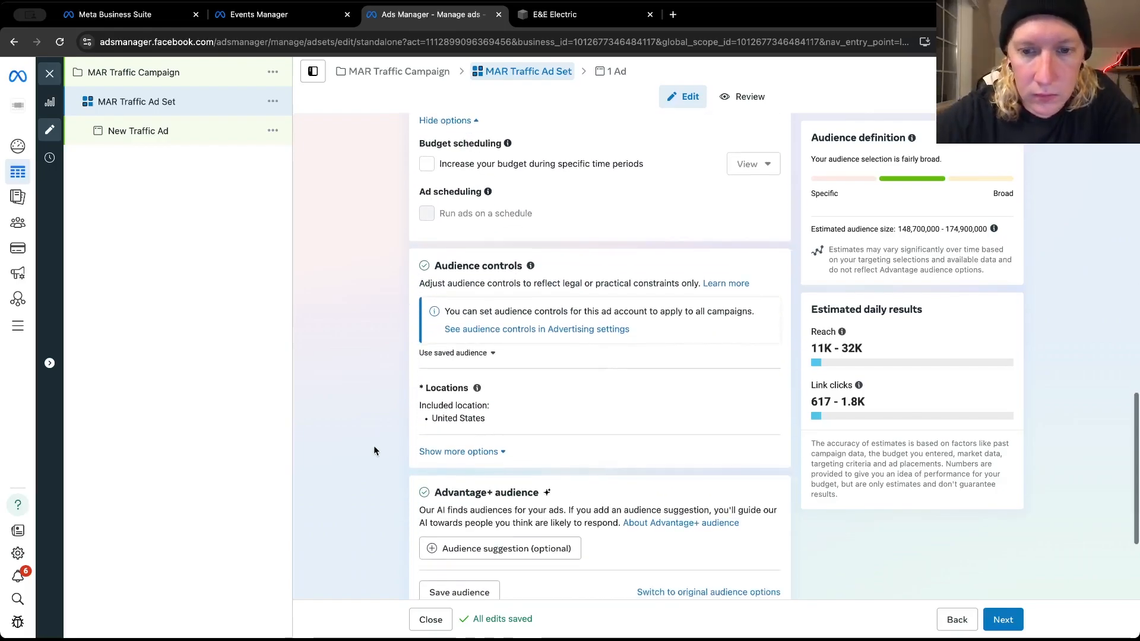
Open the ad set's included locations for editing and review them alongside the budget, schedule, Advantage+ audience and placements settings
left_click(759, 391)
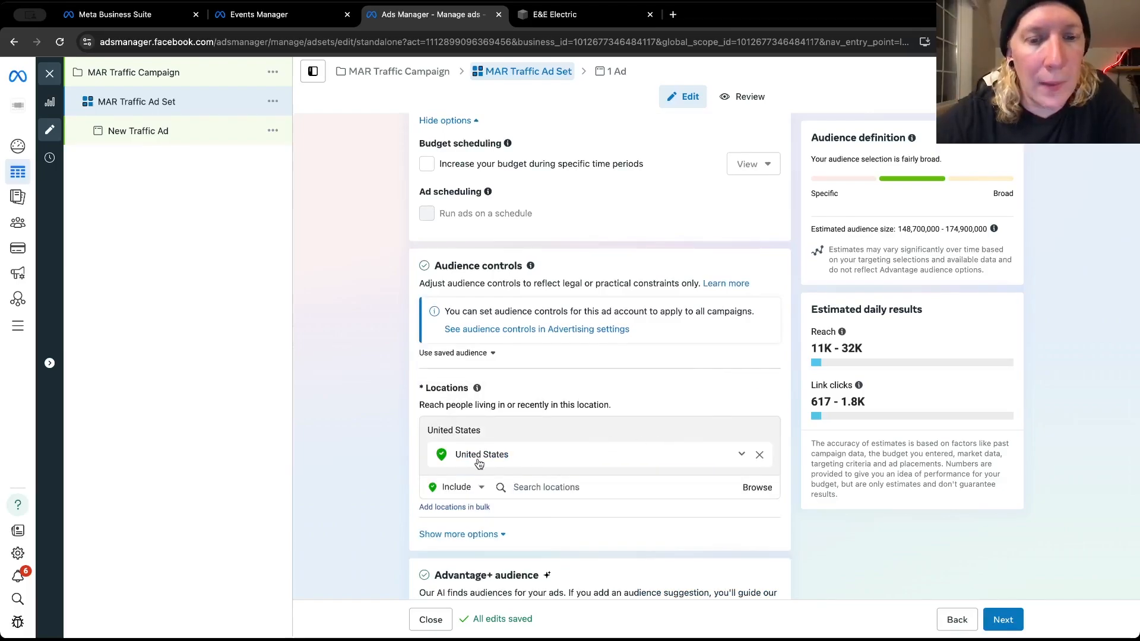
scroll(478, 463, "down", 1)
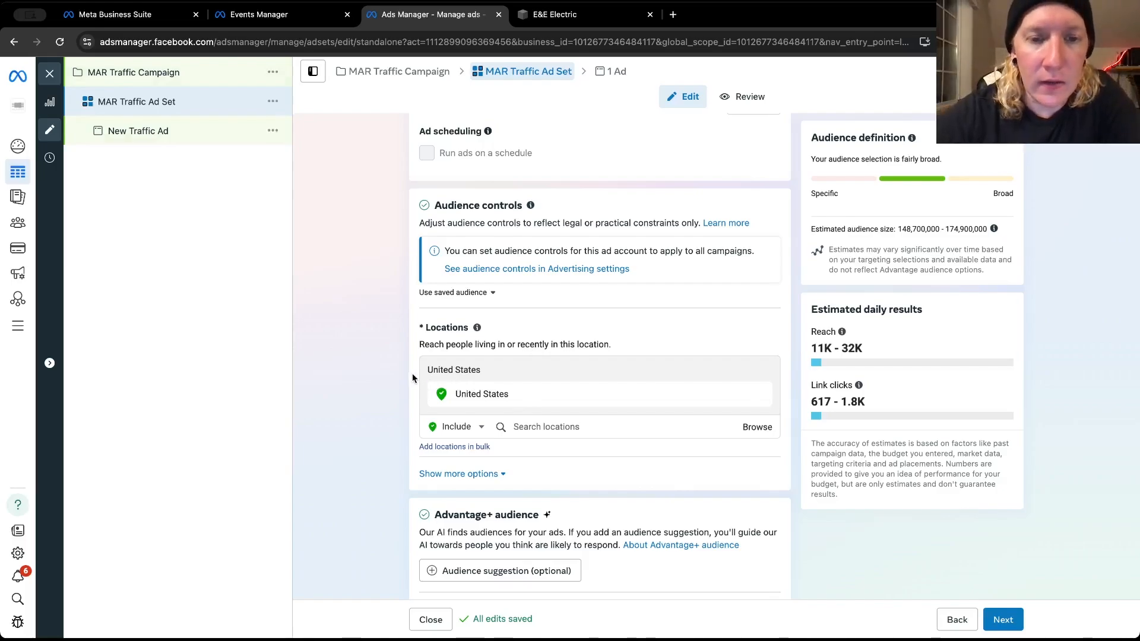
scroll(413, 378, "down", 1)
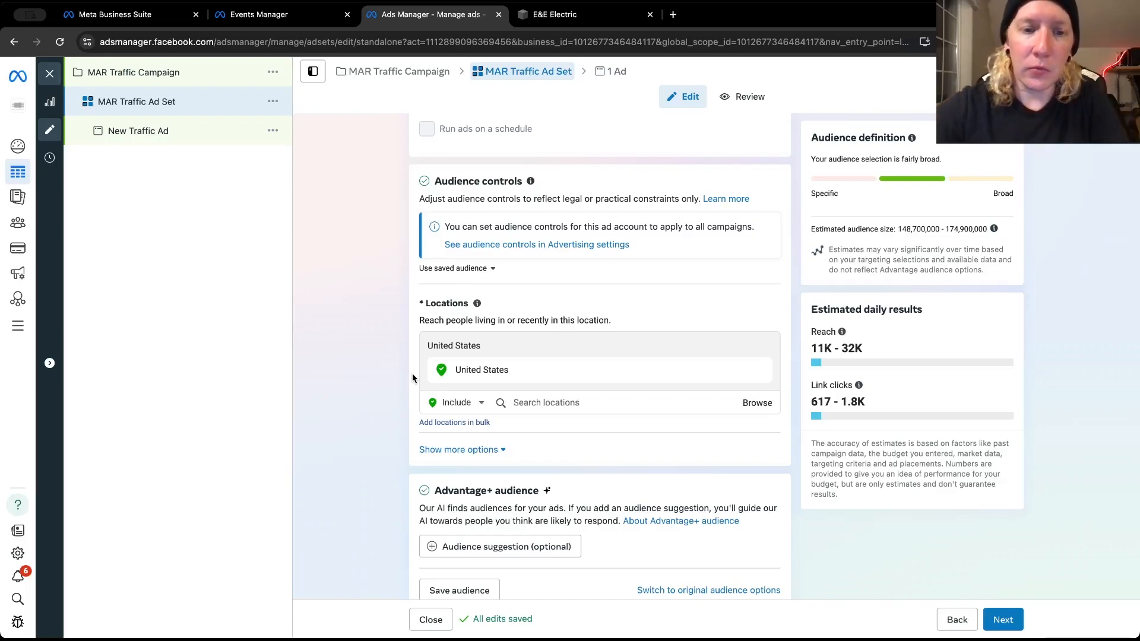
scroll(412, 379, "up", 3)
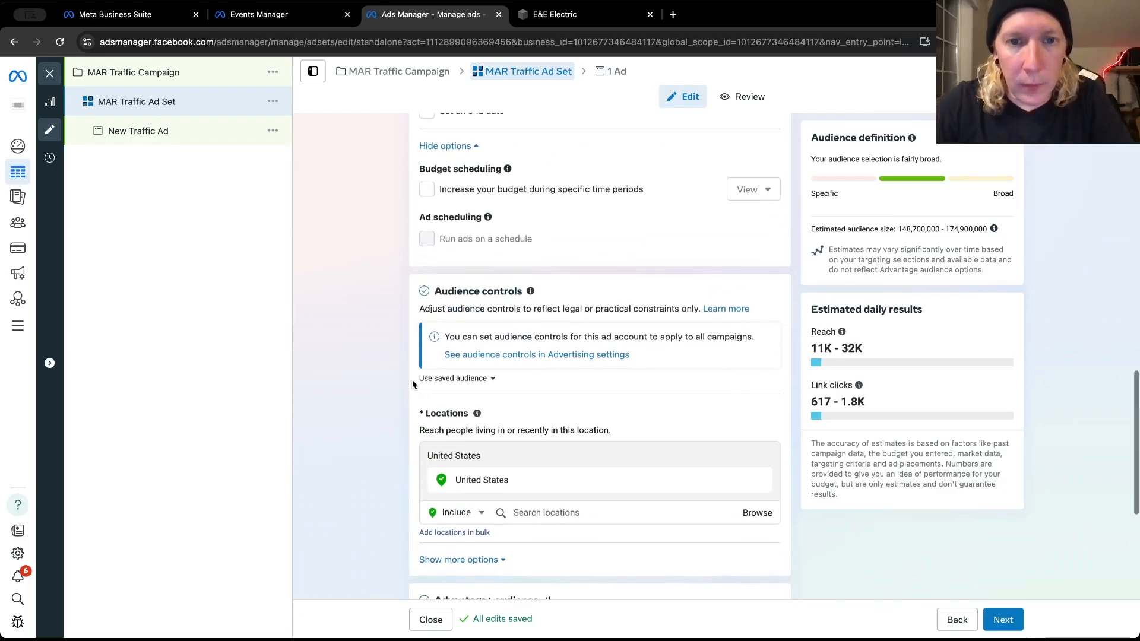
scroll(412, 382, "up", 5)
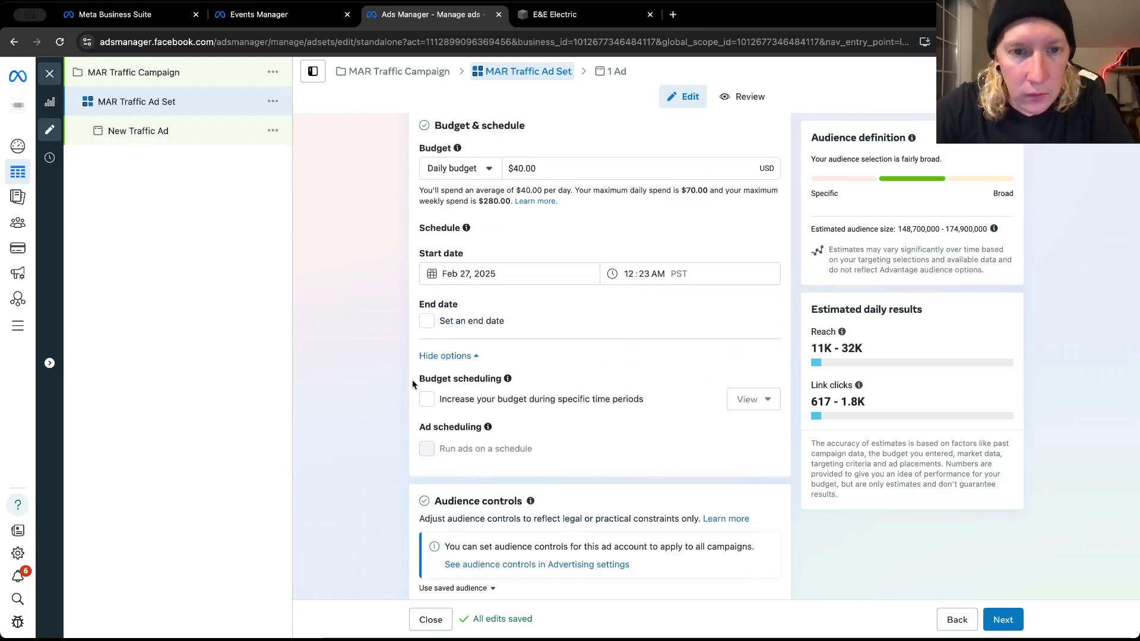
scroll(412, 379, "up", 2)
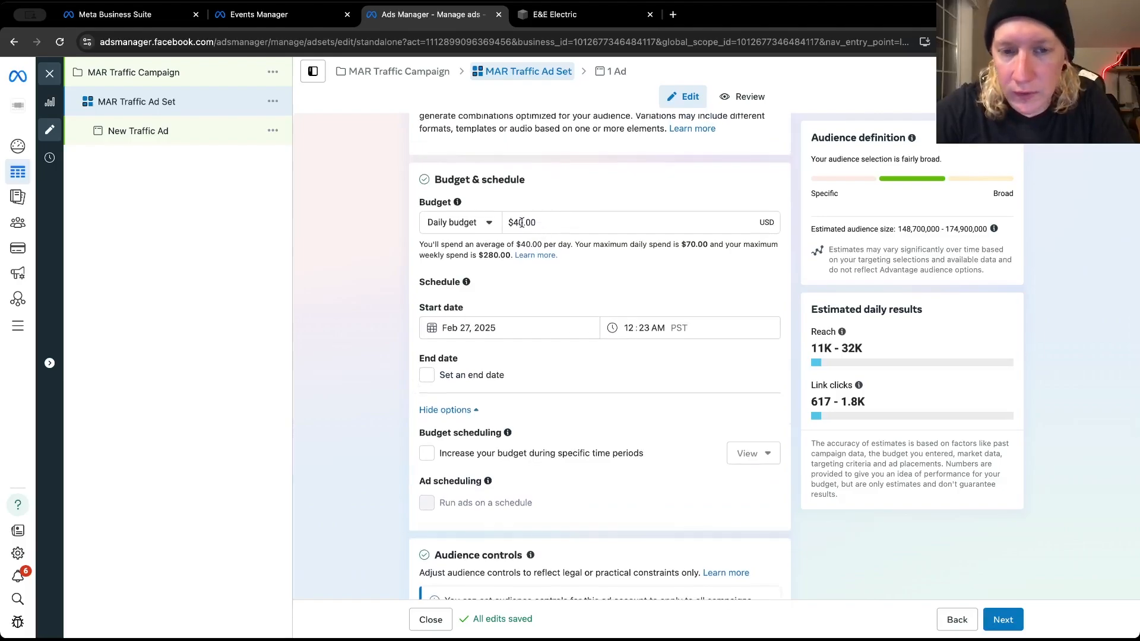
scroll(415, 354, "down", 10)
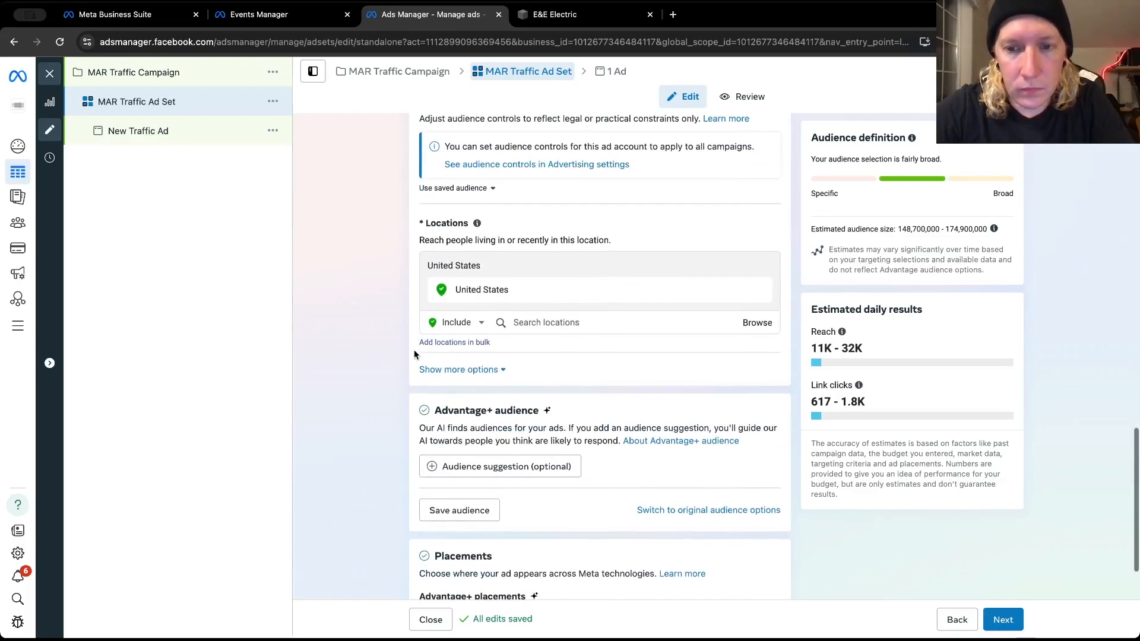
scroll(413, 380, "down", 1)
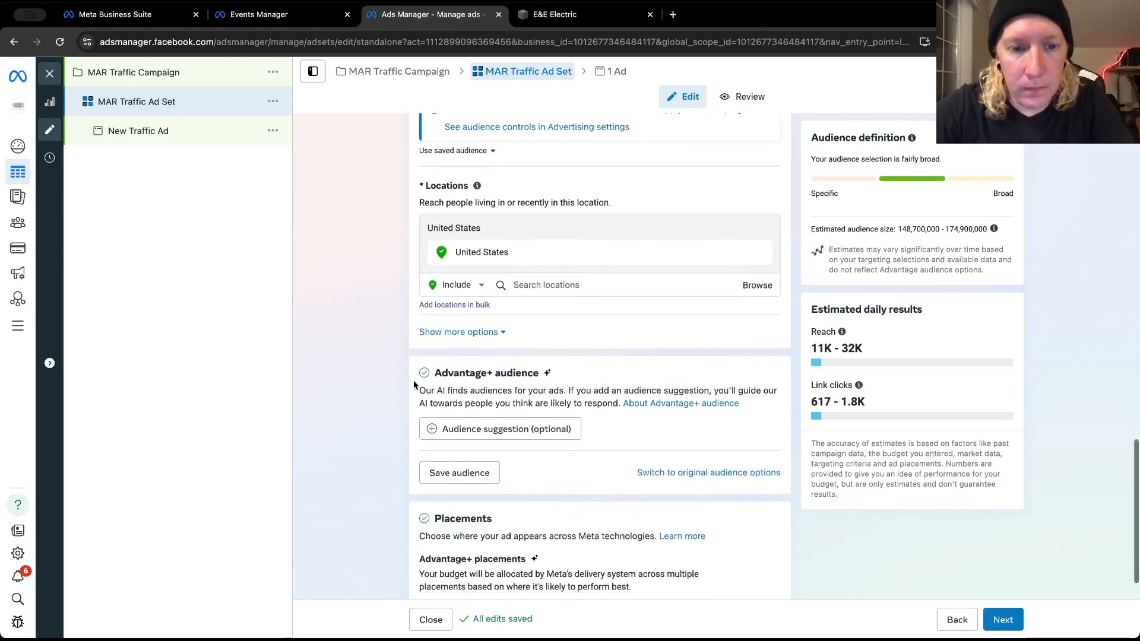
scroll(413, 380, "up", 4)
scroll(557, 149, "up", 1)
scroll(557, 148, "up", 2)
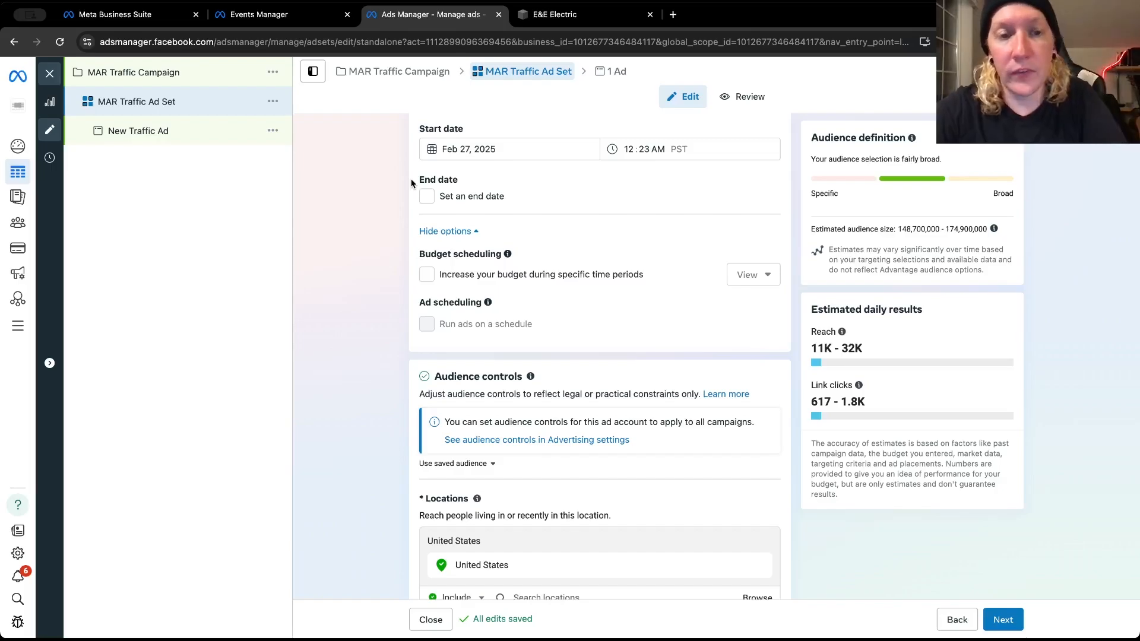
scroll(410, 183, "up", 1)
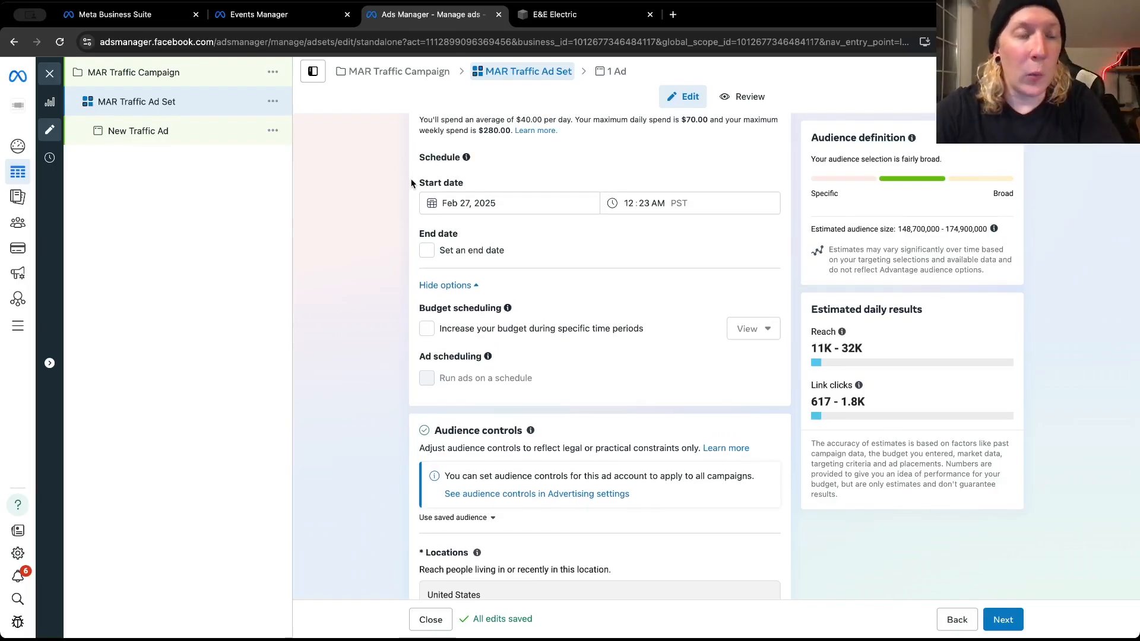
scroll(411, 183, "down", 2)
scroll(410, 183, "down", 2)
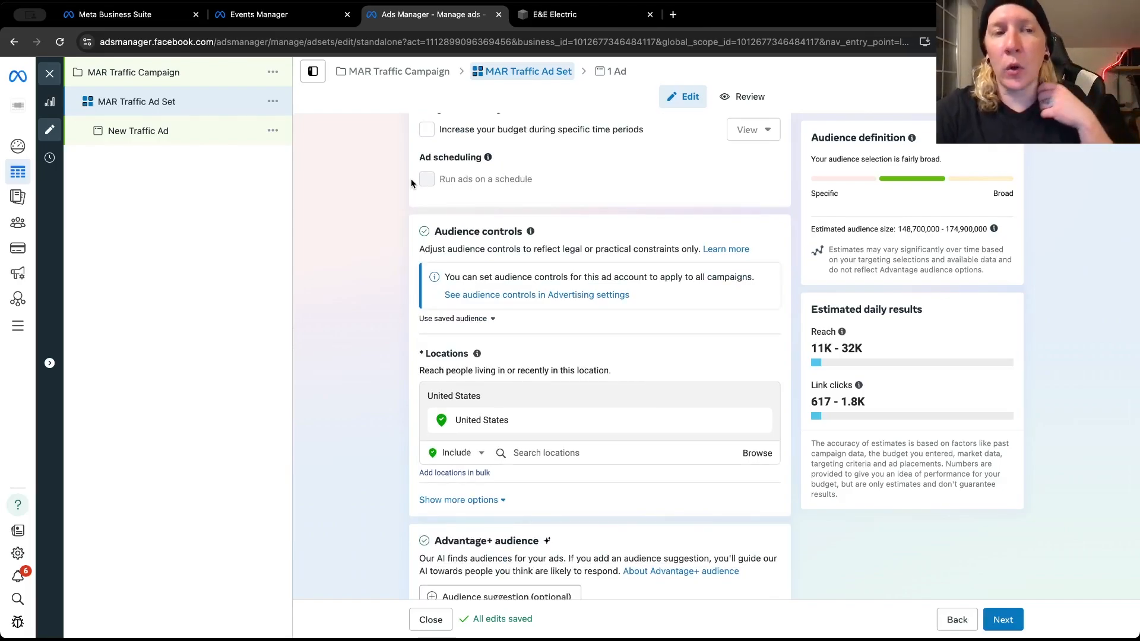
scroll(410, 178, "down", 3)
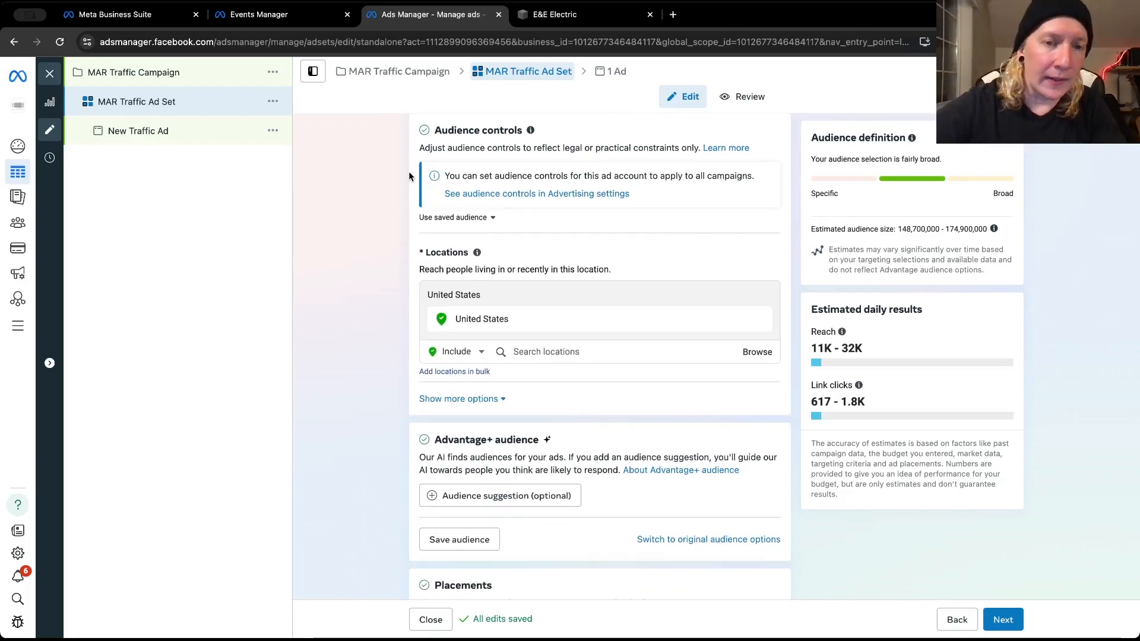
scroll(409, 177, "down", 2)
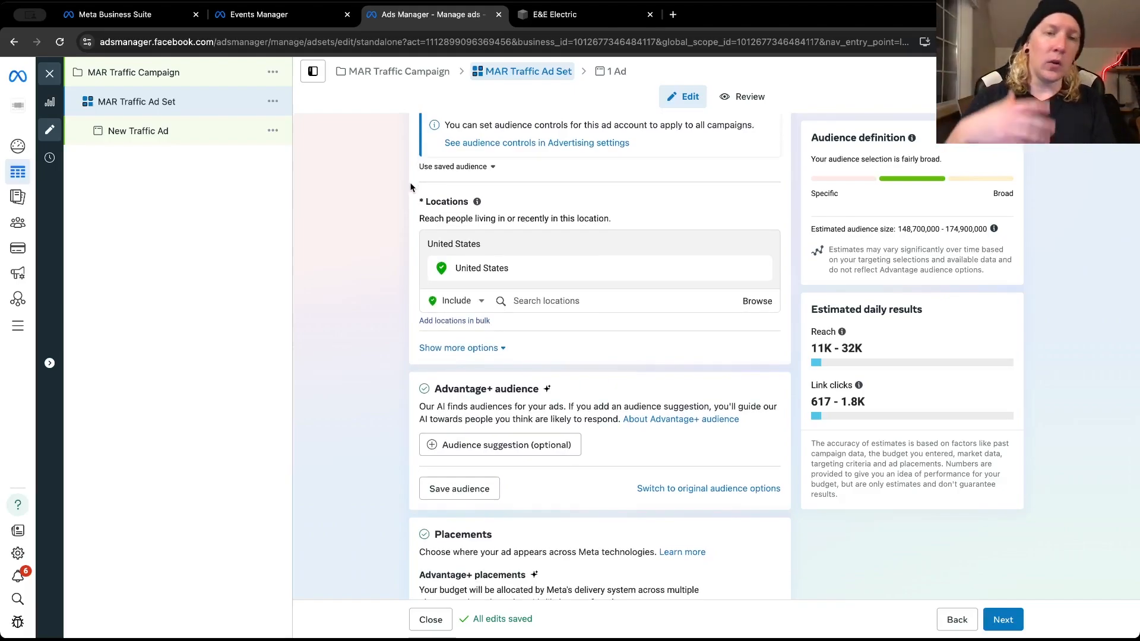
scroll(410, 188, "down", 1)
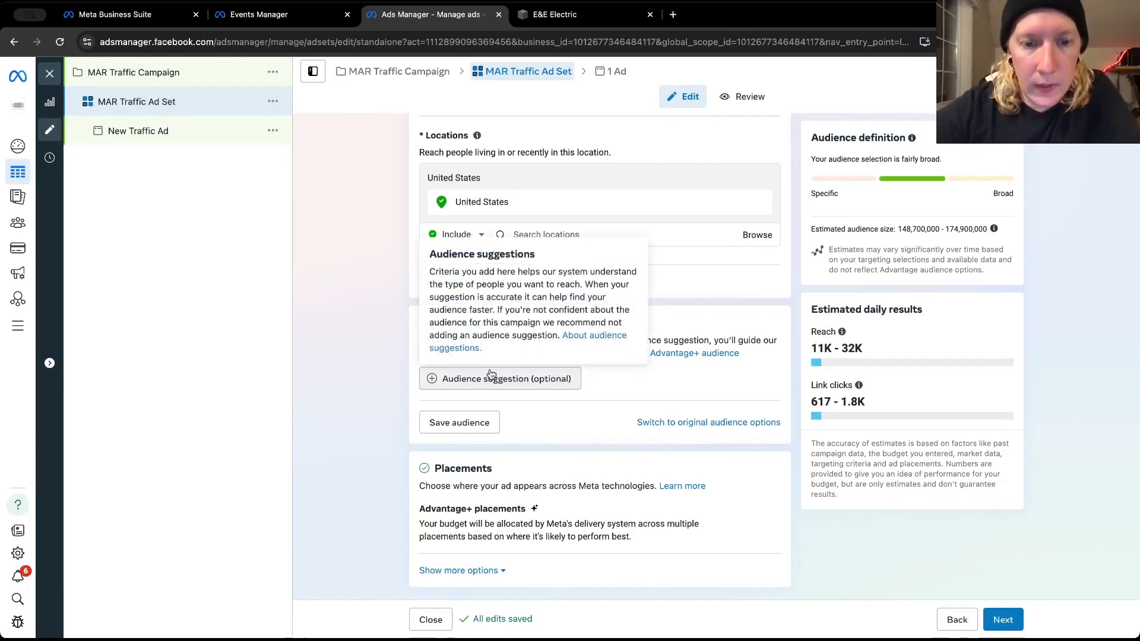
Set the audience location to Post Falls, Idaho, instead of the United States, with a 30-mile radius
left_click(523, 235)
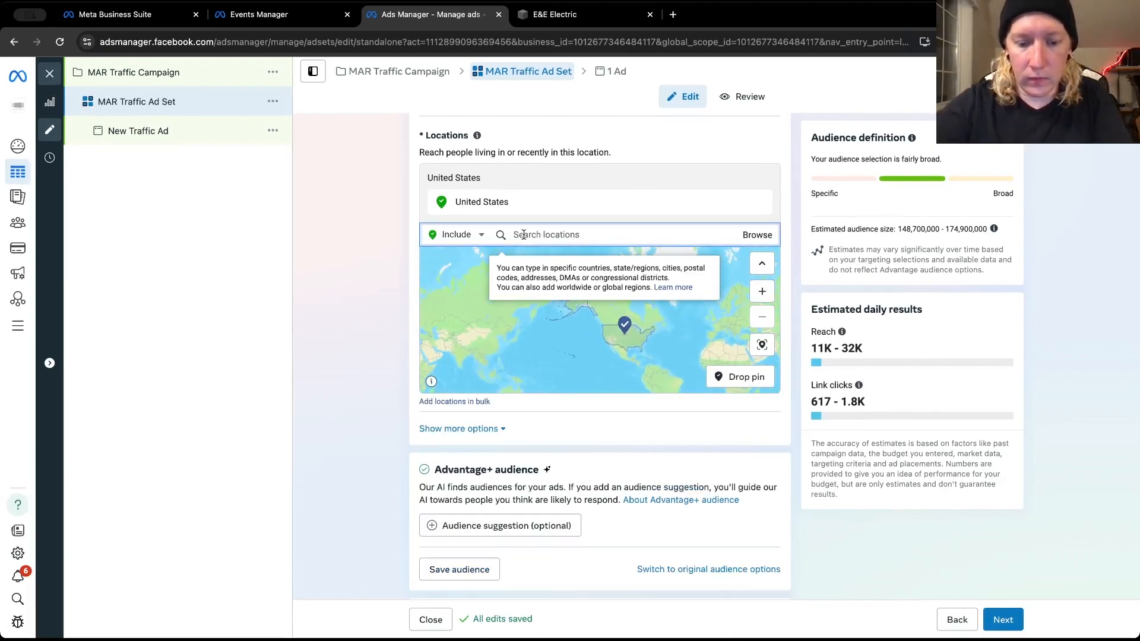
type("post falls")
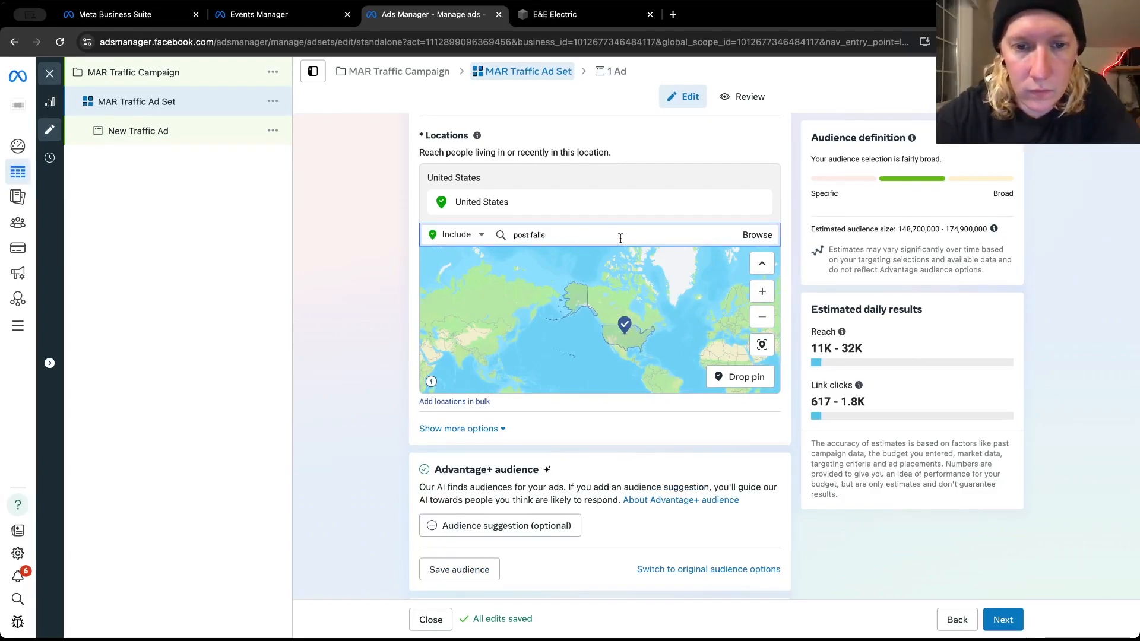
left_click(579, 259)
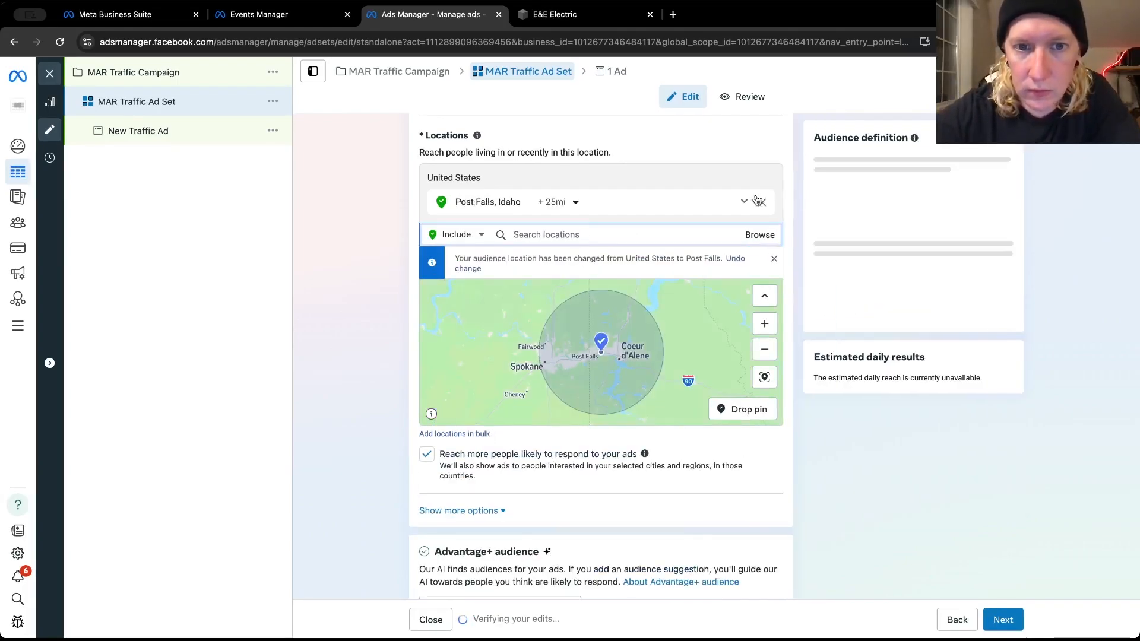
left_click(558, 201)
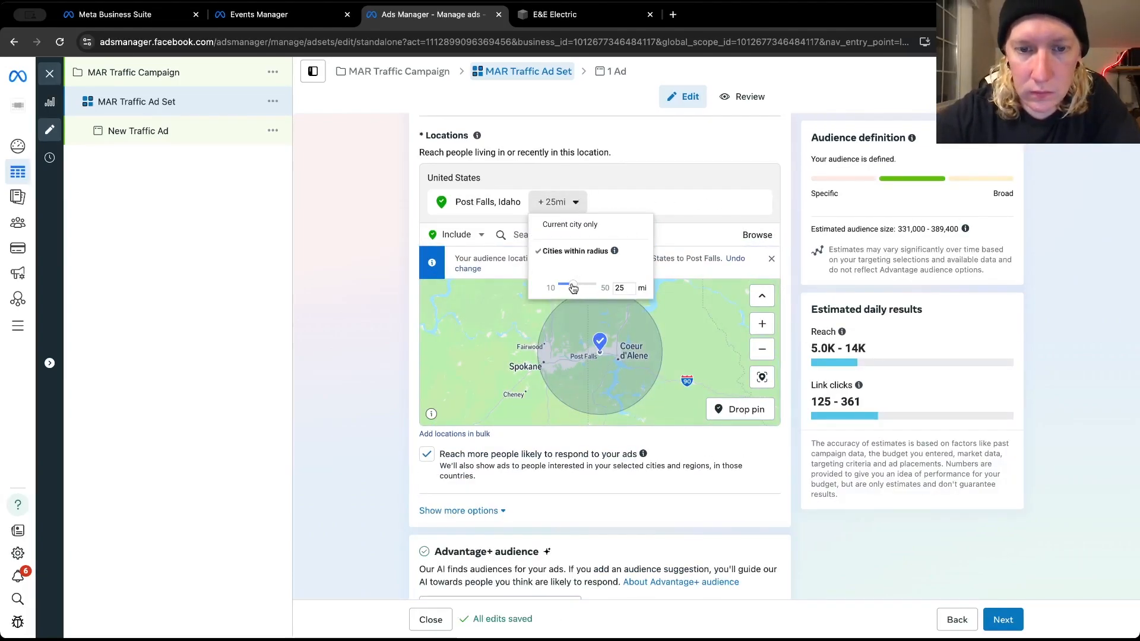
left_click_drag(572, 285, 581, 290)
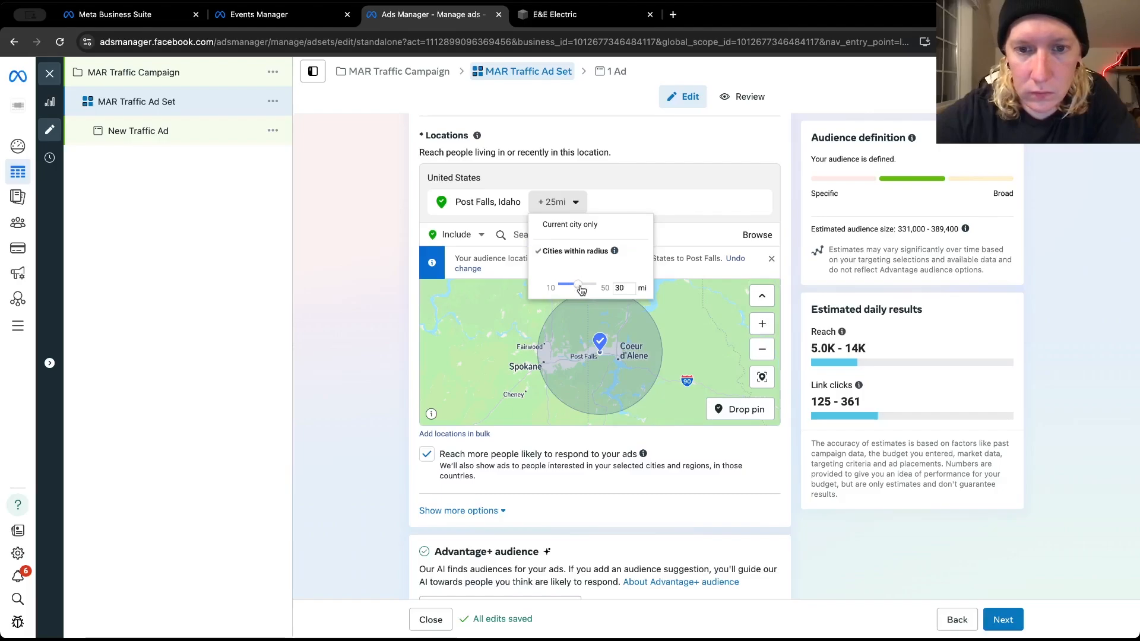
left_click(788, 249)
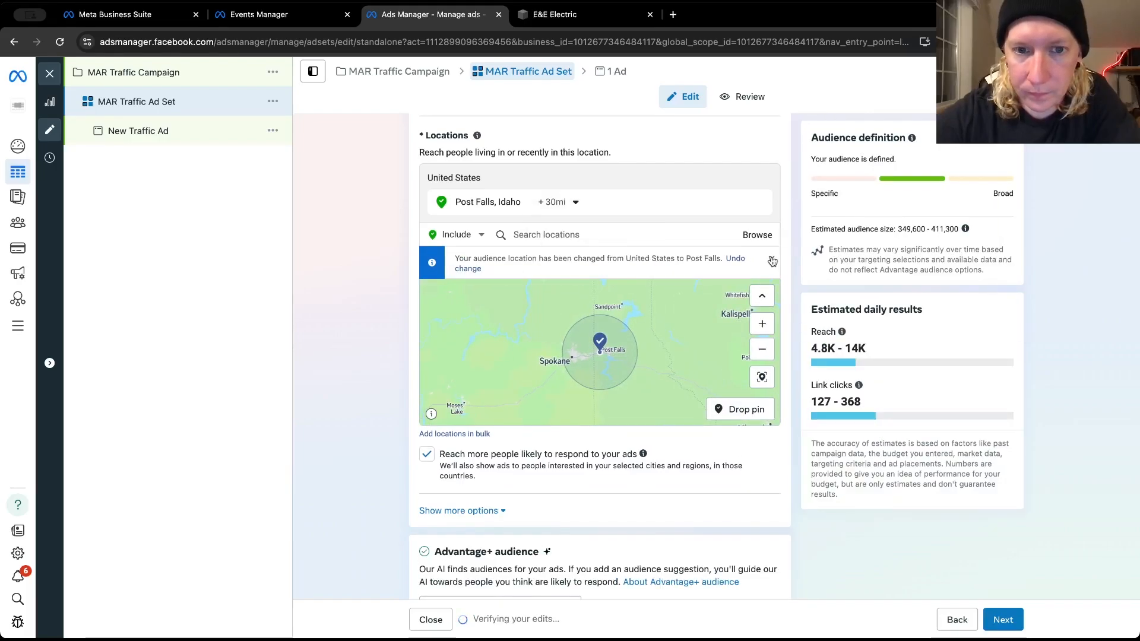
Turn off the location option for reaching more people likely to respond to the ads, and check the Advantage+ audience section
scroll(362, 216, "up", 1)
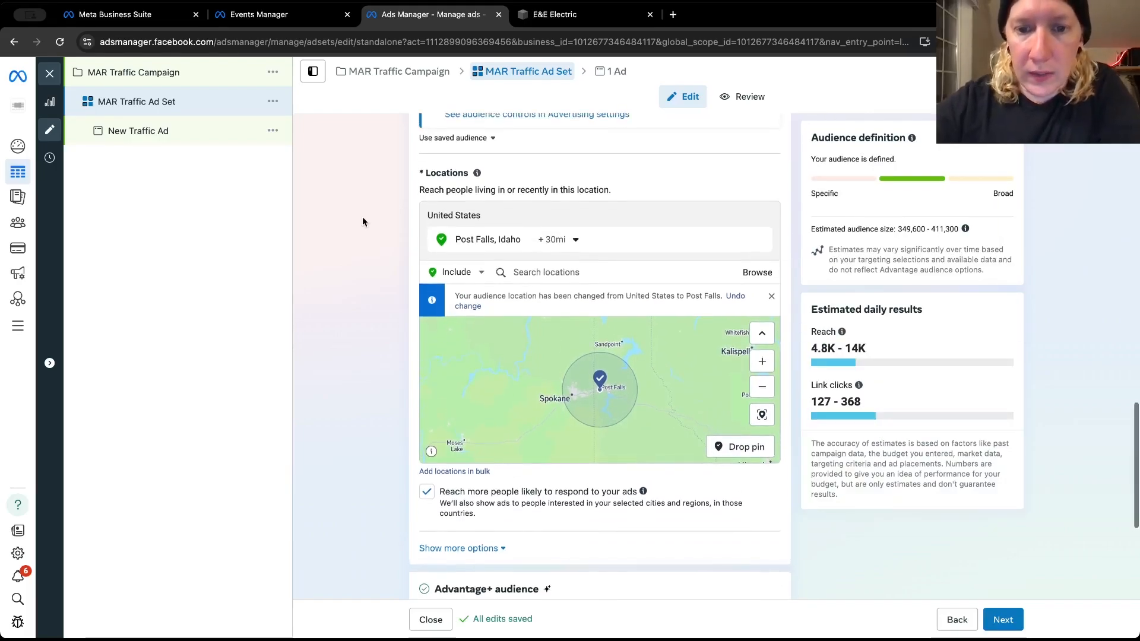
scroll(362, 218, "down", 2)
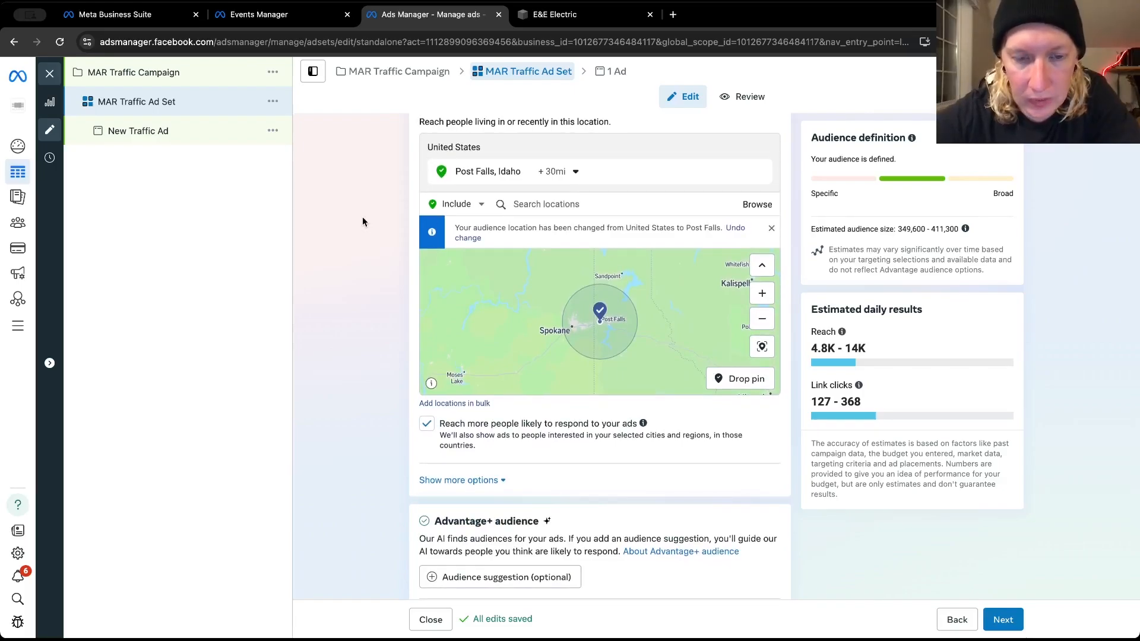
scroll(380, 403, "down", 1)
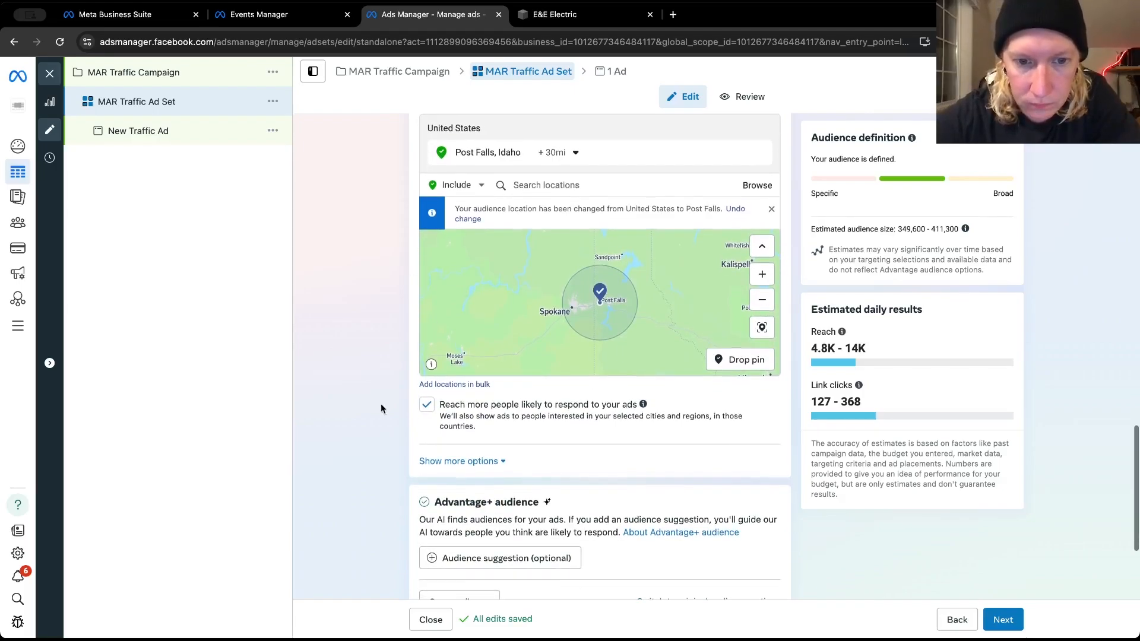
left_click(423, 405)
scroll(394, 420, "down", 2)
scroll(393, 420, "down", 2)
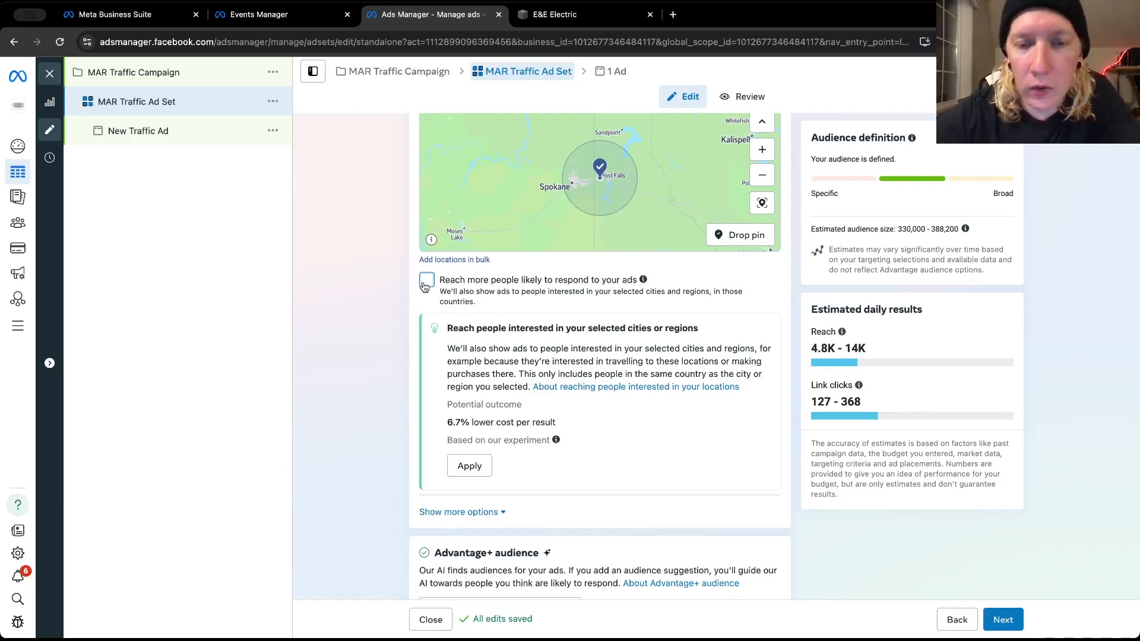
scroll(395, 309, "down", 1)
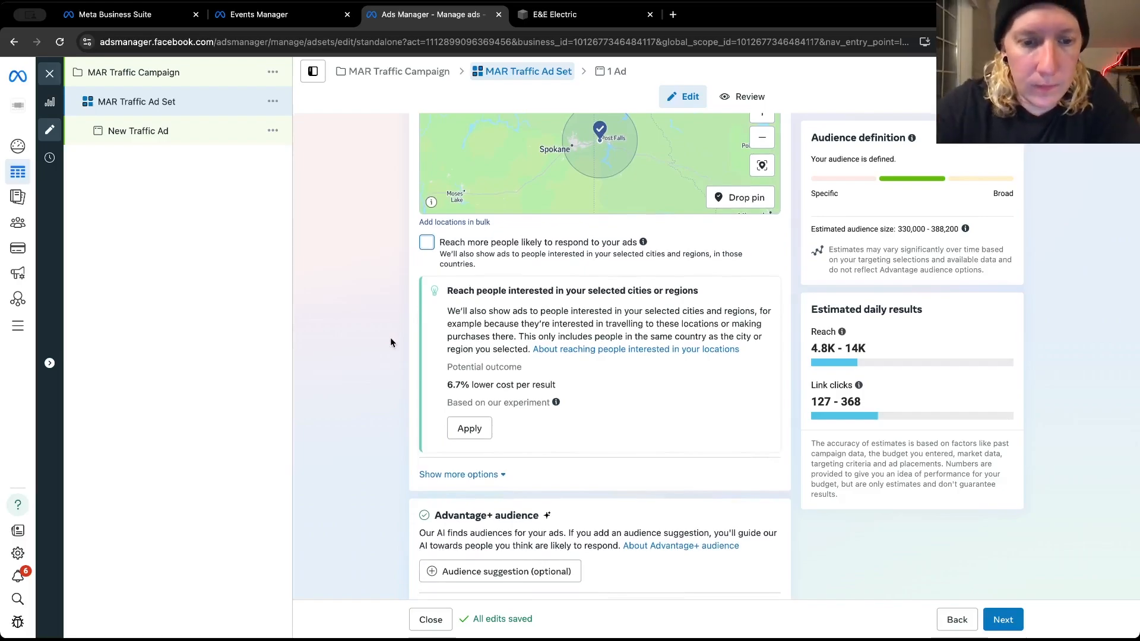
scroll(390, 320, "down", 3)
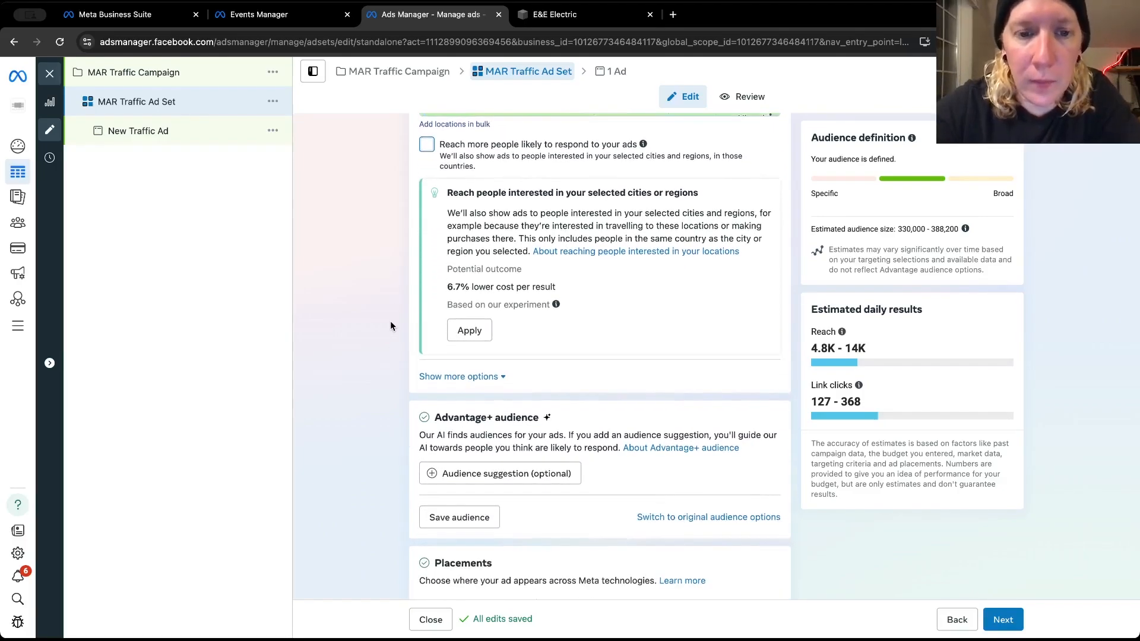
scroll(390, 324, "down", 3)
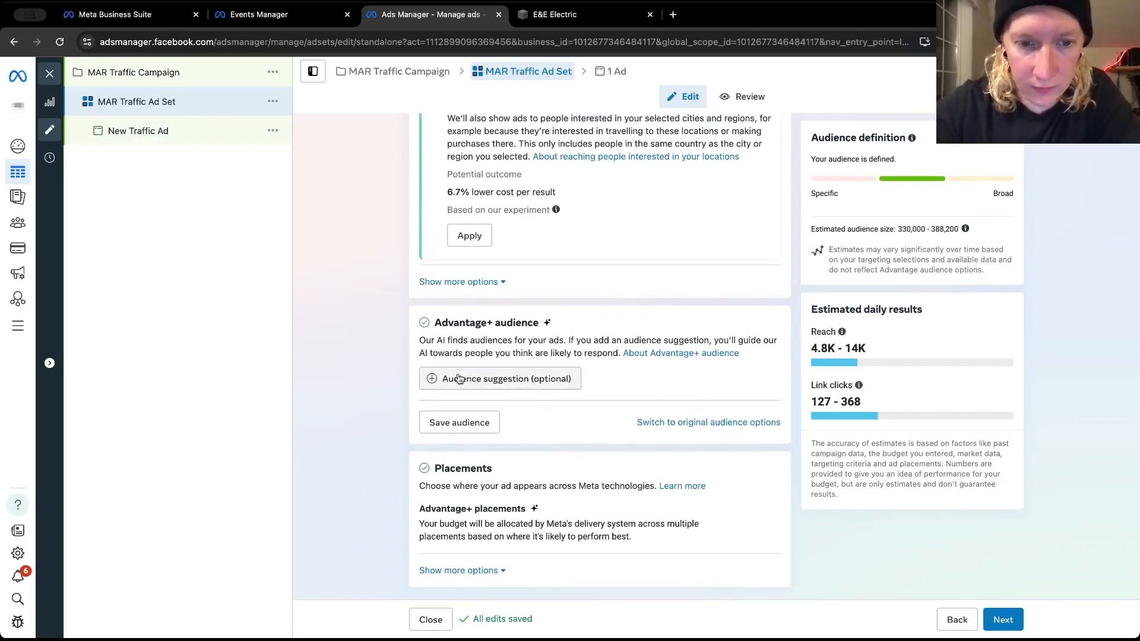
Open the Advantage+ audience suggestion settings and check the website pixel's events and the existing custom audiences
left_click(458, 379)
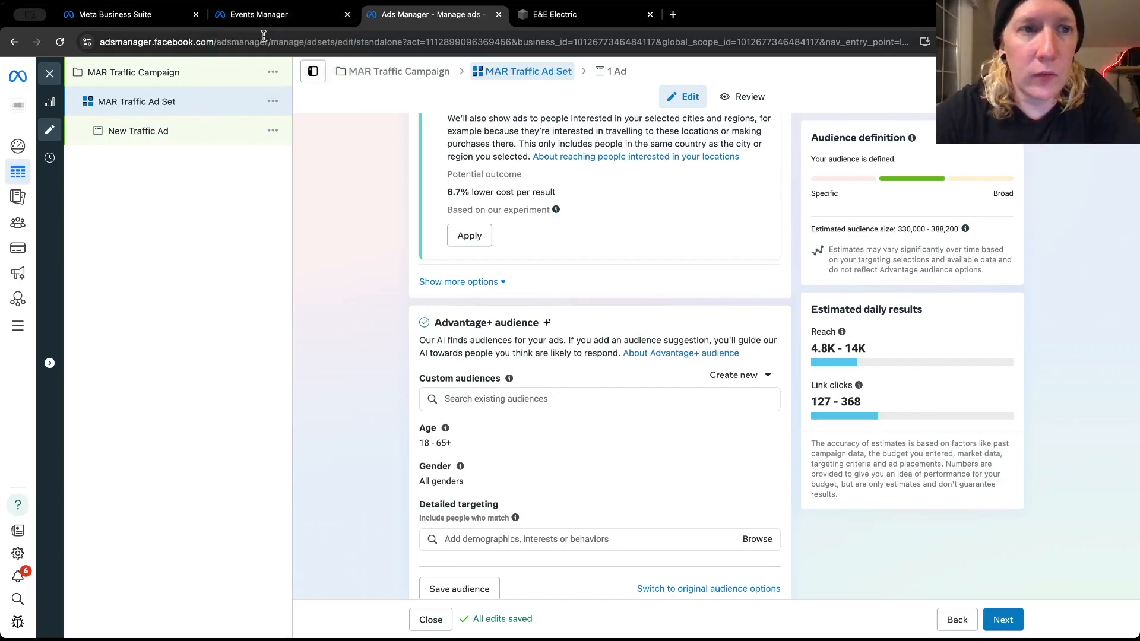
left_click(243, 20)
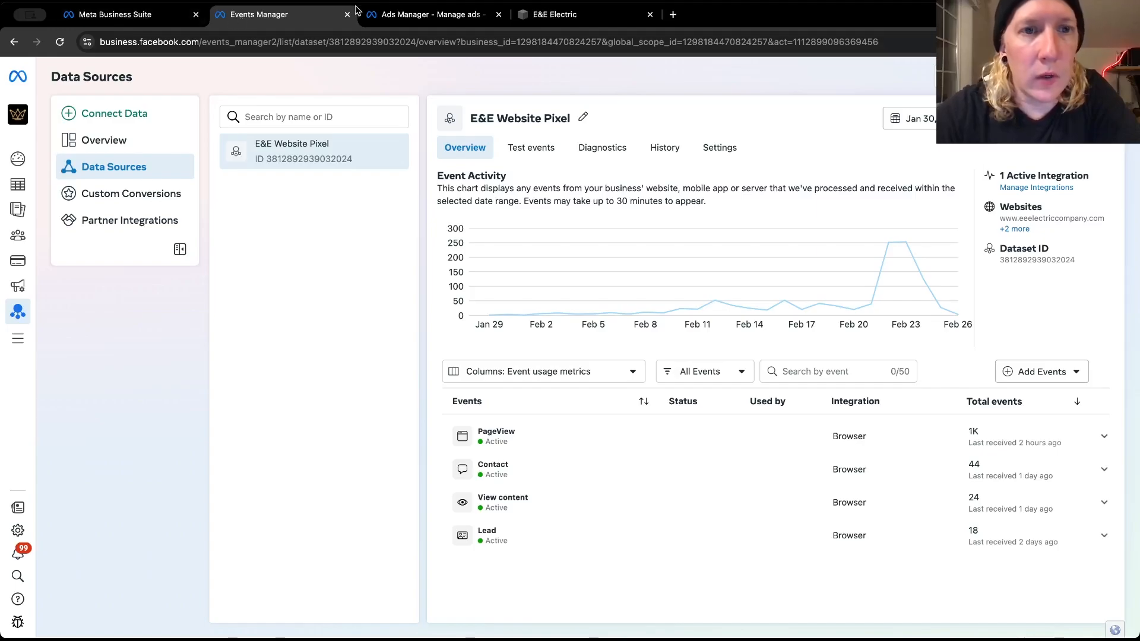
left_click(374, 14)
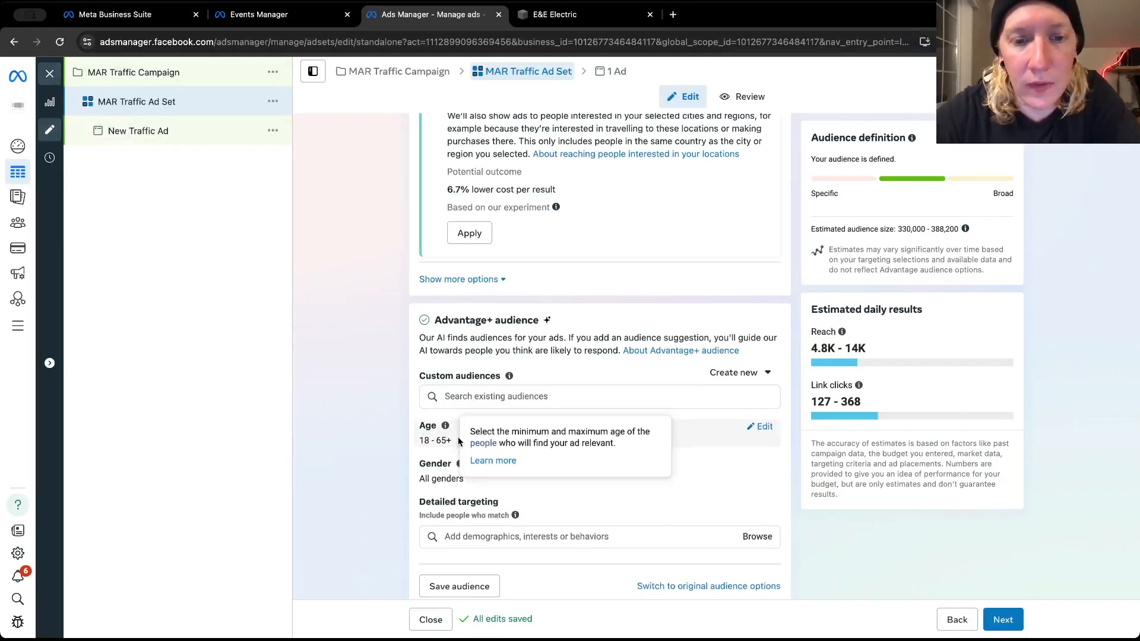
scroll(458, 436, "down", 2)
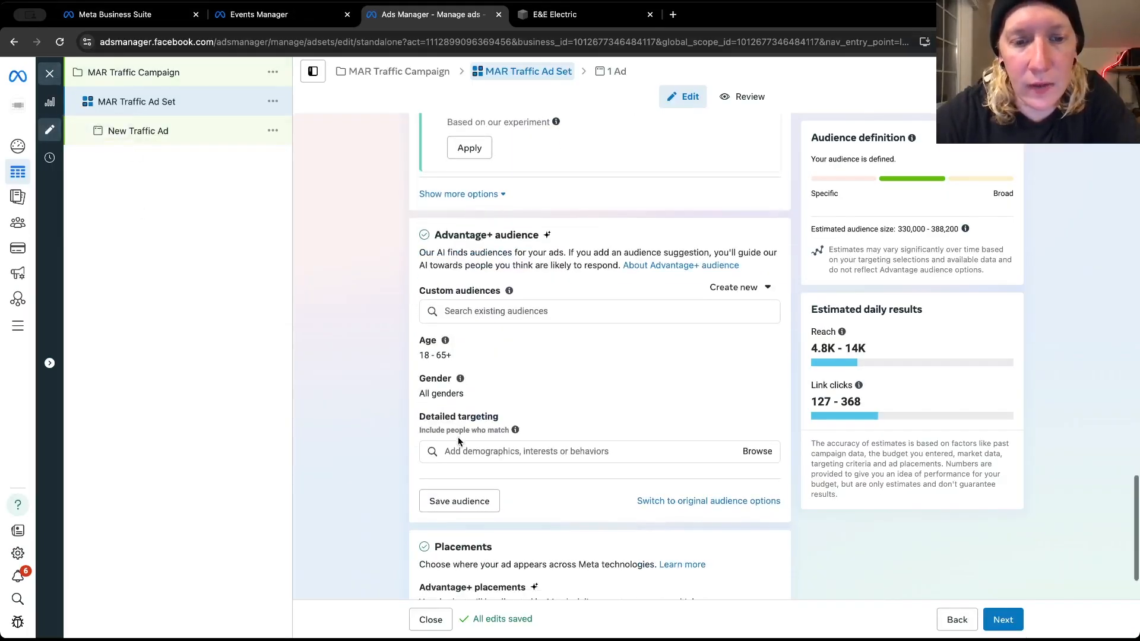
left_click(534, 317)
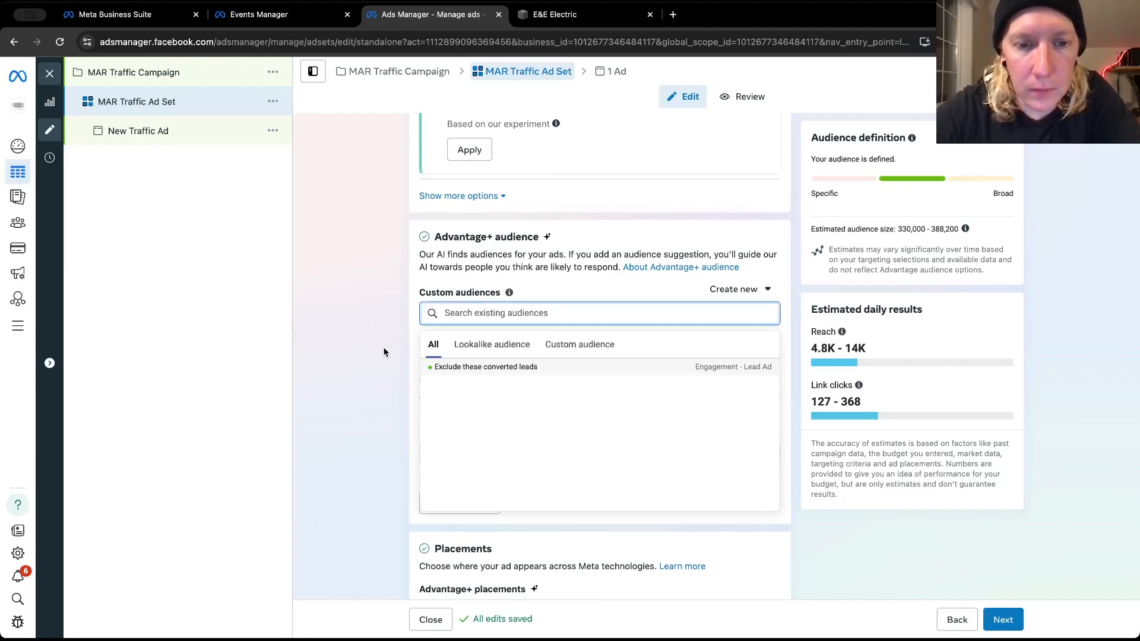
left_click(384, 352)
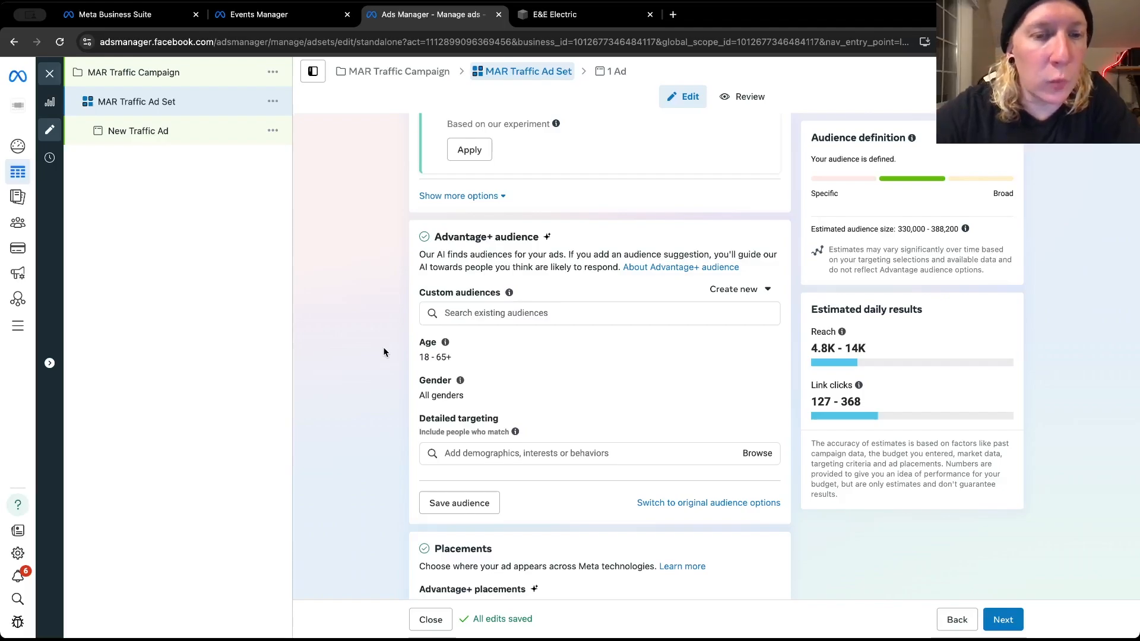
Set the suggested audience's minimum age to 30, keeping the maximum at 65+
scroll(384, 352, "down", 1)
mouse_move(593, 299)
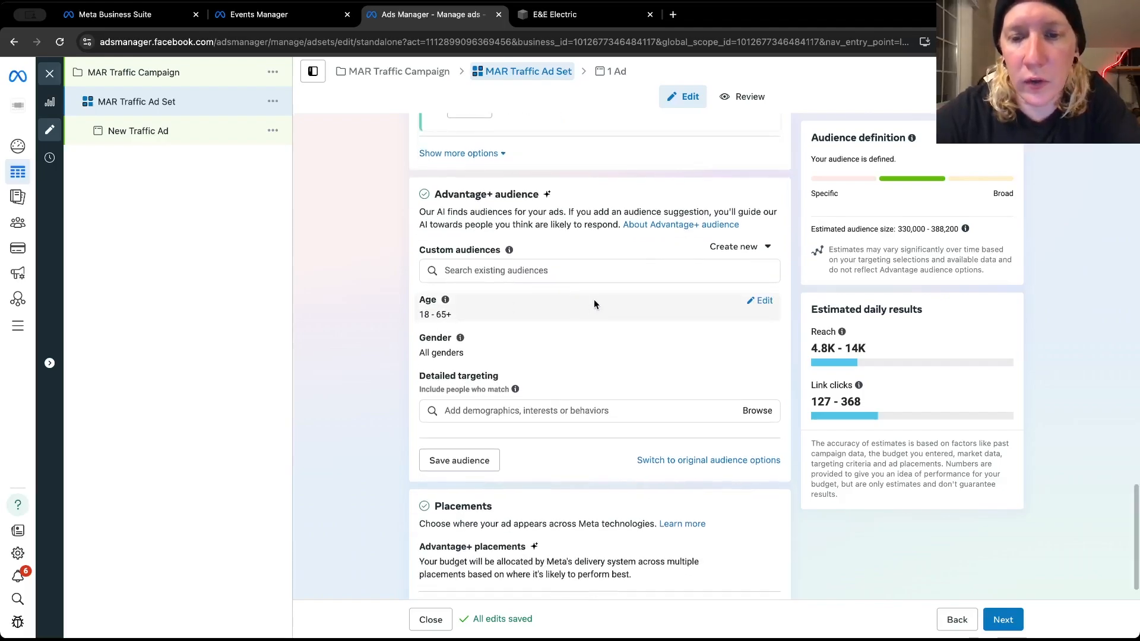
left_click(763, 301)
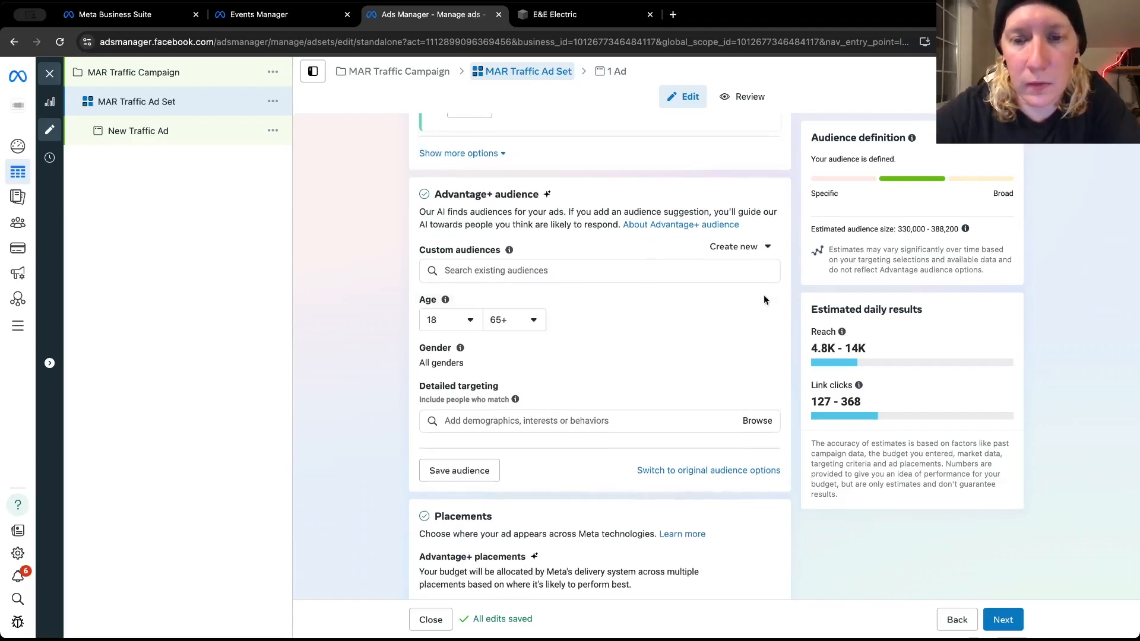
left_click(472, 323)
scroll(466, 469, "down", 5)
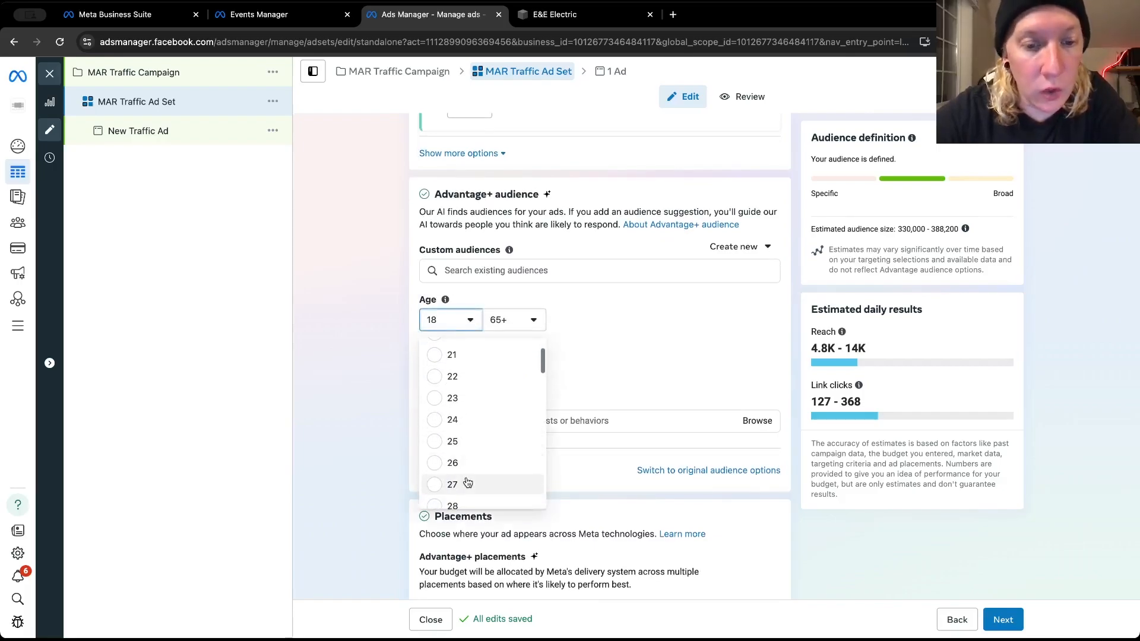
left_click(453, 473)
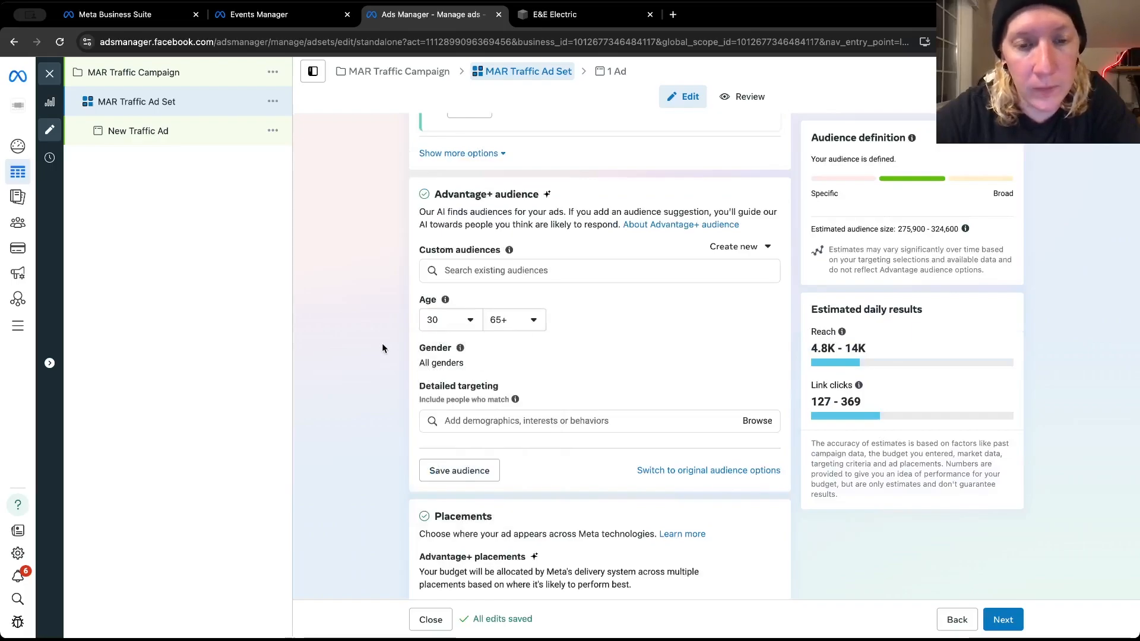
Search the detailed targeting options for "homeowner" and clear the search without adding an interest
scroll(382, 348, "down", 1)
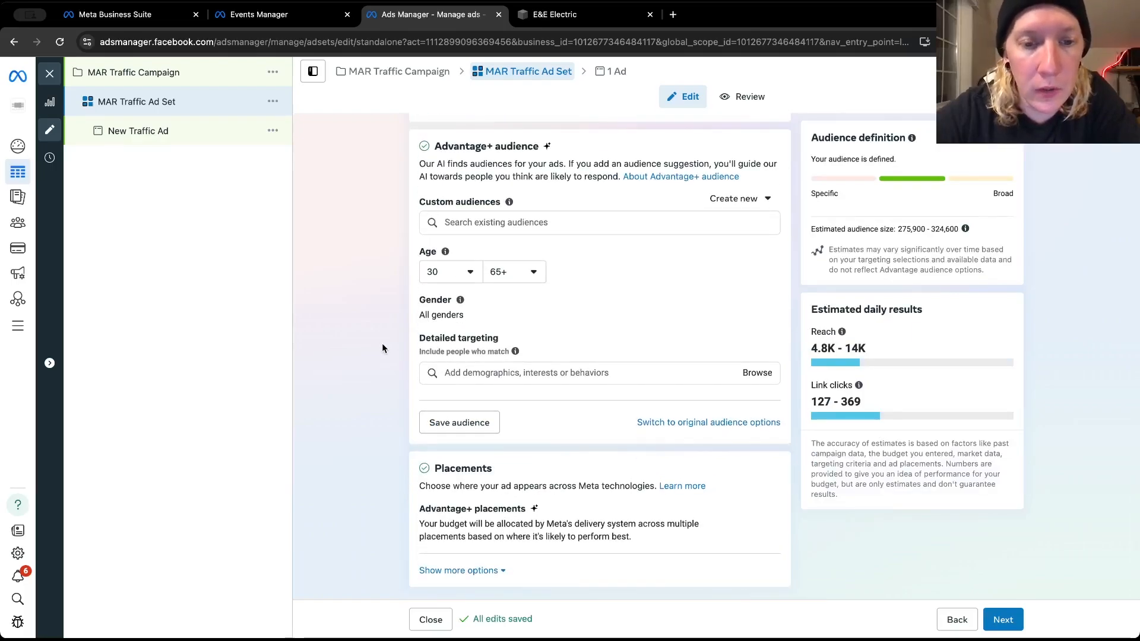
left_click(484, 374)
type("homeowner")
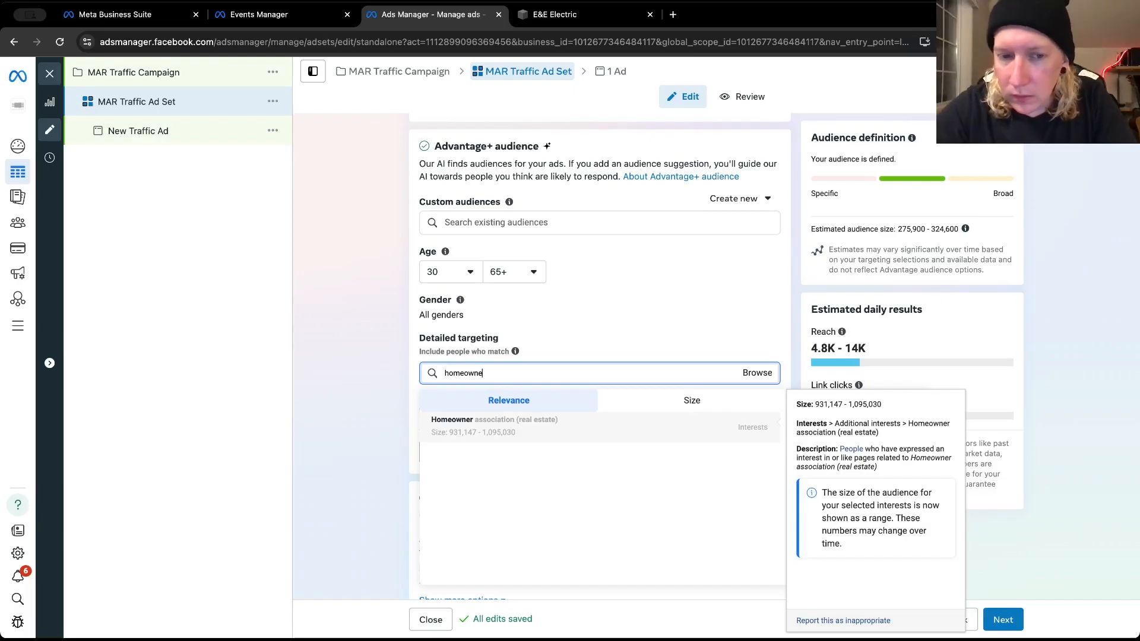
key("BackSpace")
key("BackSpace")
key("BackSpace")
key("BackSpace")
key("BackSpace")
key("BackSpace")
key("BackSpace")
key("BackSpace")
key("BackSpace")
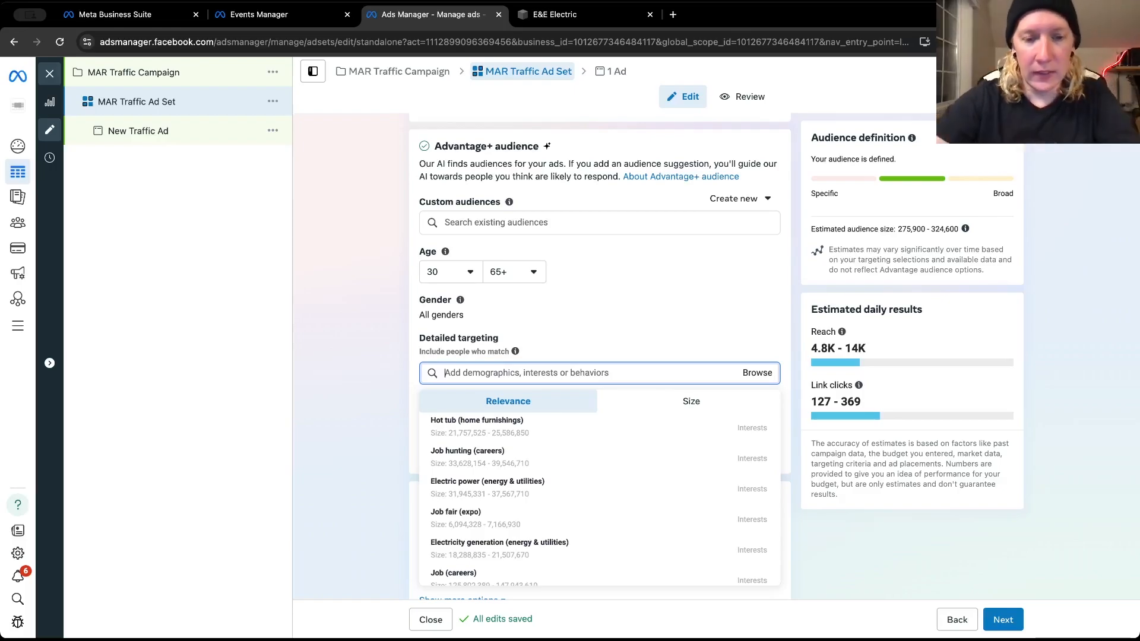
left_click(341, 379)
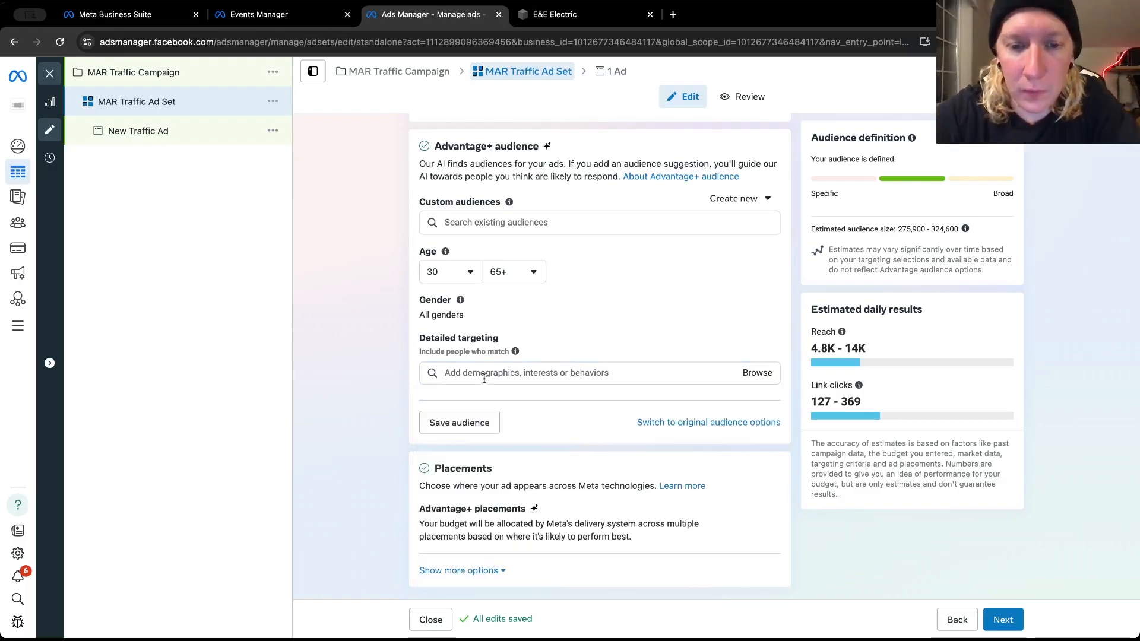
Browse the detailed targeting demographics, examining the Work categories and the household income options under Financial
left_click(484, 379)
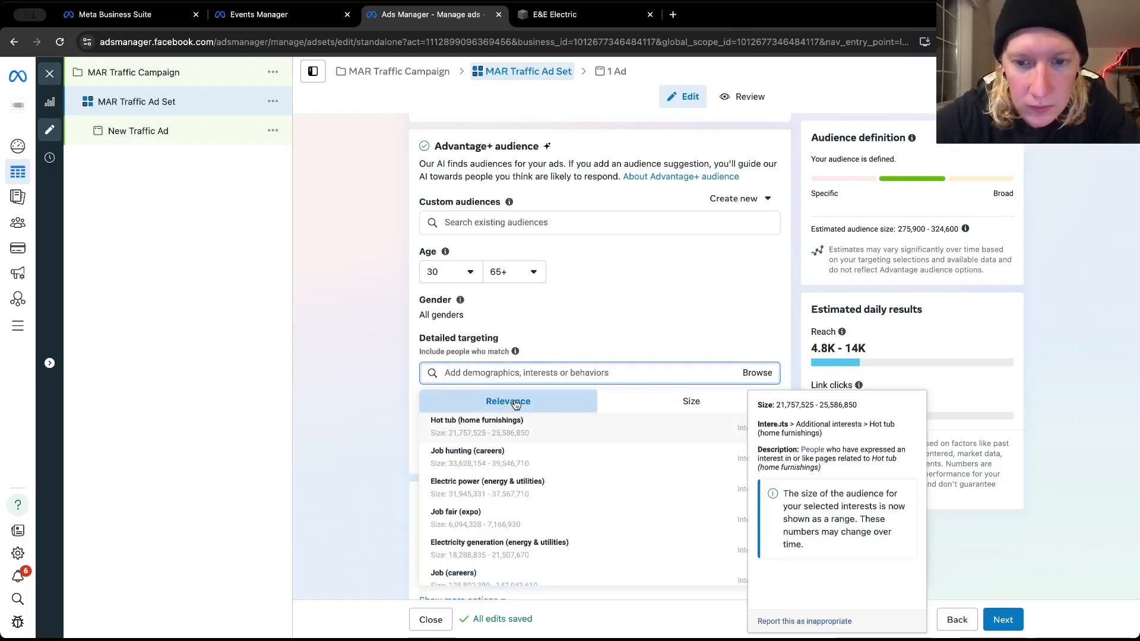
left_click(757, 374)
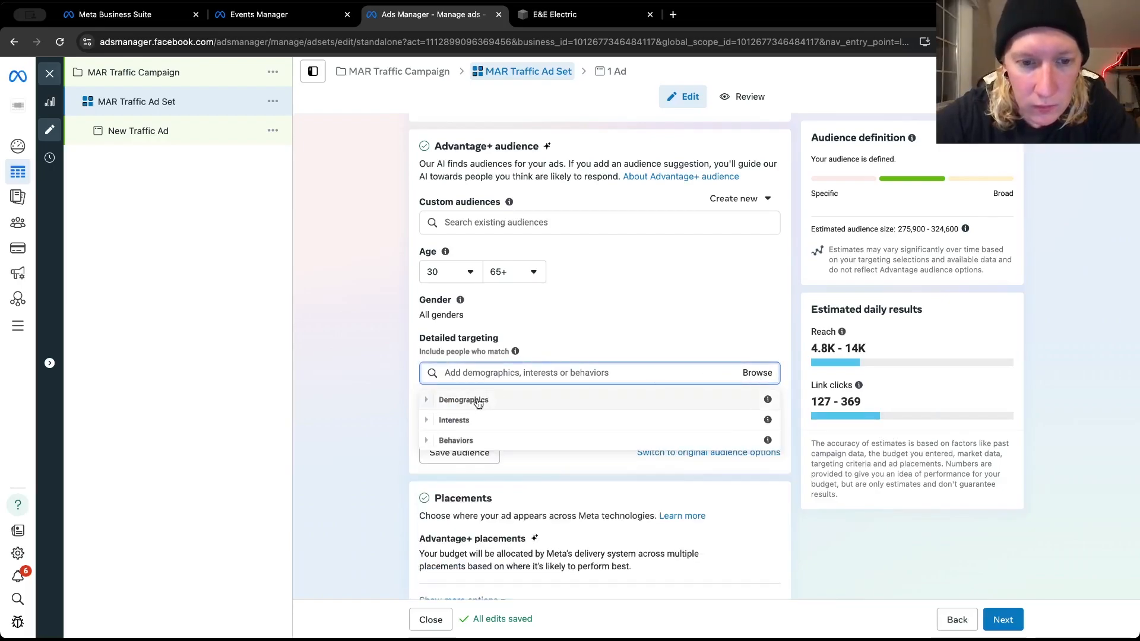
left_click(428, 404)
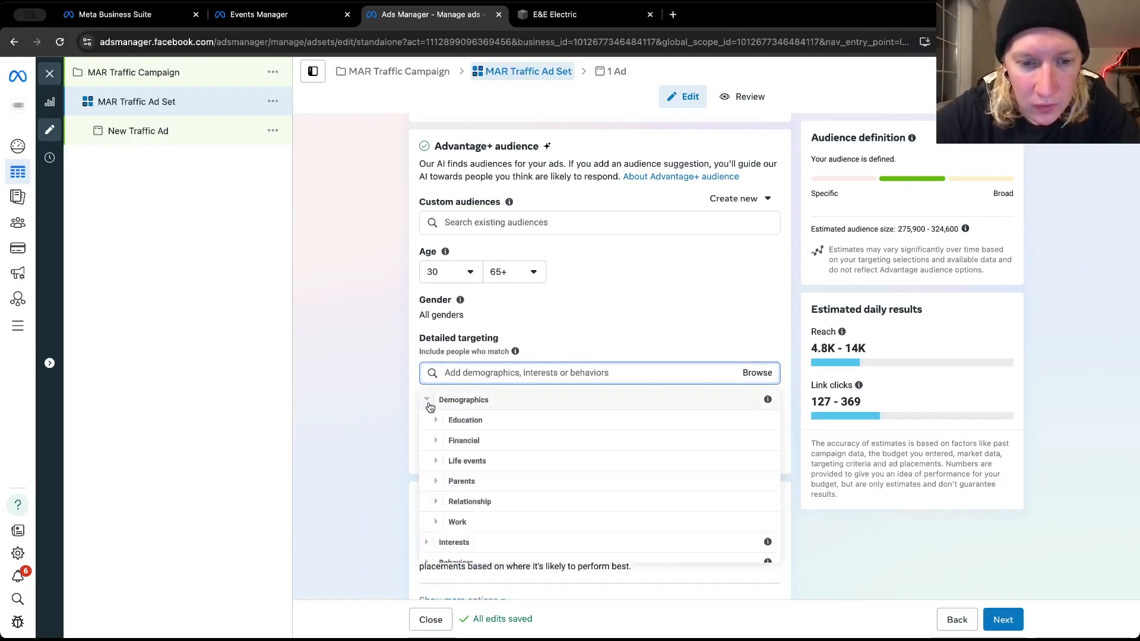
left_click(436, 521)
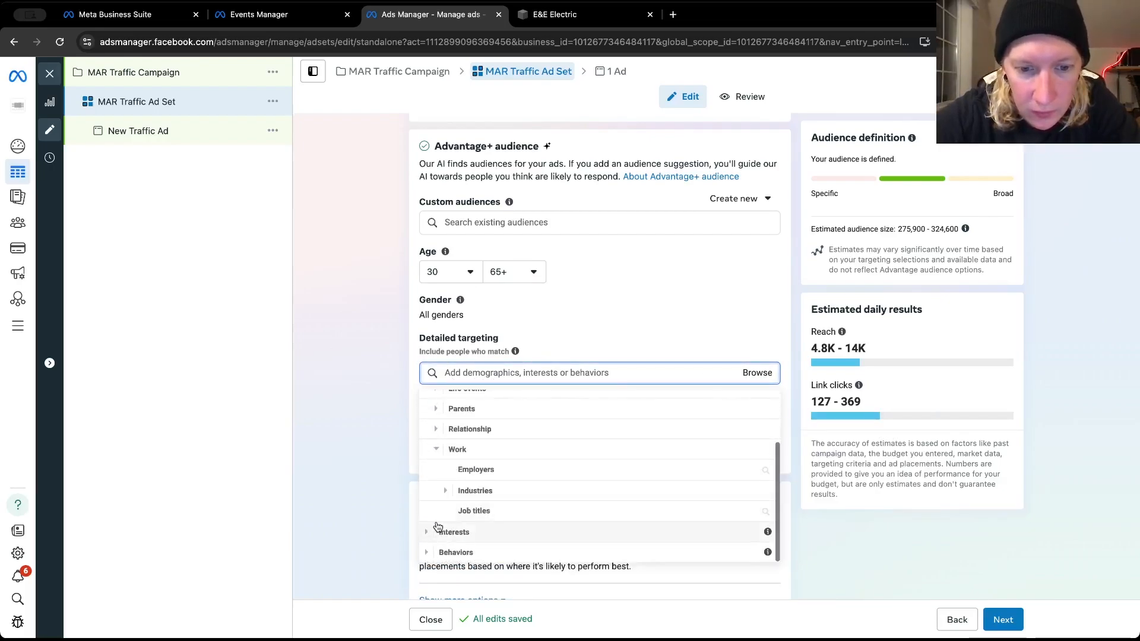
left_click(437, 450)
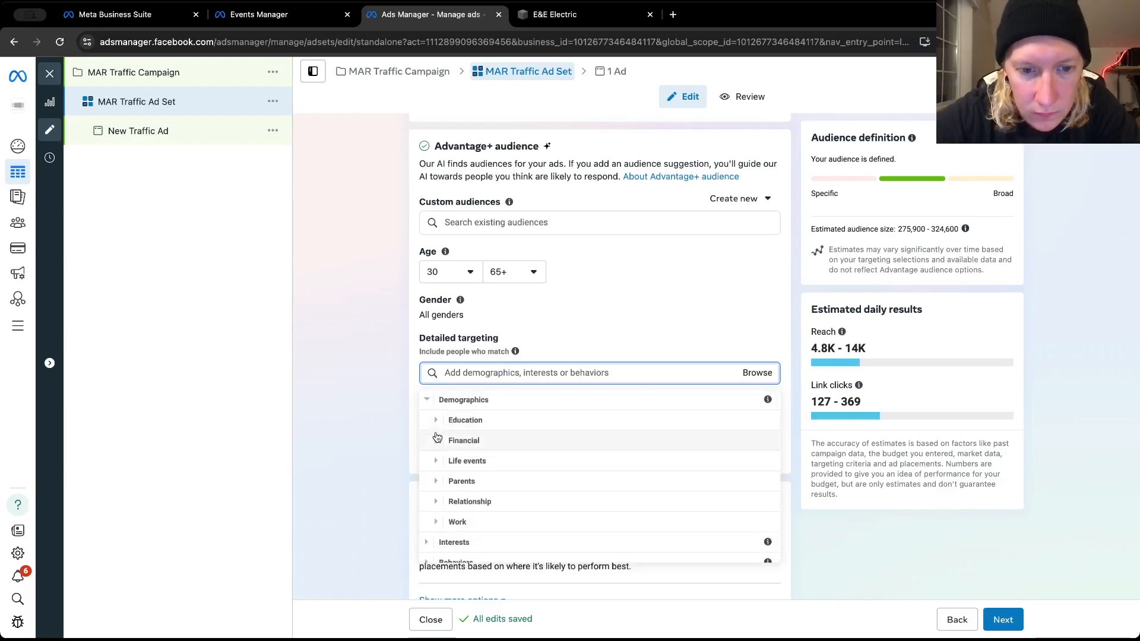
left_click(437, 440)
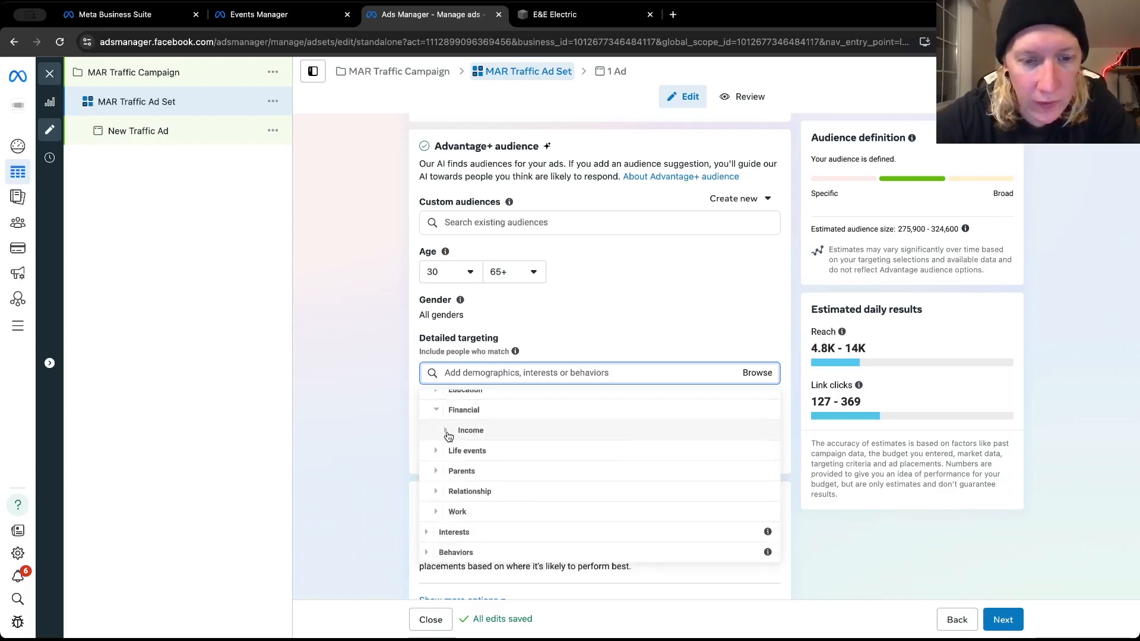
left_click(448, 437)
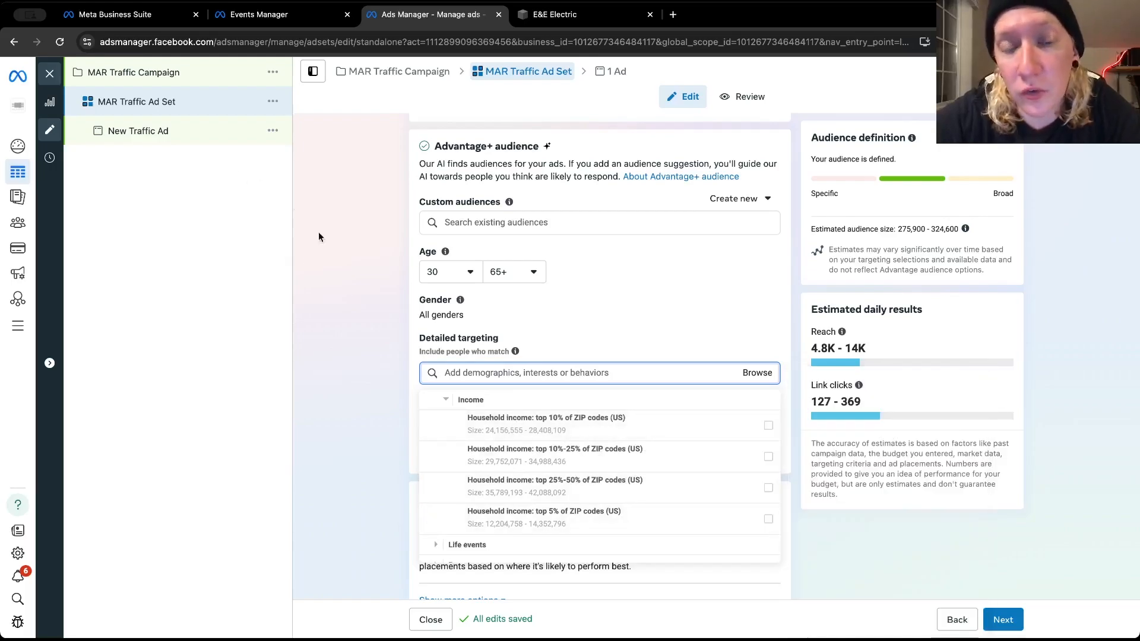
mouse_move(495, 428)
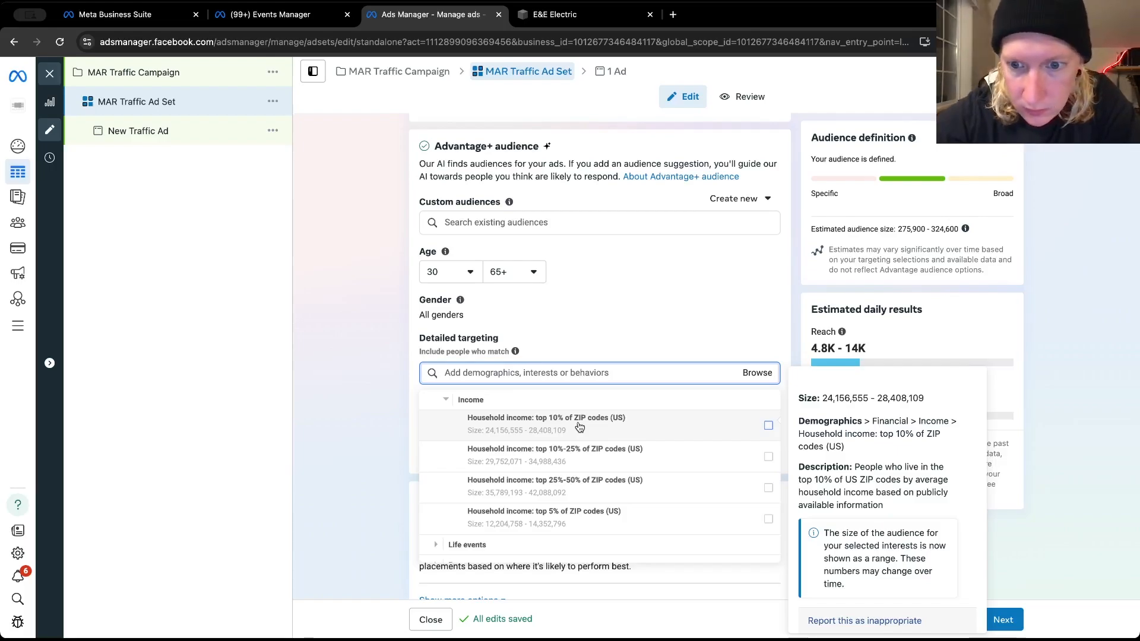
left_click(447, 400)
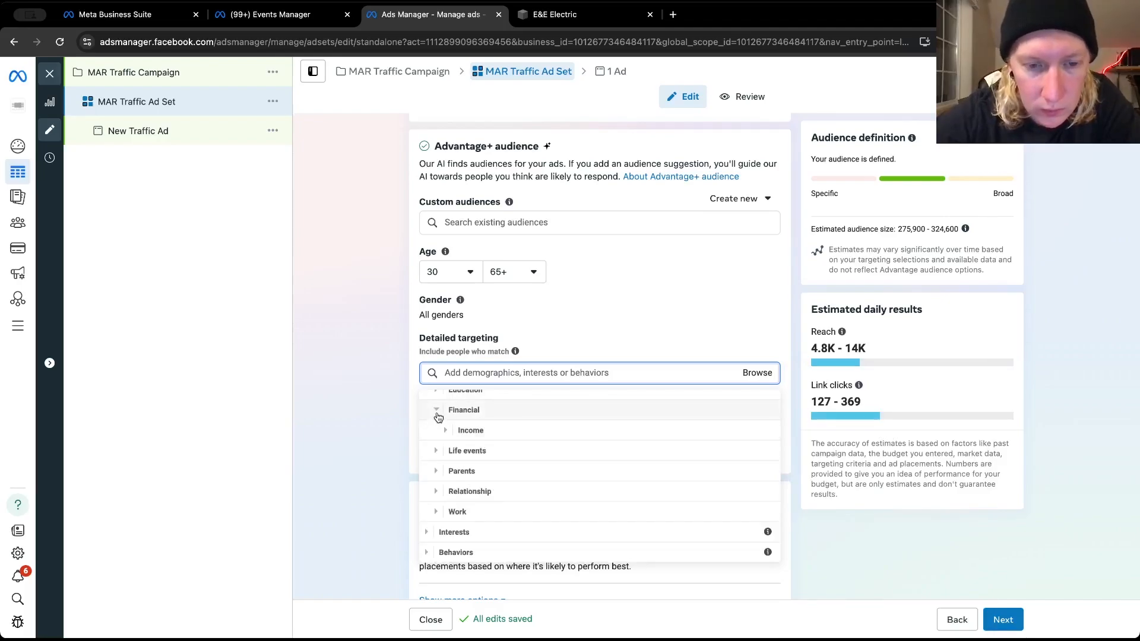
Examine the full list of Life events options in the detailed targeting demographics
left_click(434, 453)
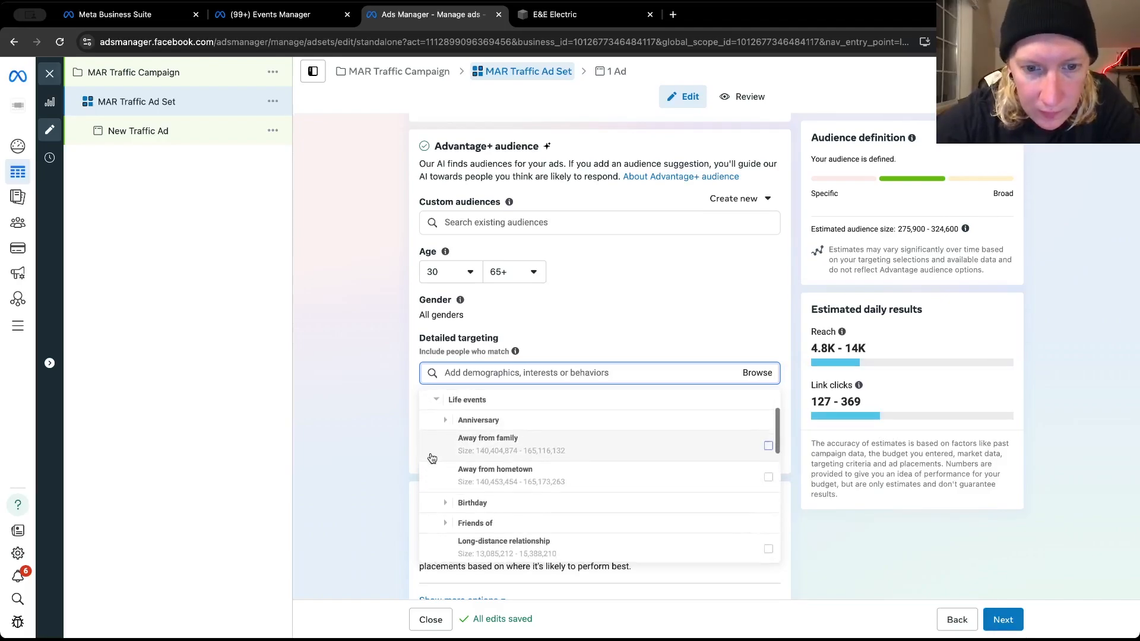
mouse_move(431, 458)
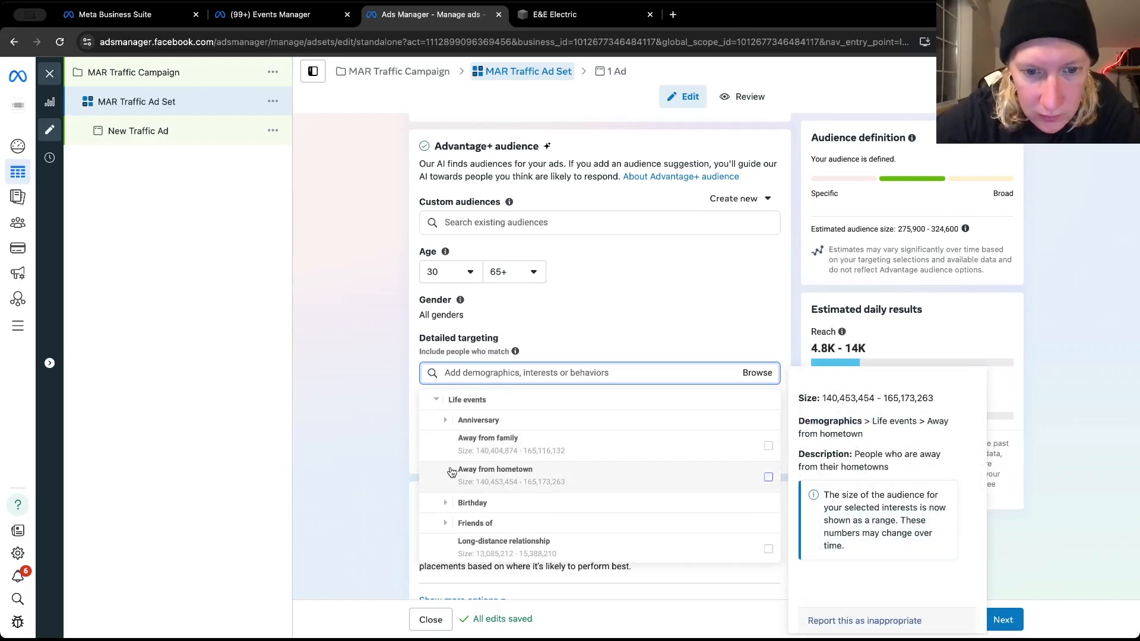
scroll(451, 472, "down", 3)
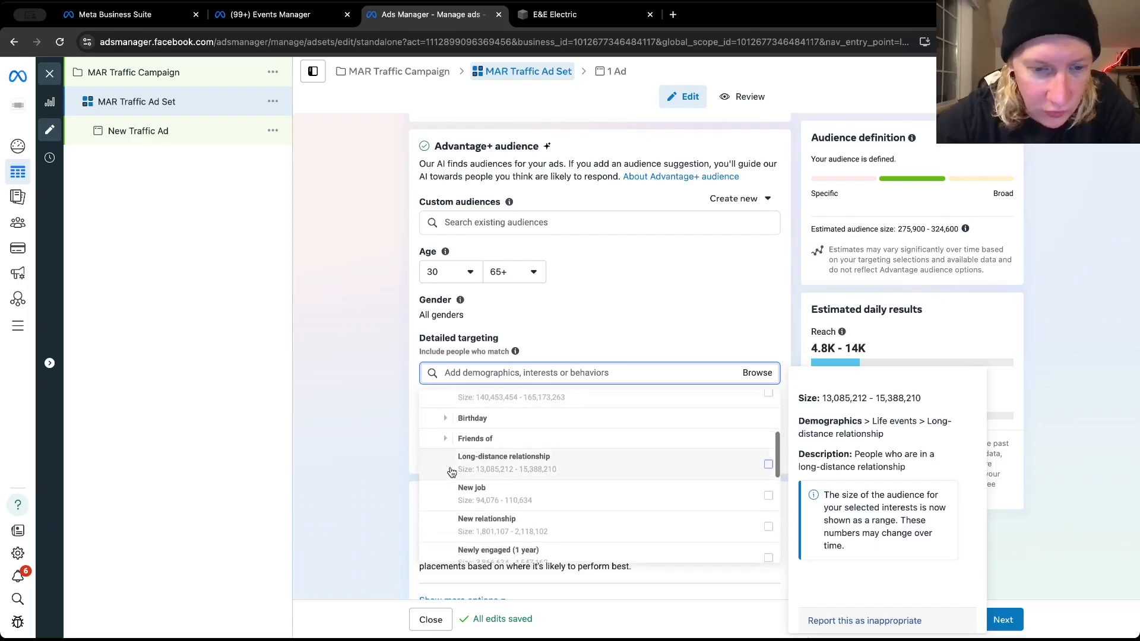
scroll(451, 472, "down", 4)
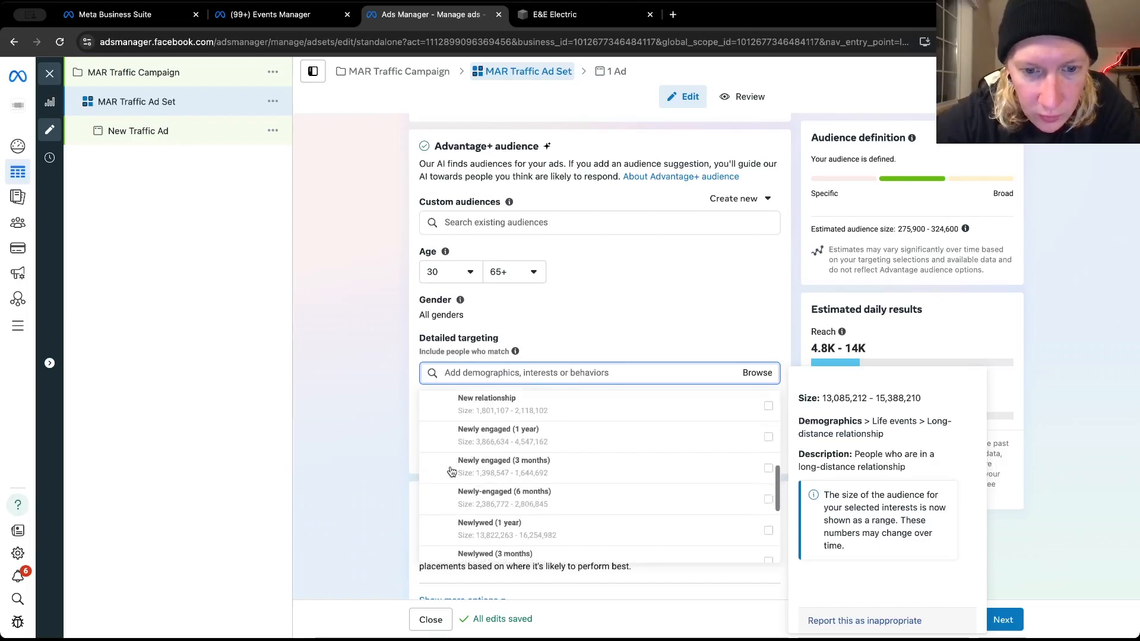
scroll(451, 472, "down", 5)
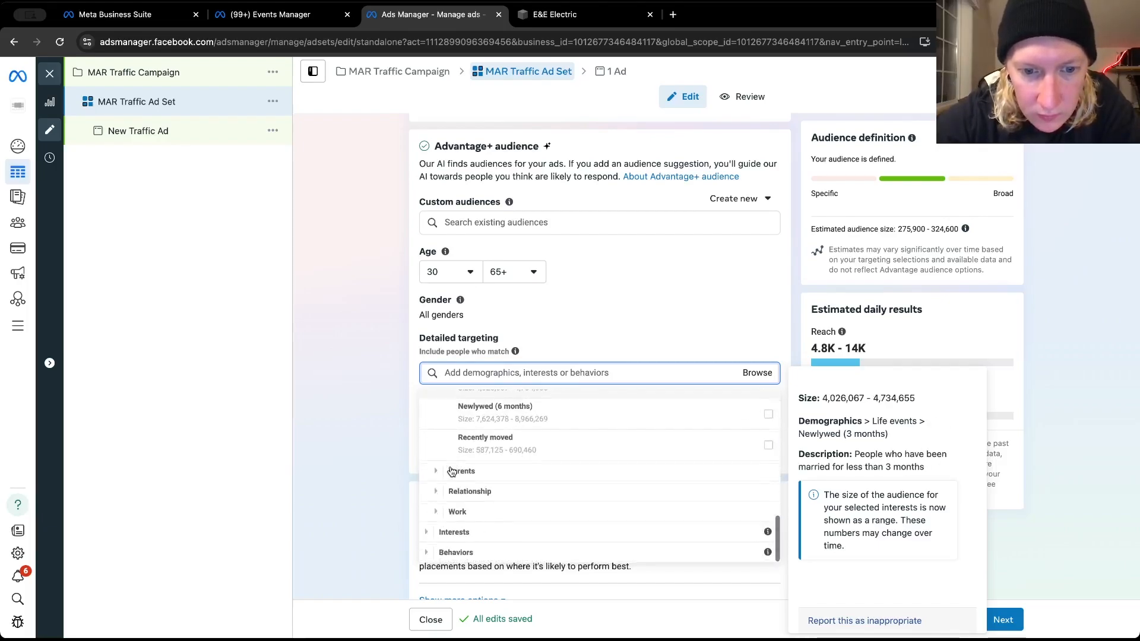
Examine the All parents and Relationship status options in the detailed targeting demographics
left_click(437, 471)
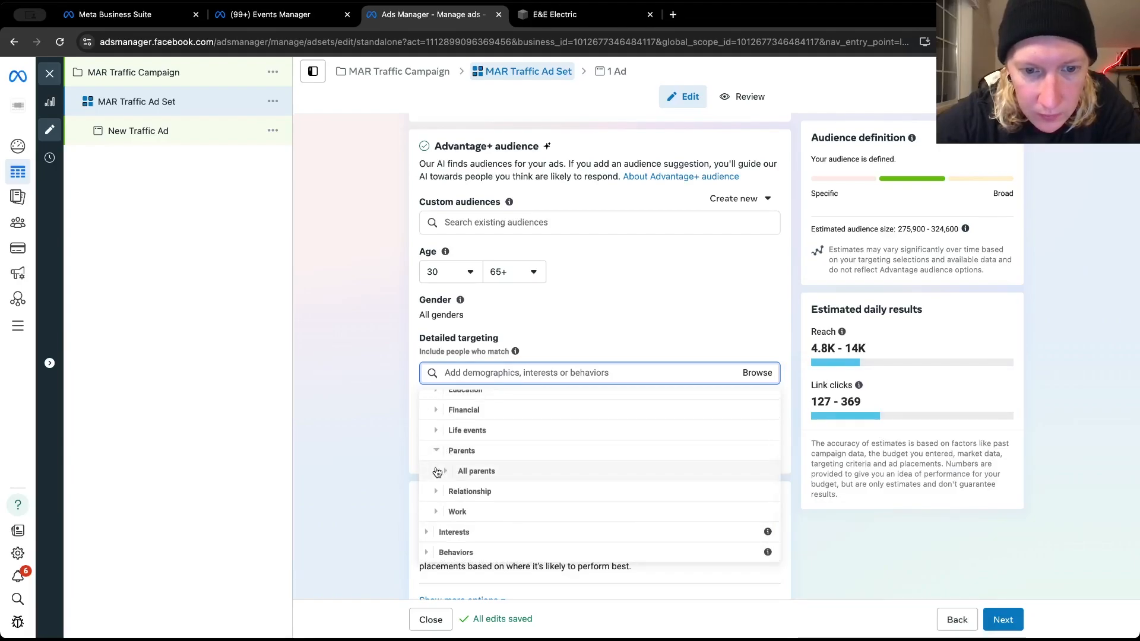
left_click(446, 473)
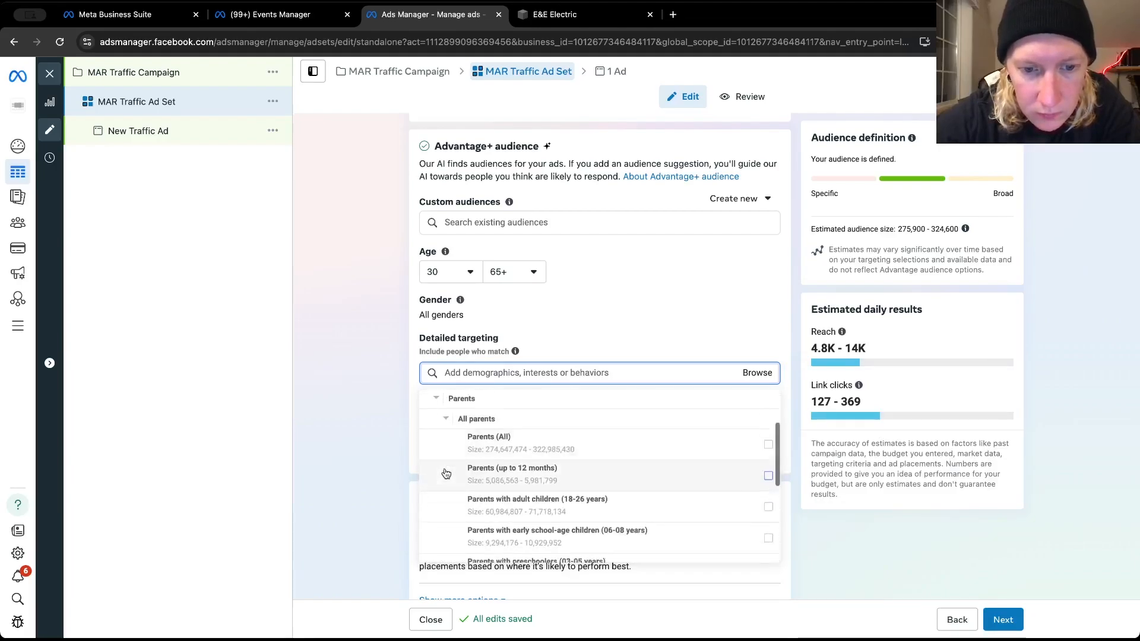
scroll(445, 473, "down", 1)
scroll(445, 472, "down", 3)
scroll(446, 473, "up", 5)
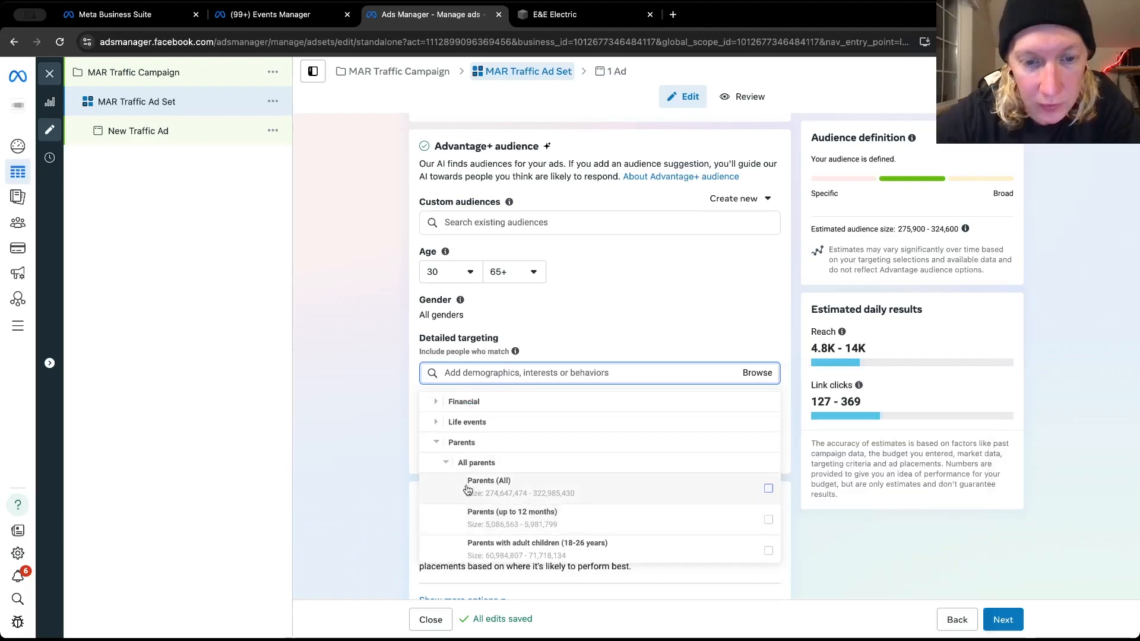
scroll(445, 509, "down", 2)
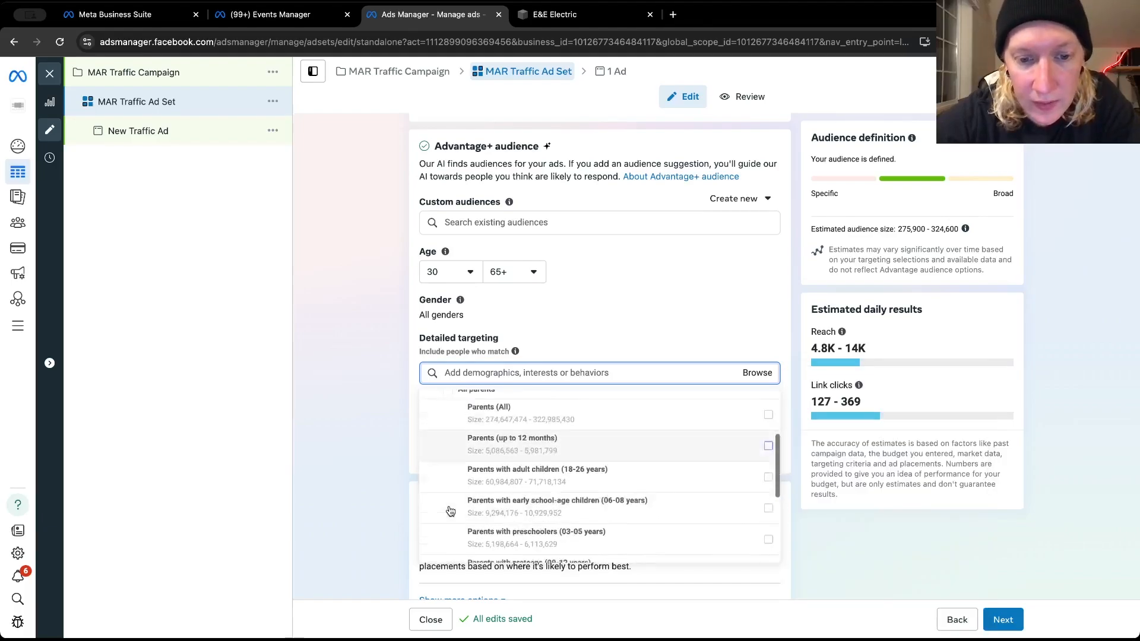
scroll(446, 508, "up", 3)
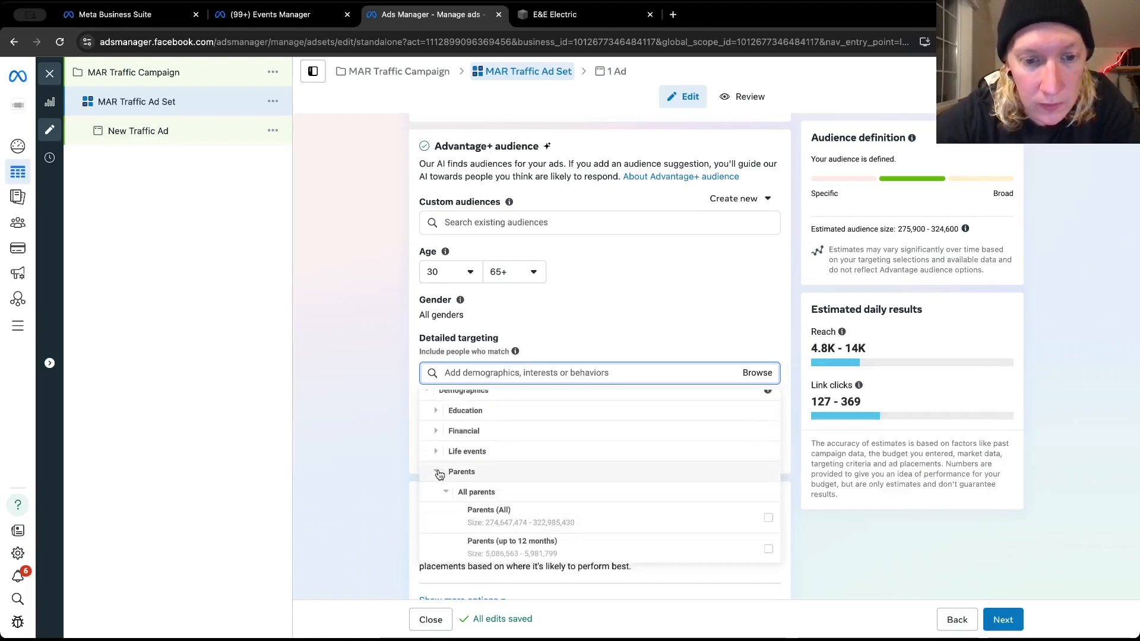
left_click(439, 472)
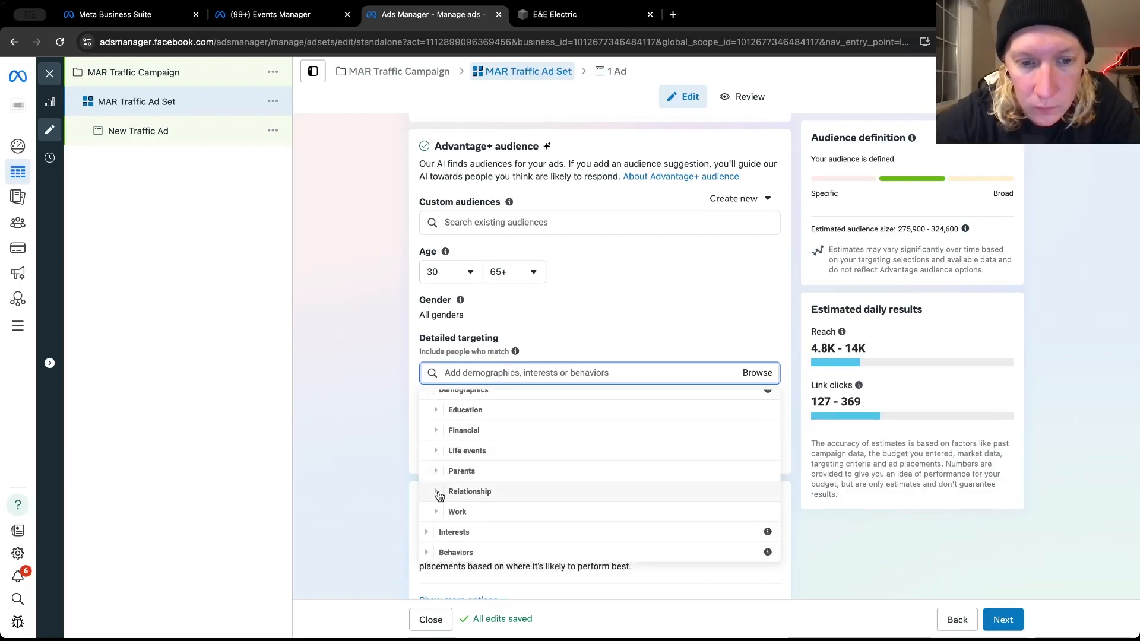
left_click(440, 492)
left_click(444, 492)
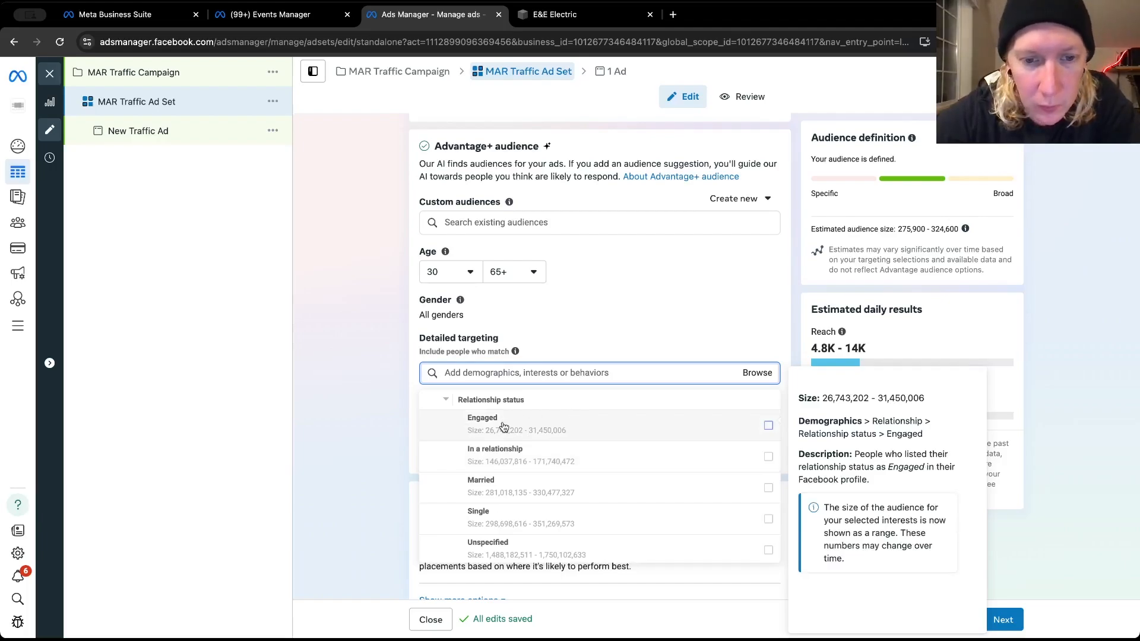
Browse the detailed targeting Interests categories, examining the options under Business and industry
scroll(480, 425, "up", 1)
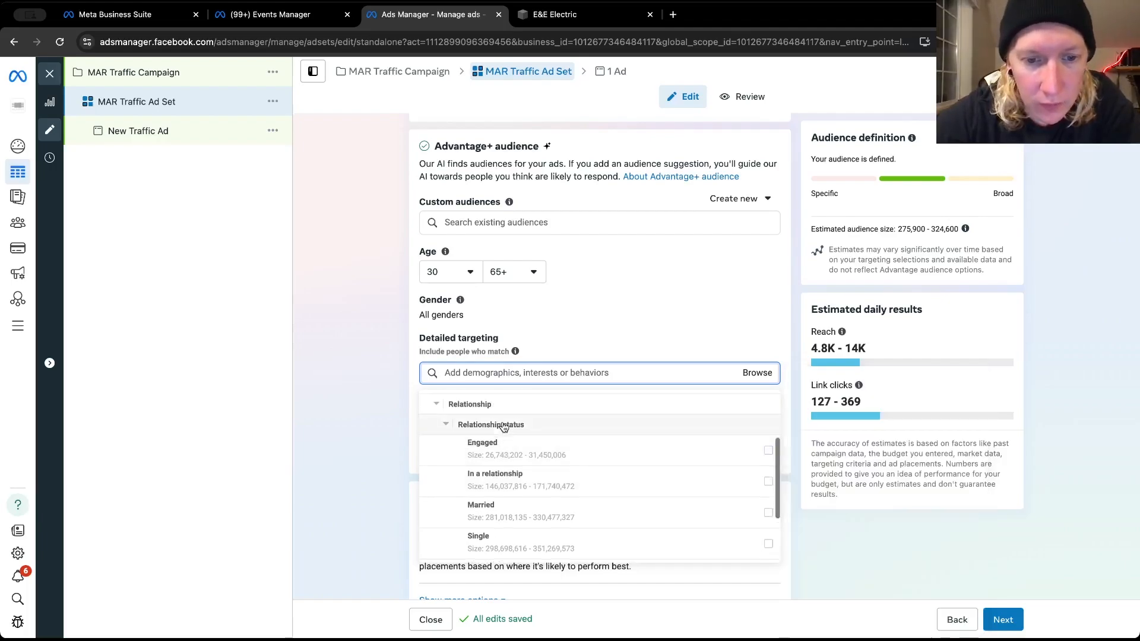
left_click(436, 404)
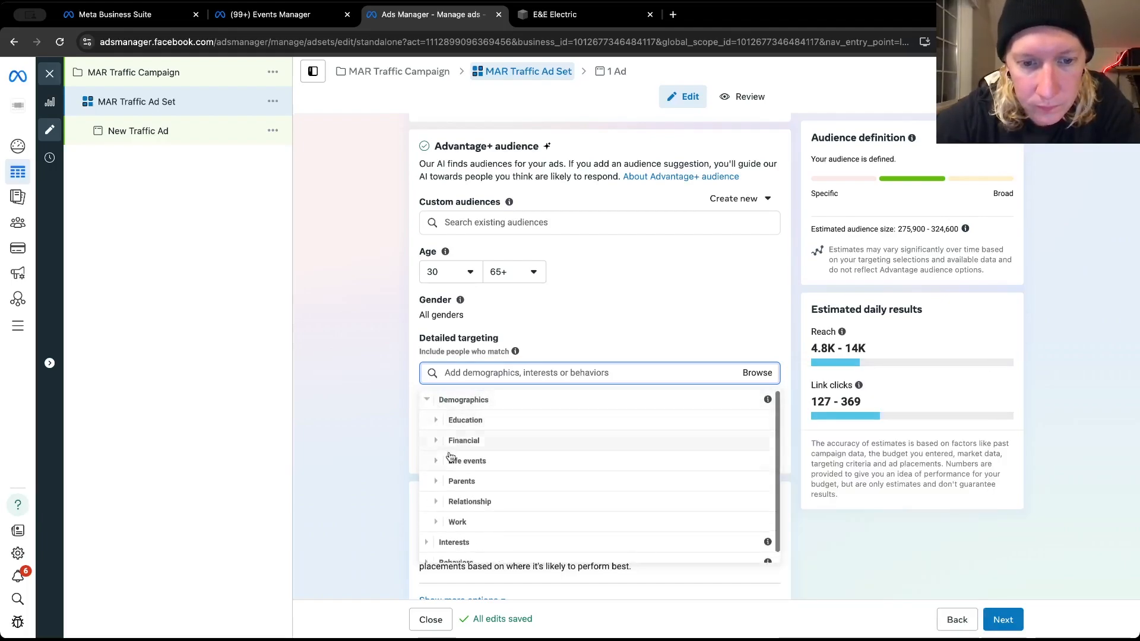
left_click(431, 533)
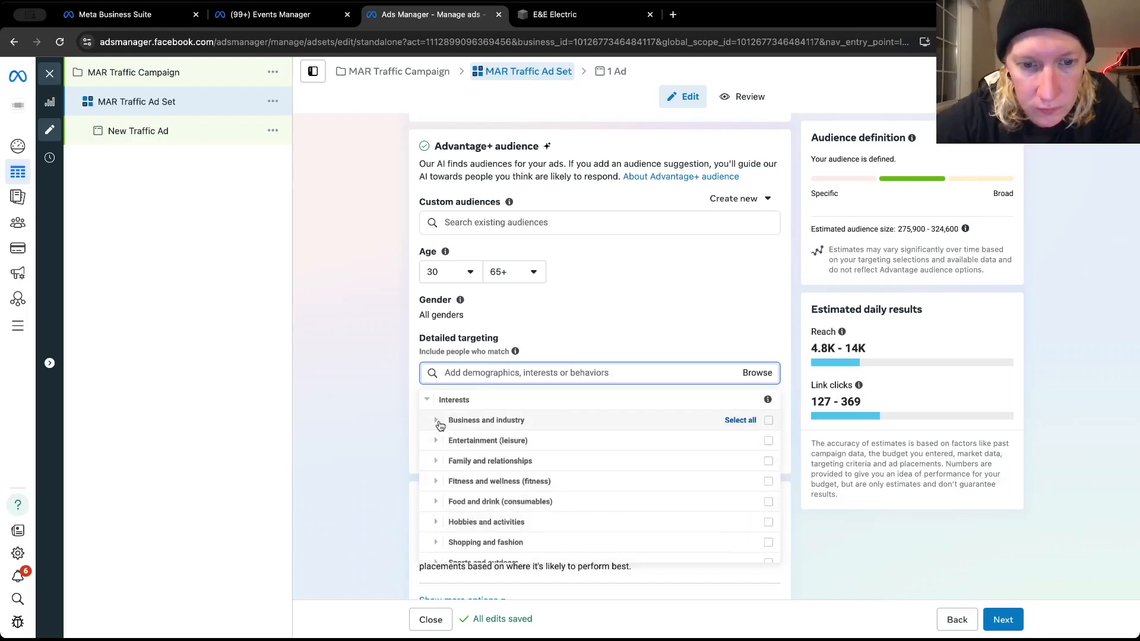
left_click(436, 420)
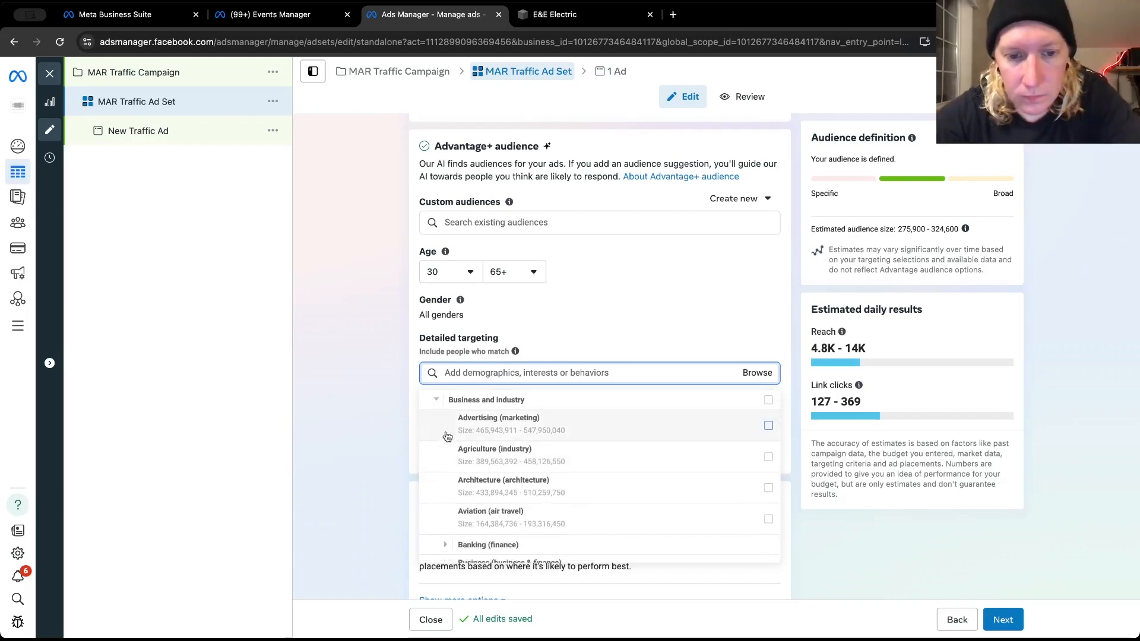
scroll(444, 439, "down", 2)
scroll(453, 470, "down", 2)
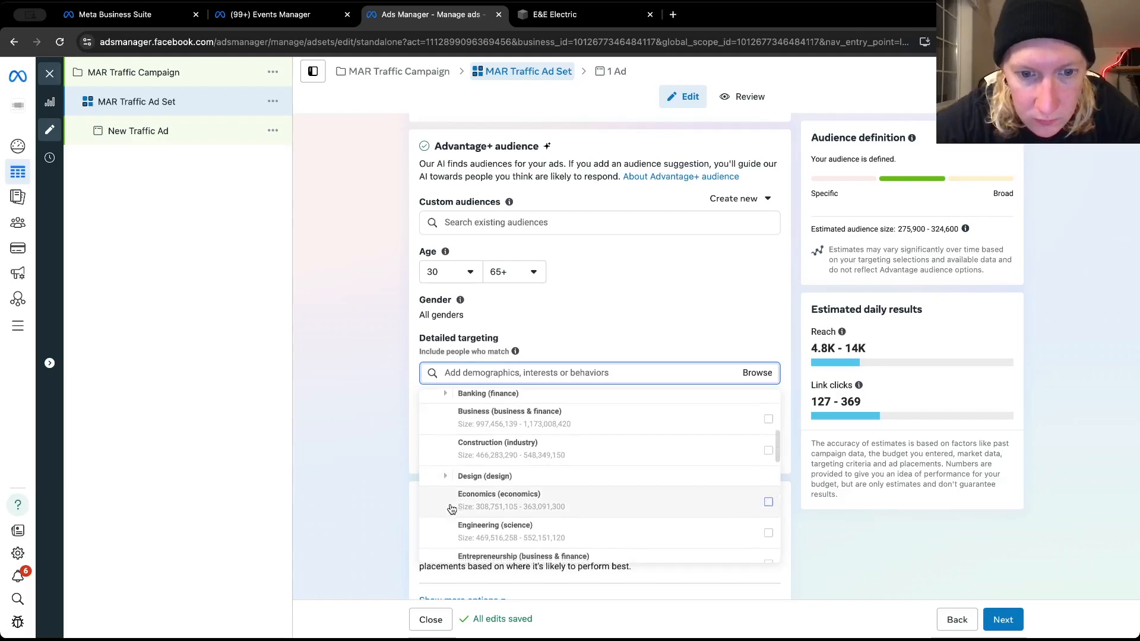
scroll(451, 509, "up", 4)
left_click(437, 422)
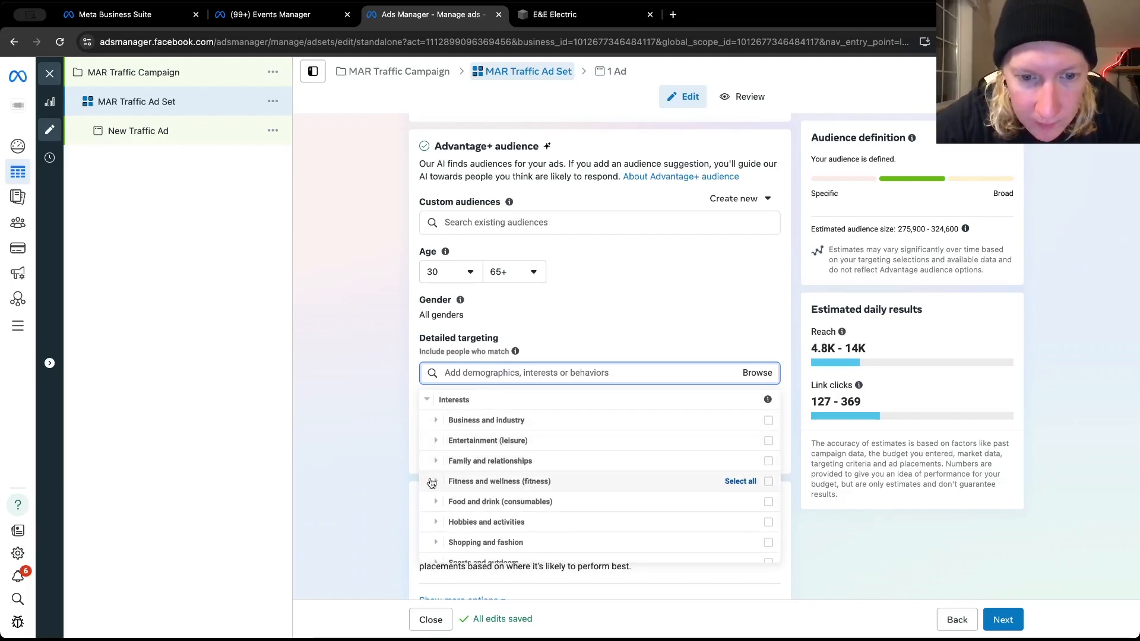
scroll(435, 485, "down", 1)
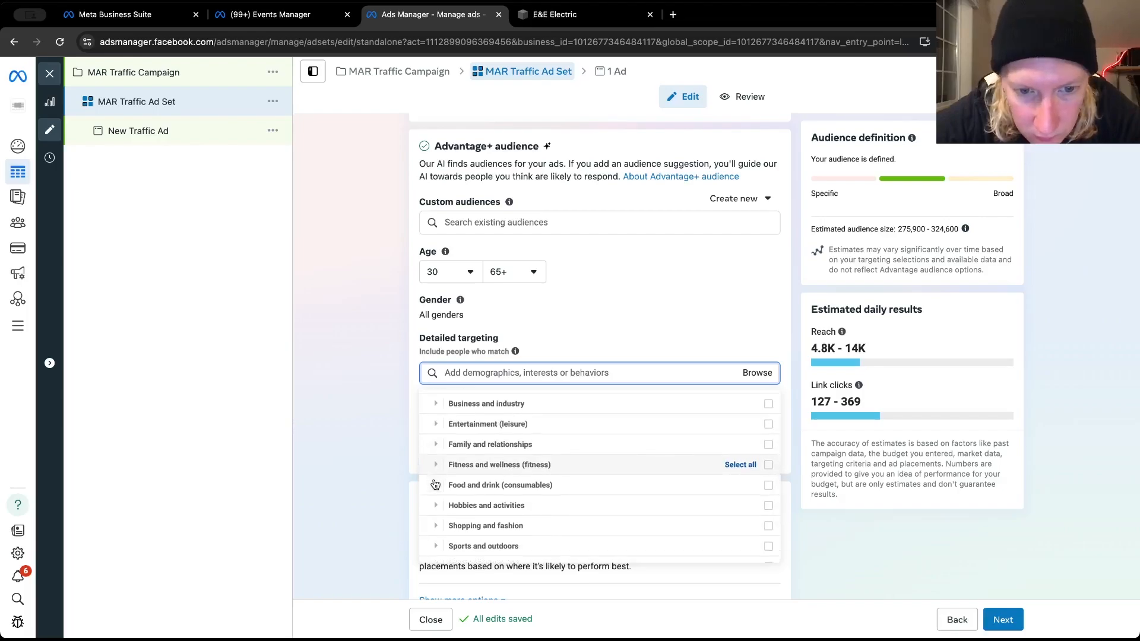
scroll(435, 485, "down", 2)
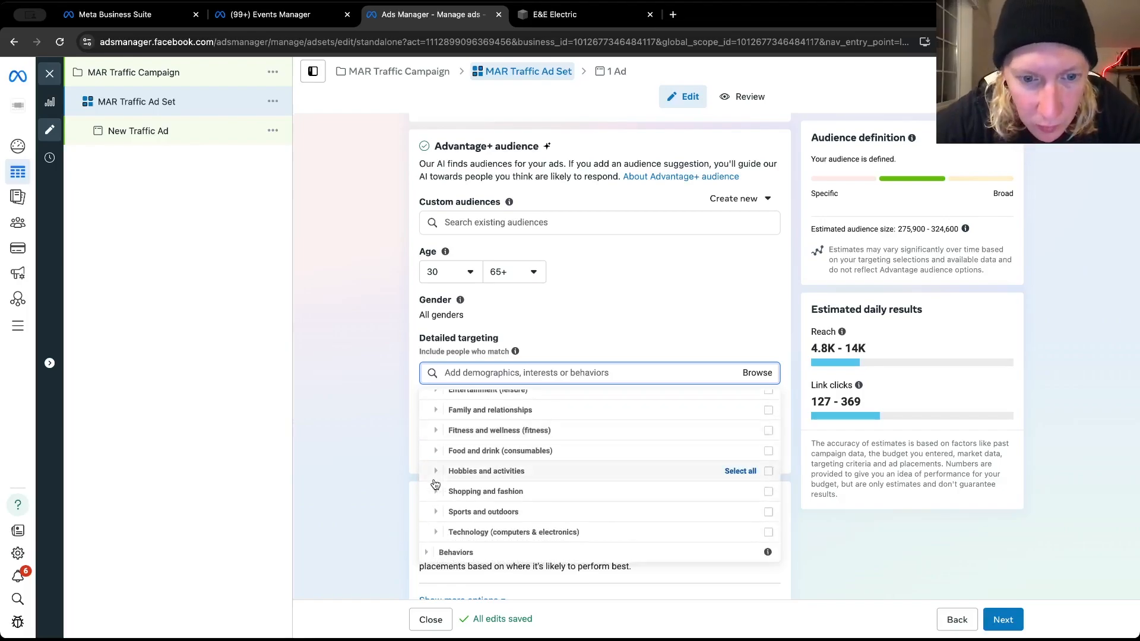
Browse the detailed targeting Behaviors categories and examine the Engaged Shoppers option under Purchase behavior
left_click(429, 553)
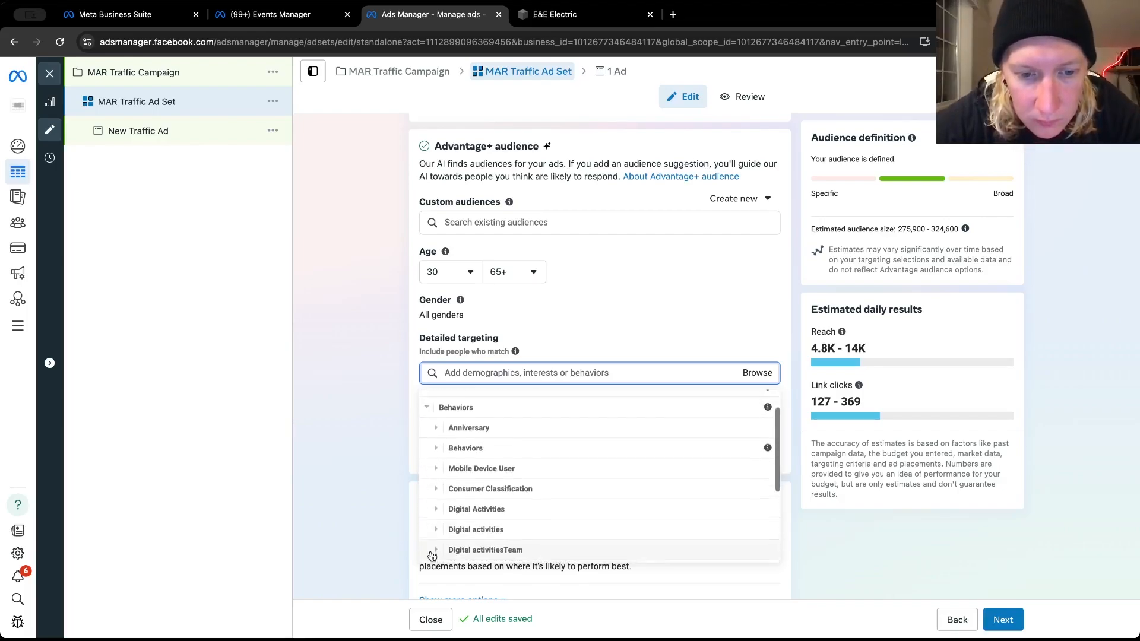
scroll(451, 493, "down", 1)
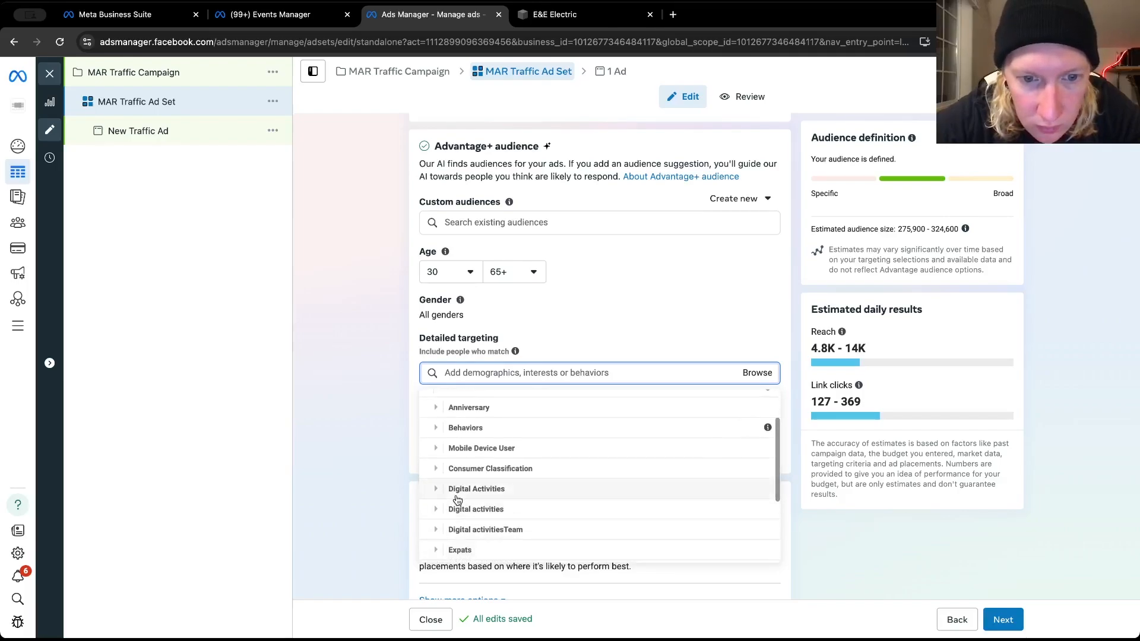
scroll(438, 432, "down", 4)
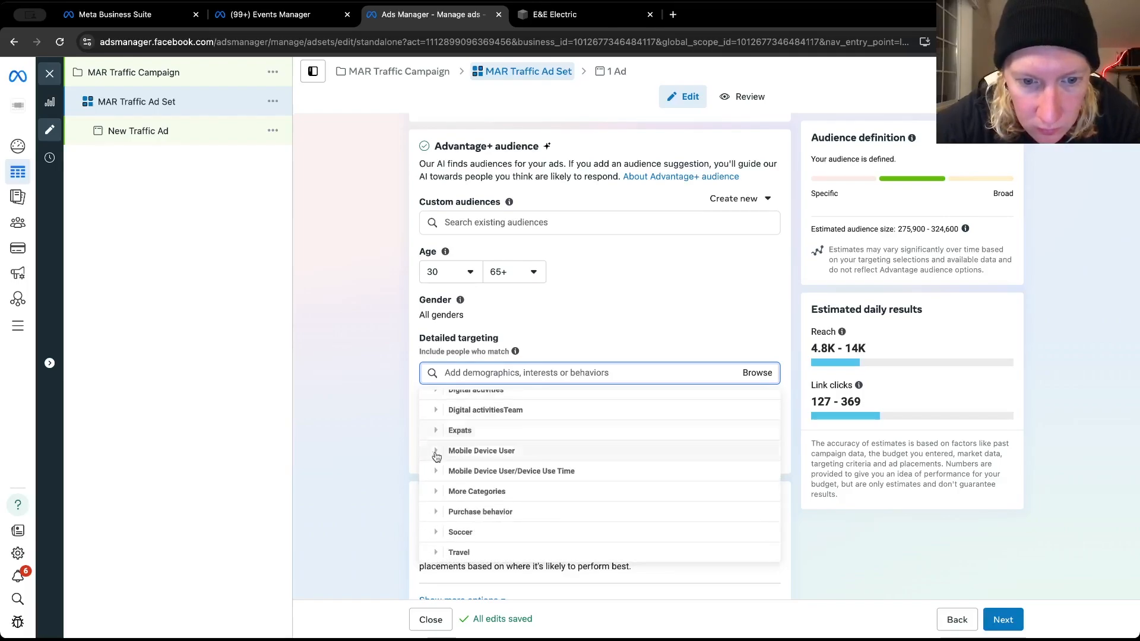
left_click(437, 512)
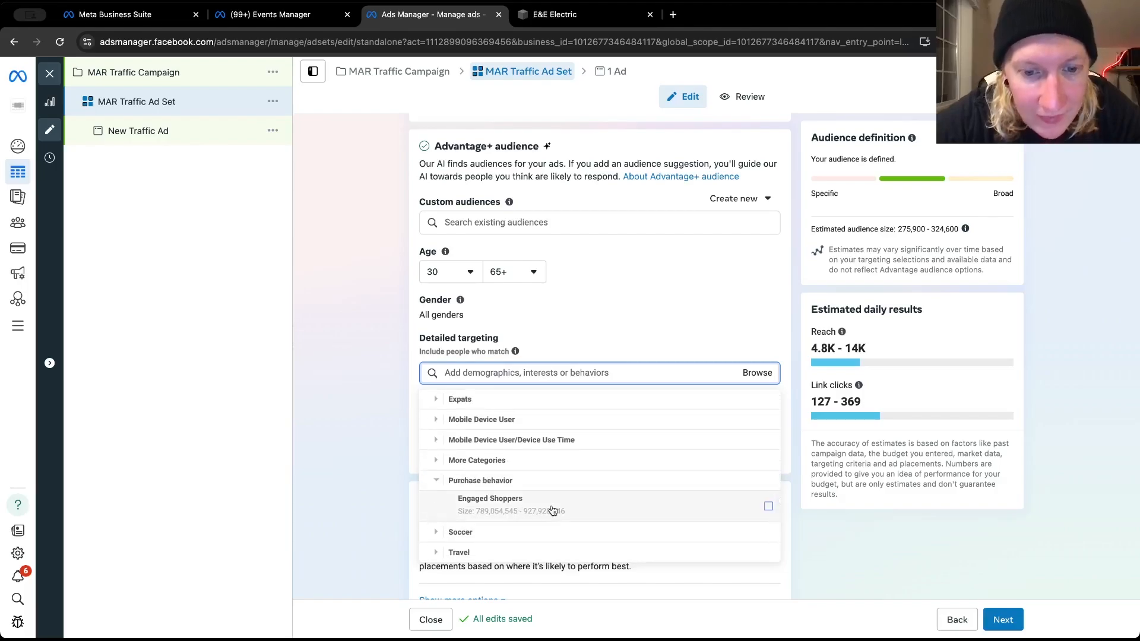
mouse_move(517, 506)
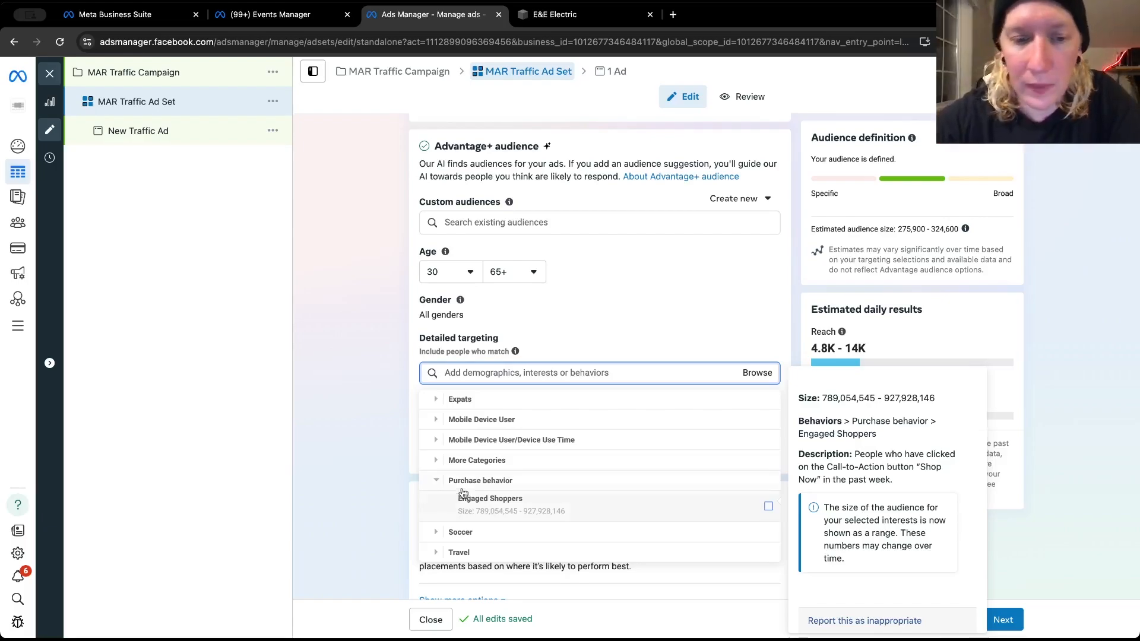
left_click(438, 481)
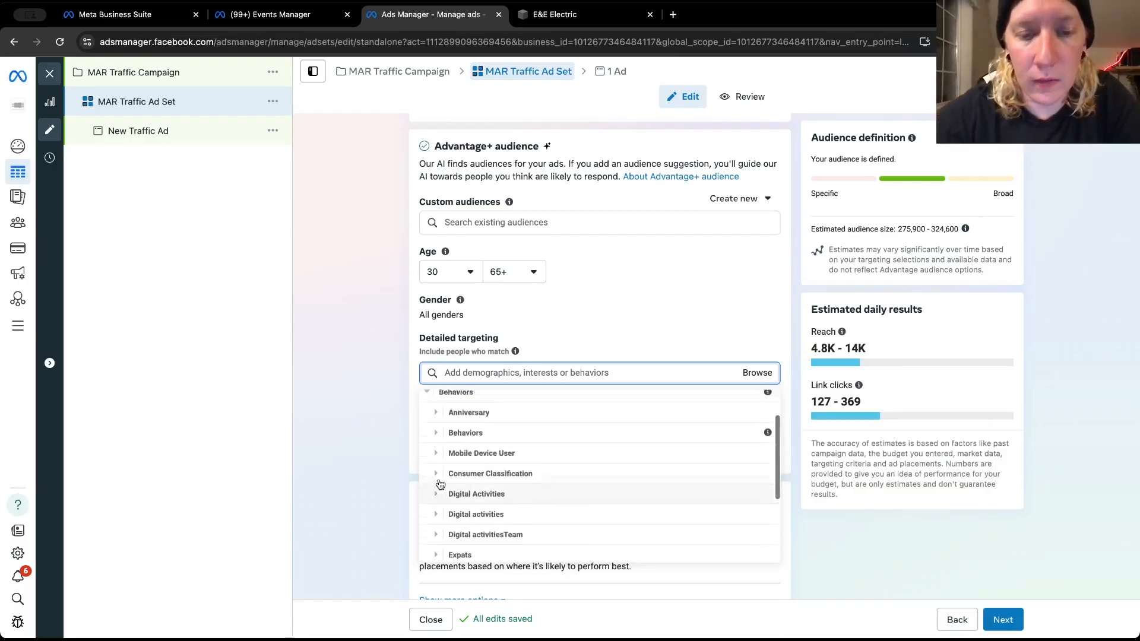
scroll(441, 491, "up", 2)
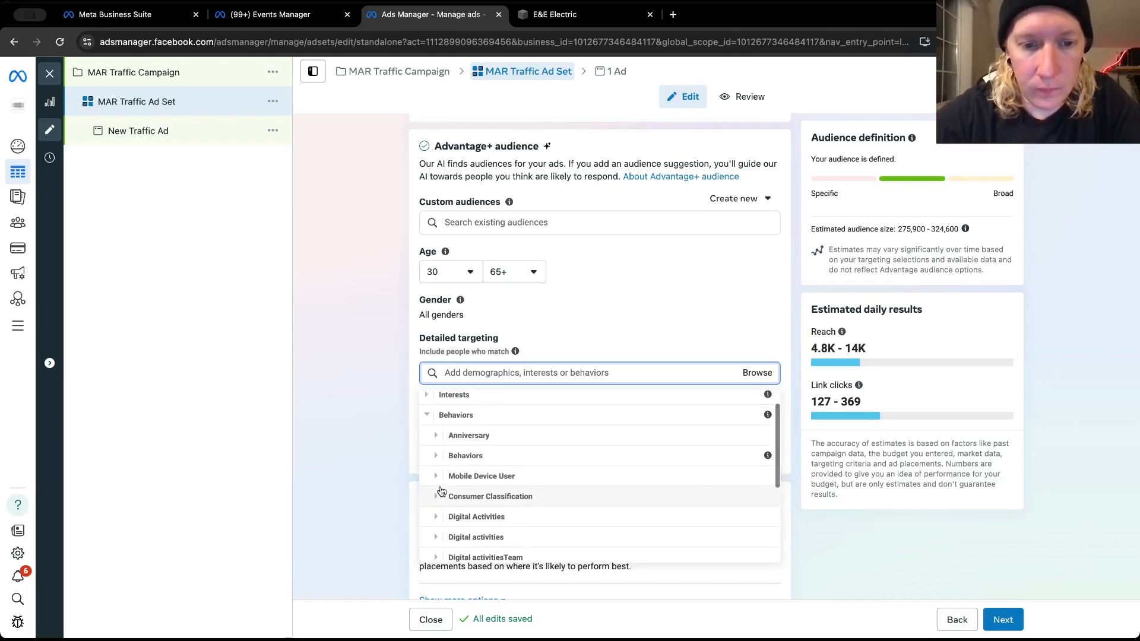
left_click(428, 415)
Add the suggested interest "Electric power (energy & utilities)" to the ad set's detailed targeting
left_click(481, 372)
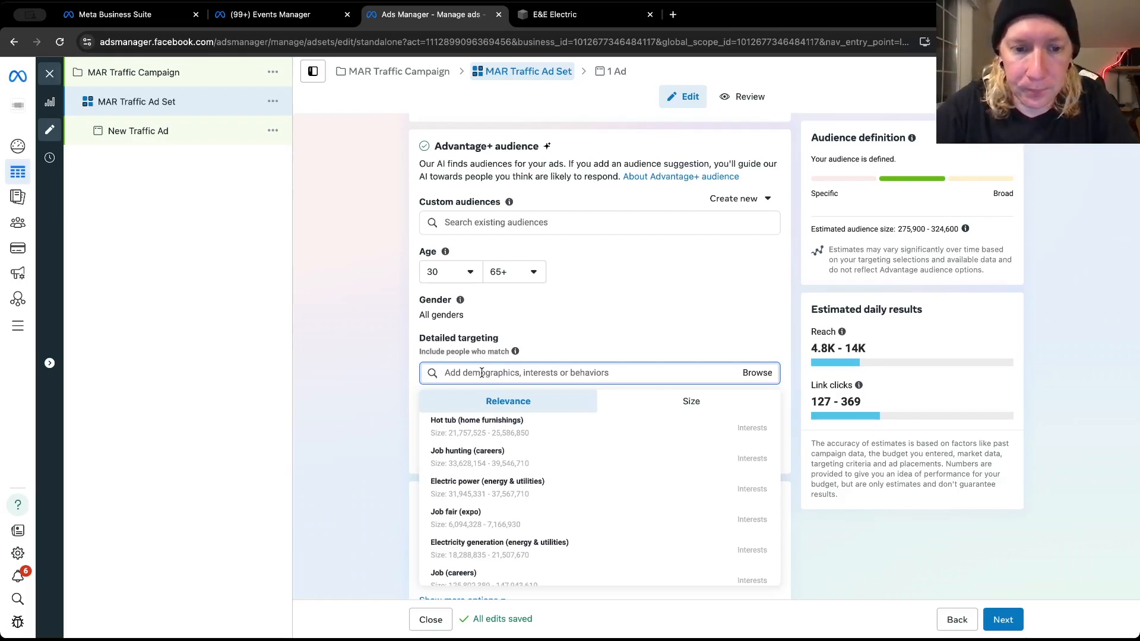
type("e")
key("BackSpace")
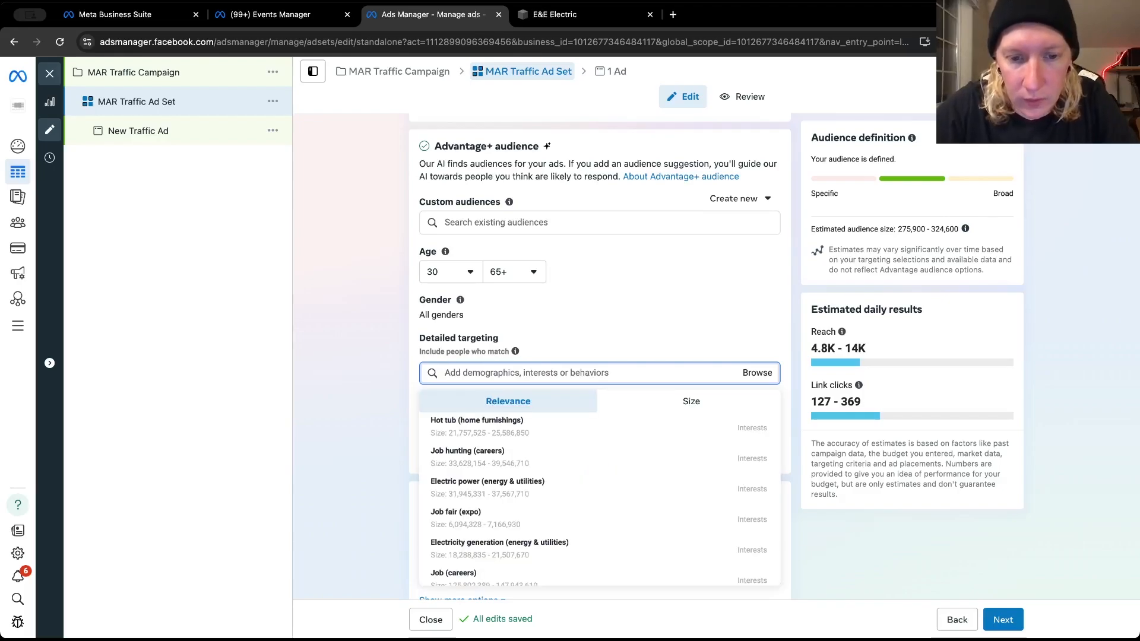
mouse_move(488, 484)
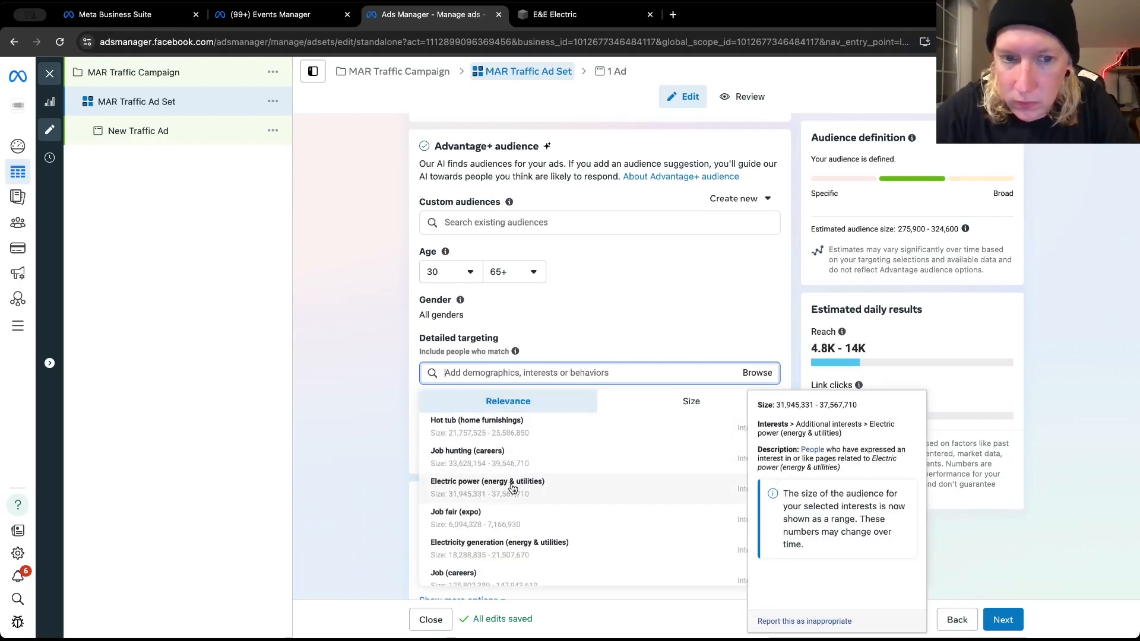
left_click(512, 487)
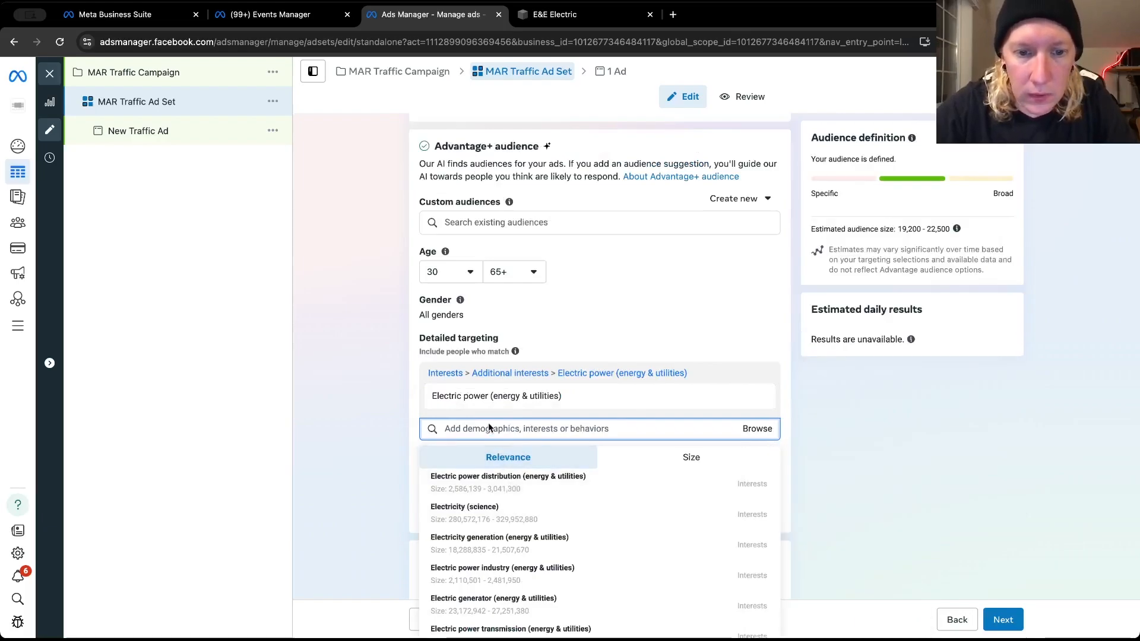
Search the detailed targeting options for "electrician", review the matches and clear the search without adding any
type("electr")
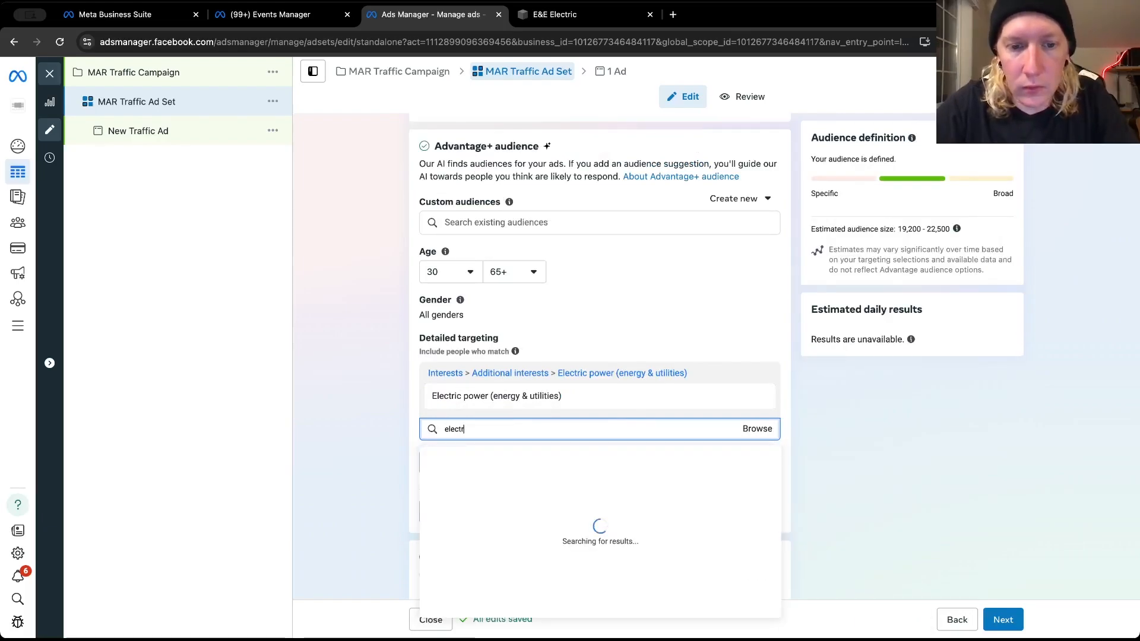
type("ician")
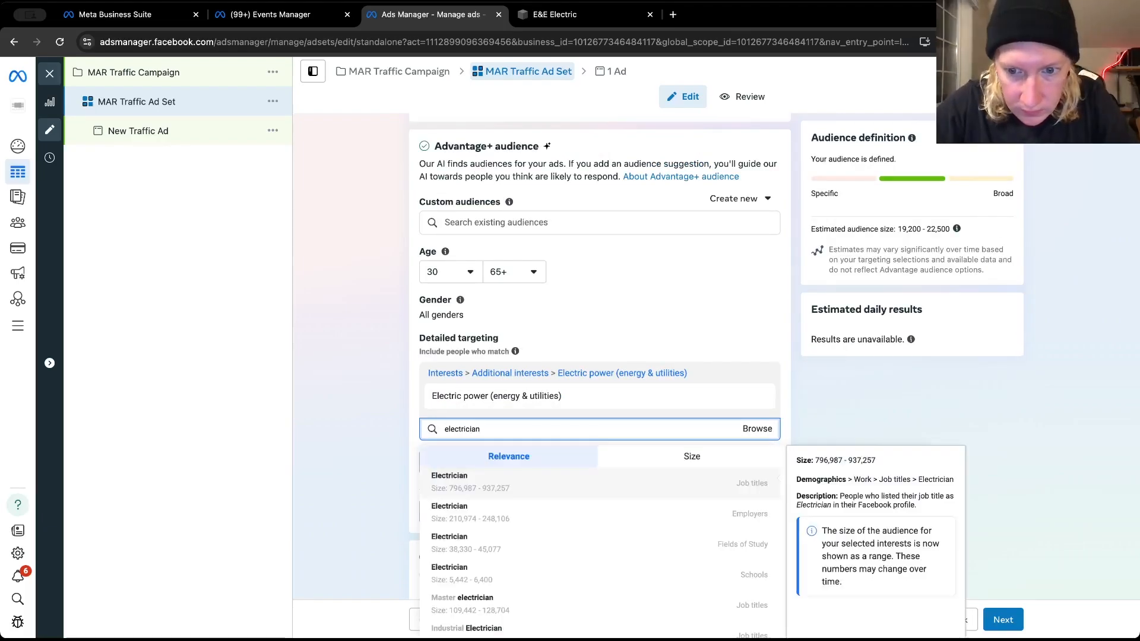
scroll(497, 534, "down", 3)
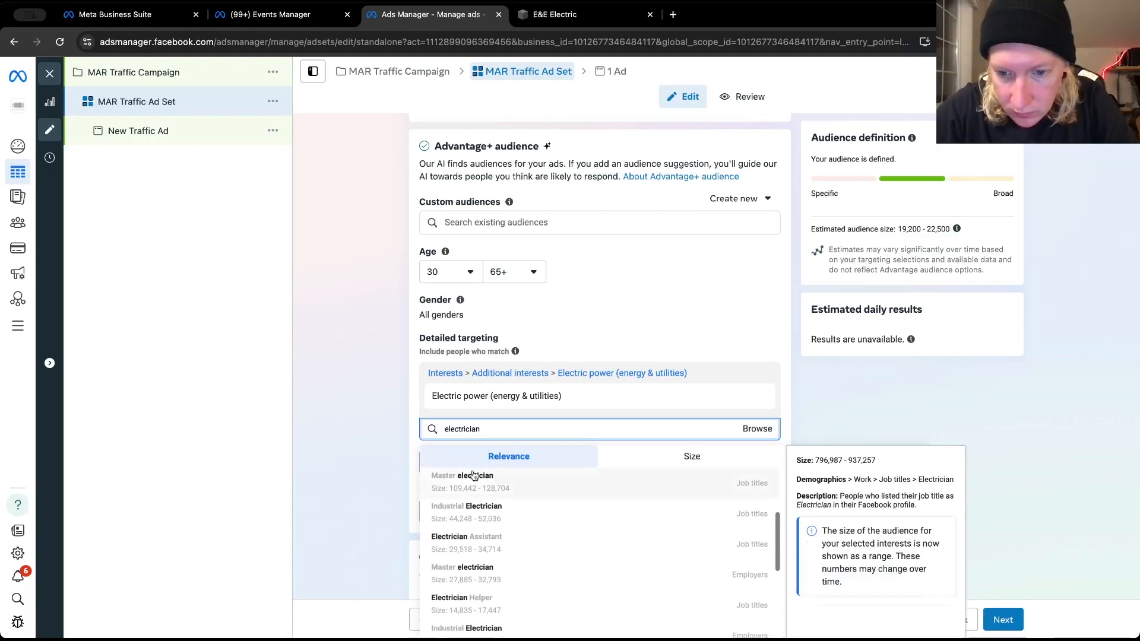
scroll(497, 534, "down", 5)
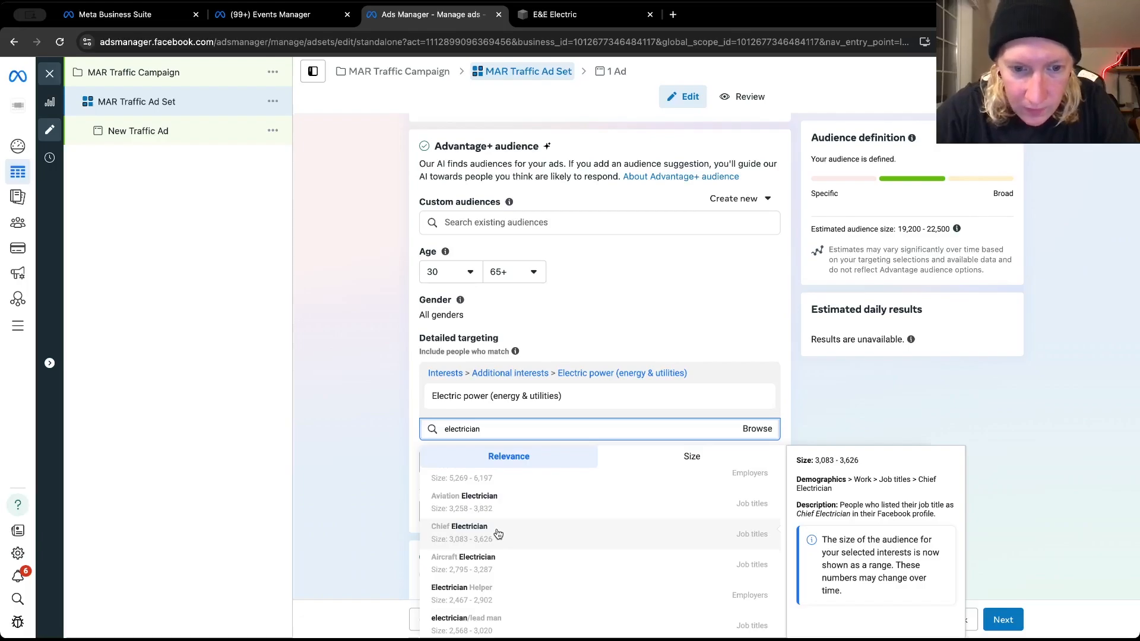
scroll(498, 534, "up", 2)
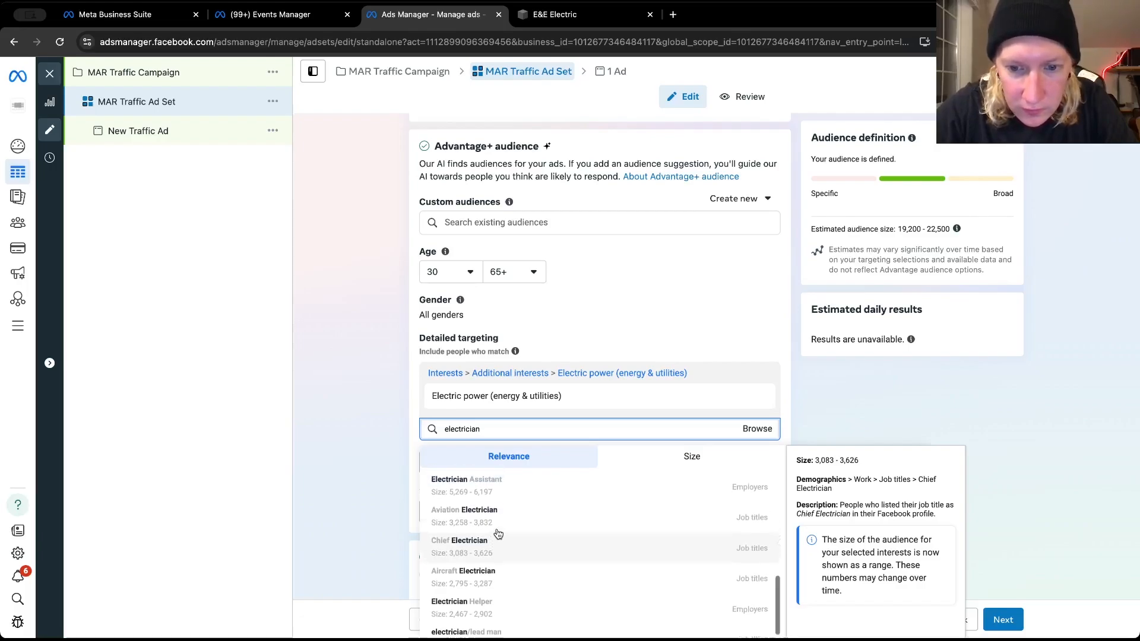
scroll(497, 534, "up", 4)
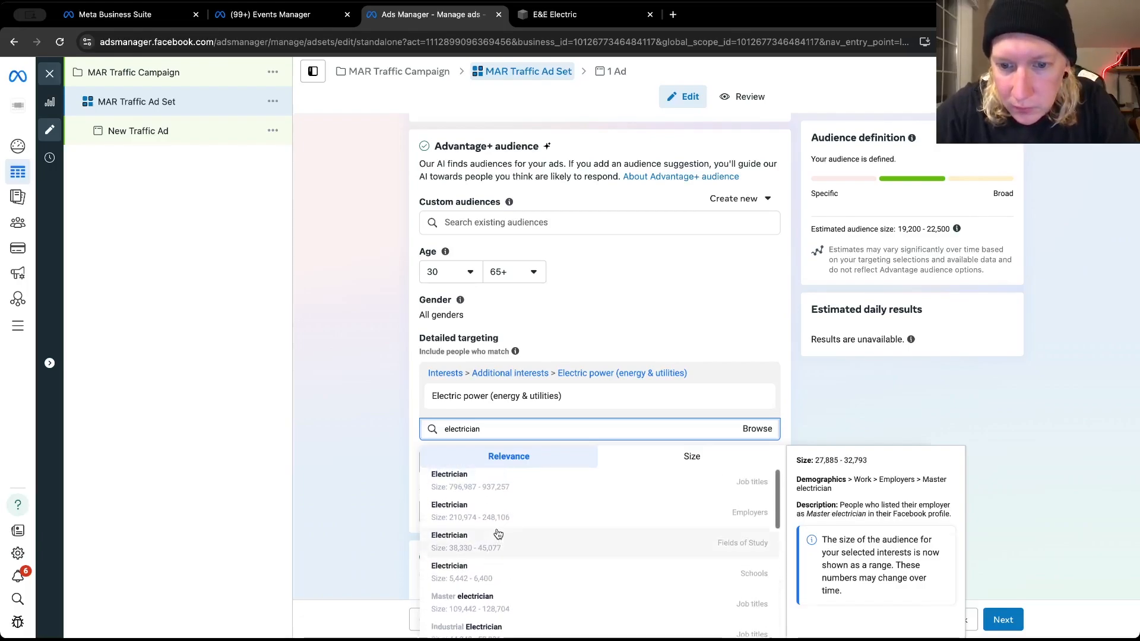
double_click(475, 429)
key("BackSpace")
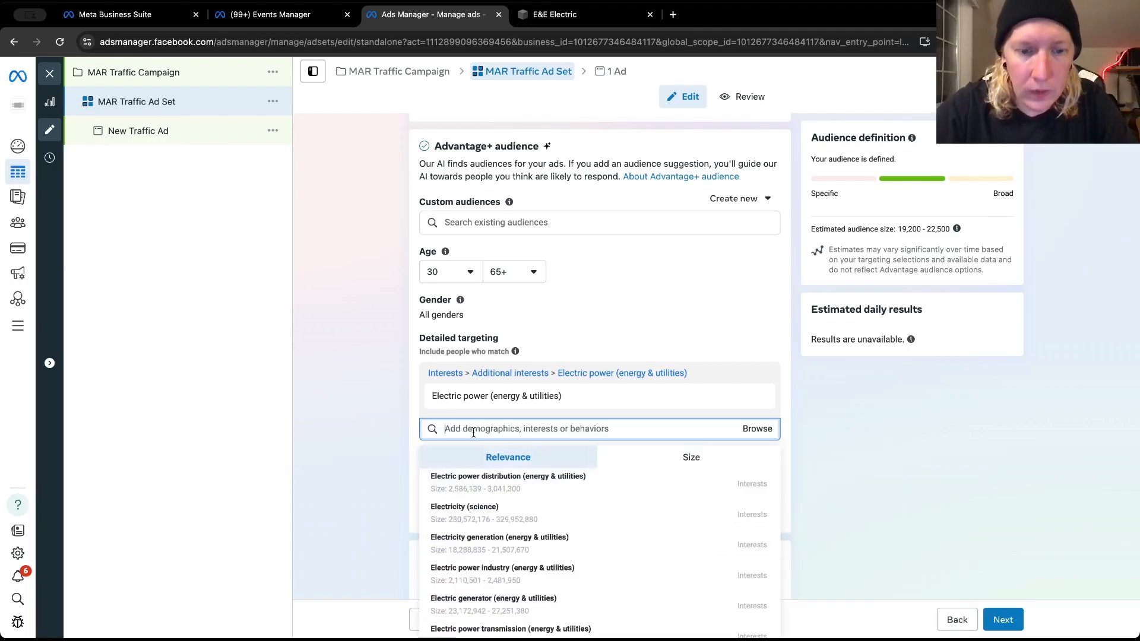
Search detailed targeting for "home imp" and add the interest "Home improvement (home & garden)"
type("home imp")
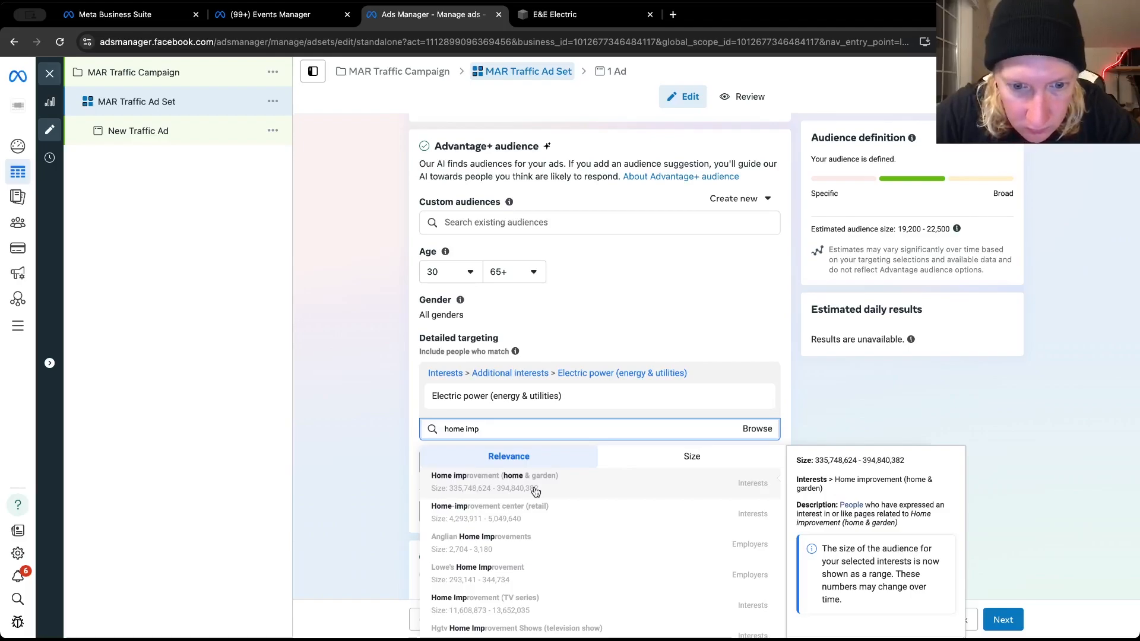
scroll(536, 492, "down", 3)
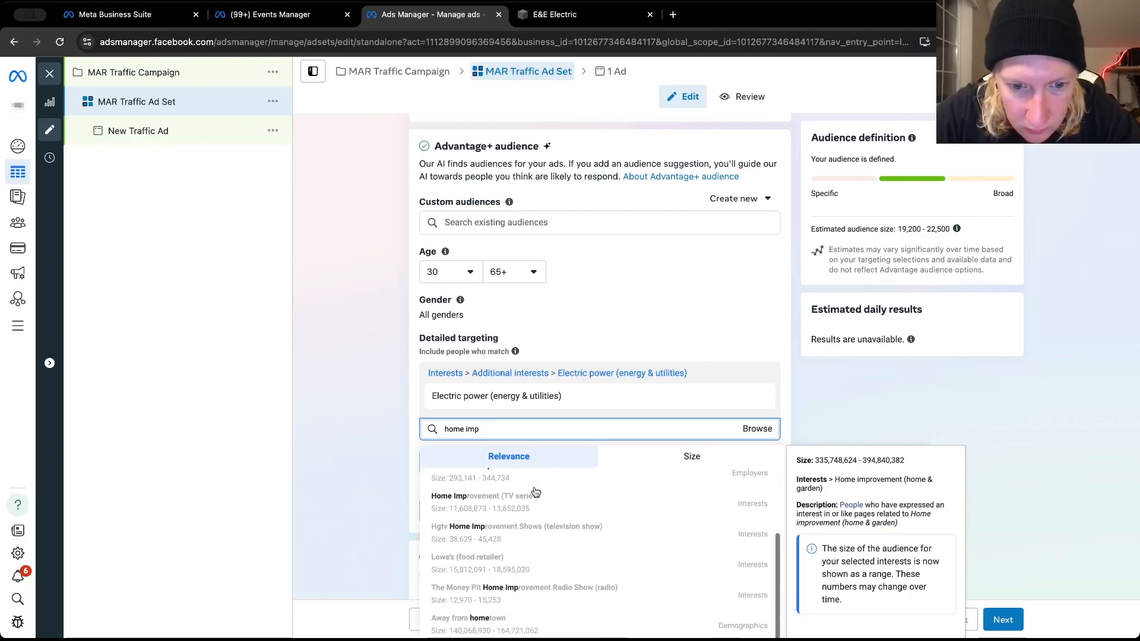
scroll(545, 520, "up", 3)
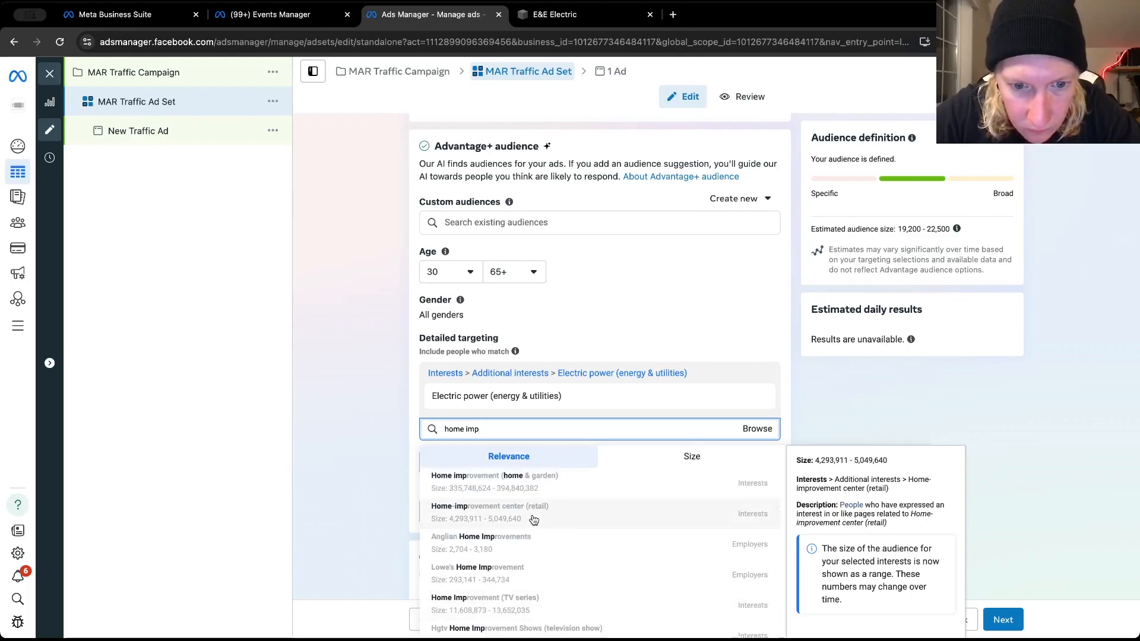
left_click(501, 482)
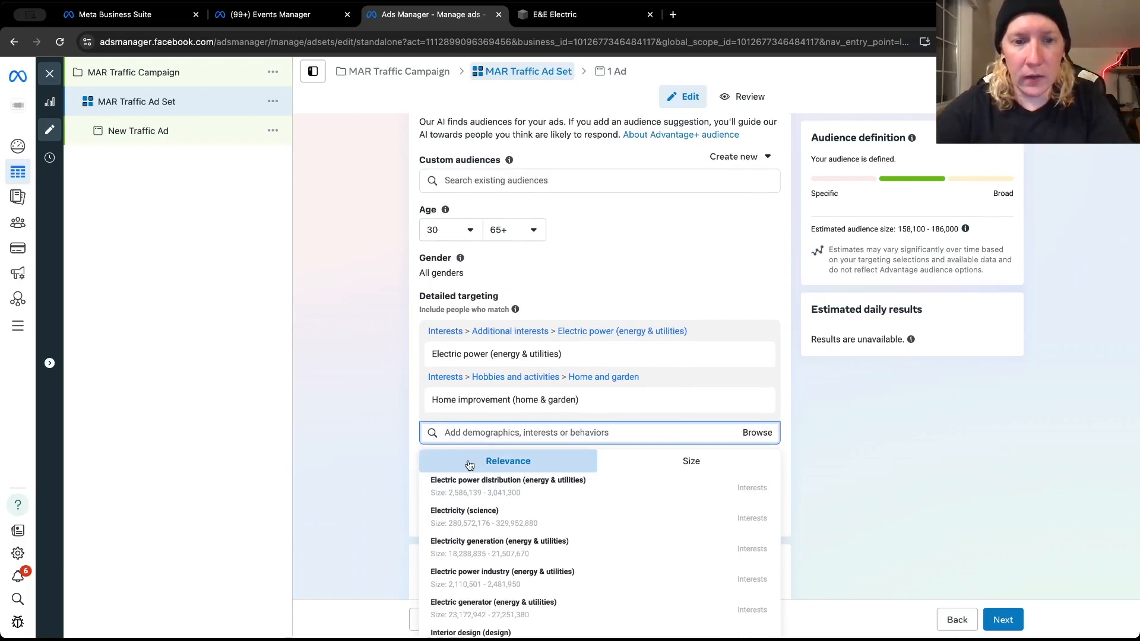
Search the detailed targeting options for "electric power" and review the matching interests
type("electric")
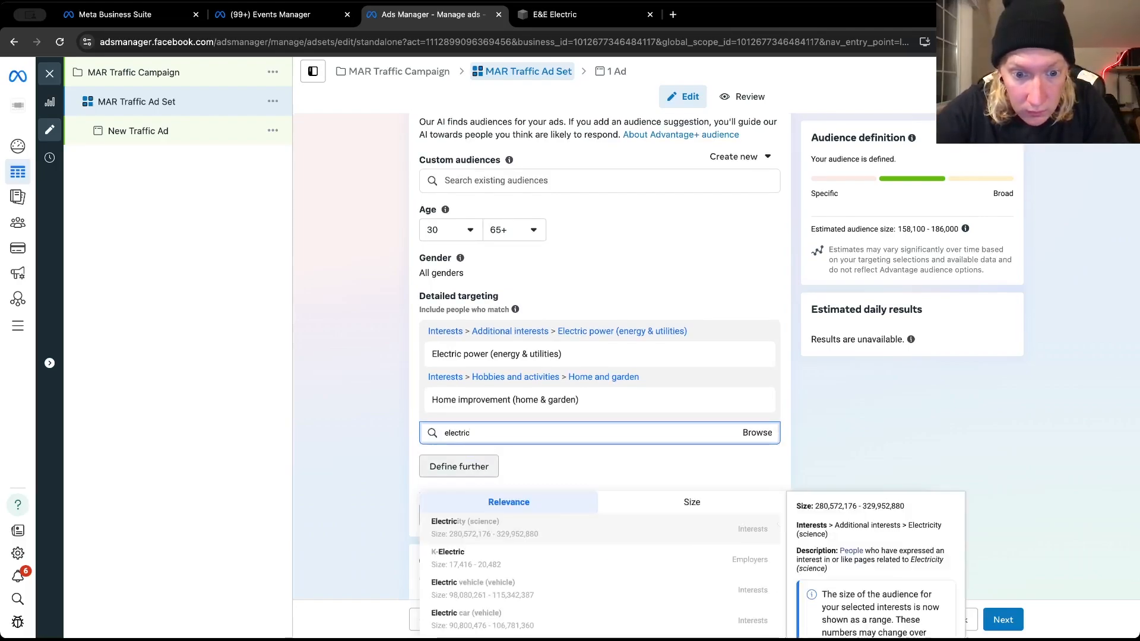
type(" power")
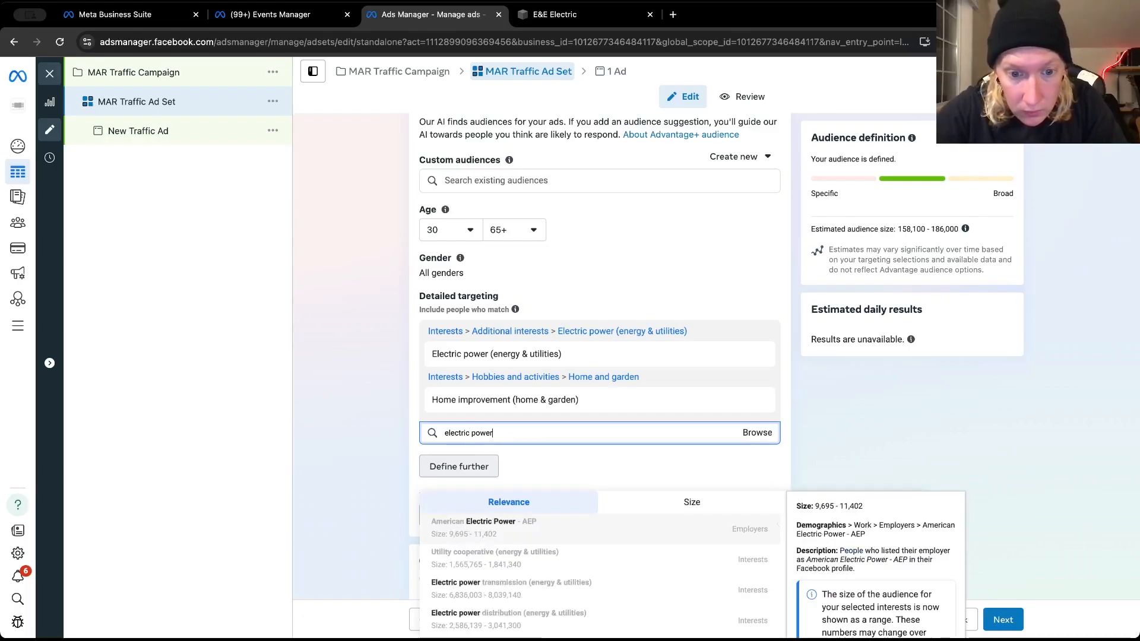
scroll(460, 558, "down", 2)
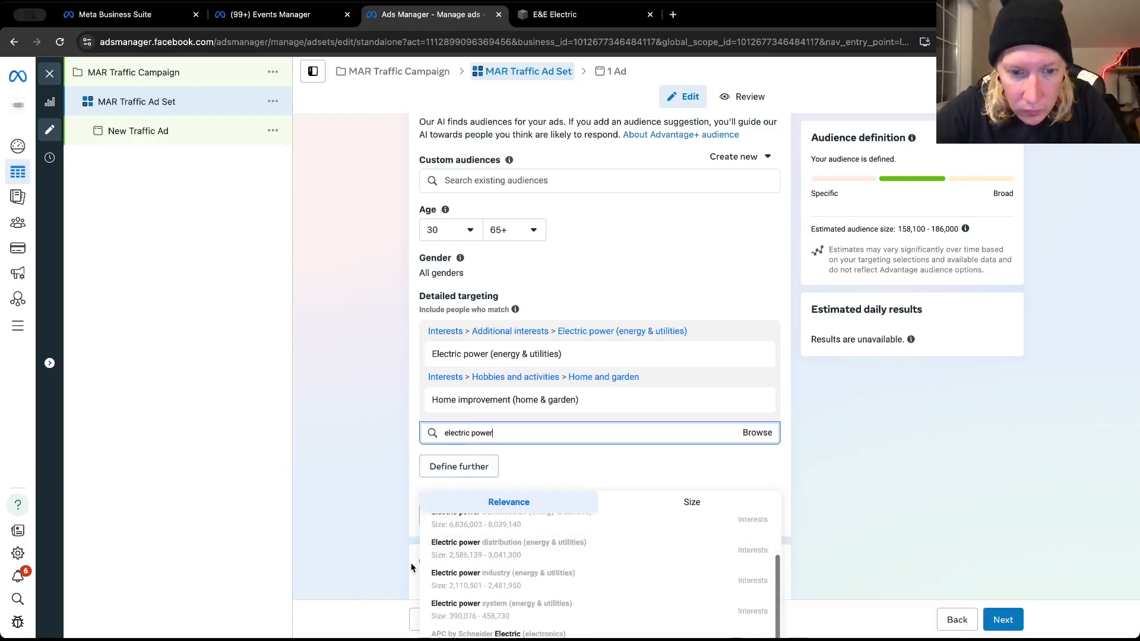
scroll(412, 568, "down", 2)
mouse_move(488, 582)
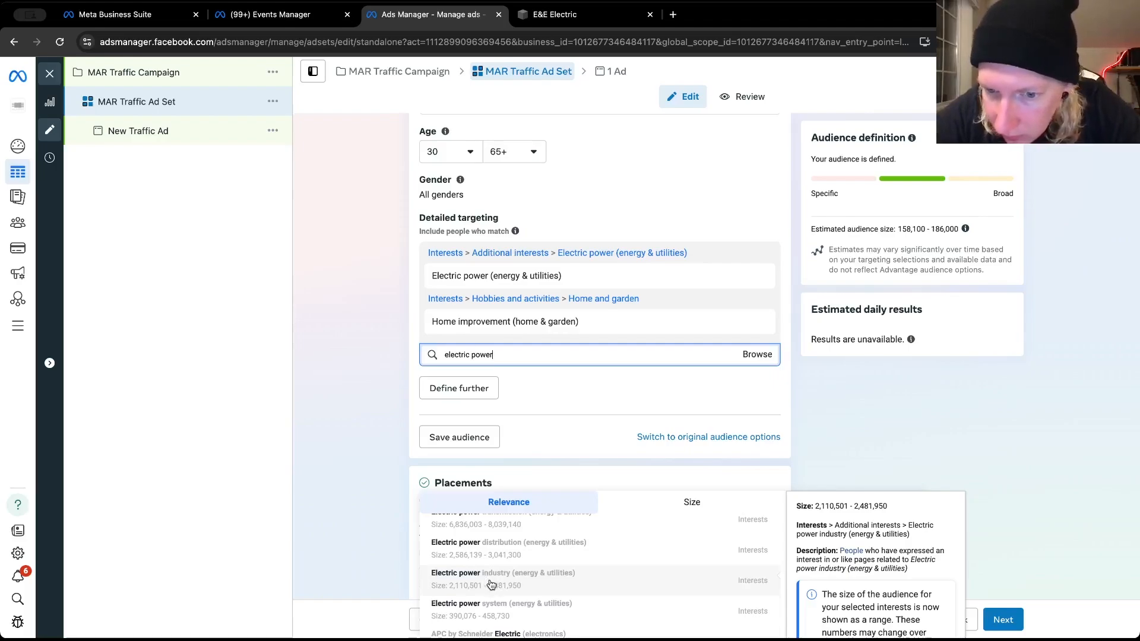
scroll(499, 584, "down", 2)
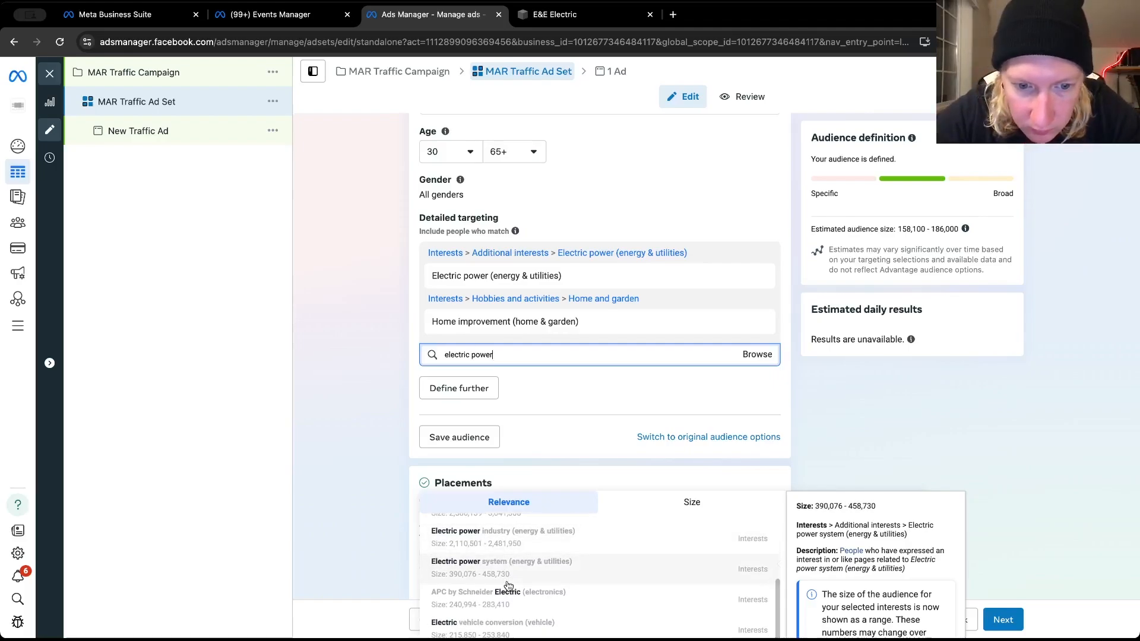
scroll(508, 605, "down", 1)
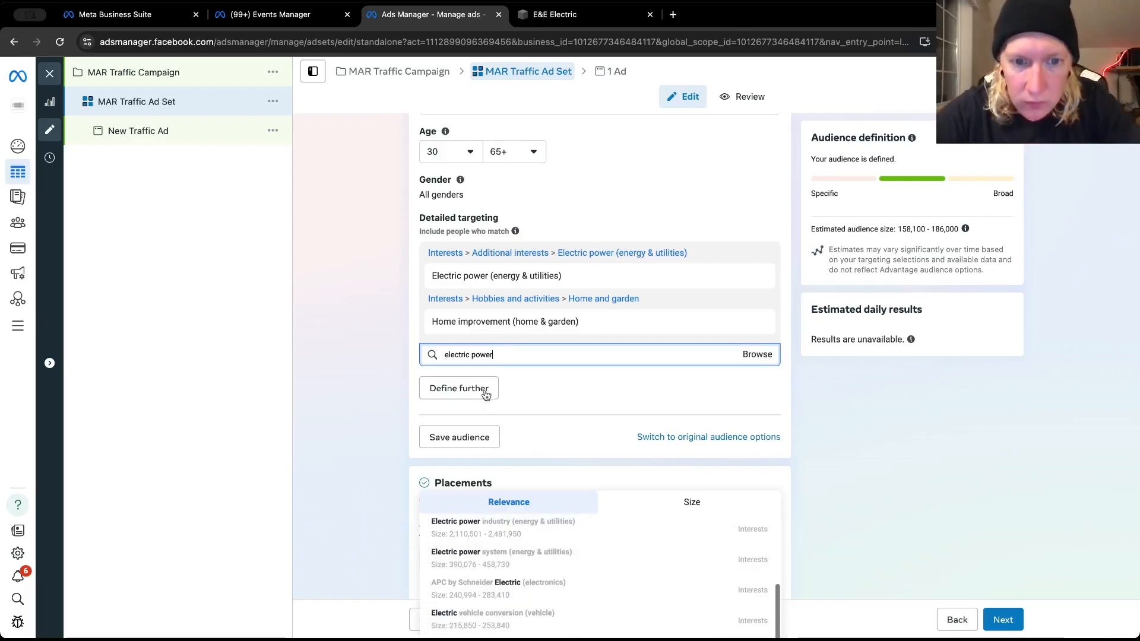
Search detailed targeting for "electrical" and add the interest "Electrical energy (energy & utilities)" to the ad set
key("BackSpace")
key("BackSpace")
key("BackSpace")
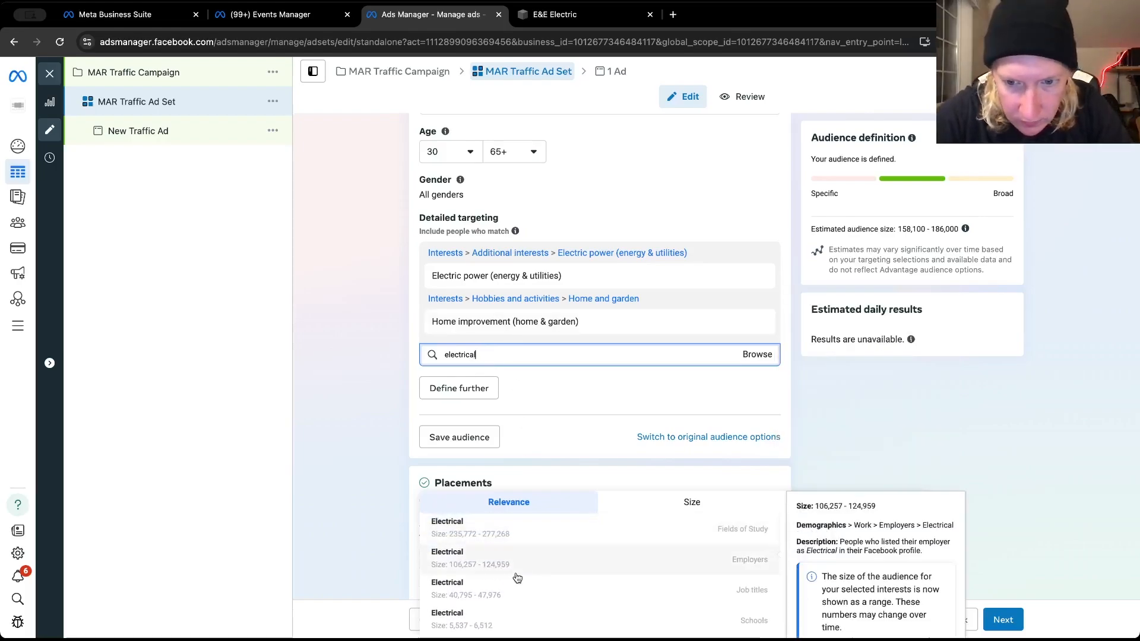
scroll(517, 577, "down", 3)
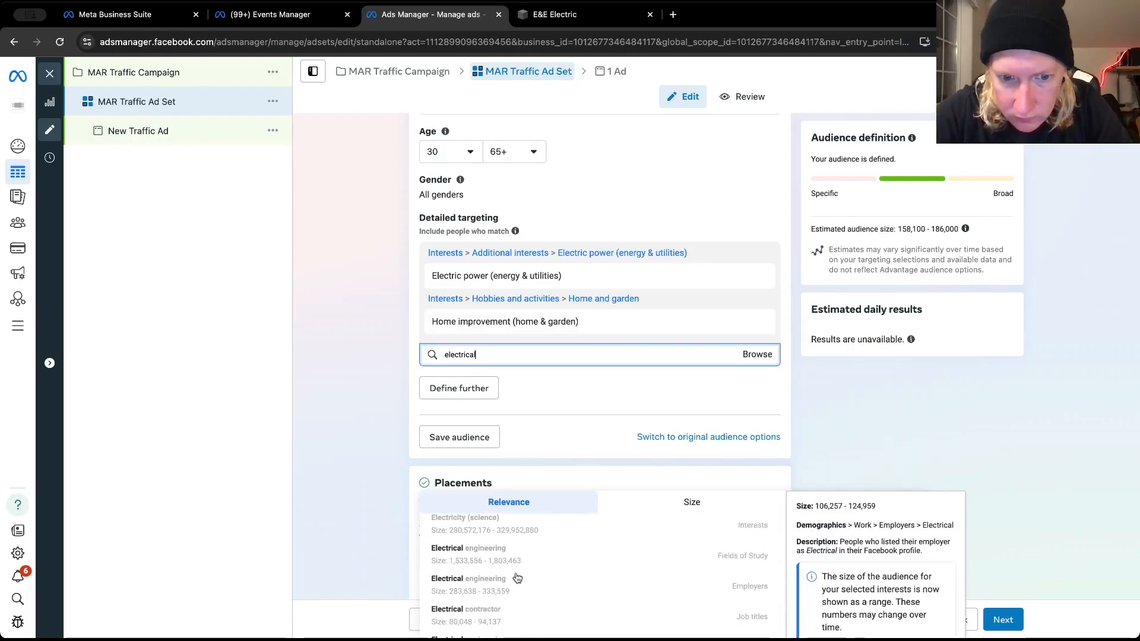
scroll(517, 577, "down", 2)
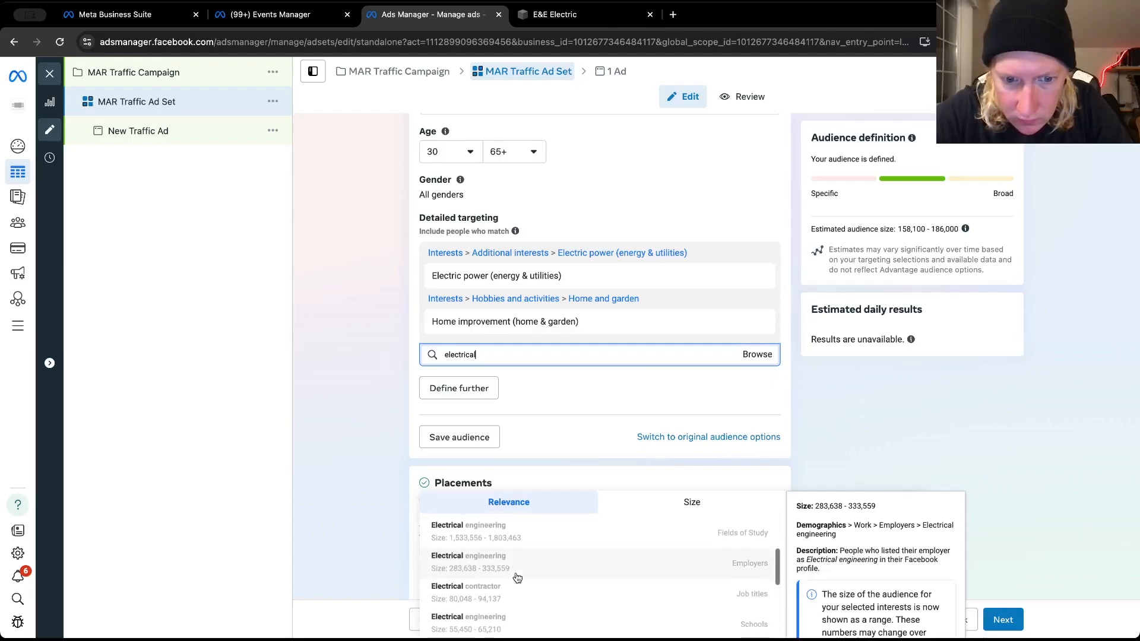
scroll(504, 576, "down", 3)
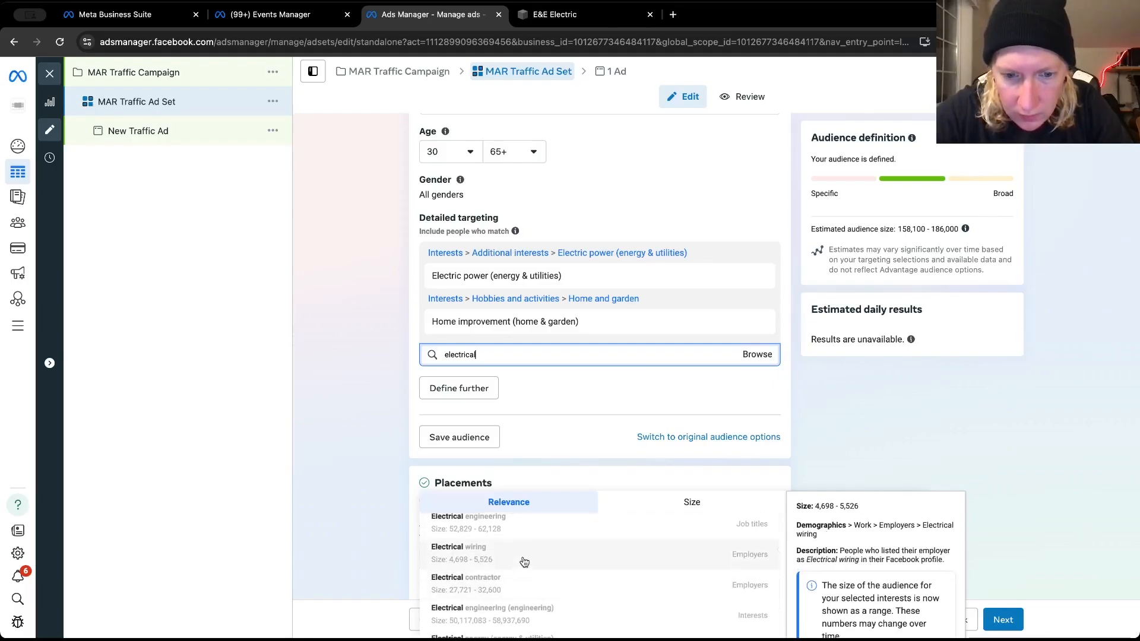
scroll(520, 570, "down", 3)
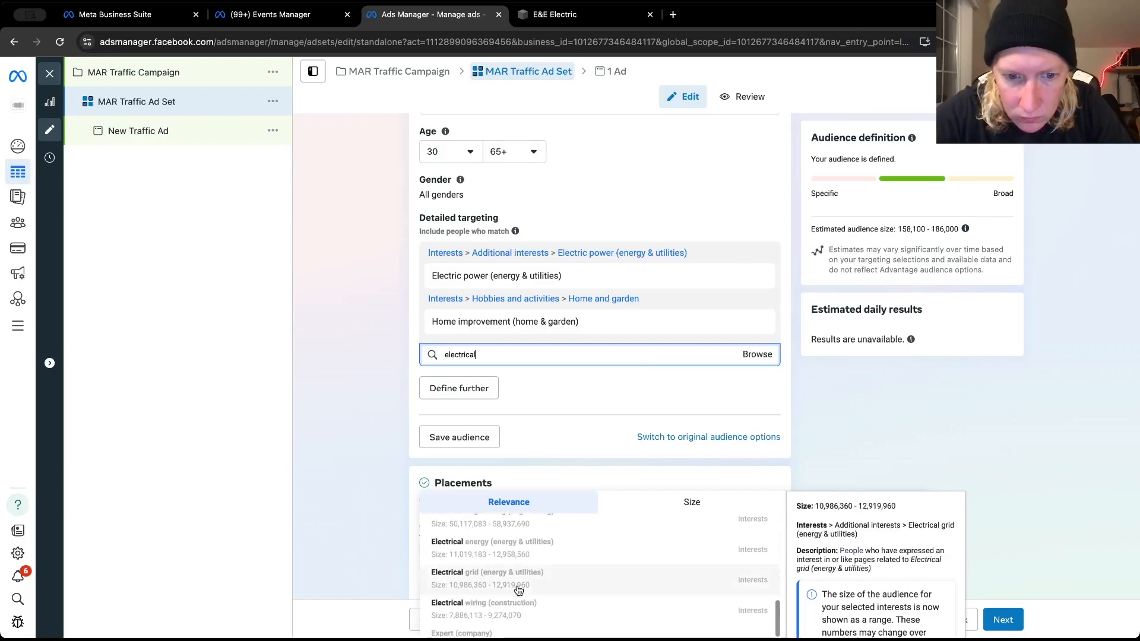
left_click(539, 546)
Search for "electrical" again and add the interest "Electrical wiring (construction)" to the detailed targeting
type("ele")
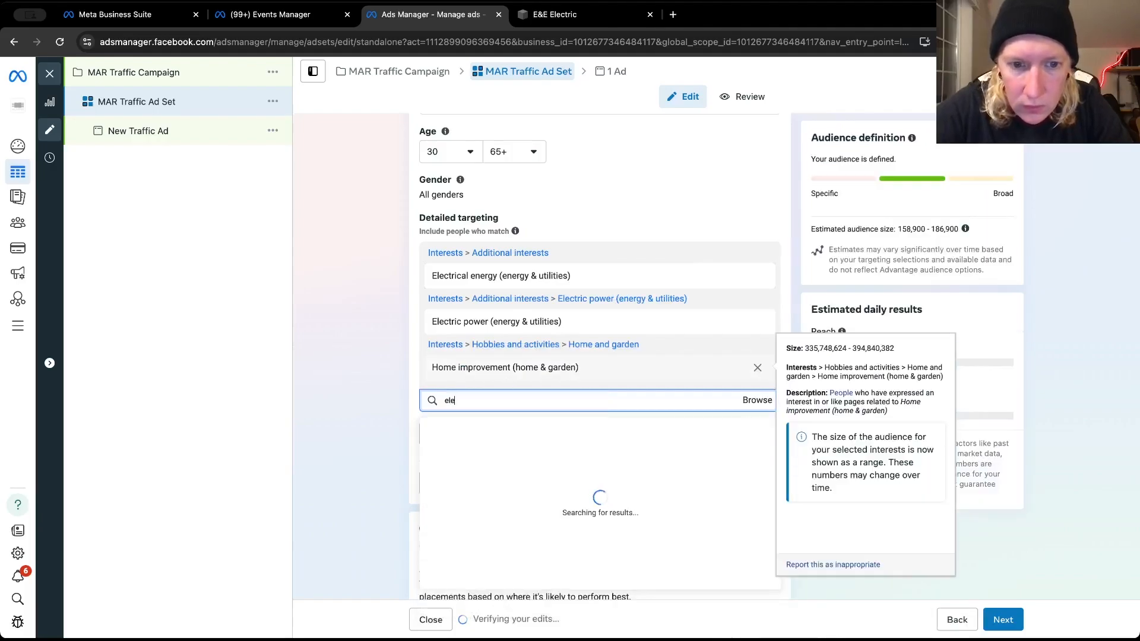
type("ctar")
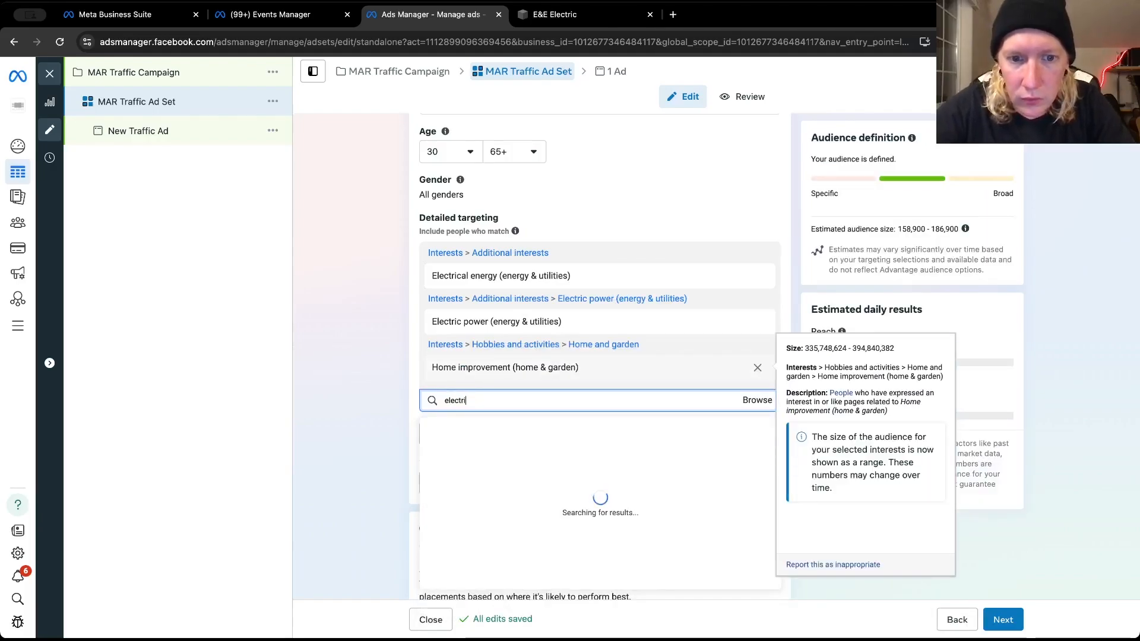
scroll(530, 546, "down", 10)
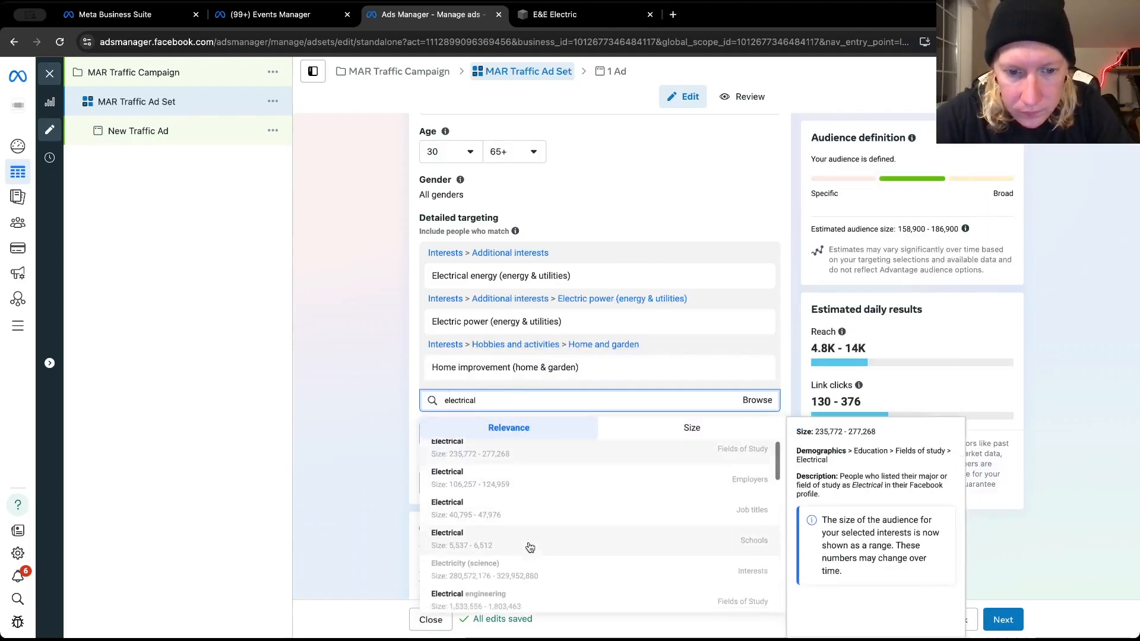
scroll(530, 547, "down", 2)
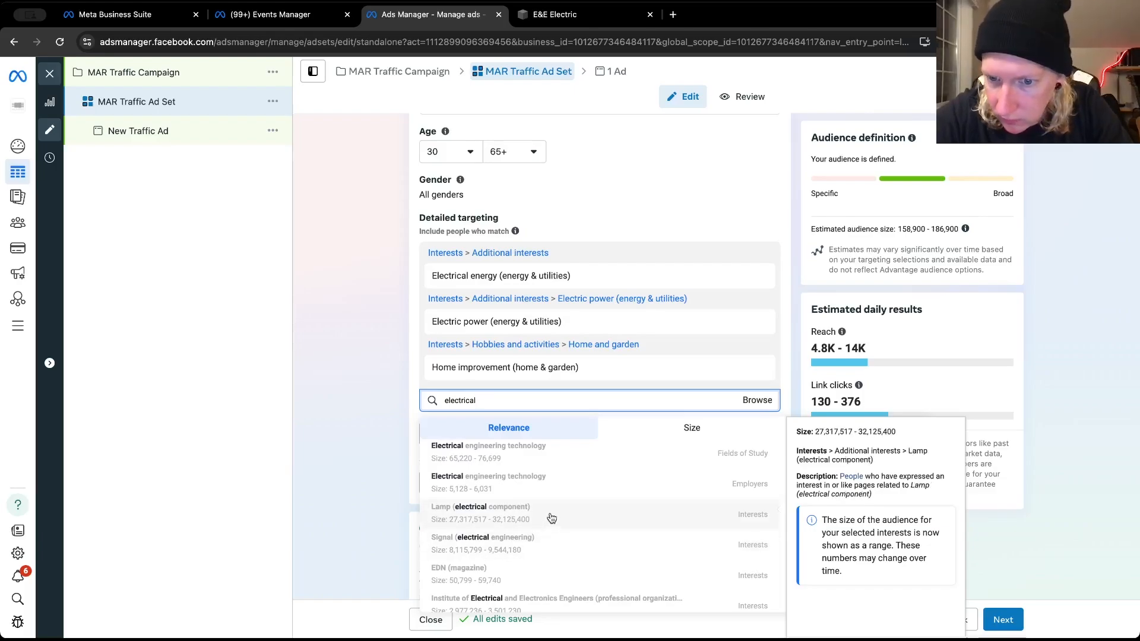
scroll(551, 518, "down", 1)
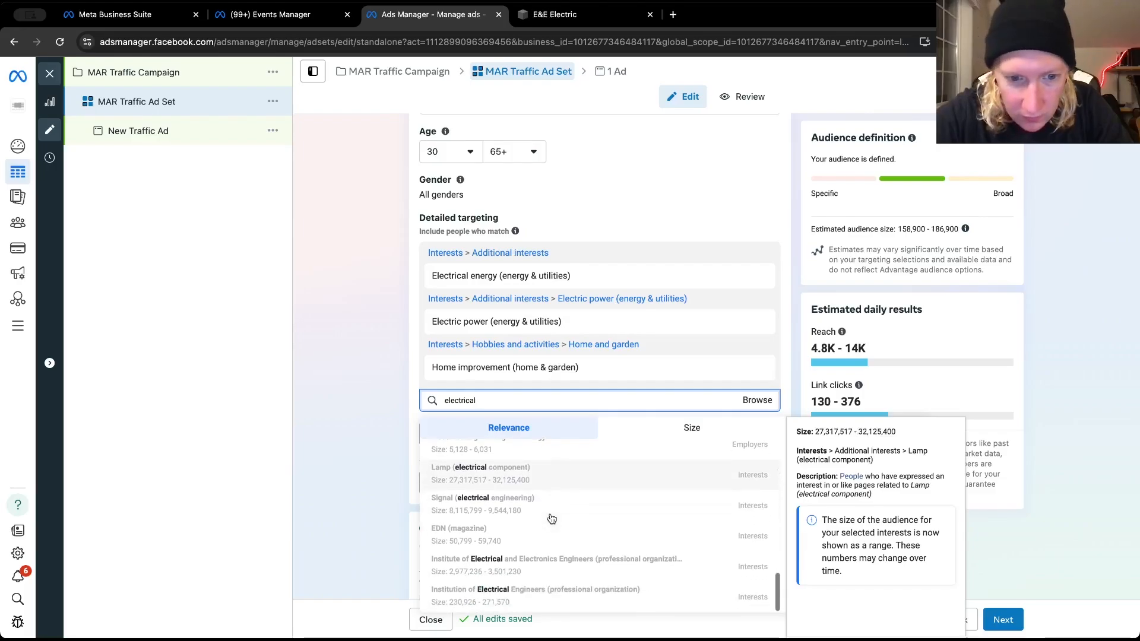
scroll(546, 520, "up", 2)
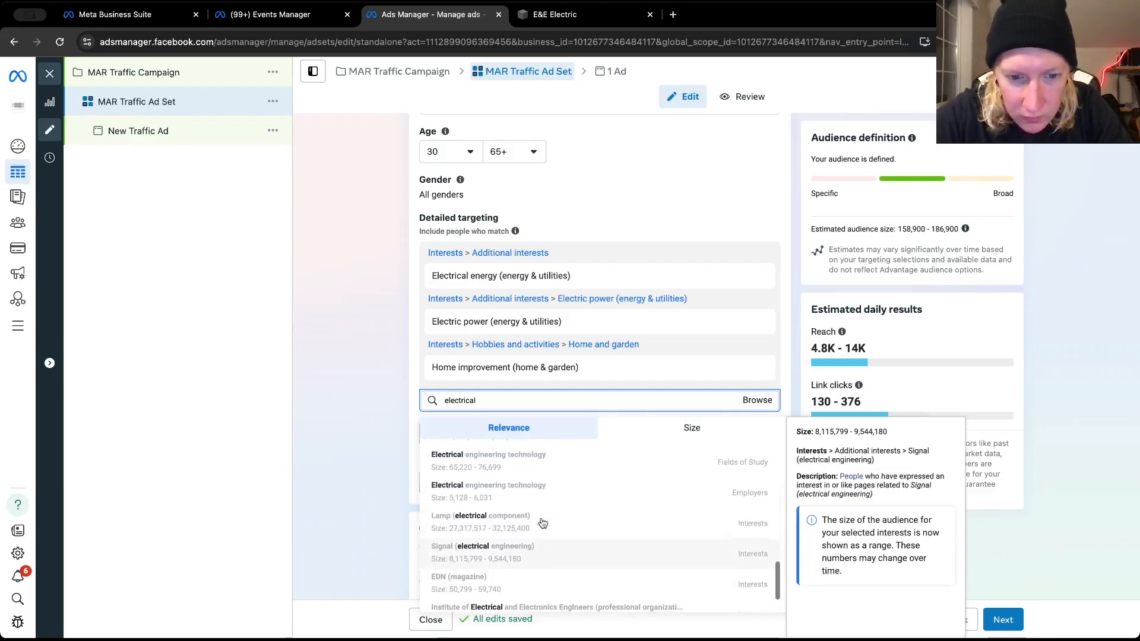
scroll(542, 523, "up", 1)
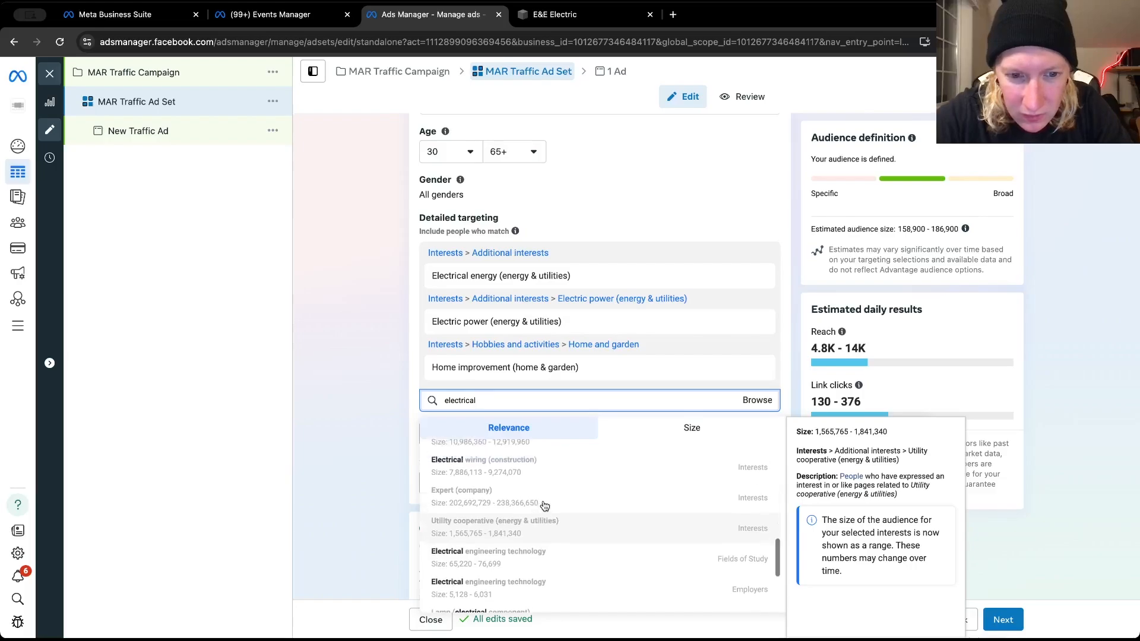
scroll(543, 505, "up", 2)
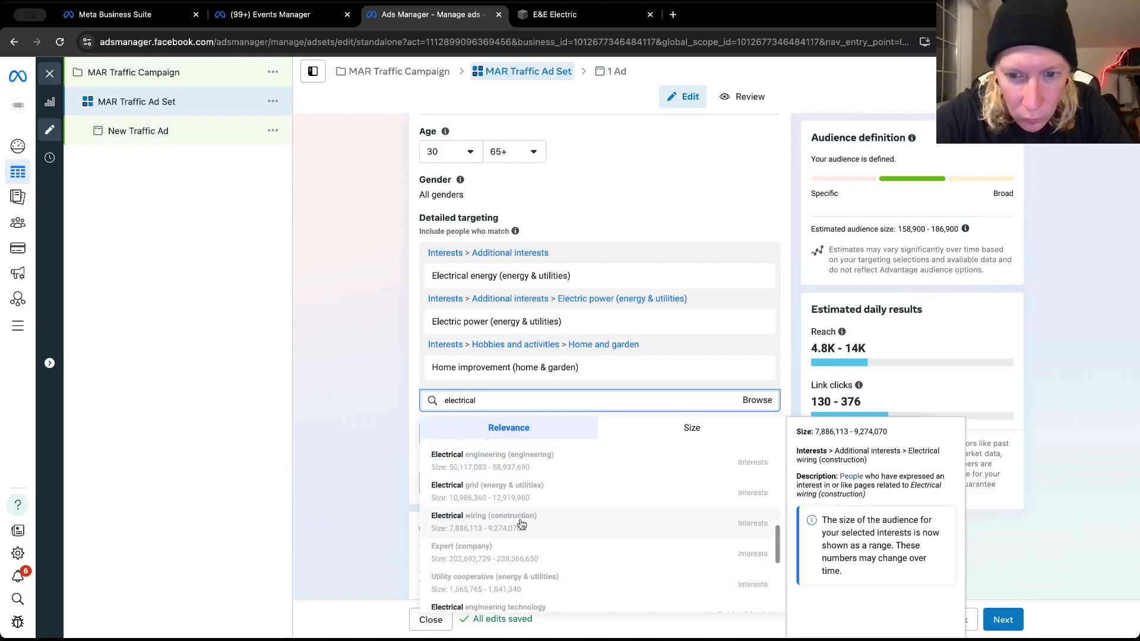
left_click(520, 524)
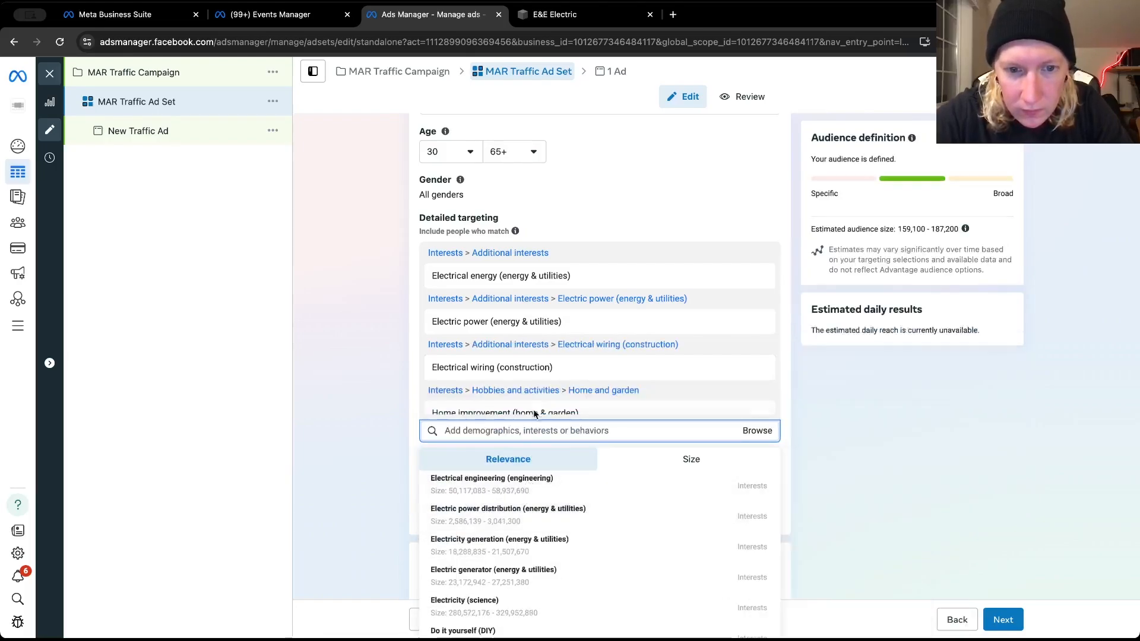
Look through the remaining "electrical" detailed targeting suggestions and close the search without adding any
scroll(530, 395, "down", 1)
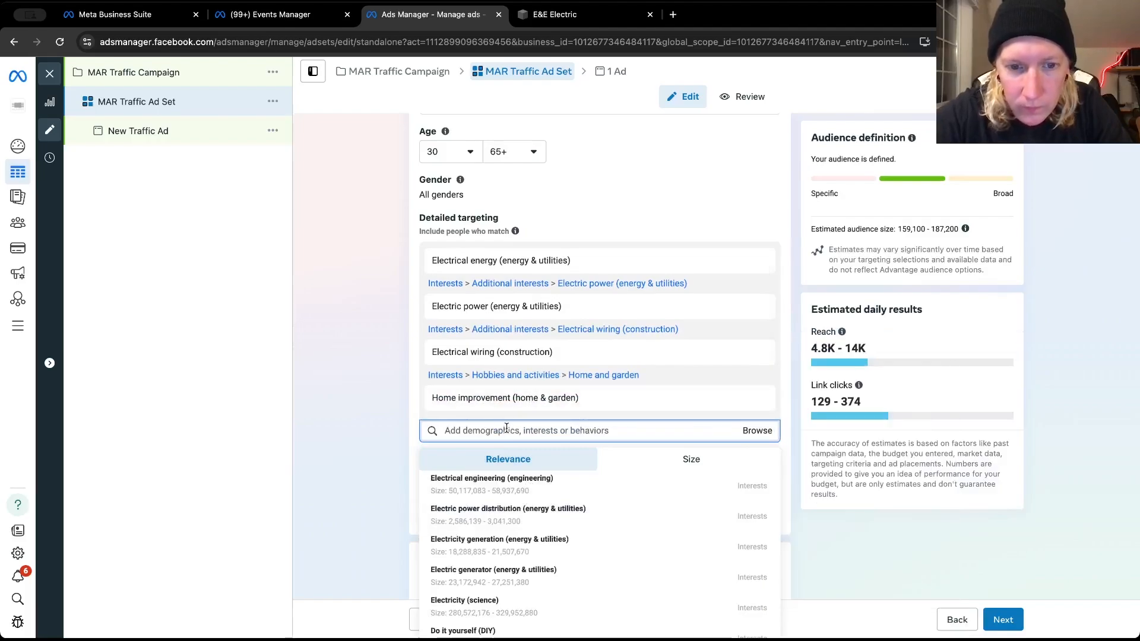
type("electr")
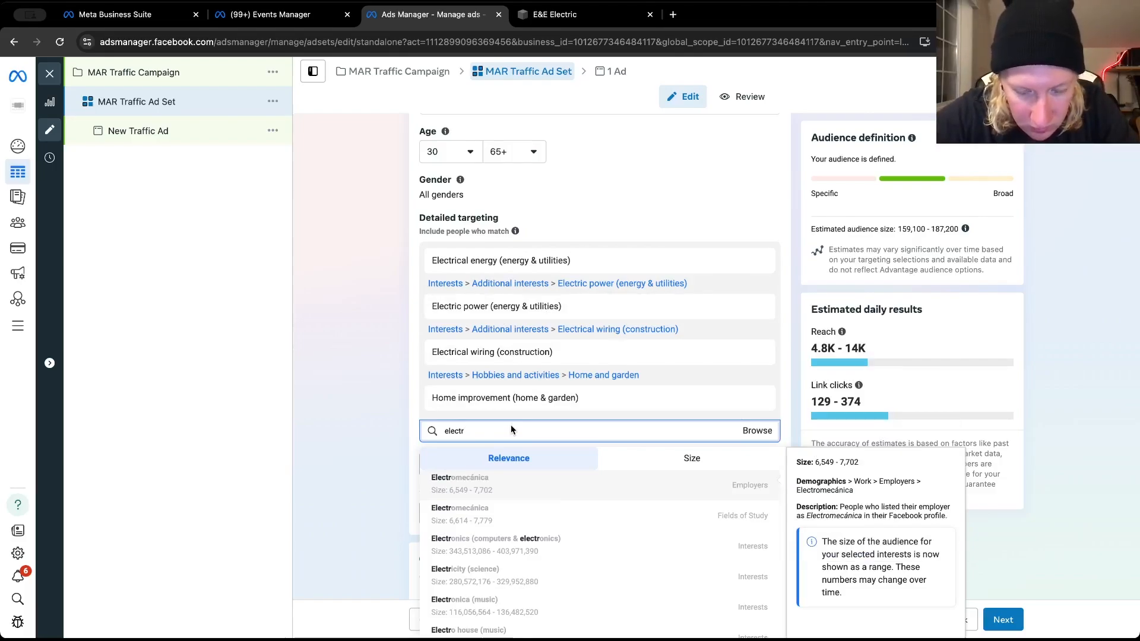
scroll(405, 411, "down", 1)
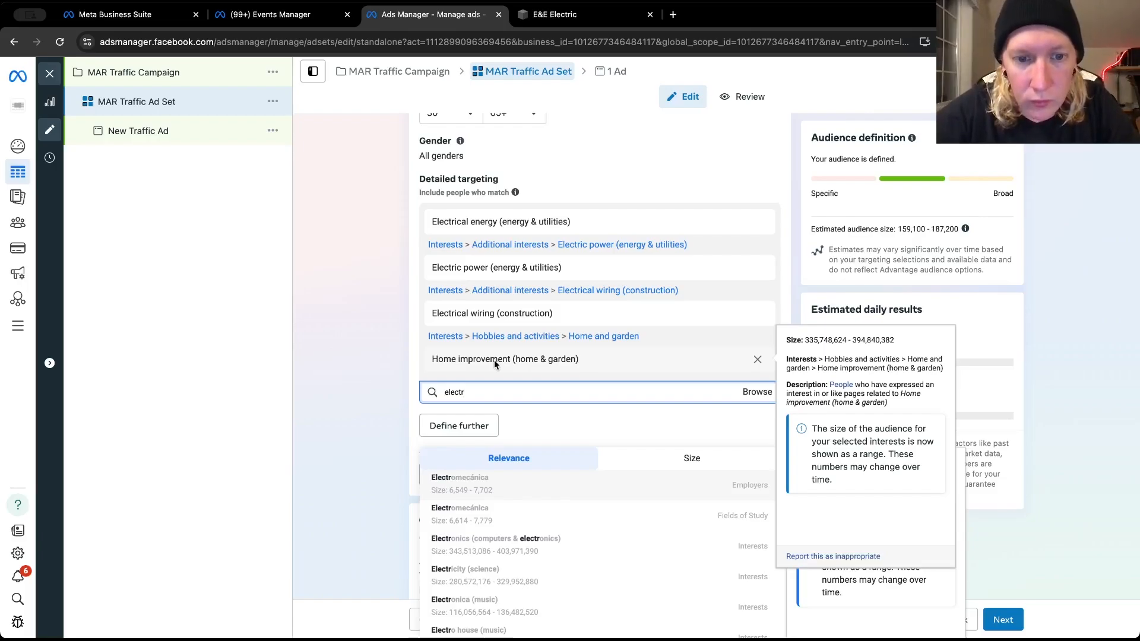
type("ical")
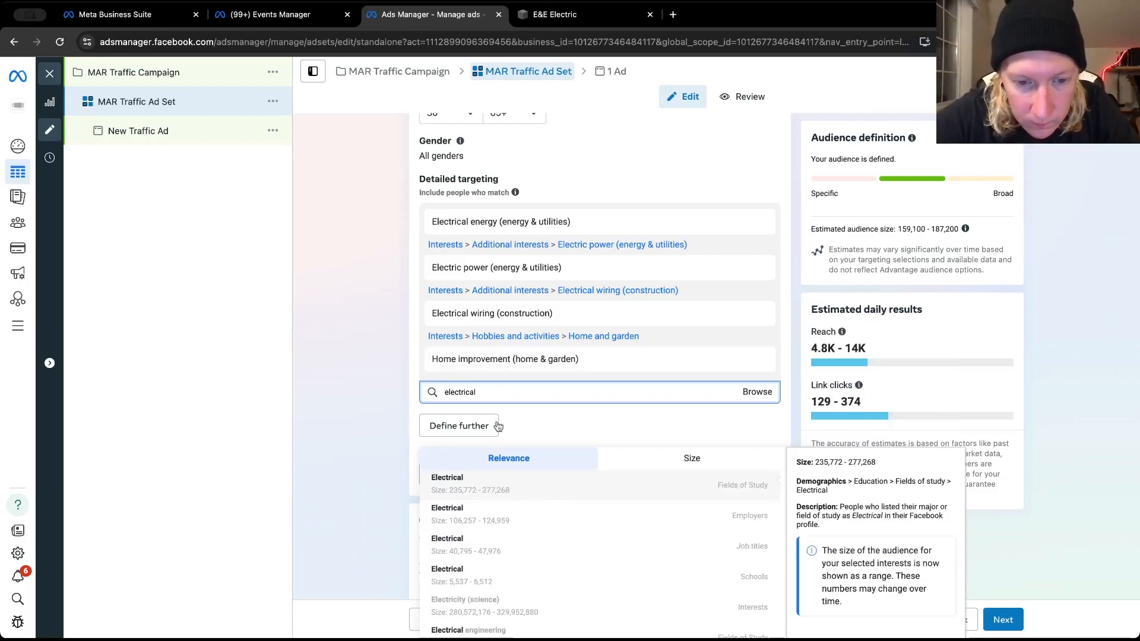
scroll(502, 545, "down", 3)
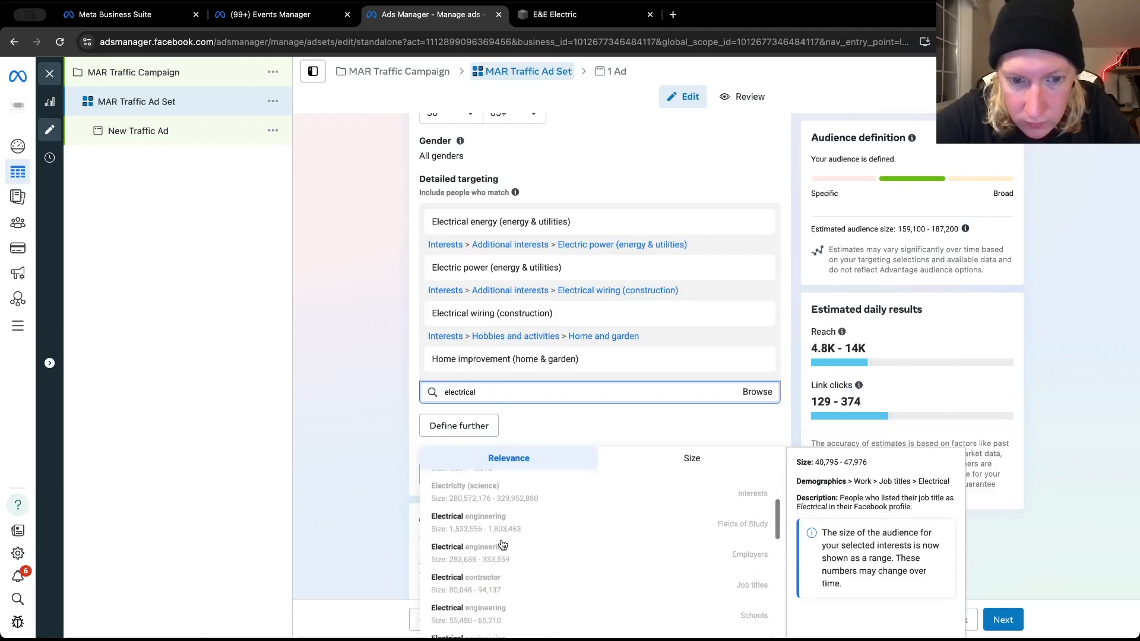
scroll(502, 545, "down", 3)
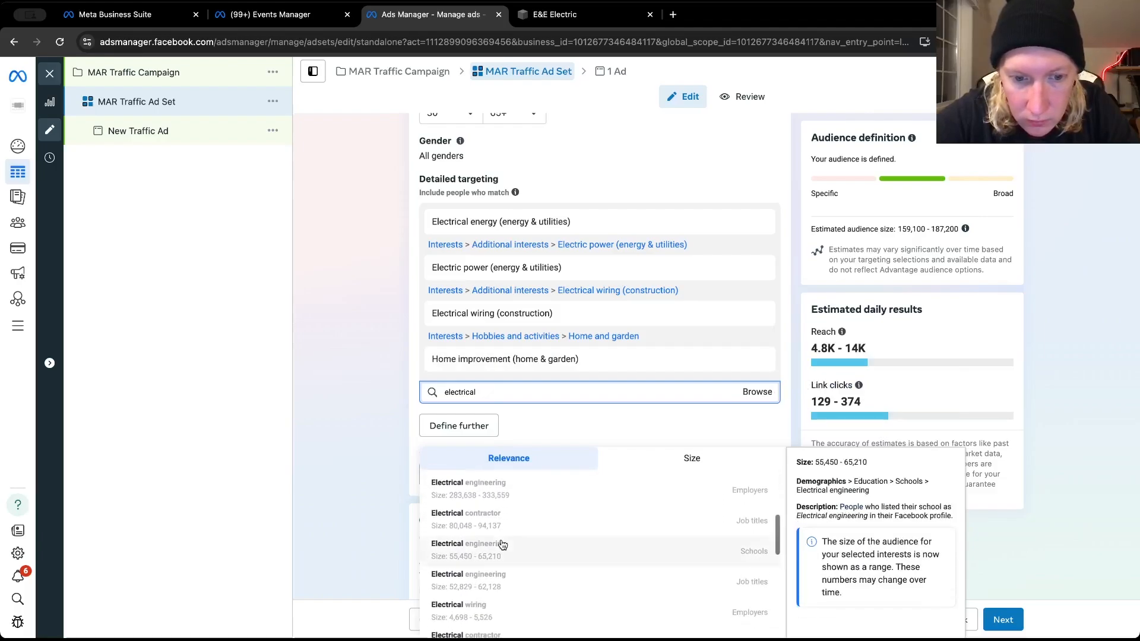
scroll(552, 559, "down", 3)
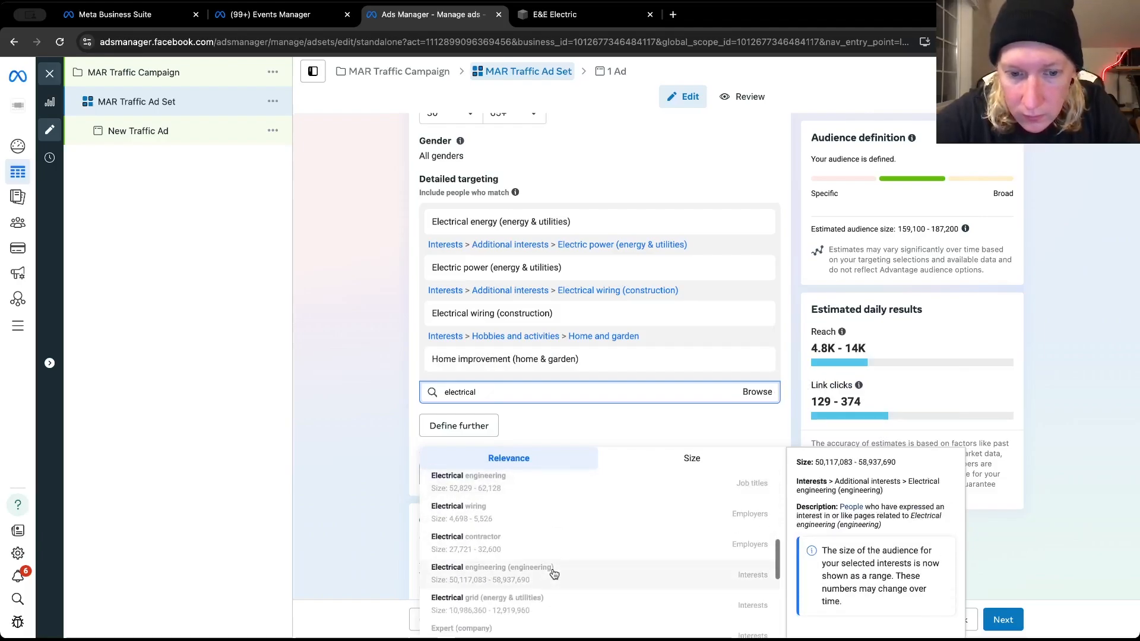
scroll(553, 573, "down", 1)
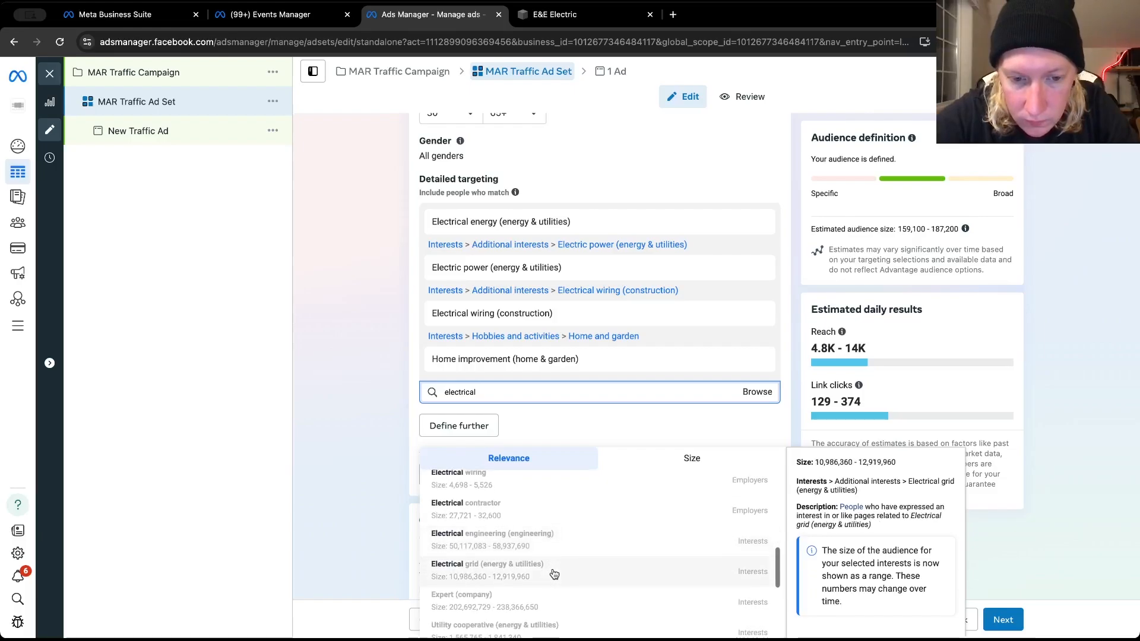
scroll(554, 574, "down", 3)
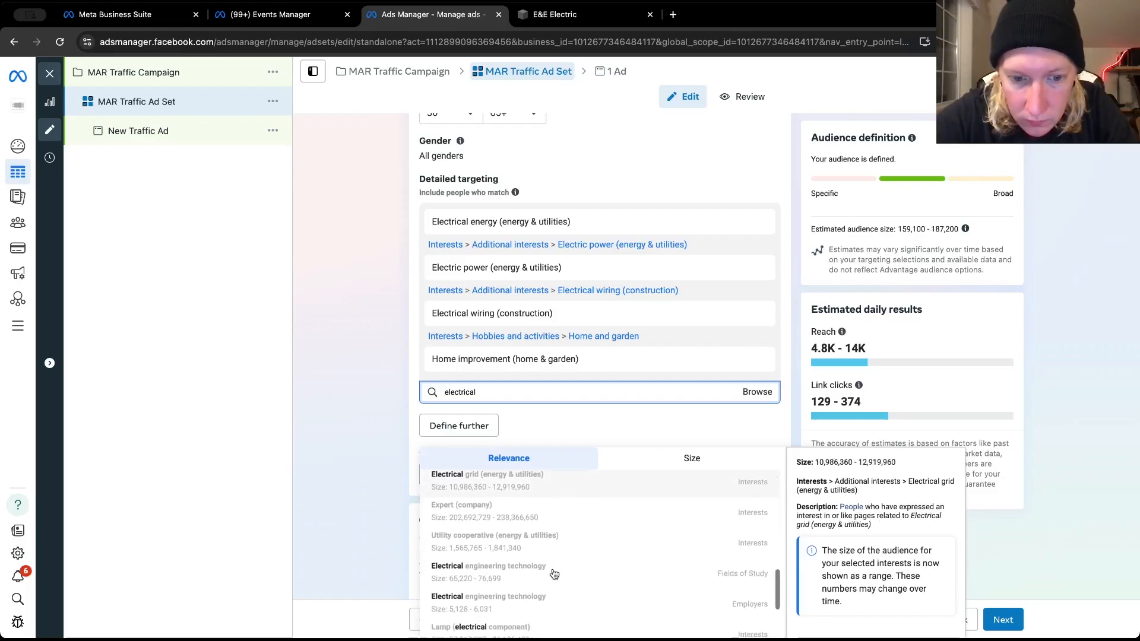
scroll(553, 573, "down", 4)
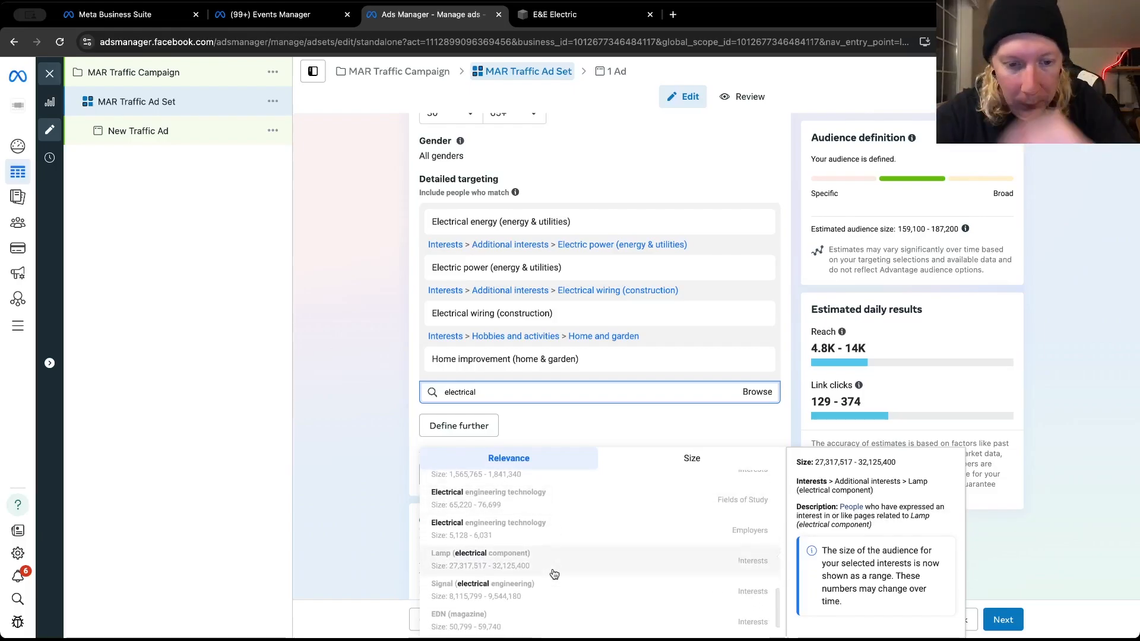
left_click(364, 424)
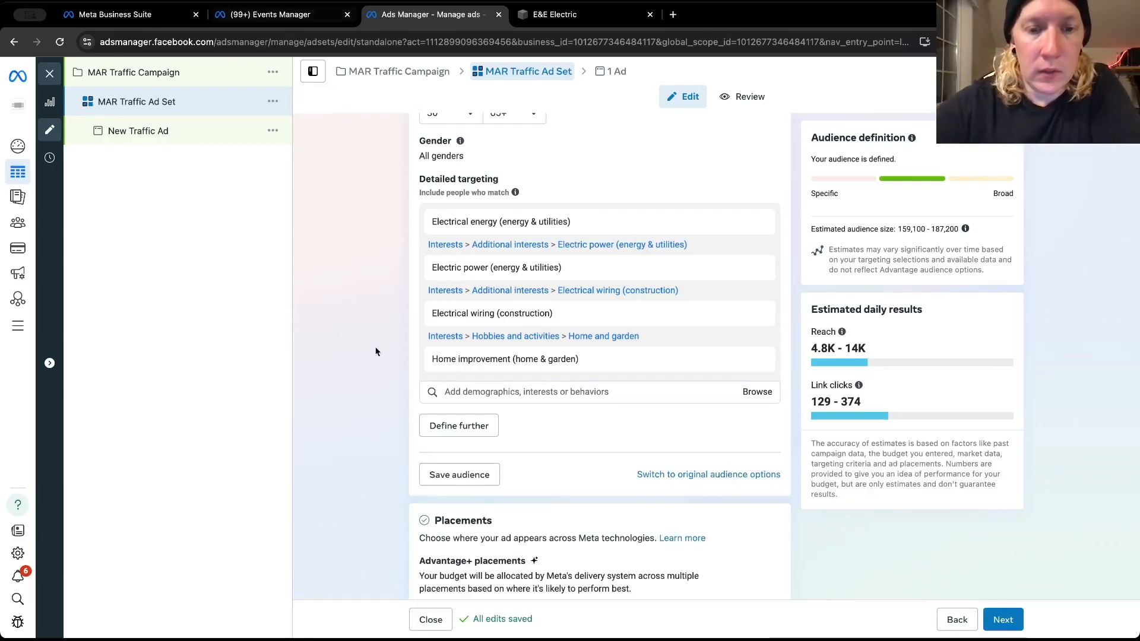
left_click(662, 401)
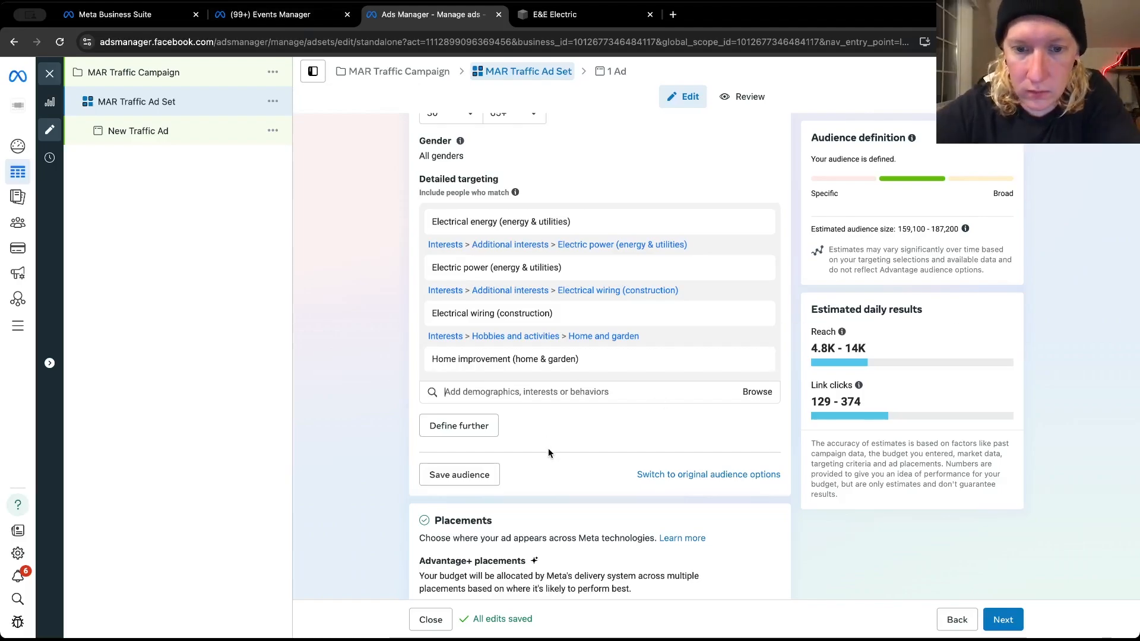
Review the ad set's audience and location settings, and continue to the ad level
scroll(548, 448, "up", 3)
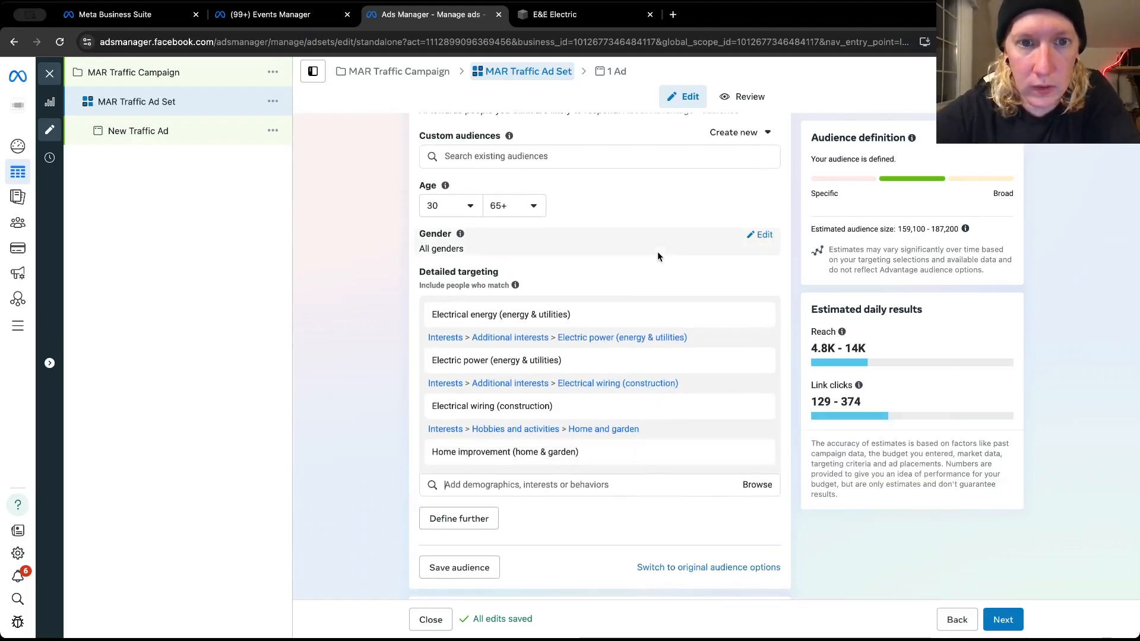
scroll(657, 252, "up", 5)
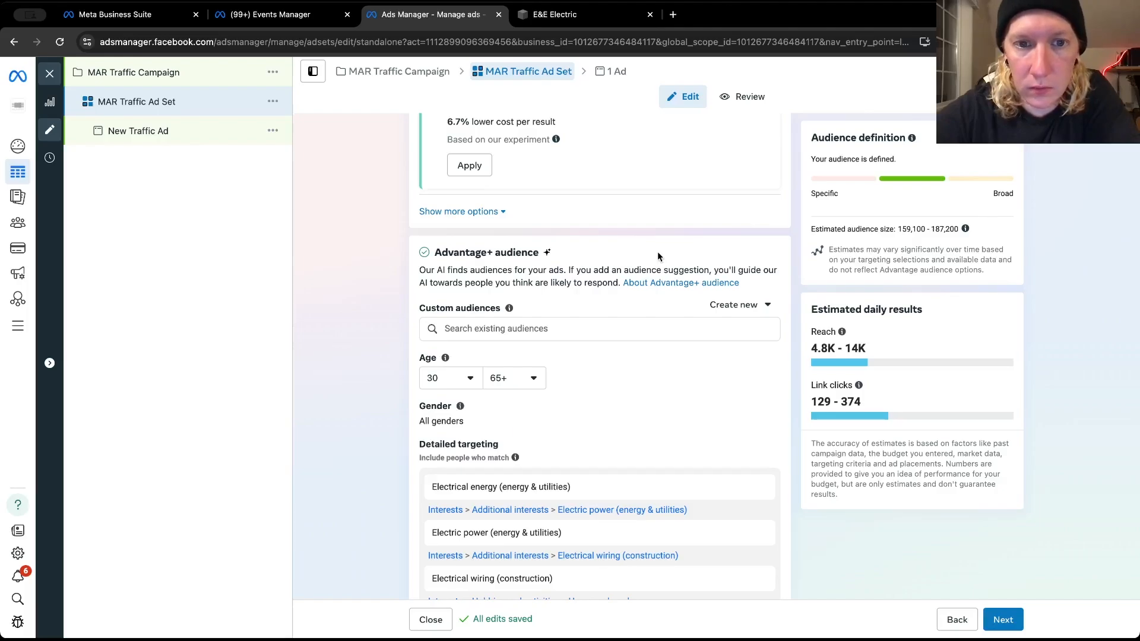
scroll(657, 255, "up", 7)
scroll(657, 255, "up", 3)
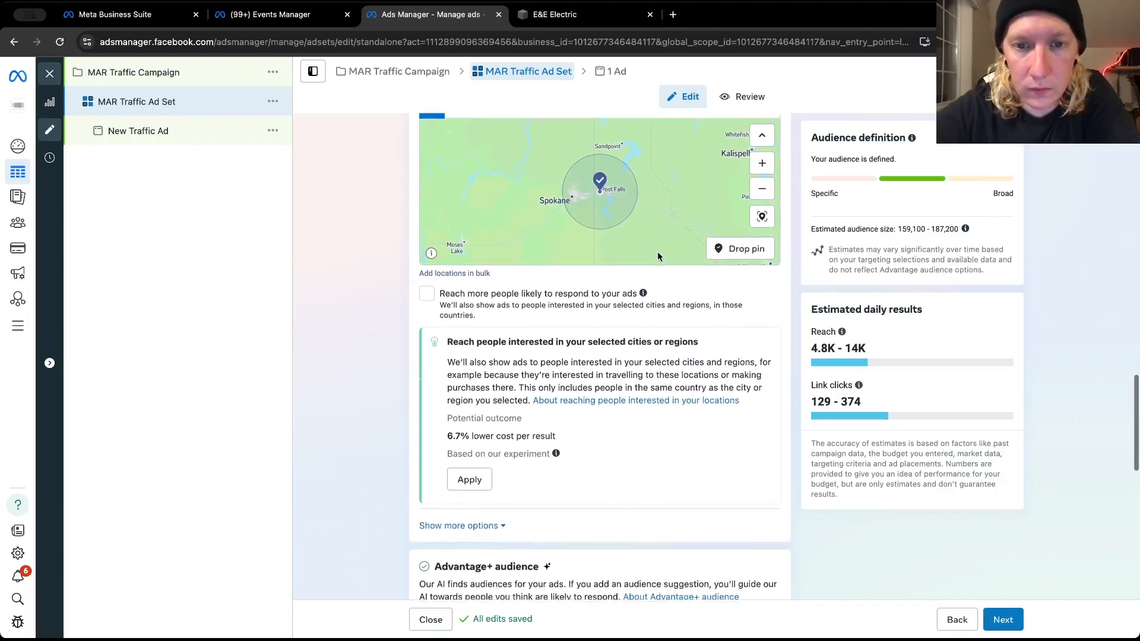
scroll(636, 362, "down", 10)
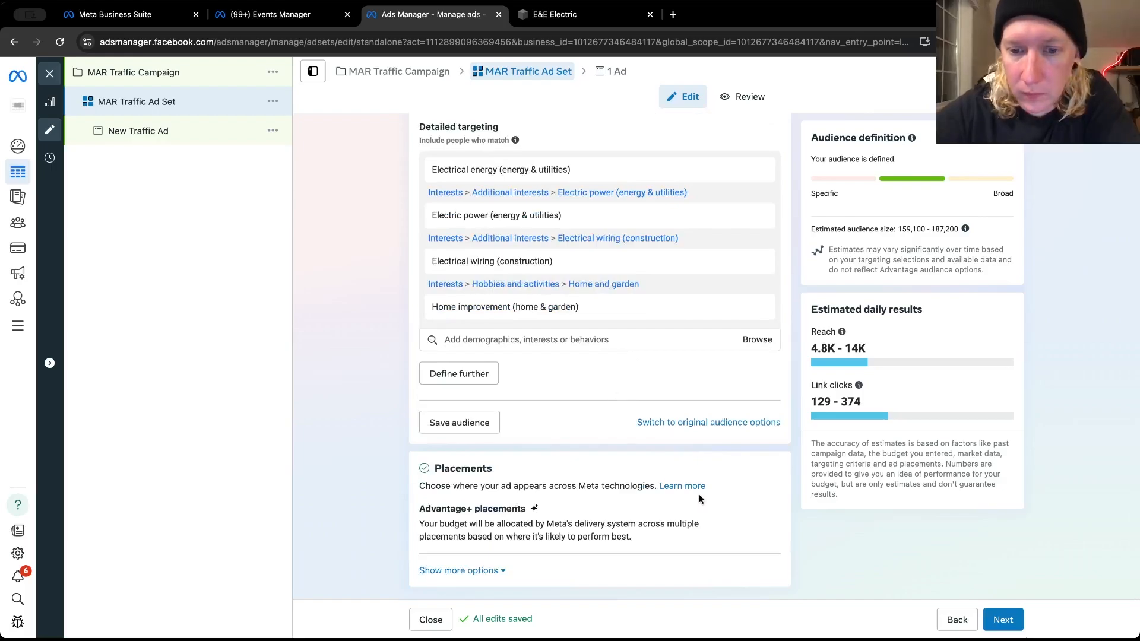
left_click(996, 621)
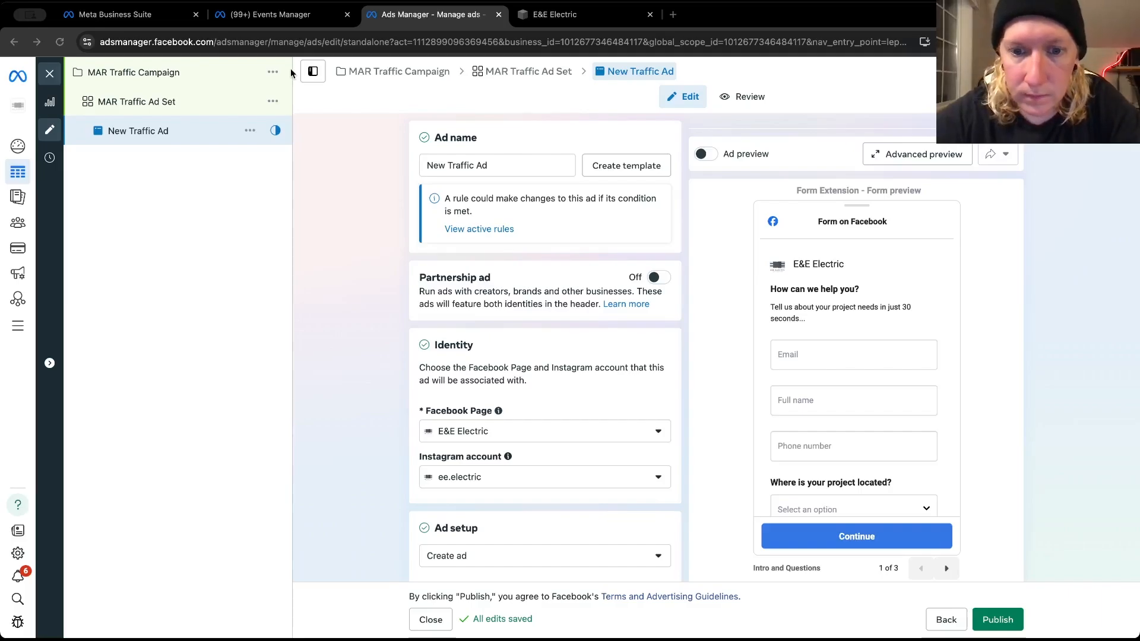
Rename the ad by replacing "New" with the featured electrician's first name, keeping "Traffic Ad"
double_click(433, 164)
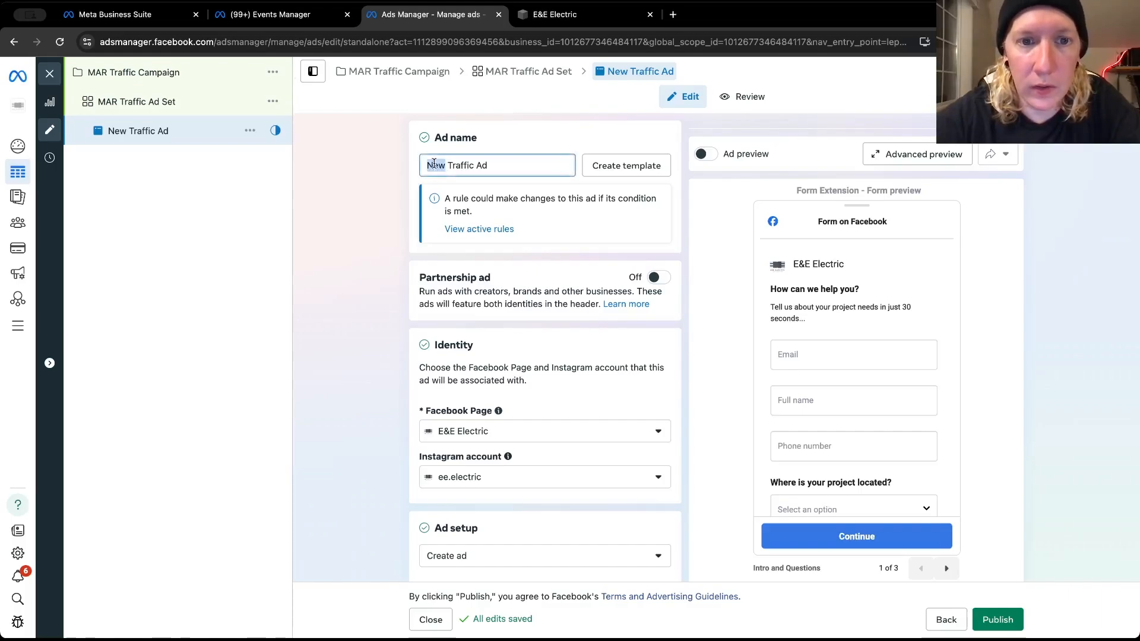
type("Emmanuel")
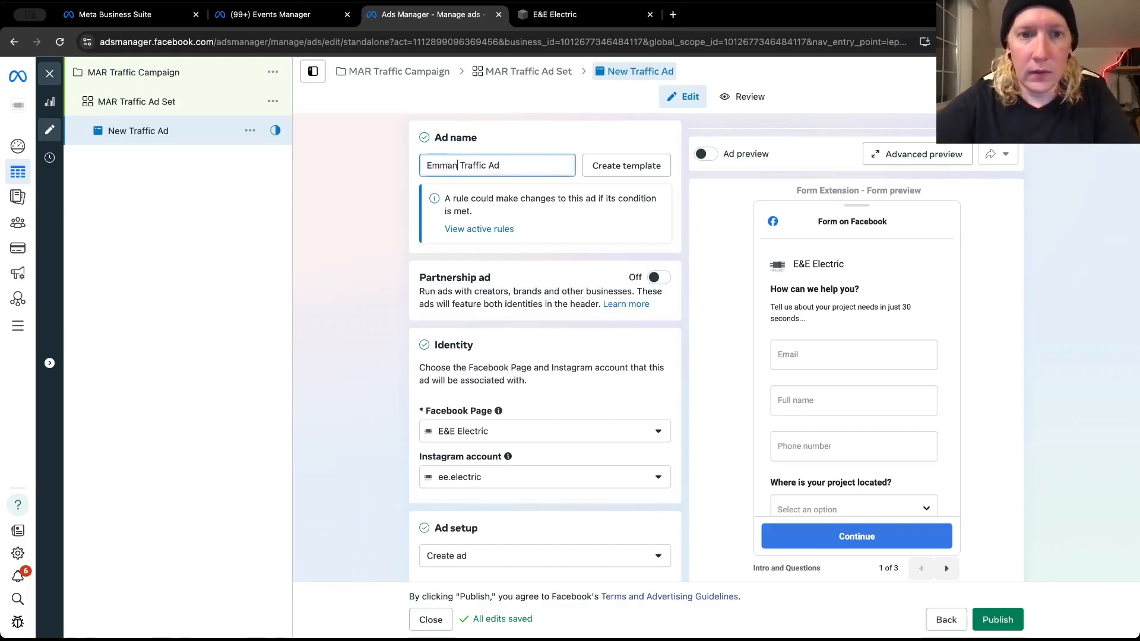
key("BackSpace")
type("il")
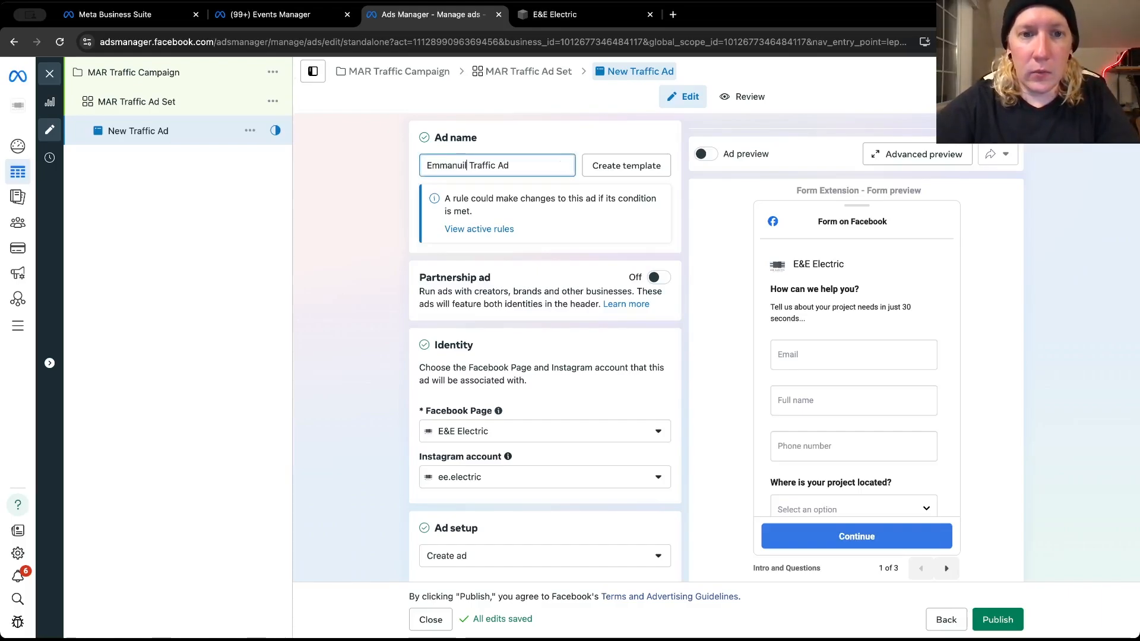
left_click(398, 211)
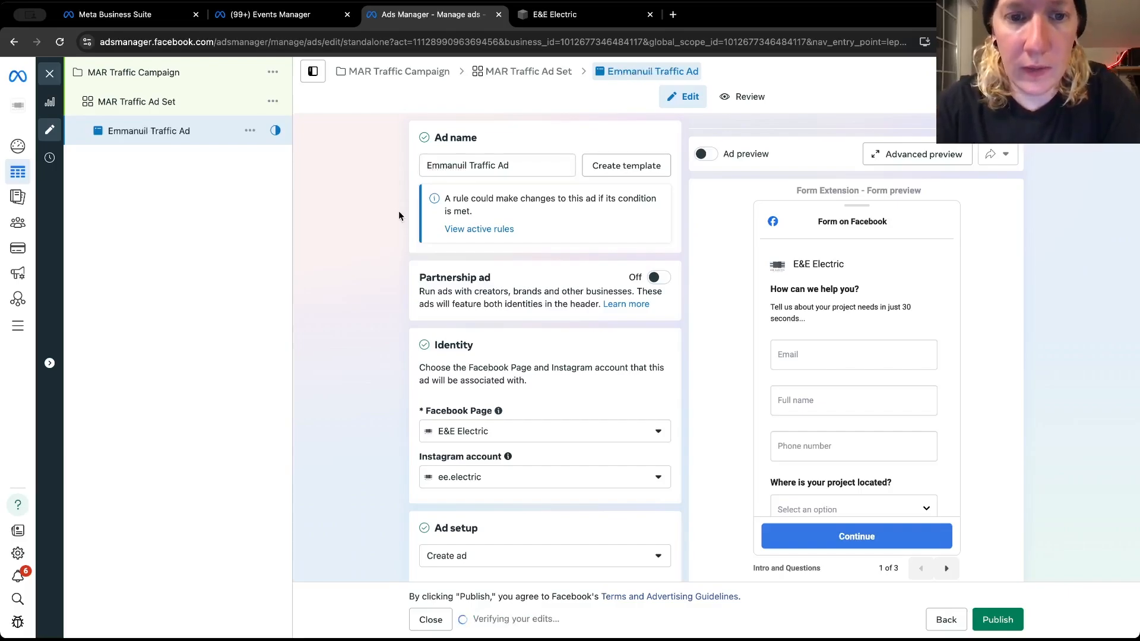
Change the ad setup to "Use existing post" and set the ad source catalog to "Not connected"
scroll(397, 455, "down", 5)
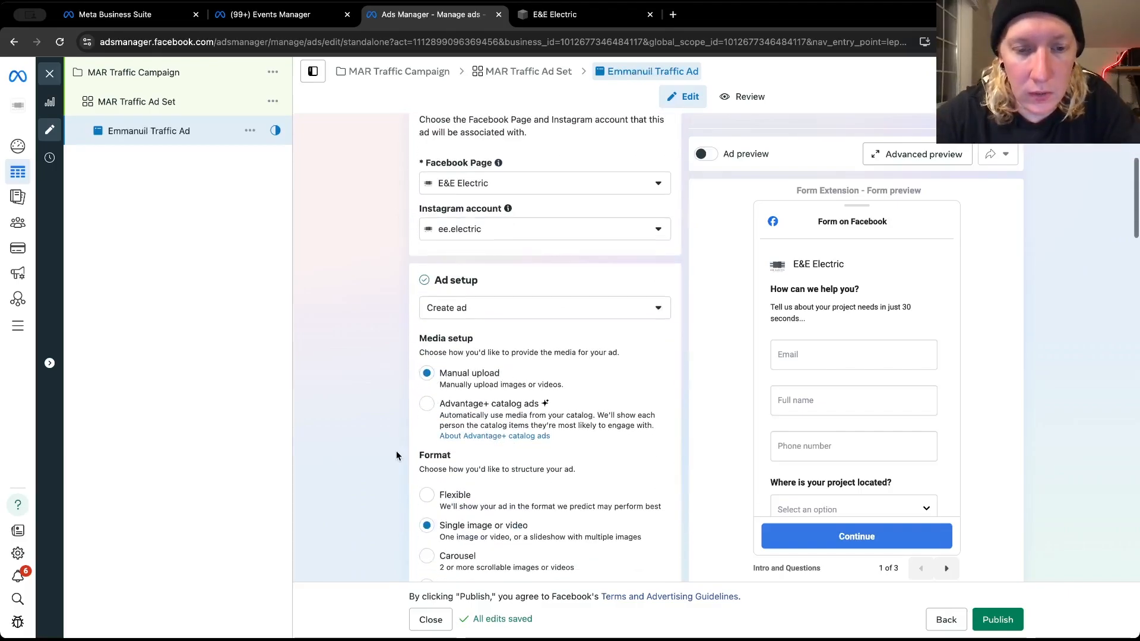
scroll(396, 456, "down", 5)
scroll(397, 451, "down", 5)
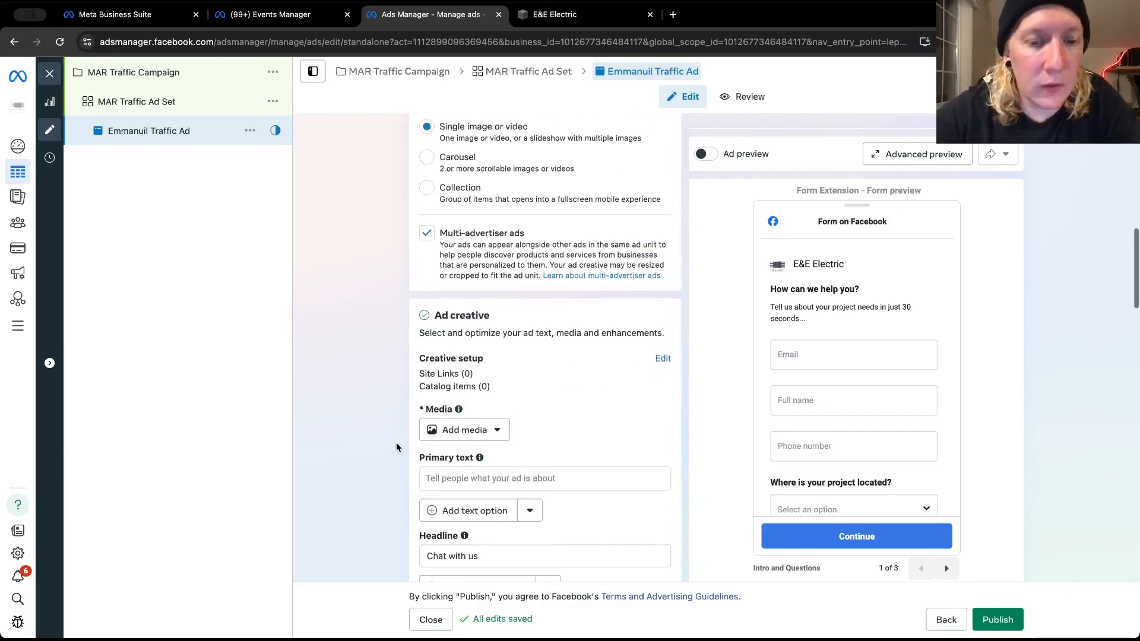
mouse_move(459, 402)
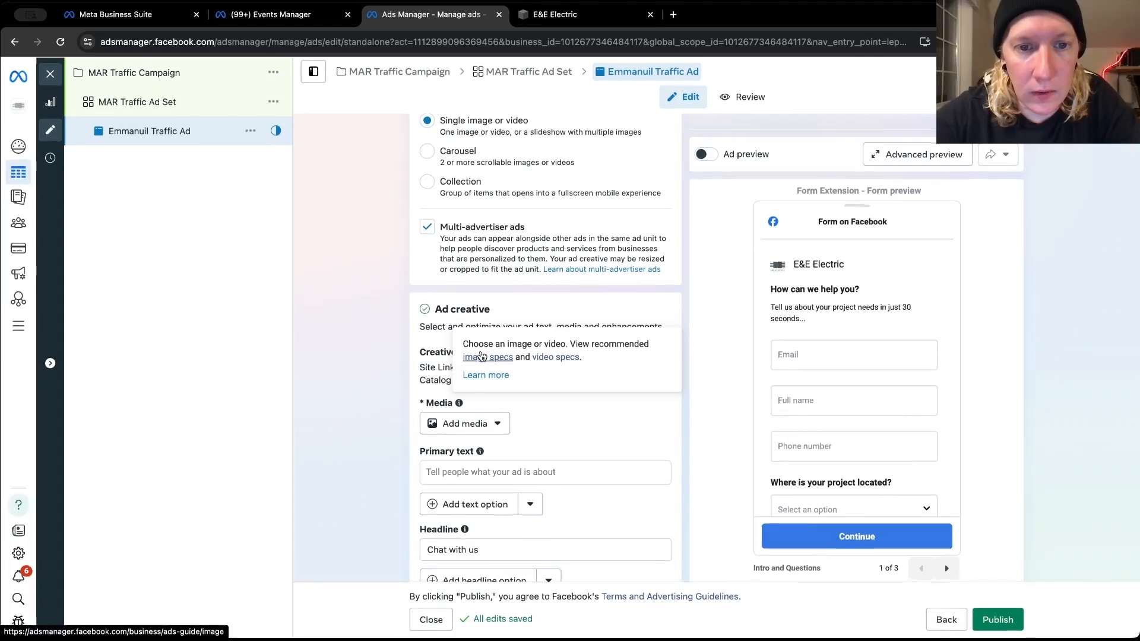
scroll(382, 287, "up", 3)
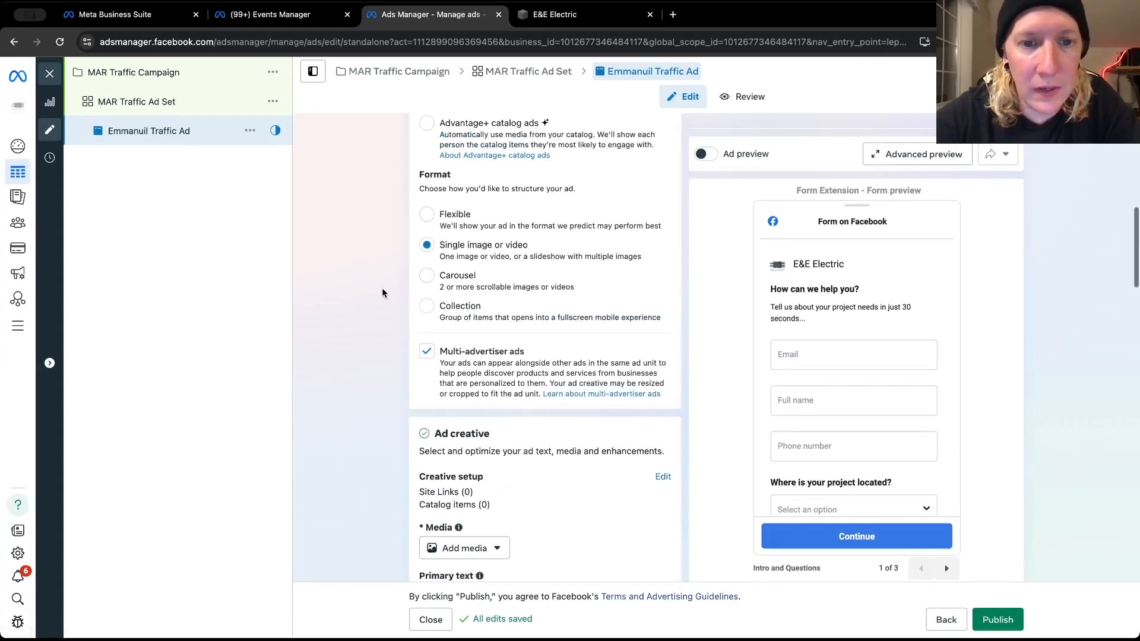
scroll(482, 251, "up", 5)
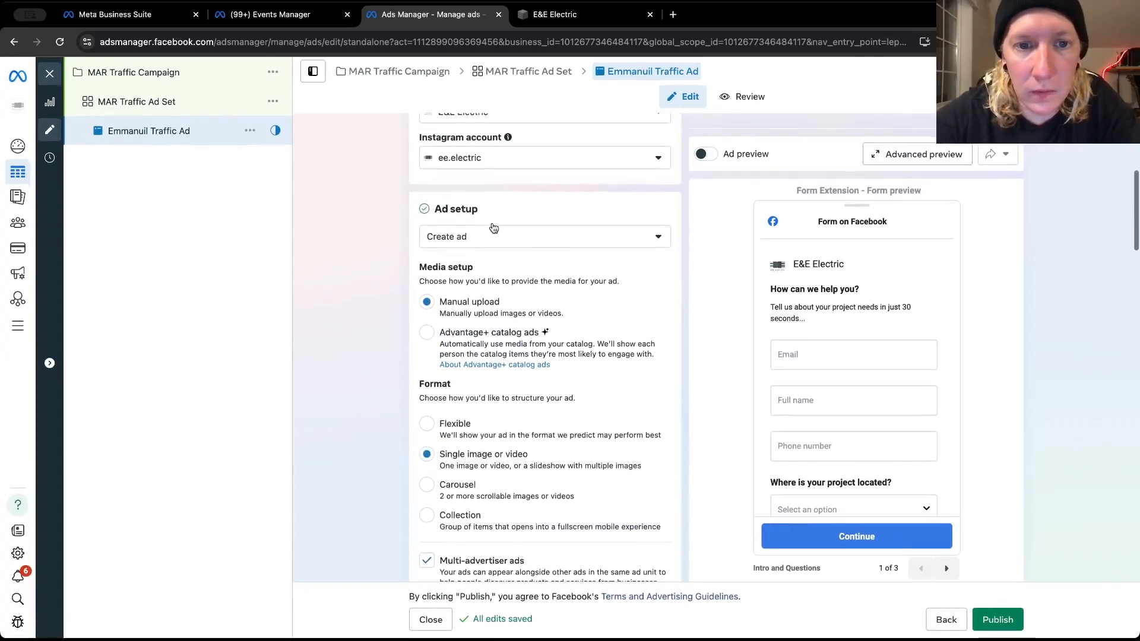
left_click(482, 243)
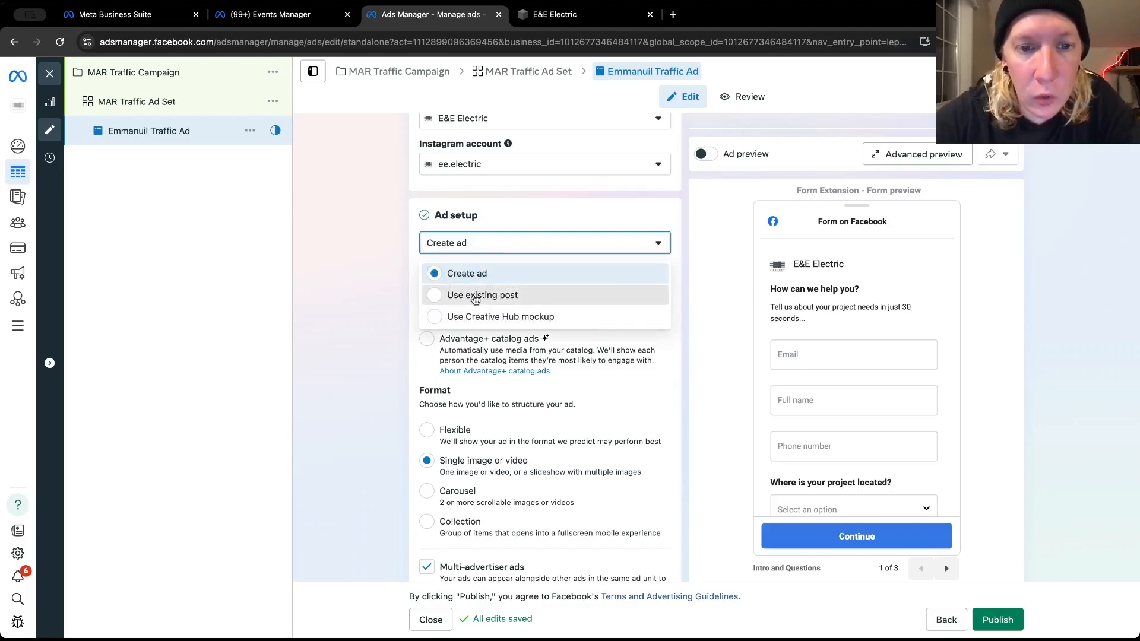
left_click(475, 297)
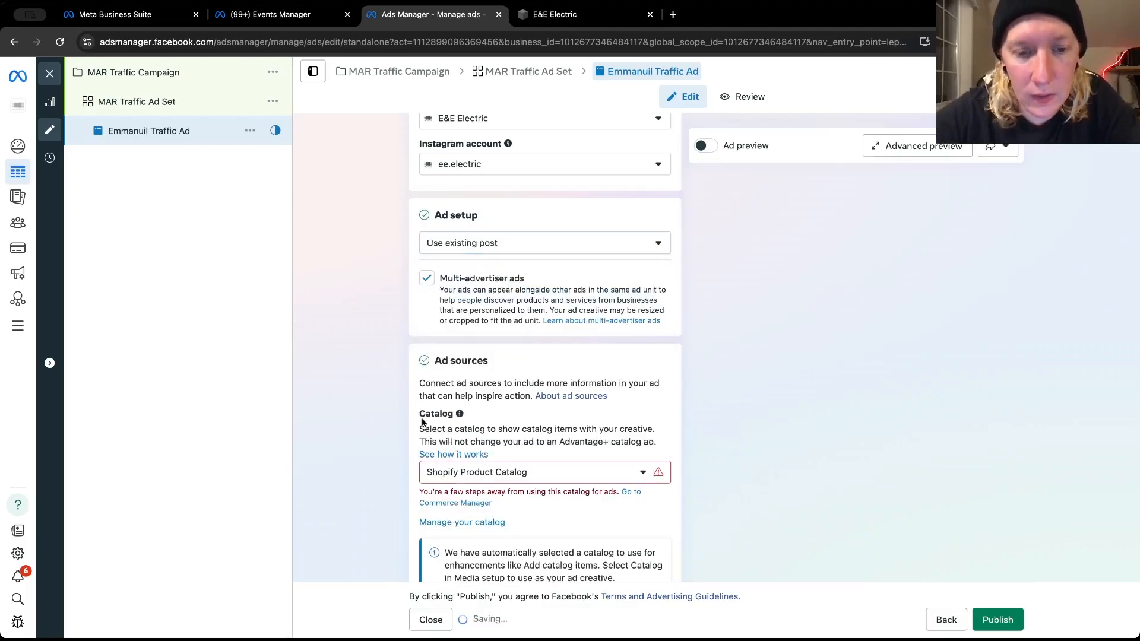
left_click(472, 472)
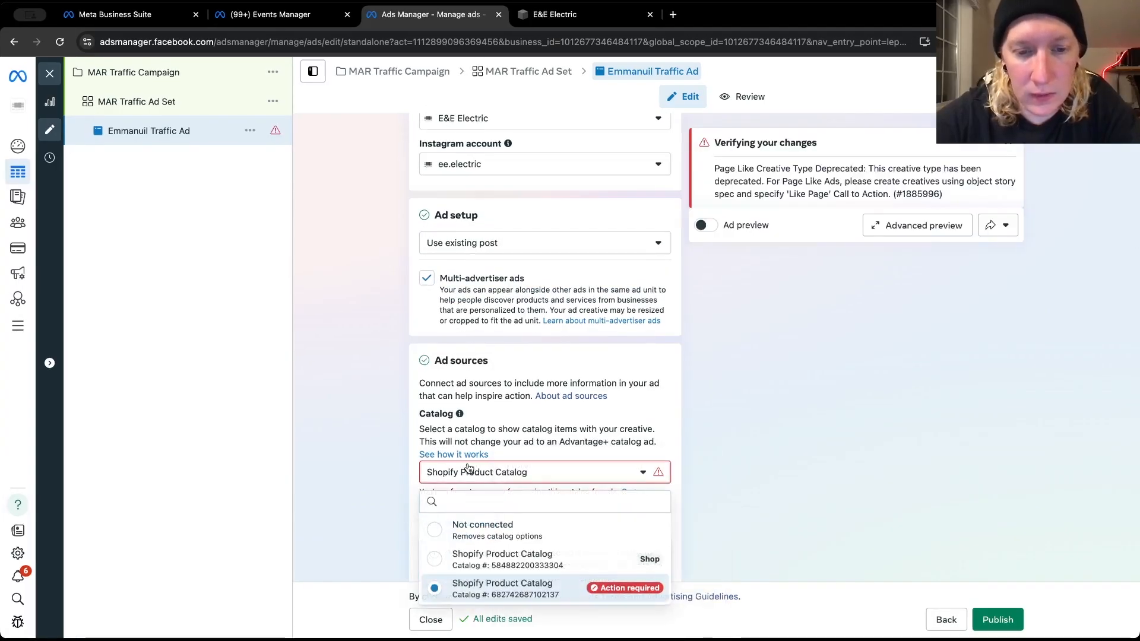
left_click(478, 528)
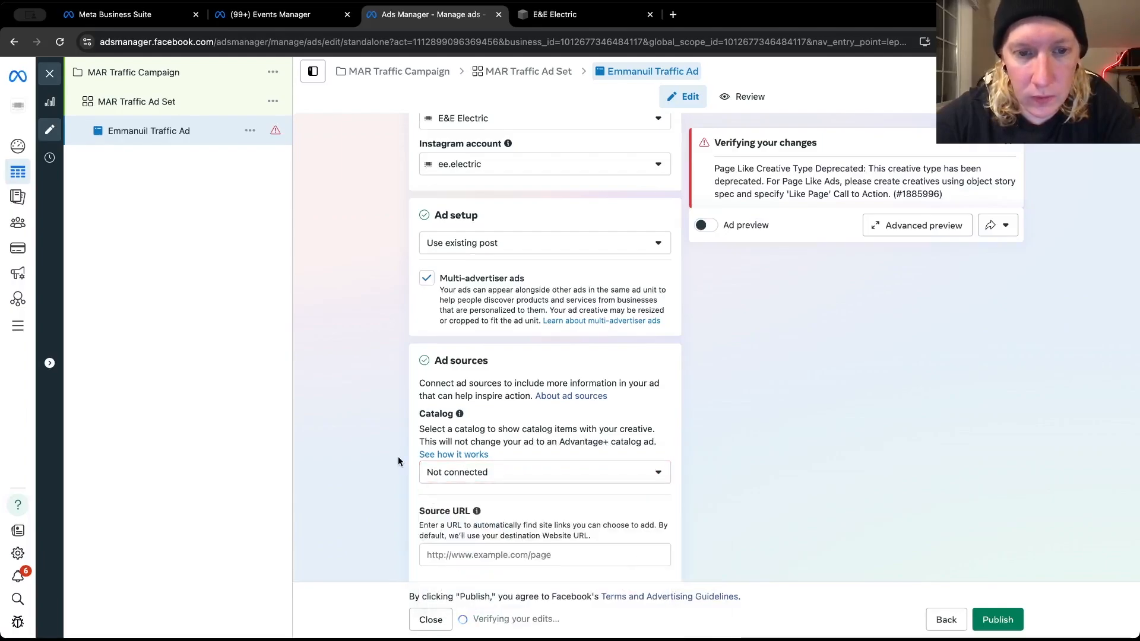
Select the Feb 18, 2025 Facebook Reels video introducing half of the 'E' in E&E Electric as the ad's post
scroll(397, 457, "up", 2)
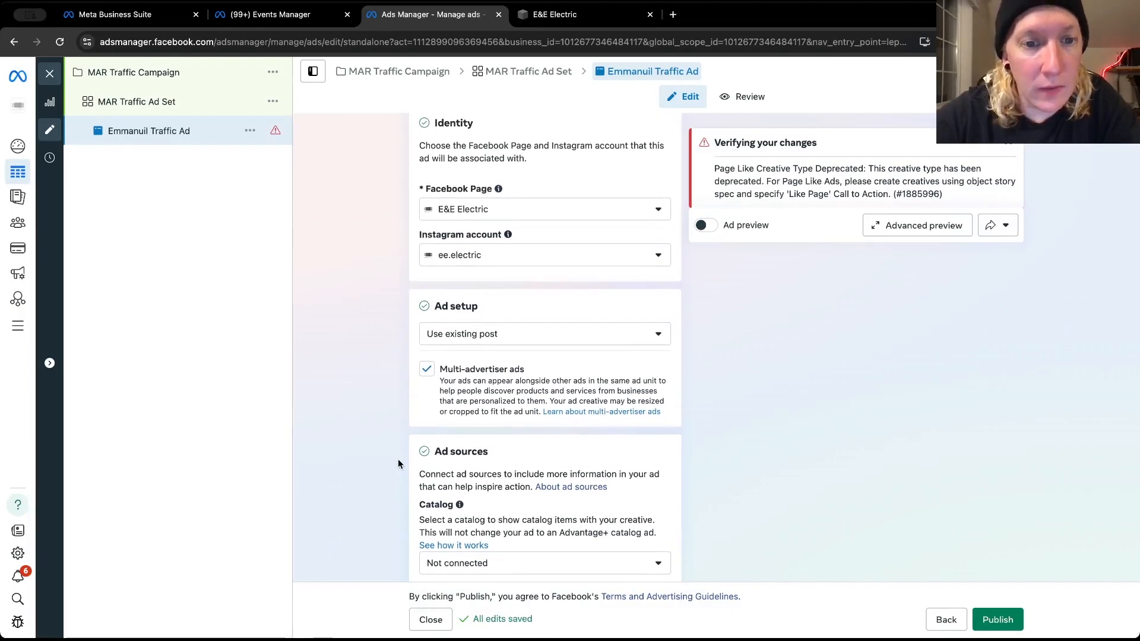
scroll(398, 463, "down", 7)
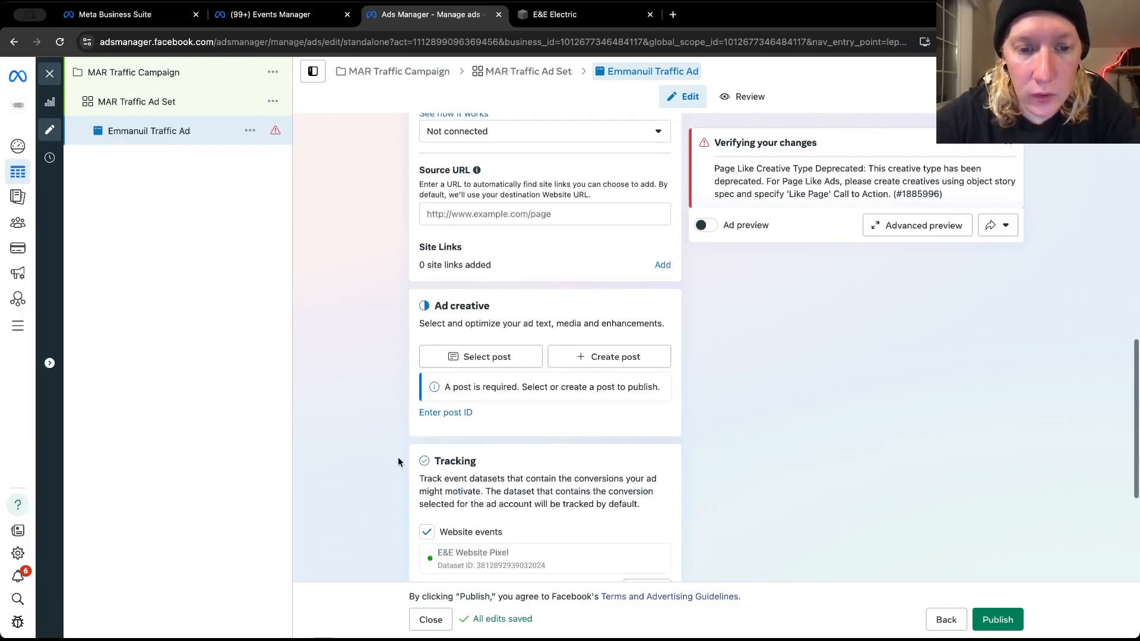
left_click(482, 357)
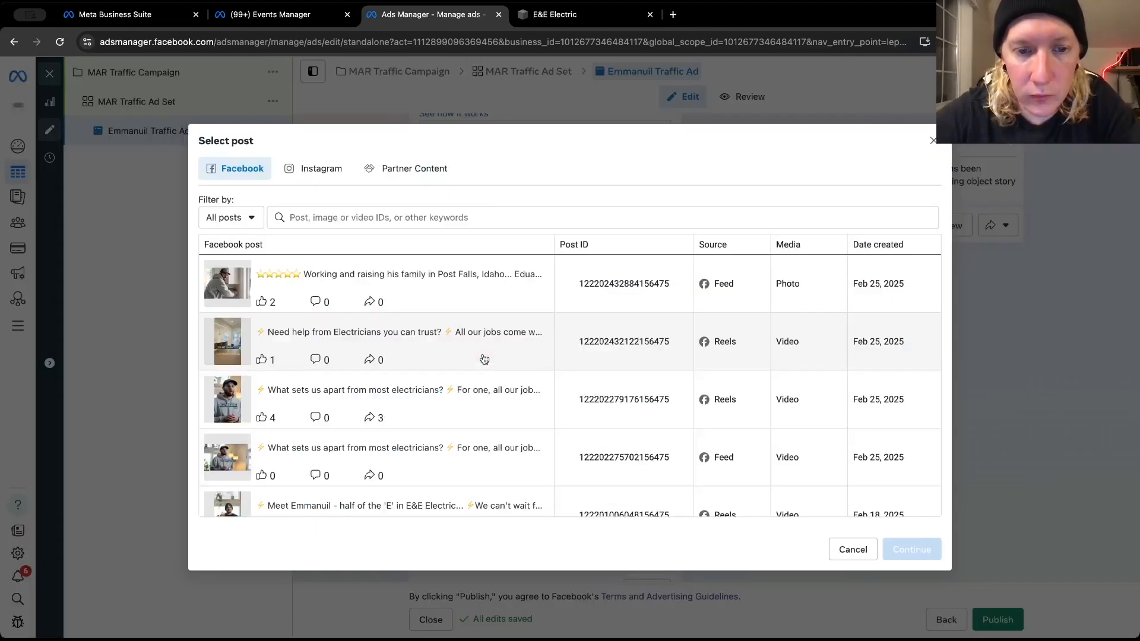
scroll(335, 413, "down", 5)
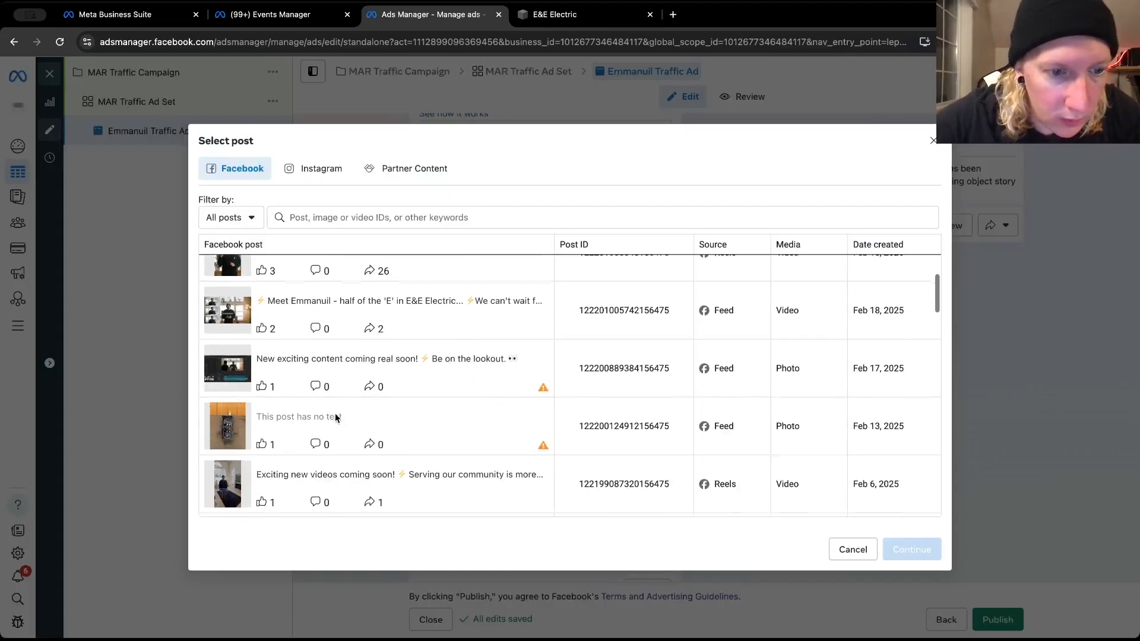
scroll(335, 413, "up", 1)
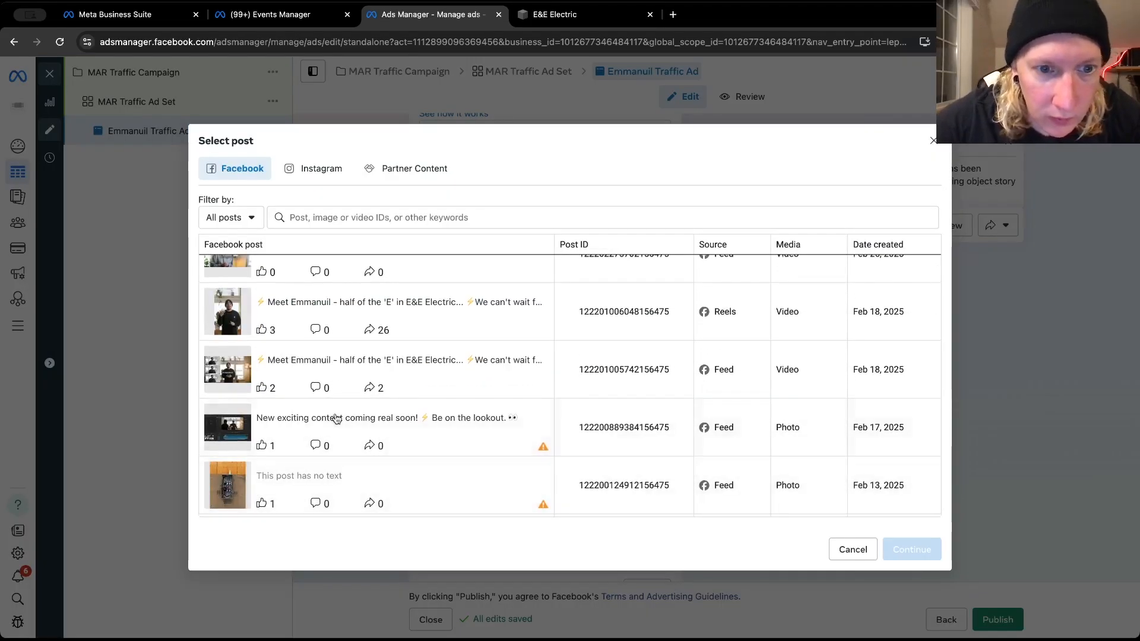
left_click(424, 313)
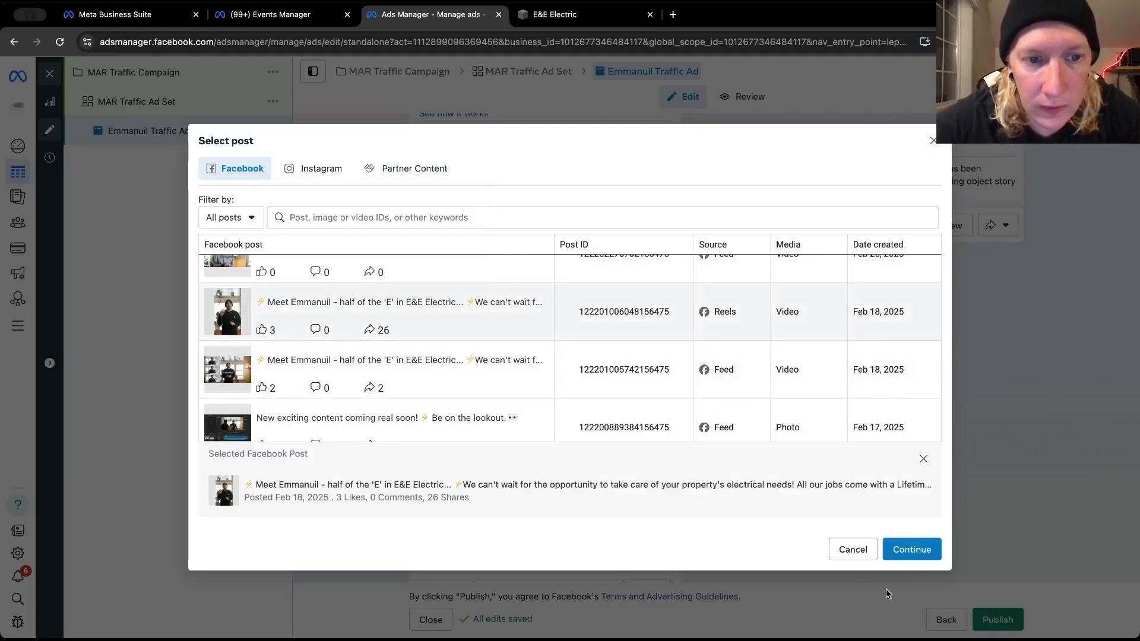
left_click(921, 550)
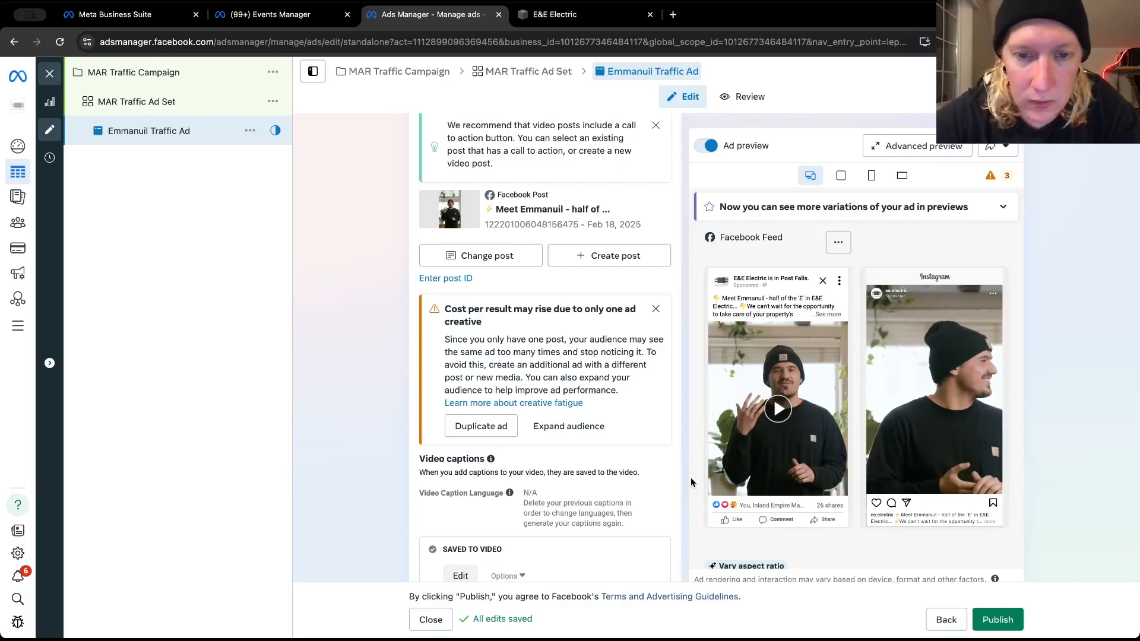
Look over the ad's preview and creative details, and briefly revisit the MAR Traffic Ad Set
scroll(690, 477, "down", 2)
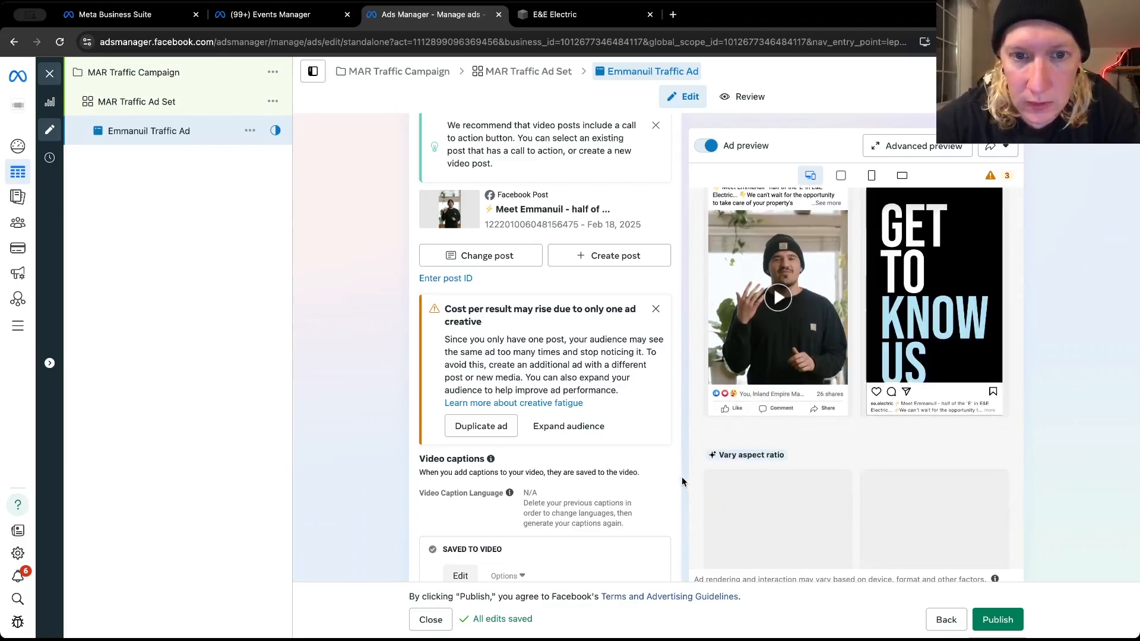
scroll(681, 476, "down", 3)
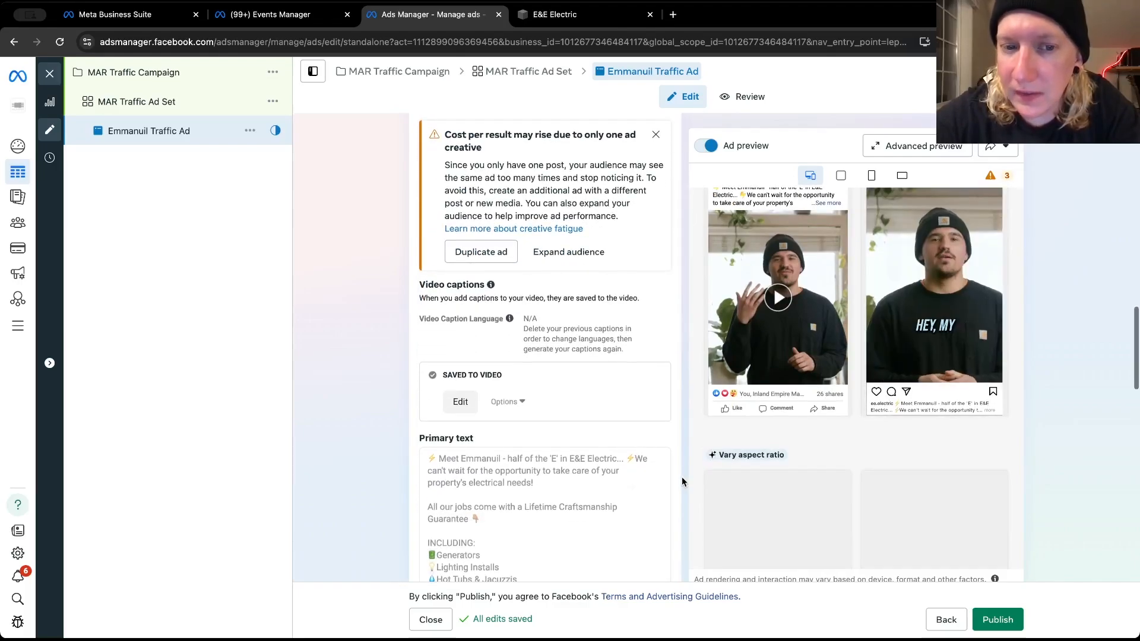
scroll(681, 474, "down", 1)
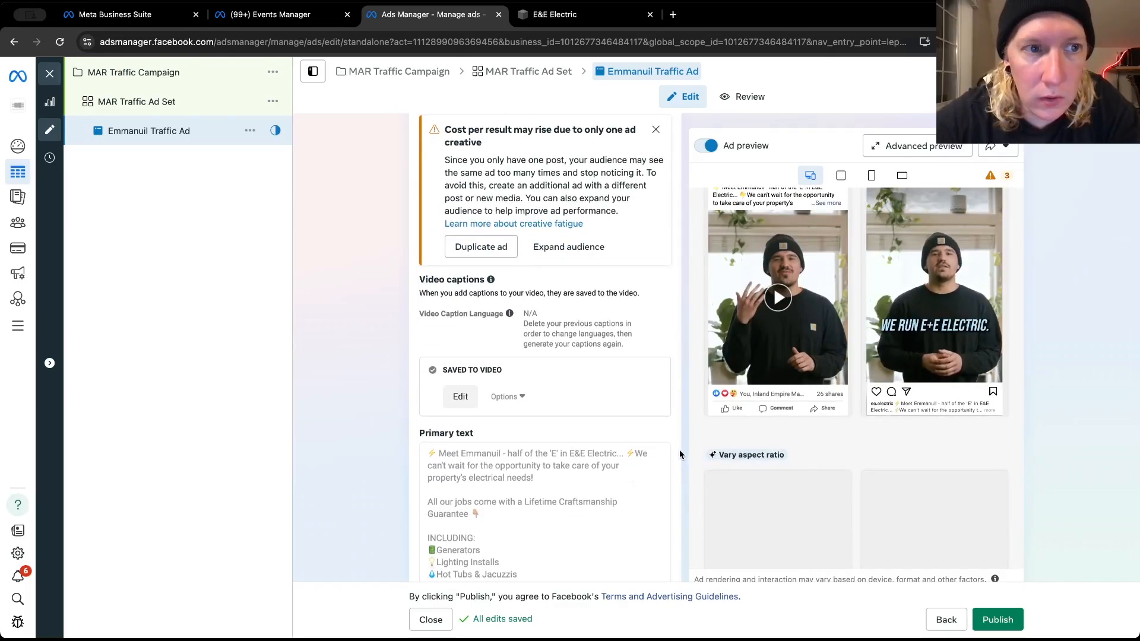
scroll(660, 361, "up", 15)
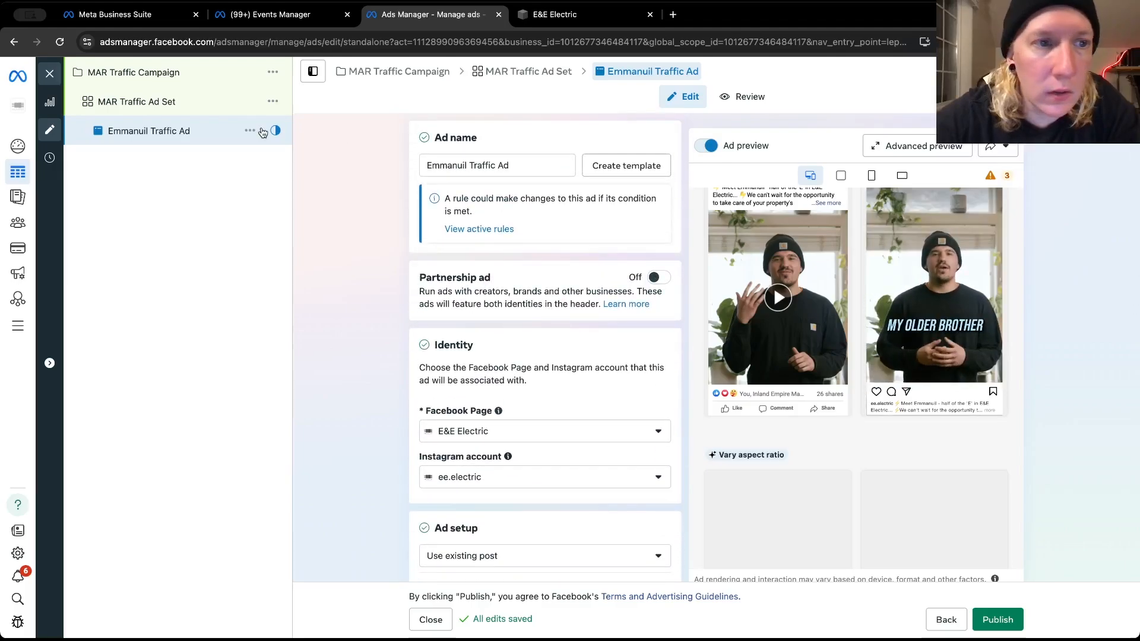
left_click(169, 107)
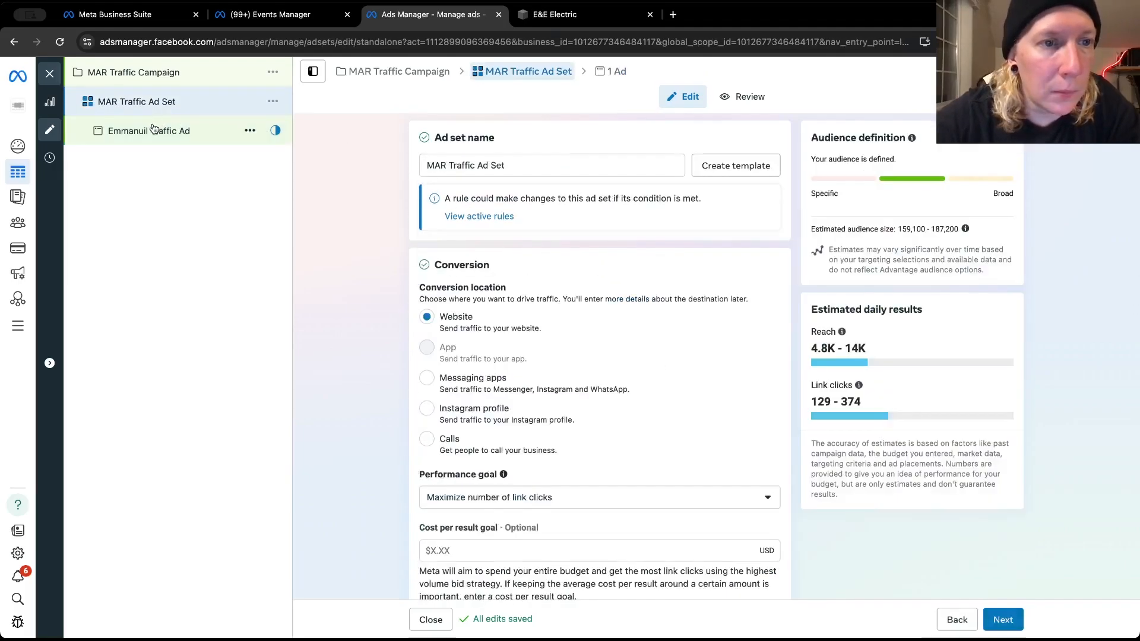
left_click(150, 132)
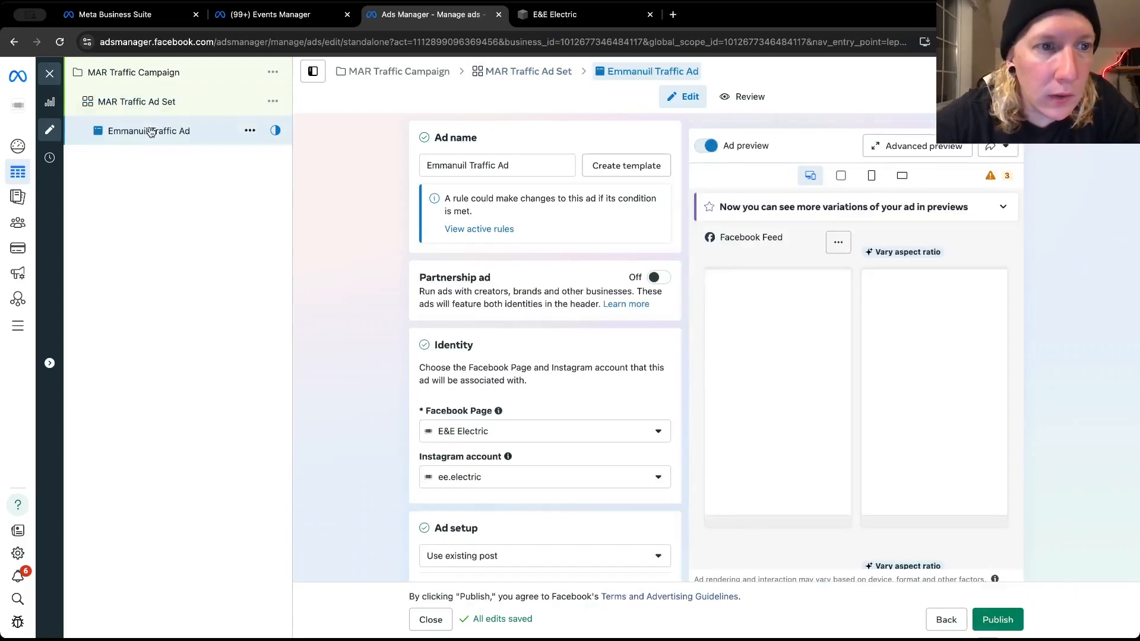
Examine the ad's video captions, primary text and suggested AI text variations, and expand the full text in the Facebook Feed preview
scroll(682, 375, "down", 12)
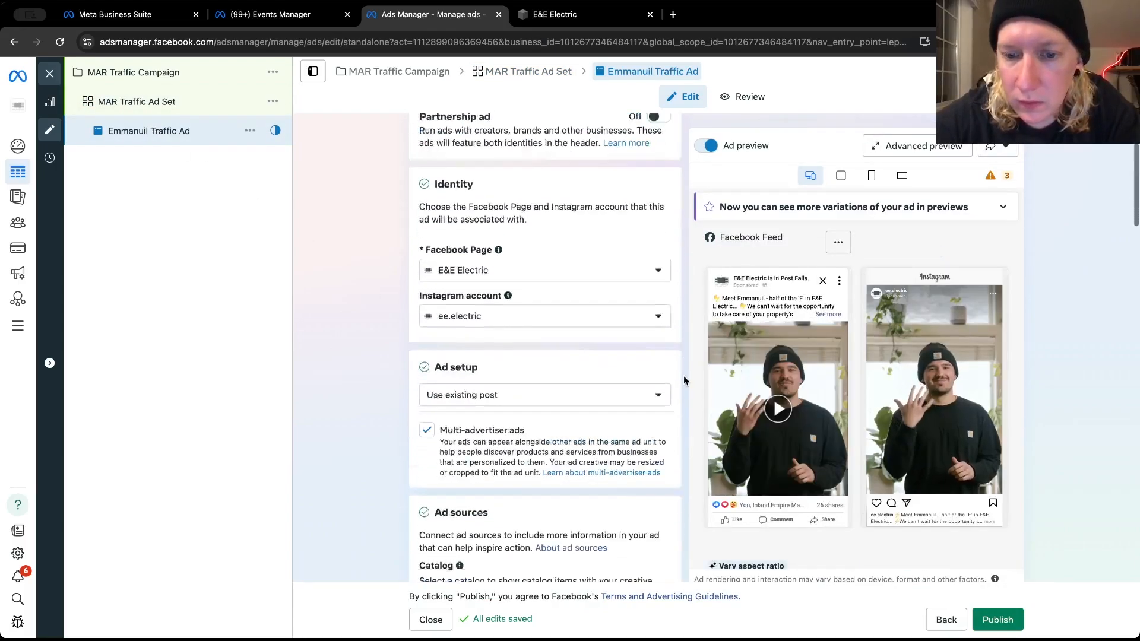
scroll(682, 381, "down", 10)
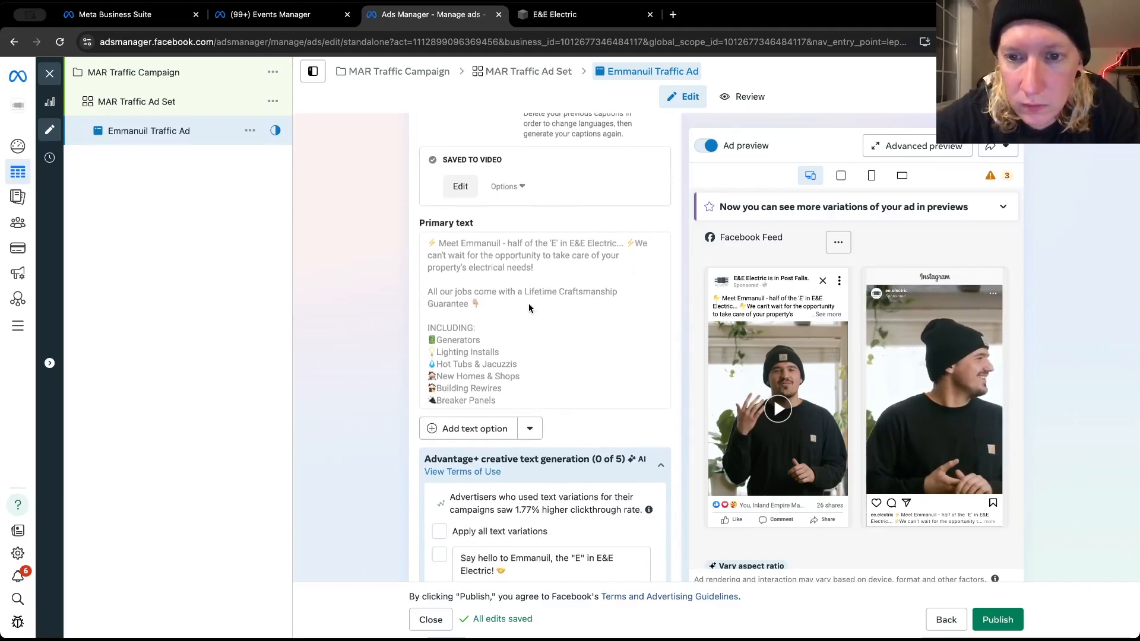
scroll(529, 302, "up", 5)
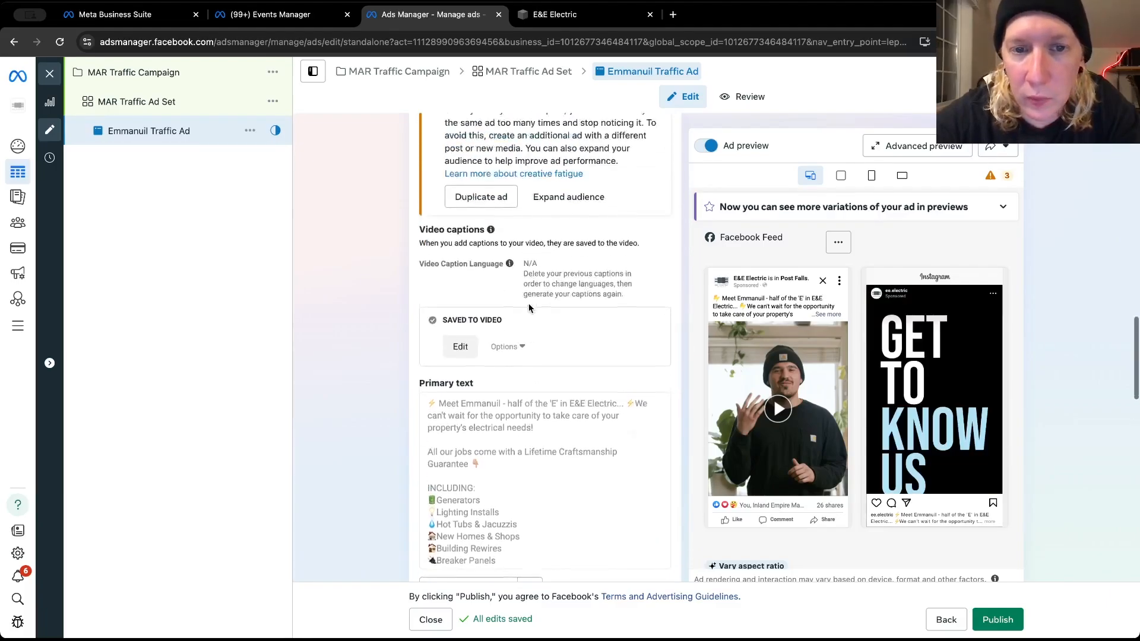
scroll(529, 303, "down", 3)
left_click(509, 353)
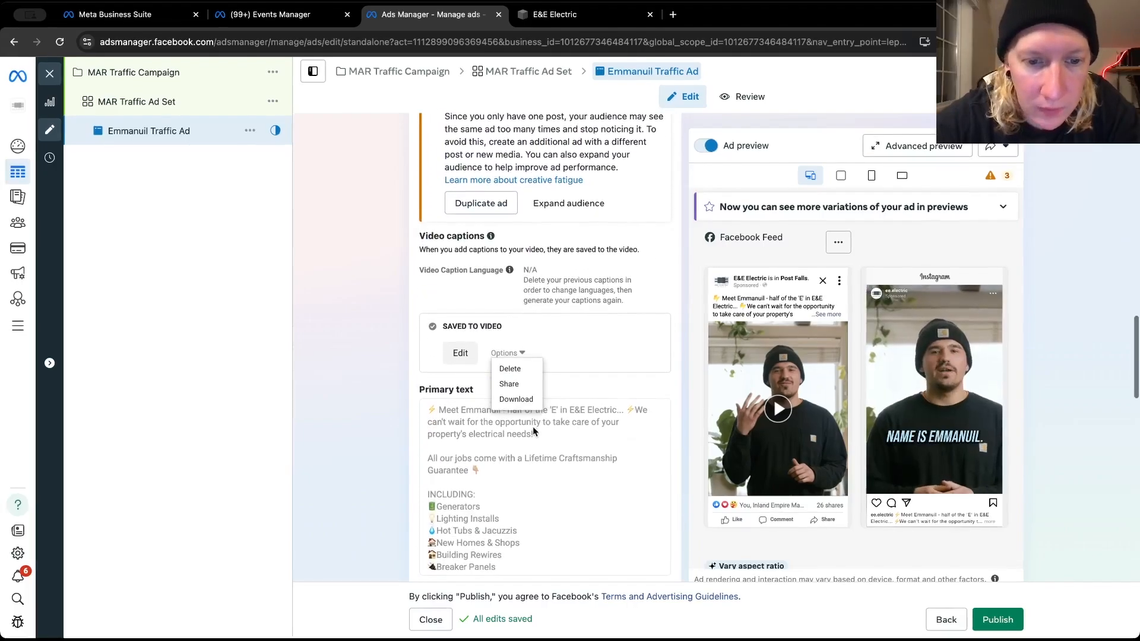
left_click(533, 431)
scroll(420, 444, "down", 6)
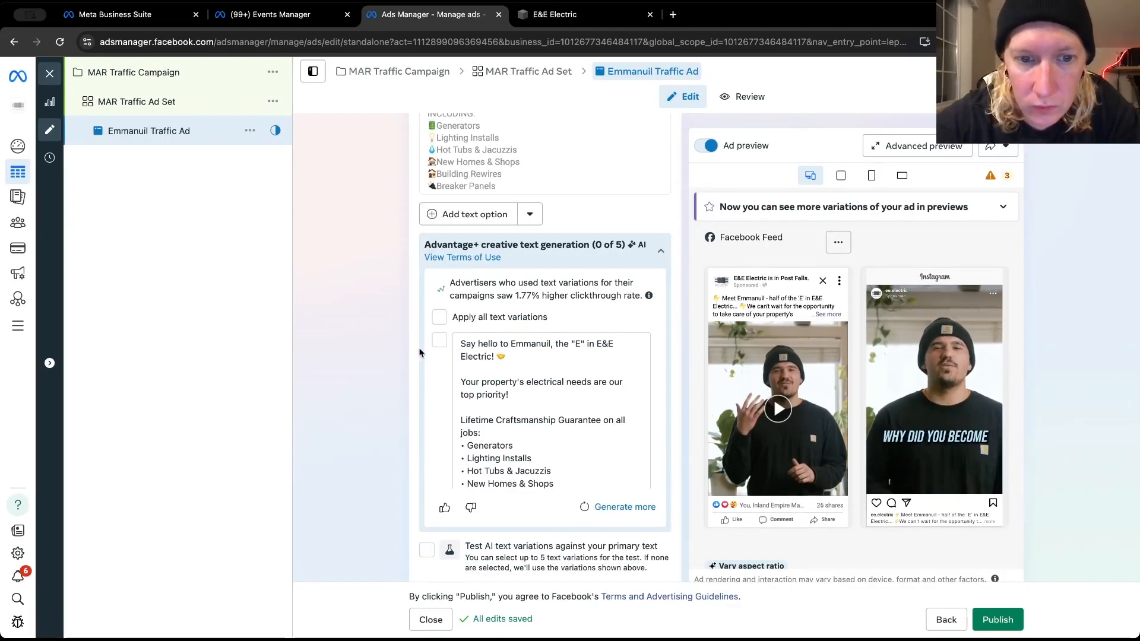
scroll(421, 356, "up", 3)
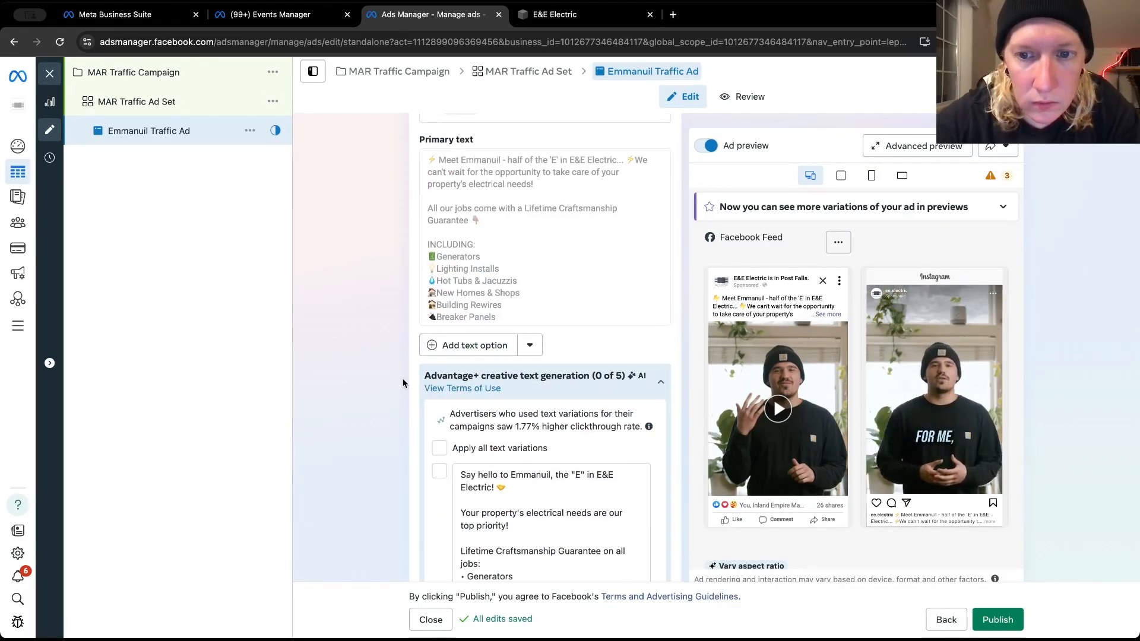
left_click(828, 314)
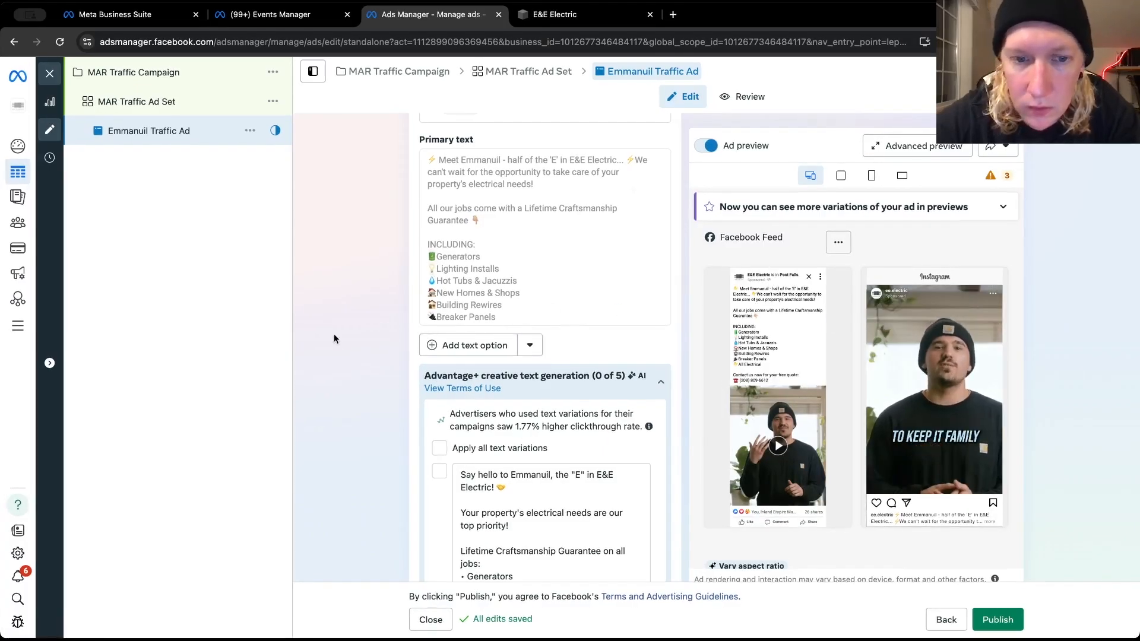
Start adding a call to action to the post, look through the available options and choose "Learn more"
scroll(405, 425, "down", 8)
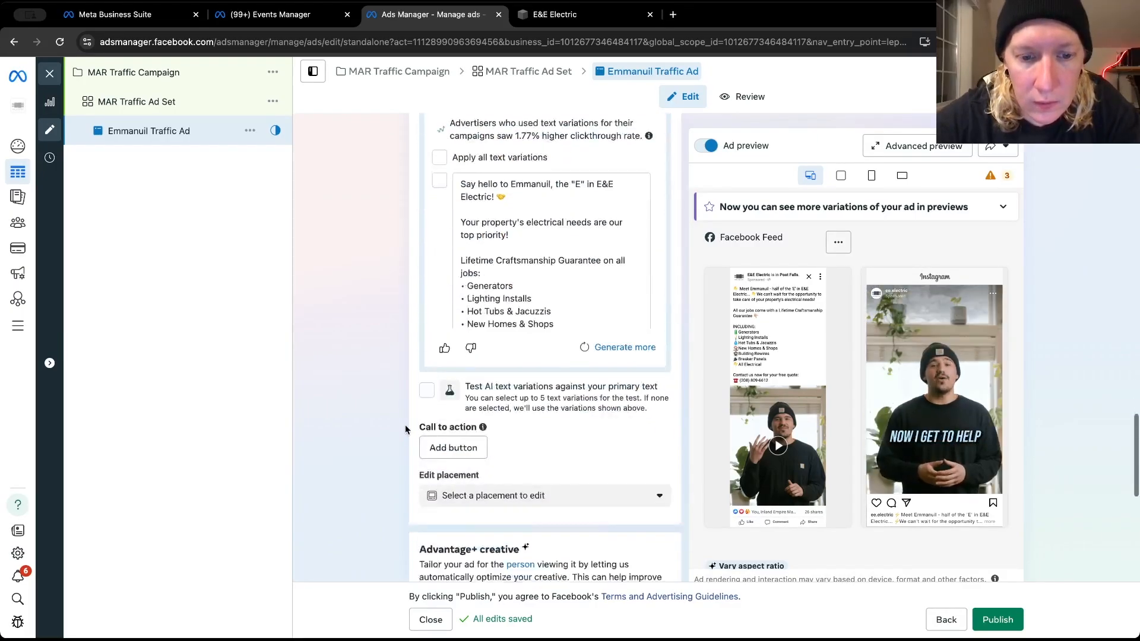
left_click(455, 276)
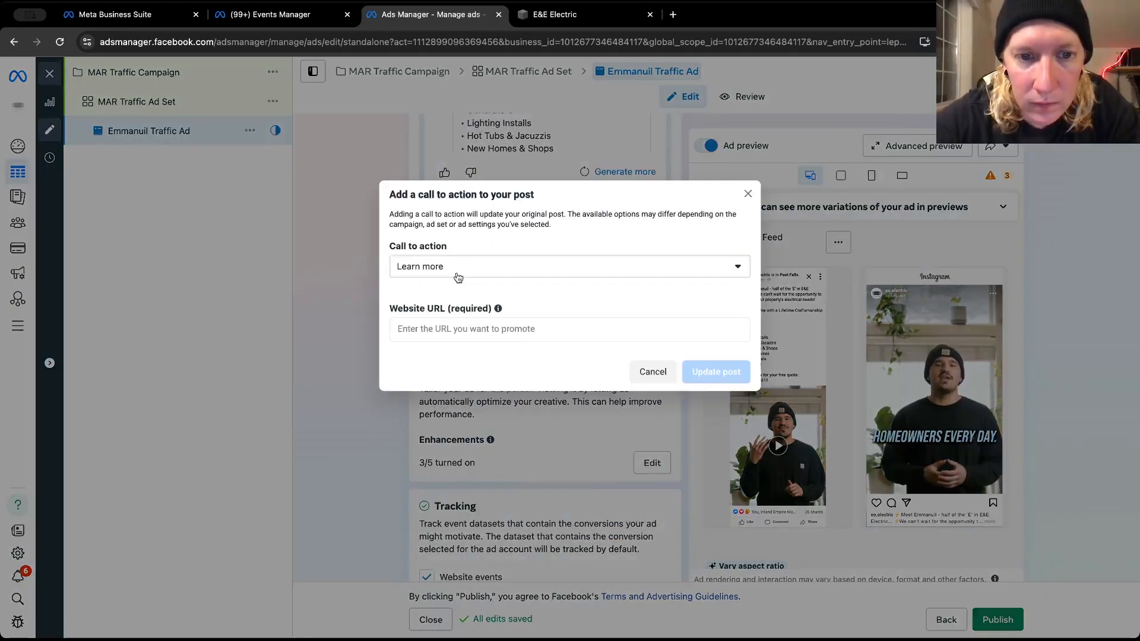
left_click(473, 269)
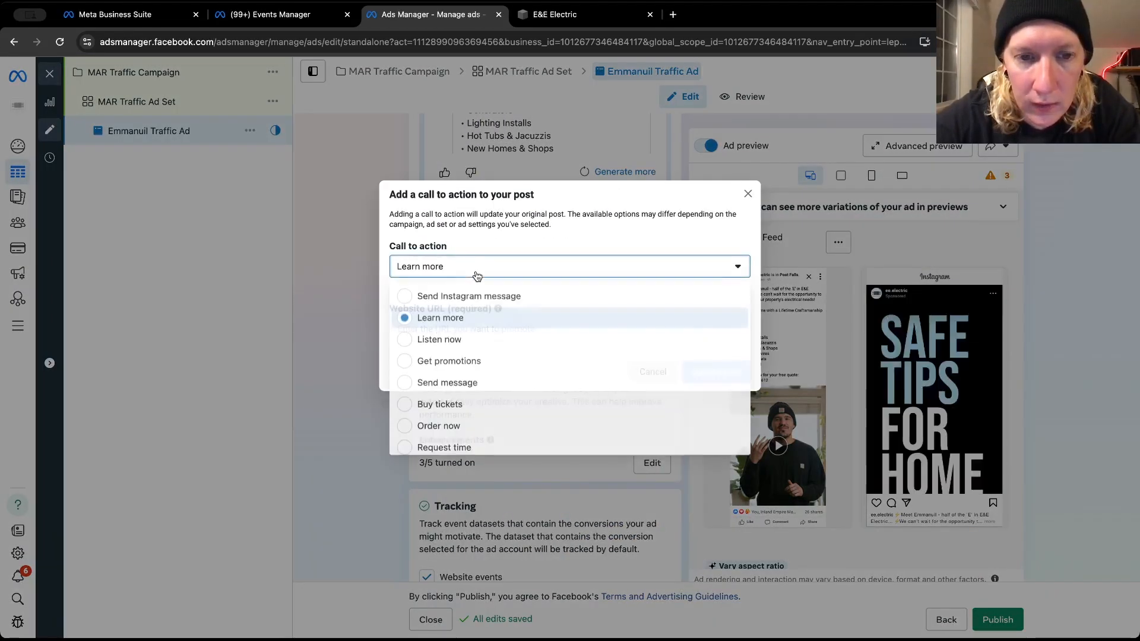
scroll(477, 365, "down", 5)
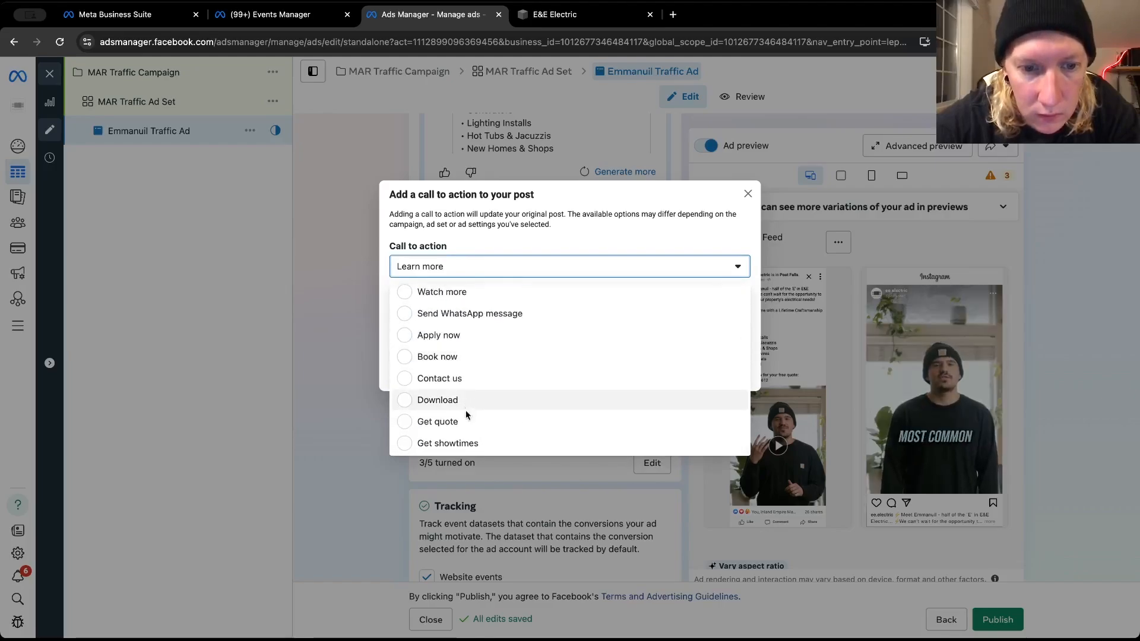
scroll(469, 383, "up", 3)
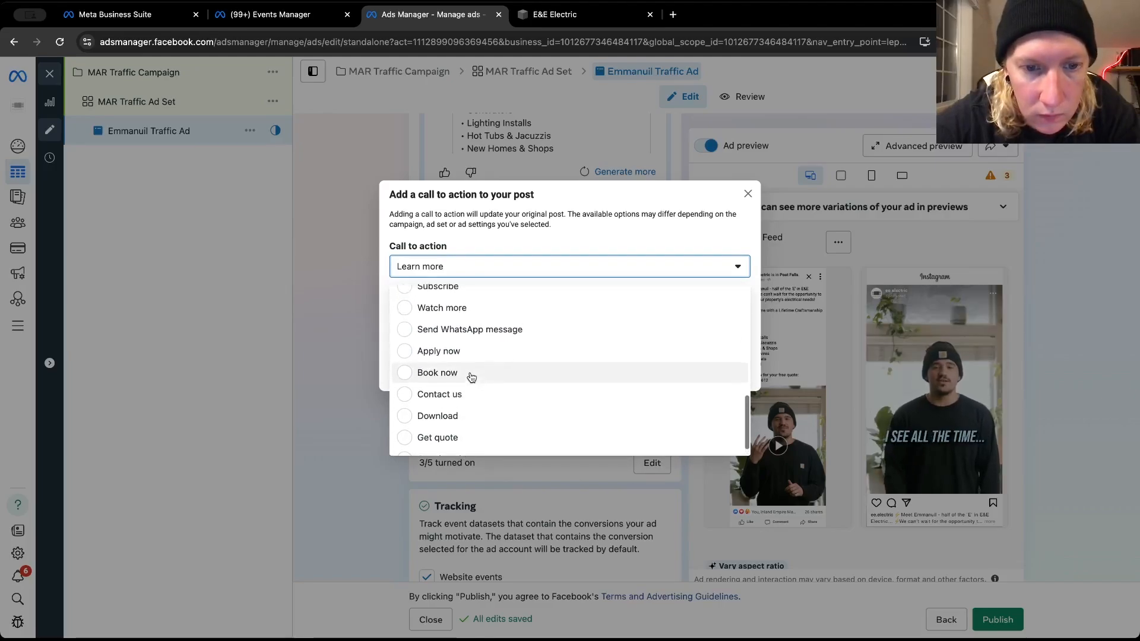
scroll(471, 376, "up", 3)
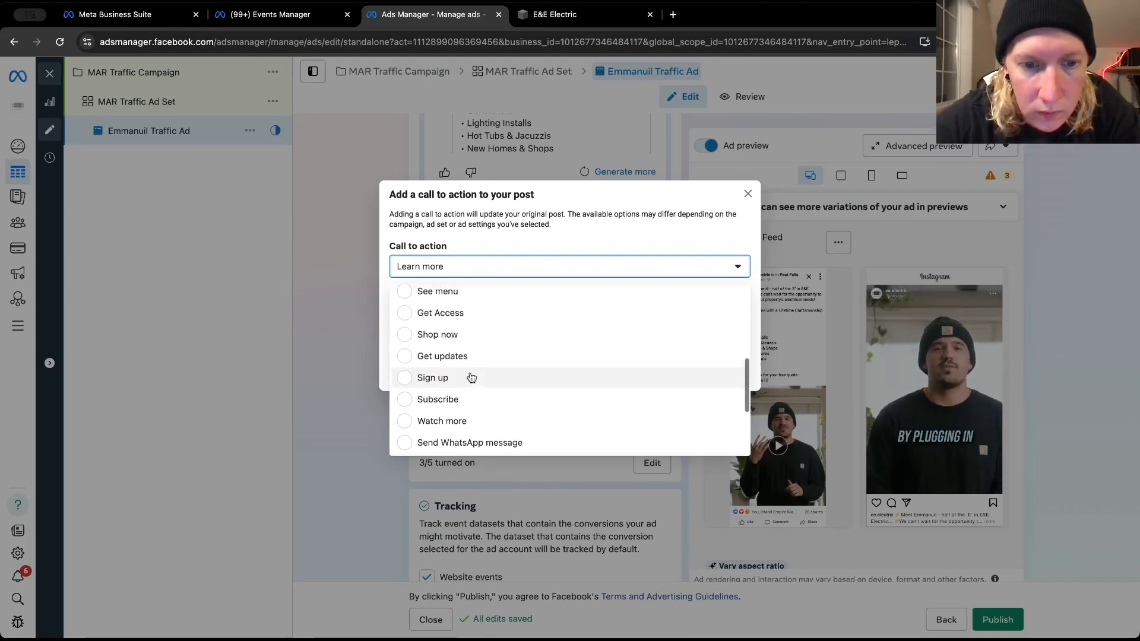
scroll(471, 377, "up", 4)
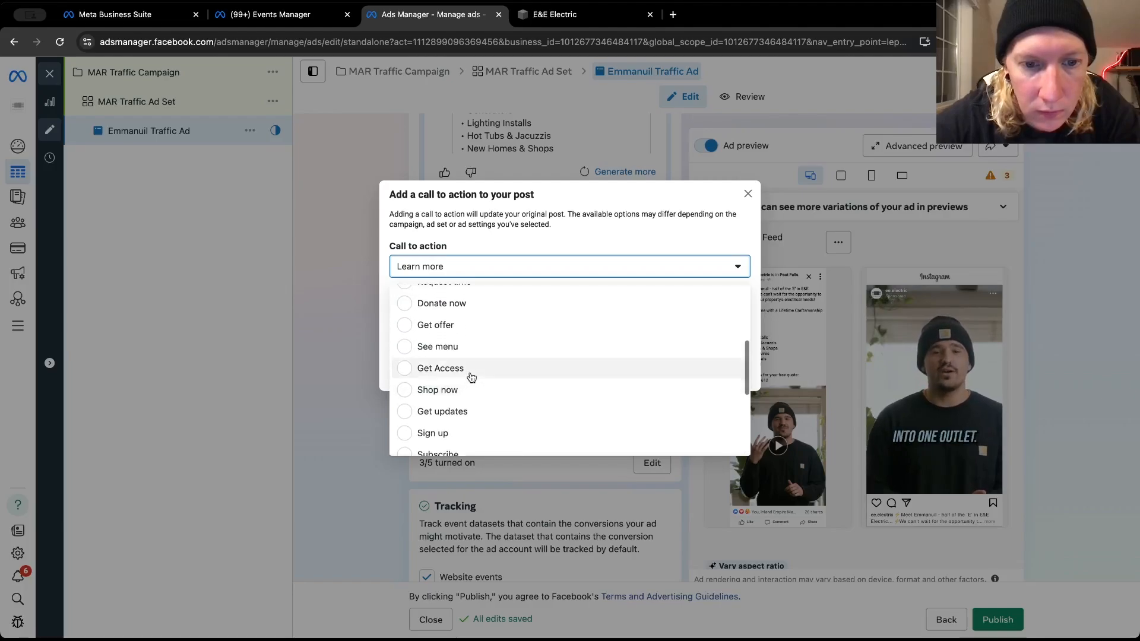
scroll(471, 377, "up", 4)
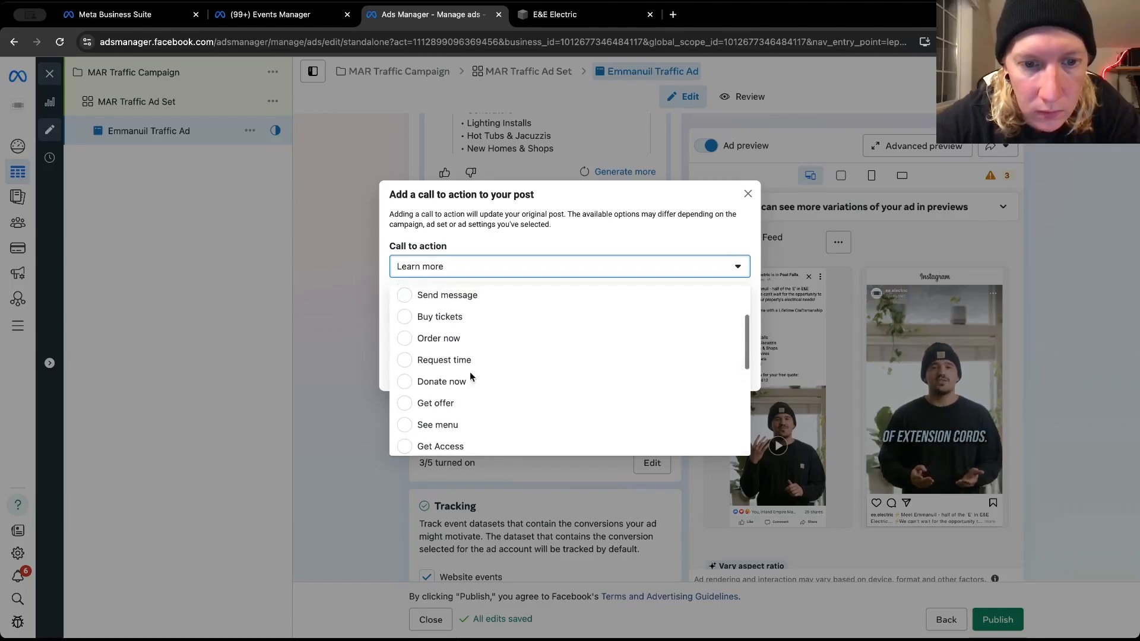
scroll(470, 376, "up", 3)
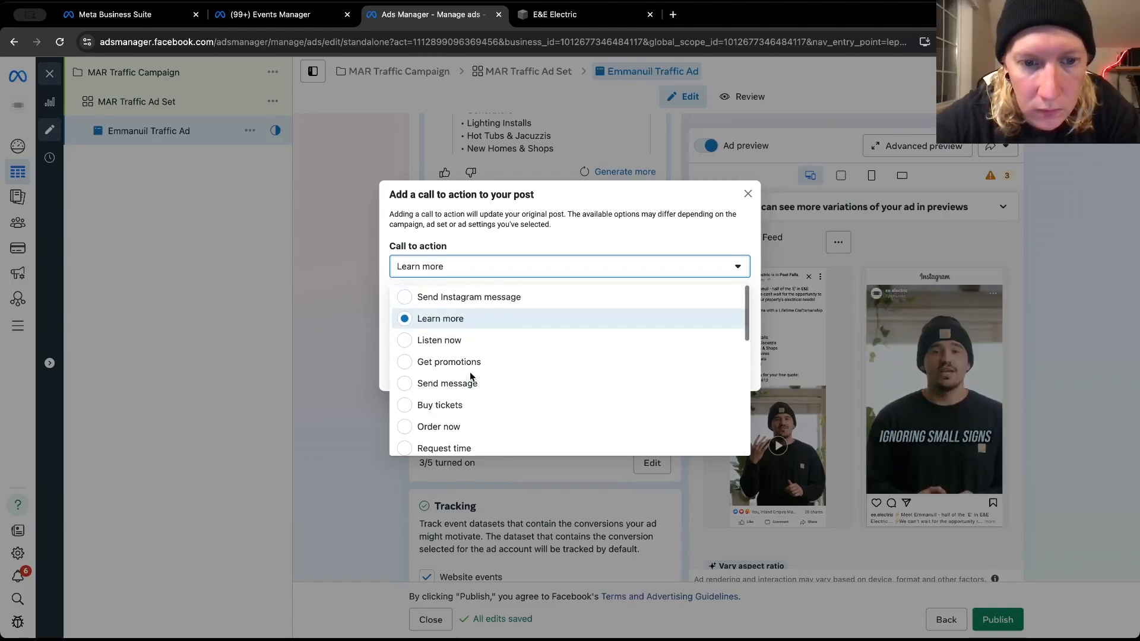
left_click(465, 319)
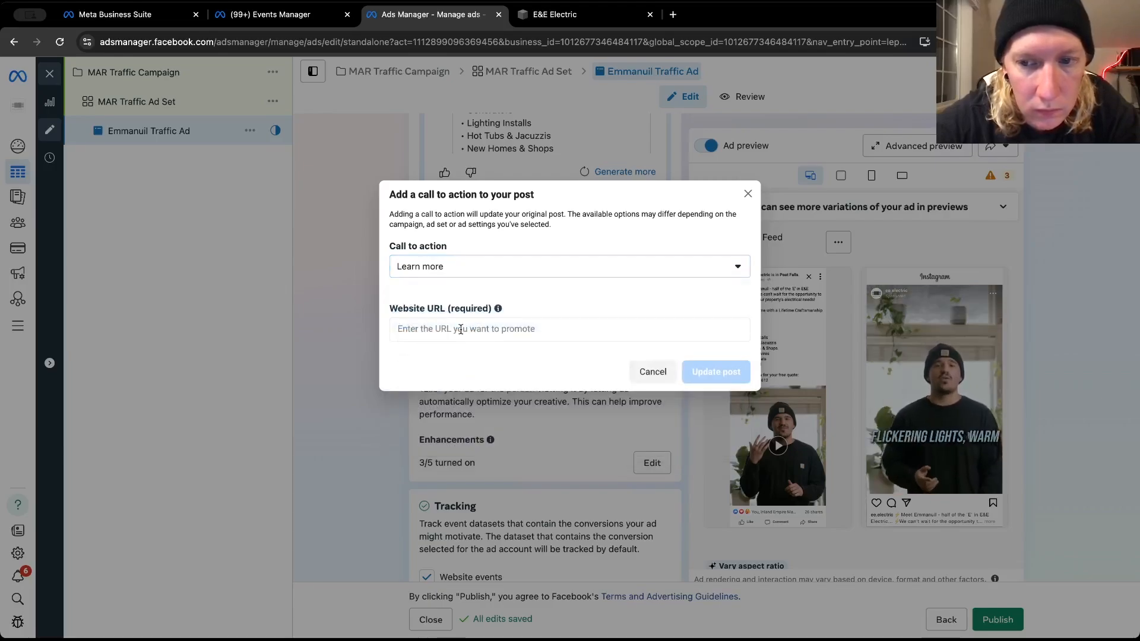
left_click(461, 329)
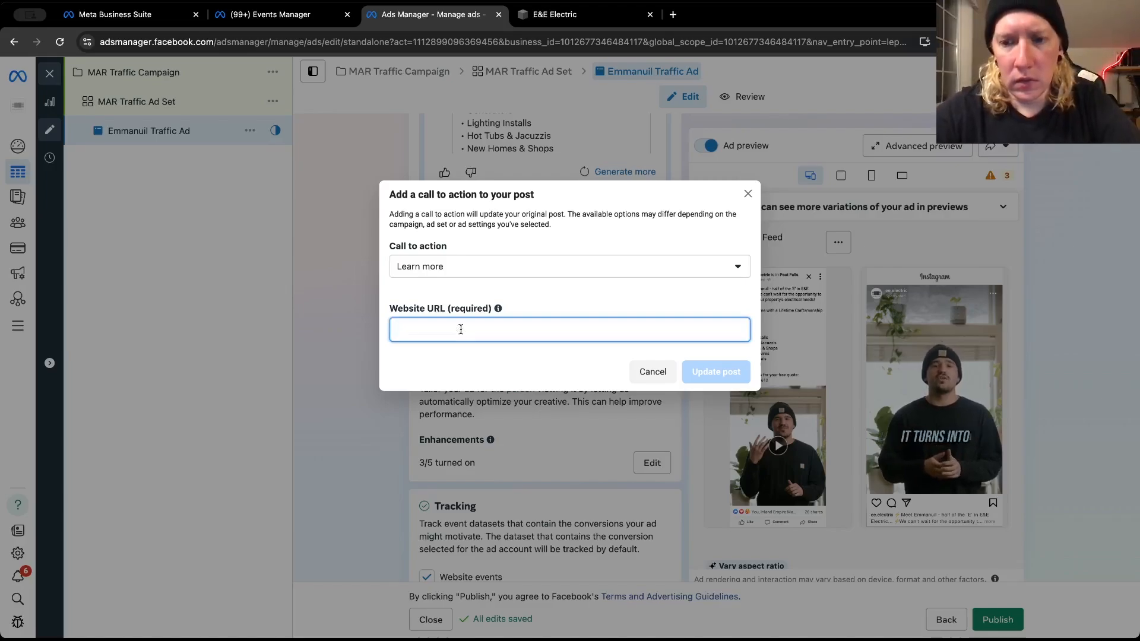
type("https://www.eeelectriccompany.com/")
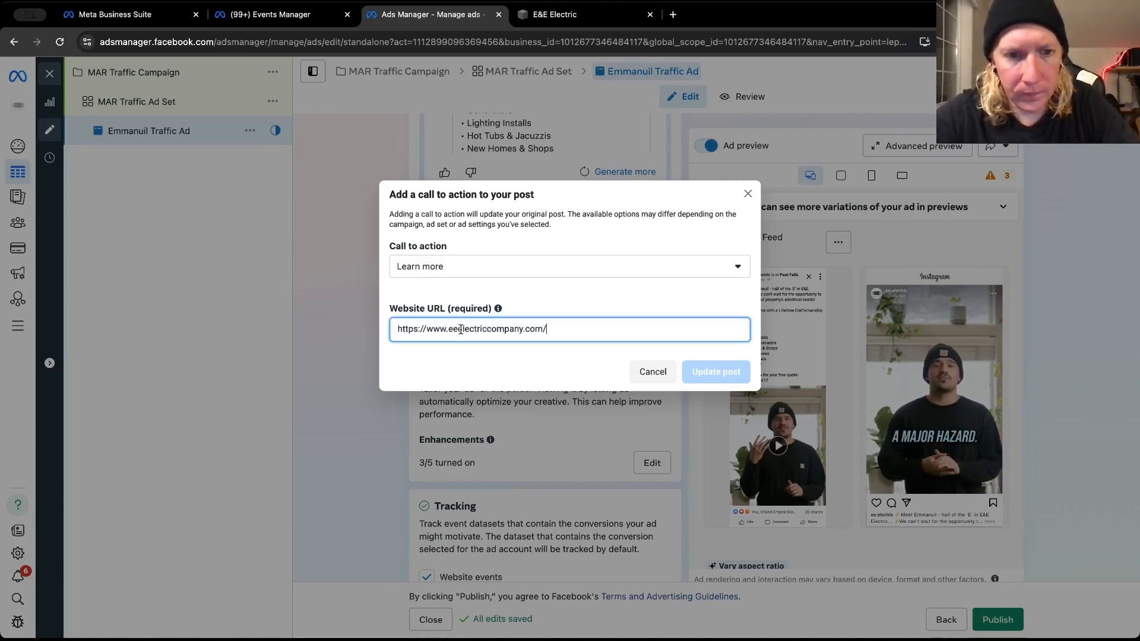
left_click(698, 372)
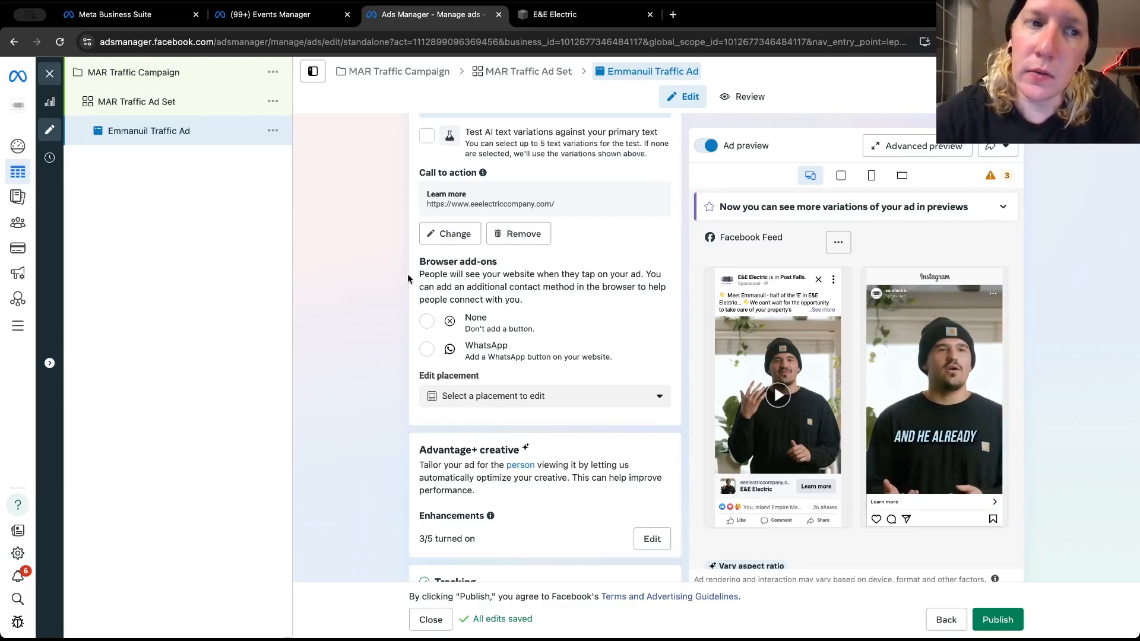
Review the MAR Traffic Ad Set's budget and schedule, and the home page of the E&E Electric website
left_click(168, 102)
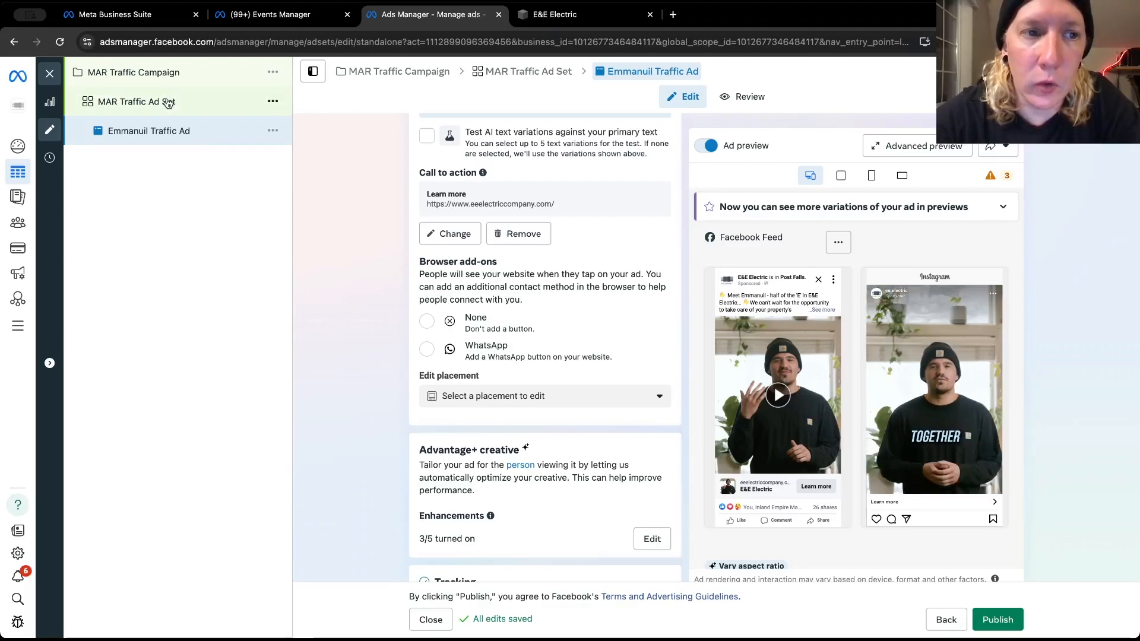
scroll(579, 360, "down", 6)
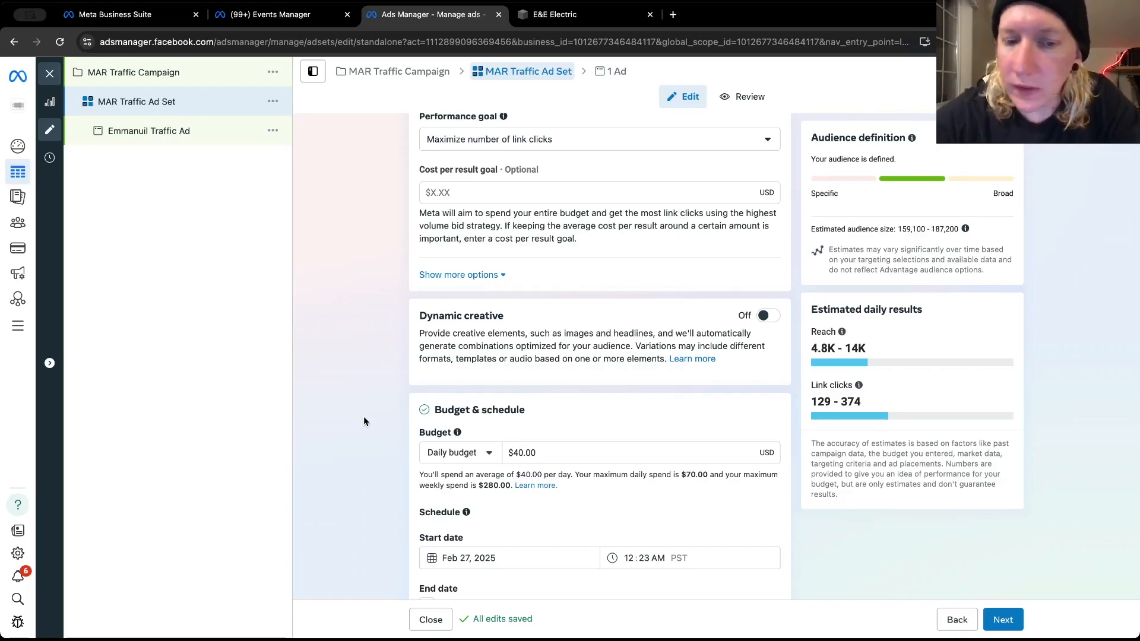
scroll(363, 415, "down", 3)
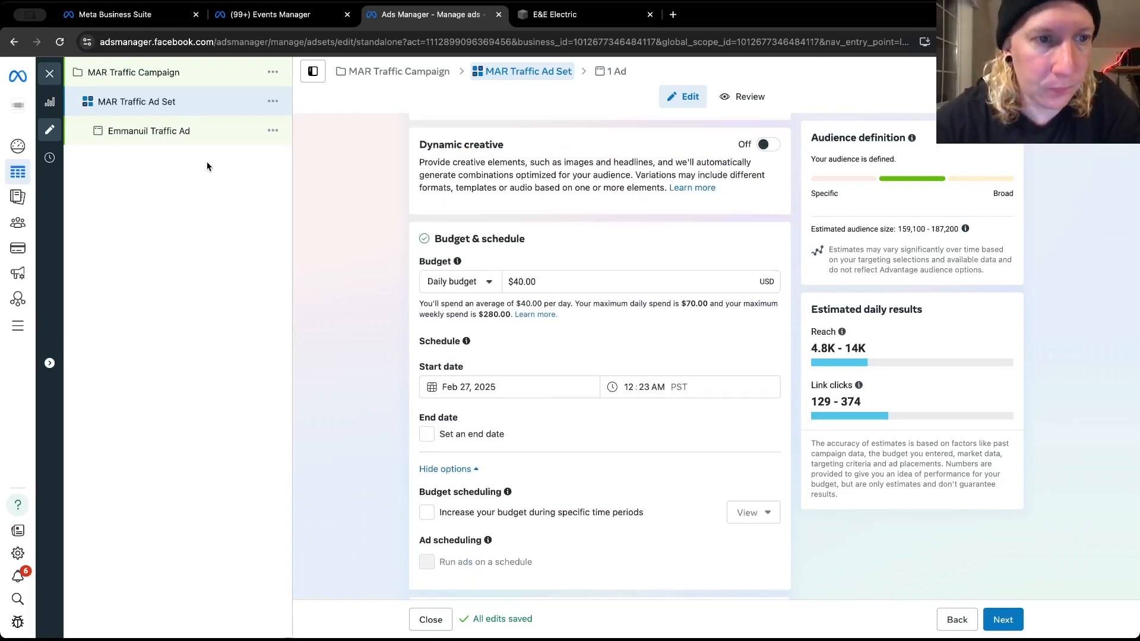
left_click(153, 127)
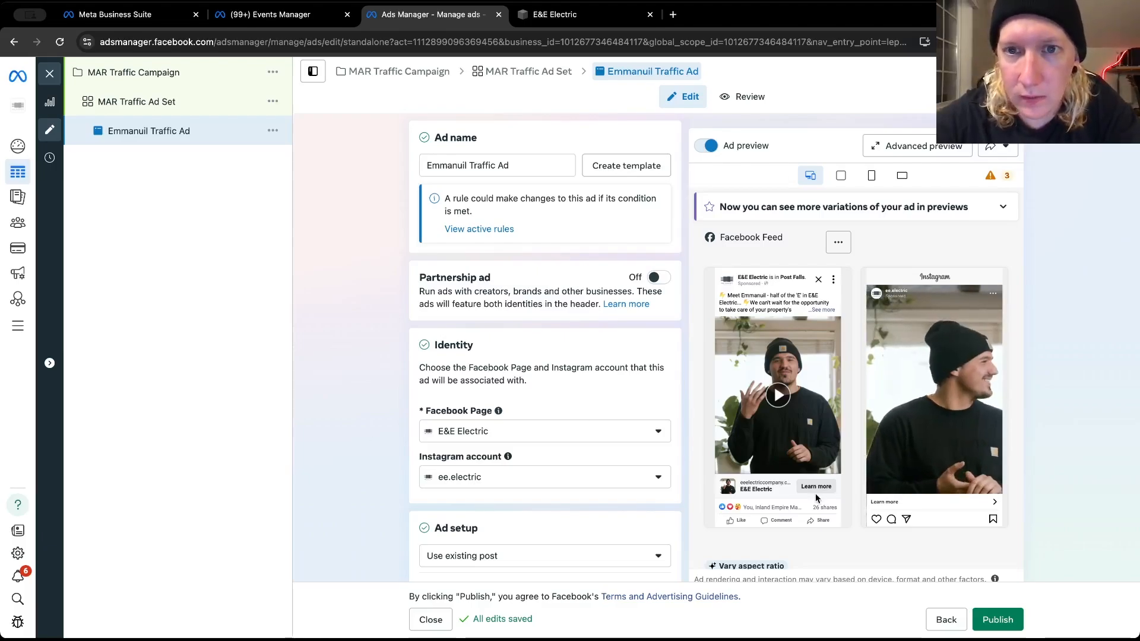
left_click(546, 22)
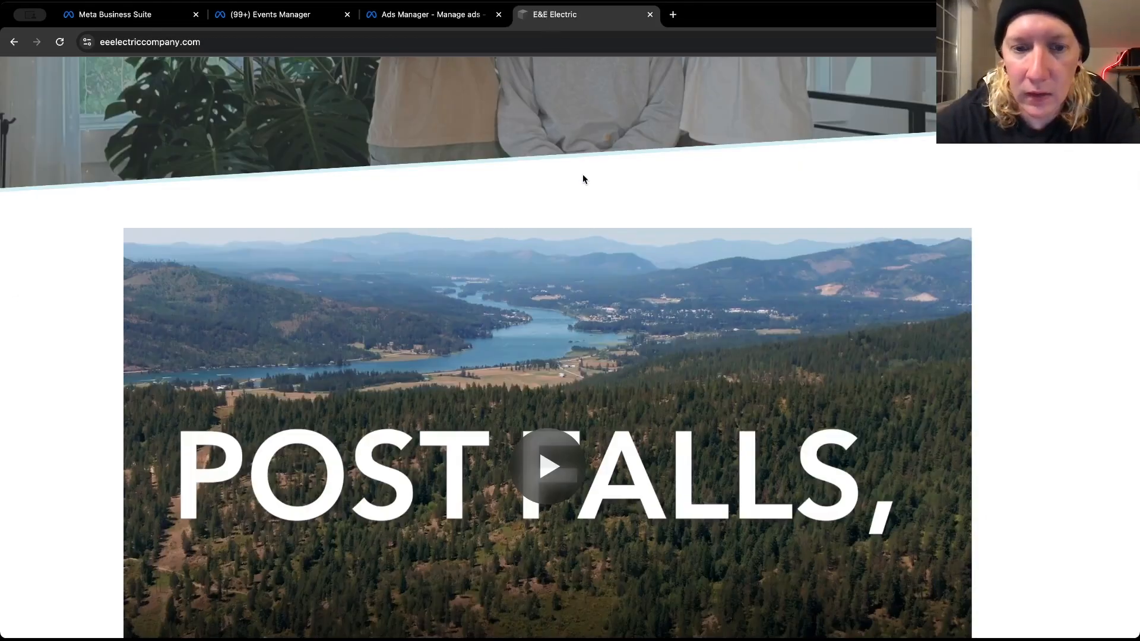
scroll(582, 173, "up", 7)
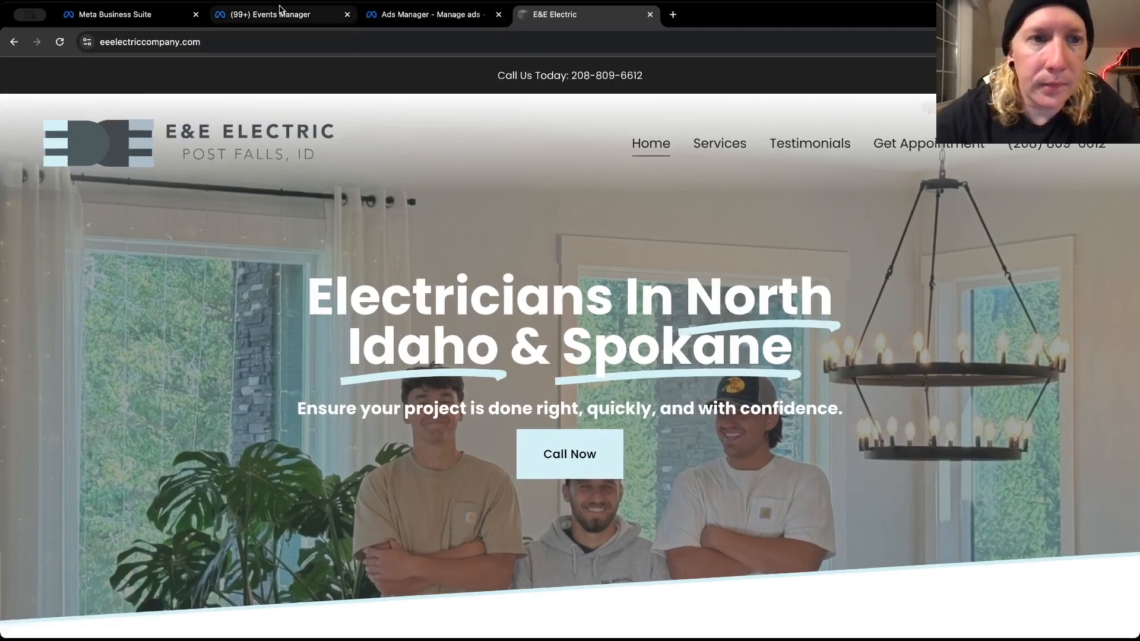
left_click(395, 15)
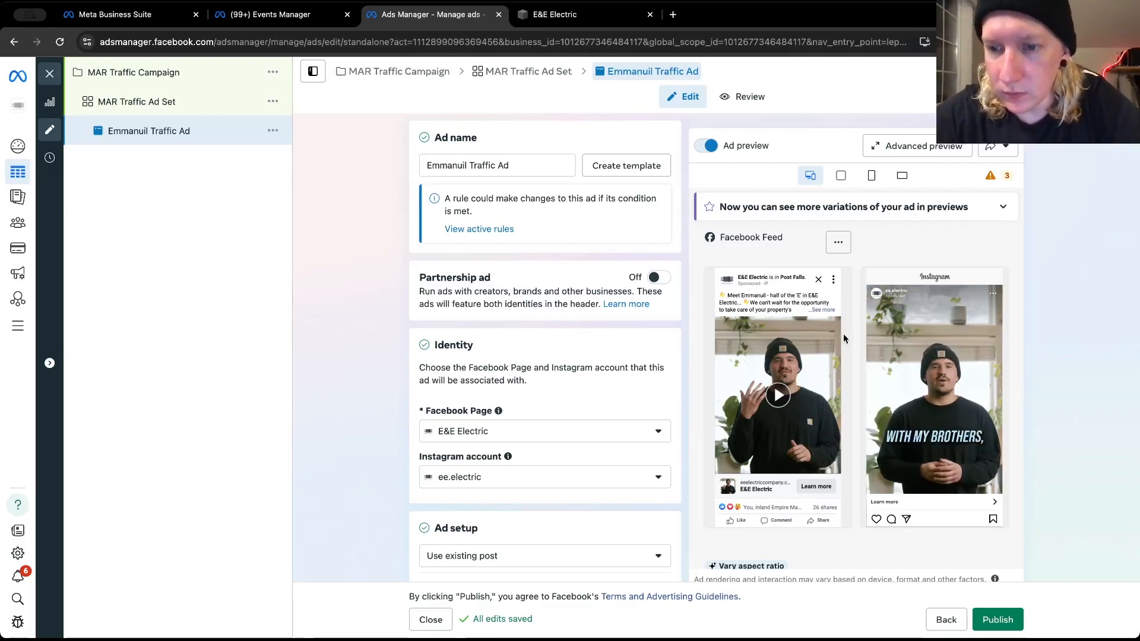
Examine how the ad and its "Learn more" link look in the stories, video feed and Reels previews
scroll(845, 326, "down", 4)
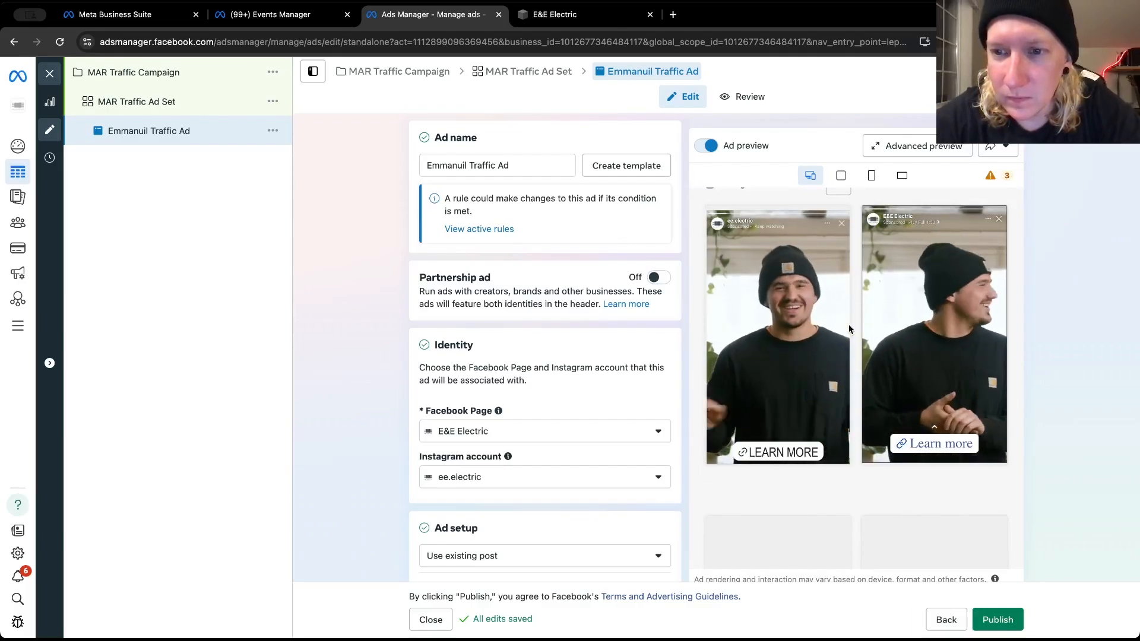
scroll(849, 328, "down", 3)
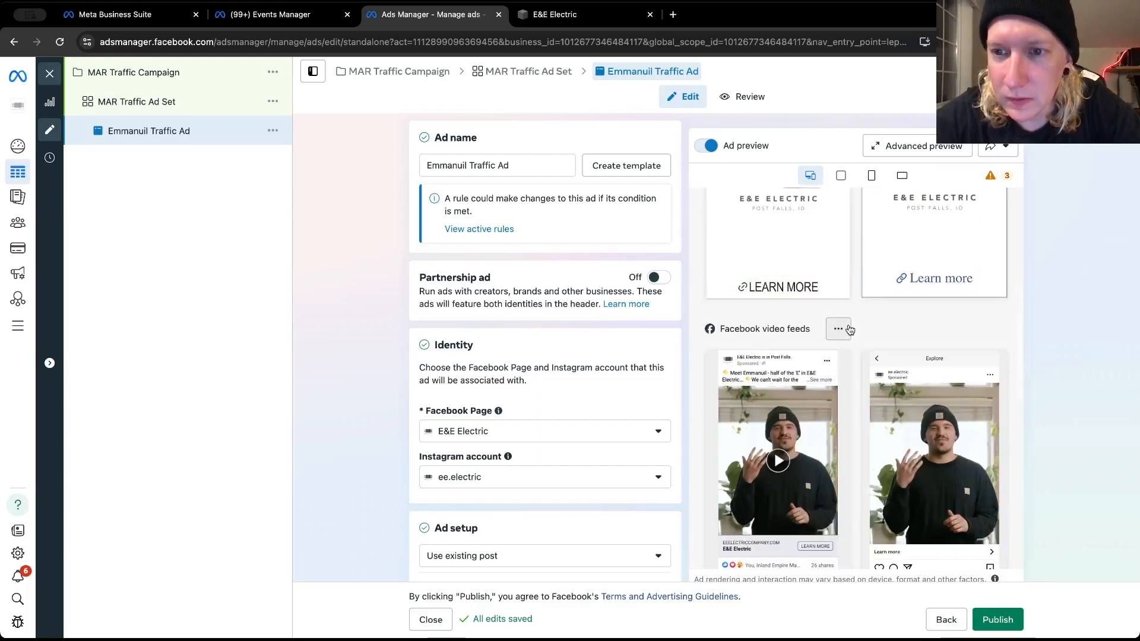
scroll(848, 329, "up", 1)
scroll(849, 329, "down", 2)
scroll(848, 328, "down", 5)
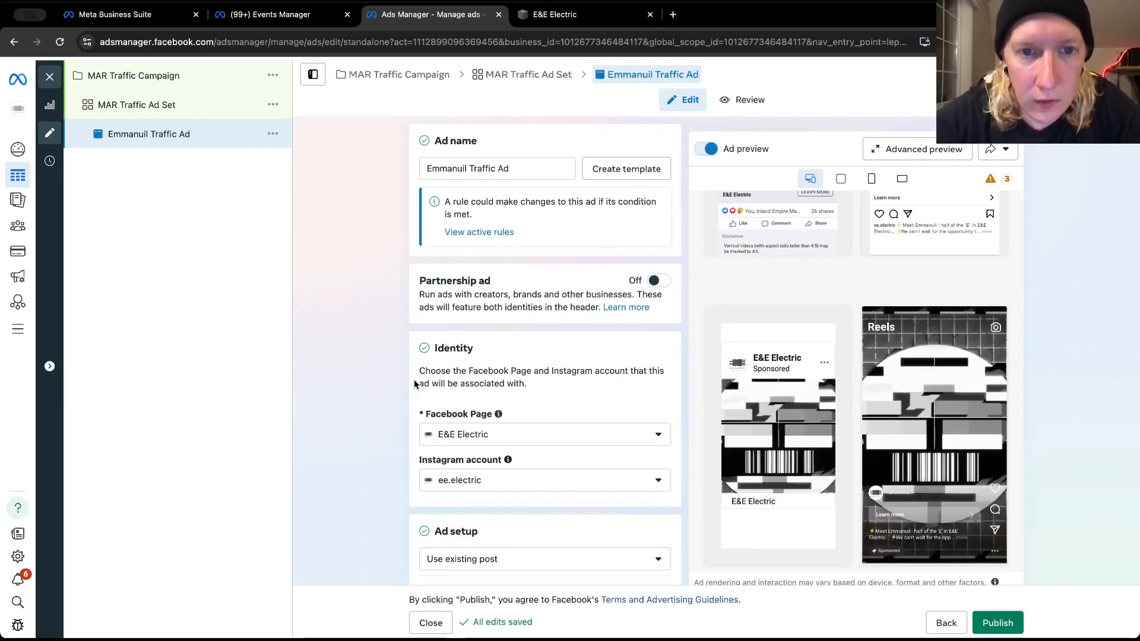
Insert "Site CTA" before "Ad" in the ad's name
left_click(495, 165)
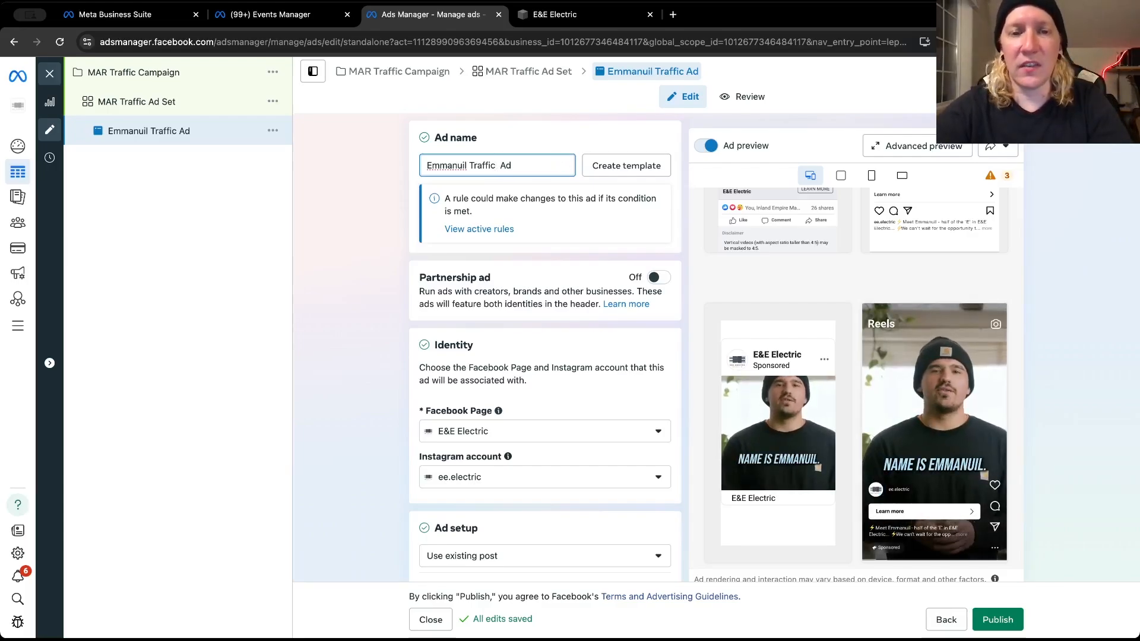
type("Site")
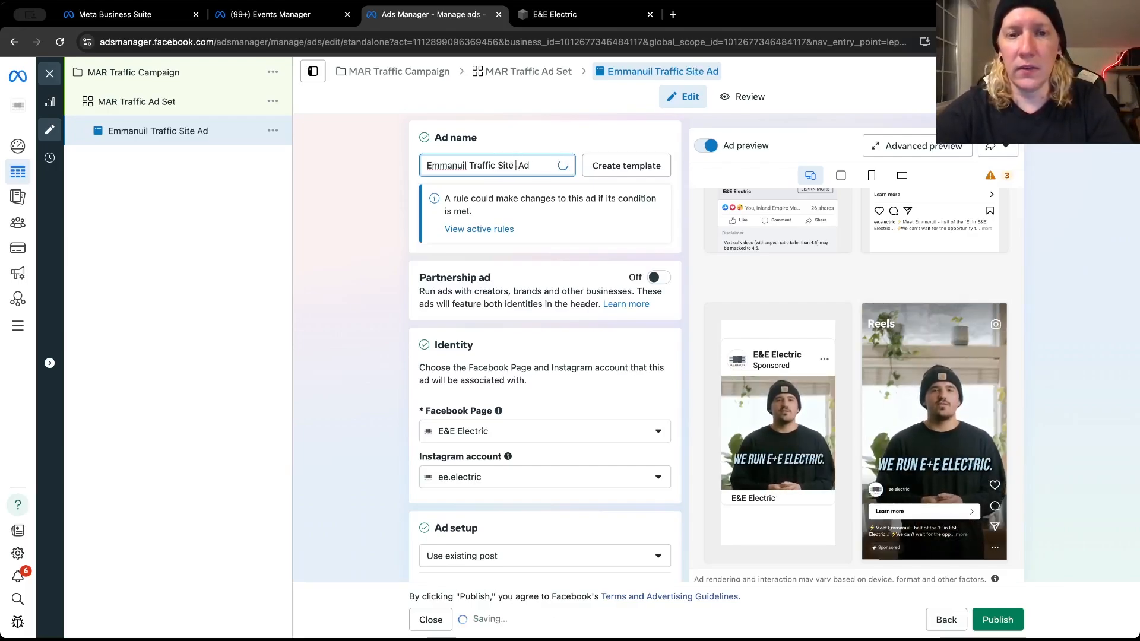
type(" CTA")
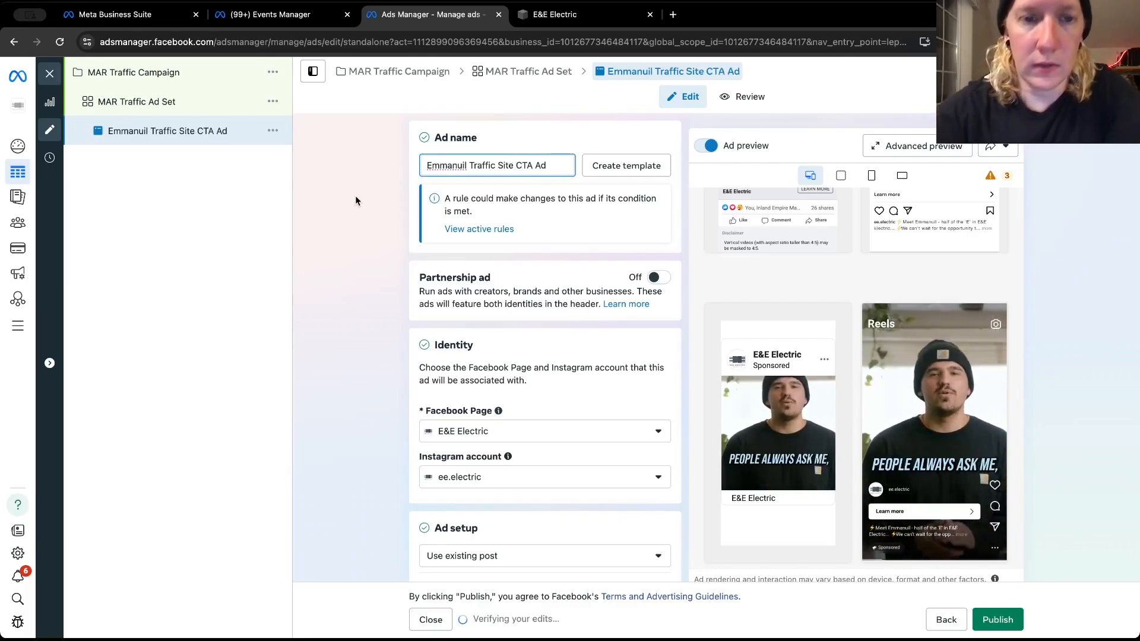
left_click(357, 201)
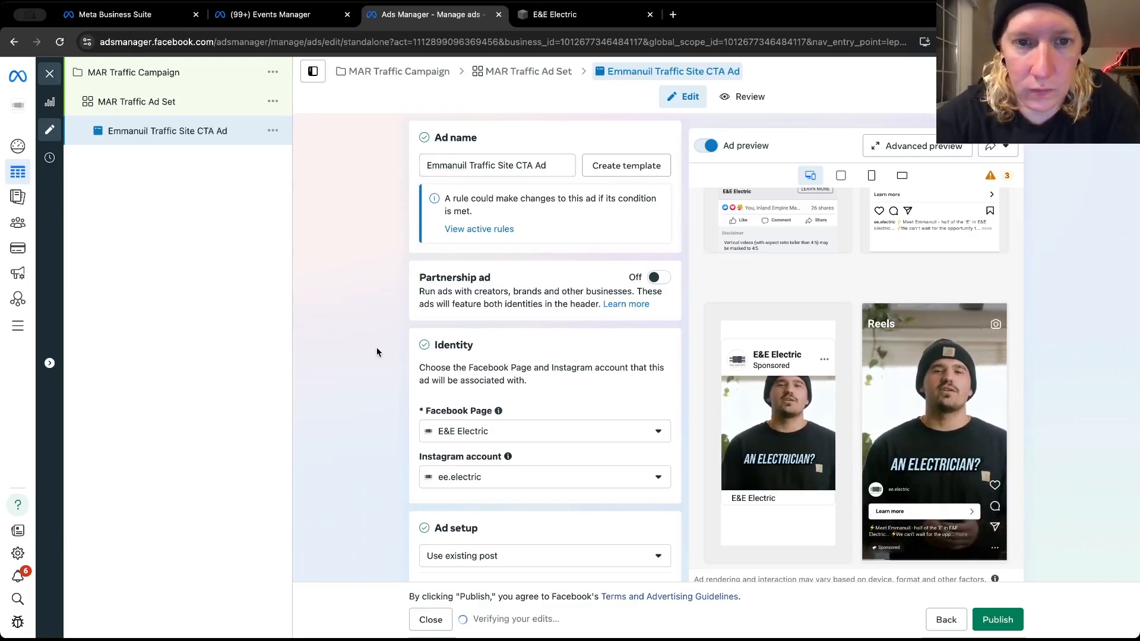
scroll(375, 343, "down", 2)
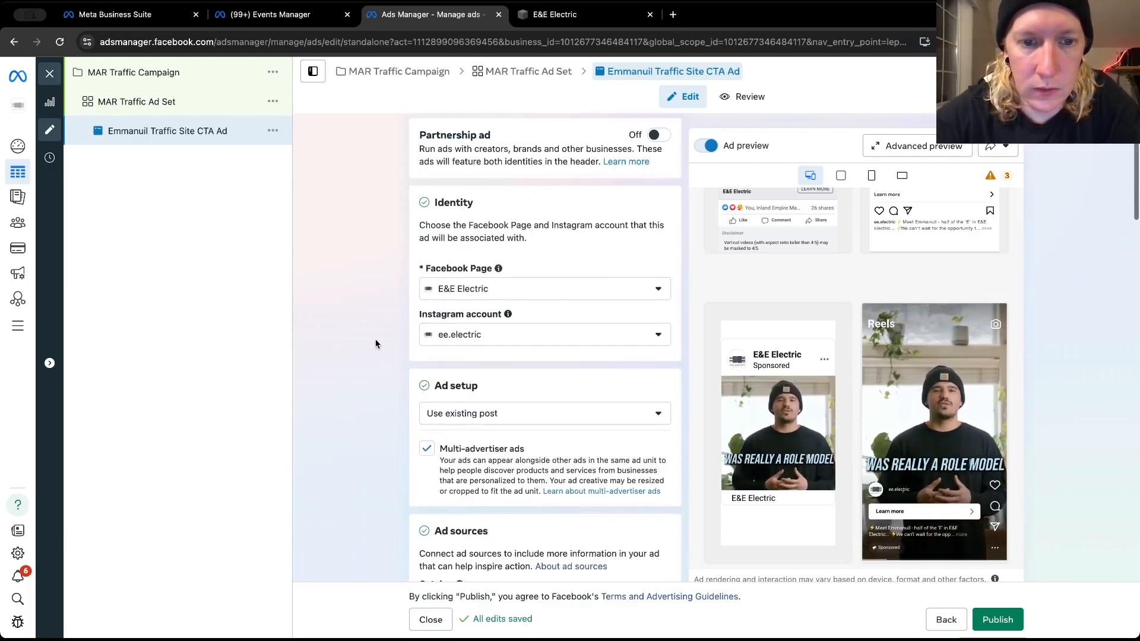
scroll(377, 338, "up", 3)
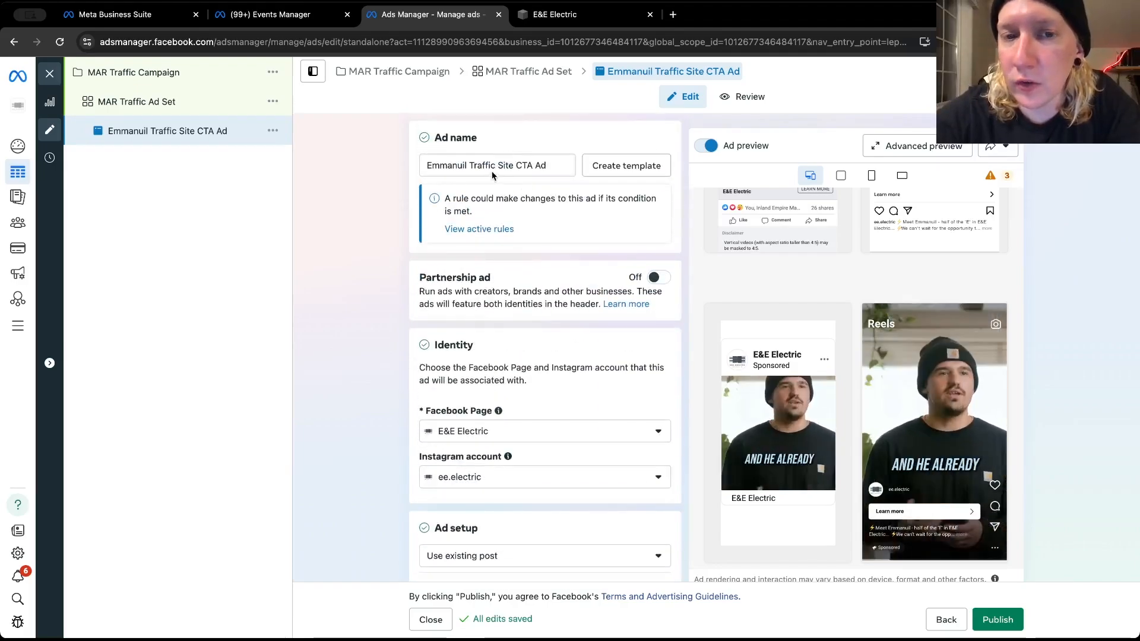
scroll(360, 329, "down", 6)
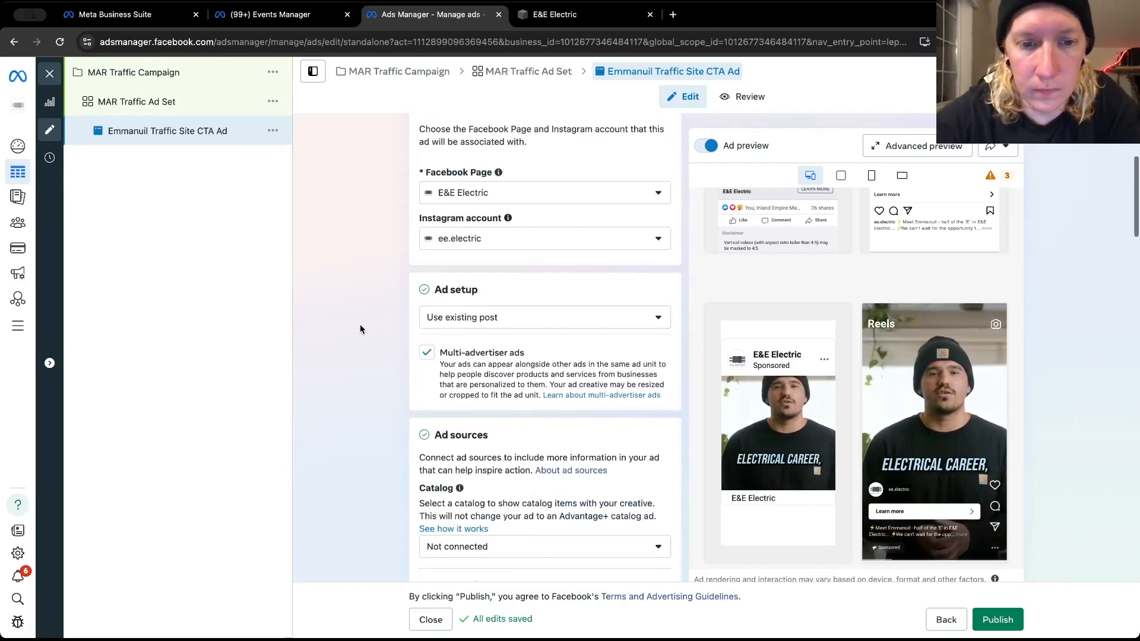
scroll(360, 328, "down", 5)
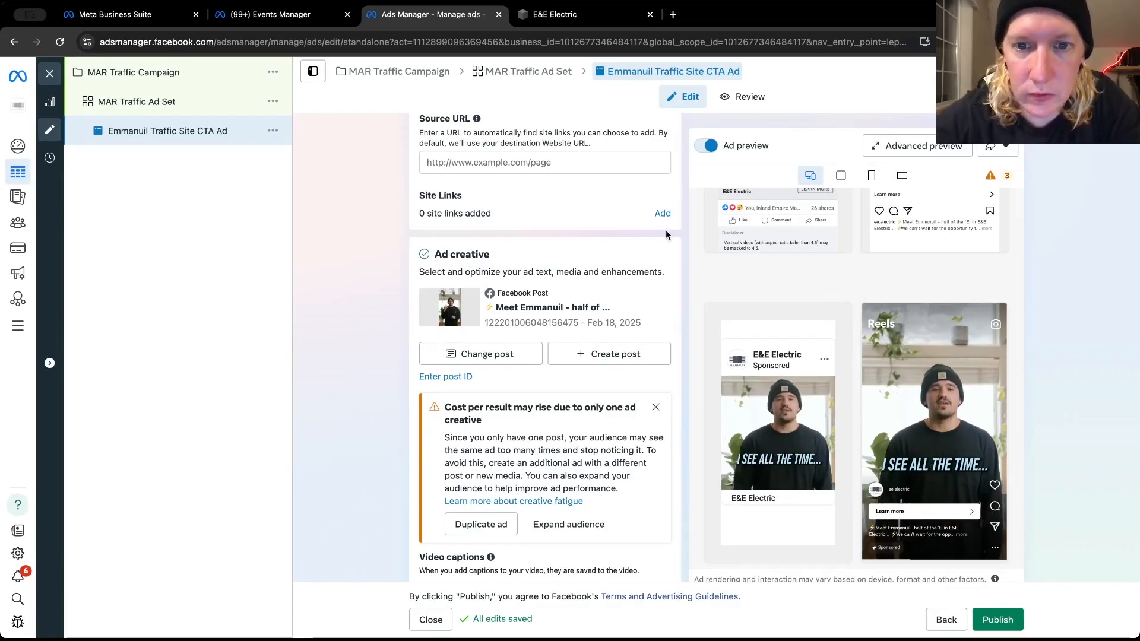
left_click(663, 214)
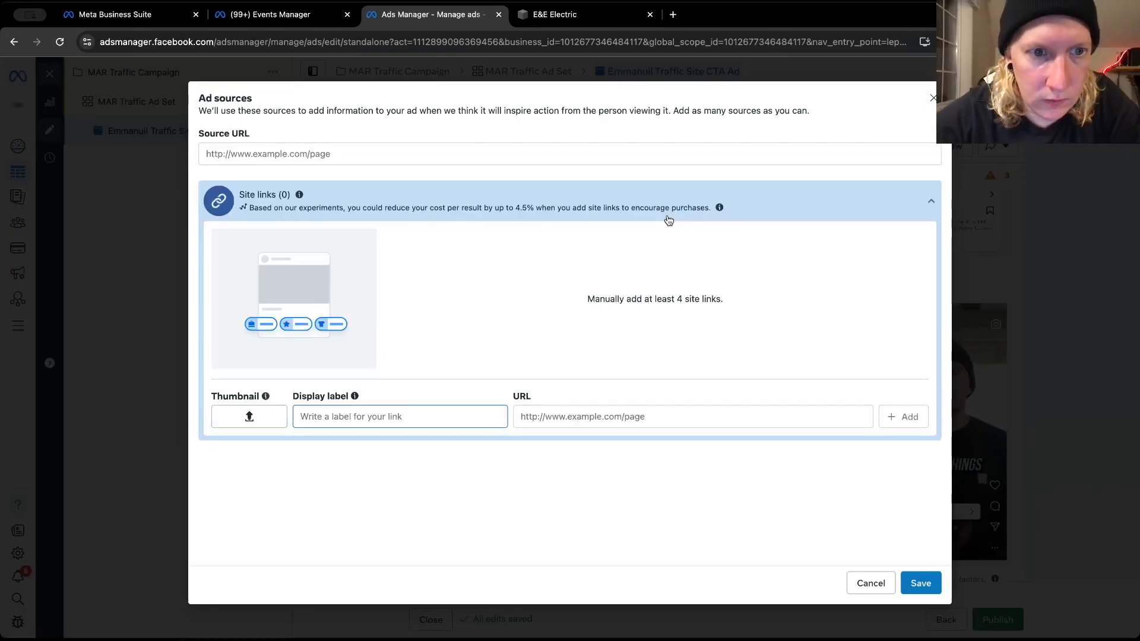
left_click(287, 153)
type("https://www.eeelectriccompany.com/")
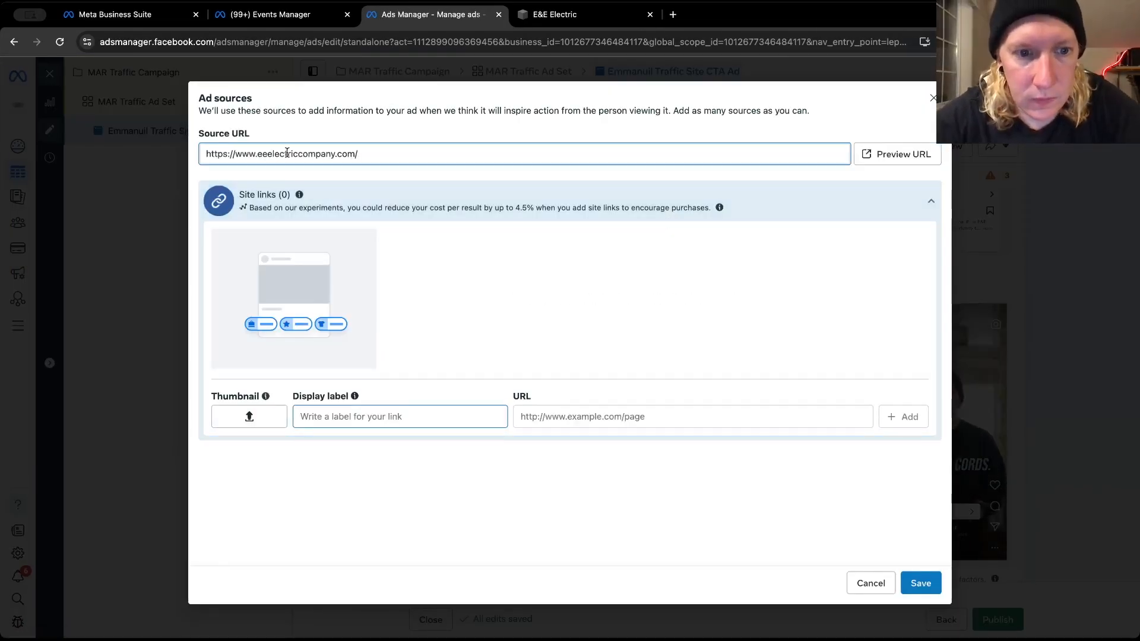
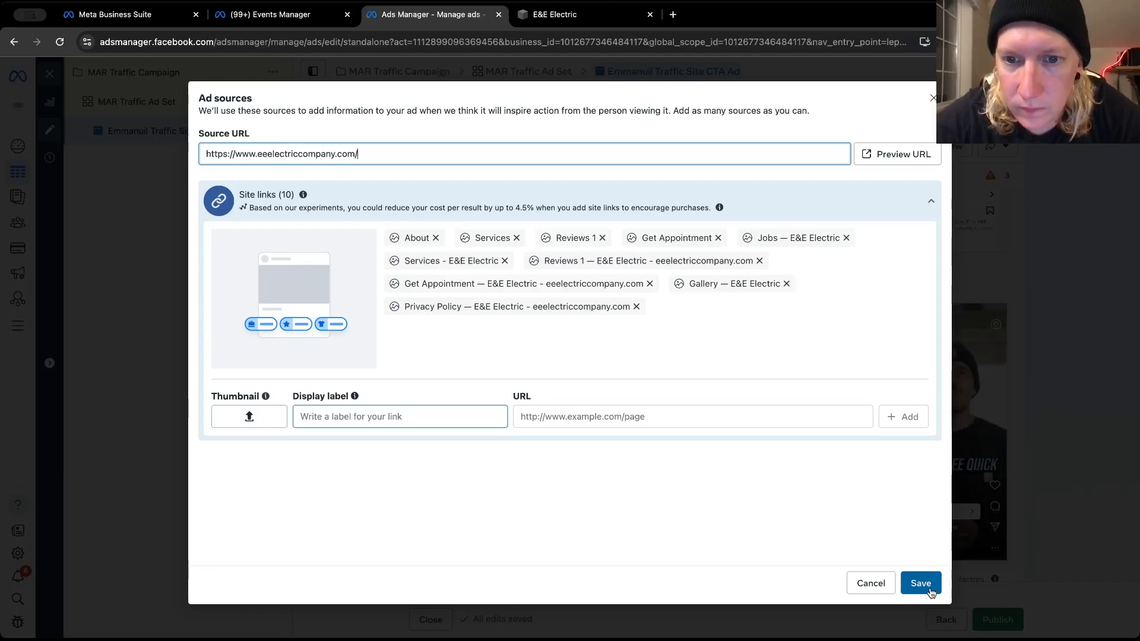
Remove the Privacy Policy, Gallery and Jobs site links from the ad sources
left_click(636, 307)
left_click(786, 283)
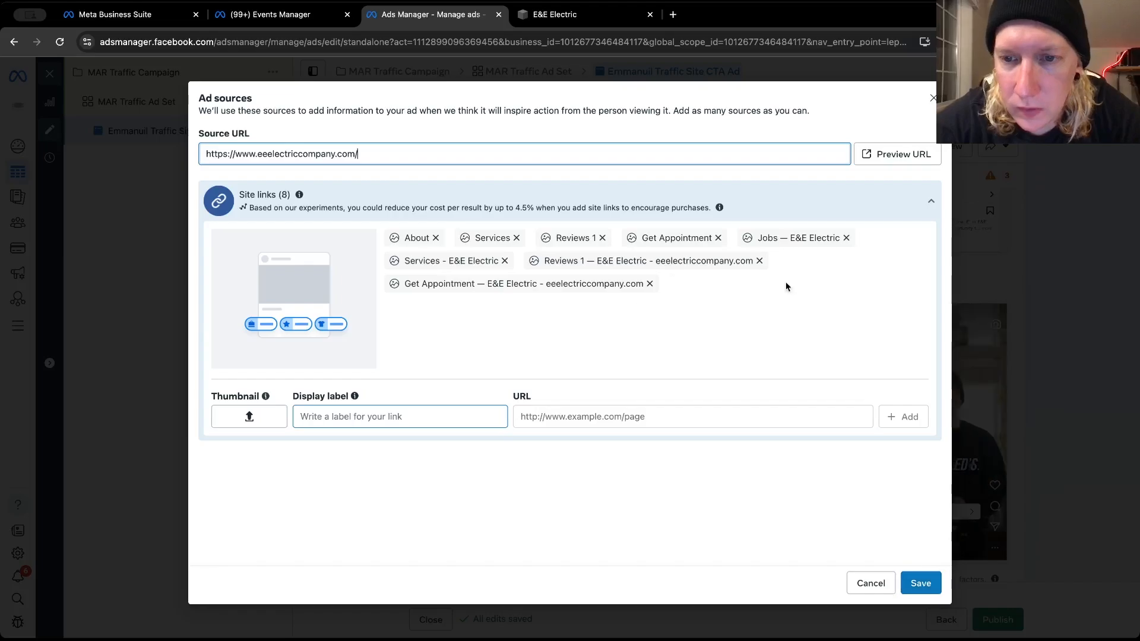
left_click(846, 237)
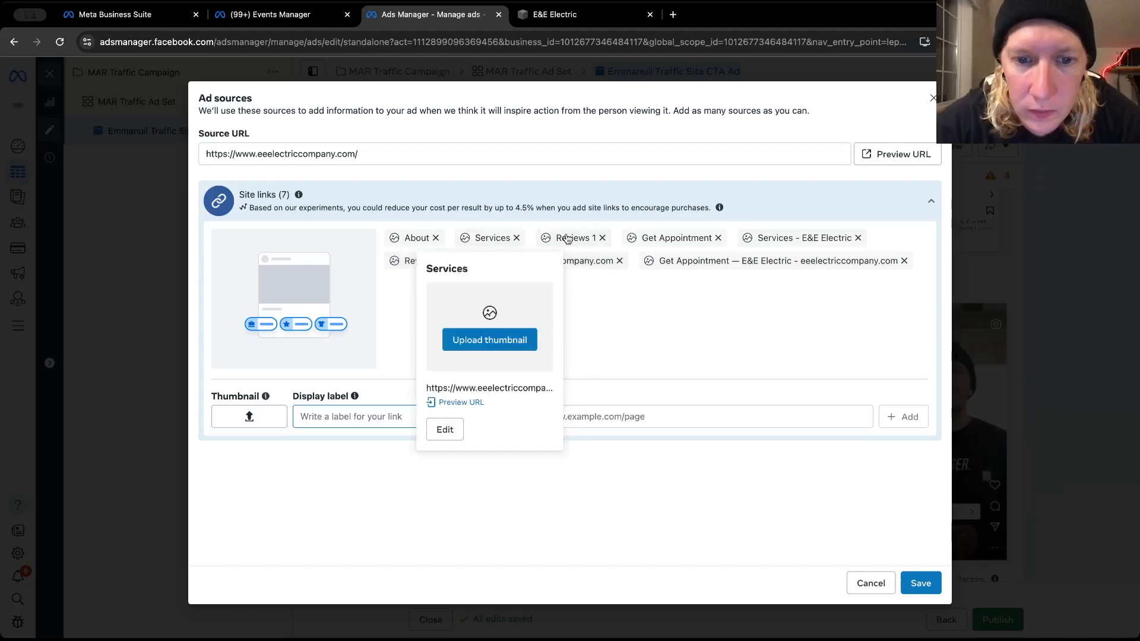
Preview the page behind the "Reviews 1" site link and change the link's display label to "Reviews"
mouse_move(566, 238)
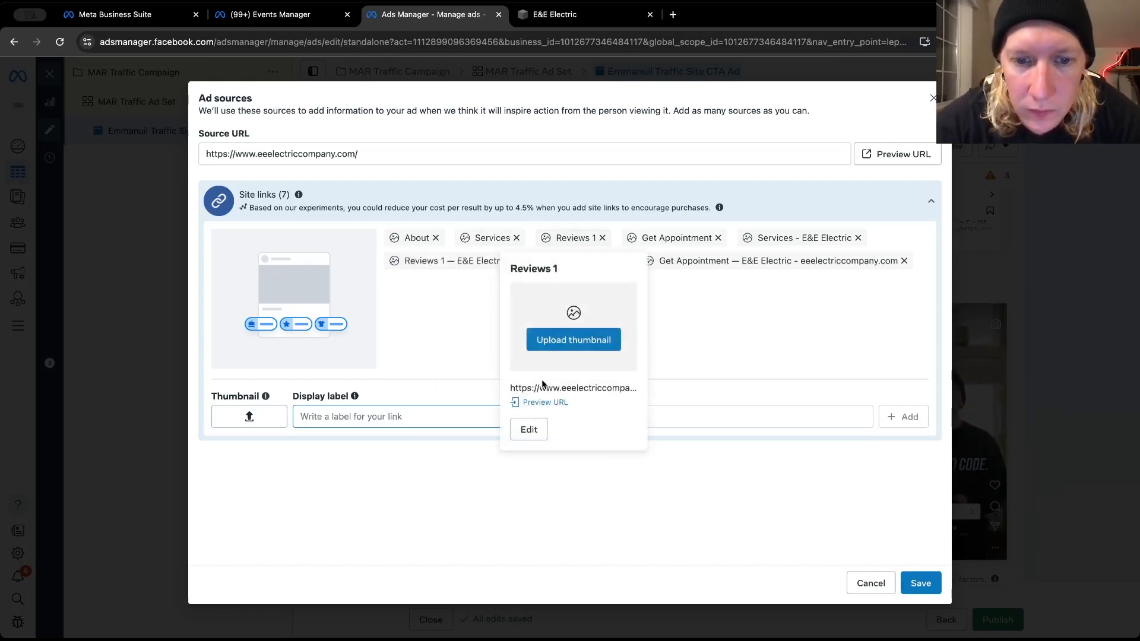
left_click(536, 402)
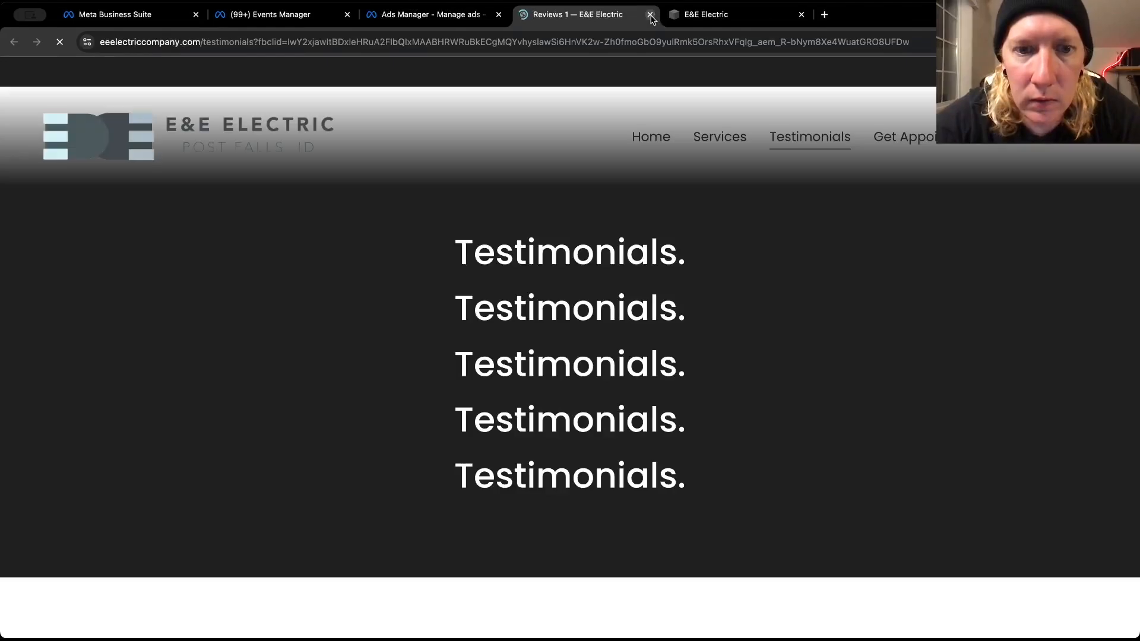
scroll(621, 290, "down", 10)
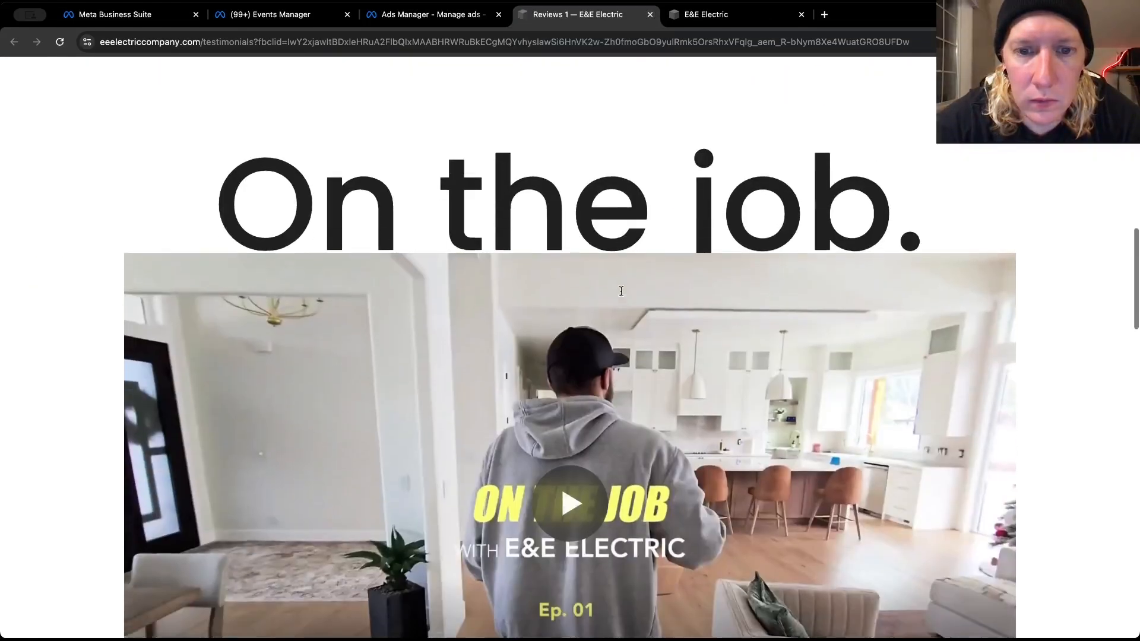
scroll(621, 291, "up", 10)
left_click(457, 17)
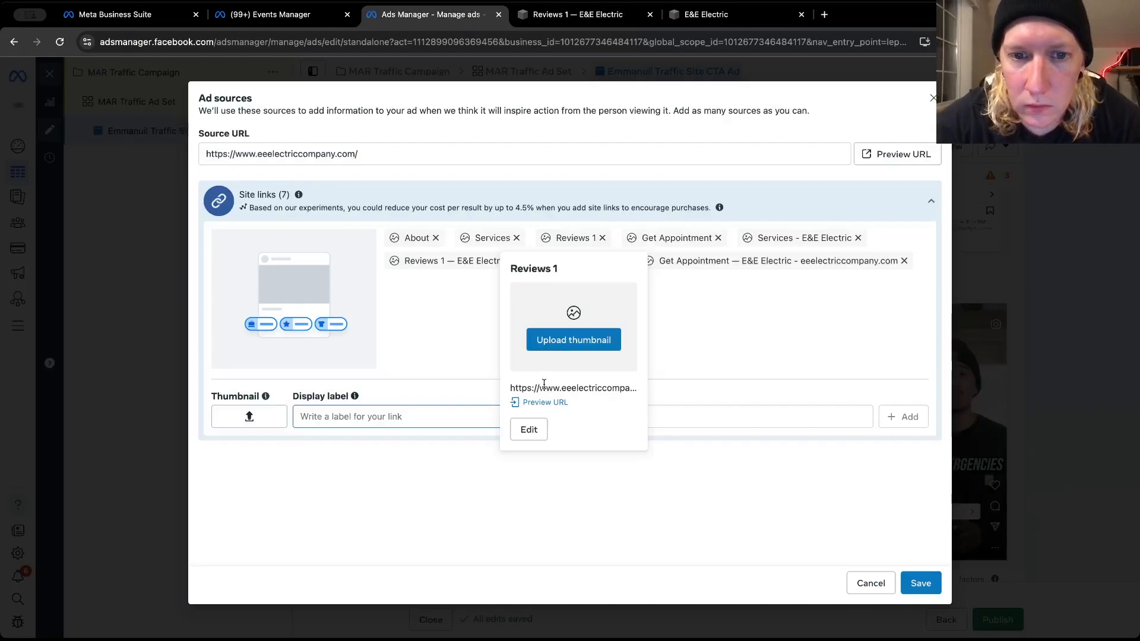
mouse_move(593, 273)
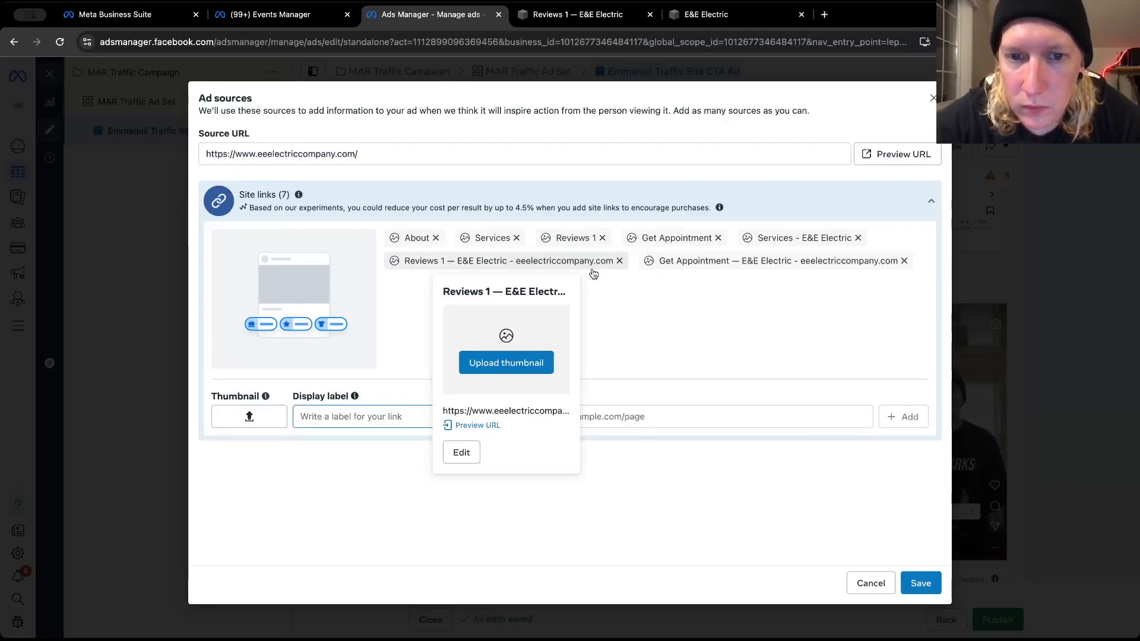
left_click(585, 236)
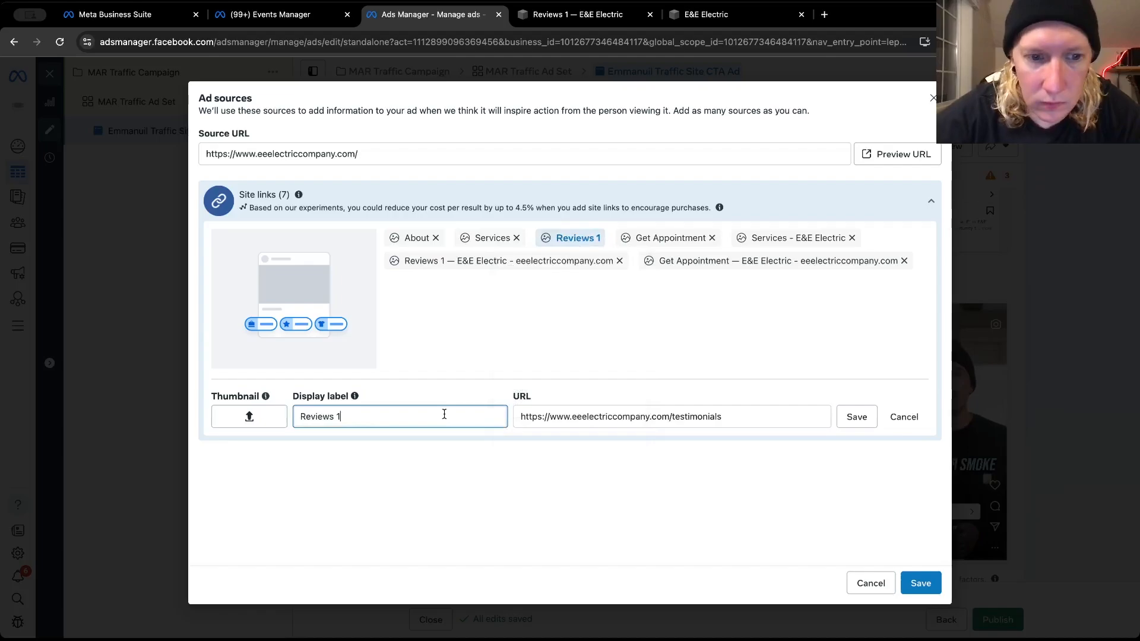
key("BackSpace")
key("BackSpace")
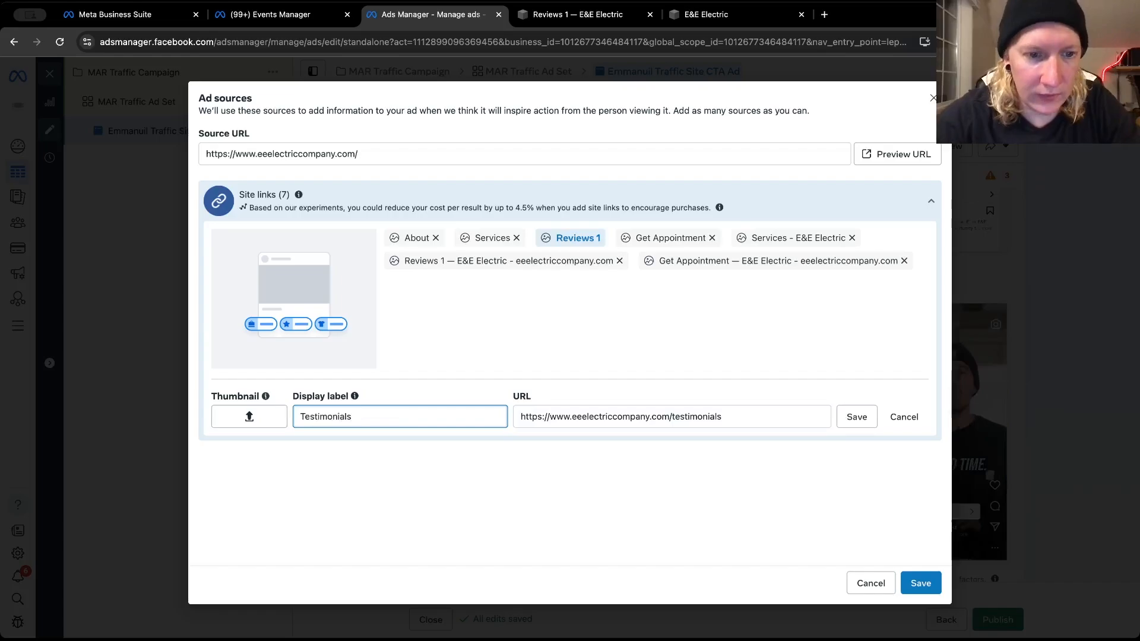
type("Reviews")
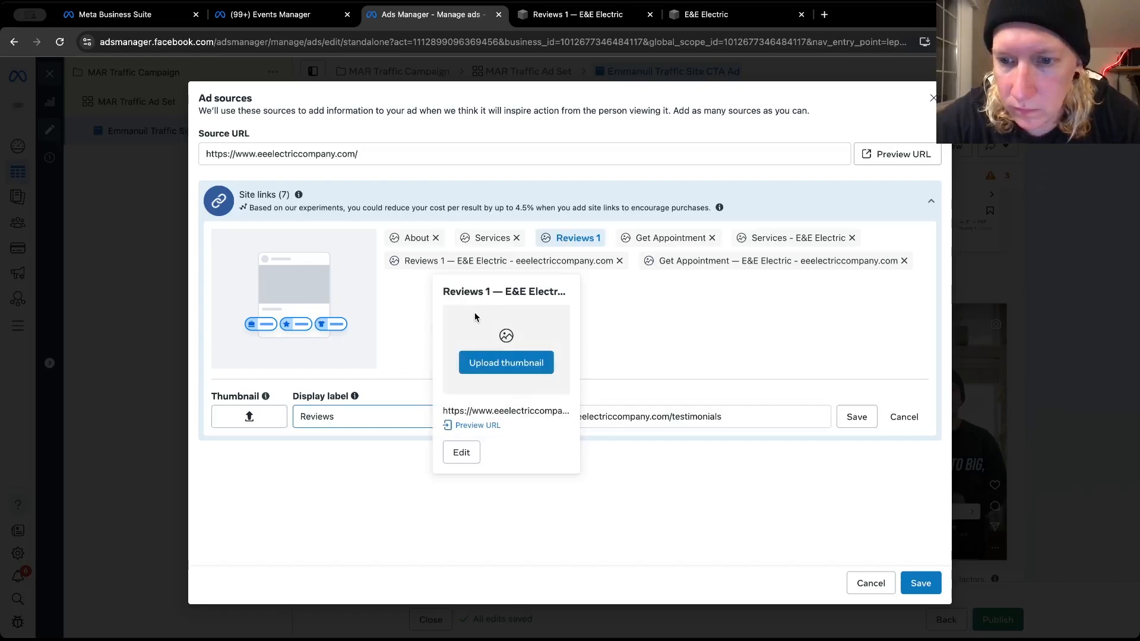
left_click(856, 417)
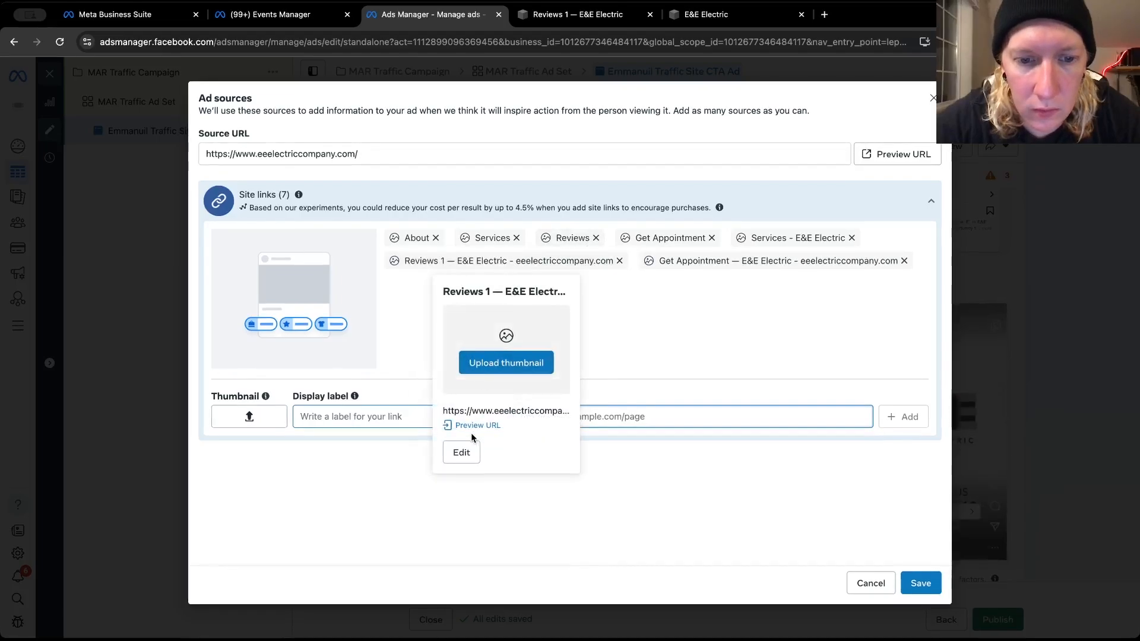
Preview the page of the "Reviews 1 — E&E Electric" site link and shorten its display label to "Reviews"
left_click(473, 426)
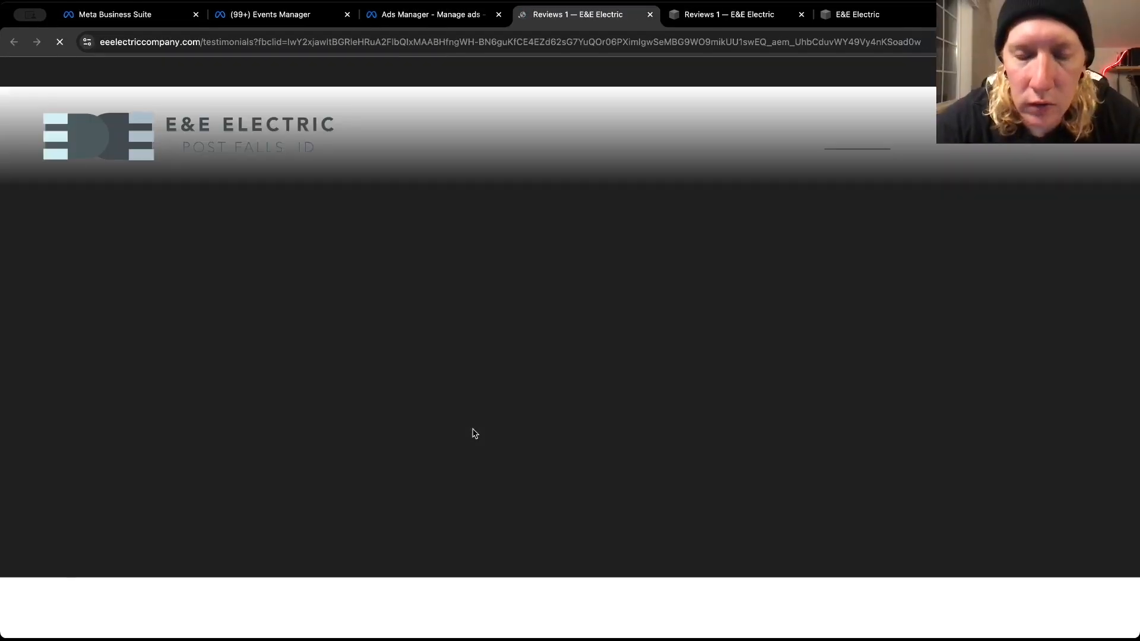
scroll(475, 433, "down", 10)
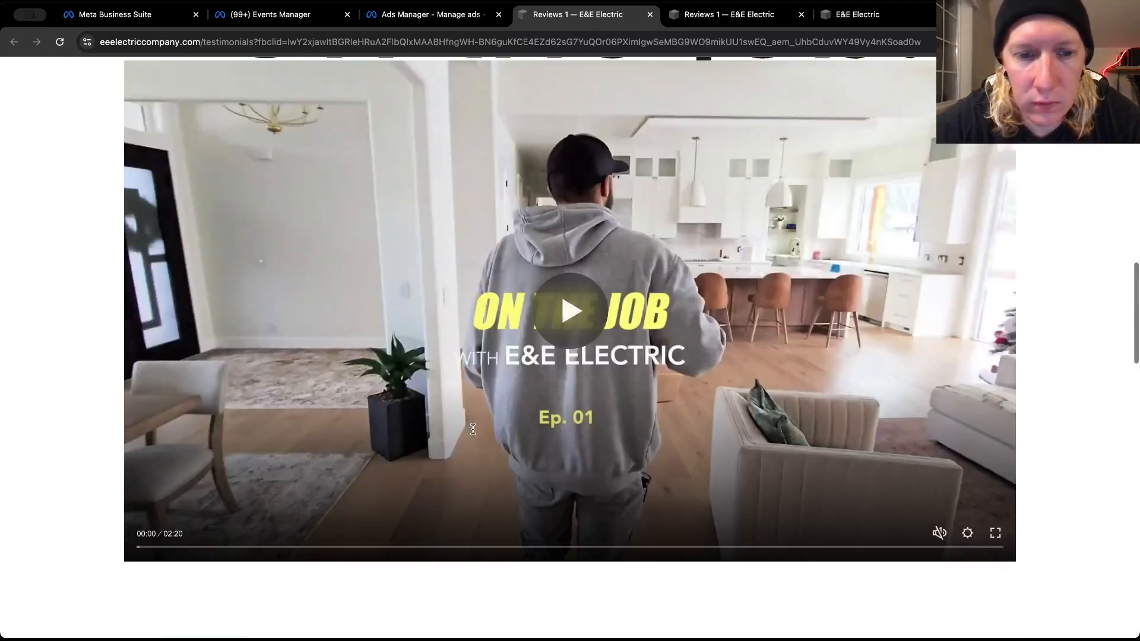
scroll(472, 429, "down", 3)
key("ctrl+w")
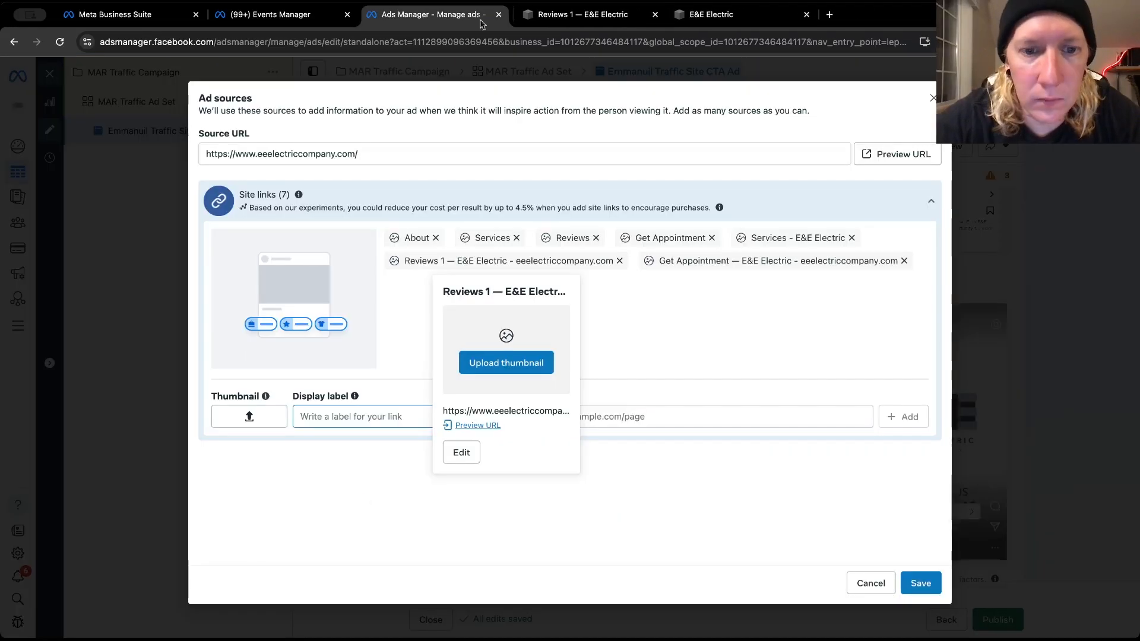
left_click(624, 262)
mouse_move(630, 262)
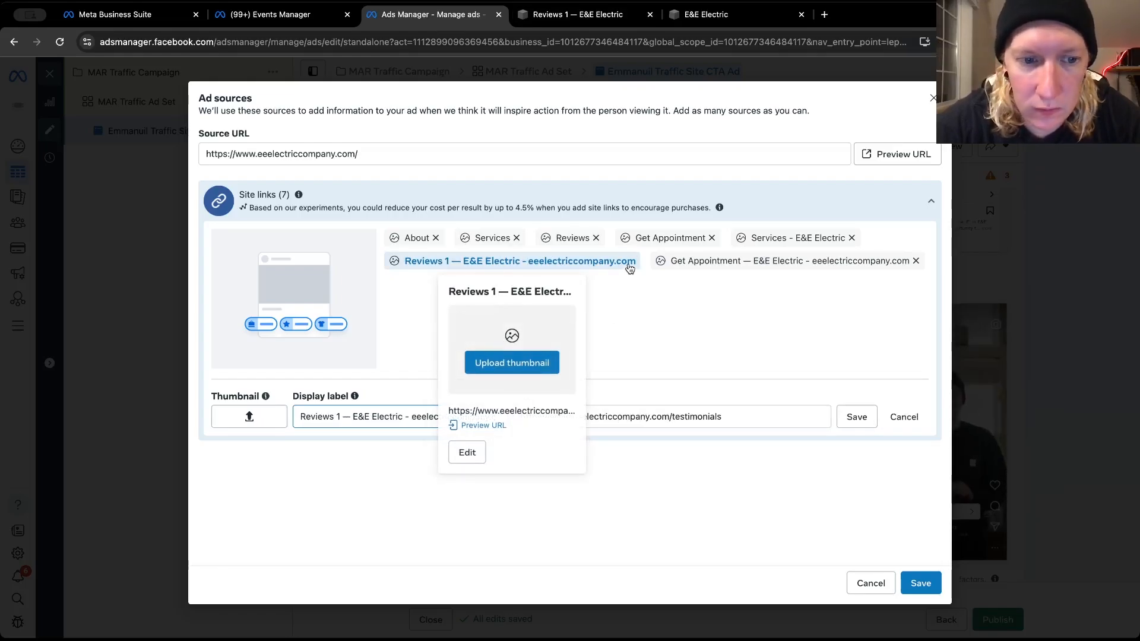
mouse_move(501, 264)
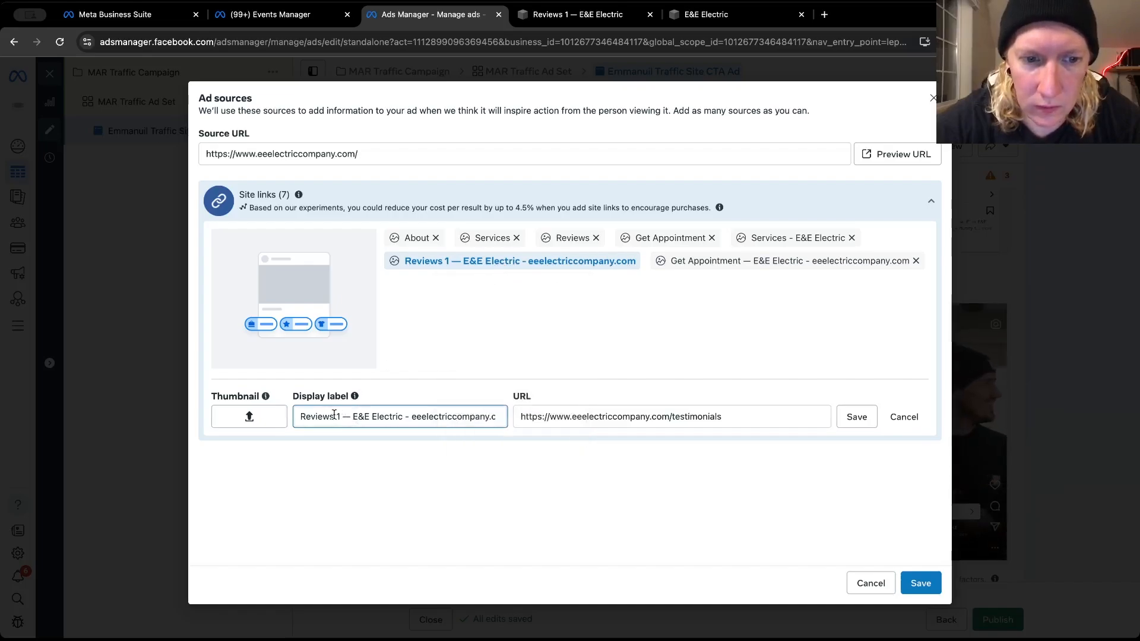
left_click_drag(334, 414, 530, 449)
key("BackSpace")
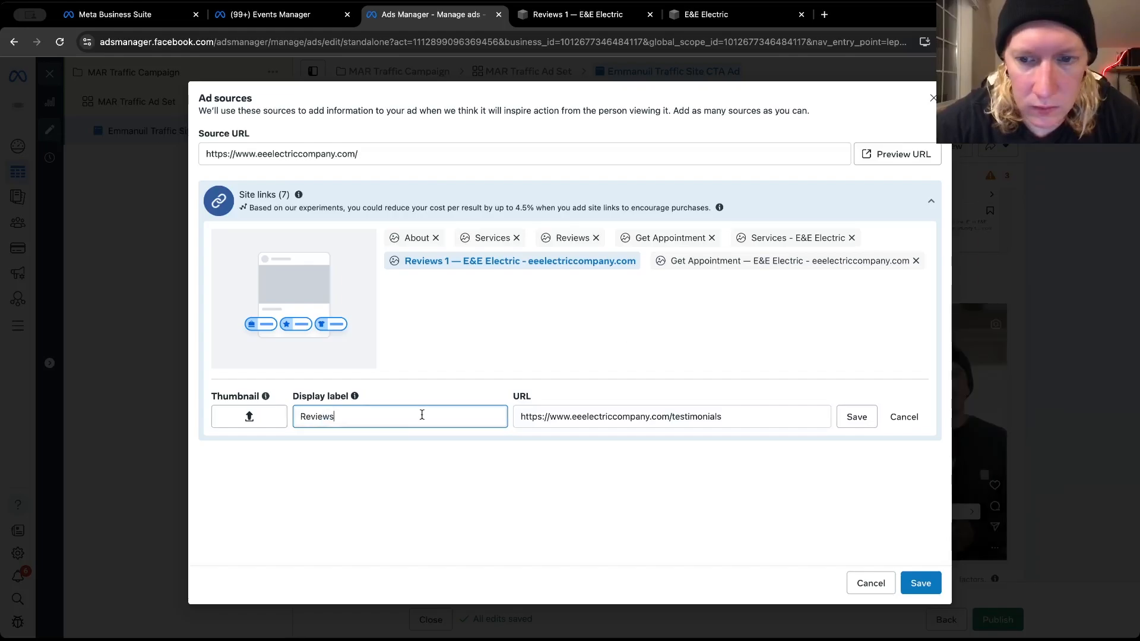
key("Return")
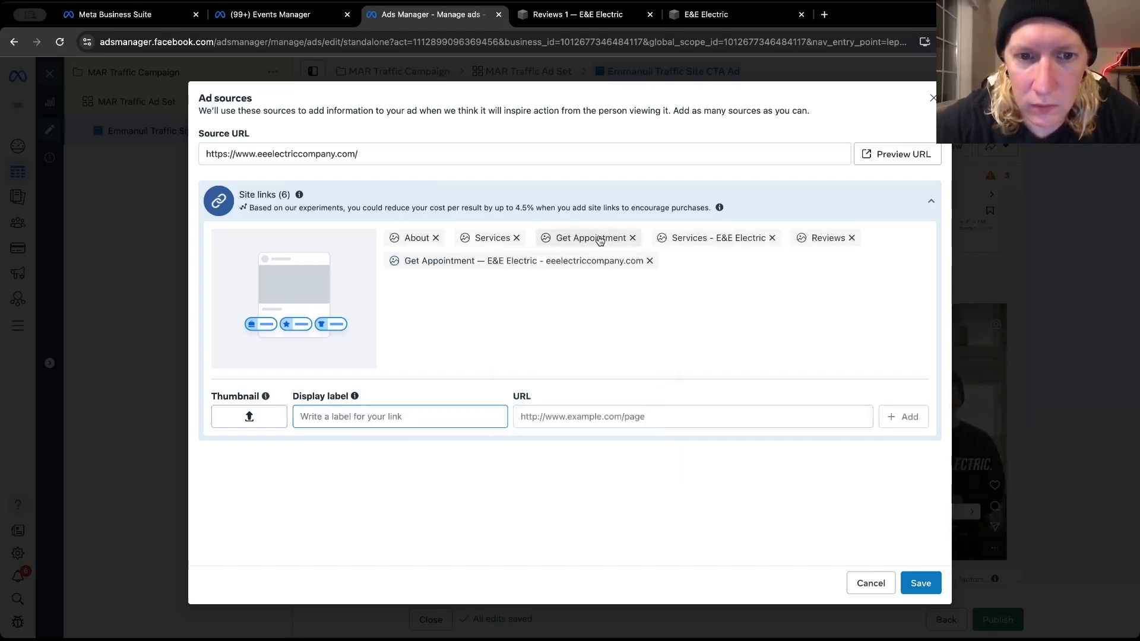
Shorten the two remaining long site link labels to "Services" and "Get Appointment", and save the ad sources
left_click(756, 241)
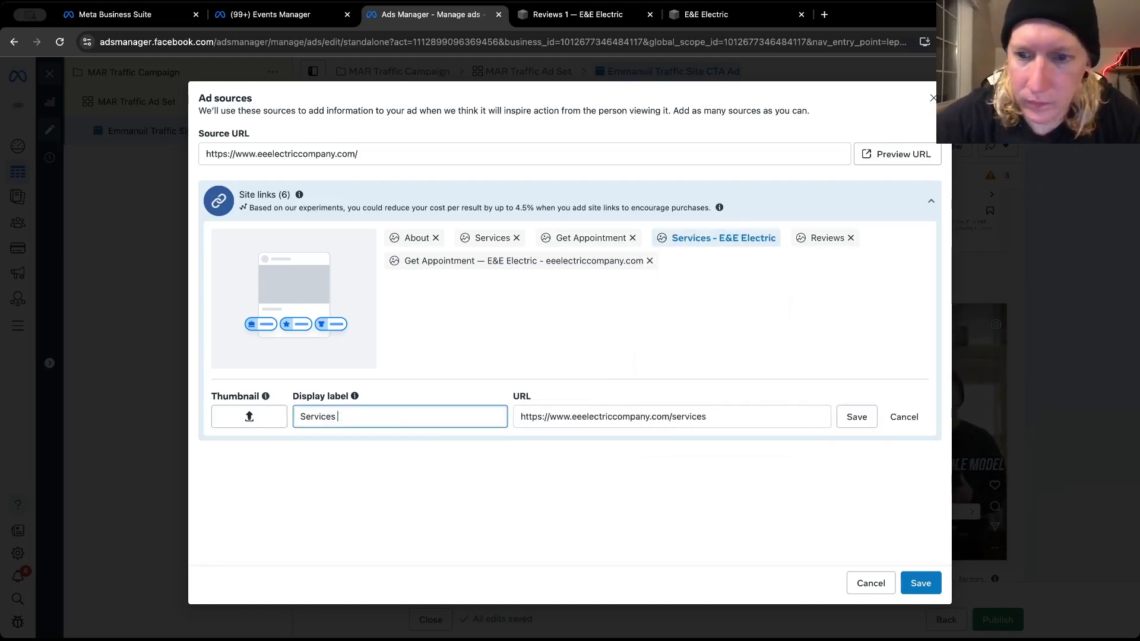
left_click(871, 418)
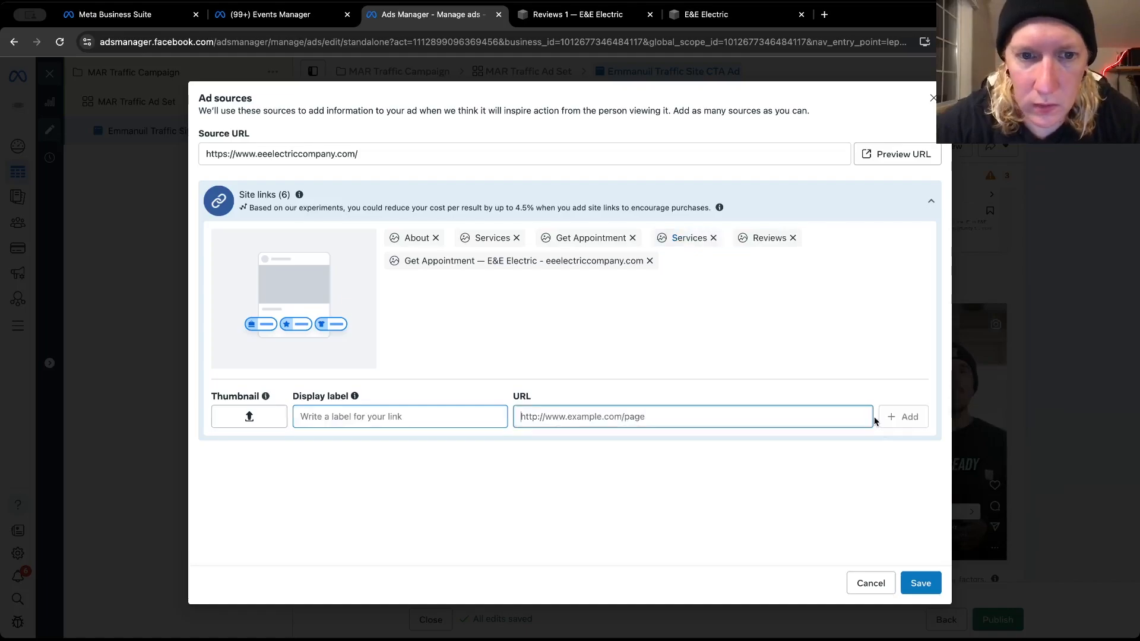
left_click(646, 262)
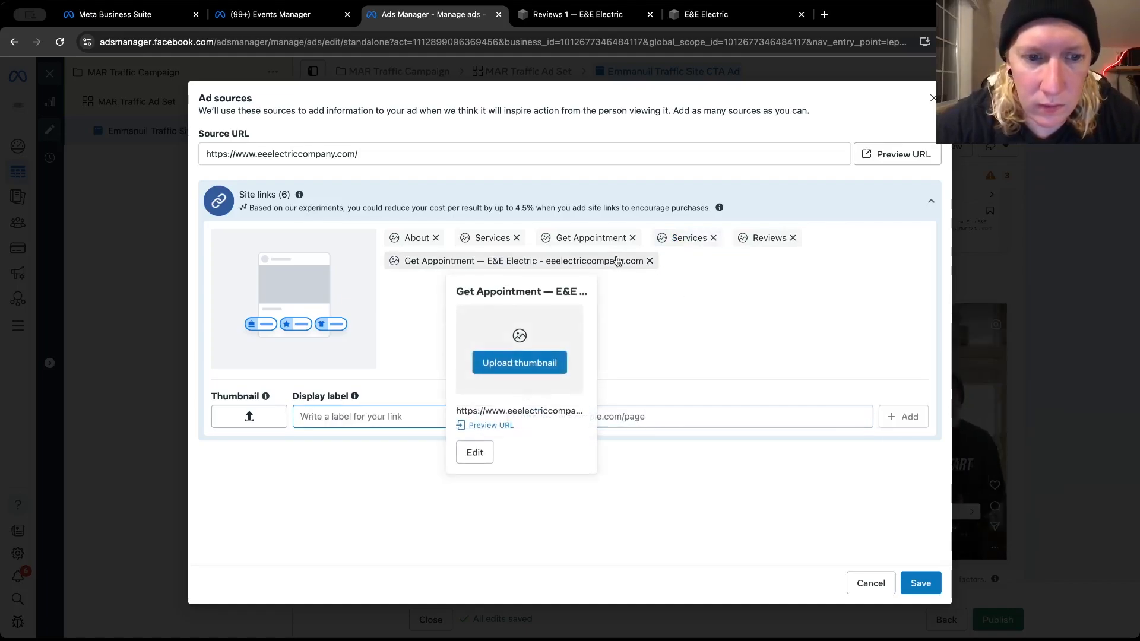
triple_click(369, 419)
type("Get Appointment")
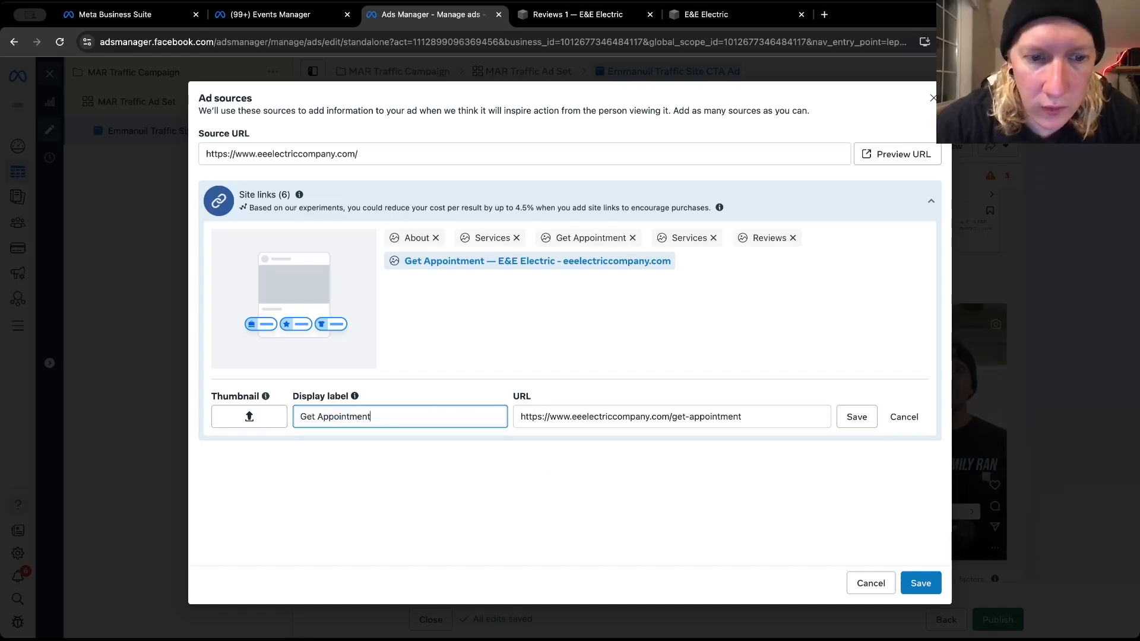
left_click(856, 417)
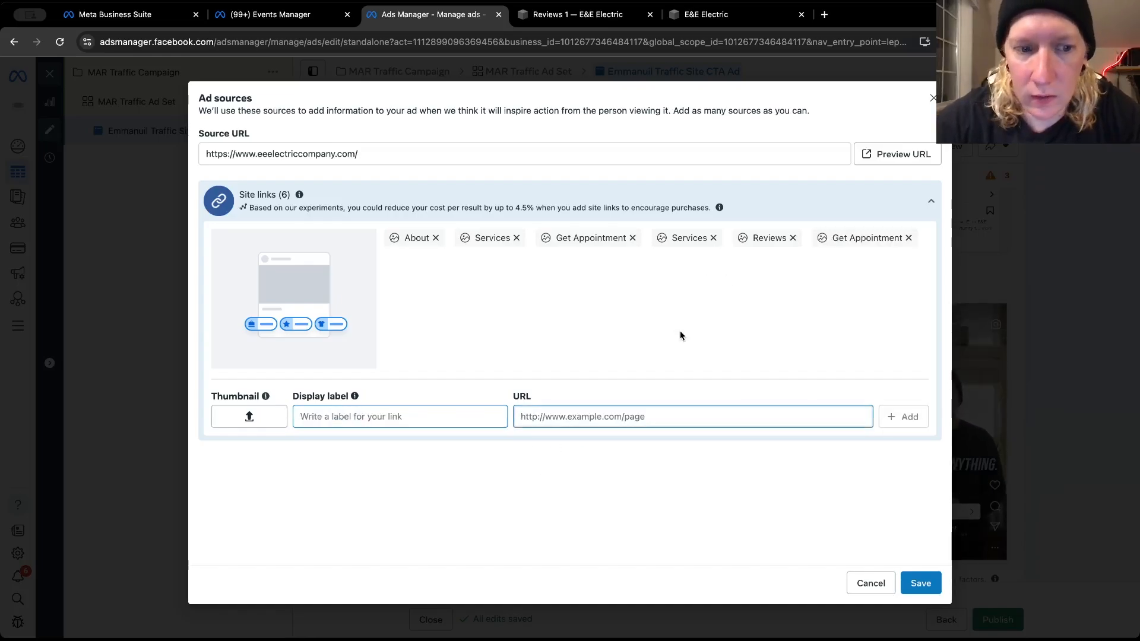
left_click(911, 585)
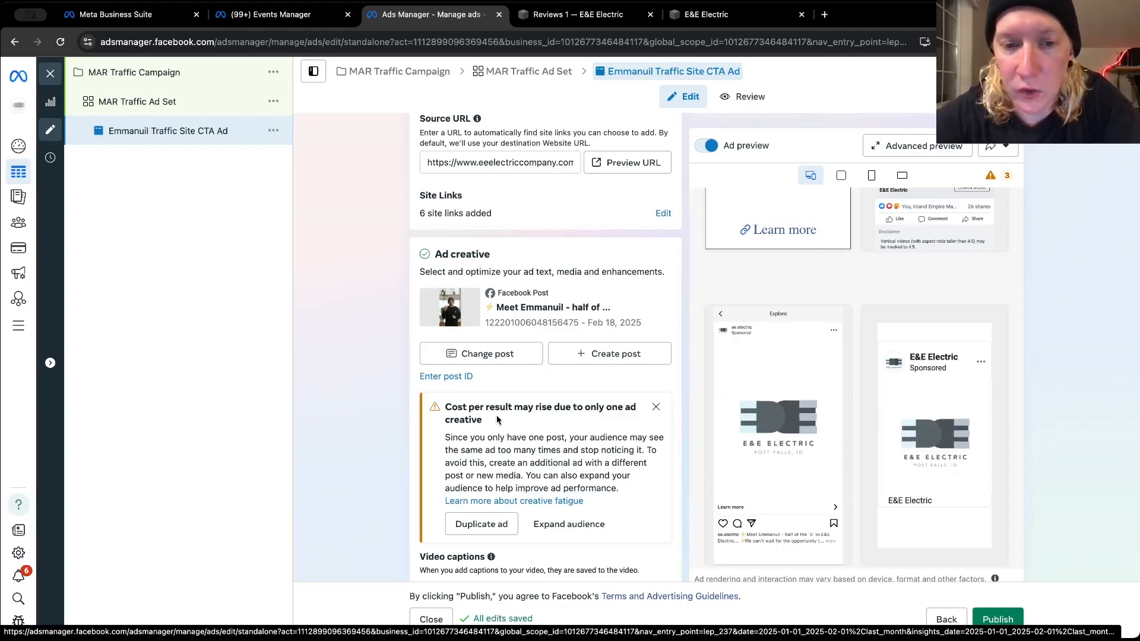
Review the ad's creative settings, from video captions and primary text to call to action, browser add-ons and Advantage+ creative
scroll(496, 414, "down", 5)
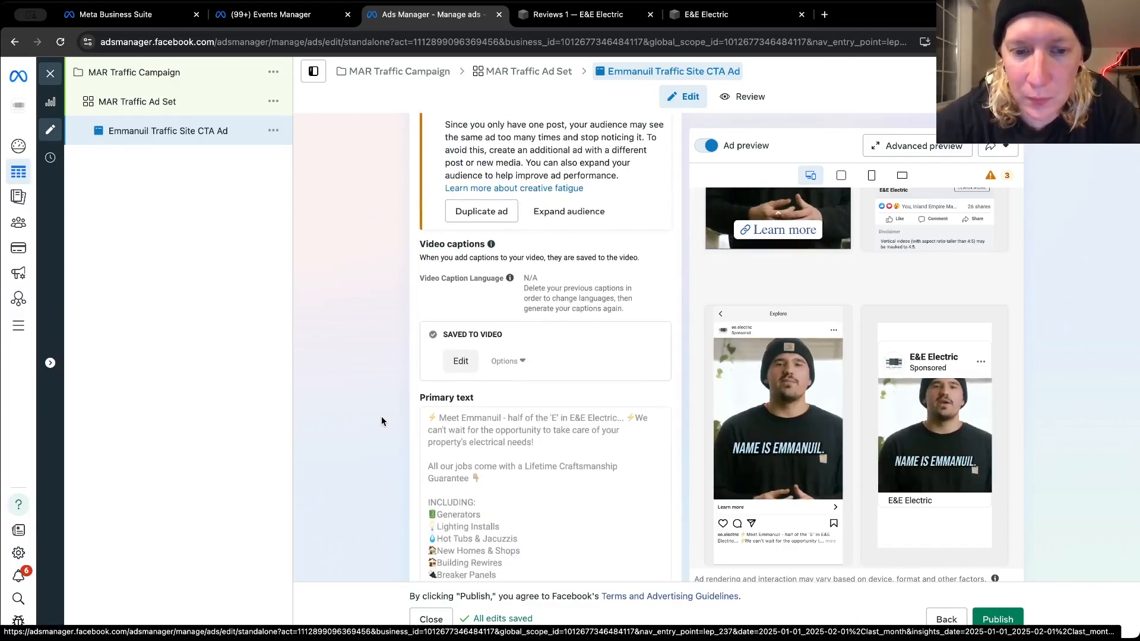
scroll(381, 421, "down", 2)
scroll(381, 418, "down", 3)
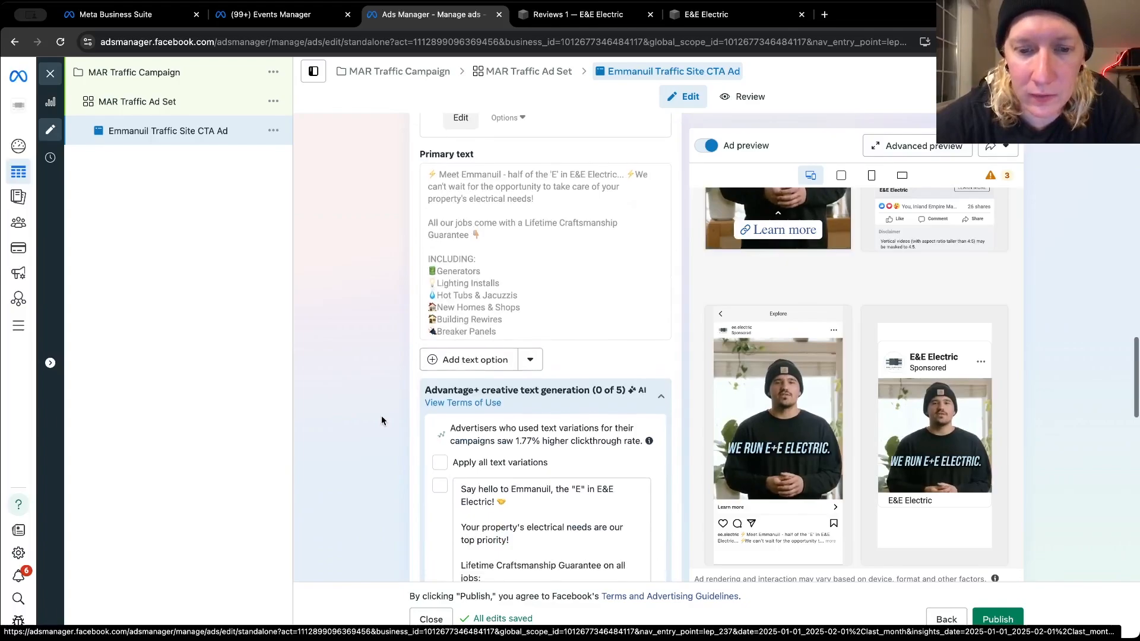
scroll(381, 421, "down", 10)
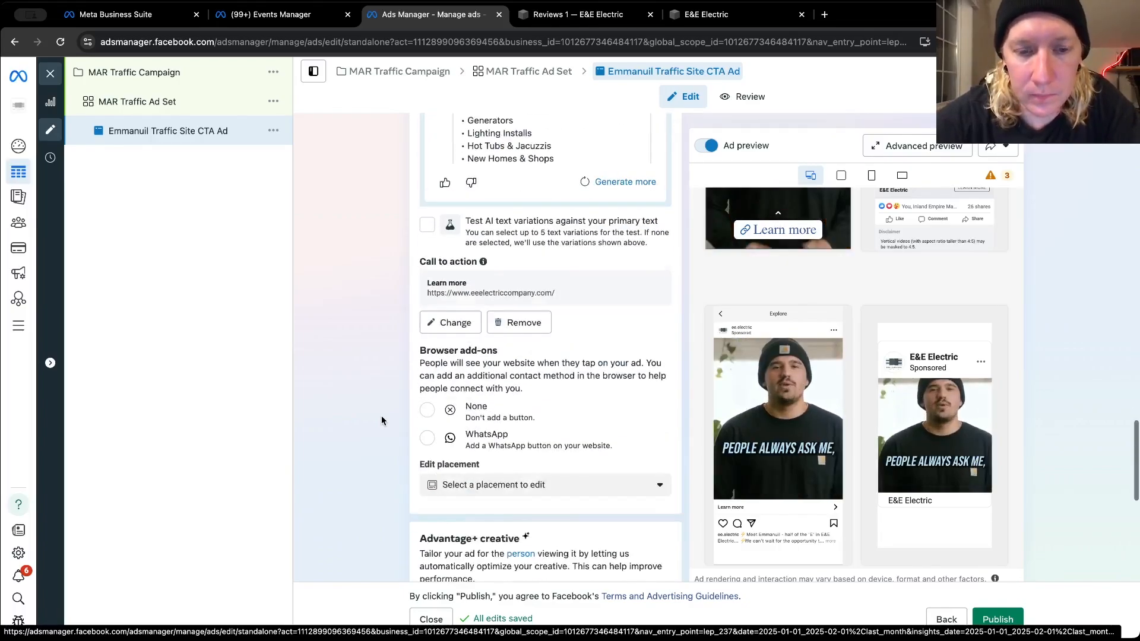
scroll(381, 420, "down", 2)
scroll(381, 420, "up", 9)
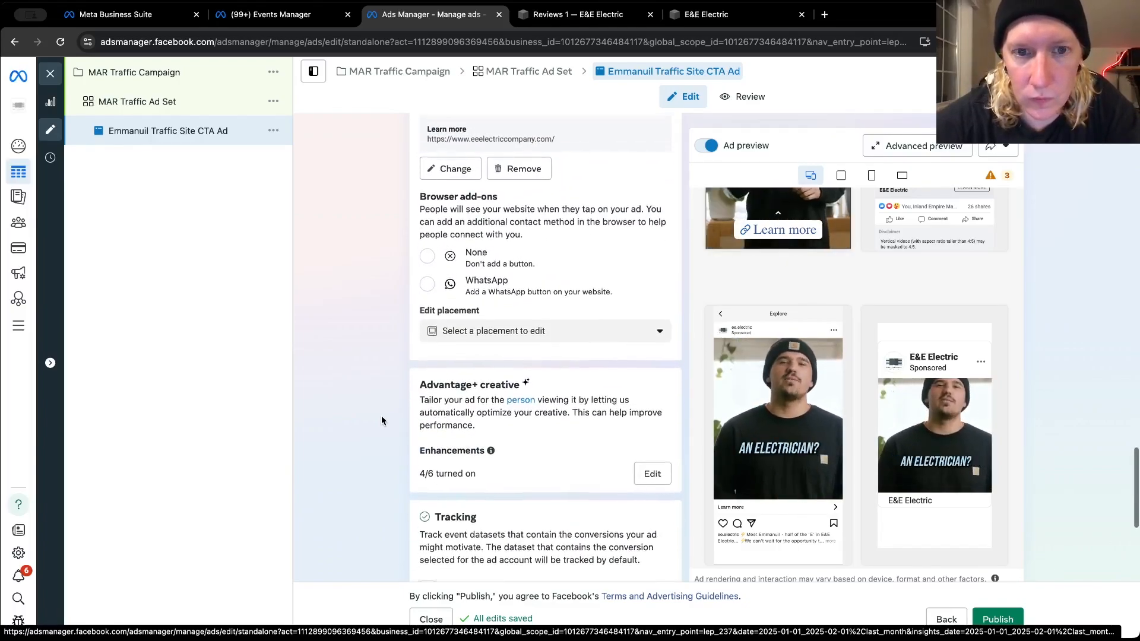
scroll(381, 420, "up", 3)
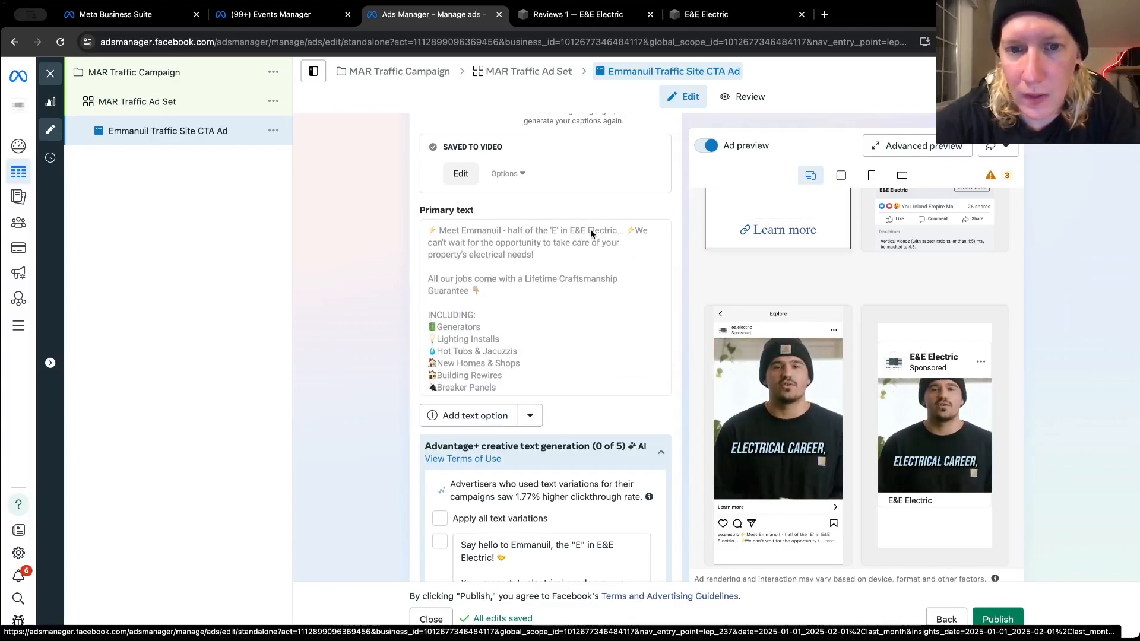
Add an empty second primary text option to the ad and place the cursor in it
scroll(500, 263, "down", 3)
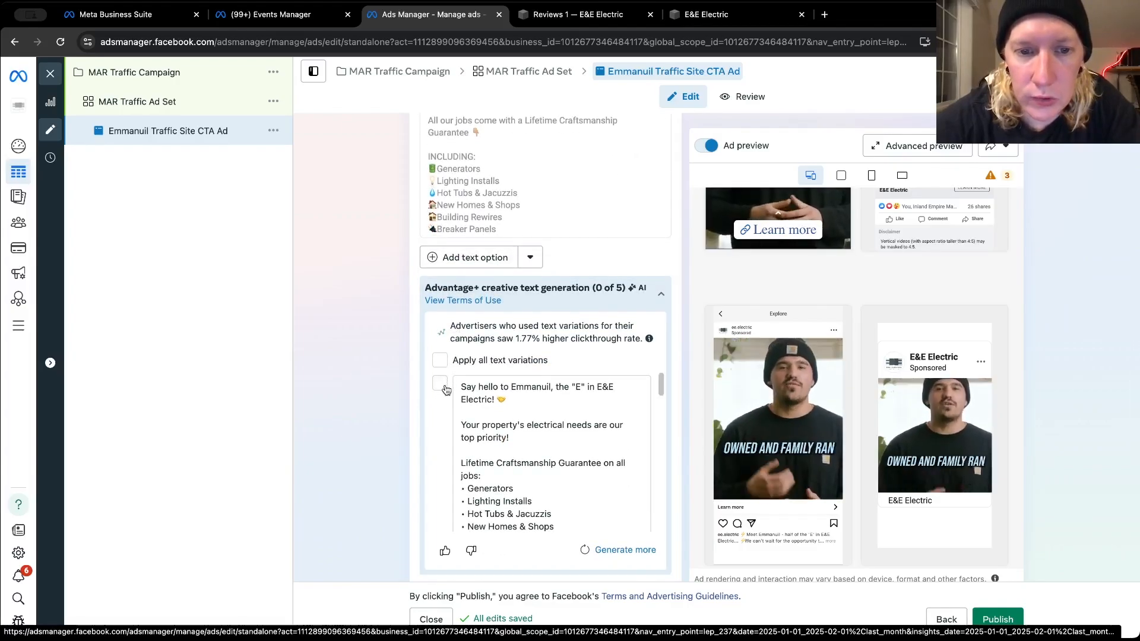
left_click(458, 260)
left_click(457, 266)
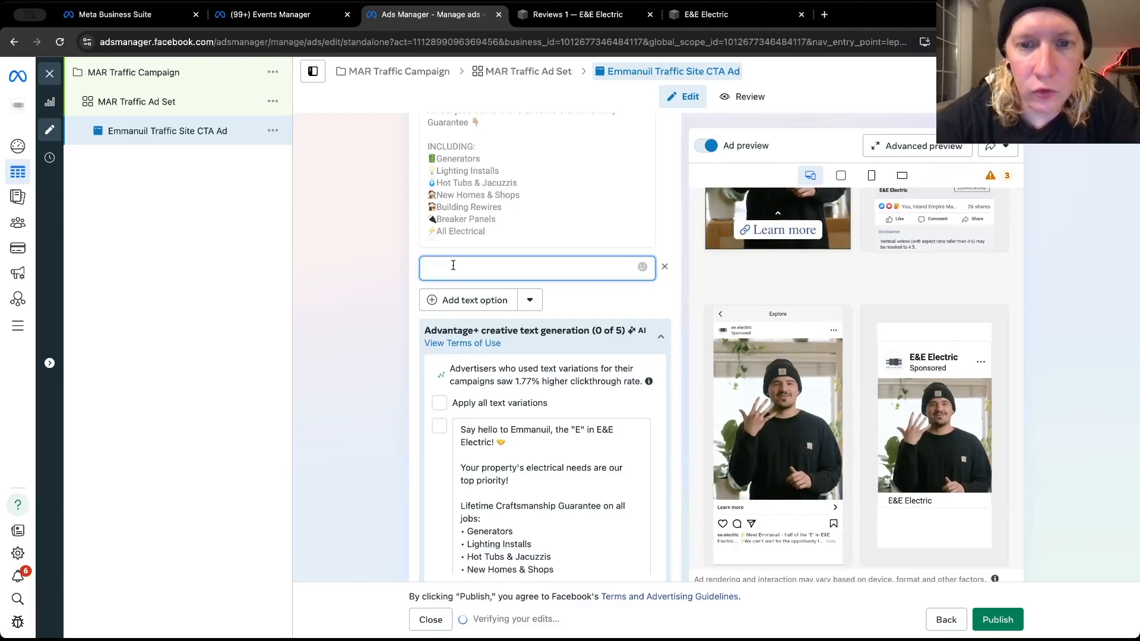
Open E&E Electric's Facebook page from the footer of the website's testimonials page, and close the testimonials page
left_click(630, 21)
left_click(592, 41)
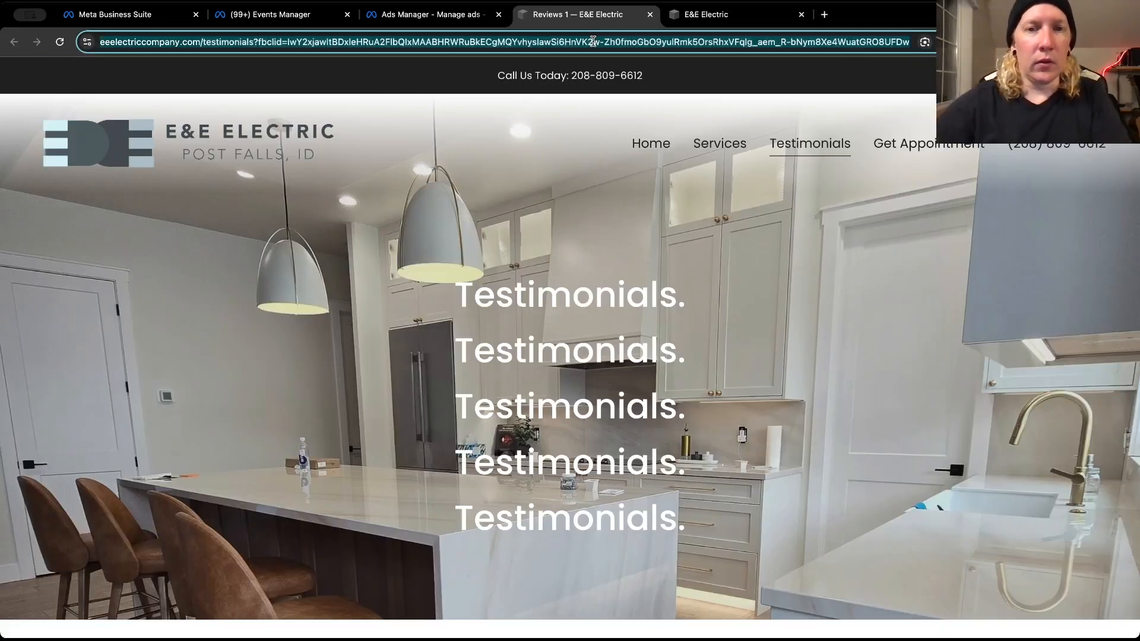
scroll(601, 305, "down", 20)
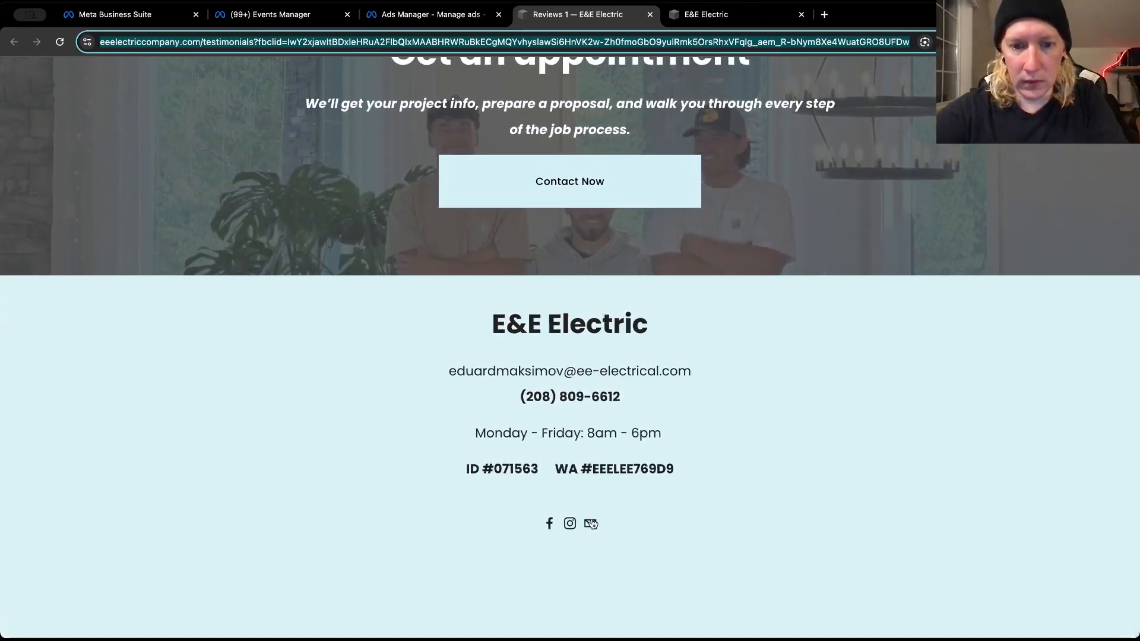
left_click(549, 523)
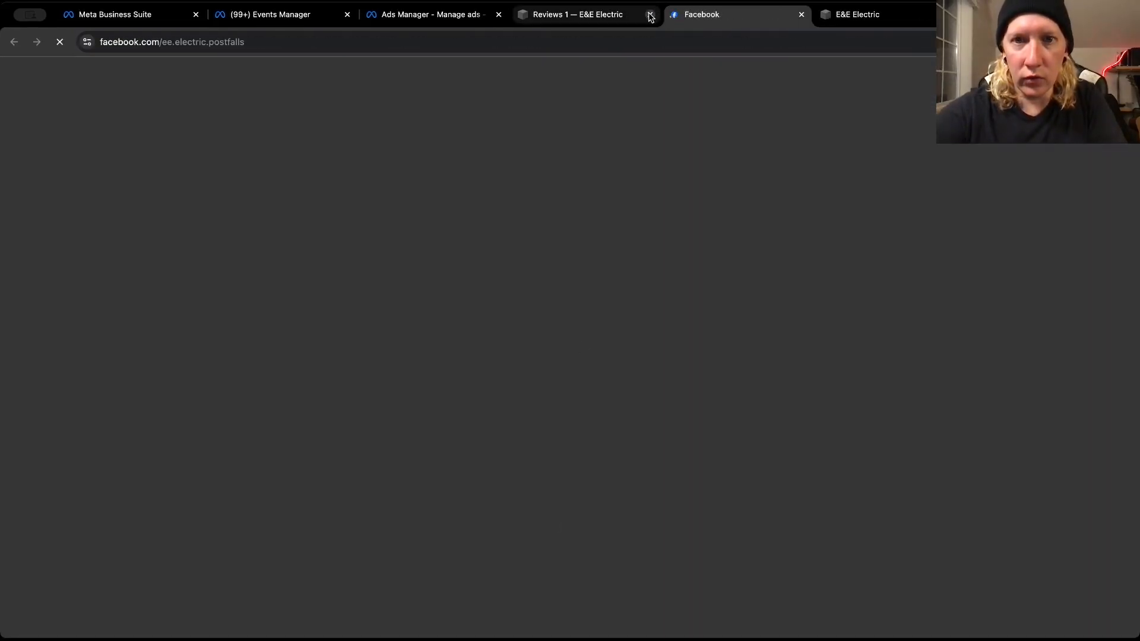
left_click(650, 14)
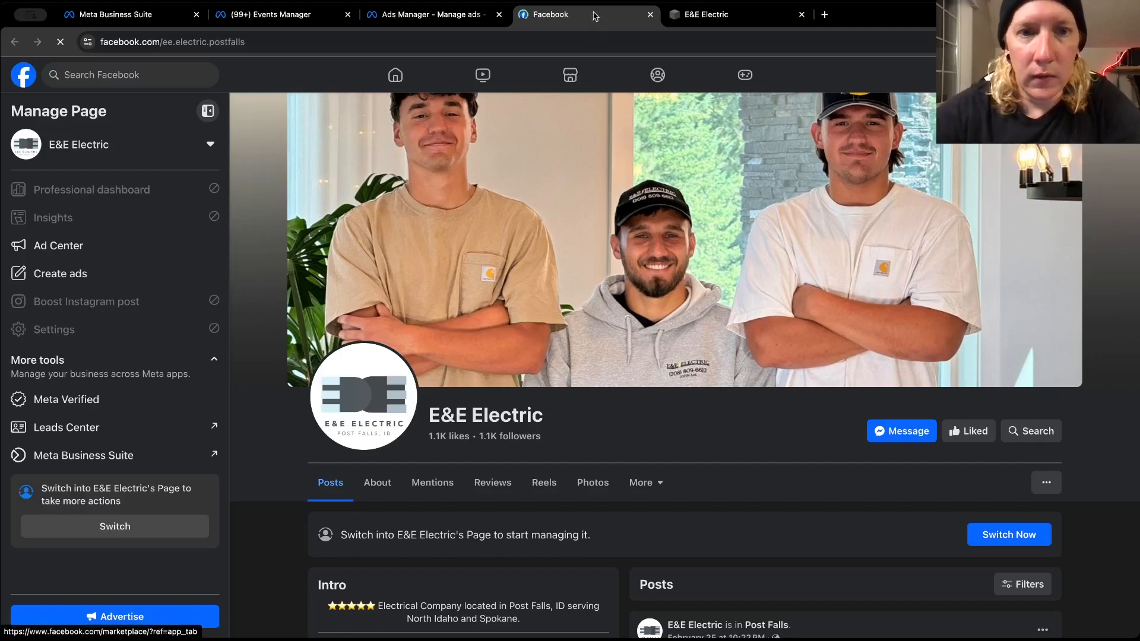
Find the February 25 post starting "What sets us apart from most electricians?" on E&E Electric's Facebook page, expand it, and copy its full text
scroll(582, 413, "down", 7)
scroll(582, 413, "down", 5)
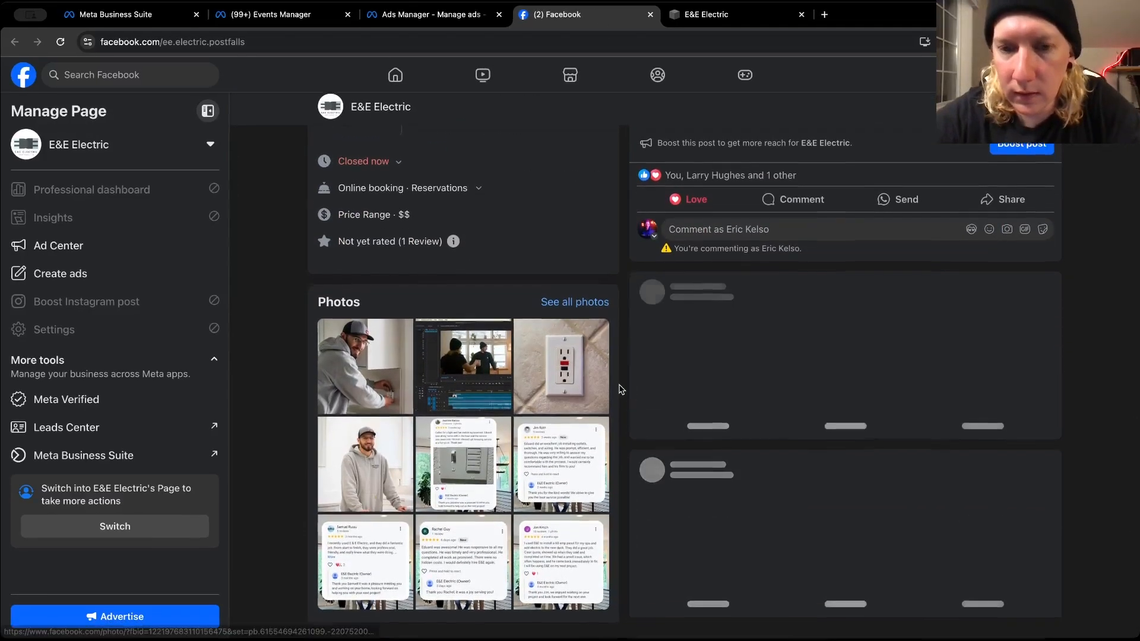
scroll(618, 389, "down", 3)
scroll(618, 390, "down", 3)
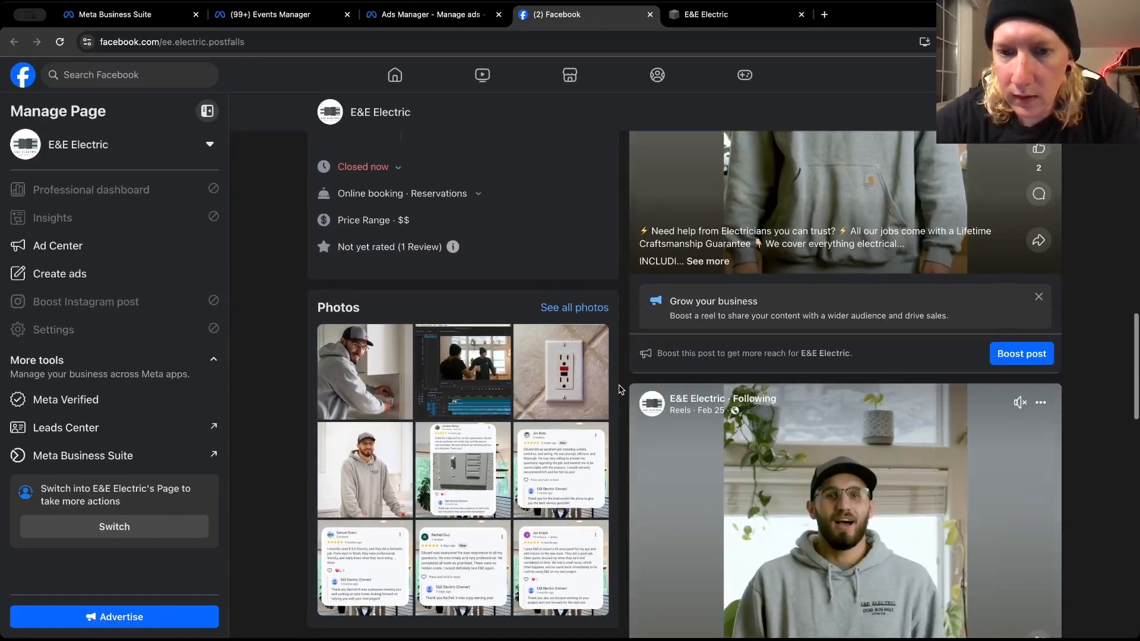
scroll(618, 389, "down", 5)
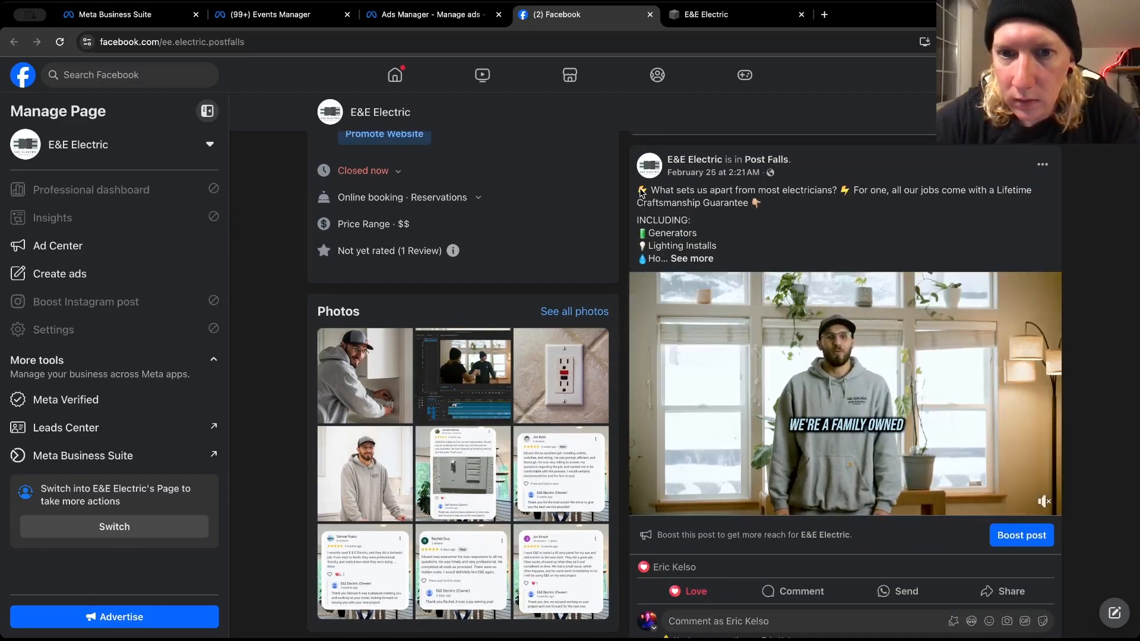
left_click(701, 259)
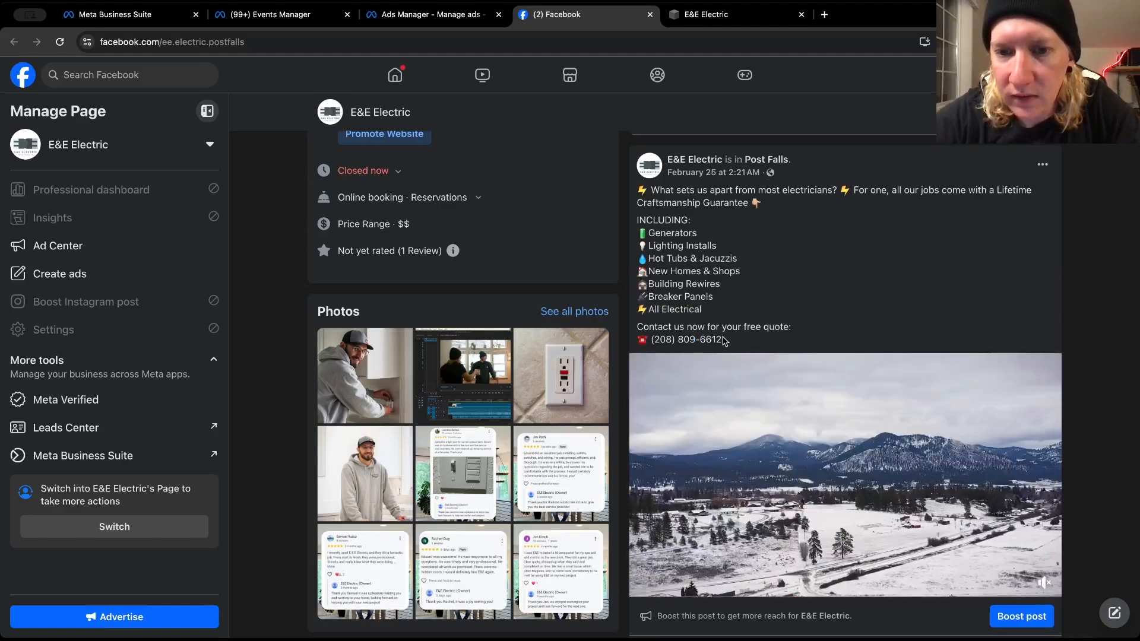
left_click_drag(723, 340, 639, 191)
right_click(659, 197)
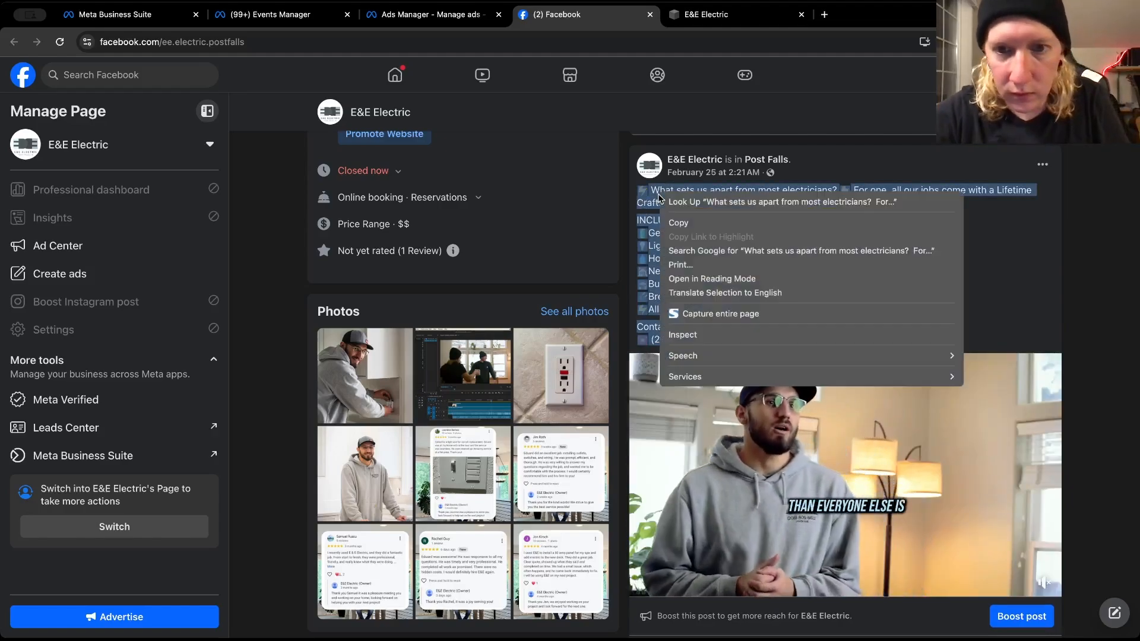
left_click(685, 228)
Paste the copied text into the ad's second primary text option, with blank lines before "INCLUDING:" and the contact line, and add a third option
left_click(434, 18)
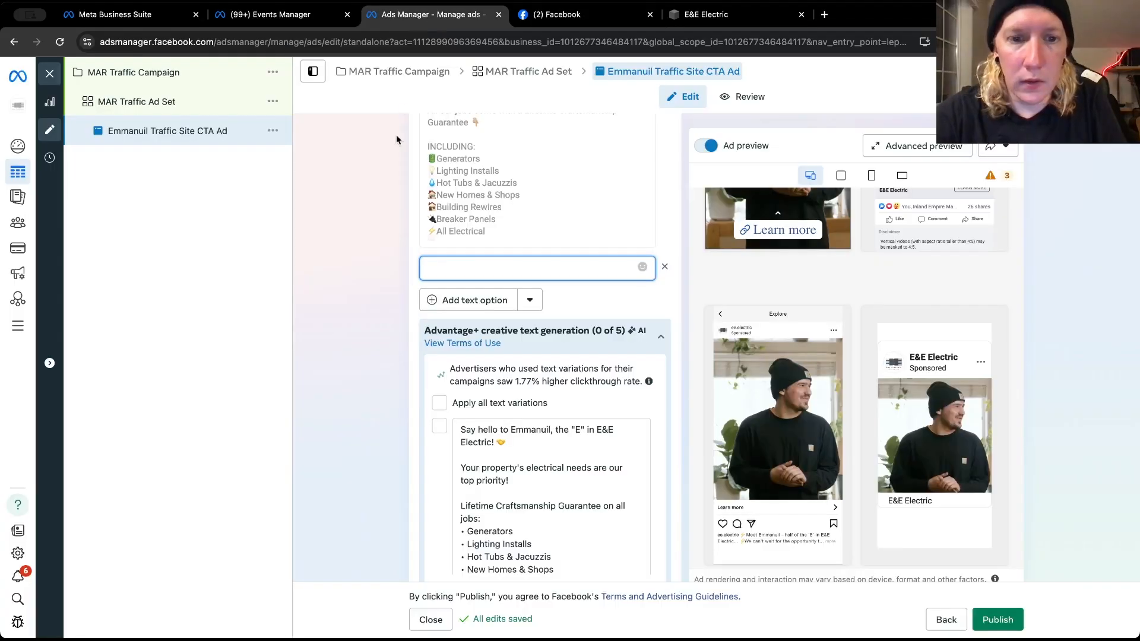
key("ctrl+v")
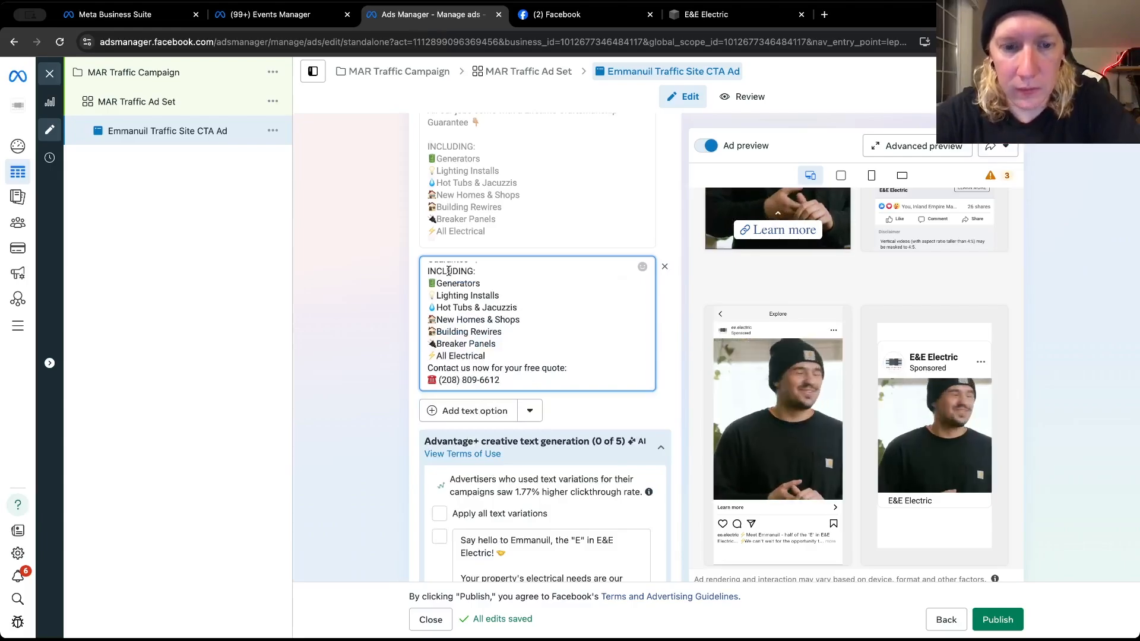
scroll(513, 309, "up", 2)
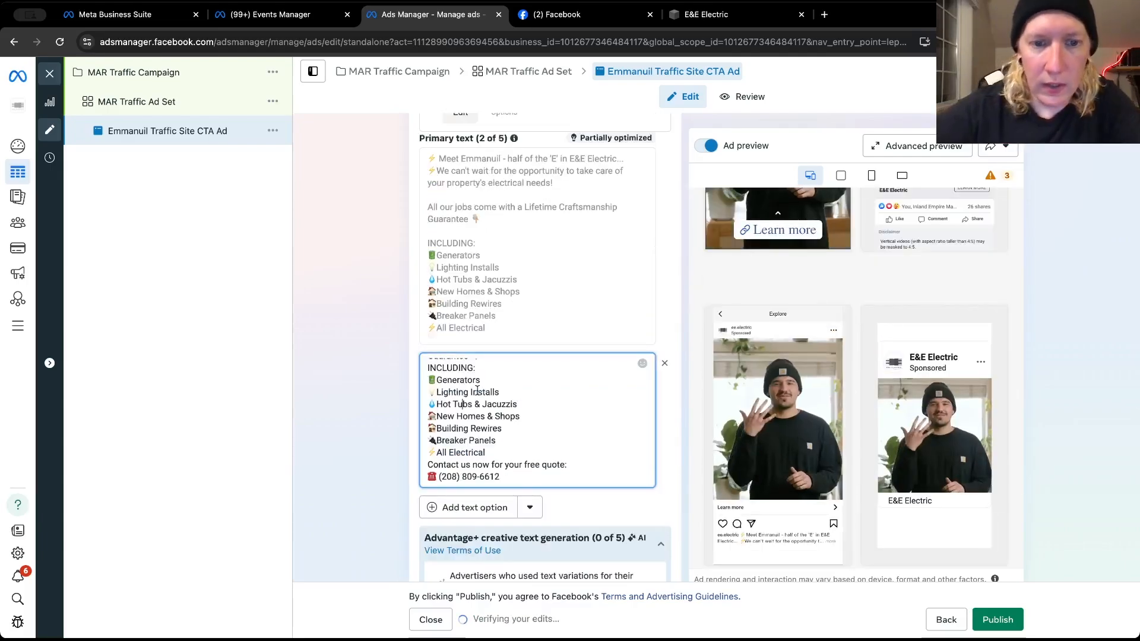
left_click(430, 368)
key("Return")
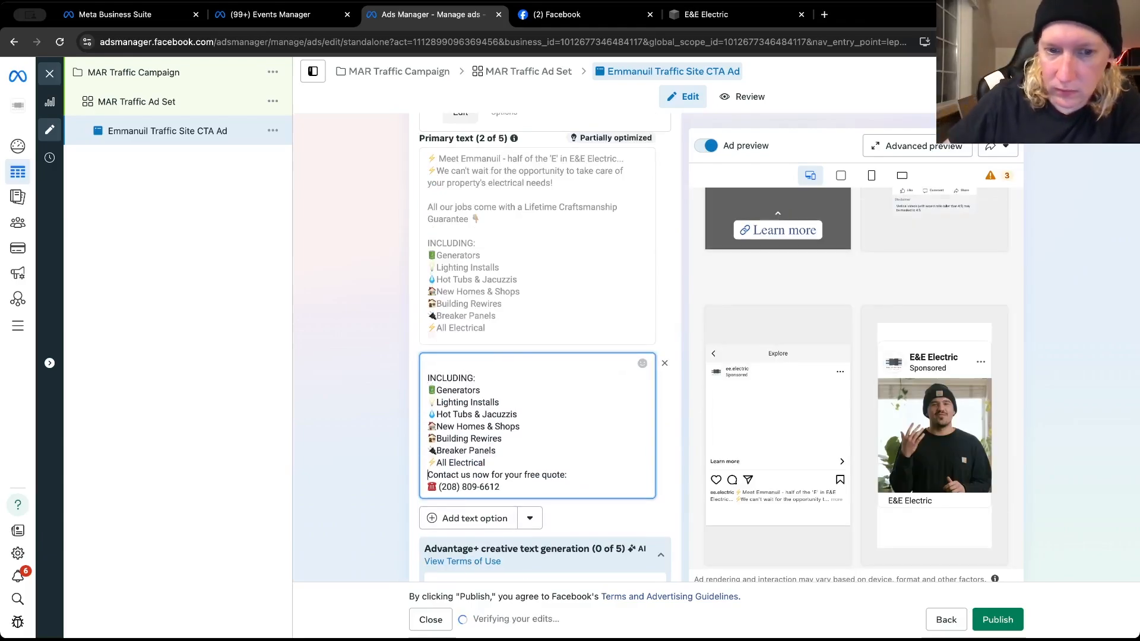
left_click(429, 475)
key("Return")
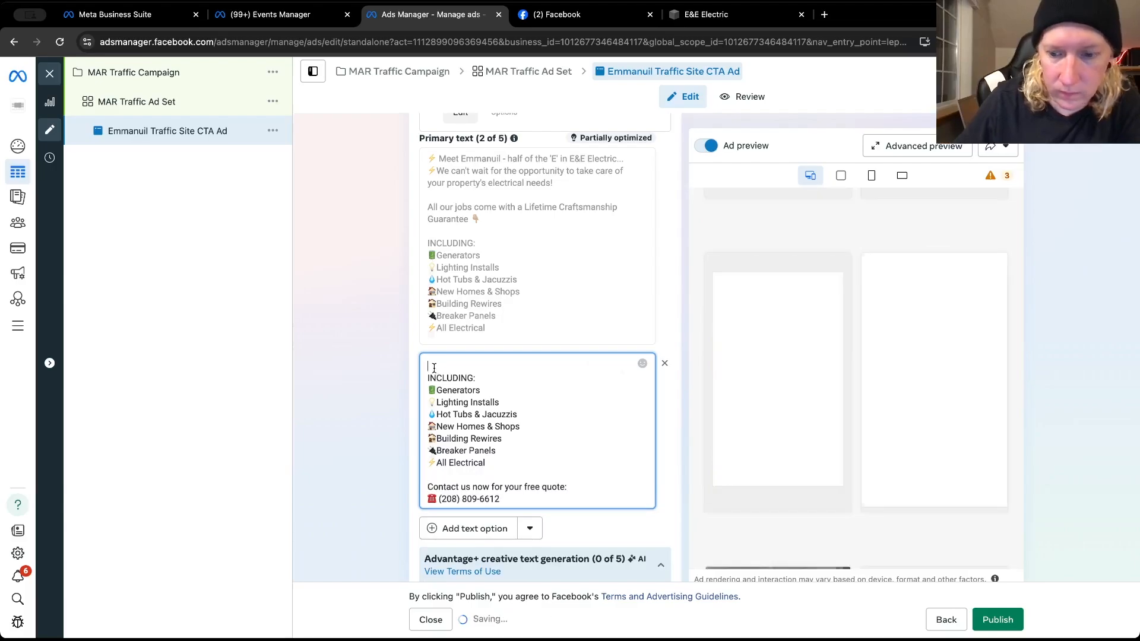
left_click(437, 372)
key("ctrl+v")
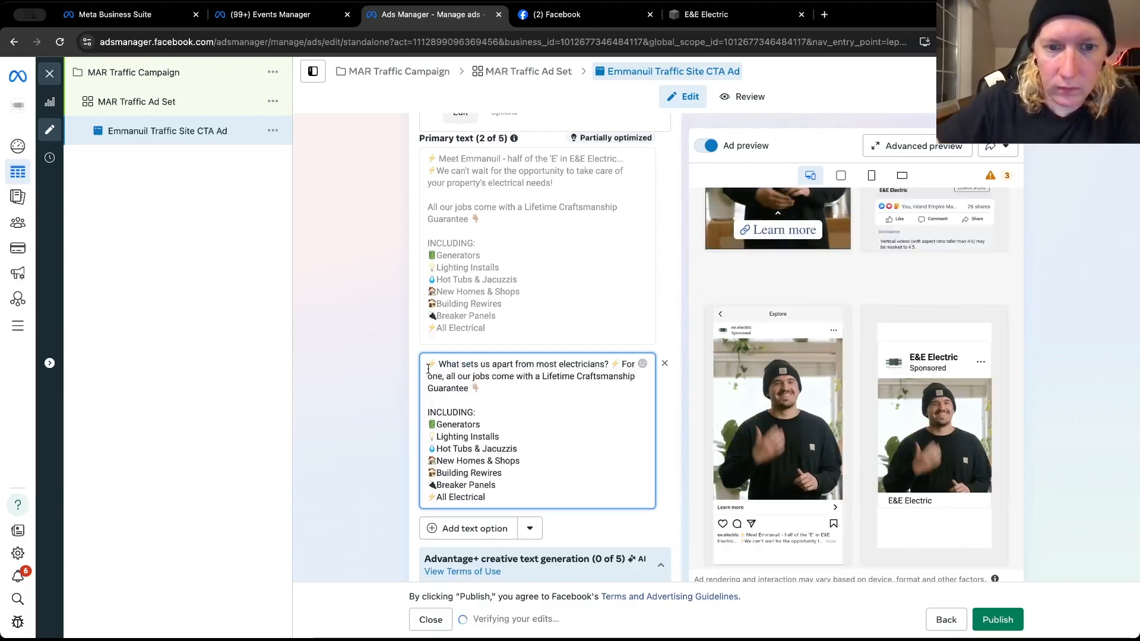
left_click(442, 528)
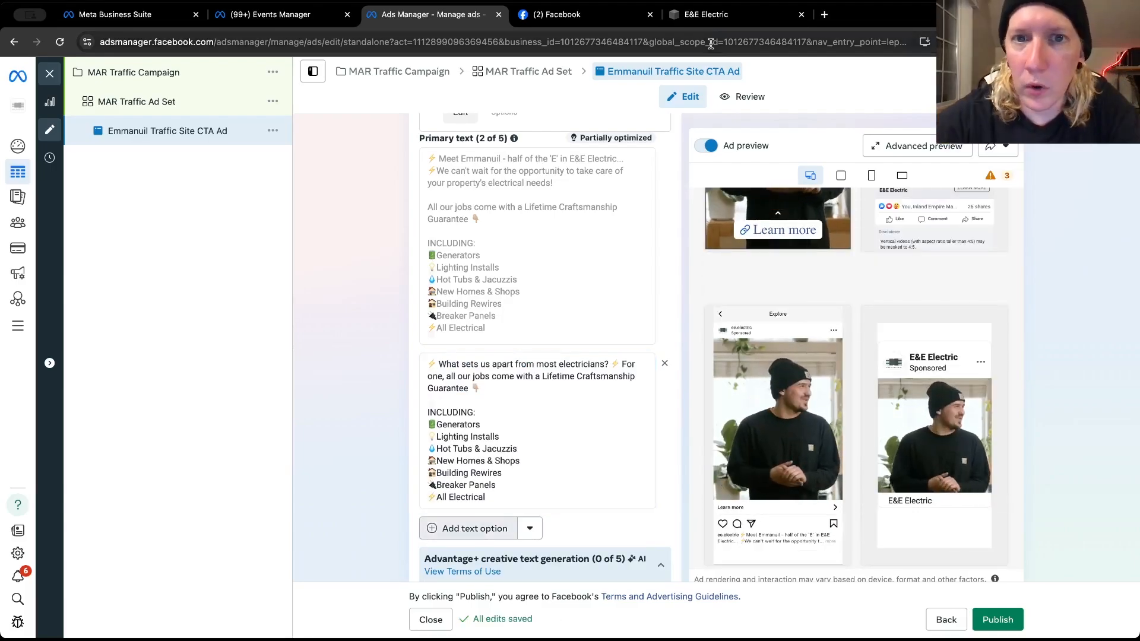
Look through older posts on E&E Electric's Facebook page for another caption suitable as alternative primary text
left_click(585, 14)
scroll(658, 289, "down", 15)
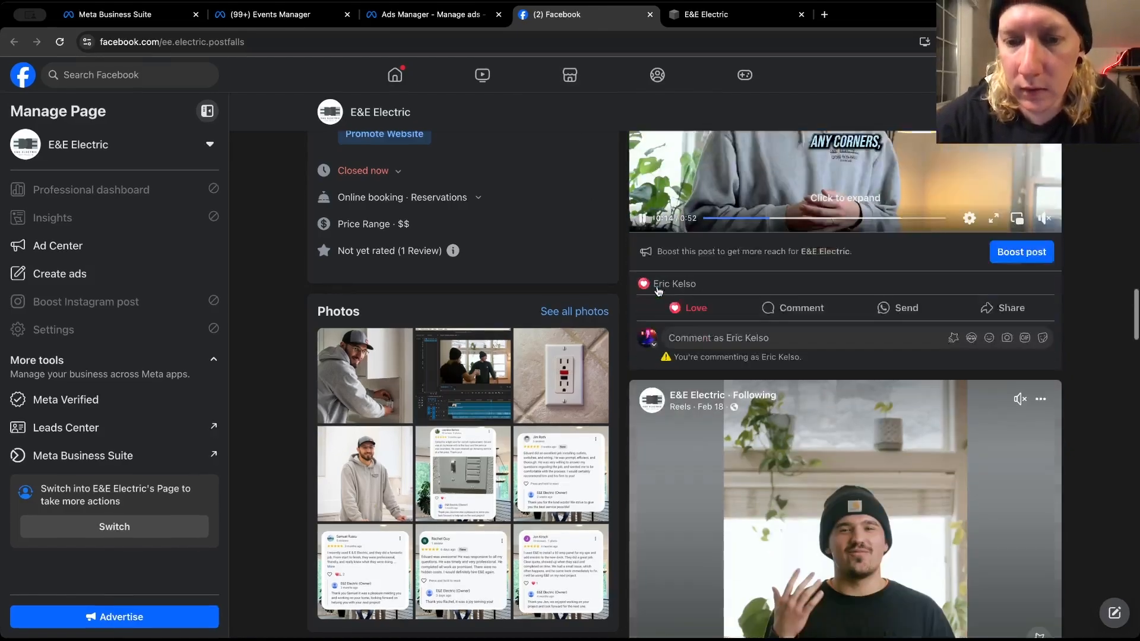
scroll(657, 289, "down", 12)
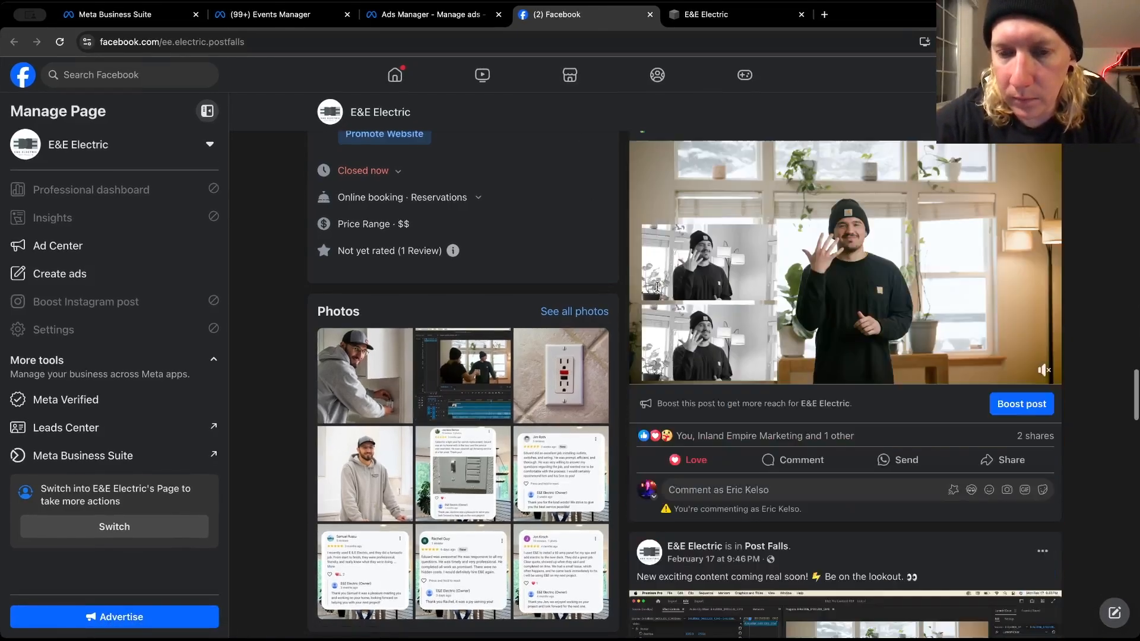
scroll(658, 290, "down", 12)
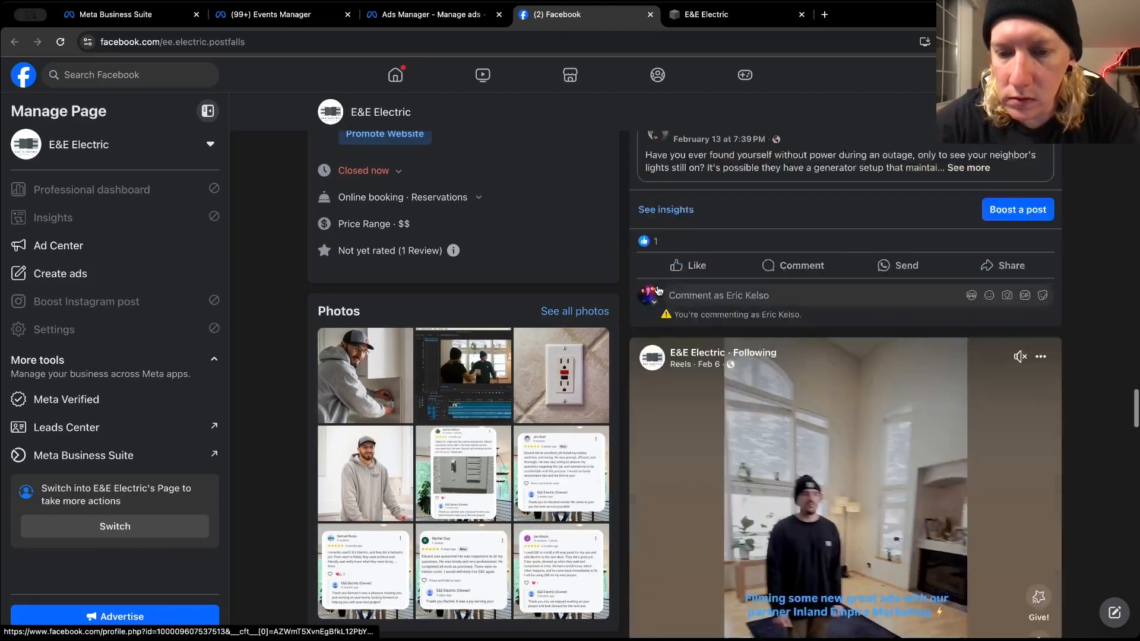
scroll(658, 290, "down", 4)
scroll(657, 290, "up", 3)
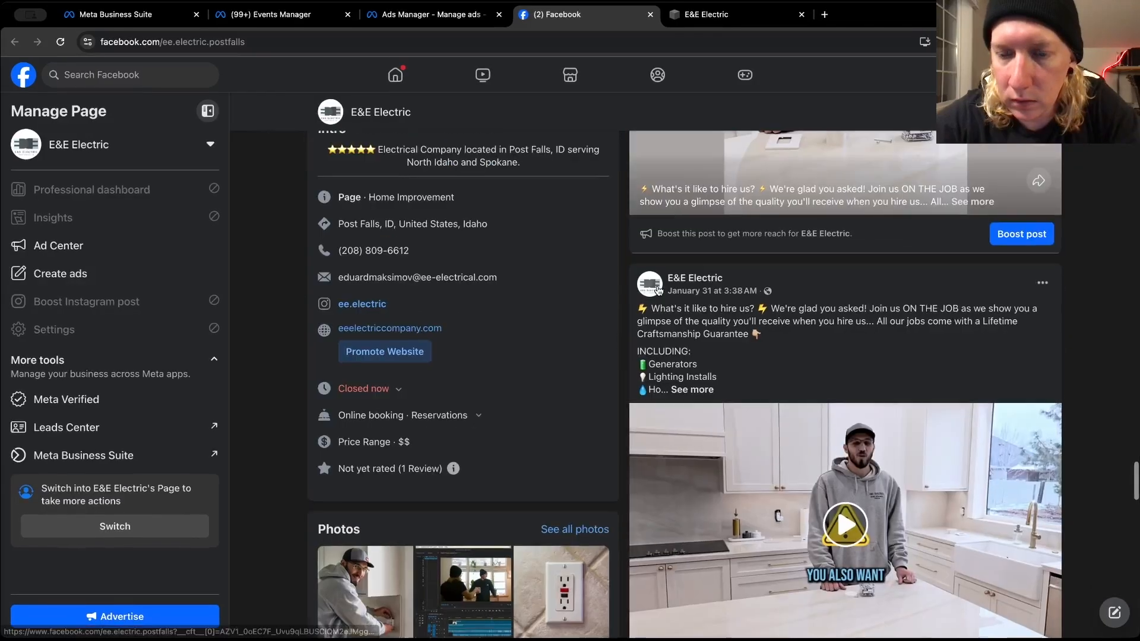
mouse_move(658, 289)
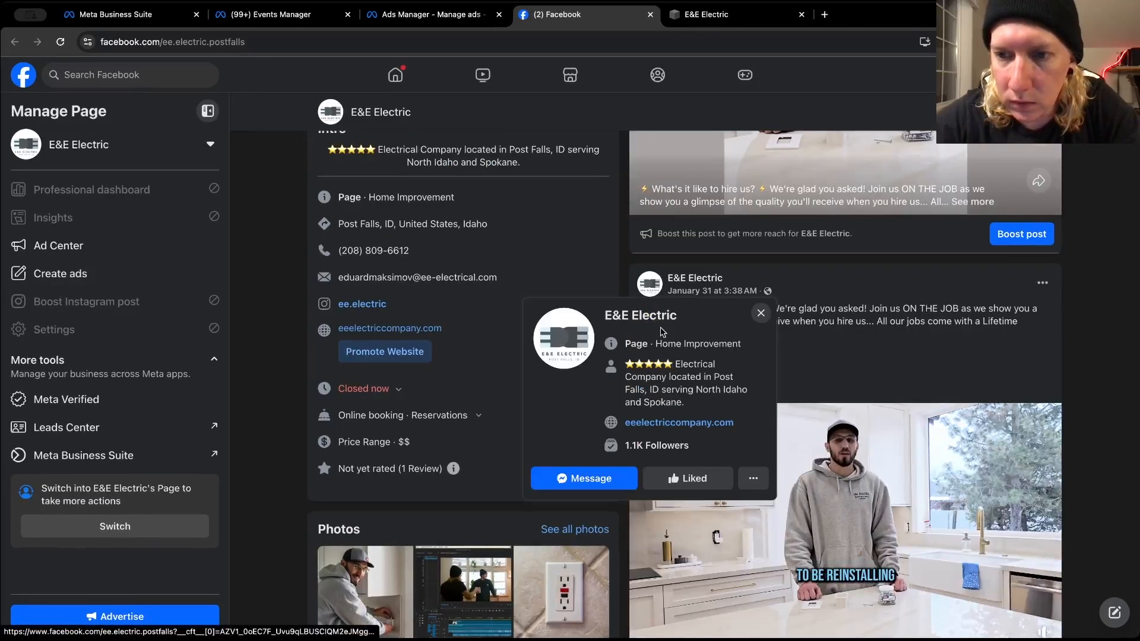
scroll(819, 369, "down", 10)
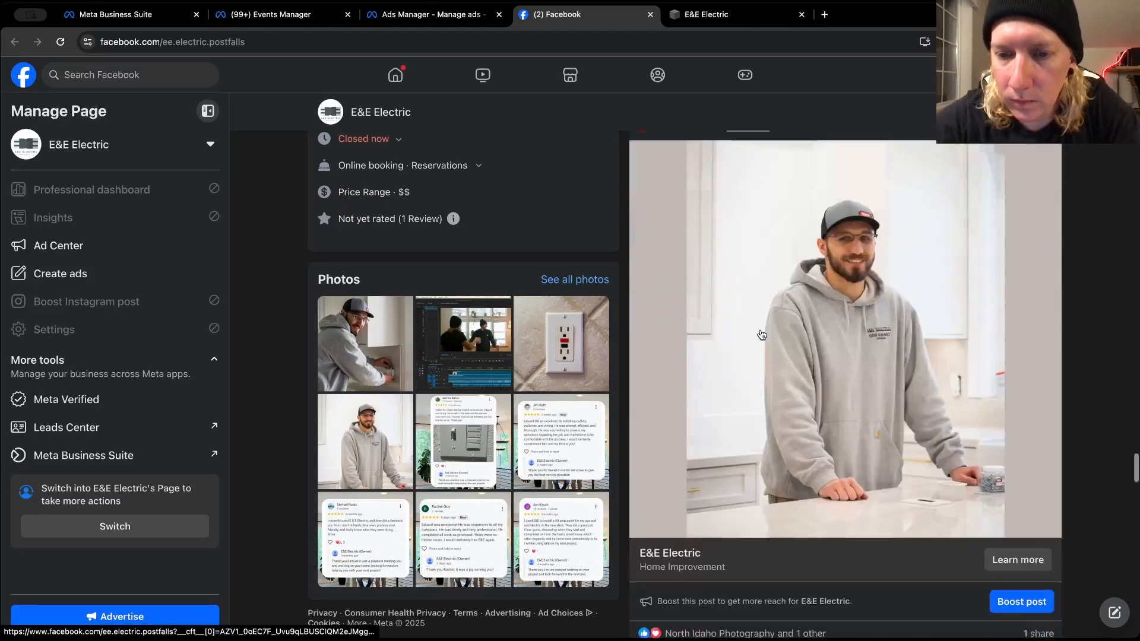
scroll(762, 334, "down", 5)
scroll(762, 334, "down", 8)
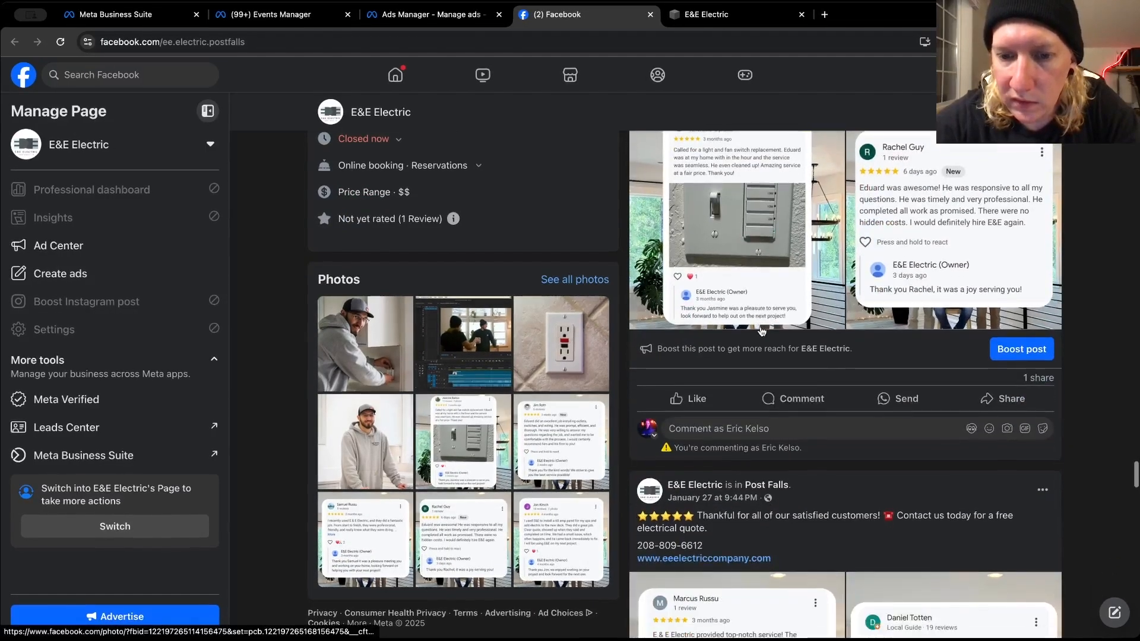
scroll(760, 326, "down", 10)
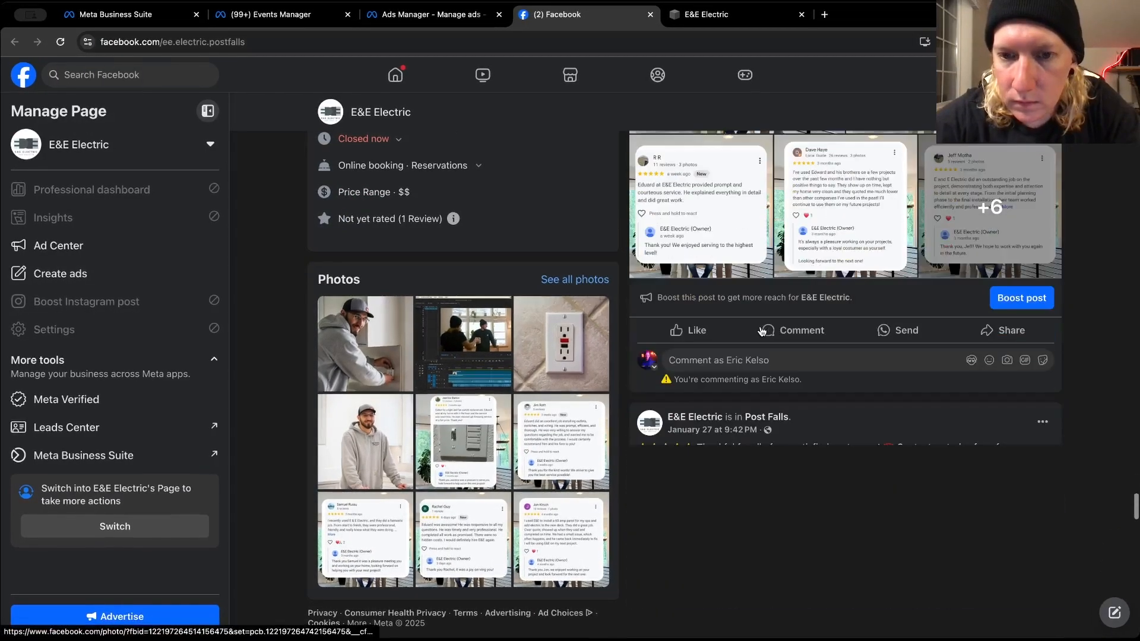
scroll(762, 331, "down", 3)
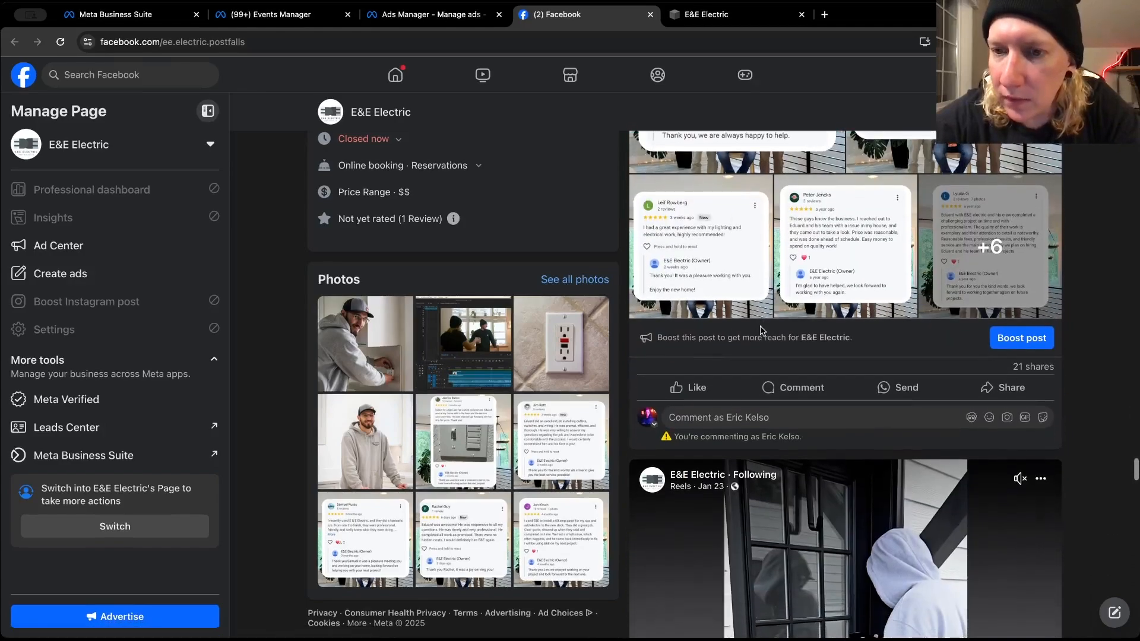
scroll(762, 332, "up", 4)
scroll(761, 331, "up", 2)
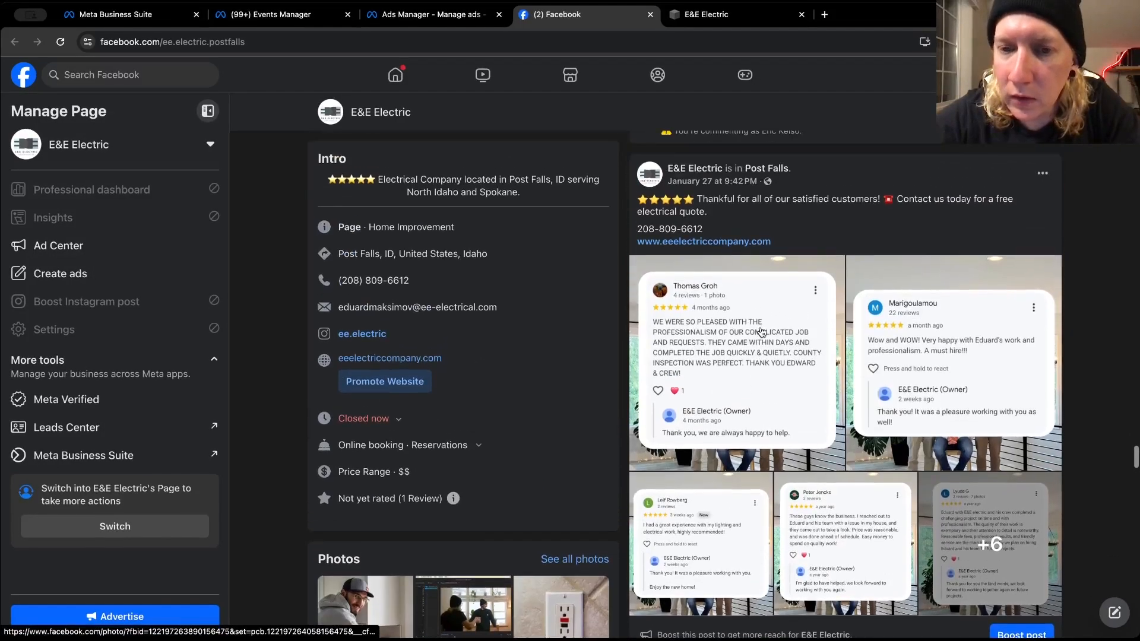
scroll(762, 332, "down", 5)
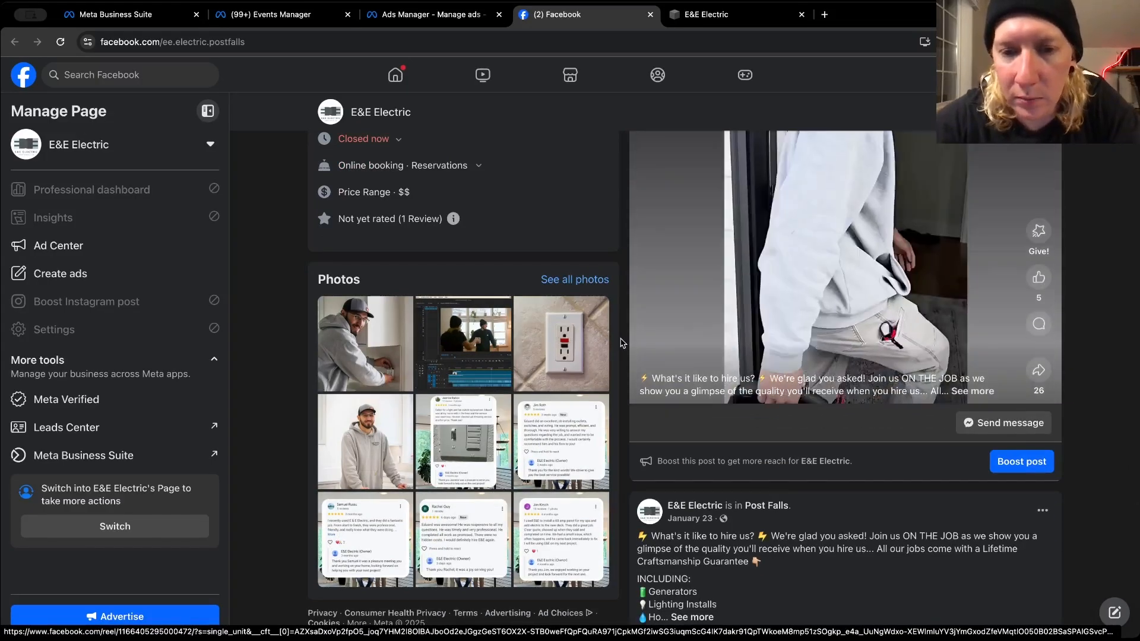
scroll(620, 342, "down", 1)
scroll(620, 343, "down", 3)
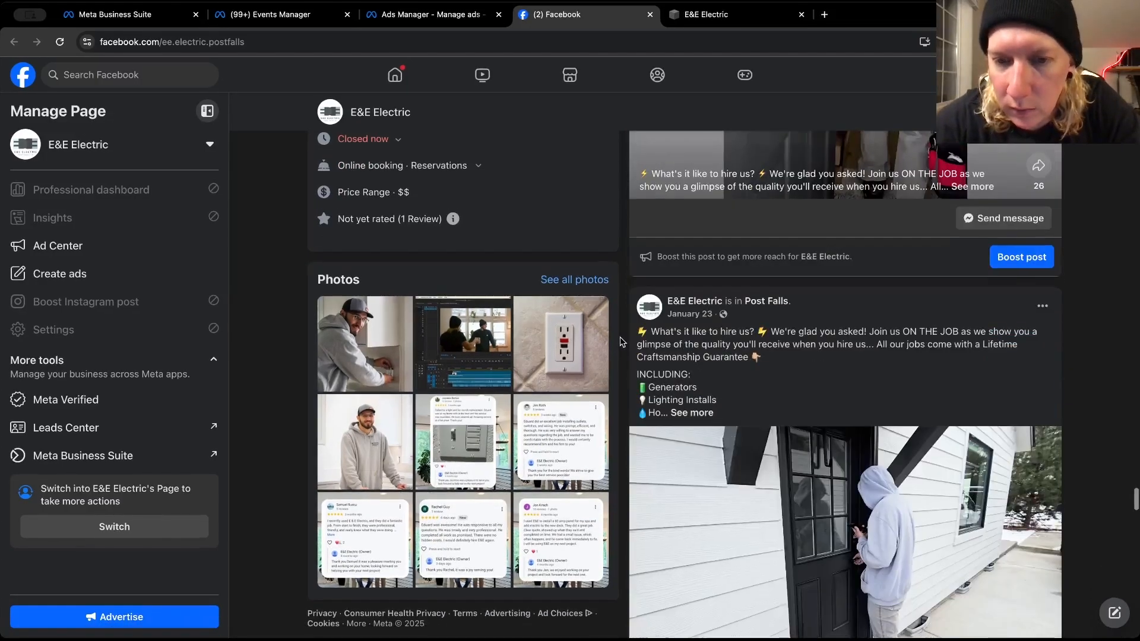
left_click(692, 412)
scroll(691, 418, "down", 10)
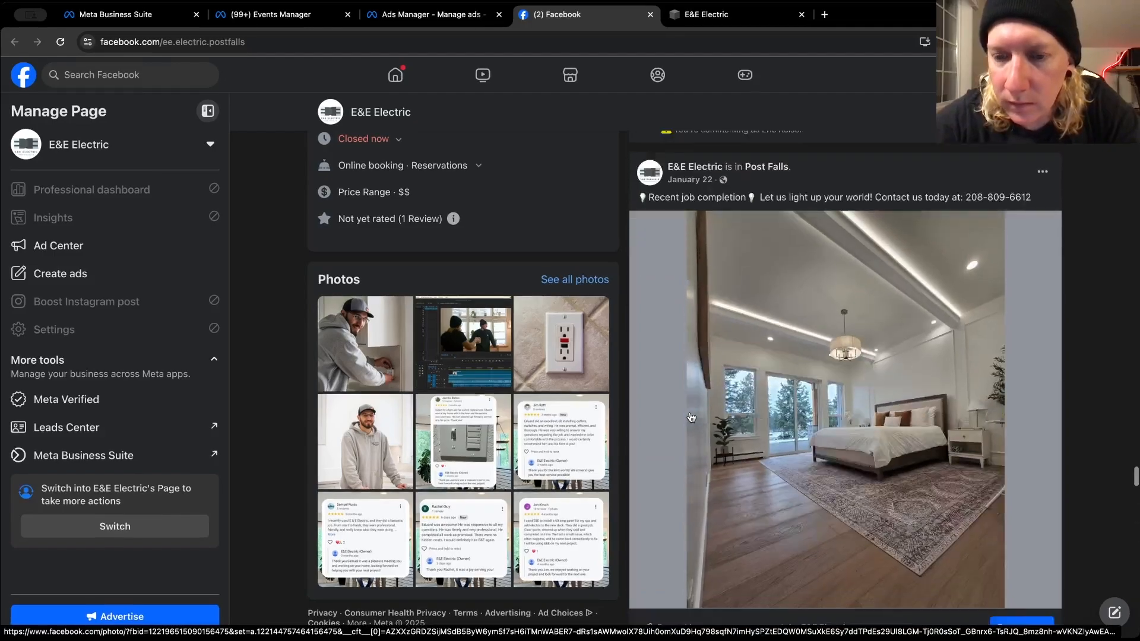
scroll(691, 419, "down", 10)
scroll(691, 416, "down", 10)
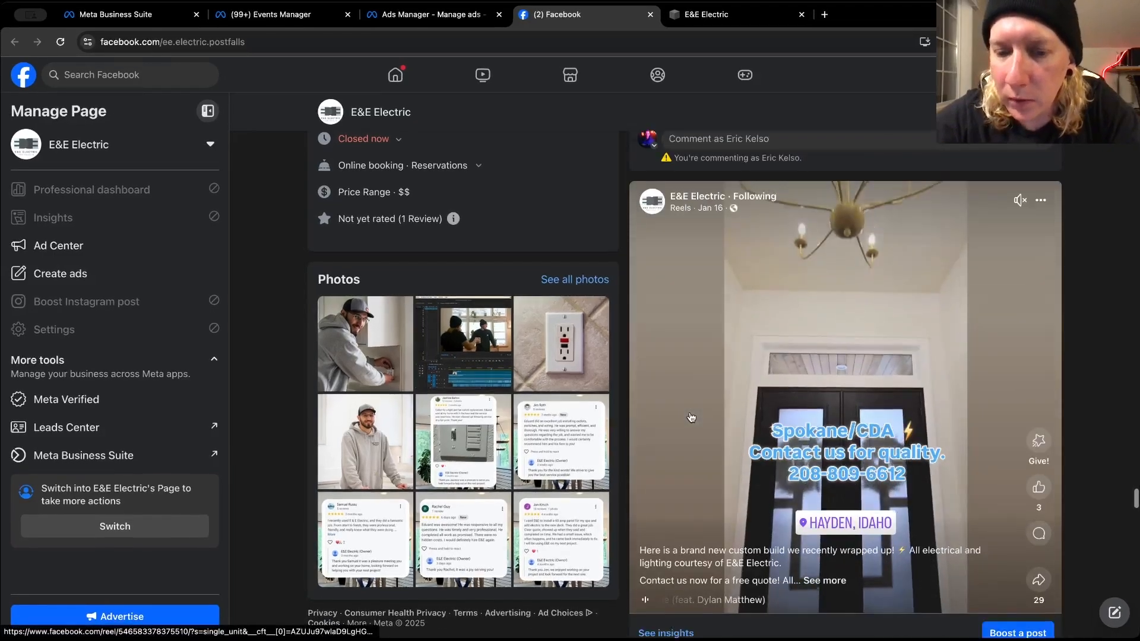
scroll(691, 417, "down", 10)
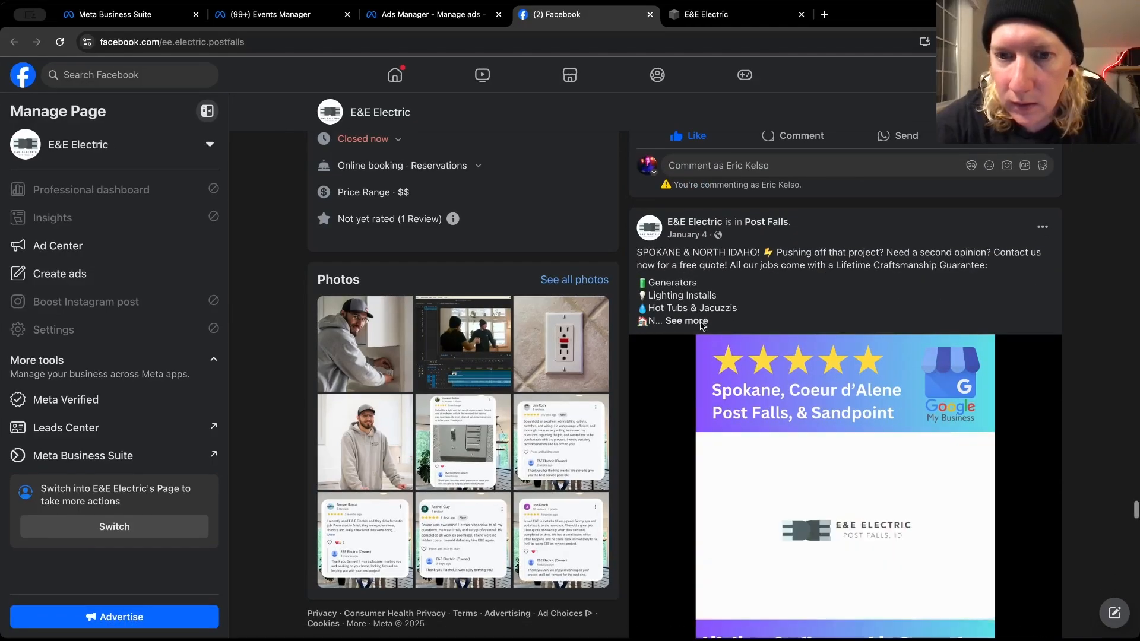
Expand the January 4 post starting "SPOKANE & NORTH IDAHO!" and copy its full text through the phone number
left_click(692, 321)
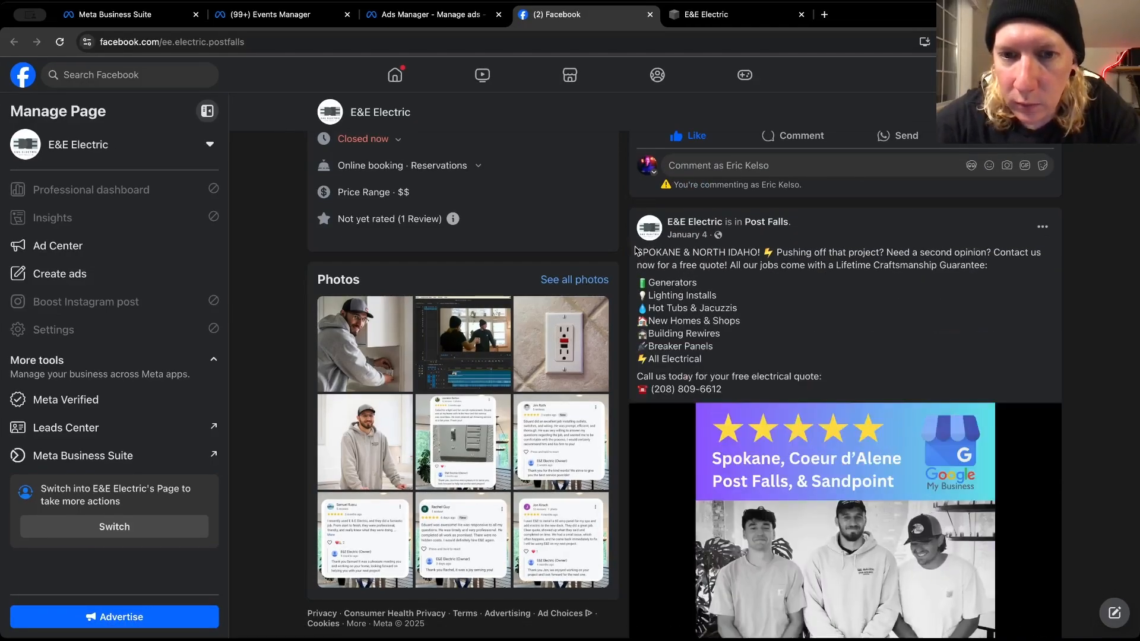
left_click_drag(636, 252, 722, 391)
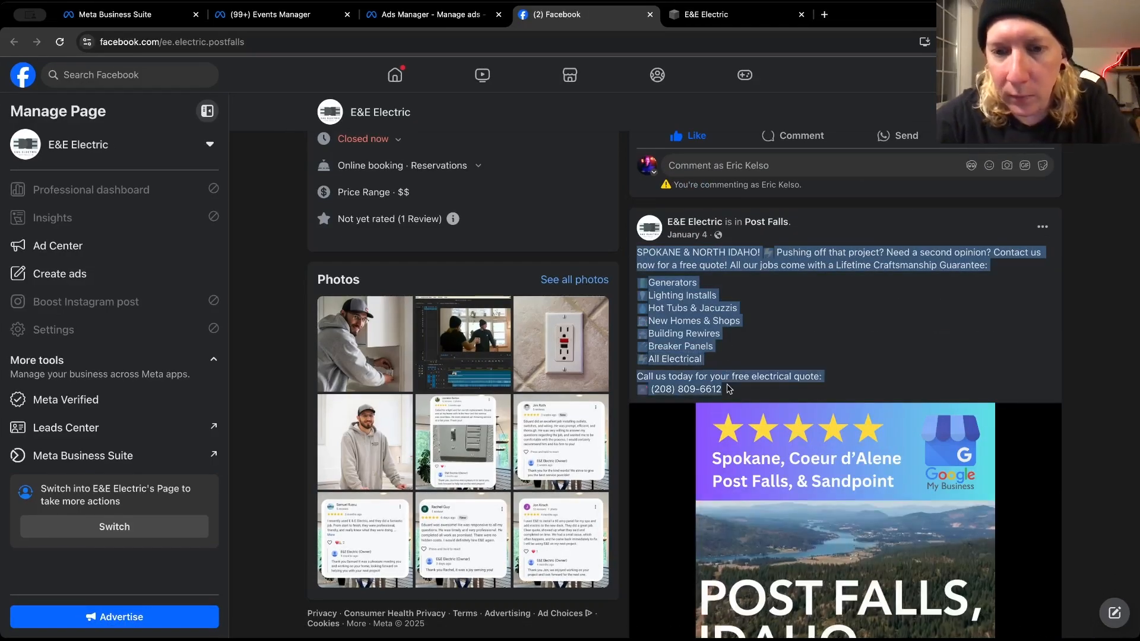
right_click(702, 340)
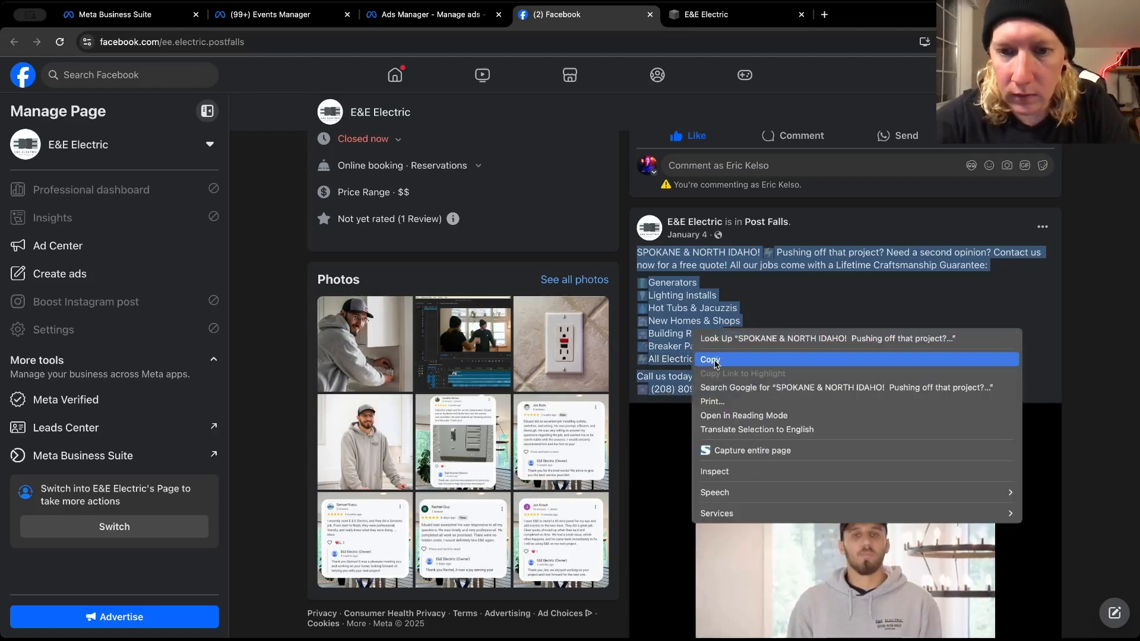
left_click(707, 359)
Add a fourth empty primary text option to the ad in Ads Manager and paste the copied January 4 post text into the third option
left_click(419, 14)
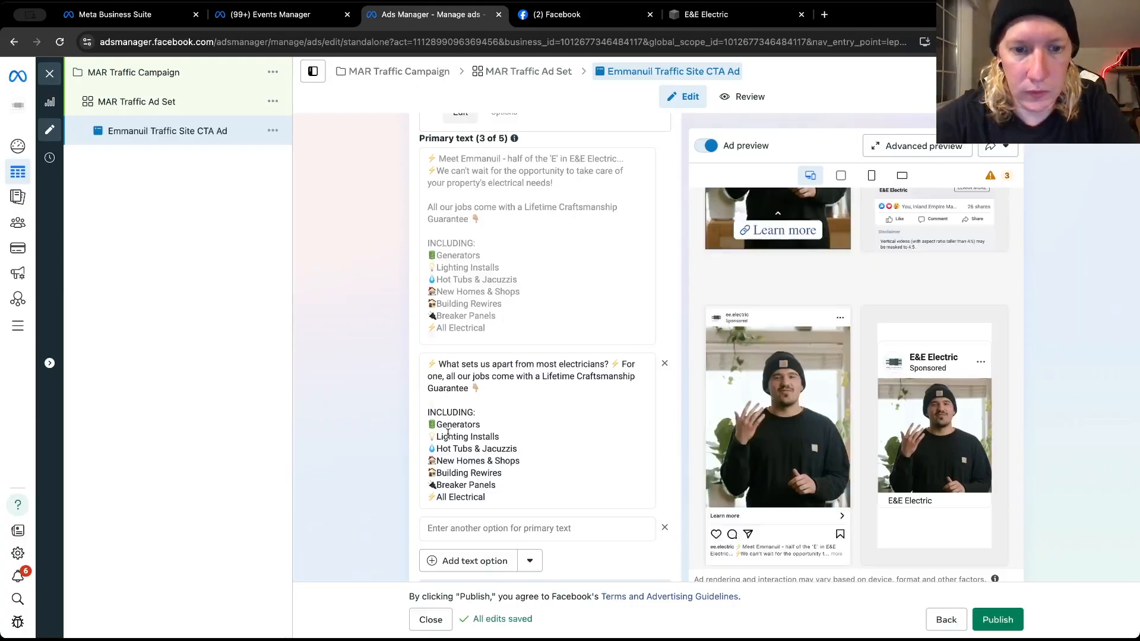
scroll(386, 441, "down", 2)
scroll(385, 443, "down", 5)
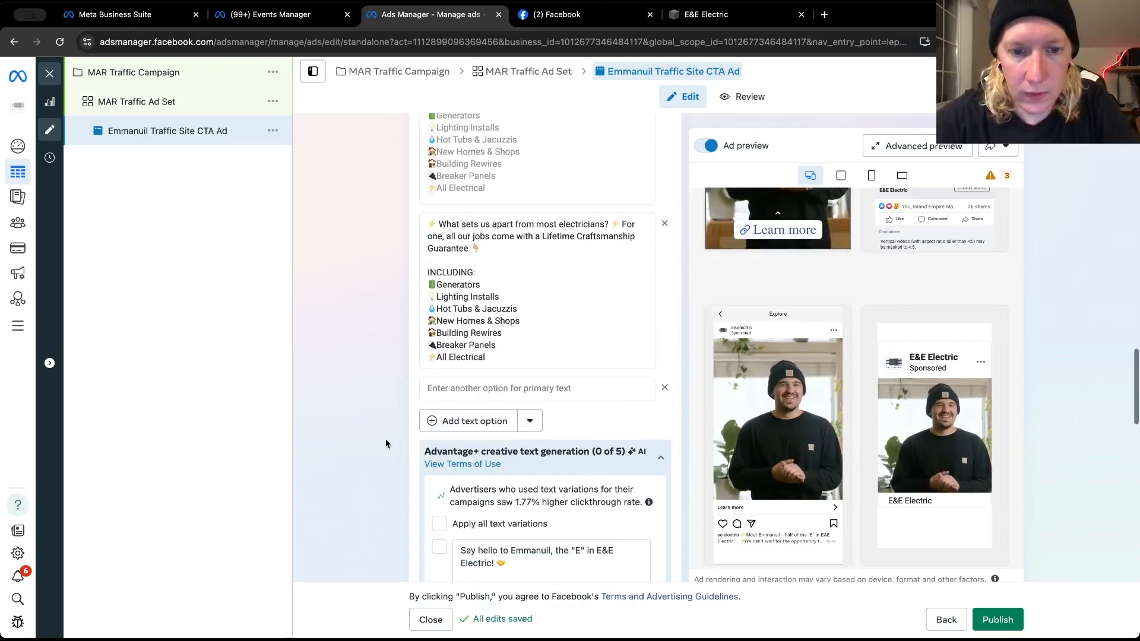
left_click(442, 420)
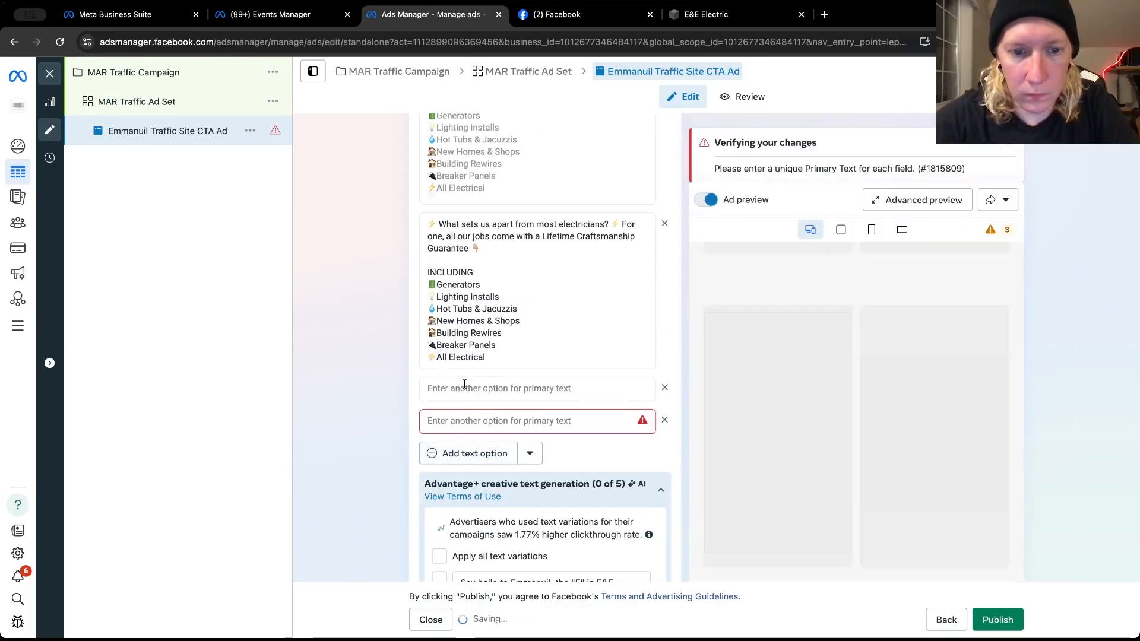
left_click(464, 387)
key("ctrl+v")
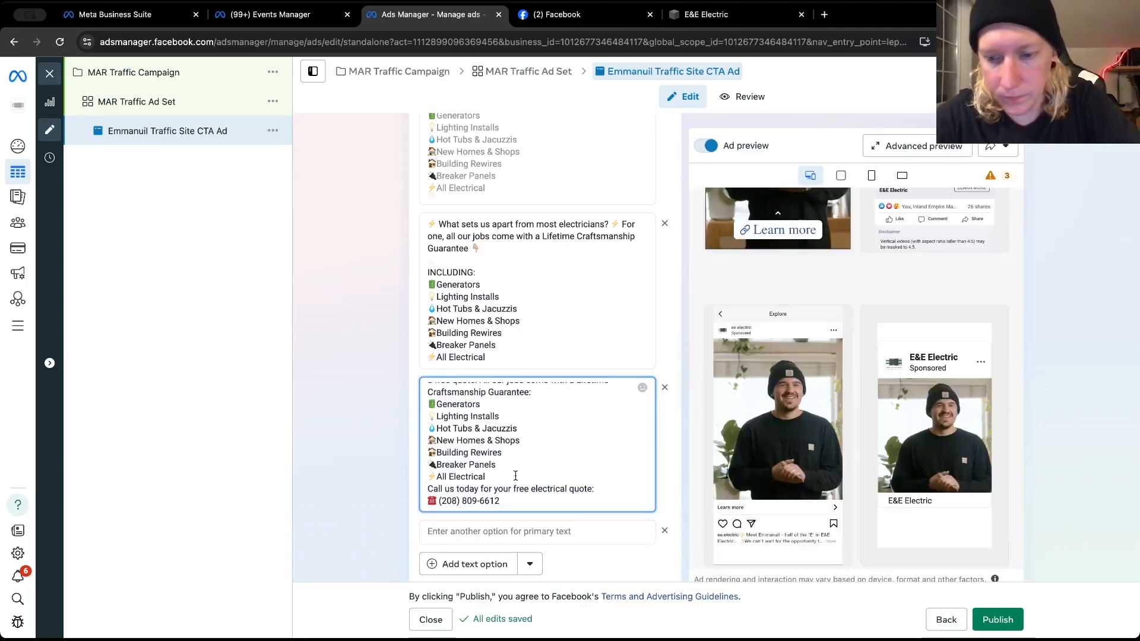
Insert blank lines before "All our jobs come" and "Call us today" in the third primary text, and activate the empty fourth option
left_click(515, 476)
key("Return")
scroll(513, 469, "up", 2)
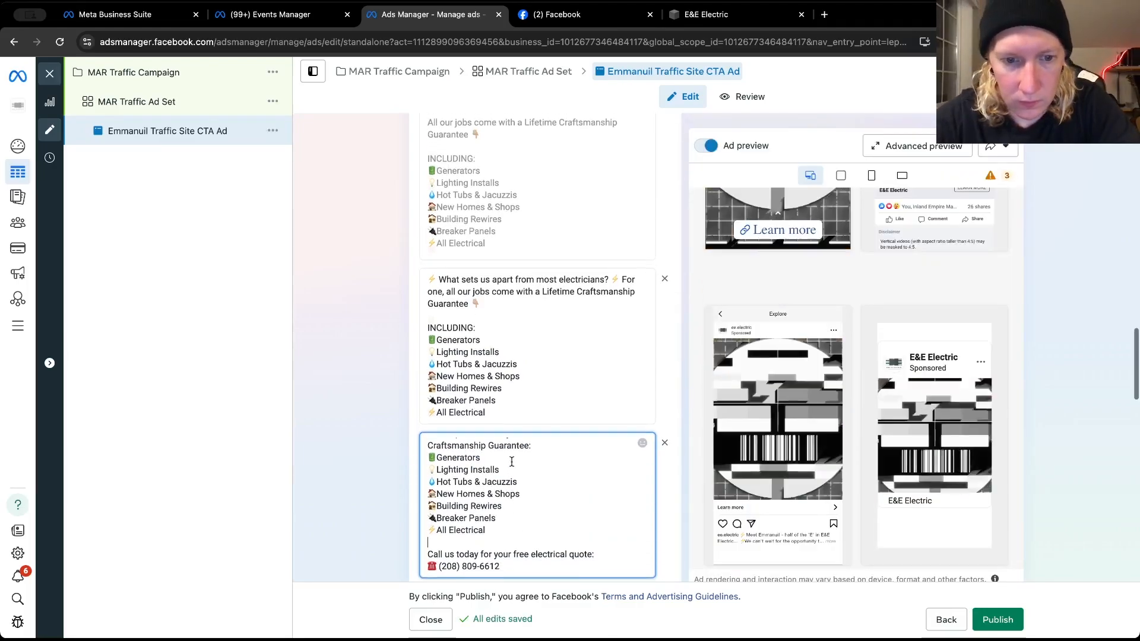
key("Up")
key("Up")
key("Up")
key("Up")
key("Up")
key("Up")
key("Up")
key("Up")
key("Up")
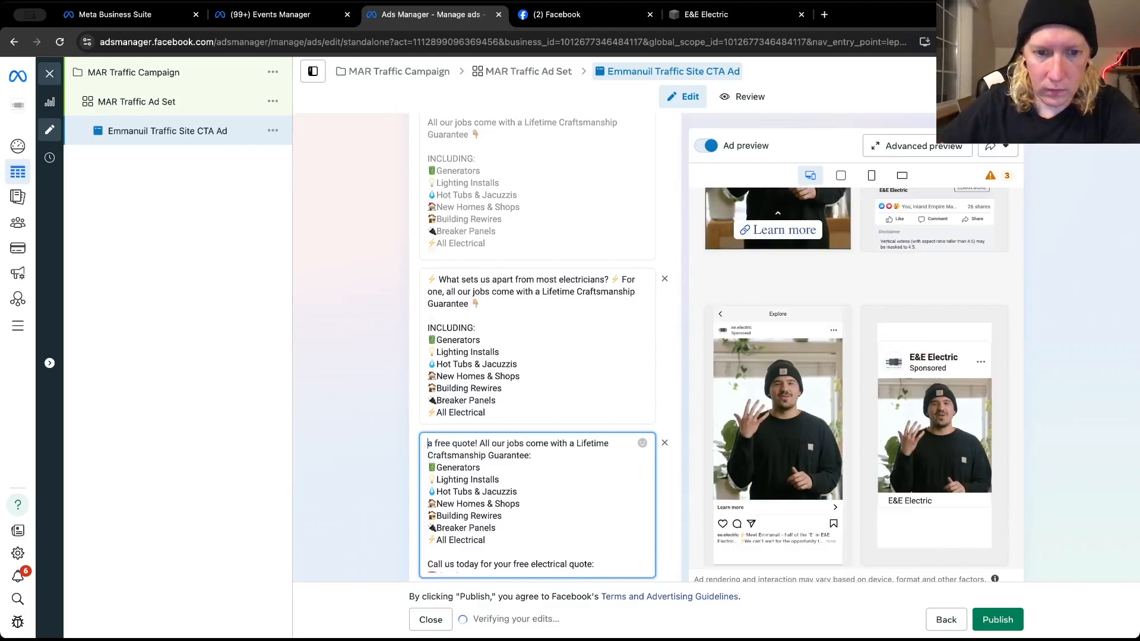
key("Up")
key("Up")
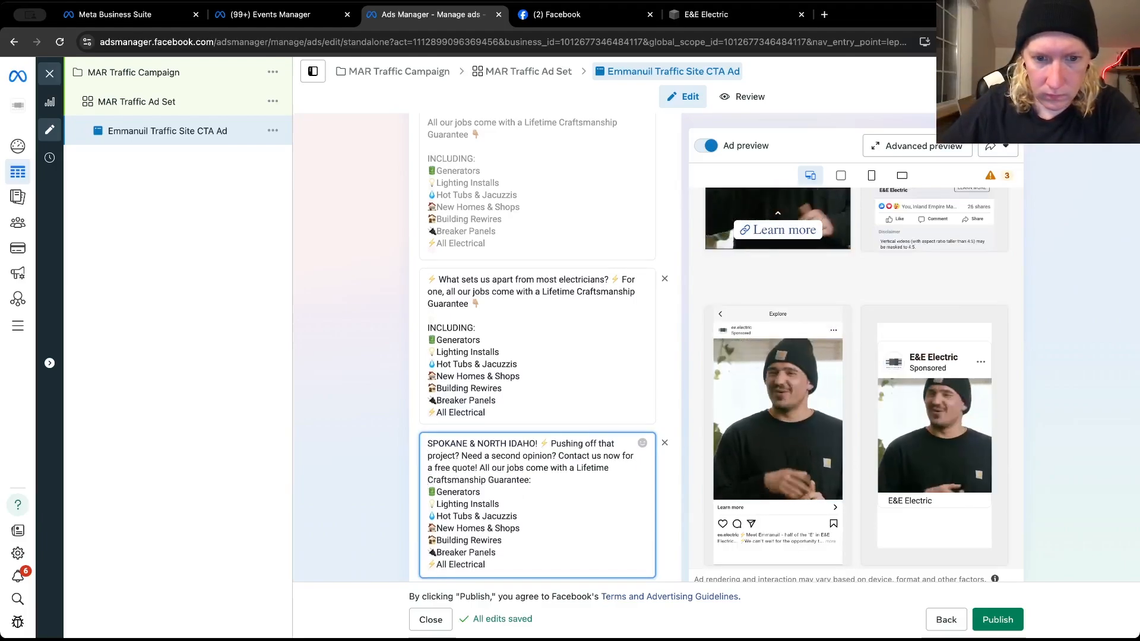
left_click(479, 468)
key("BackSpace")
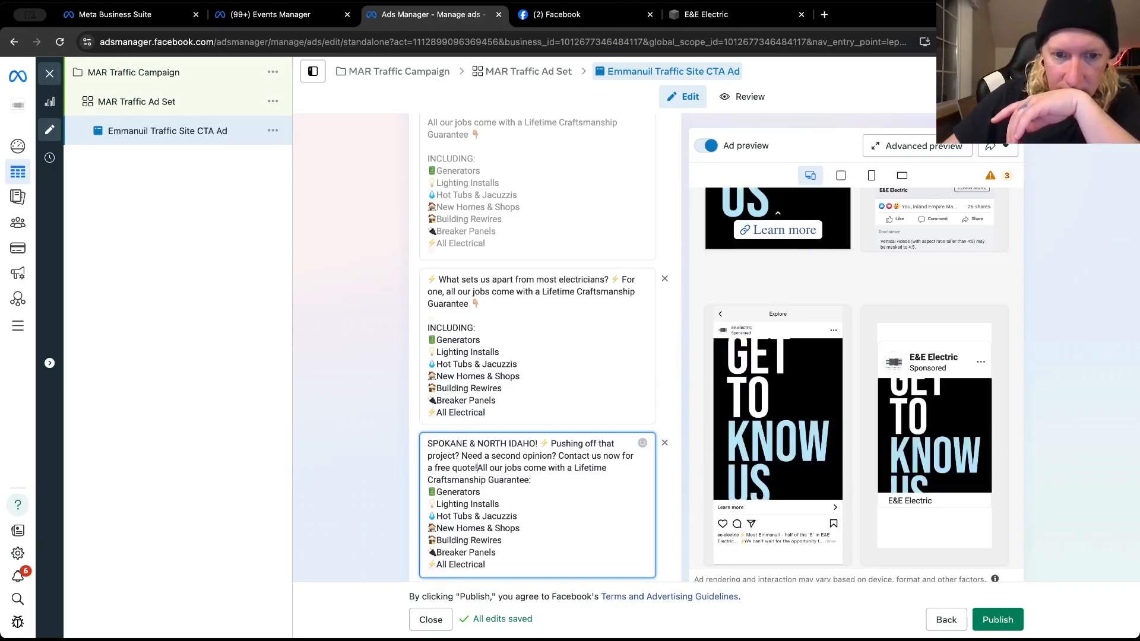
key("Return")
key("Return")
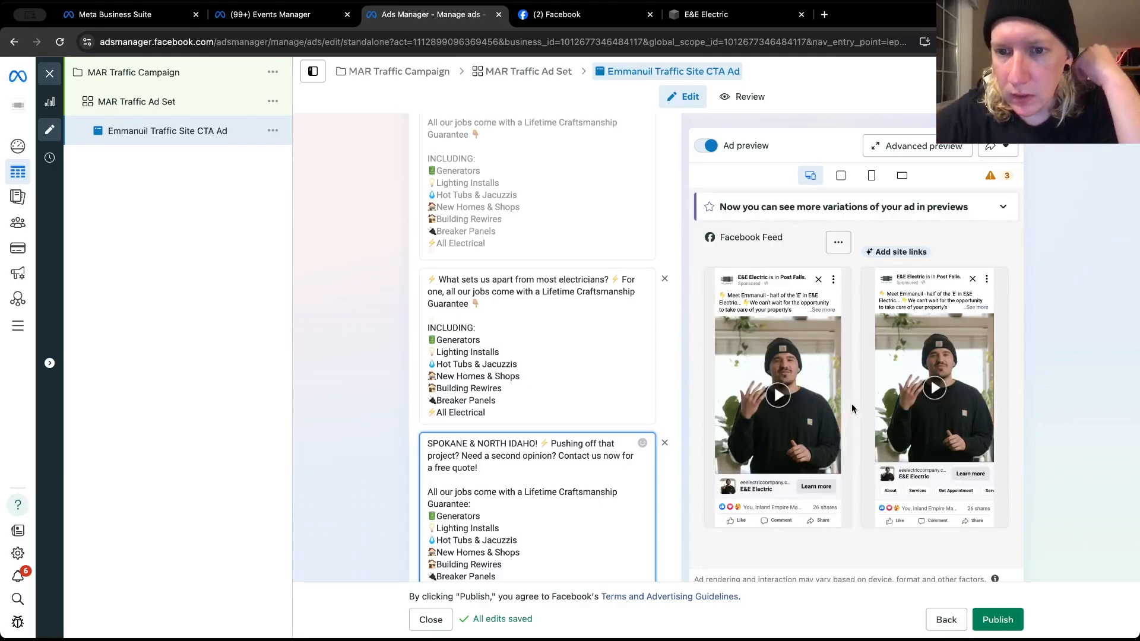
scroll(528, 501, "down", 3)
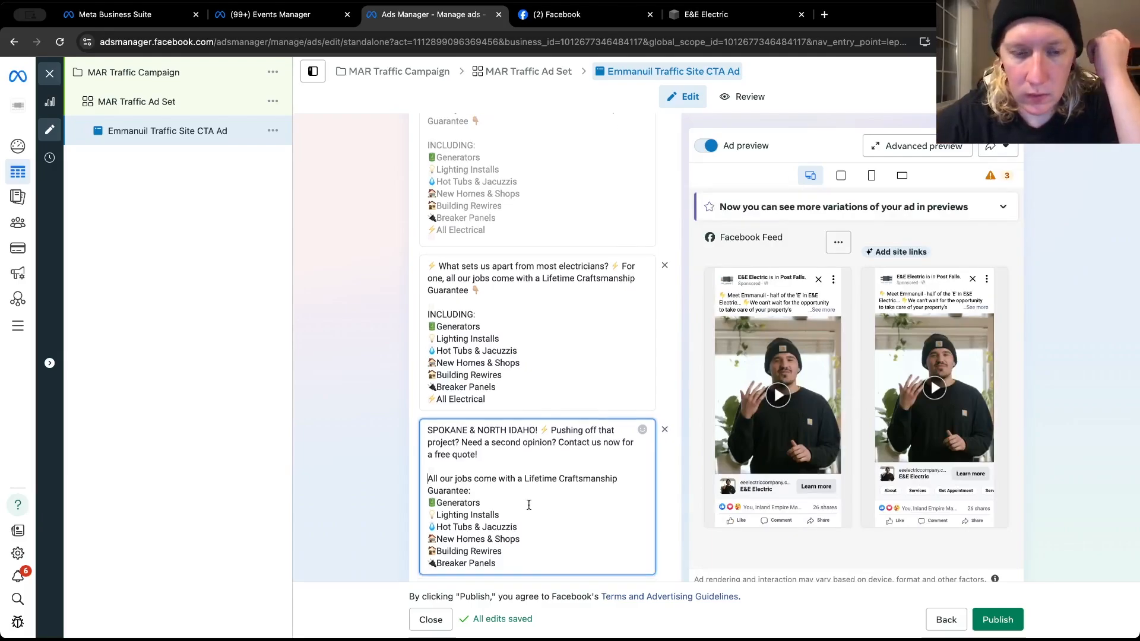
left_click(487, 422)
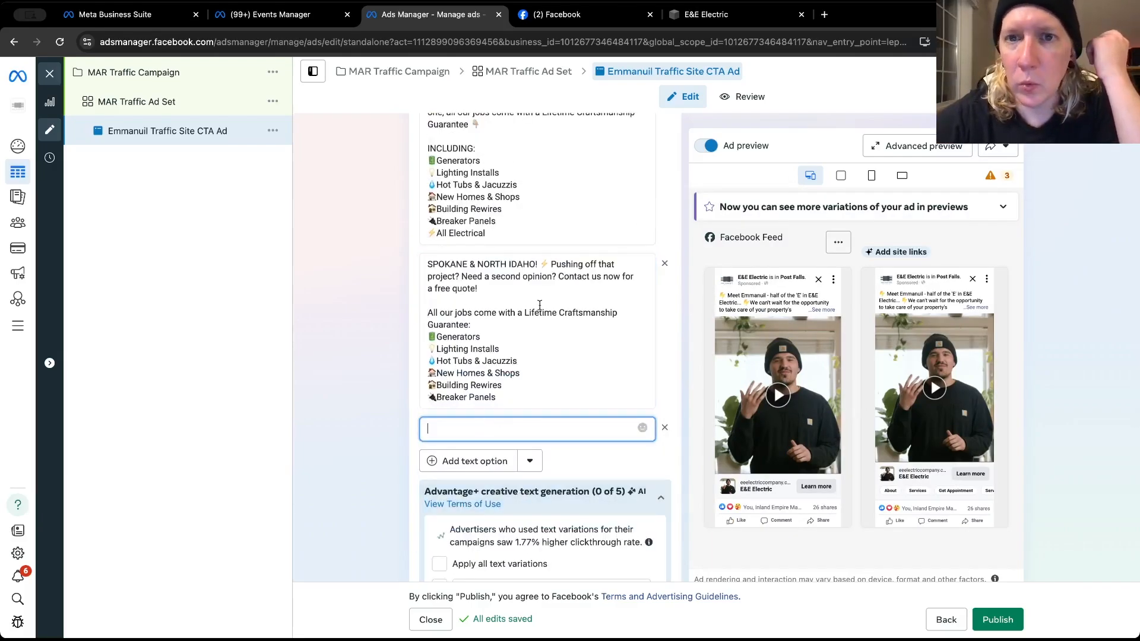
Look through older posts on E&E Electric's Facebook page, expanding the November 11 post and a Reels caption, for another suitable primary text
key("ctrl+Tab")
scroll(698, 457, "down", 10)
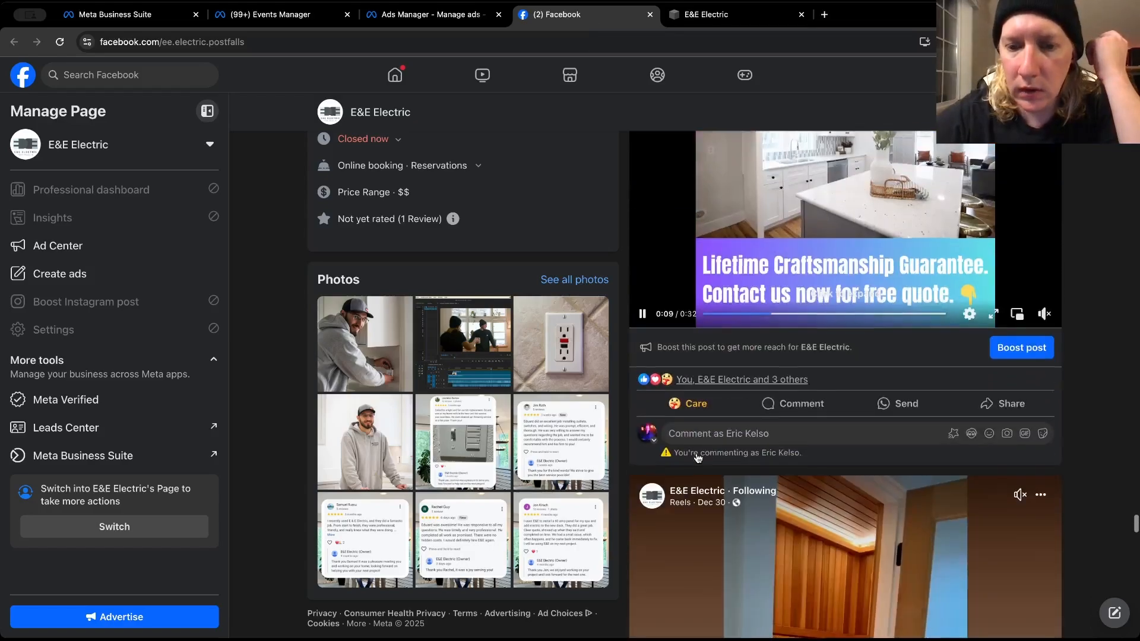
scroll(698, 458, "down", 15)
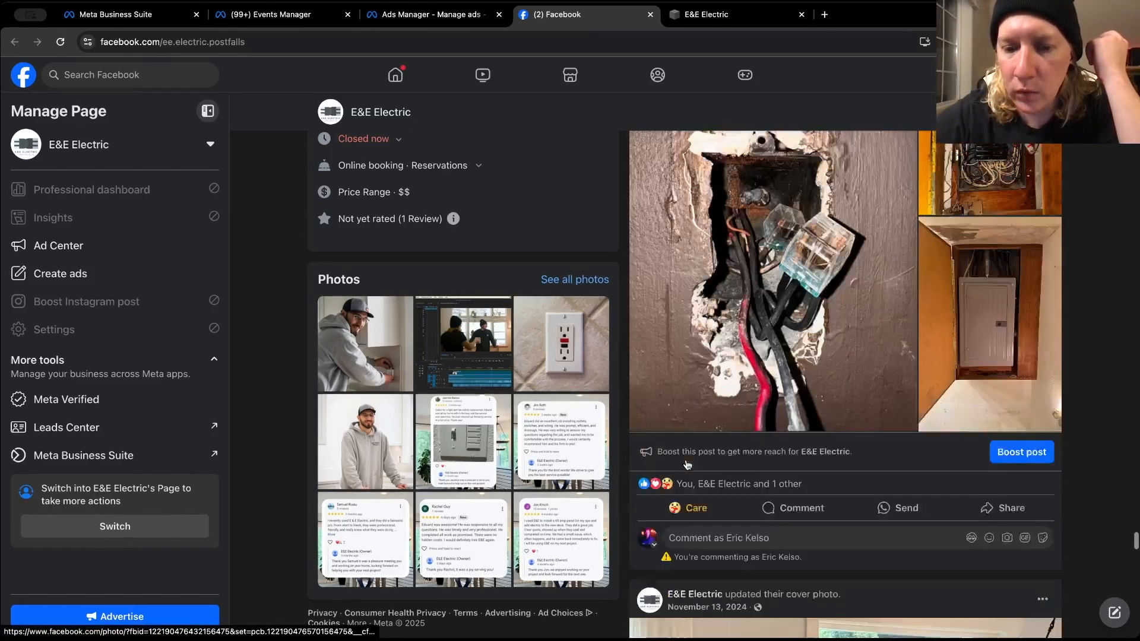
scroll(687, 465, "down", 15)
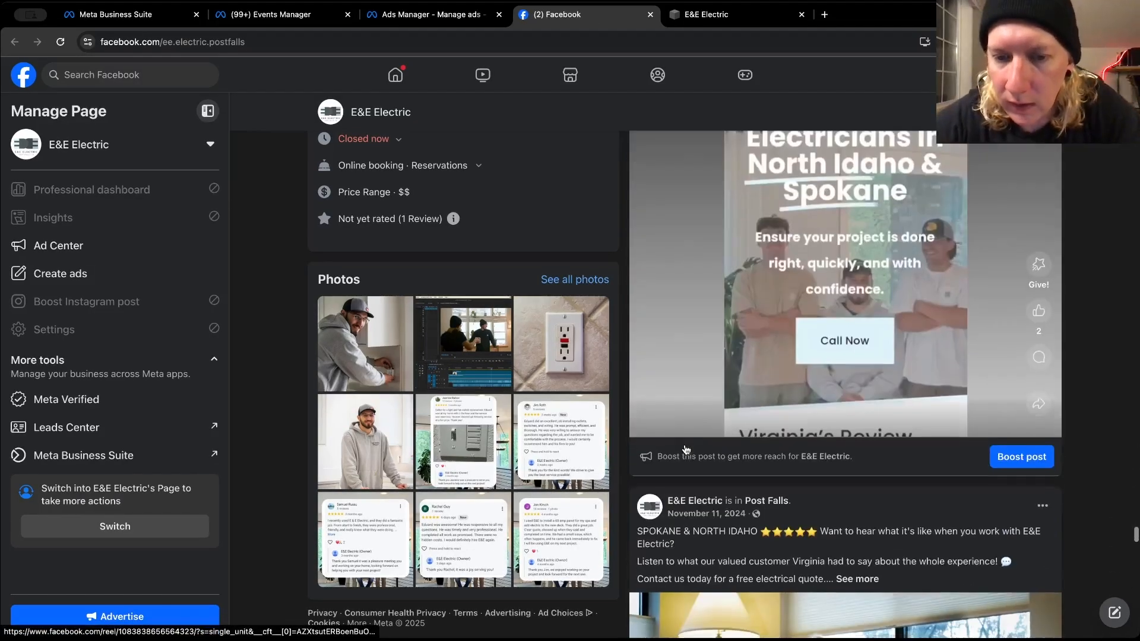
scroll(684, 444, "down", 1)
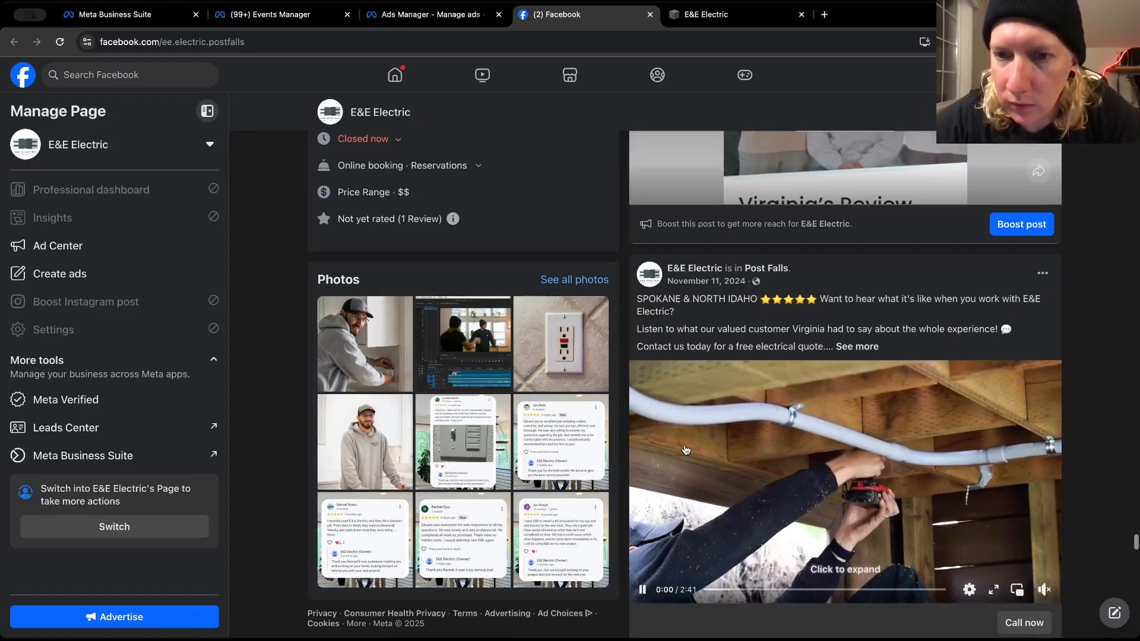
left_click(850, 347)
scroll(850, 352, "down", 8)
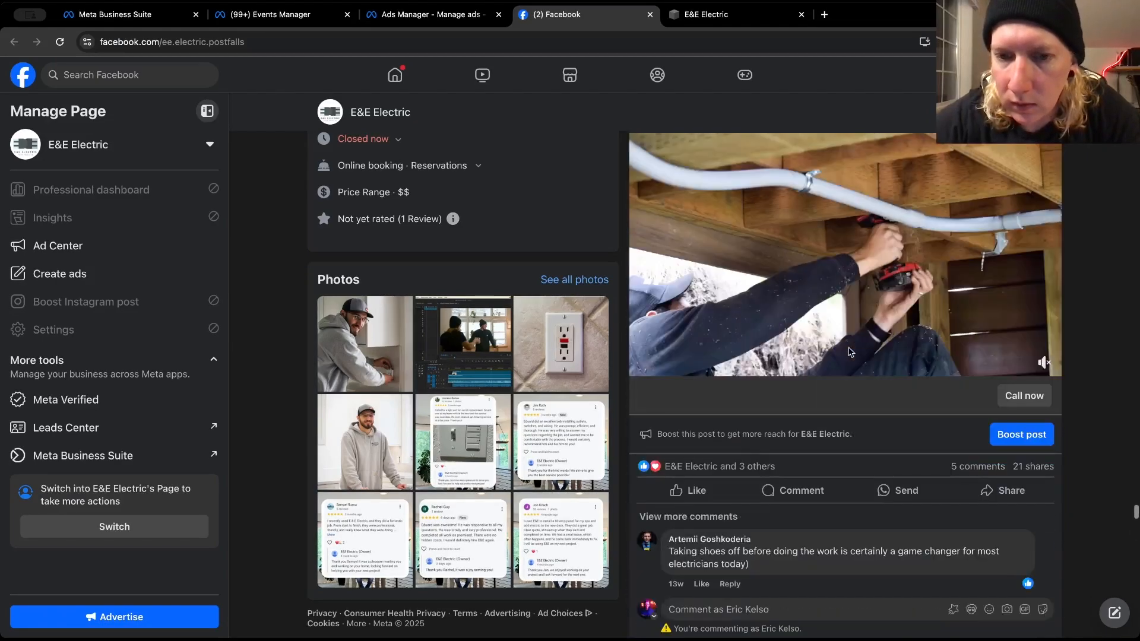
scroll(850, 352, "down", 4)
scroll(846, 243, "down", 10)
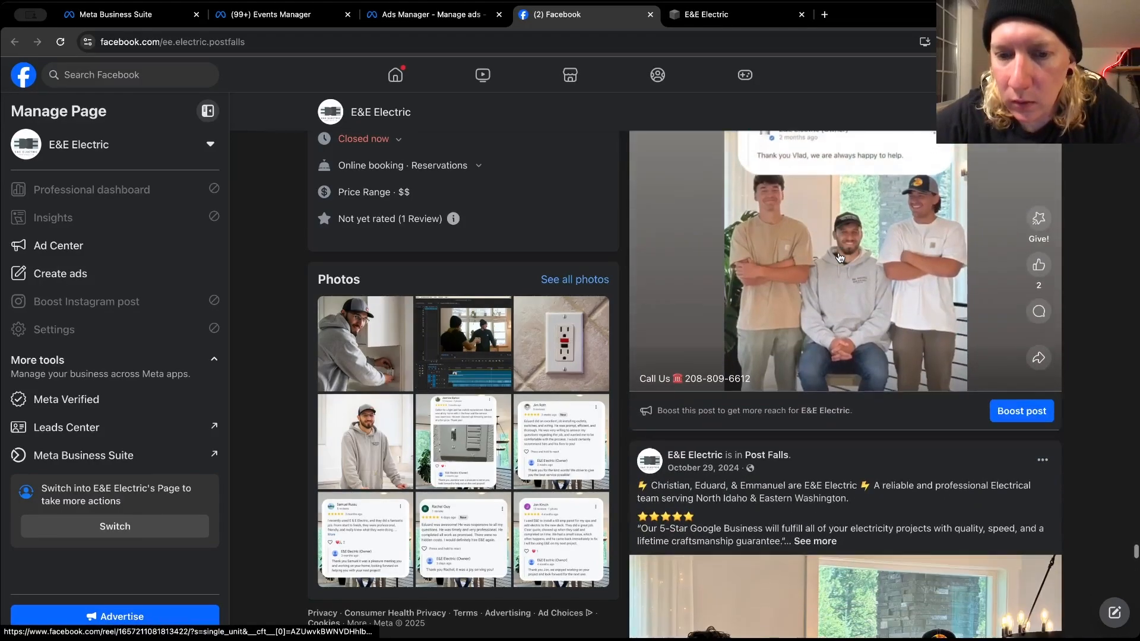
scroll(815, 437, "down", 20)
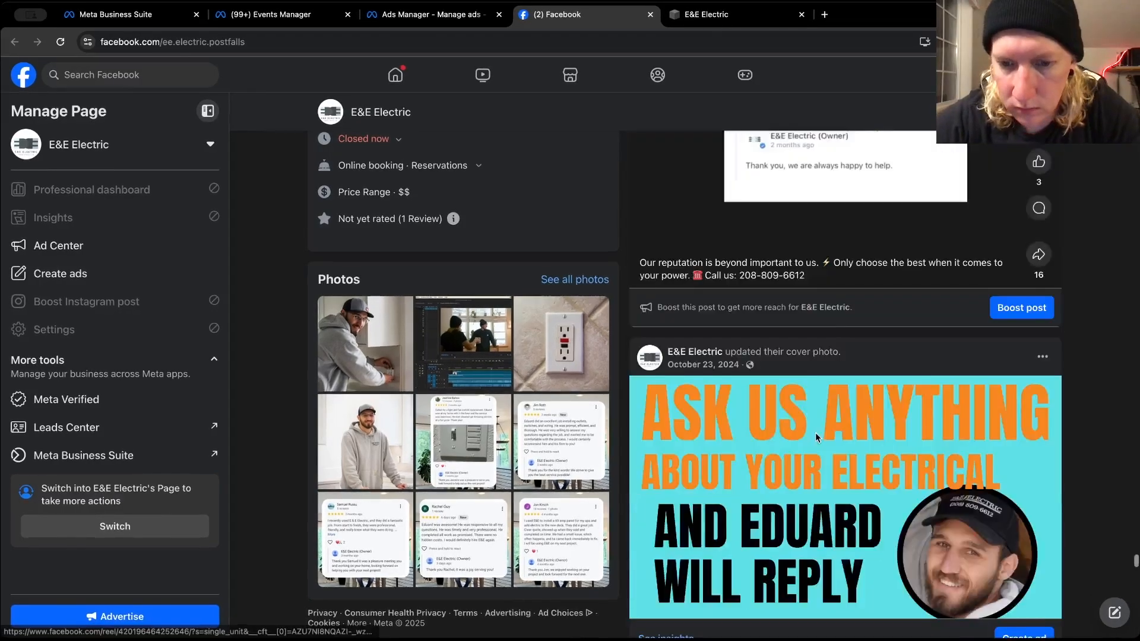
scroll(815, 438, "down", 5)
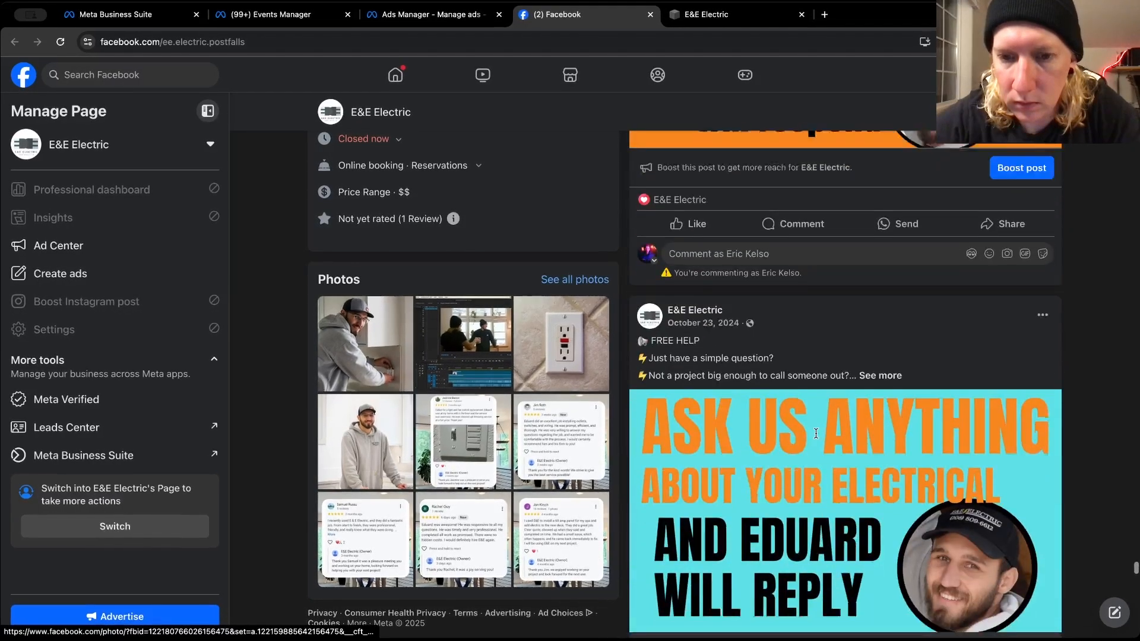
scroll(816, 437, "down", 12)
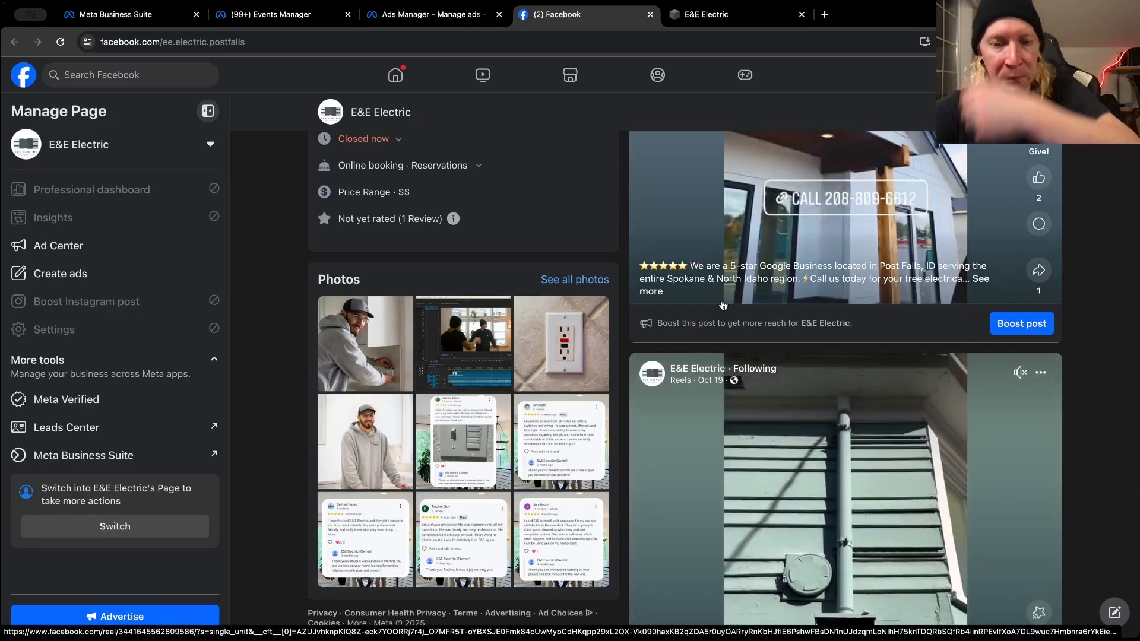
left_click(653, 293)
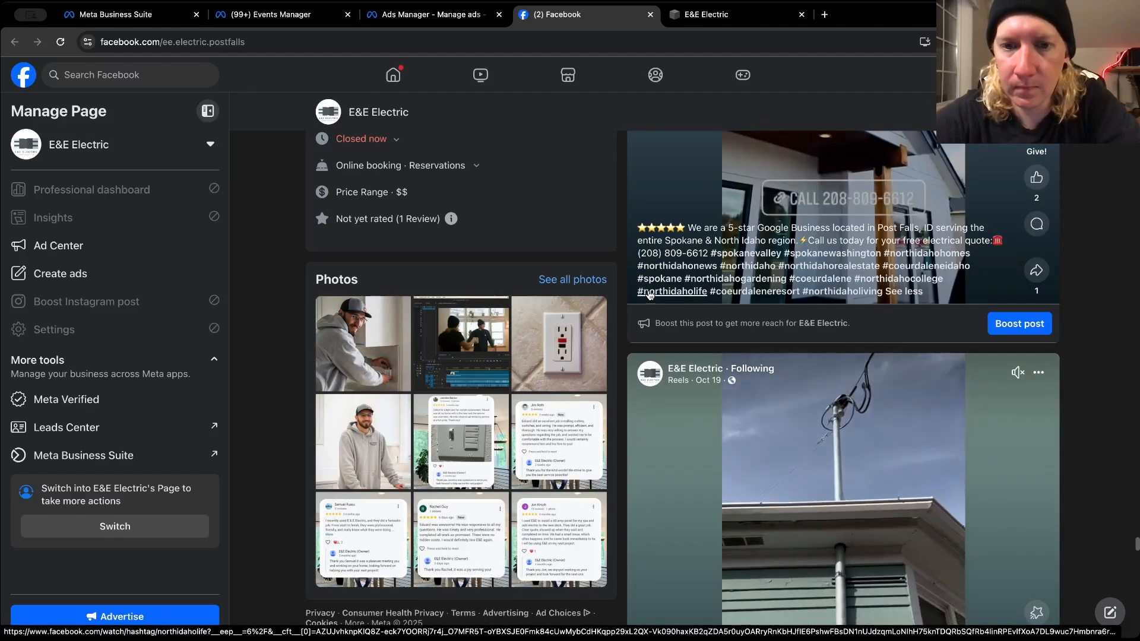
scroll(655, 248, "down", 20)
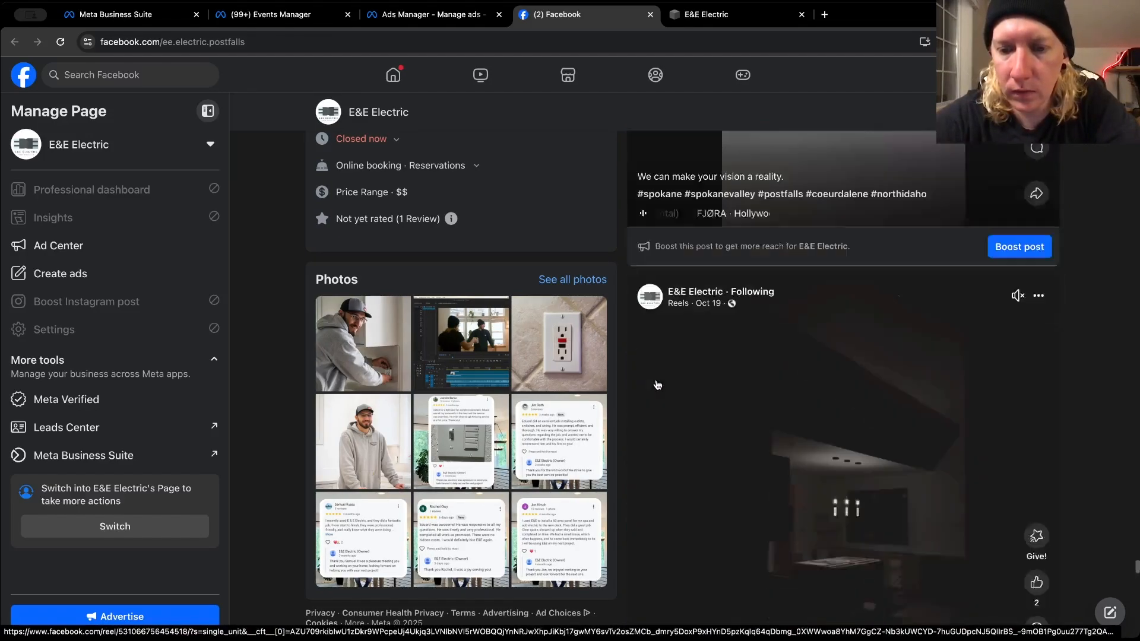
scroll(658, 383, "down", 10)
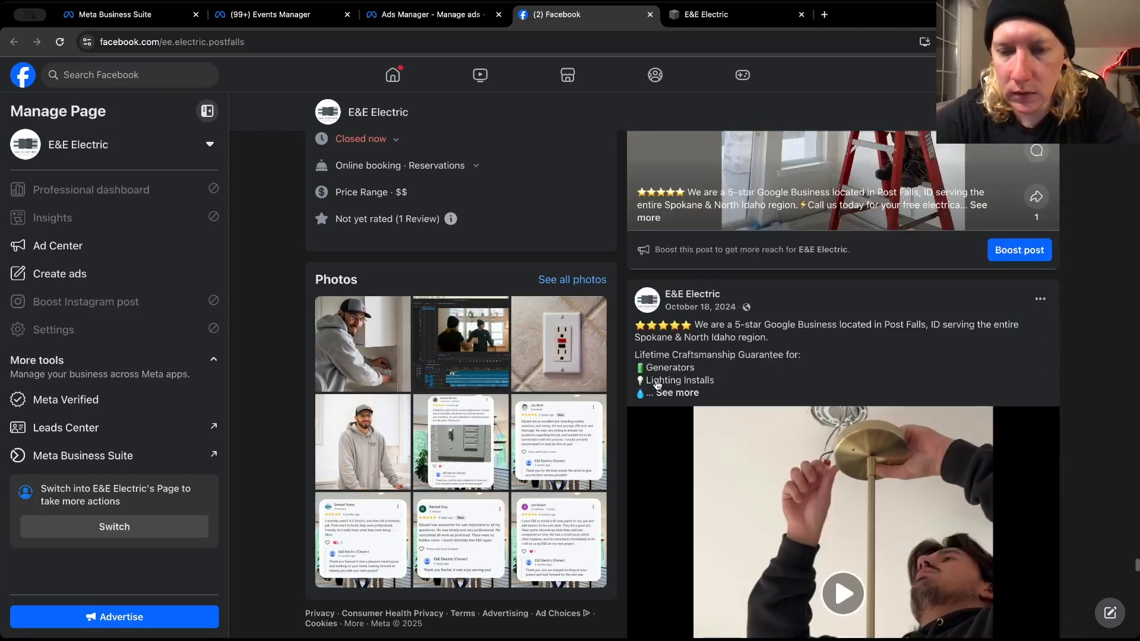
Expand the October 18, 2024 post starting "We are a 5-star Google Business" and copy its full text through the phone number
left_click(678, 345)
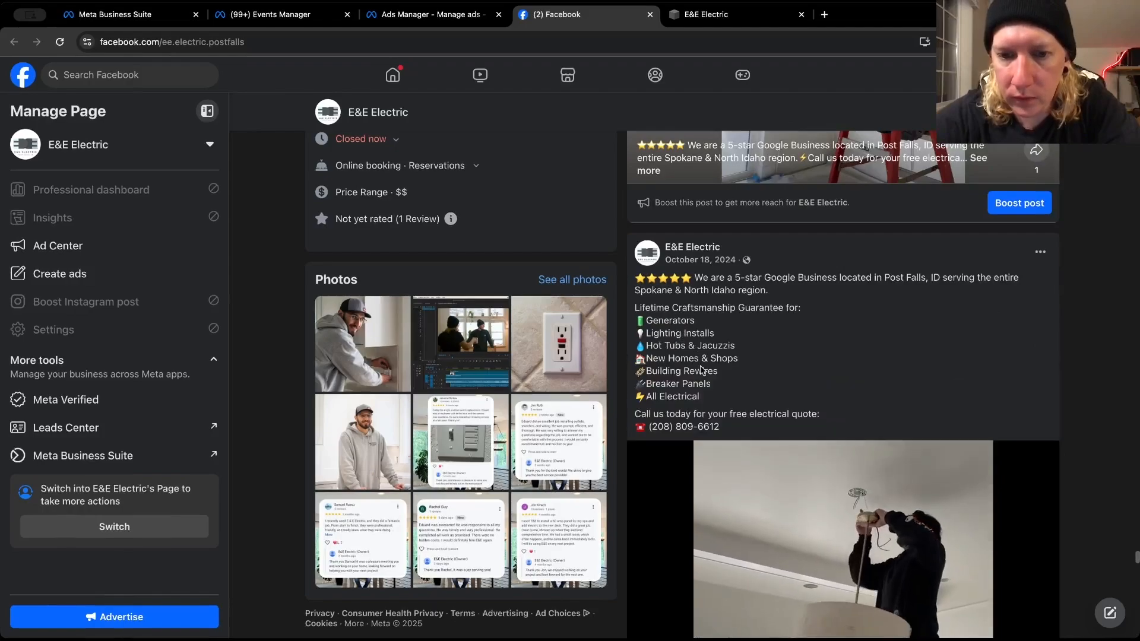
left_click_drag(714, 426, 627, 284)
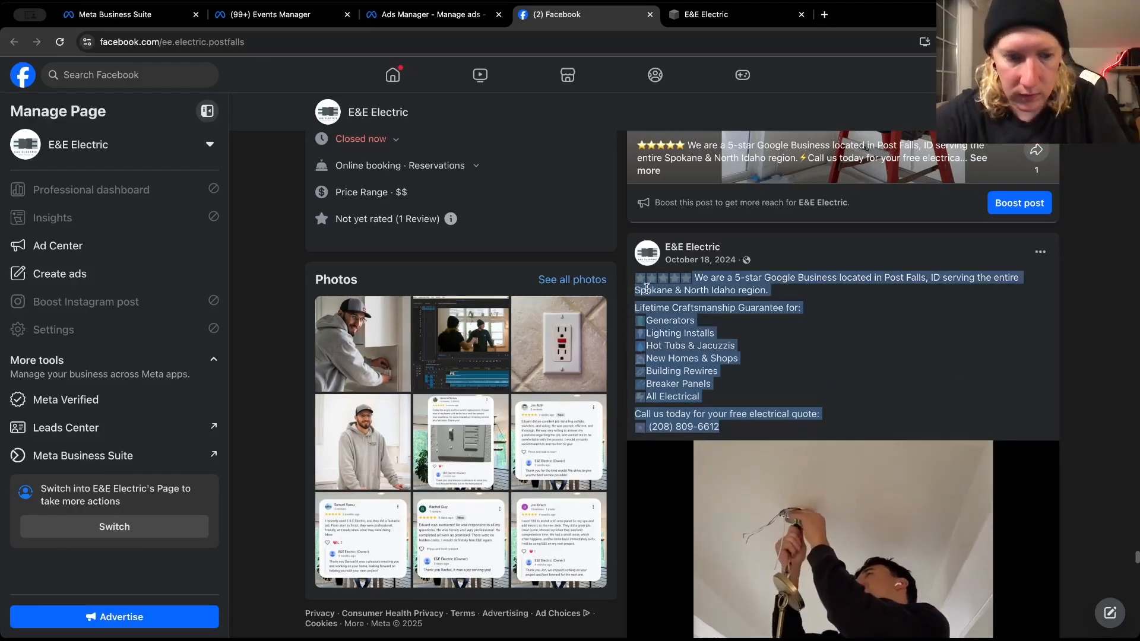
right_click(647, 286)
left_click(666, 316)
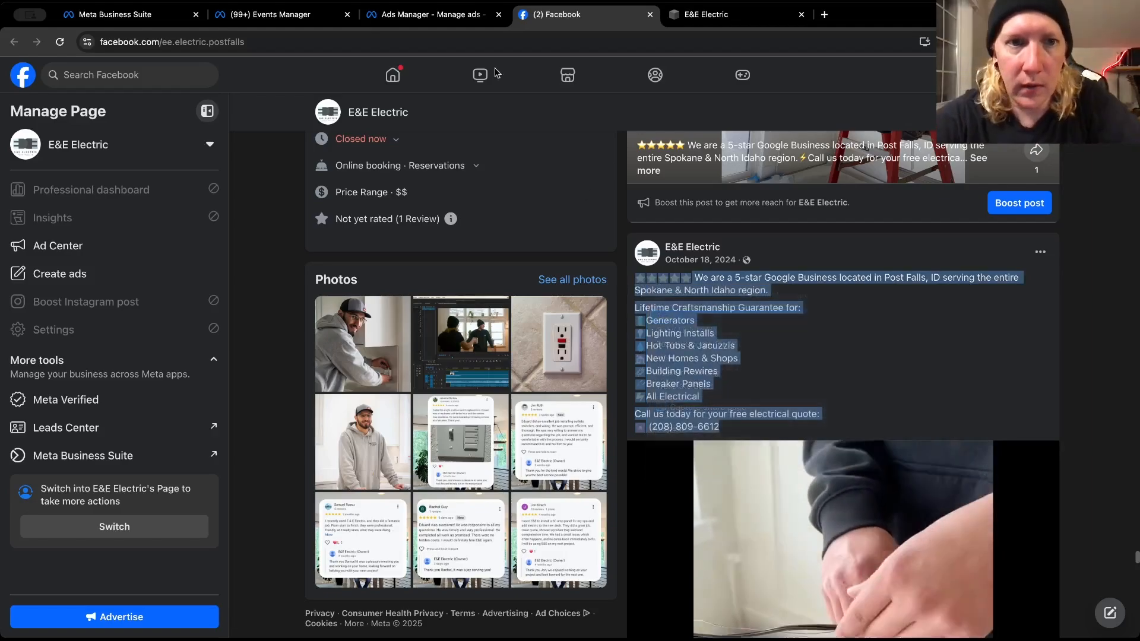
Paste the copied post into the ad's fourth primary text in Ads Manager, with blank lines before "Lifetime Craftsmanship Guarantee for:" and "Call us today"
left_click(425, 23)
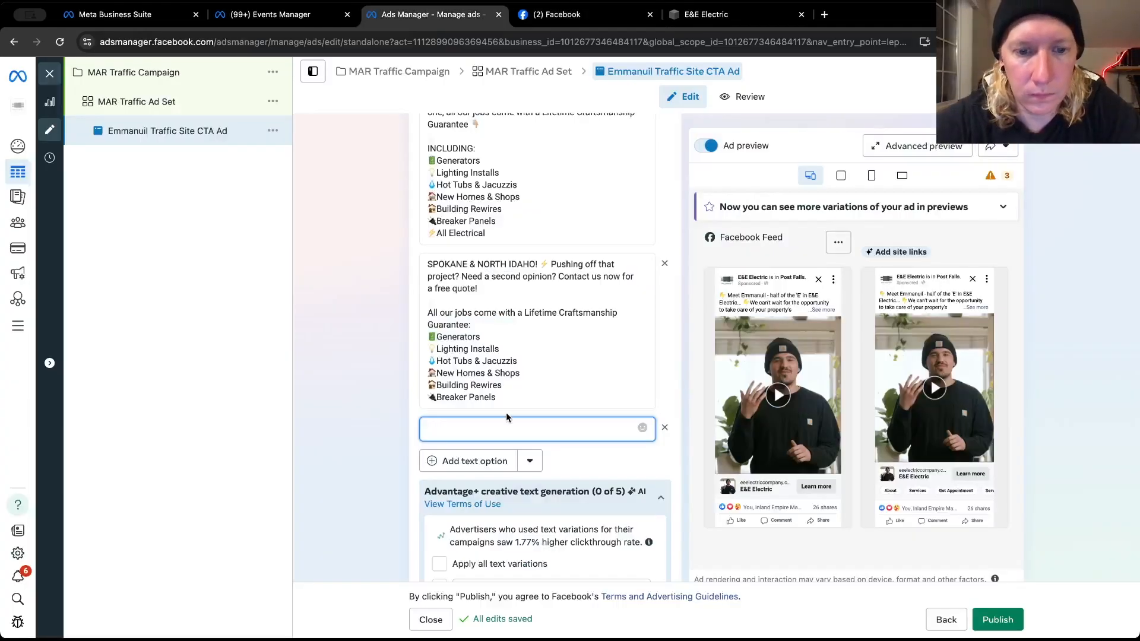
key("super+v")
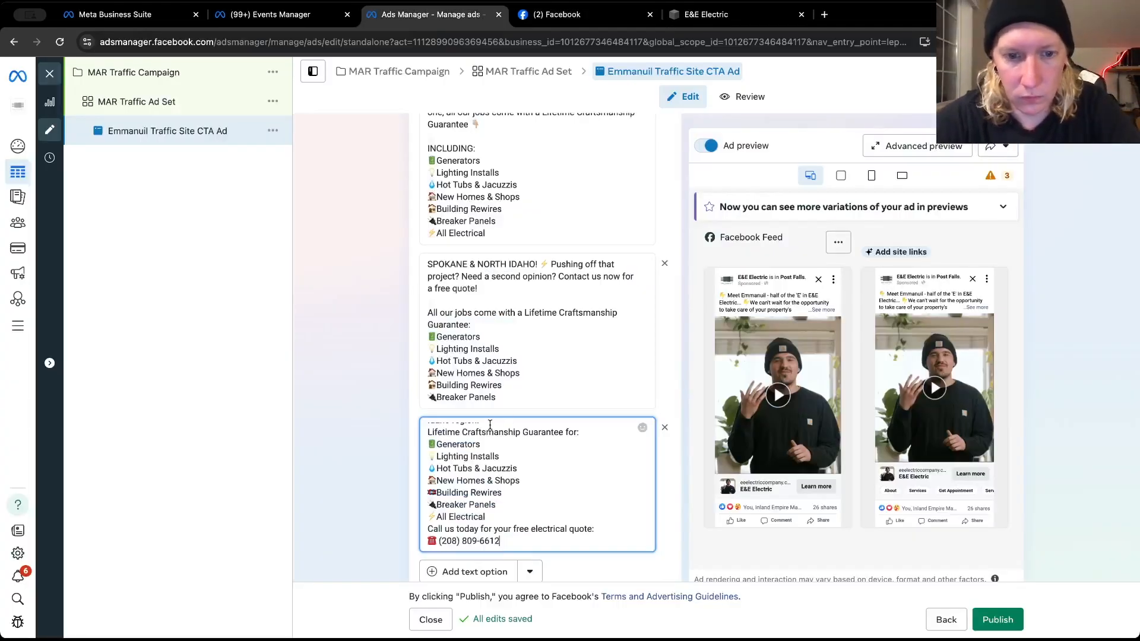
left_click(495, 516)
key("Return")
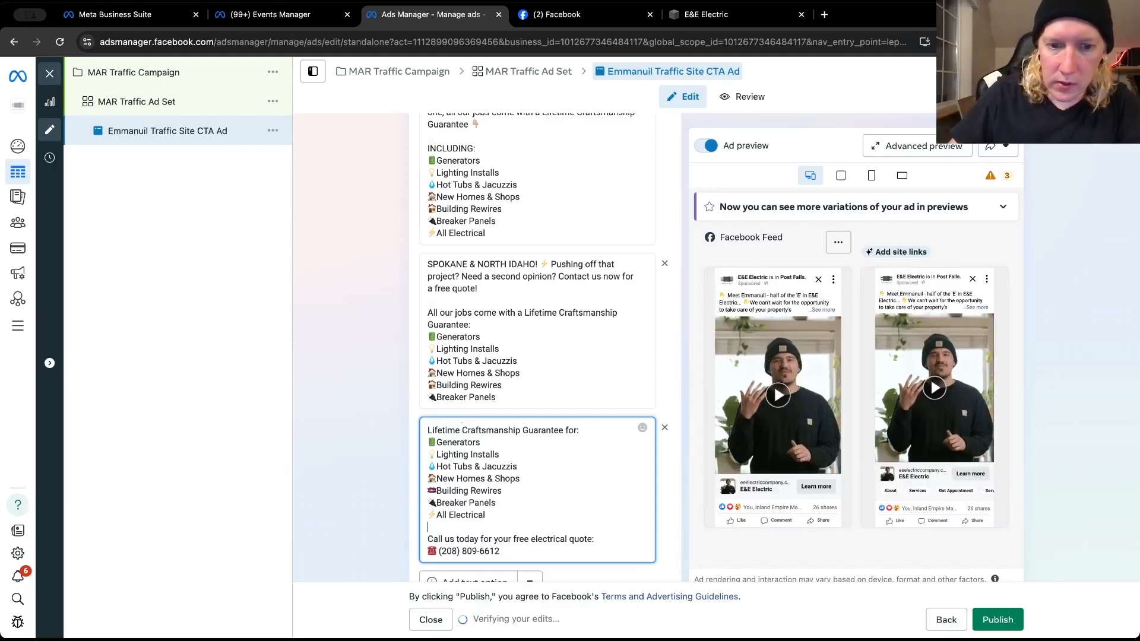
scroll(504, 492, "up", 1)
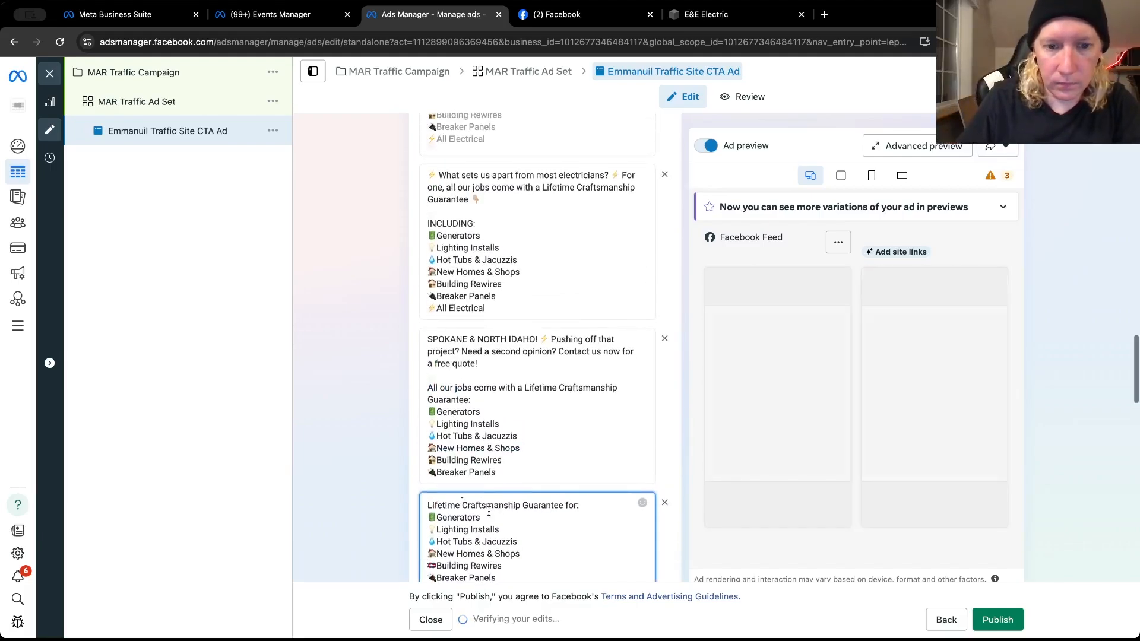
scroll(464, 507, "down", 1)
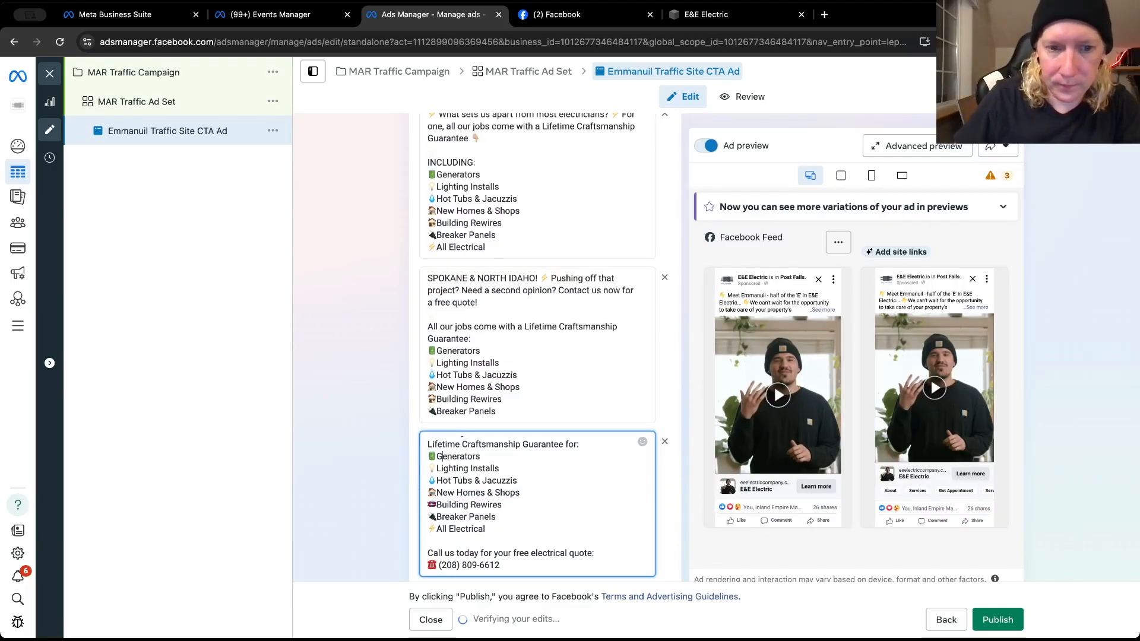
scroll(578, 445, "up", 2)
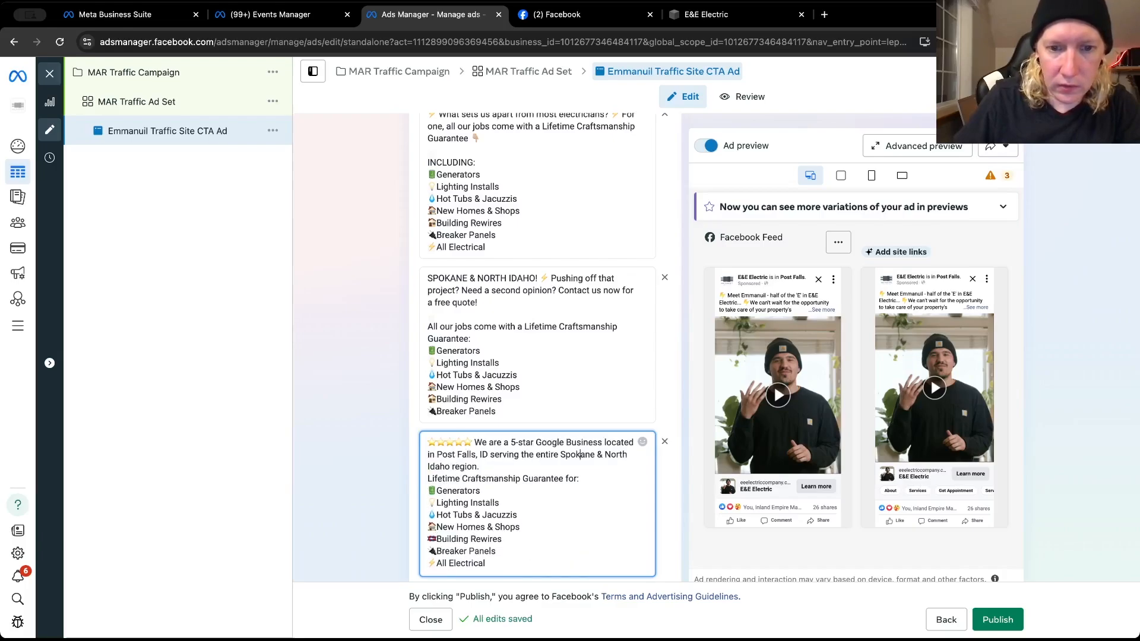
key("Return")
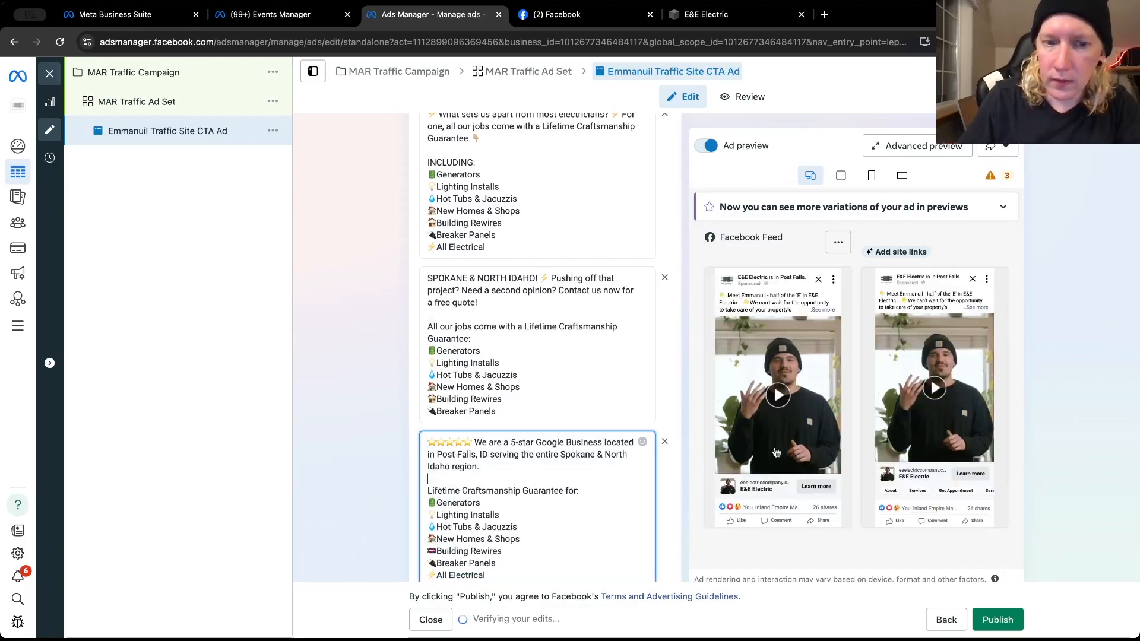
left_click(387, 373)
Turn off Text improvements in the ad's Advantage+ creative enhancements and save the change
scroll(387, 372, "down", 6)
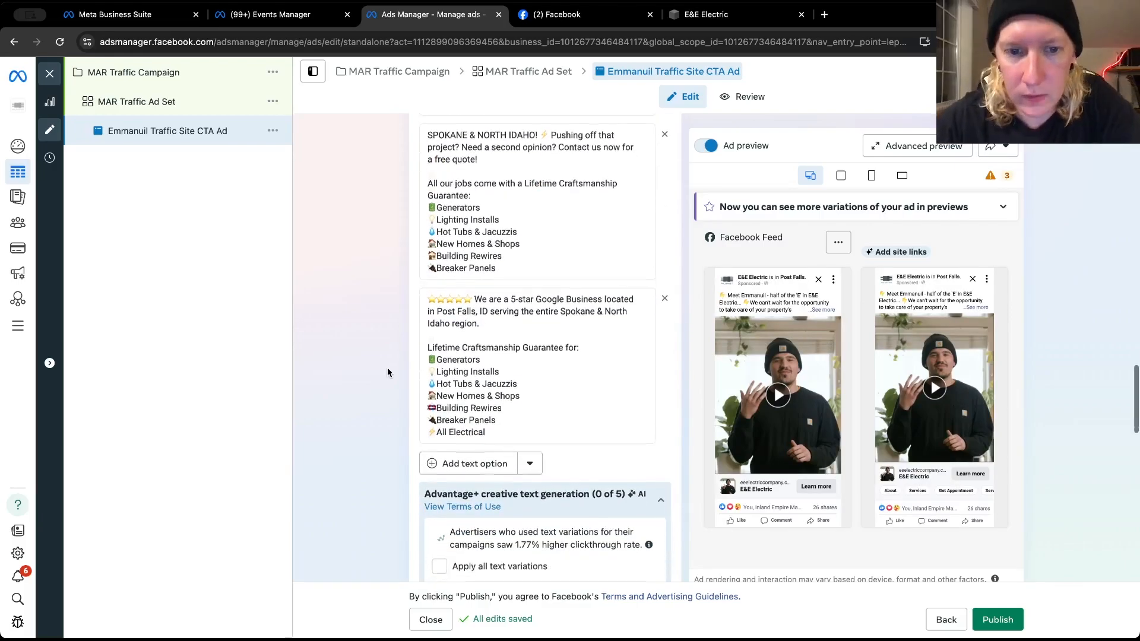
scroll(387, 371, "down", 10)
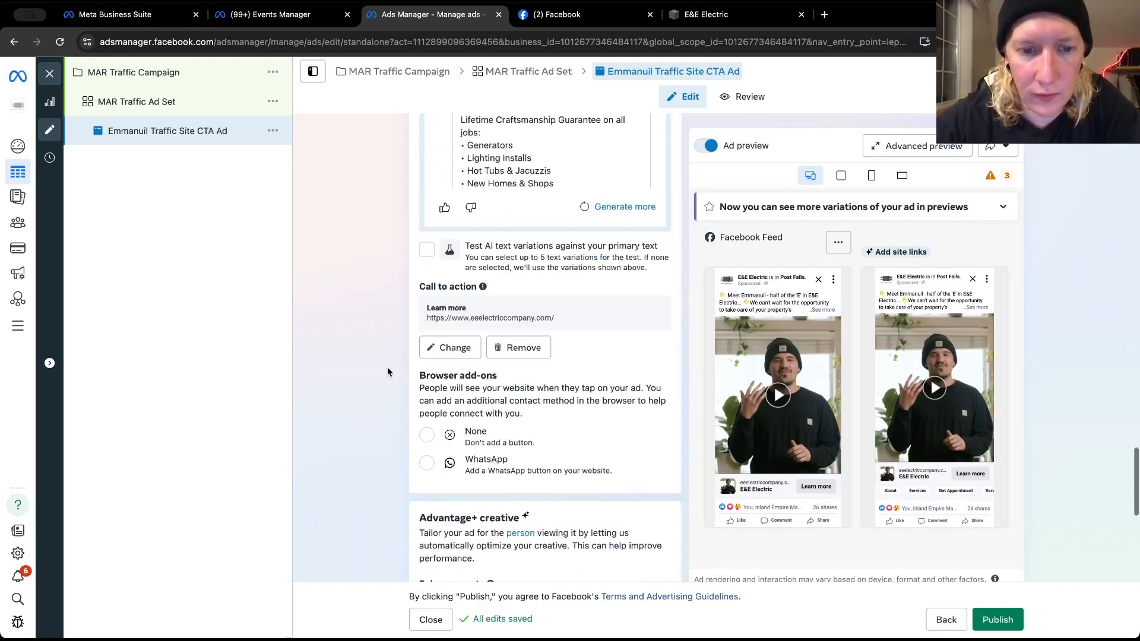
scroll(387, 371, "down", 1)
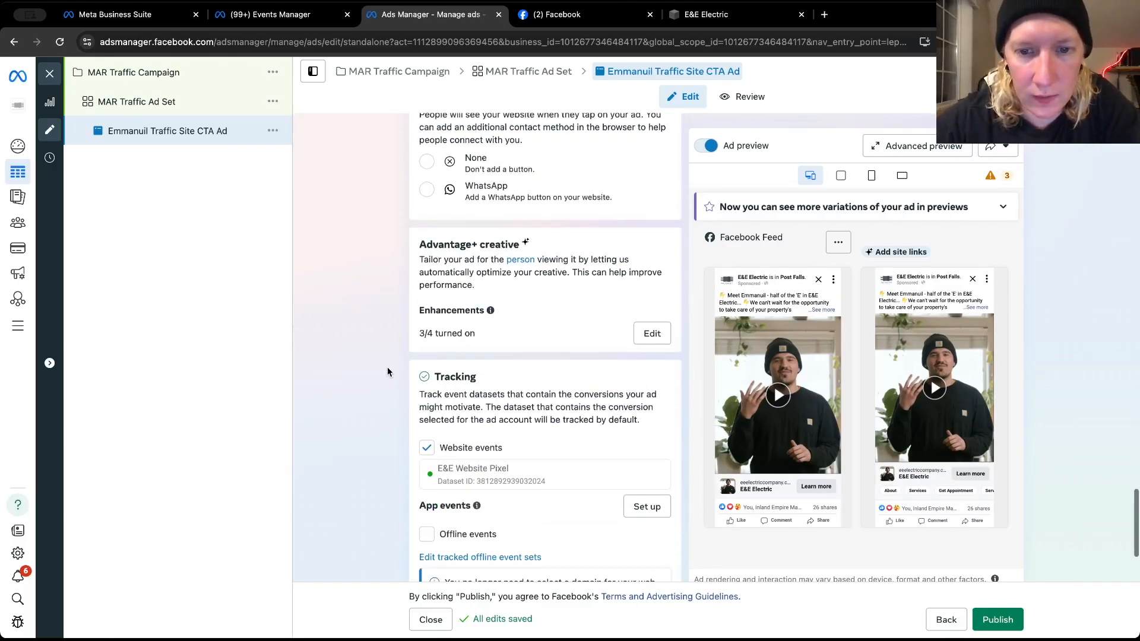
left_click(649, 330)
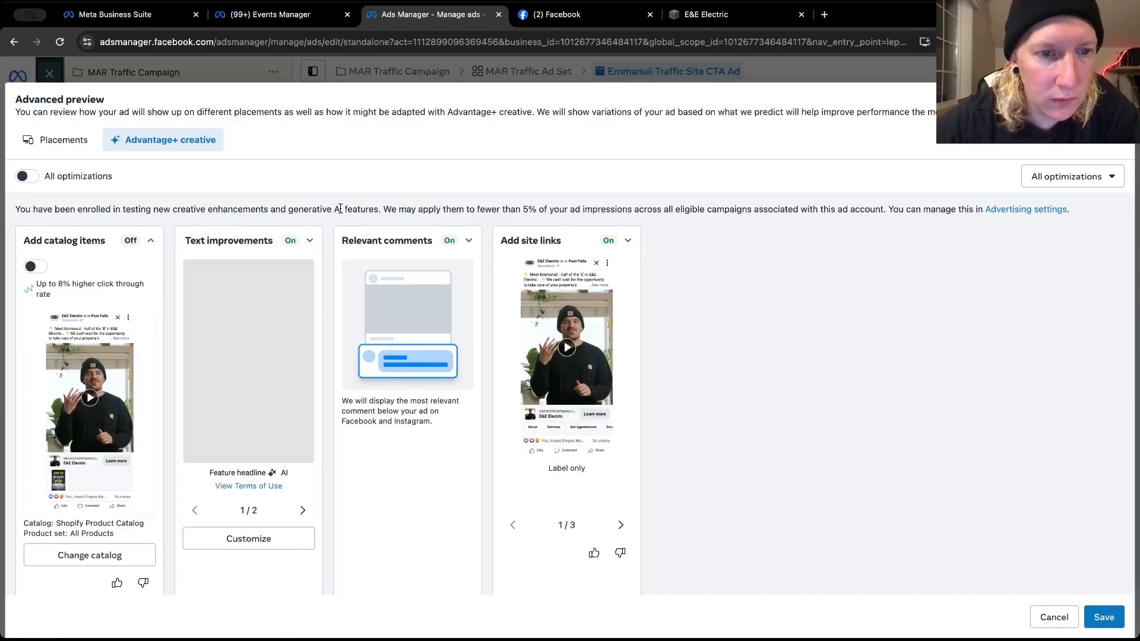
scroll(340, 209, "down", 1)
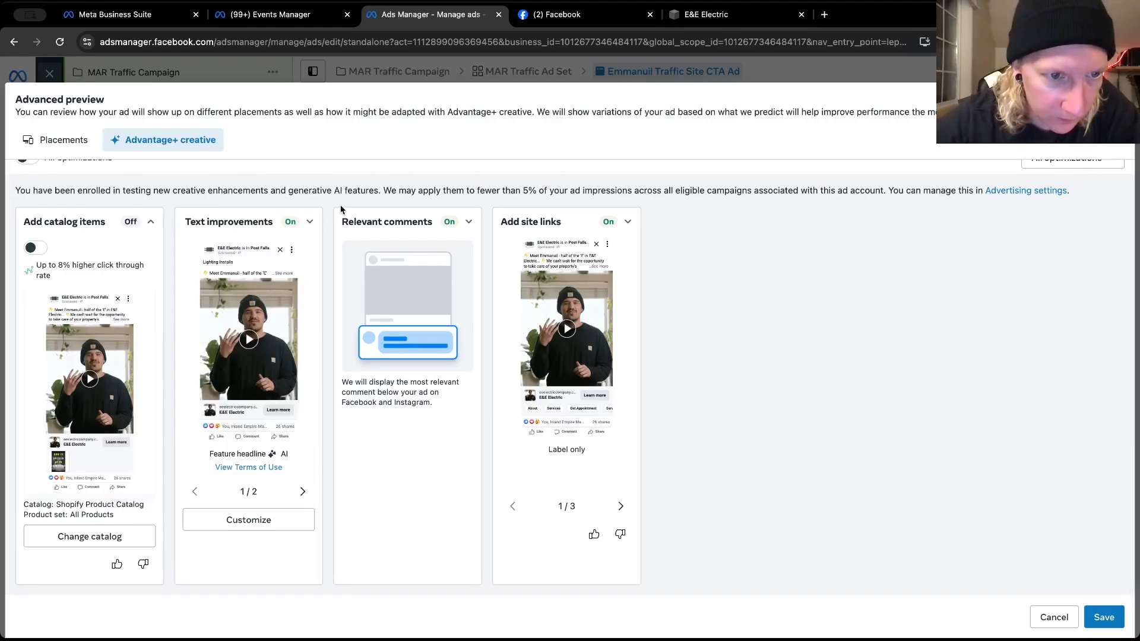
left_click(308, 223)
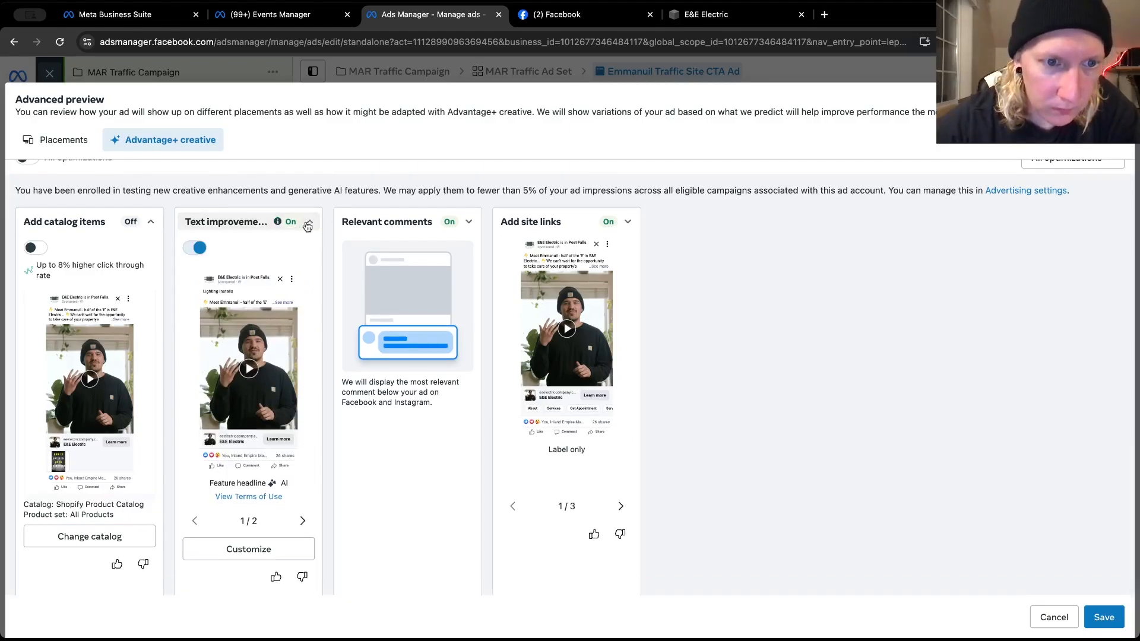
left_click(194, 250)
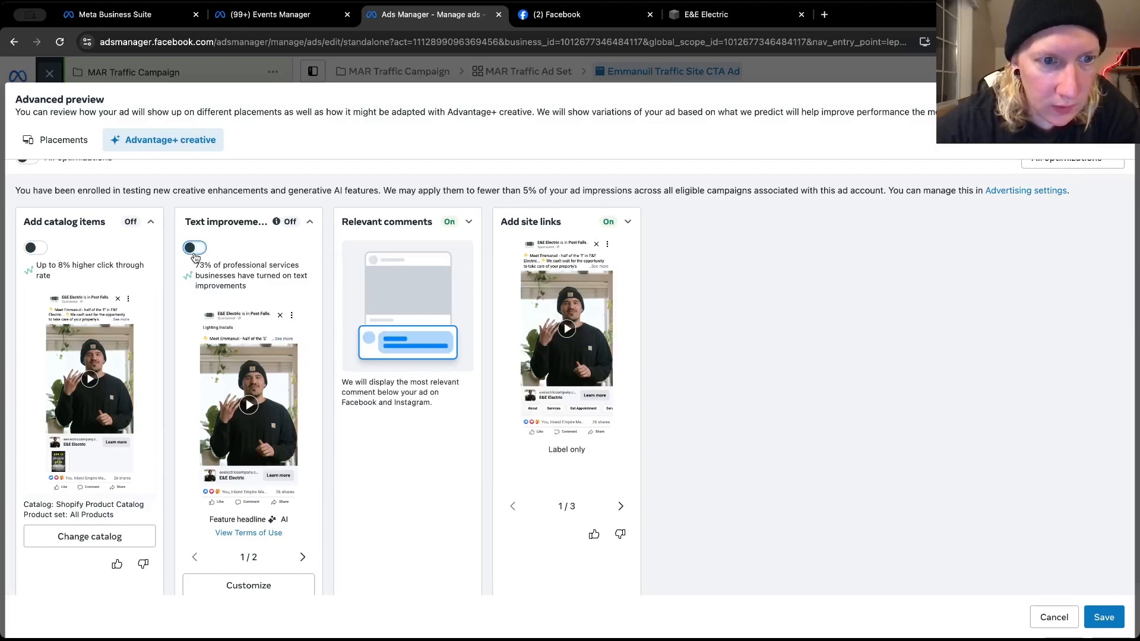
mouse_move(198, 264)
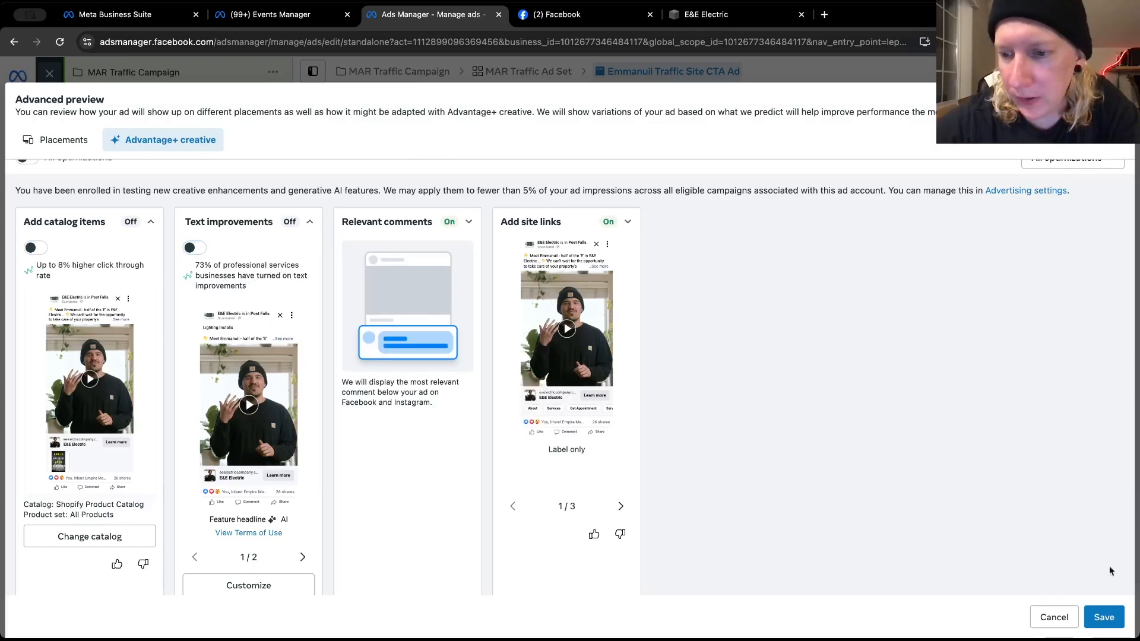
left_click(1103, 618)
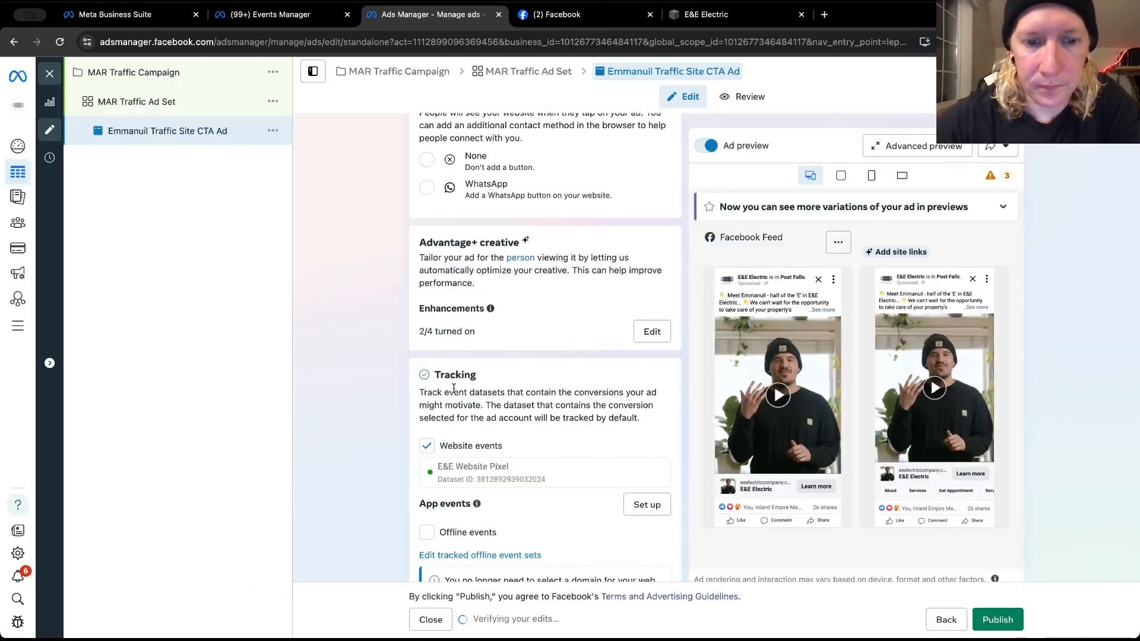
Review the ad's Facebook Mobile Feed preview with the full primary text expanded and the video playing, and close the preview
scroll(454, 389, "down", 3)
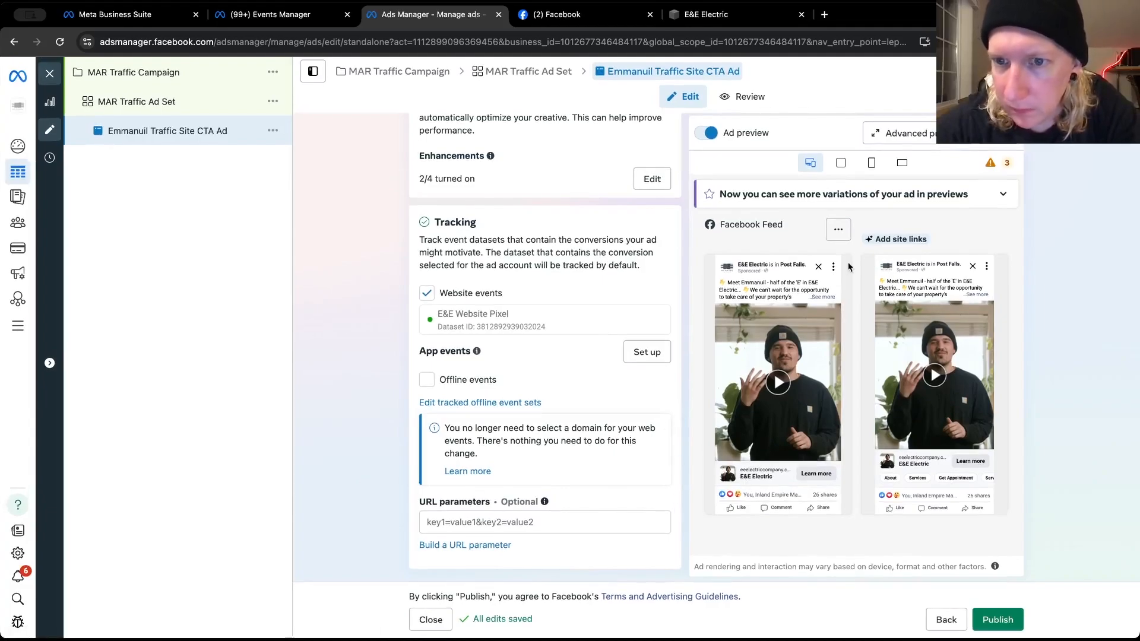
left_click(838, 229)
left_click(851, 263)
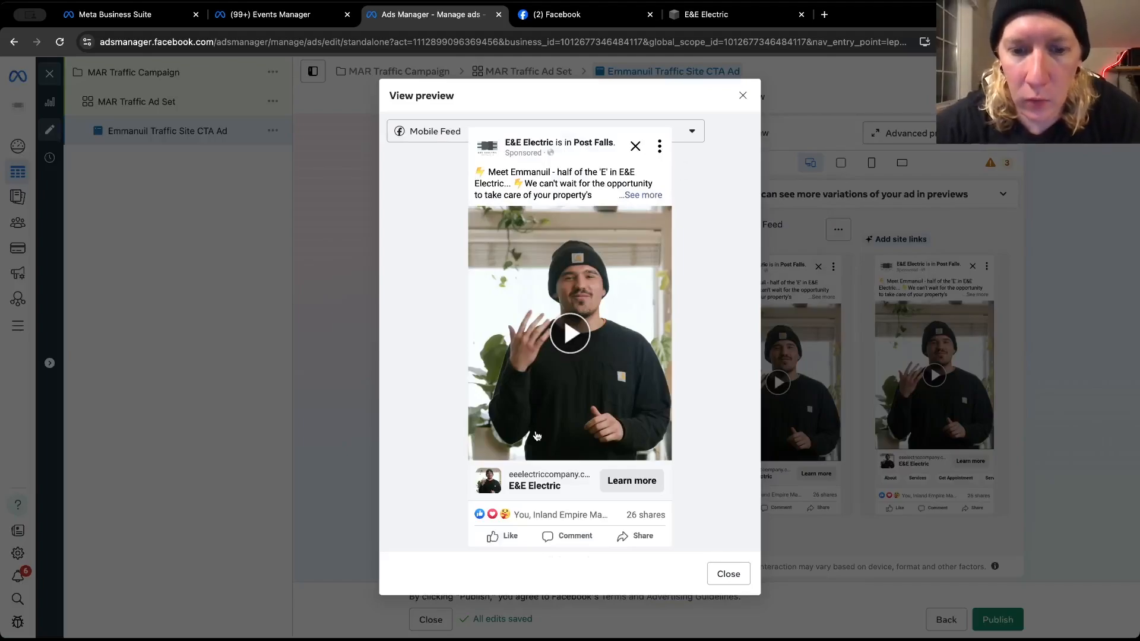
left_click(640, 196)
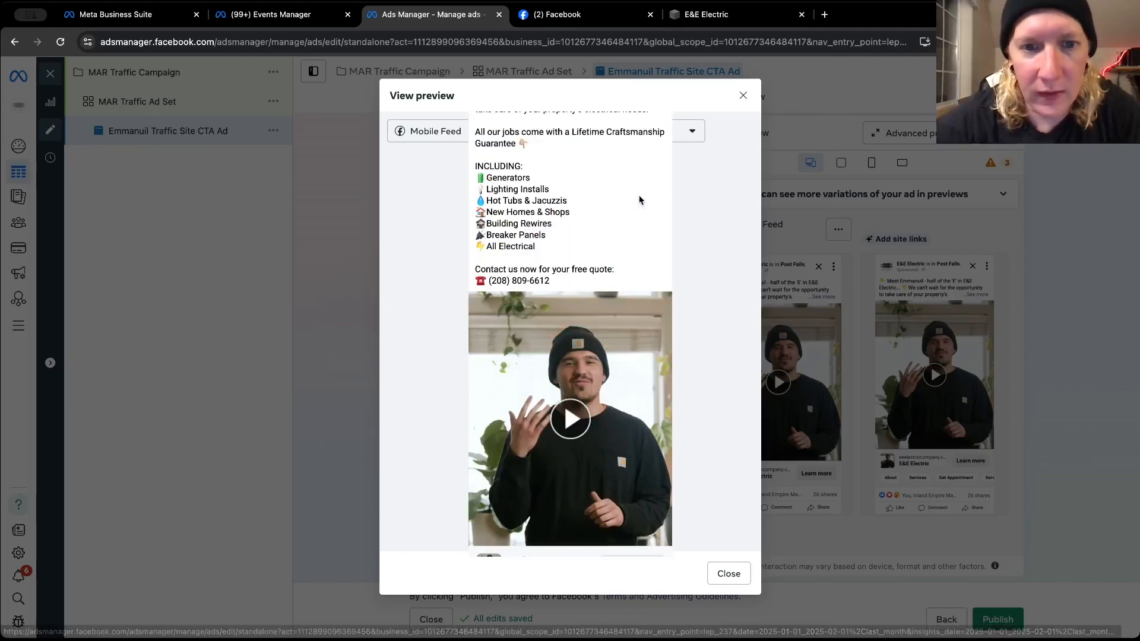
scroll(639, 199, "down", 2)
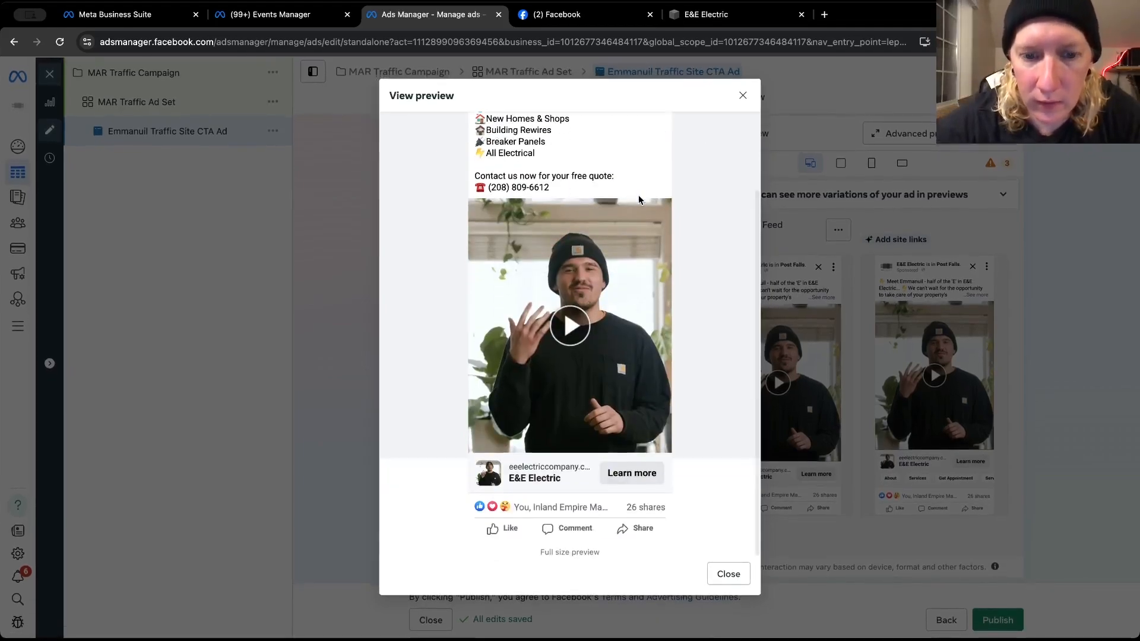
left_click(560, 325)
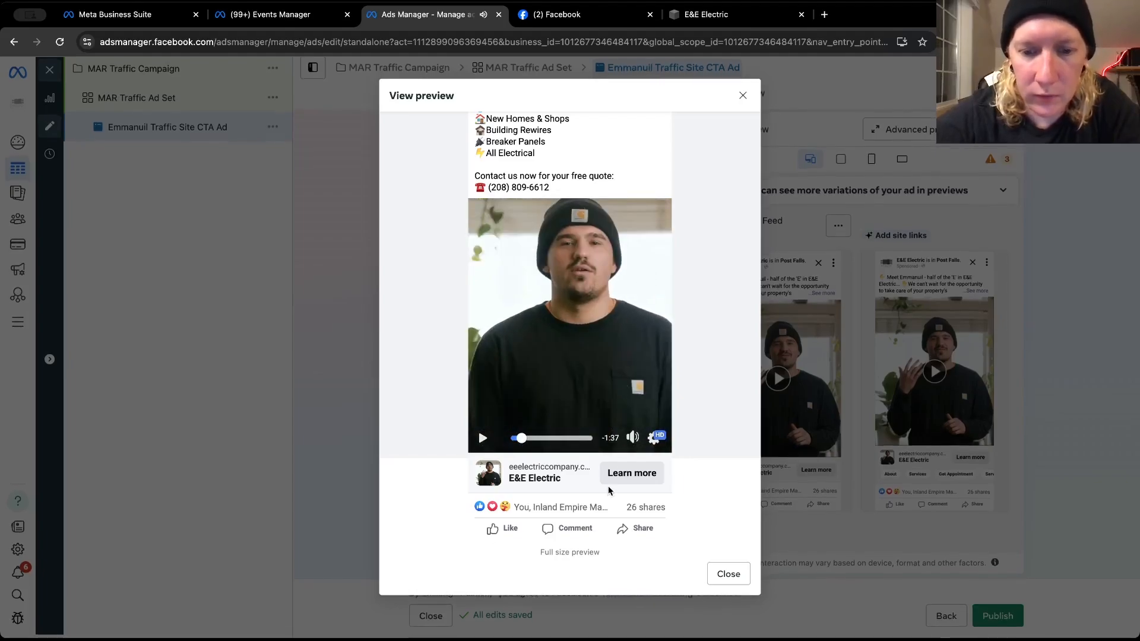
scroll(629, 318, "up", 2)
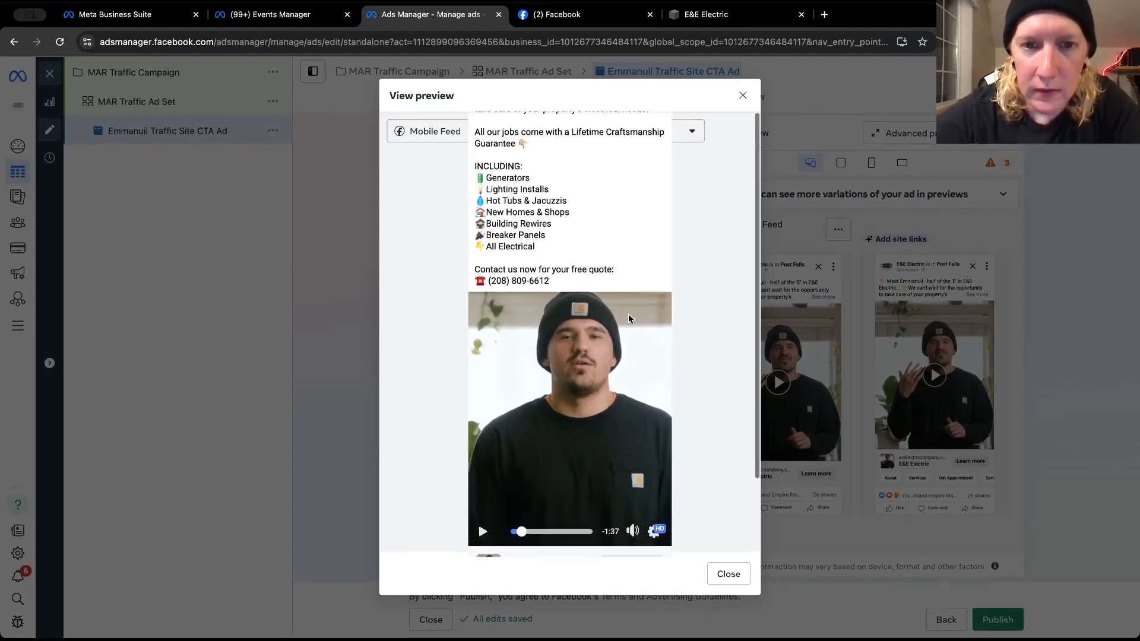
left_click(727, 573)
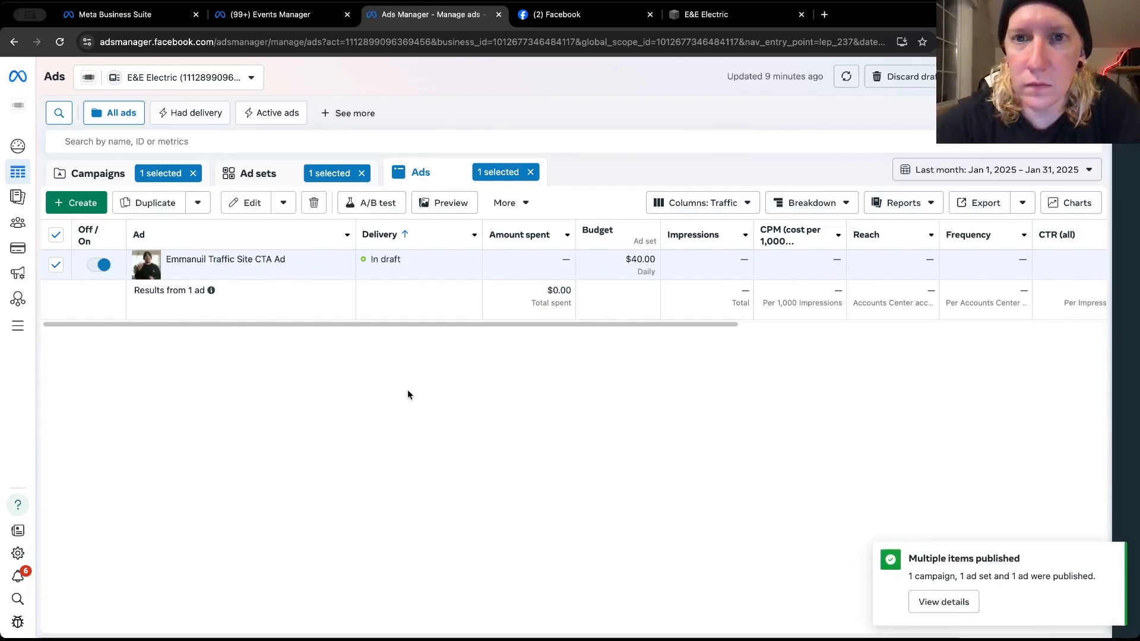
Open the Traffic Site CTA ad for editing and quick-duplicate it within MAR Traffic Ad Set
mouse_move(240, 276)
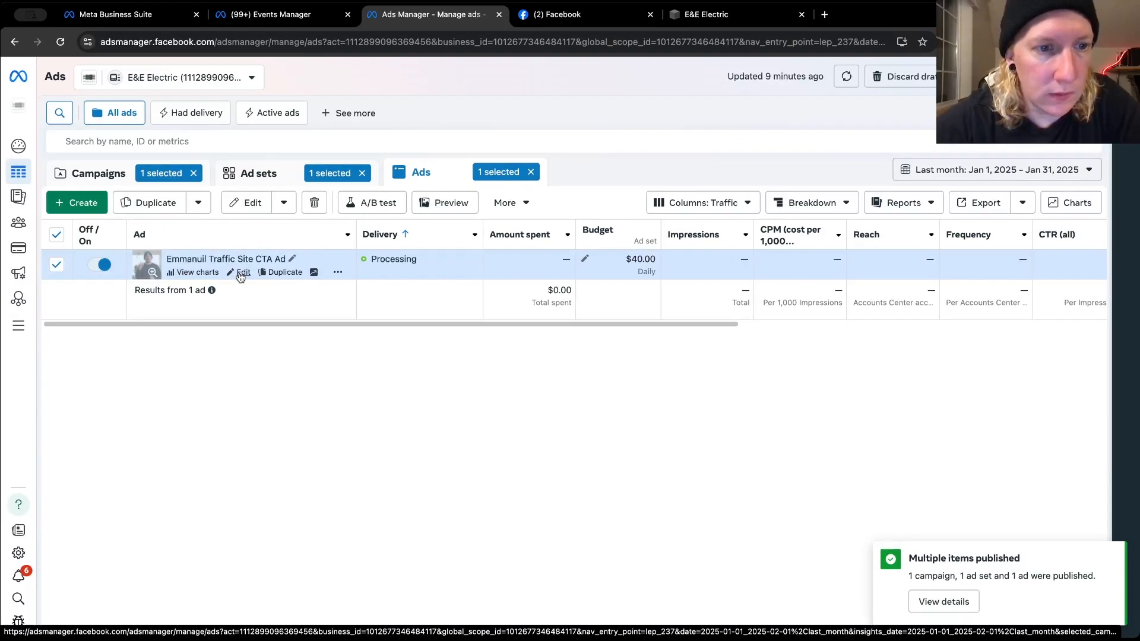
left_click(241, 273)
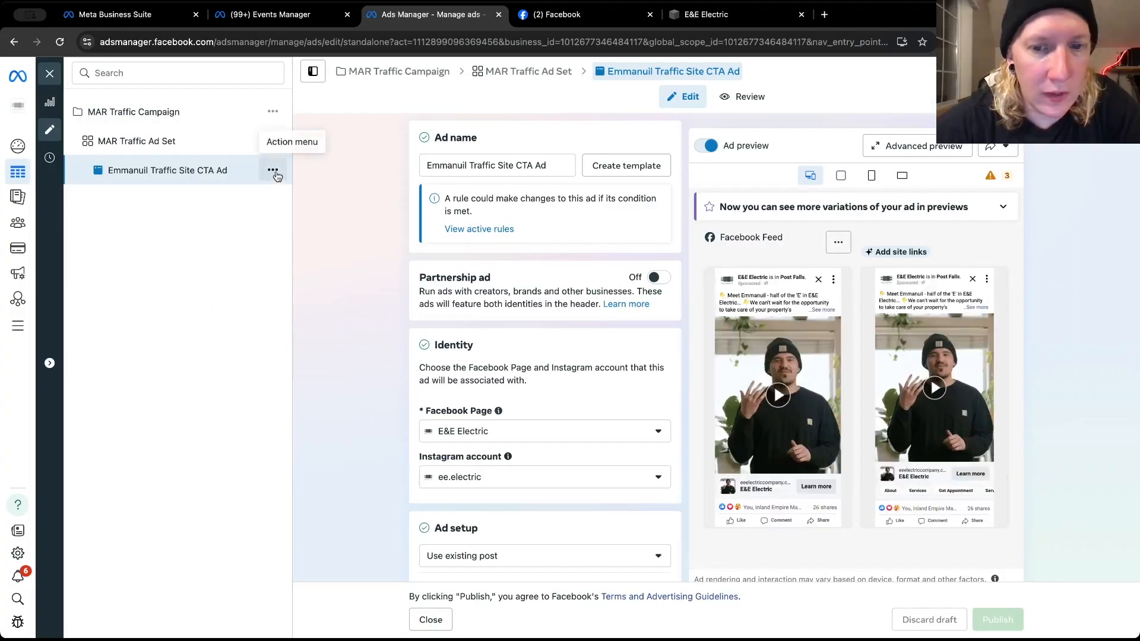
left_click(273, 171)
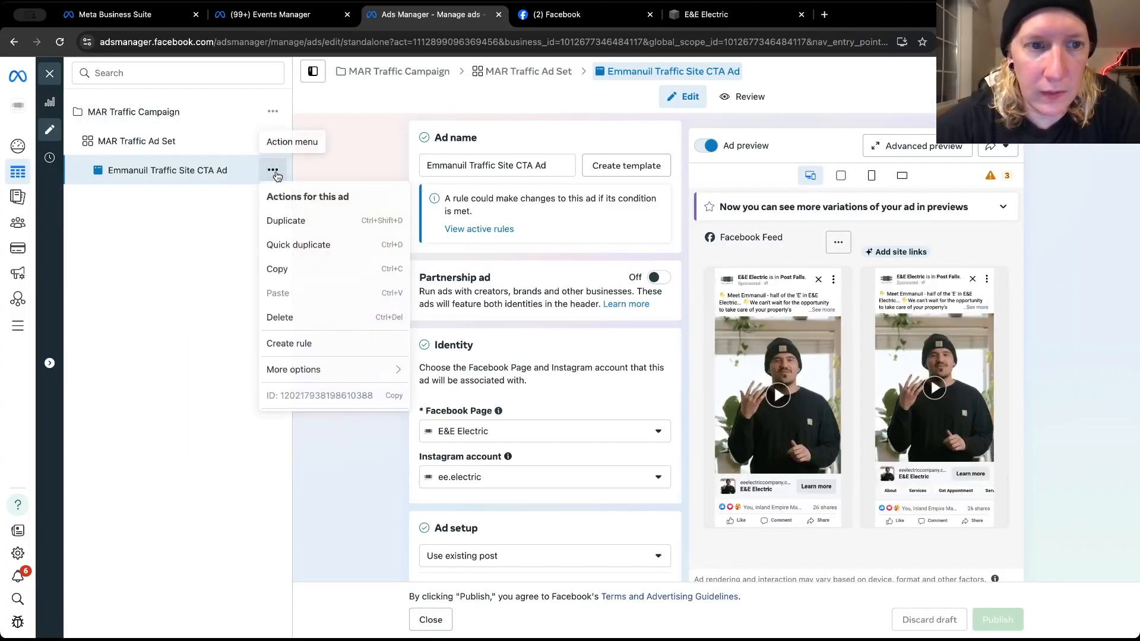
left_click(292, 252)
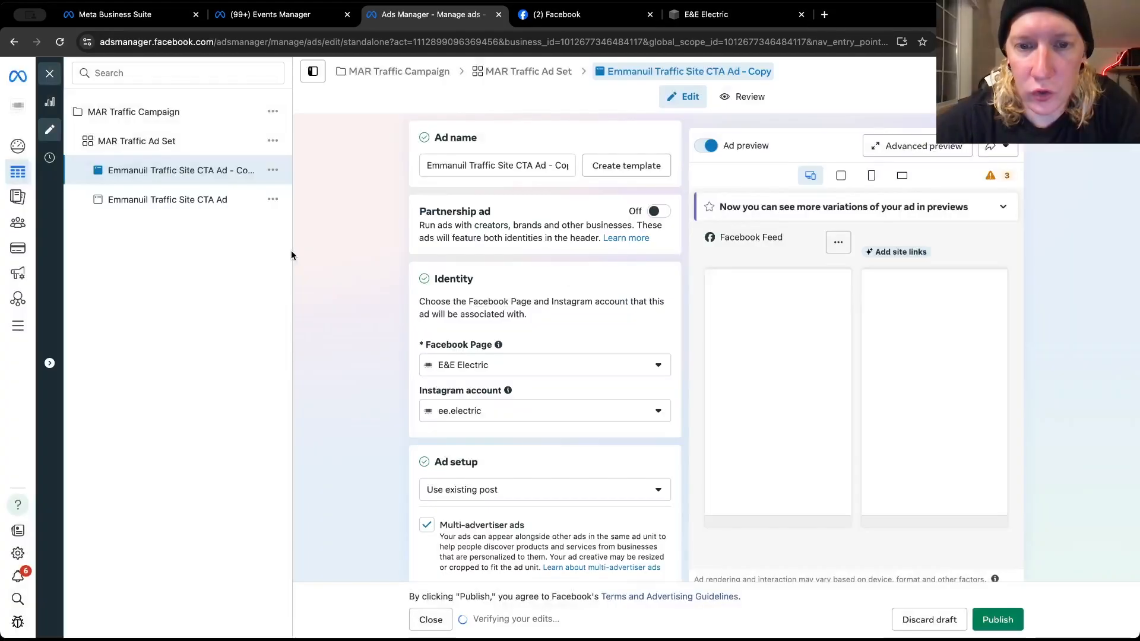
Examine the duplicated ad's sources, selected post, primary texts, call to action, browser add-ons, Advantage+ enhancements and tracking settings
scroll(319, 338, "down", 5)
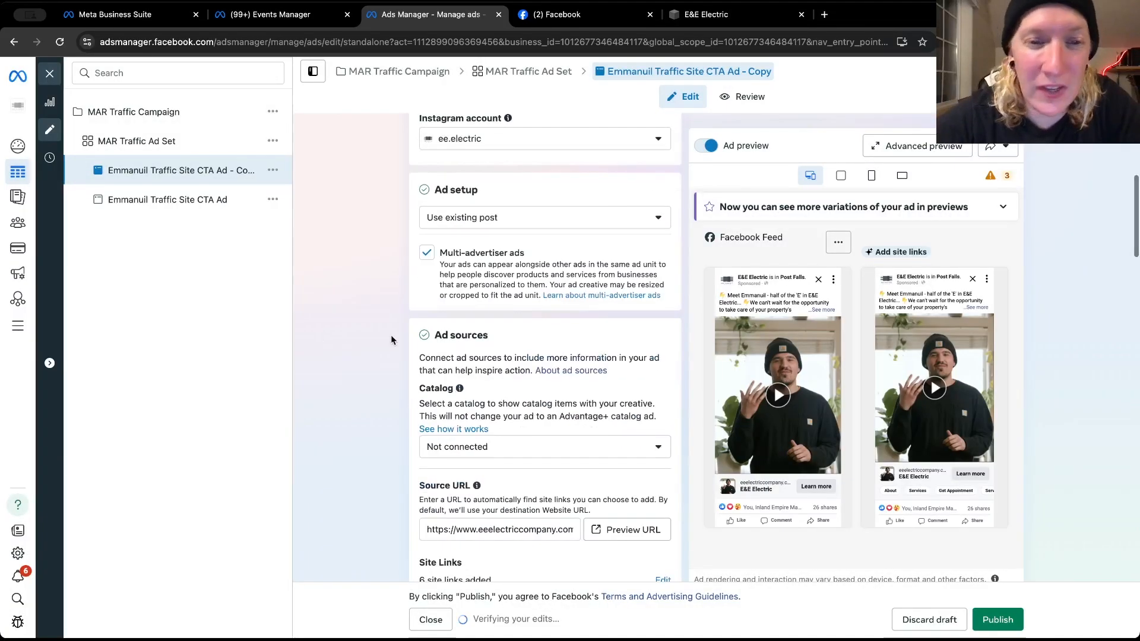
scroll(391, 336, "down", 5)
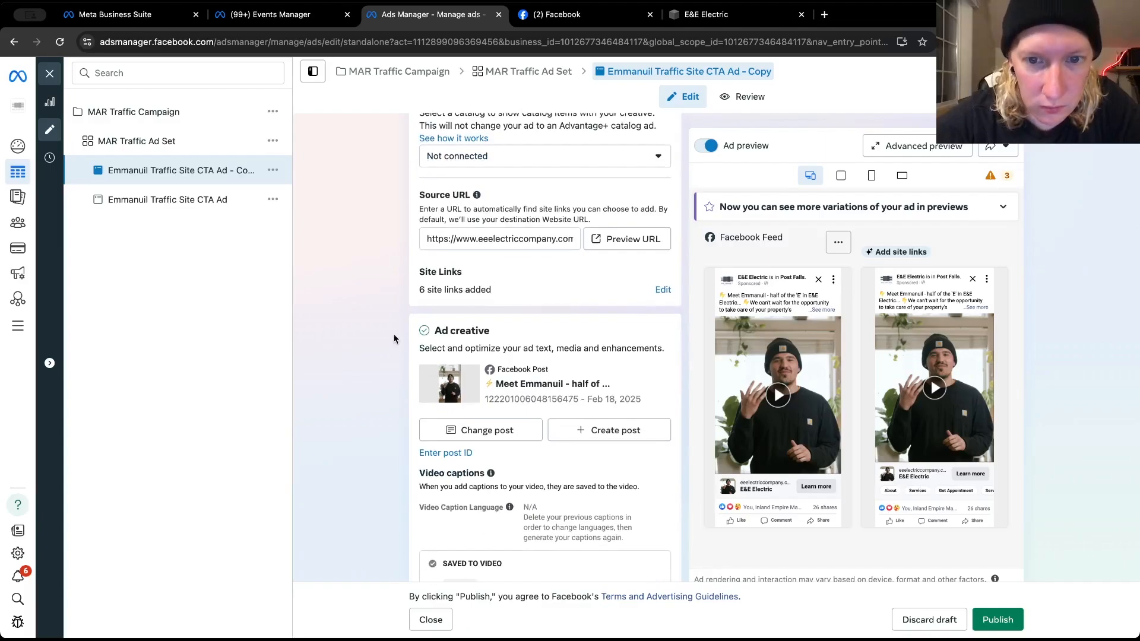
scroll(394, 336, "down", 4)
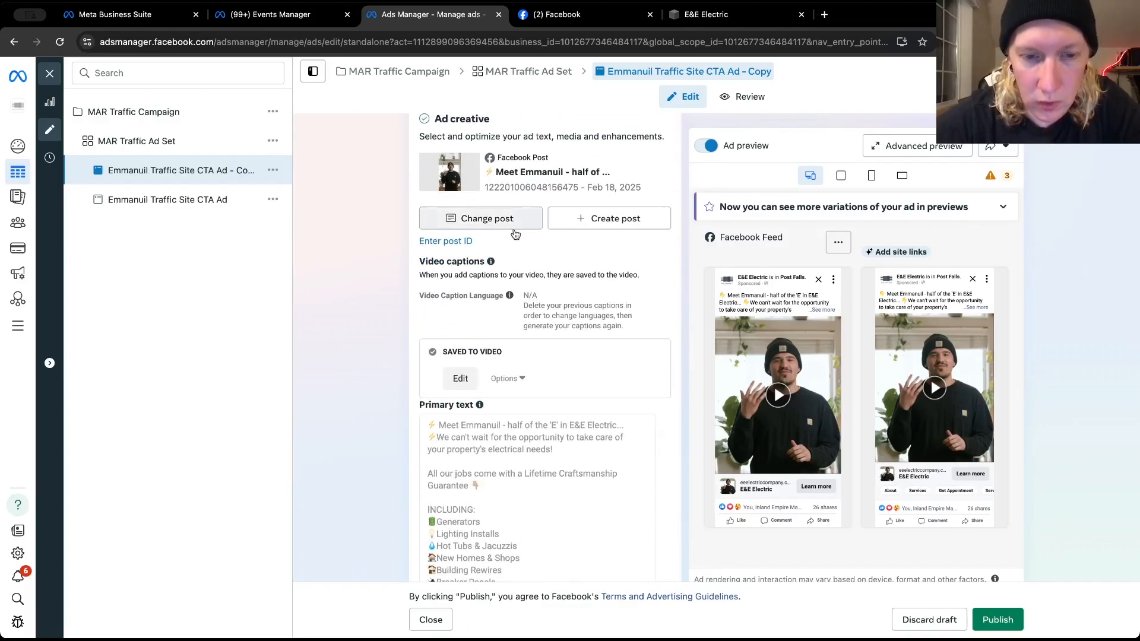
scroll(469, 254, "down", 4)
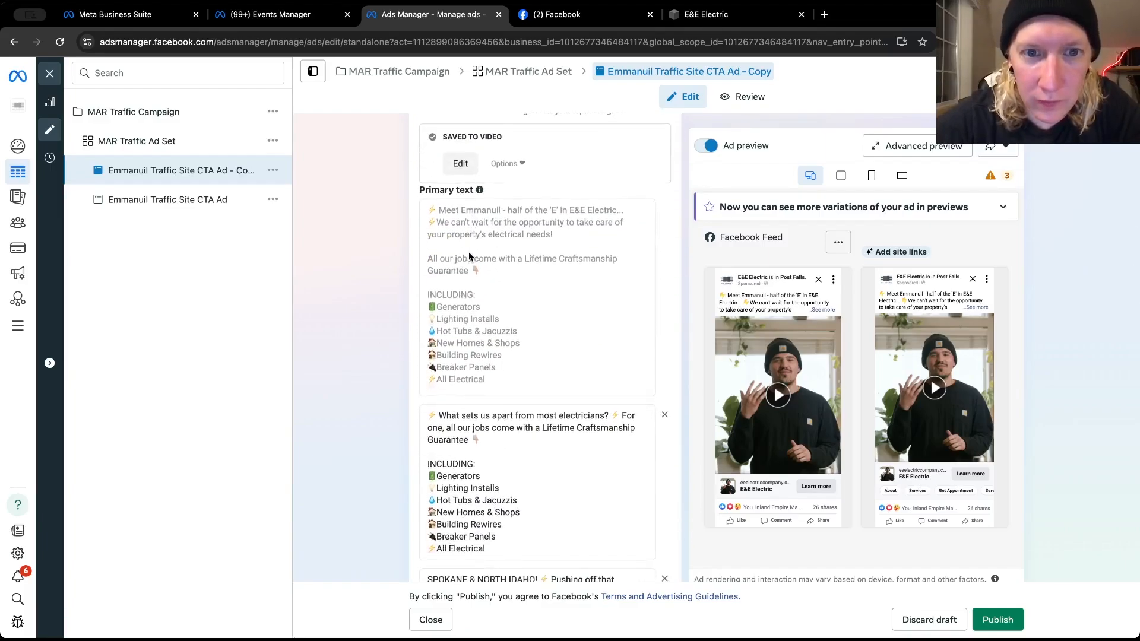
scroll(469, 251, "up", 3)
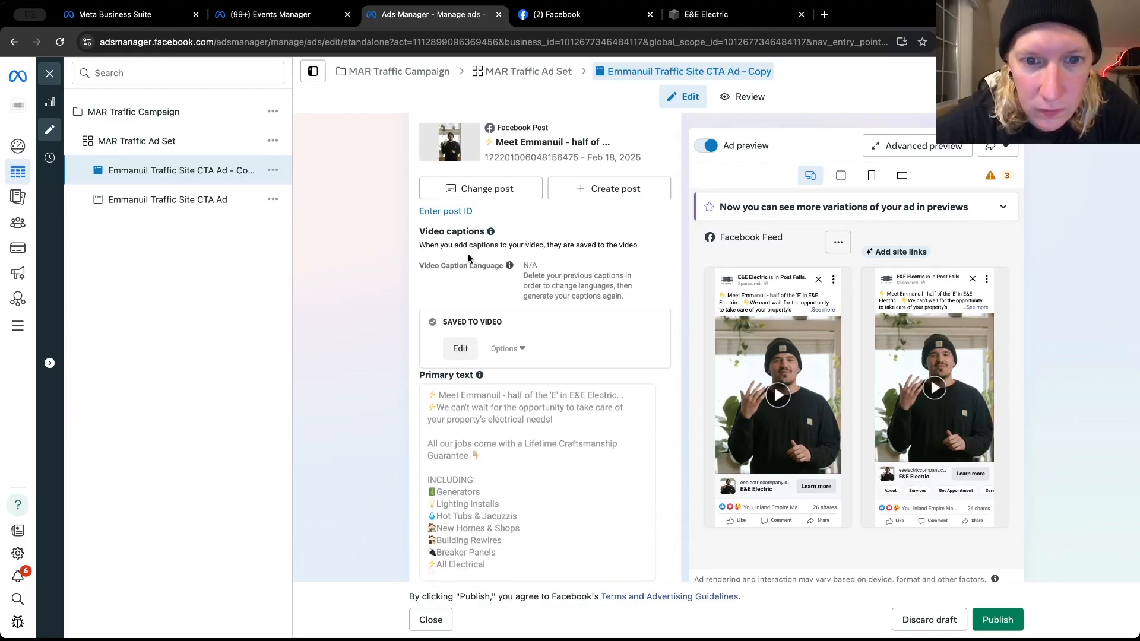
scroll(467, 254, "down", 8)
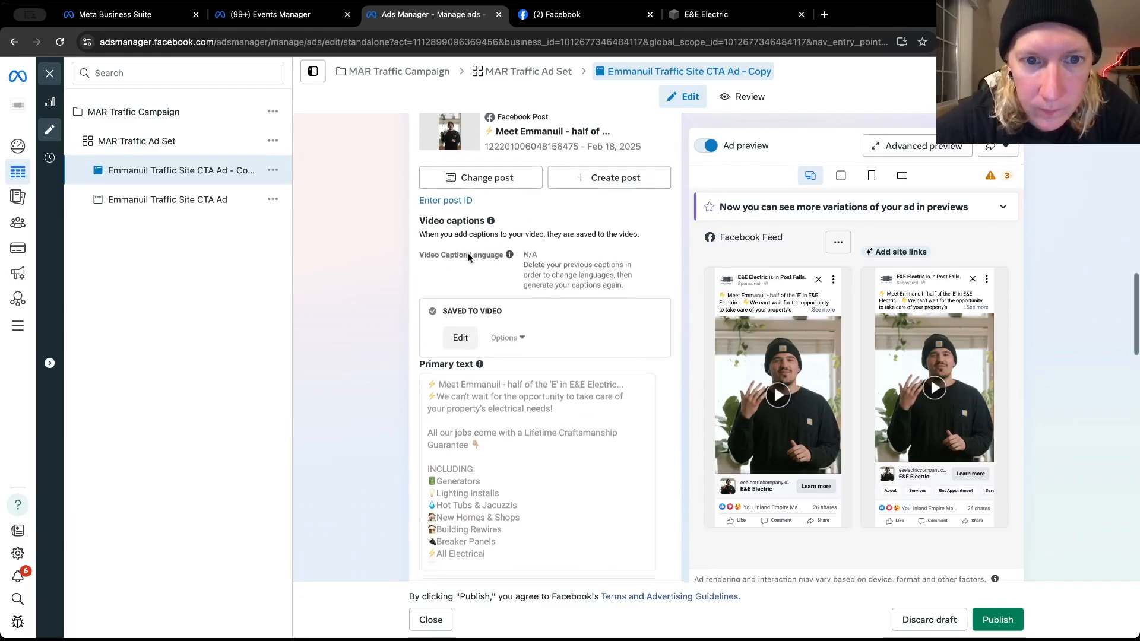
scroll(468, 252, "down", 4)
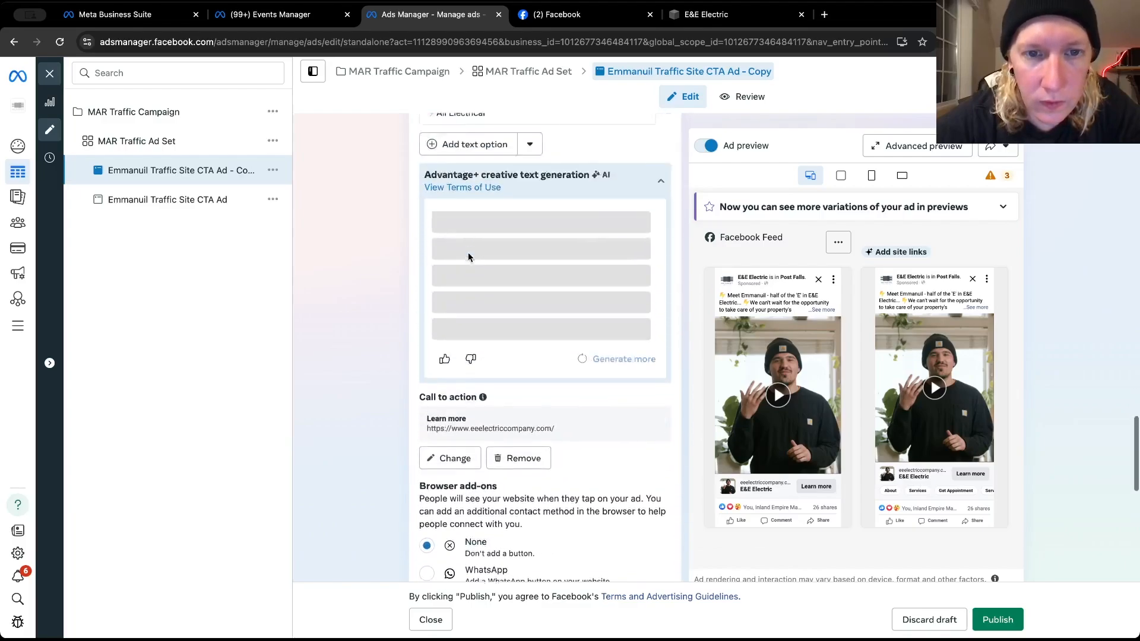
scroll(467, 251, "up", 6)
scroll(468, 251, "up", 5)
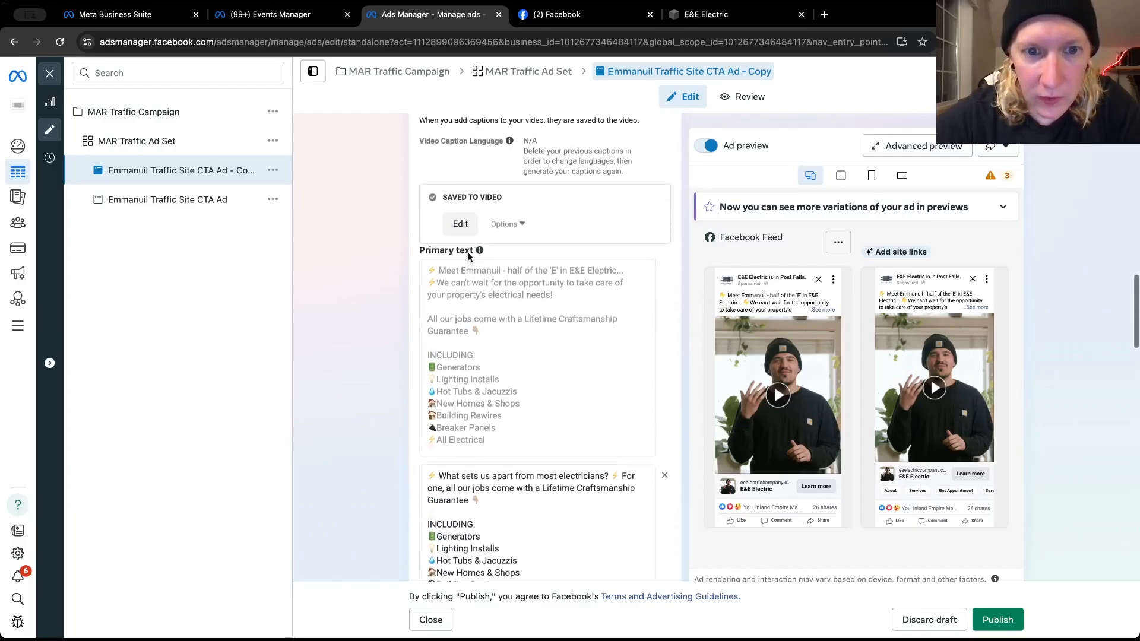
scroll(468, 252, "down", 8)
scroll(468, 252, "down", 3)
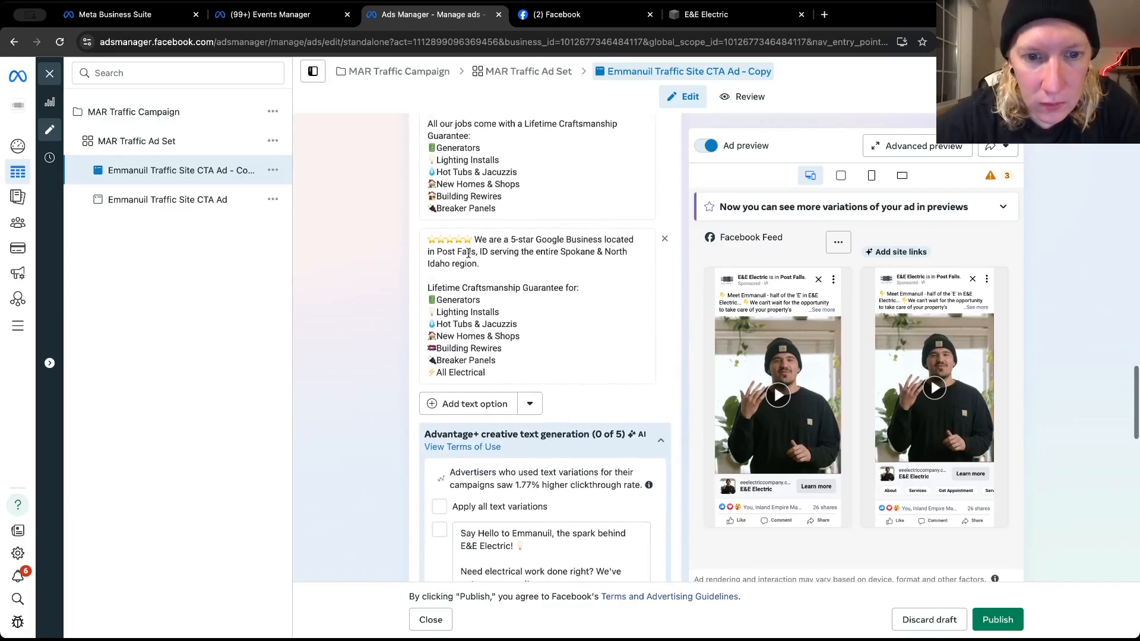
scroll(468, 261, "up", 4)
scroll(469, 261, "up", 4)
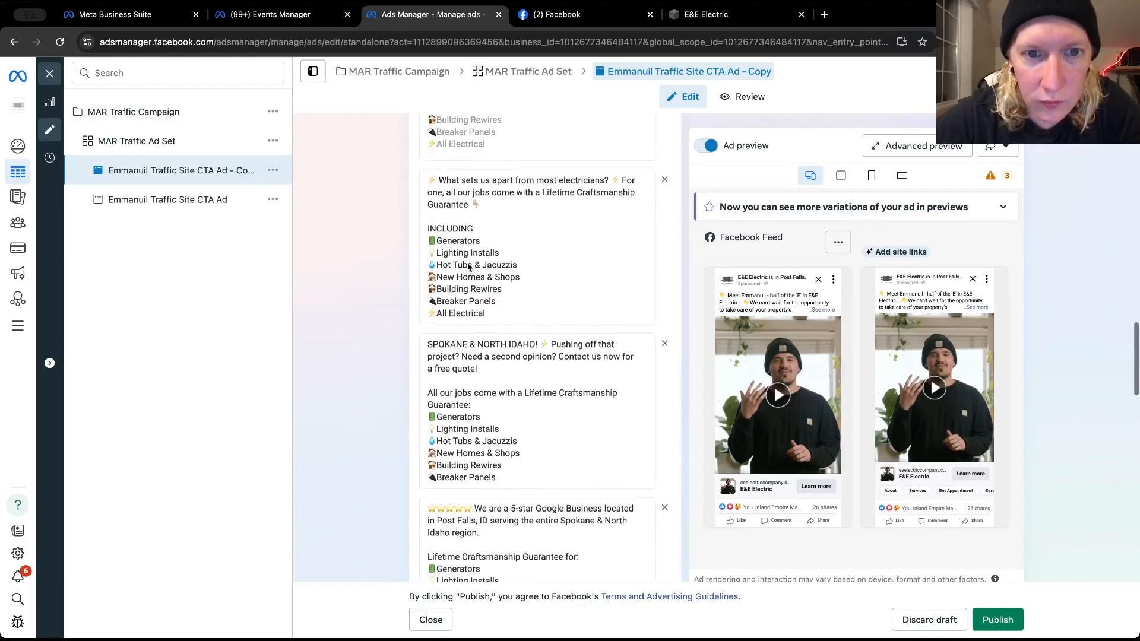
scroll(468, 261, "down", 8)
scroll(468, 261, "down", 2)
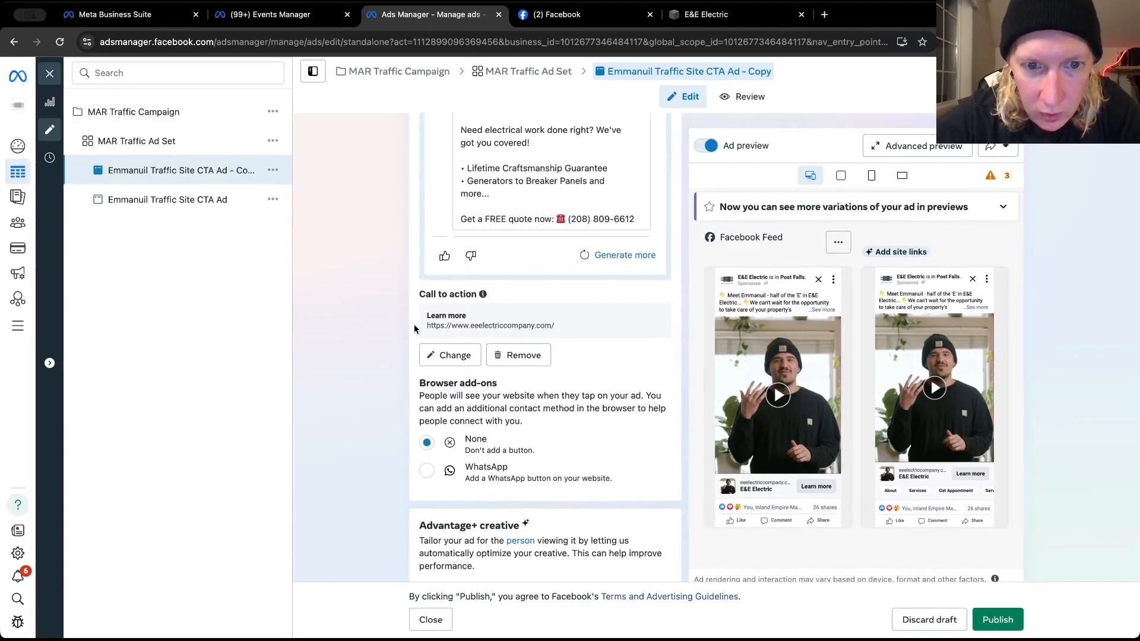
scroll(415, 329, "down", 4)
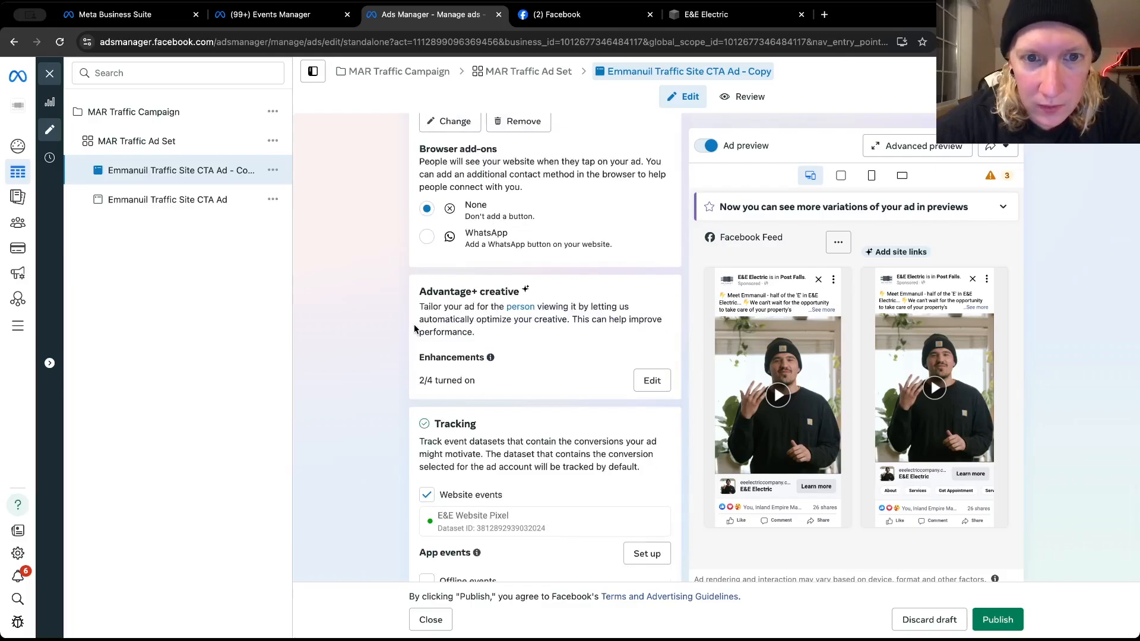
scroll(414, 328, "down", 2)
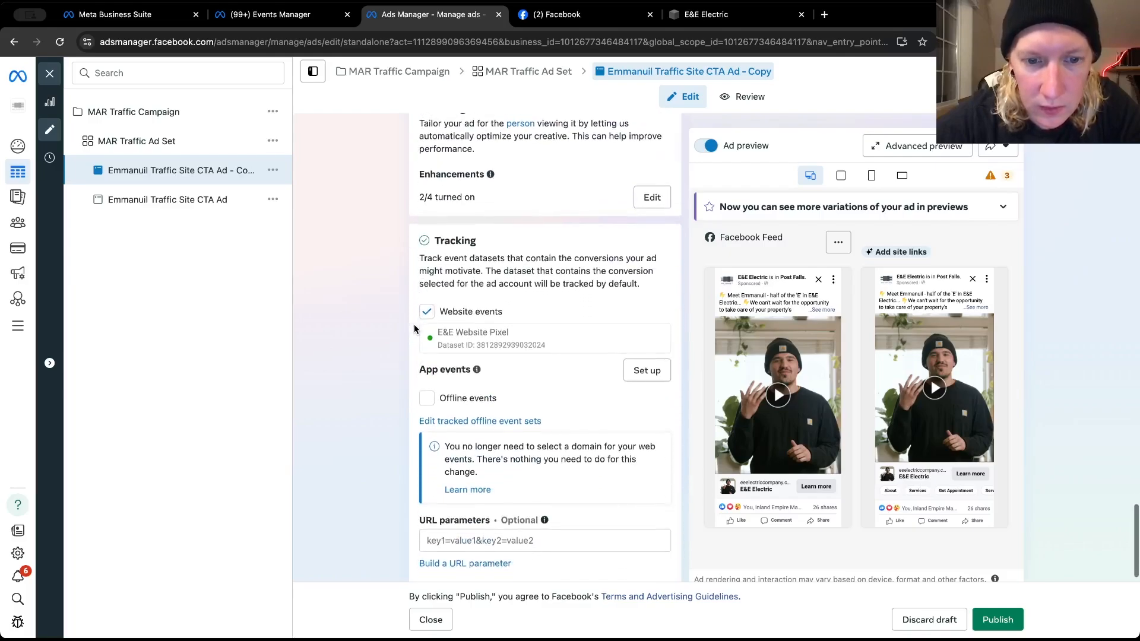
scroll(414, 328, "up", 4)
scroll(414, 328, "up", 15)
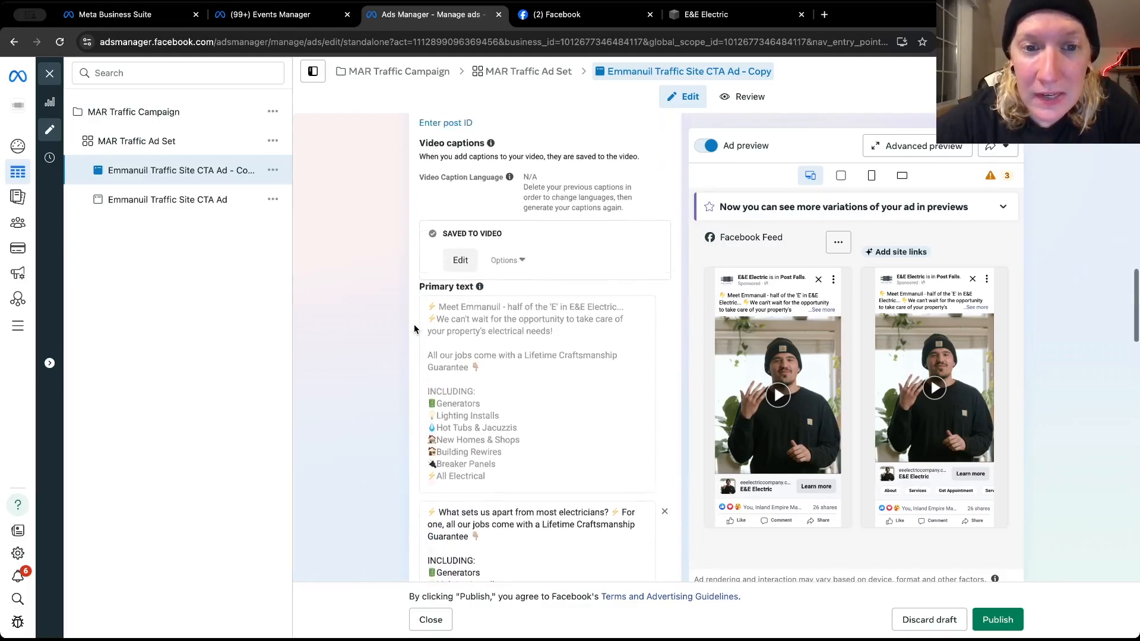
scroll(414, 324, "up", 8)
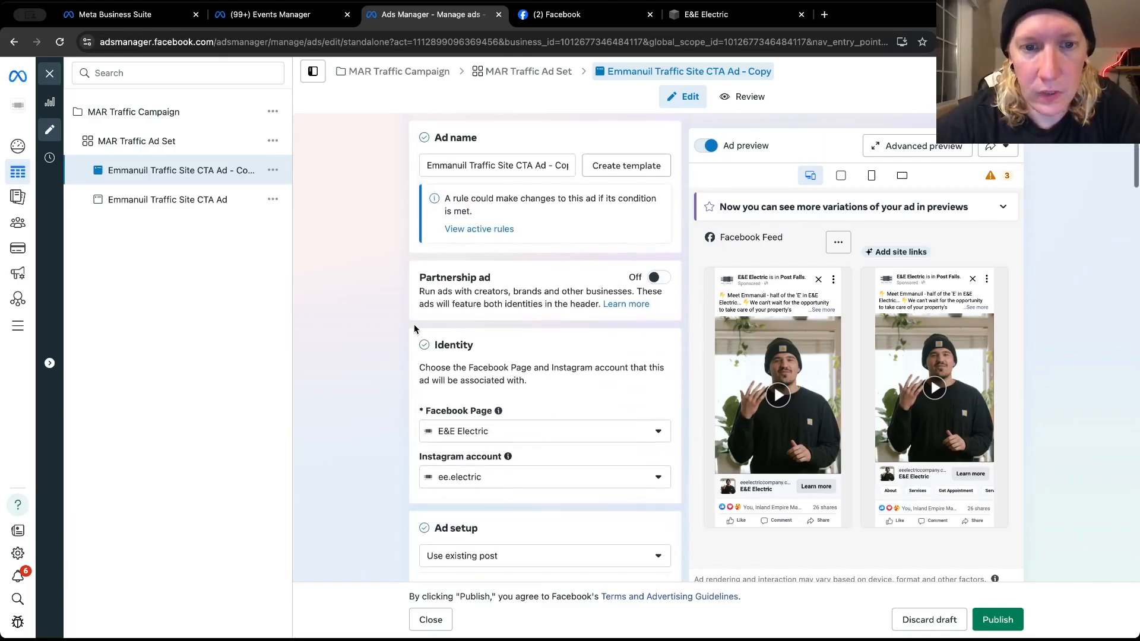
Open the post selection for the duplicated ad and look through the available Facebook and Instagram posts for a different one
scroll(414, 324, "down", 12)
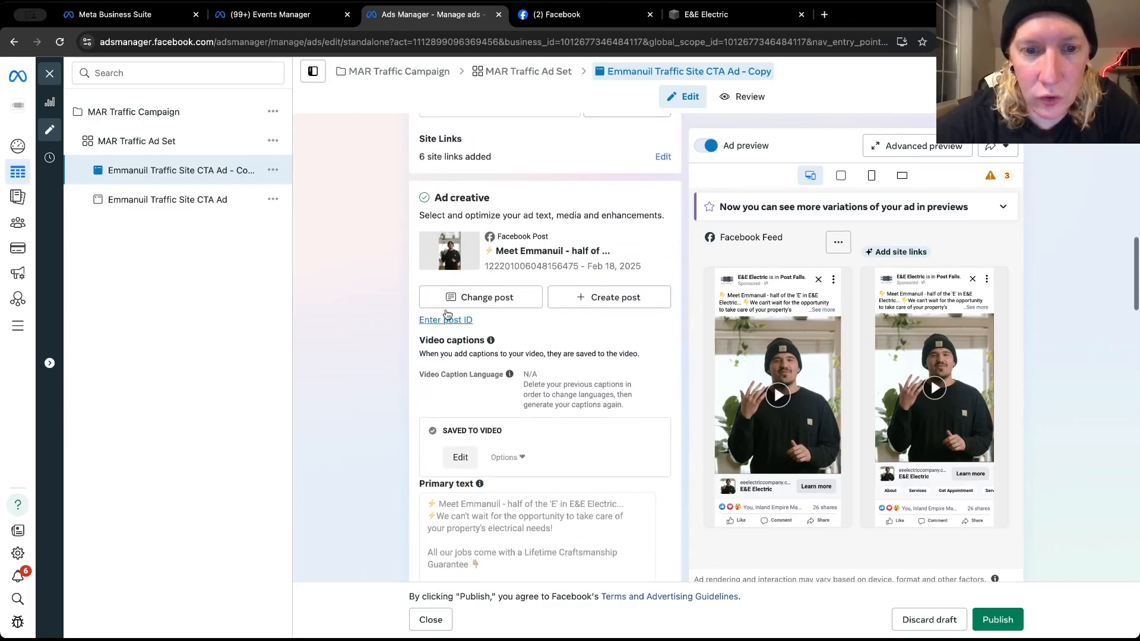
left_click(485, 293)
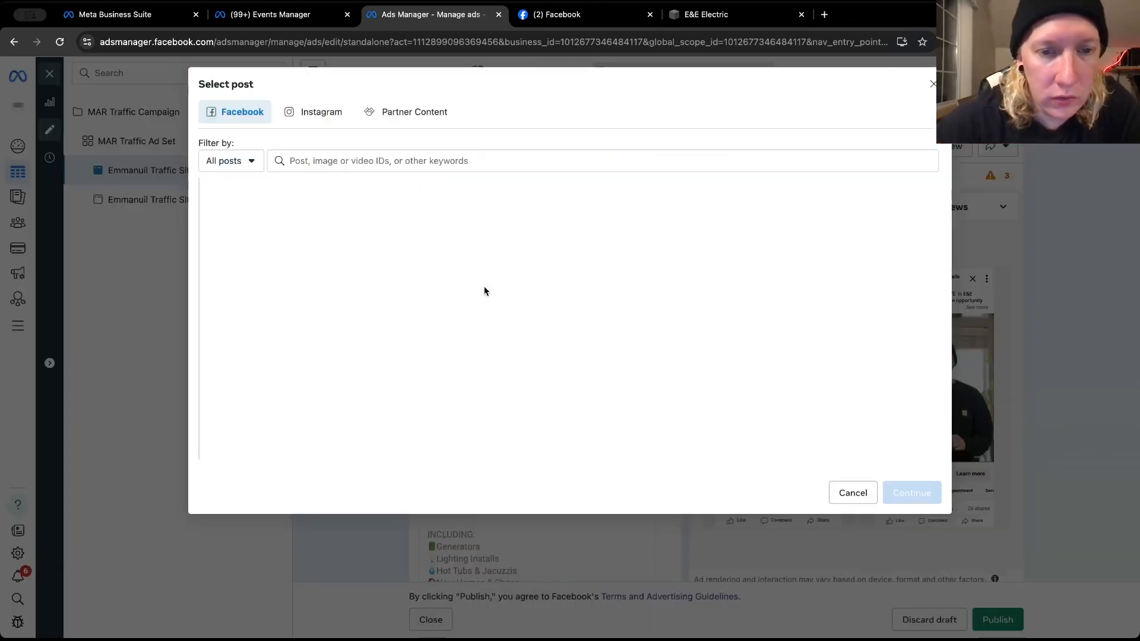
scroll(345, 343, "down", 8)
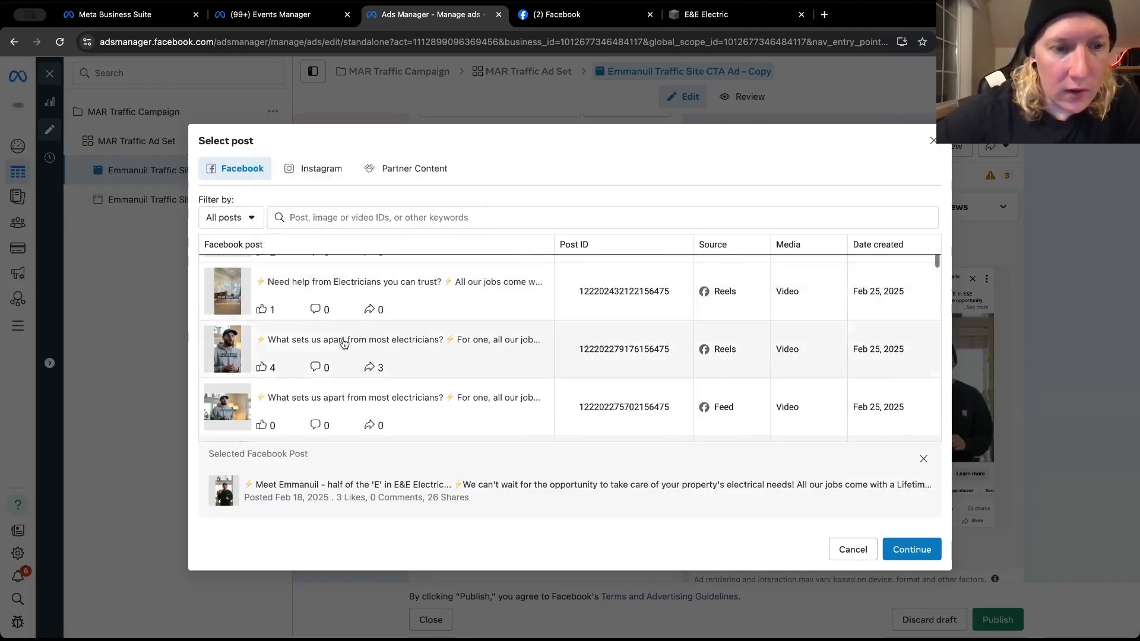
left_click(321, 169)
scroll(315, 356, "down", 3)
scroll(305, 387, "down", 6)
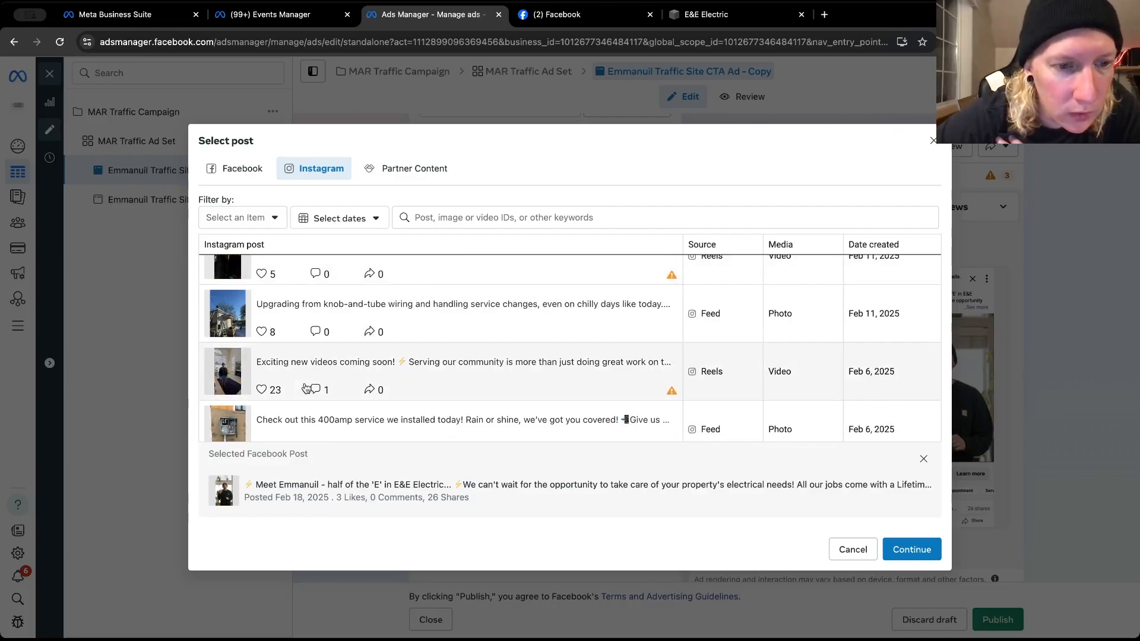
scroll(306, 387, "down", 5)
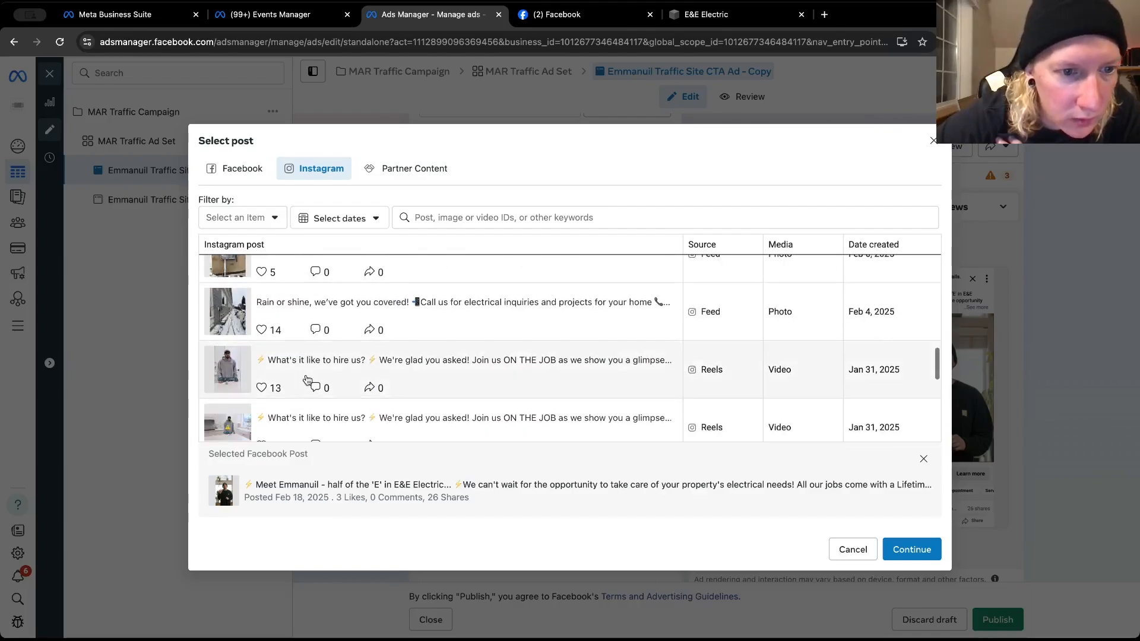
scroll(307, 374, "down", 5)
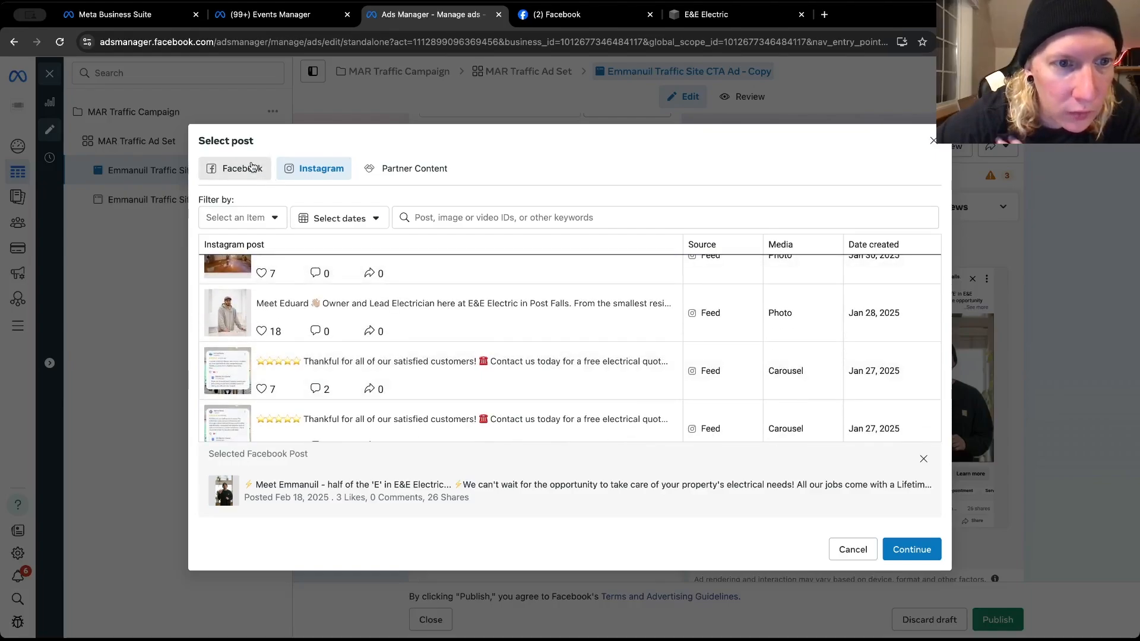
Replace the duplicated ad's post with the Jan 16, 2025 Facebook reel "Here is a brand new custom build we recently wrapped up!"
left_click(253, 171)
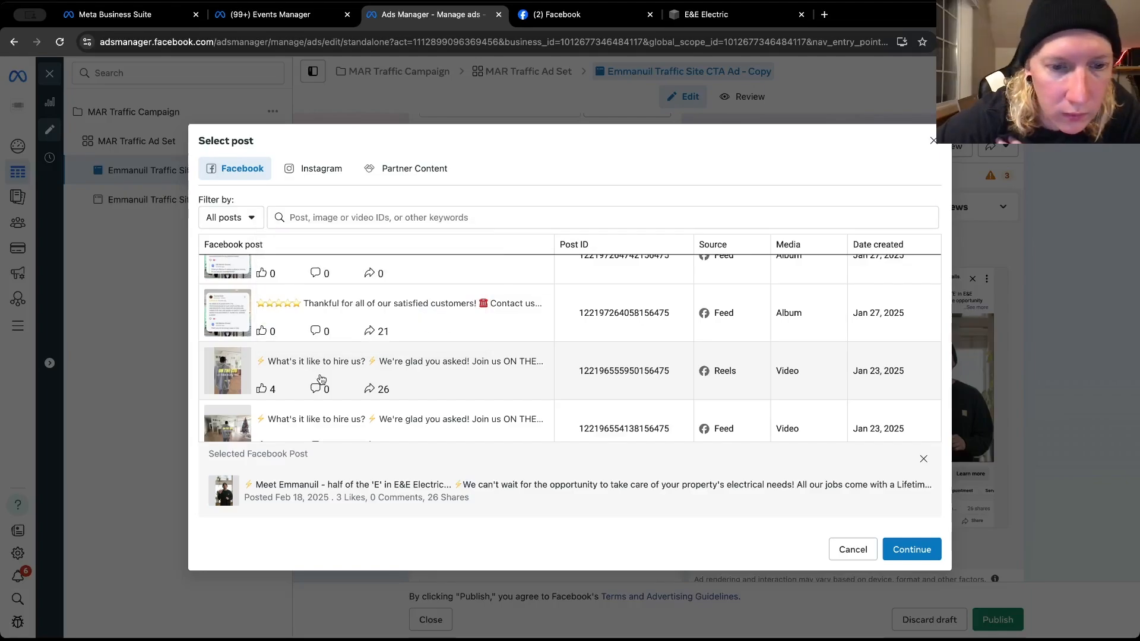
scroll(320, 378, "down", 10)
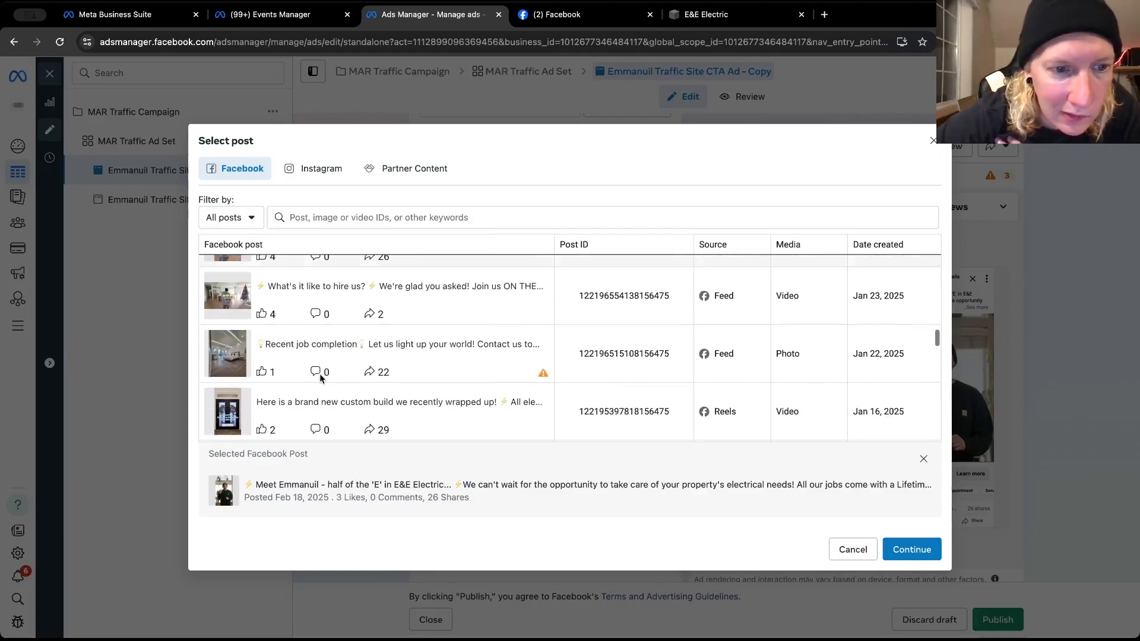
scroll(321, 374, "up", 3)
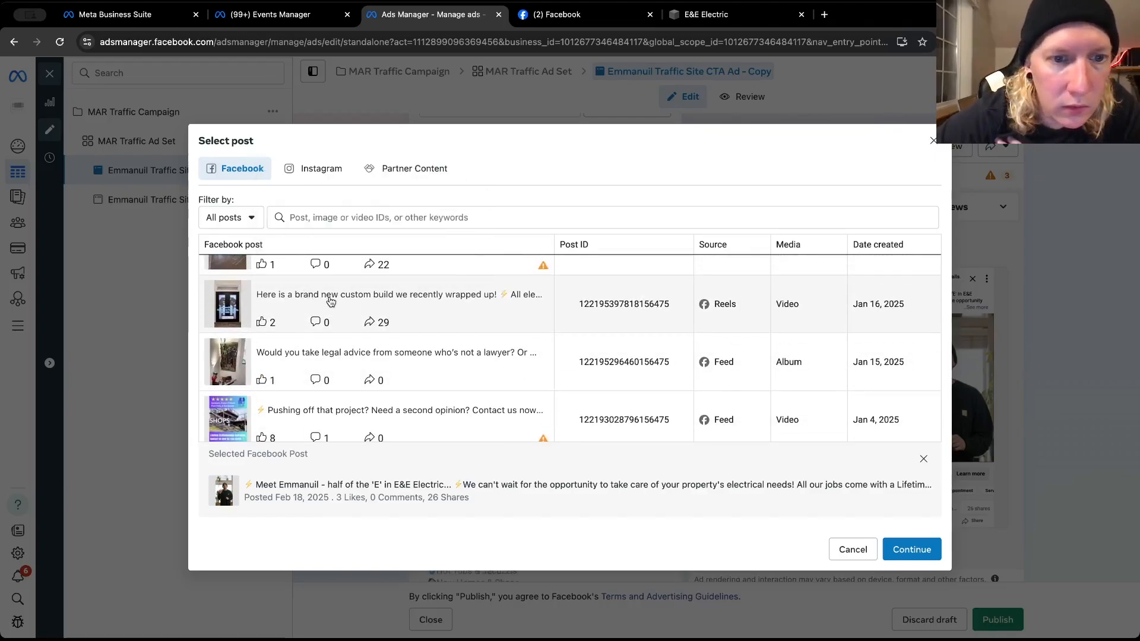
left_click(330, 301)
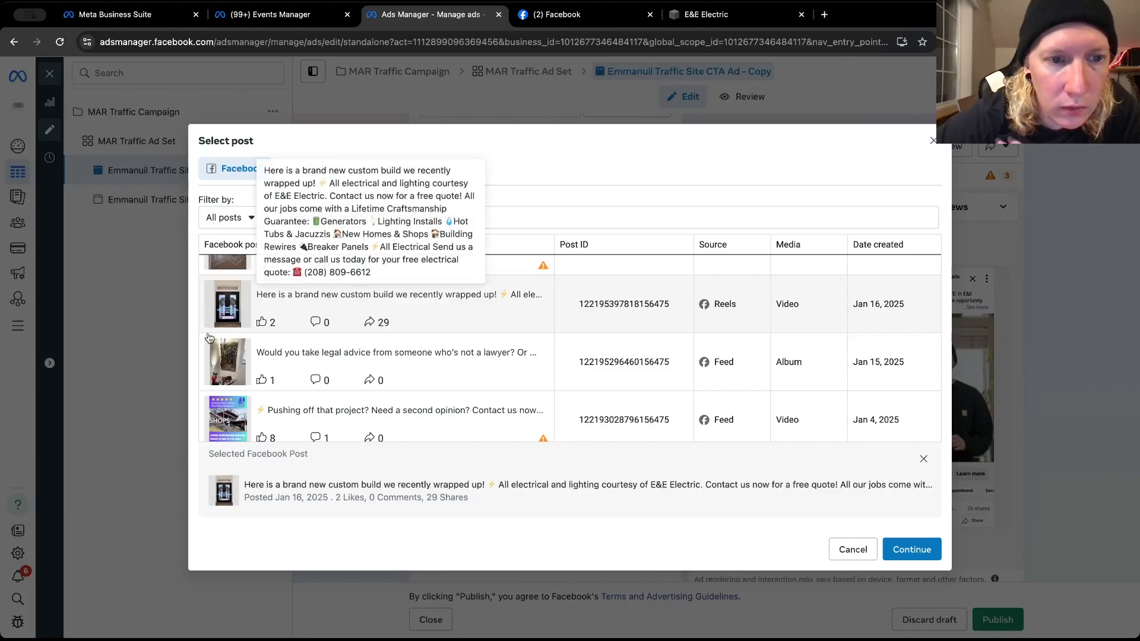
left_click(896, 551)
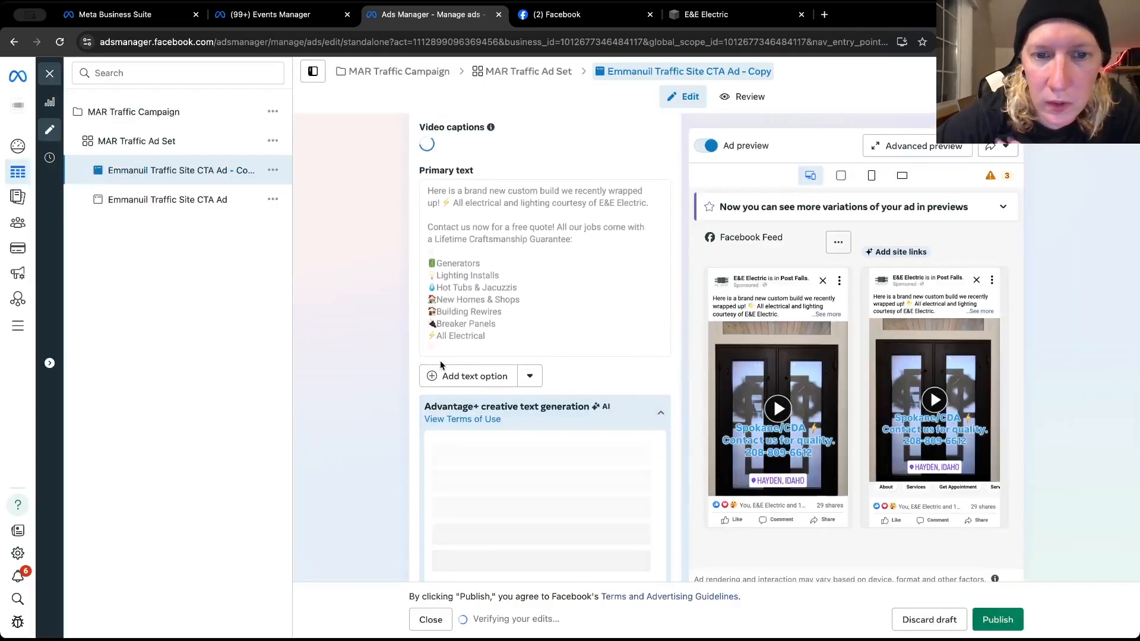
Examine the new post's primary text, generated text variations, call to action, Advantage+ creative enhancements and tracking settings
scroll(440, 361, "down", 5)
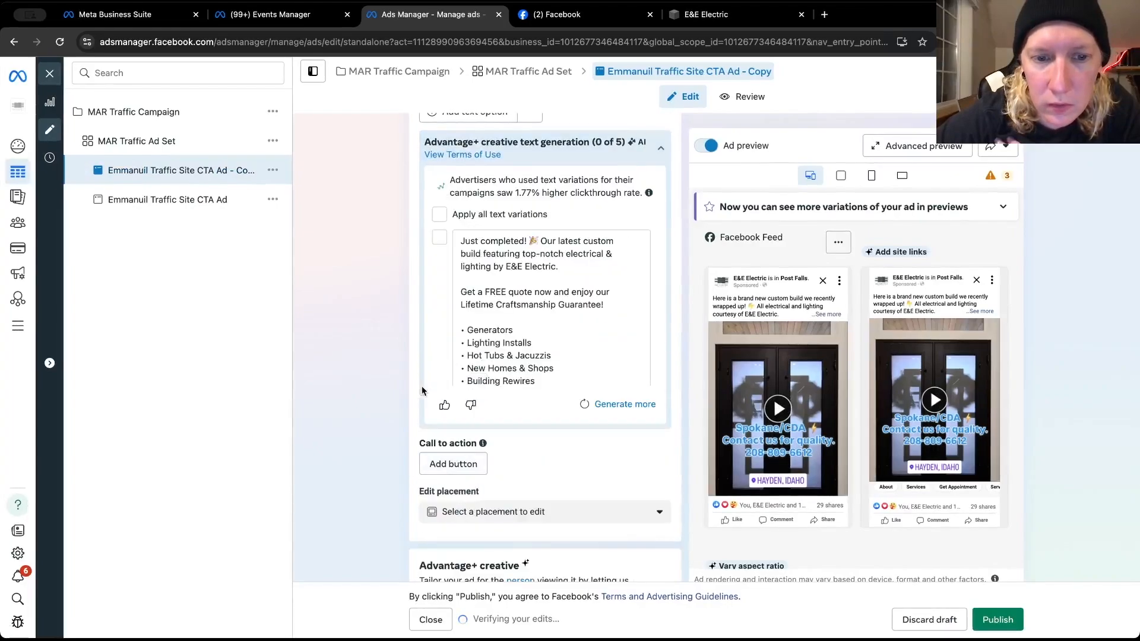
scroll(422, 390, "down", 1)
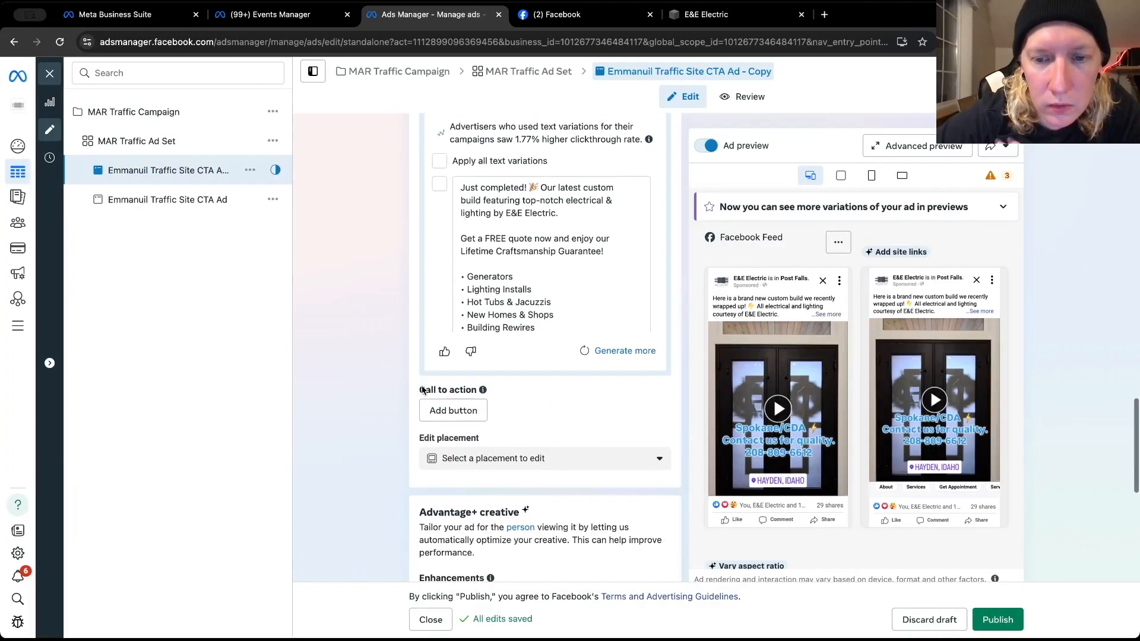
scroll(423, 390, "down", 1)
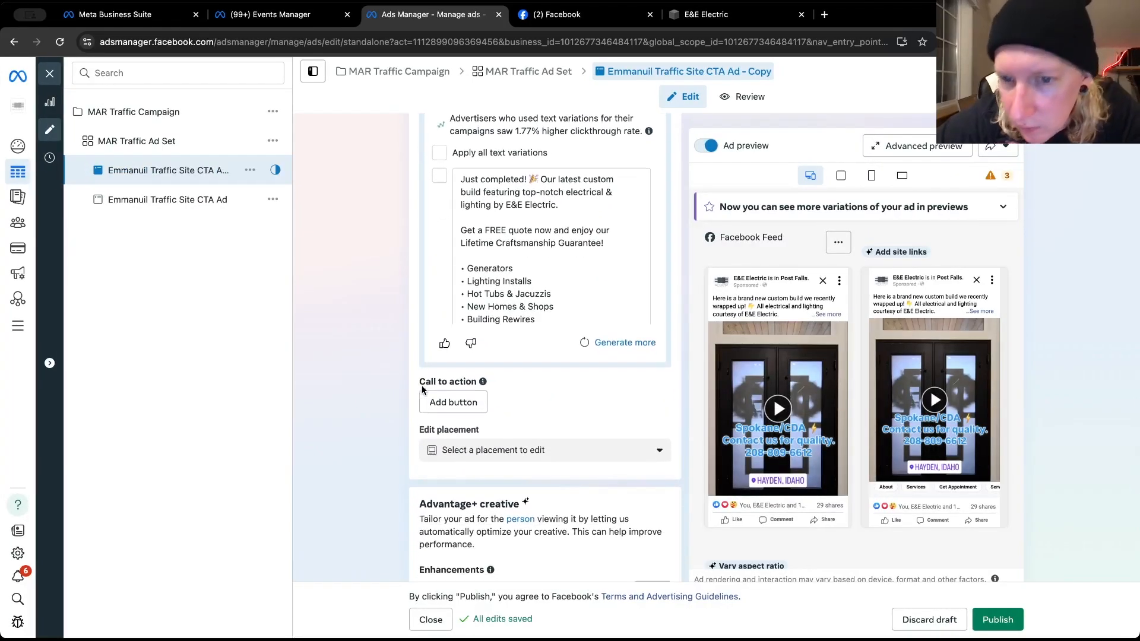
scroll(423, 389, "down", 6)
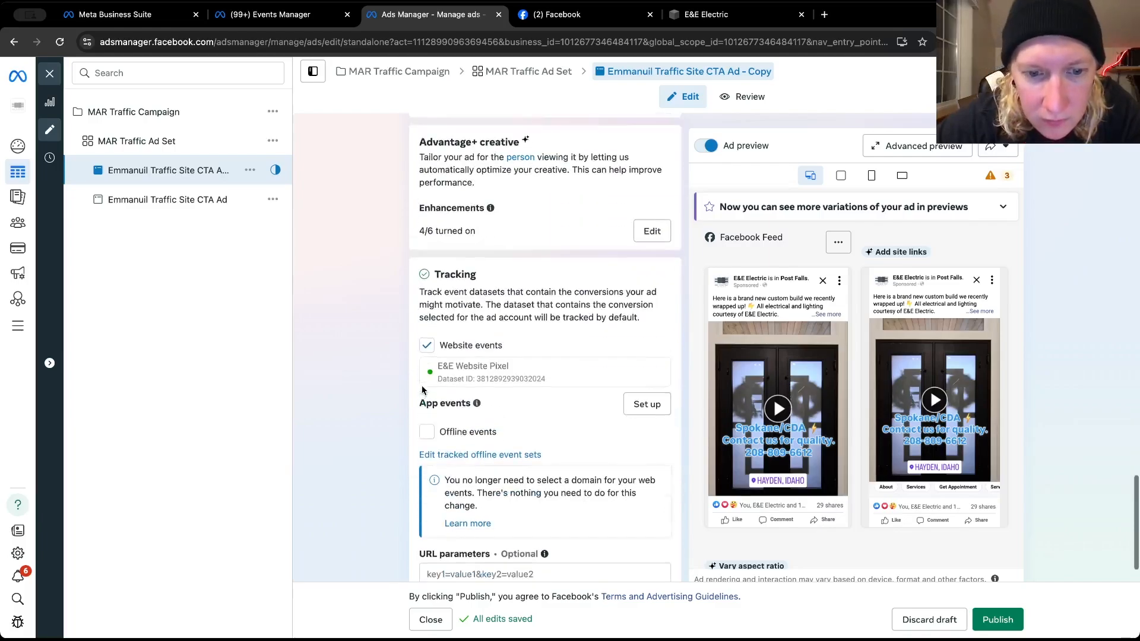
scroll(422, 389, "up", 6)
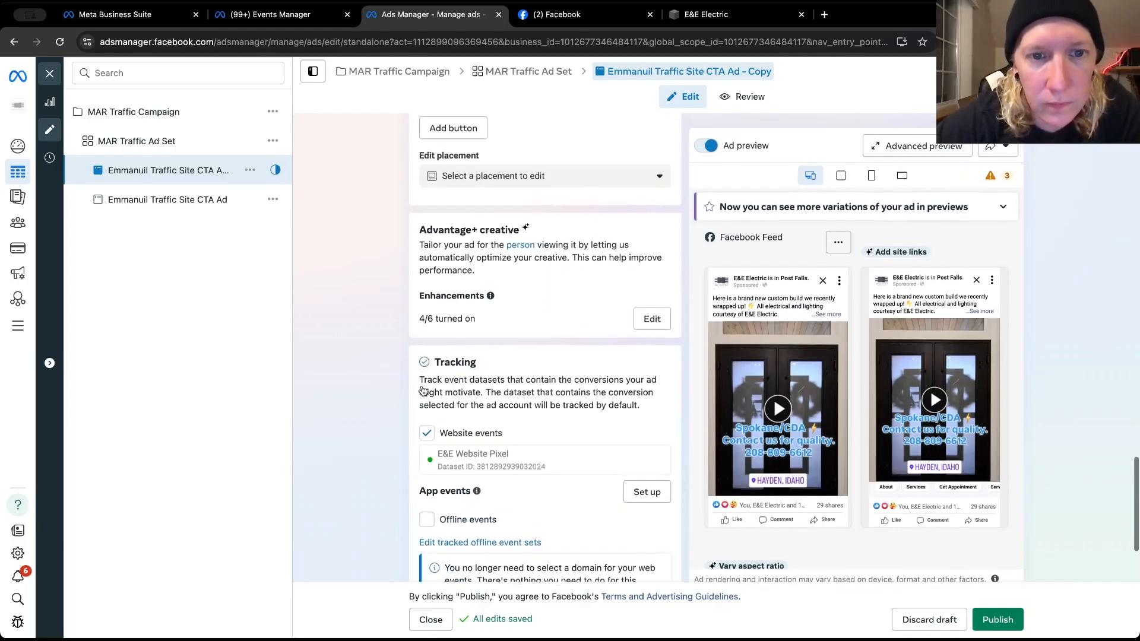
scroll(423, 390, "up", 7)
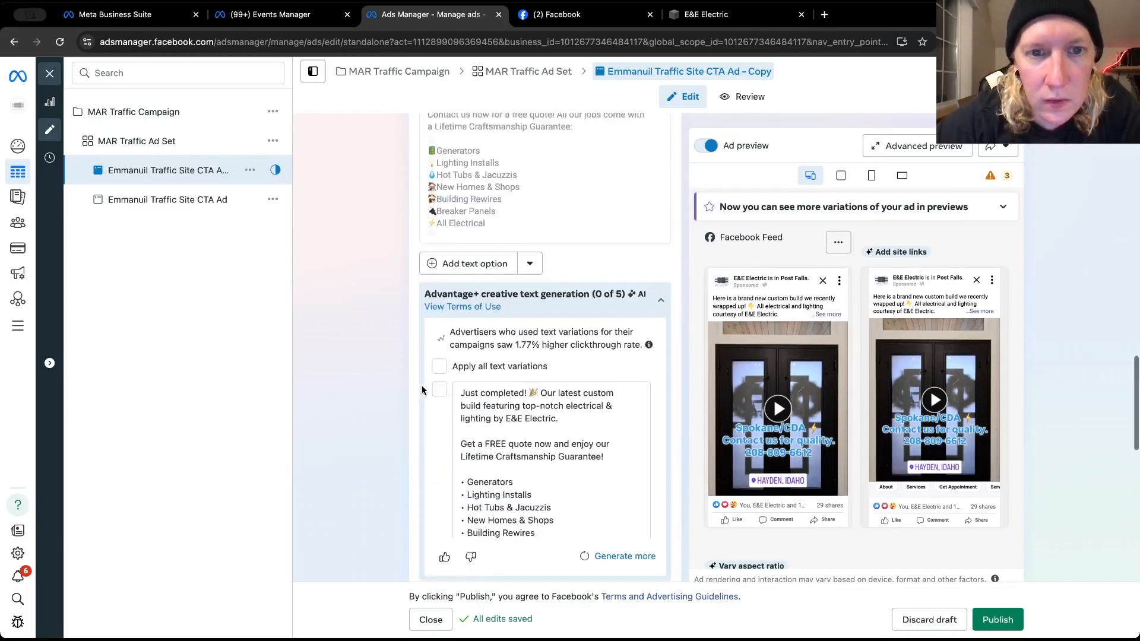
scroll(423, 390, "up", 1)
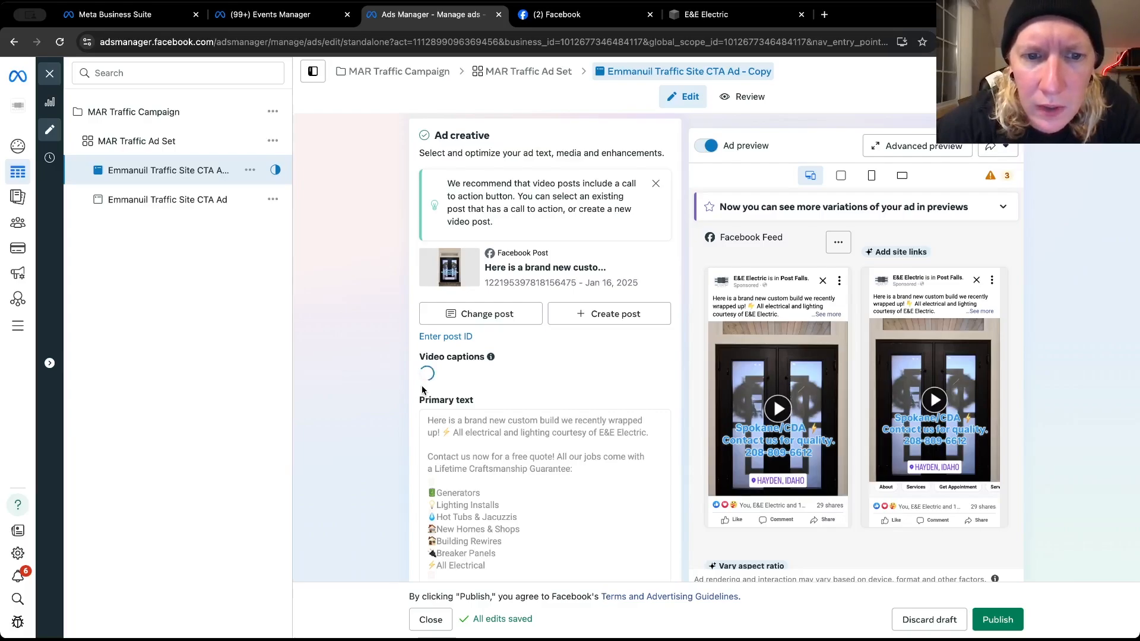
scroll(423, 389, "down", 2)
scroll(423, 389, "down", 3)
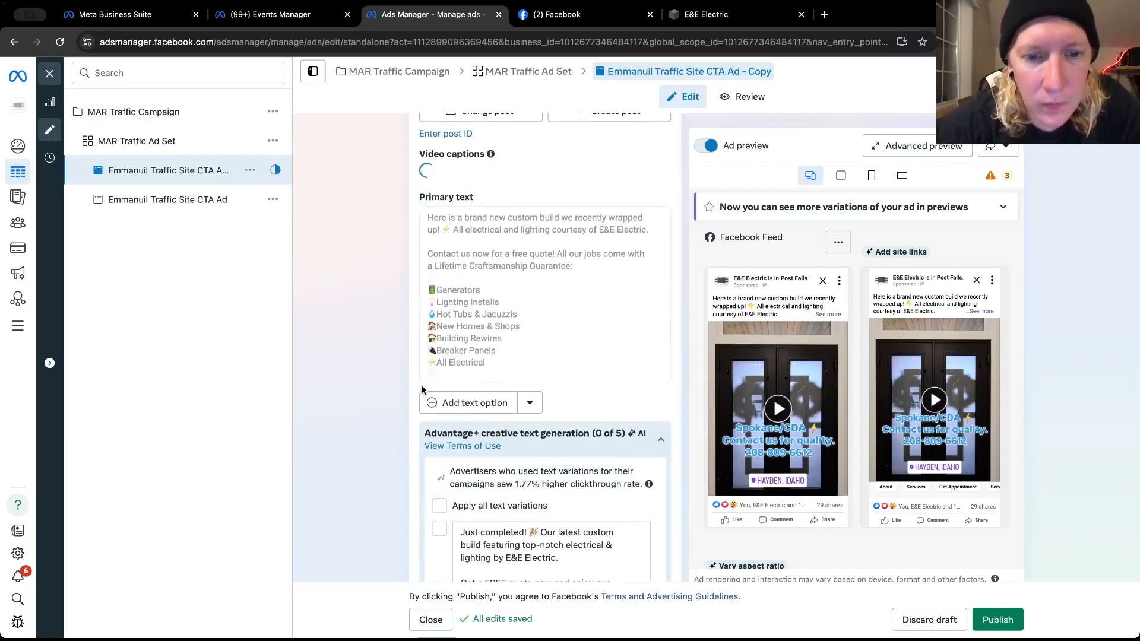
scroll(431, 404, "down", 3)
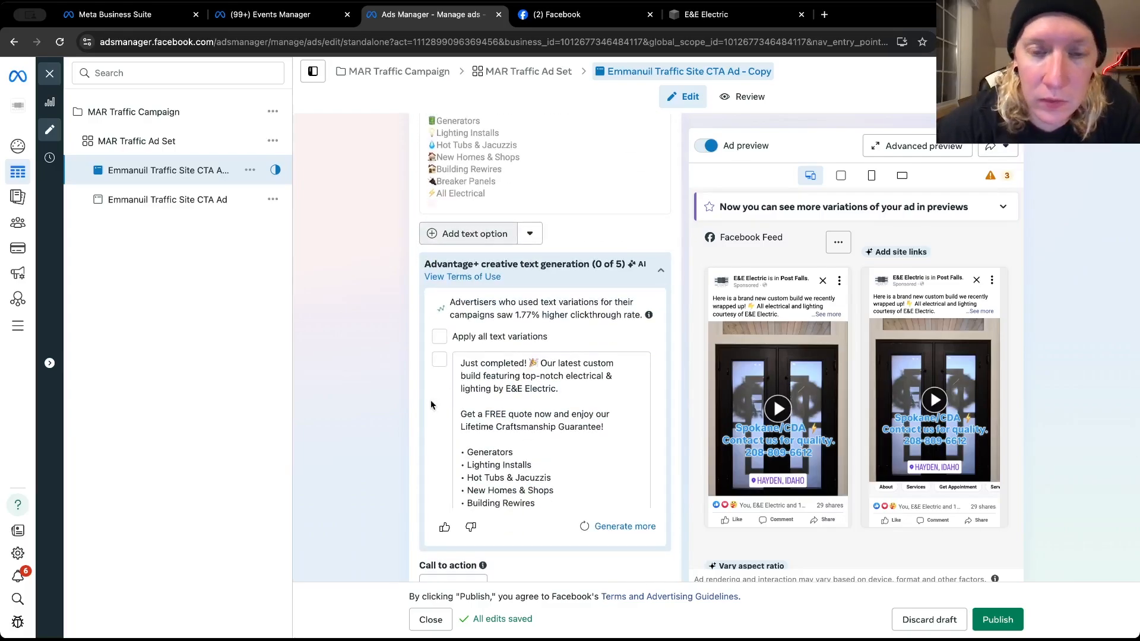
scroll(431, 404, "down", 3)
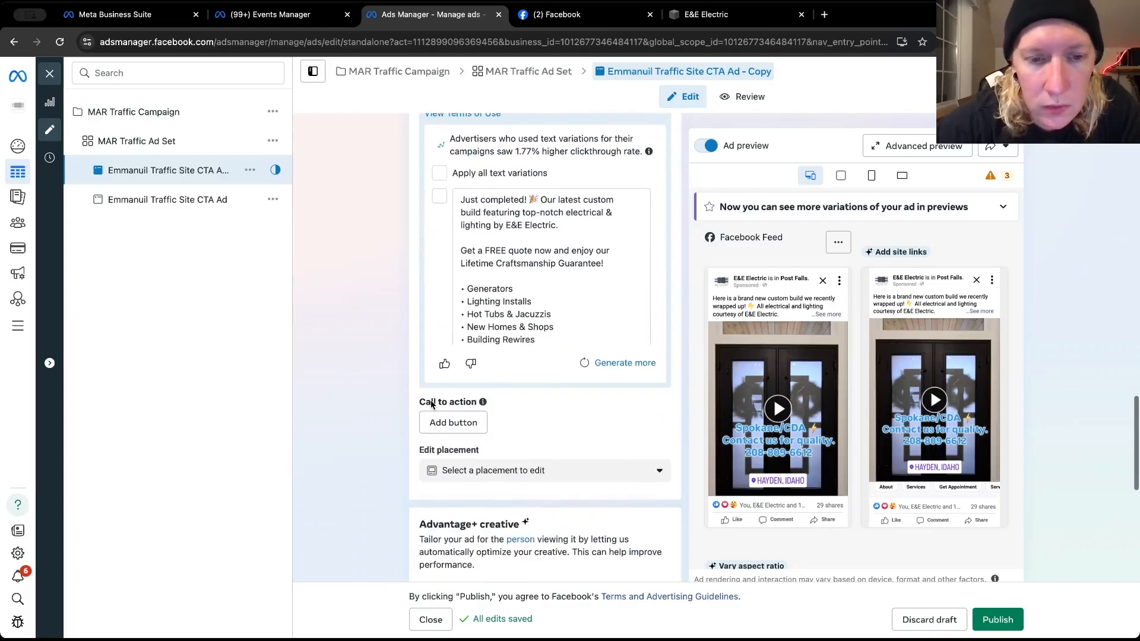
left_click(438, 424)
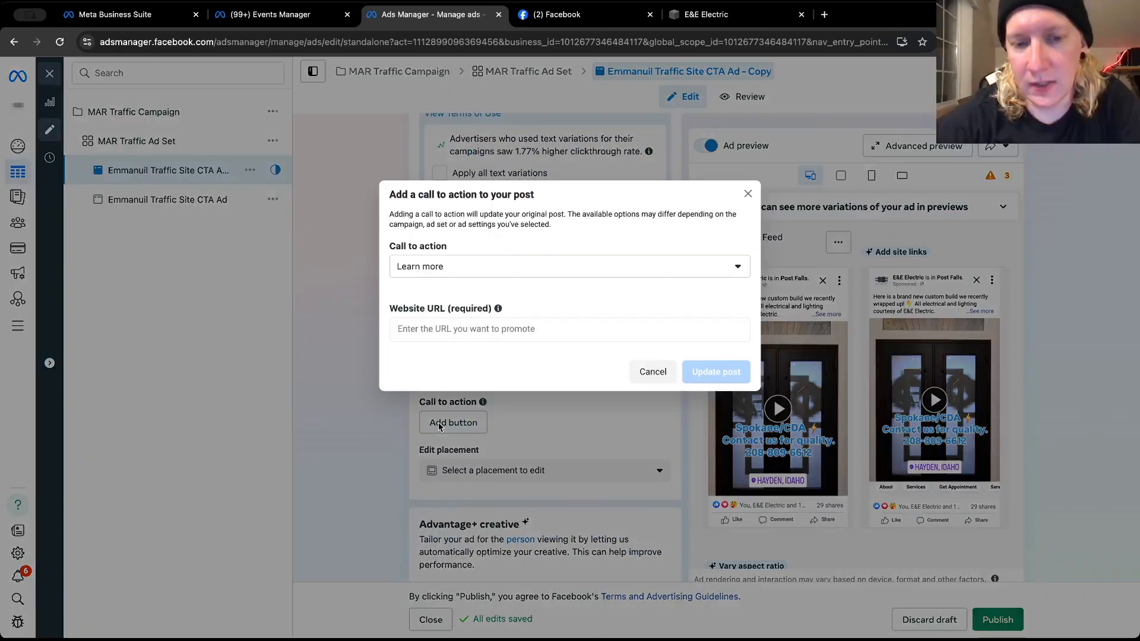
left_click(487, 266)
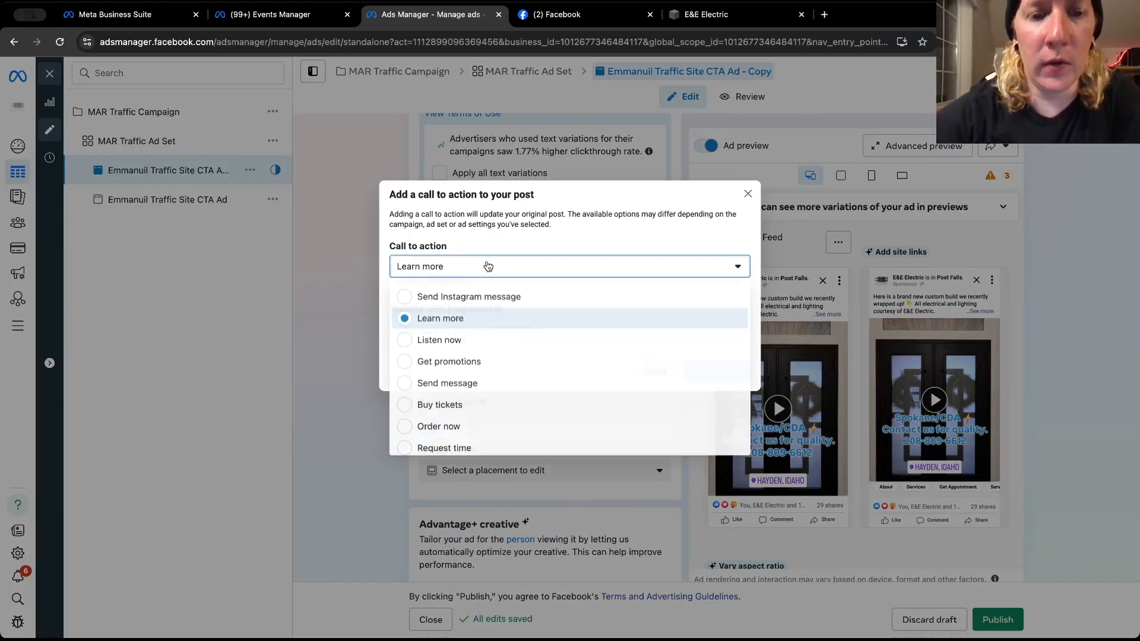
left_click(451, 320)
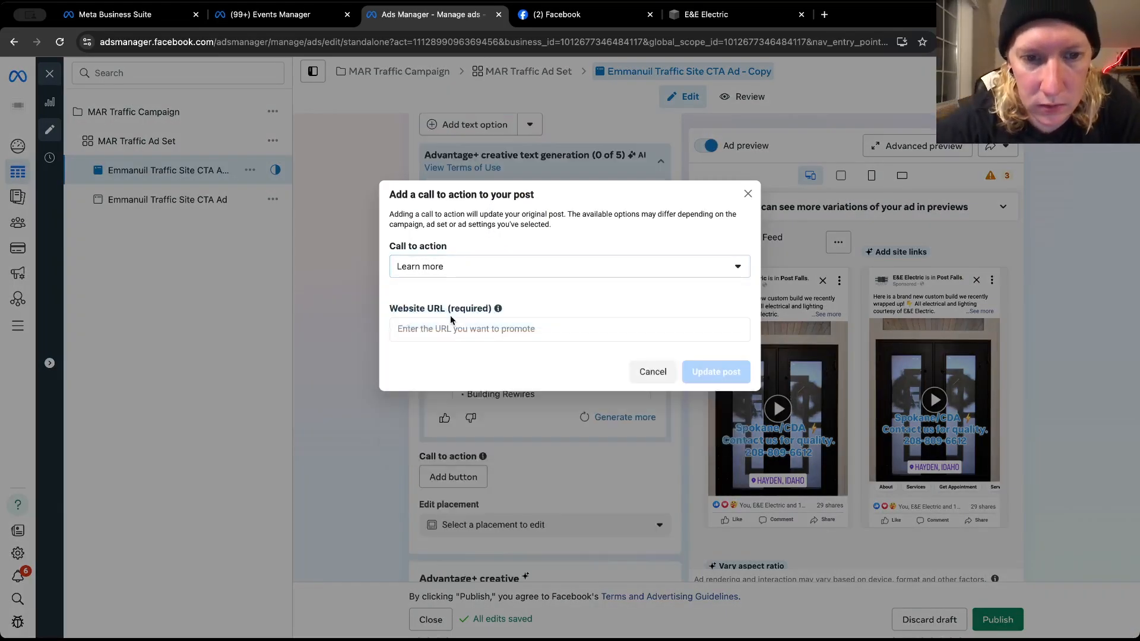
left_click(578, 328)
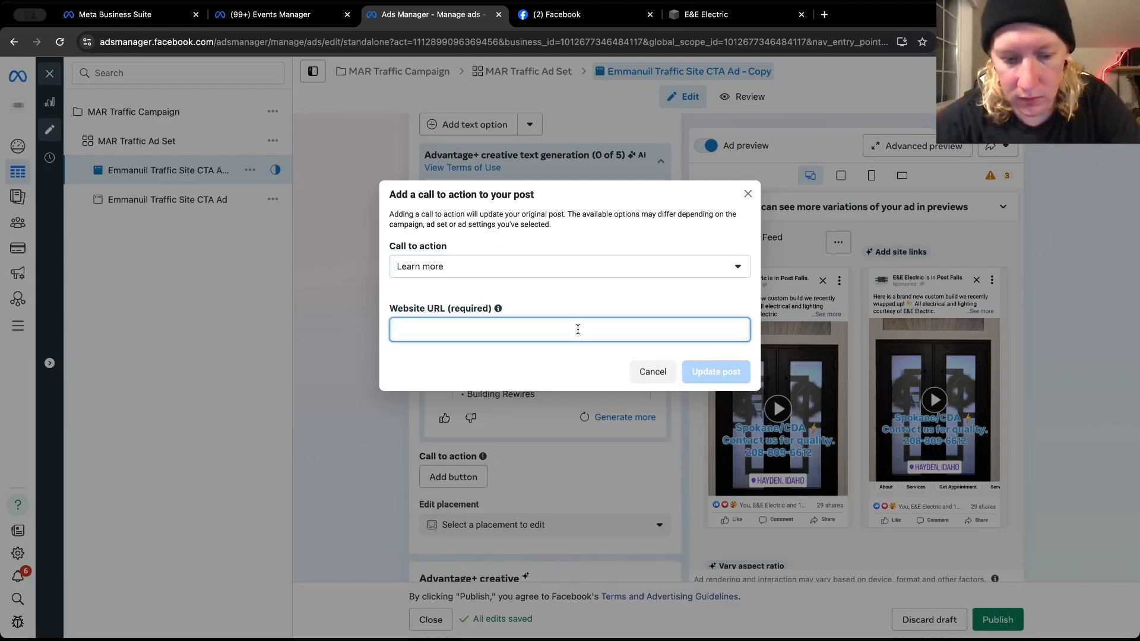
key("ctrl+v")
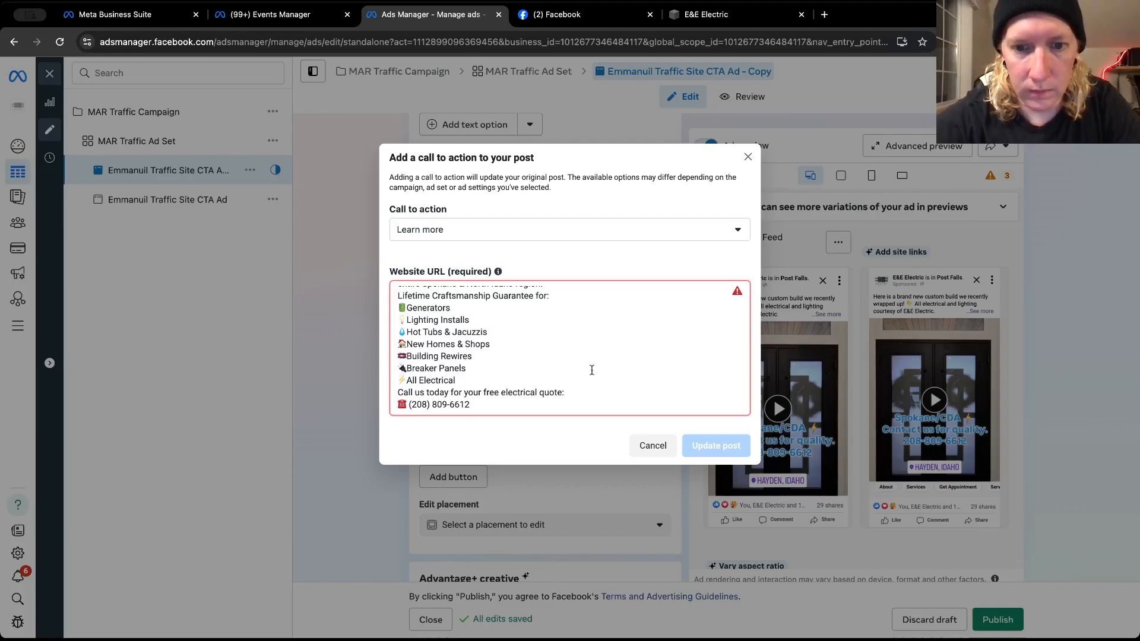
left_click(652, 445)
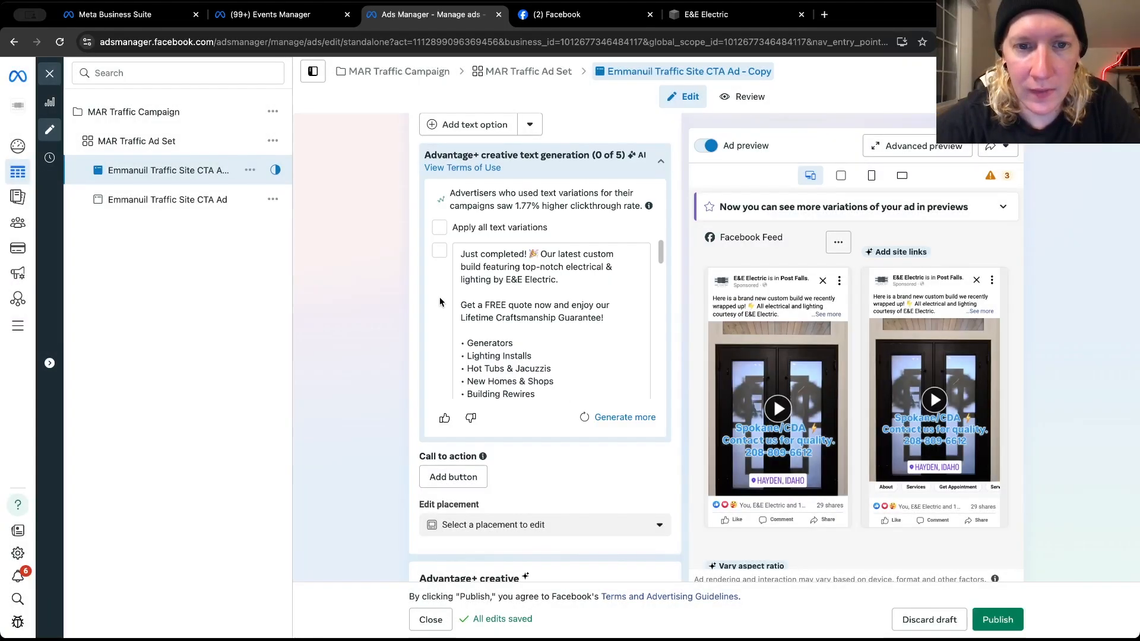
Add a second primary text option and paste the copied 5-star Google Business text with the Lifetime Craftsmanship Guarantee service list
scroll(422, 289, "up", 5)
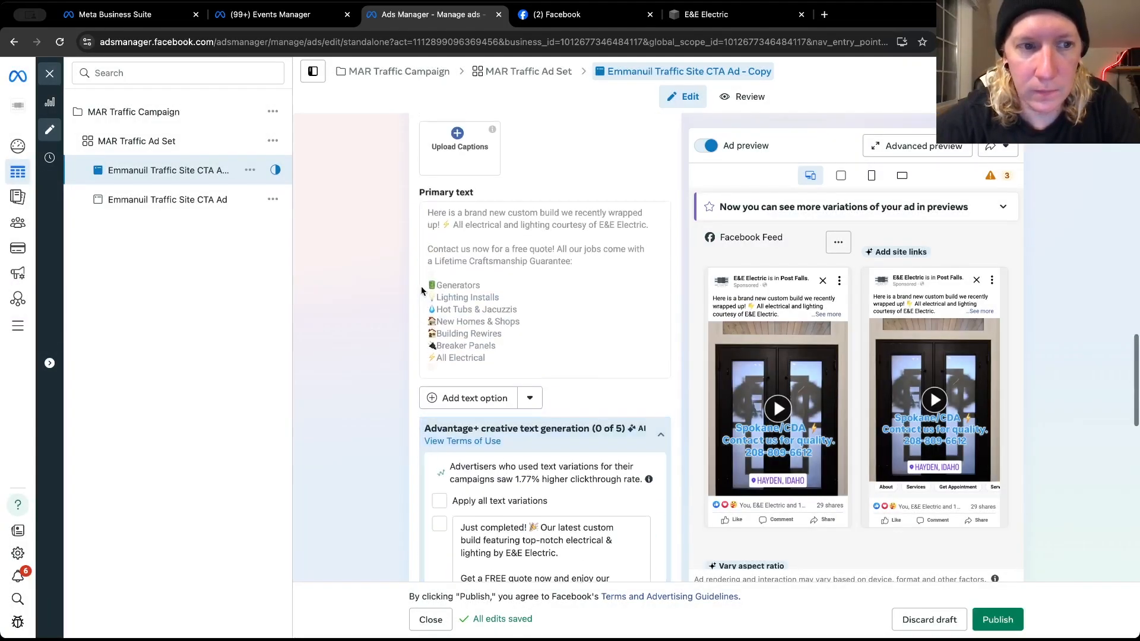
scroll(422, 290, "up", 2)
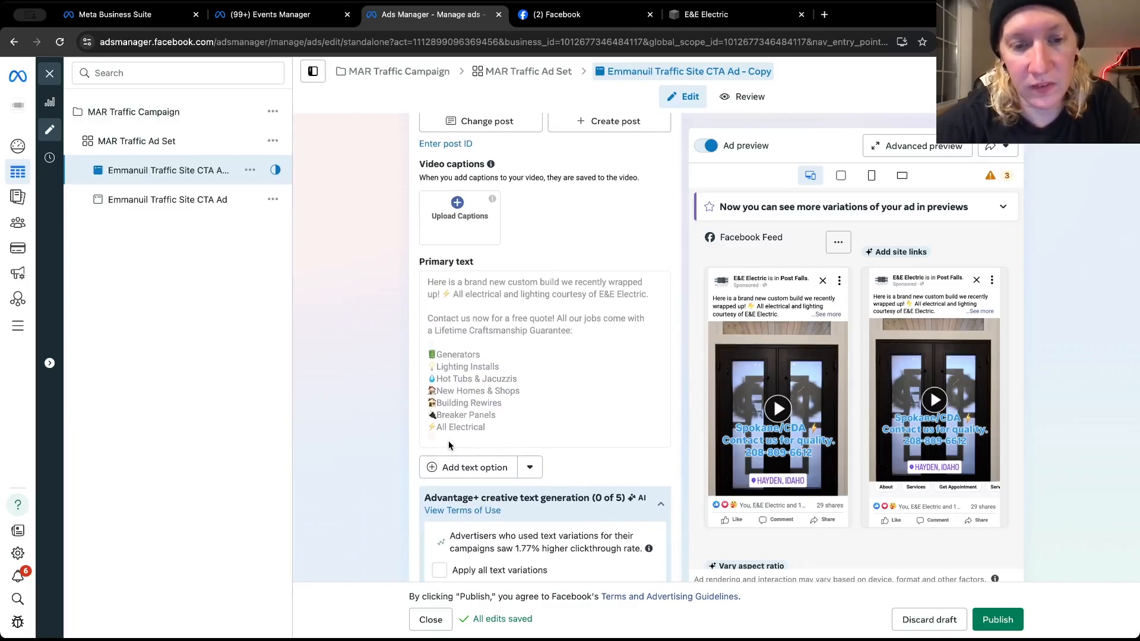
left_click(449, 463)
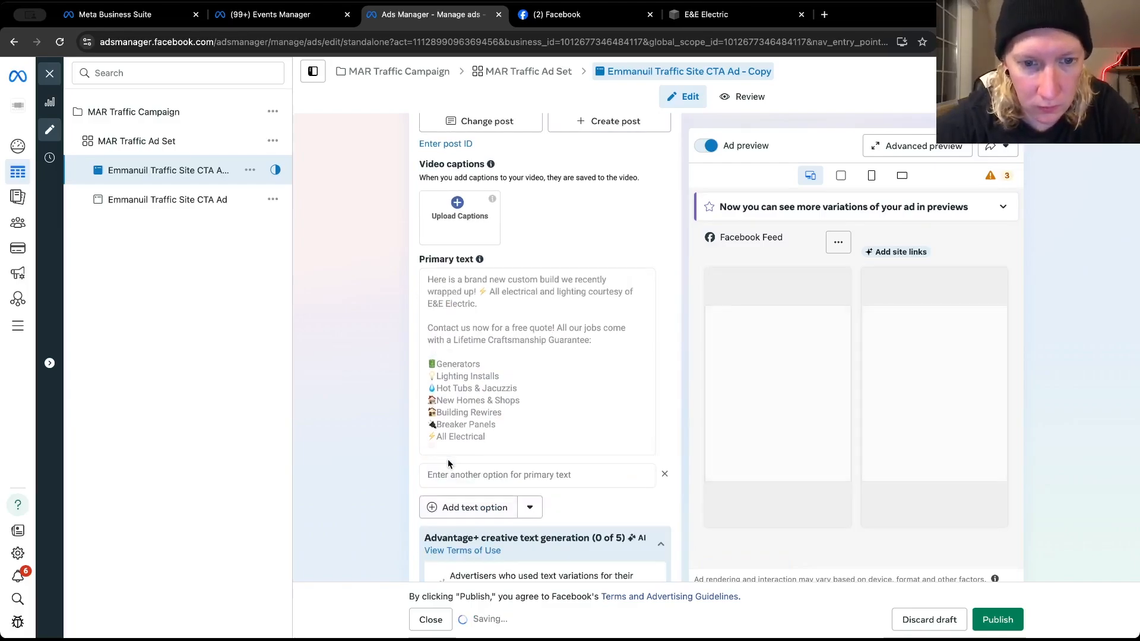
left_click(455, 476)
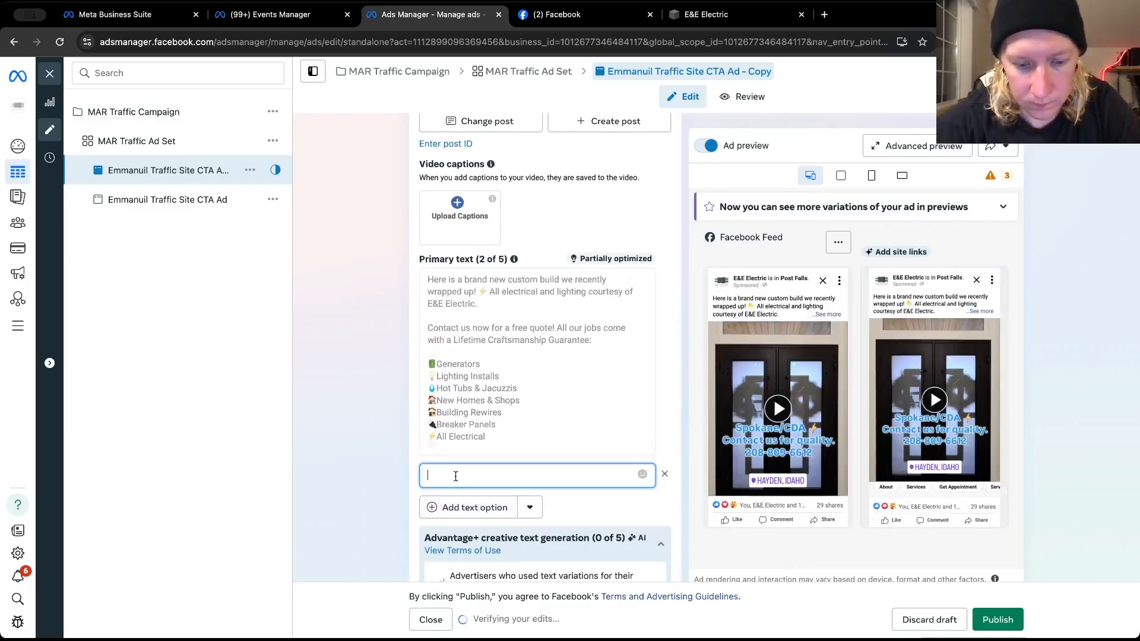
key("super+v")
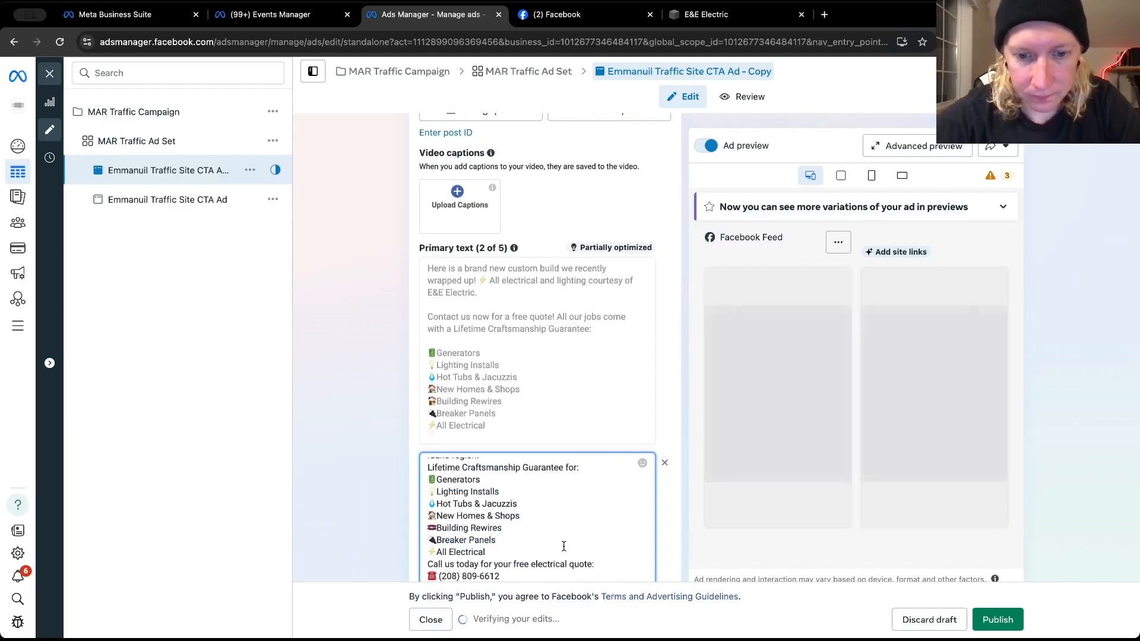
Insert blank lines in the second primary text before "Call us today for your free electrical quote:" and before "Lifetime Craftsmanship Guarantee for:"
left_click(504, 552)
key("Return")
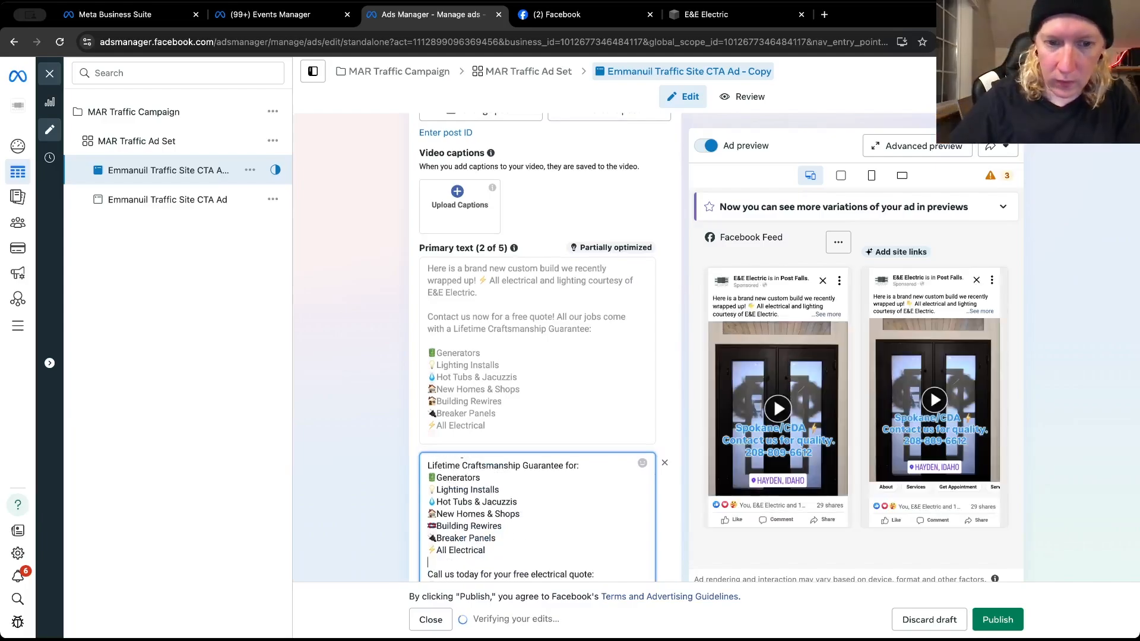
scroll(507, 526, "up", 1)
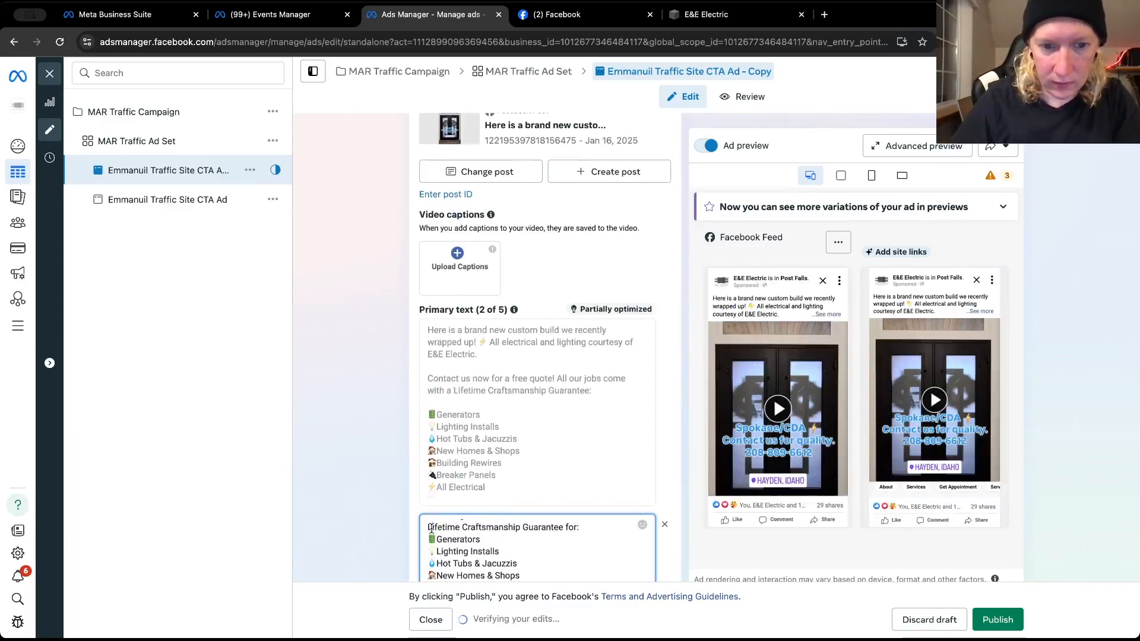
type("⭐⭐⭐⭐⭐ We are a 5-star Google Business located in Post Falls, ID serving the entire Spokane & North Idaho region.")
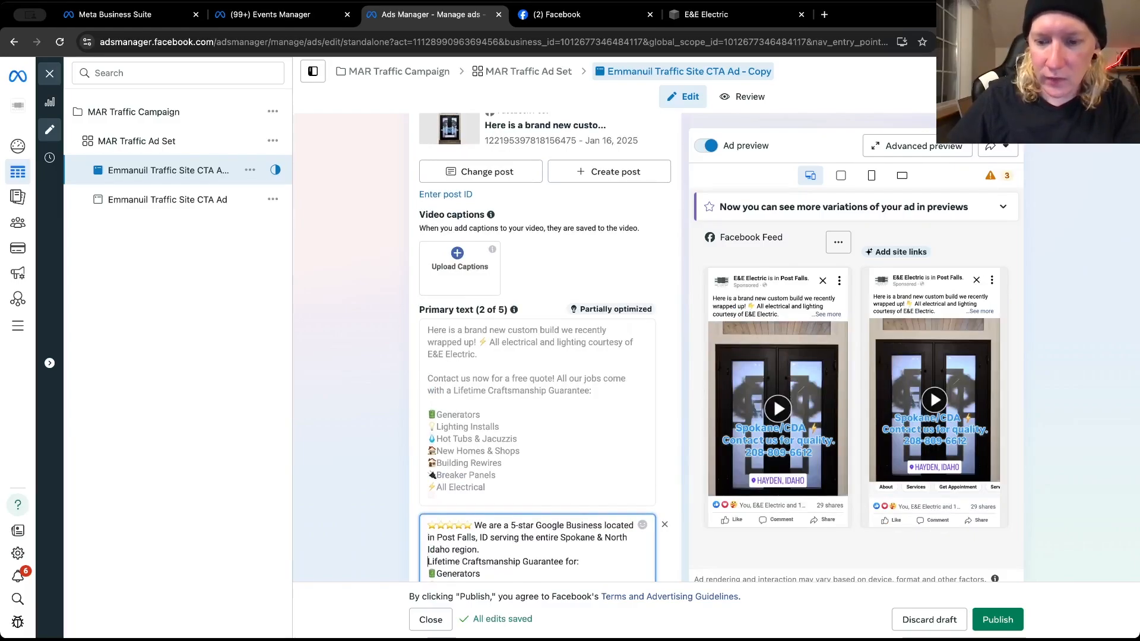
key("Return")
scroll(384, 499, "down", 3)
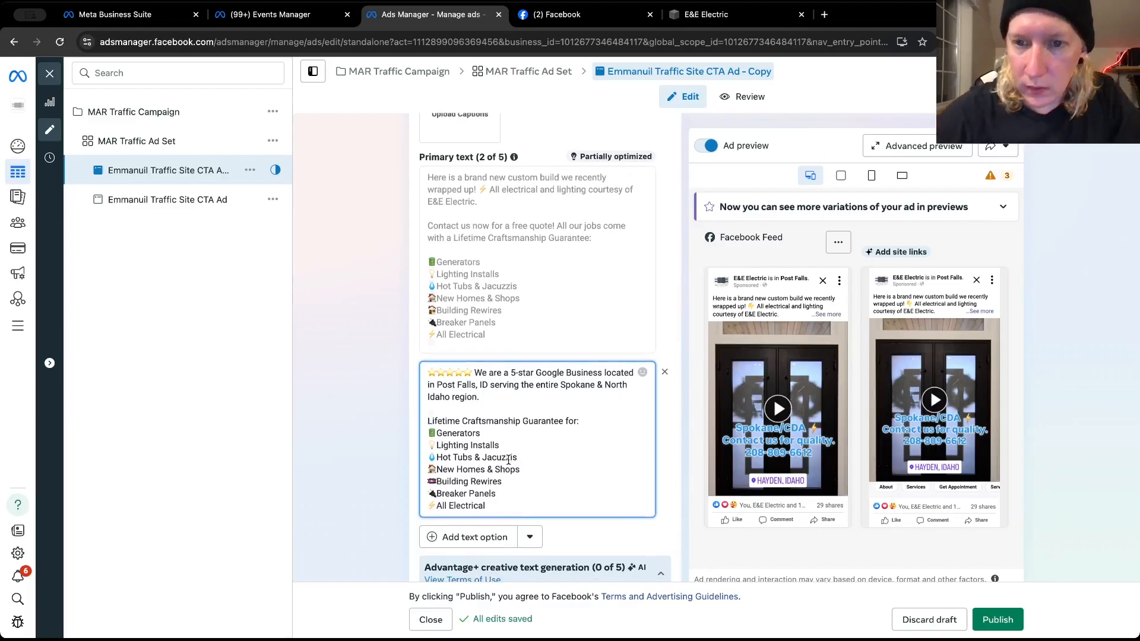
Join "Lifetime Craftsmanship Guarantee for:" onto the second primary text's opening paragraph and insert a blank line before the service list
key("BackSpace")
key("BackSpace")
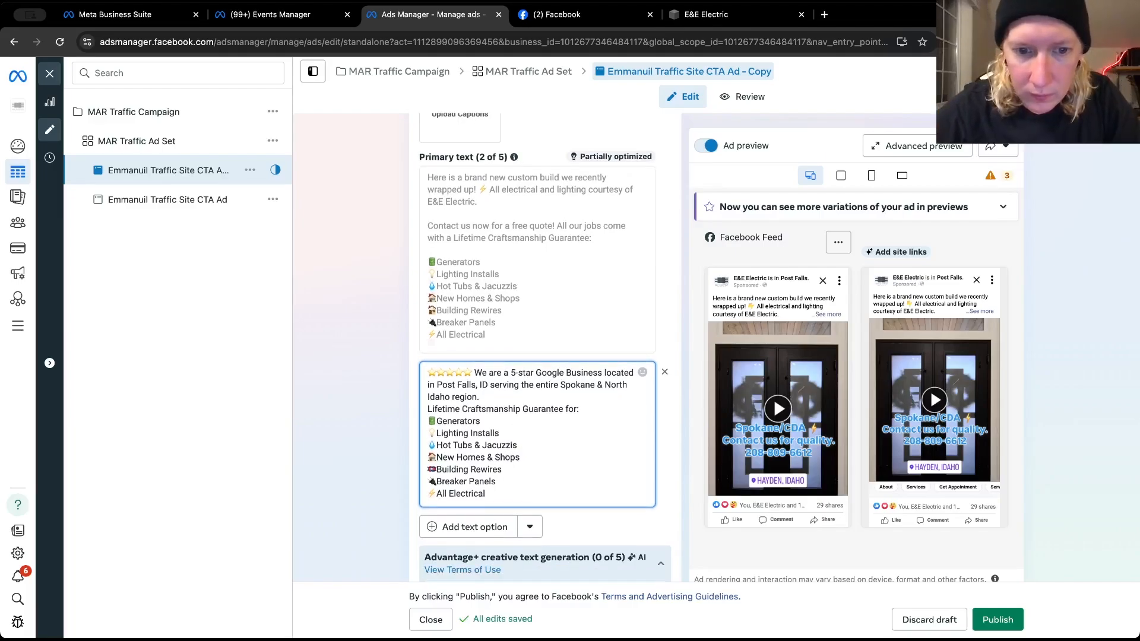
left_click(647, 399)
key("Return")
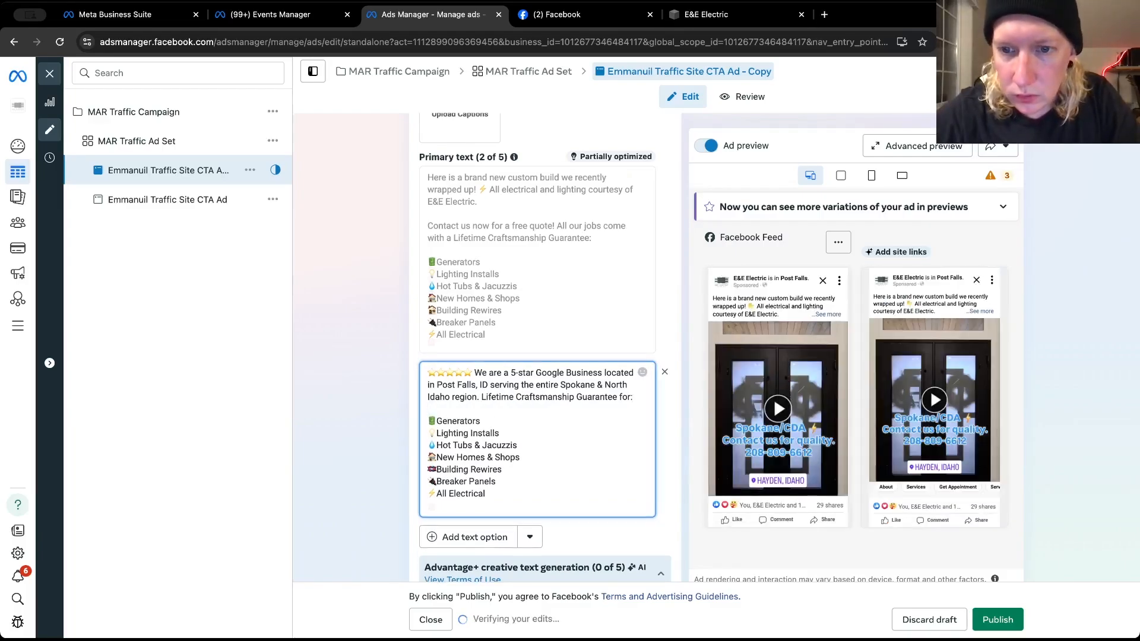
Expand the full text in the Facebook Feed preview and check the second primary text's spacing through to its closing quote line
left_click(824, 314)
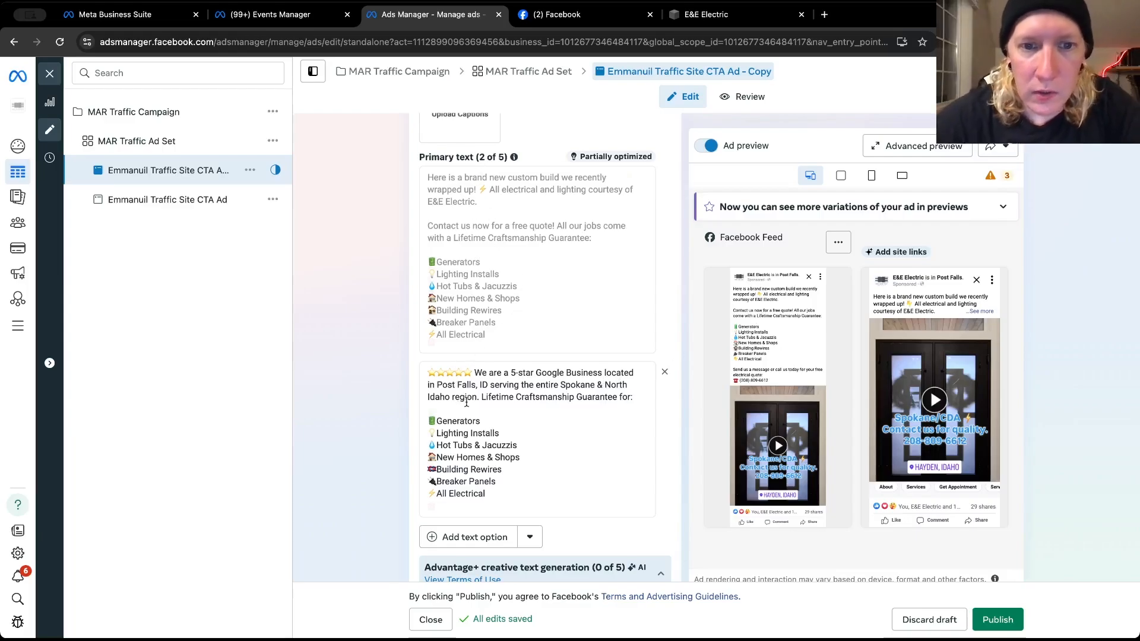
scroll(466, 403, "down", 1)
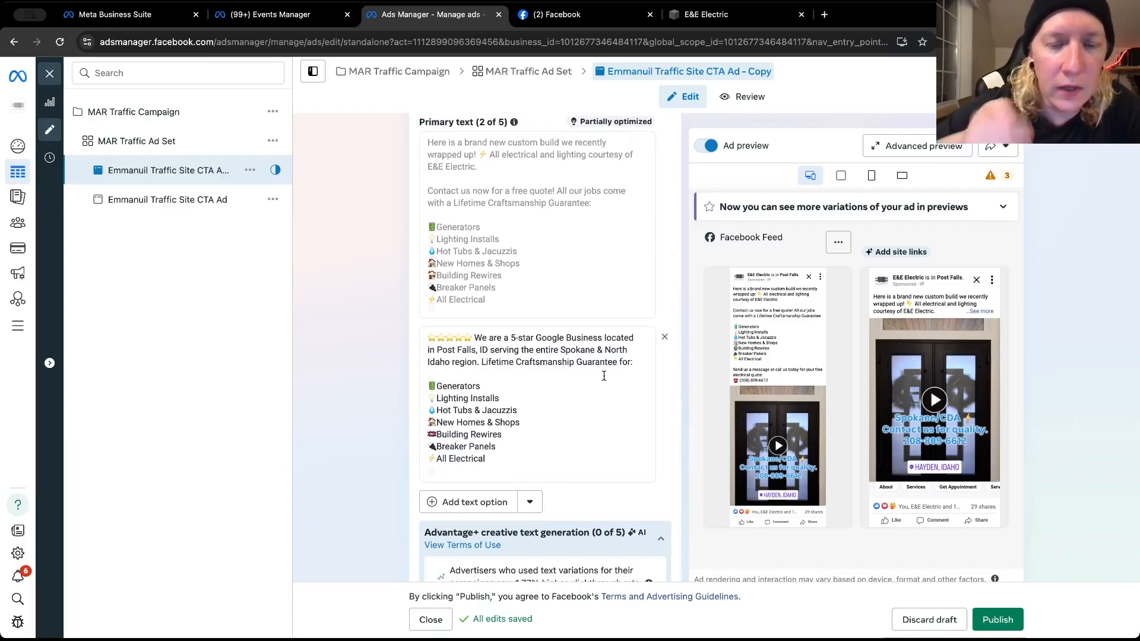
scroll(604, 376, "down", 1)
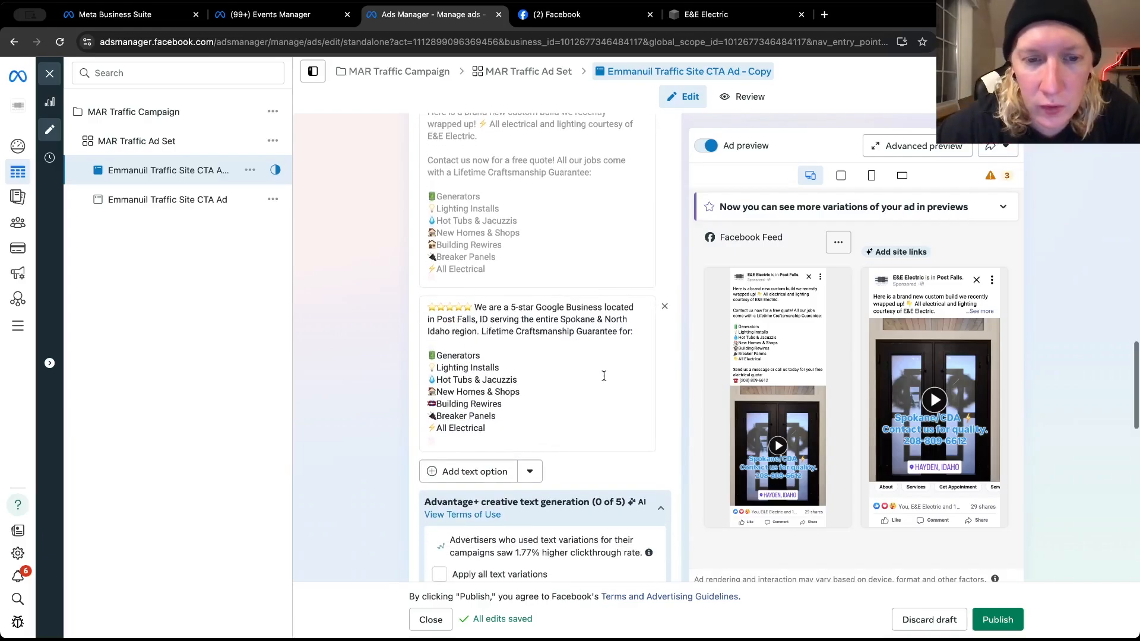
scroll(489, 406, "down", 1)
left_click(487, 407)
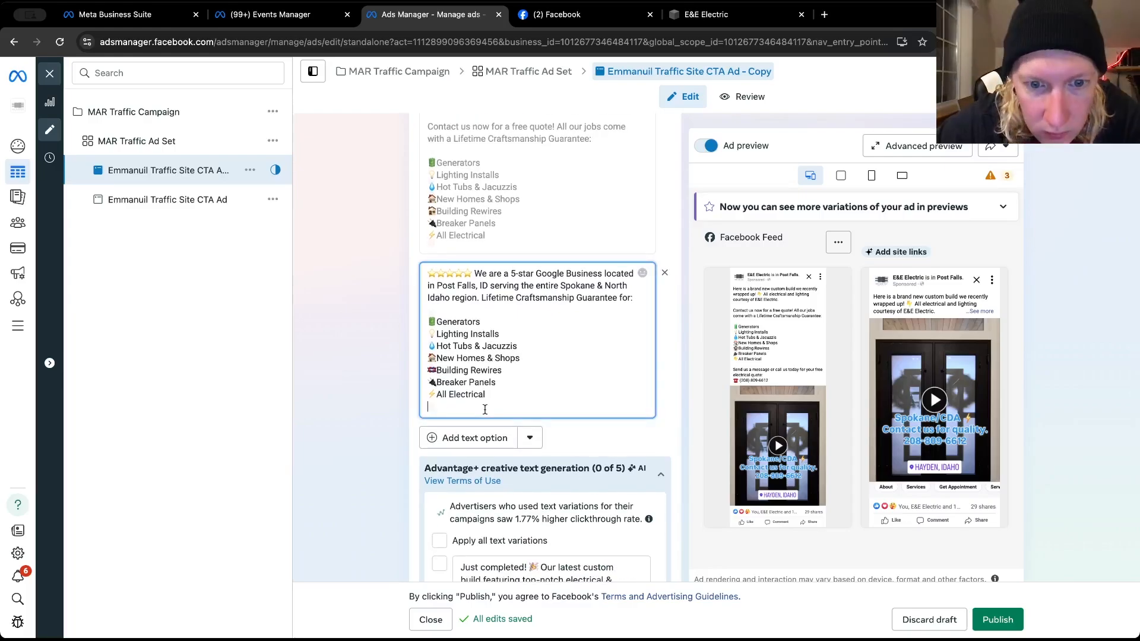
scroll(485, 410, "down", 1)
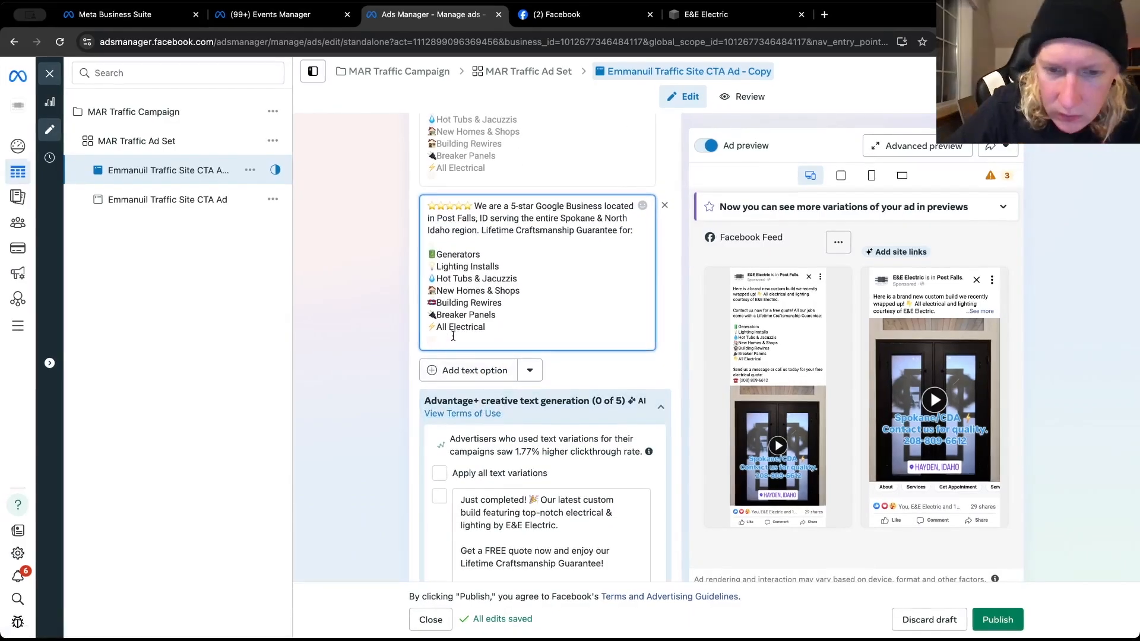
scroll(452, 336, "down", 1)
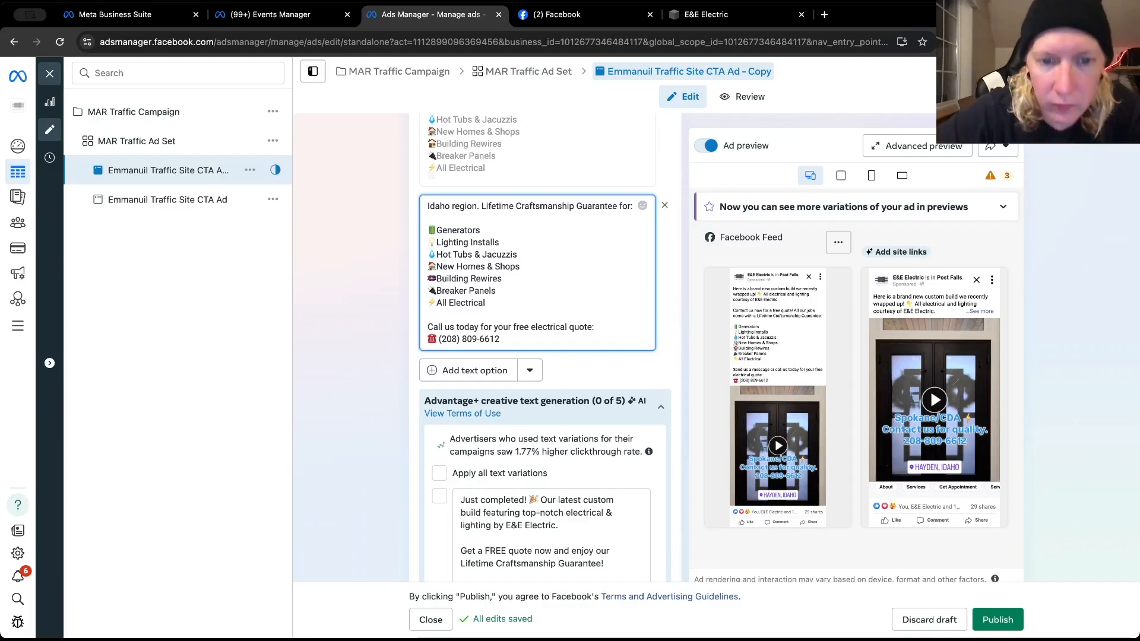
Add a third primary text option and copy the January 4 "SPOKANE & NORTH IDAHO!" post text from the E&E Electric Facebook page
left_click(436, 367)
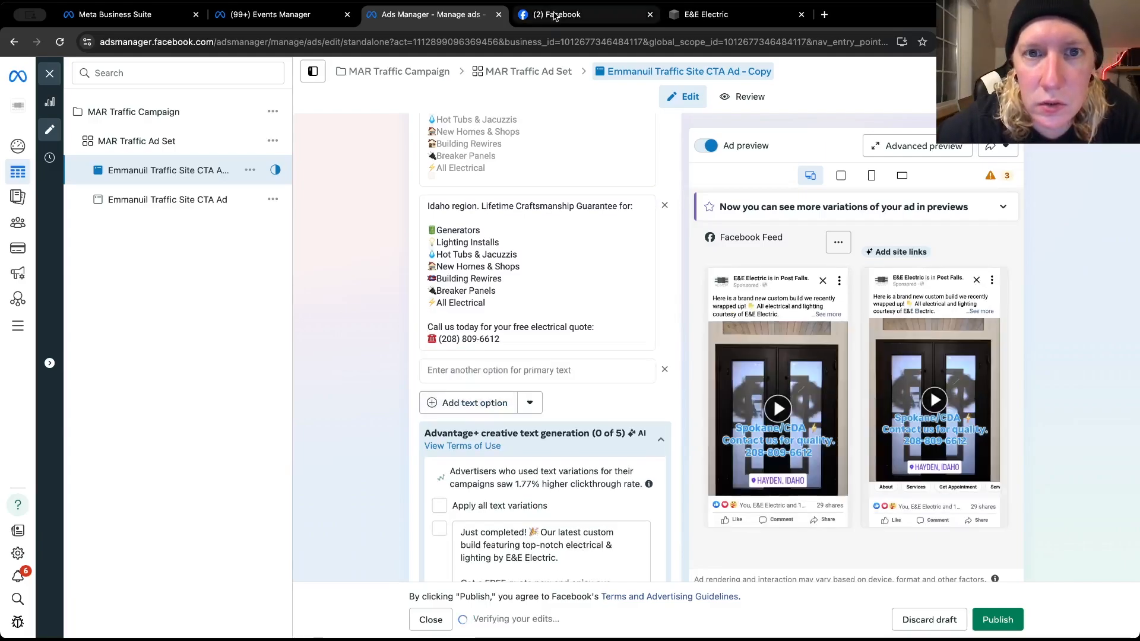
left_click(557, 12)
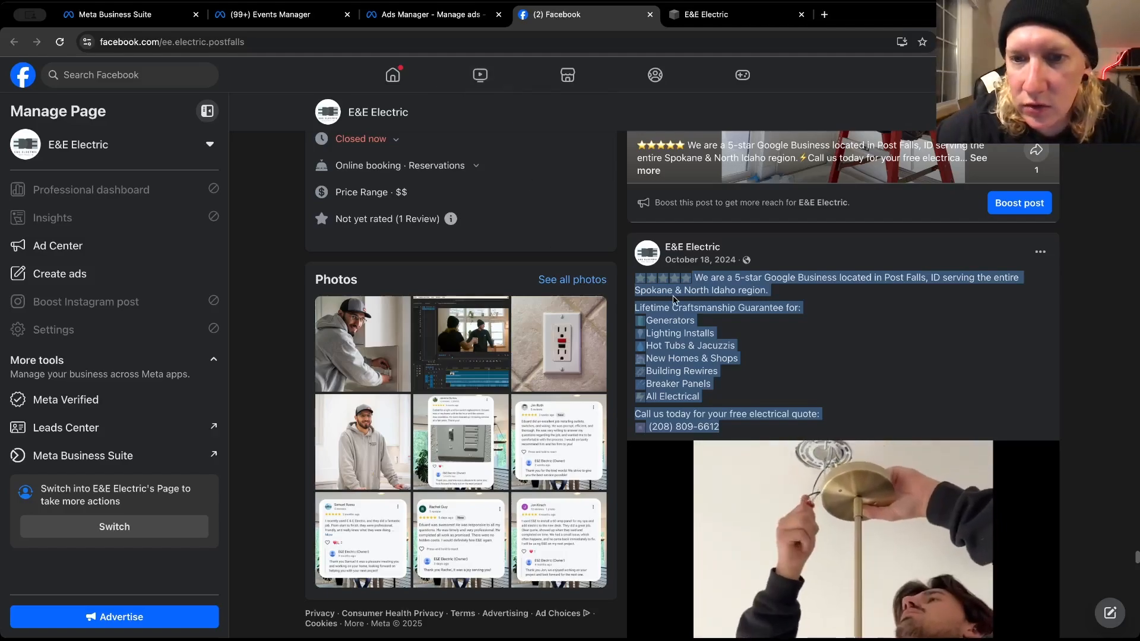
scroll(674, 299, "up", 5)
scroll(674, 300, "up", 15)
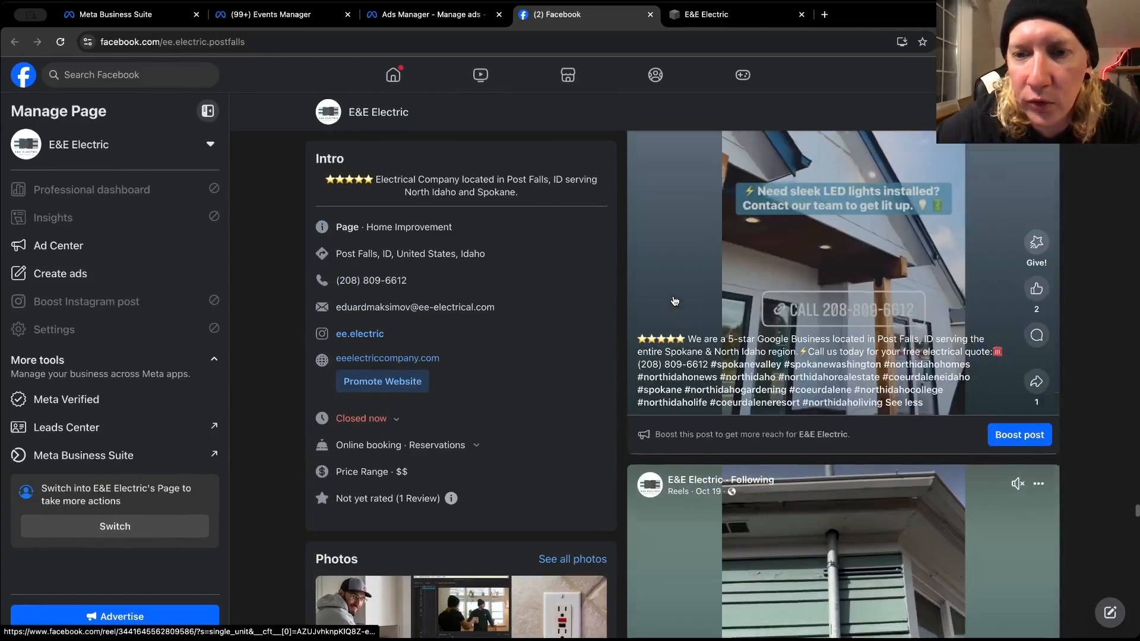
scroll(674, 300, "up", 15)
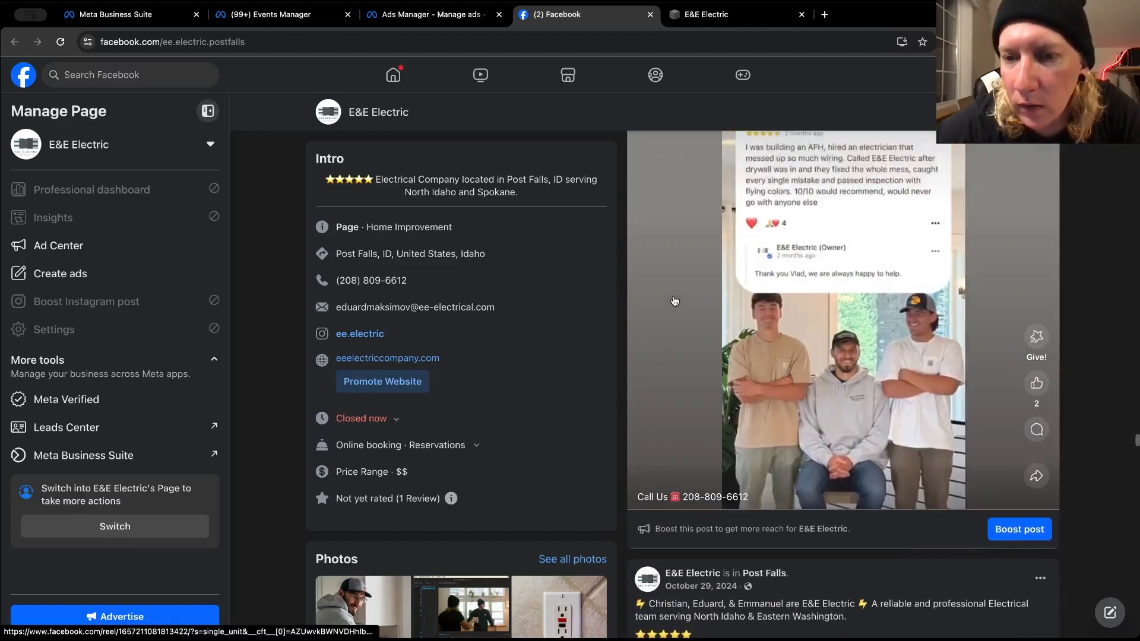
scroll(674, 300, "up", 10)
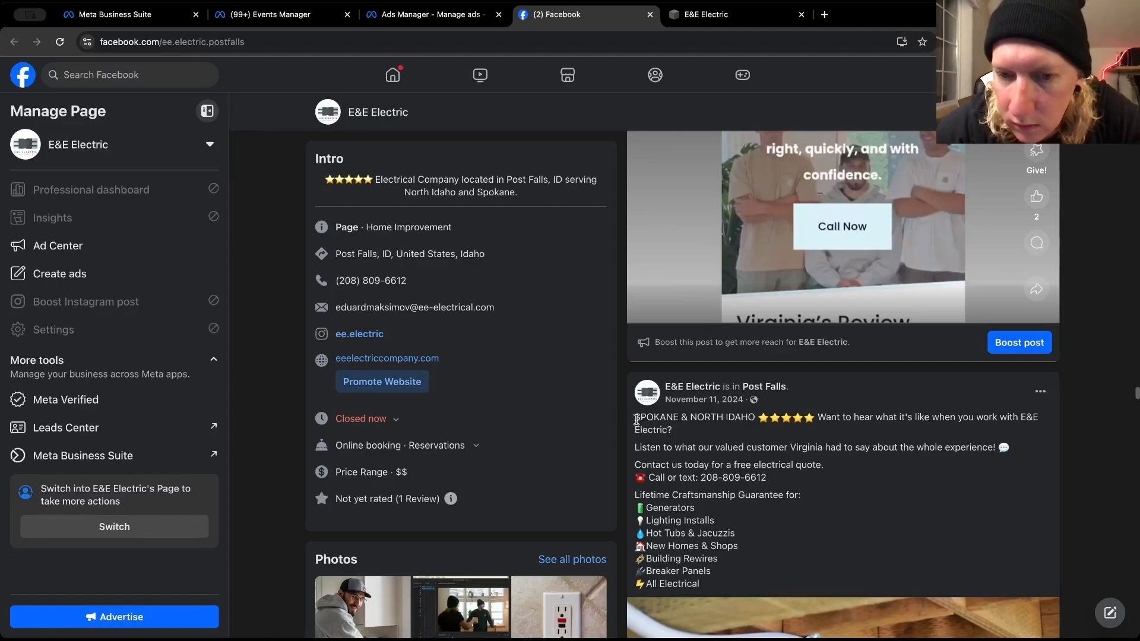
scroll(637, 420, "up", 10)
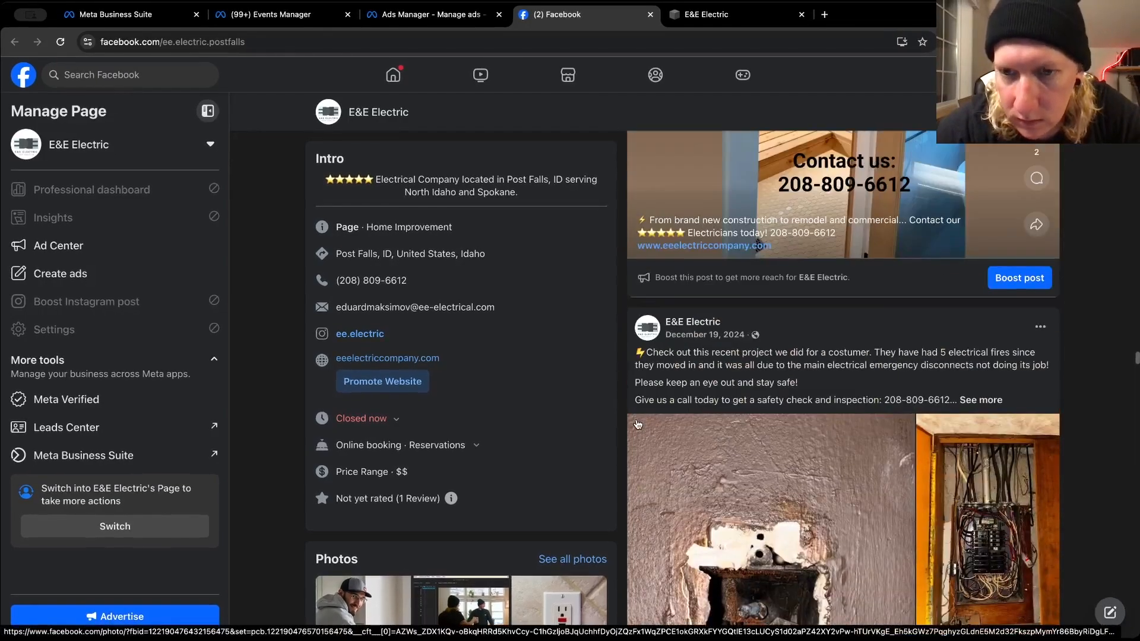
scroll(642, 378, "up", 4)
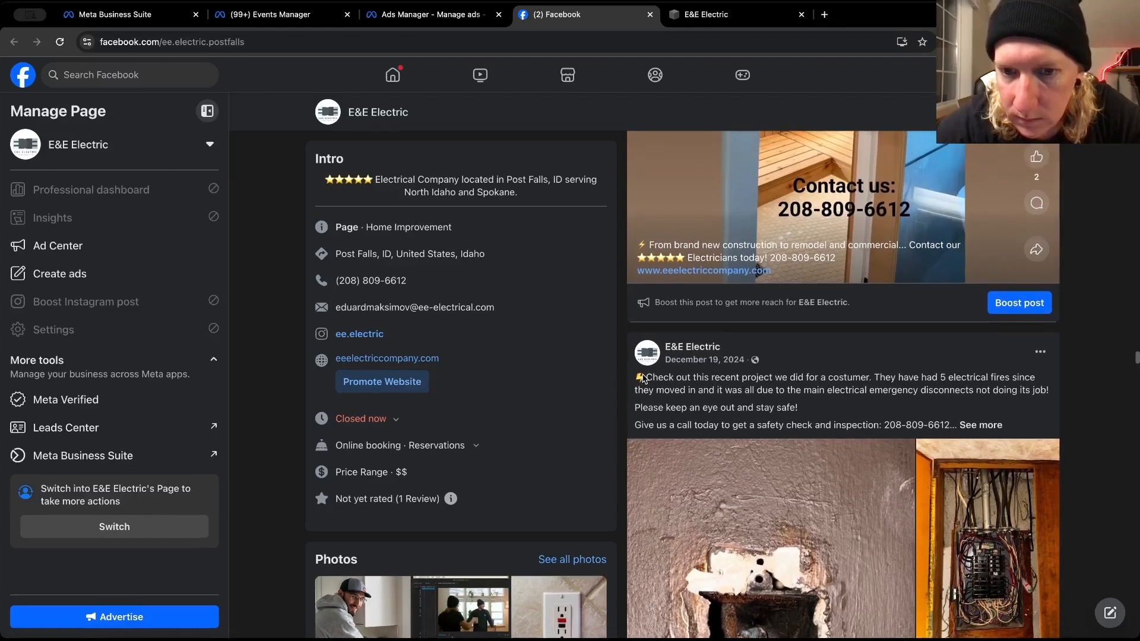
scroll(642, 378, "up", 10)
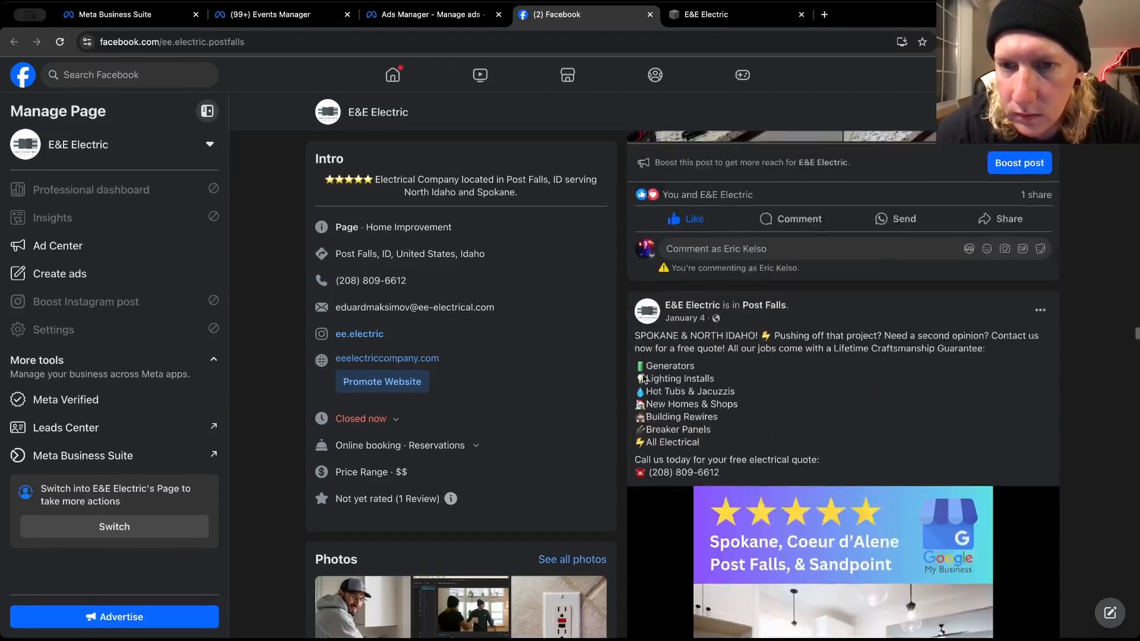
scroll(642, 378, "up", 1)
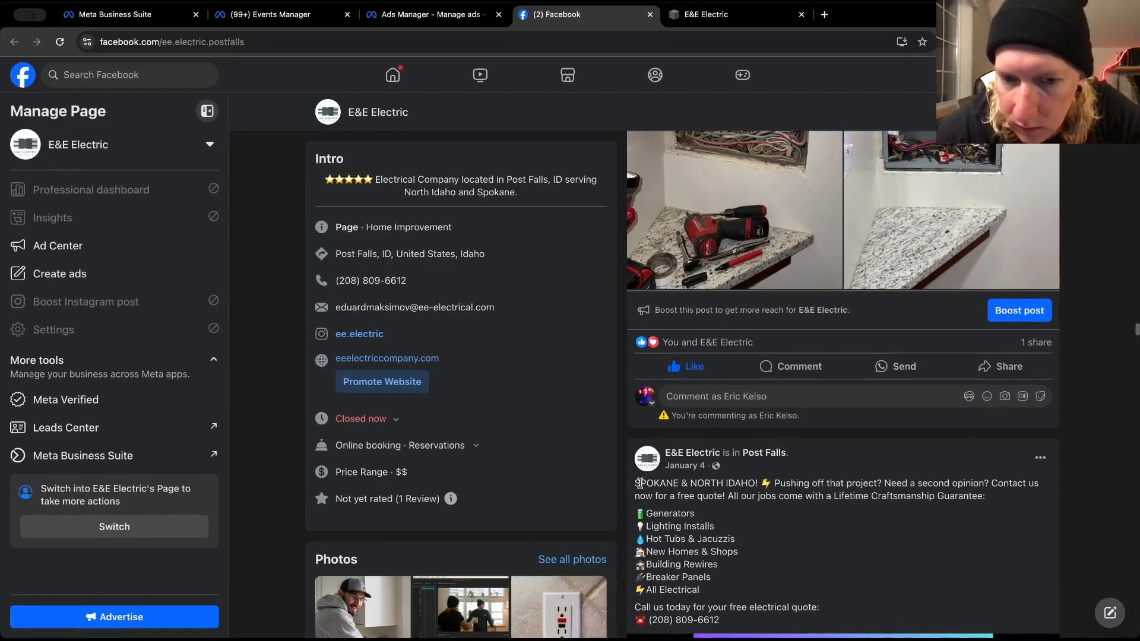
left_click_drag(636, 484, 722, 621)
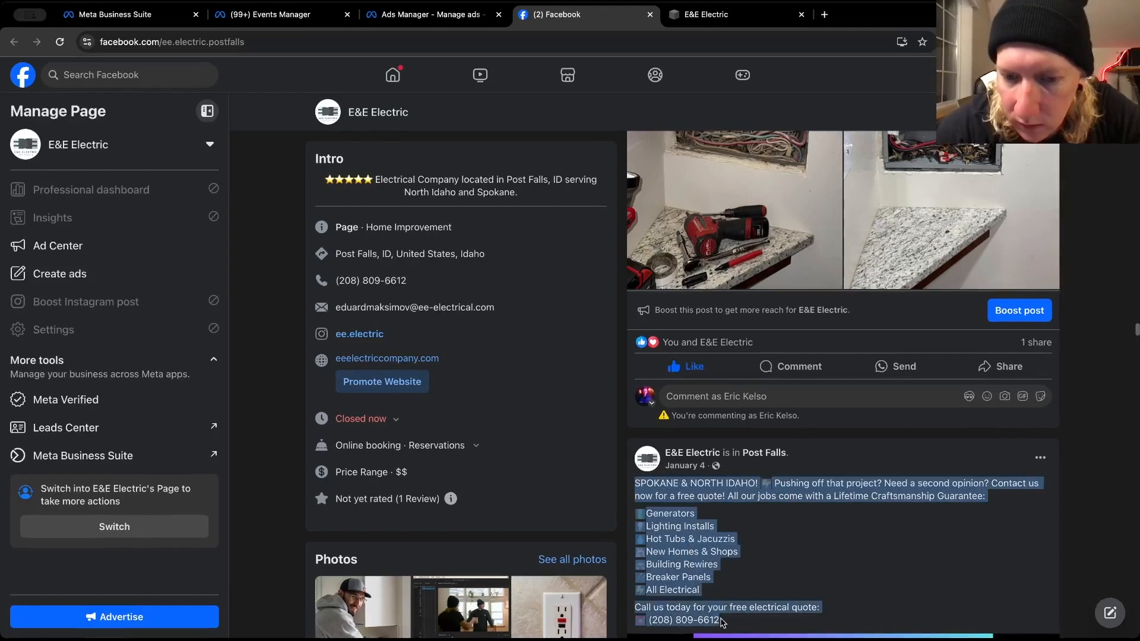
right_click(686, 534)
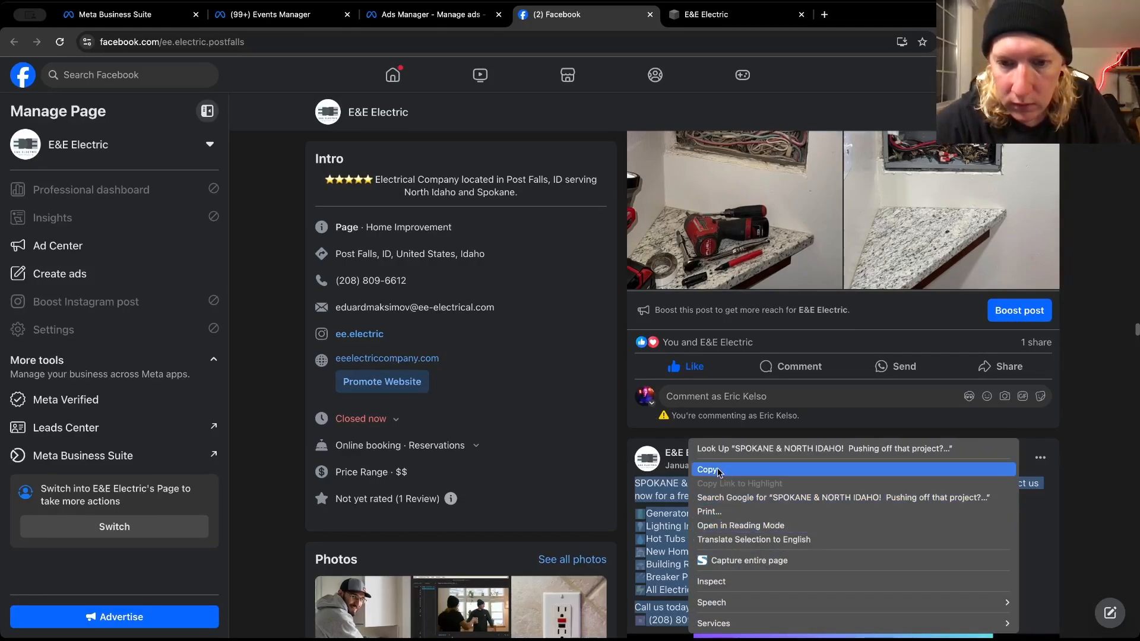
left_click(724, 470)
Return to Ads Manager and paste the copied "SPOKANE & NORTH IDAHO!" text into the empty third primary text option
left_click(414, 24)
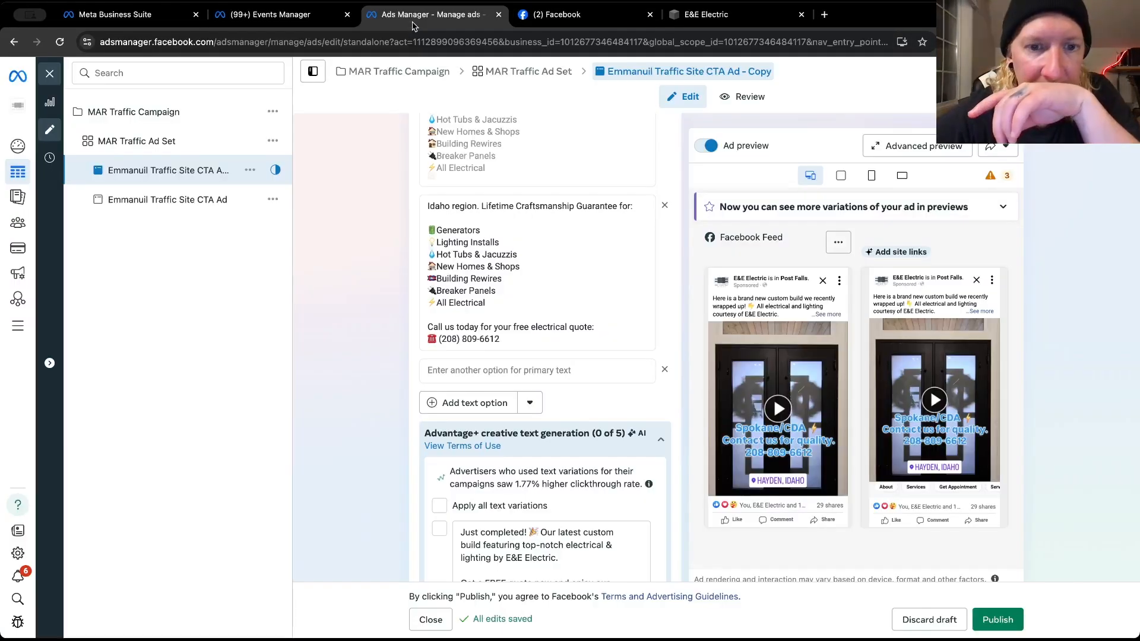
left_click(458, 370)
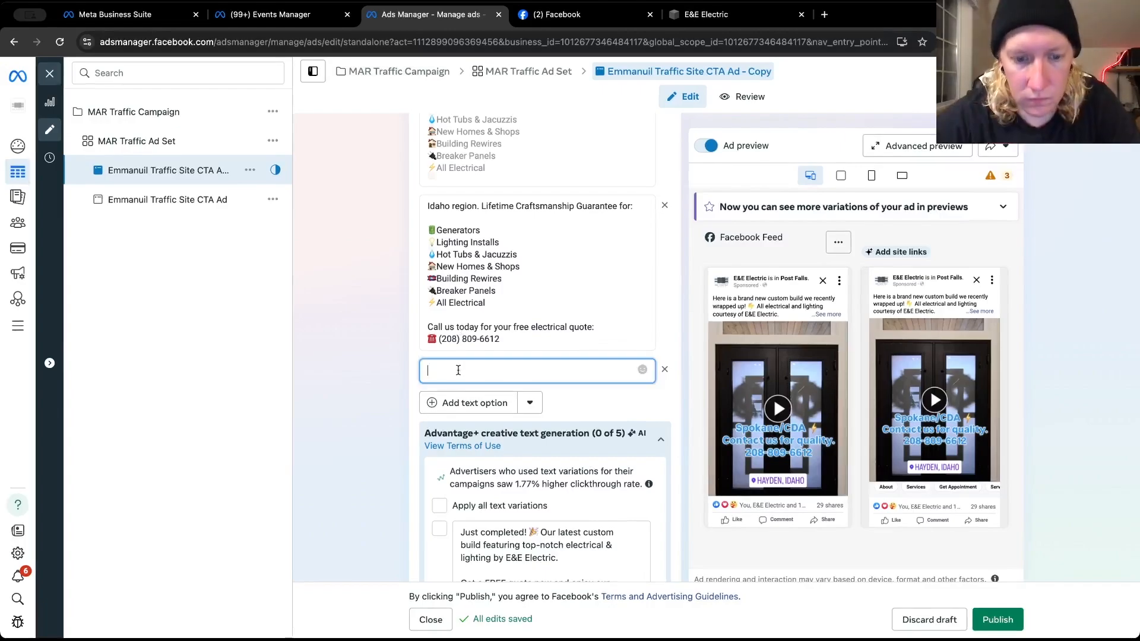
key("ctrl+v")
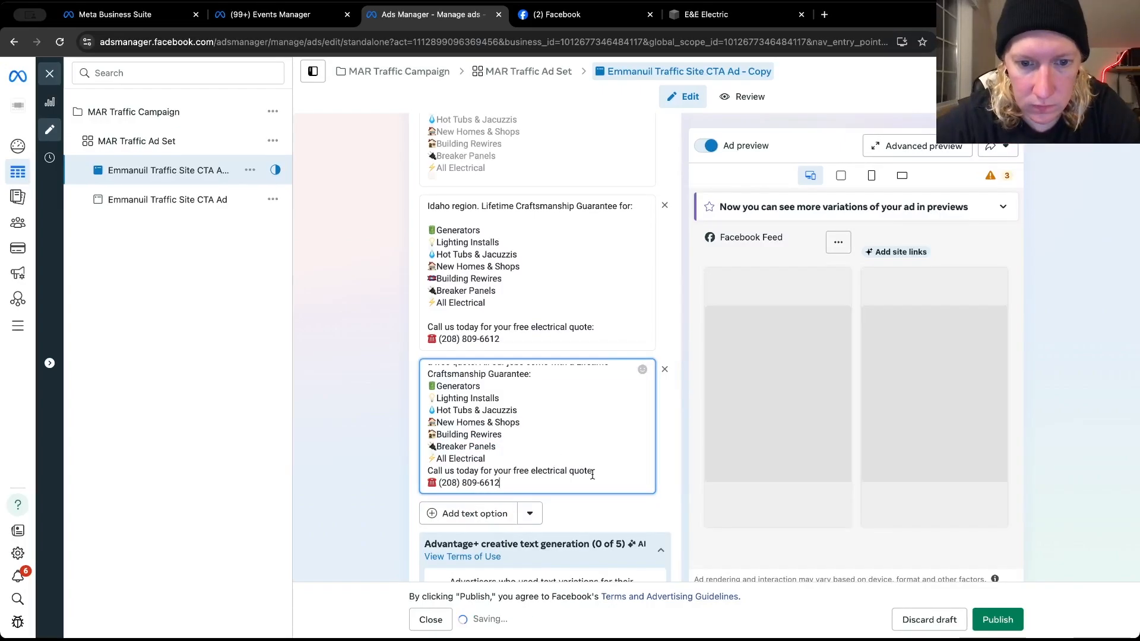
Insert blank lines before and after the service list in the third primary text
left_click(543, 461)
key("Return")
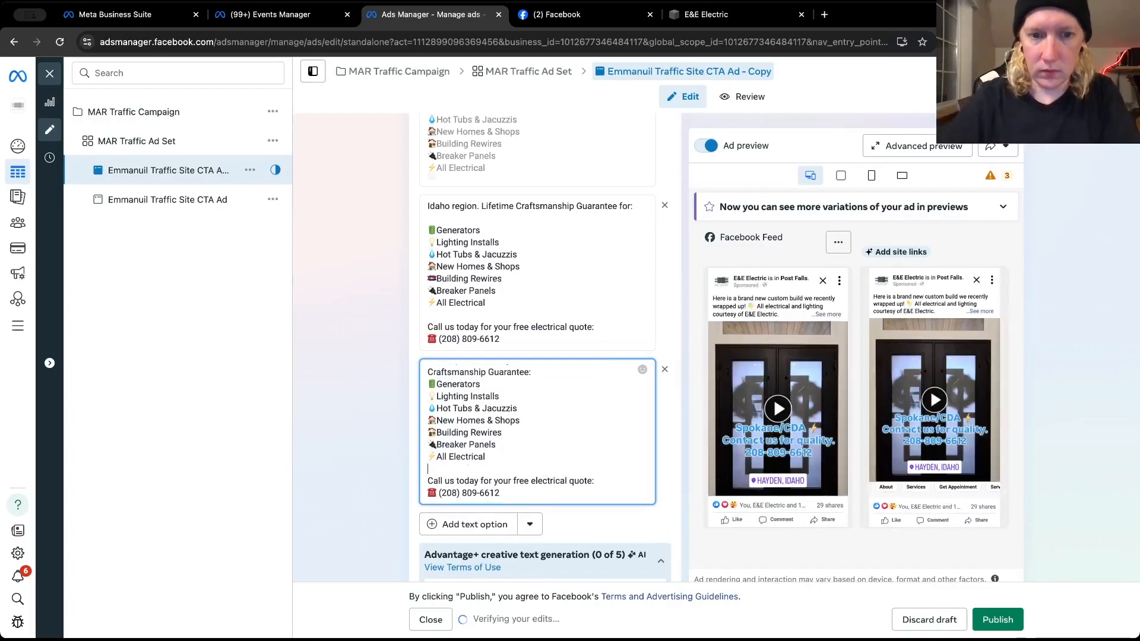
key("Up")
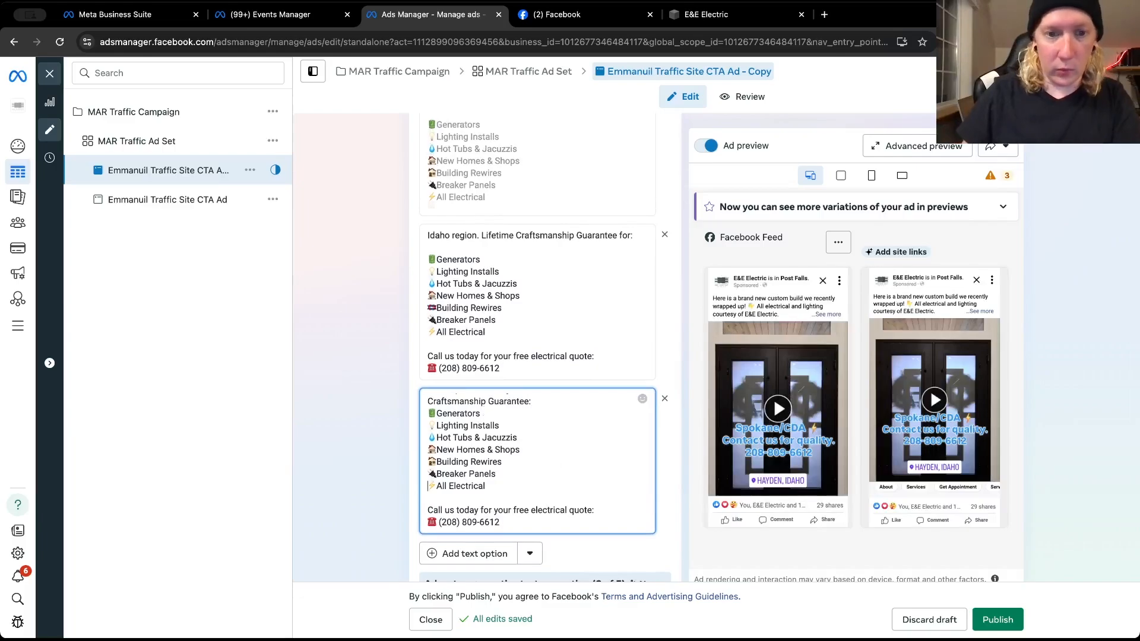
key("Up")
key("Up")
key("Up")
key("Up")
key("Up")
key("Up")
key("Up")
key("Up")
key("Up")
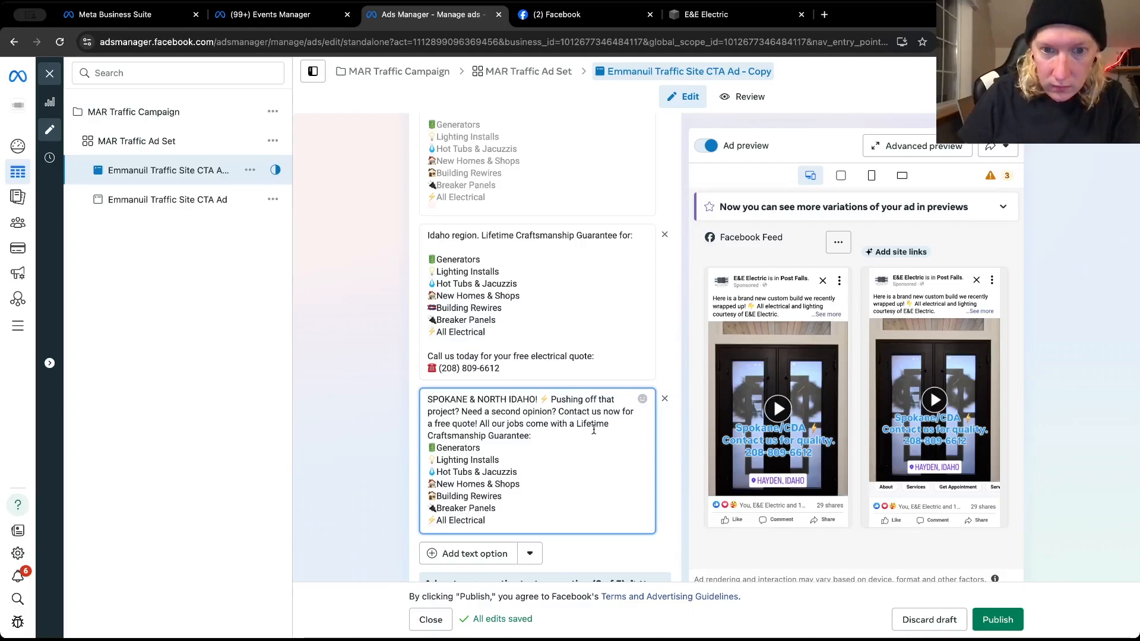
key("Return")
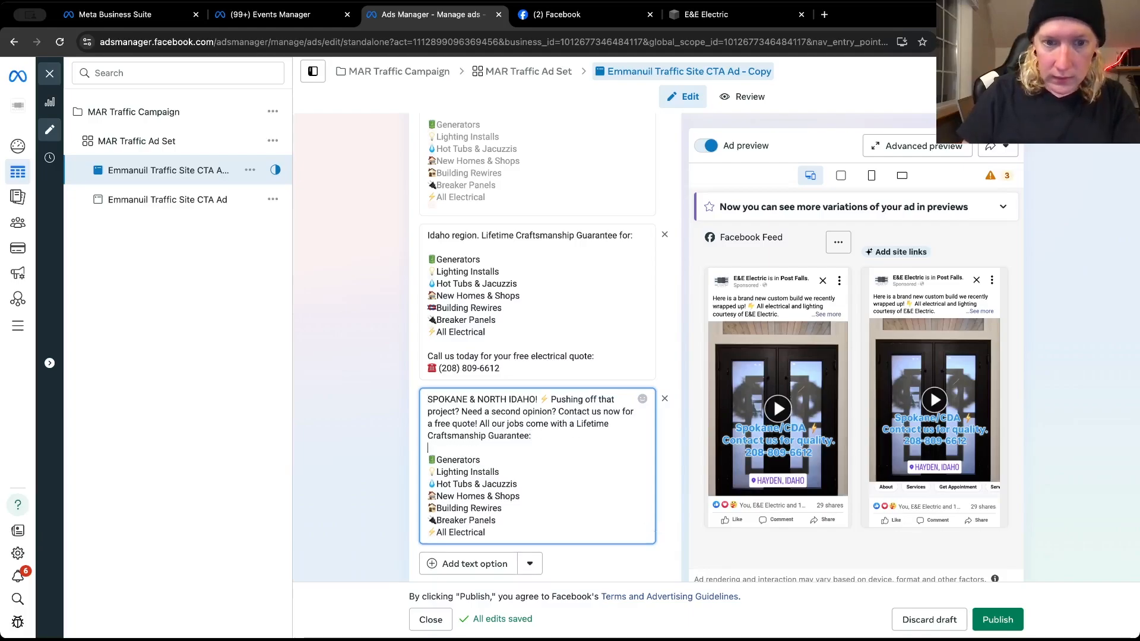
Add a fourth primary text option and look through the E&E Electric Facebook page's posts for another text to reuse
left_click(467, 564)
left_click(596, 23)
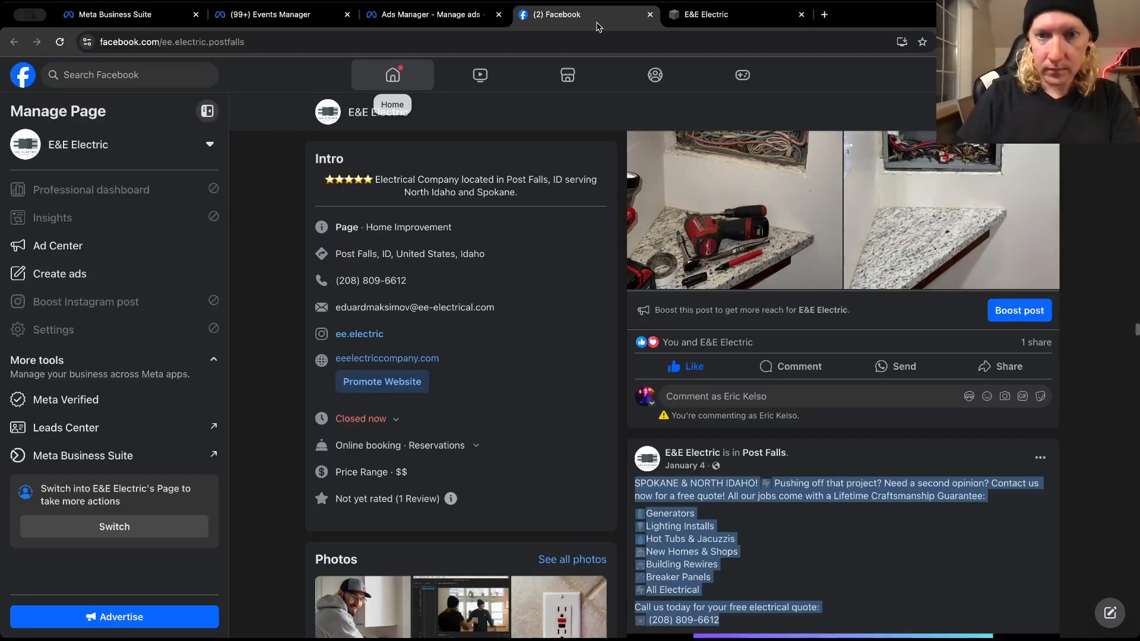
scroll(724, 325, "down", 10)
scroll(724, 325, "up", 15)
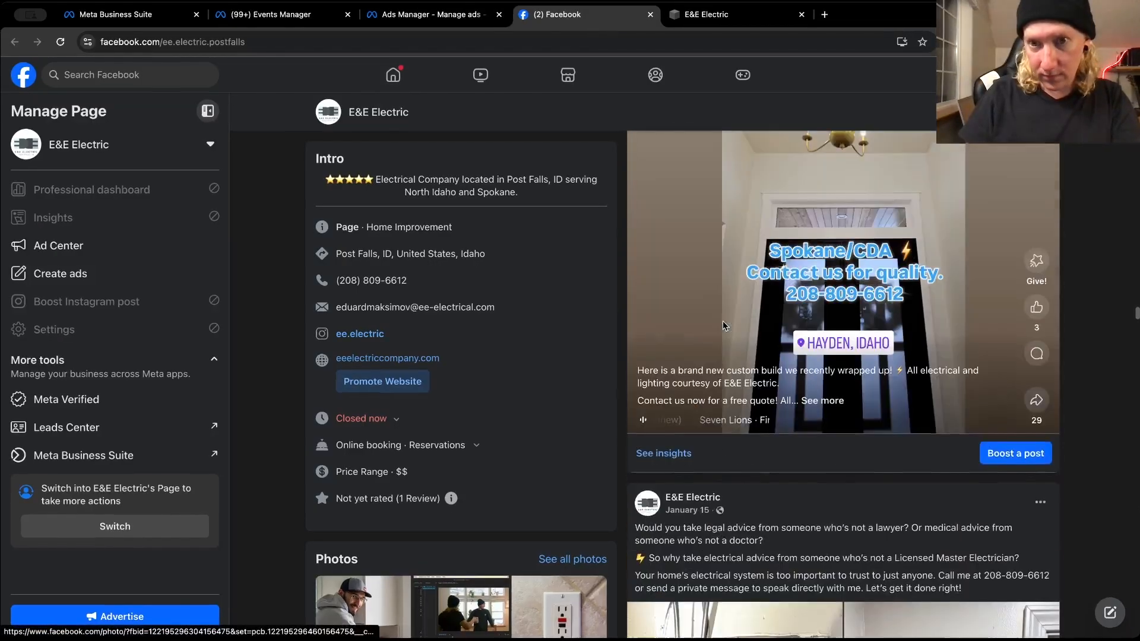
scroll(724, 325, "up", 15)
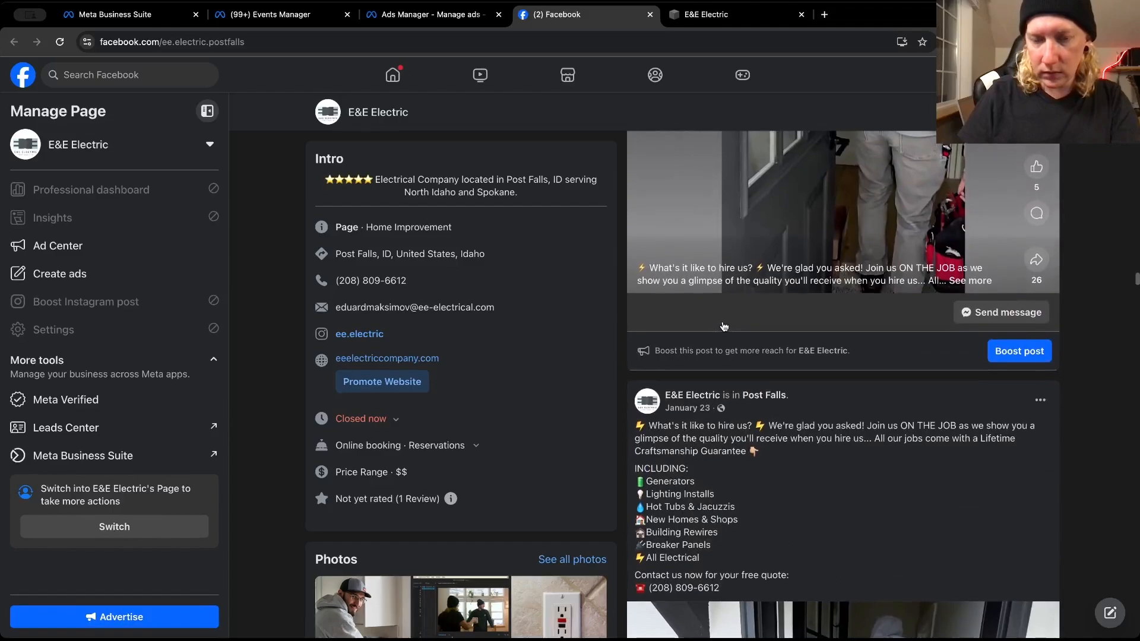
scroll(724, 326, "up", 3)
scroll(725, 325, "up", 2)
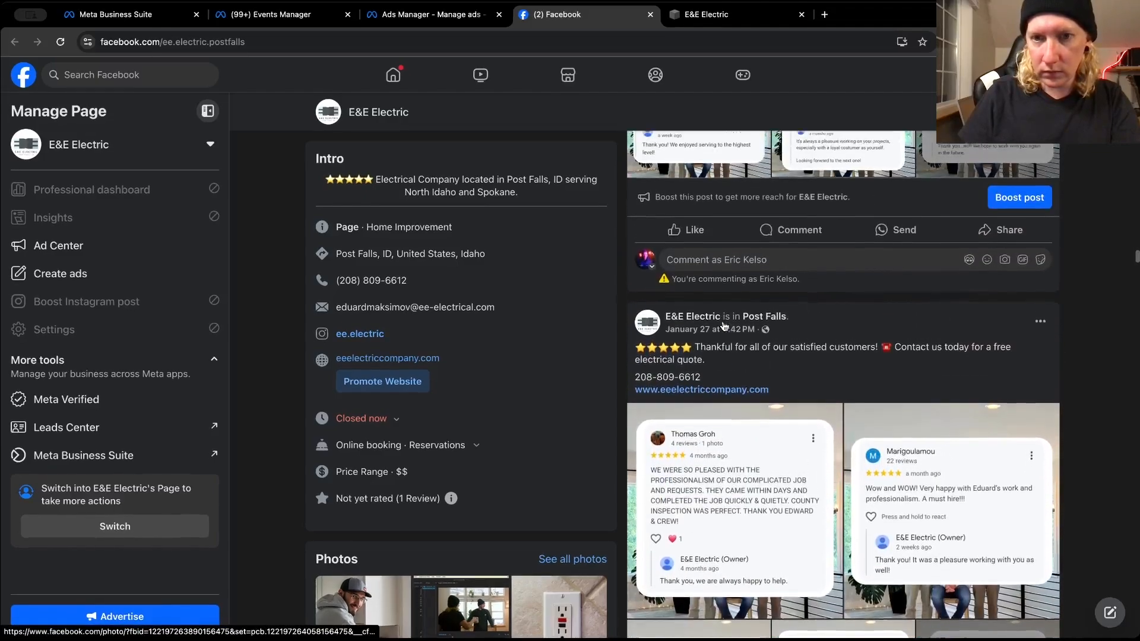
scroll(724, 323, "up", 8)
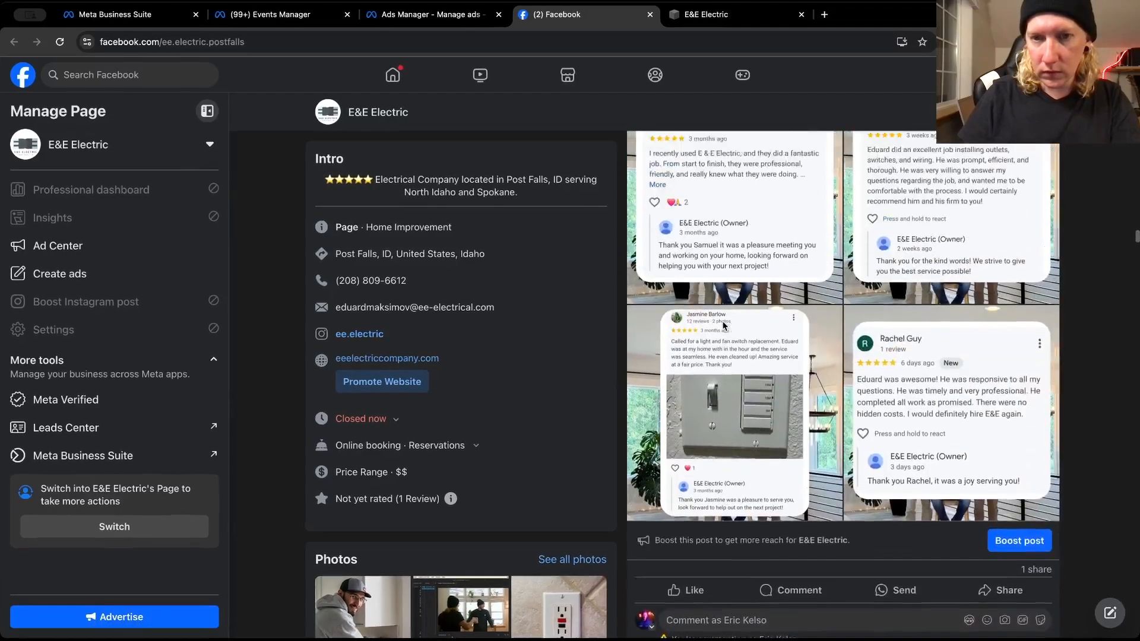
scroll(723, 326, "up", 4)
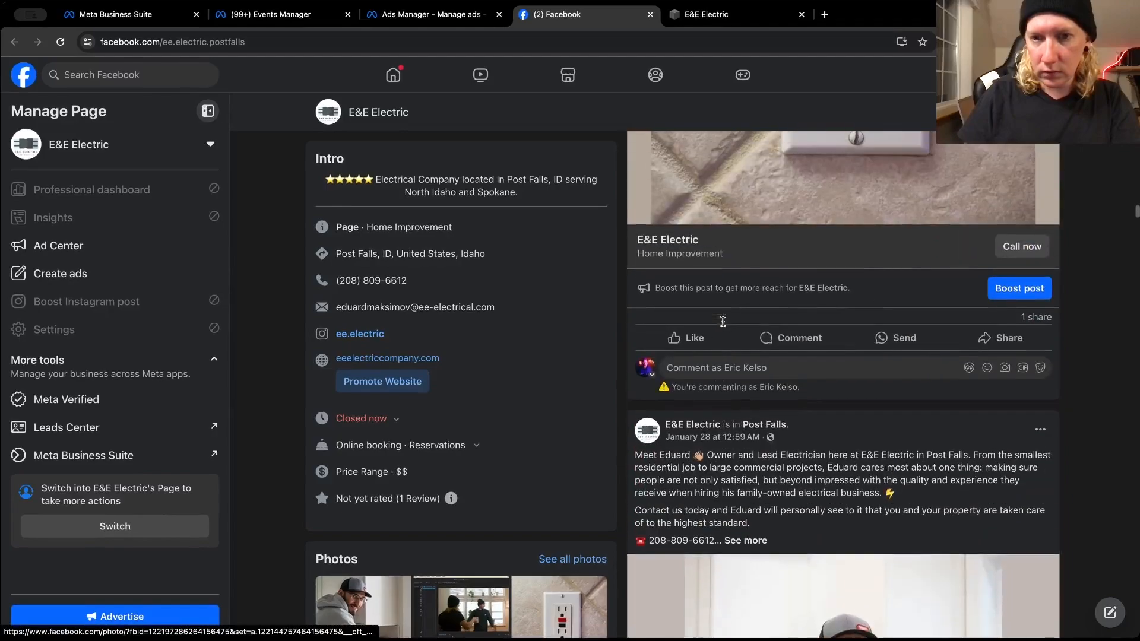
scroll(723, 326, "up", 6)
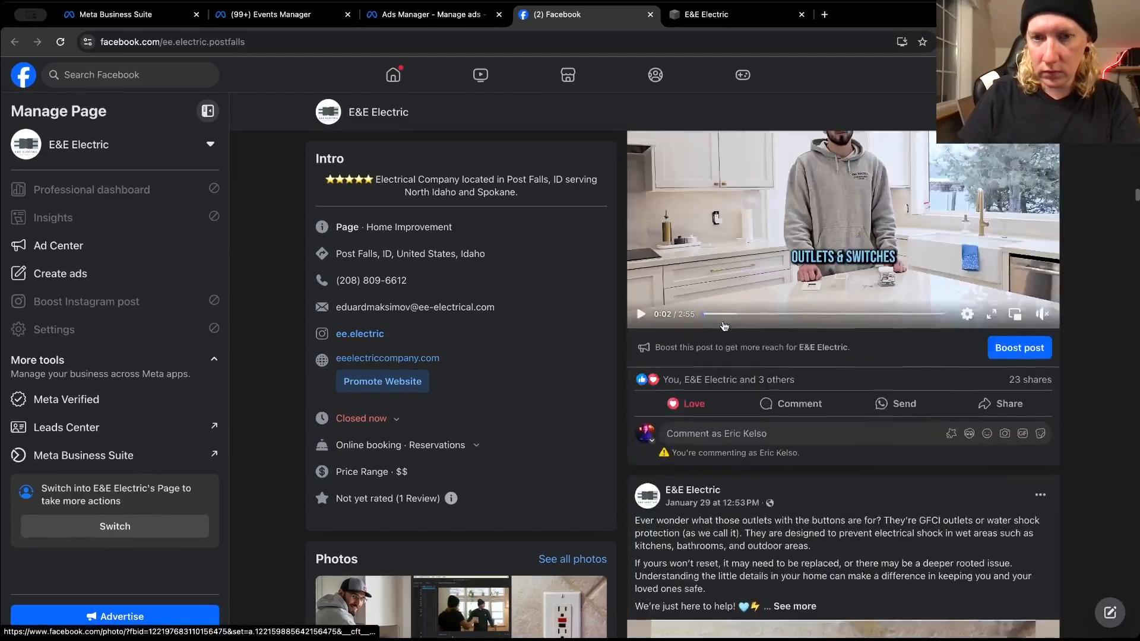
scroll(724, 326, "up", 3)
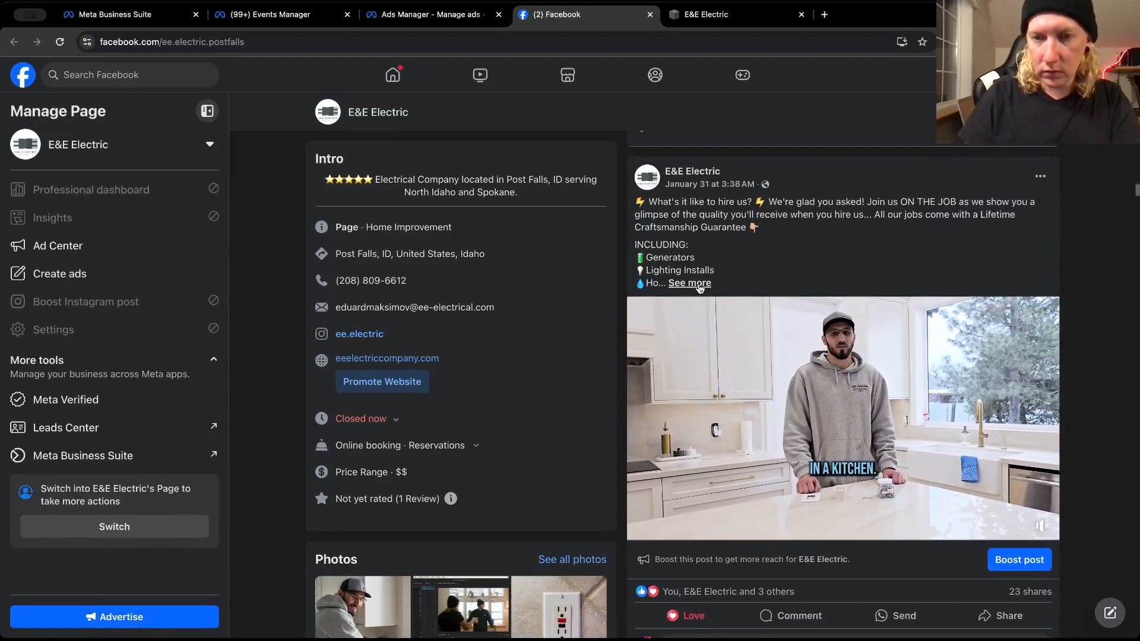
scroll(698, 288, "up", 6)
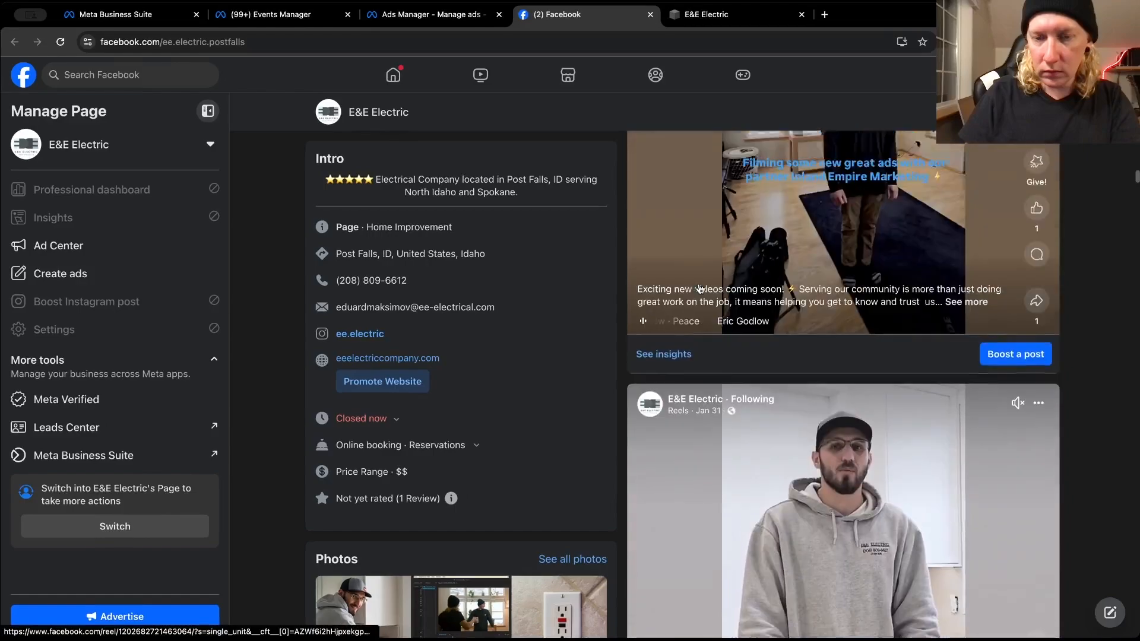
scroll(699, 288, "up", 7)
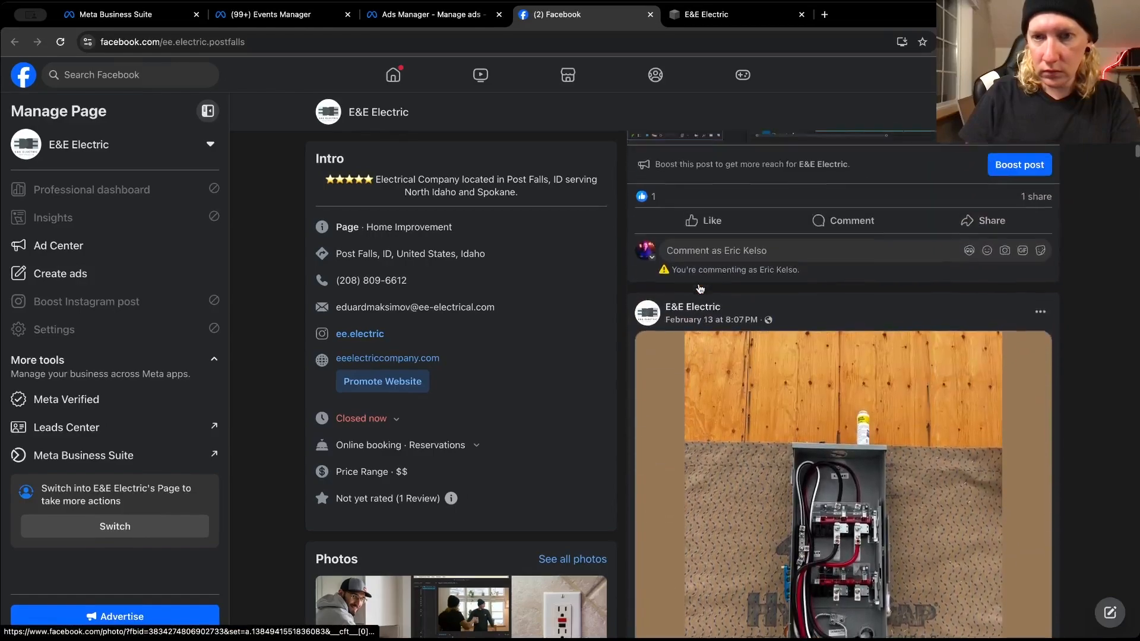
scroll(699, 288, "up", 5)
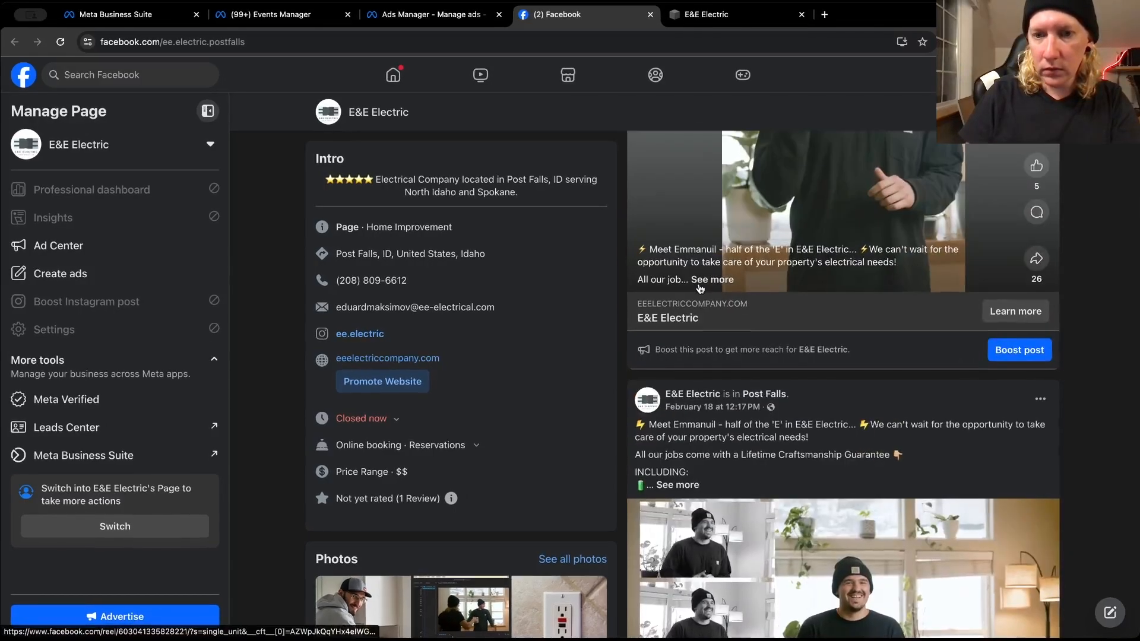
scroll(699, 288, "up", 5)
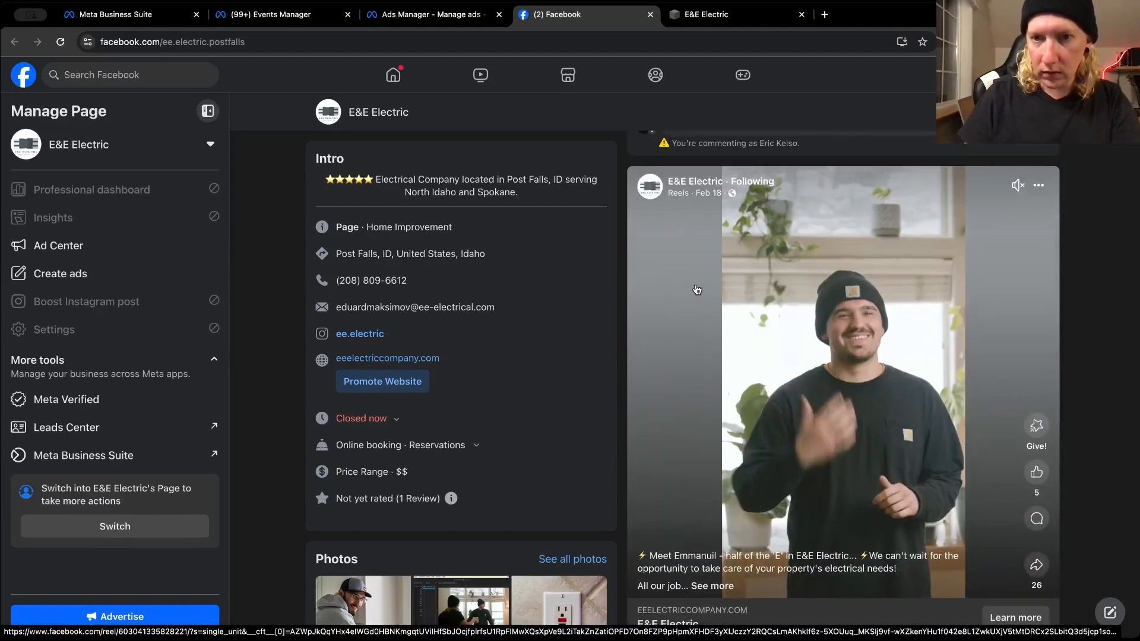
Return to Ads Manager and replace the first word of the duplicated ad's name with "Walkthrough"
left_click(490, 15)
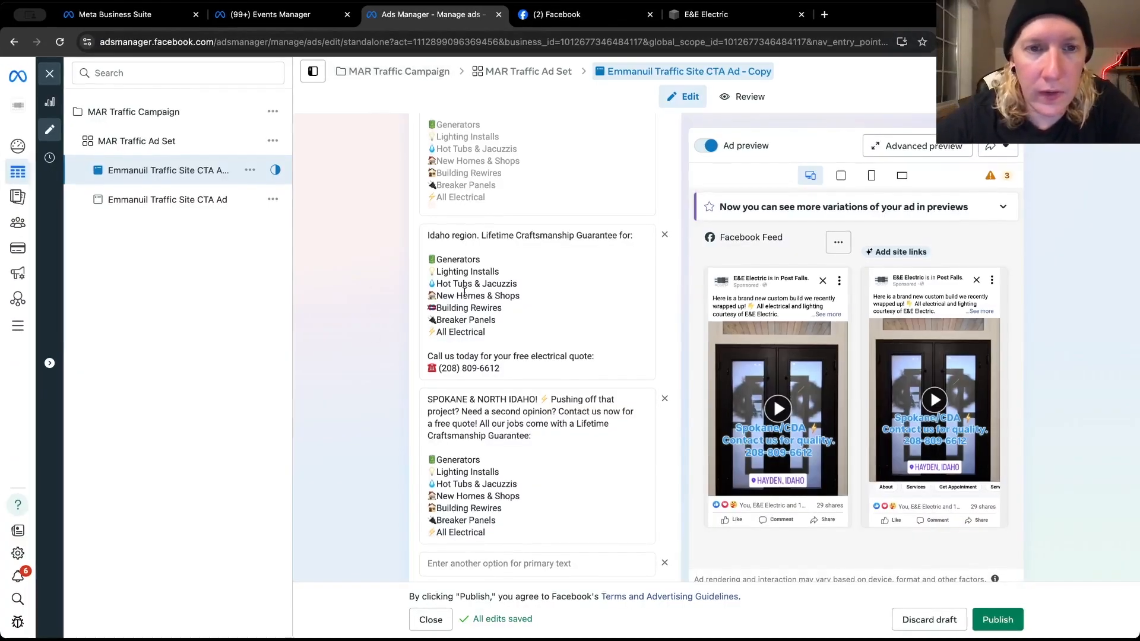
scroll(416, 297, "up", 10)
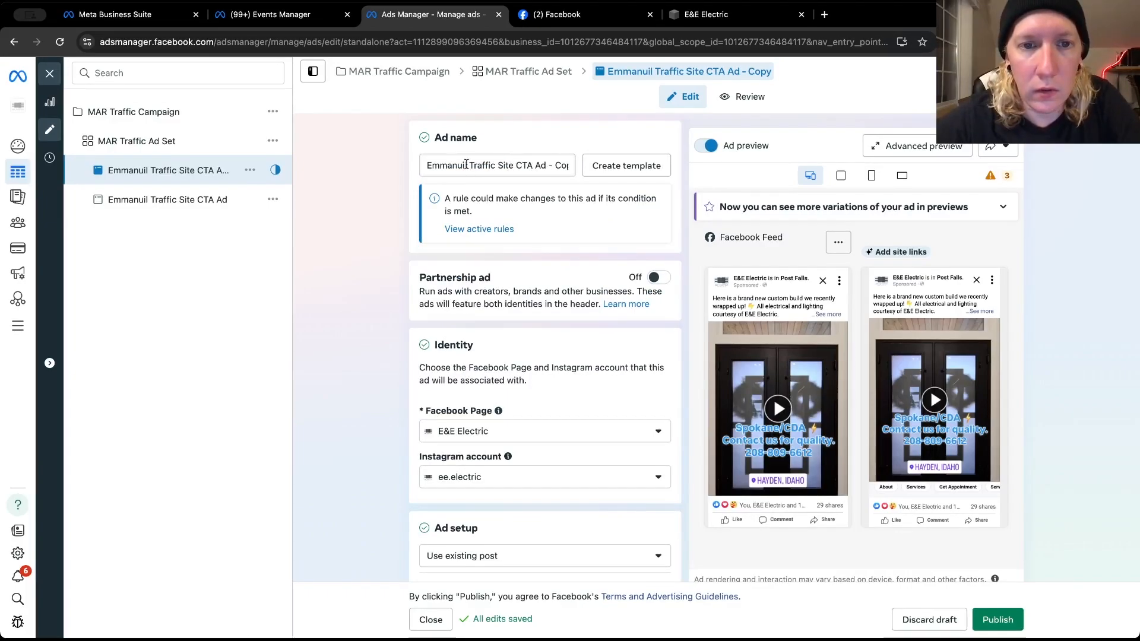
left_click_drag(466, 165, 425, 169)
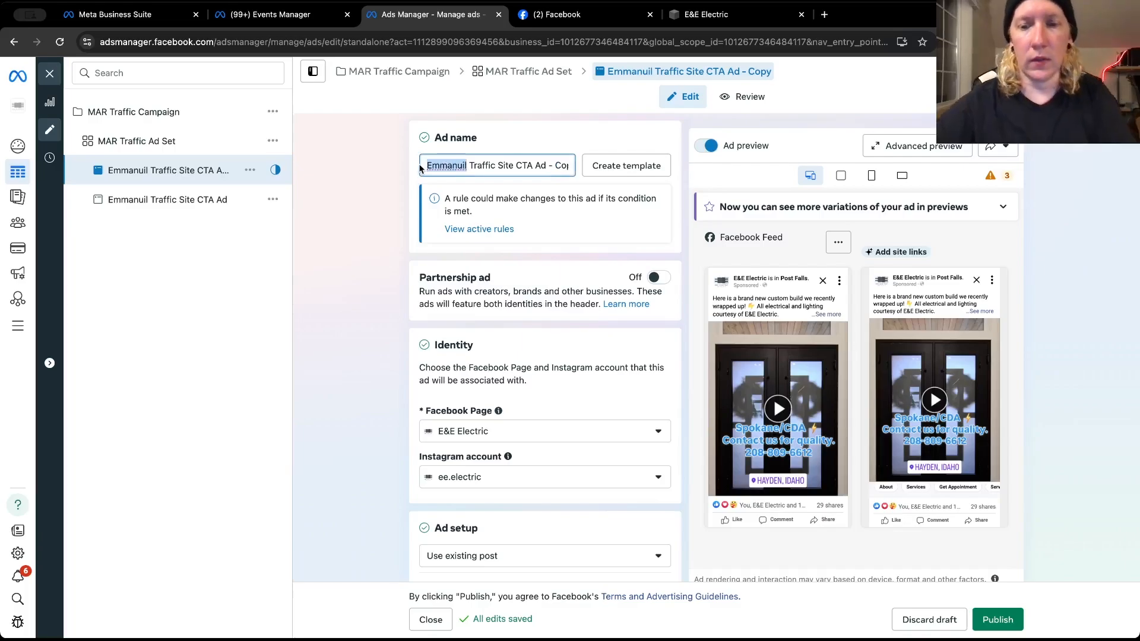
type("Walktrhough")
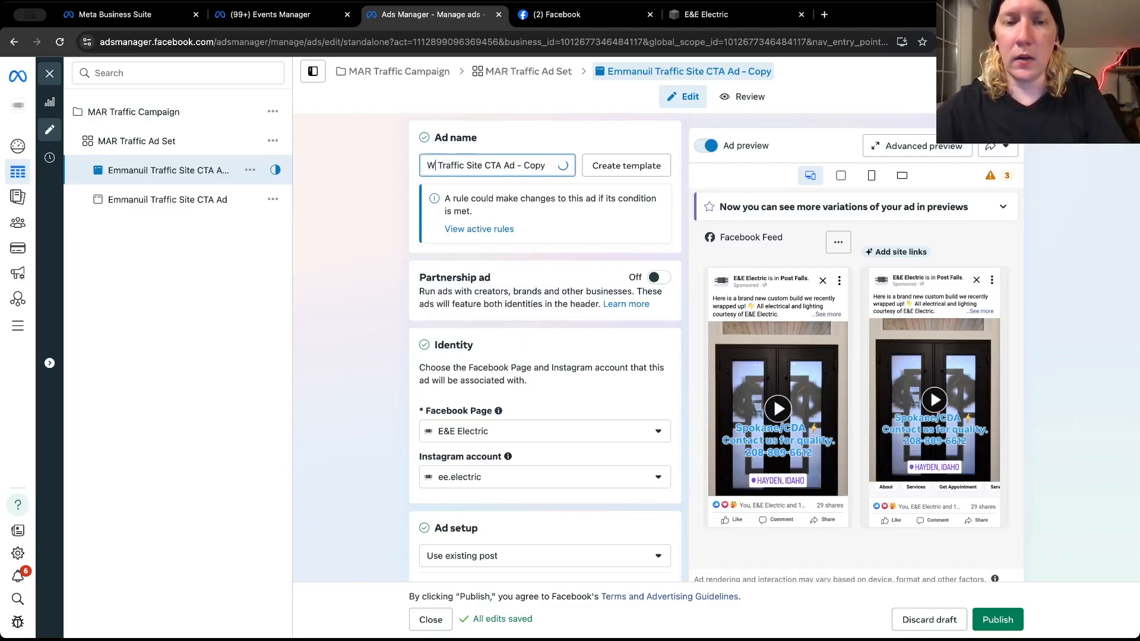
key("BackSpace")
key("BackSpace")
key("BackSpace")
key("BackSpace")
key("BackSpace")
key("BackSpace")
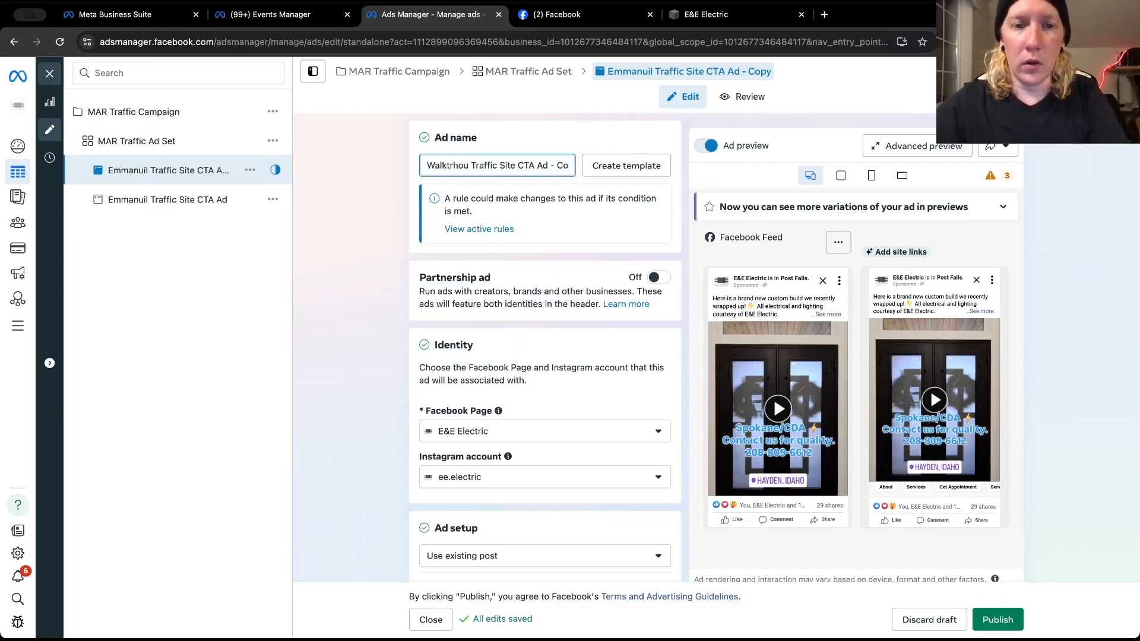
type("h")
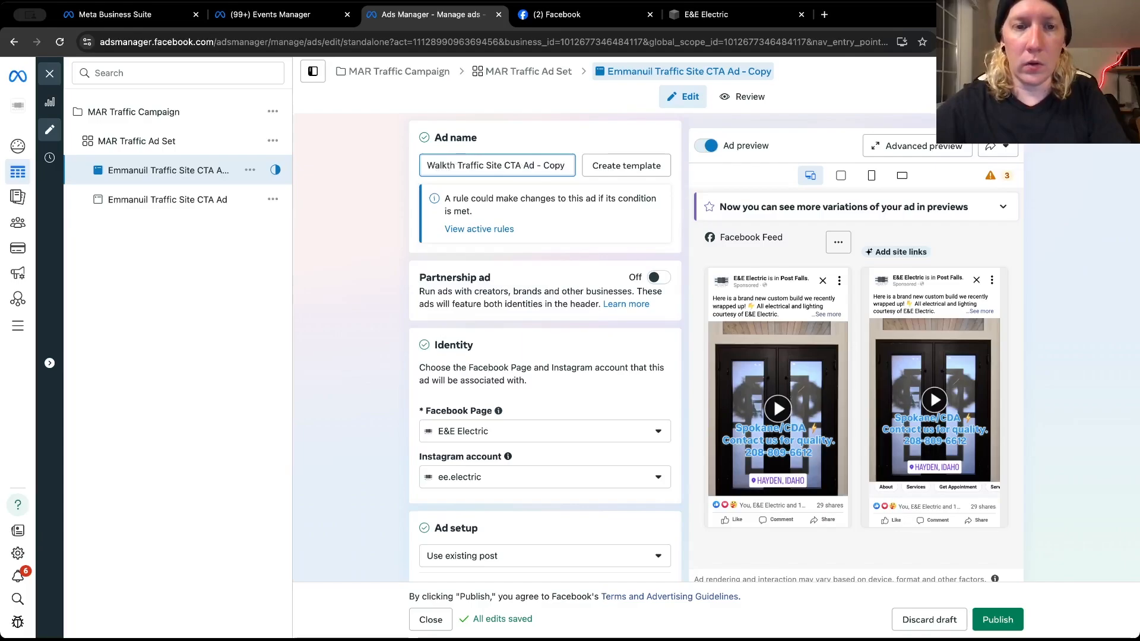
type("rough")
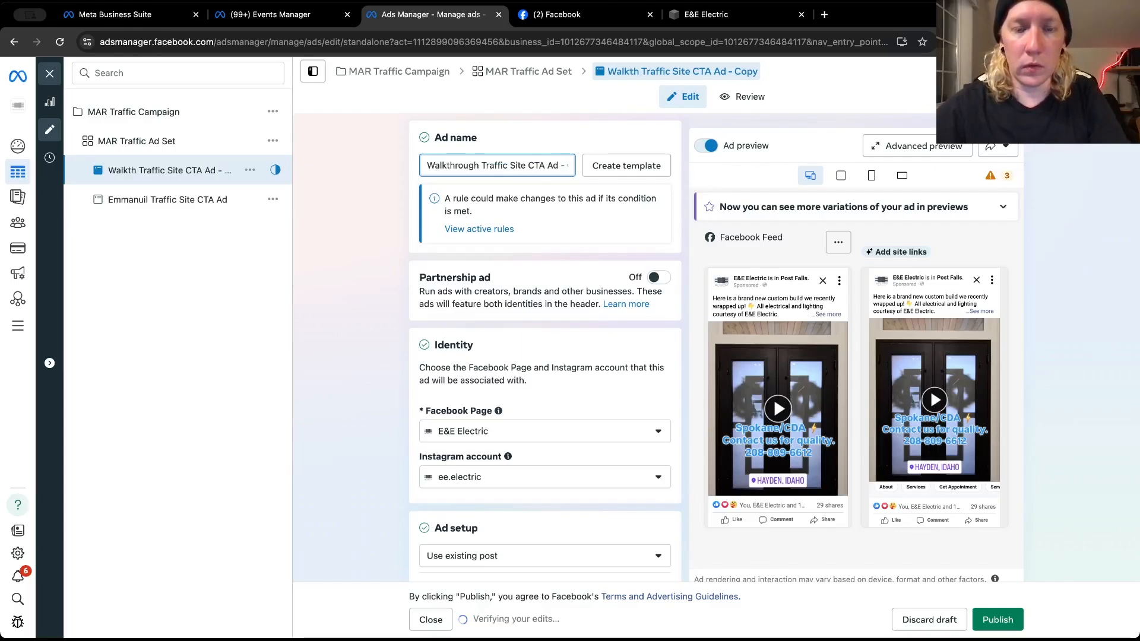
Switch to the E&E Electric Facebook page and examine the full text of the January 31 "What's it like to hire us?" post
left_click(589, 17)
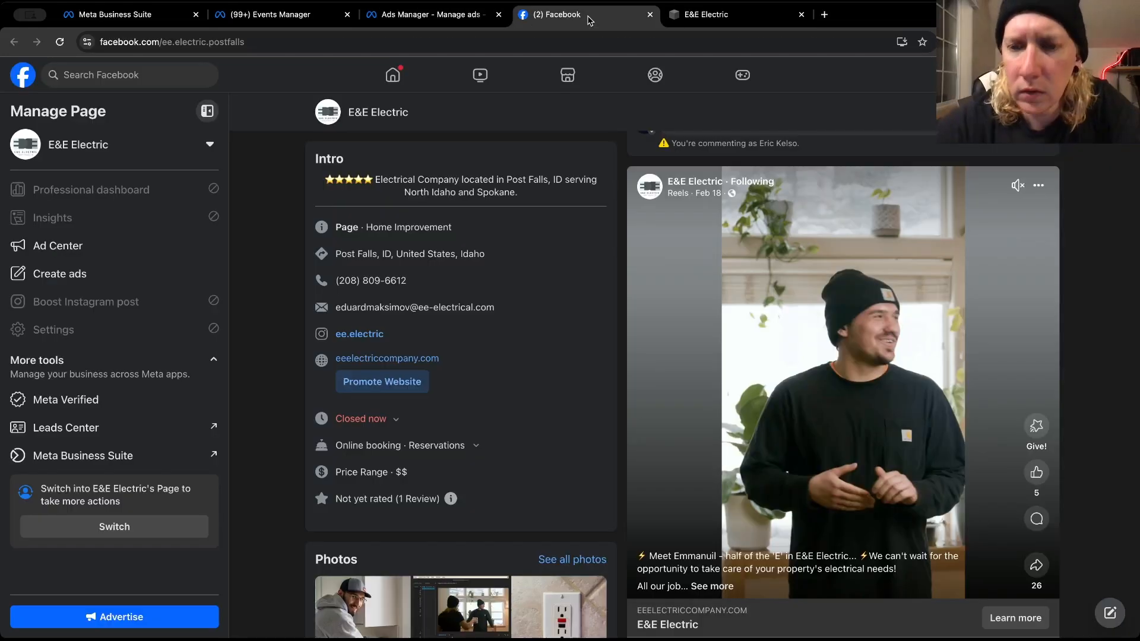
scroll(671, 352, "down", 5)
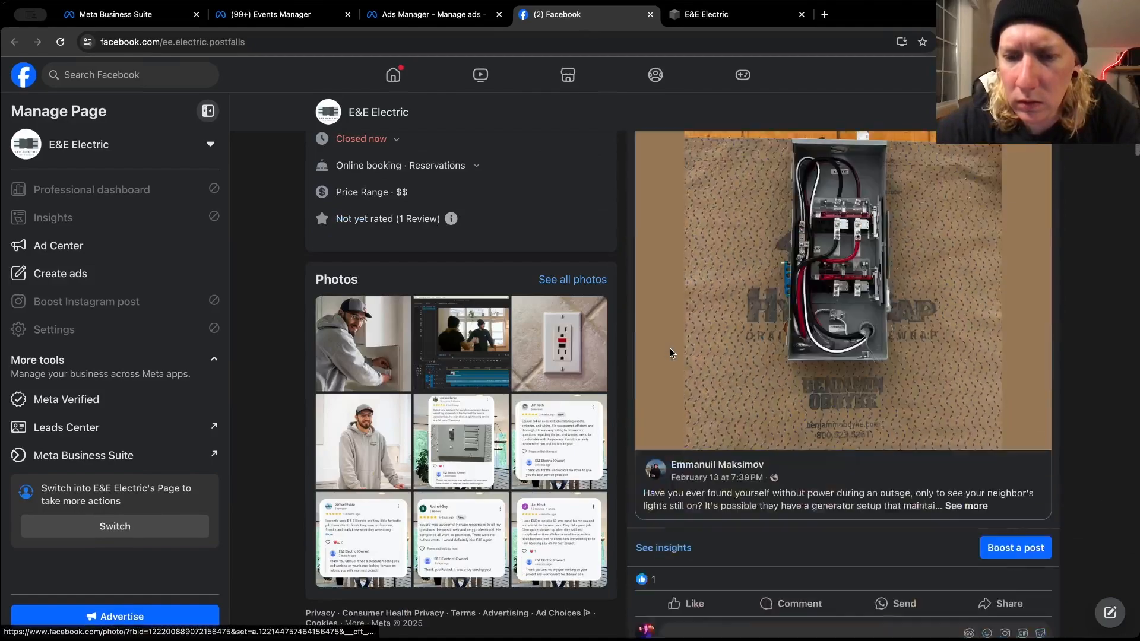
scroll(670, 352, "down", 15)
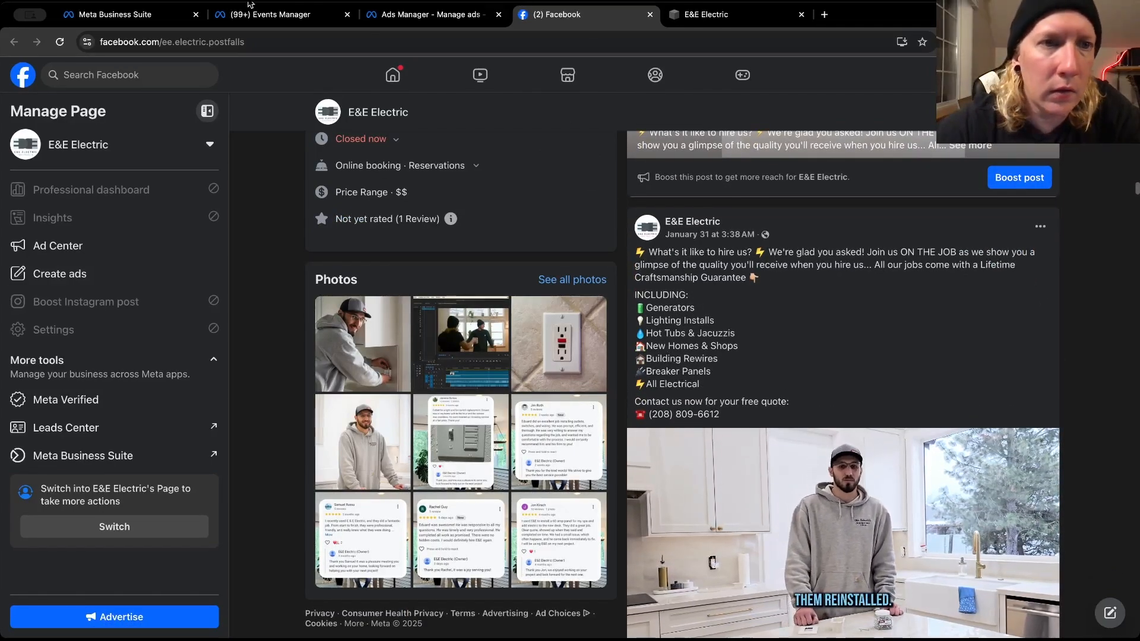
Return to Ads Manager and remove the "- Copy" ending so the ad is named "Walkthrough Traffic Site CTA Ad"
left_click(381, 17)
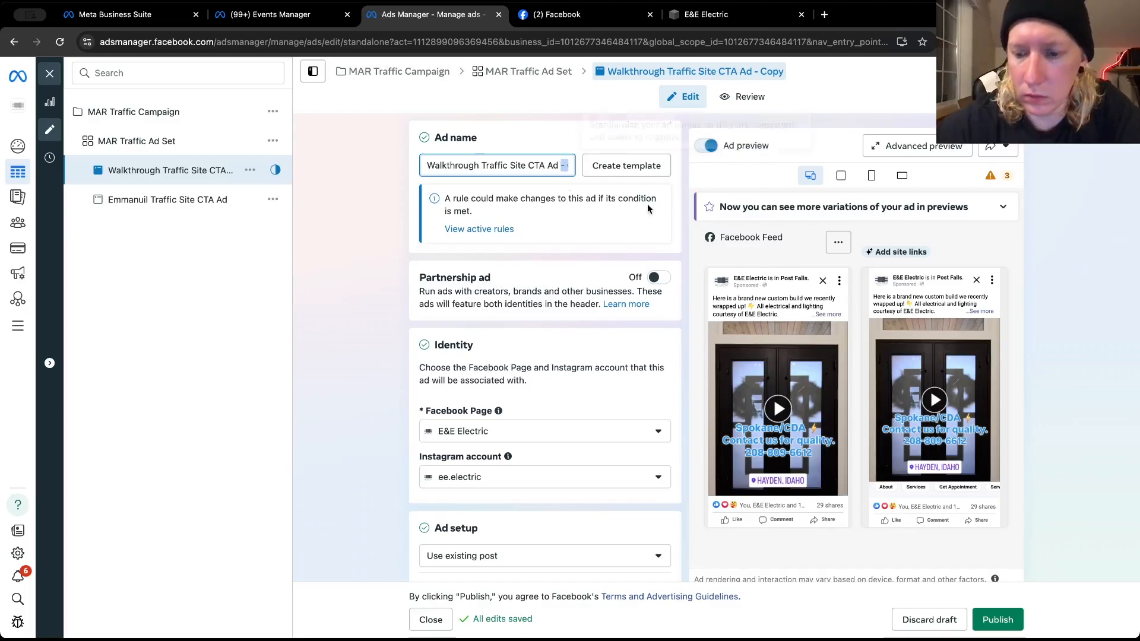
left_click(561, 165)
key("BackSpace")
key("BackSpace")
key("BackSpace")
key("BackSpace")
key("BackSpace")
key("BackSpace")
key("BackSpace")
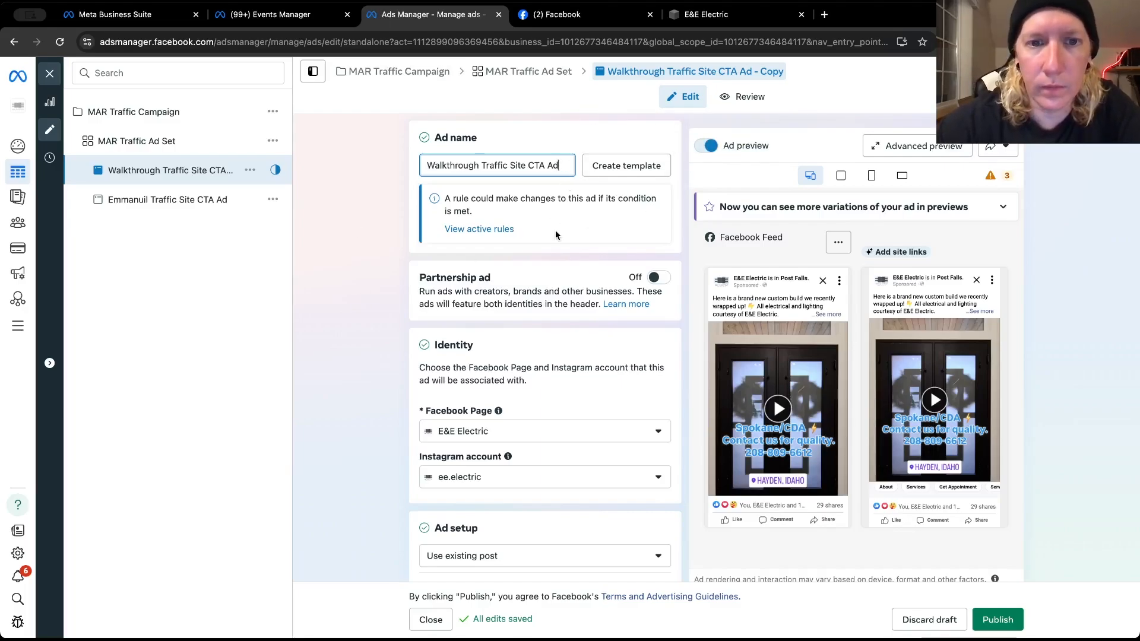
left_click(377, 318)
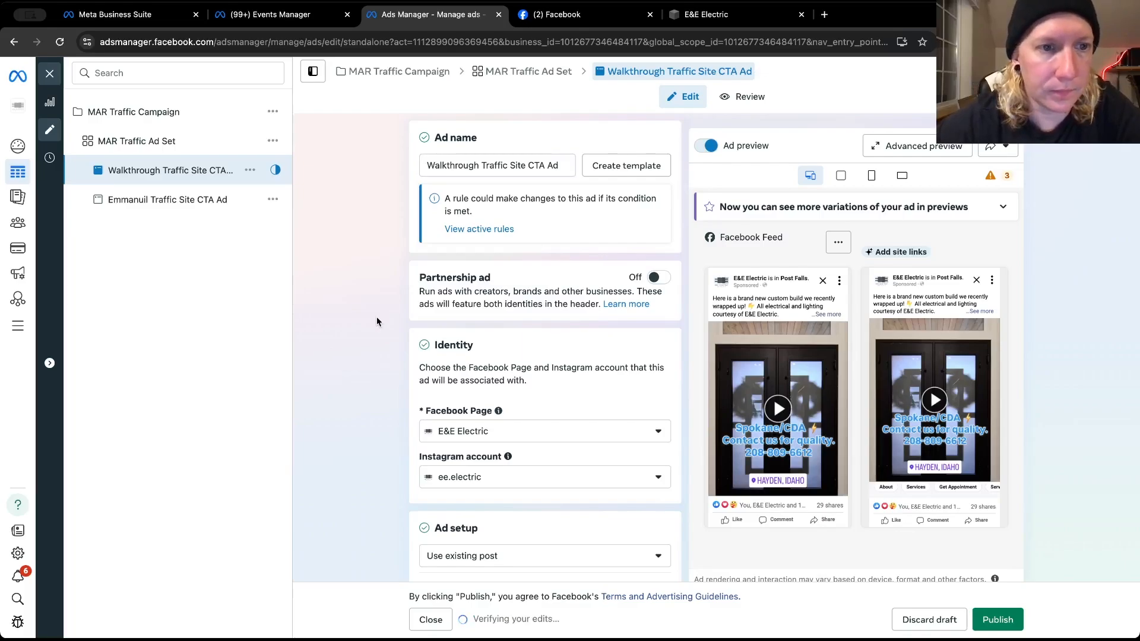
Check the ad's setup and ad sources, and select the full address of the open E&E Electric website
scroll(376, 313, "down", 3)
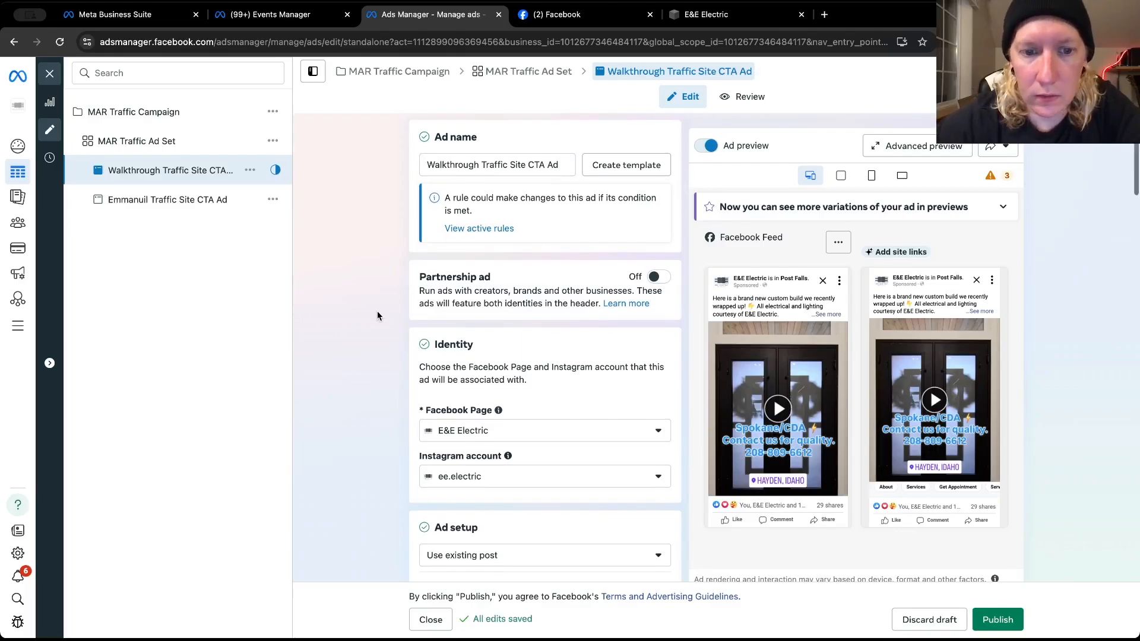
scroll(379, 310, "down", 3)
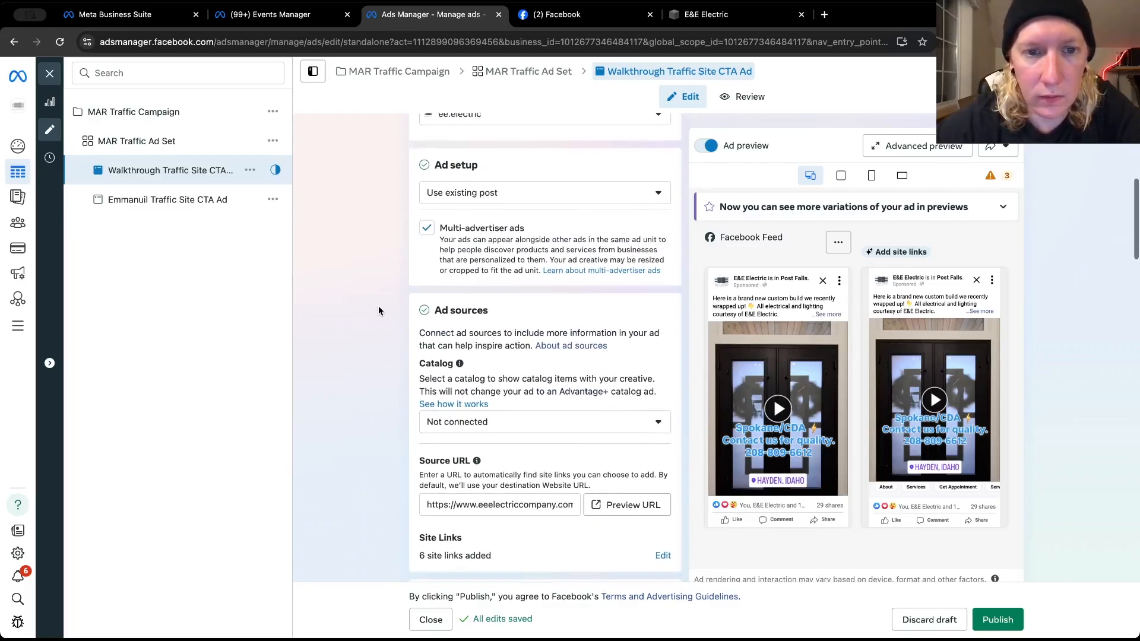
scroll(379, 310, "down", 1)
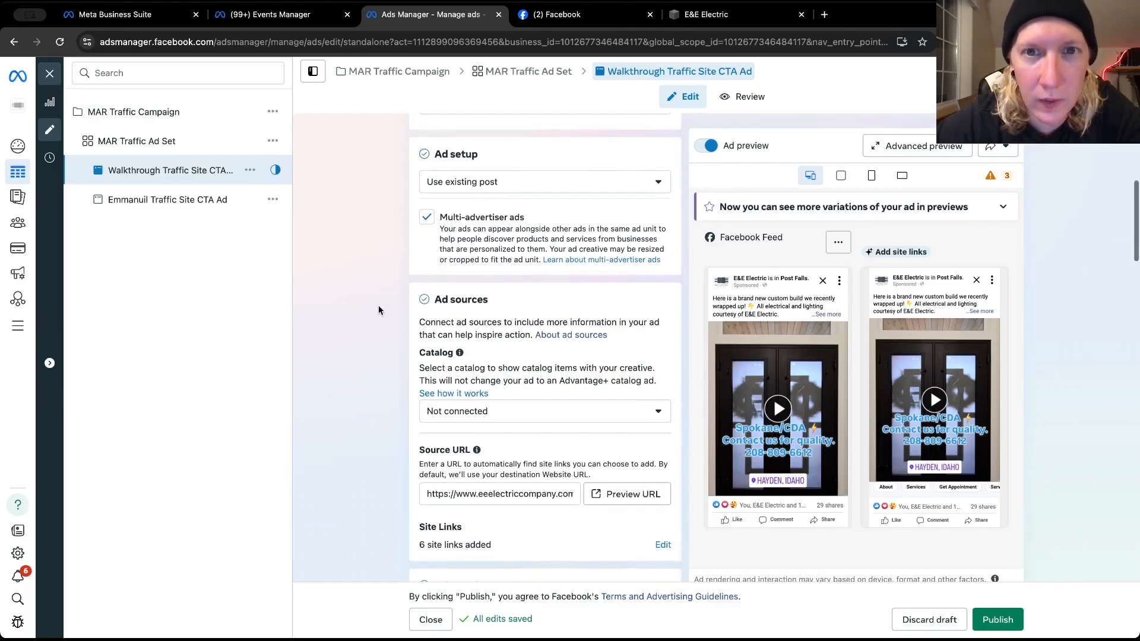
left_click(683, 19)
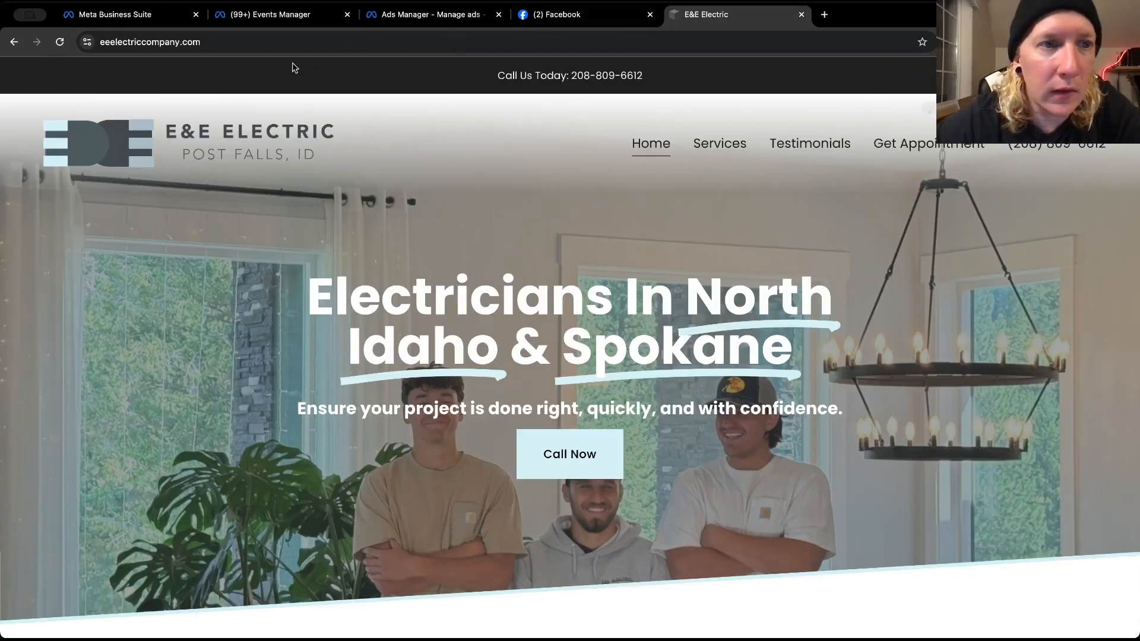
left_click(187, 41)
key("super+c")
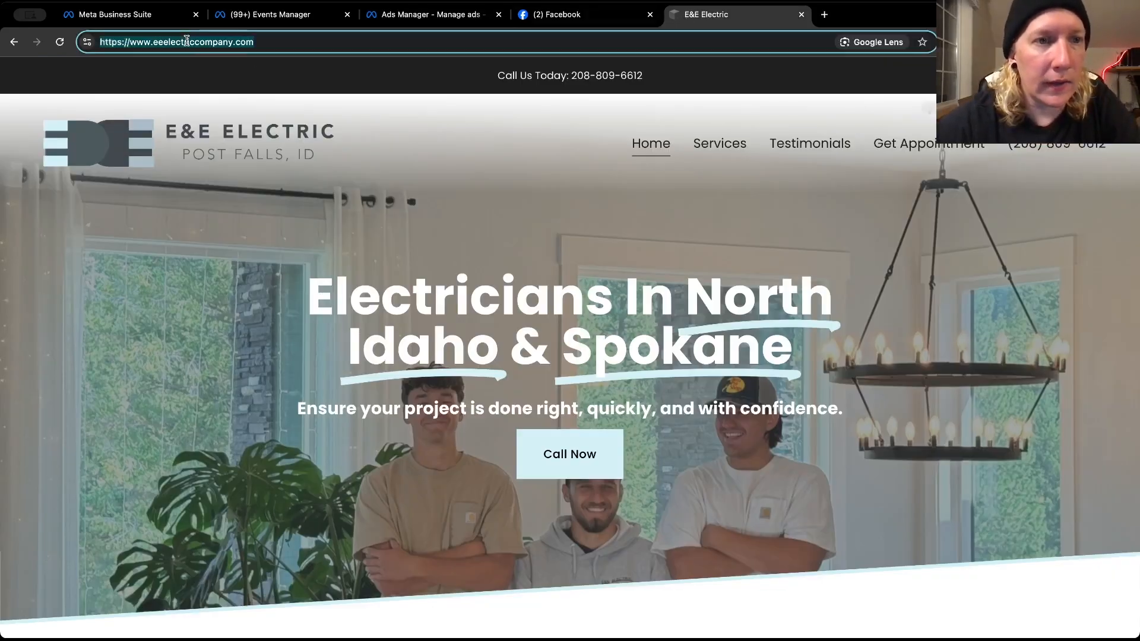
Return to Ads Manager and review the Walkthrough ad's site links, selected Facebook post and primary text options
left_click(536, 7)
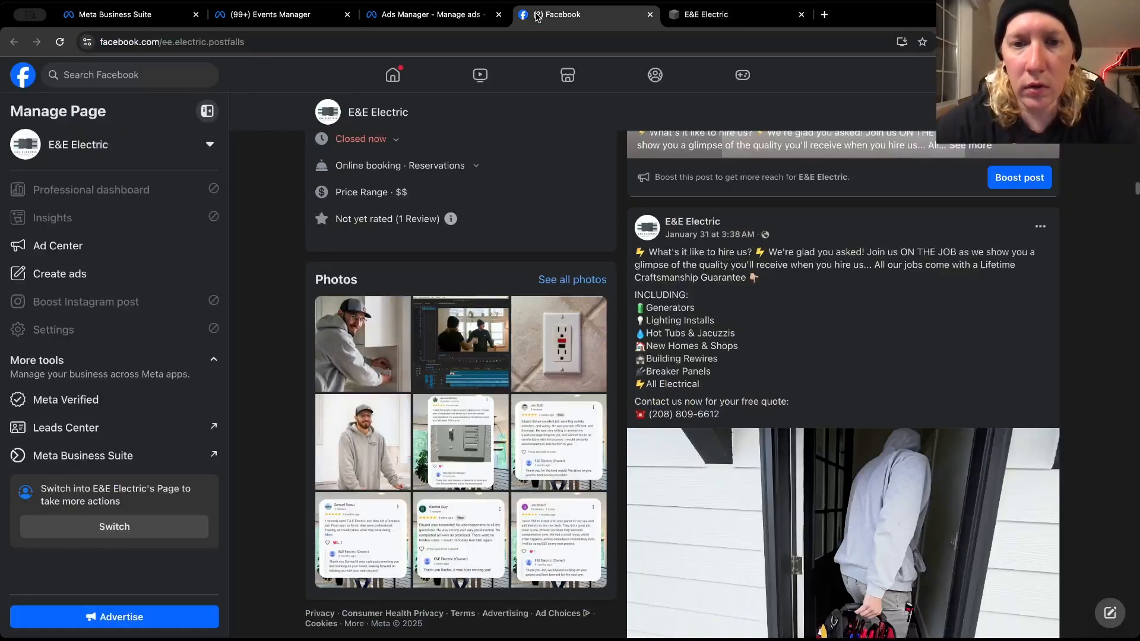
left_click(449, 18)
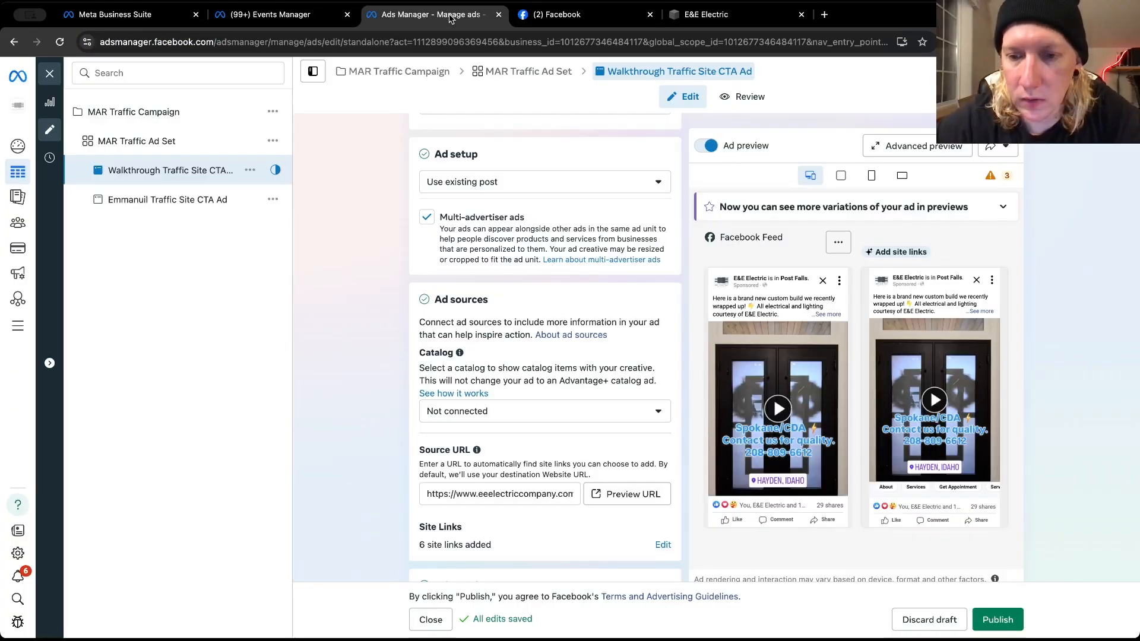
left_click(537, 16)
left_click(449, 19)
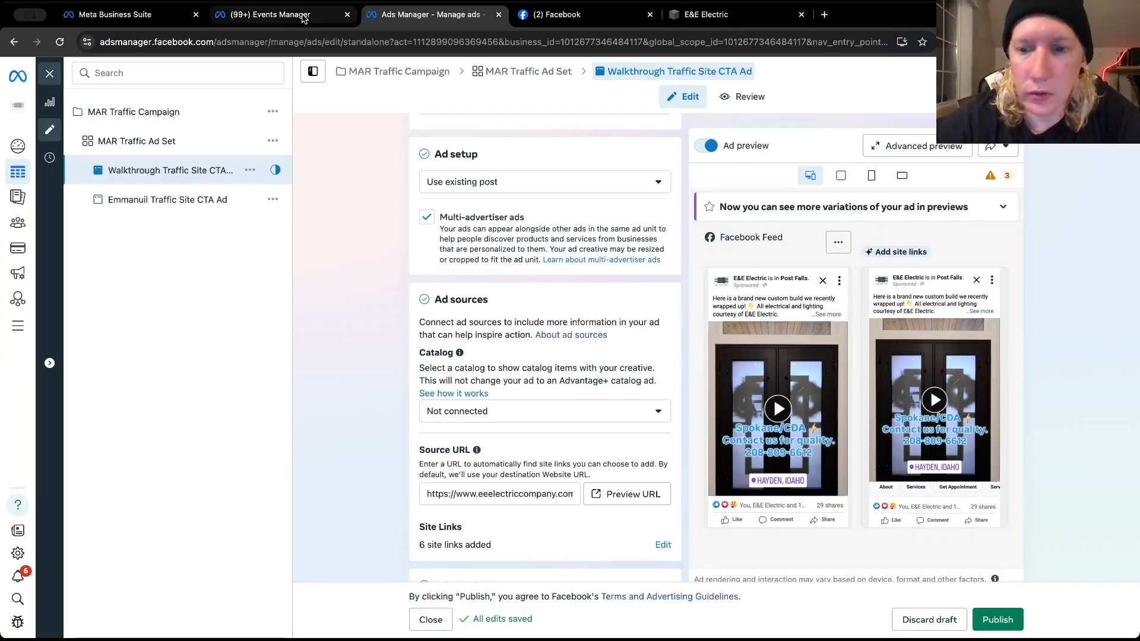
scroll(387, 325, "down", 5)
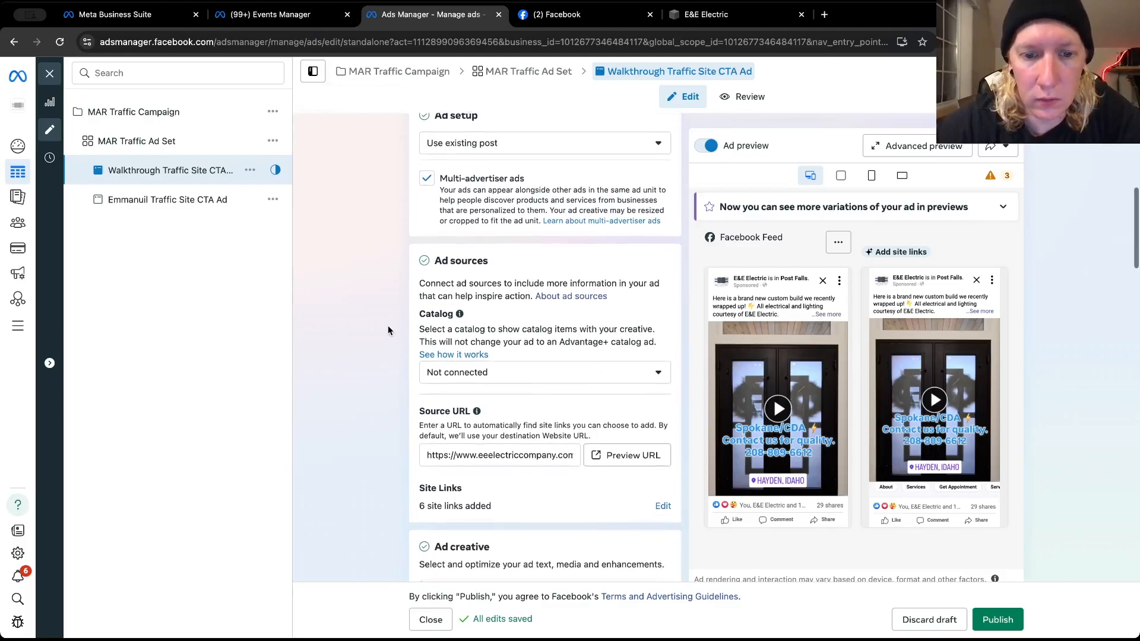
scroll(387, 325, "down", 6)
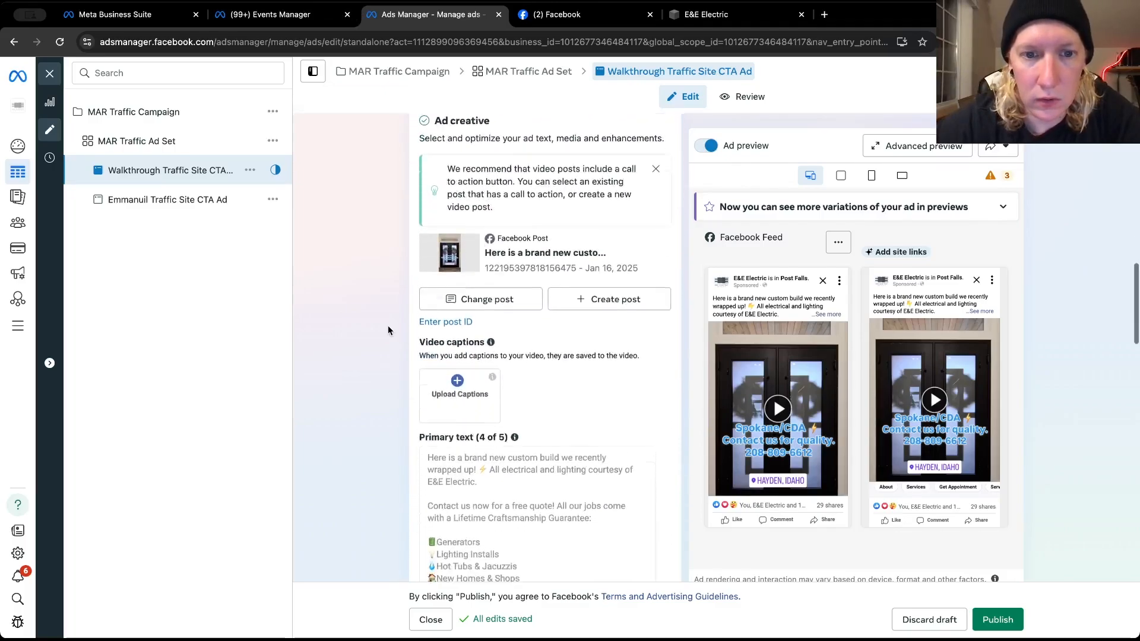
scroll(387, 325, "up", 5)
scroll(388, 330, "up", 3)
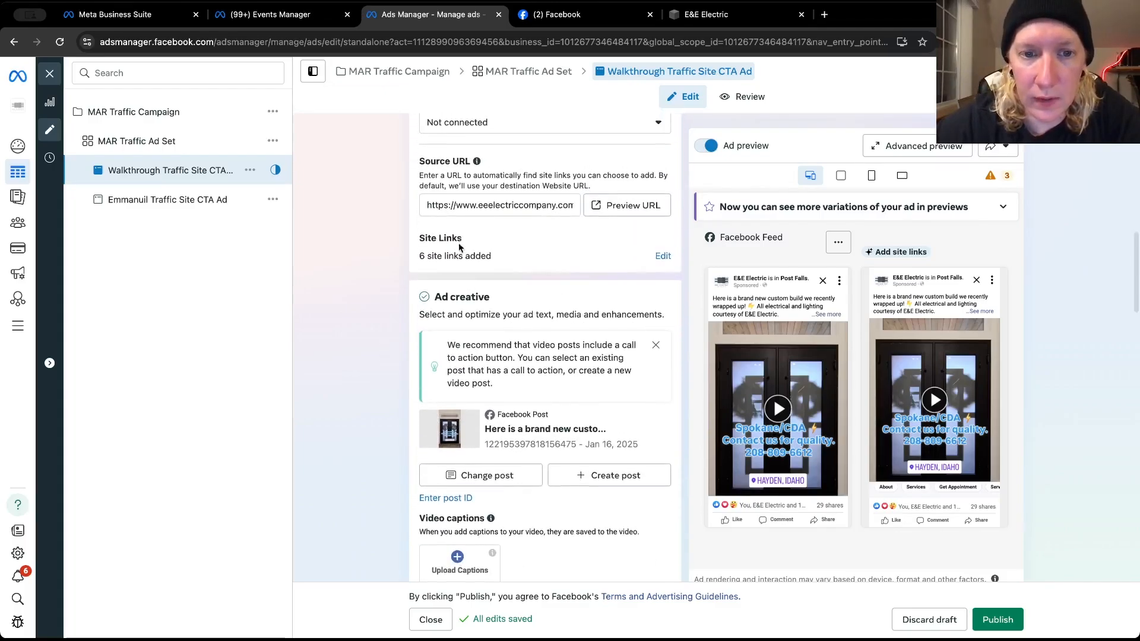
scroll(392, 352, "down", 4)
scroll(392, 352, "down", 5)
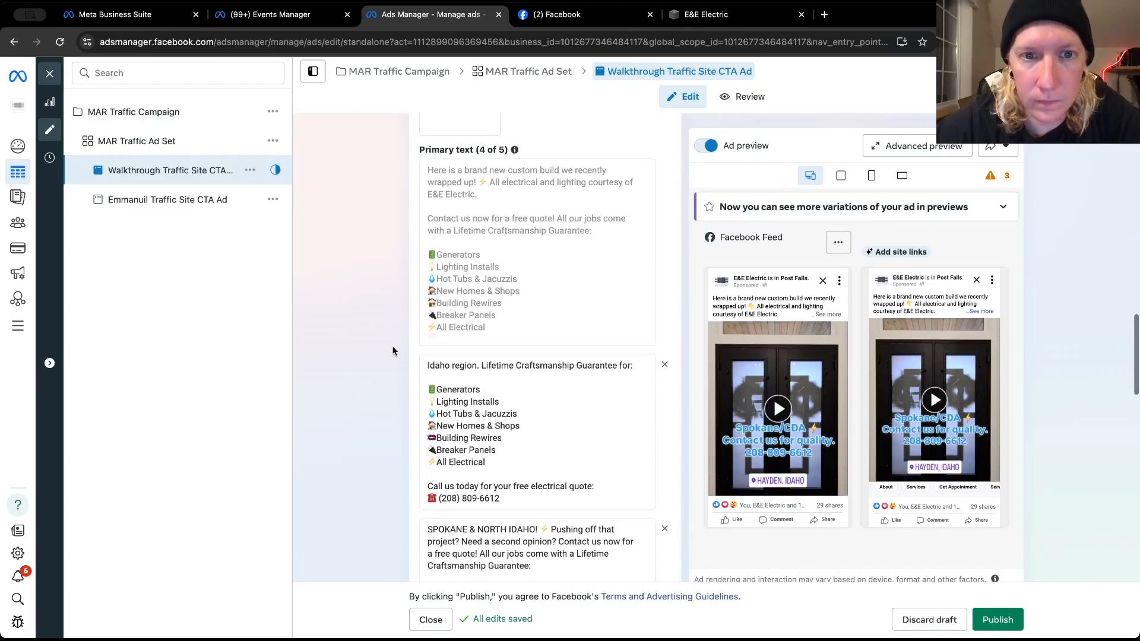
scroll(392, 350, "up", 4)
scroll(392, 351, "down", 4)
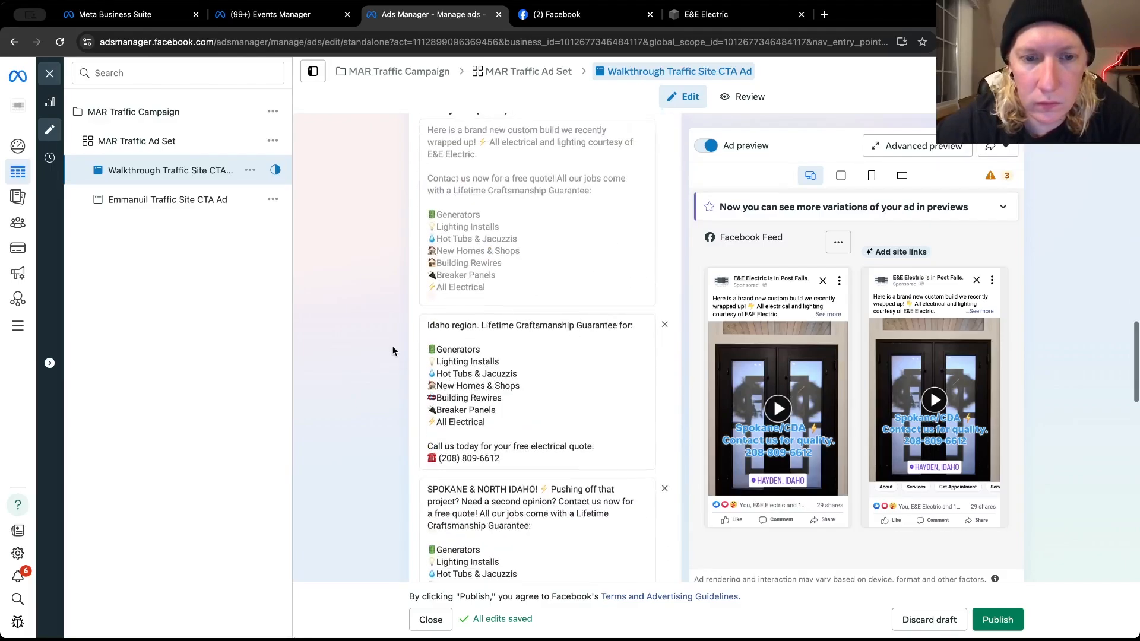
scroll(392, 351, "down", 5)
scroll(393, 350, "up", 5)
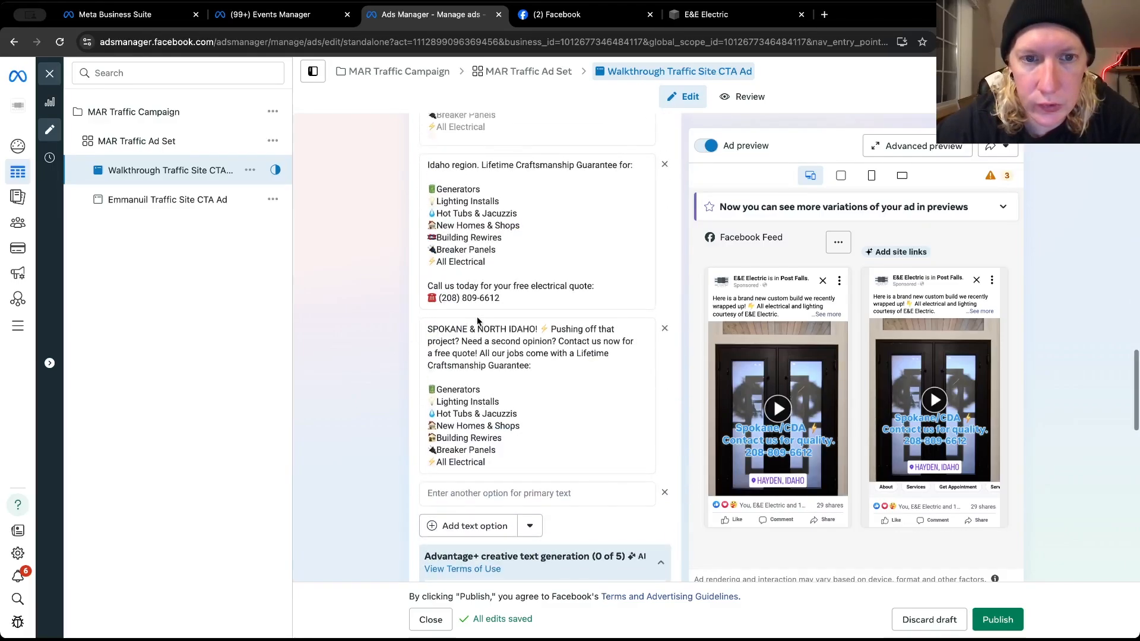
scroll(478, 321, "up", 1)
scroll(478, 321, "down", 4)
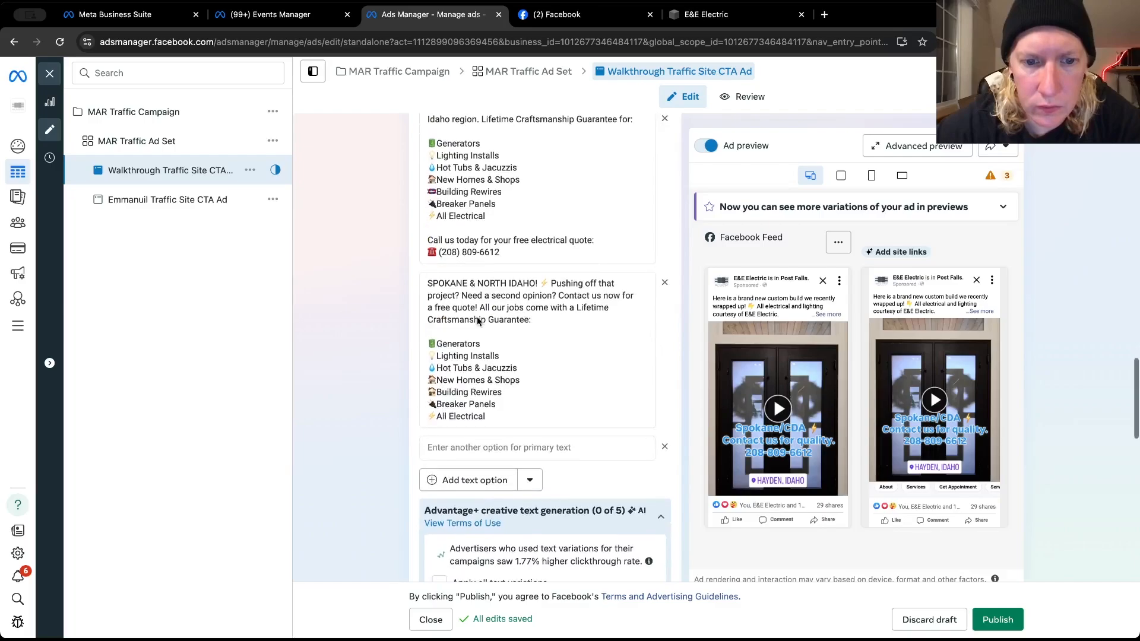
scroll(478, 321, "up", 5)
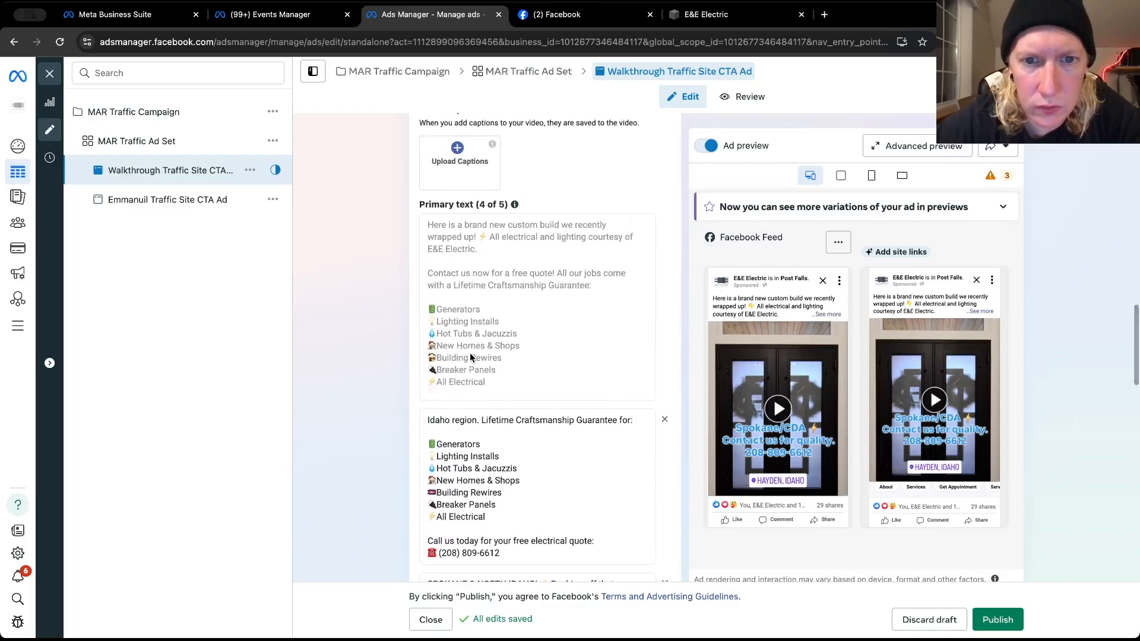
scroll(470, 357, "down", 7)
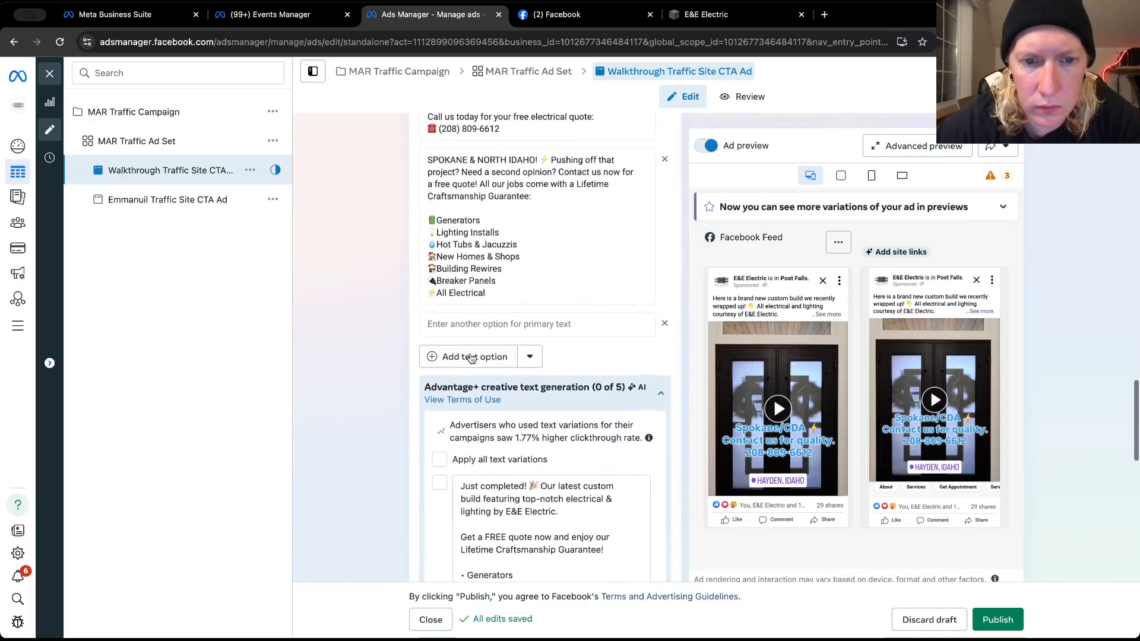
scroll(470, 357, "down", 6)
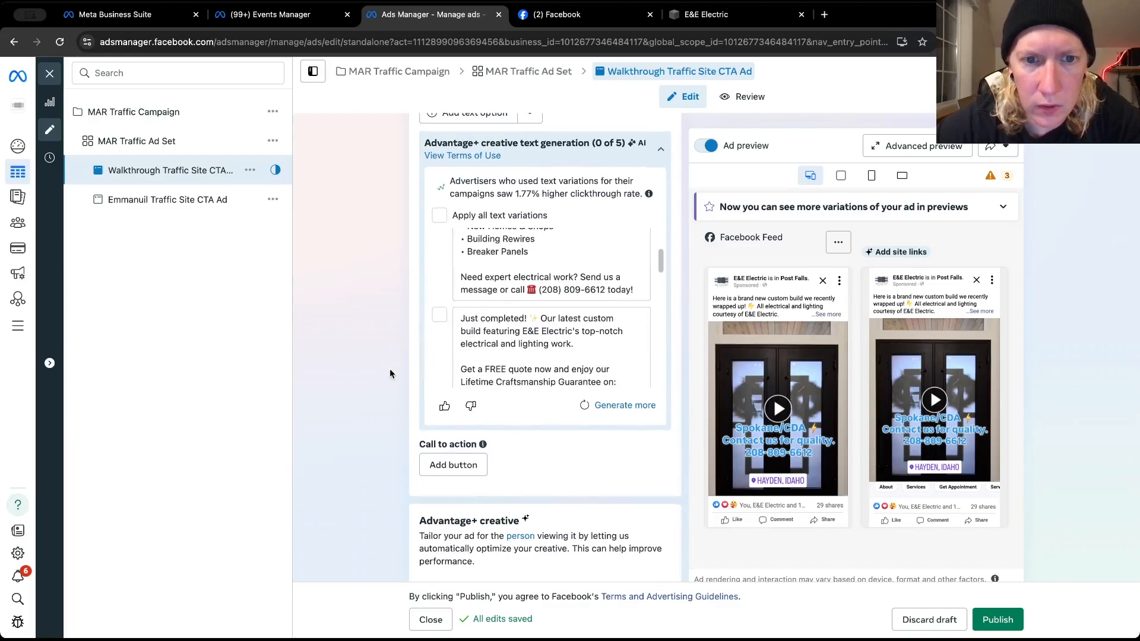
scroll(389, 374, "down", 4)
left_click(453, 250)
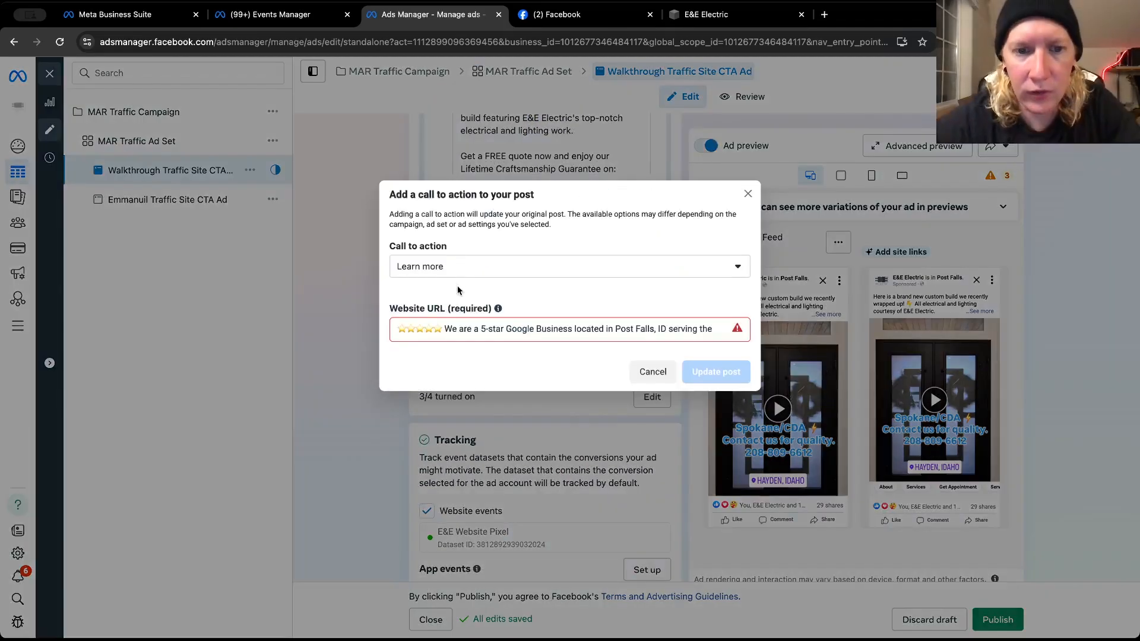
left_click(481, 328)
triple_click(482, 328)
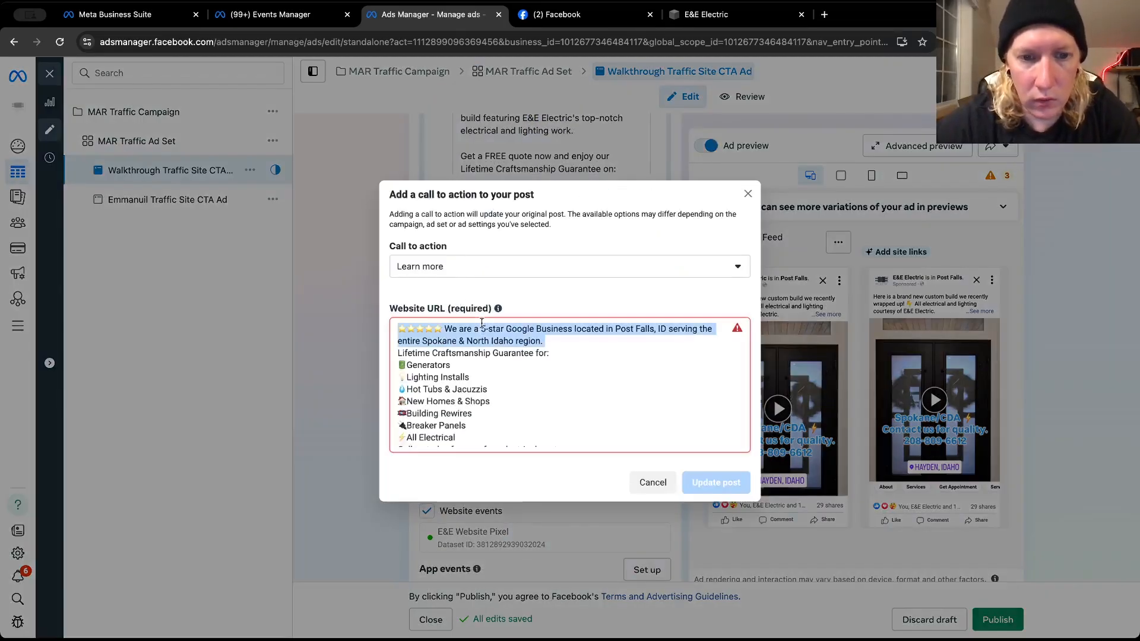
key("ctrl+a")
key("BackSpace")
key("super+v")
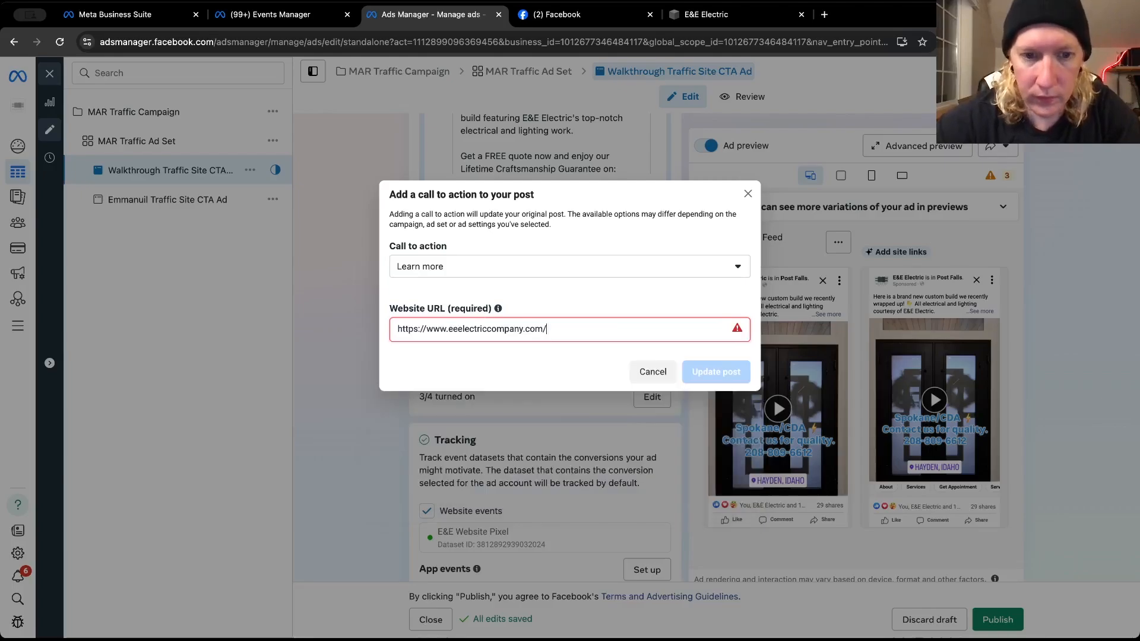
left_click(703, 375)
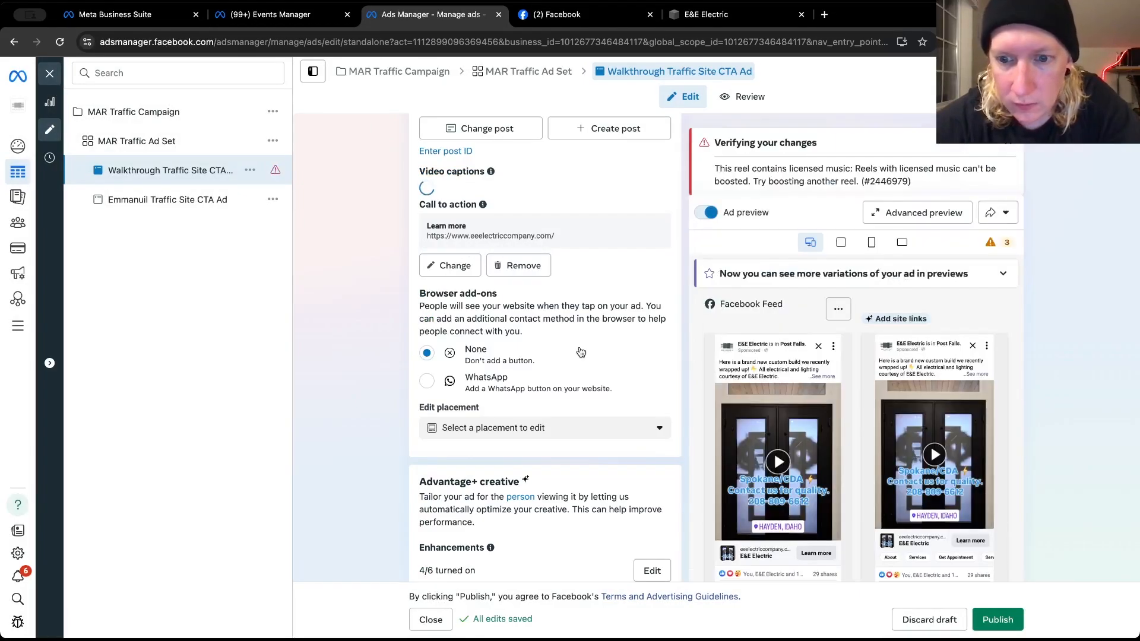
Examine the ad's Facebook Feed preview with the call to action, expanding its full primary text
scroll(744, 492, "down", 2)
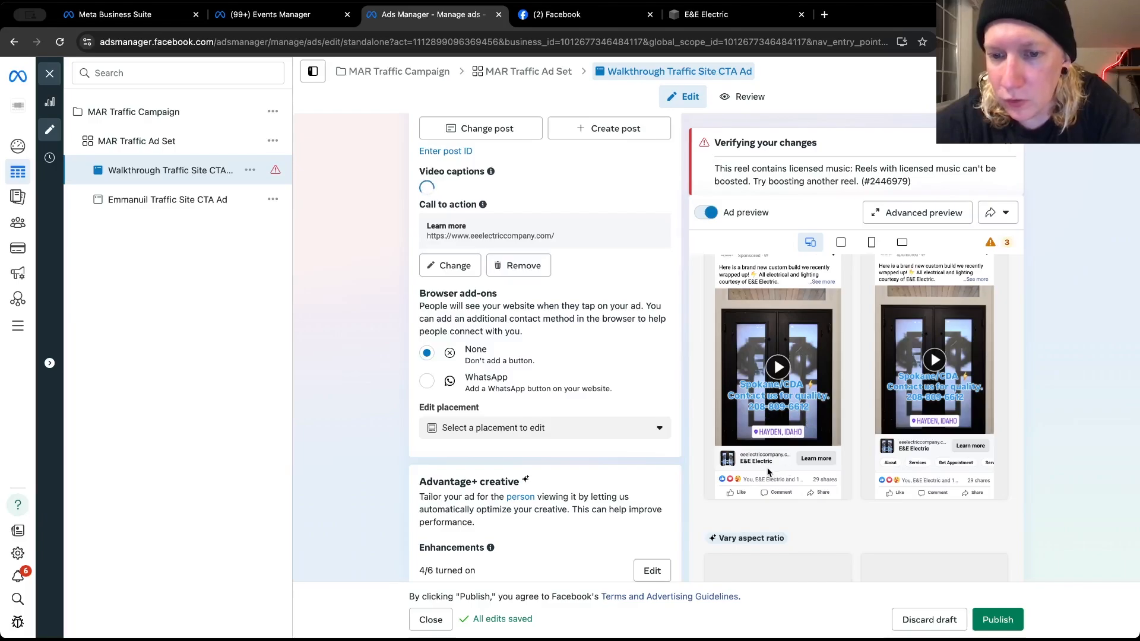
scroll(768, 472, "up", 1)
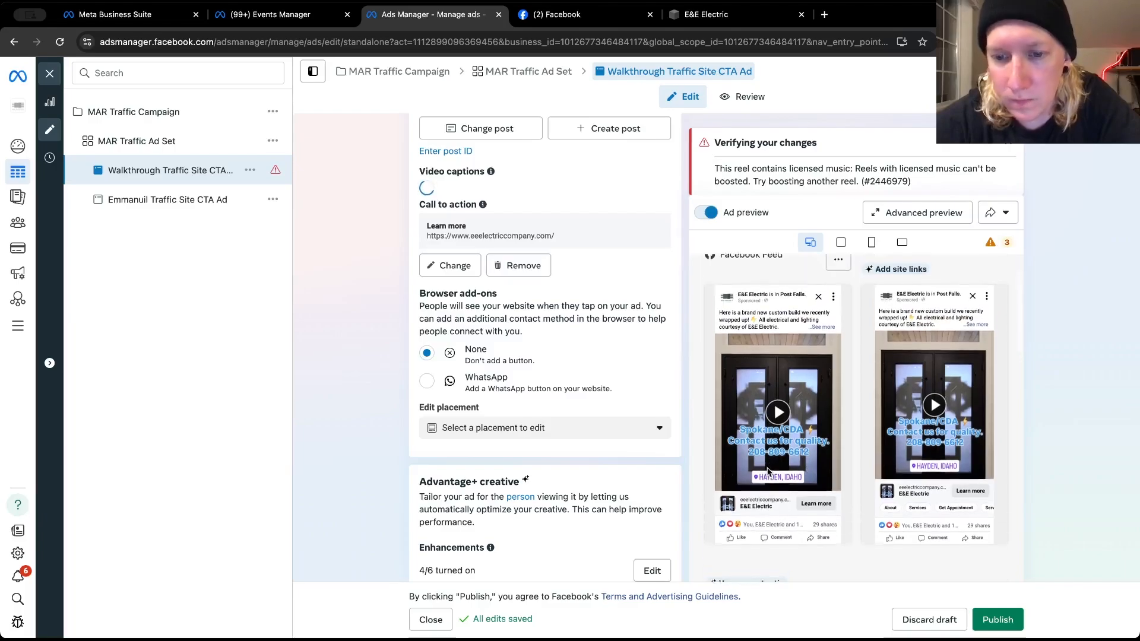
left_click(820, 327)
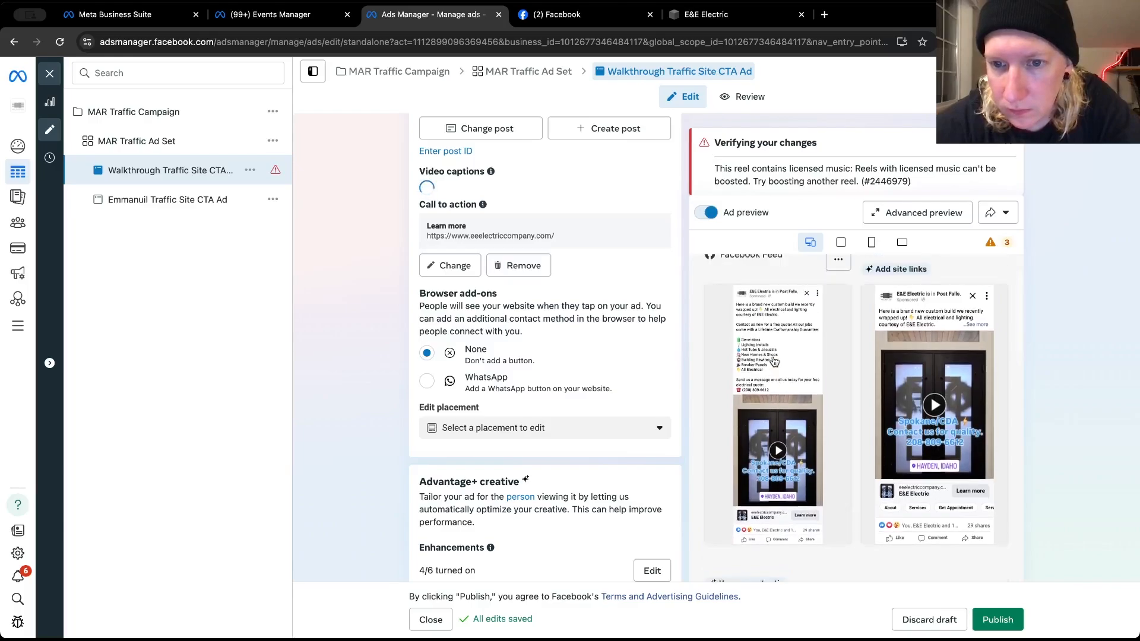
scroll(774, 362, "up", 1)
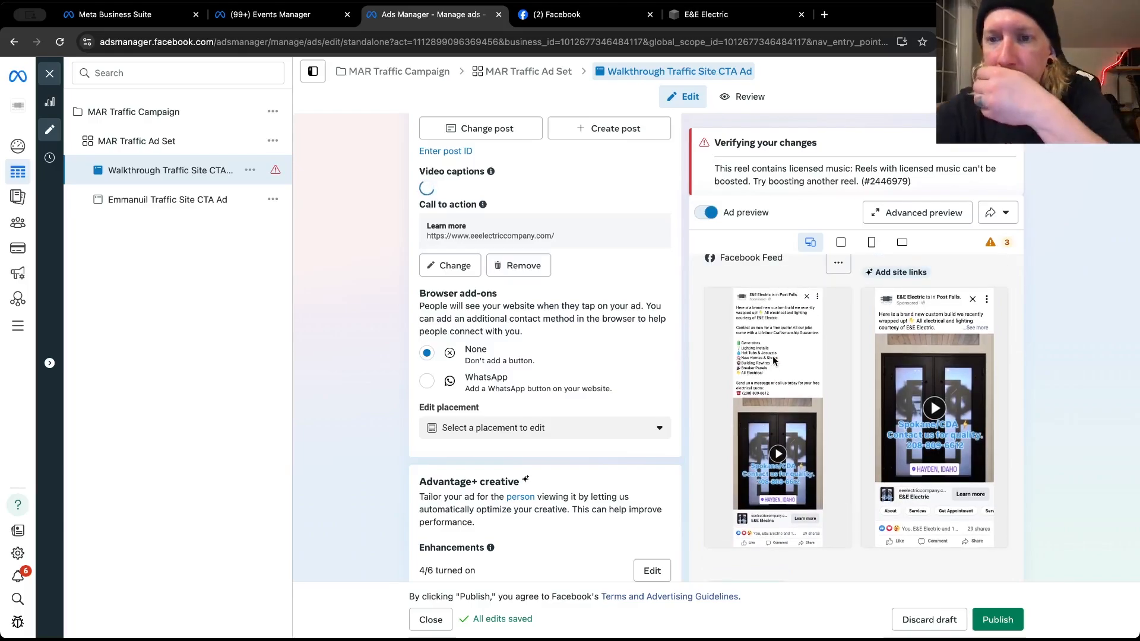
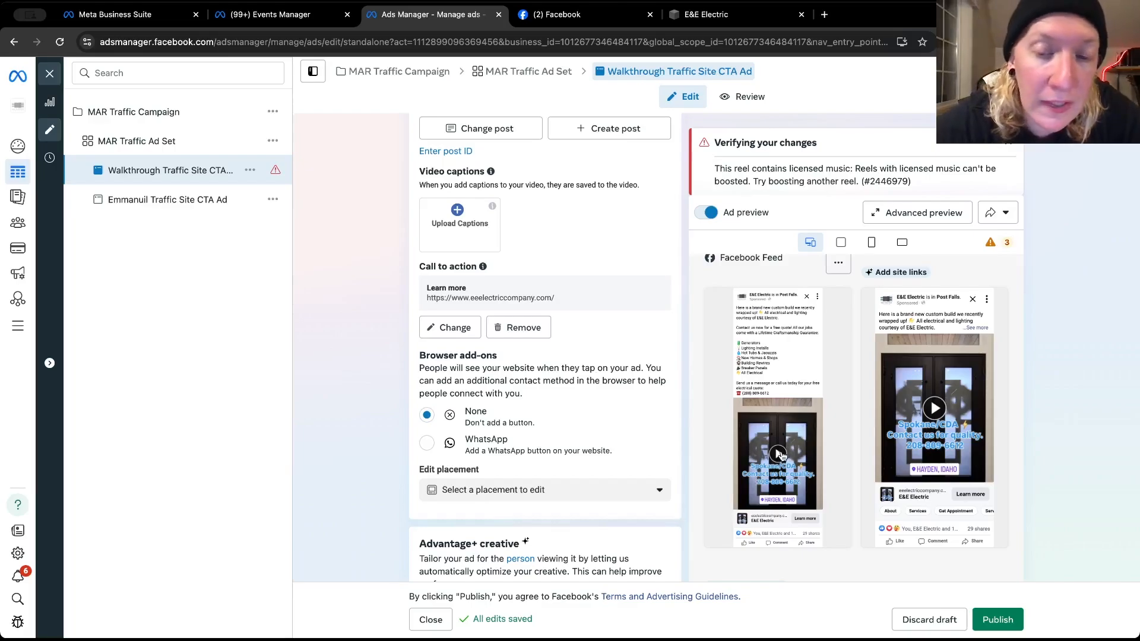
Replace the Walkthrough Traffic Site CTA Ad's post with the "What's it like to hire us?" Facebook Reels video dated Jan 23, 2025
scroll(781, 455, "down", 1)
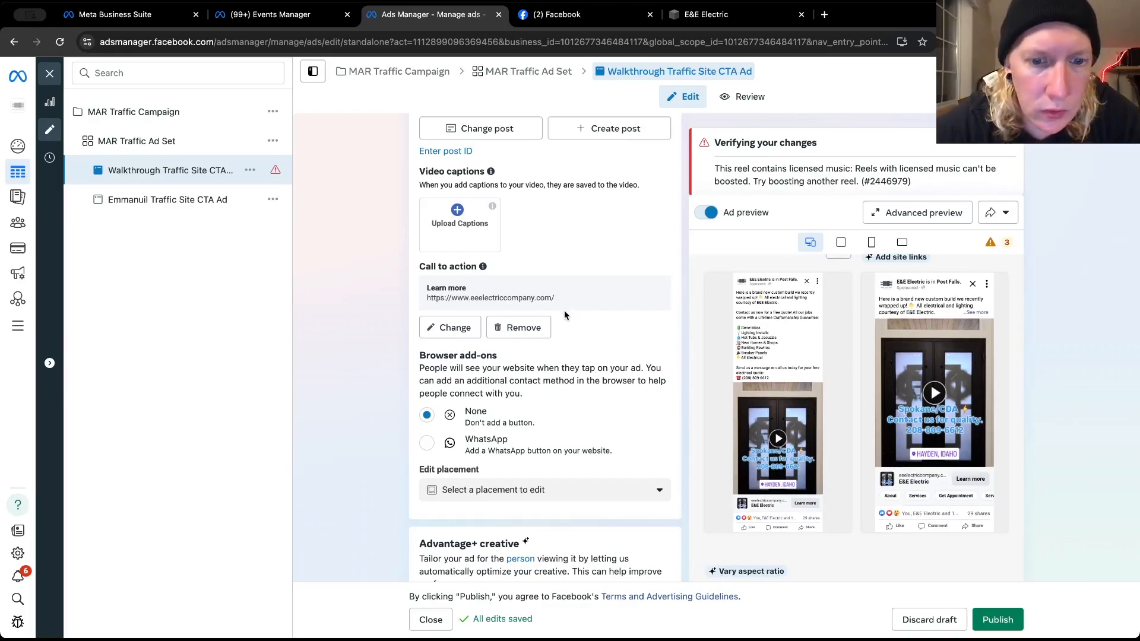
scroll(552, 345, "up", 5)
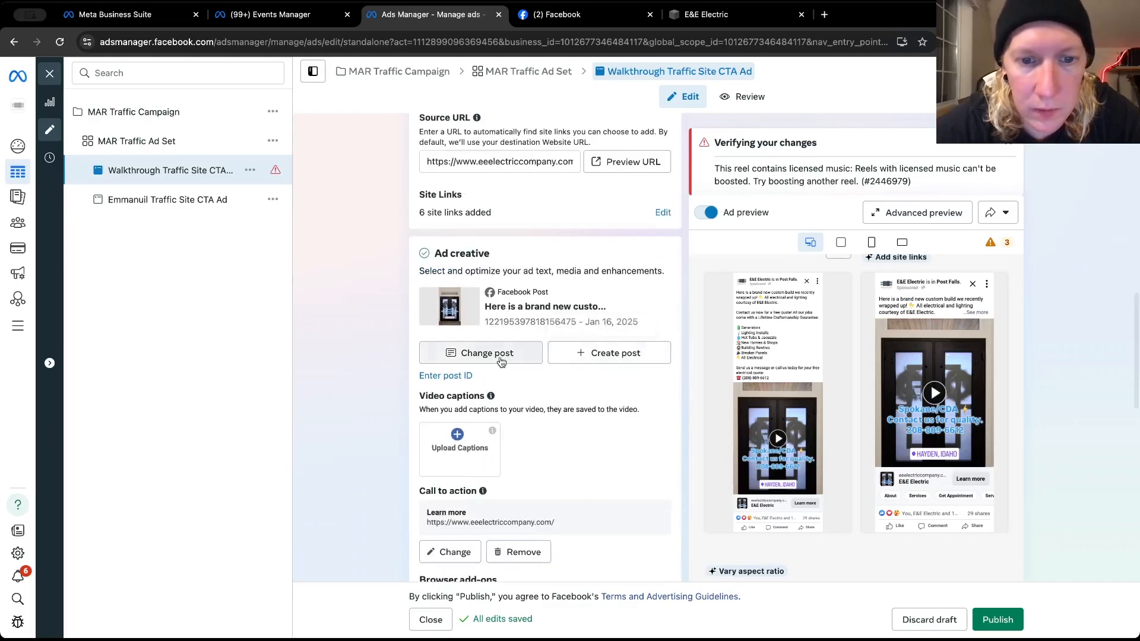
left_click(493, 496)
scroll(349, 298, "down", 5)
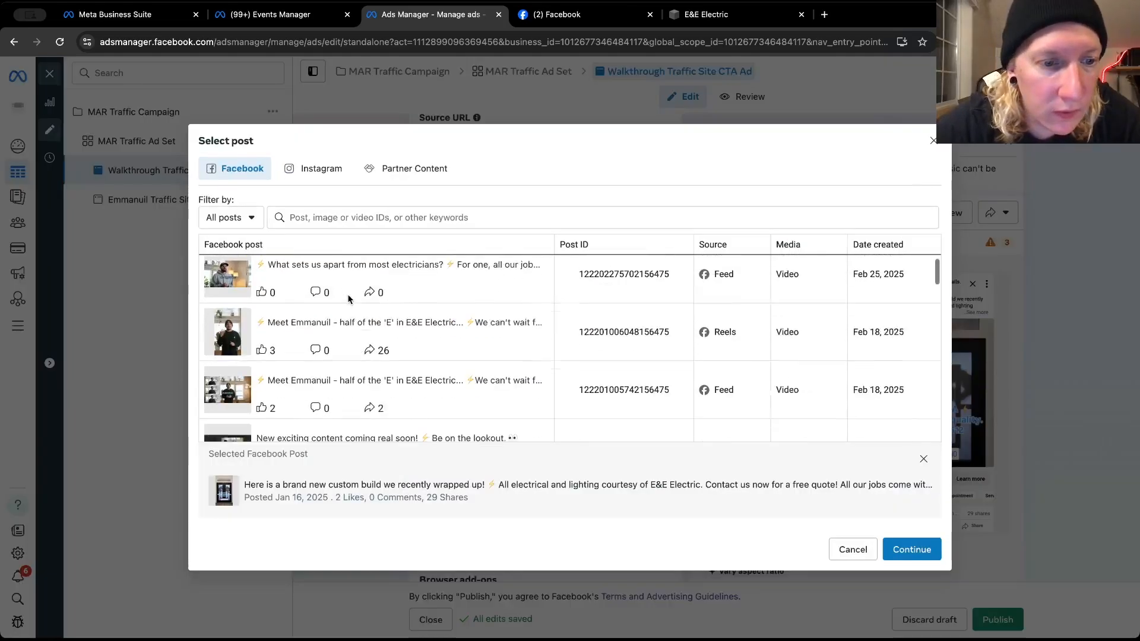
scroll(285, 391, "down", 5)
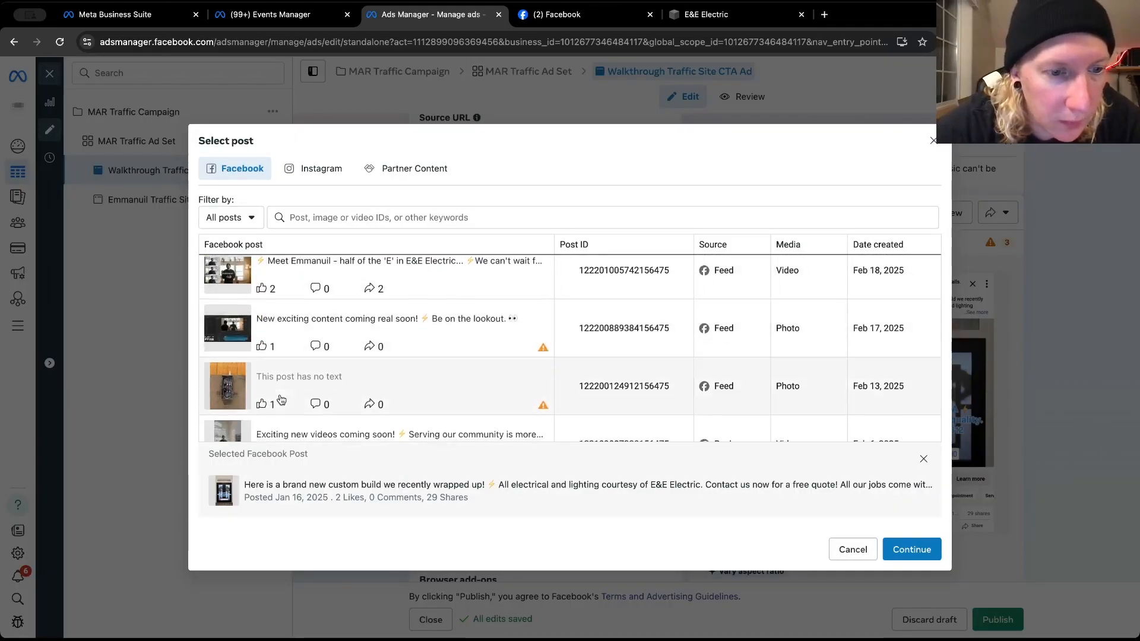
scroll(281, 400, "down", 5)
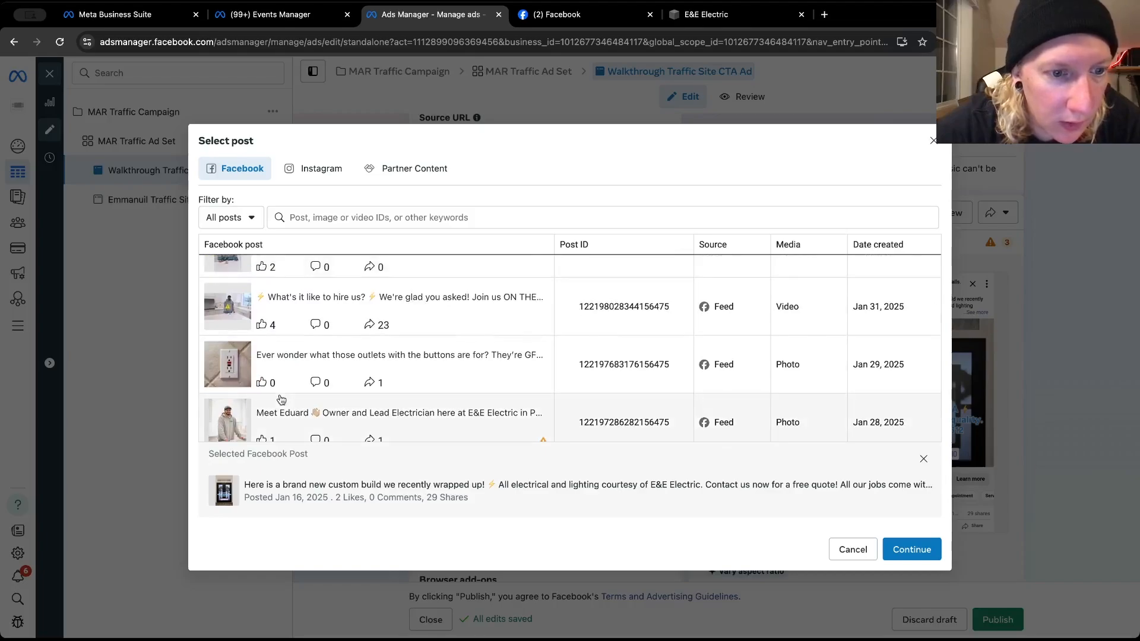
scroll(281, 399, "down", 3)
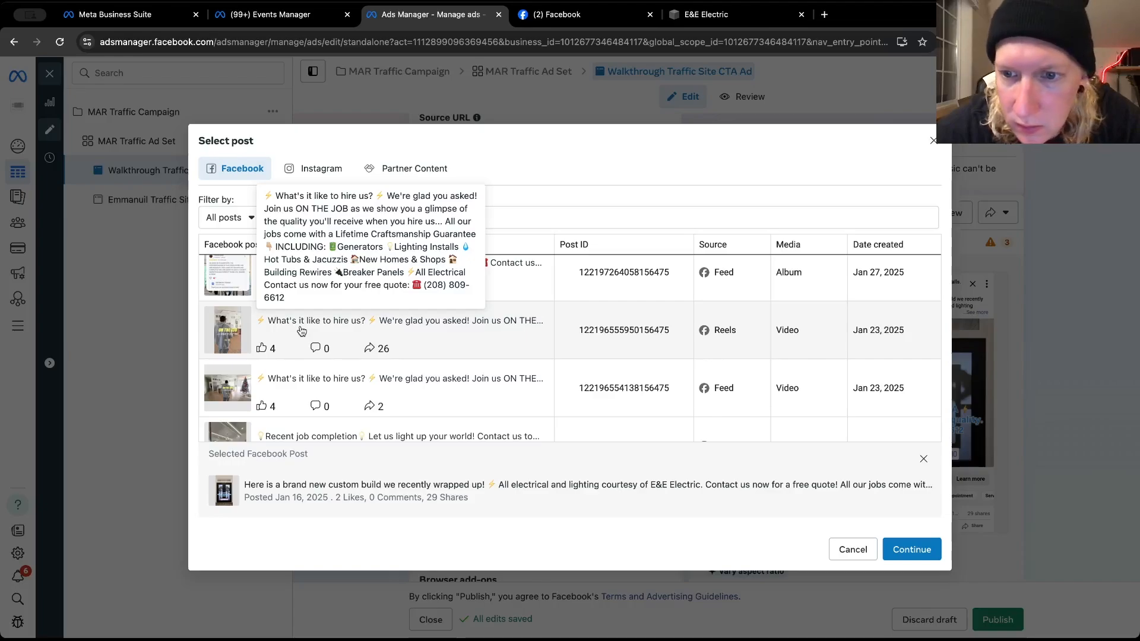
scroll(301, 330, "down", 10)
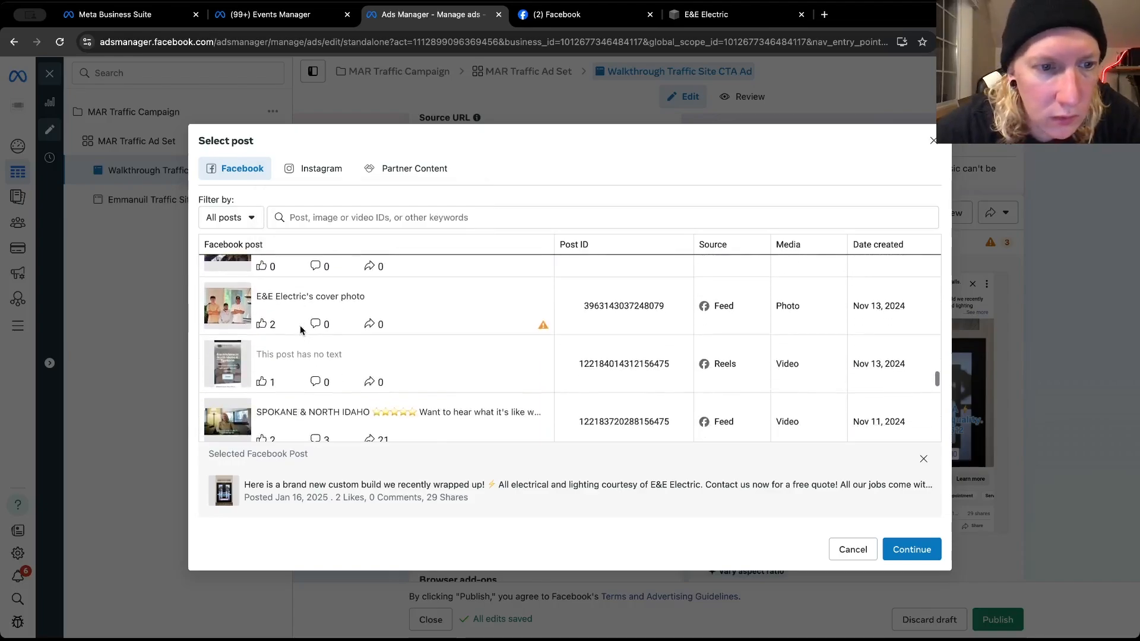
scroll(301, 325, "down", 5)
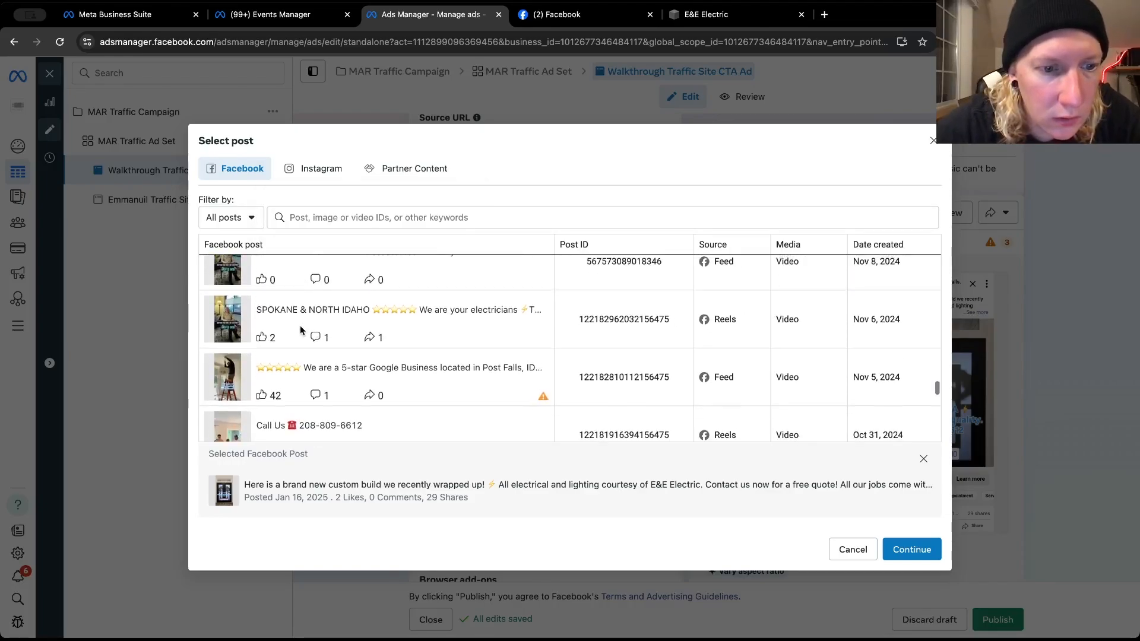
scroll(300, 325, "up", 15)
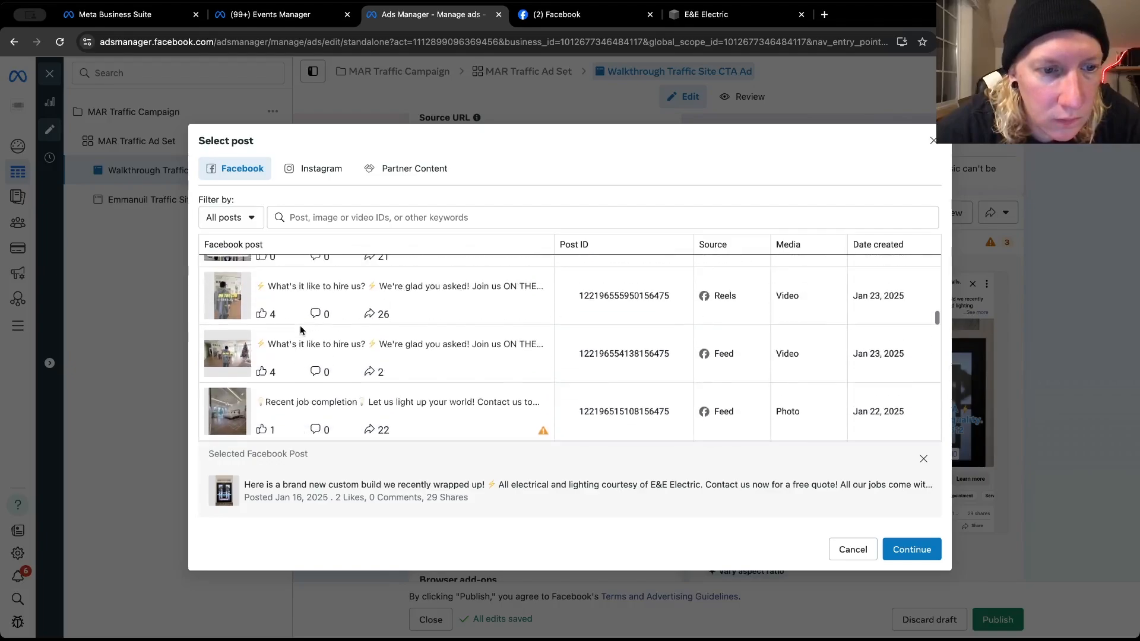
left_click(278, 297)
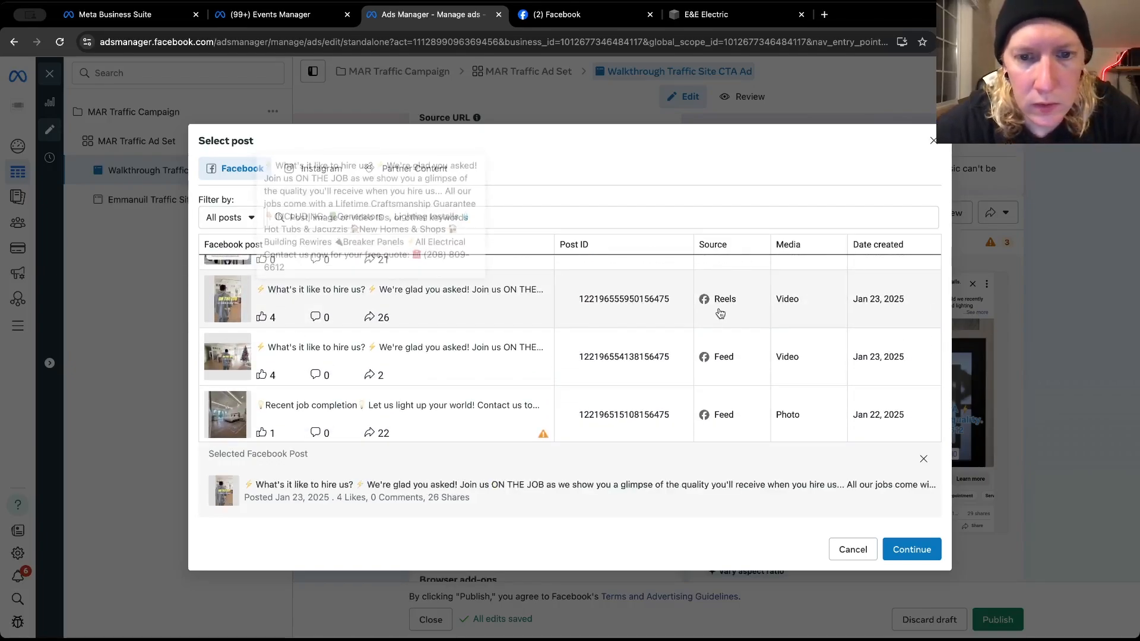
left_click(923, 549)
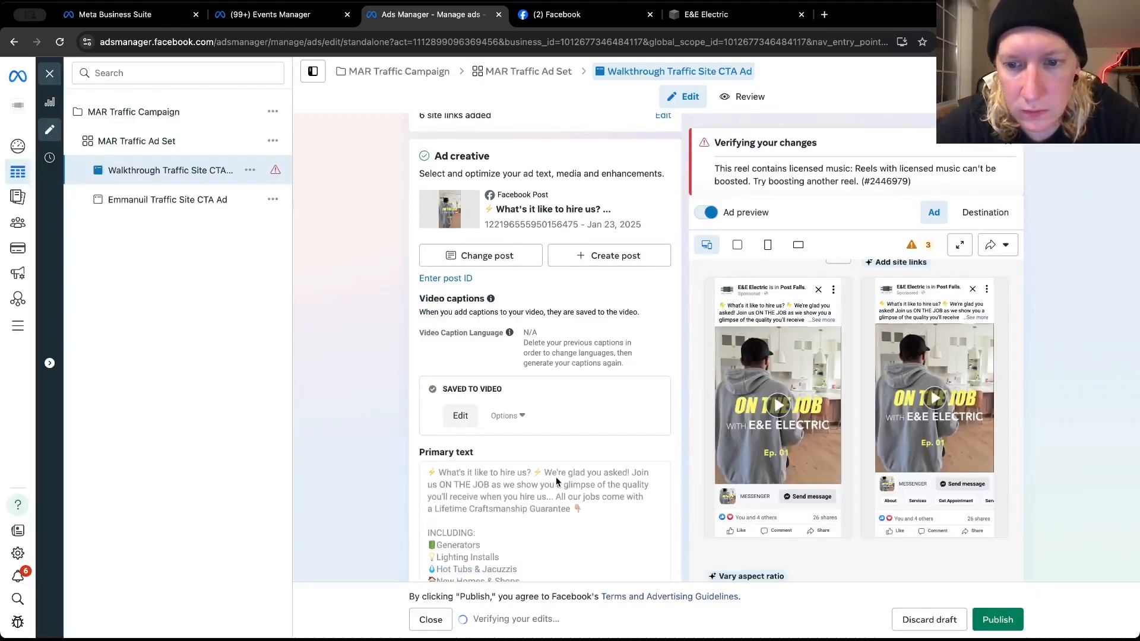
Review the ad's primary text, generated text variations, call to action, message template and tracking settings for the selected reel
scroll(555, 476, "down", 5)
scroll(556, 482, "down", 6)
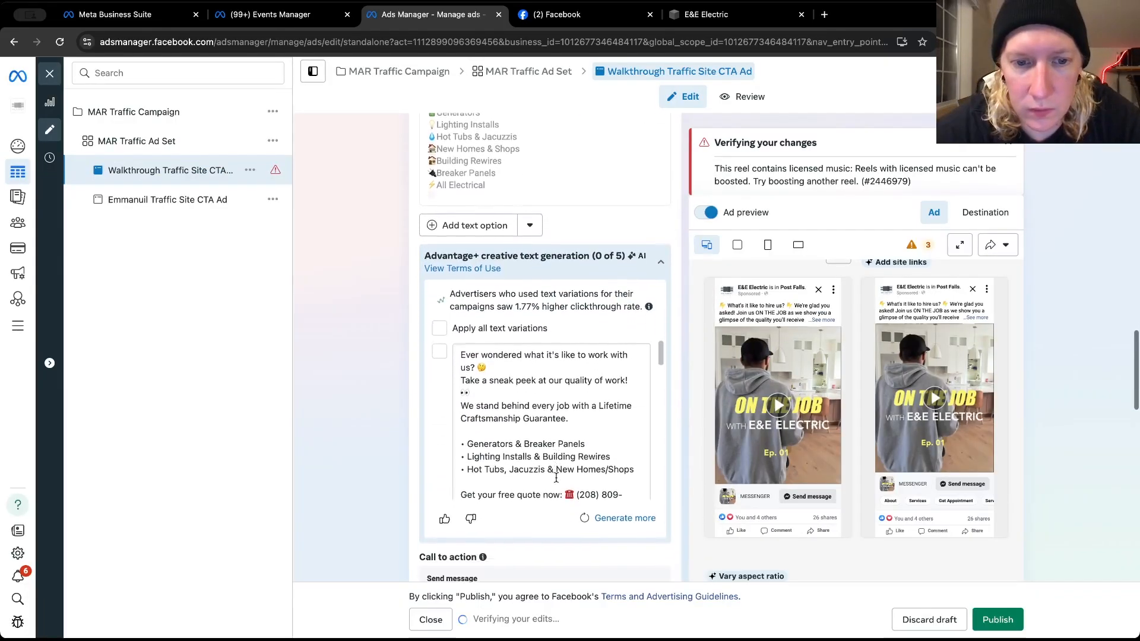
scroll(415, 469, "down", 6)
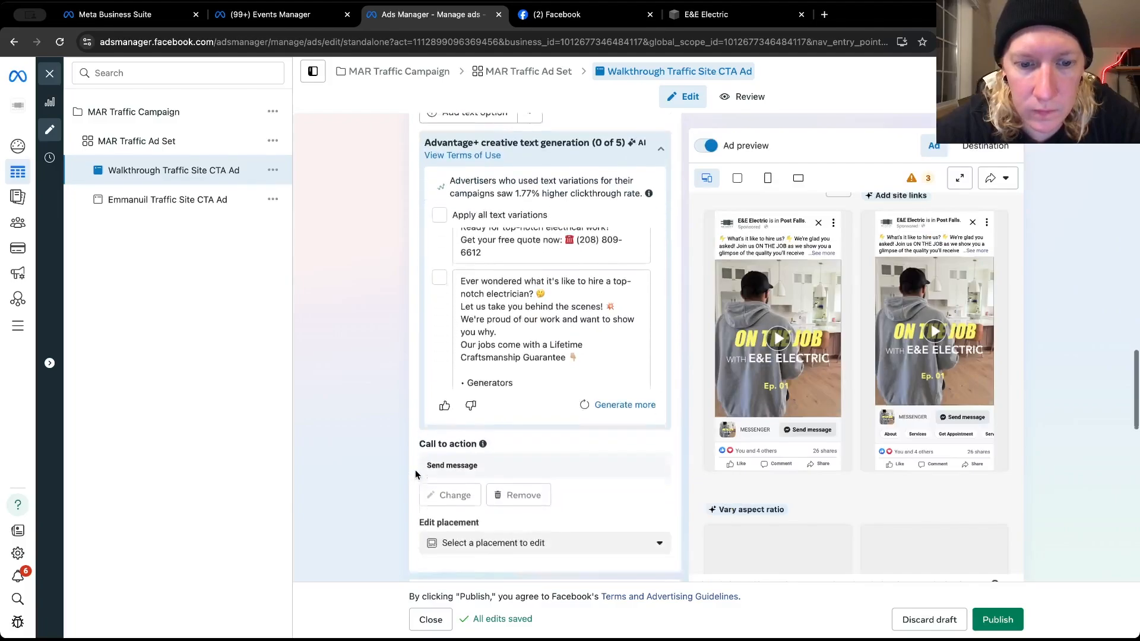
scroll(414, 469, "down", 7)
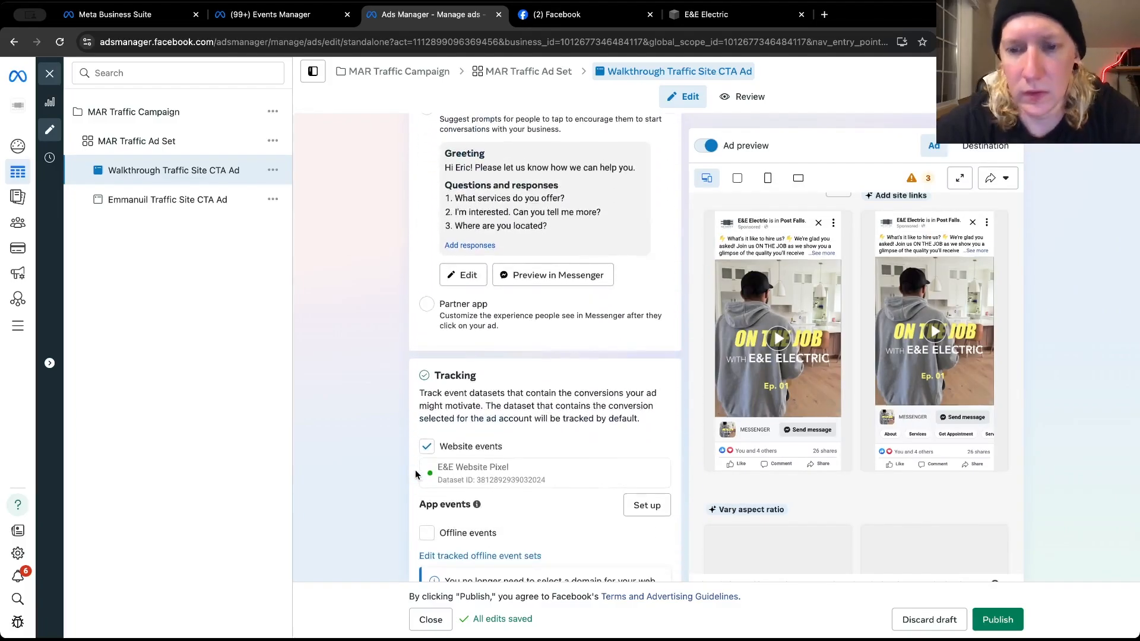
scroll(409, 412, "up", 2)
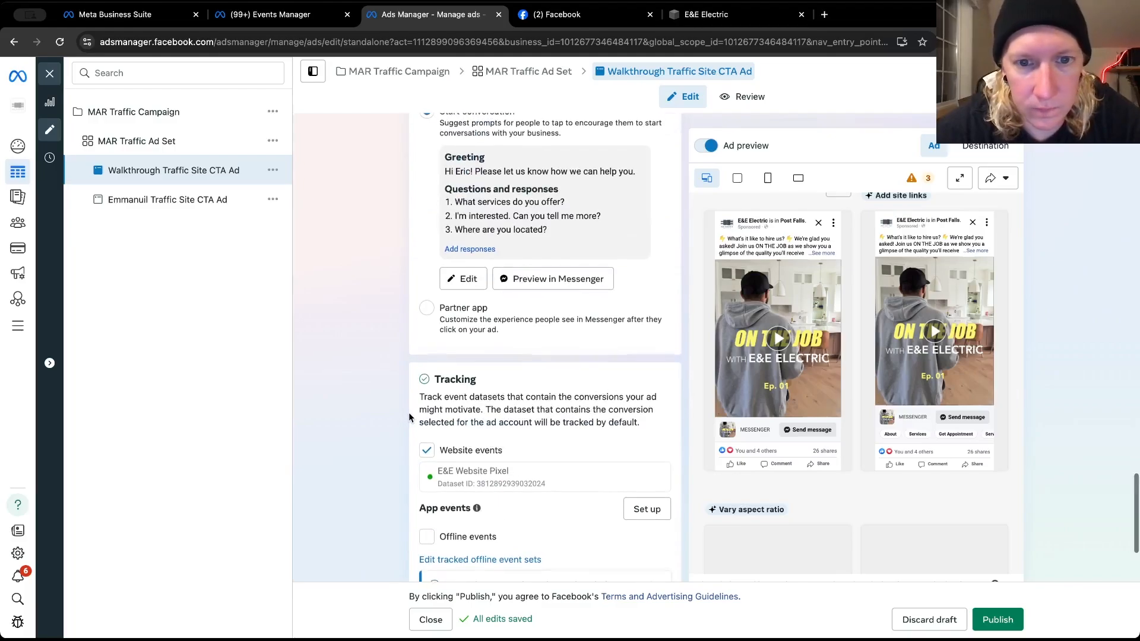
scroll(408, 411, "up", 5)
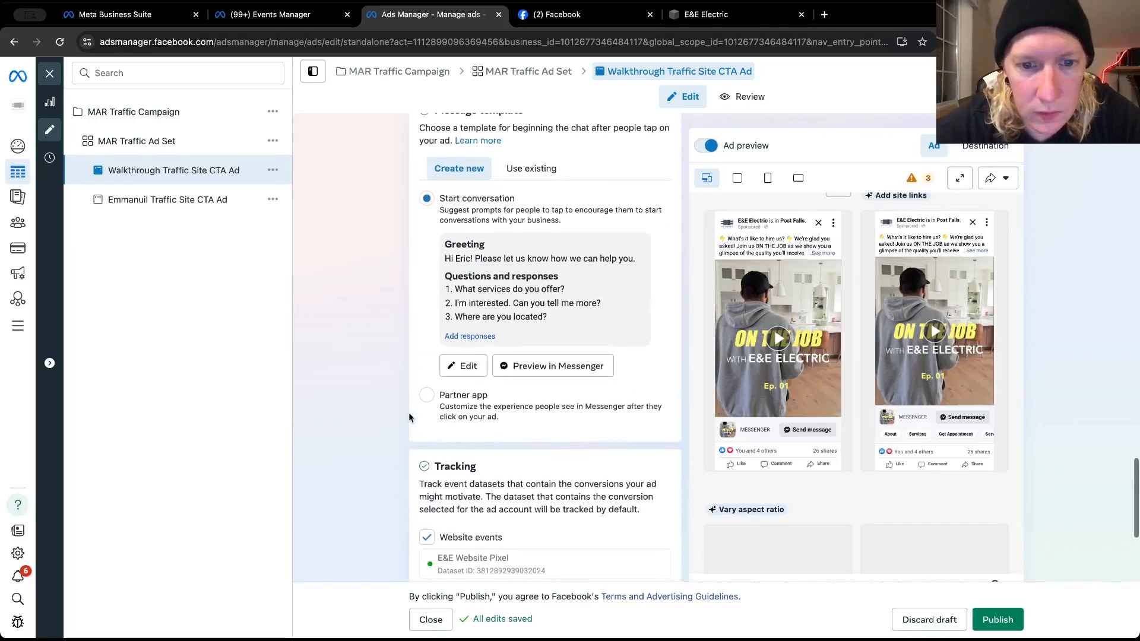
scroll(408, 417, "up", 1)
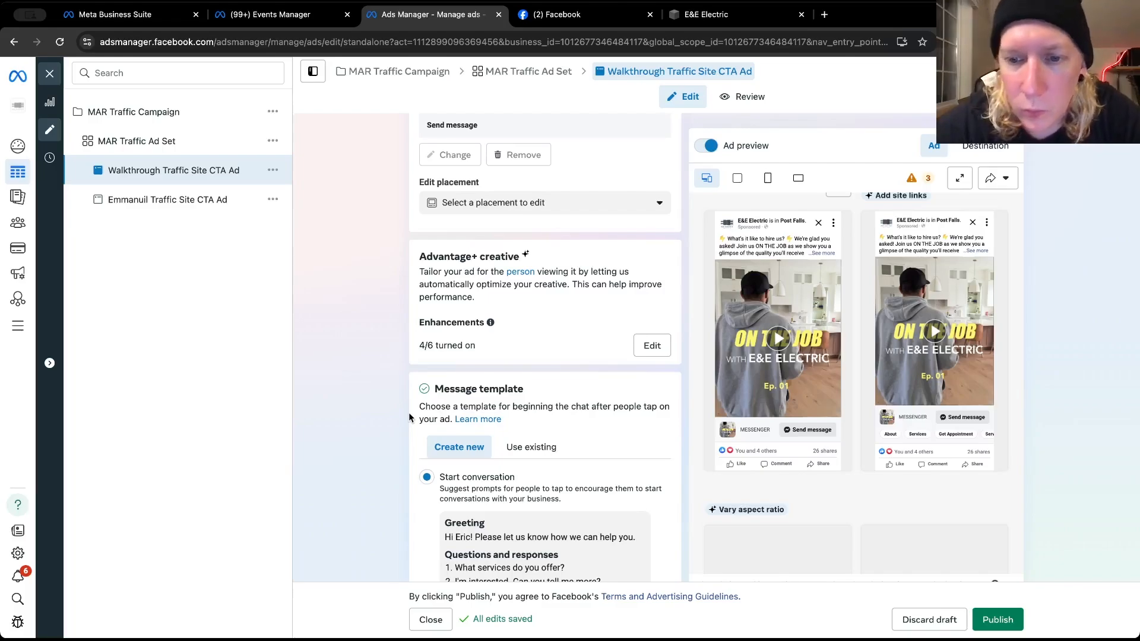
scroll(409, 417, "up", 7)
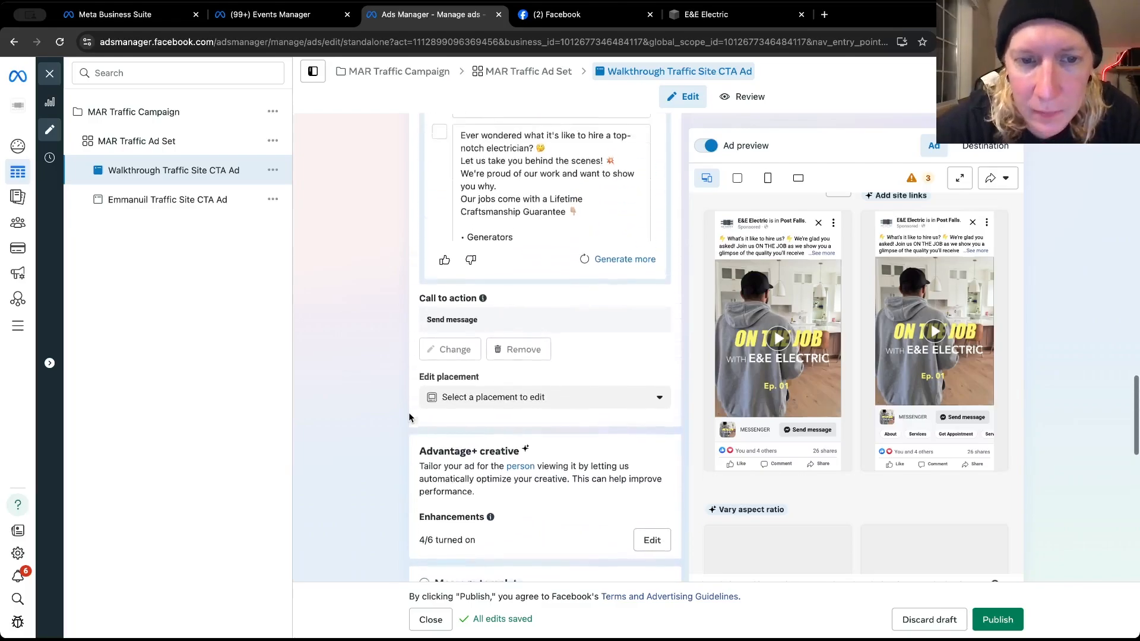
scroll(408, 418, "up", 2)
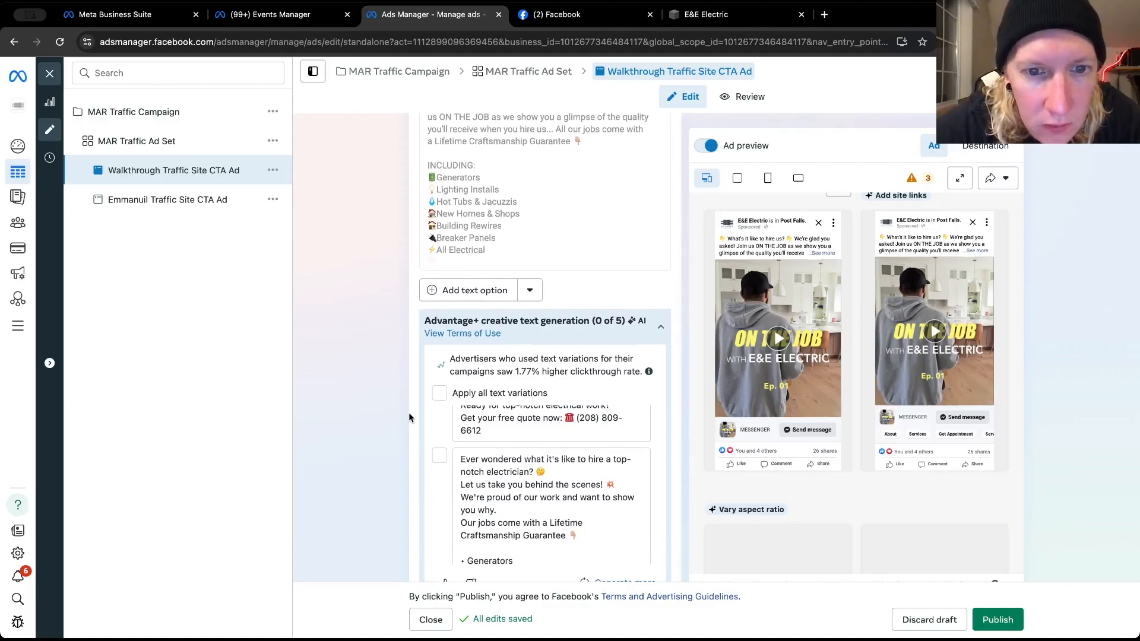
scroll(408, 417, "up", 1)
scroll(409, 417, "up", 4)
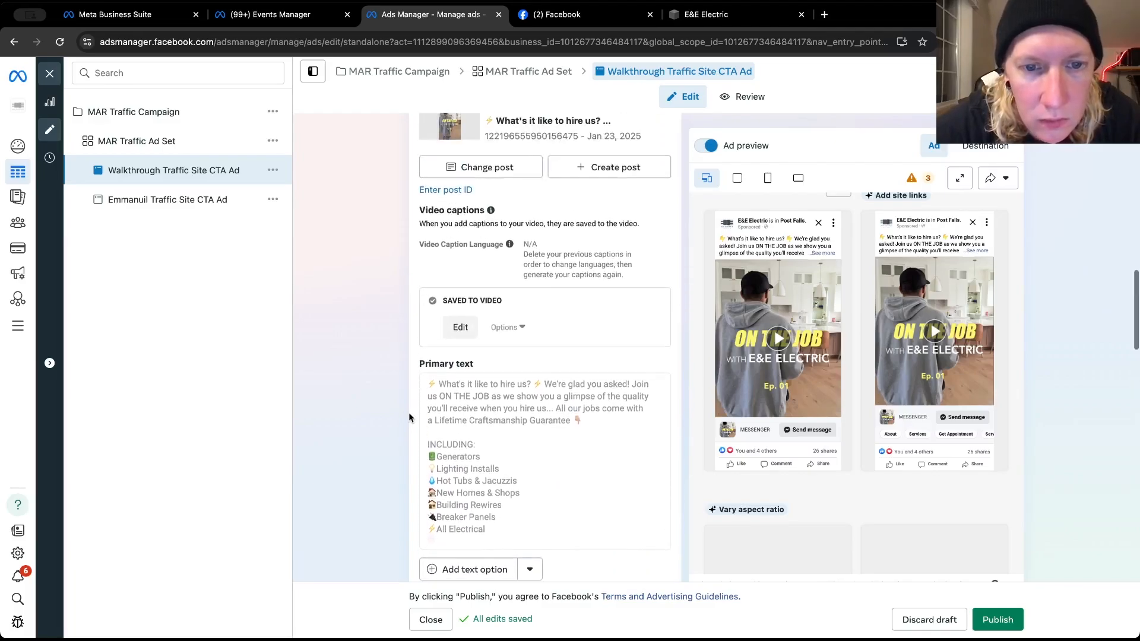
Examine the message template and the call-to-action section, checking whether the Send message call to action can be changed
scroll(409, 417, "down", 15)
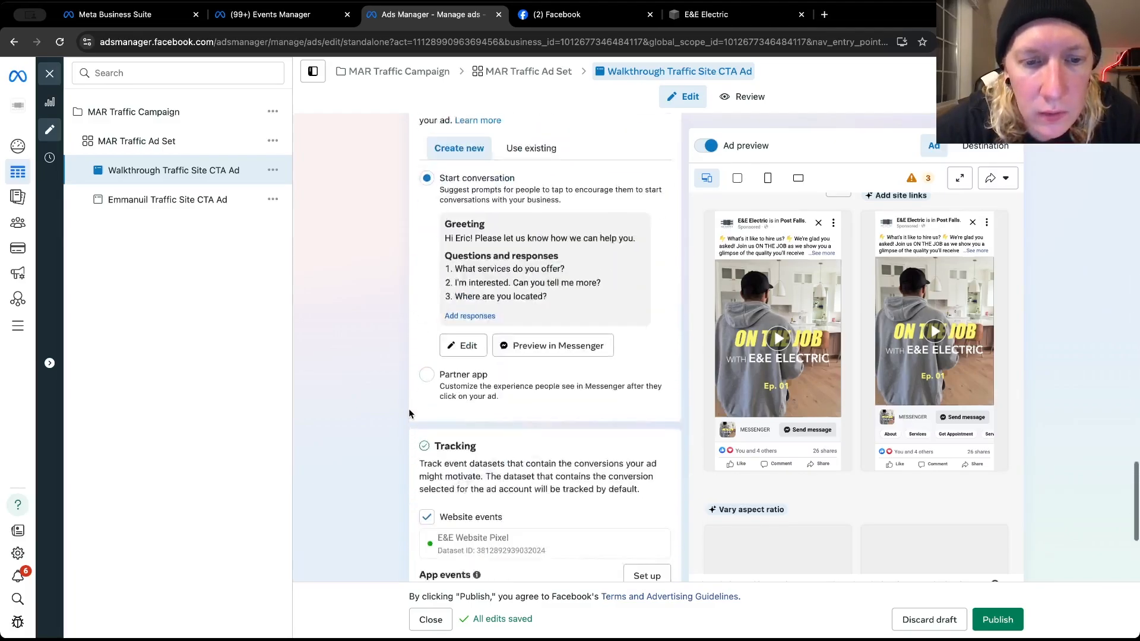
scroll(408, 414, "up", 2)
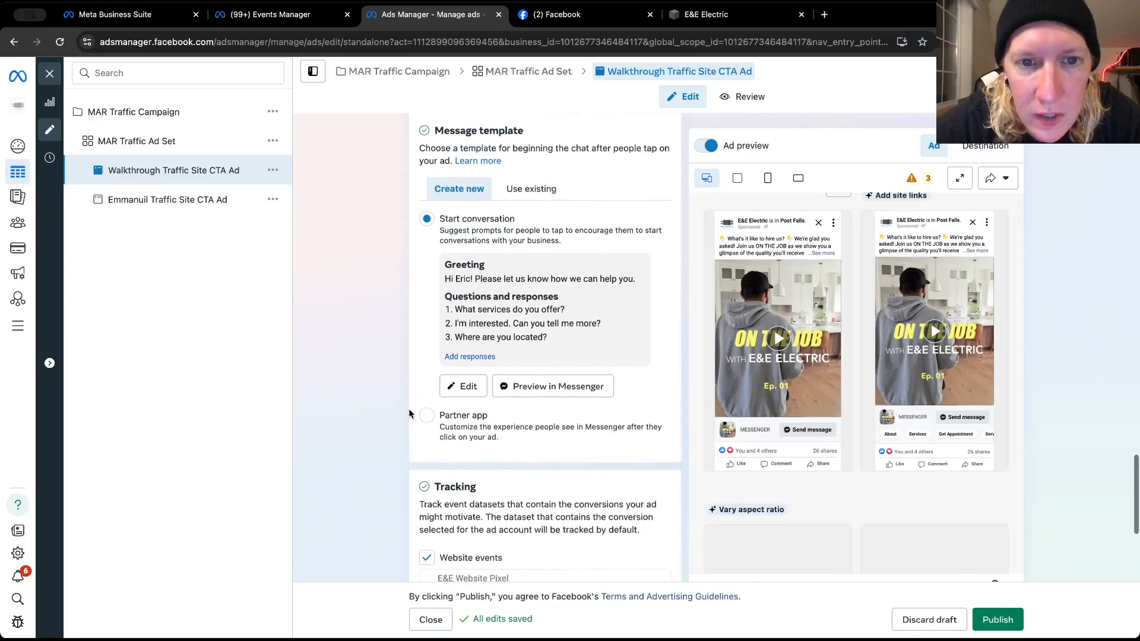
scroll(408, 413, "up", 3)
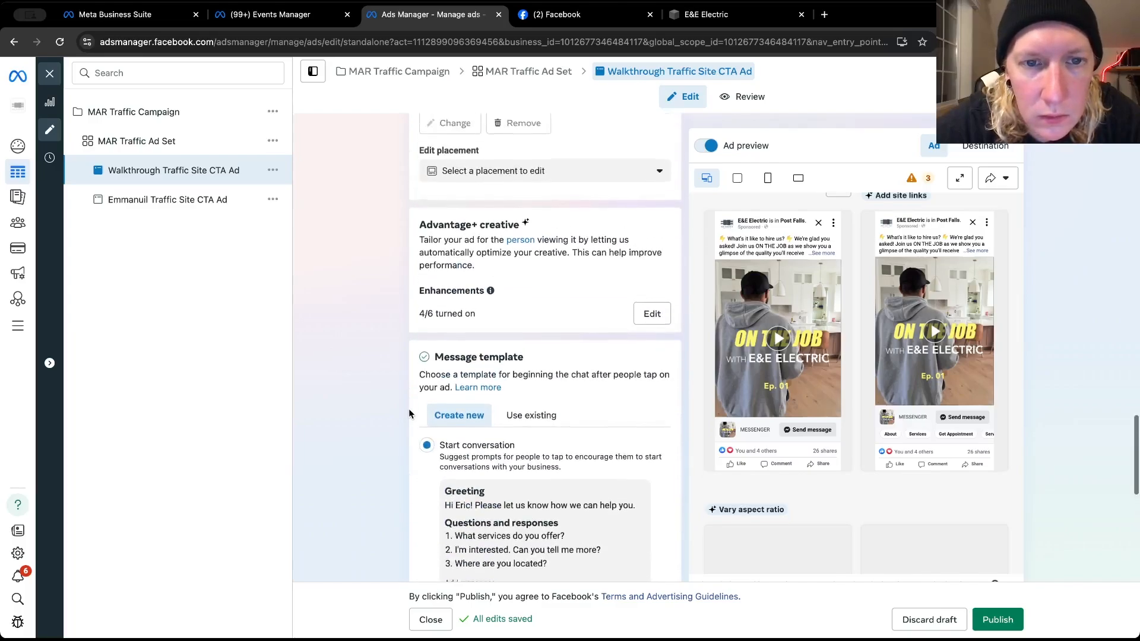
scroll(408, 414, "down", 9)
scroll(409, 413, "up", 3)
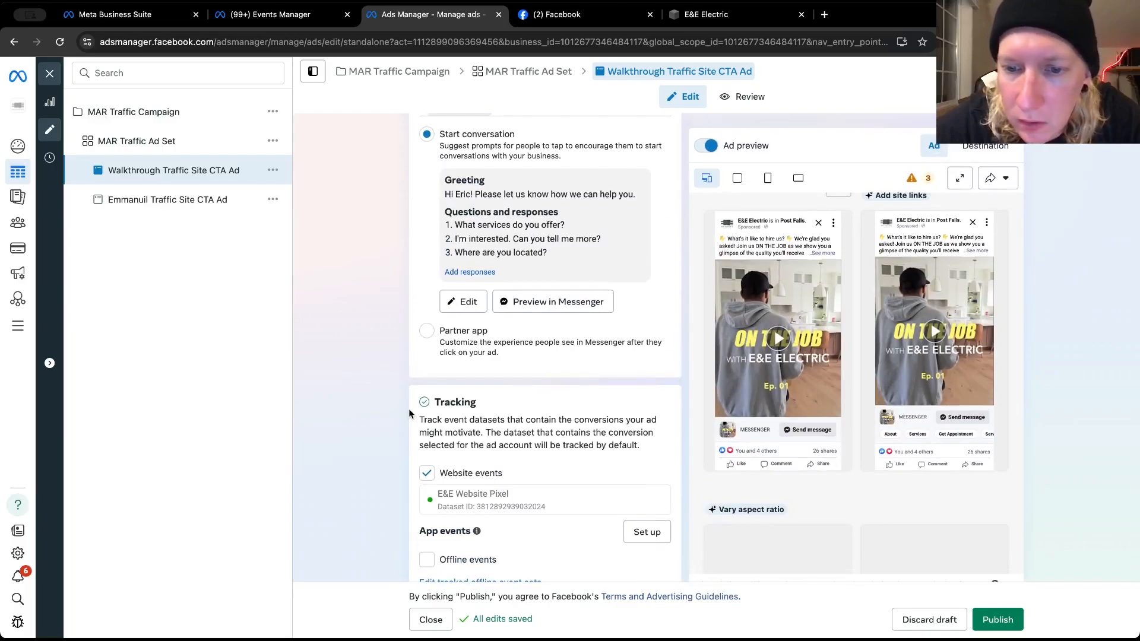
scroll(409, 414, "up", 1)
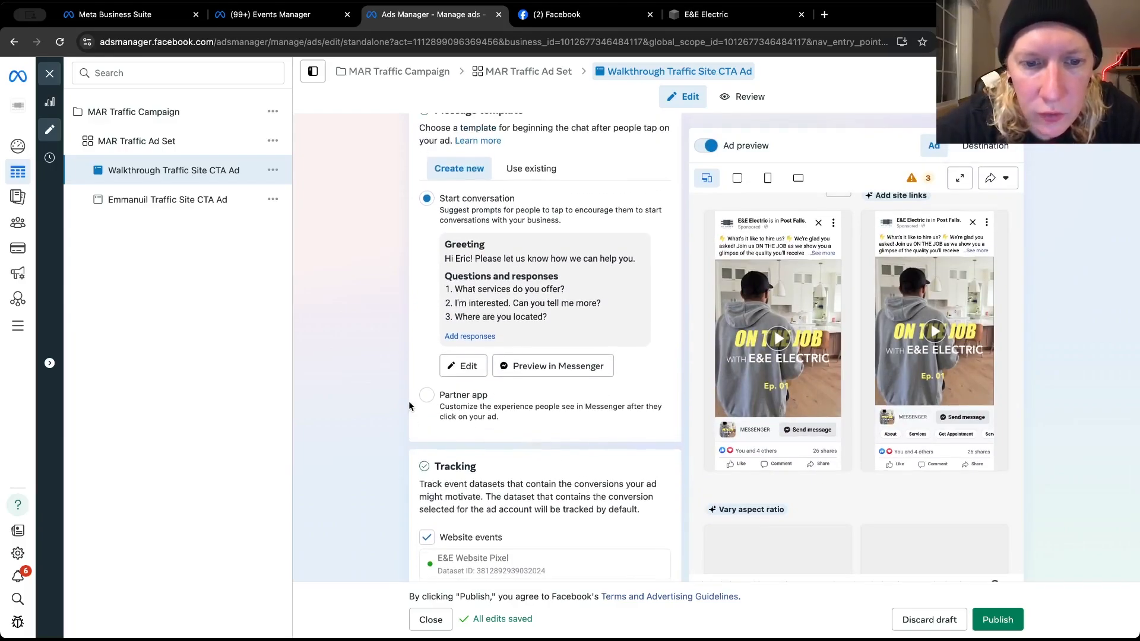
scroll(409, 405, "up", 1)
scroll(408, 405, "down", 1)
scroll(408, 405, "up", 1)
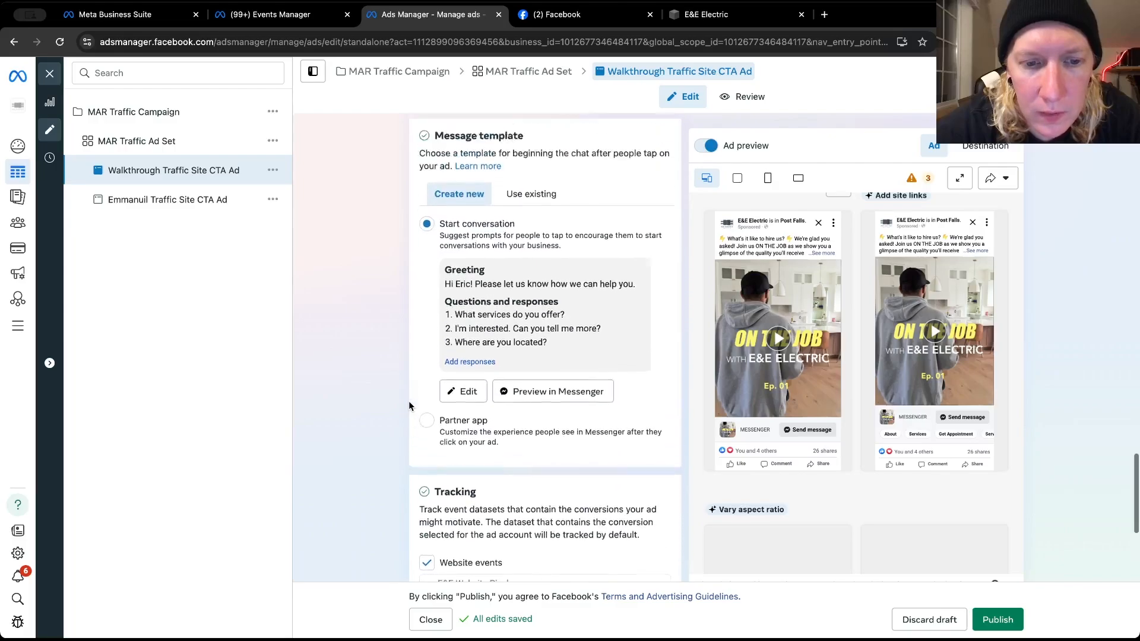
scroll(408, 401, "up", 5)
scroll(409, 400, "down", 1)
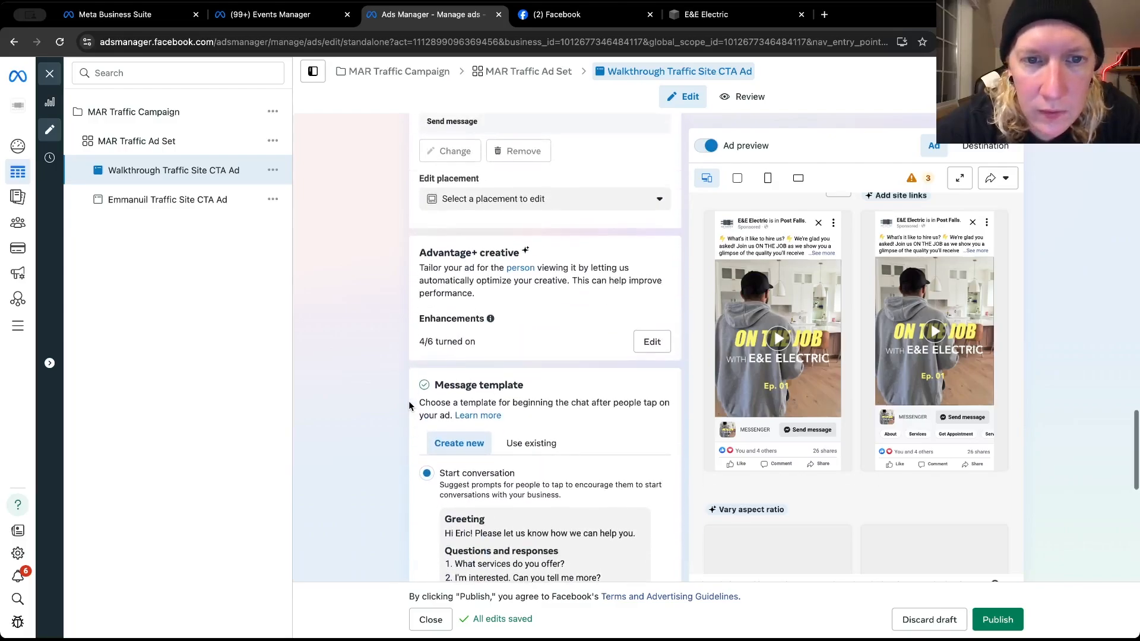
scroll(408, 401, "up", 2)
scroll(409, 401, "up", 2)
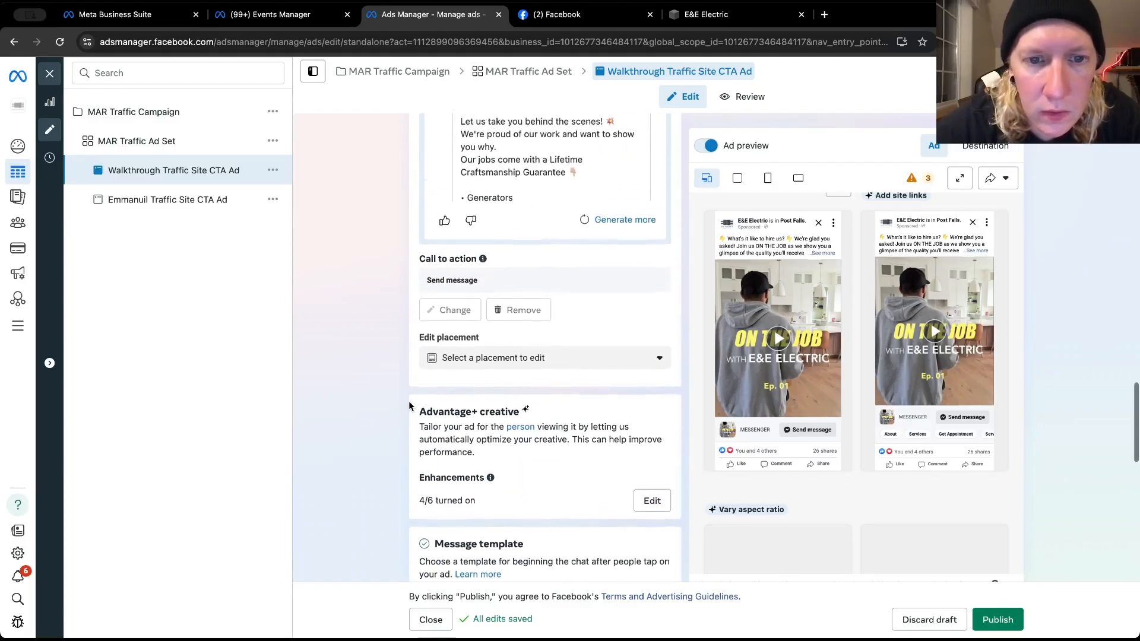
mouse_move(443, 315)
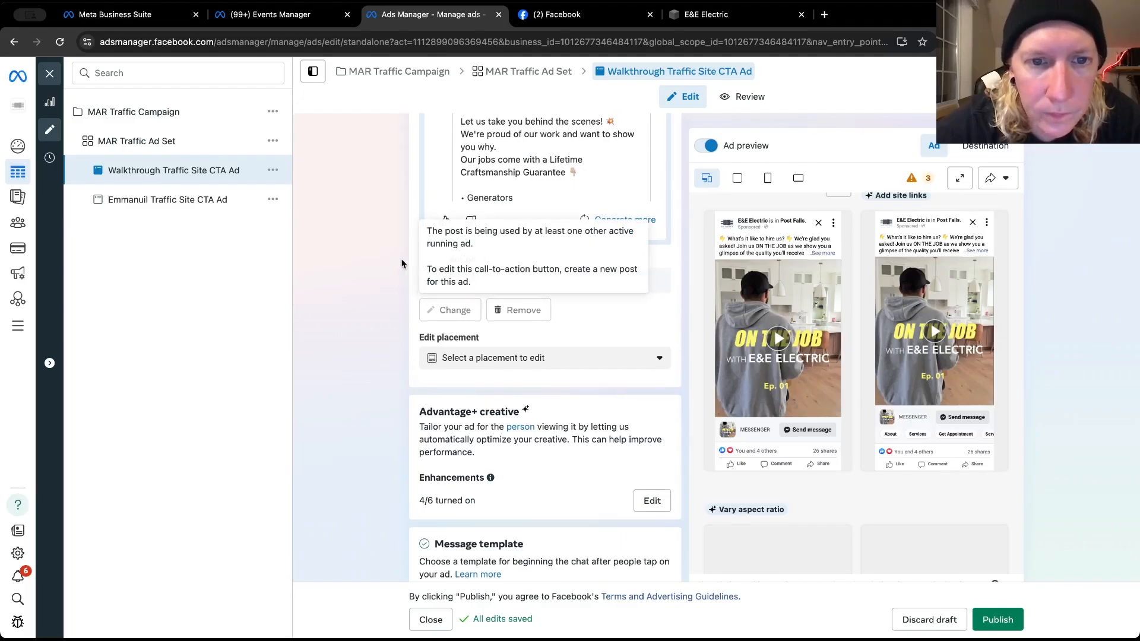
Look back over the ad's primary text, selected post, site links and ad source settings
scroll(402, 263, "up", 5)
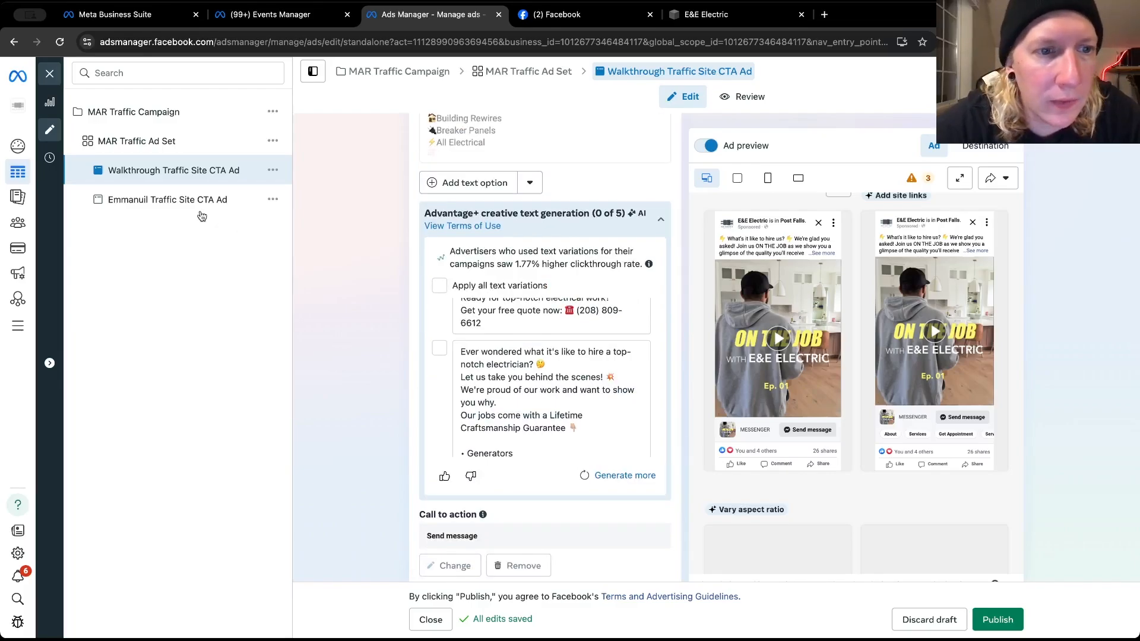
scroll(413, 220, "up", 1)
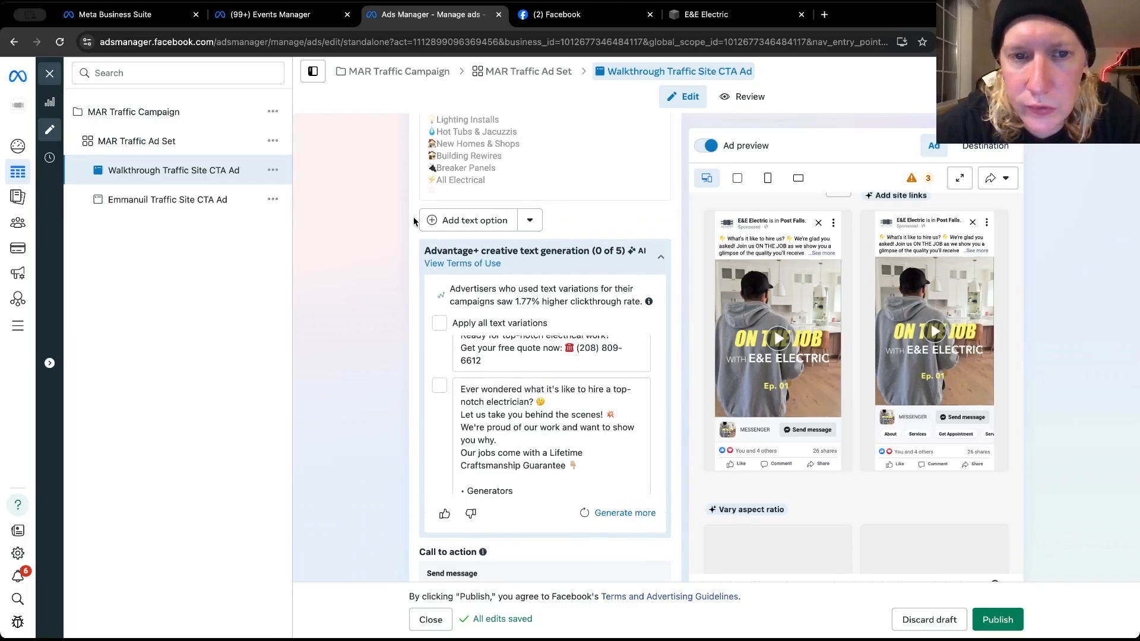
scroll(414, 220, "up", 3)
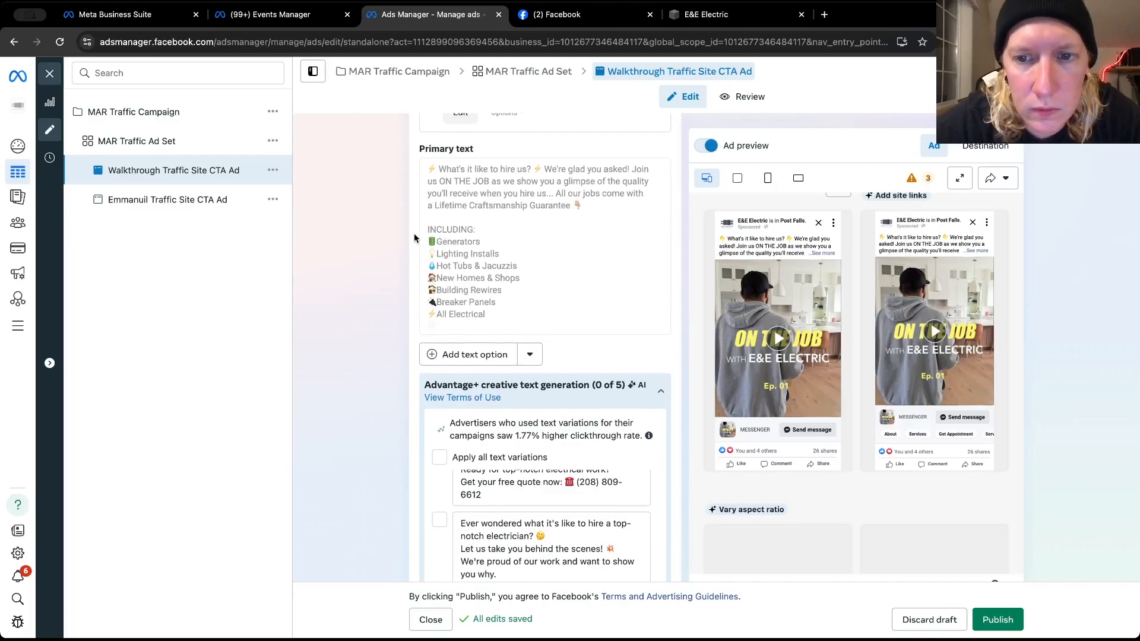
scroll(413, 243, "up", 7)
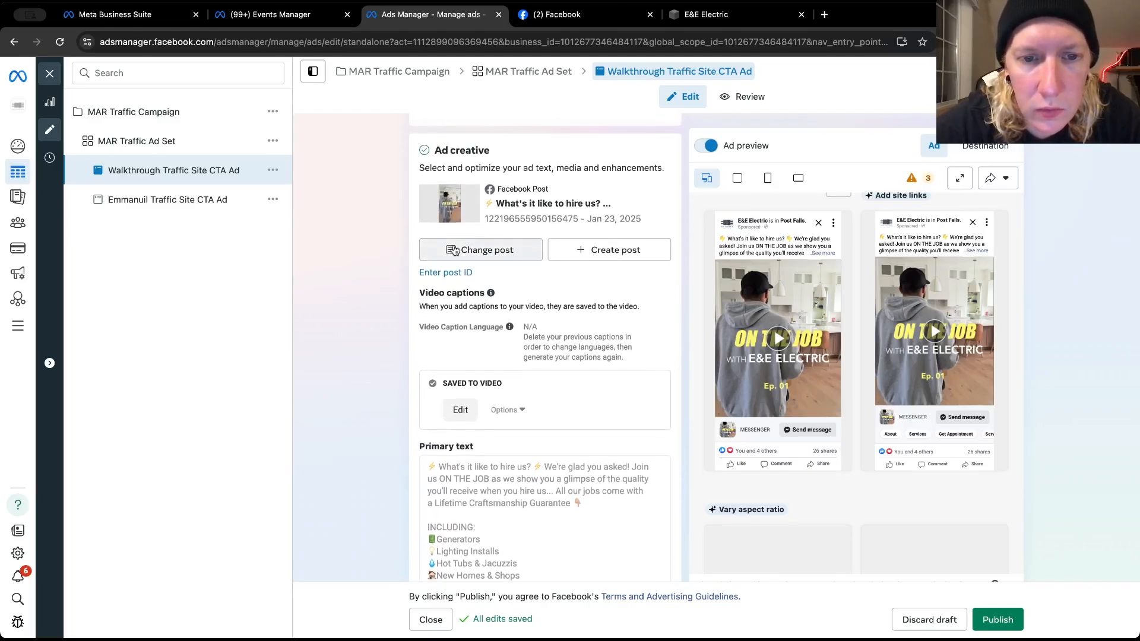
scroll(413, 230, "up", 1)
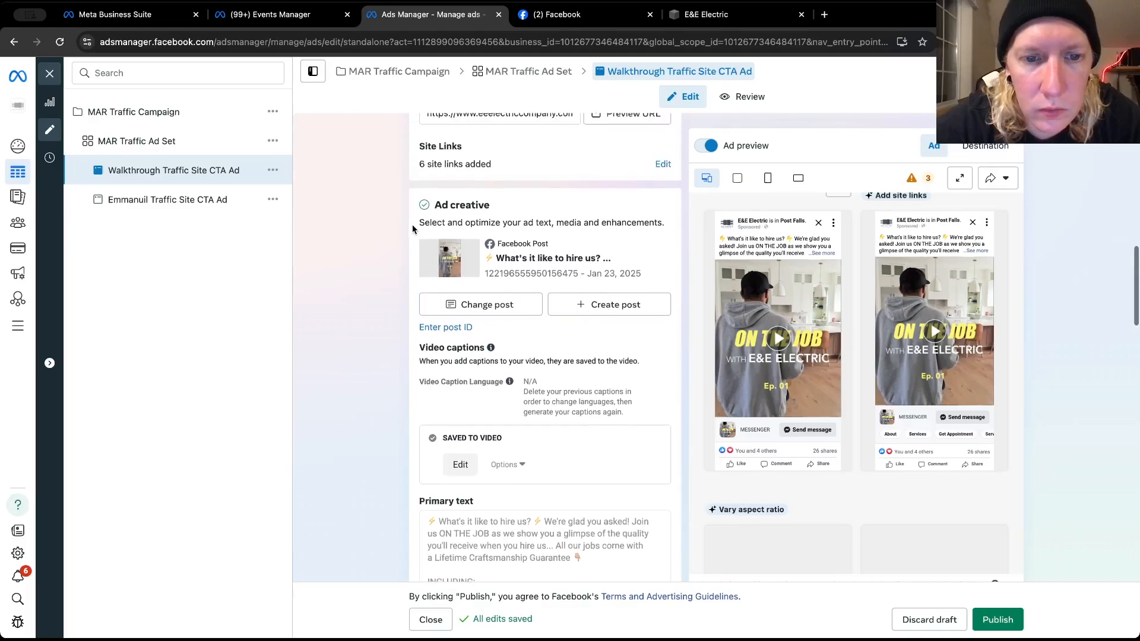
scroll(413, 229, "up", 5)
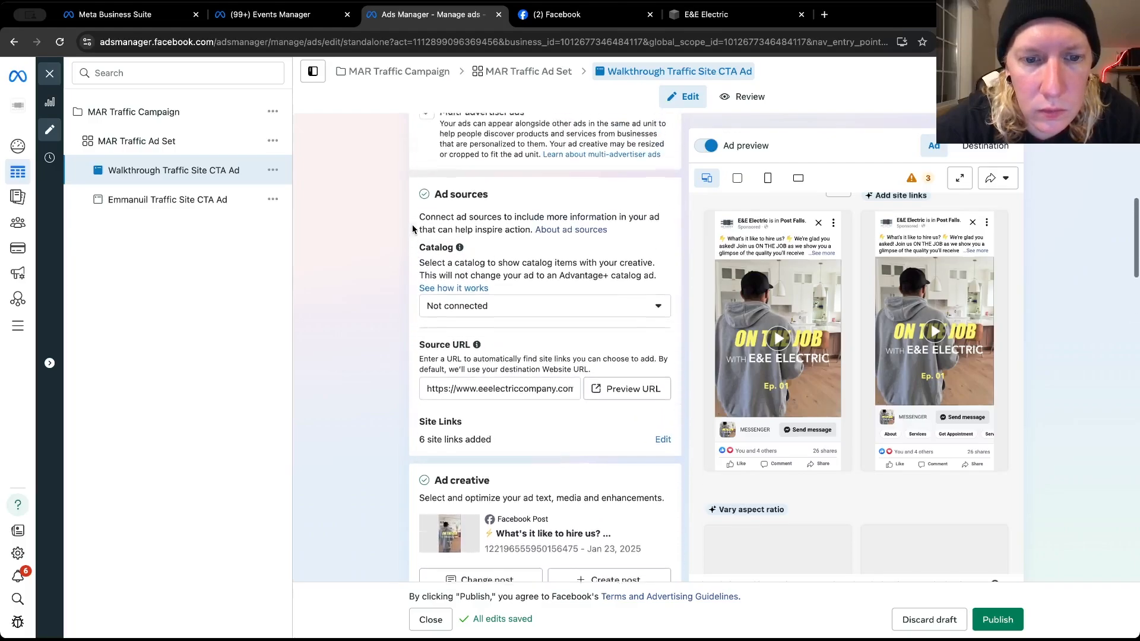
Add a second, empty primary text option to the Walkthrough Traffic Site CTA Ad
scroll(412, 229, "up", 5)
scroll(412, 230, "down", 17)
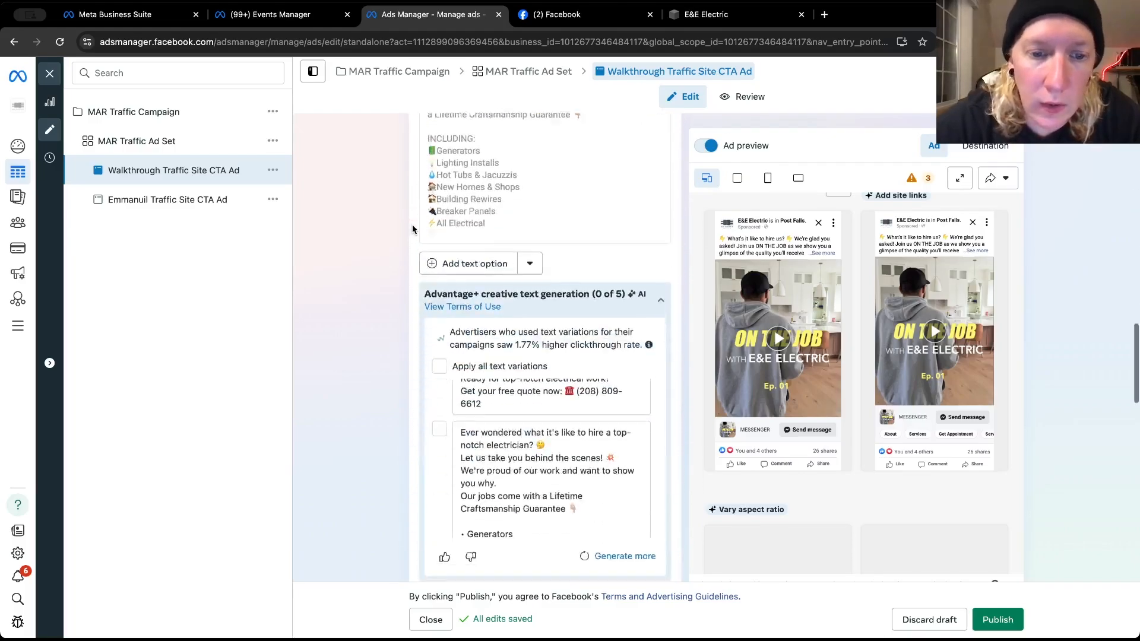
scroll(412, 229, "down", 7)
scroll(412, 229, "up", 6)
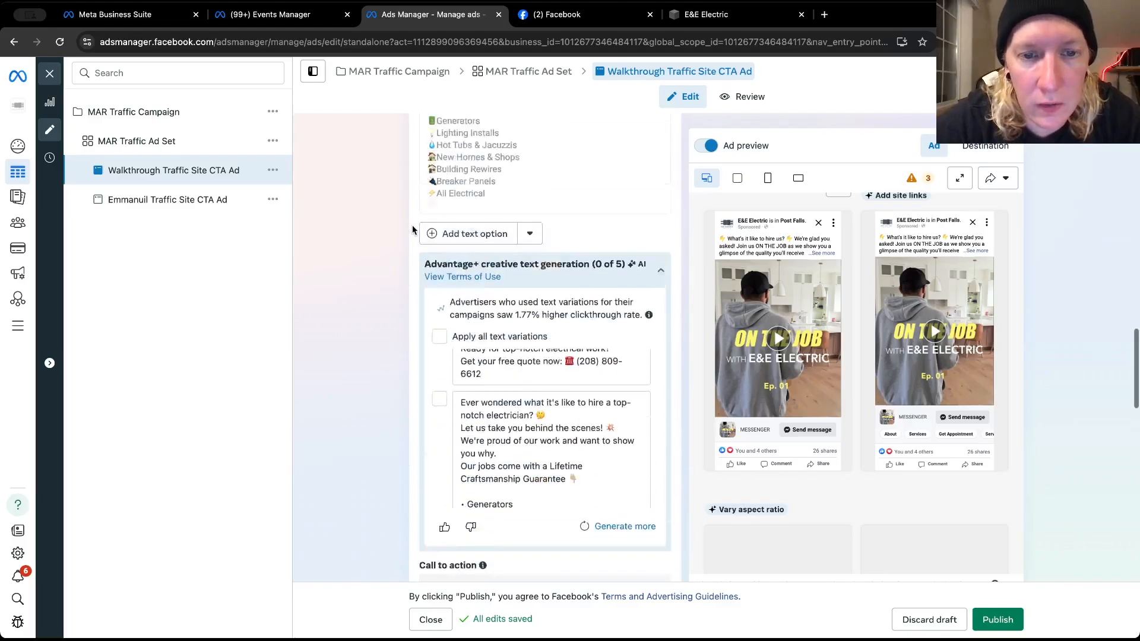
scroll(412, 229, "up", 2)
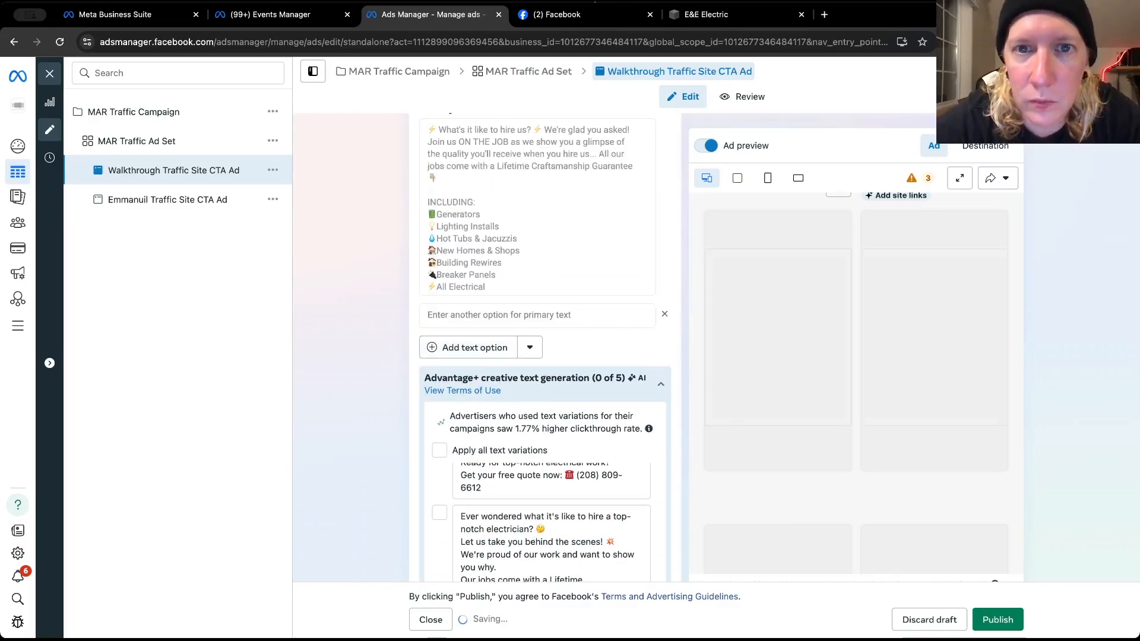
Switch to E&E Electric's Facebook page and copy the full text of the January 4 "SPOKANE & NORTH IDAHO!" post
left_click(556, 15)
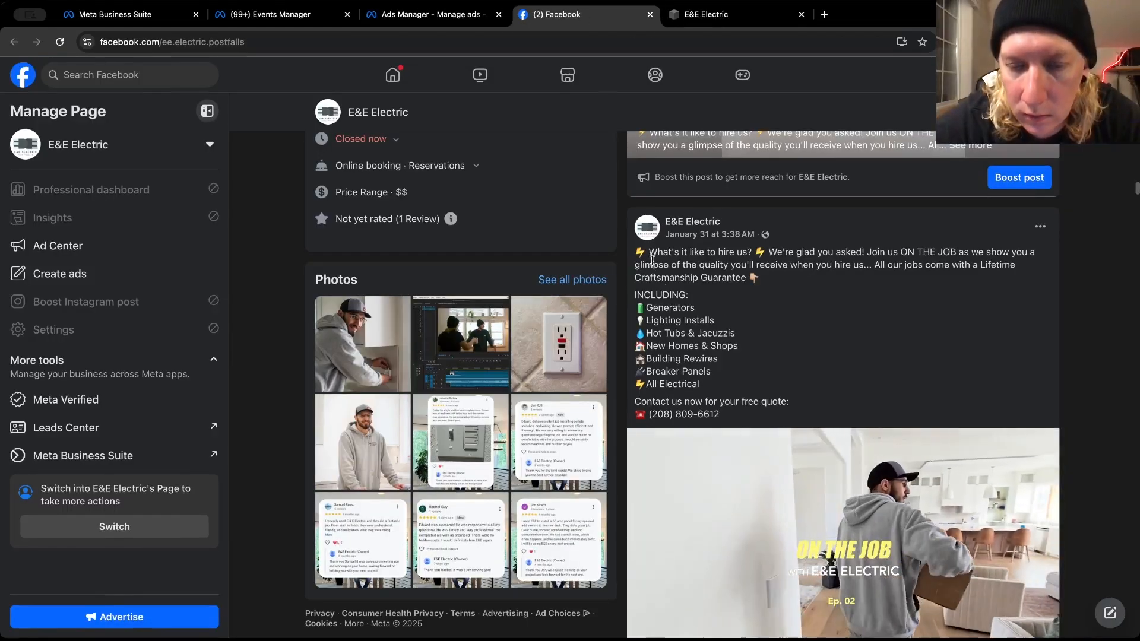
scroll(675, 337, "down", 10)
scroll(678, 343, "down", 10)
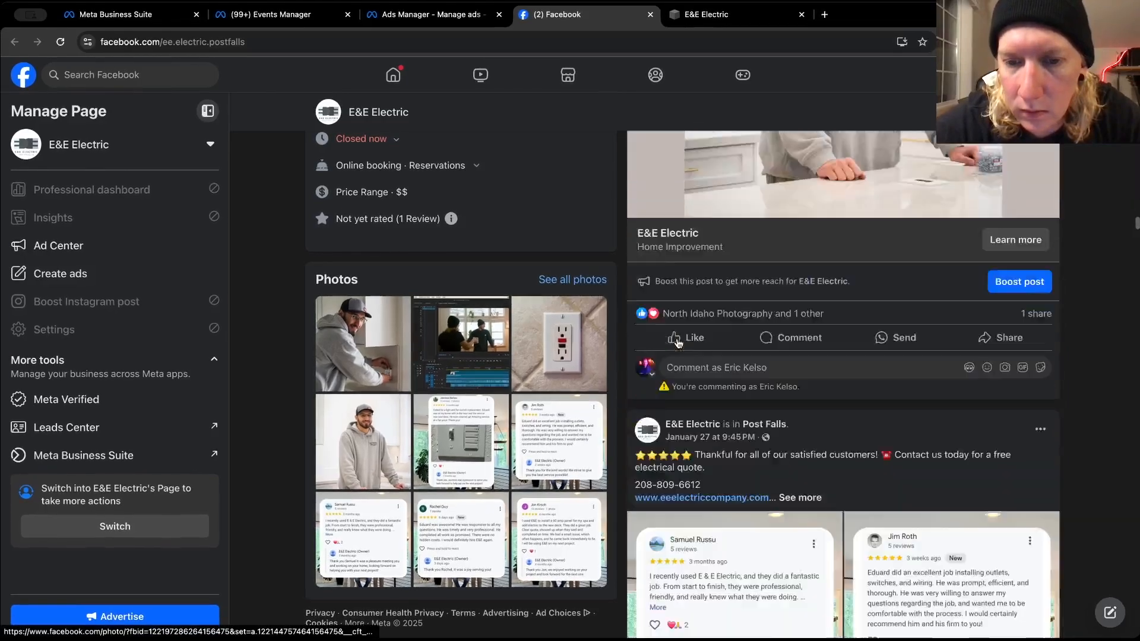
scroll(678, 343, "up", 10)
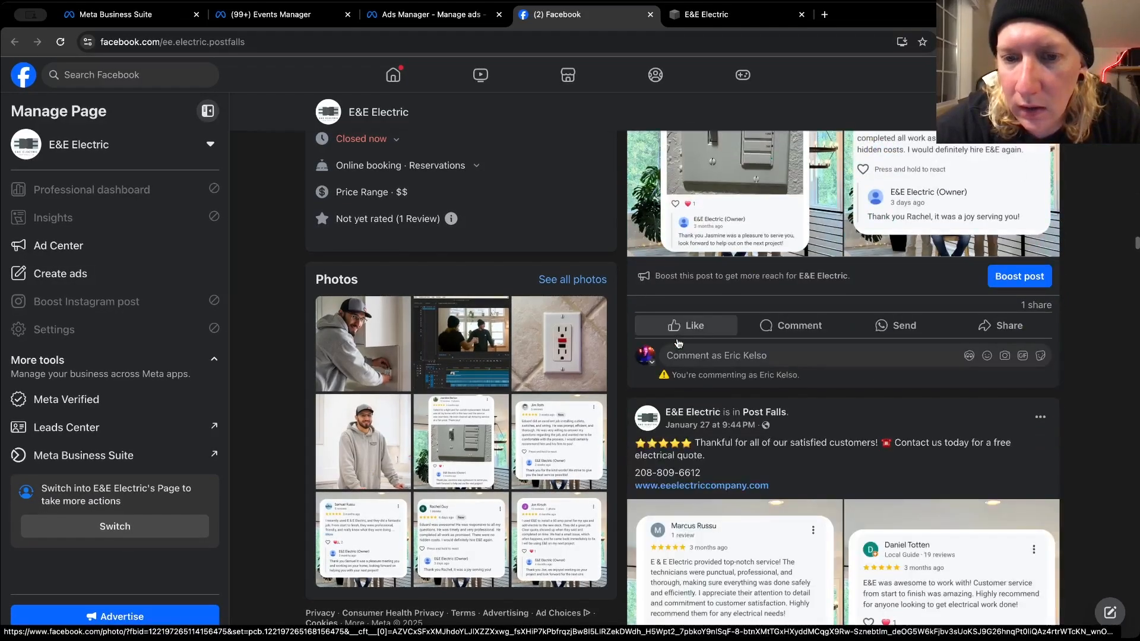
scroll(678, 343, "down", 12)
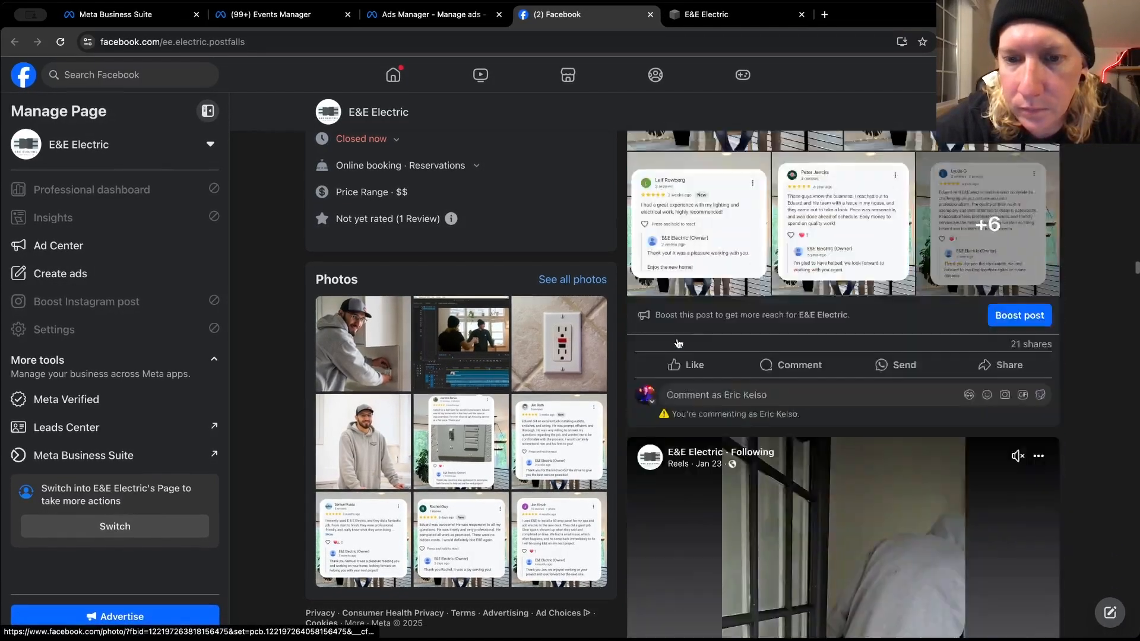
scroll(678, 343, "up", 1)
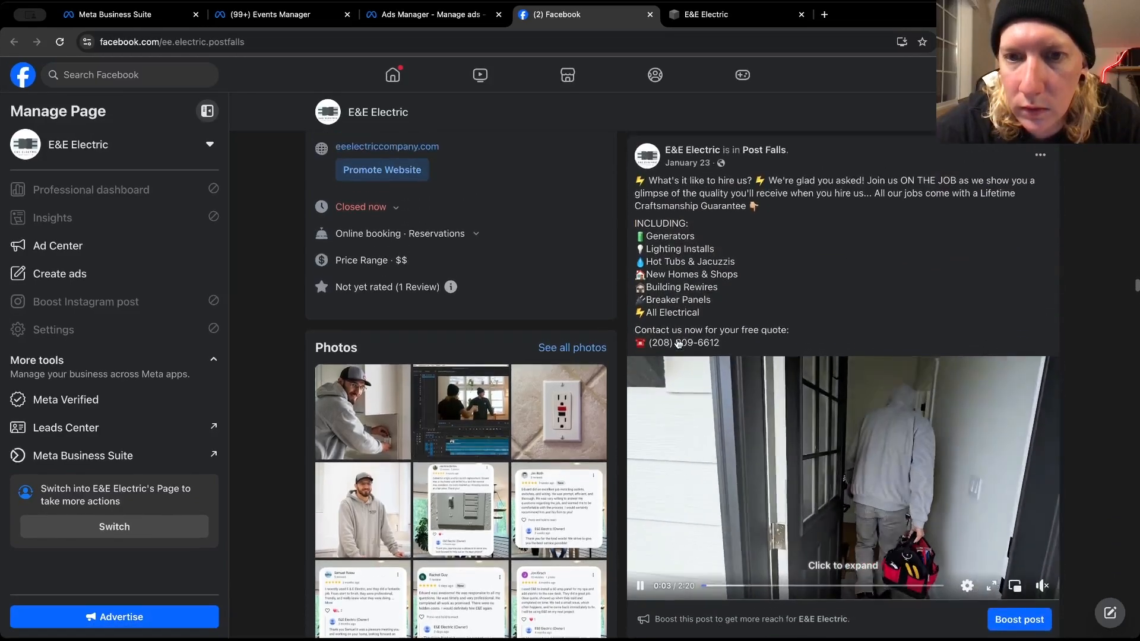
scroll(697, 177, "down", 8)
scroll(698, 176, "down", 15)
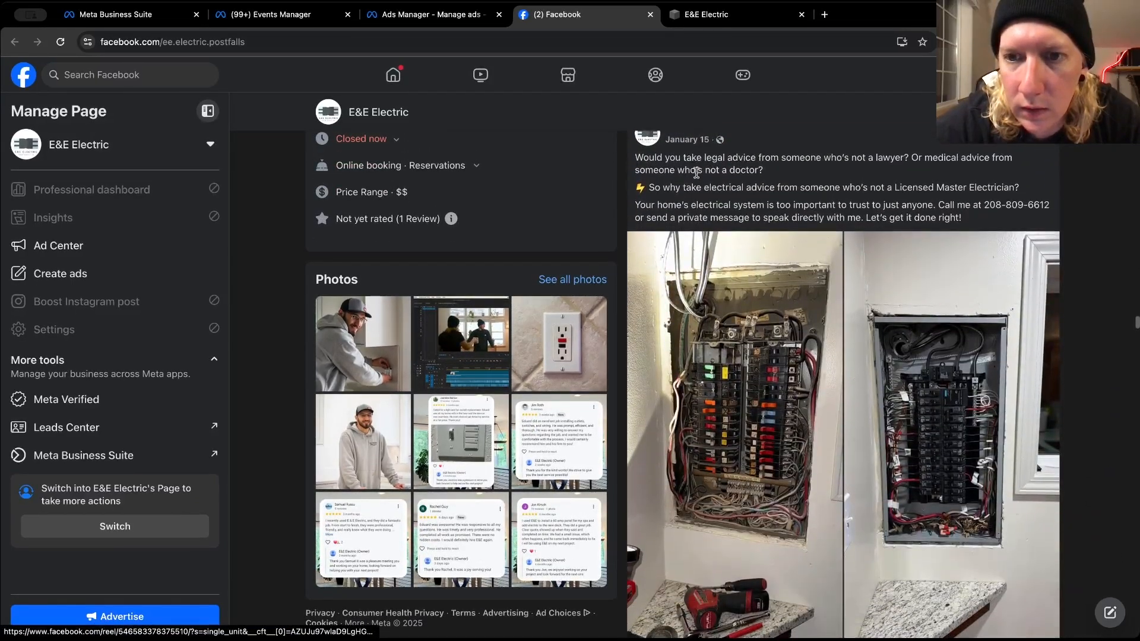
scroll(698, 177, "down", 1)
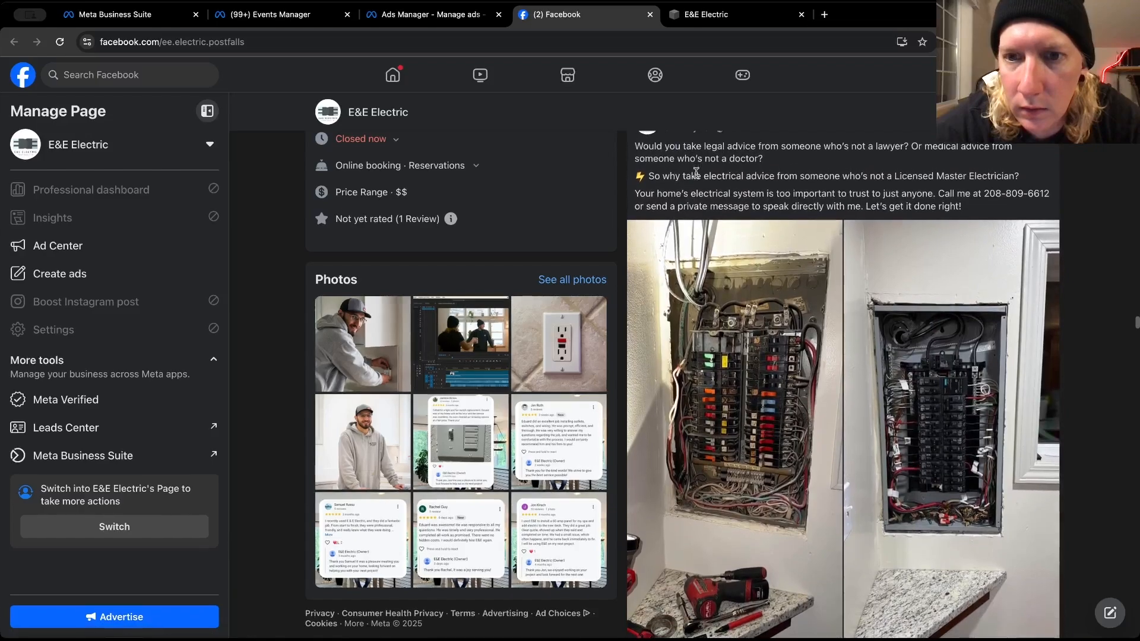
scroll(695, 172, "down", 3)
scroll(696, 172, "down", 6)
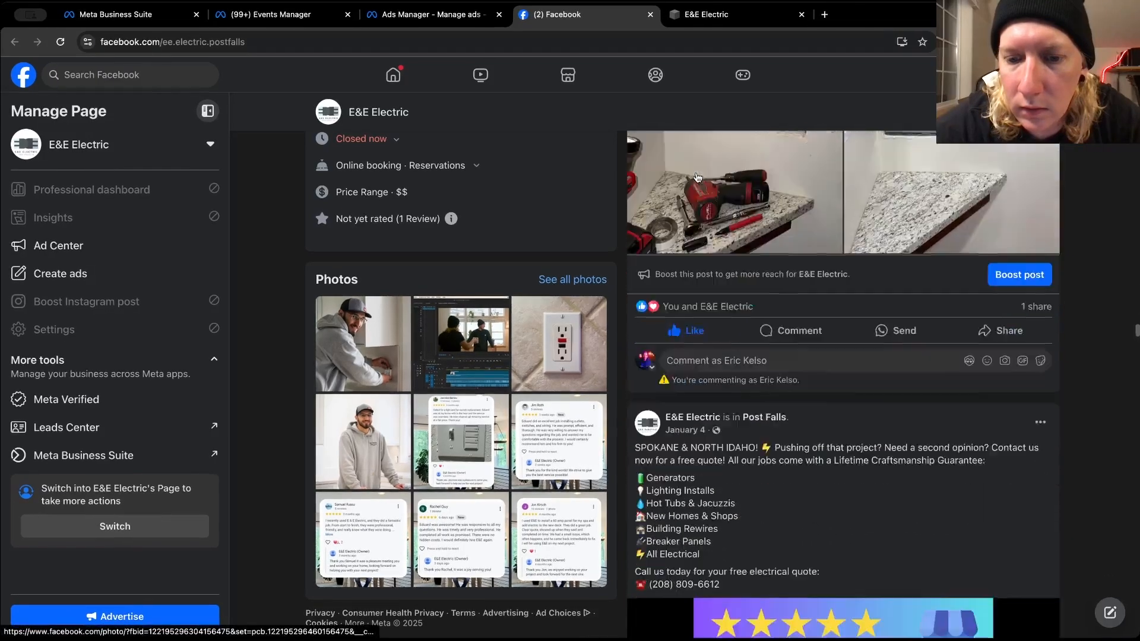
mouse_move(639, 327)
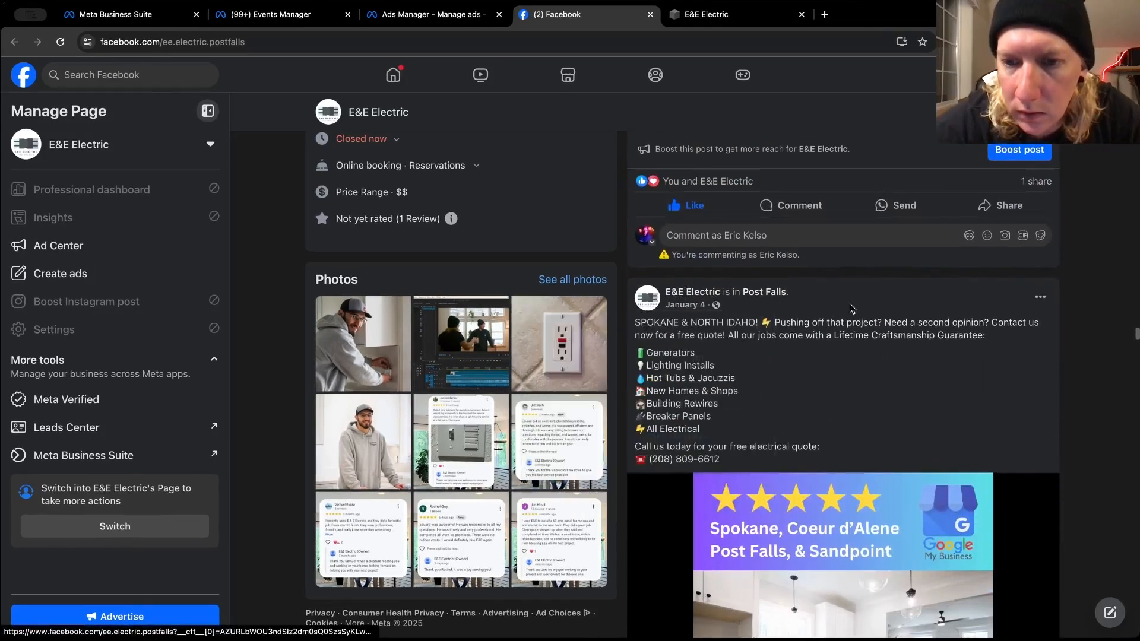
left_click_drag(636, 323, 717, 457)
right_click(691, 424)
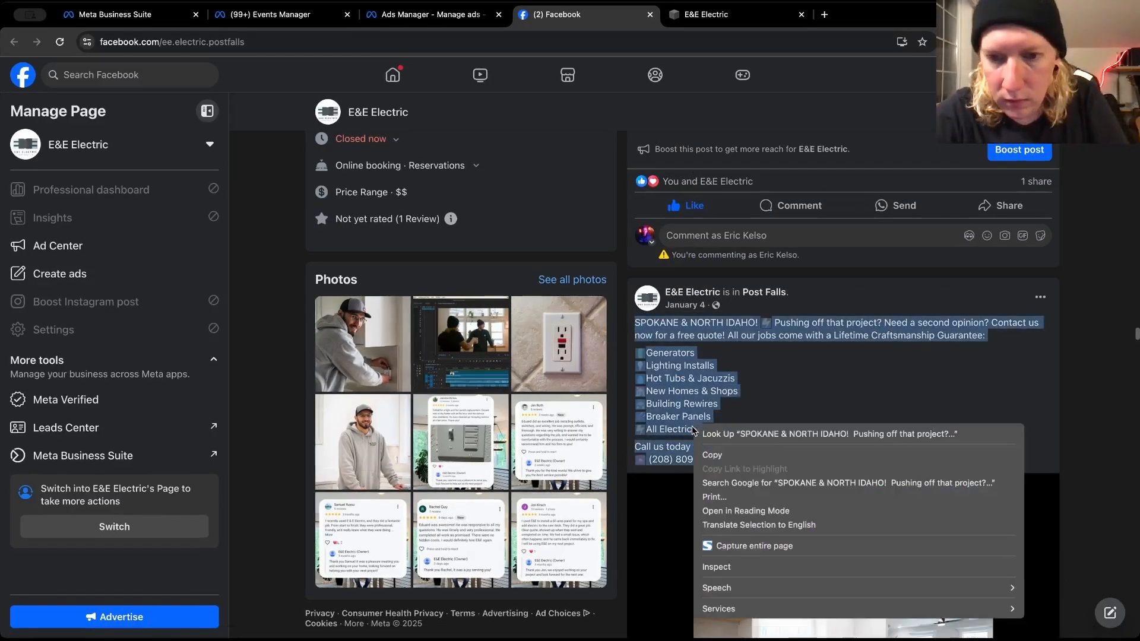
left_click(726, 458)
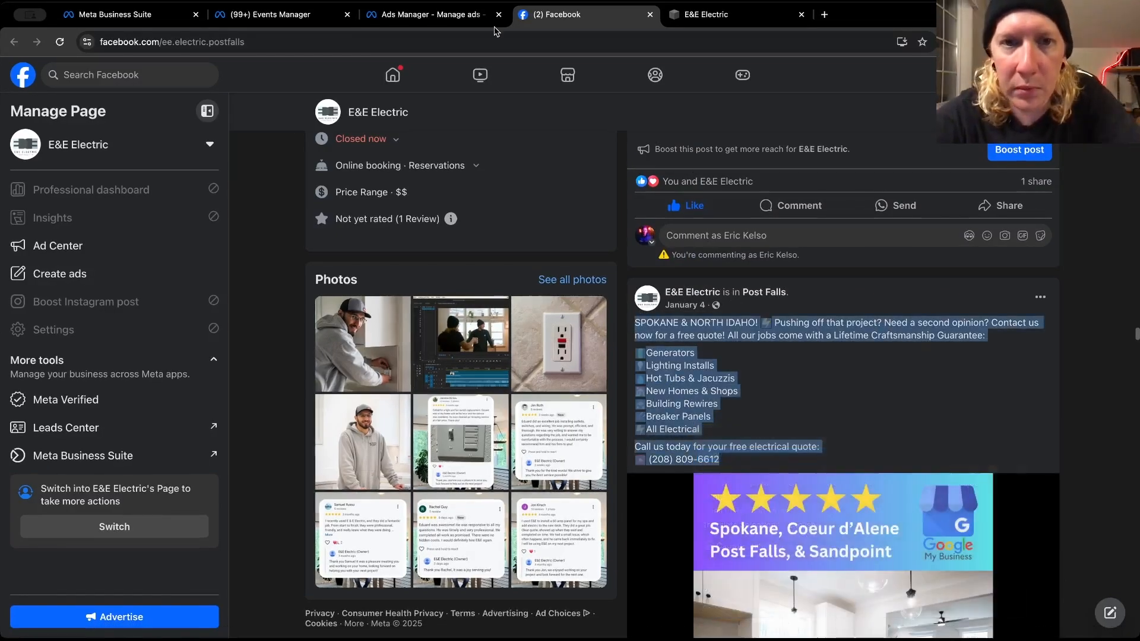
Return to Ads Manager and paste the copied January 4 post text into the second primary text option
left_click(440, 14)
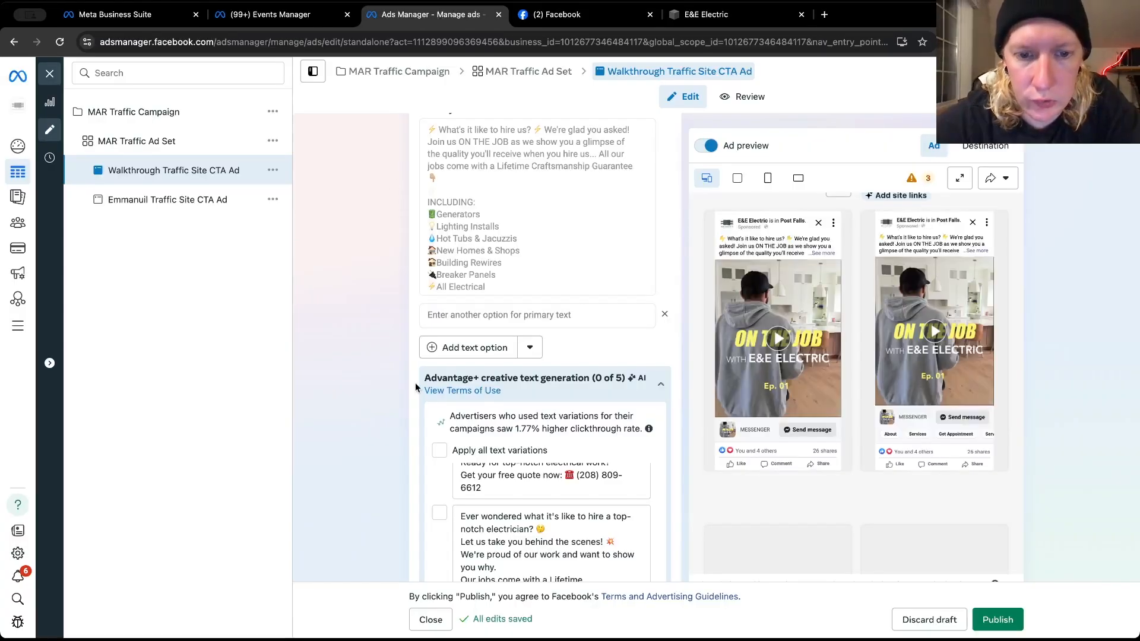
left_click(469, 316)
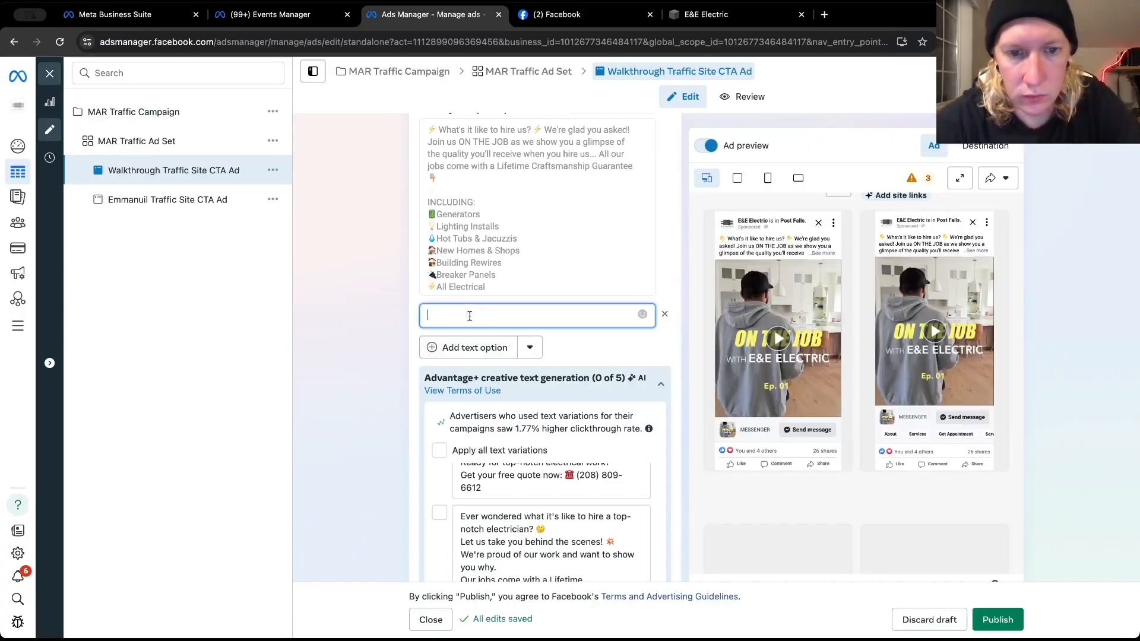
key("ctrl+v")
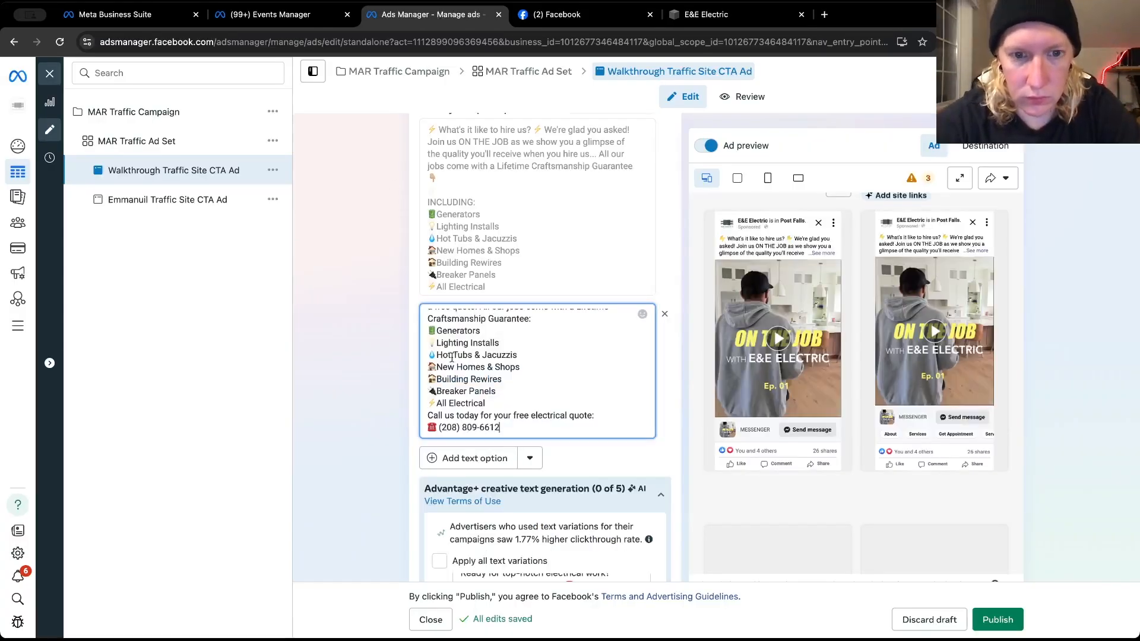
Insert a blank line after "All Electrical" and another before "Generators" in the second primary text
left_click(500, 401)
key("Return")
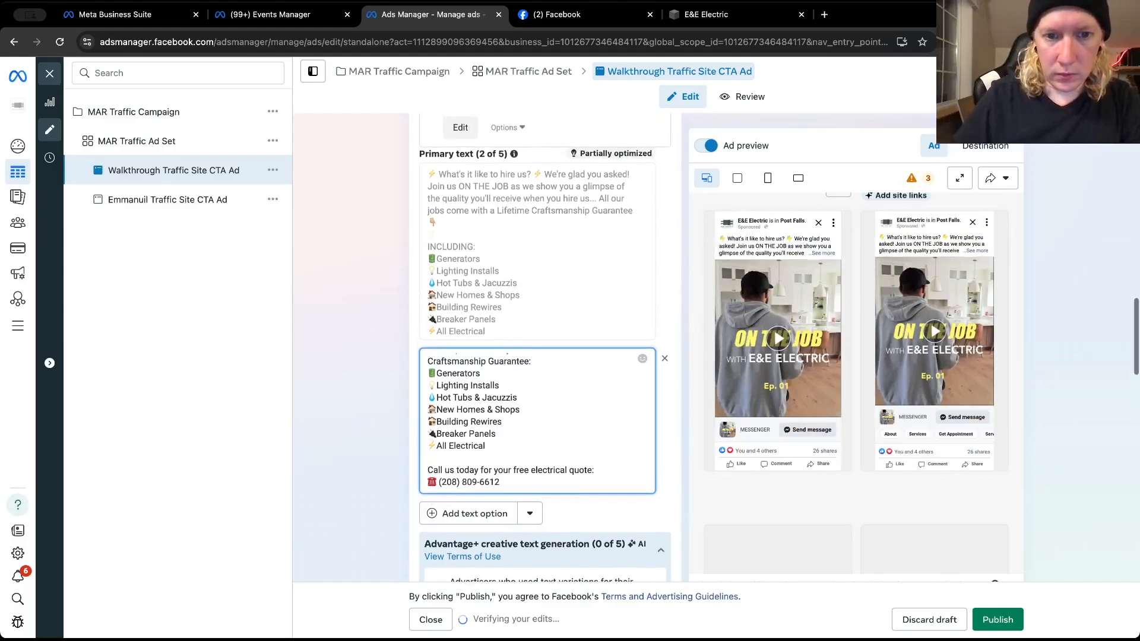
scroll(528, 351, "up", 3)
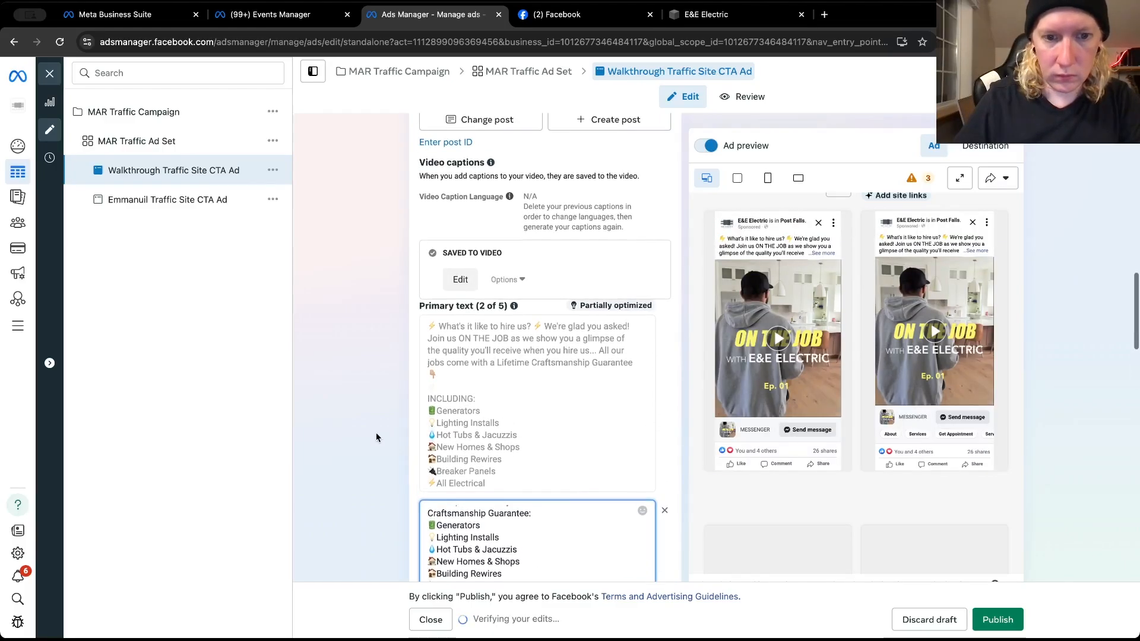
scroll(375, 432, "down", 3)
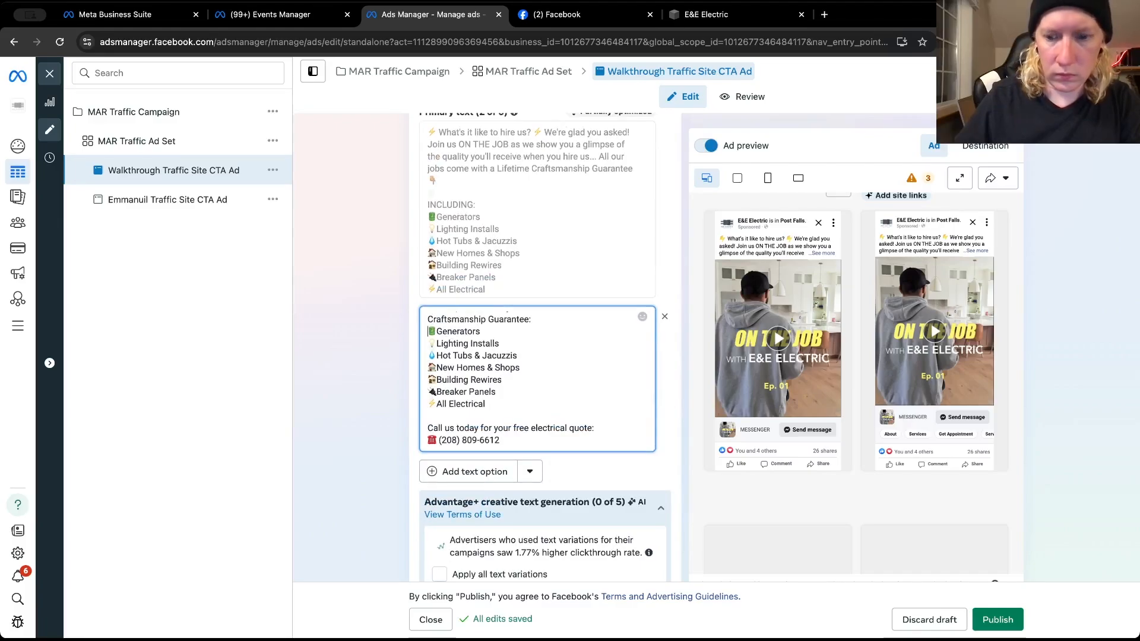
key("Return")
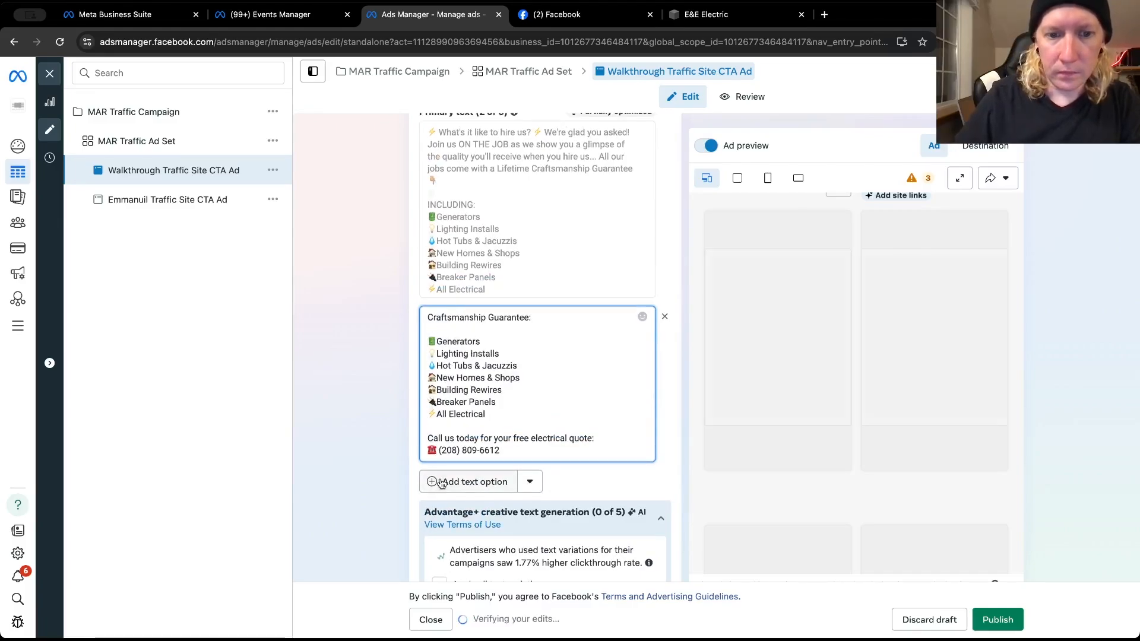
Add a third primary text option and copy the October 18, 2024 "We are a 5-star Google Business" post text from E&E Electric's Facebook page
left_click(445, 481)
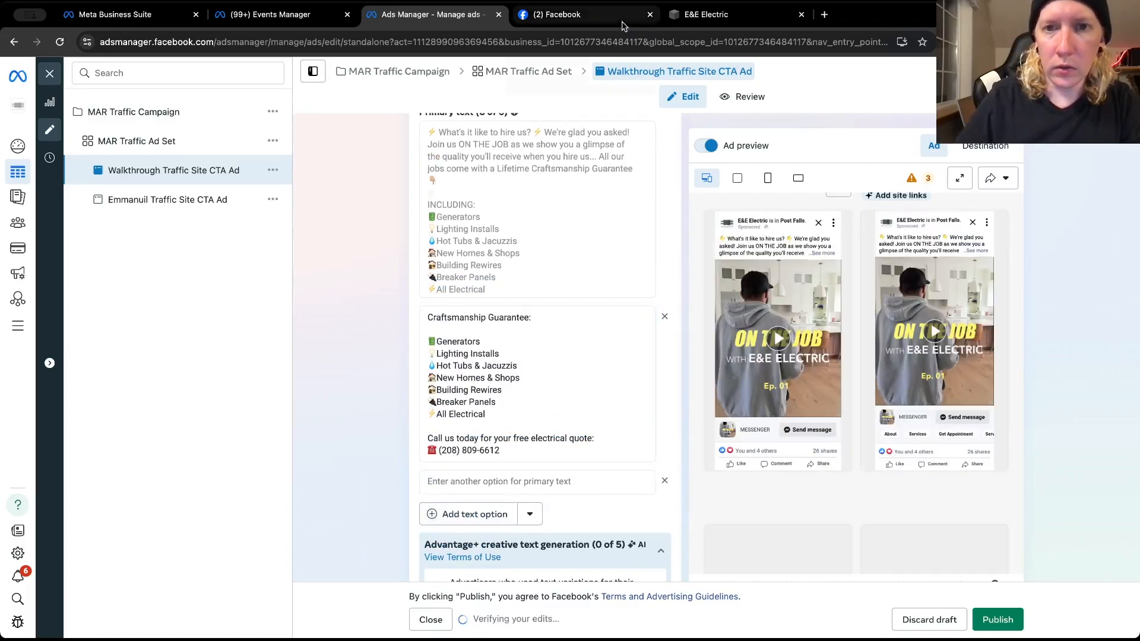
left_click(623, 23)
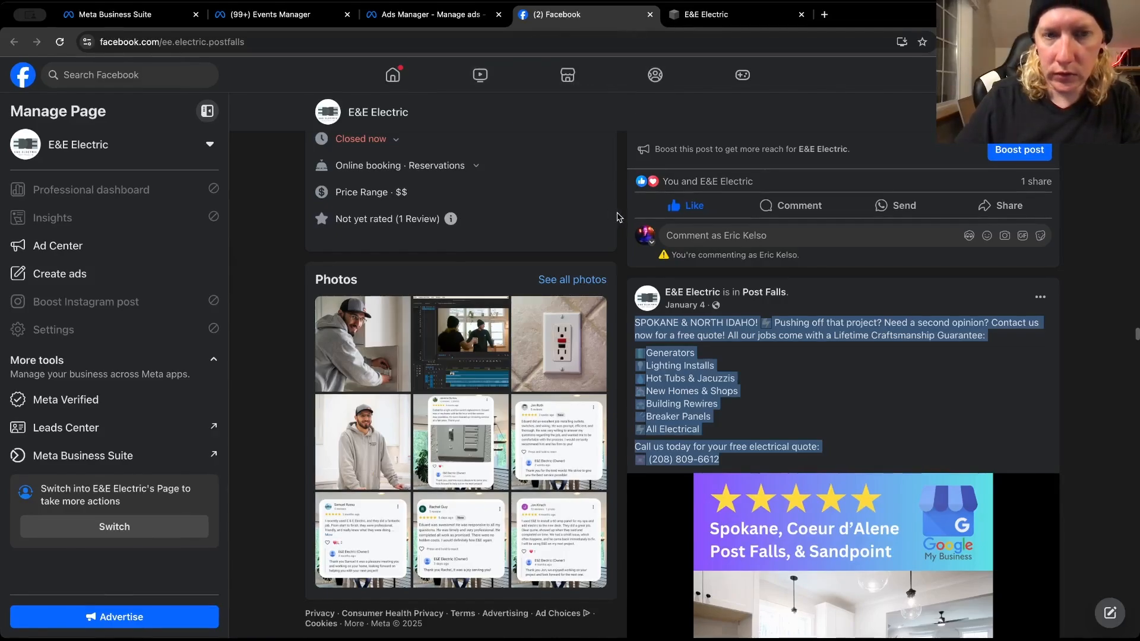
scroll(619, 214, "down", 10)
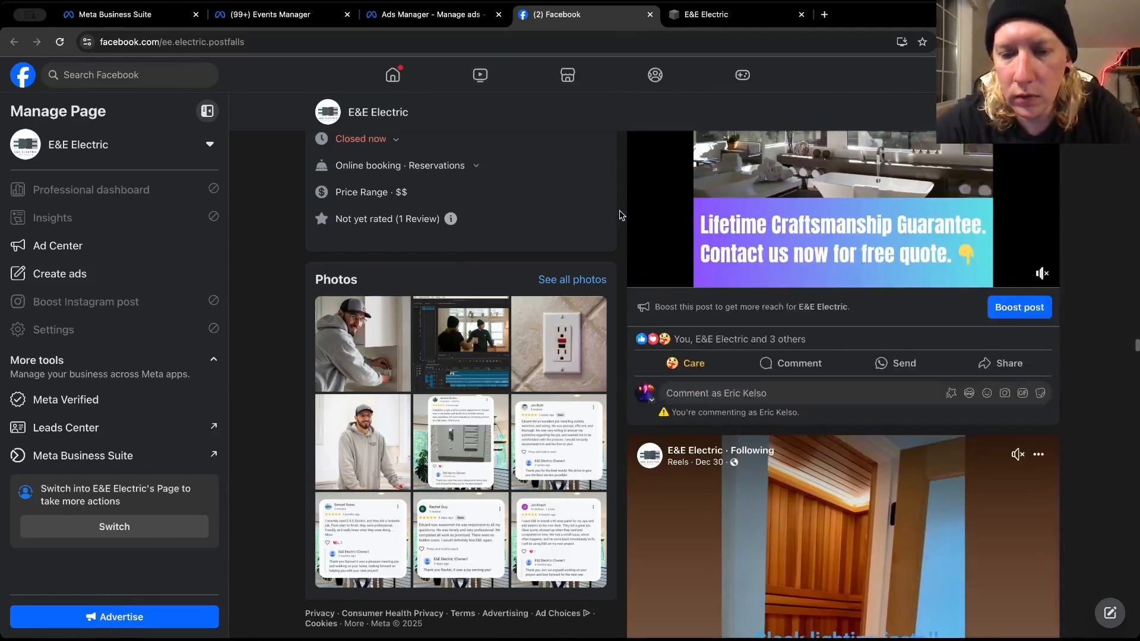
scroll(619, 214, "down", 20)
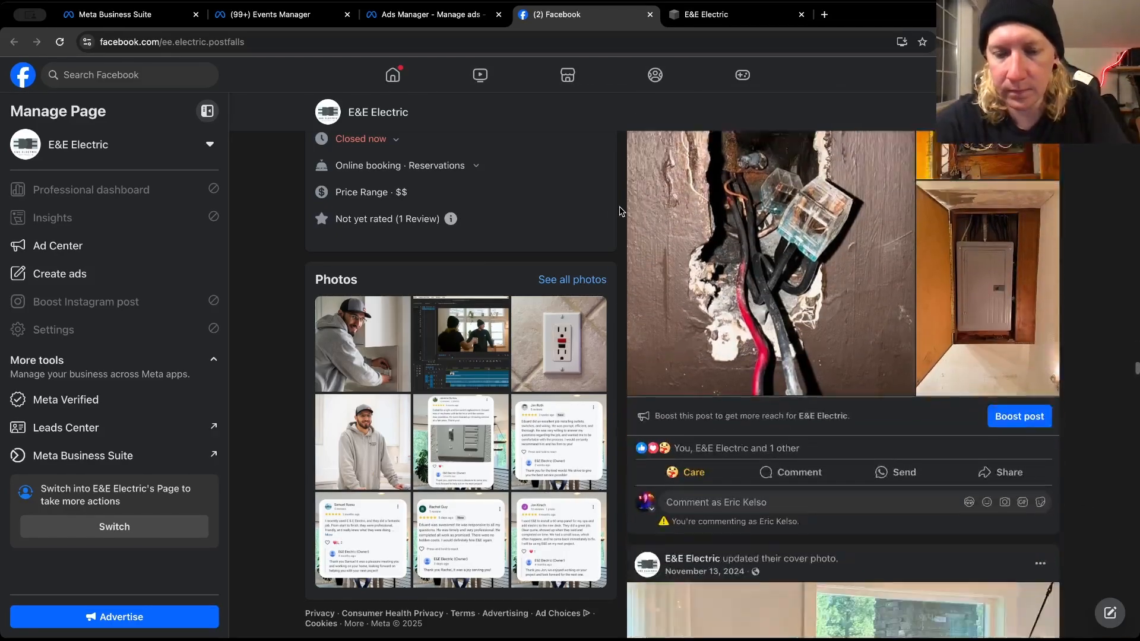
scroll(619, 210, "down", 10)
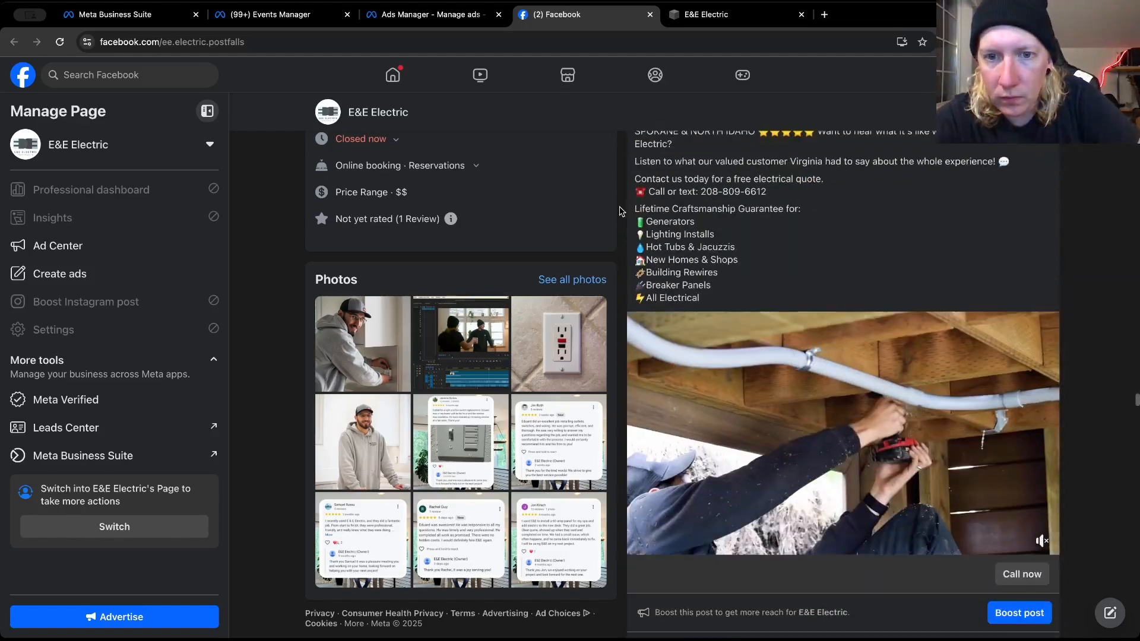
scroll(619, 211, "up", 1)
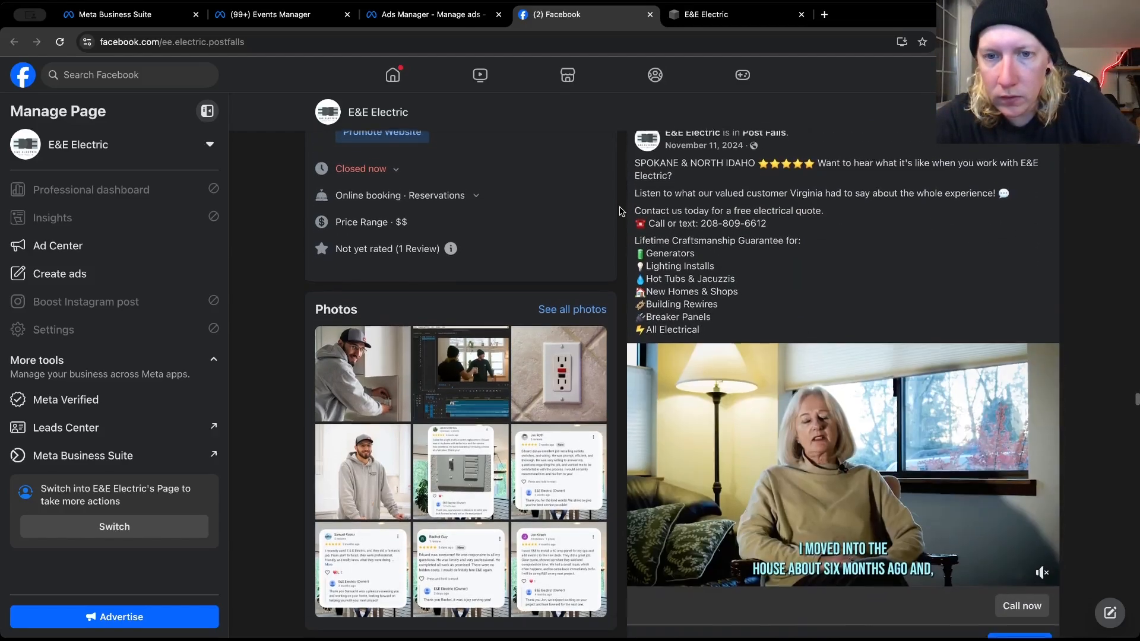
scroll(619, 211, "down", 2)
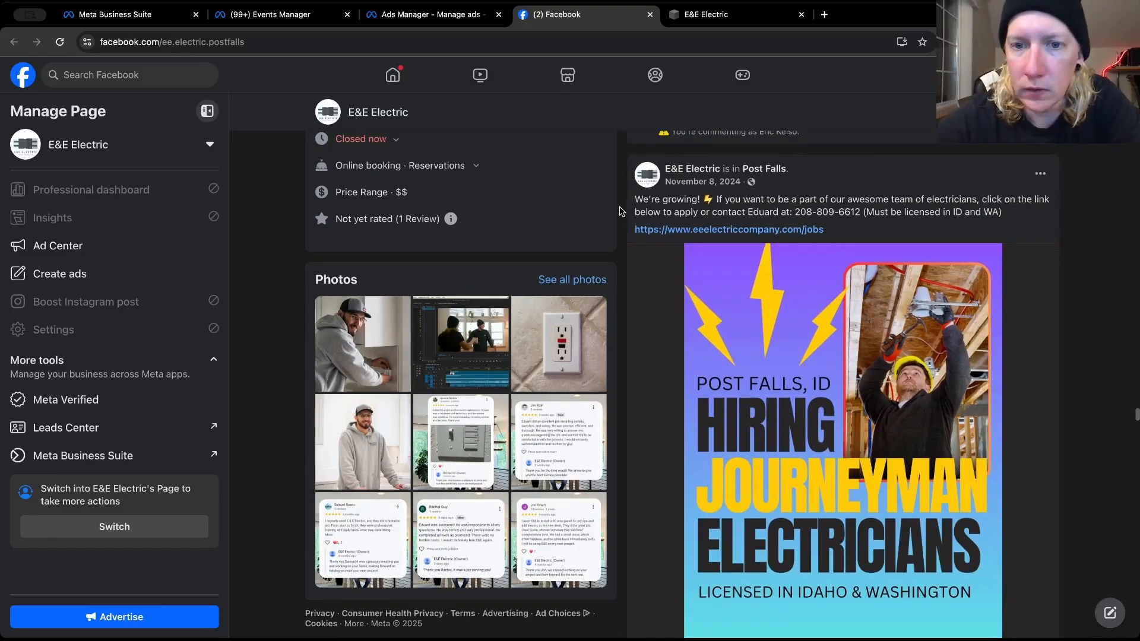
scroll(619, 211, "down", 6)
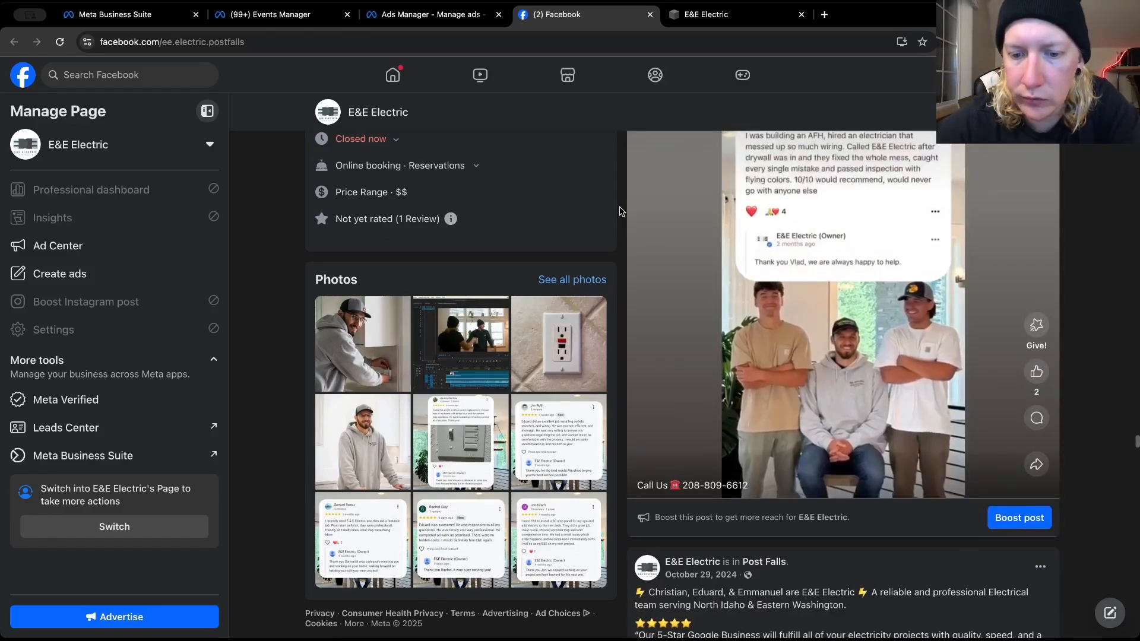
scroll(619, 211, "down", 20)
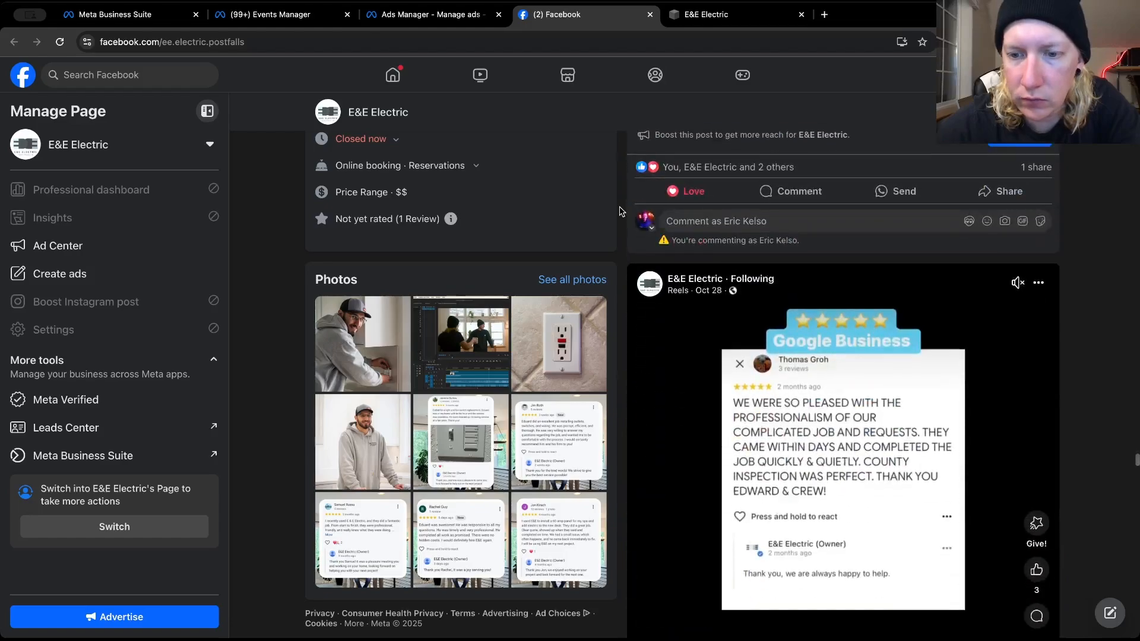
scroll(619, 211, "down", 20)
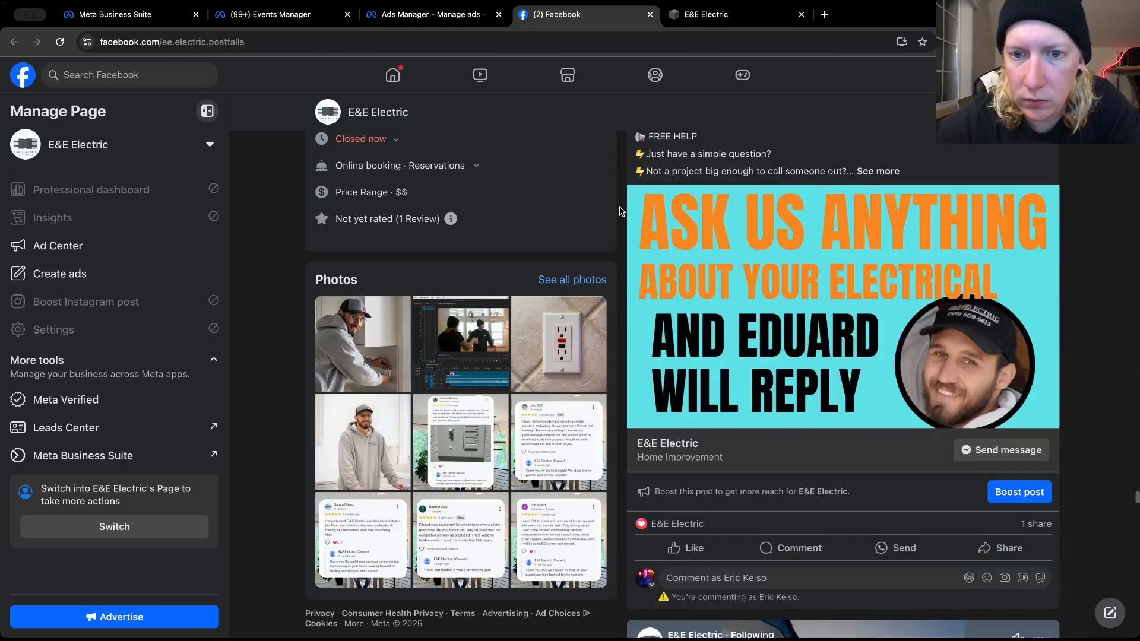
scroll(619, 211, "down", 15)
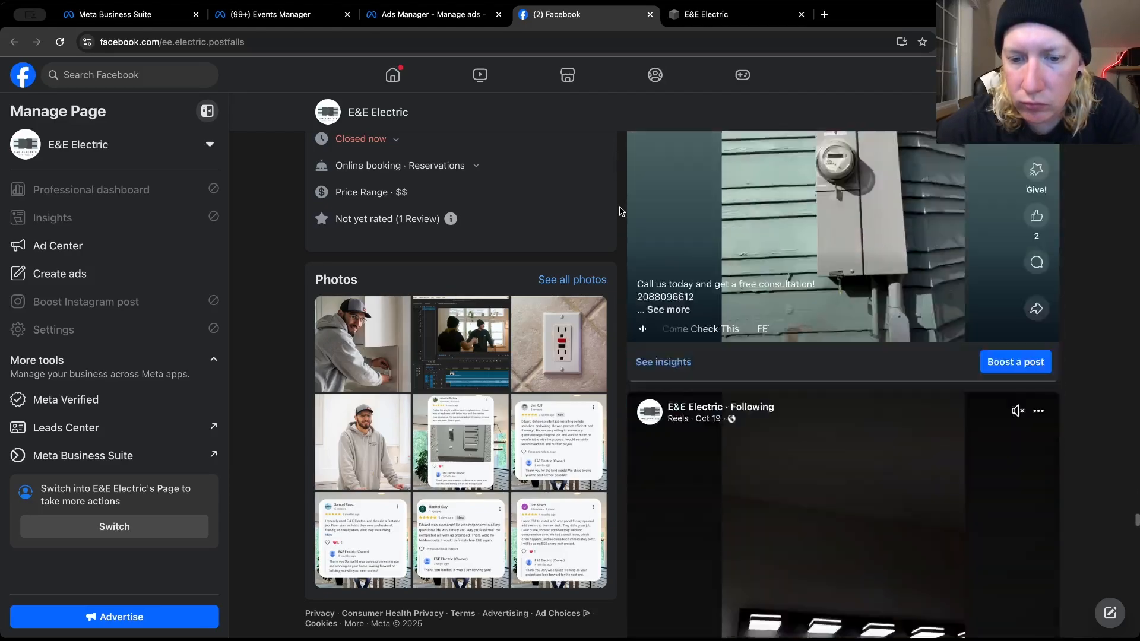
scroll(619, 211, "down", 15)
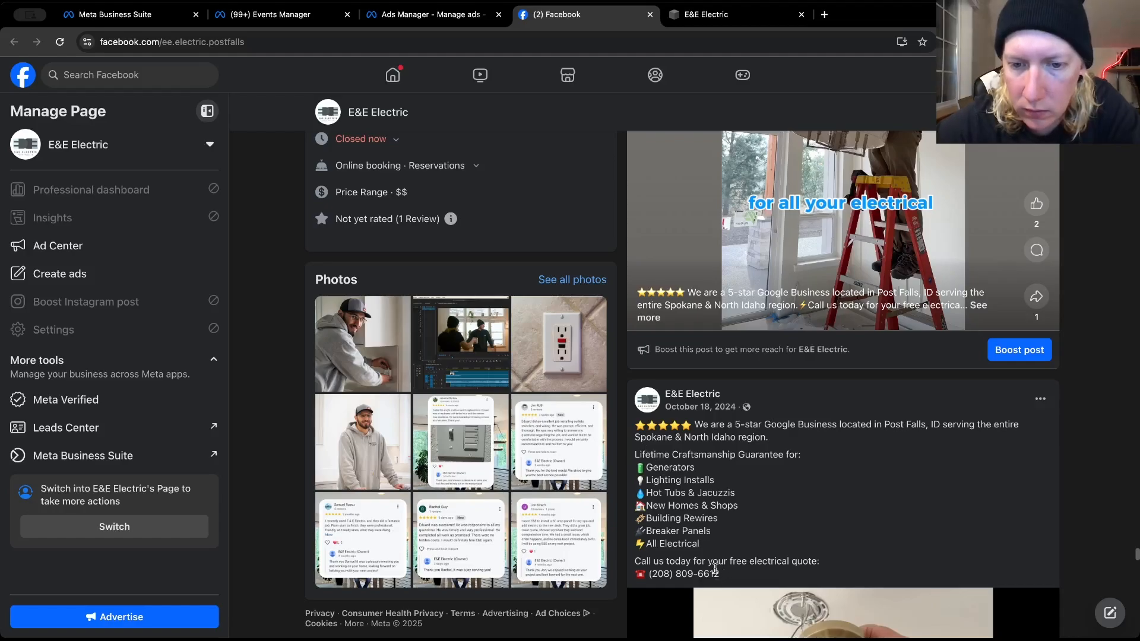
left_click_drag(715, 569, 635, 429)
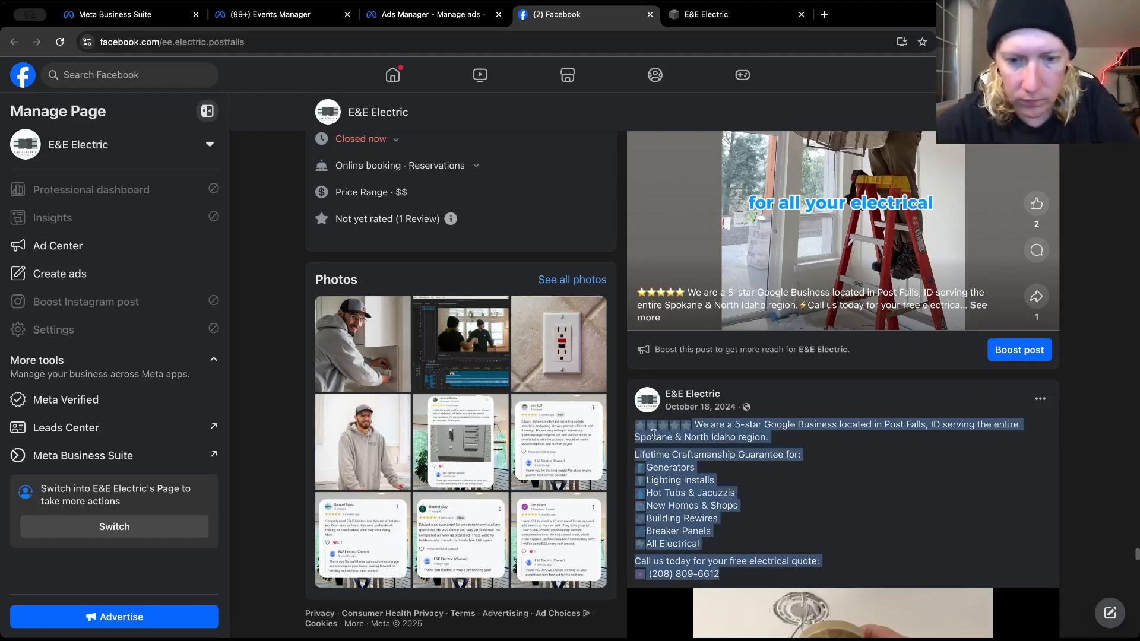
right_click(653, 434)
left_click(683, 461)
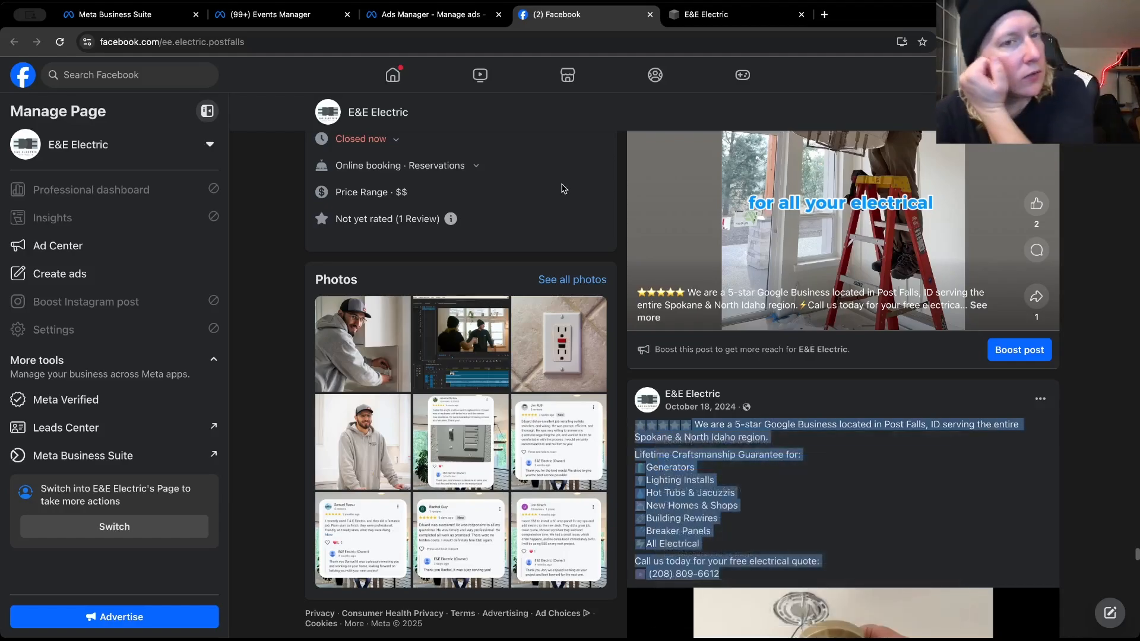
Return to Ads Manager and paste the copied October 18 post text into the third primary text option
left_click(387, 14)
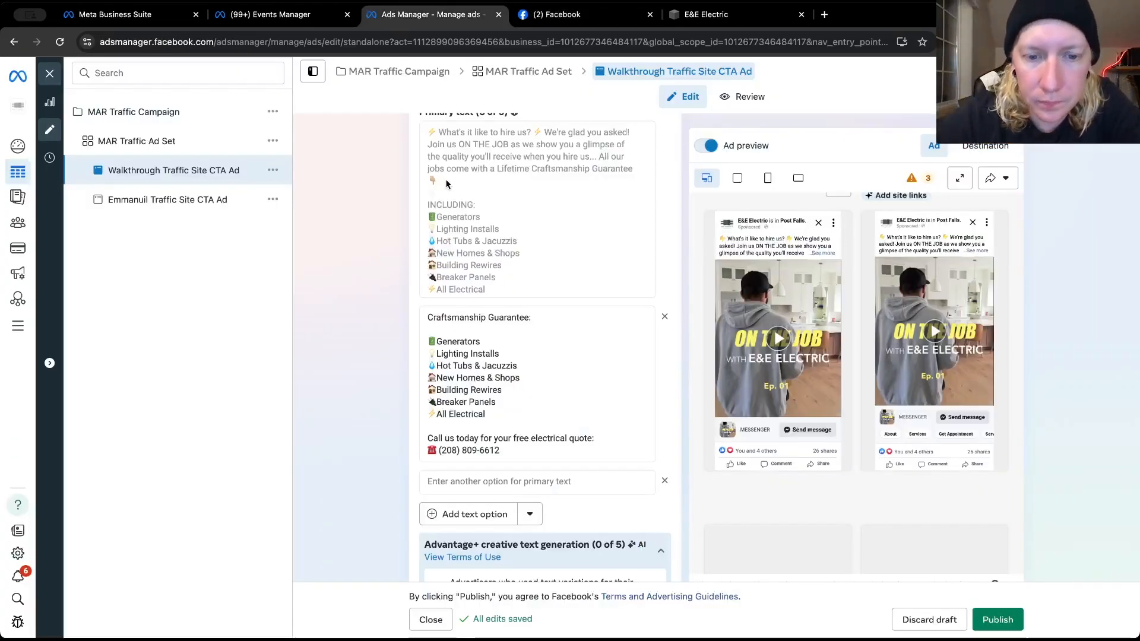
left_click(470, 484)
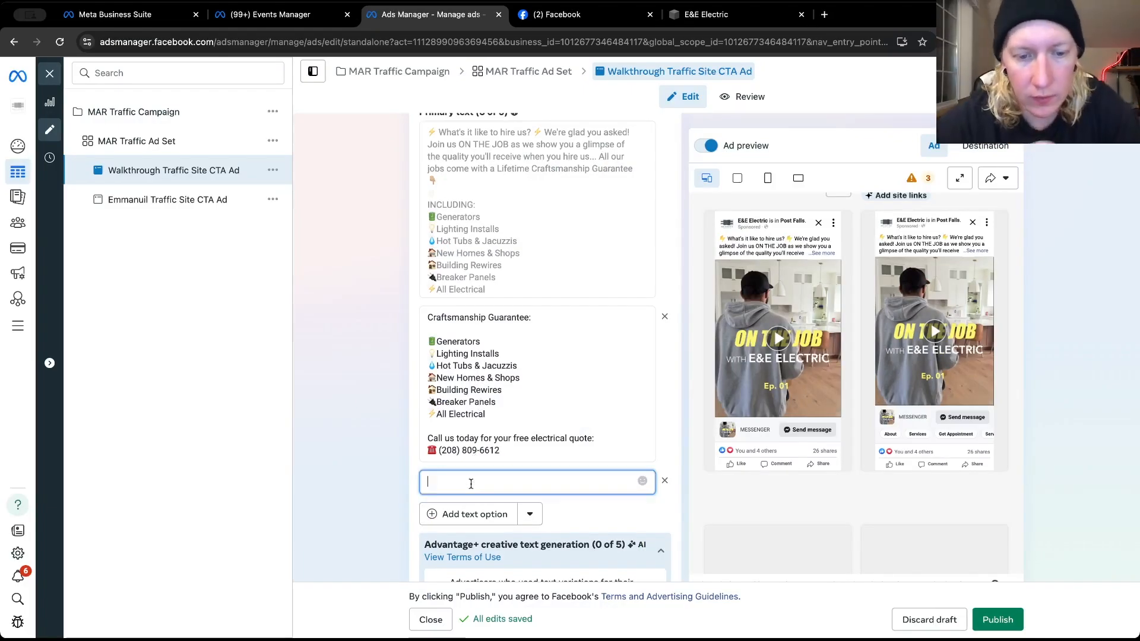
key("ctrl+v")
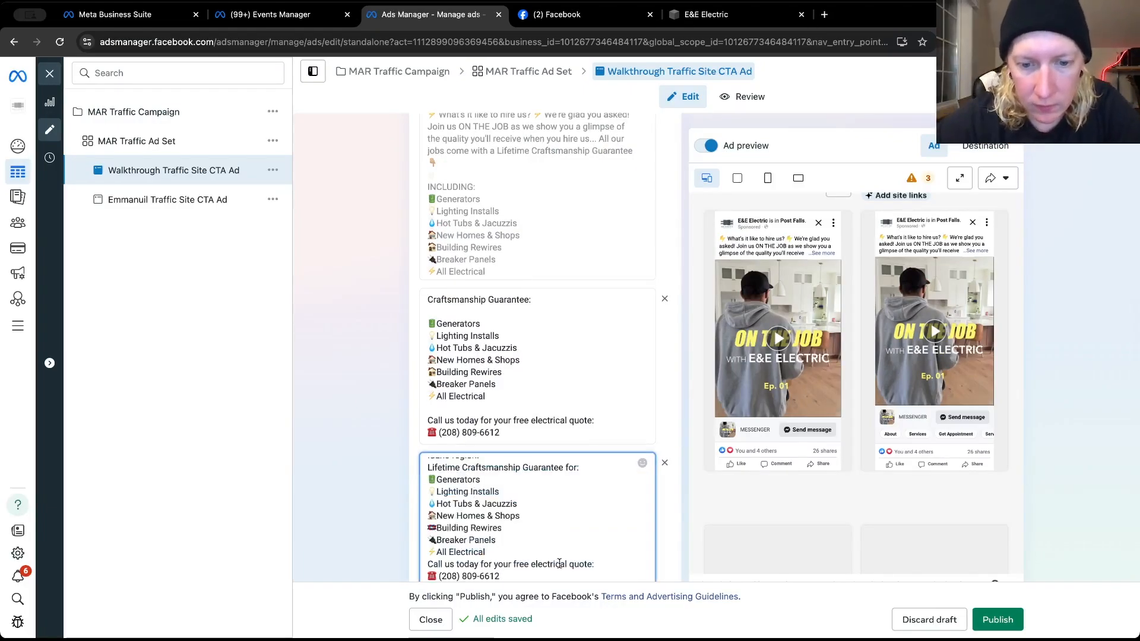
In the third primary text, add blank lines after "All Electrical" and before "Generators", and join "Lifetime Craftsmanship Guarantee for:" to the preceding sentence
left_click(509, 553)
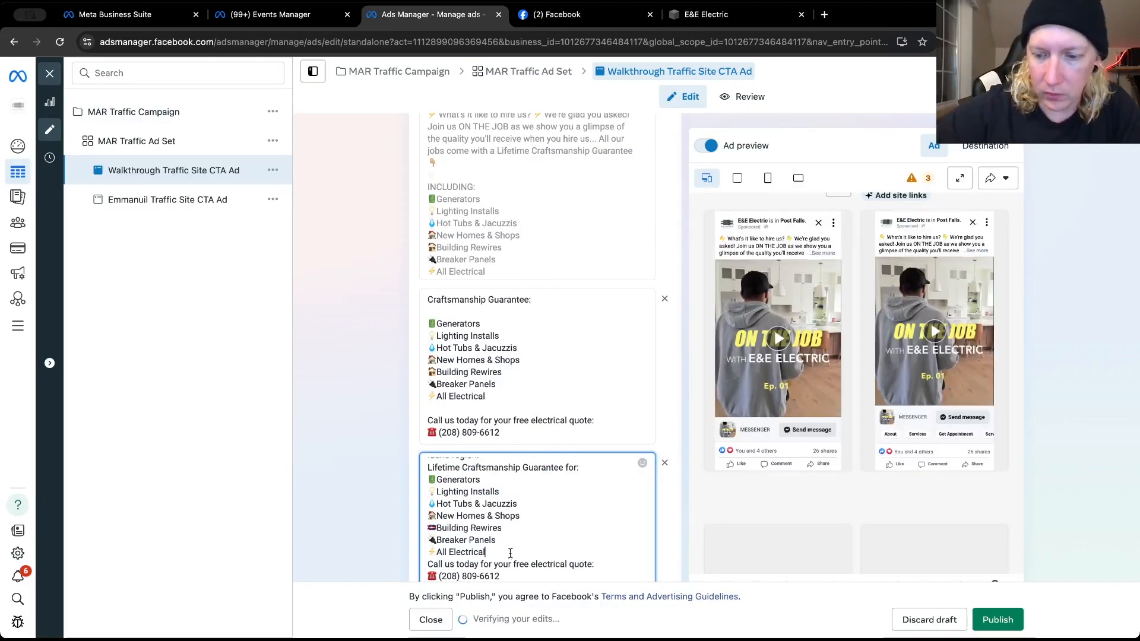
key("Return")
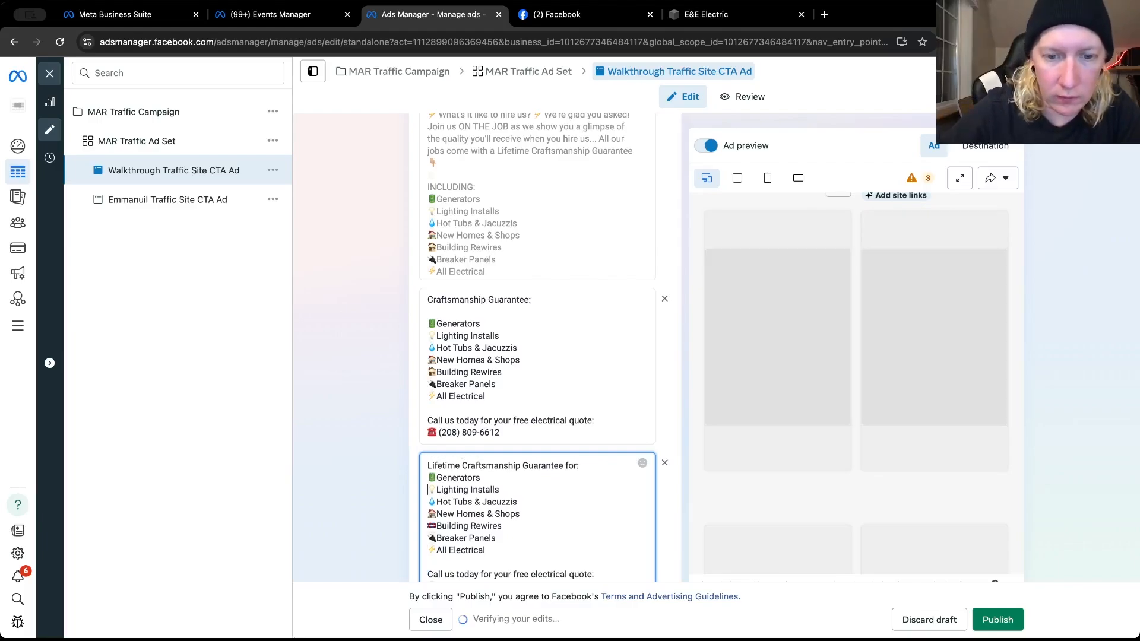
key("Up")
key("Up")
key("Up")
key("Up")
key("Up")
key("Down")
key("Down")
key("Down")
key("Down")
key("Return")
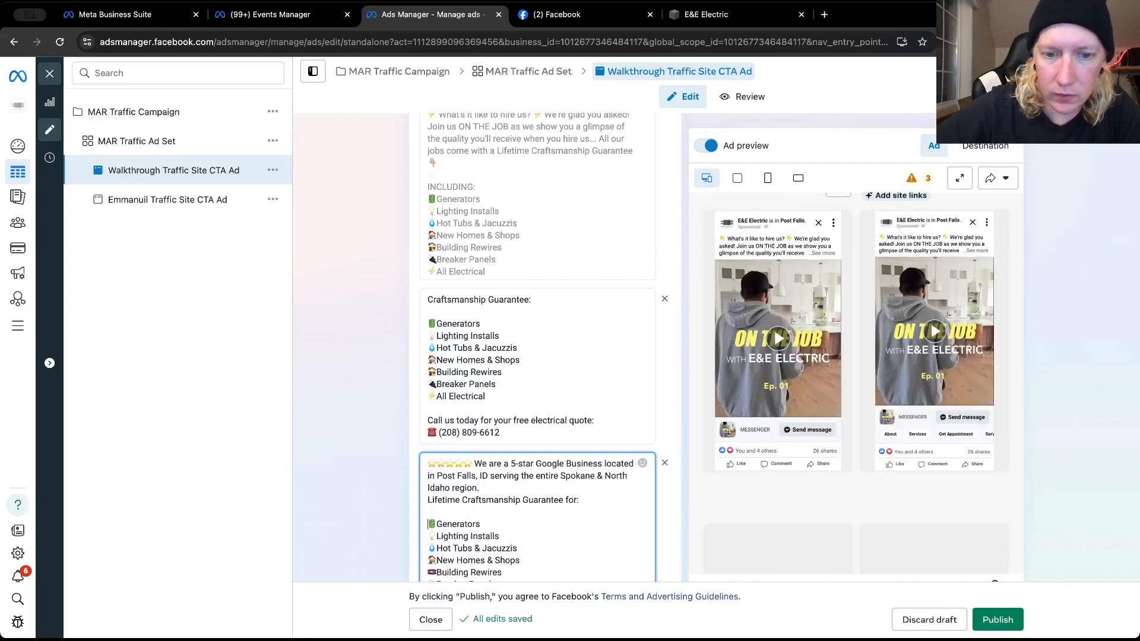
left_click(427, 500)
key("BackSpace")
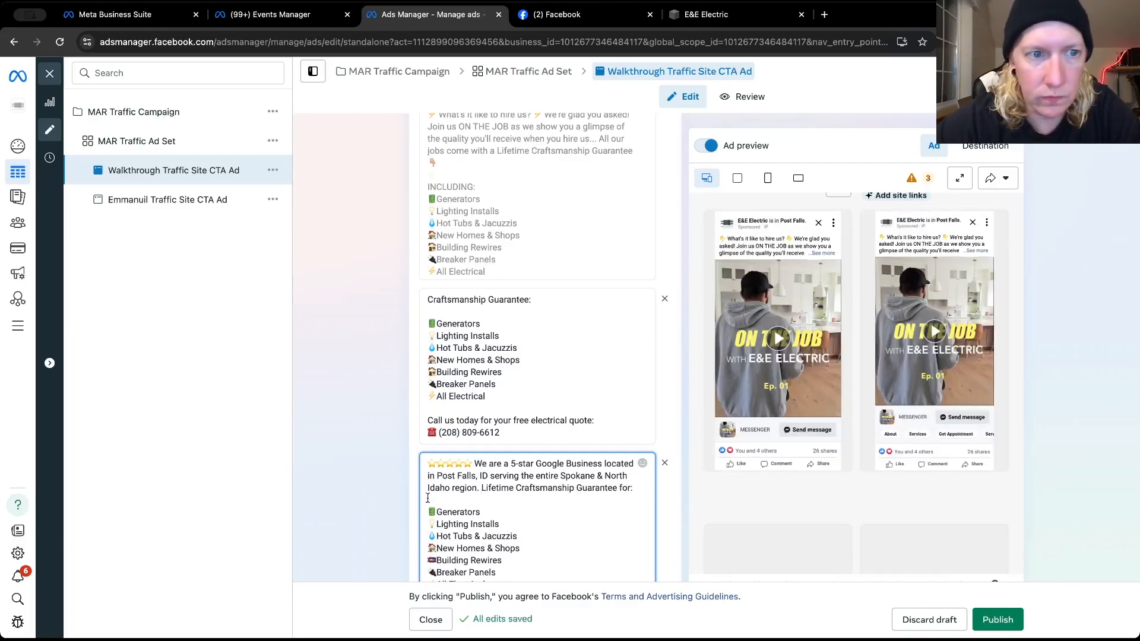
Switch the ad's message template to an existing one, using E&E Promo Chat
scroll(537, 275, "down", 10)
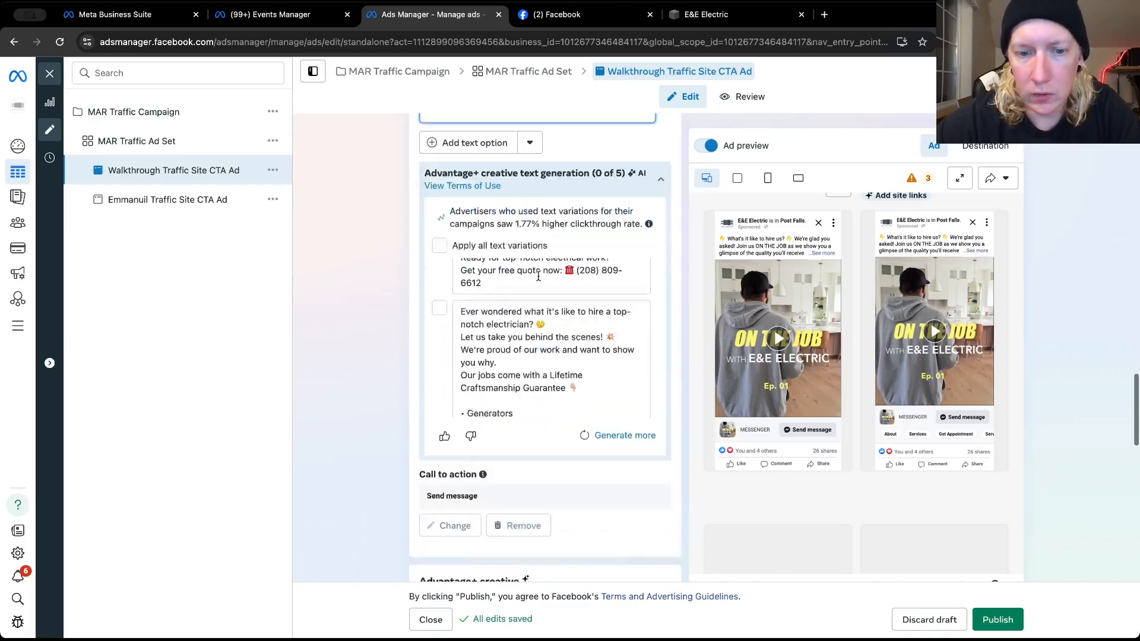
scroll(538, 276, "down", 1)
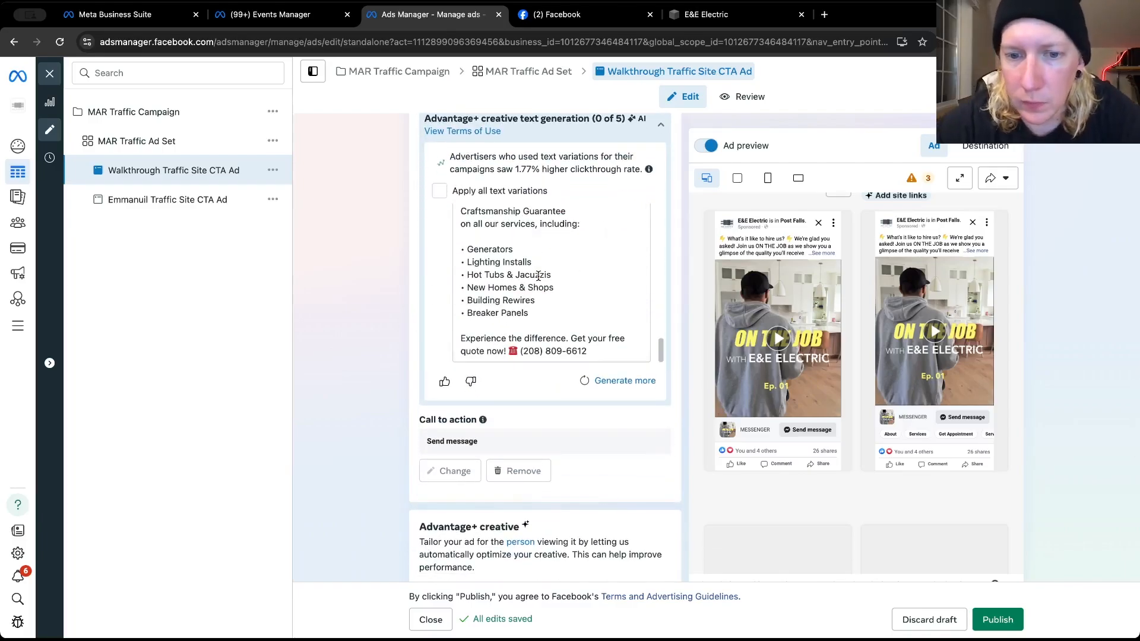
scroll(672, 400, "down", 6)
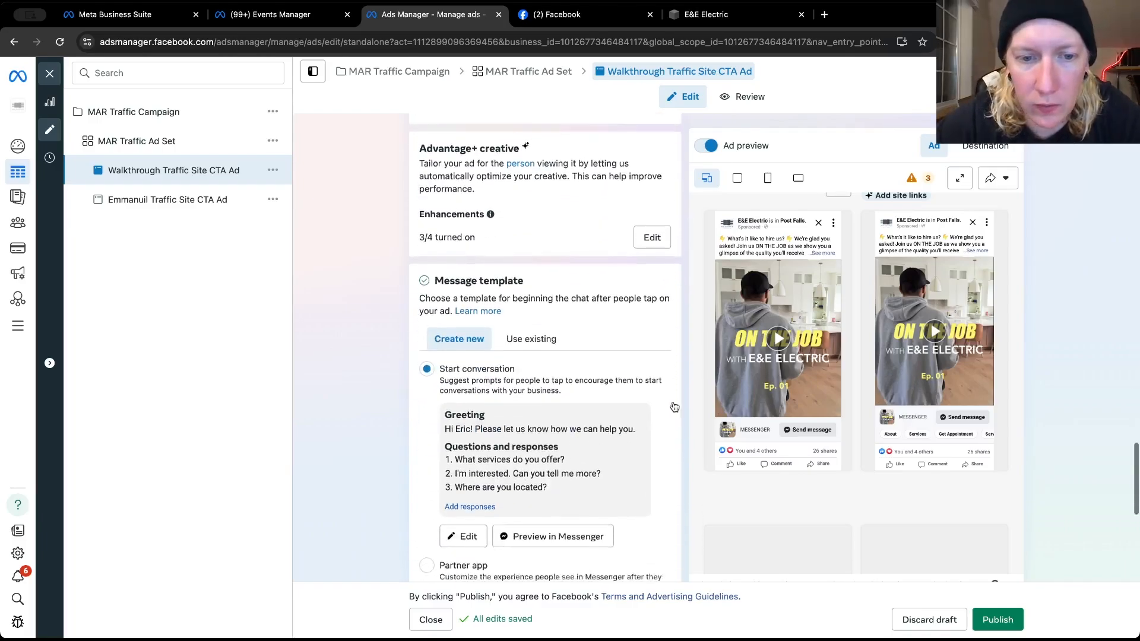
scroll(674, 406, "down", 2)
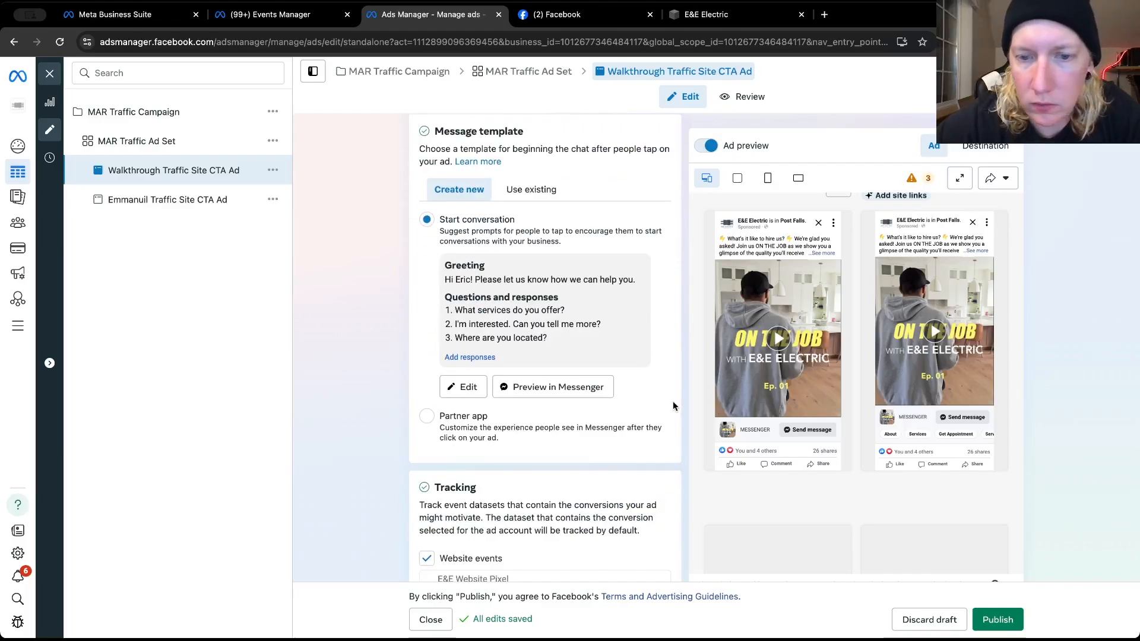
left_click(531, 188)
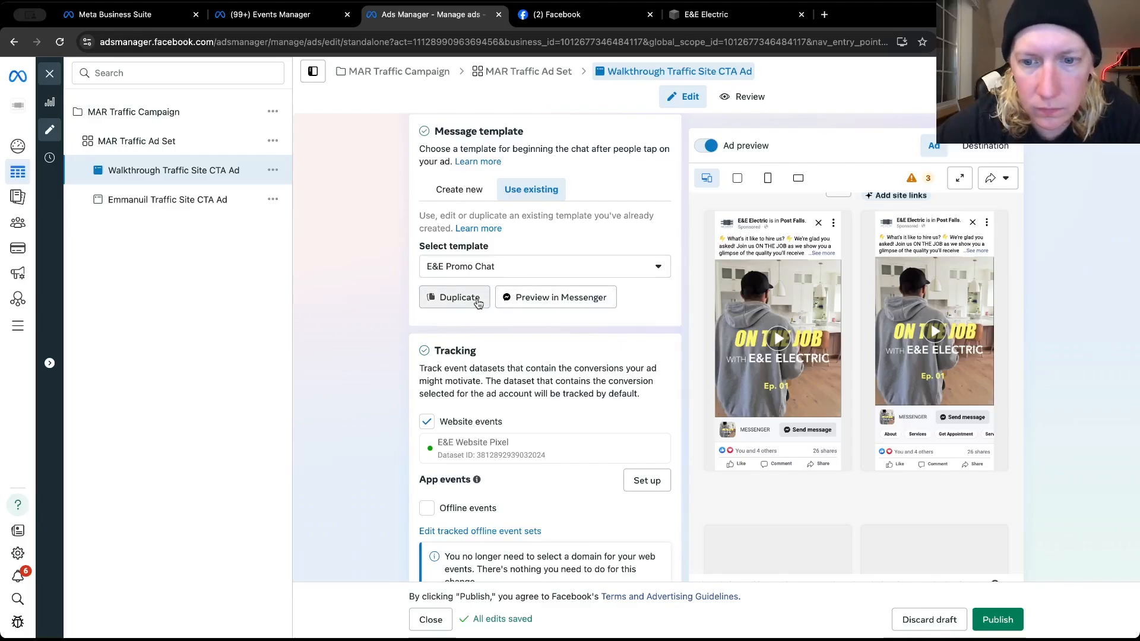
Review the tracking, call to action and message template settings, and publish the Walkthrough Traffic Site CTA Ad
scroll(642, 396, "down", 3)
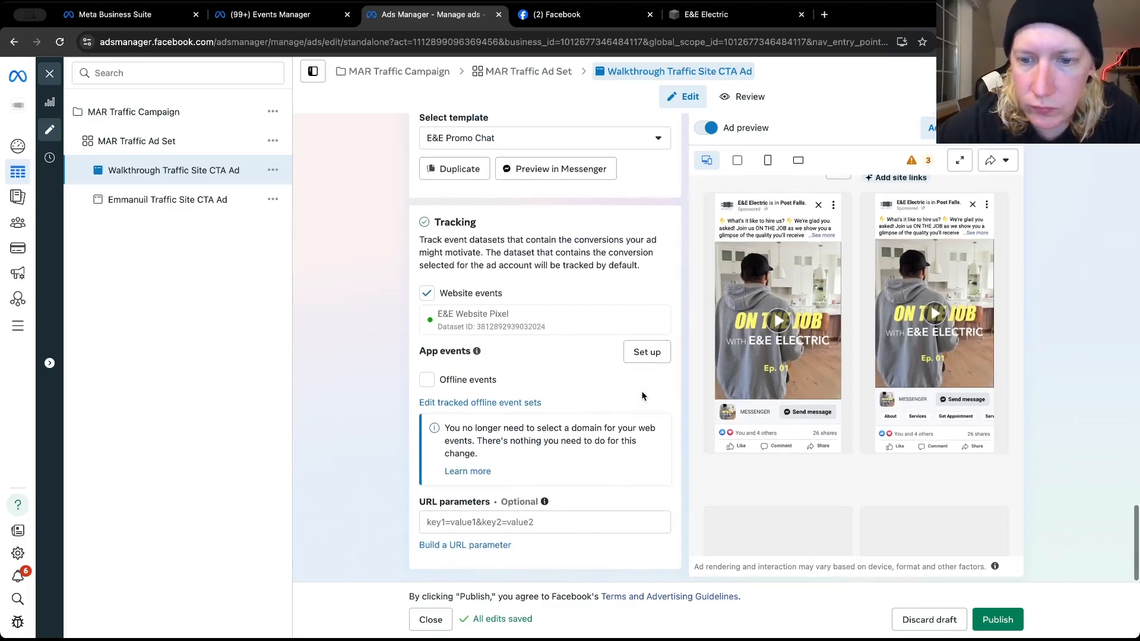
scroll(642, 396, "up", 6)
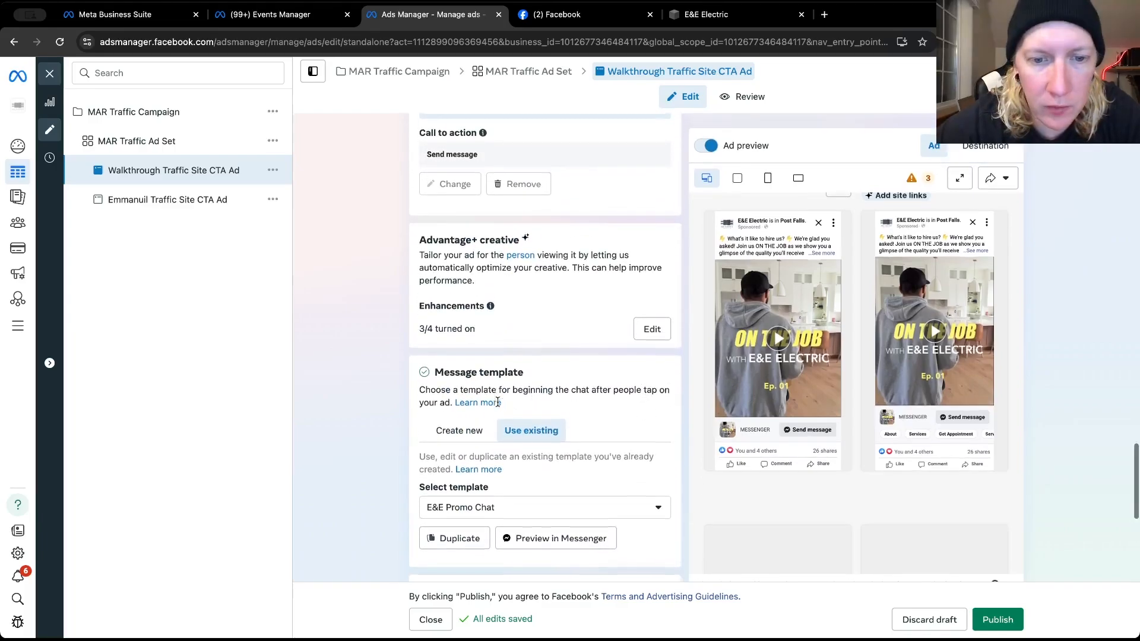
scroll(497, 402, "down", 3)
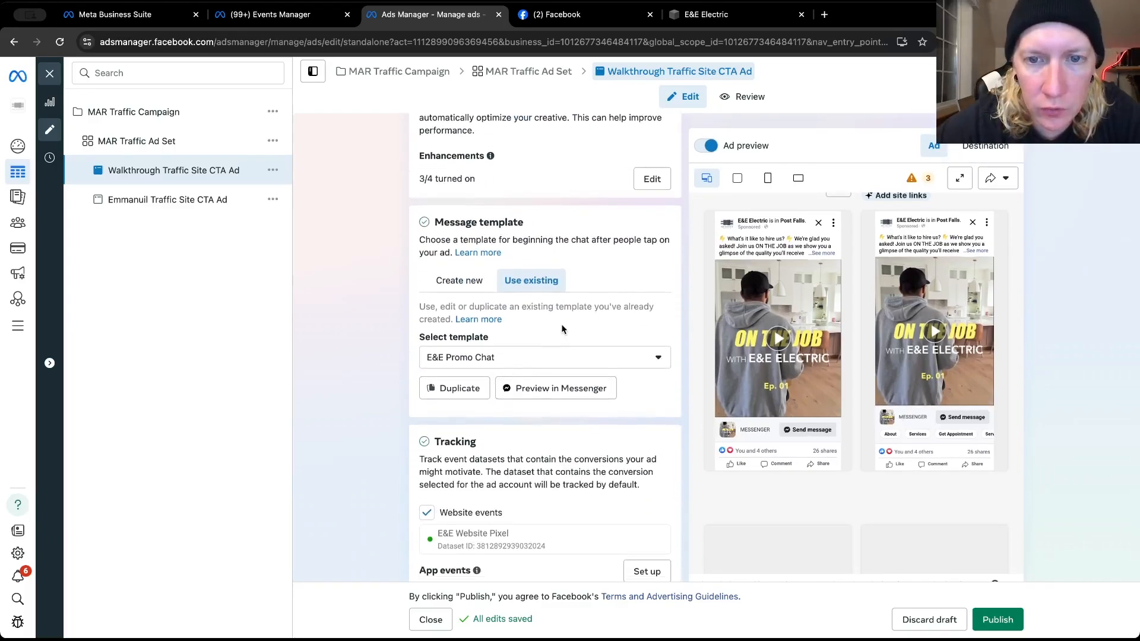
scroll(564, 325, "up", 3)
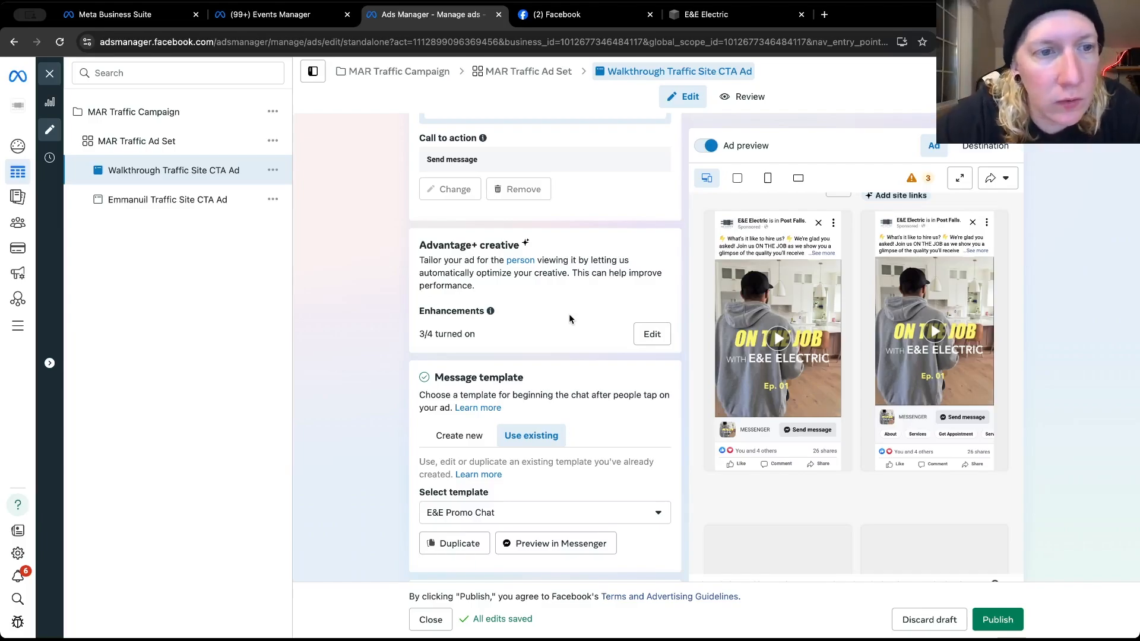
left_click(990, 621)
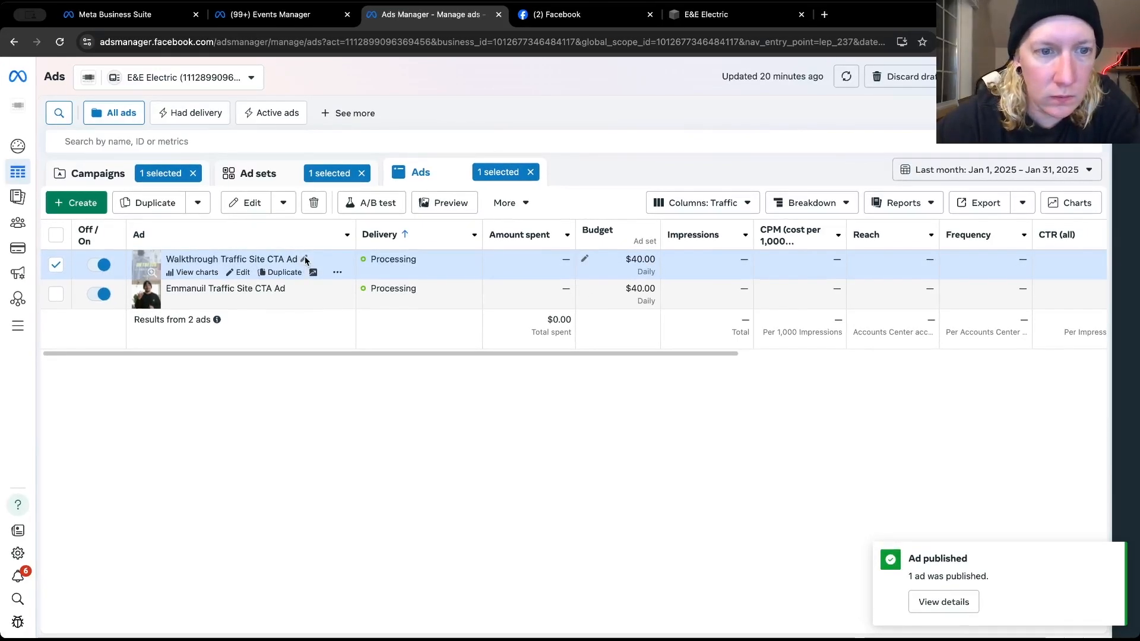
Rename the Walkthrough Traffic Site CTA Ad as "On The Job Traffic Messenger Ad" and publish the new name
left_click(252, 263)
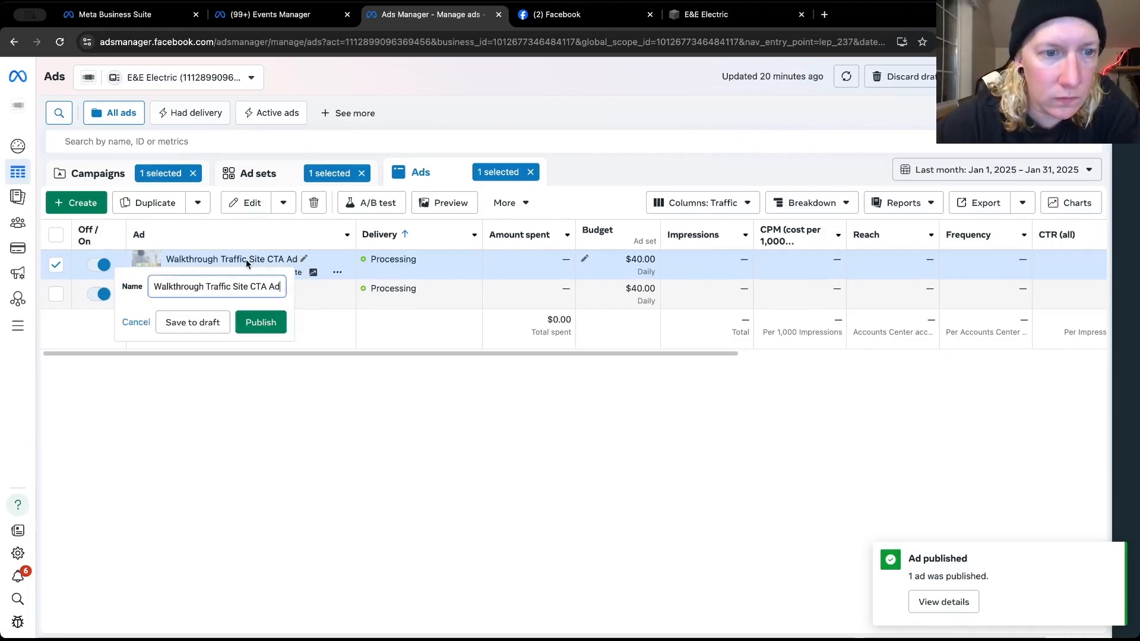
double_click(202, 286)
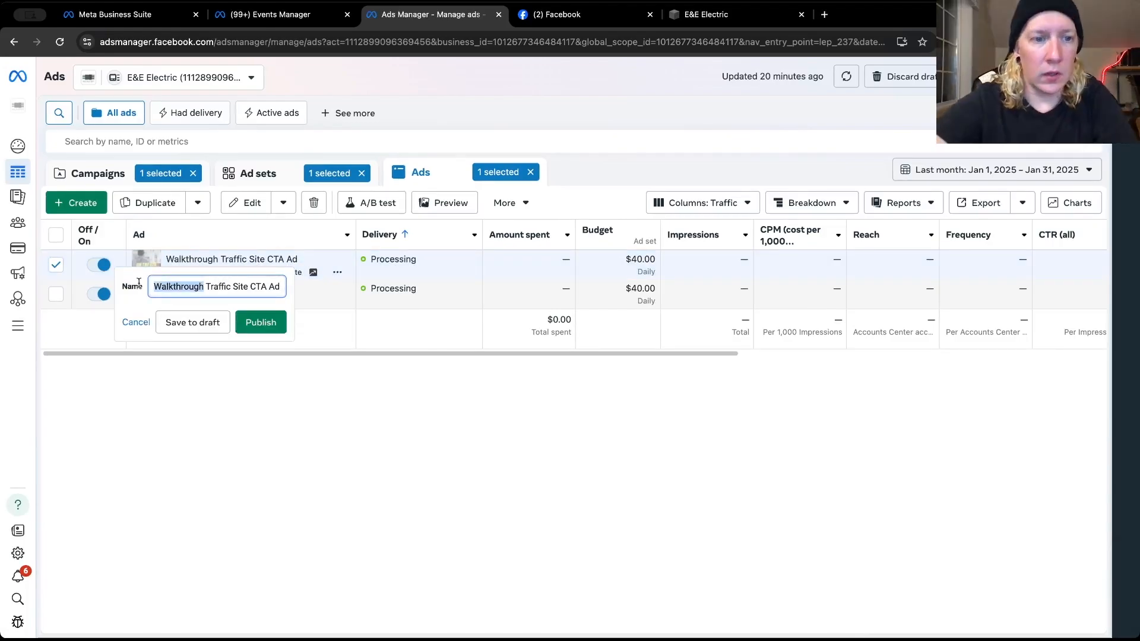
type("On The Job")
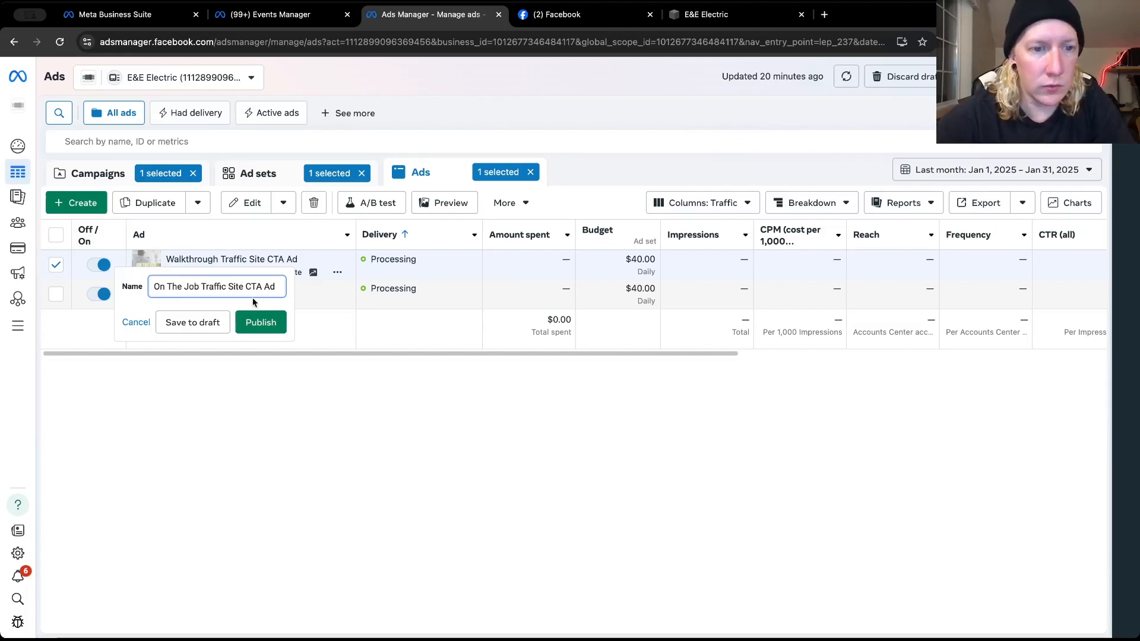
left_click_drag(263, 286, 231, 285)
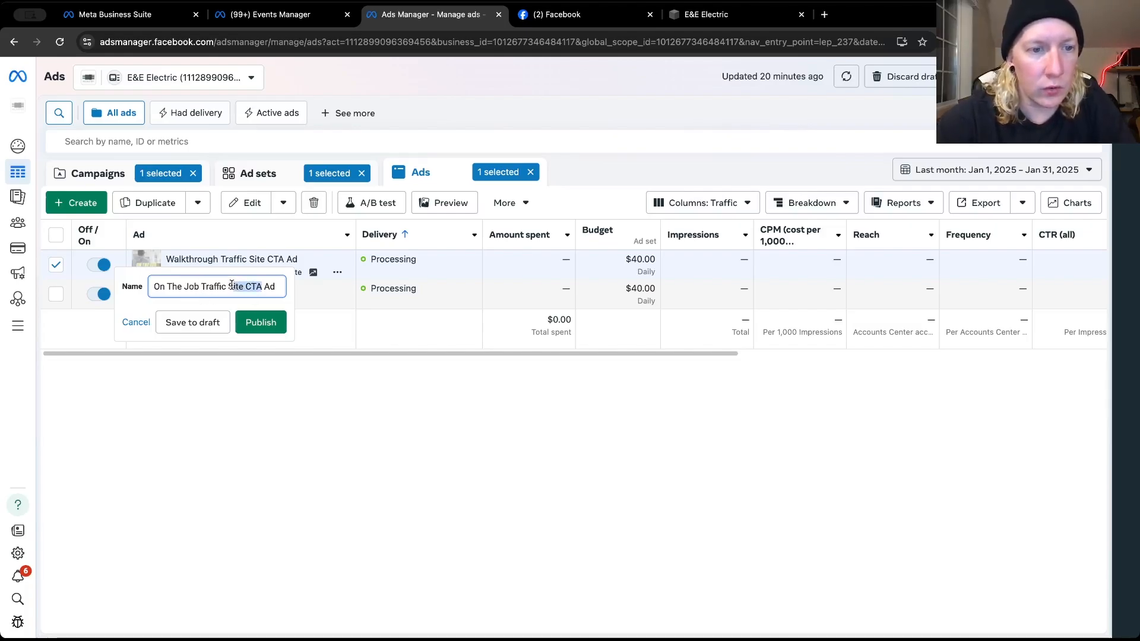
type("Message")
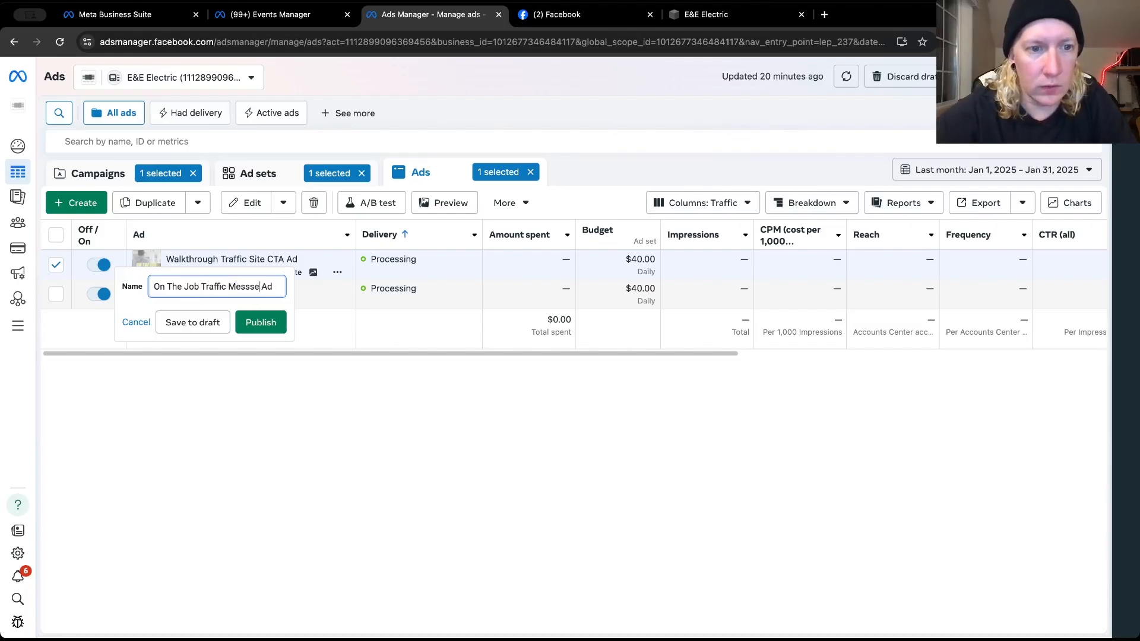
key("BackSpace")
key("BackSpace")
key("BackSpace")
type("enger")
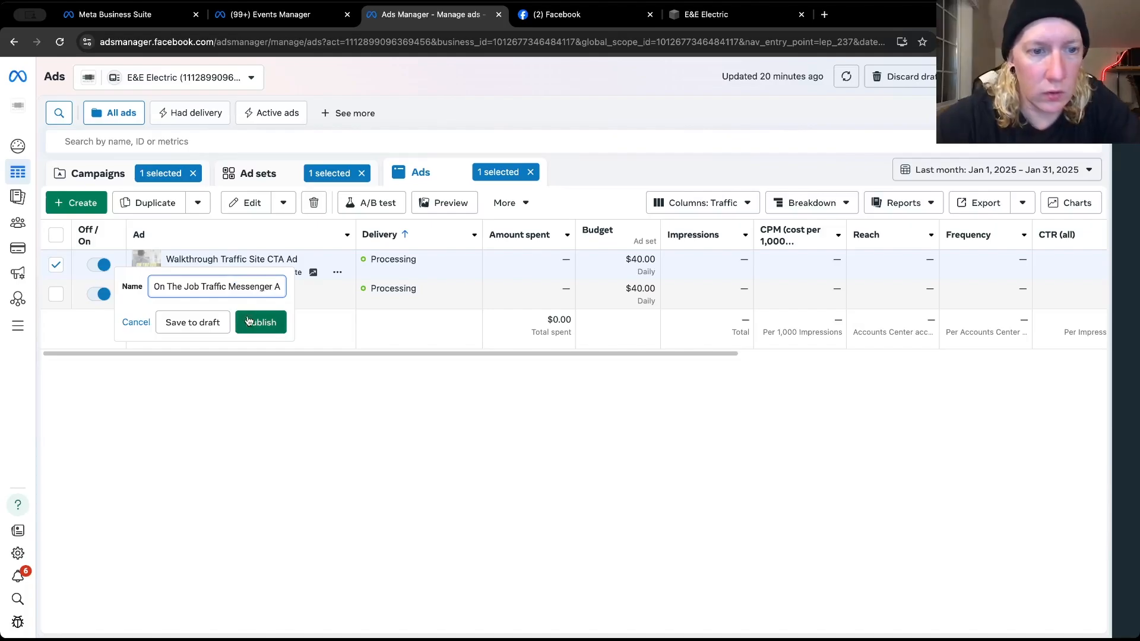
left_click(247, 319)
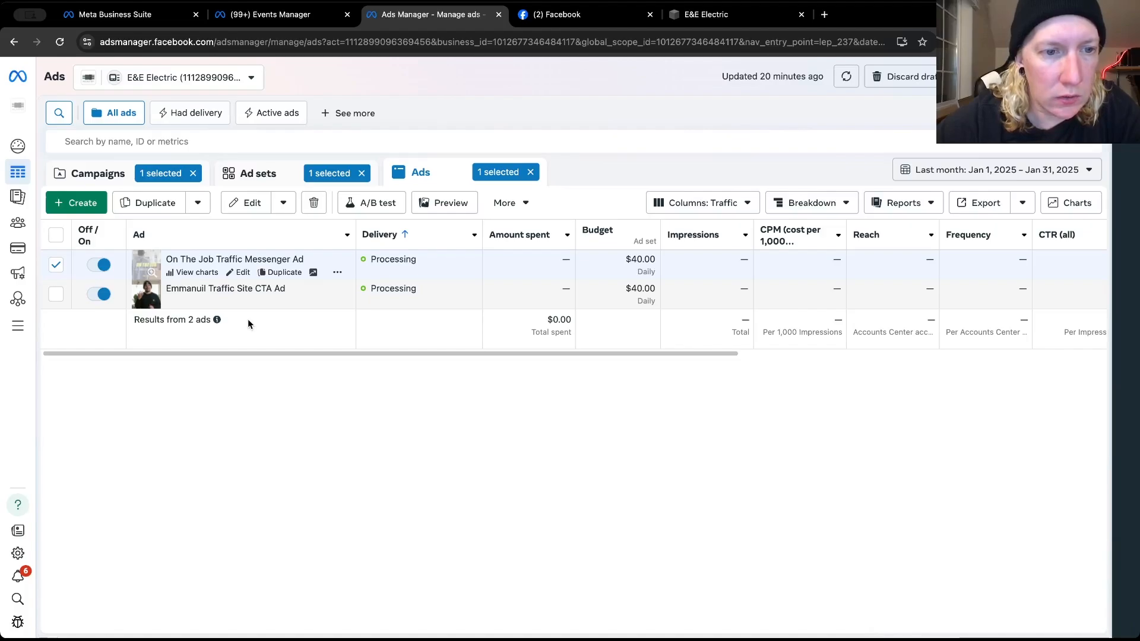
Open the ad editor and quick duplicate the other Traffic Site CTA Ad within the MAR Traffic Ad Set
left_click(243, 272)
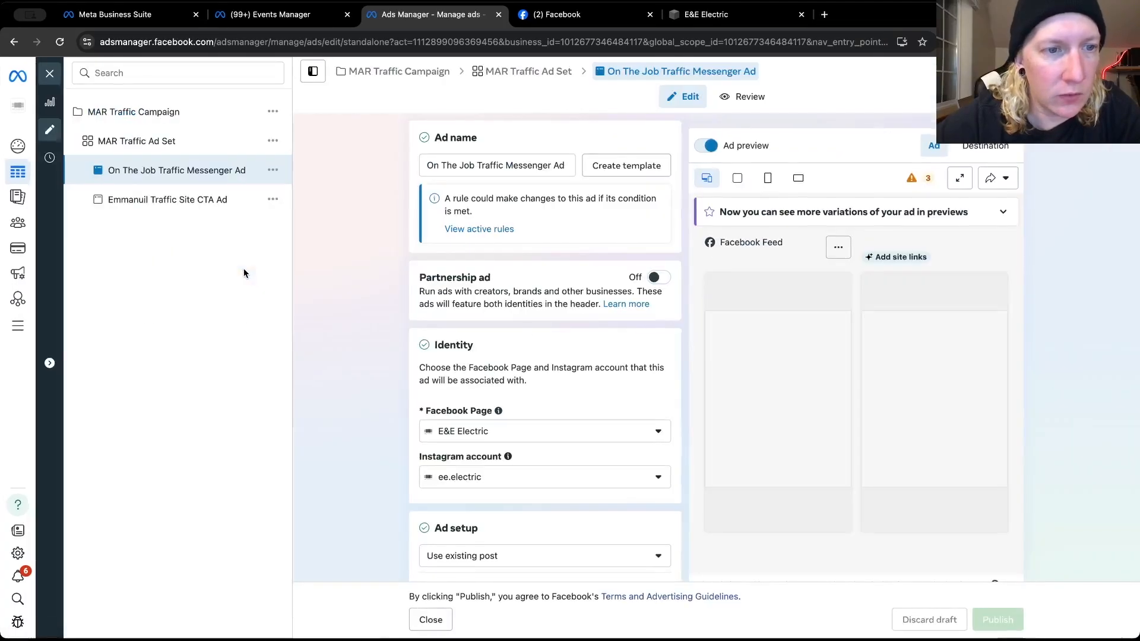
left_click(265, 201)
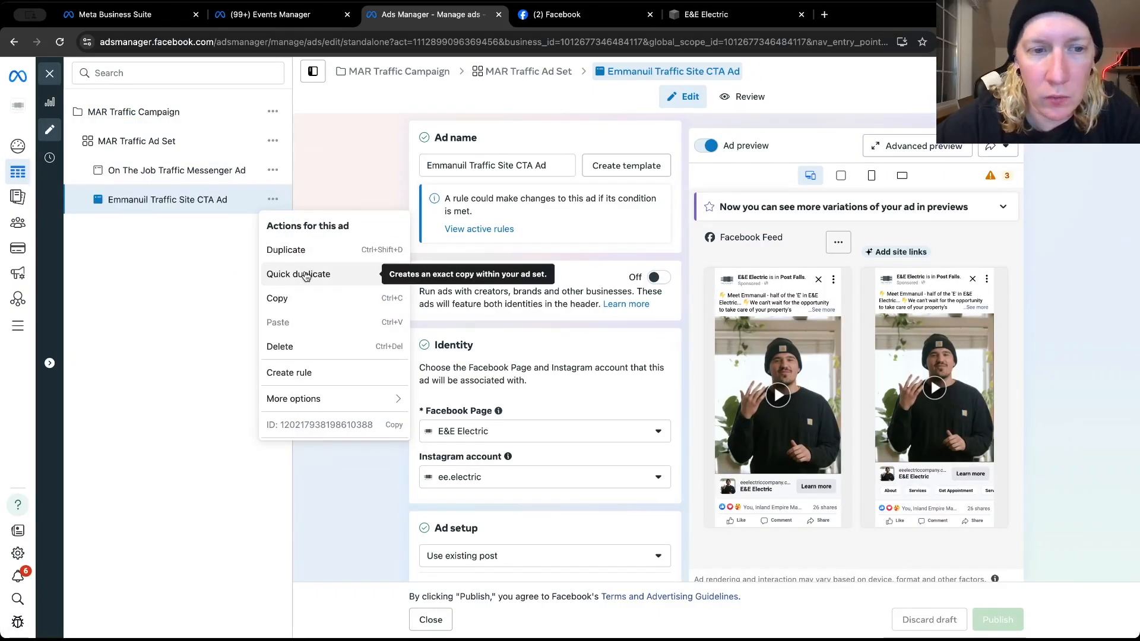
left_click(304, 275)
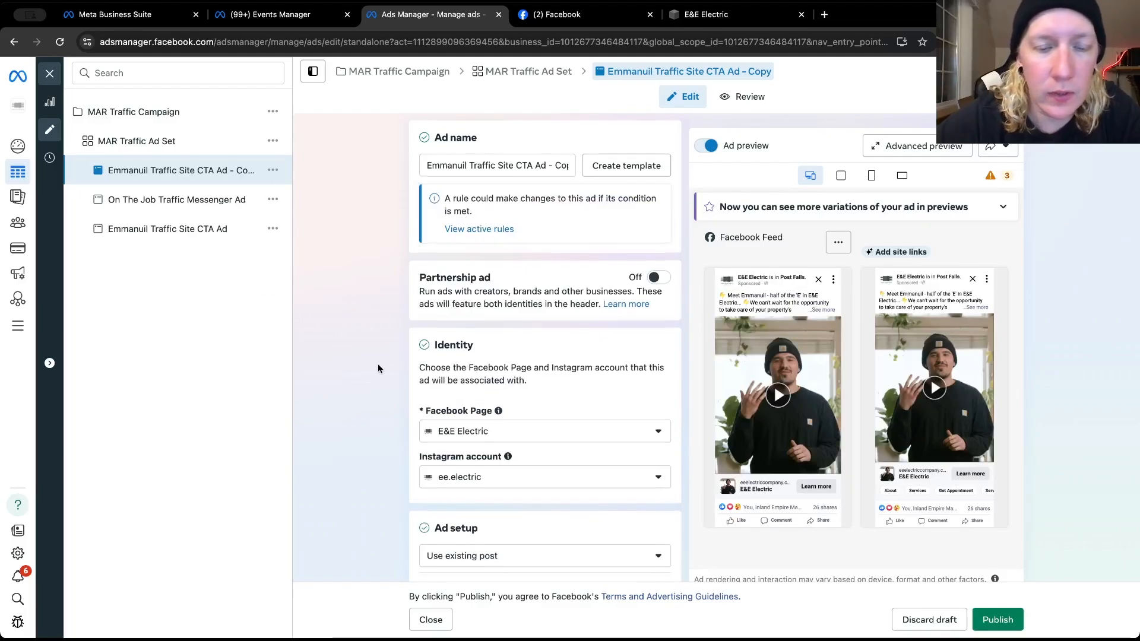
Open the post selection for the ad creative of the duplicated Traffic Site CTA Ad
scroll(378, 368, "down", 5)
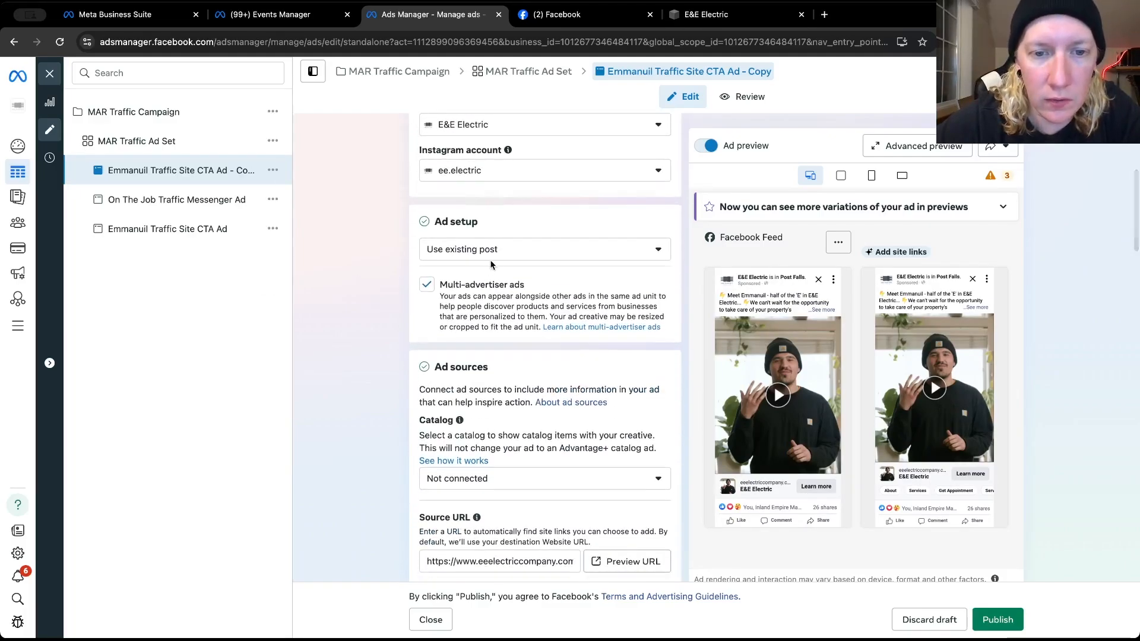
scroll(447, 493, "down", 1)
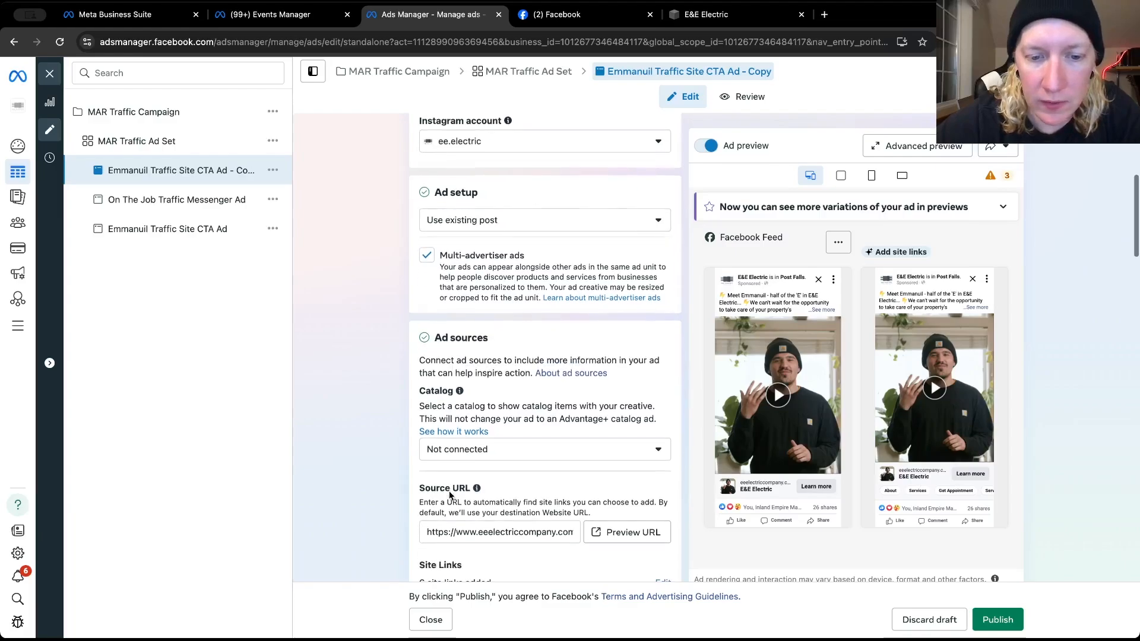
scroll(447, 494, "down", 2)
scroll(448, 494, "up", 5)
scroll(449, 491, "down", 6)
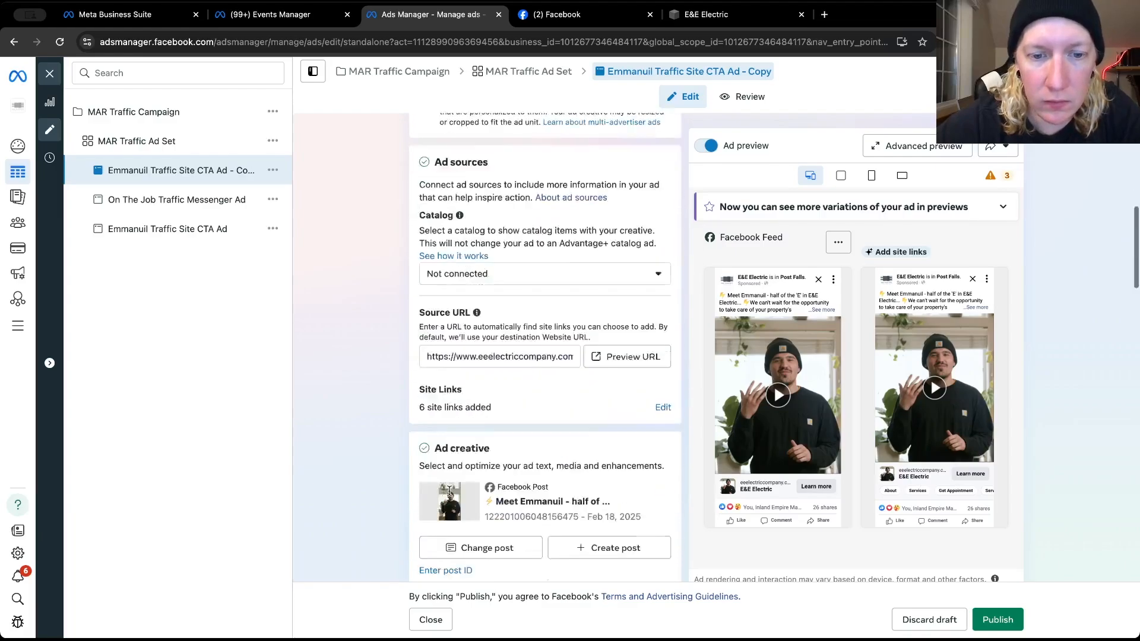
scroll(449, 490, "down", 2)
left_click(484, 437)
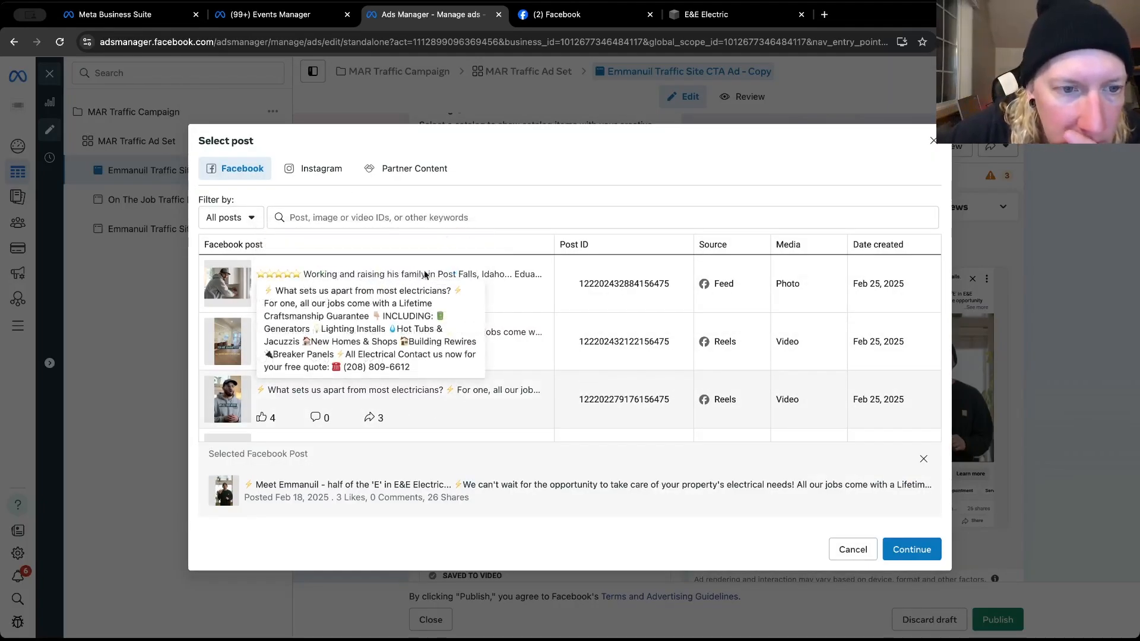
Look through the page's existing Facebook posts for a customer review post suitable for the ad
scroll(506, 373, "down", 3)
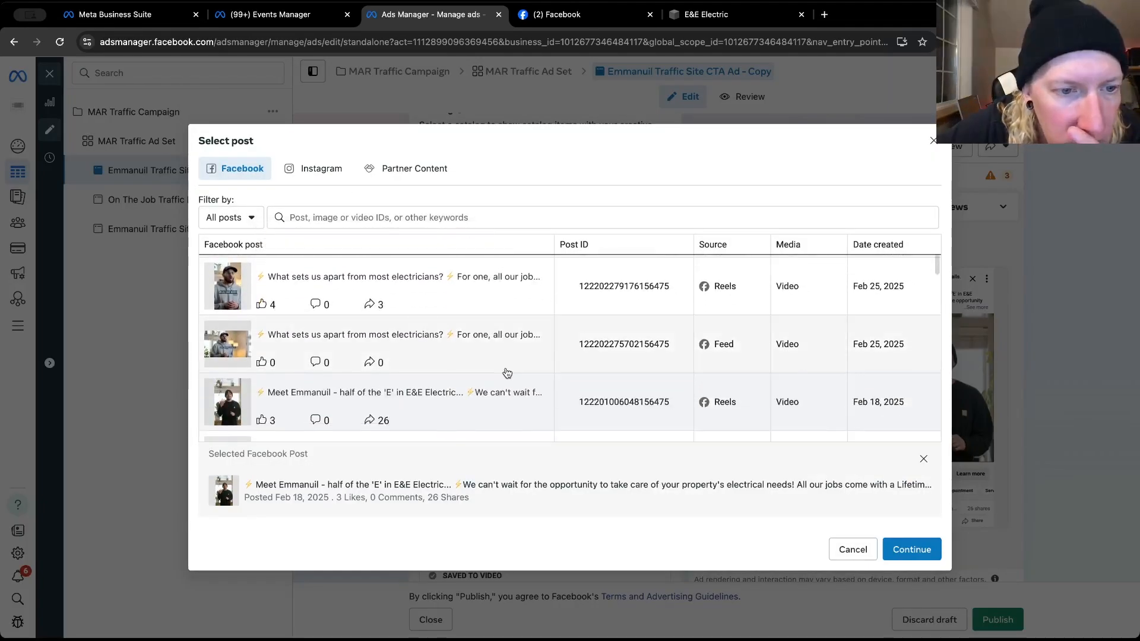
scroll(507, 372, "down", 3)
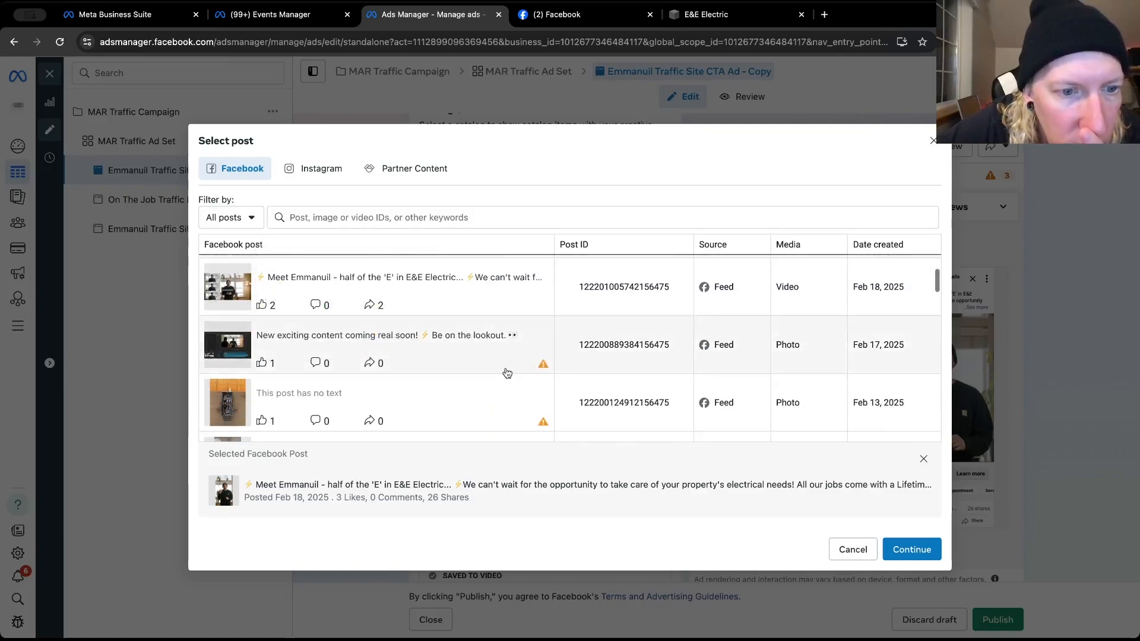
scroll(408, 372, "down", 2)
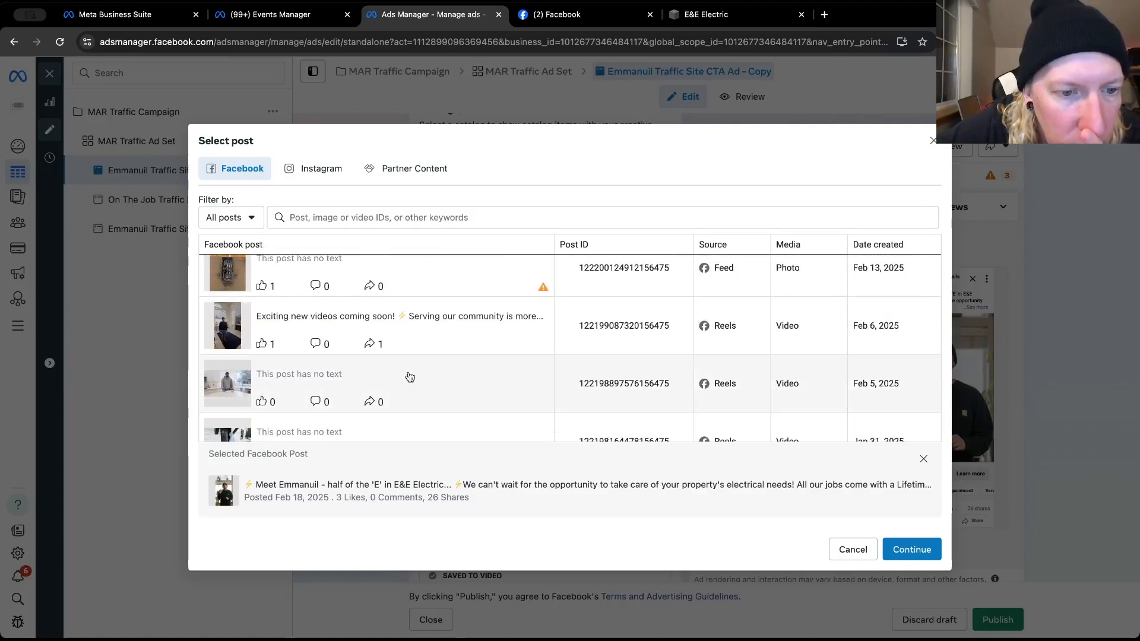
scroll(408, 372, "down", 1)
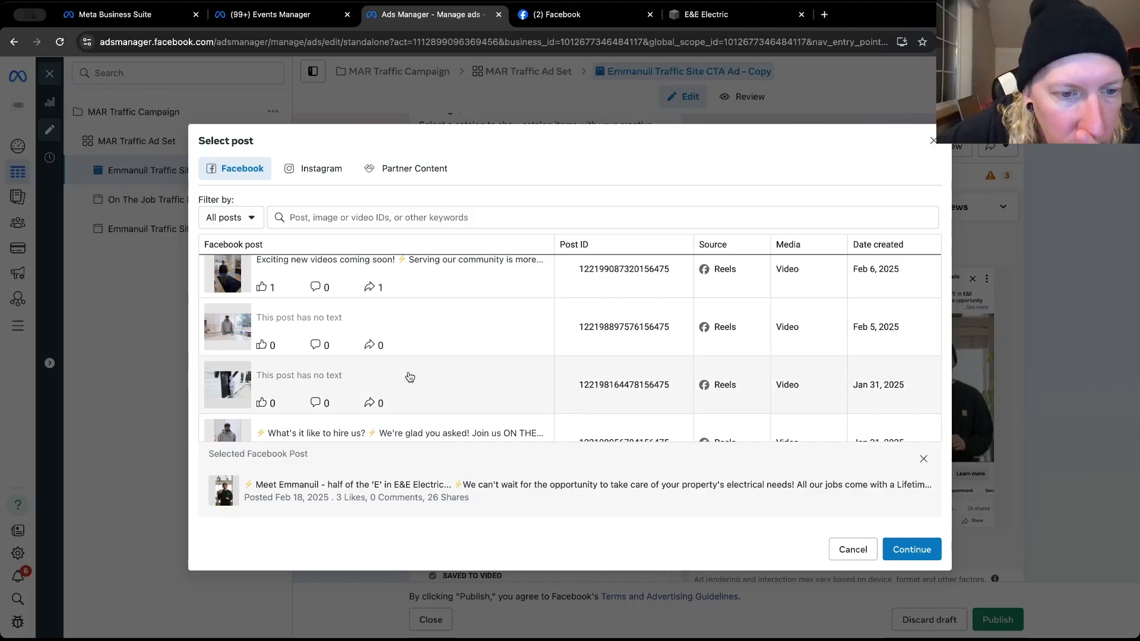
scroll(409, 376, "down", 5)
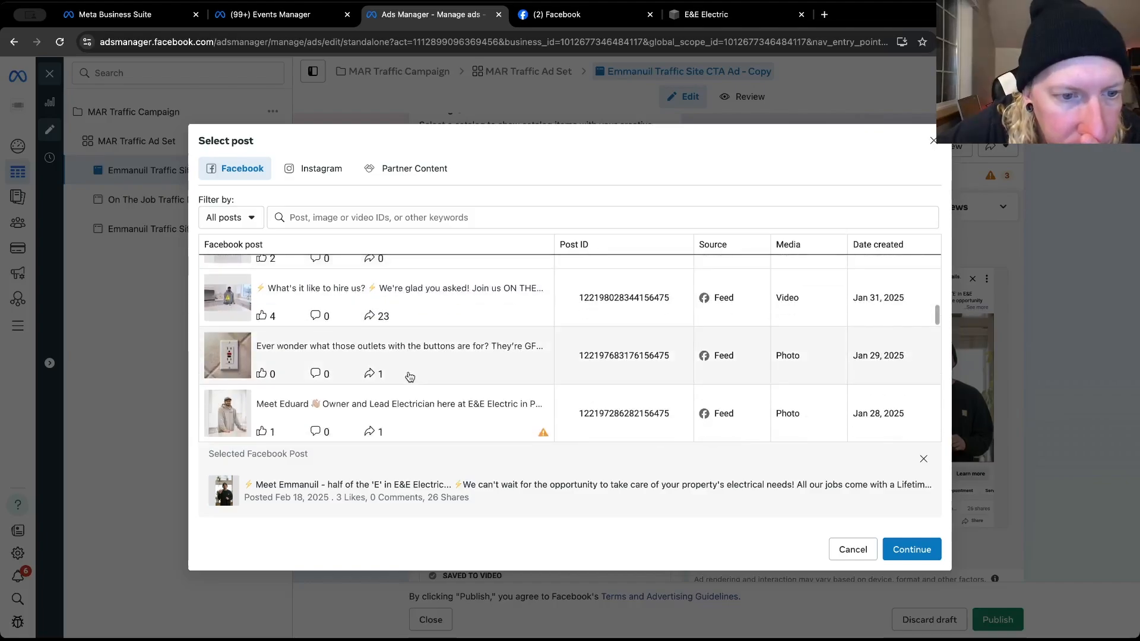
scroll(408, 372, "down", 2)
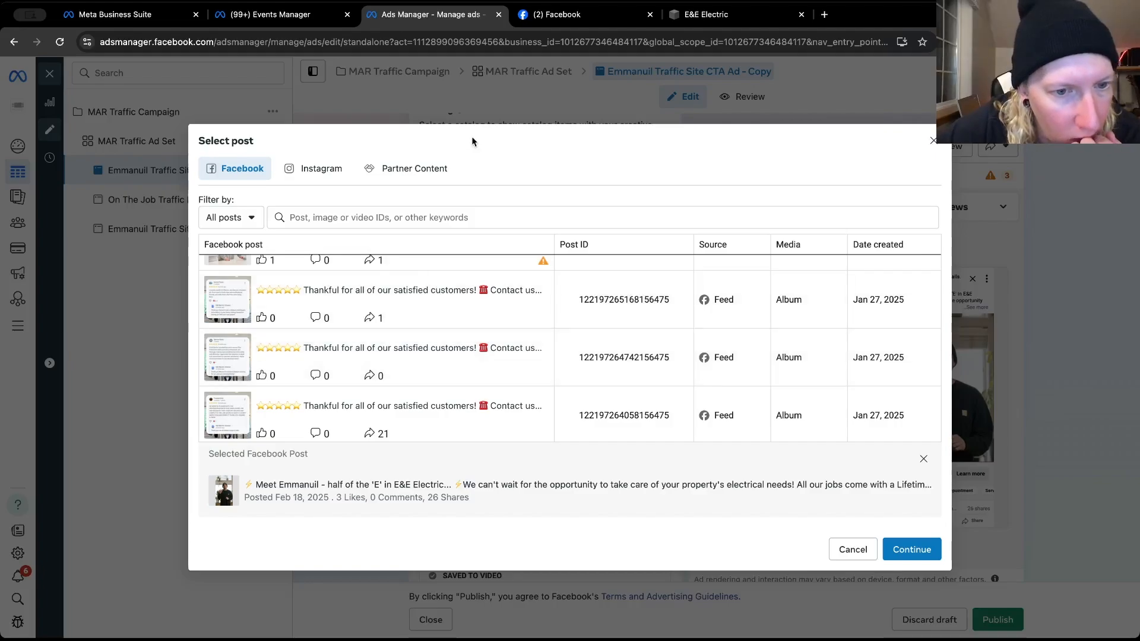
scroll(380, 365, "down", 2)
scroll(380, 365, "down", 5)
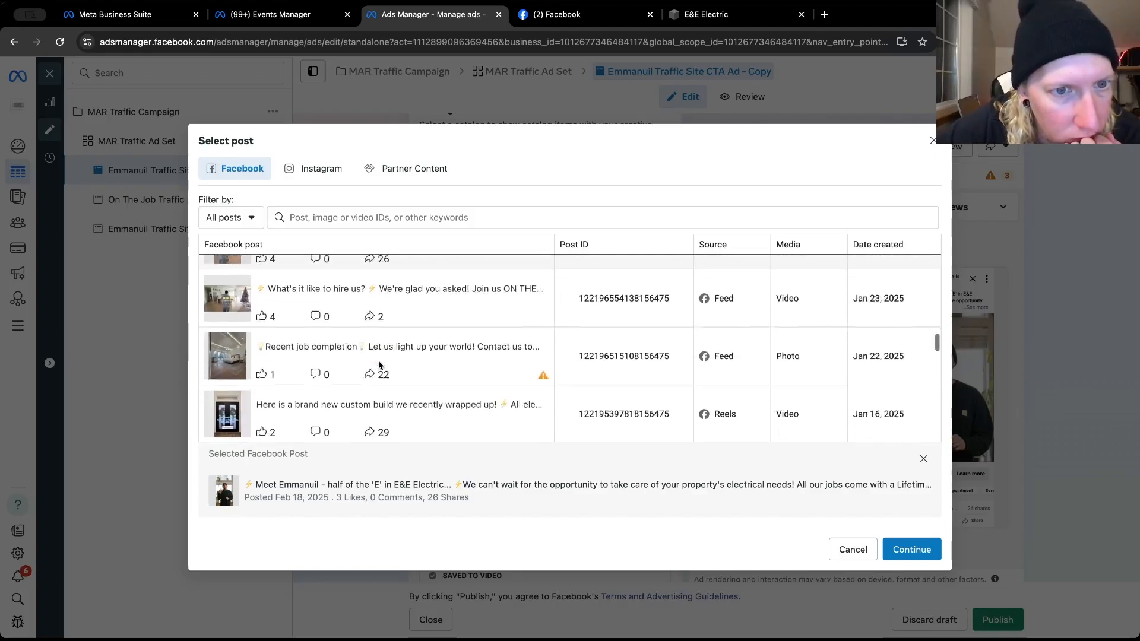
Use the Instagram carousel post "Thankful for all of our satisfied customers!" from Jan 27, 2025 with 9 likes as the ad creative
left_click(326, 173)
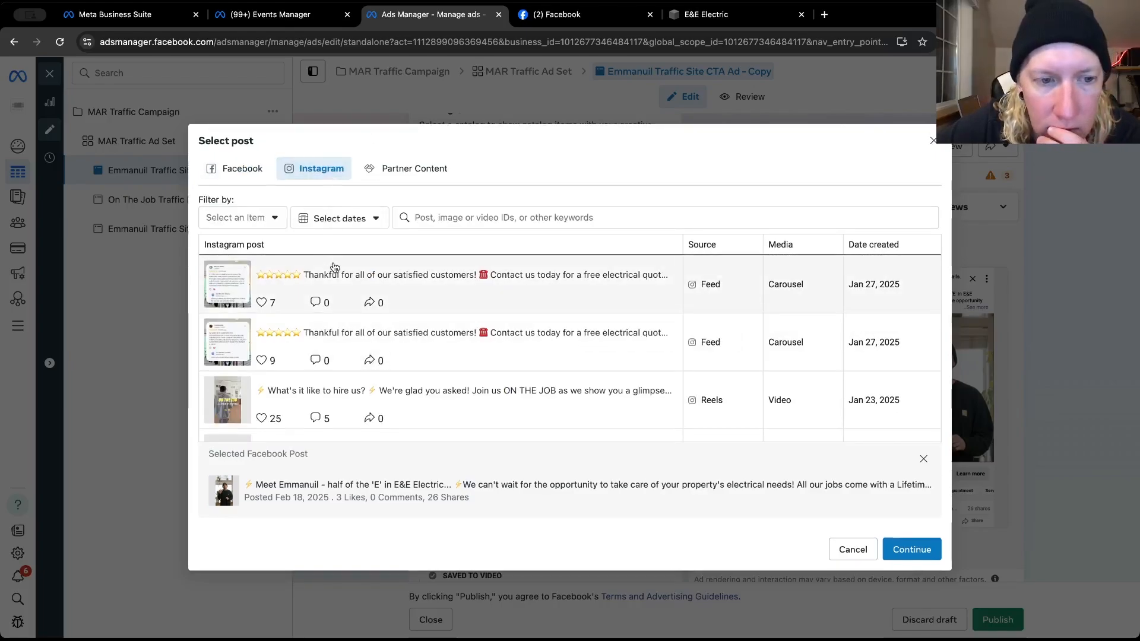
left_click(383, 339)
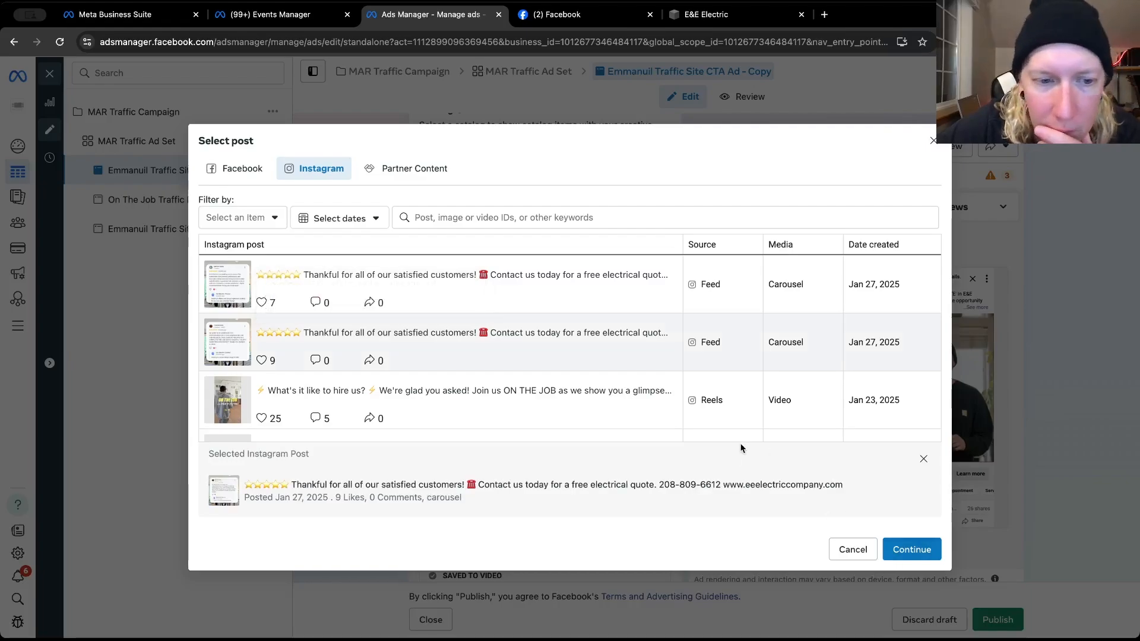
scroll(528, 380, "down", 4)
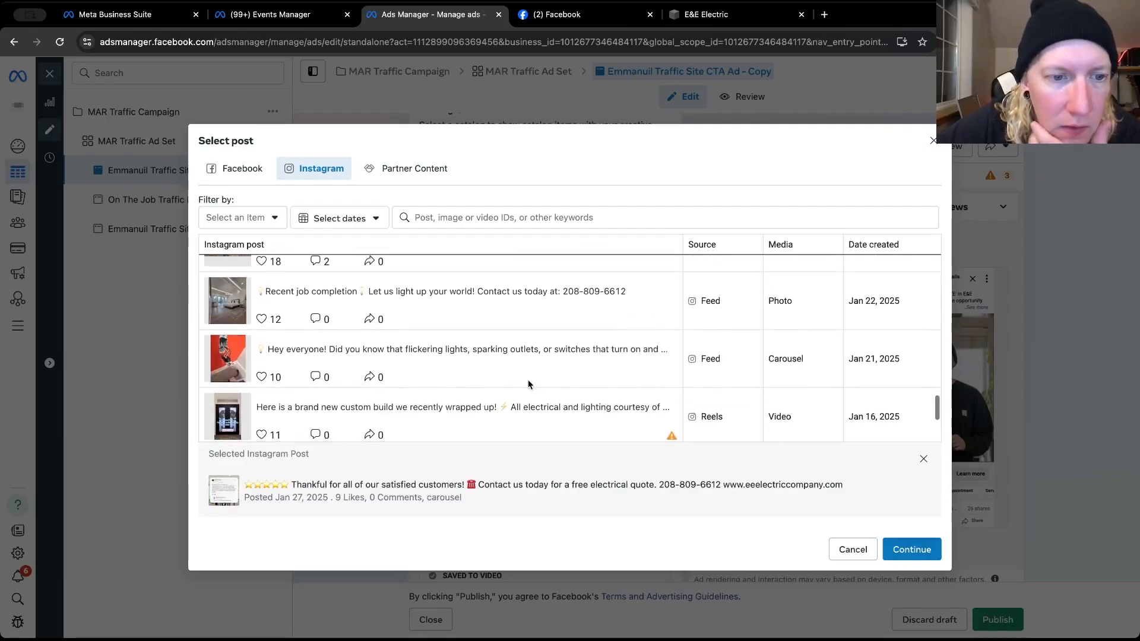
left_click(911, 549)
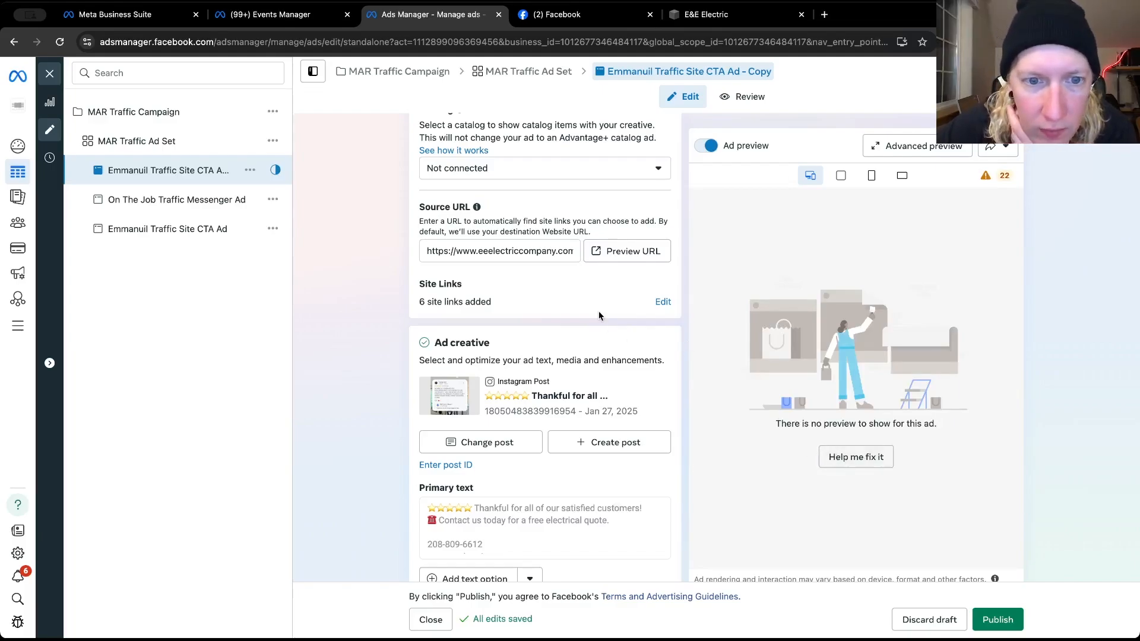
Set the duplicated ad's call to action to Contact us
scroll(599, 316, "up", 7)
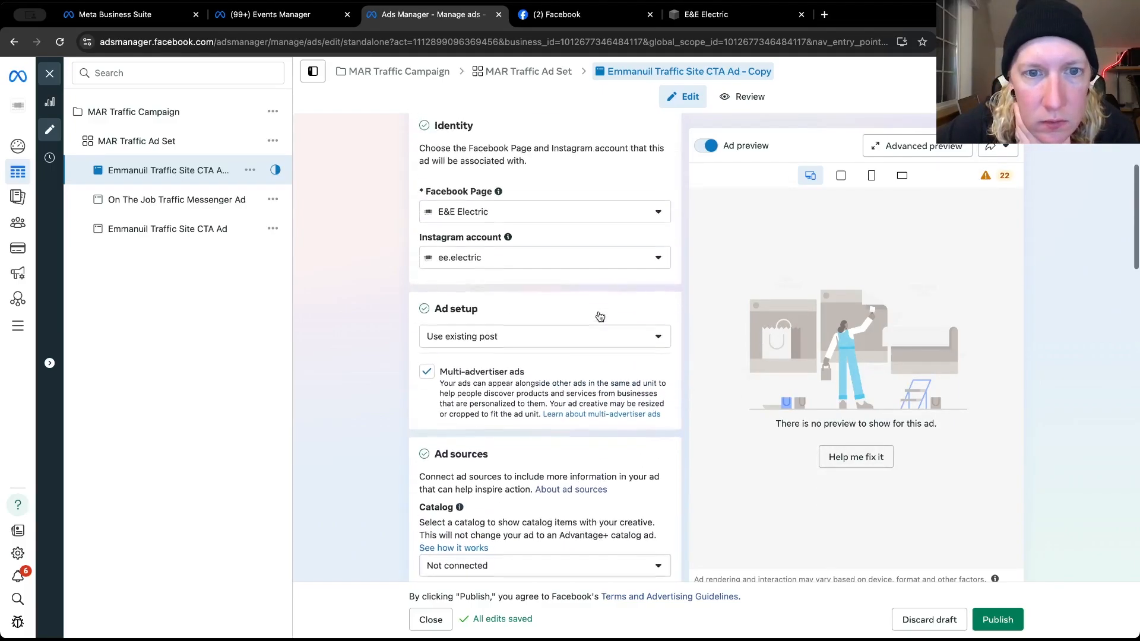
scroll(369, 297, "down", 10)
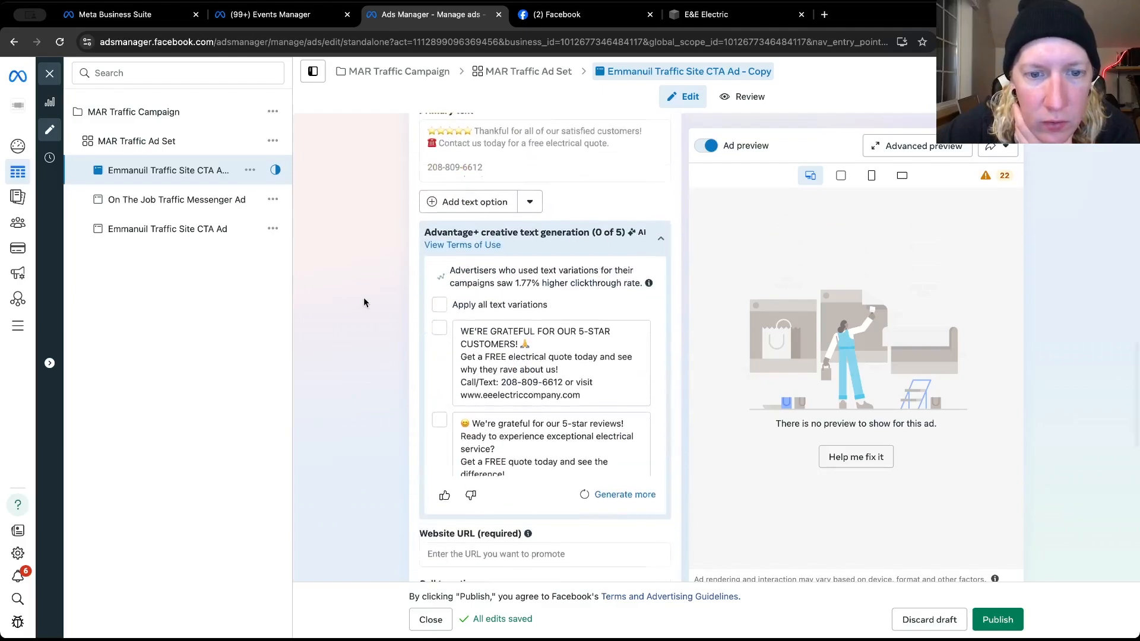
scroll(363, 297, "down", 4)
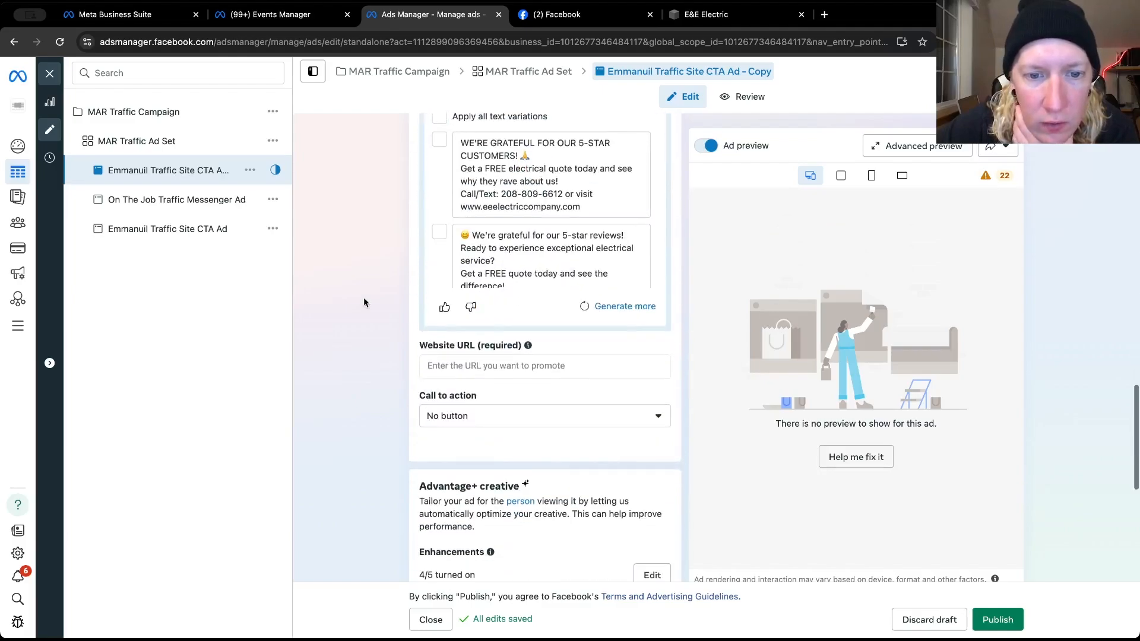
left_click(461, 402)
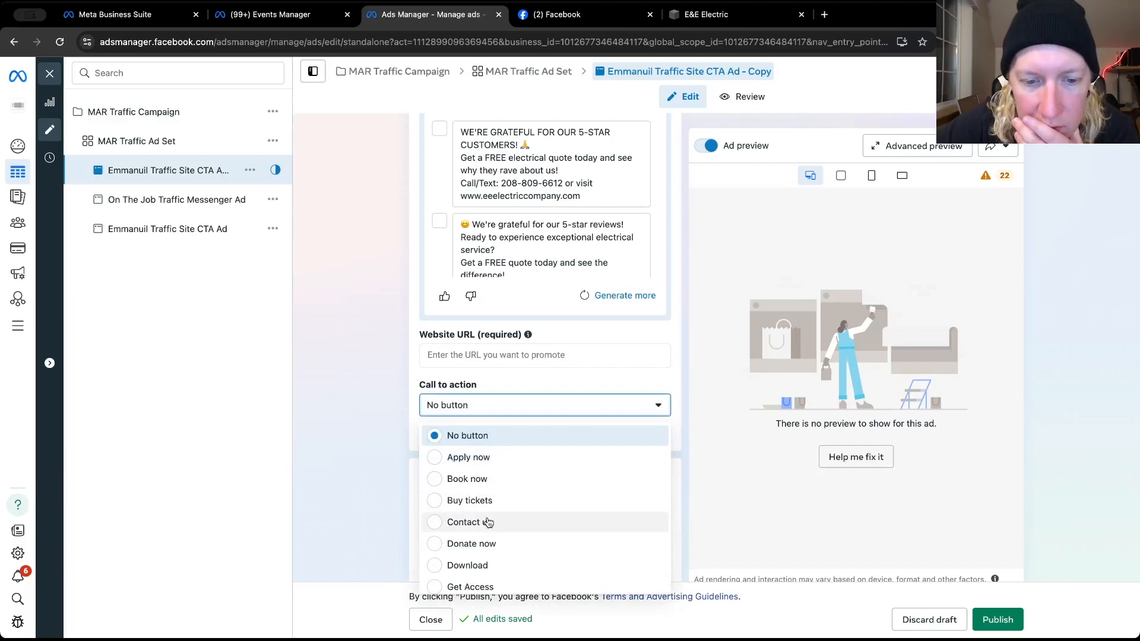
left_click(487, 523)
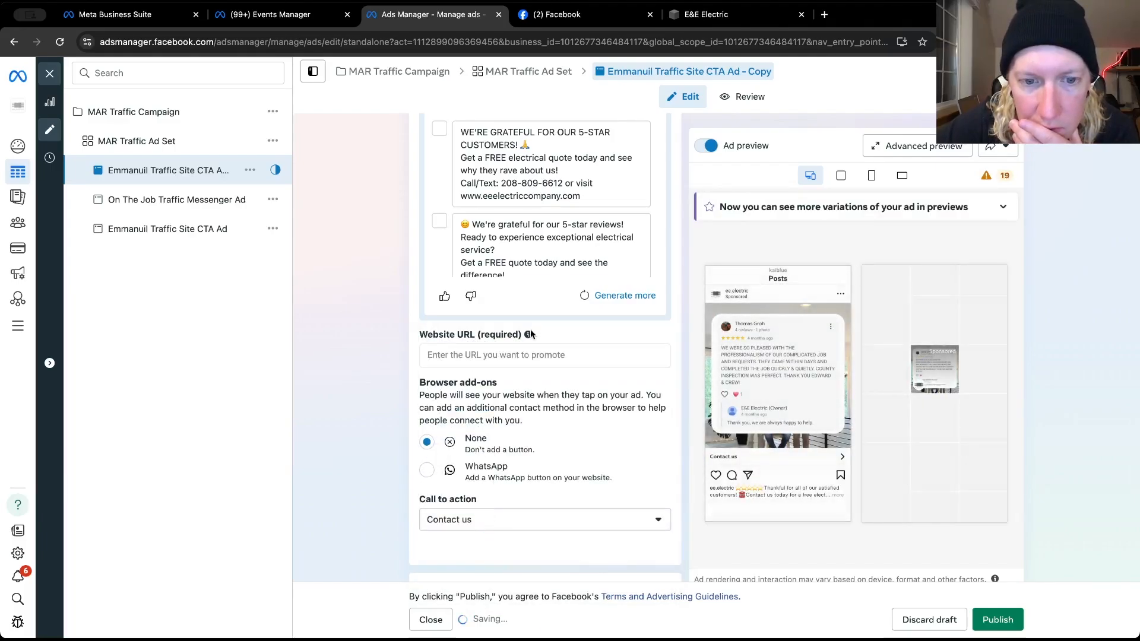
left_click(500, 354)
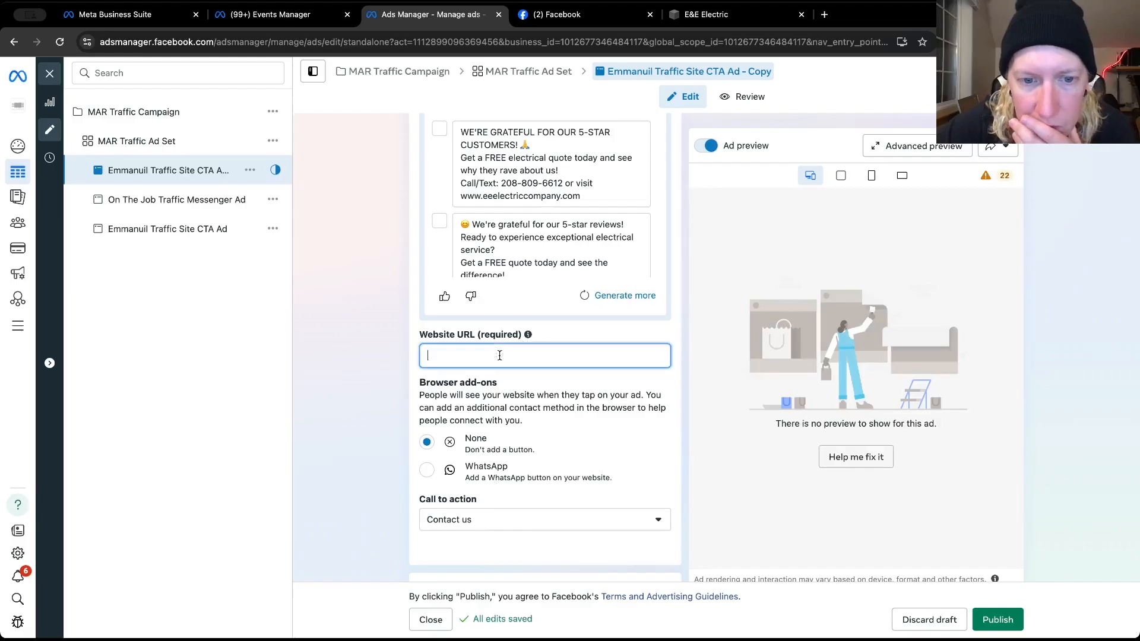
left_click(706, 14)
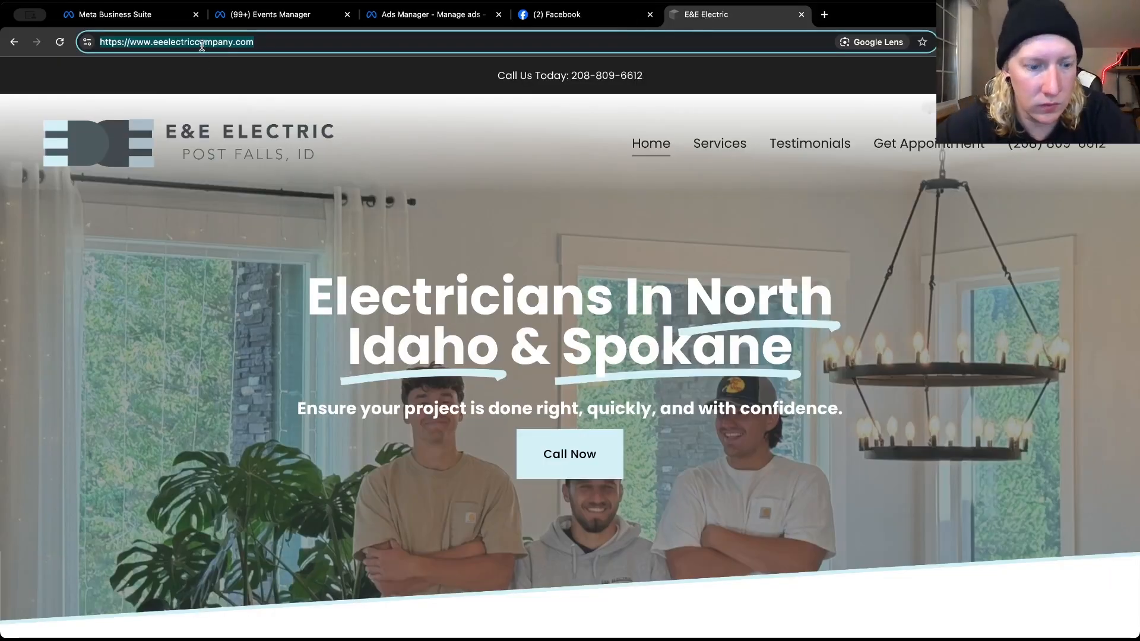
right_click(204, 52)
left_click(250, 156)
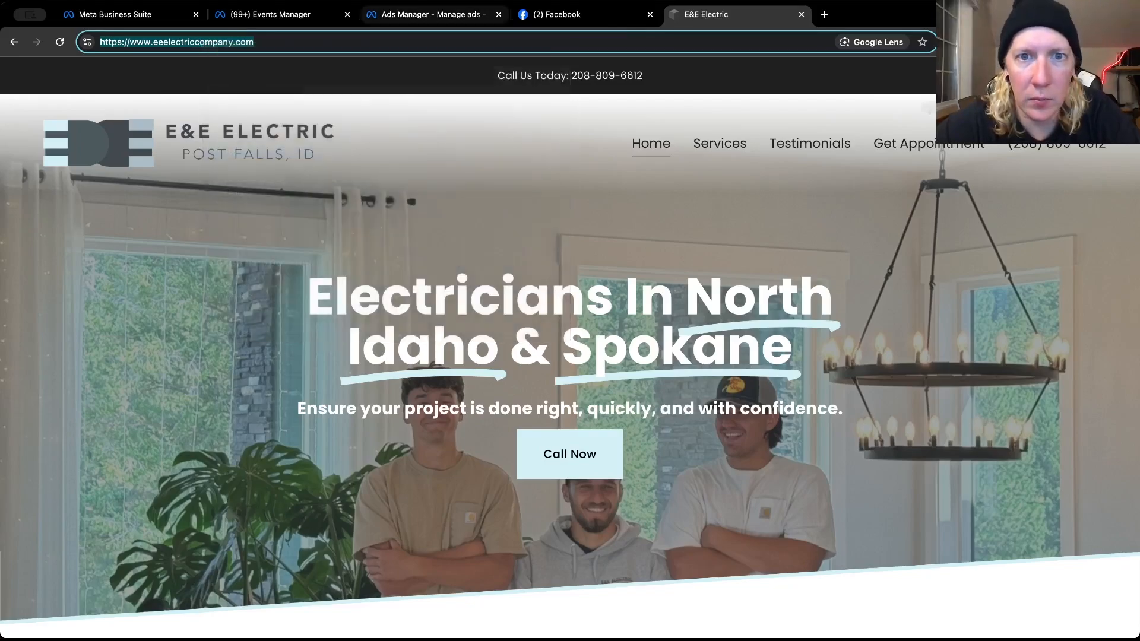
left_click(573, 18)
left_click(458, 18)
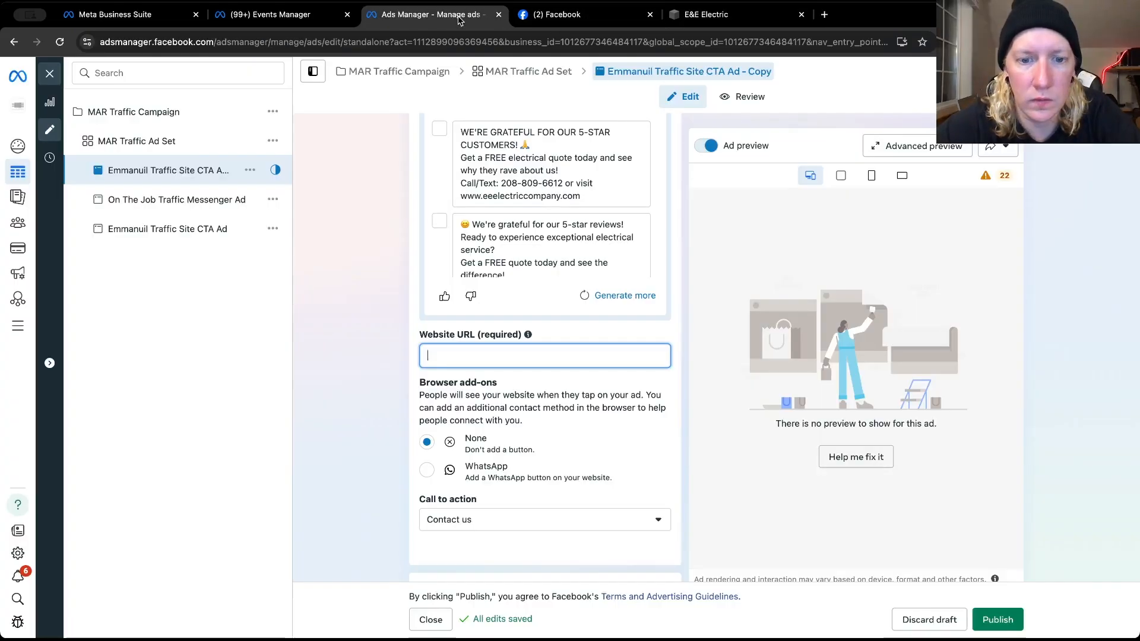
key("super+v")
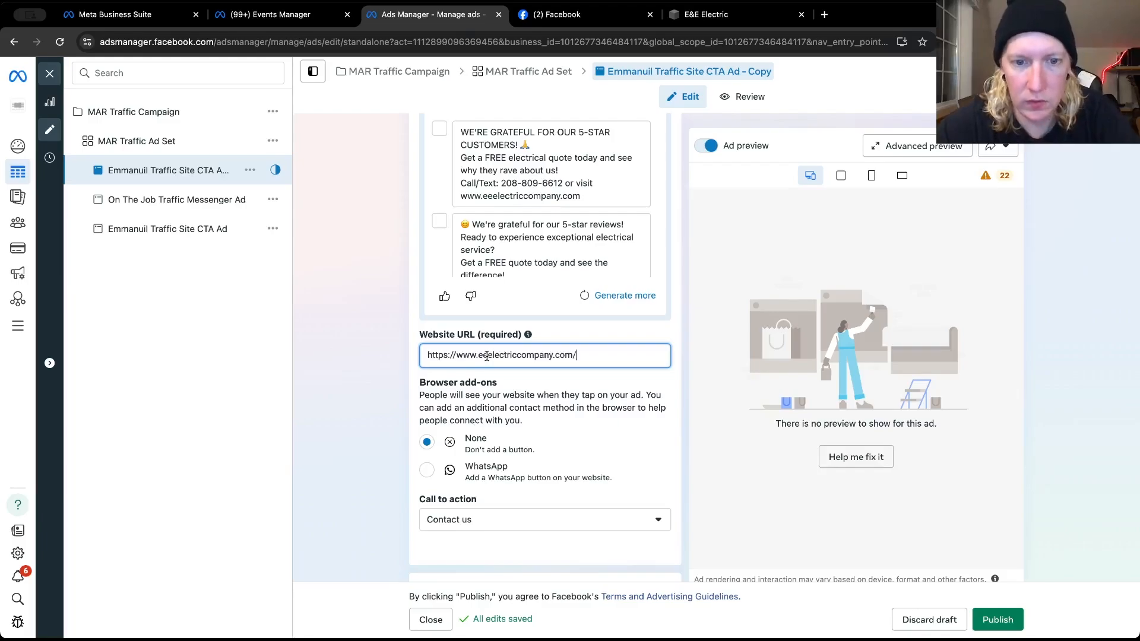
left_click(359, 356)
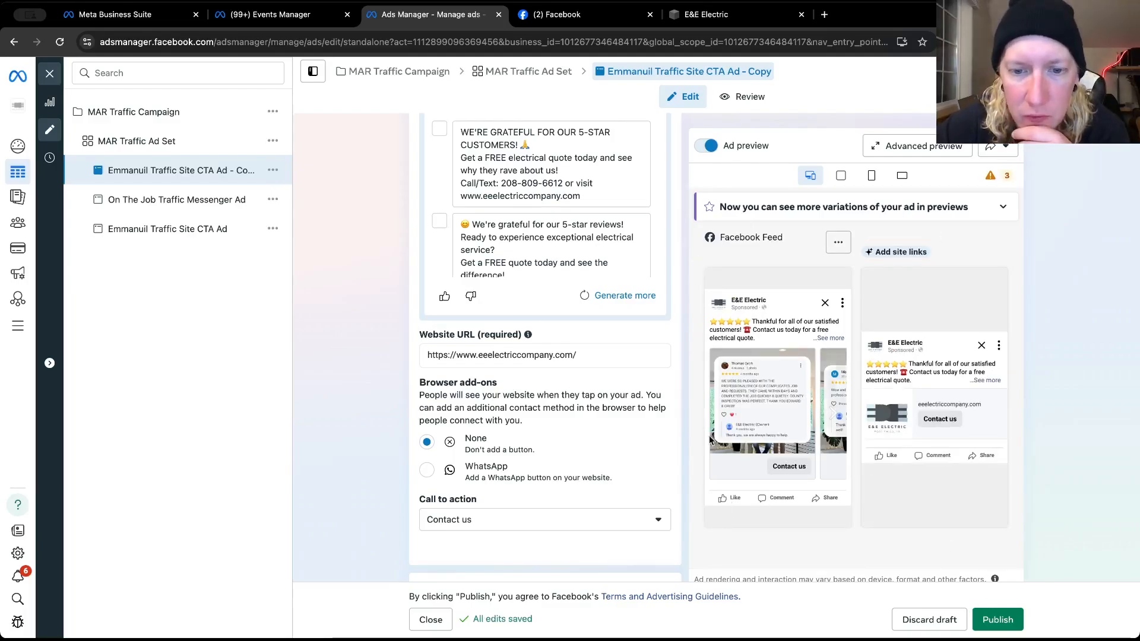
Review the duplicated ad's text variations, website URL, browser add-ons, call to action, Advantage+ creative and tracking settings
scroll(690, 446, "down", 3)
scroll(688, 447, "down", 4)
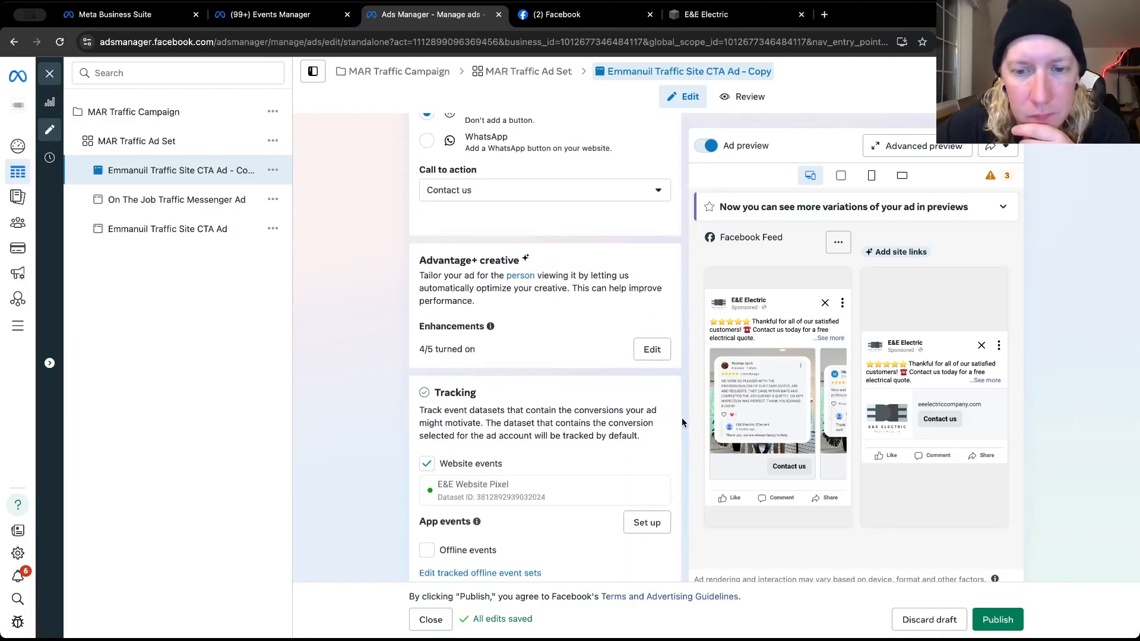
scroll(682, 422, "down", 2)
scroll(683, 421, "down", 2)
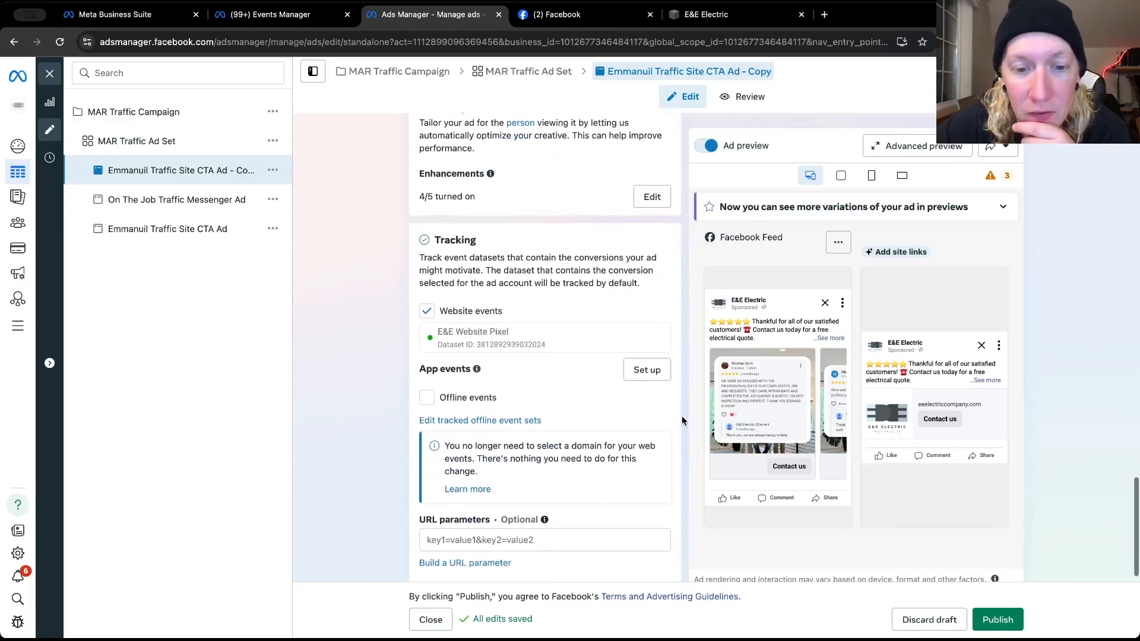
scroll(682, 419, "up", 3)
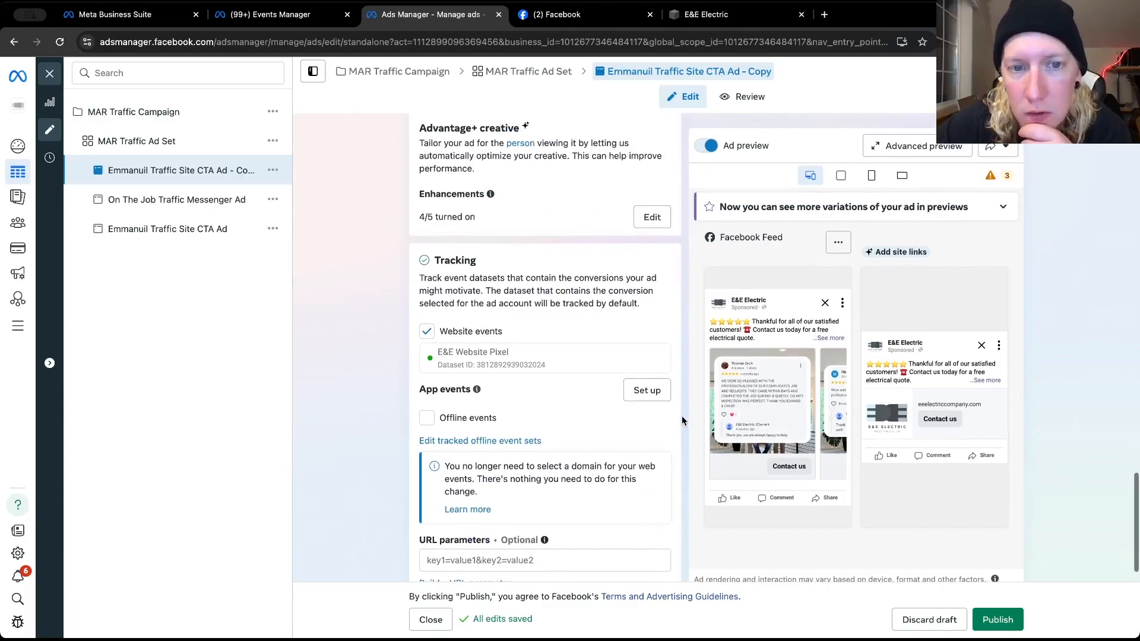
scroll(682, 415, "up", 5)
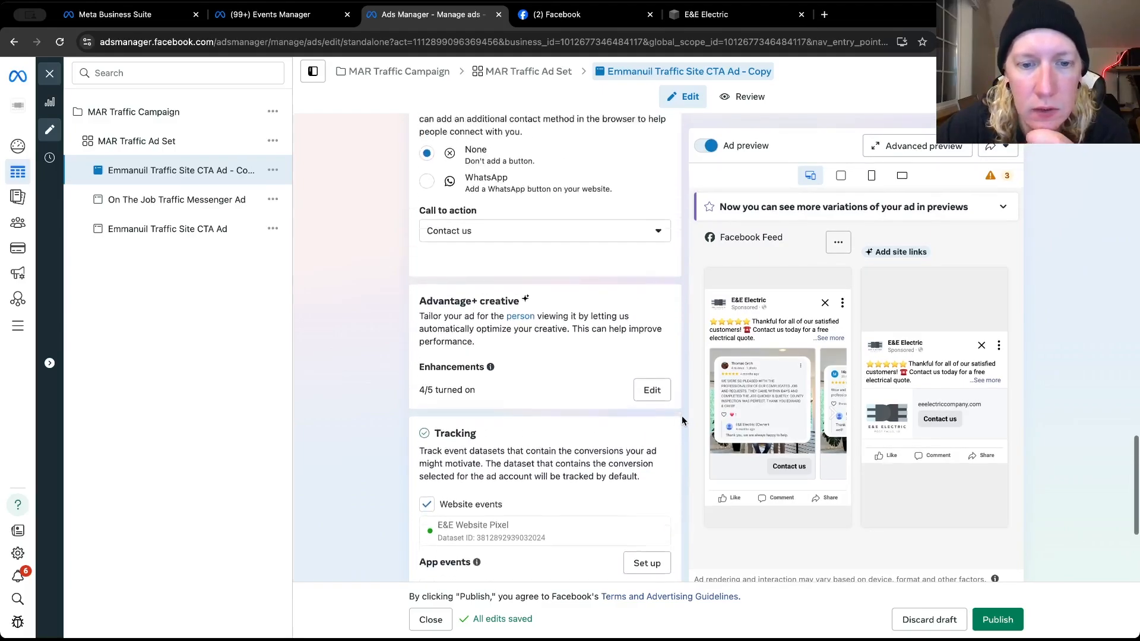
scroll(681, 413, "down", 7)
scroll(681, 416, "down", 1)
scroll(682, 415, "up", 5)
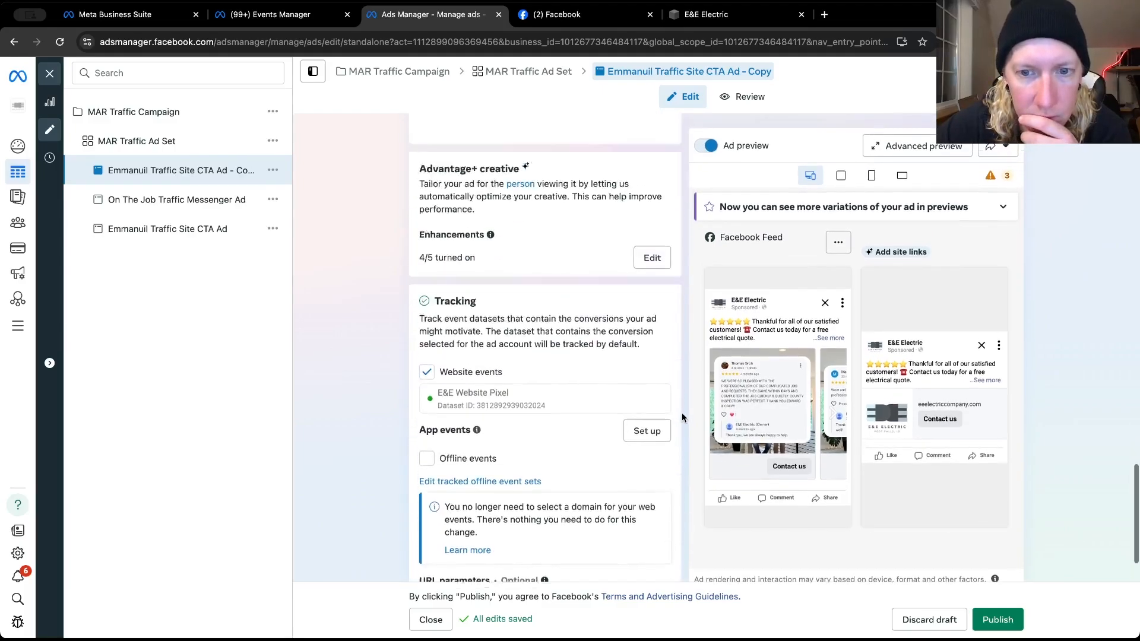
scroll(682, 416, "up", 7)
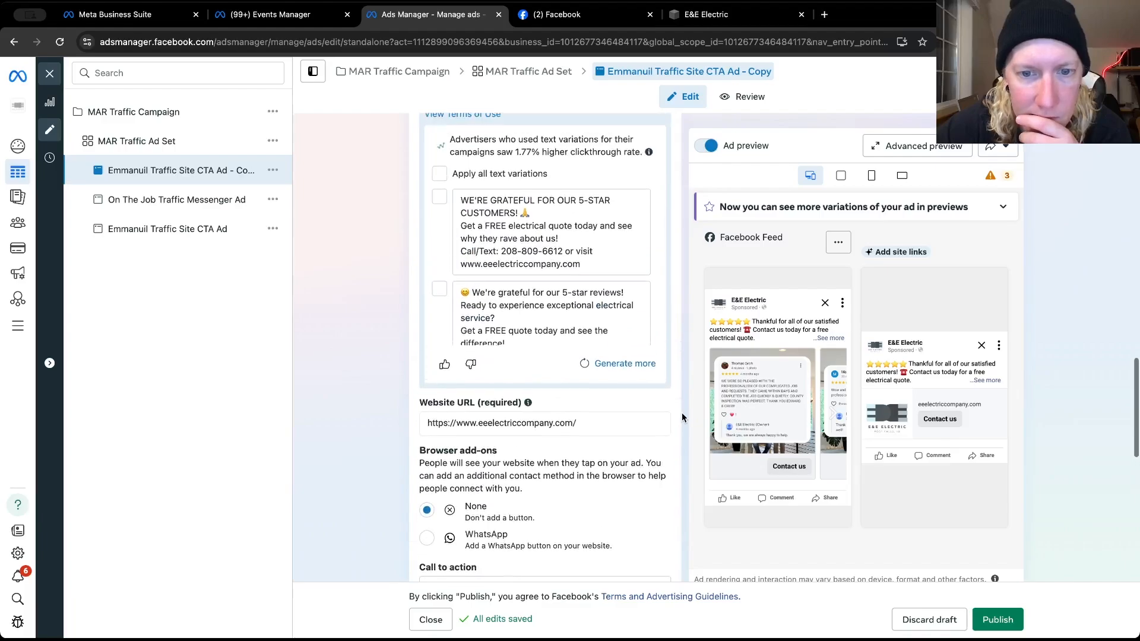
scroll(681, 415, "down", 4)
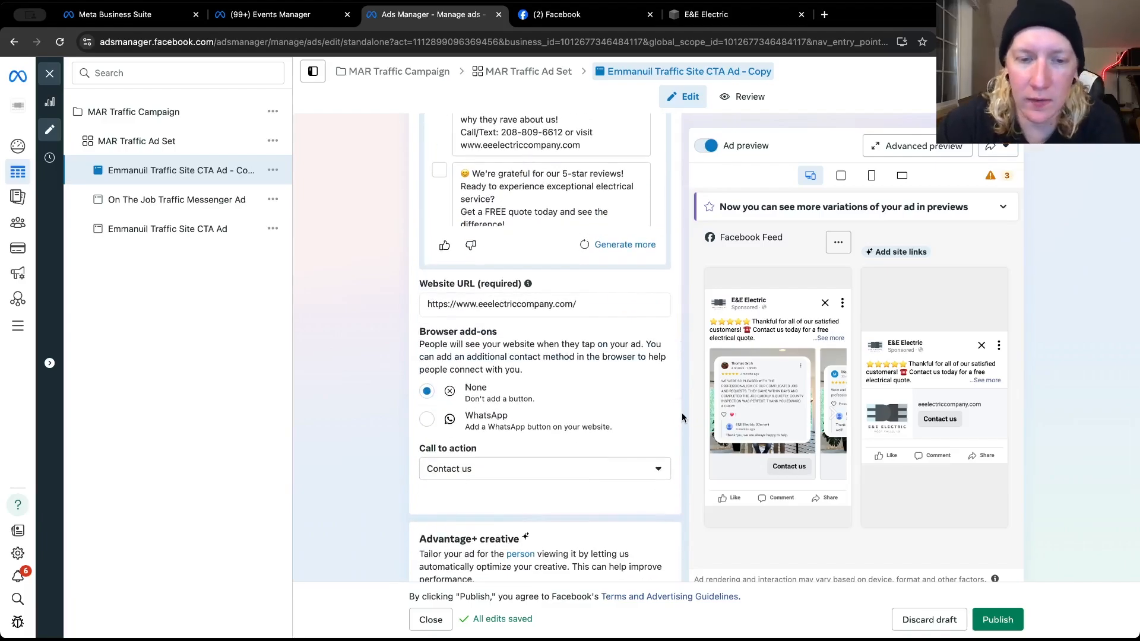
scroll(681, 416, "down", 2)
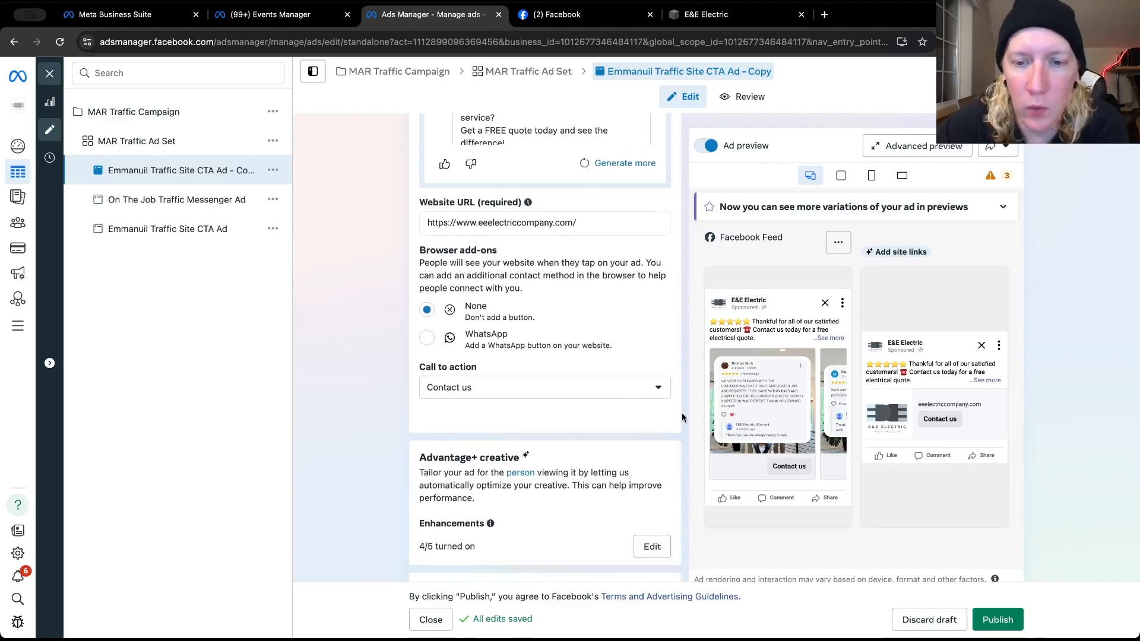
scroll(681, 416, "up", 4)
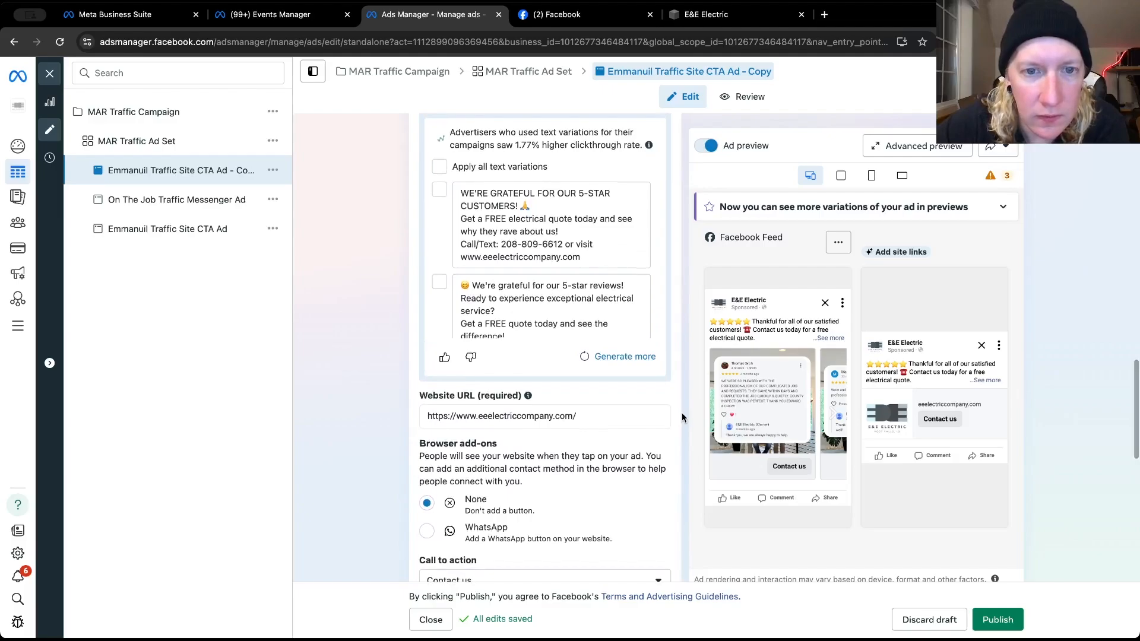
Go through all the customer review carousel cards in the ad's Facebook Feed preview, up to the closing website card
scroll(682, 418, "up", 4)
scroll(682, 417, "up", 12)
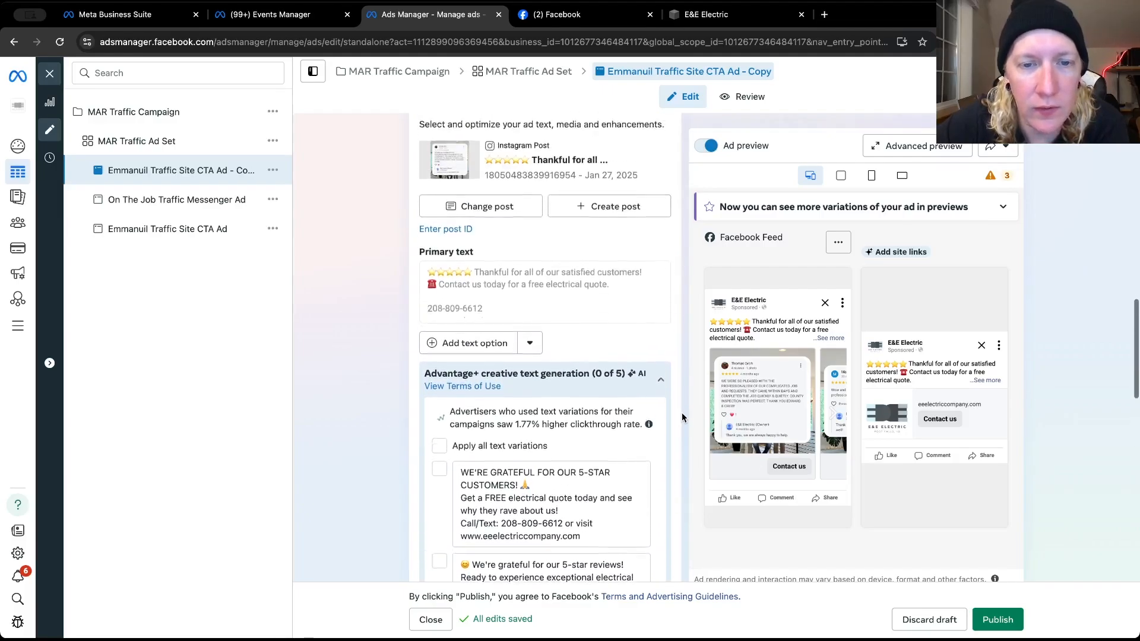
scroll(682, 417, "up", 1)
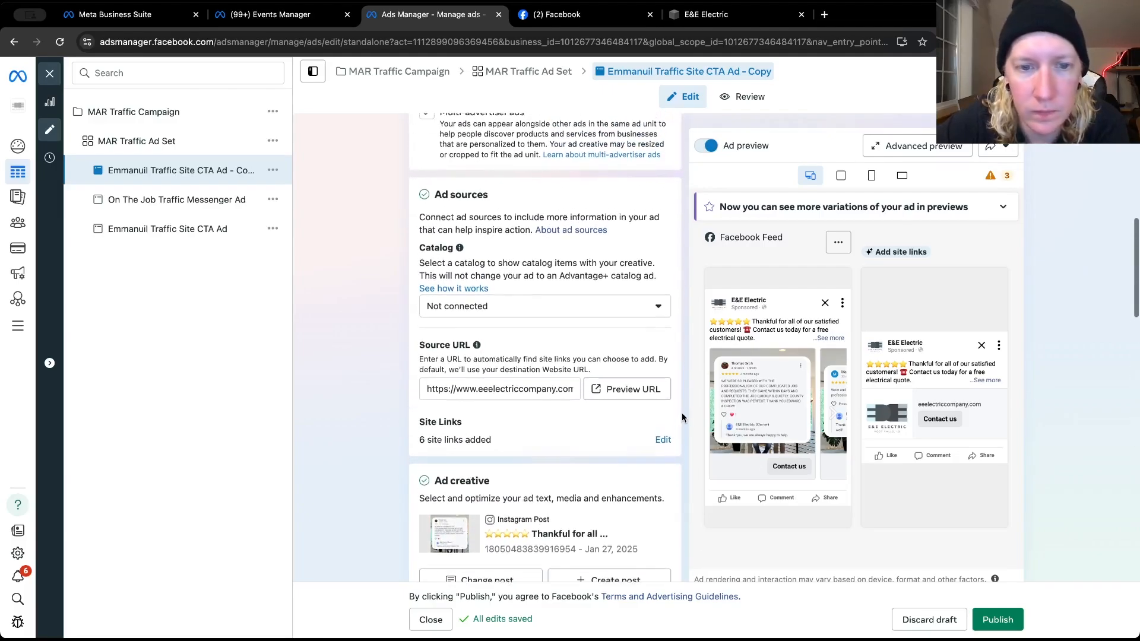
scroll(682, 417, "up", 1)
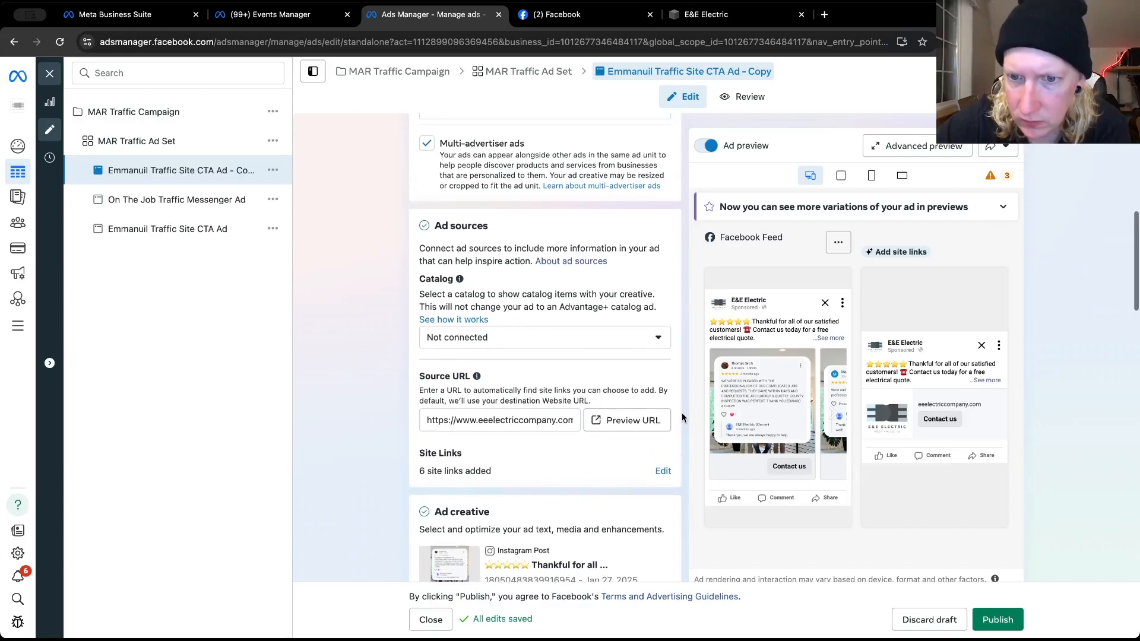
left_click(832, 416)
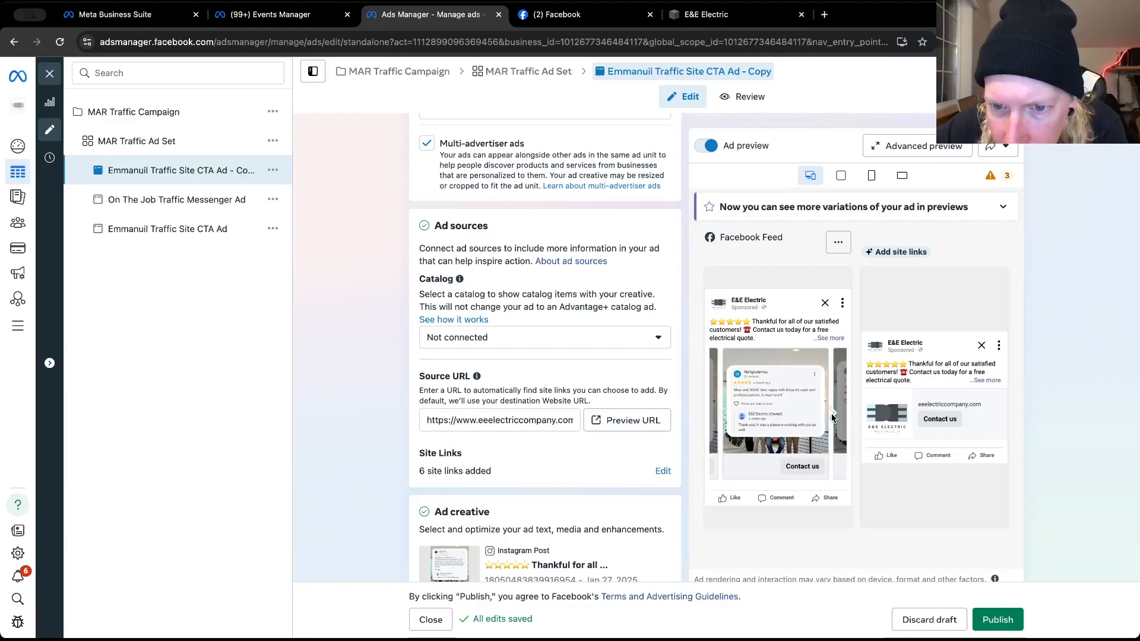
left_click(832, 415)
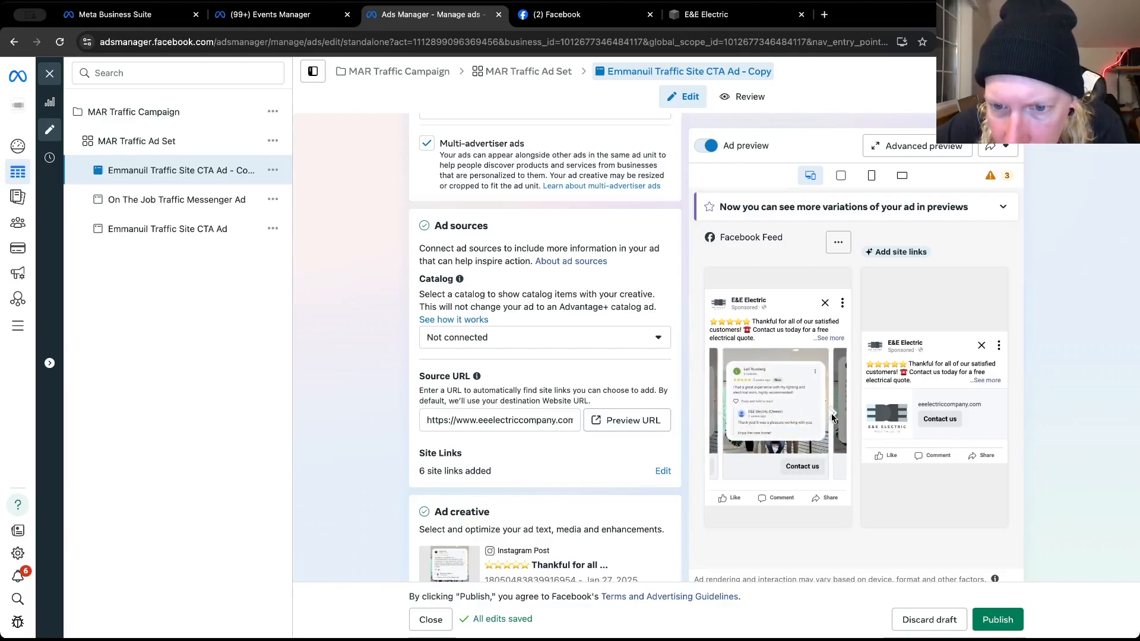
left_click(832, 416)
left_click(832, 415)
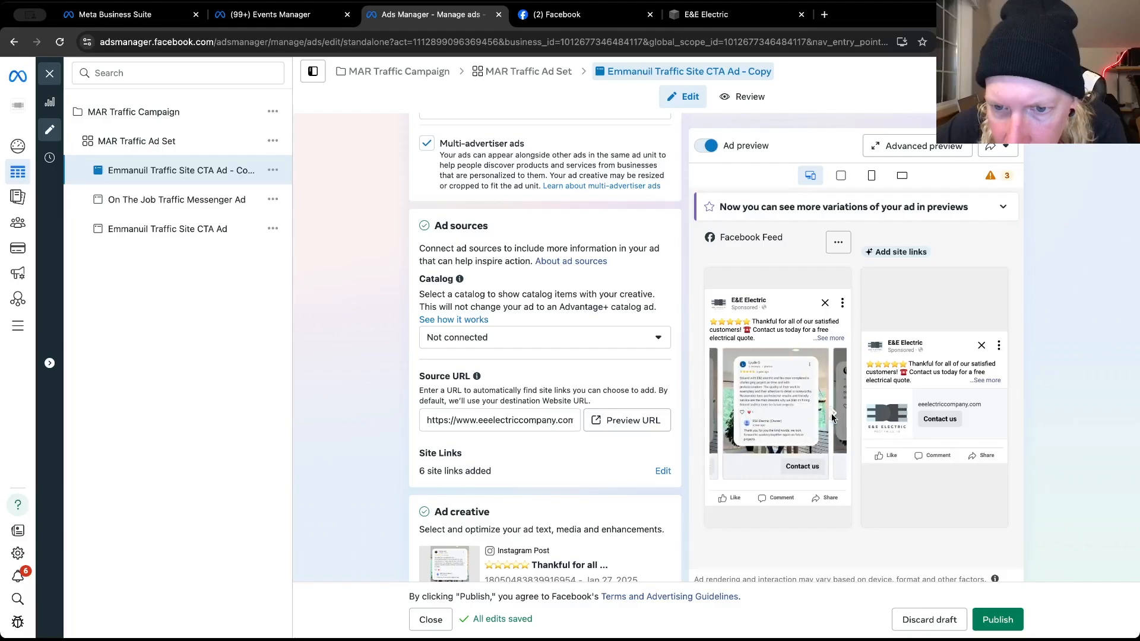
left_click(832, 415)
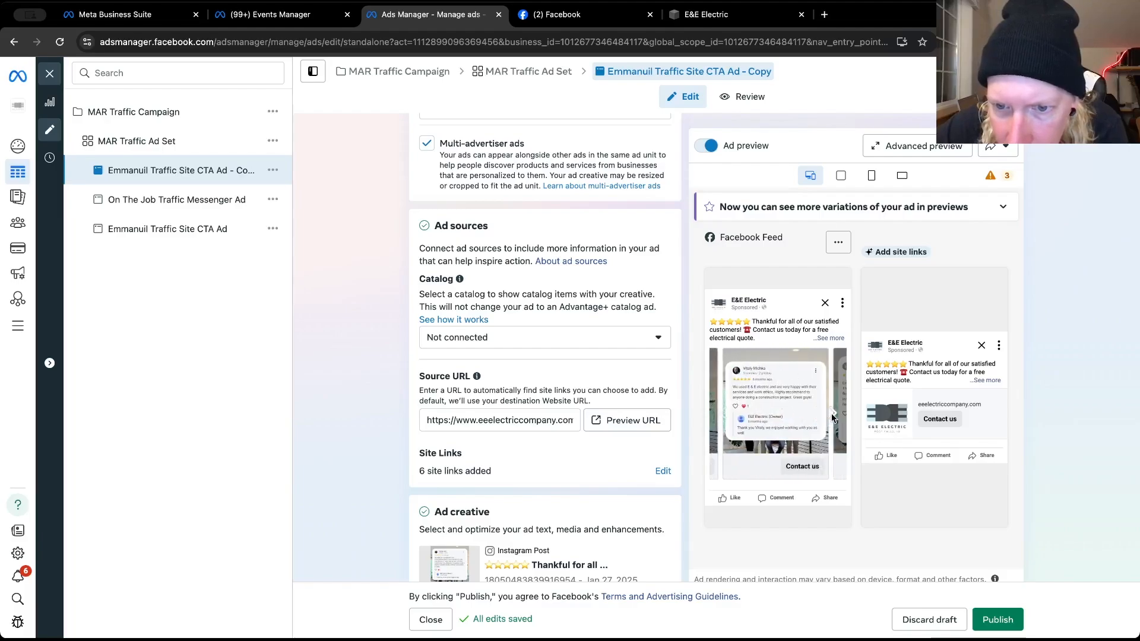
left_click(832, 416)
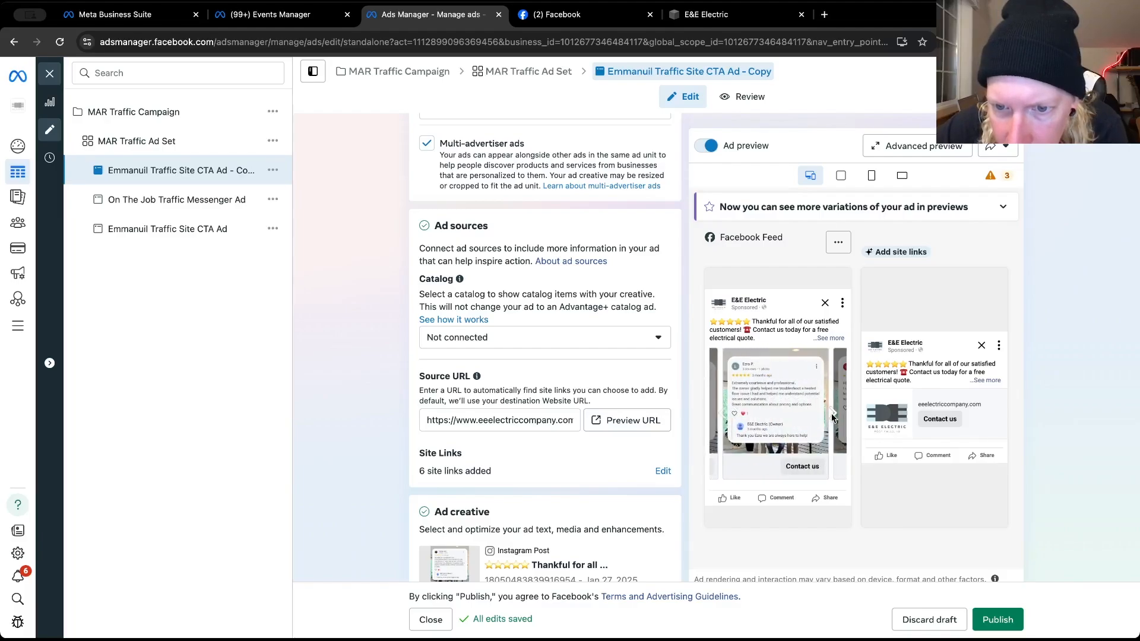
left_click(832, 415)
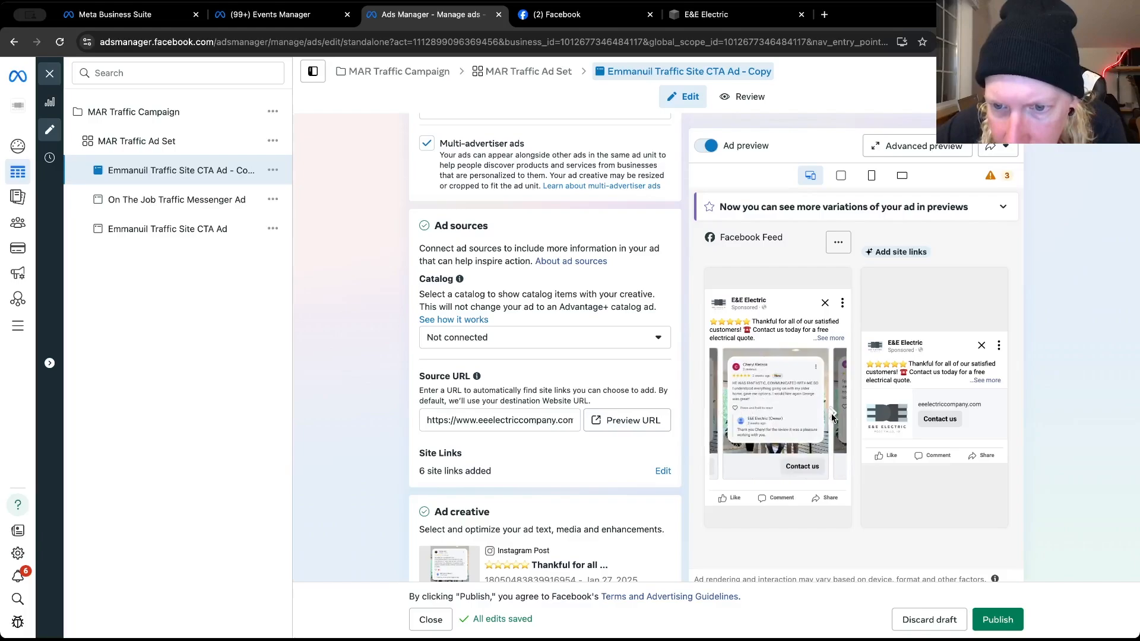
left_click(832, 416)
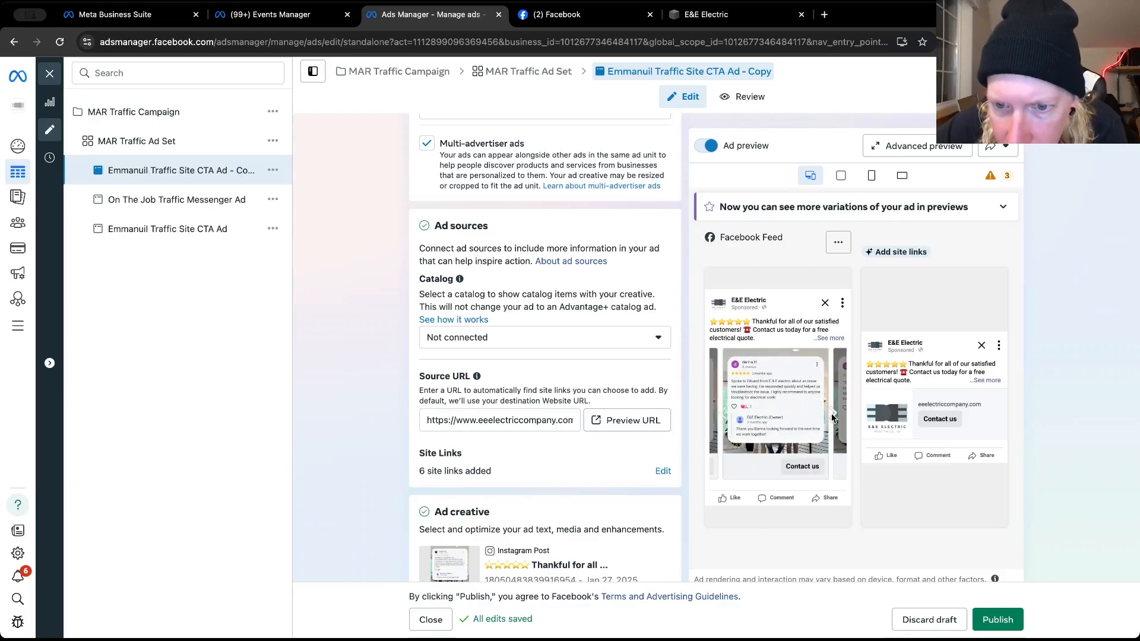
left_click(832, 415)
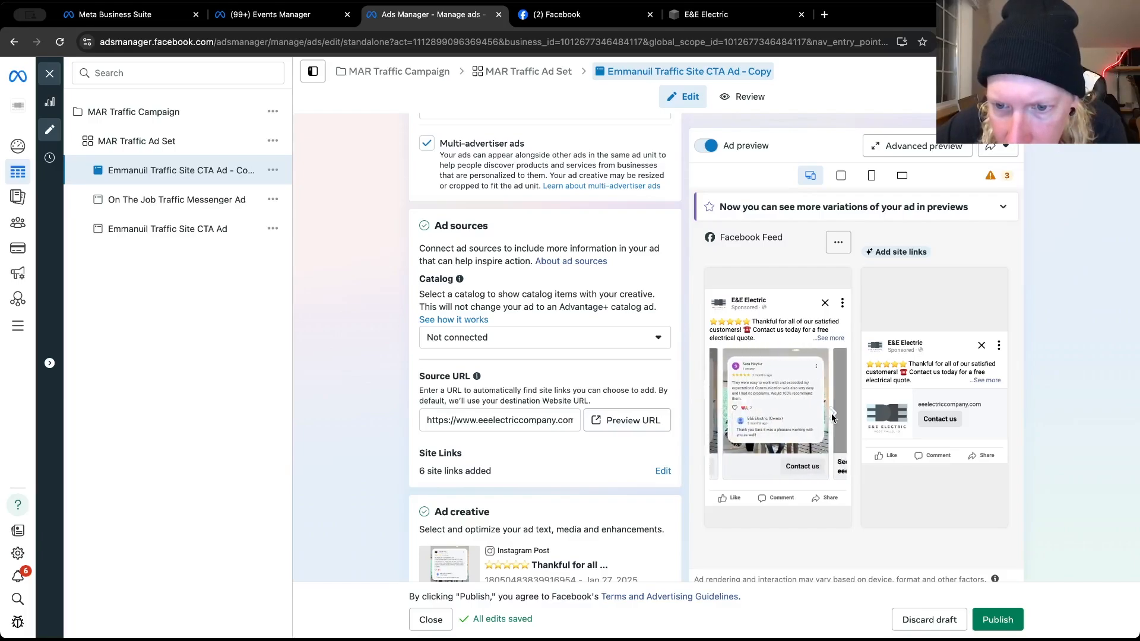
left_click(832, 415)
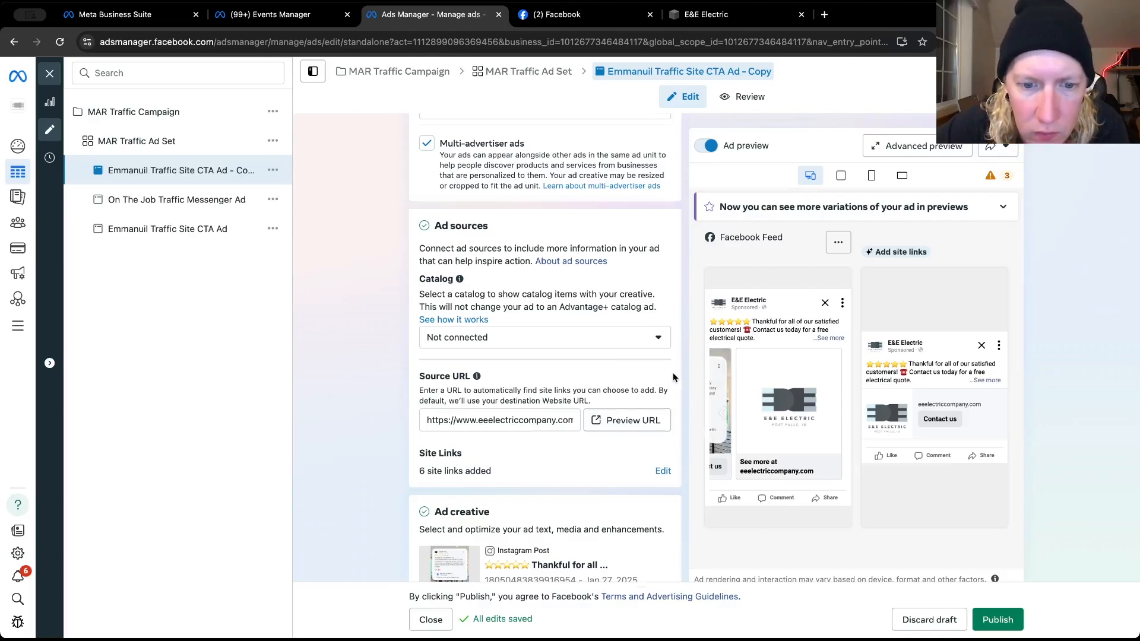
Expand the full primary text in the Facebook Feed preview and check it against the ad's creative and website settings
scroll(672, 378, "down", 6)
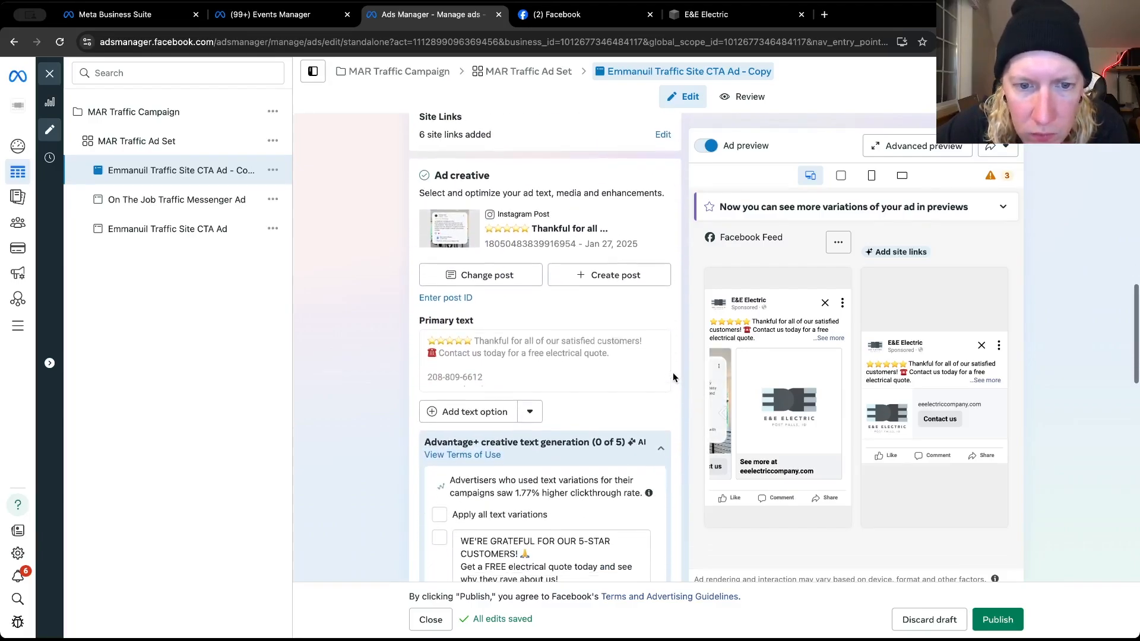
scroll(673, 377, "down", 6)
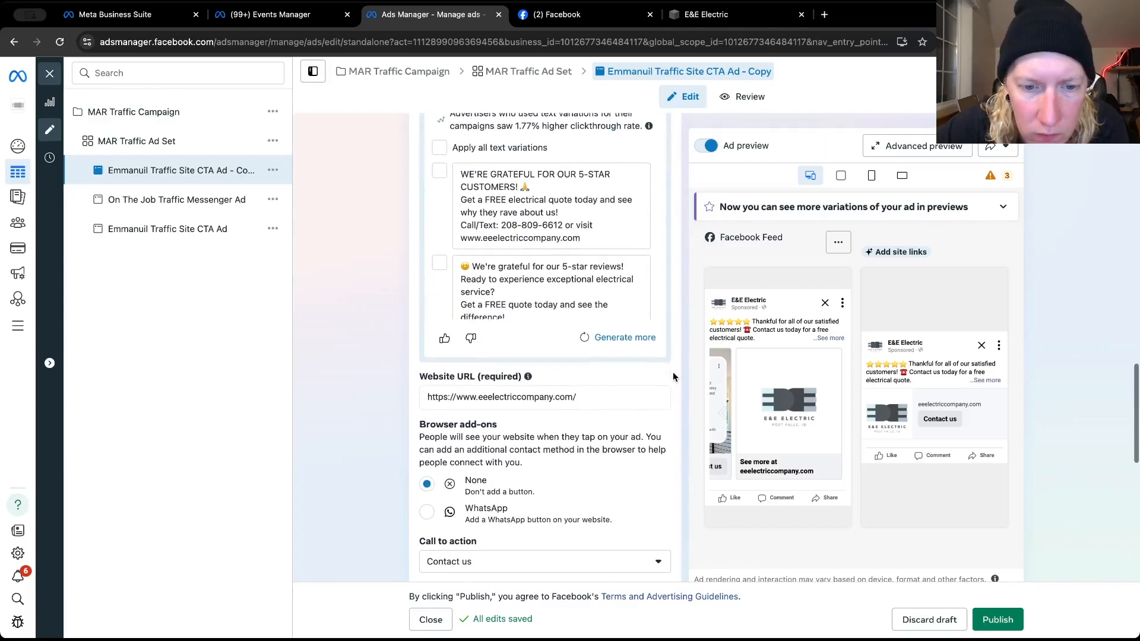
scroll(672, 377, "down", 2)
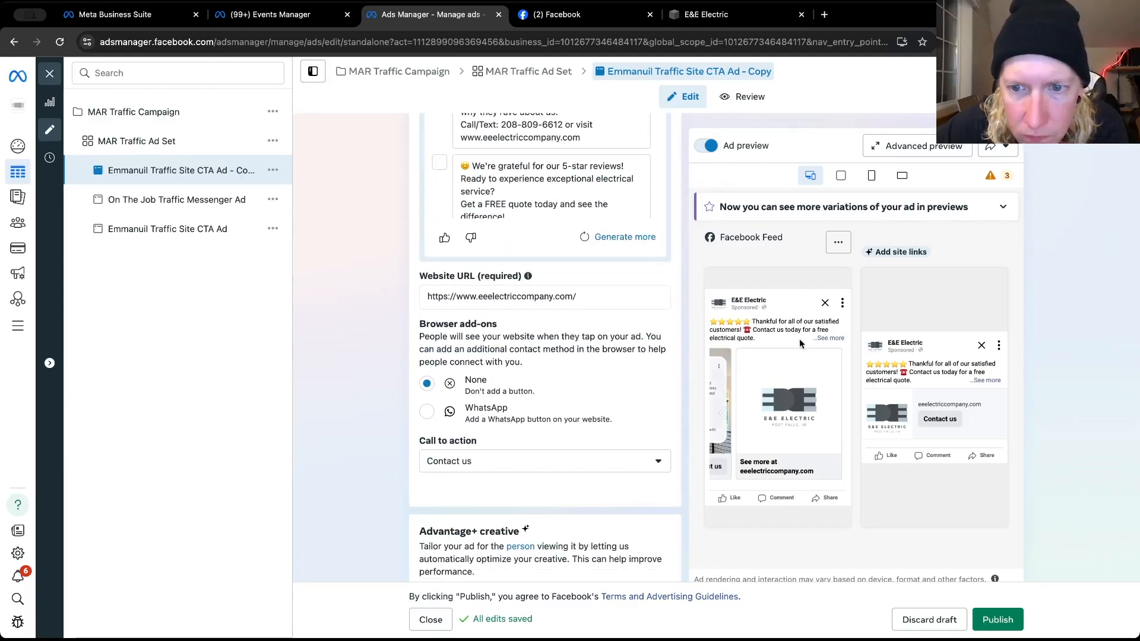
left_click(822, 338)
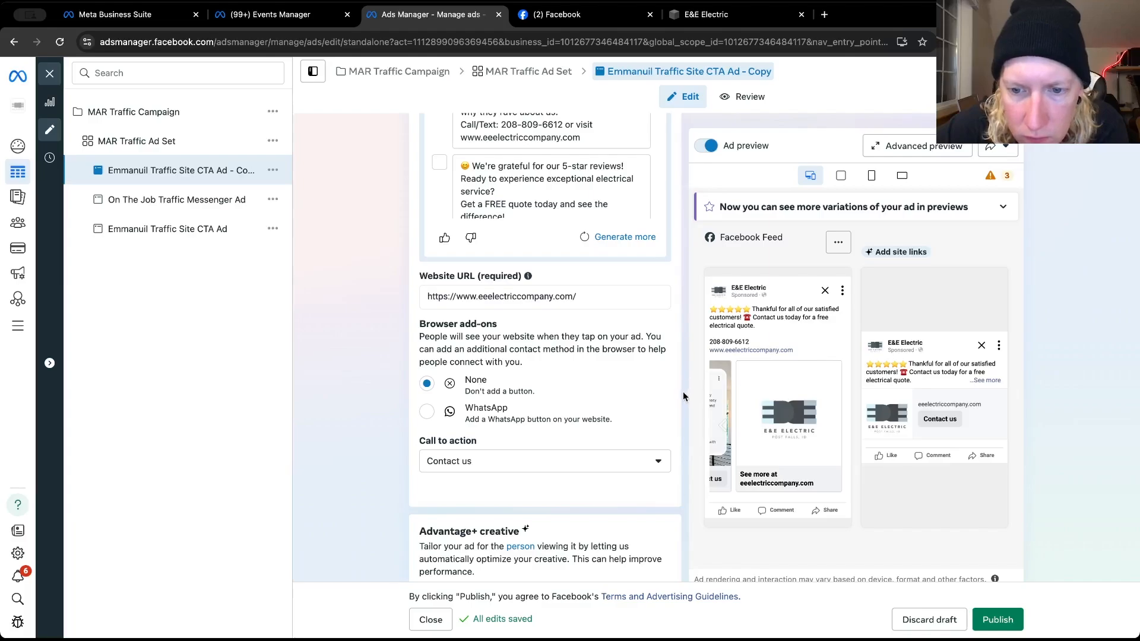
scroll(681, 403, "down", 3)
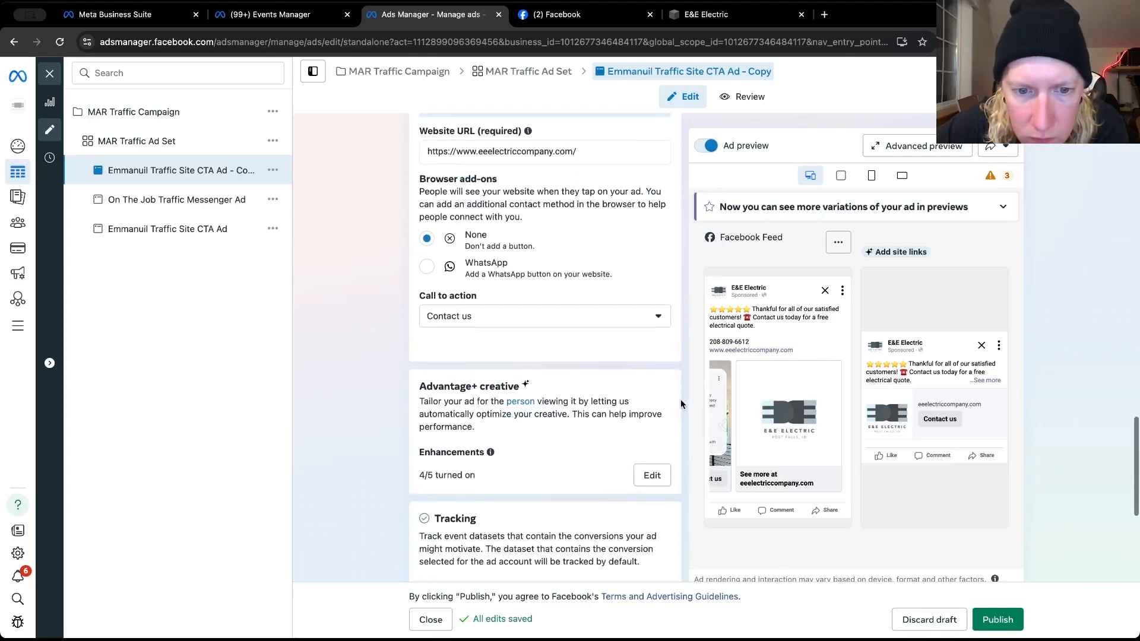
scroll(681, 403, "down", 1)
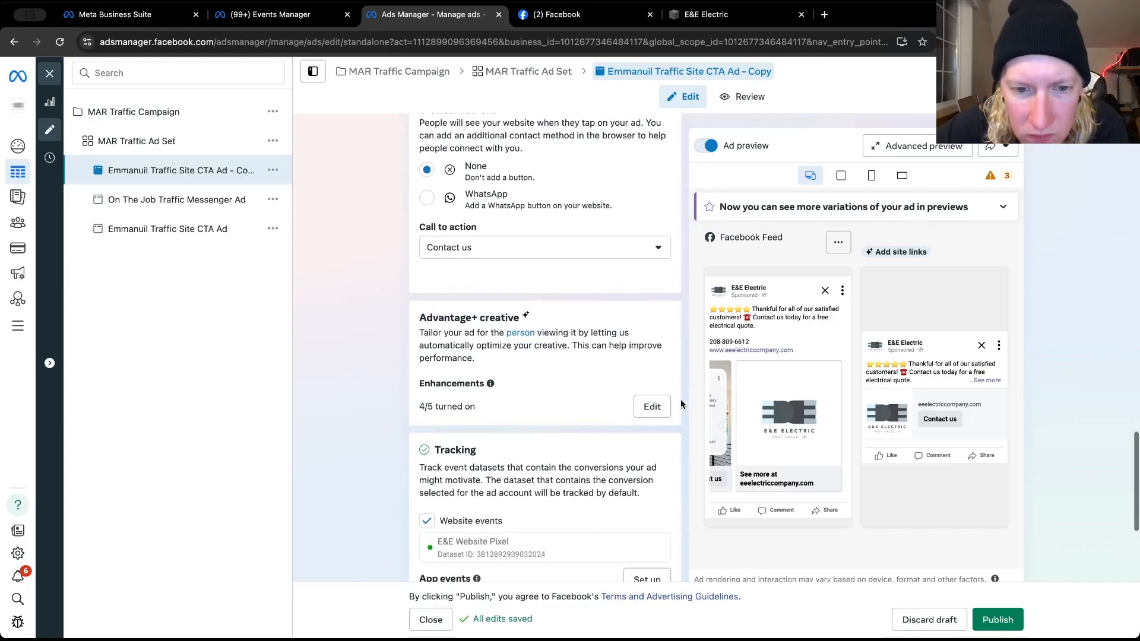
Look through the available call to action options for the ad, keeping Contact us
left_click(639, 257)
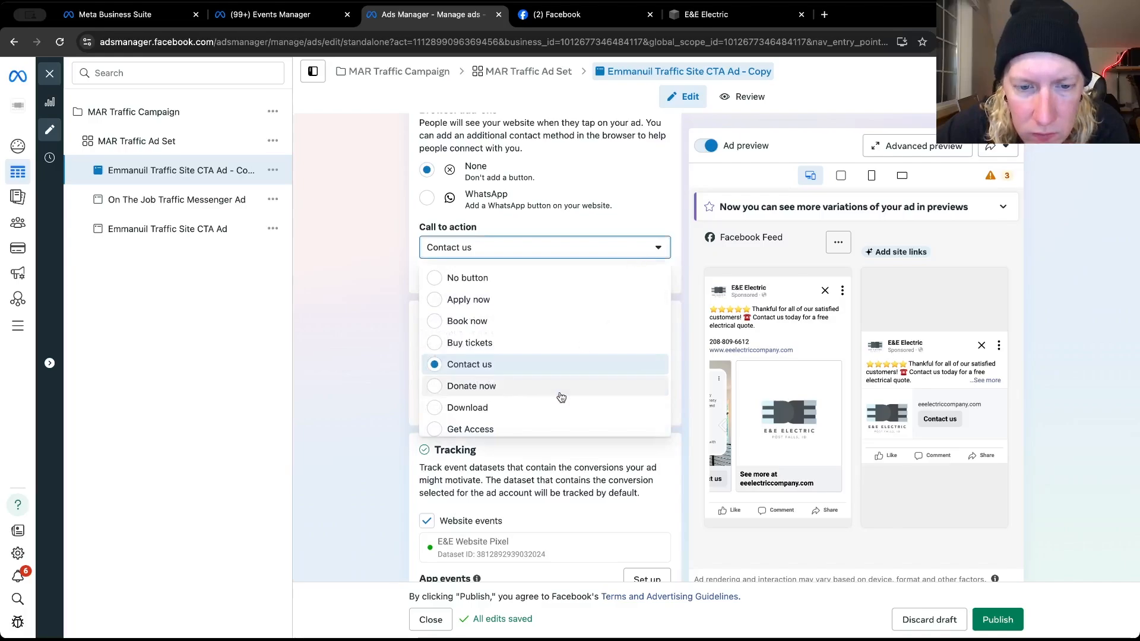
scroll(561, 397, "down", 5)
scroll(561, 396, "down", 2)
scroll(559, 394, "up", 8)
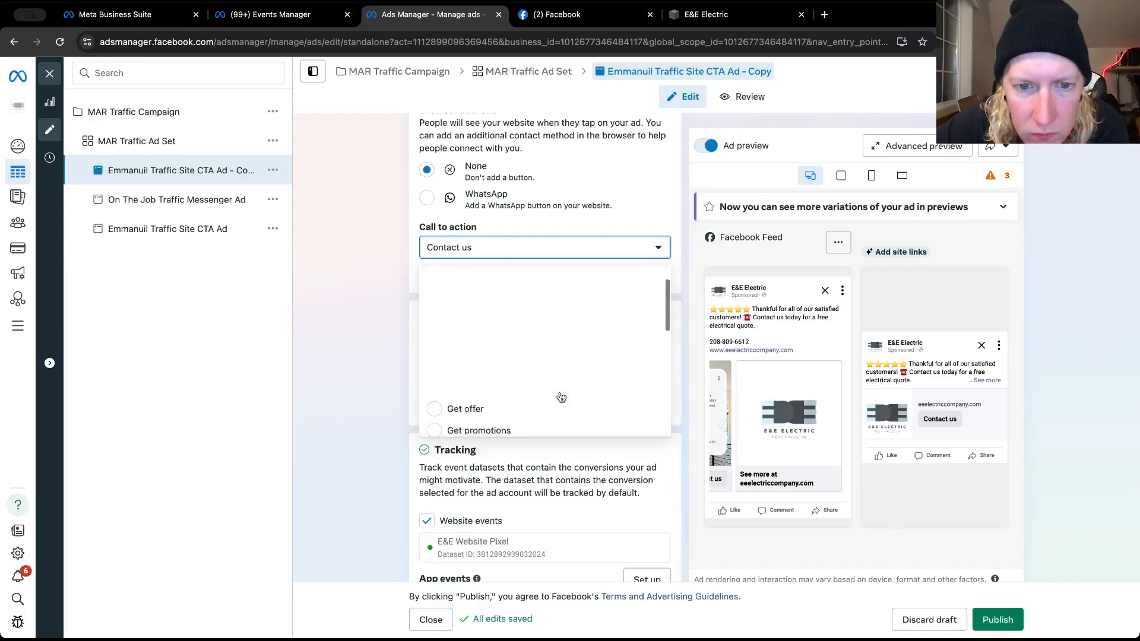
left_click(374, 358)
Check the duplicated ad's remaining creative and tracking settings and publish the ad
scroll(377, 379, "down", 2)
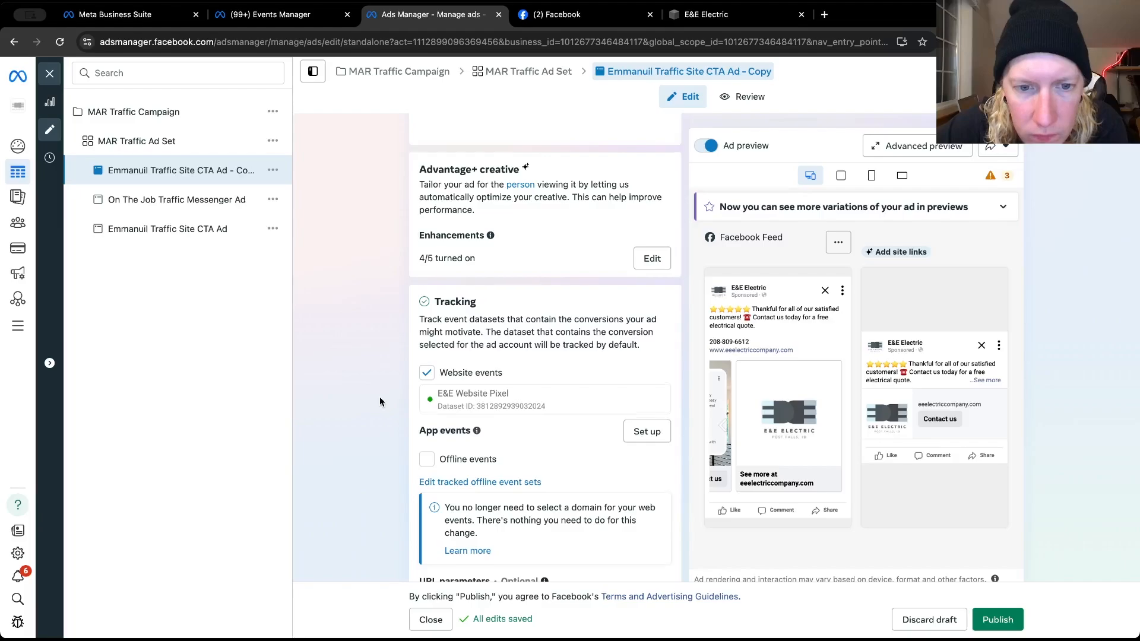
scroll(379, 397, "down", 1)
scroll(378, 400, "up", 1)
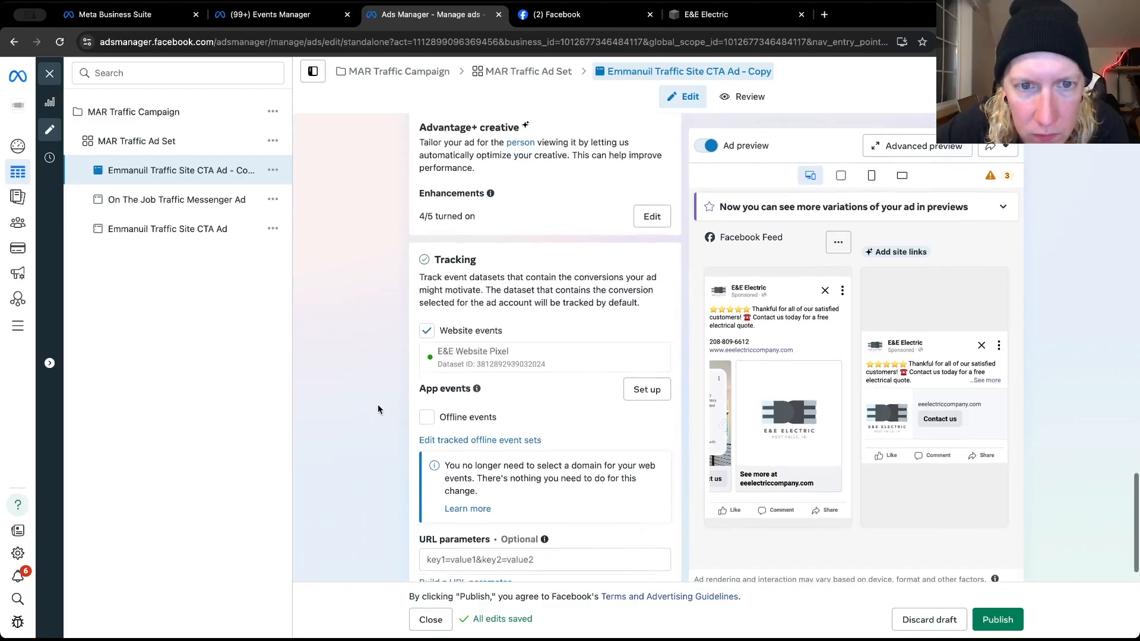
scroll(377, 406, "up", 5)
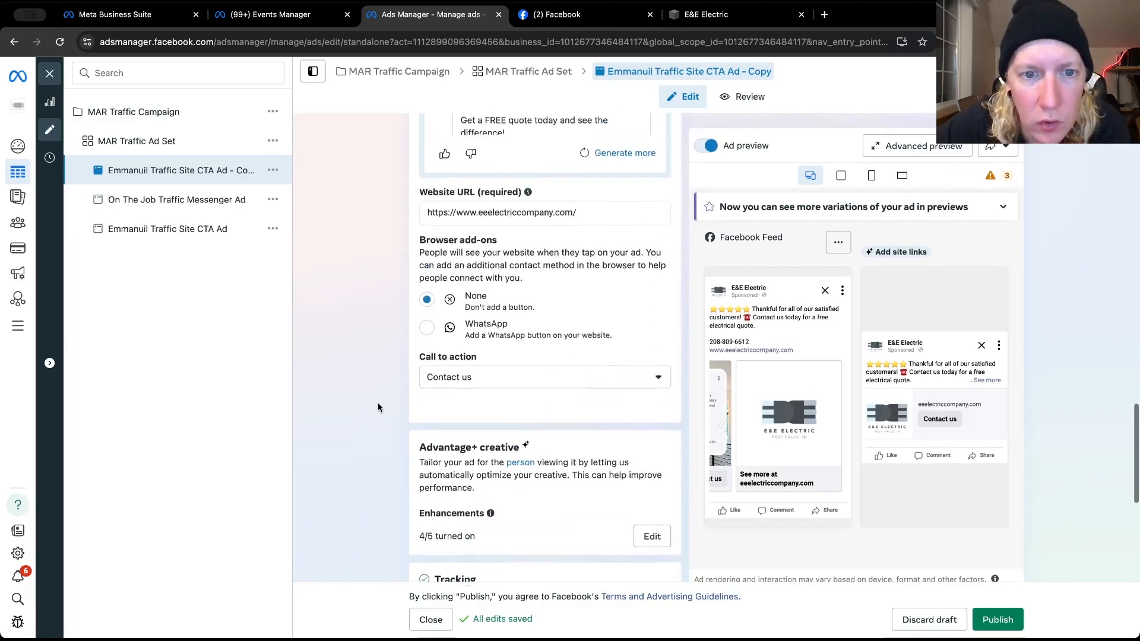
scroll(378, 407, "up", 3)
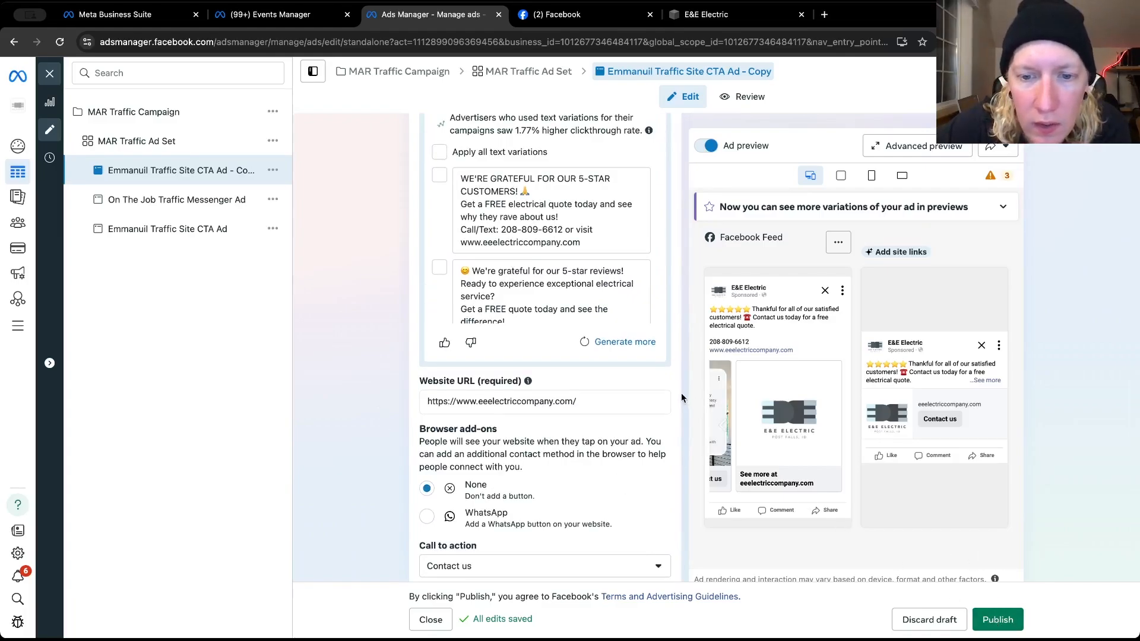
scroll(681, 397, "up", 4)
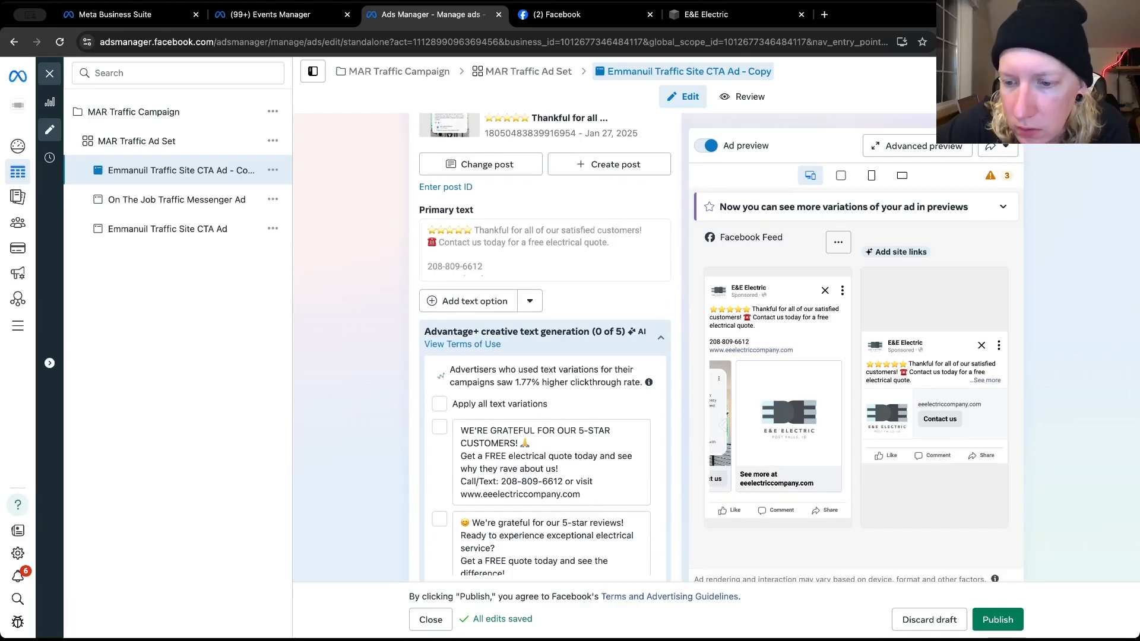
left_click(998, 618)
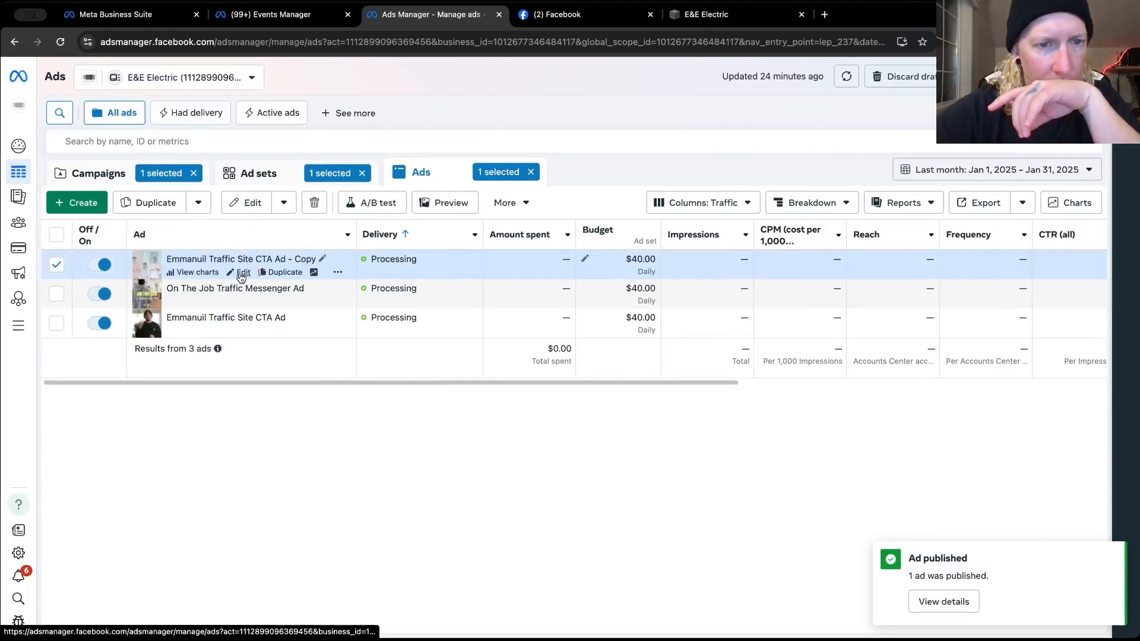
Rename the newly published duplicate ad as "Reviews Site Contact Us Ad" and publish the change
left_click(241, 274)
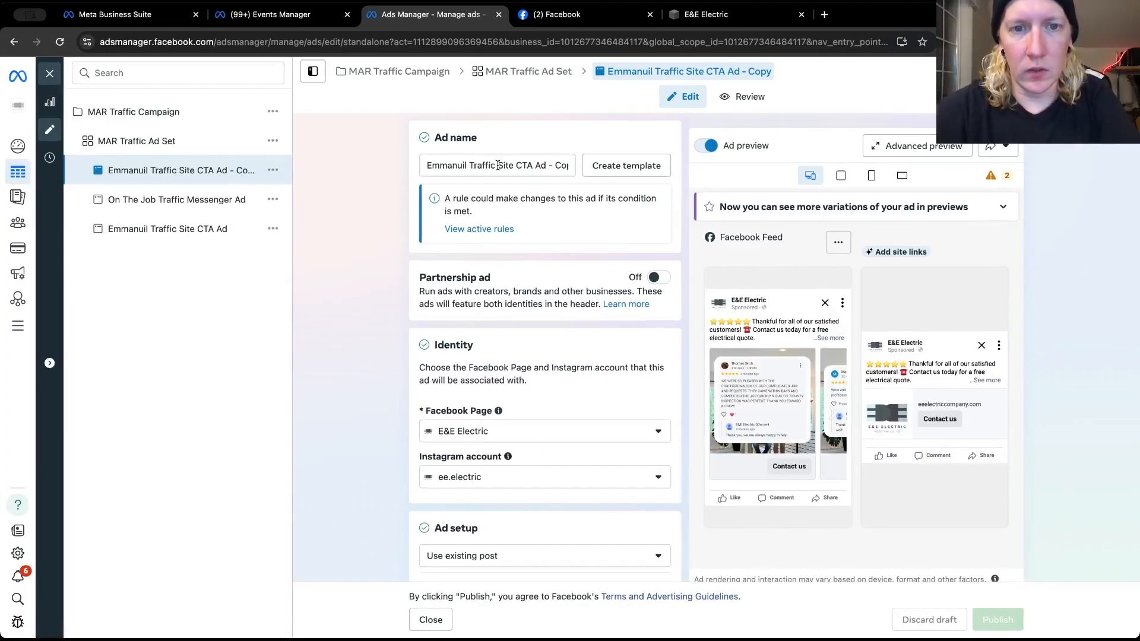
left_click_drag(495, 165, 408, 162)
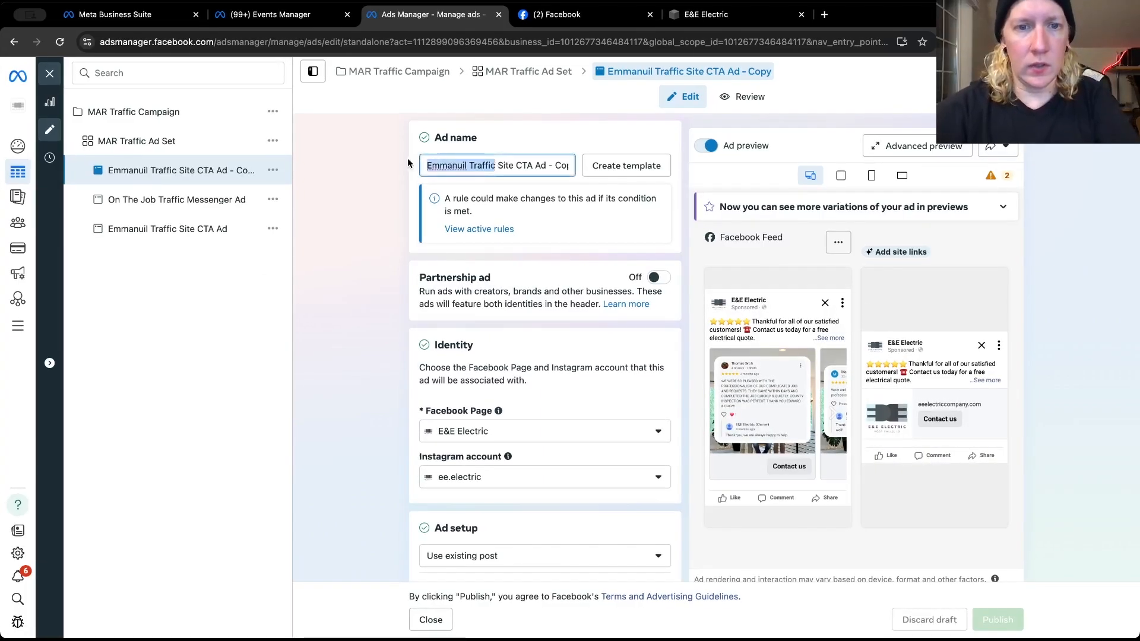
type("Reviews")
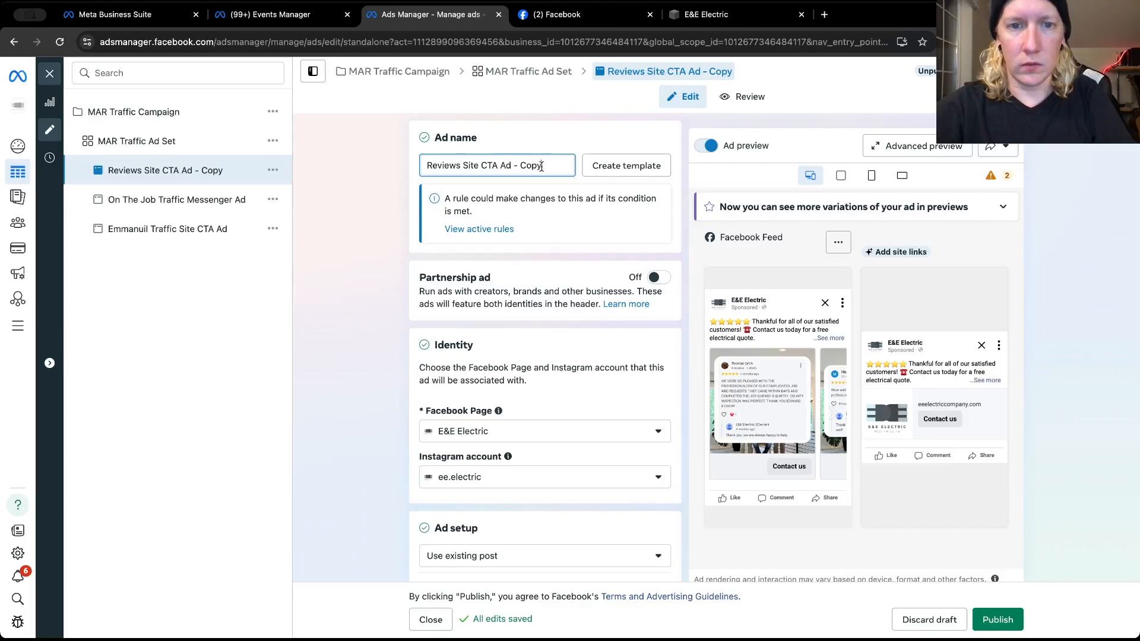
left_click_drag(541, 166, 514, 166)
key("BackSpace")
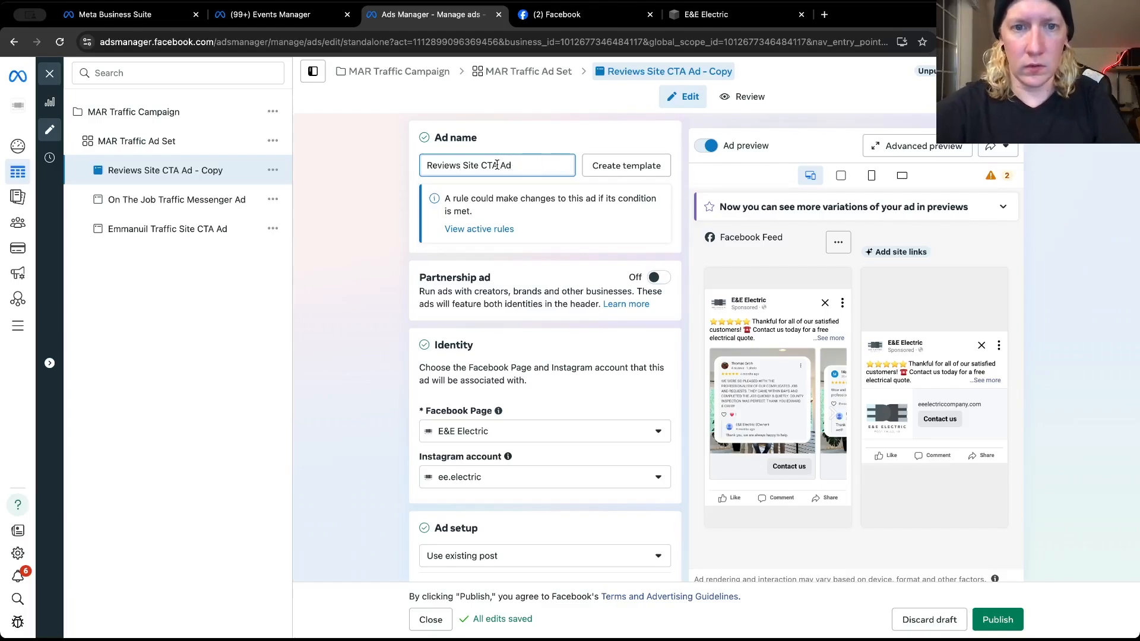
left_click_drag(497, 165, 483, 165)
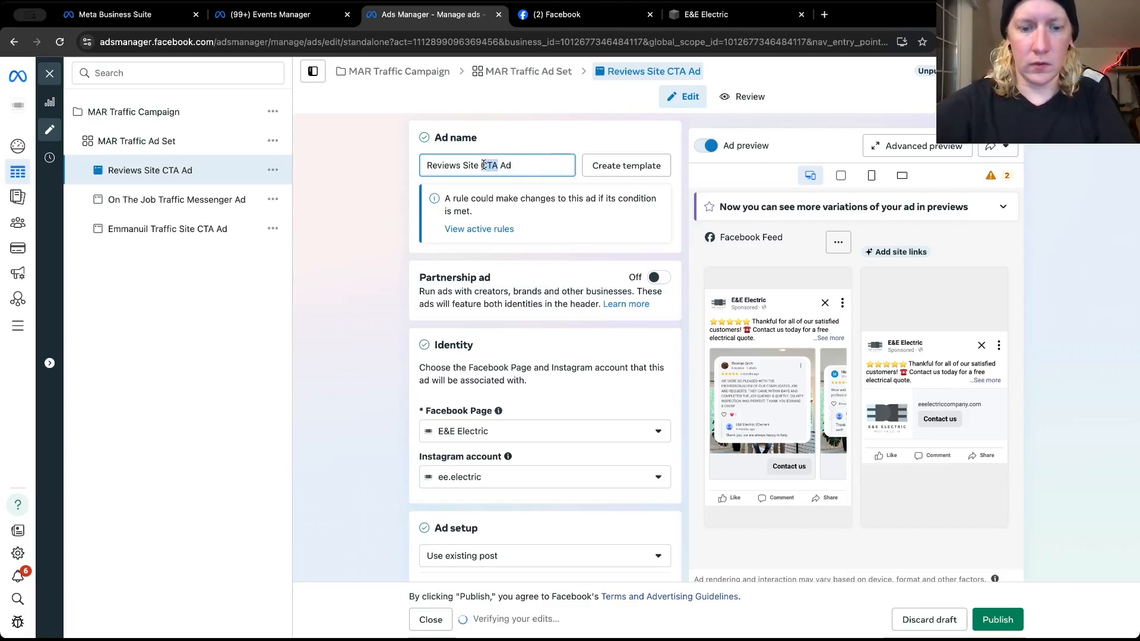
type("Con")
type("tact Us")
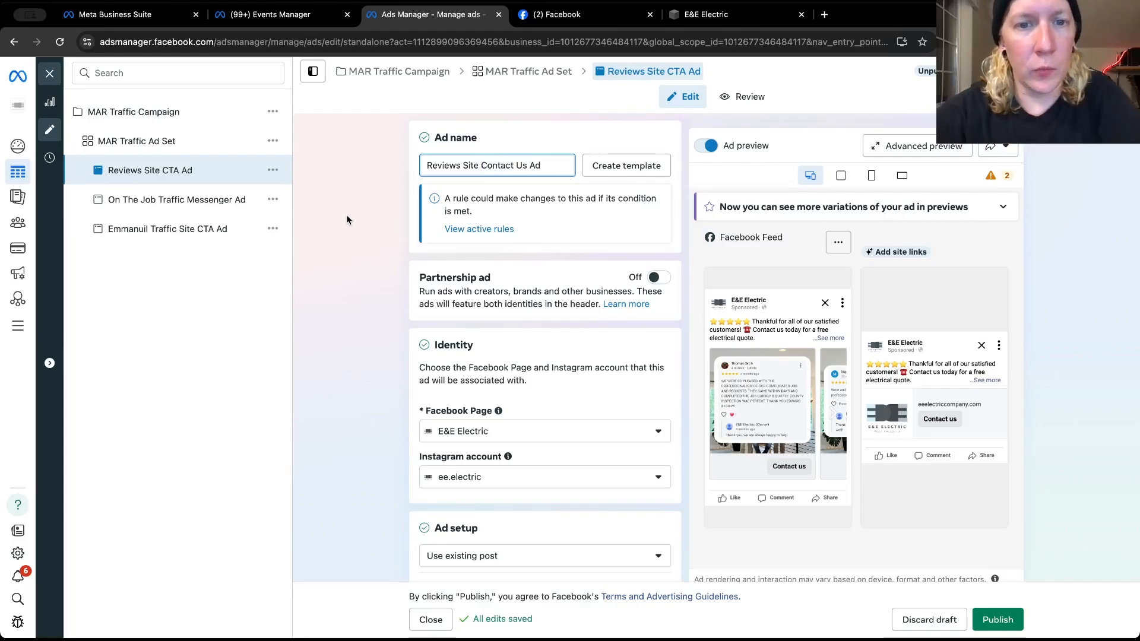
left_click(349, 219)
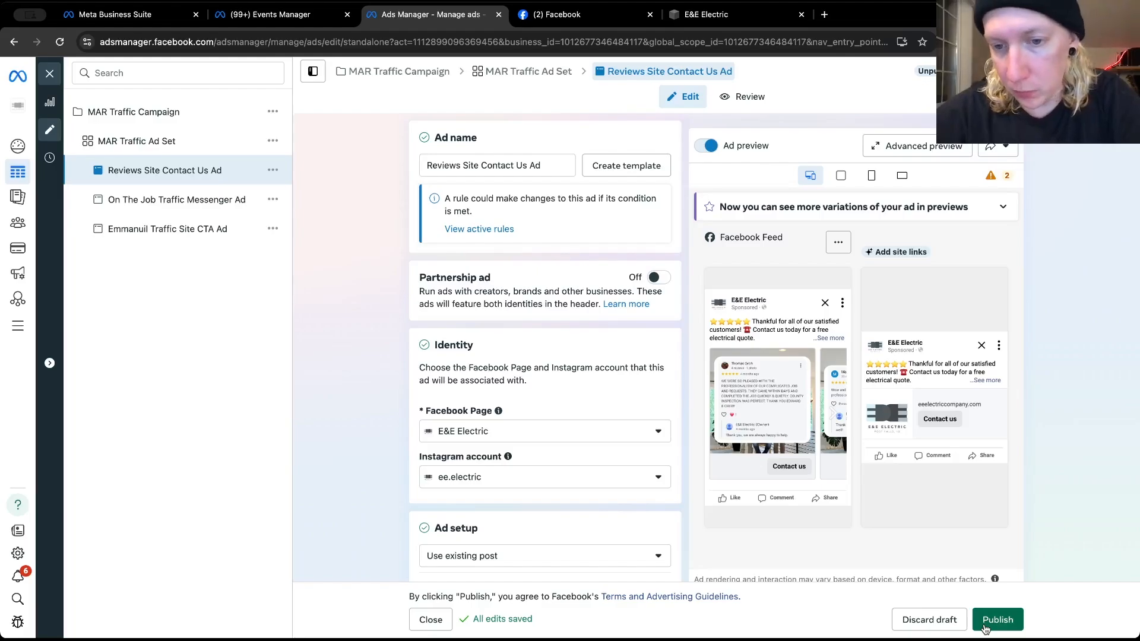
left_click(984, 622)
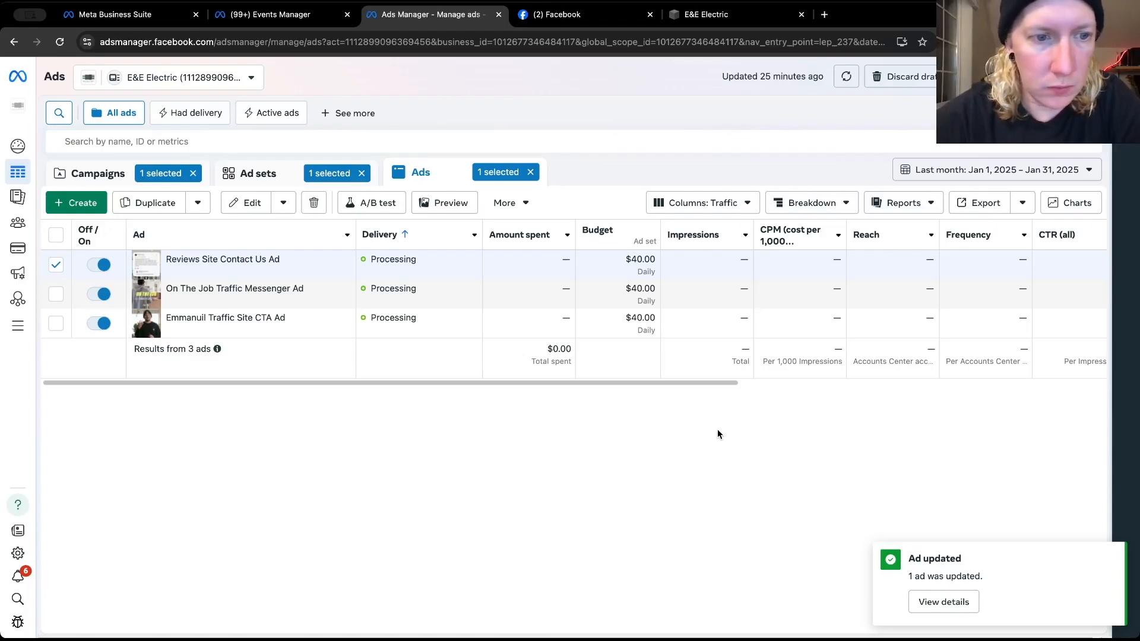
mouse_move(284, 303)
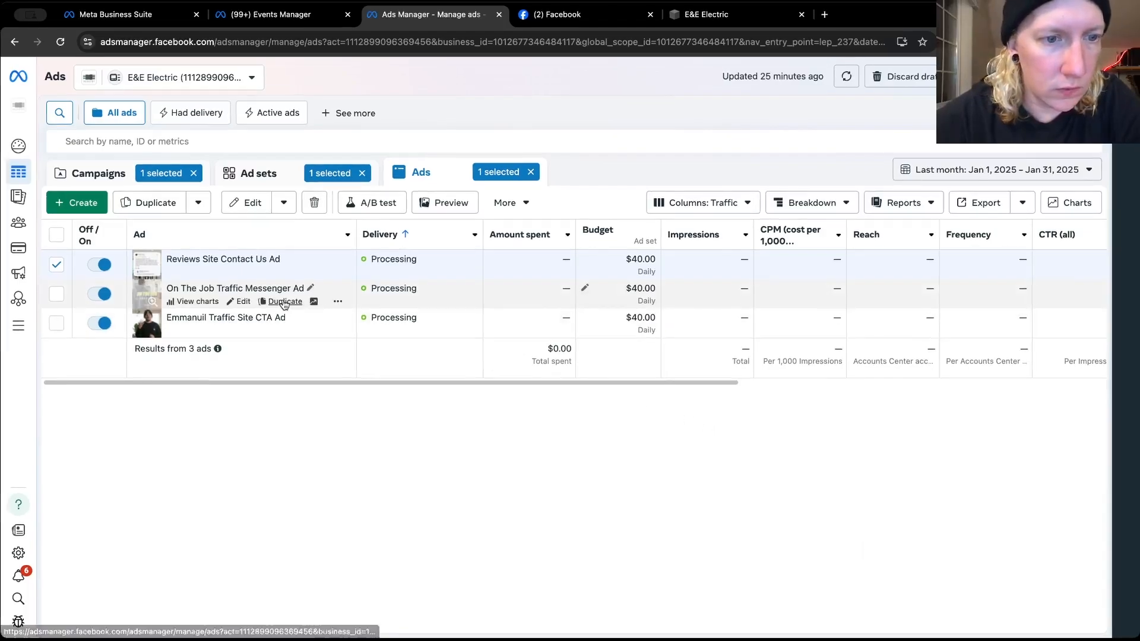
Review the call to action, creative and tracking settings of the On The Job Traffic Messenger Ad and the Traffic Site CTA Ad
left_click(242, 302)
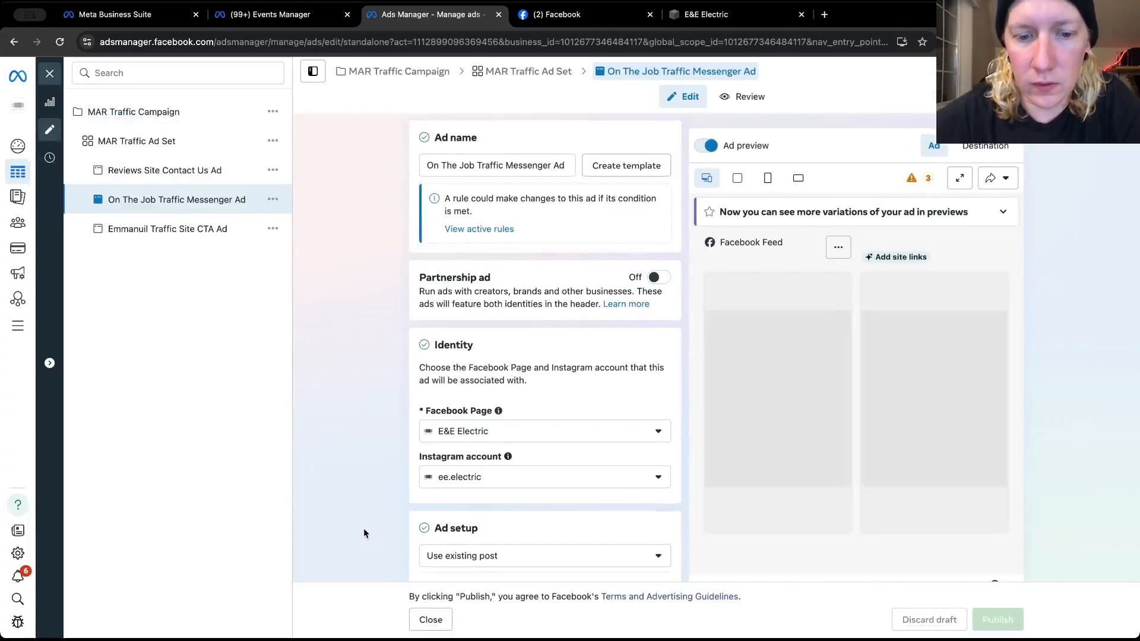
scroll(363, 528, "down", 15)
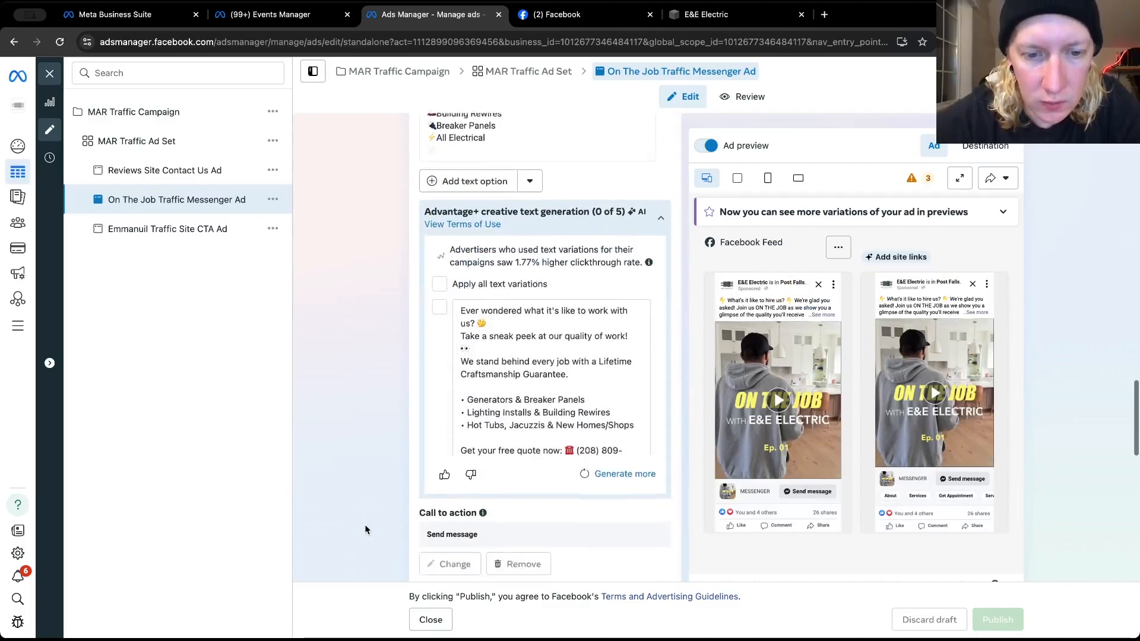
scroll(365, 529, "down", 5)
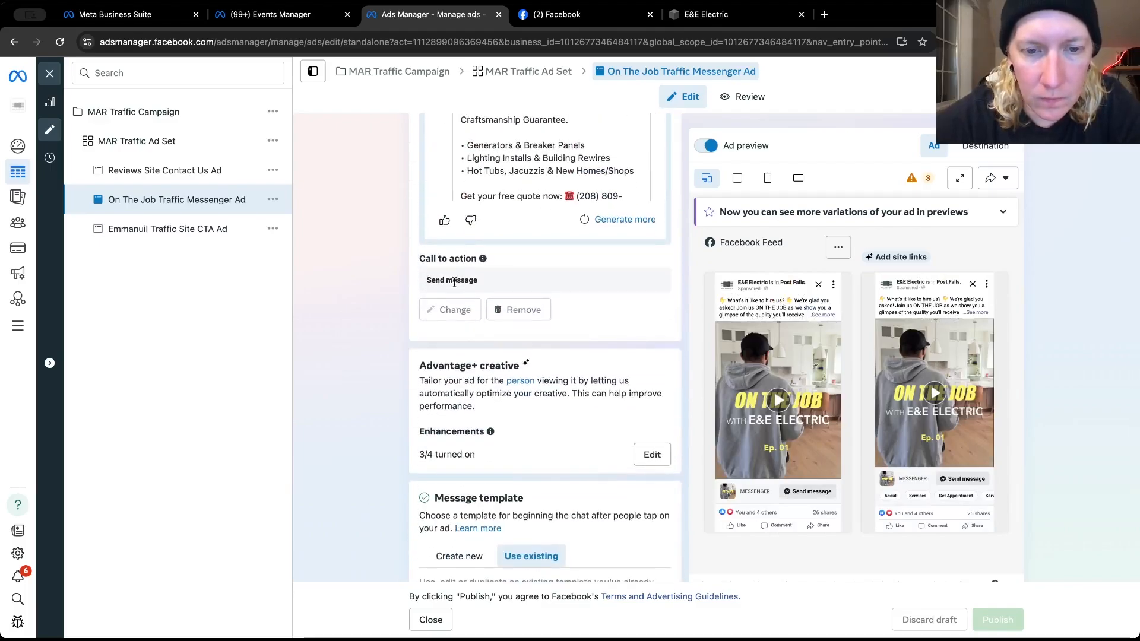
left_click(178, 231)
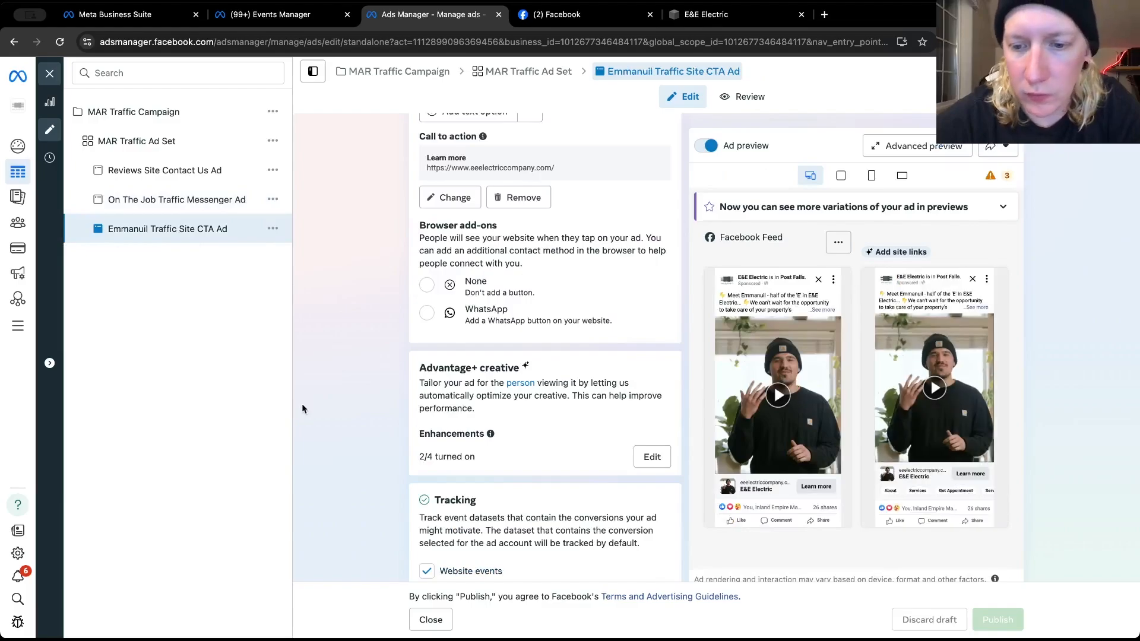
scroll(350, 430, "down", 5)
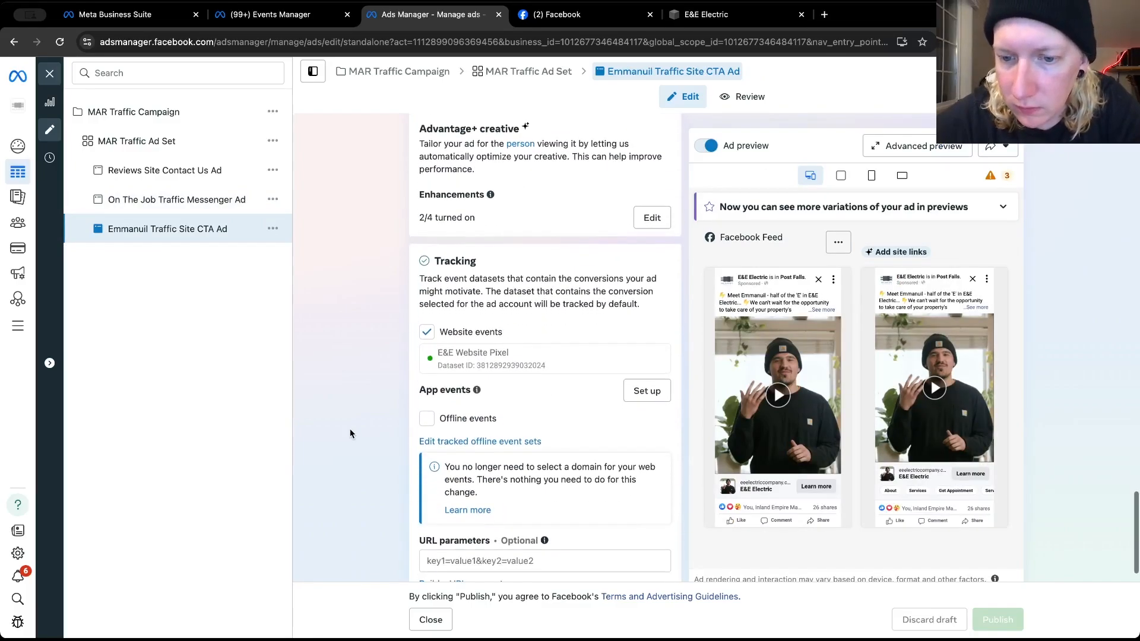
scroll(350, 433, "down", 1)
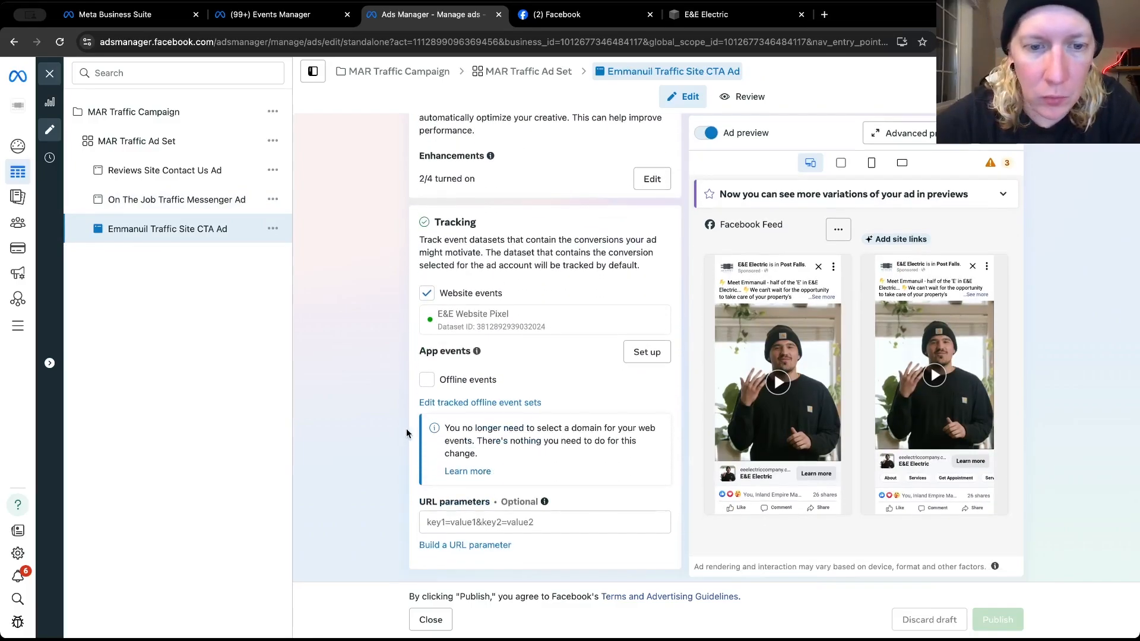
scroll(418, 419, "down", 1)
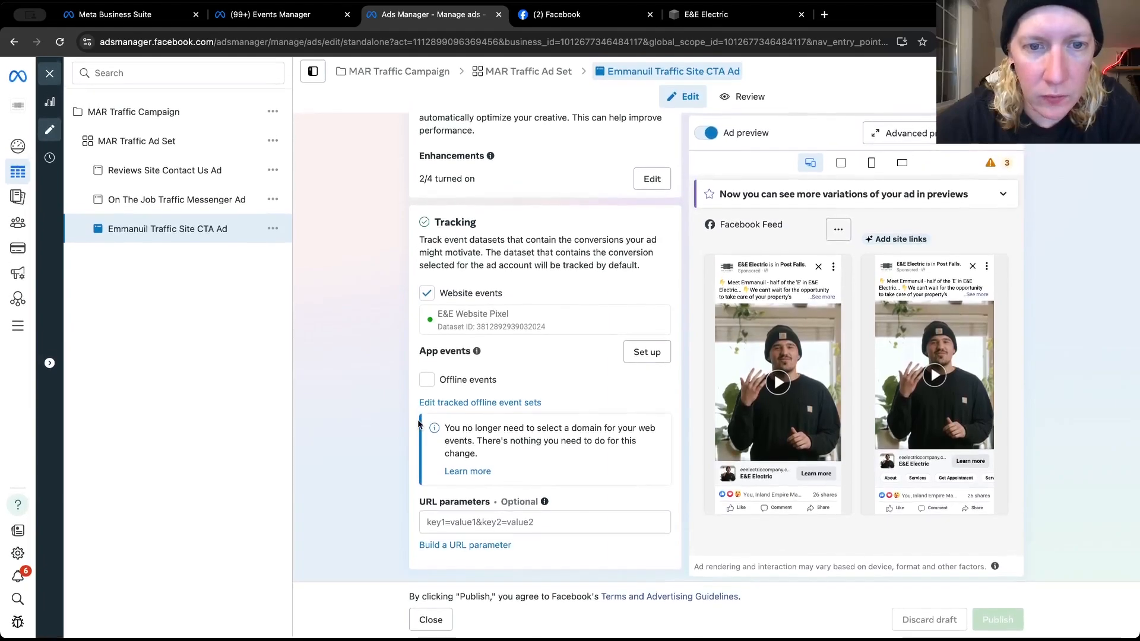
scroll(418, 423, "up", 4)
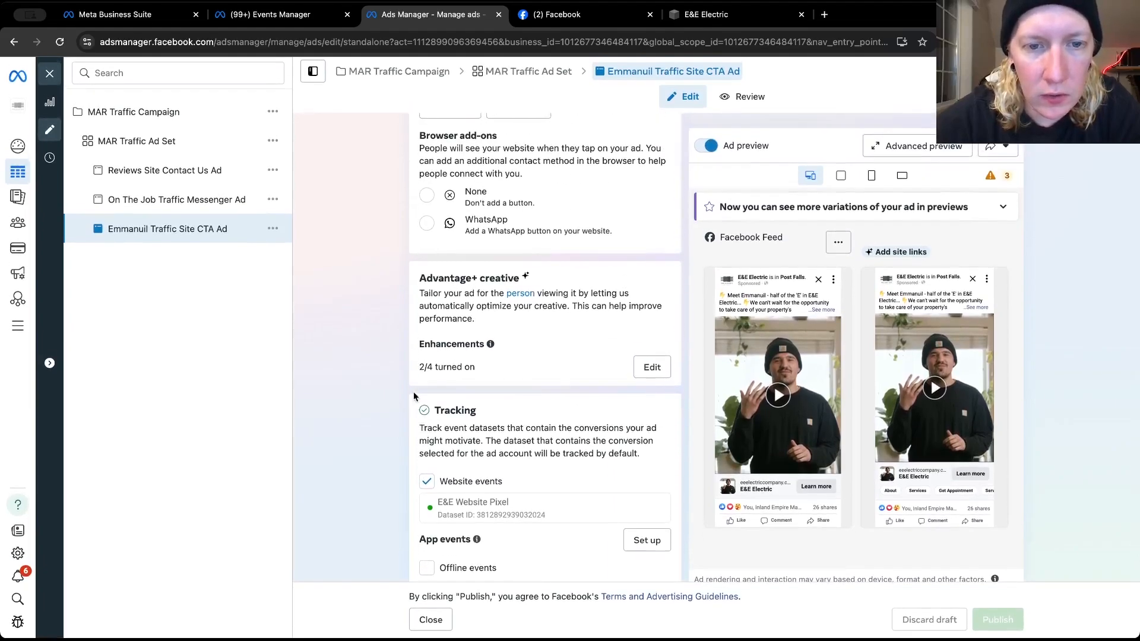
scroll(414, 396, "up", 3)
scroll(414, 399, "up", 1)
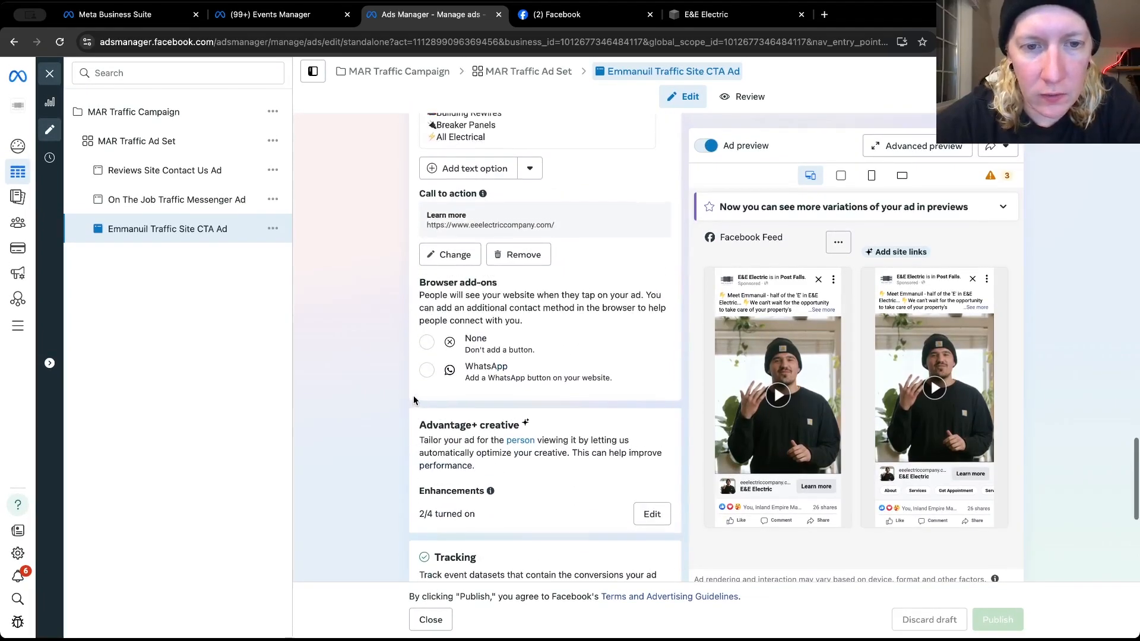
left_click(460, 254)
left_click(460, 266)
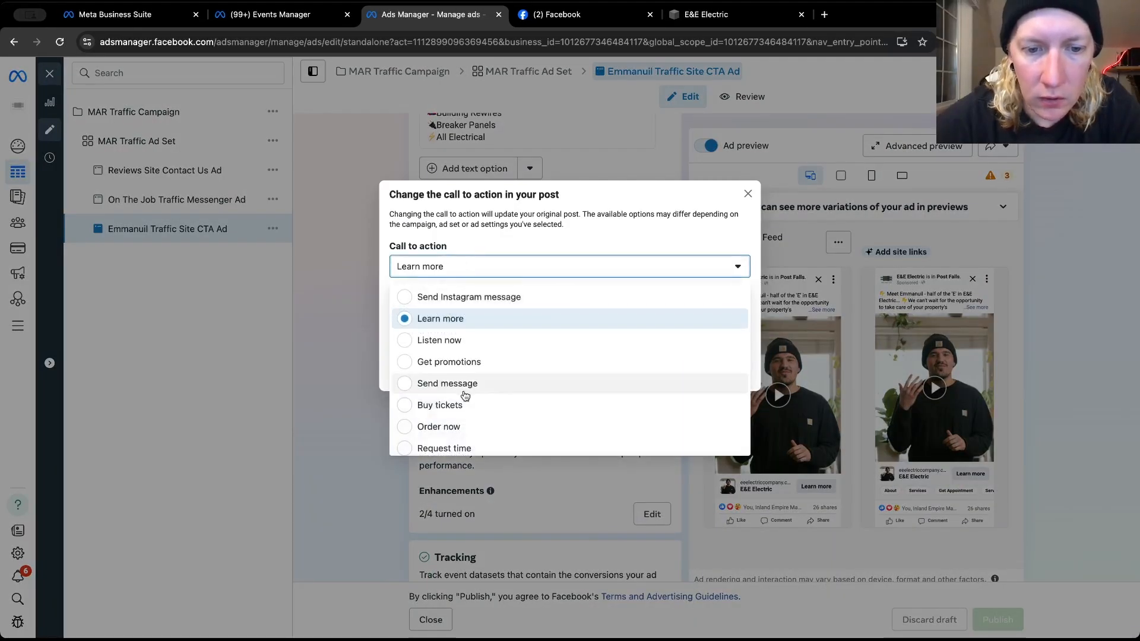
scroll(463, 385, "down", 3)
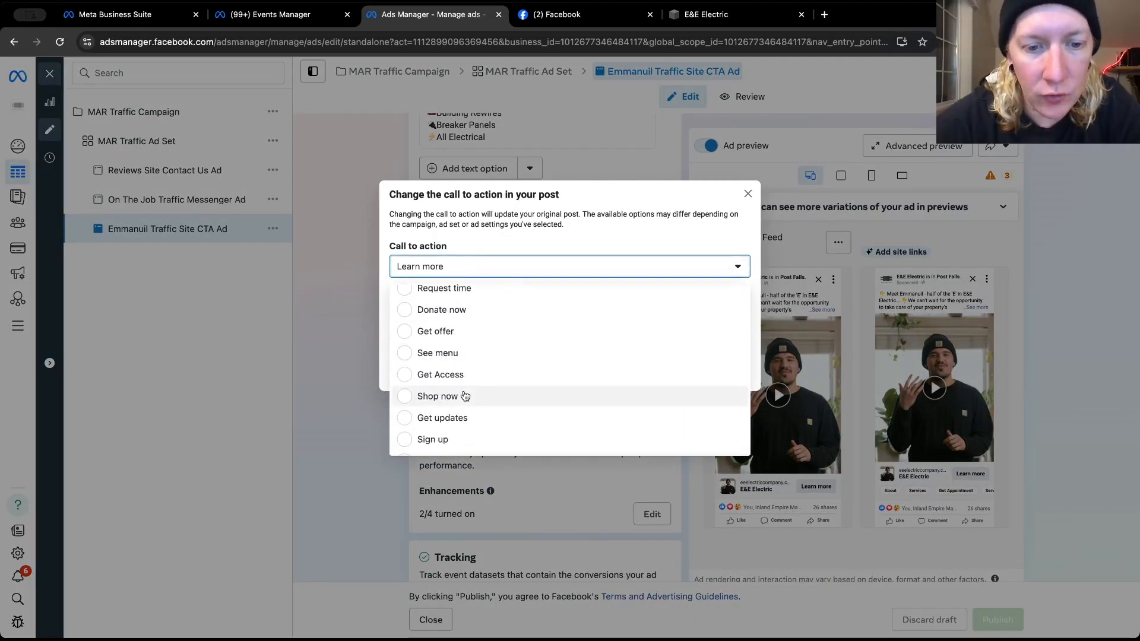
scroll(465, 398, "down", 3)
left_click(444, 418)
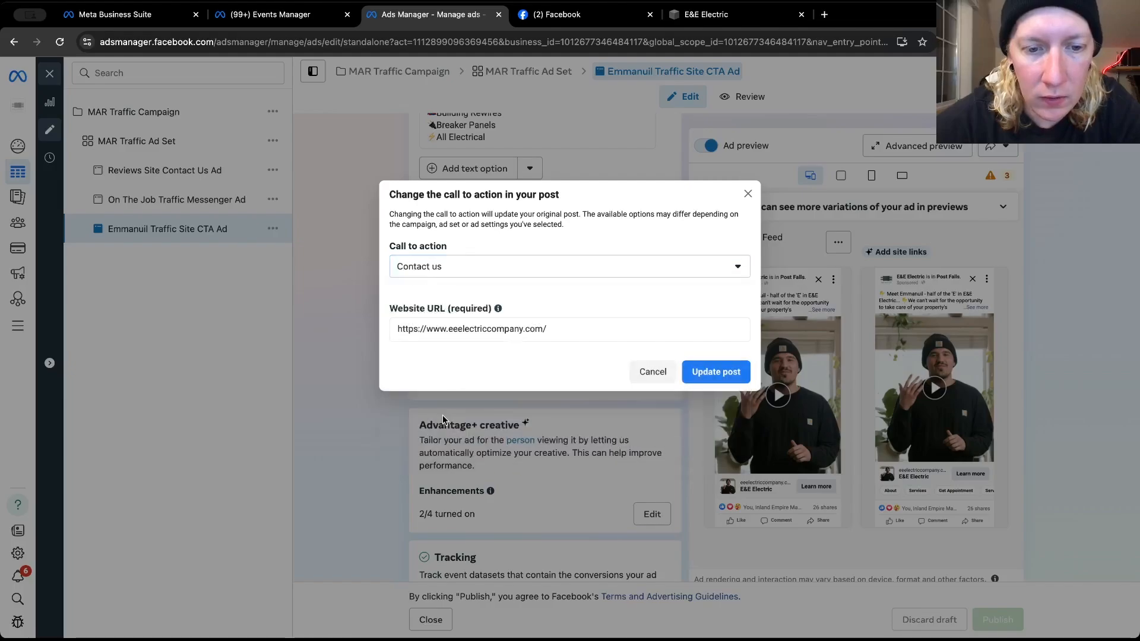
left_click(717, 372)
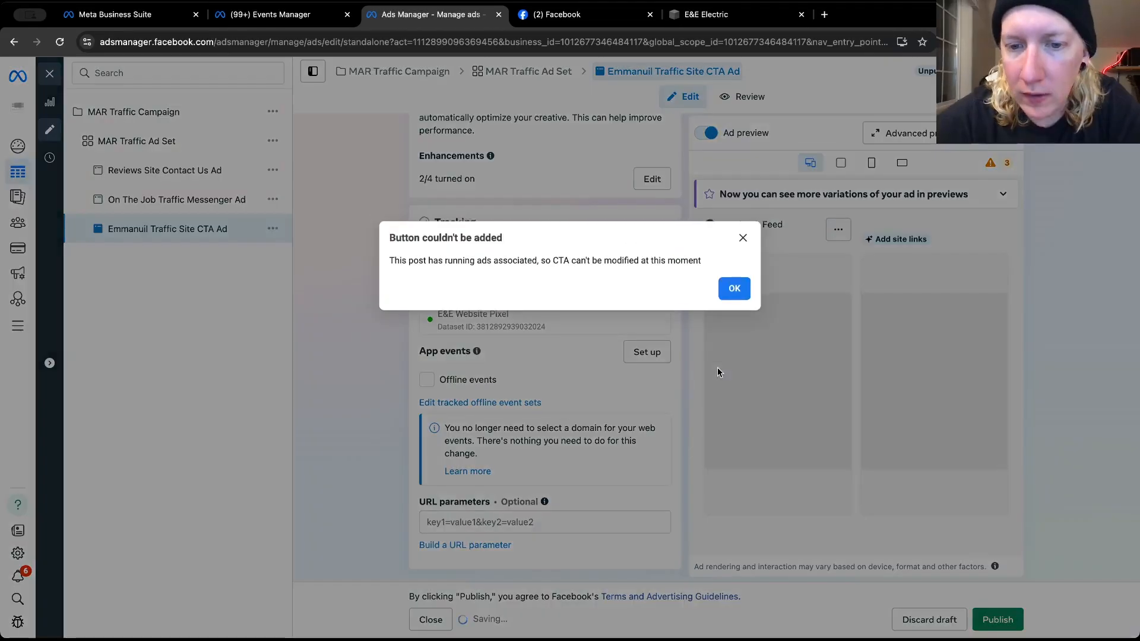
left_click(733, 291)
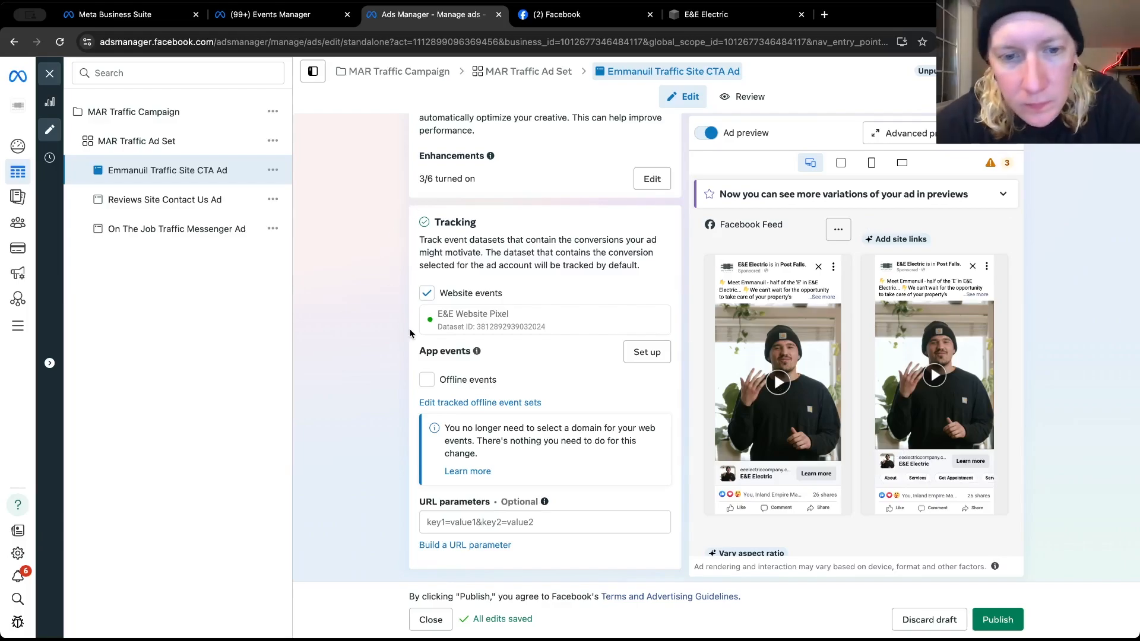
Retry updating the Traffic Site CTA Ad's post with the Contact us call to action
scroll(622, 364, "up", 5)
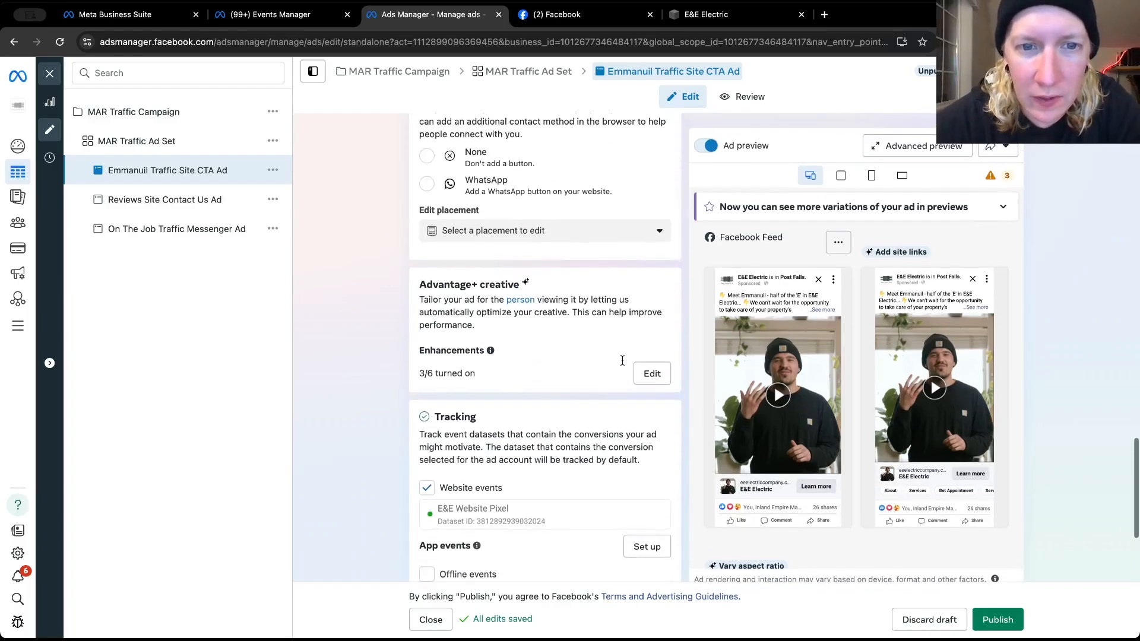
scroll(622, 364, "up", 2)
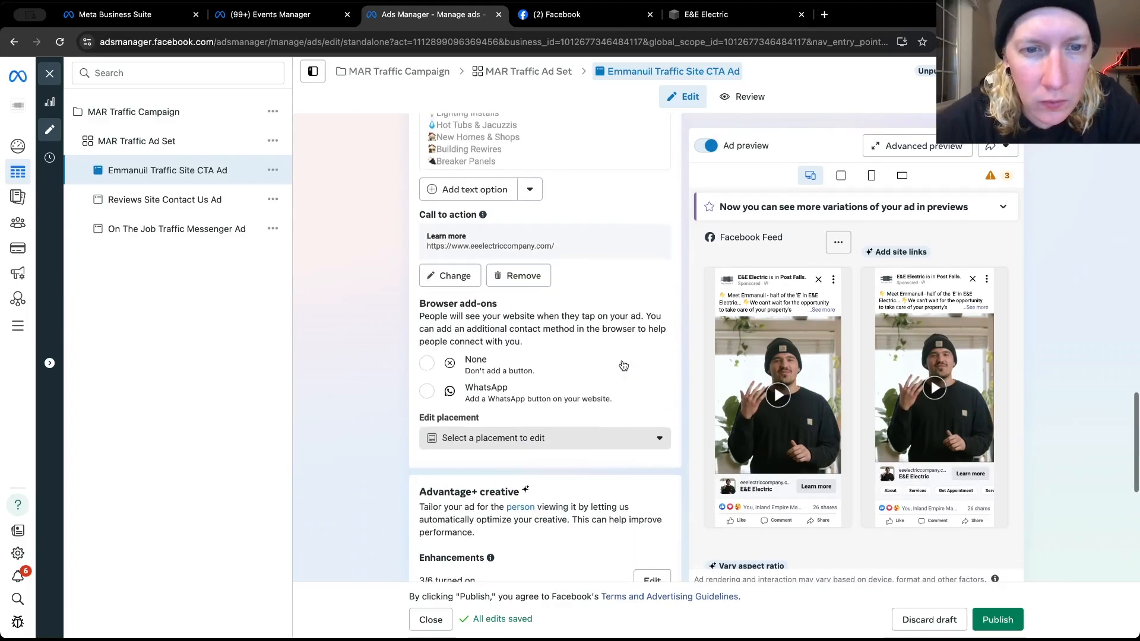
left_click(450, 286)
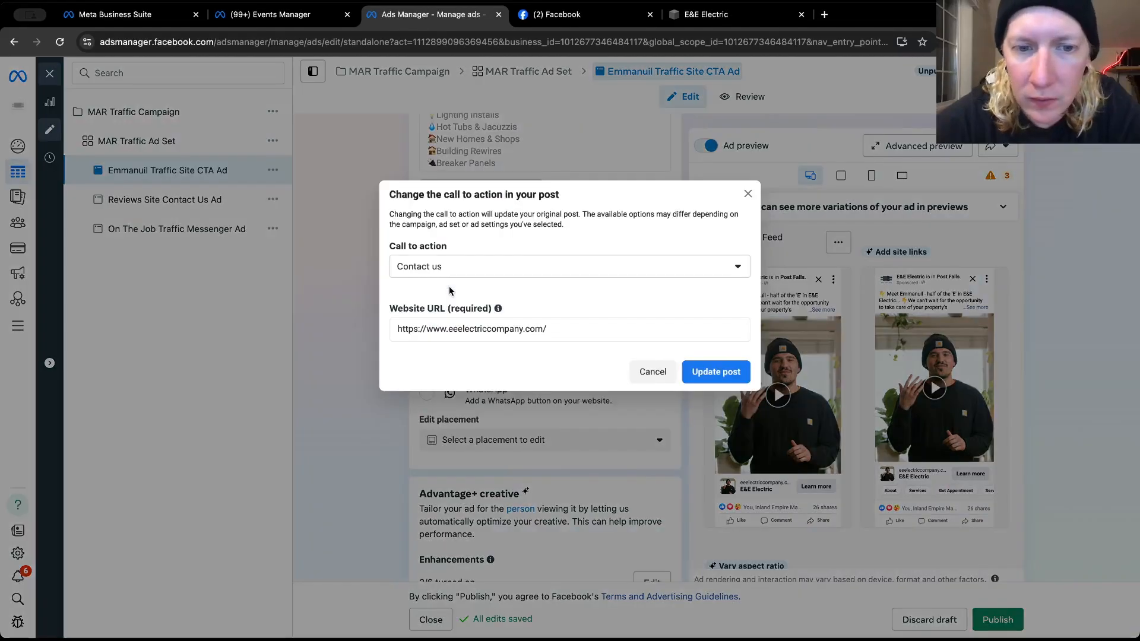
left_click(564, 265)
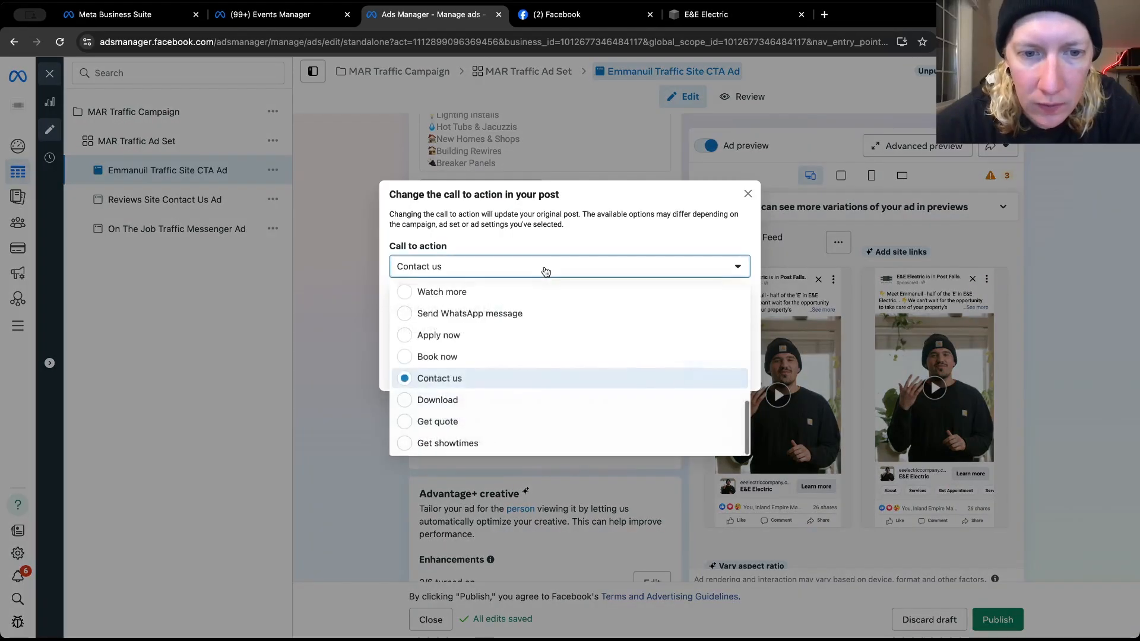
left_click(489, 378)
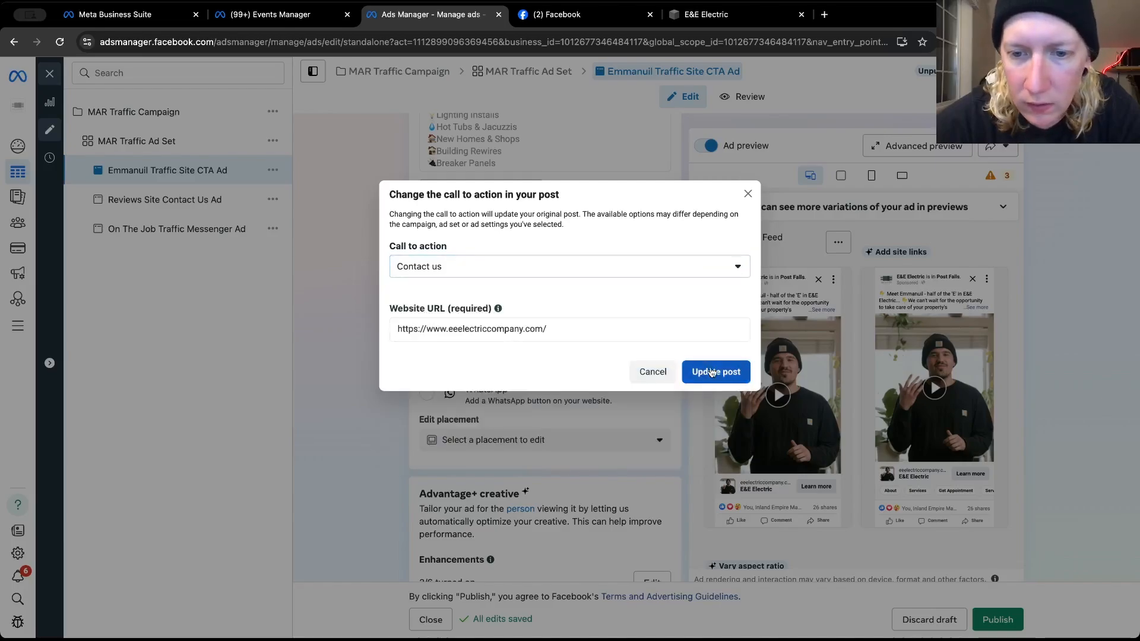
left_click(718, 371)
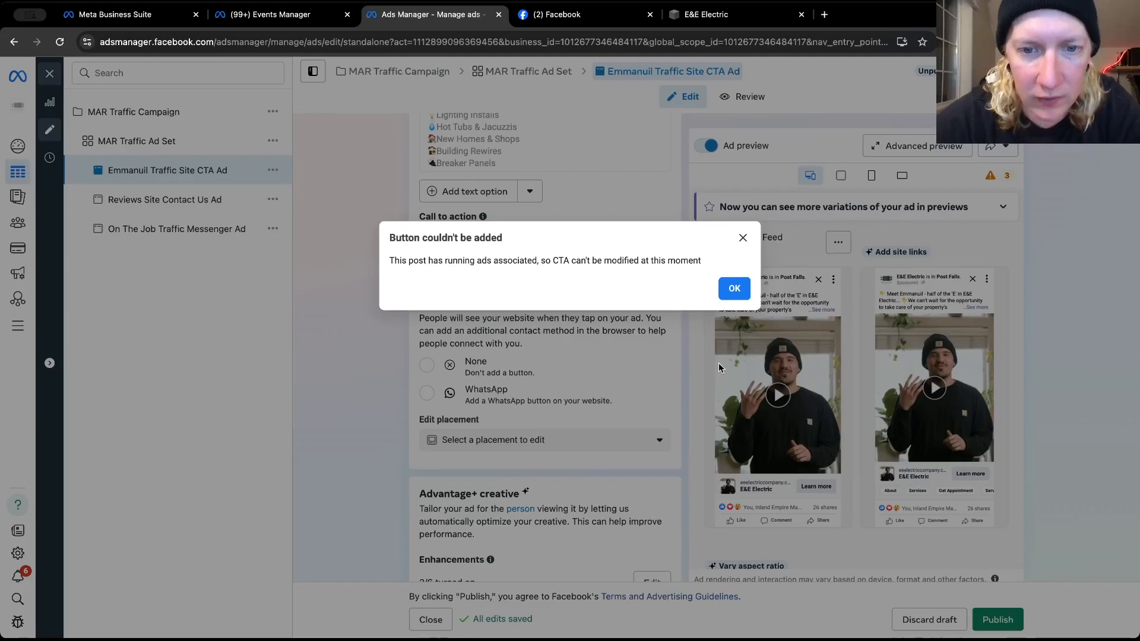
left_click(732, 288)
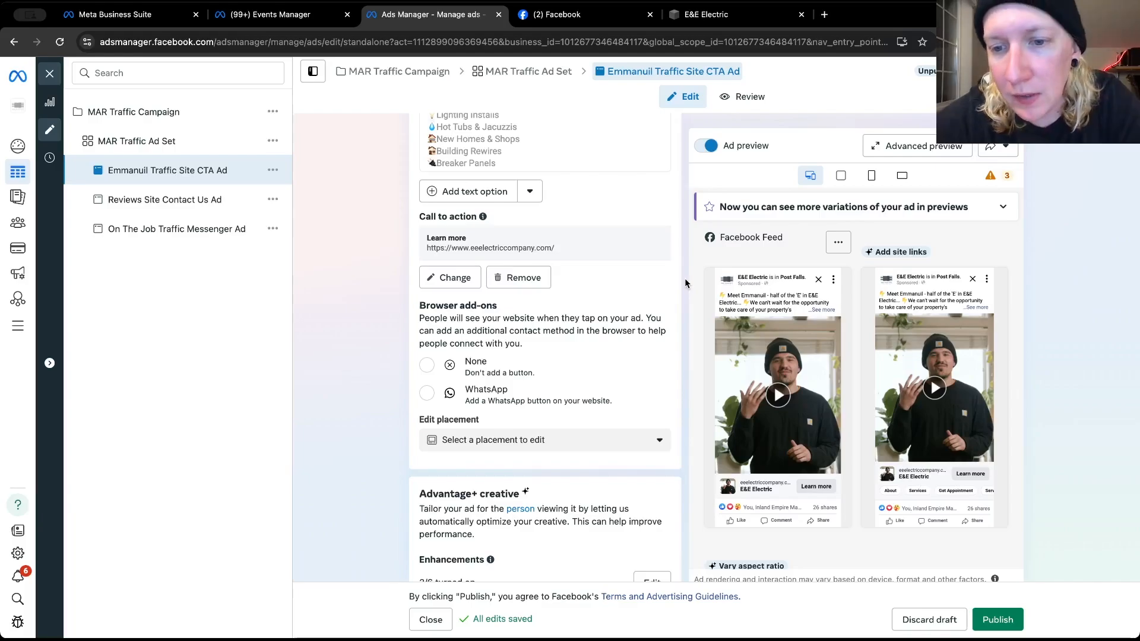
Check the Traffic Site CTA Ad's remaining creative, tracking and source settings and publish its pending edits
scroll(685, 283, "down", 5)
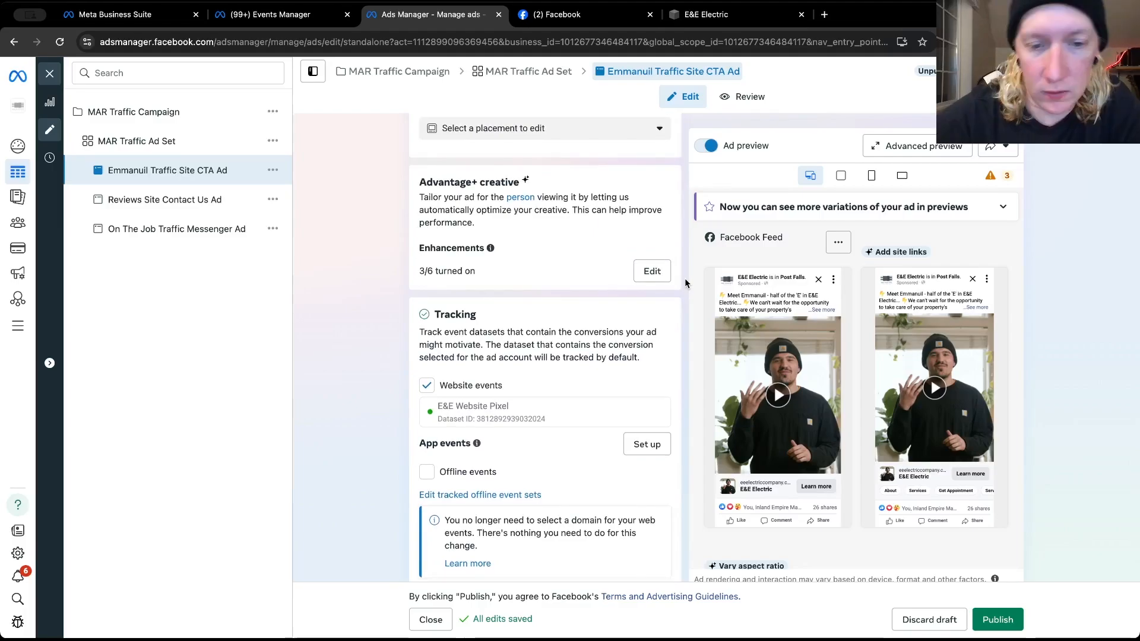
scroll(685, 283, "up", 3)
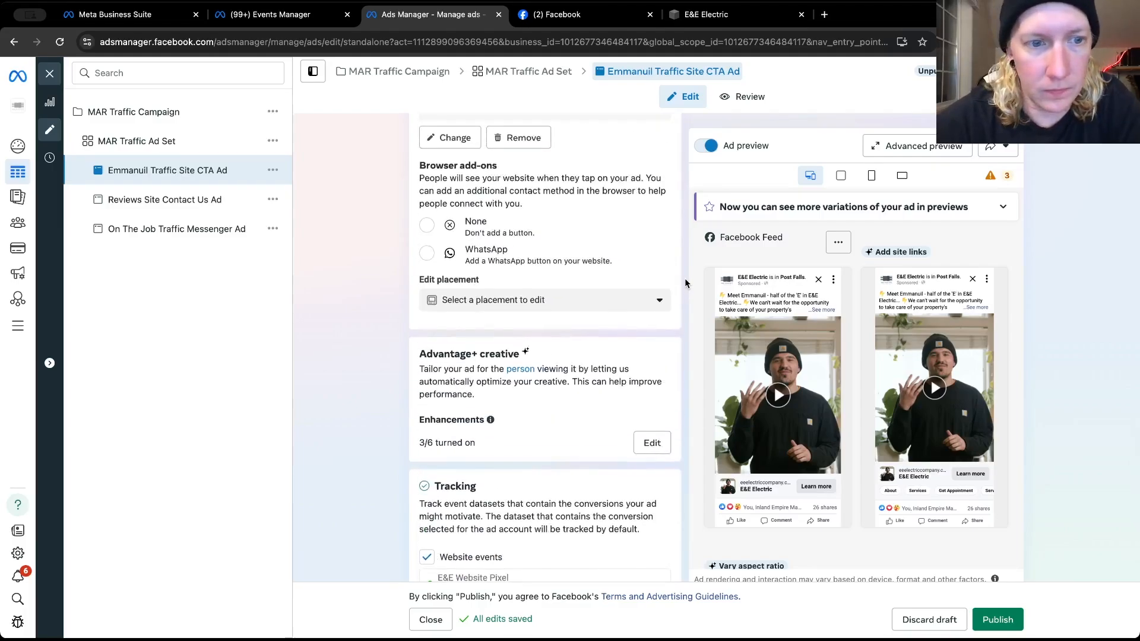
scroll(684, 283, "down", 5)
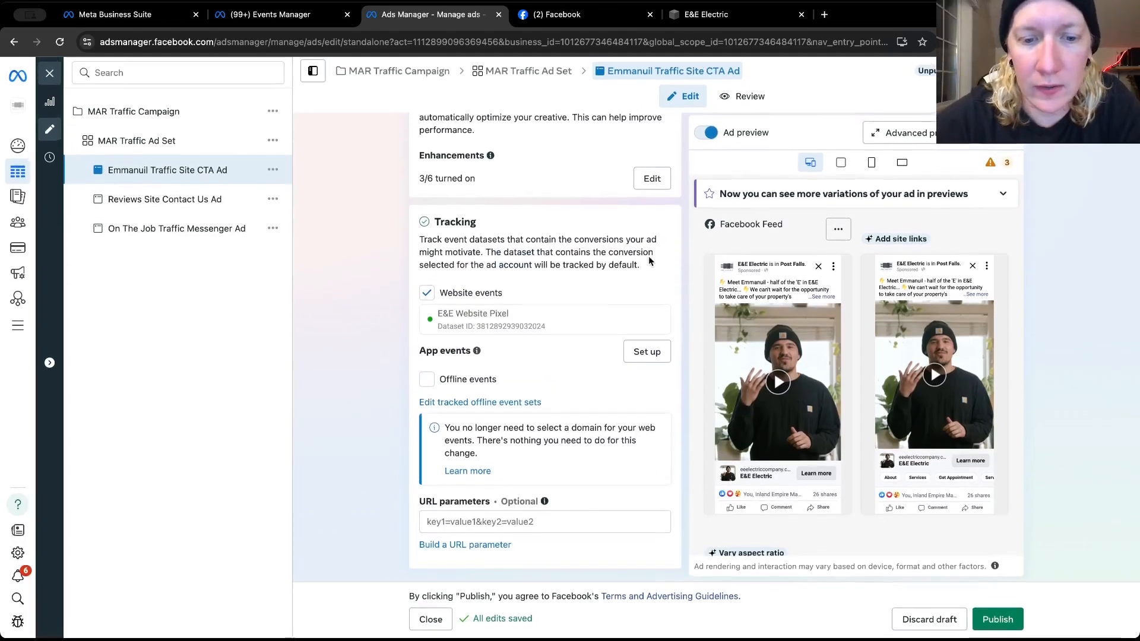
scroll(648, 255, "up", 15)
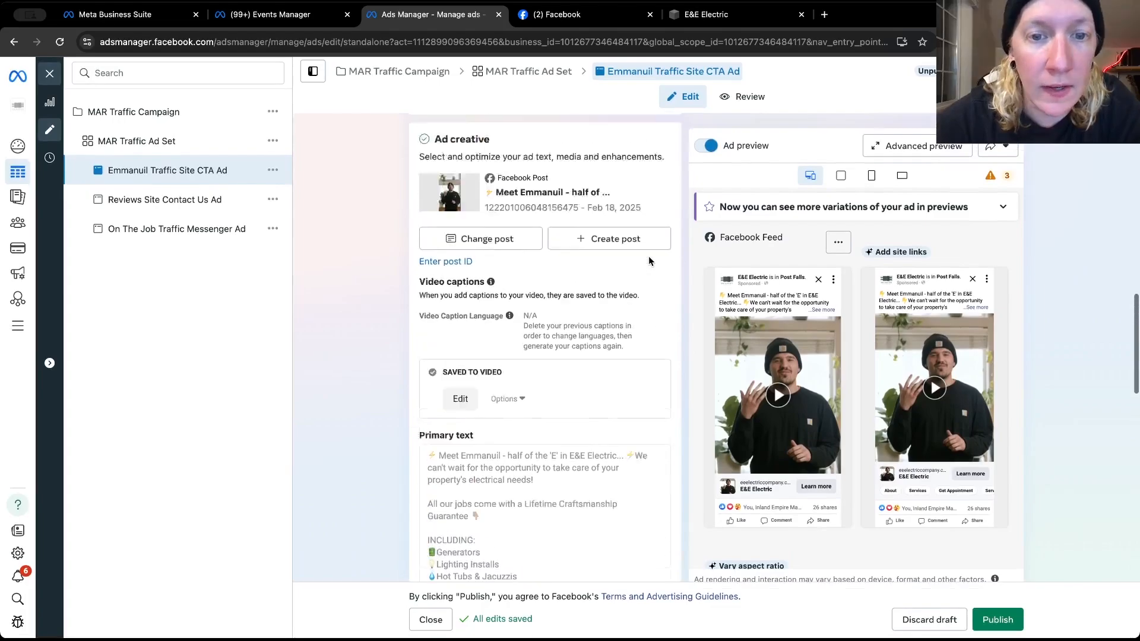
left_click(997, 619)
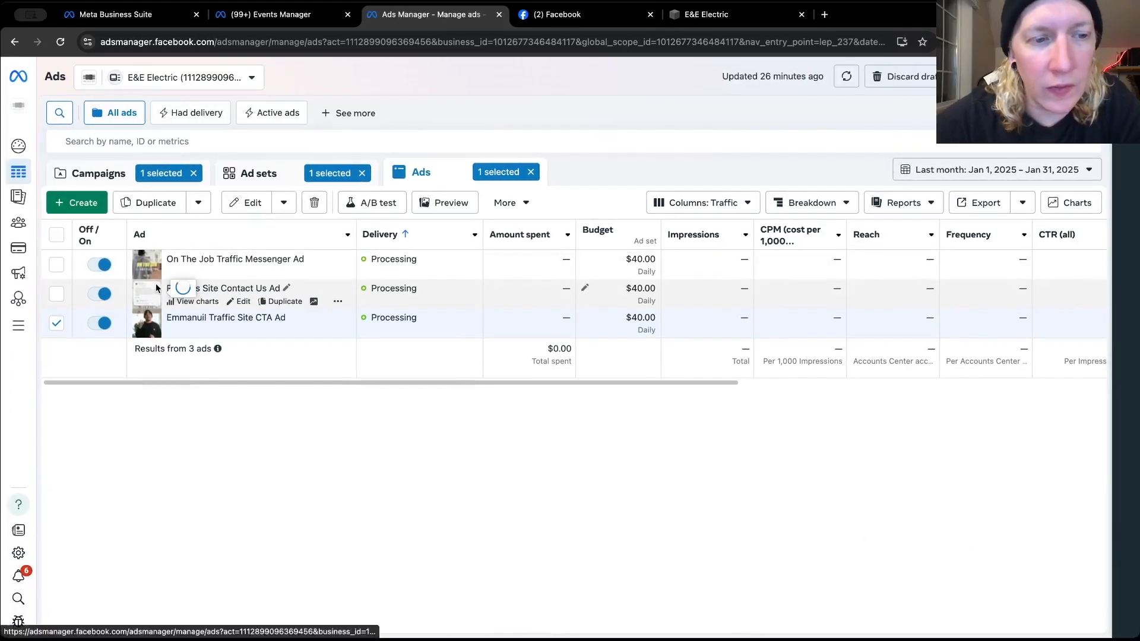
Preview the Reviews Site Contact Us Ad and look over the MAR Awareness Campaign's structure and ads
mouse_move(156, 288)
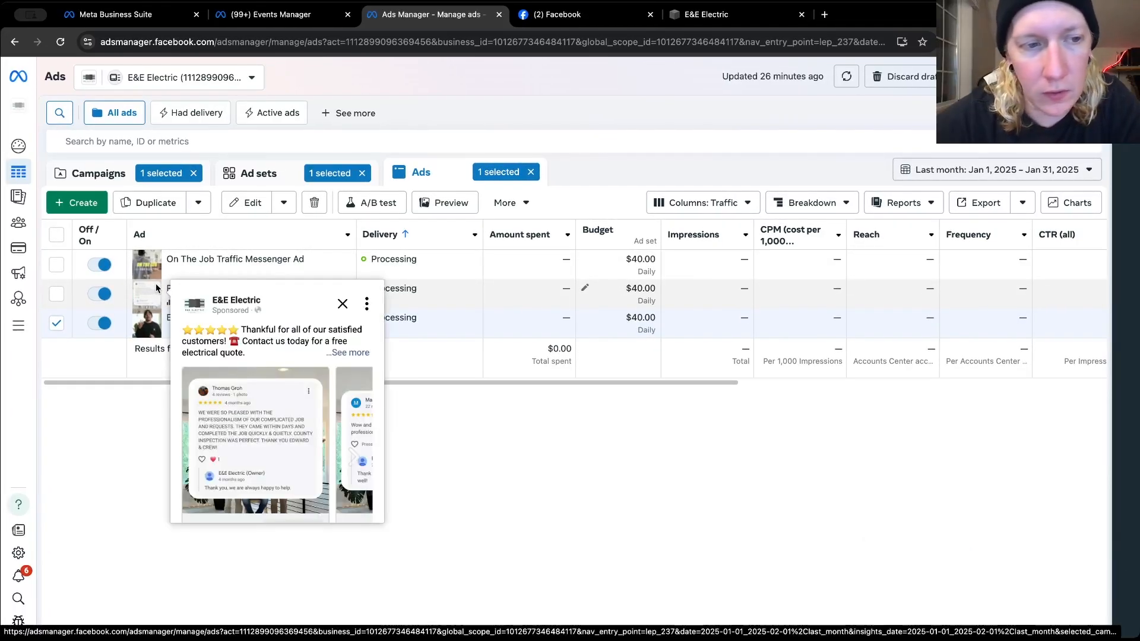
left_click(122, 180)
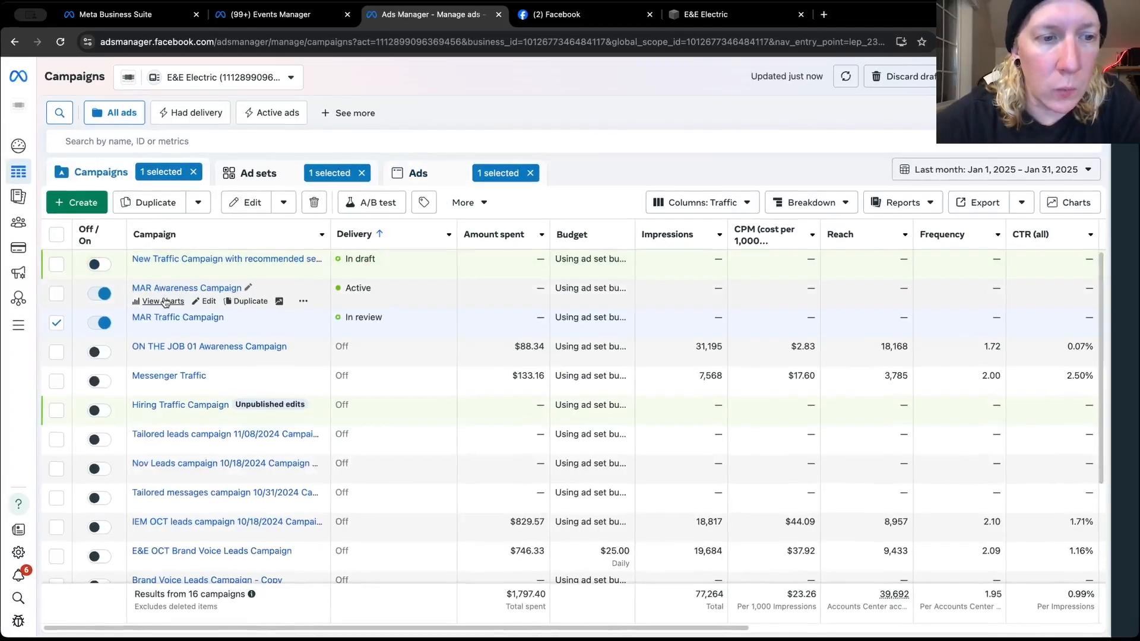
left_click(205, 301)
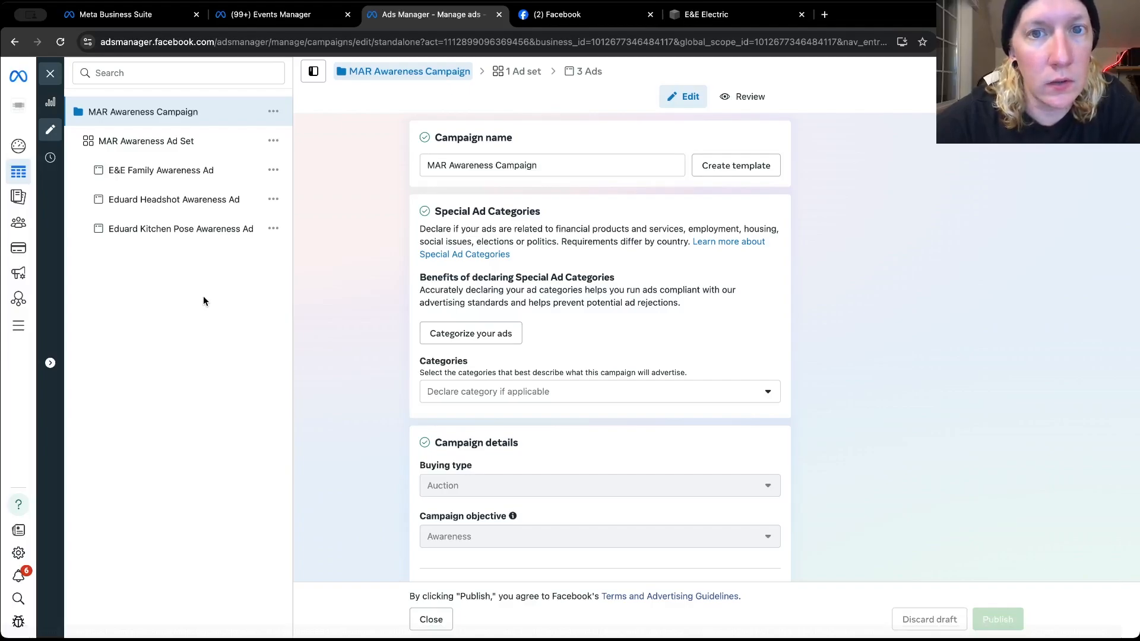
left_click(56, 74)
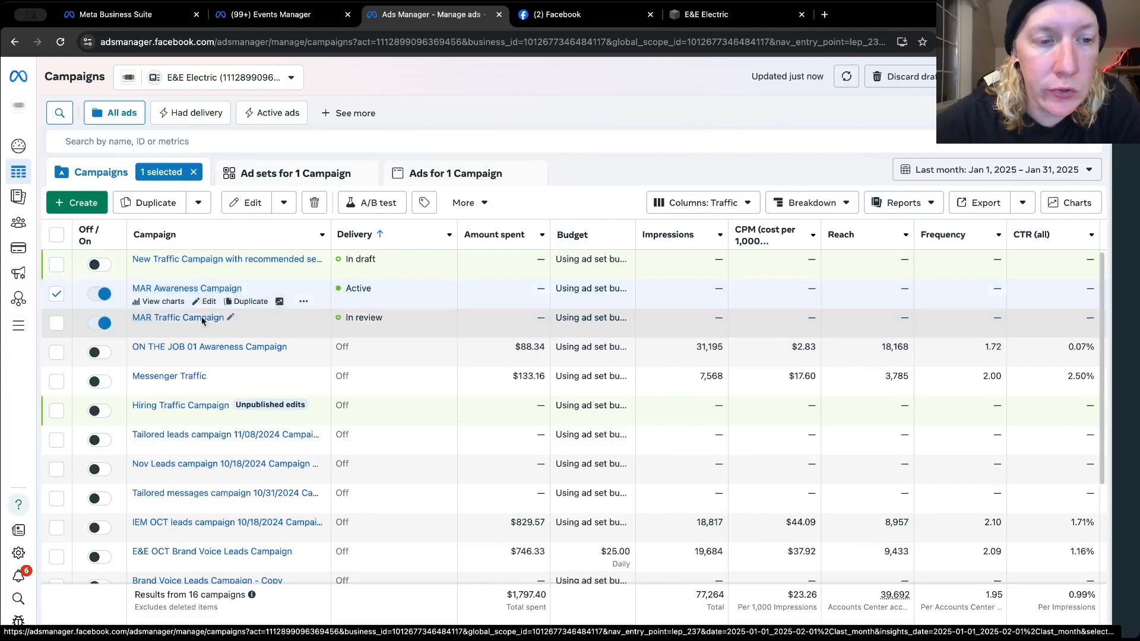
Start duplicating the MAR Traffic Campaign's Reviews Site Contact Us Ad with the existing MAR Awareness Campaign as its destination
left_click(205, 331)
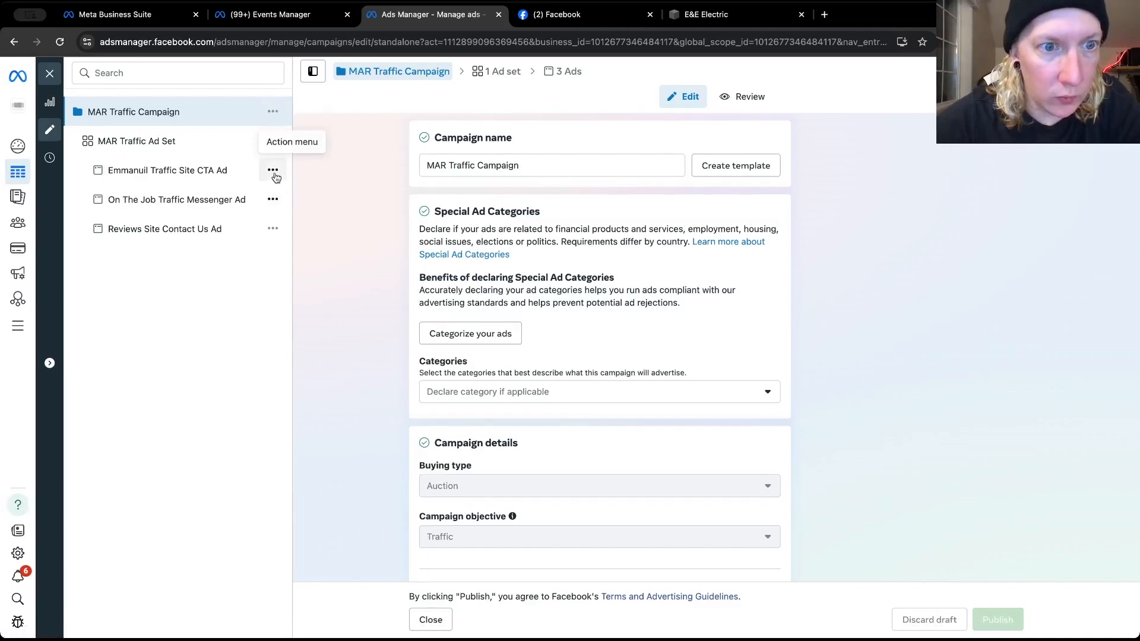
left_click(273, 230)
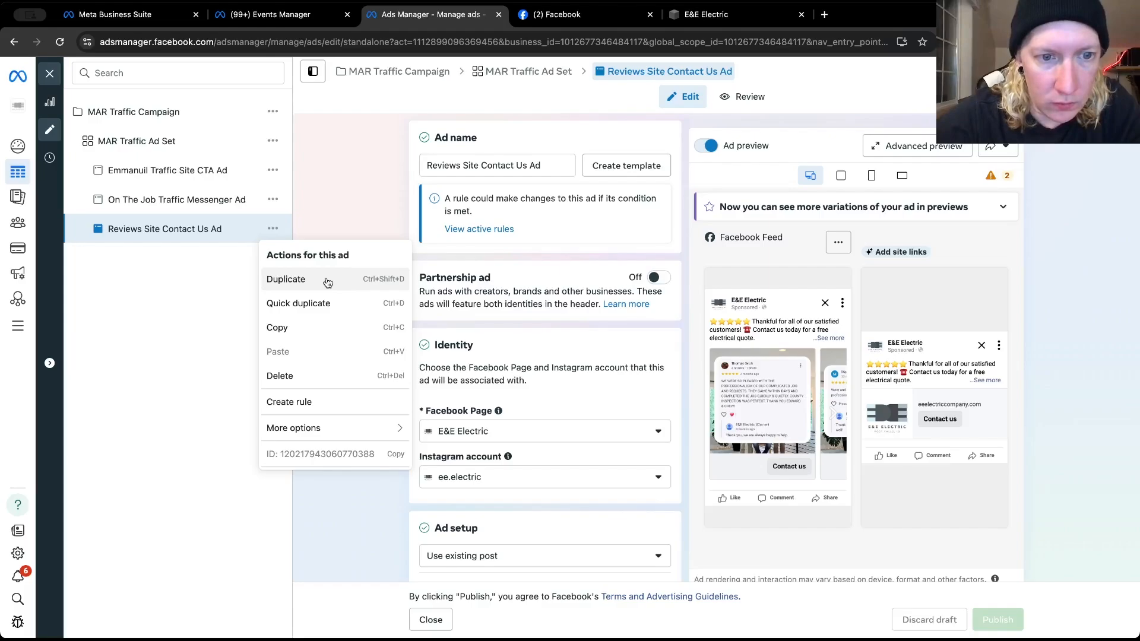
left_click(327, 282)
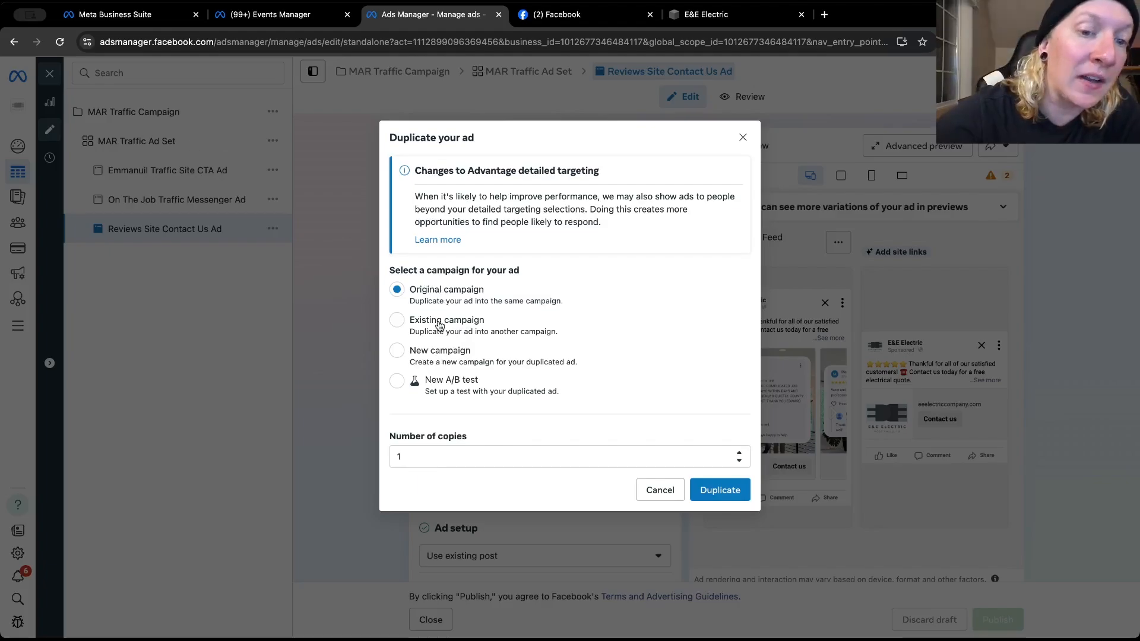
left_click(439, 323)
left_click(439, 326)
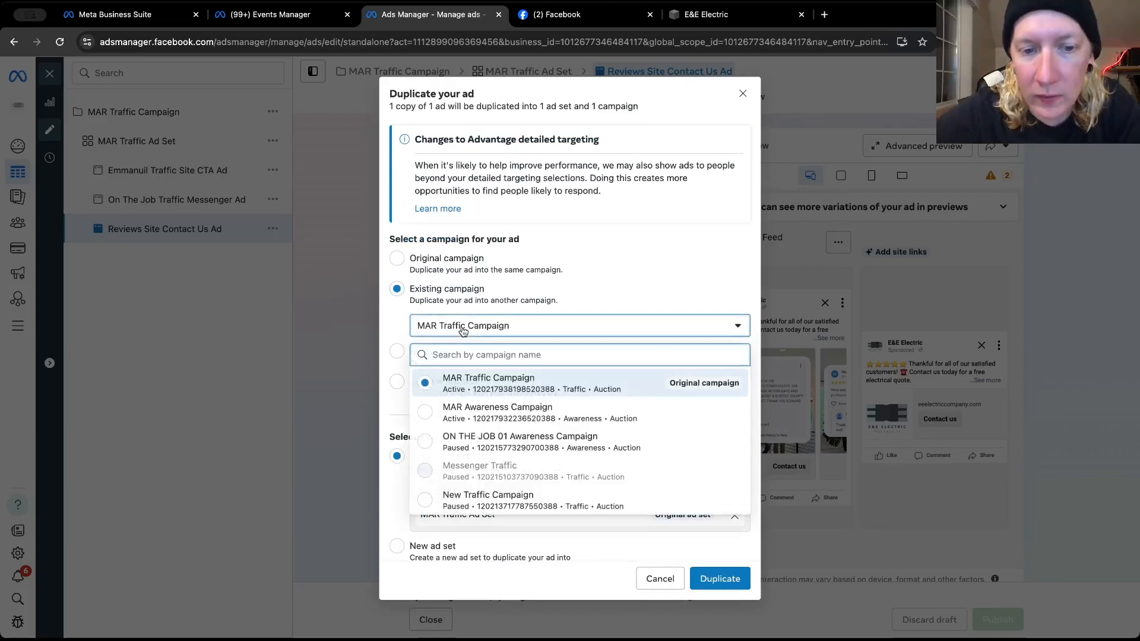
left_click(552, 410)
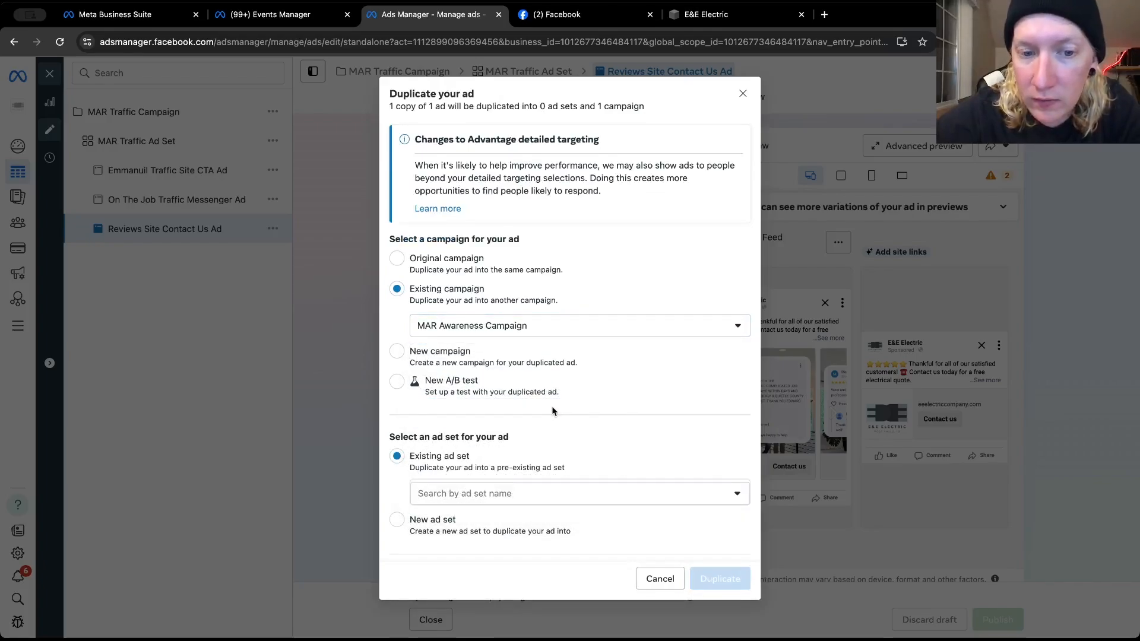
Choose the existing MAR Awareness Ad Set as the duplicate's destination and create the copy, accepting the possible settings changes
scroll(552, 411, "down", 2)
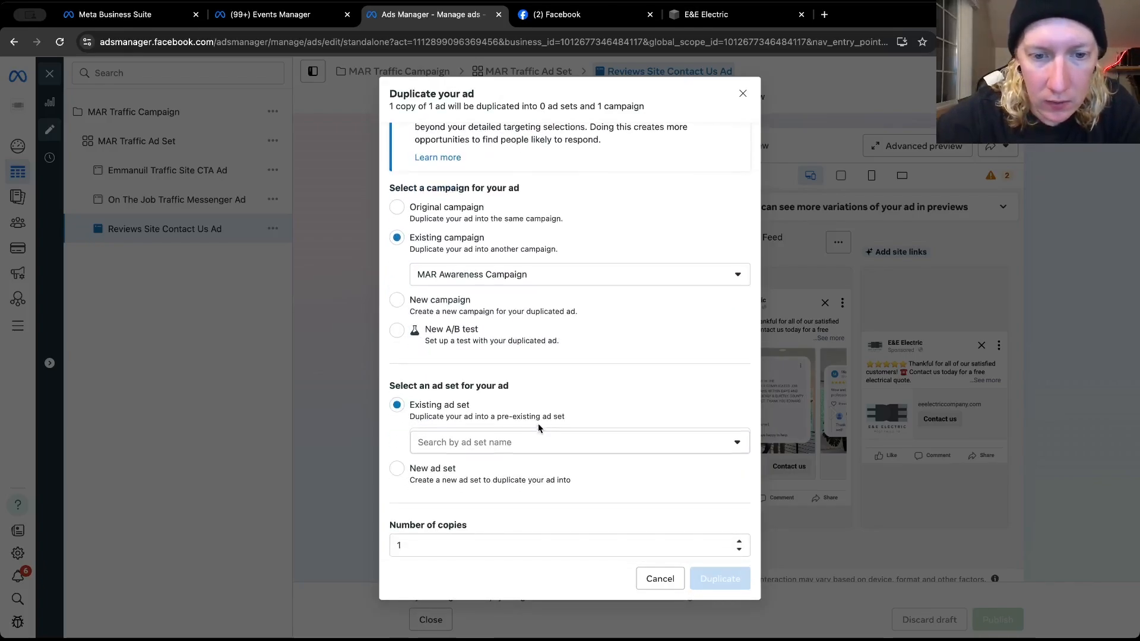
left_click(530, 440)
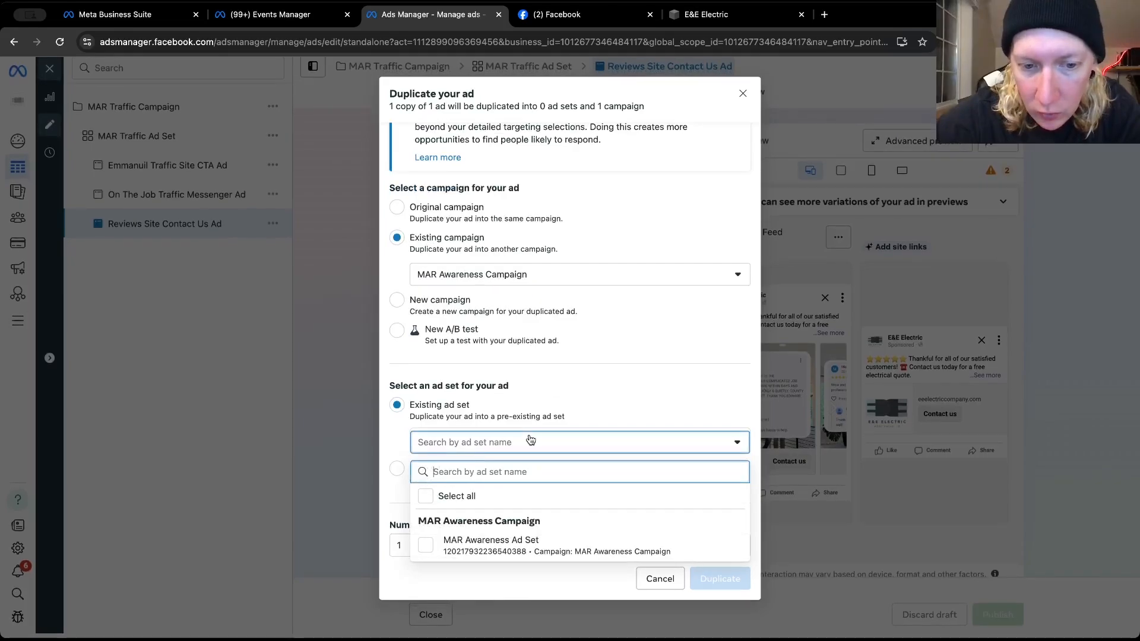
left_click(463, 549)
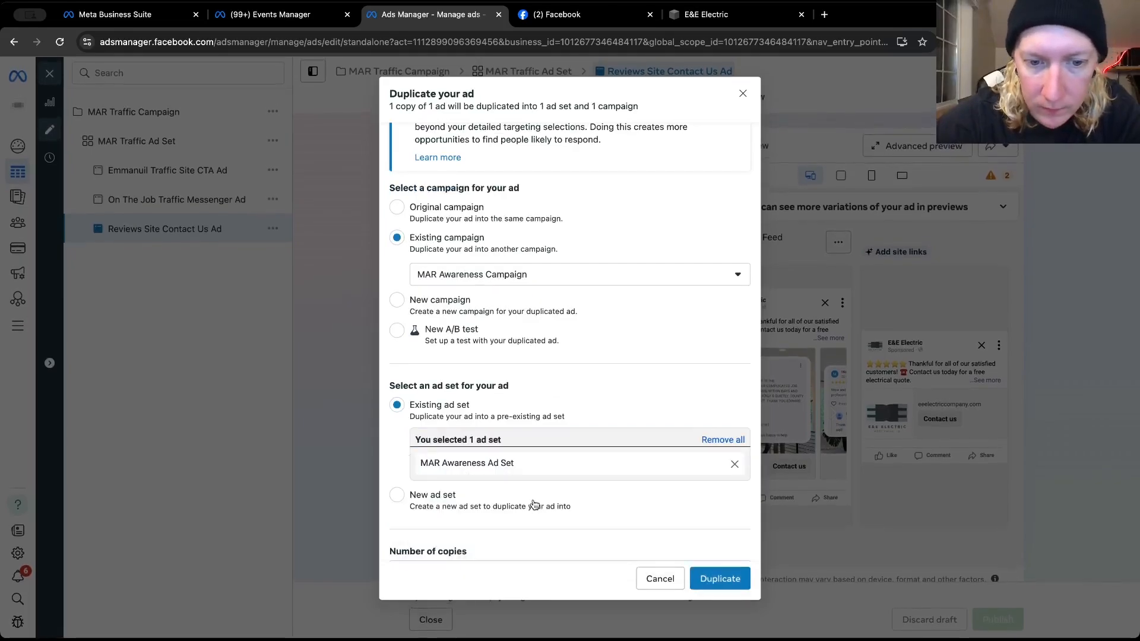
scroll(534, 505, "down", 1)
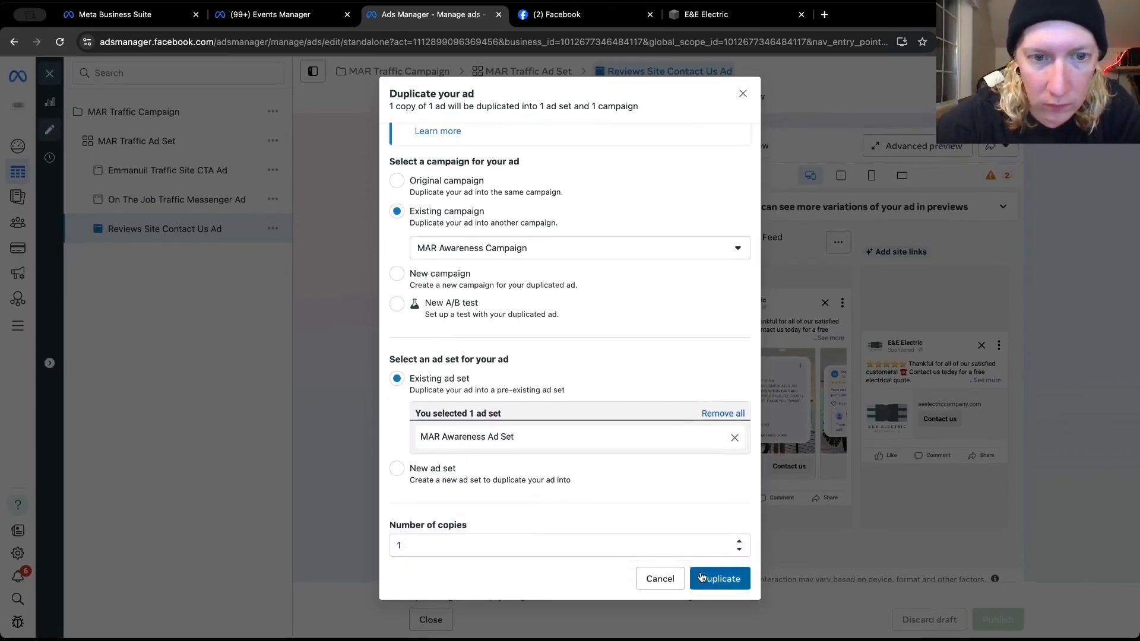
left_click(702, 576)
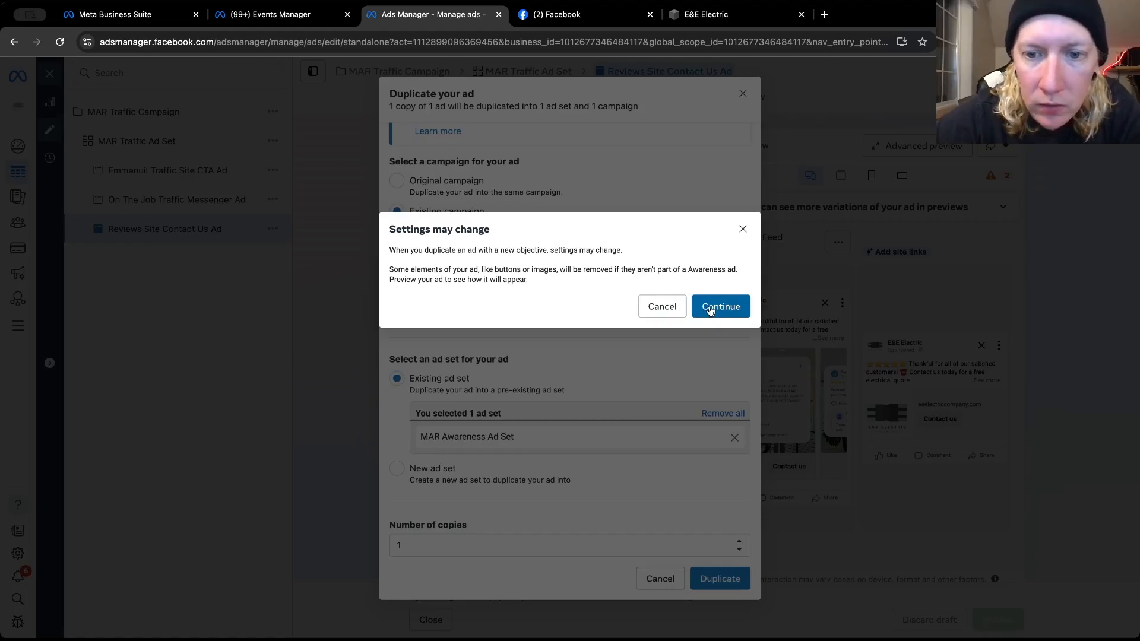
left_click(711, 310)
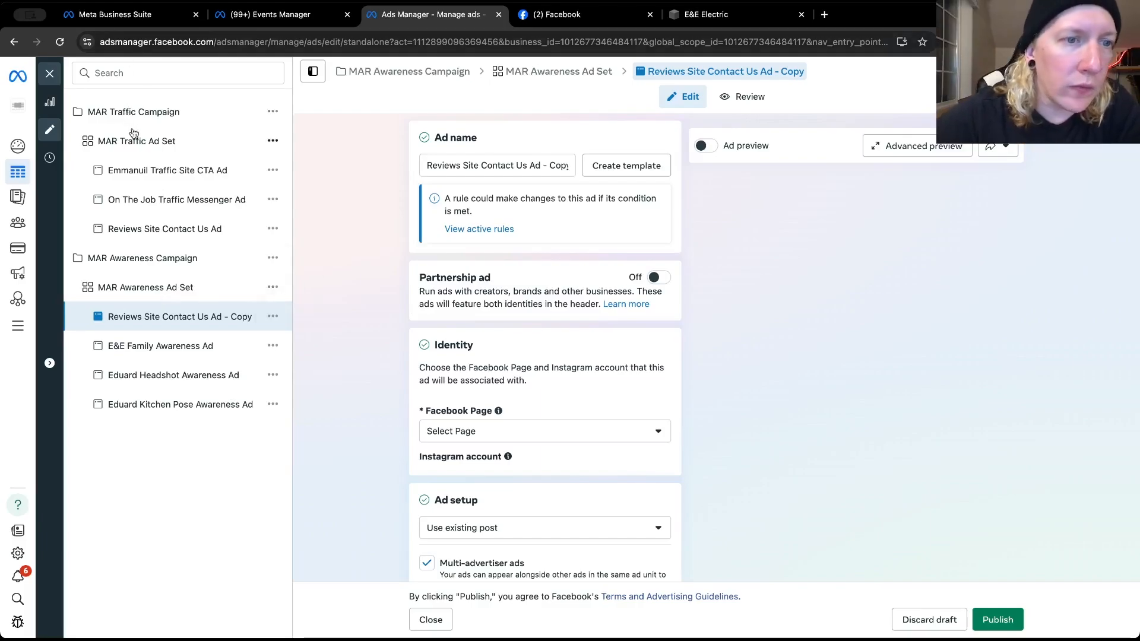
Rename the duplicated awareness ad as Reviews Site Contact Us Ad
left_click(559, 166)
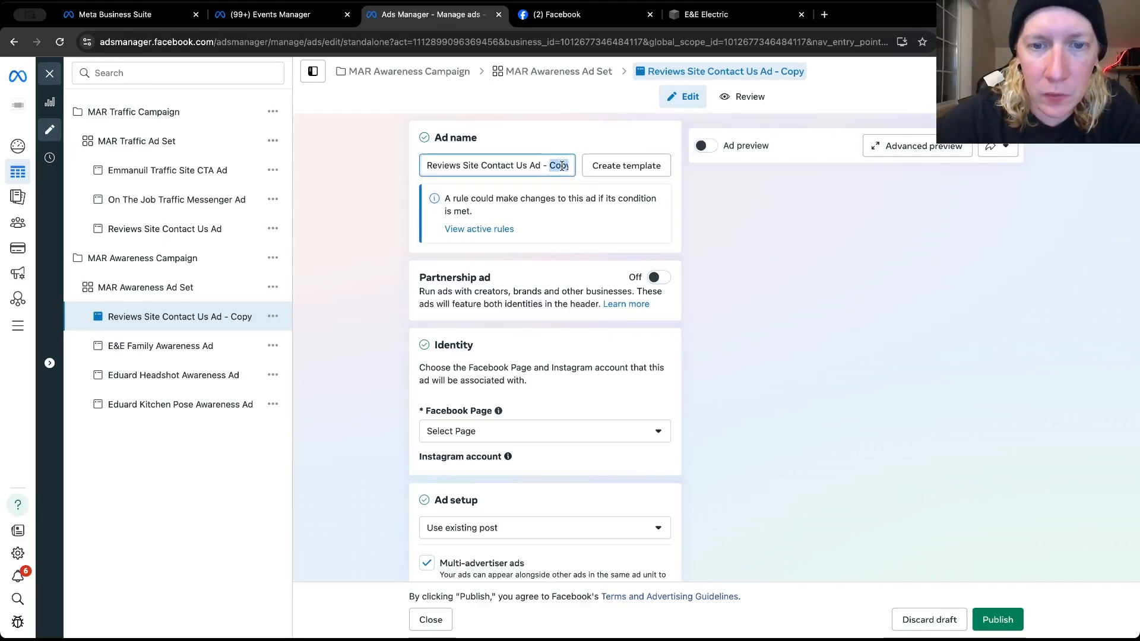
key("BackSpace")
key("BackSpace")
key("BackSpace")
key("BackSpace")
left_click(379, 222)
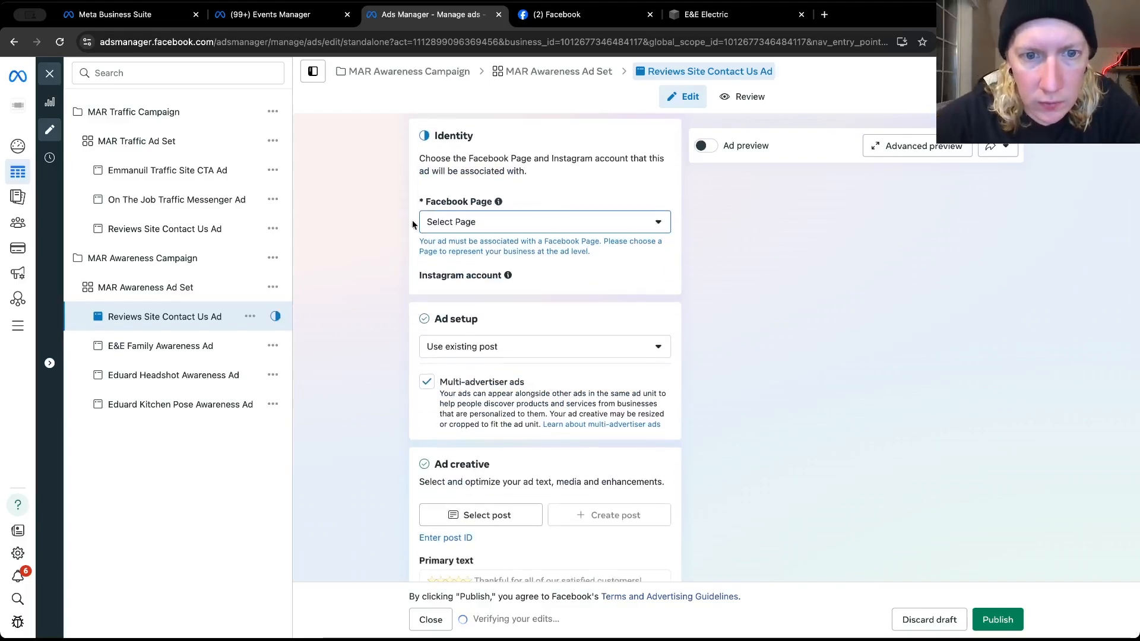
Assign the E&E Electric Facebook Page as the duplicated ad's identity
scroll(442, 227, "down", 2)
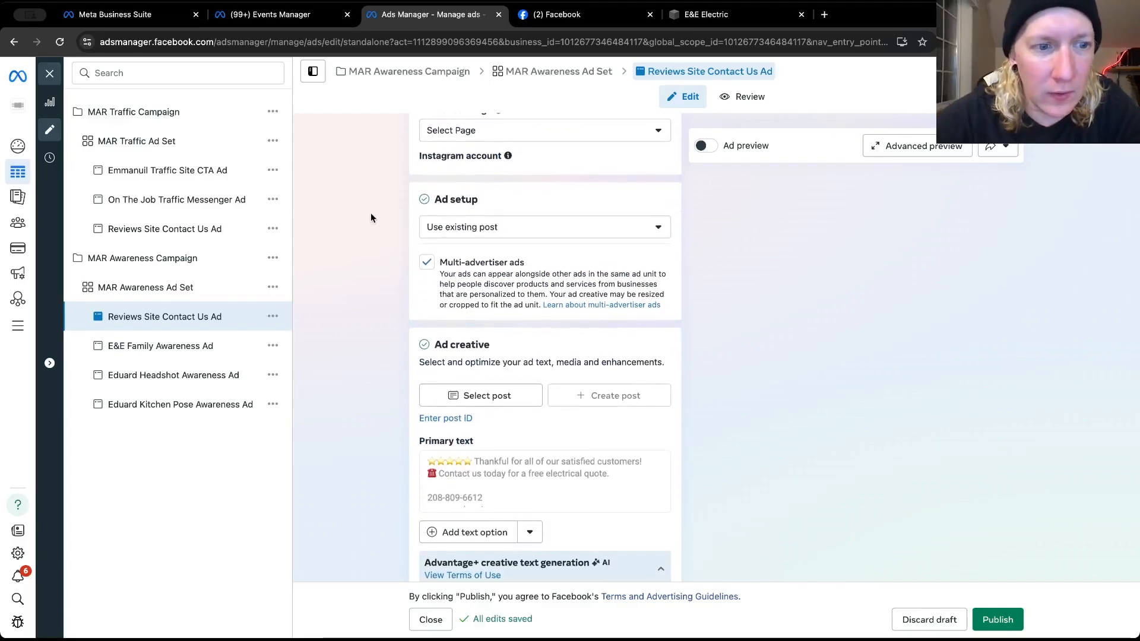
scroll(371, 212, "up", 1)
left_click(458, 185)
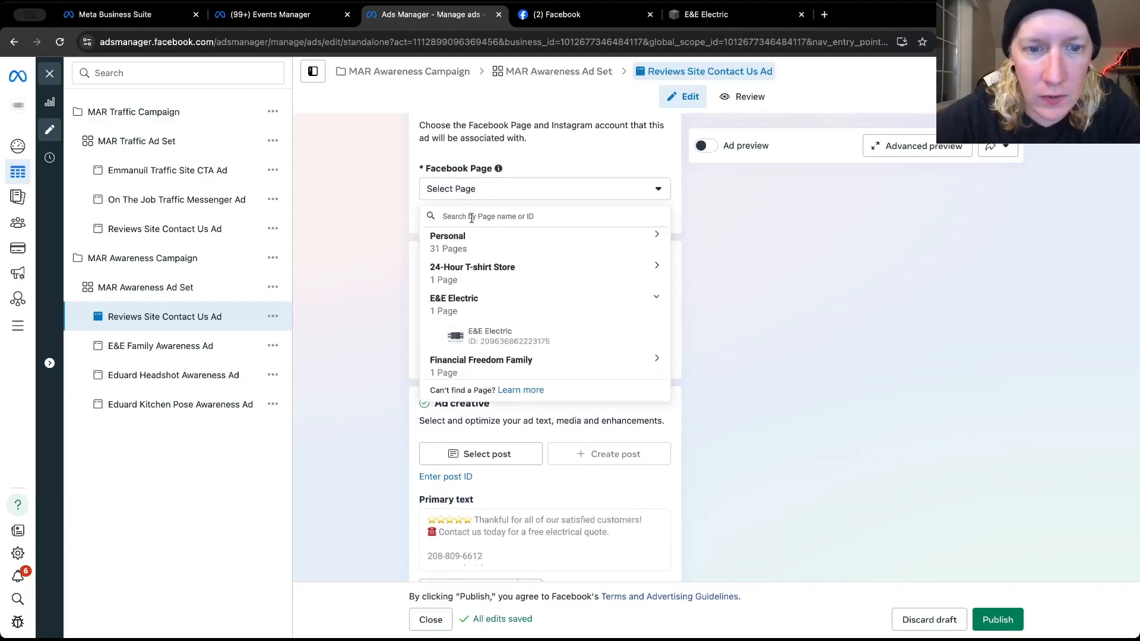
left_click(472, 334)
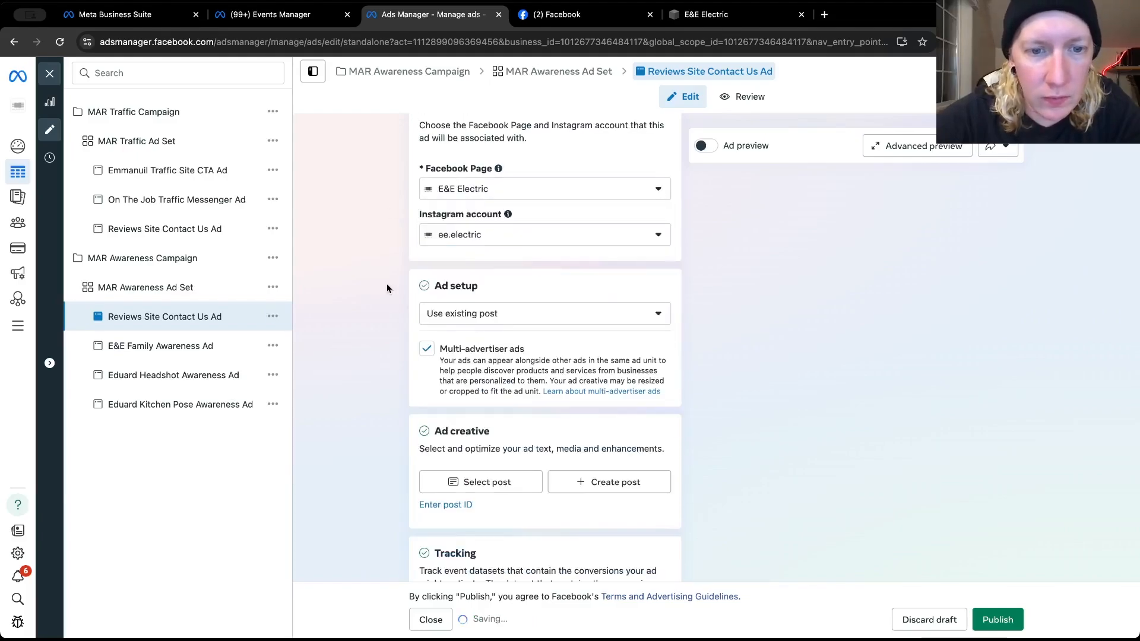
Look over the duplicated ad's setup, creative and tracking settings for what still needs filling in
scroll(386, 289, "down", 5)
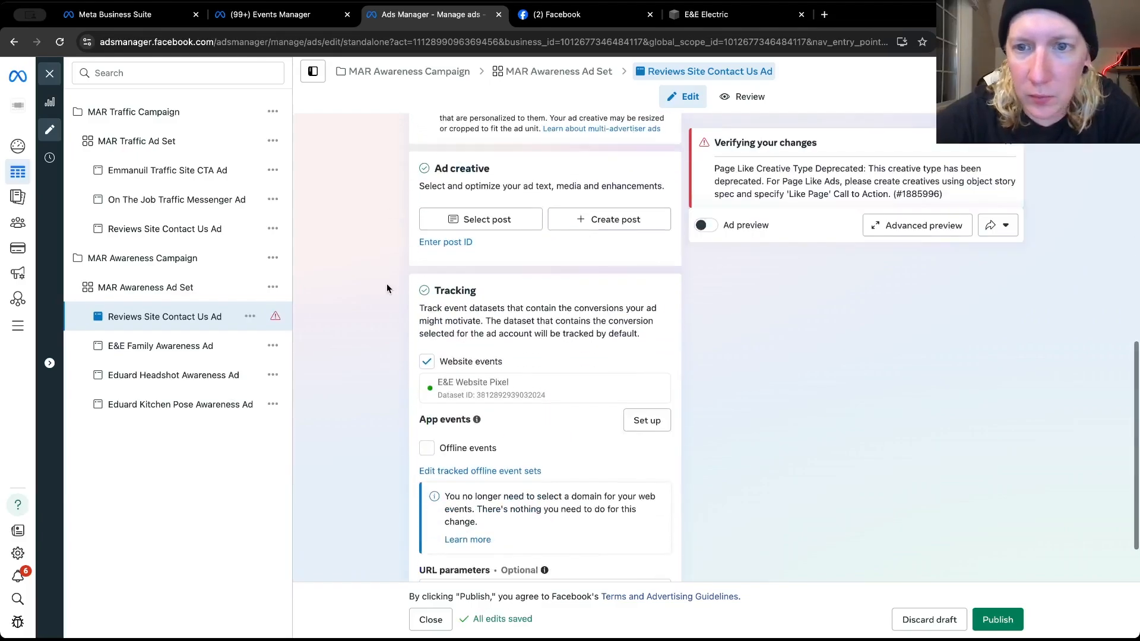
scroll(386, 288, "down", 1)
scroll(386, 288, "up", 1)
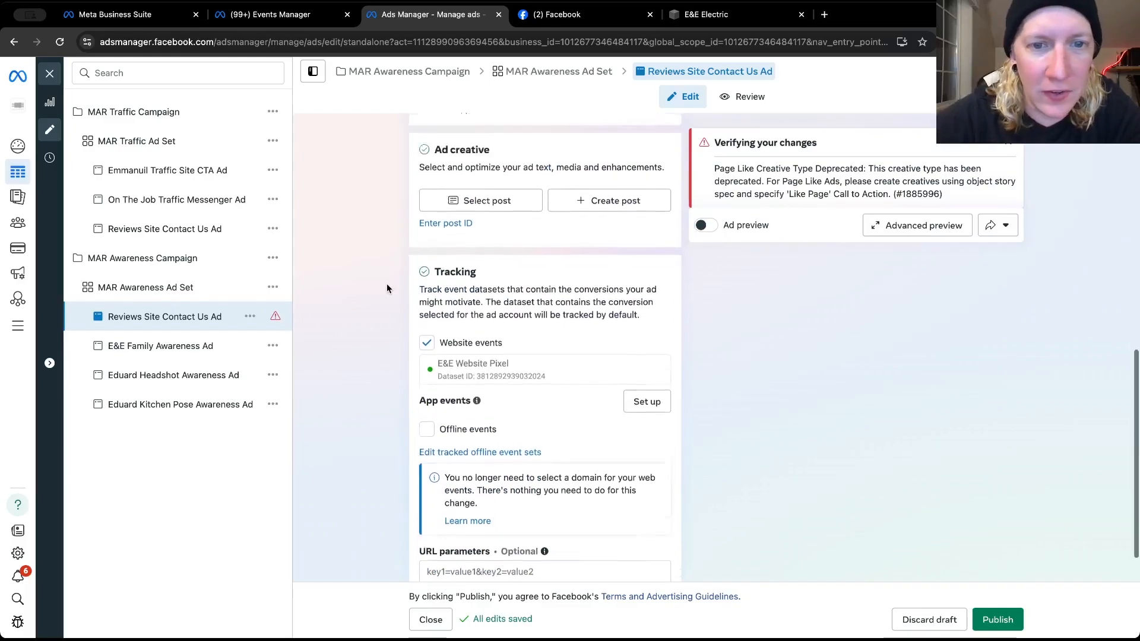
scroll(387, 288, "up", 1)
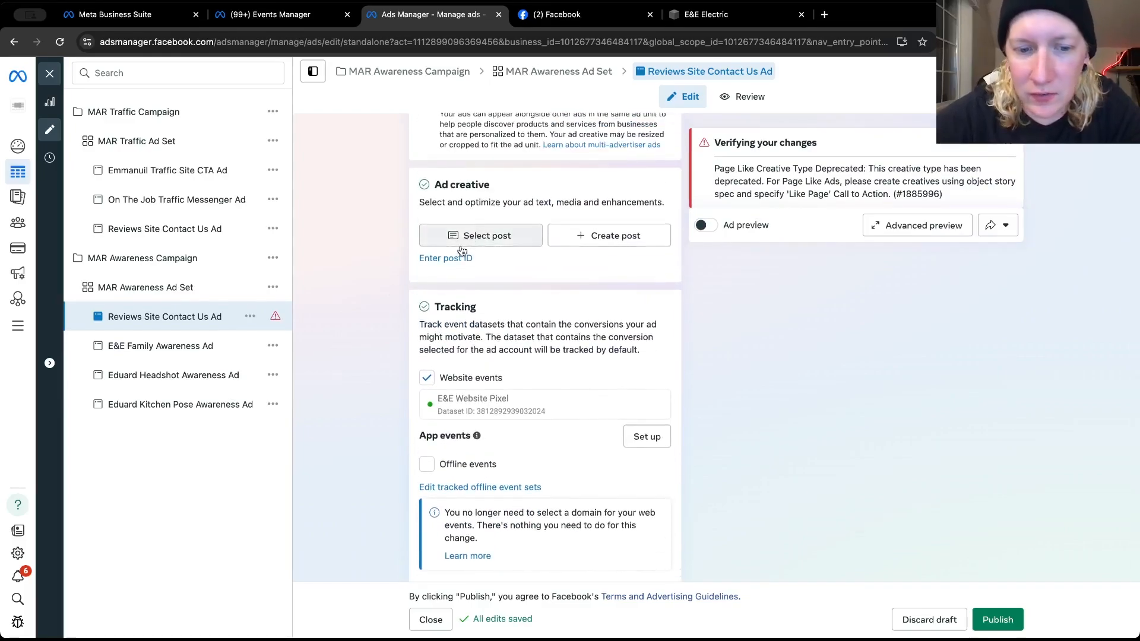
scroll(385, 296, "down", 2)
scroll(349, 366, "up", 4)
scroll(348, 367, "up", 6)
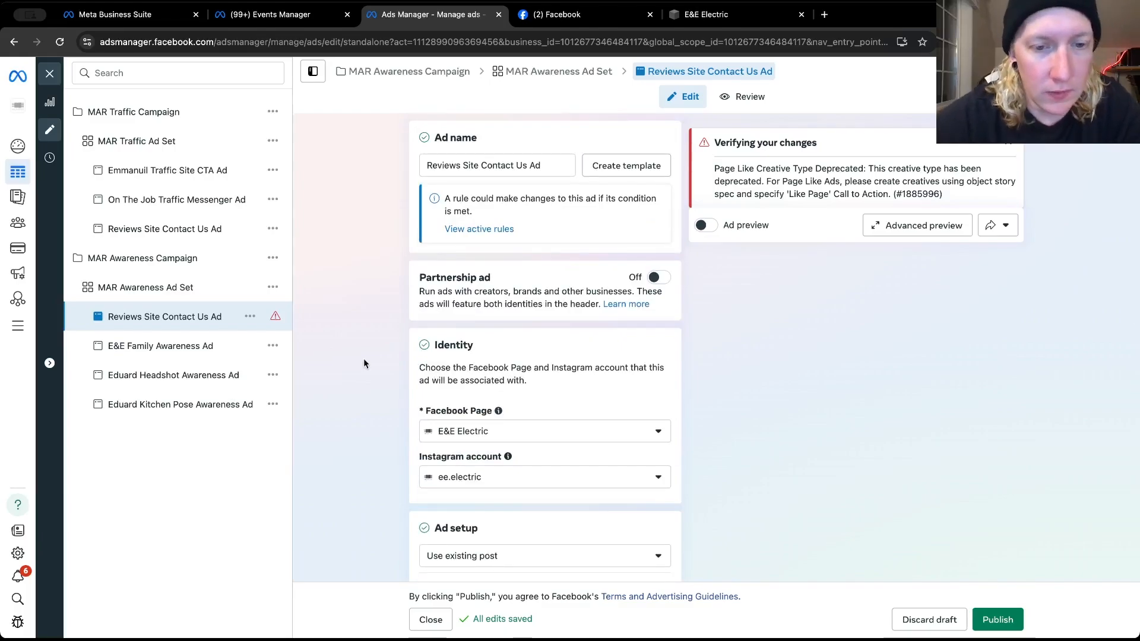
Use the Instagram carousel "Thankful for all of our satisfied customers!" from Jan 27, 2025 with 9 likes as the ad's existing post
scroll(380, 386, "down", 4)
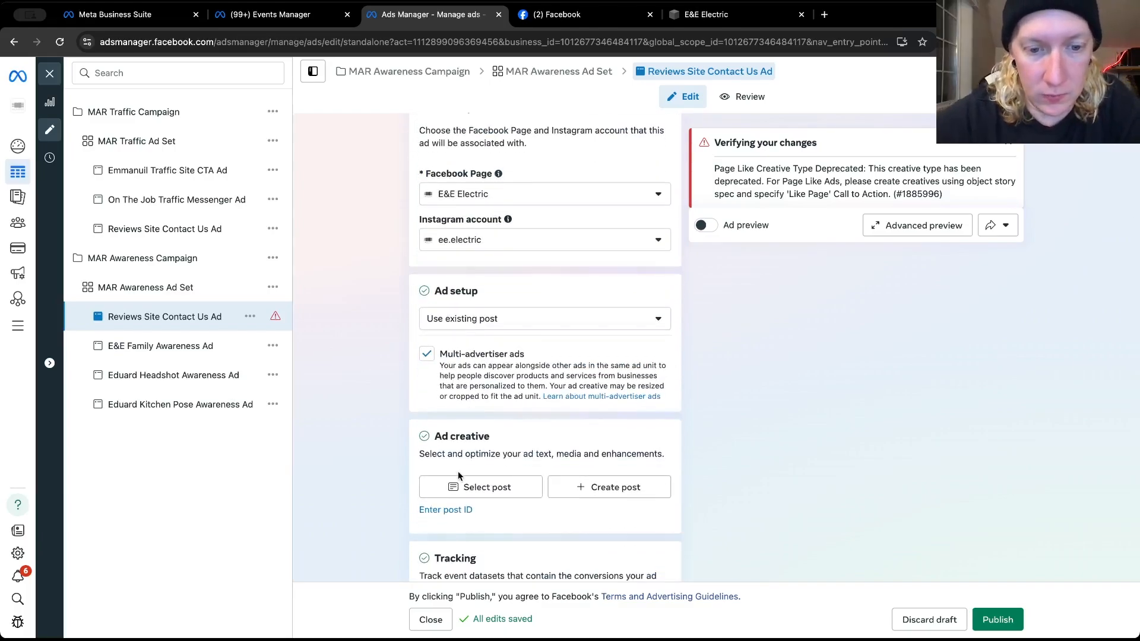
left_click(468, 487)
scroll(371, 402, "down", 15)
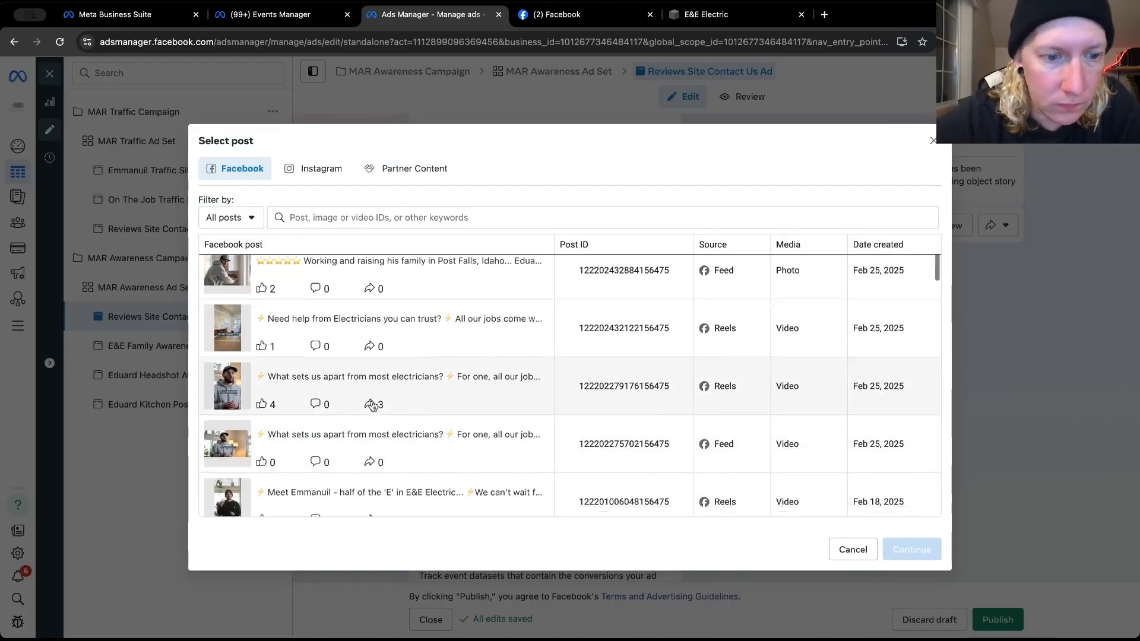
scroll(372, 402, "up", 2)
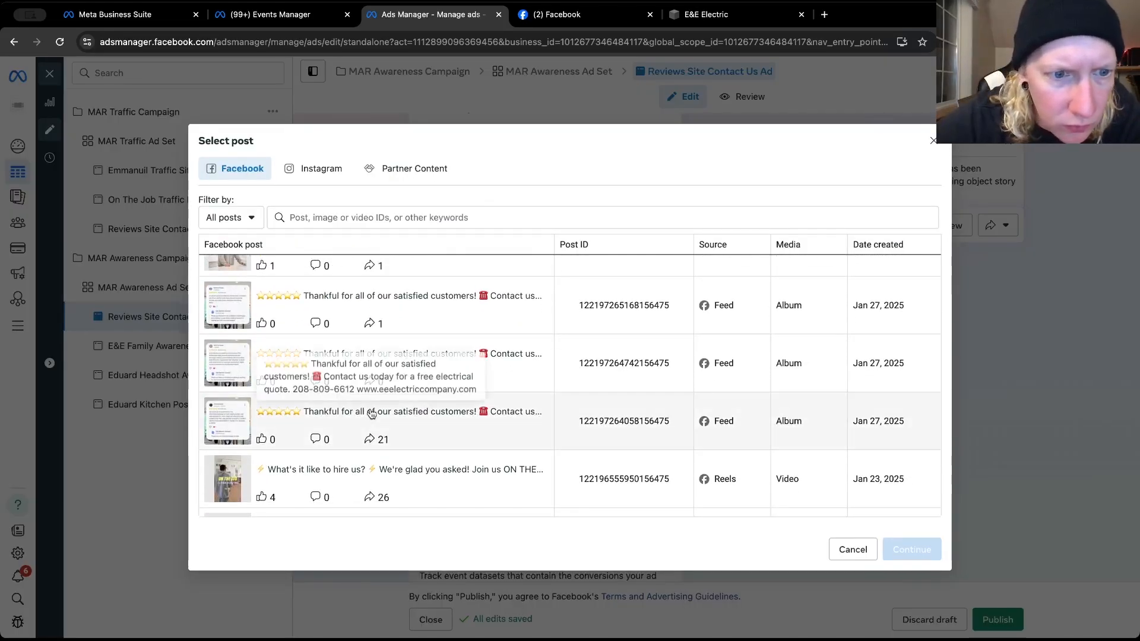
scroll(369, 408, "up", 1)
left_click(336, 181)
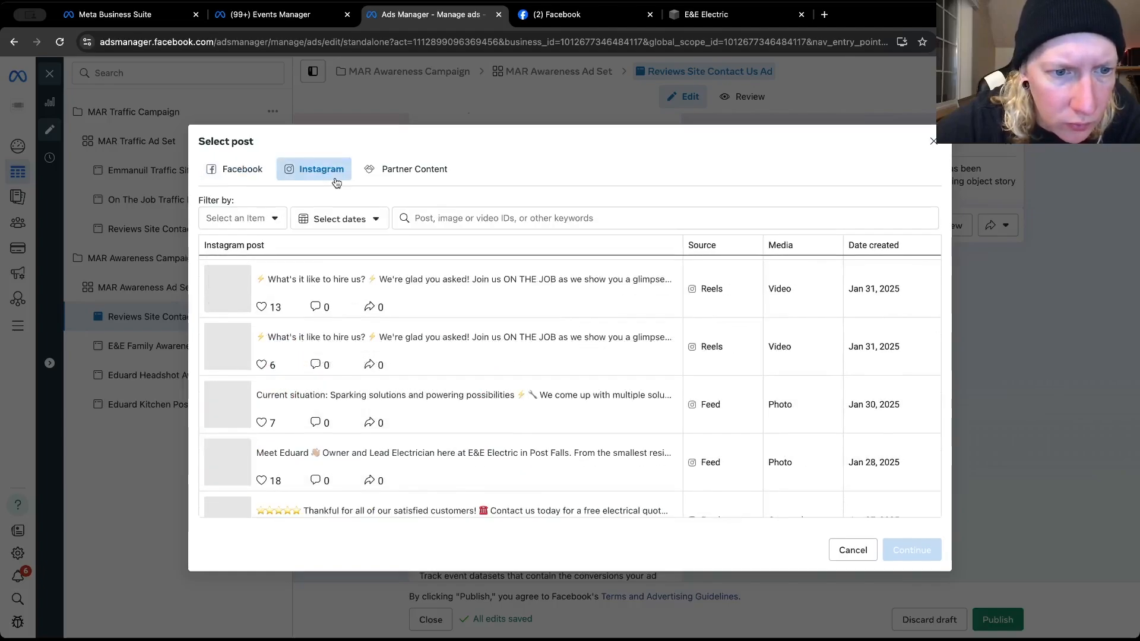
scroll(309, 407, "down", 3)
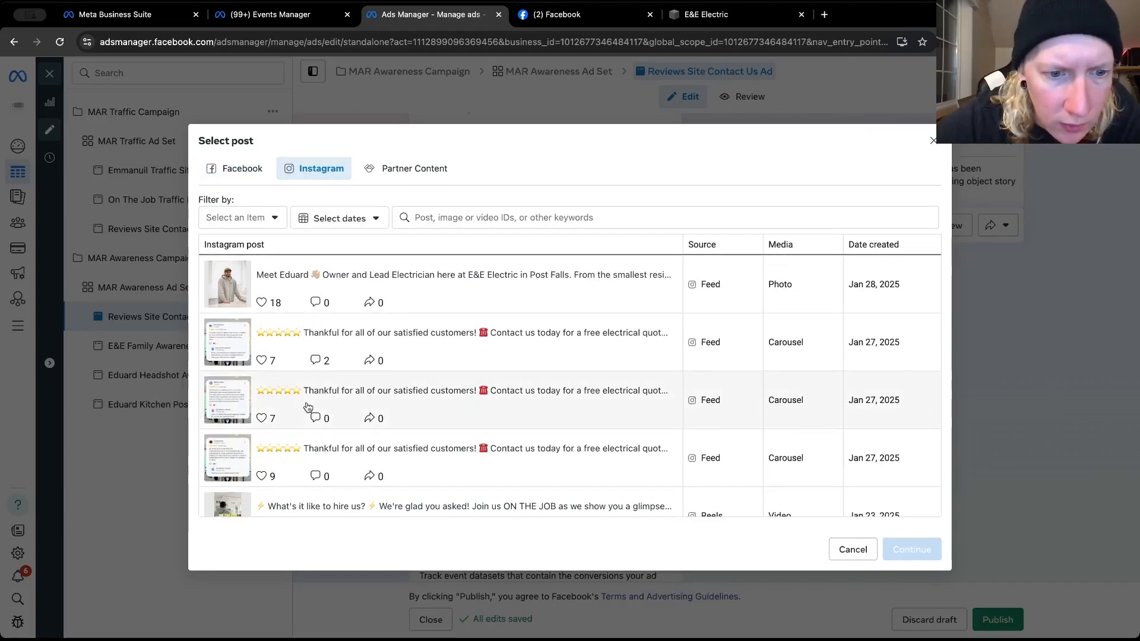
left_click(257, 455)
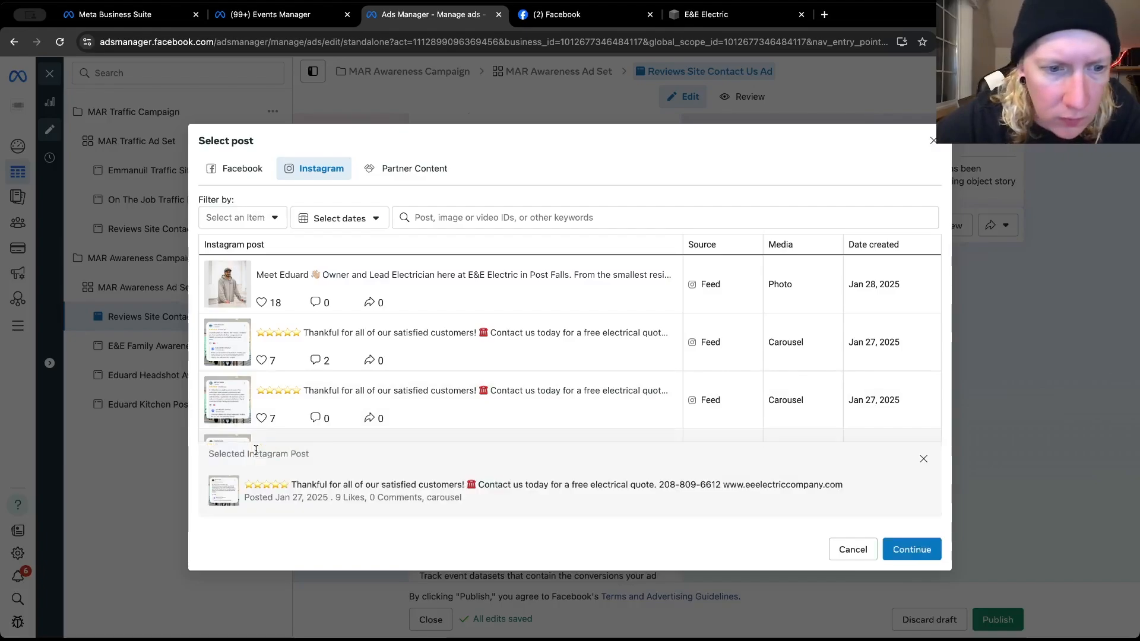
left_click(885, 551)
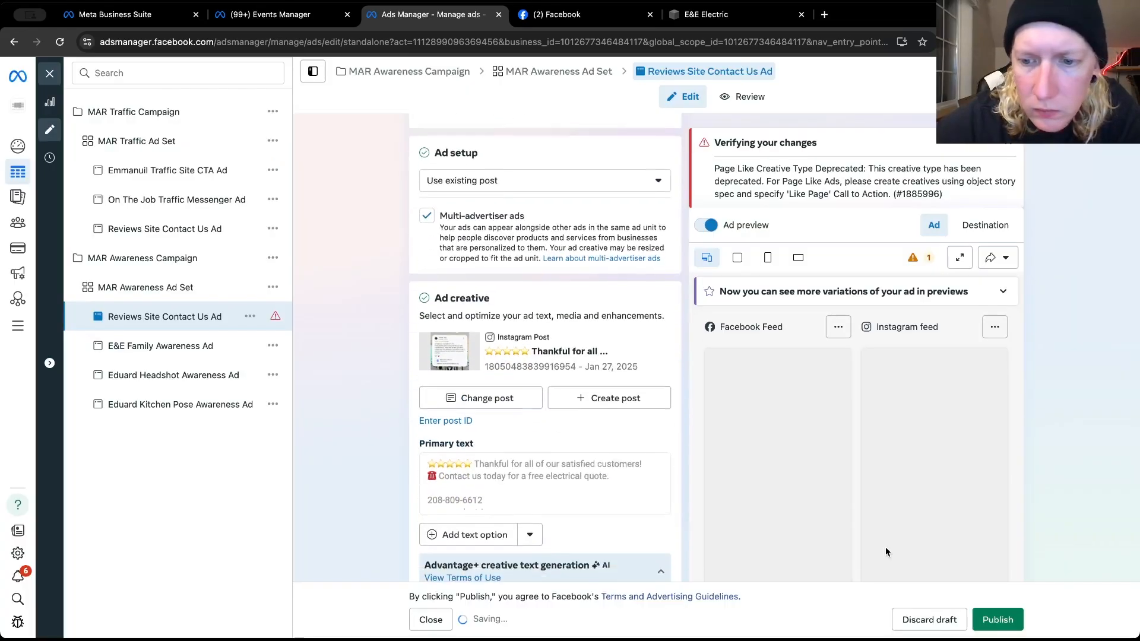
Change the ad's existing post to the Instagram carousel "Thankful for all of our satisfied customers!" from Jan 27, 2025 with 7 likes and 0 comments
scroll(687, 425, "down", 3)
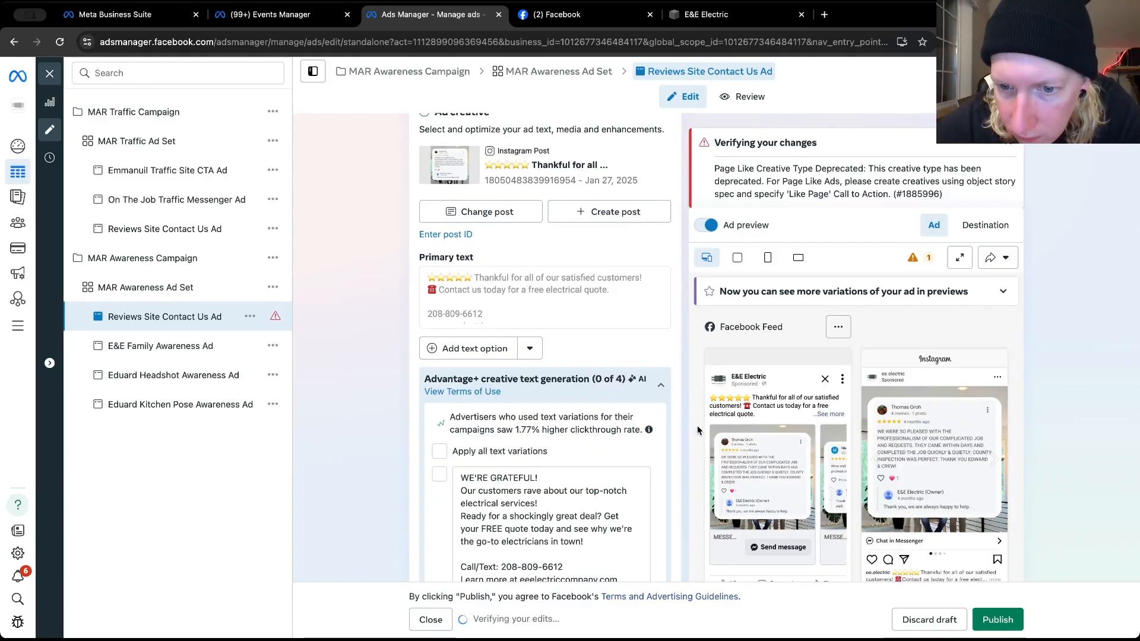
scroll(796, 468, "down", 1)
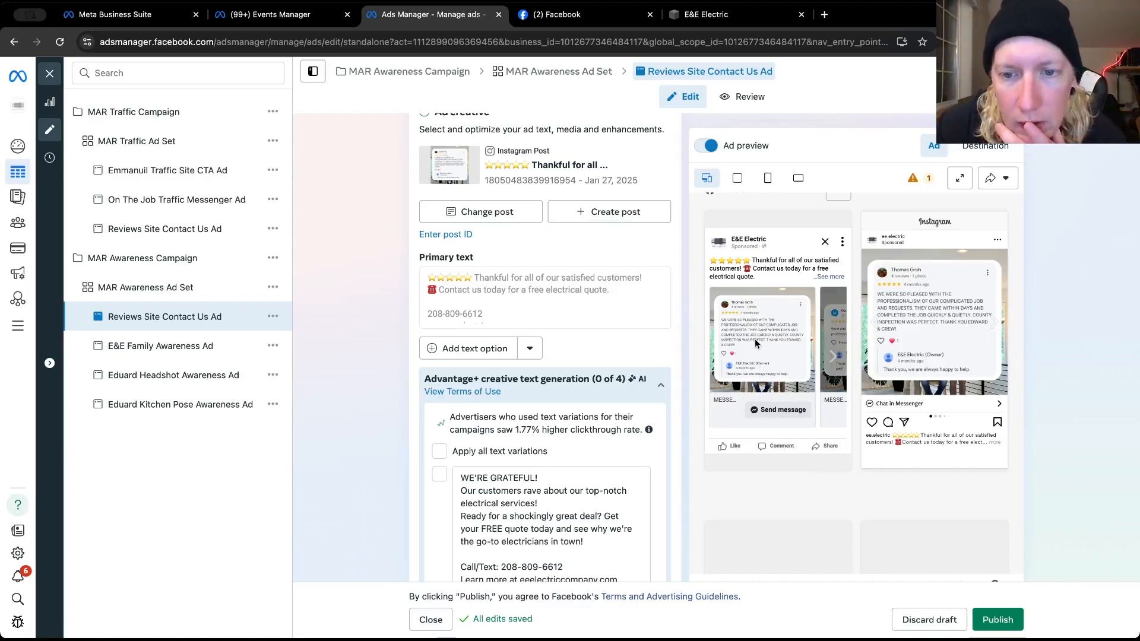
left_click(491, 214)
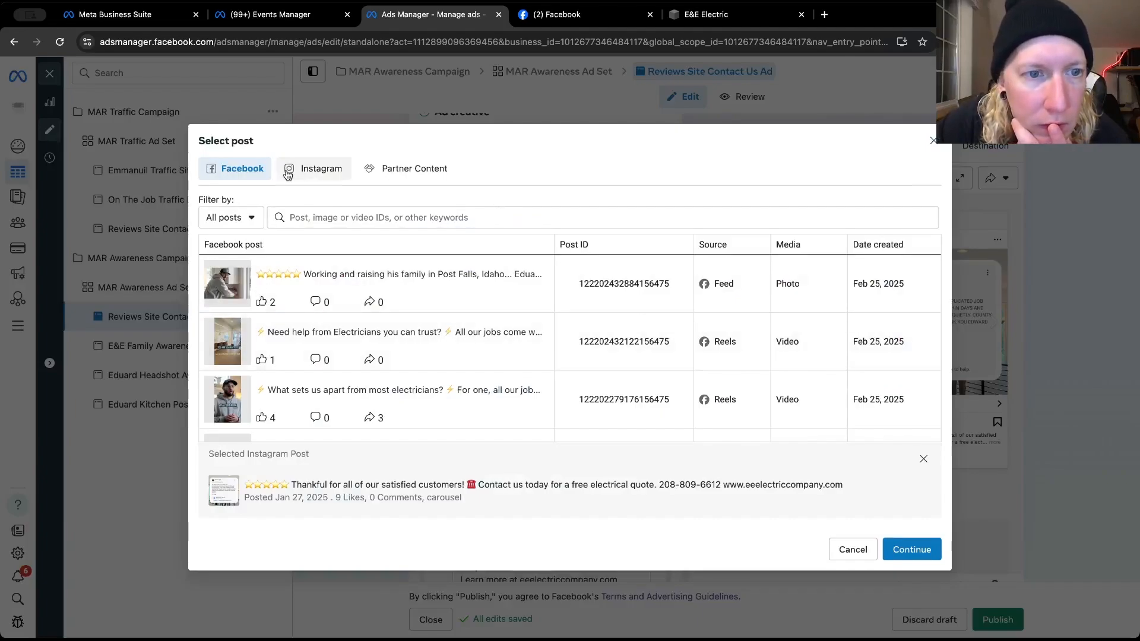
left_click(311, 168)
scroll(299, 369, "down", 5)
scroll(300, 369, "down", 10)
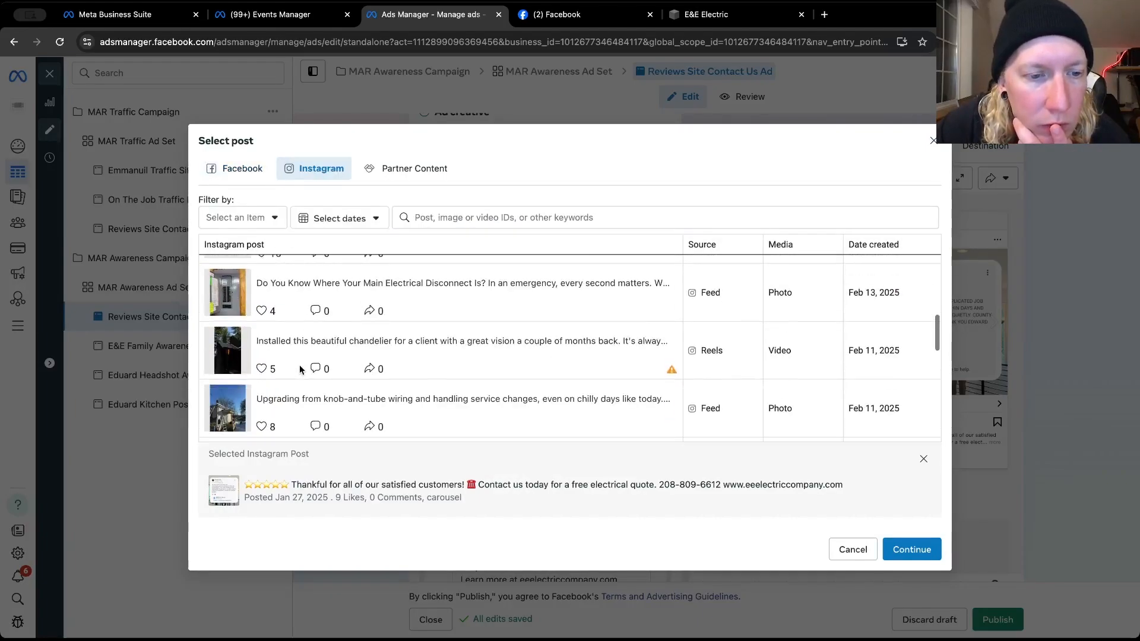
scroll(298, 369, "down", 5)
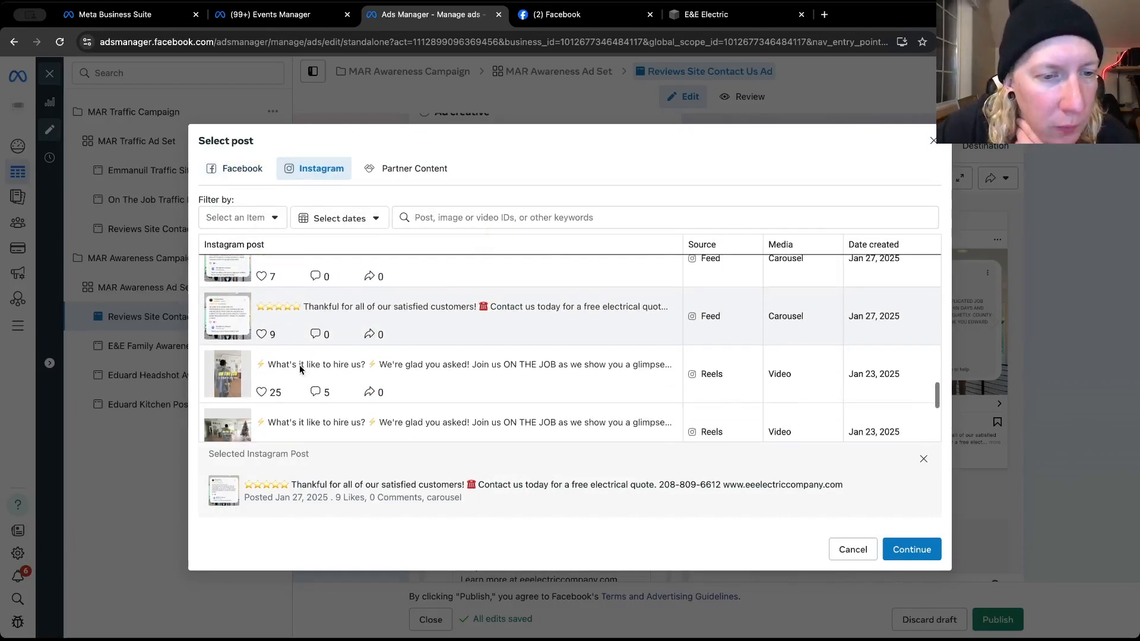
scroll(299, 370, "up", 3)
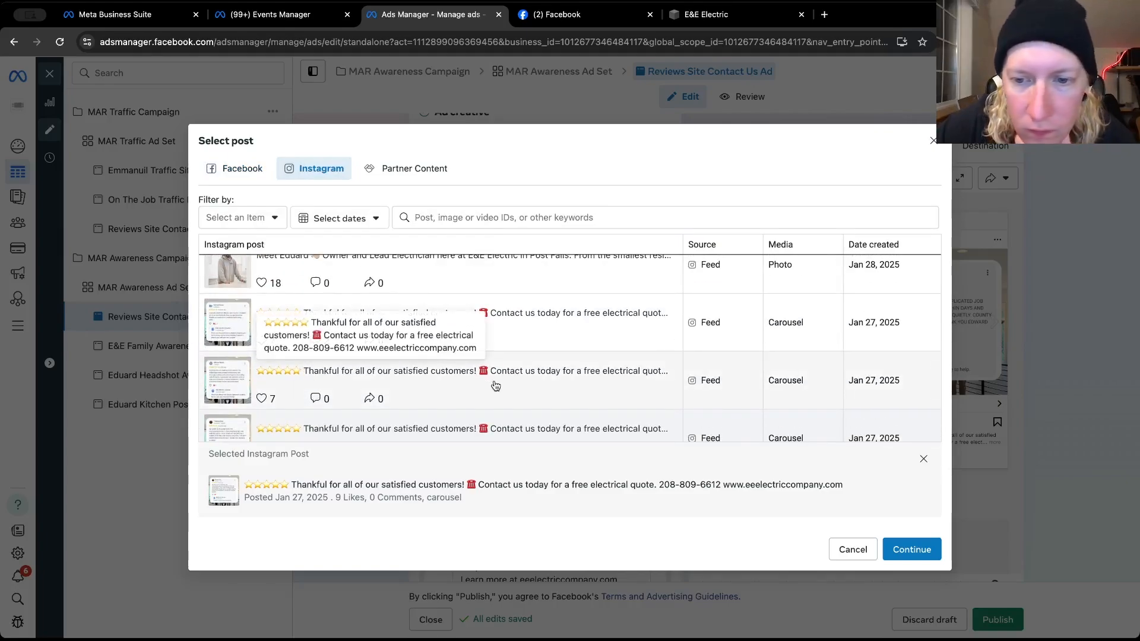
left_click(419, 367)
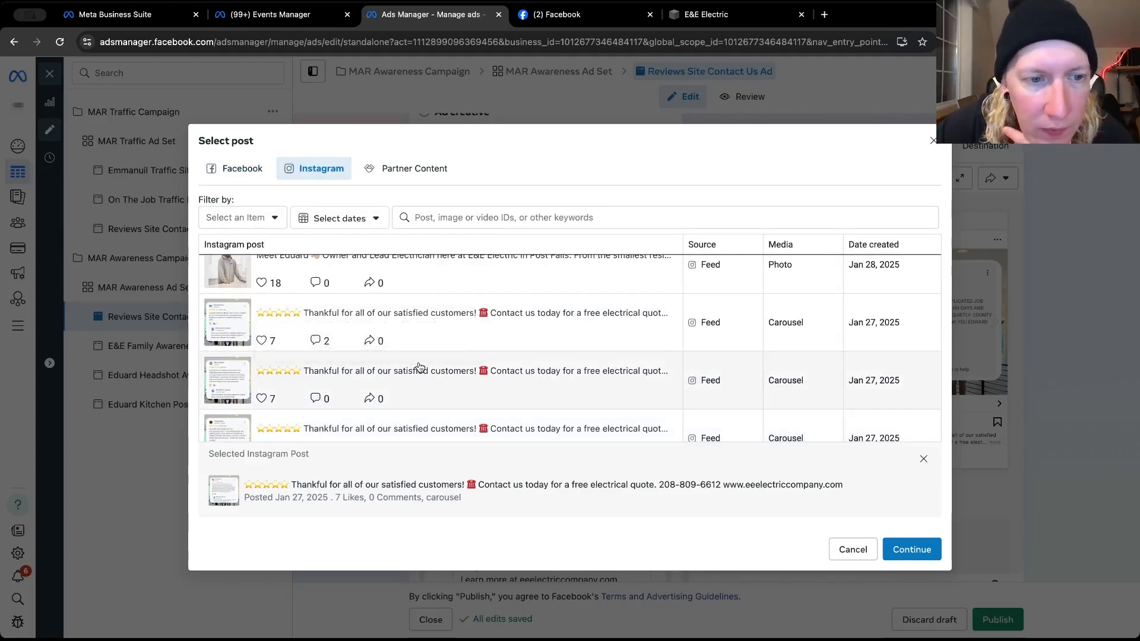
left_click(420, 372)
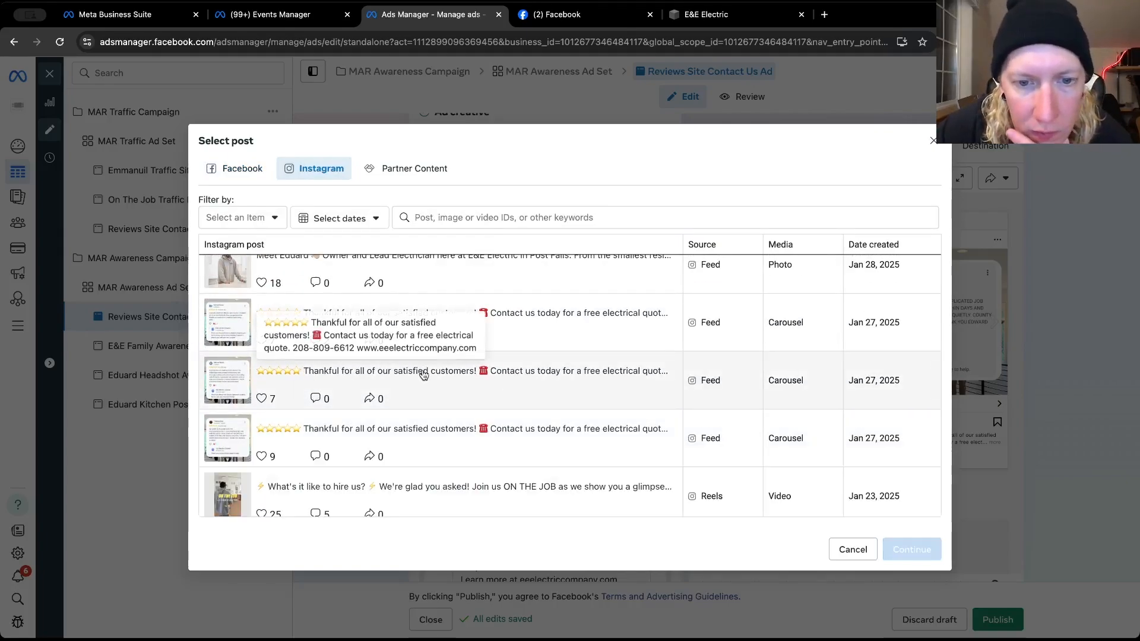
left_click(765, 396)
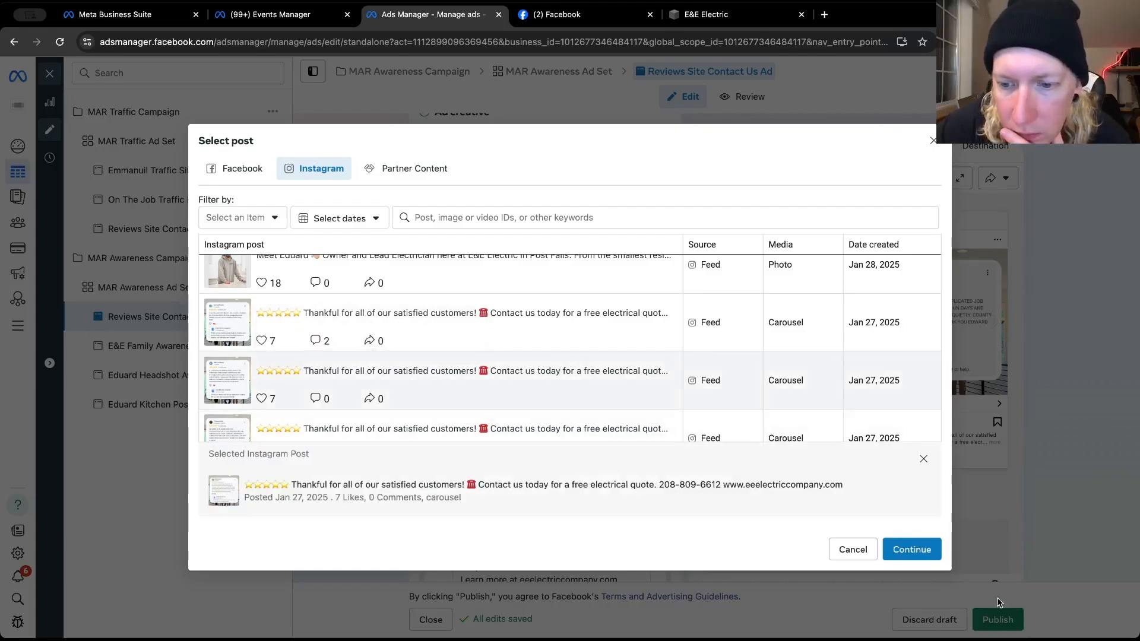
left_click(912, 548)
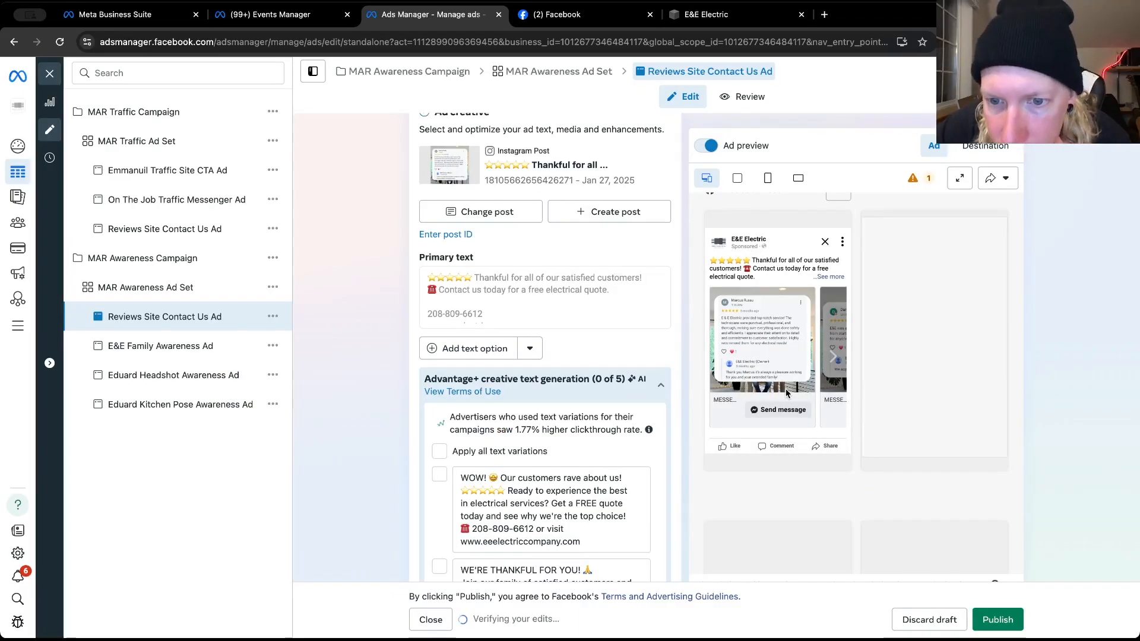
Look through all the customer review cards of the carousel in the Facebook Feed ad preview, up to the closing card
left_click(833, 357)
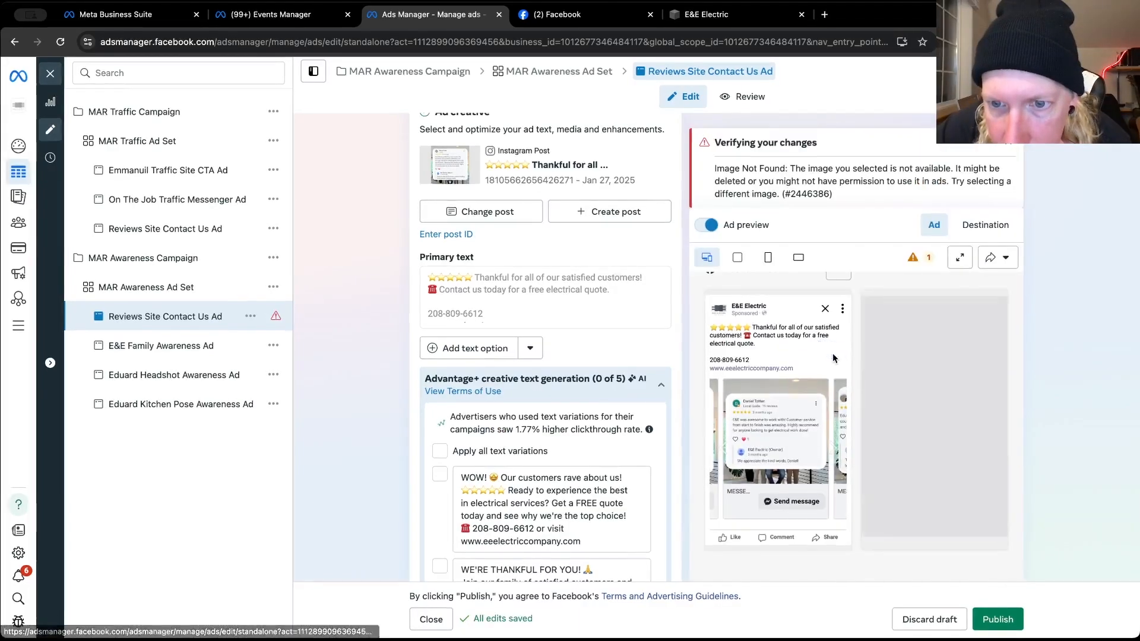
left_click(833, 385)
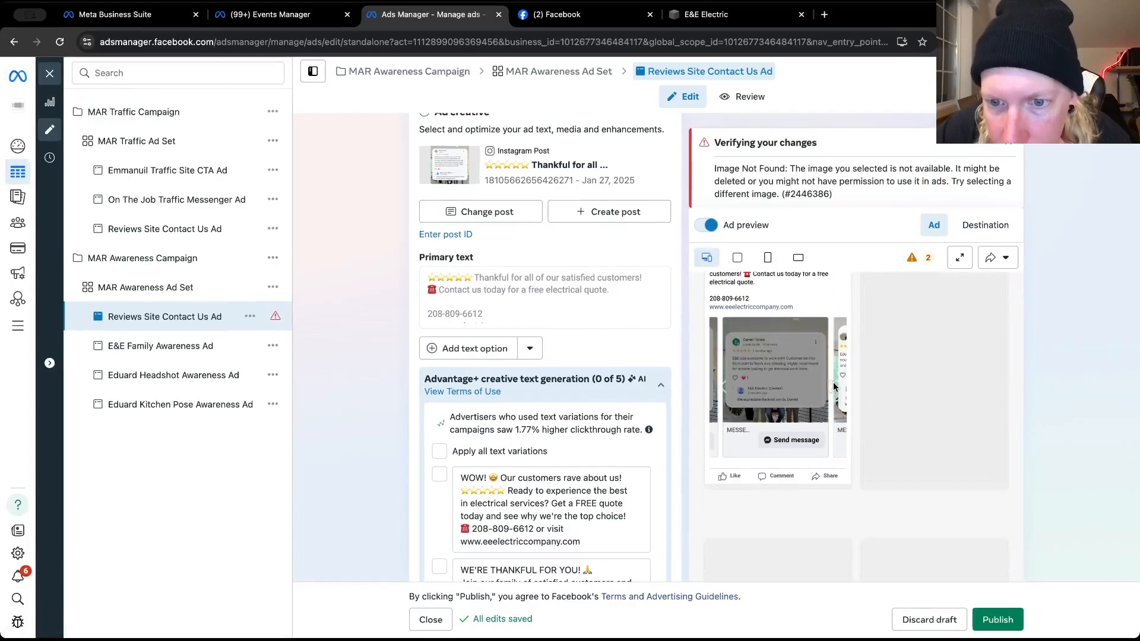
left_click(833, 384)
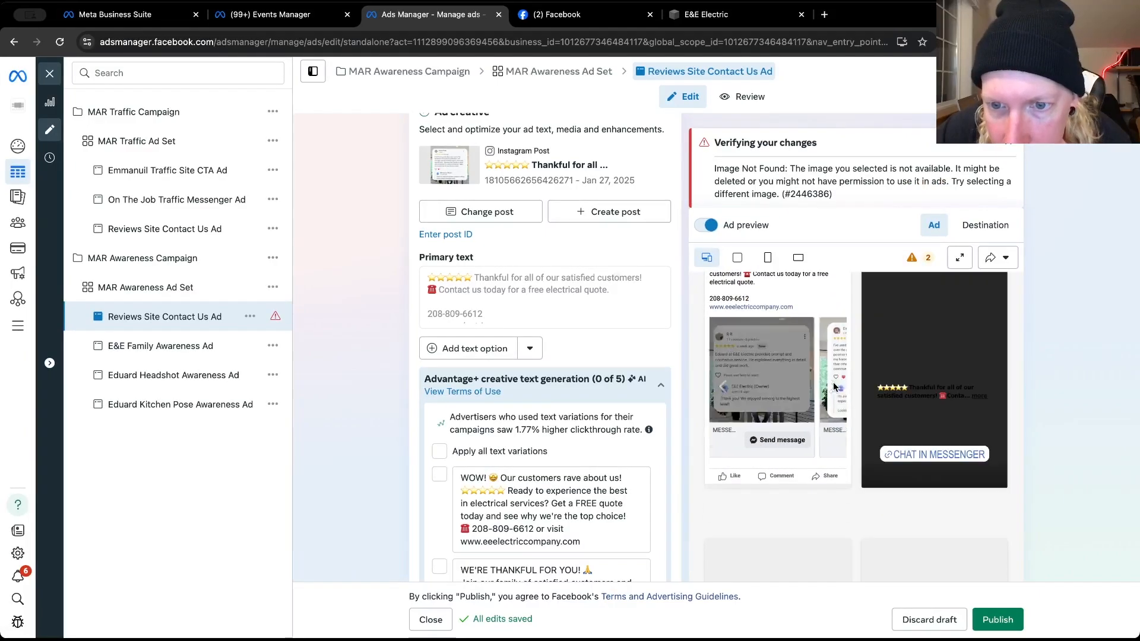
left_click(833, 386)
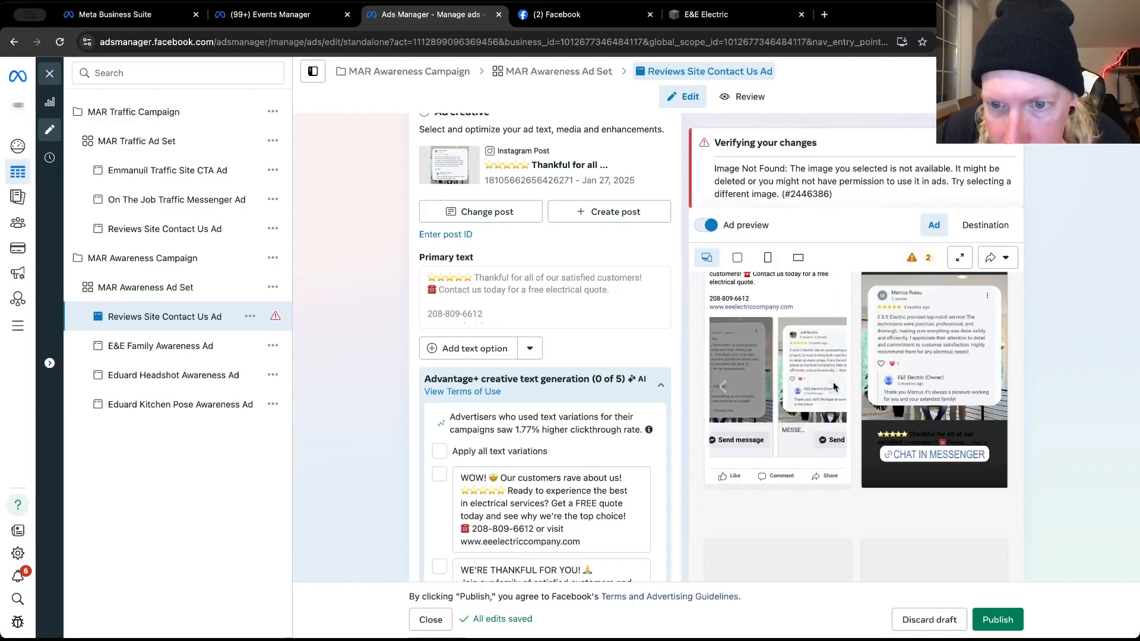
left_click(834, 386)
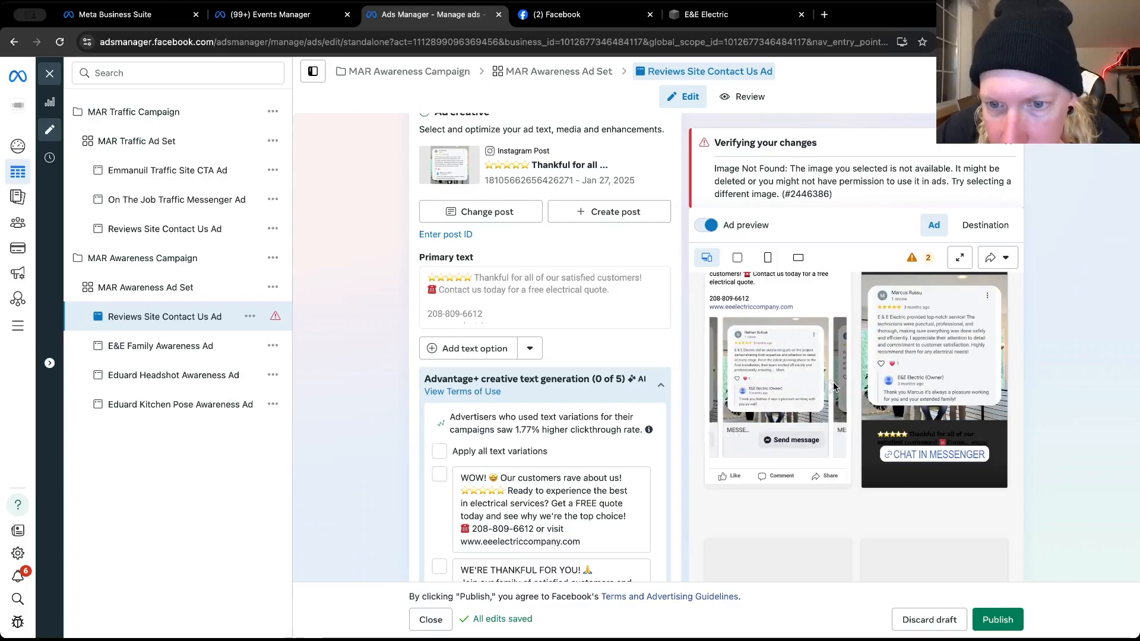
left_click(833, 386)
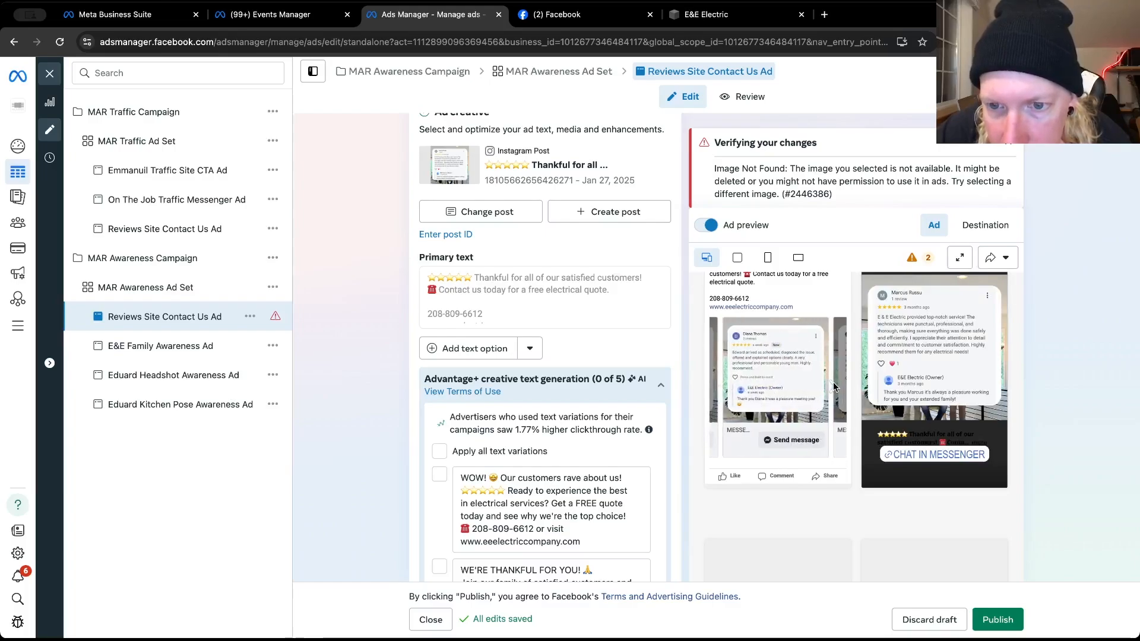
left_click(833, 386)
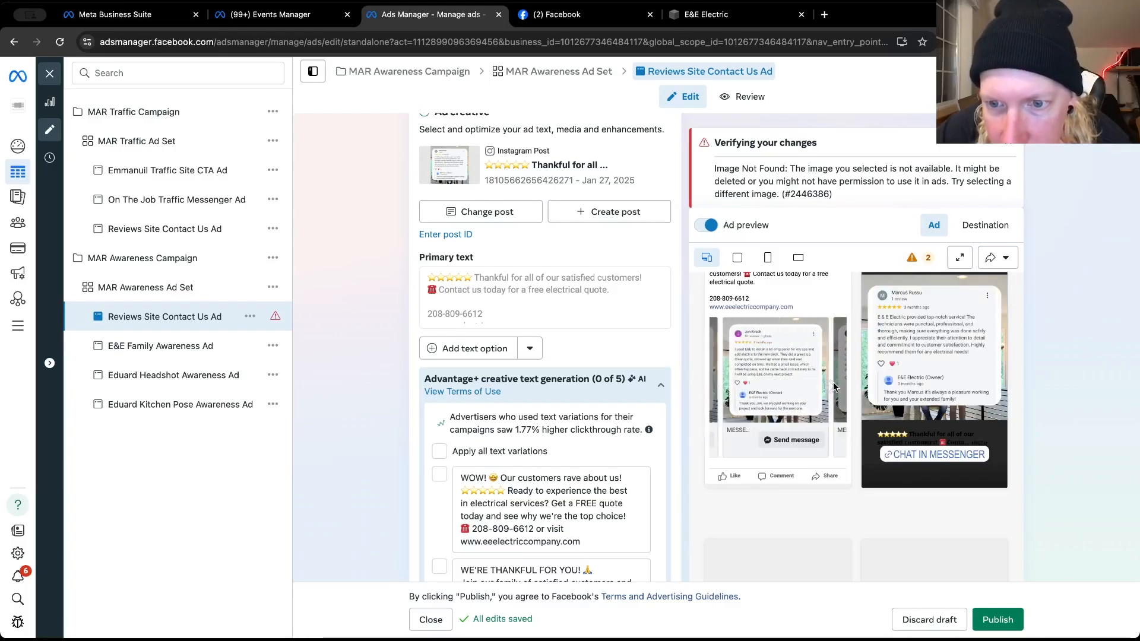
left_click(833, 386)
left_click(834, 386)
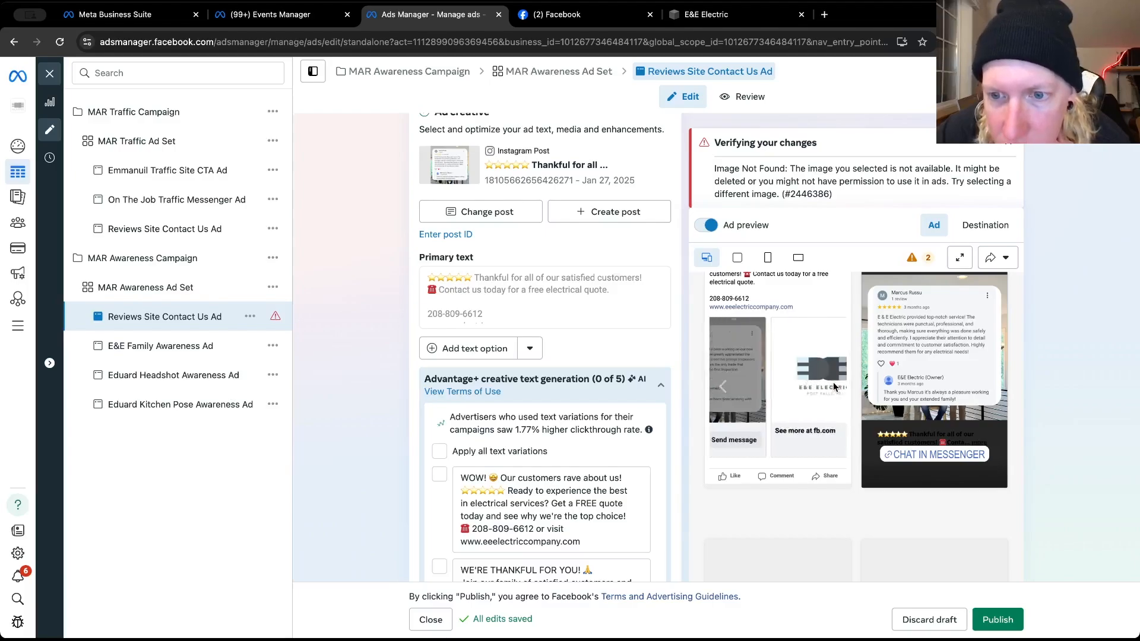
Set the call to action of the Reviews Site Contact Us Ad in the awareness campaign to Learn more
scroll(688, 347, "down", 4)
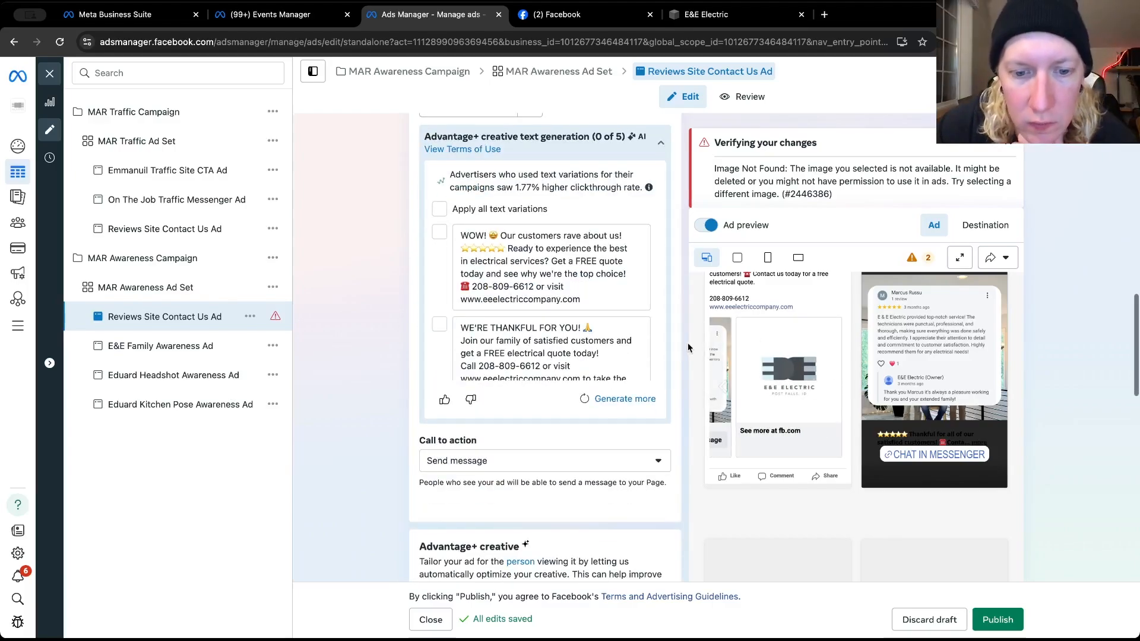
left_click(636, 468)
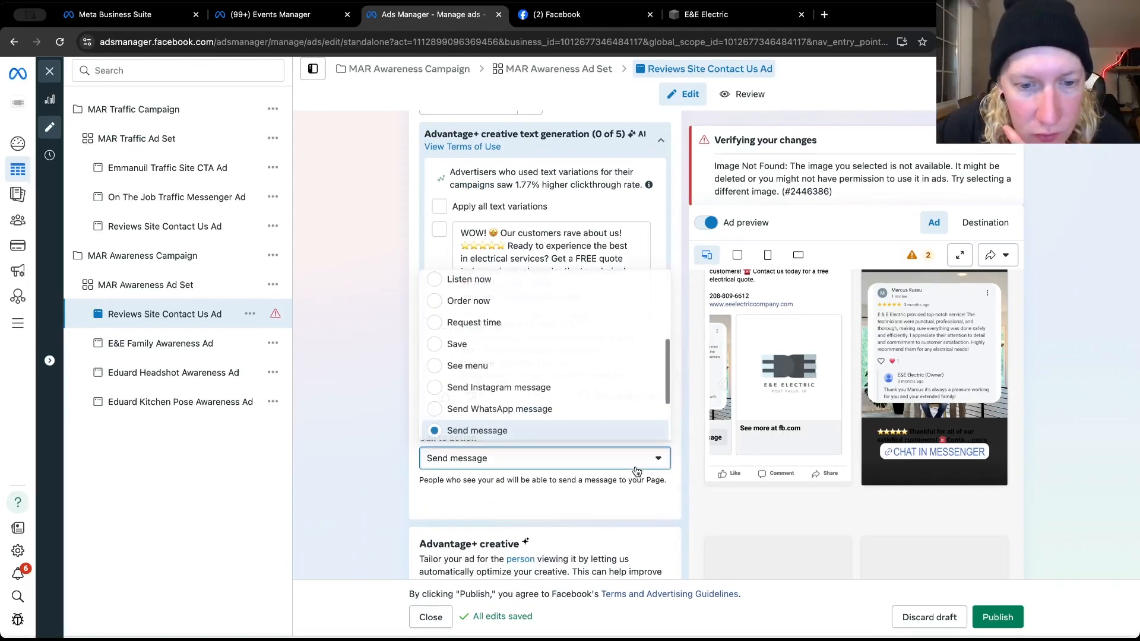
scroll(508, 349, "down", 2)
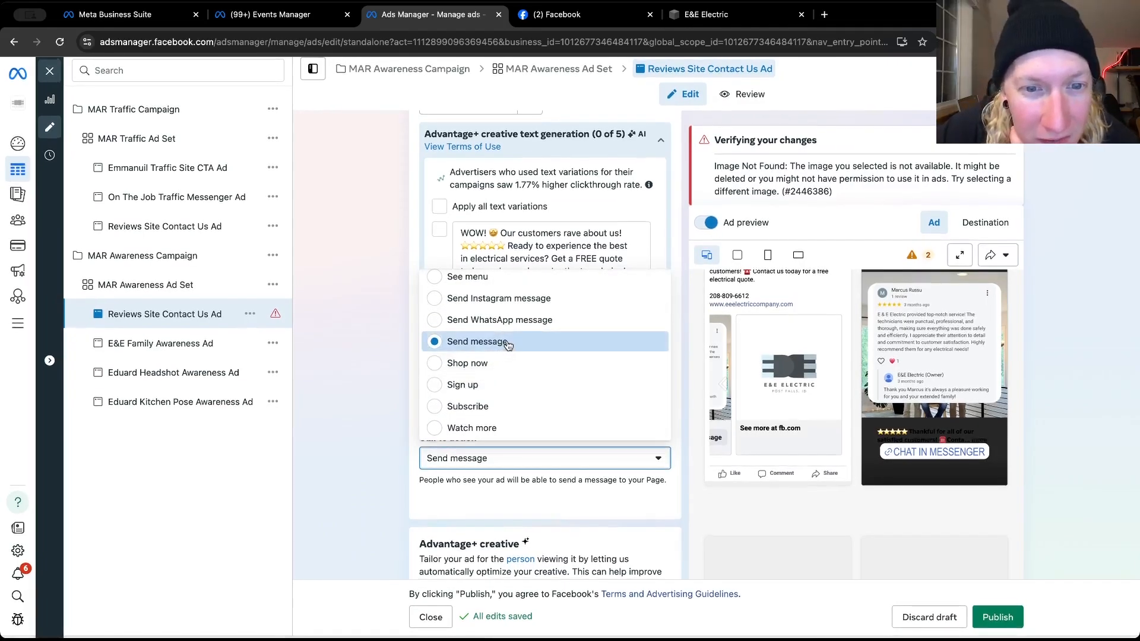
scroll(504, 346, "up", 2)
scroll(508, 345, "up", 3)
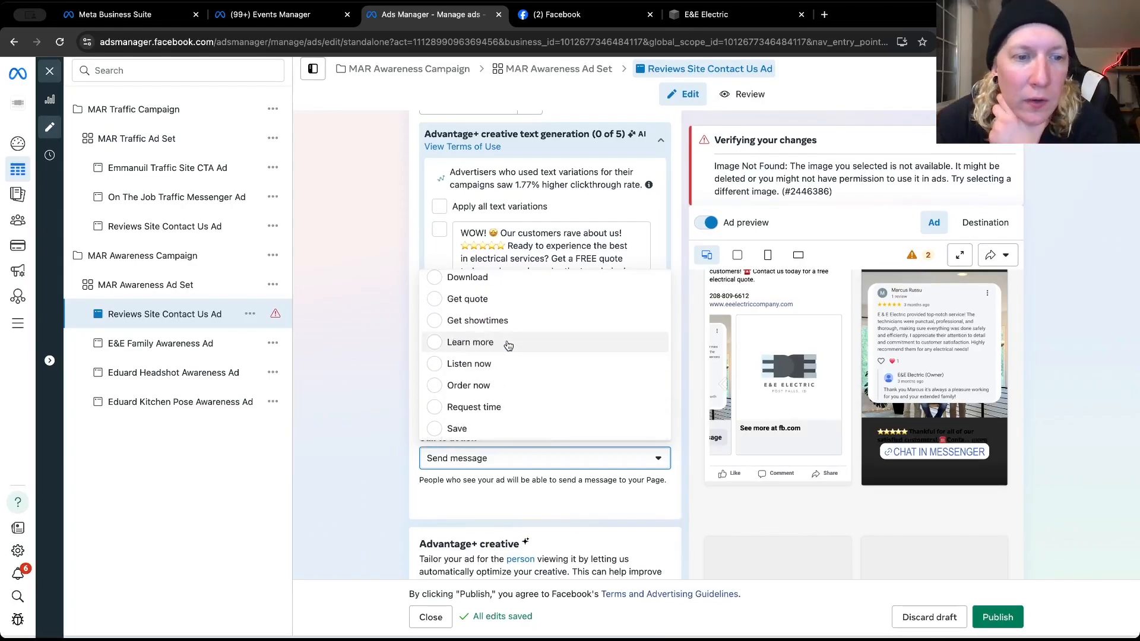
left_click(508, 345)
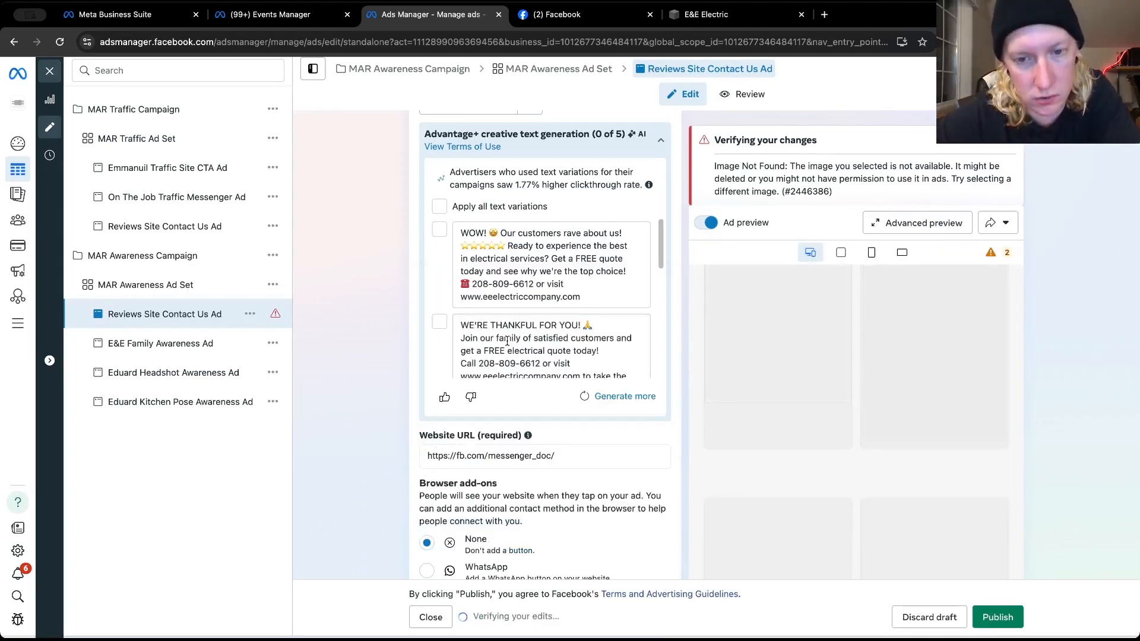
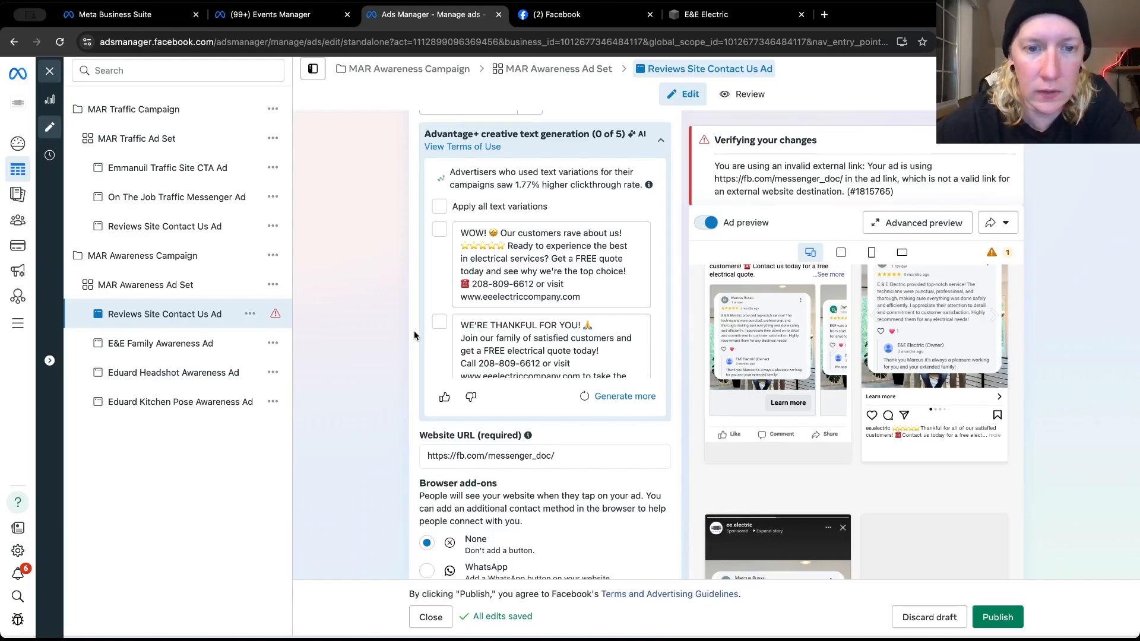
Review the Reviews Site Contact Us Ad's text variations, existing post and ad setup, along with its Facebook and Instagram feed previews
scroll(414, 331, "up", 1)
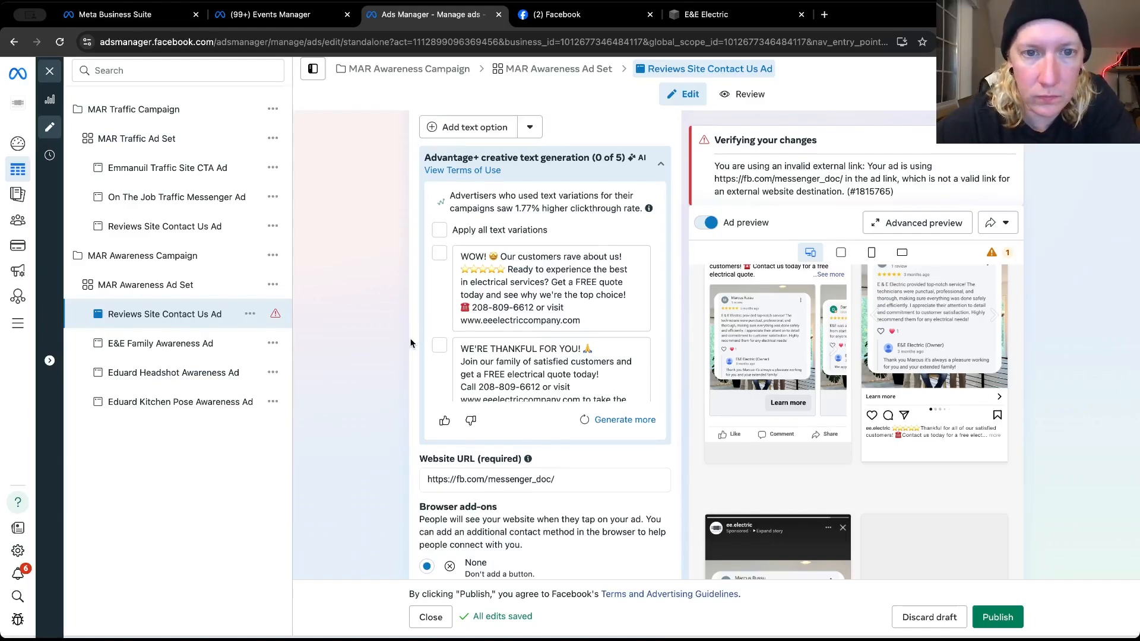
scroll(410, 344, "up", 2)
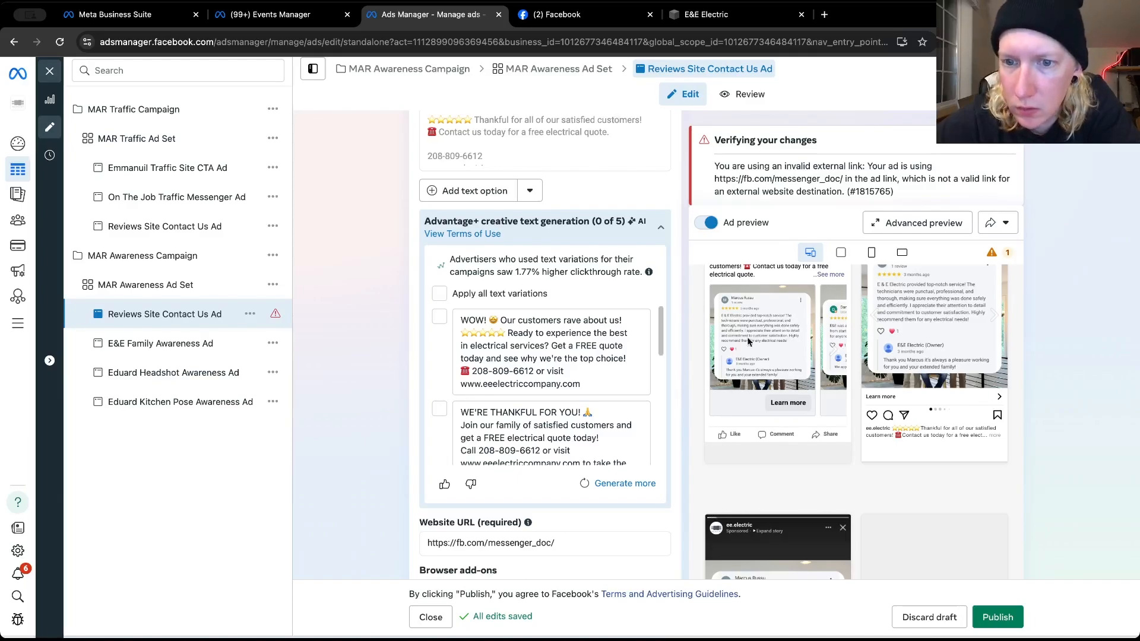
scroll(771, 343, "up", 2)
left_click(829, 345)
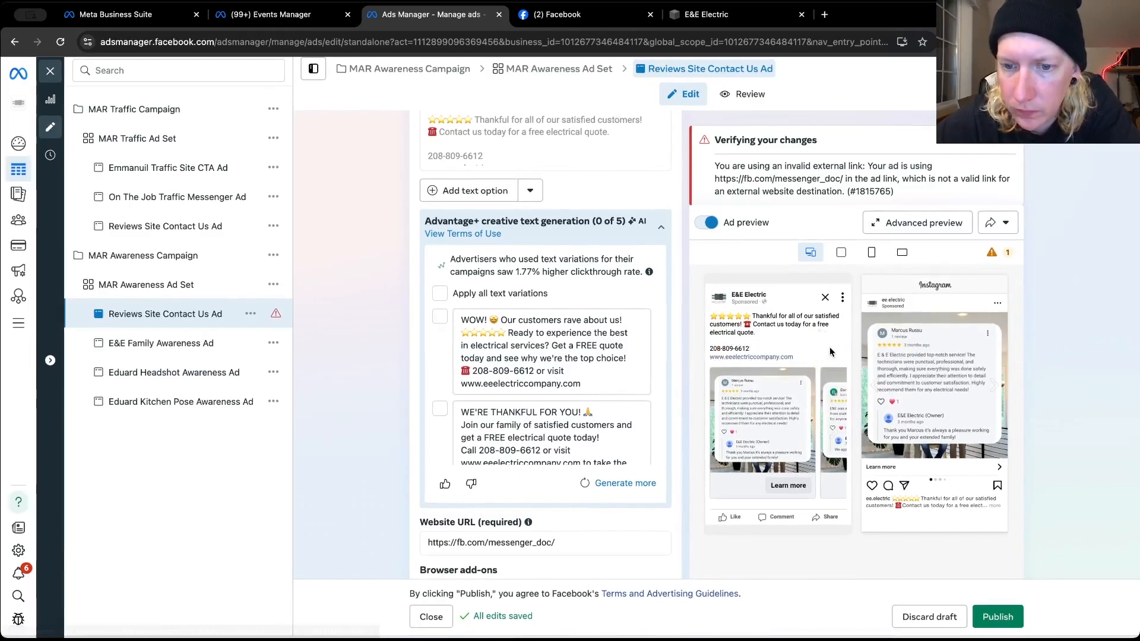
scroll(680, 340, "up", 2)
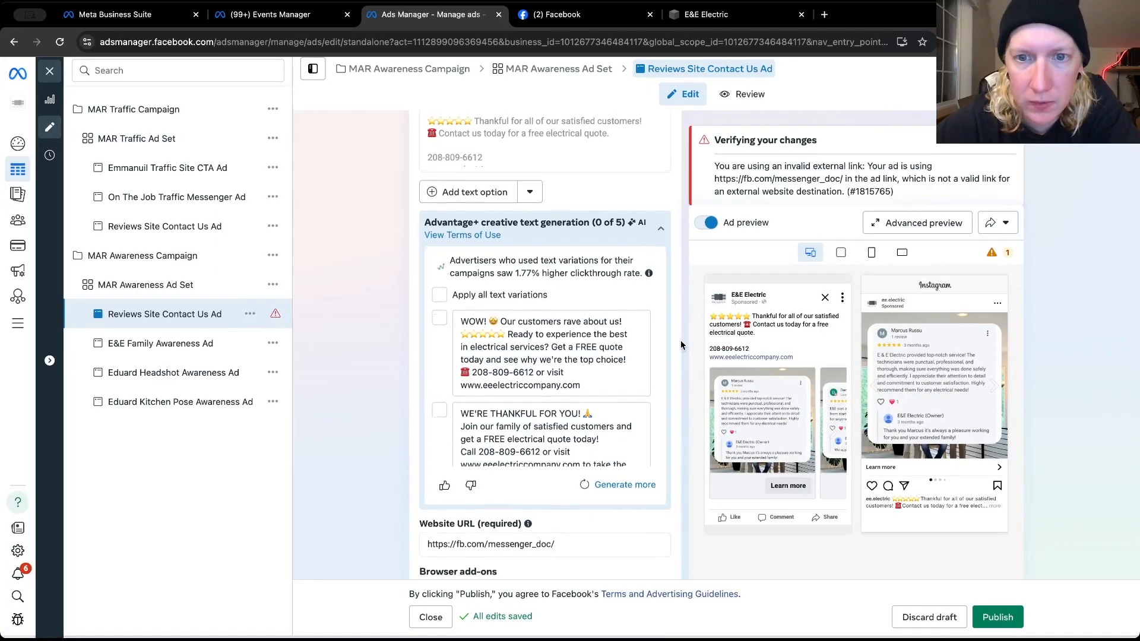
scroll(680, 340, "up", 4)
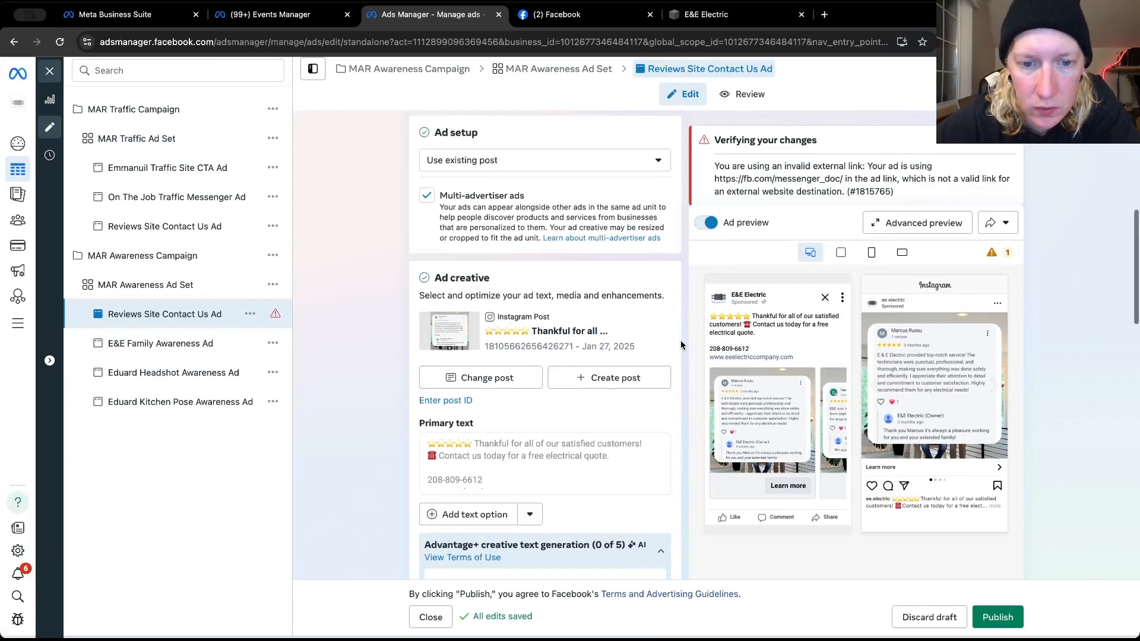
scroll(681, 340, "up", 1)
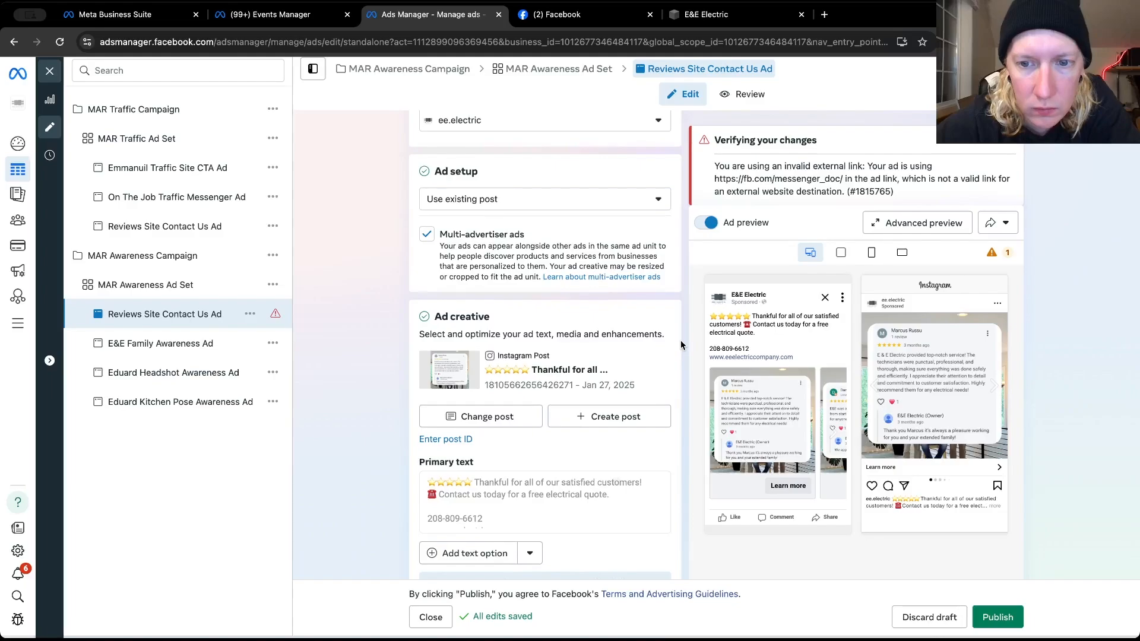
scroll(681, 340, "up", 1)
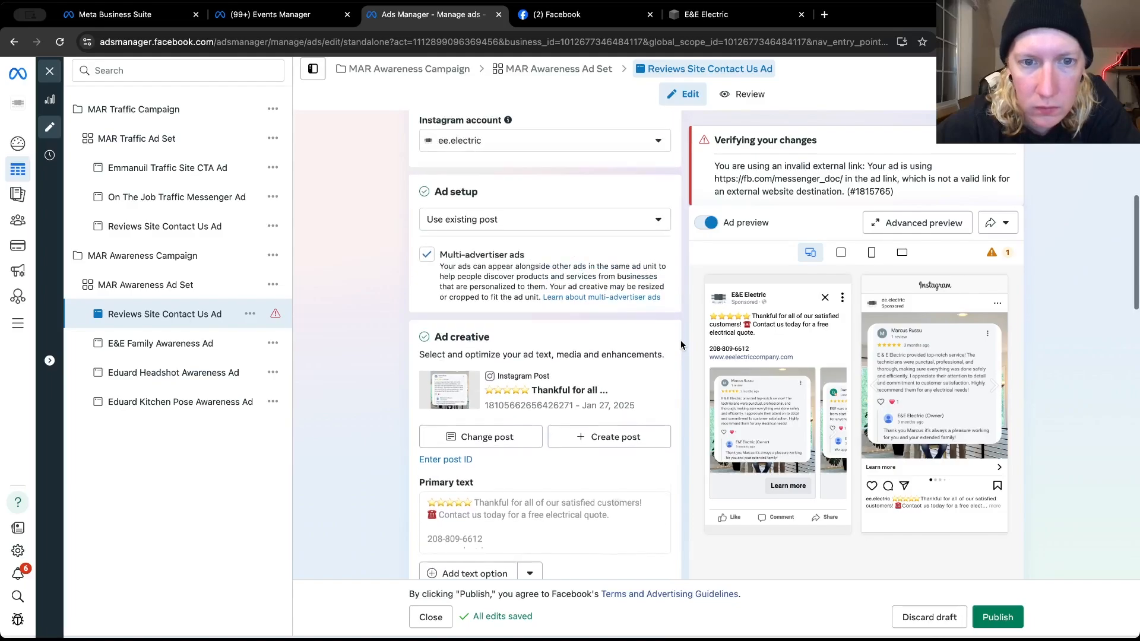
scroll(680, 340, "up", 2)
Turn off the Text improvements enhancement in the ad's Advantage+ creative settings and save
scroll(680, 340, "down", 1)
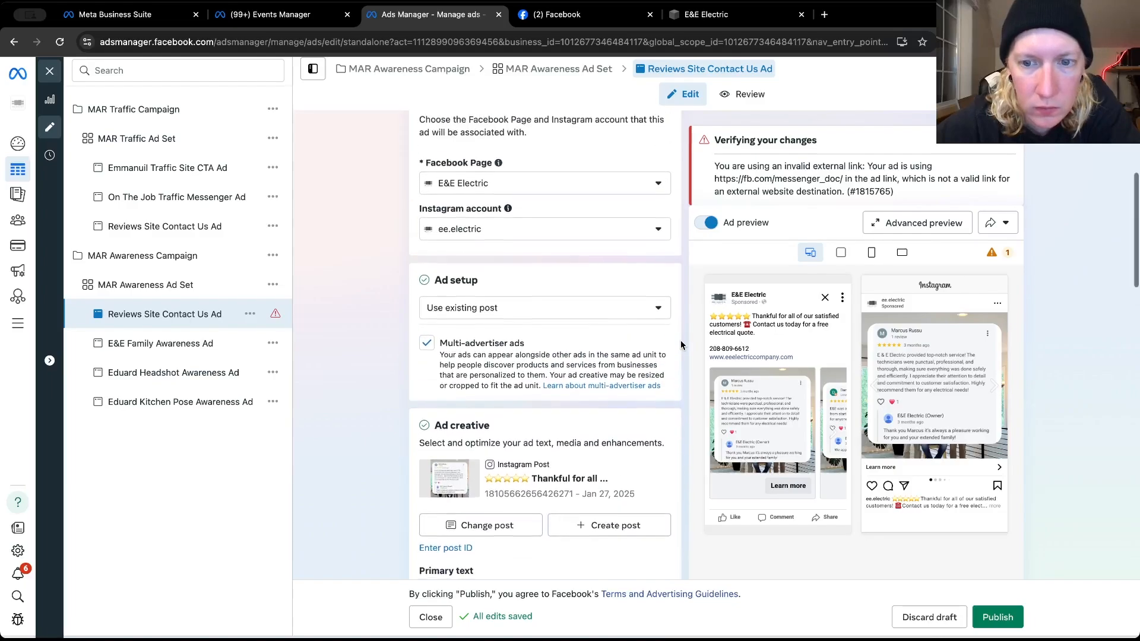
scroll(680, 340, "down", 10)
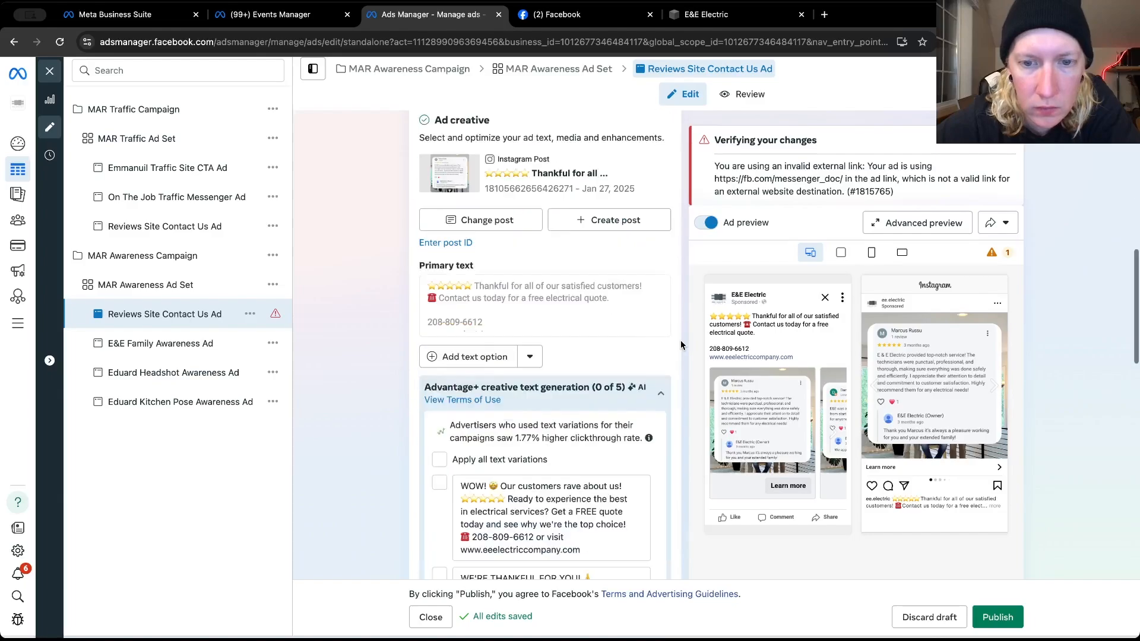
scroll(680, 337, "down", 4)
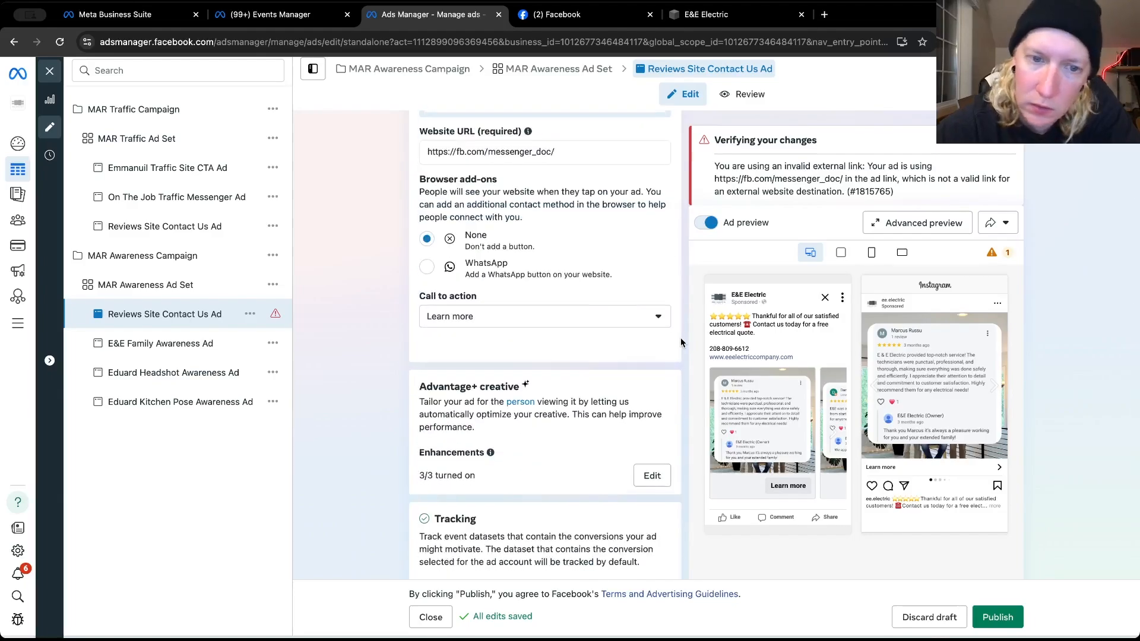
left_click(651, 478)
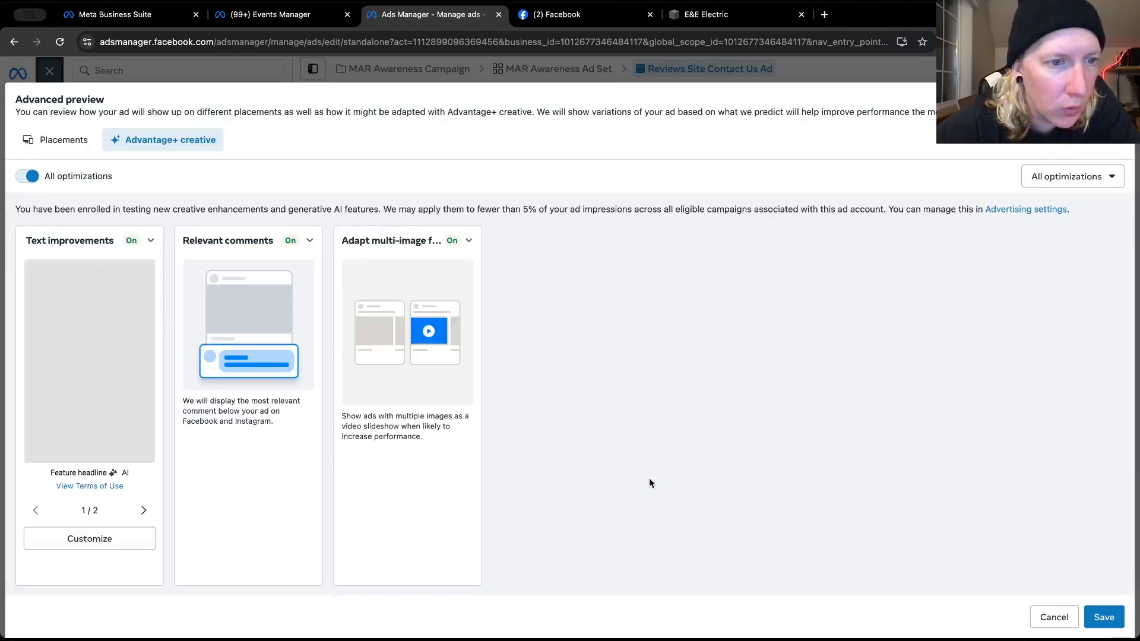
left_click(150, 239)
left_click(40, 267)
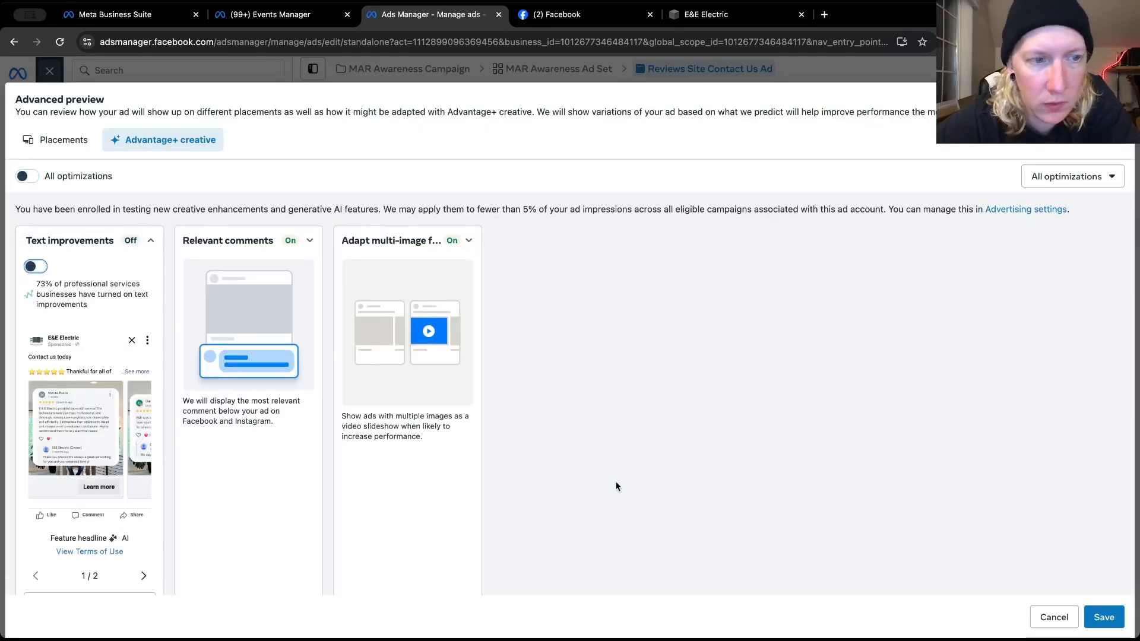
left_click(1101, 622)
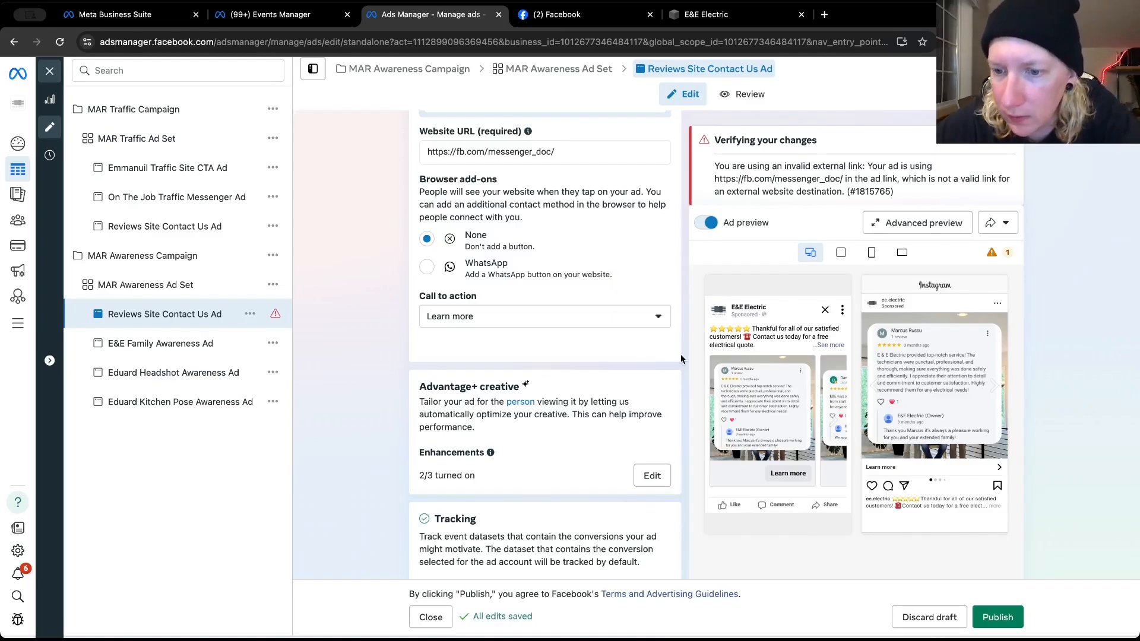
Copy the full text of E&E Electric's October 18, 2024 Facebook post and return to Ads Manager
left_click(605, 13)
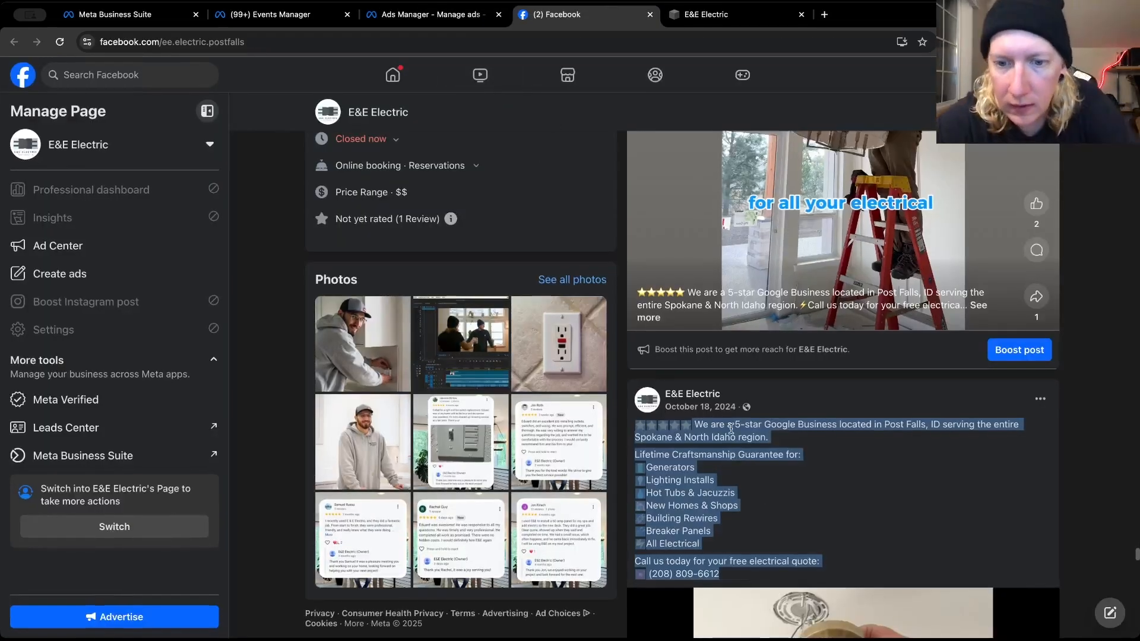
right_click(731, 429)
left_click(754, 456)
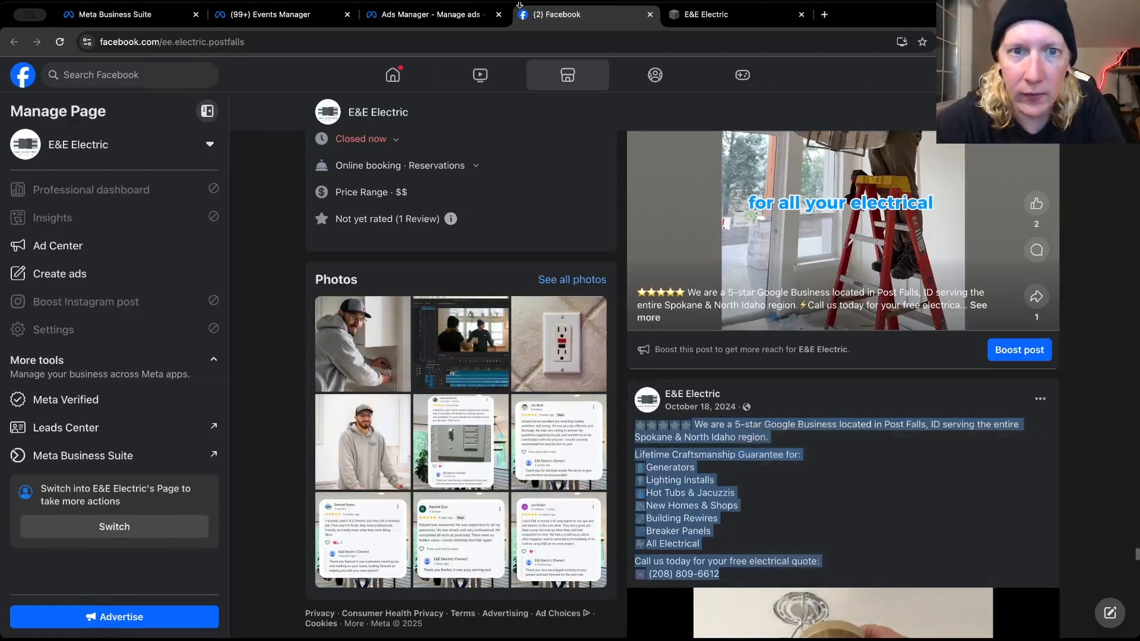
left_click(459, 18)
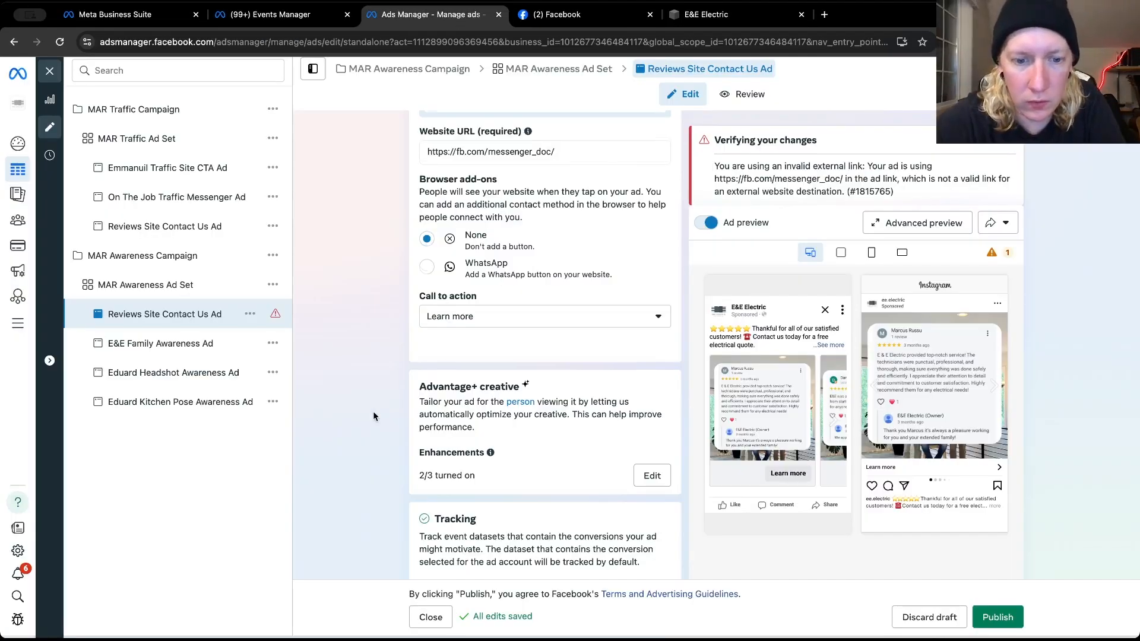
Add a second primary text option to the ad and paste the copied "5-star Google Business" post text into it
scroll(373, 411, "down", 5)
scroll(372, 411, "up", 8)
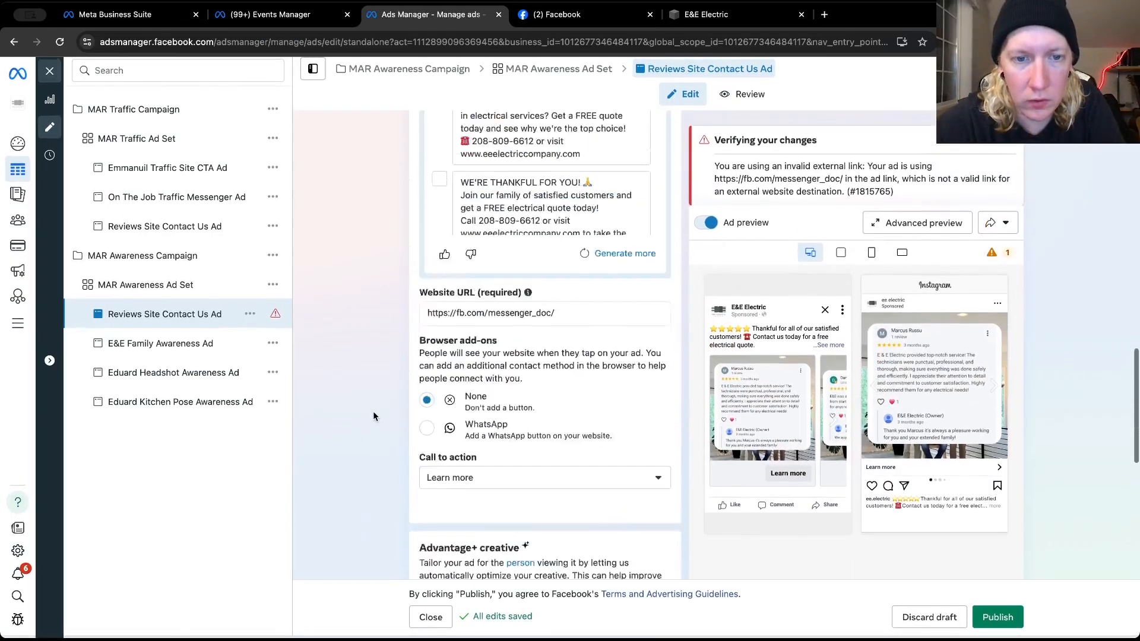
scroll(373, 411, "up", 3)
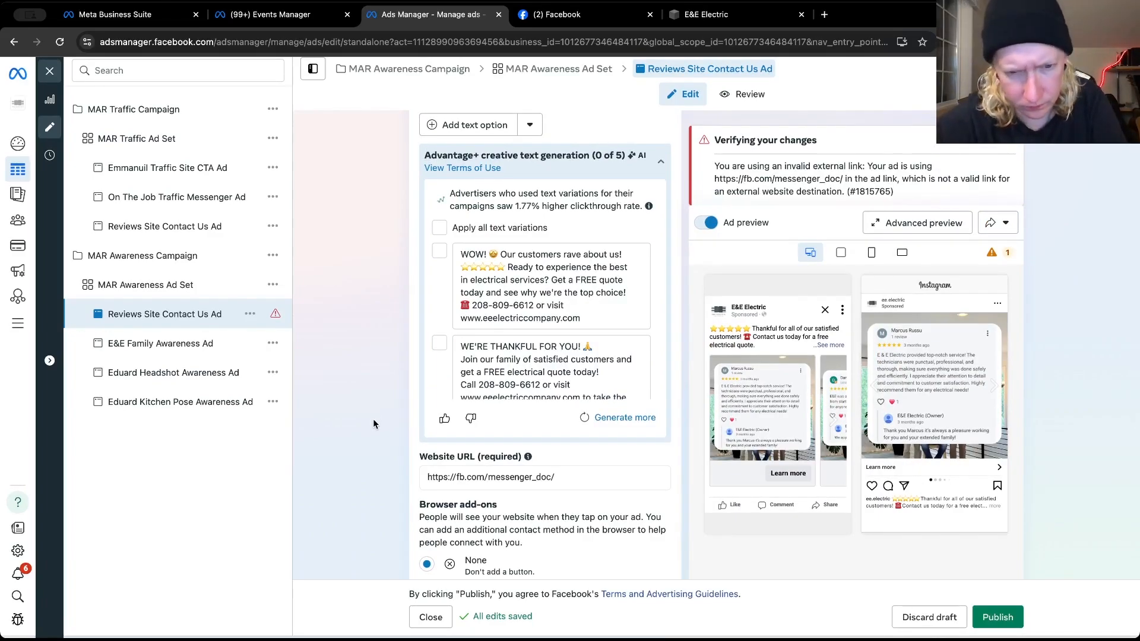
scroll(372, 418, "down", 1)
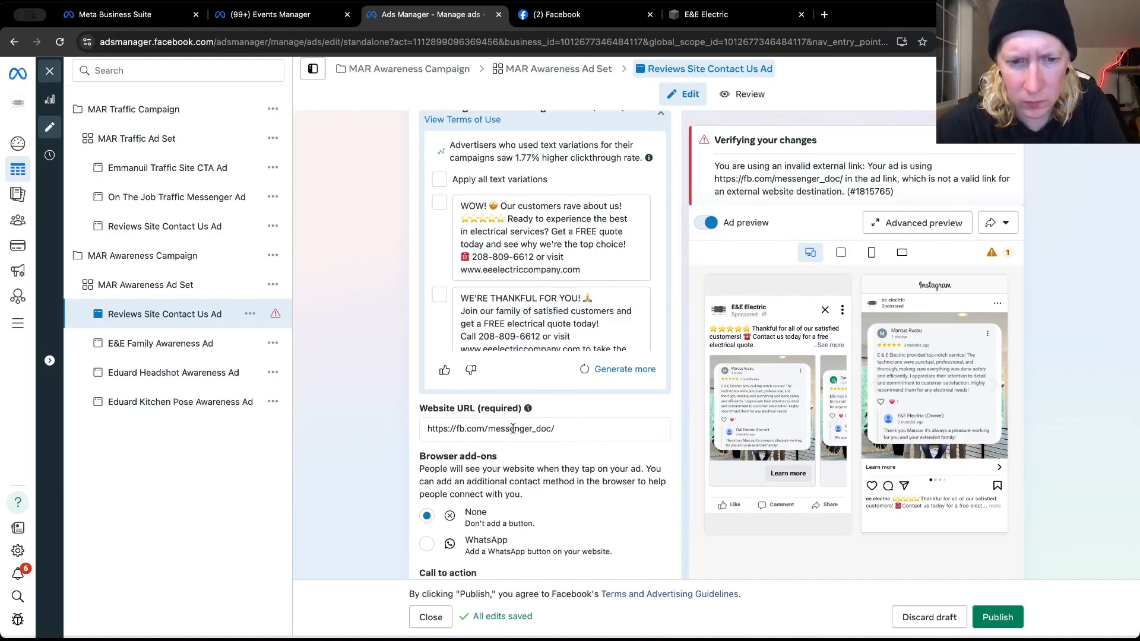
scroll(509, 432, "up", 6)
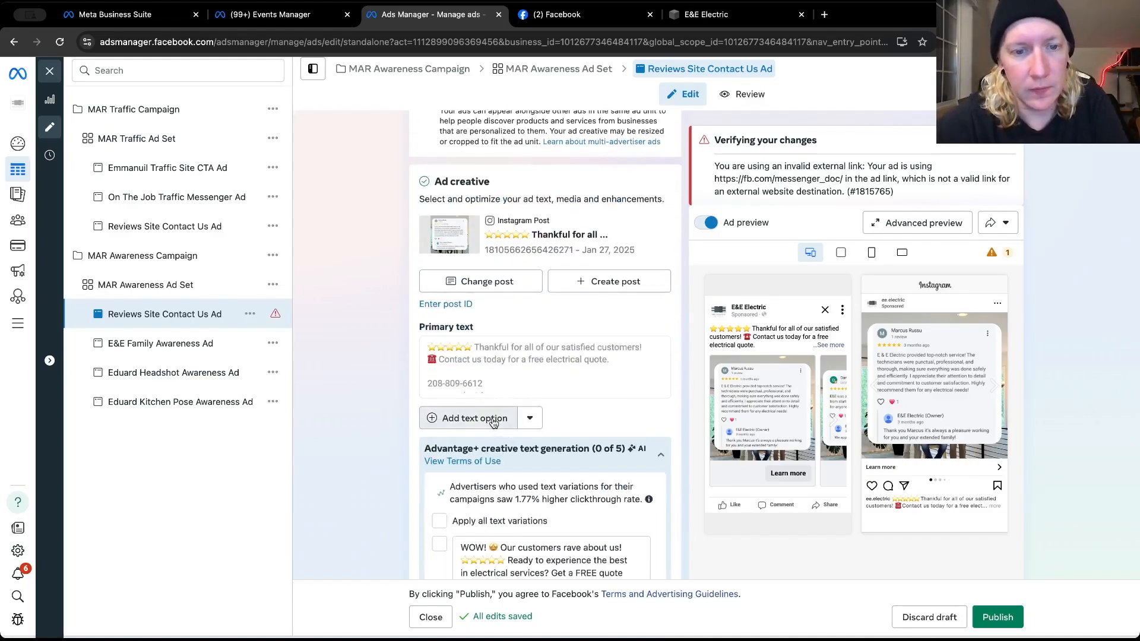
left_click(492, 419)
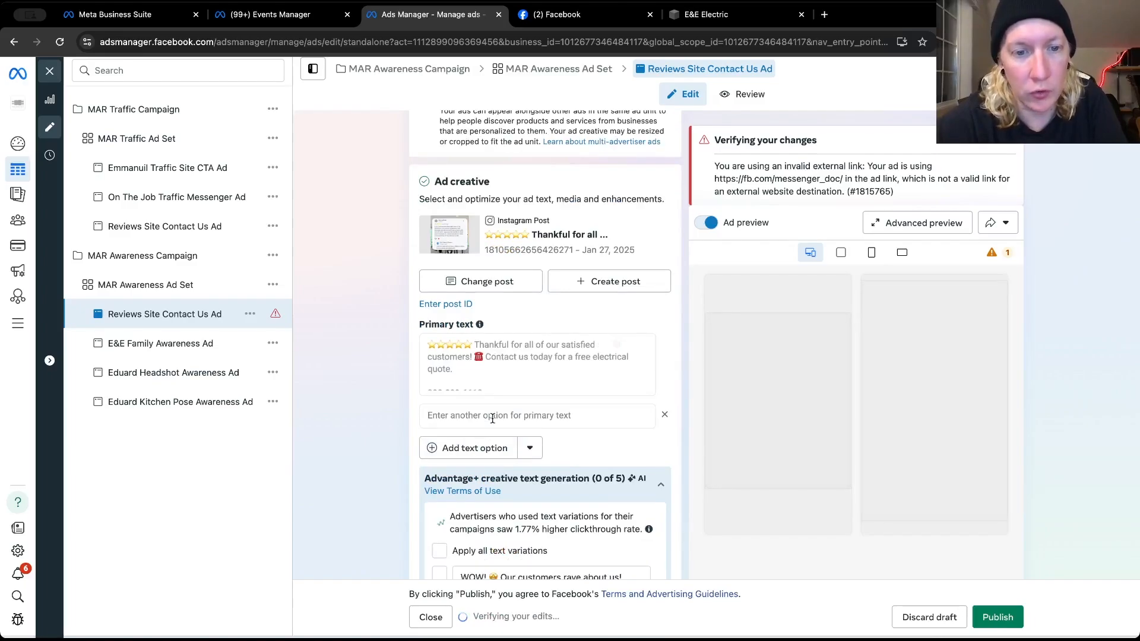
scroll(475, 423, "down", 1)
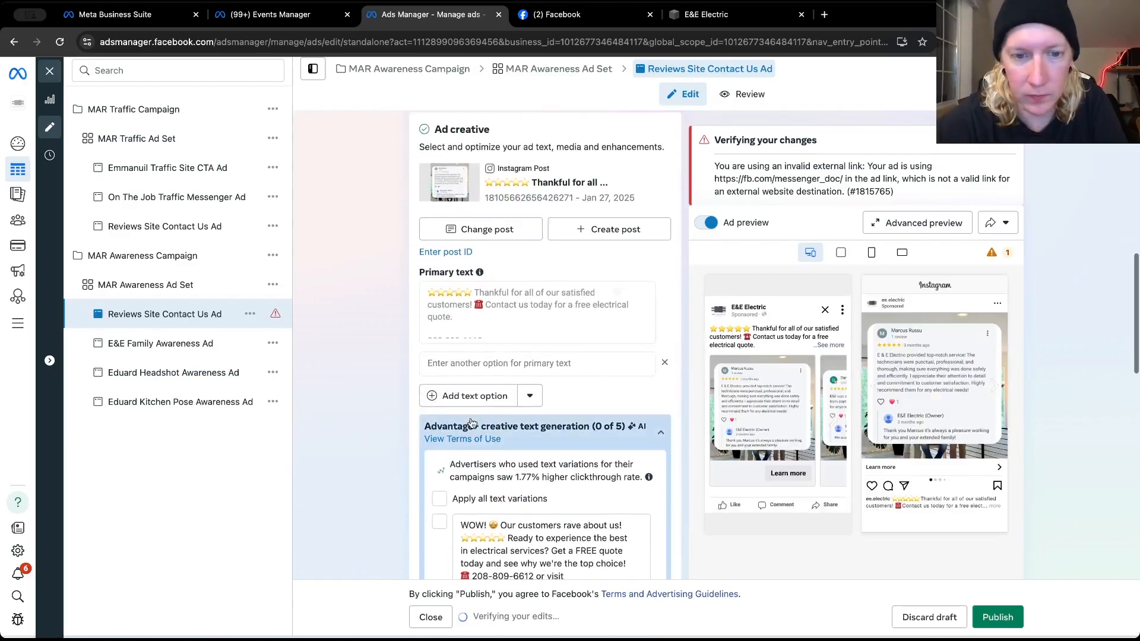
left_click(483, 365)
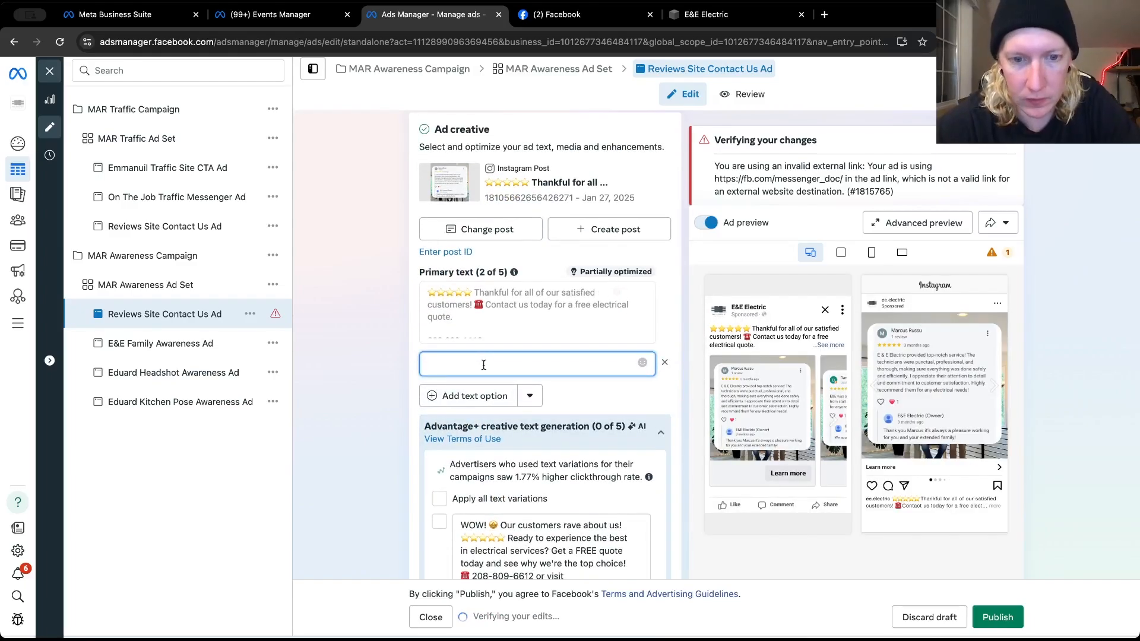
key("ctrl+v")
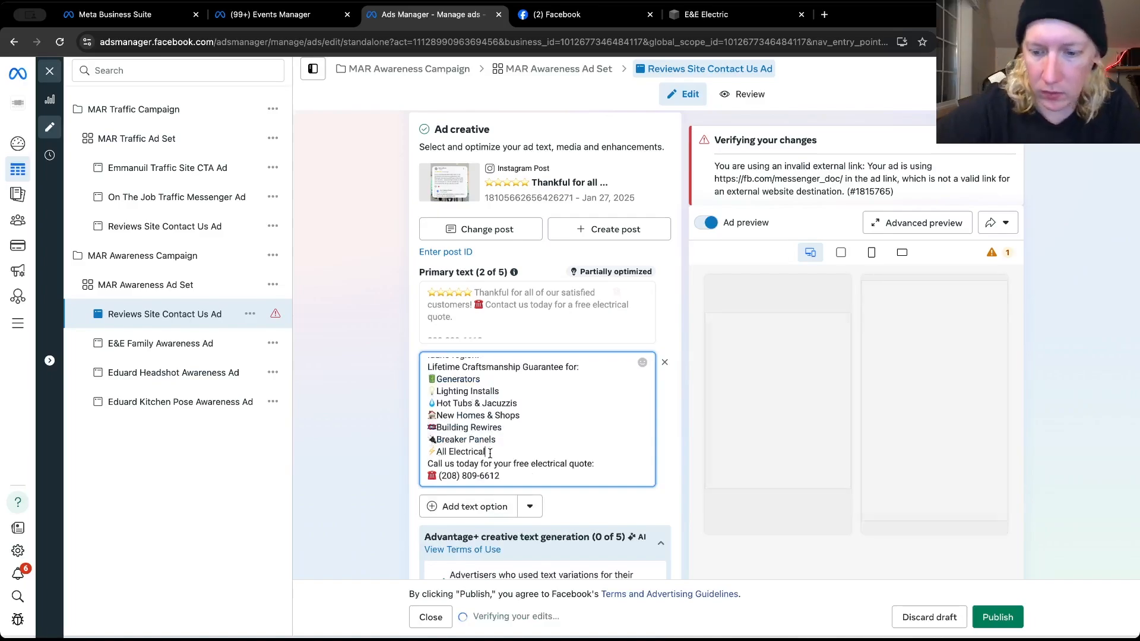
Add blank lines around the service list in the second primary text and join "Lifetime Craftsmanship Guarantee for:" to the preceding sentence
key("Return")
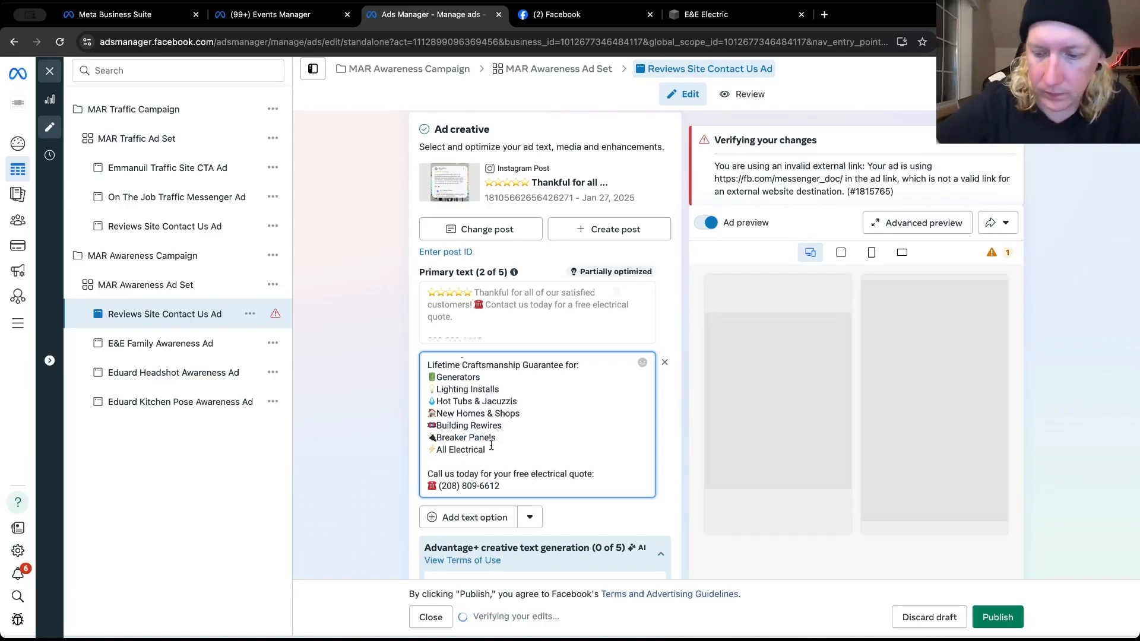
key("Up")
key("Up")
key("Up")
key("Up")
key("Up")
key("Up")
key("Up")
key("Up")
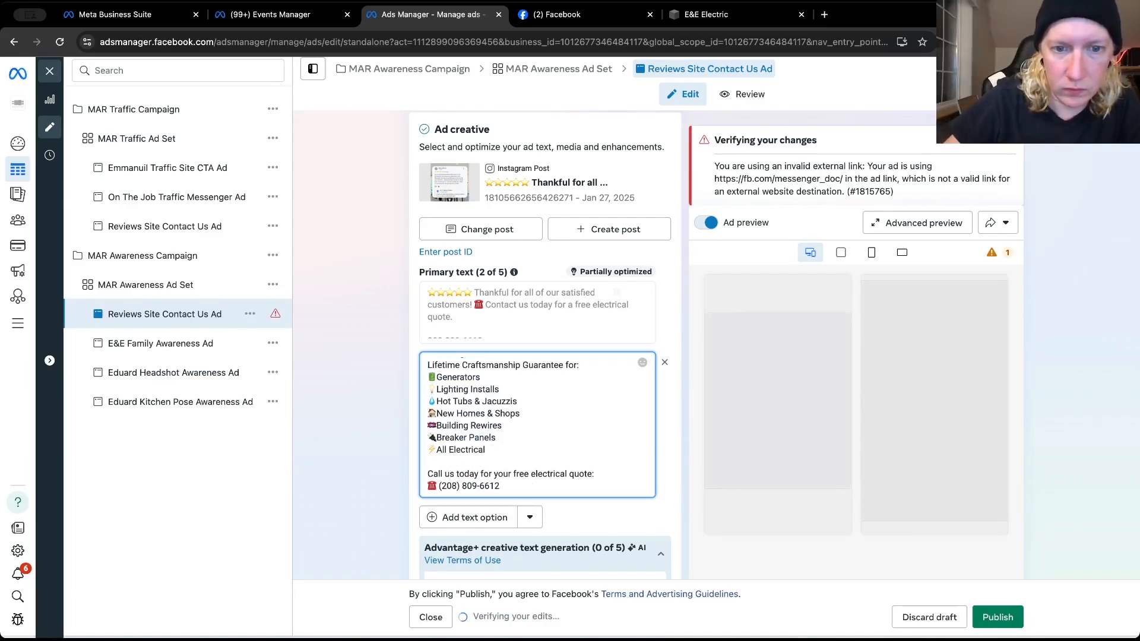
key("Return")
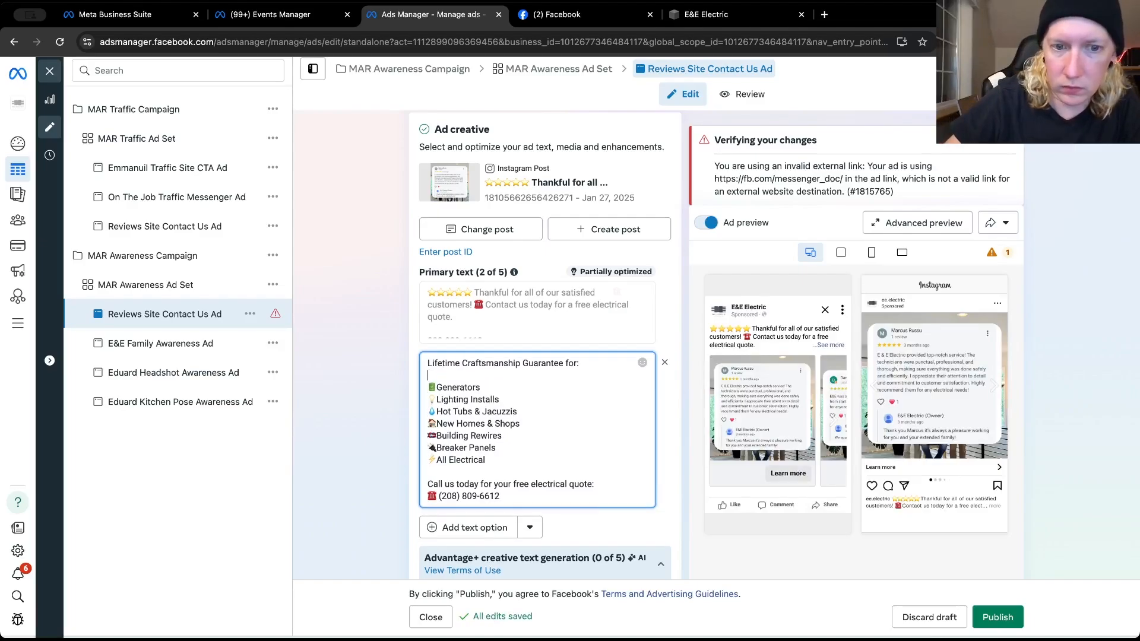
key("ctrl+v")
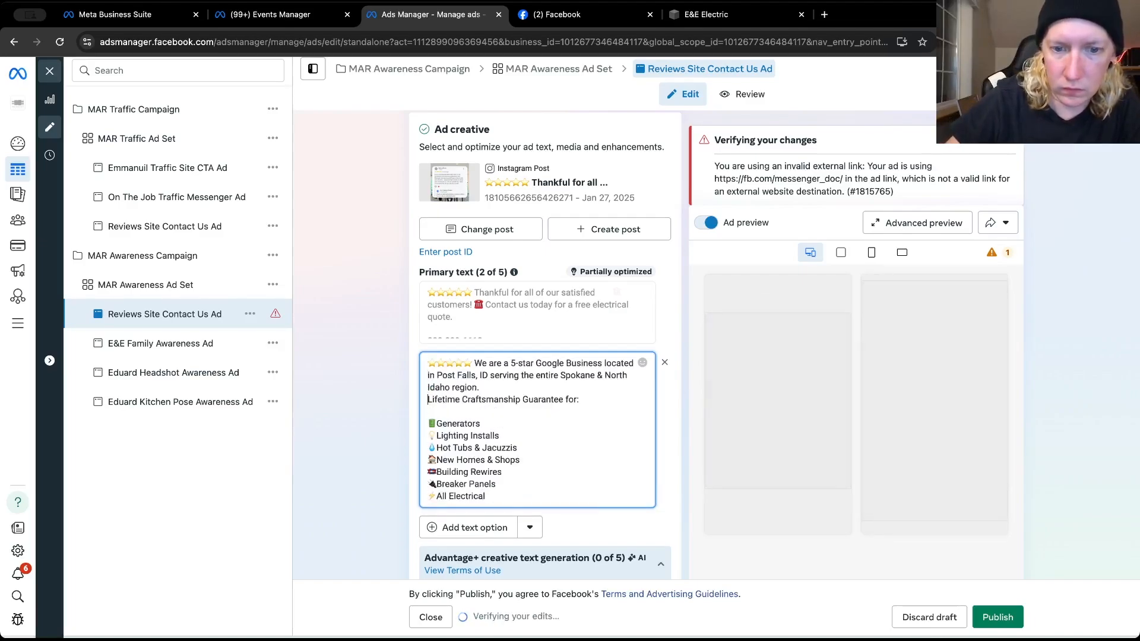
key("BackSpace")
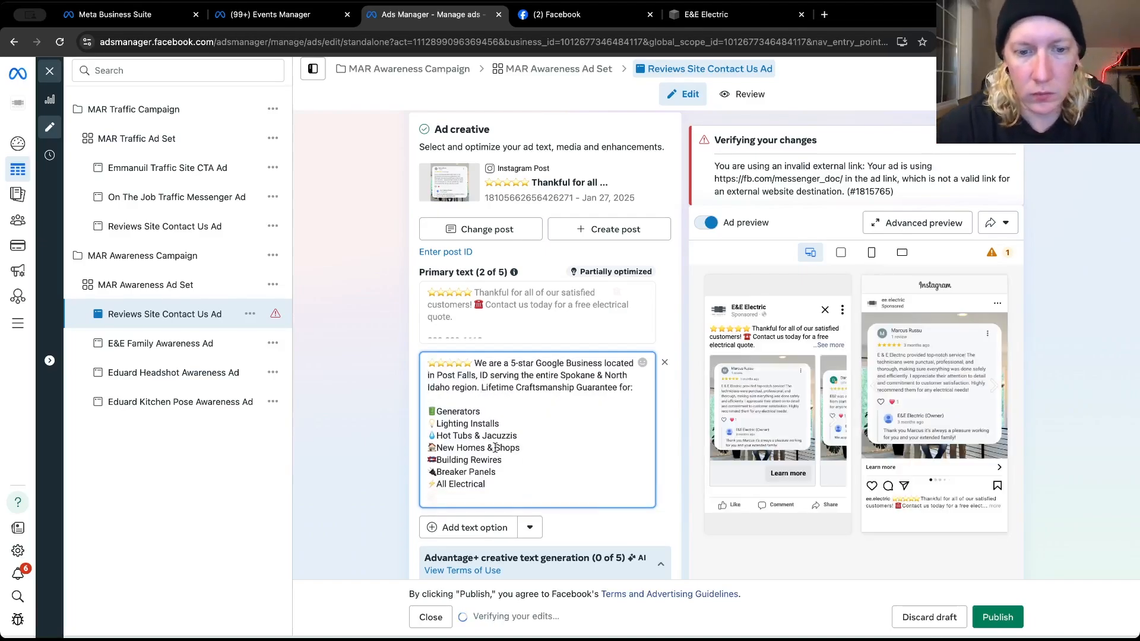
Set the ad's call to action to Learn more again
scroll(366, 490, "down", 3)
scroll(368, 491, "down", 7)
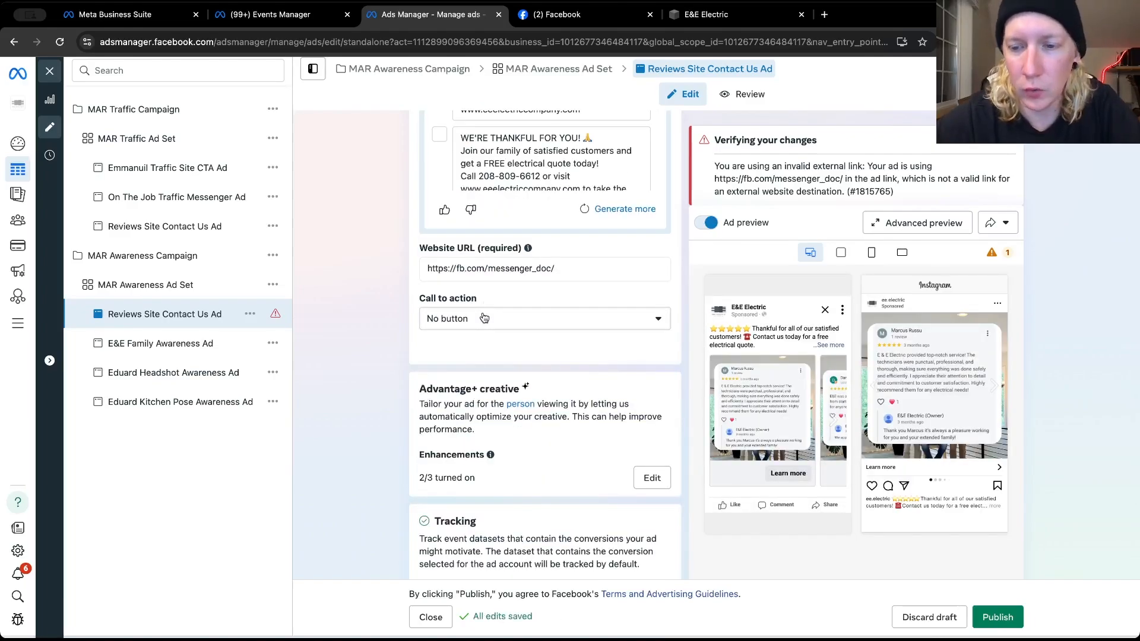
left_click(485, 317)
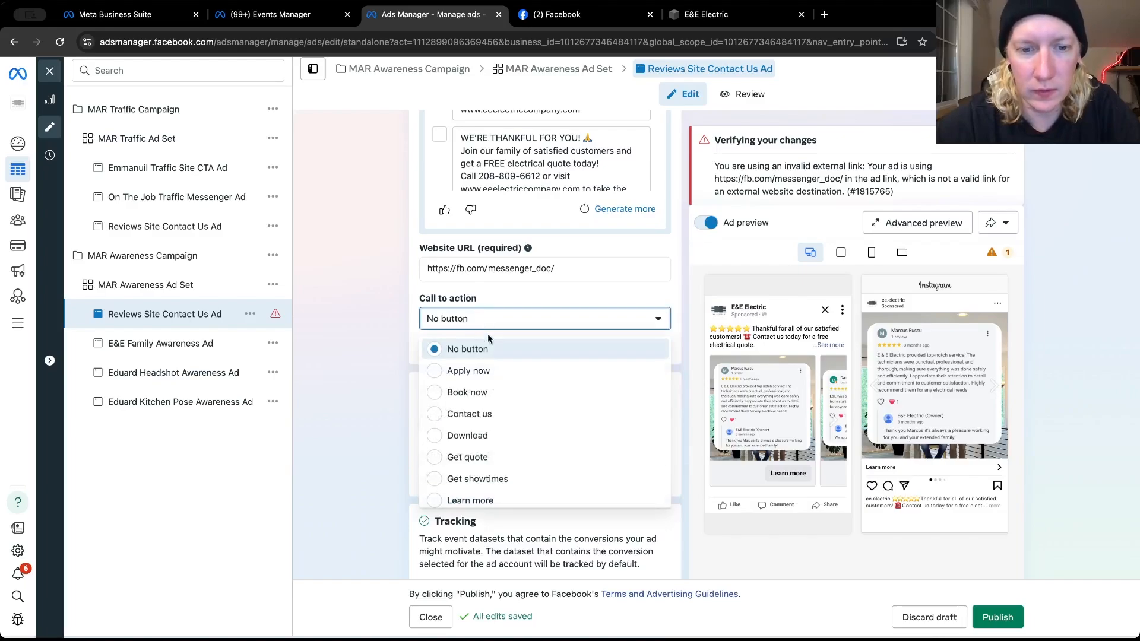
left_click(469, 500)
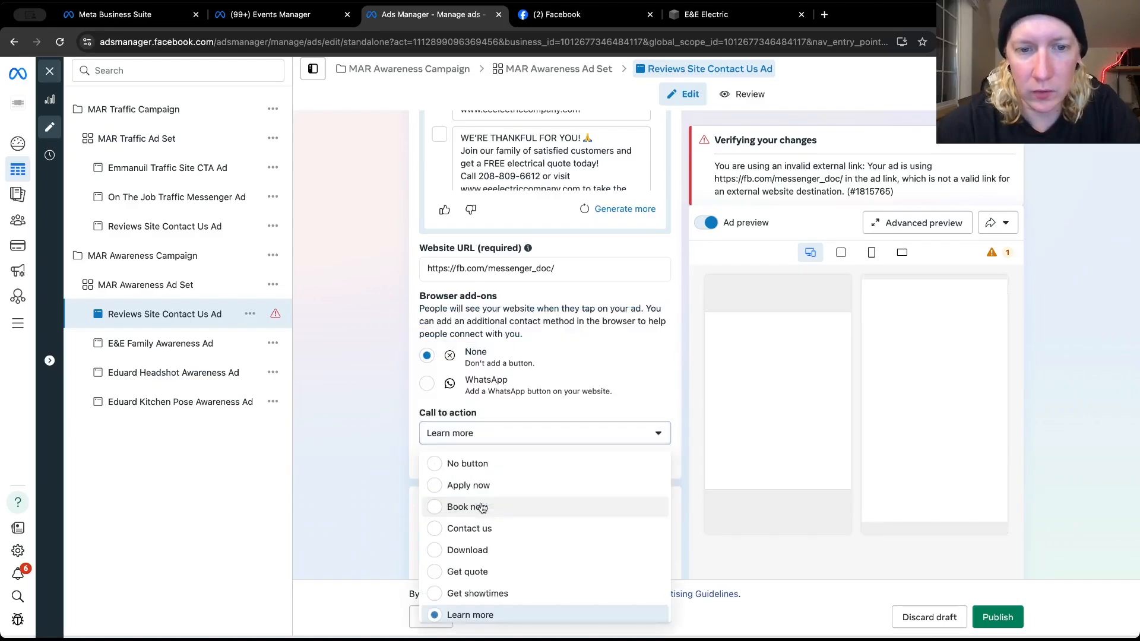
left_click(706, 15)
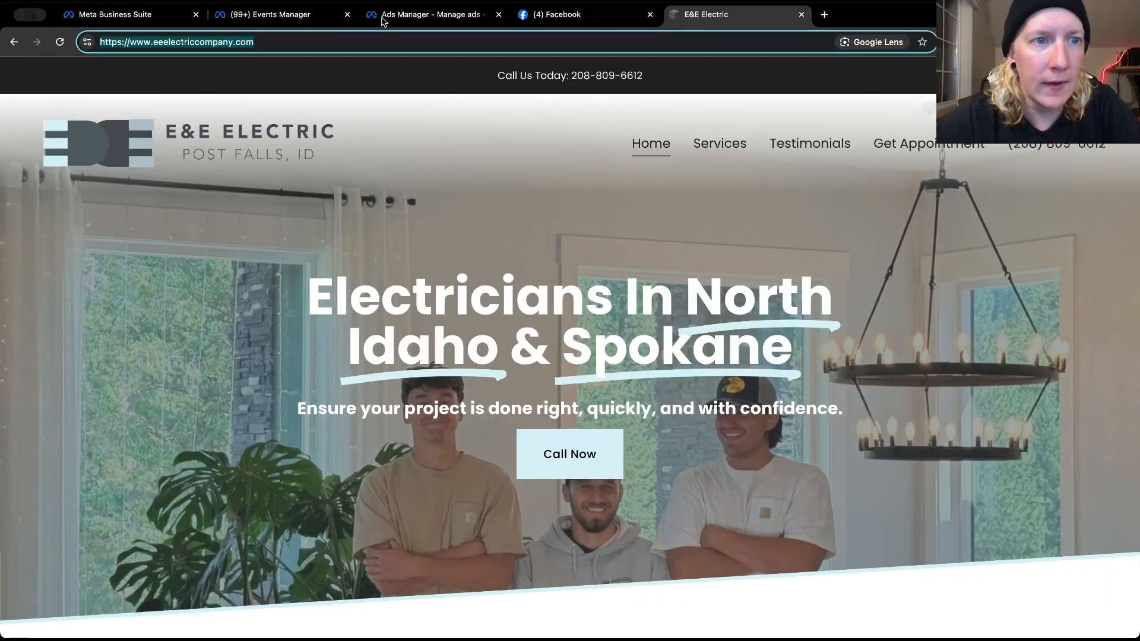
right_click(193, 46)
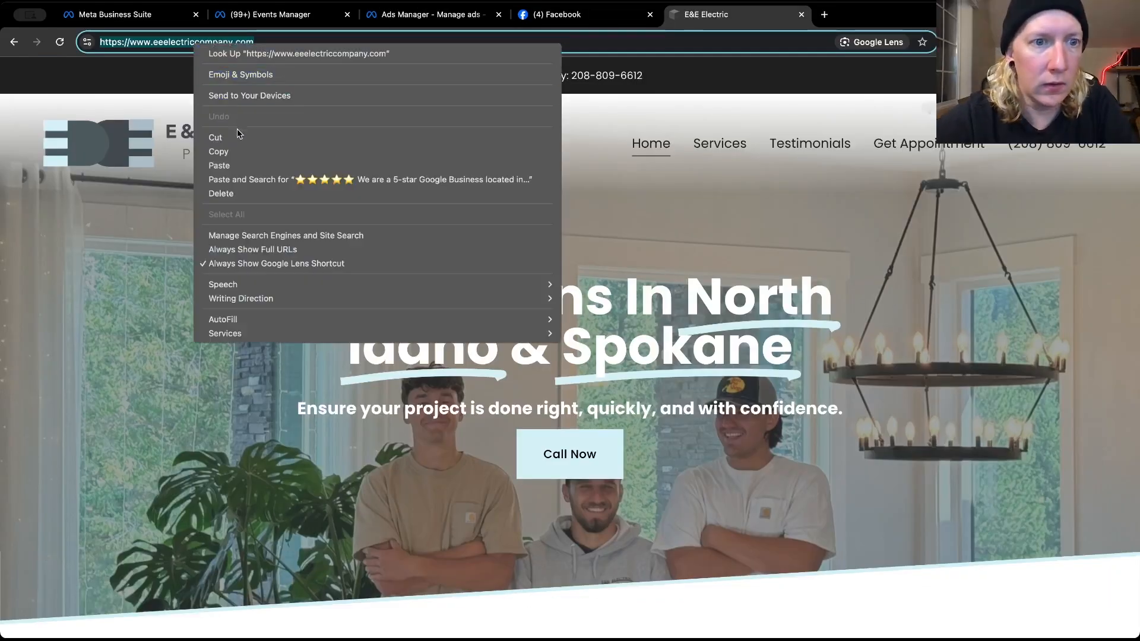
left_click(239, 149)
left_click(558, 14)
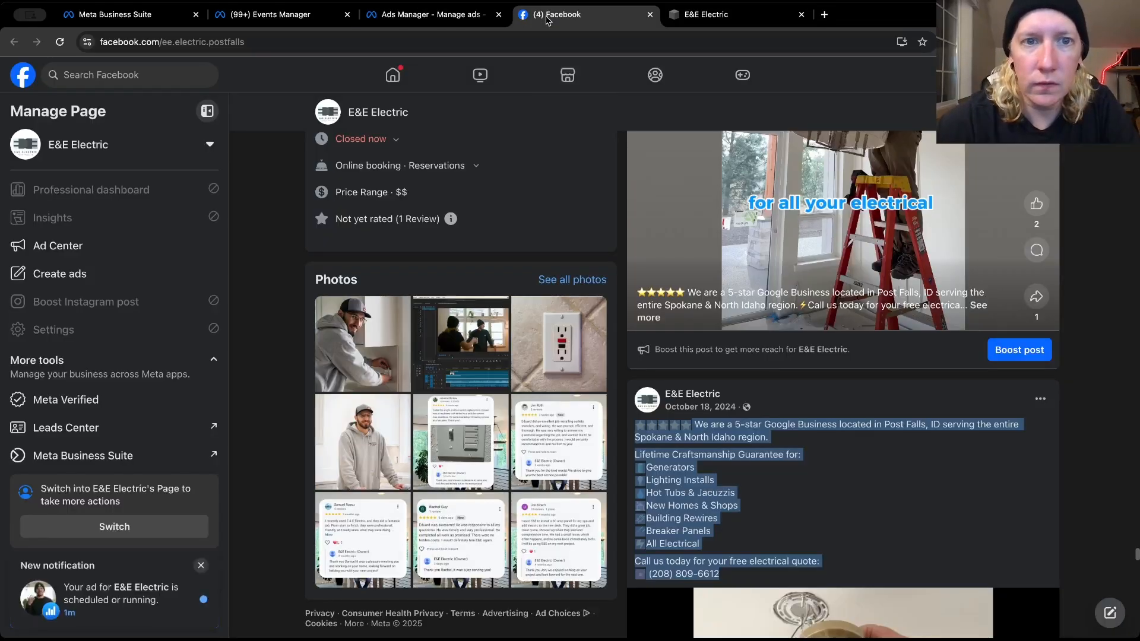
left_click(425, 17)
left_click(564, 16)
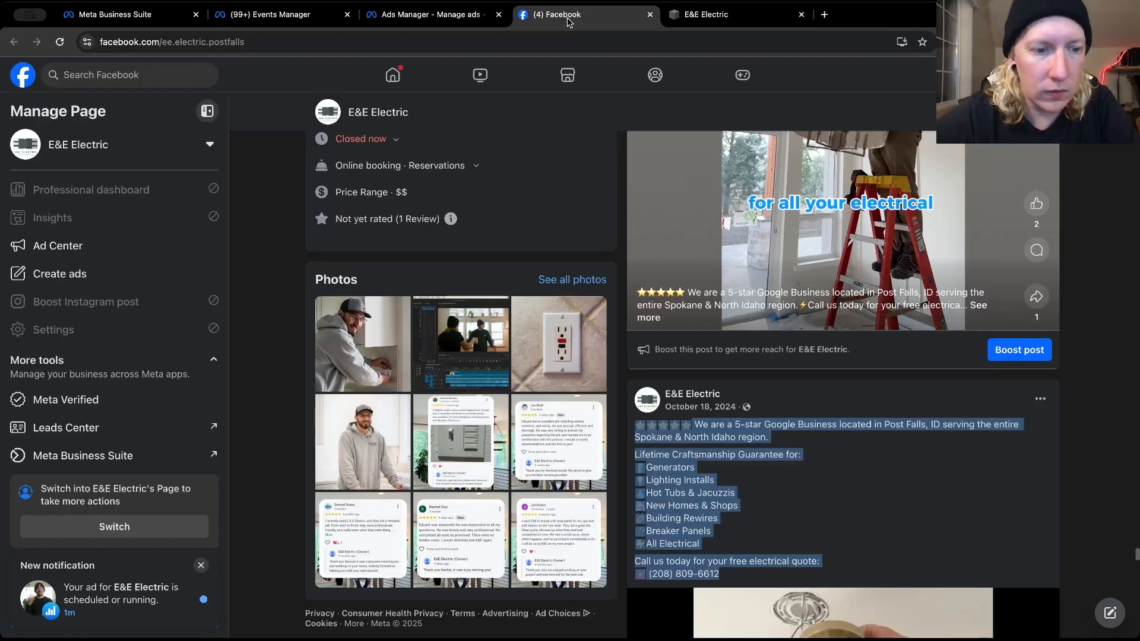
left_click(467, 14)
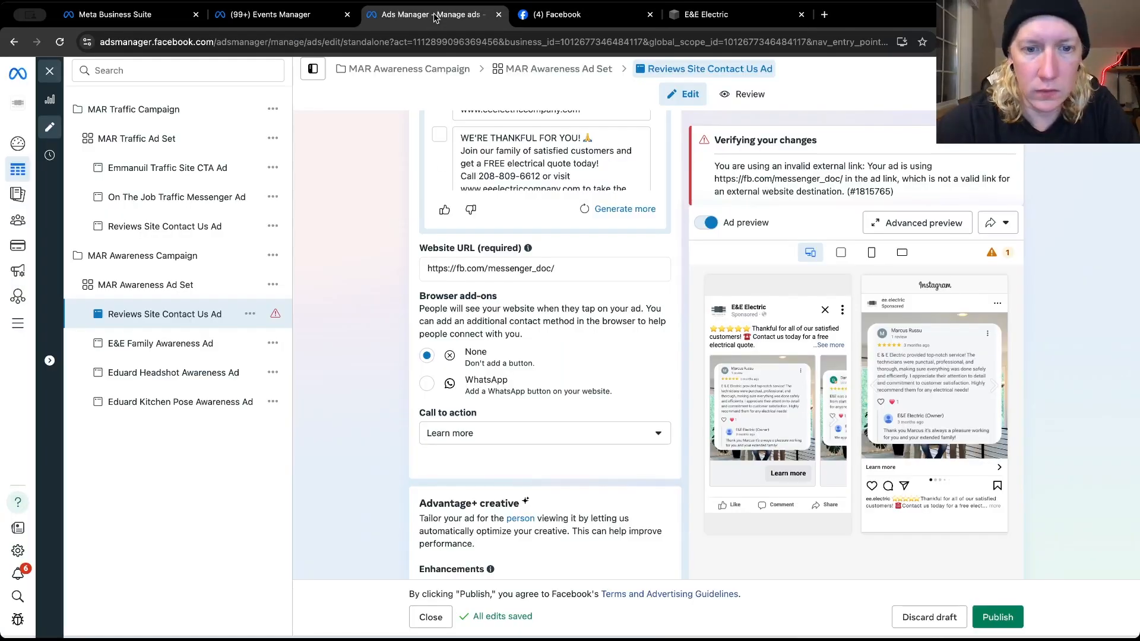
double_click(492, 271)
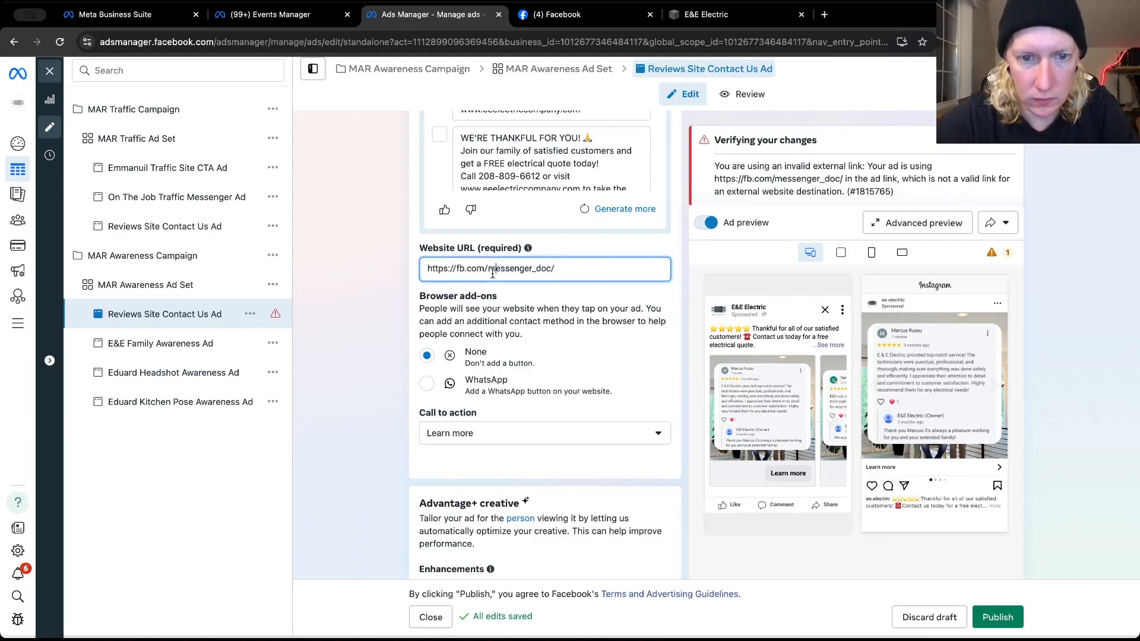
triple_click(492, 271)
key("ctrl+v")
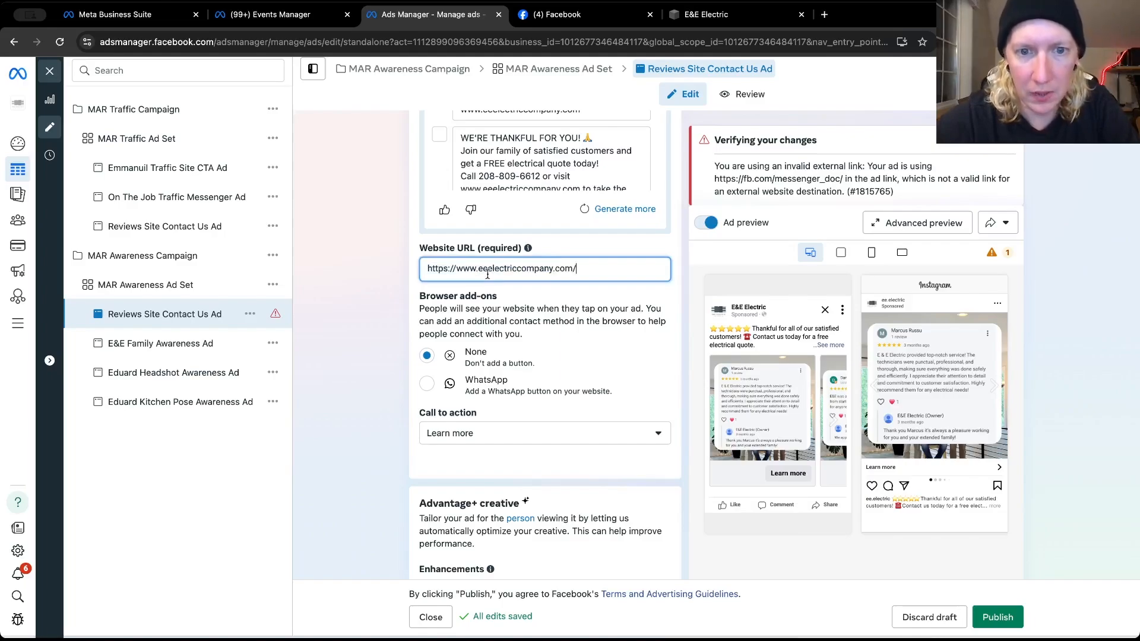
left_click(357, 291)
double_click(444, 265)
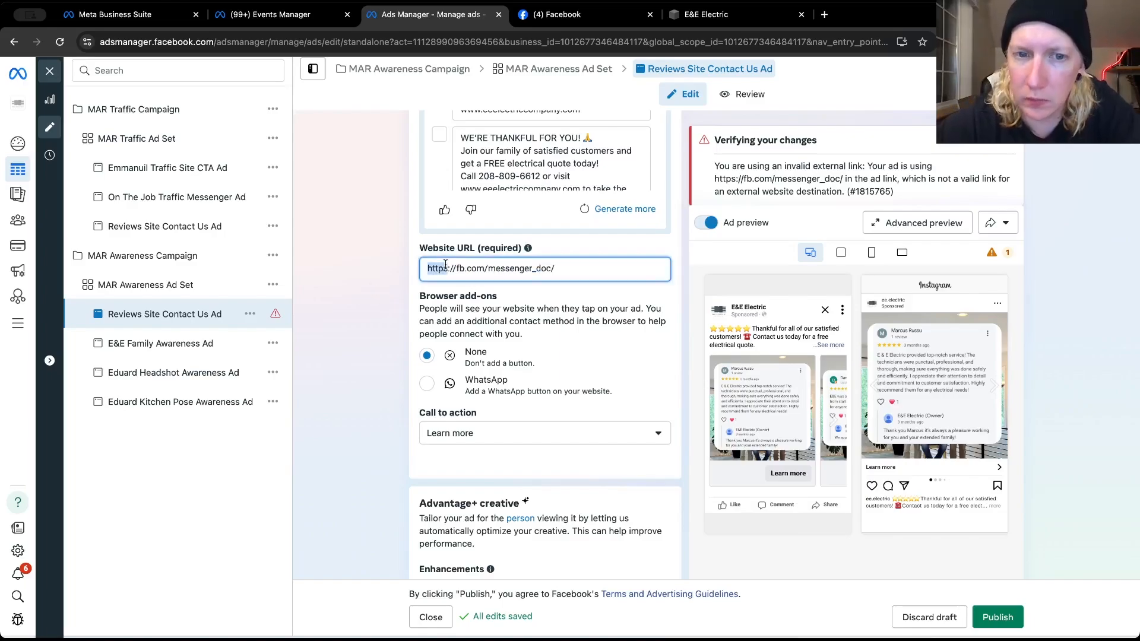
triple_click(445, 265)
key("ctrl+v")
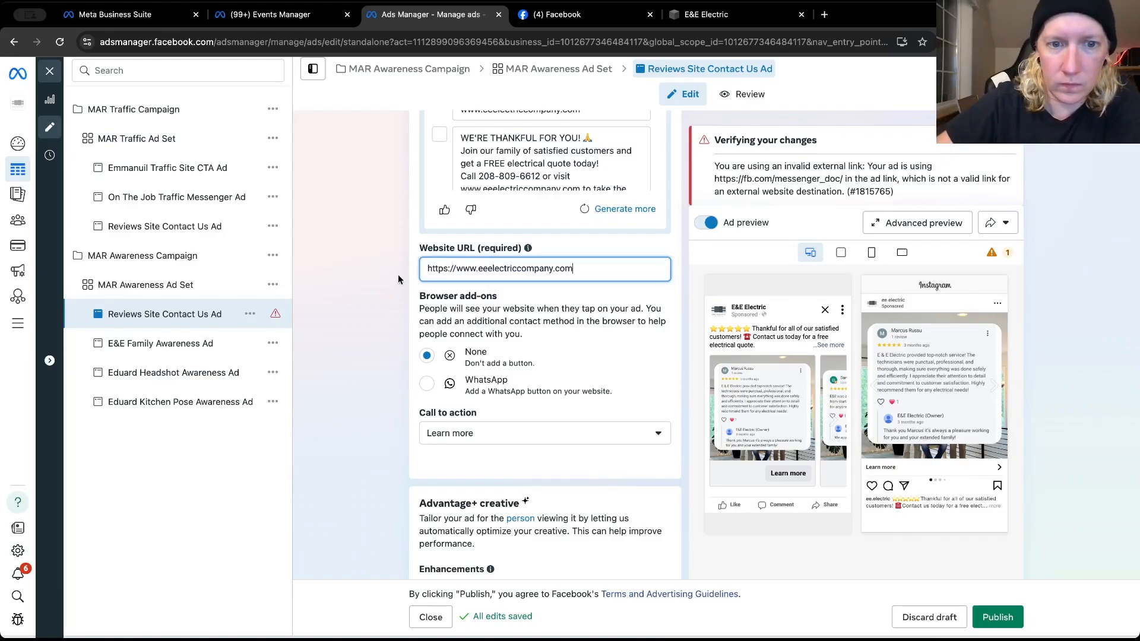
Check the reviews ad's call to action options, Advantage+ creative and tracking settings, and its primary texts
left_click(483, 433)
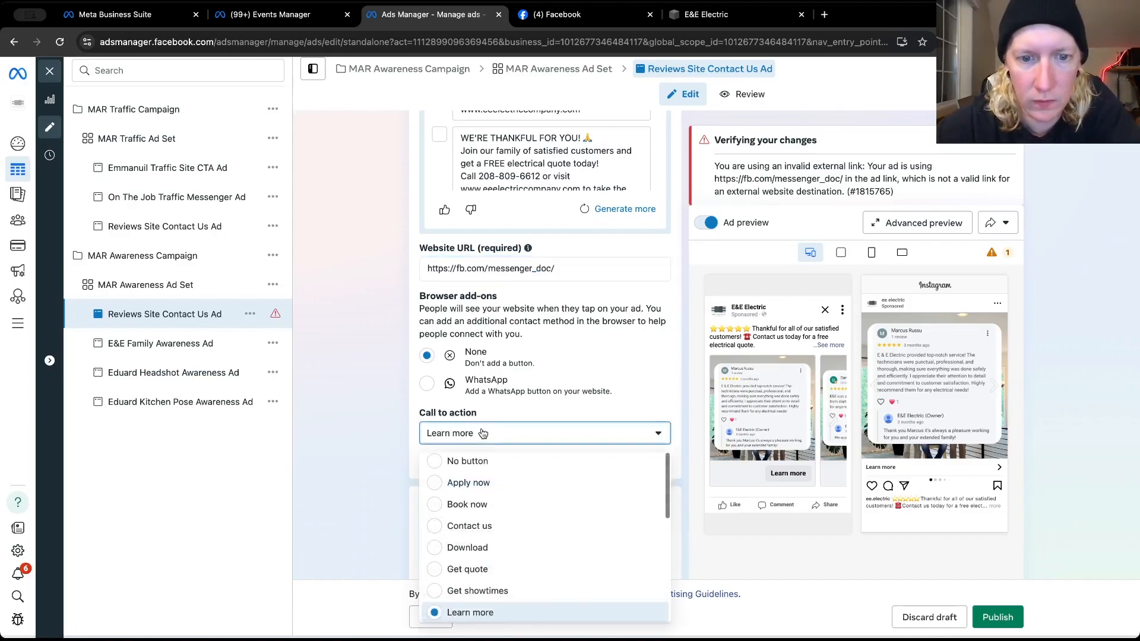
left_click(483, 432)
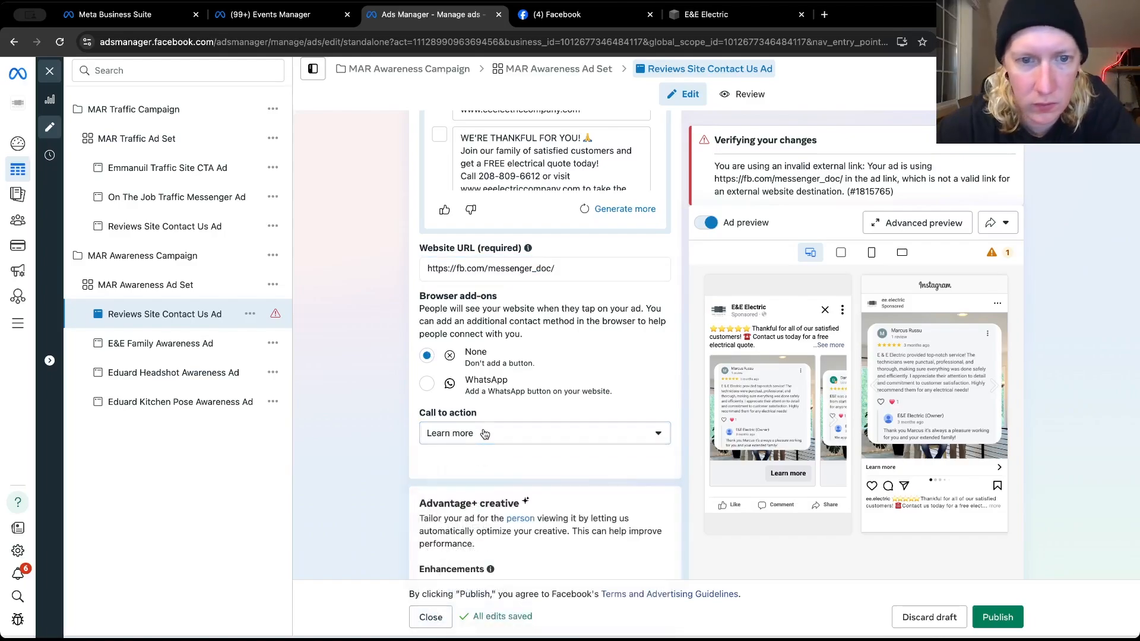
scroll(484, 434, "down", 2)
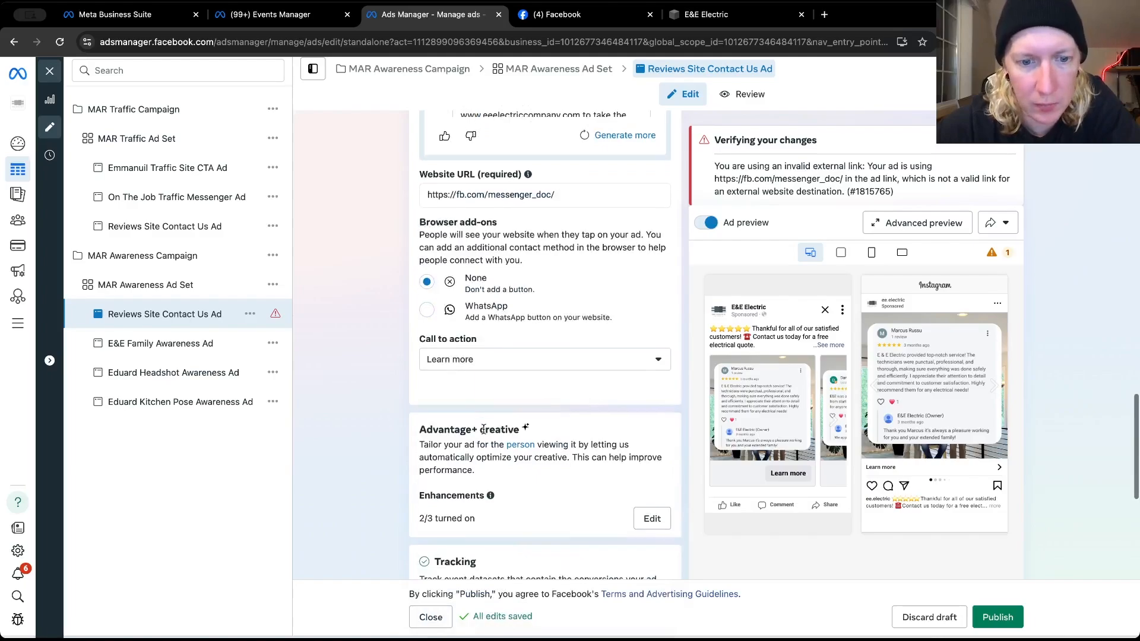
scroll(484, 429, "down", 4)
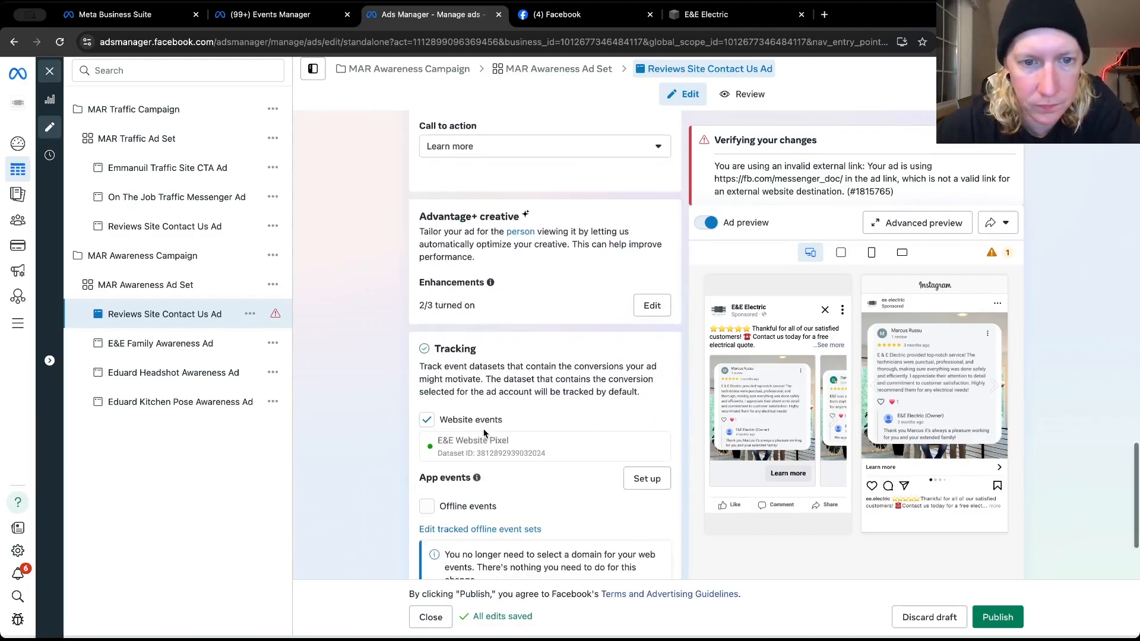
scroll(487, 439, "down", 2)
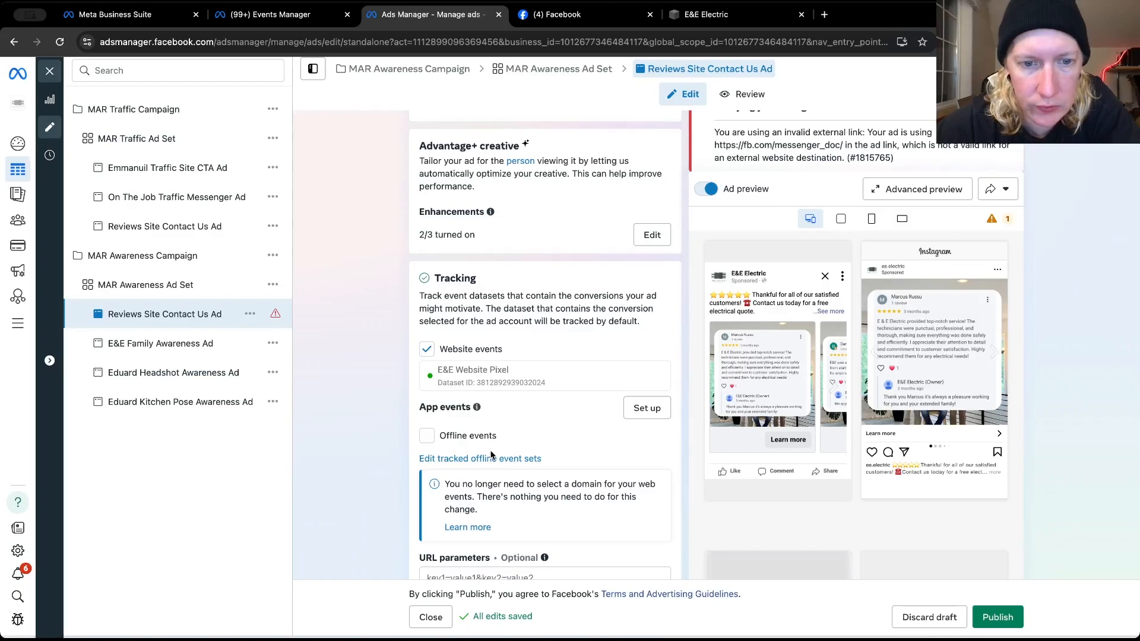
scroll(490, 460, "up", 10)
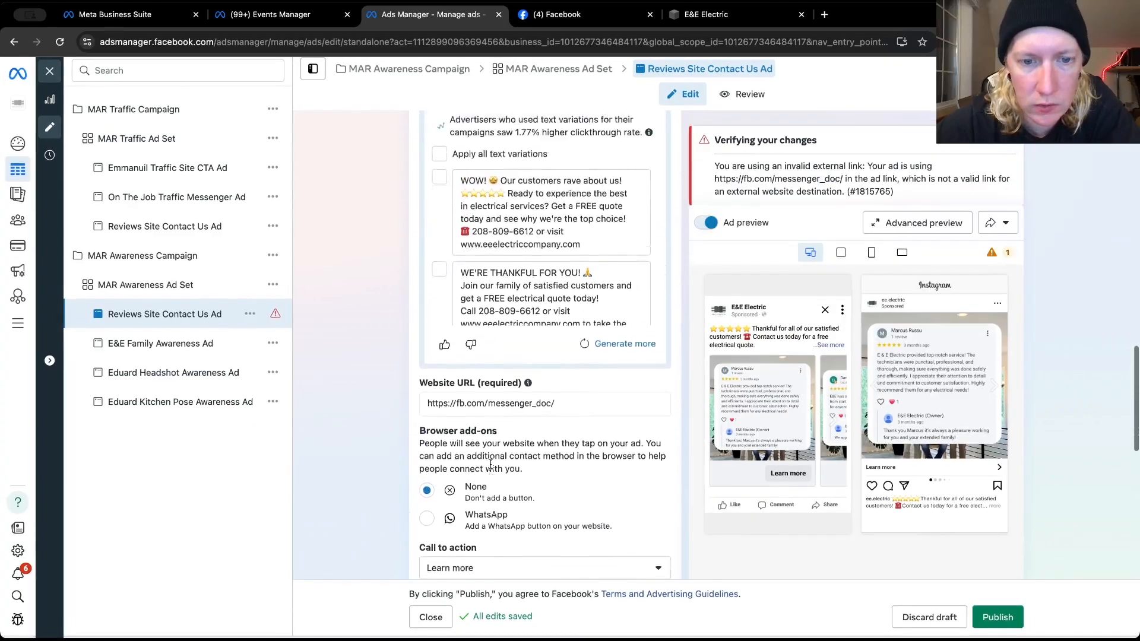
scroll(491, 461, "up", 7)
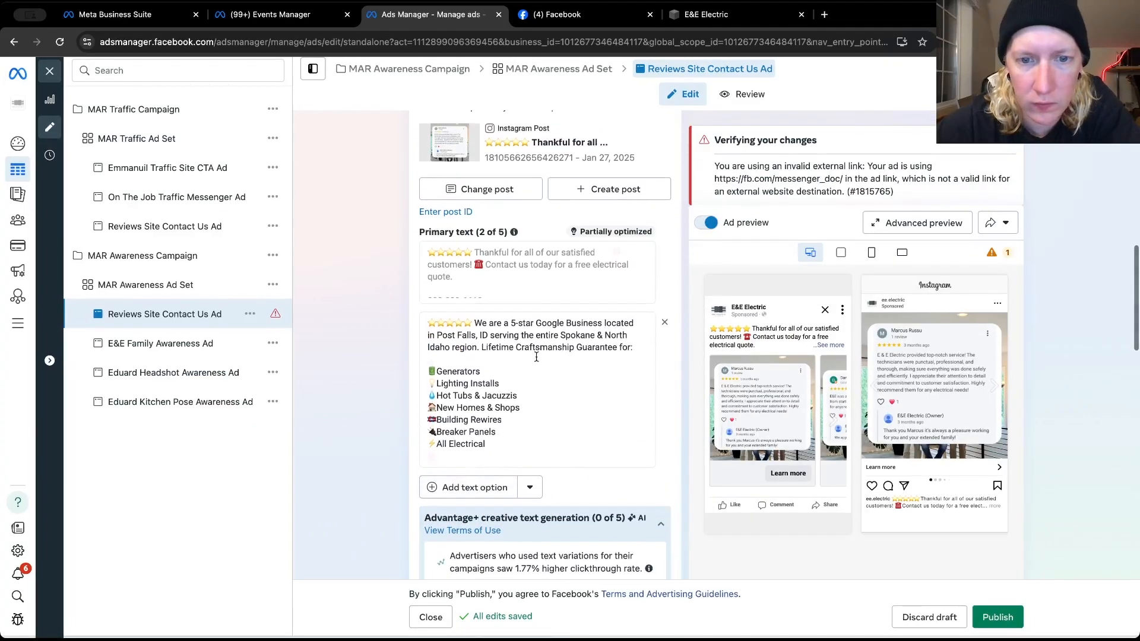
Switch to E&E Electric's Facebook page, look through its older posts for ad text and expand the May 22, 2024 post to read it fully
left_click(557, 14)
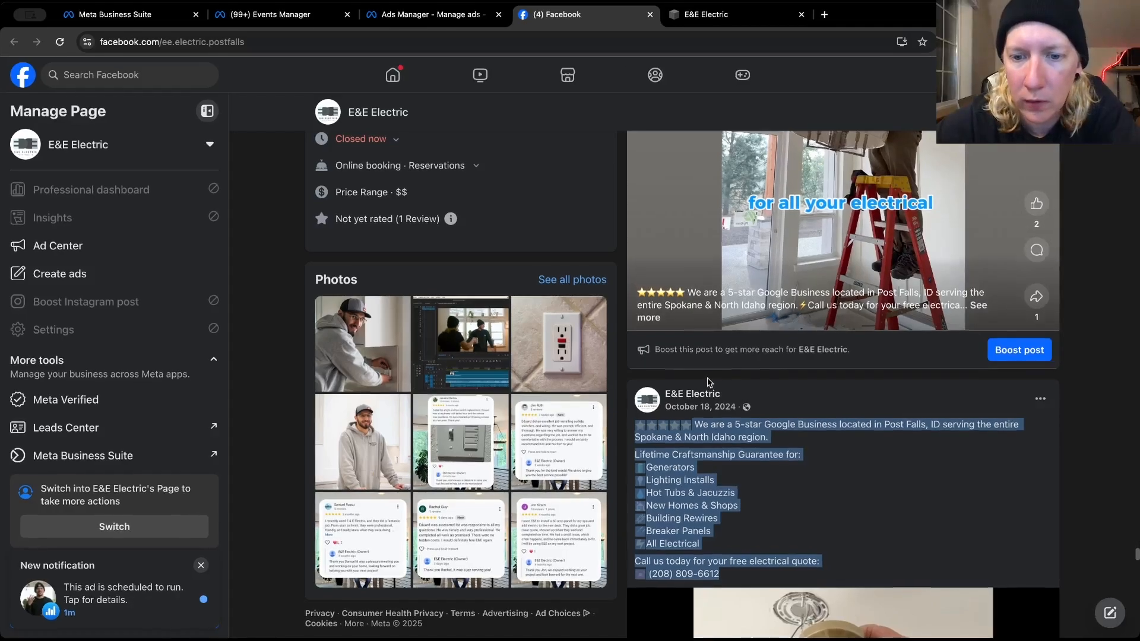
scroll(709, 380, "down", 10)
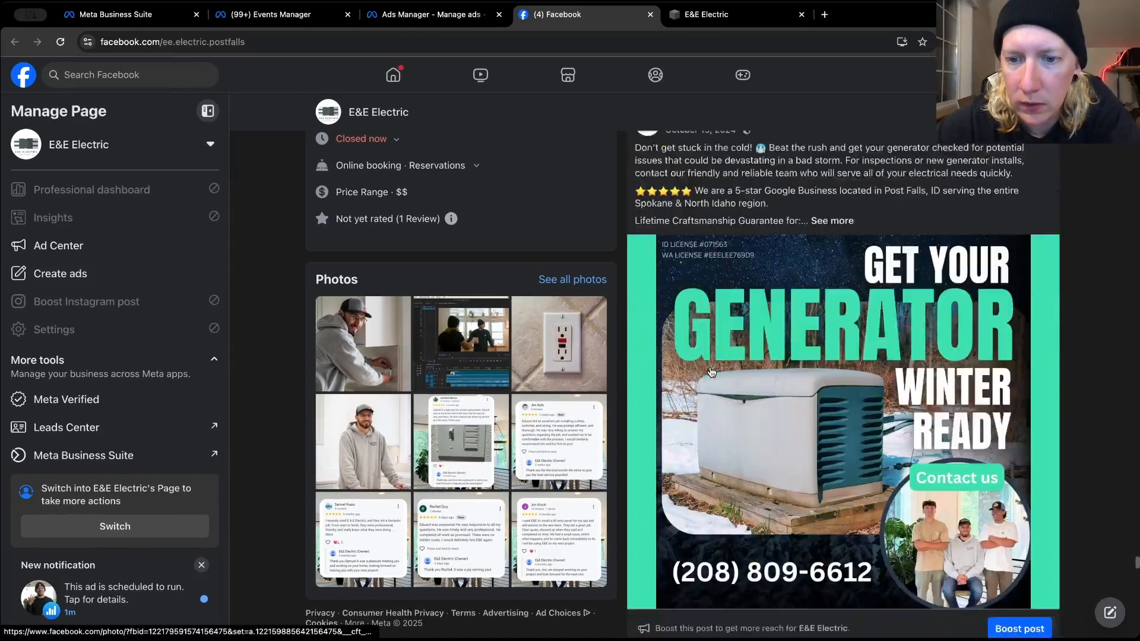
scroll(712, 372, "down", 15)
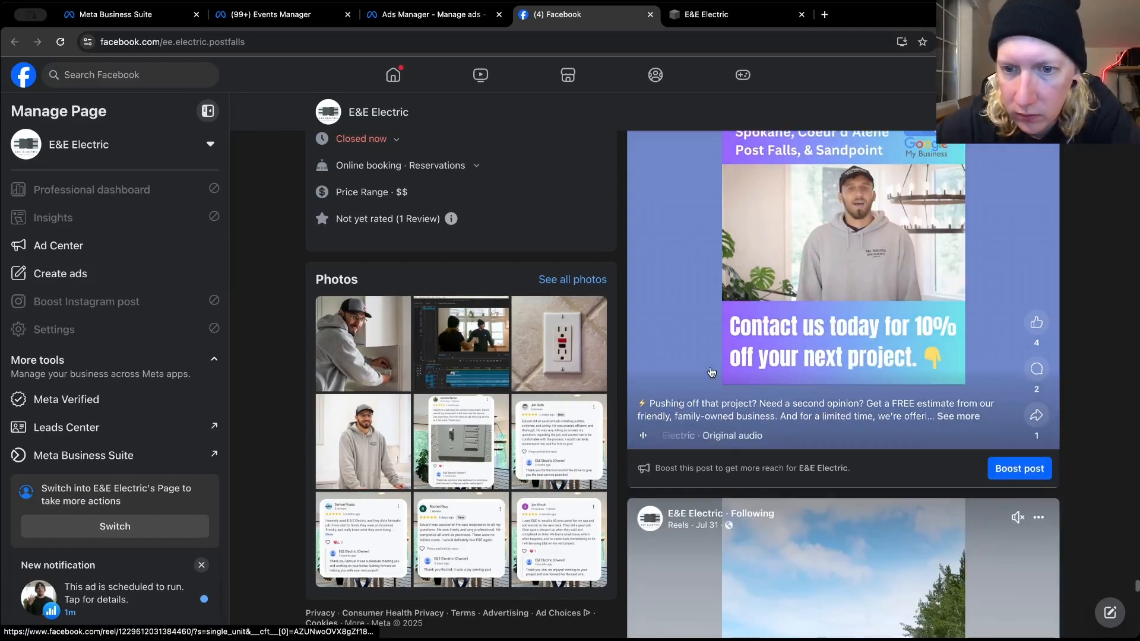
scroll(712, 372, "down", 10)
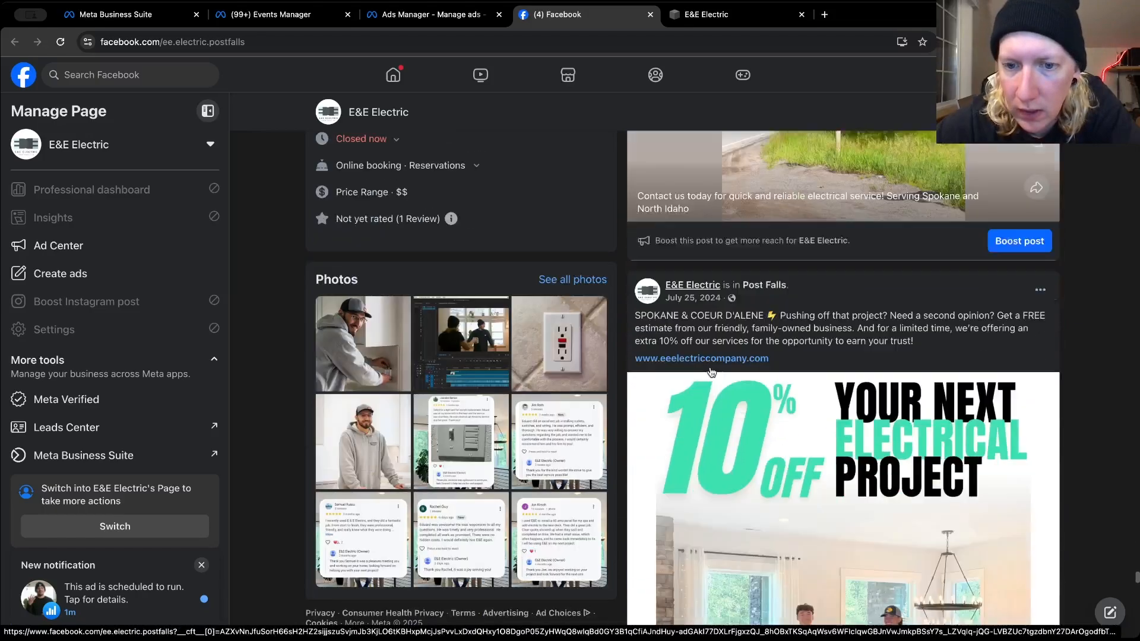
scroll(711, 372, "down", 1)
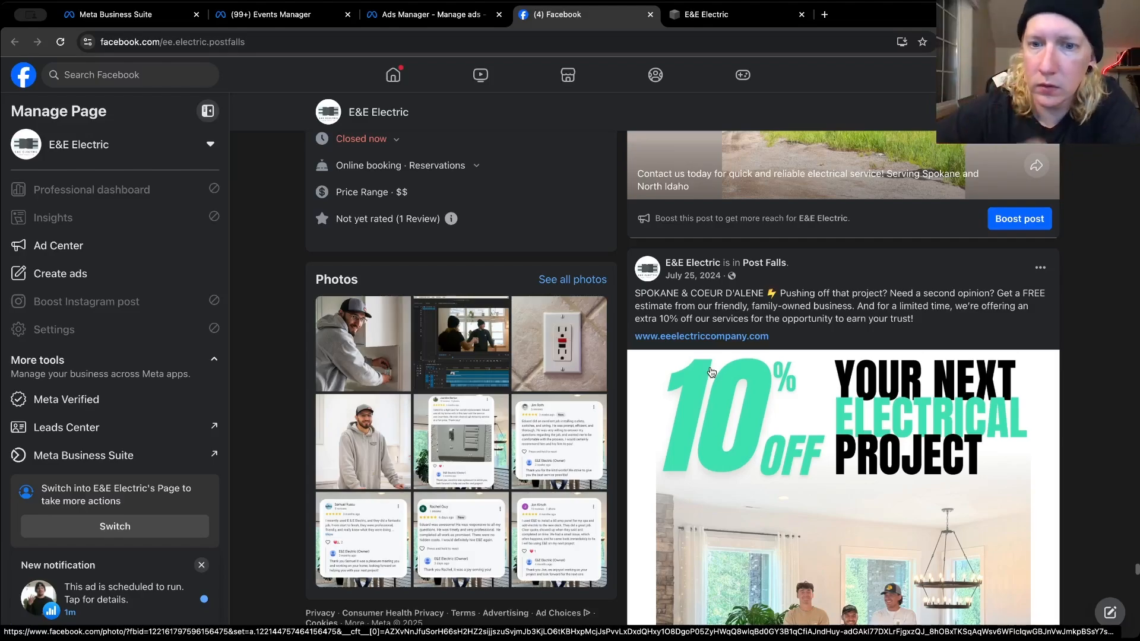
scroll(801, 311, "down", 10)
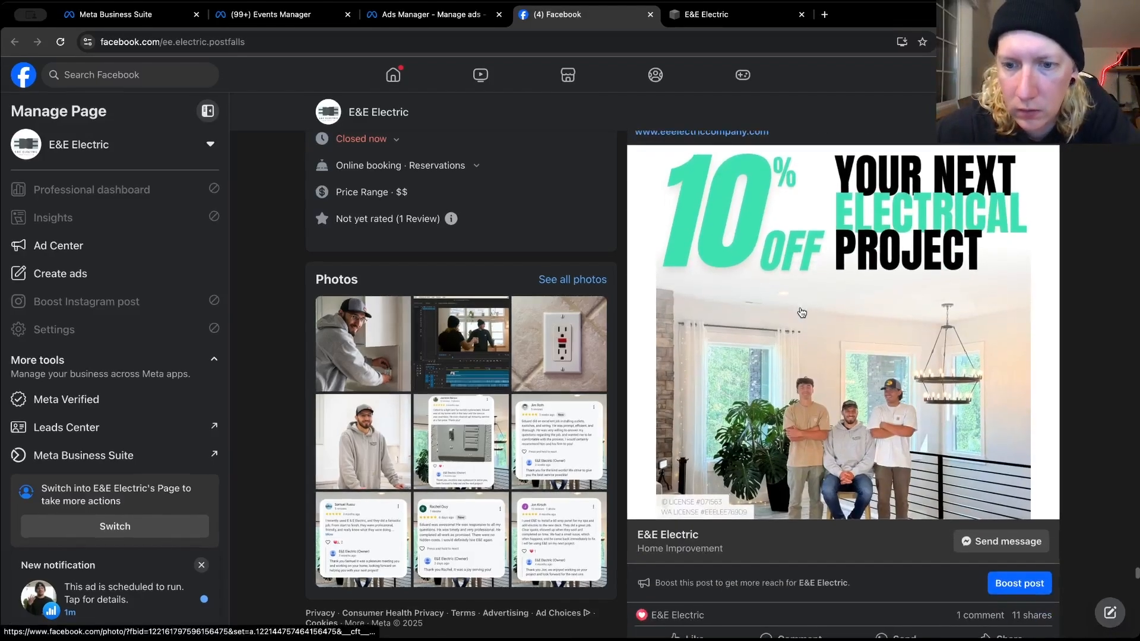
scroll(801, 312, "down", 10)
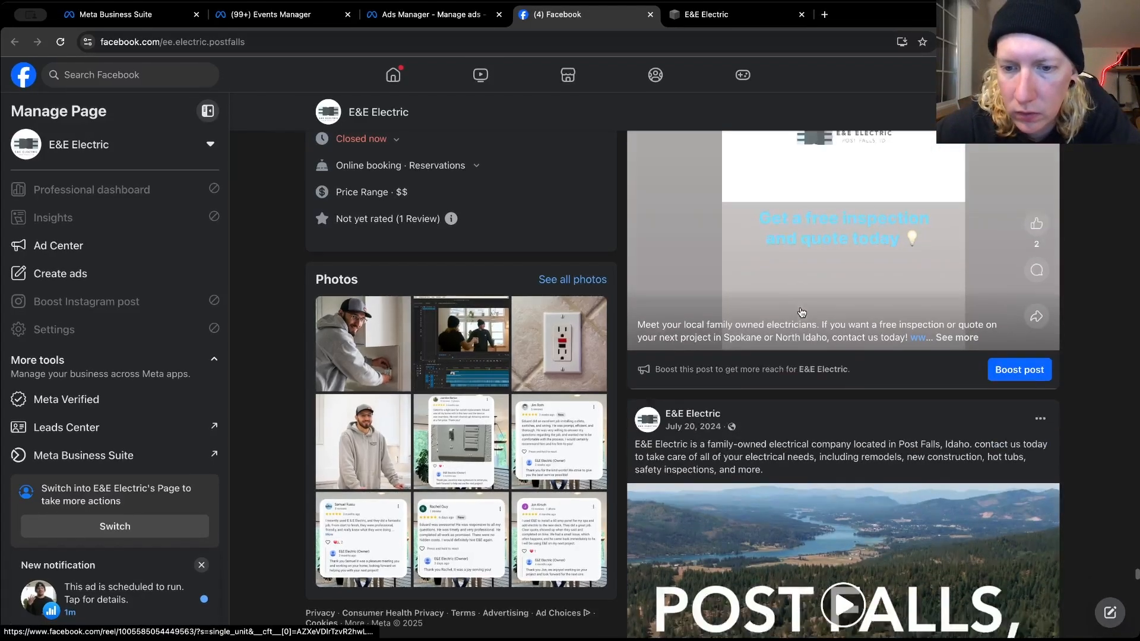
scroll(801, 312, "down", 12)
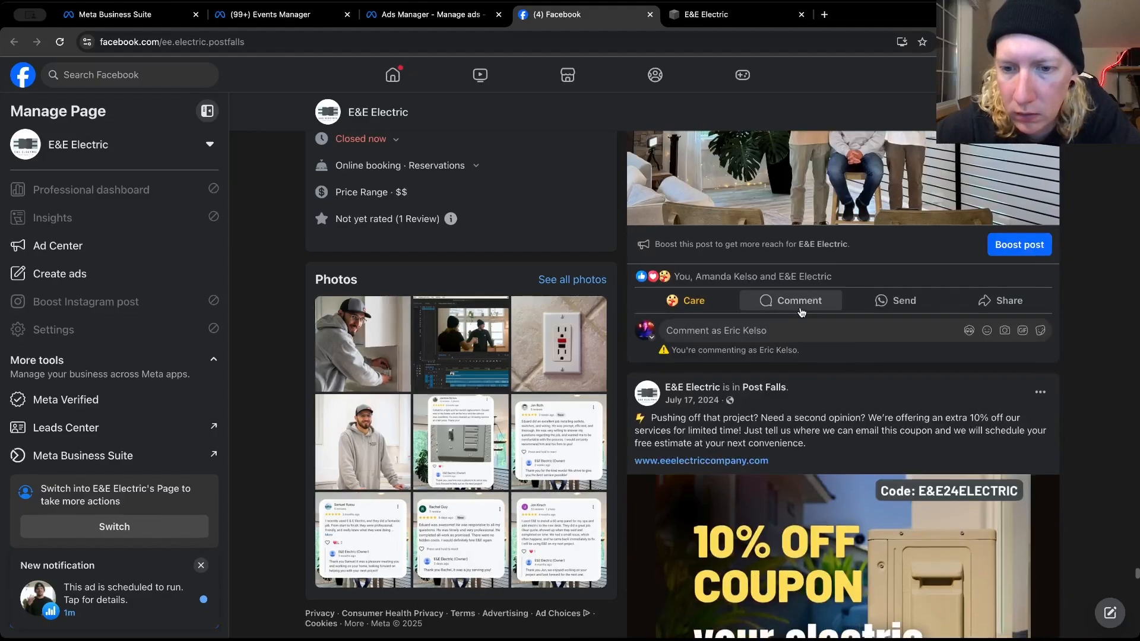
scroll(820, 426, "down", 1)
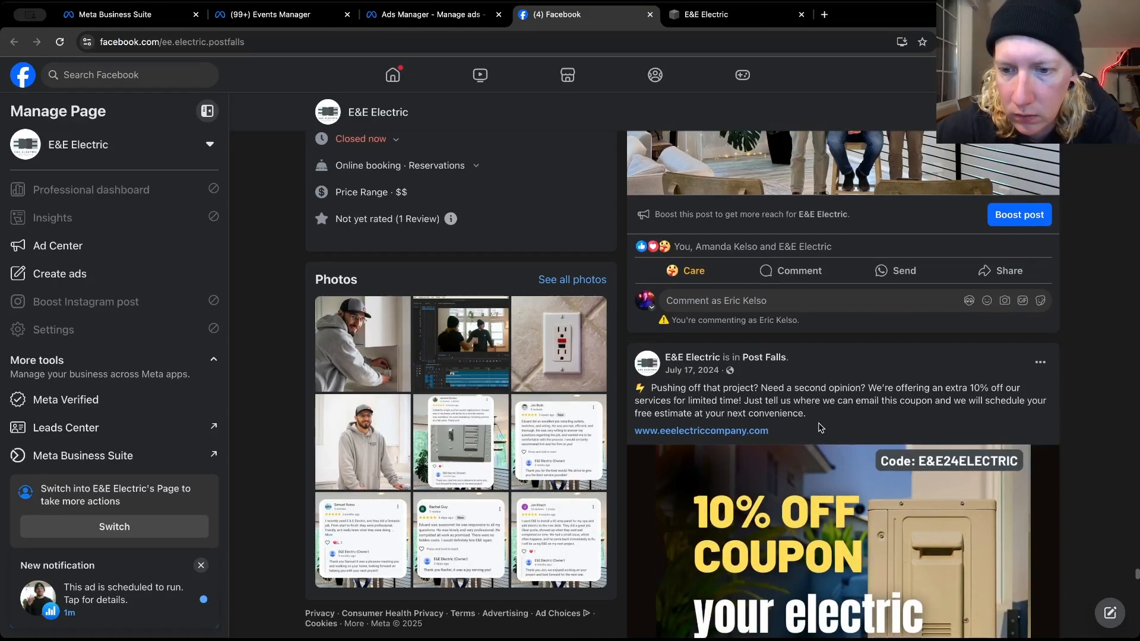
scroll(820, 427, "down", 12)
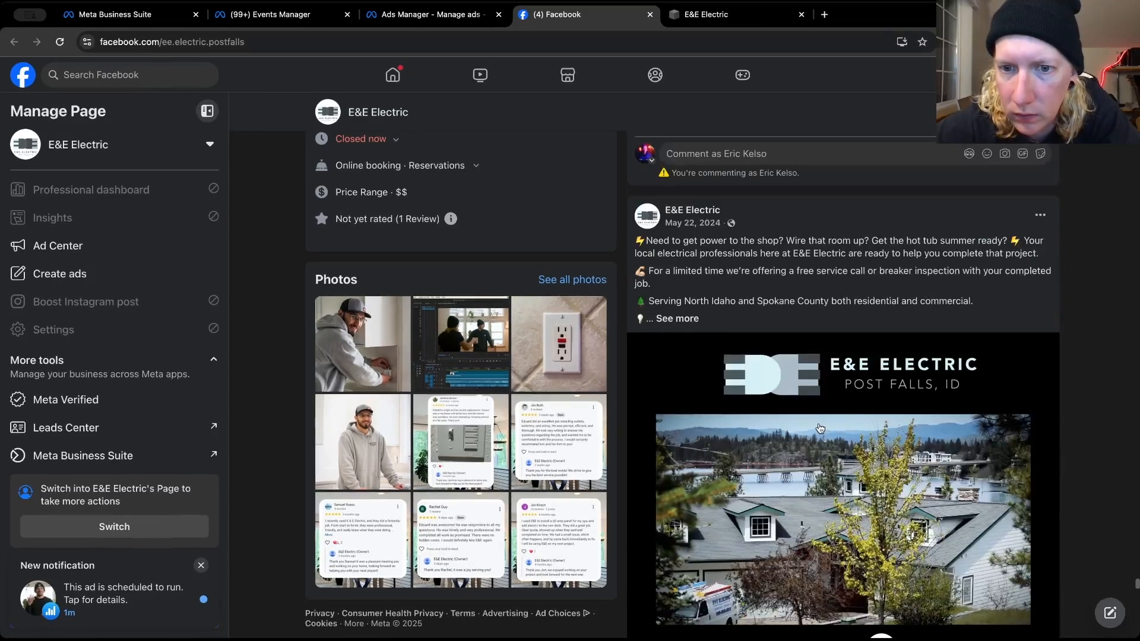
scroll(710, 302, "down", 1)
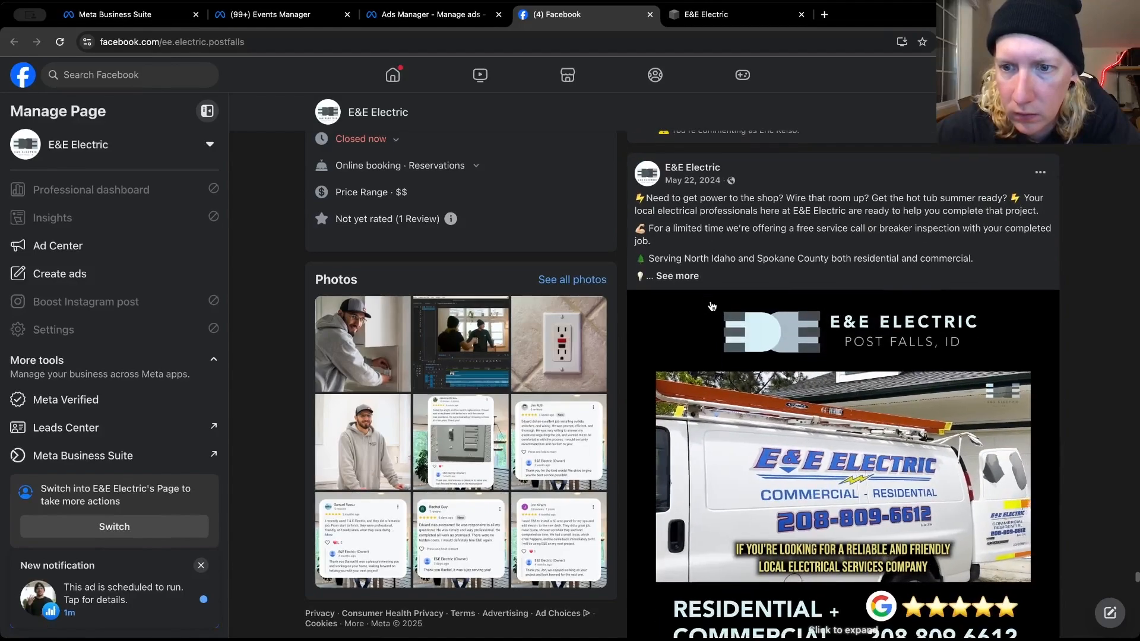
left_click(682, 277)
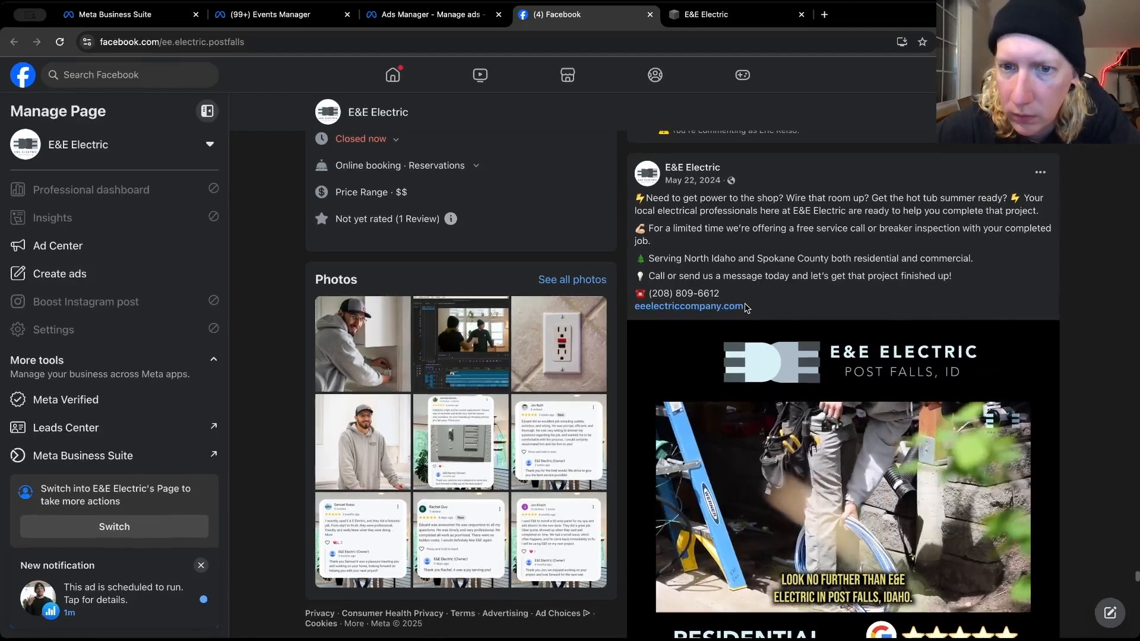
scroll(745, 302, "down", 1)
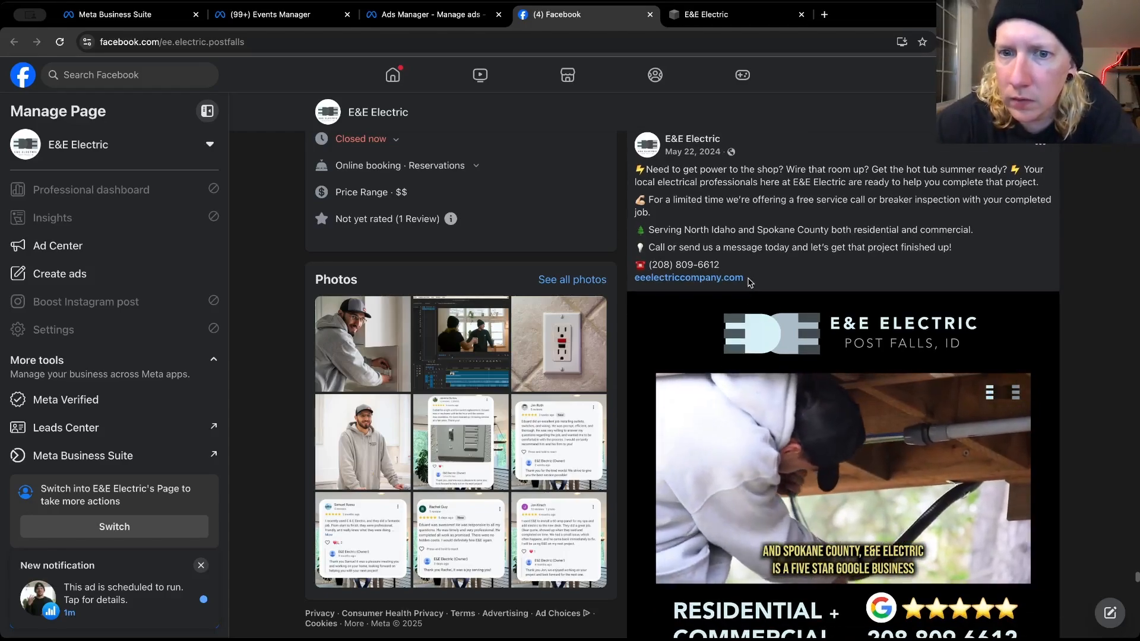
scroll(749, 281, "up", 5)
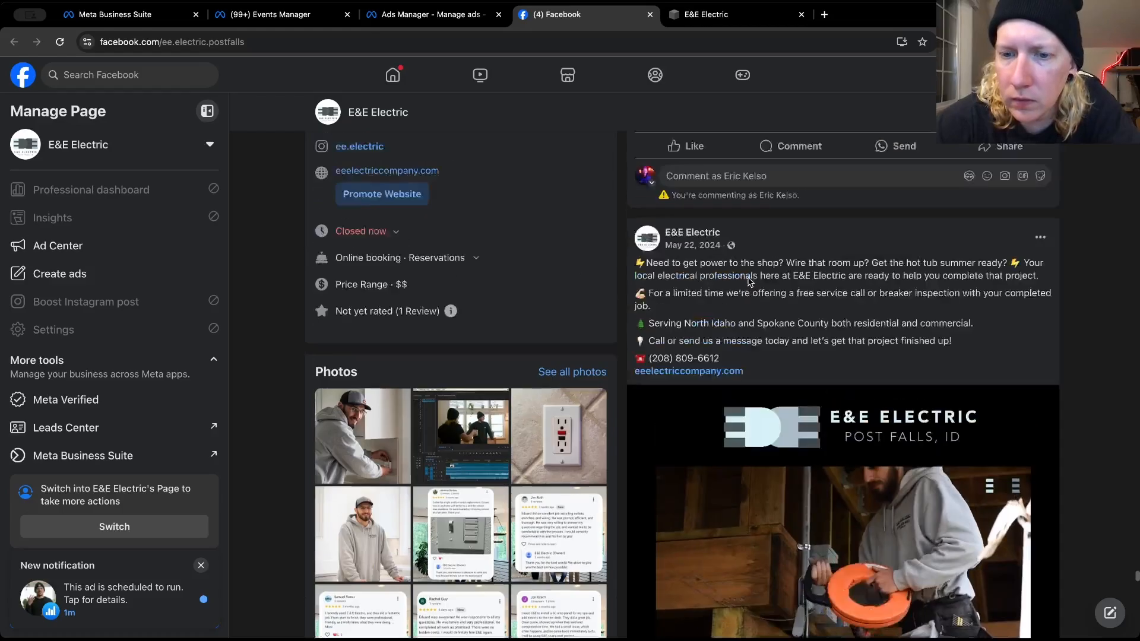
Look through E&E Electric's other Facebook posts, from the 2024 ones up to January 4, for text suitable for the reviews ad
scroll(749, 281, "down", 6)
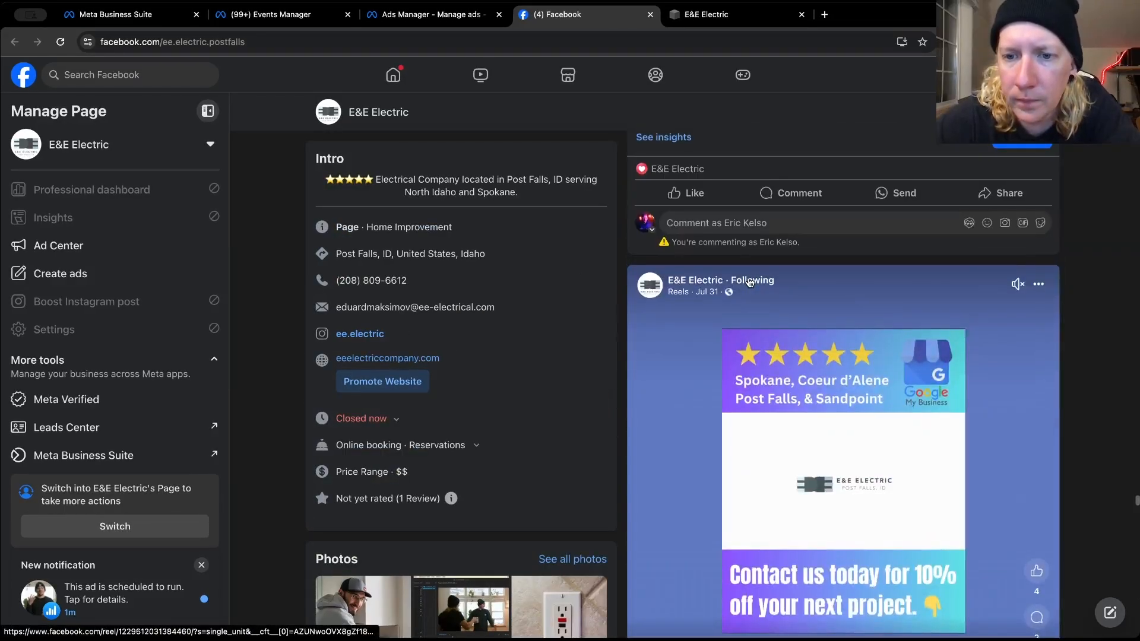
scroll(749, 282, "down", 10)
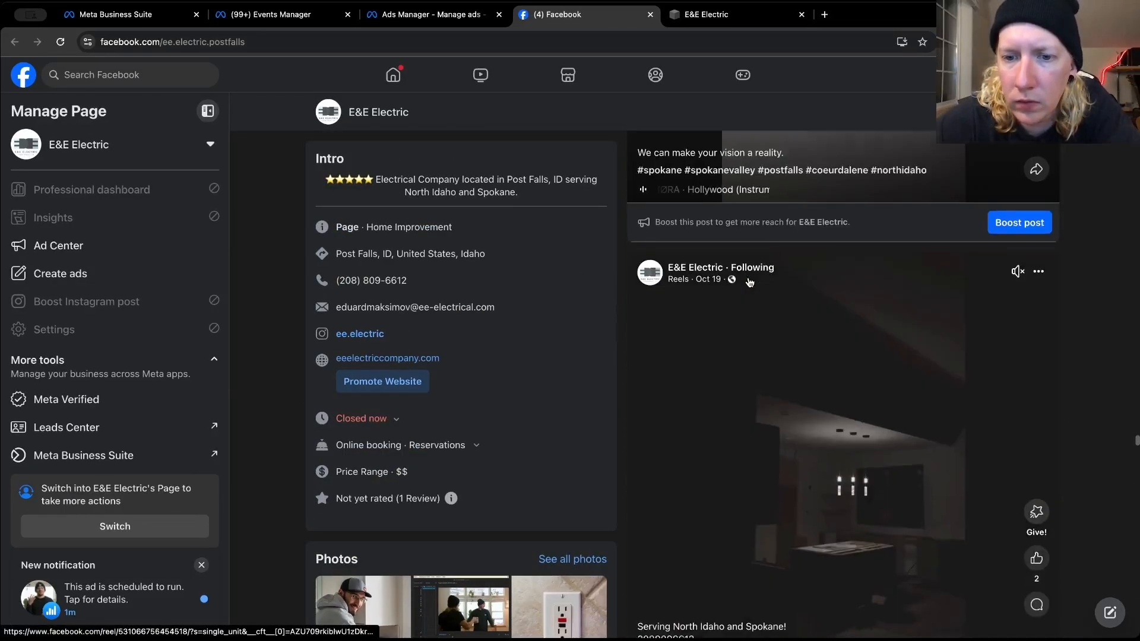
scroll(749, 282, "down", 5)
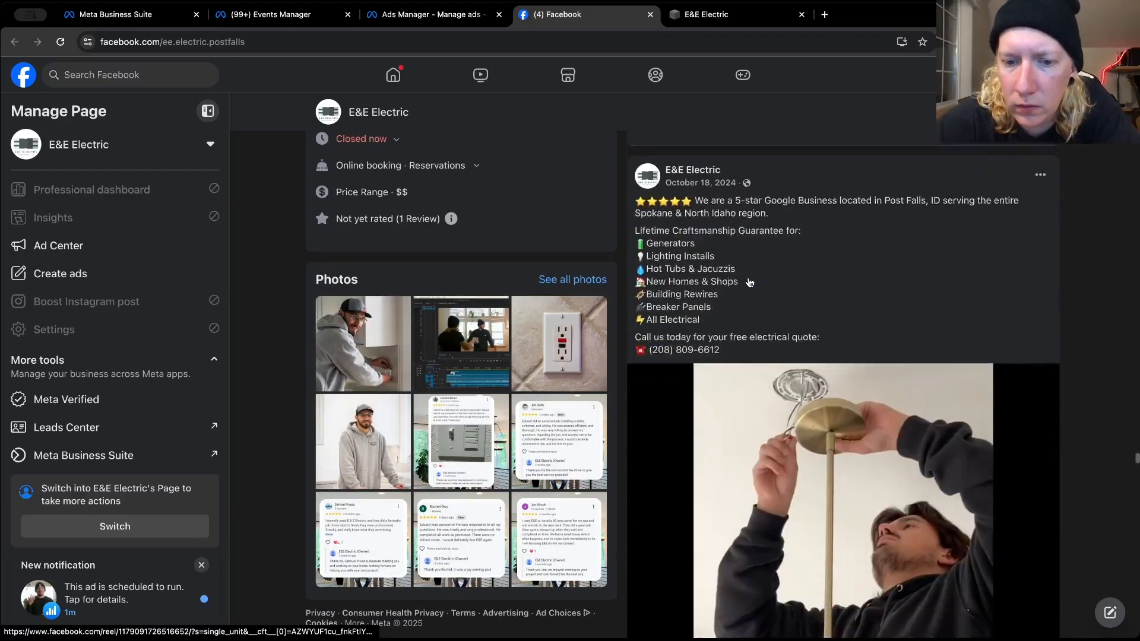
scroll(749, 281, "down", 1)
scroll(749, 282, "up", 6)
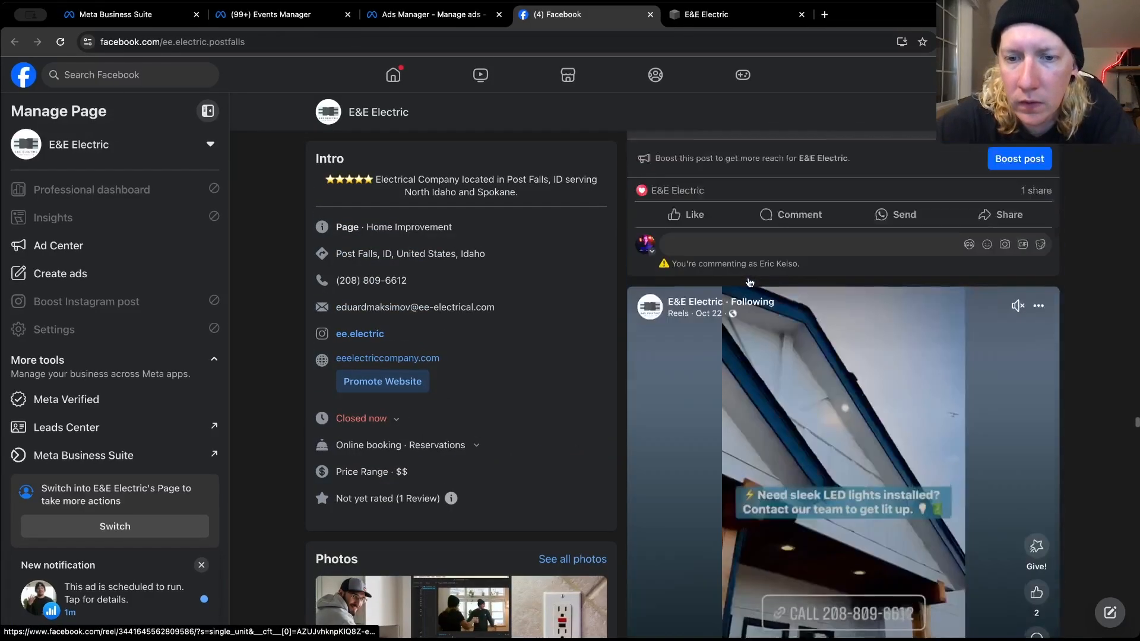
scroll(749, 282, "down", 4)
scroll(749, 282, "up", 4)
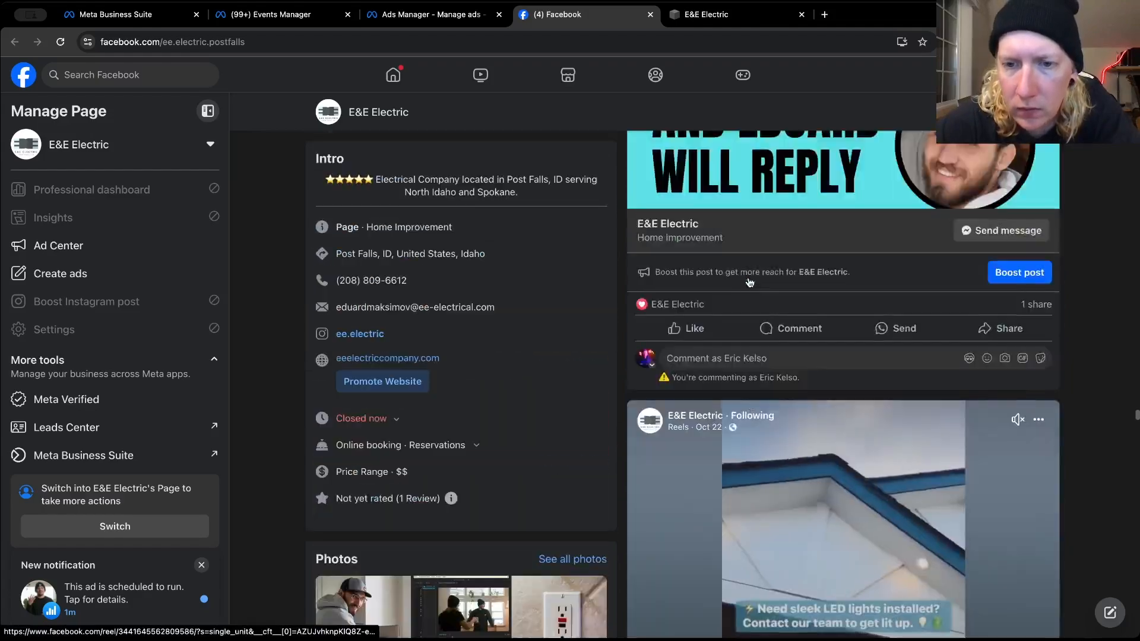
scroll(749, 282, "down", 10)
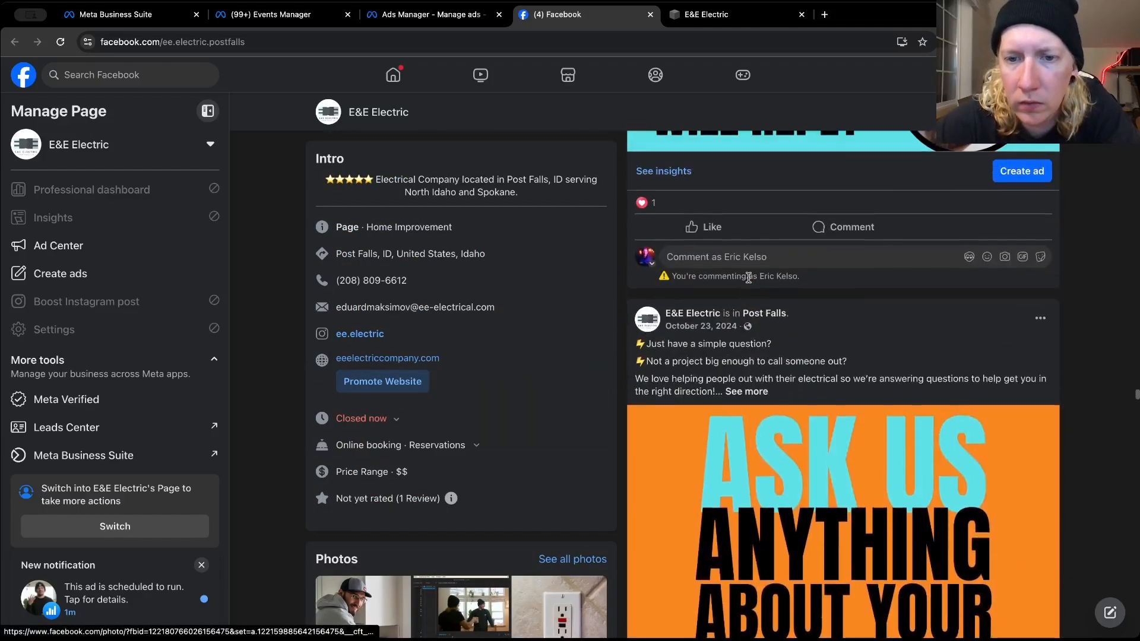
scroll(749, 279, "up", 15)
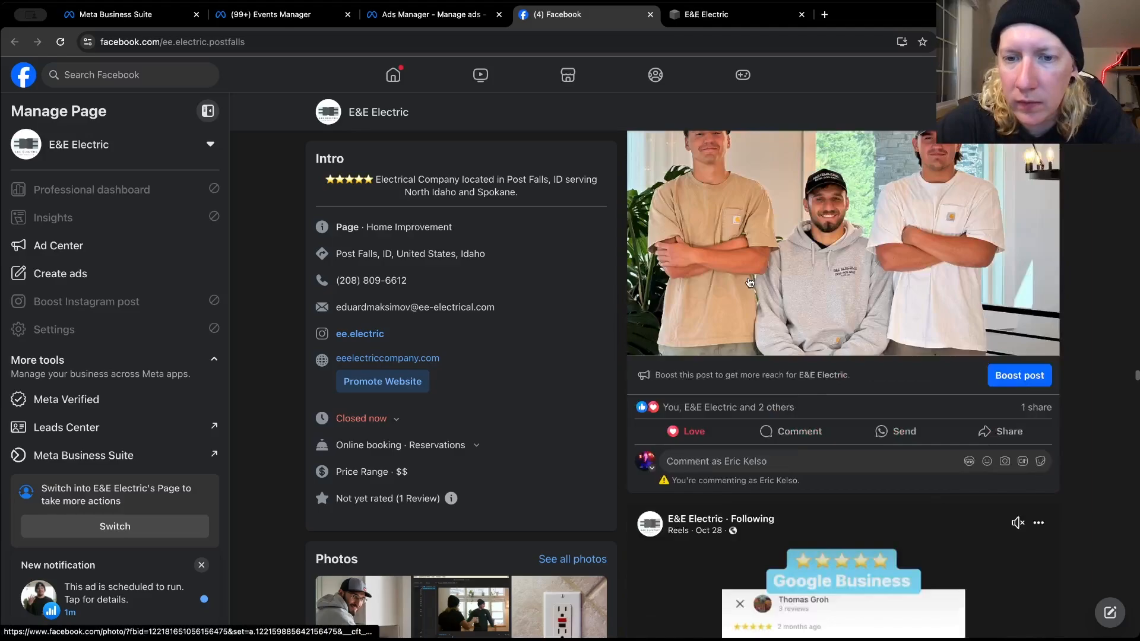
scroll(749, 282, "up", 10)
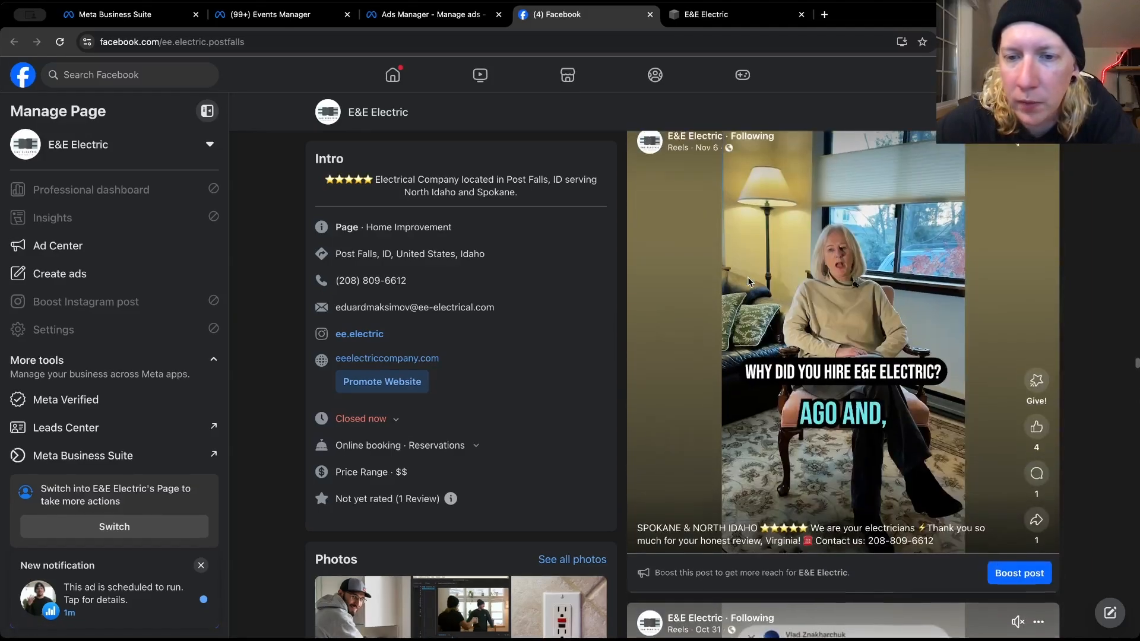
scroll(749, 279, "up", 2)
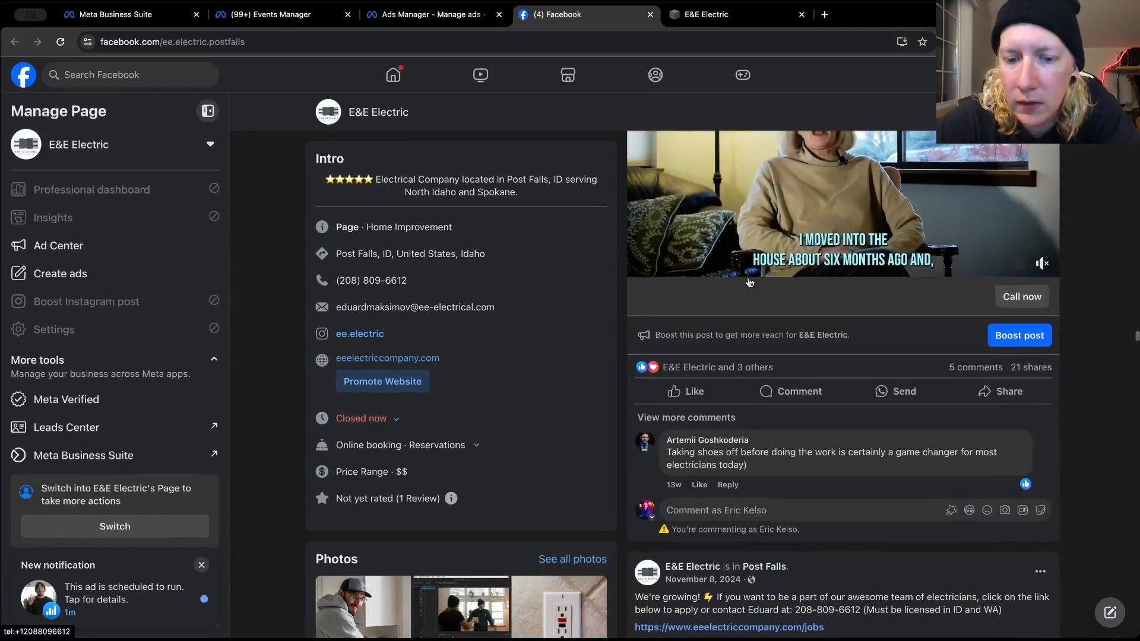
scroll(724, 588, "up", 8)
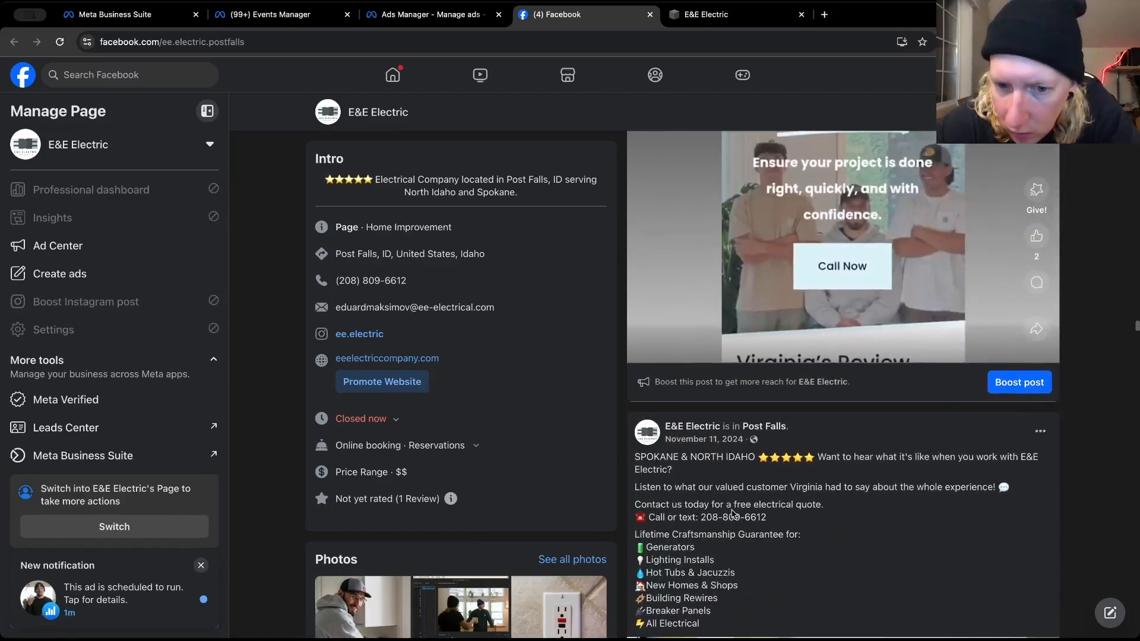
scroll(734, 514, "up", 10)
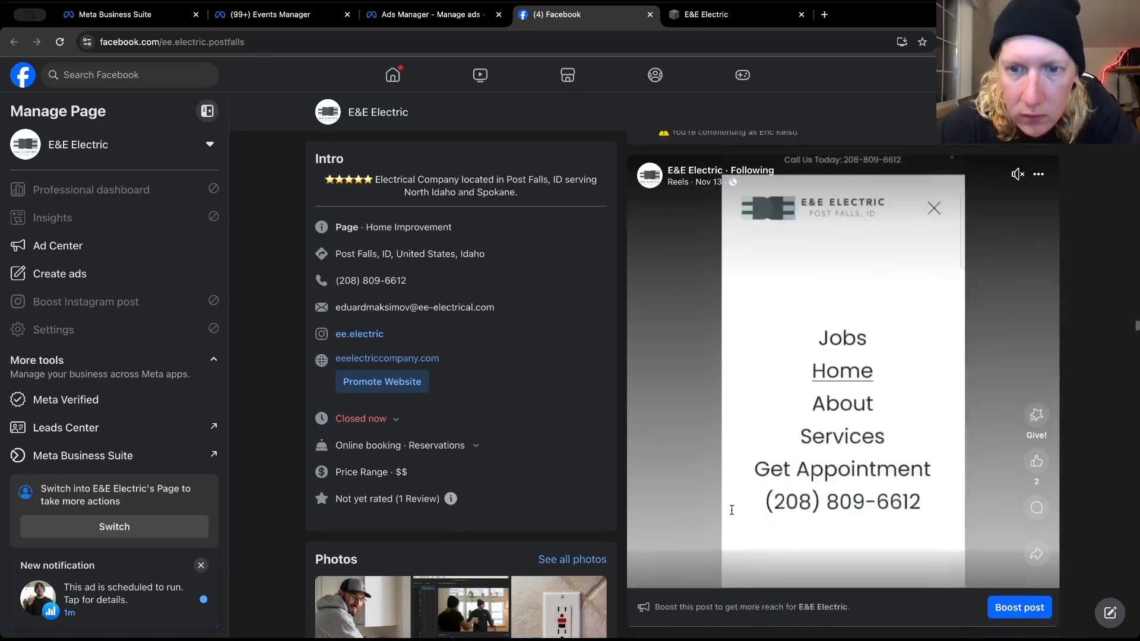
scroll(733, 514, "up", 10)
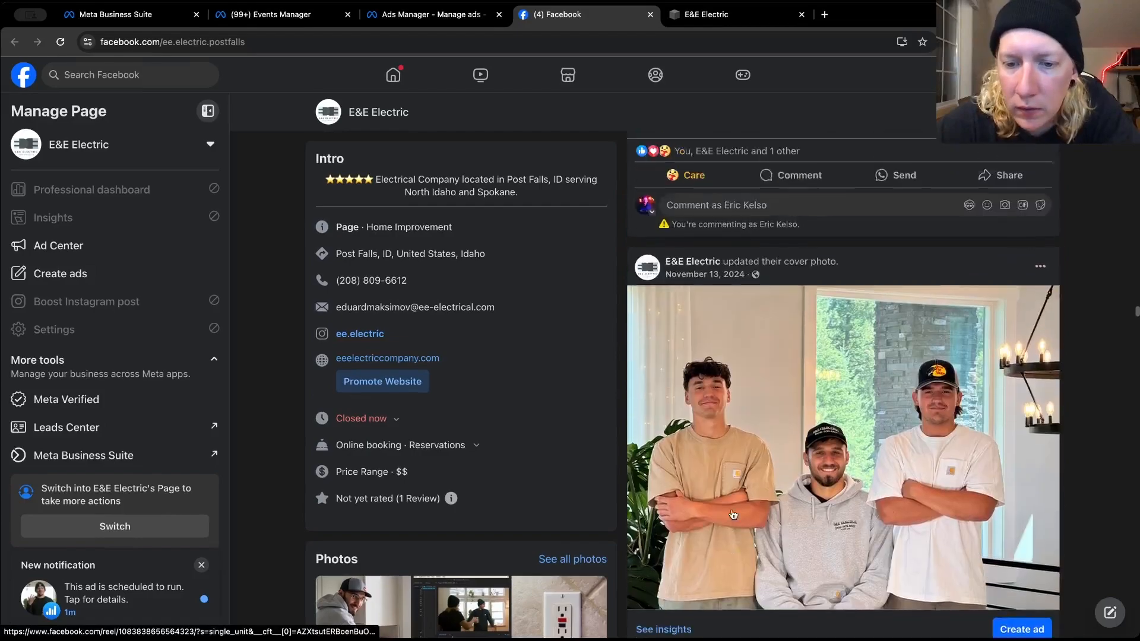
scroll(710, 588, "up", 10)
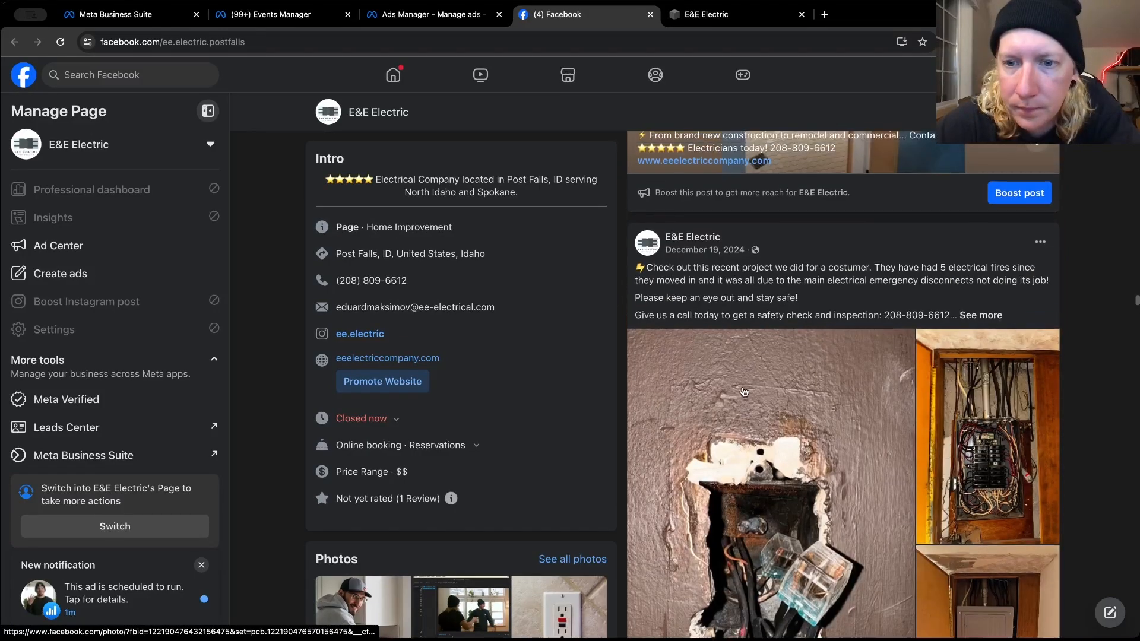
scroll(744, 392, "up", 10)
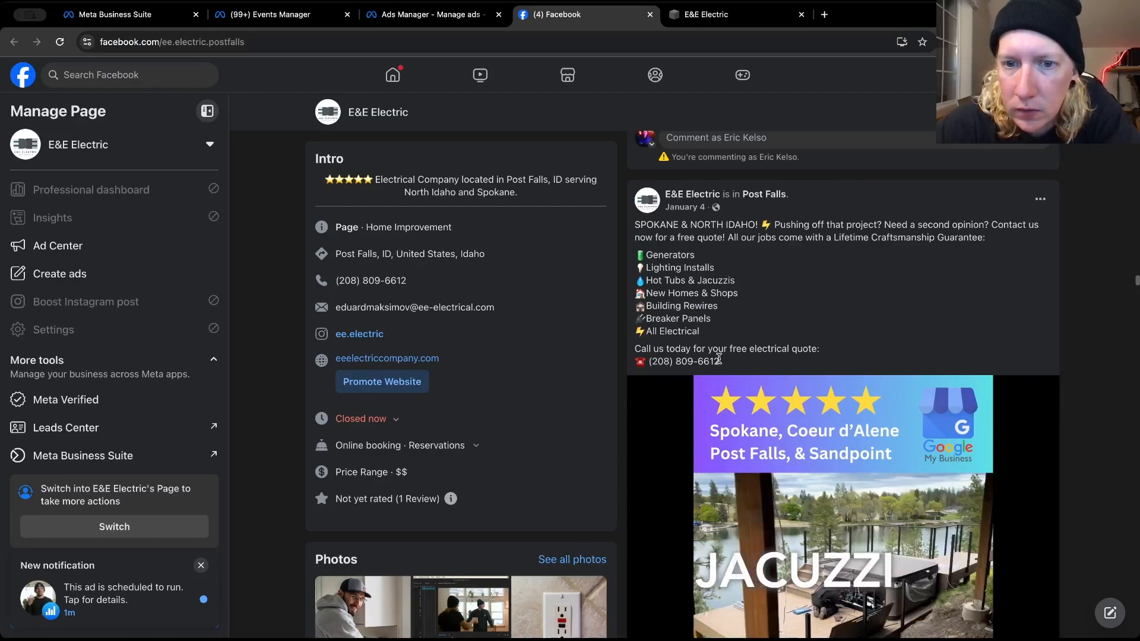
Copy the full text of the January 4 post that begins "SPOKANE & NORTH IDAHO! Pushing off that project?"
left_click_drag(720, 362, 629, 232)
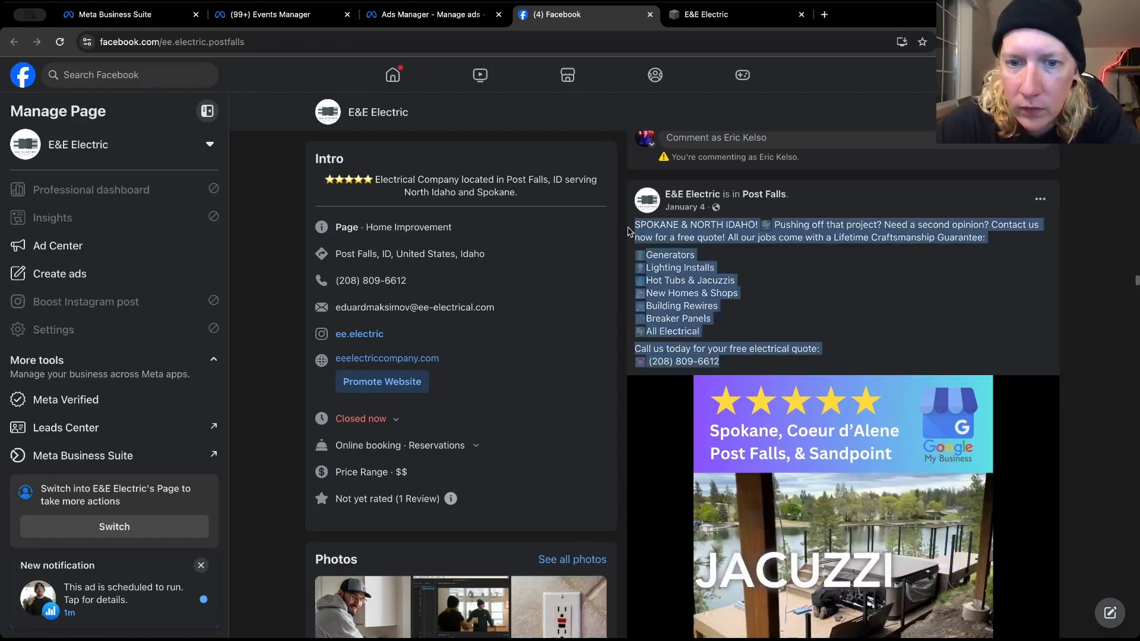
right_click(669, 228)
left_click(690, 260)
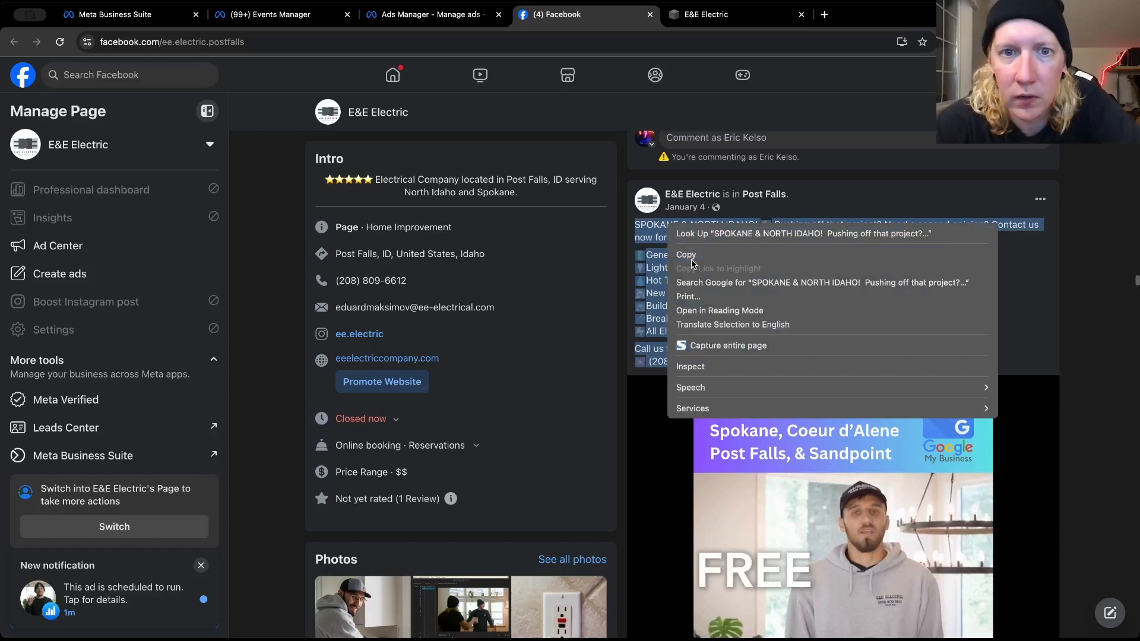
Return to Ads Manager and add the copied post text as a third primary text option of the awareness campaign's reviews ad
left_click(433, 13)
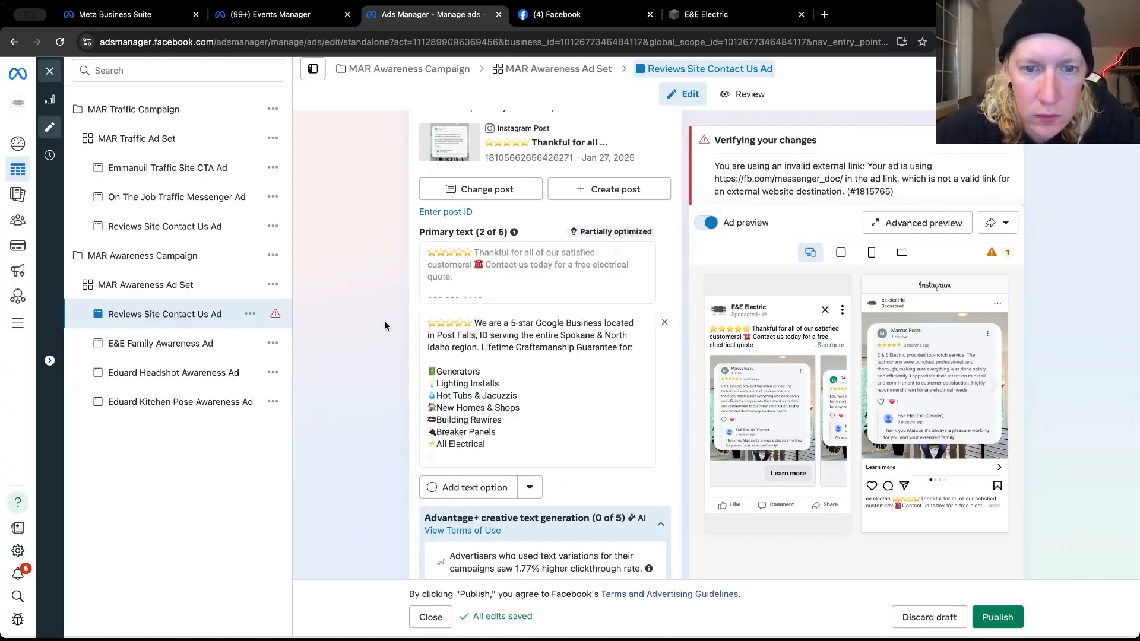
scroll(434, 363, "down", 1)
scroll(439, 385, "down", 1)
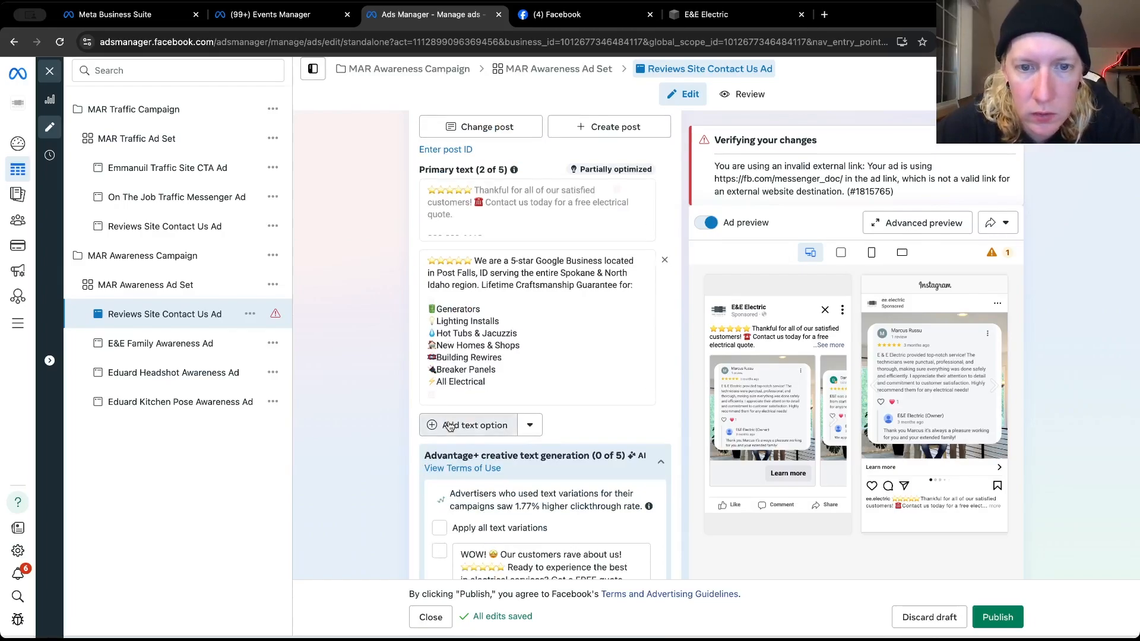
left_click(450, 425)
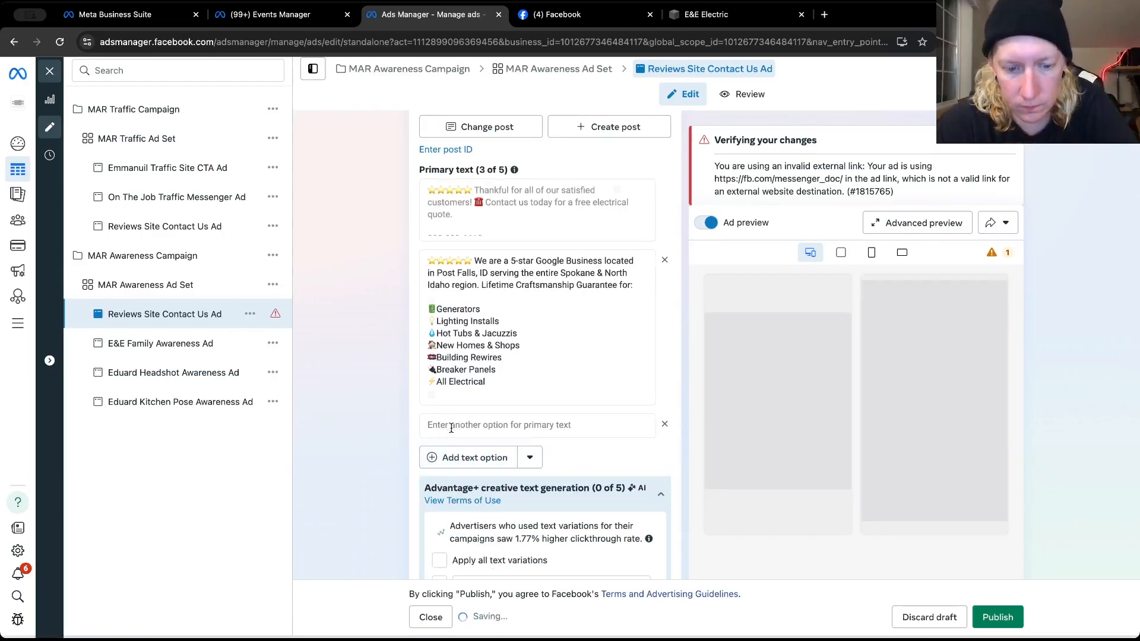
key("ctrl+v")
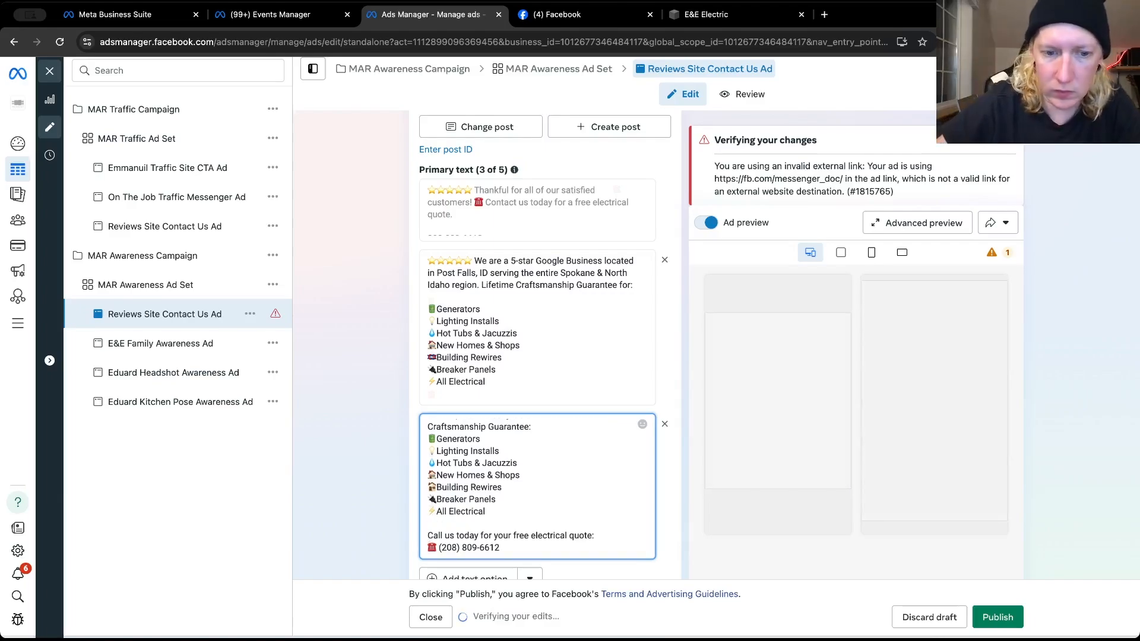
Insert blank lines in the third primary text before "Call us today for your free electrical quote:" and before the Generators line
left_click(428, 525)
key("Return")
key("Up")
key("Up")
key("Up")
key("Up")
key("Up")
key("Up")
key("Up")
key("Up")
key("Up")
key("Up")
key("Up")
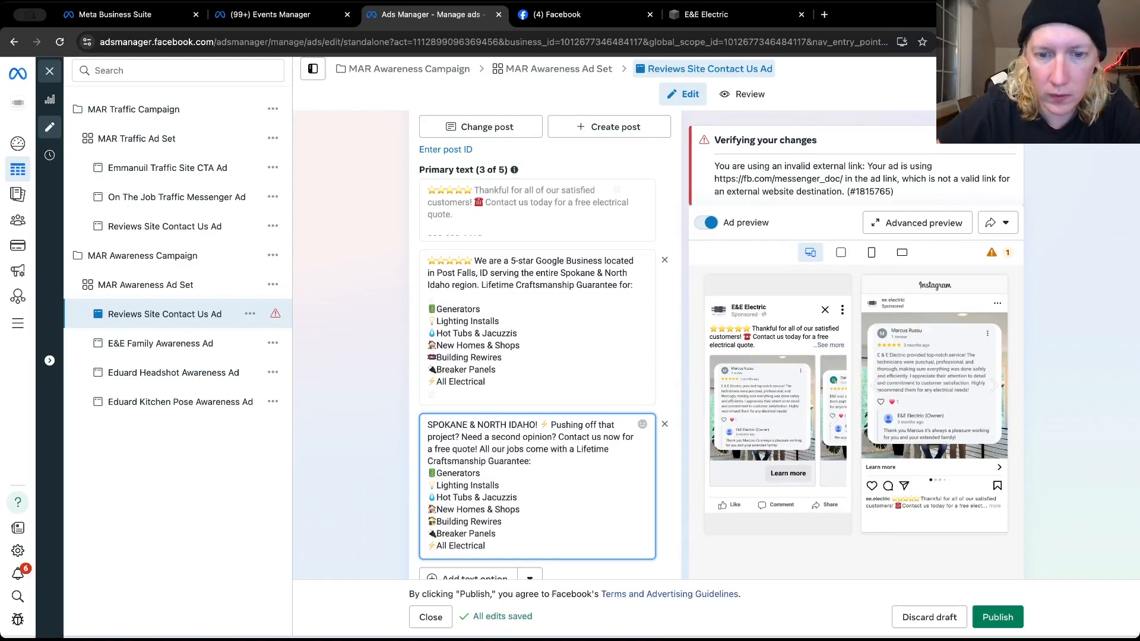
key("Return")
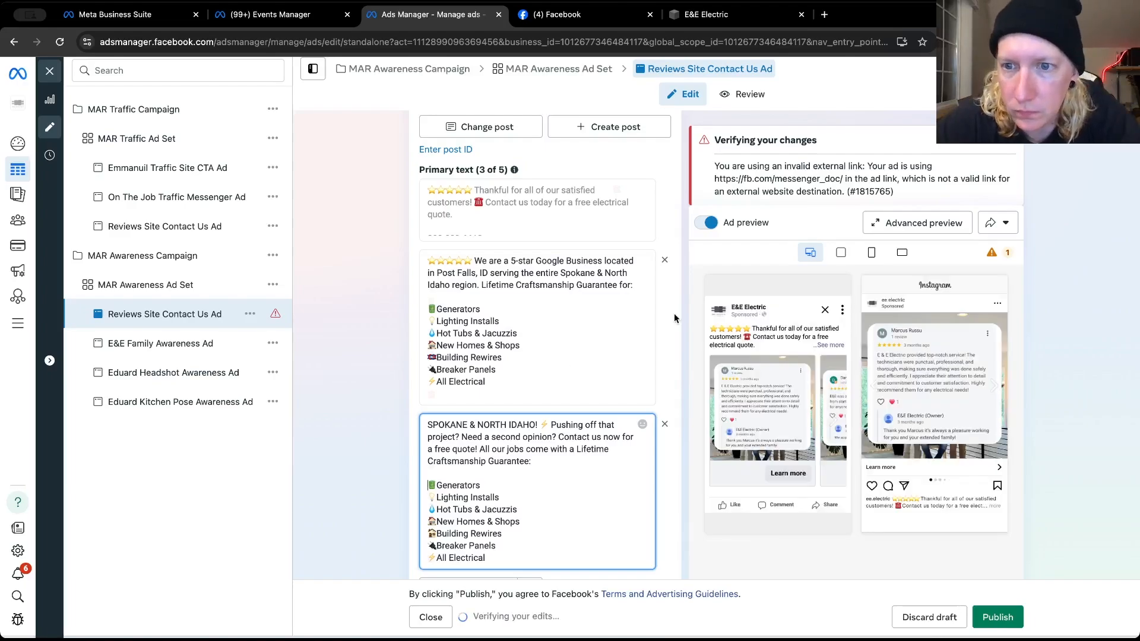
Try to clear the reviews ad's website URL and choose No button as its call to action
scroll(674, 312, "down", 1)
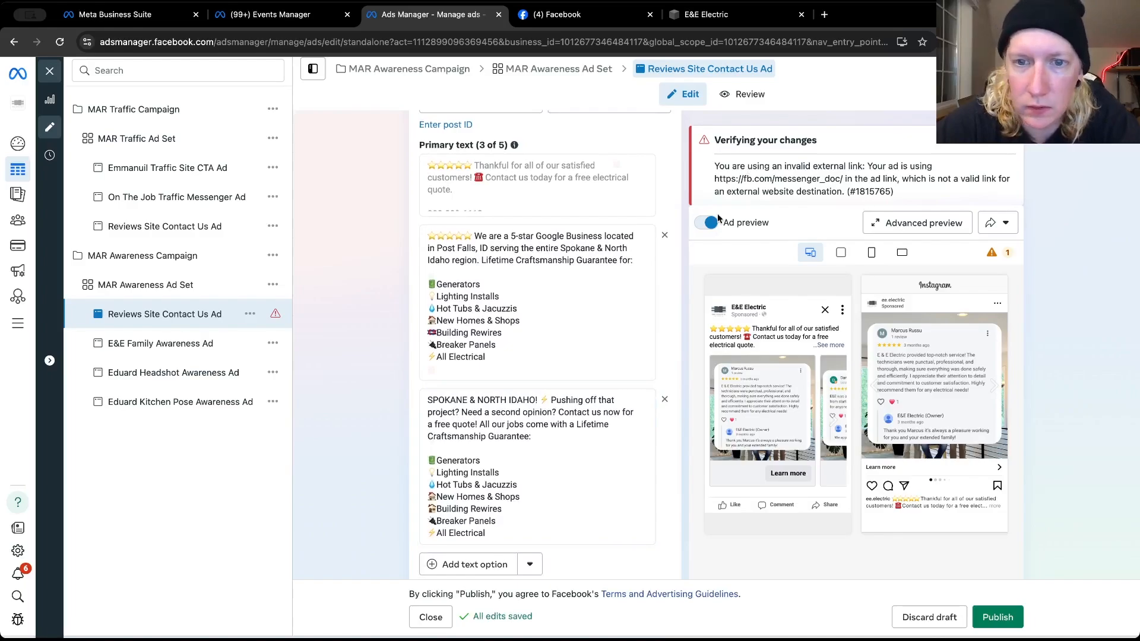
scroll(664, 297, "down", 6)
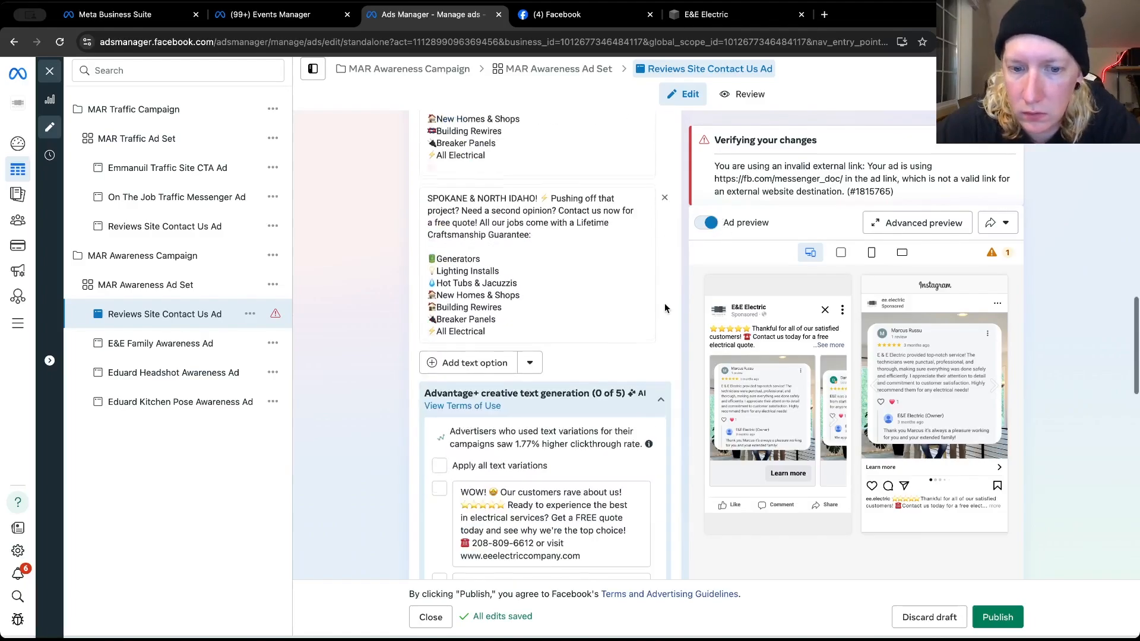
scroll(588, 292, "down", 1)
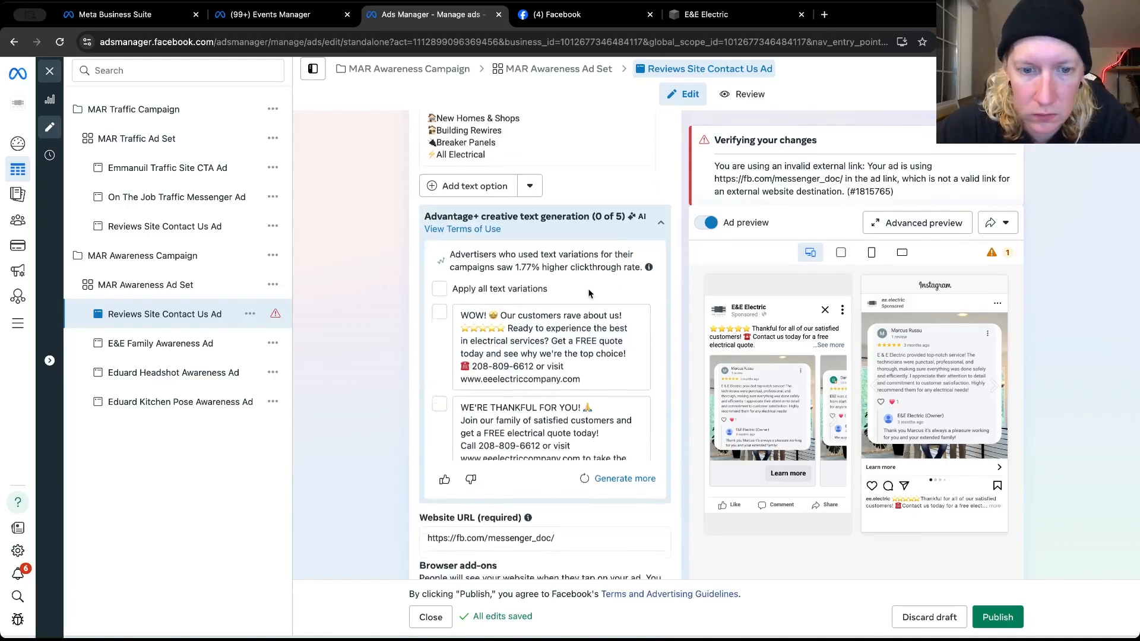
scroll(589, 292, "down", 3)
left_click(551, 353)
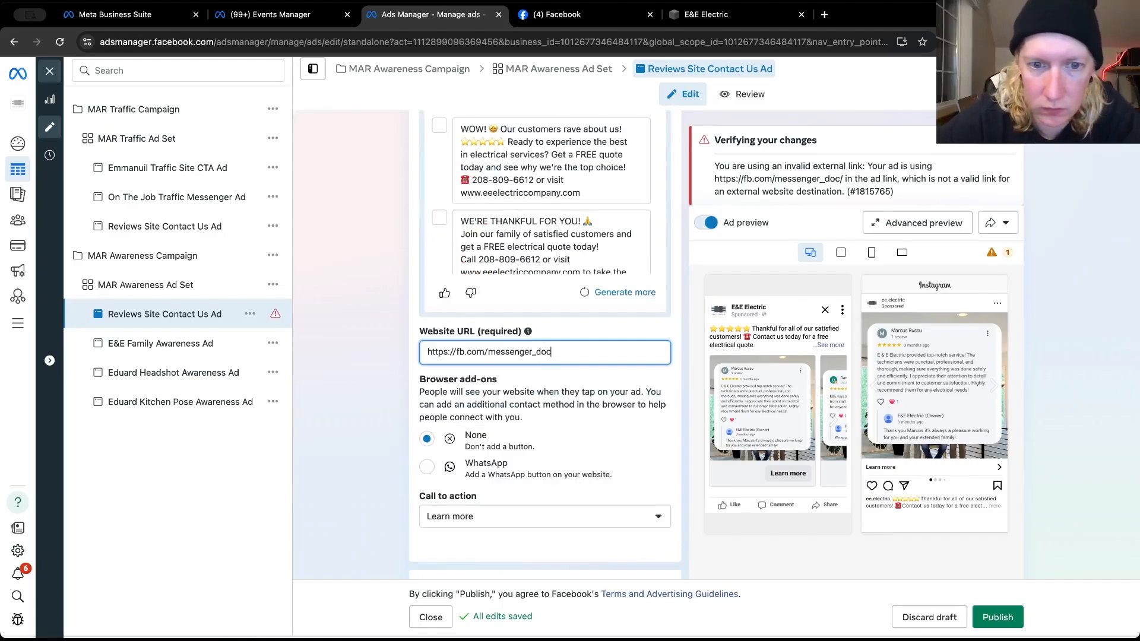
key("BackSpace")
key("BackSpace")
key("BackSpace")
key("BackSpace")
key("BackSpace")
key("BackSpace")
key("BackSpace")
key("BackSpace")
key("BackSpace")
key("BackSpace")
key("BackSpace")
key("BackSpace")
key("BackSpace")
key("BackSpace")
key("BackSpace")
key("BackSpace")
key("BackSpace")
key("BackSpace")
key("BackSpace")
key("BackSpace")
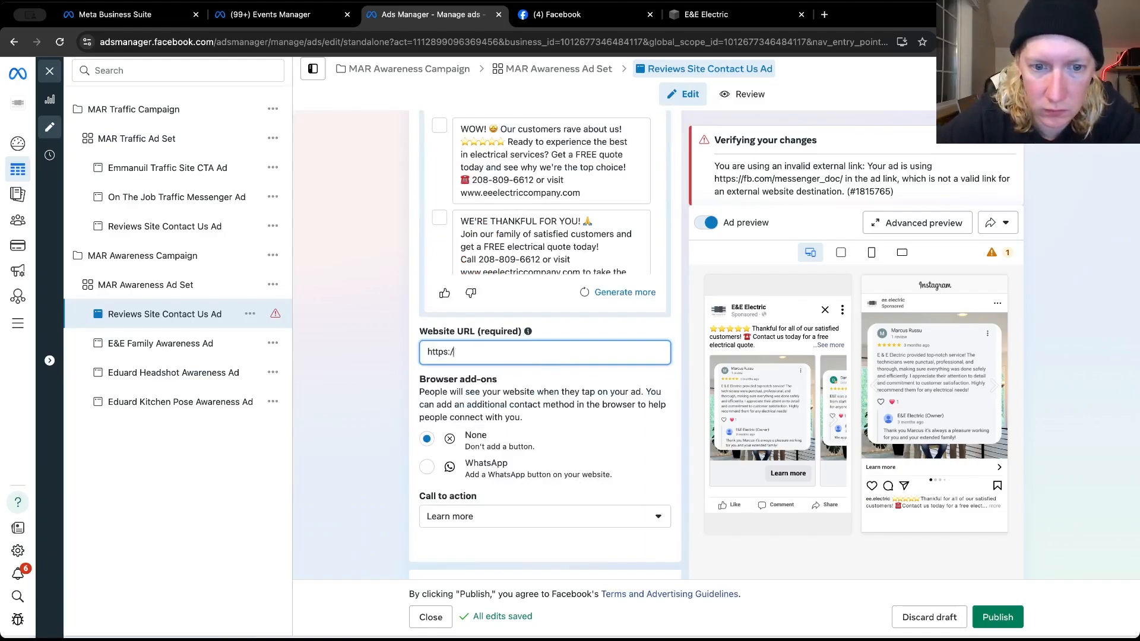
left_click(375, 386)
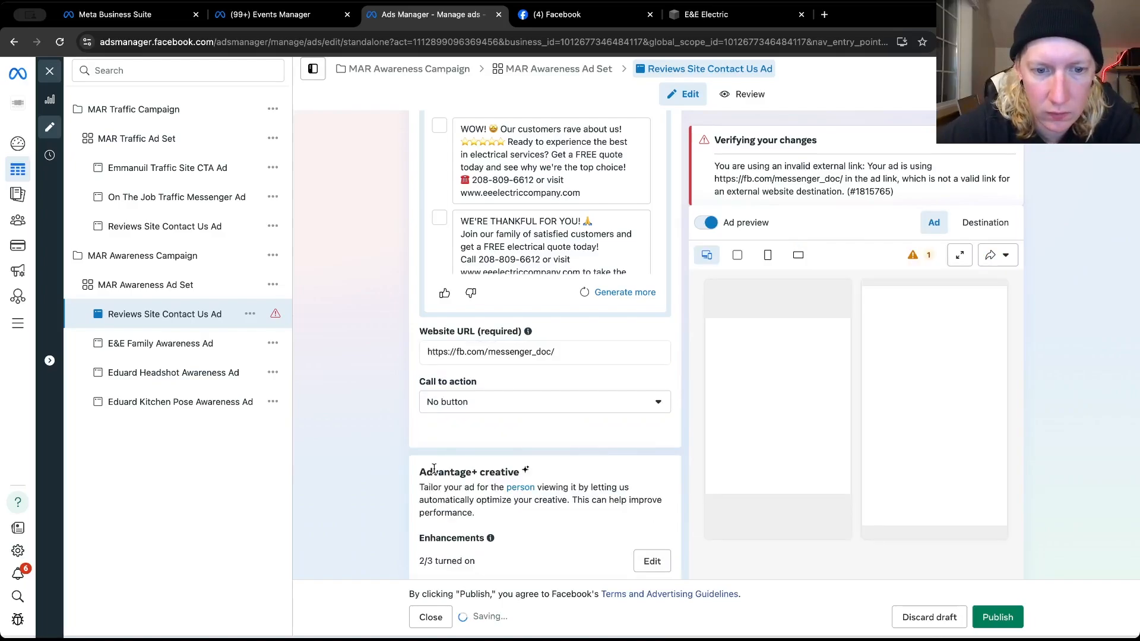
left_click(504, 401)
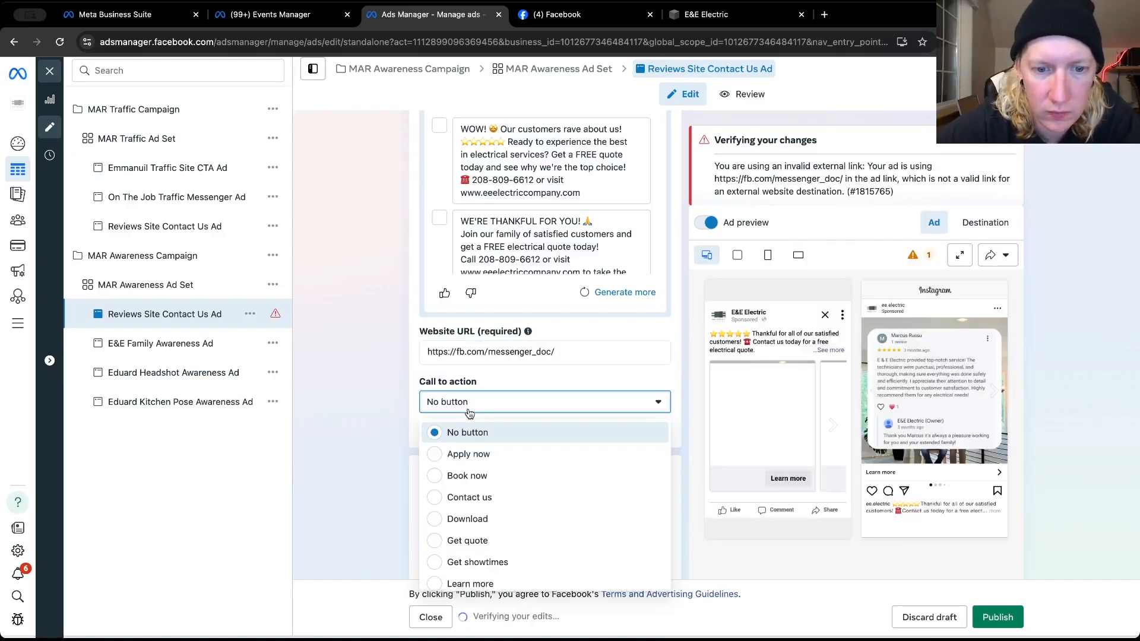
left_click(455, 432)
left_click(469, 356)
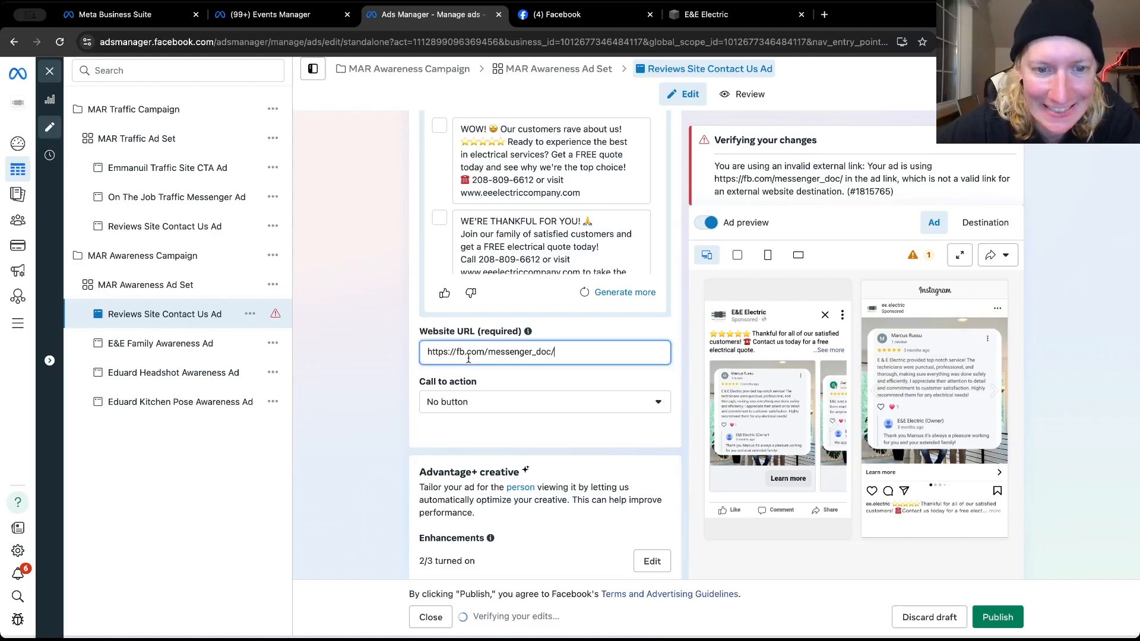
key("ctrl+a")
double_click(472, 350)
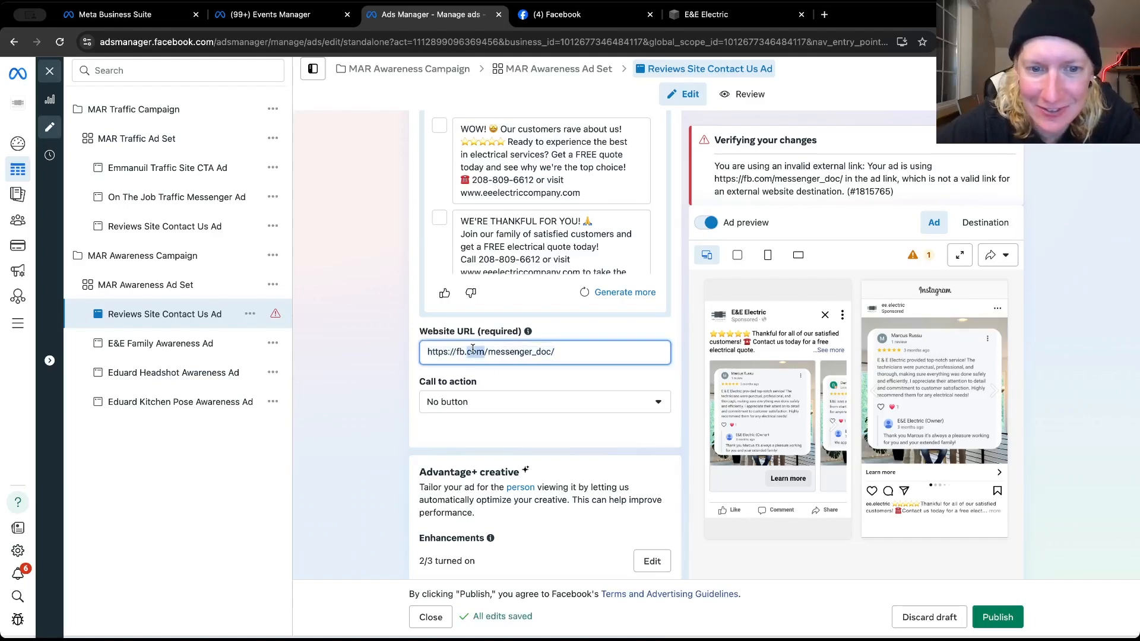
triple_click(472, 350)
key("BackSpace")
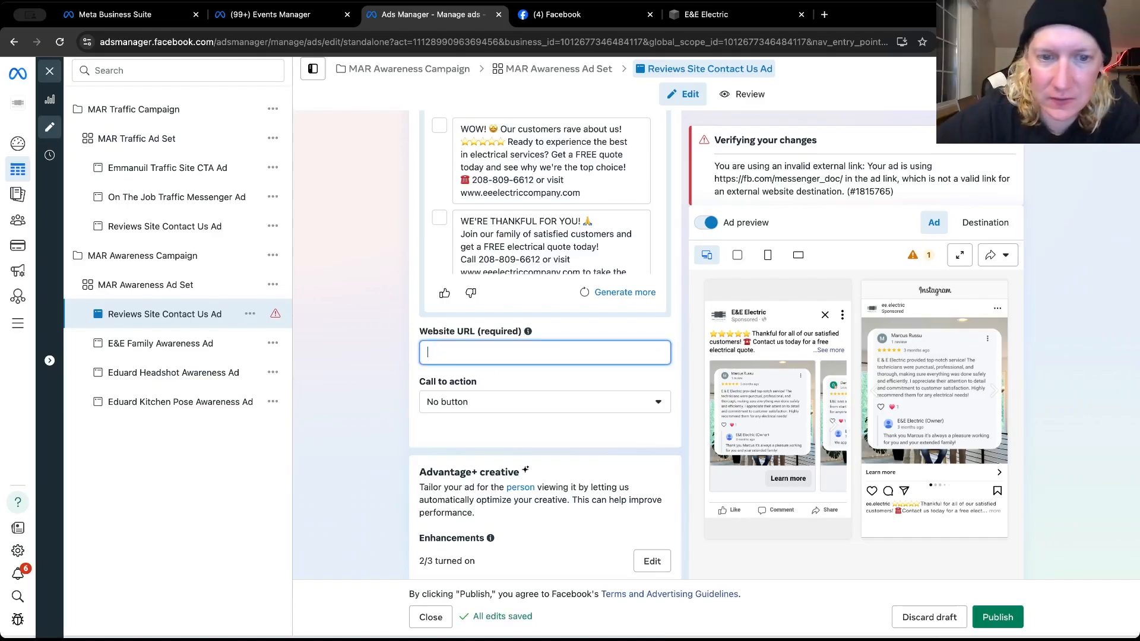
left_click(384, 368)
Replace the reviews ad's website URL with the clipboard content
left_click(424, 355)
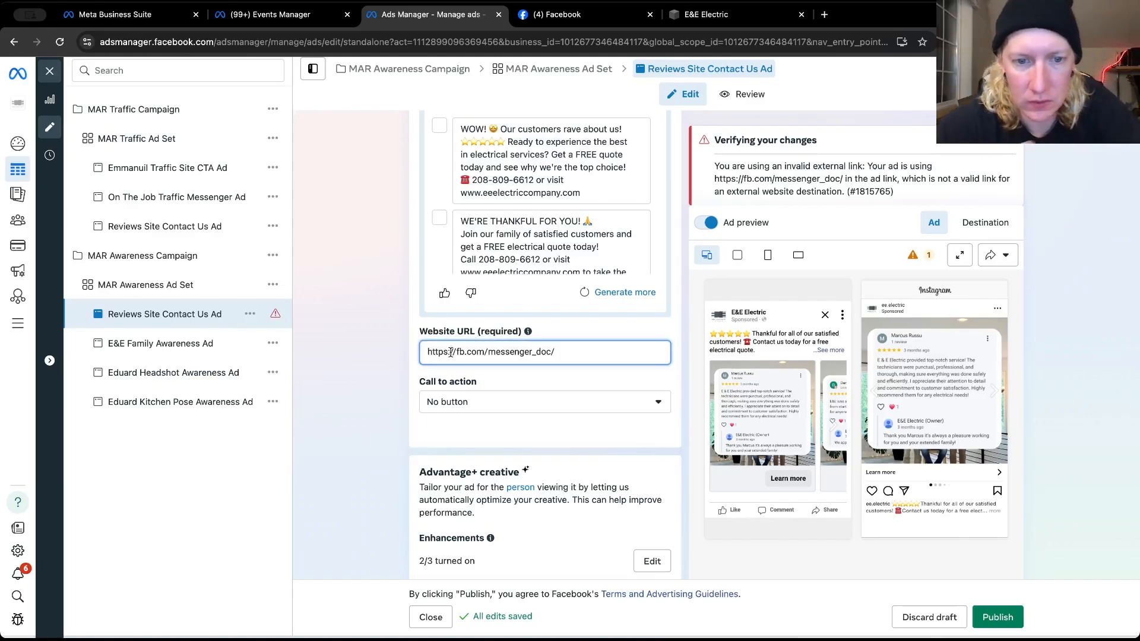
key("ctrl+a")
key("ctrl+v")
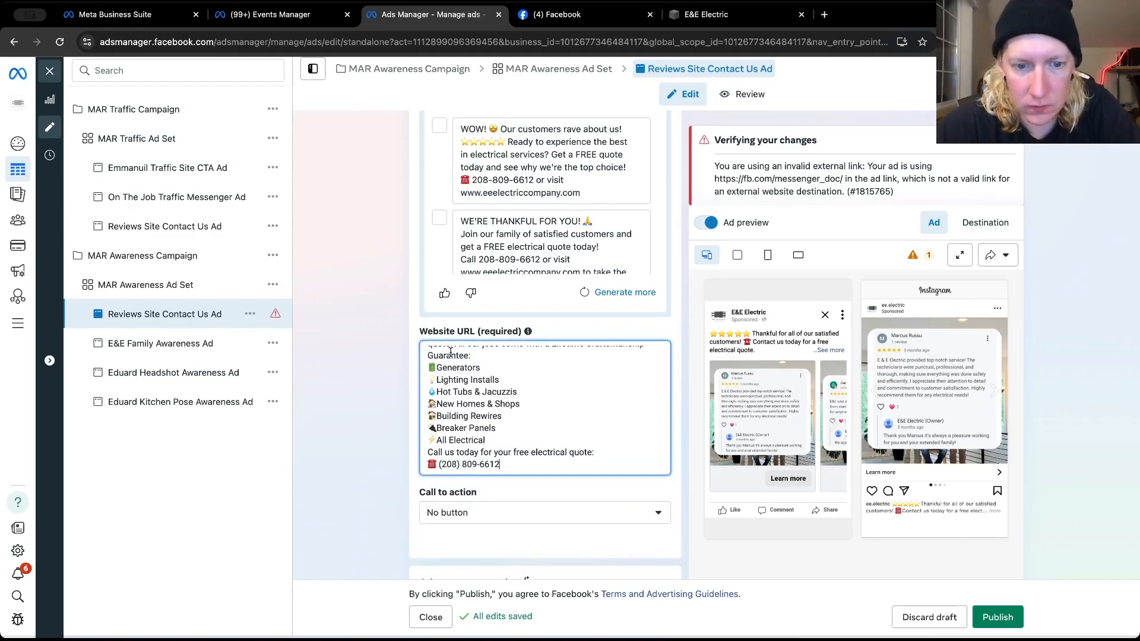
left_click(707, 14)
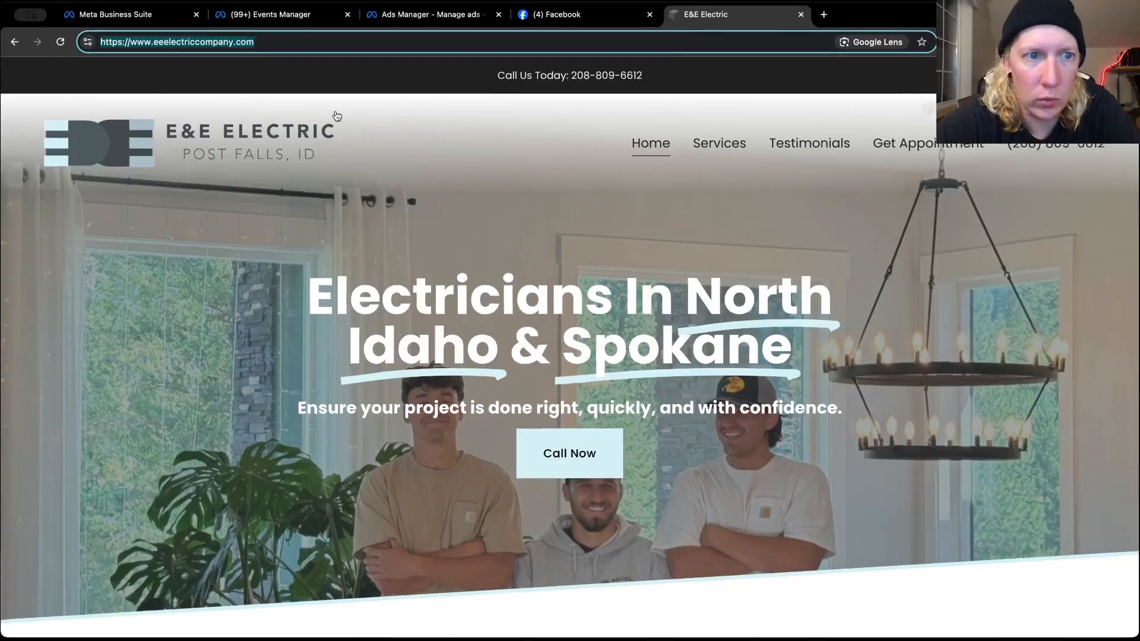
right_click(211, 41)
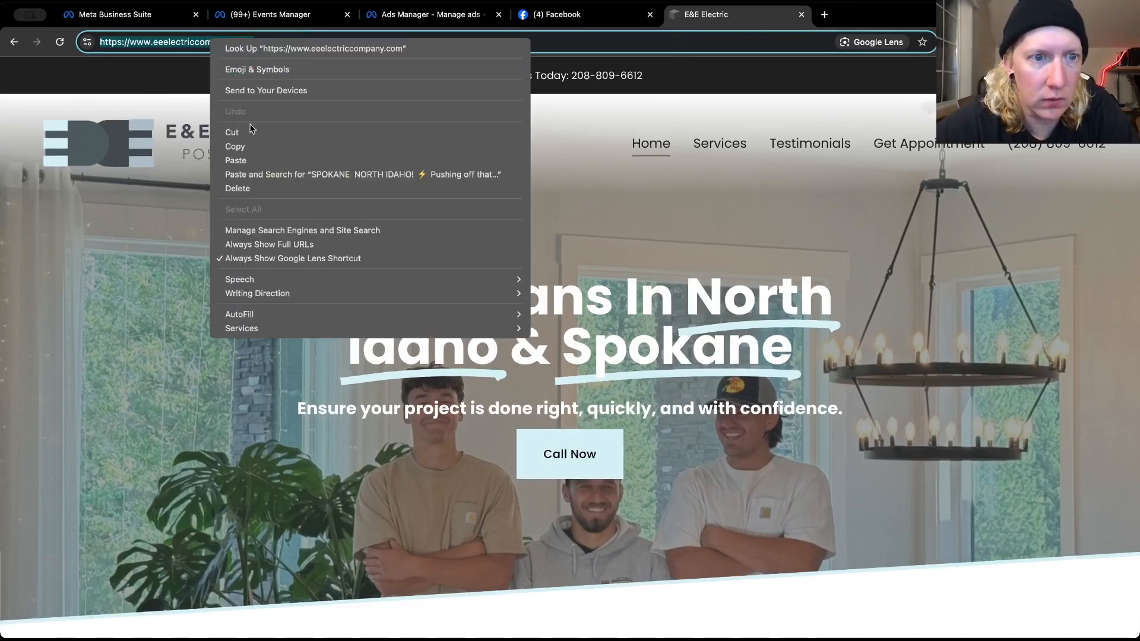
left_click(241, 147)
left_click(469, 17)
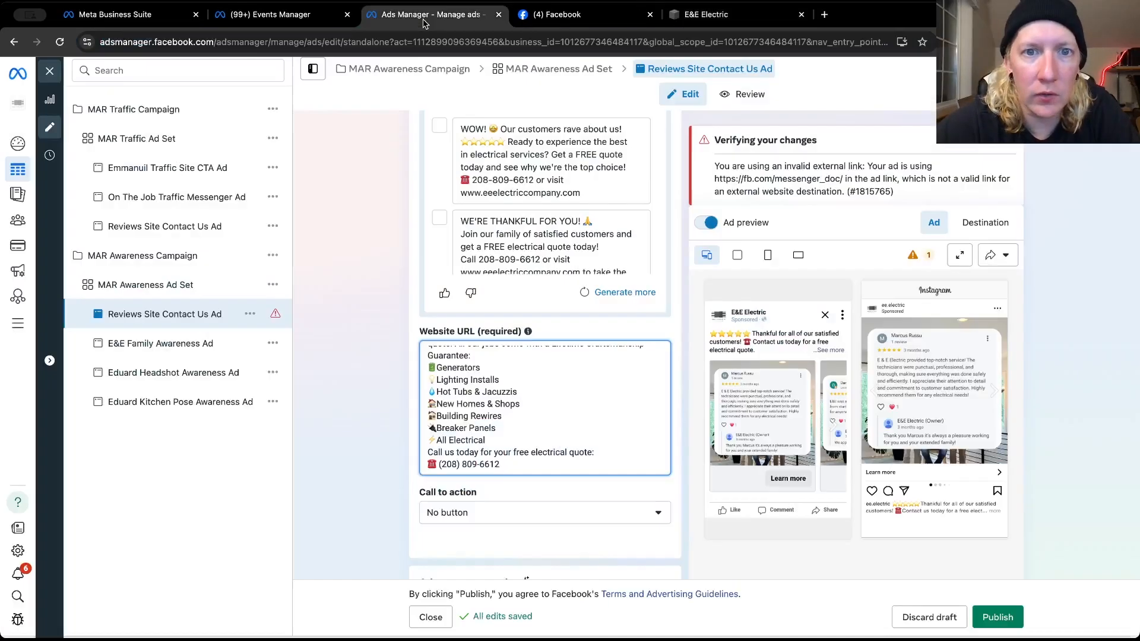
triple_click(454, 352)
key("ctrl+v")
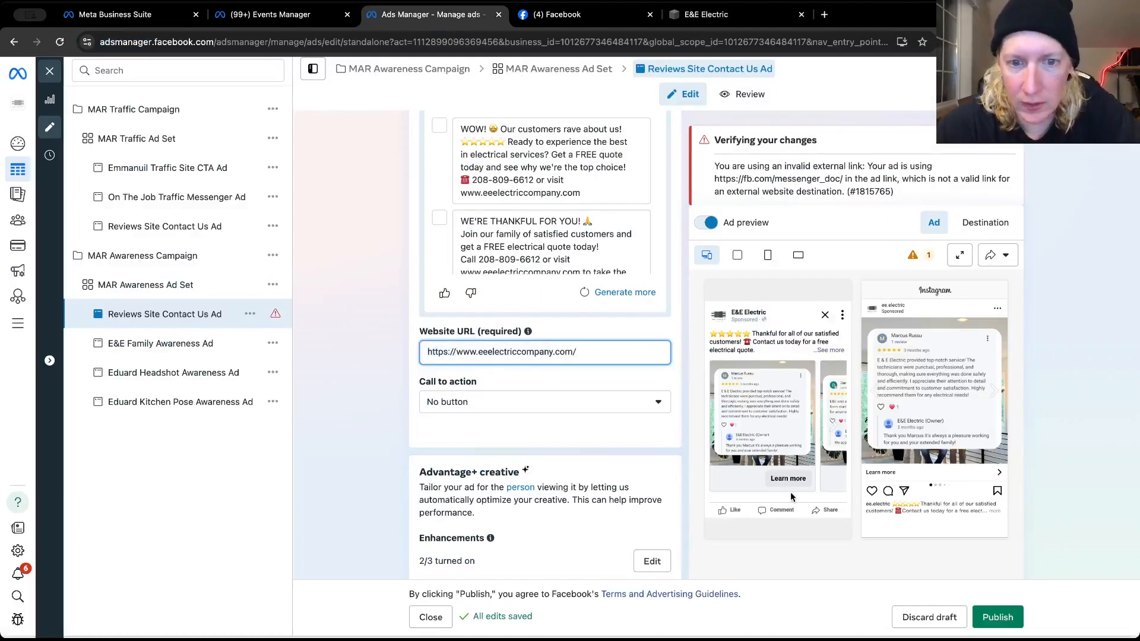
left_click(994, 618)
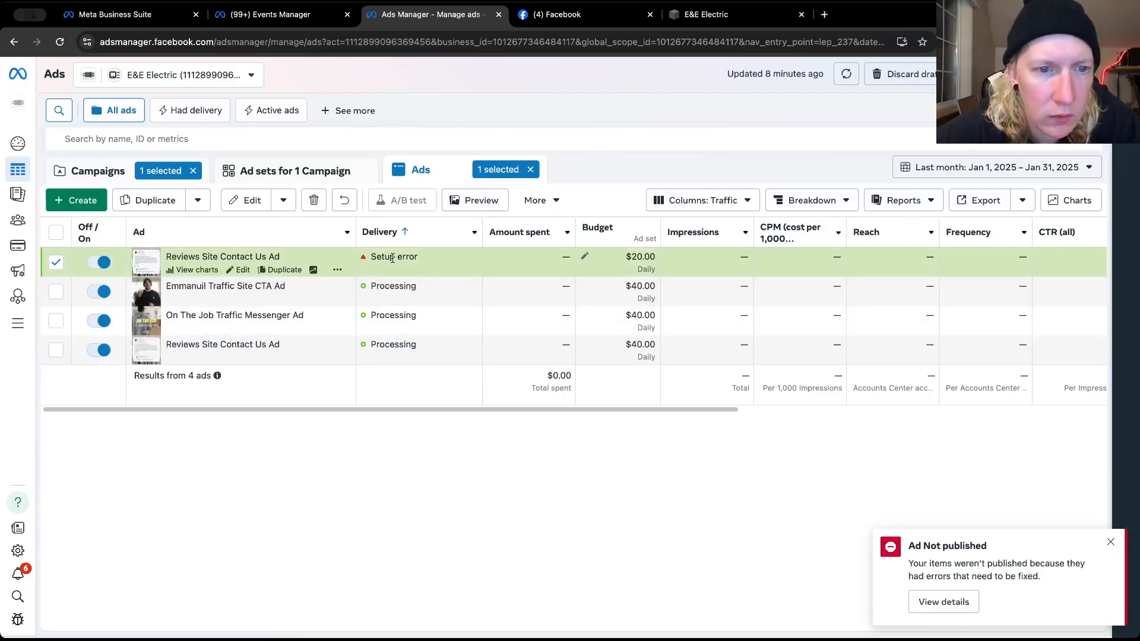
Reopen the Reviews Site Contact Us Ad with the setup error for editing and choose Get quote as its call to action
left_click(243, 270)
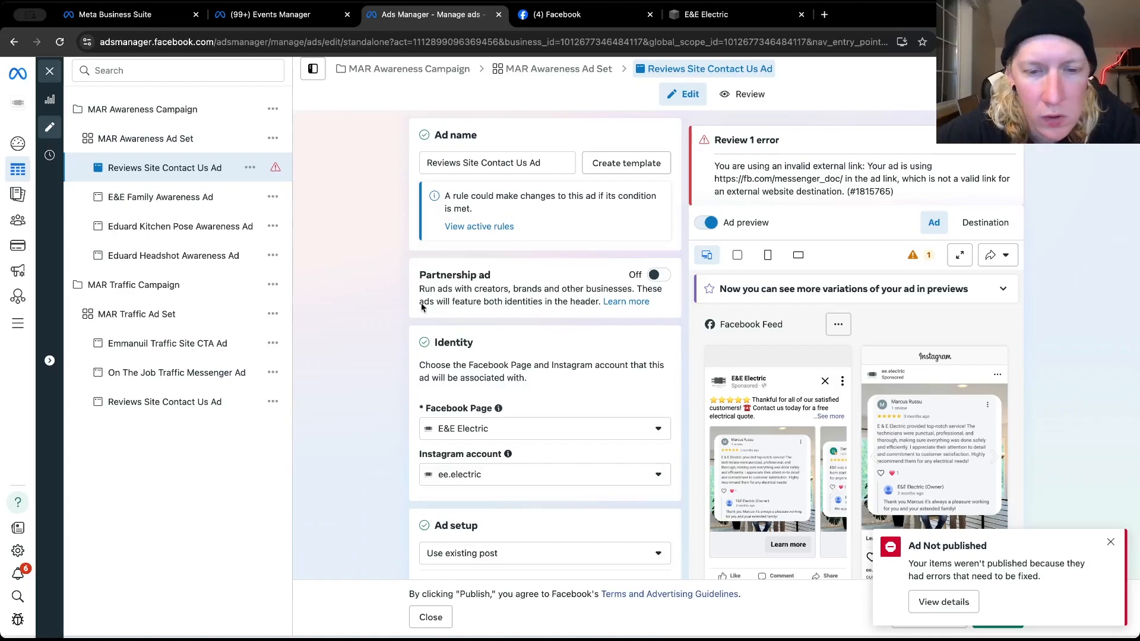
scroll(509, 405, "down", 9)
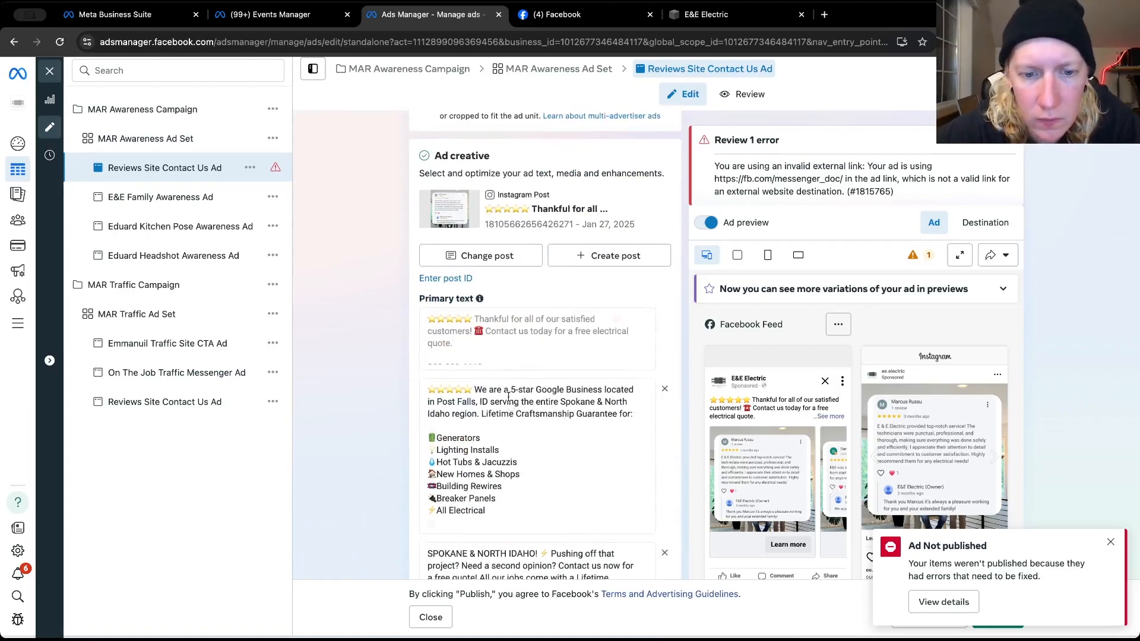
scroll(509, 406, "down", 6)
scroll(508, 397, "down", 5)
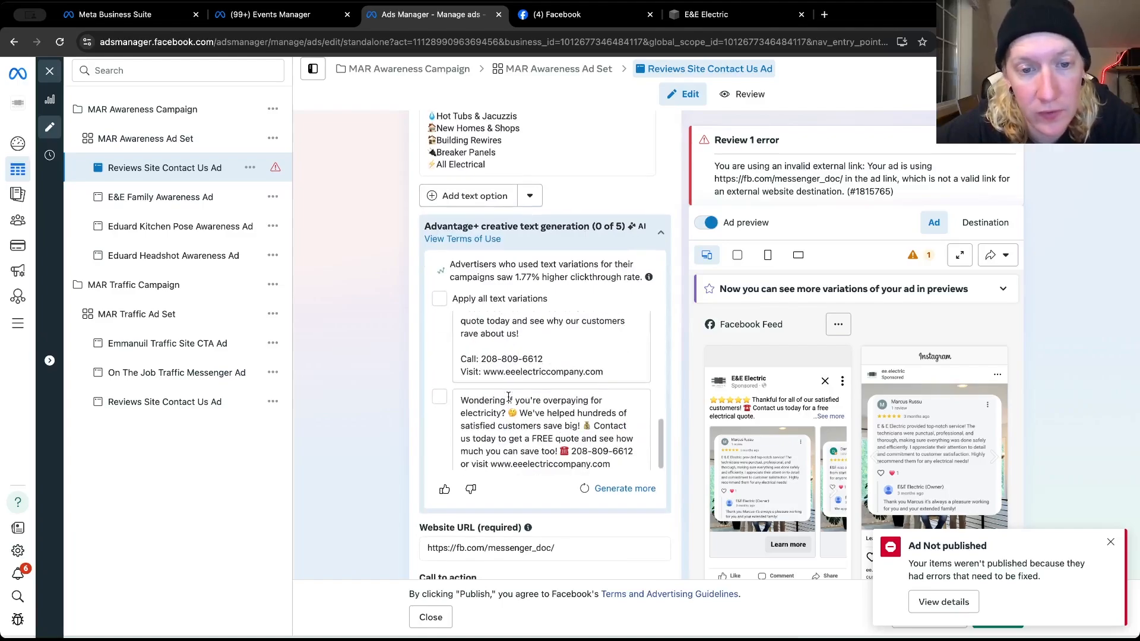
scroll(509, 396, "down", 1)
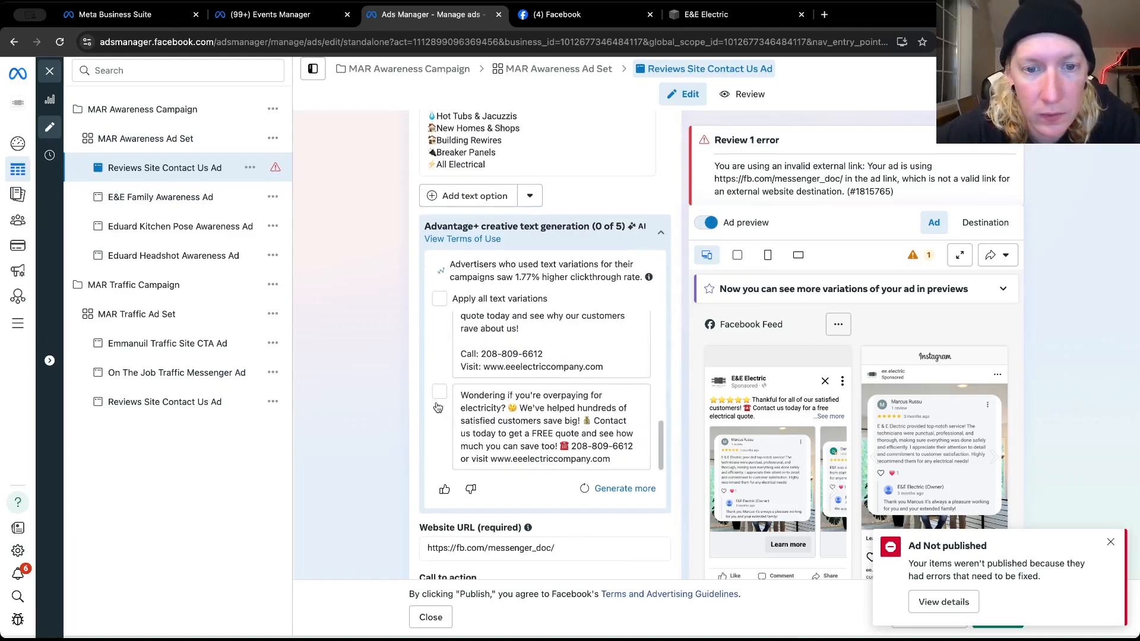
scroll(421, 473, "down", 3)
scroll(421, 472, "up", 8)
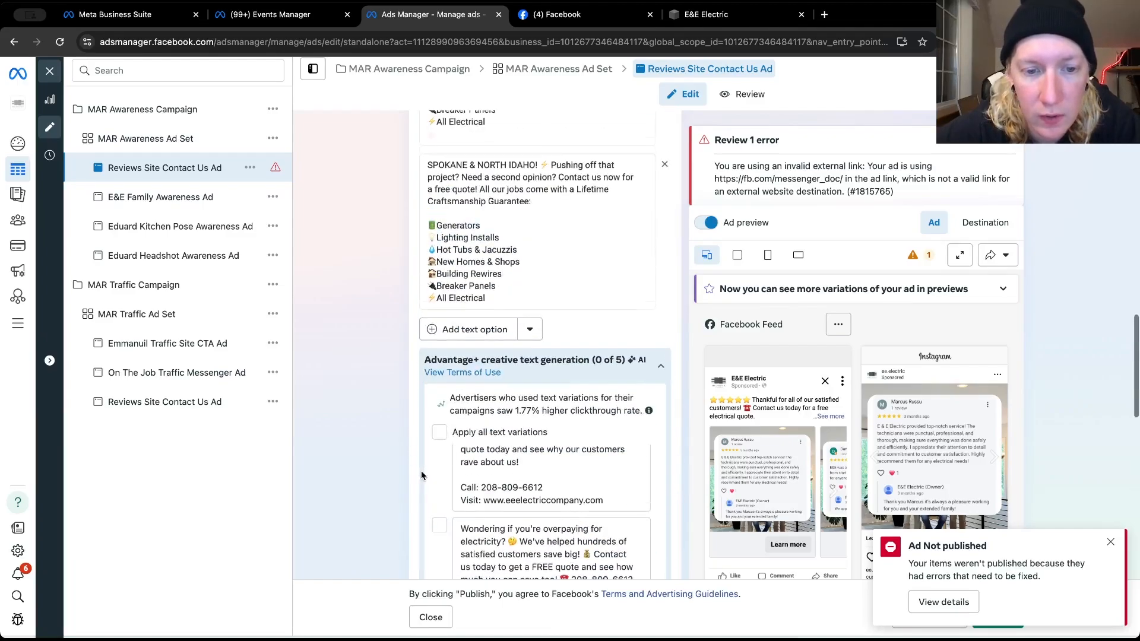
scroll(421, 472, "up", 4)
scroll(421, 473, "down", 12)
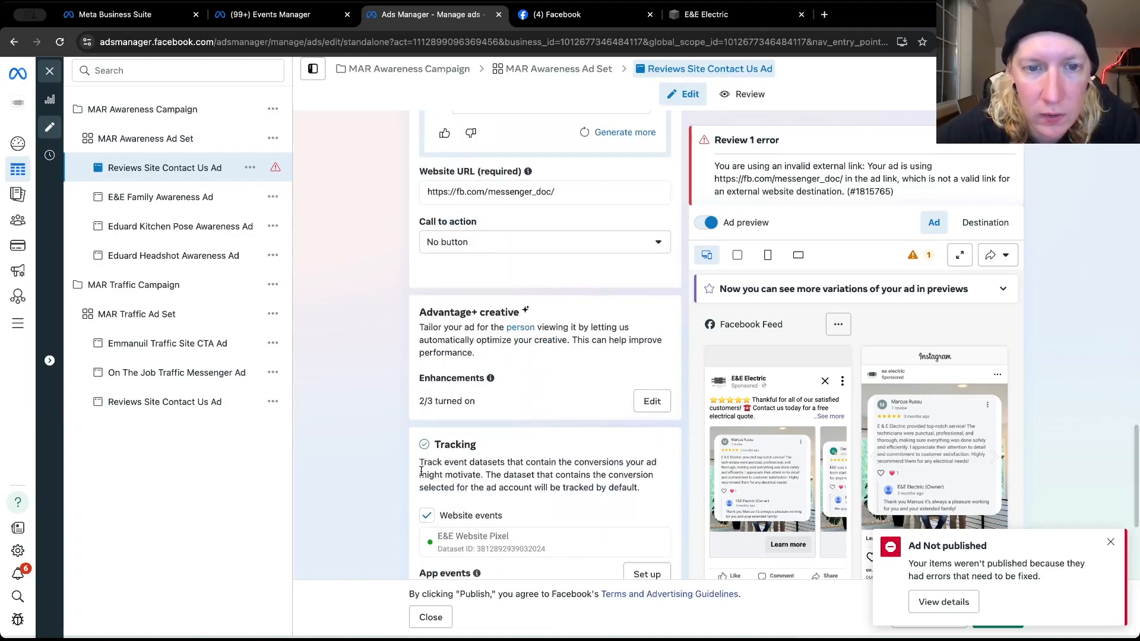
left_click(475, 245)
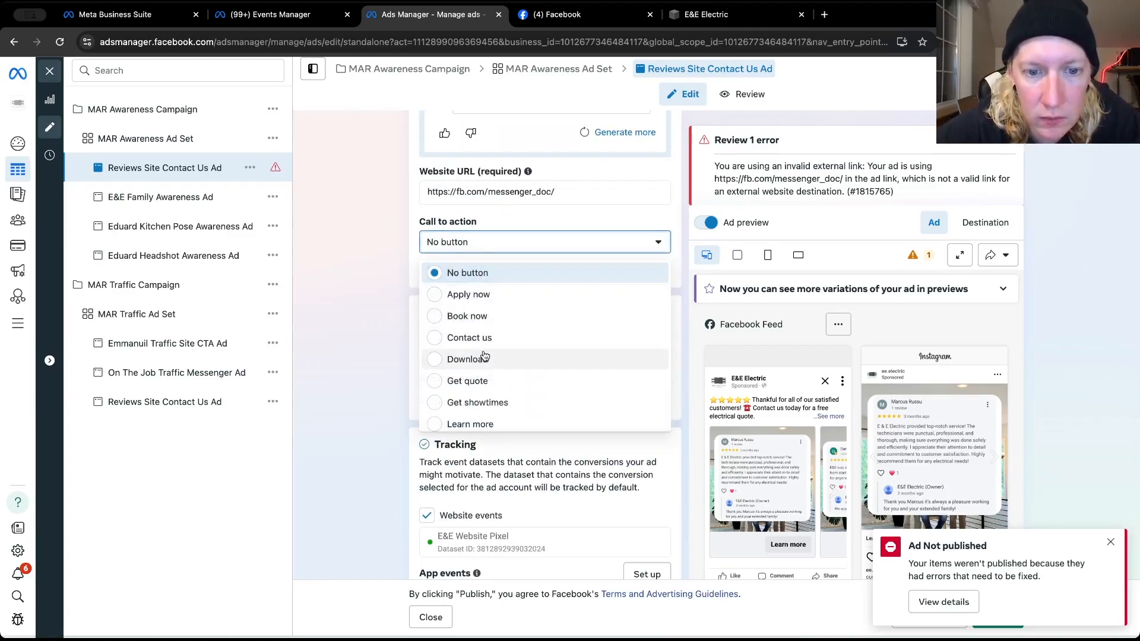
left_click(476, 381)
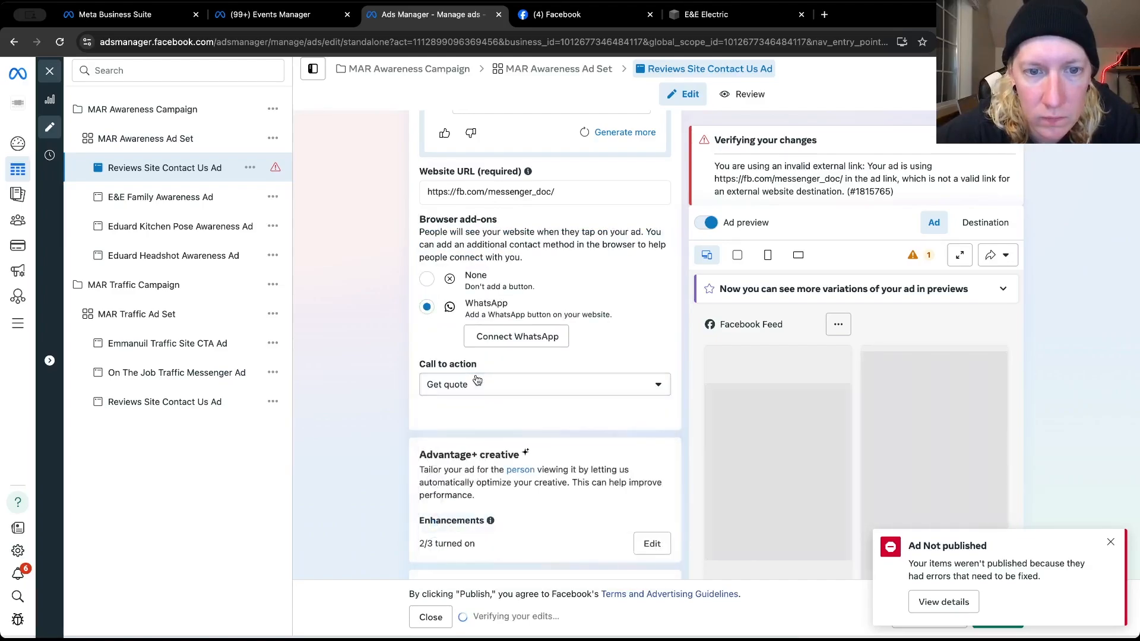
triple_click(478, 191)
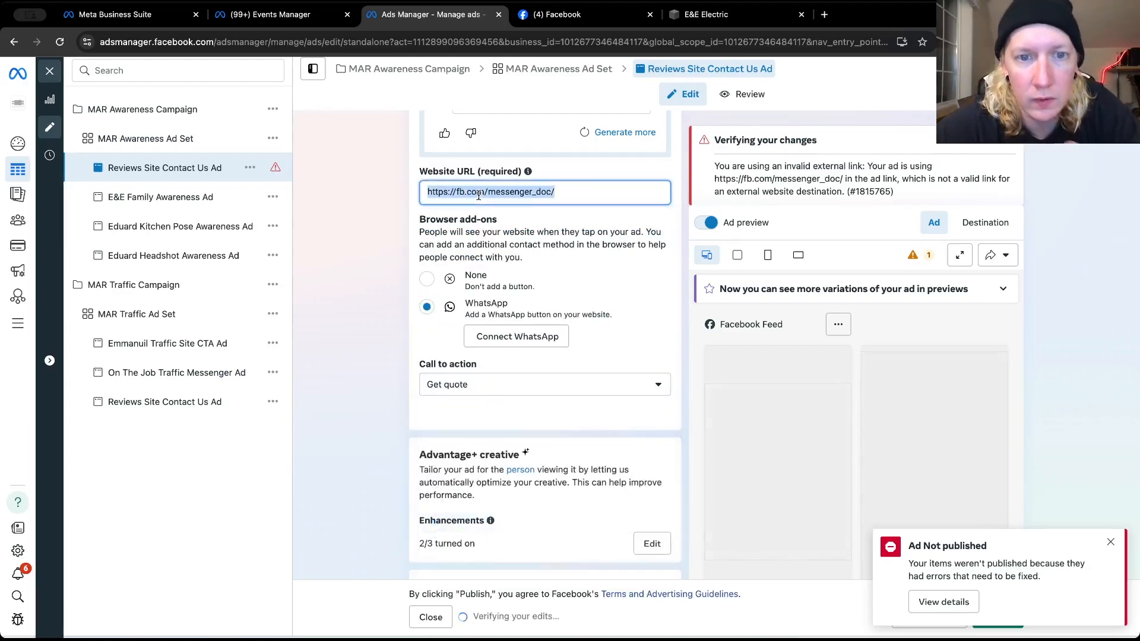
key("ctrl+v")
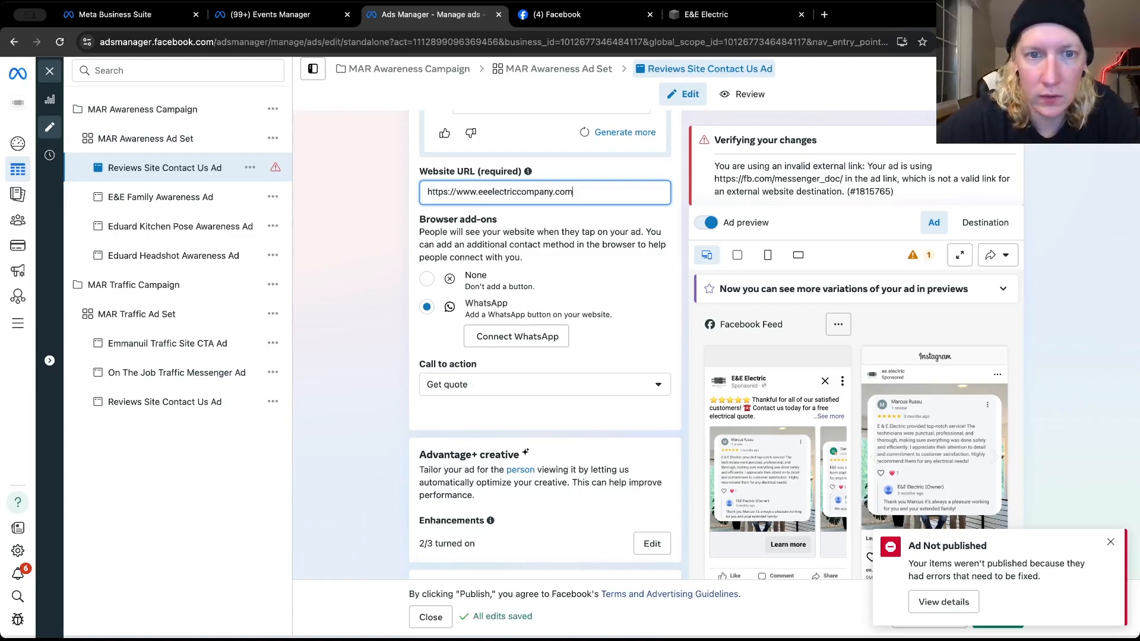
left_click_drag(455, 191, 427, 192)
key("BackSpace")
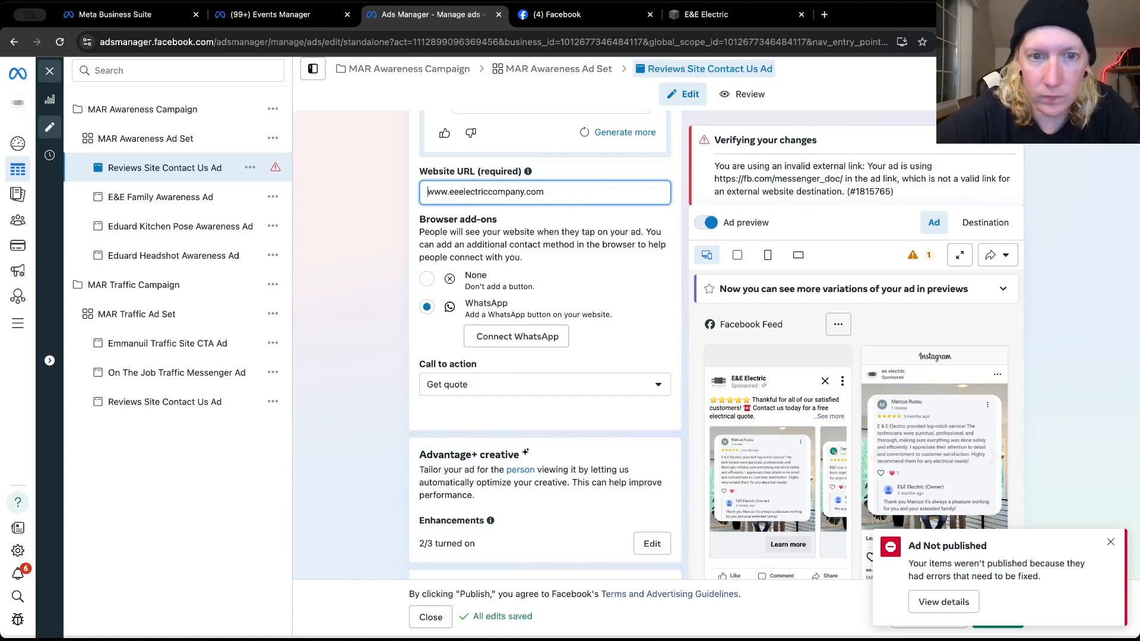
left_click(369, 234)
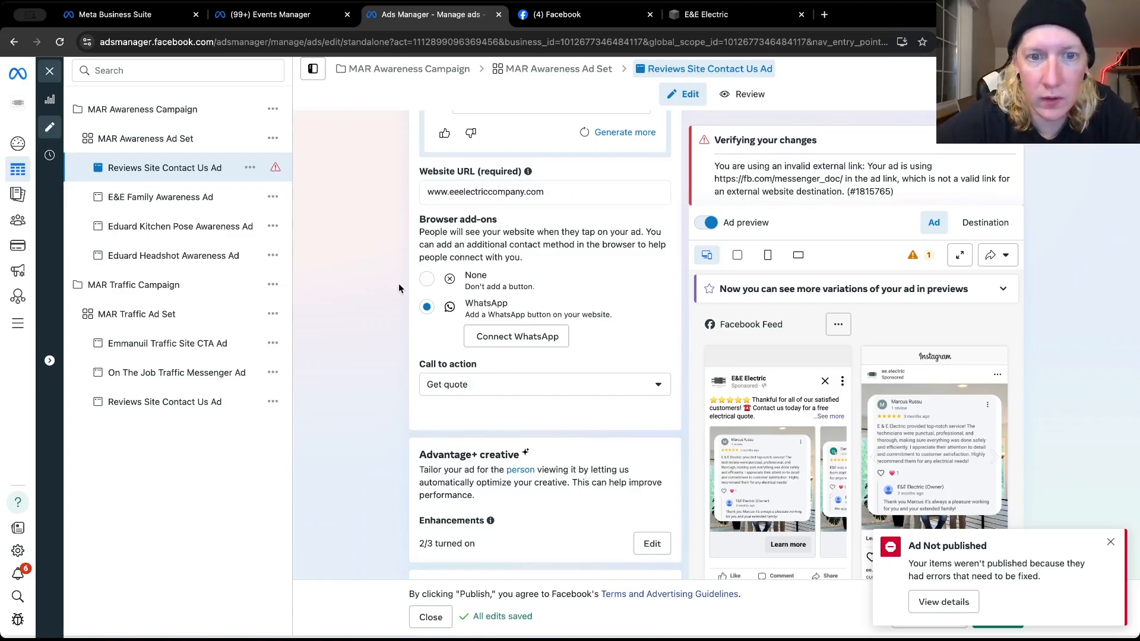
left_click(541, 384)
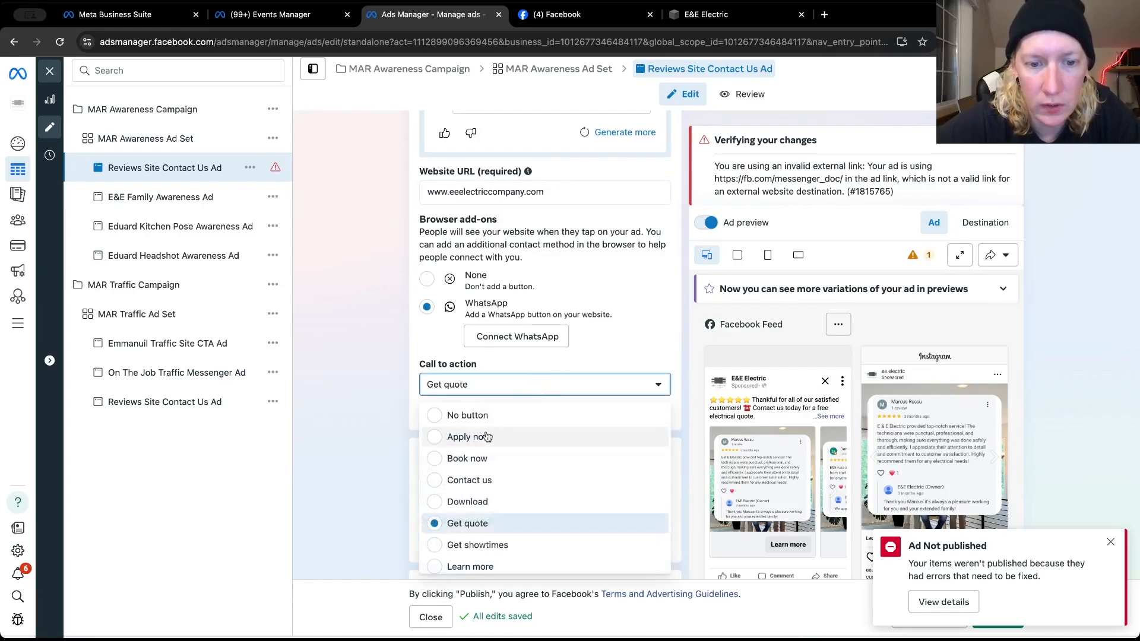
left_click(478, 567)
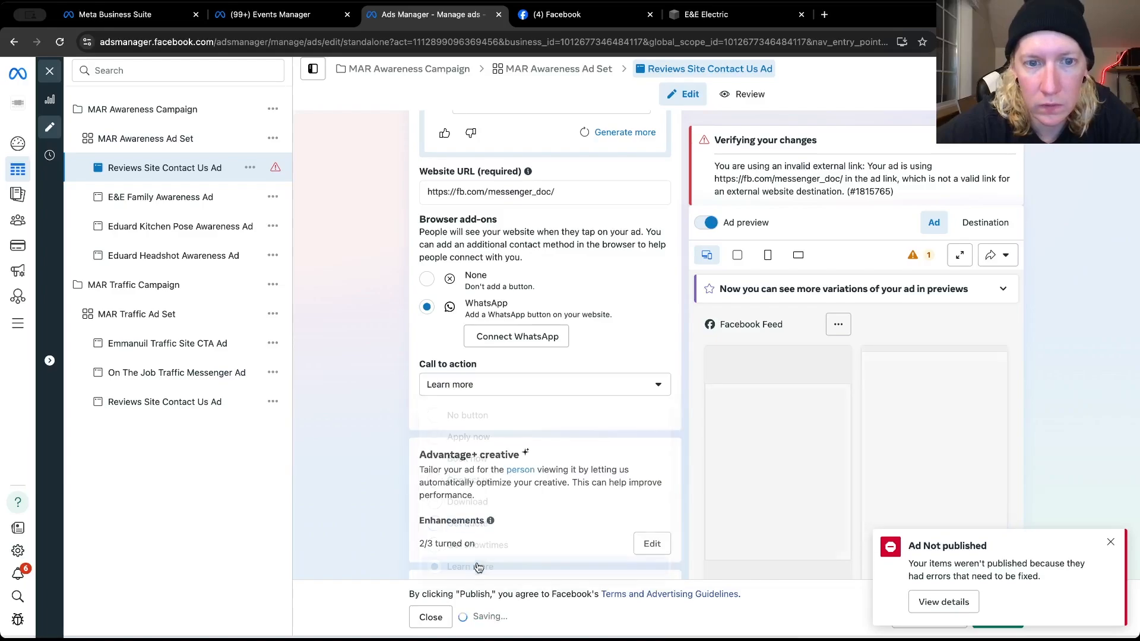
triple_click(478, 191)
key("ctrl+v")
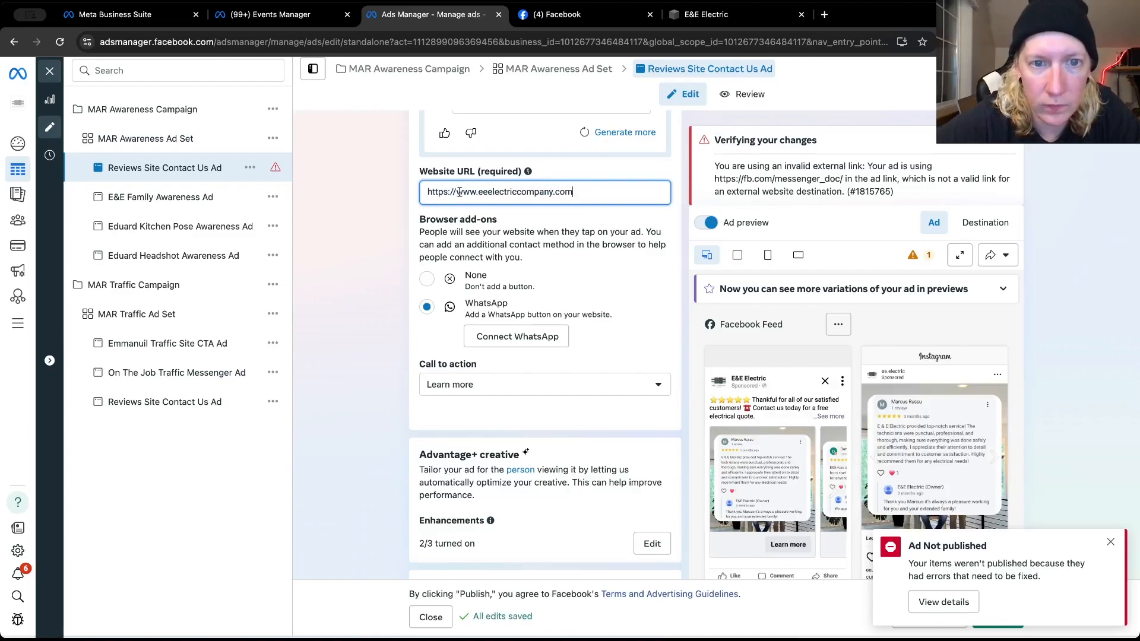
left_click_drag(456, 193, 401, 197)
key("BackSpace")
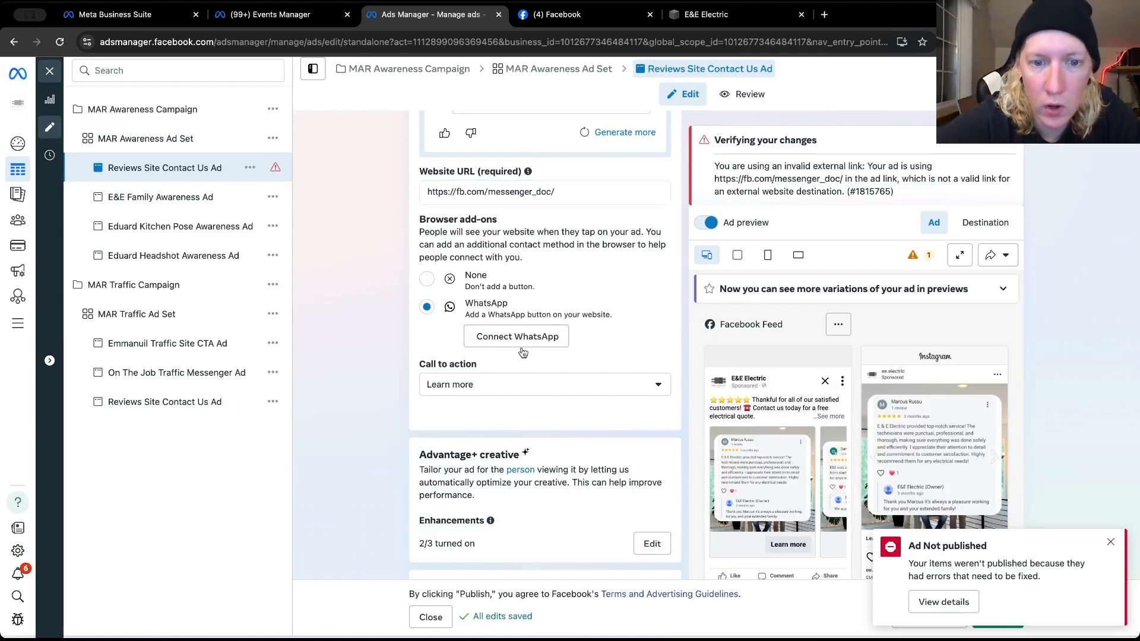
left_click(492, 384)
scroll(499, 486, "down", 2)
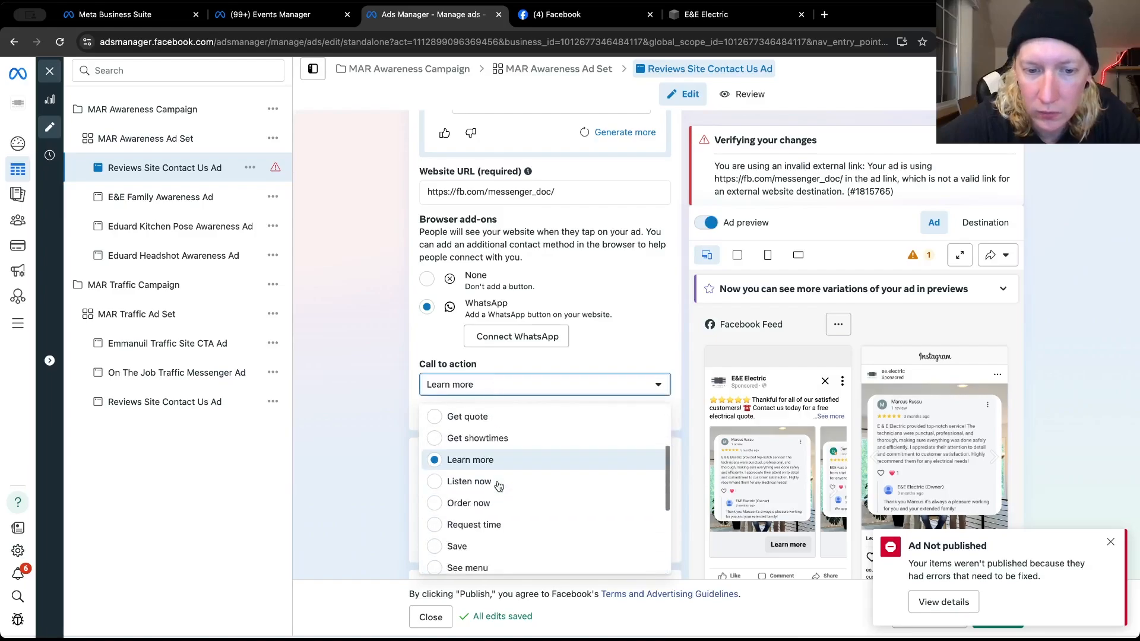
scroll(498, 484, "up", 3)
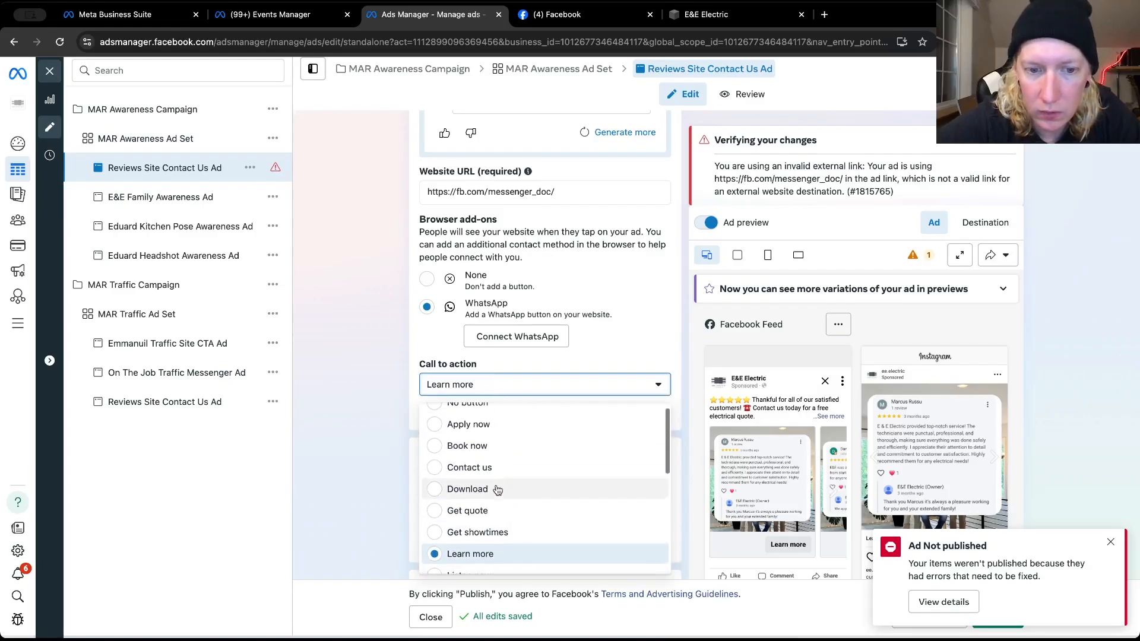
left_click(485, 471)
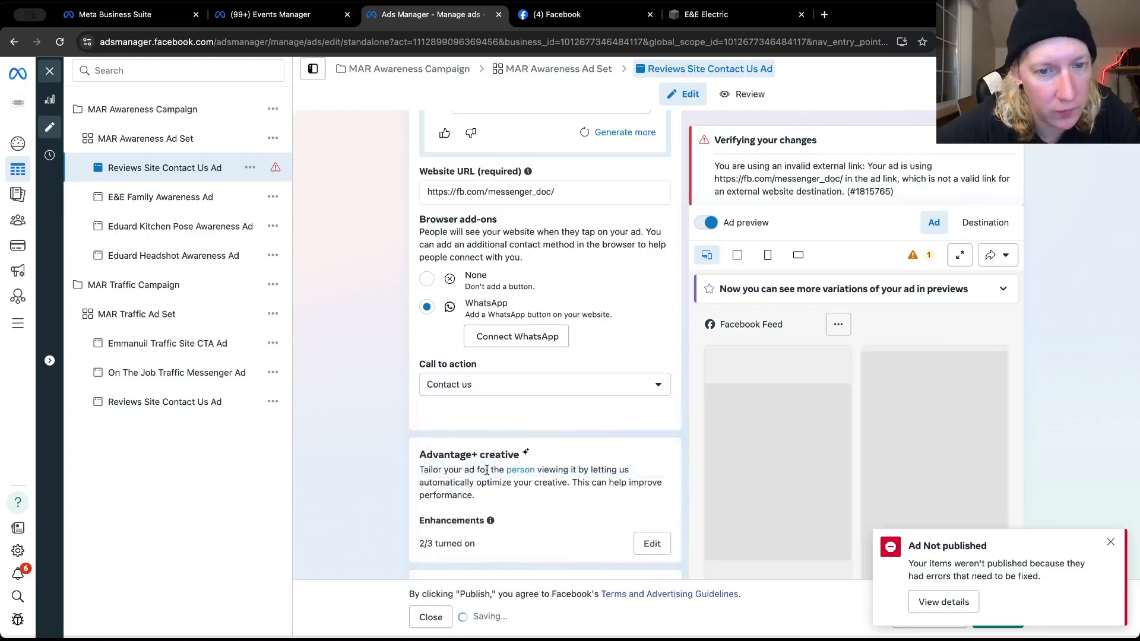
triple_click(463, 190)
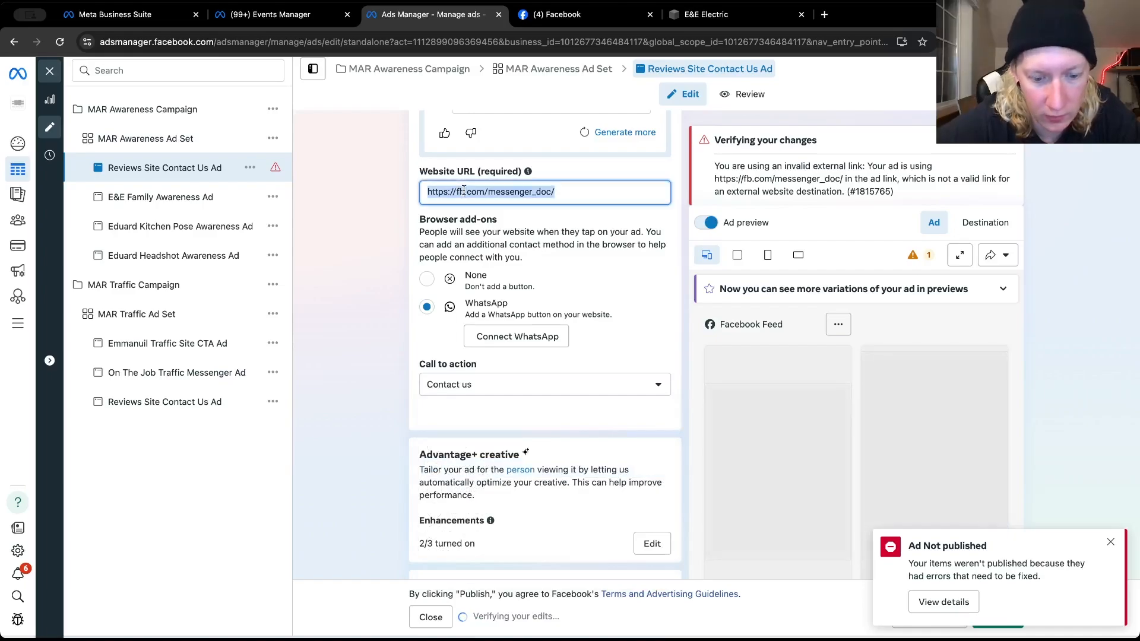
type("https://www.eeelectriccompany.com/")
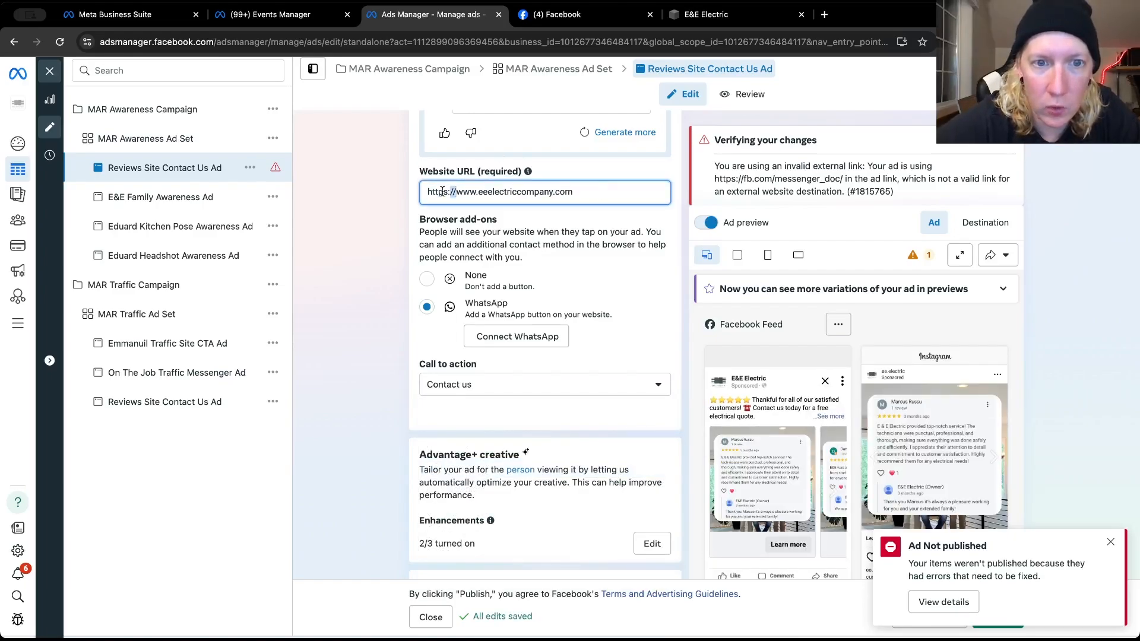
left_click_drag(442, 191, 427, 191)
key("BackSpace")
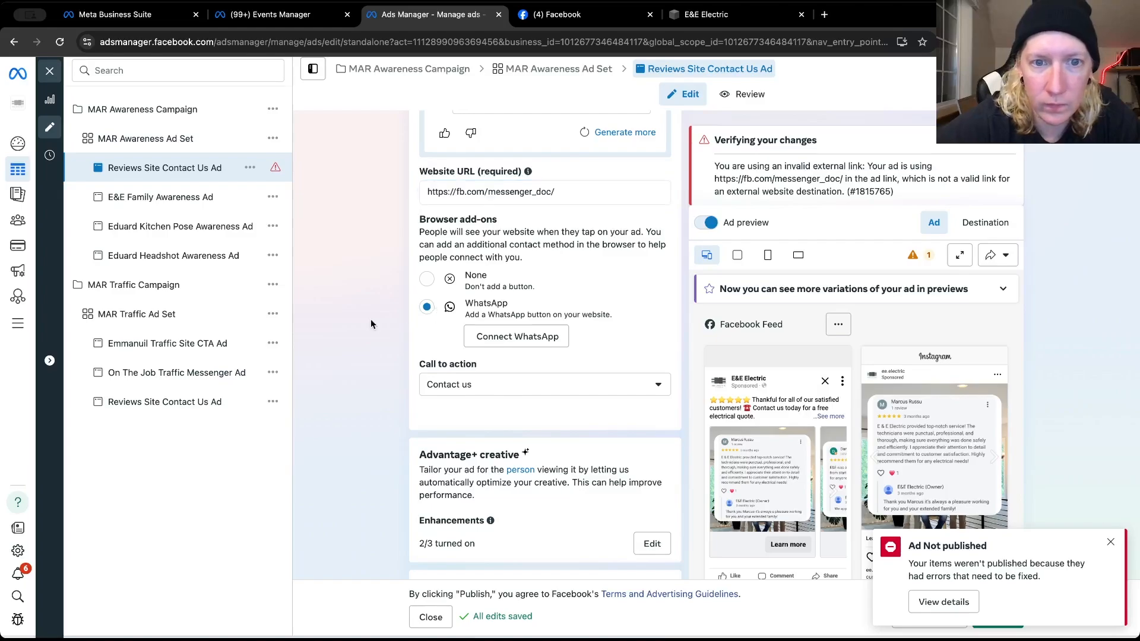
Set the reviews ad's call to action to Get quote and dismiss the Ad Not published notification
left_click(450, 386)
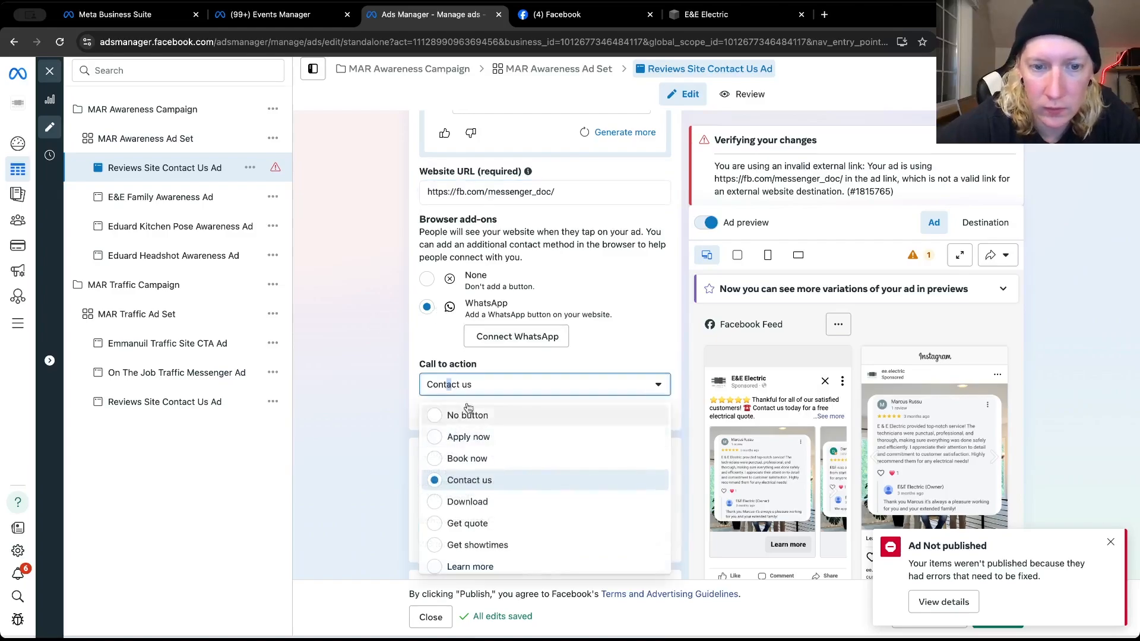
scroll(479, 478, "down", 3)
scroll(481, 481, "up", 1)
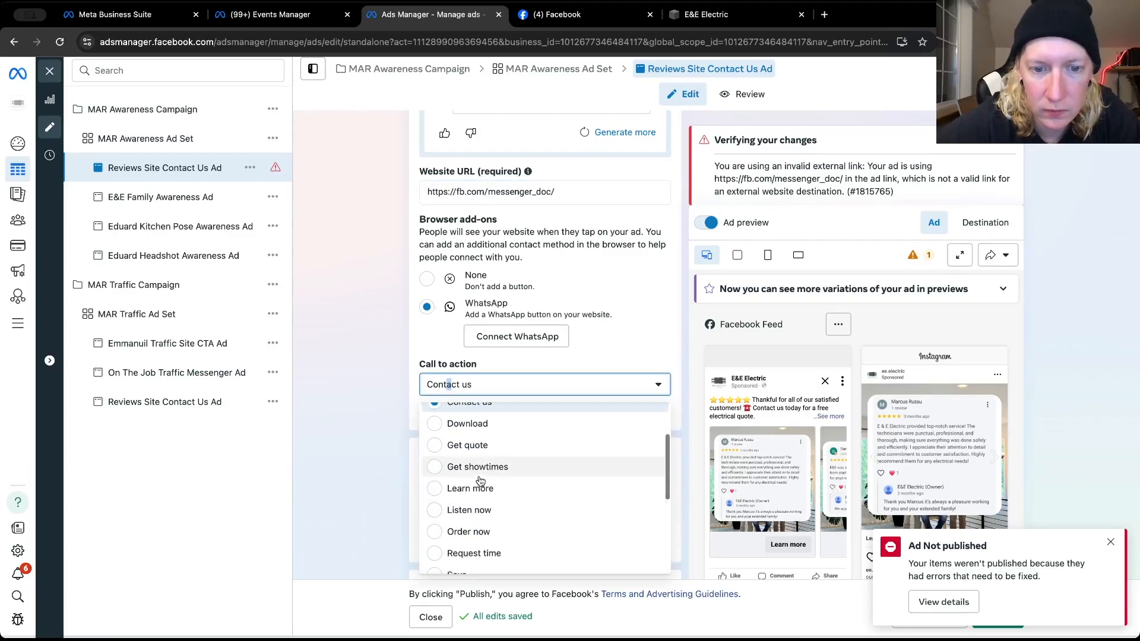
left_click(467, 445)
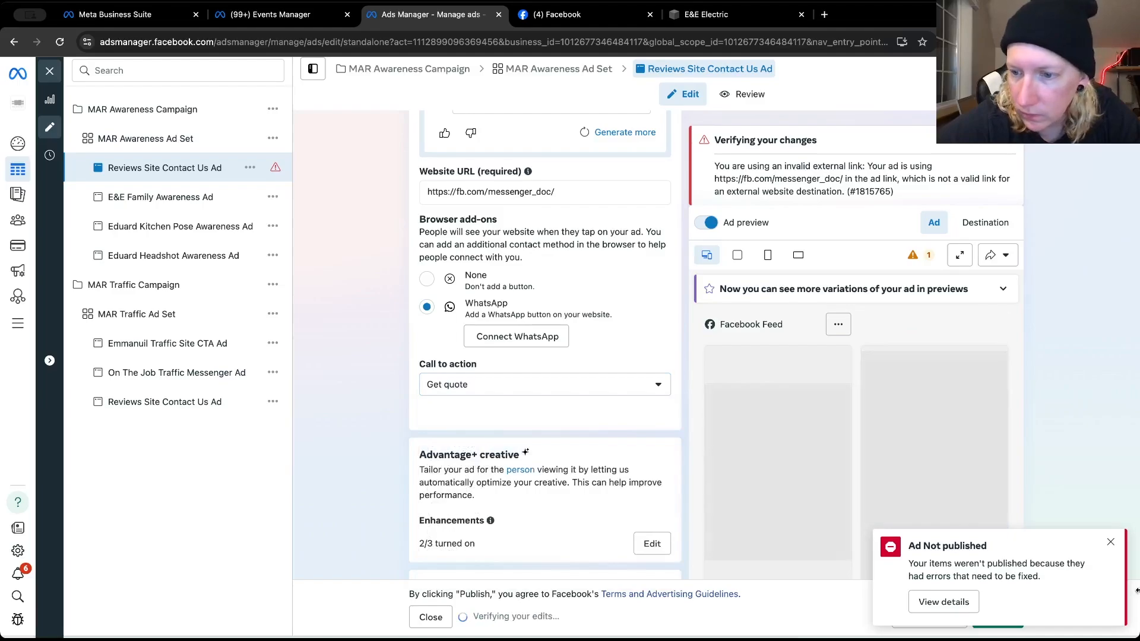
left_click(1110, 541)
left_click(497, 191)
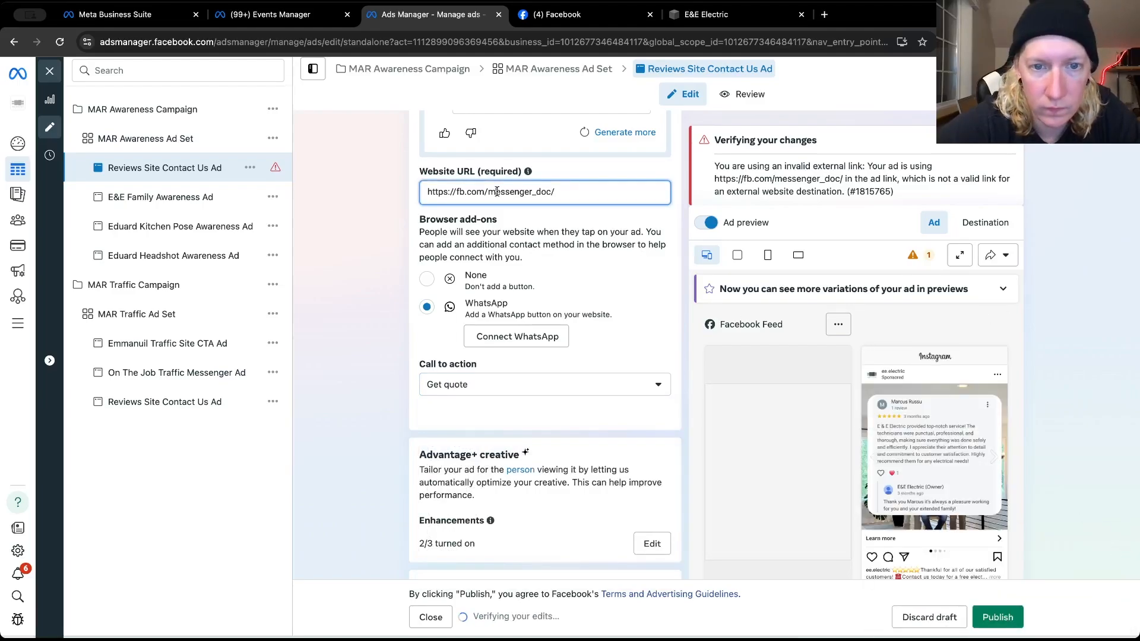
key("ctrl+a")
type("https://www.eeelectriccompany.com")
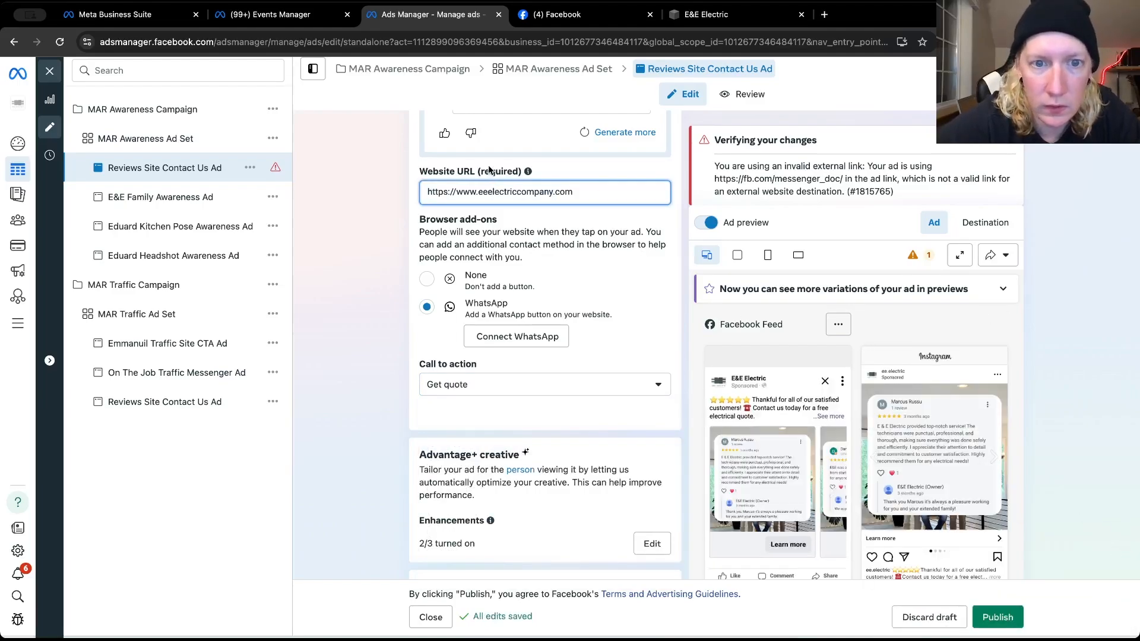
left_click_drag(456, 191, 425, 191)
key("BackSpace")
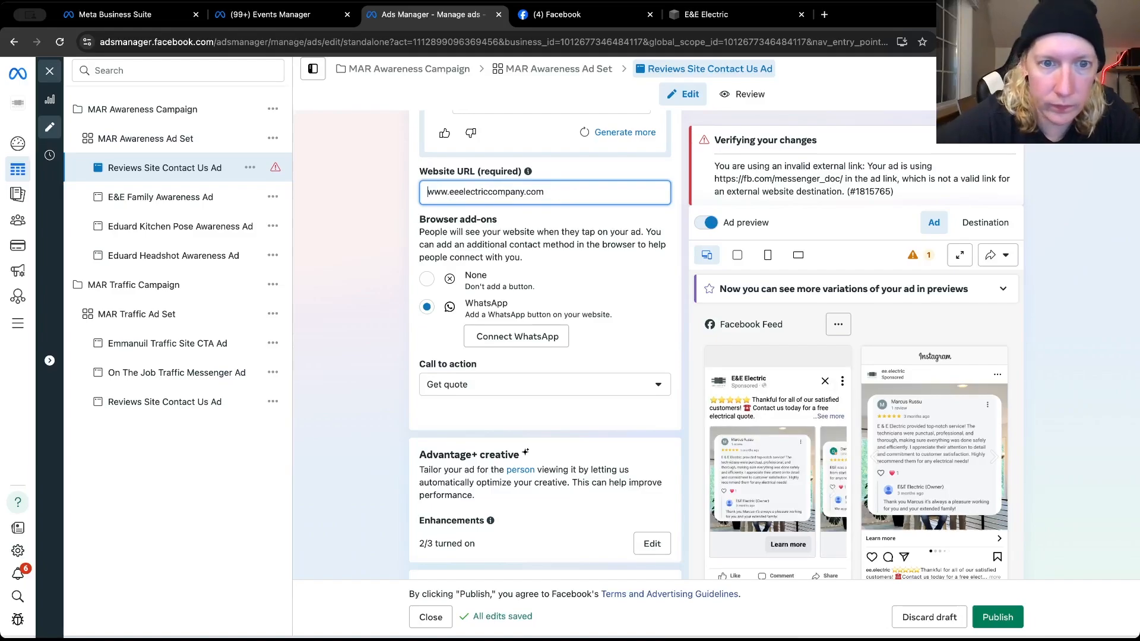
left_click(350, 252)
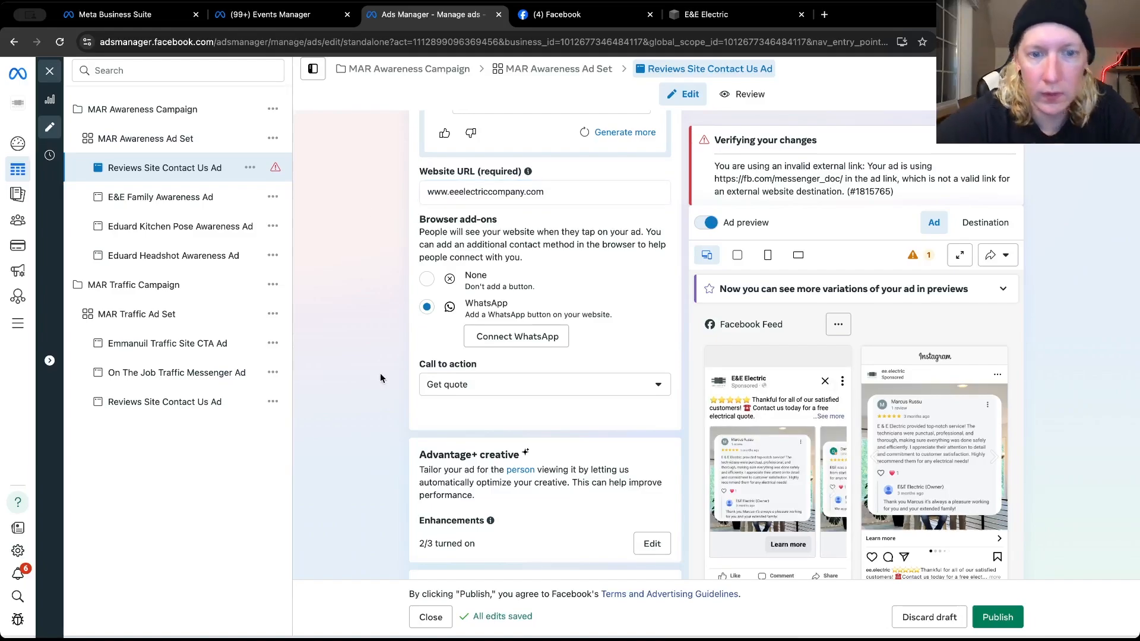
left_click(997, 617)
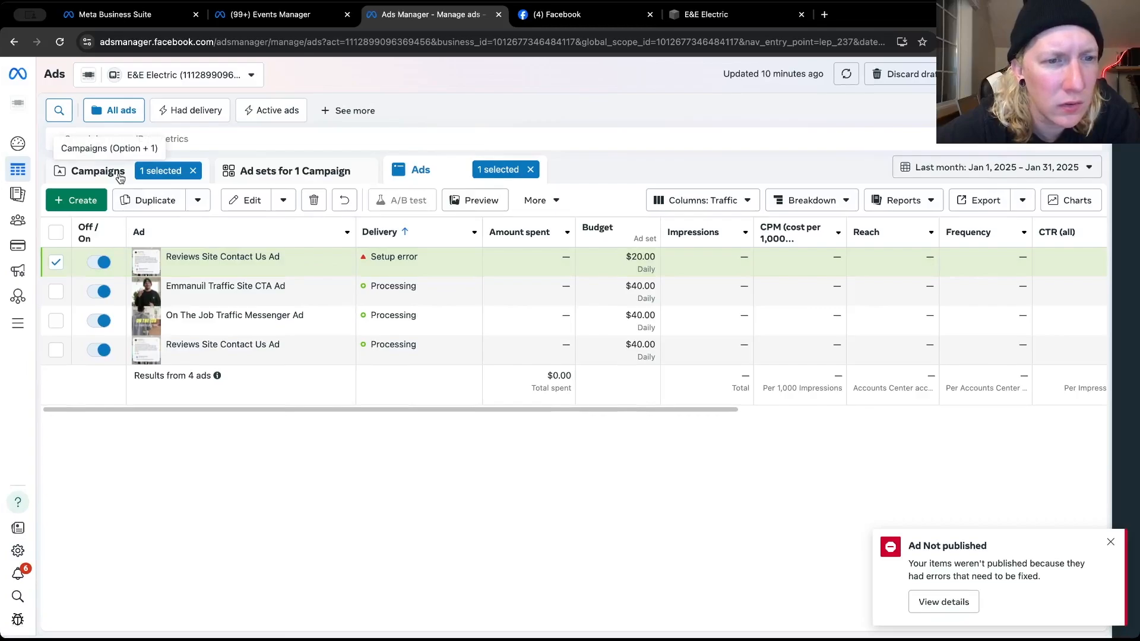
Delete the Reviews Site Contact Us Ad that has the setup error from the MAR Awareness Ad Set
left_click(285, 171)
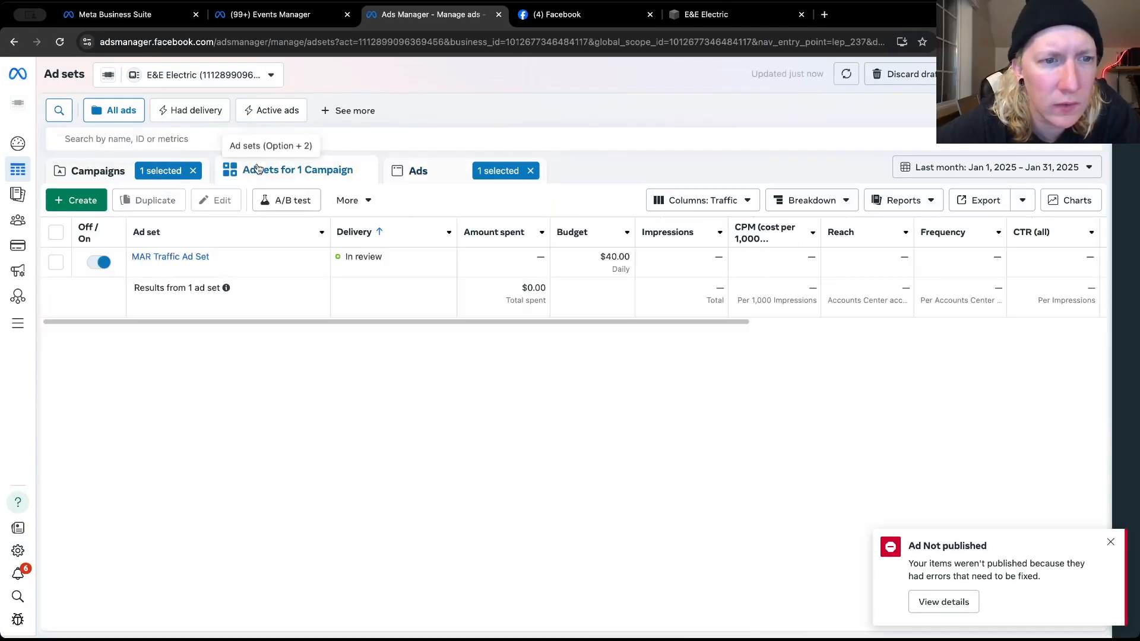
left_click(419, 171)
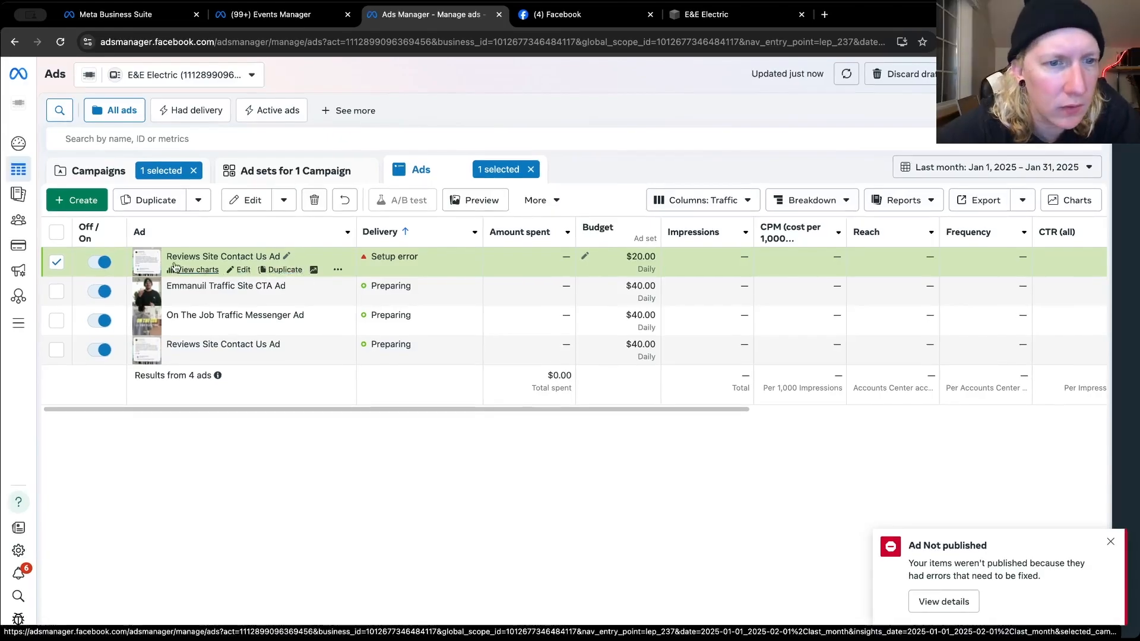
left_click(244, 271)
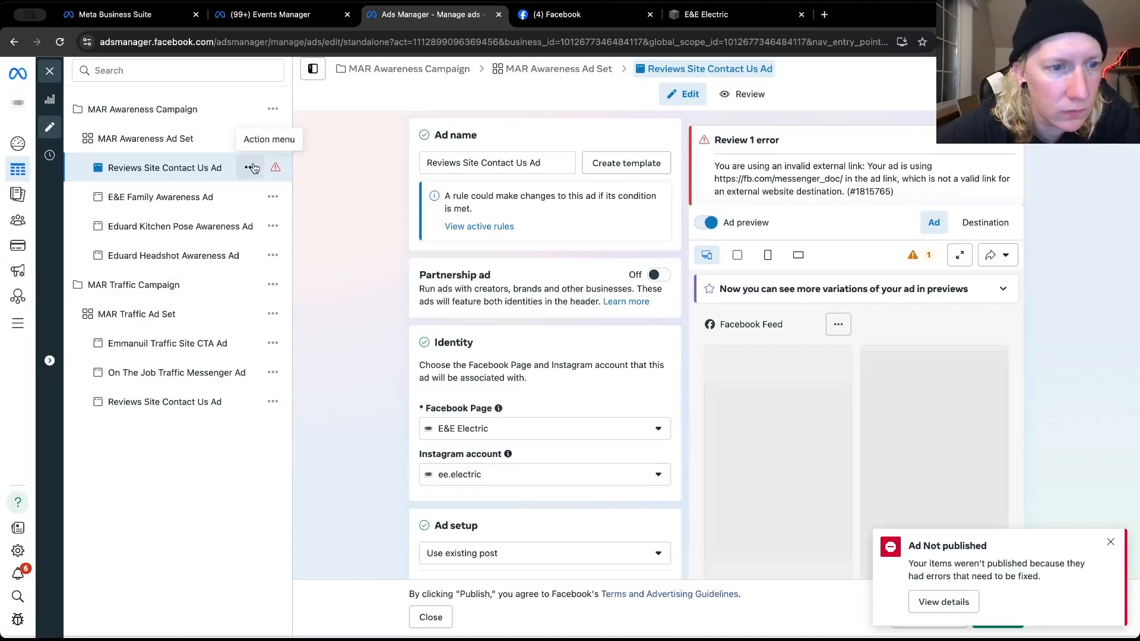
left_click(250, 167)
left_click(256, 314)
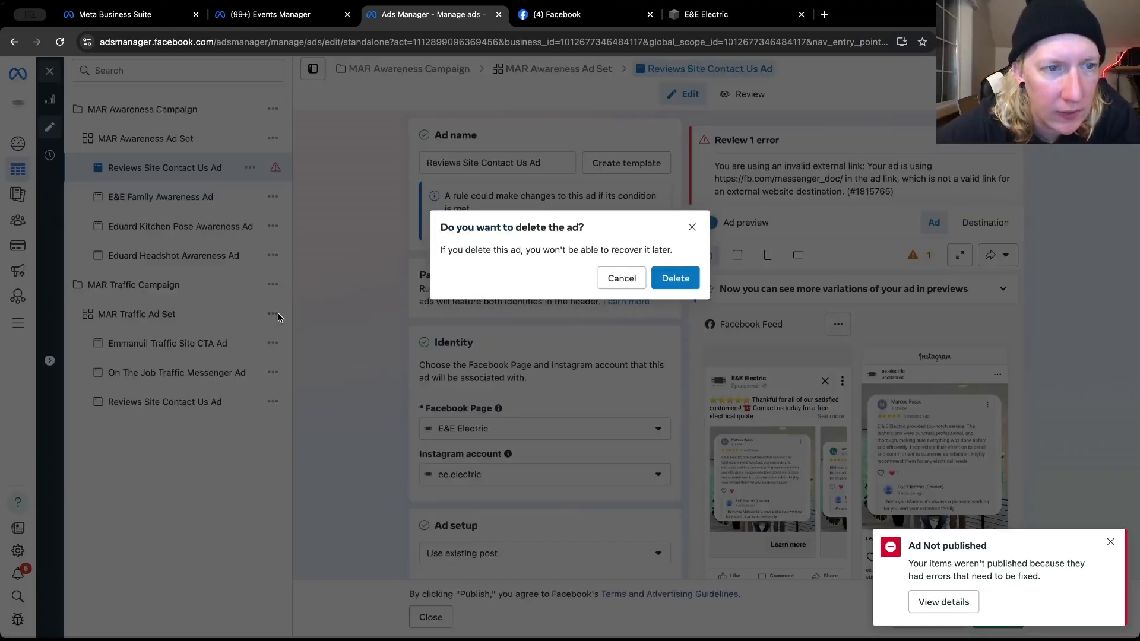
left_click(670, 279)
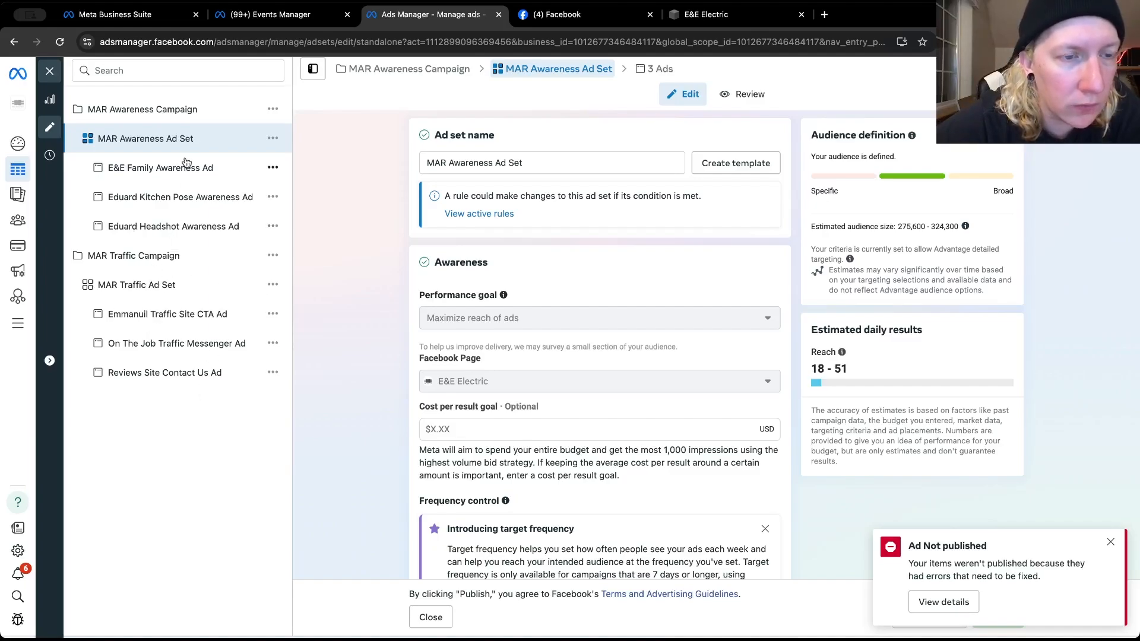
Examine the creative, call to action and tracking settings of the E&E Family and kitchen pose awareness ads
left_click(270, 170)
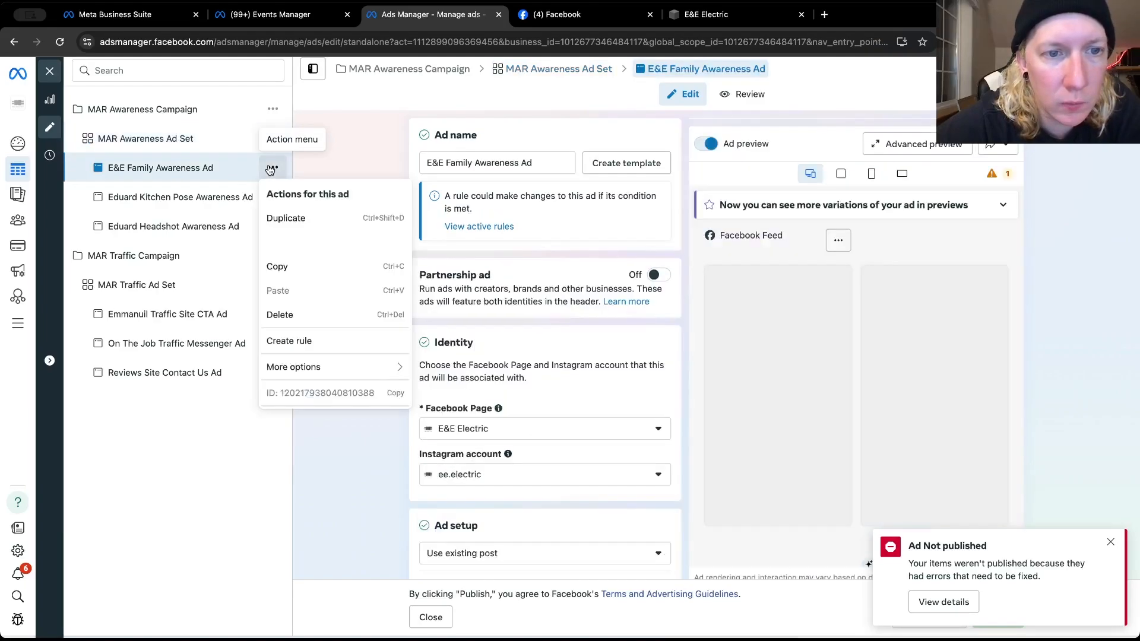
scroll(497, 376, "down", 10)
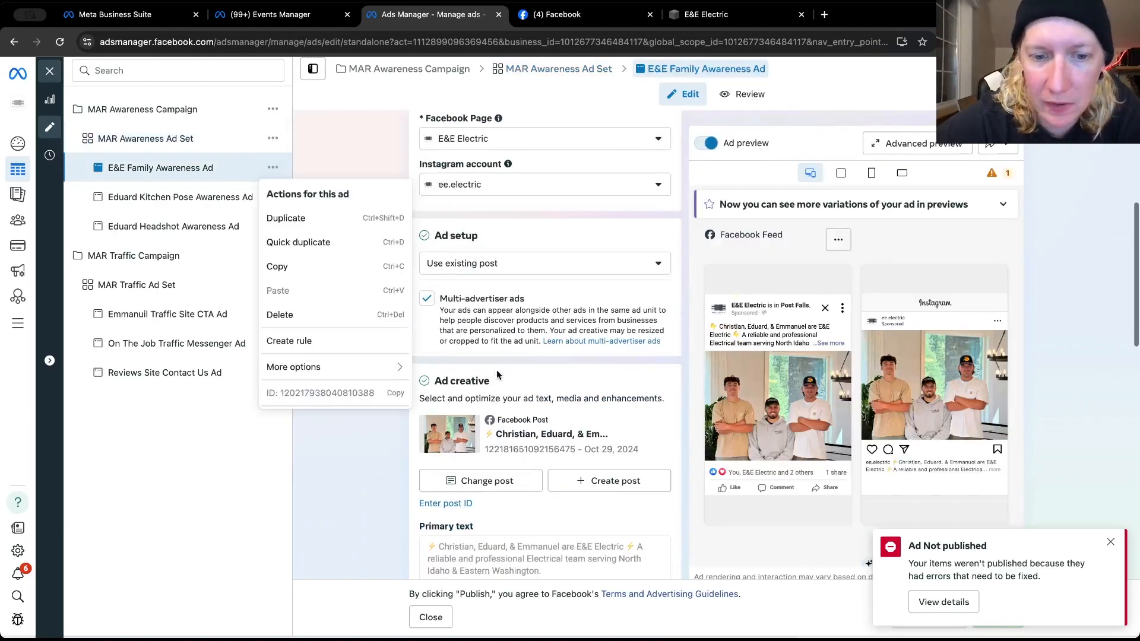
scroll(497, 370, "down", 5)
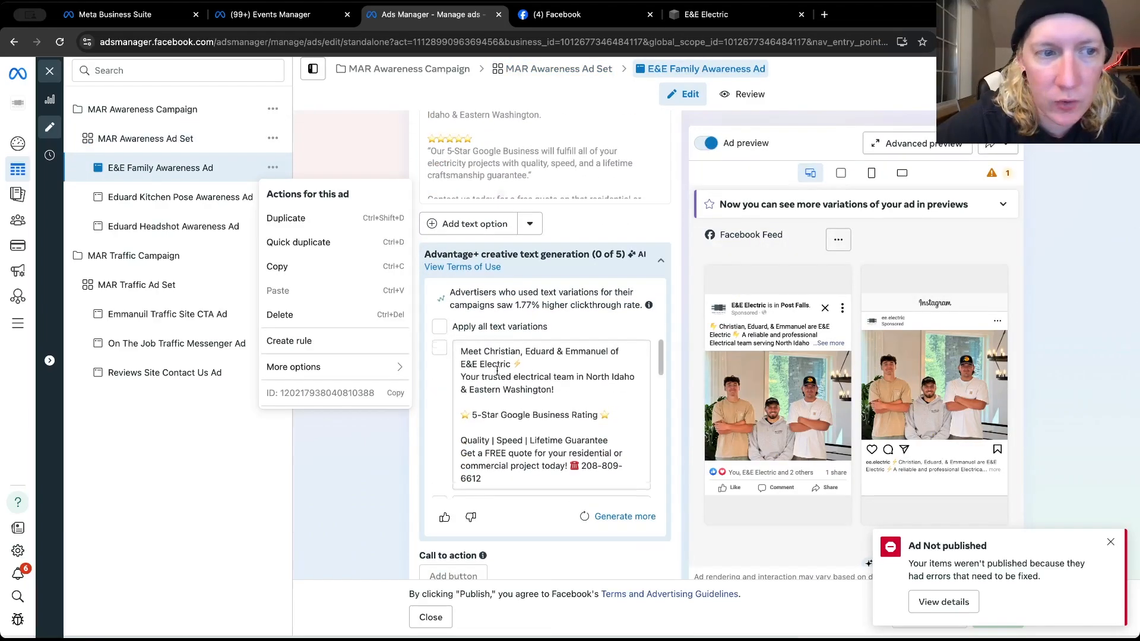
scroll(514, 350, "down", 3)
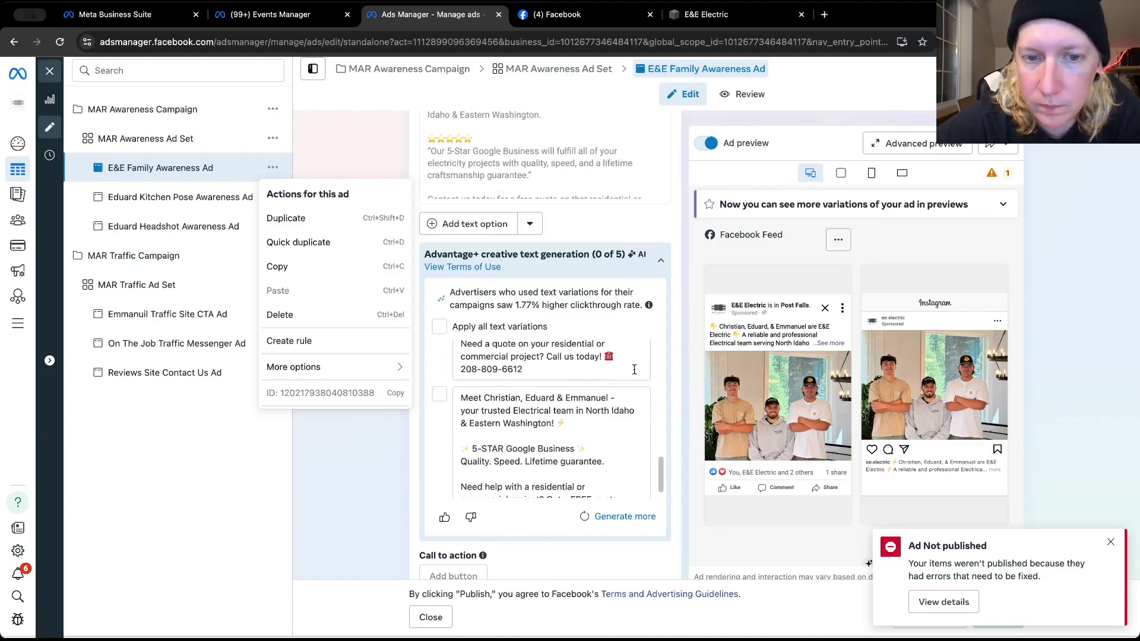
scroll(672, 375, "down", 5)
scroll(672, 375, "down", 2)
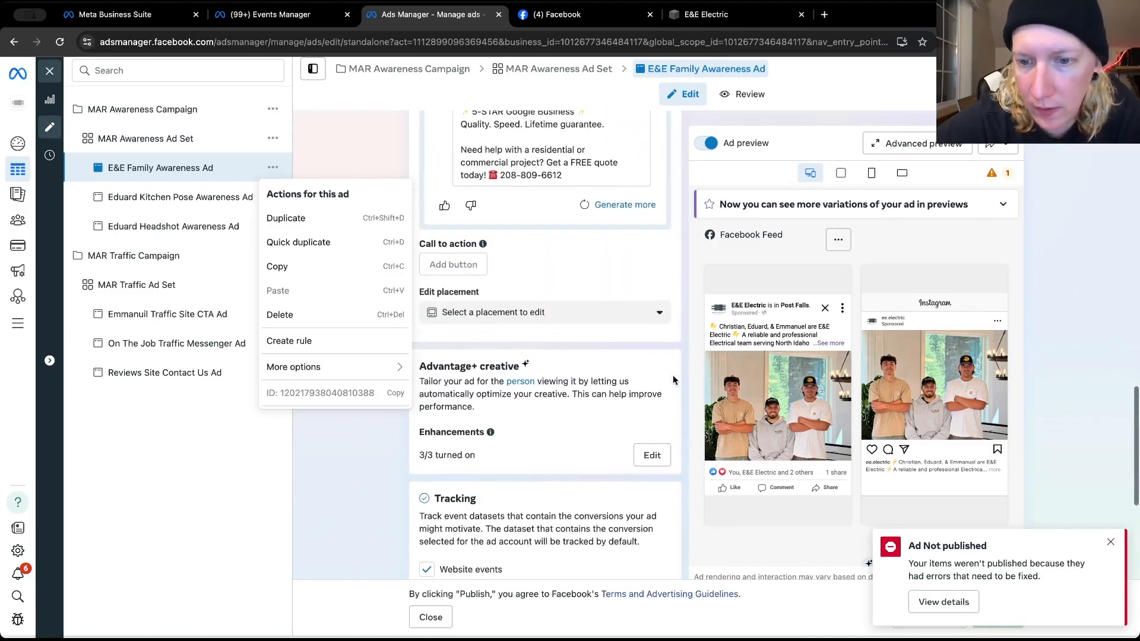
left_click(186, 211)
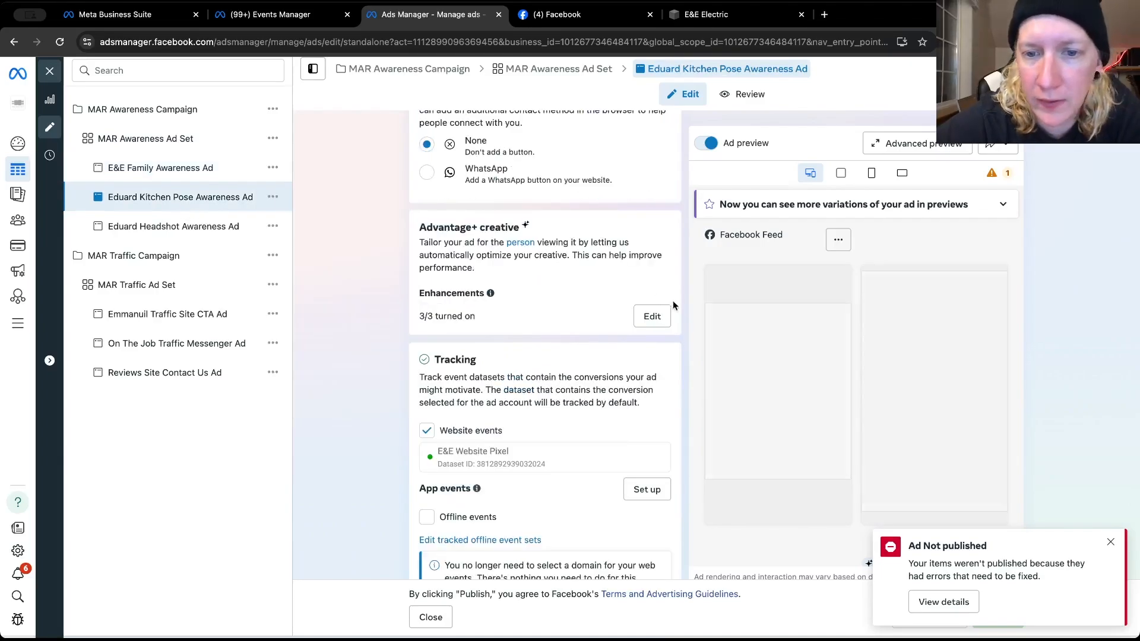
scroll(680, 306, "down", 3)
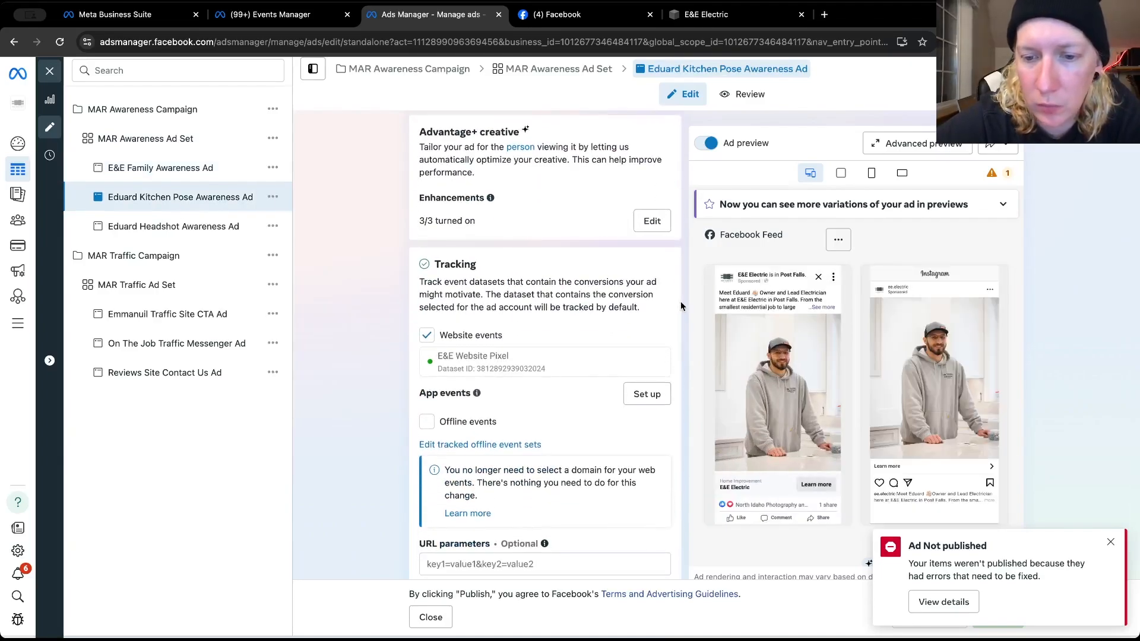
Replace the headshot awareness ad's post with the Jan 27, 2025 Instagram customer-reviews carousel that has 7 likes and 0 comments
left_click(219, 231)
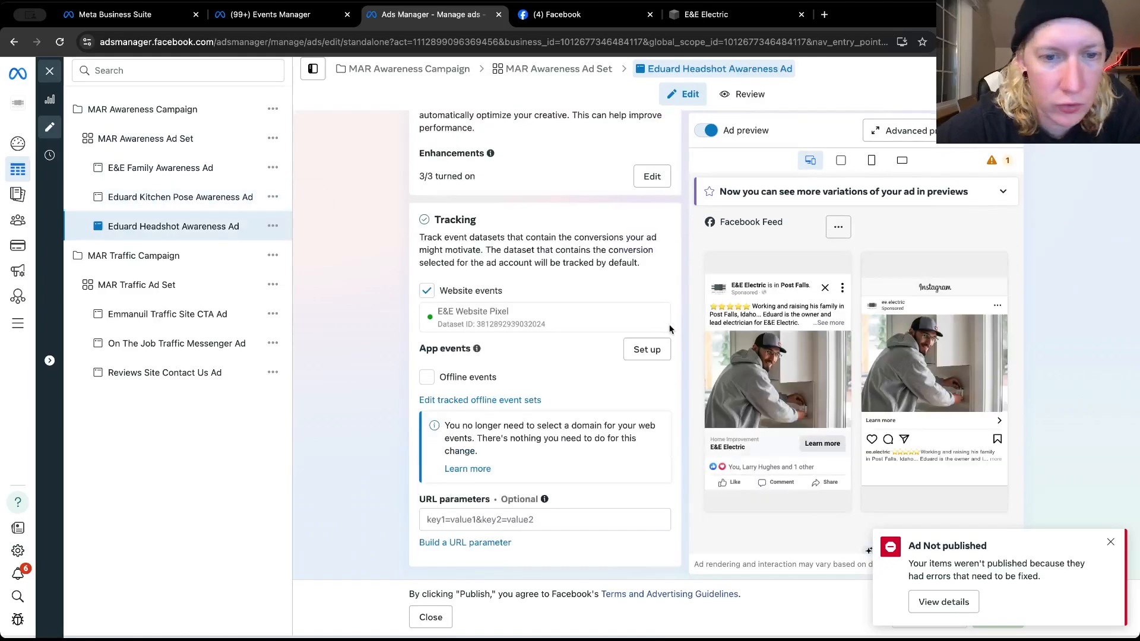
scroll(547, 267, "up", 10)
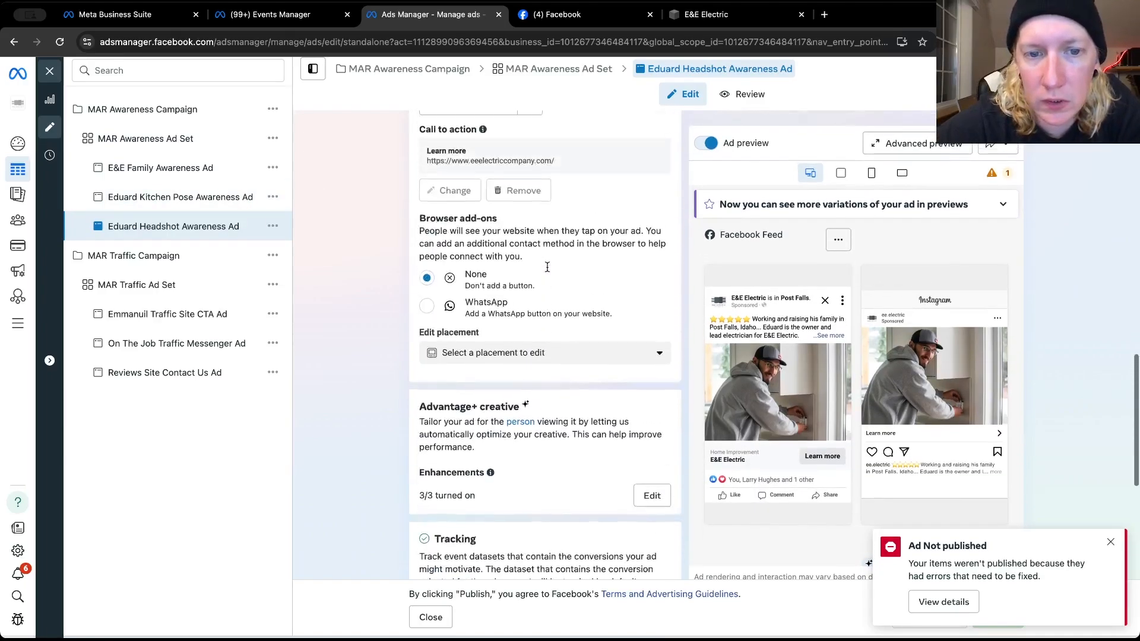
scroll(547, 267, "up", 1)
scroll(546, 273, "down", 2)
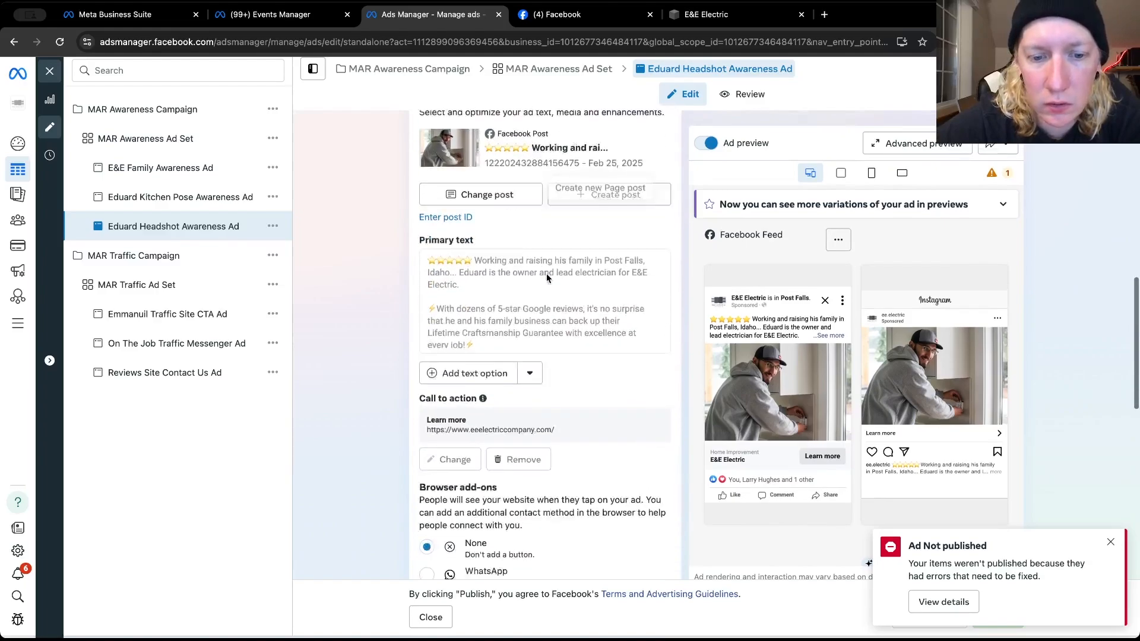
scroll(546, 273, "up", 3)
left_click(486, 314)
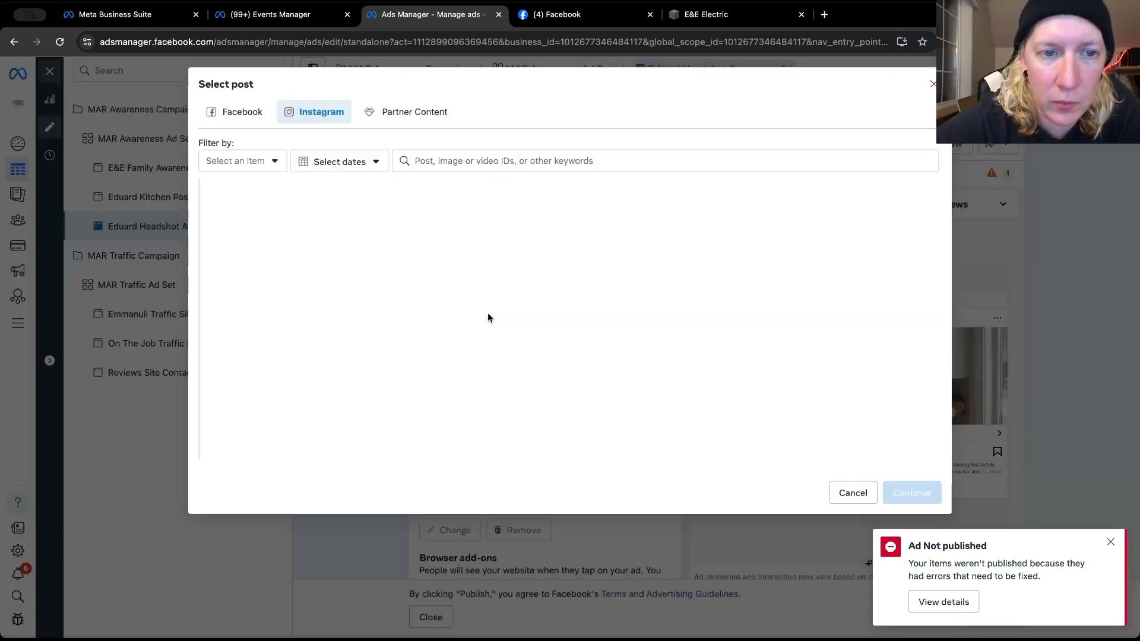
scroll(288, 354, "down", 5)
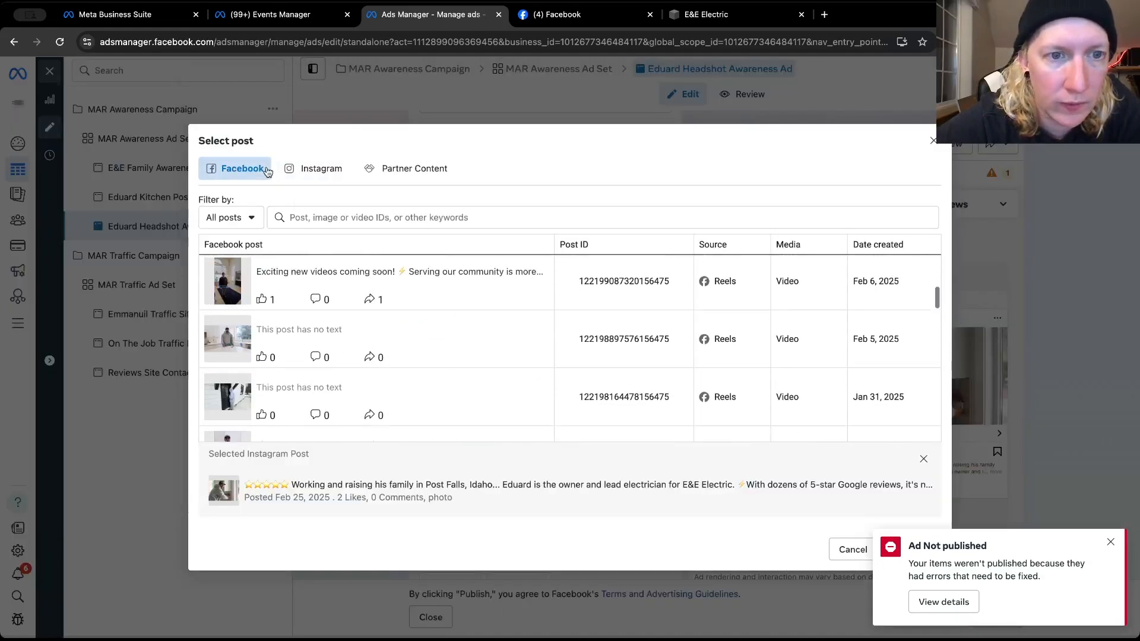
left_click(296, 168)
scroll(332, 386, "down", 10)
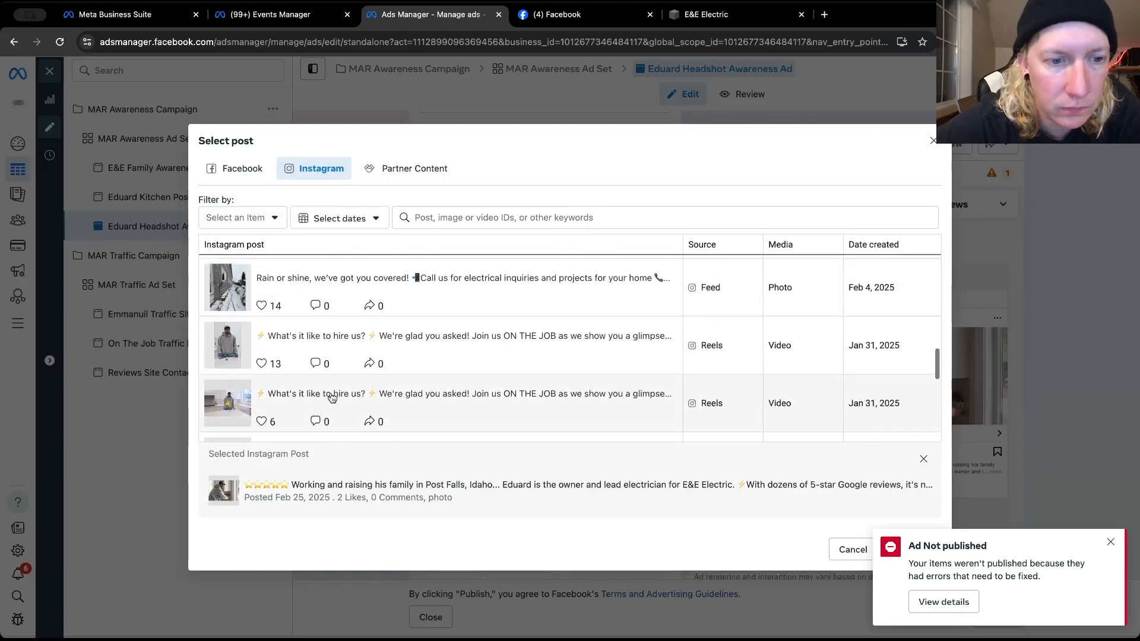
scroll(333, 397, "up", 2)
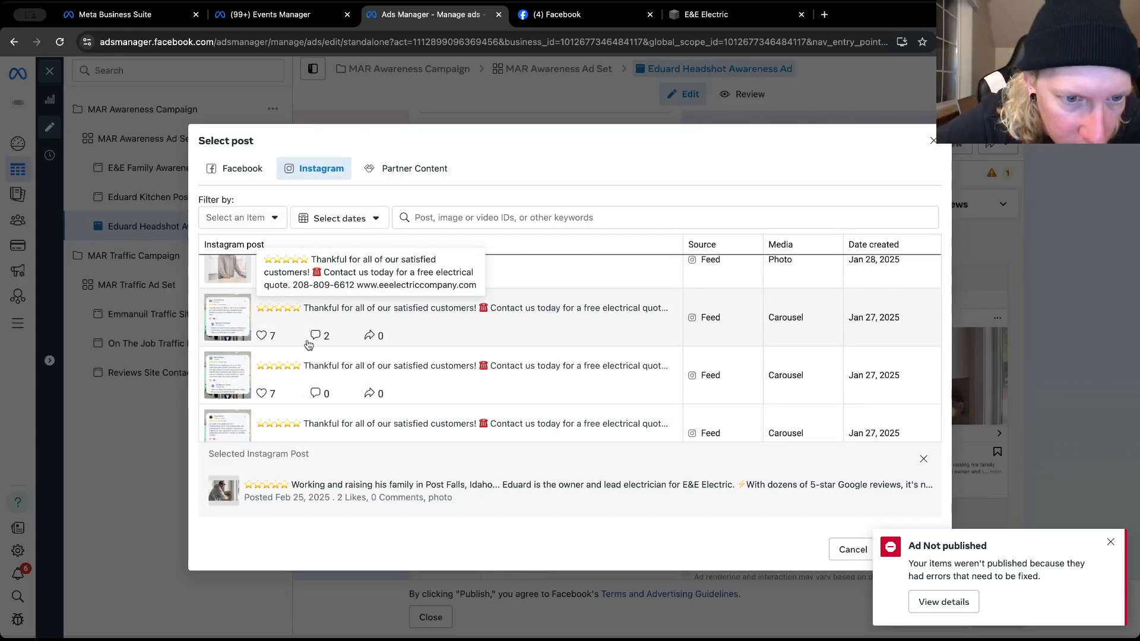
left_click(295, 364)
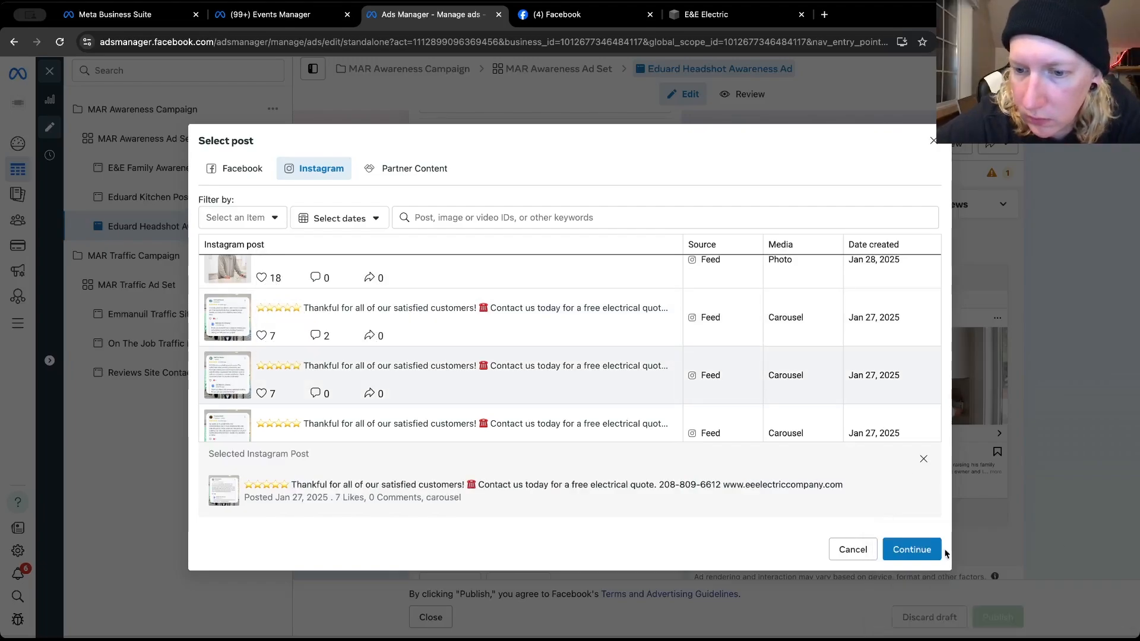
left_click(918, 549)
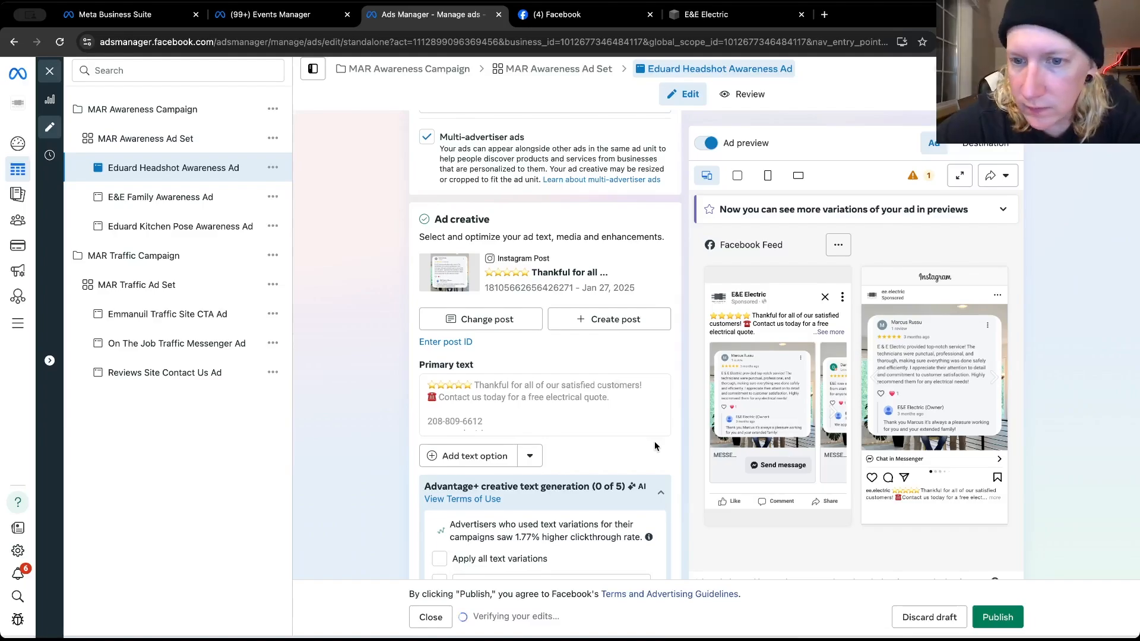
Set the headshot awareness ad's call to action to Learn more
scroll(654, 440, "down", 6)
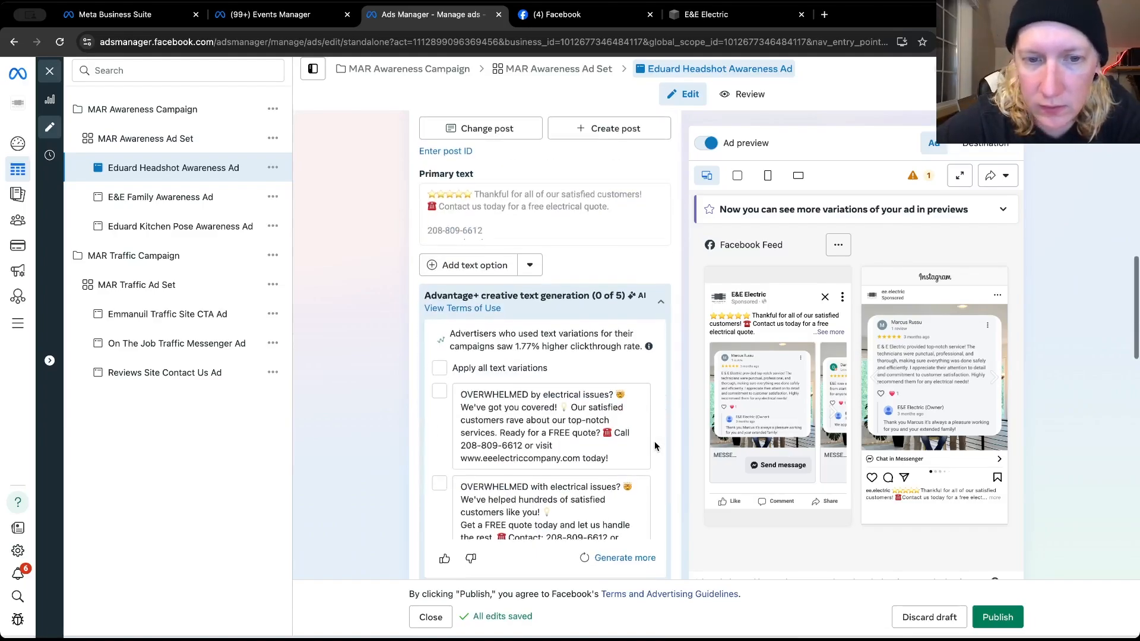
scroll(655, 440, "down", 5)
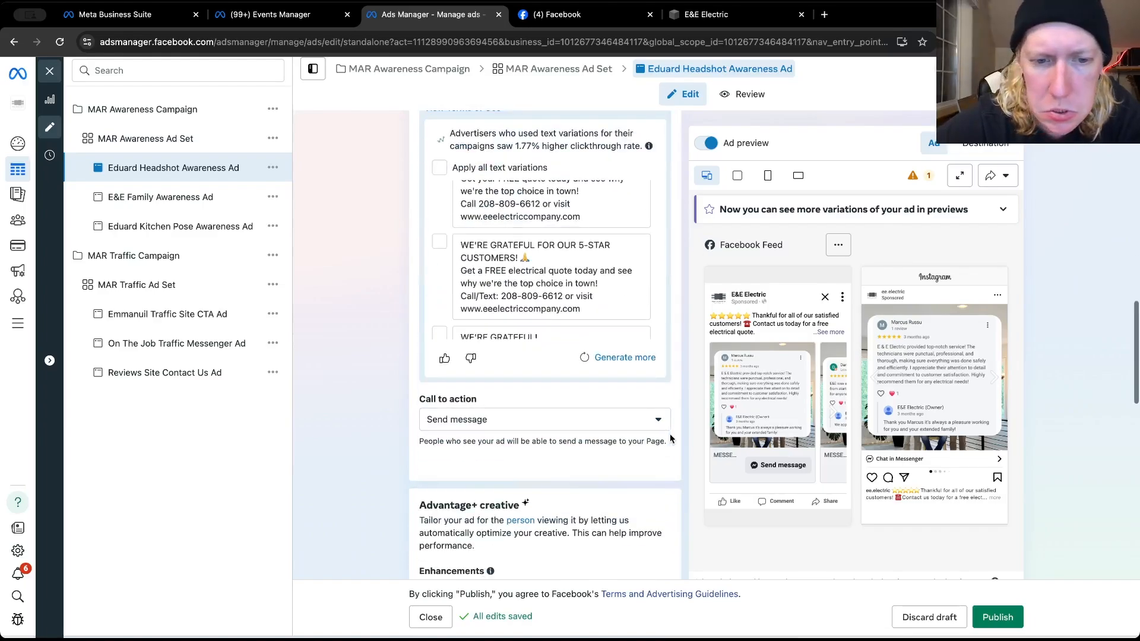
left_click(611, 311)
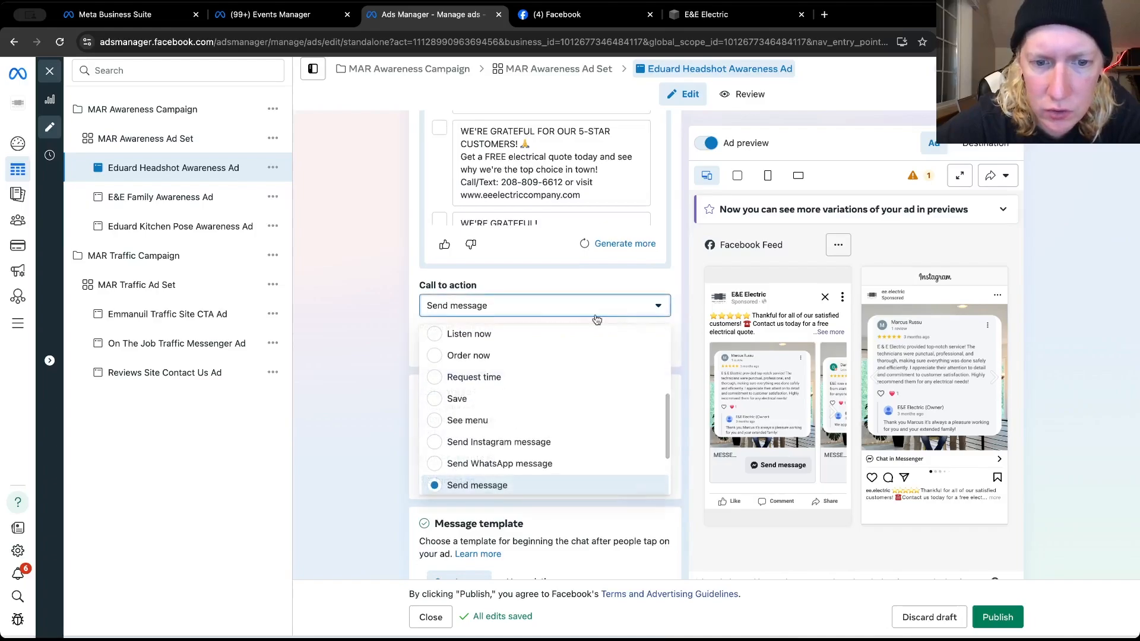
scroll(475, 409, "up", 1)
scroll(479, 412, "up", 3)
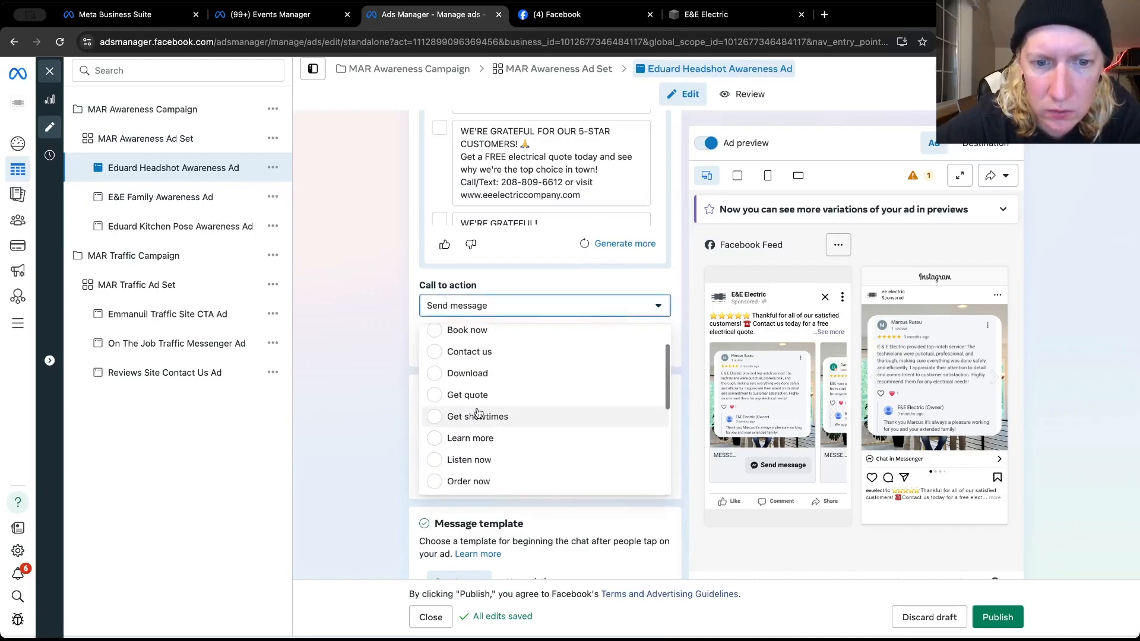
scroll(478, 413, "up", 1)
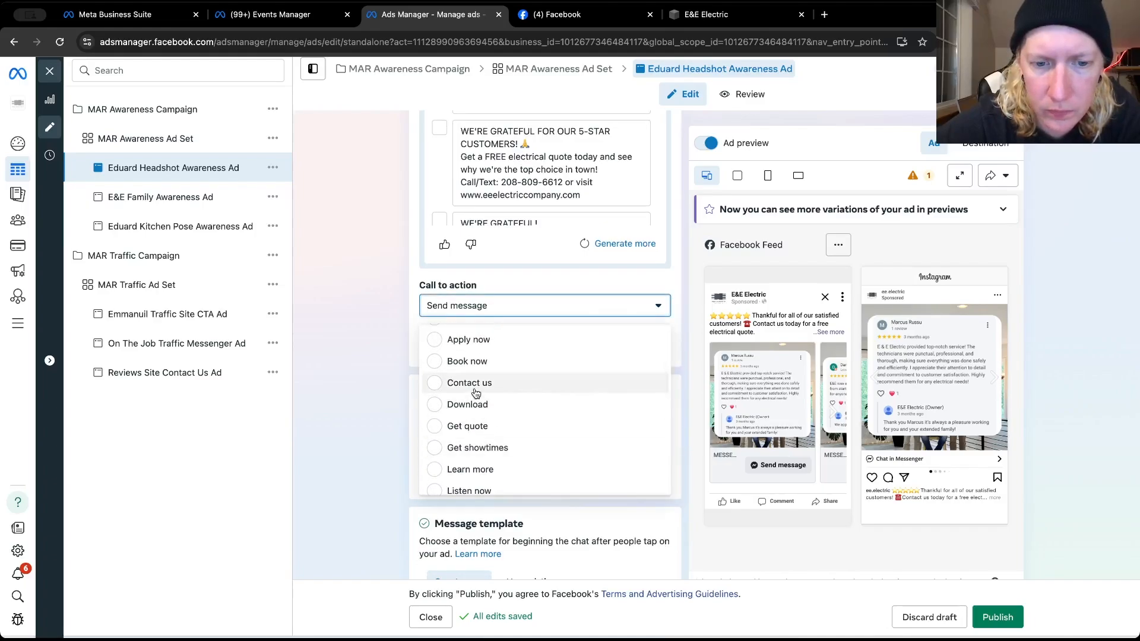
left_click(481, 470)
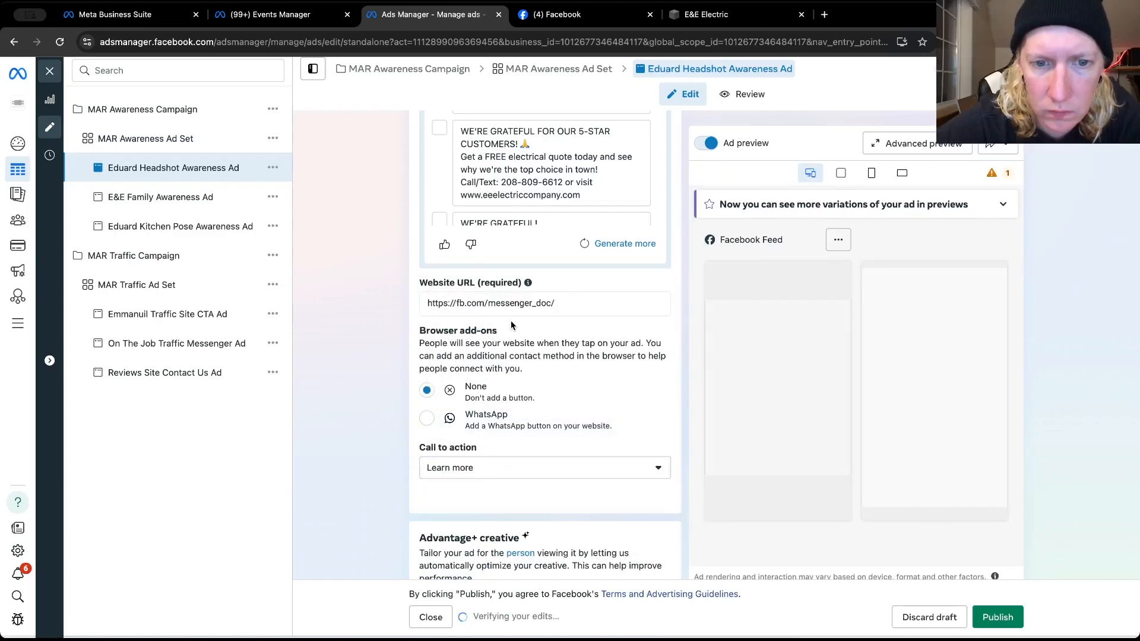
triple_click(496, 303)
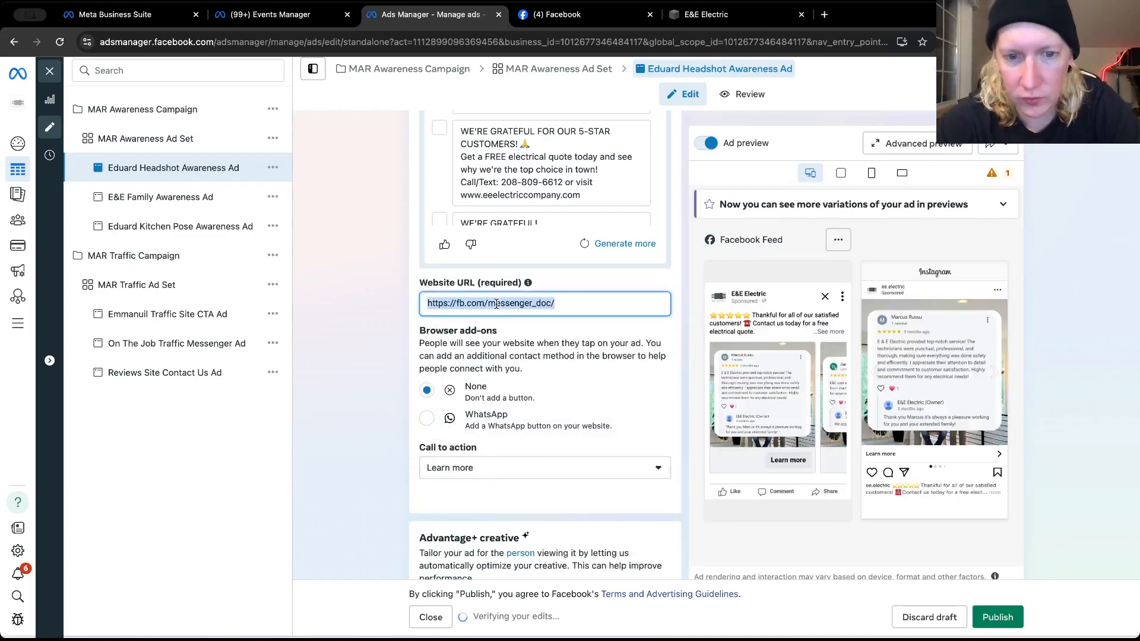
type("https://www.eeelectriccompany.com/")
left_click(358, 331)
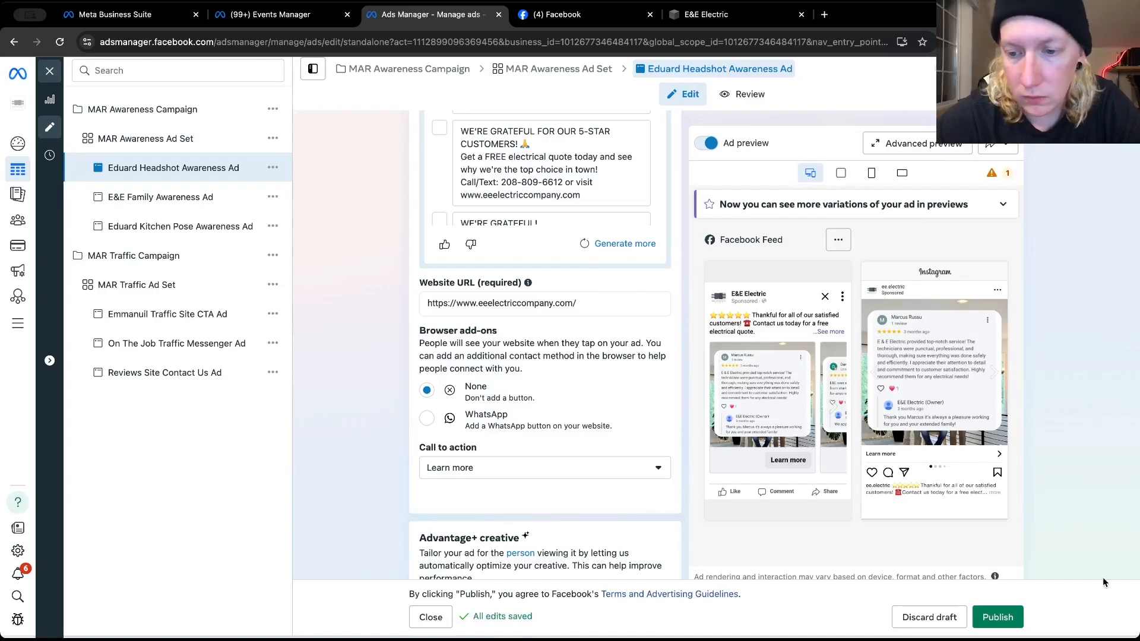
left_click(1016, 618)
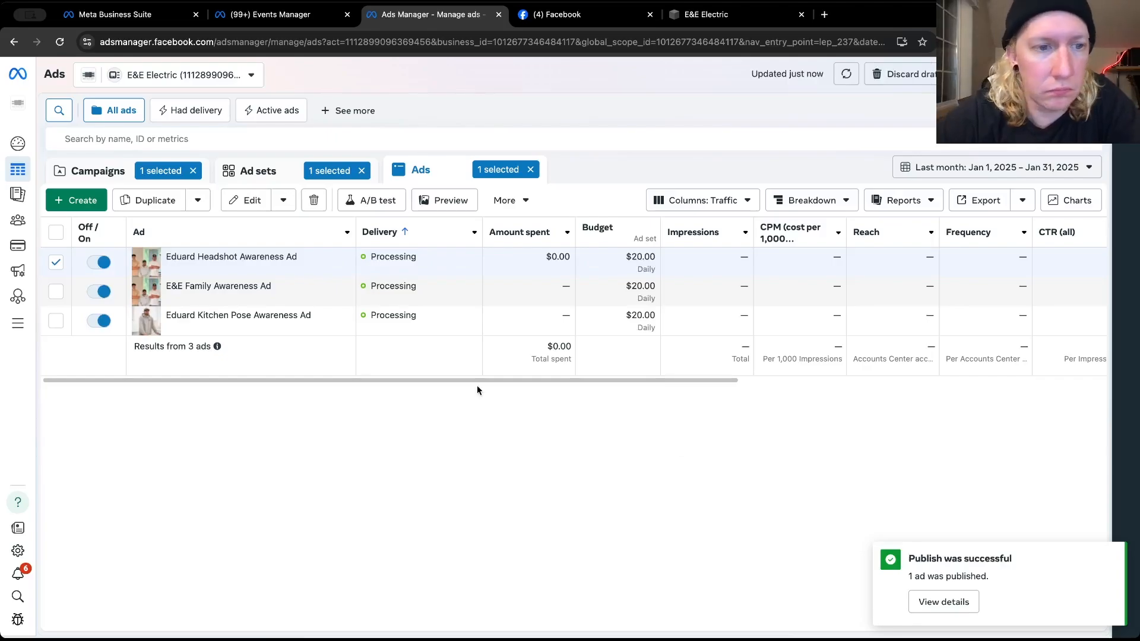
Open the published headshot awareness ad for editing and rename it "Reviews Awareness Ad"
mouse_move(354, 299)
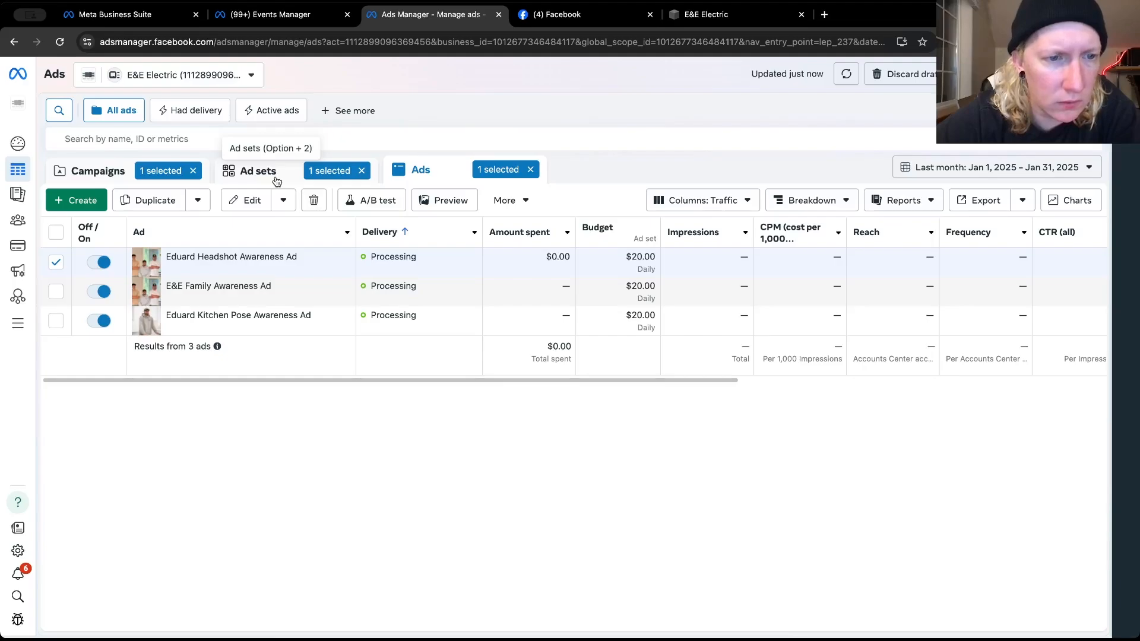
mouse_move(238, 269)
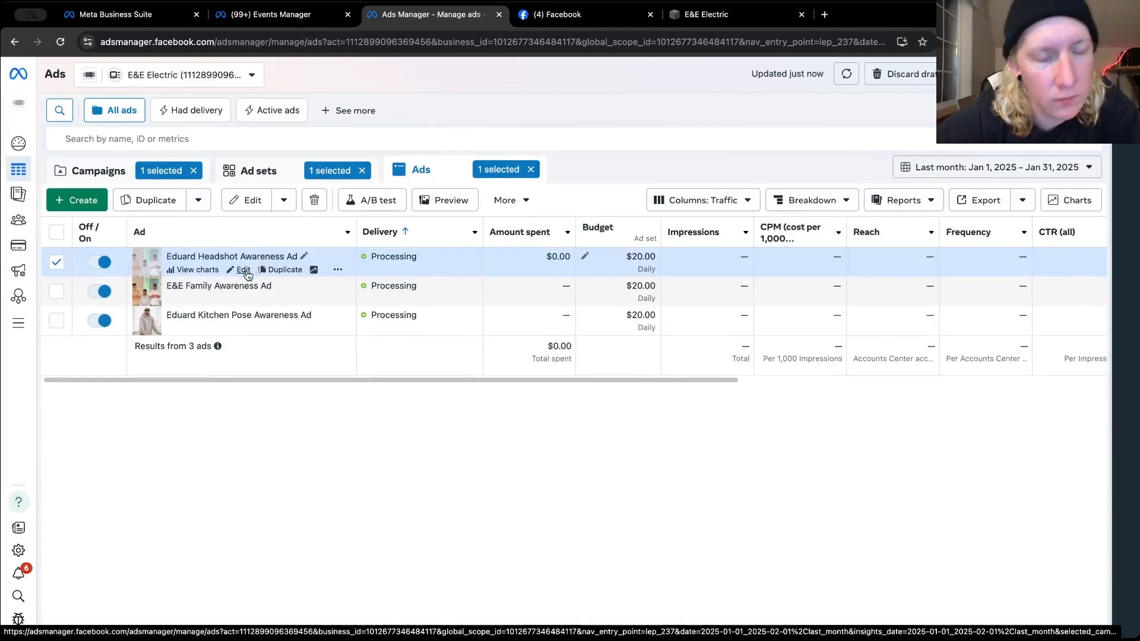
left_click(243, 270)
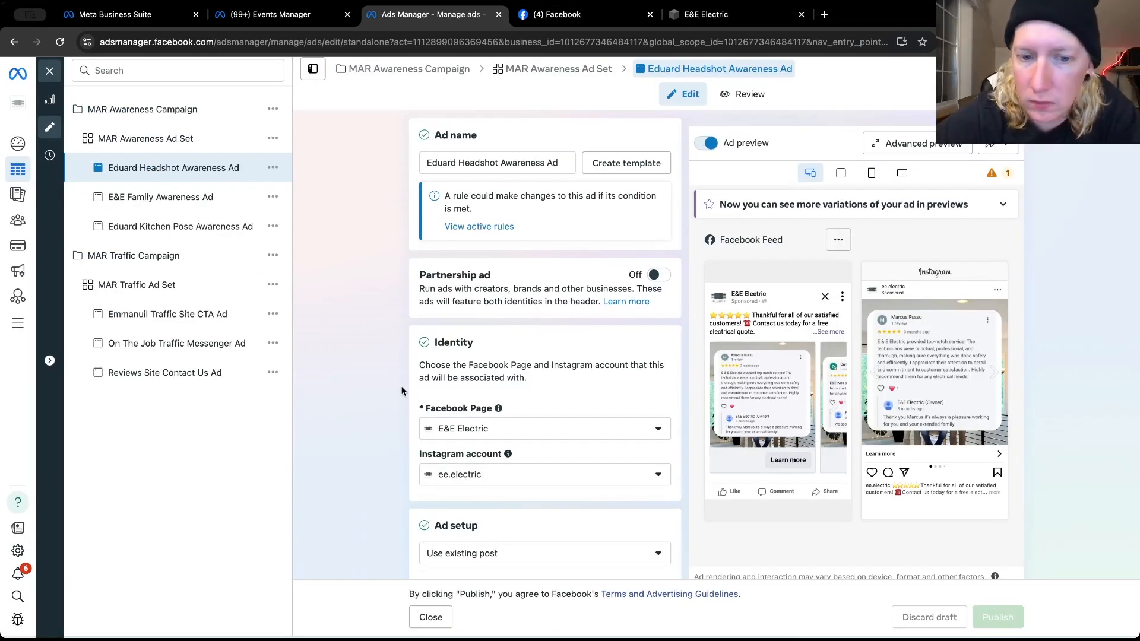
scroll(401, 391, "down", 5)
scroll(402, 390, "down", 4)
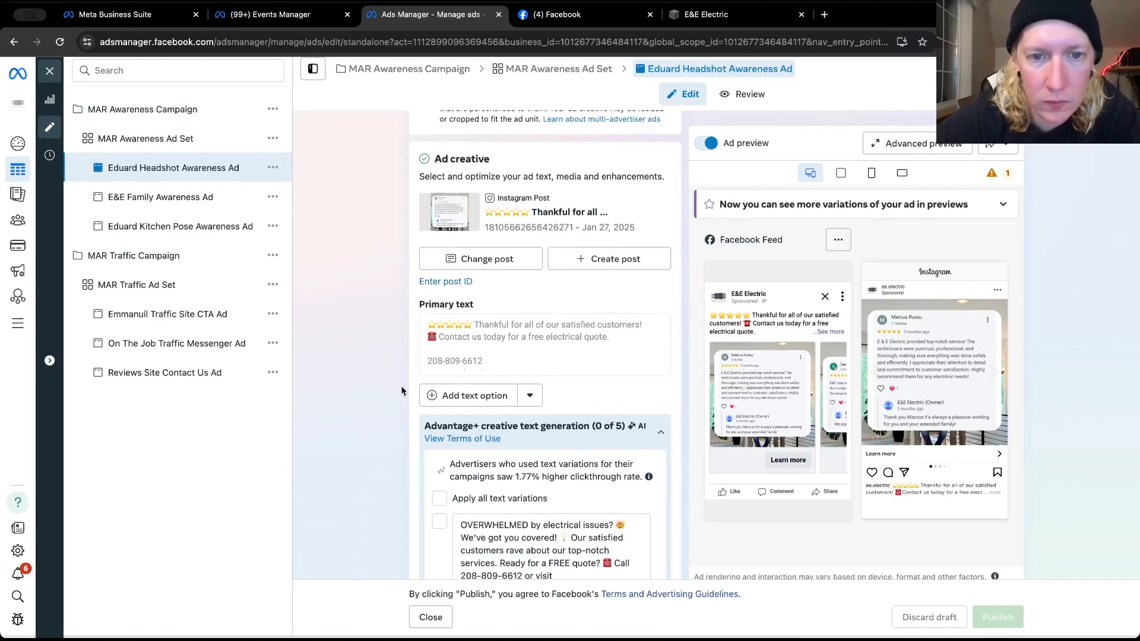
scroll(401, 391, "up", 9)
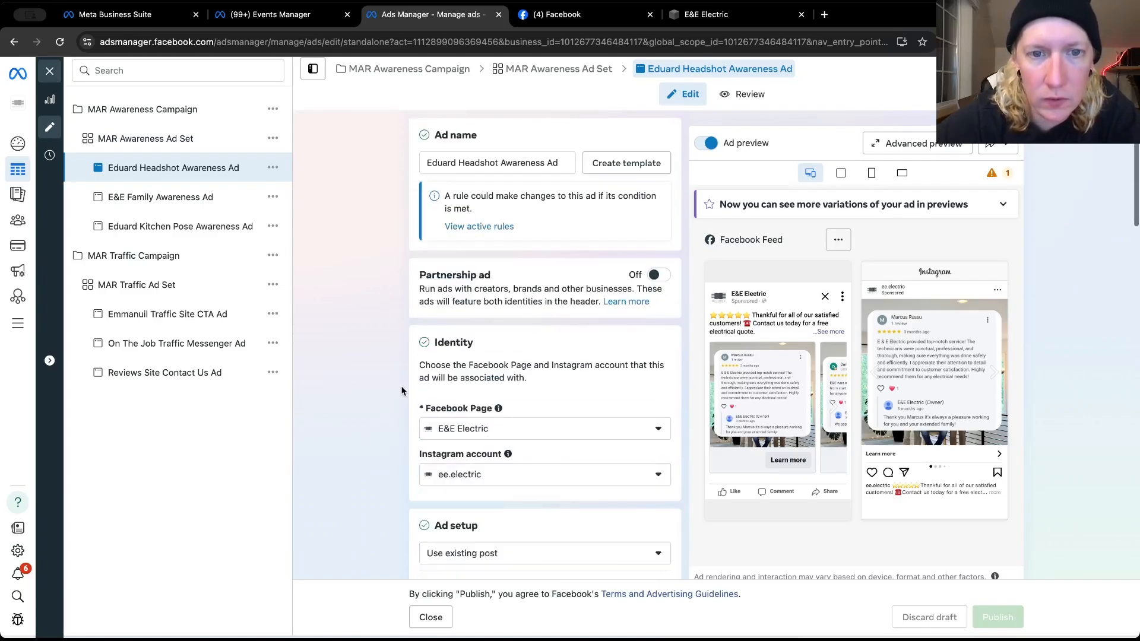
left_click(455, 166)
left_click_drag(455, 166, 424, 165)
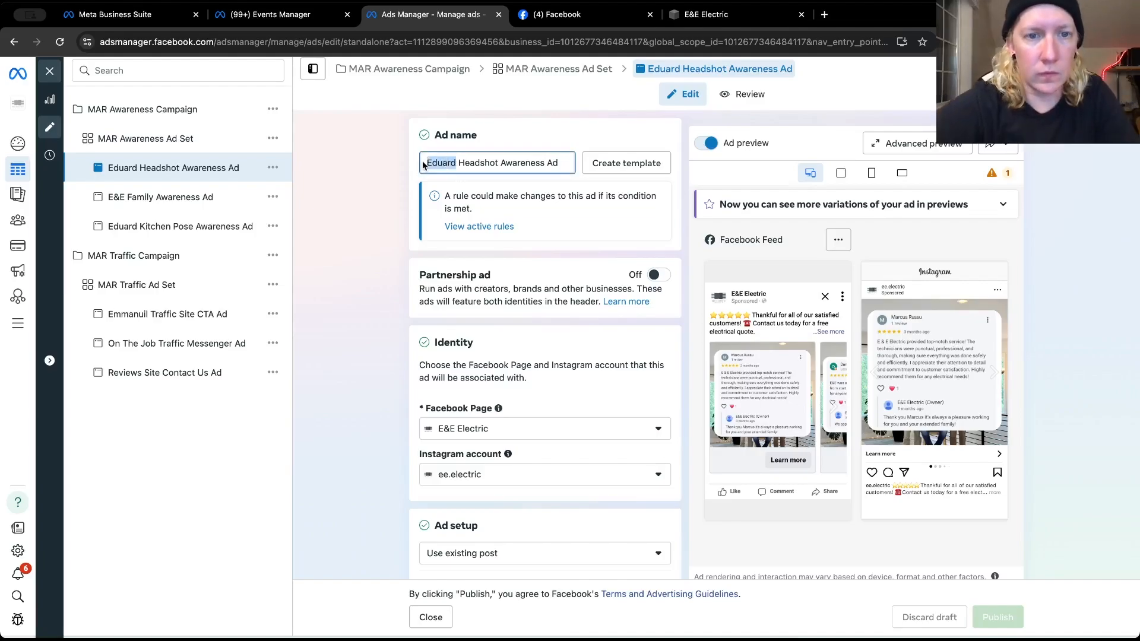
type("Reviews")
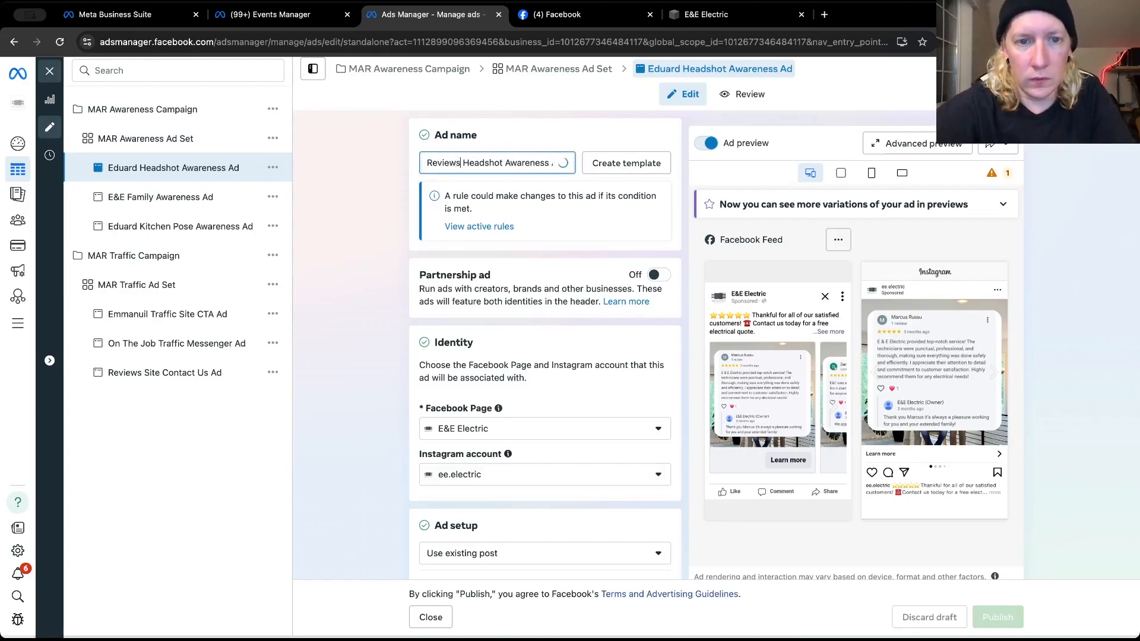
double_click(502, 163)
key("BackSpace")
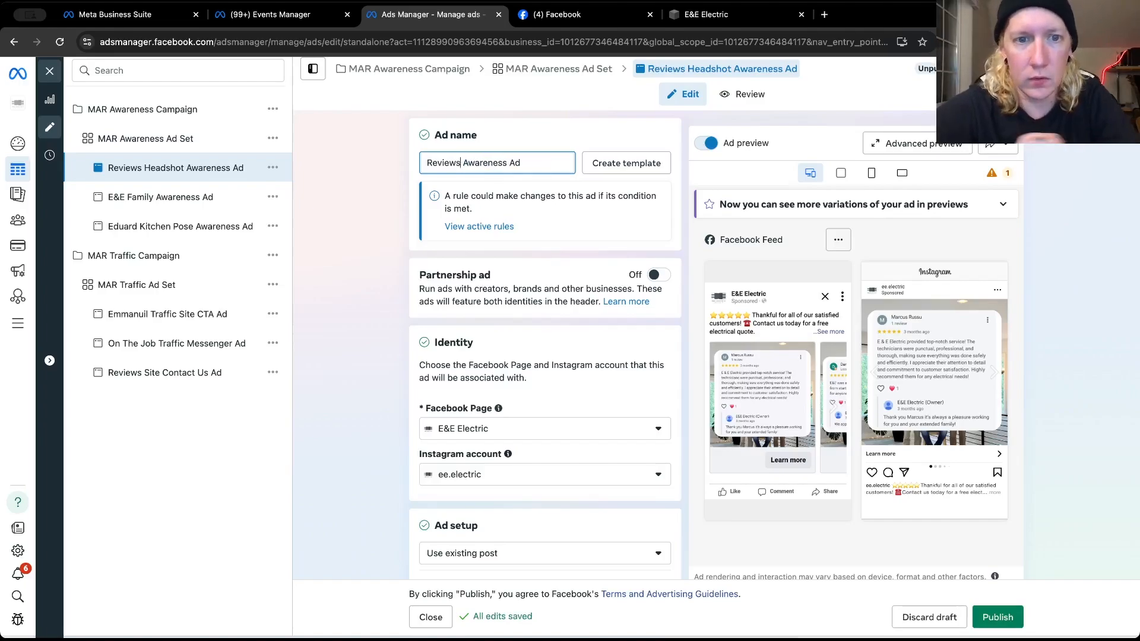
left_click(359, 226)
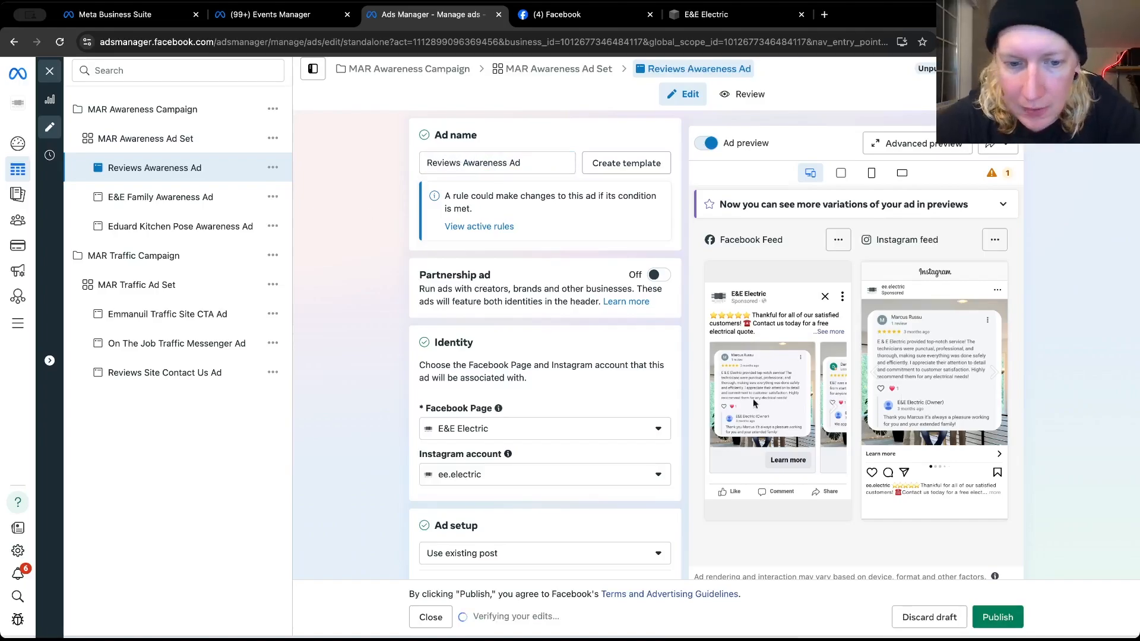
Add a second primary text option to the Reviews Awareness Ad, using the text copied from E&E Electric's January 4 Facebook post
scroll(583, 454, "down", 10)
scroll(425, 446, "down", 12)
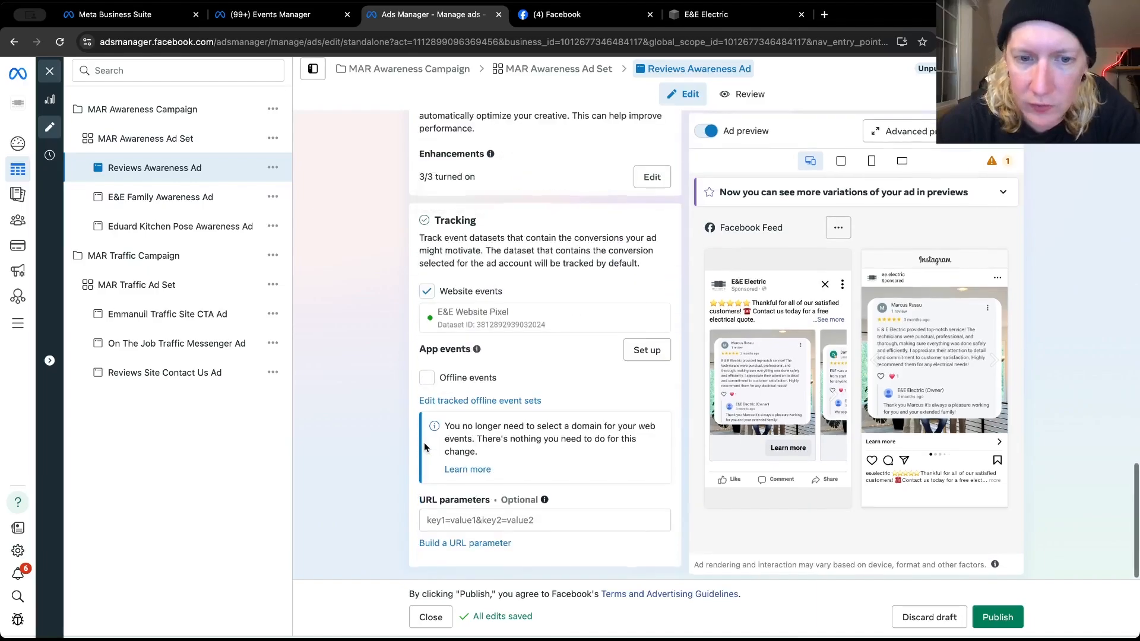
scroll(424, 446, "up", 6)
scroll(412, 388, "up", 5)
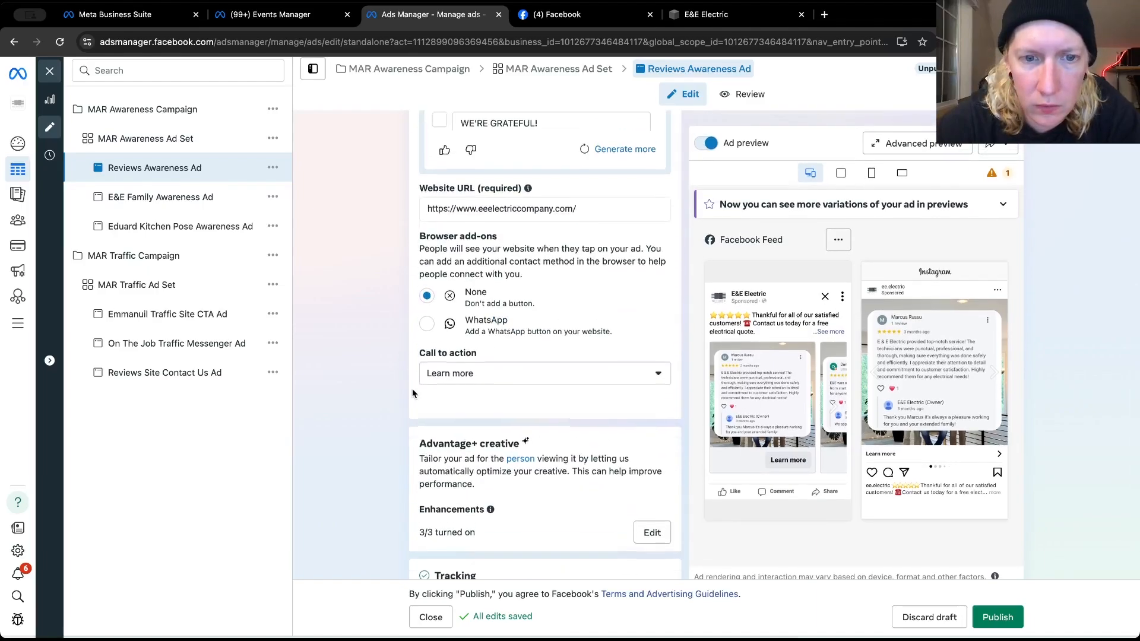
scroll(412, 388, "up", 2)
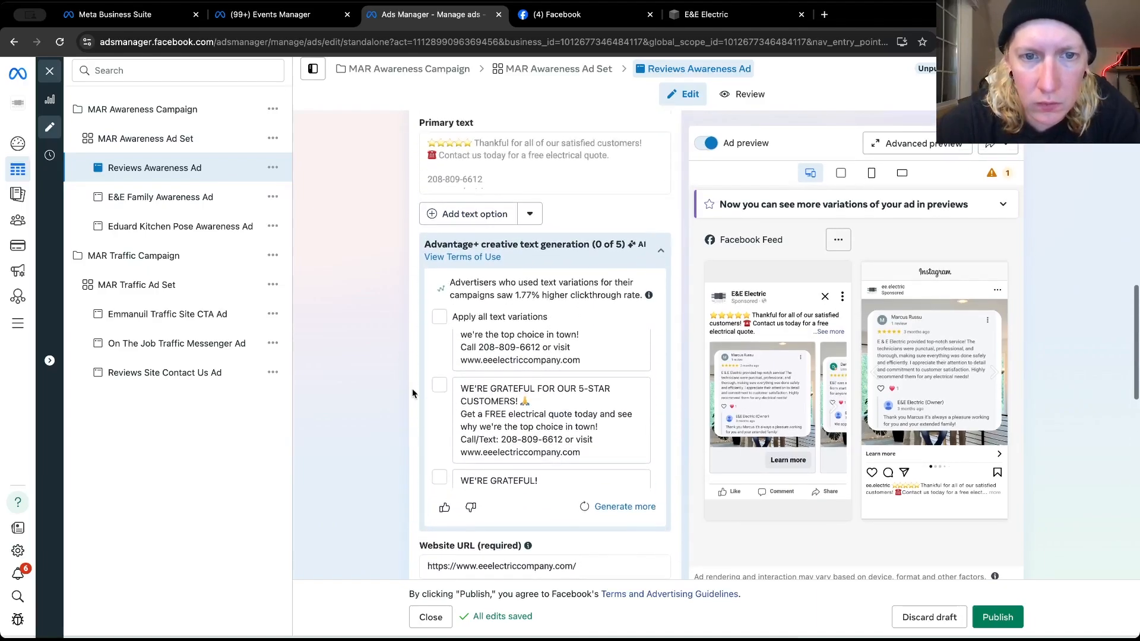
left_click(469, 211)
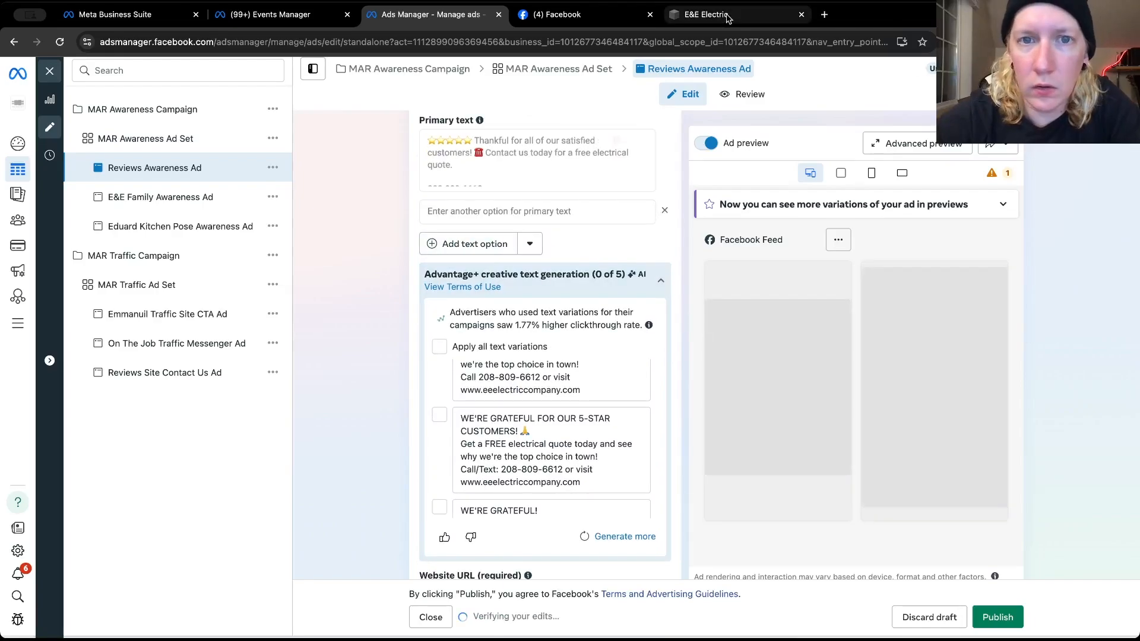
left_click(585, 14)
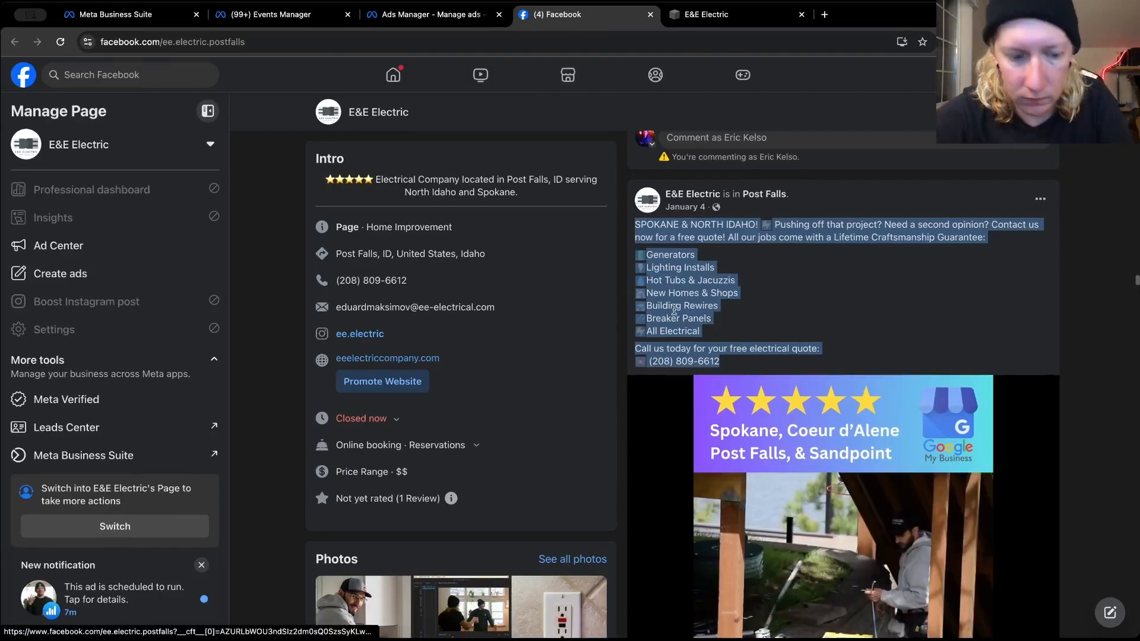
right_click(675, 307)
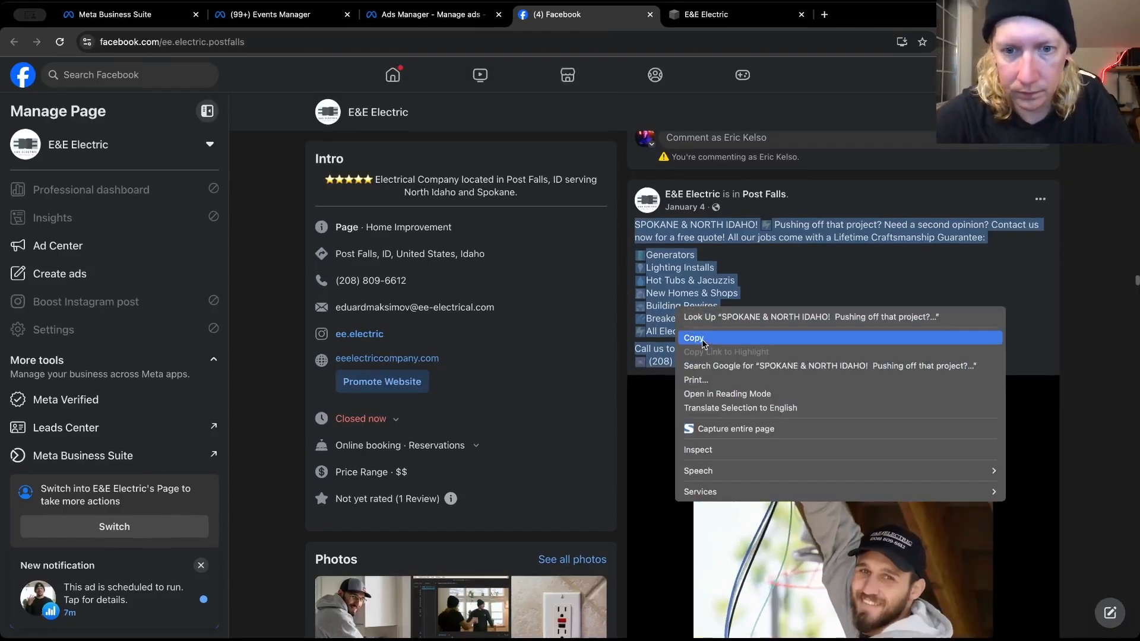
left_click(700, 338)
left_click(442, 16)
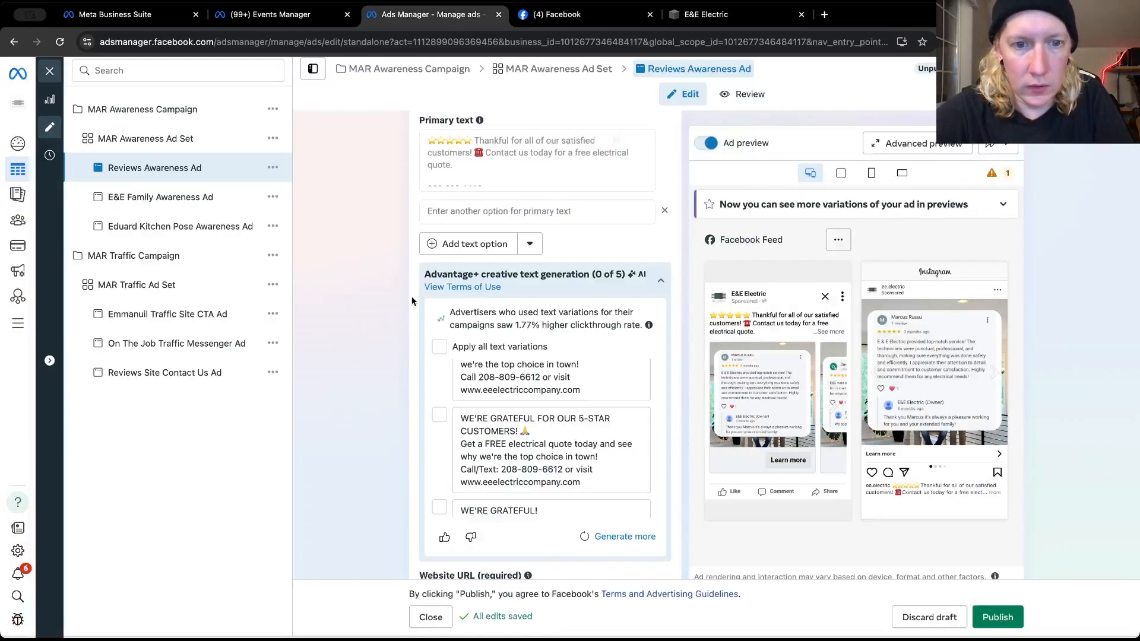
left_click(455, 211)
key("ctrl+v")
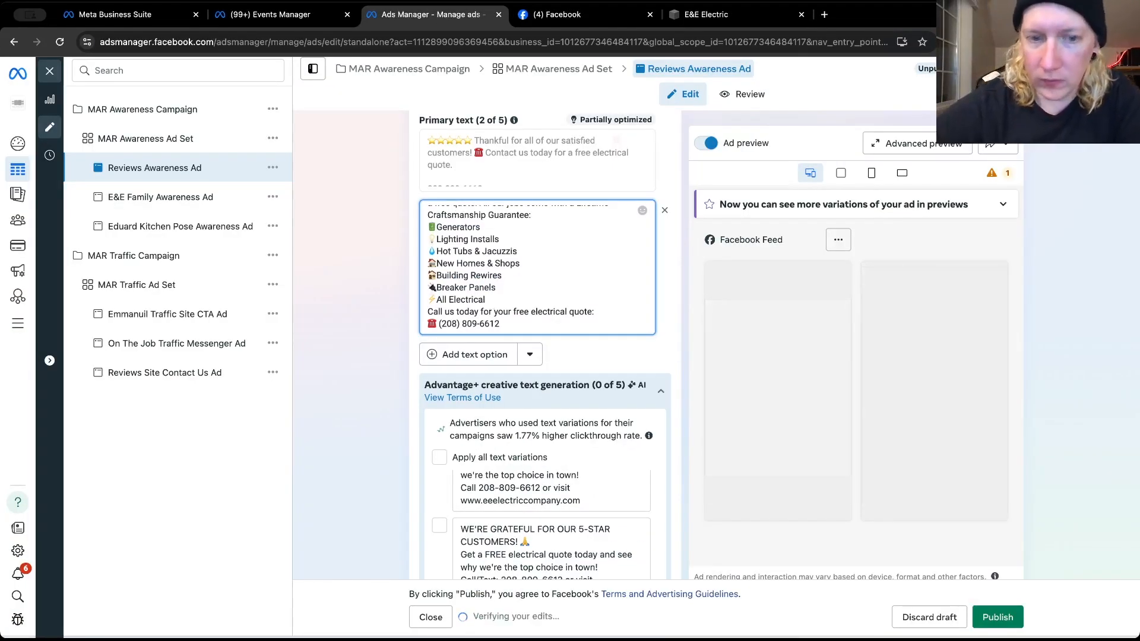
Insert blank lines before the Generators line and before the "Call us today" line in the second primary text
left_click(498, 298)
key("Return")
scroll(498, 296, "up", 1)
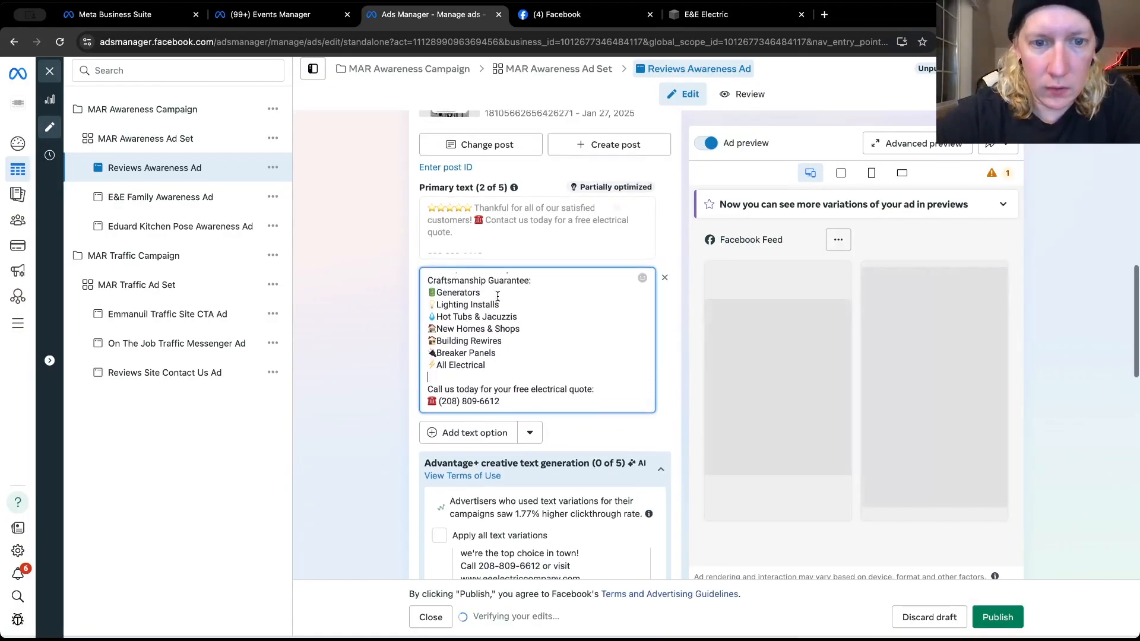
left_click(429, 292)
key("Return")
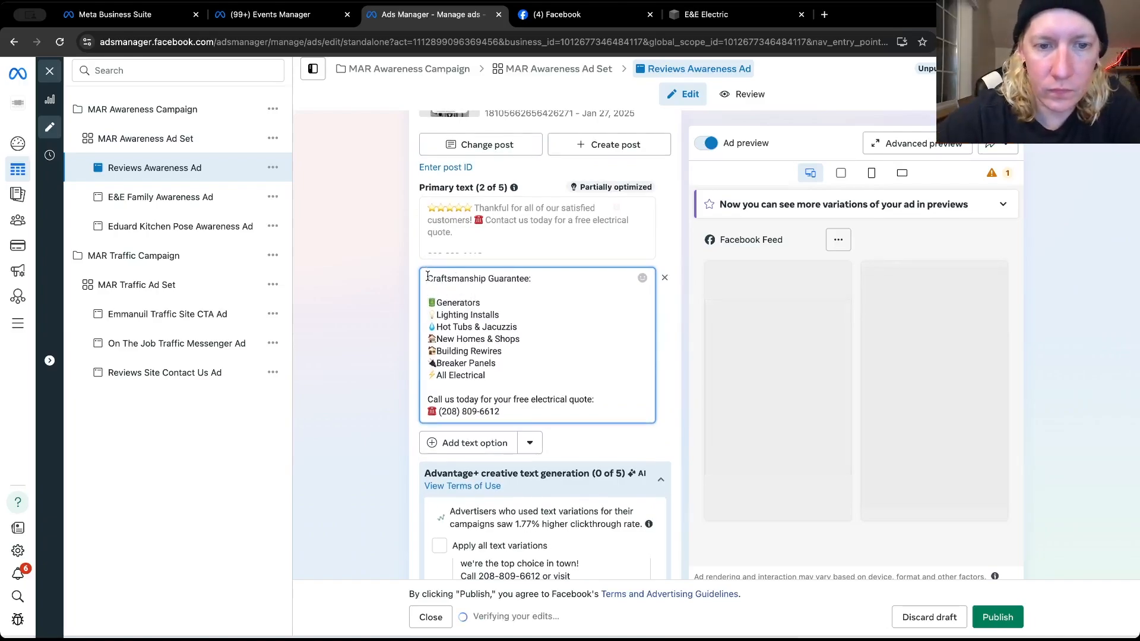
scroll(427, 277, "up", 2)
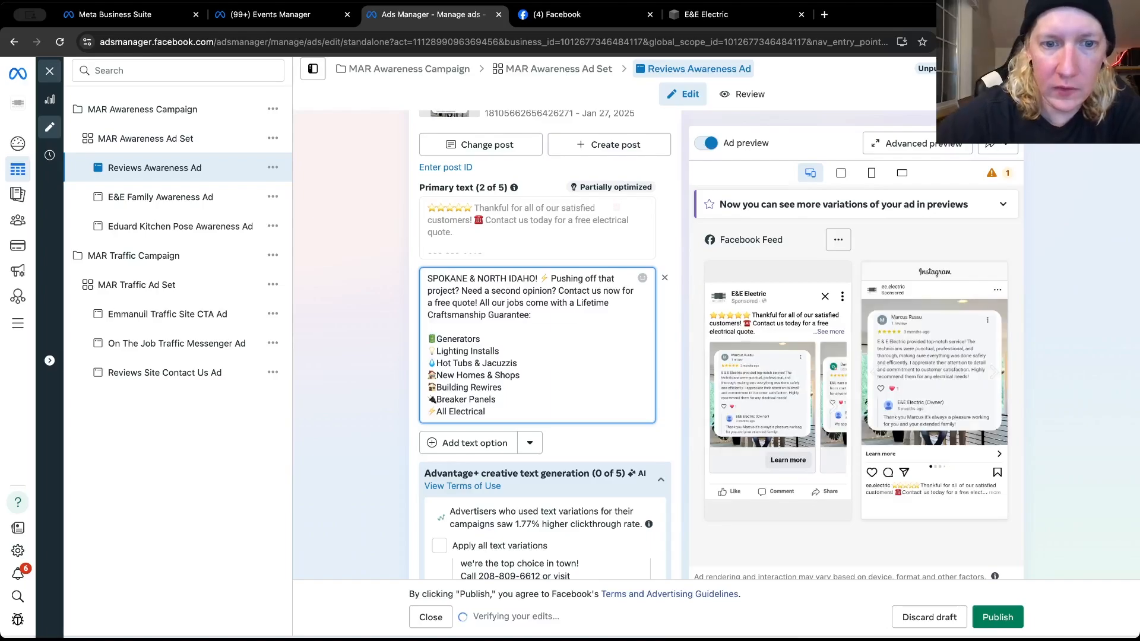
Add a third primary text option, then find and copy the October 18, 2024 "5-star Google Business" post text on E&E Electric's Facebook page
left_click(469, 442)
left_click(557, 15)
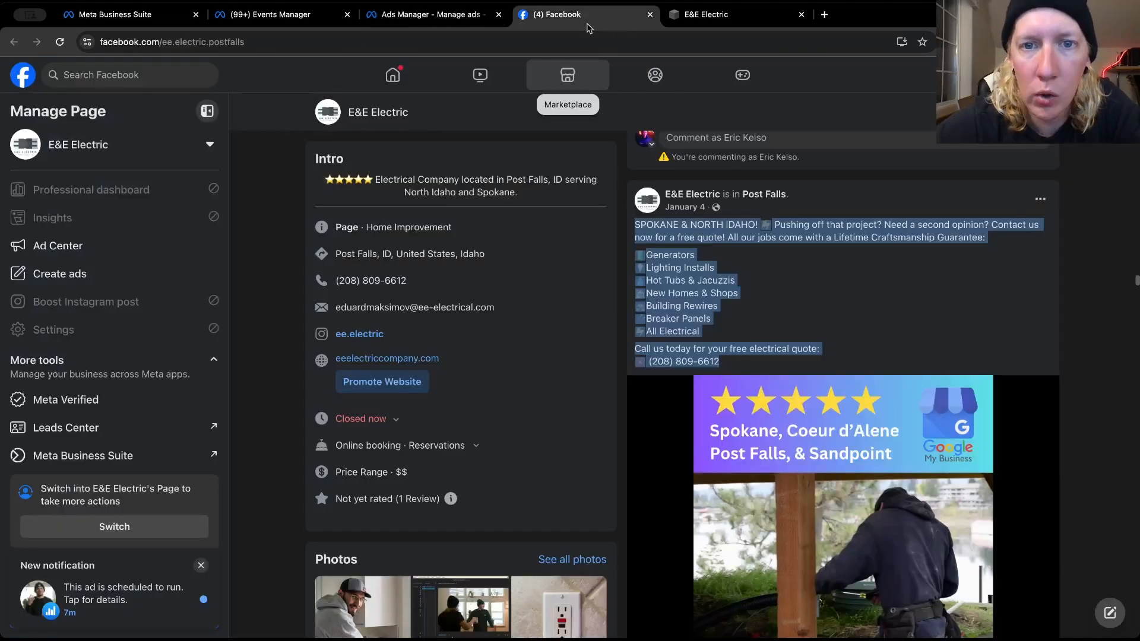
scroll(658, 306, "down", 6)
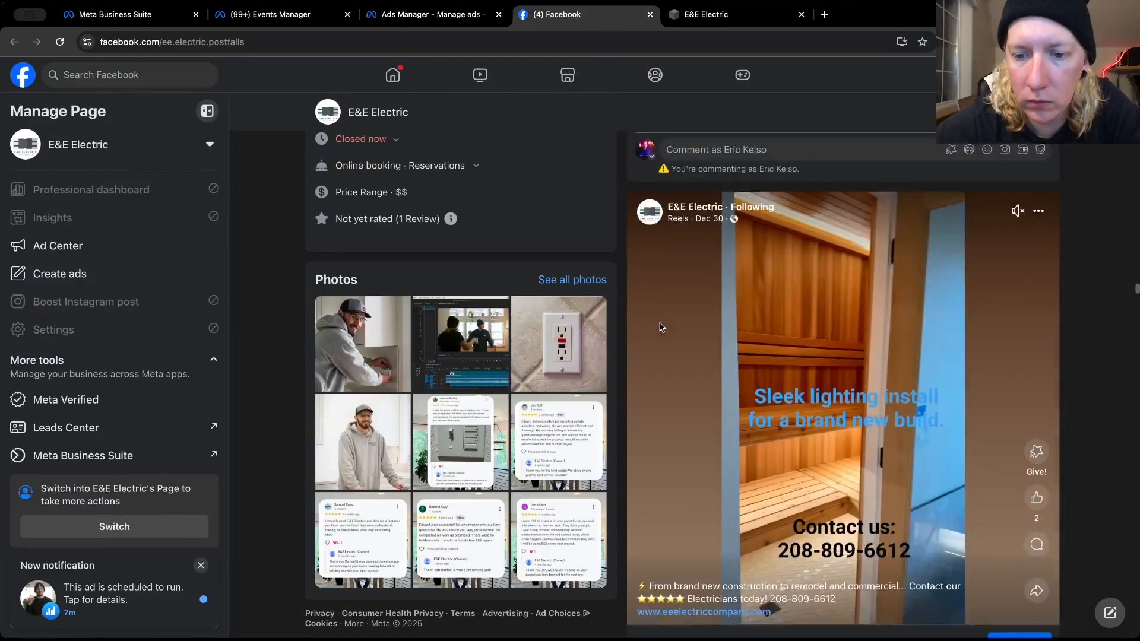
scroll(660, 327, "down", 10)
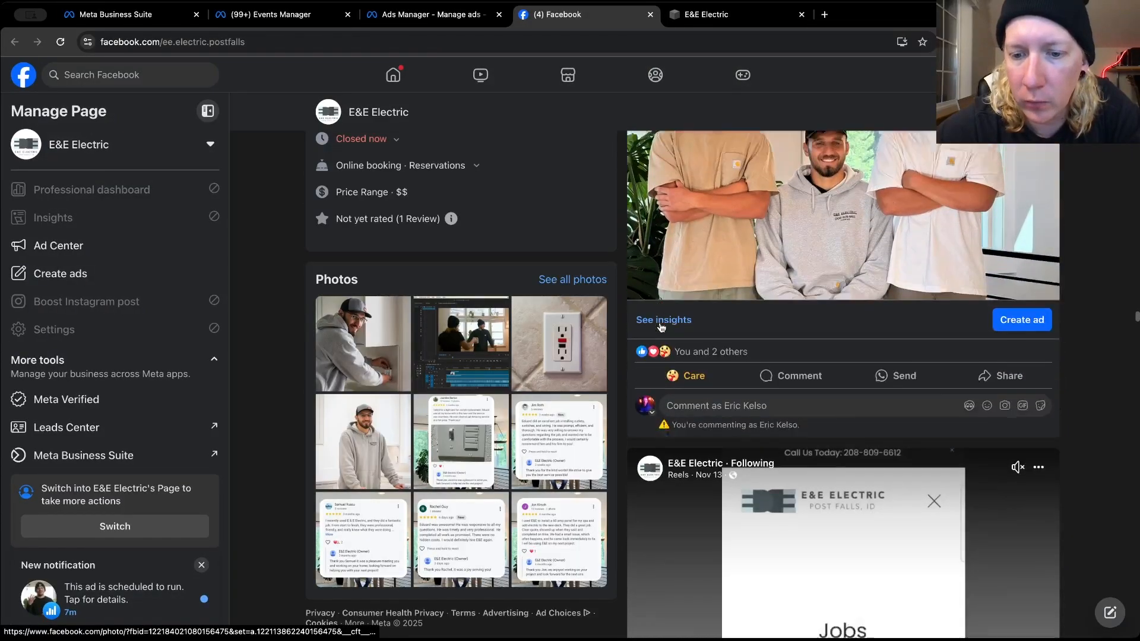
scroll(659, 322, "down", 10)
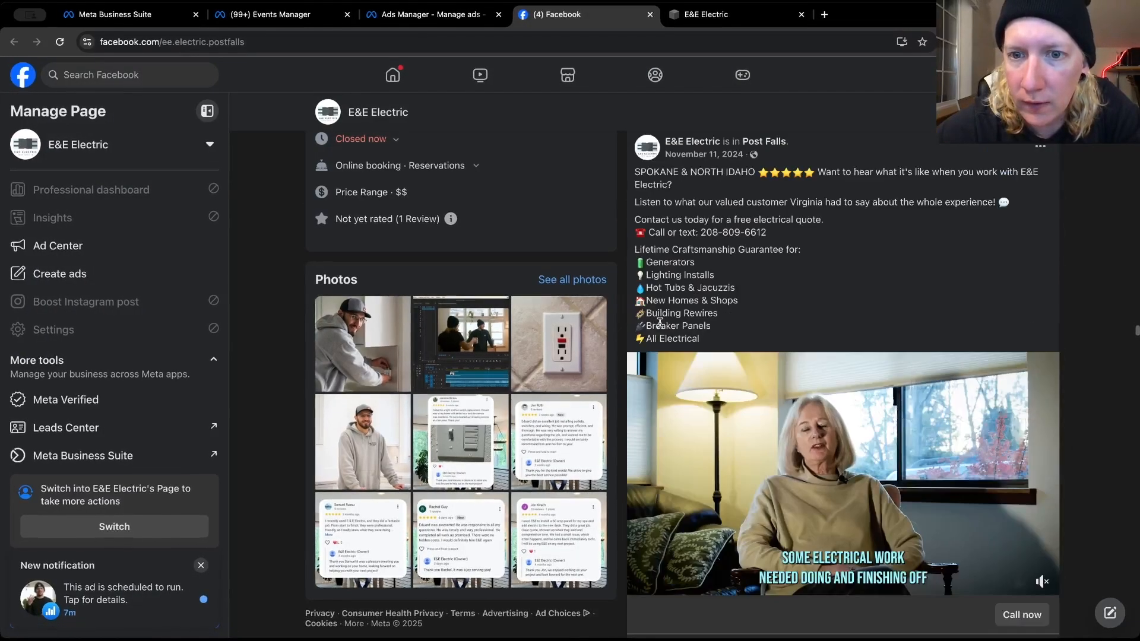
scroll(660, 322, "down", 10)
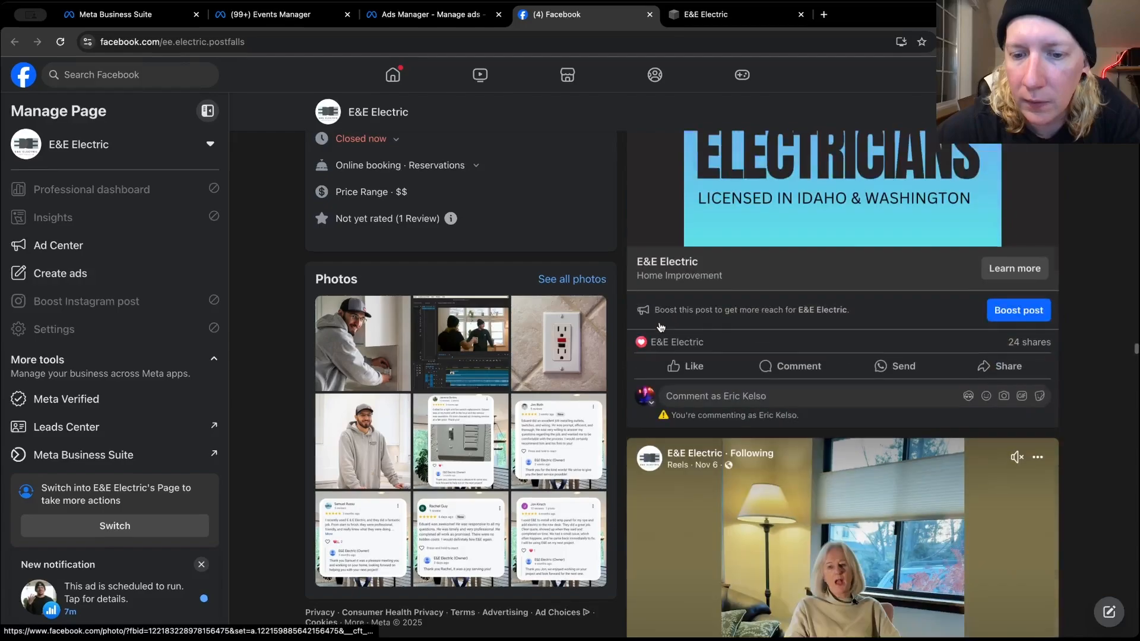
scroll(660, 327, "down", 10)
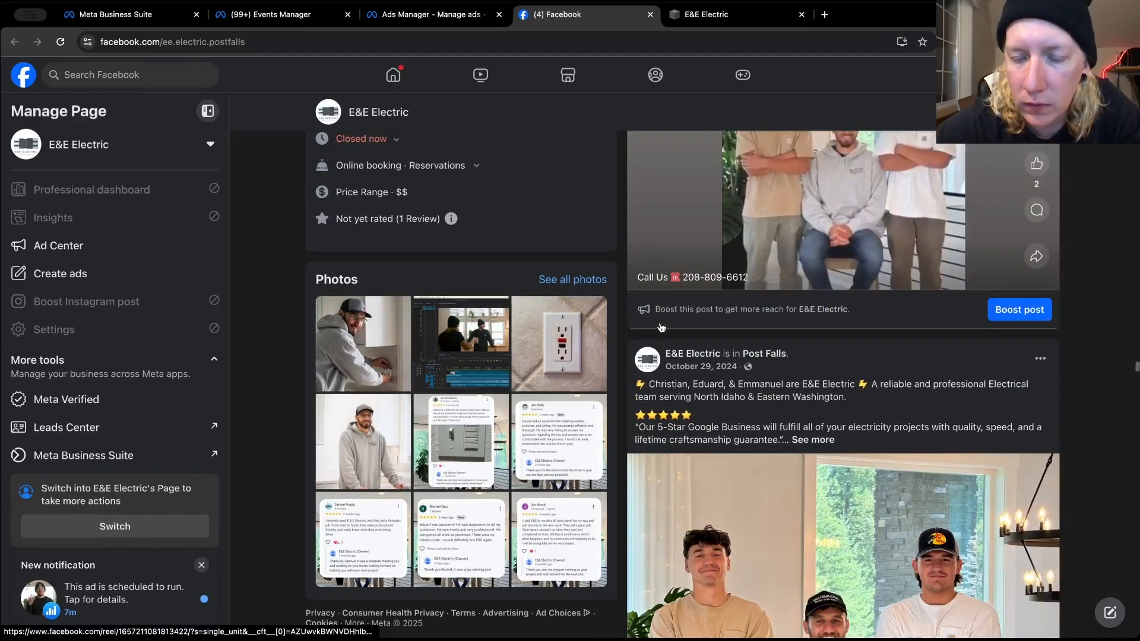
scroll(660, 325, "down", 10)
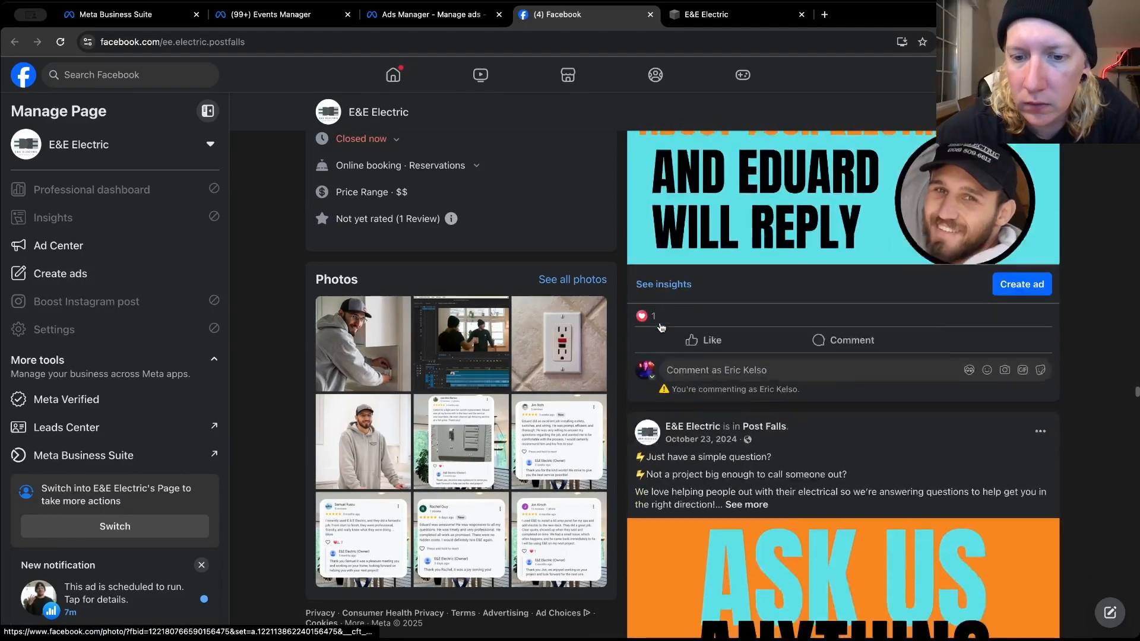
scroll(660, 328, "down", 10)
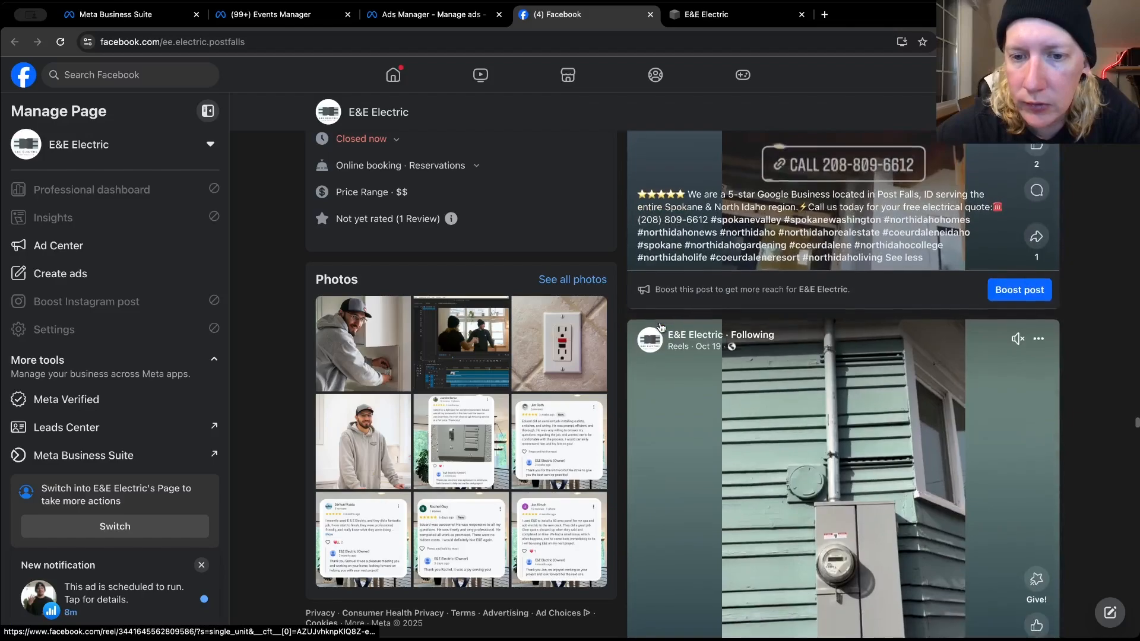
scroll(661, 327, "down", 10)
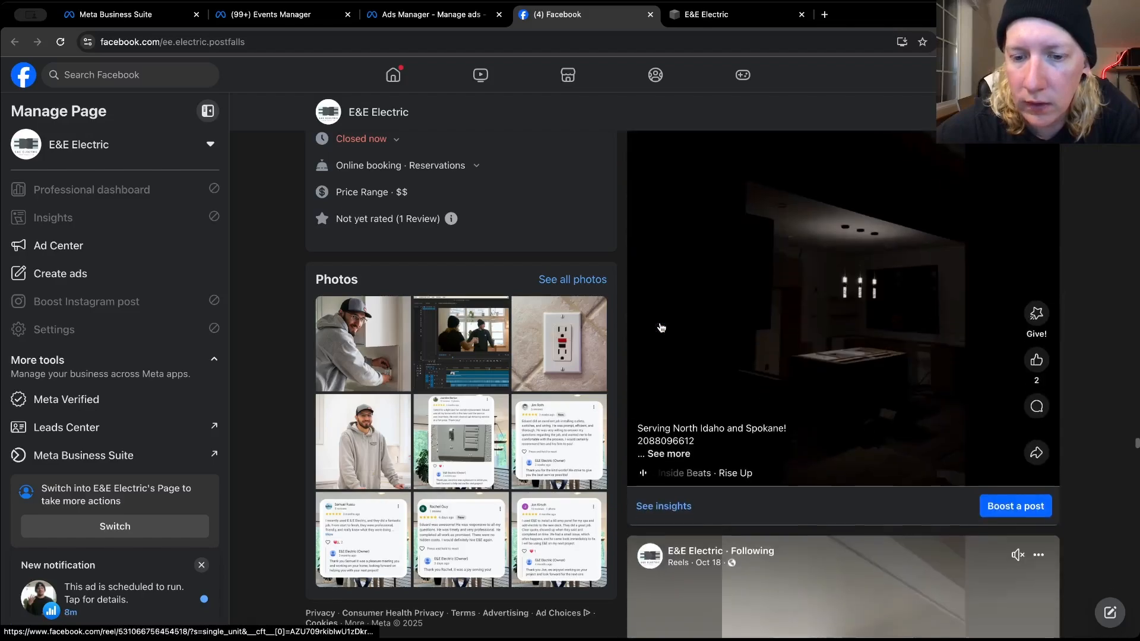
scroll(660, 327, "down", 10)
scroll(660, 323, "up", 2)
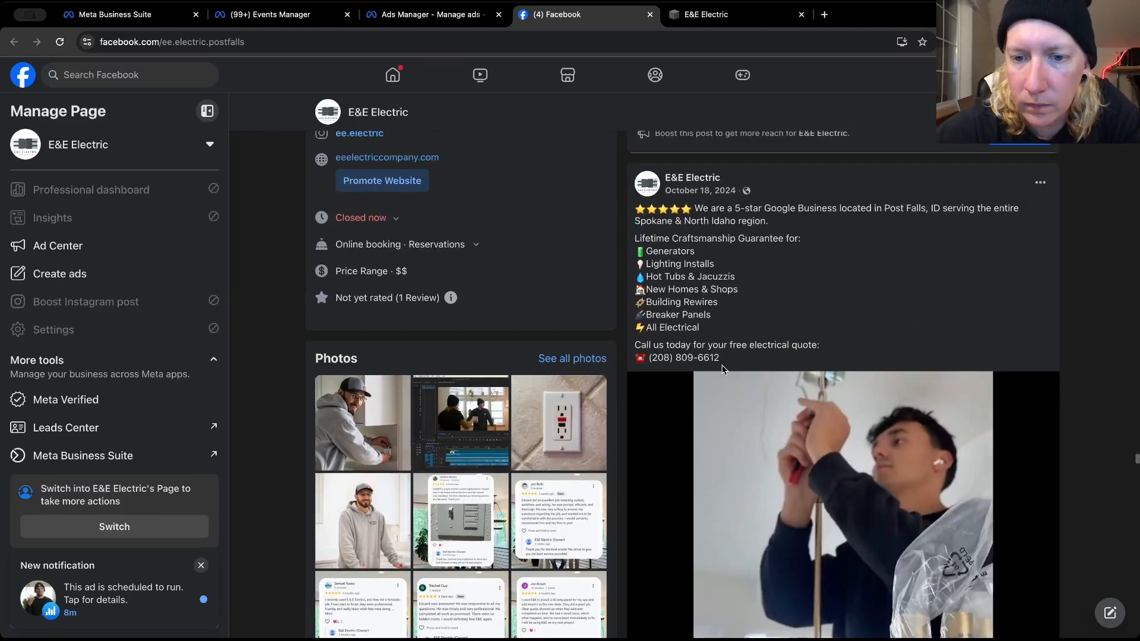
left_click_drag(720, 358, 631, 215)
right_click(653, 226)
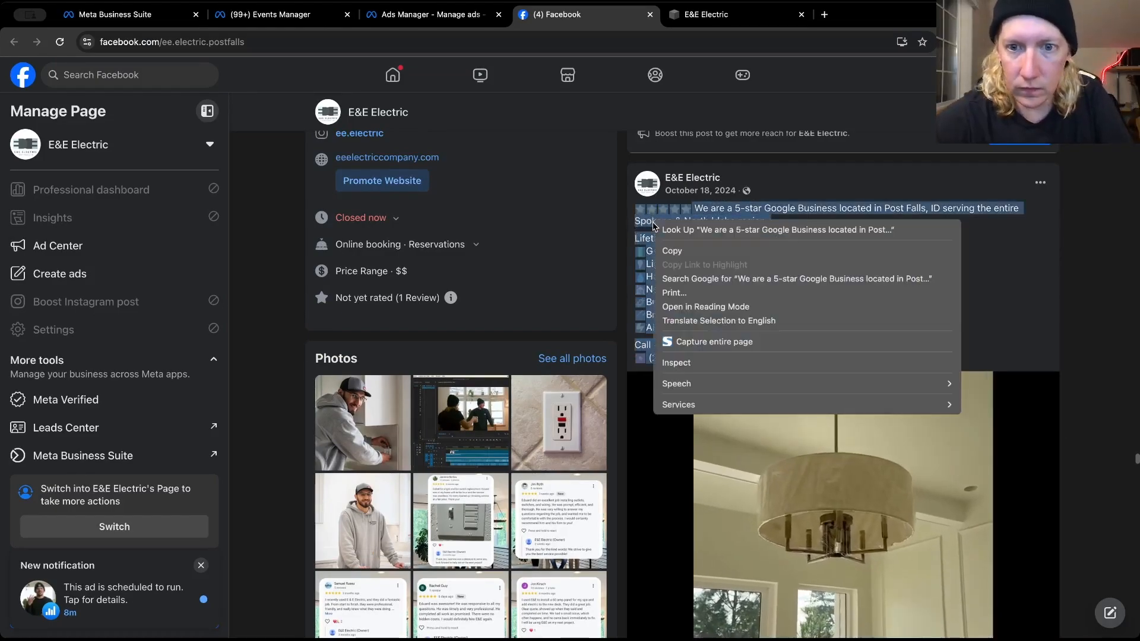
left_click(665, 250)
Back in Ads Manager, fill the third primary text option with the copied "We are a 5-star Google Business" text
left_click(425, 18)
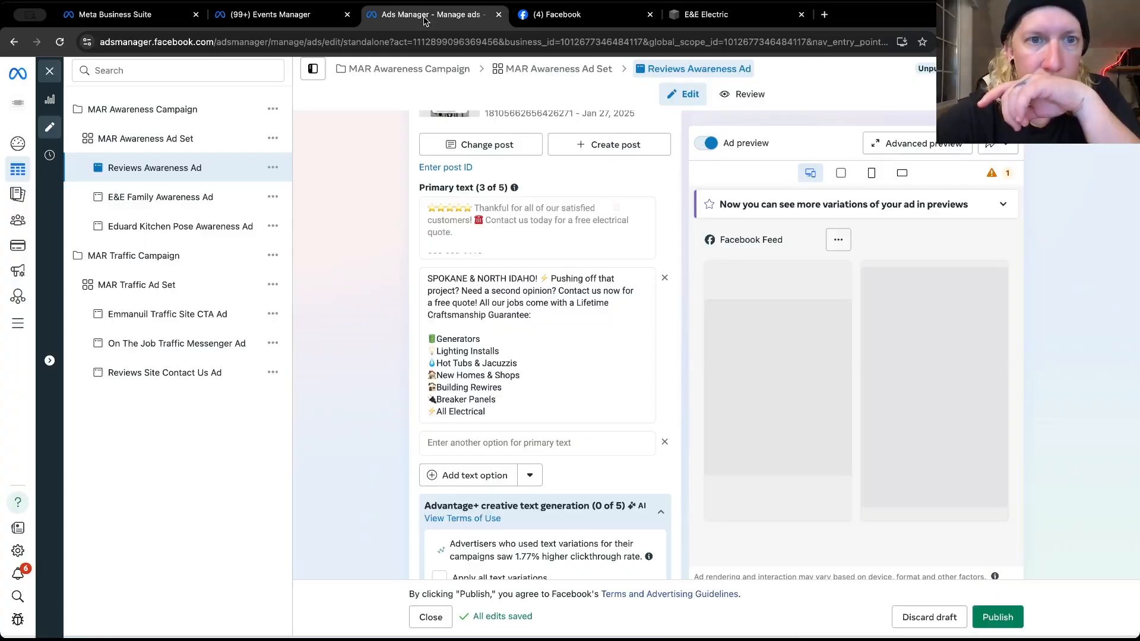
left_click(485, 441)
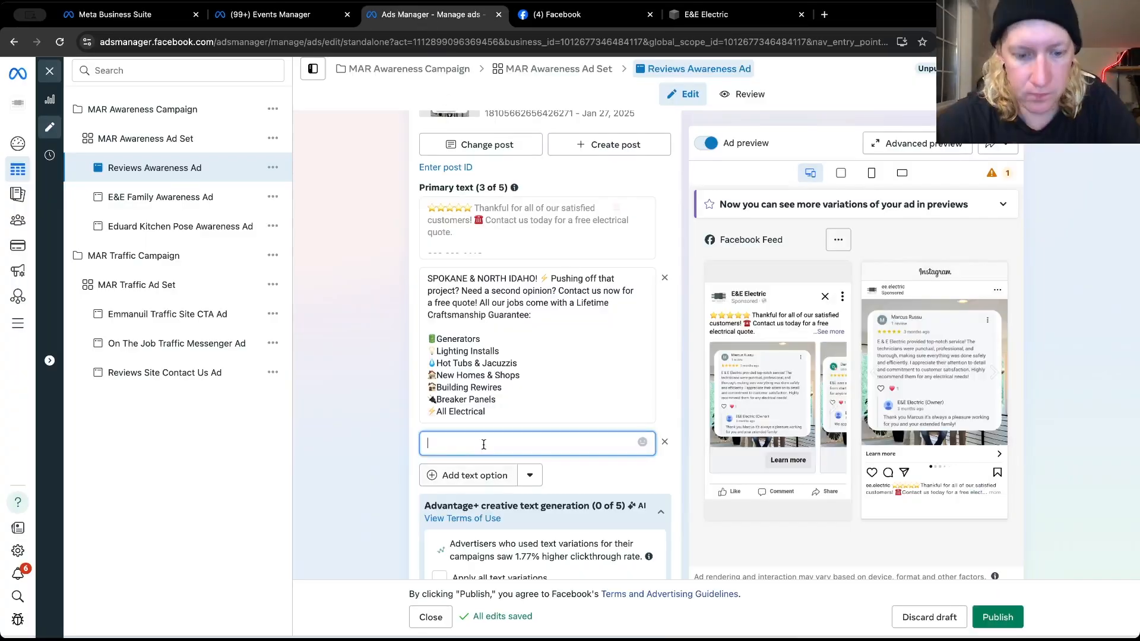
key("ctrl+v")
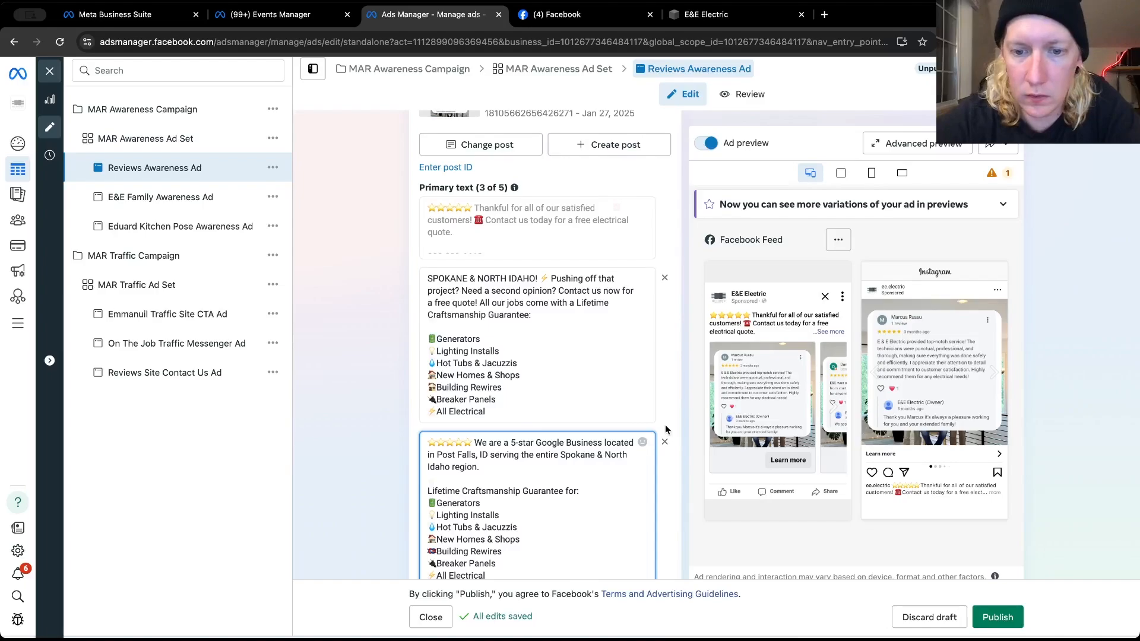
scroll(664, 427, "down", 10)
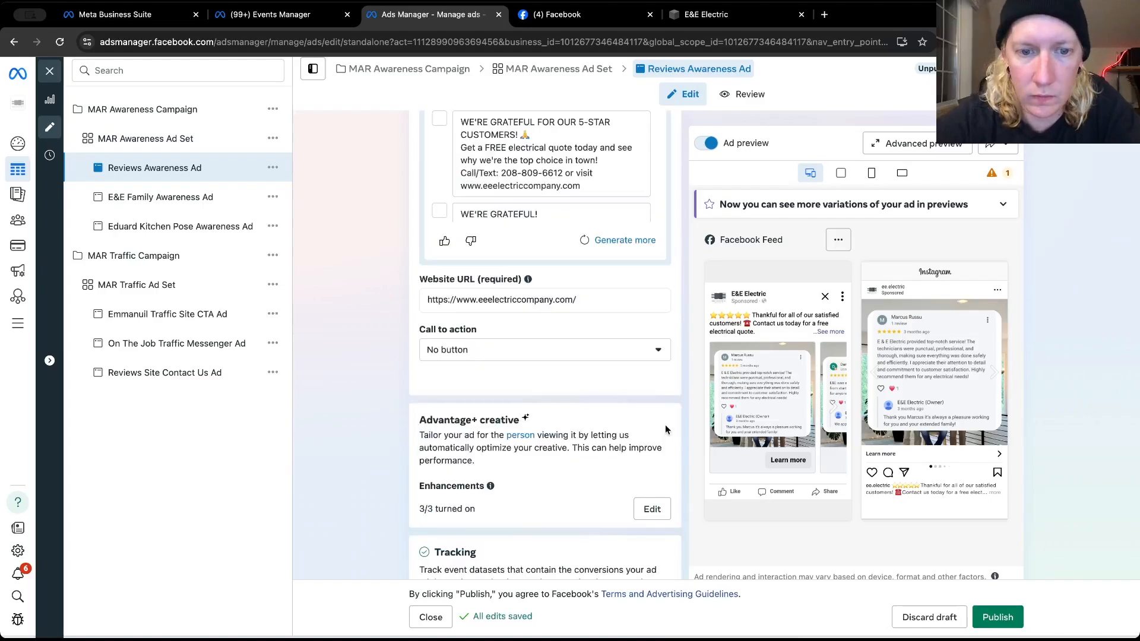
Set the Reviews Awareness Ad's call to action to Learn more and publish the ad
left_click(628, 349)
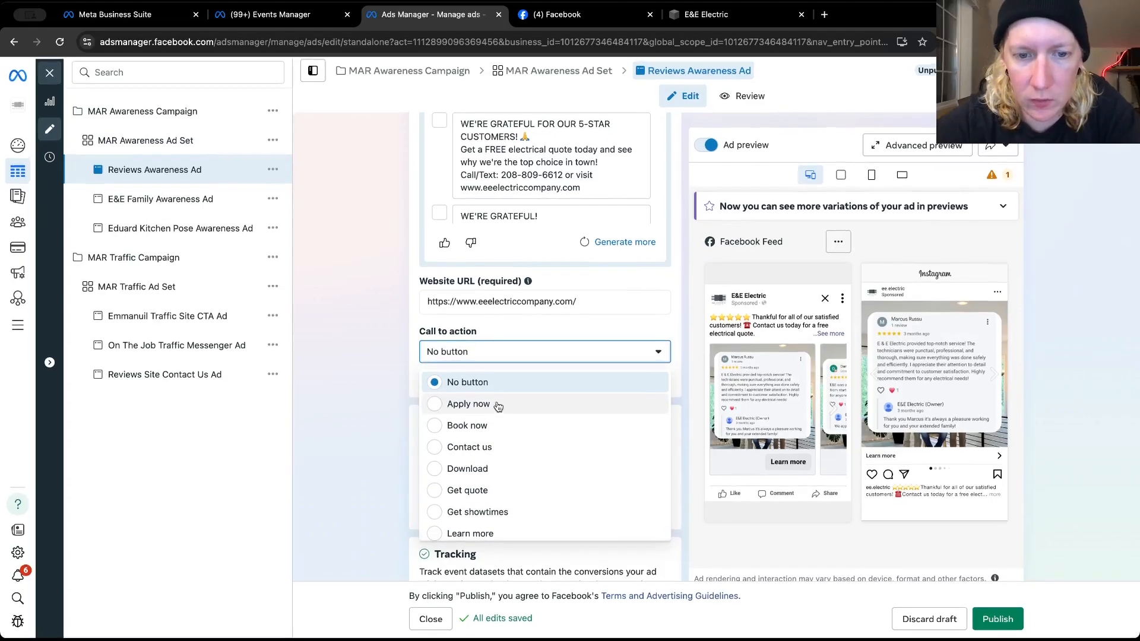
scroll(492, 465, "down", 1)
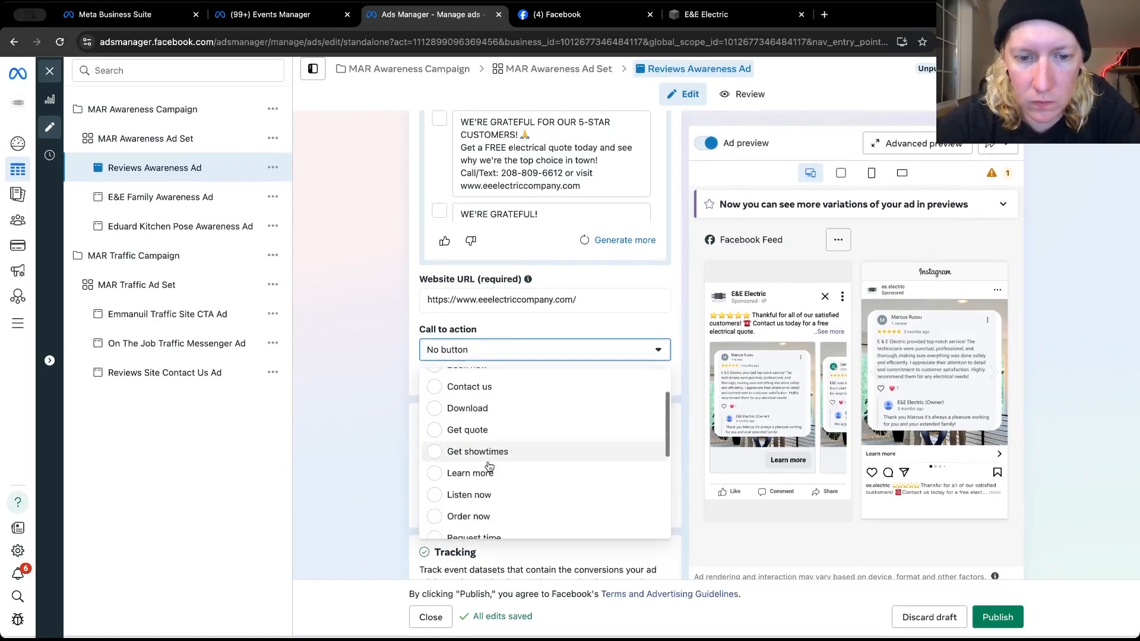
left_click(483, 473)
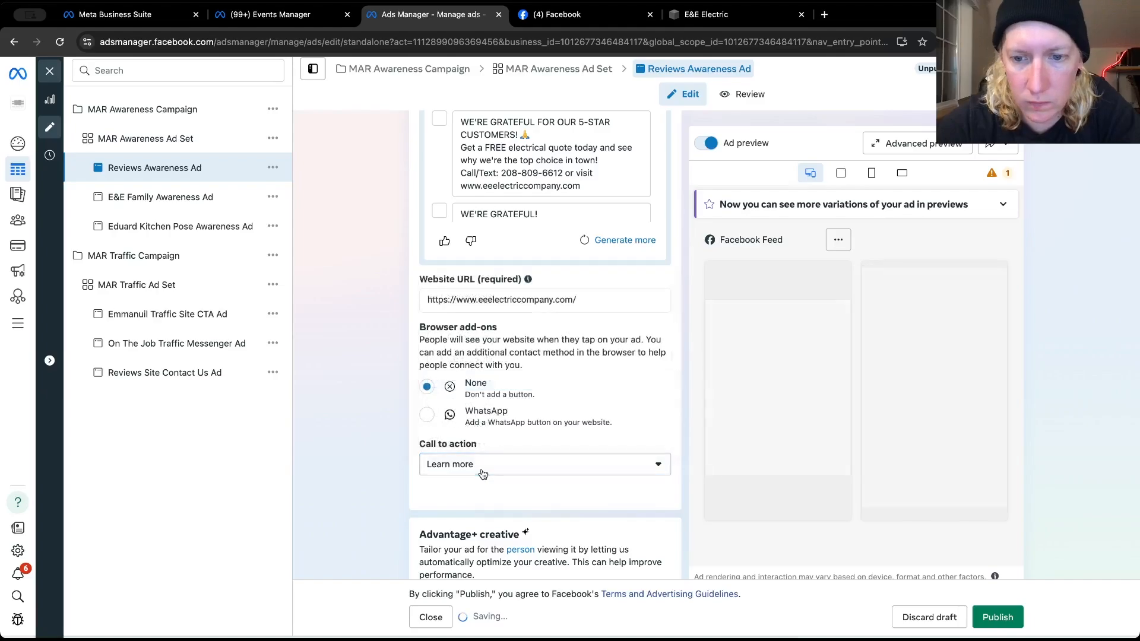
left_click(998, 617)
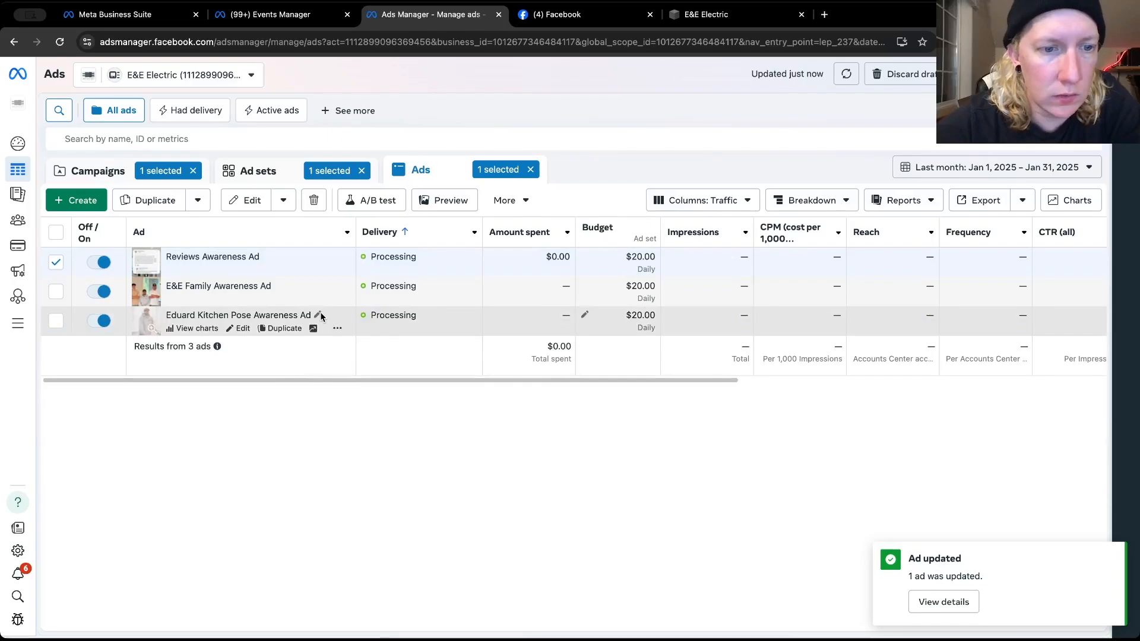
Open the Kitchen Pose Awareness Ad for editing and quick duplicate it within the MAR Awareness Ad Set
left_click(243, 329)
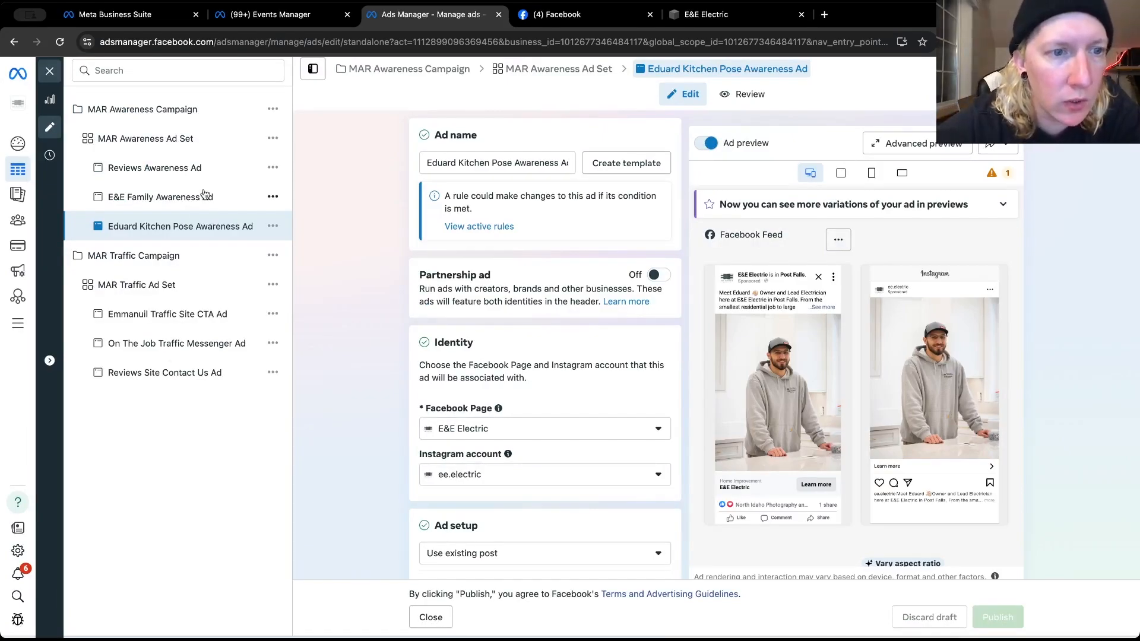
scroll(396, 365, "down", 9)
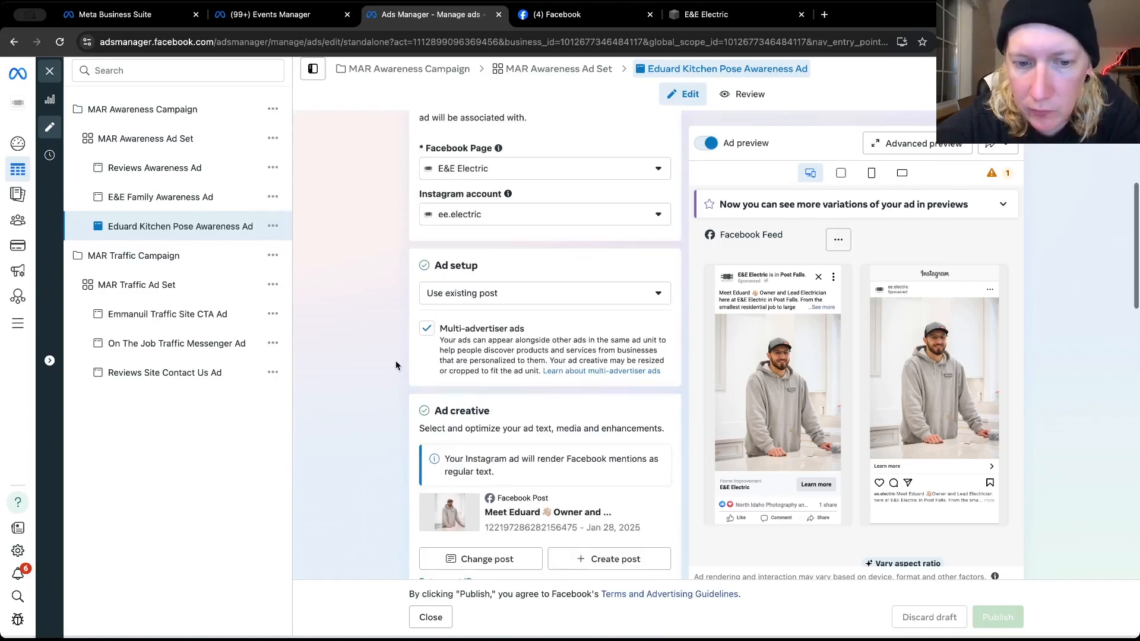
scroll(396, 361, "down", 4)
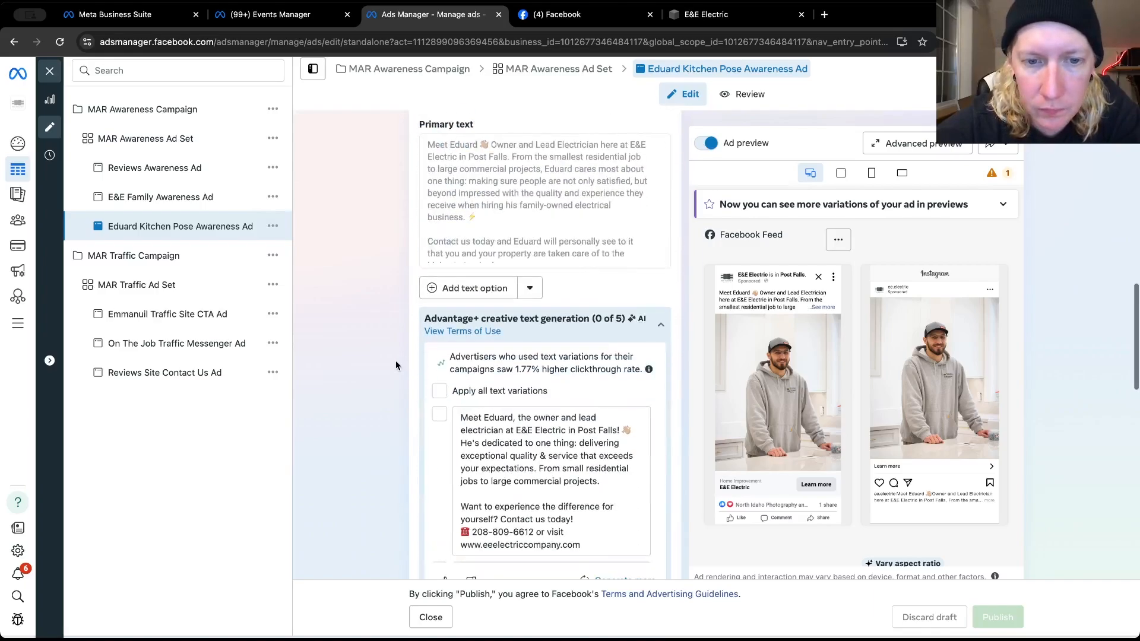
scroll(396, 361, "up", 2)
scroll(395, 361, "down", 5)
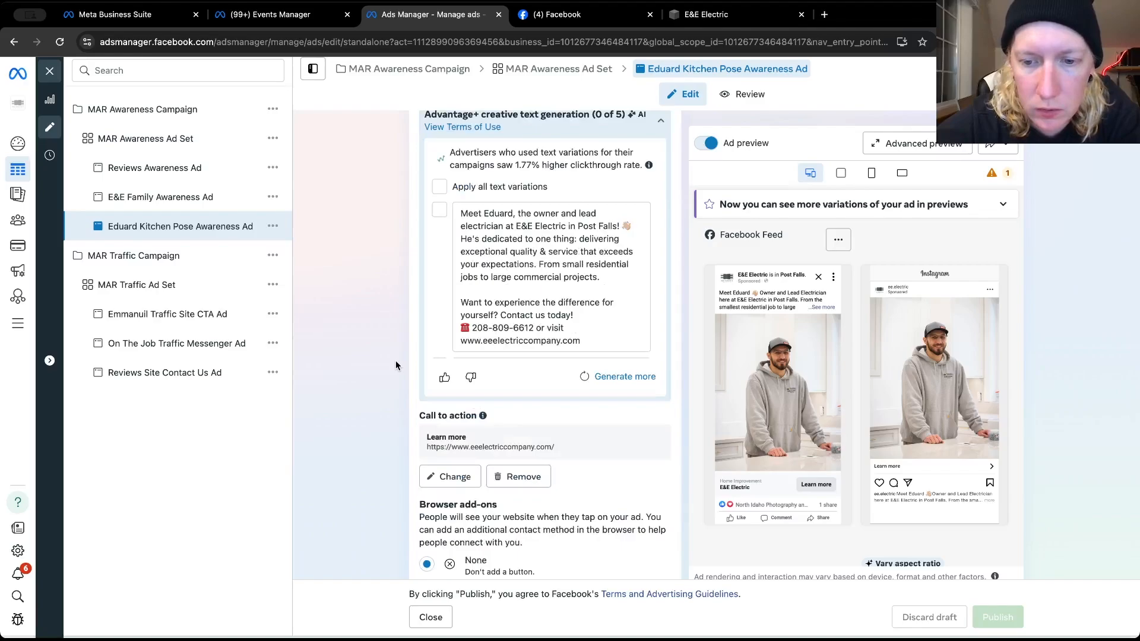
left_click(272, 226)
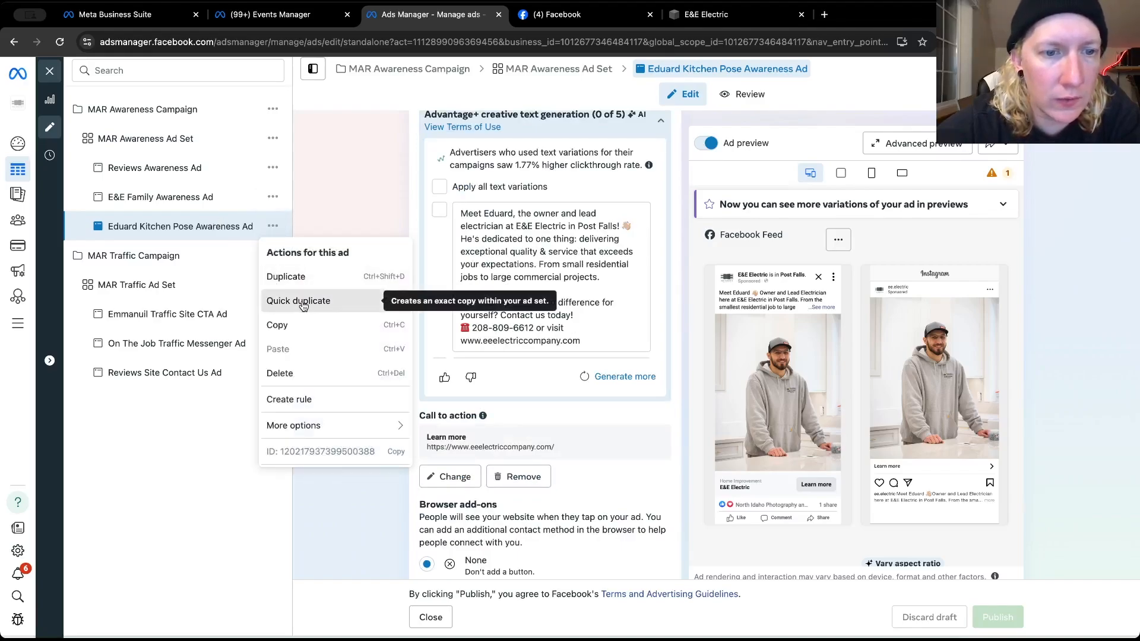
left_click(302, 303)
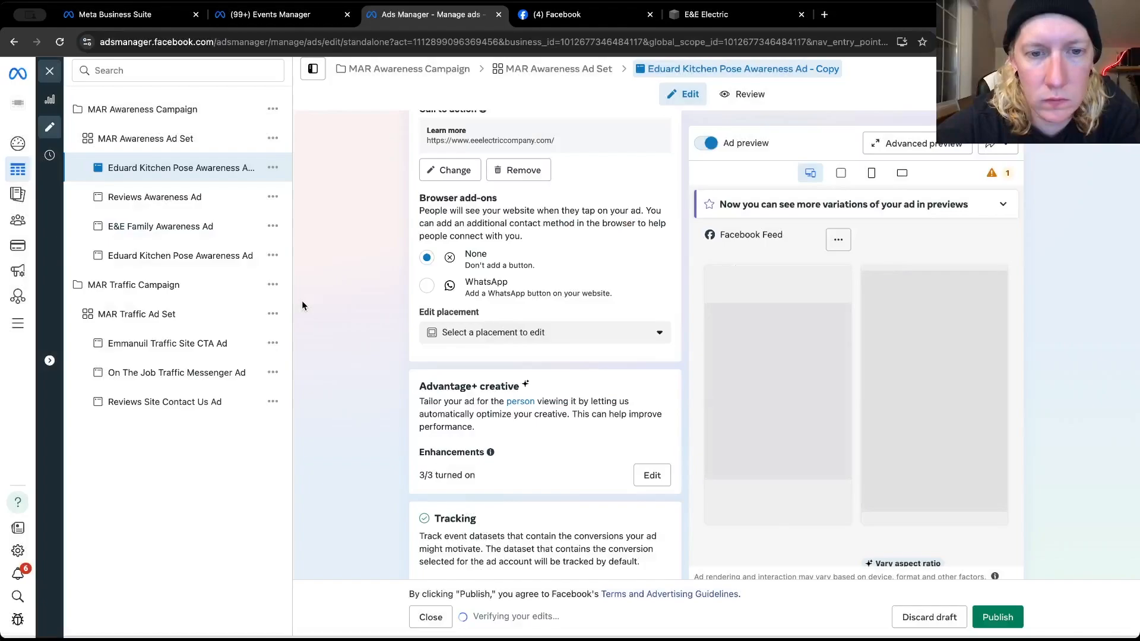
Turn off all Advantage+ creative optimizations for the Kitchen Pose ad copy and save
left_click(650, 475)
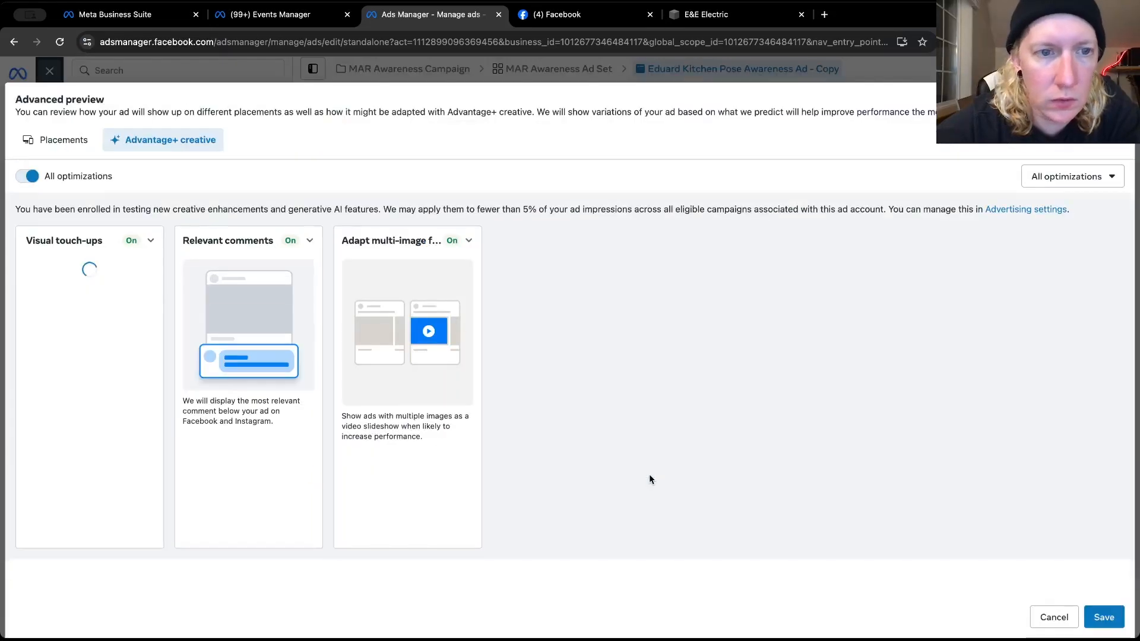
left_click(151, 242)
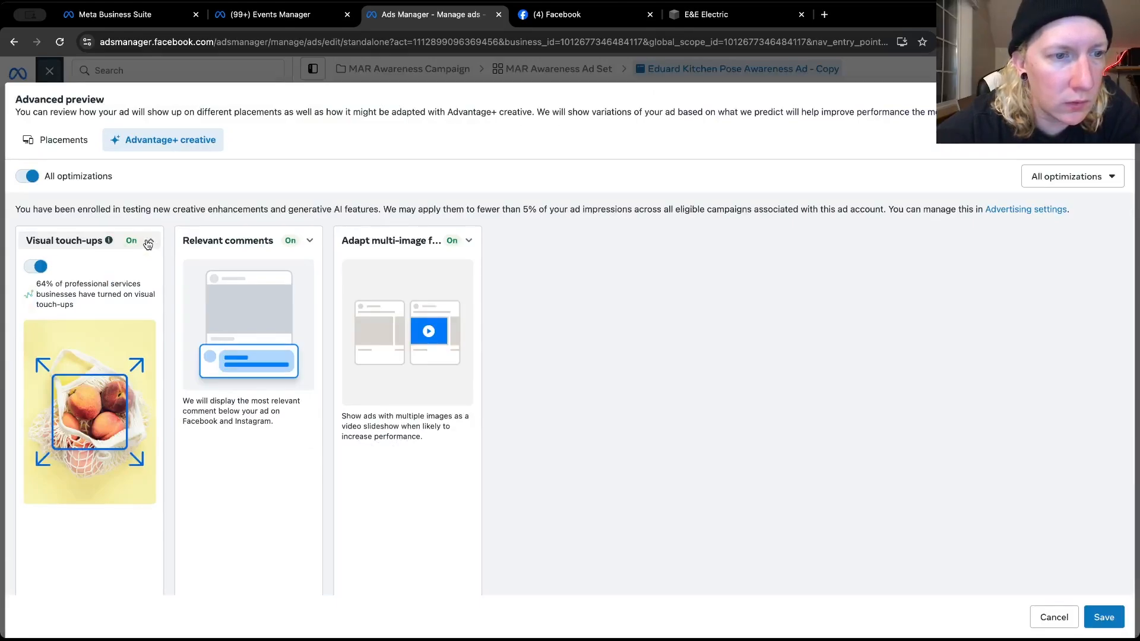
left_click(29, 178)
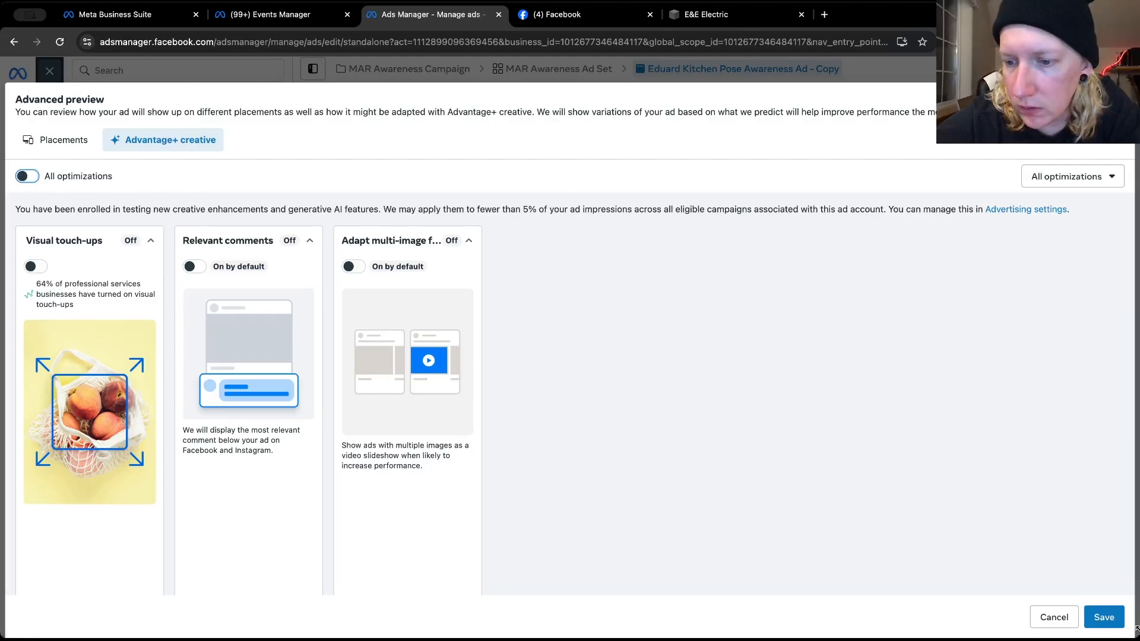
left_click(1102, 617)
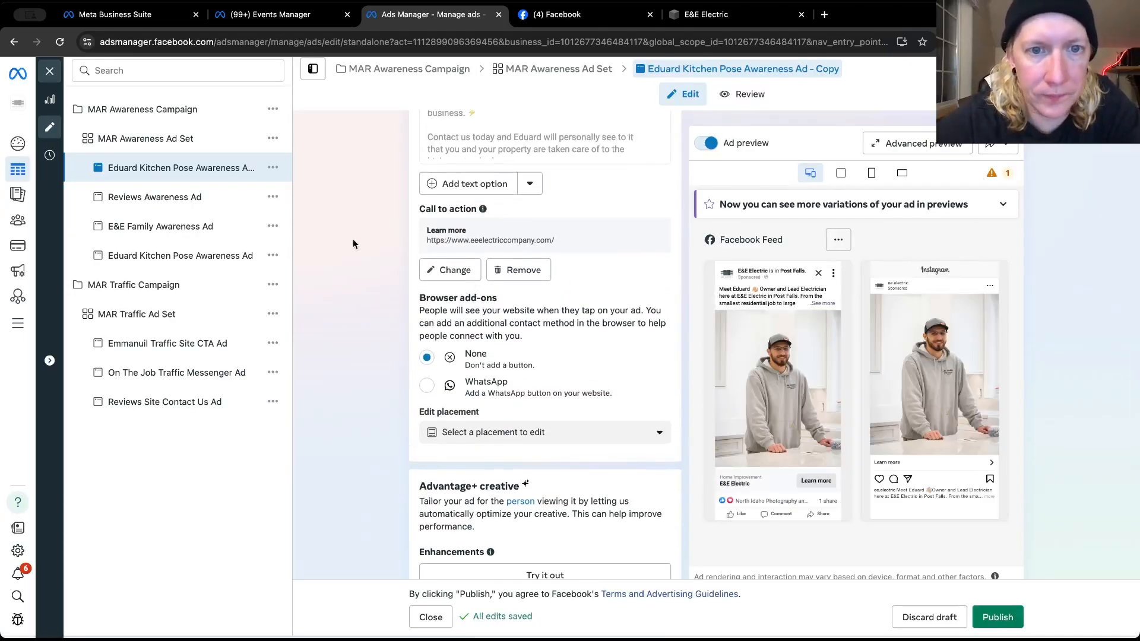
Change the ad copy's existing post to the February 25, 2025 Instagram photo post starting "Working and raising his family in Post Falls, Idaho"
scroll(353, 244, "up", 15)
scroll(376, 349, "down", 5)
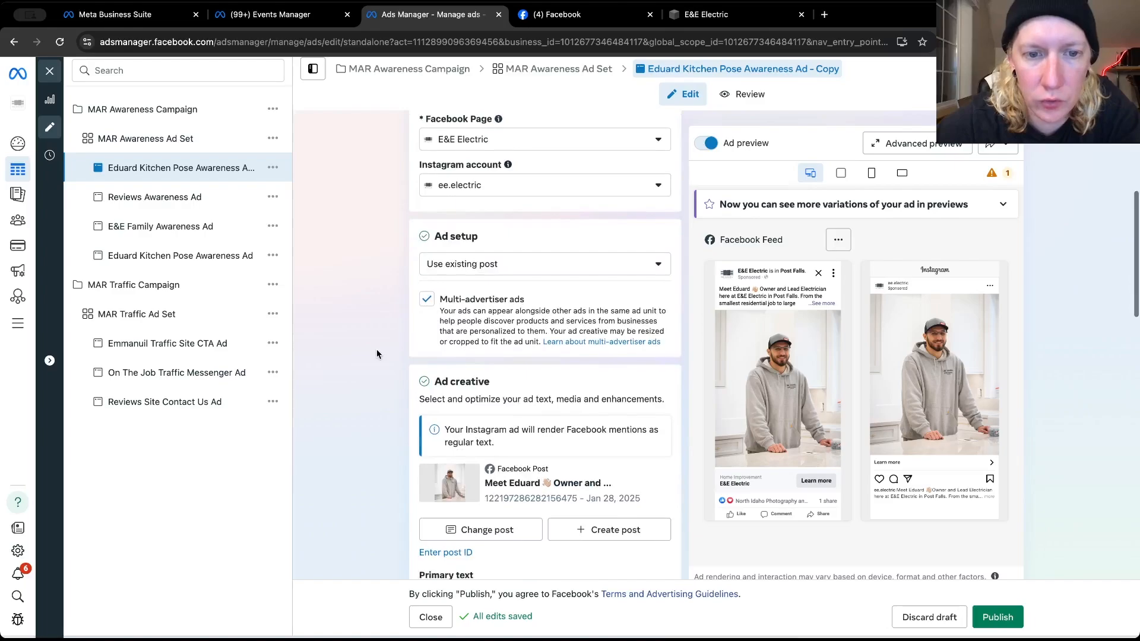
left_click(452, 529)
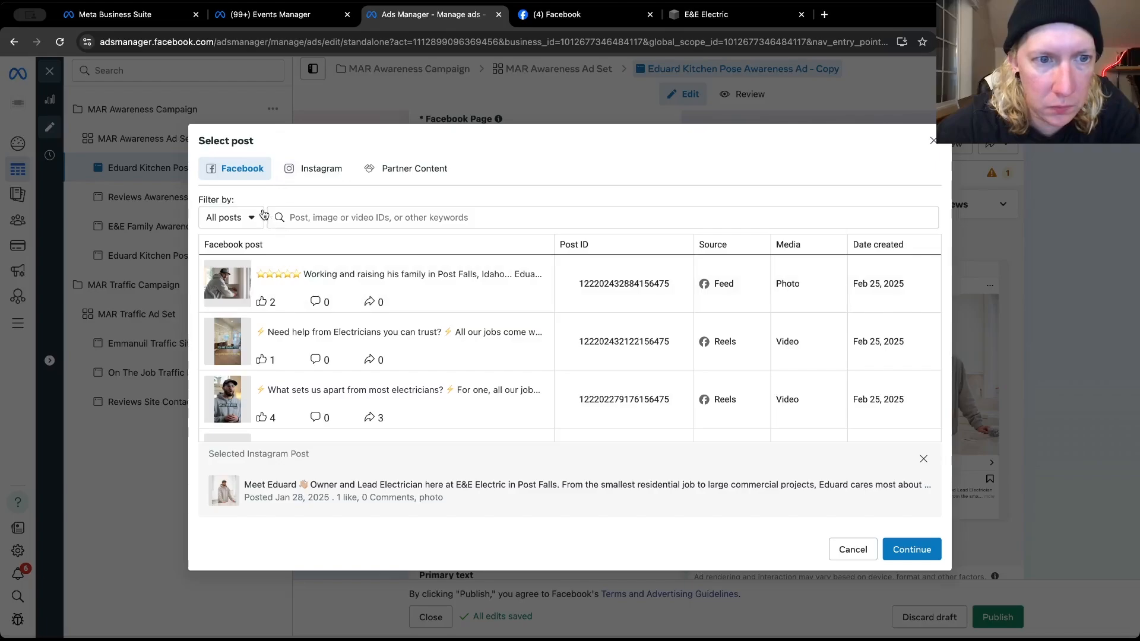
left_click(295, 168)
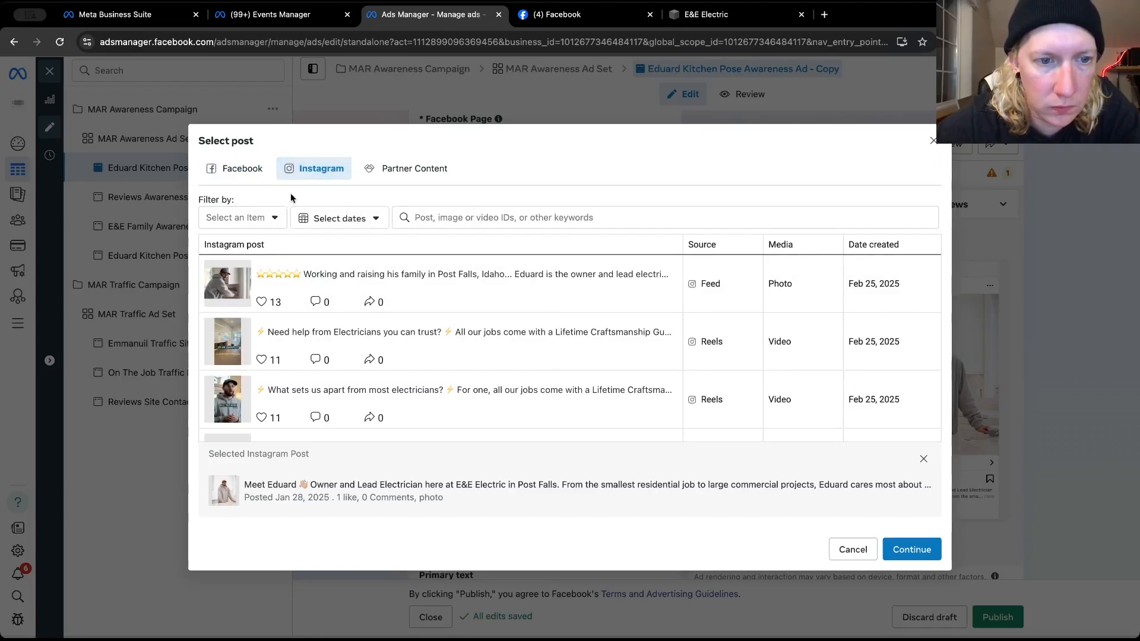
left_click(290, 274)
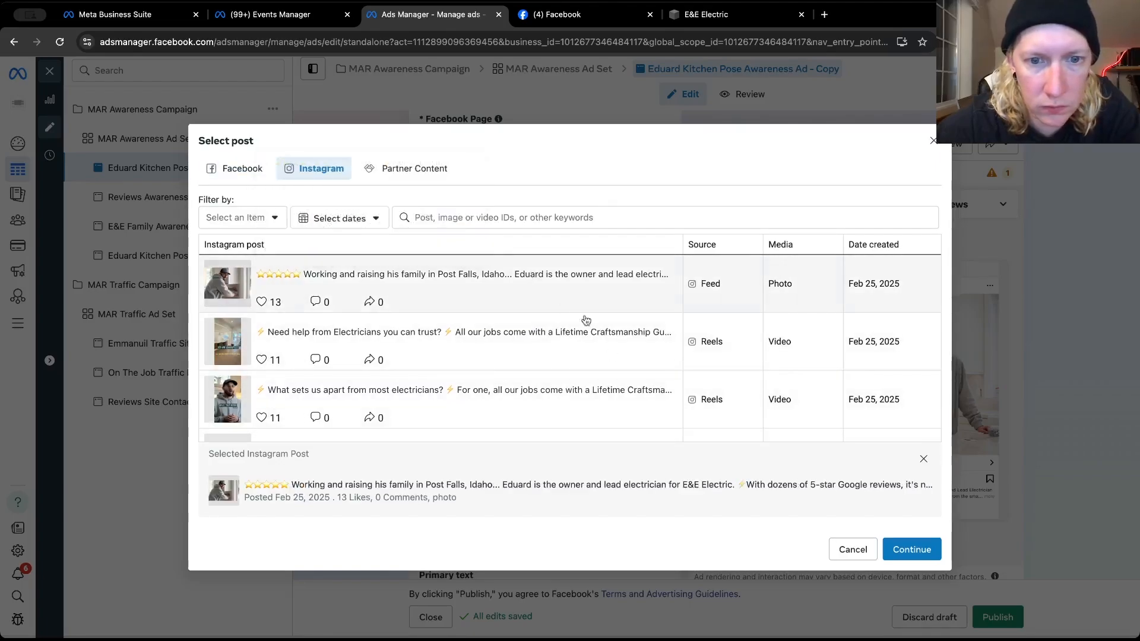
left_click(908, 551)
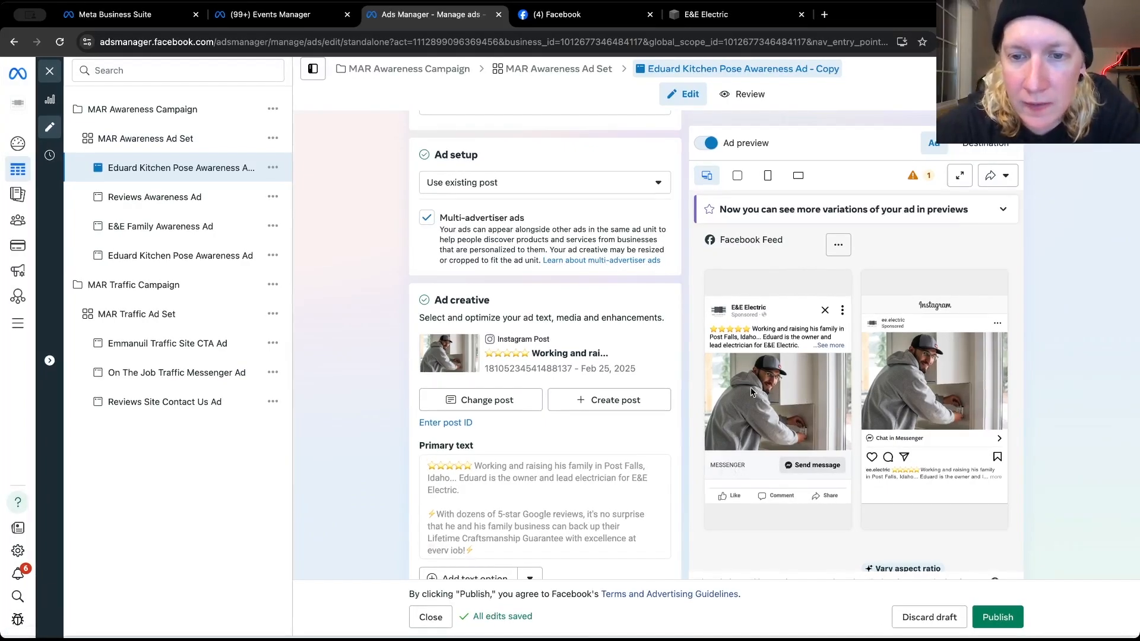
Switch the ad copy's creative to the Facebook version of the February 25, 2025 "Working and raising his family" photo post
left_click(470, 402)
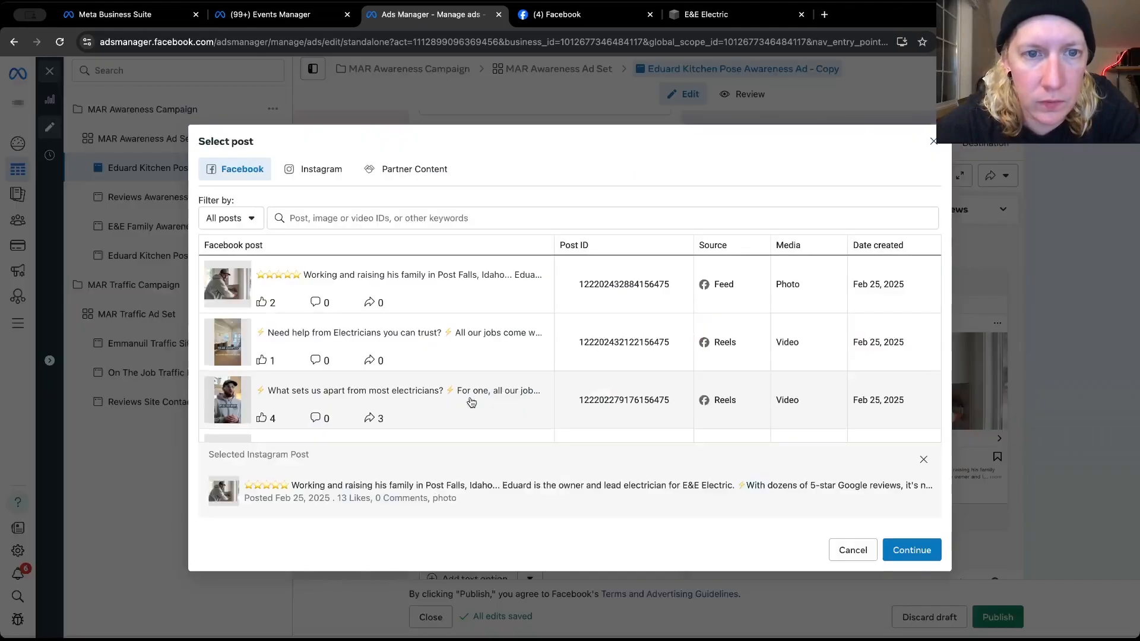
left_click(267, 279)
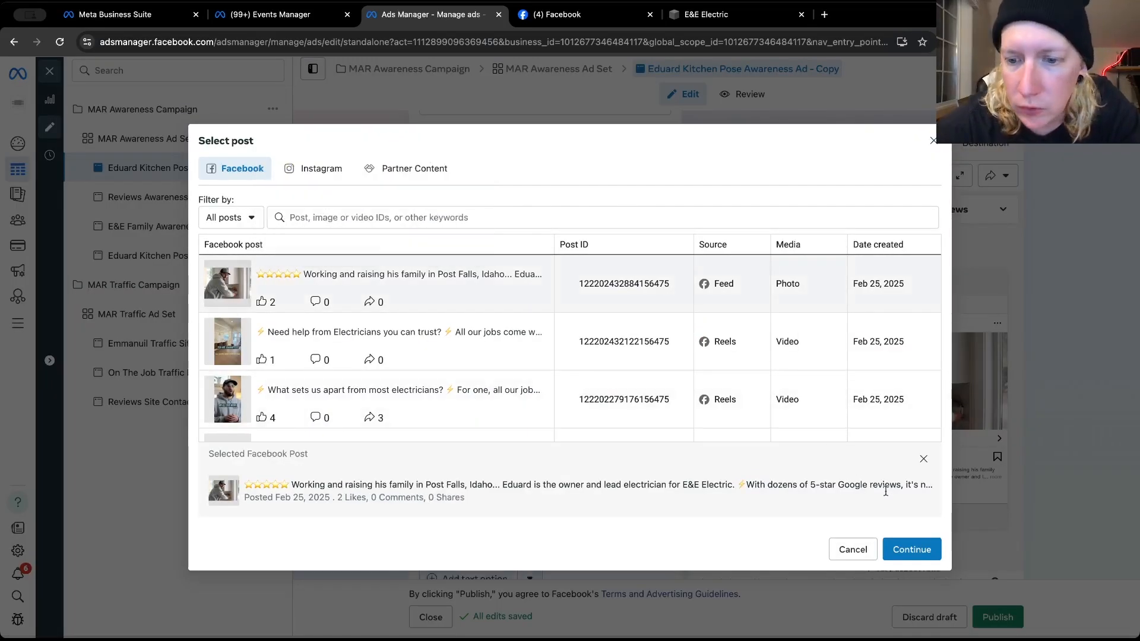
left_click(906, 548)
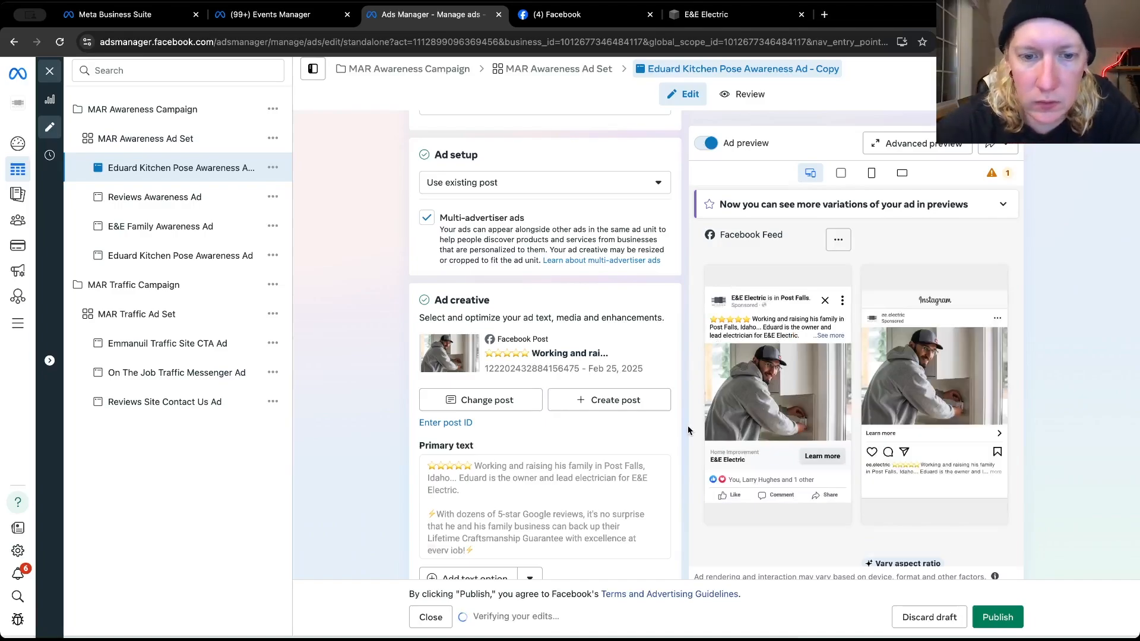
Disable all Advantage+ creative optimizations on the duplicated ad with its Facebook post and save the setting
scroll(666, 449, "down", 10)
scroll(665, 445, "down", 3)
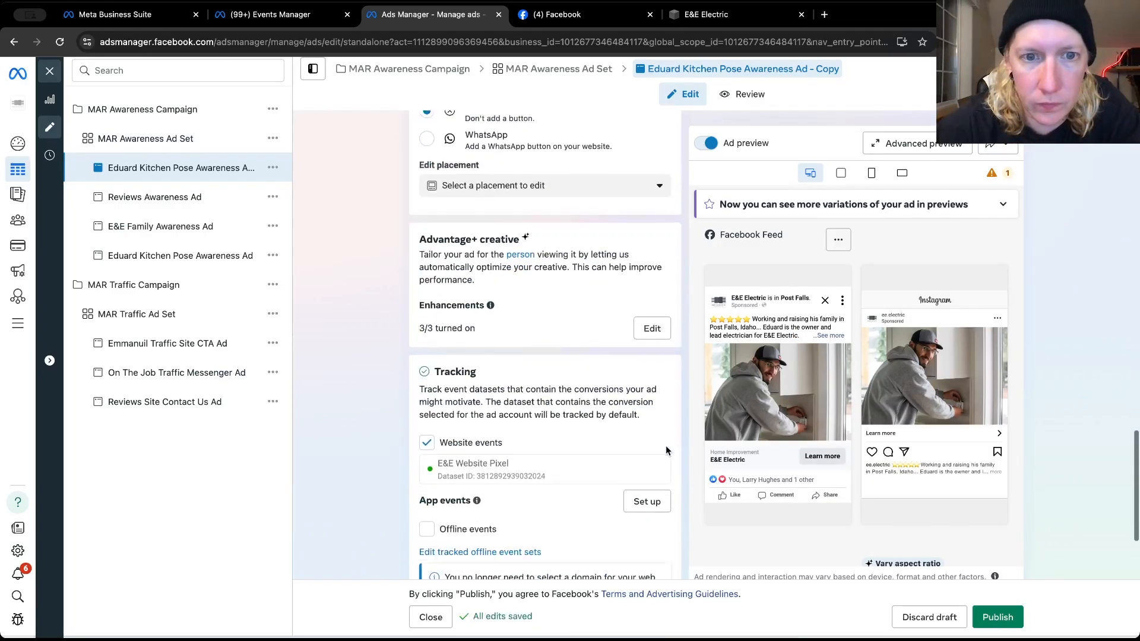
scroll(665, 446, "up", 3)
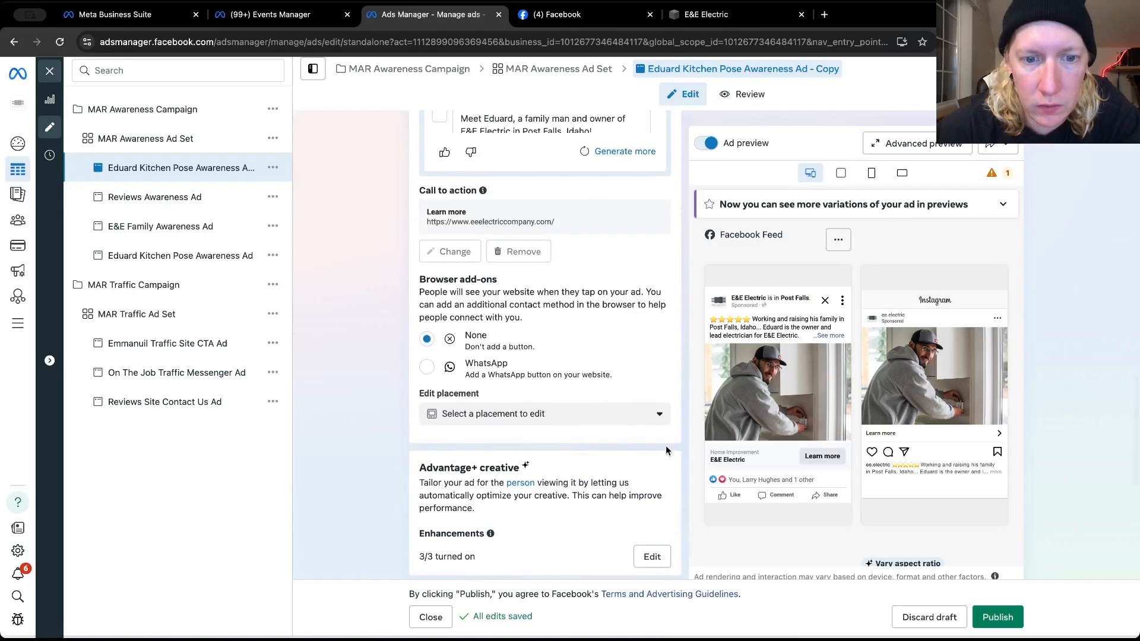
scroll(667, 432, "down", 3)
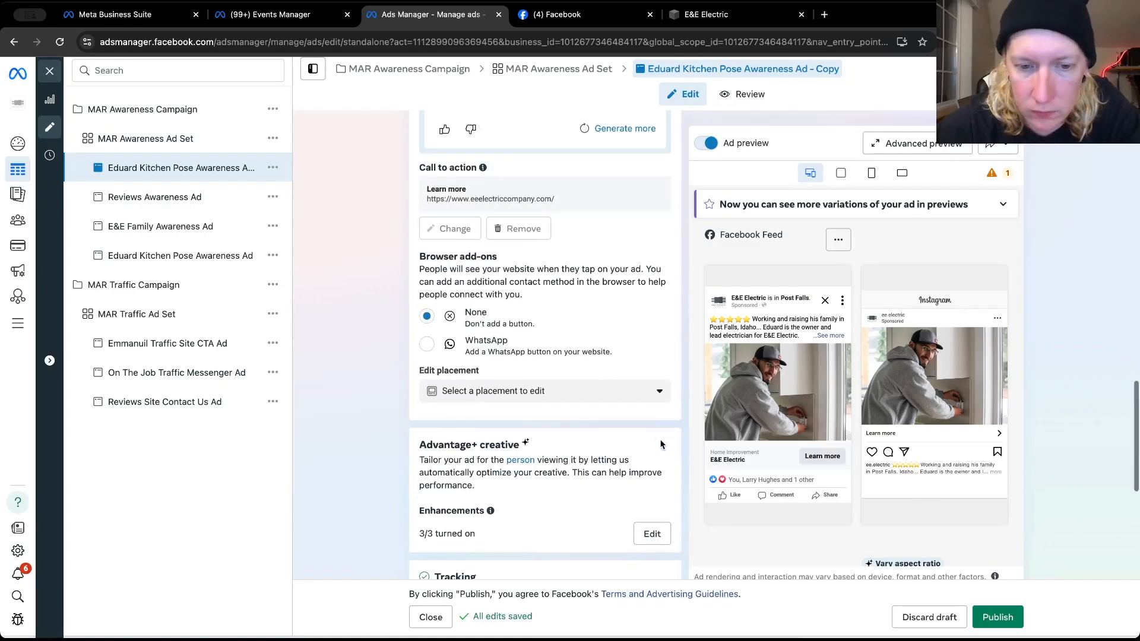
left_click(658, 375)
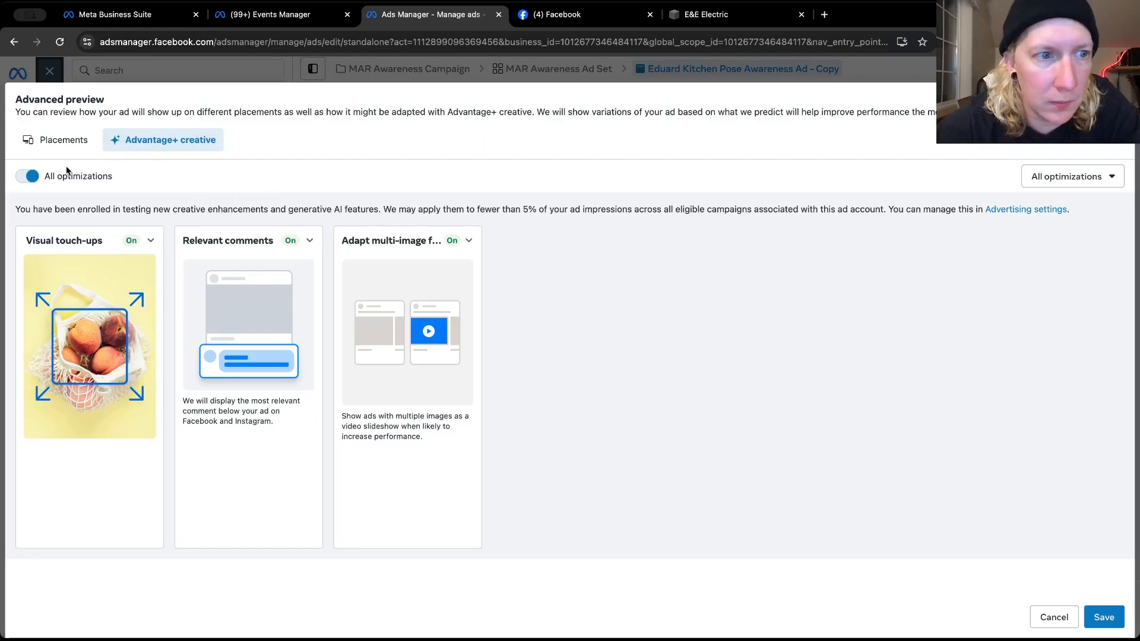
left_click(28, 176)
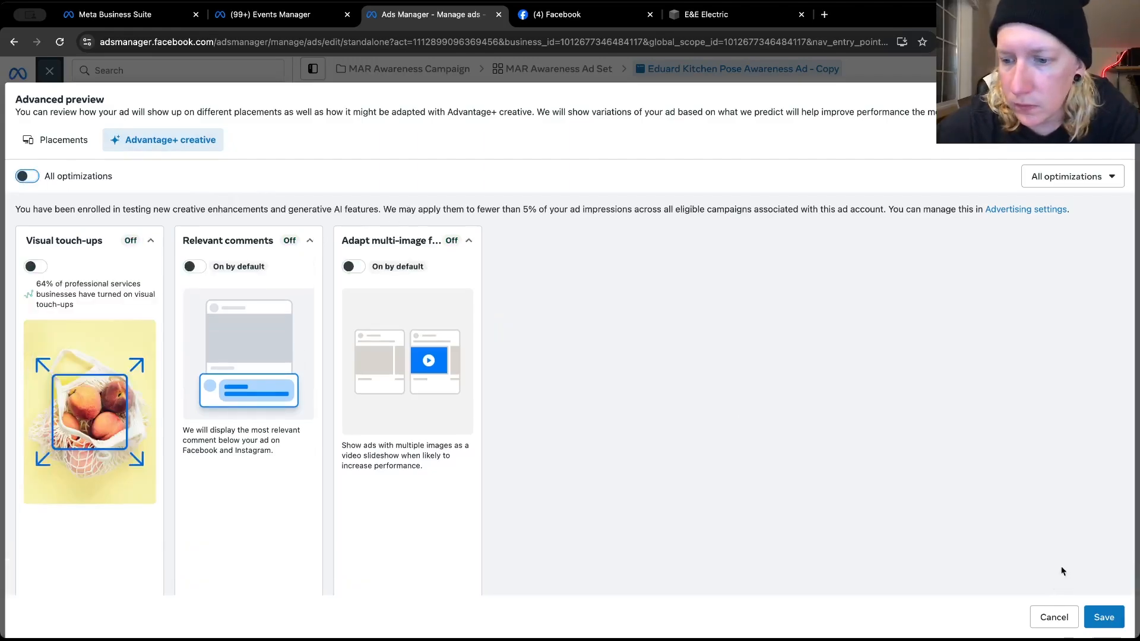
left_click(1103, 616)
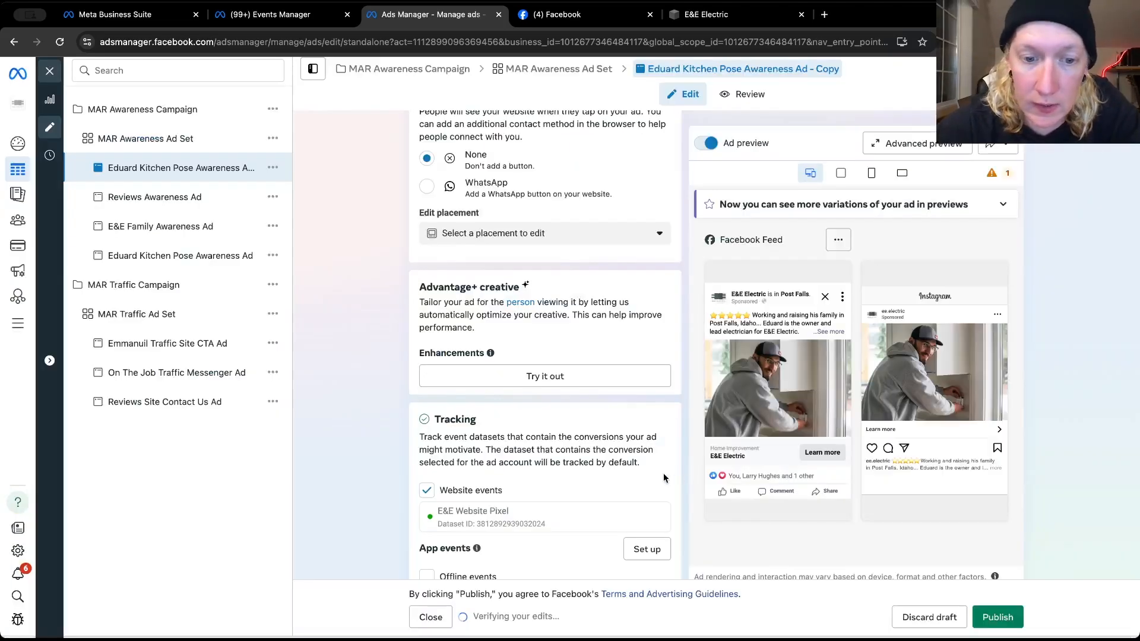
Check the duplicated ad's text variations, call to action and tracking, and publish it
scroll(680, 469, "down", 3)
scroll(680, 472, "up", 6)
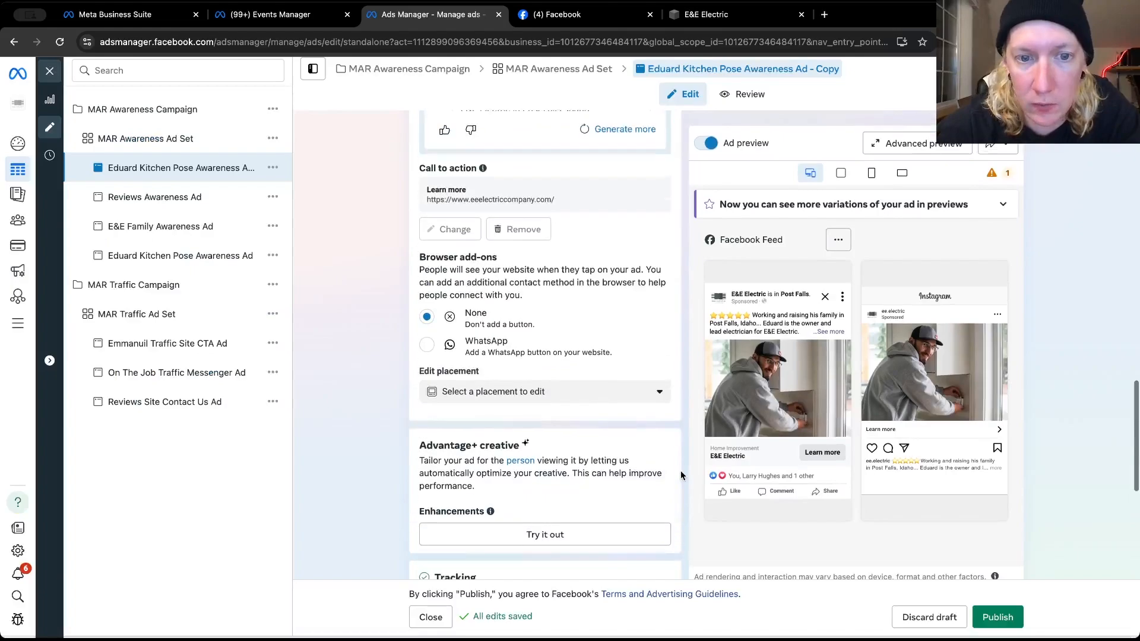
scroll(682, 480, "up", 3)
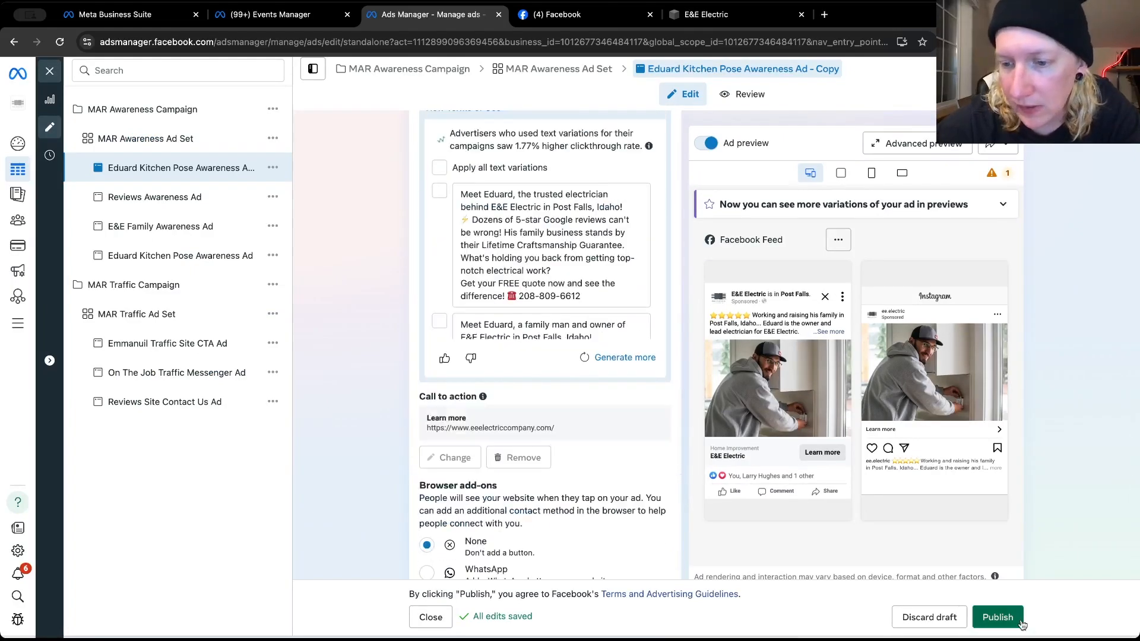
left_click(997, 616)
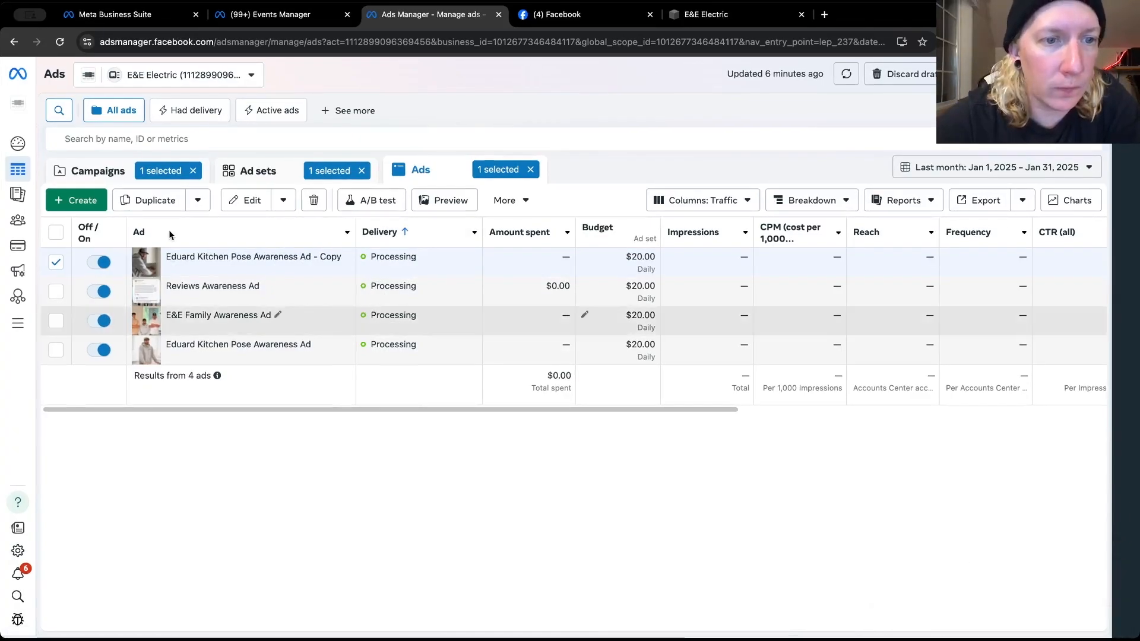
Review the previews and identity settings of the three ads in the MAR Traffic Campaign, and close the editor
left_click(98, 170)
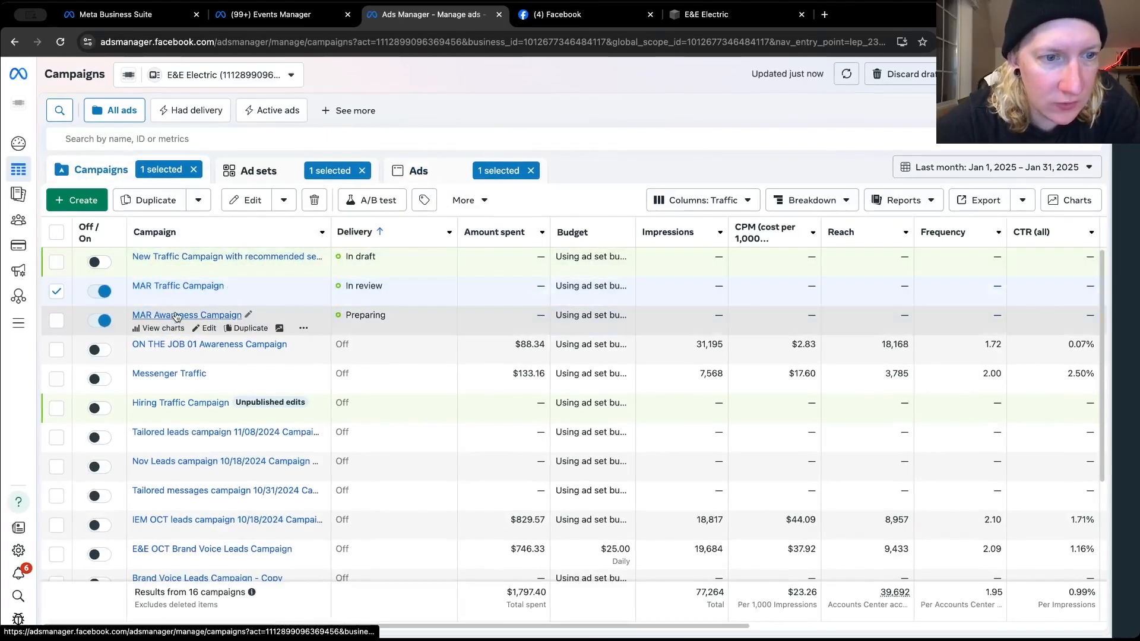
left_click(207, 299)
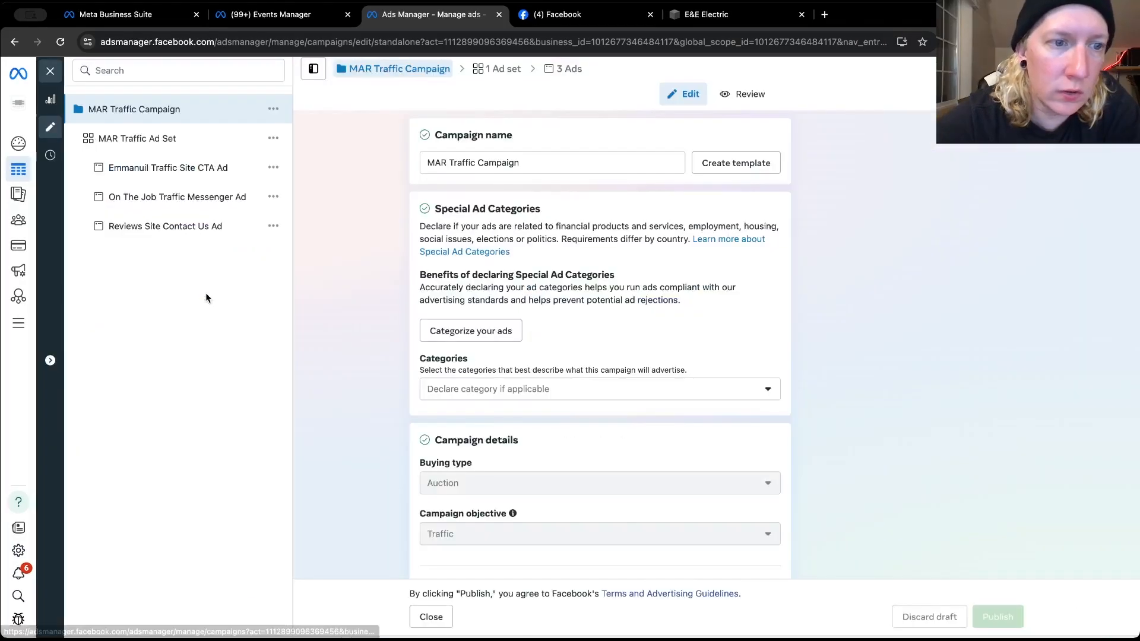
left_click(204, 171)
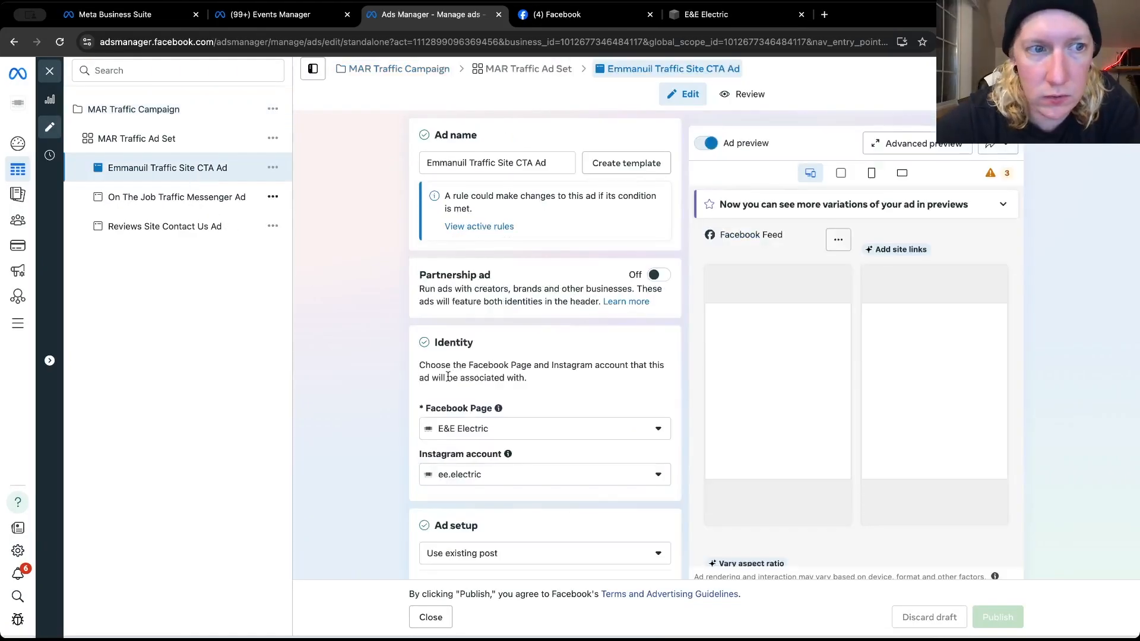
scroll(414, 388, "down", 3)
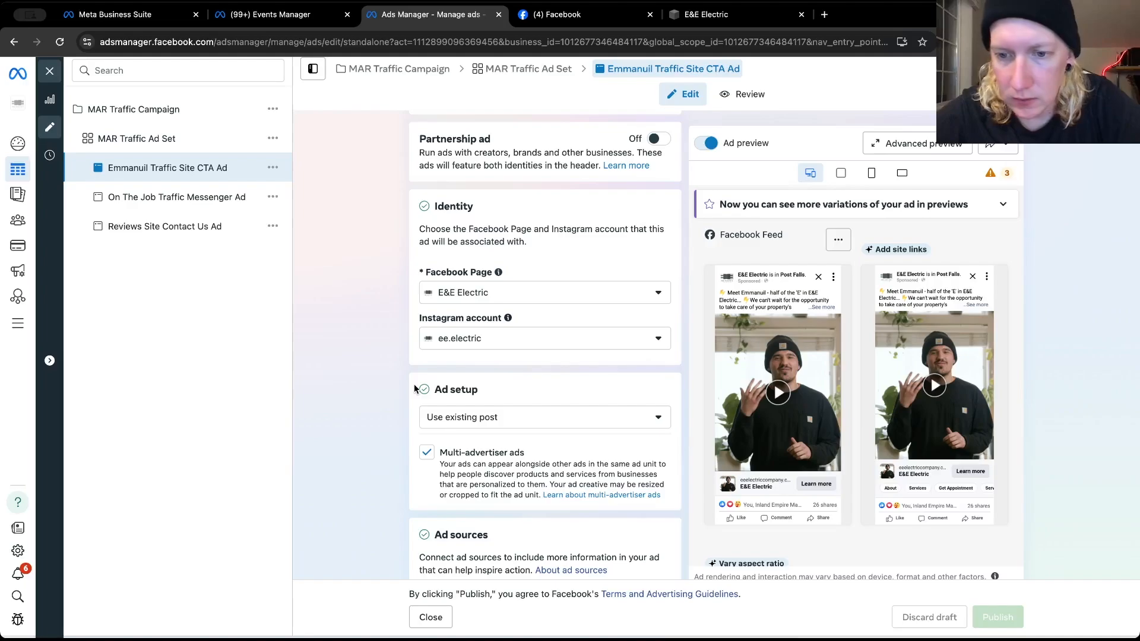
left_click(162, 195)
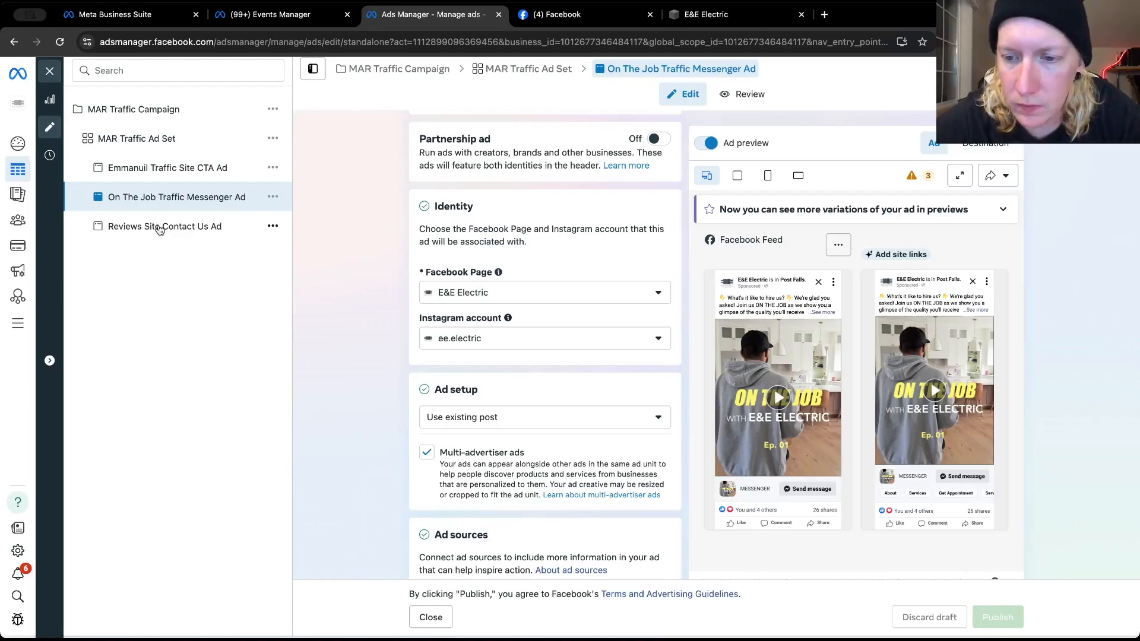
left_click(160, 227)
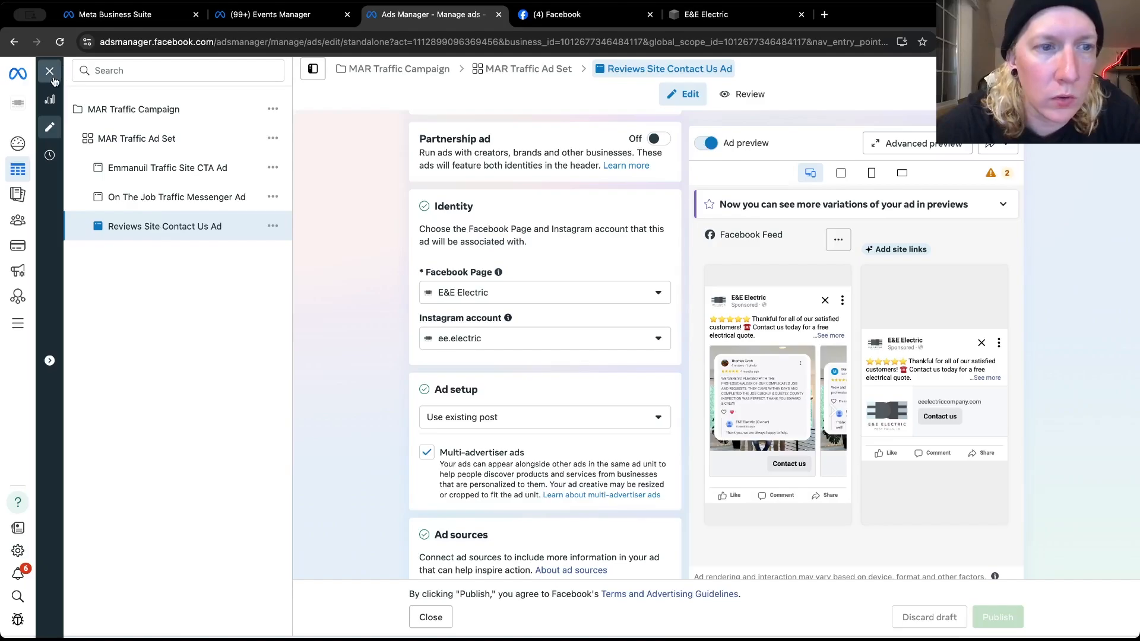
left_click(50, 71)
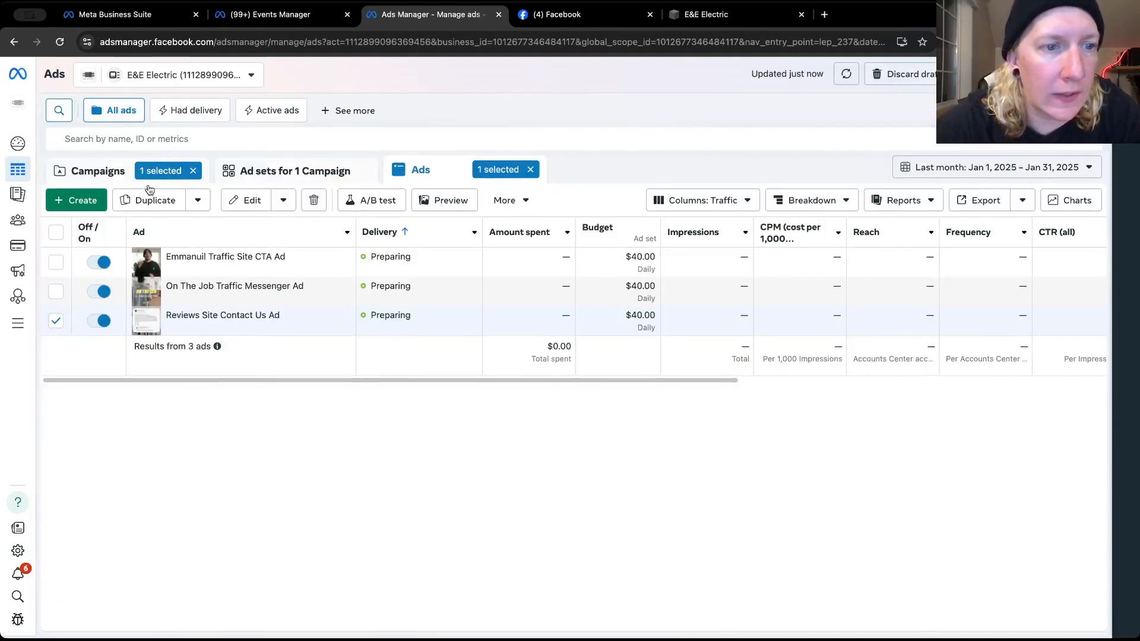
Create a new auction campaign with the Leads objective, using the manual leads campaign setup
left_click(98, 171)
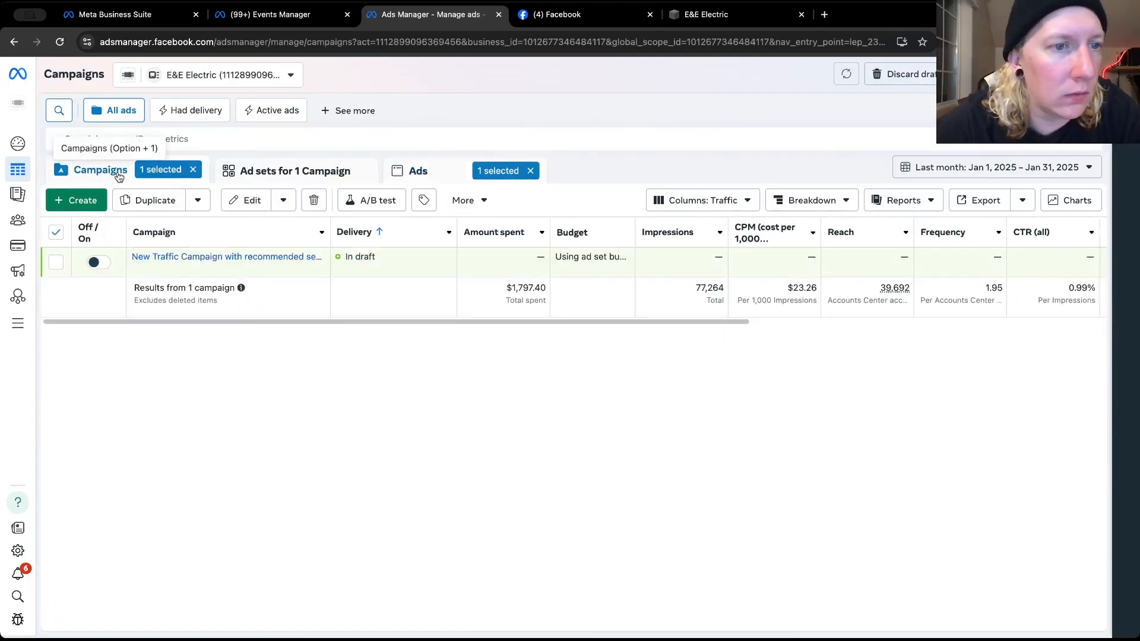
left_click(83, 199)
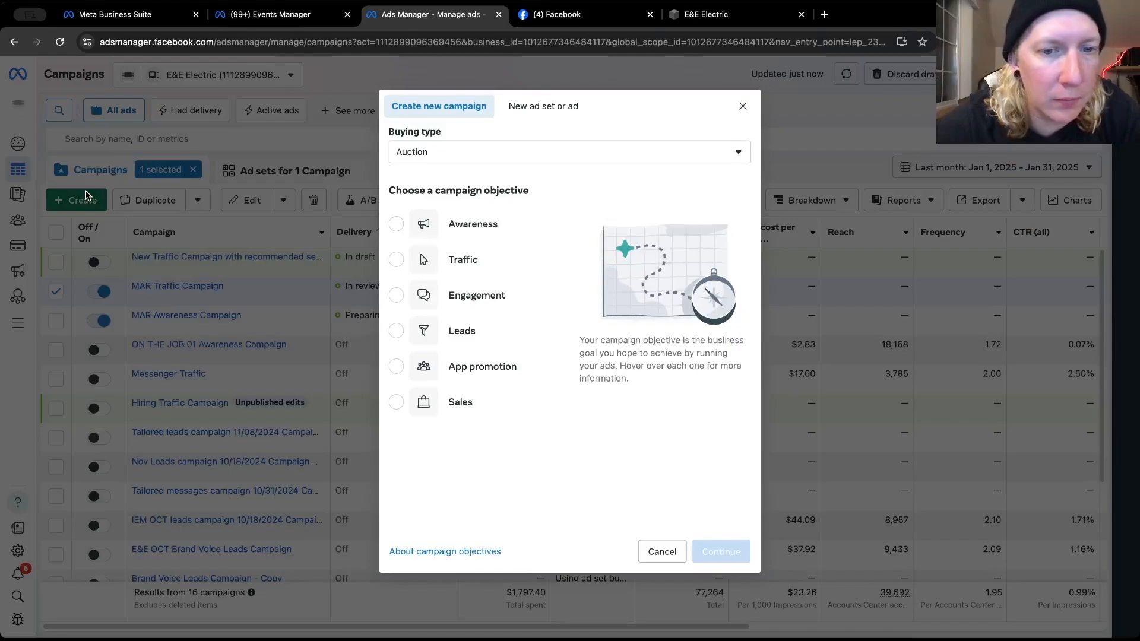
left_click(444, 330)
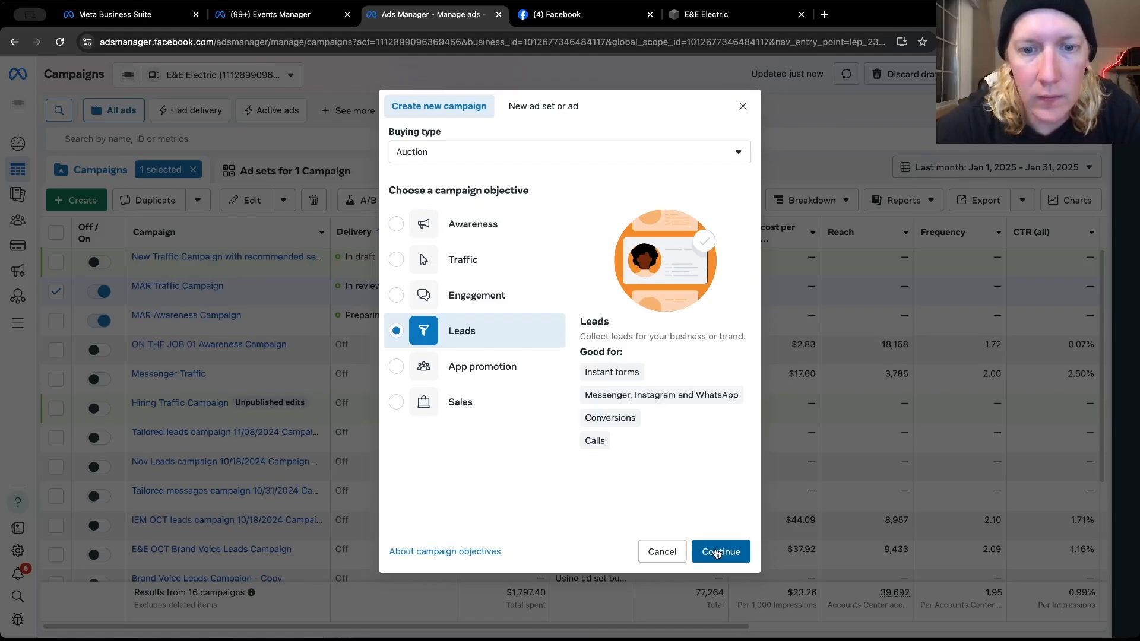
mouse_move(611, 389)
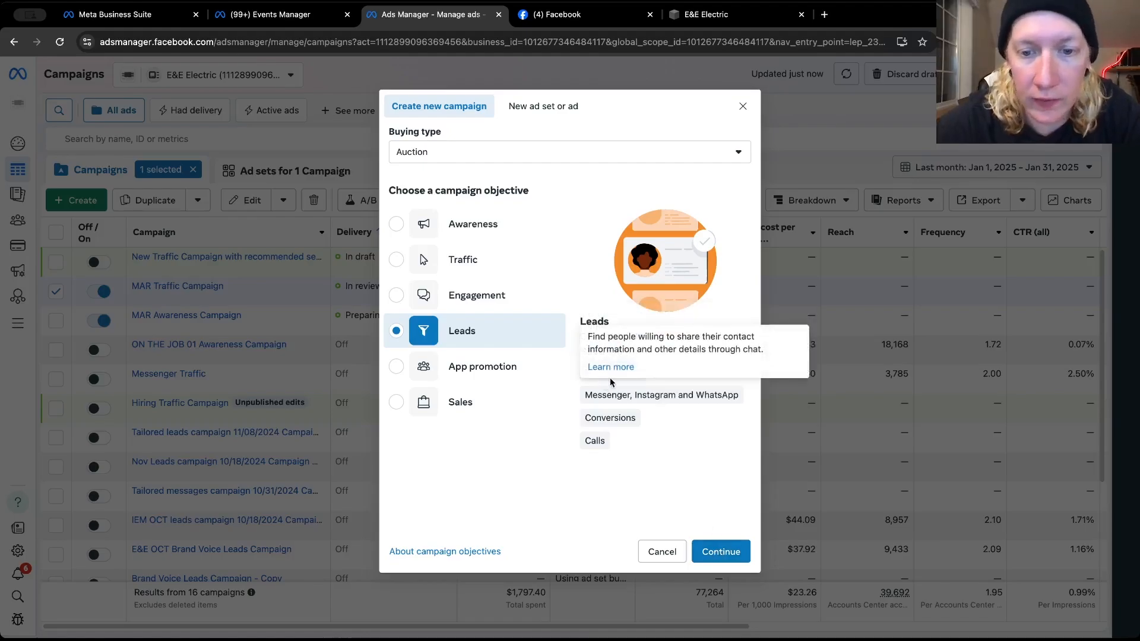
mouse_move(598, 366)
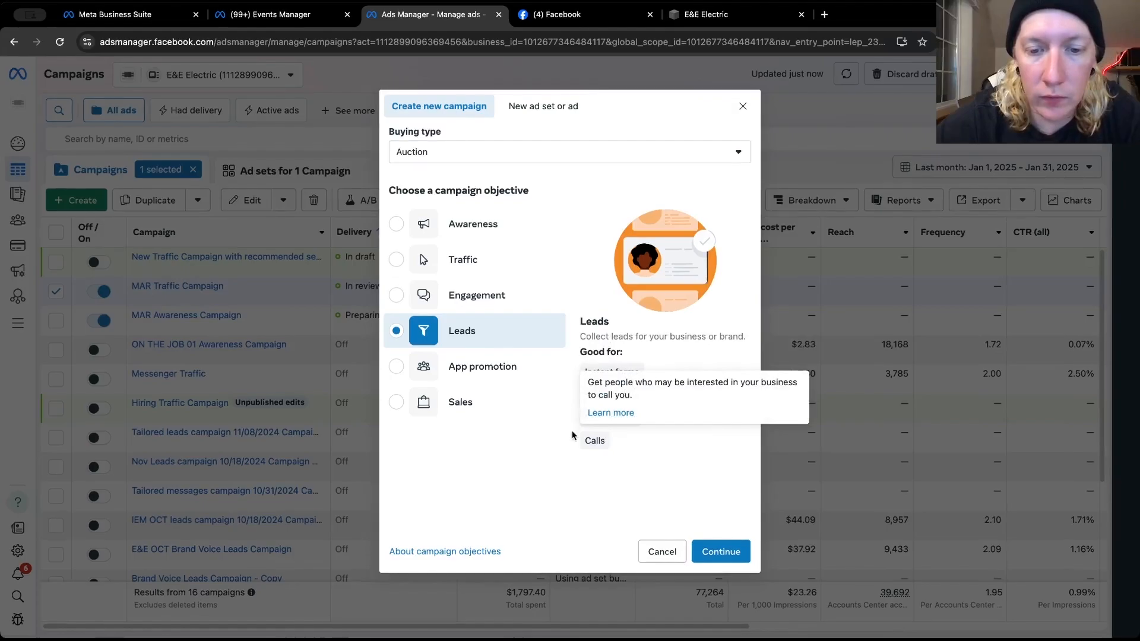
left_click(721, 554)
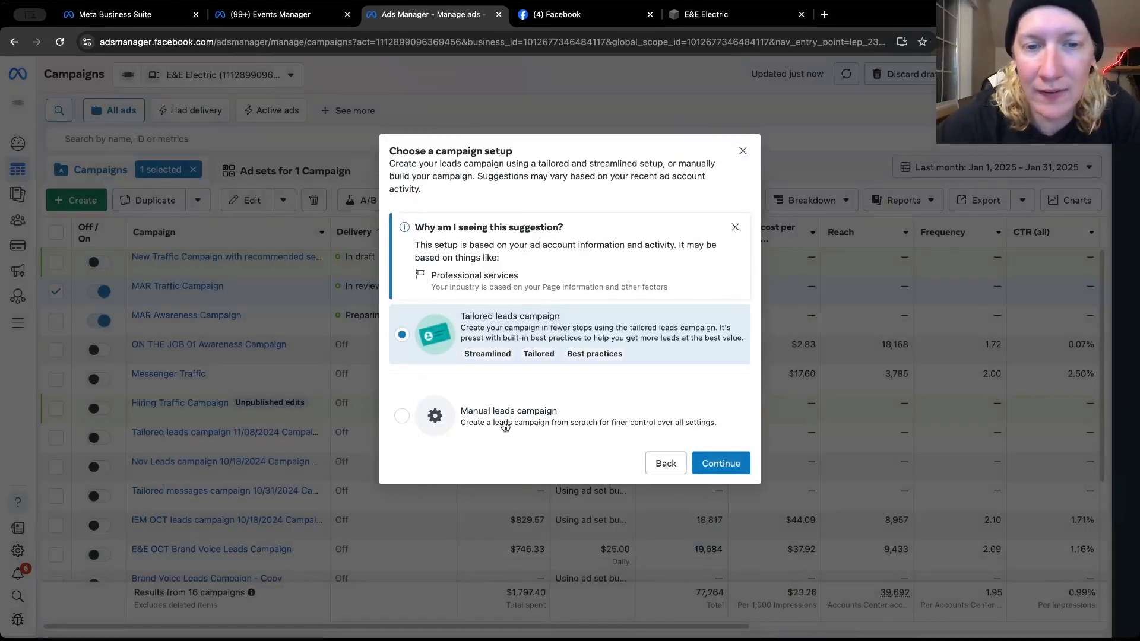
left_click(418, 419)
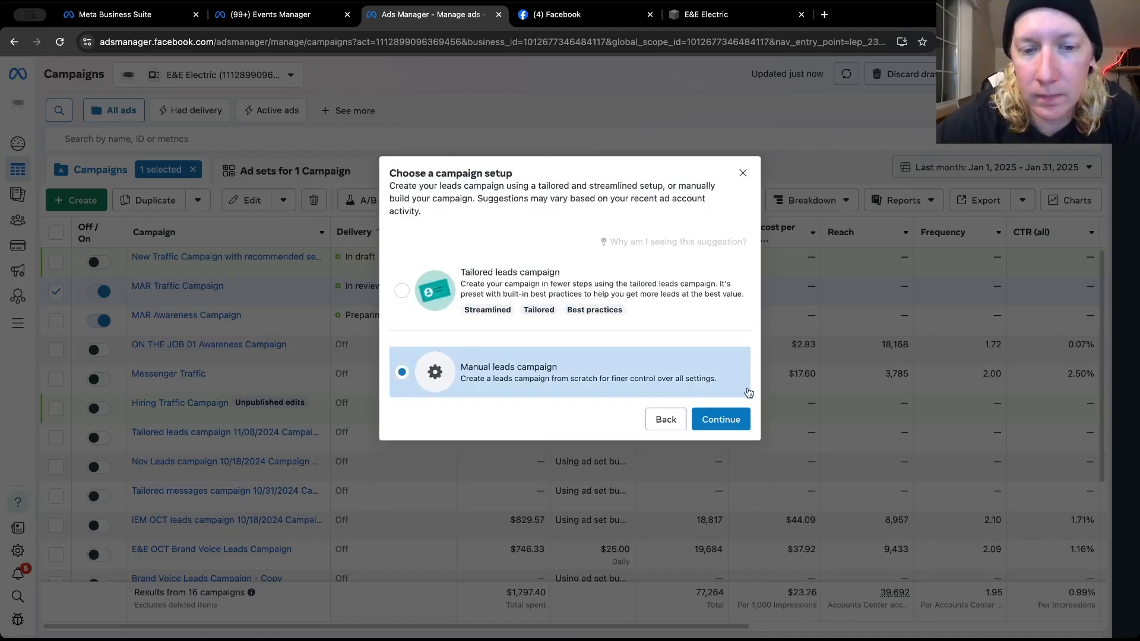
left_click(722, 419)
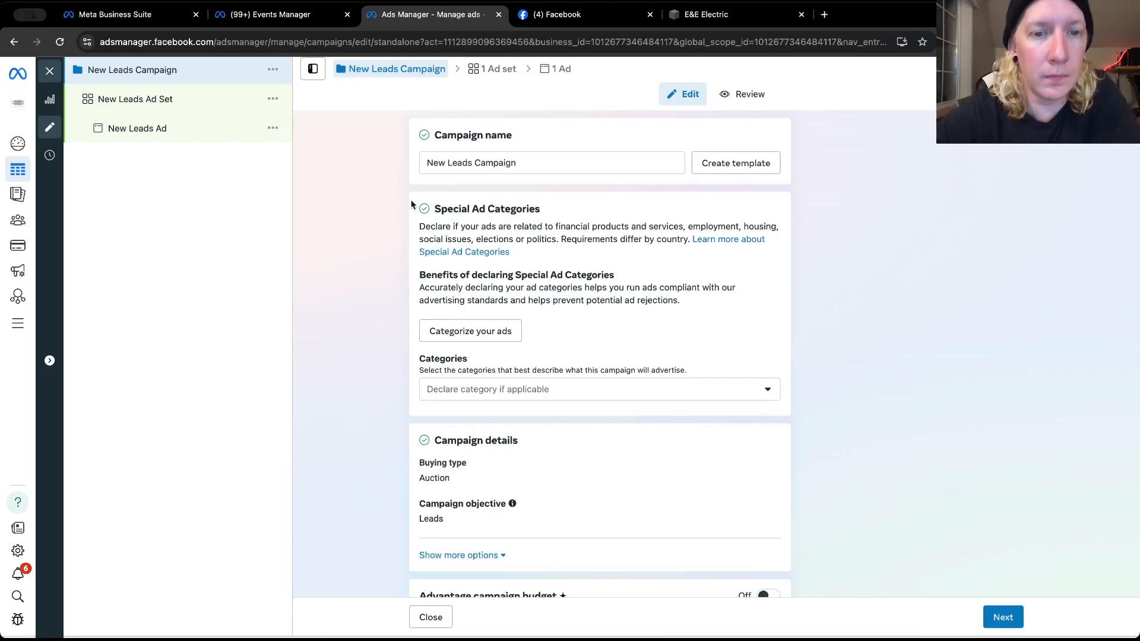
Rename the new campaign as MAR Leads Campaign and its ad set as MAR Leads Ad Set
left_click_drag(444, 162, 412, 161)
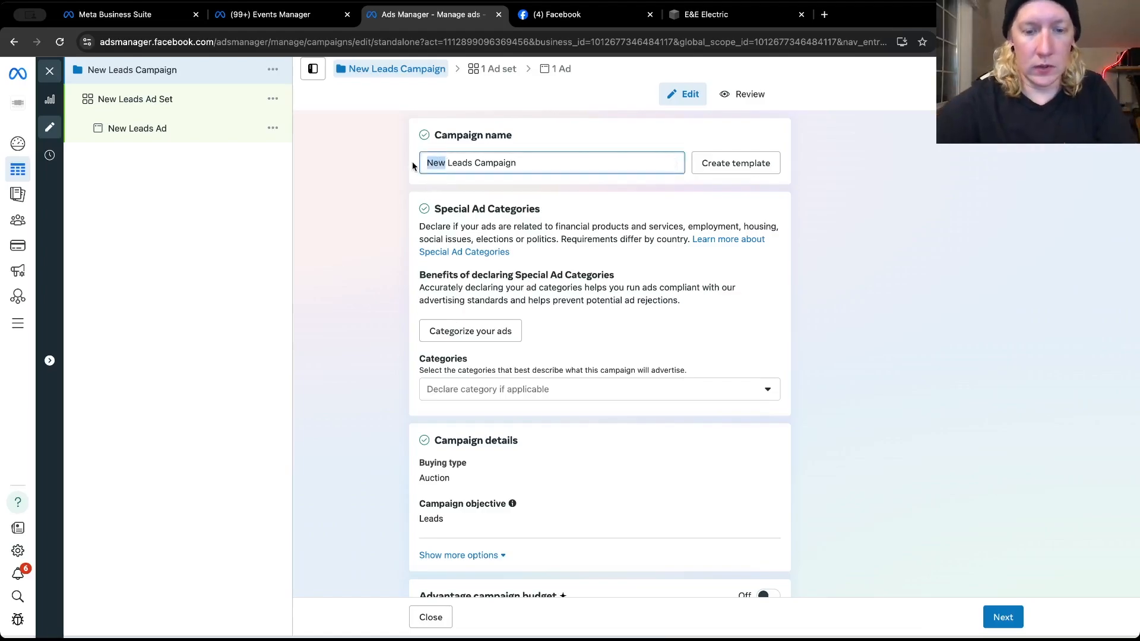
type("MAR")
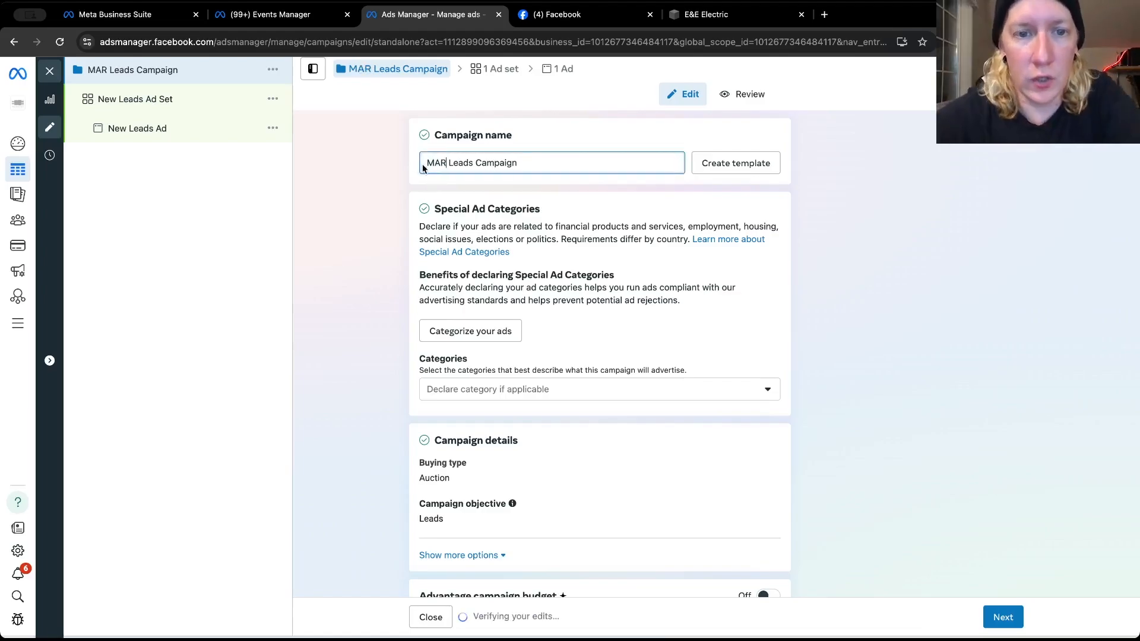
scroll(402, 289, "down", 2)
scroll(402, 290, "down", 1)
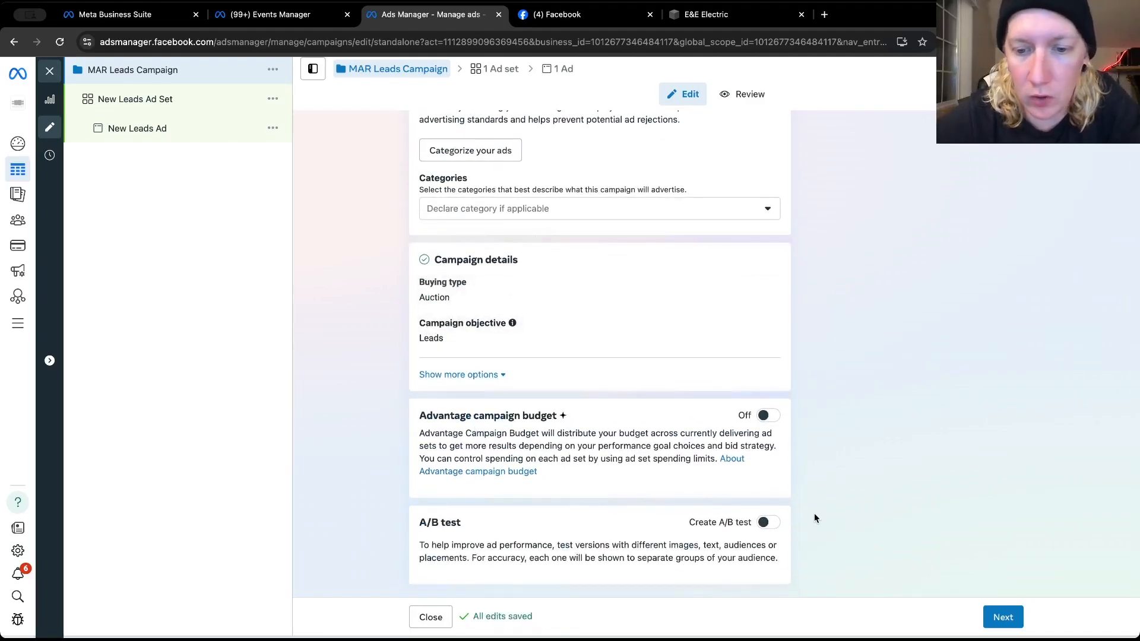
left_click(1003, 617)
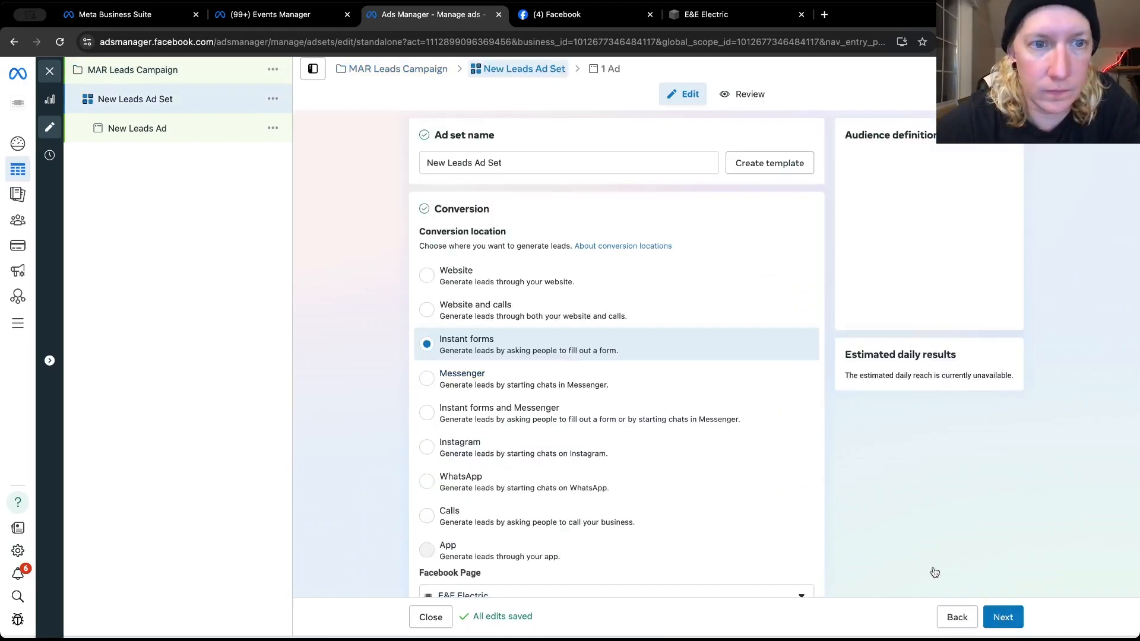
double_click(442, 162)
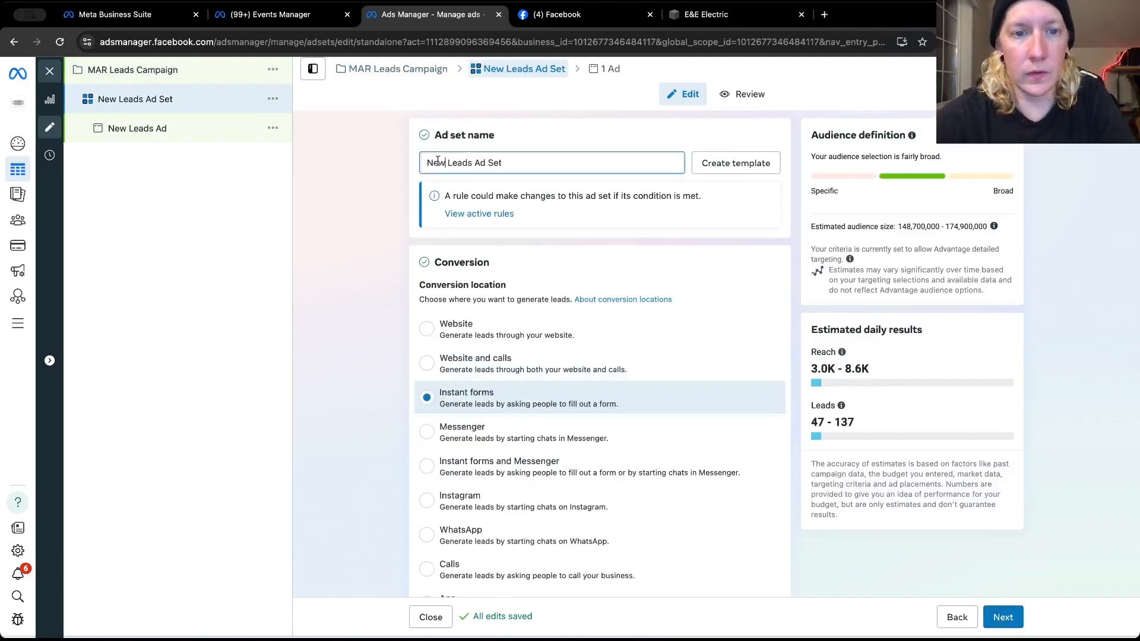
type("MAR")
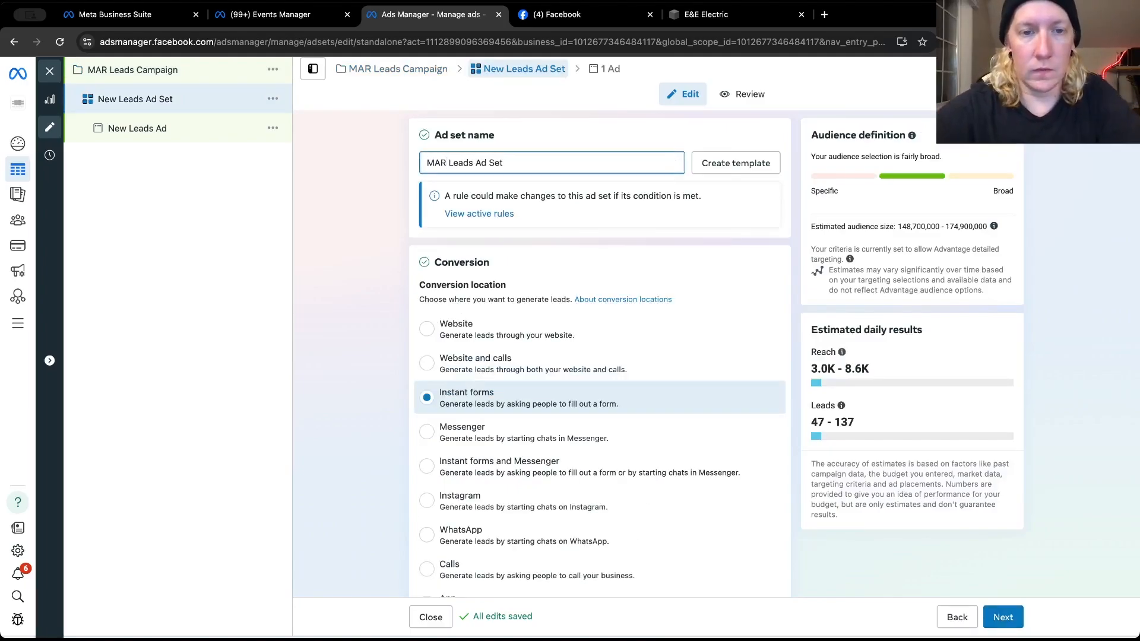
Examine the leads ad set's conversion locations and the available performance goals
scroll(385, 248, "down", 3)
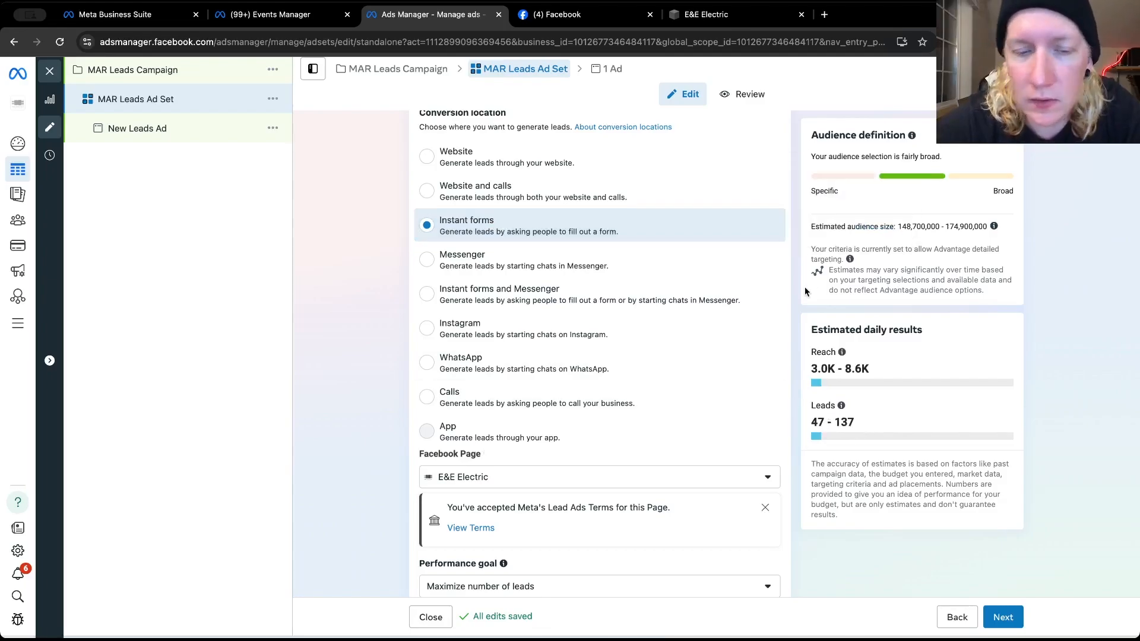
scroll(524, 506, "down", 2)
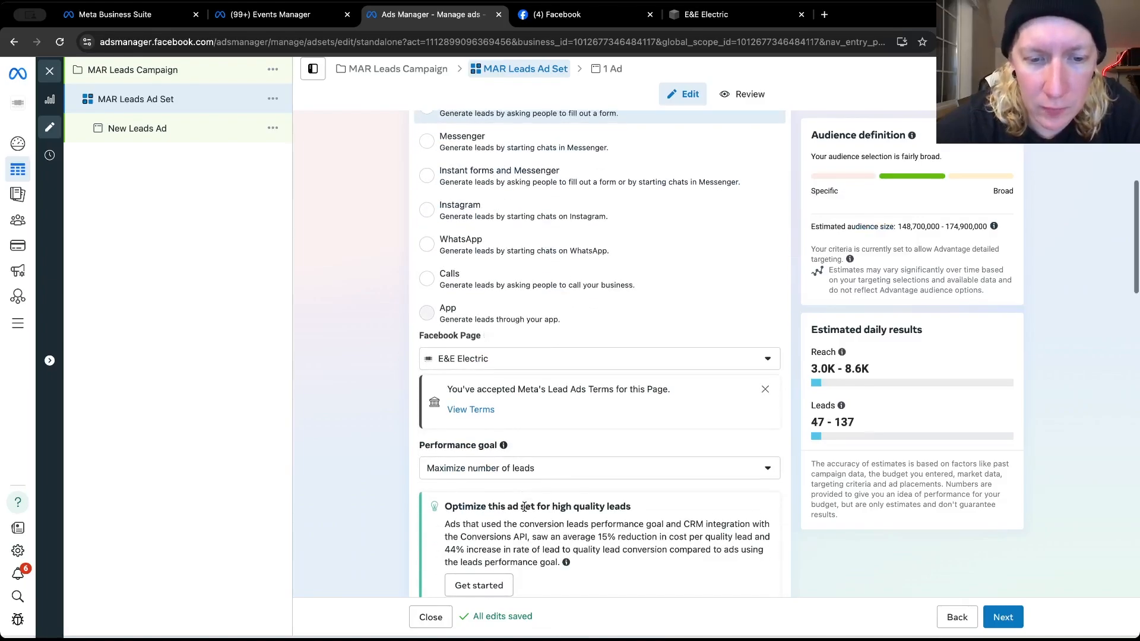
scroll(476, 446, "up", 5)
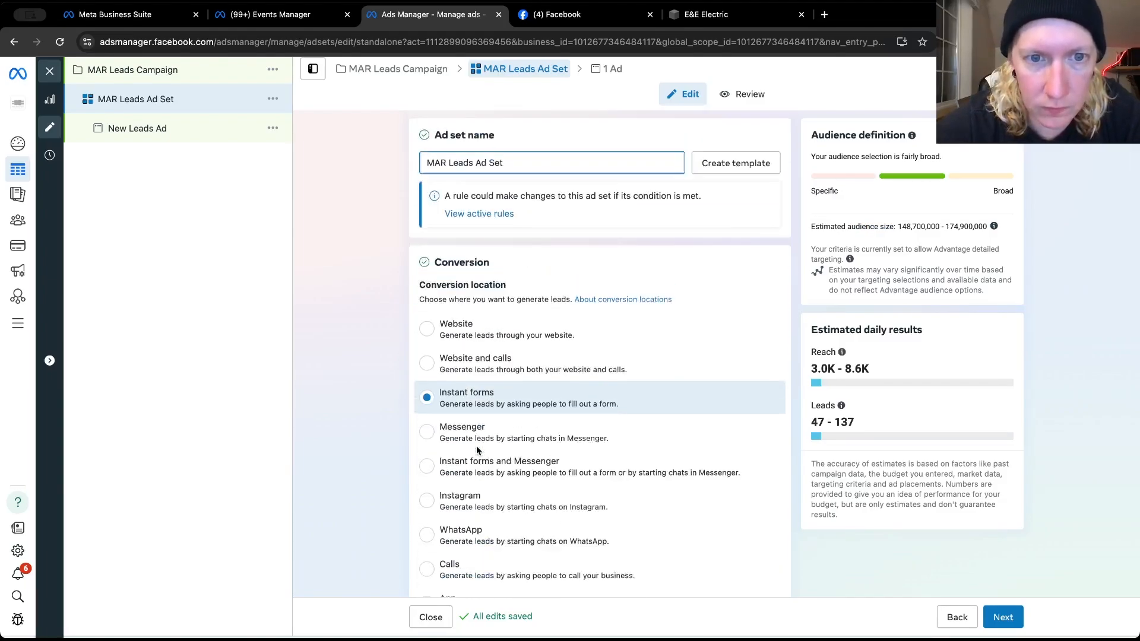
scroll(472, 454, "down", 3)
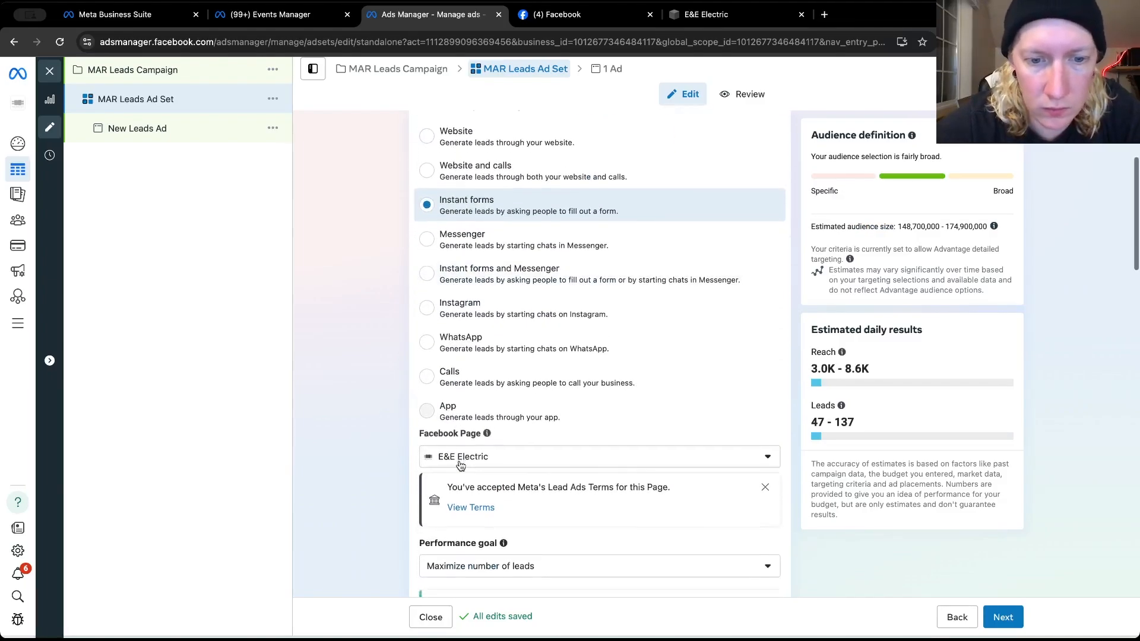
scroll(462, 466, "down", 1)
left_click(469, 511)
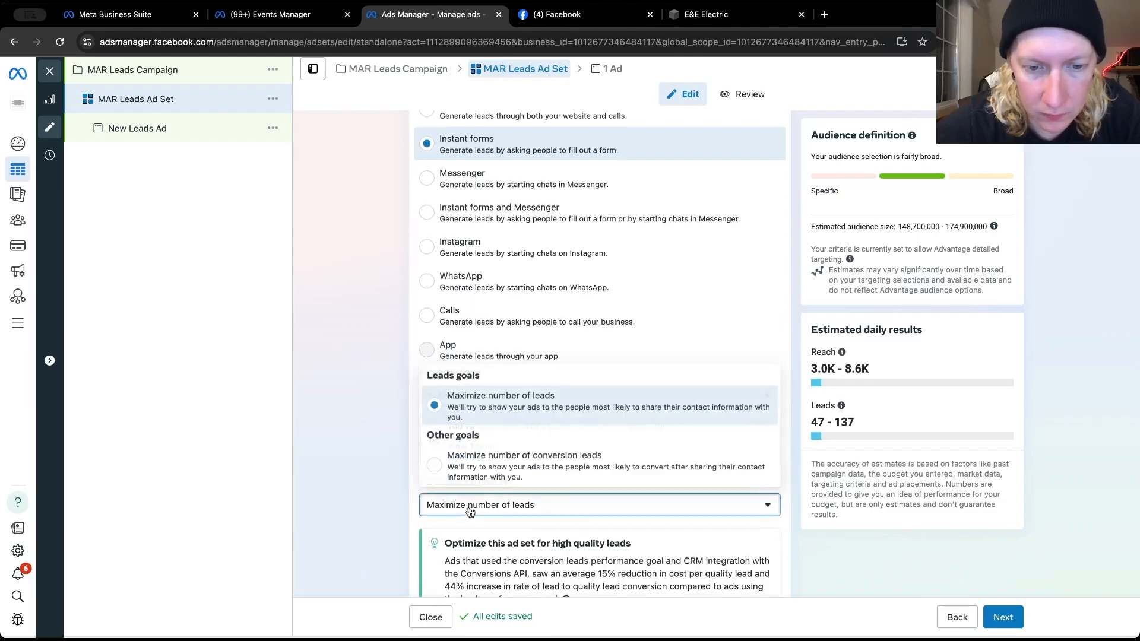
left_click(384, 499)
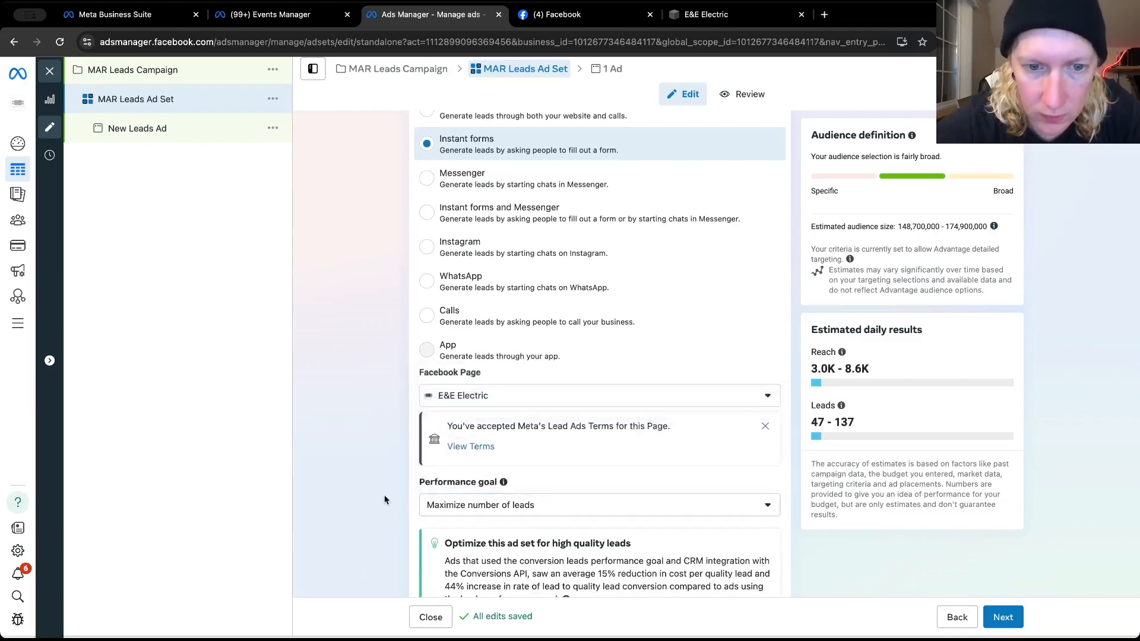
left_click(440, 504)
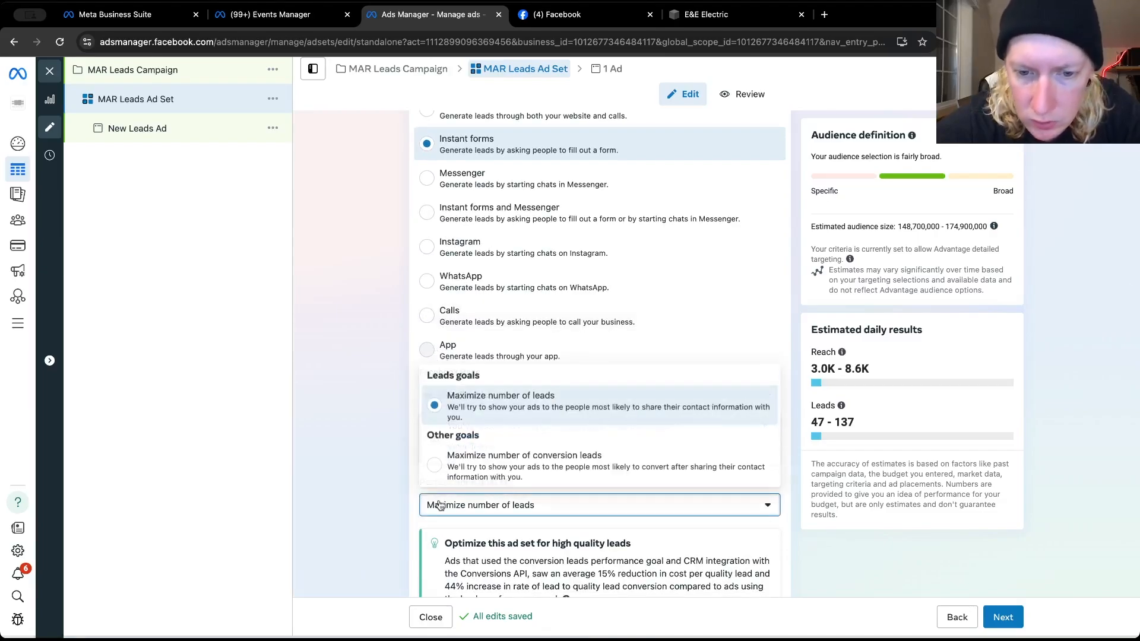
left_click(440, 504)
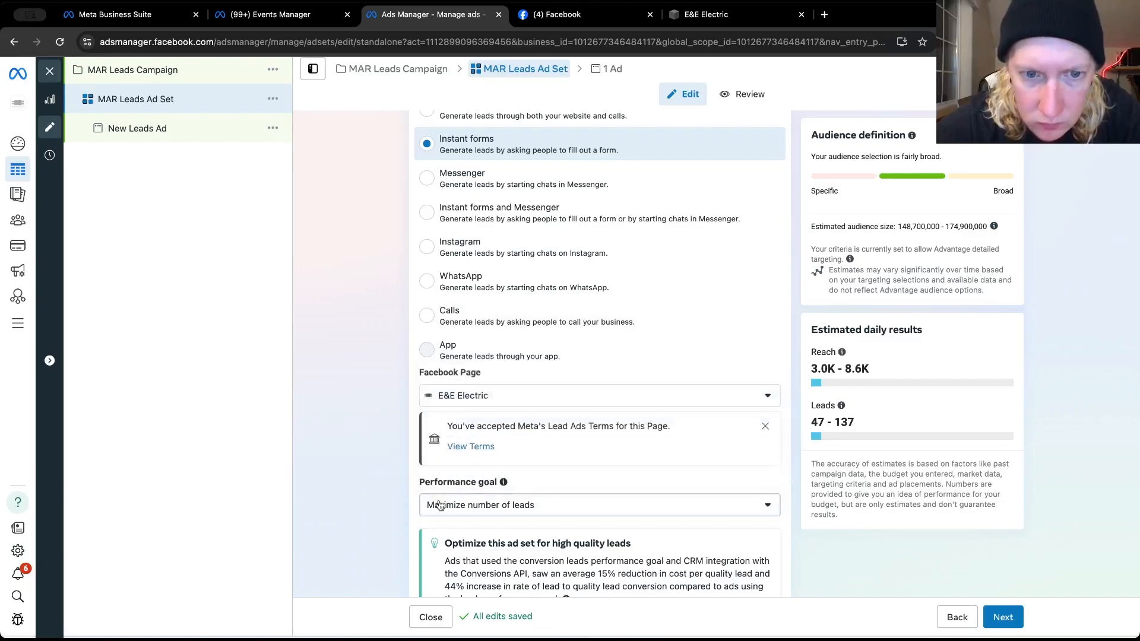
Try daily budgets of $40 and $60 for the MAR Leads Ad Set, and settle on a daily budget of $80
scroll(385, 314, "down", 1)
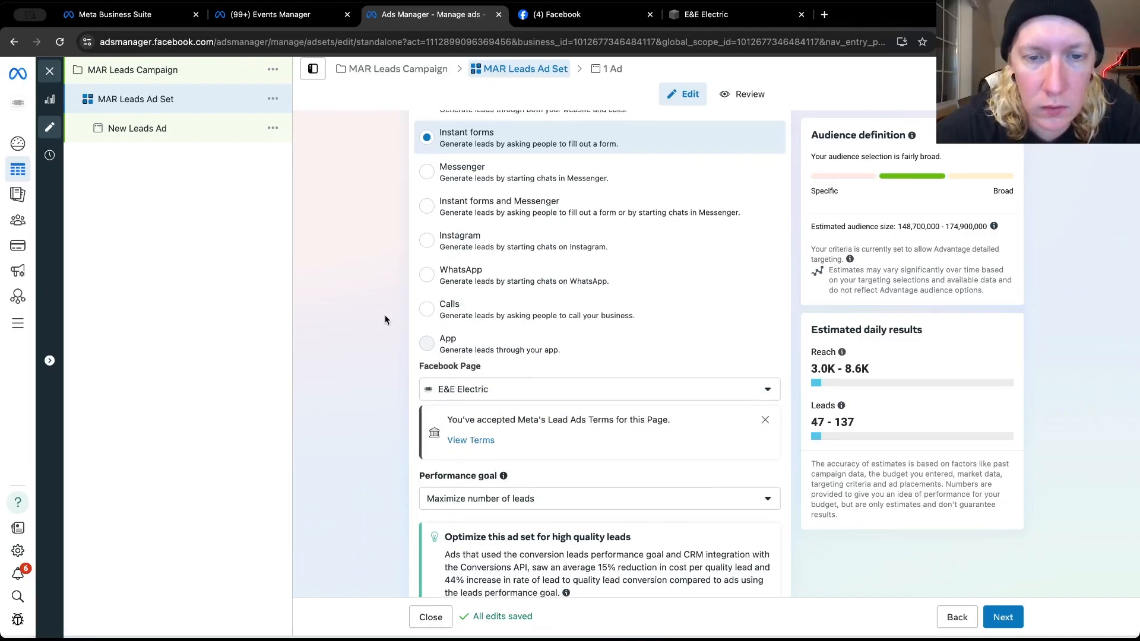
scroll(385, 316, "down", 3)
scroll(385, 319, "down", 1)
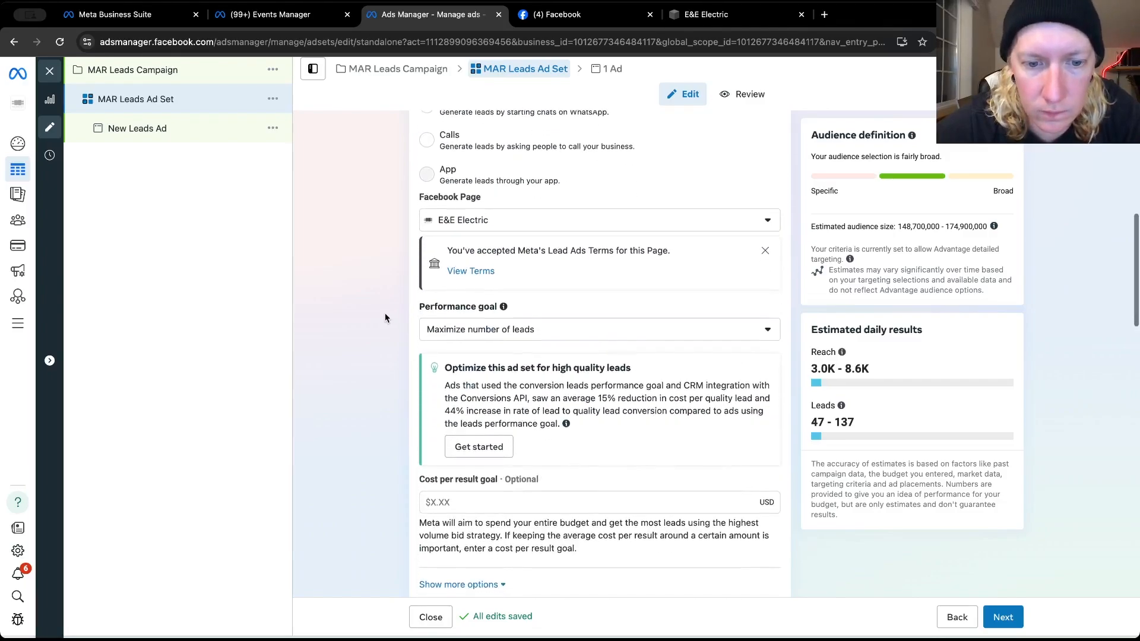
scroll(385, 318, "down", 1)
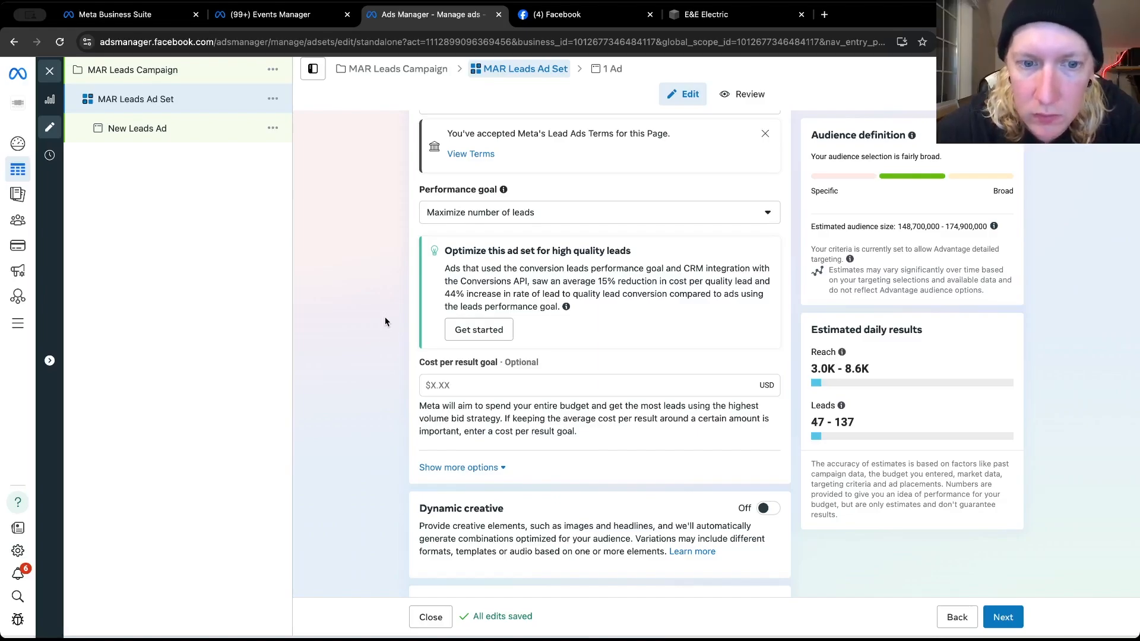
scroll(386, 319, "down", 1)
scroll(386, 319, "down", 5)
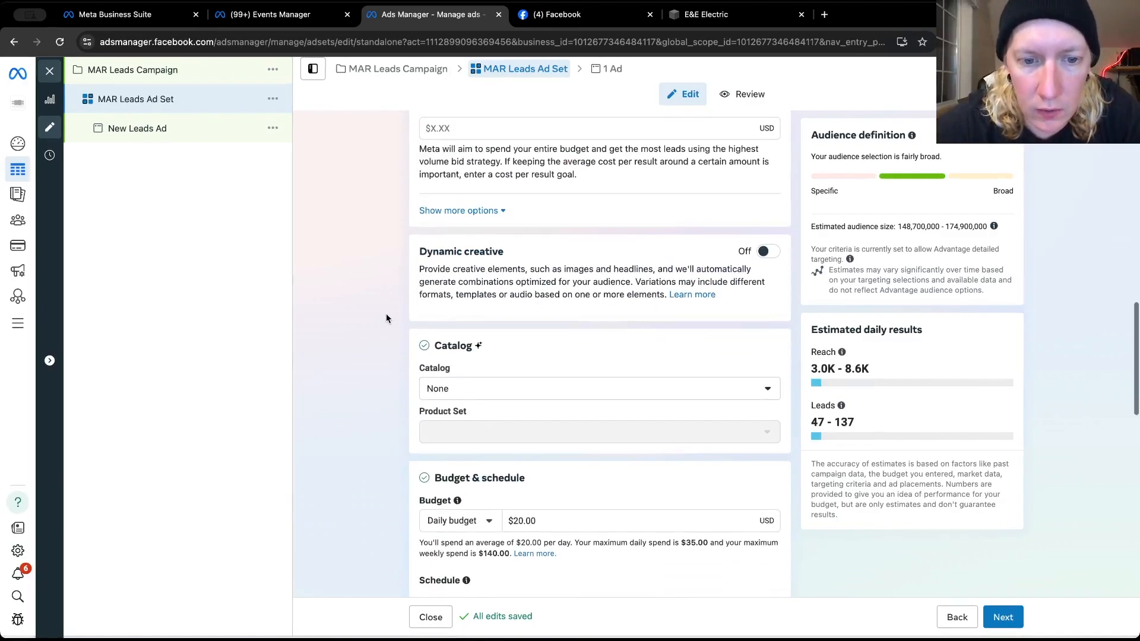
scroll(386, 319, "down", 3)
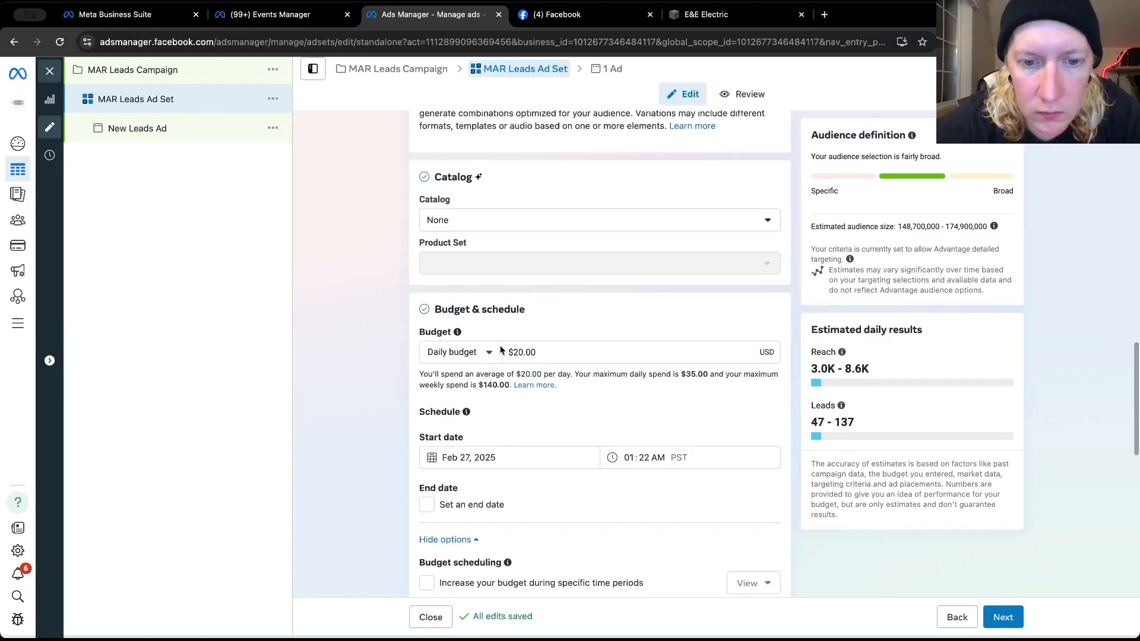
left_click(516, 350)
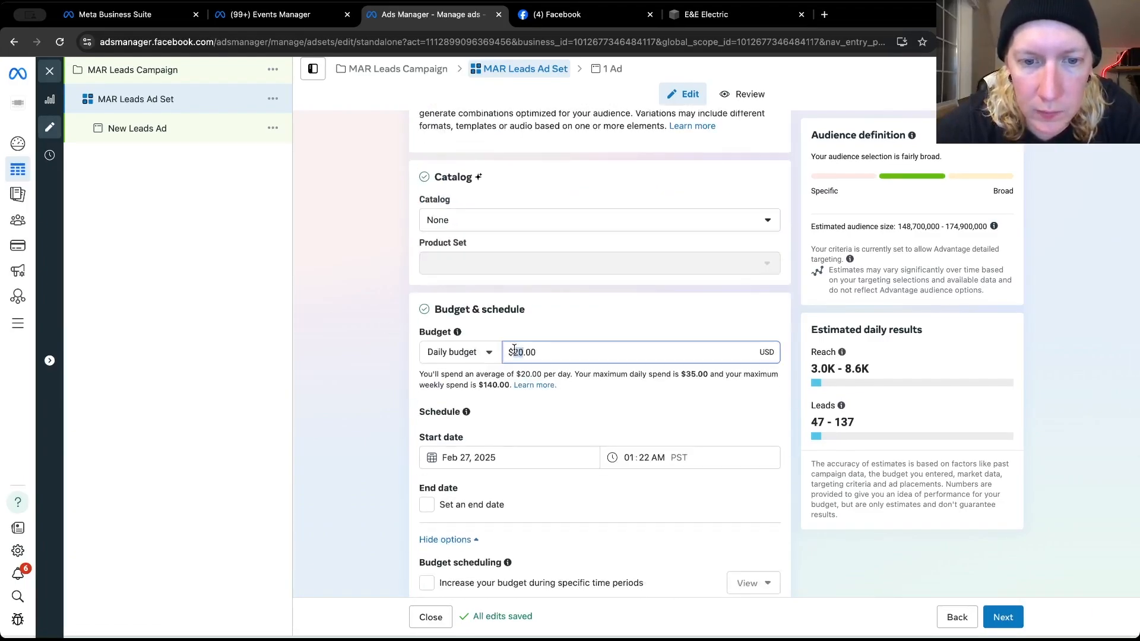
type("40")
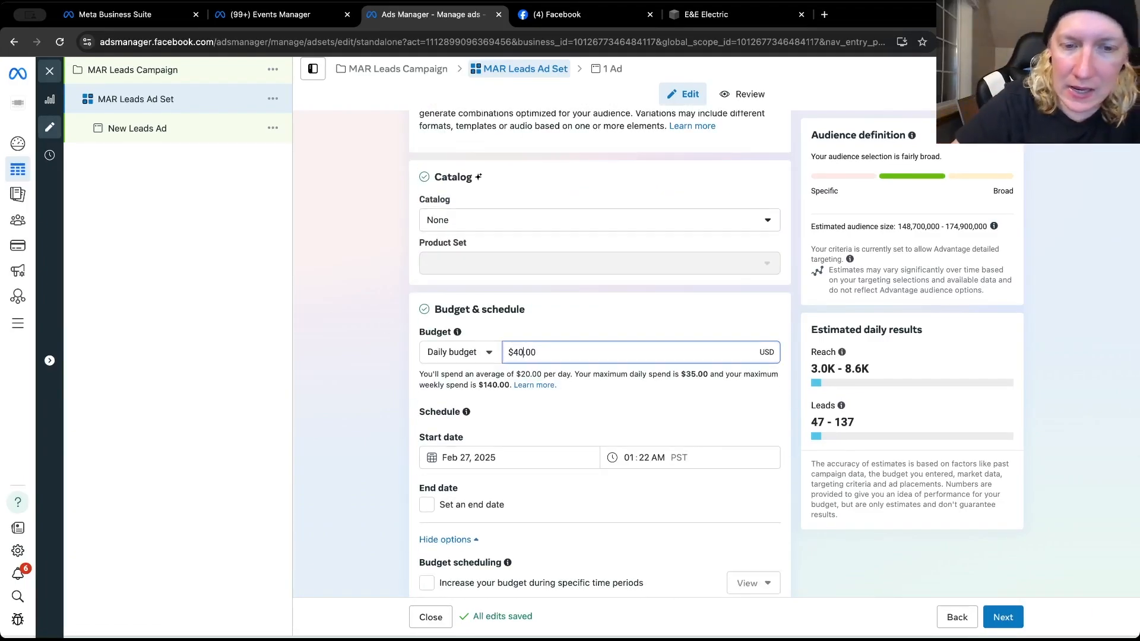
key("BackSpace")
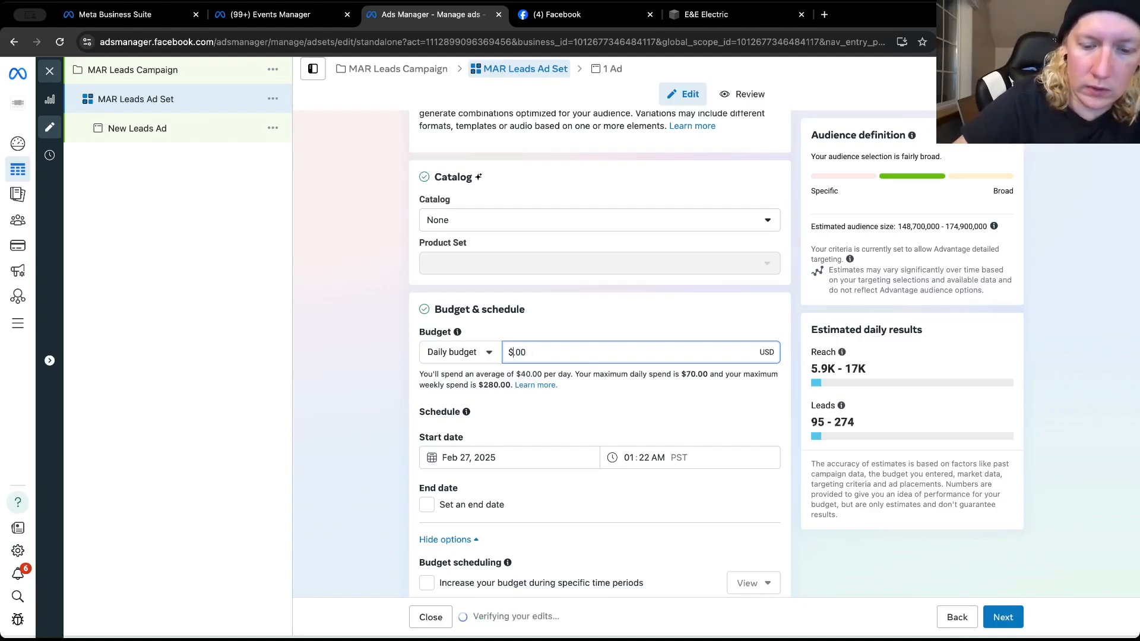
type("60")
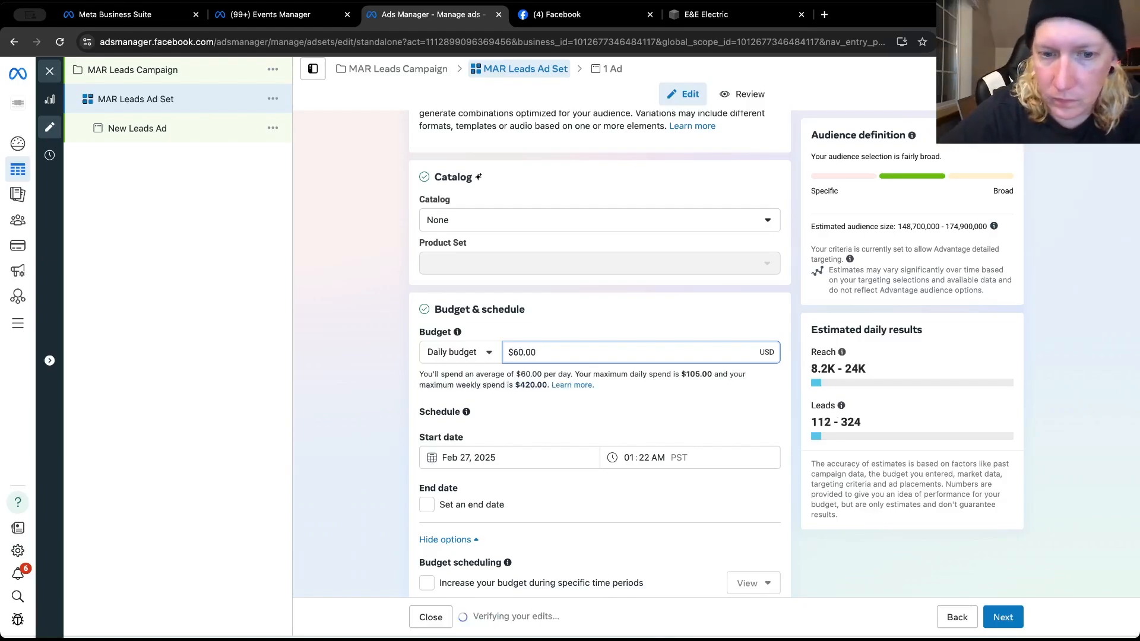
key("BackSpace")
key("BackSpace")
type("80")
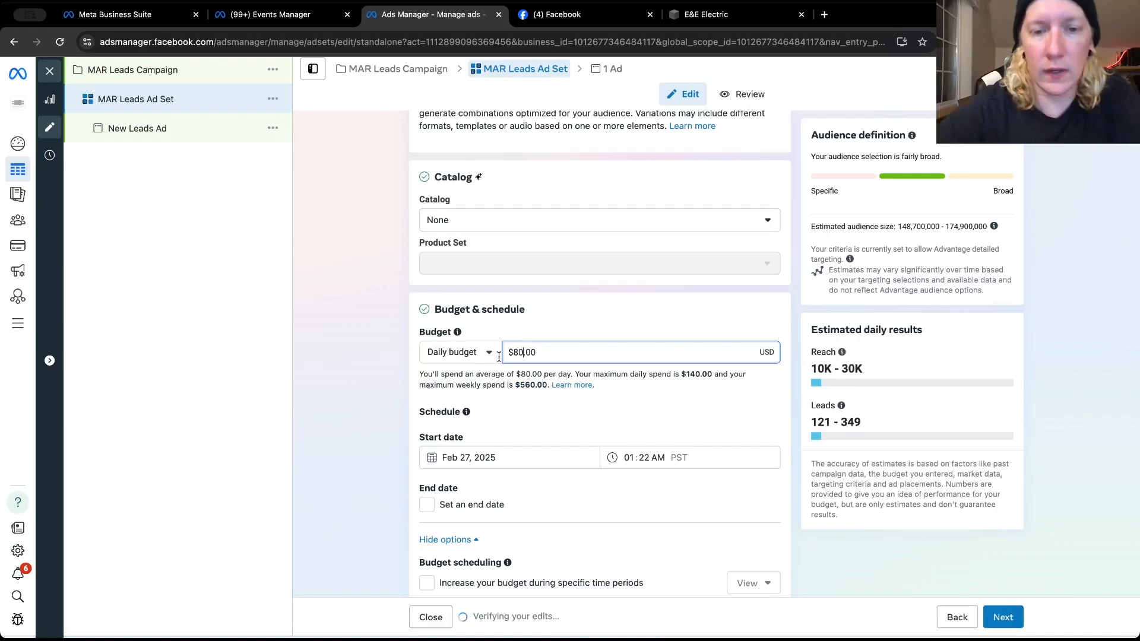
left_click(406, 411)
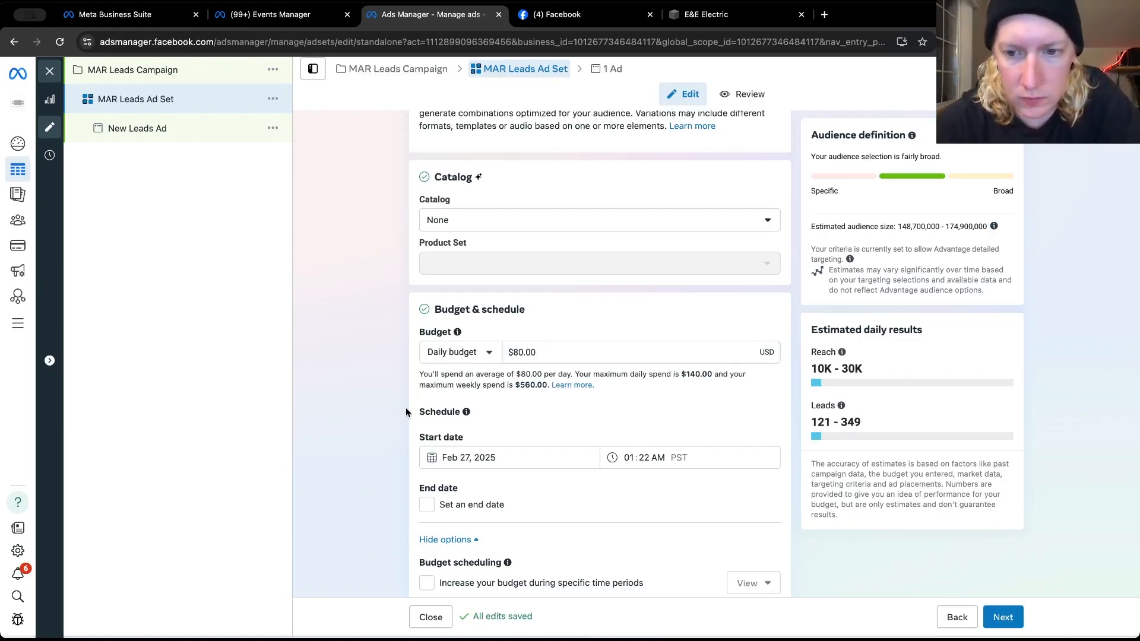
Replace the ad set's United States audience location with the city of Post Falls, Idaho
scroll(406, 411, "down", 2)
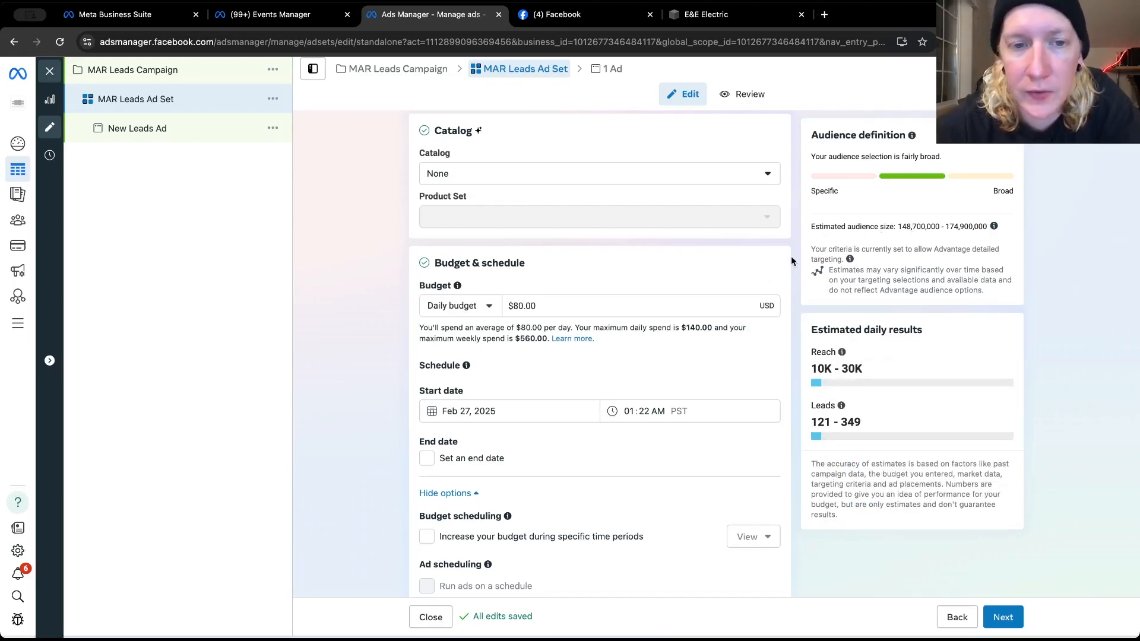
scroll(790, 259, "up", 5)
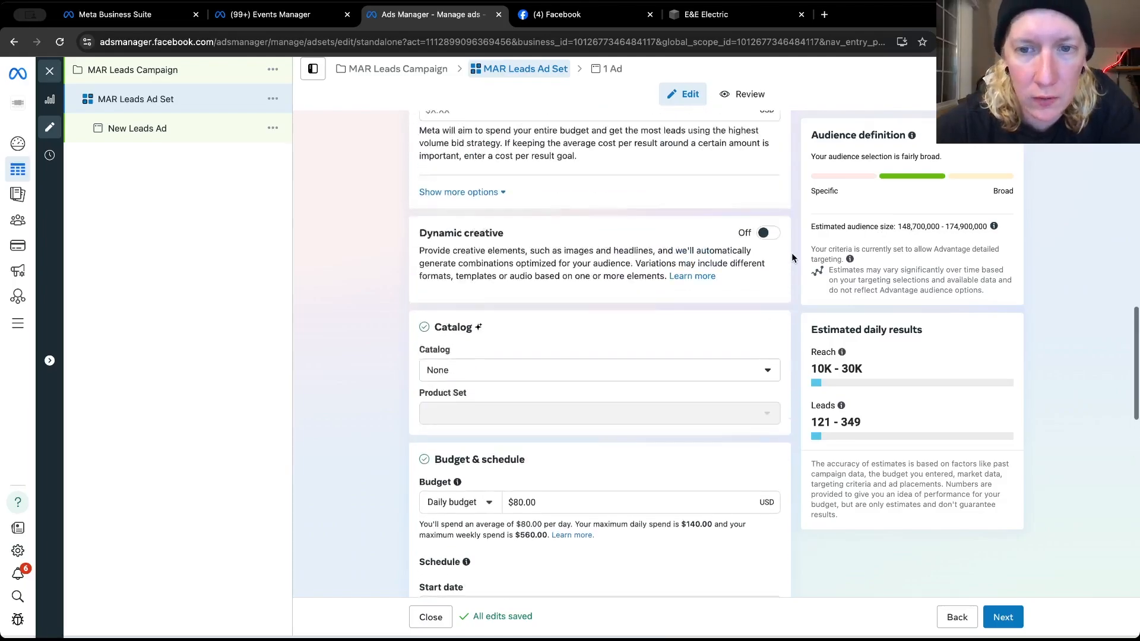
scroll(792, 253, "up", 7)
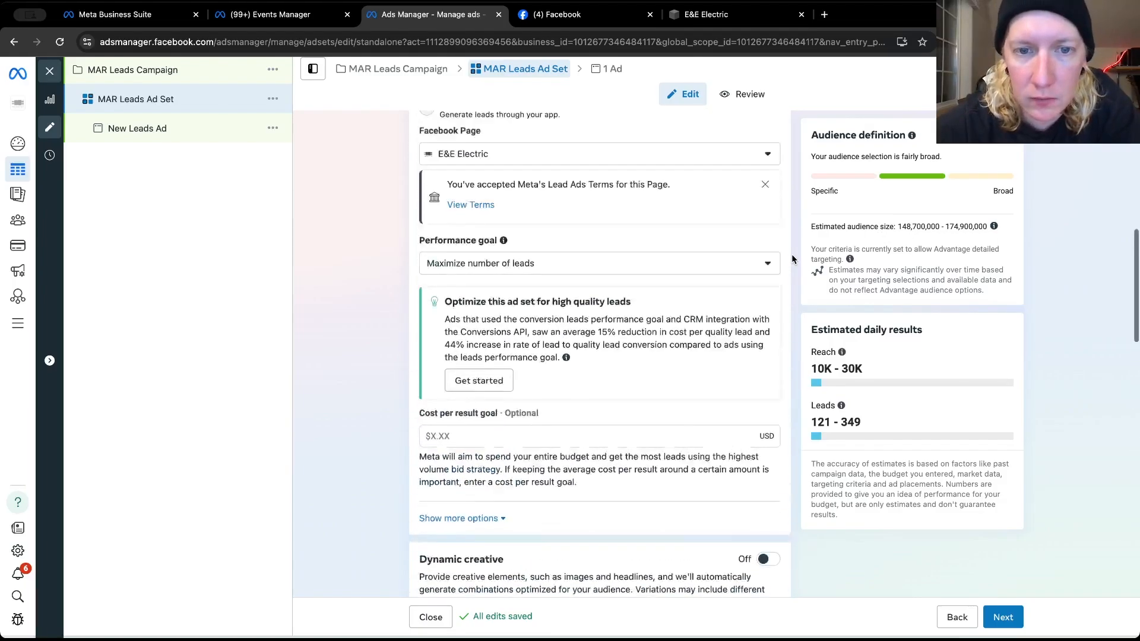
scroll(791, 254, "up", 3)
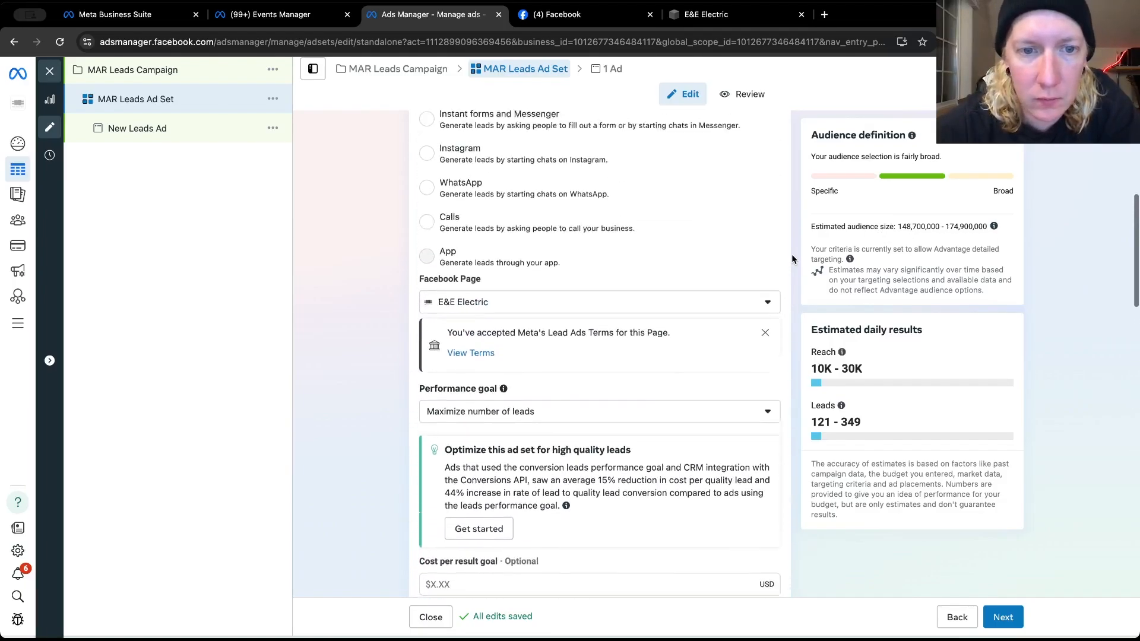
scroll(792, 254, "up", 5)
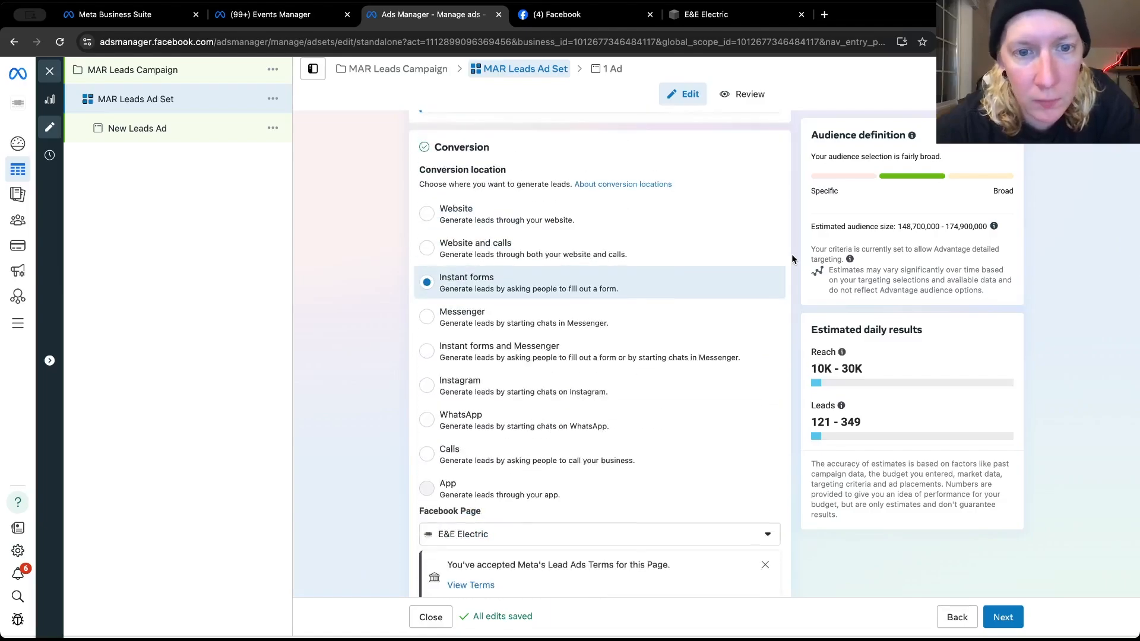
scroll(792, 254, "down", 20)
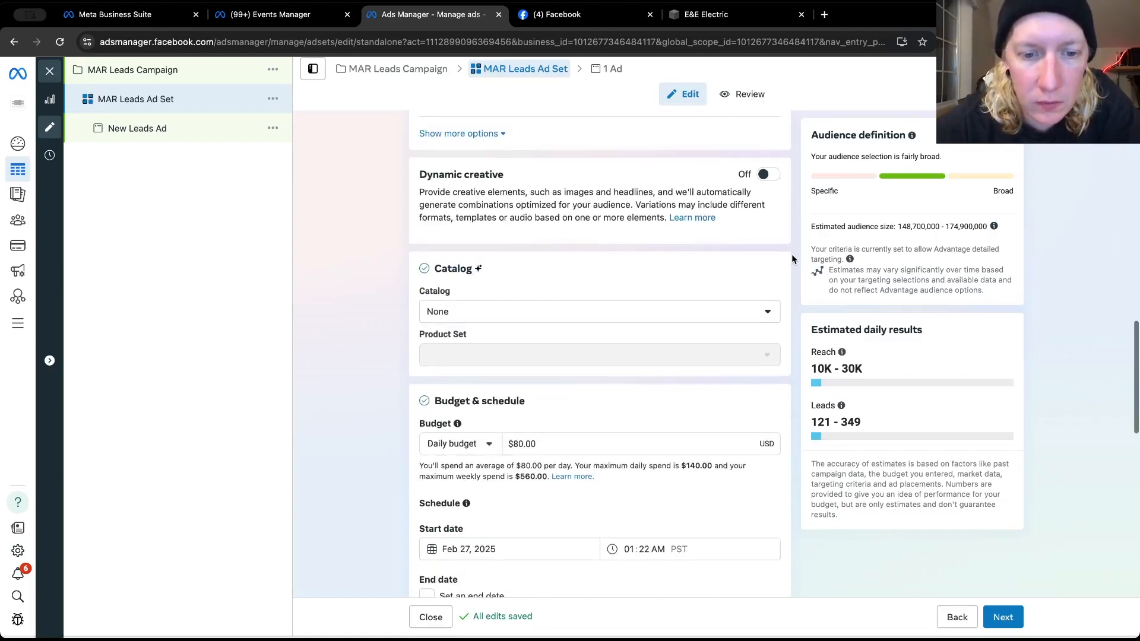
scroll(792, 254, "down", 9)
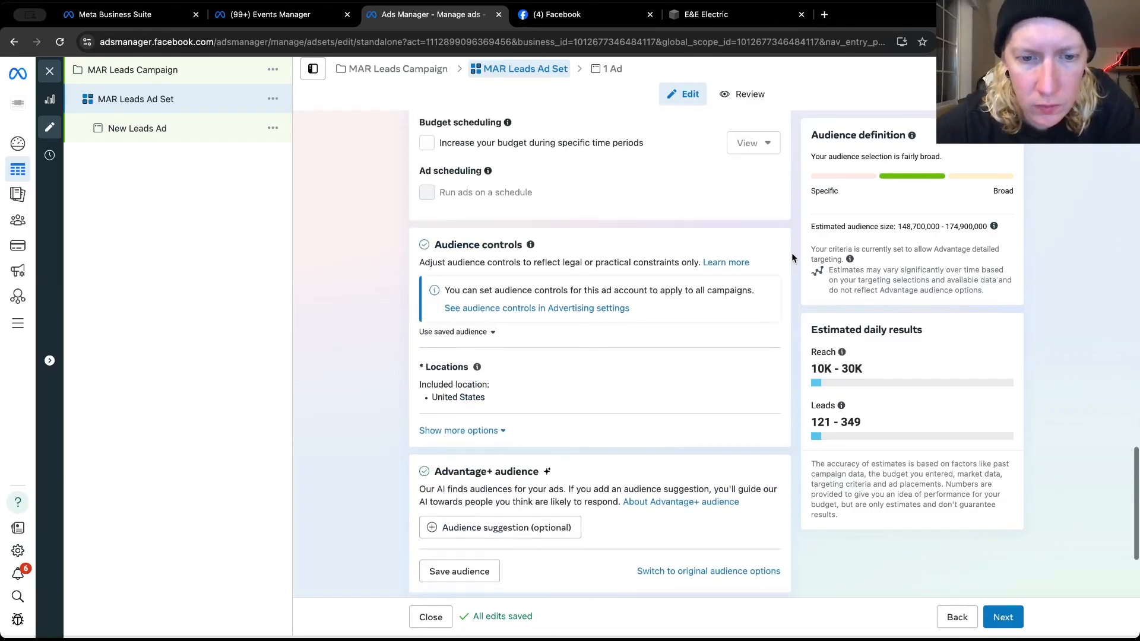
left_click(757, 243)
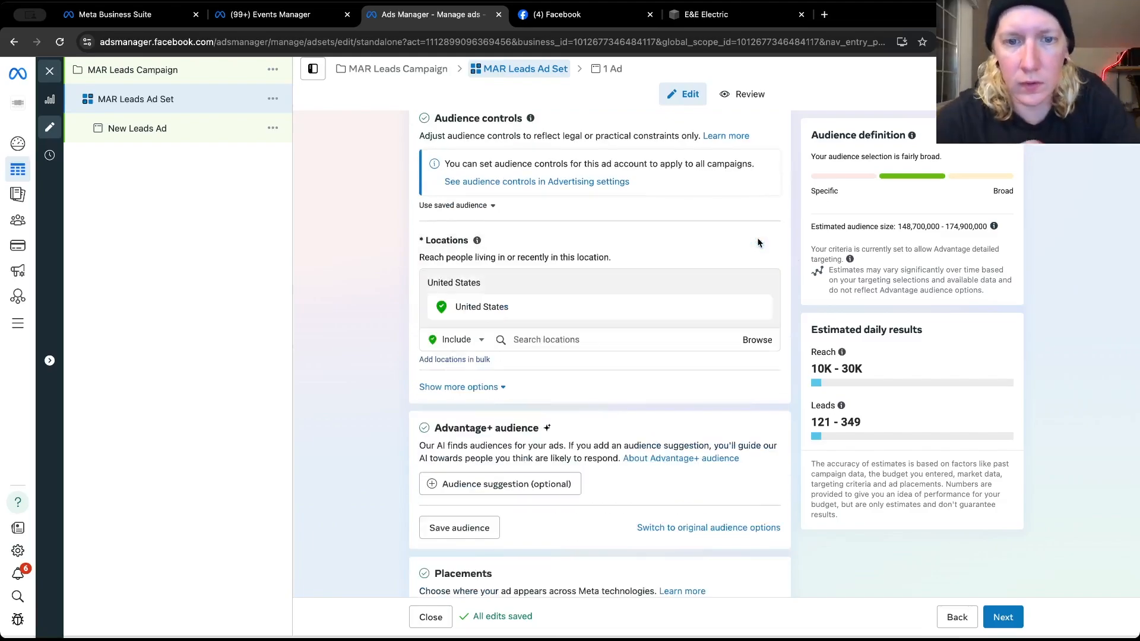
left_click(540, 339)
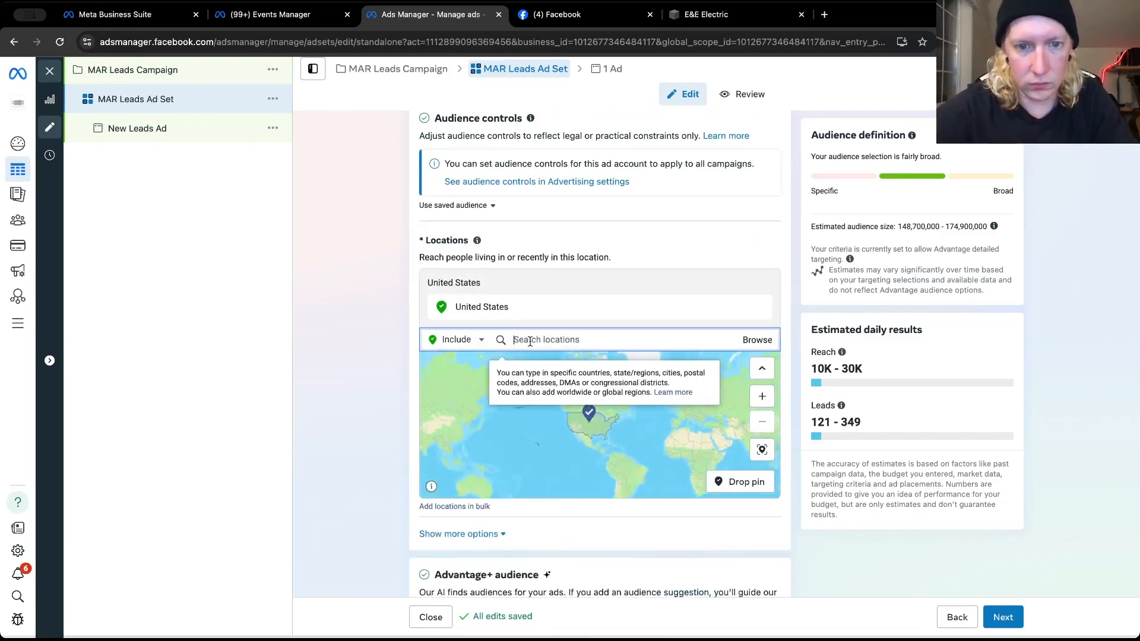
type("post falls")
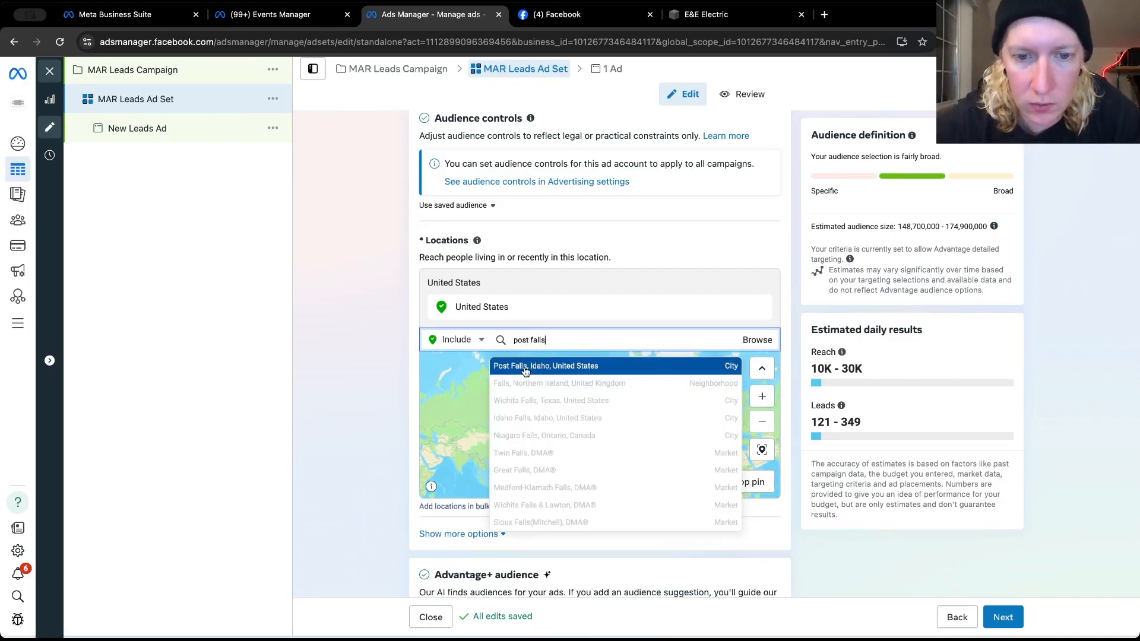
left_click(525, 366)
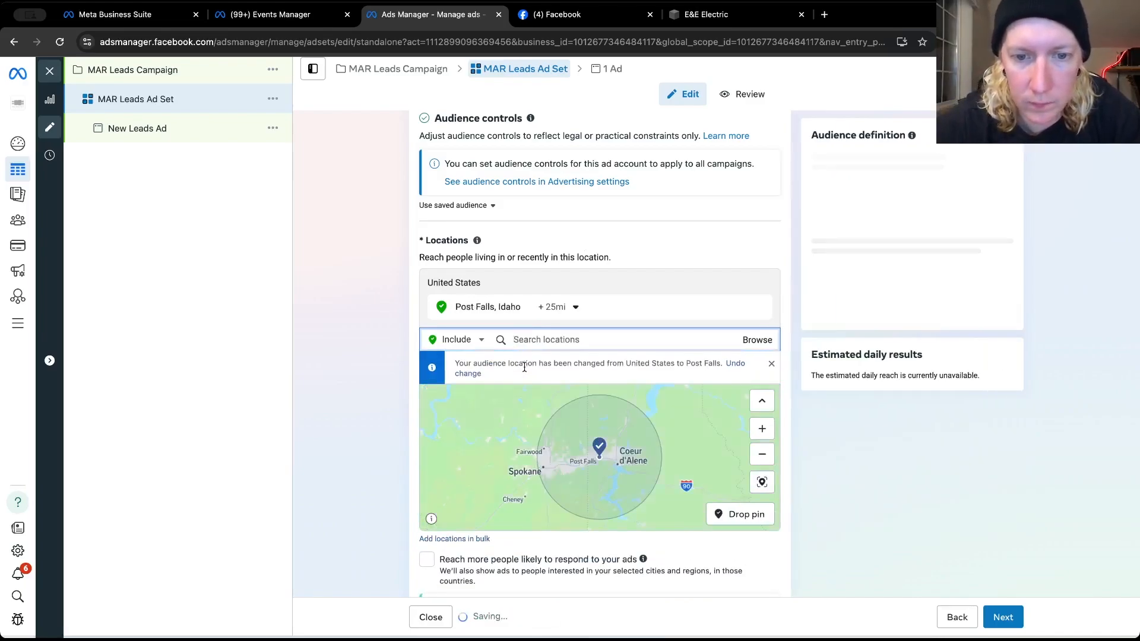
Set the targeting radius around Post Falls to 30 miles
left_click(574, 308)
left_click_drag(573, 391, 582, 391)
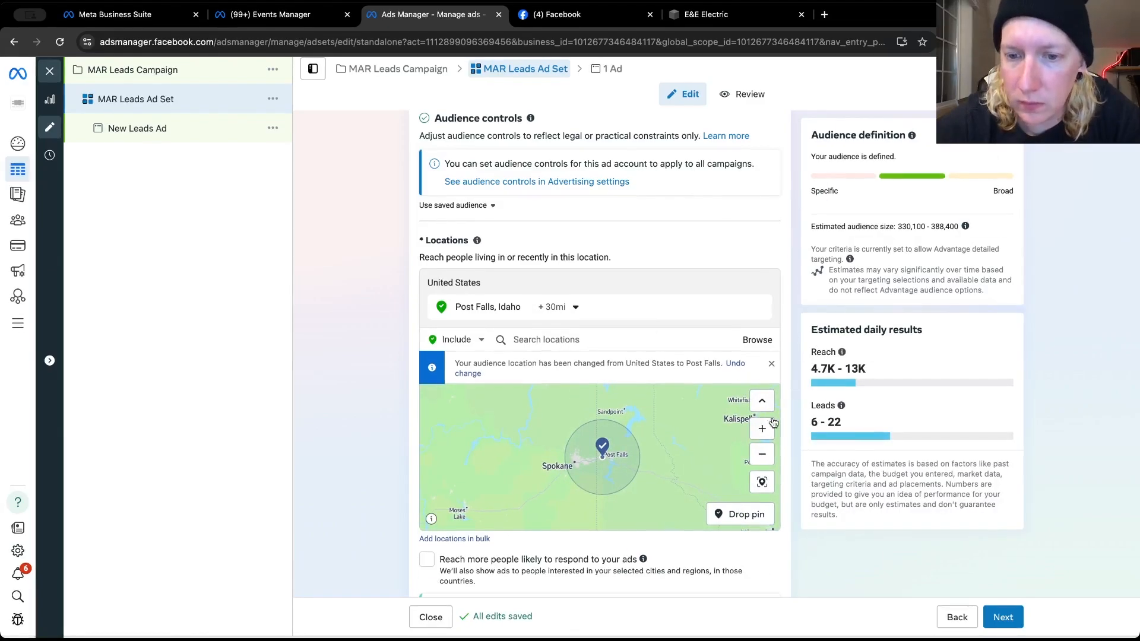
scroll(783, 418, "down", 5)
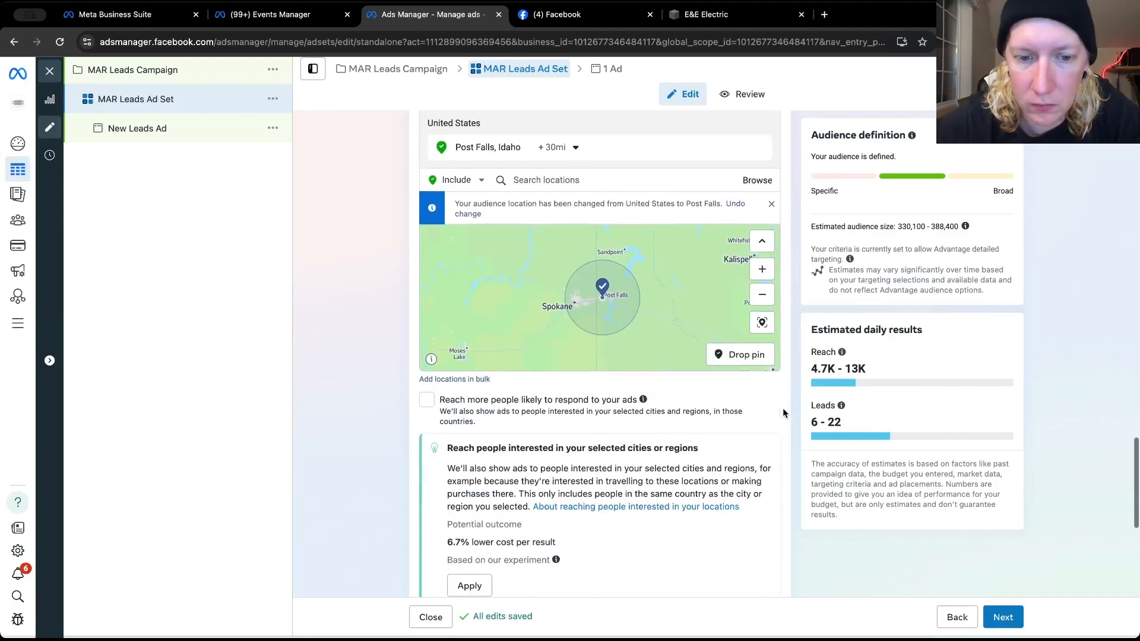
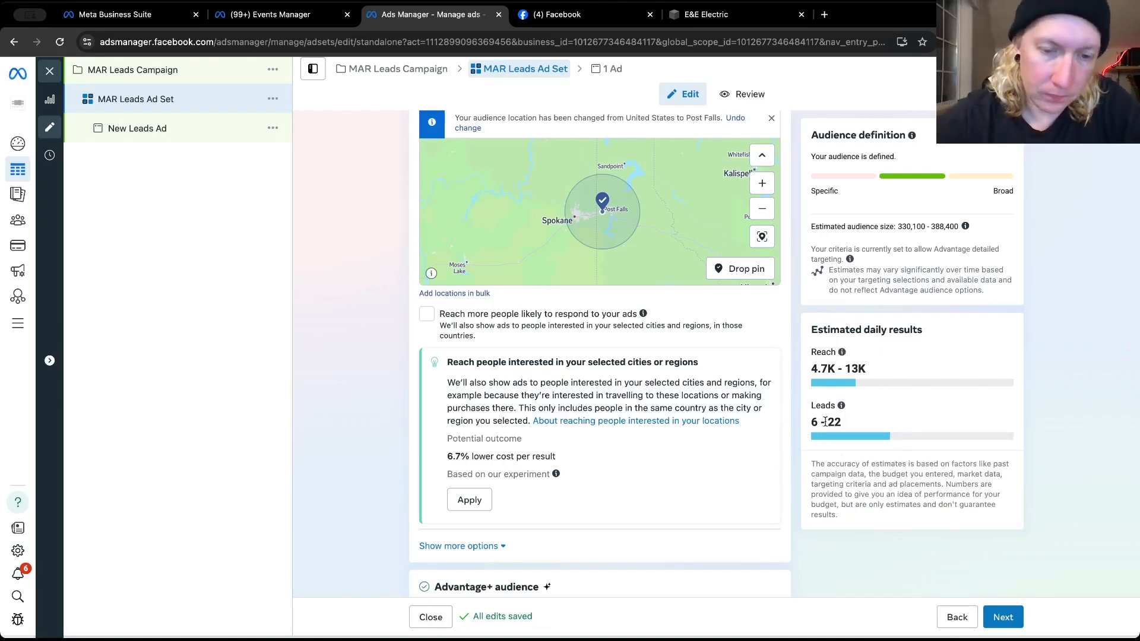
Start an optional audience suggestion for the Advantage+ audience and check the existing custom audiences
scroll(705, 510, "down", 2)
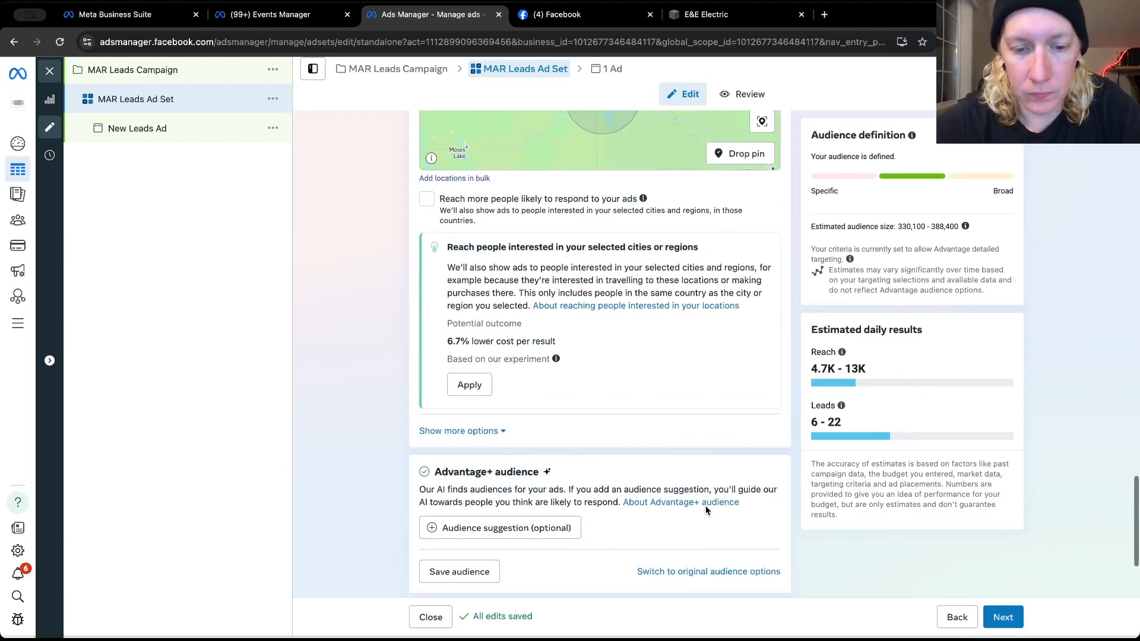
scroll(706, 510, "down", 1)
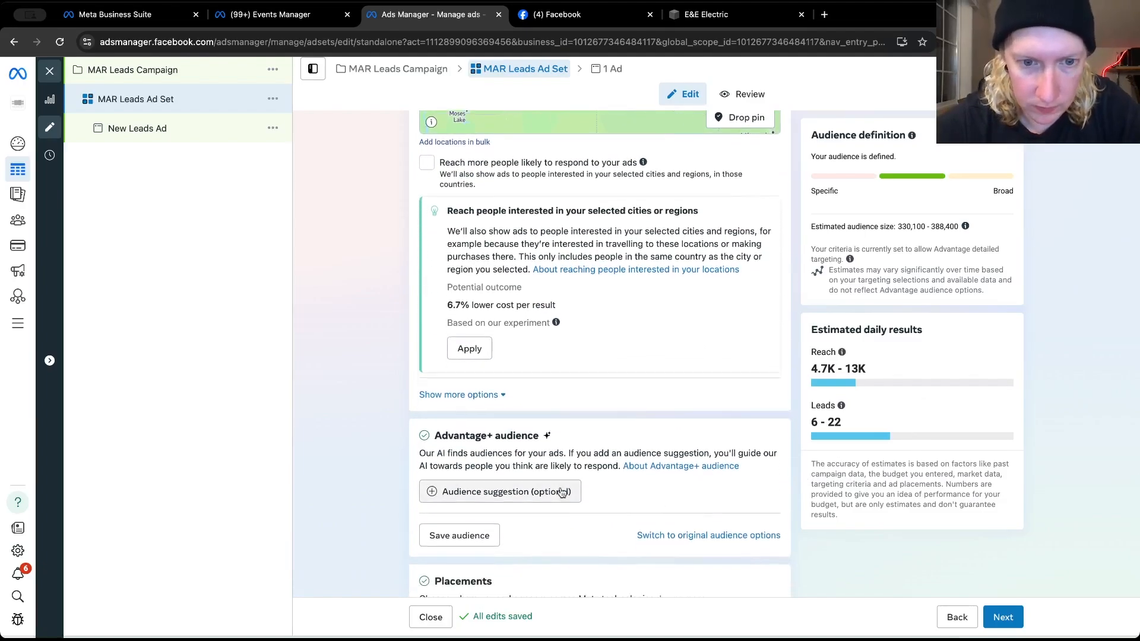
scroll(561, 493, "up", 2)
scroll(536, 455, "down", 3)
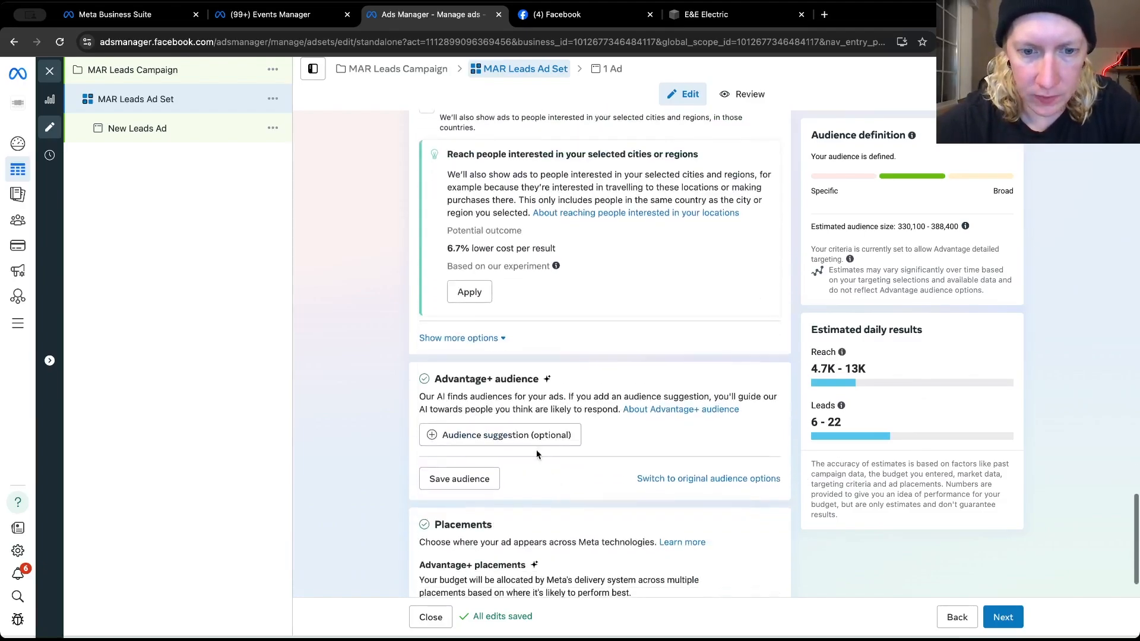
left_click(526, 440)
left_click(504, 456)
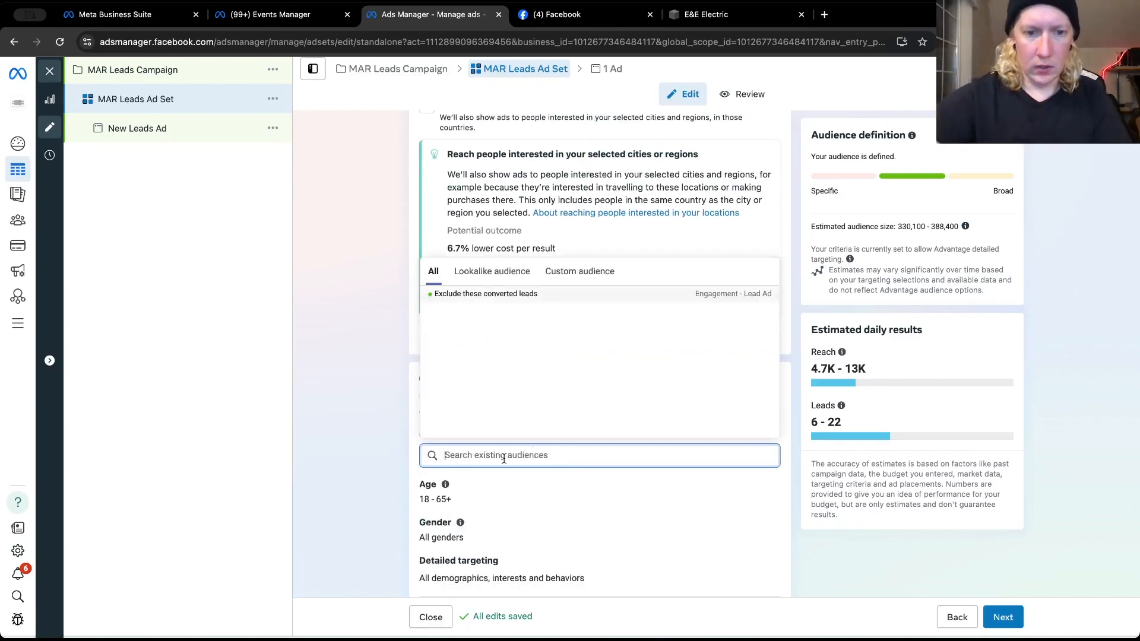
left_click(404, 457)
Set the suggested audience's minimum age to 30
scroll(405, 457, "down", 2)
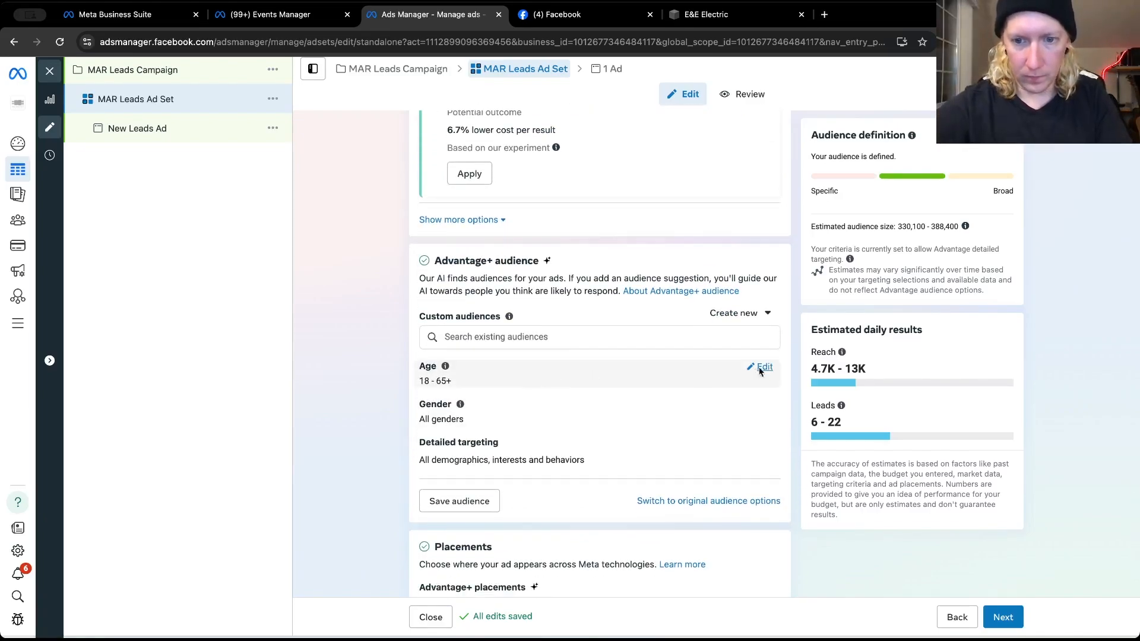
left_click(759, 367)
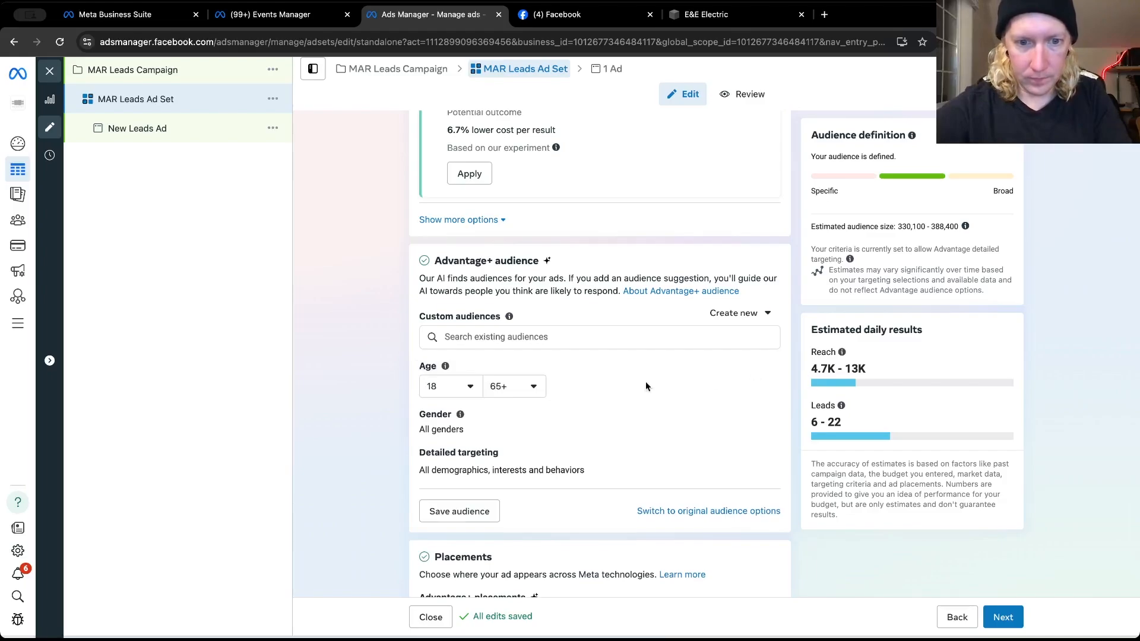
left_click(463, 392)
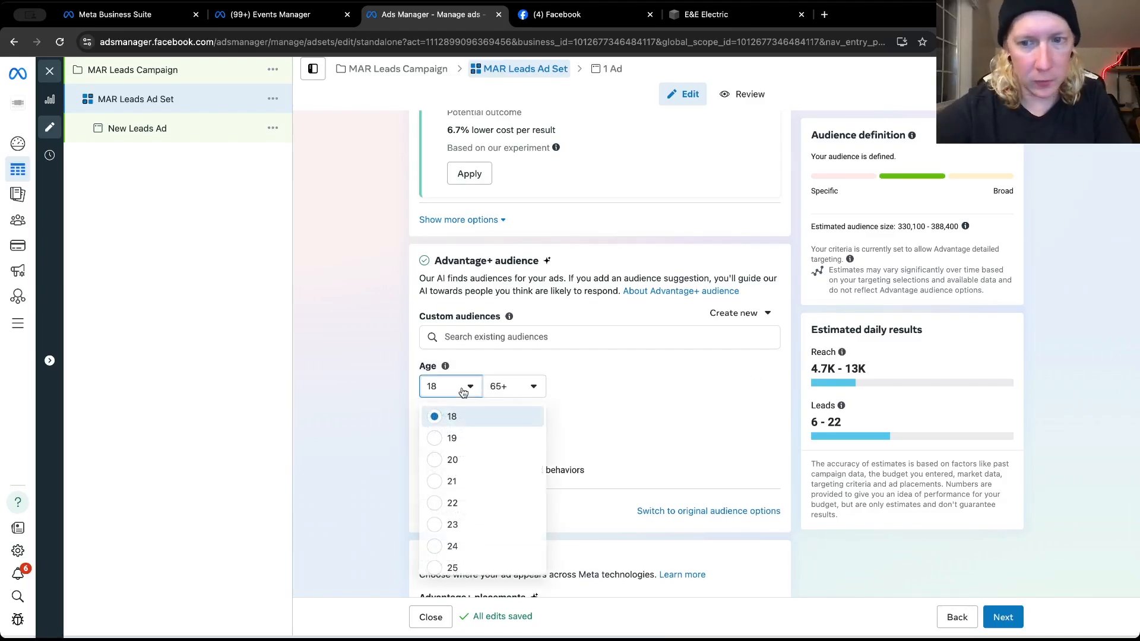
scroll(462, 502, "down", 3)
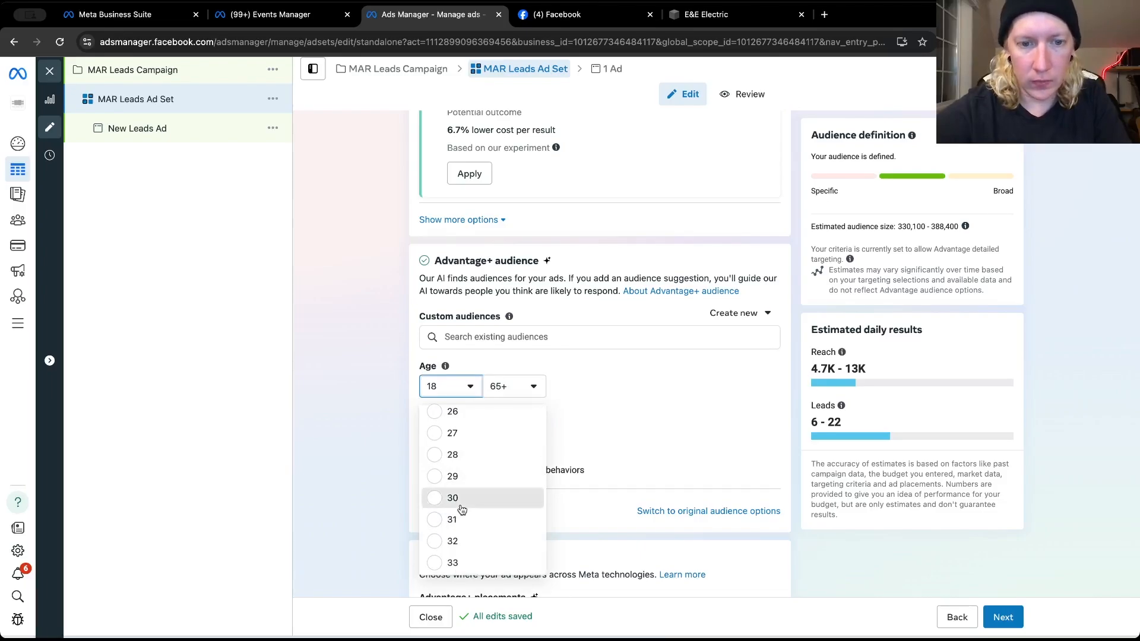
left_click(457, 498)
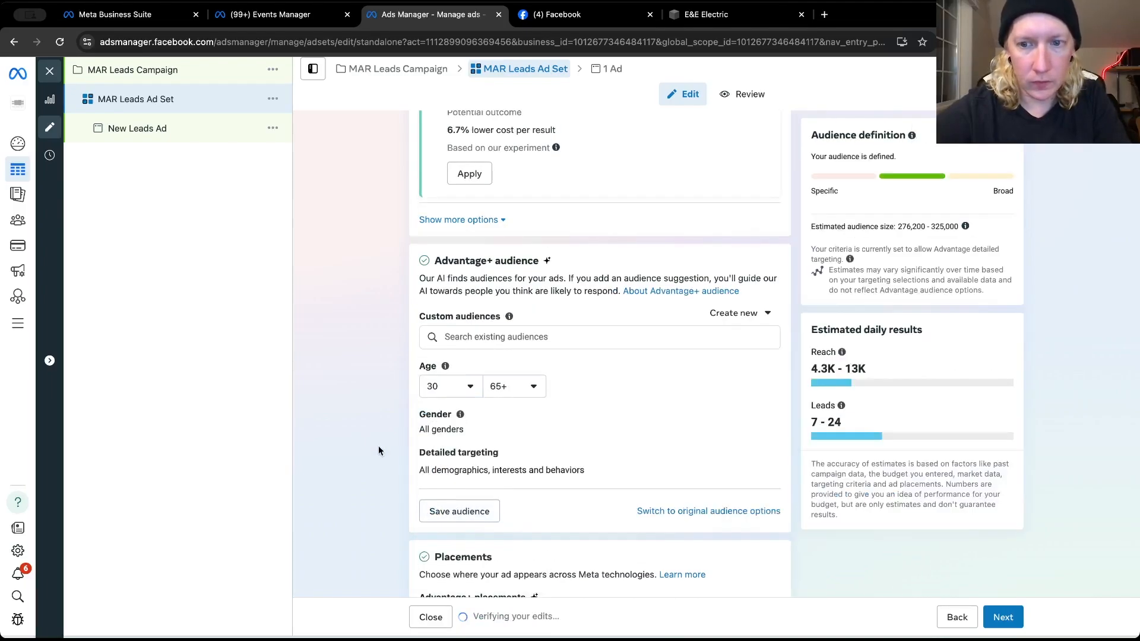
Search detailed targeting for "electrical" and add the interest Electrical energy (energy & utilities)
scroll(378, 446, "down", 2)
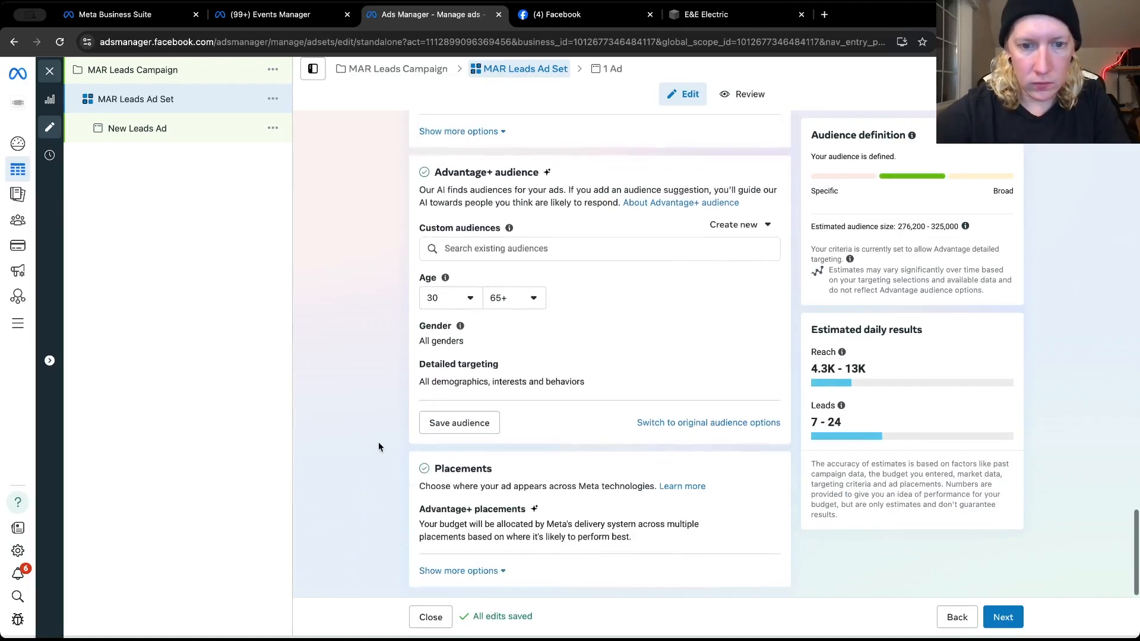
left_click(760, 369)
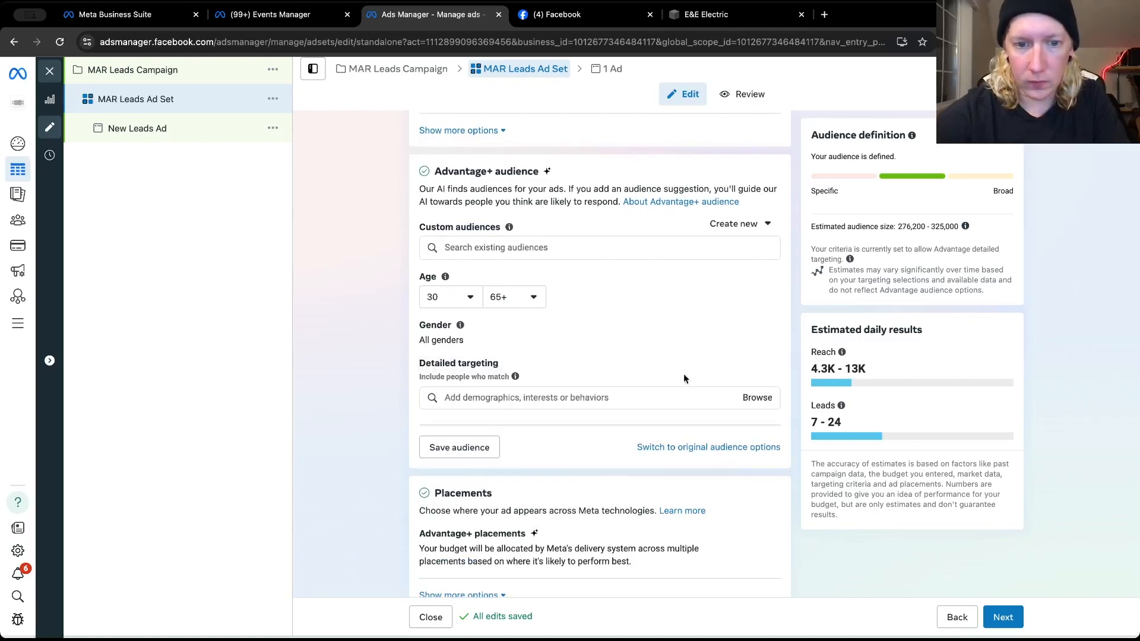
type("electr")
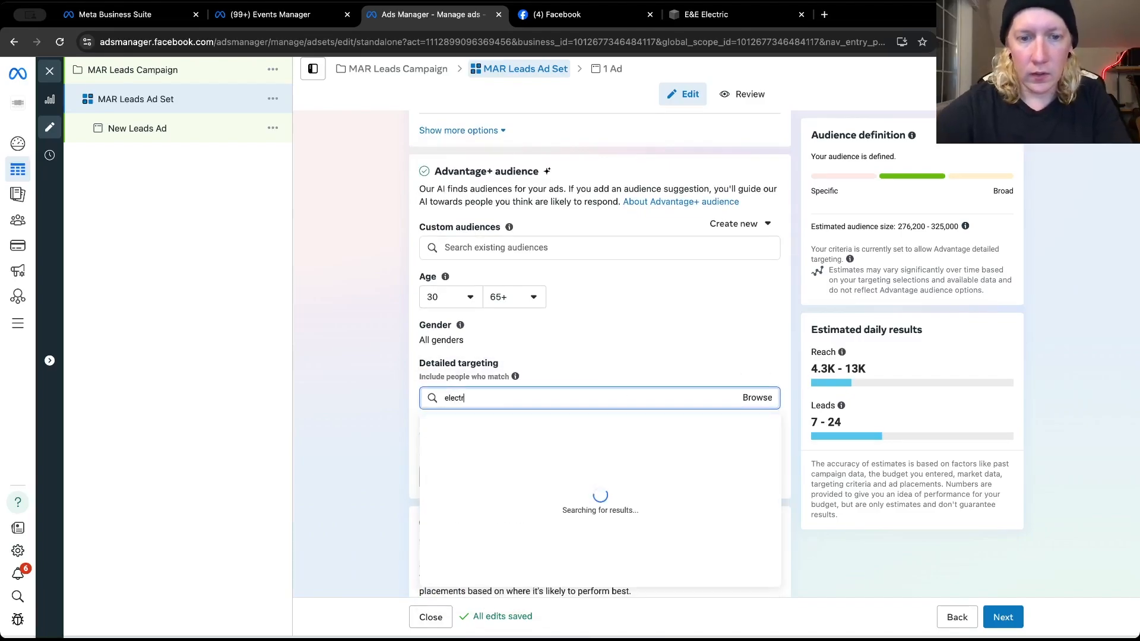
type("ical")
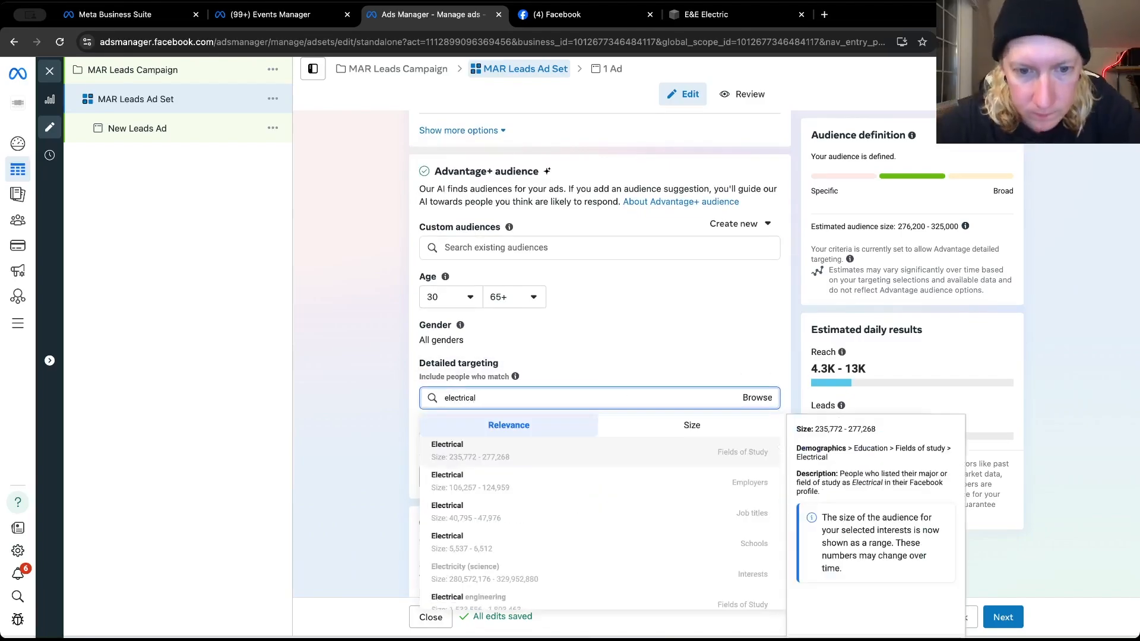
scroll(523, 497, "down", 2)
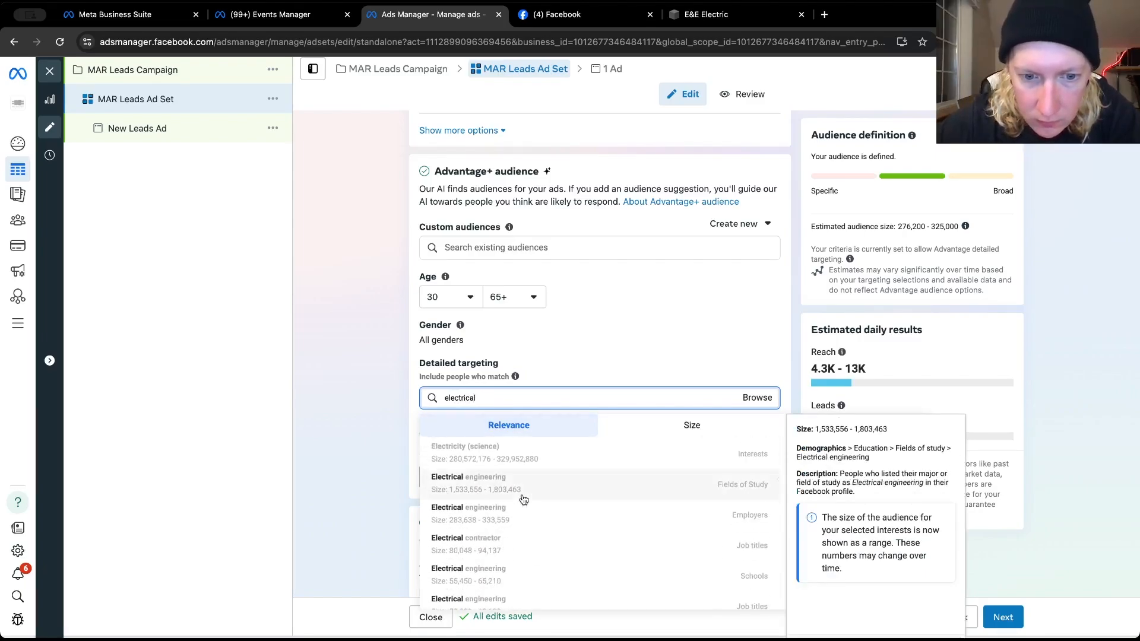
scroll(523, 499, "down", 4)
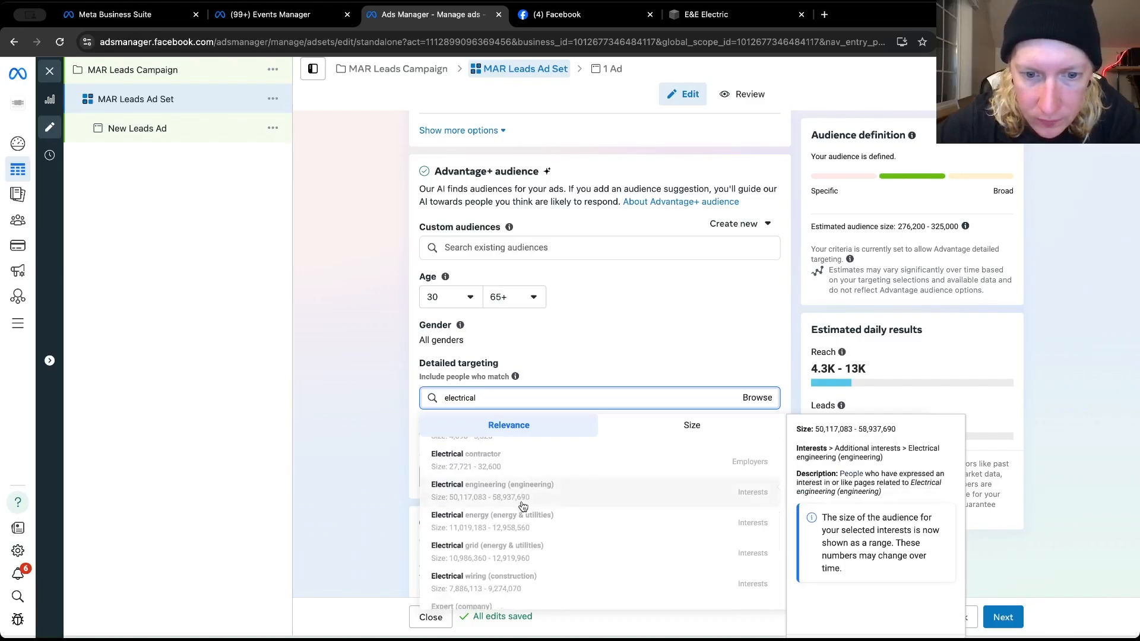
left_click(522, 520)
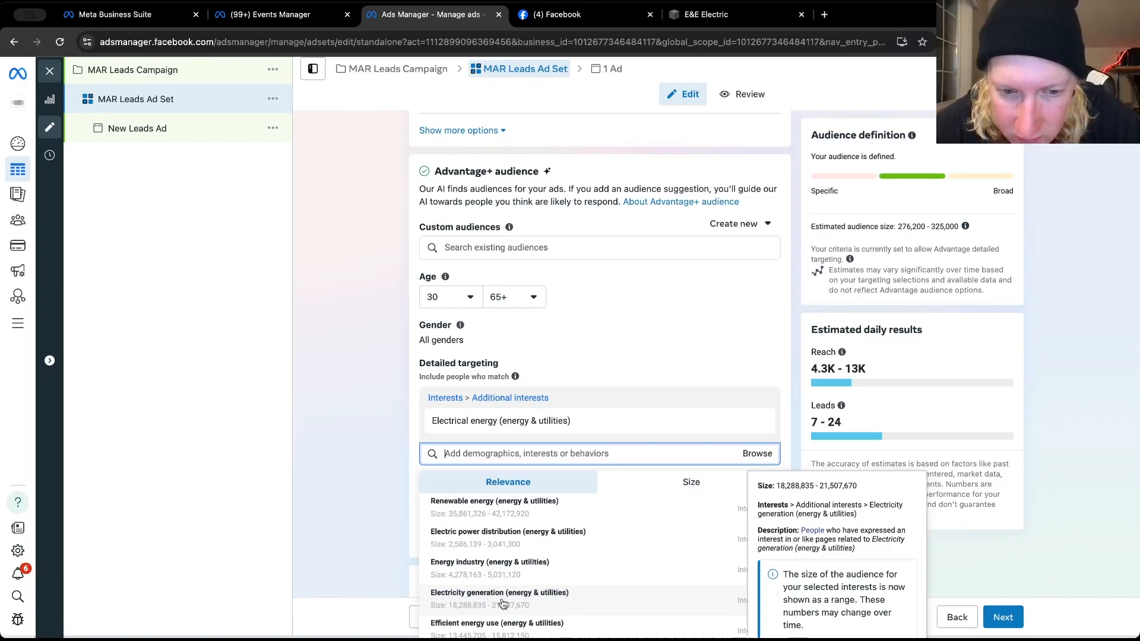
Add the suggested interests Electricity generation (energy & utilities), Electric power (energy & utilities) and Electrical wiring (construction) to detailed targeting
left_click(502, 599)
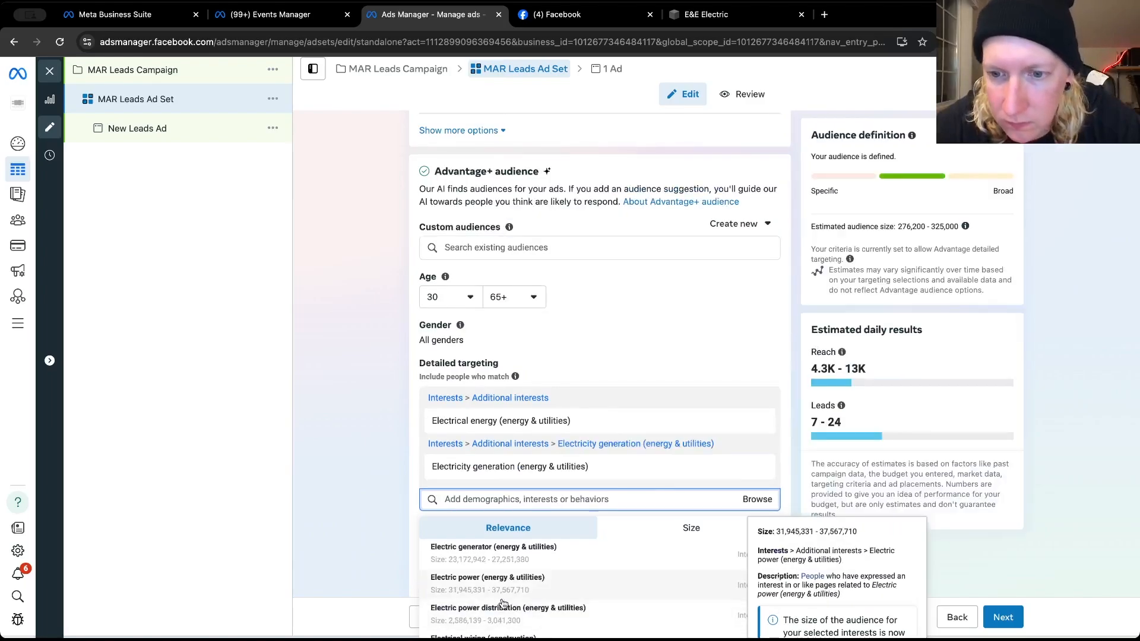
mouse_move(505, 587)
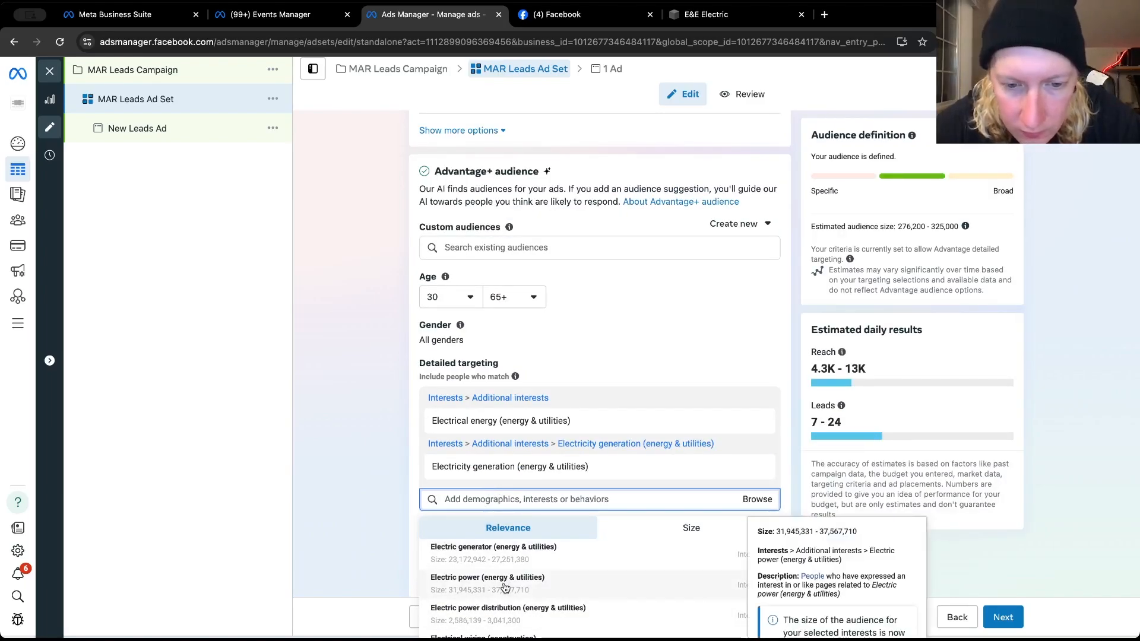
left_click(505, 588)
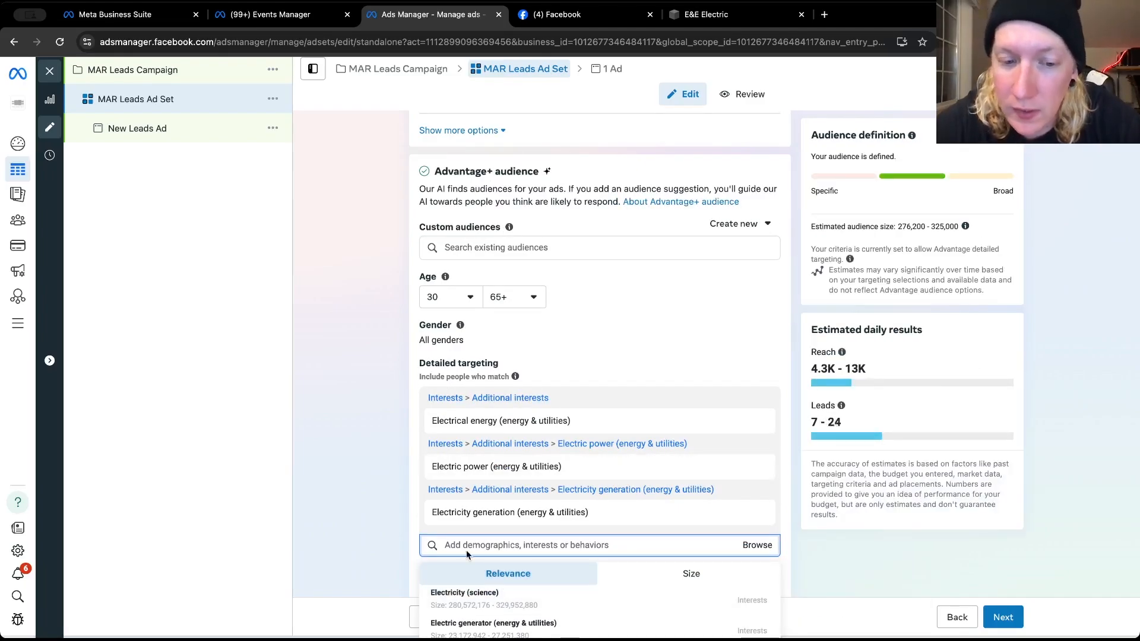
scroll(466, 553, "down", 2)
scroll(372, 536, "down", 1)
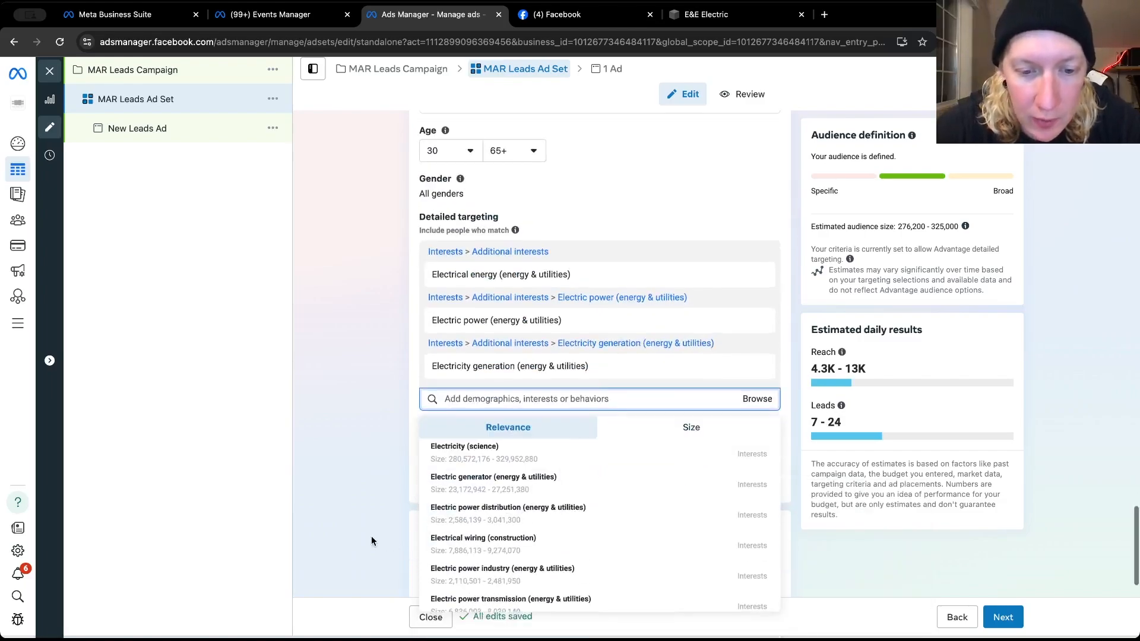
left_click(506, 542)
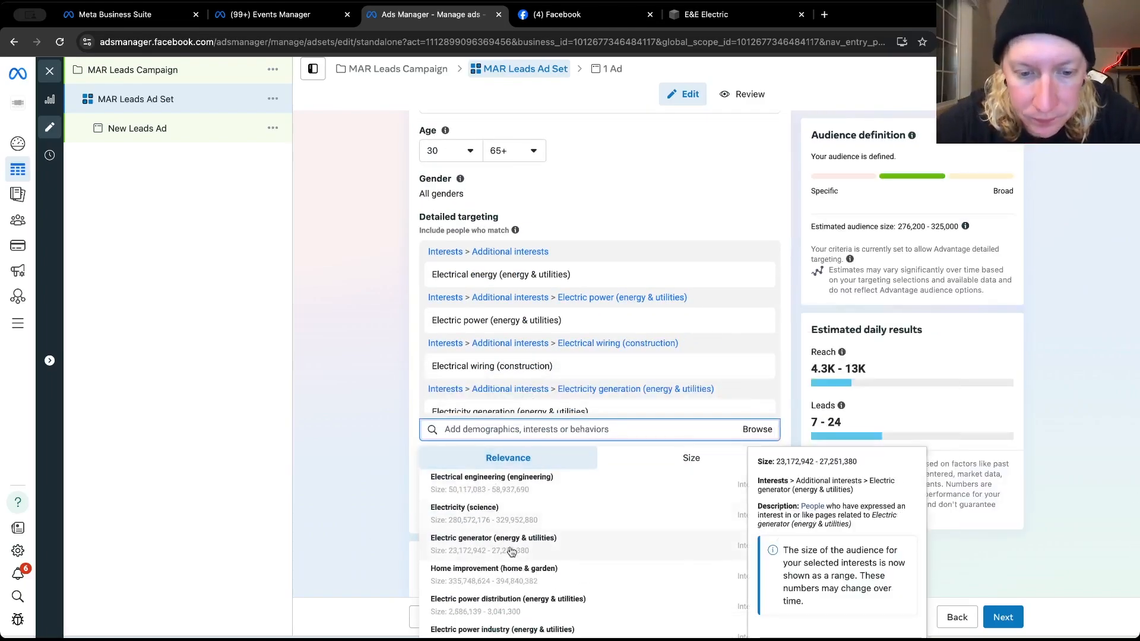
Examine the remaining suggested interests, including Home improvement (home & garden), and the interests already selected
scroll(564, 545, "down", 1)
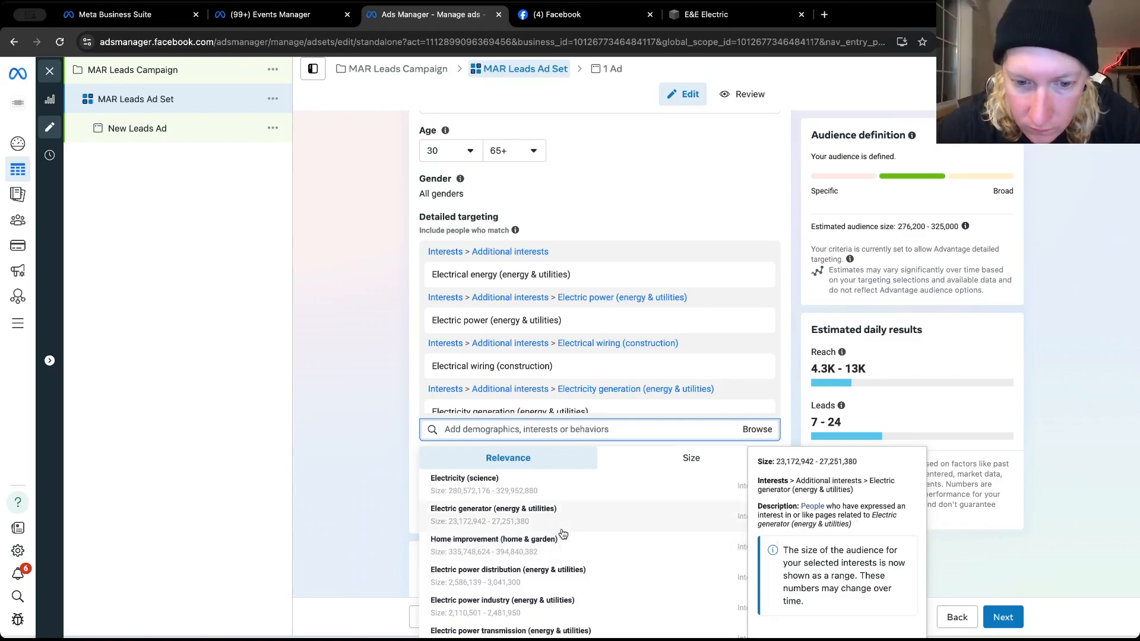
scroll(563, 533, "down", 1)
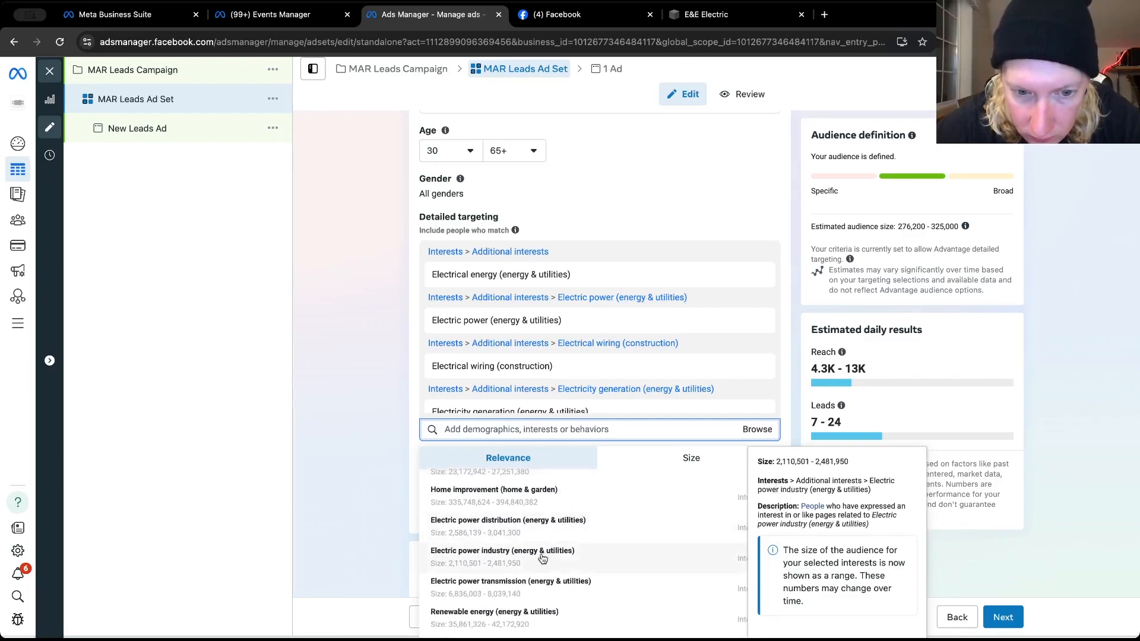
scroll(546, 555, "up", 2)
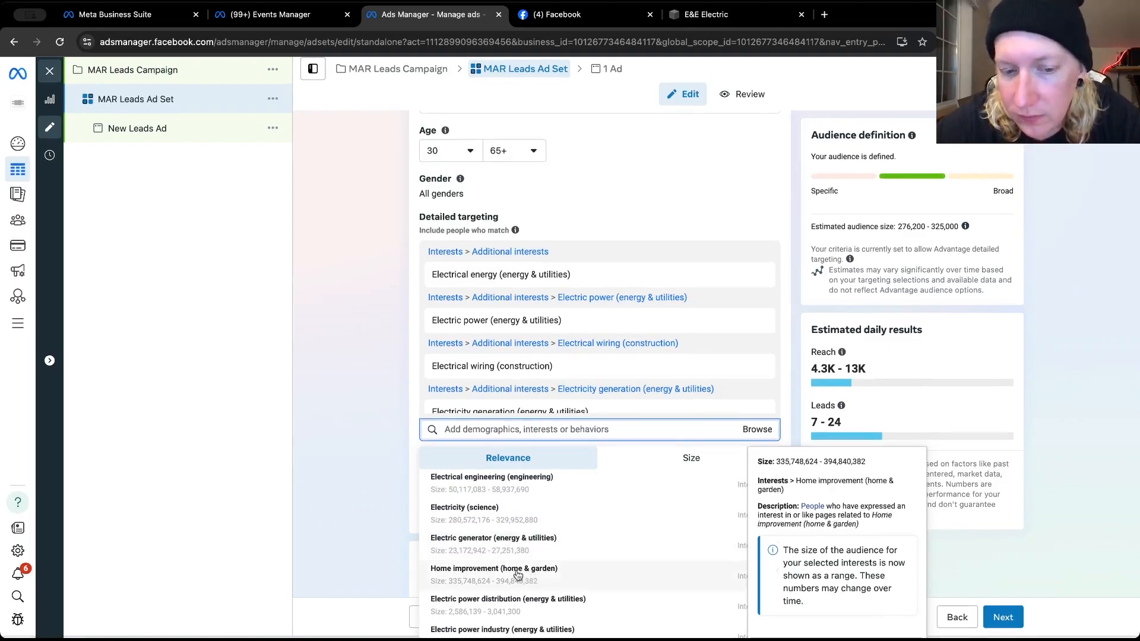
left_click(471, 577)
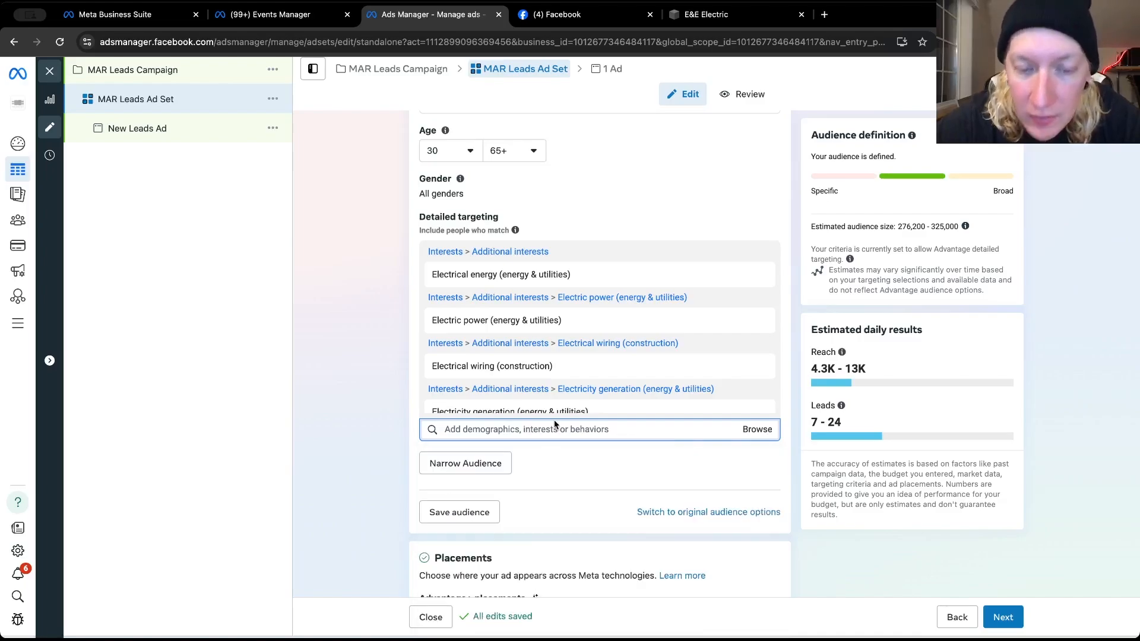
mouse_move(460, 403)
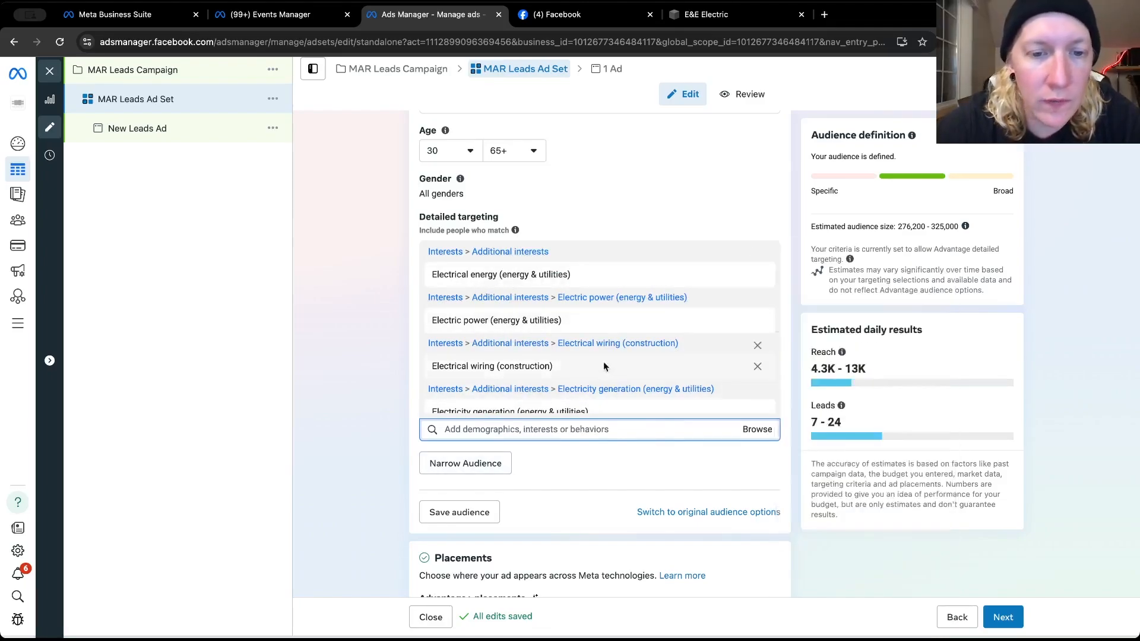
mouse_move(503, 373)
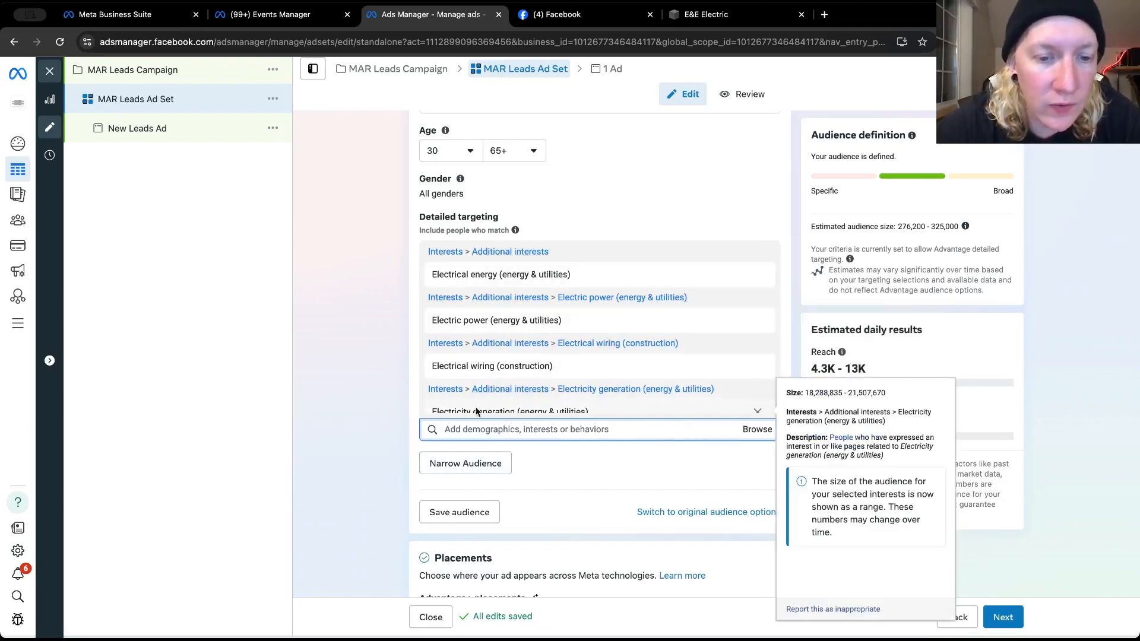
scroll(503, 394, "down", 1)
mouse_move(505, 402)
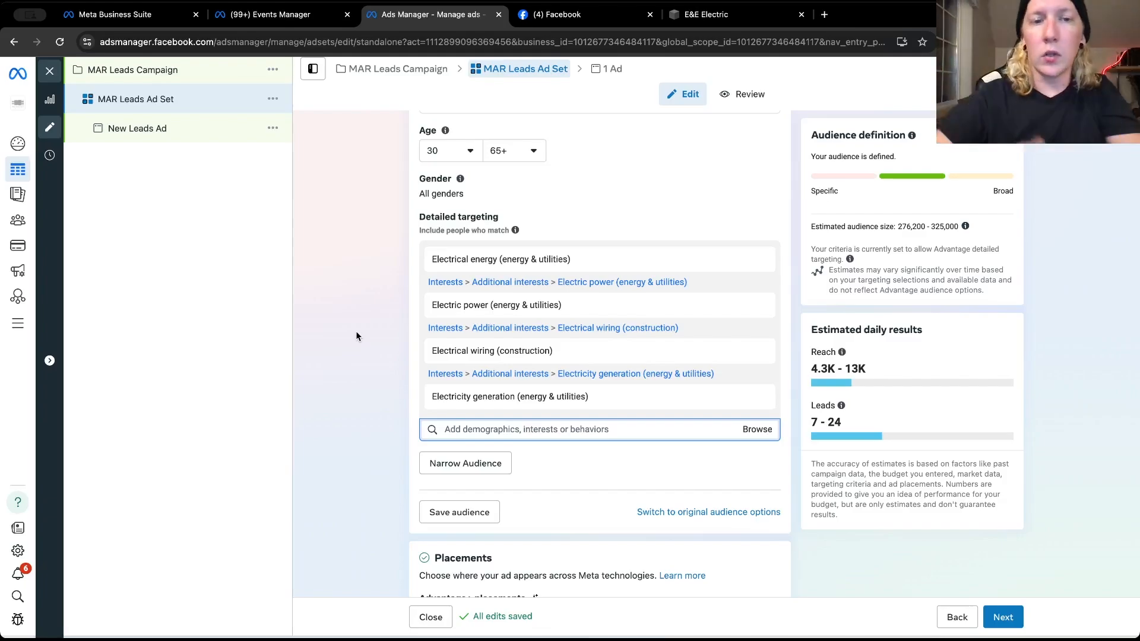
Search detailed targeting for "engaged", leave the search without adding anything, and review the selected interests
scroll(356, 337, "down", 2)
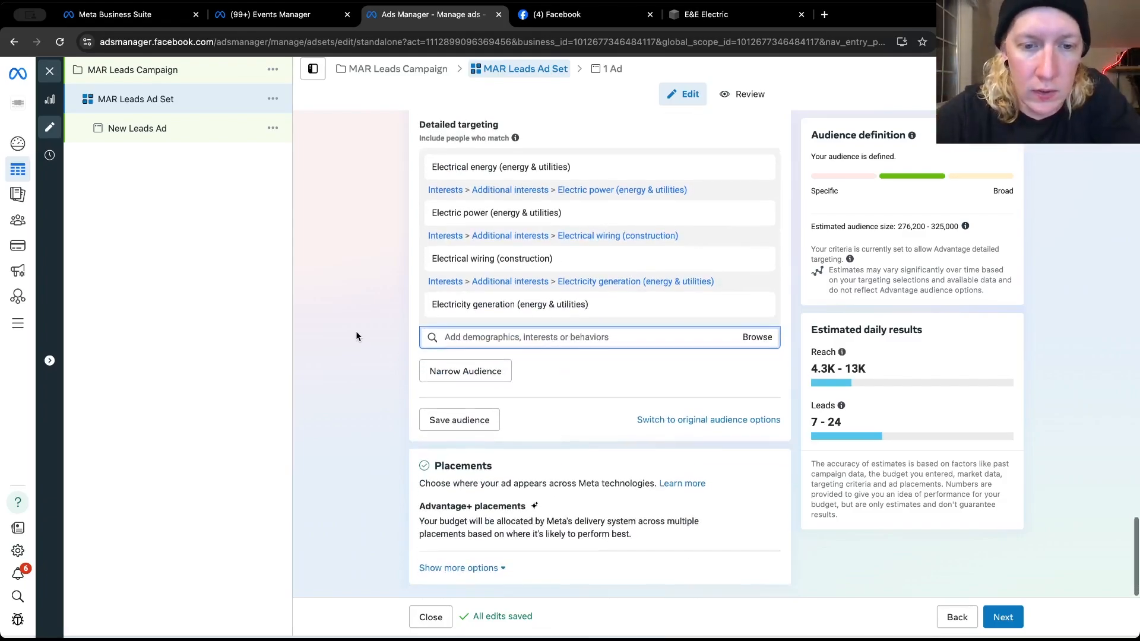
left_click(495, 340)
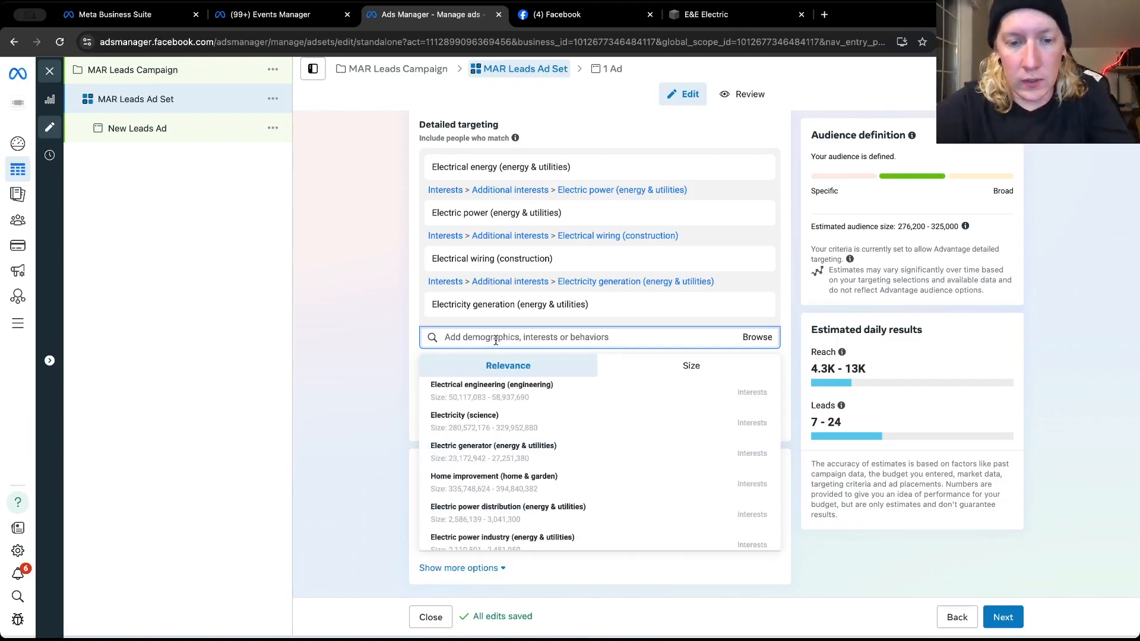
type("engaged")
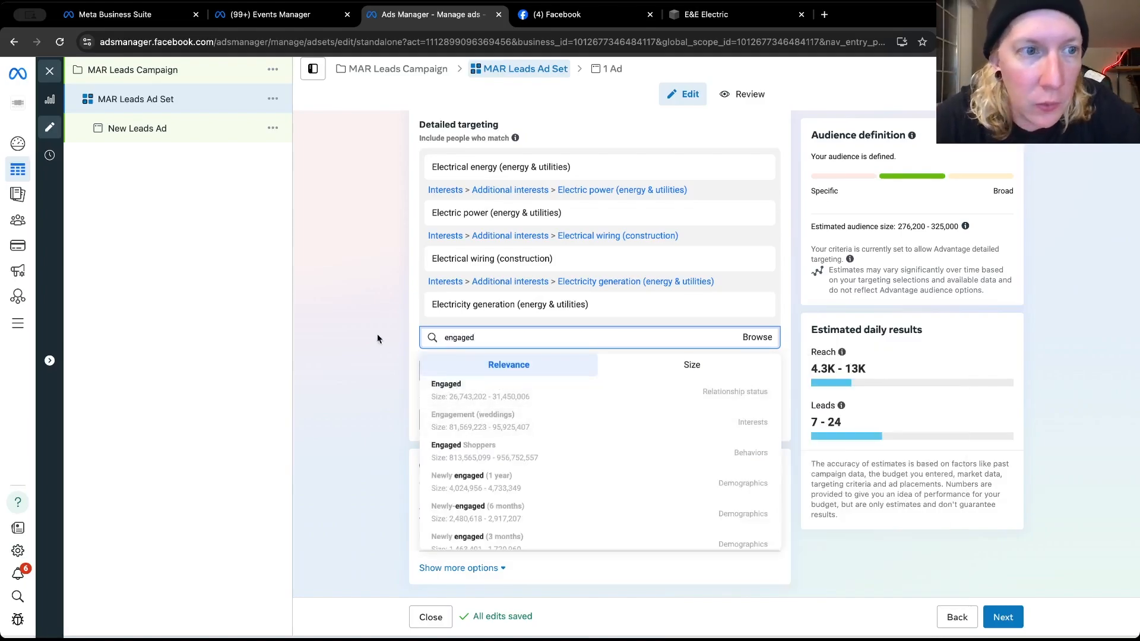
left_click(345, 287)
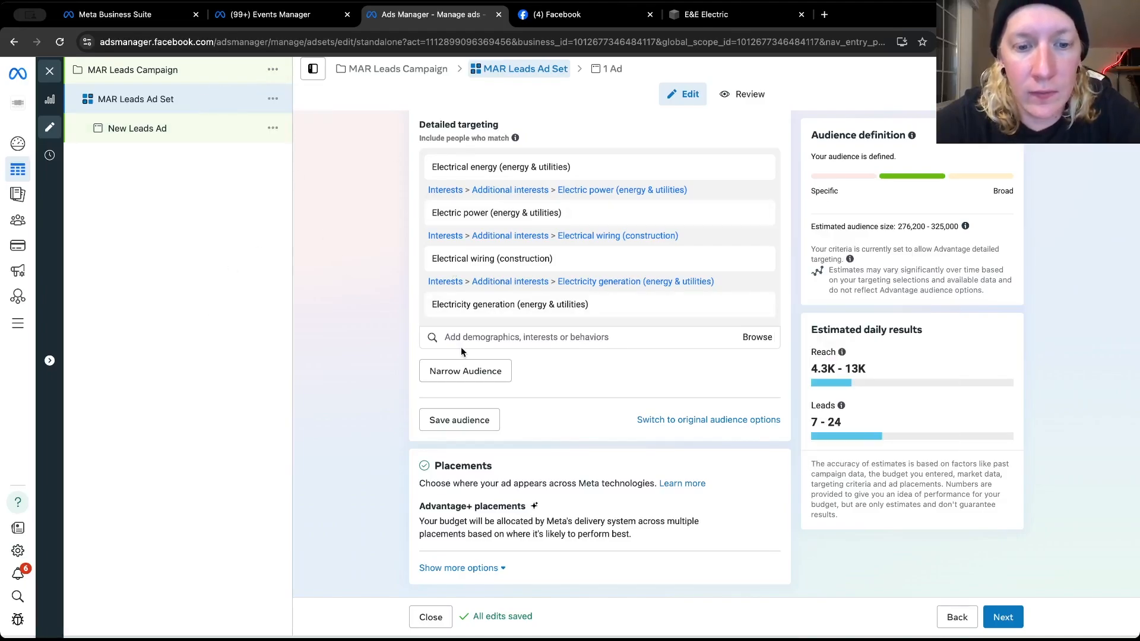
scroll(461, 351, "up", 3)
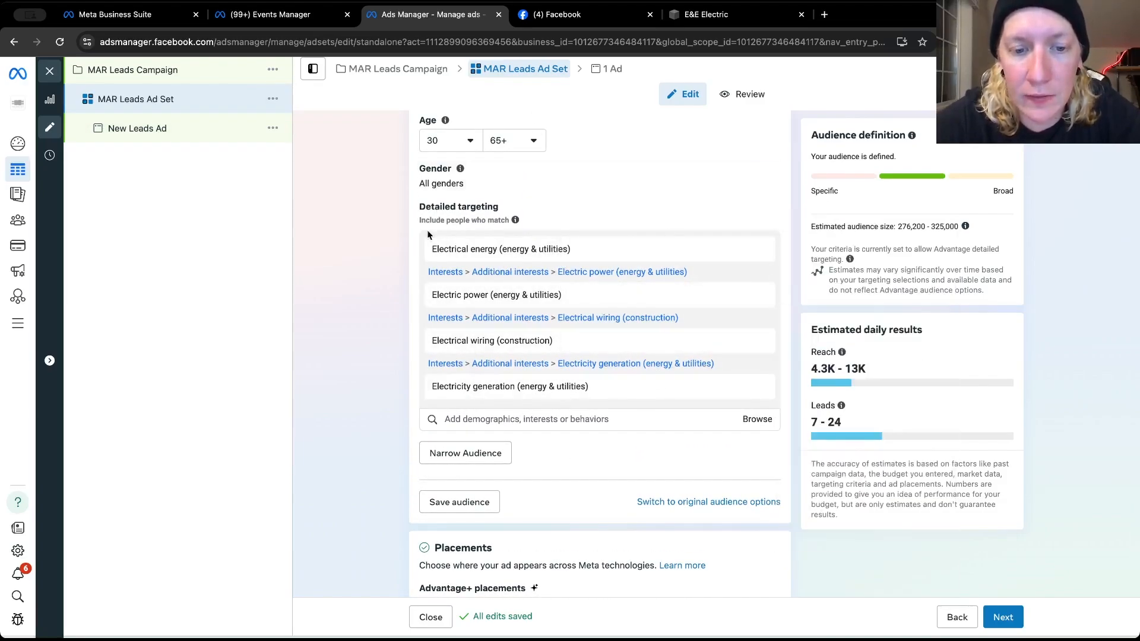
scroll(404, 393, "down", 1)
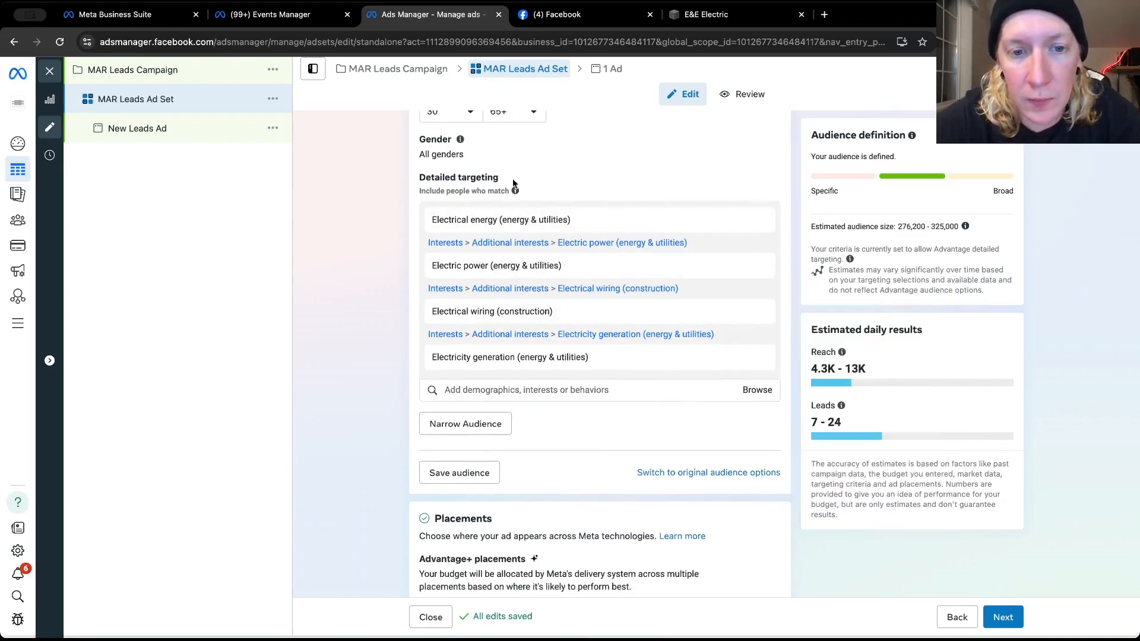
mouse_move(615, 337)
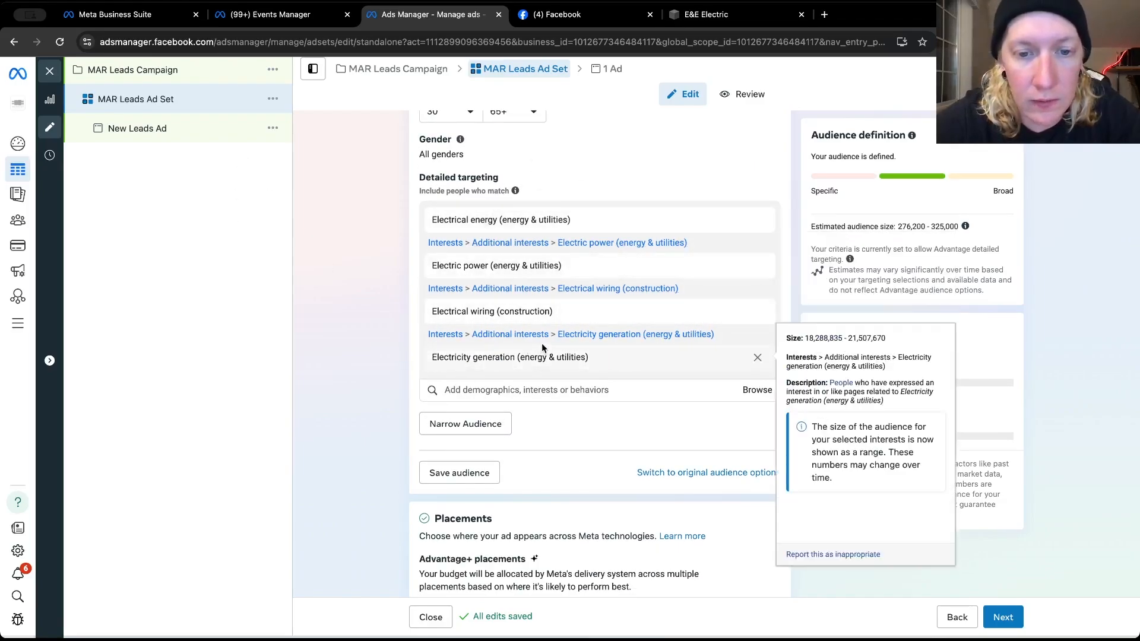
Review the MAR Leads Ad Set's detailed targeting, age, location, placements, budget and schedule settings
mouse_move(466, 221)
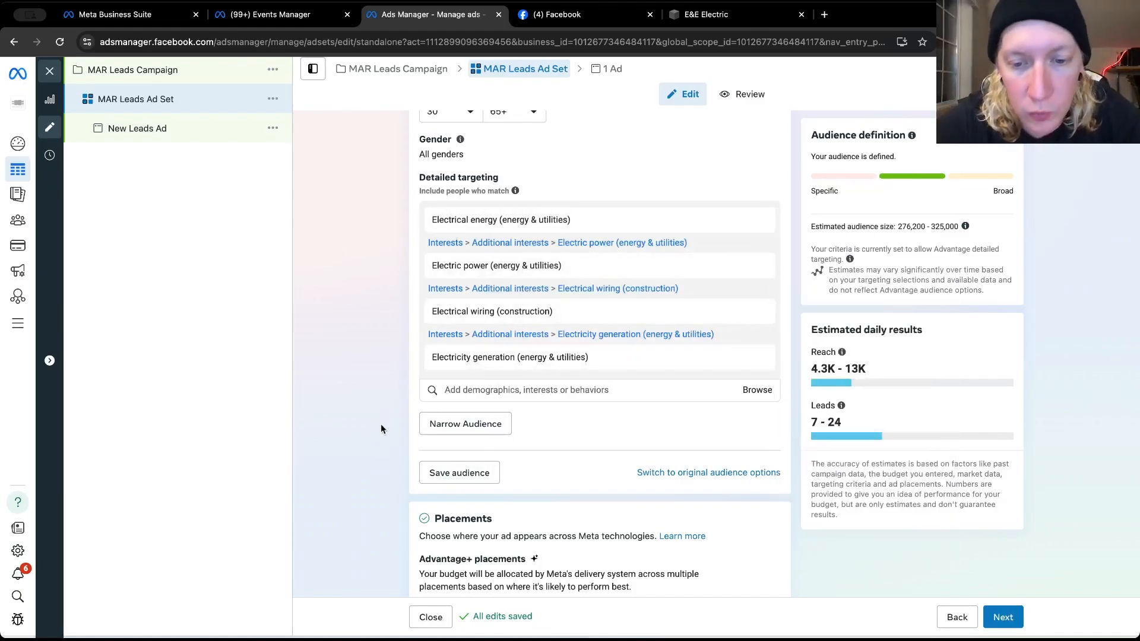
scroll(381, 428, "down", 1)
scroll(381, 429, "up", 1)
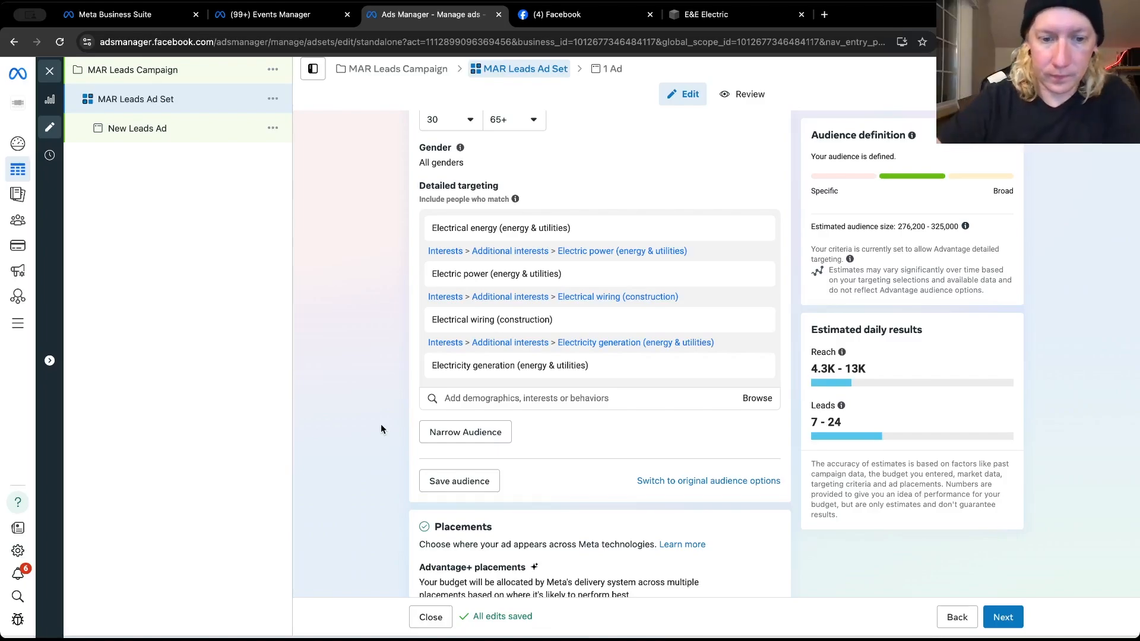
scroll(381, 428, "down", 2)
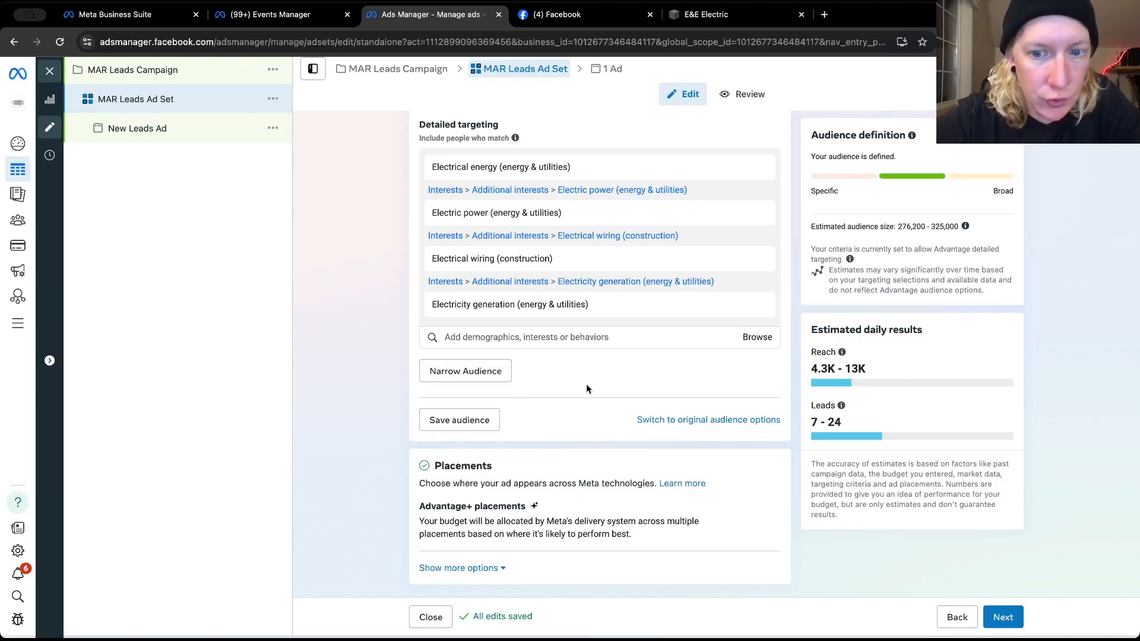
scroll(587, 389, "up", 6)
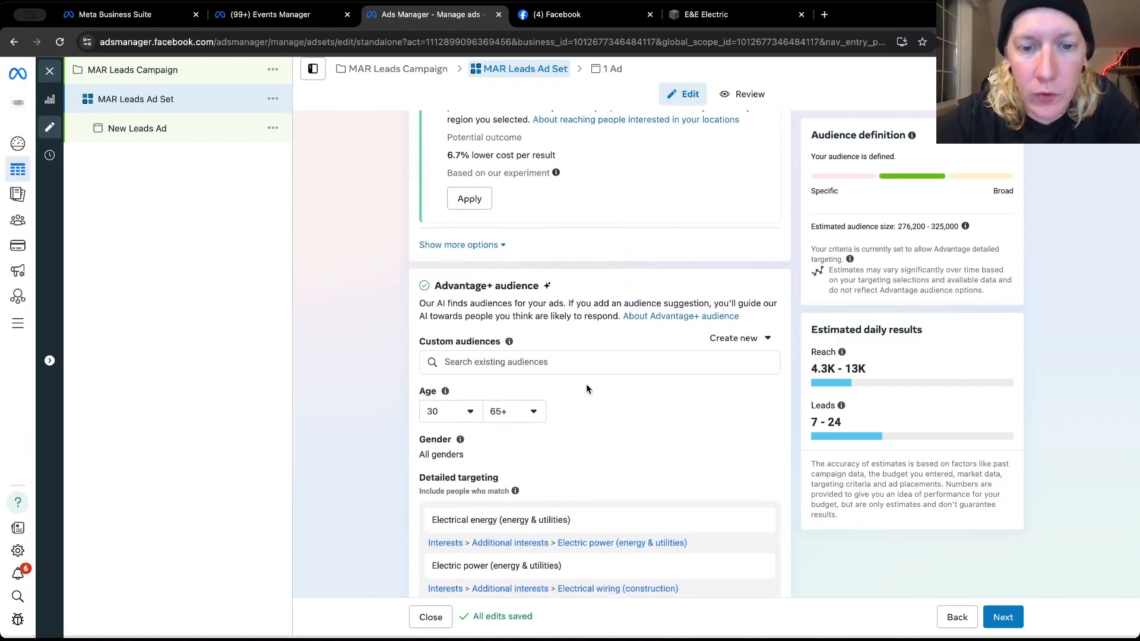
scroll(620, 318, "up", 1)
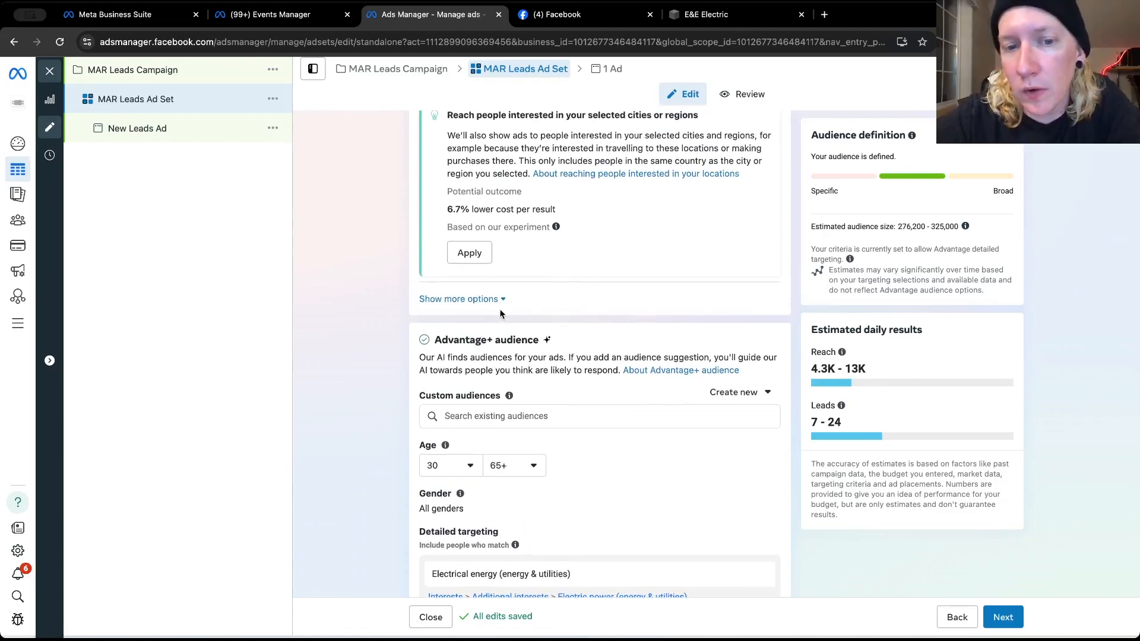
scroll(388, 287, "up", 2)
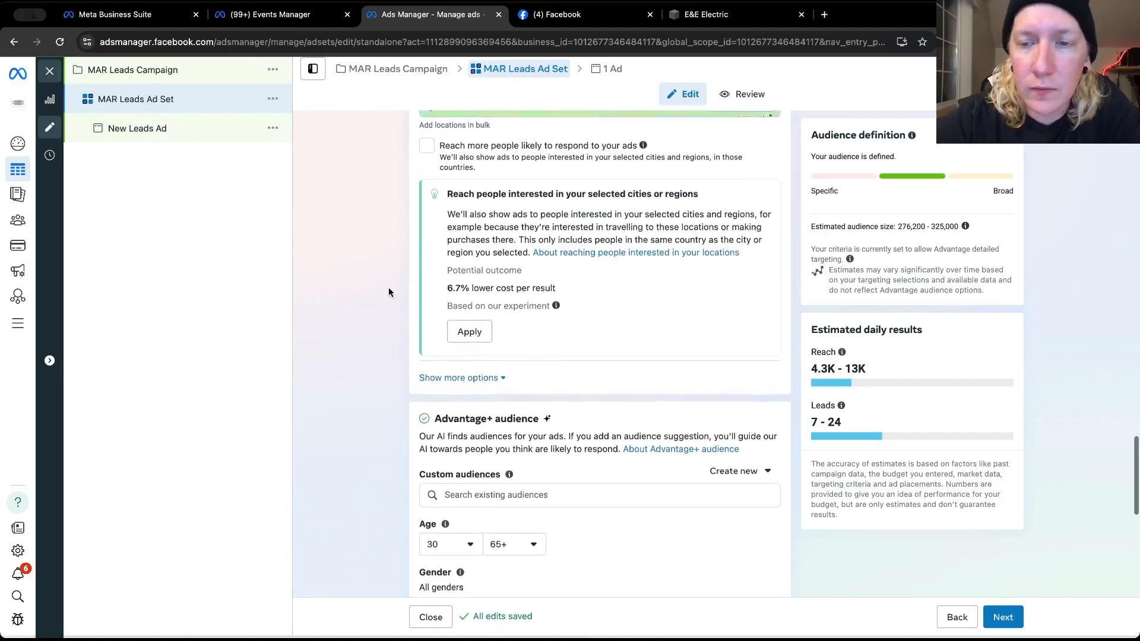
scroll(388, 287, "up", 2)
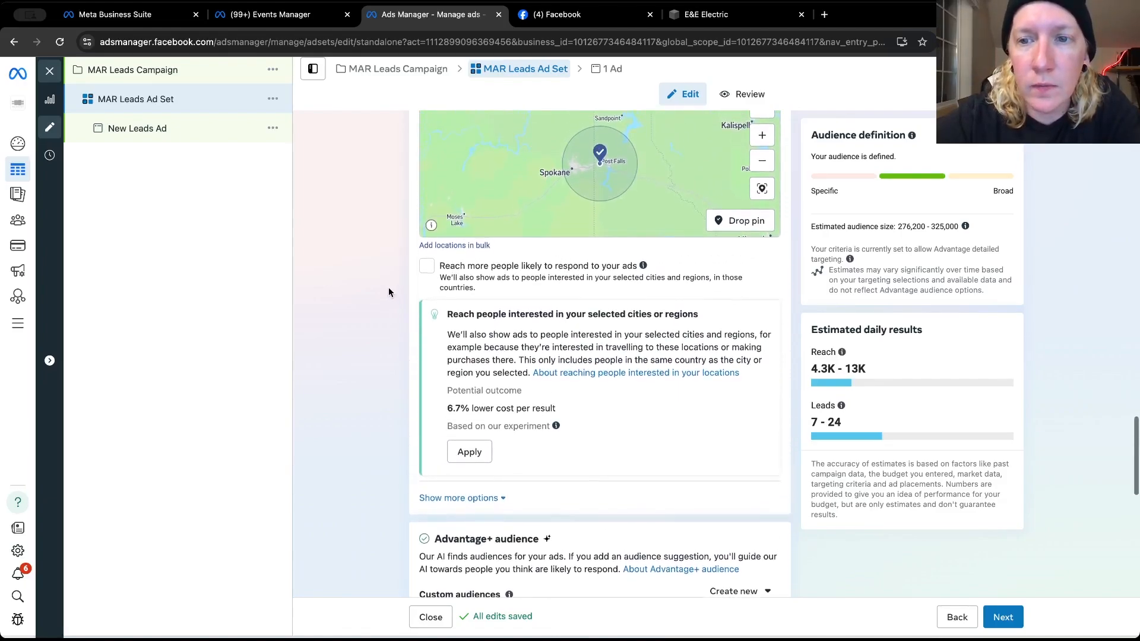
scroll(388, 287, "up", 3)
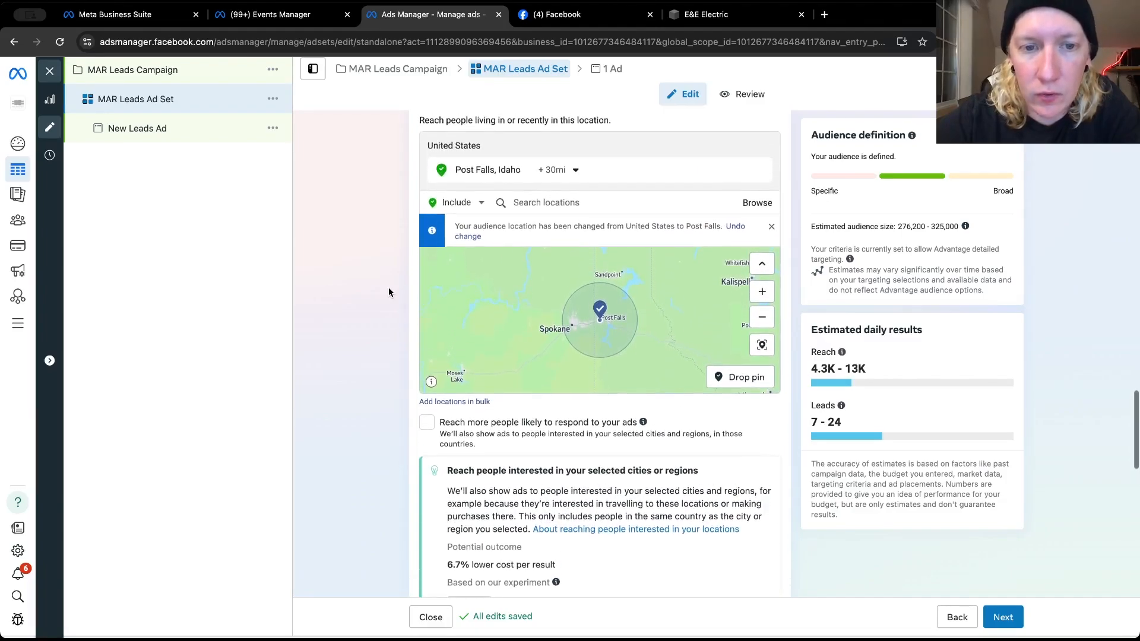
scroll(385, 308, "up", 5)
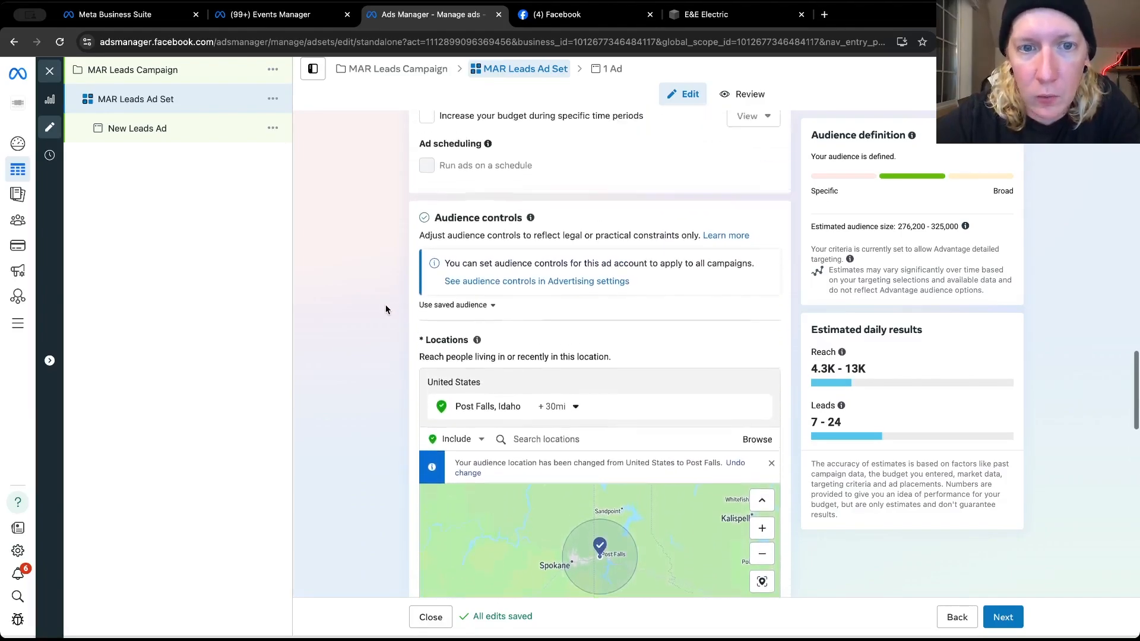
scroll(386, 309, "up", 6)
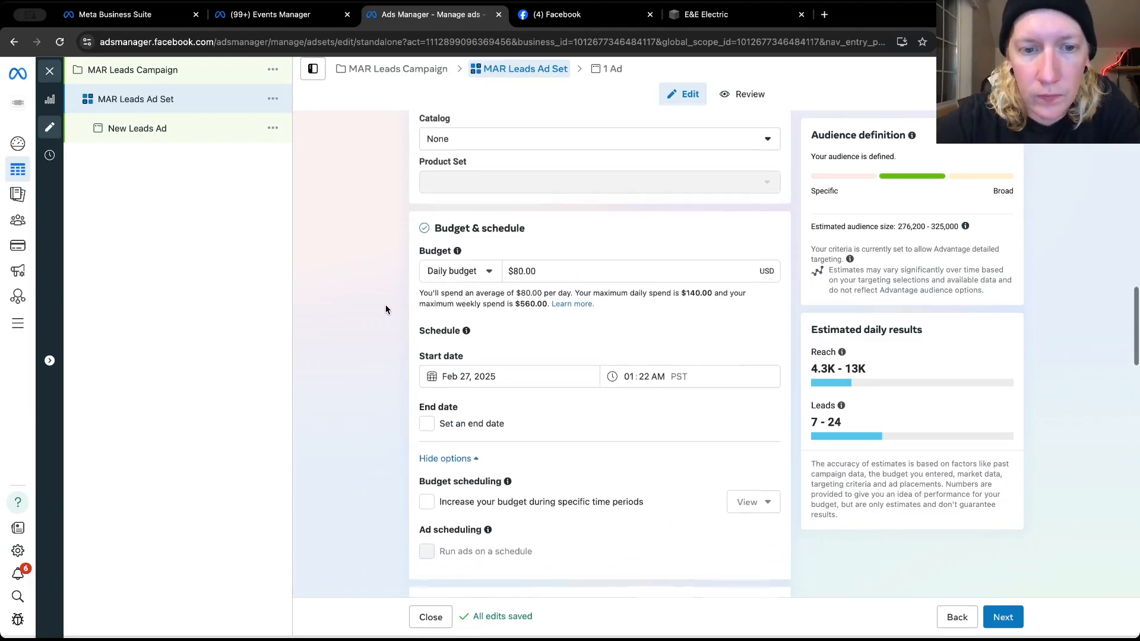
scroll(385, 304, "down", 4)
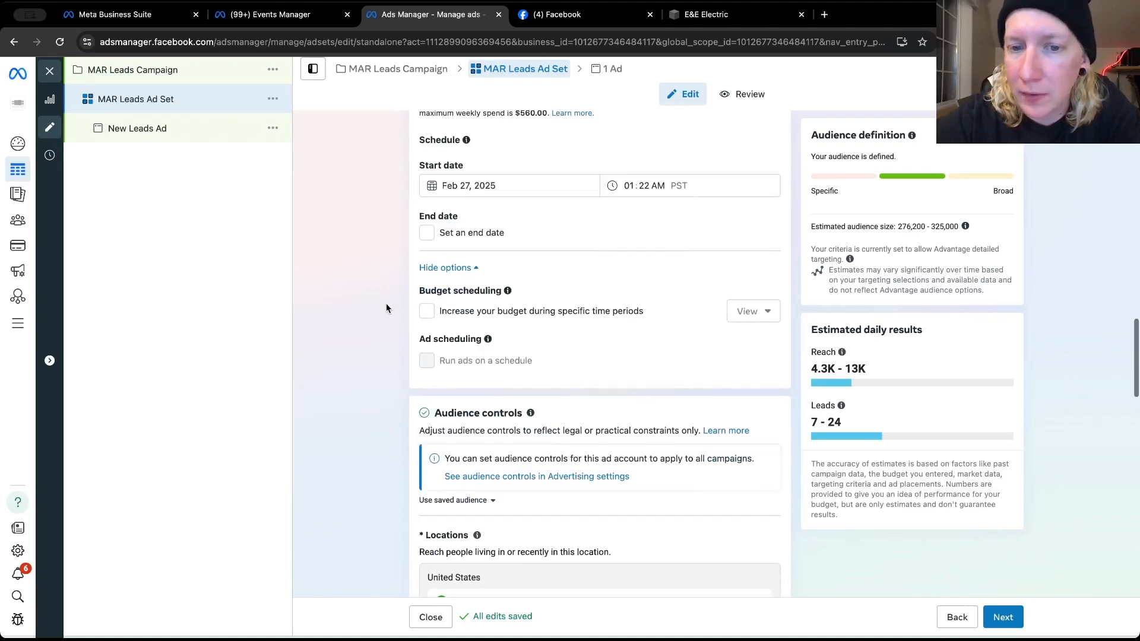
scroll(386, 304, "up", 8)
scroll(385, 305, "up", 1)
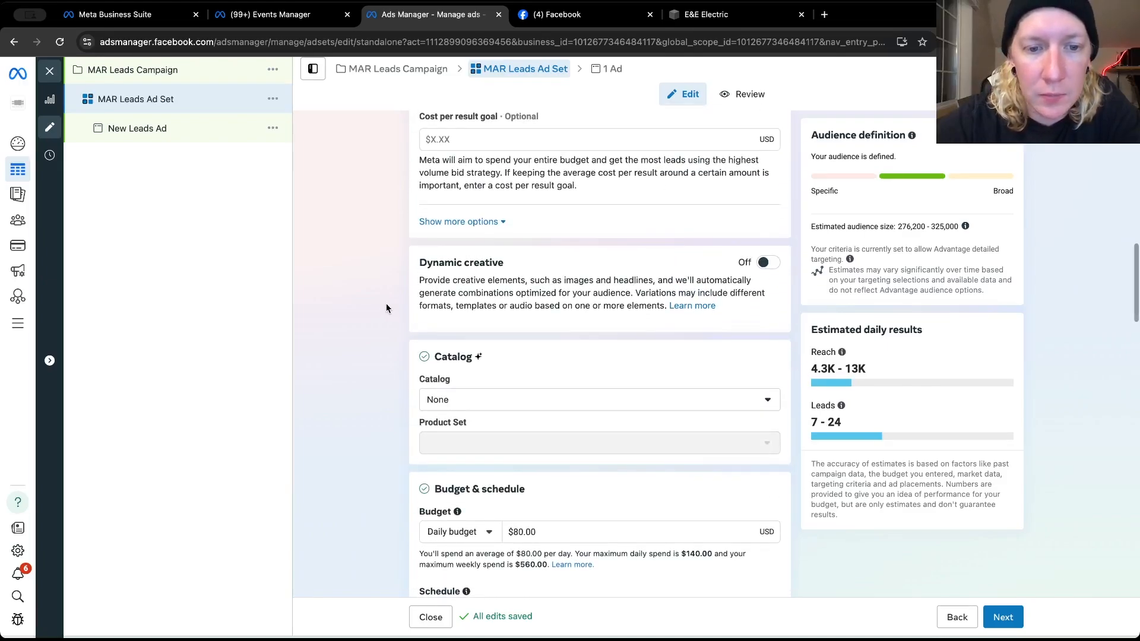
scroll(386, 305, "down", 10)
scroll(386, 307, "down", 6)
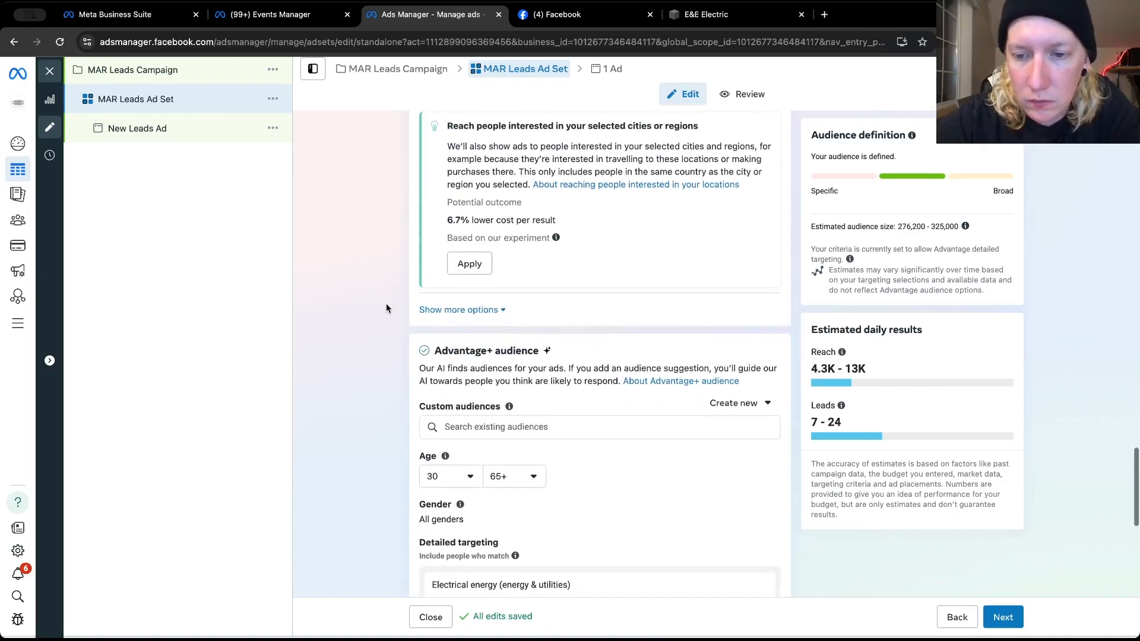
scroll(385, 306, "down", 7)
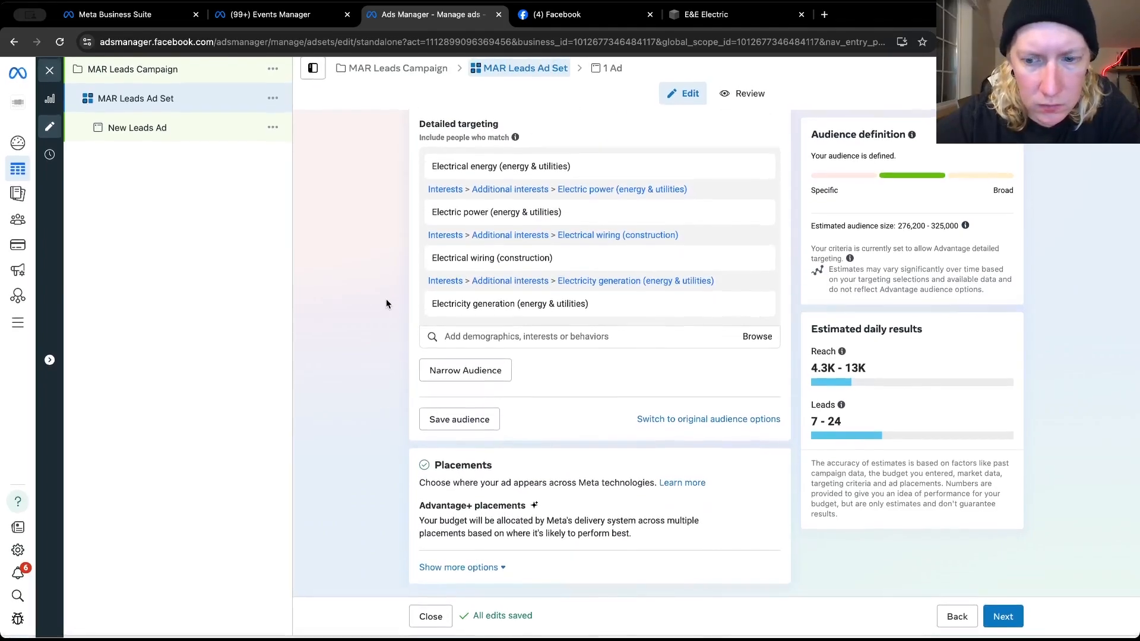
Continue to the new leads ad and rename it with the business owner's first name followed by "Spot Walkthrough Leads Ad"
left_click(997, 614)
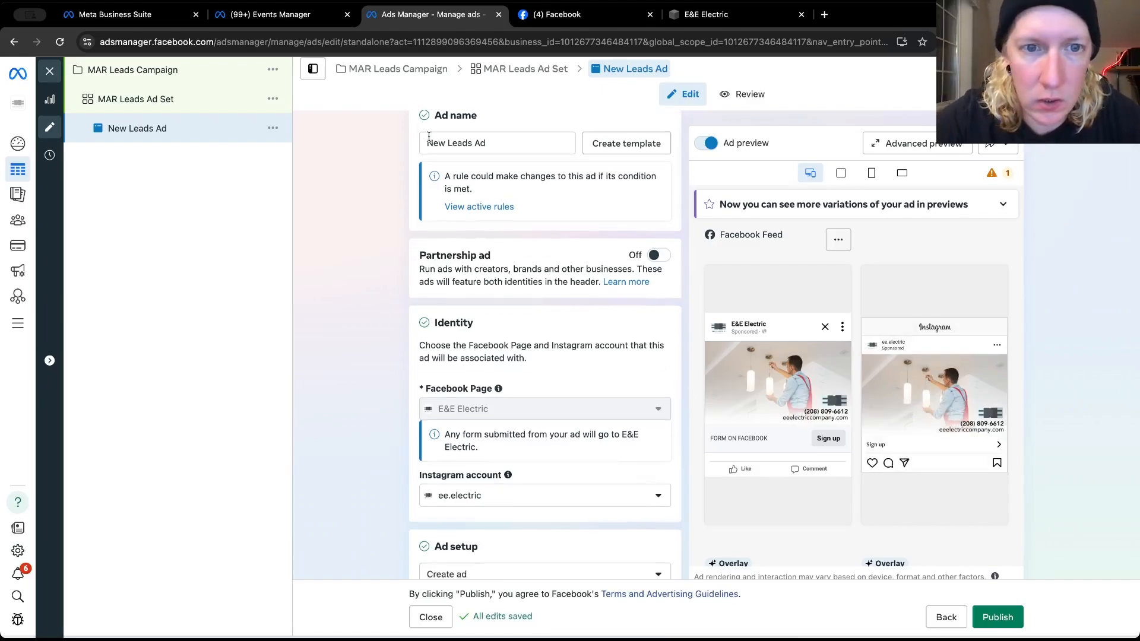
double_click(442, 143)
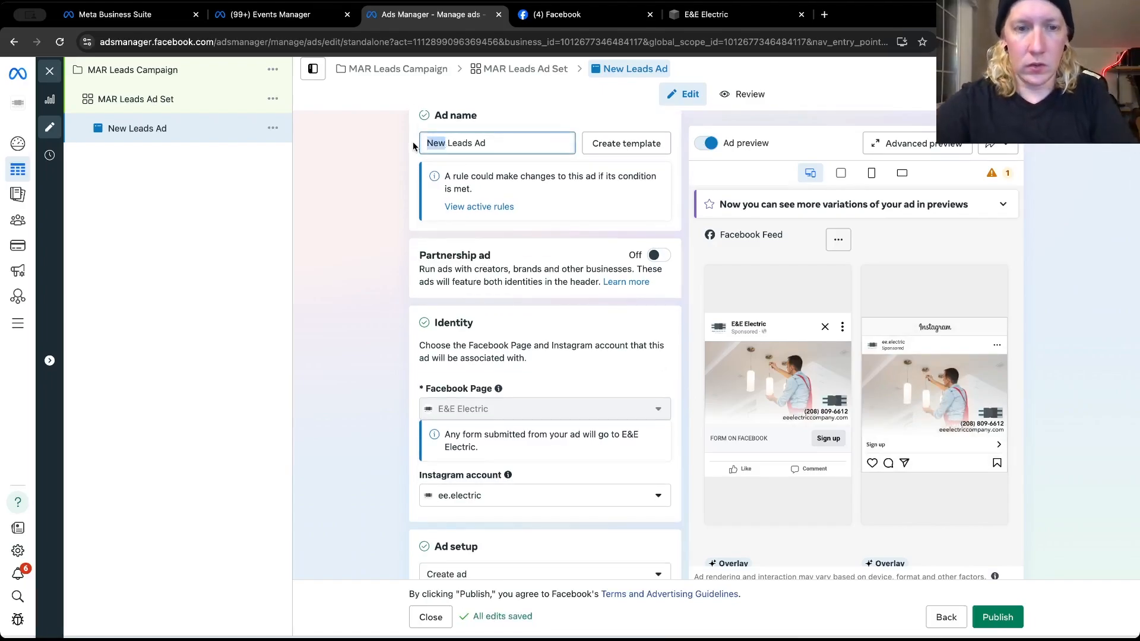
type("Eduard")
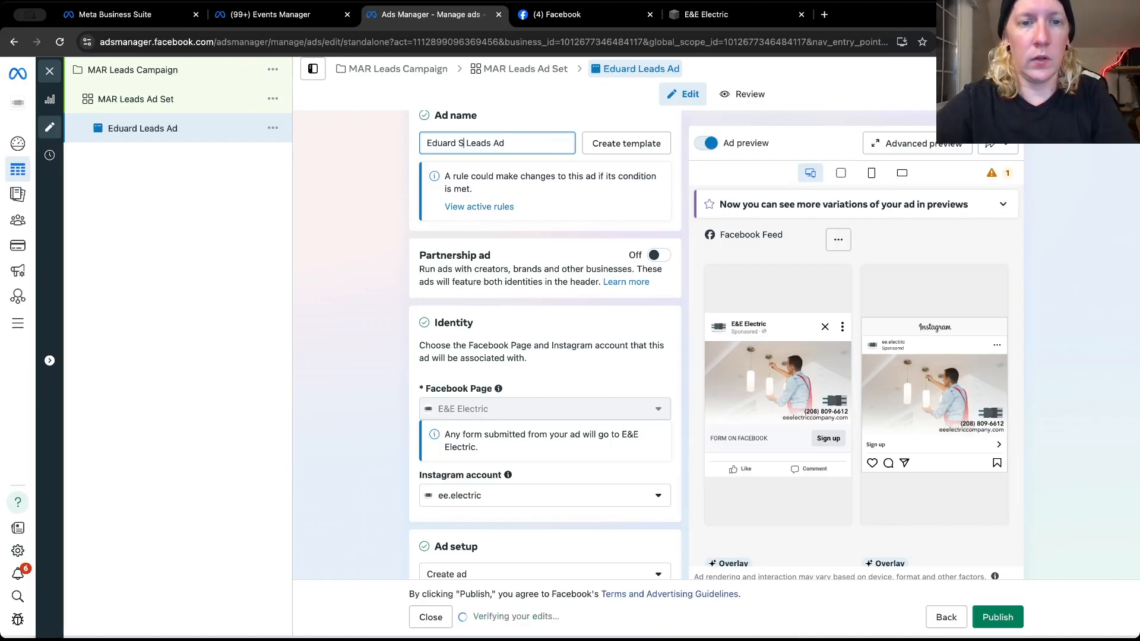
type(" Spot")
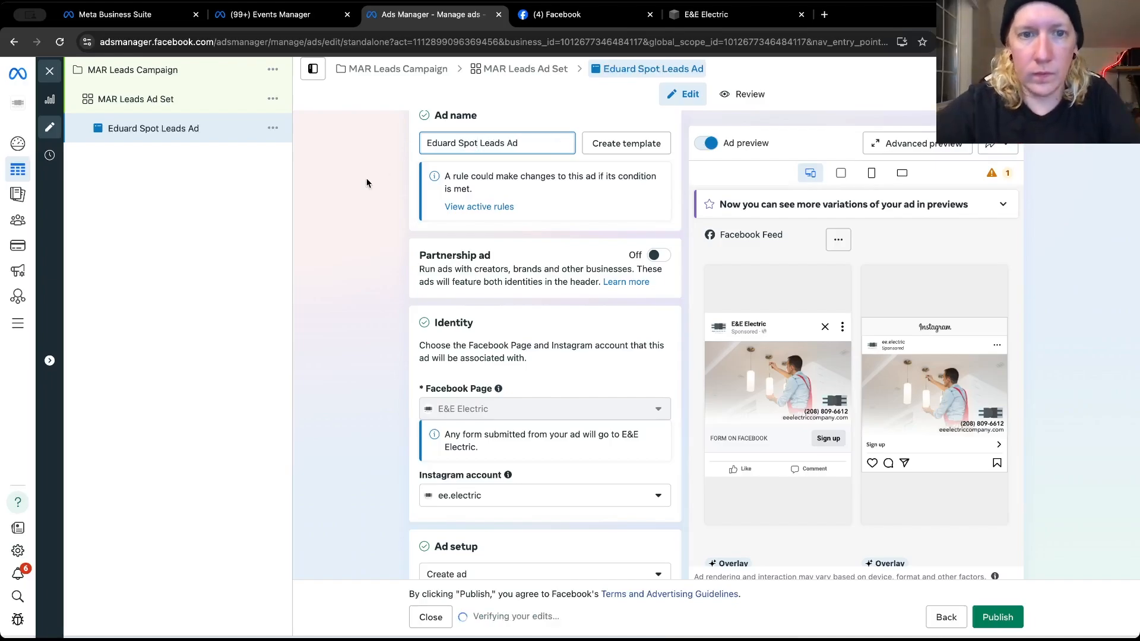
type(" Walkthrough")
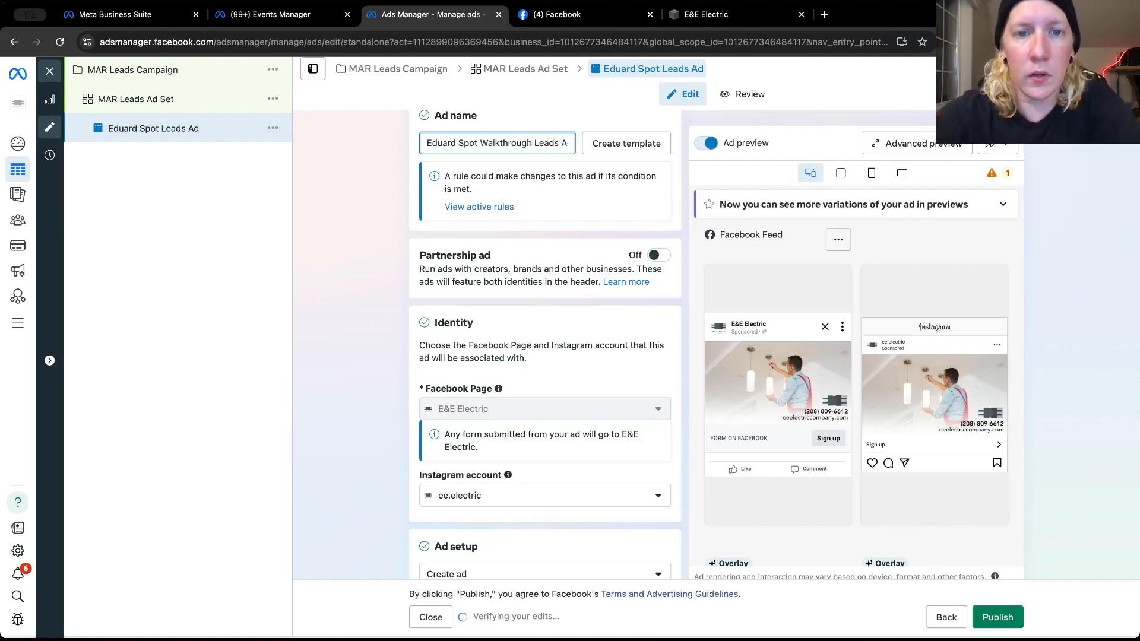
left_click(359, 230)
scroll(359, 226, "down", 2)
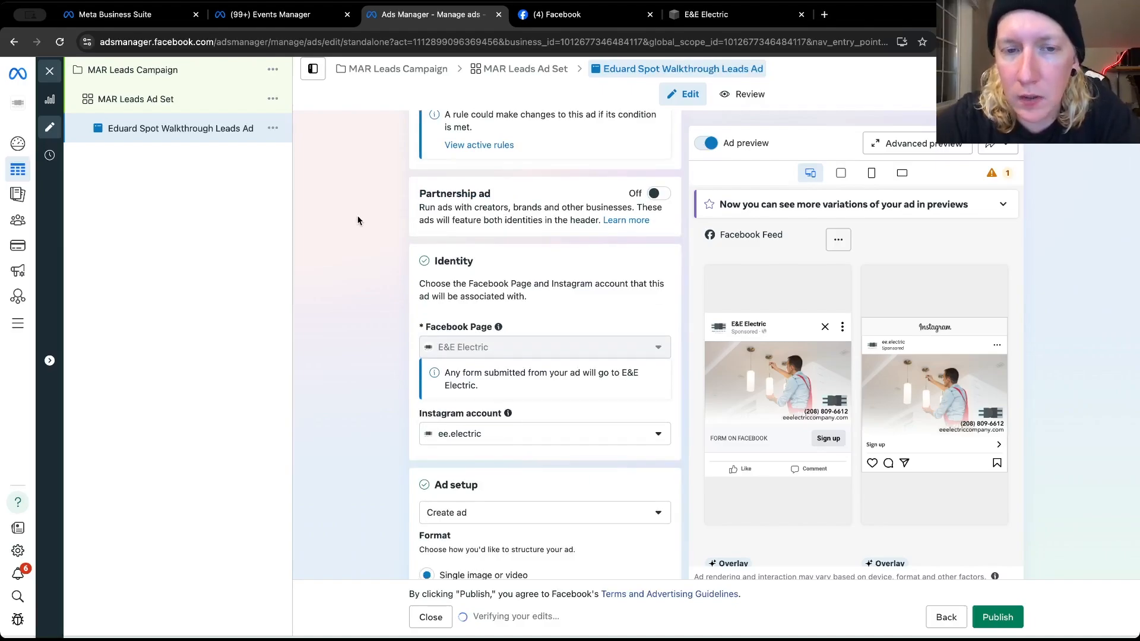
scroll(358, 221, "up", 2)
scroll(359, 217, "down", 8)
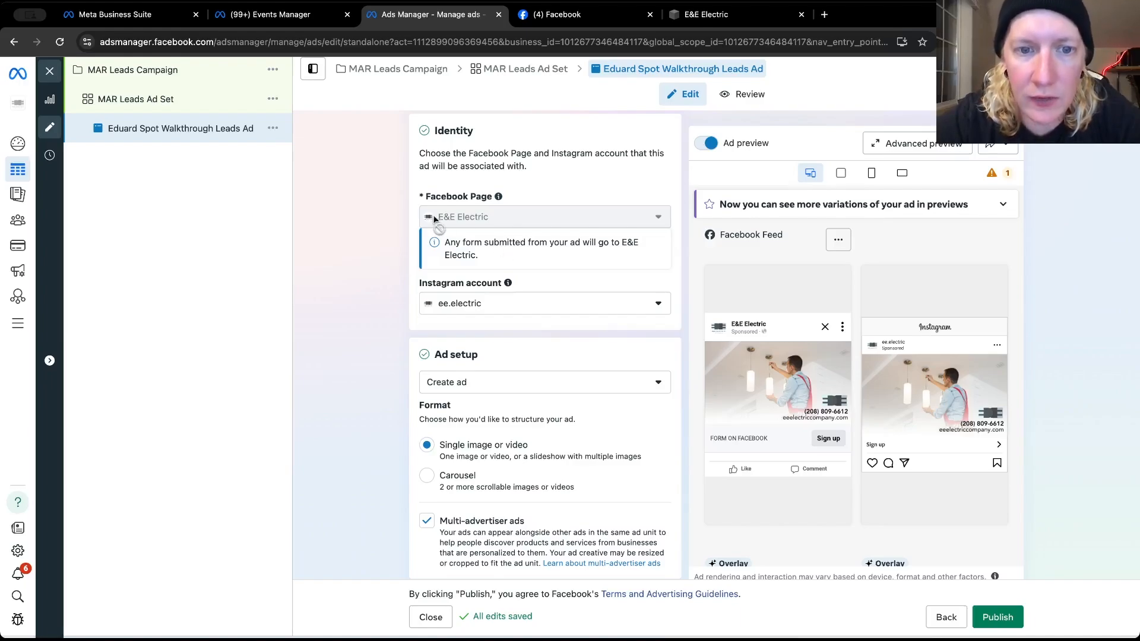
Switch to Meta Business Suite, open Leads Center, dismiss the sales funnel pop-up and look over the qualified leads
left_click(119, 15)
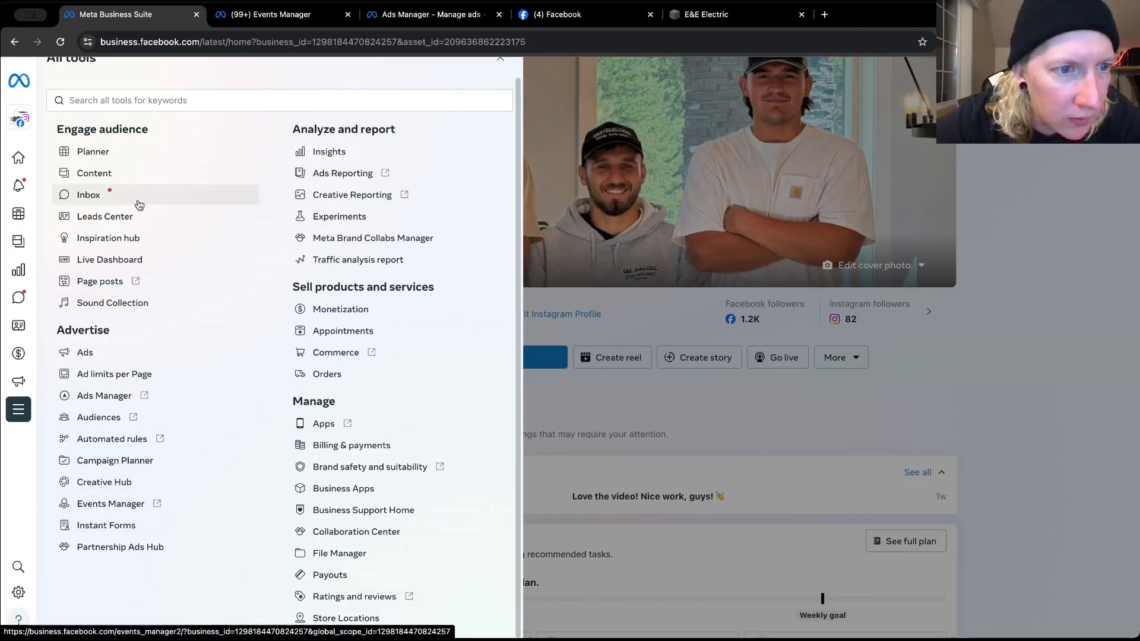
left_click(108, 218)
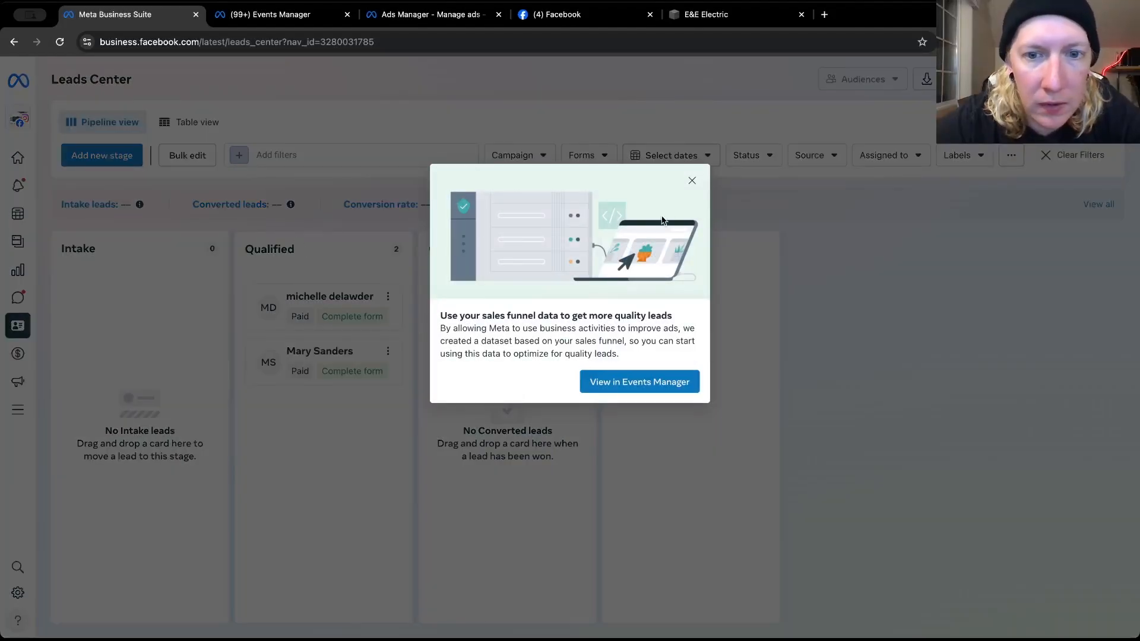
left_click(692, 181)
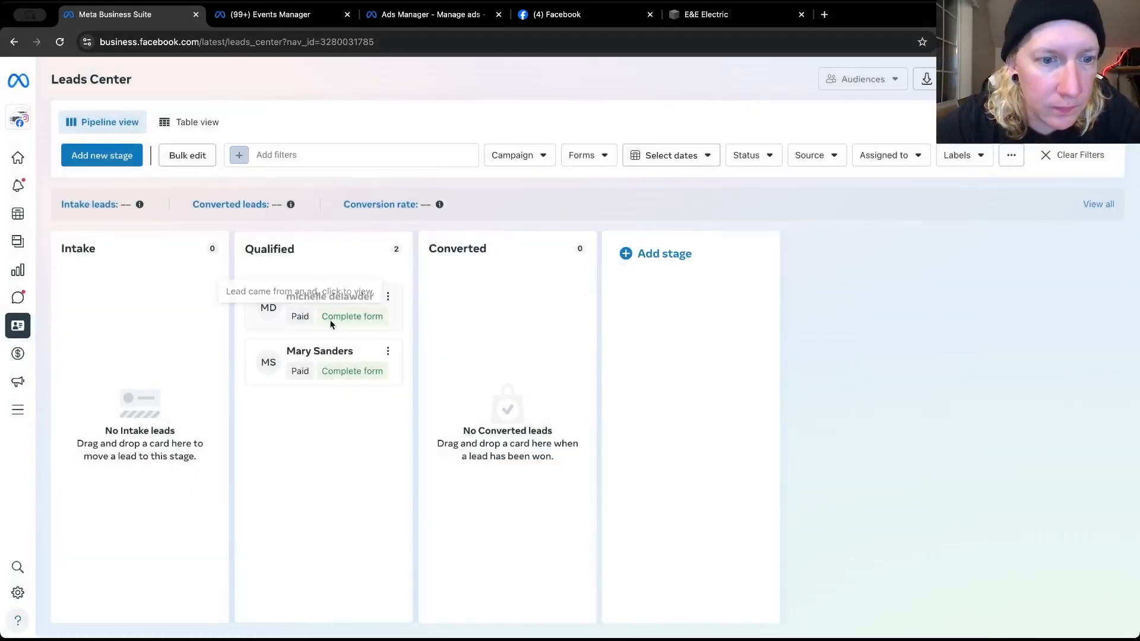
scroll(344, 373, "down", 1)
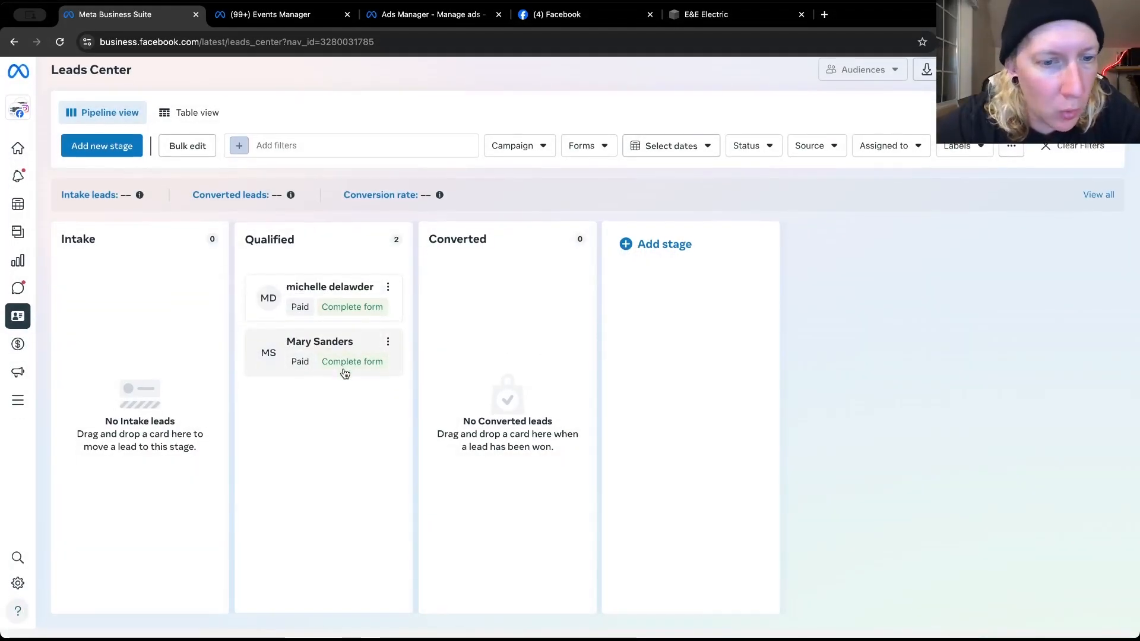
scroll(344, 373, "up", 1)
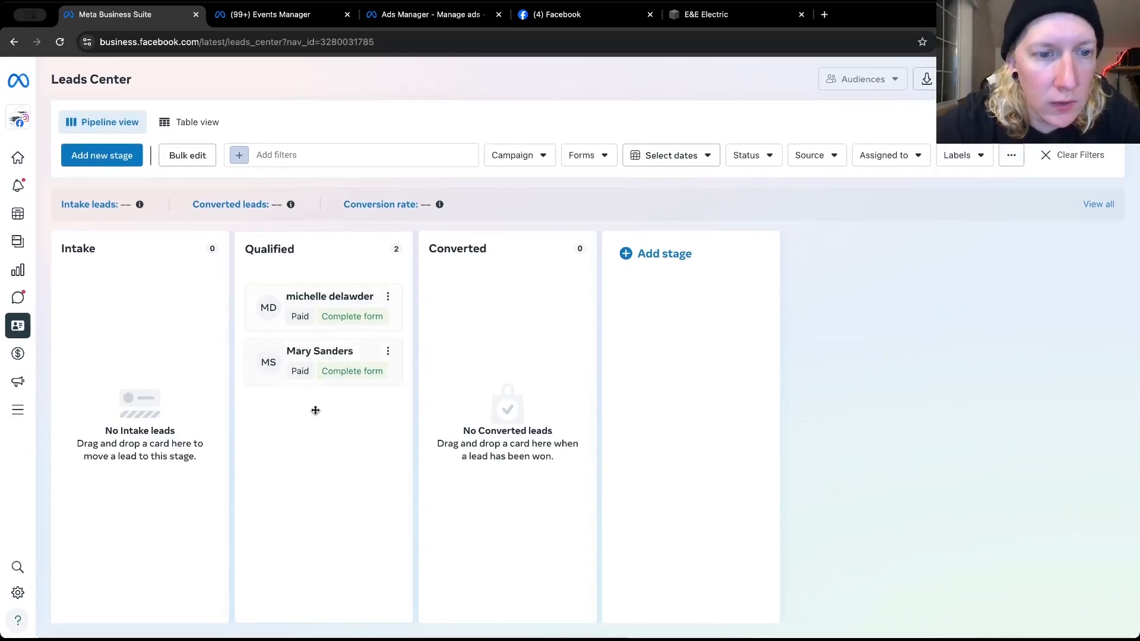
Open the first qualified lead's details and read the submitted form answers, including the project needs and contact fields
left_click(295, 304)
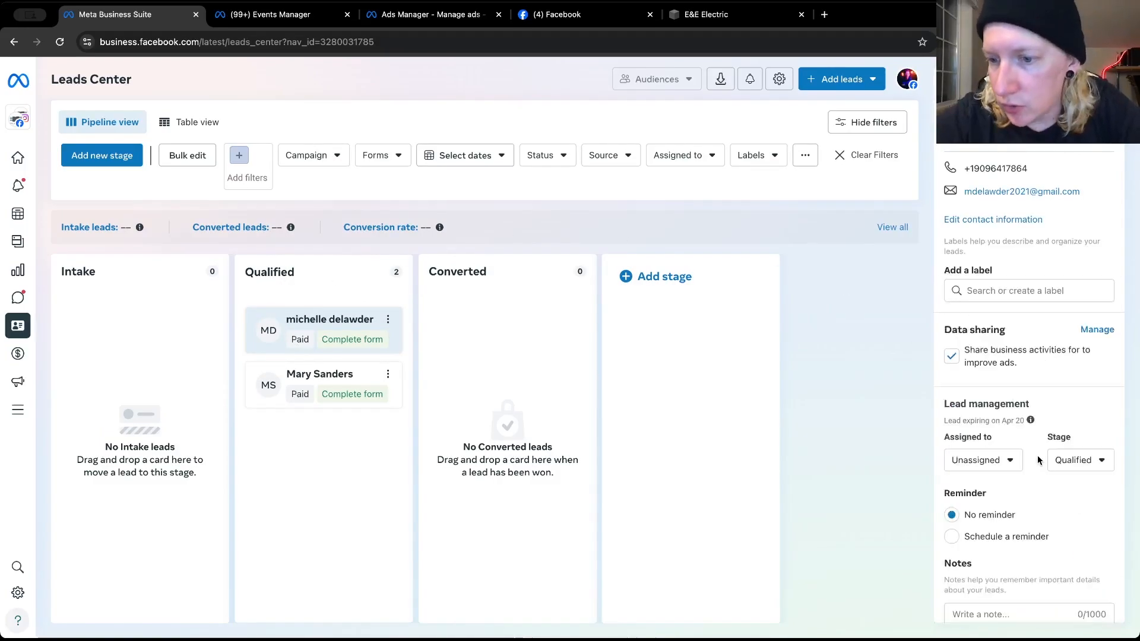
scroll(1038, 460, "down", 5)
scroll(1037, 460, "down", 3)
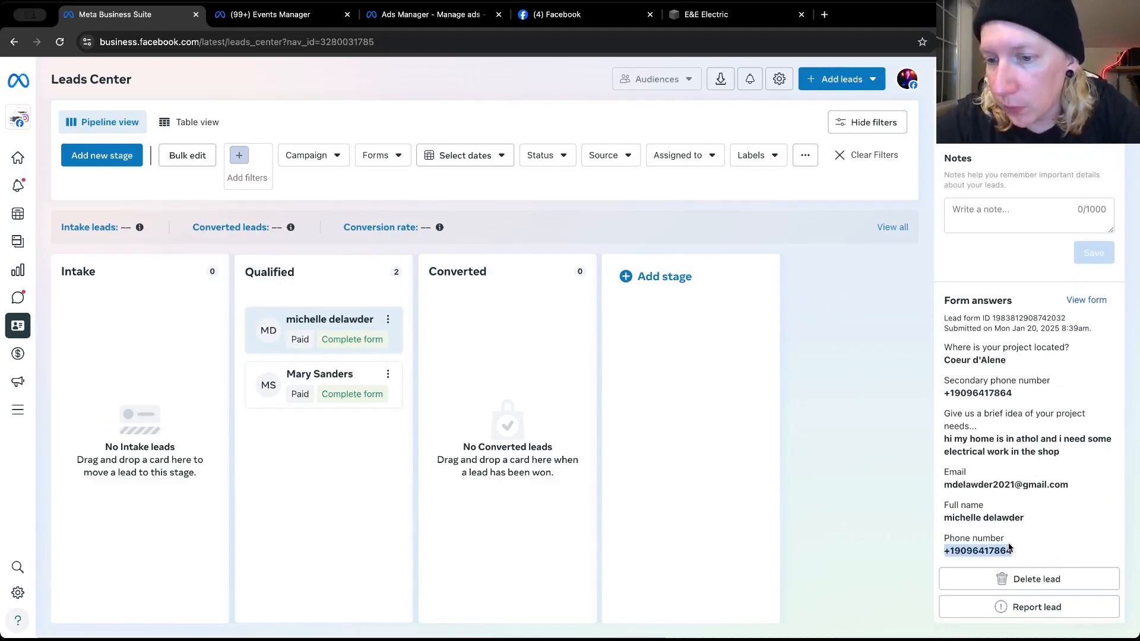
left_click_drag(1009, 548, 943, 419)
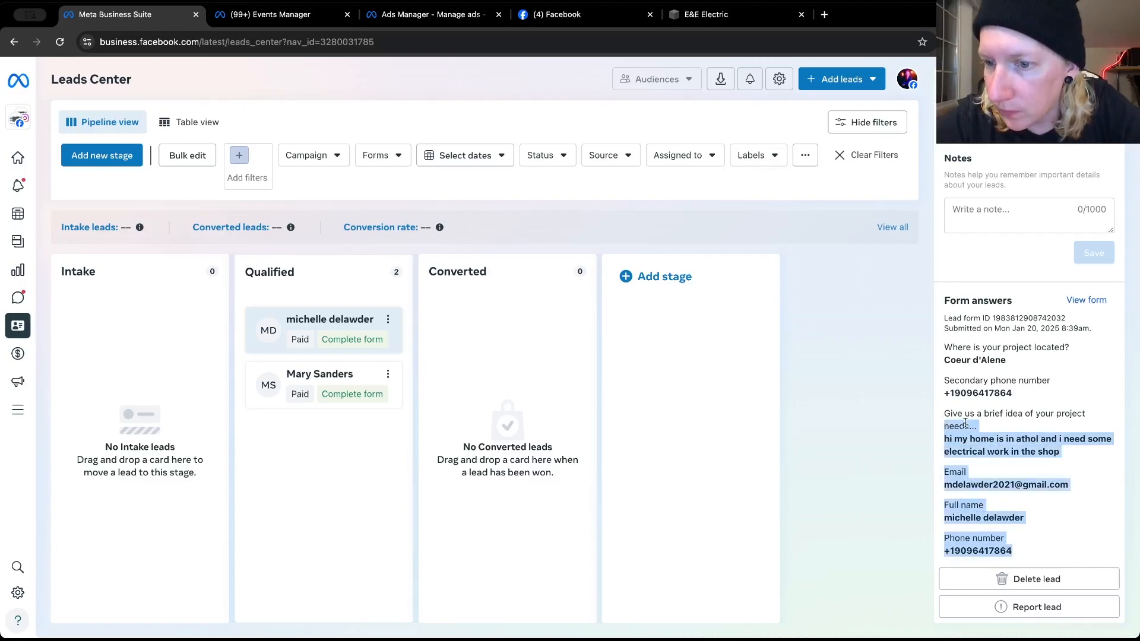
left_click(1009, 423)
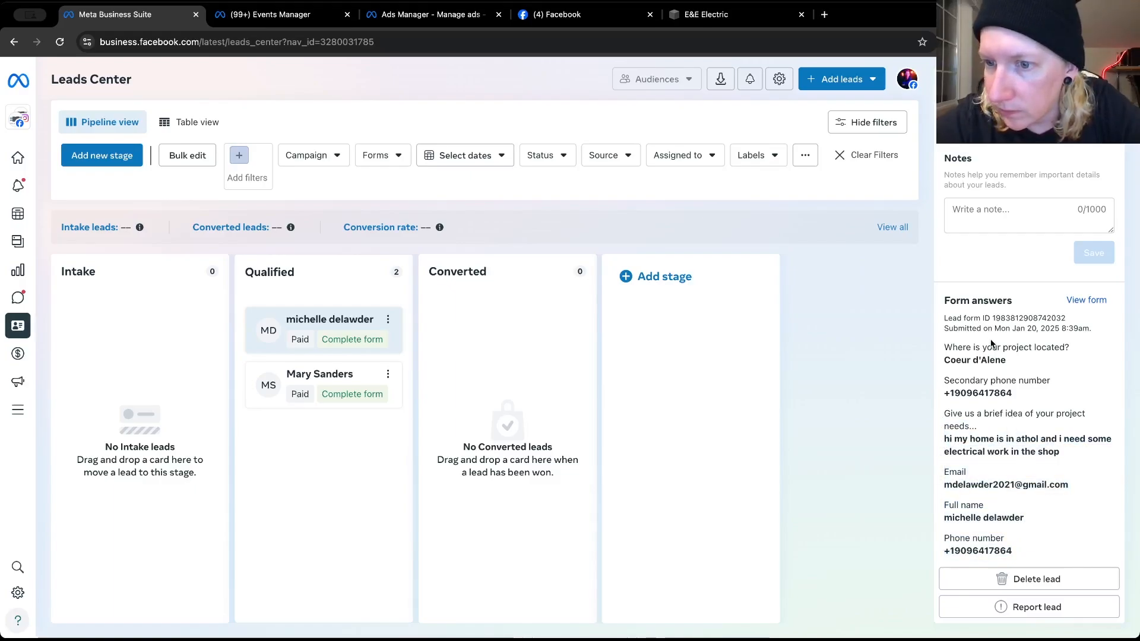
Return to Ads Manager and change the walkthrough leads ad's setup to Use existing post
left_click(587, 13)
left_click(432, 13)
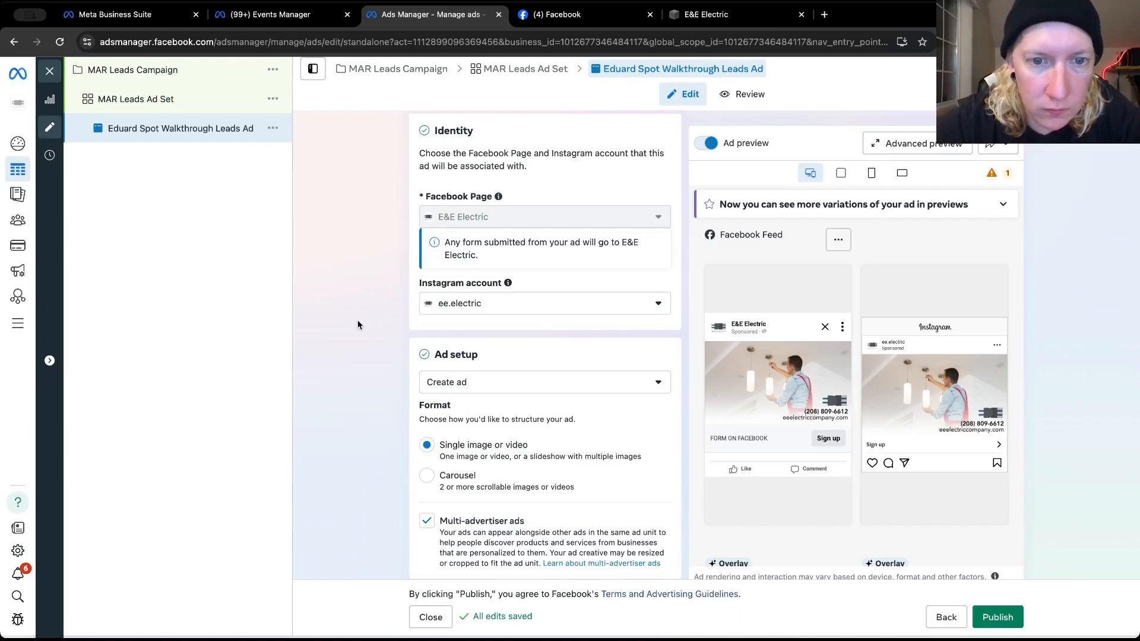
scroll(389, 324, "up", 4)
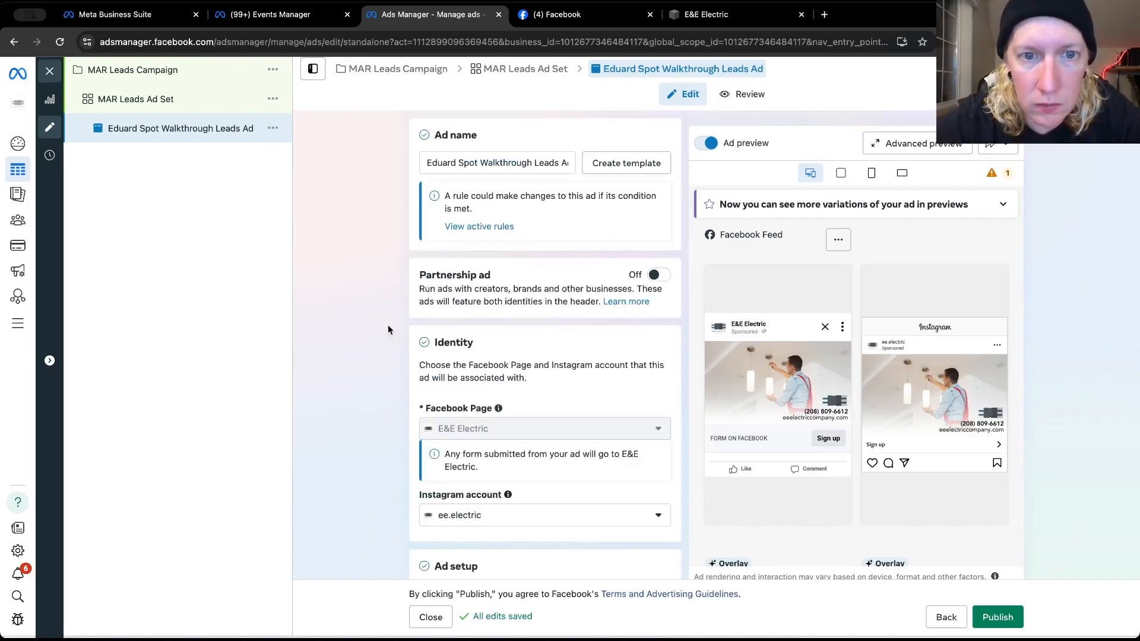
scroll(388, 329, "down", 7)
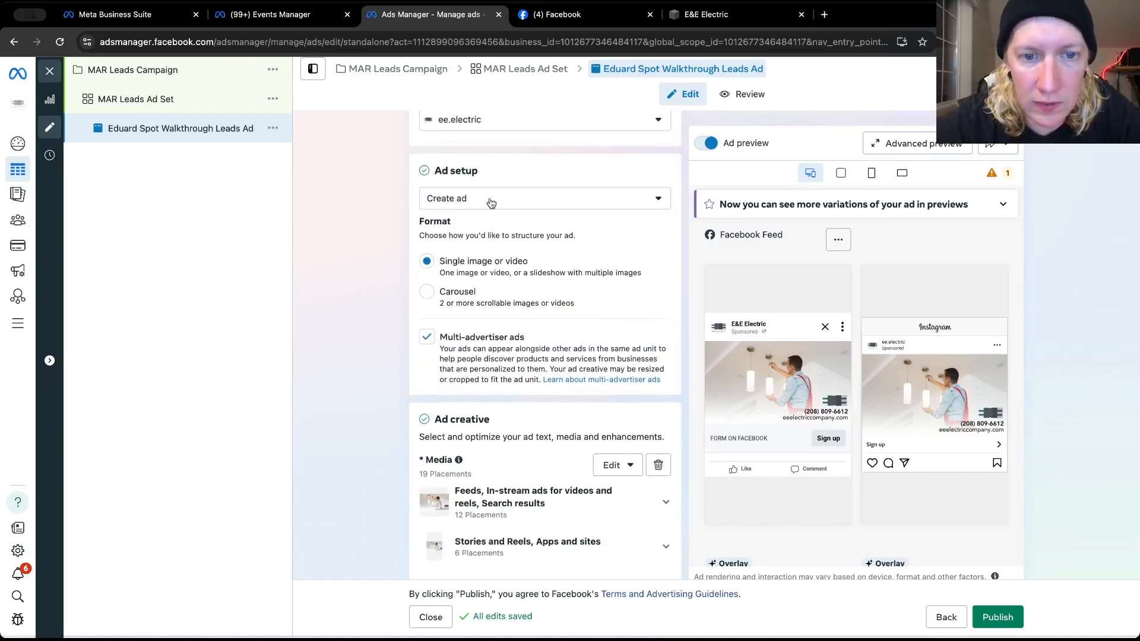
left_click(490, 202)
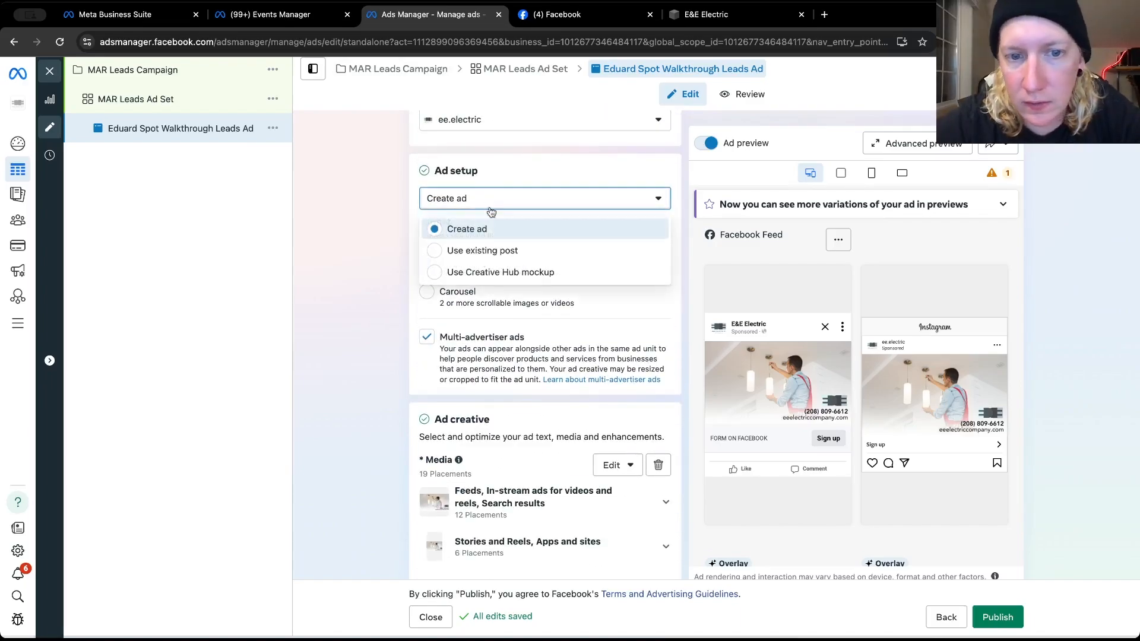
left_click(484, 251)
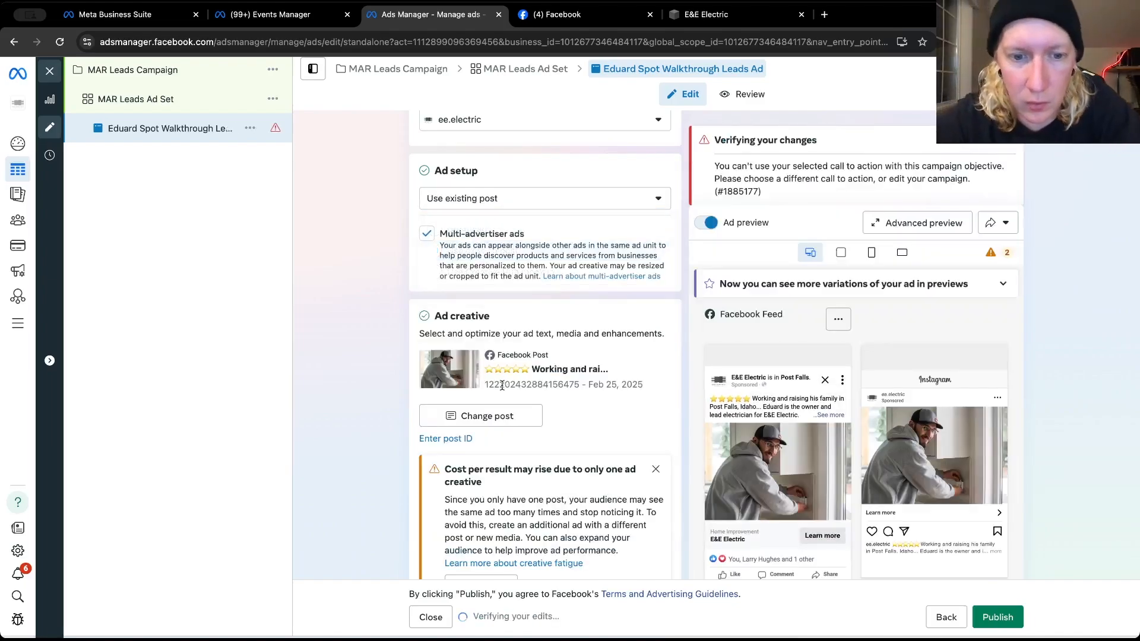
Change the ad's existing post to the "Need help from Electricians you can trust?" reel and play its Facebook feed preview
left_click(481, 416)
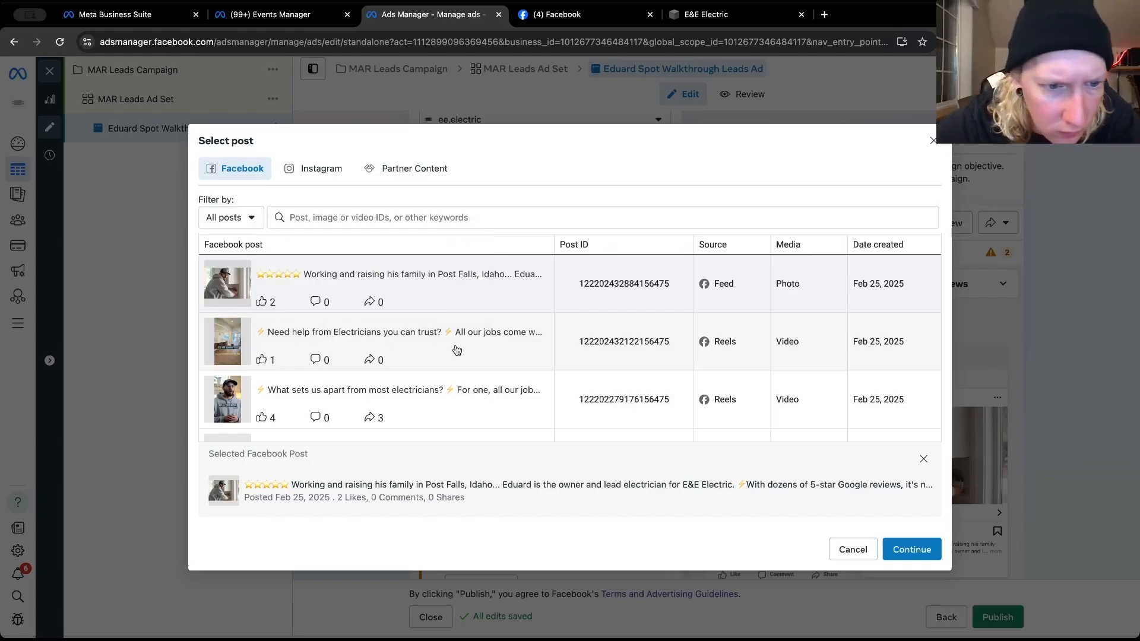
scroll(457, 350, "down", 1)
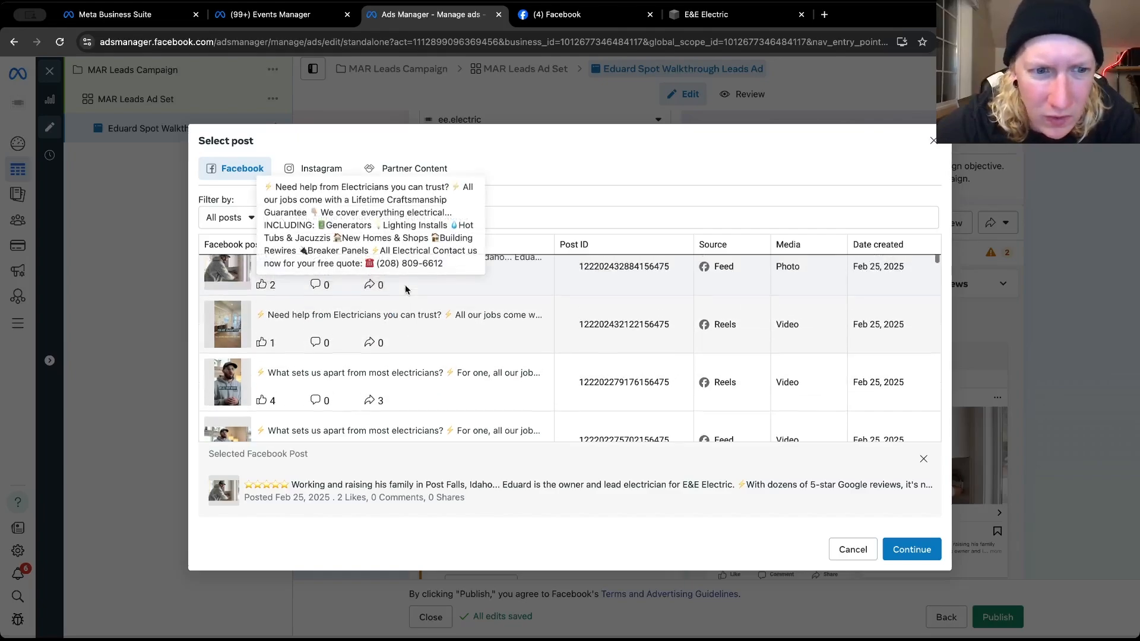
scroll(405, 285, "up", 1)
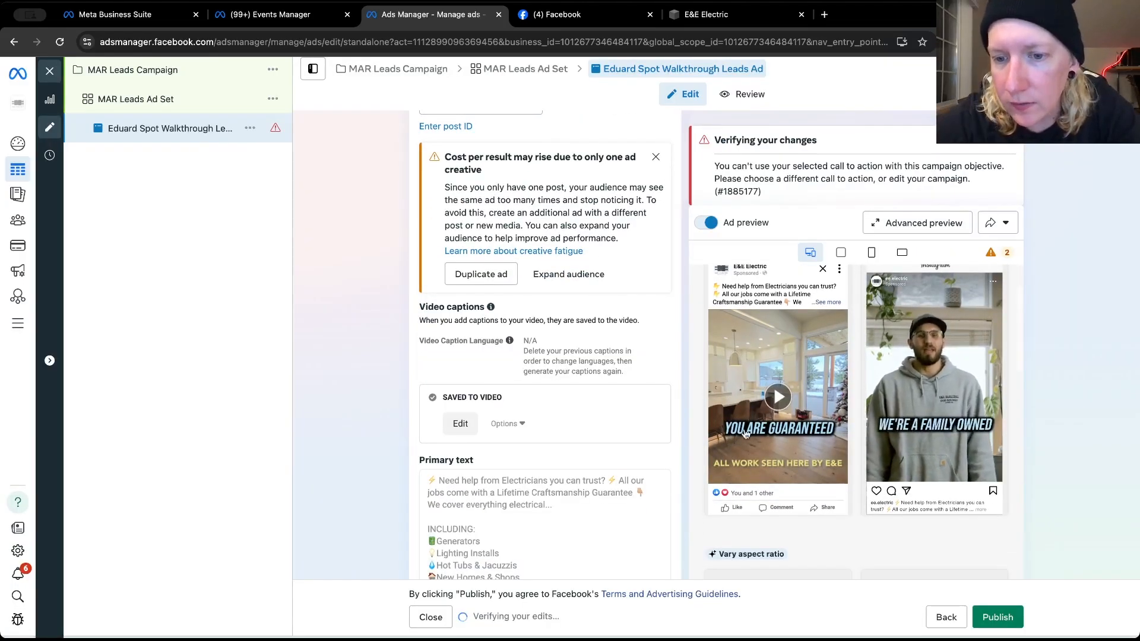
left_click(775, 397)
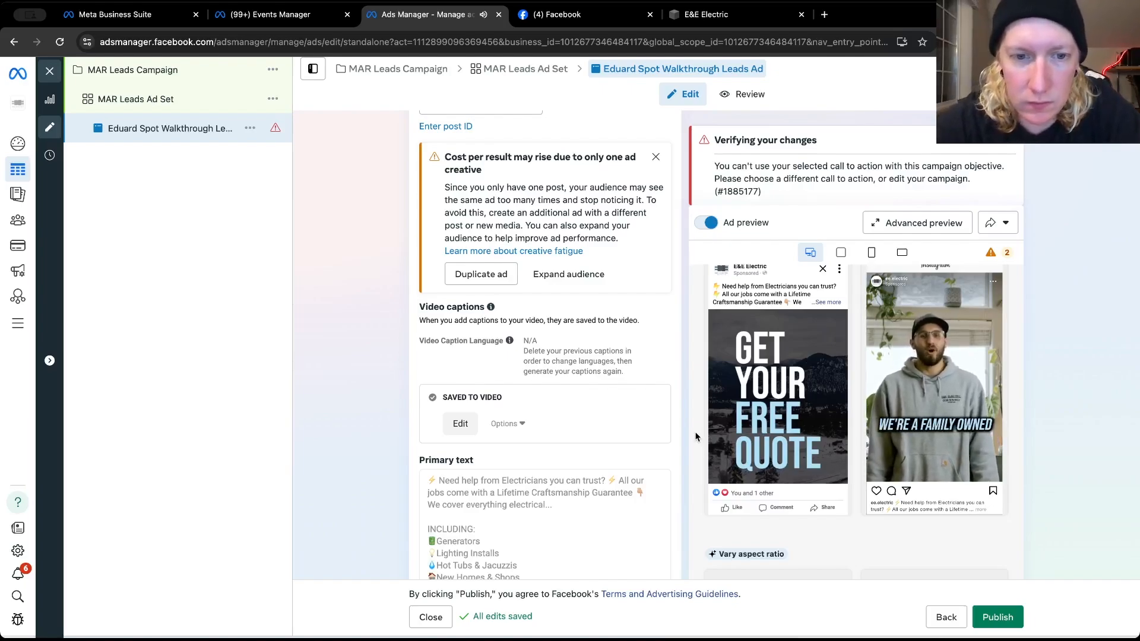
mouse_move(796, 455)
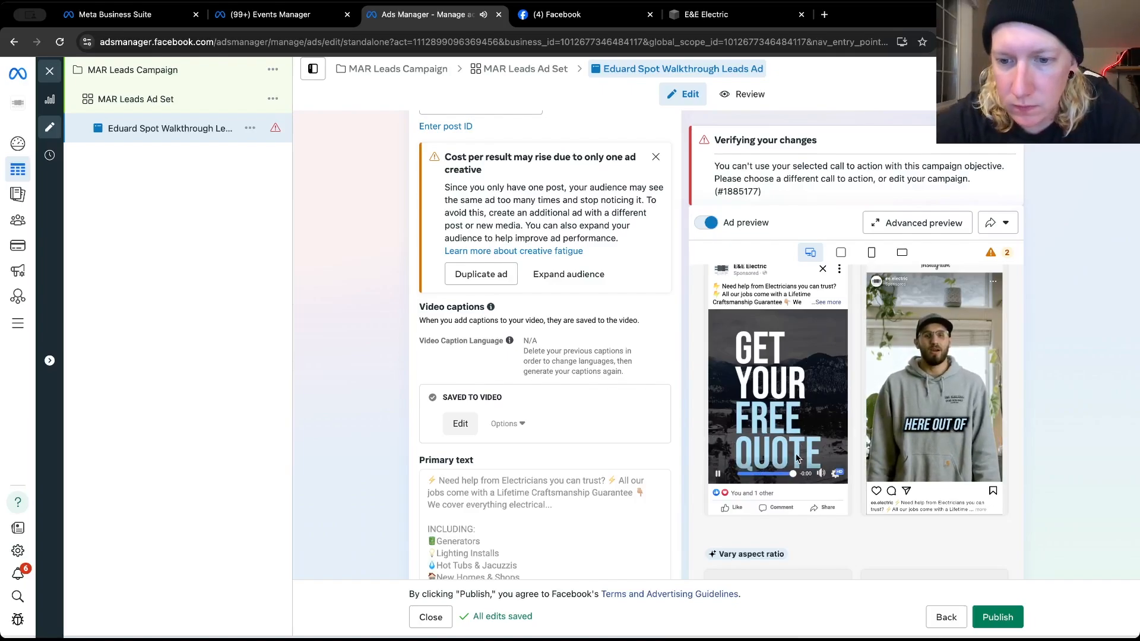
scroll(691, 446, "down", 1)
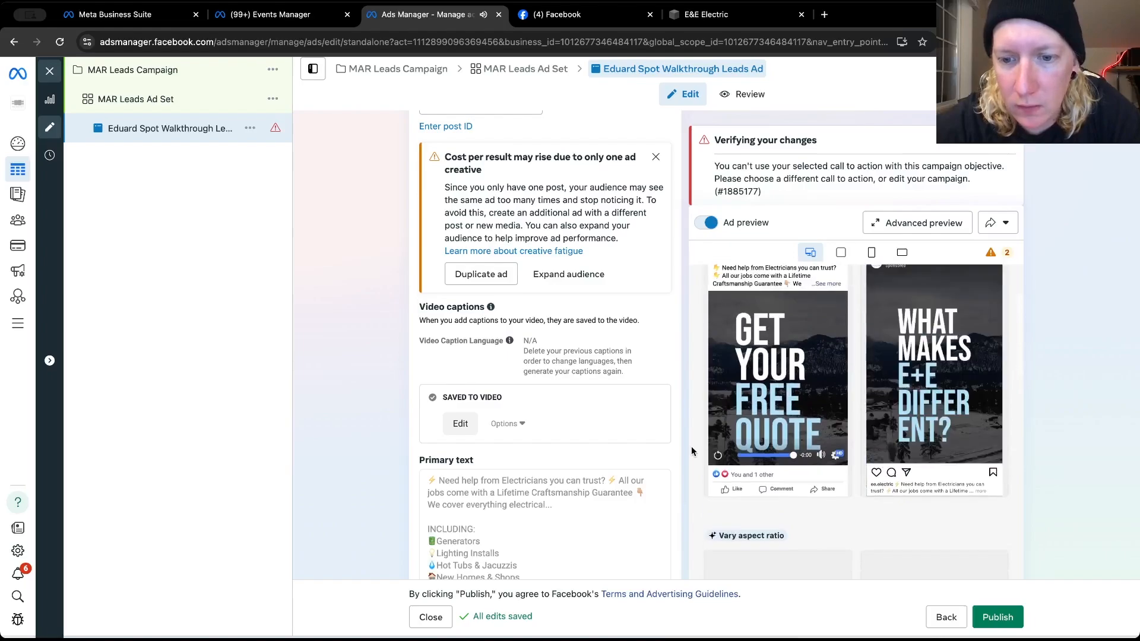
Add a Get quote call to action to the selected post and update the post
scroll(691, 447, "down", 3)
scroll(640, 470, "down", 3)
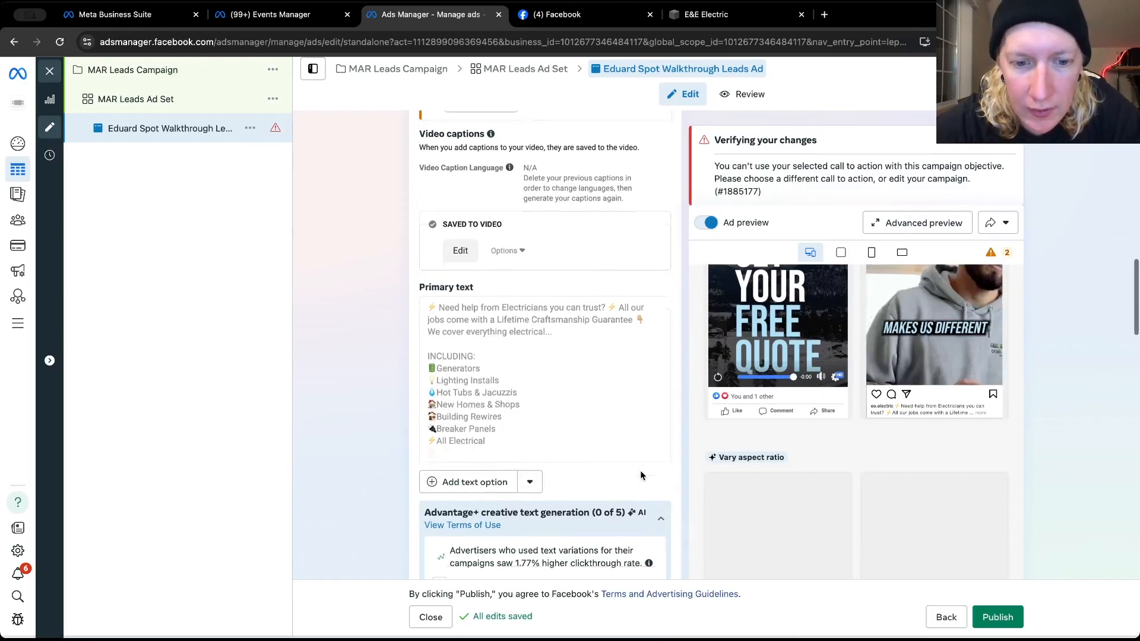
scroll(640, 475, "down", 1)
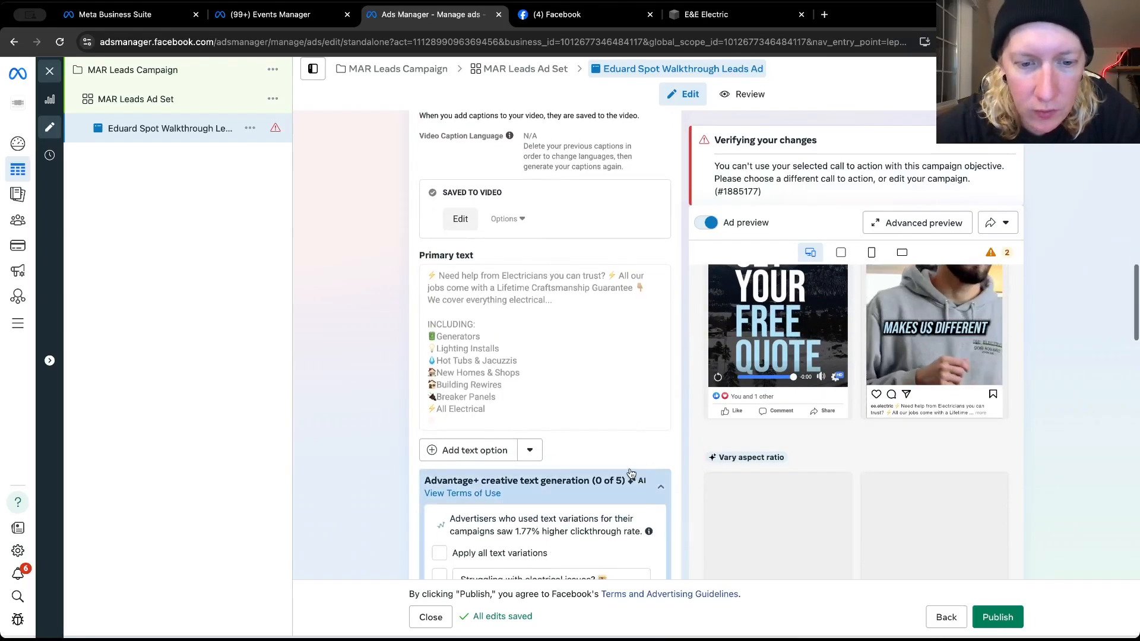
scroll(517, 451, "down", 6)
left_click(469, 441)
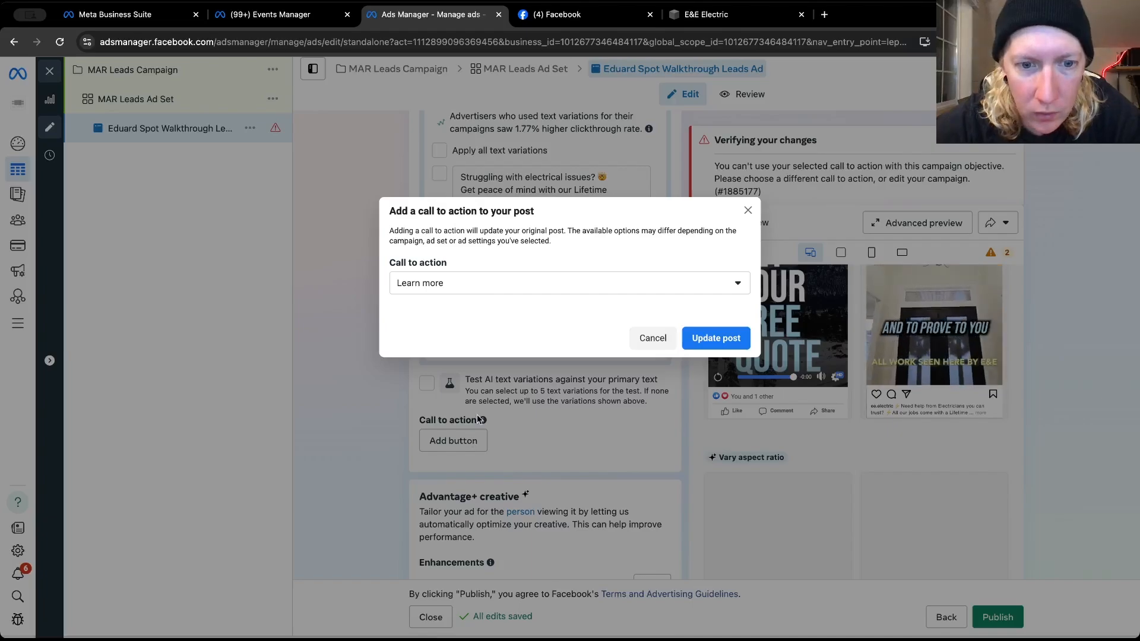
left_click(469, 283)
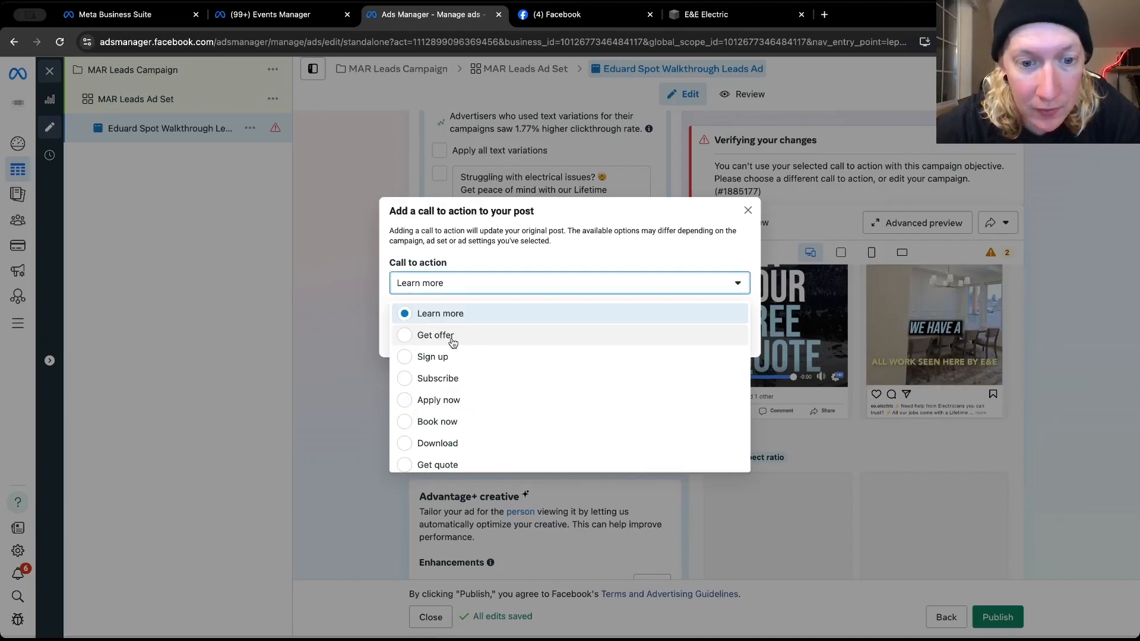
left_click(439, 460)
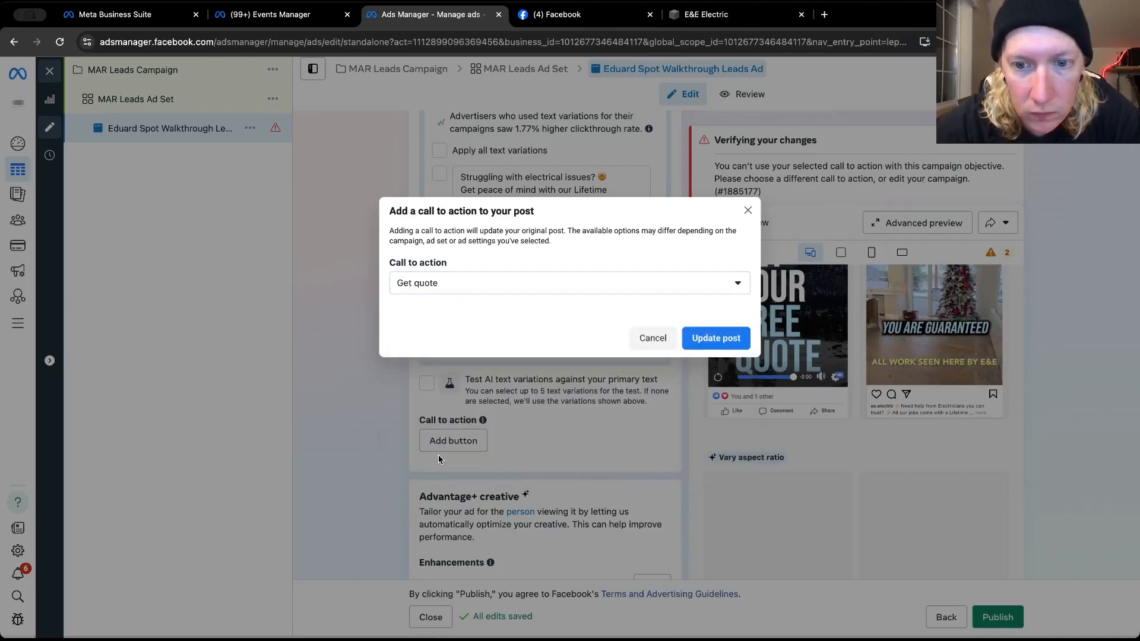
left_click(716, 338)
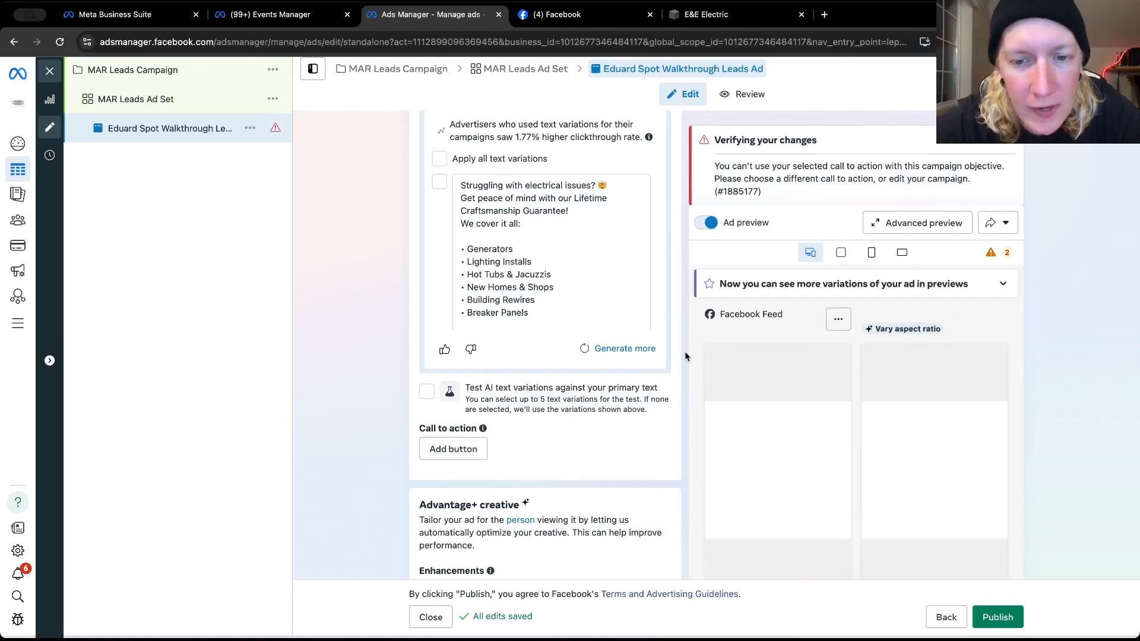
Try adding the post's call to action again and resubmit the post update
scroll(685, 356, "down", 3)
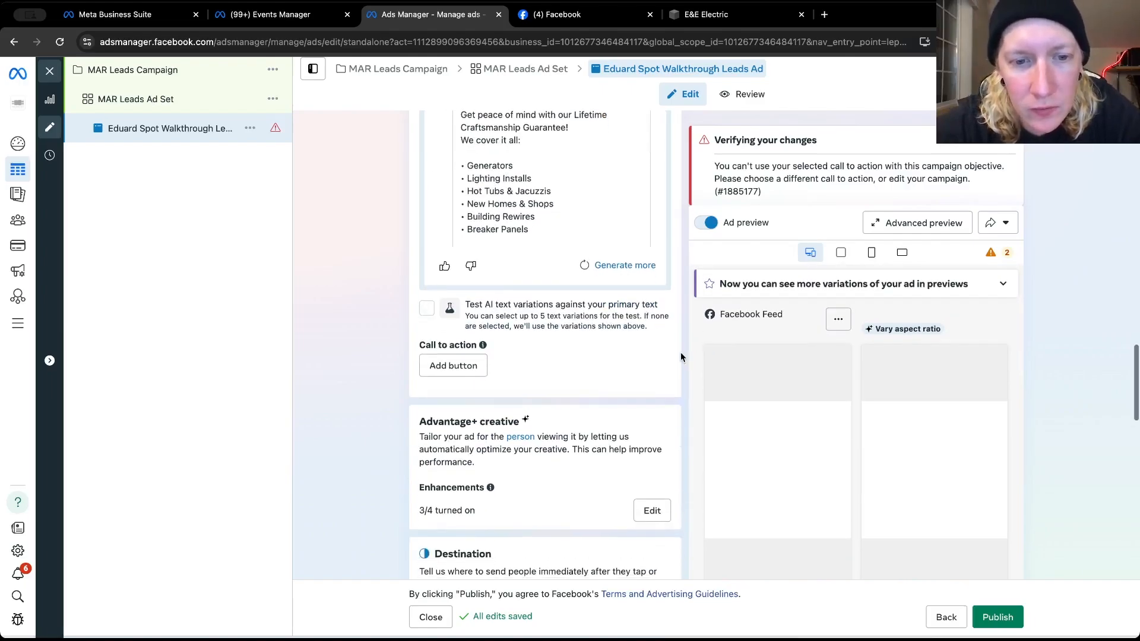
mouse_move(436, 313)
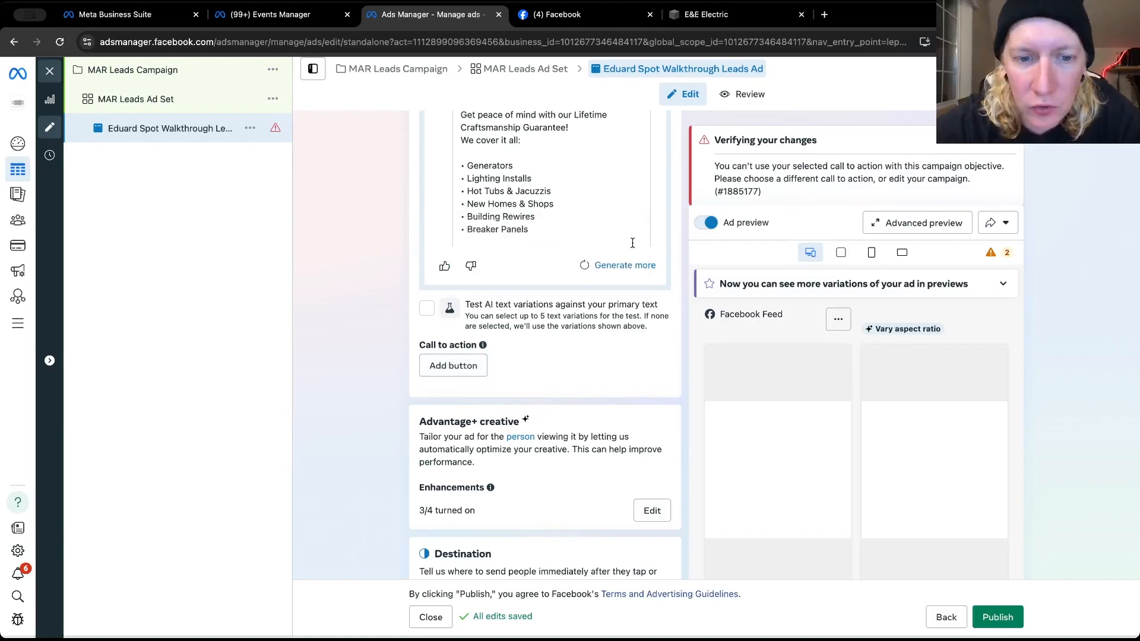
left_click(458, 376)
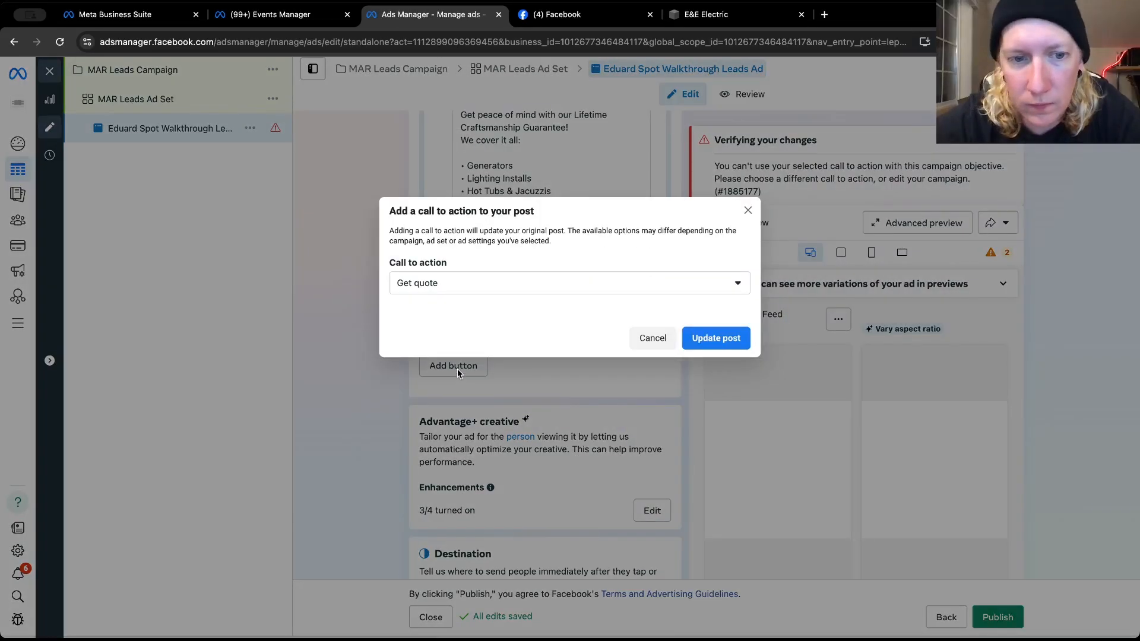
left_click(558, 283)
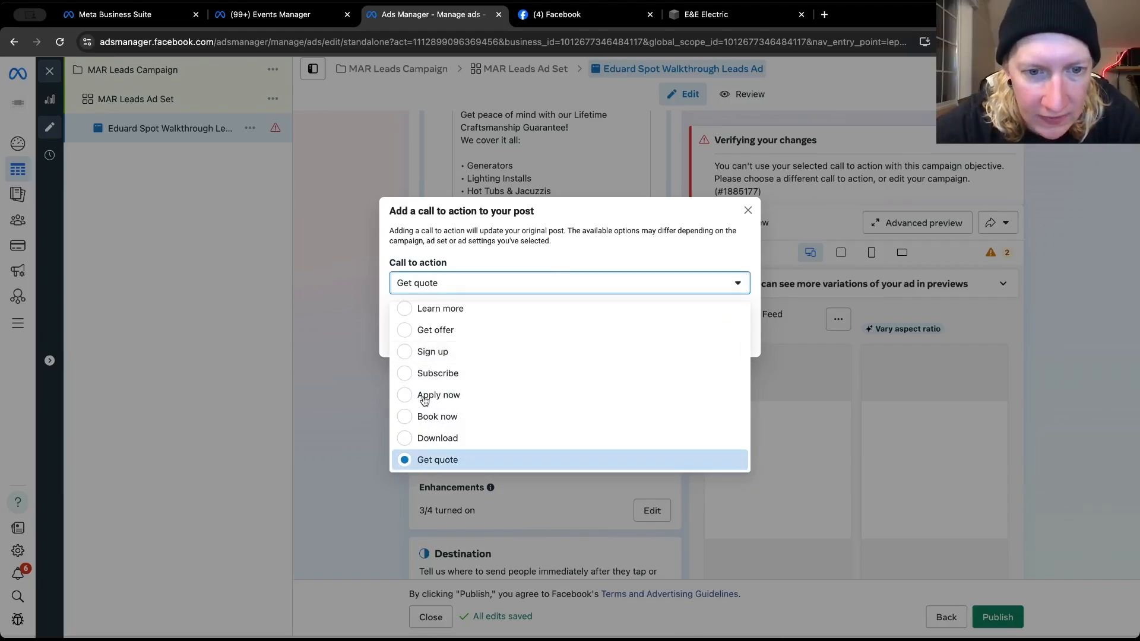
key("Return")
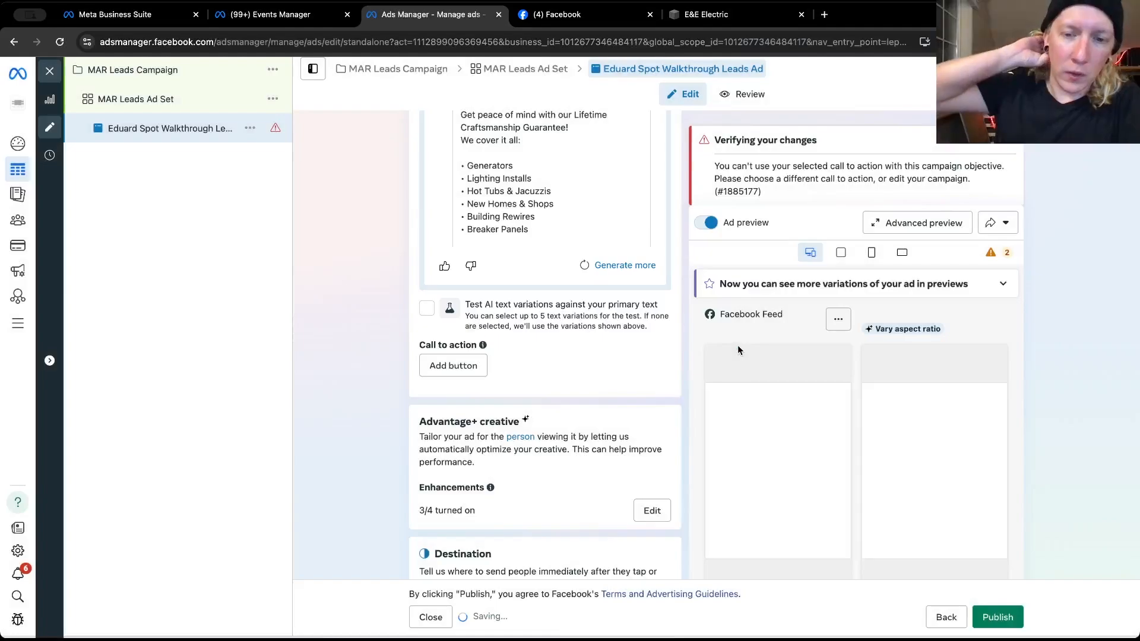
left_click(715, 337)
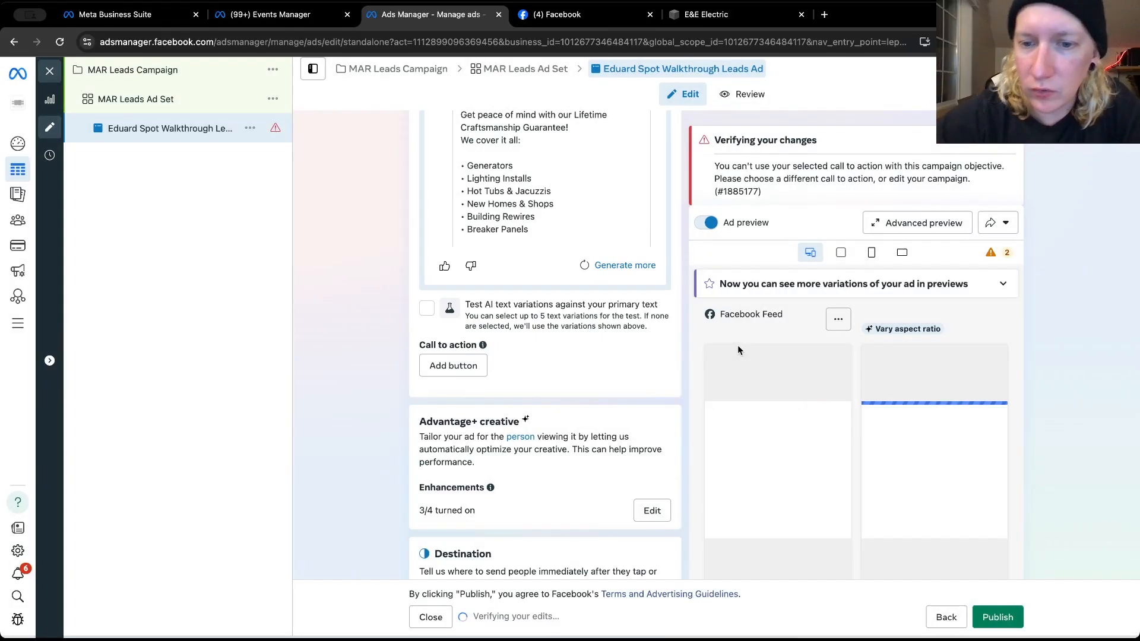
Choose "Leads form 2024" as the instant form for the ad's destination
scroll(625, 412, "down", 10)
scroll(626, 412, "down", 1)
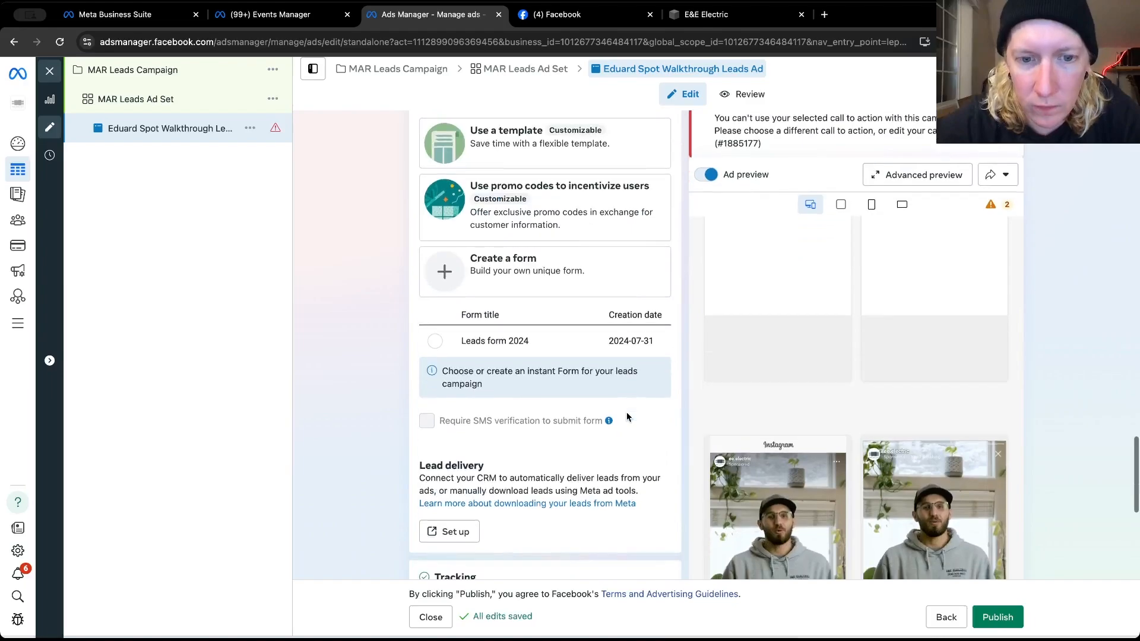
left_click(501, 330)
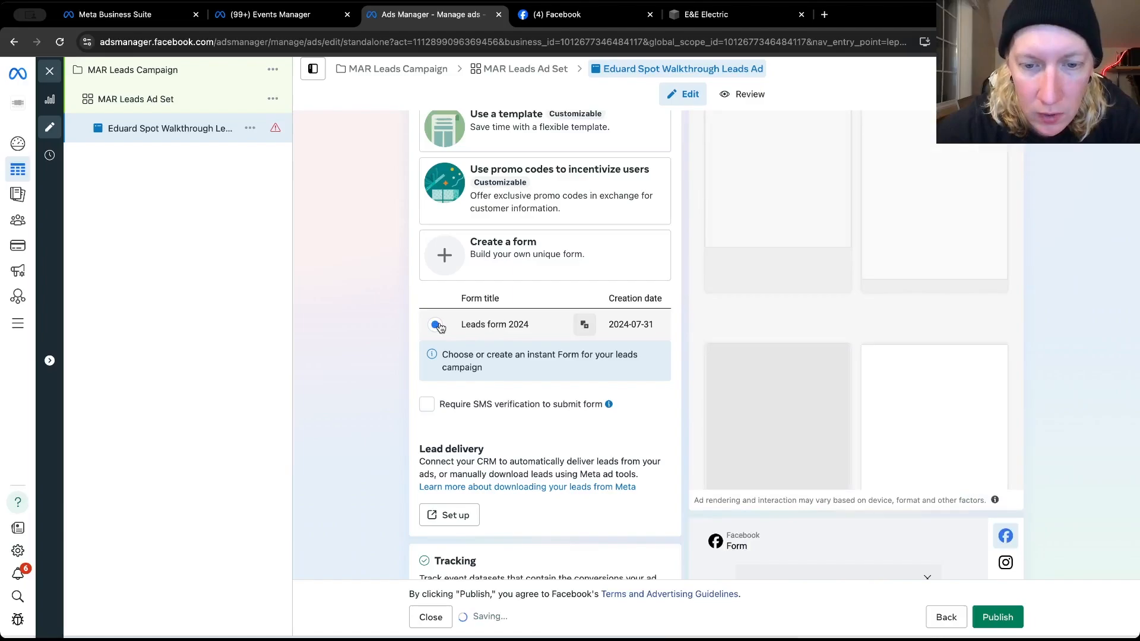
Review the instant form options, SMS verification requirement, lead delivery and tracking settings of the ad
scroll(611, 385, "down", 1)
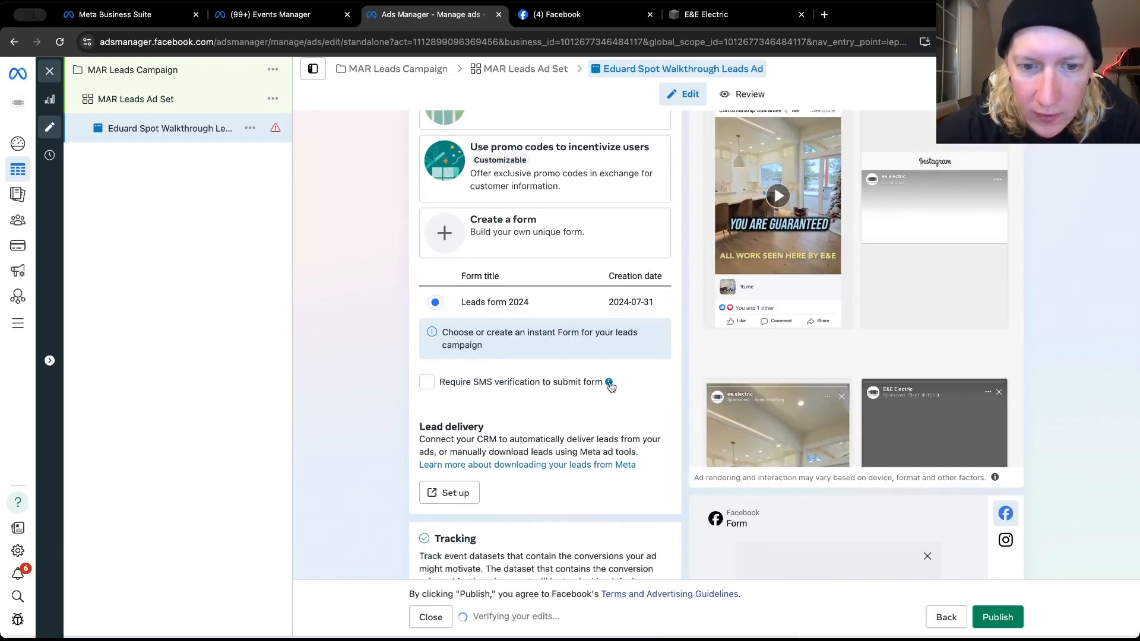
scroll(611, 386, "up", 3)
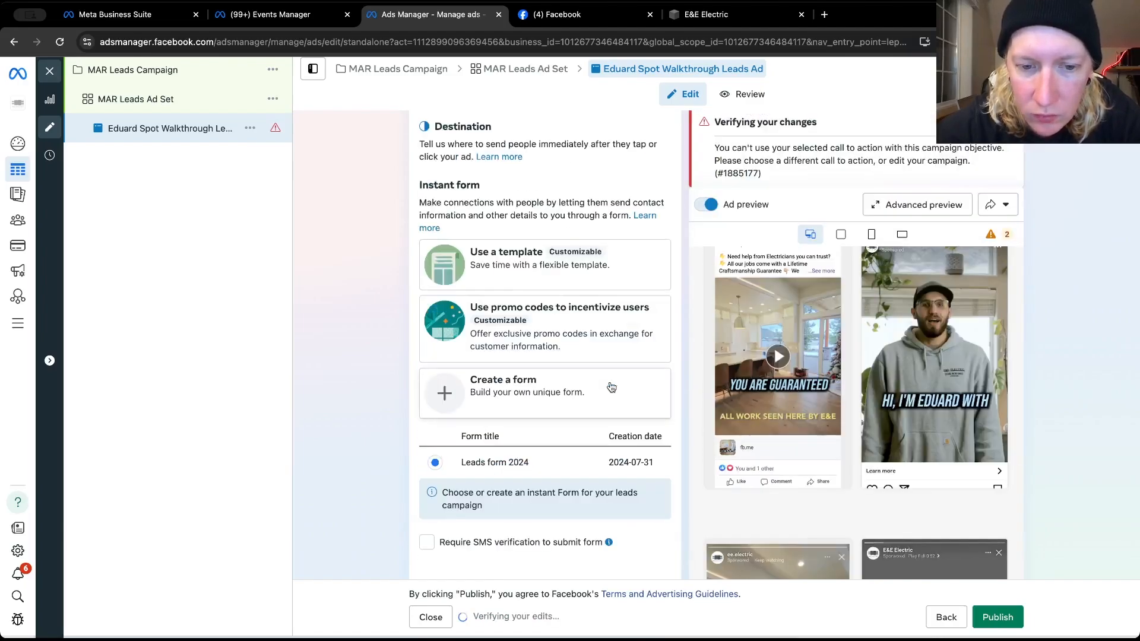
scroll(614, 452, "down", 2)
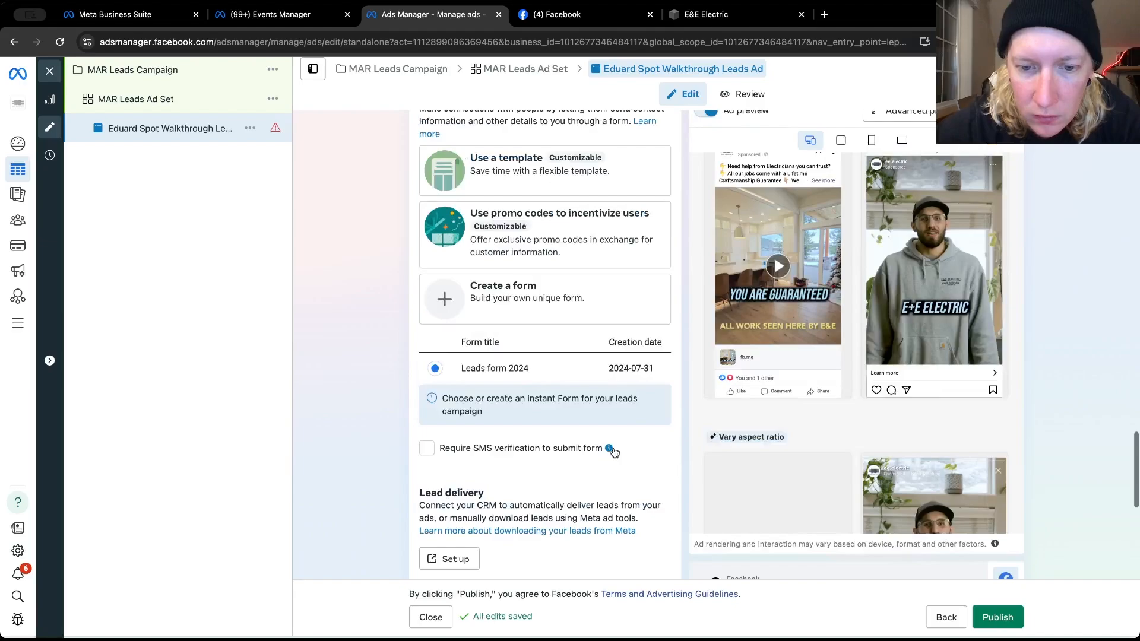
mouse_move(612, 453)
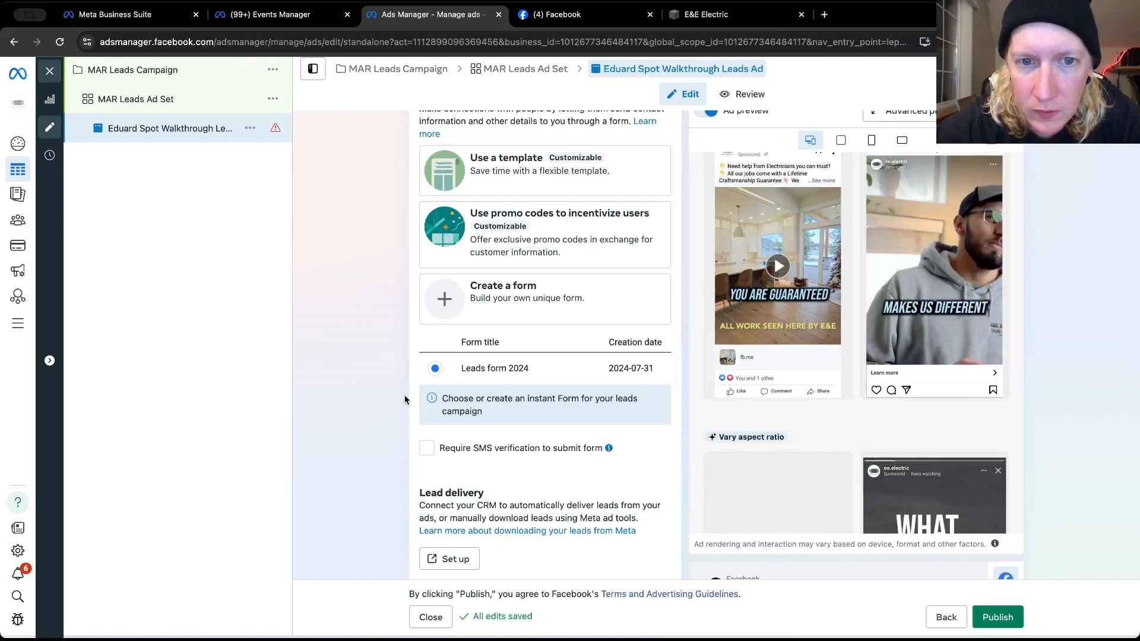
scroll(474, 374, "up", 1)
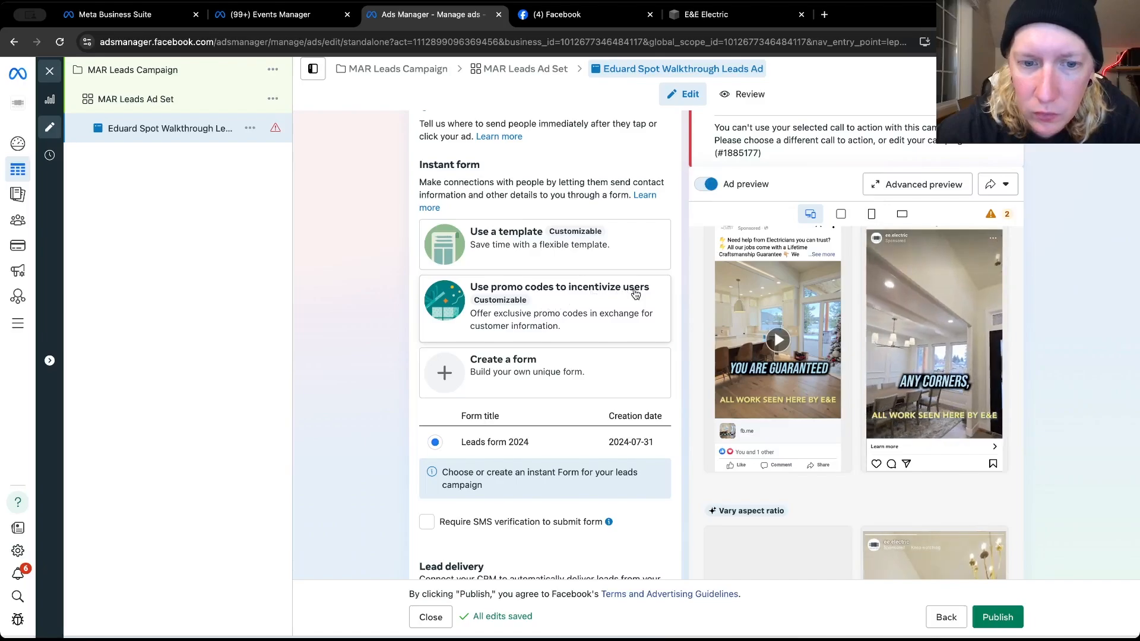
scroll(527, 307, "down", 5)
scroll(528, 307, "down", 2)
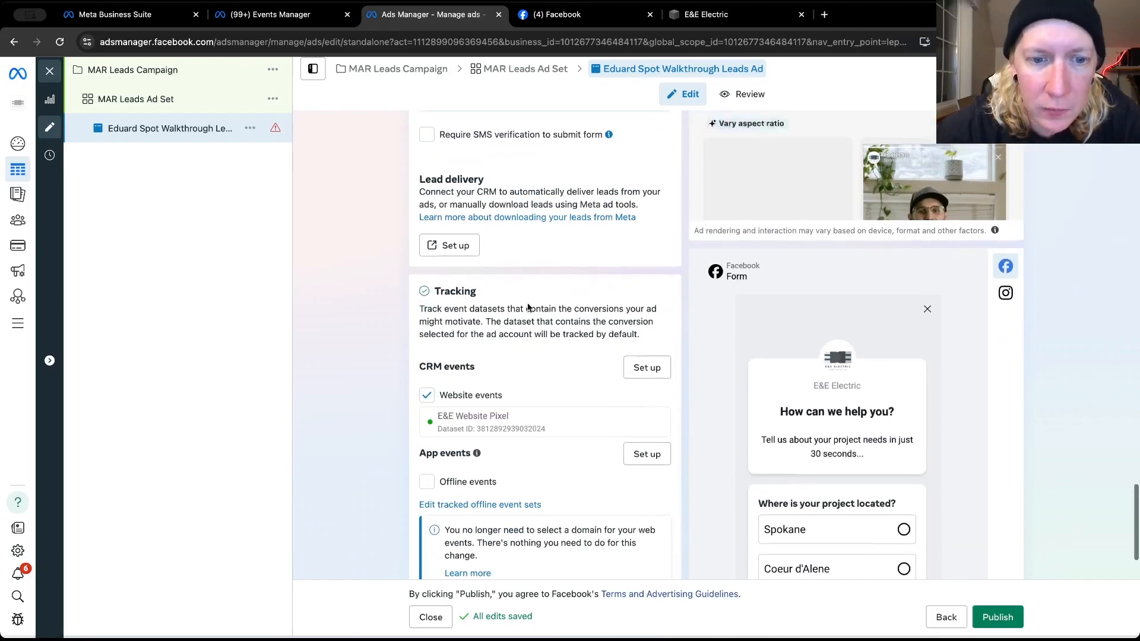
scroll(469, 232, "up", 1)
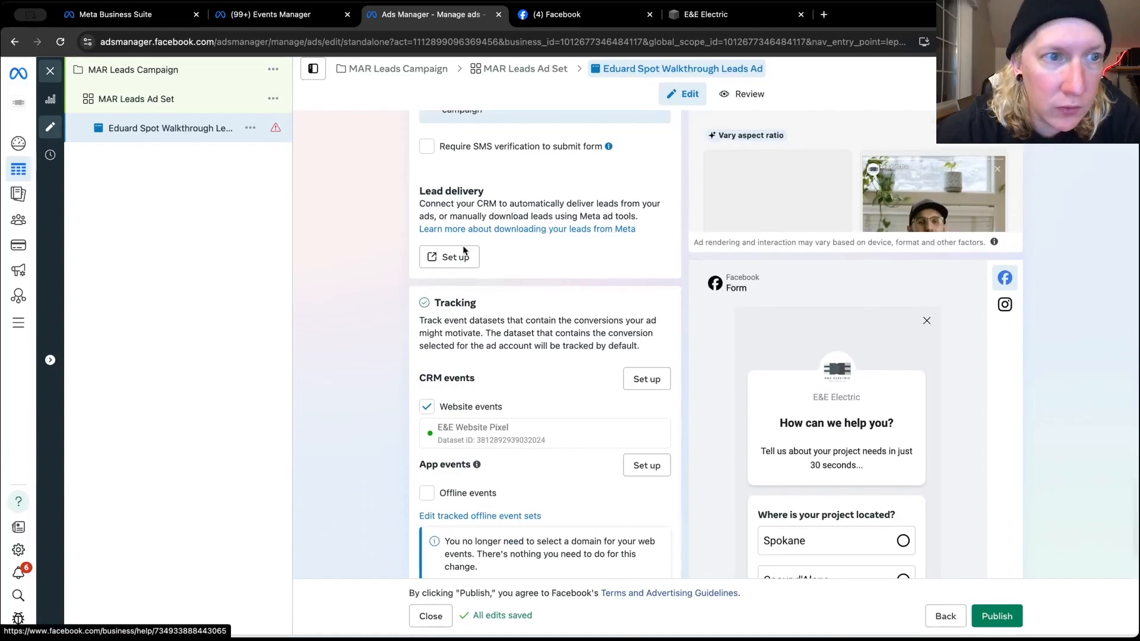
scroll(483, 297, "down", 3)
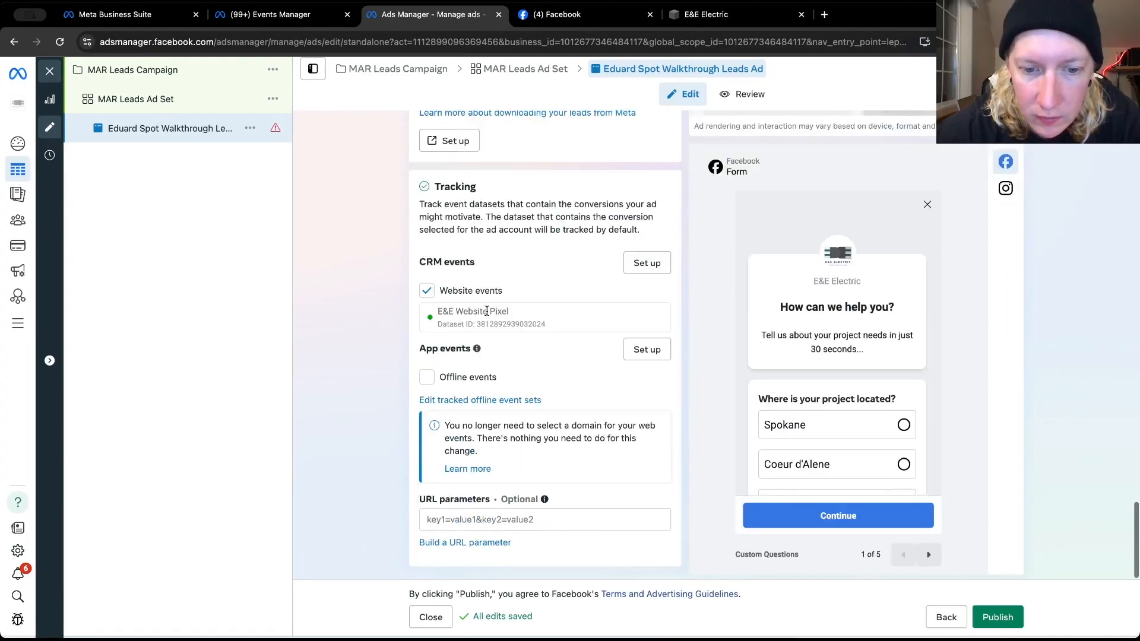
scroll(487, 311, "up", 1)
Examine the leads form preview, comparing the project location question with the project needs question
scroll(819, 394, "down", 4)
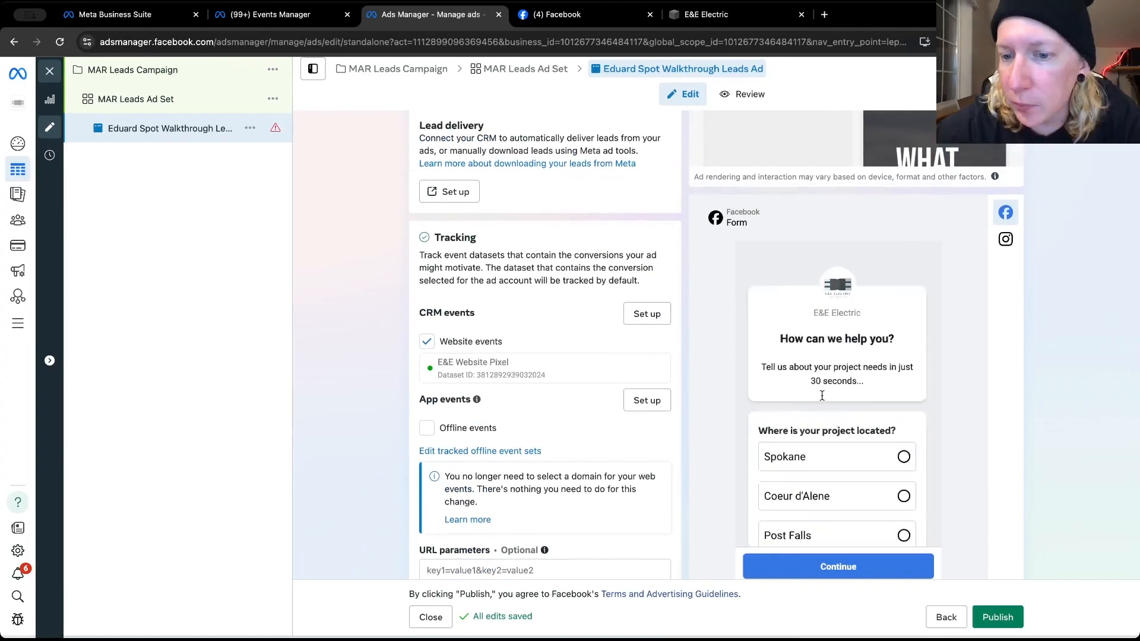
scroll(790, 400, "up", 3)
scroll(722, 395, "down", 1)
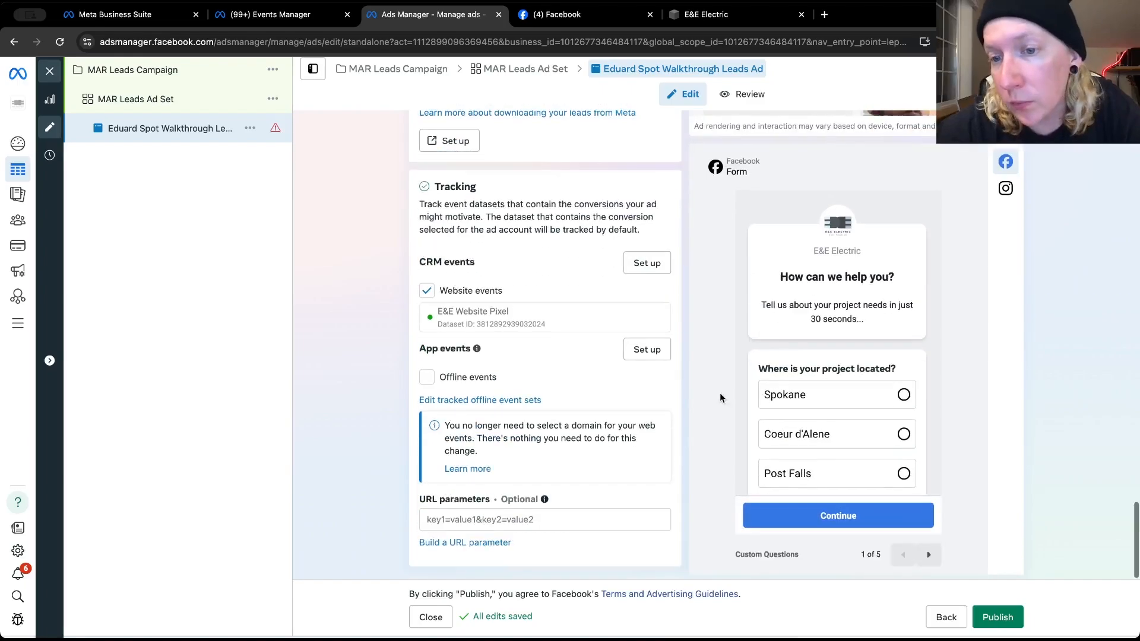
scroll(848, 394, "down", 2)
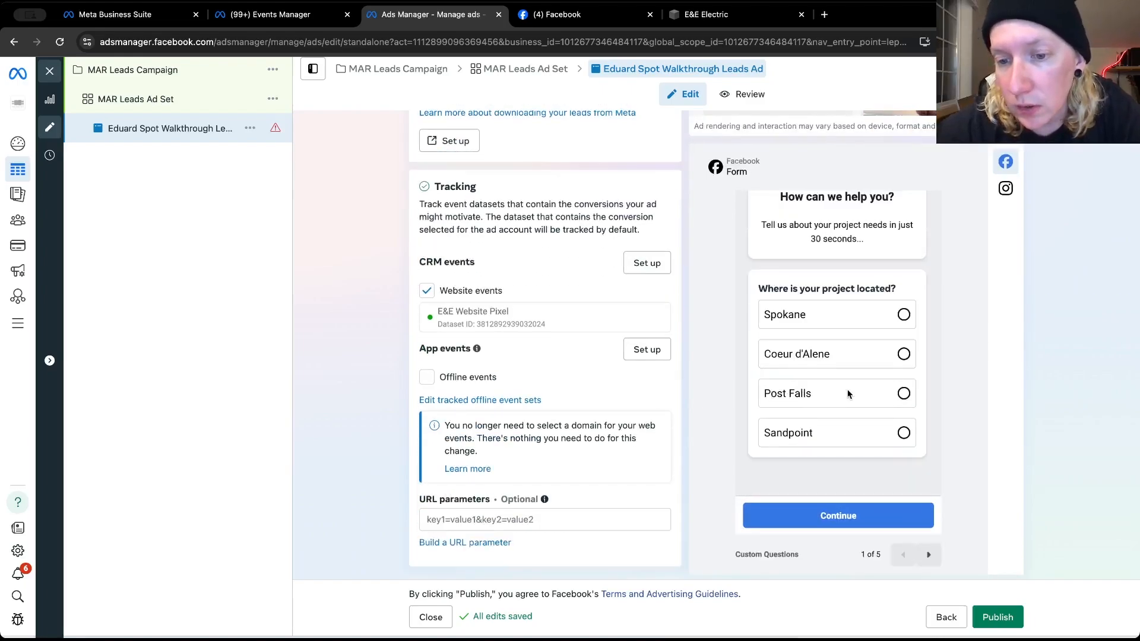
scroll(847, 393, "up", 3)
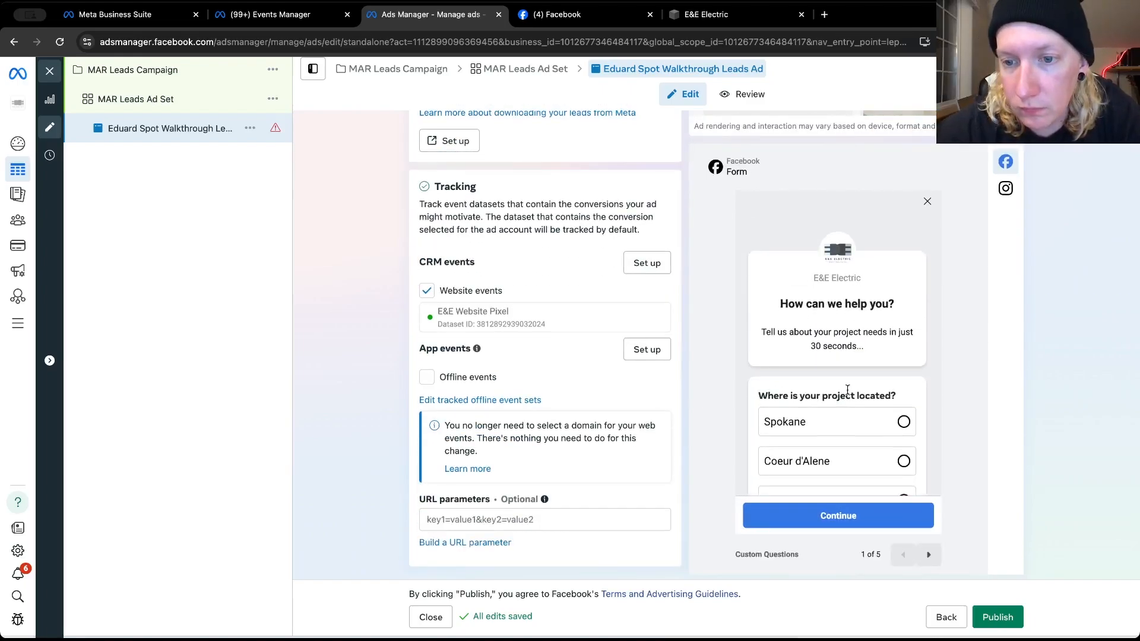
scroll(848, 392, "down", 2)
left_click(929, 557)
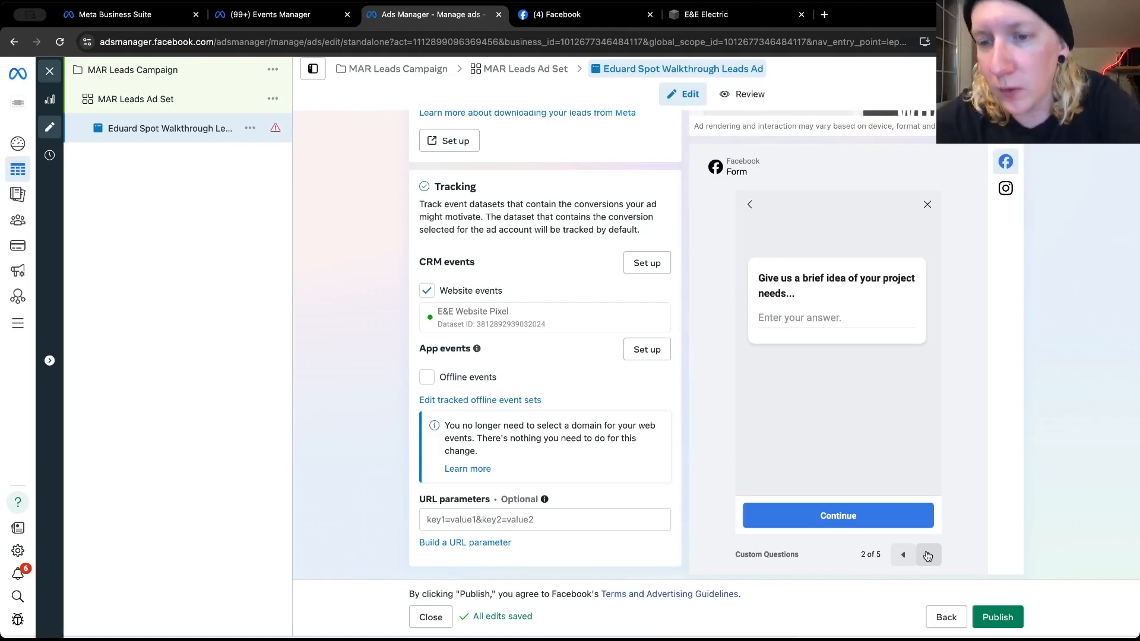
left_click(903, 554)
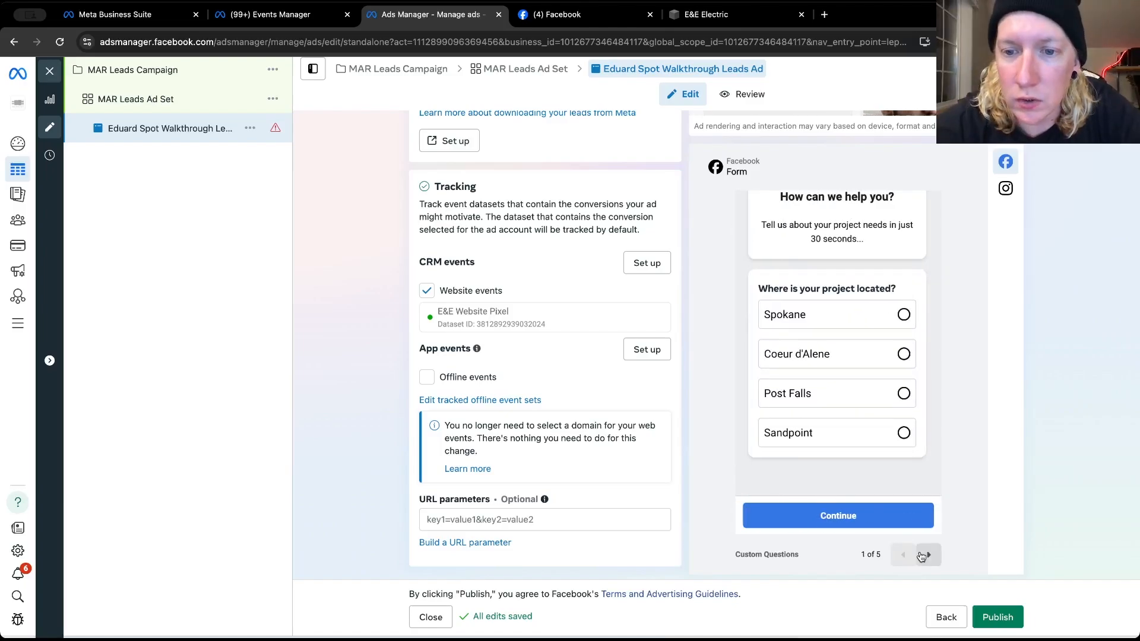
left_click(923, 555)
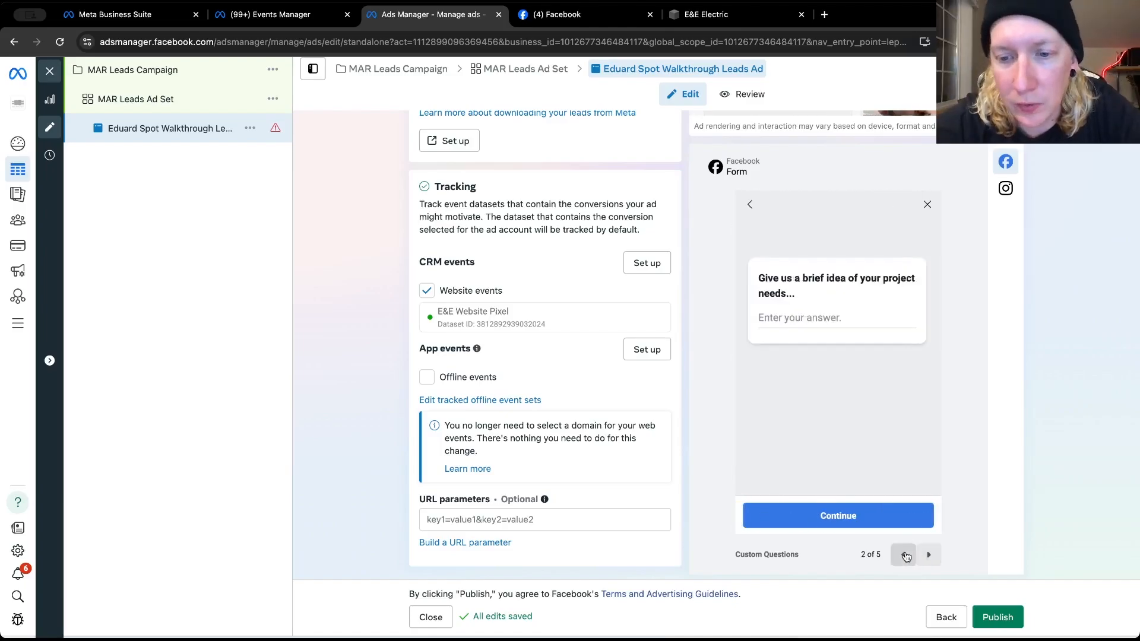
Review the leads form preview from the project needs question through contact information and privacy policy to the closing message
left_click(904, 555)
left_click(929, 555)
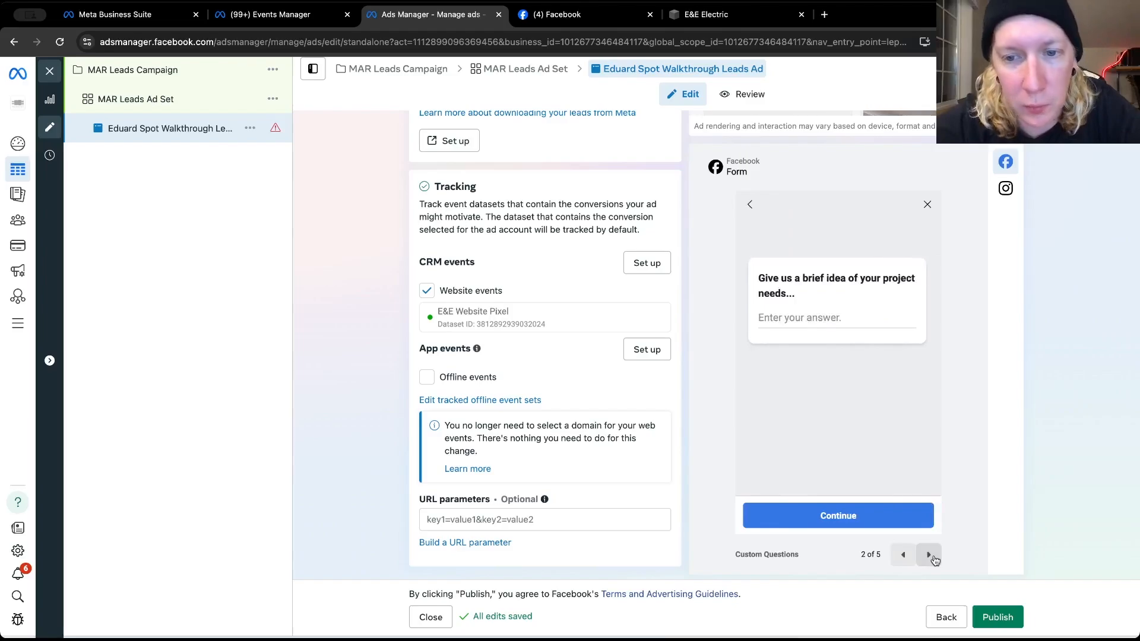
left_click(929, 556)
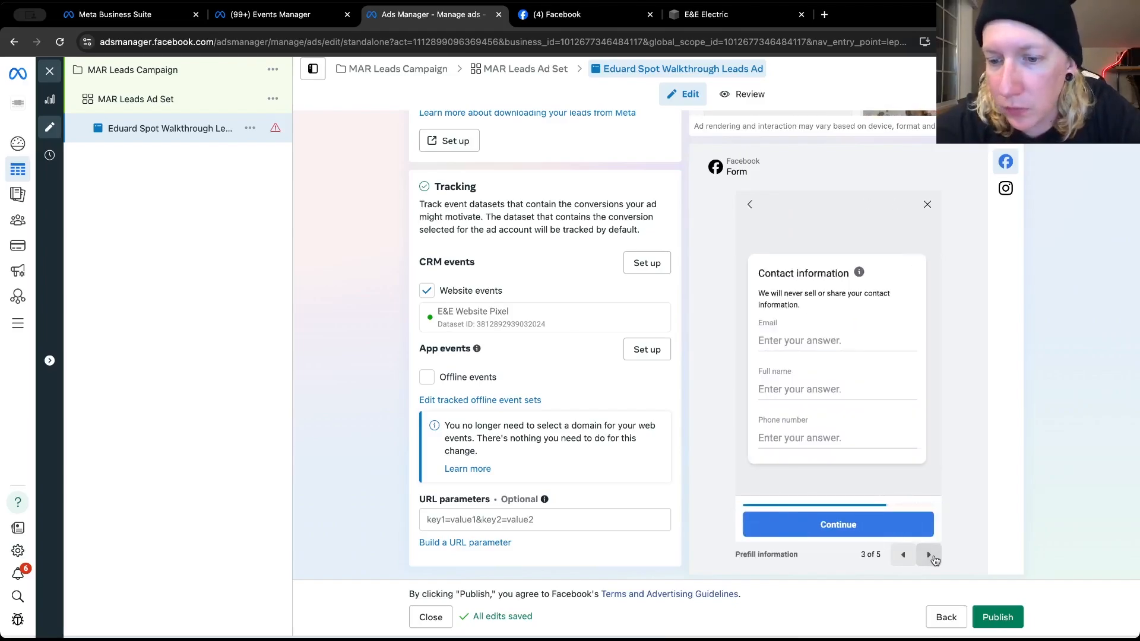
left_click(929, 556)
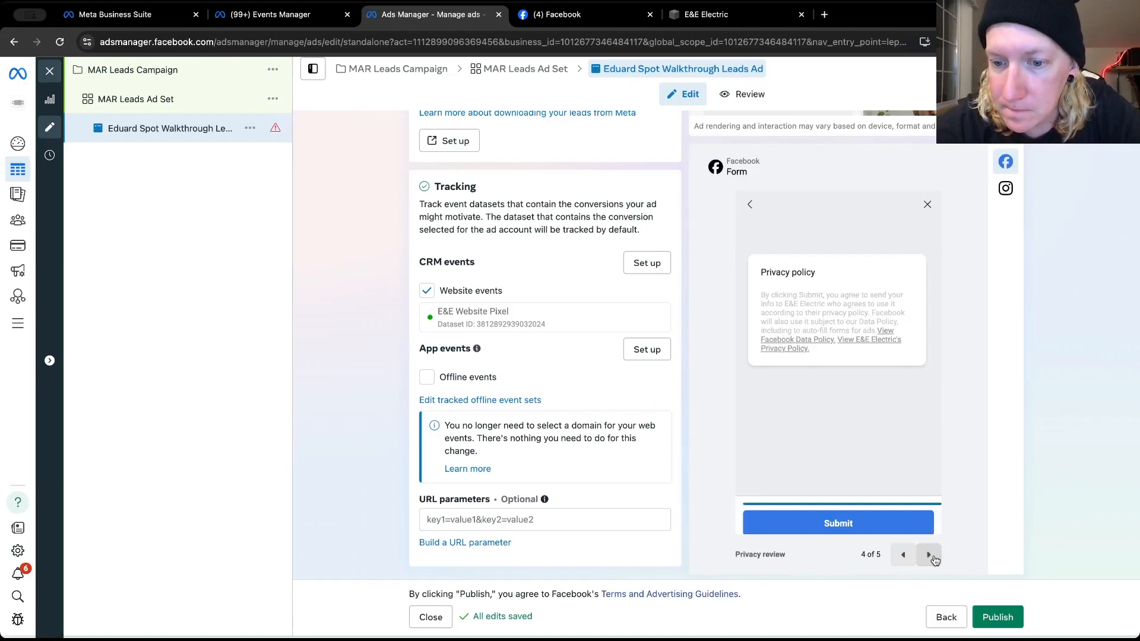
left_click(929, 555)
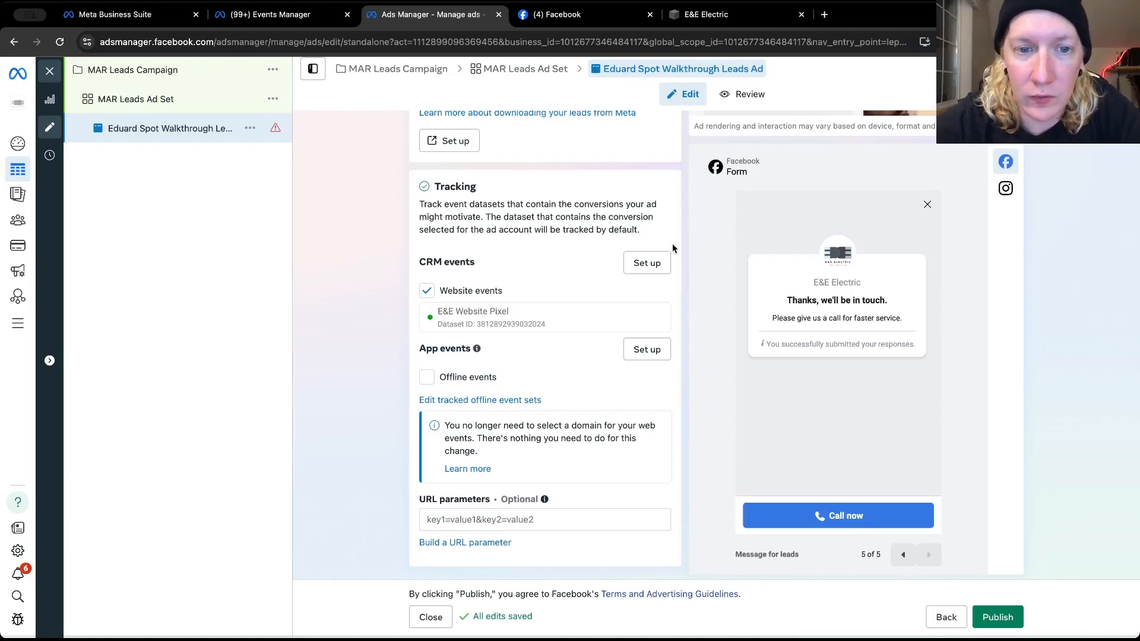
Turn off all Advantage+ creative optimizations for the walkthrough leads ad and save the change
scroll(675, 247, "up", 2)
scroll(674, 248, "up", 7)
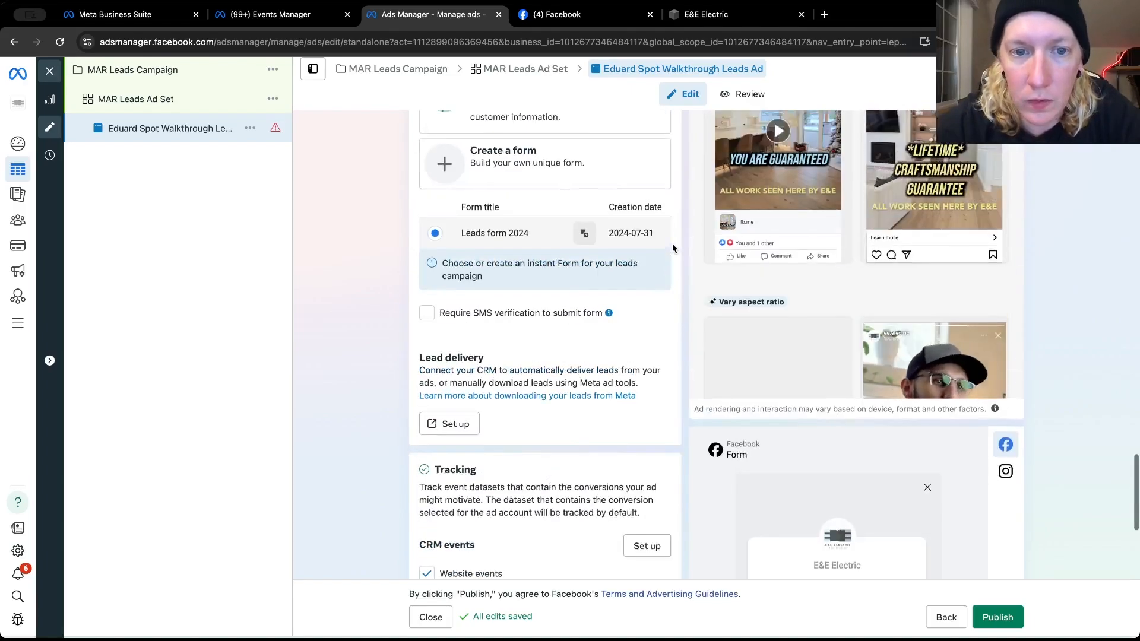
scroll(672, 243, "up", 2)
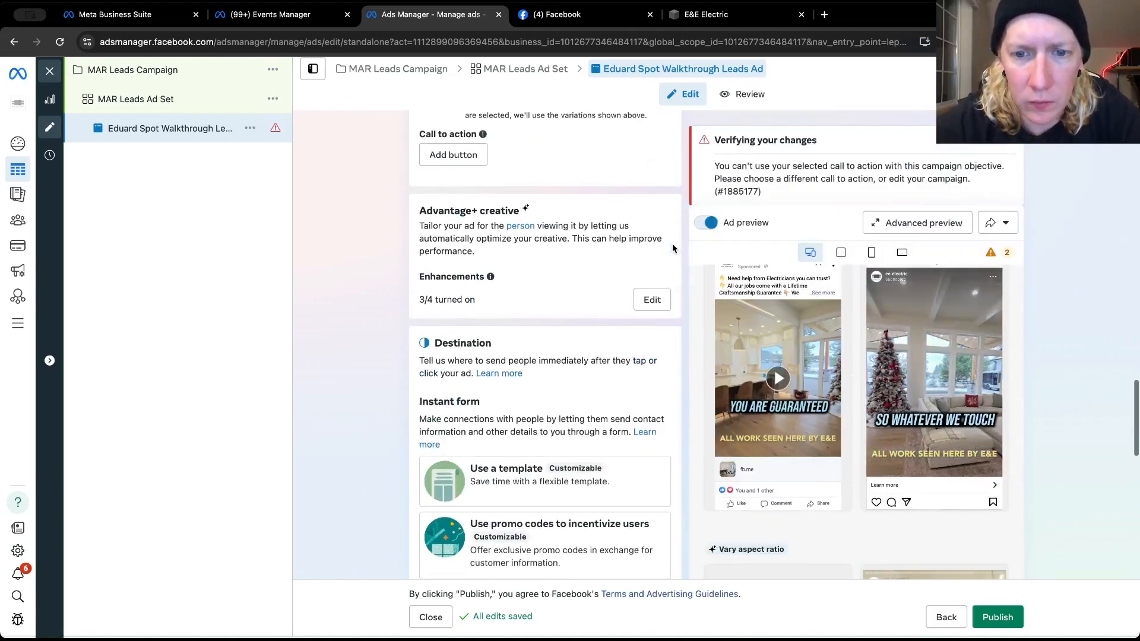
left_click(651, 299)
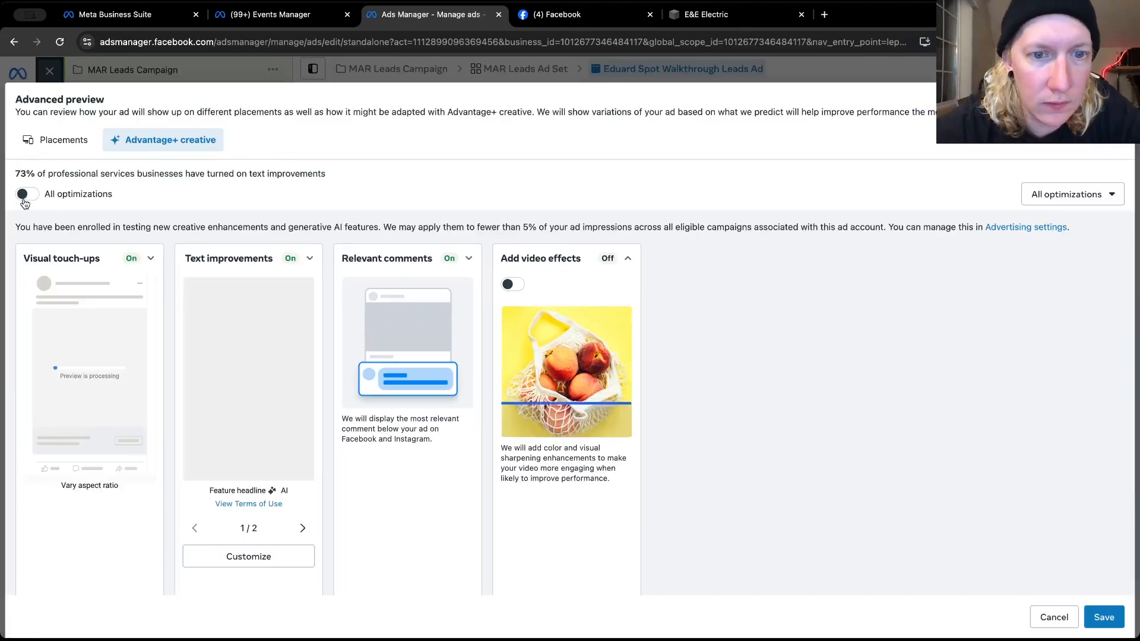
left_click(25, 199)
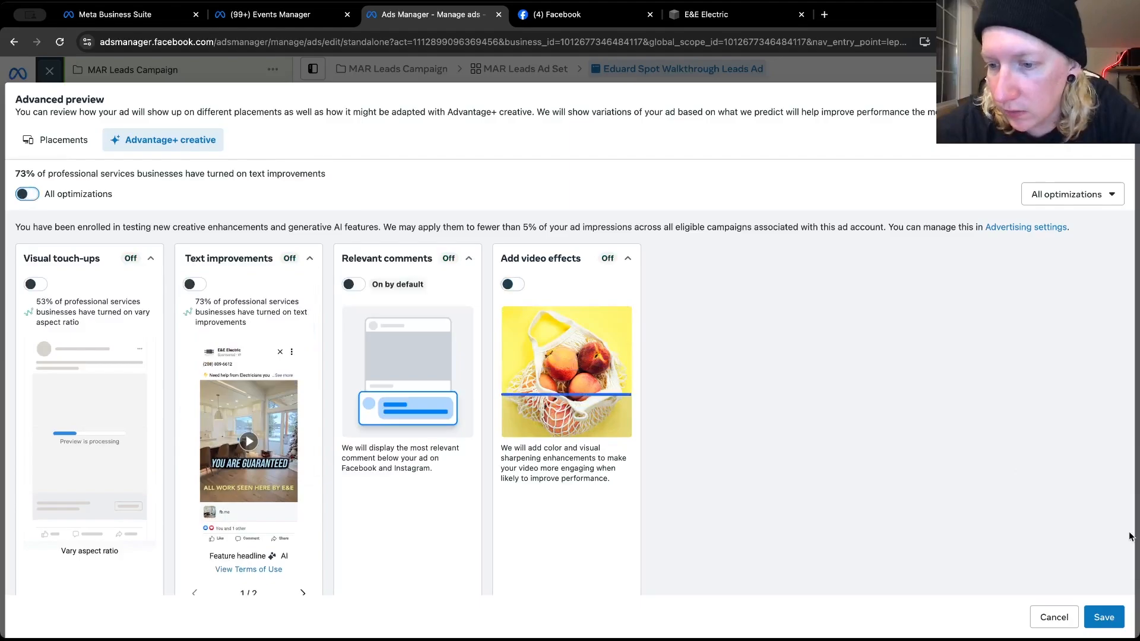
left_click(1103, 617)
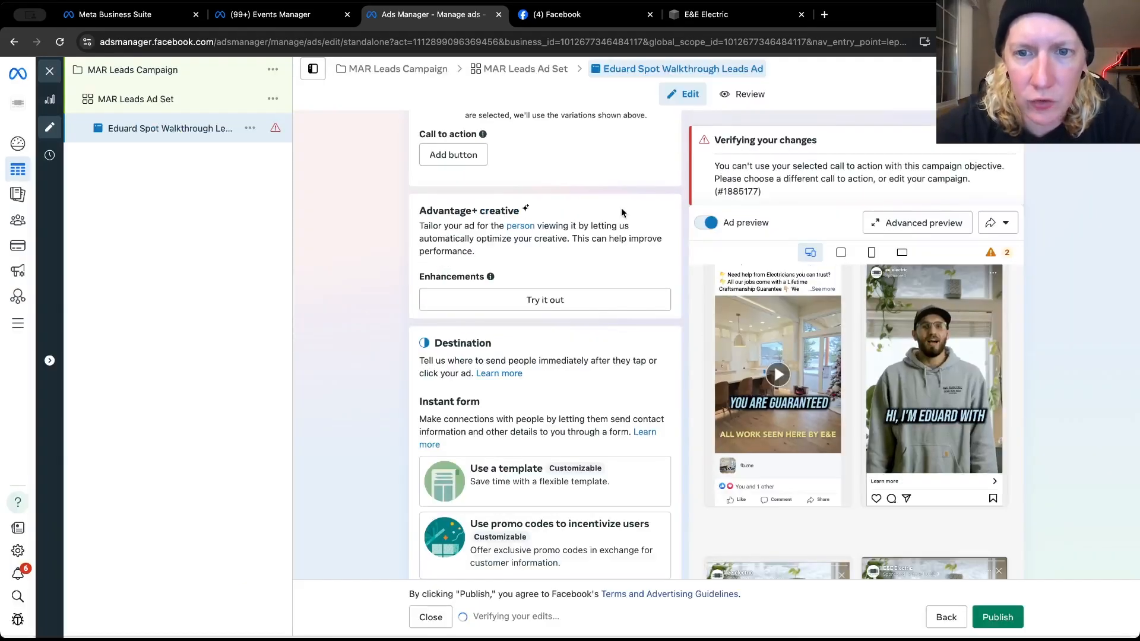
Add "Get quote" as the post's call to action and update the post
scroll(594, 297, "up", 3)
left_click(457, 274)
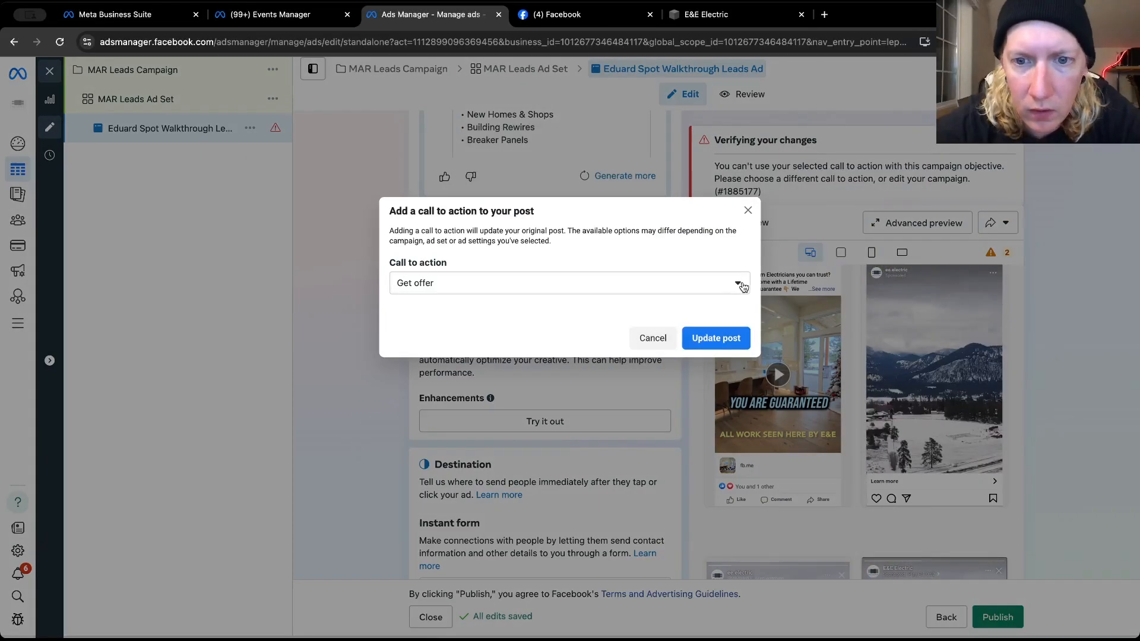
left_click(706, 285)
scroll(496, 427, "down", 1)
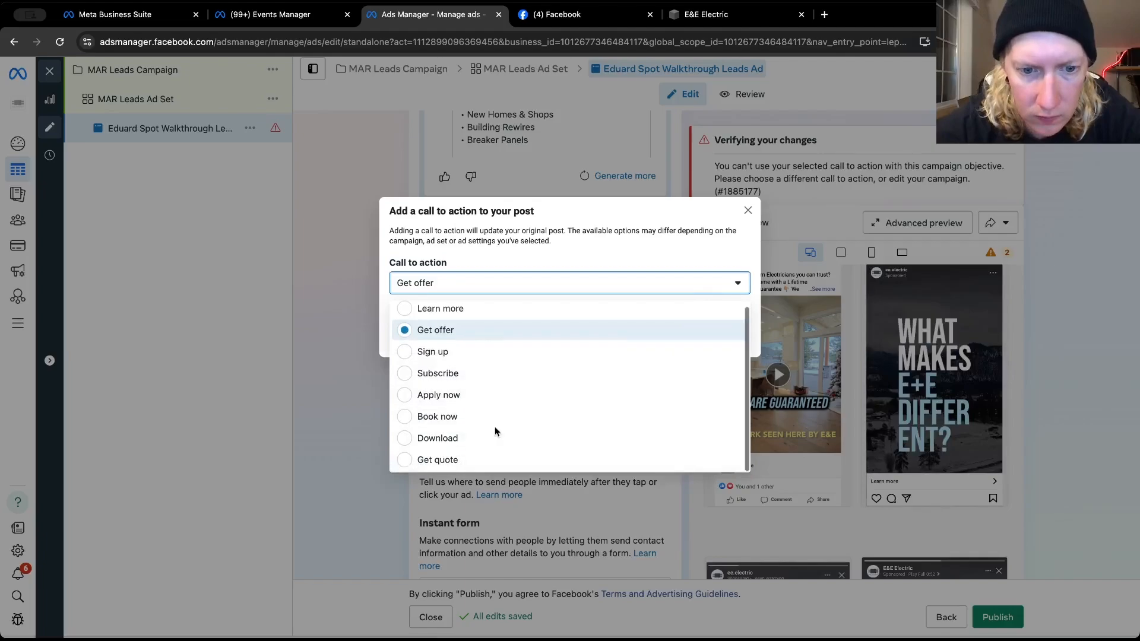
left_click(425, 458)
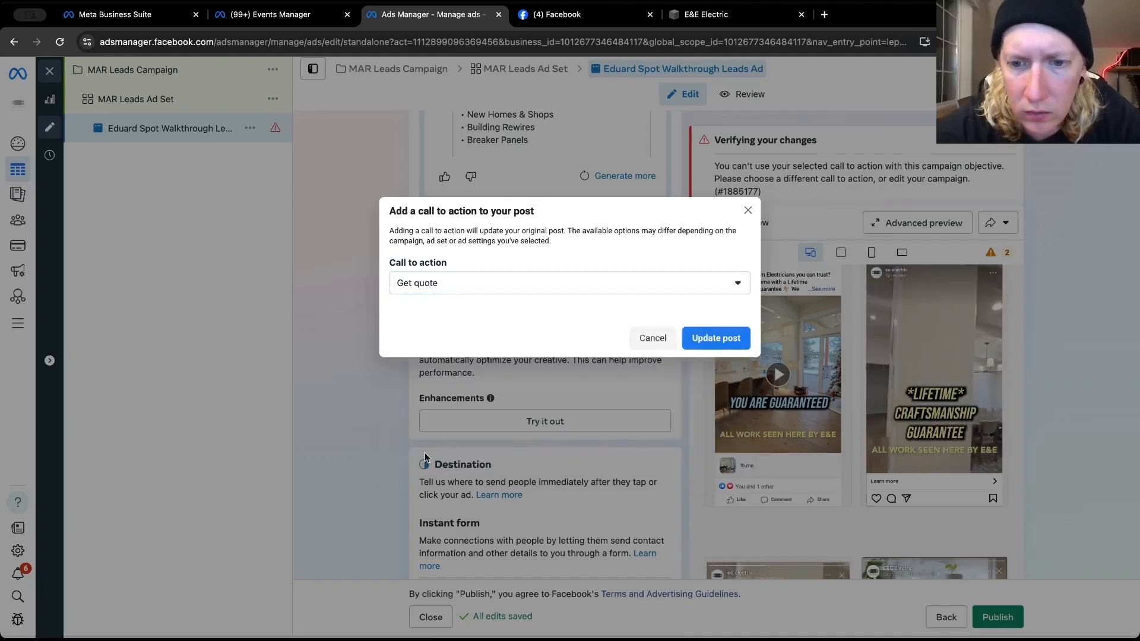
left_click(730, 339)
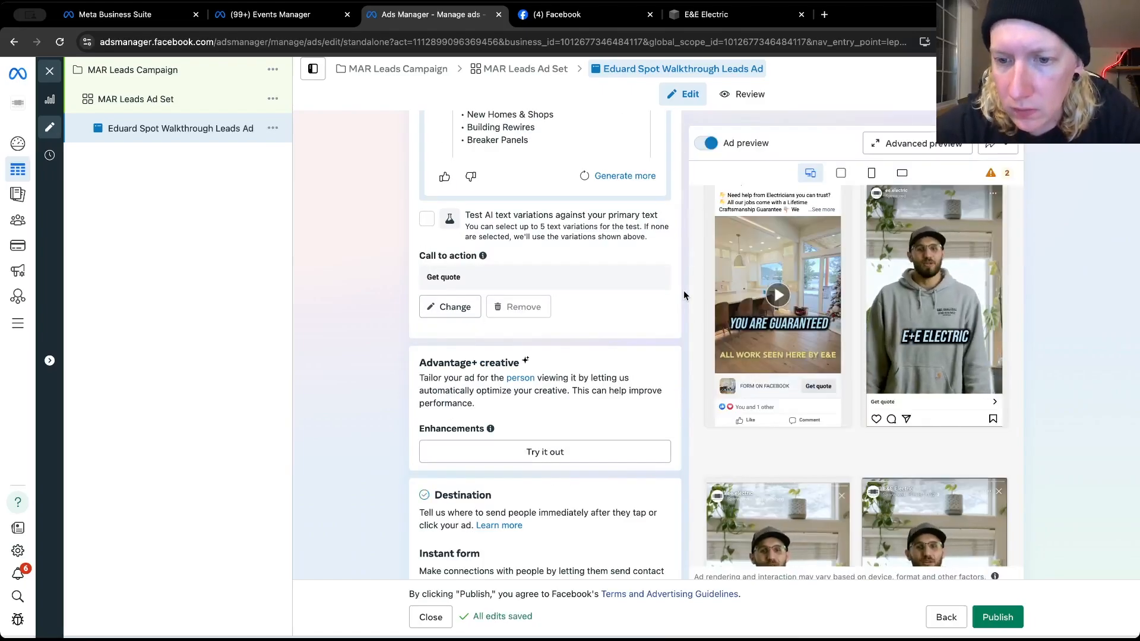
Check the ad's primary text, video captions and feed previews, and publish the walkthrough leads ad
scroll(684, 323, "up", 2)
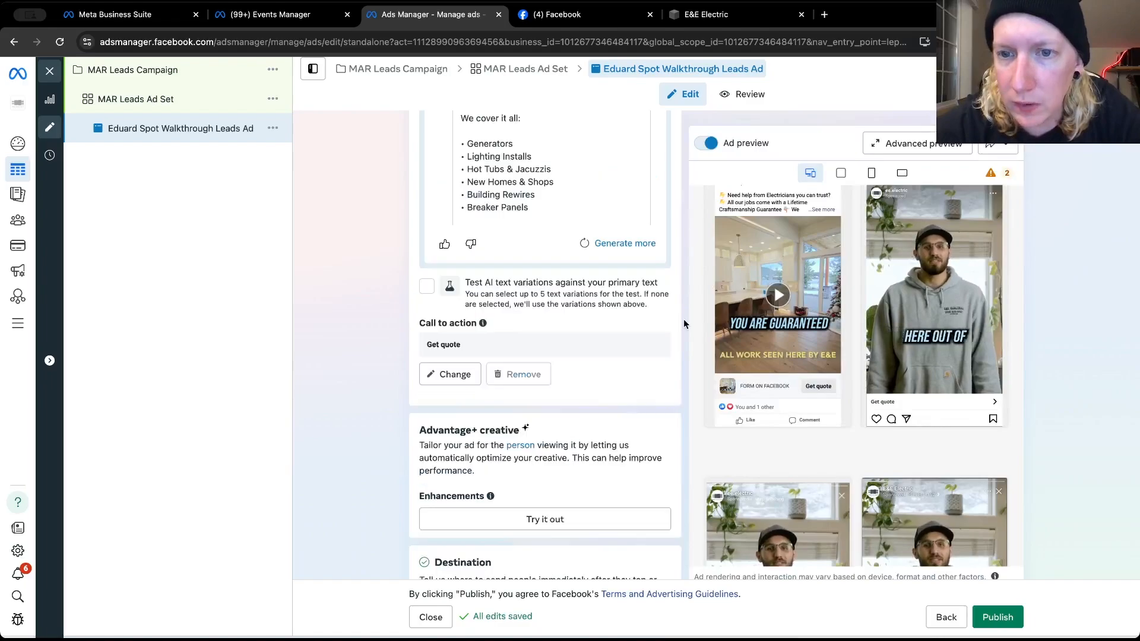
scroll(682, 318, "up", 5)
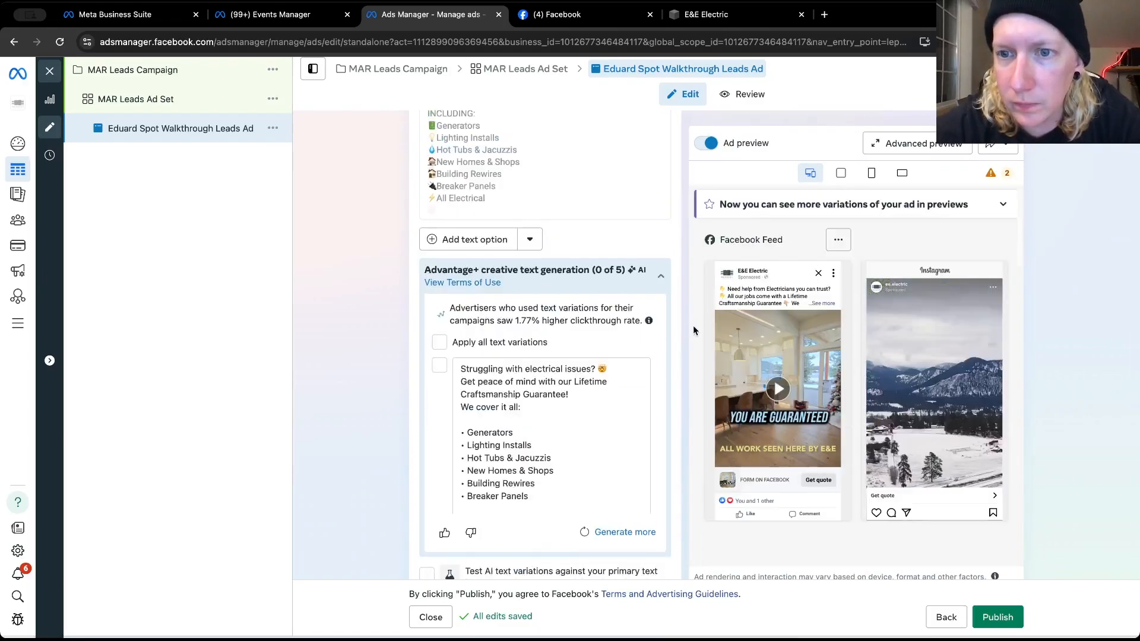
scroll(693, 331, "up", 5)
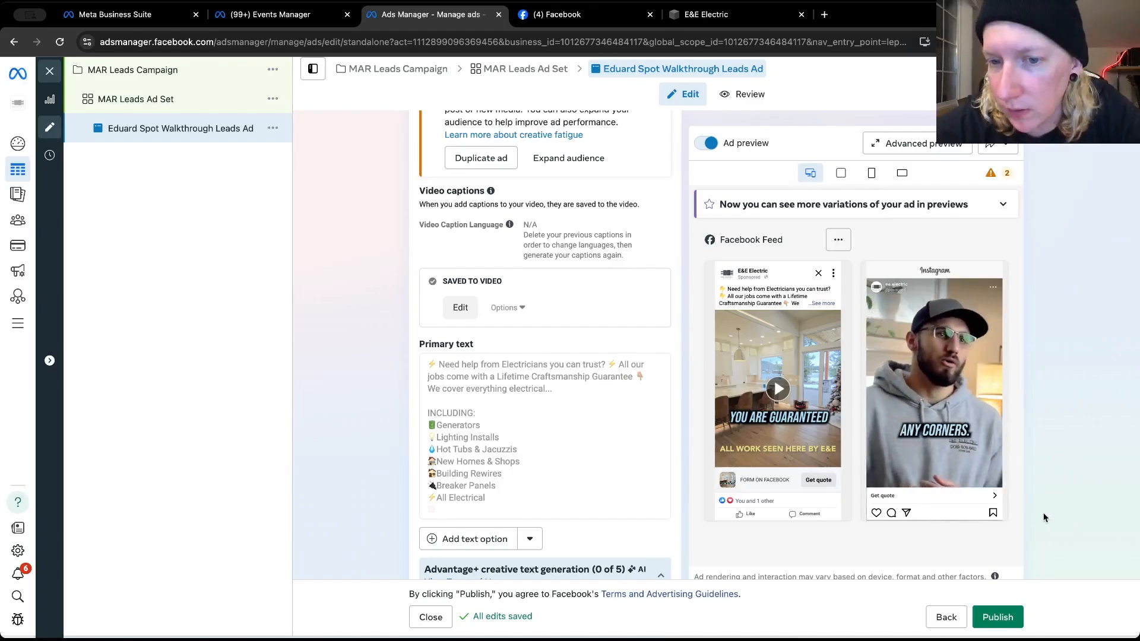
scroll(1045, 518, "down", 1)
scroll(1045, 517, "down", 1)
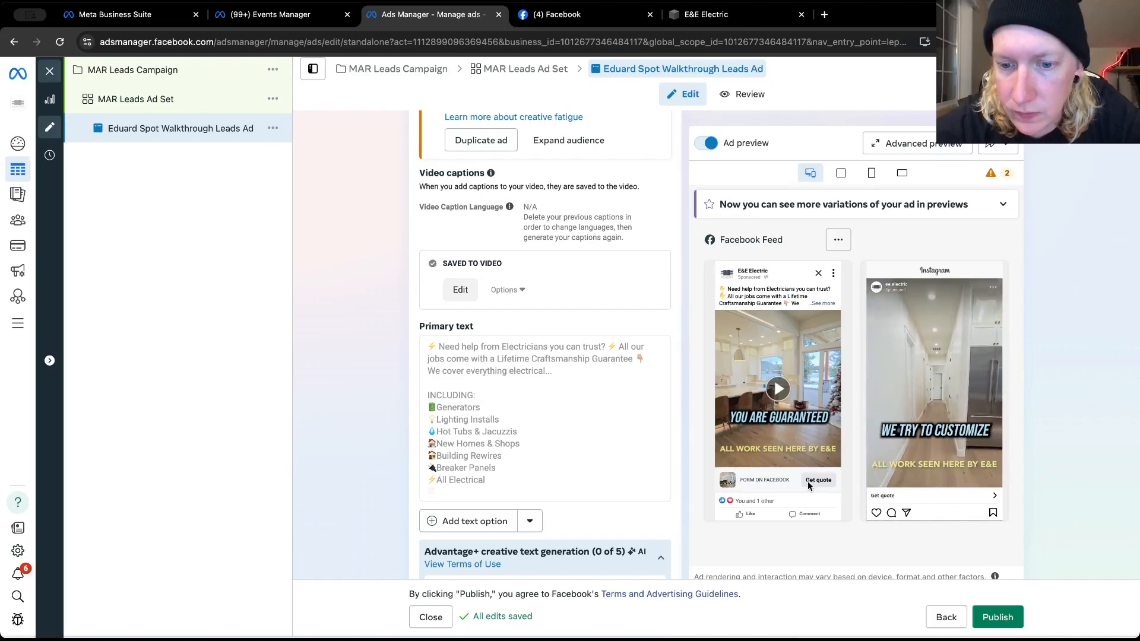
left_click(998, 618)
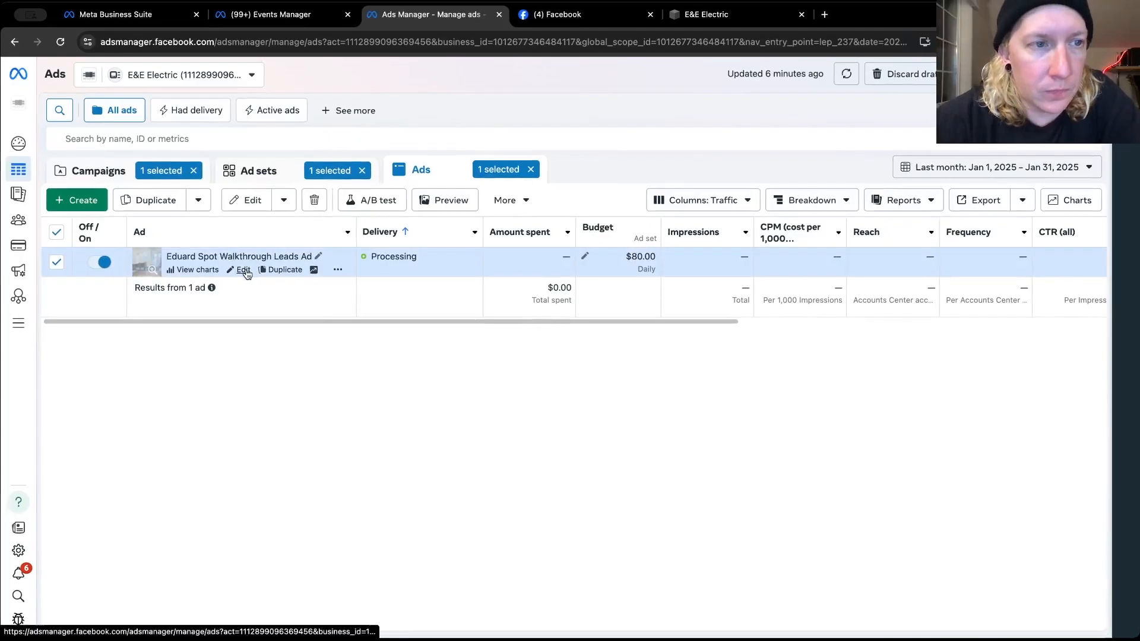
Reopen the walkthrough leads ad for editing, checking its identity and setup settings and the actions available for MAR Leads Ad Set
left_click(244, 270)
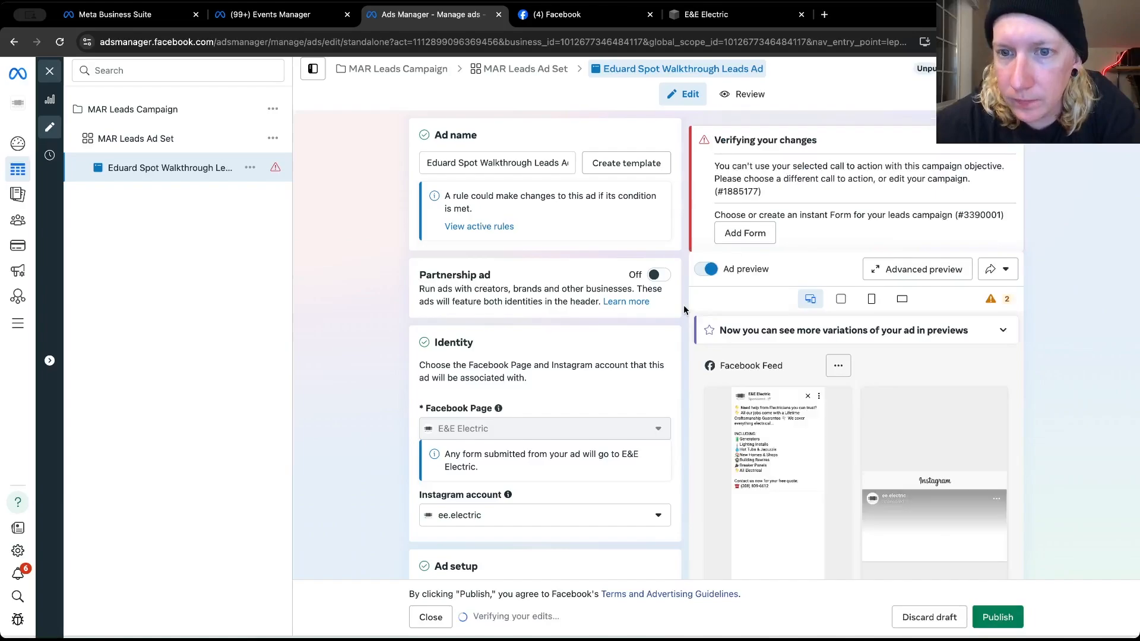
scroll(797, 190, "down", 2)
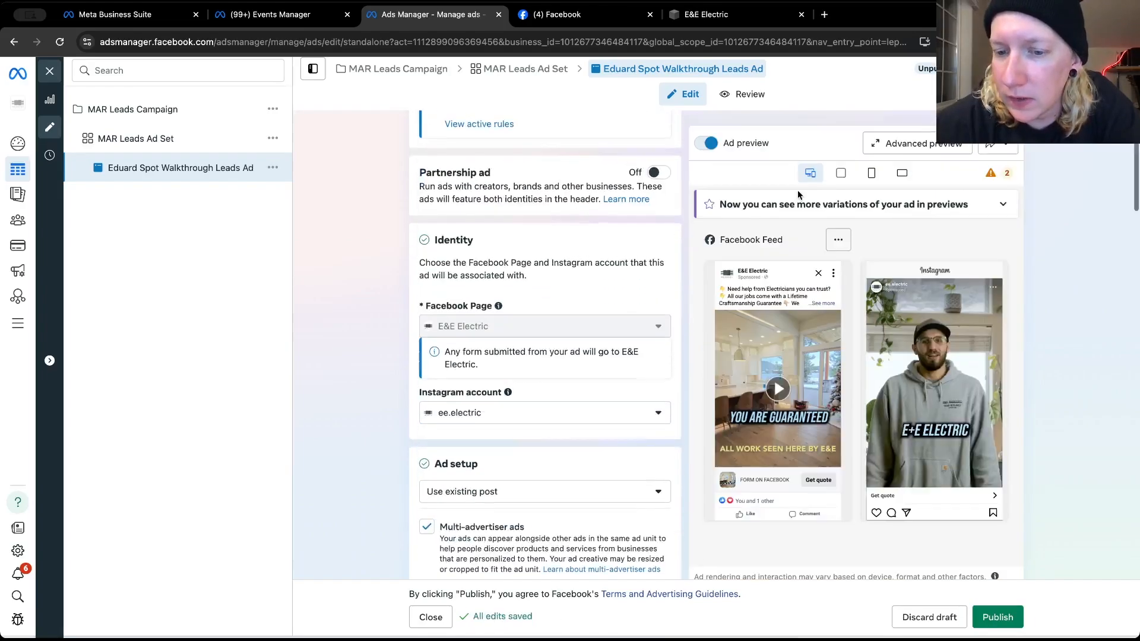
scroll(797, 189, "up", 2)
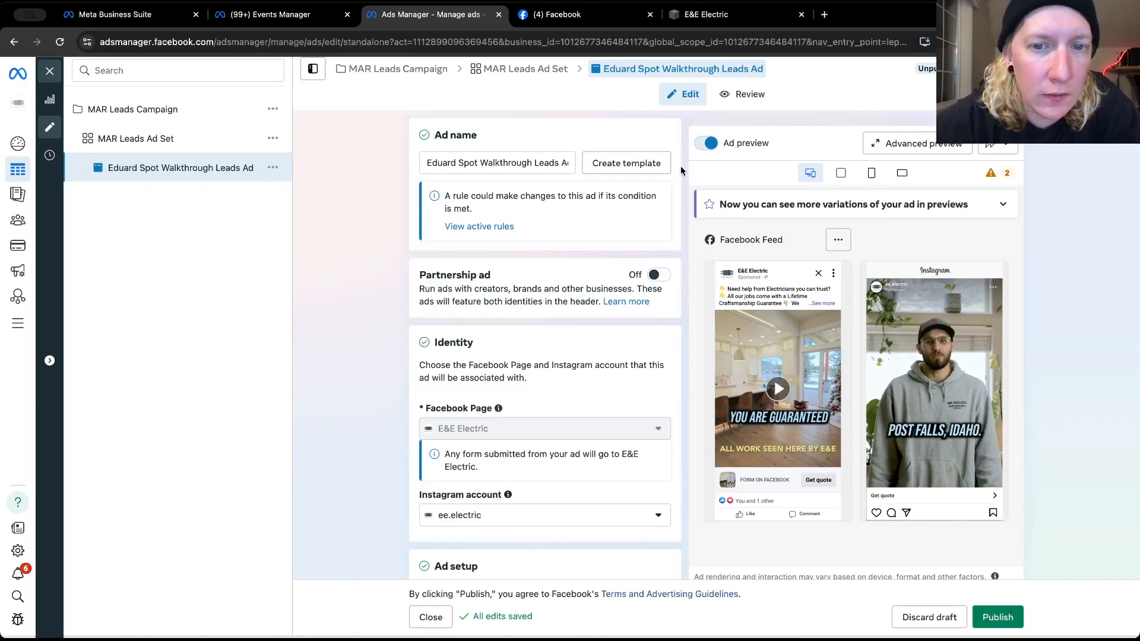
scroll(681, 170, "down", 3)
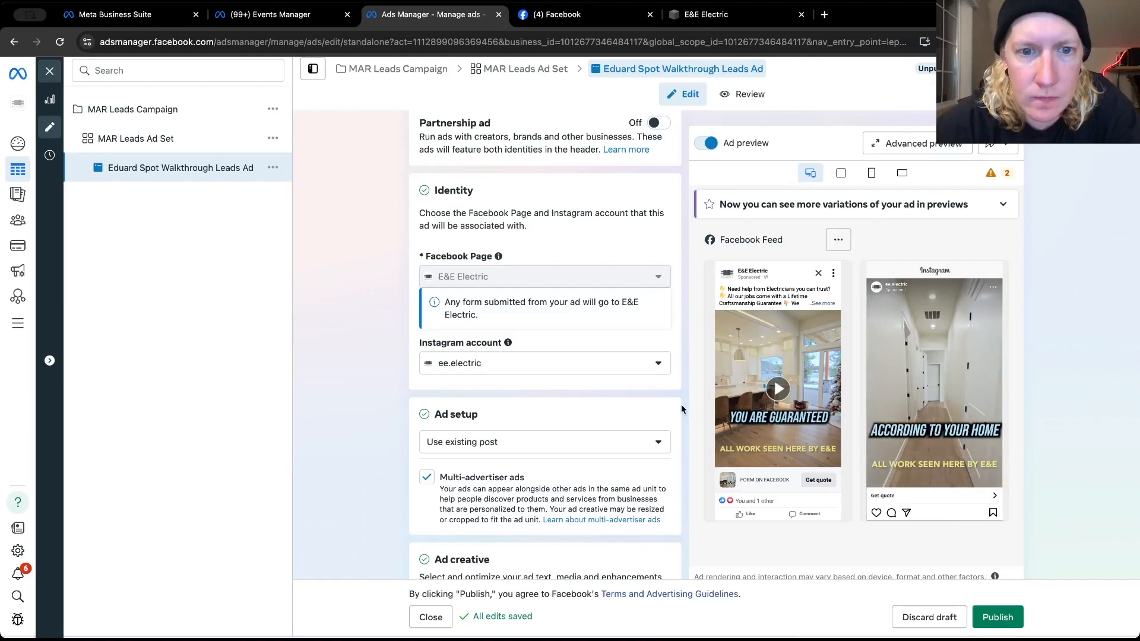
left_click(272, 138)
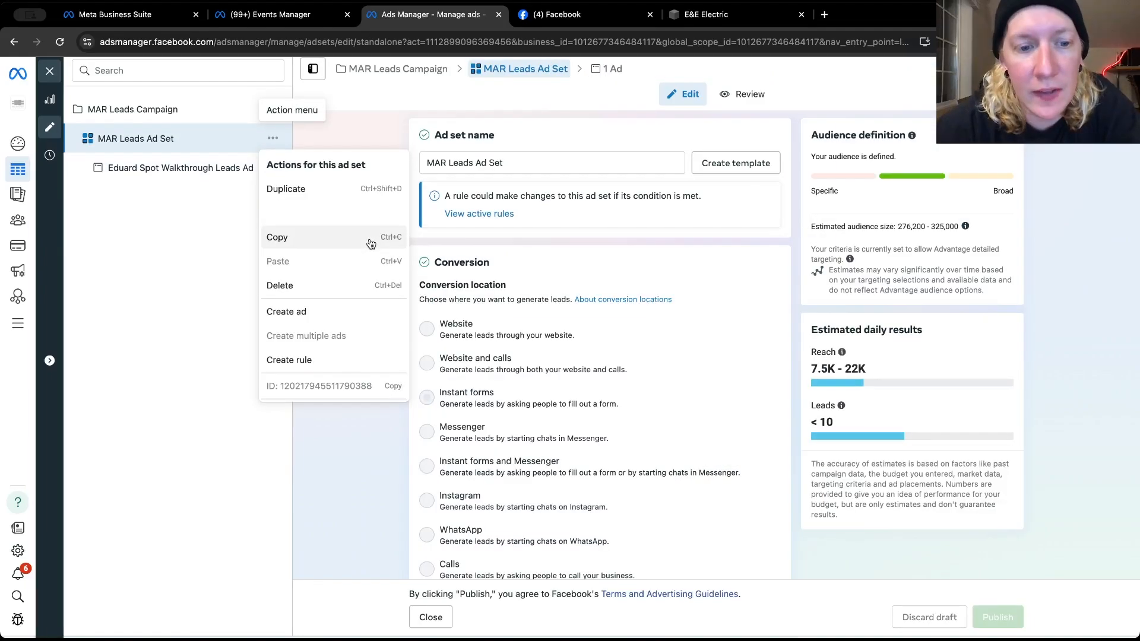
left_click(379, 427)
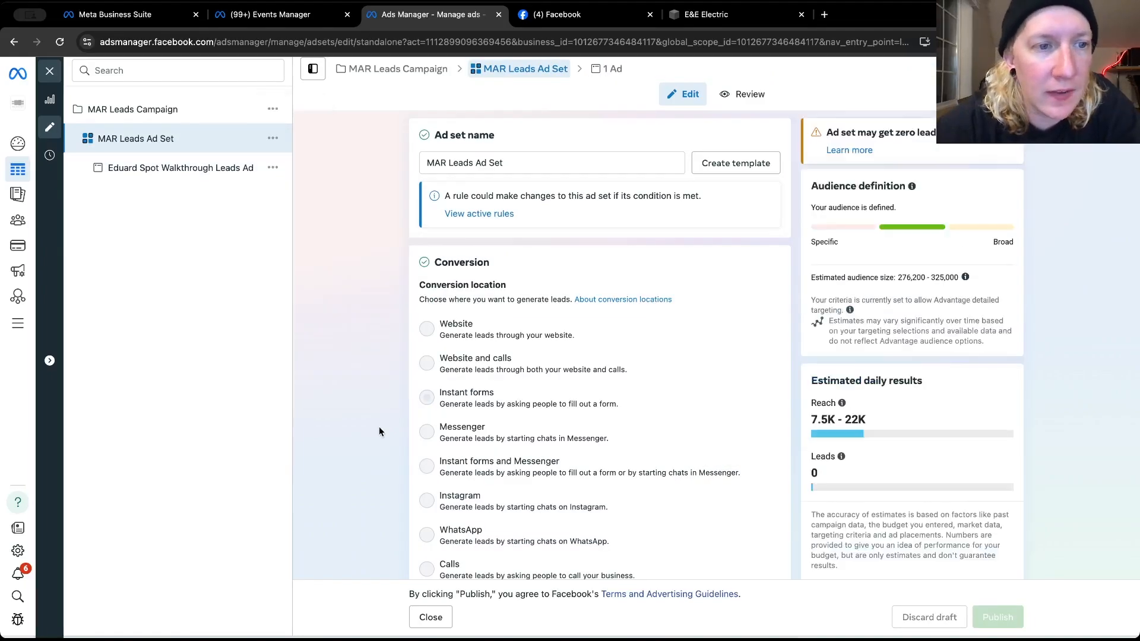
Add the prefix "POST" to the beginning of the walkthrough leads ad's name
left_click(201, 169)
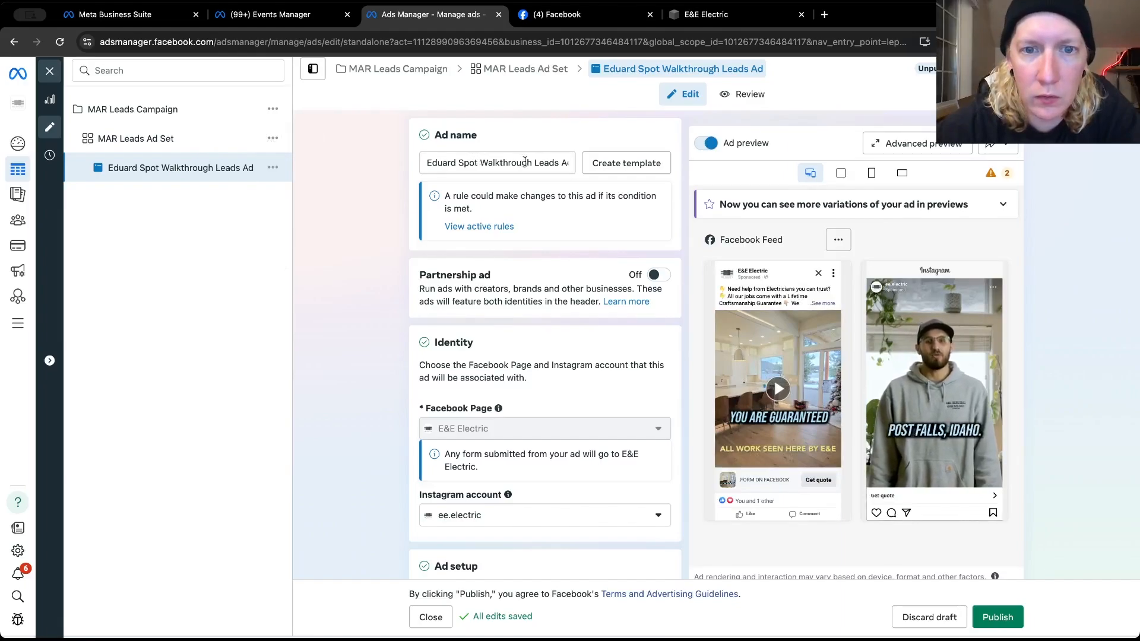
left_click(433, 164)
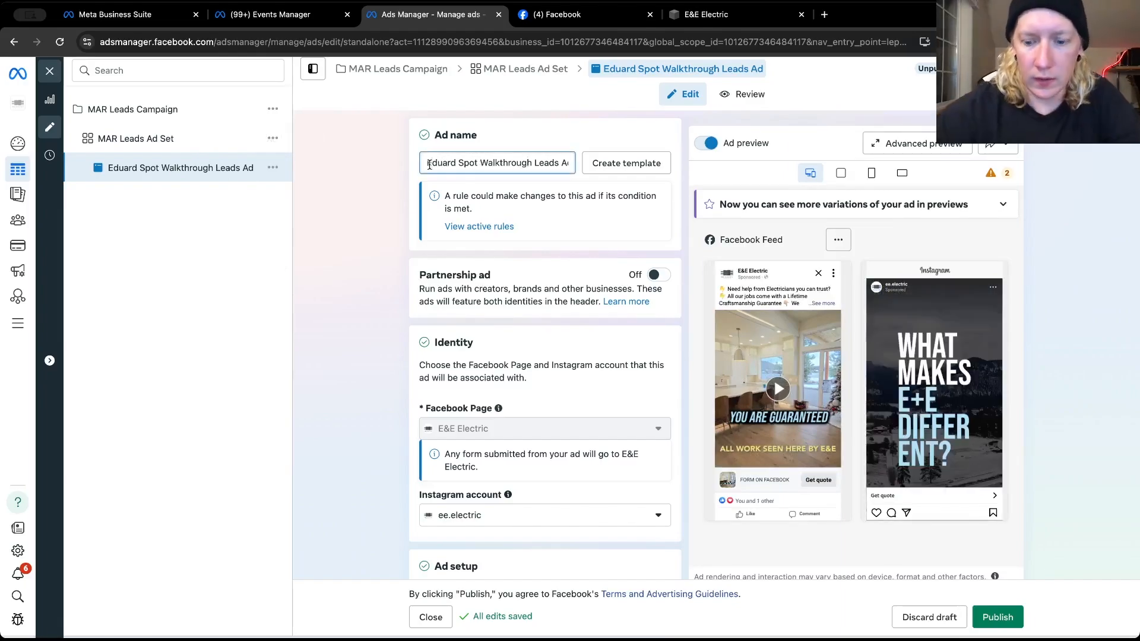
type("POST")
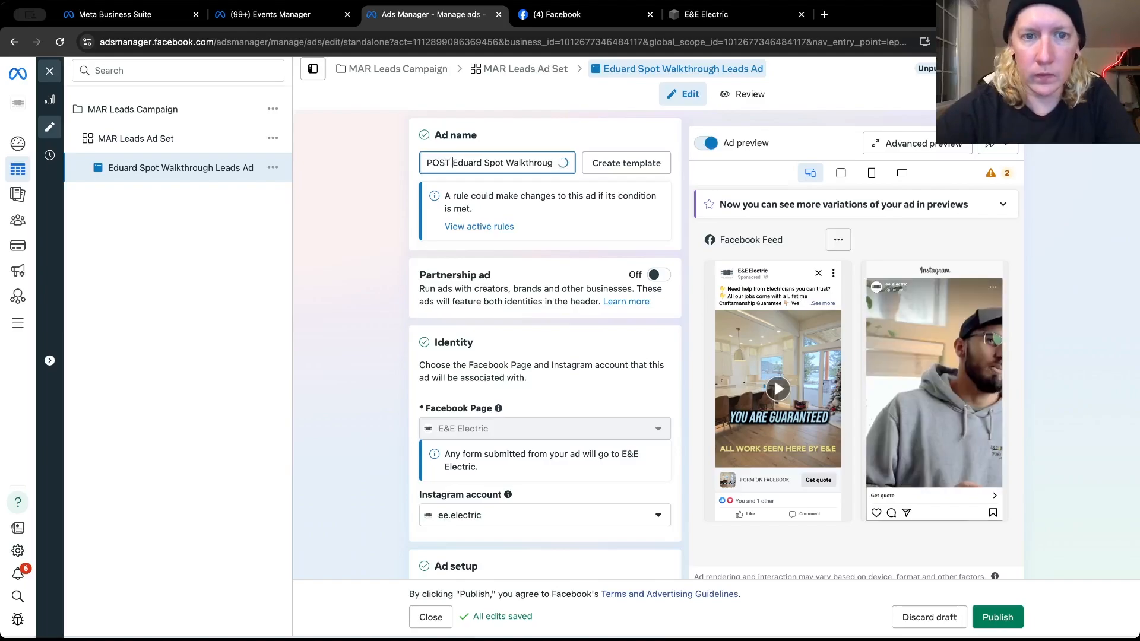
left_click(396, 198)
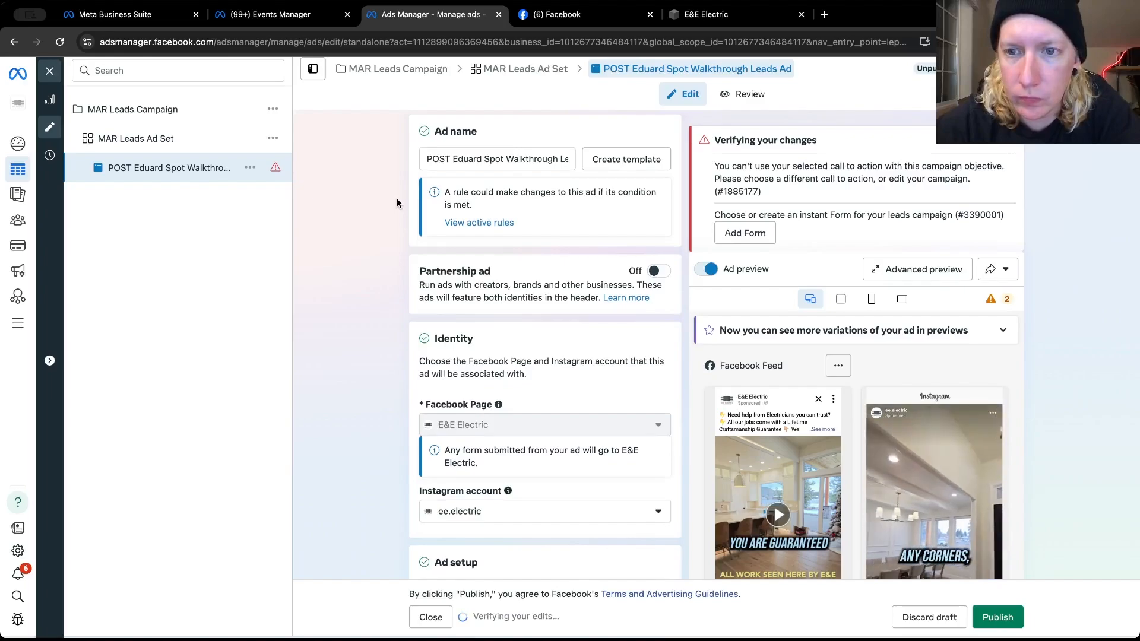
Review the renamed ad's selected post, primary text, call to action, instant form, lead delivery and tracking settings
scroll(396, 202, "down", 3)
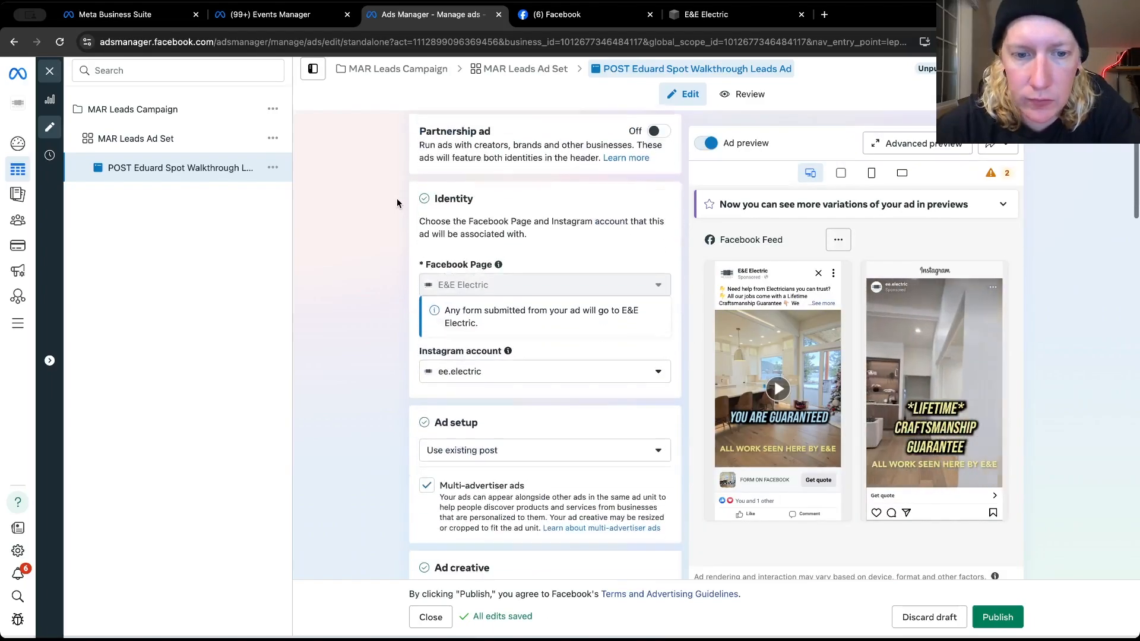
scroll(393, 387, "down", 11)
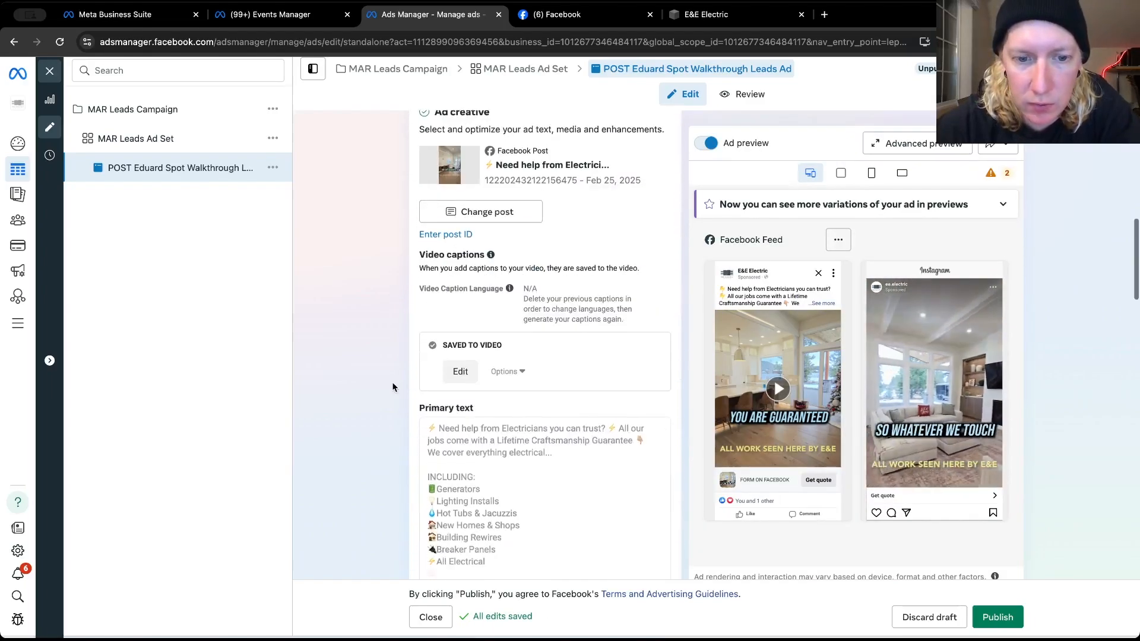
scroll(391, 387, "down", 7)
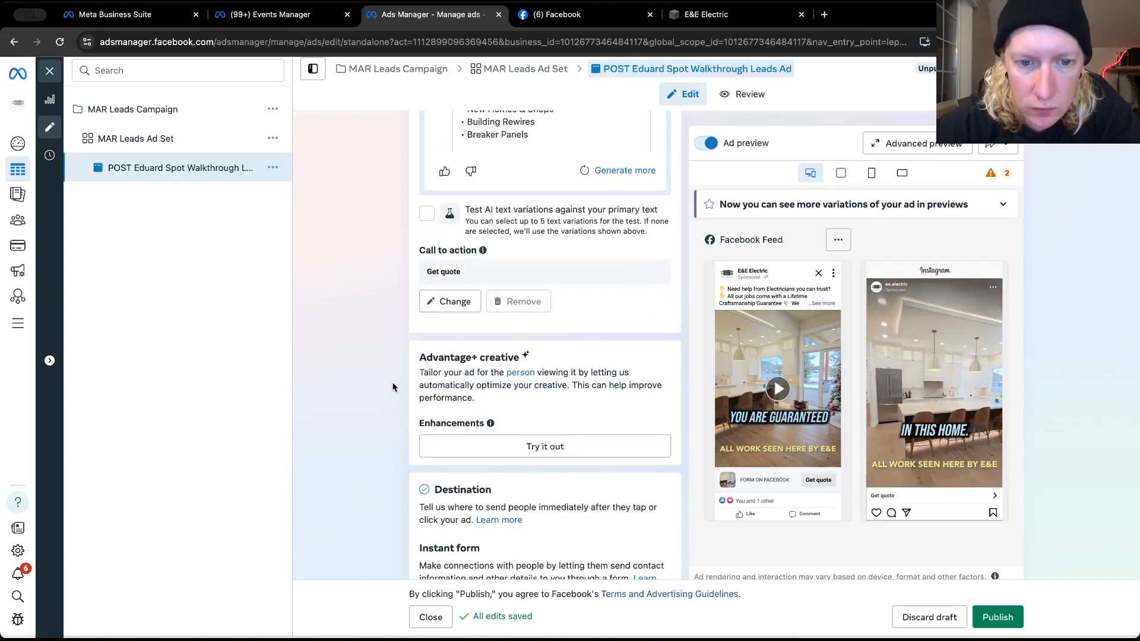
scroll(392, 387, "down", 1)
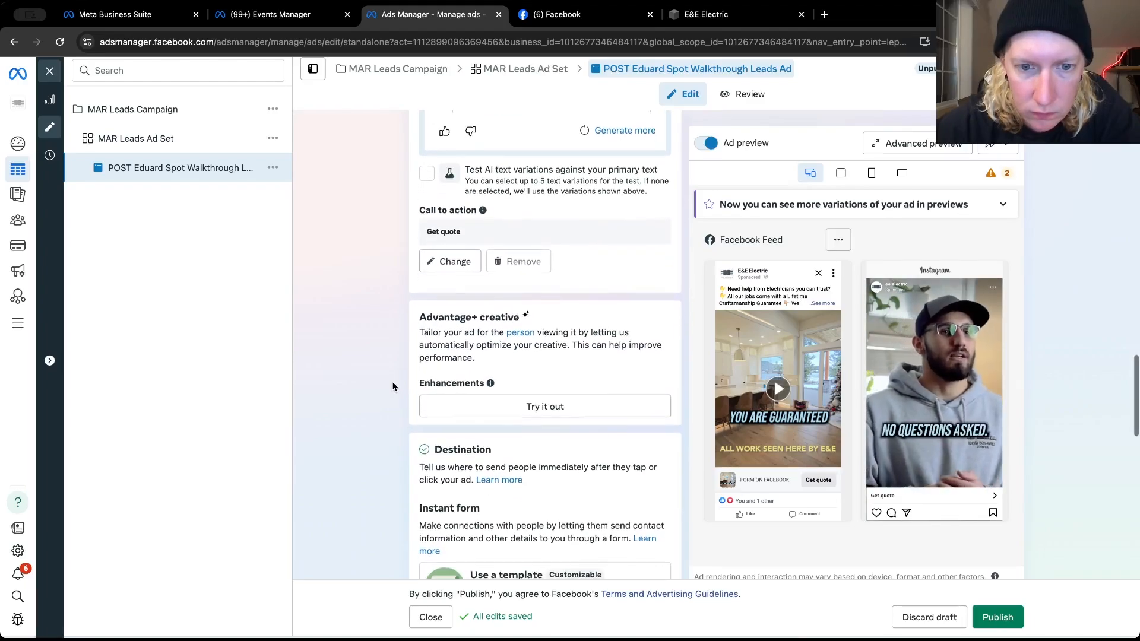
scroll(392, 386, "down", 3)
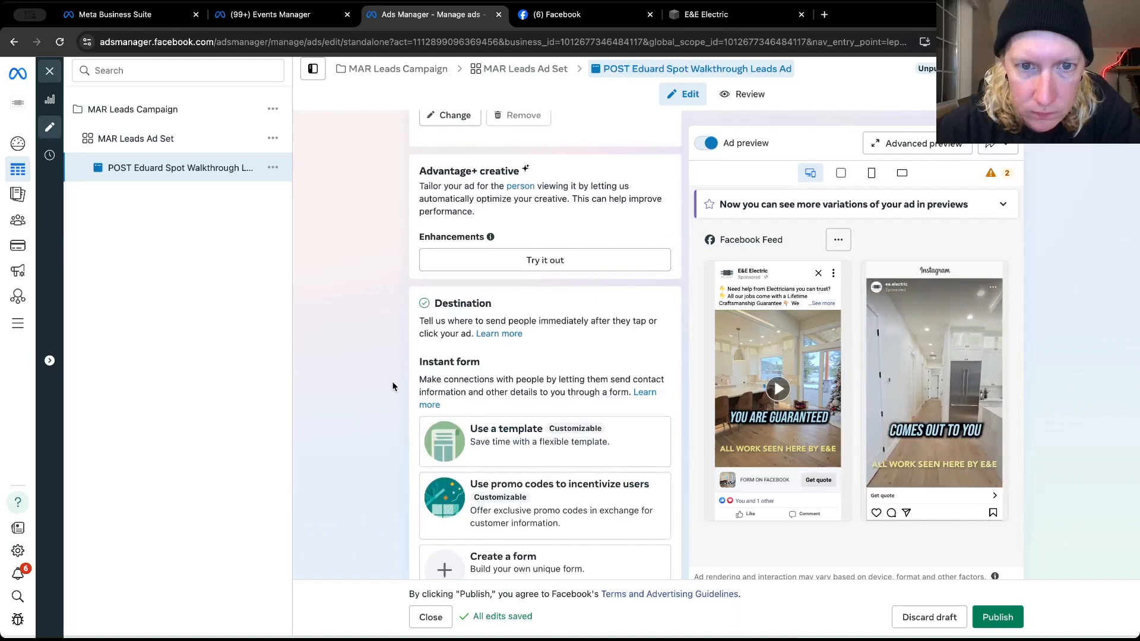
scroll(392, 387, "down", 8)
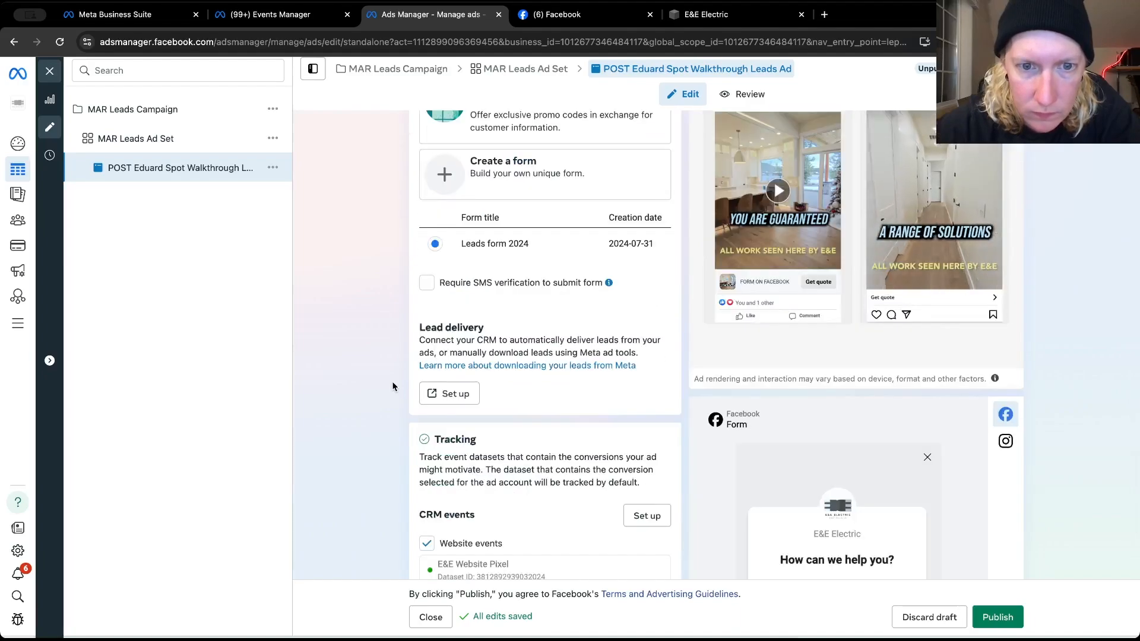
scroll(393, 386, "down", 3)
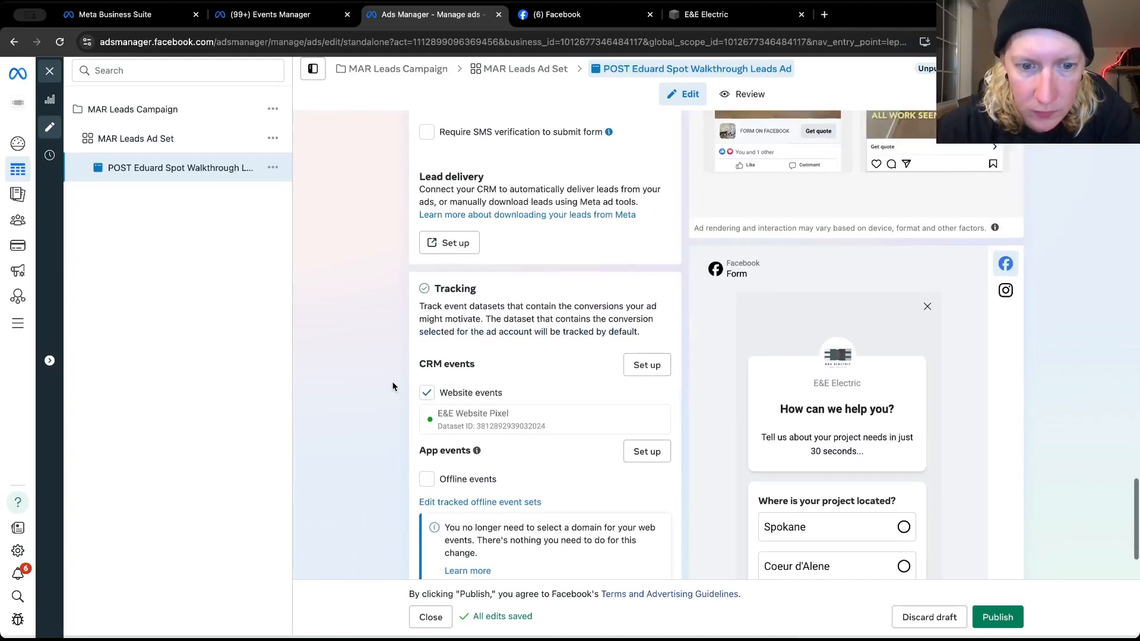
Add another primary text option to the walkthrough leads ad using the caption of E&E Electric's October 18, 2024 Facebook post
scroll(392, 386, "up", 20)
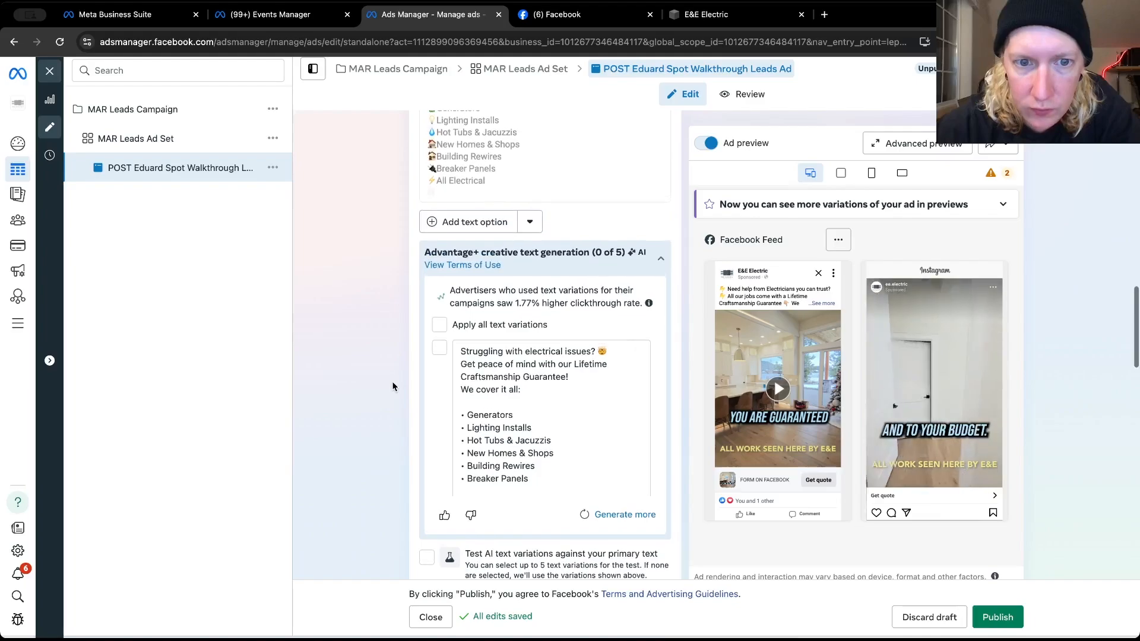
left_click(483, 222)
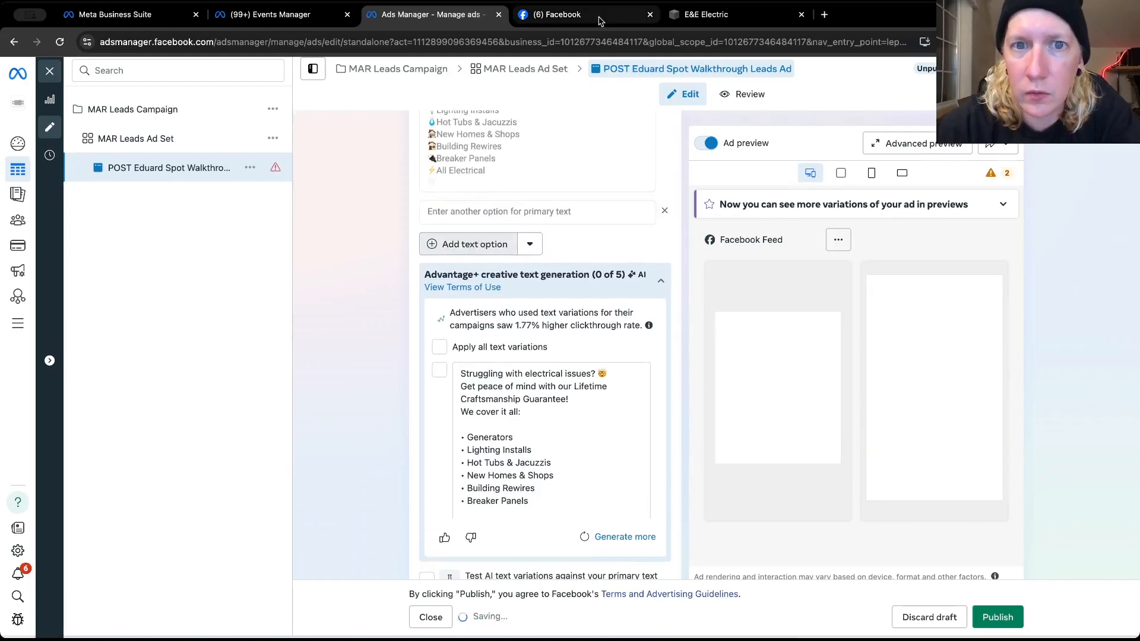
left_click(600, 21)
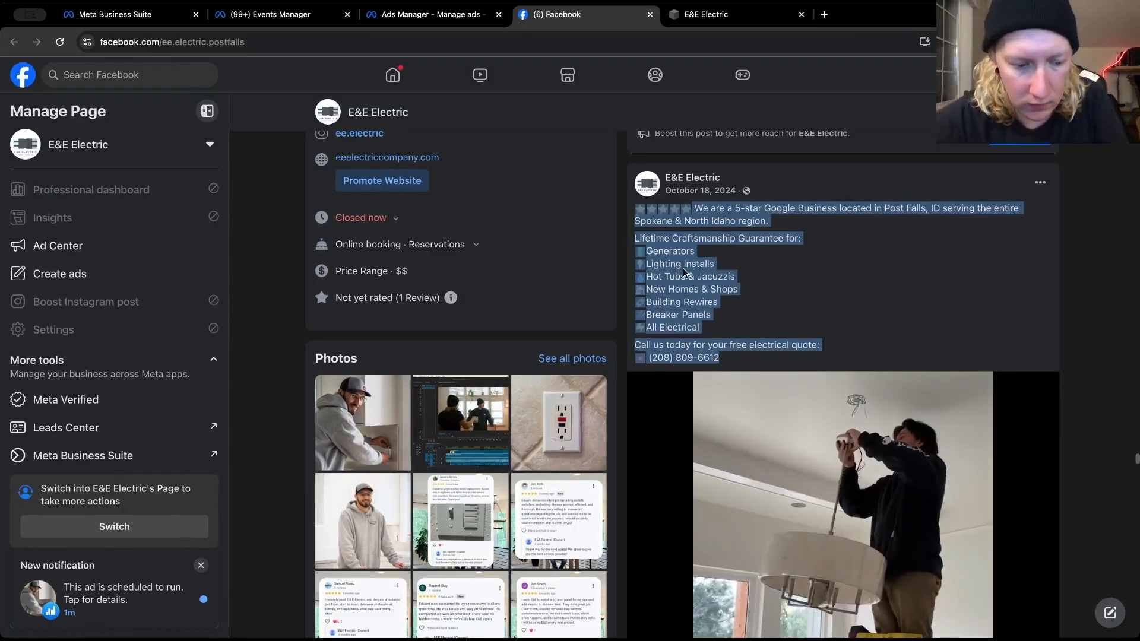
right_click(684, 273)
left_click(703, 281)
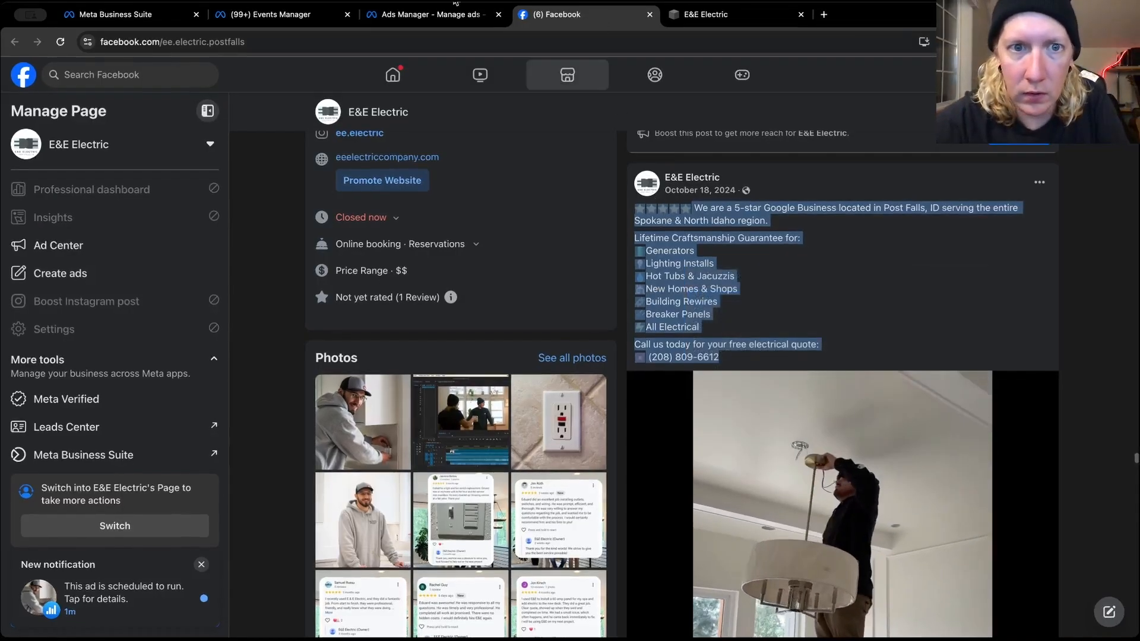
left_click(445, 10)
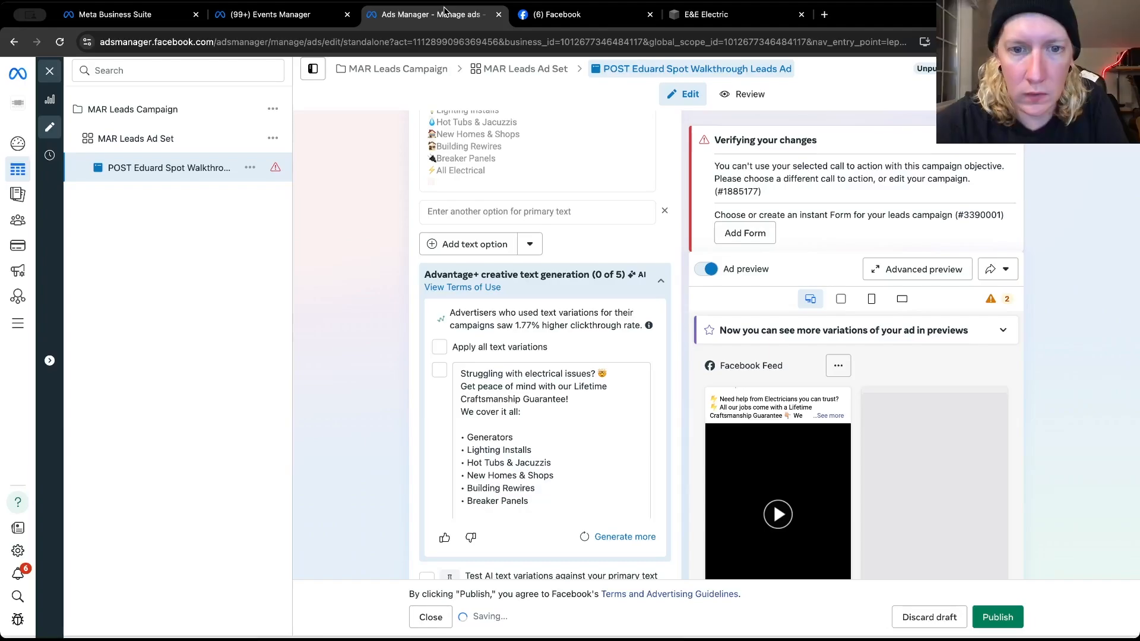
left_click(465, 214)
key("ctrl+v")
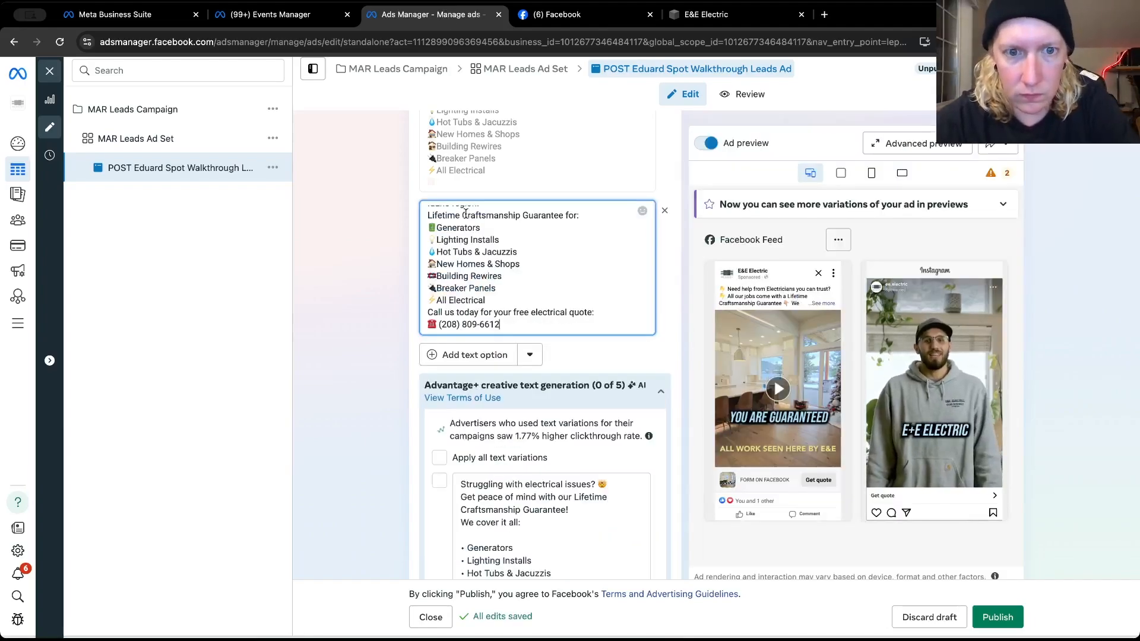
Put blank lines around the service list in the new primary text and join the Lifetime Craftsmanship Guarantee line to the opening sentence
left_click(505, 303)
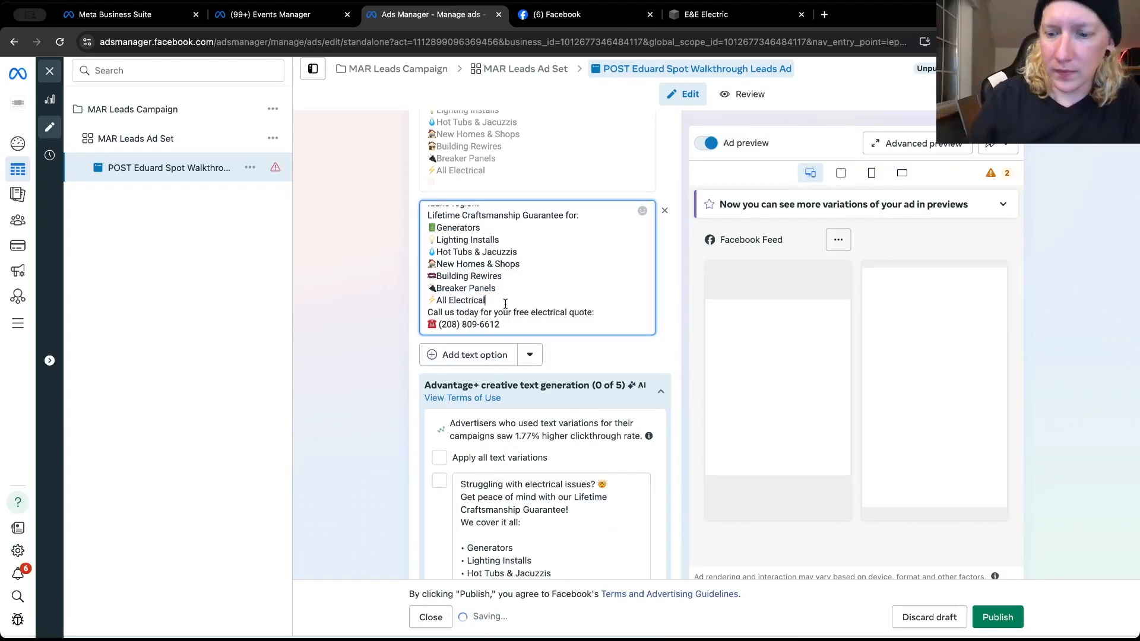
key("Return")
scroll(469, 264, "up", 1)
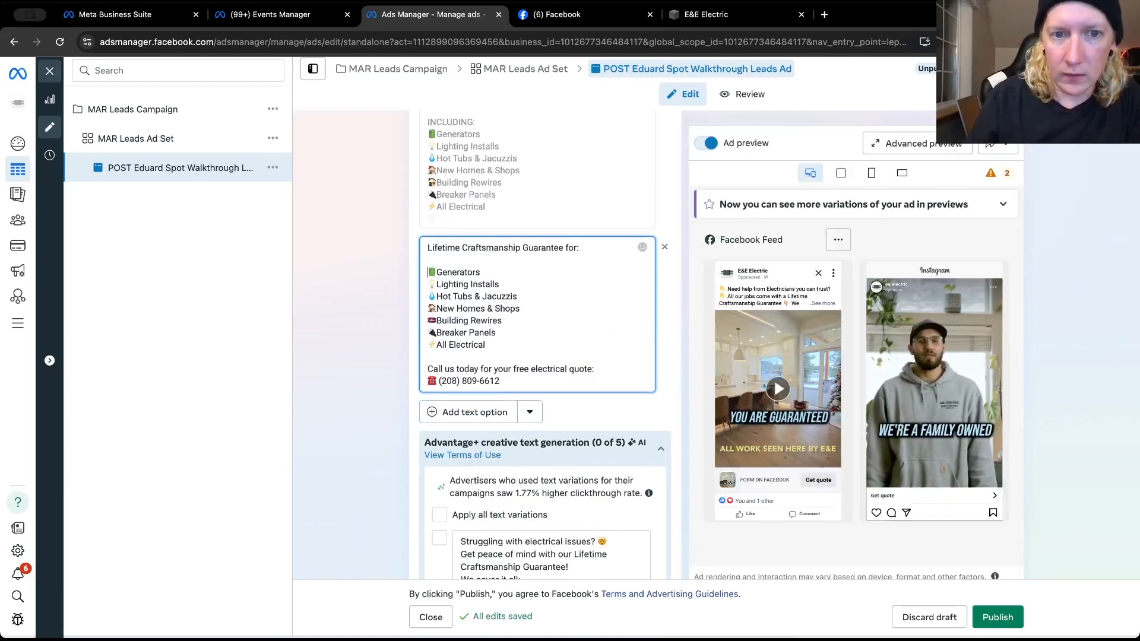
key("Return")
left_click(428, 272)
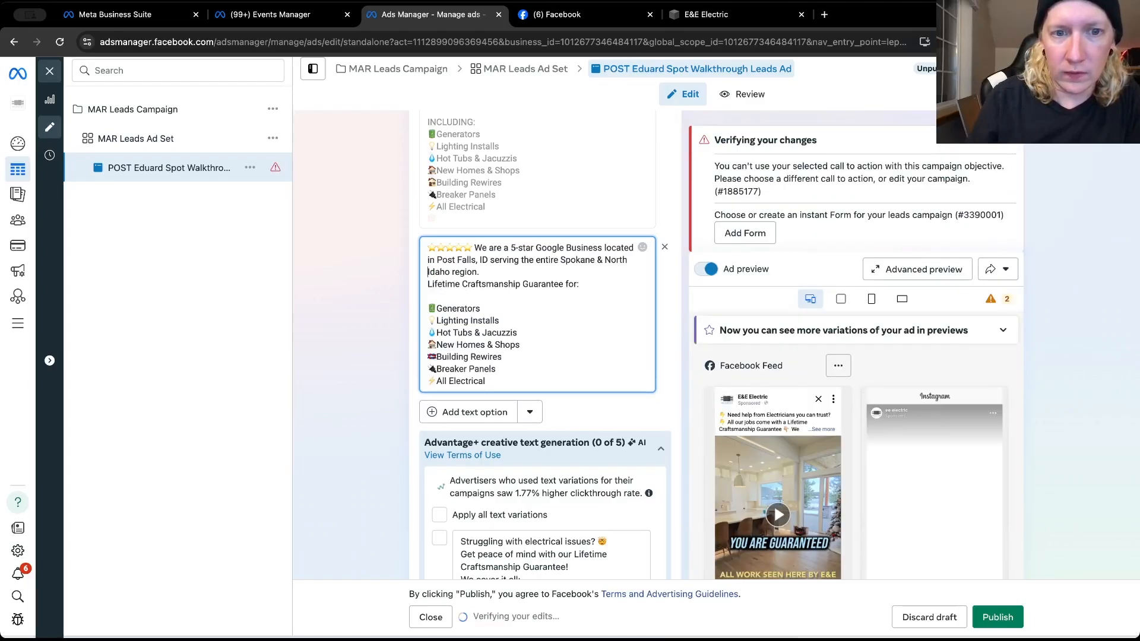
key("End")
key("Delete")
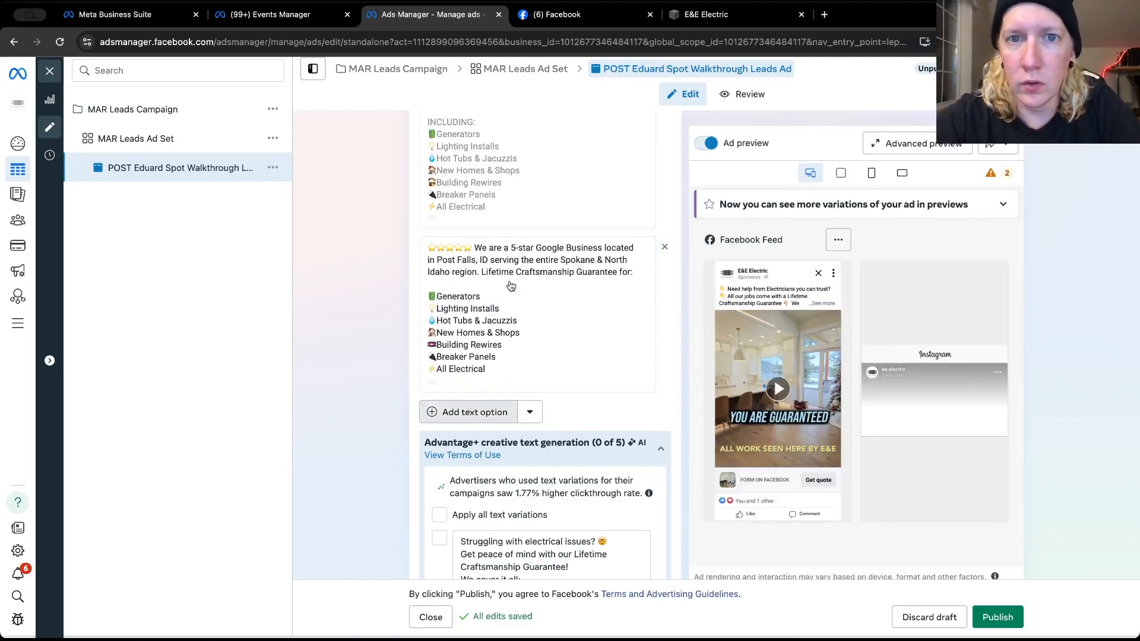
Browse E&E Electric's Facebook posts for another caption and copy the full January 4 "SPOKANE & NORTH IDAHO!" text
left_click(587, 24)
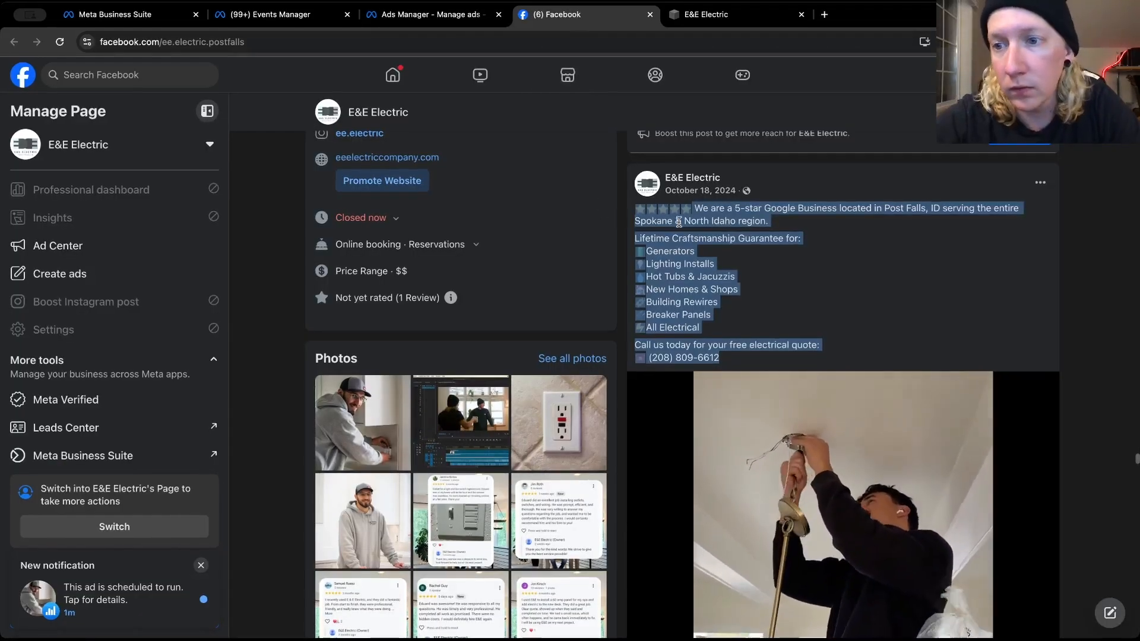
scroll(680, 222, "down", 3)
scroll(679, 222, "down", 4)
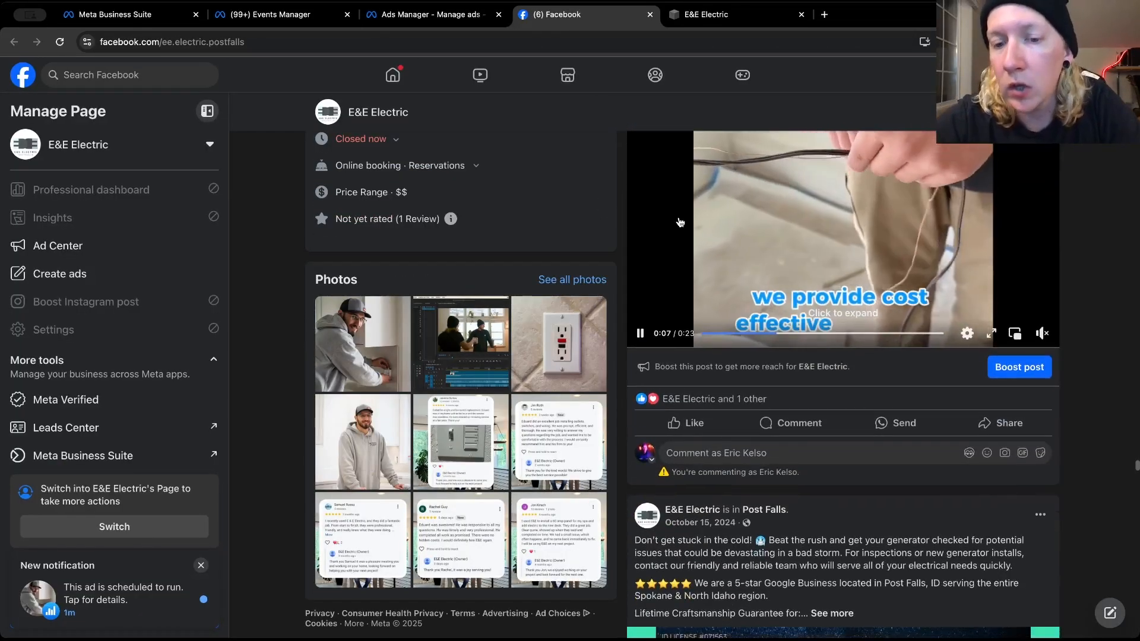
scroll(678, 217, "down", 5)
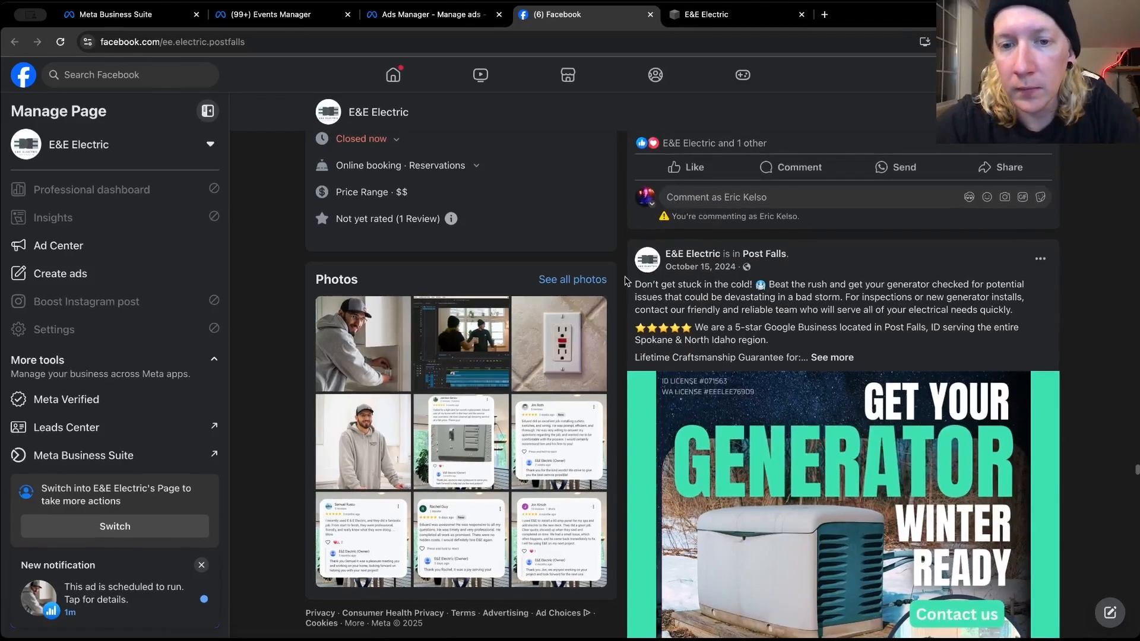
scroll(623, 294, "up", 1)
scroll(623, 293, "up", 10)
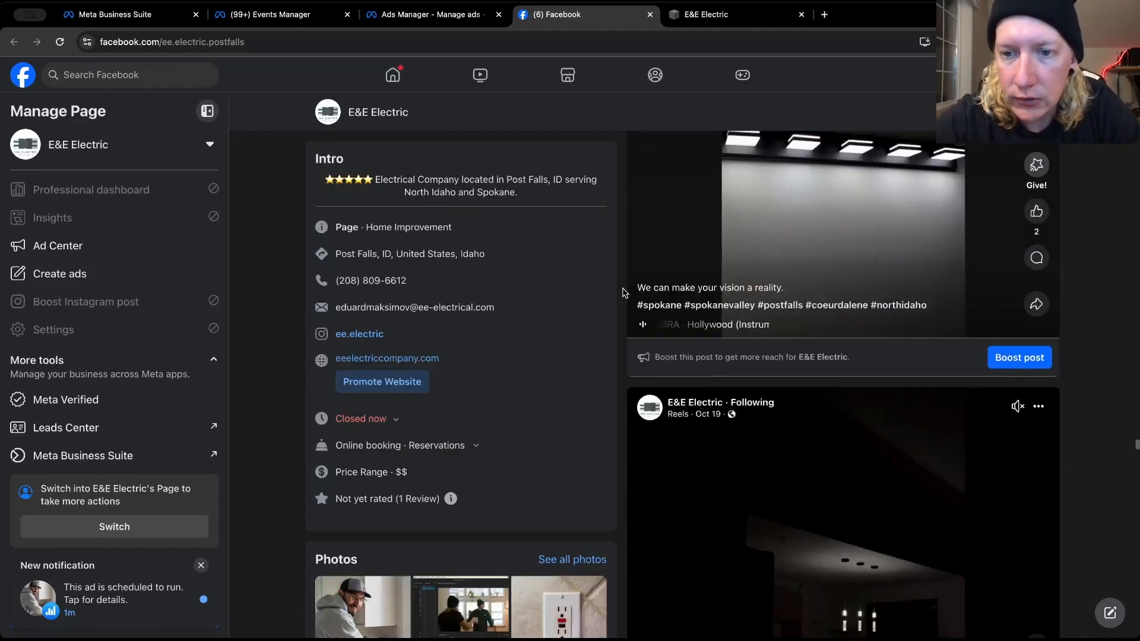
scroll(624, 293, "up", 2)
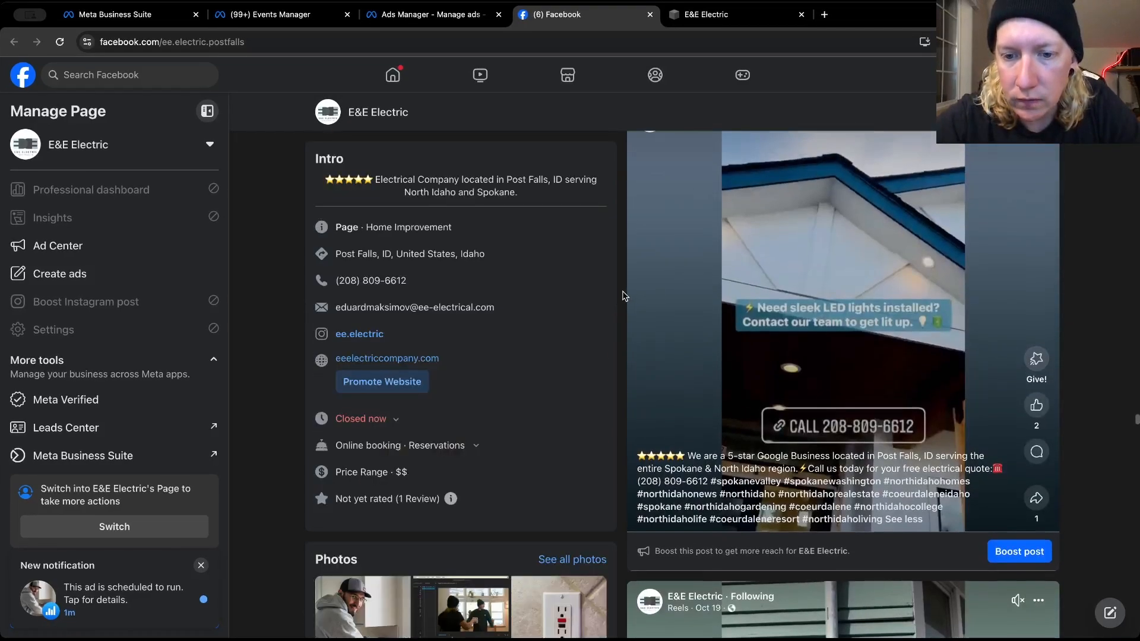
scroll(623, 295, "up", 8)
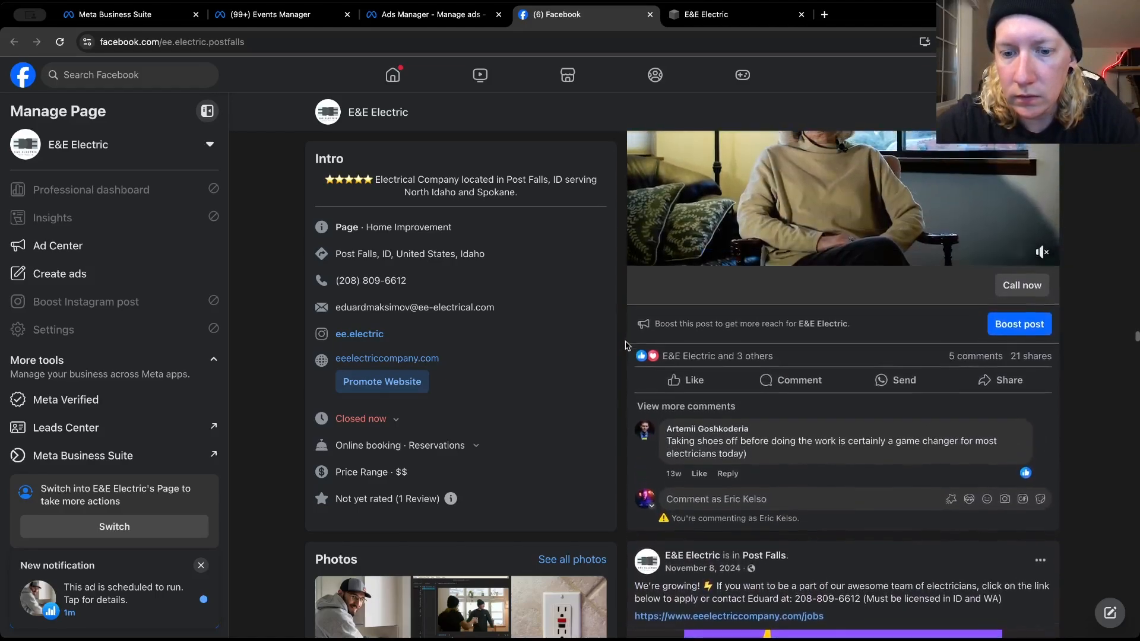
scroll(625, 346, "up", 10)
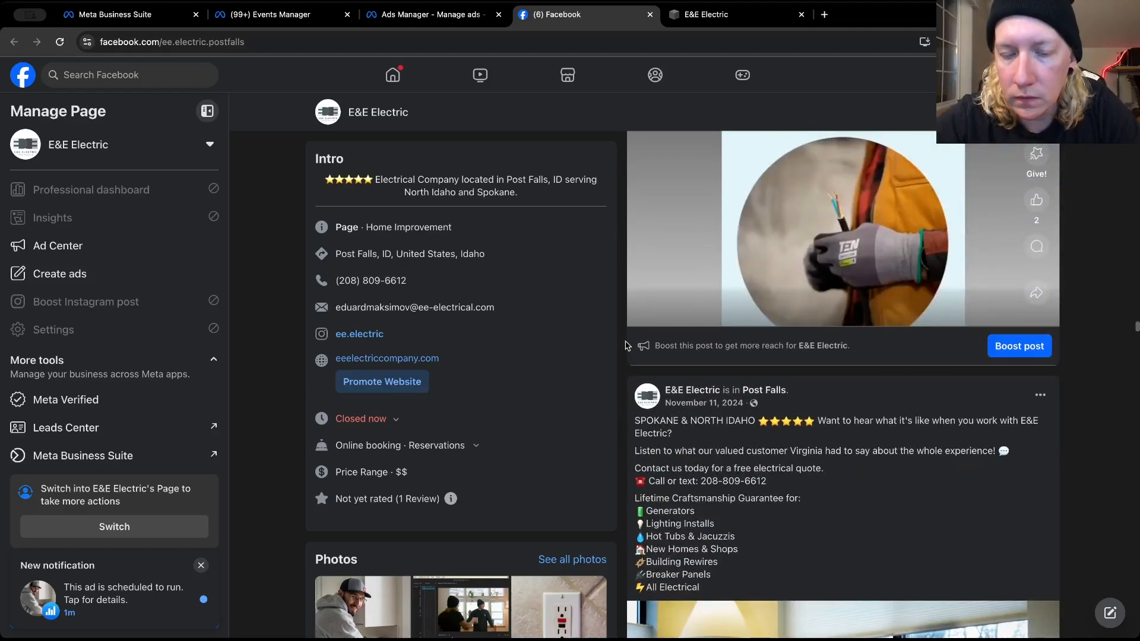
scroll(625, 346, "up", 10)
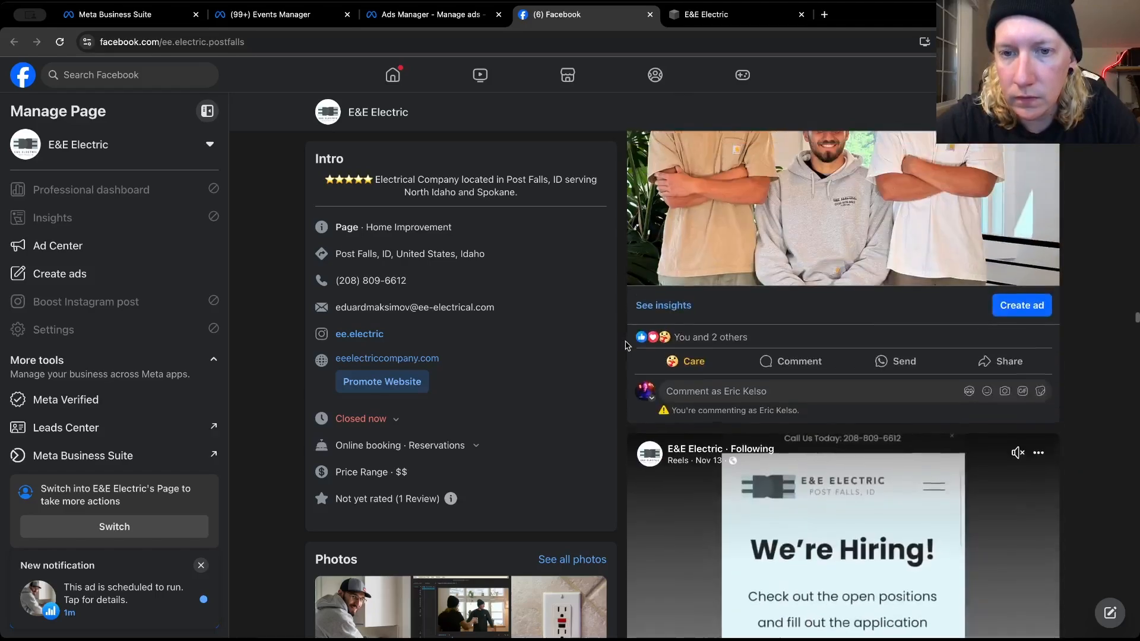
scroll(625, 345, "up", 5)
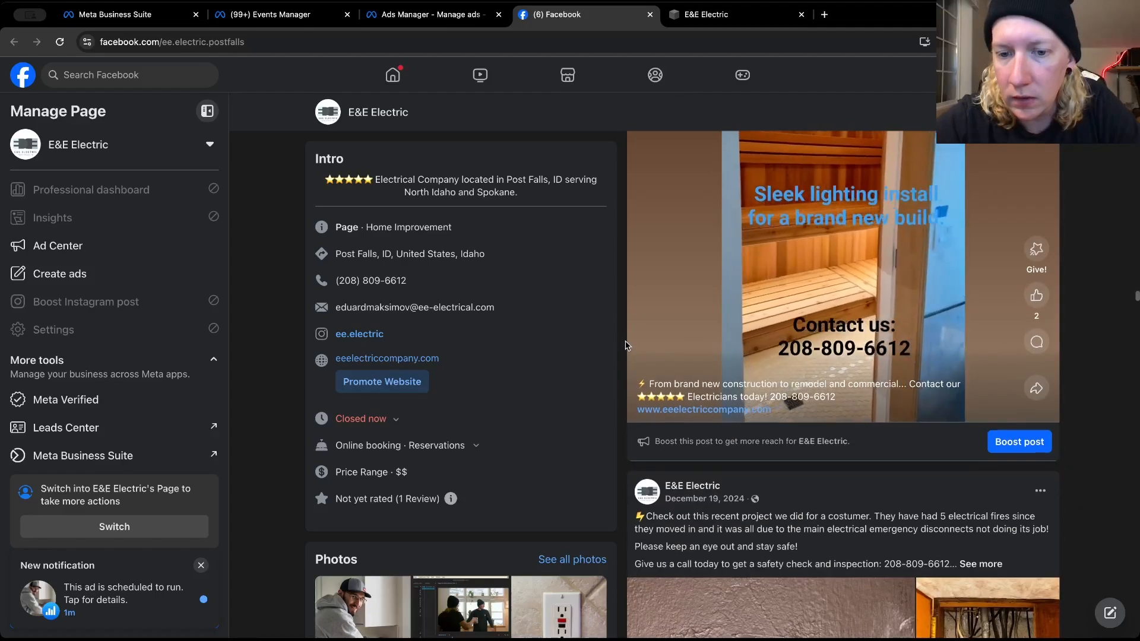
scroll(625, 345, "up", 2)
scroll(625, 345, "up", 15)
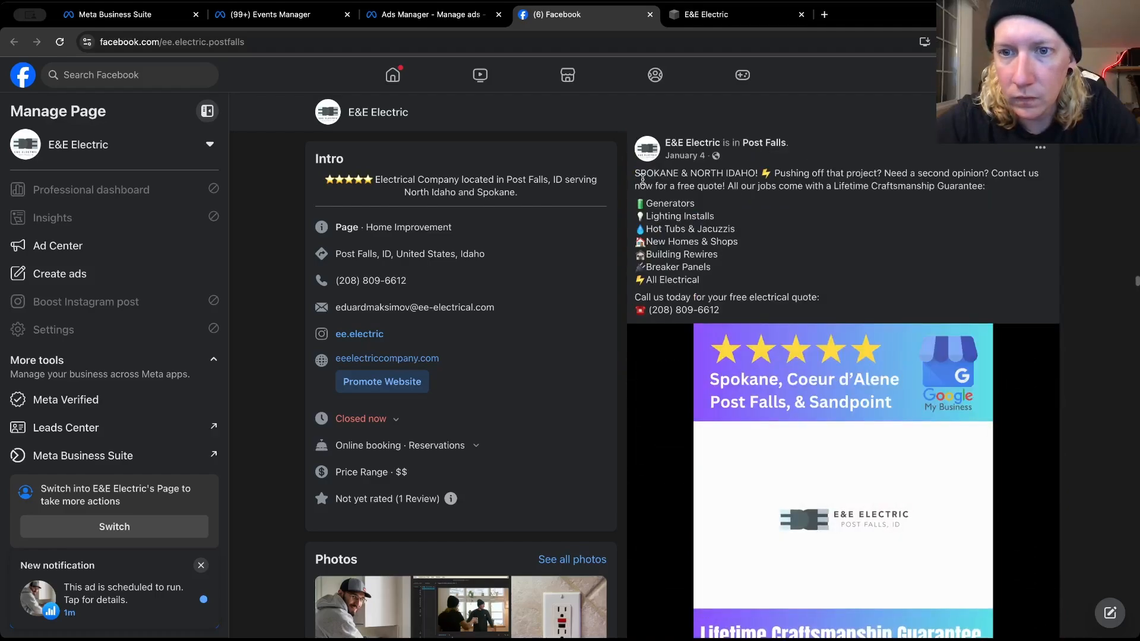
left_click_drag(636, 172, 733, 311)
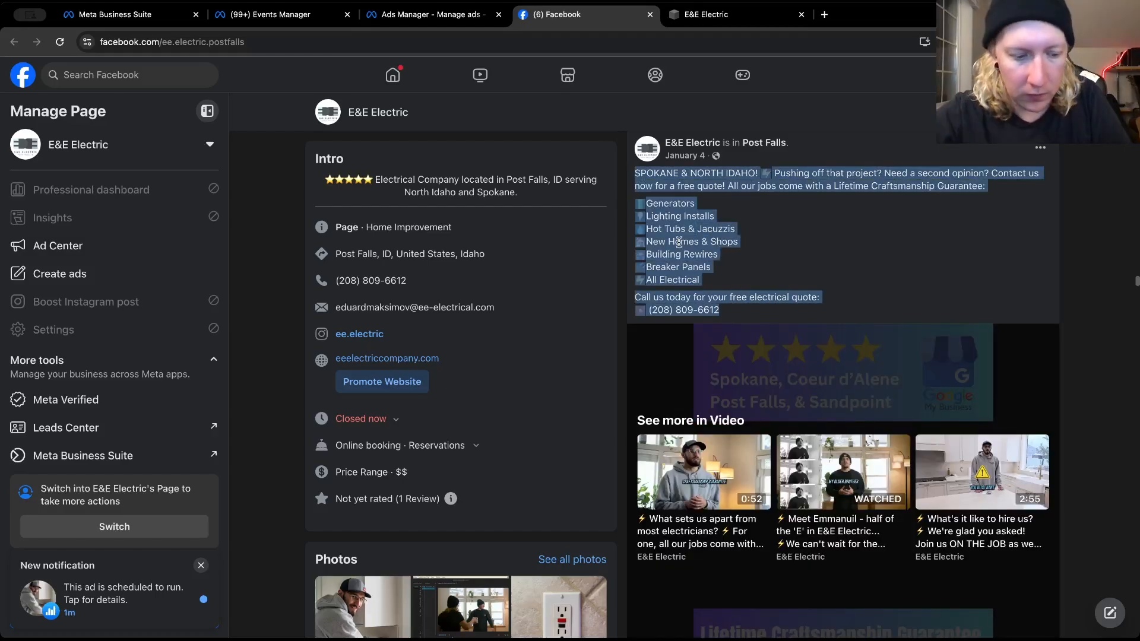
right_click(680, 242)
left_click(696, 271)
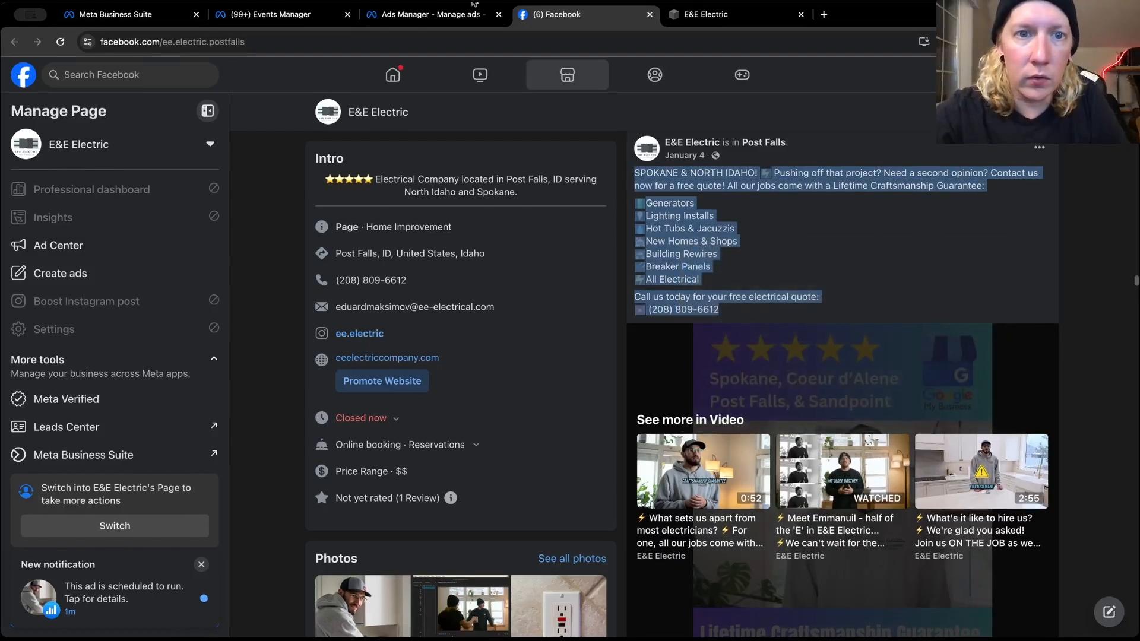
Paste the copied "SPOKANE & NORTH IDAHO!" caption into the ad's empty additional primary text option
key("ctrl+shift+Tab")
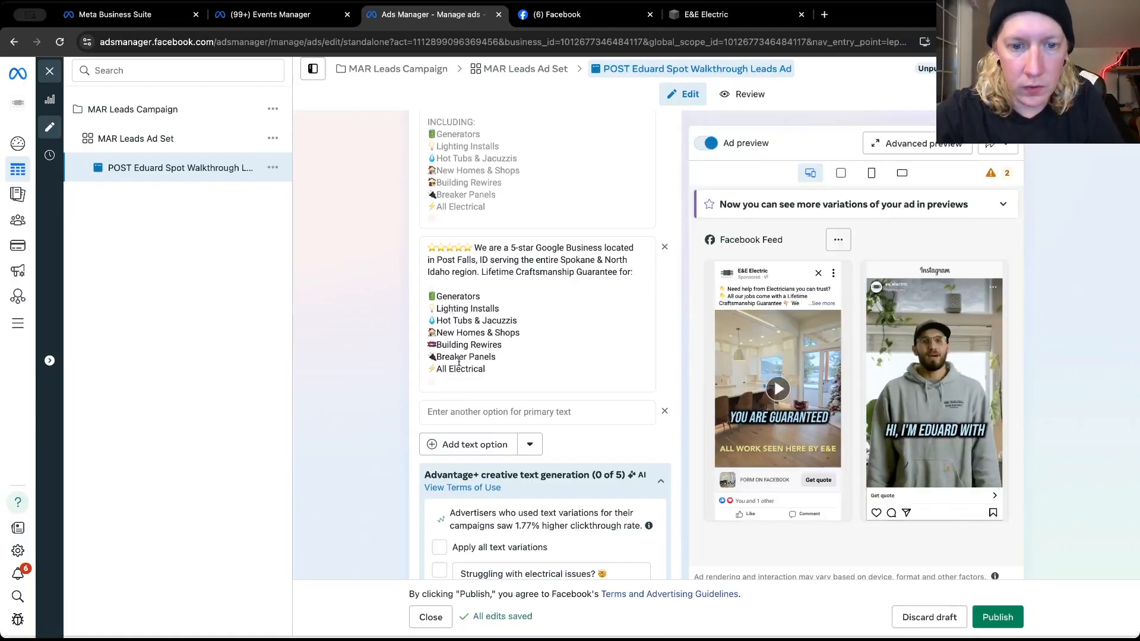
left_click(468, 413)
key("super+v")
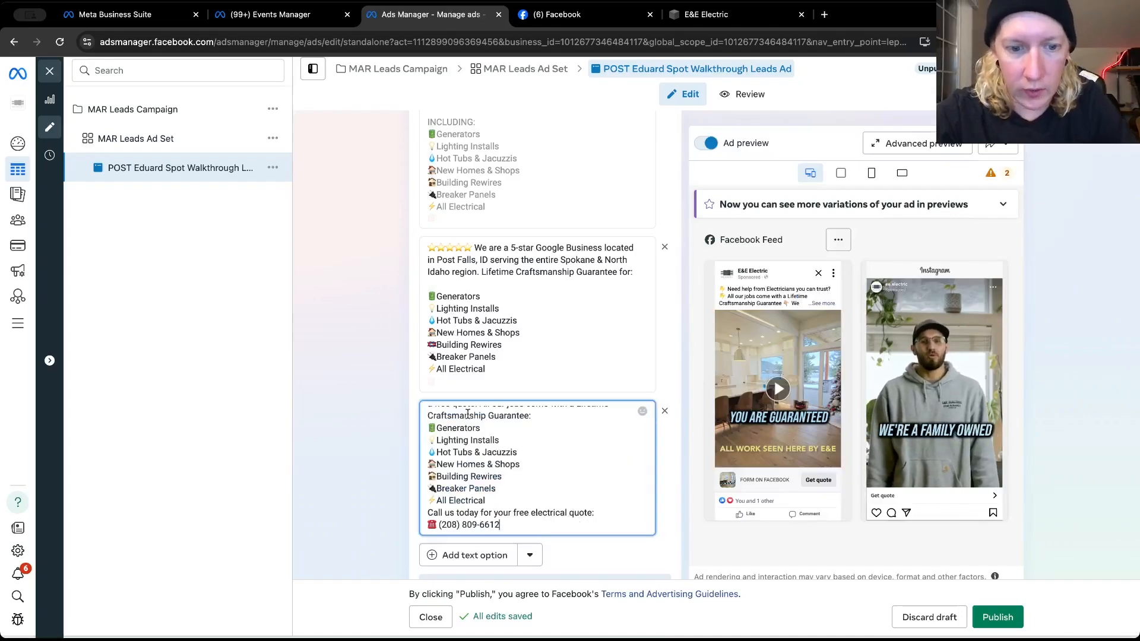
Insert blank lines before and after the service list in the "SPOKANE & NORTH IDAHO!" primary text and publish the ad
left_click(510, 501)
key("Return")
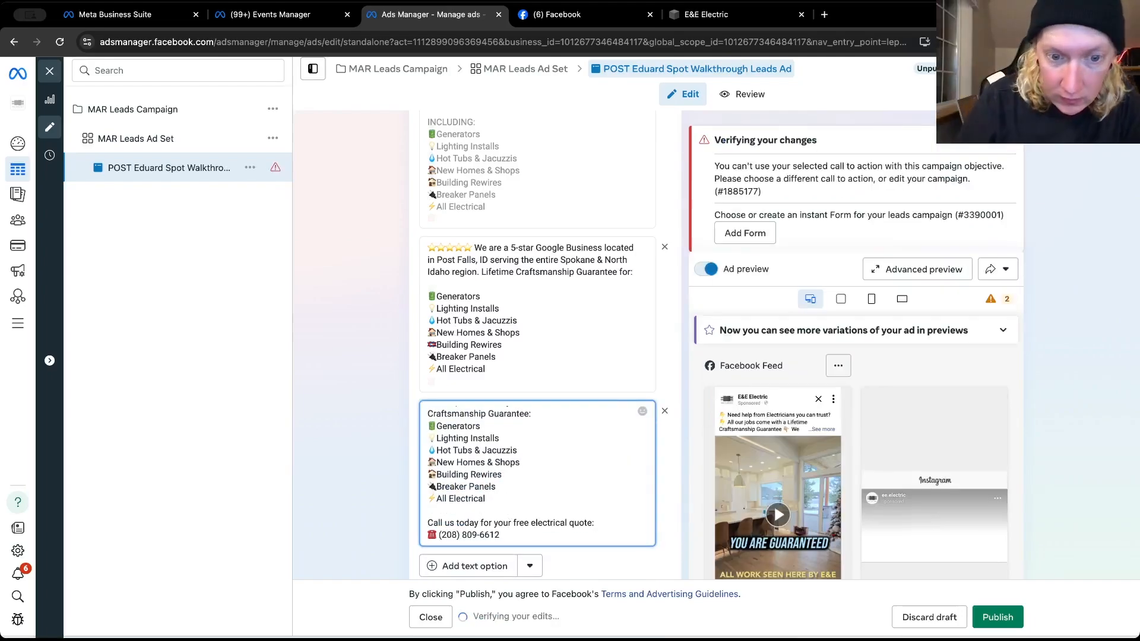
key("Up")
key("Up")
key("Up")
key("Up")
key("Up")
key("Up")
key("Up")
key("Up")
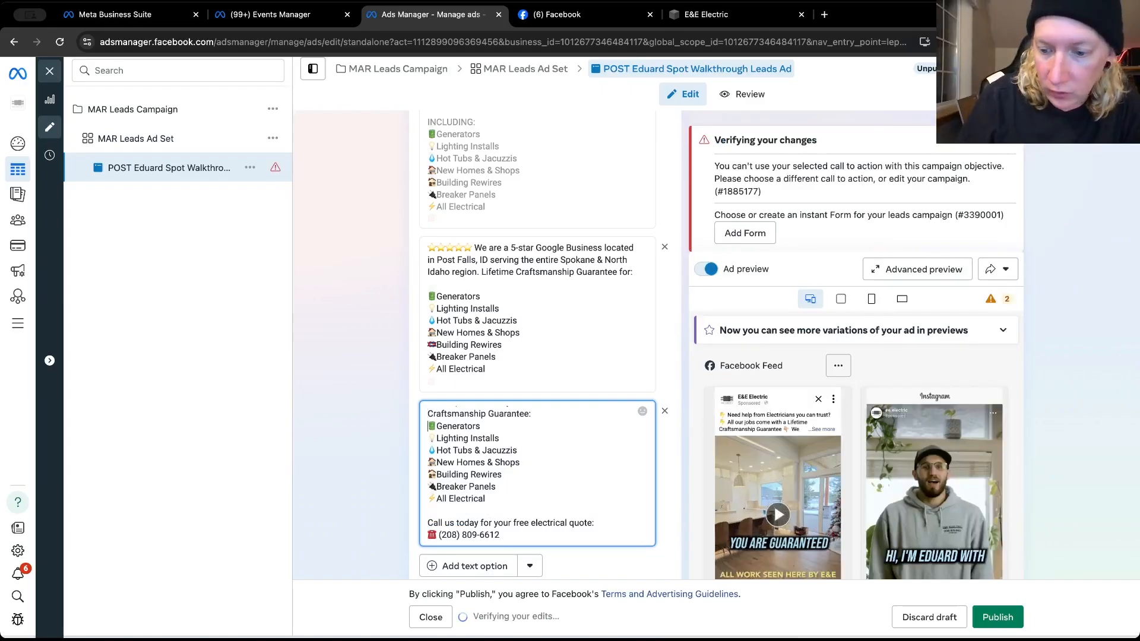
key("Down")
key("Return")
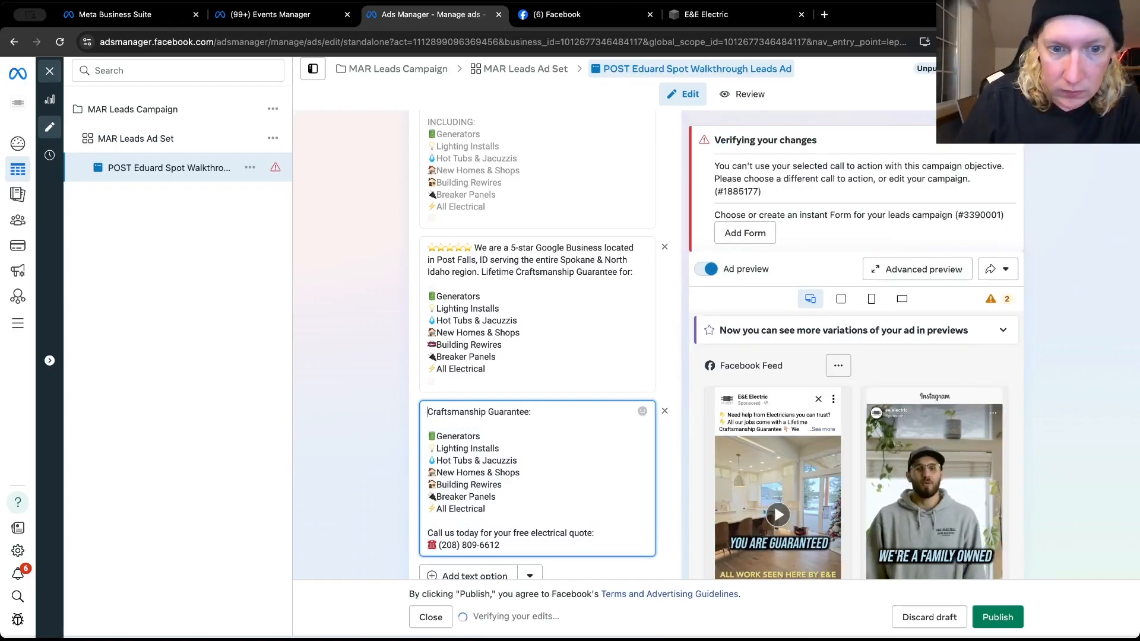
key("Up")
key("Up")
key("ctrl+v")
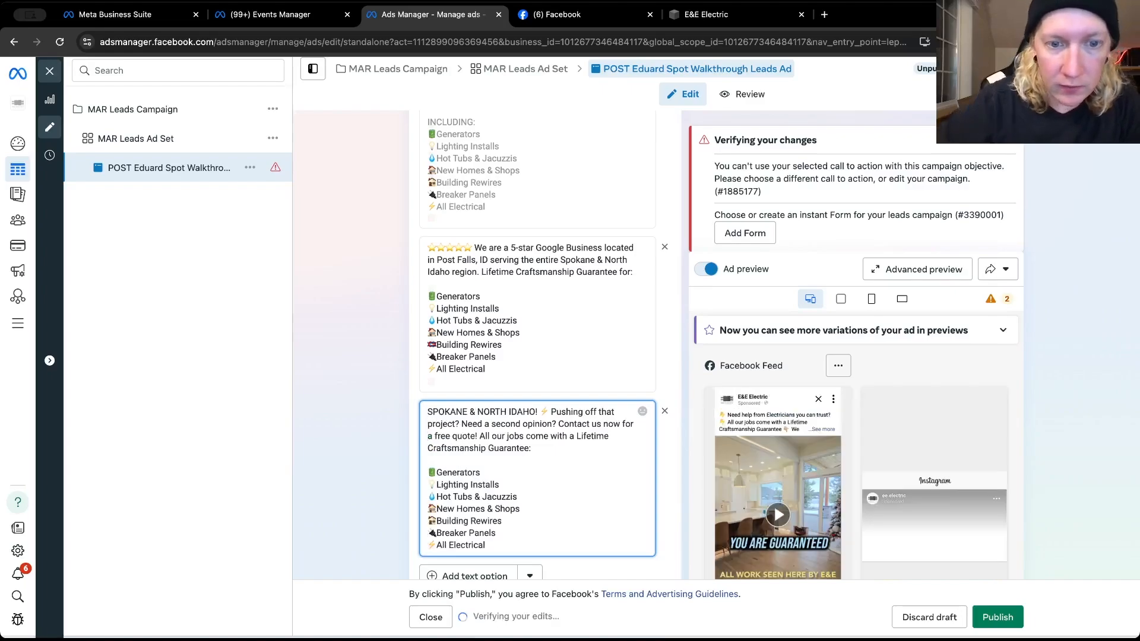
left_click(1004, 615)
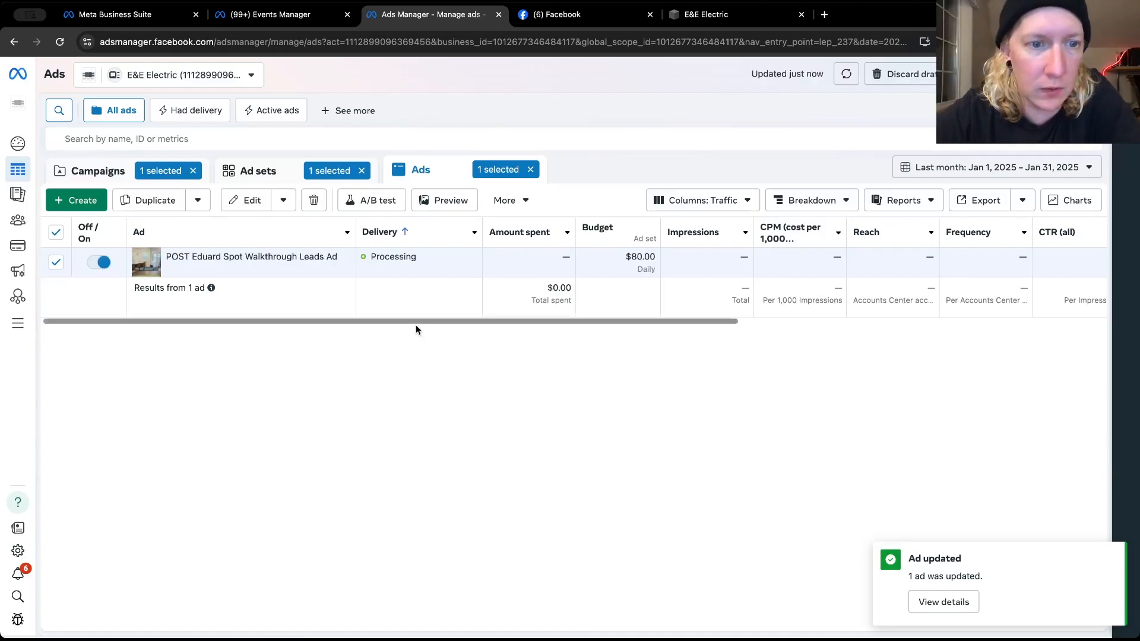
Open MAR Leads Ad Set for editing and review its conversion, performance goal, budget, schedule and audience targeting settings
mouse_move(273, 258)
left_click(243, 270)
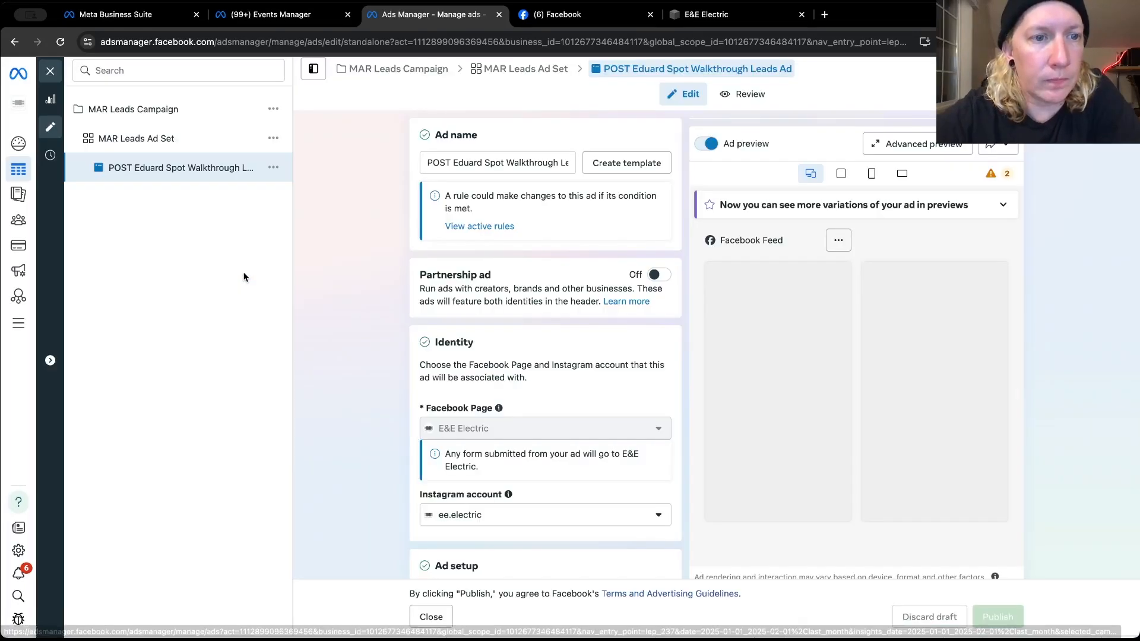
left_click(275, 139)
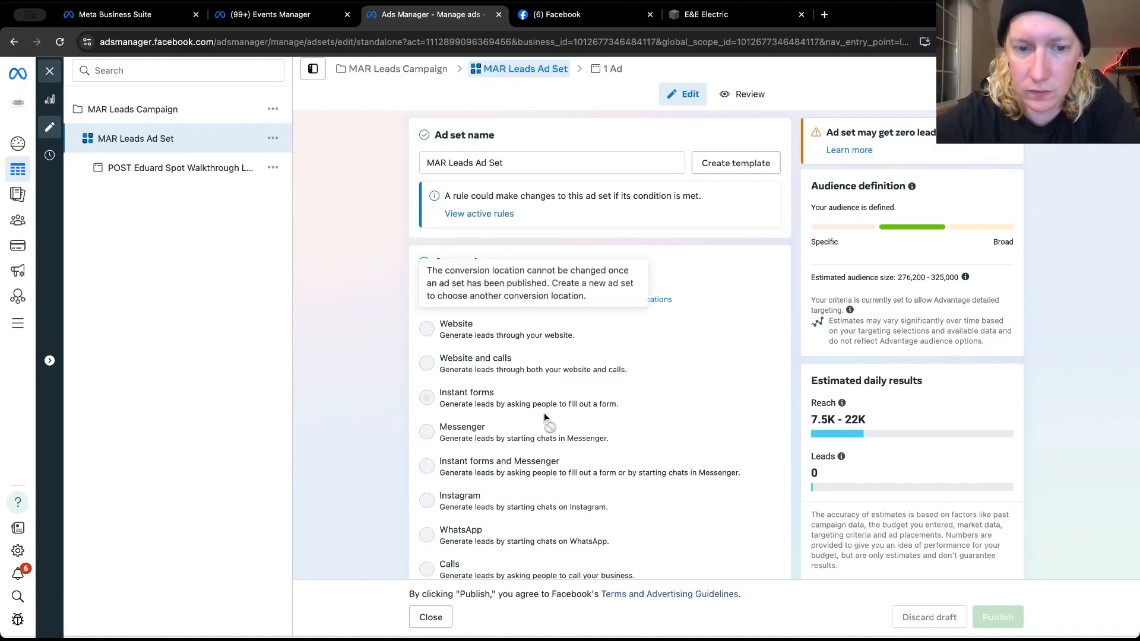
scroll(462, 372, "down", 8)
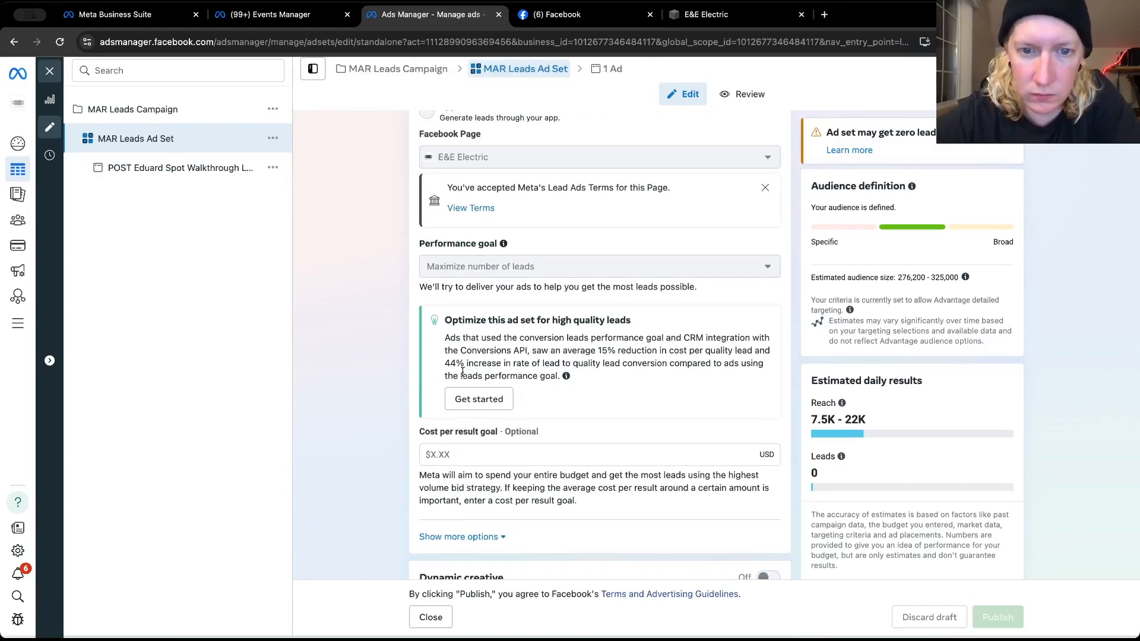
scroll(462, 372, "down", 10)
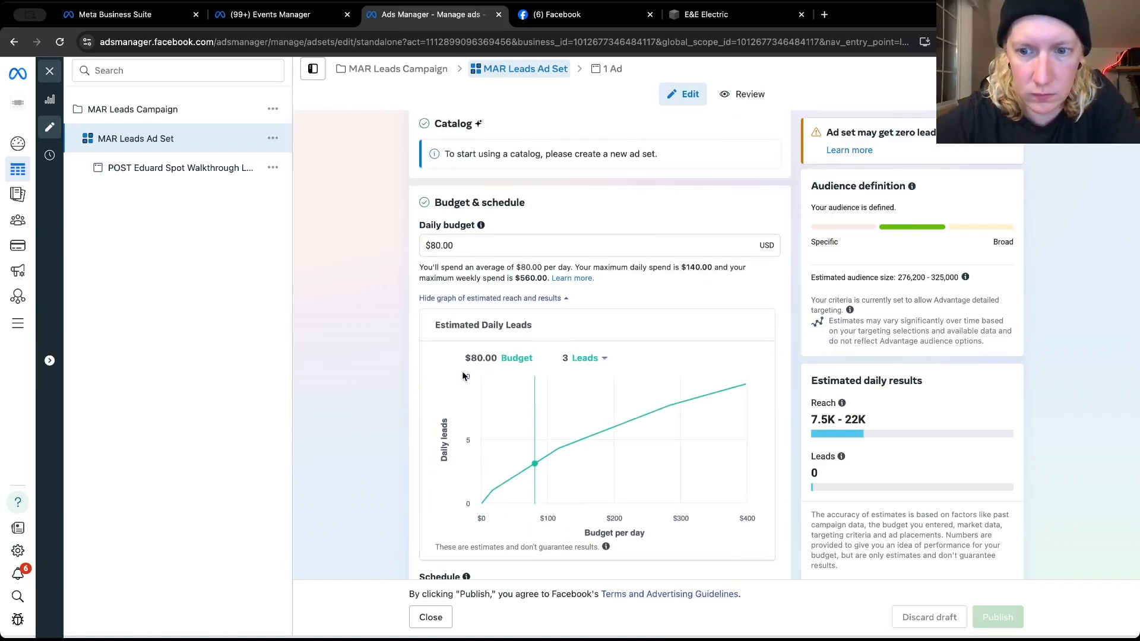
scroll(460, 399, "down", 5)
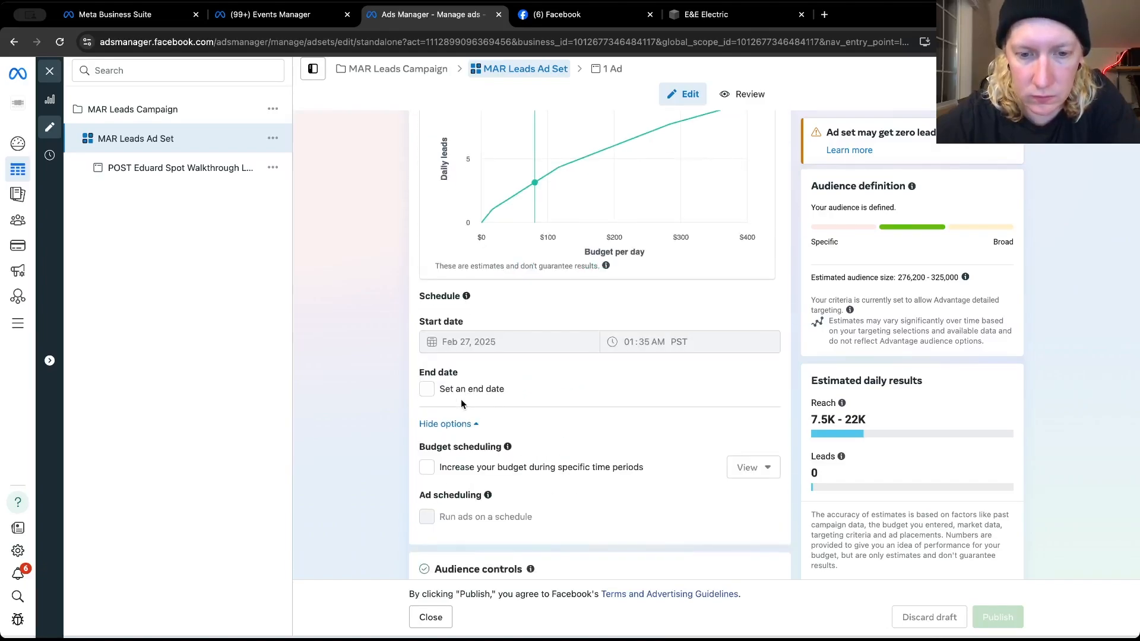
scroll(461, 399, "down", 6)
scroll(461, 392, "down", 11)
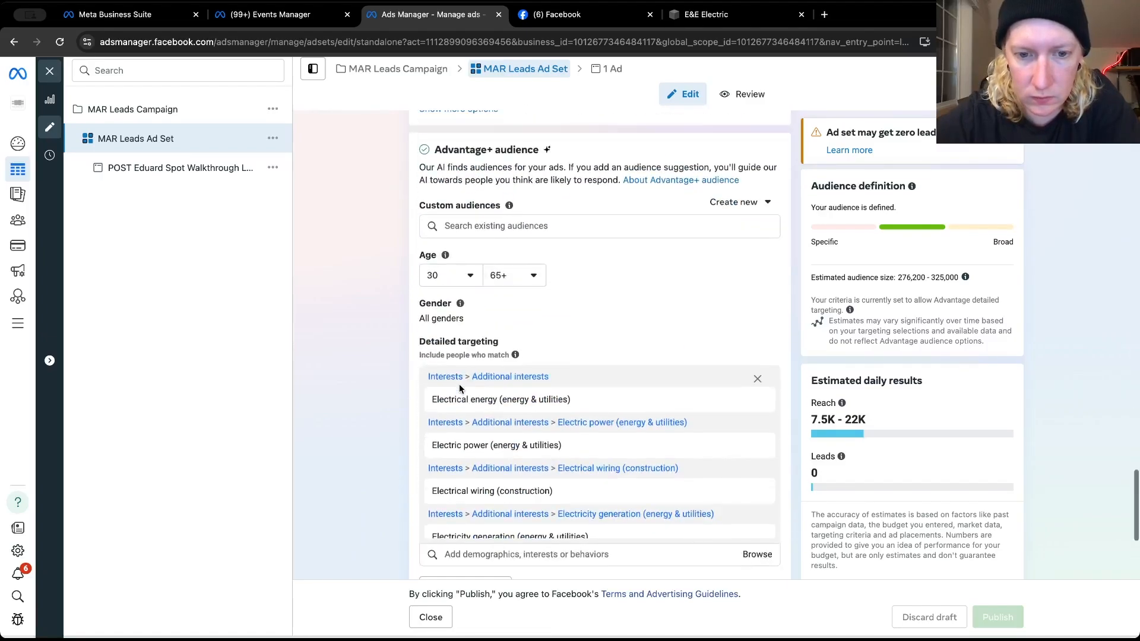
Review the ad set's detailed targeting interests, placements, location and daily budget estimate
scroll(459, 389, "down", 1)
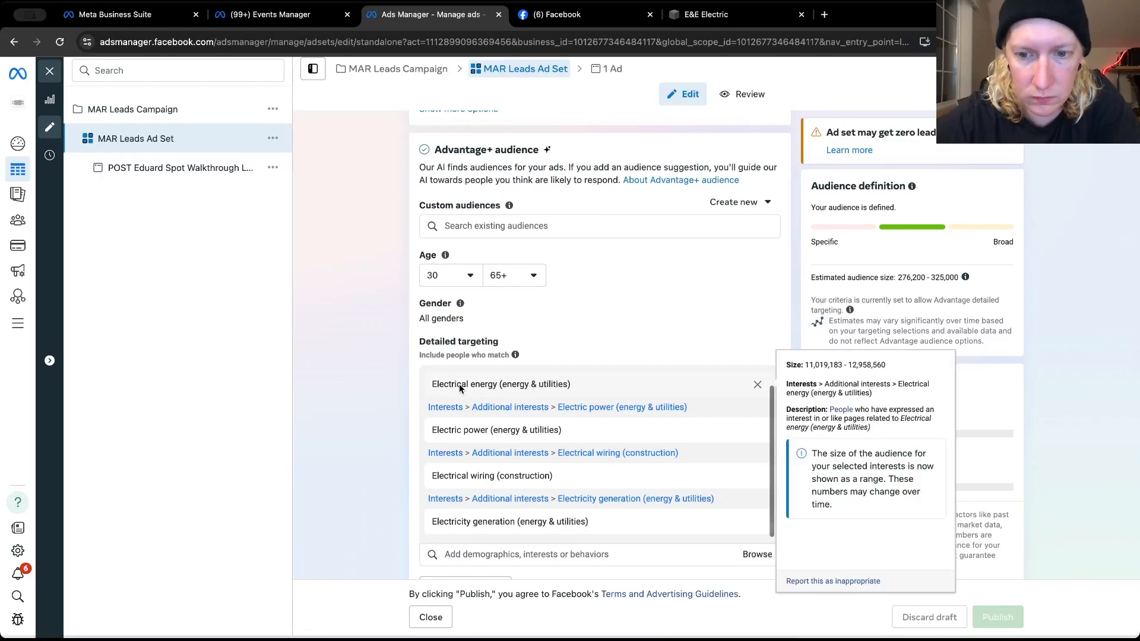
scroll(600, 325, "down", 4)
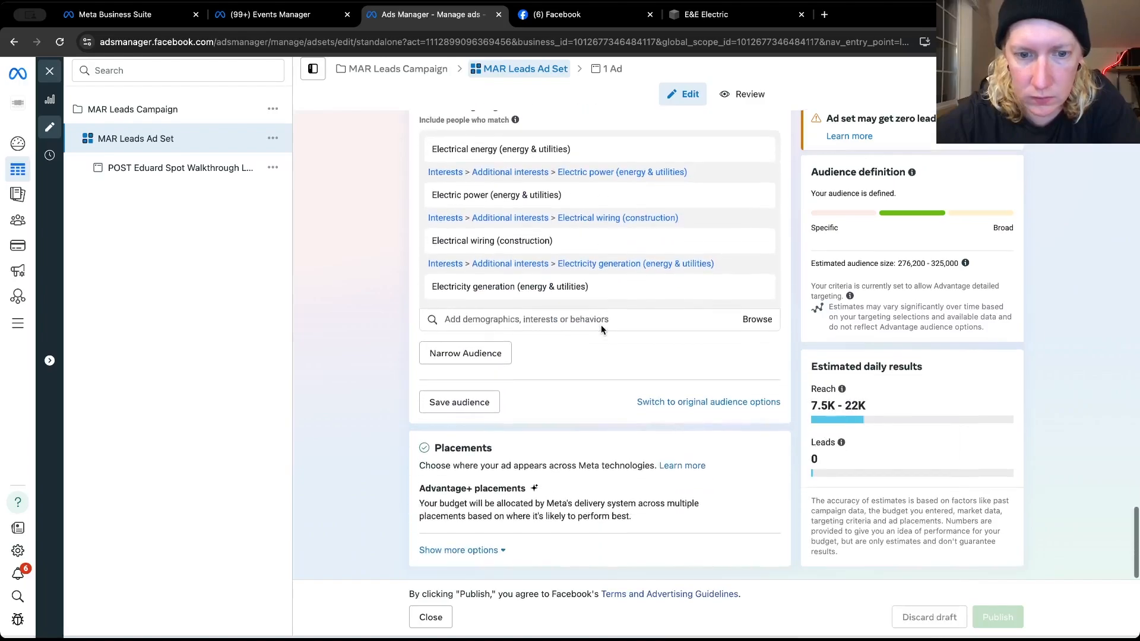
scroll(601, 326, "up", 15)
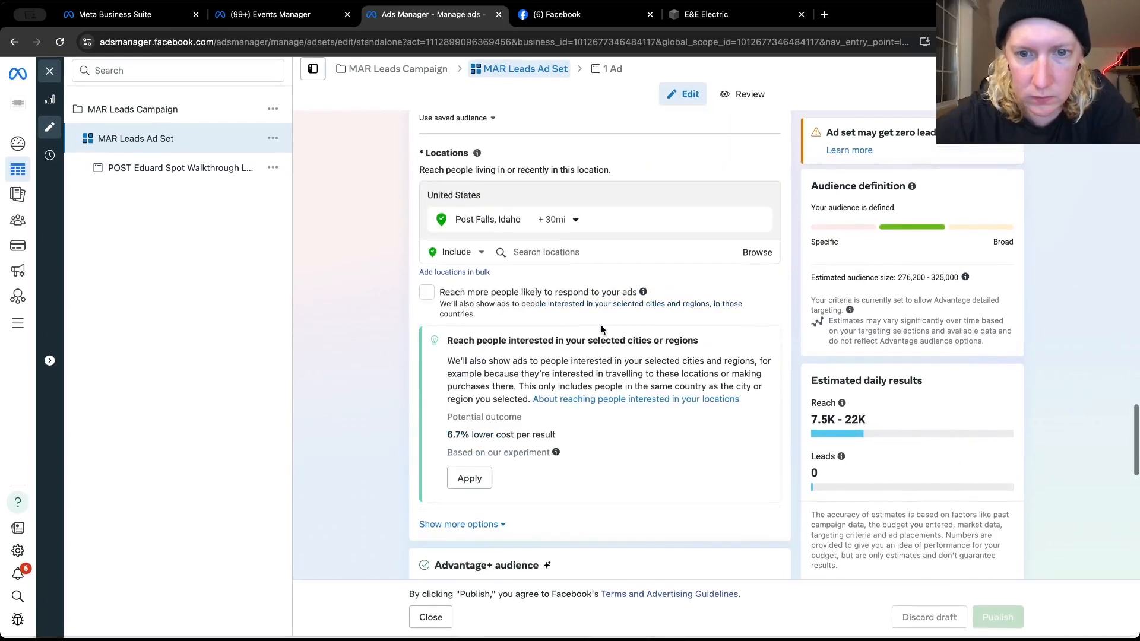
scroll(601, 330, "up", 4)
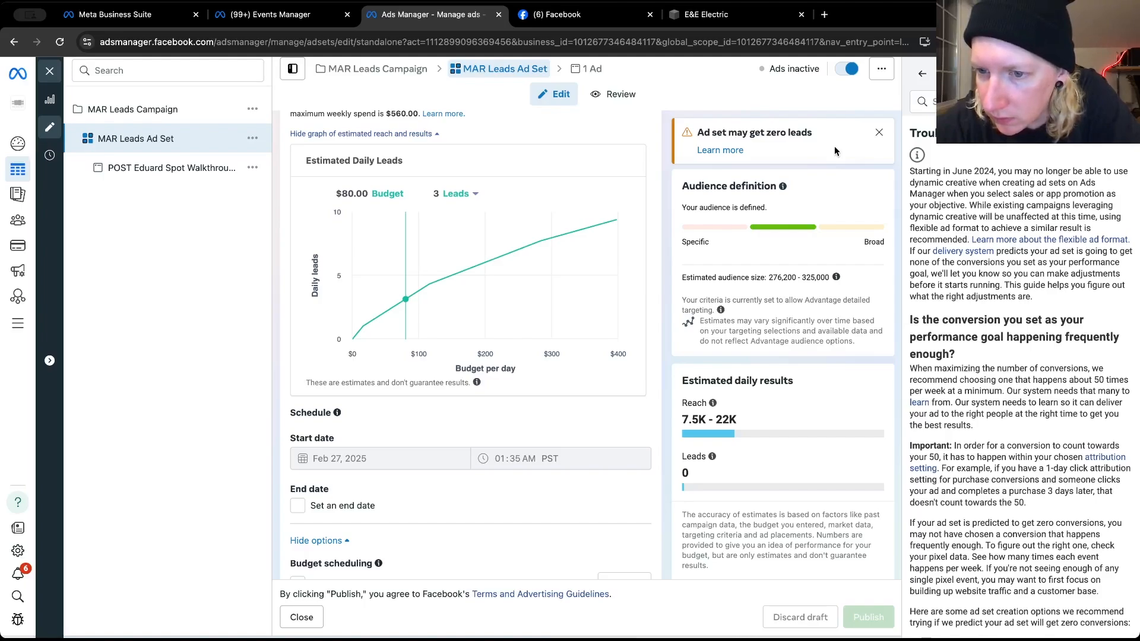
Create a new ad in MAR Leads Ad Set and select its default name
left_click(252, 138)
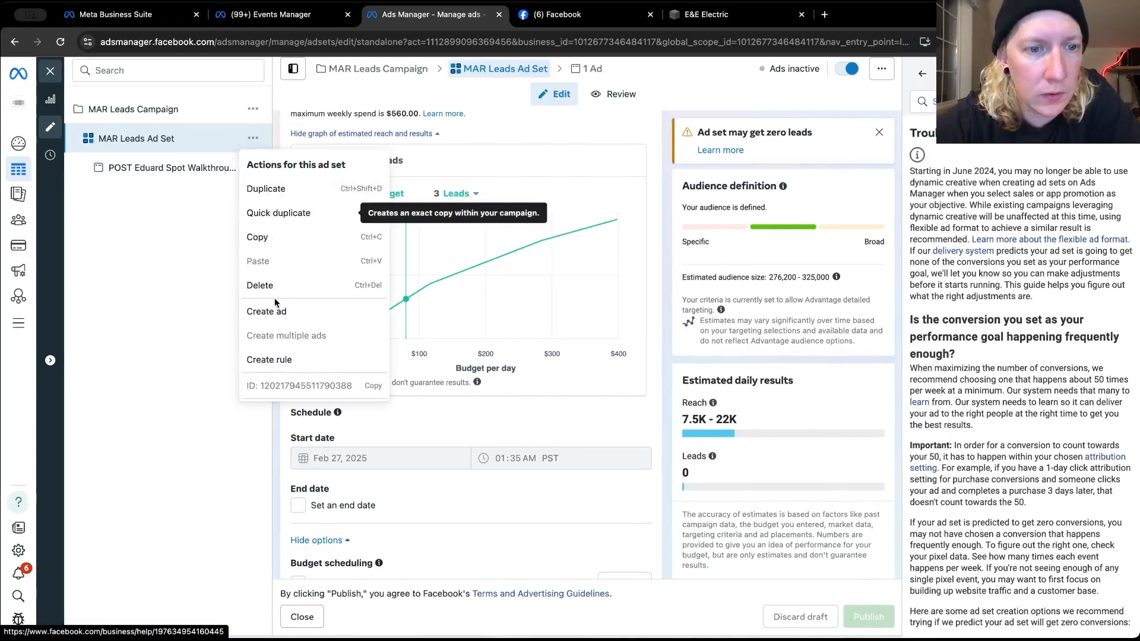
left_click(273, 310)
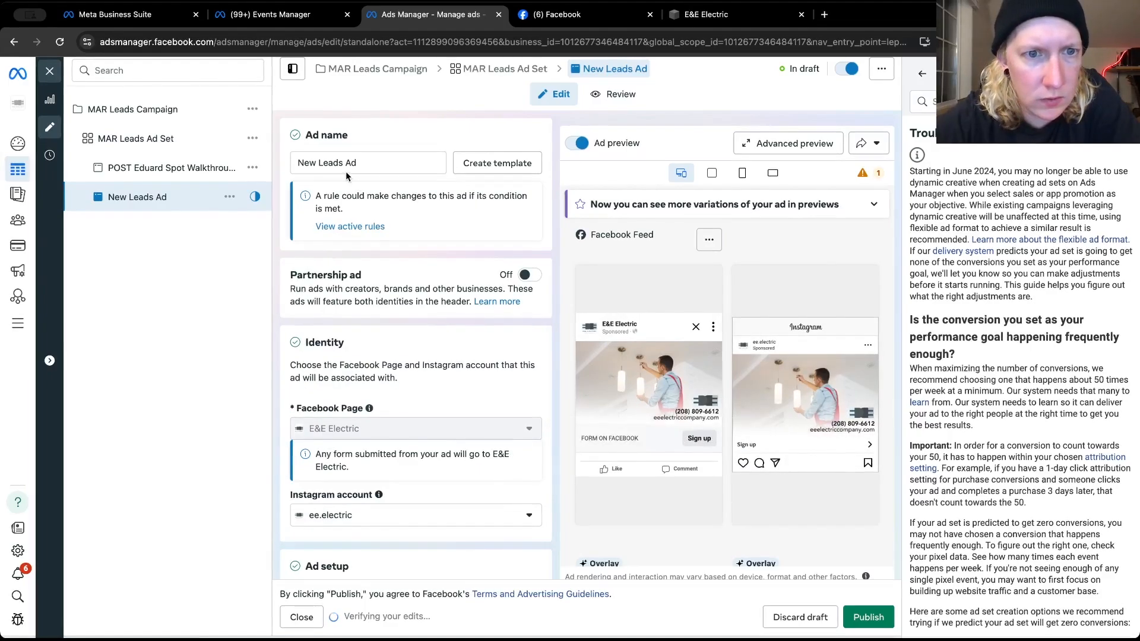
triple_click(331, 161)
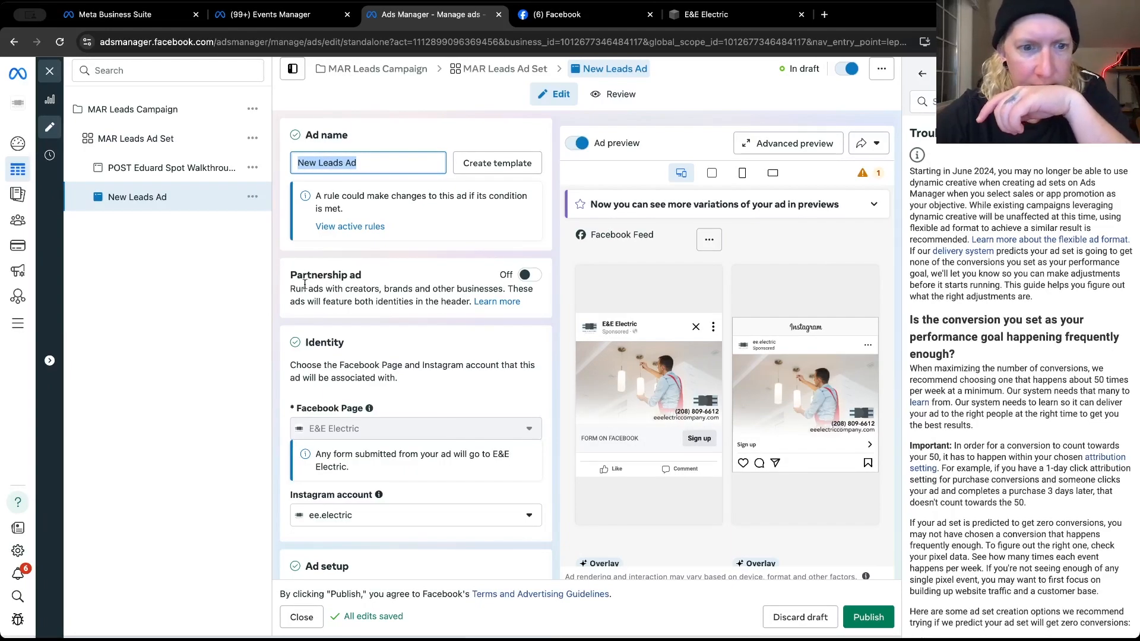
Open the new ad's media for editing and look through the account, business, Page and Instagram media for suitable content
scroll(277, 379, "down", 7)
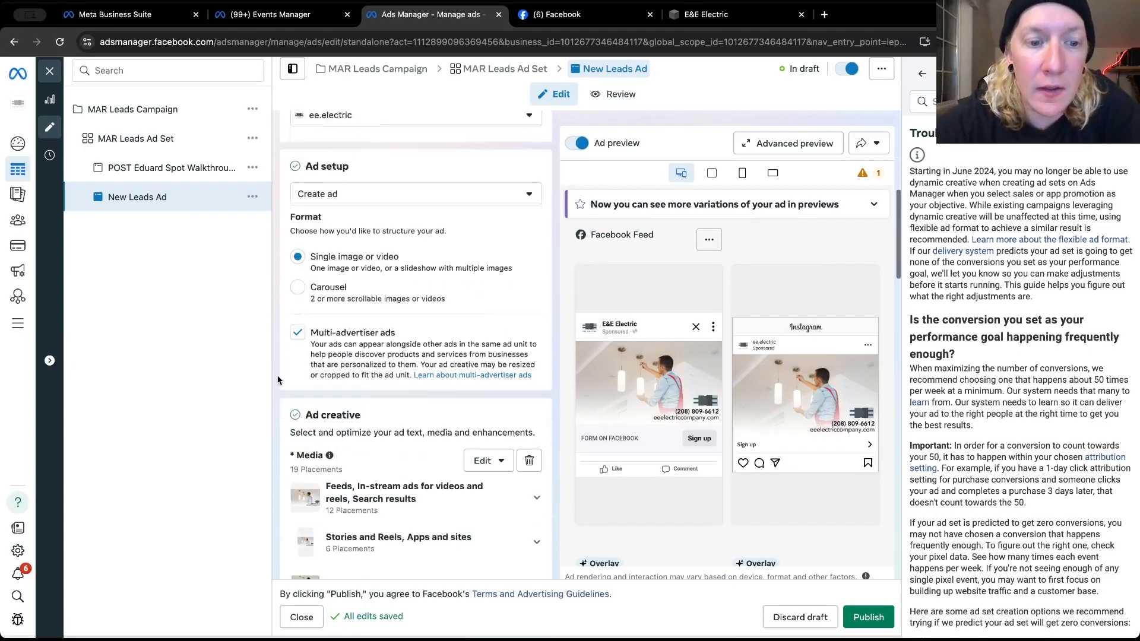
left_click(486, 456)
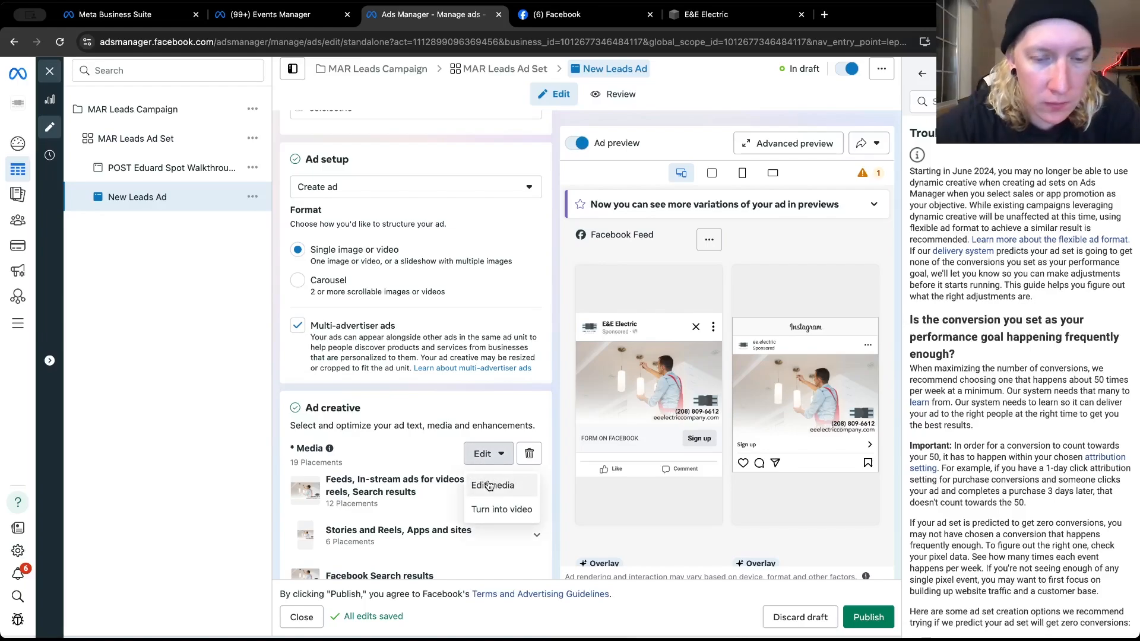
left_click(488, 485)
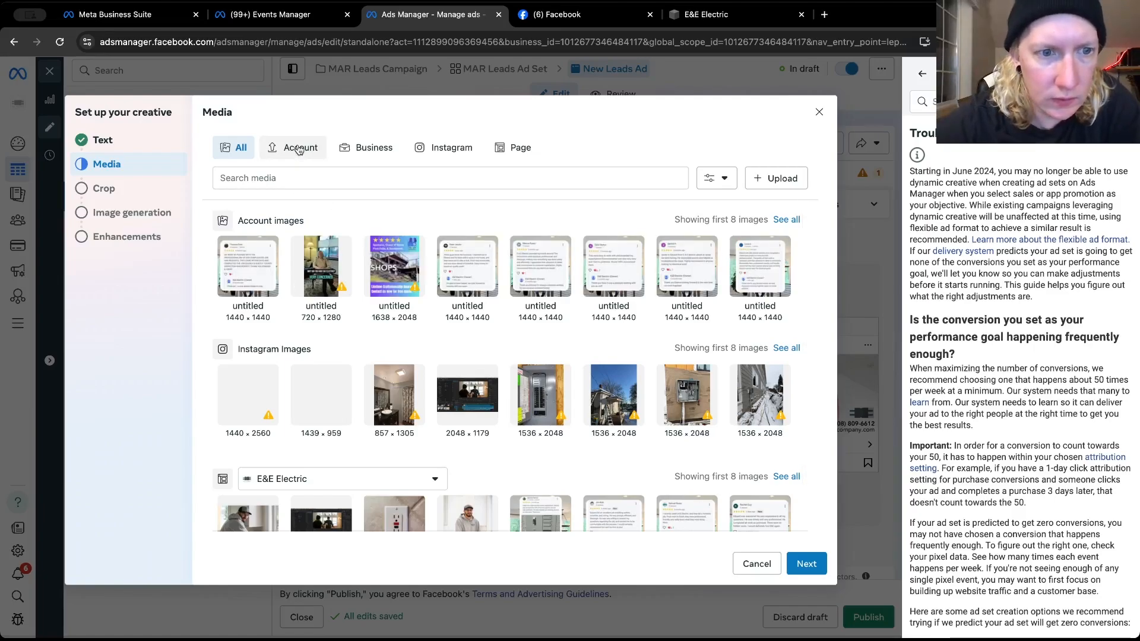
scroll(304, 287, "down", 1)
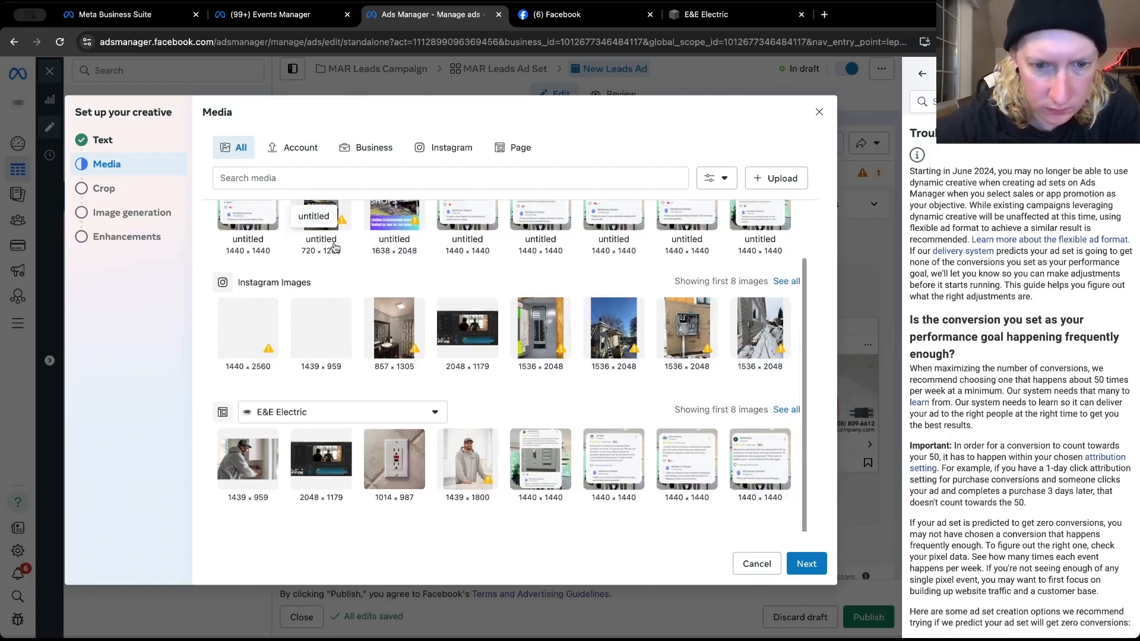
scroll(334, 247, "up", 1)
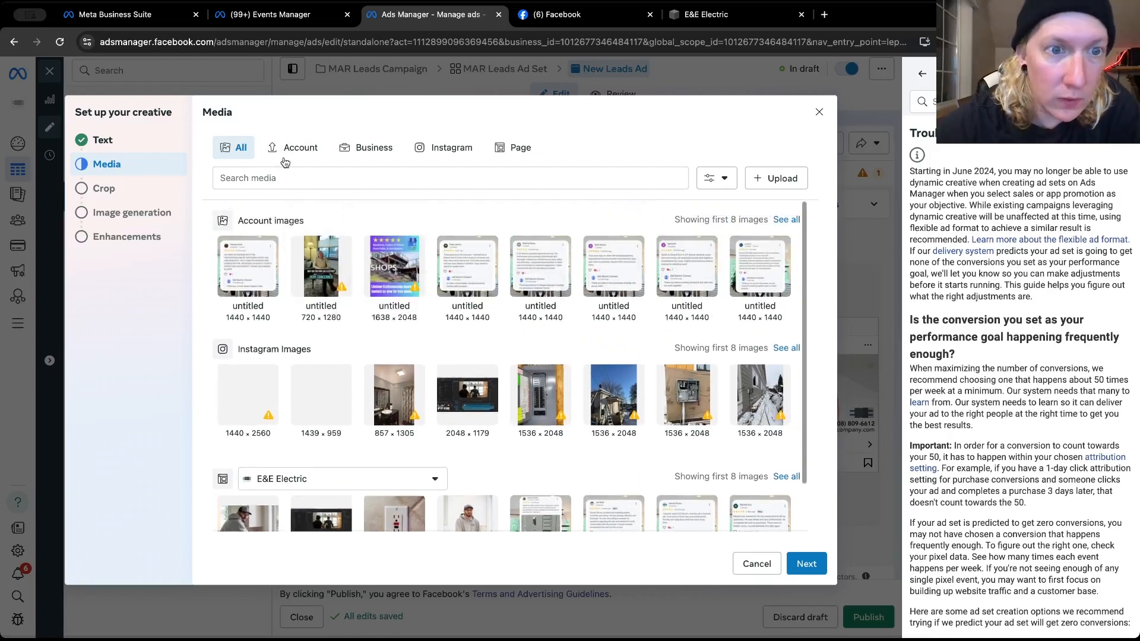
left_click(284, 157)
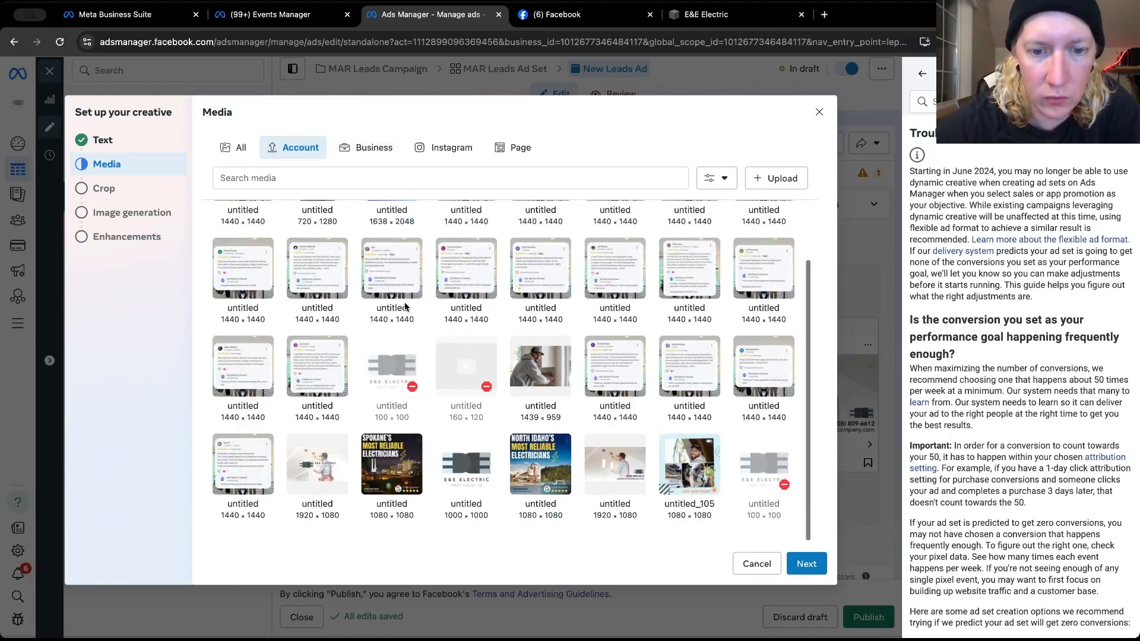
scroll(406, 307, "down", 3)
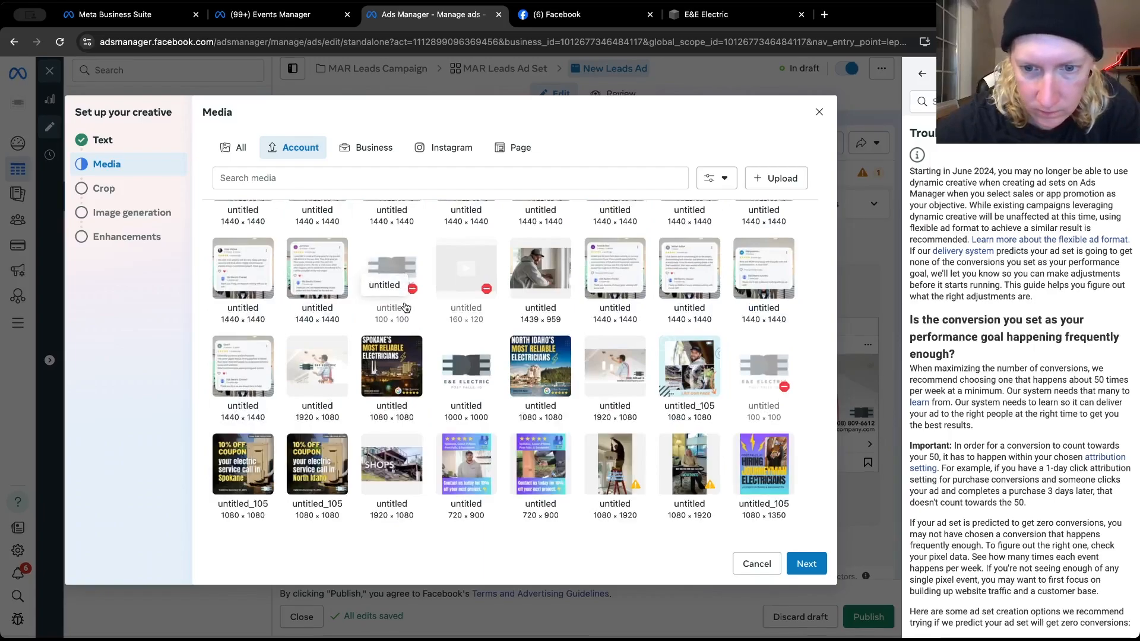
scroll(436, 354, "up", 3)
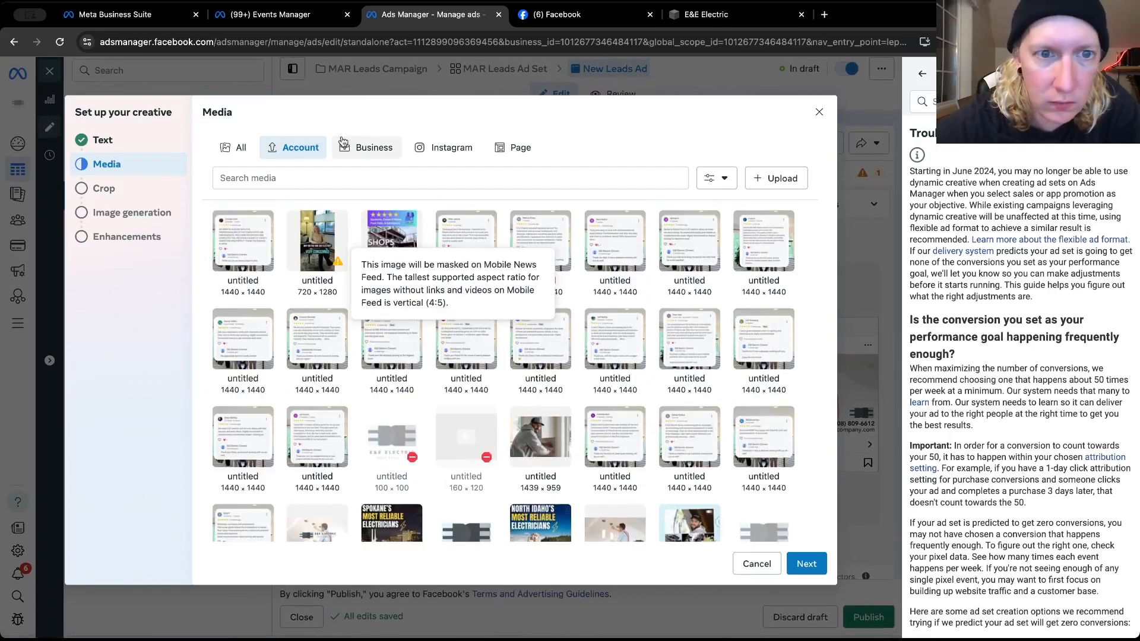
left_click(365, 147)
left_click(518, 147)
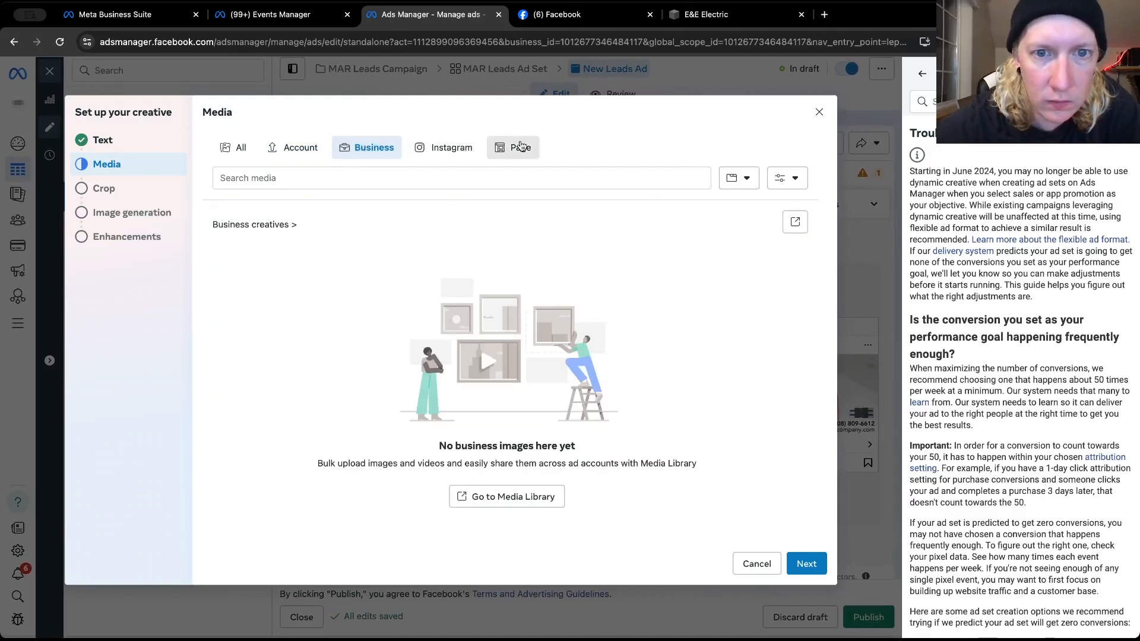
left_click(441, 152)
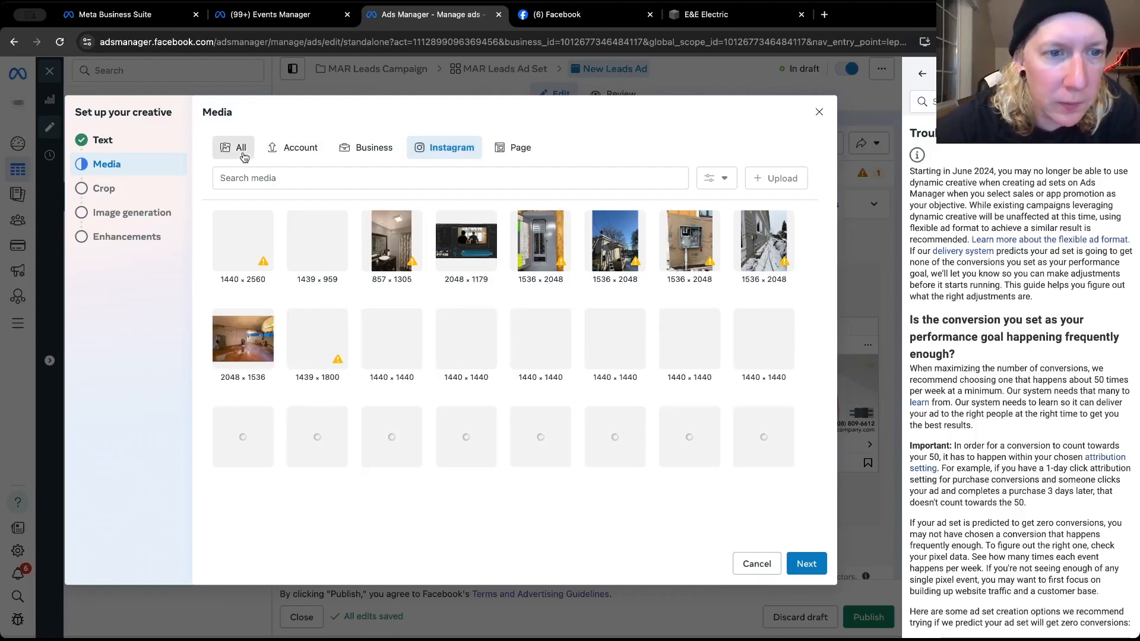
left_click(242, 155)
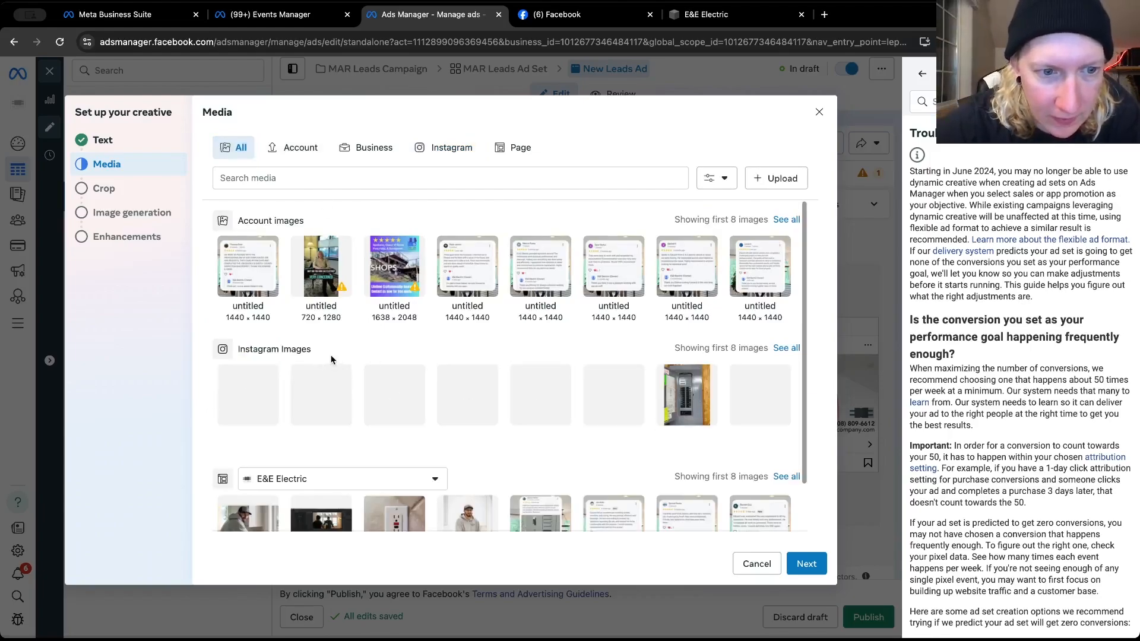
scroll(331, 359, "down", 1)
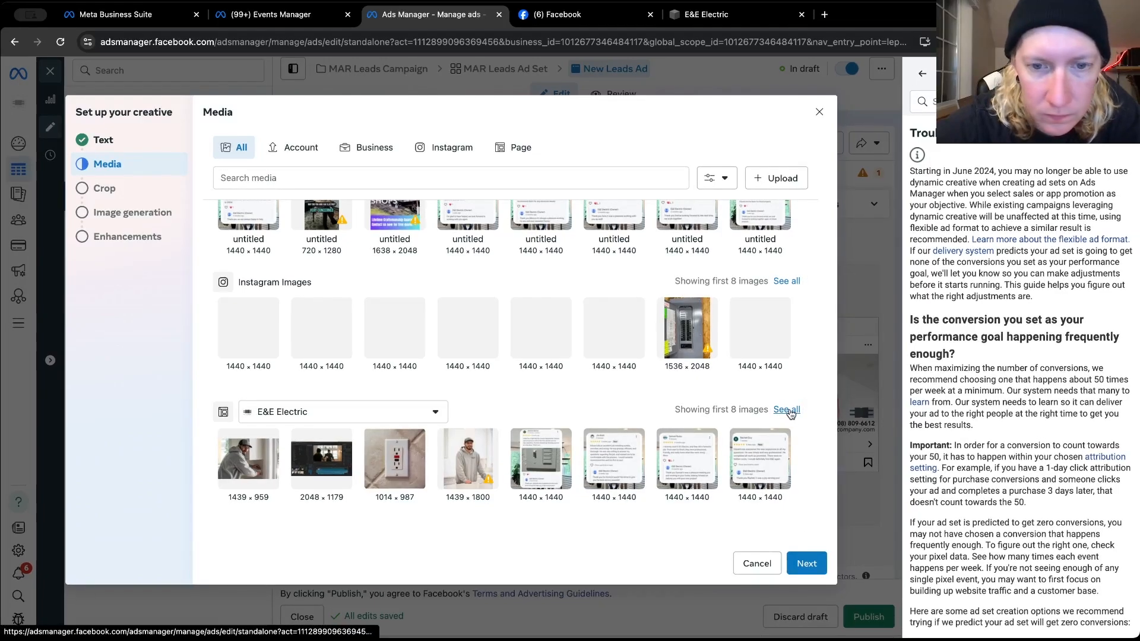
left_click(778, 178)
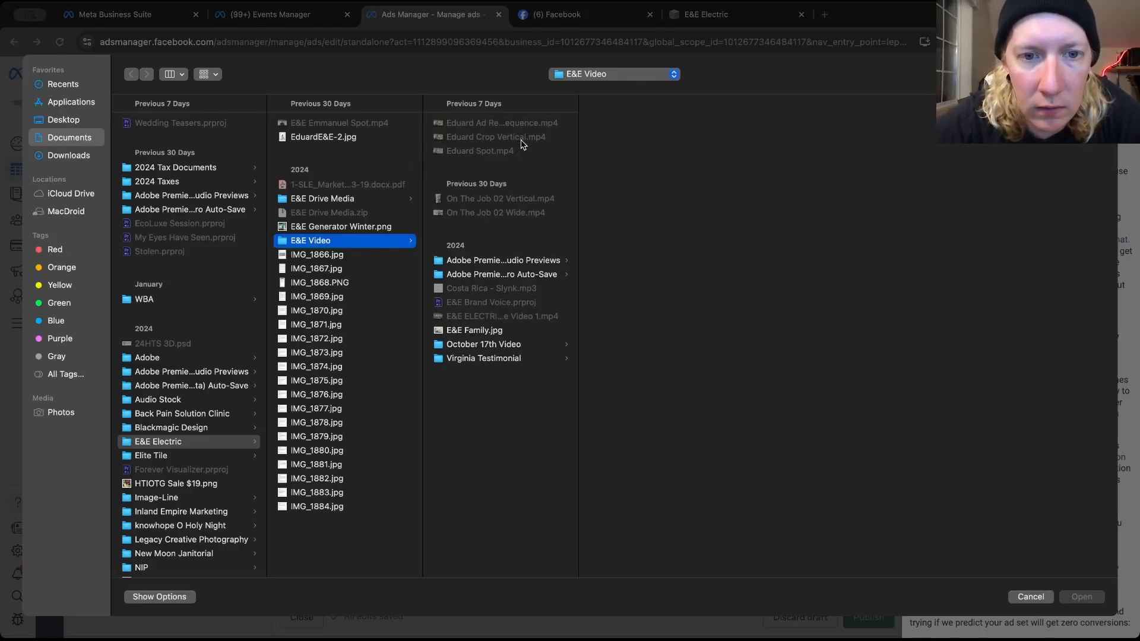
left_click(1033, 597)
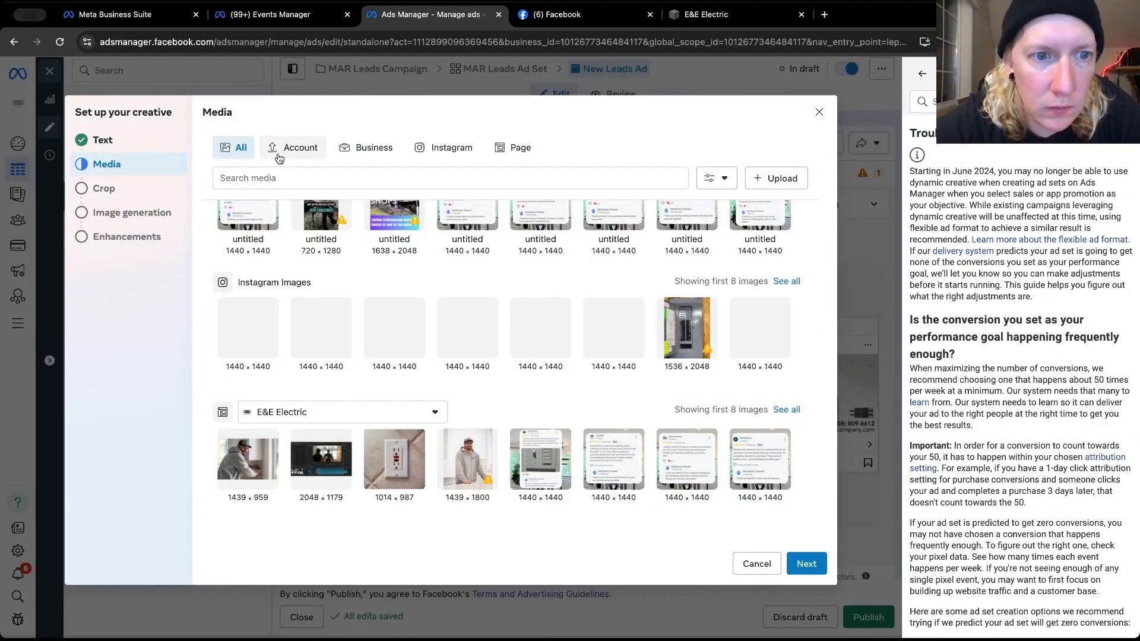
scroll(648, 312, "up", 2)
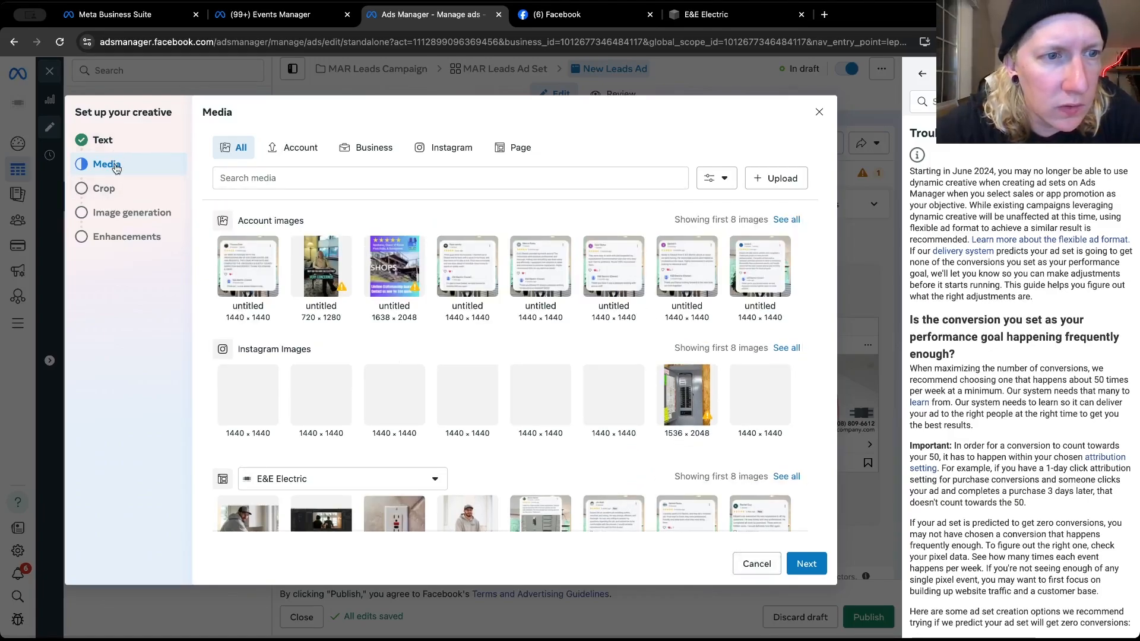
left_click(767, 178)
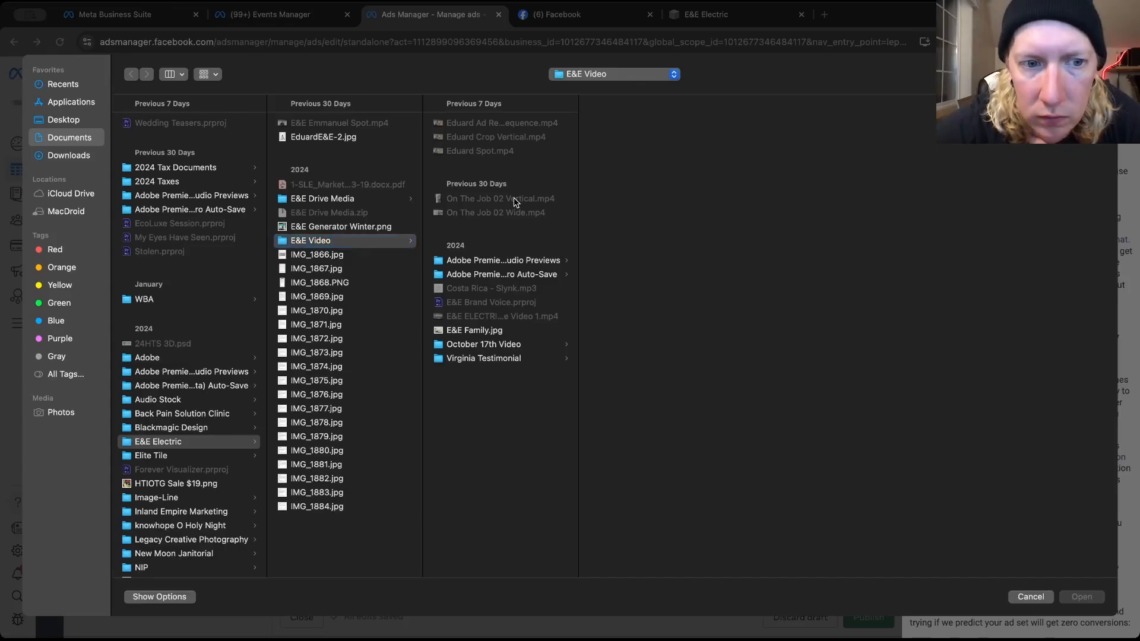
left_click(1025, 596)
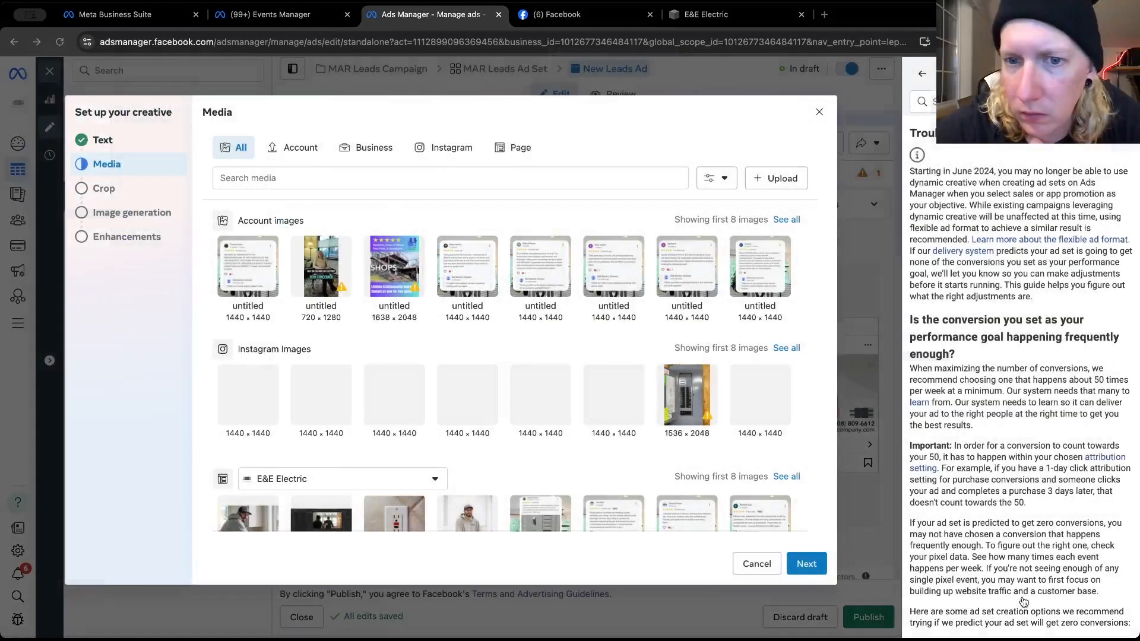
left_click(755, 563)
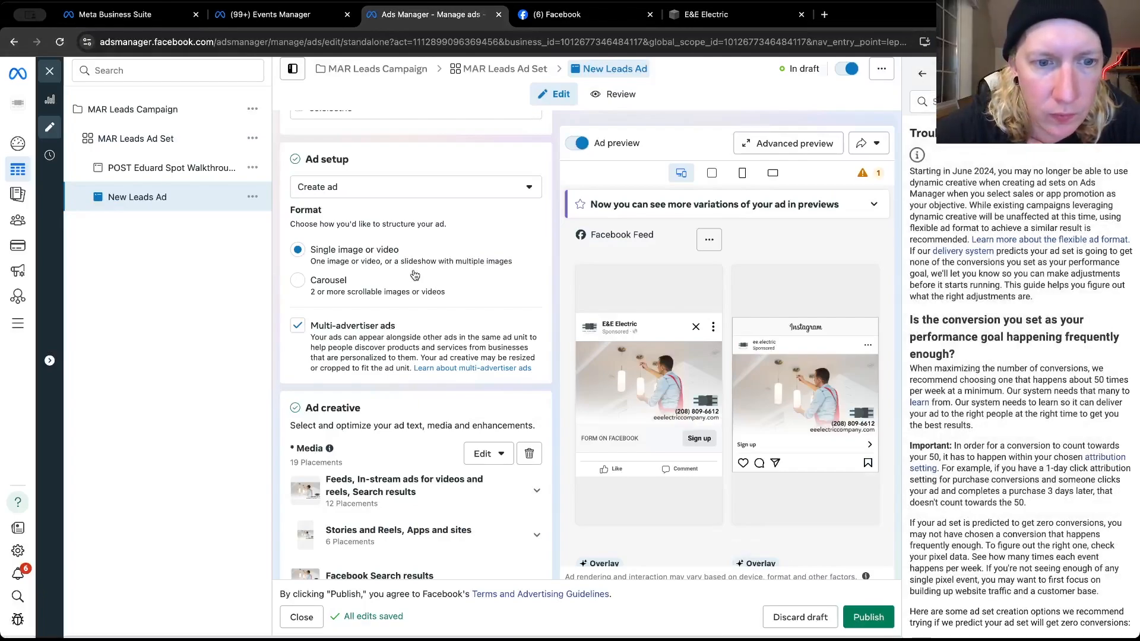
Remove the prefilled image media from the new leads ad and set up its creative as a video ad
scroll(419, 276, "down", 3)
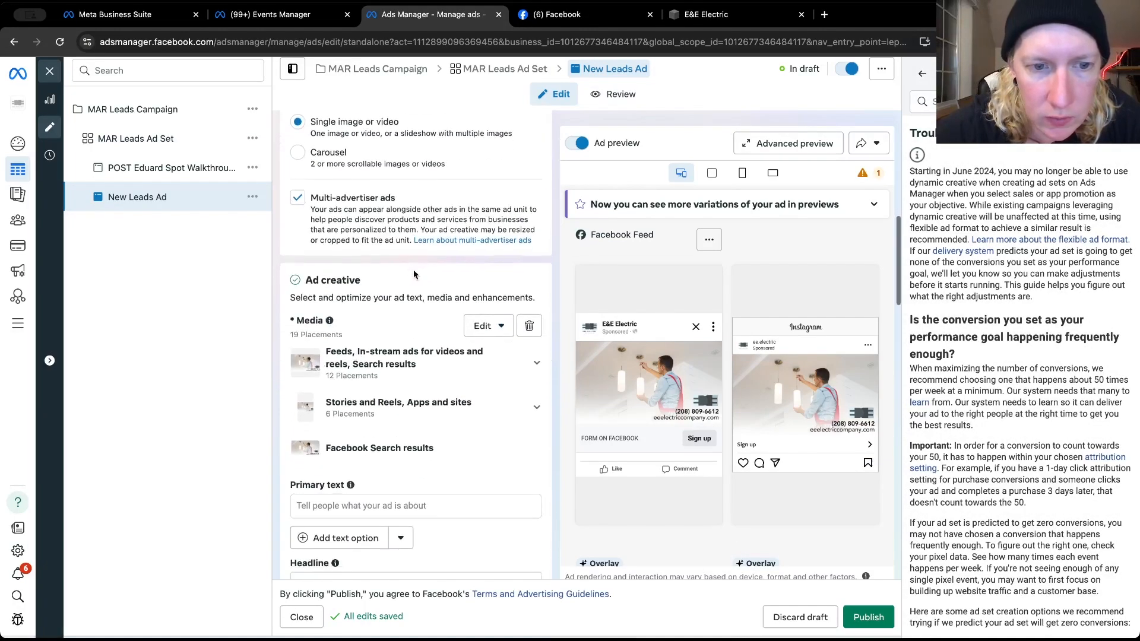
left_click(485, 326)
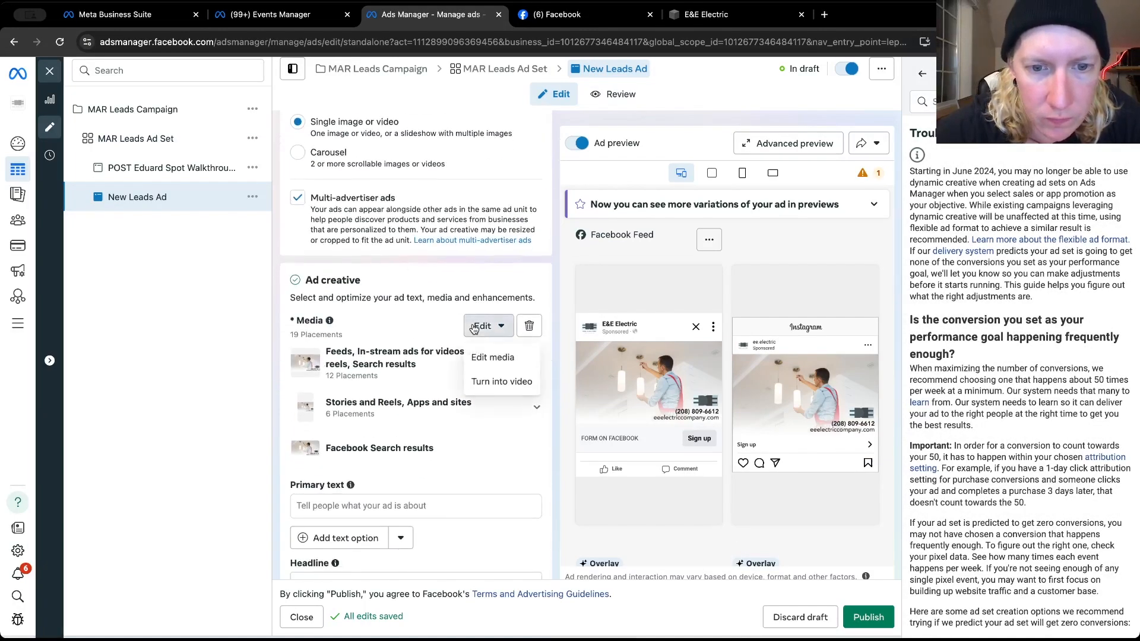
left_click(530, 327)
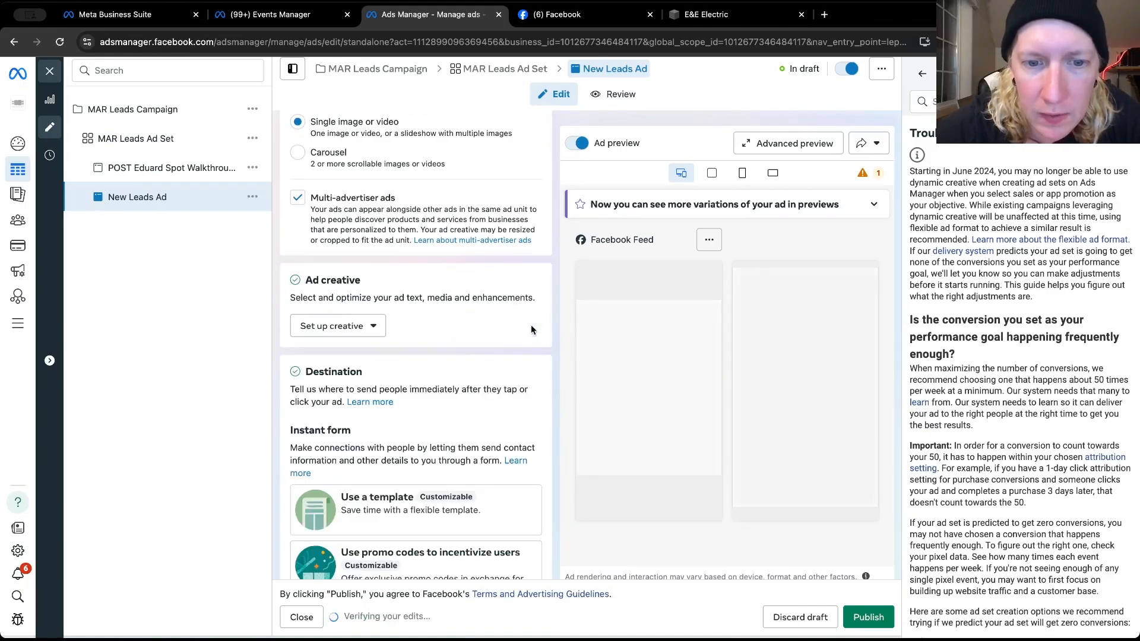
left_click(325, 327)
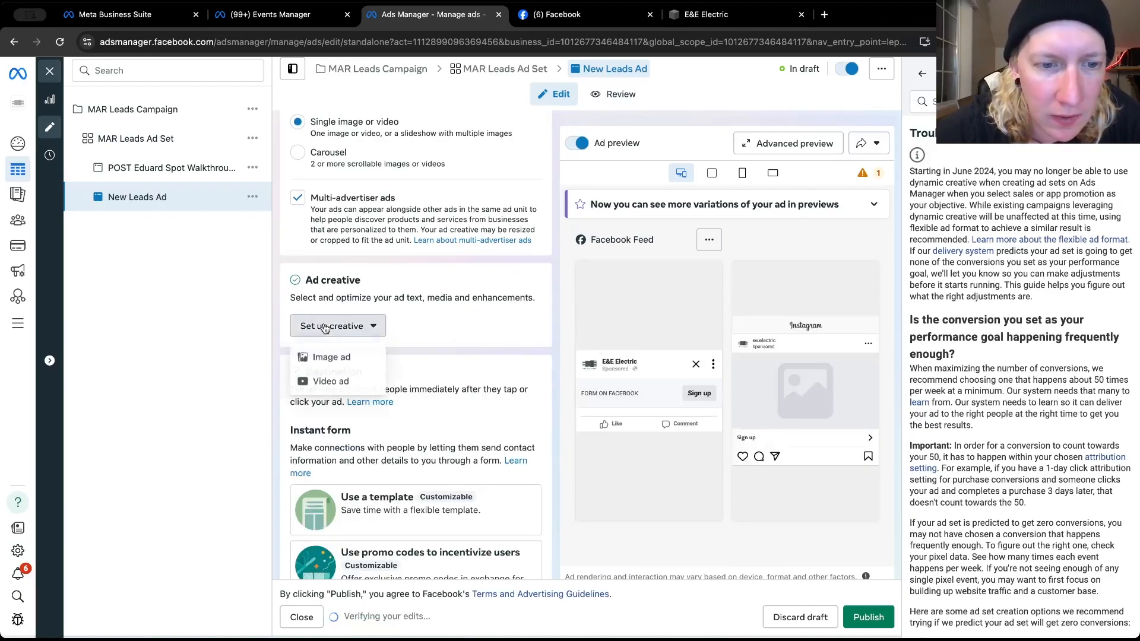
left_click(330, 382)
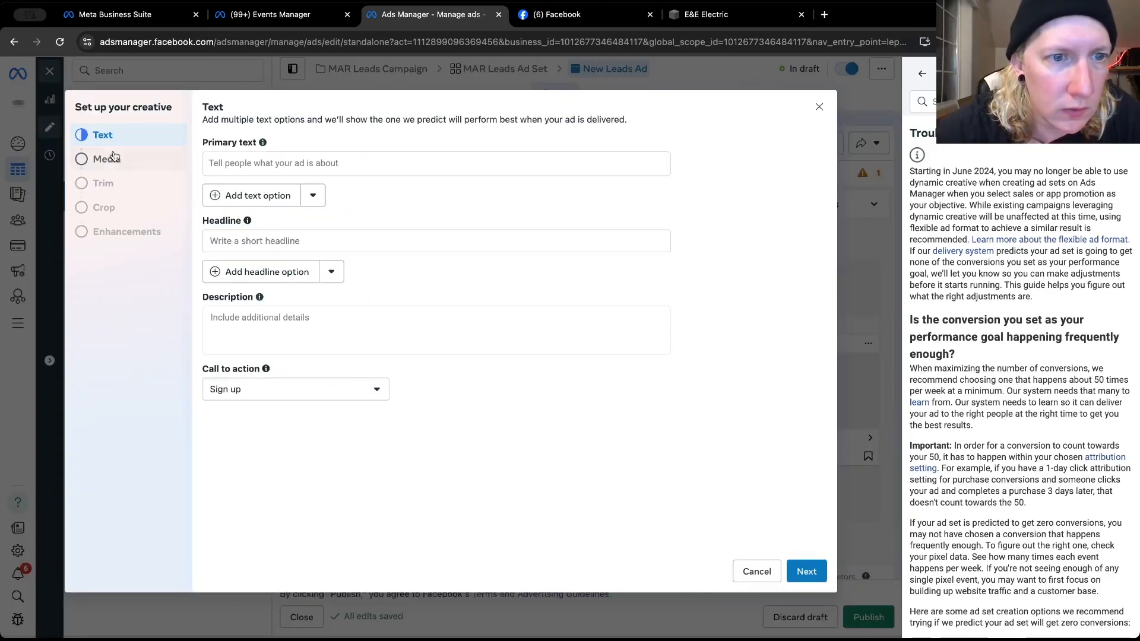
Use the first 720 × 1280 Instagram video as the ad's media, keep the original crop for all placements and continue to enhancements
left_click(116, 159)
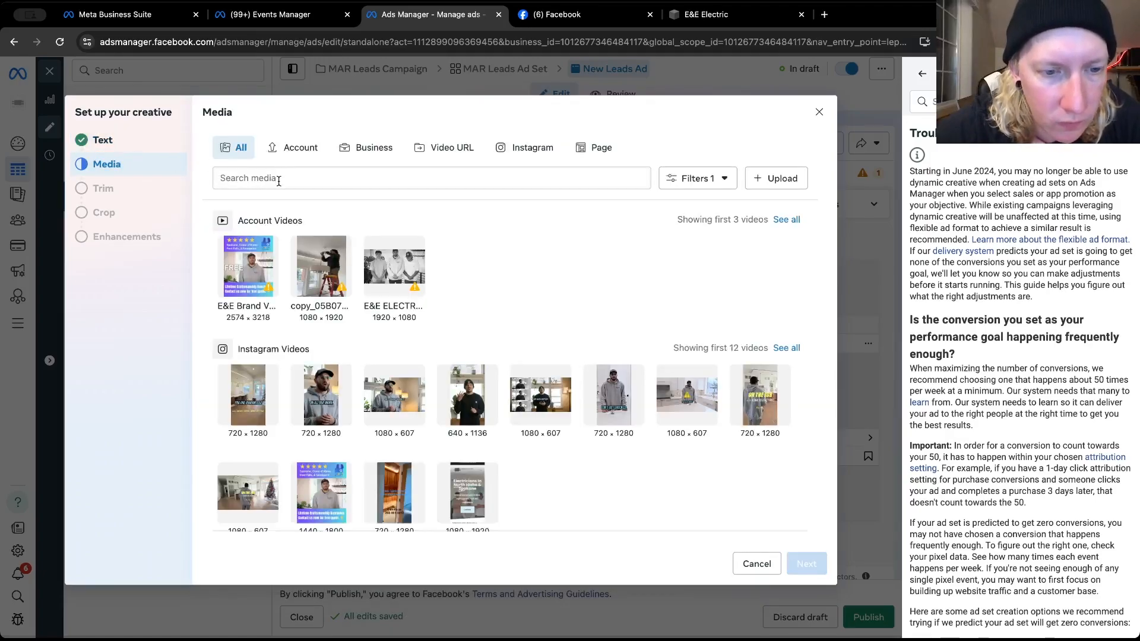
left_click(250, 380)
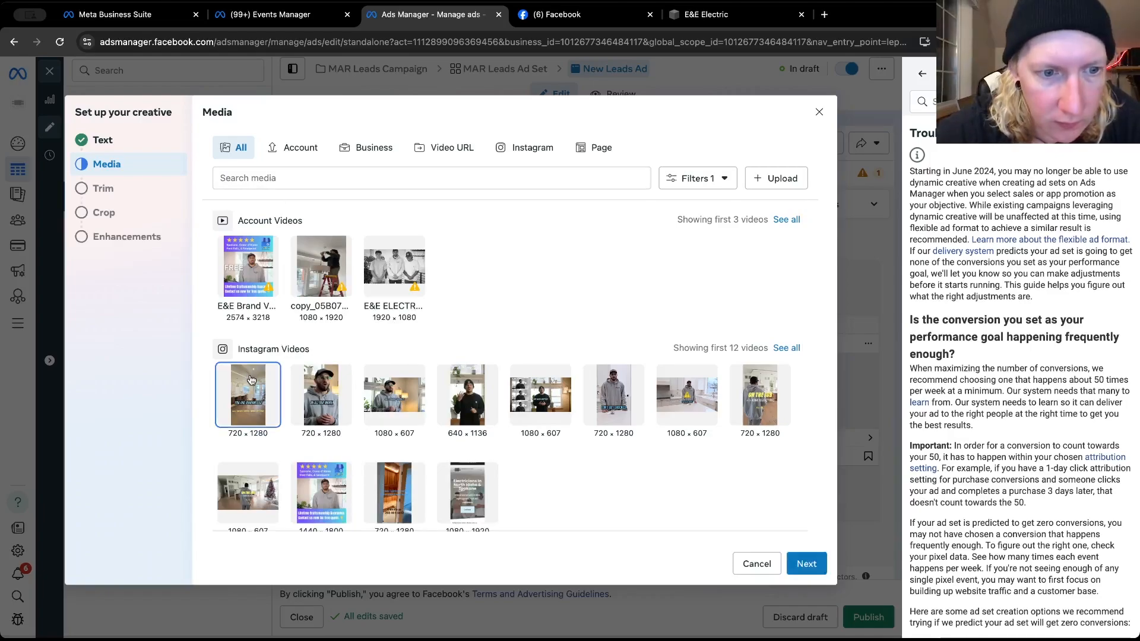
left_click(807, 565)
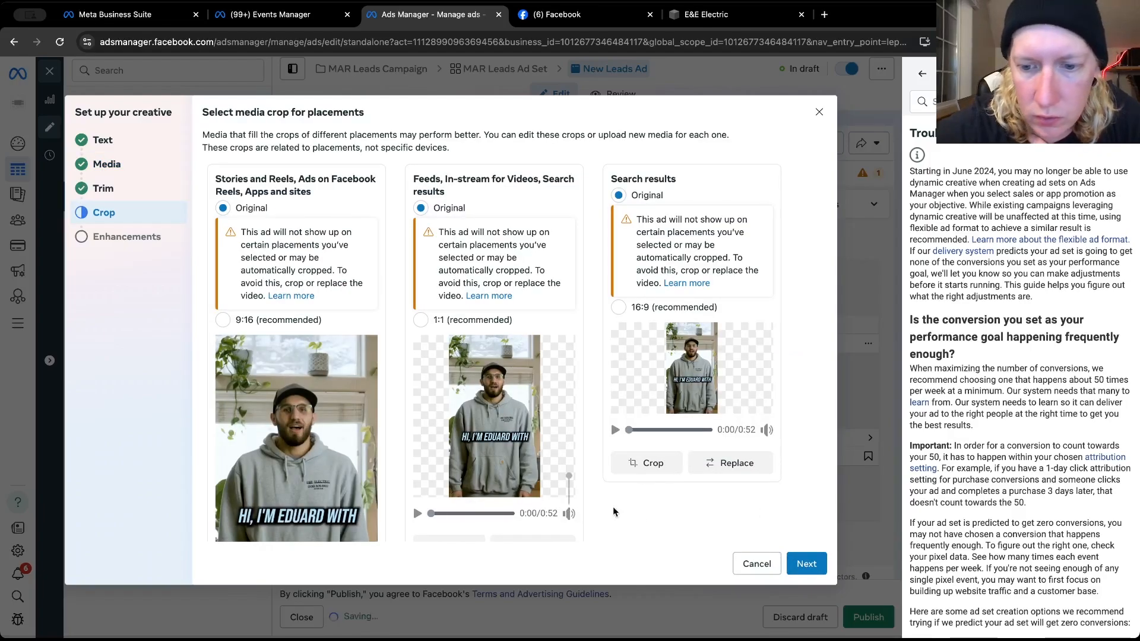
scroll(562, 481, "down", 2)
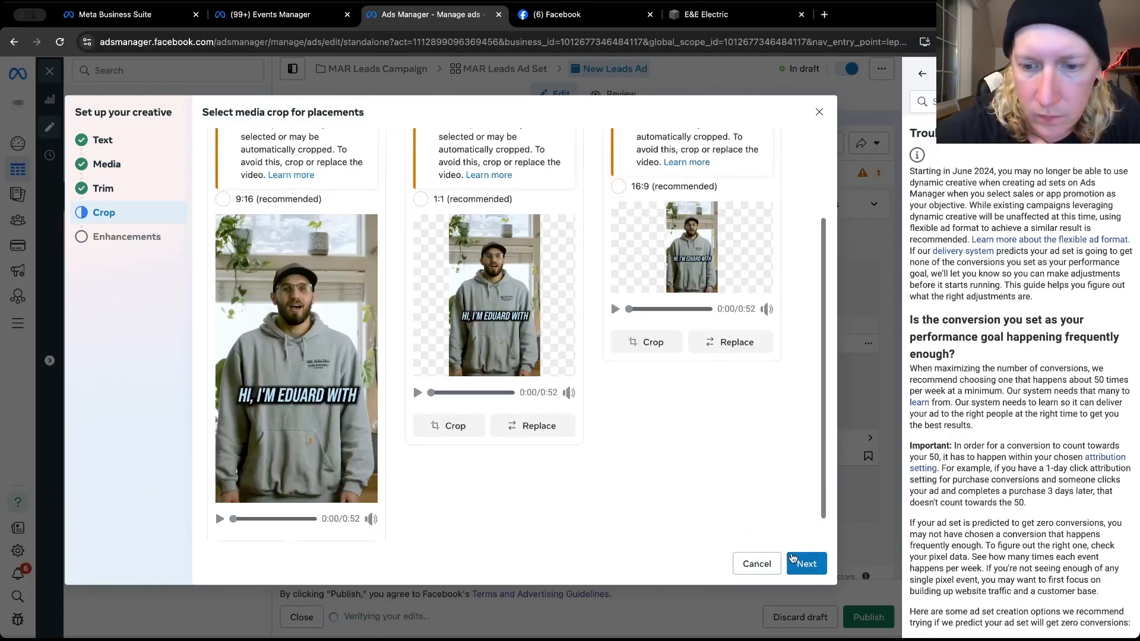
left_click(802, 563)
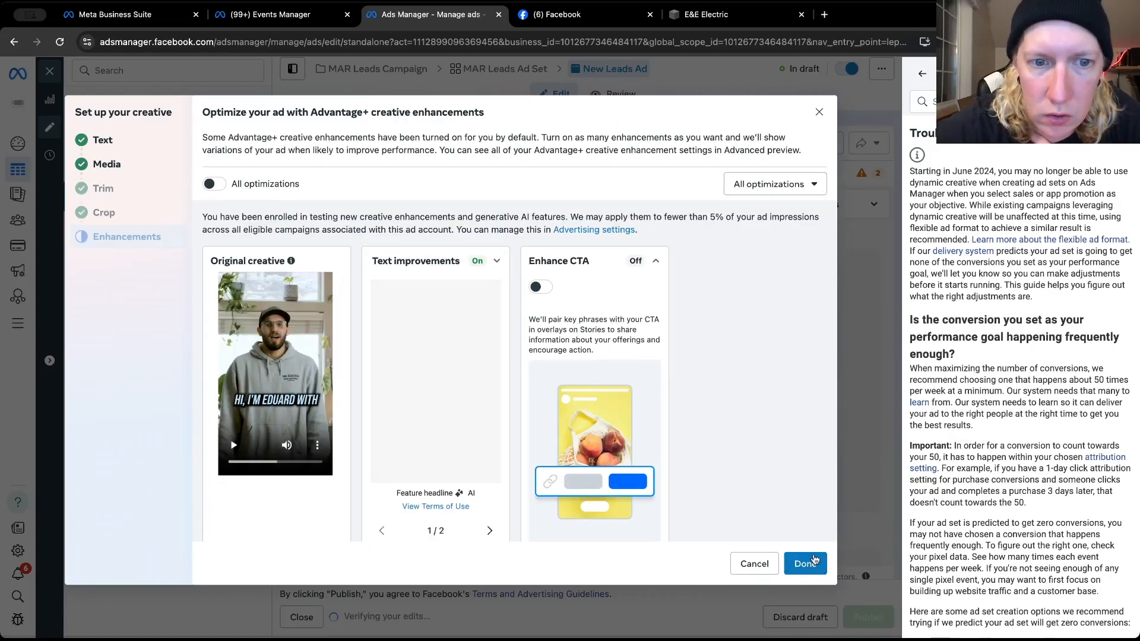
Turn off the text improvements enhancement for the new video ad and finish the creative setup
left_click(496, 260)
left_click(382, 287)
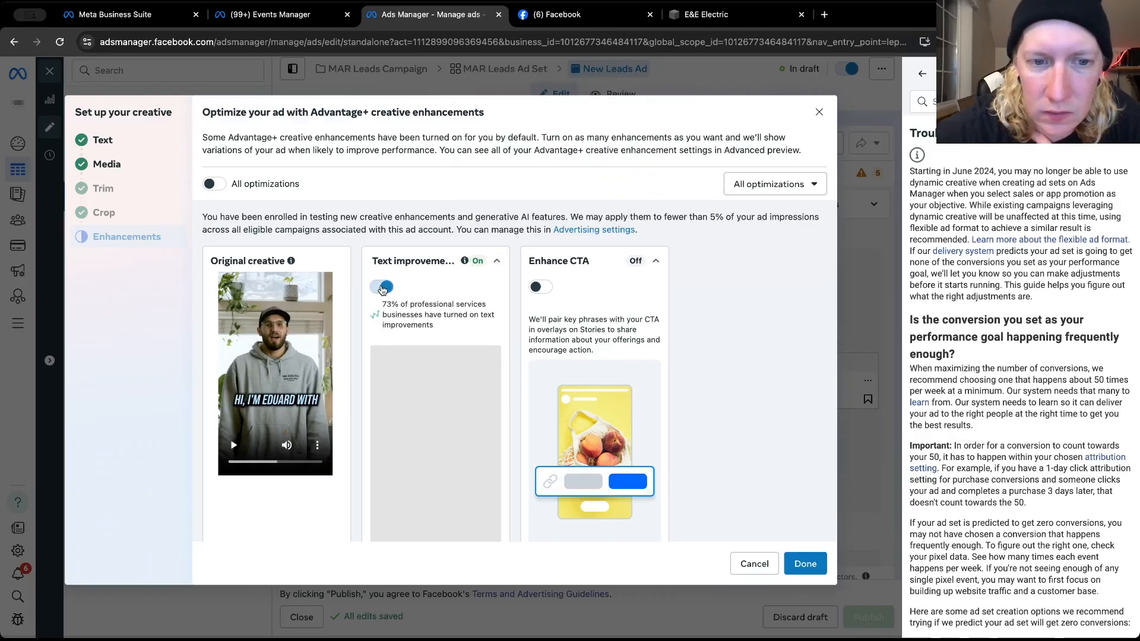
left_click(803, 566)
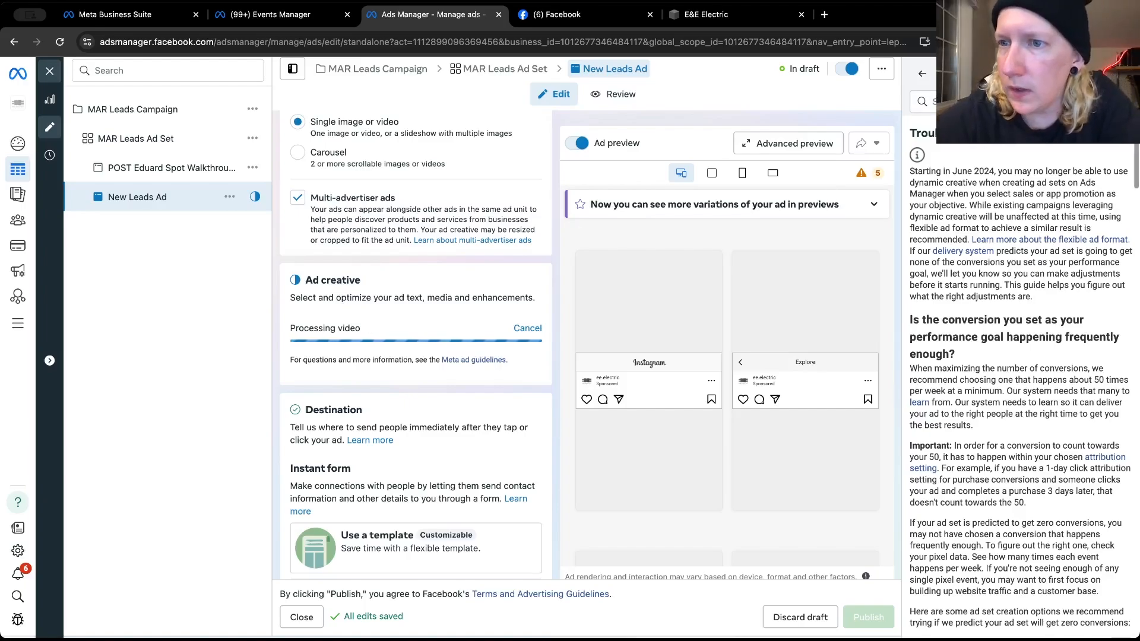
Close the troubleshooting guide and review the new ad's identity, setup, creative, instant form and tracking settings
left_click(1120, 74)
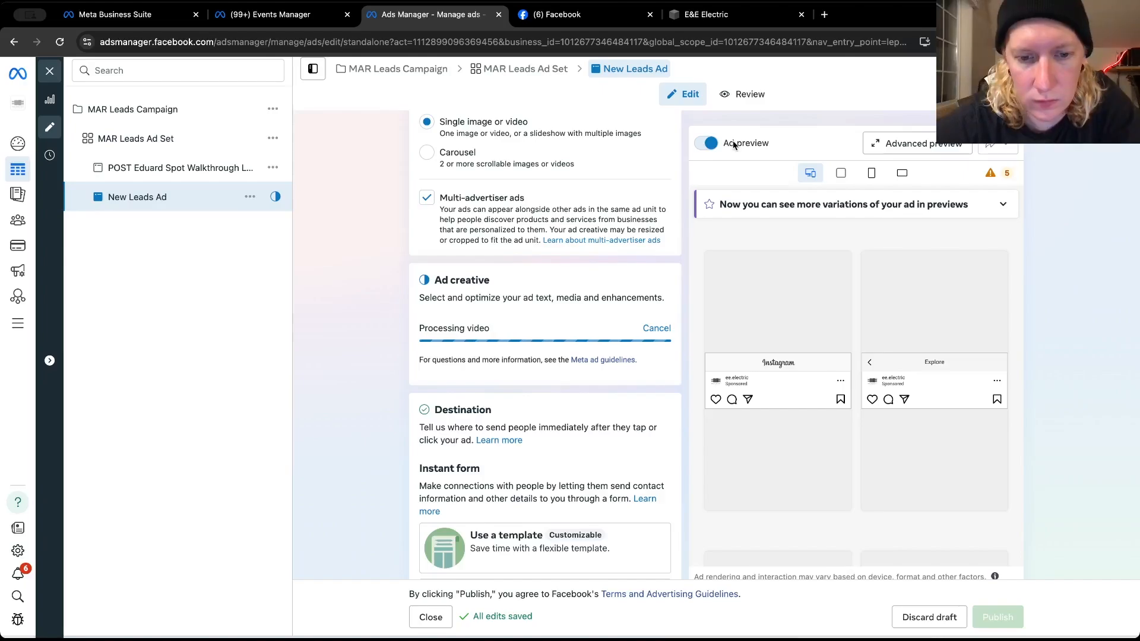
scroll(687, 267, "down", 8)
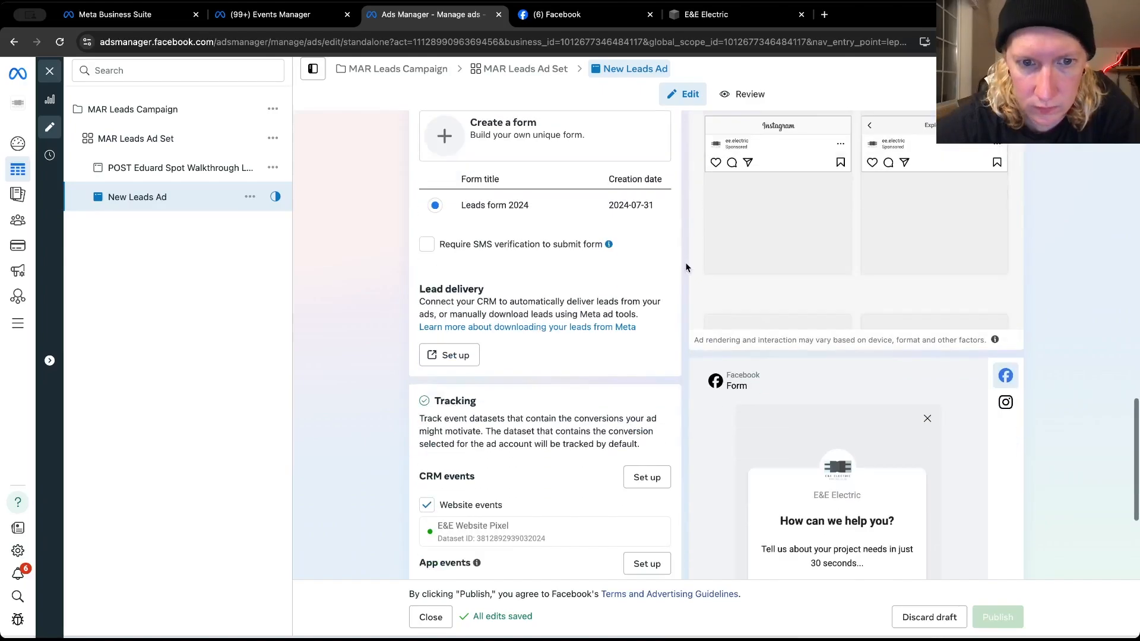
scroll(686, 267, "down", 1)
scroll(687, 268, "down", 5)
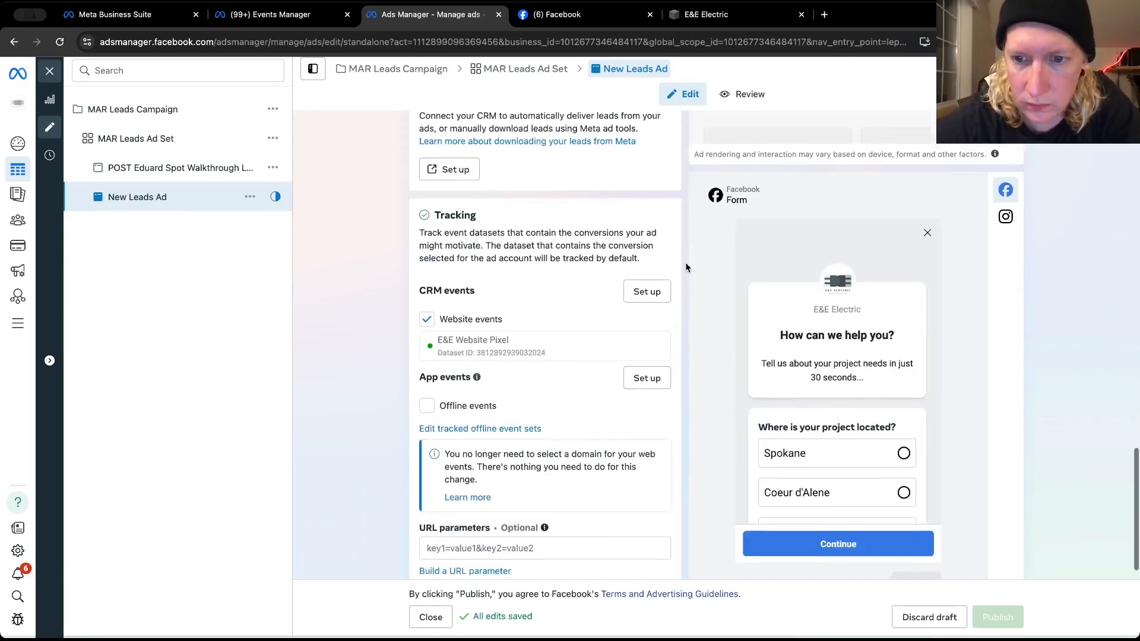
scroll(687, 267, "up", 15)
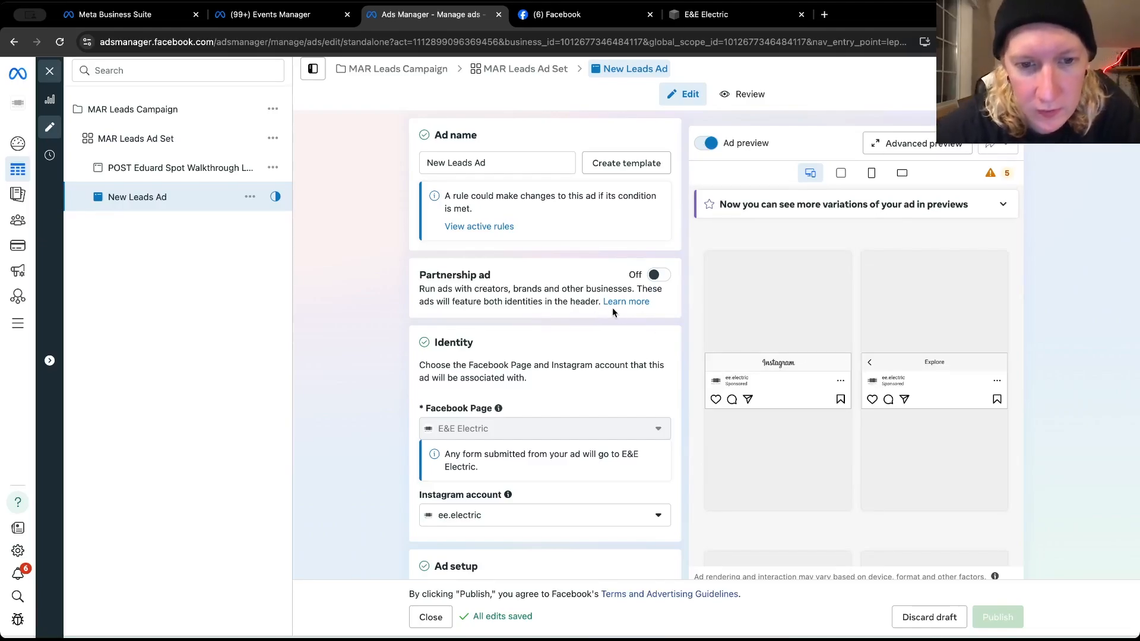
scroll(414, 350, "down", 3)
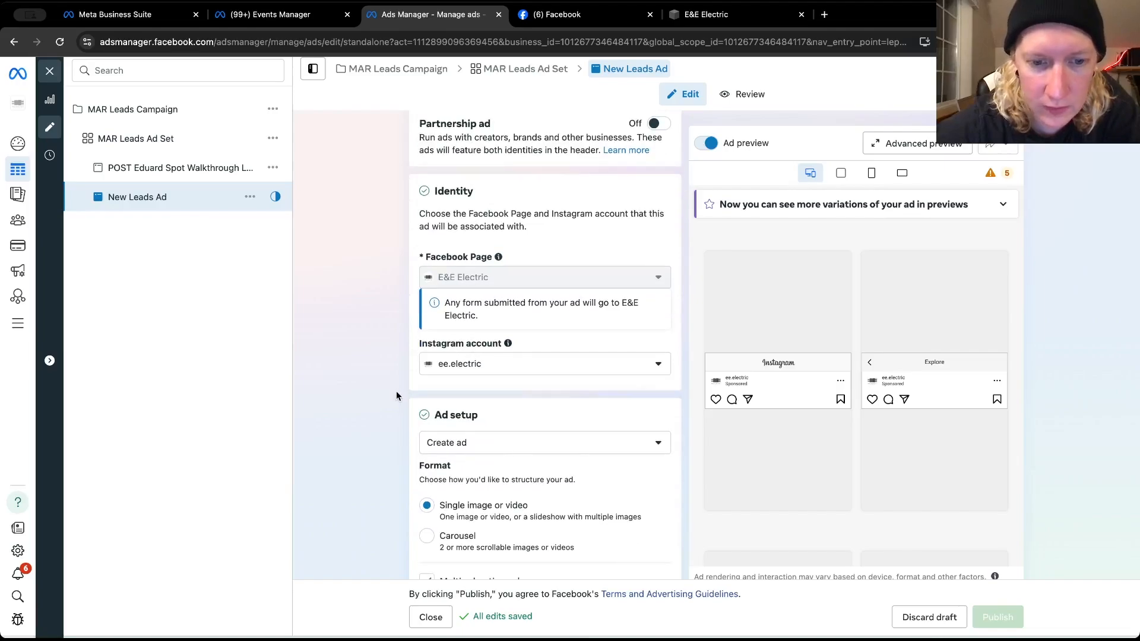
scroll(397, 390, "down", 10)
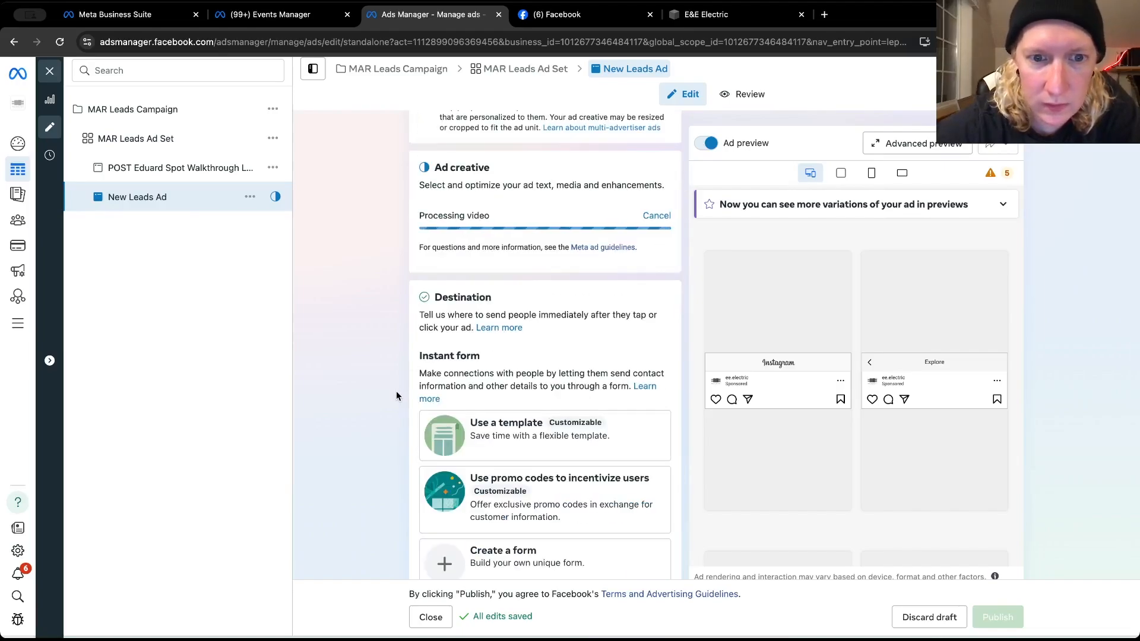
scroll(397, 390, "down", 9)
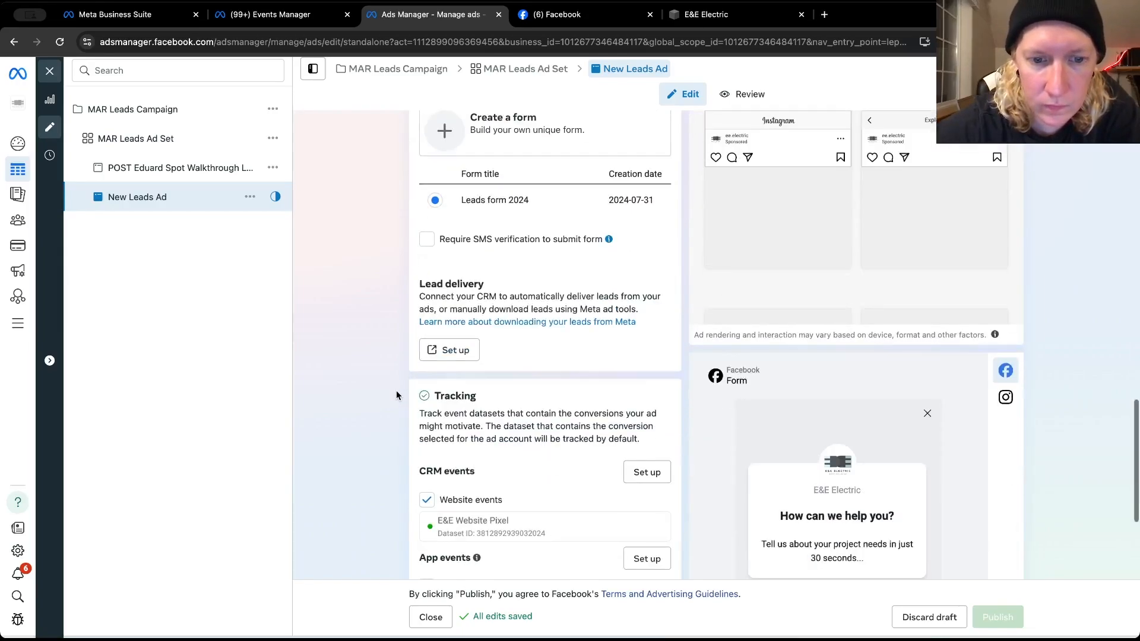
scroll(397, 395, "down", 2)
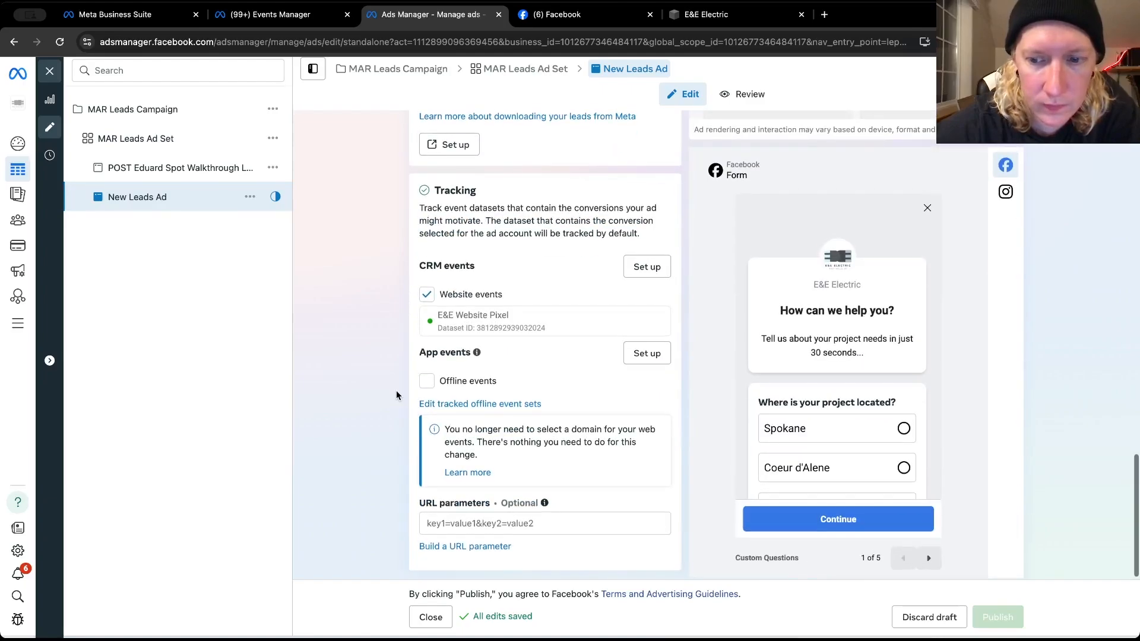
scroll(396, 395, "up", 15)
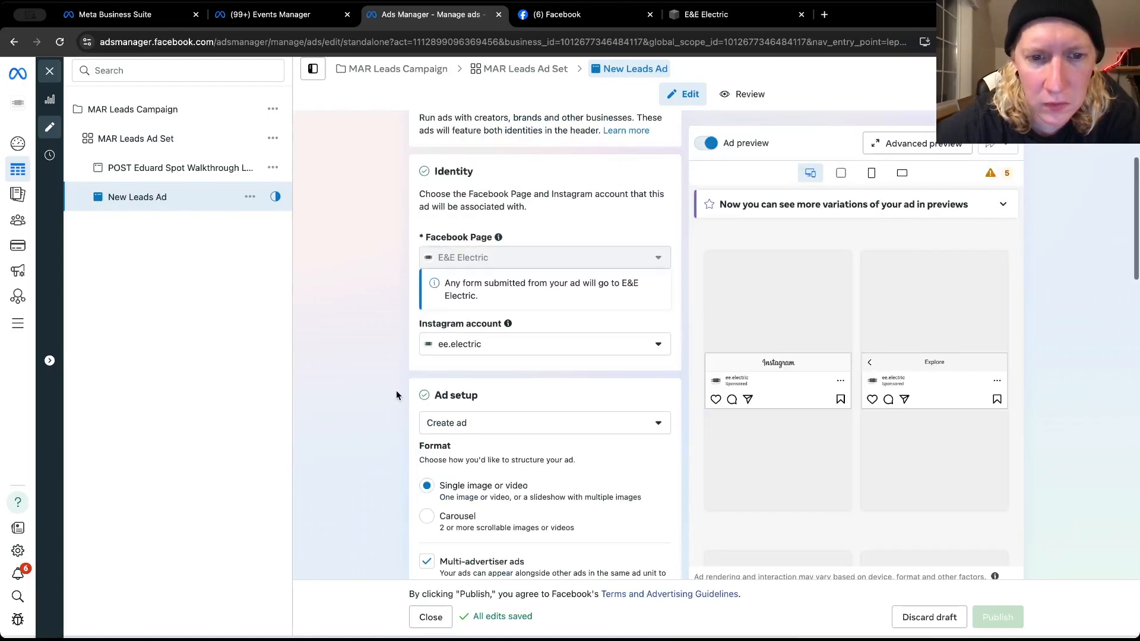
scroll(396, 390, "down", 3)
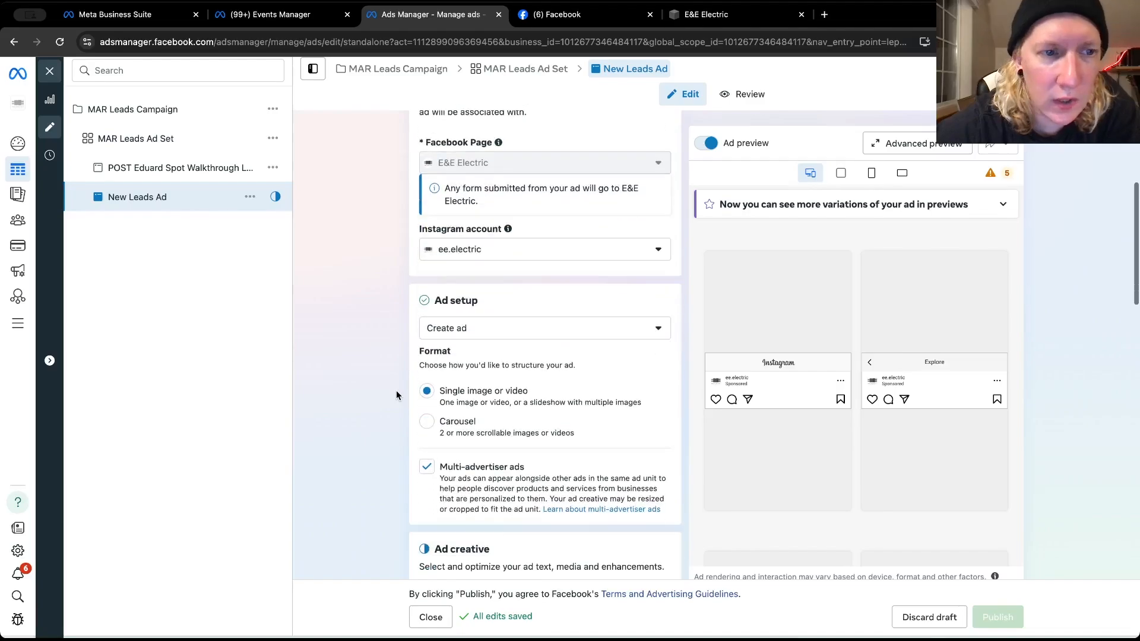
scroll(400, 372, "up", 6)
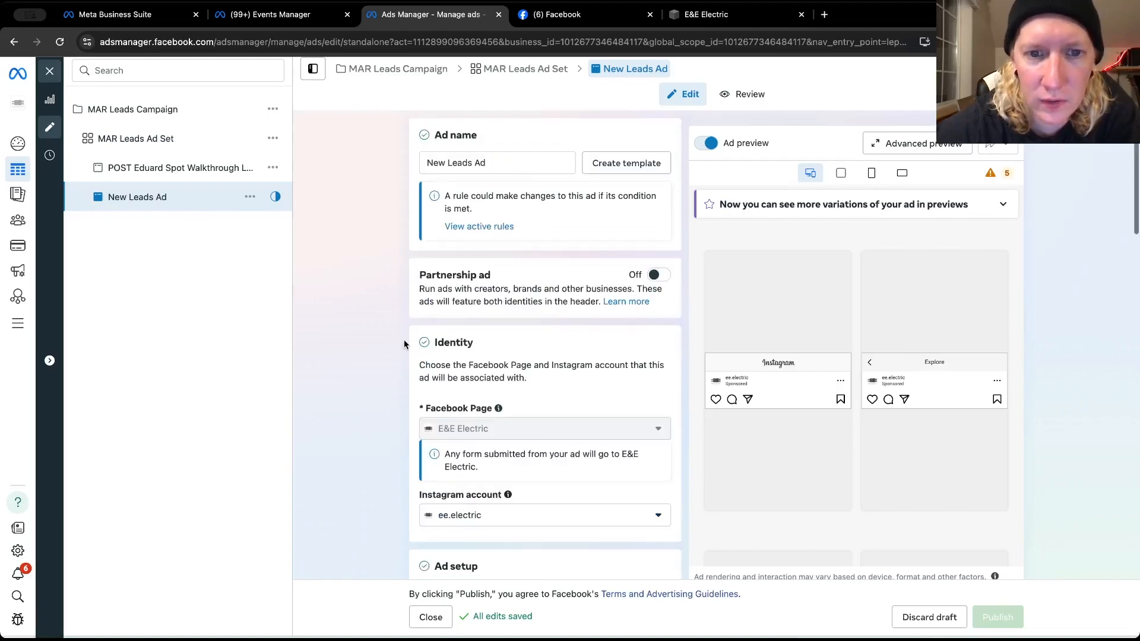
Rename the new leads ad by replacing "New" with "CREATE", the video presenter's first name and "Spot", keeping "Leads Ad"
left_click(445, 164)
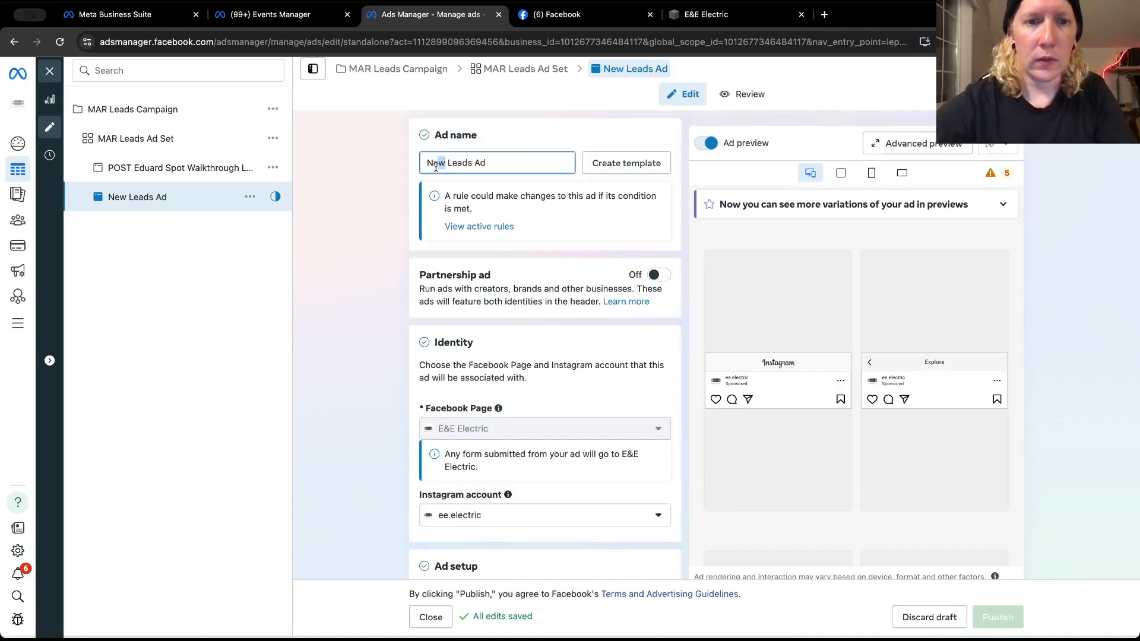
left_click_drag(445, 163, 426, 164)
type("CREATE E")
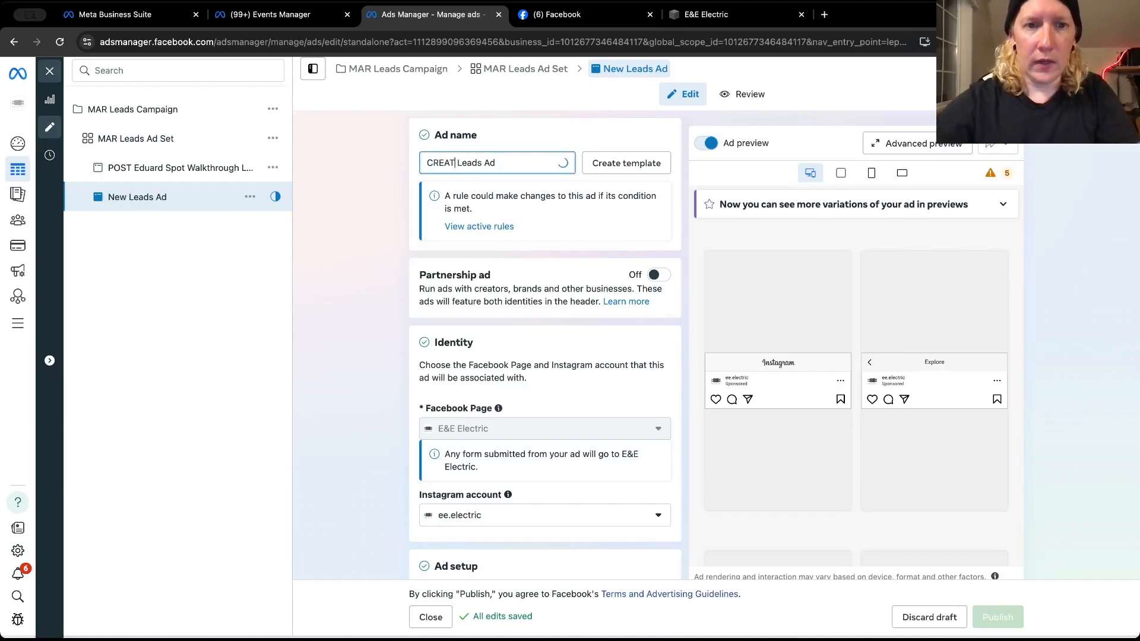
type("d")
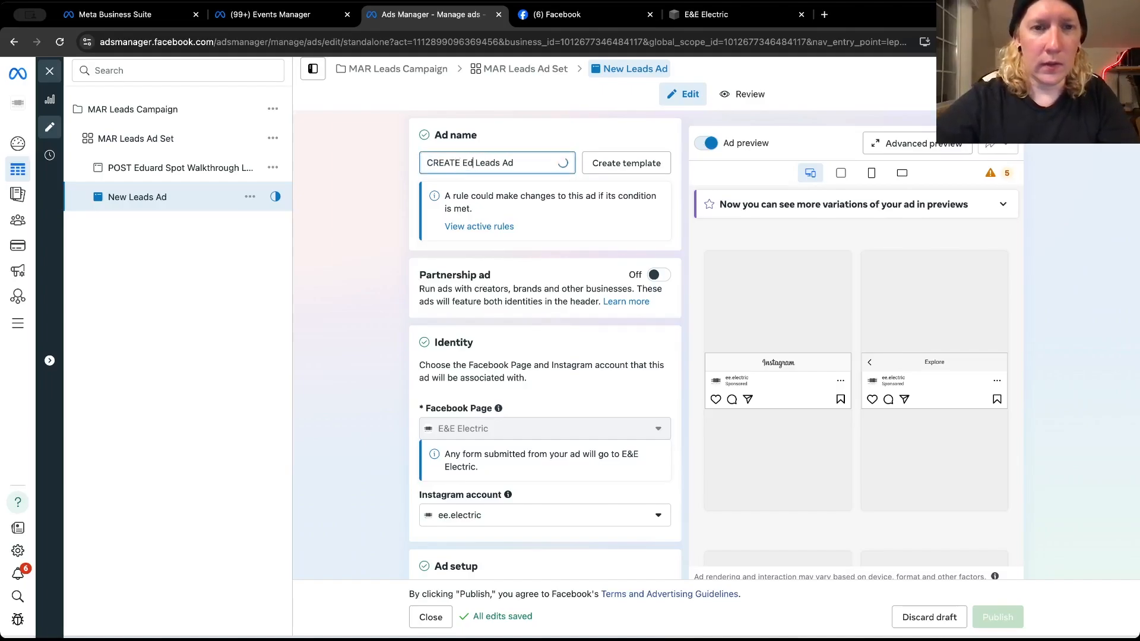
type("uard S")
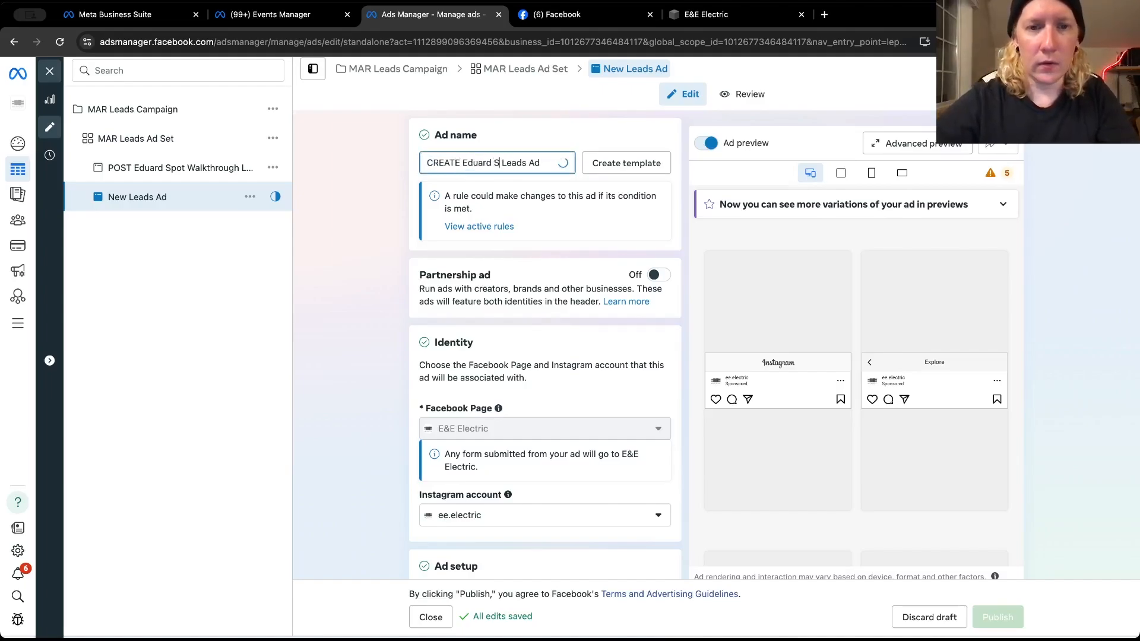
type("pot")
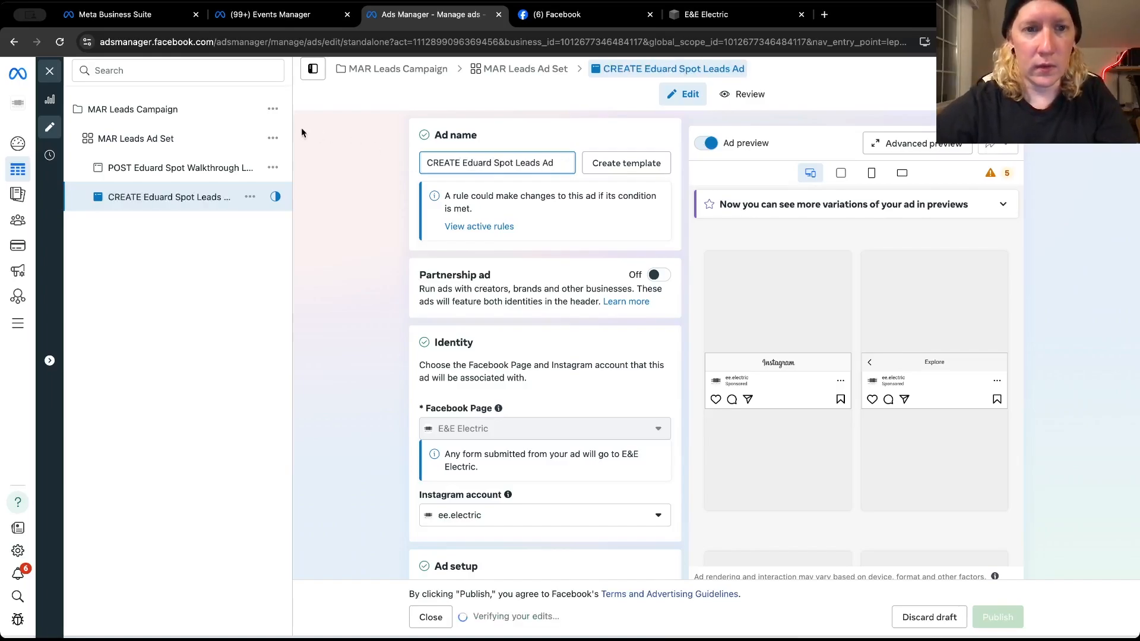
scroll(348, 231, "down", 10)
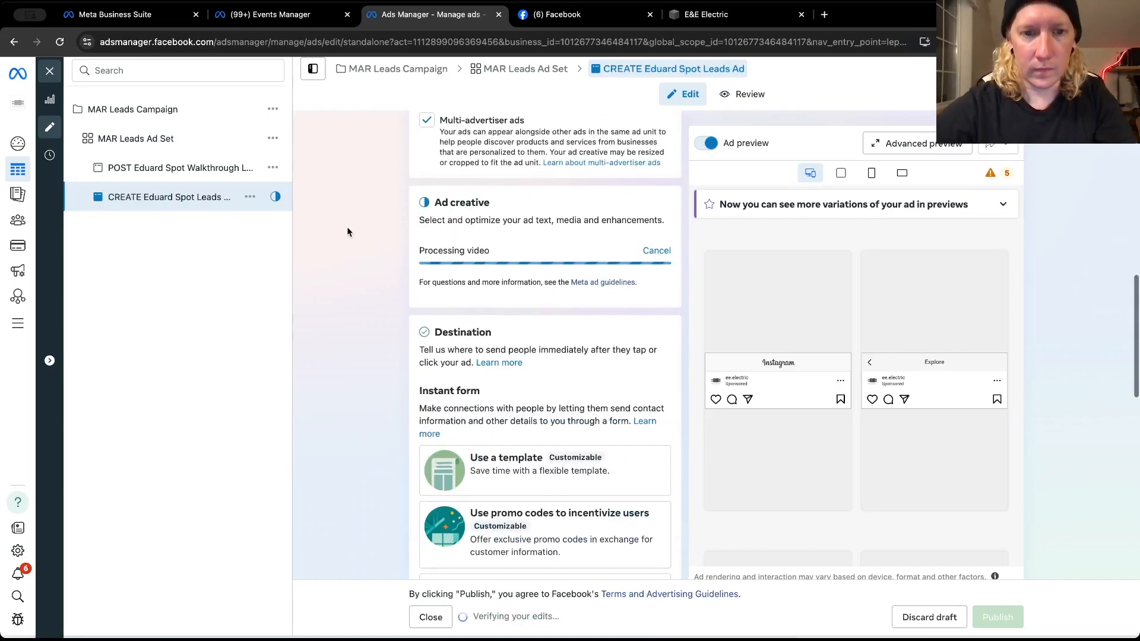
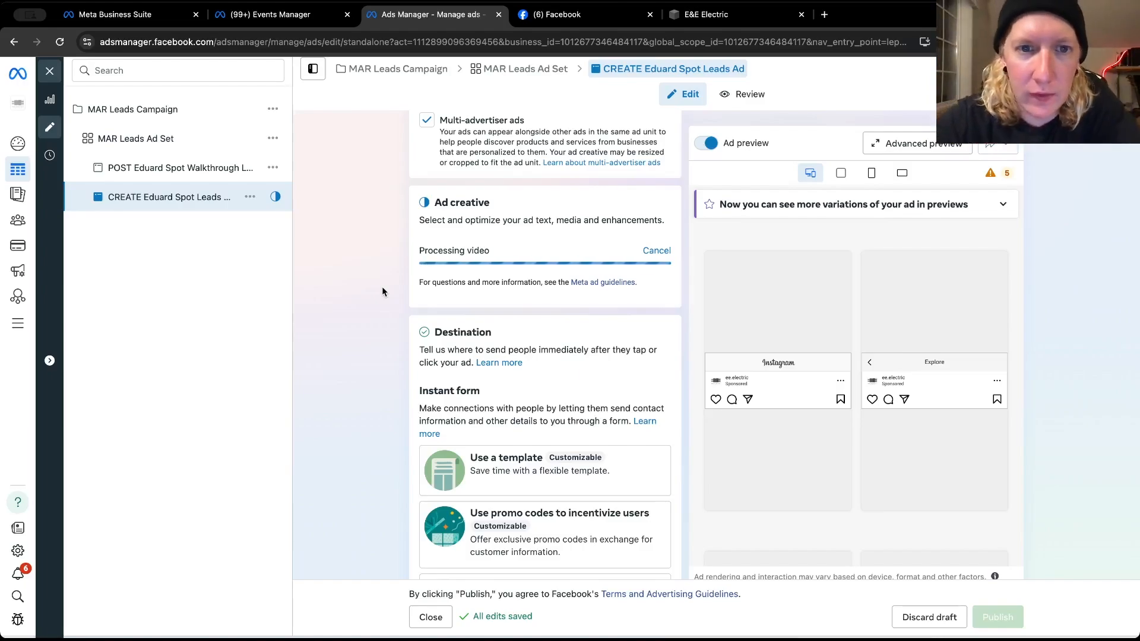
Switch to E&E Electric's Facebook page and look through its posts for the reel matching the ad's video
scroll(382, 287, "down", 2)
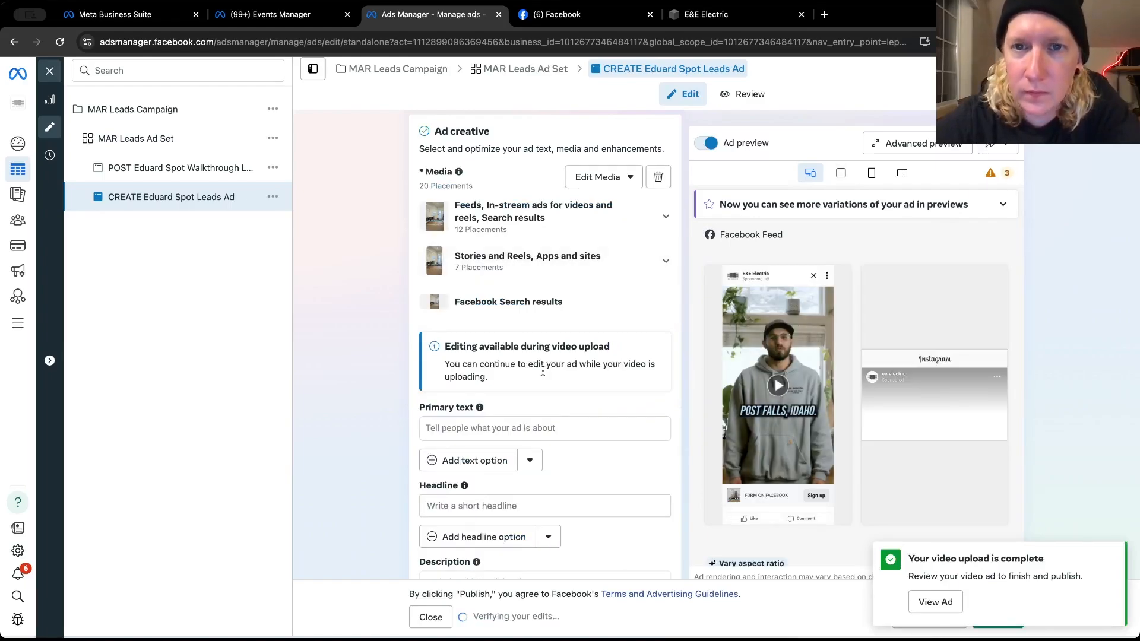
left_click(515, 26)
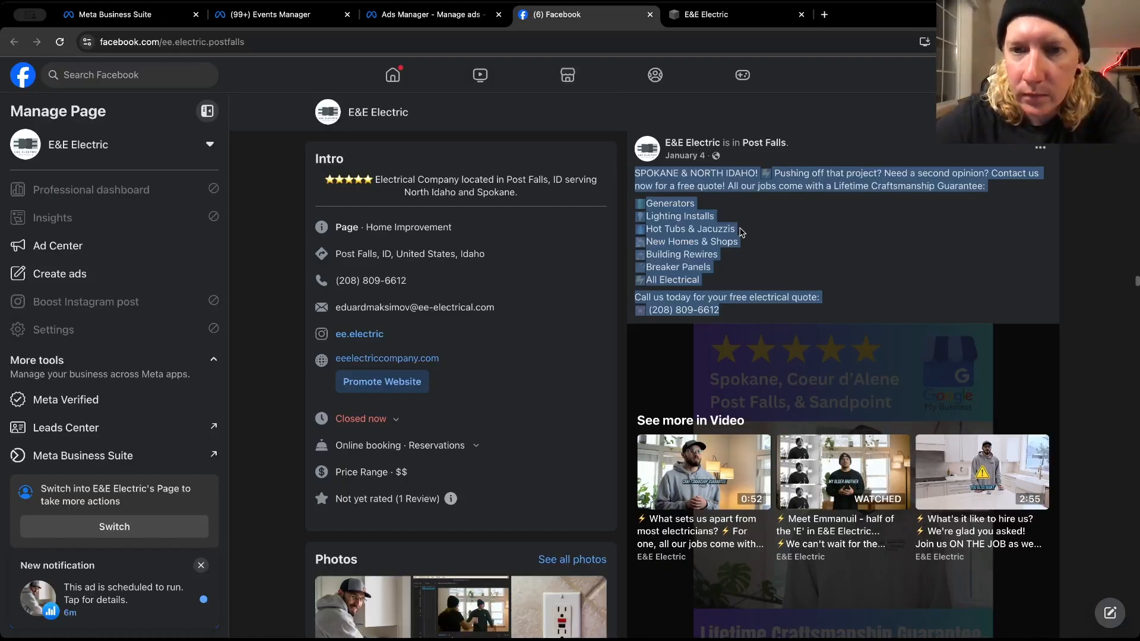
scroll(676, 225, "up", 10)
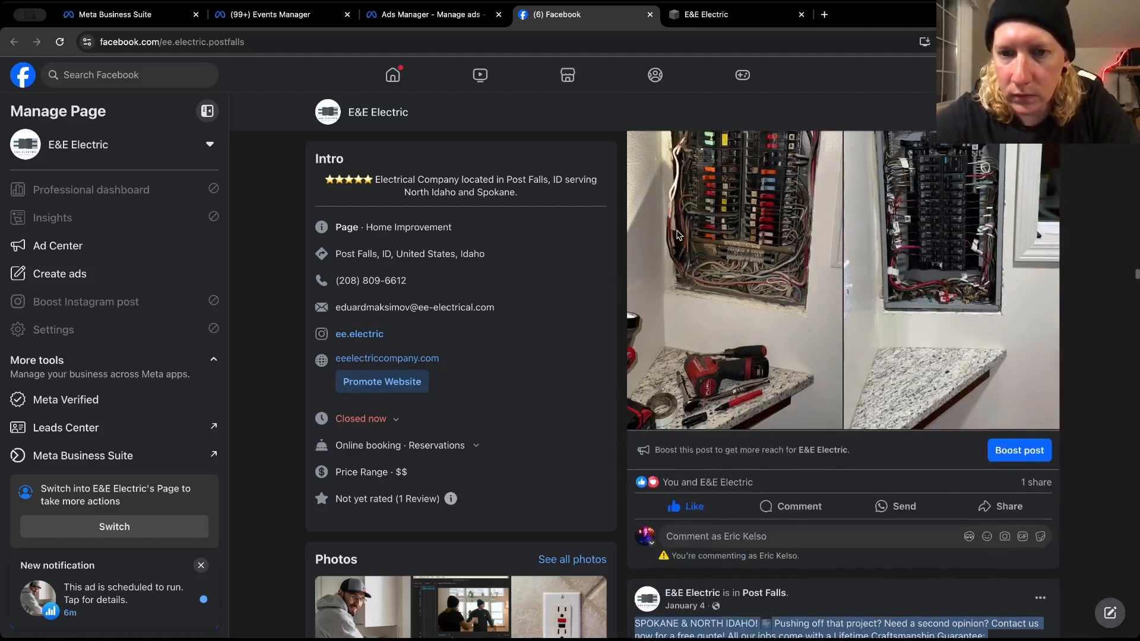
scroll(679, 236, "up", 10)
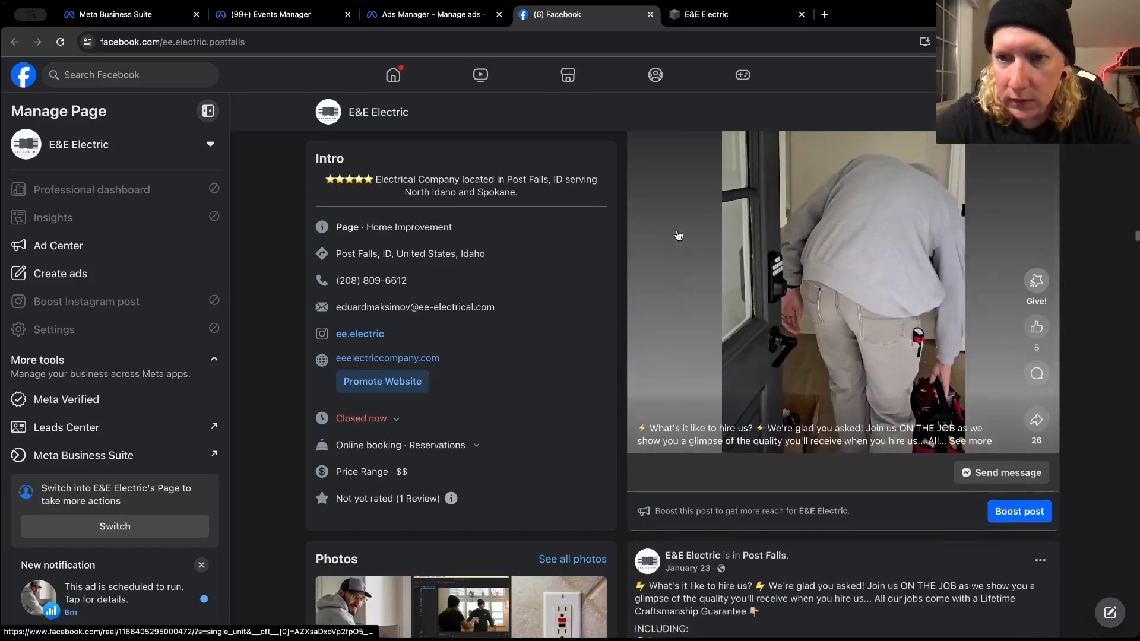
scroll(678, 236, "up", 5)
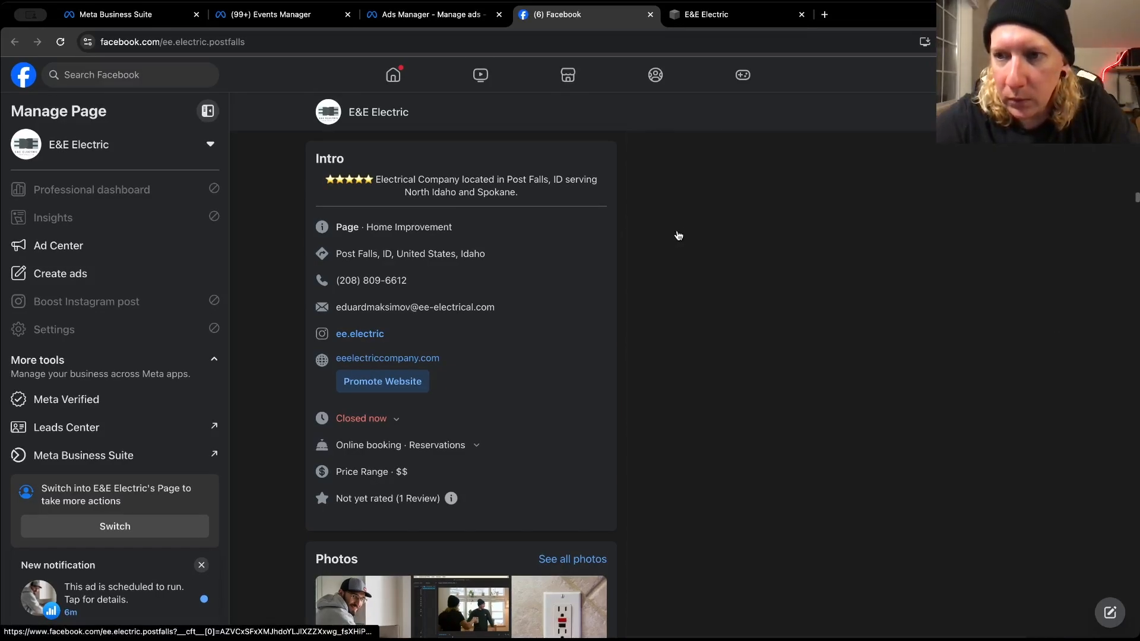
scroll(678, 240, "up", 5)
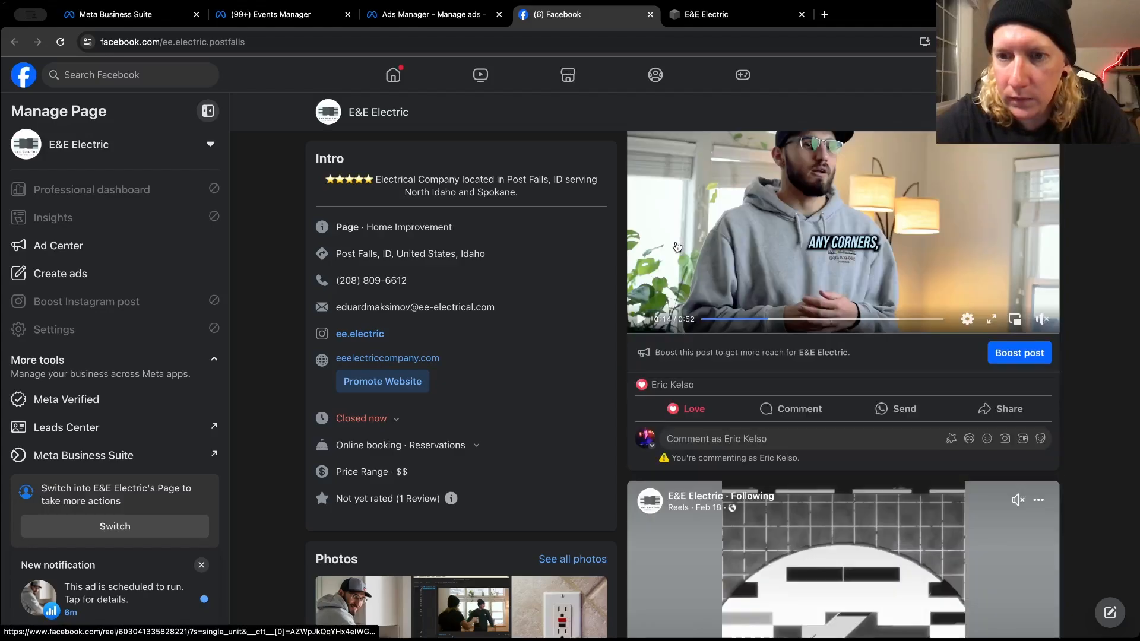
scroll(677, 247, "down", 5)
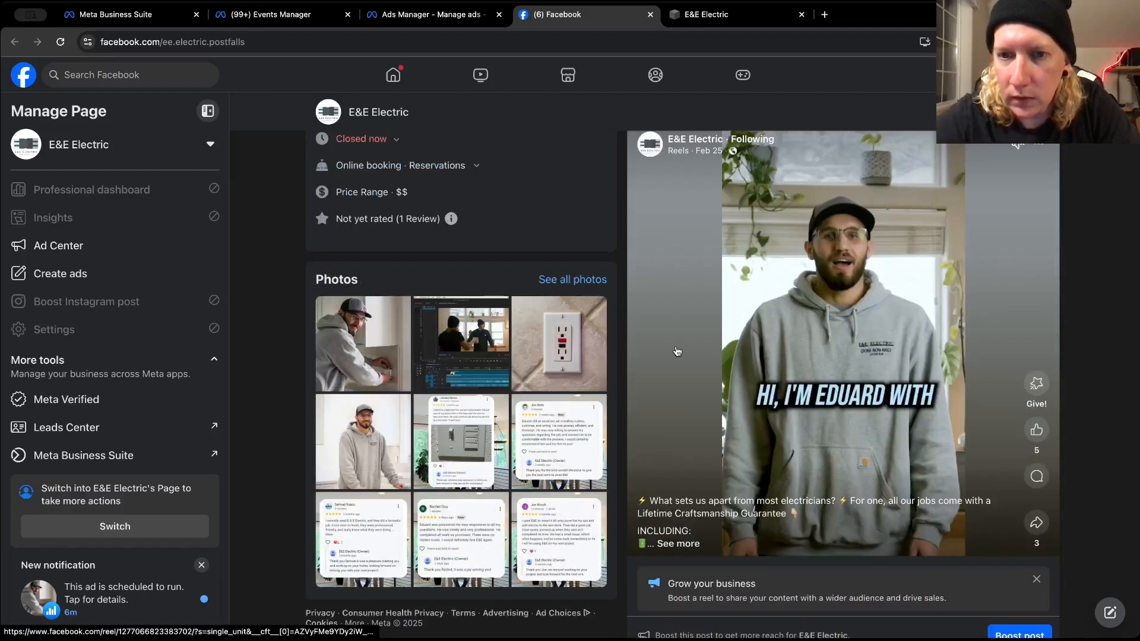
scroll(680, 446, "up", 3)
scroll(682, 439, "down", 8)
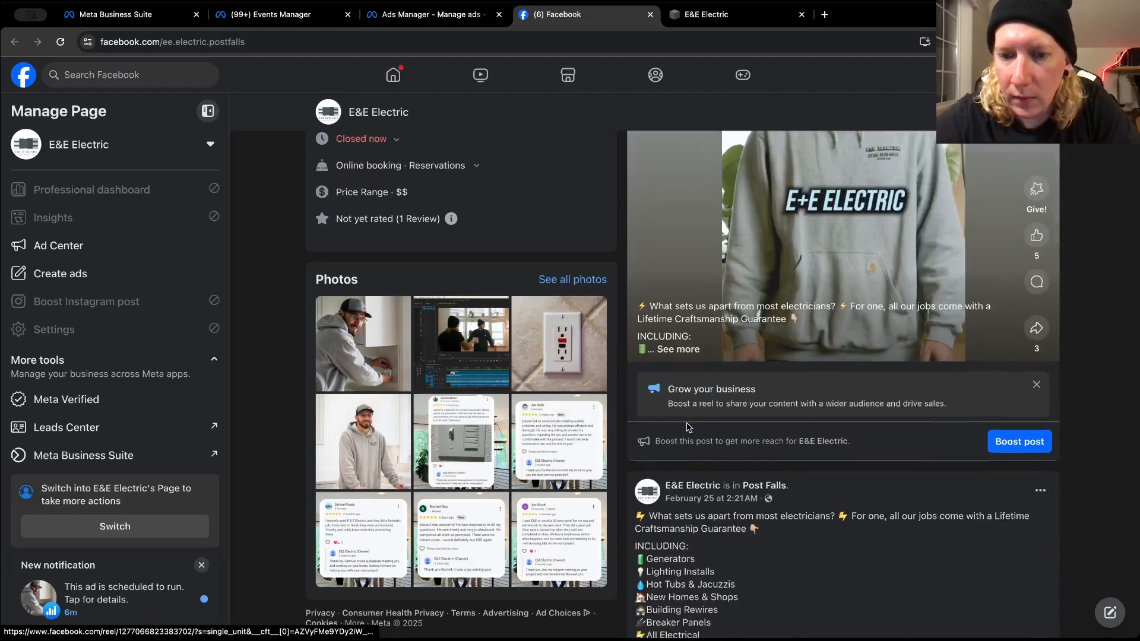
scroll(687, 426, "down", 1)
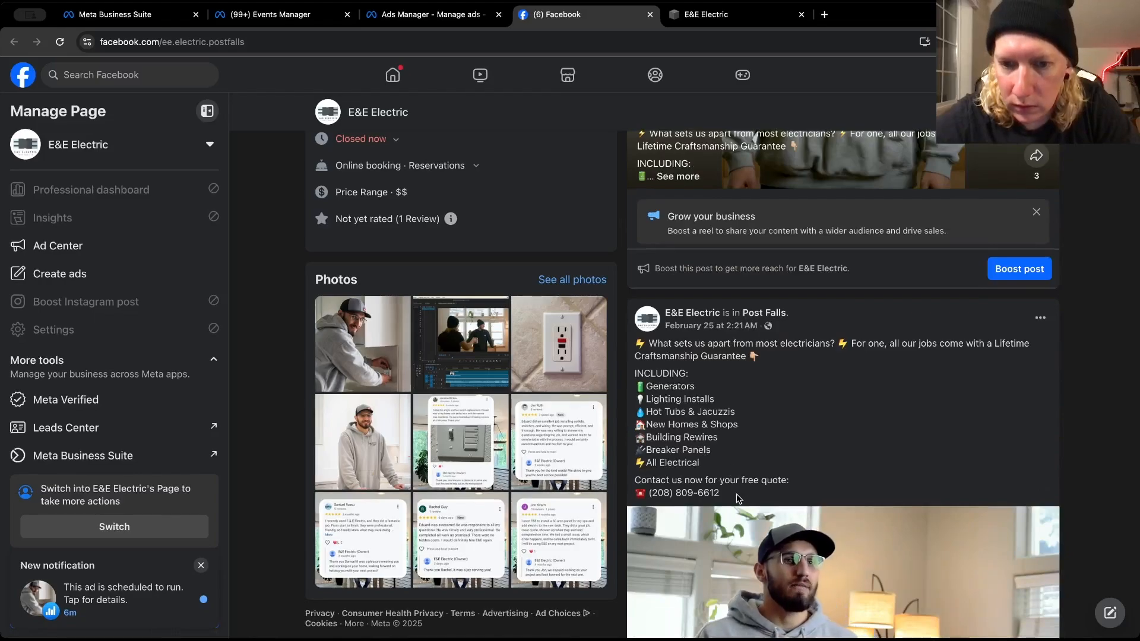
scroll(718, 472, "up", 1)
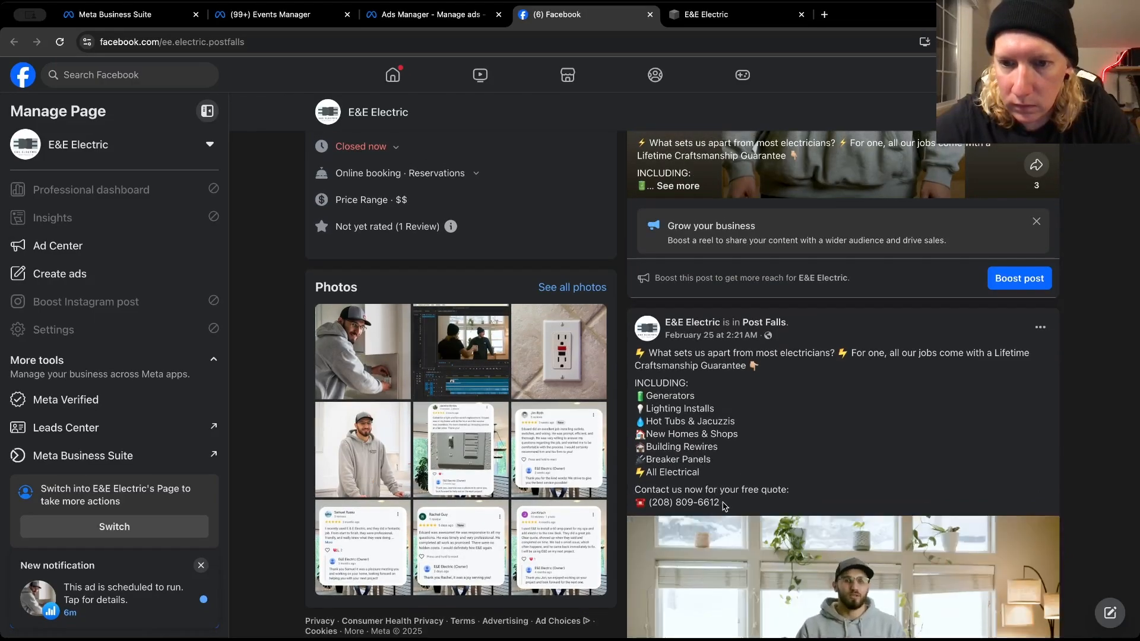
scroll(724, 507, "up", 5)
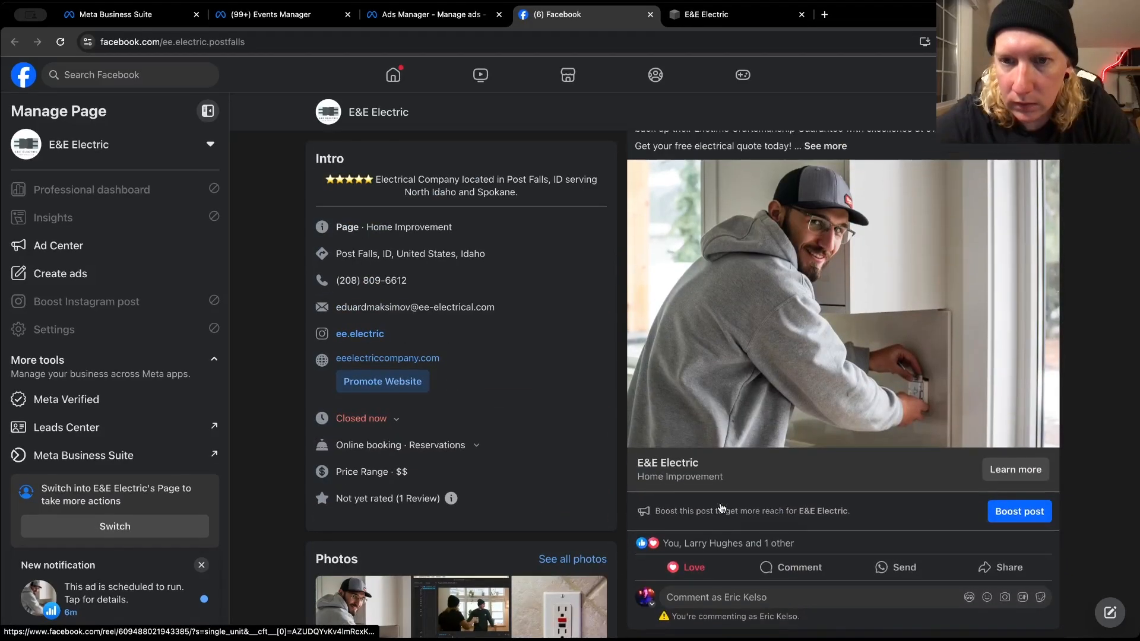
scroll(721, 508, "up", 4)
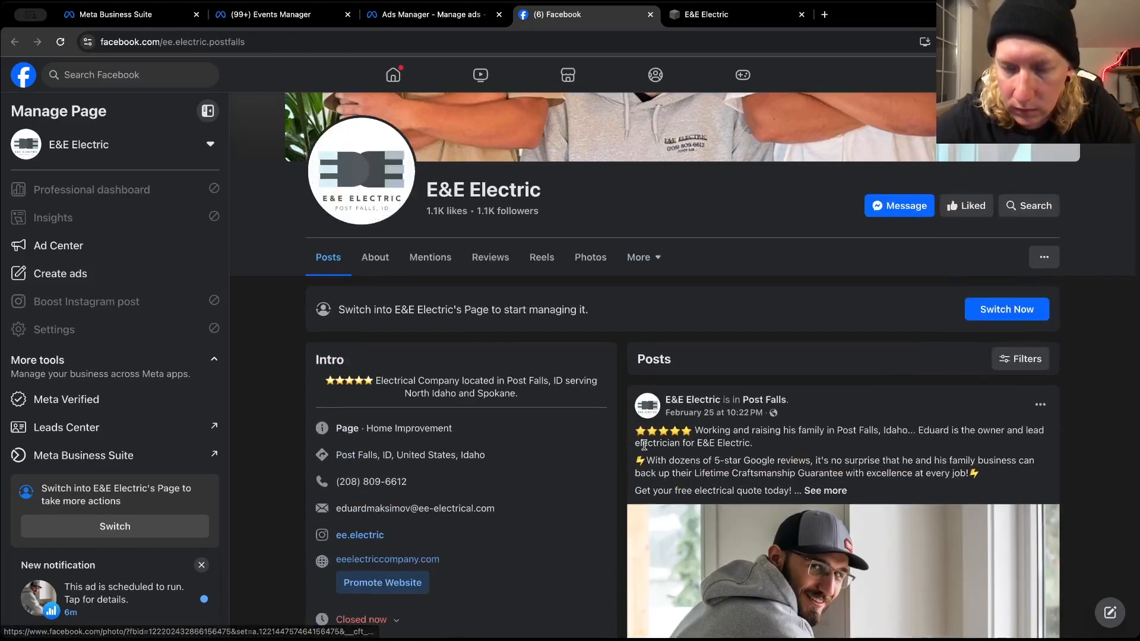
scroll(644, 445, "down", 1)
scroll(640, 450, "down", 8)
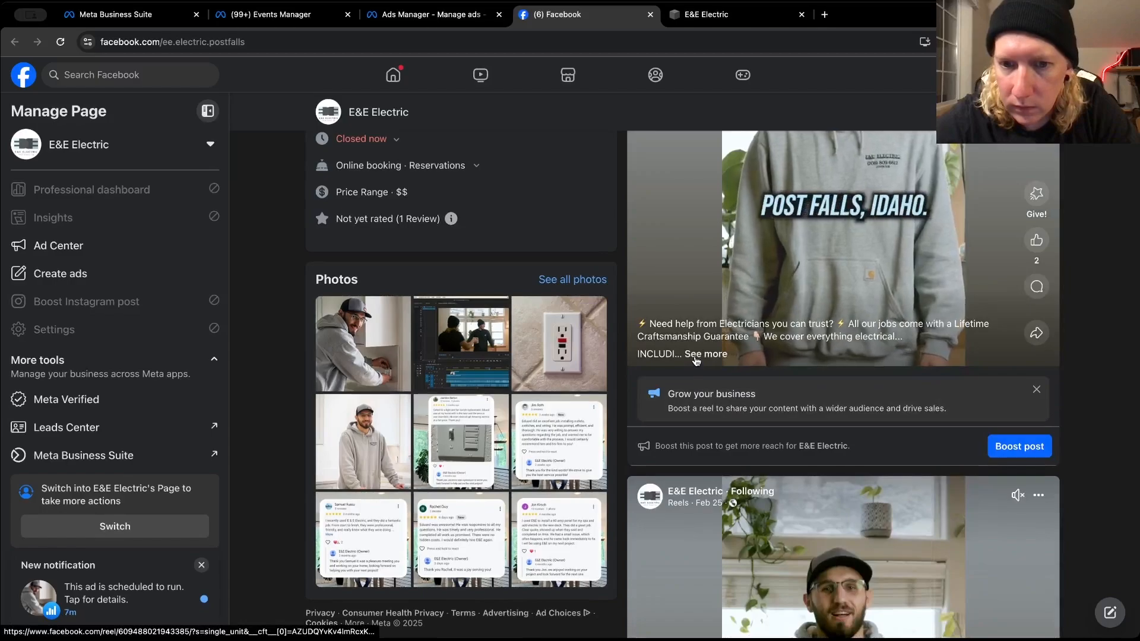
Open the "Need help from Electricians you can trust?" reel, expand its caption and copy the full text including the contact line
left_click(698, 359)
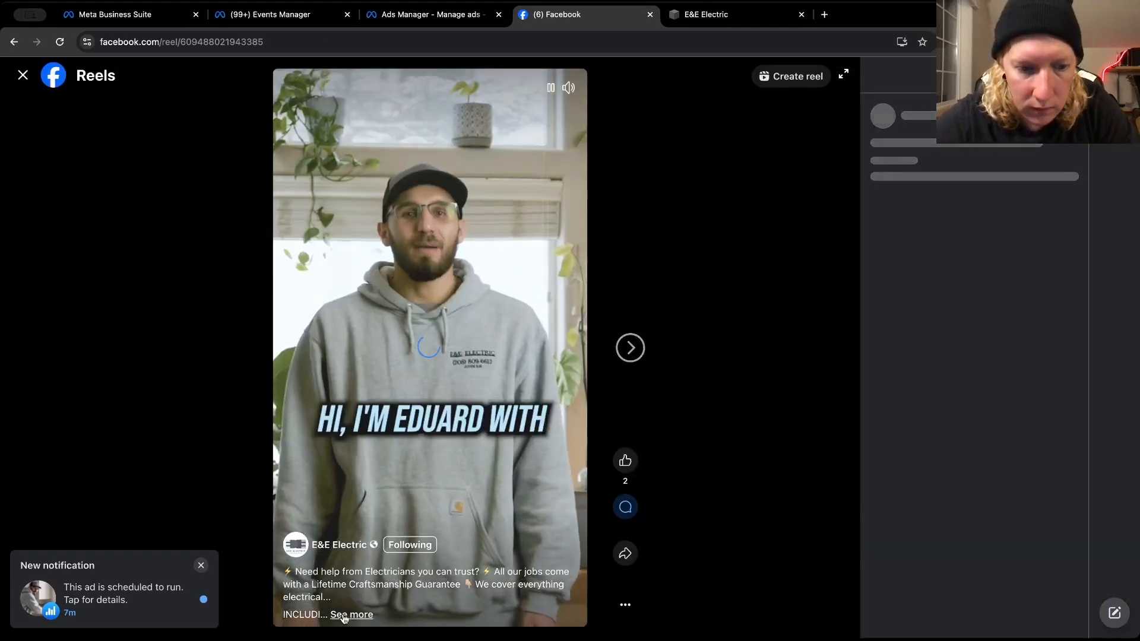
left_click(351, 615)
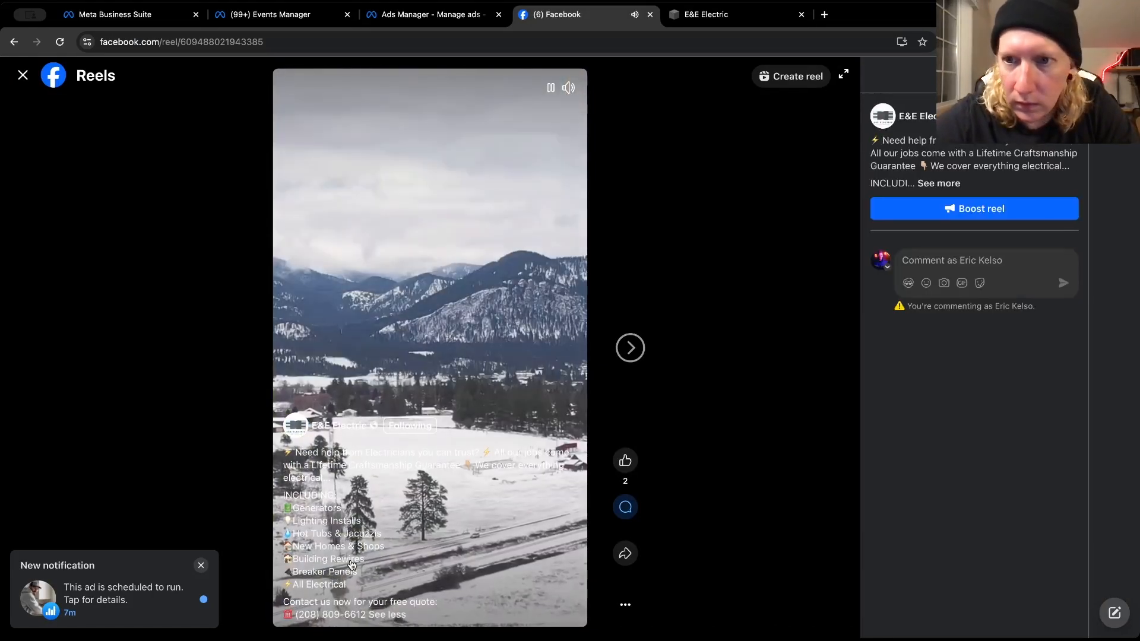
left_click(944, 185)
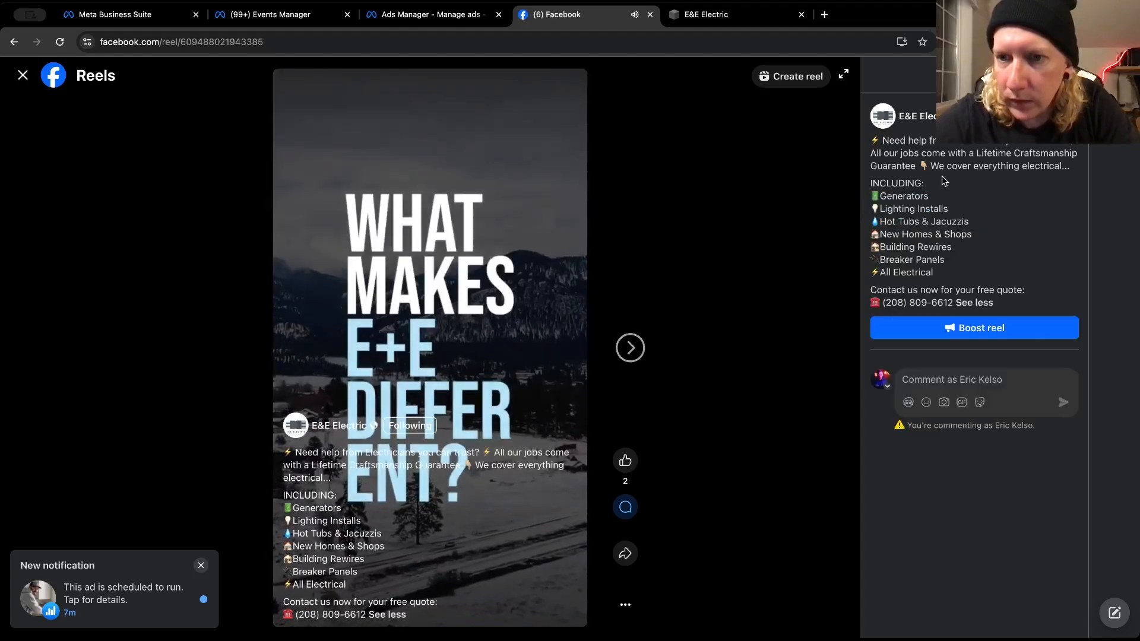
triple_click(921, 154)
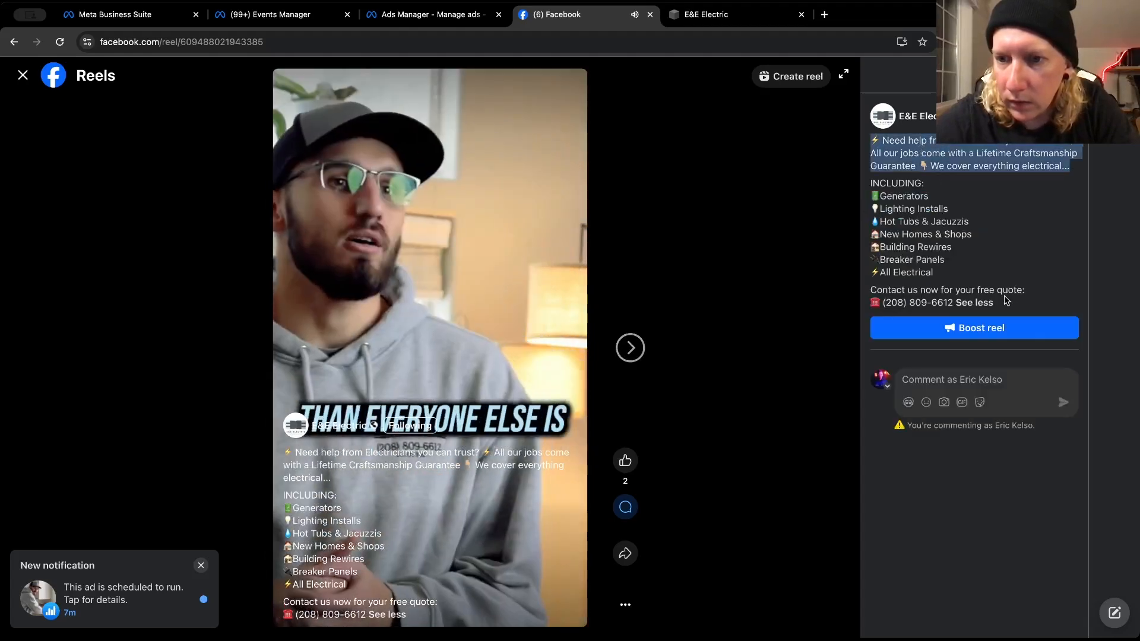
left_click(951, 303)
left_click_drag(951, 302, 861, 143)
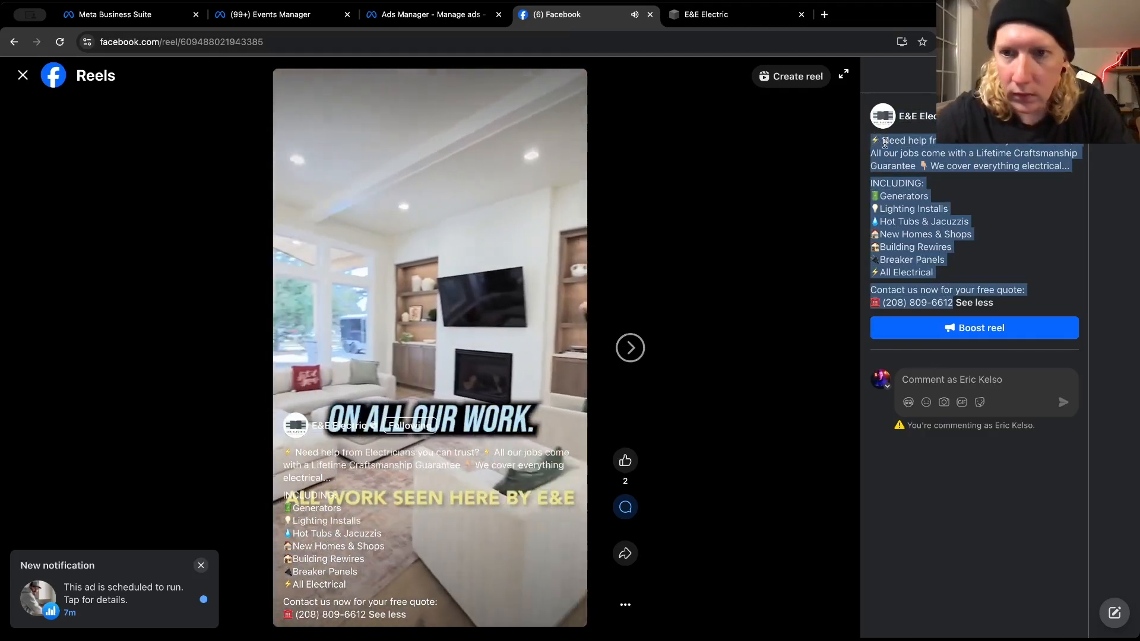
right_click(884, 142)
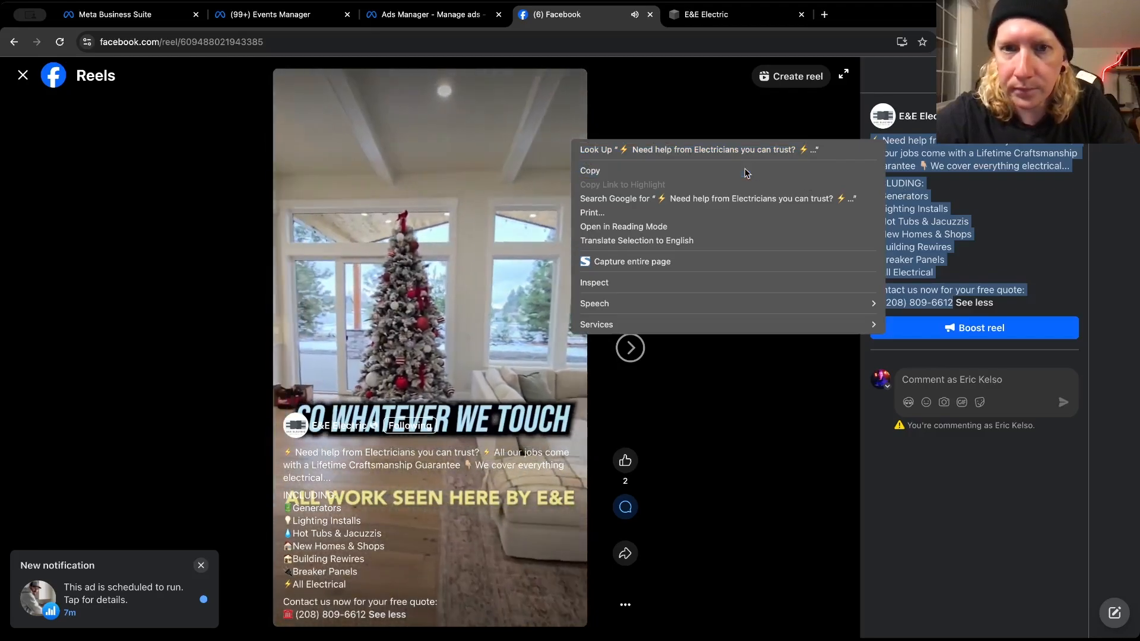
left_click(746, 172)
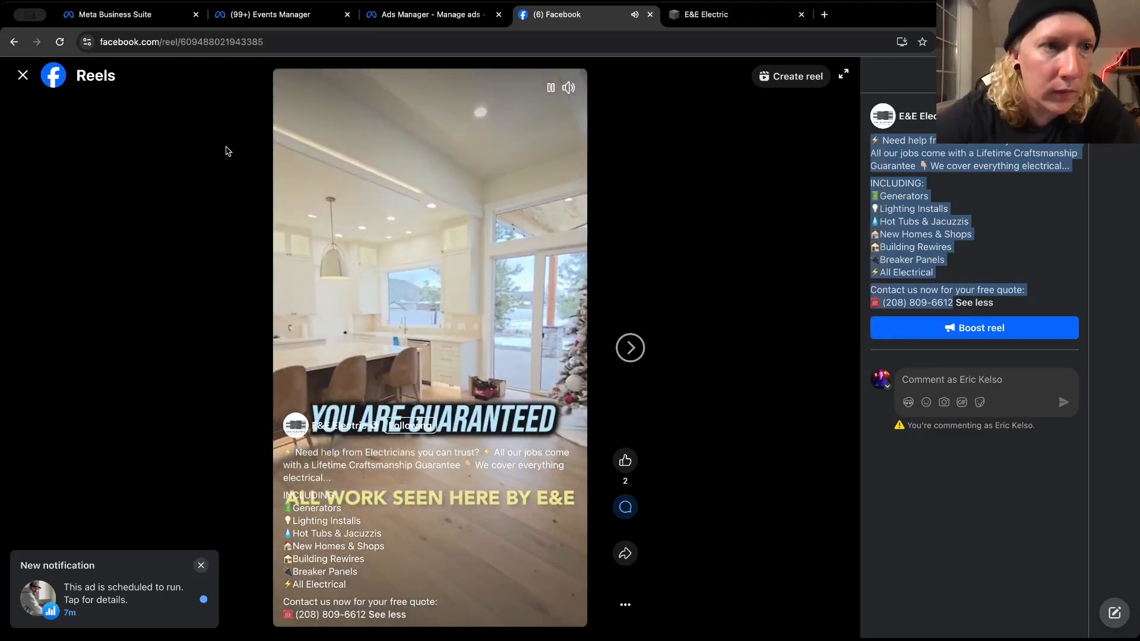
Close the reel, return to Ads Manager and paste the copied caption as the new video ad's primary text
left_click(23, 75)
left_click(398, 16)
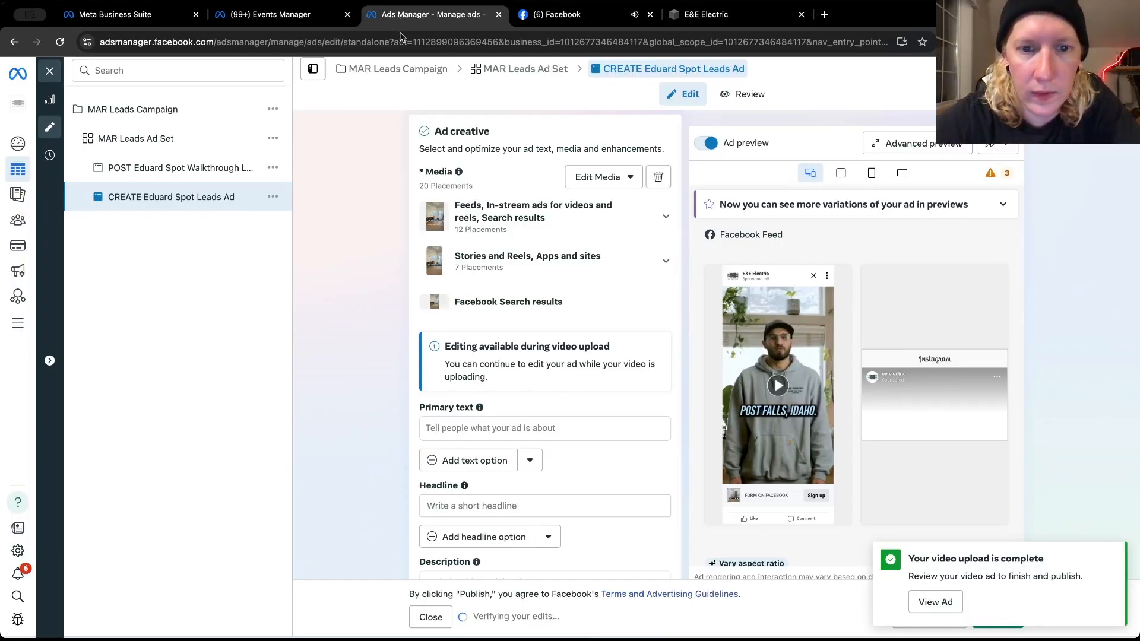
left_click(570, 359)
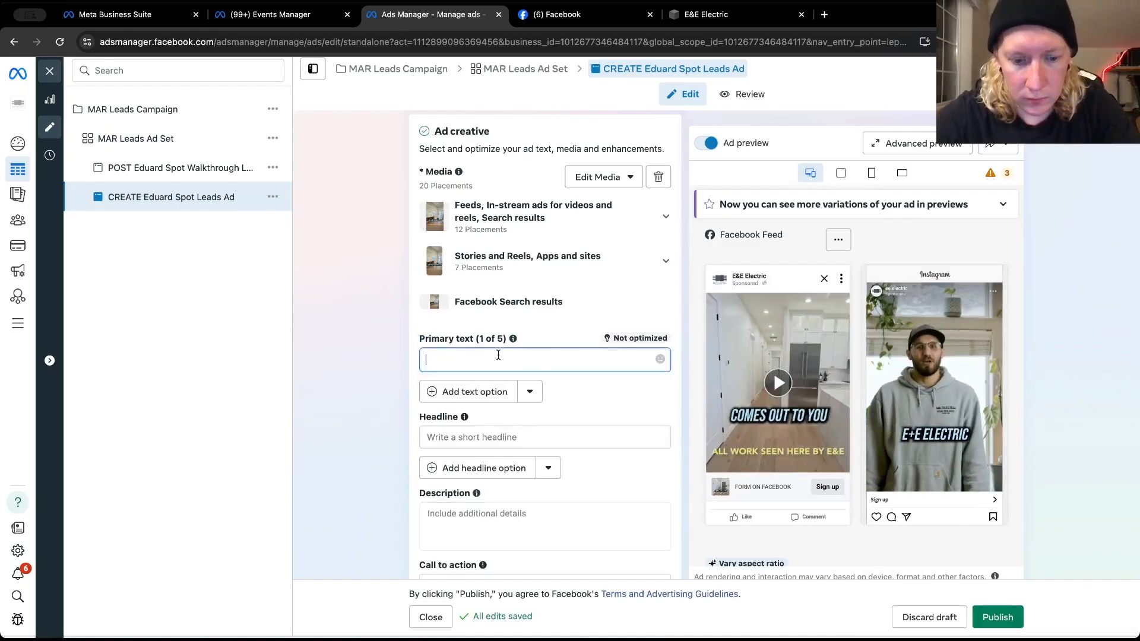
key("ctrl+v")
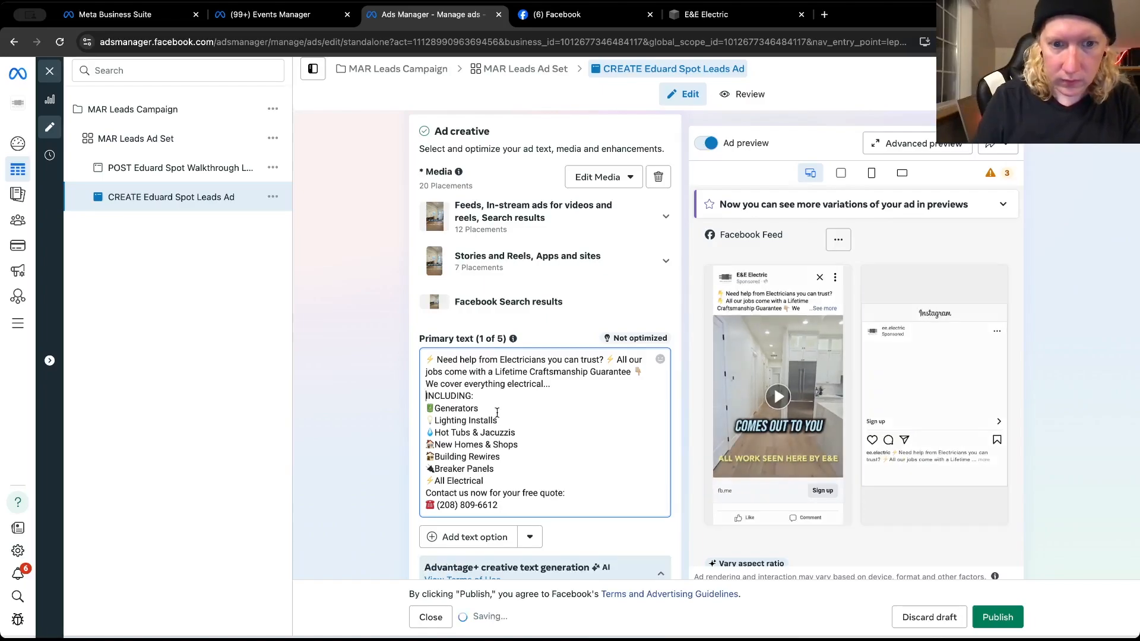
Insert blank lines above "INCLUDING:" and "Contact us now for your free quote:" in the primary text
key("Return")
left_click(491, 493)
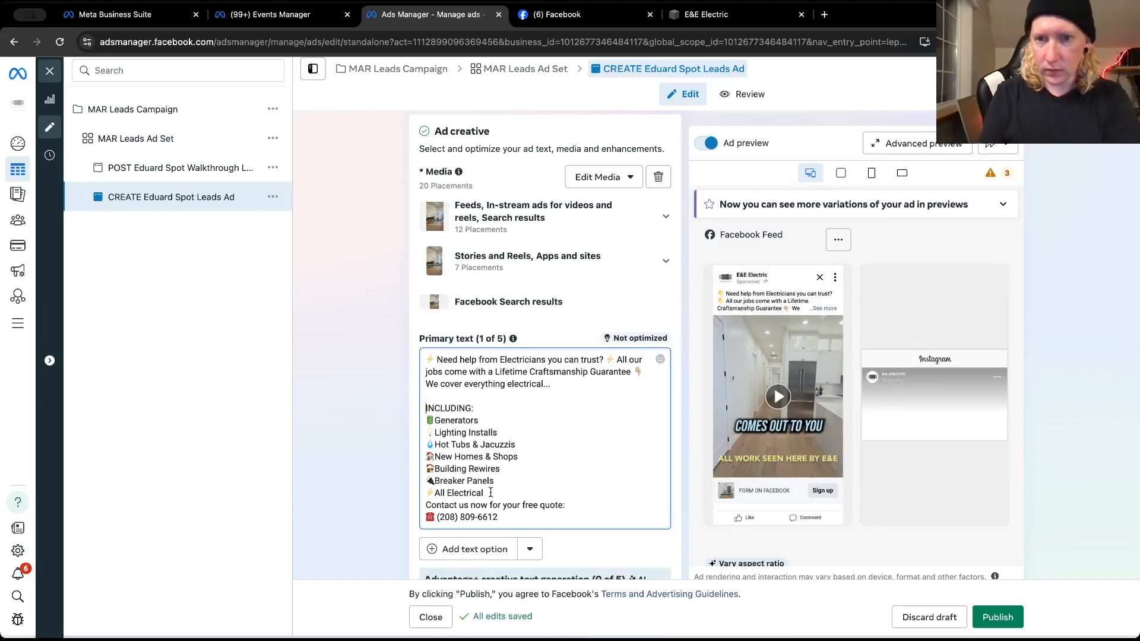
key("Return")
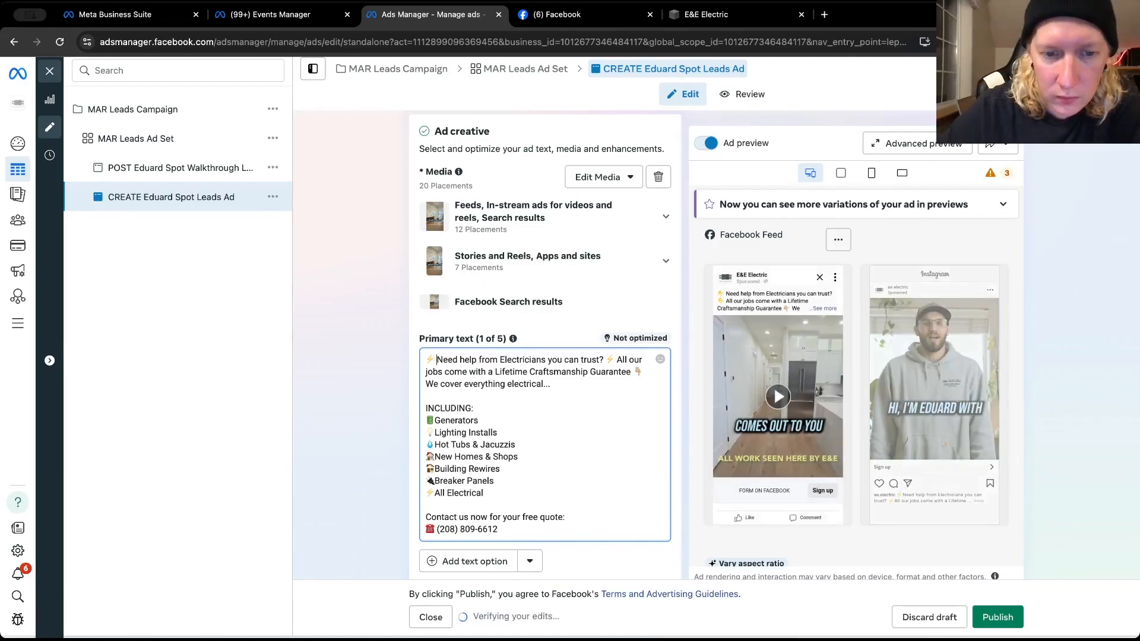
key("BackSpace")
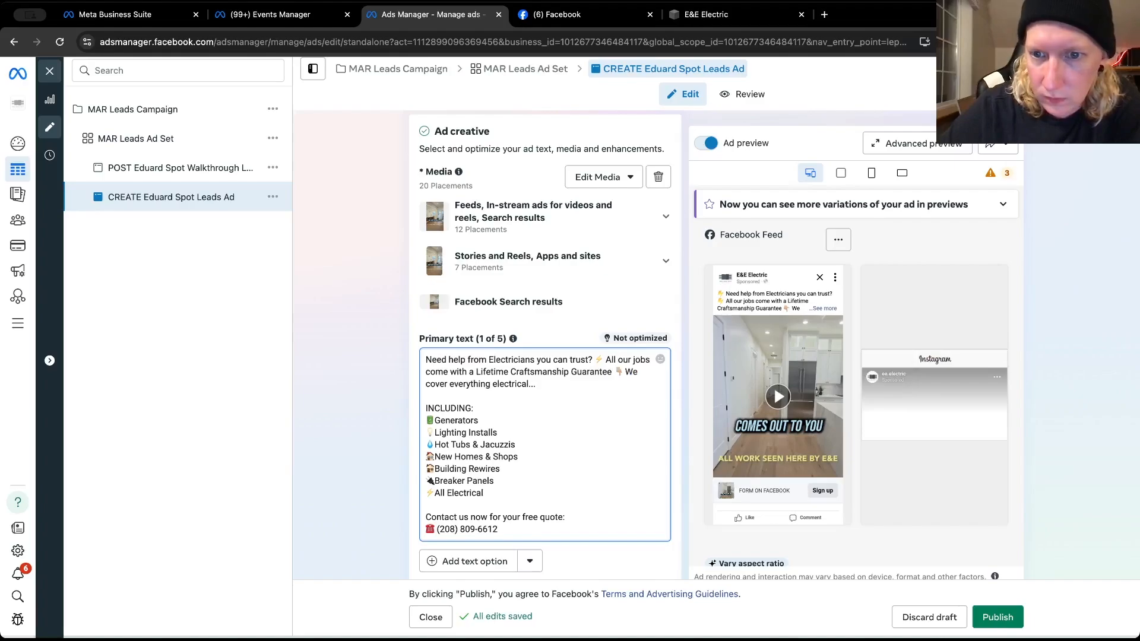
Enter "Lifetime Craftsmanship Gaurantee" as the ad's headline
scroll(449, 371, "down", 4)
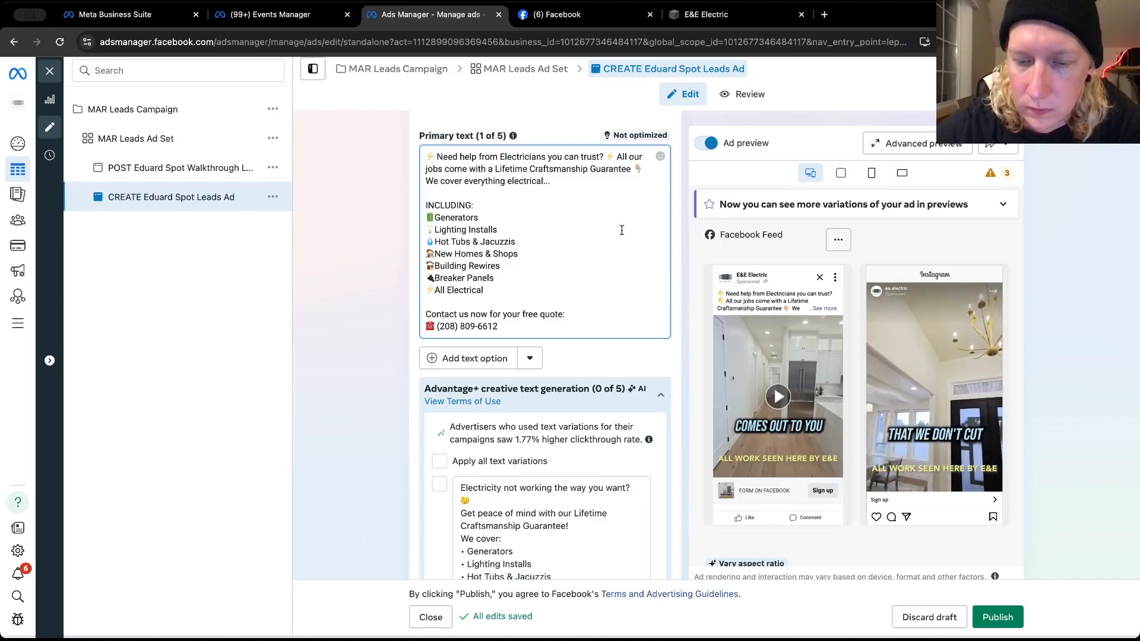
scroll(679, 344, "down", 5)
scroll(680, 345, "down", 4)
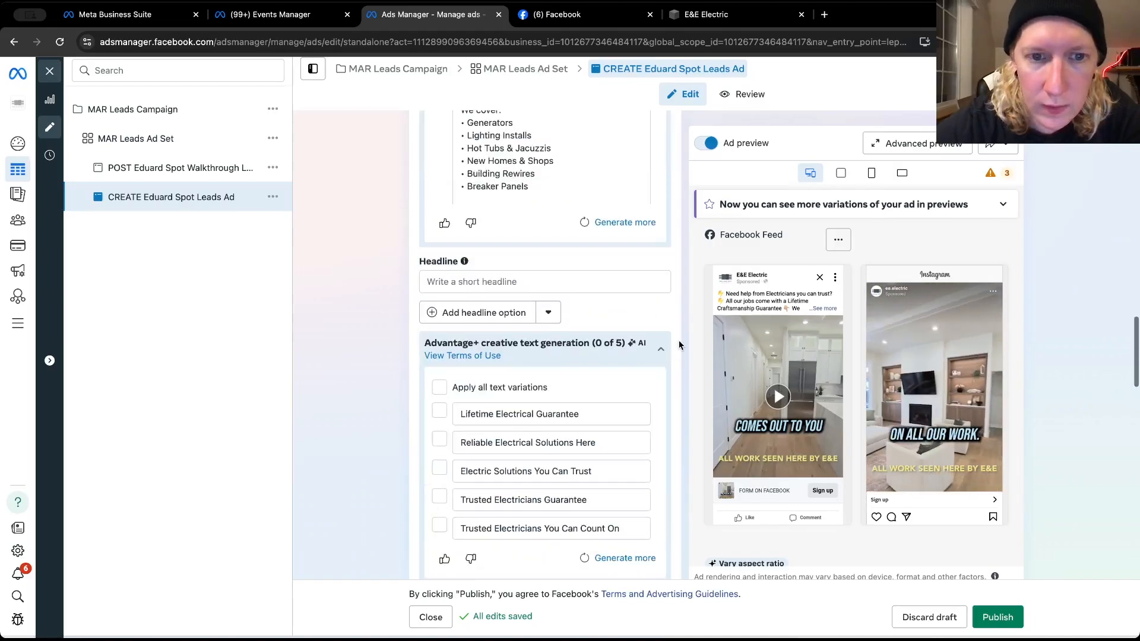
left_click(511, 239)
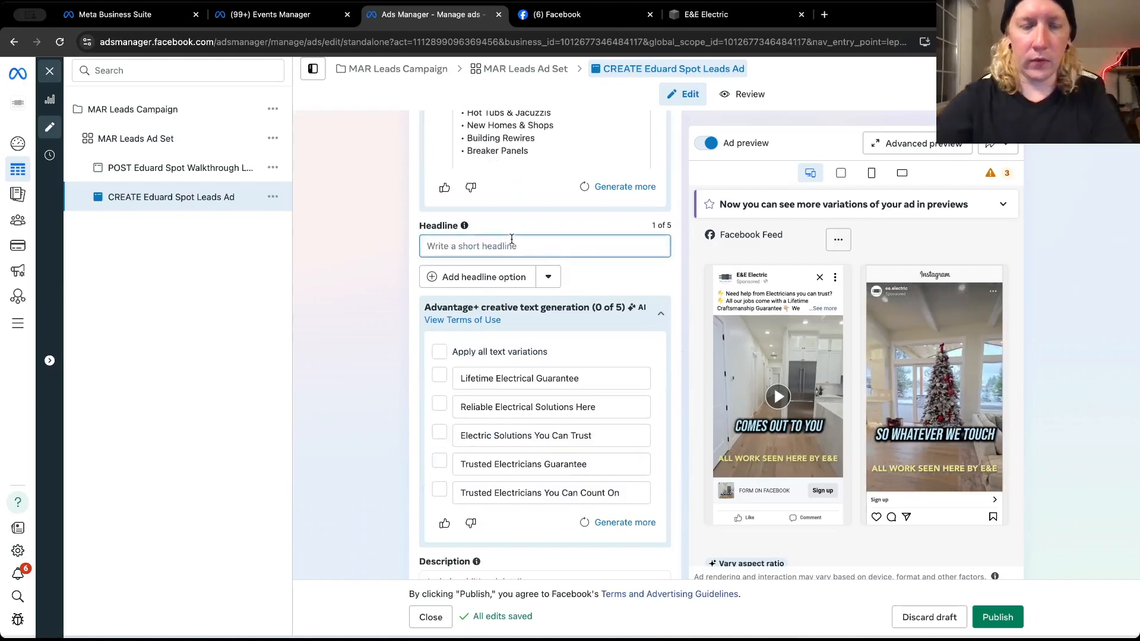
type("Li")
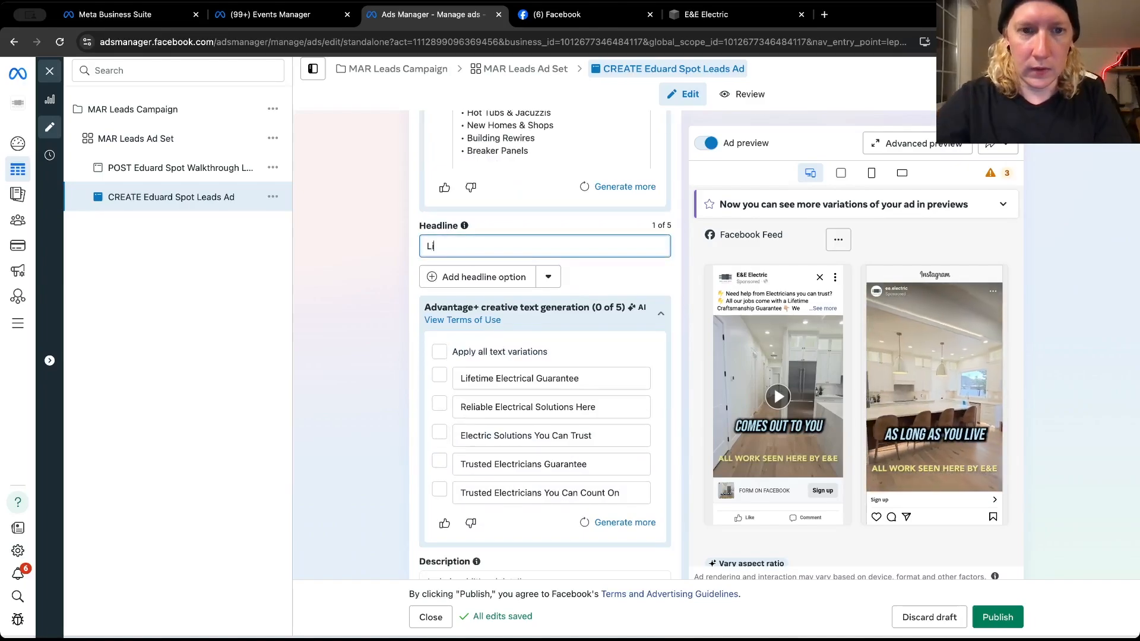
type("fetime ")
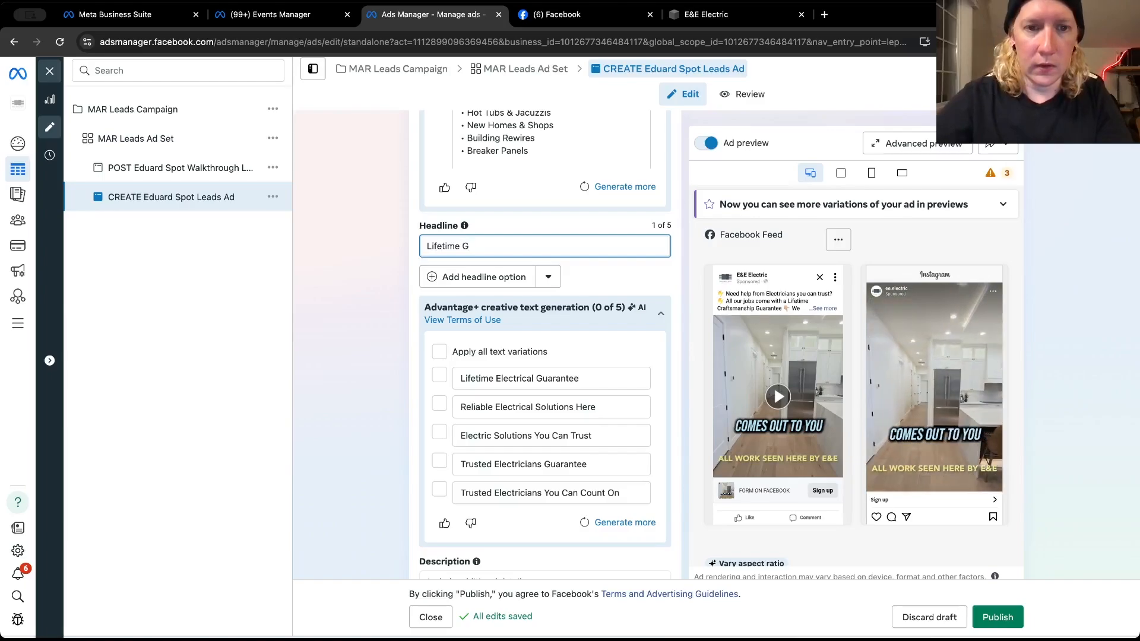
type("G")
key("BackSpace")
type("Cr")
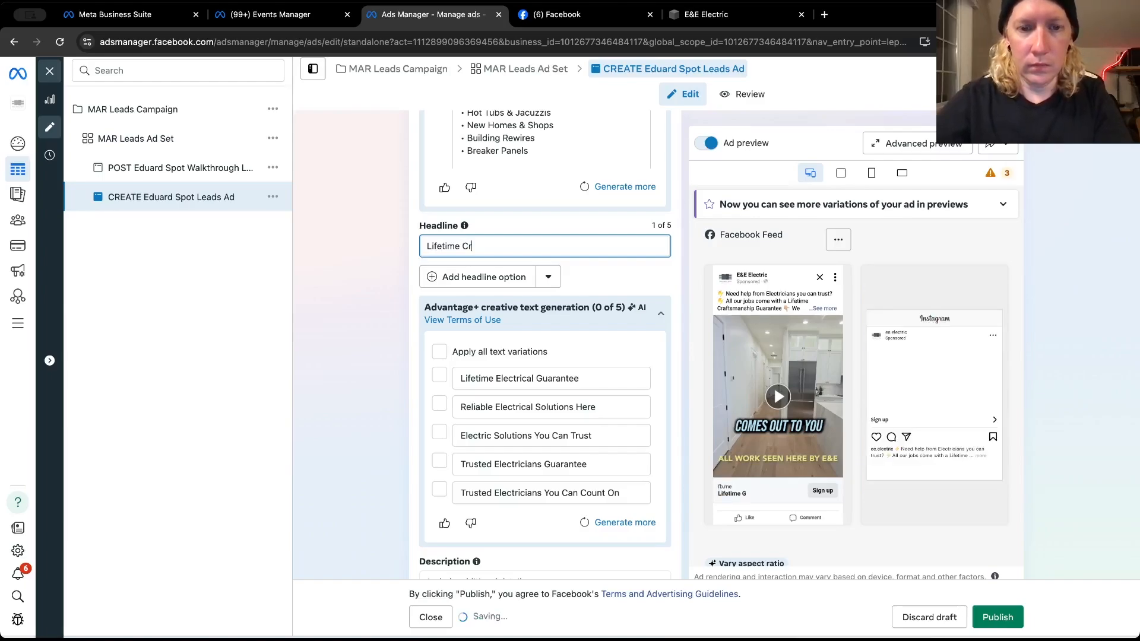
type("aftsmanship")
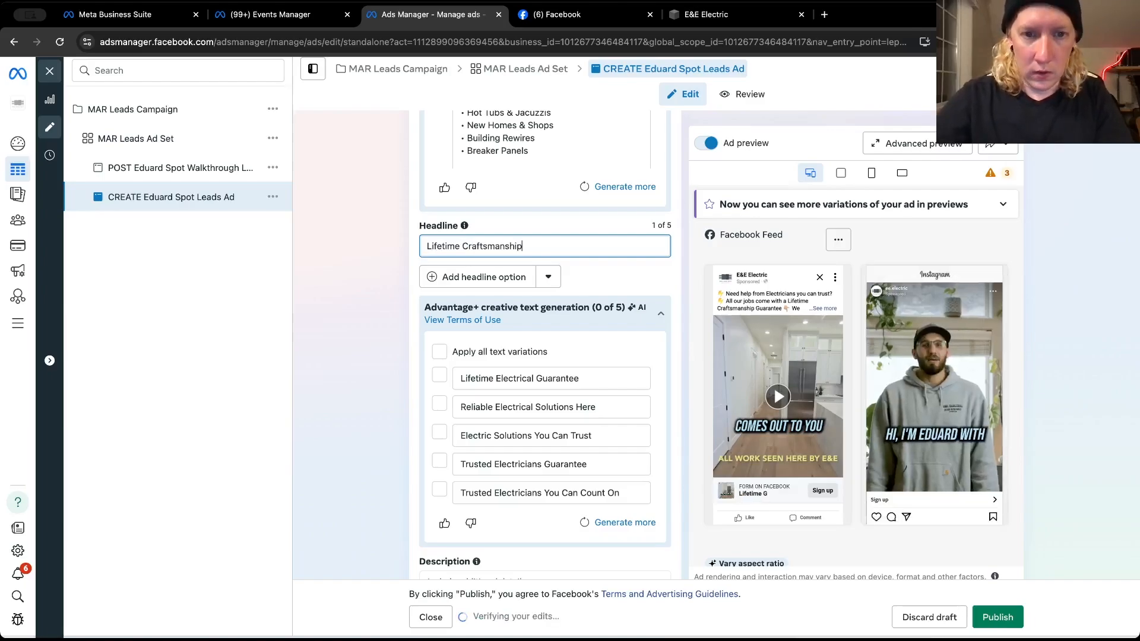
type(" Guar")
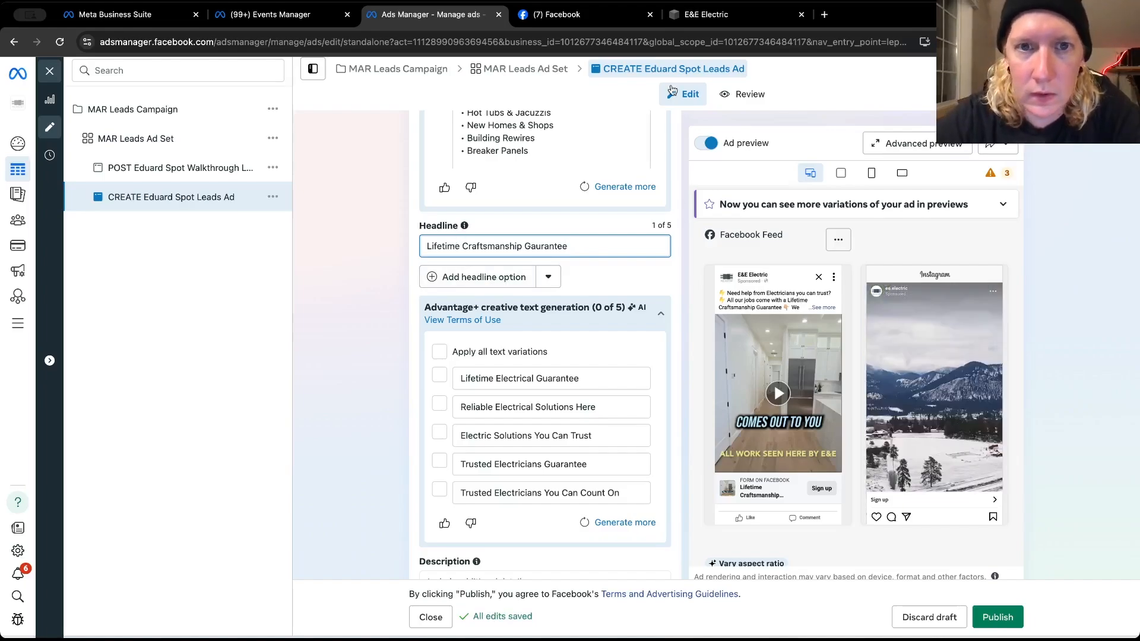
Search Google for "lightning emoji" in a new browser tab and open Emojipedia's High Voltage Emoji page
left_click(825, 15)
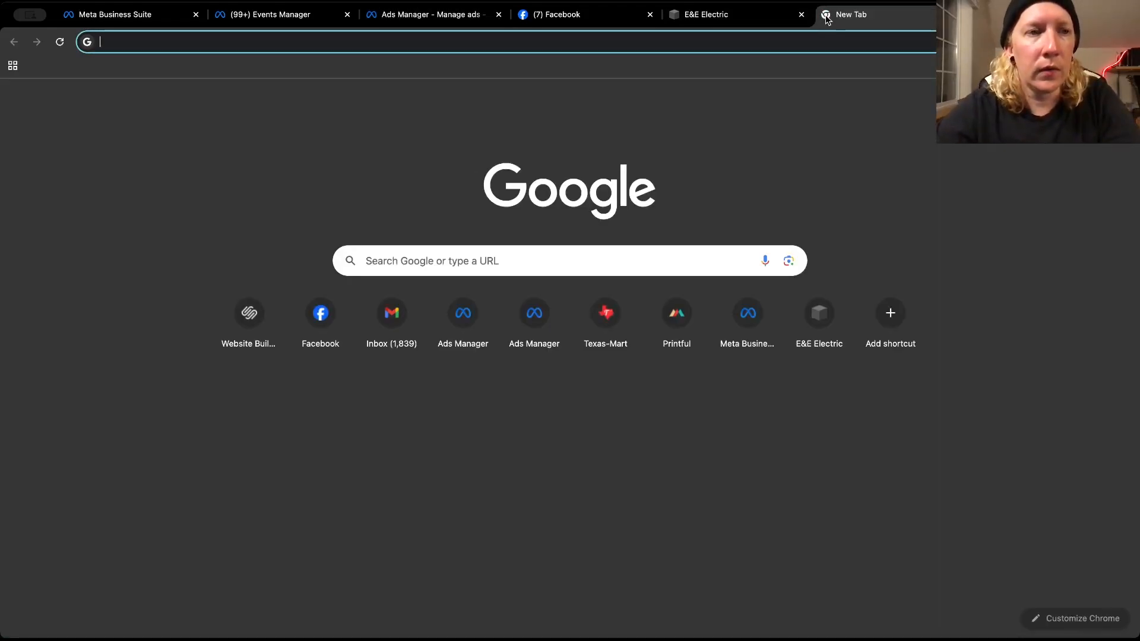
type("lightnig")
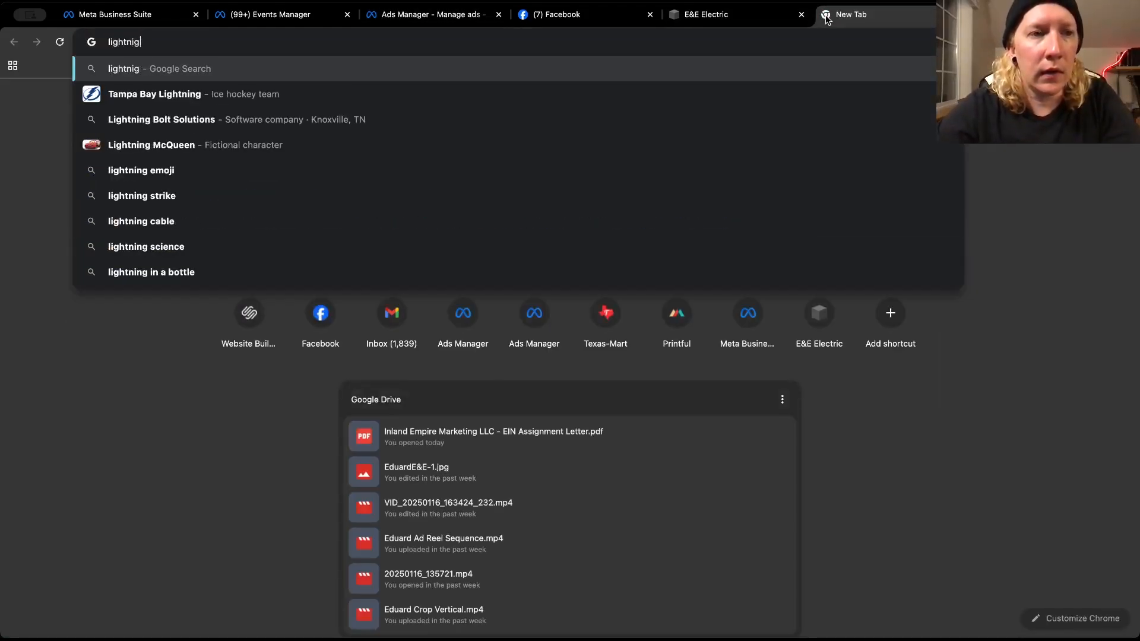
key("BackSpace")
type("ng ")
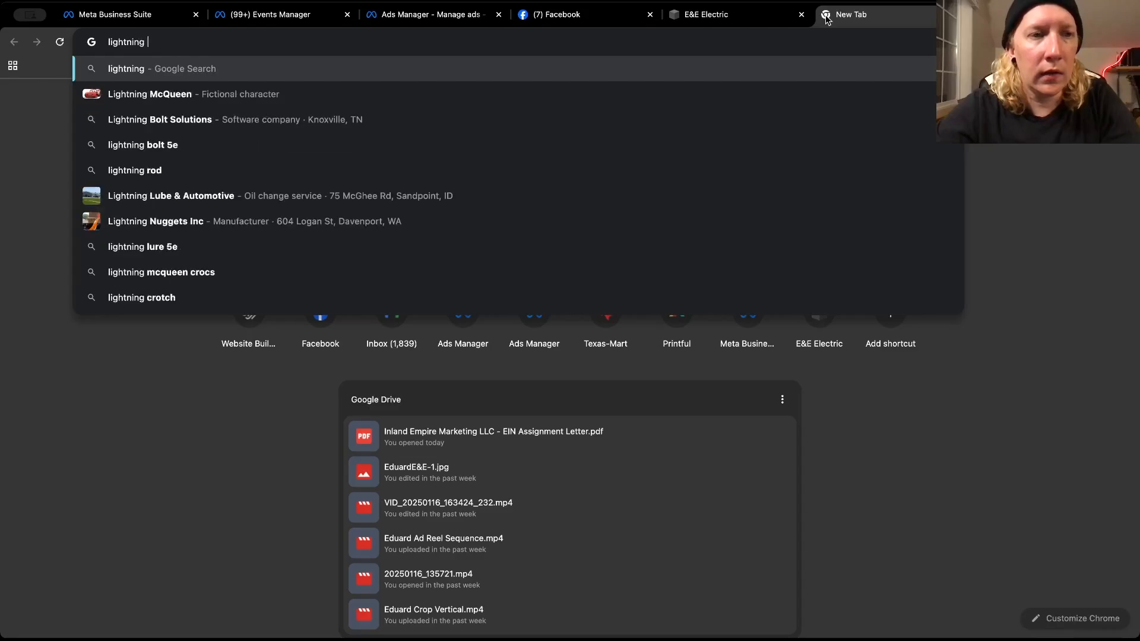
type("emoji")
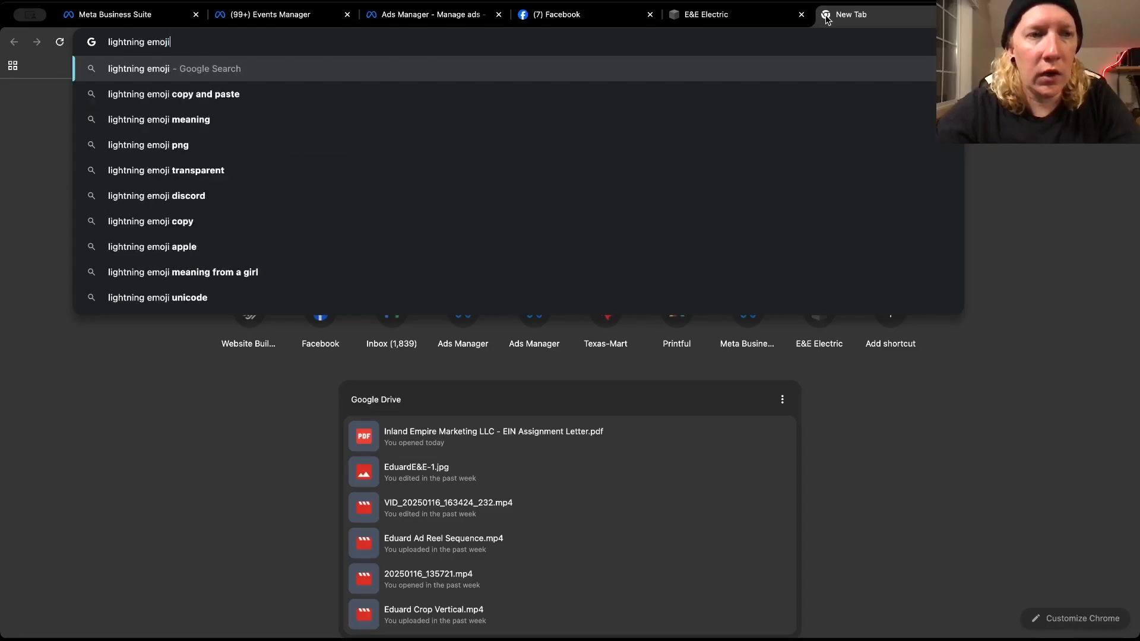
key("Return")
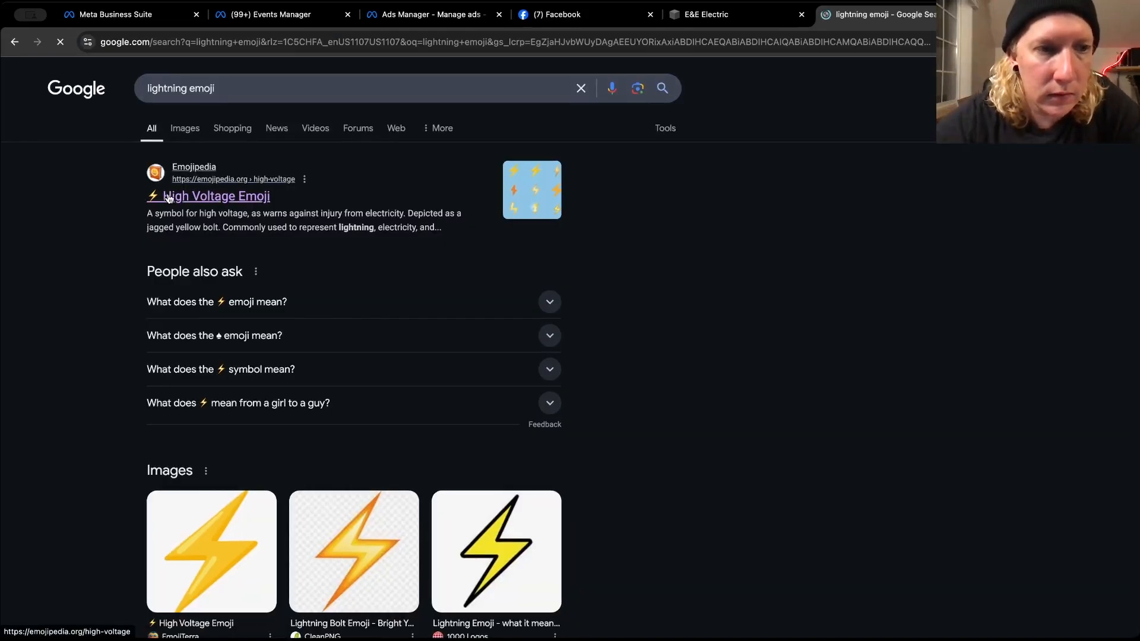
left_click(169, 197)
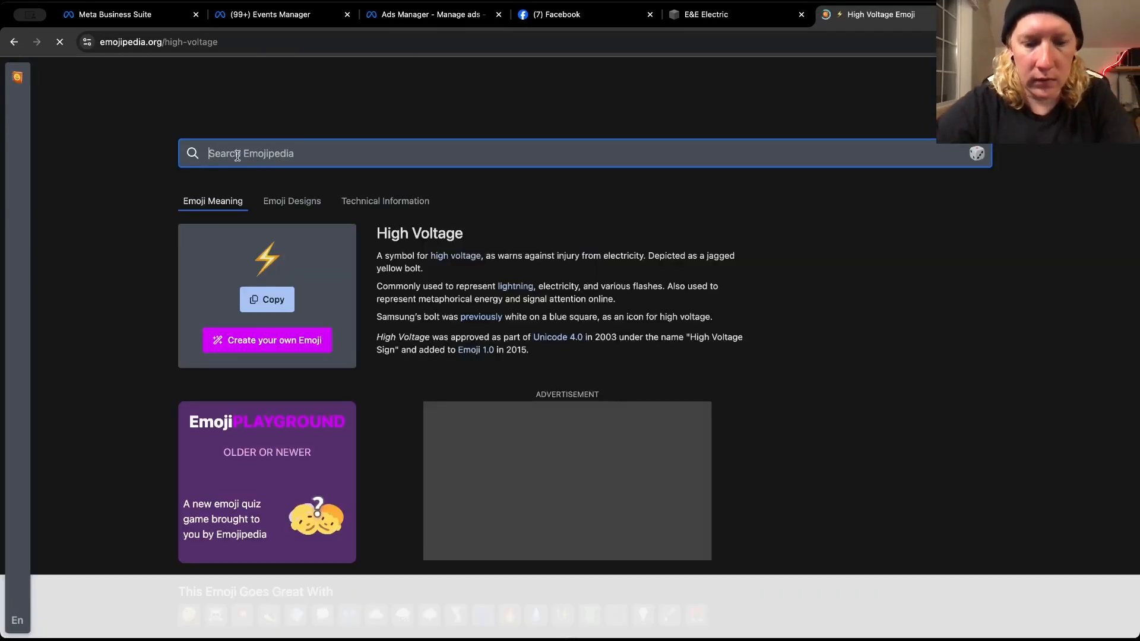
Search Emojipedia for "trophy", open the Trophy emoji's page and copy the emoji
type("trophy")
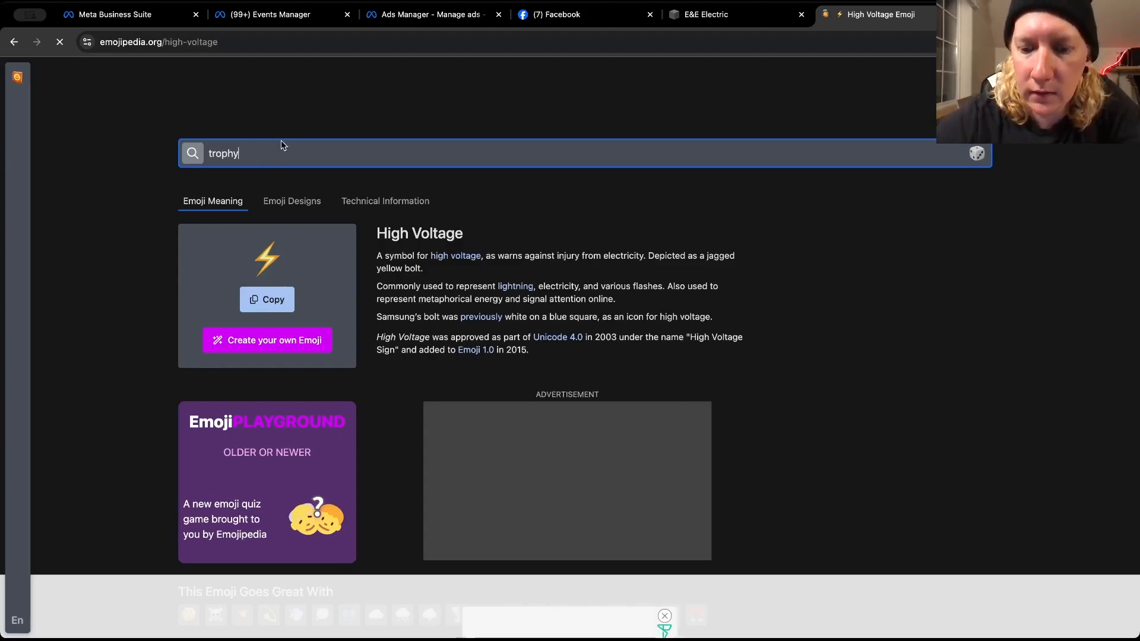
key("Return")
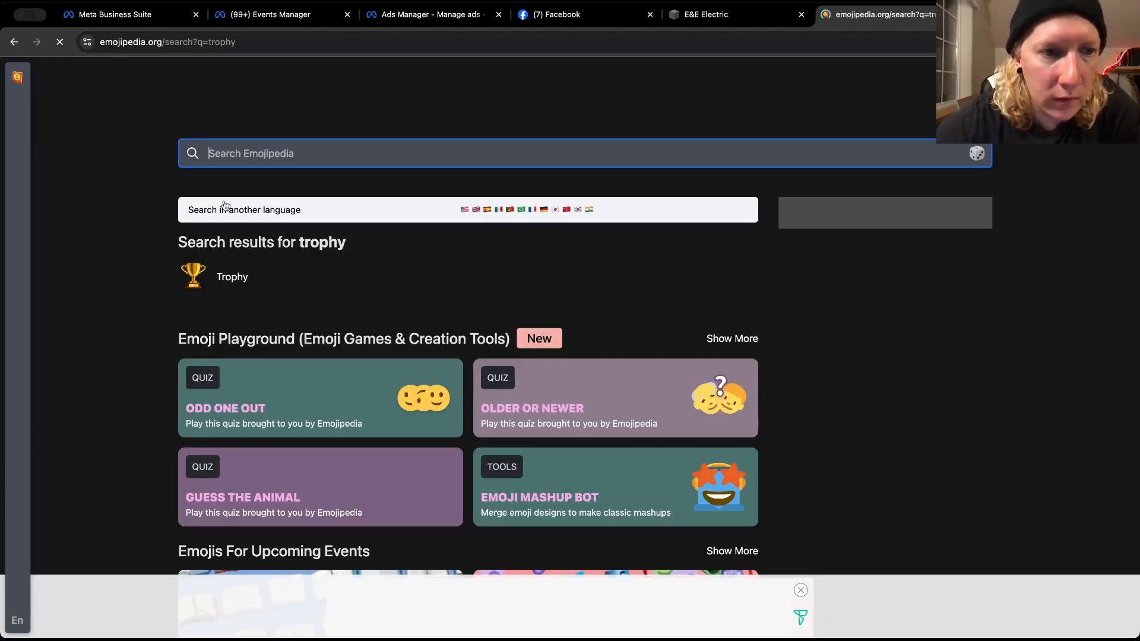
left_click(199, 274)
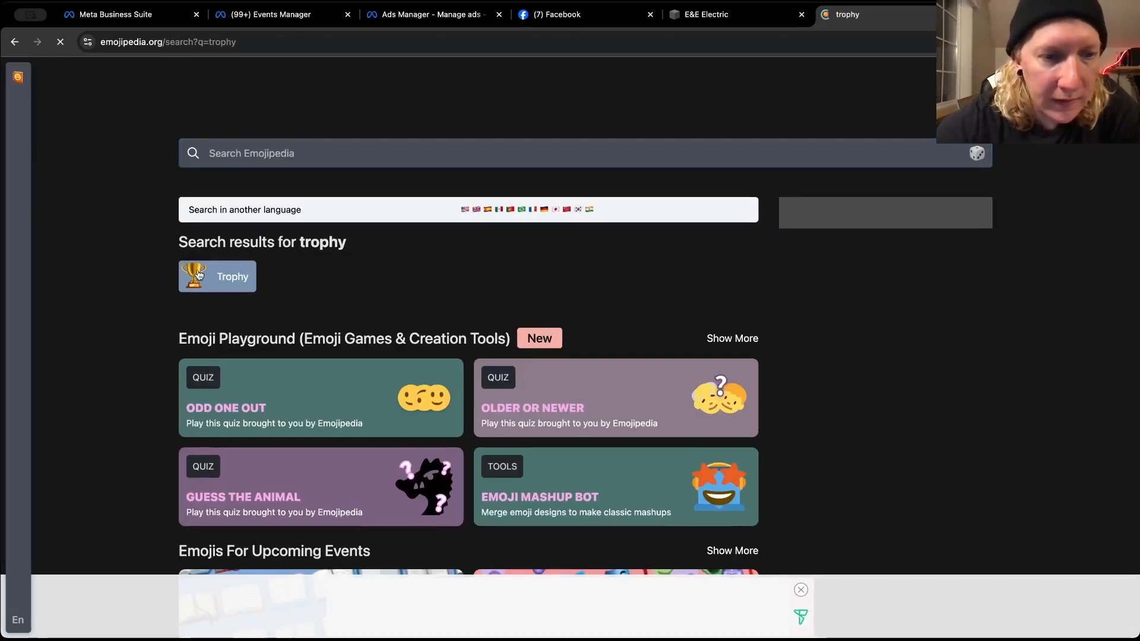
left_click(199, 274)
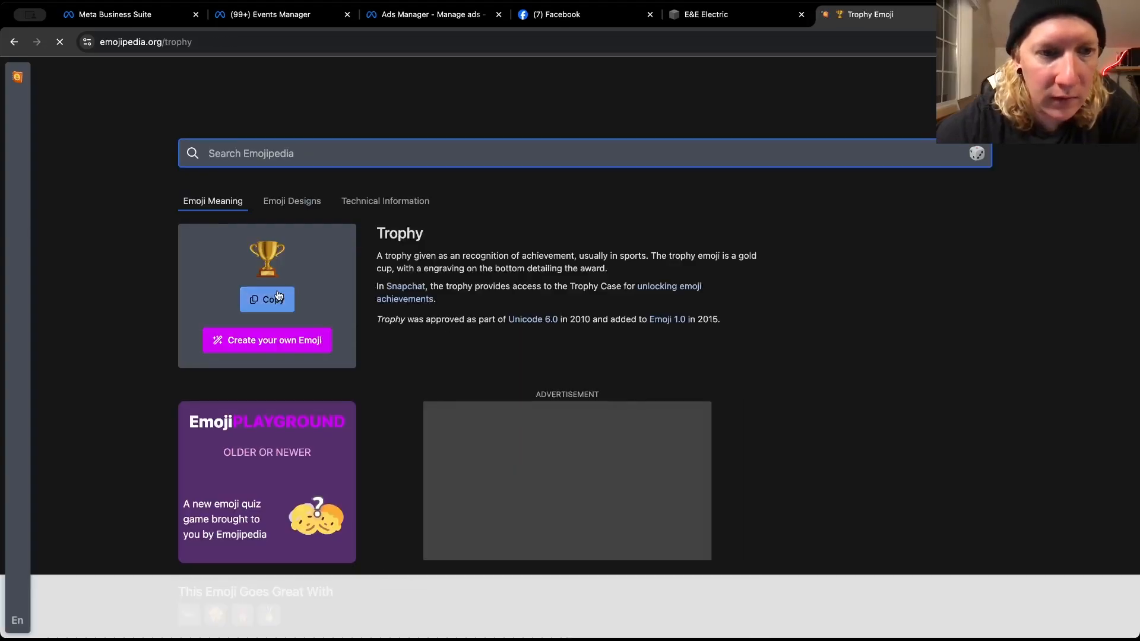
left_click(278, 295)
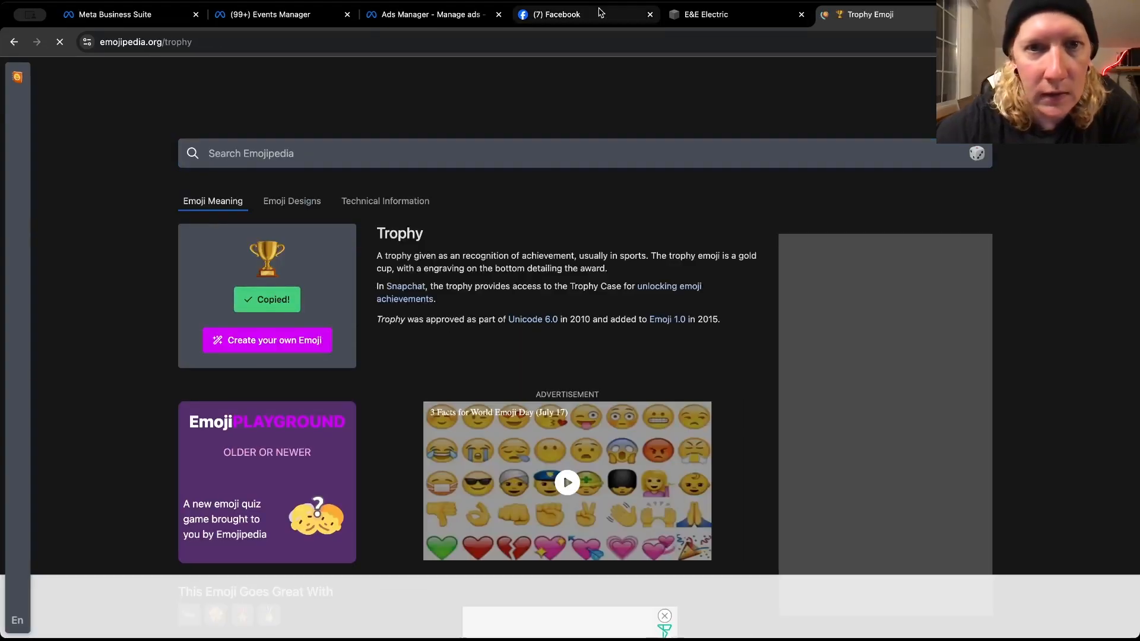
Return to Ads Manager and correct the misspelled last word of the ad's headline to "Guarantee"
left_click(525, 7)
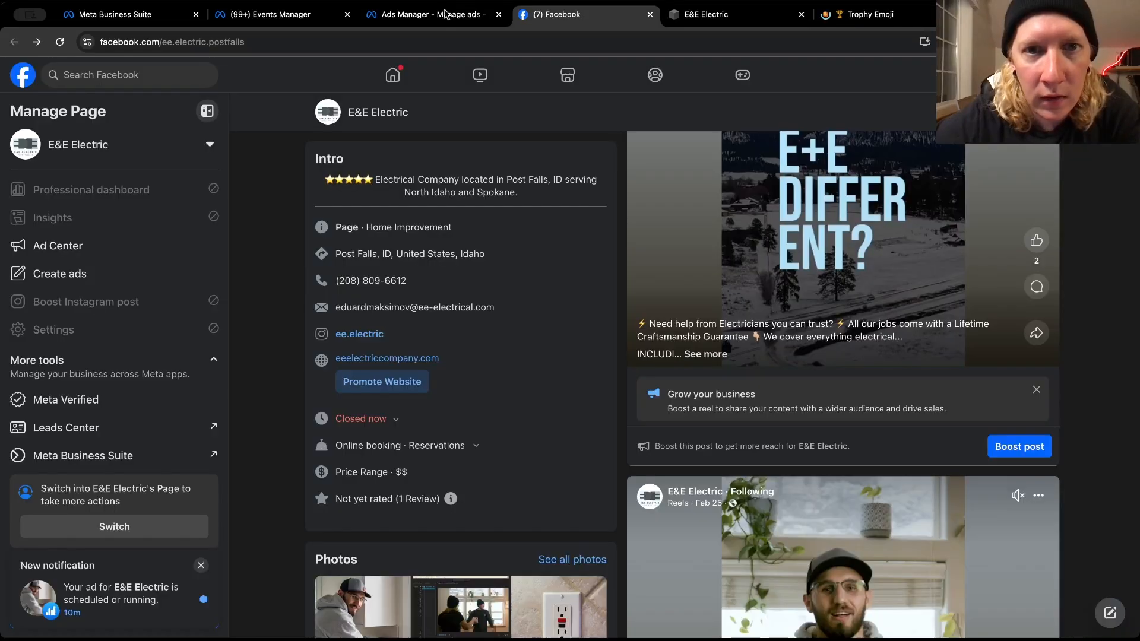
left_click(399, 18)
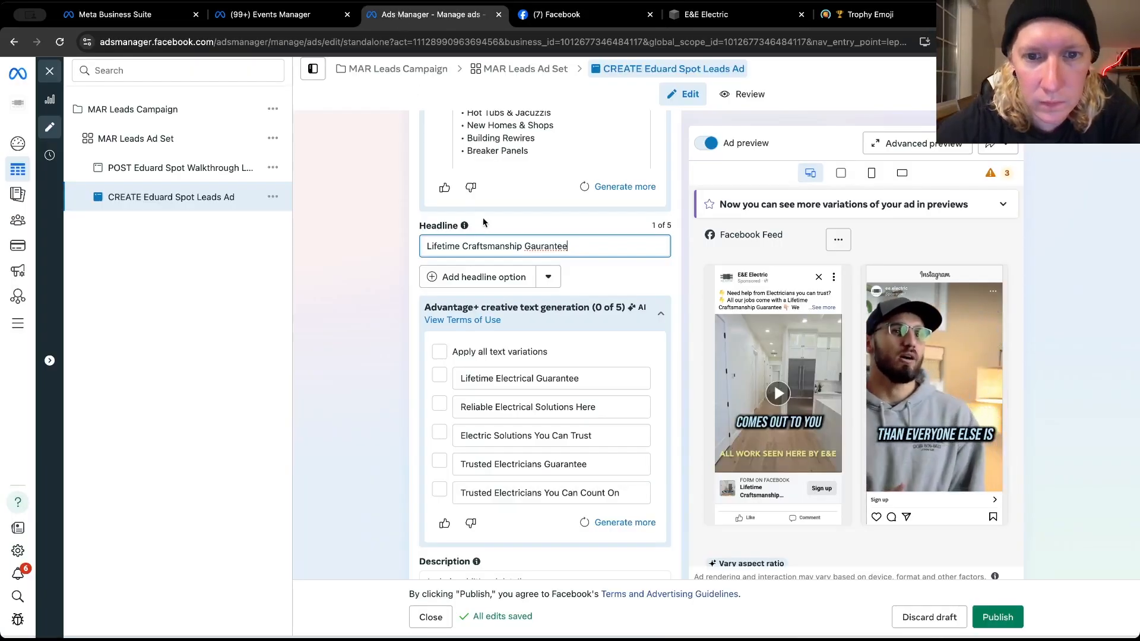
double_click(559, 246)
right_click(559, 245)
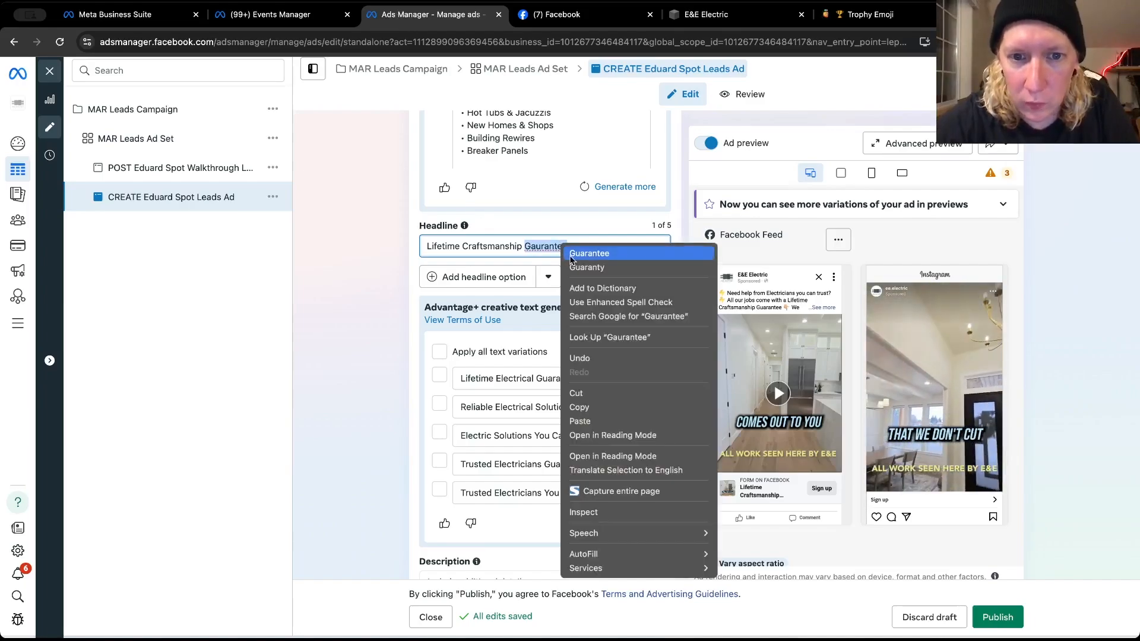
left_click(587, 254)
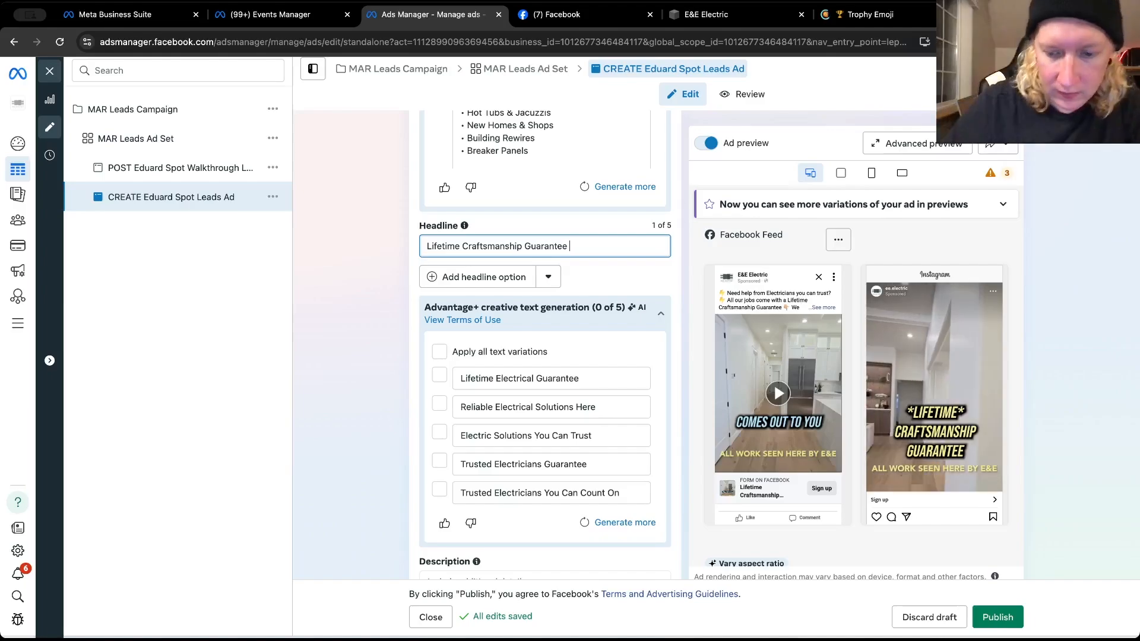
Paste the copied trophy emoji at both the end and the beginning of the headline
key("super+v")
left_click(427, 246)
key("super+v")
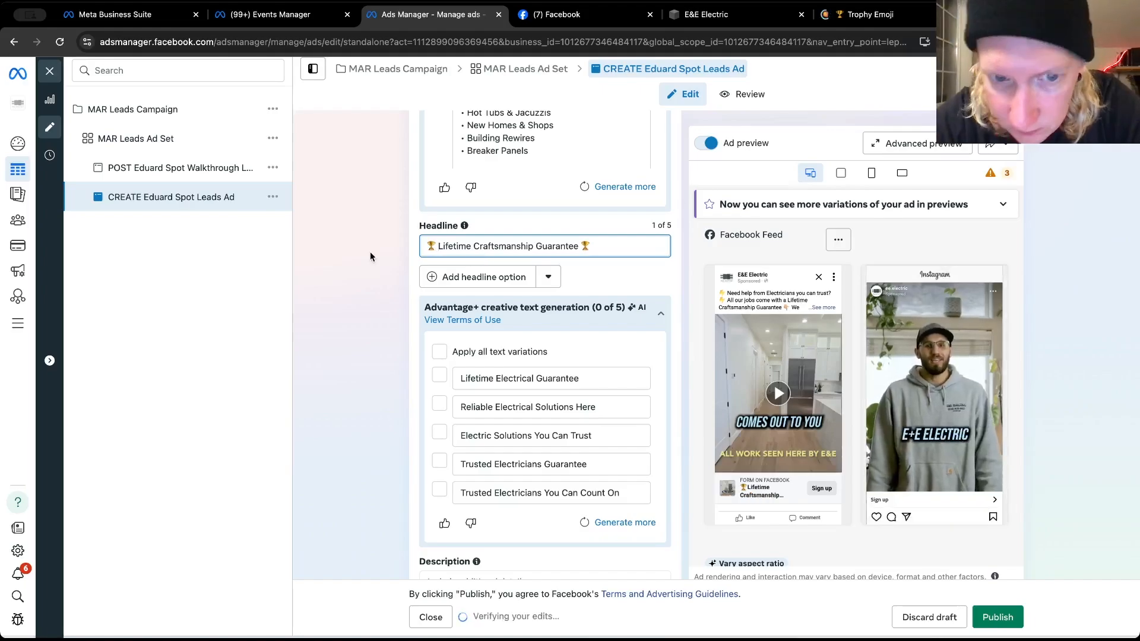
Turn off all Advantage+ creative optimizations for the ad and save the change
scroll(369, 251, "down", 2)
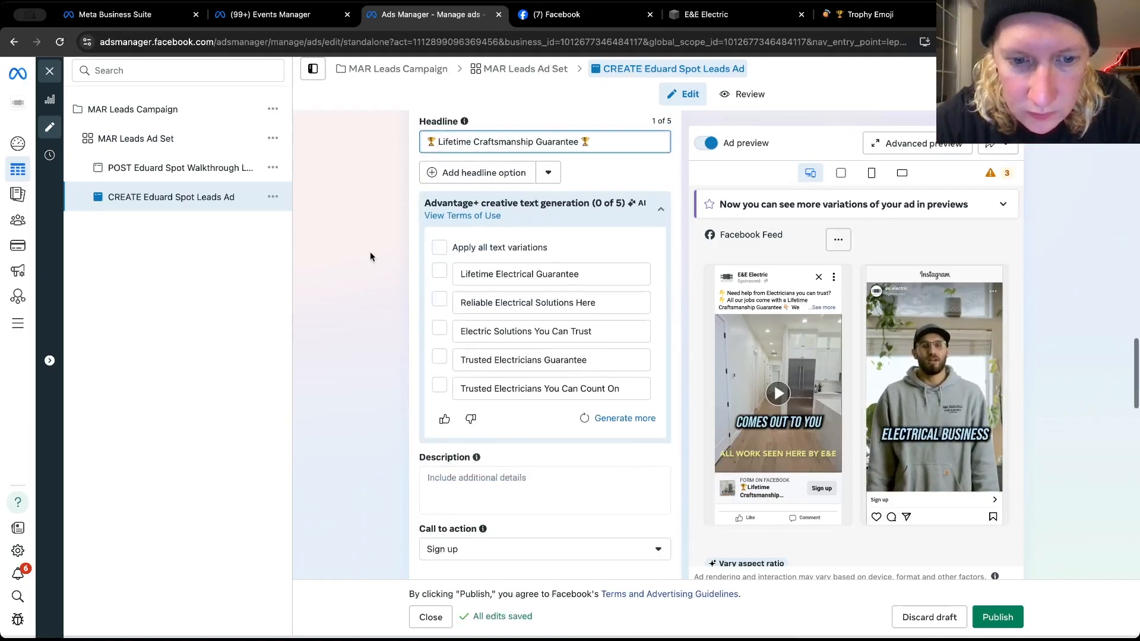
scroll(369, 251, "down", 3)
scroll(369, 251, "down", 2)
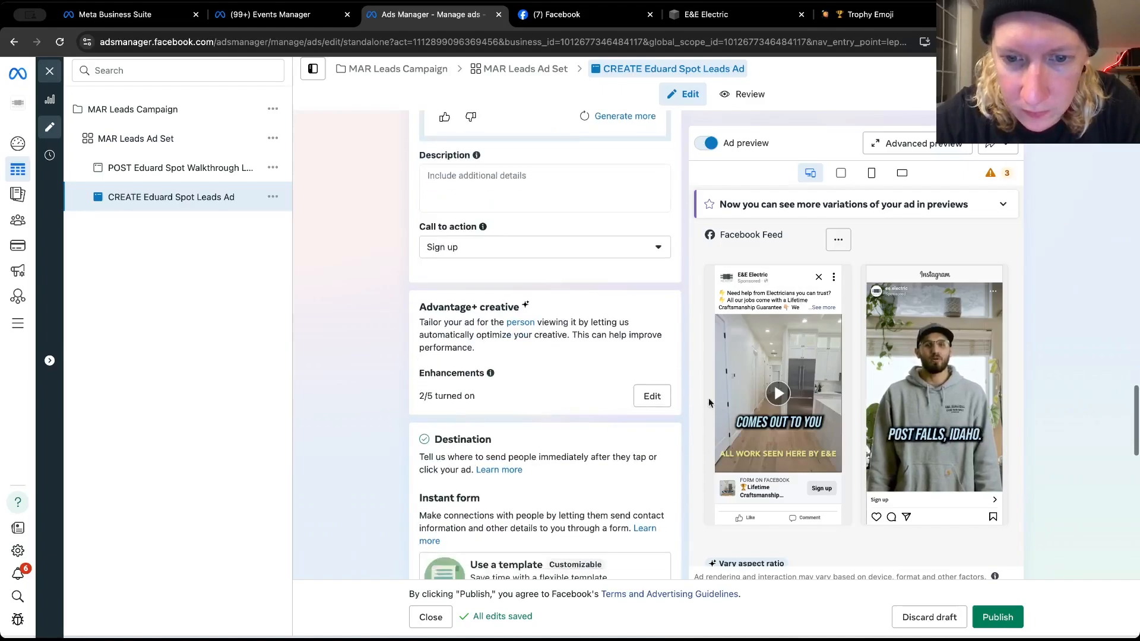
left_click(650, 403)
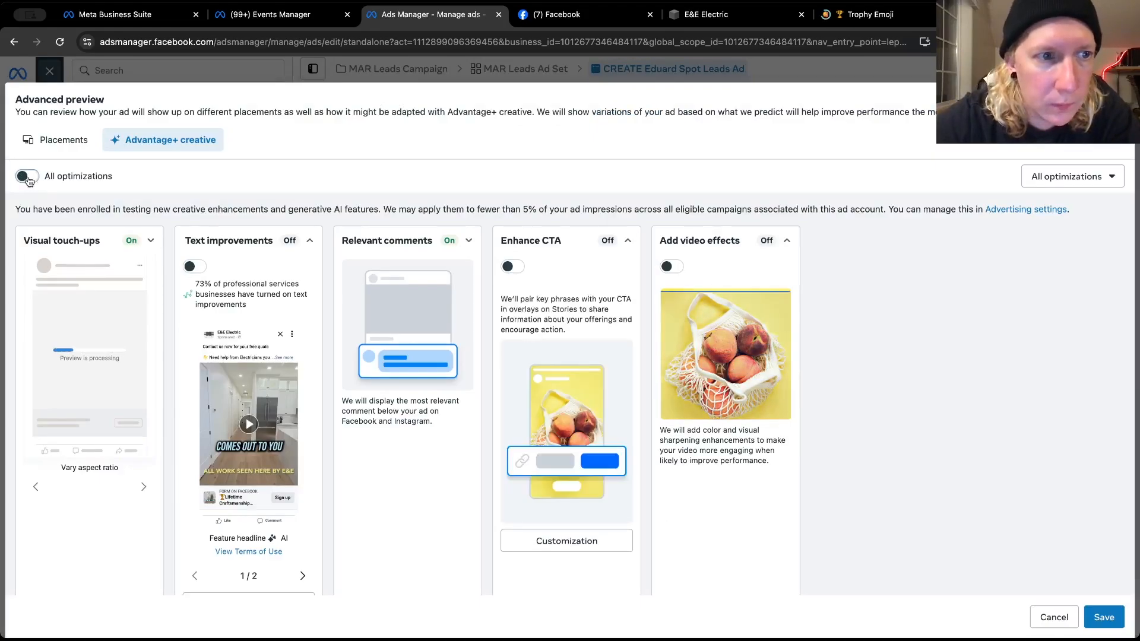
left_click(26, 177)
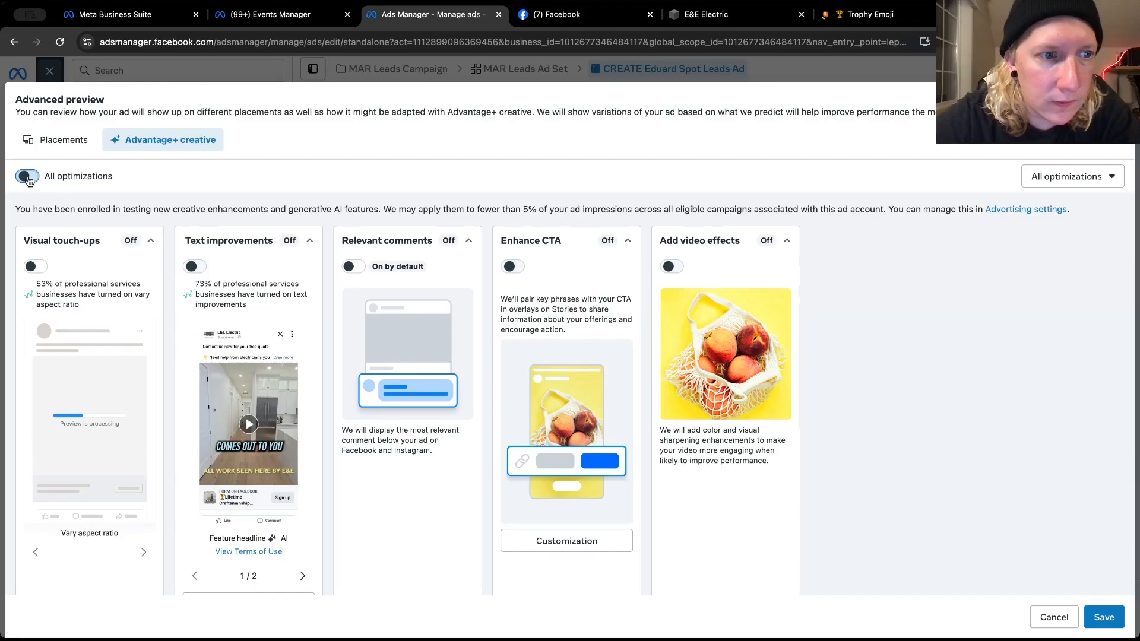
left_click(1099, 619)
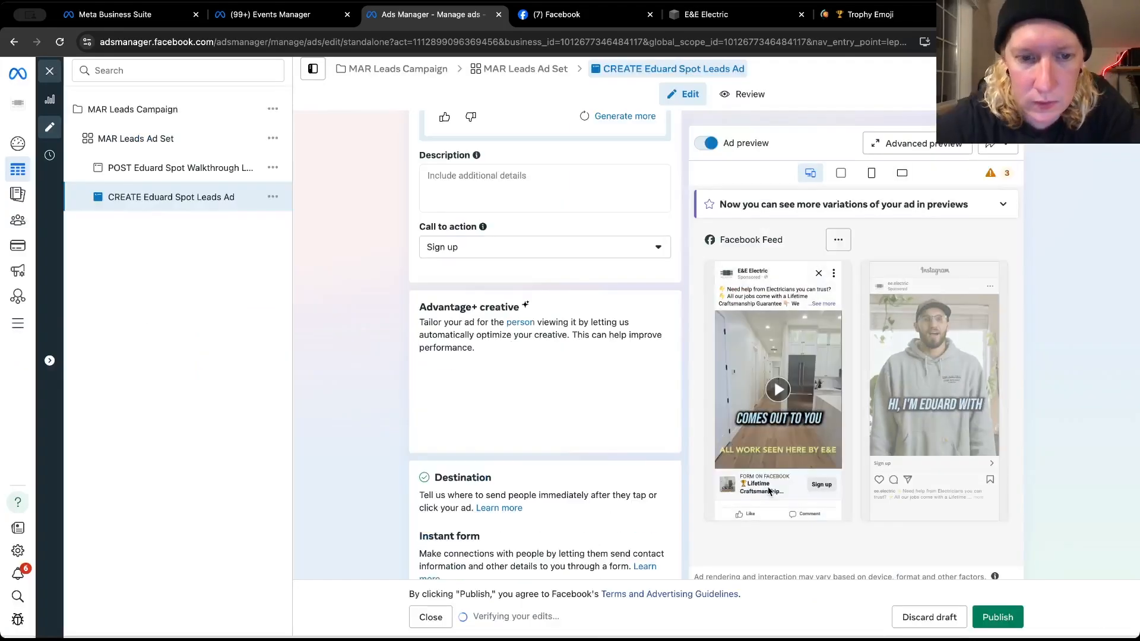
Change the ad's call to action to "Get quote"
scroll(487, 362, "down", 4)
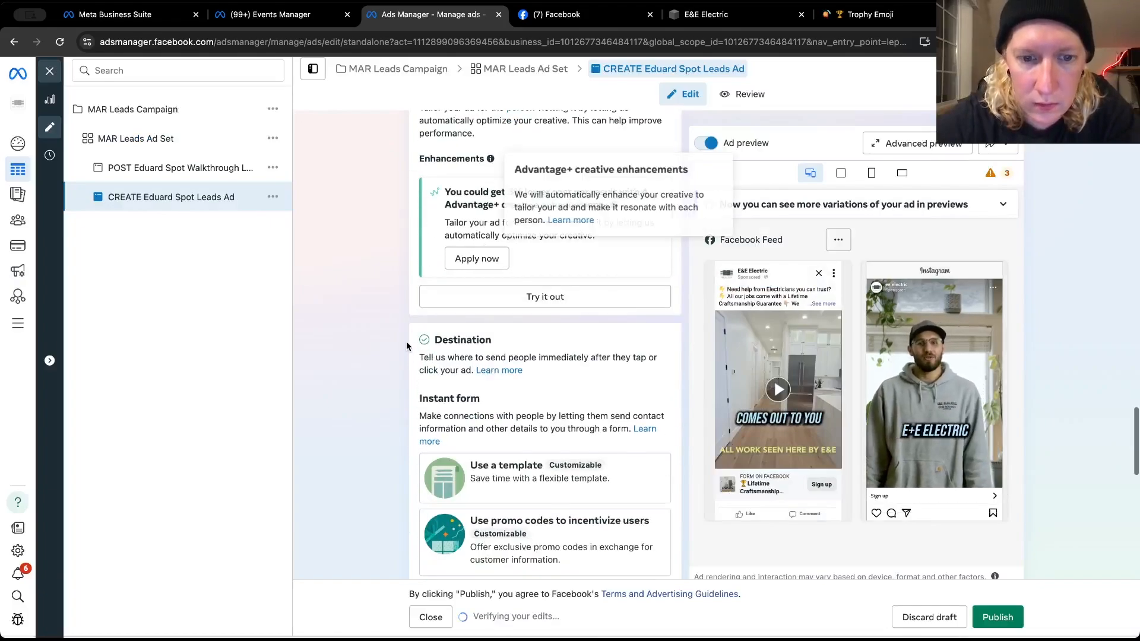
scroll(406, 350, "up", 5)
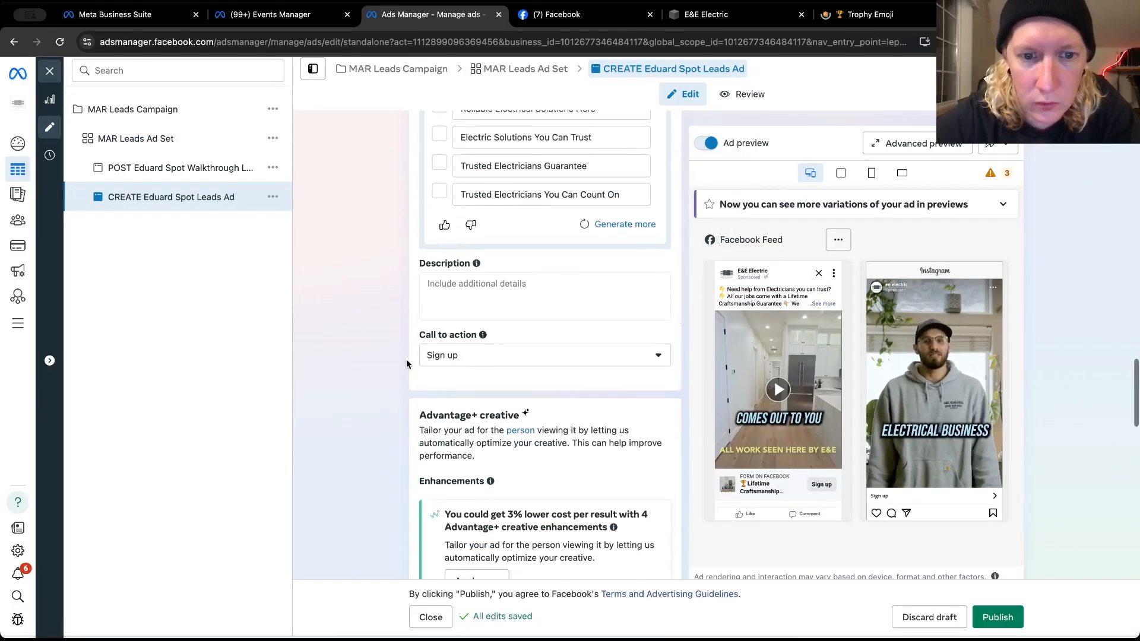
scroll(406, 359, "up", 1)
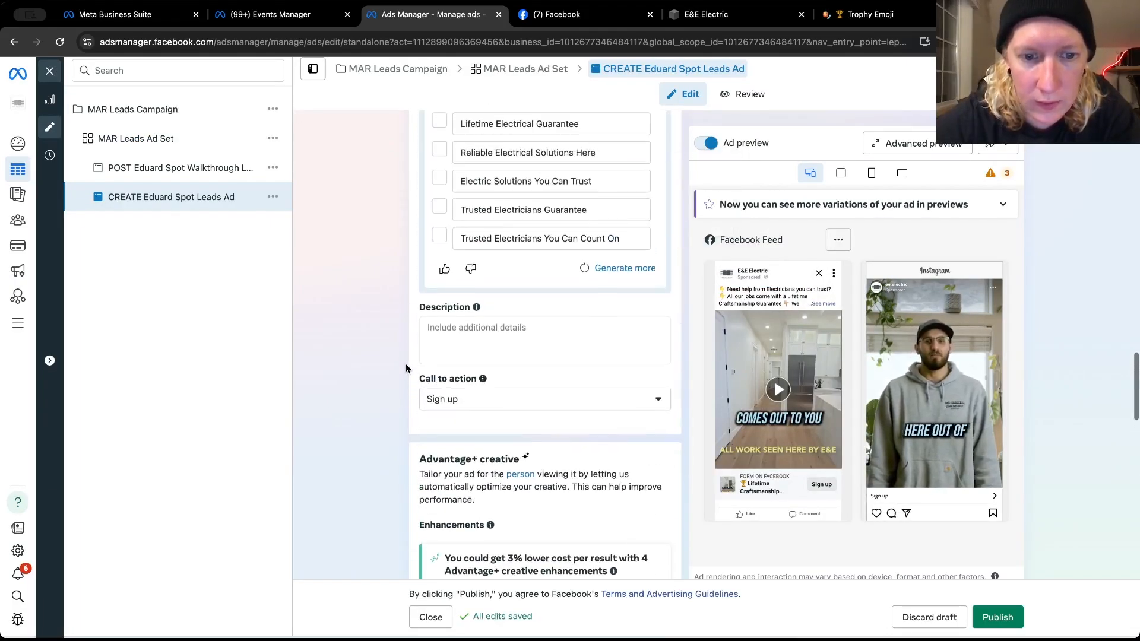
left_click(458, 397)
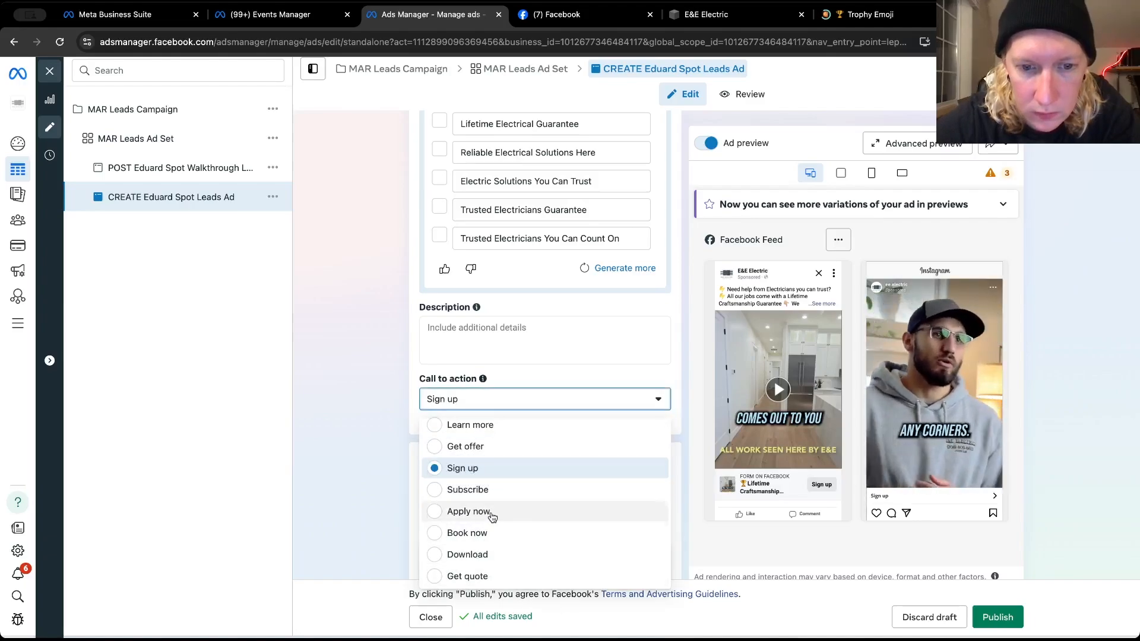
scroll(373, 480, "down", 5)
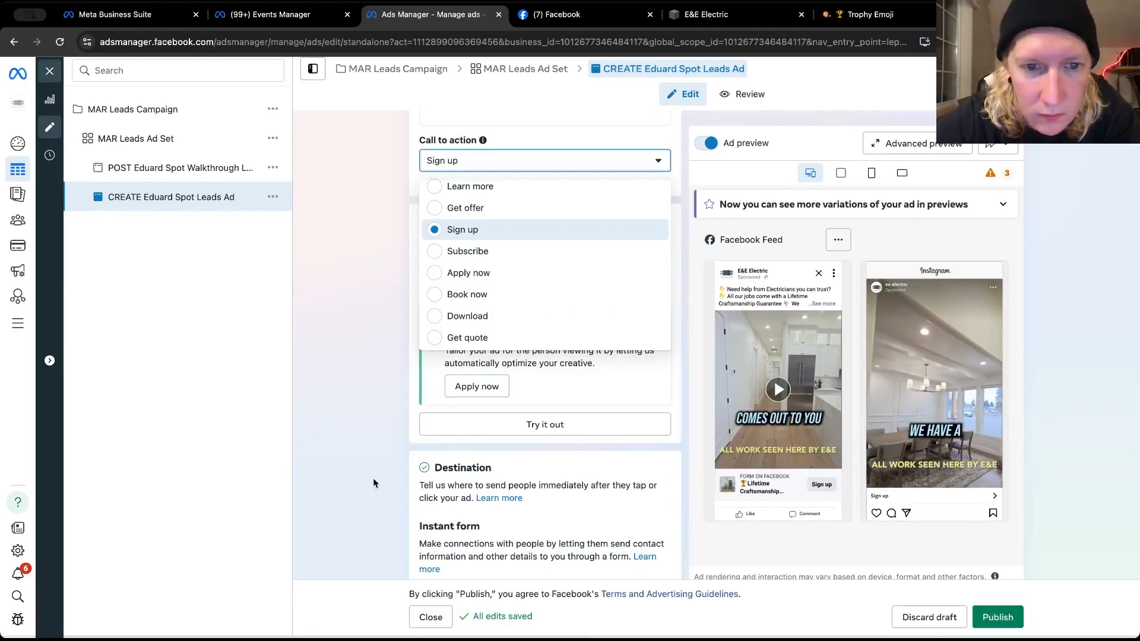
left_click(504, 338)
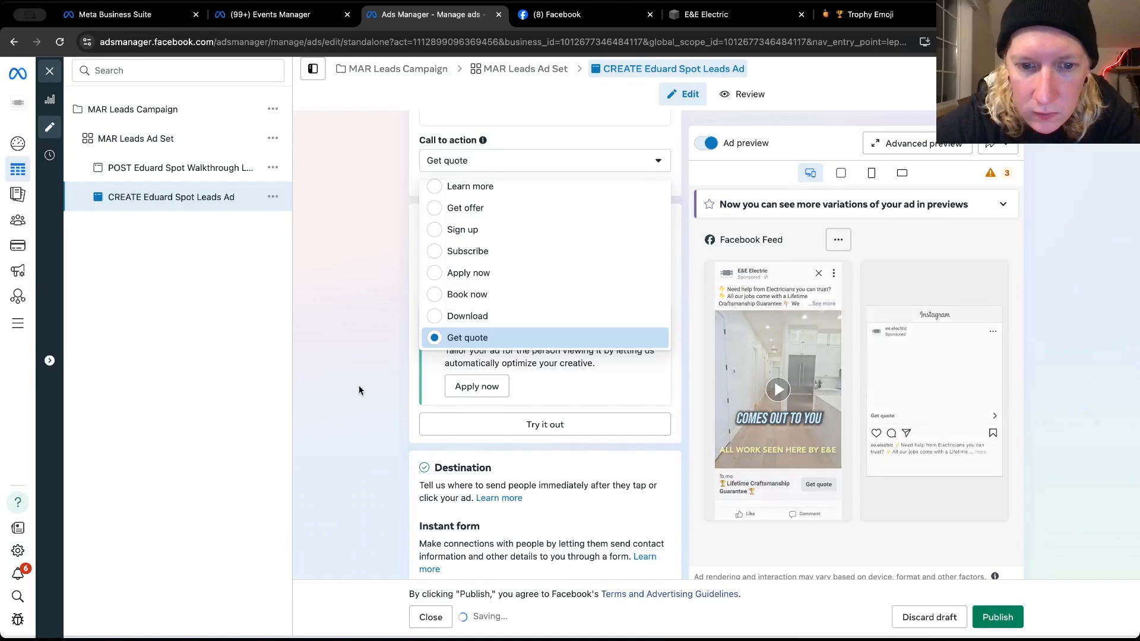
Review the ad's instant form, lead delivery, tracking and call-to-action settings along with the form preview
scroll(359, 384, "down", 5)
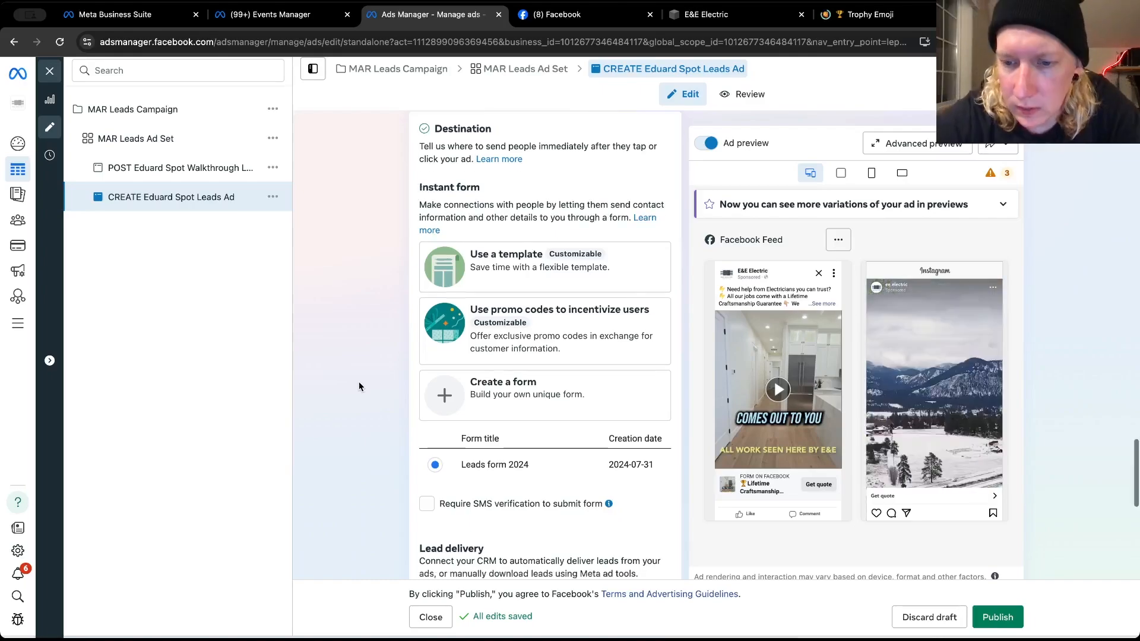
scroll(358, 386, "down", 2)
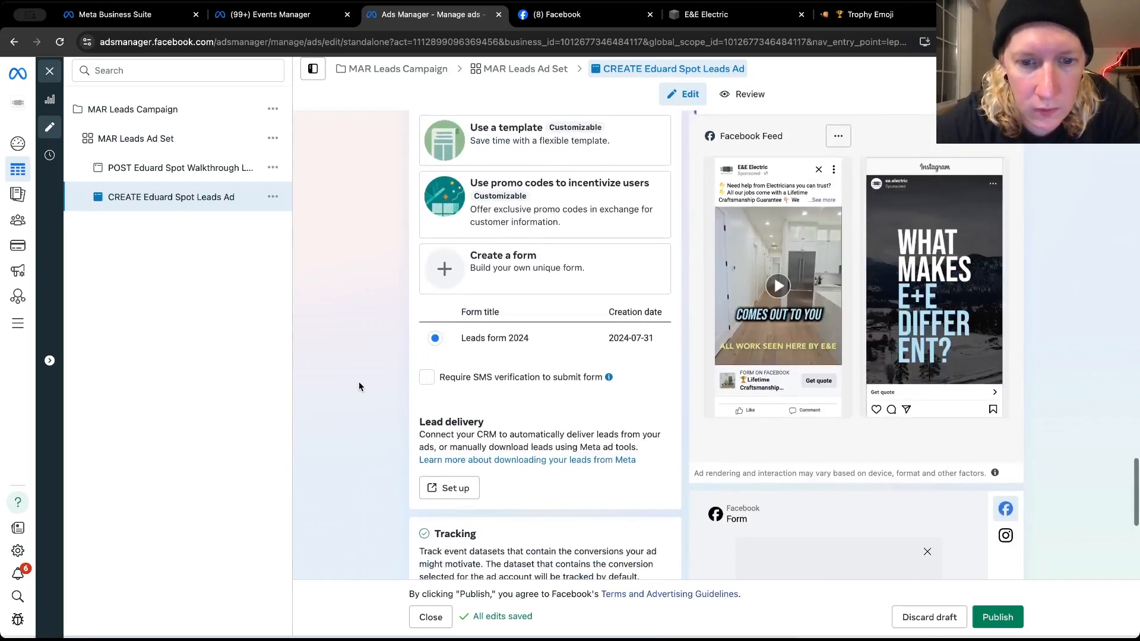
scroll(358, 386, "down", 2)
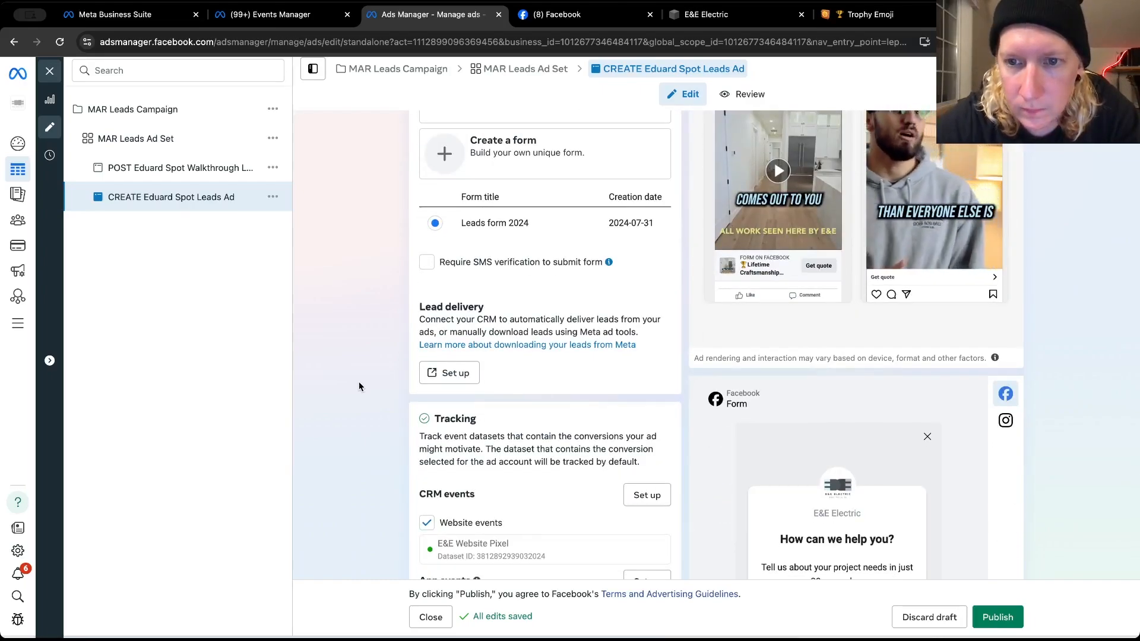
scroll(359, 386, "down", 3)
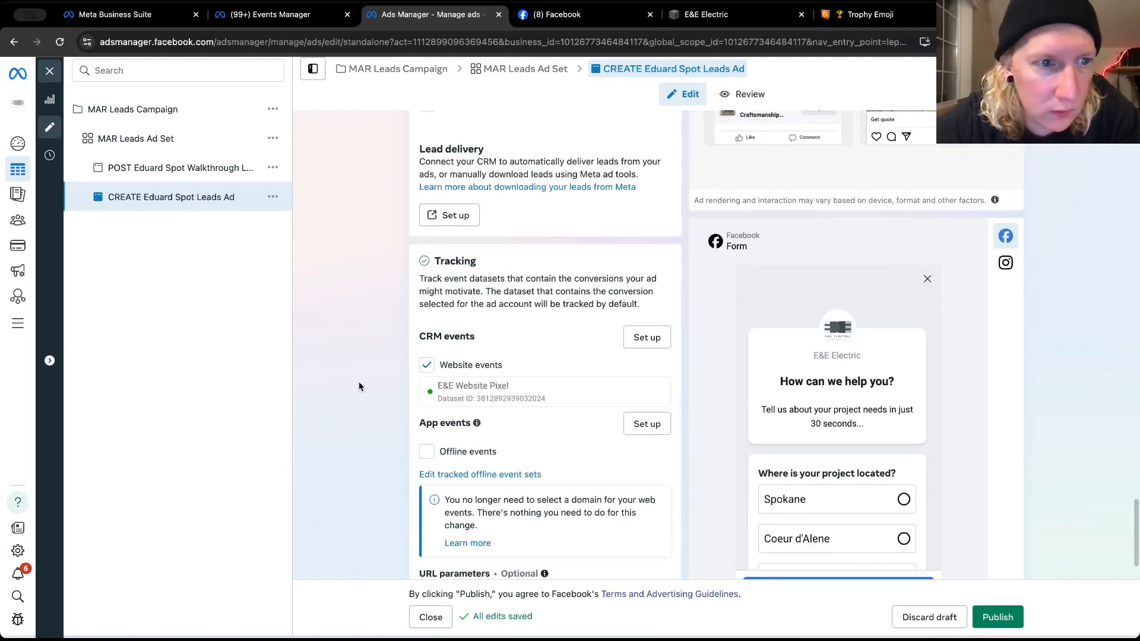
scroll(359, 387, "down", 2)
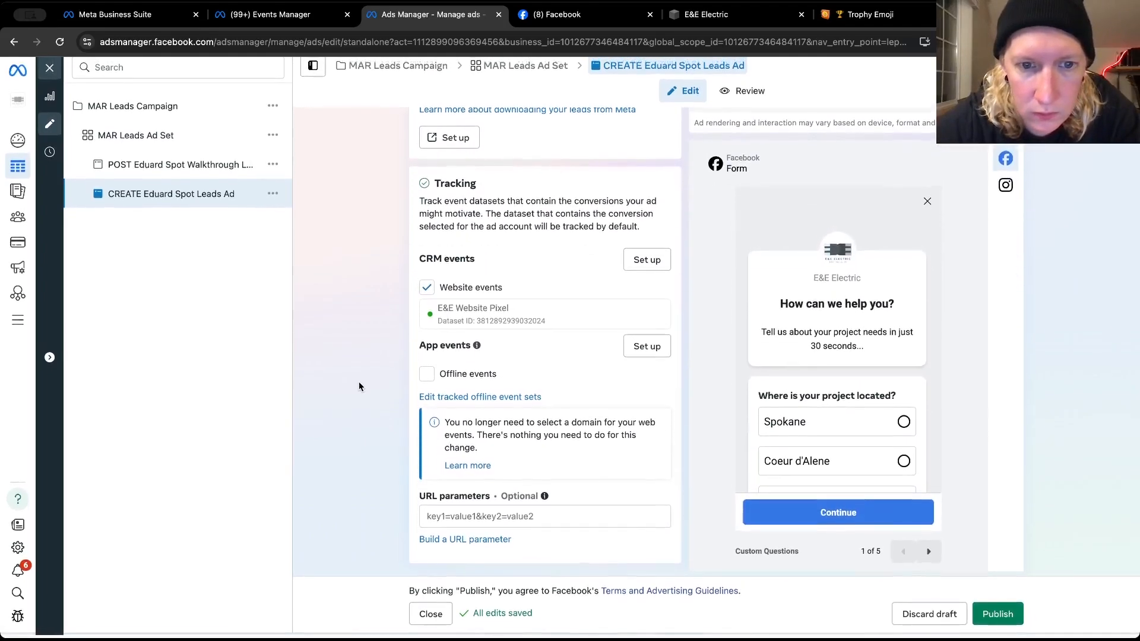
scroll(359, 386, "up", 8)
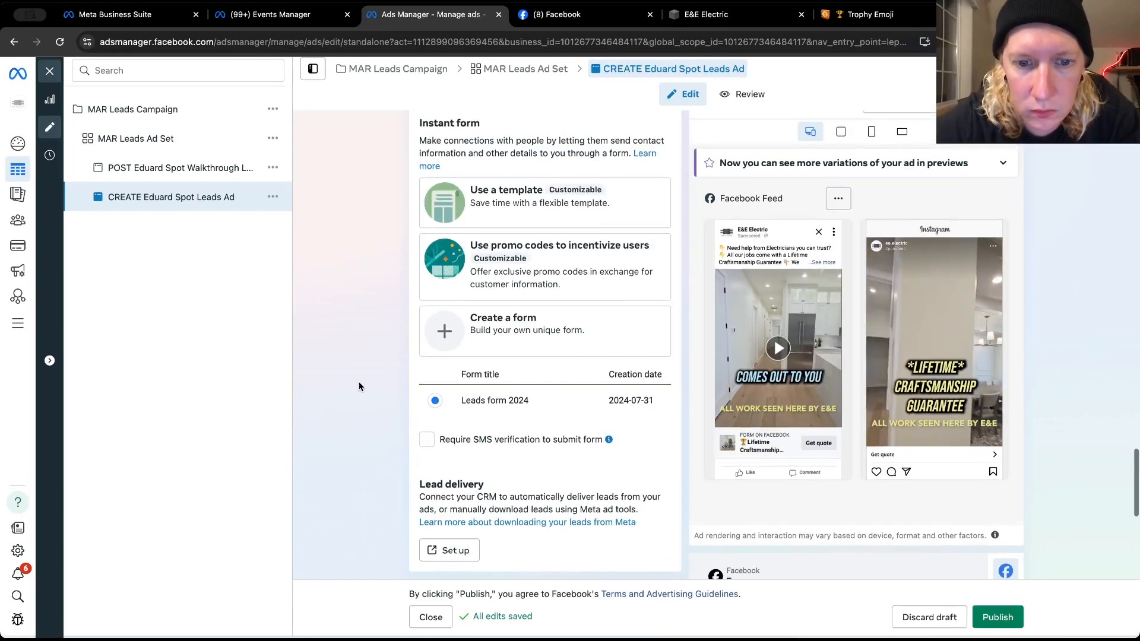
scroll(359, 387, "up", 7)
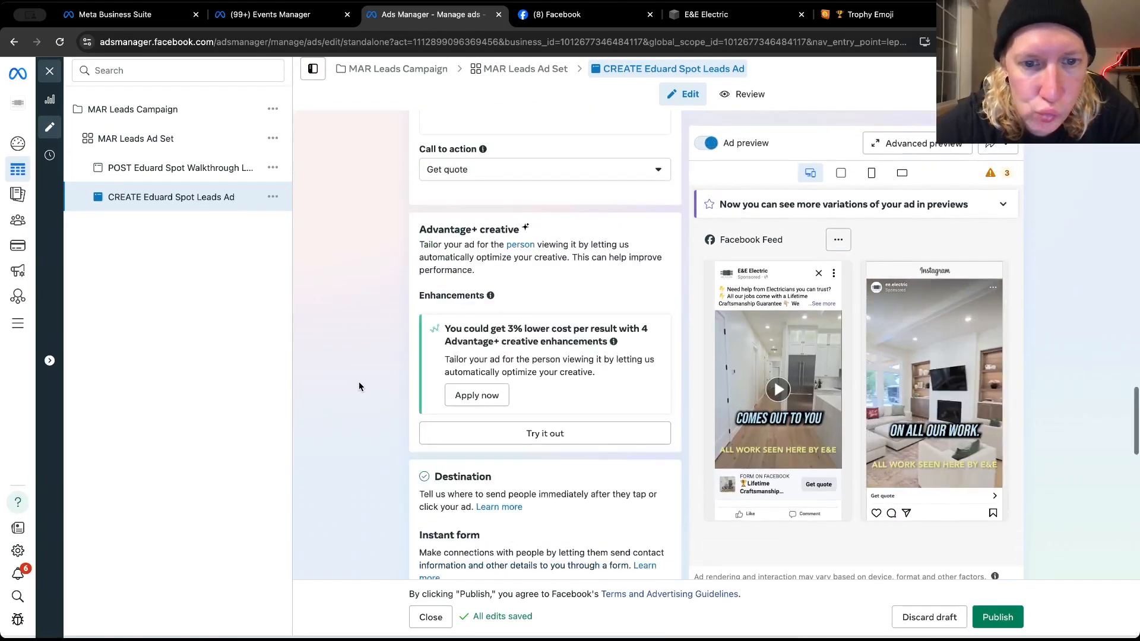
scroll(358, 386, "up", 6)
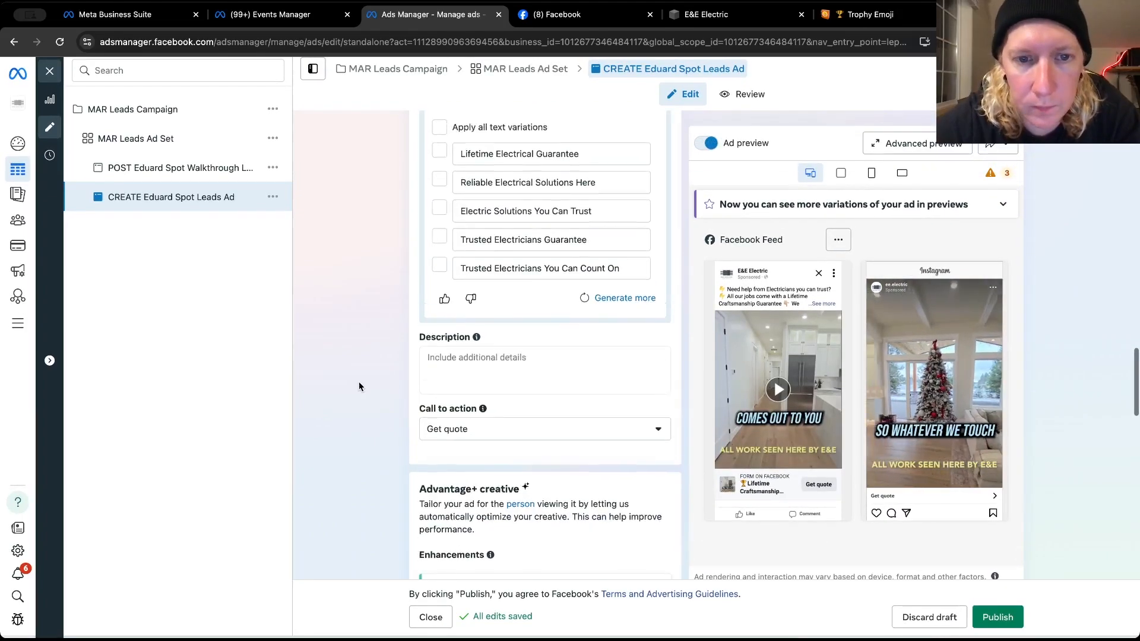
Add a second, empty primary text option to the CREATE Eduard Spot Leads Ad
scroll(358, 387, "up", 1)
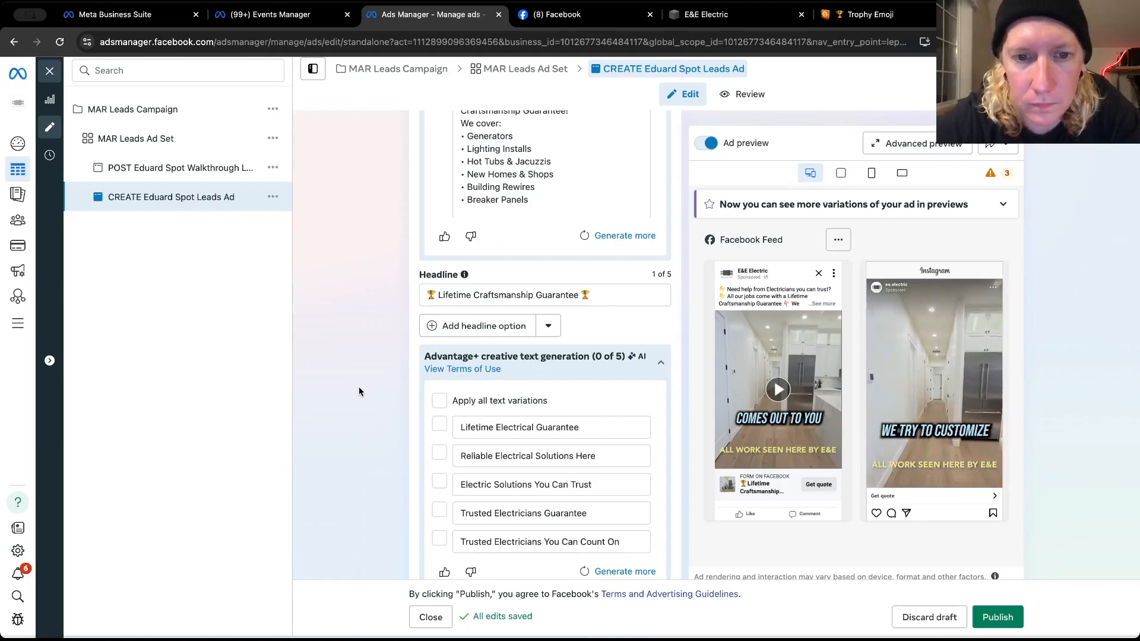
scroll(358, 388, "up", 1)
scroll(358, 396, "up", 6)
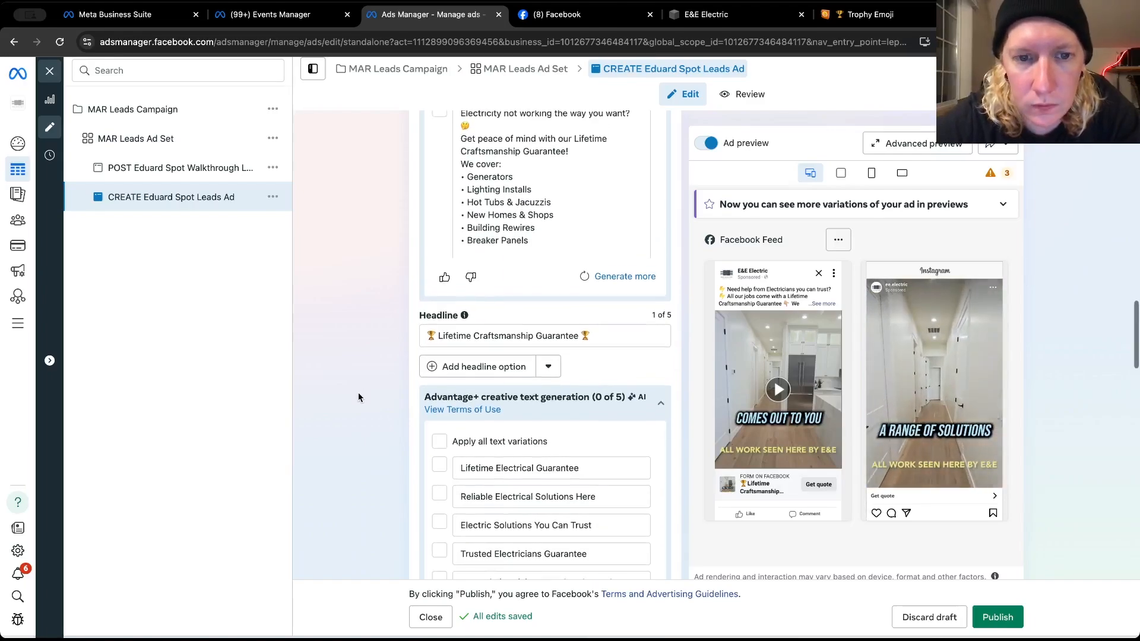
scroll(358, 395, "up", 5)
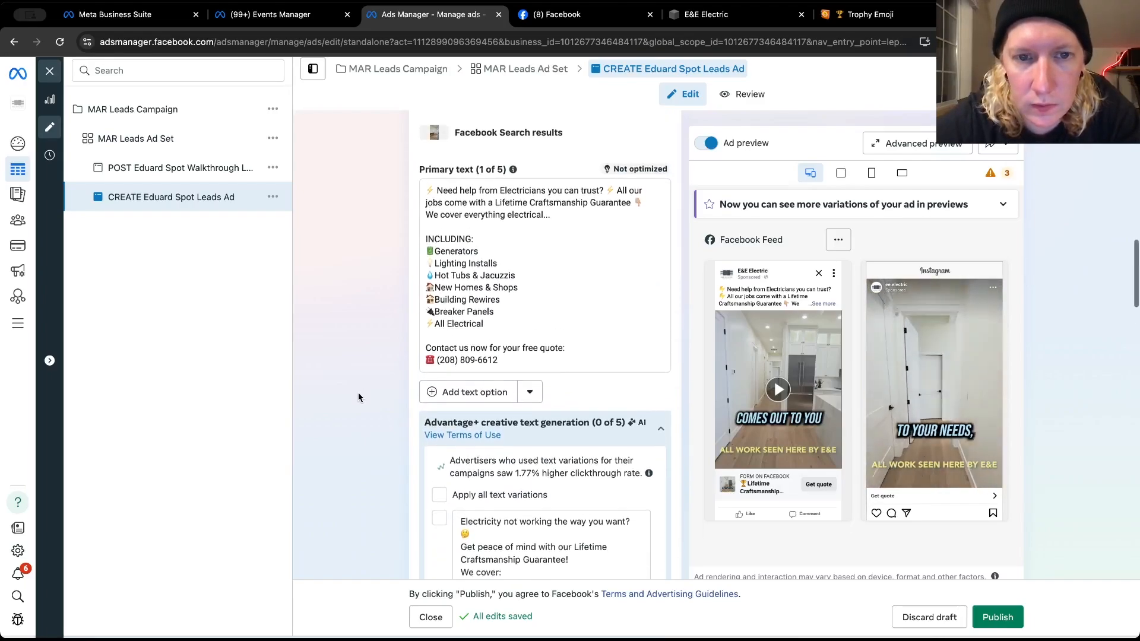
scroll(357, 396, "down", 7)
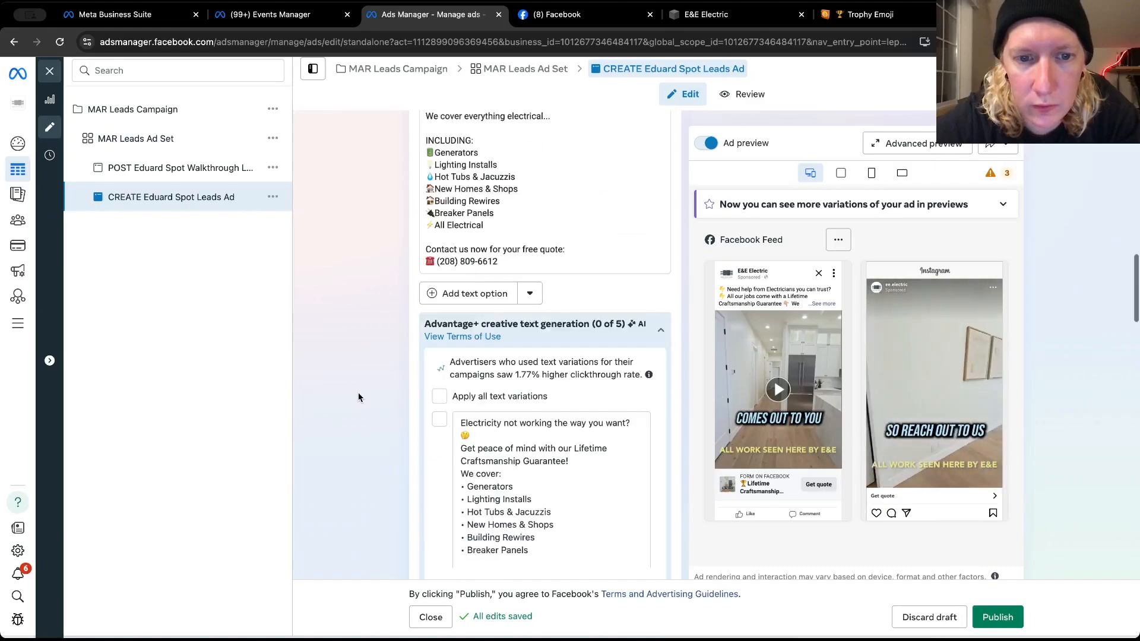
left_click(474, 294)
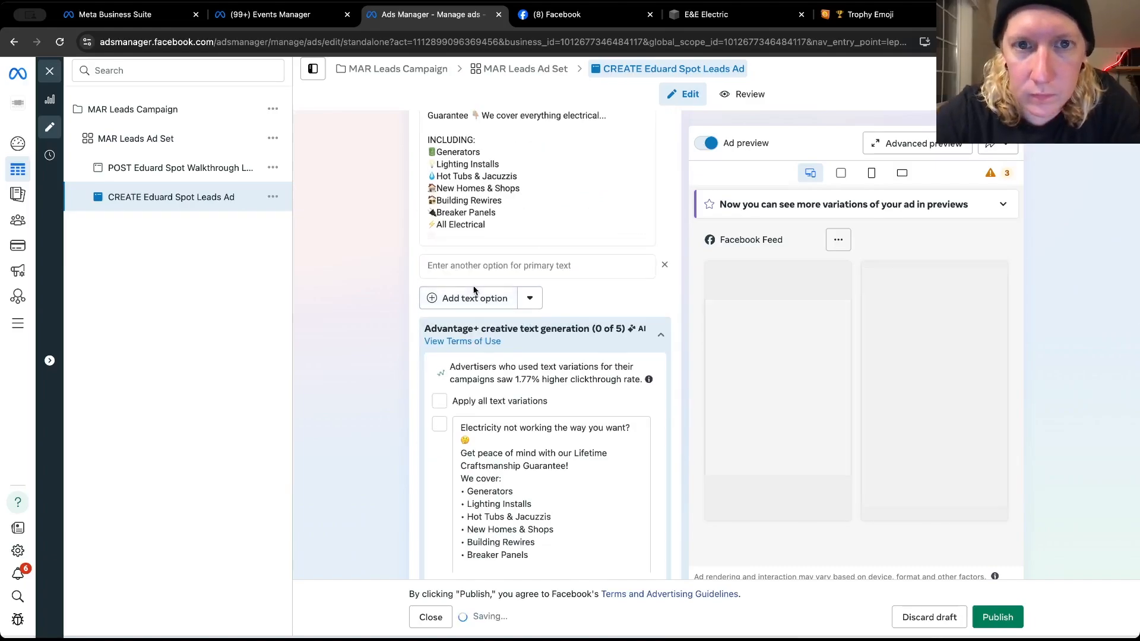
Copy the full caption of the February 25 post from E&E Electric's Facebook page and return to the ad's empty primary text option
left_click(556, 15)
scroll(666, 434, "down", 3)
scroll(666, 434, "down", 1)
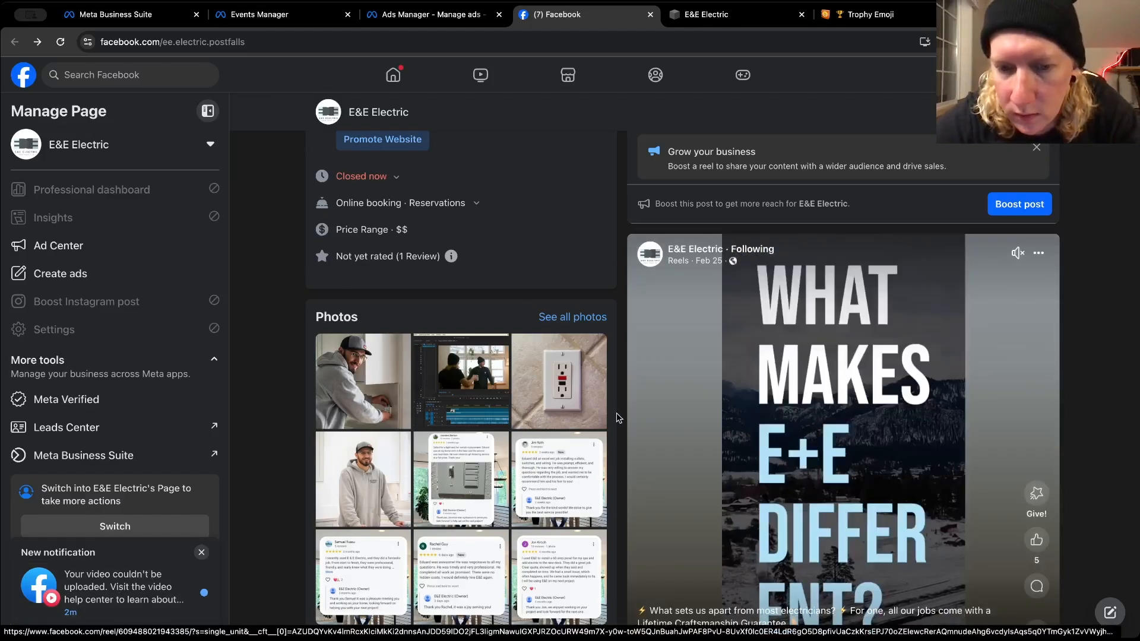
scroll(617, 418, "down", 1)
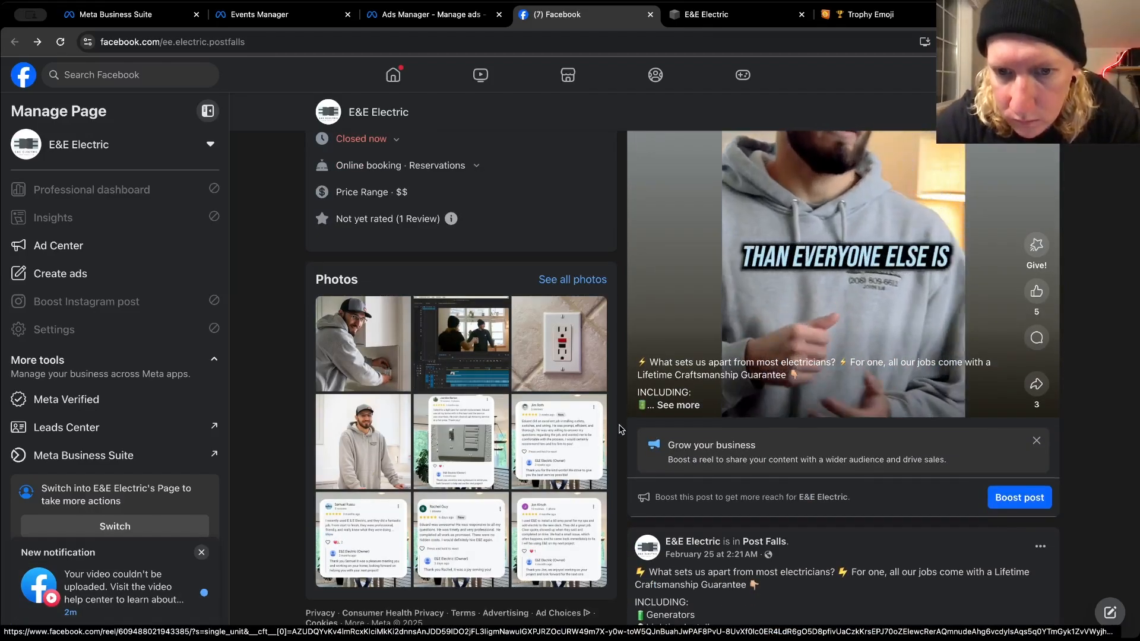
scroll(619, 428, "down", 2)
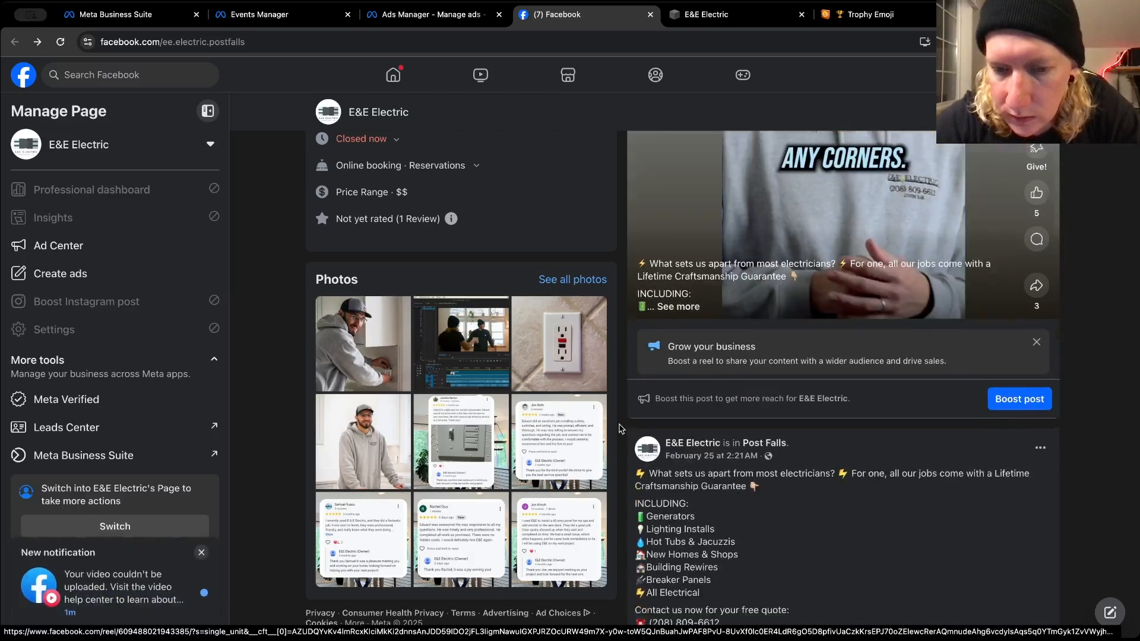
scroll(619, 429, "down", 1)
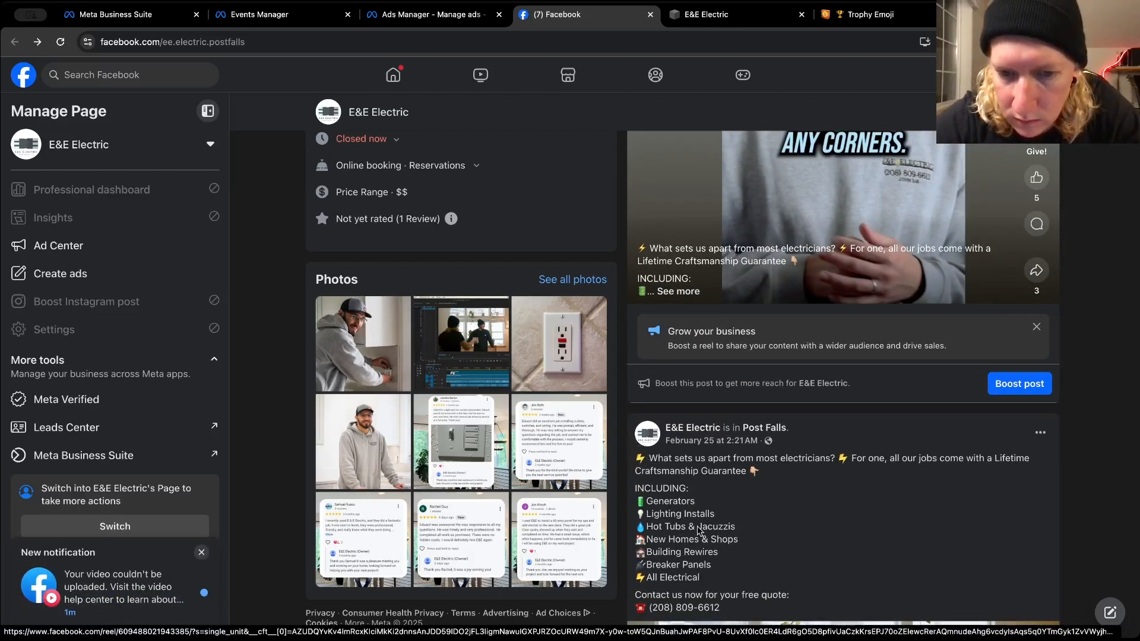
scroll(700, 530, "down", 2)
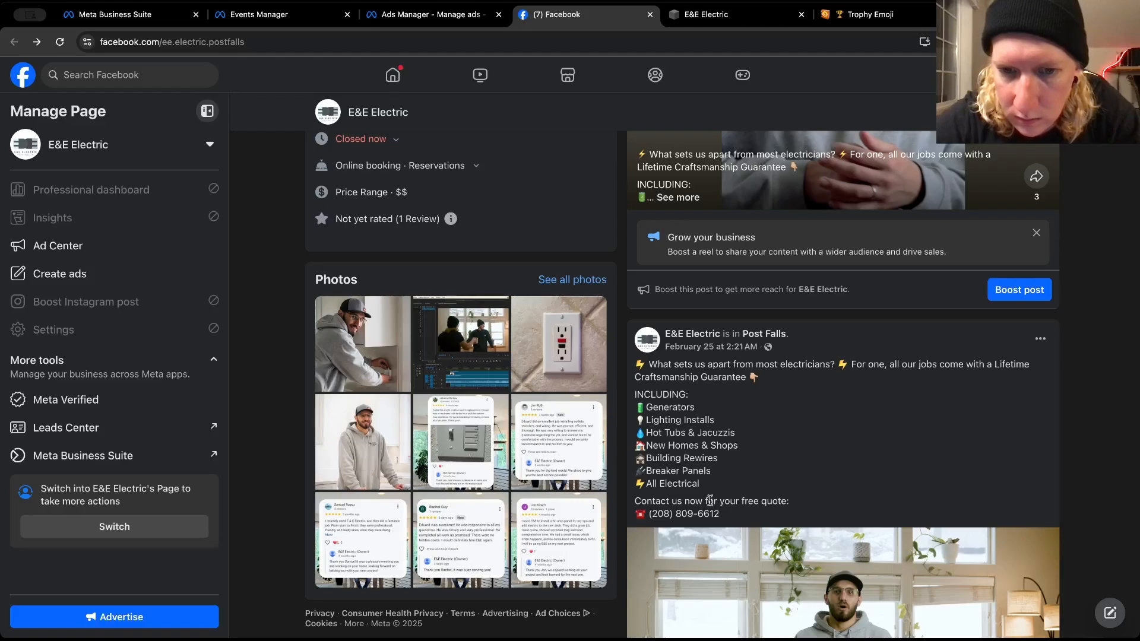
left_click_drag(721, 514, 651, 371)
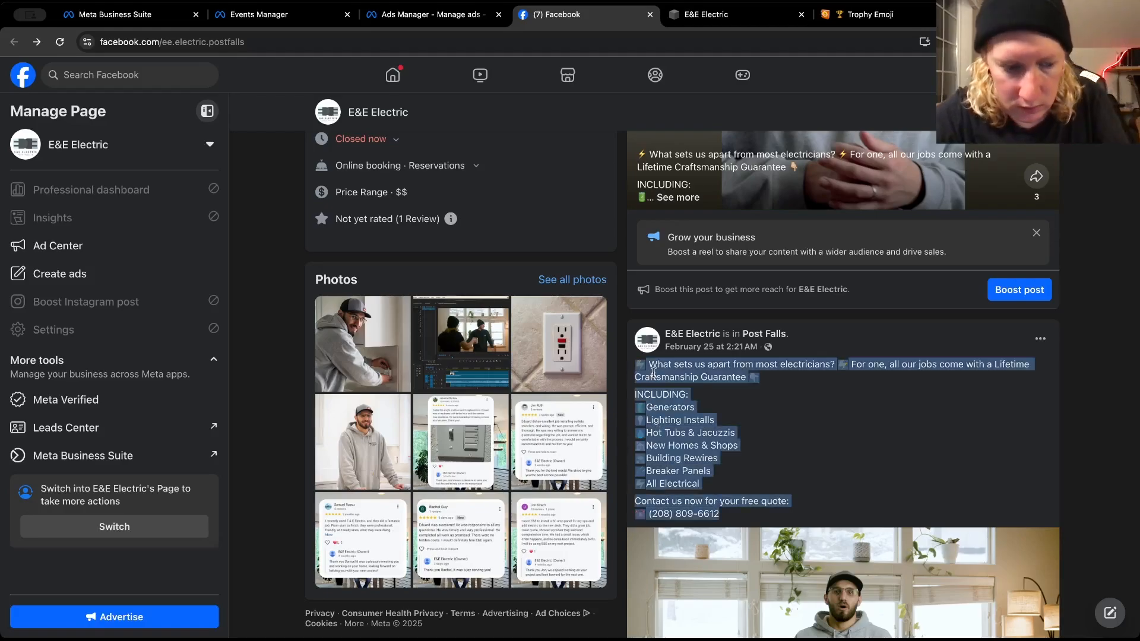
right_click(654, 376)
left_click(673, 402)
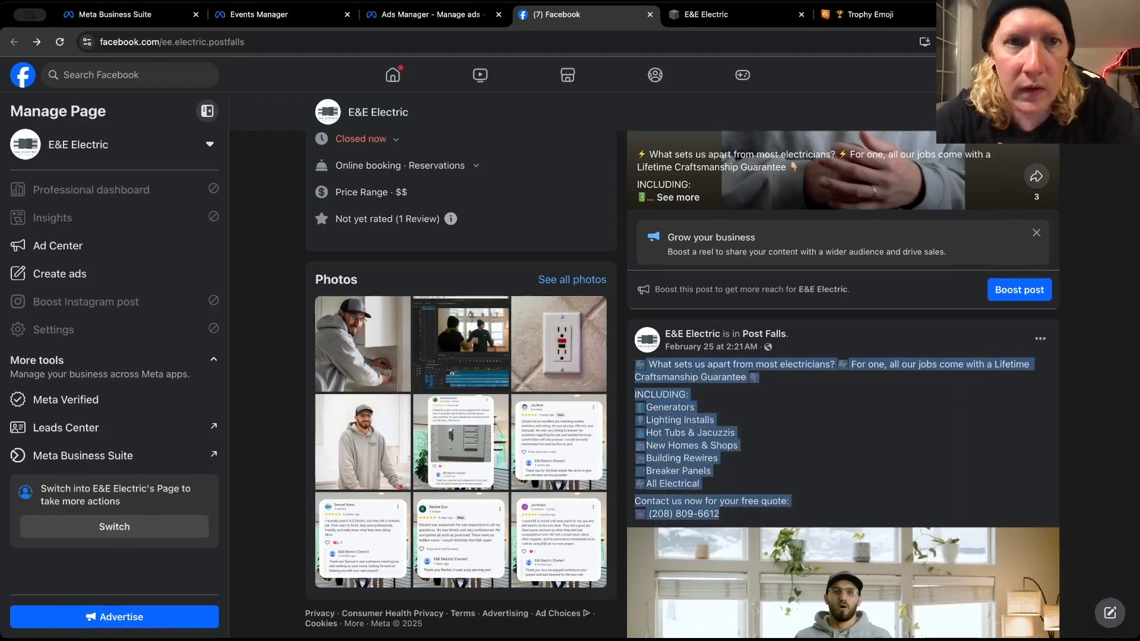
left_click(453, 15)
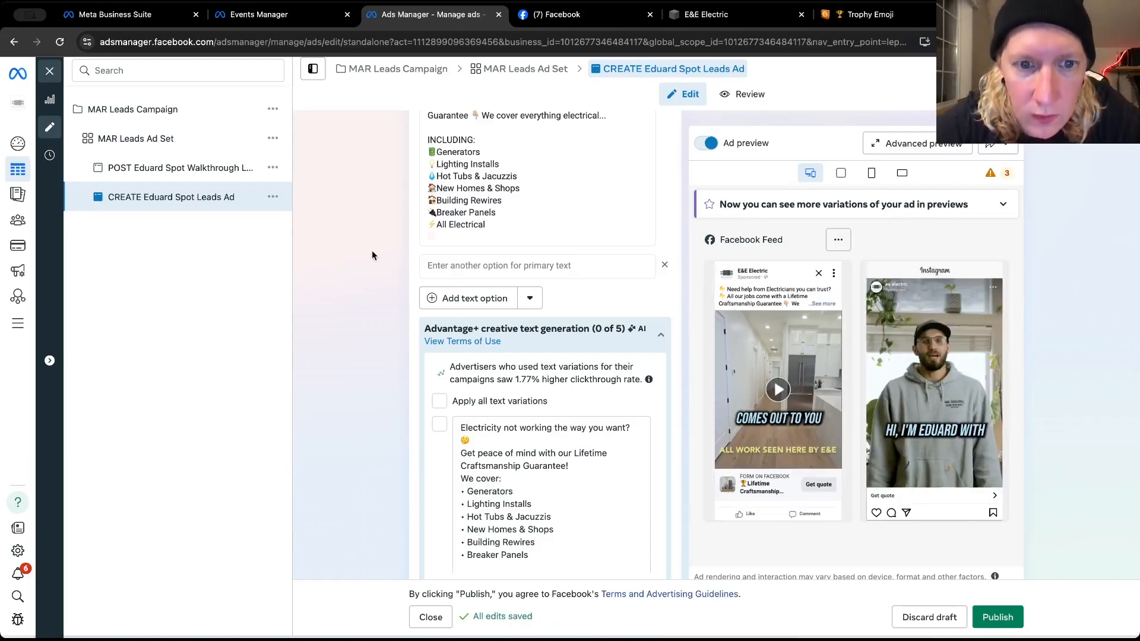
scroll(372, 254, "up", 2)
scroll(372, 255, "down", 1)
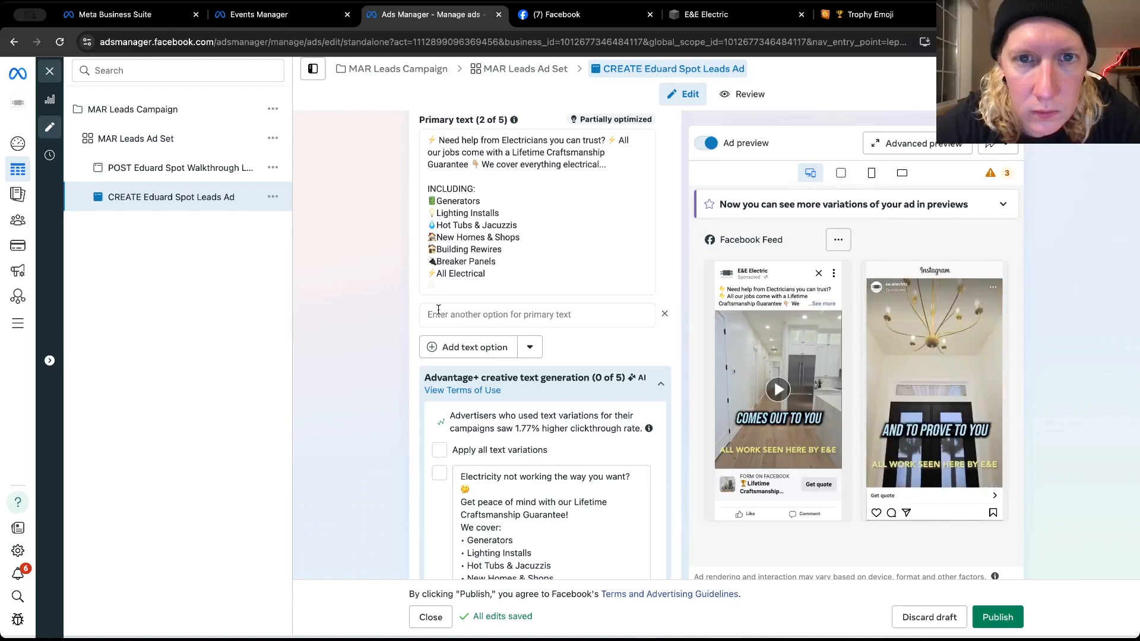
Find the January 4 "SPOKANE & NORTH IDAHO!" post on E&E Electric's Facebook page and copy its full caption
left_click(557, 14)
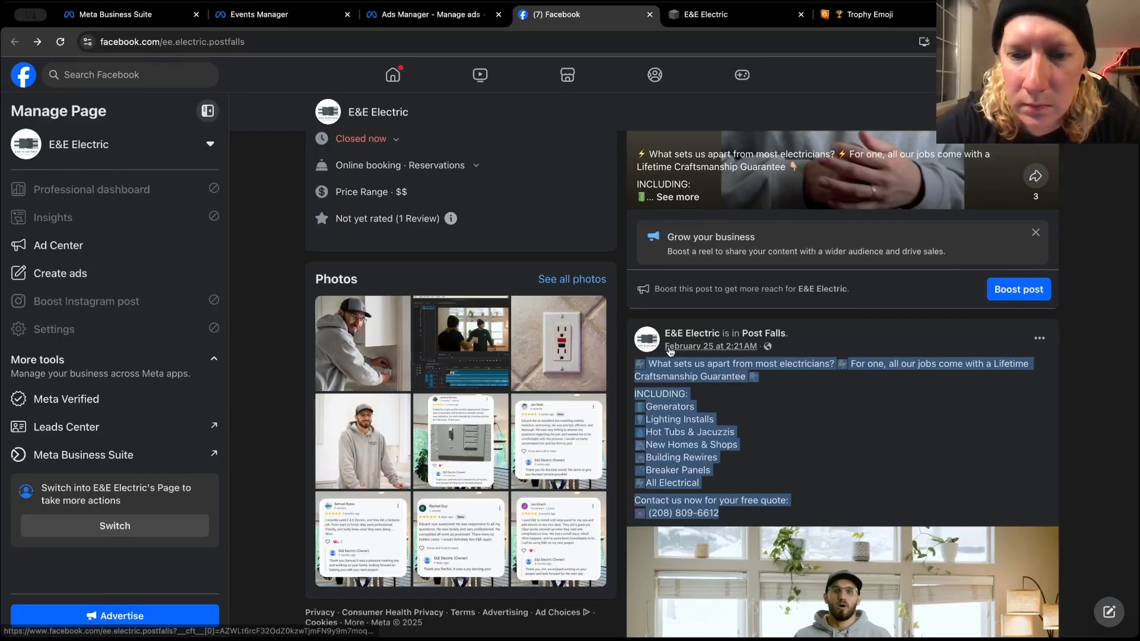
scroll(689, 399, "down", 10)
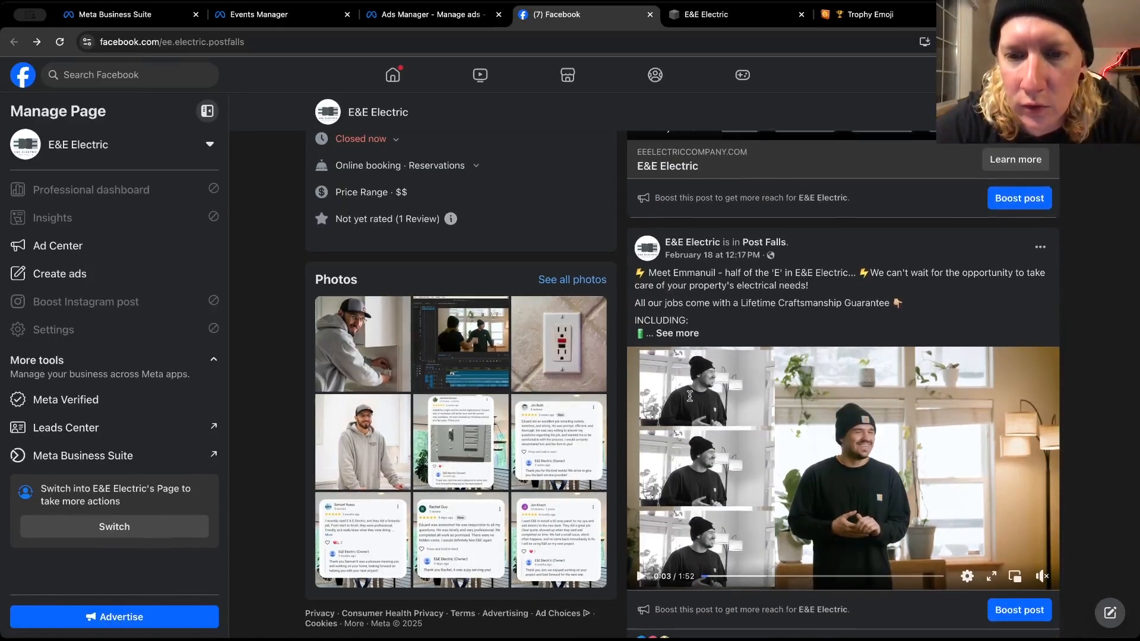
scroll(690, 396, "down", 12)
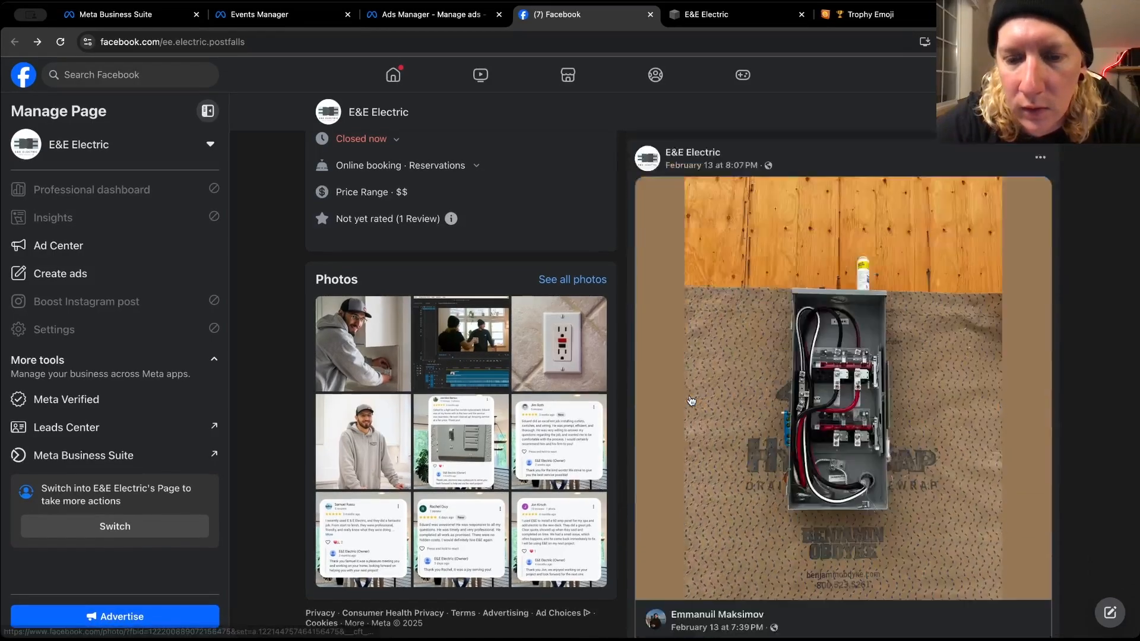
scroll(690, 400, "down", 15)
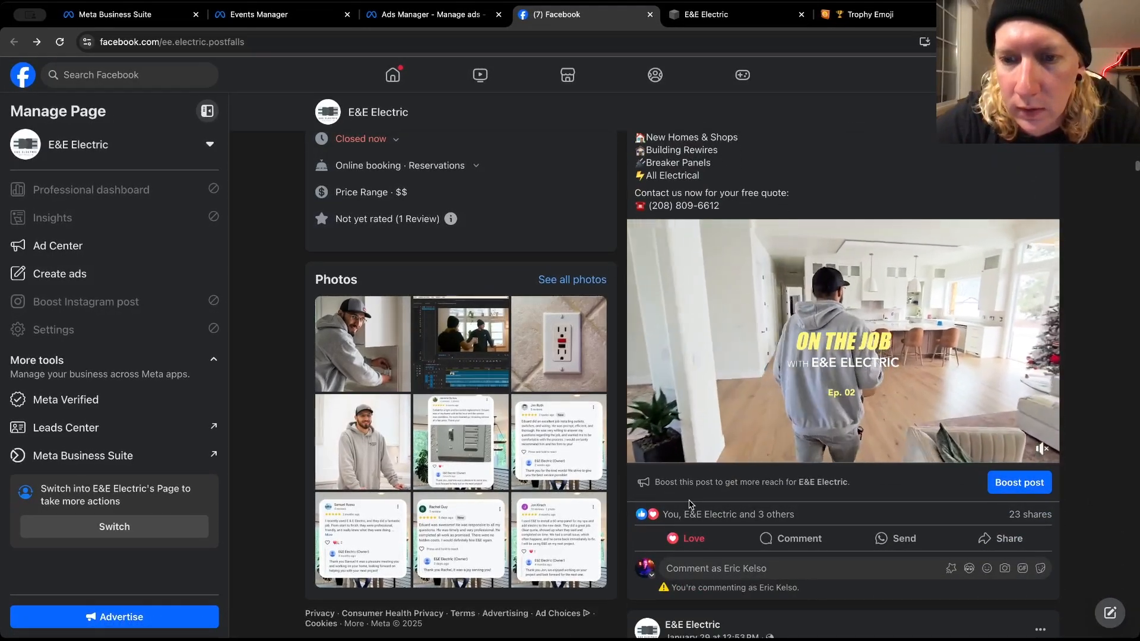
scroll(690, 503, "down", 4)
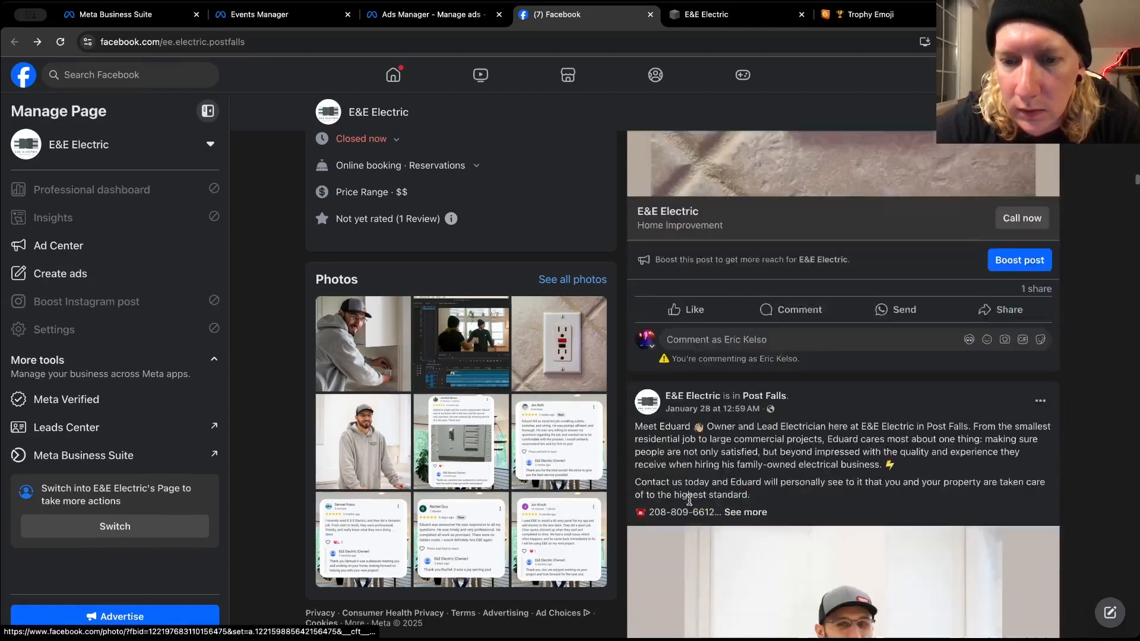
scroll(689, 503, "down", 3)
scroll(689, 503, "down", 1)
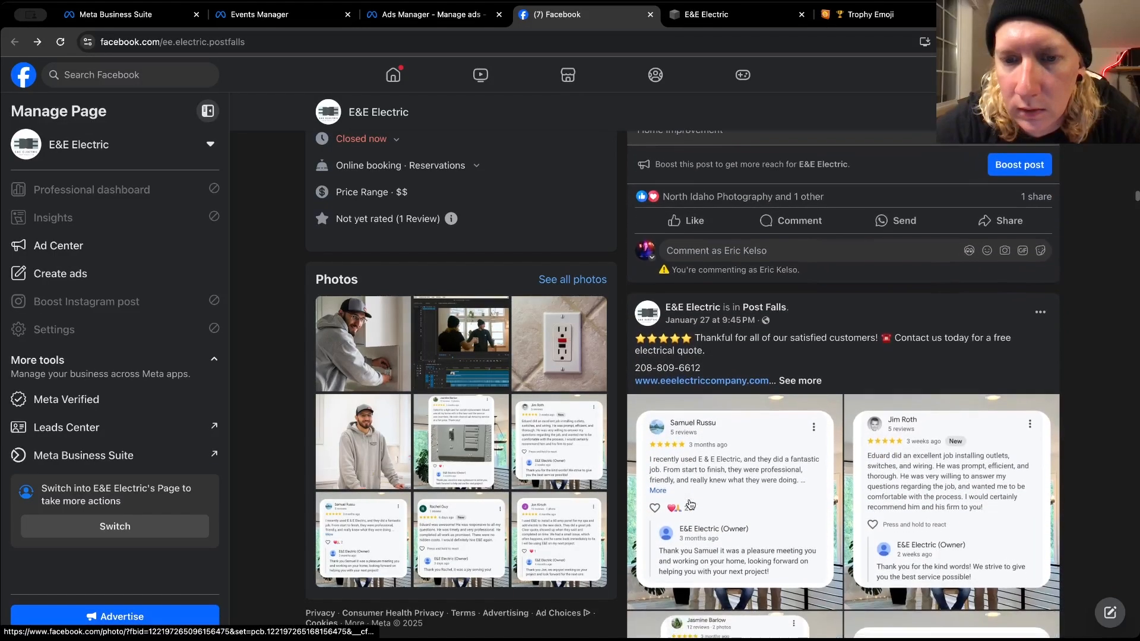
scroll(690, 503, "down", 2)
scroll(689, 504, "down", 6)
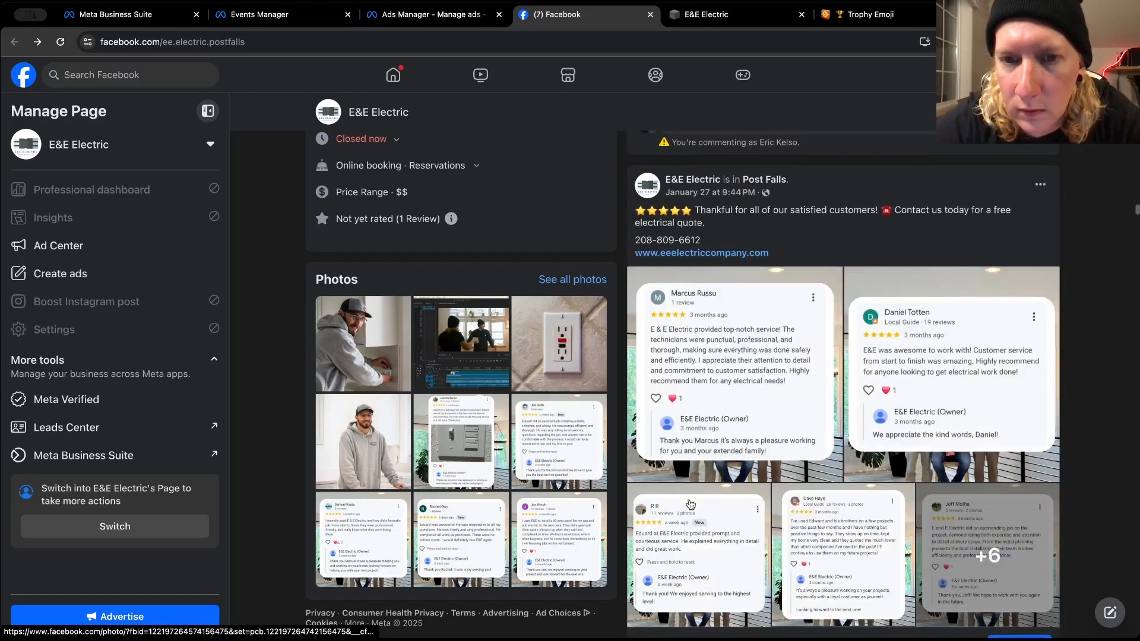
scroll(689, 503, "up", 1)
scroll(690, 503, "down", 15)
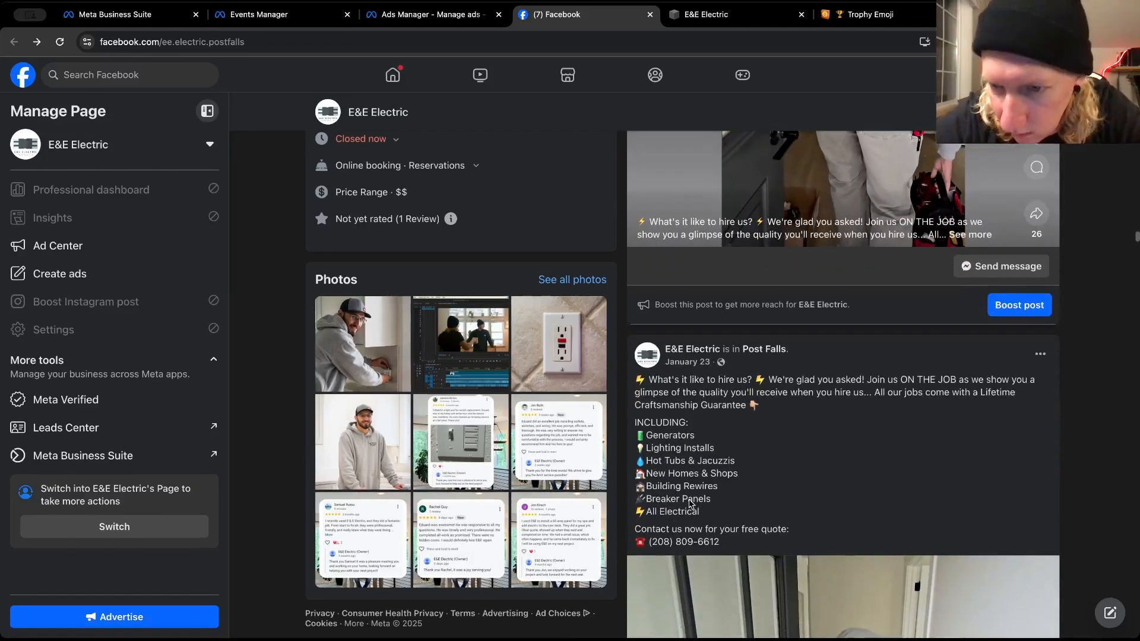
scroll(688, 500, "down", 15)
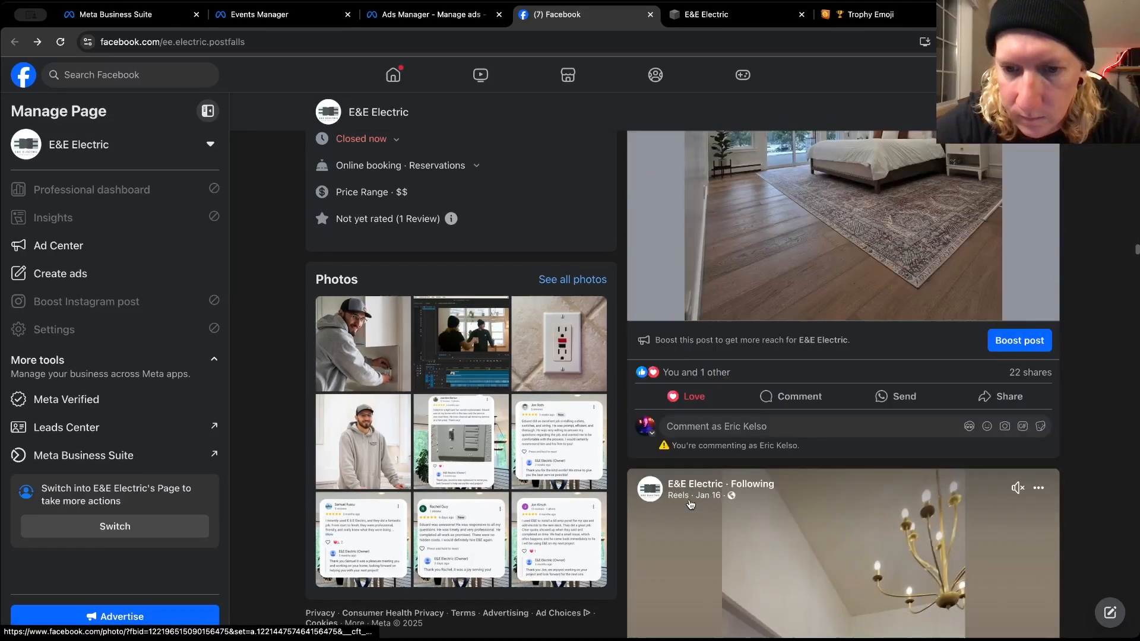
scroll(690, 503, "down", 12)
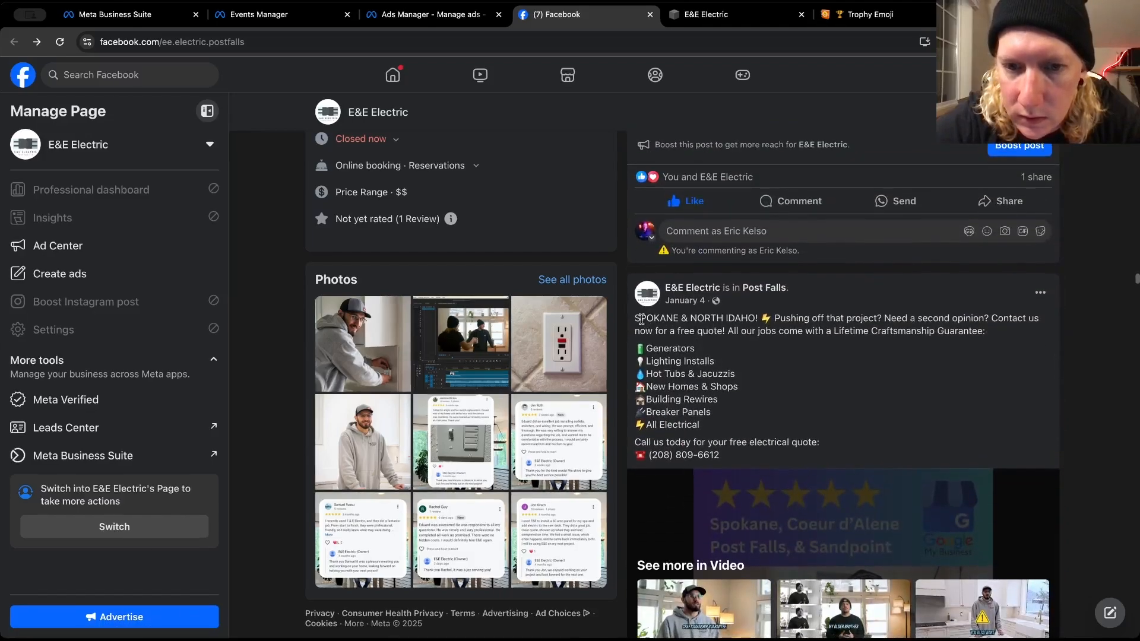
left_click_drag(639, 323, 717, 451)
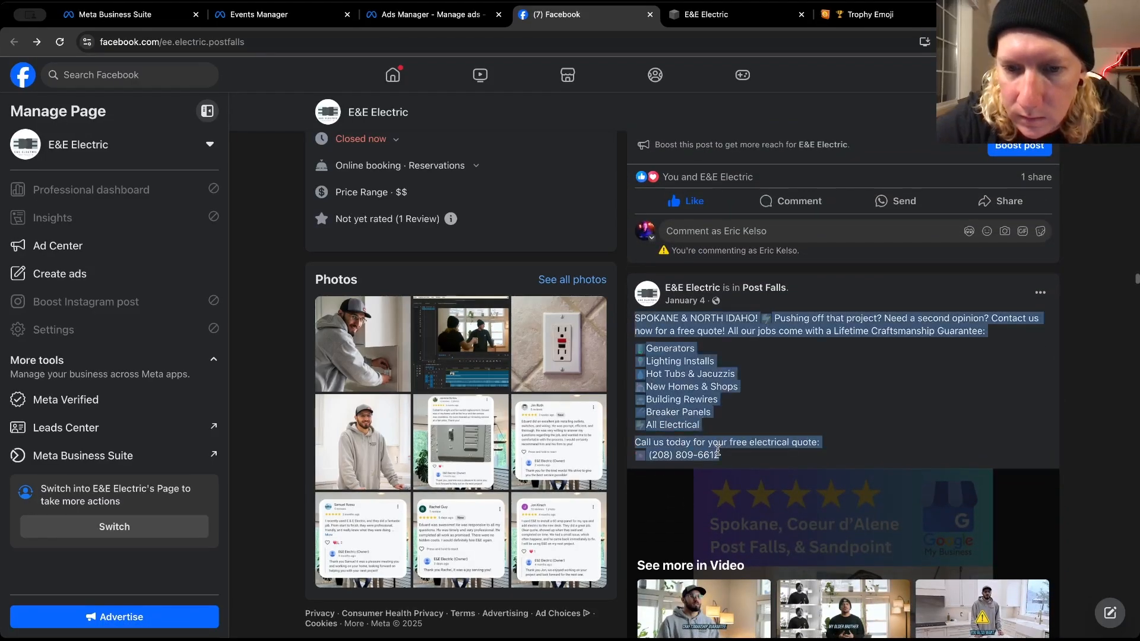
right_click(682, 399)
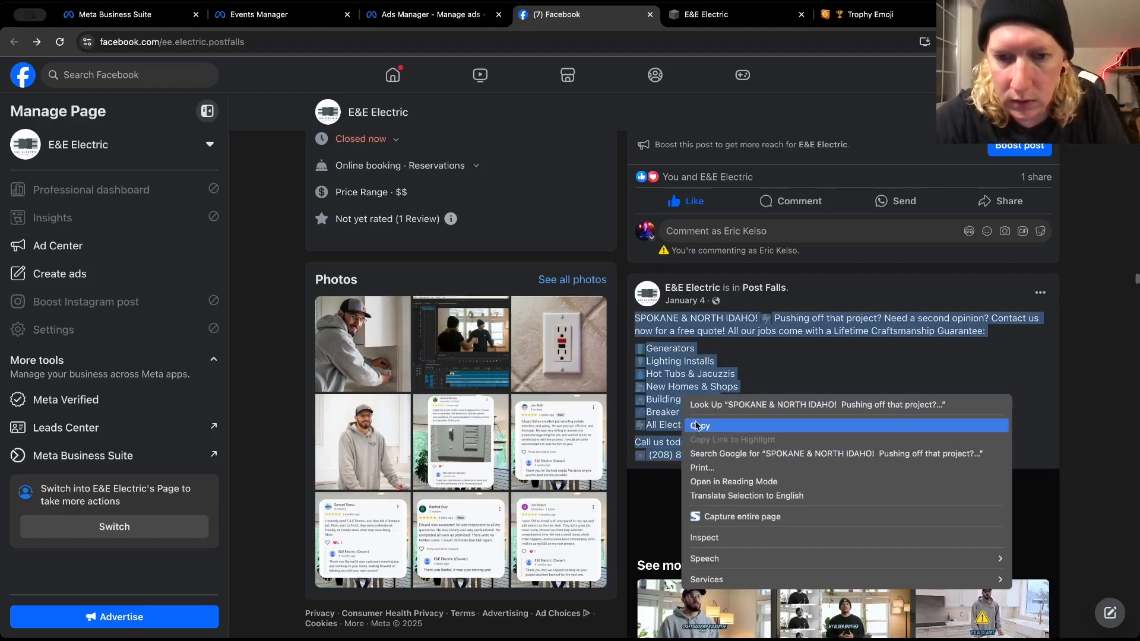
left_click(688, 425)
Paste the copied caption into the ad's second primary text option in Ads Manager
left_click(382, 13)
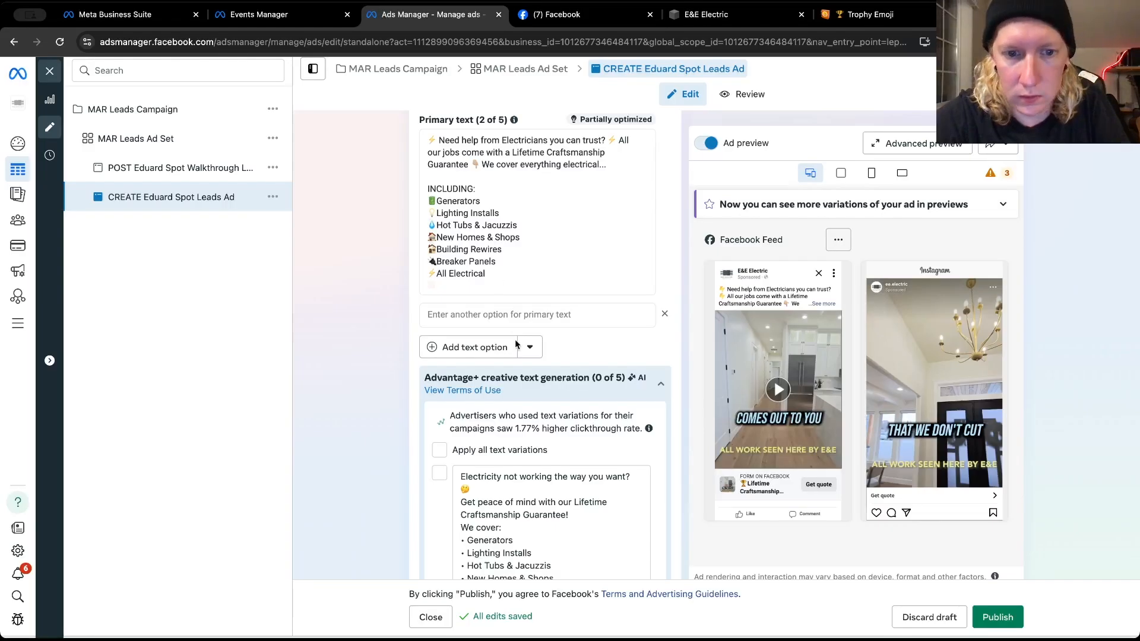
left_click(478, 313)
key("ctrl+v")
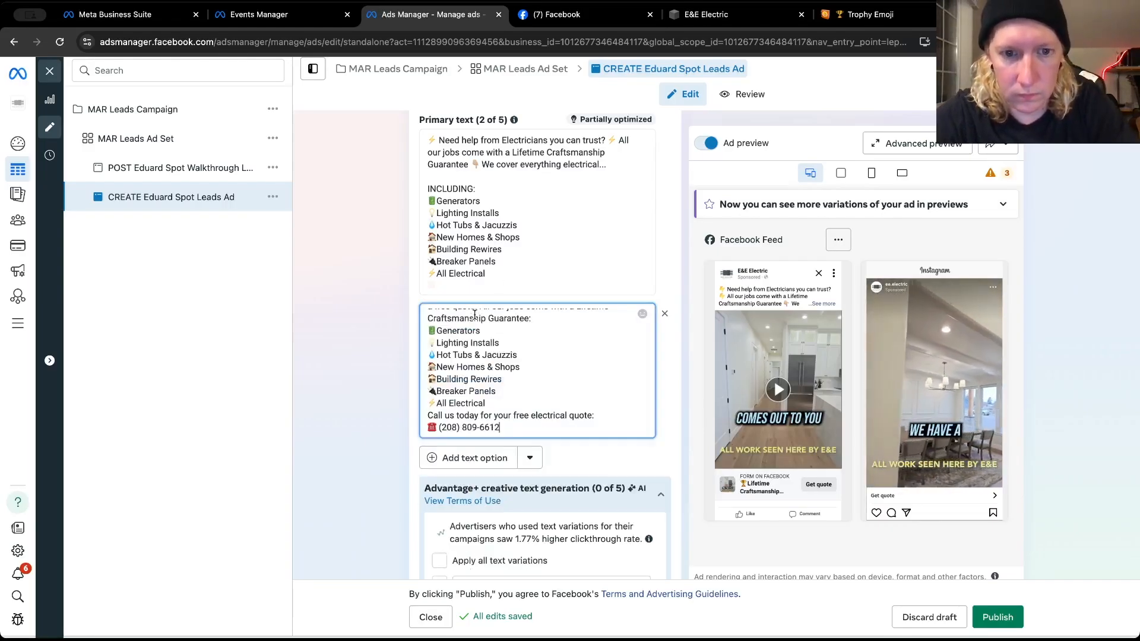
Insert blank lines in the second primary text option before the "Call us today" line and before the services list starting with Generators
left_click(498, 399)
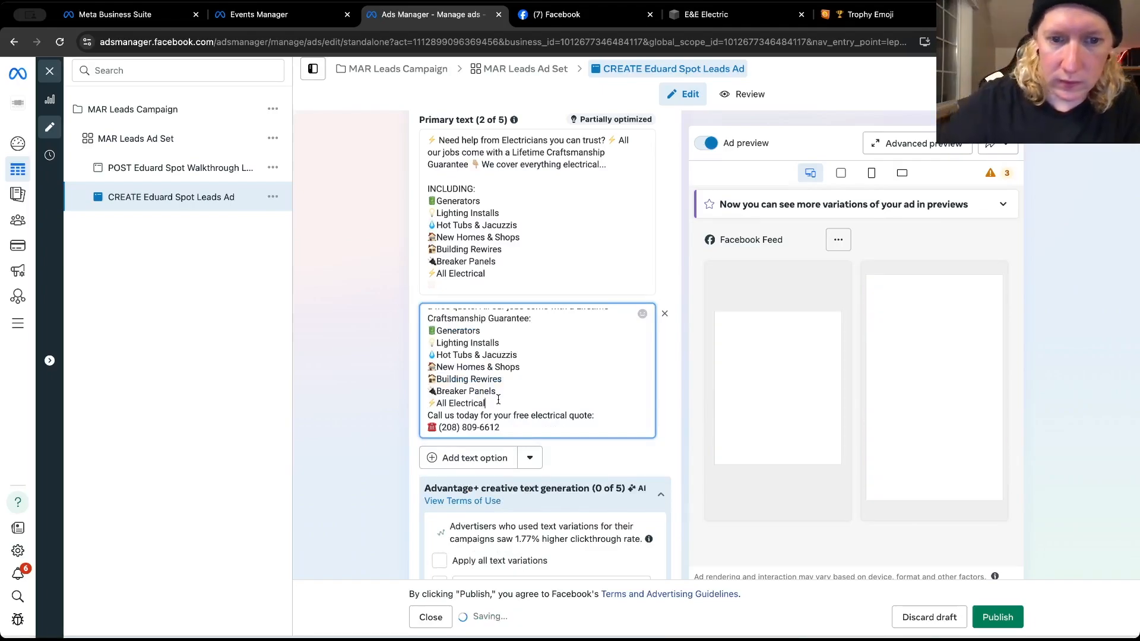
key("Return")
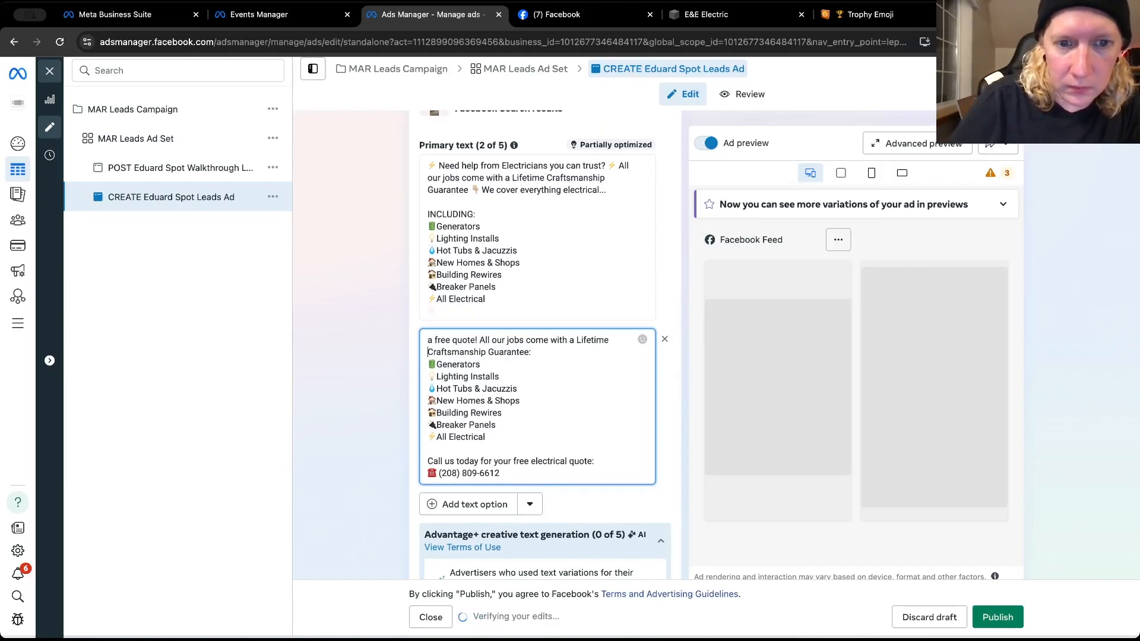
key("Return")
key("Return")
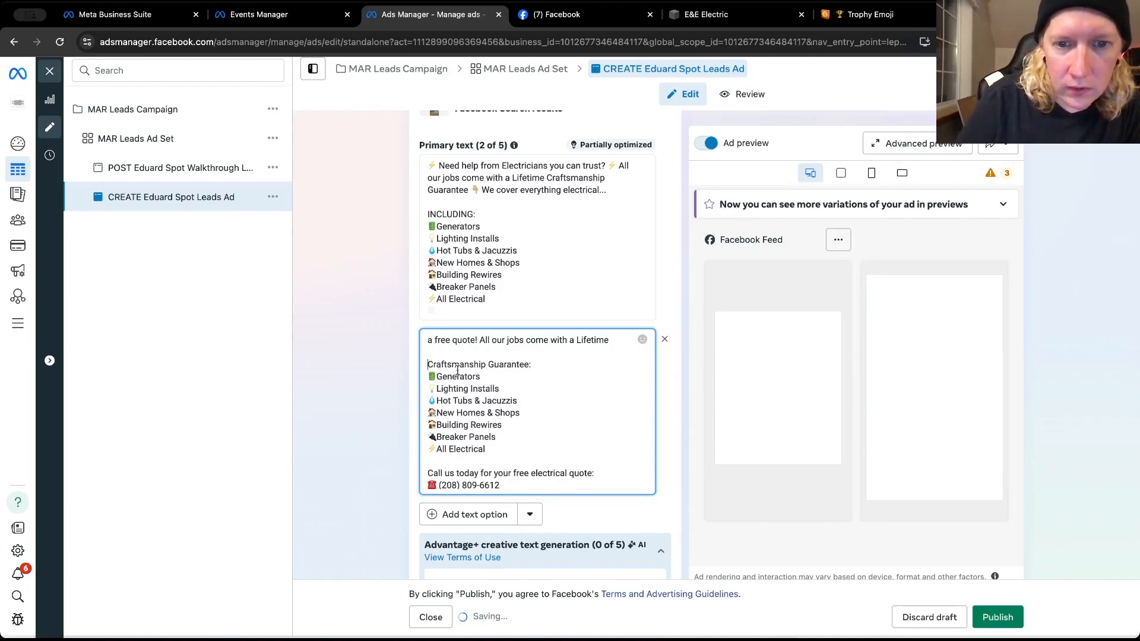
key("BackSpace")
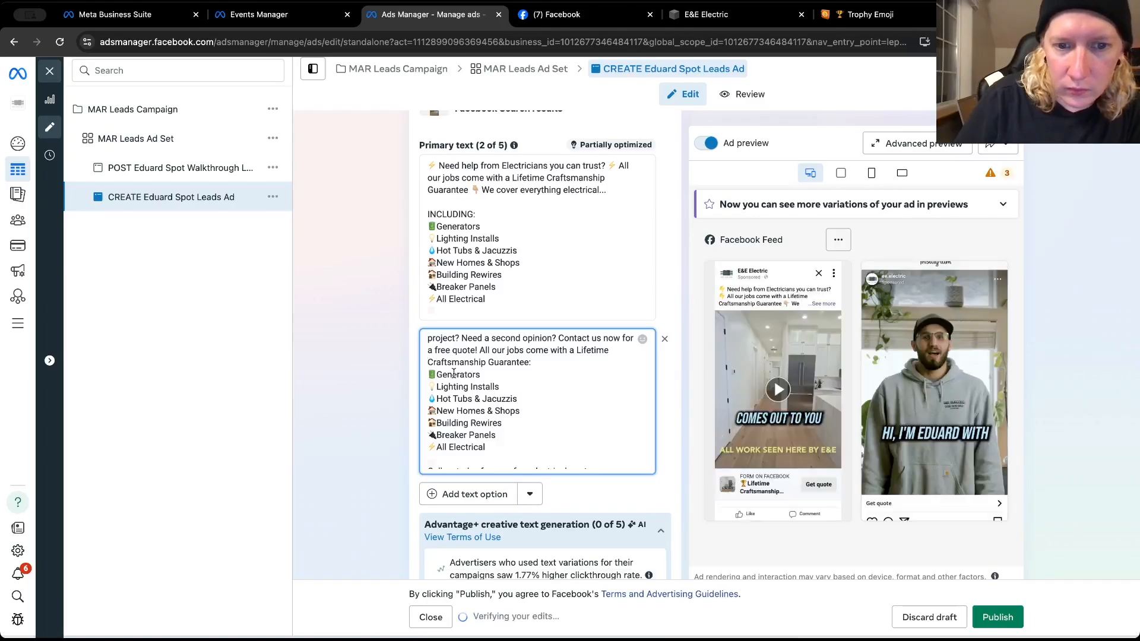
key("Return")
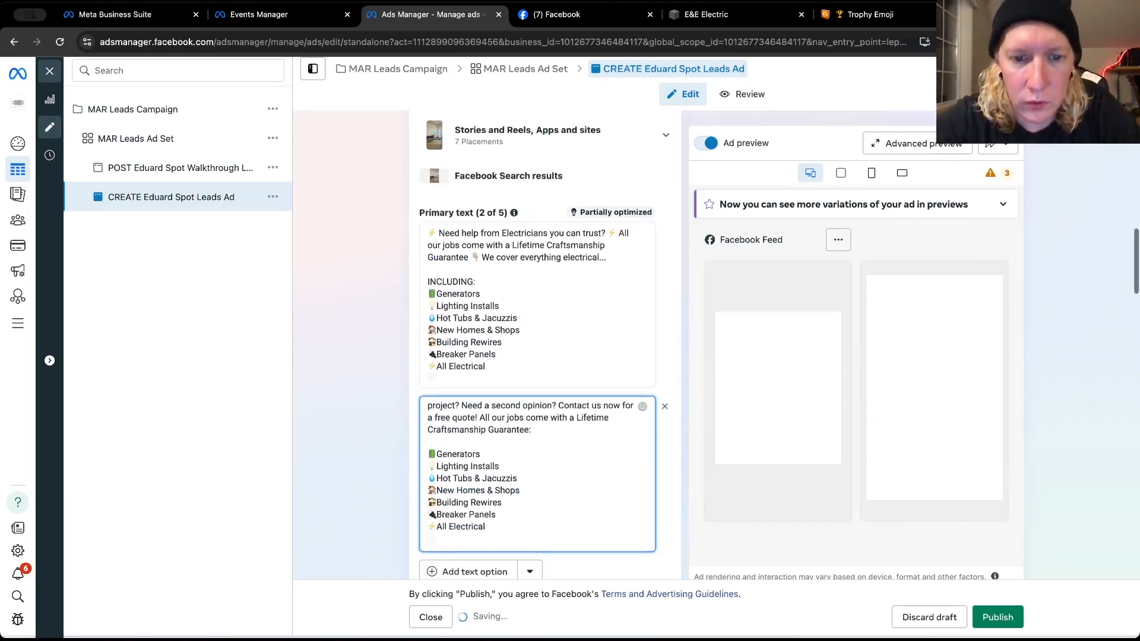
Add an empty third primary text option, and browse E&E Electric's Facebook page back to the October 18, 2024 post
scroll(470, 472, "down", 2)
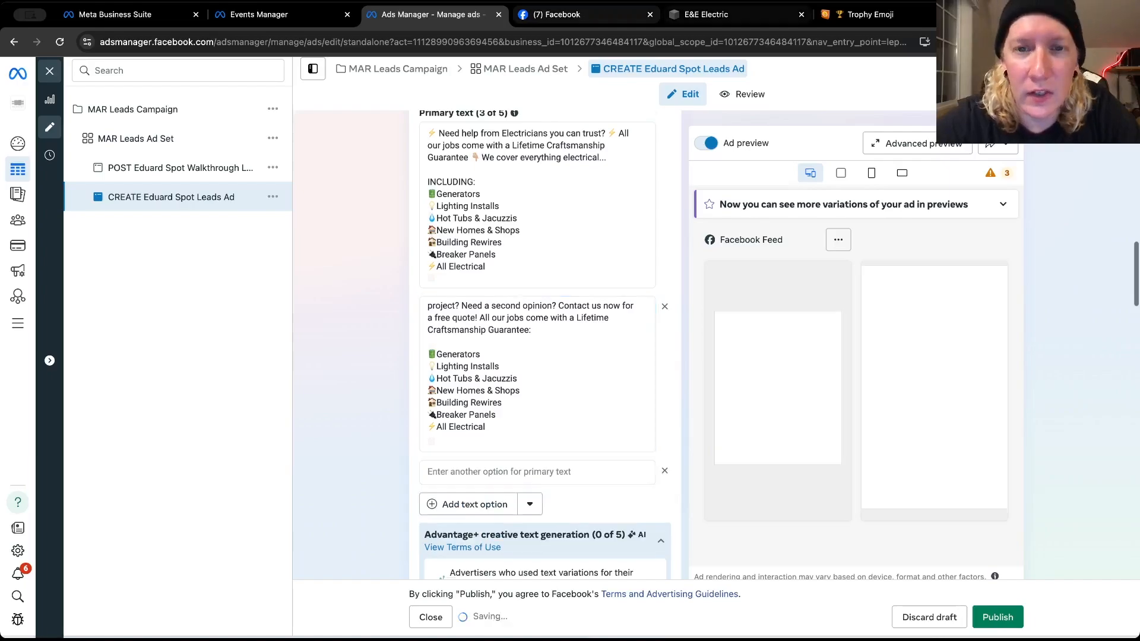
left_click(557, 14)
scroll(632, 424, "down", 15)
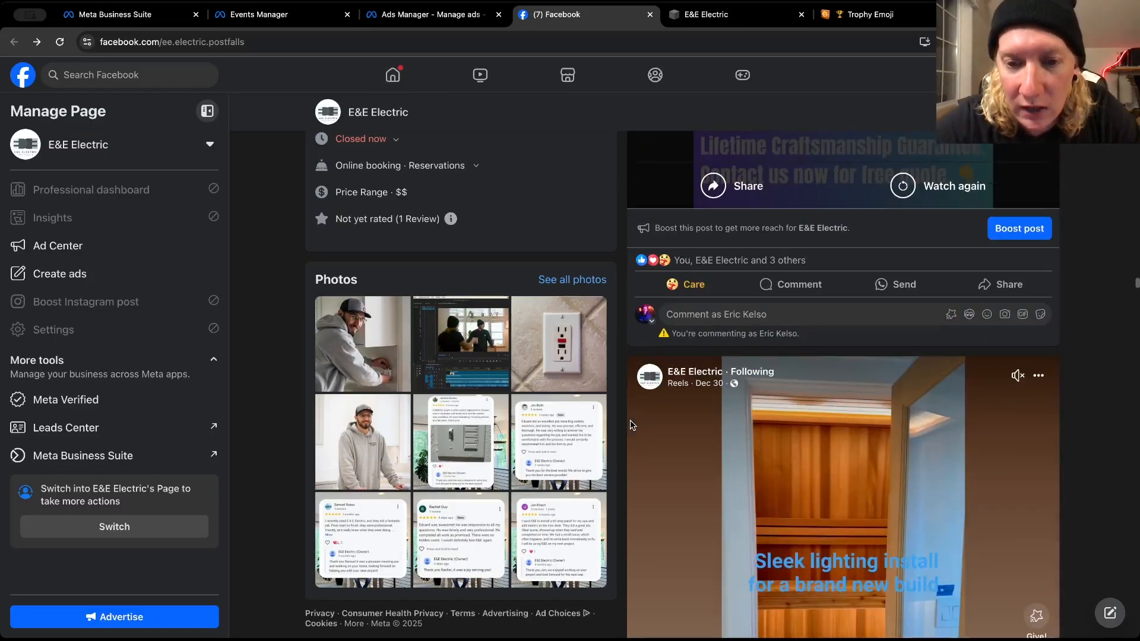
scroll(632, 424, "down", 8)
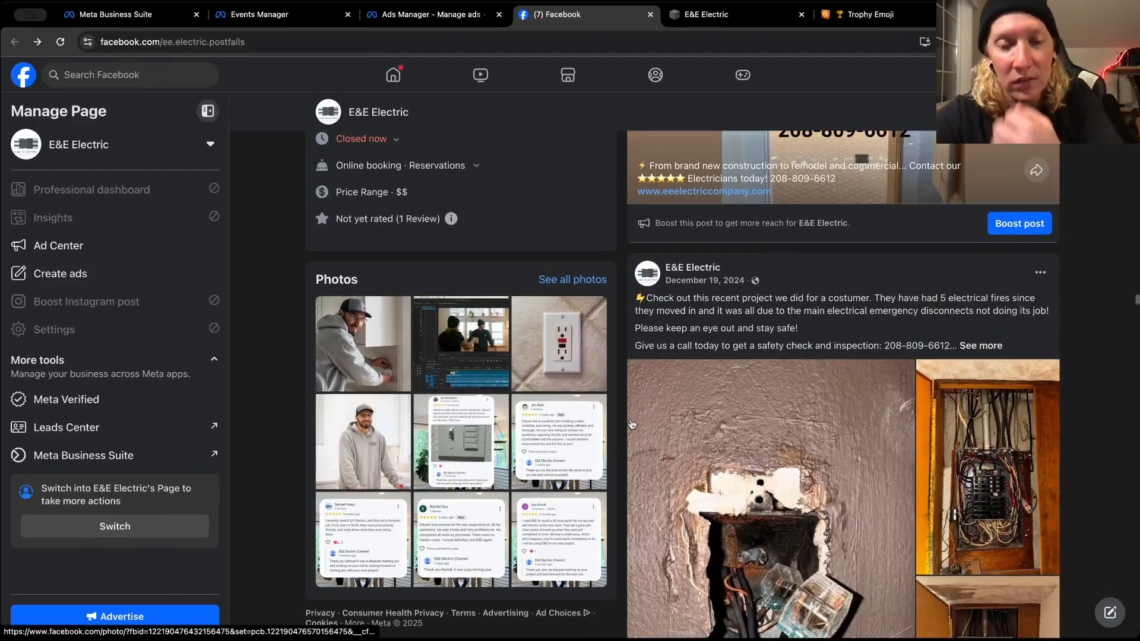
scroll(632, 424, "down", 15)
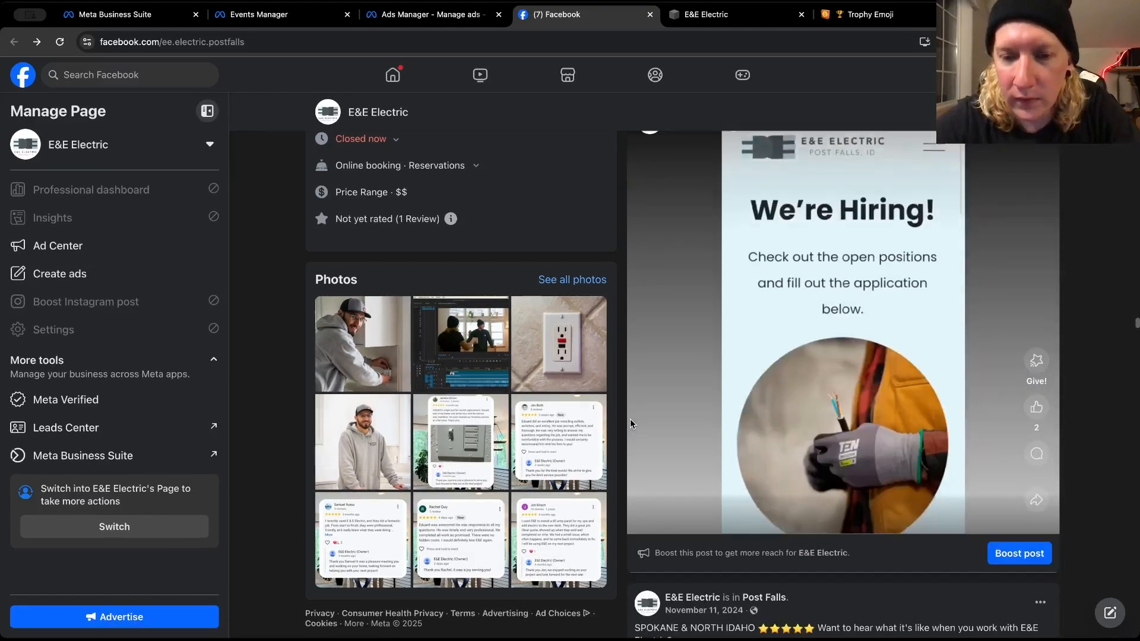
scroll(631, 424, "down", 6)
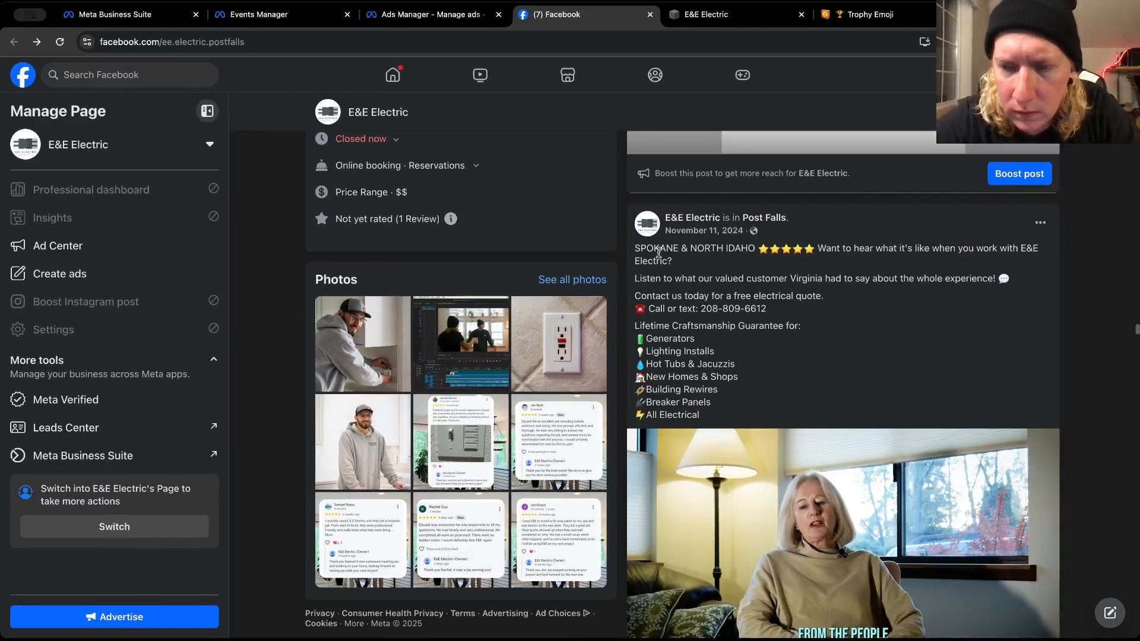
scroll(658, 254, "up", 10)
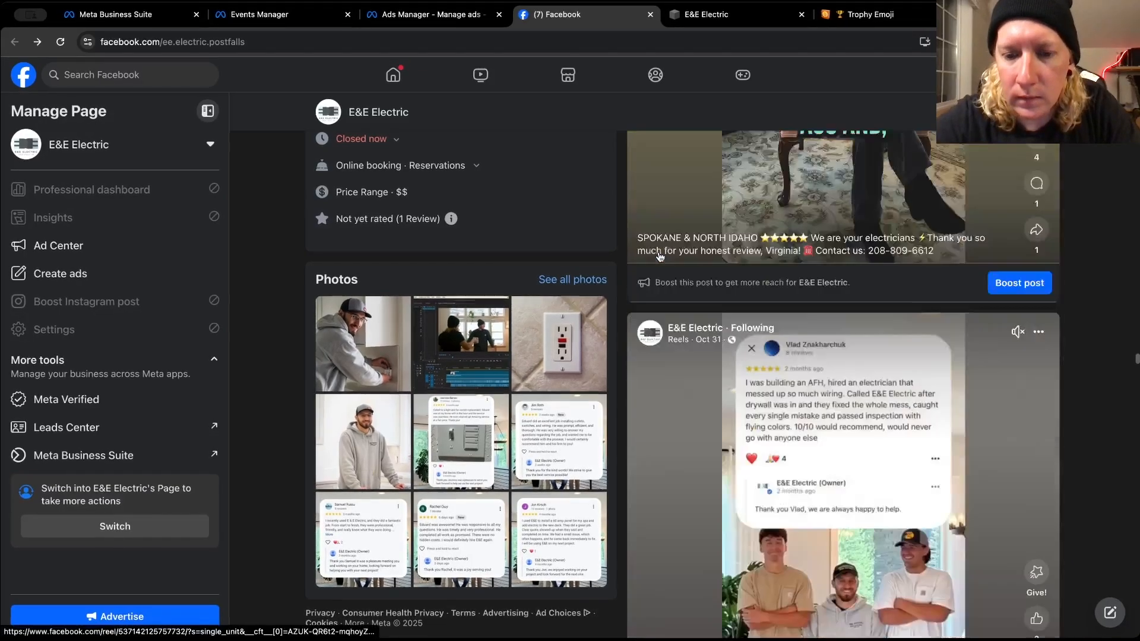
scroll(659, 256, "down", 15)
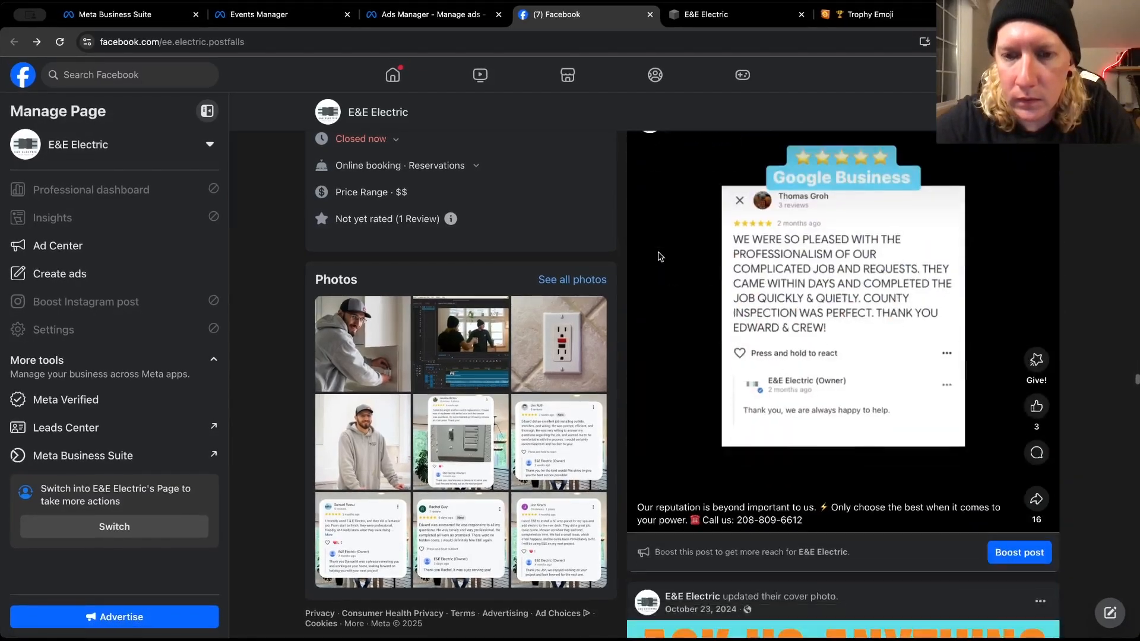
scroll(659, 255, "down", 15)
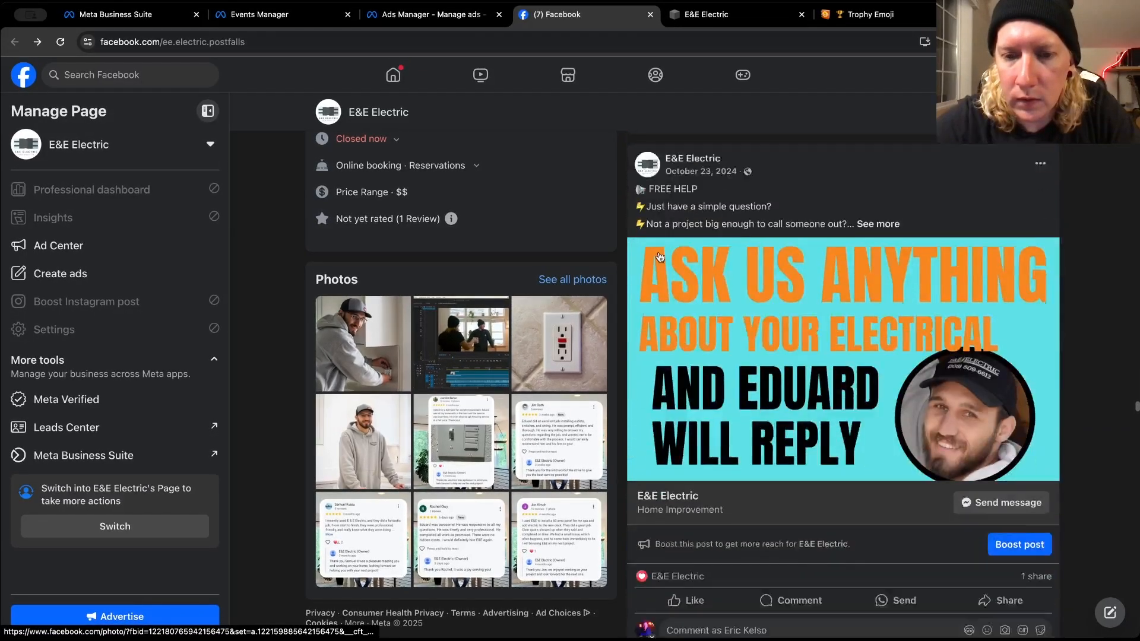
scroll(659, 256, "down", 15)
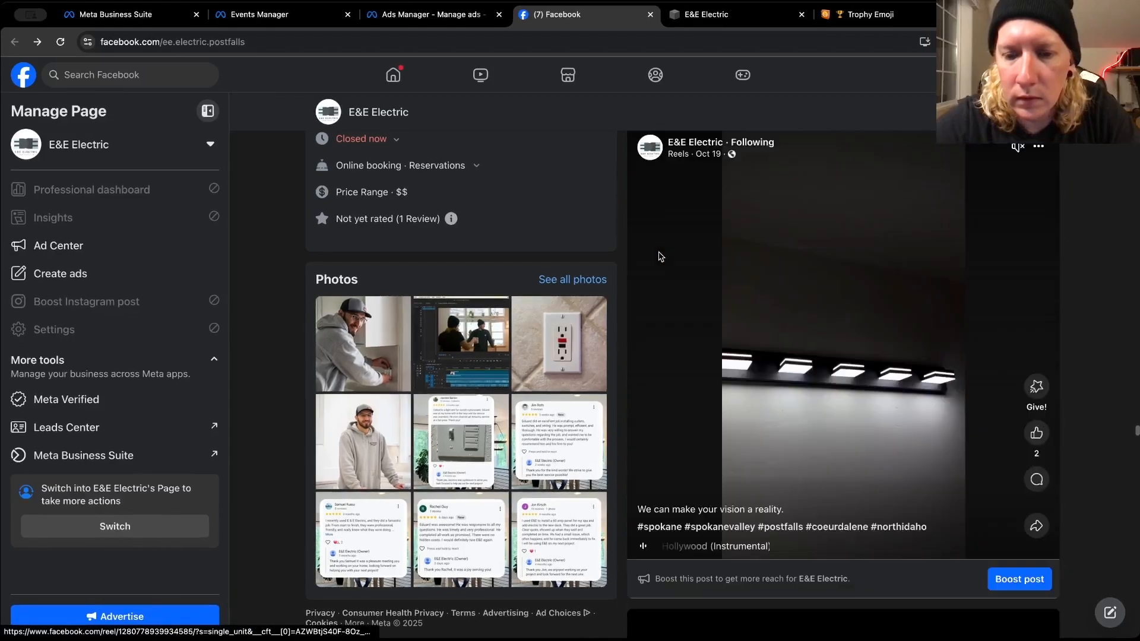
scroll(659, 256, "down", 15)
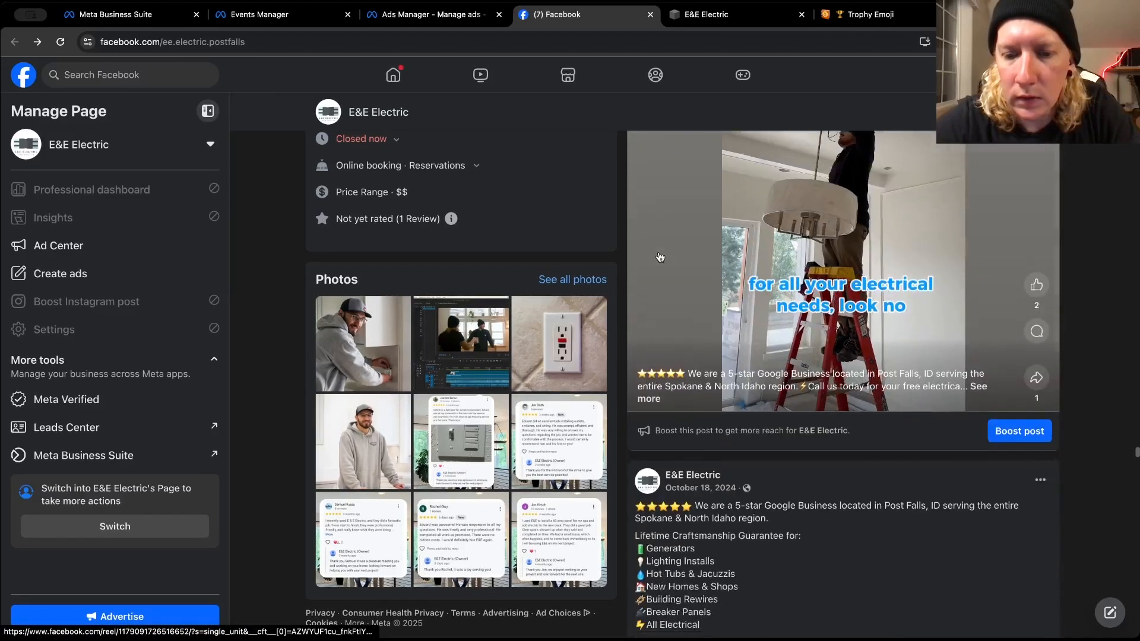
scroll(659, 255, "down", 5)
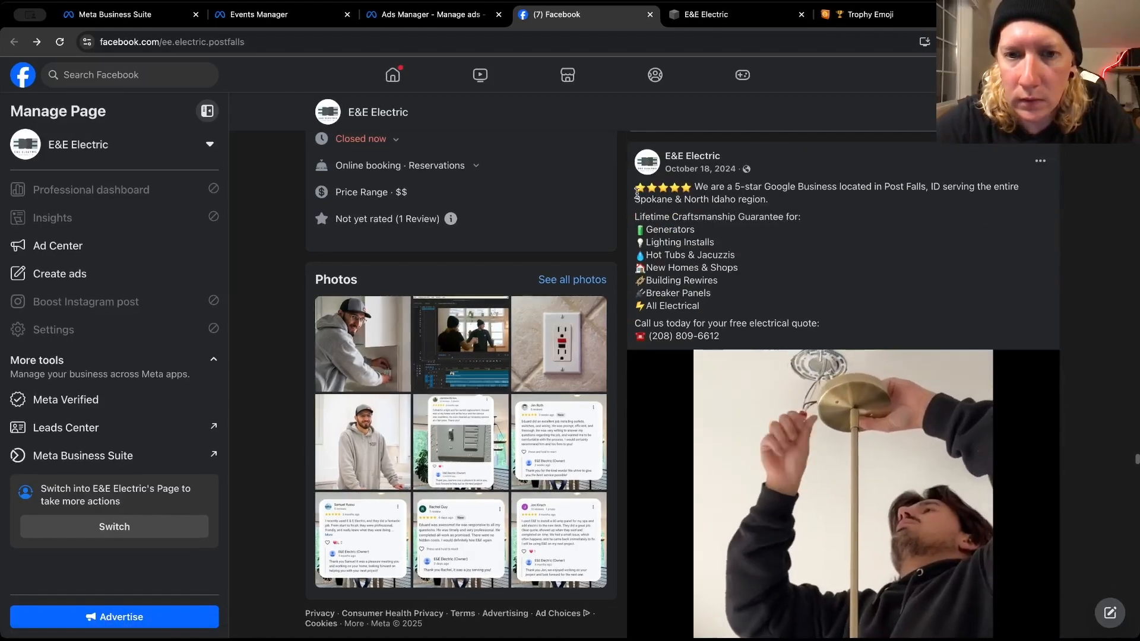
Copy the full caption of the October 18, 2024 post that starts with "We are a 5-star Google Business"
left_click_drag(636, 193, 695, 232)
left_click(720, 337)
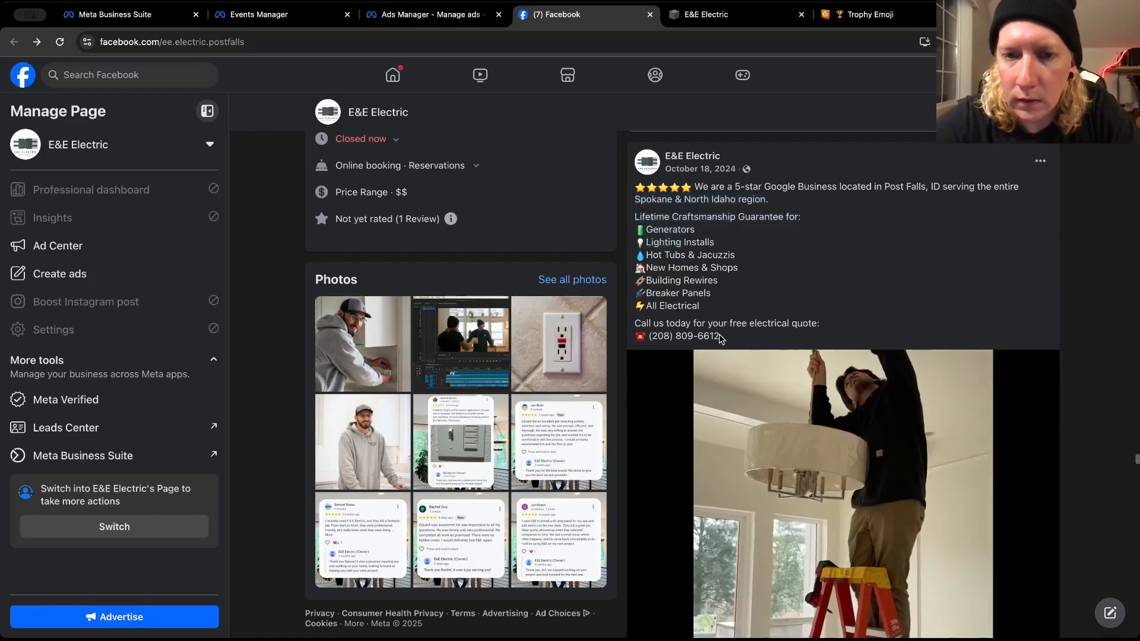
left_click_drag(720, 337, 628, 194)
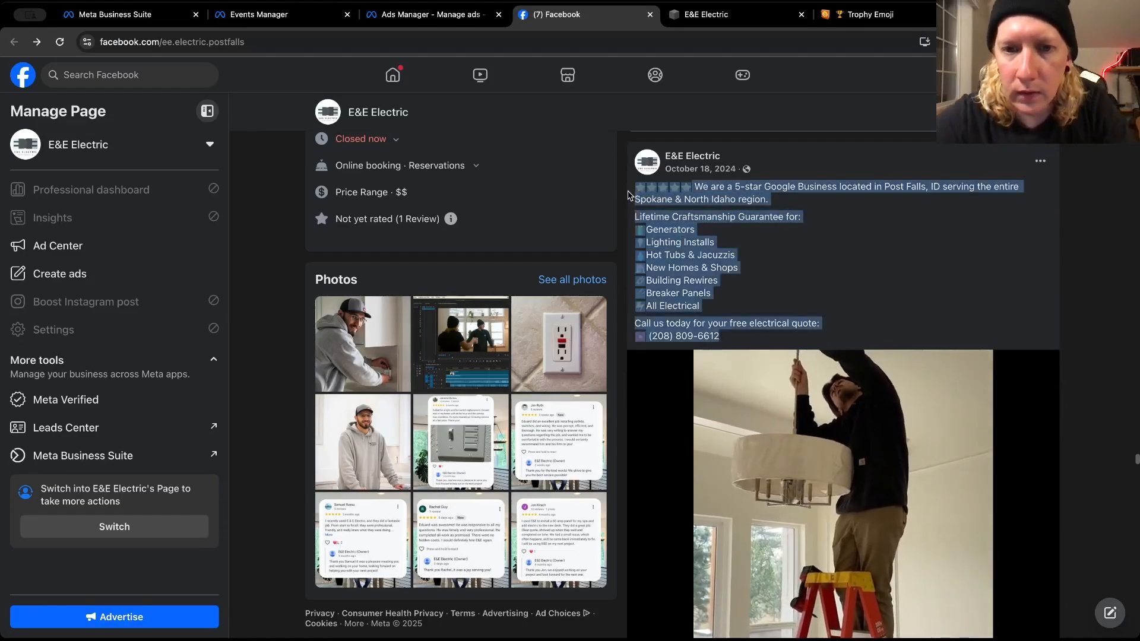
right_click(648, 198)
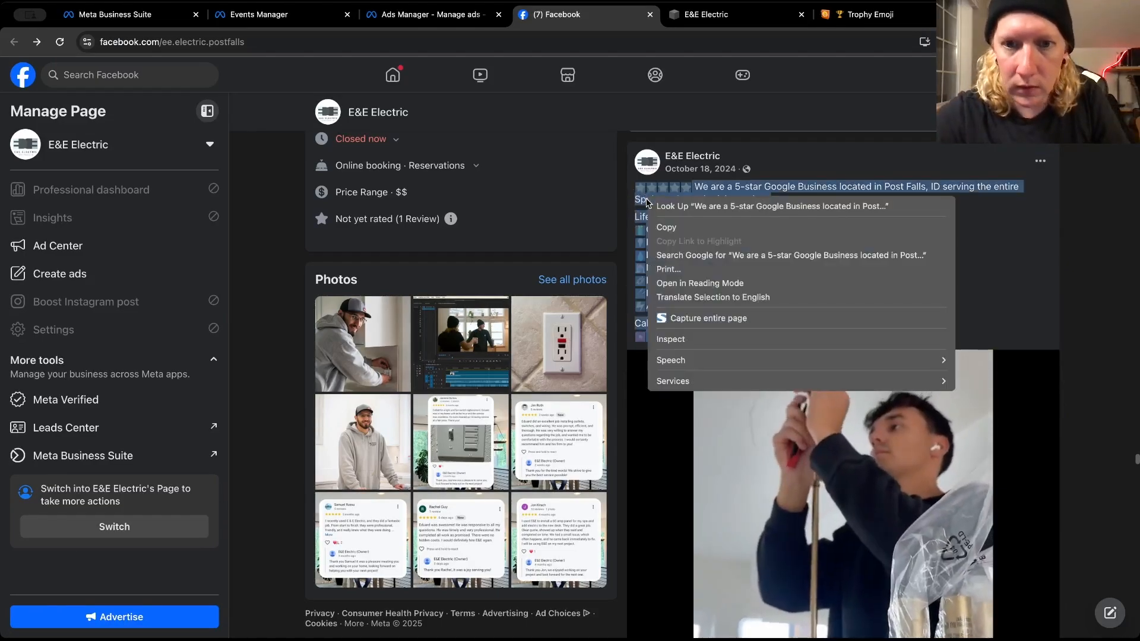
left_click(668, 230)
Return to Ads Manager and paste the copied caption into the third primary text option
left_click(446, 13)
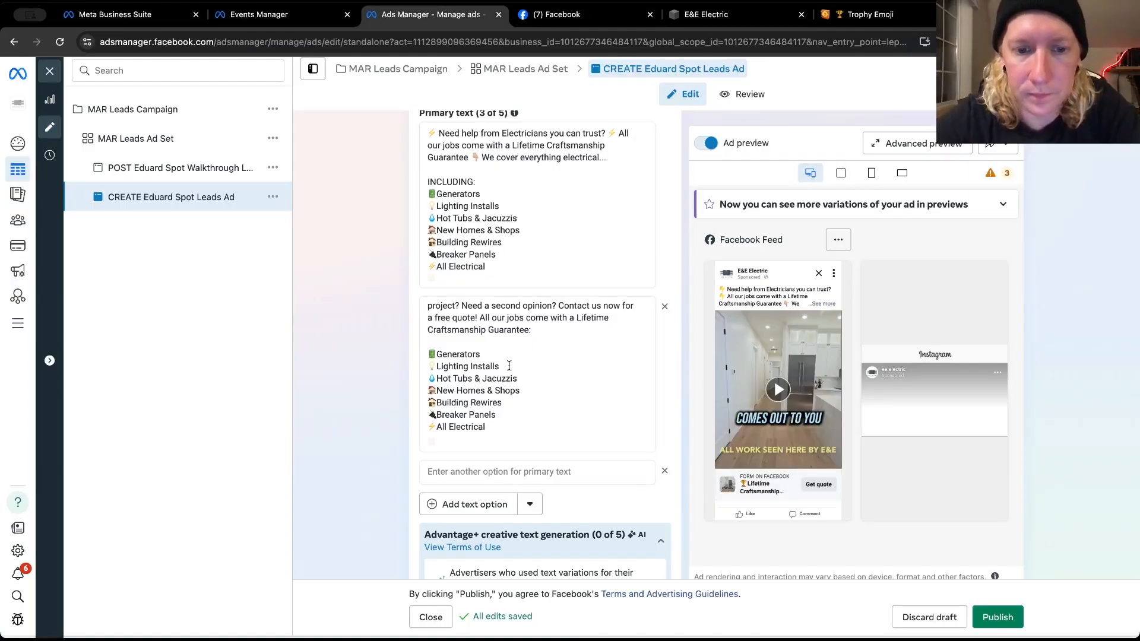
left_click(481, 467)
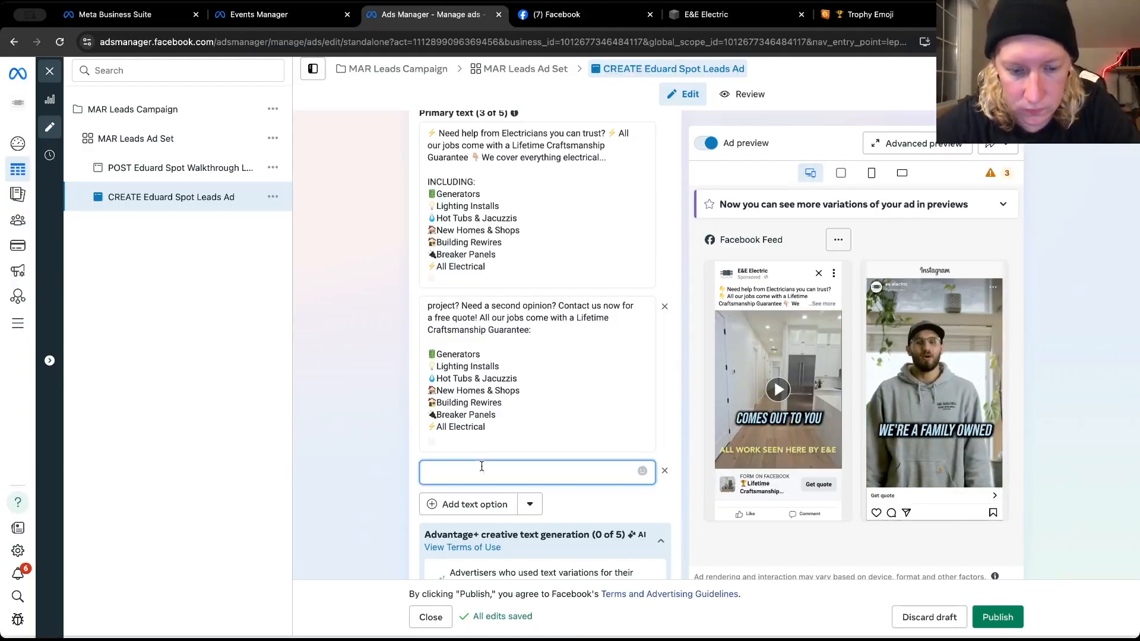
key("super+v")
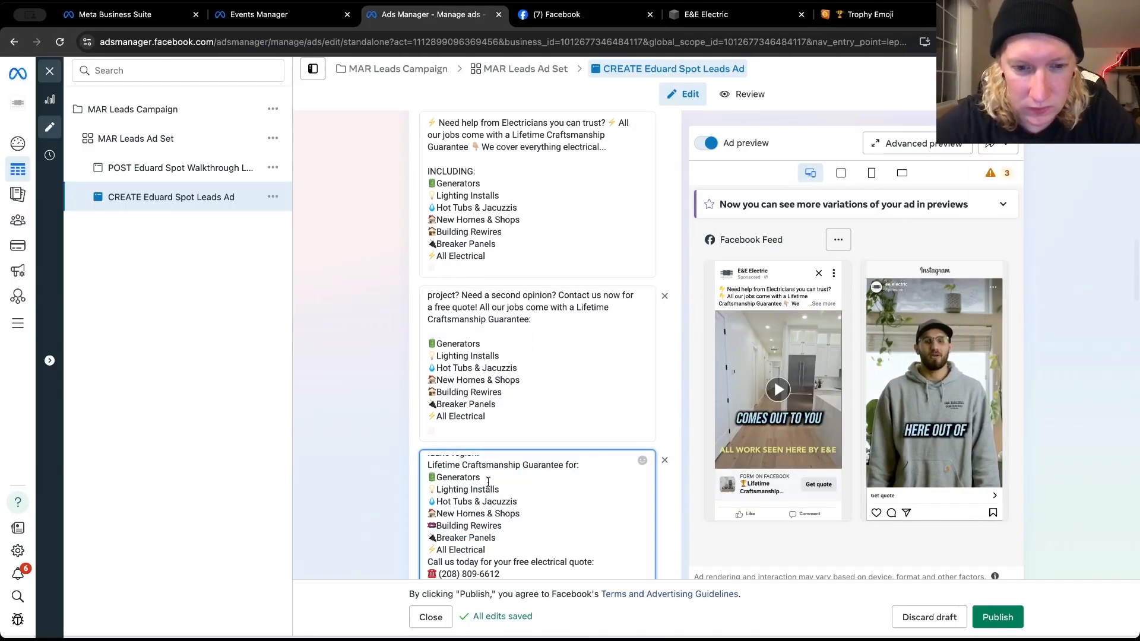
In the third option, add blank lines before "Call us today" and Generators, and join the "Lifetime Craftsmanship Guarantee for:" line to the intro sentence
scroll(488, 482, "down", 3)
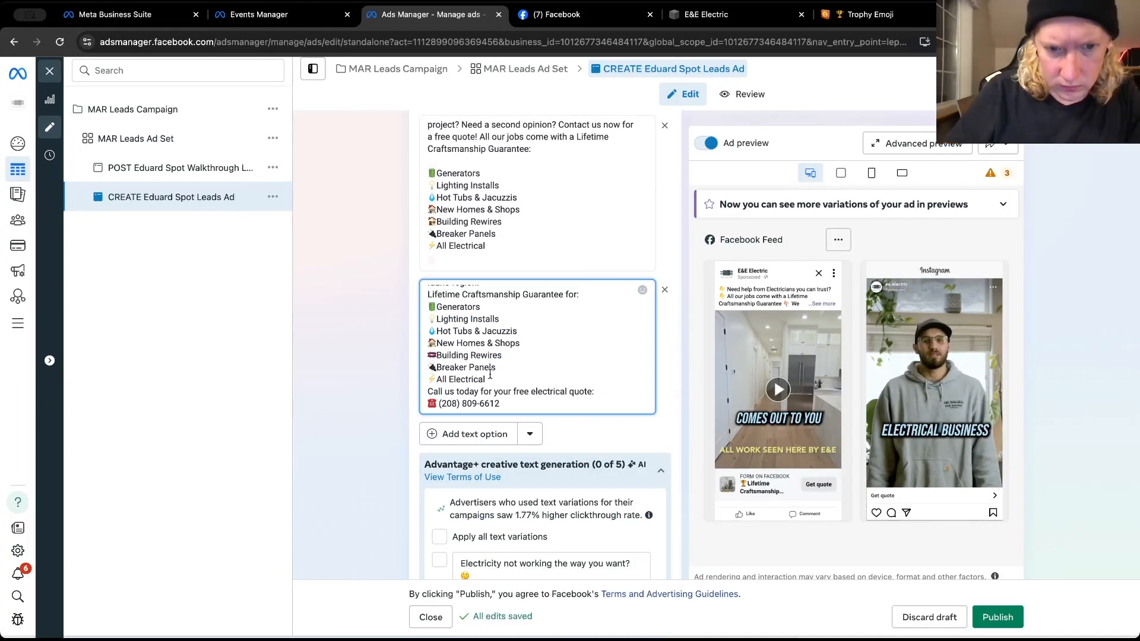
key("Return")
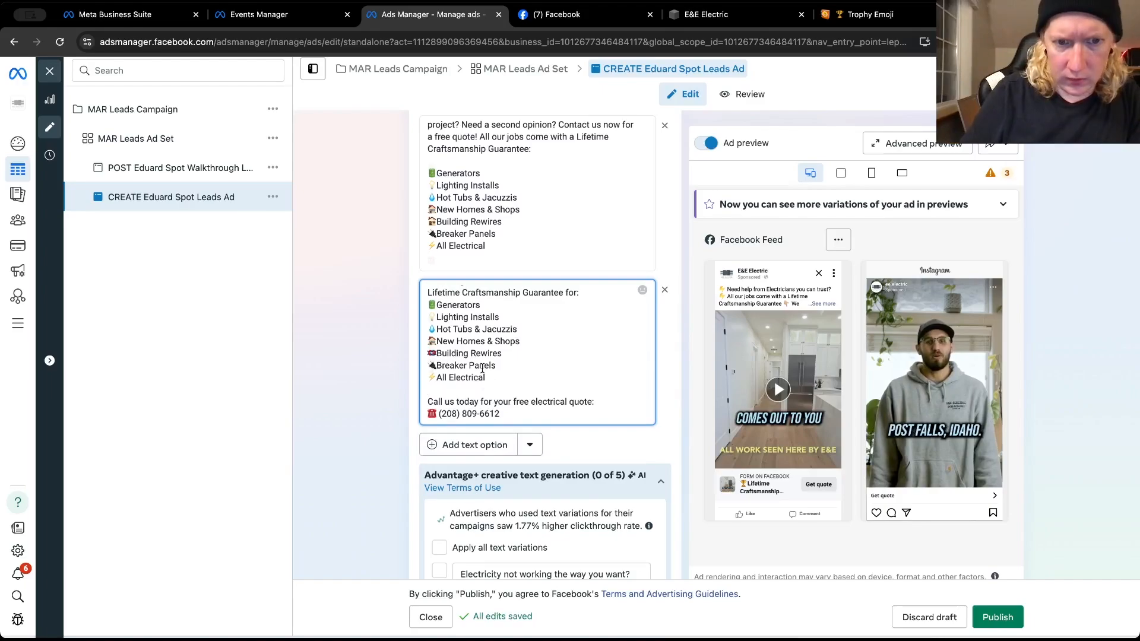
left_click(427, 304)
key("Return")
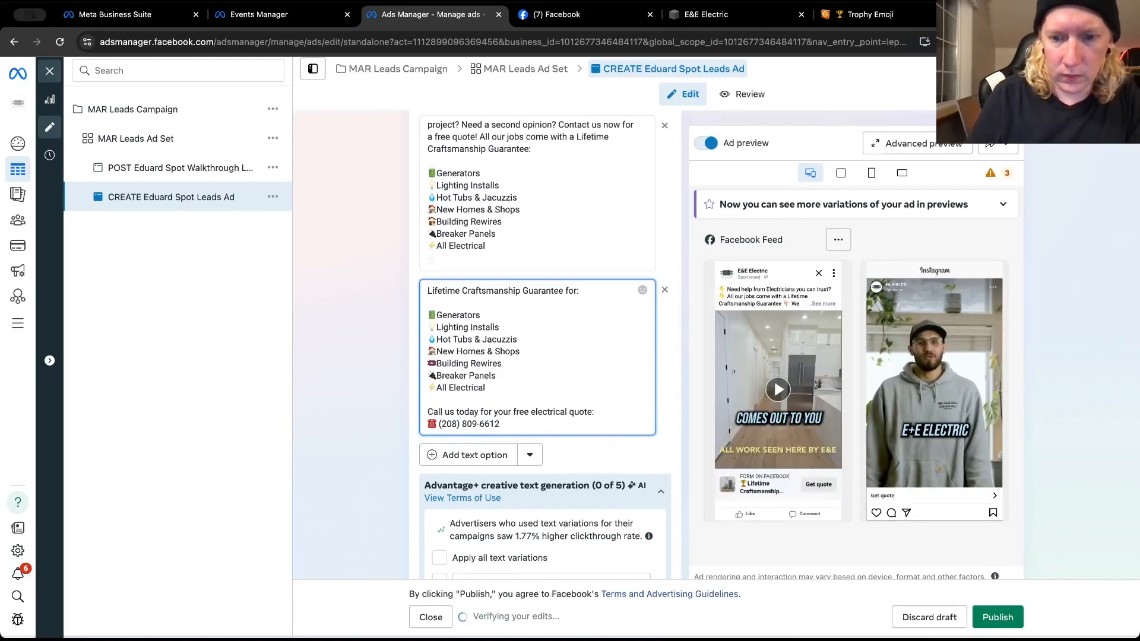
key("super+v")
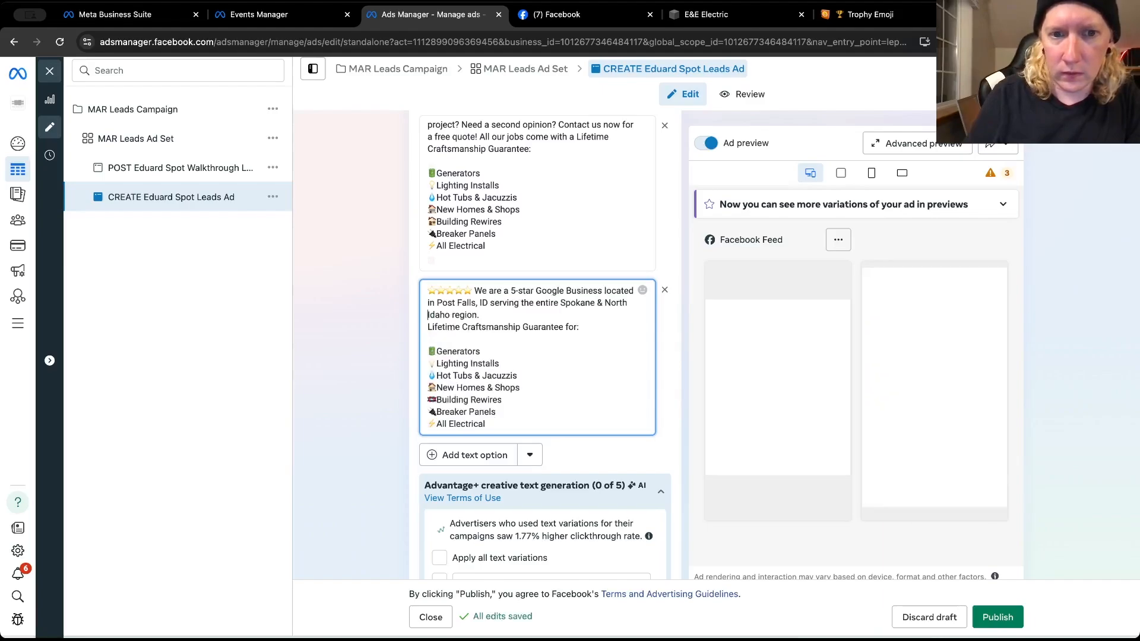
key("BackSpace")
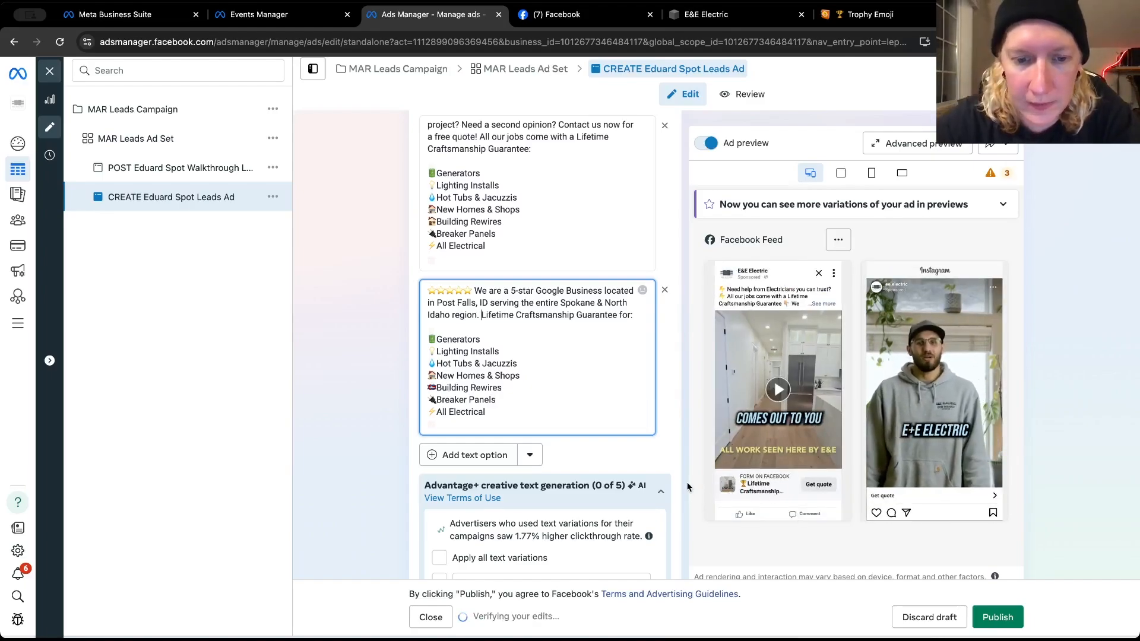
Check the expanded Facebook Feed preview of the CREATE Eduard Spot Leads Ad, close it and publish the ad
scroll(687, 487, "down", 7)
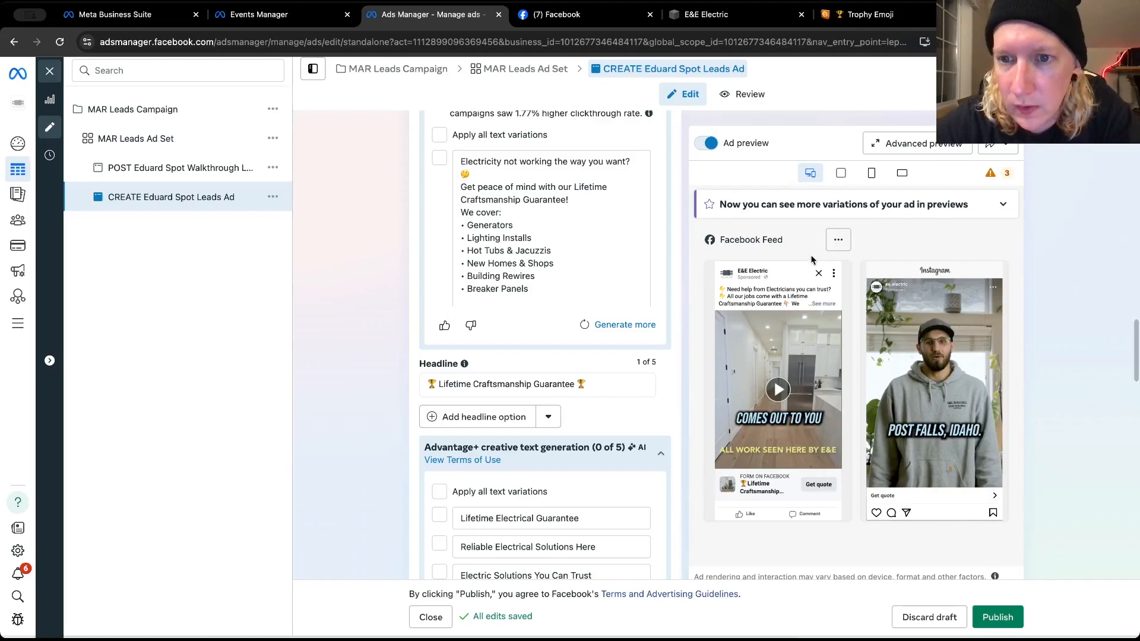
left_click(839, 241)
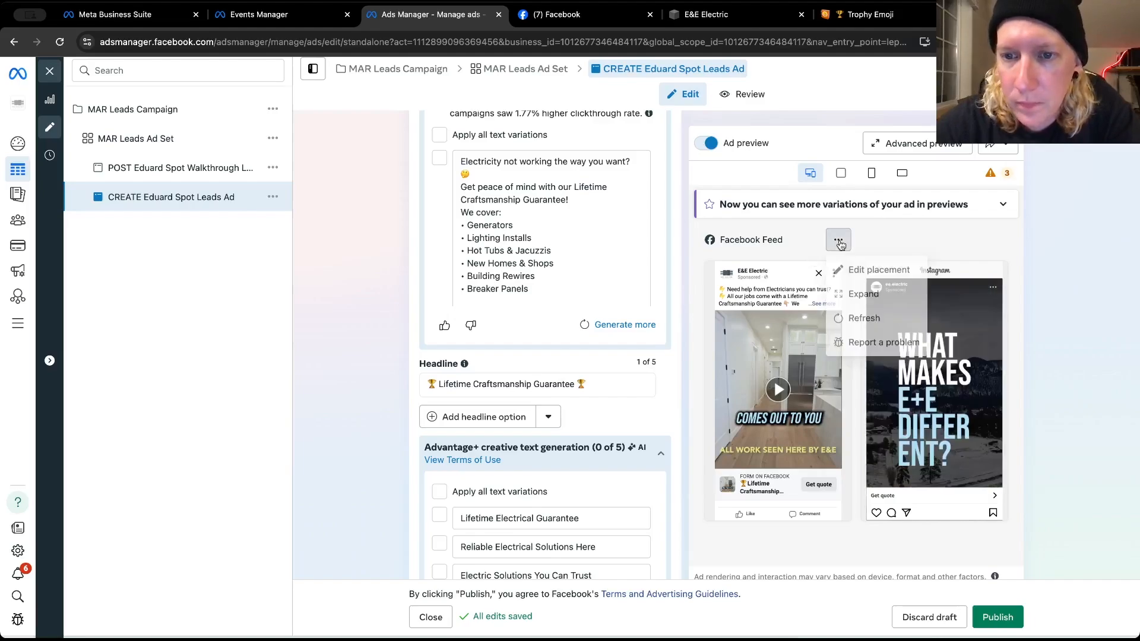
left_click(843, 297)
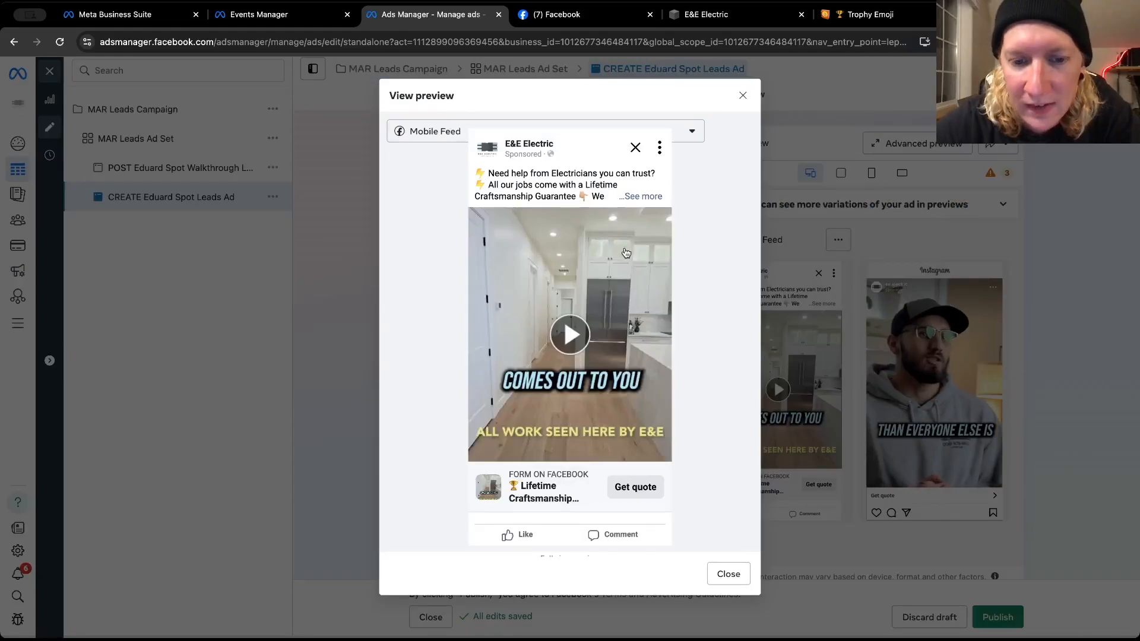
scroll(558, 497, "down", 1)
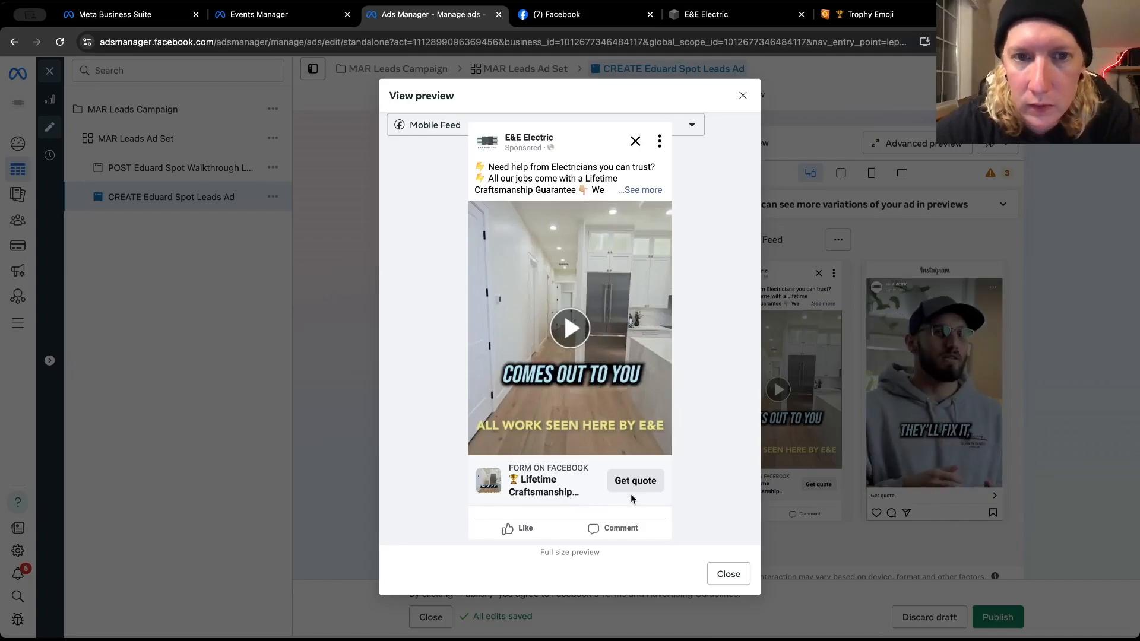
left_click(726, 573)
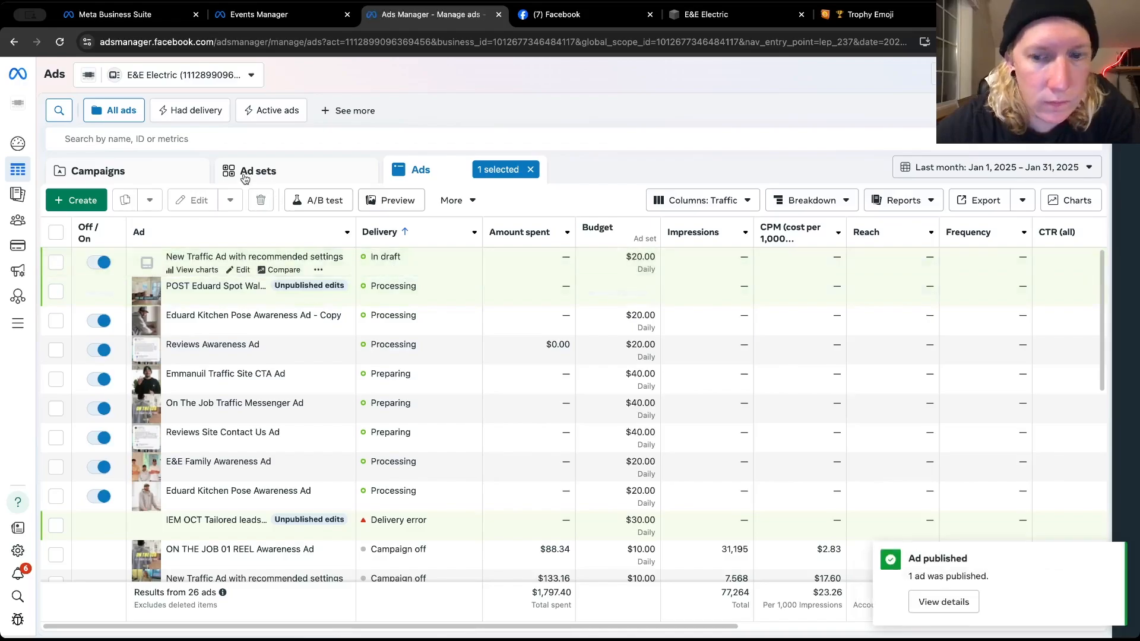
Rename the walkthrough ad in MAR Leads Campaign as POST Eduard Spot Leads Ad and publish the change
left_click(132, 171)
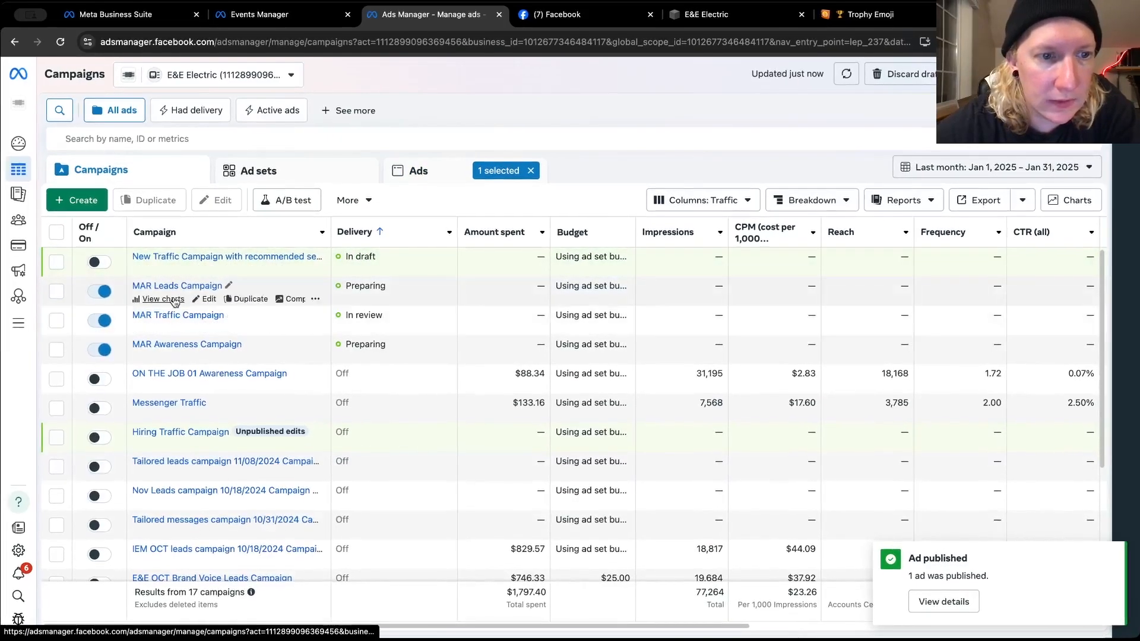
left_click(211, 300)
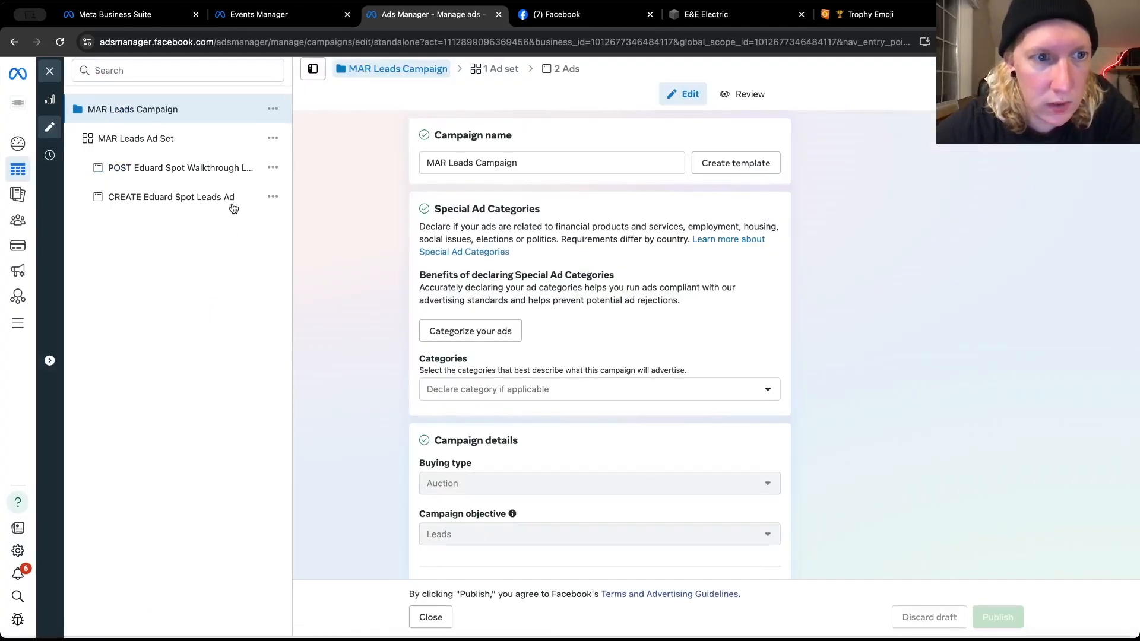
left_click(229, 173)
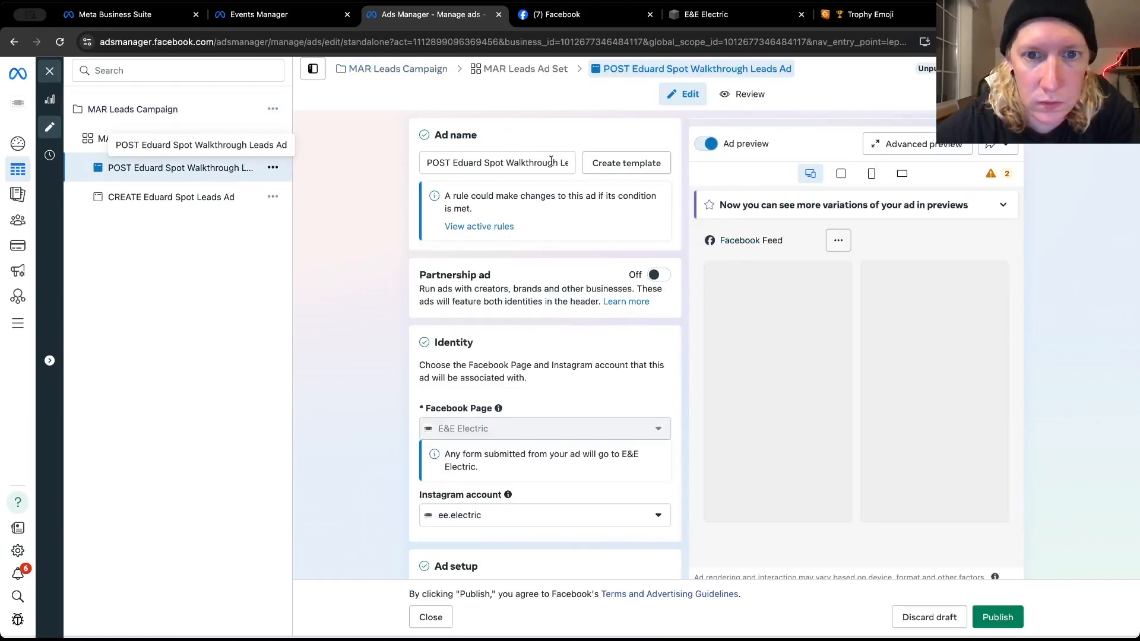
left_click(555, 162)
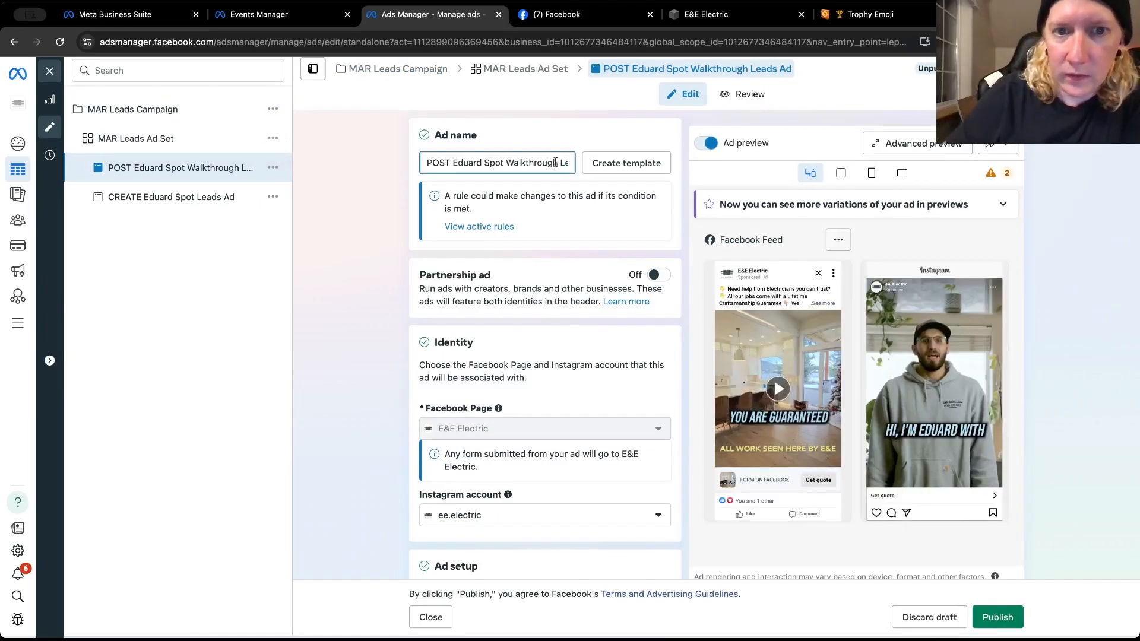
key("alt+BackSpace")
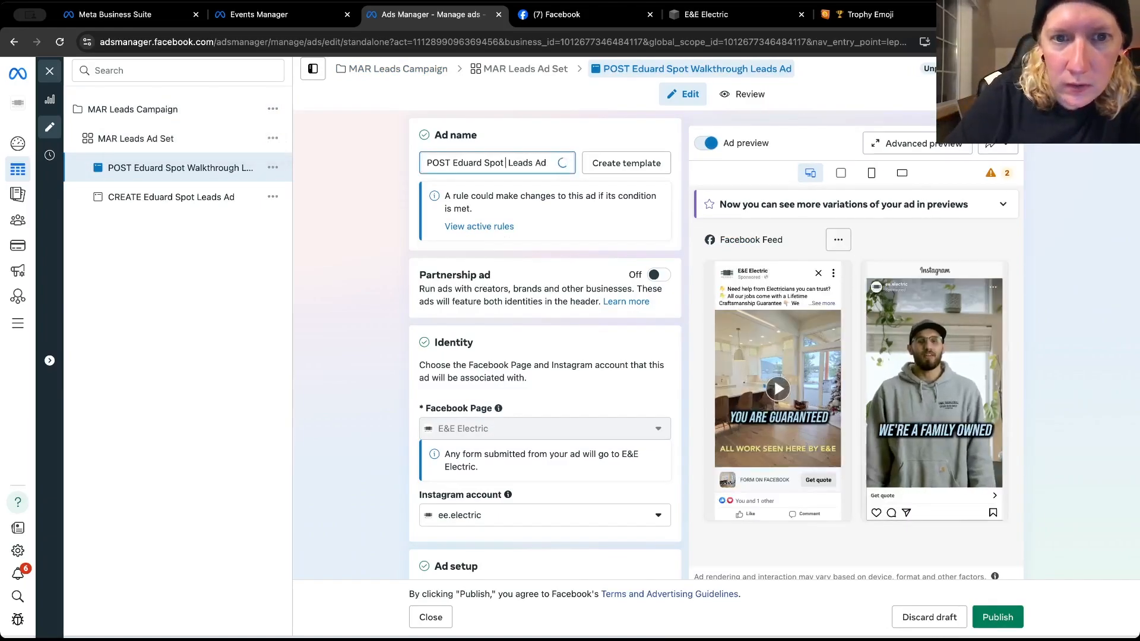
key("BackSpace")
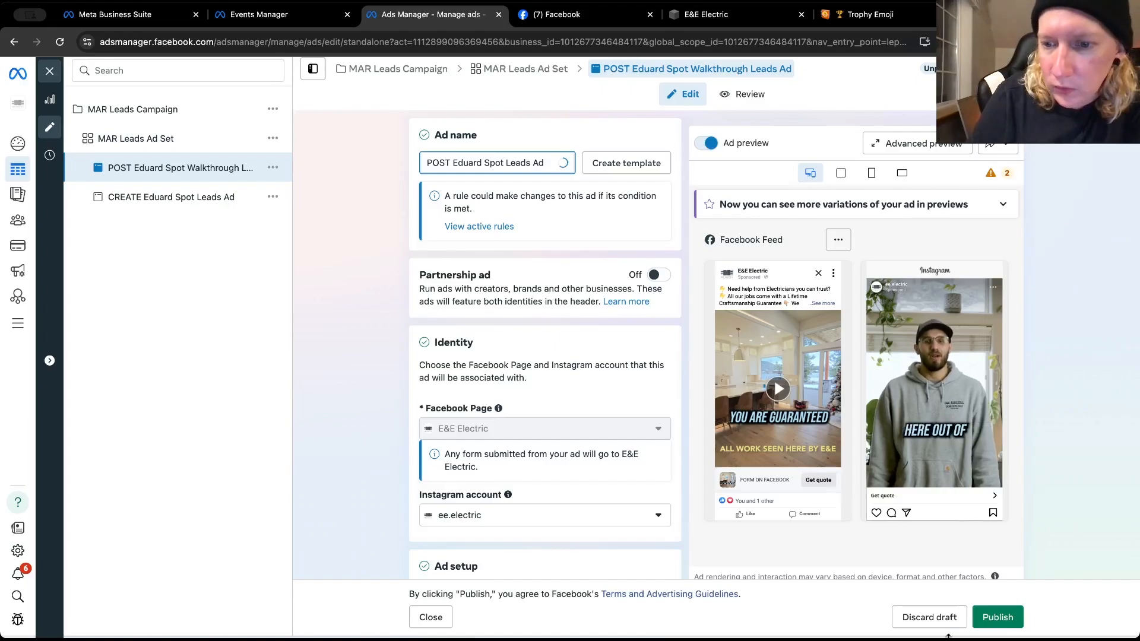
left_click(990, 626)
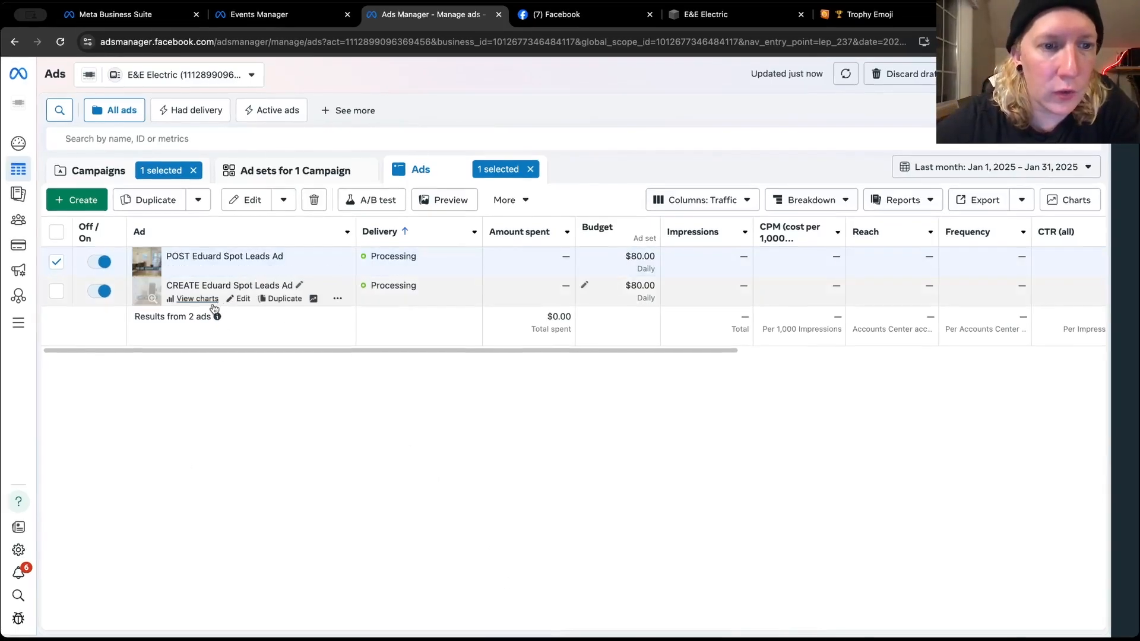
Select Leads form 2024 as the instant form of the POST Eduard Spot Leads Ad and publish the change
left_click(241, 301)
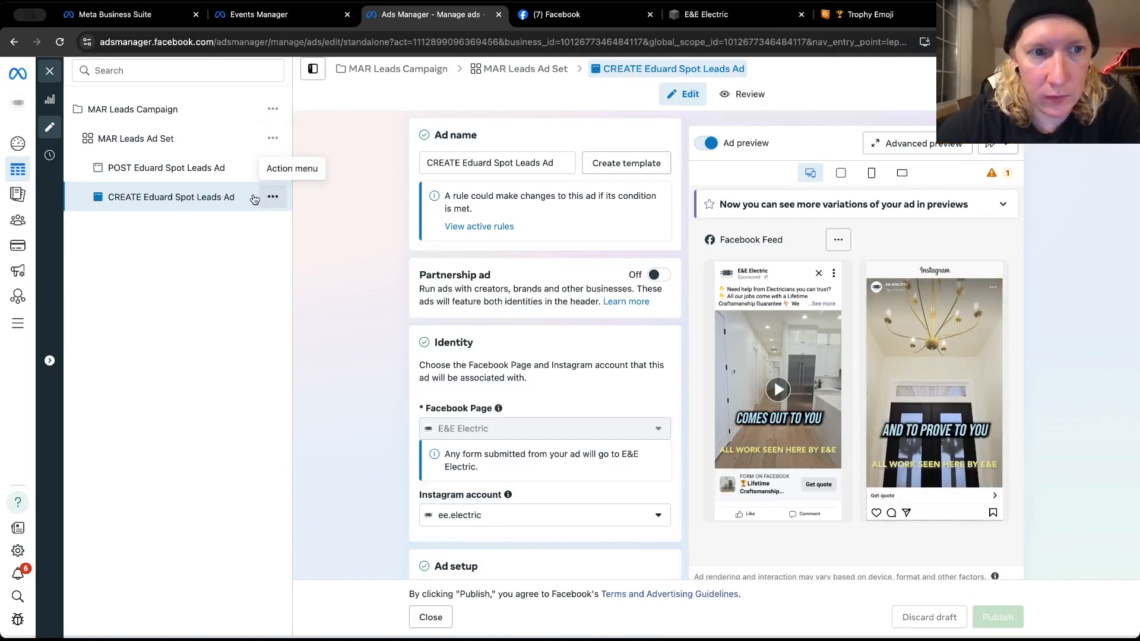
left_click(219, 176)
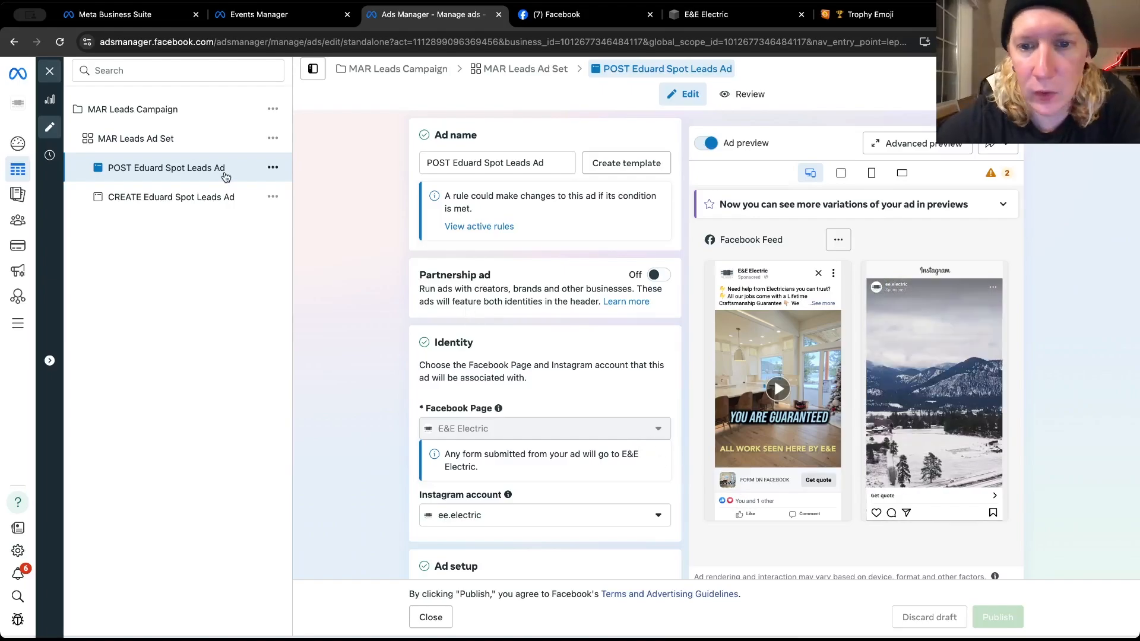
scroll(336, 298, "down", 8)
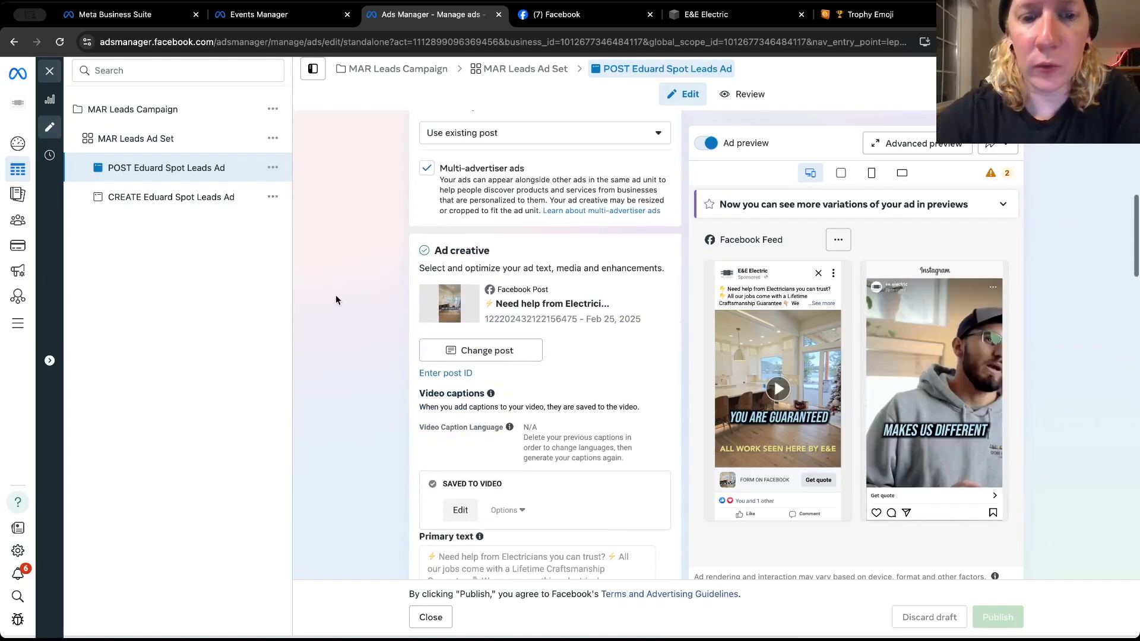
scroll(336, 296, "down", 6)
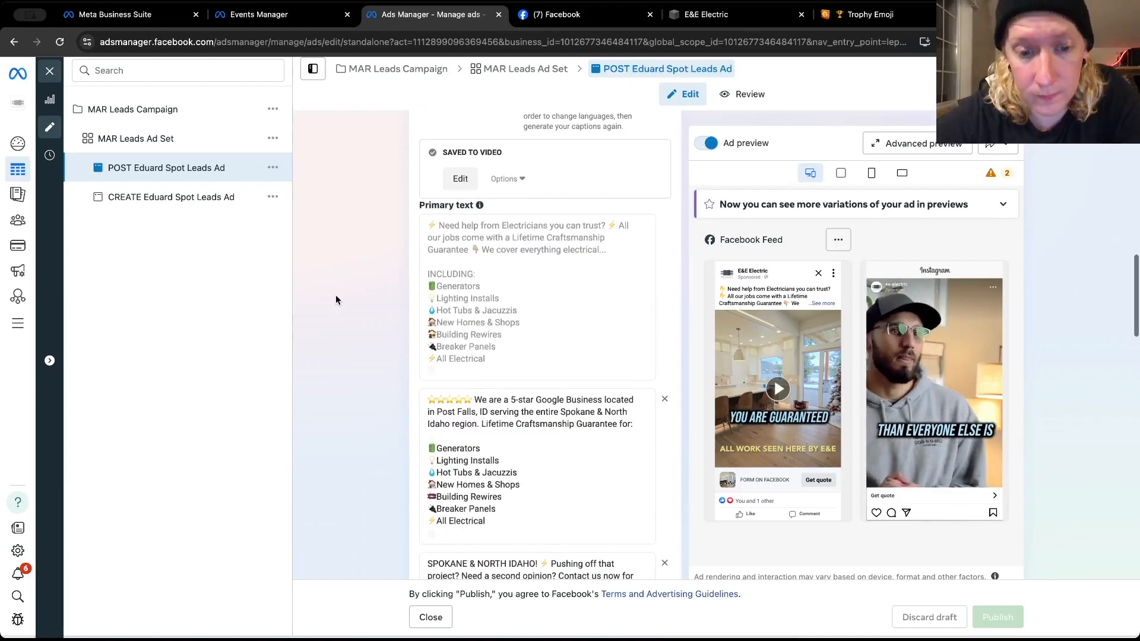
scroll(336, 299, "down", 8)
scroll(335, 294, "down", 6)
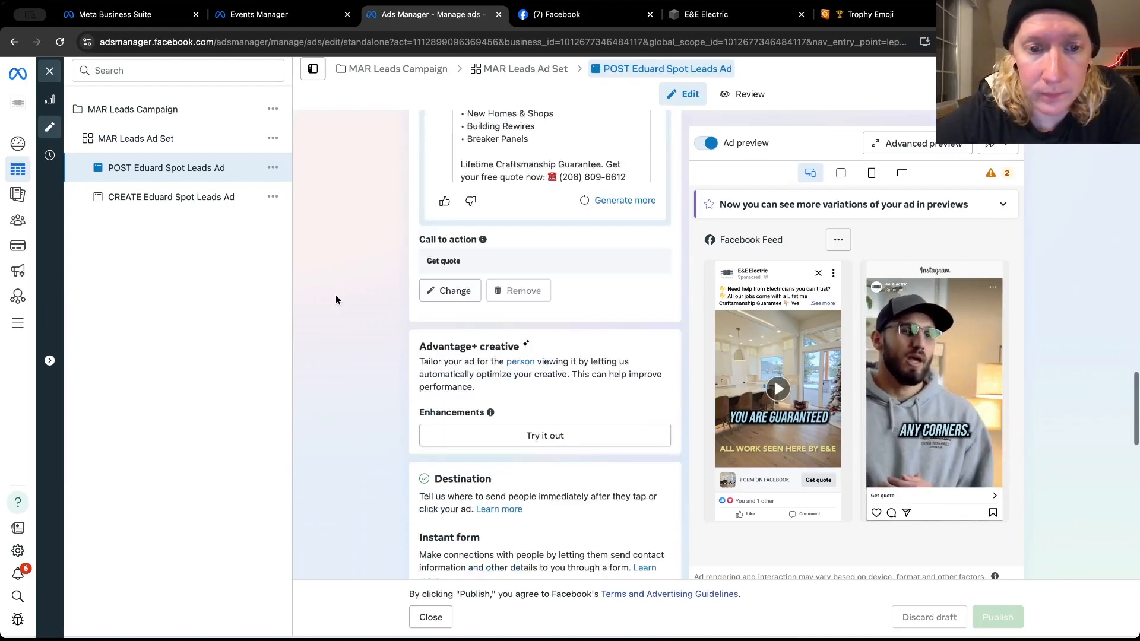
scroll(336, 294, "down", 2)
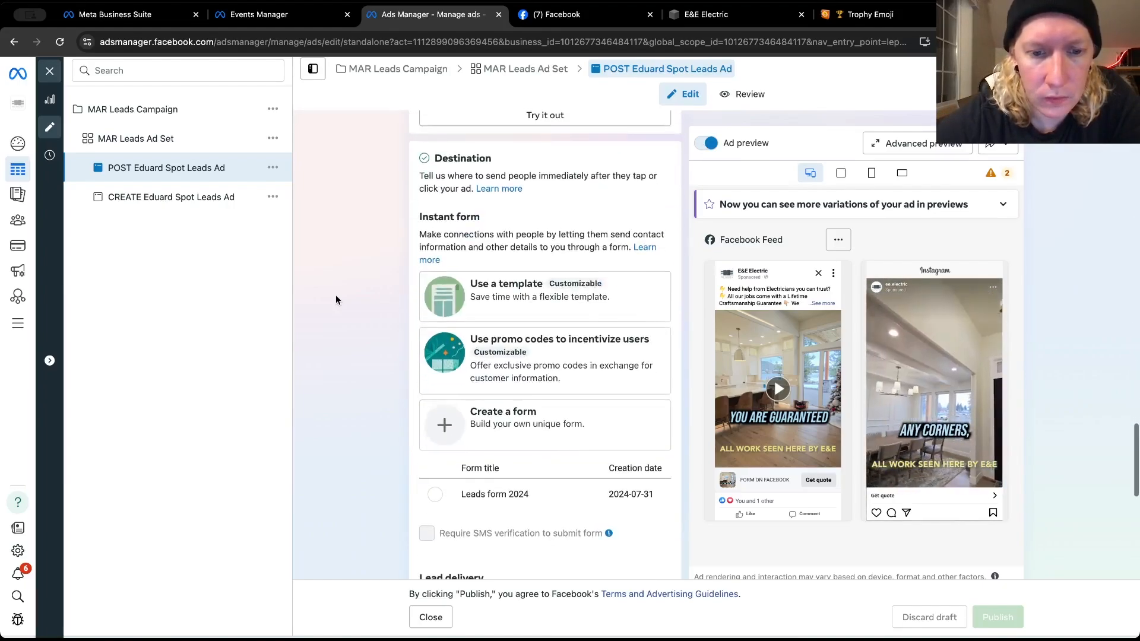
scroll(336, 294, "down", 3)
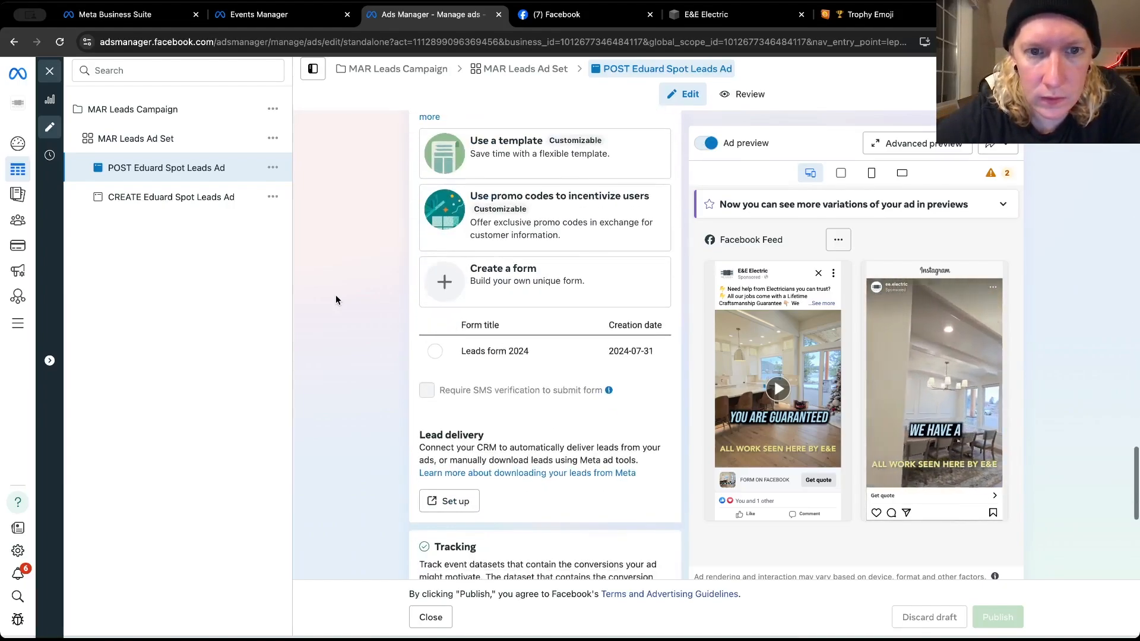
left_click(436, 352)
scroll(435, 354, "down", 5)
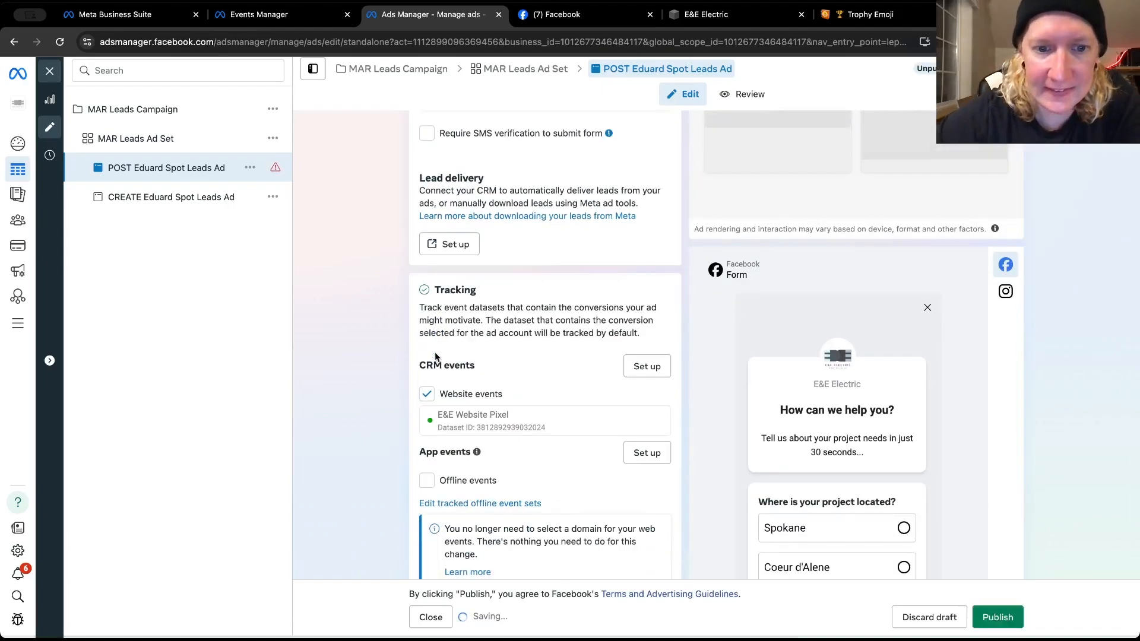
scroll(415, 353, "up", 1)
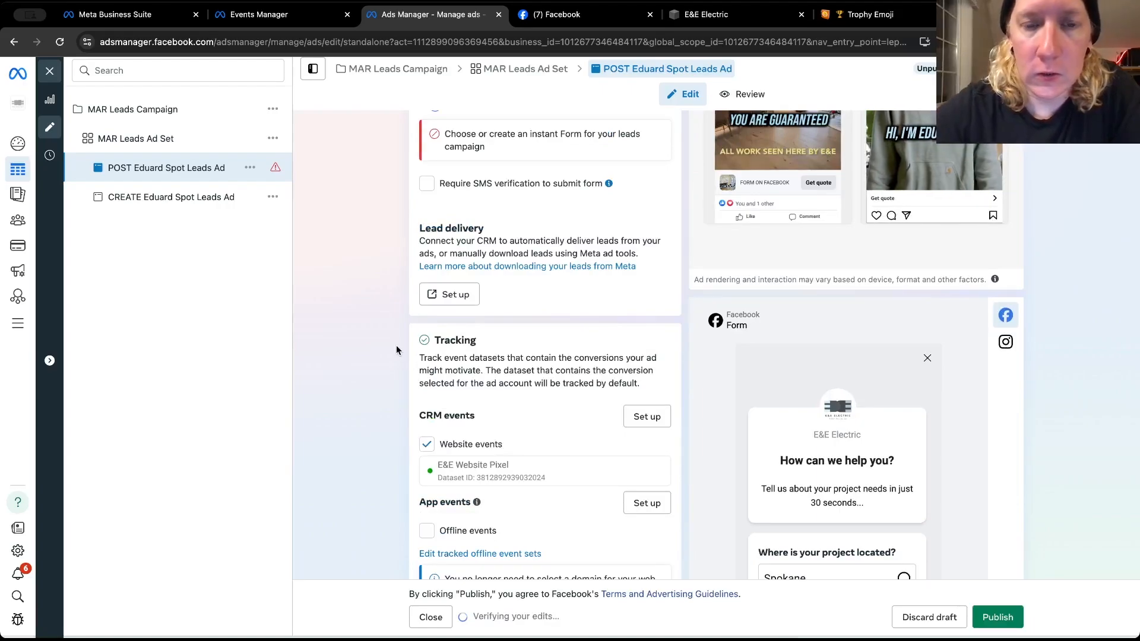
scroll(396, 350, "up", 5)
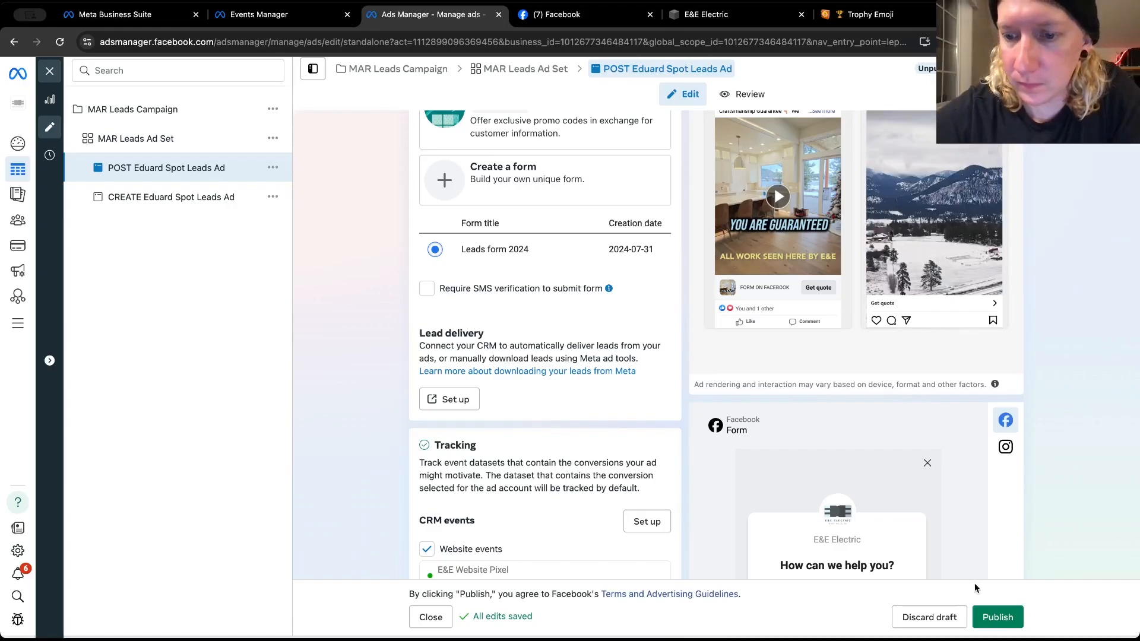
left_click(986, 616)
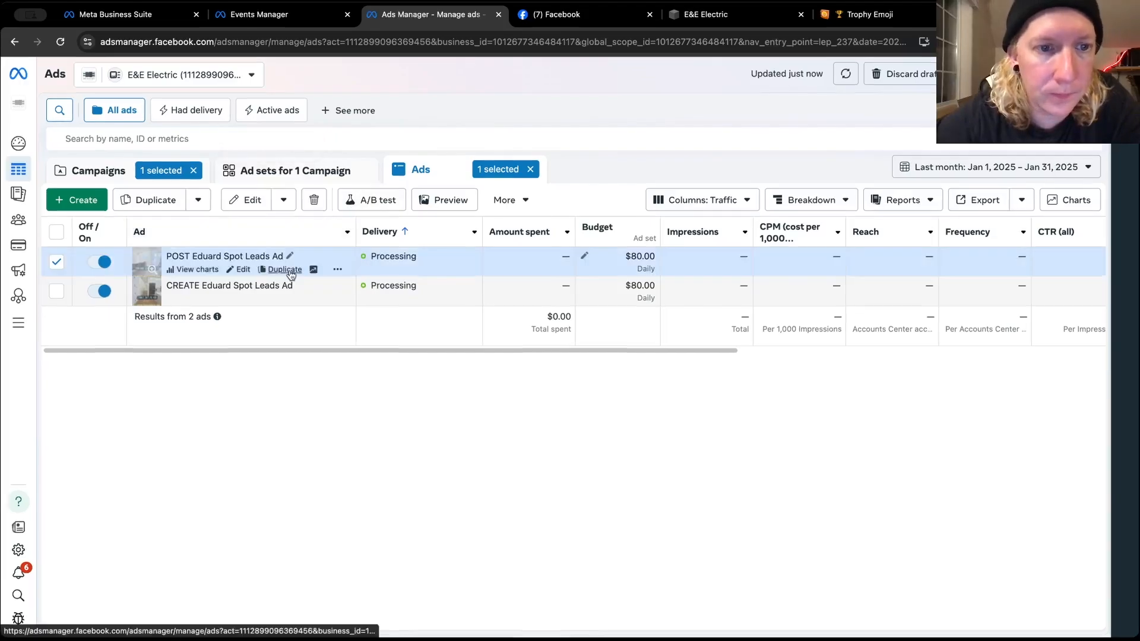
Quick-duplicate the POST Eduard Spot Leads Ad within MAR Leads Ad Set
left_click(243, 270)
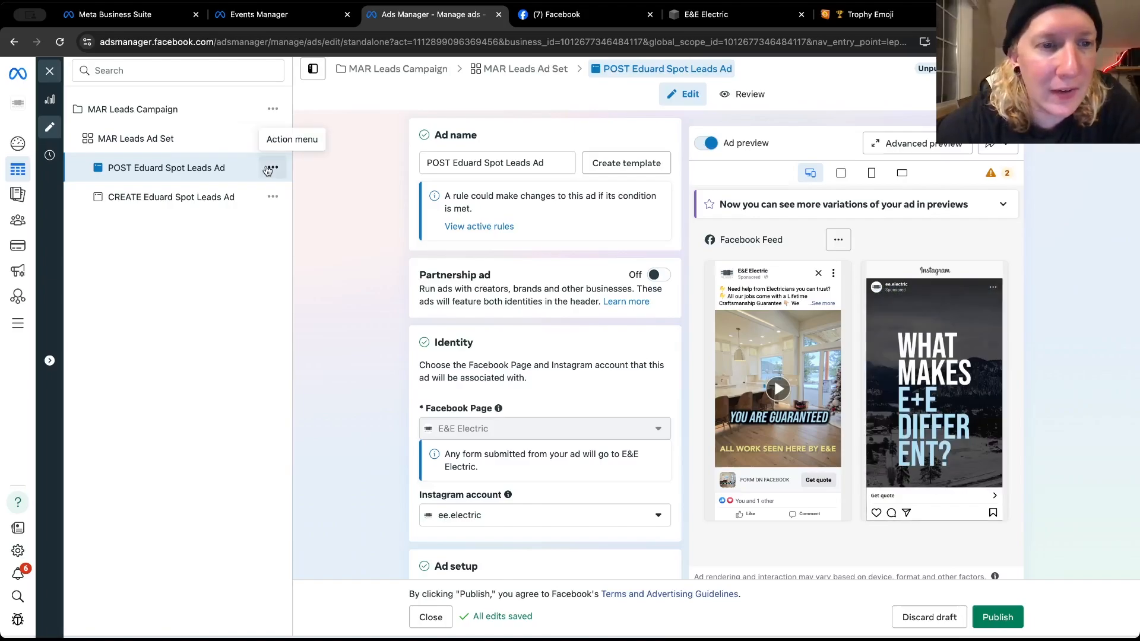
left_click(271, 168)
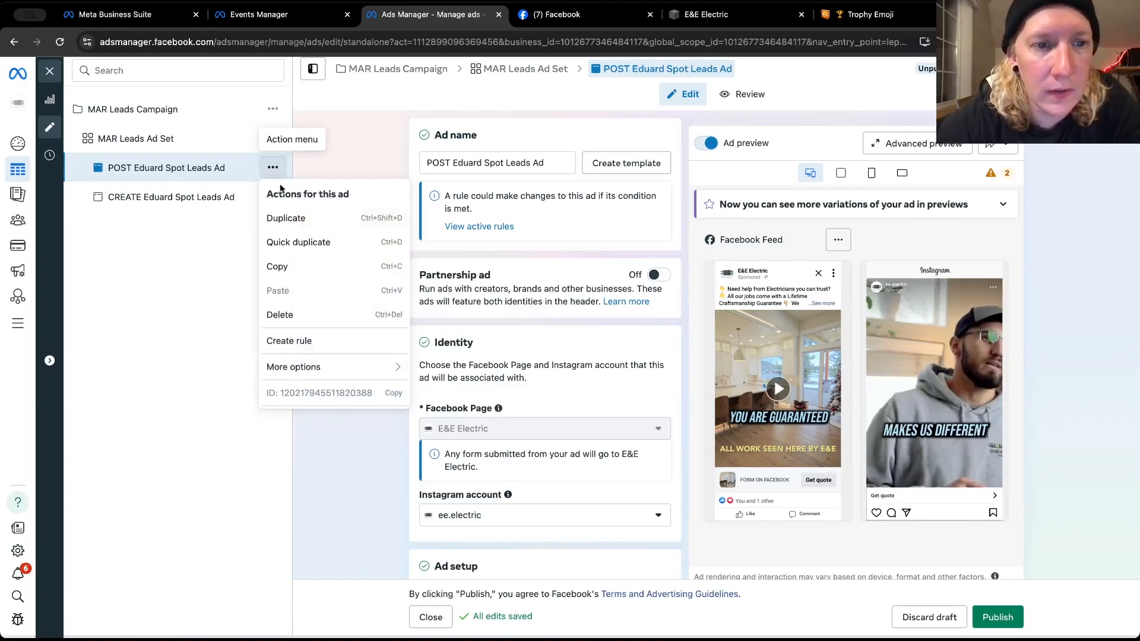
left_click(289, 243)
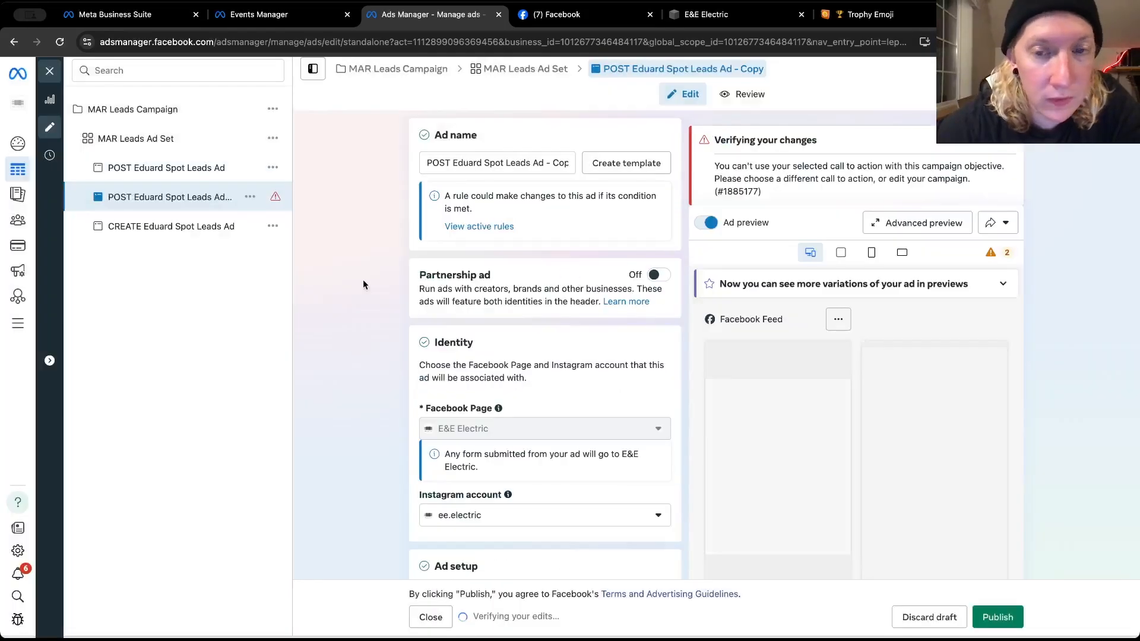
Look through the available Facebook posts for another video post for the duplicated POST ad, keeping its current post
scroll(364, 285, "down", 2)
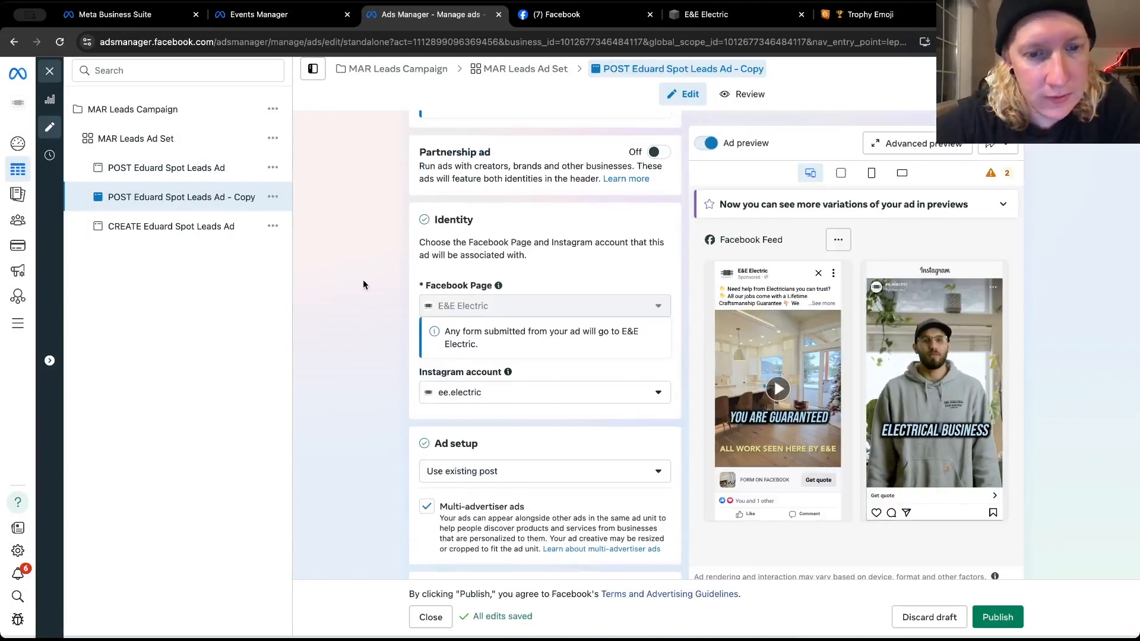
scroll(363, 285, "down", 6)
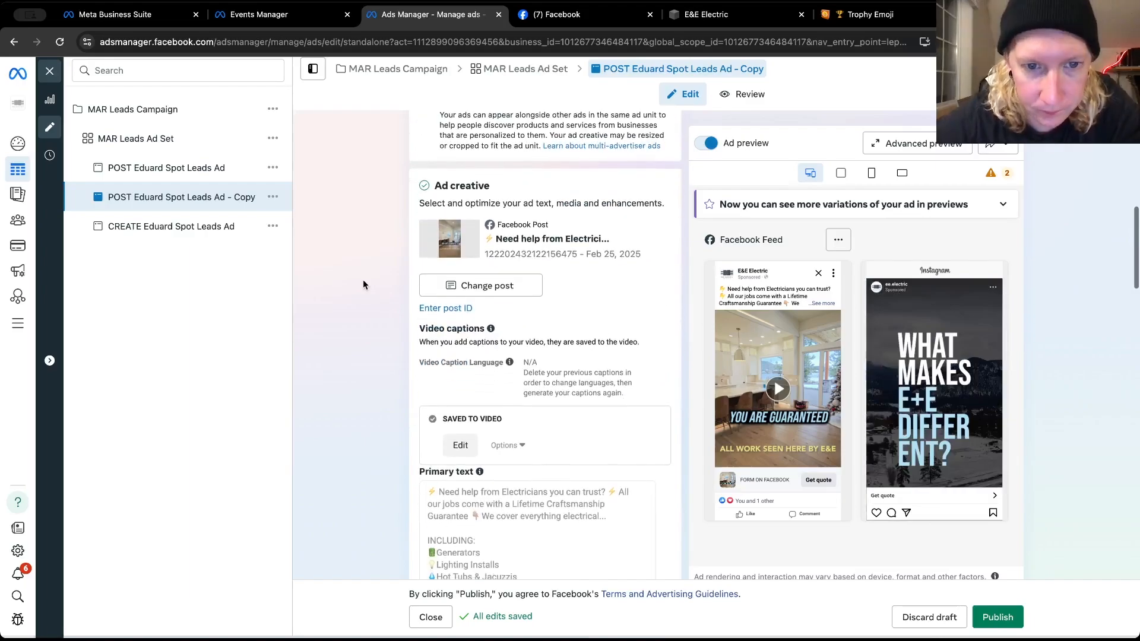
left_click(460, 286)
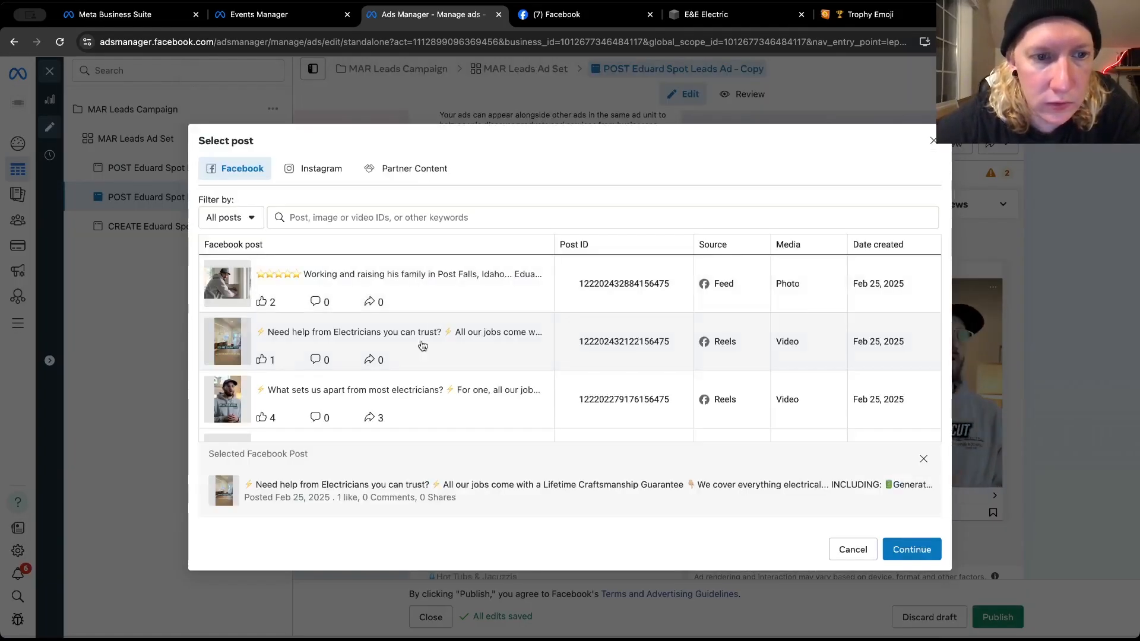
scroll(440, 321, "down", 5)
scroll(421, 344, "down", 8)
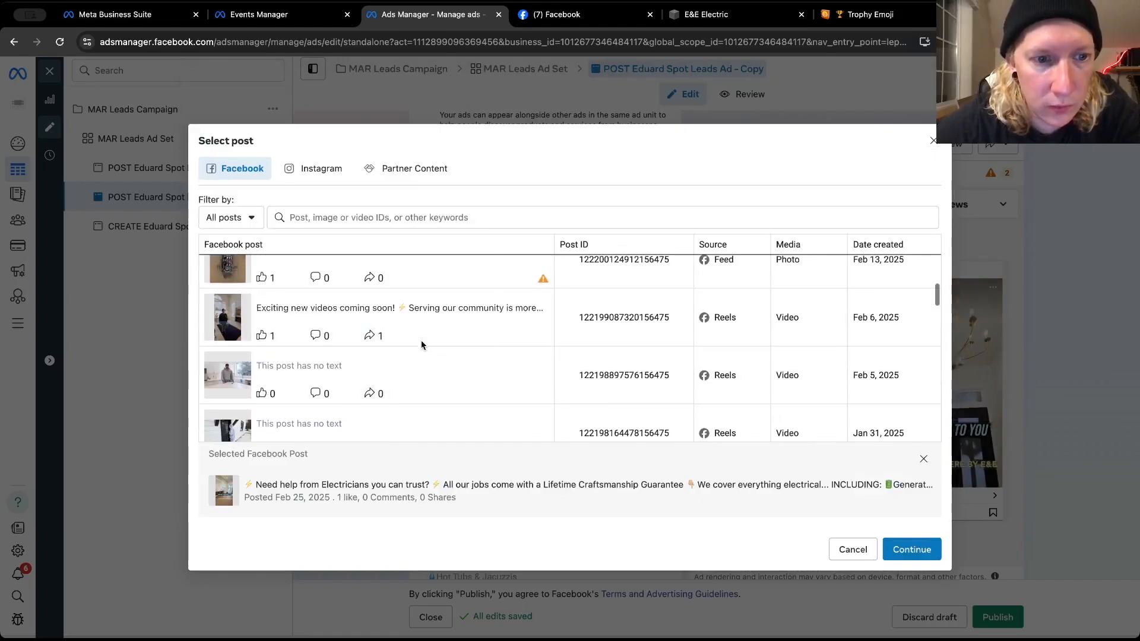
scroll(422, 346, "down", 5)
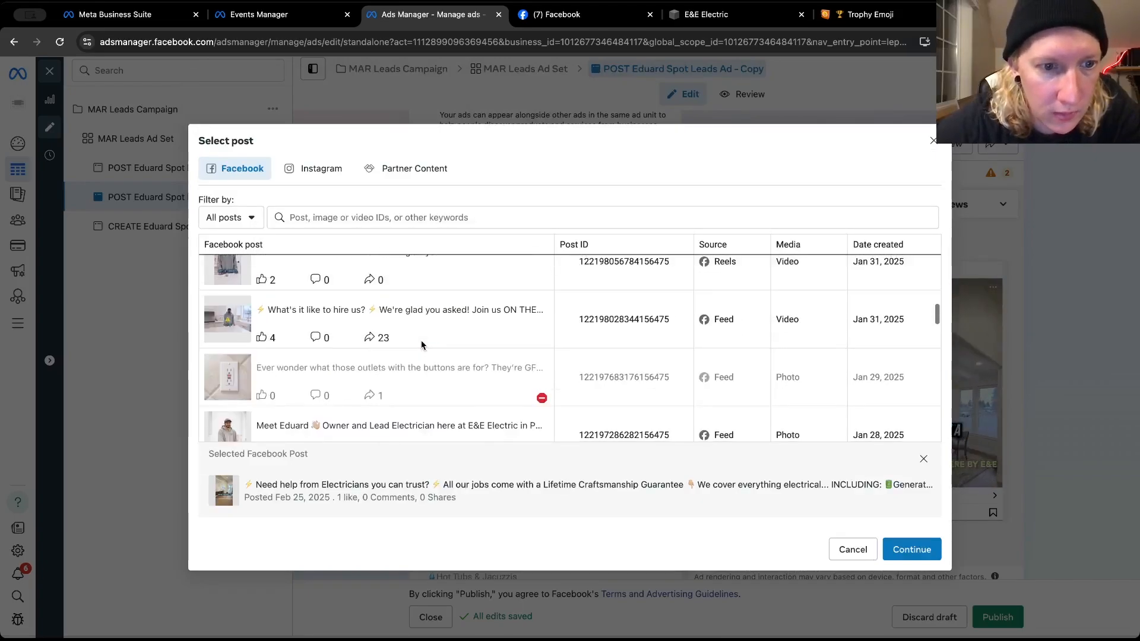
scroll(421, 344, "down", 3)
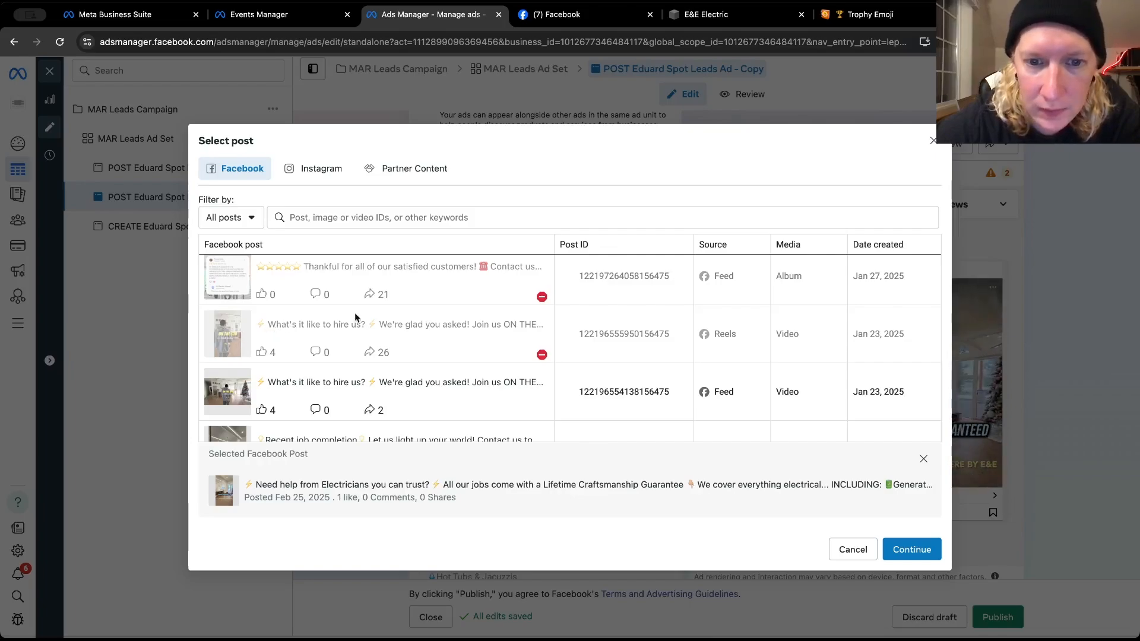
mouse_move(542, 356)
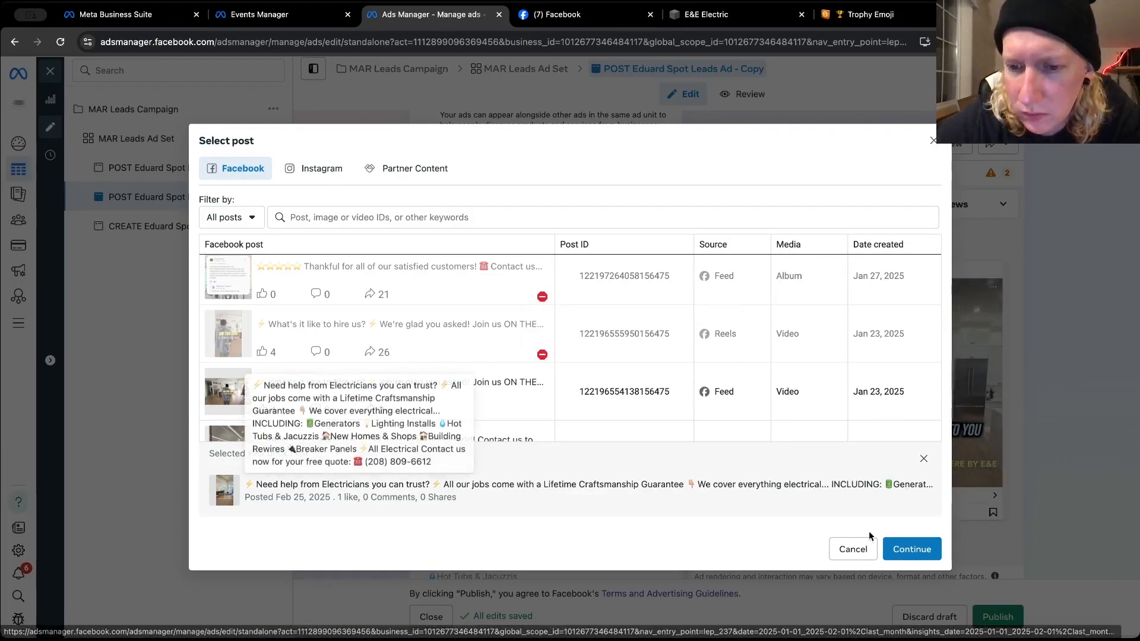
left_click(848, 549)
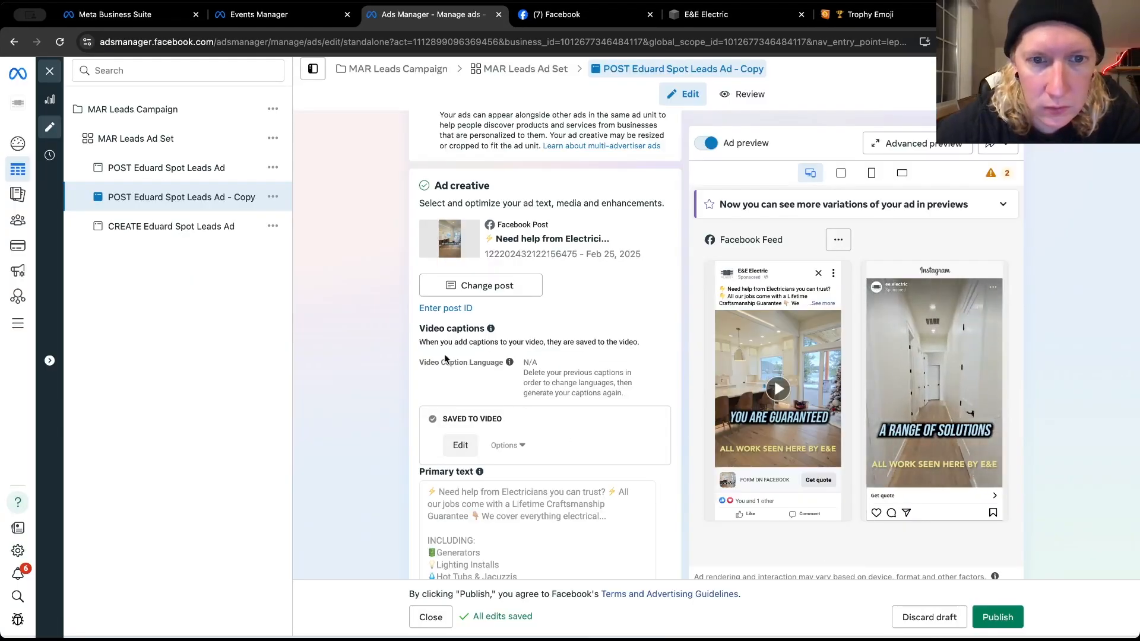
Check the duplicated POST ad's primary text options, call to action and instant form
scroll(444, 356, "down", 8)
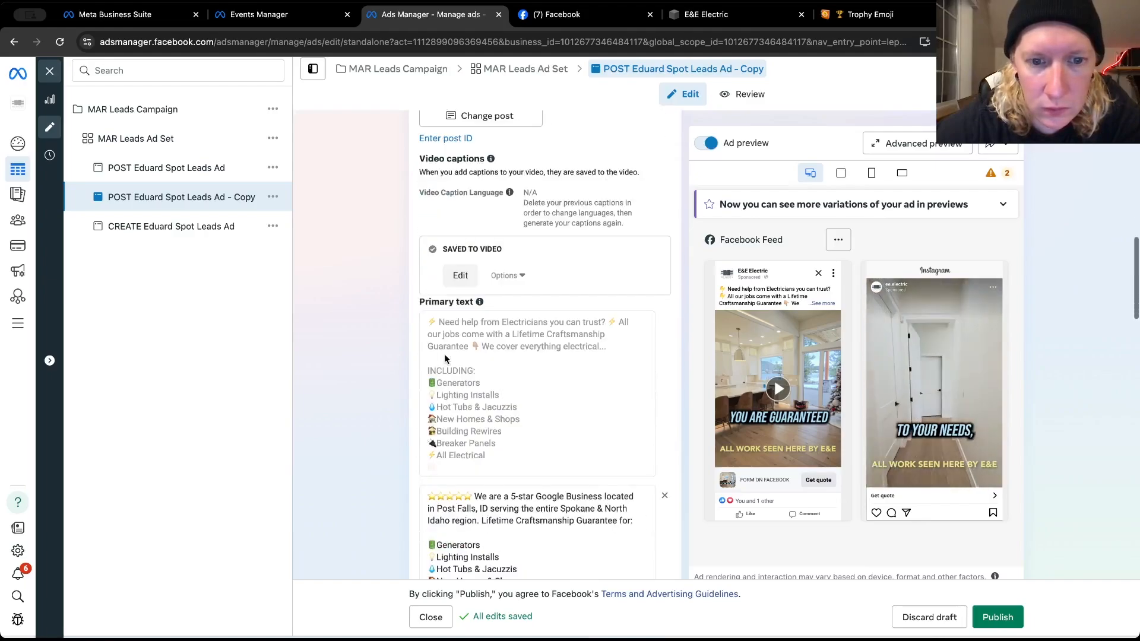
scroll(444, 353, "down", 5)
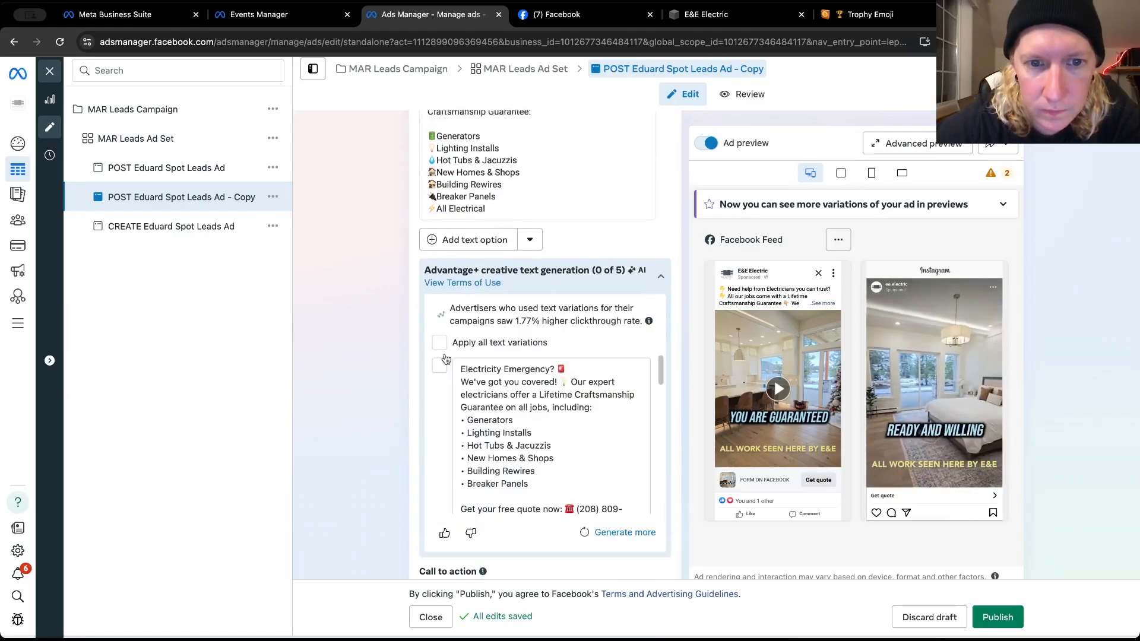
scroll(444, 356, "down", 4)
scroll(446, 358, "down", 2)
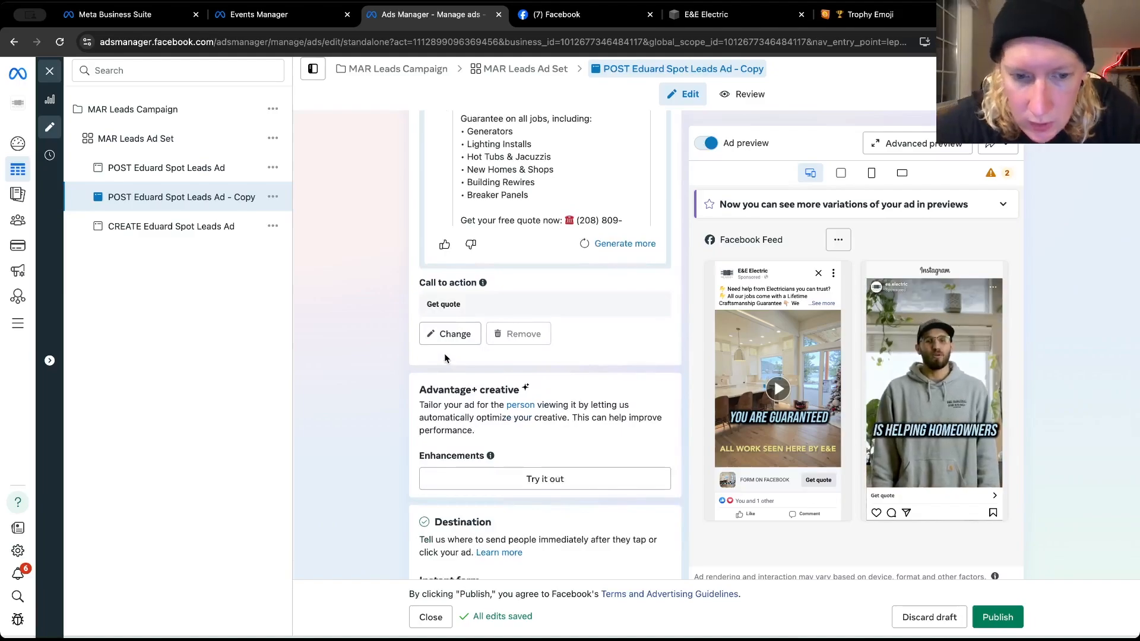
scroll(444, 354, "down", 5)
scroll(444, 354, "down", 5)
scroll(444, 353, "up", 3)
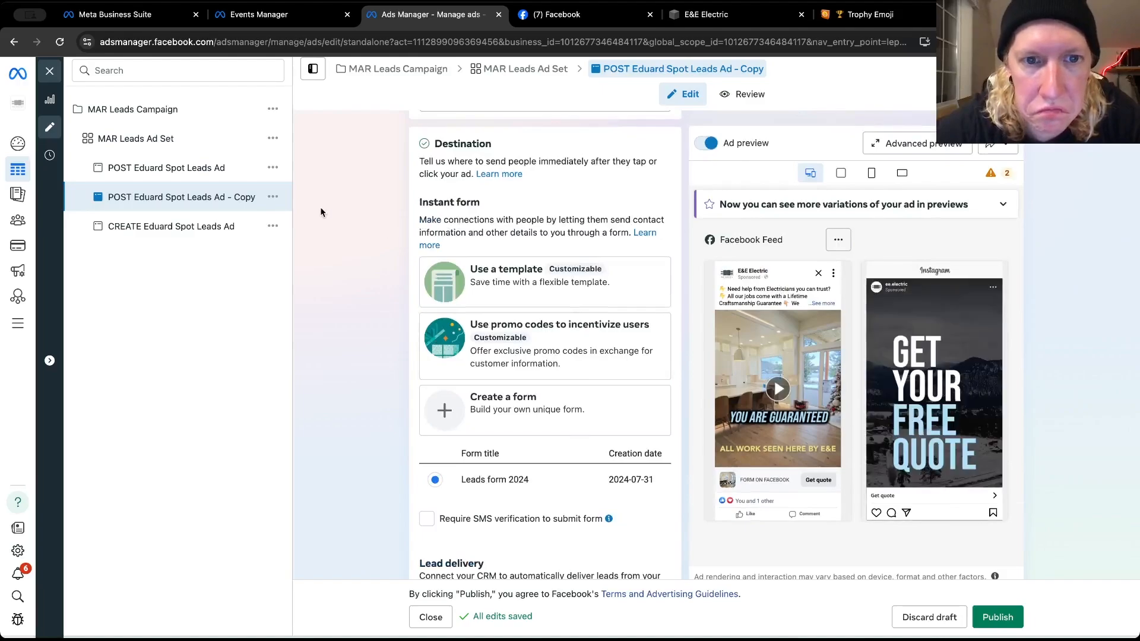
Delete the POST Eduard Spot Leads Ad - Copy from MAR Leads Ad Set
left_click(275, 198)
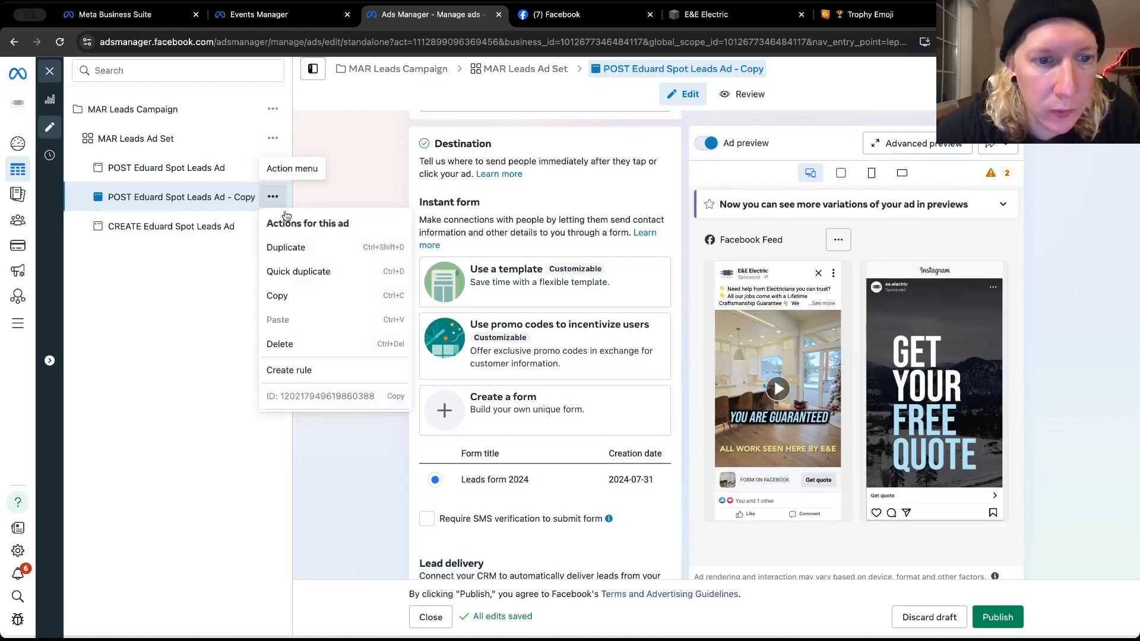
left_click(333, 350)
left_click(684, 279)
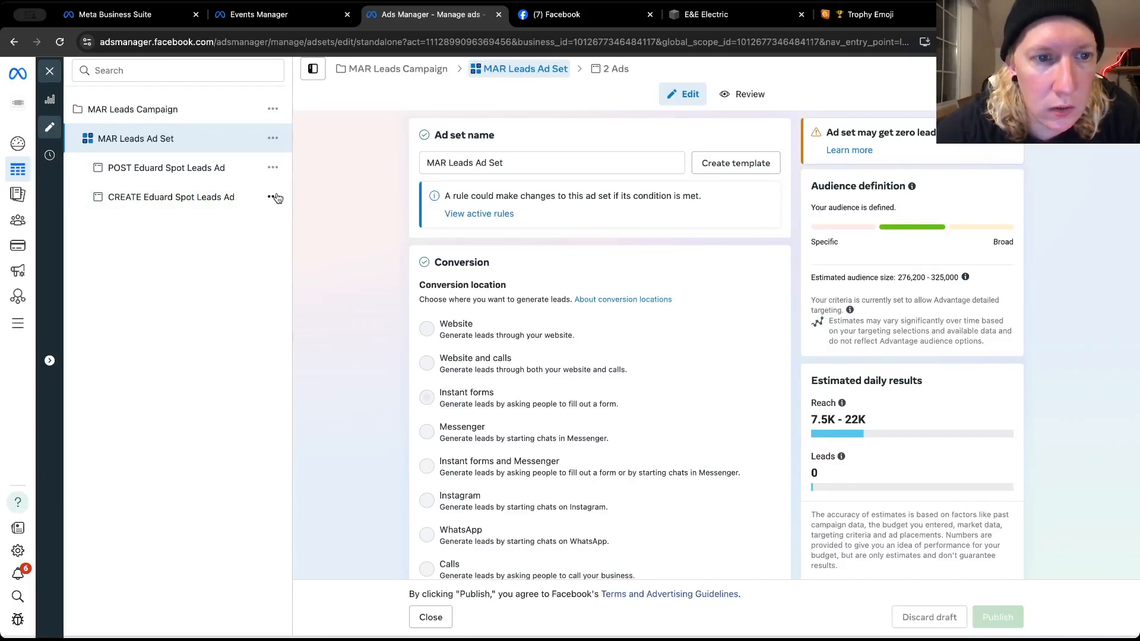
Quick-duplicate the CREATE Eduard Spot Leads Ad within MAR Leads Ad Set
left_click(272, 197)
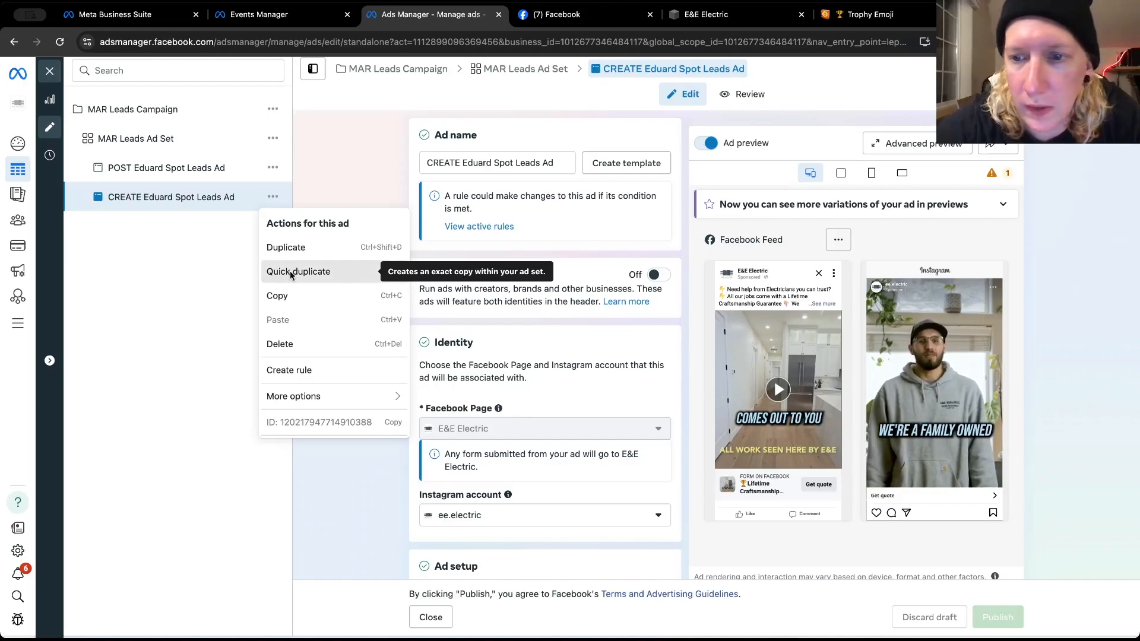
left_click(290, 271)
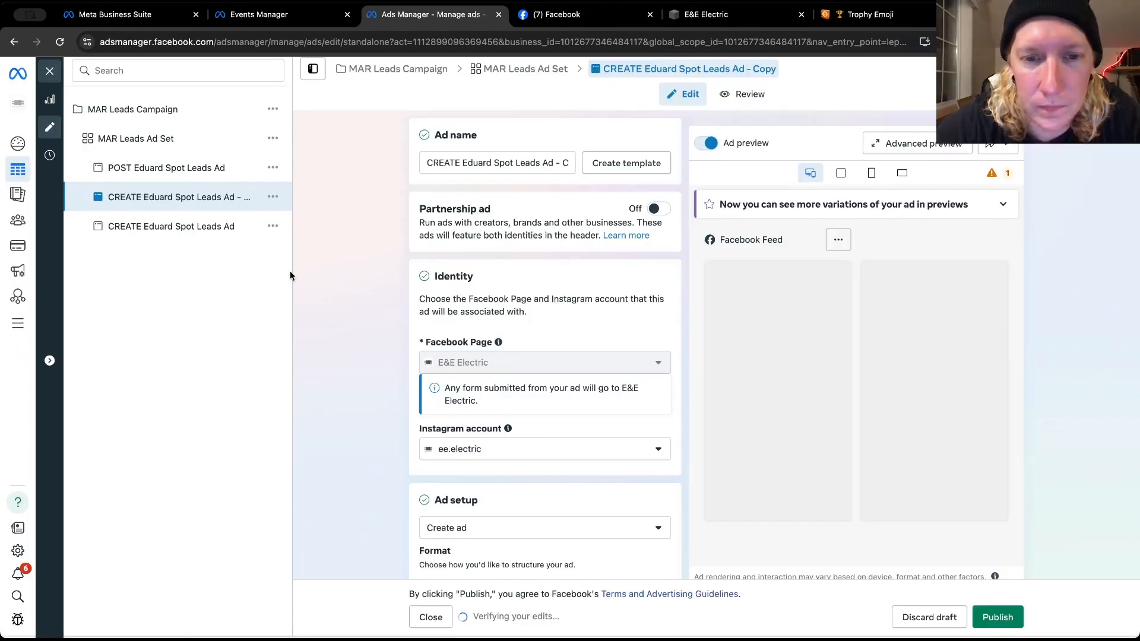
Review the duplicated CREATE ad's primary text options and the editing choices for its video
scroll(344, 392, "down", 10)
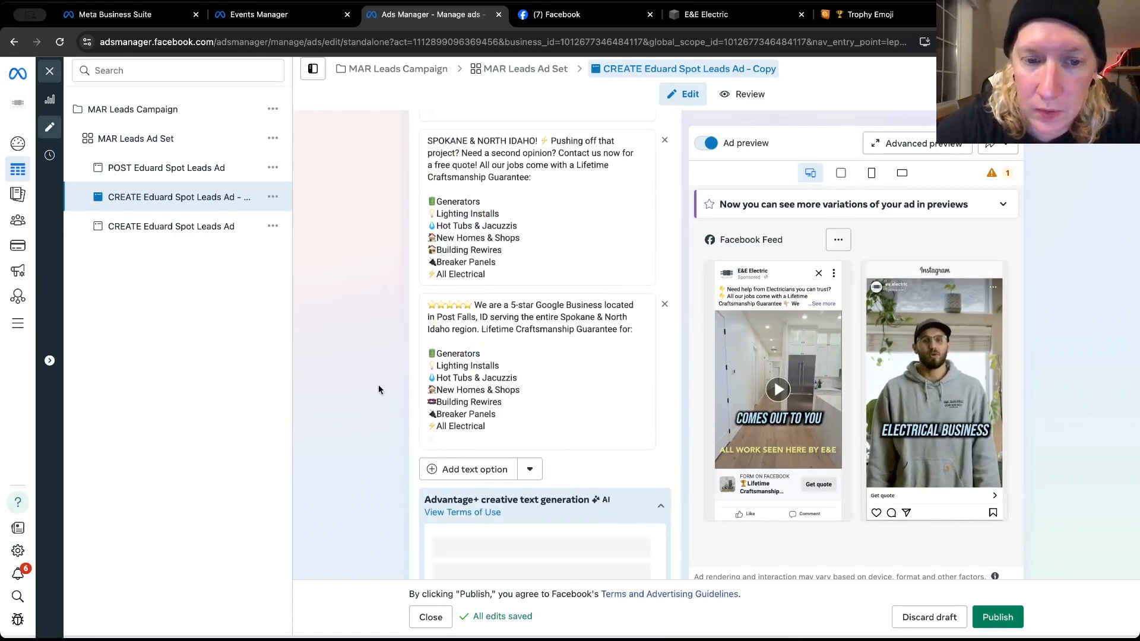
scroll(467, 374, "up", 1)
scroll(467, 374, "up", 12)
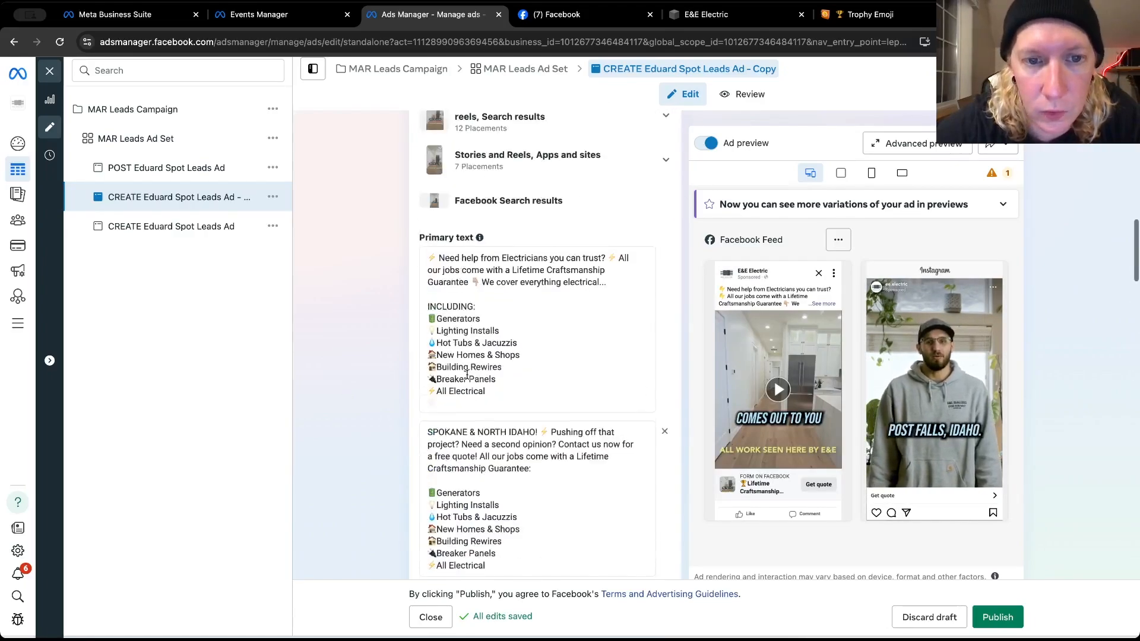
scroll(467, 374, "up", 1)
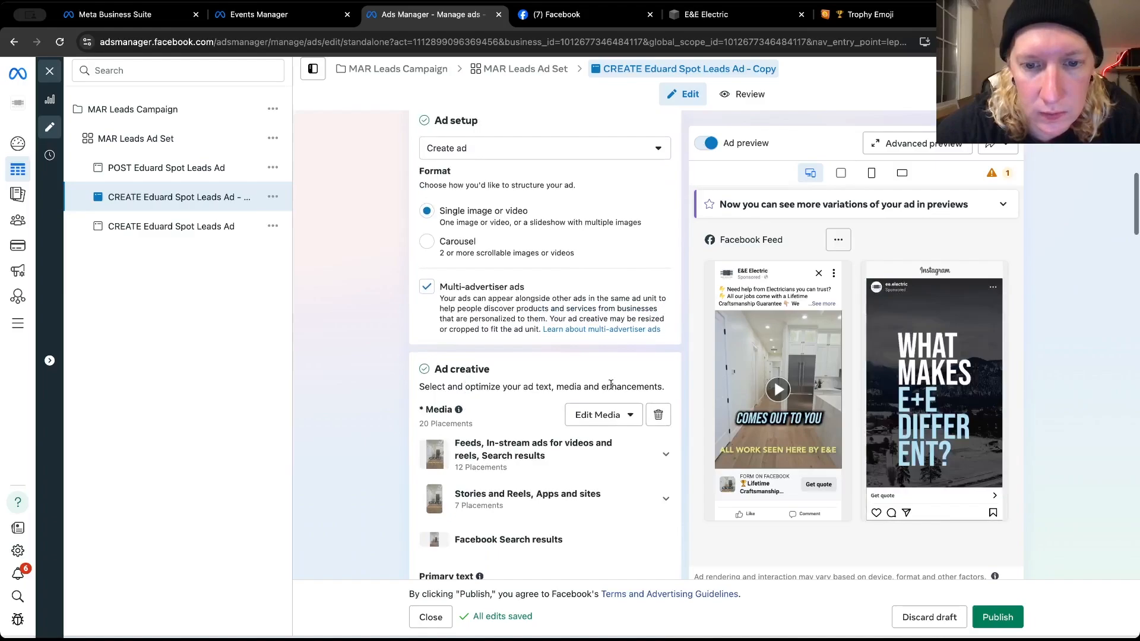
left_click(631, 423)
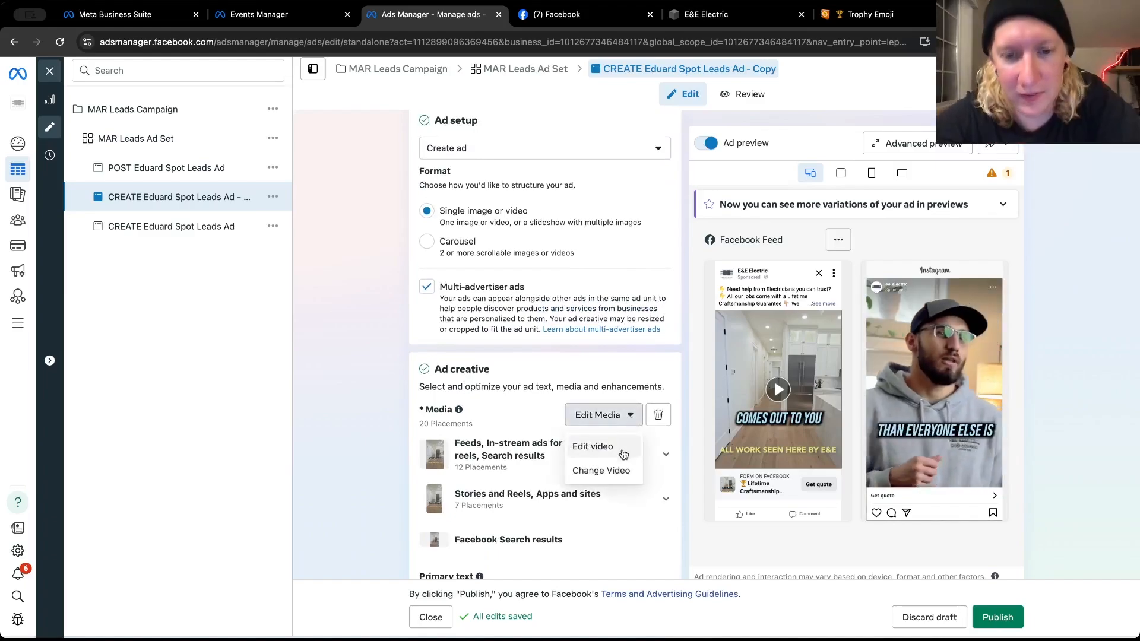
left_click(343, 508)
scroll(346, 494, "down", 6)
left_click(551, 500)
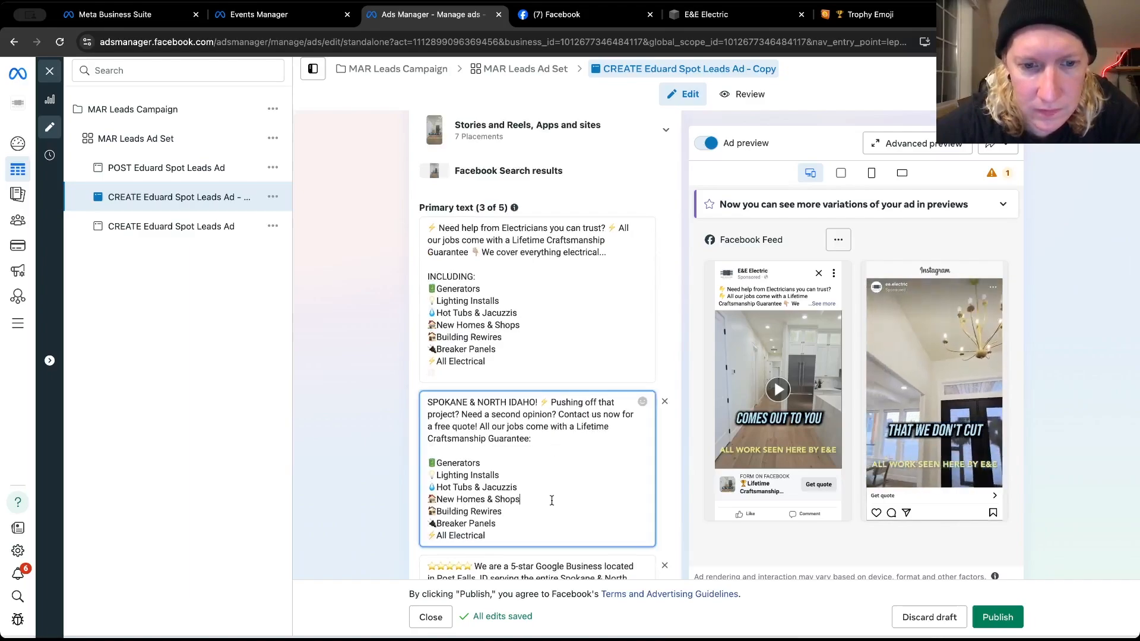
Replace the duplicated CREATE ad's video with the 720 × 1280 Instagram video captioned "On the Job"
left_click(512, 337)
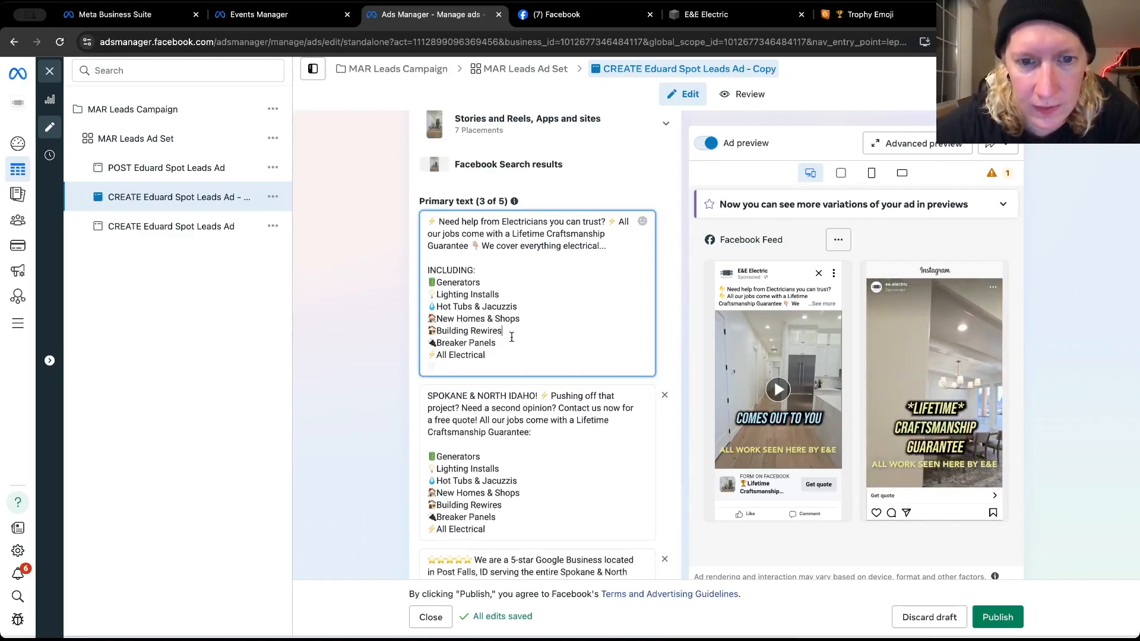
scroll(511, 337, "down", 3)
left_click(536, 471)
scroll(536, 471, "up", 10)
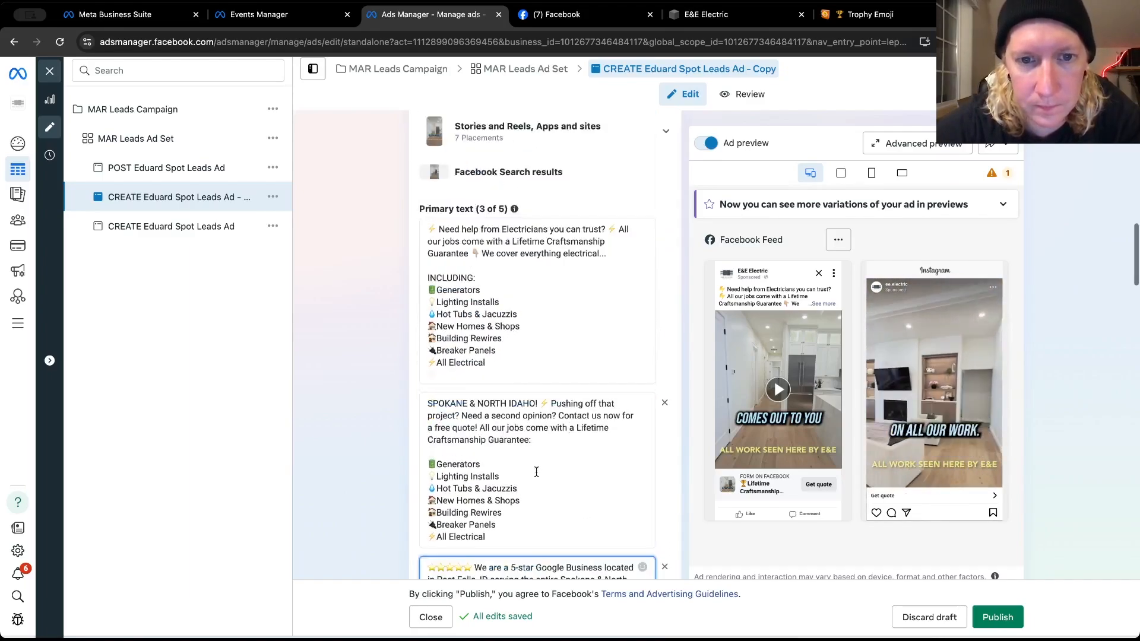
left_click(591, 404)
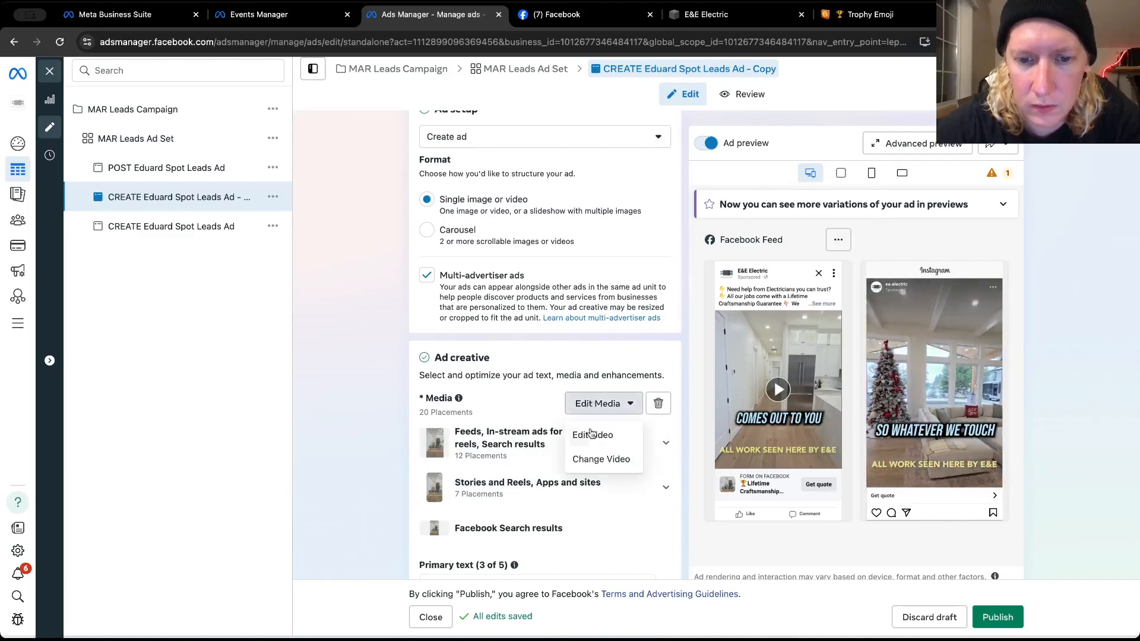
left_click(601, 459)
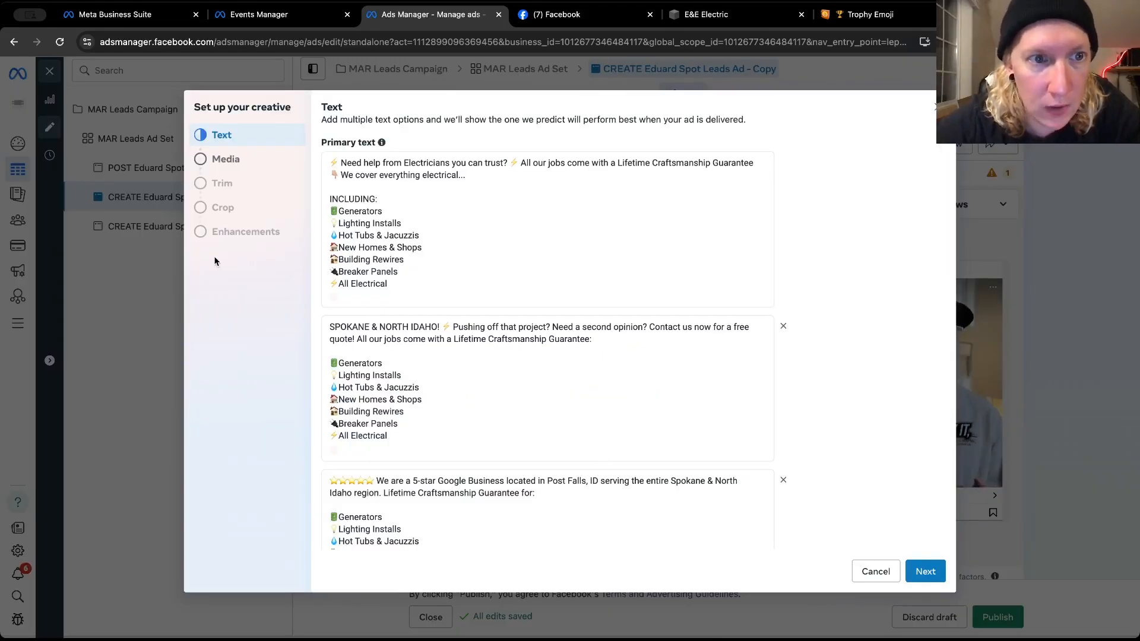
left_click(230, 165)
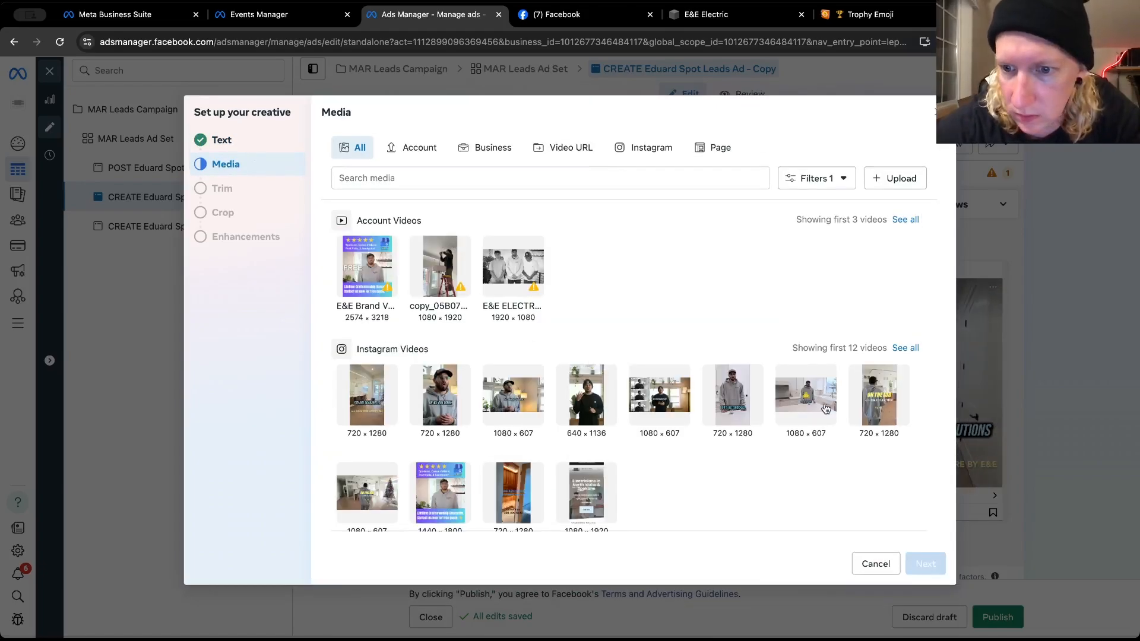
left_click(869, 419)
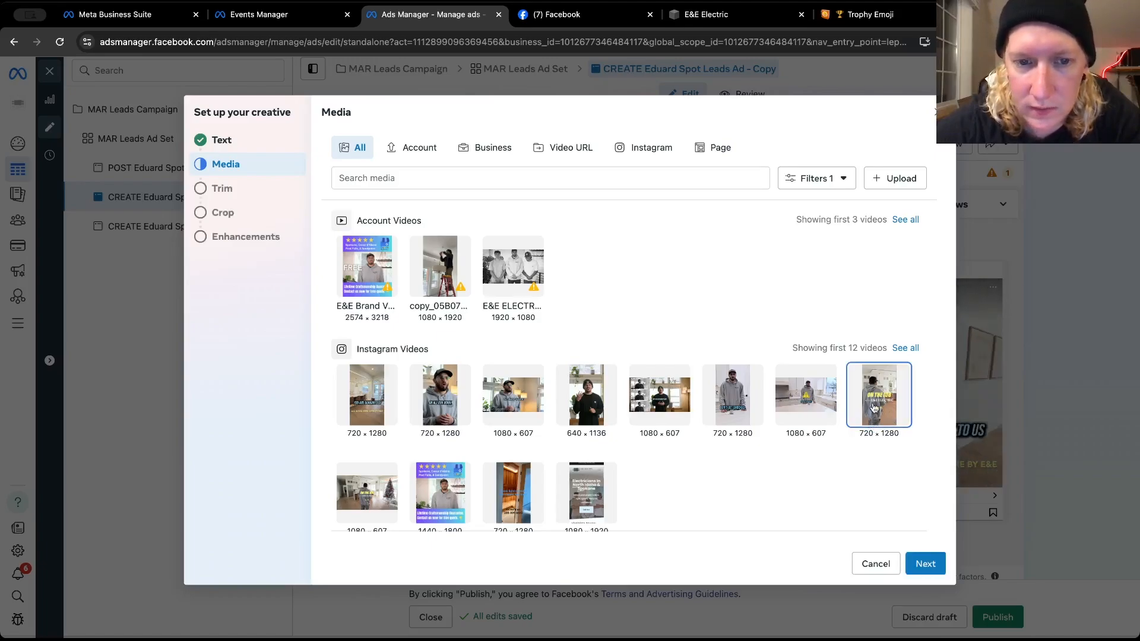
left_click(924, 567)
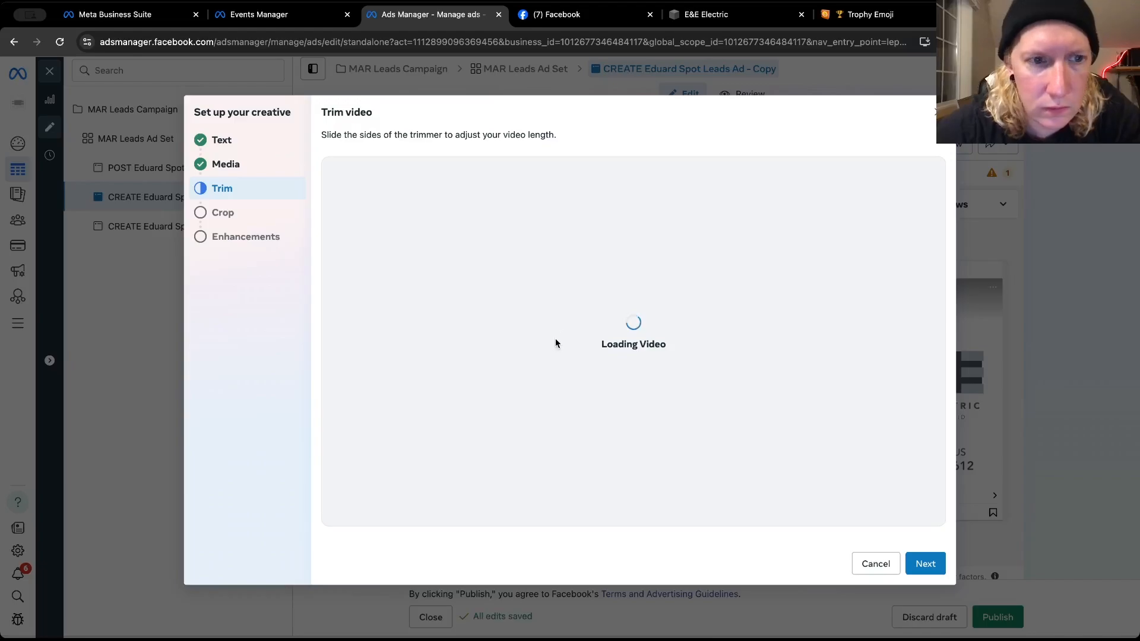
Keep the new video's original crops and full length, leave all Advantage+ creative optimizations off, and finish the creative setup
left_click(231, 214)
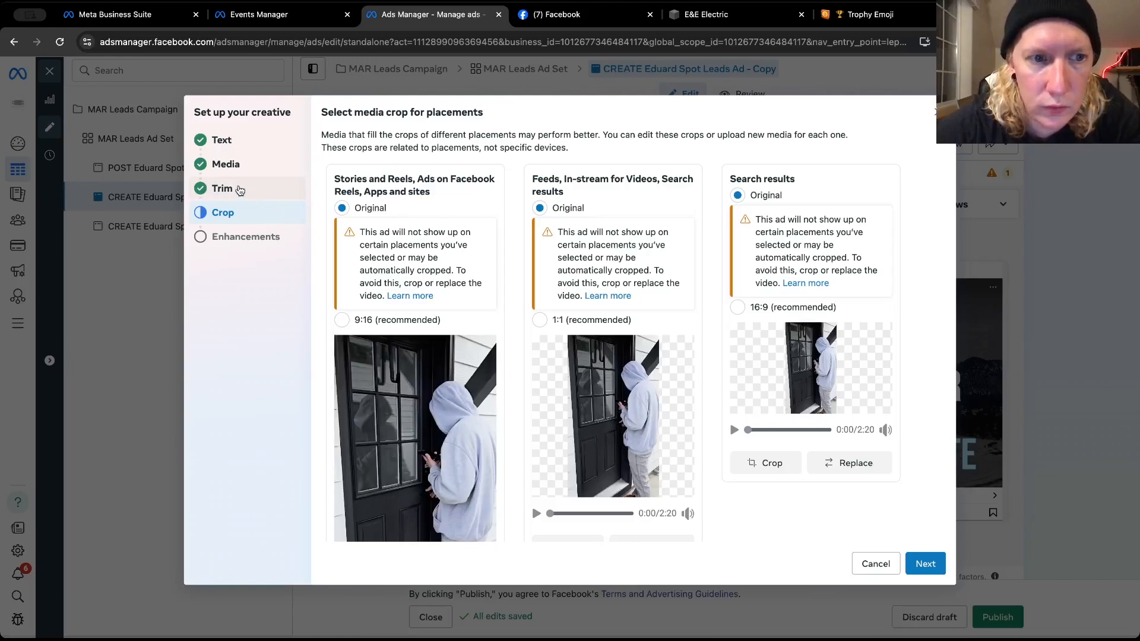
left_click(240, 190)
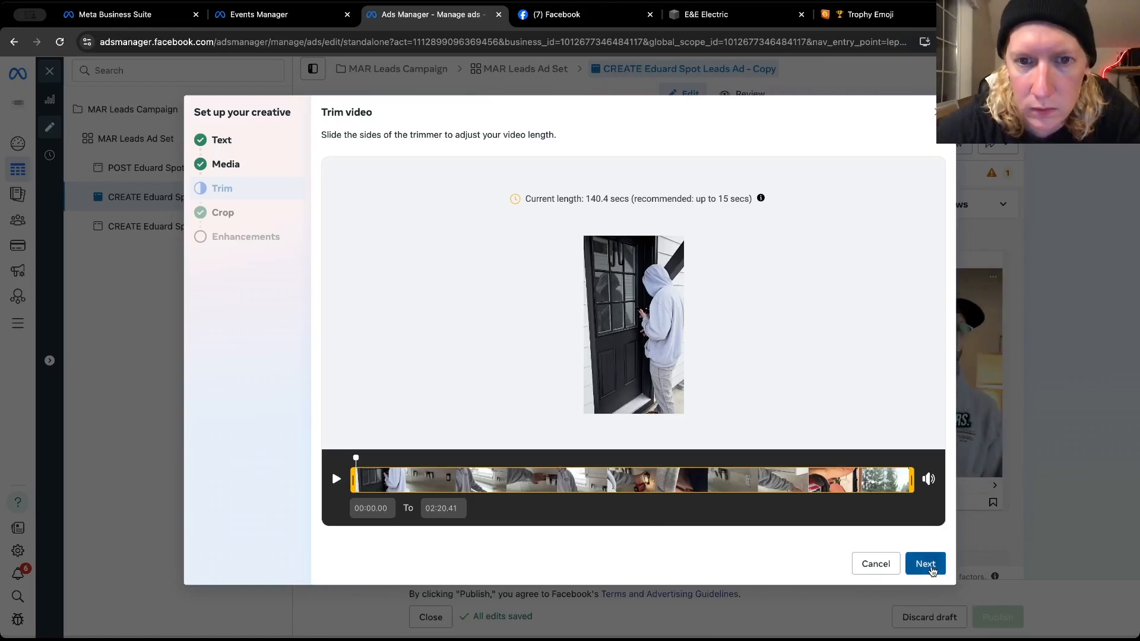
left_click(926, 564)
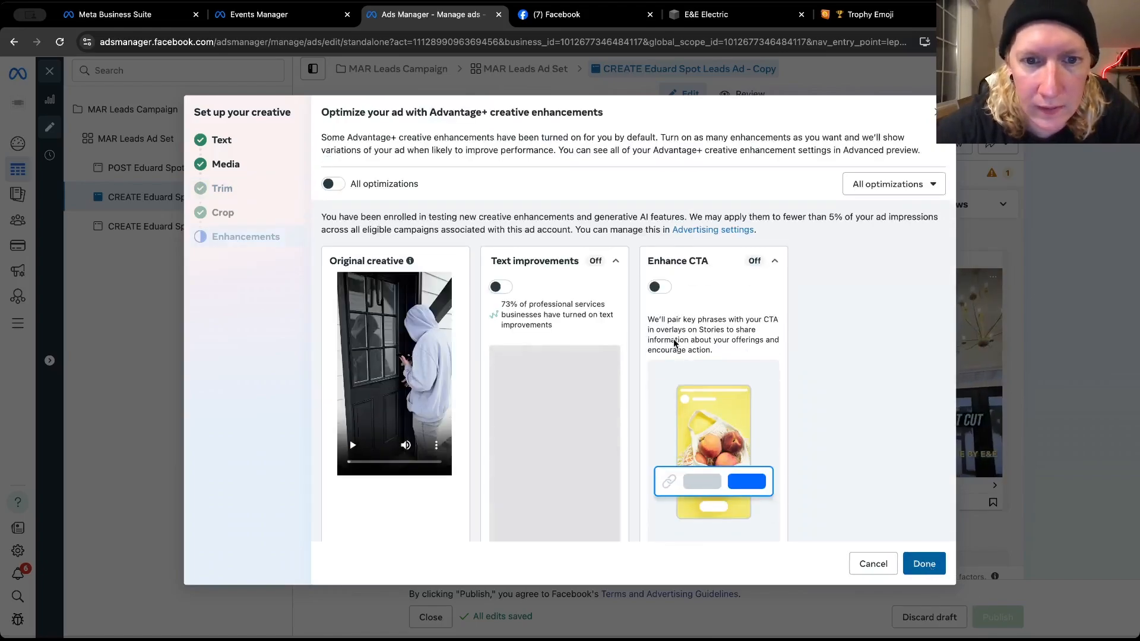
left_click(332, 184)
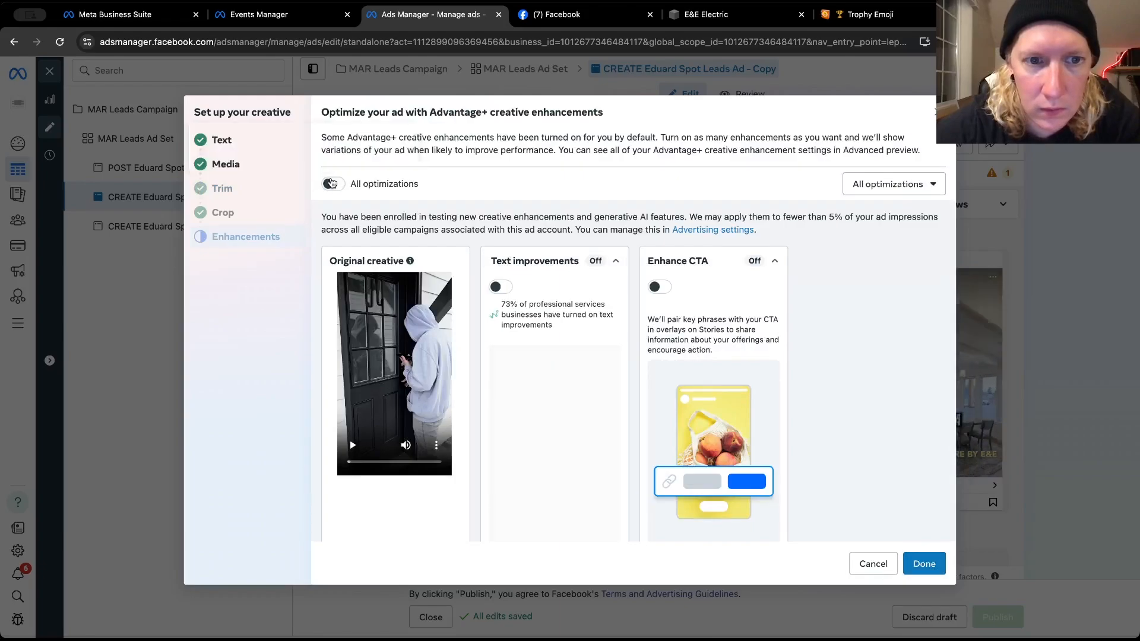
left_click(332, 183)
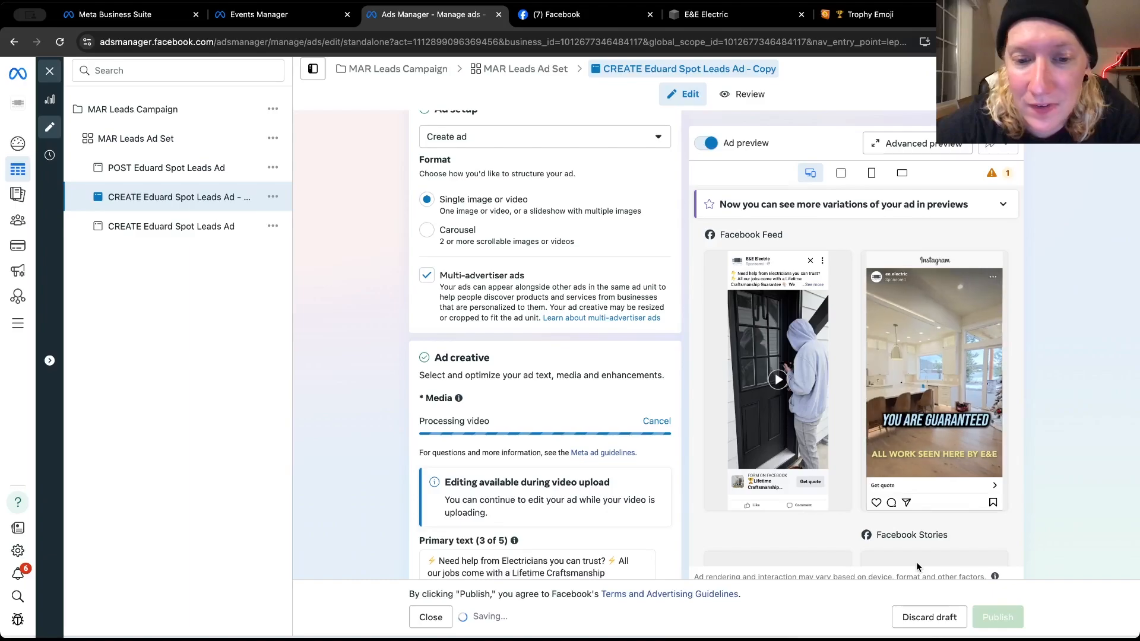
left_click(918, 567)
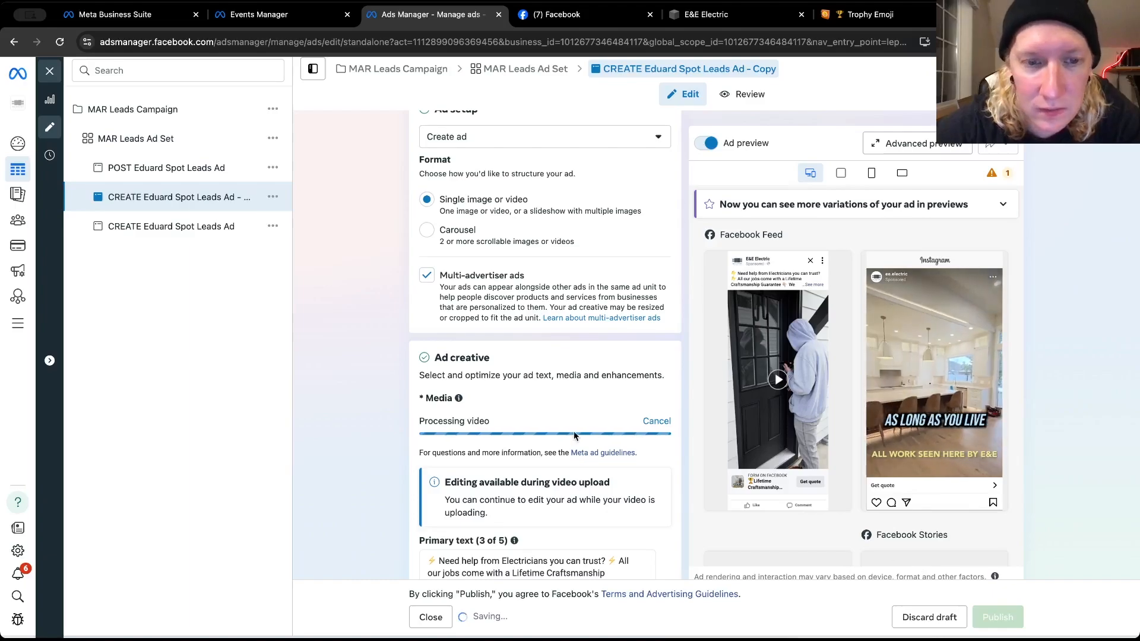
Check the duplicated ad's primary texts, headline, call to action, instant form and tracking settings
scroll(393, 396, "down", 15)
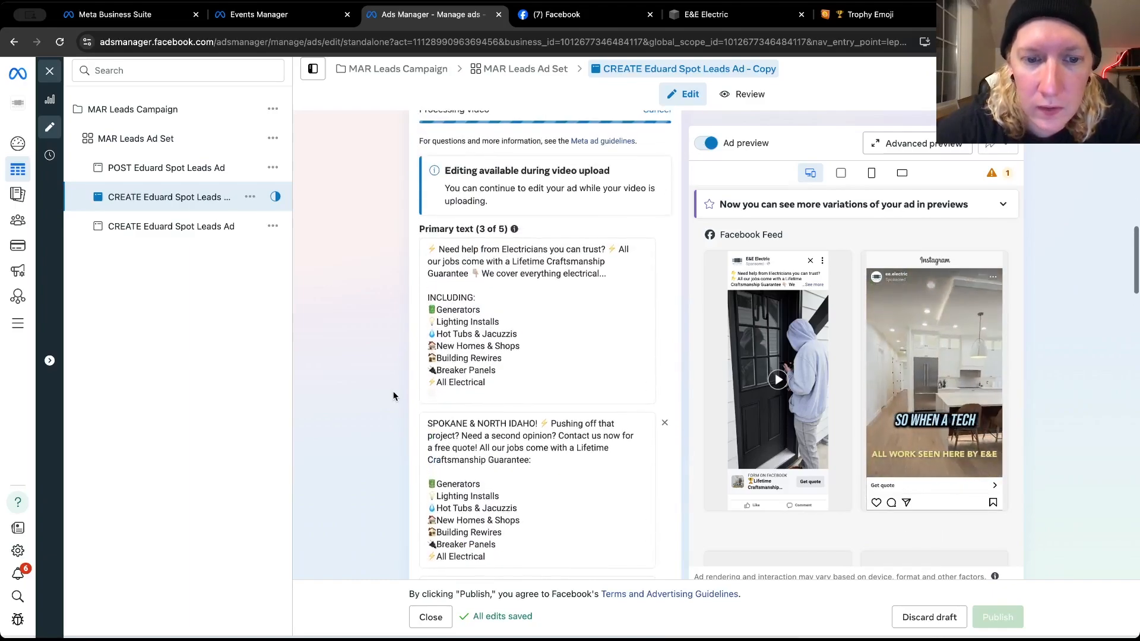
scroll(393, 396, "down", 8)
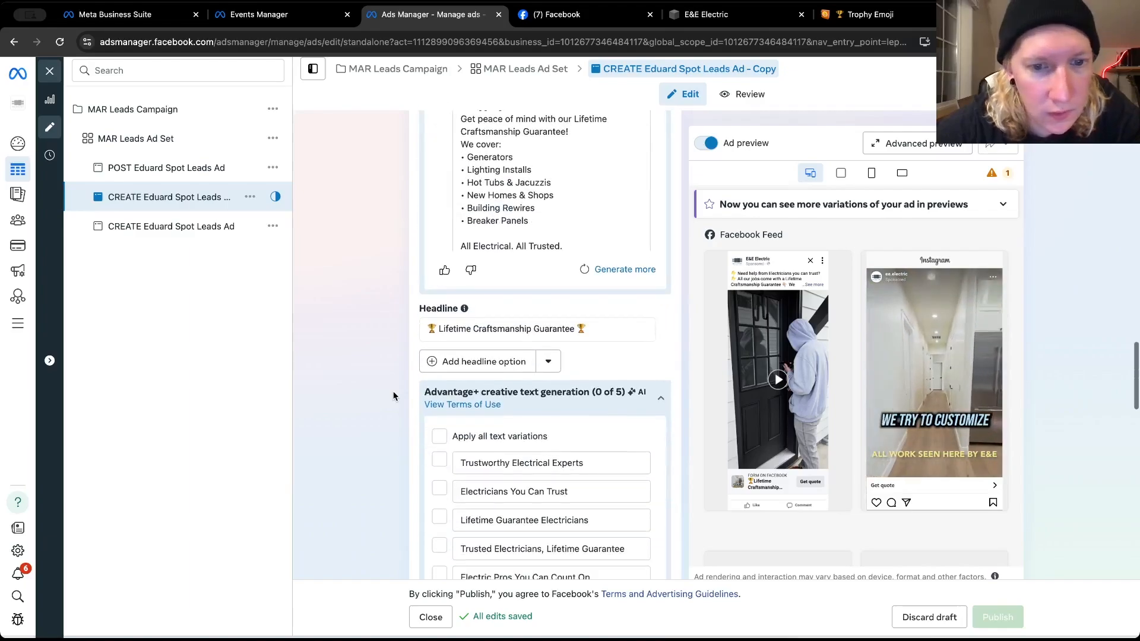
scroll(392, 396, "down", 10)
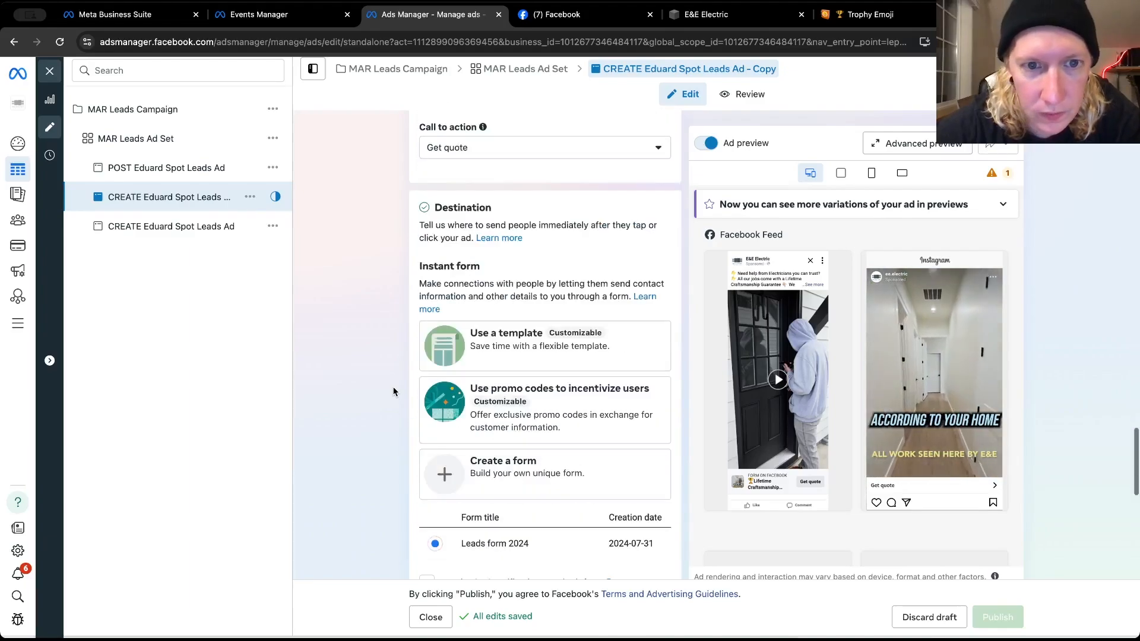
scroll(393, 392, "down", 6)
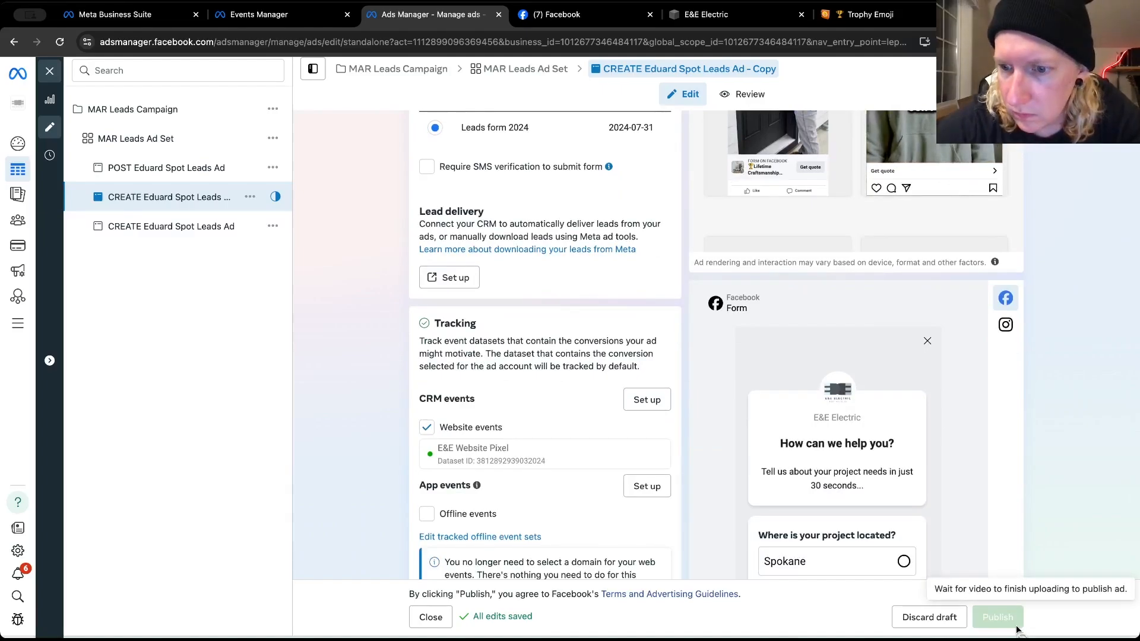
scroll(689, 504, "up", 15)
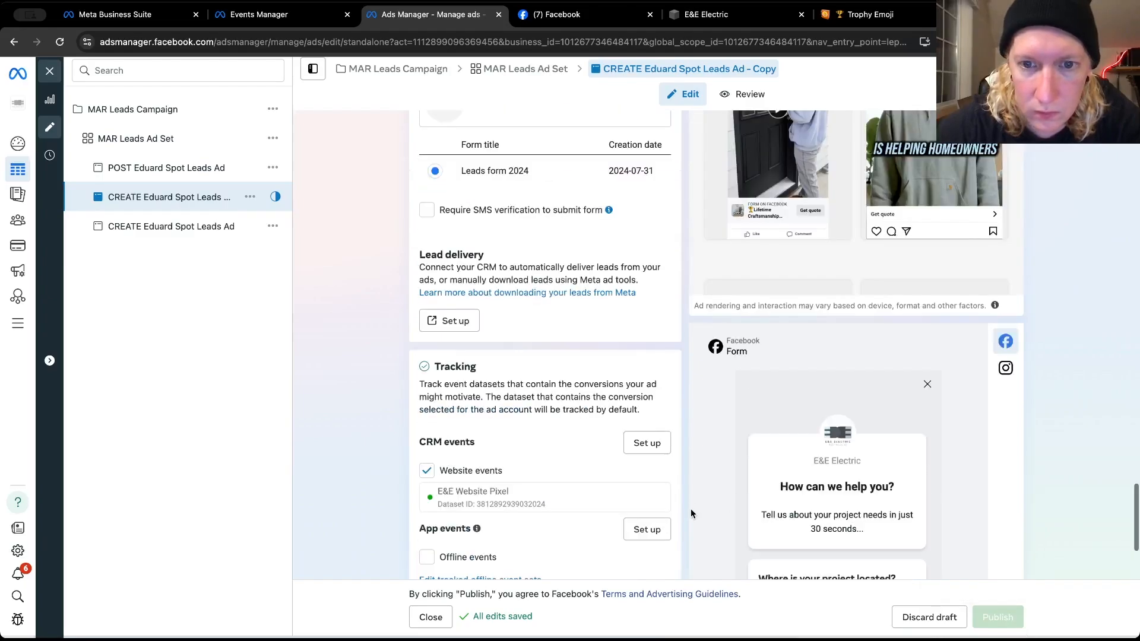
Rename the duplicated CREATE ad, replacing "Spot" with "On The Job" and removing the "- Copy" suffix
scroll(690, 513, "up", 10)
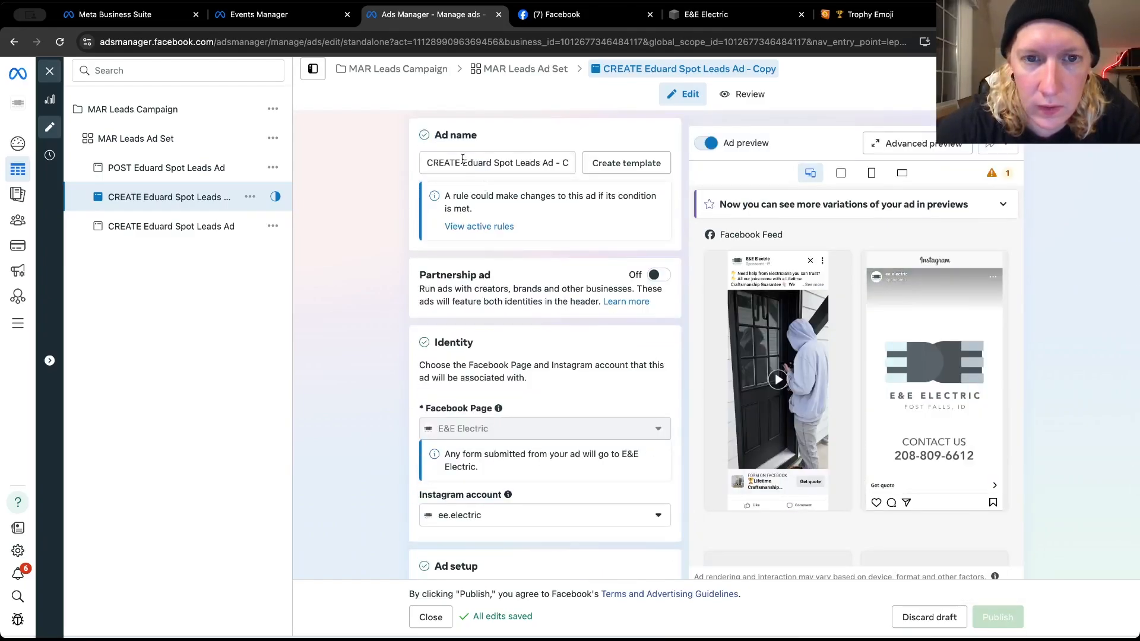
left_click_drag(494, 164, 508, 164)
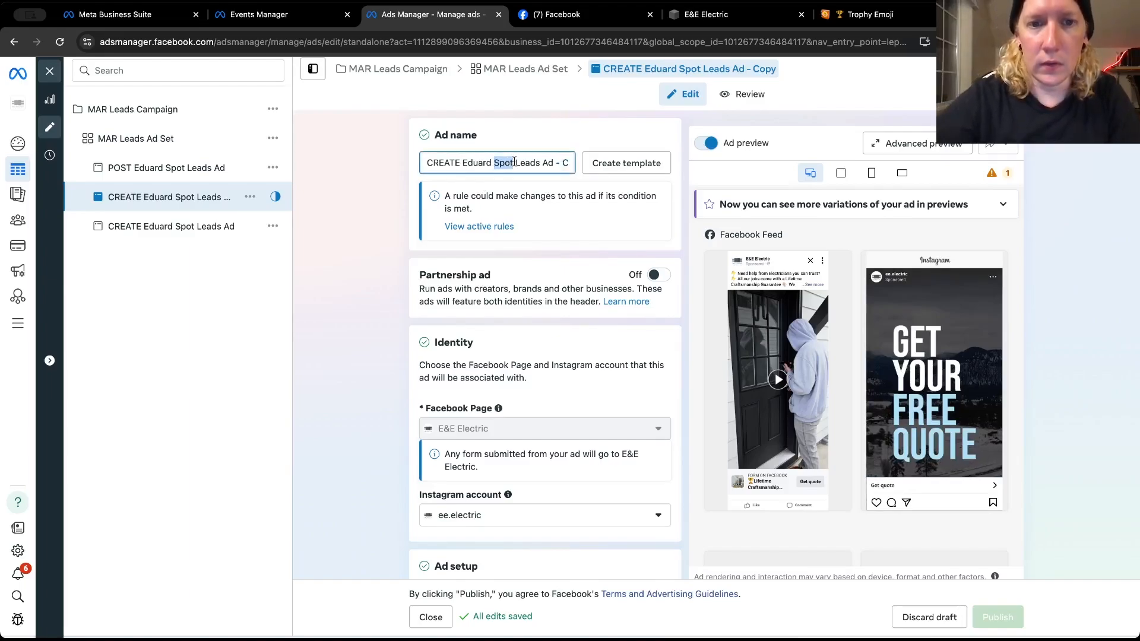
type("On The")
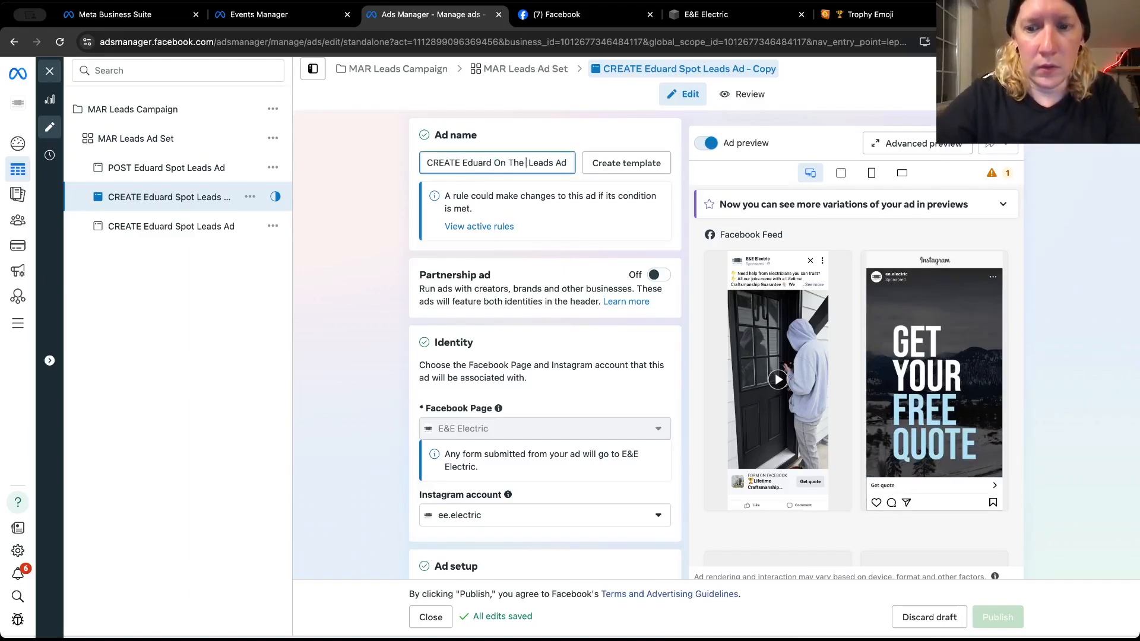
type(" Job")
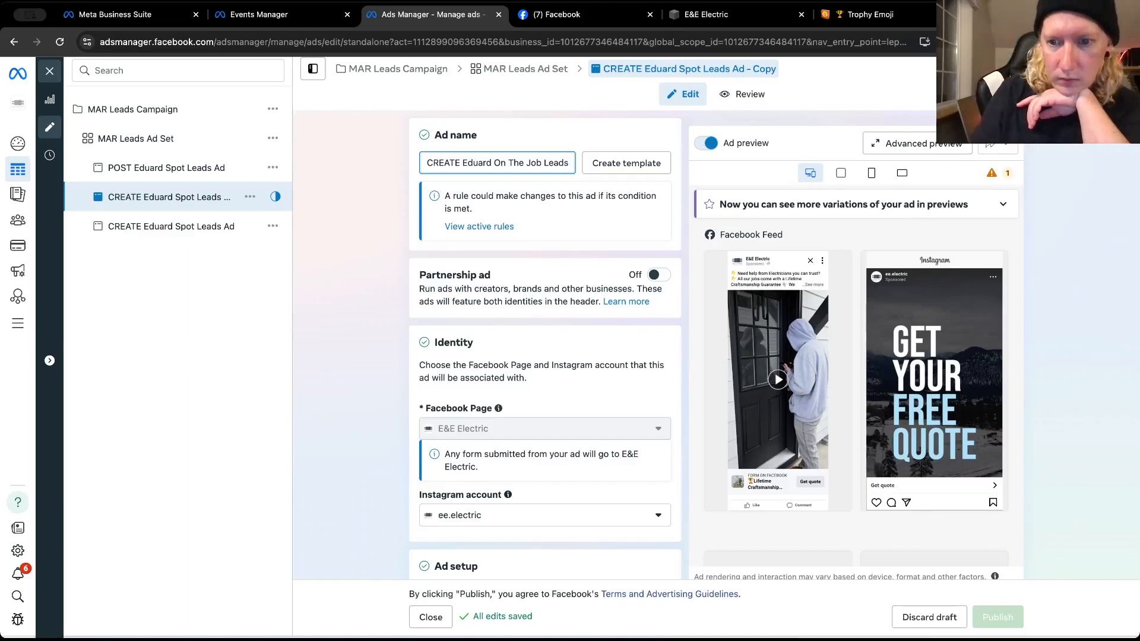
left_click(541, 163)
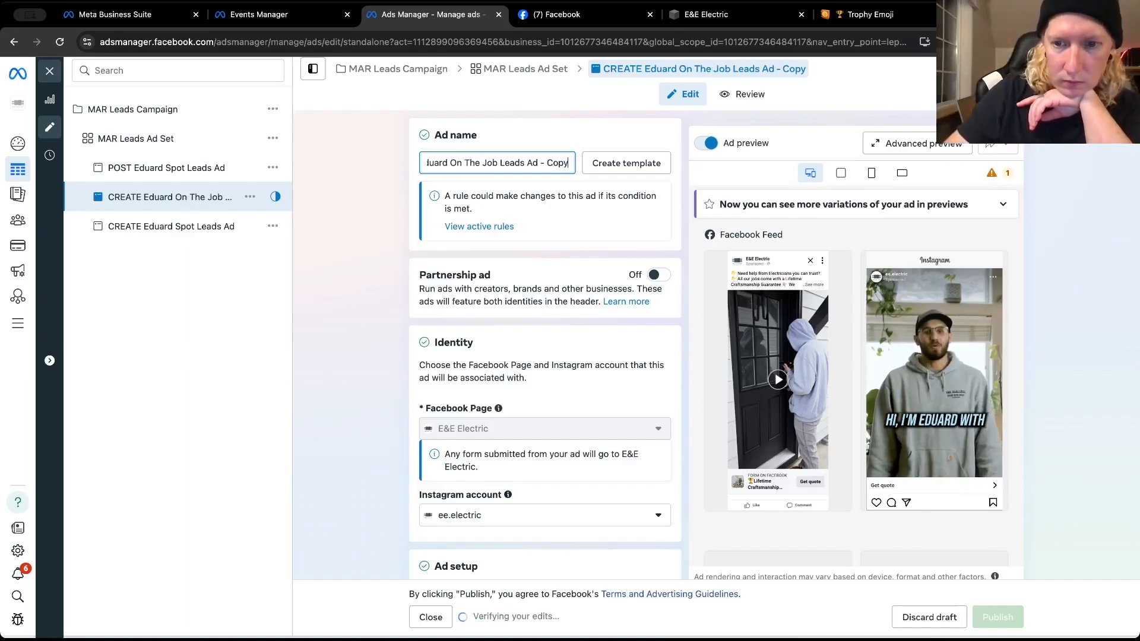
key("BackSpace")
key("BackSpace")
key("BackSpace")
key("BackSpace")
key("BackSpace")
key("BackSpace")
key("BackSpace")
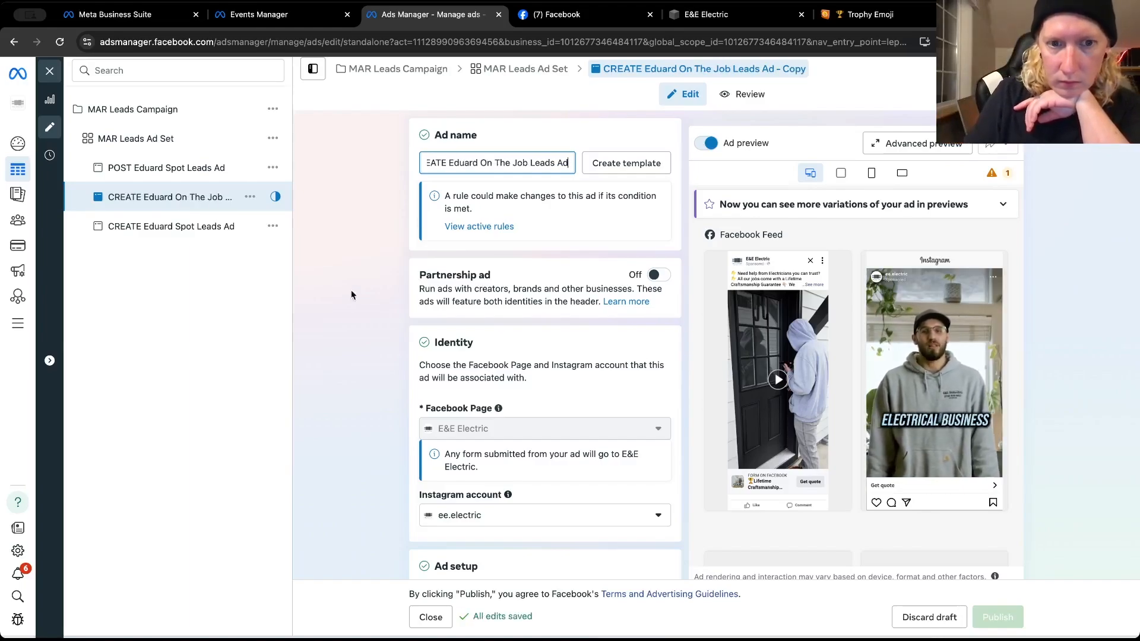
left_click(352, 305)
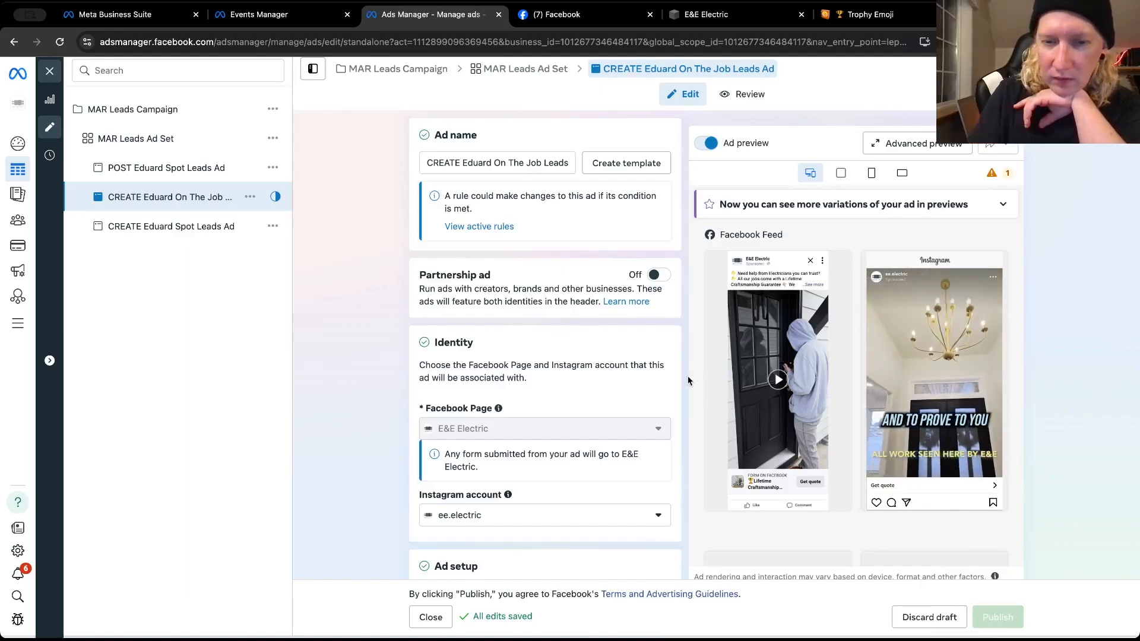
Review the On The Job ad's three primary texts and add an empty fourth text option
scroll(687, 381, "down", 5)
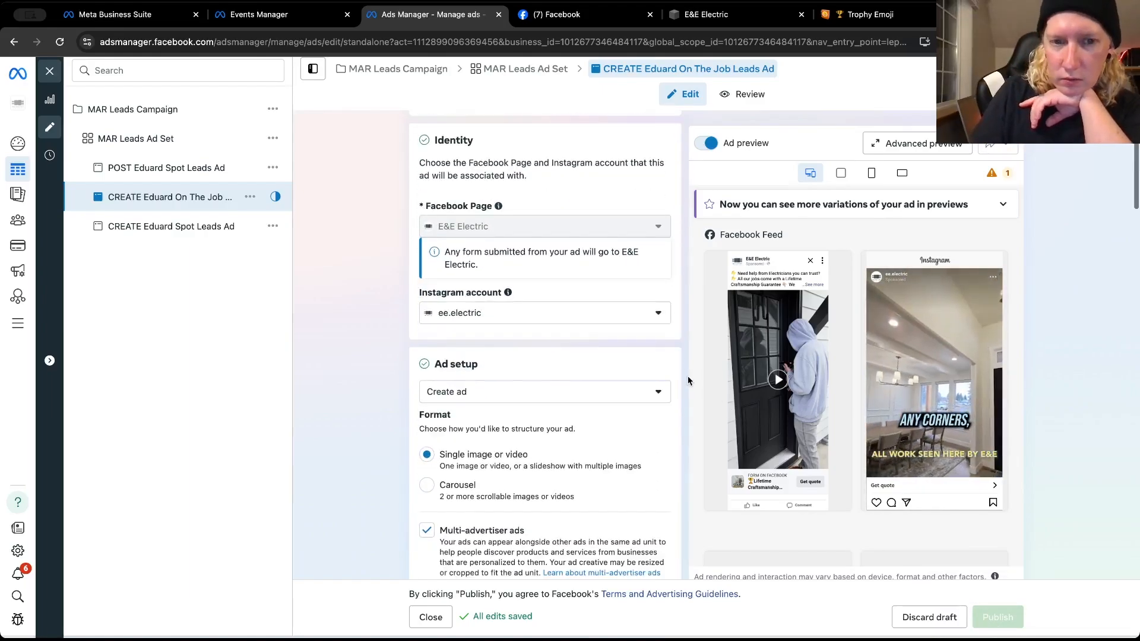
scroll(688, 381, "down", 5)
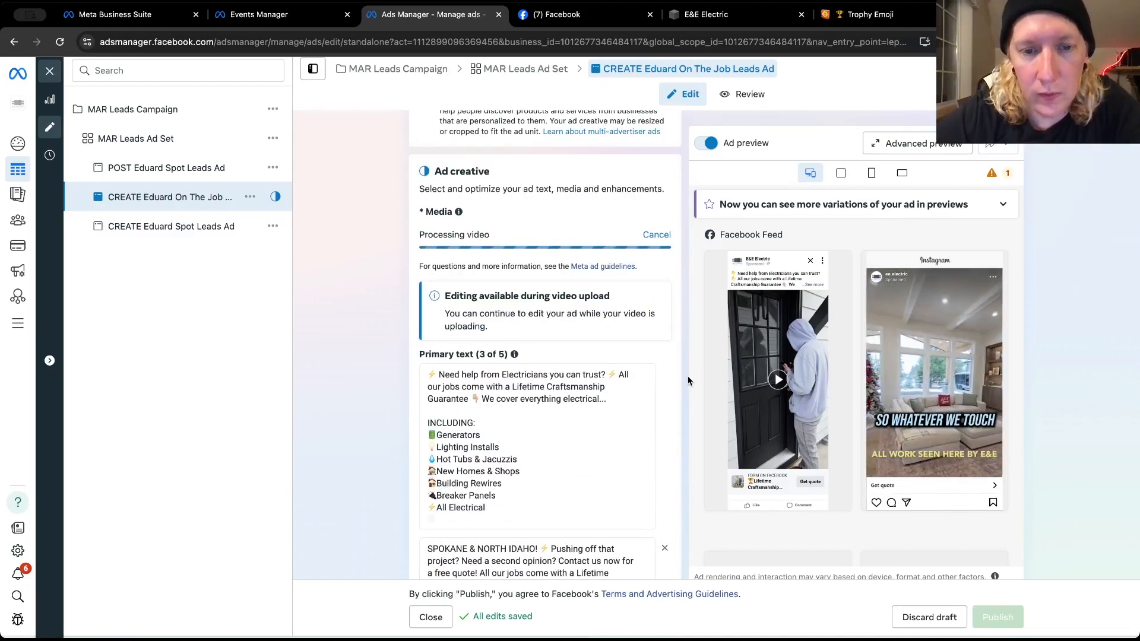
scroll(685, 381, "down", 2)
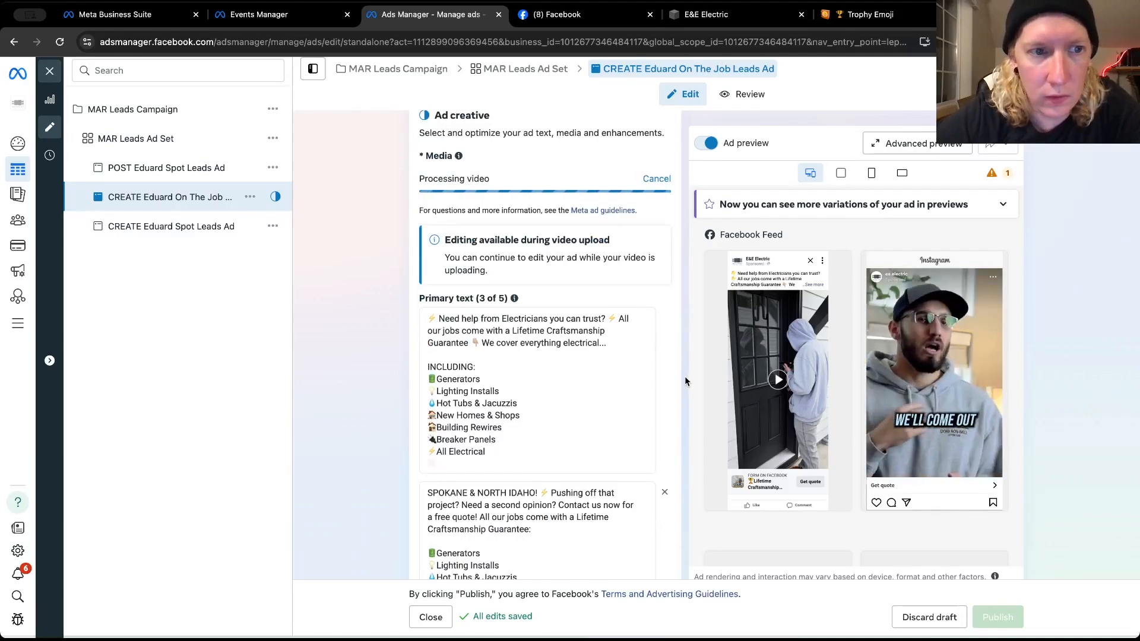
scroll(685, 381, "down", 6)
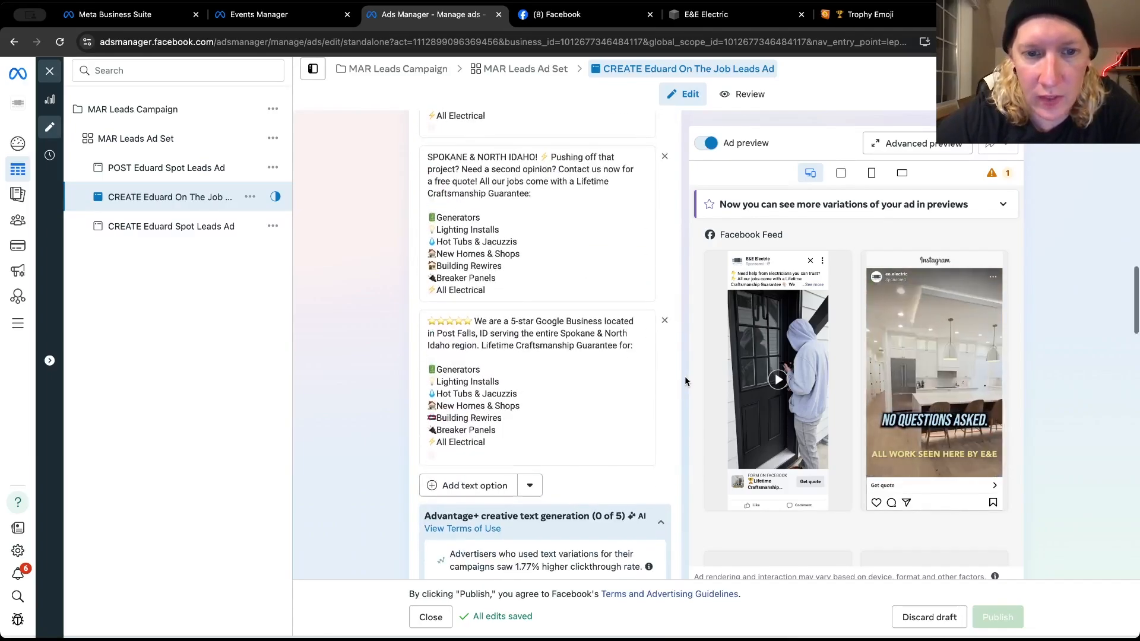
scroll(685, 380, "up", 3)
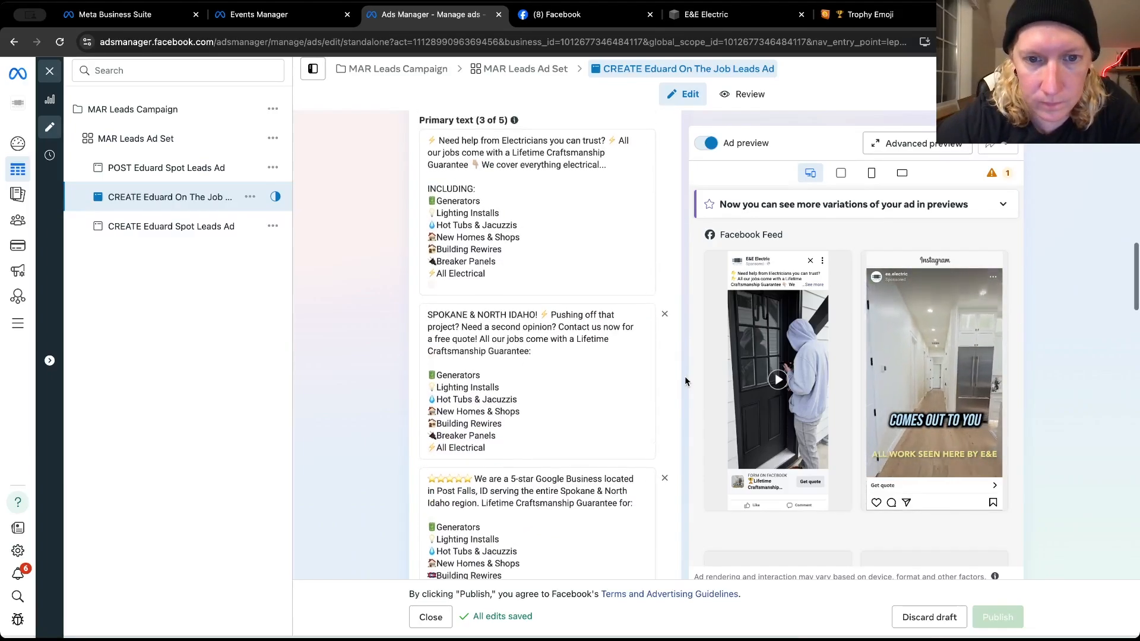
scroll(685, 380, "up", 1)
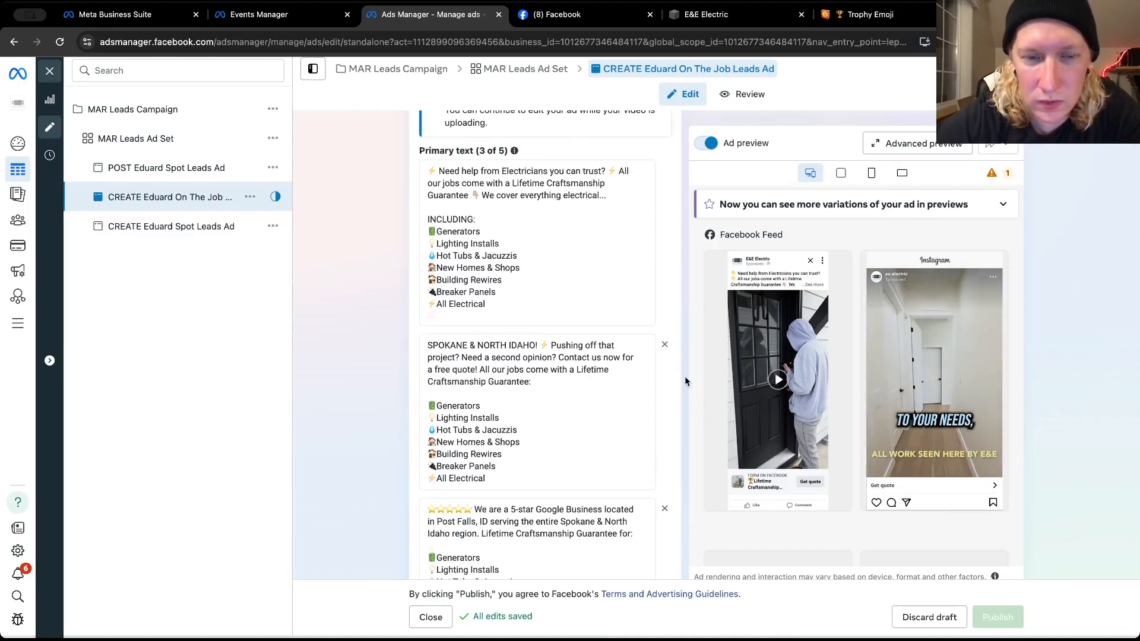
scroll(685, 376, "down", 4)
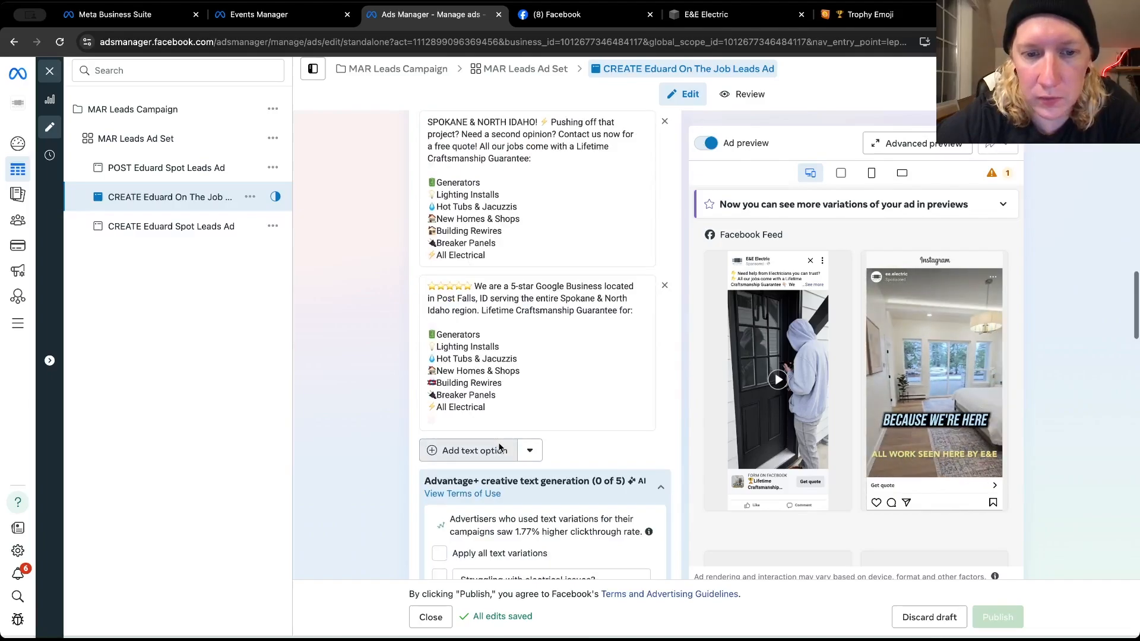
left_click(499, 450)
left_click(497, 448)
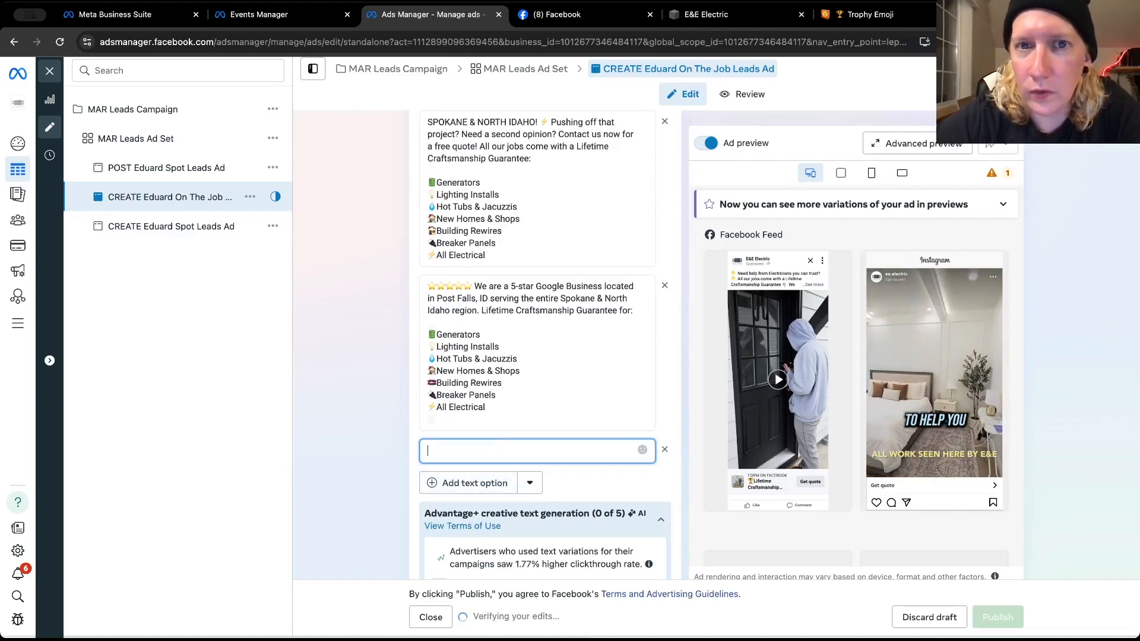
Switch to the E&E Electric Facebook page and close the Trophy Emoji, Meta Business Suite and Events Manager browser tabs
left_click(590, 20)
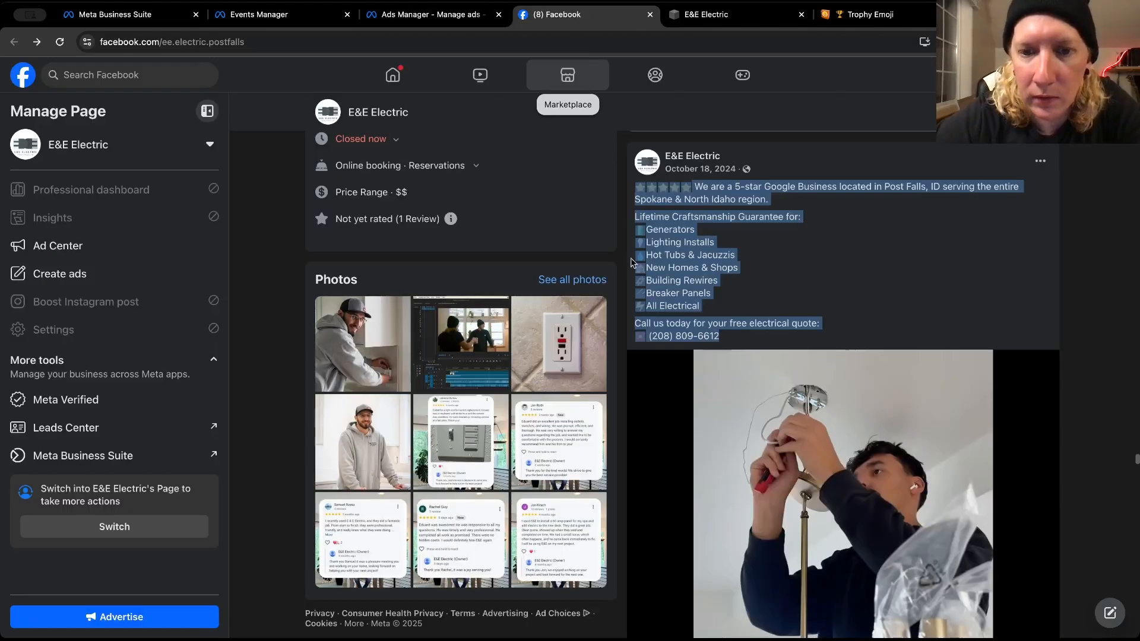
scroll(658, 494, "down", 5)
scroll(657, 494, "up", 5)
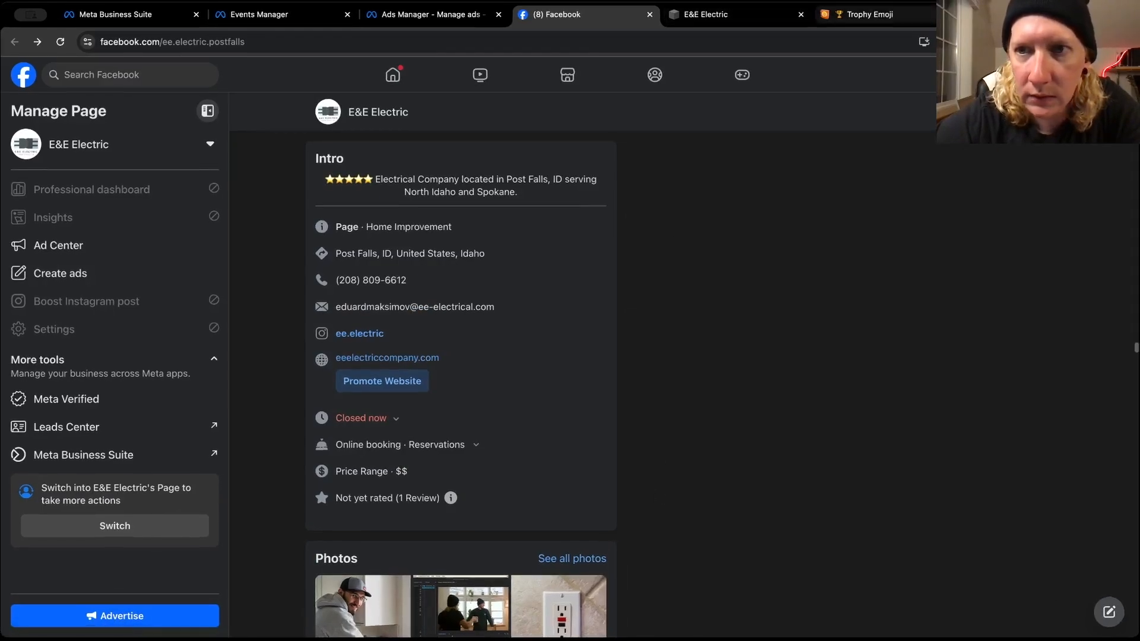
left_click(197, 16)
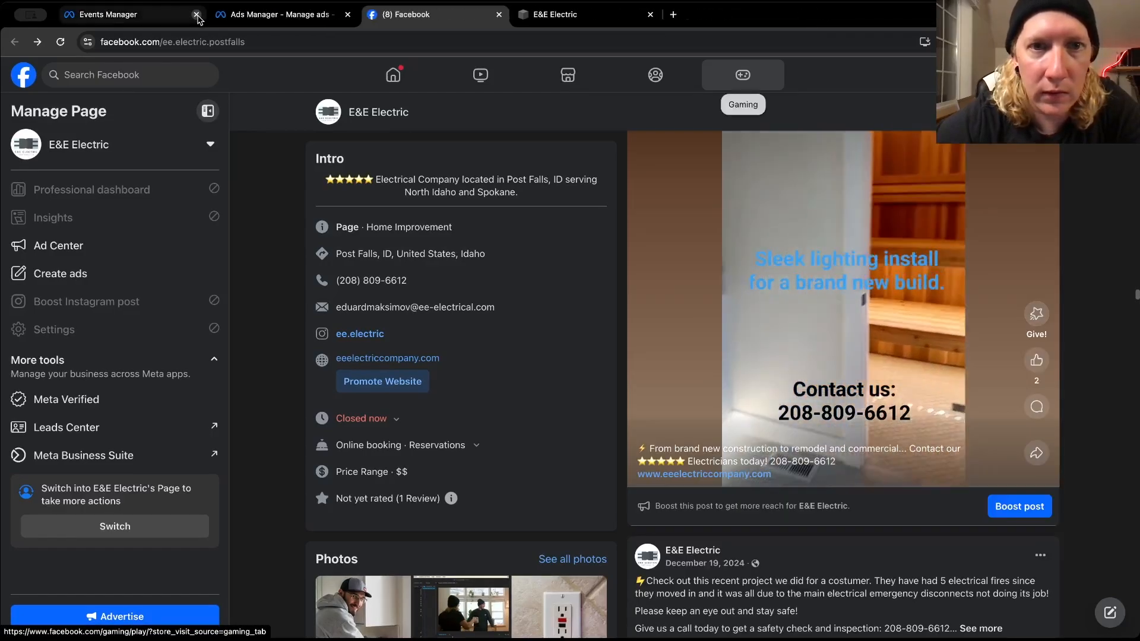
left_click(205, 15)
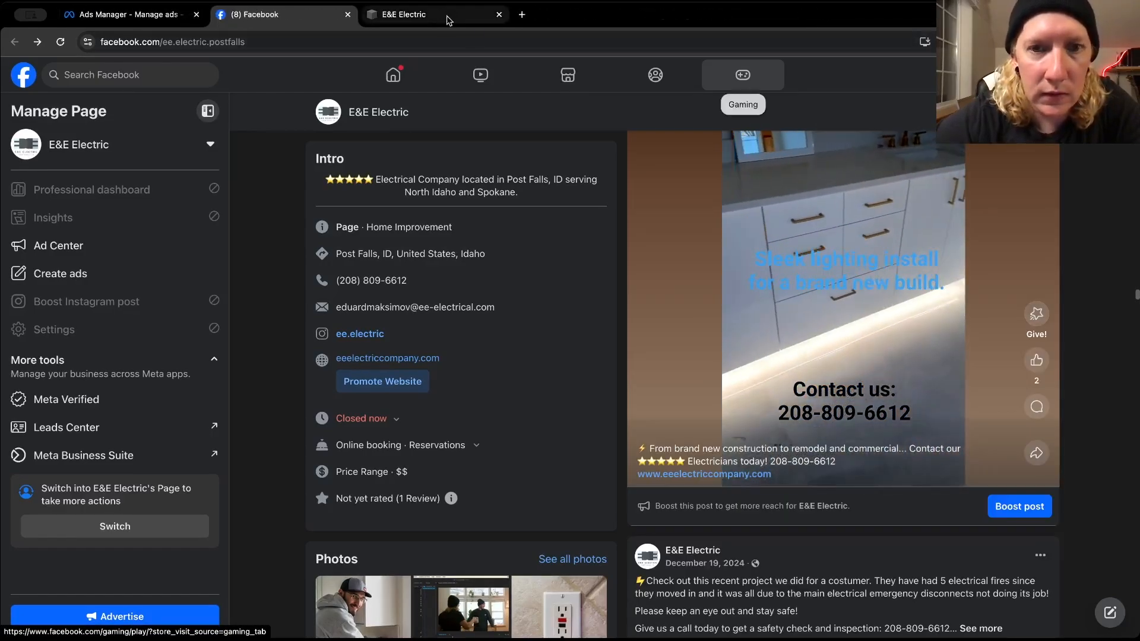
Find the January 23 "What's it like to hire us?" On The Job post and copy its full text
scroll(626, 203, "up", 15)
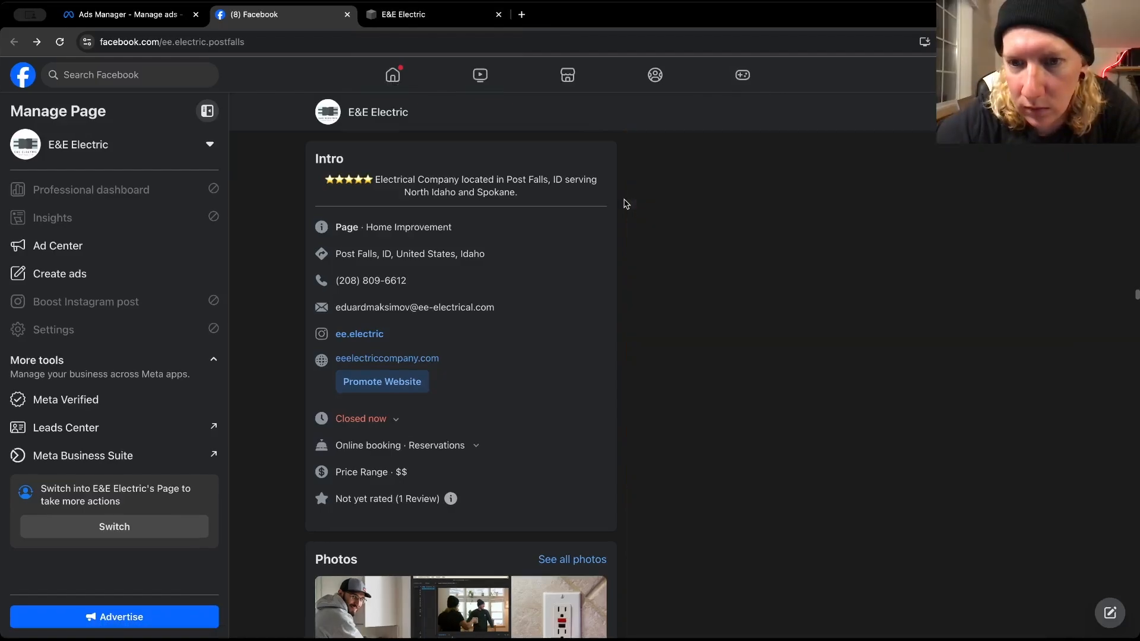
scroll(626, 203, "up", 15)
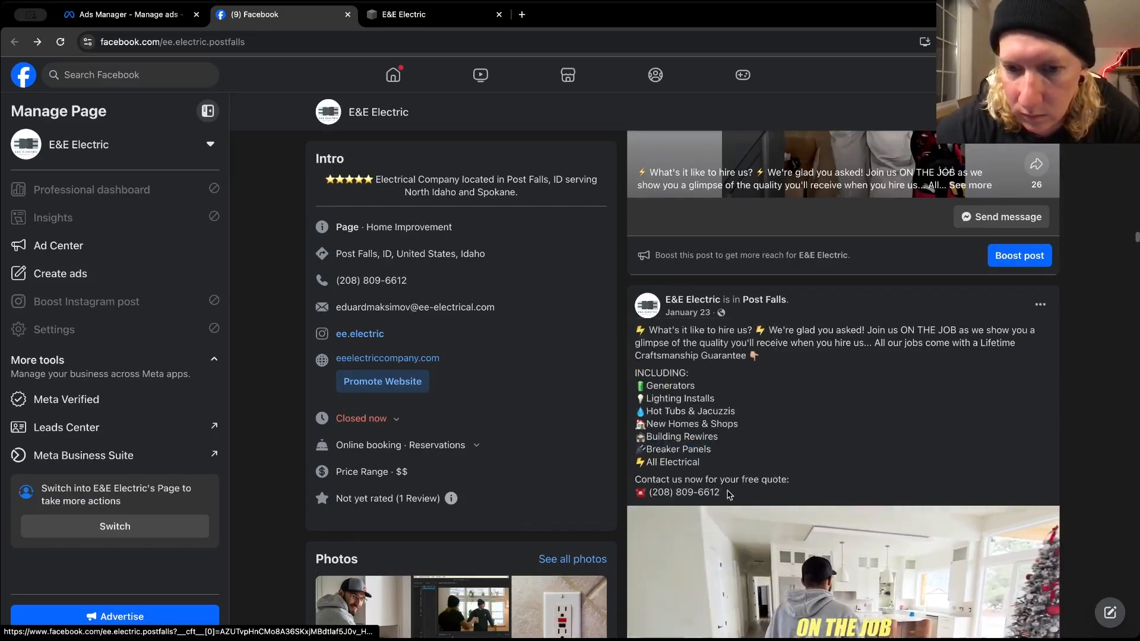
left_click_drag(729, 495, 662, 336)
right_click(662, 336)
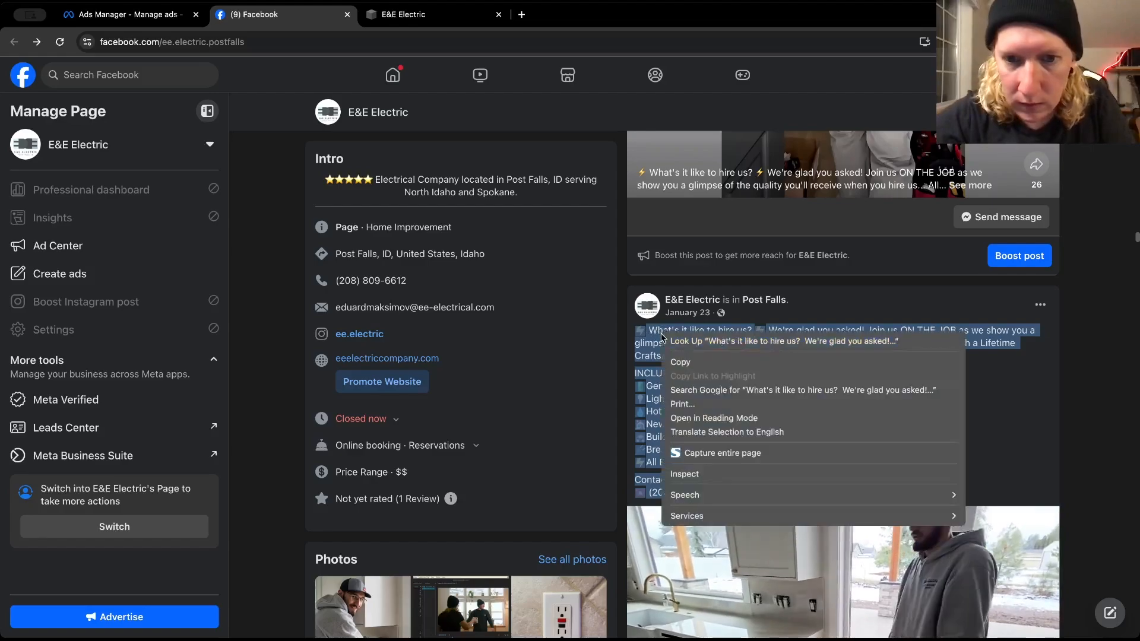
left_click(681, 362)
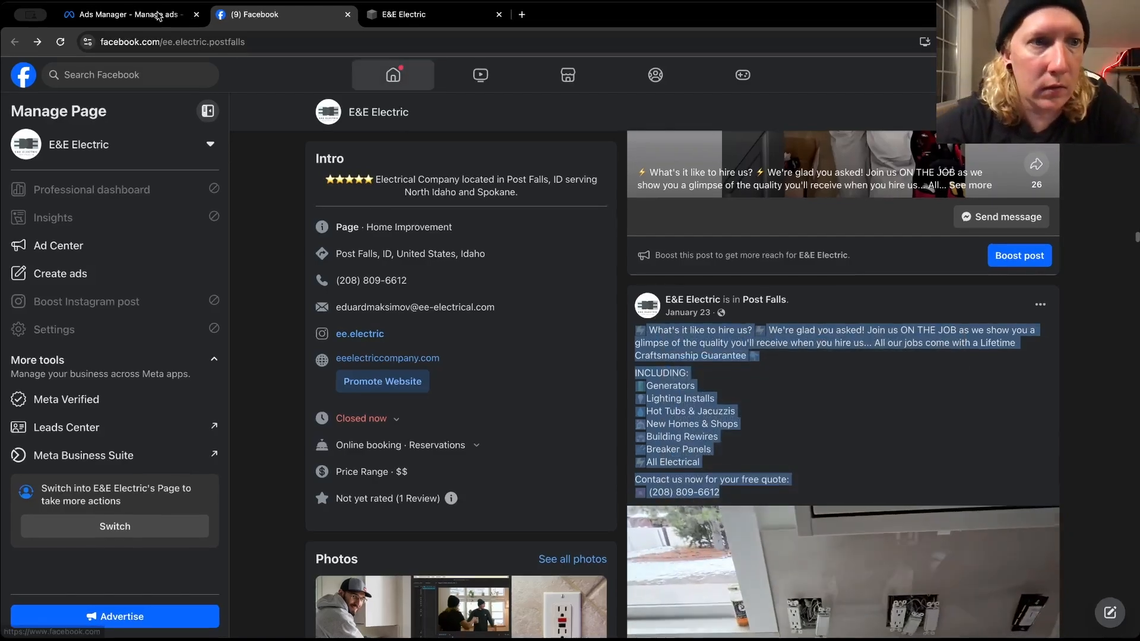
Return to Ads Manager and paste the copied post text into the On The Job ad's empty fourth primary text option
left_click(159, 16)
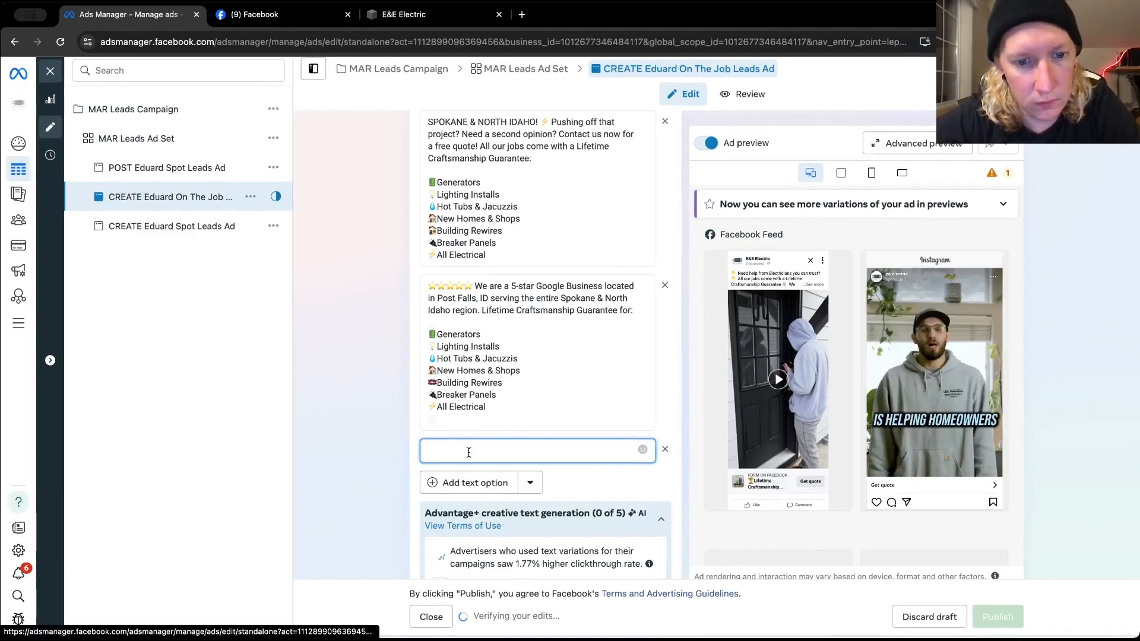
key("super+v")
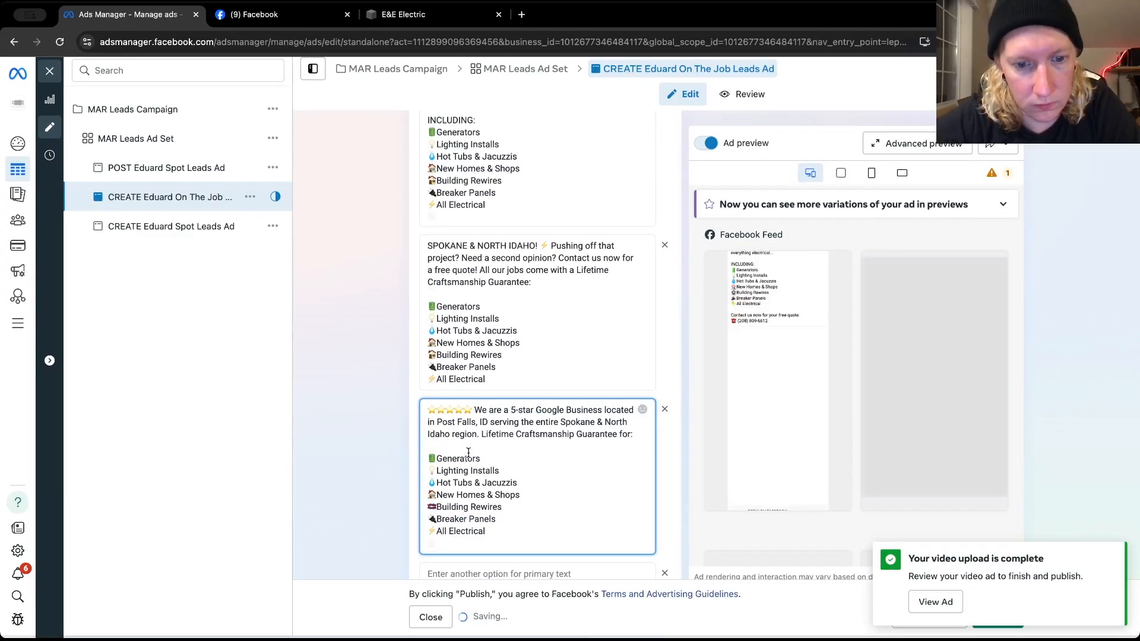
left_click(469, 453)
scroll(468, 453, "down", 2)
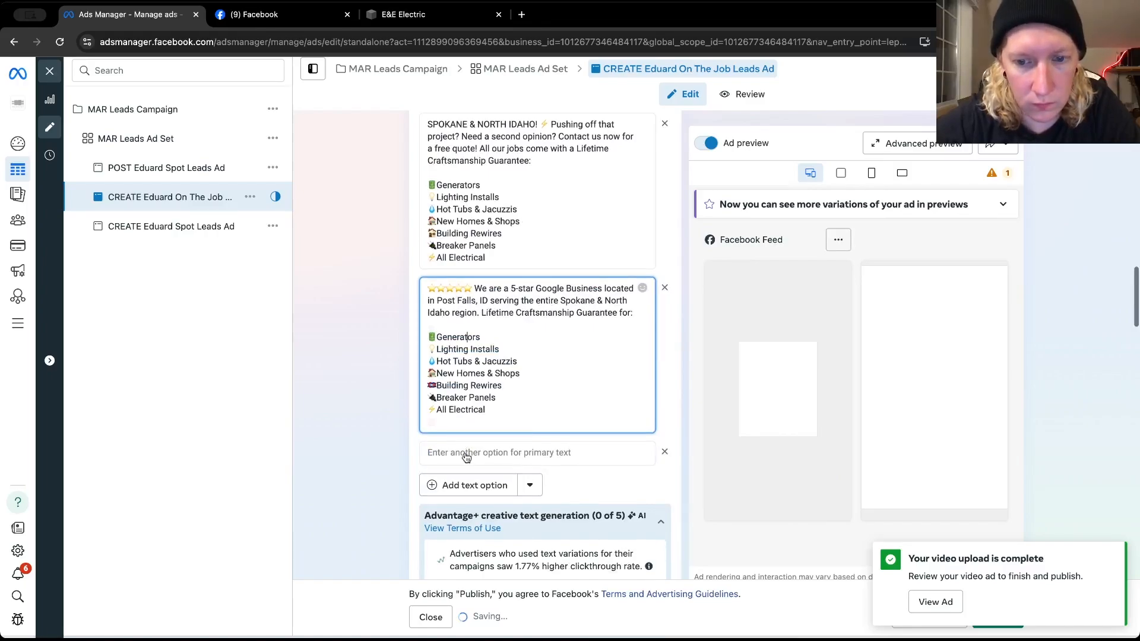
left_click(466, 454)
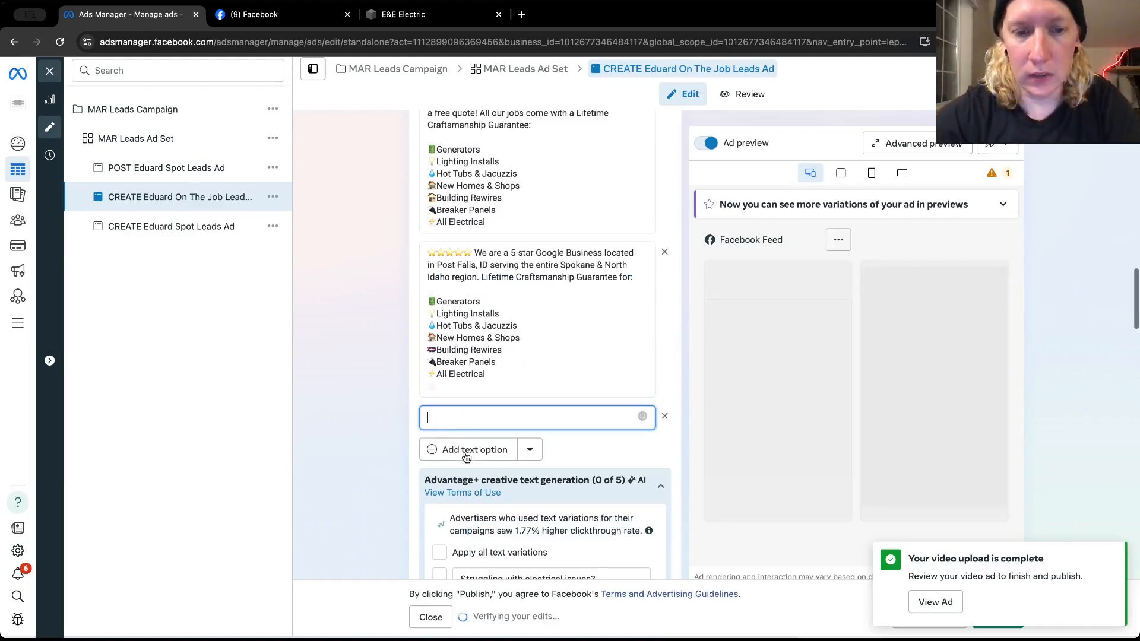
key("super+v")
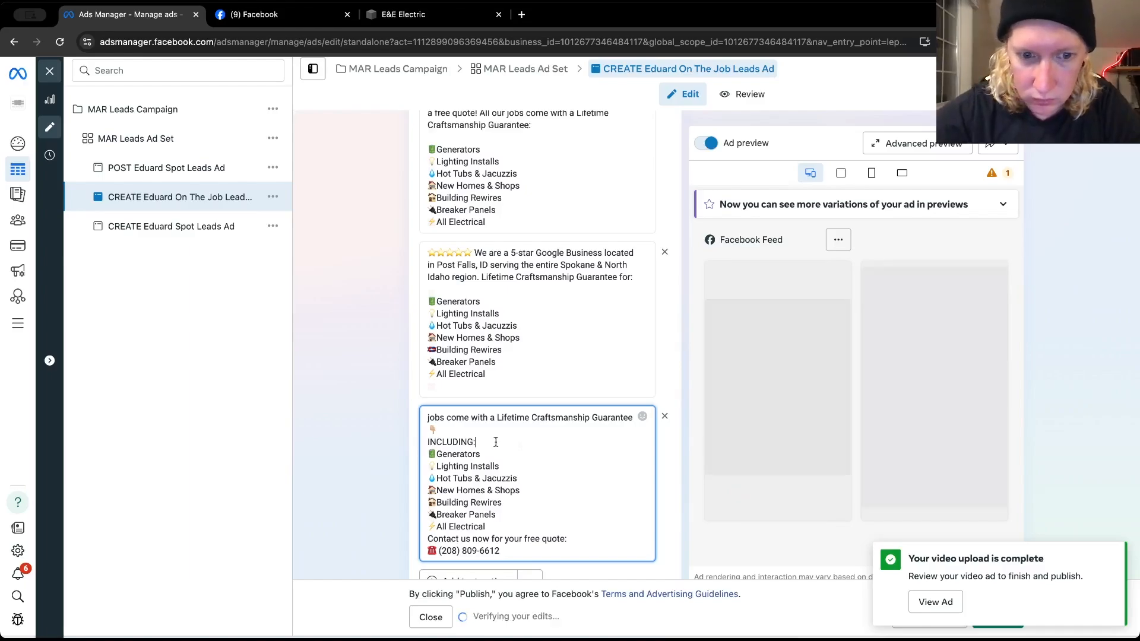
Add blank lines before "INCLUDING:" and before "Contact us now for your free quote:" in the fourth primary text
left_click(428, 442)
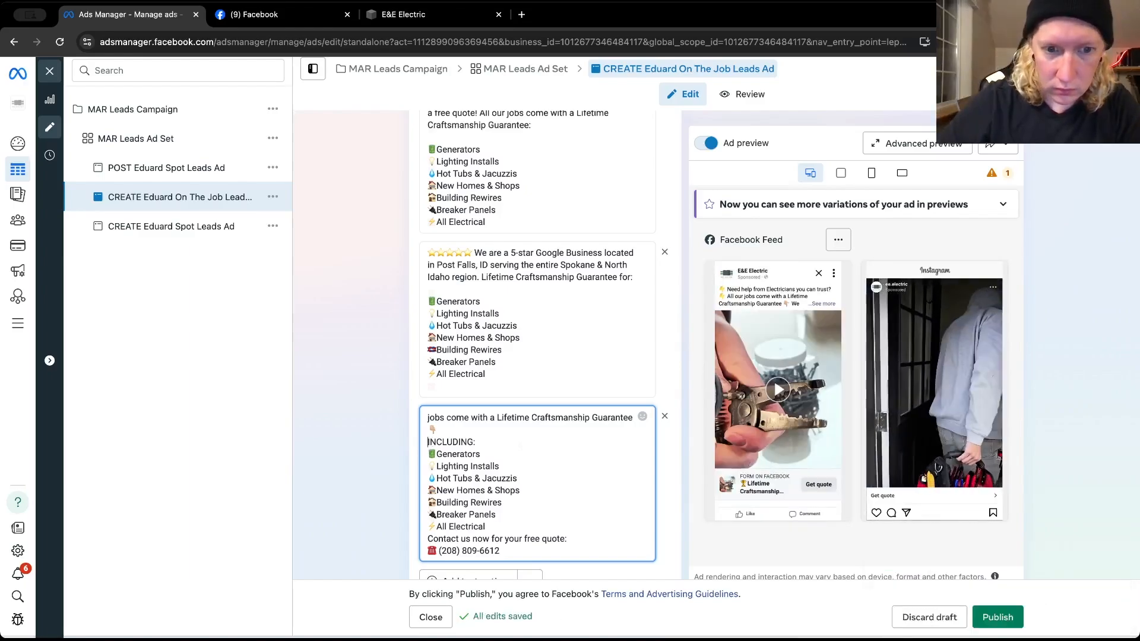
key("Return")
scroll(465, 504, "down", 3)
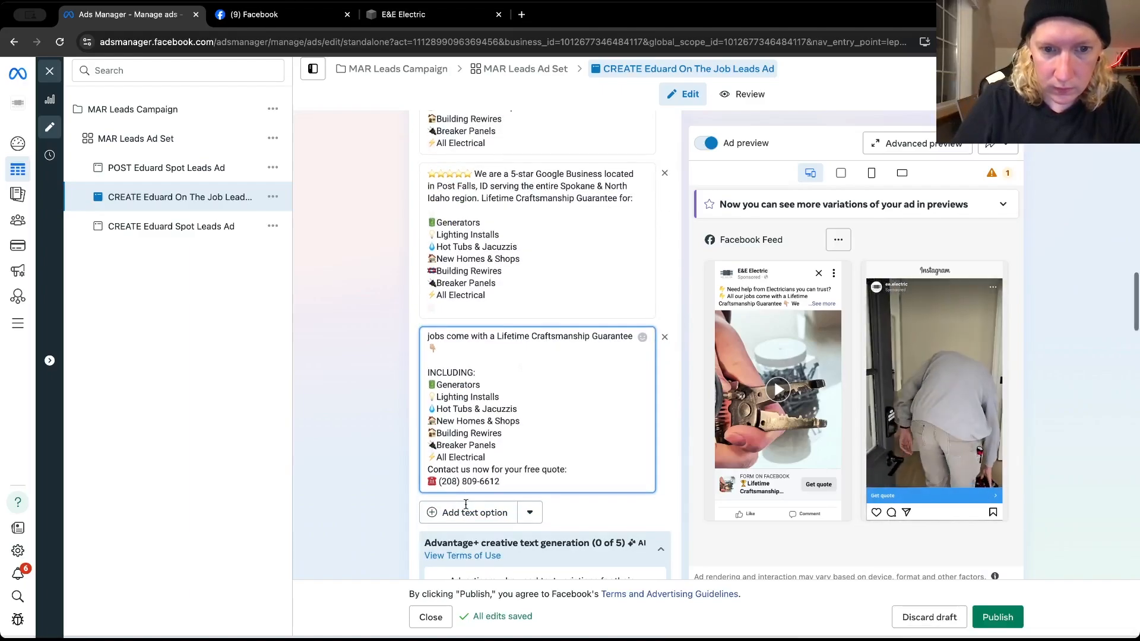
left_click(504, 459)
key("Return")
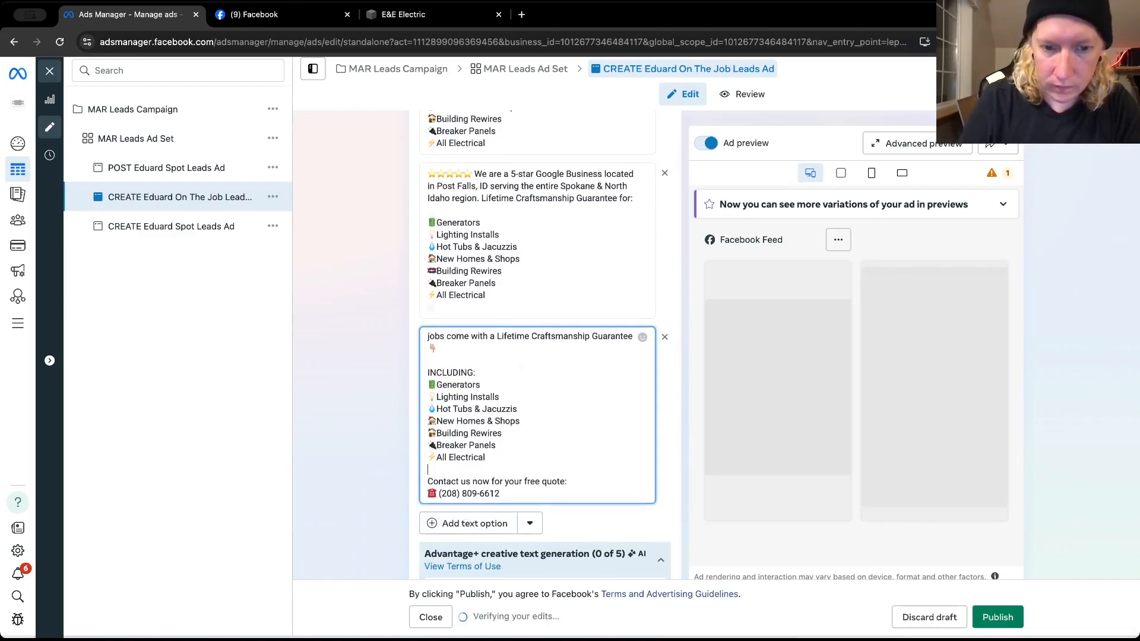
scroll(639, 425, "down", 1)
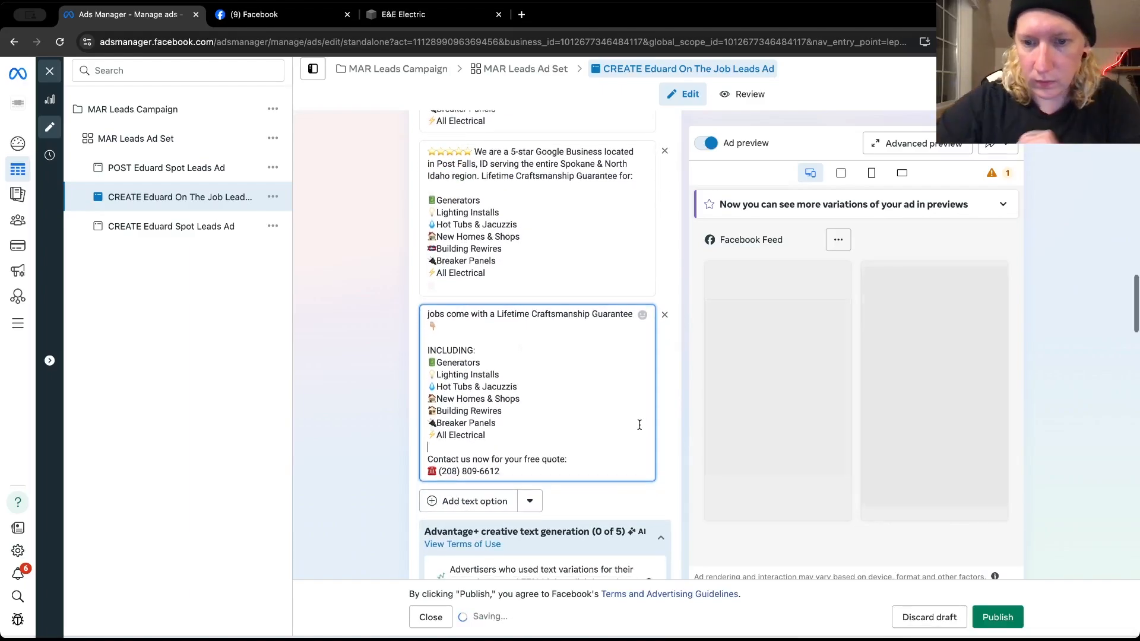
Check the On The Job ad's headline, call to action, instant form and tracking settings, and publish it
scroll(673, 469, "down", 4)
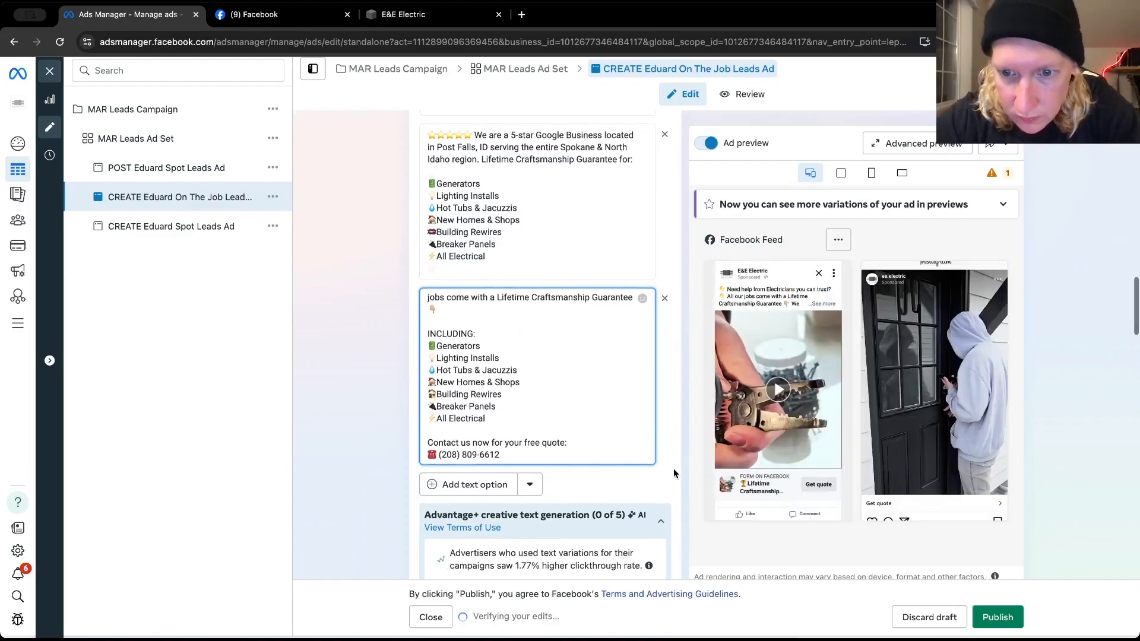
scroll(673, 469, "down", 6)
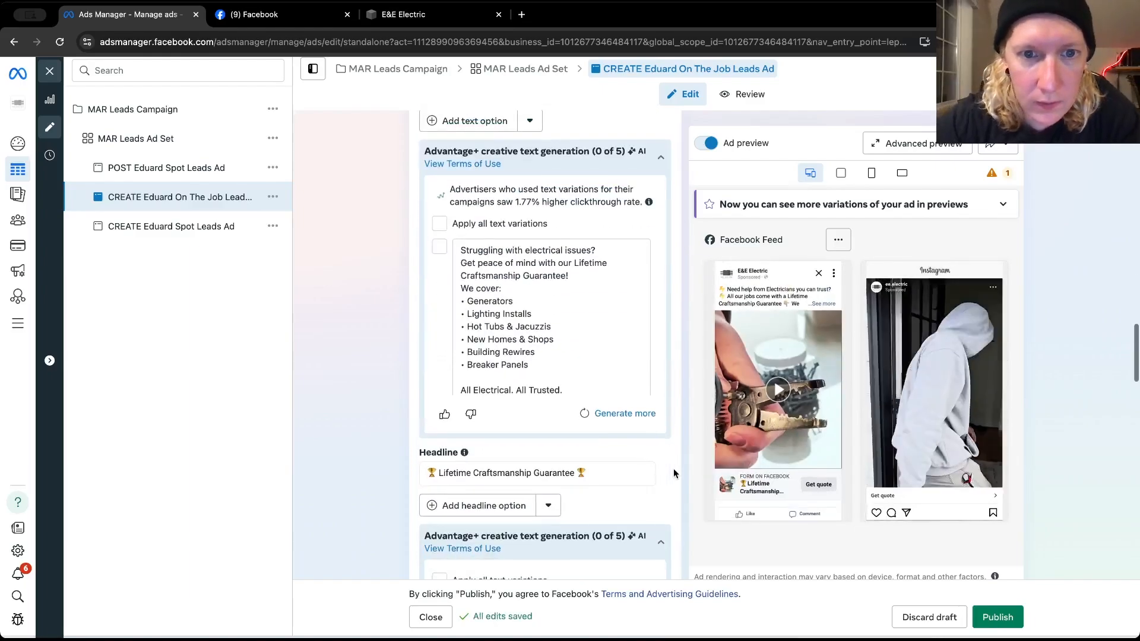
scroll(673, 468, "down", 7)
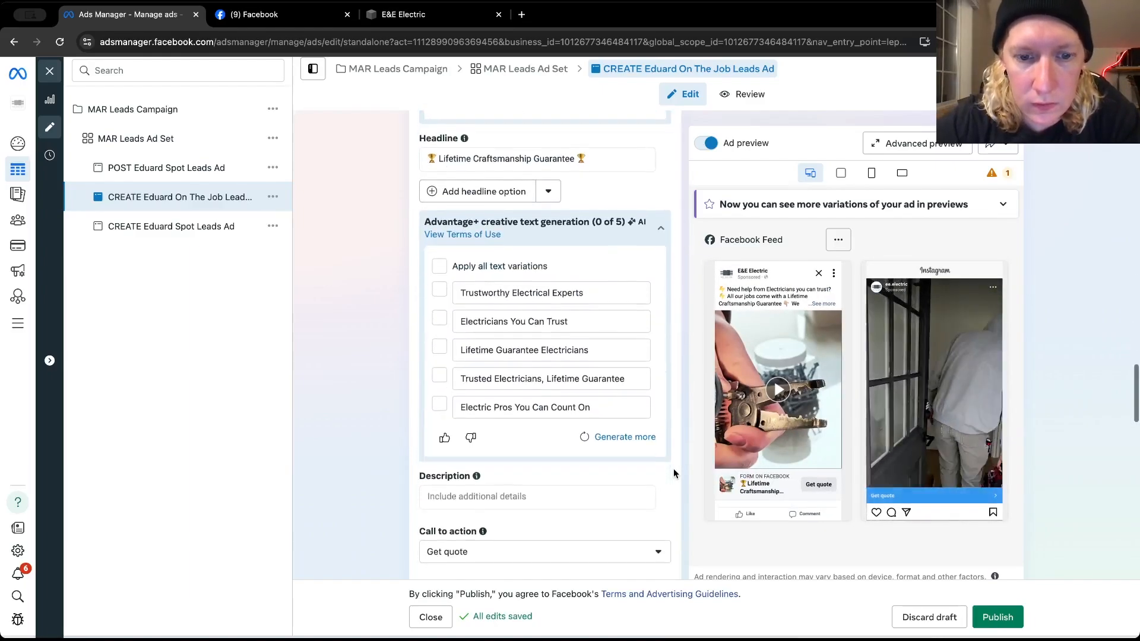
scroll(673, 469, "down", 6)
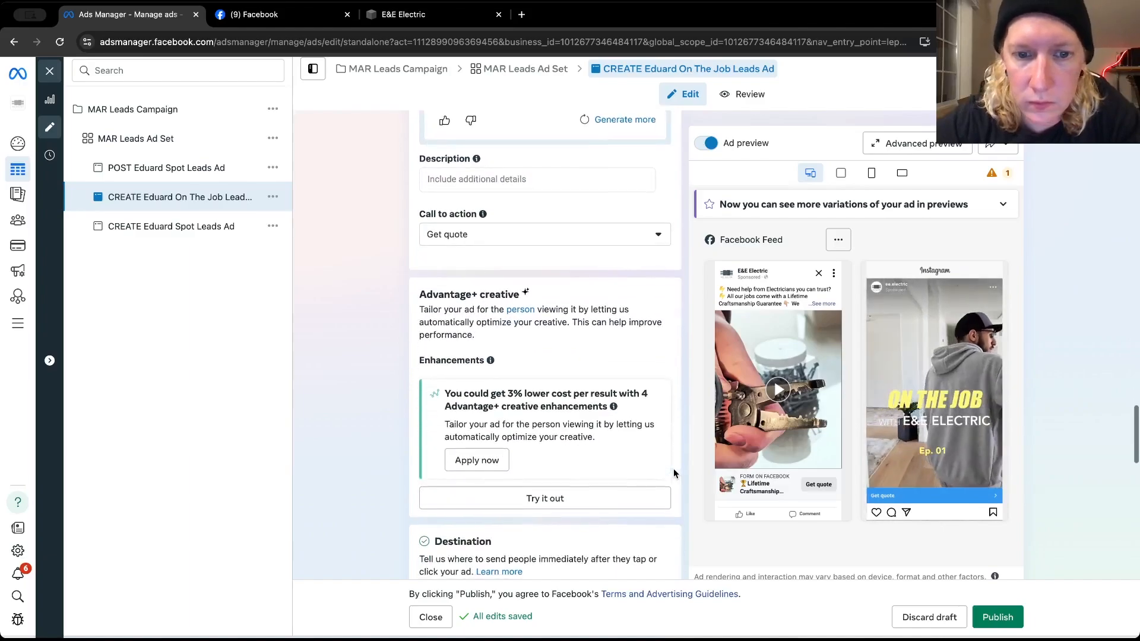
scroll(673, 468, "down", 11)
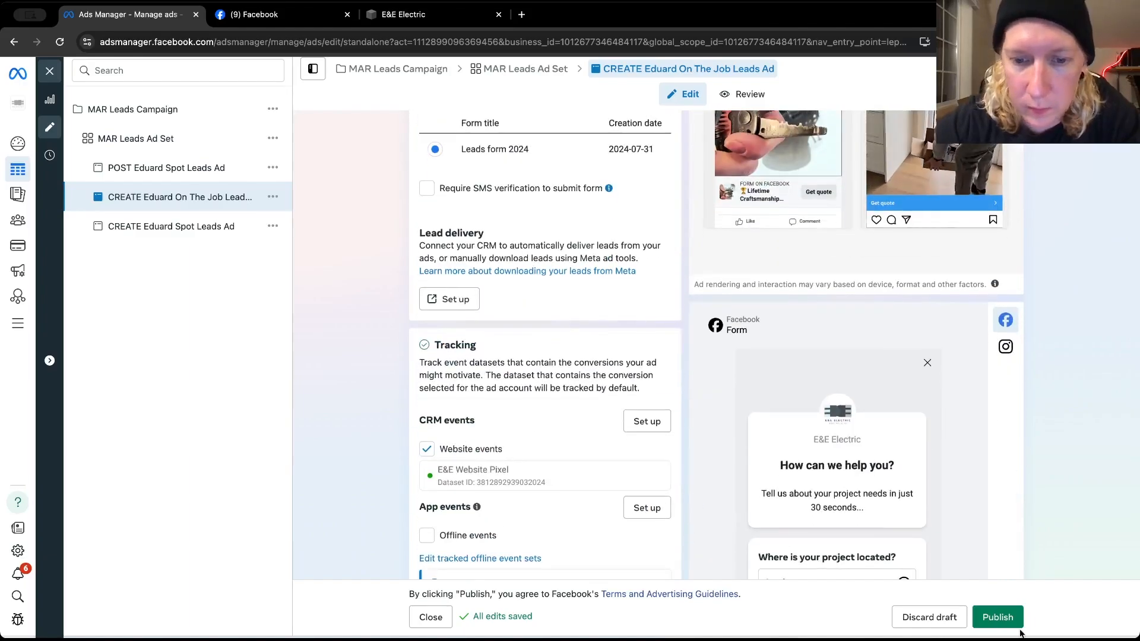
scroll(682, 524, "down", 3)
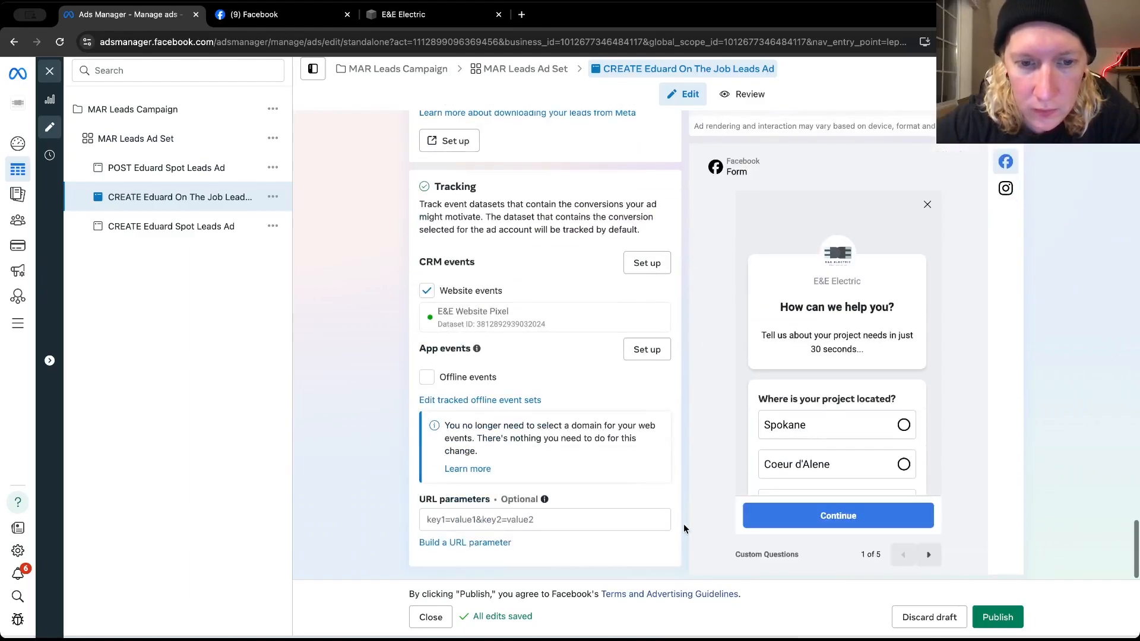
left_click(994, 618)
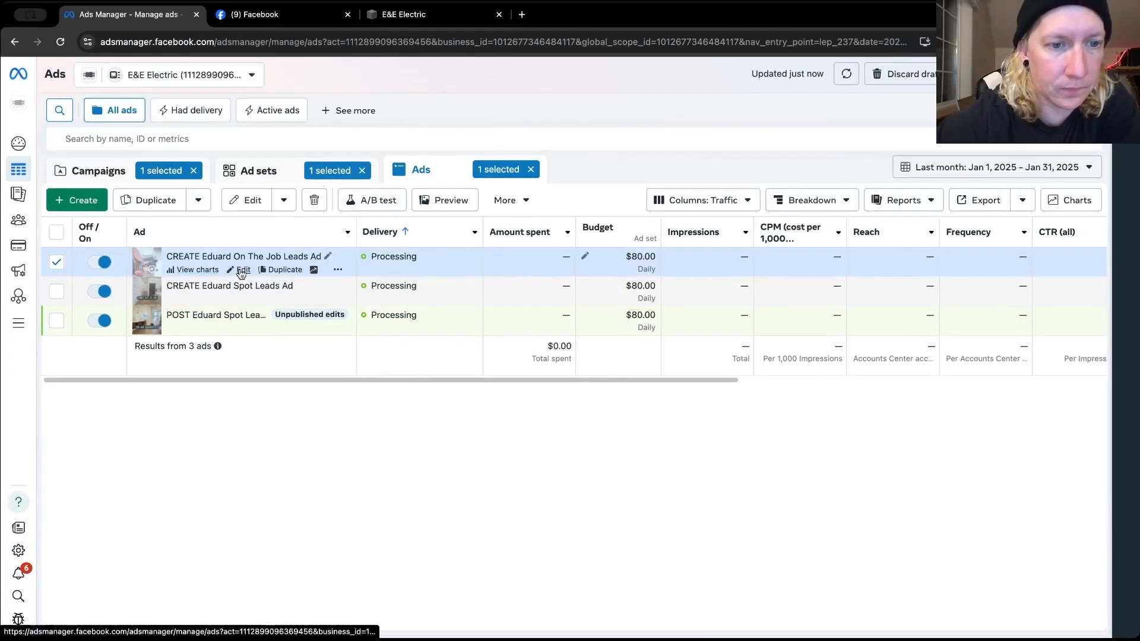
Reopen the ad editor and quick-duplicate the CREATE Spot leads ad within MAR Leads Ad Set
left_click(240, 271)
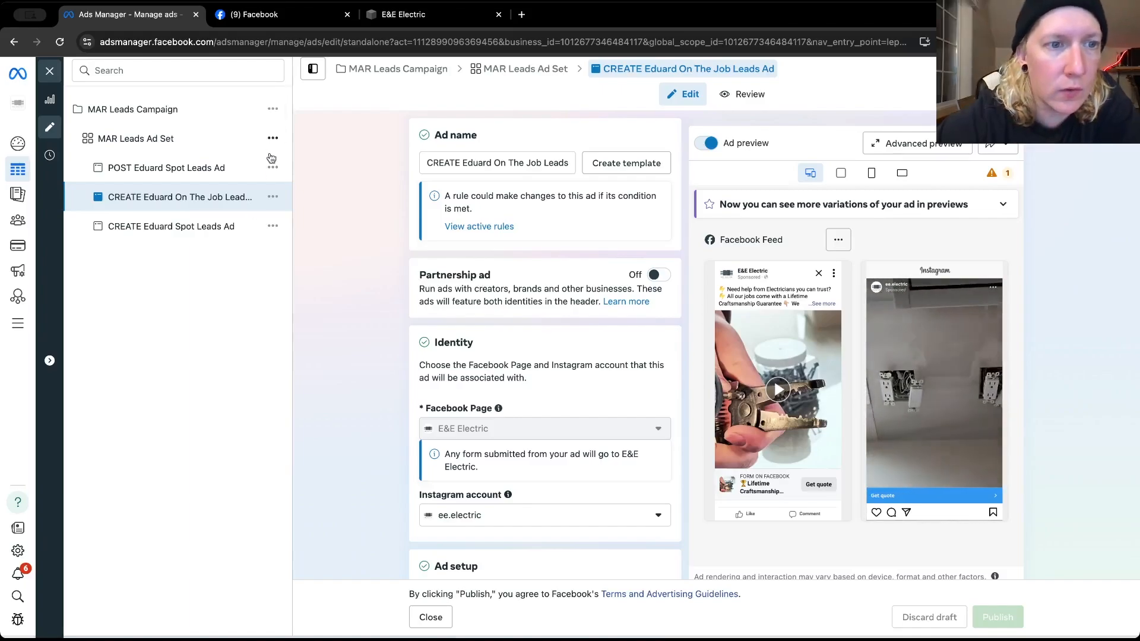
left_click(272, 225)
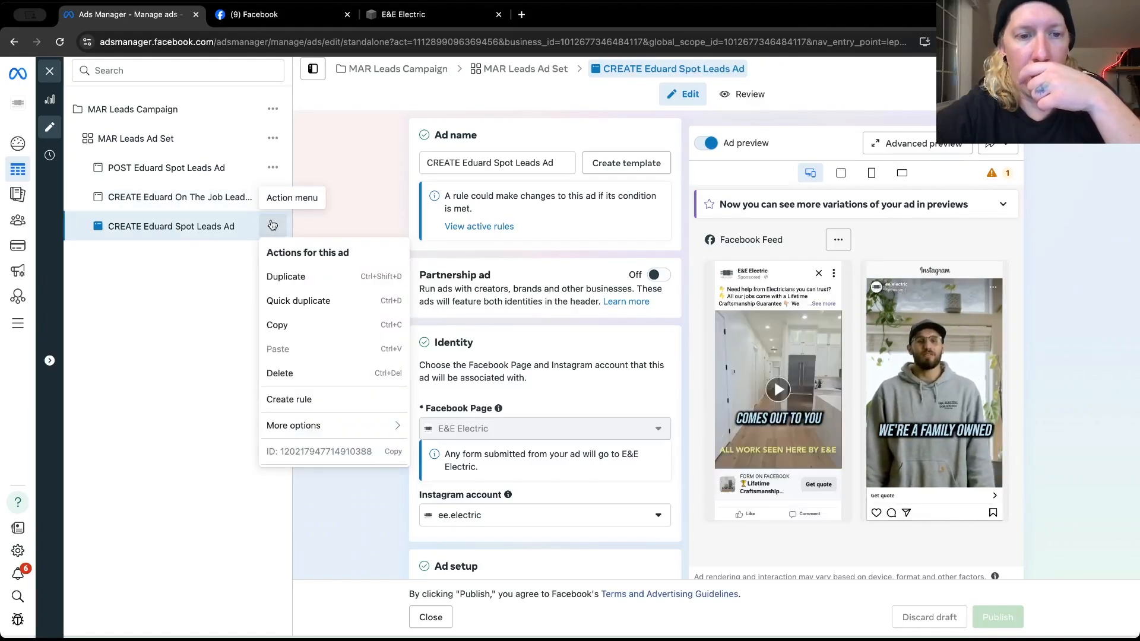
left_click(301, 299)
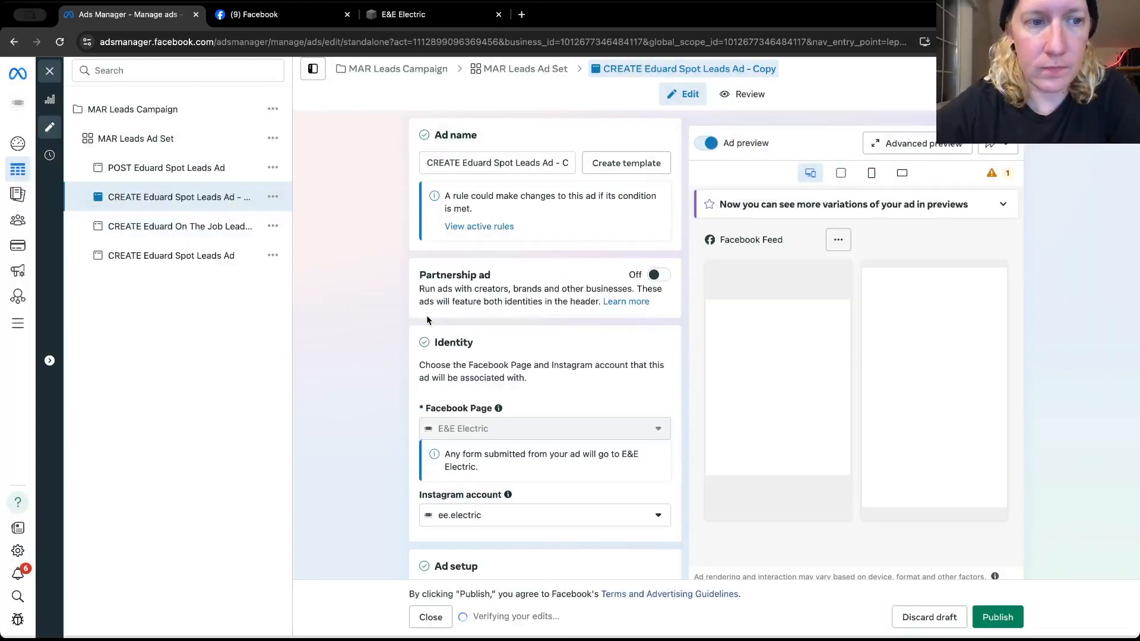
Replace the duplicated ad's video with the 1080 × 1920 clip of the electrician on a ladder from the E&E Electric Page's videos
scroll(357, 300, "down", 10)
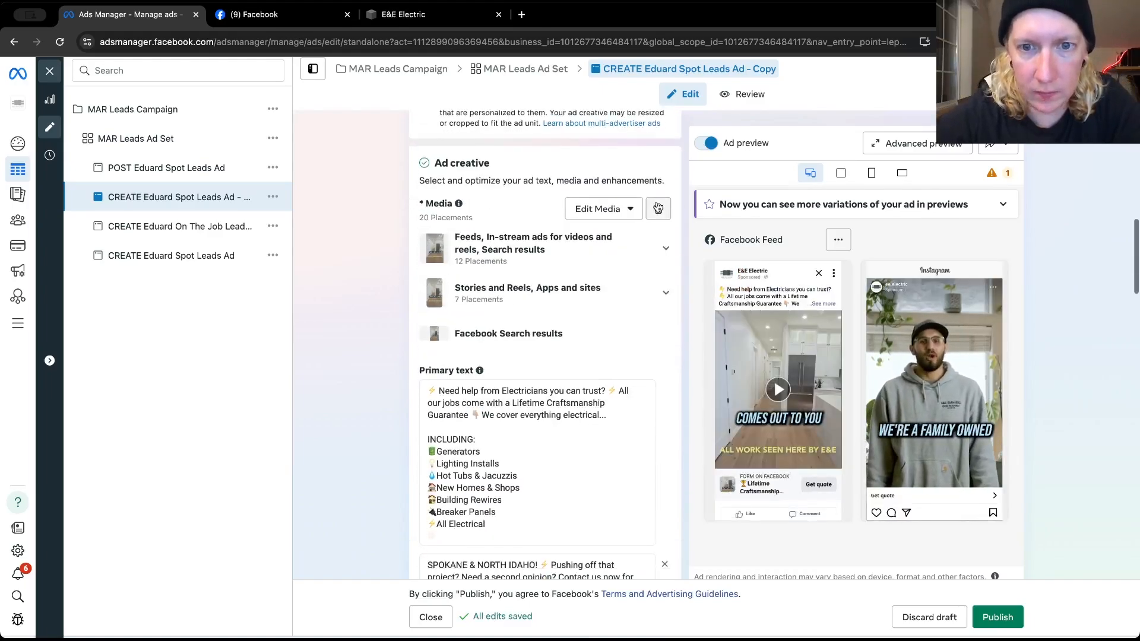
left_click(624, 212)
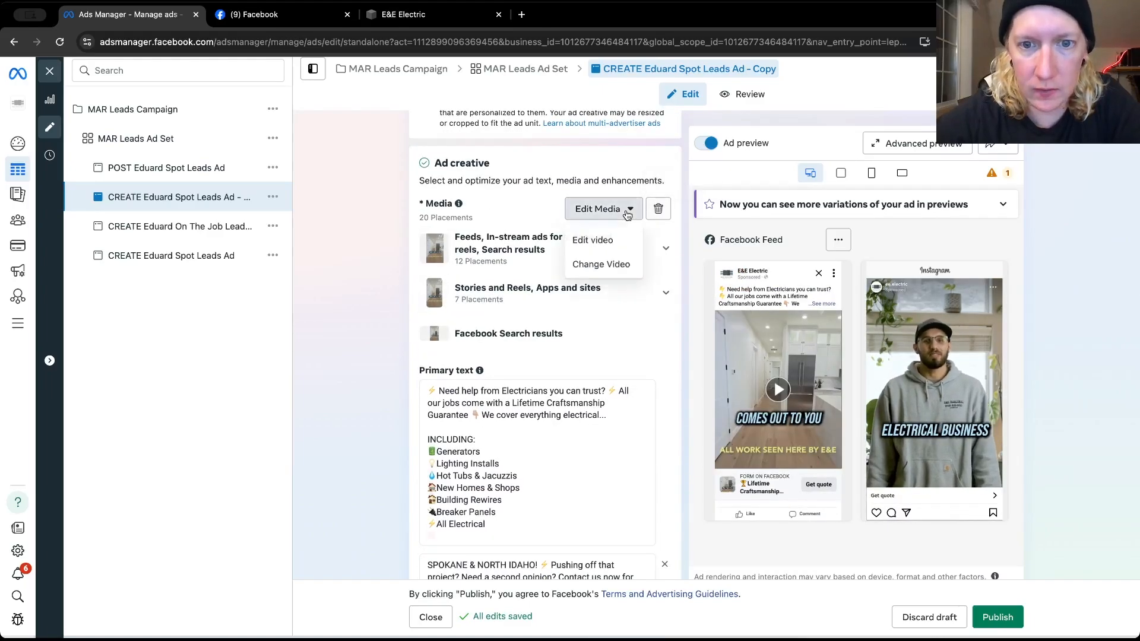
left_click(610, 259)
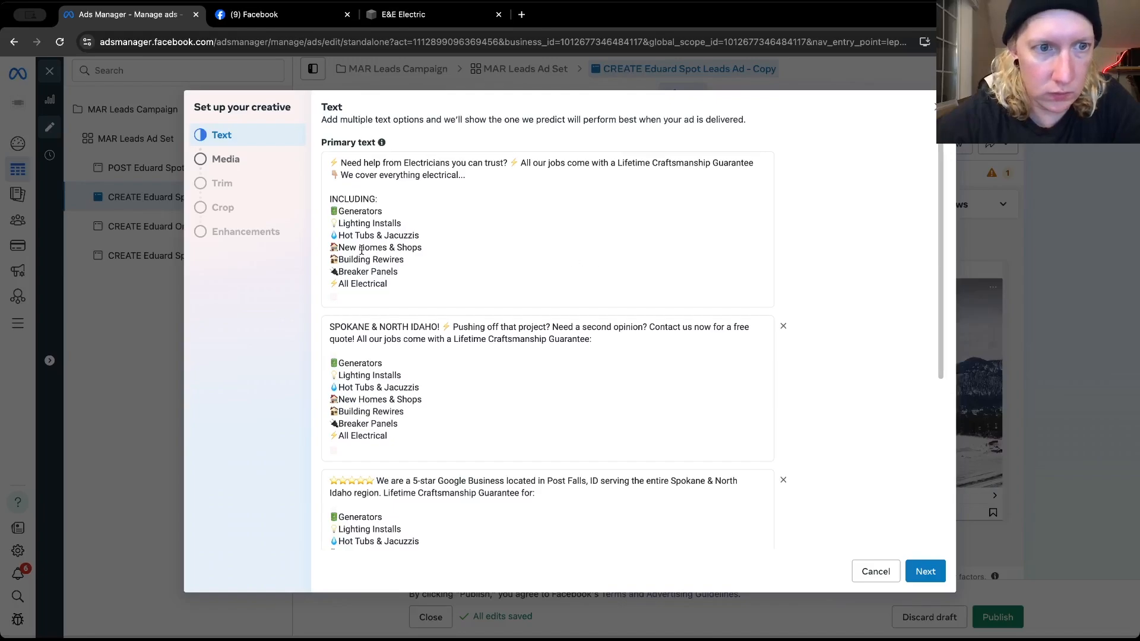
left_click(236, 165)
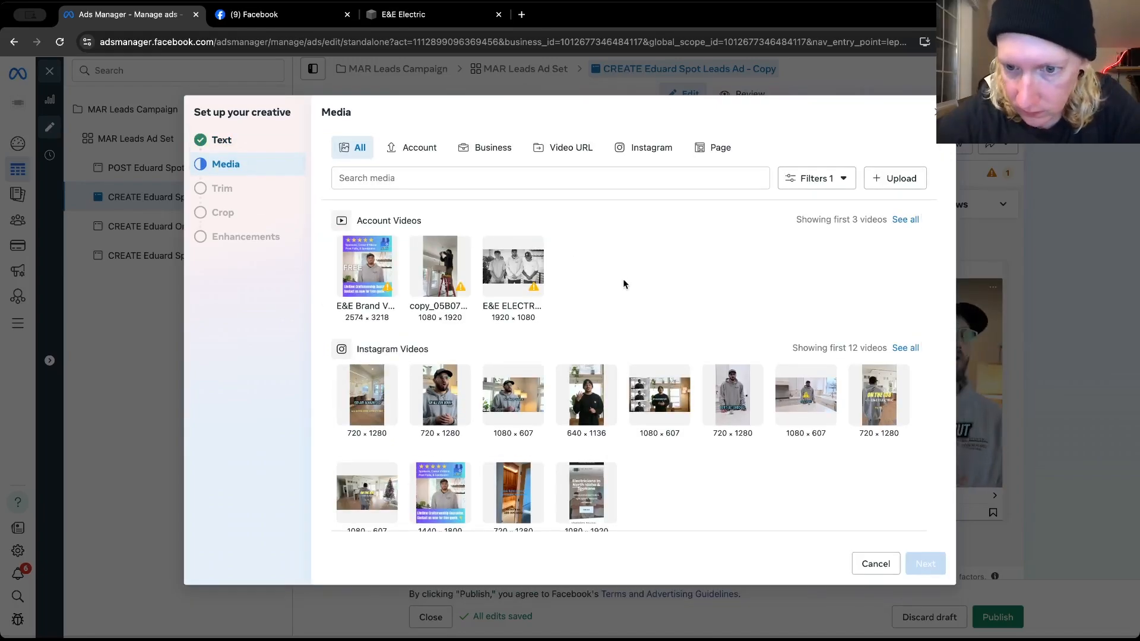
scroll(622, 279, "down", 1)
scroll(622, 283, "down", 5)
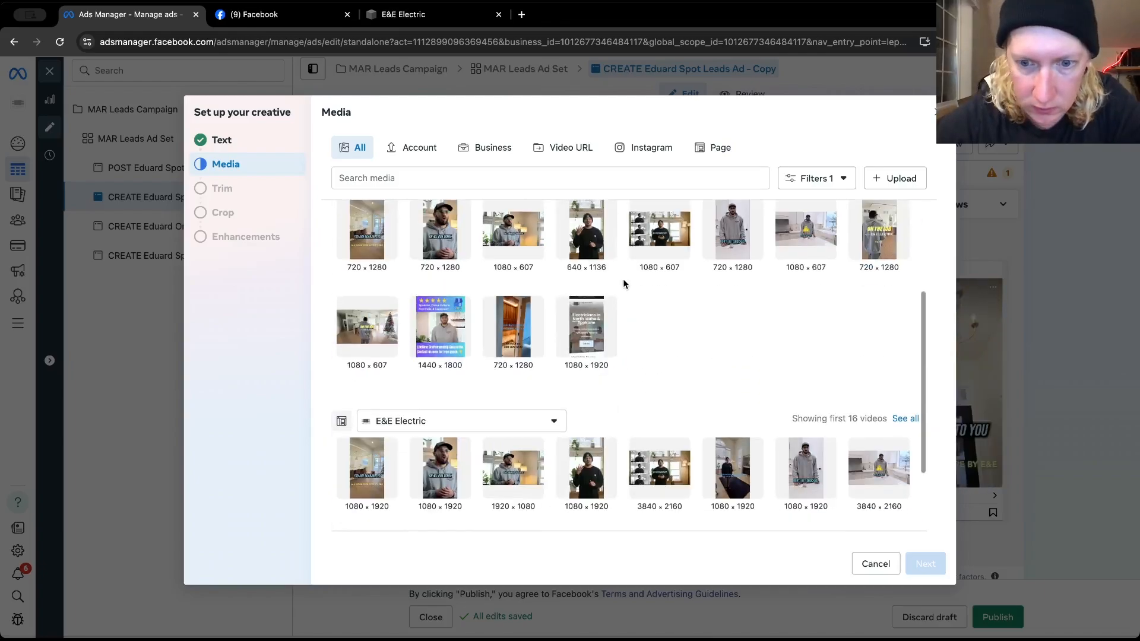
scroll(623, 284, "down", 4)
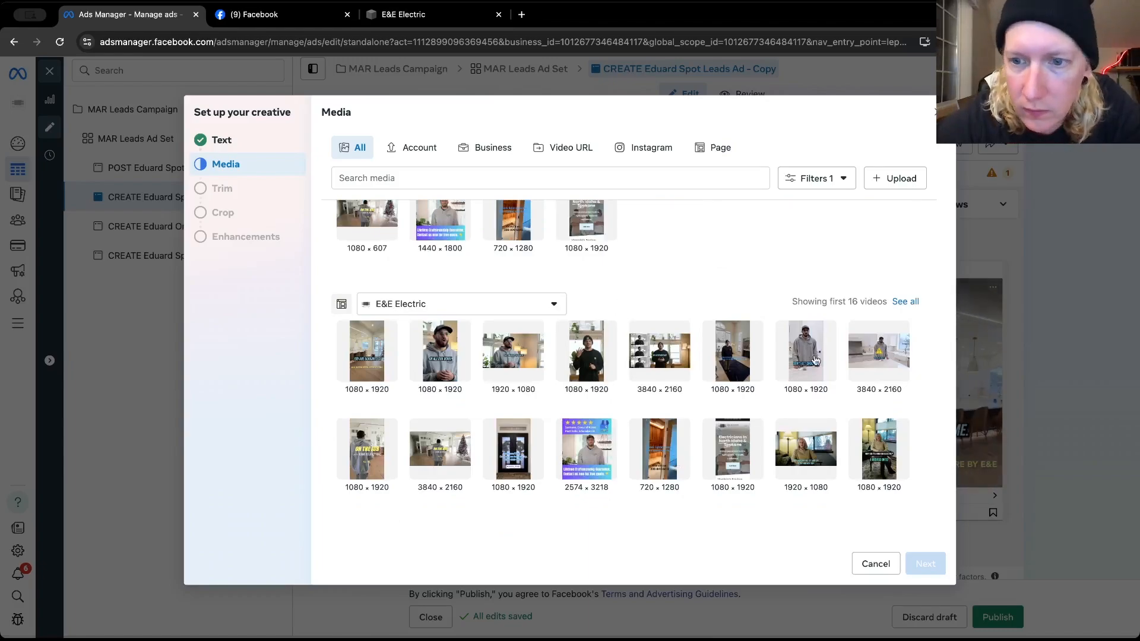
left_click(906, 301)
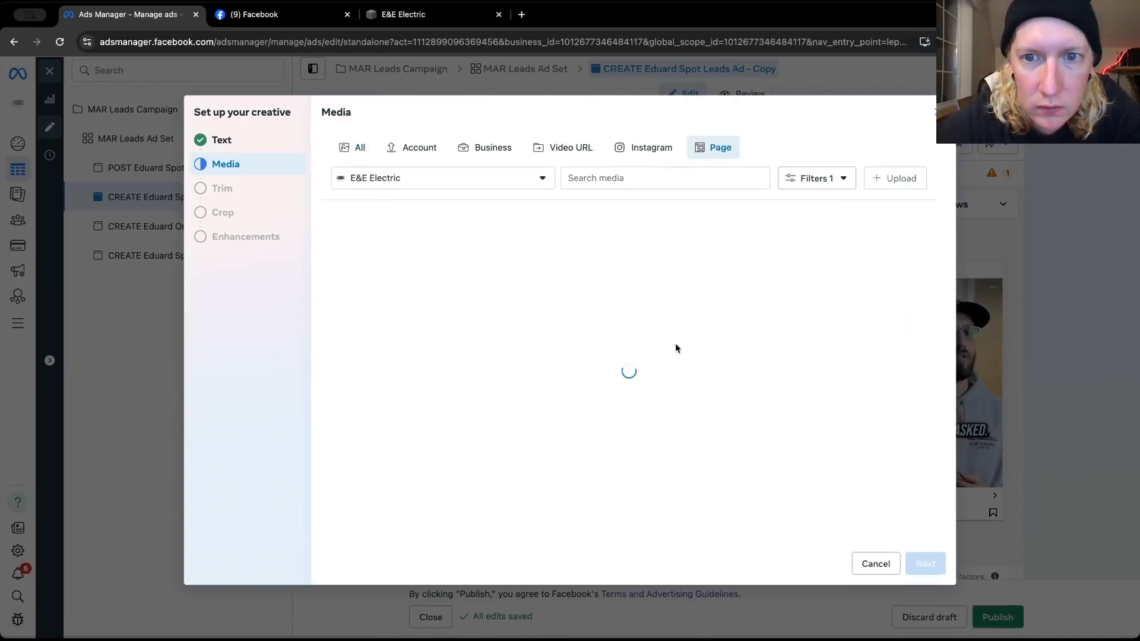
scroll(676, 346, "down", 1)
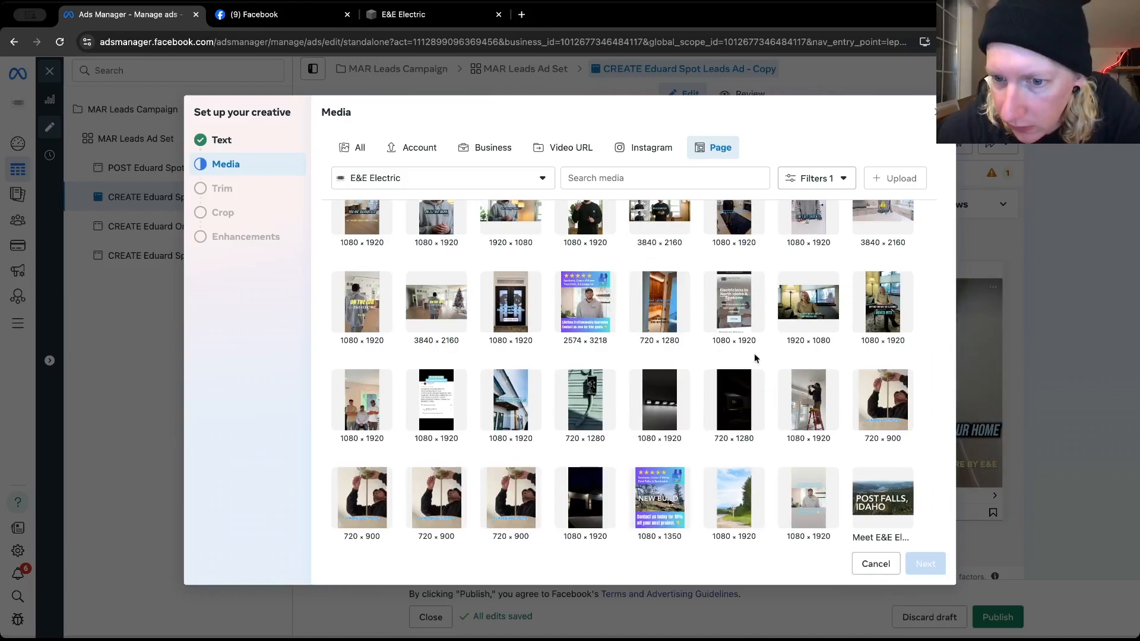
left_click(810, 409)
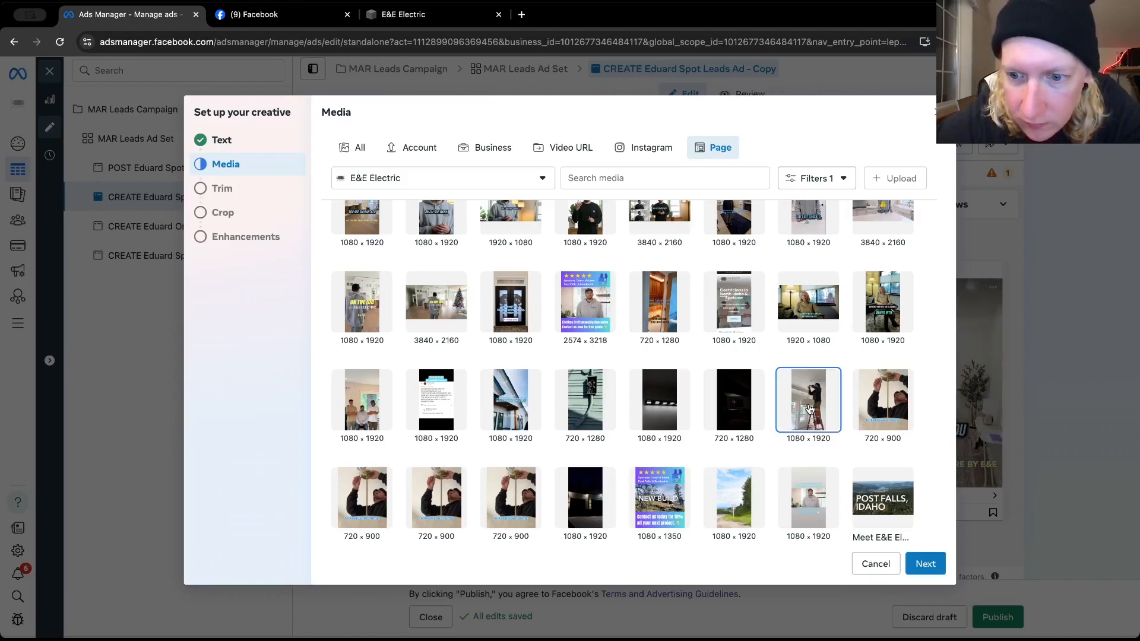
Keep the video's full length, original crops and current enhancement settings, finish the creative setup, and play the Facebook Feed preview
left_click(933, 570)
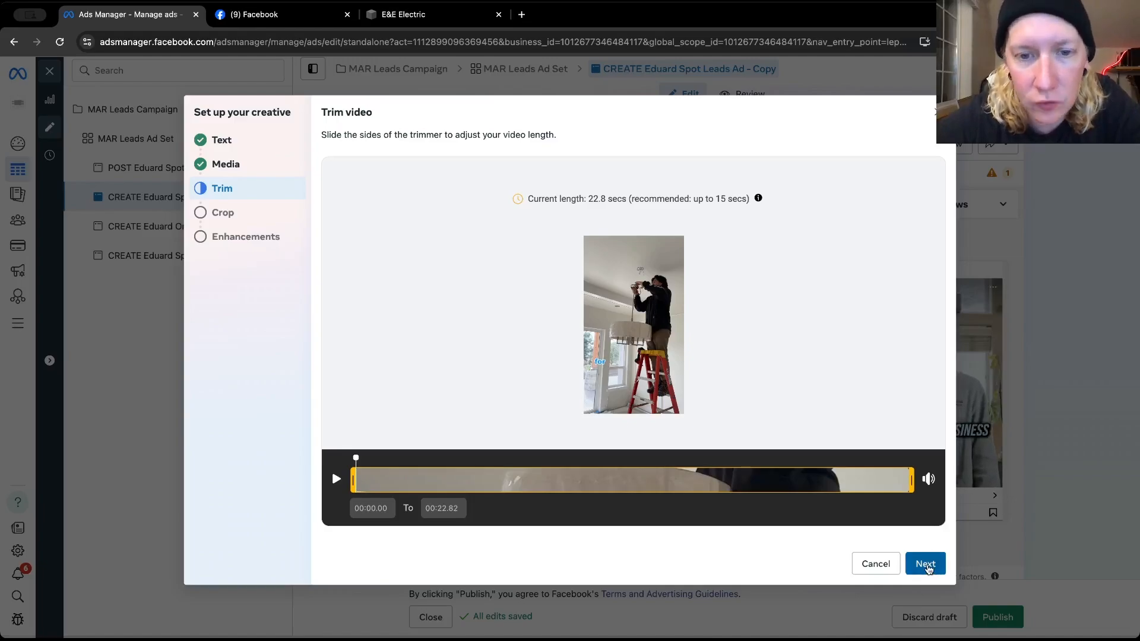
left_click(926, 567)
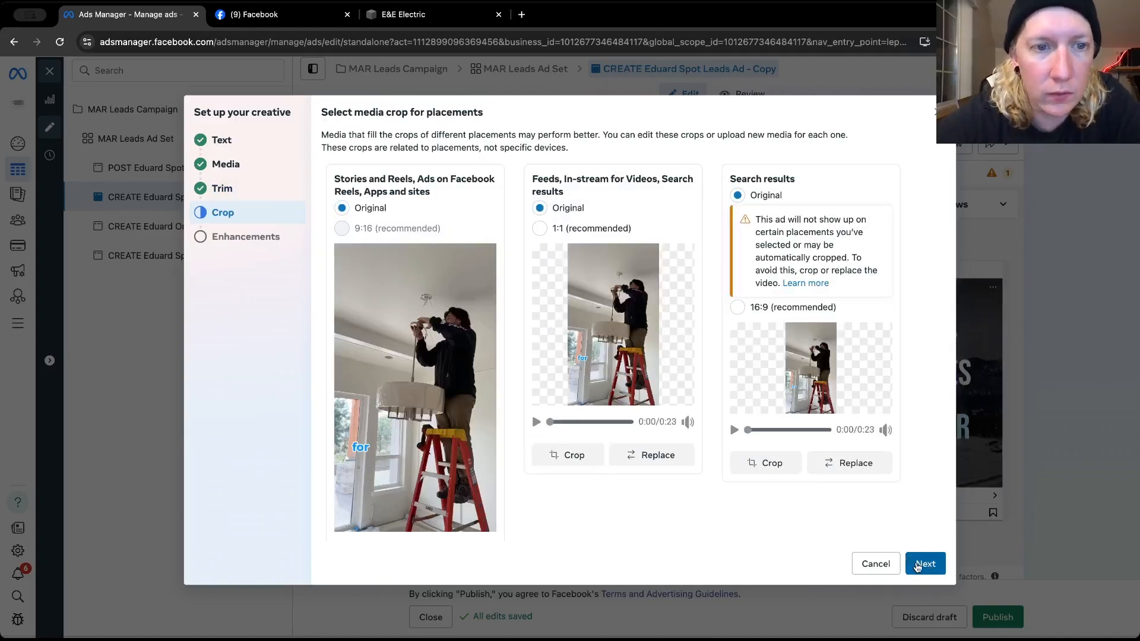
left_click(919, 566)
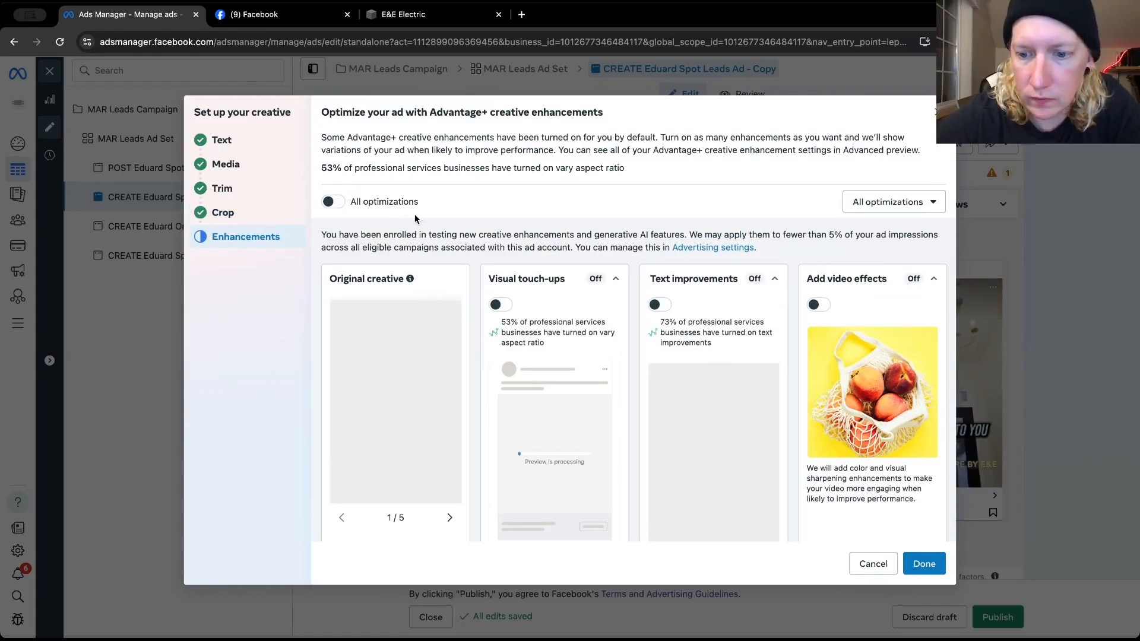
left_click(923, 564)
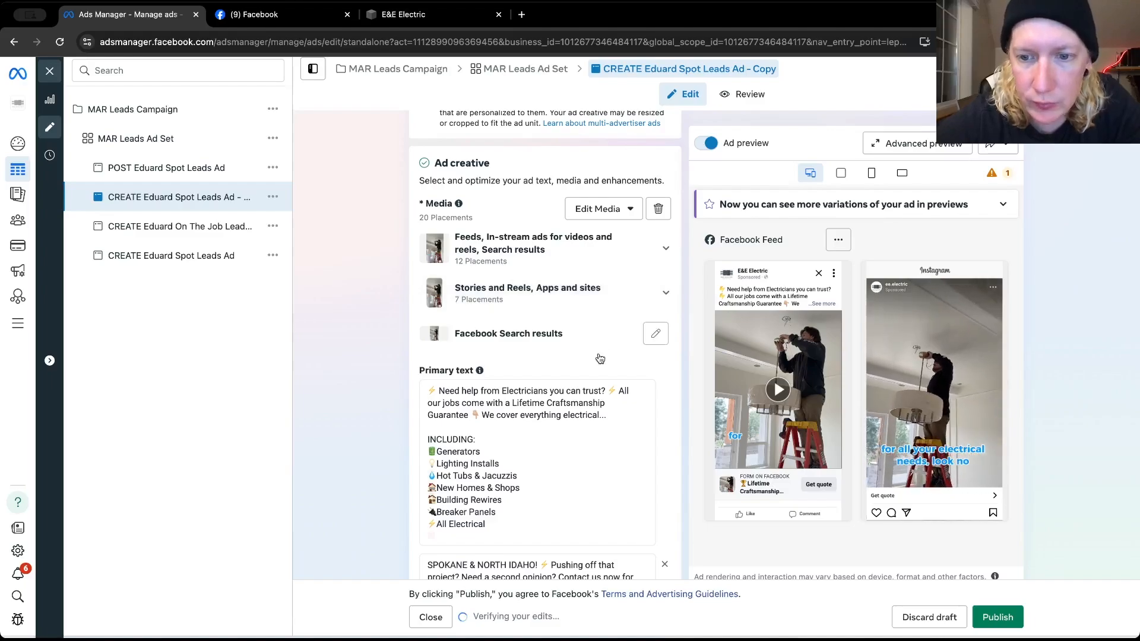
left_click(777, 389)
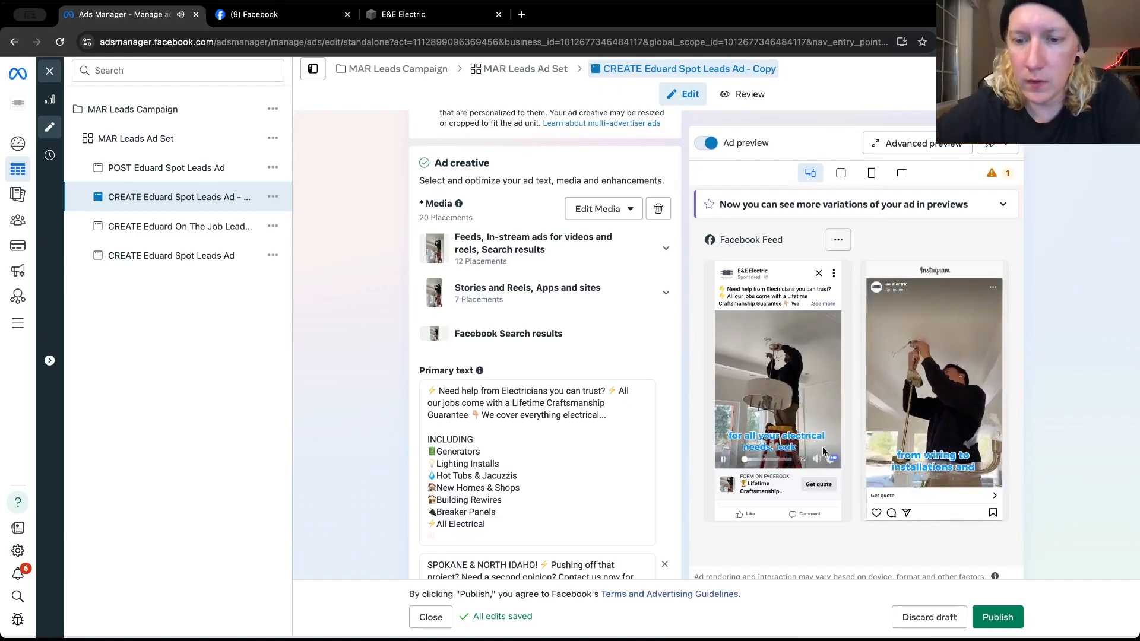
mouse_move(817, 464)
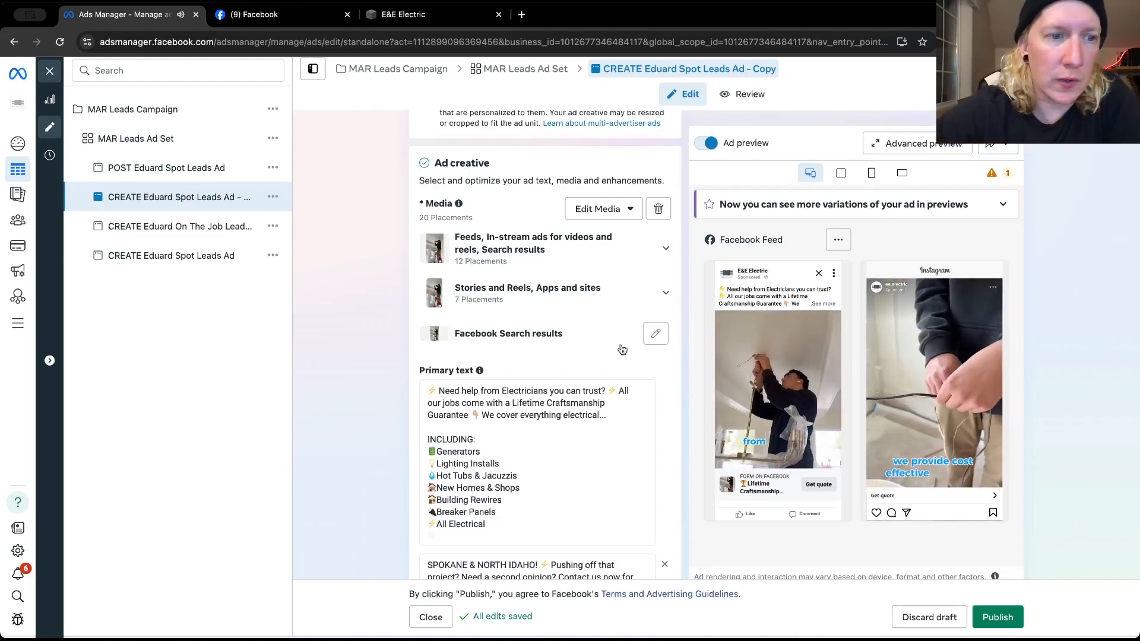
Rename the duplicated ad as "CREATE AI Reel Leads A", dropping the Copy suffix
scroll(407, 219, "up", 10)
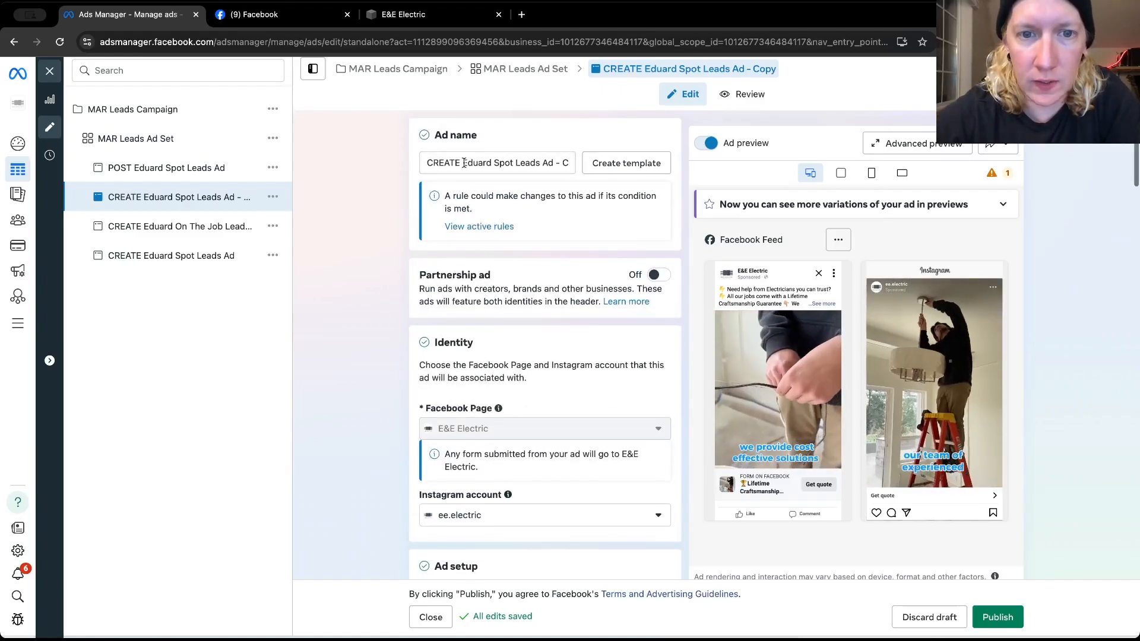
left_click_drag(462, 163, 514, 163)
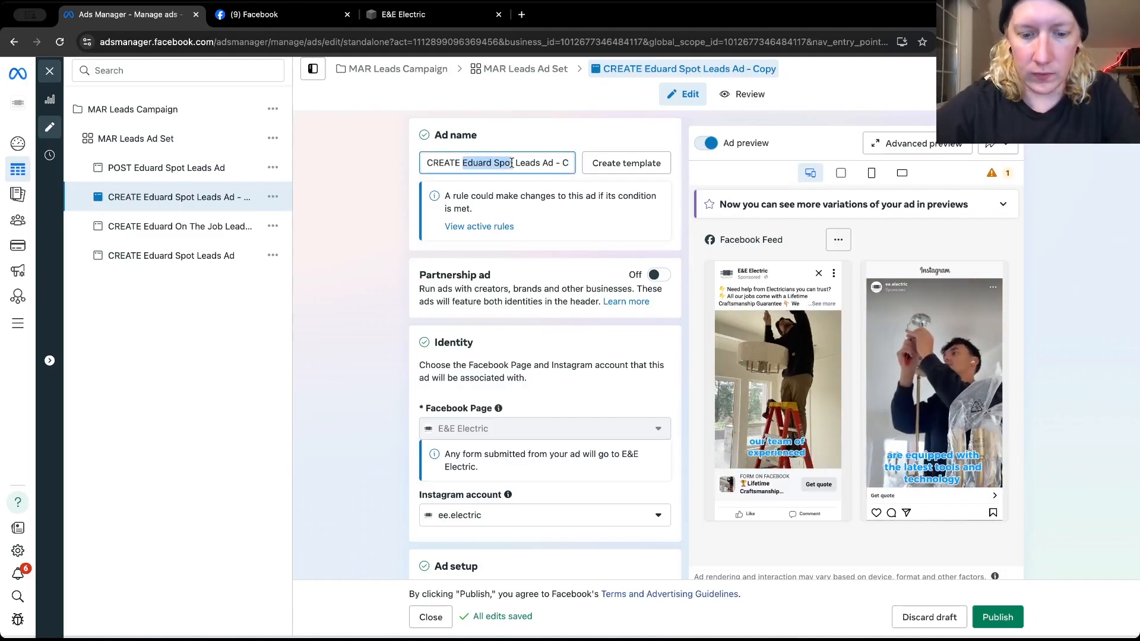
type("AI REEL")
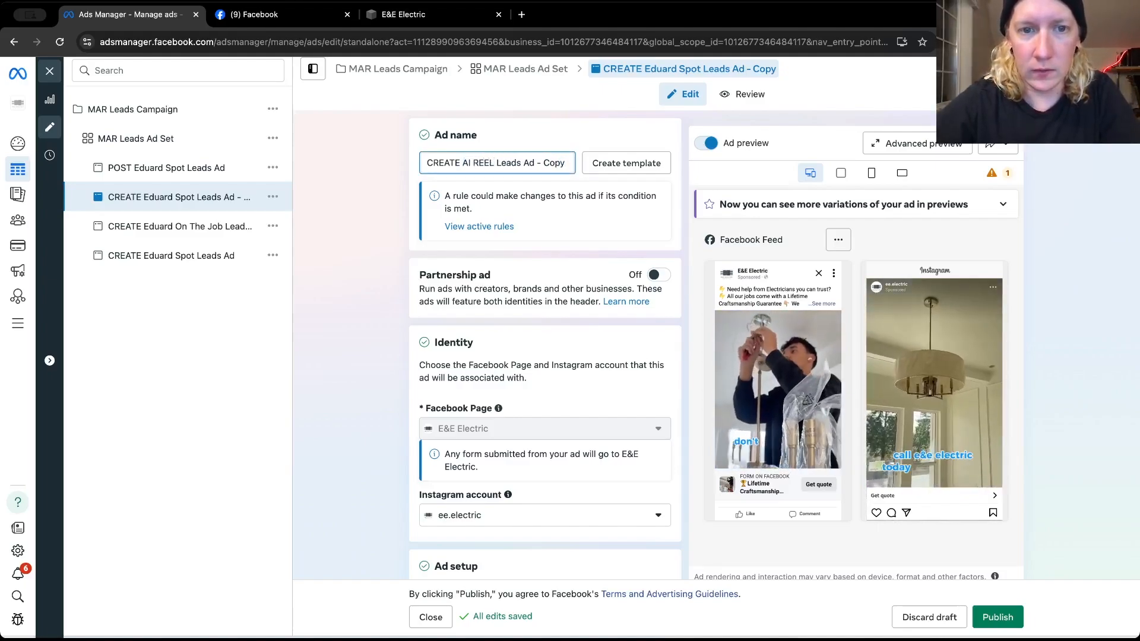
key("BackSpace")
key("BackSpace")
key("BackSpace")
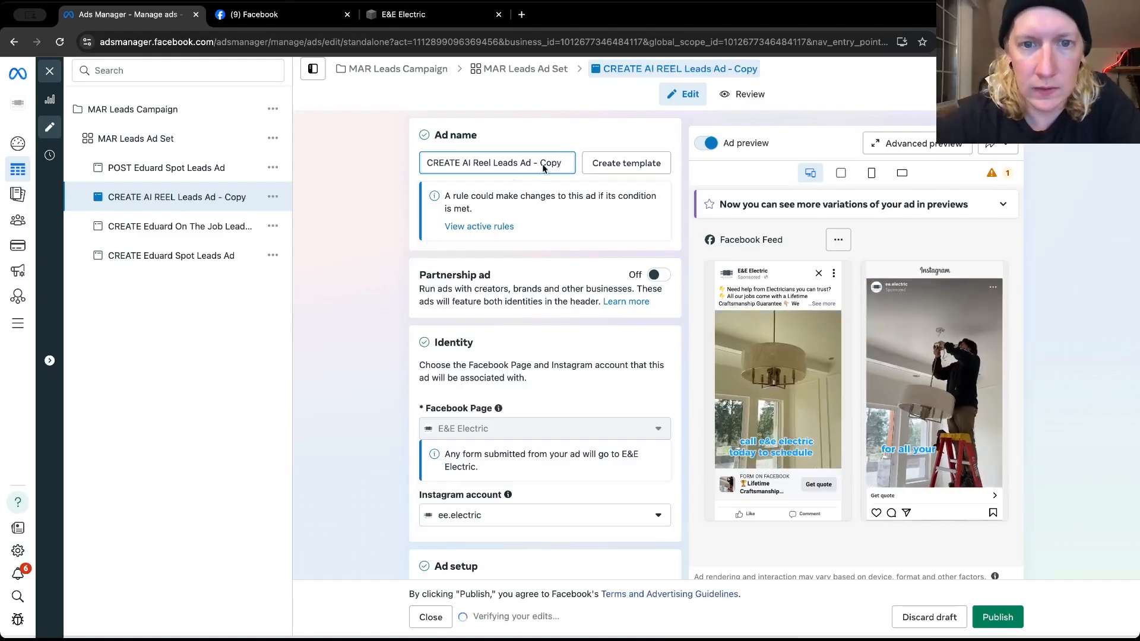
key("BackSpace")
key("BackSpace")
key("BackSpace")
key("BackSpace")
key("BackSpace")
key("BackSpace")
key("BackSpace")
key("BackSpace")
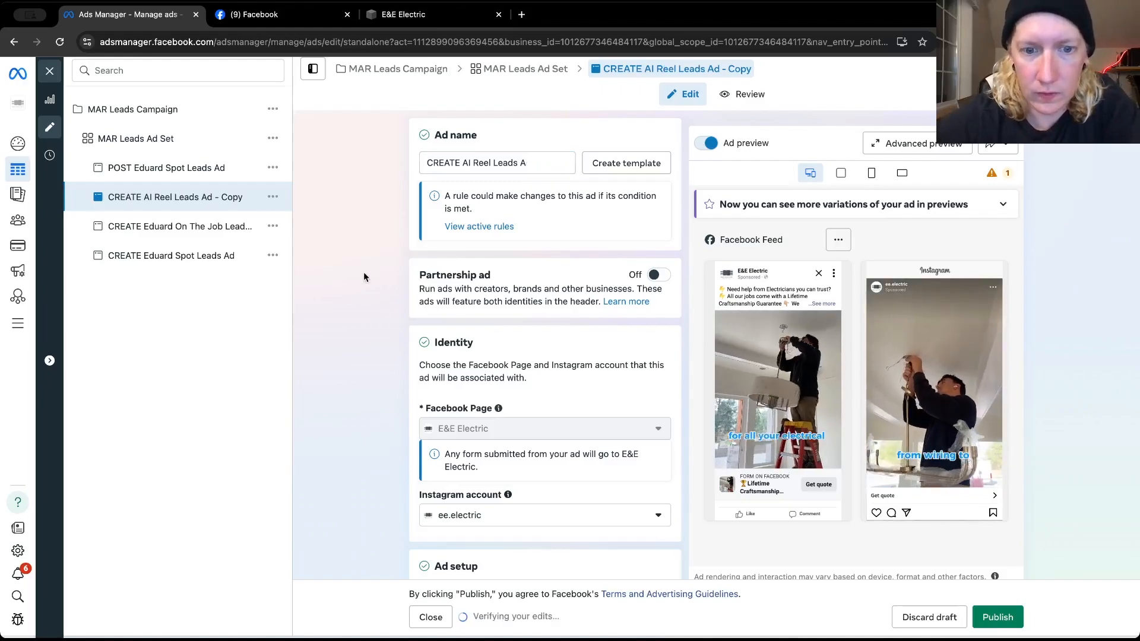
Review the AI Reel ad's media, primary texts, call to action, creative enhancements and instant form
scroll(363, 272, "down", 3)
scroll(364, 276, "down", 10)
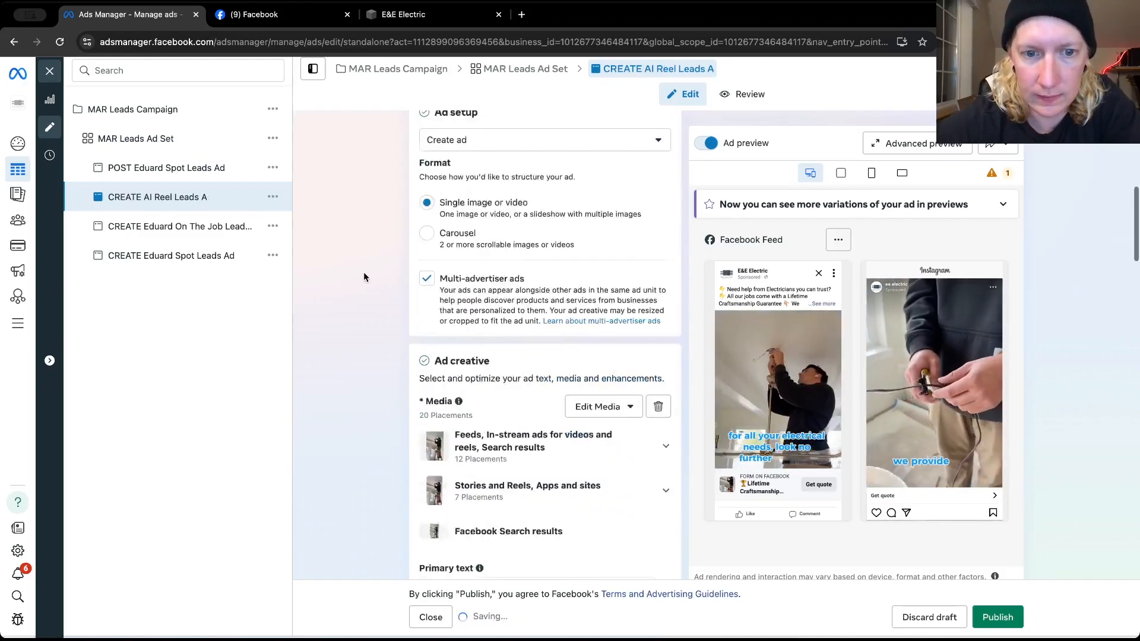
scroll(364, 274, "down", 5)
scroll(364, 276, "up", 2)
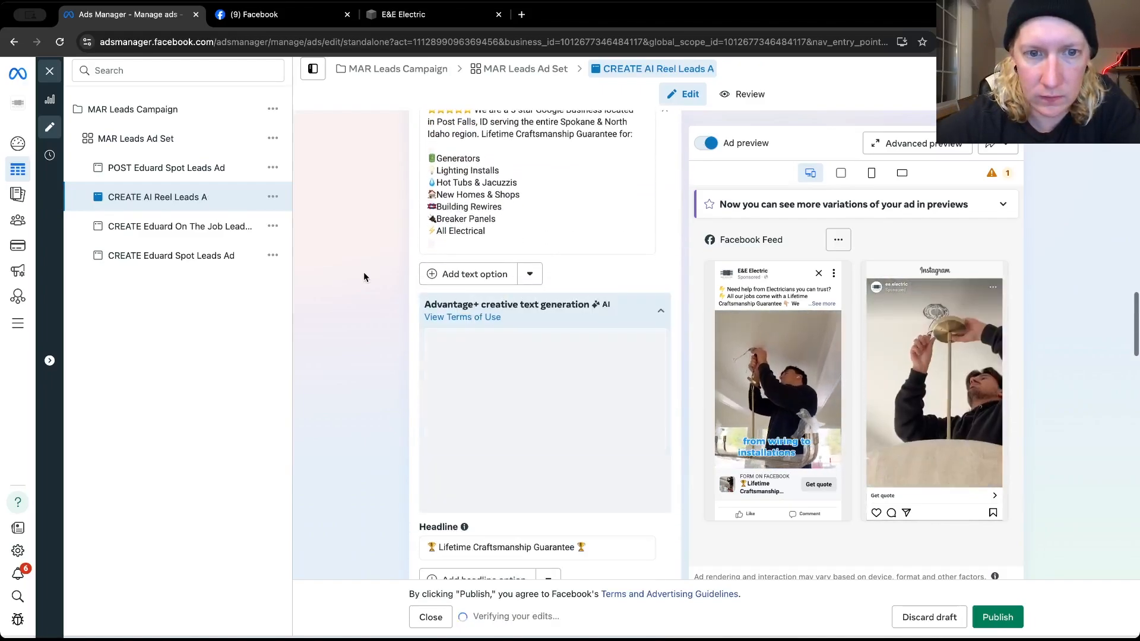
scroll(363, 276, "up", 4)
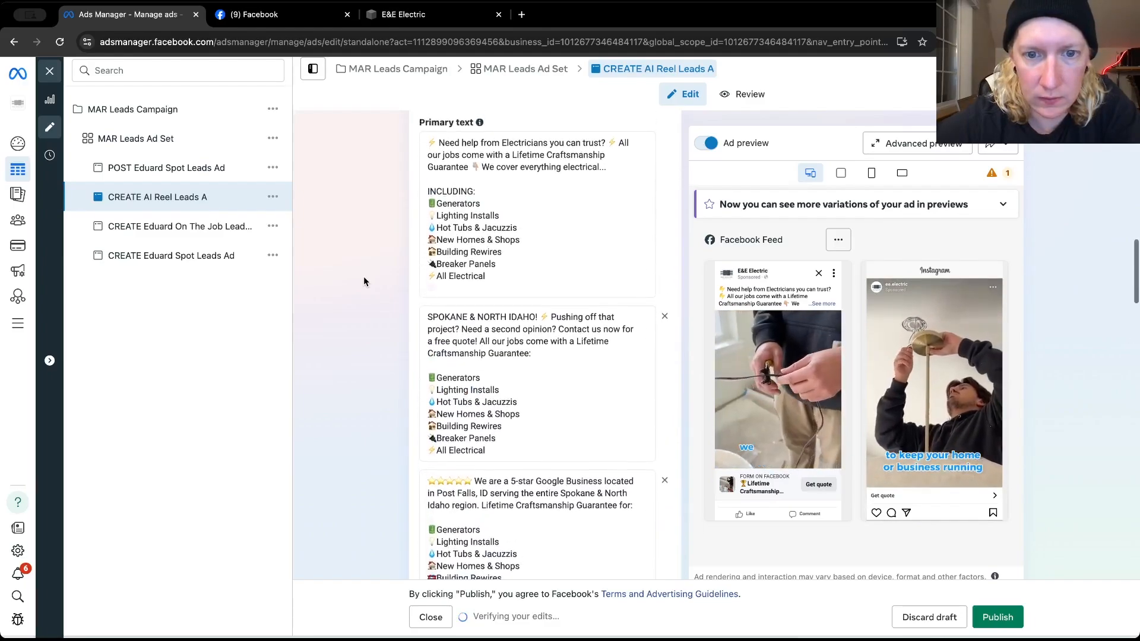
scroll(374, 280, "up", 3)
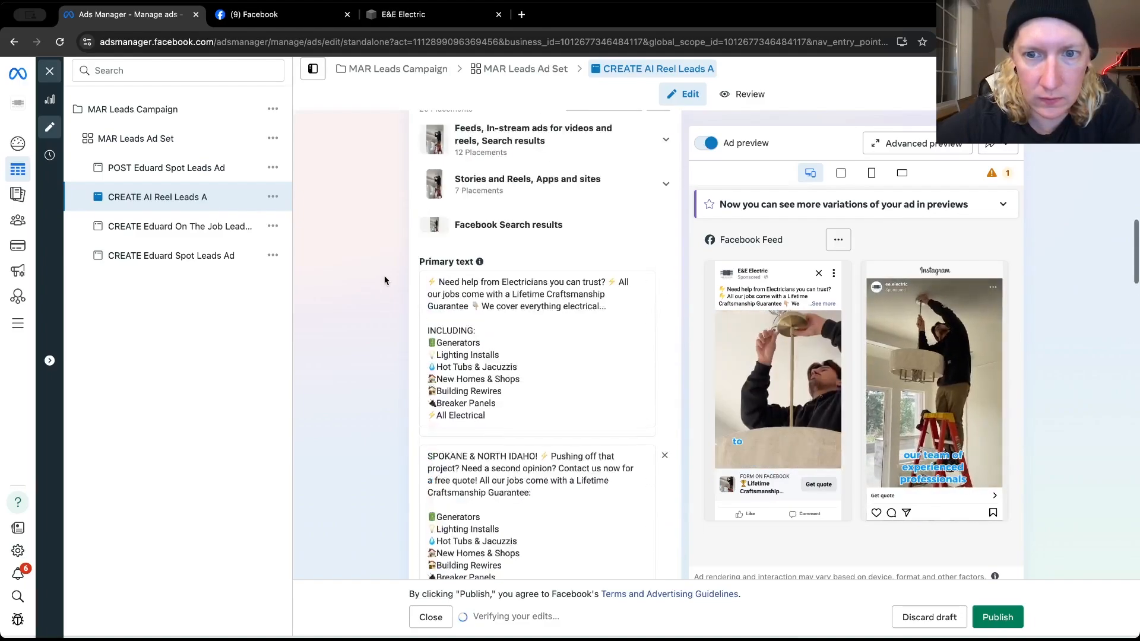
scroll(385, 280, "up", 5)
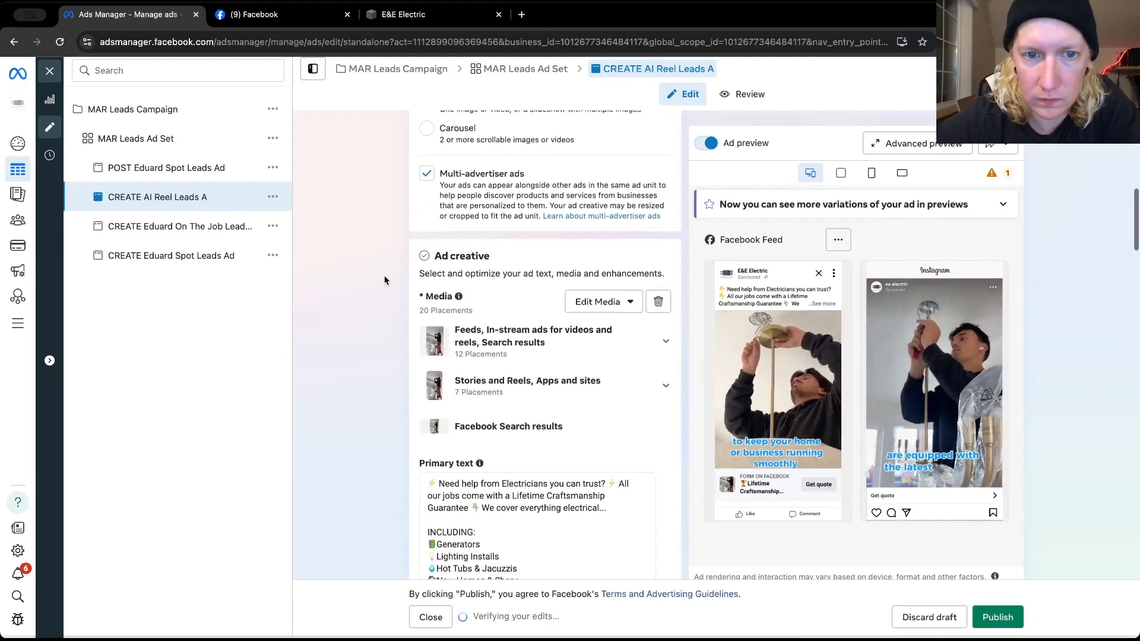
scroll(384, 280, "down", 5)
scroll(385, 280, "down", 5)
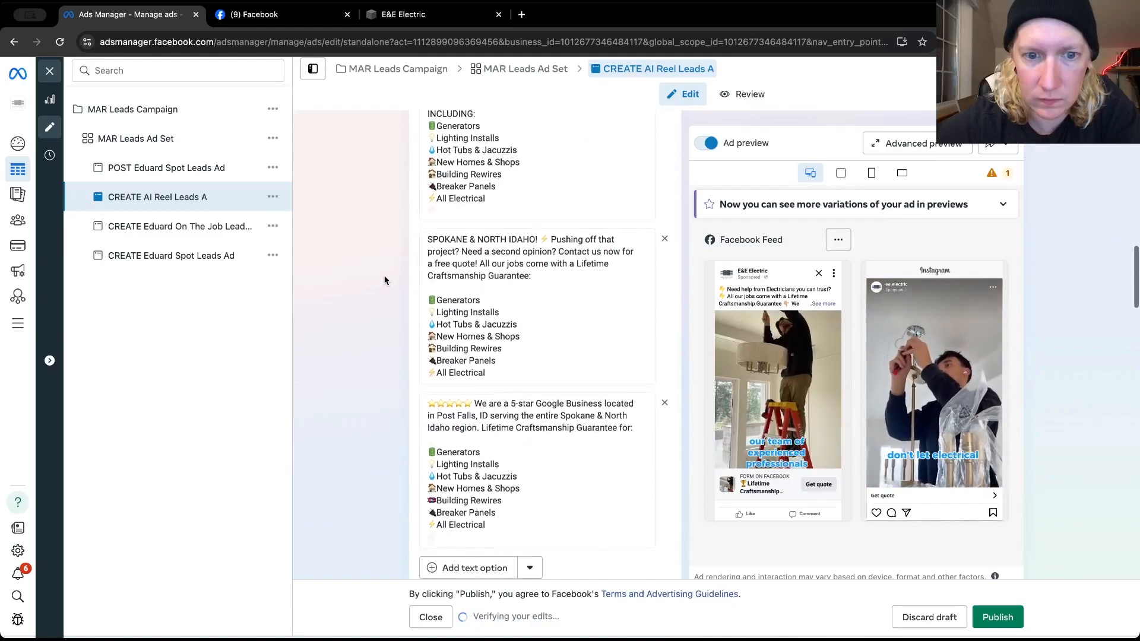
scroll(384, 280, "down", 7)
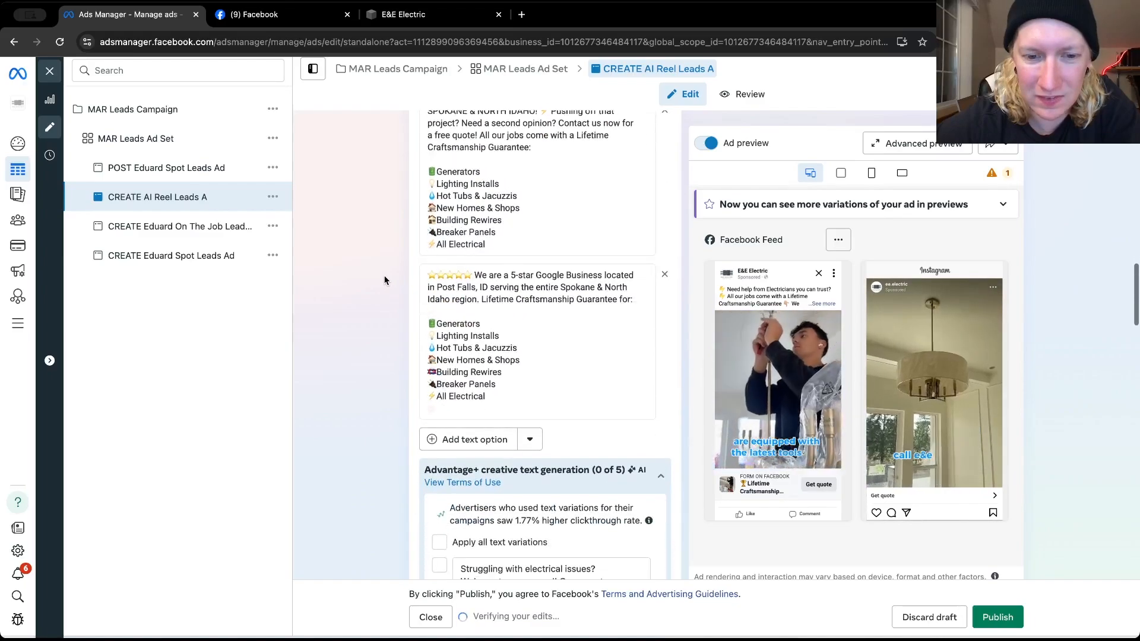
scroll(385, 281, "down", 11)
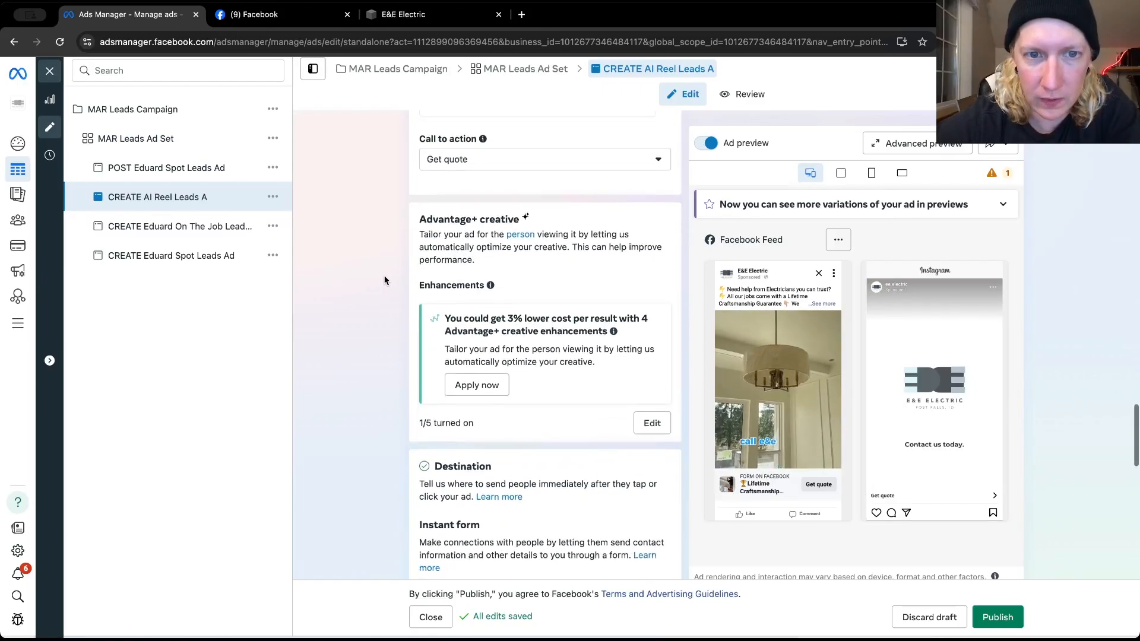
scroll(384, 280, "up", 4)
scroll(385, 281, "down", 10)
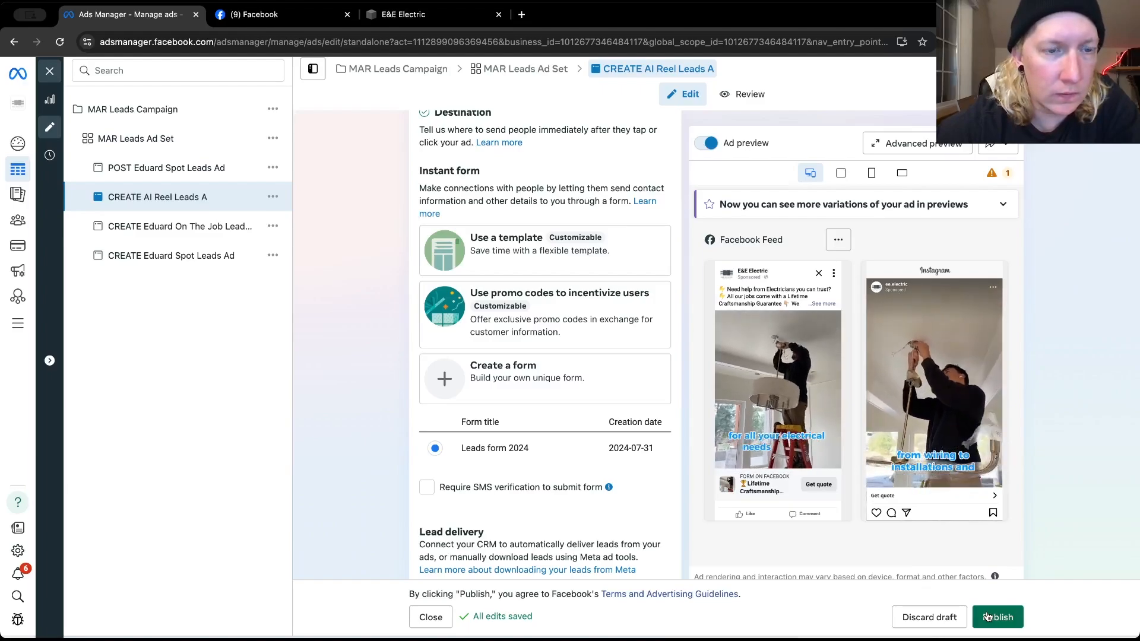
Correct the ad name to "CREATE AI Reel Leads Ad" and publish the ad
scroll(657, 381, "up", 15)
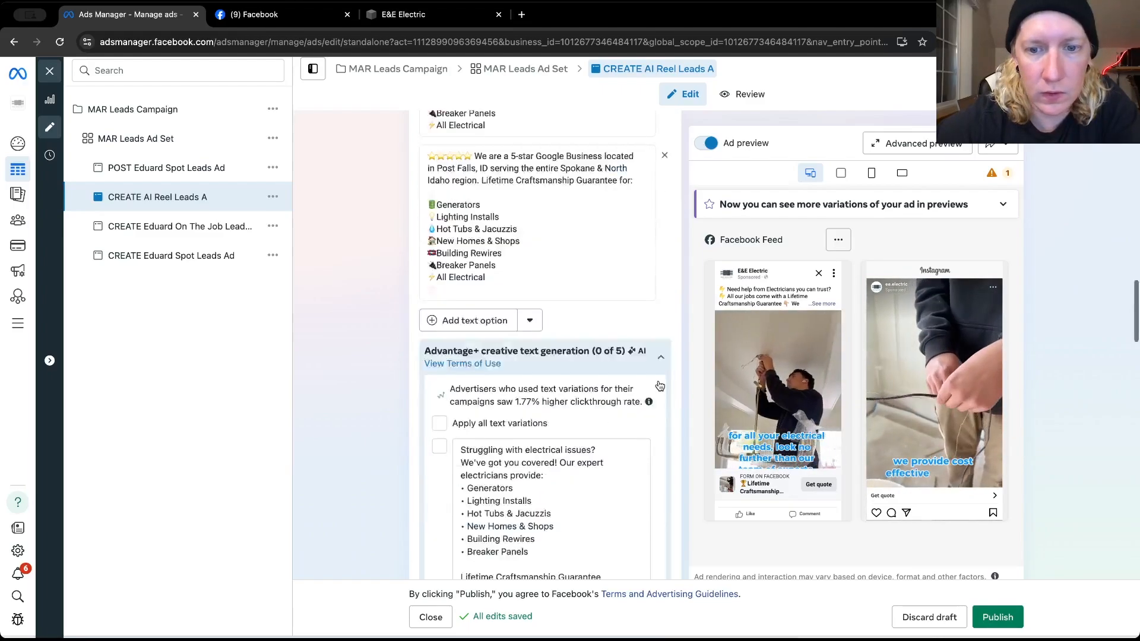
scroll(607, 207, "up", 2)
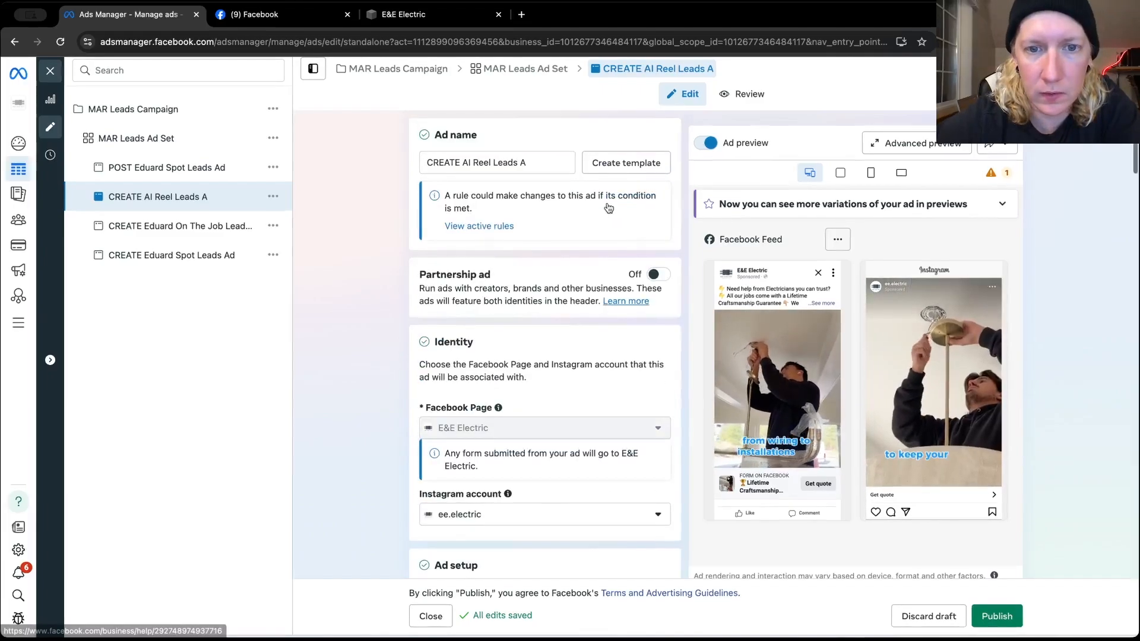
left_click(541, 158)
type("d")
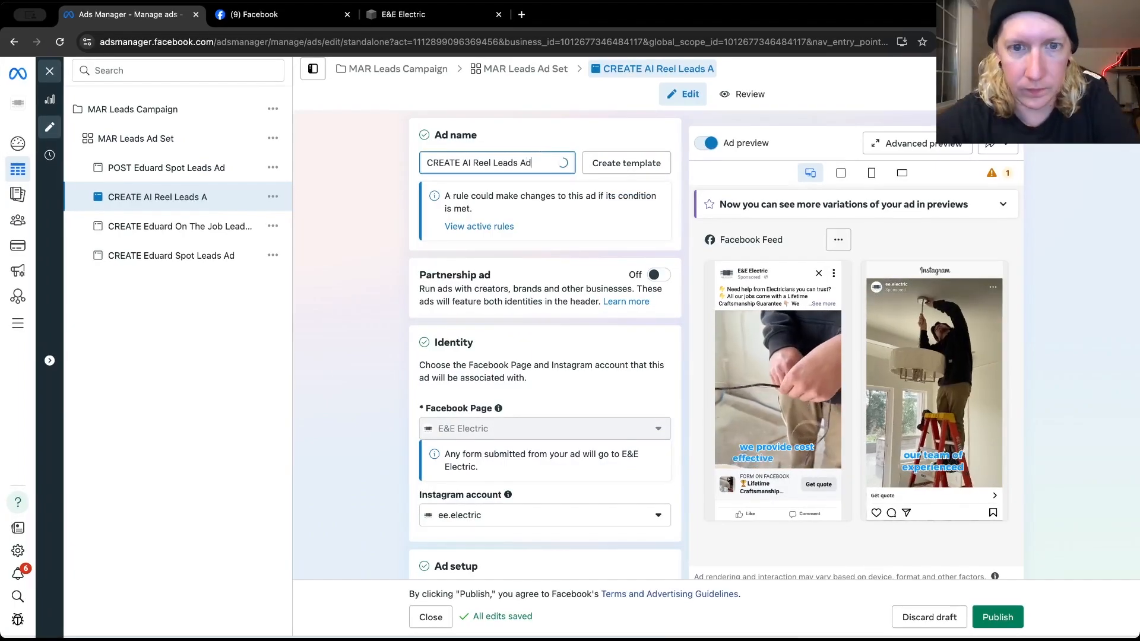
left_click(985, 618)
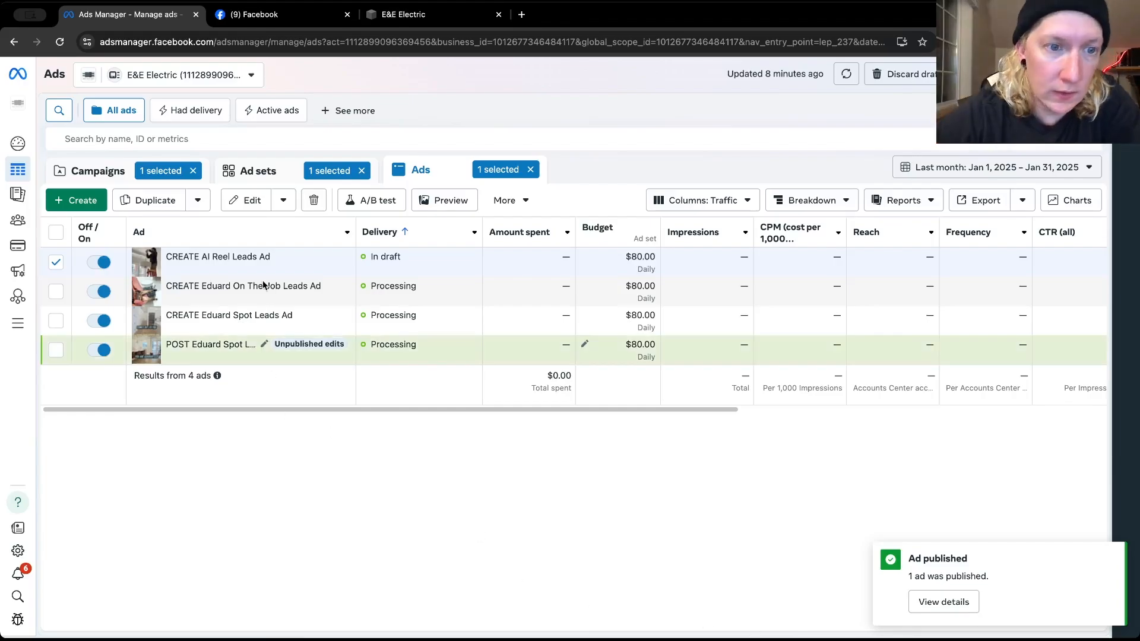
Reopen the CREATE AI Reel Leads Ad in the editor and look over its identity, ad setup and creative settings
left_click(244, 270)
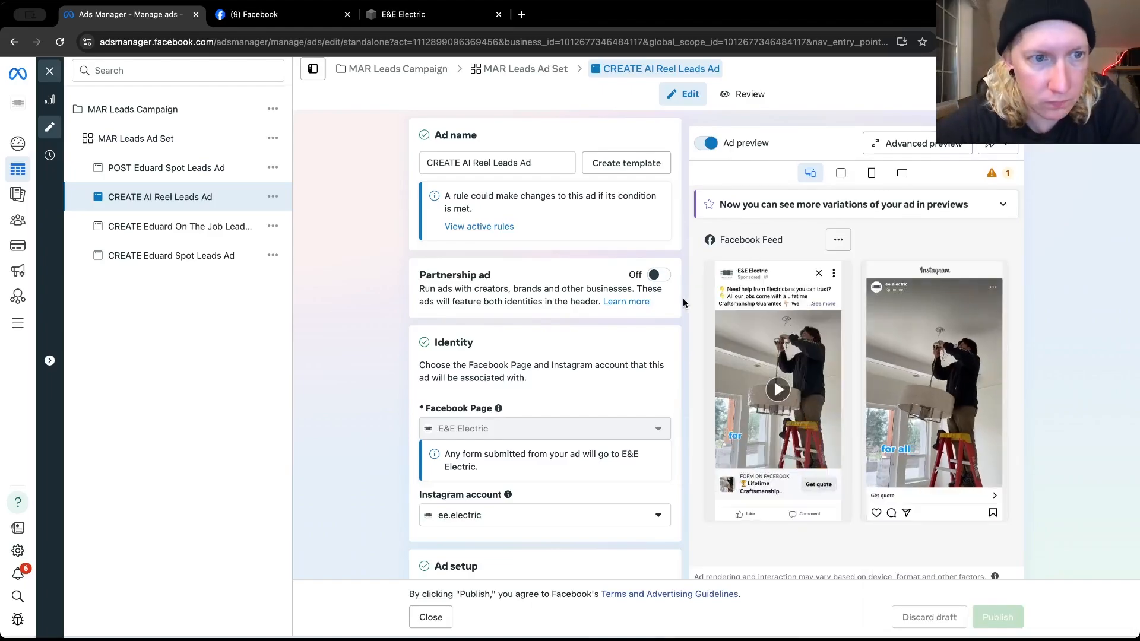
scroll(683, 302, "down", 3)
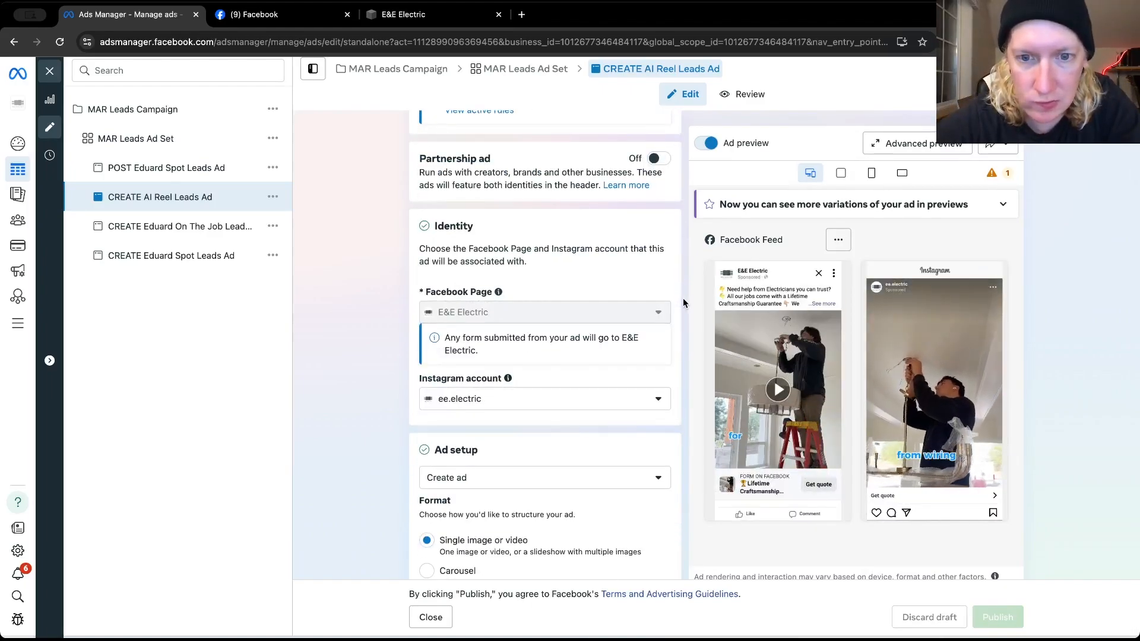
scroll(683, 303, "down", 2)
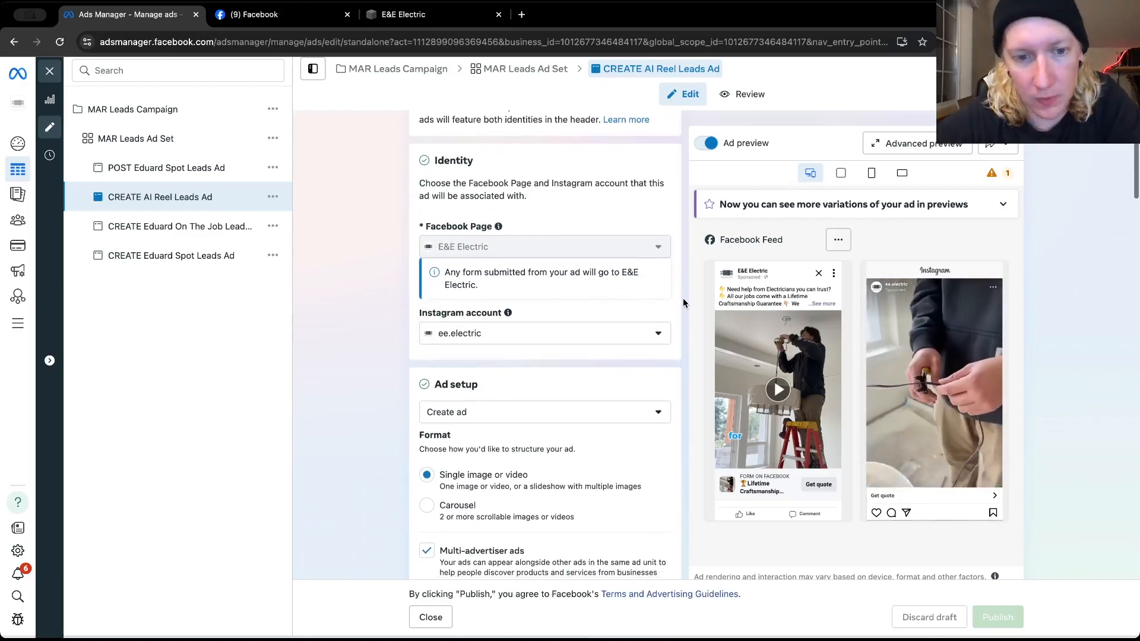
scroll(682, 300, "down", 3)
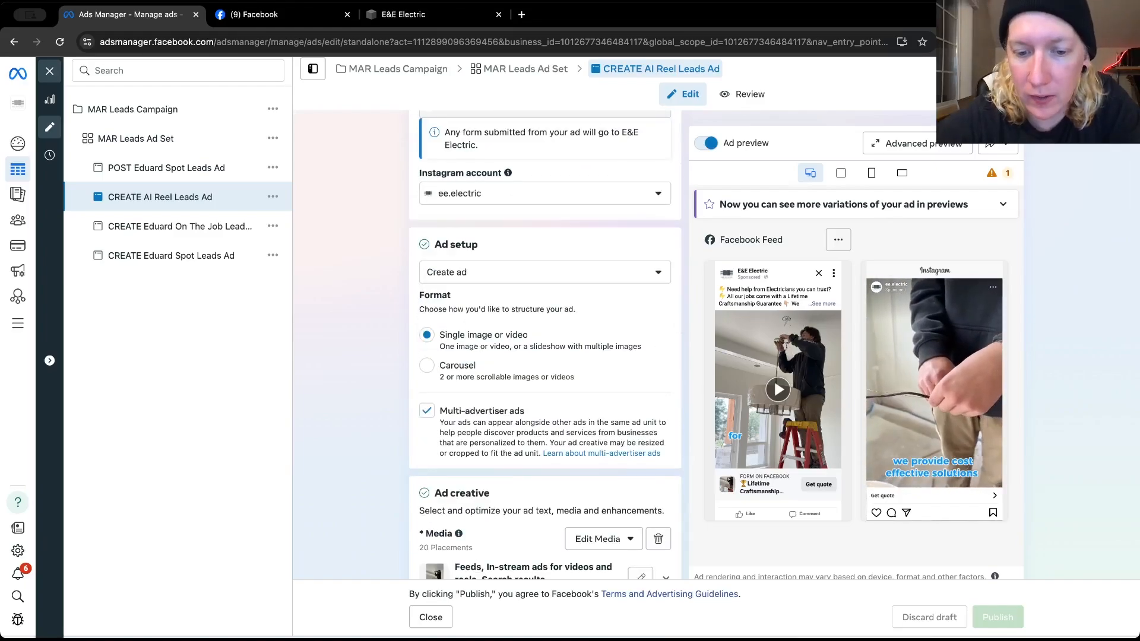